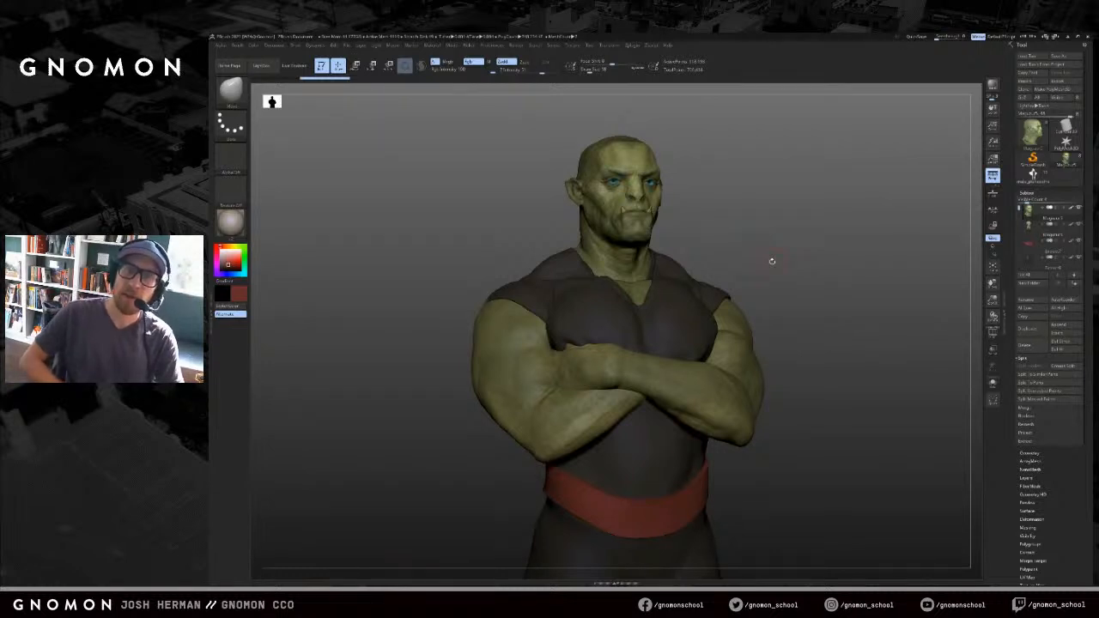
- Examine the orc sculpt and the base mesh it started from, selecting the head subtool and checking its wireframe around the neck
{"action": "left_click_drag", "start_coordinate": [772, 261], "coordinate": [932, 206], "text": "alt"}
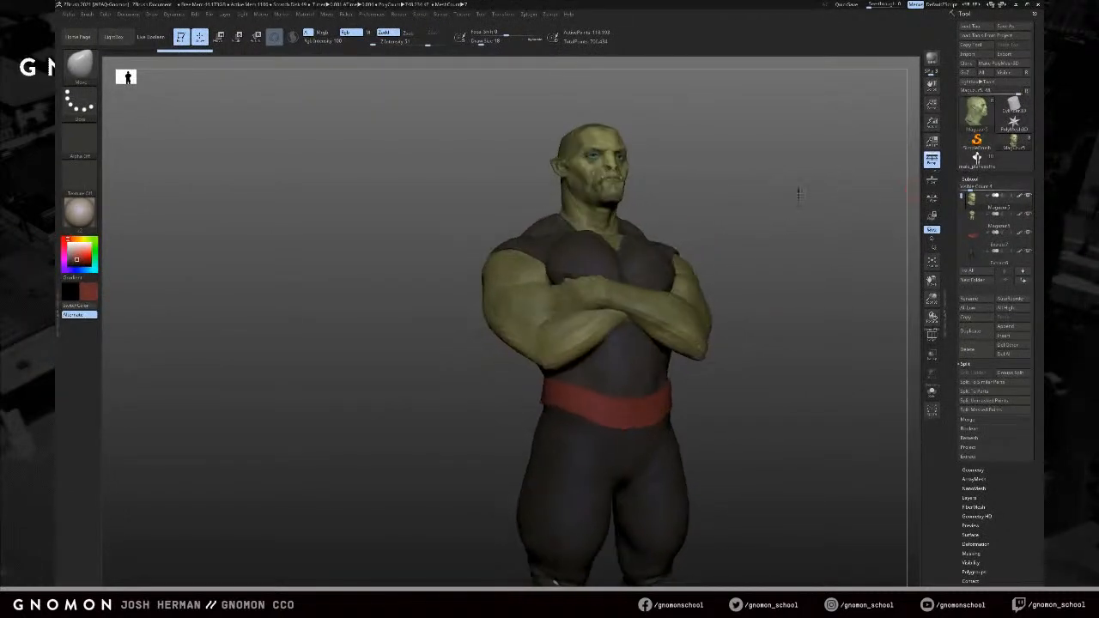
{"action": "mouse_move", "coordinate": [780, 214]}
{"action": "left_mouse_down"}
{"action": "mouse_move", "coordinate": [731, 214]}
{"action": "mouse_move", "coordinate": [813, 169]}
{"action": "mouse_move", "coordinate": [733, 180]}
{"action": "mouse_move", "coordinate": [757, 183]}
{"action": "left_mouse_up"}
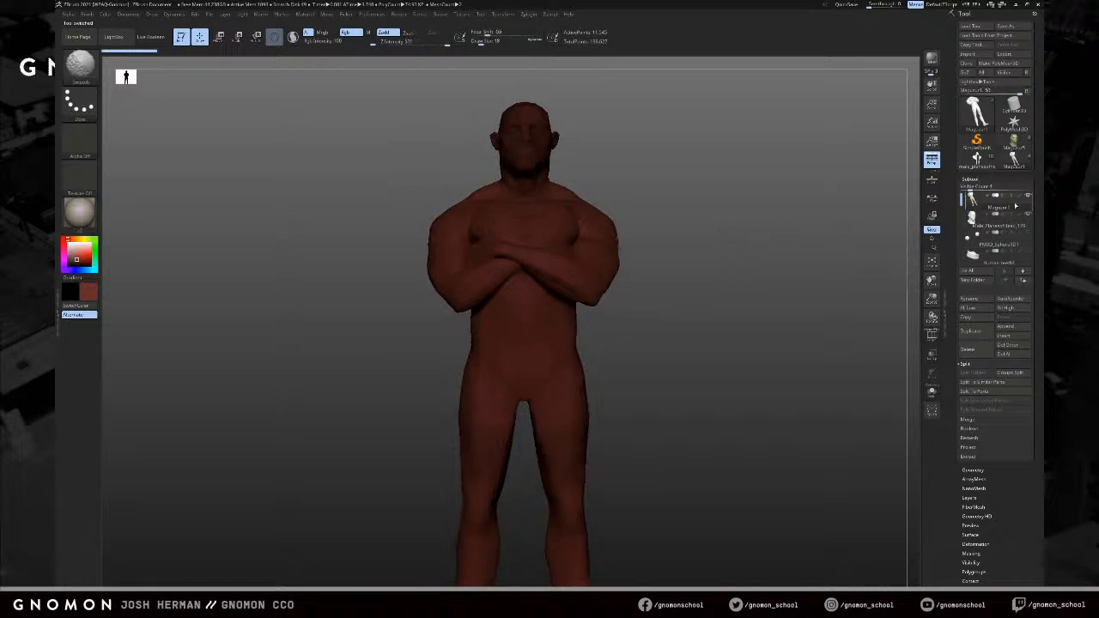
{"action": "left_click_drag", "start_coordinate": [782, 181], "coordinate": [802, 234]}
{"action": "key", "text": "shift+f"}
{"action": "left_click_drag", "start_coordinate": [753, 144], "coordinate": [756, 284], "text": "alt"}
{"action": "left_click_drag", "start_coordinate": [696, 215], "coordinate": [642, 243]}
{"action": "left_click", "coordinate": [637, 242], "text": "alt"}
{"action": "left_click_drag", "start_coordinate": [737, 234], "coordinate": [712, 234]}
{"action": "key", "text": "comma"}
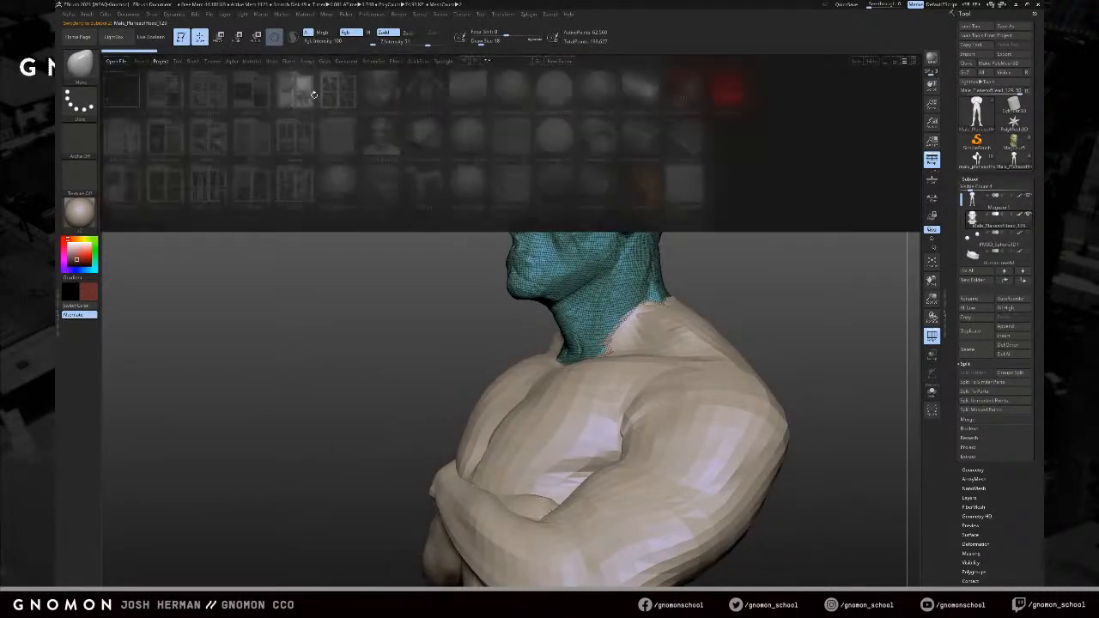
{"action": "key", "text": "comma"}
{"action": "left_click_drag", "start_coordinate": [745, 201], "coordinate": [768, 249], "text": "shift"}
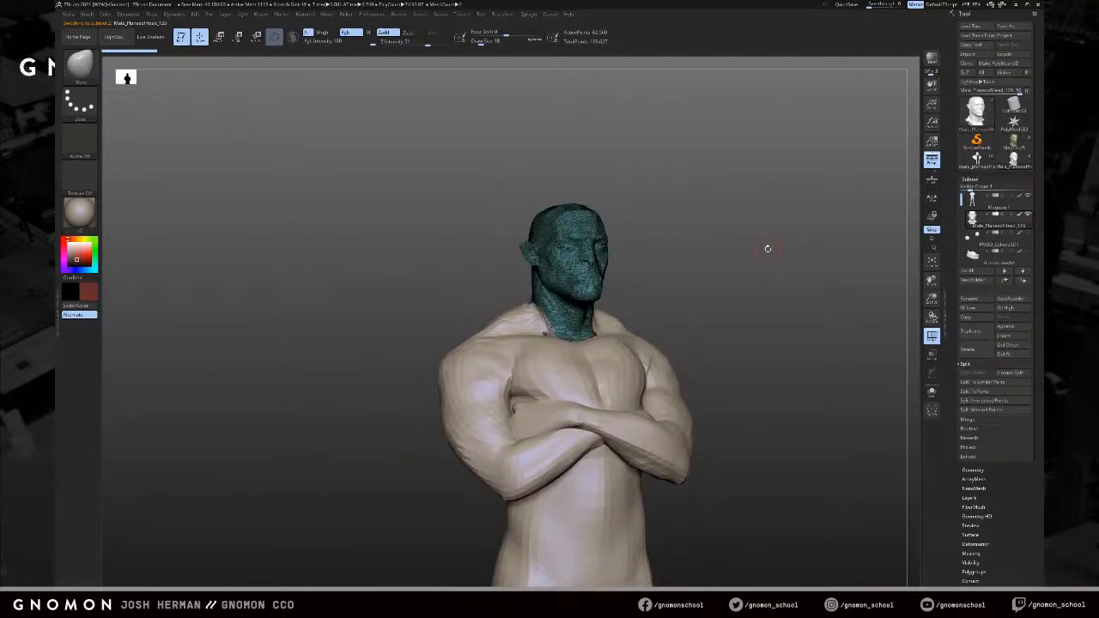
- Snapshot the orc sculpt in plain white without polypaint and place the base mesh next to it for comparison
{"action": "left_click", "coordinate": [1020, 196], "text": "shift"}
{"action": "left_click_drag", "start_coordinate": [822, 204], "coordinate": [772, 196], "text": "shift"}
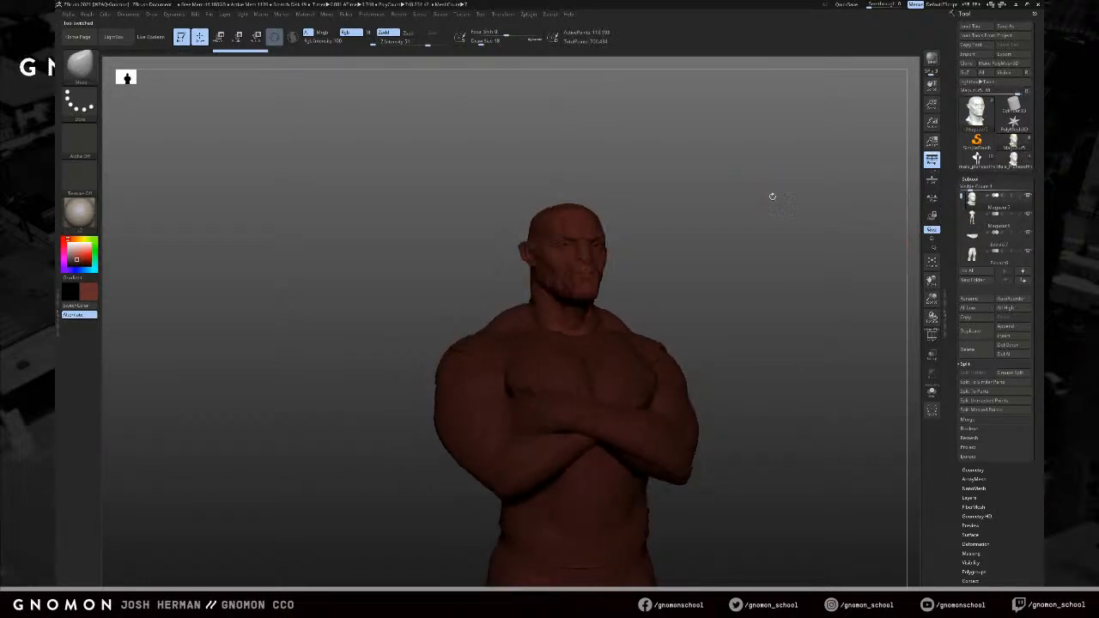
{"action": "left_click_drag", "start_coordinate": [80, 248], "coordinate": [63, 239]}
{"action": "left_click_drag", "start_coordinate": [772, 258], "coordinate": [845, 197], "text": "alt"}
{"action": "key", "text": "shift+s"}
{"action": "left_click", "coordinate": [1014, 160]}
{"action": "left_click_drag", "start_coordinate": [820, 154], "coordinate": [827, 153]}
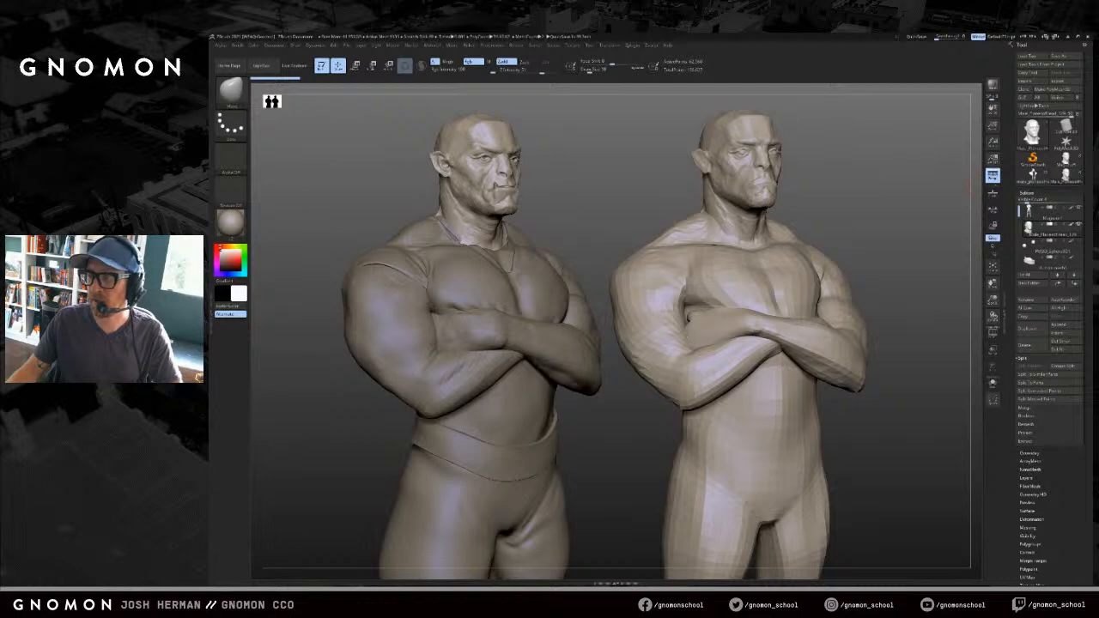
- Switch to the D&D Beyond Character Builder and Google dice roller windows, and remove the four six-sided dice from the roller
{"action": "key", "text": "alt+Tab"}
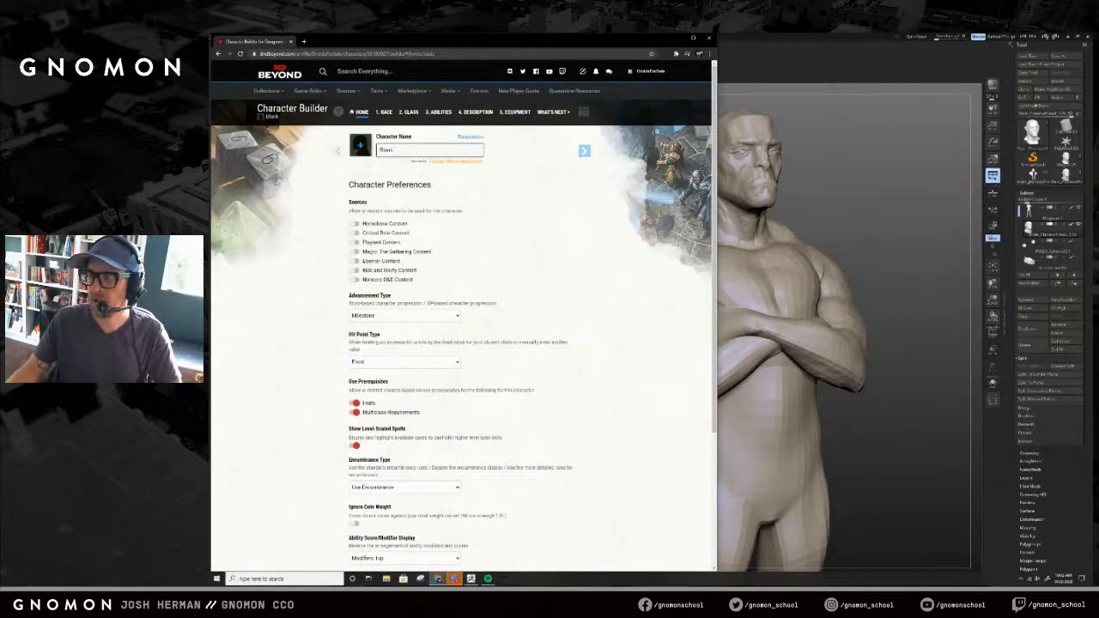
{"action": "key", "text": "alt+Tab"}
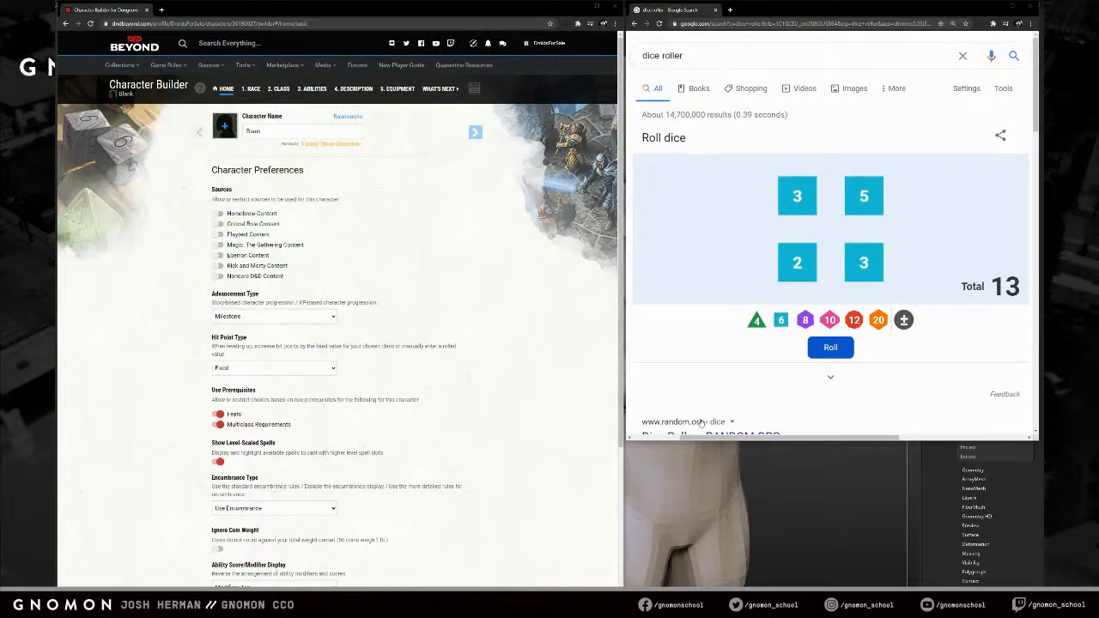
{"action": "right_click", "coordinate": [808, 185]}
{"action": "left_click", "coordinate": [806, 191]}
{"action": "left_click", "coordinate": [771, 230]}
{"action": "left_click", "coordinate": [845, 229]}
- Clear the search text above the dice roller and bring the whole roller back into view
{"action": "left_click_drag", "start_coordinate": [683, 55], "coordinate": [623, 62]}
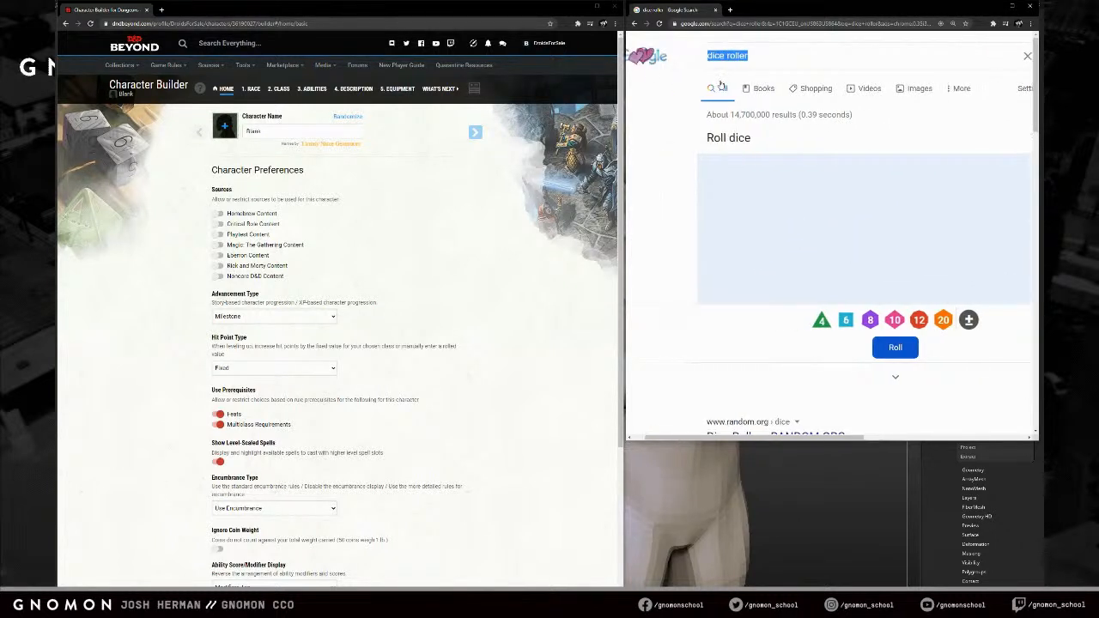
{"action": "key", "text": "BackSpace"}
{"action": "left_click", "coordinate": [727, 345]}
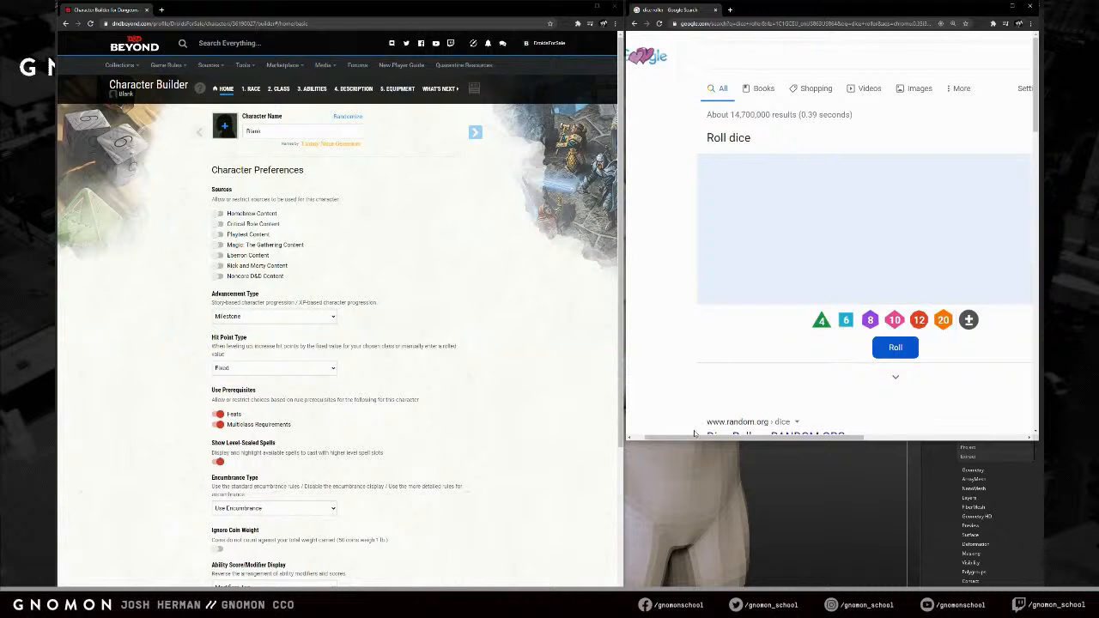
{"action": "left_click_drag", "start_coordinate": [694, 434], "coordinate": [755, 438]}
{"action": "left_click", "coordinate": [915, 322]}
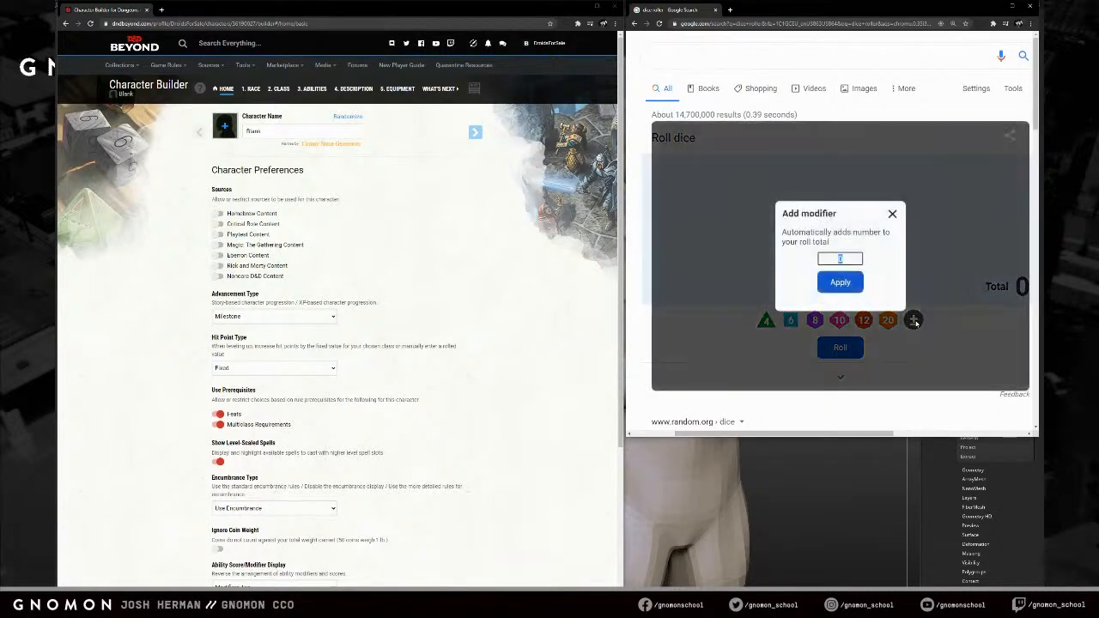
{"action": "left_click", "coordinate": [893, 213]}
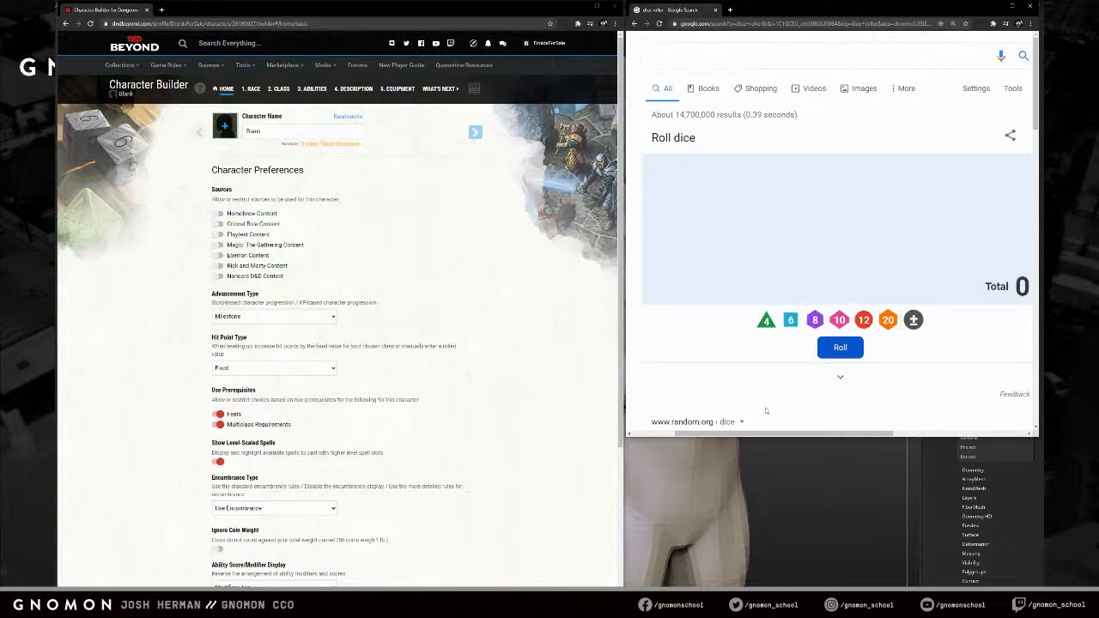
{"action": "left_click_drag", "start_coordinate": [768, 434], "coordinate": [772, 434]}
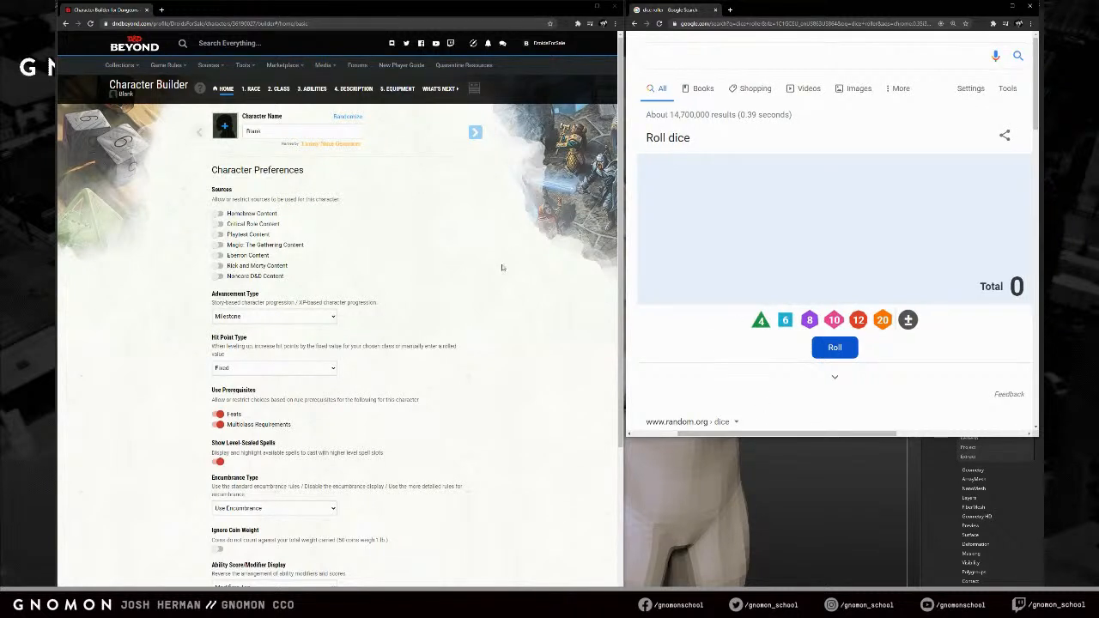
- Open the Abilities section, review the existing Maguzur character sheet in a separate browser tab, and close that tab
{"action": "left_click", "coordinate": [312, 88]}
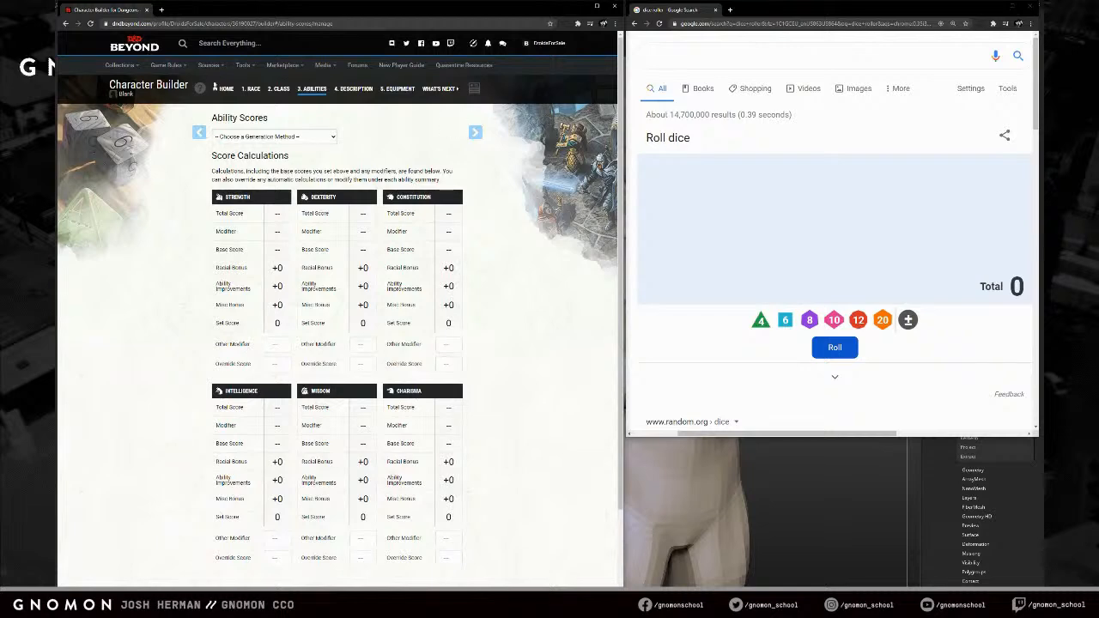
{"action": "mouse_move", "coordinate": [120, 65]}
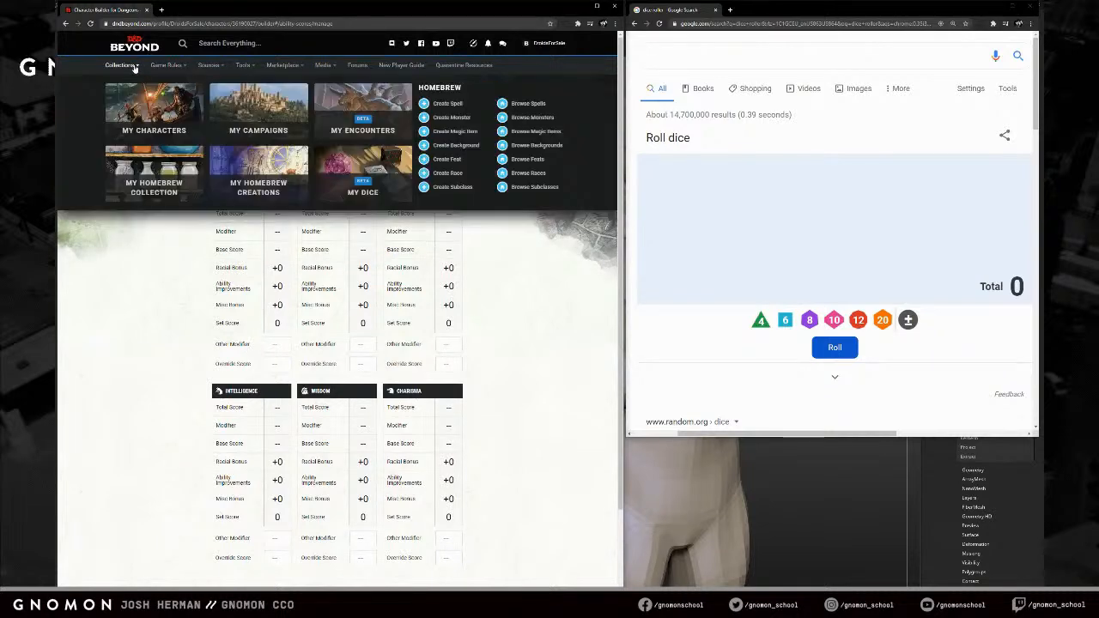
{"action": "middle_click", "coordinate": [194, 111]}
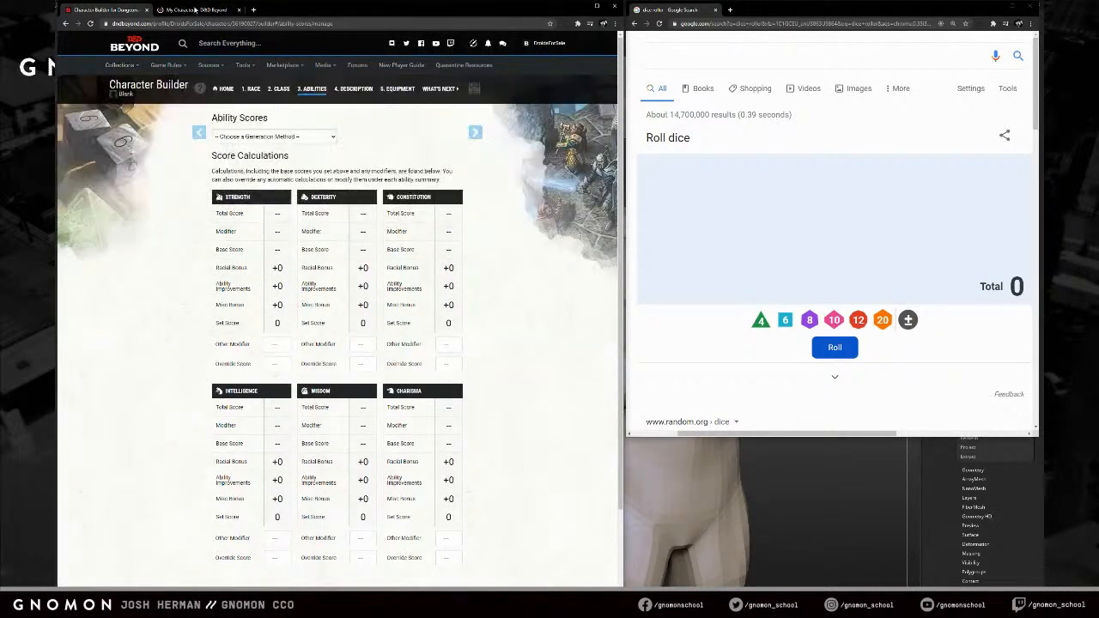
{"action": "left_click", "coordinate": [195, 10]}
{"action": "left_click", "coordinate": [444, 245]}
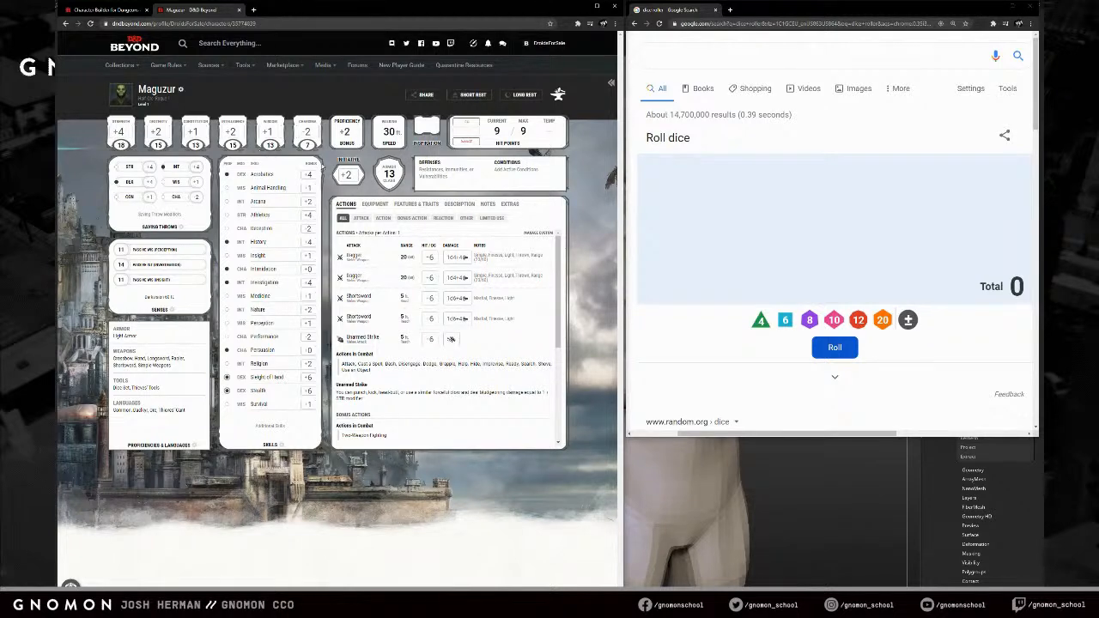
{"action": "left_click", "coordinate": [240, 10]}
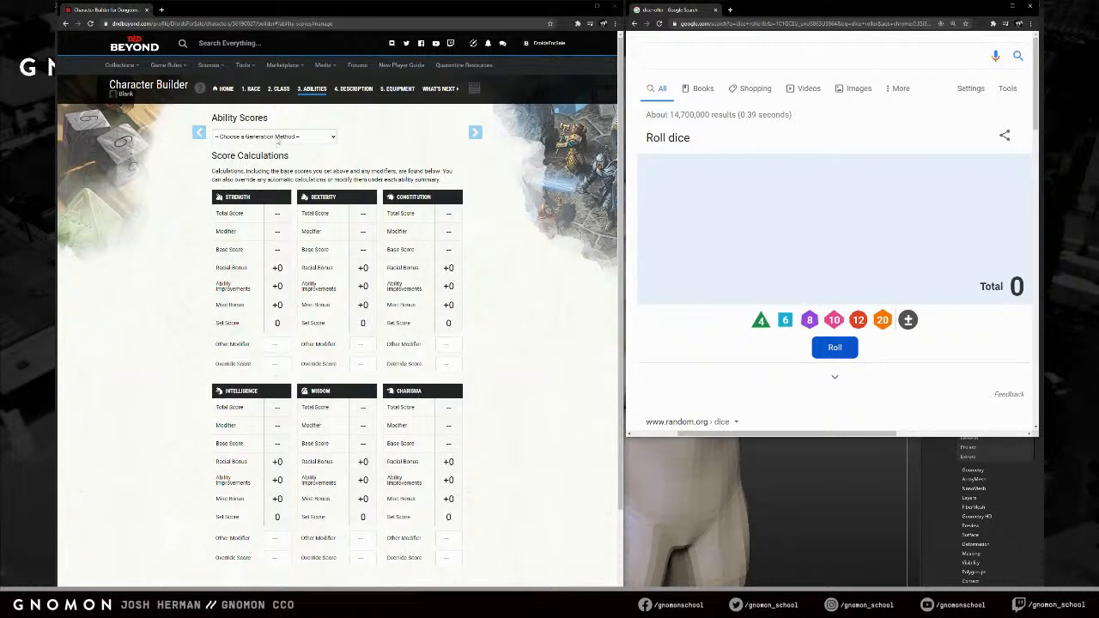
- Set the ability score generation method to Manual
{"action": "left_click", "coordinate": [273, 137]}
{"action": "left_click", "coordinate": [257, 163]}
{"action": "left_click", "coordinate": [235, 172]}
{"action": "left_click", "coordinate": [424, 191]}
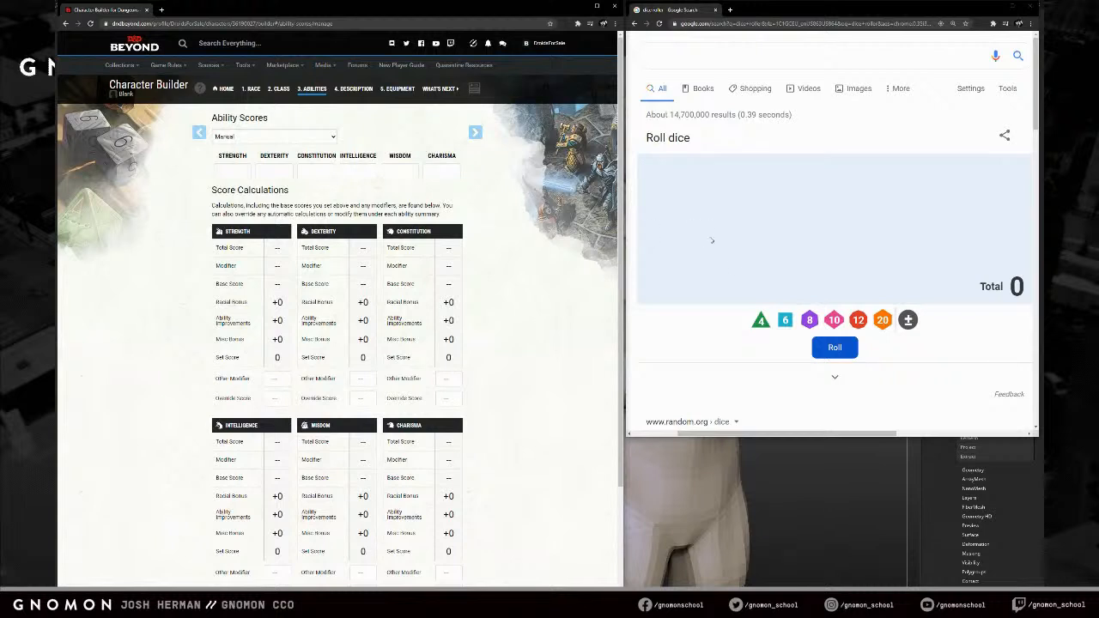
- Roll four six-sided dice and enter the sum of the three highest, 13, as the Strength score
{"action": "triple_click", "coordinate": [785, 321]}
{"action": "left_click", "coordinate": [785, 320]}
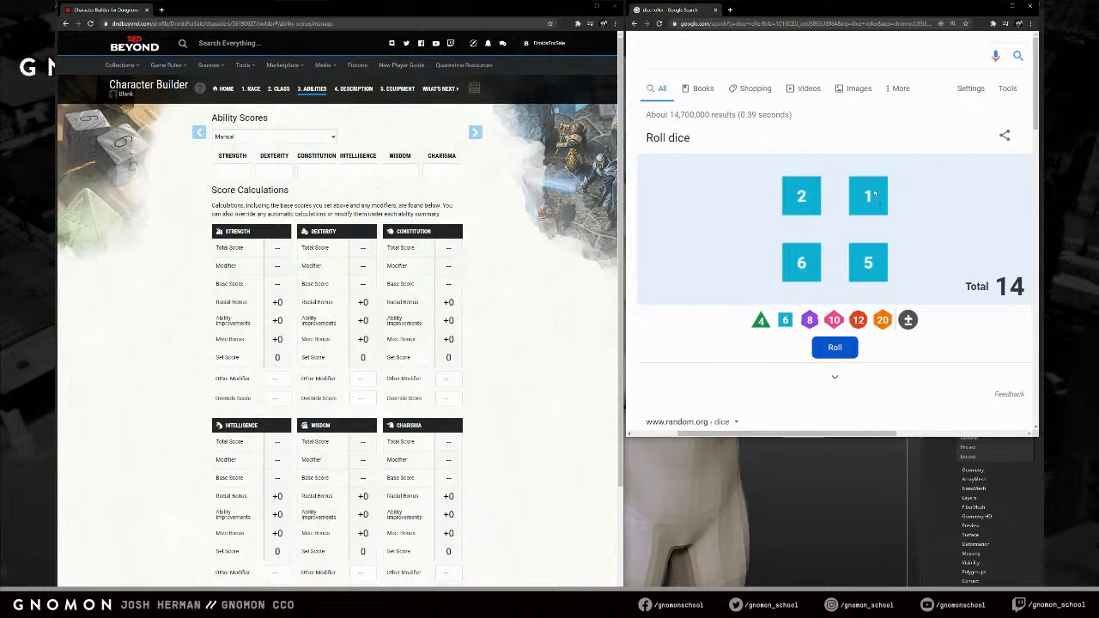
{"action": "left_click", "coordinate": [237, 170]}
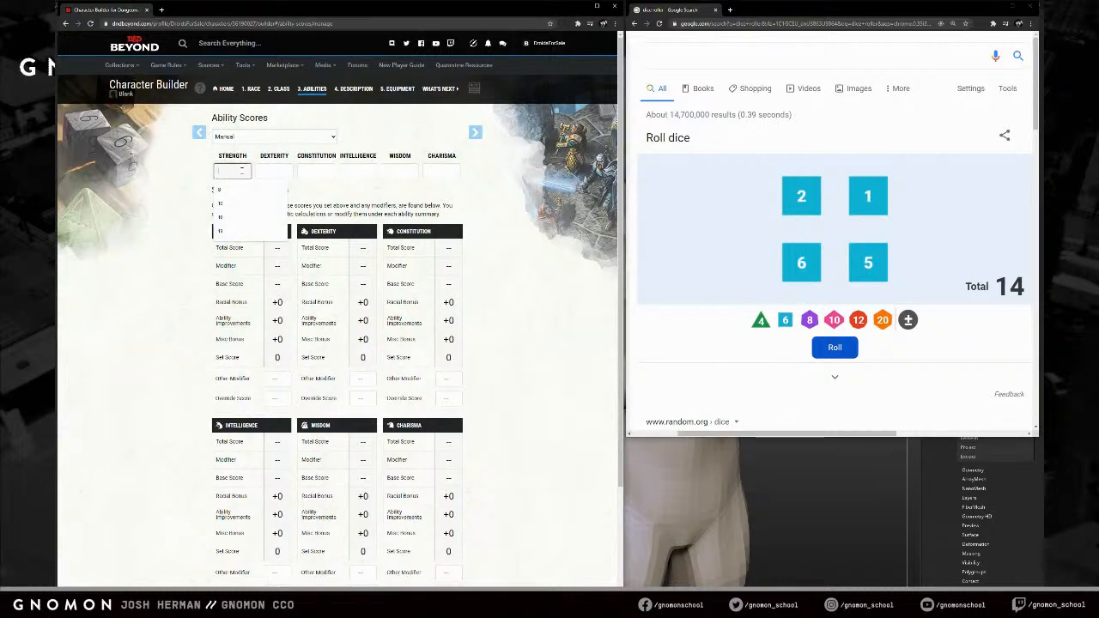
{"action": "type", "text": "13"}
{"action": "key", "text": "Tab"}
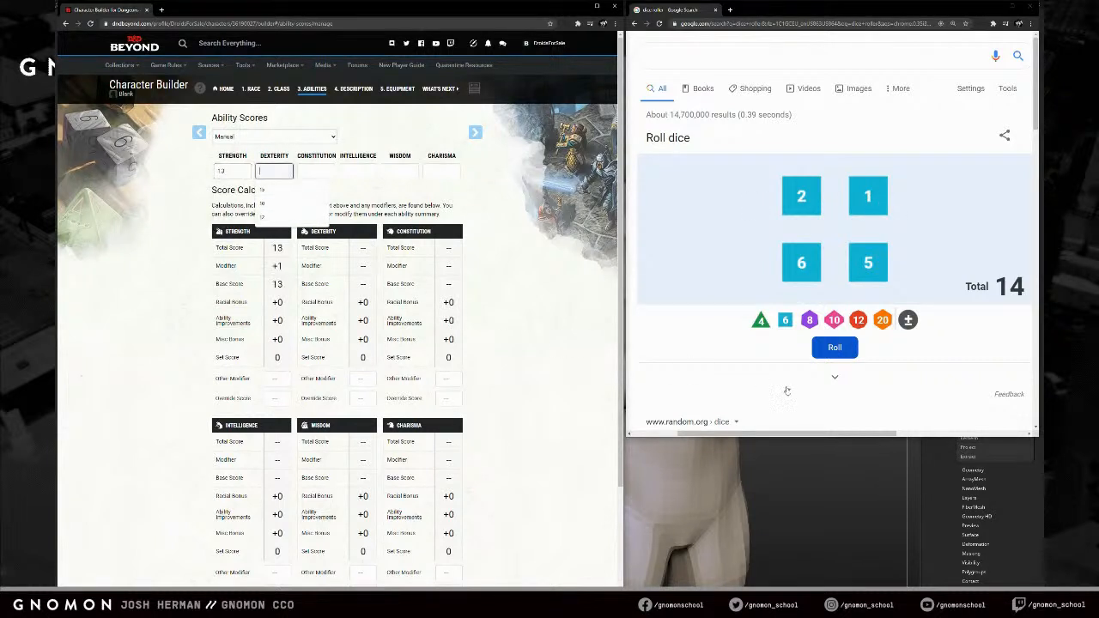
- Reroll the four dice once for each score and enter 9 for Dexterity and 12 for Constitution
{"action": "left_click", "coordinate": [828, 354]}
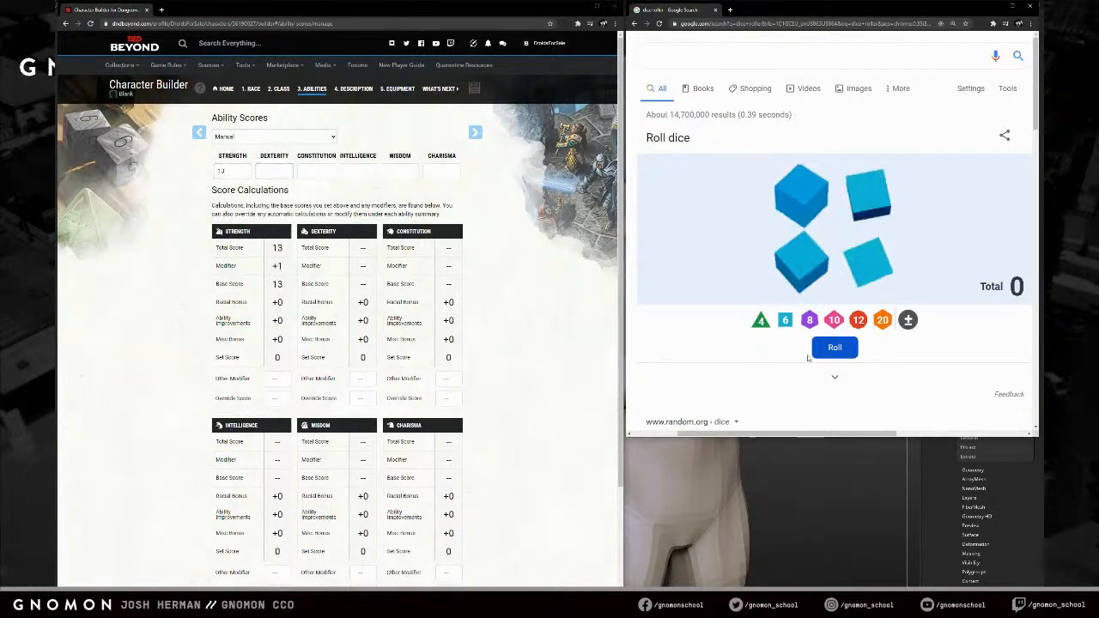
{"action": "left_click", "coordinate": [292, 171]}
{"action": "type", "text": "9"}
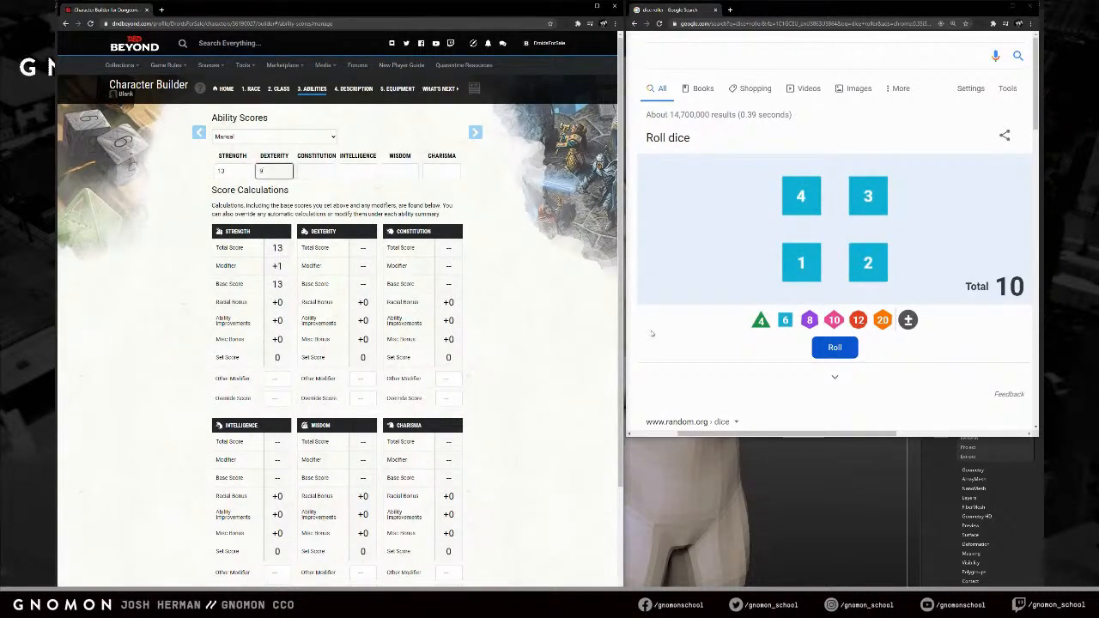
{"action": "left_click", "coordinate": [835, 348]}
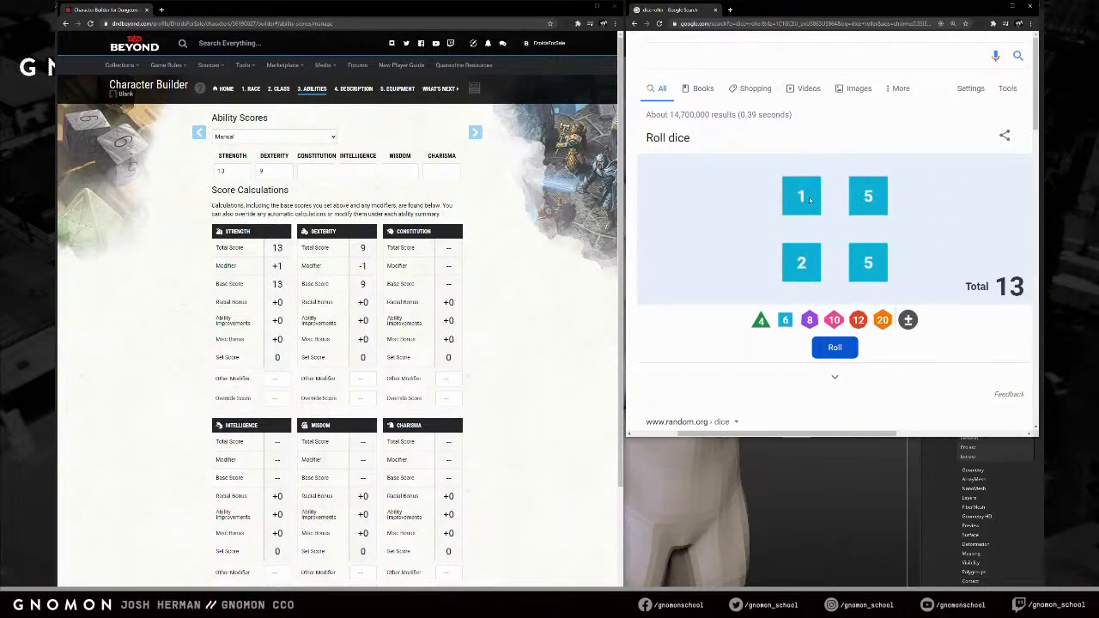
{"action": "left_click", "coordinate": [317, 172]}
{"action": "type", "text": "12"}
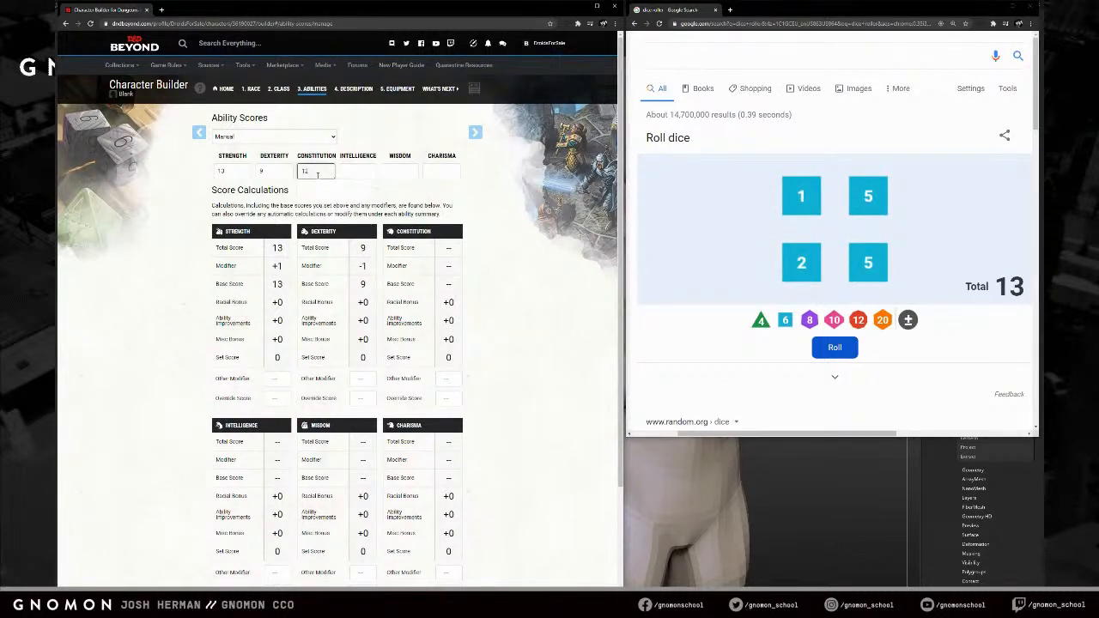
- Reroll the four dice for Intelligence and again for Wisdom, entering 13 for each score
{"action": "left_click", "coordinate": [834, 350]}
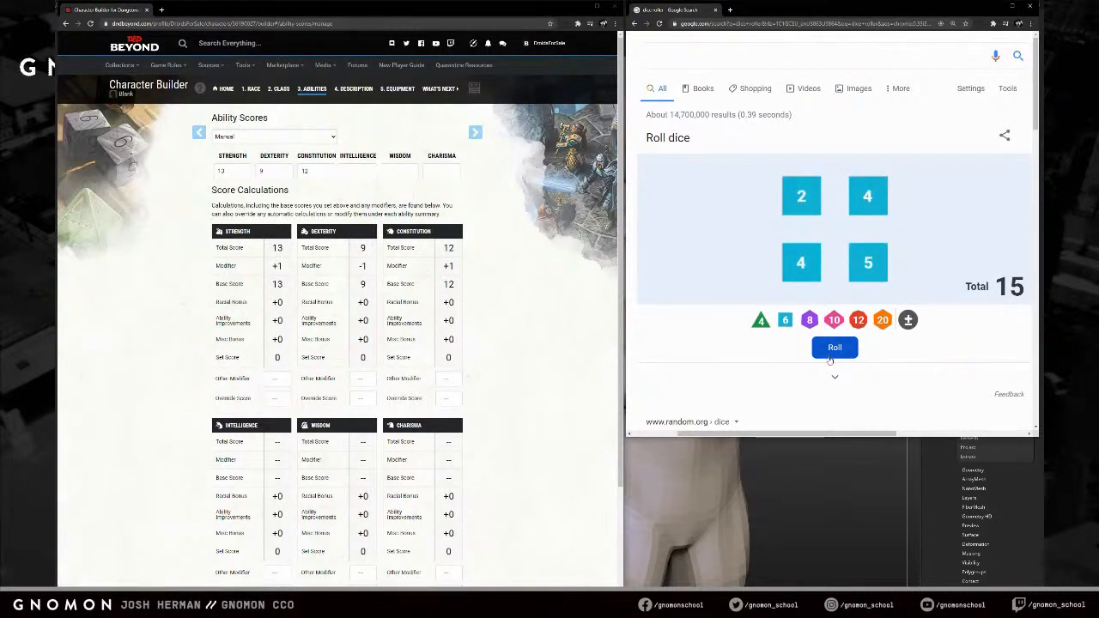
{"action": "left_click", "coordinate": [365, 174]}
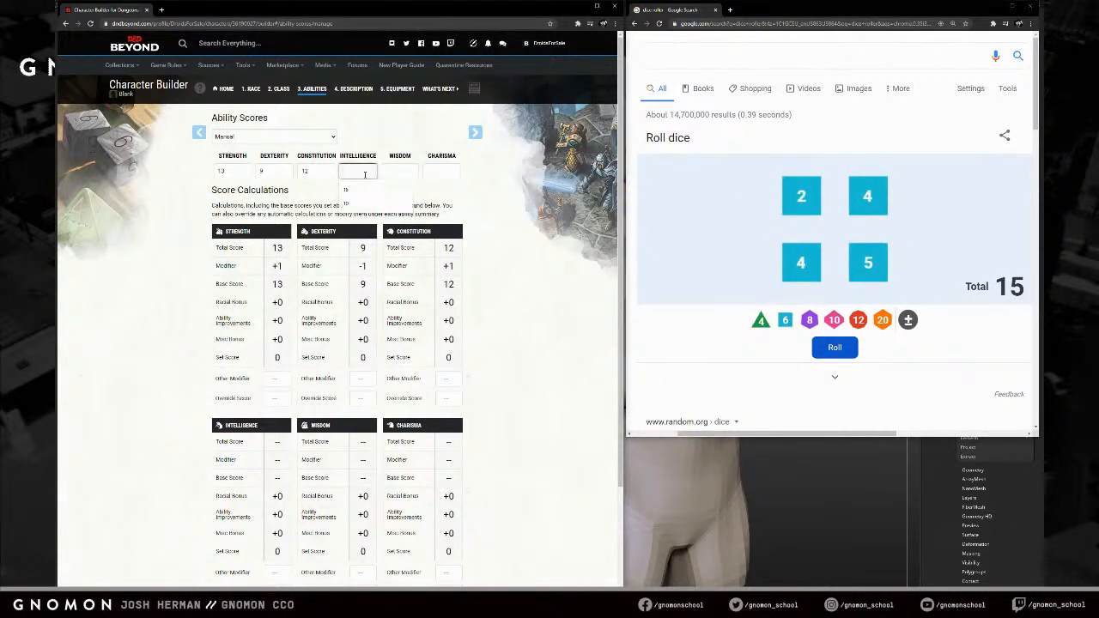
{"action": "type", "text": "13"}
{"action": "left_click", "coordinate": [834, 346]}
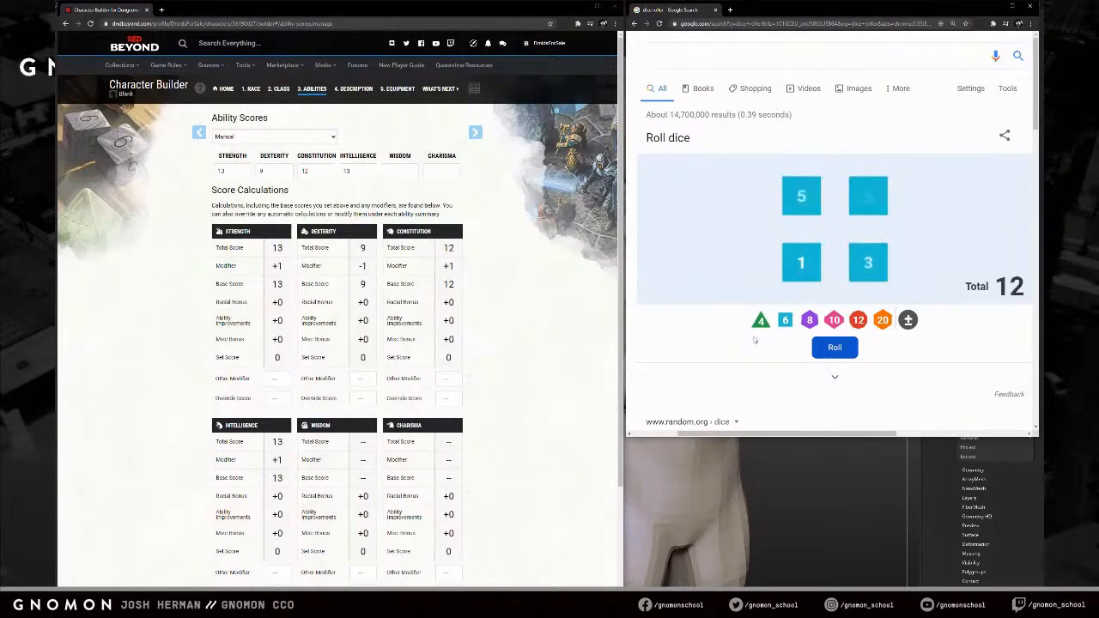
{"action": "left_click", "coordinate": [388, 171]}
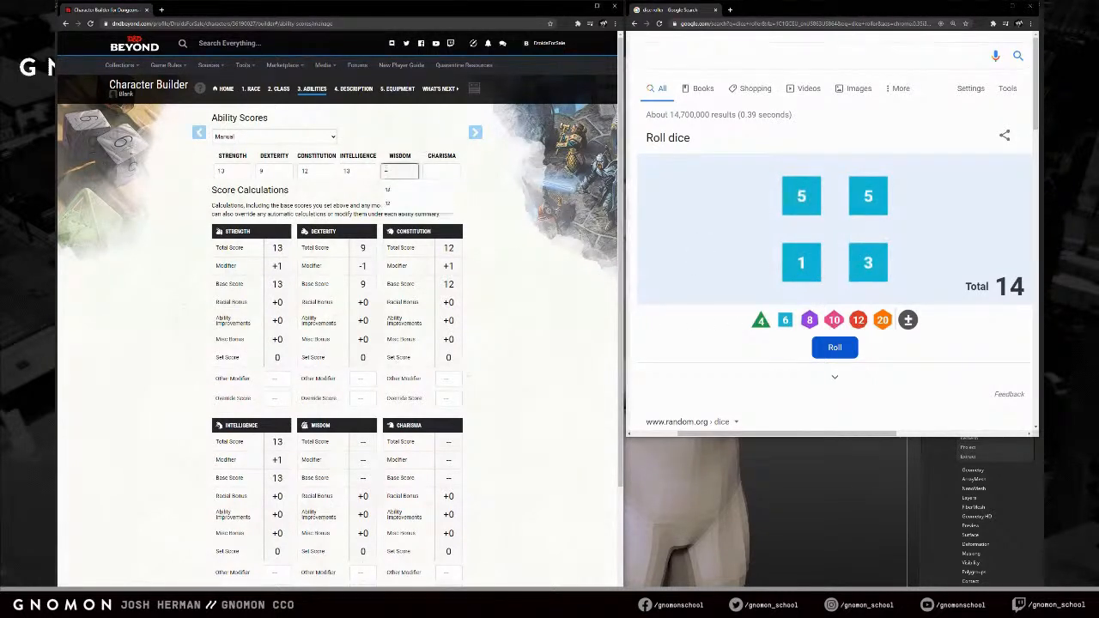
{"action": "type", "text": "13"}
- Reroll the four dice for the last ability and enter 12 as the Charisma score
{"action": "left_click", "coordinate": [835, 347]}
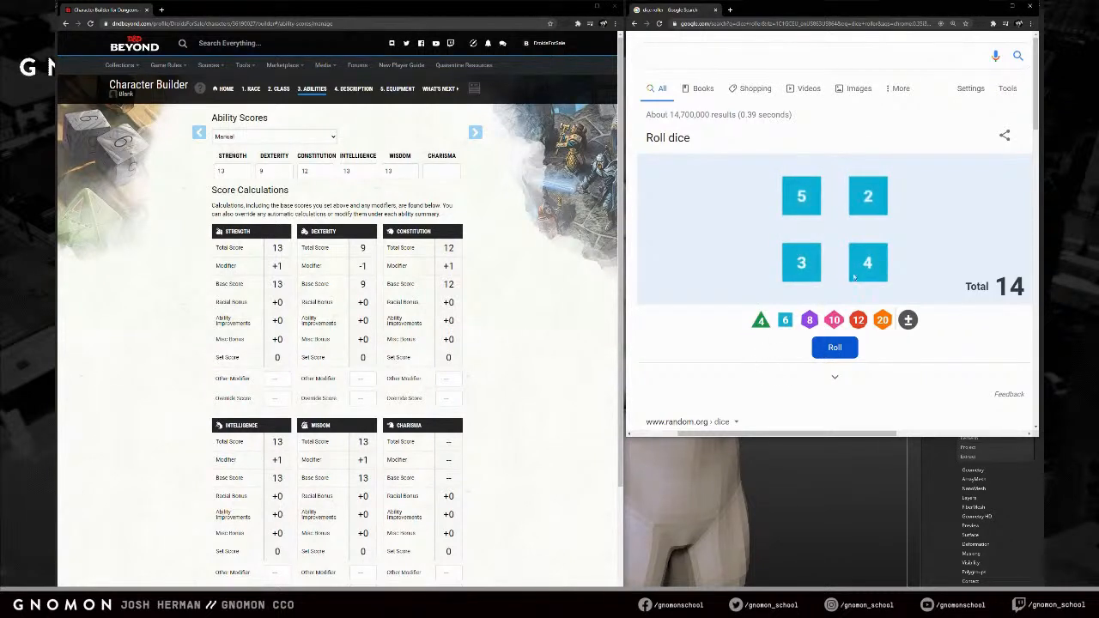
{"action": "left_click", "coordinate": [439, 169]}
{"action": "type", "text": "12"}
{"action": "left_click", "coordinate": [701, 328]}
{"action": "left_click", "coordinate": [519, 218]}
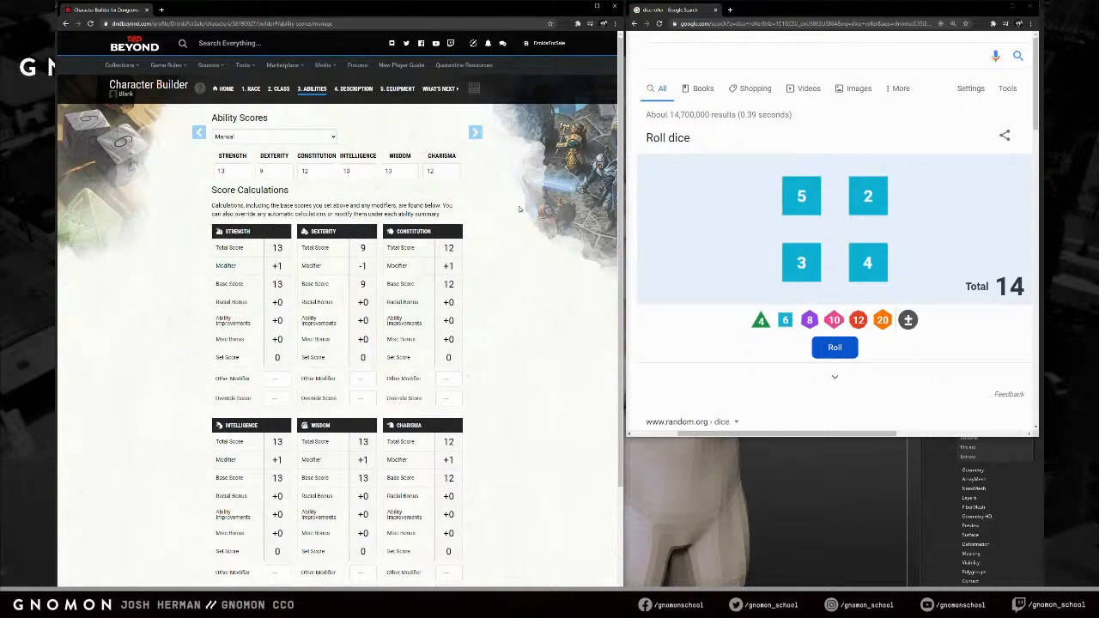
- Open the Race section and filter the race sources to the Player's Handbook
{"action": "left_click", "coordinate": [251, 90]}
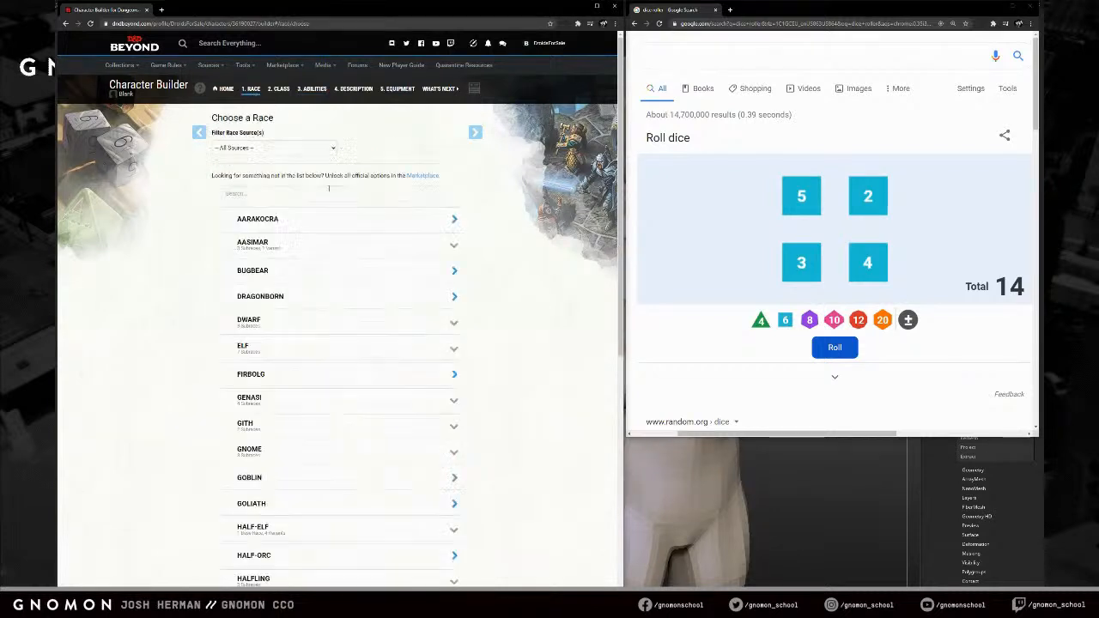
{"action": "left_click", "coordinate": [283, 150]}
{"action": "left_click", "coordinate": [268, 206]}
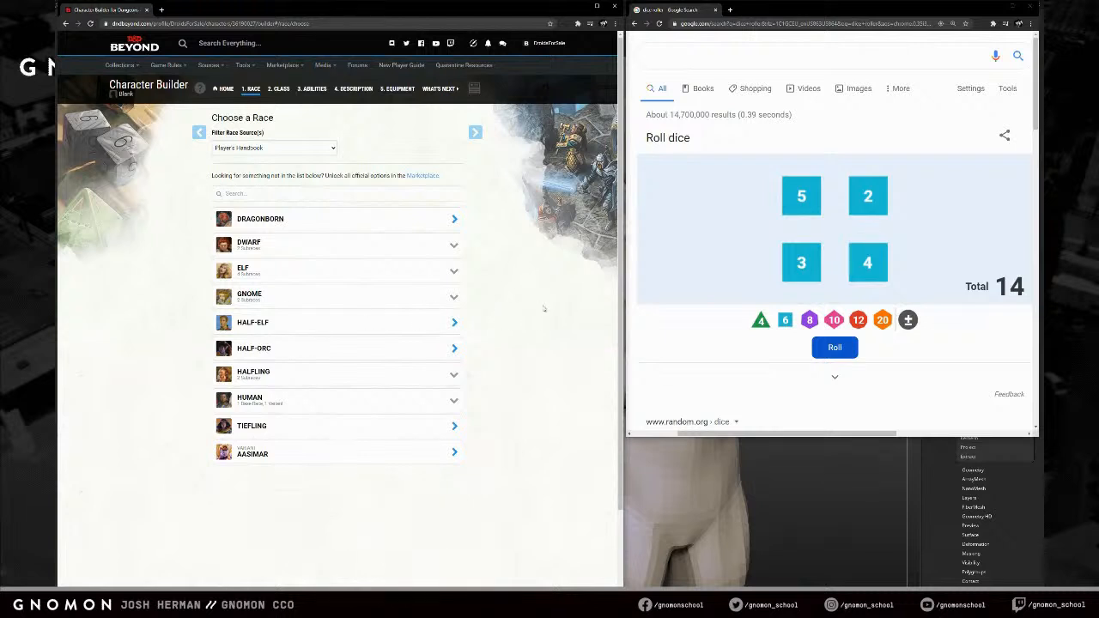
- Replace the four six-sided dice with a single ten-sided die and roll it for the race
{"action": "left_click", "coordinate": [836, 321]}
{"action": "left_click", "coordinate": [802, 263]}
{"action": "left_click", "coordinate": [782, 199]}
{"action": "left_click", "coordinate": [803, 196]}
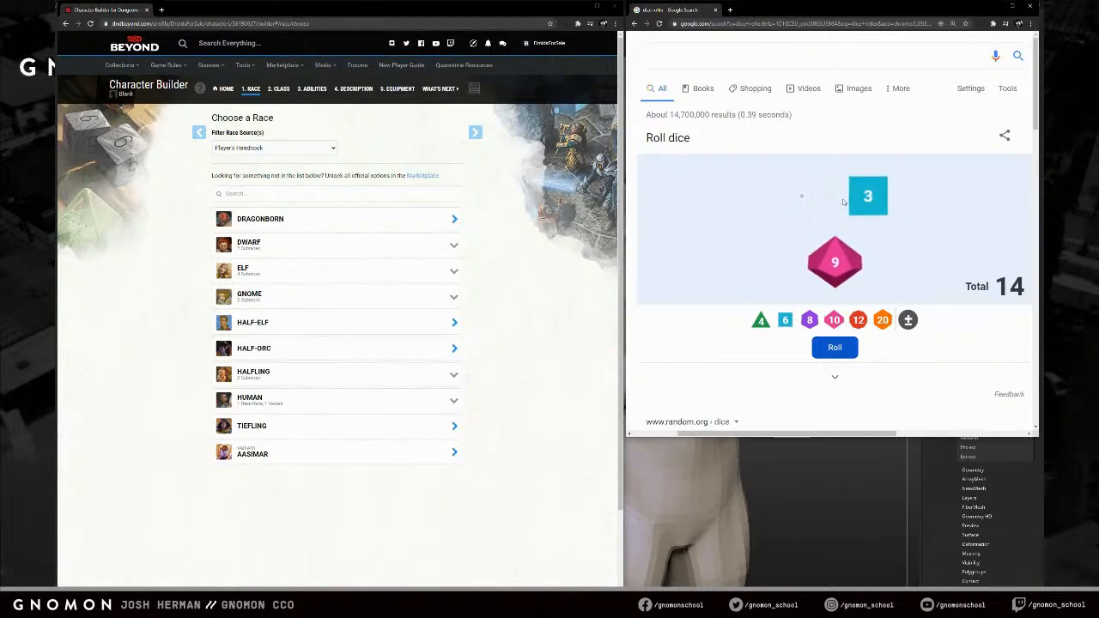
{"action": "left_click", "coordinate": [866, 198]}
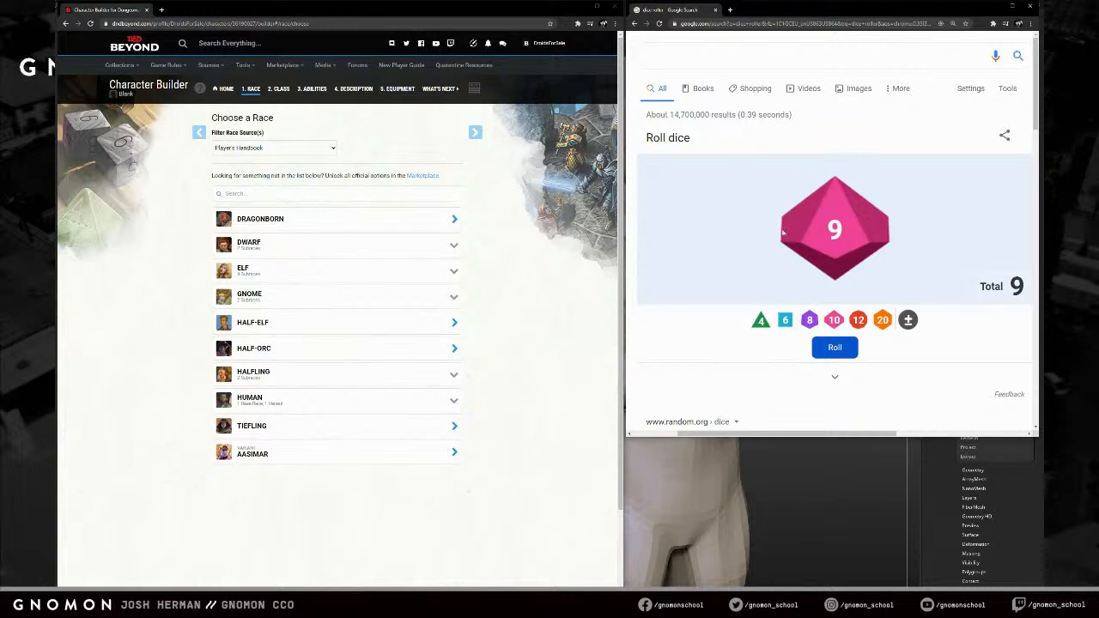
{"action": "left_click", "coordinate": [833, 347]}
- Choose Half-Elf as the race and expand its Ability Score Increase options
{"action": "left_click", "coordinate": [270, 324]}
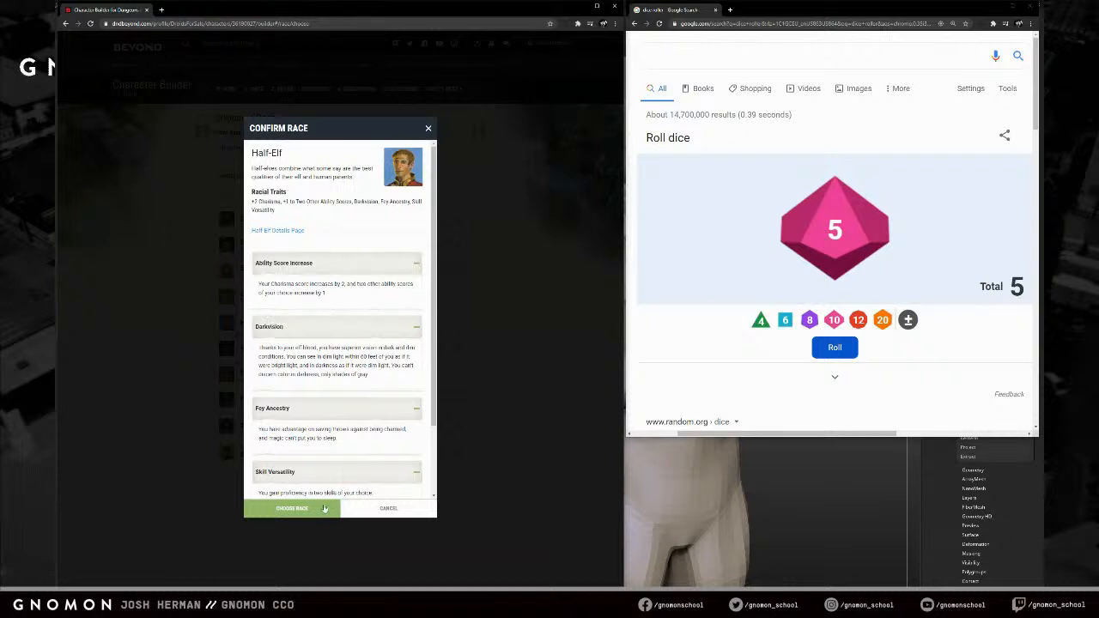
{"action": "left_click", "coordinate": [309, 508]}
{"action": "left_click", "coordinate": [296, 220]}
{"action": "left_click", "coordinate": [294, 217]}
{"action": "left_click", "coordinate": [294, 218]}
{"action": "left_click", "coordinate": [286, 256]}
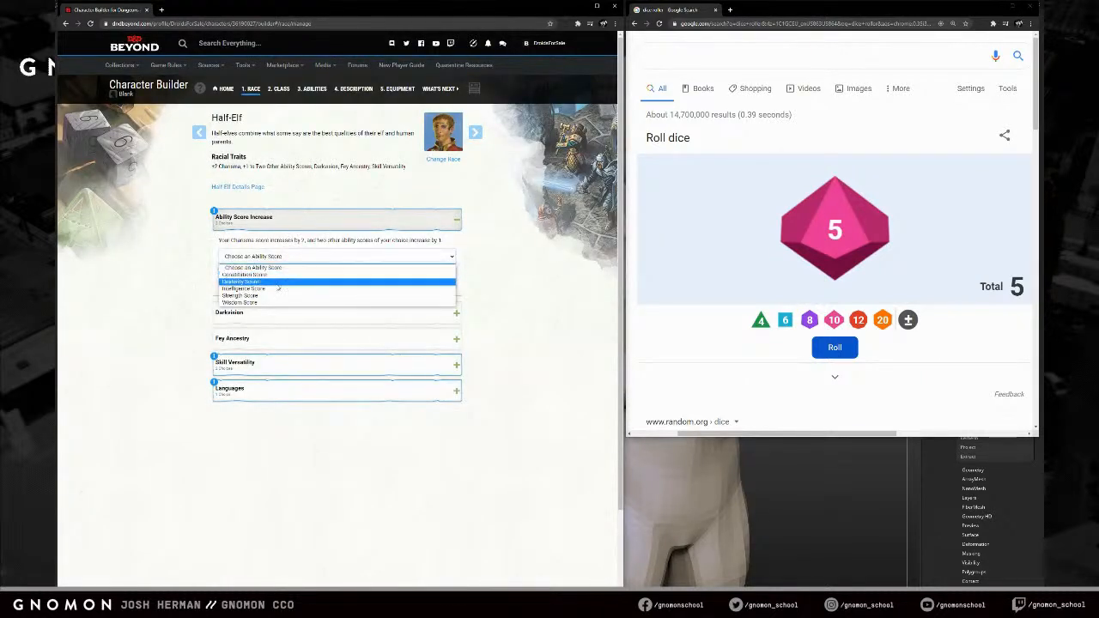
- Remove the ten-sided die and roll a fresh pair of six-sided dice for the ability increases
{"action": "left_click", "coordinate": [786, 321]}
{"action": "left_click", "coordinate": [769, 227]}
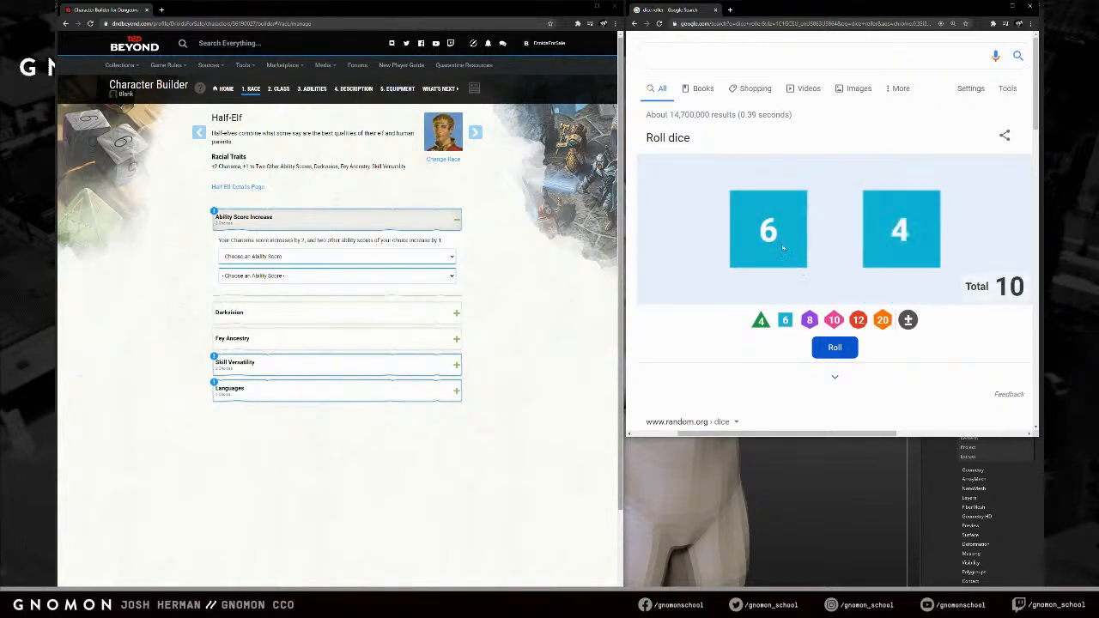
{"action": "left_click", "coordinate": [784, 247]}
{"action": "left_click", "coordinate": [898, 239]}
{"action": "left_click", "coordinate": [787, 321]}
{"action": "left_click", "coordinate": [788, 320]}
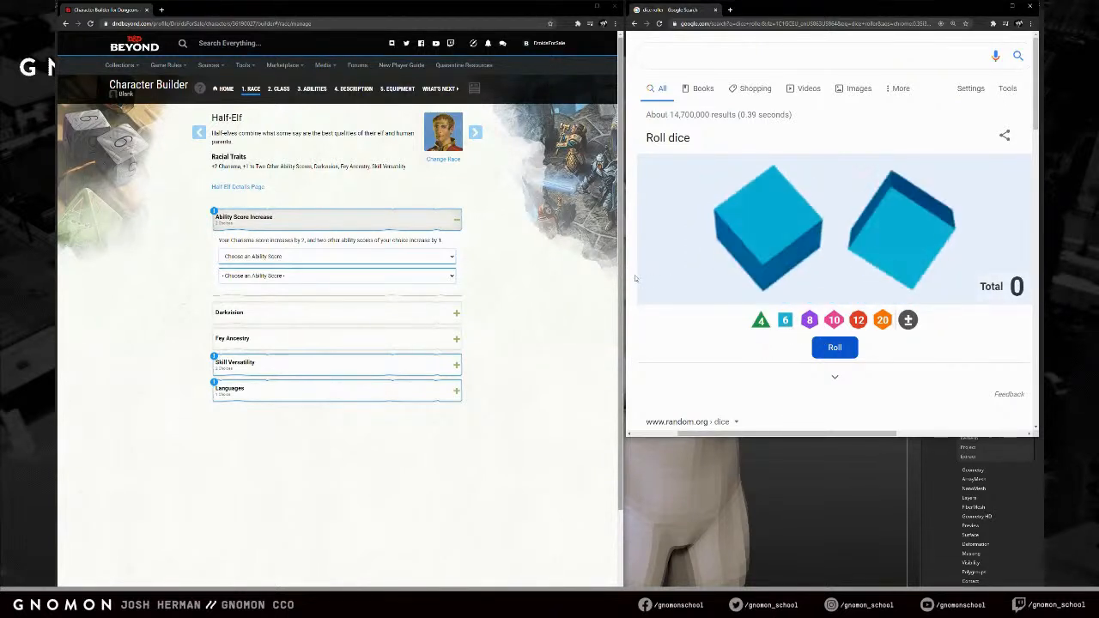
- Assign the two Half-Elf ability score increases to Strength and Constitution
{"action": "left_click", "coordinate": [300, 257]}
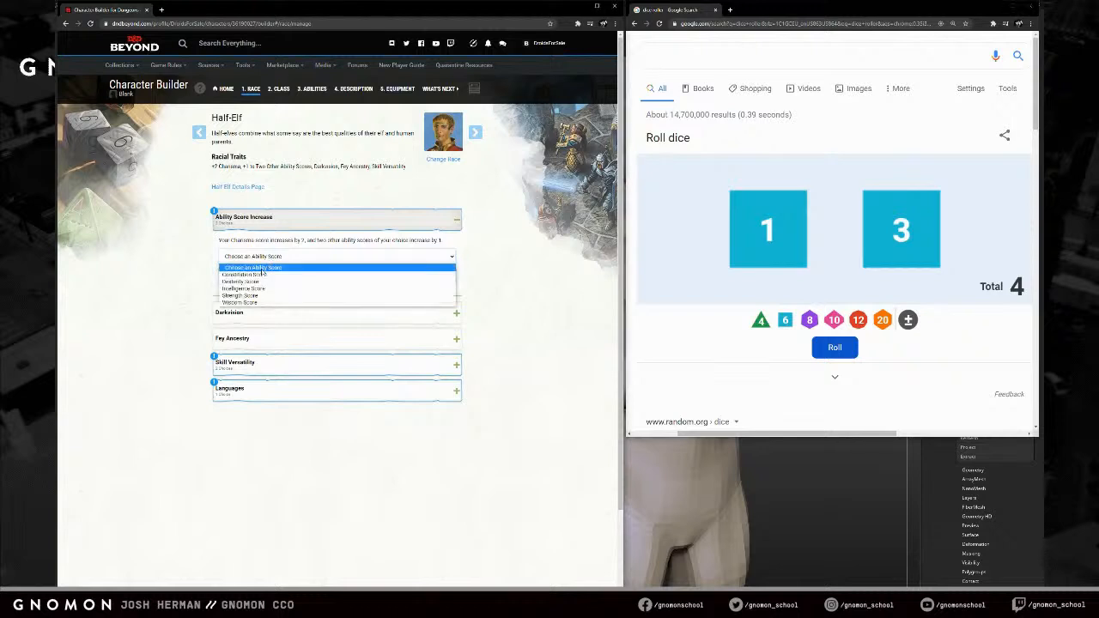
{"action": "left_click", "coordinate": [240, 295]}
{"action": "left_click", "coordinate": [260, 276]}
{"action": "left_click", "coordinate": [261, 294]}
{"action": "left_click", "coordinate": [360, 364]}
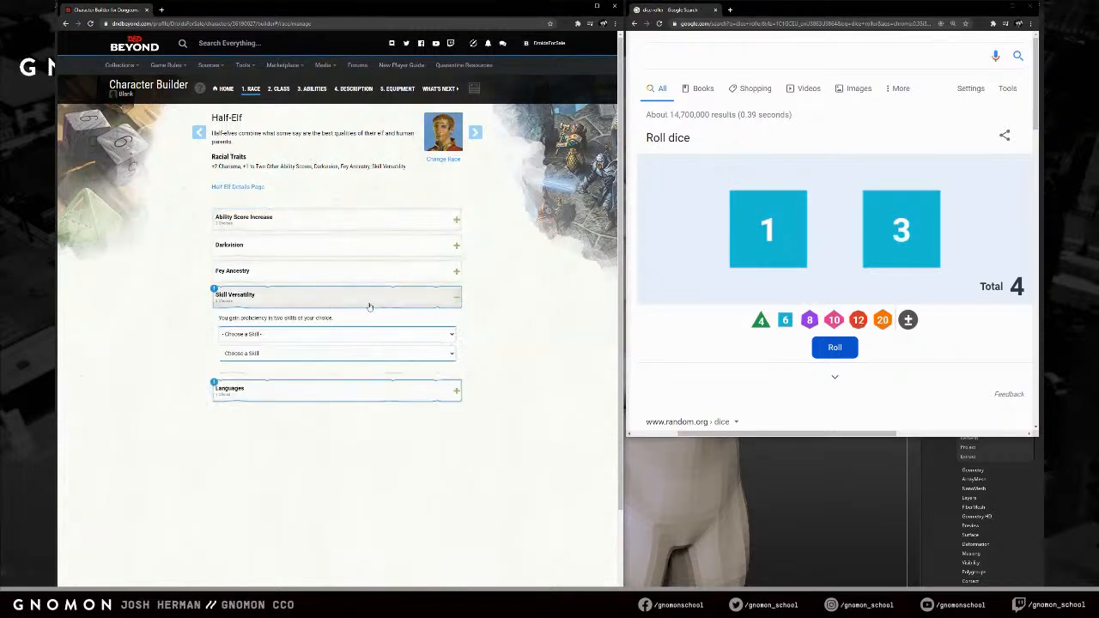
{"action": "left_click", "coordinate": [340, 334]}
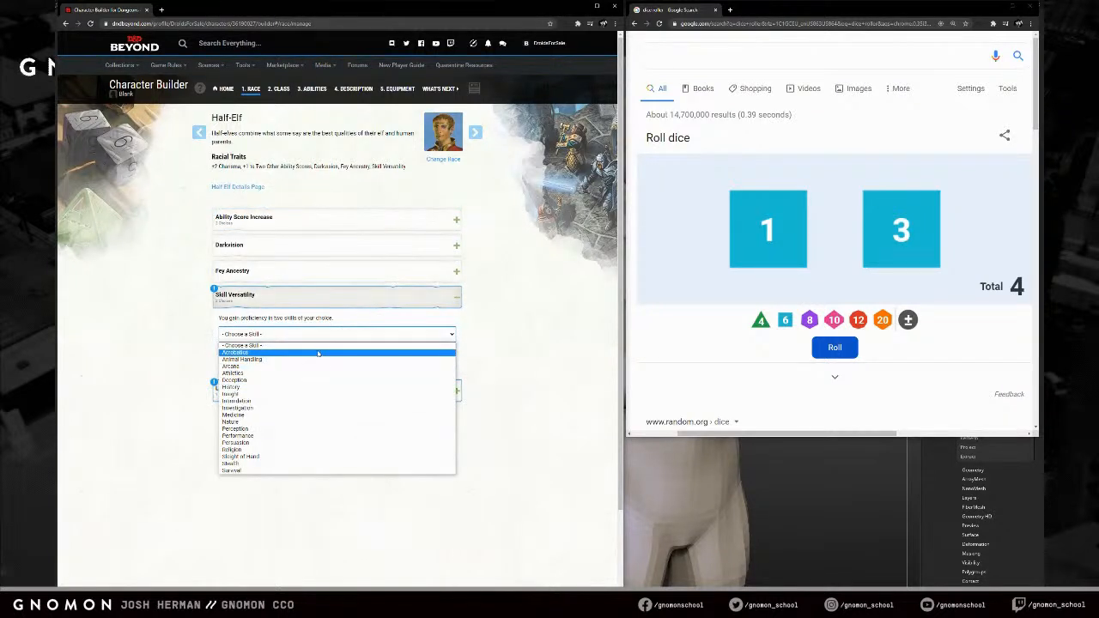
{"action": "left_click", "coordinate": [380, 340]}
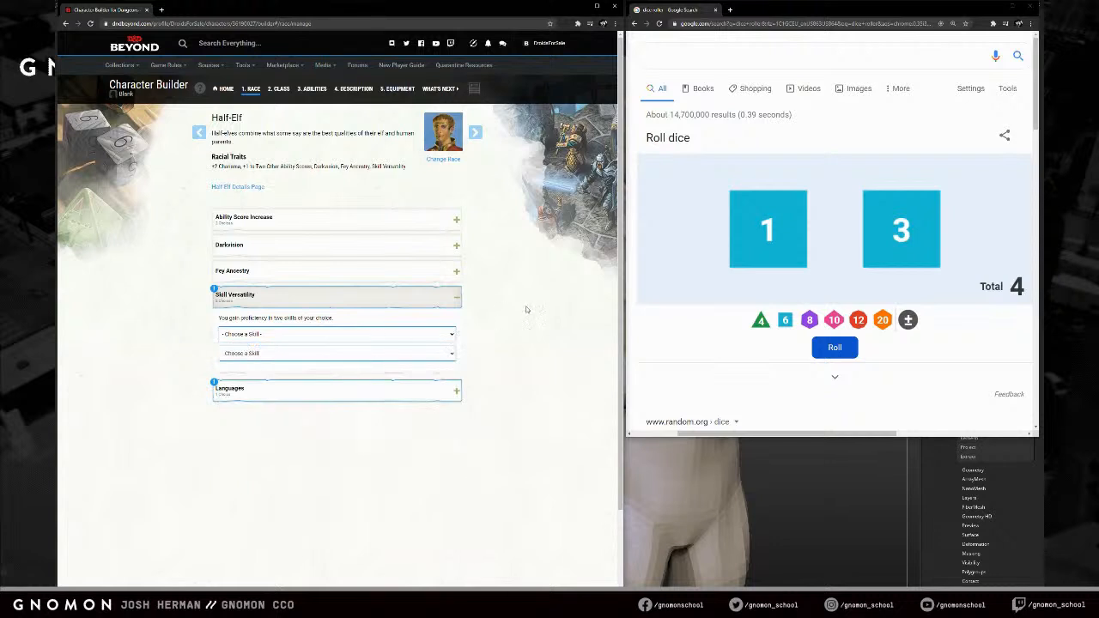
{"action": "left_click", "coordinate": [456, 296]}
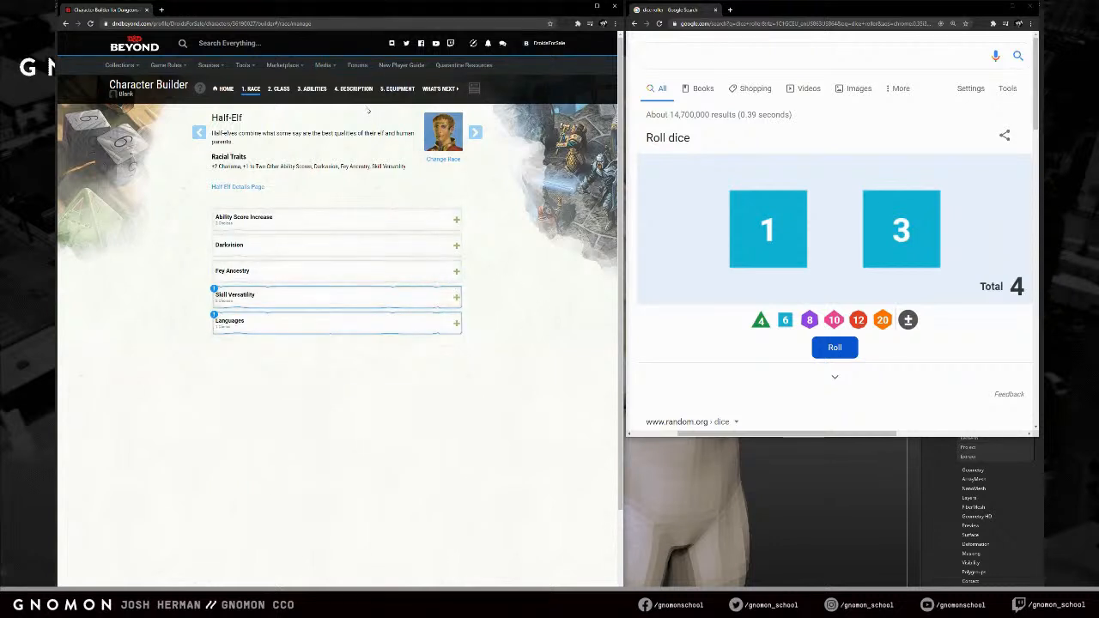
- Open the Class section and roll two twelve-sided dice in place of the six-sided ones
{"action": "left_click", "coordinate": [282, 89]}
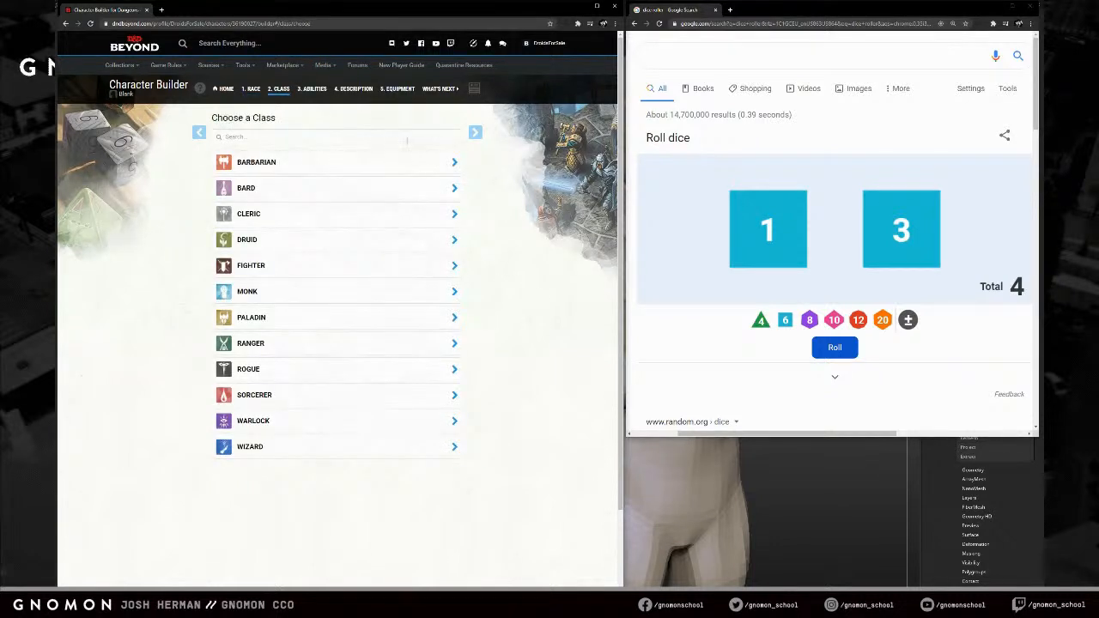
{"action": "left_click", "coordinate": [768, 236]}
{"action": "left_click", "coordinate": [806, 249]}
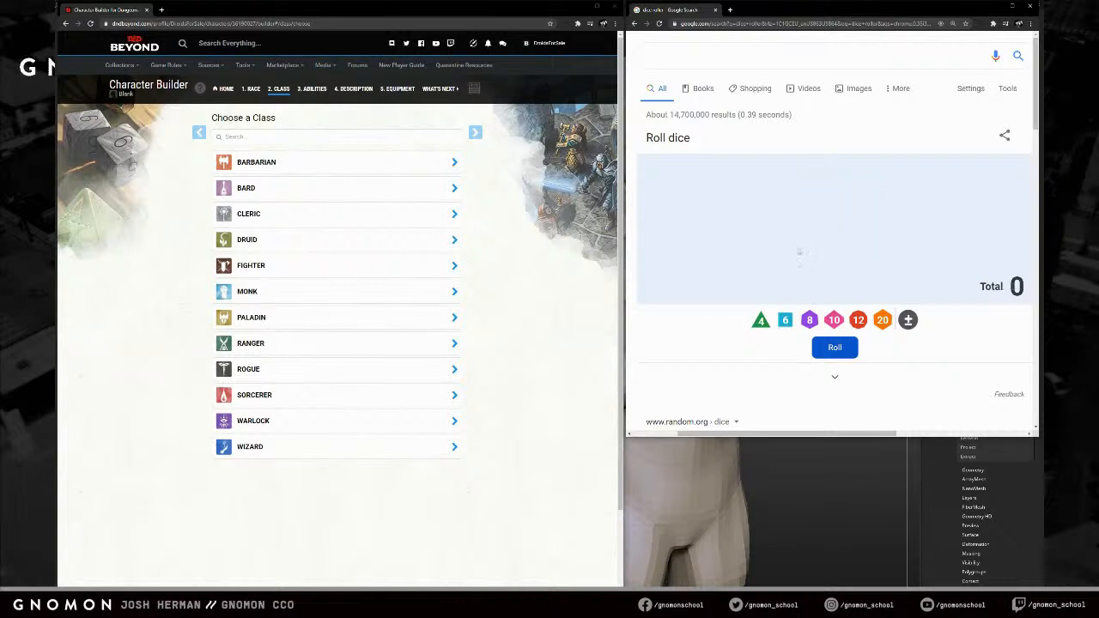
{"action": "double_click", "coordinate": [859, 322]}
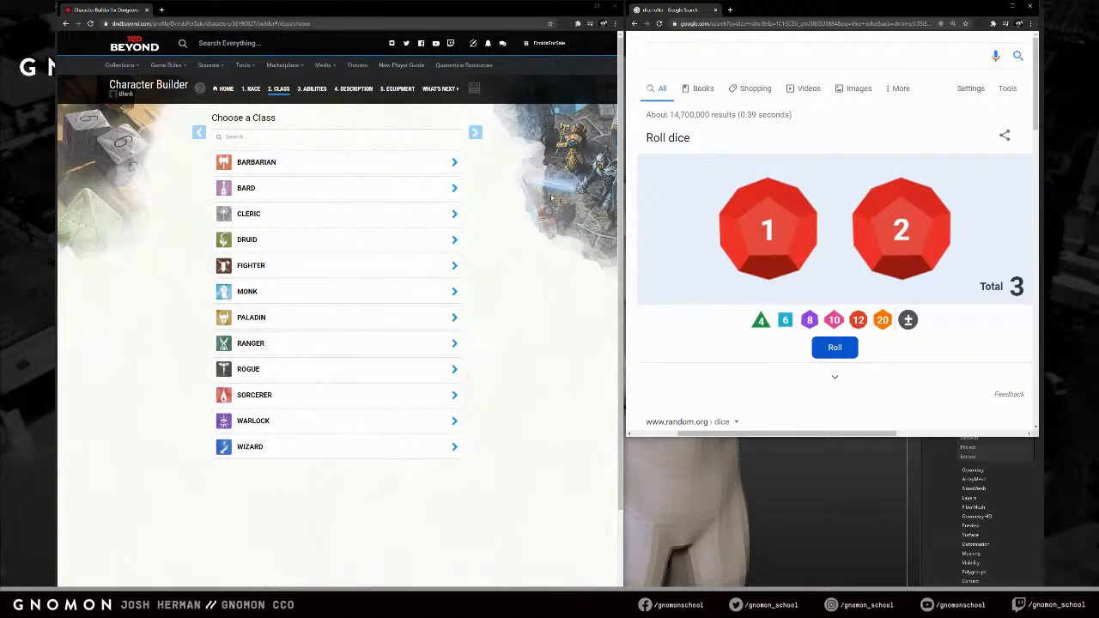
- Open the Description section and look through the list of available backgrounds
{"action": "left_click", "coordinate": [354, 89]}
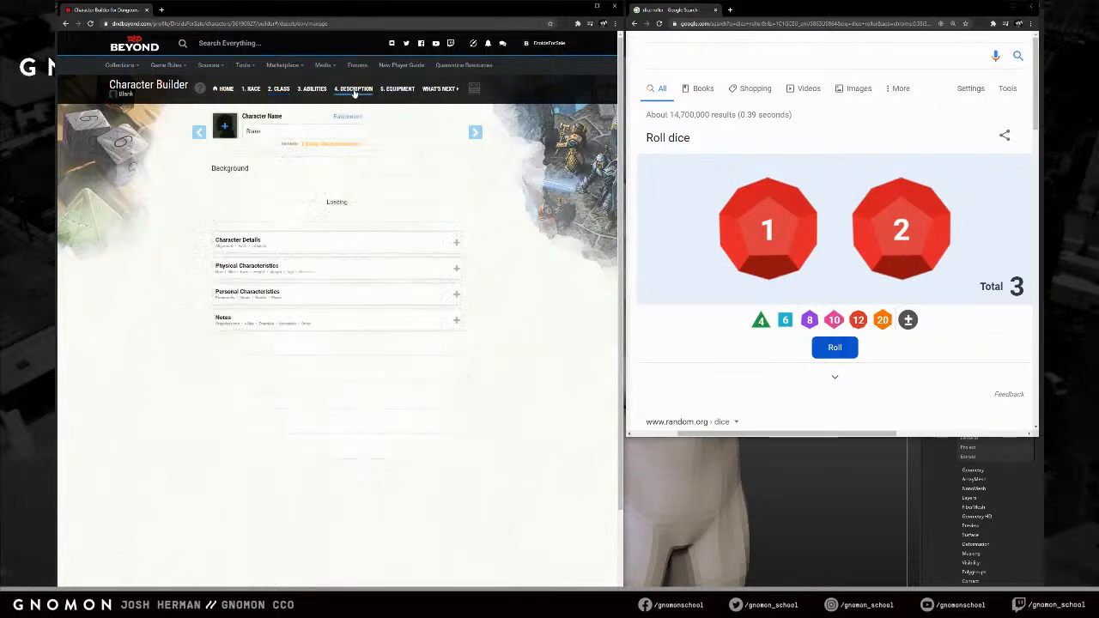
{"action": "left_click", "coordinate": [292, 201]}
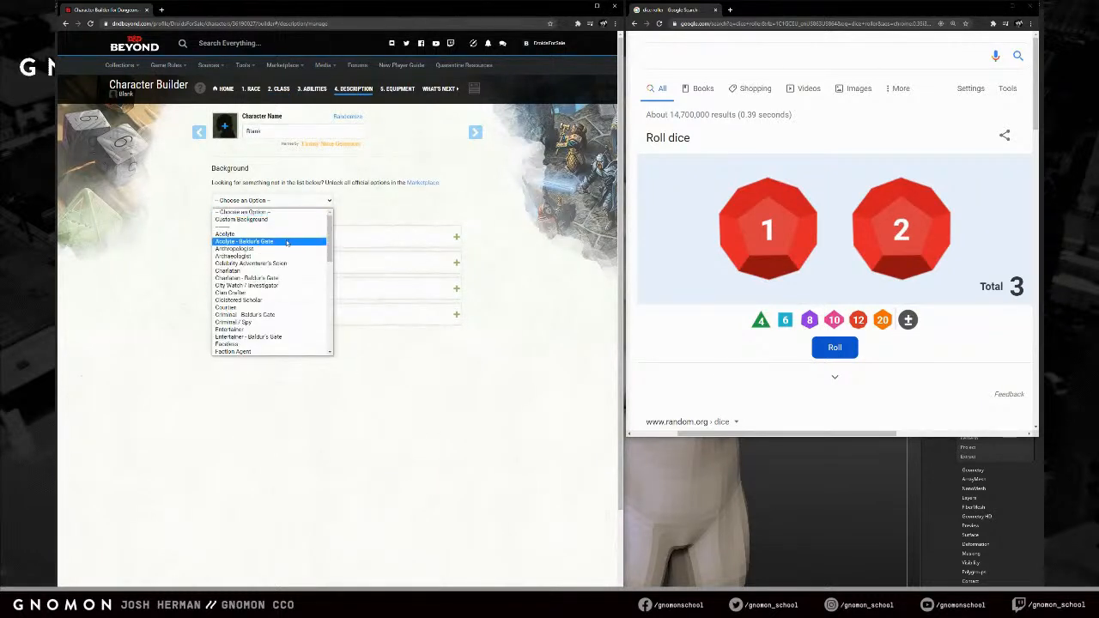
{"action": "left_click", "coordinate": [399, 157]}
{"action": "left_click", "coordinate": [316, 201]}
{"action": "scroll", "coordinate": [331, 279], "scroll_direction": "down", "scroll_amount": 5}
{"action": "left_click_drag", "start_coordinate": [332, 278], "coordinate": [333, 218]}
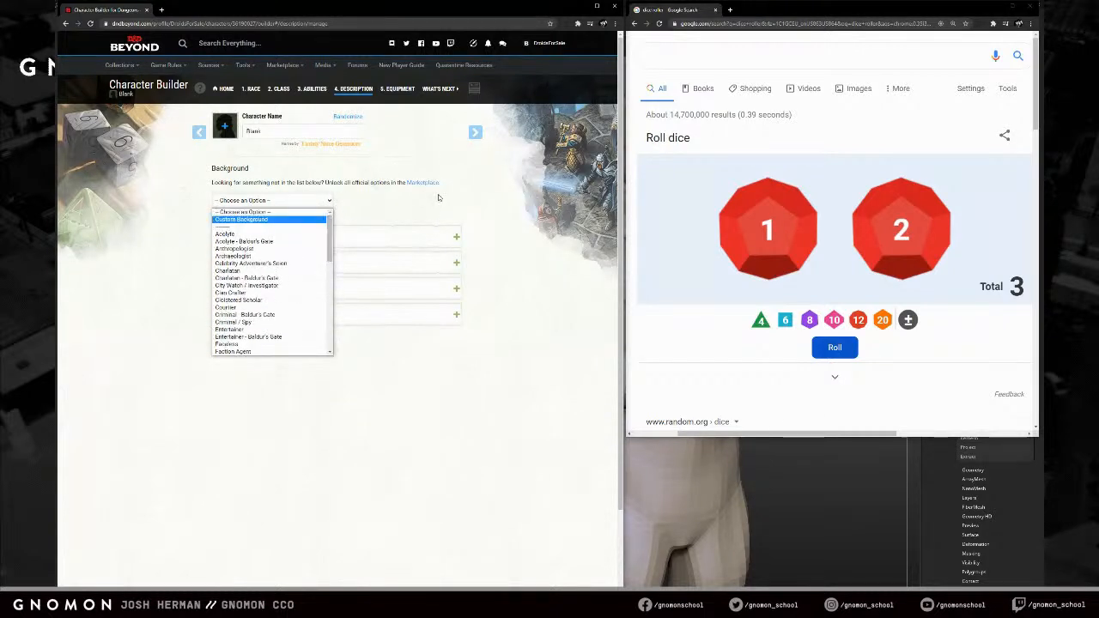
- Clear the twelve-sided dice, search for "dice roller" in a new browser tab and open the Dungeons & Dragons Dice Roller page
{"action": "left_click", "coordinate": [759, 225]}
{"action": "left_click", "coordinate": [874, 235]}
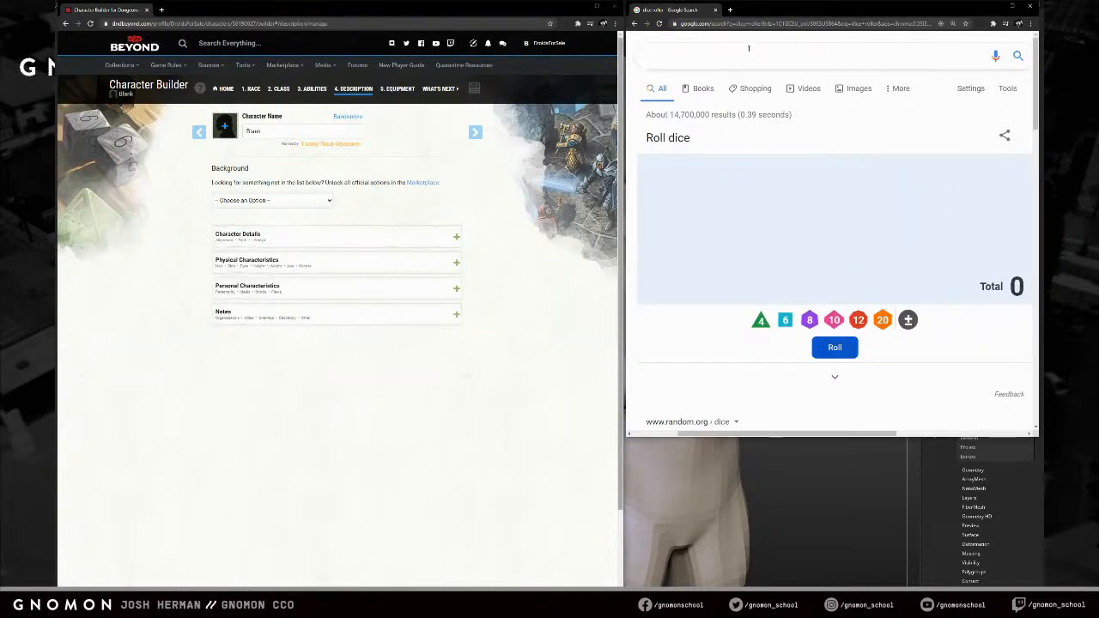
{"action": "left_click", "coordinate": [730, 11]}
{"action": "type", "text": "dice ro"}
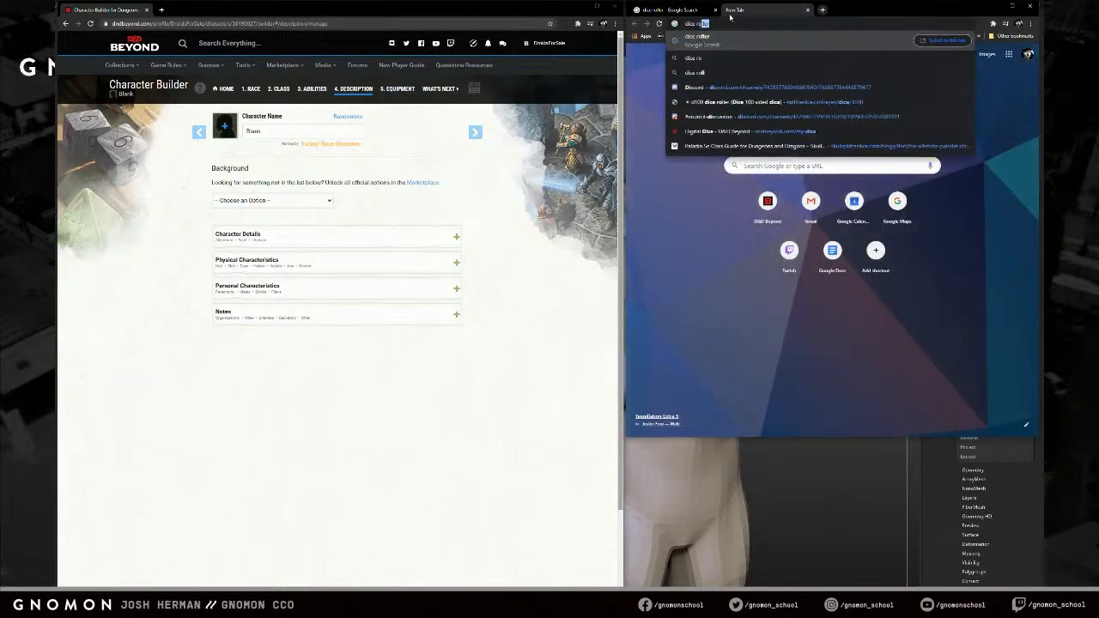
{"action": "key", "text": "Return"}
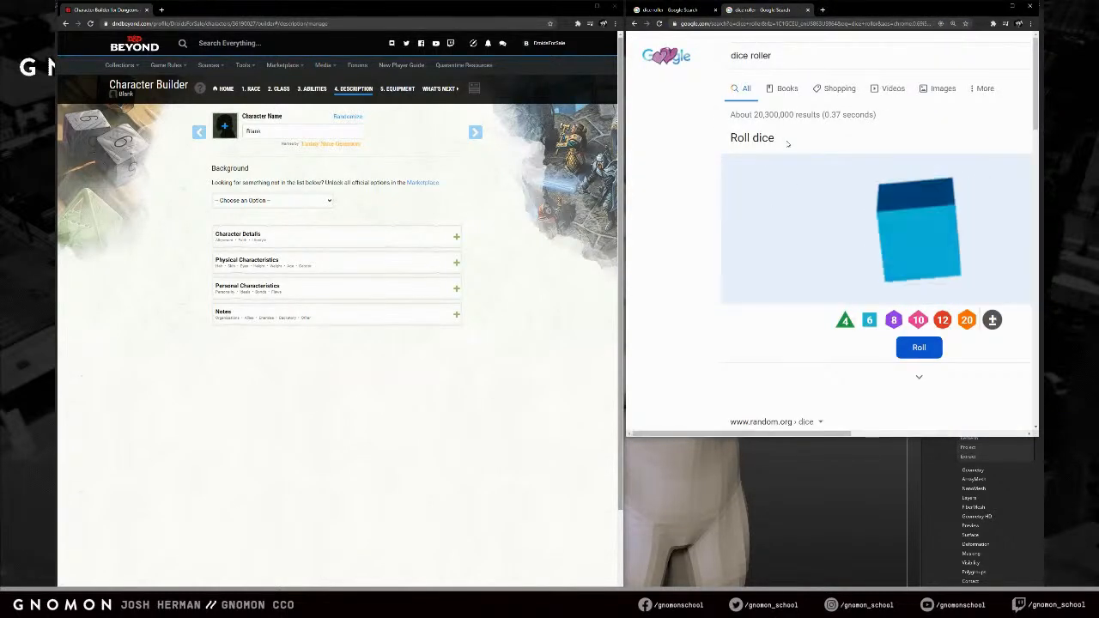
{"action": "scroll", "coordinate": [788, 144], "scroll_direction": "down", "scroll_amount": 2}
{"action": "left_click", "coordinate": [786, 331]}
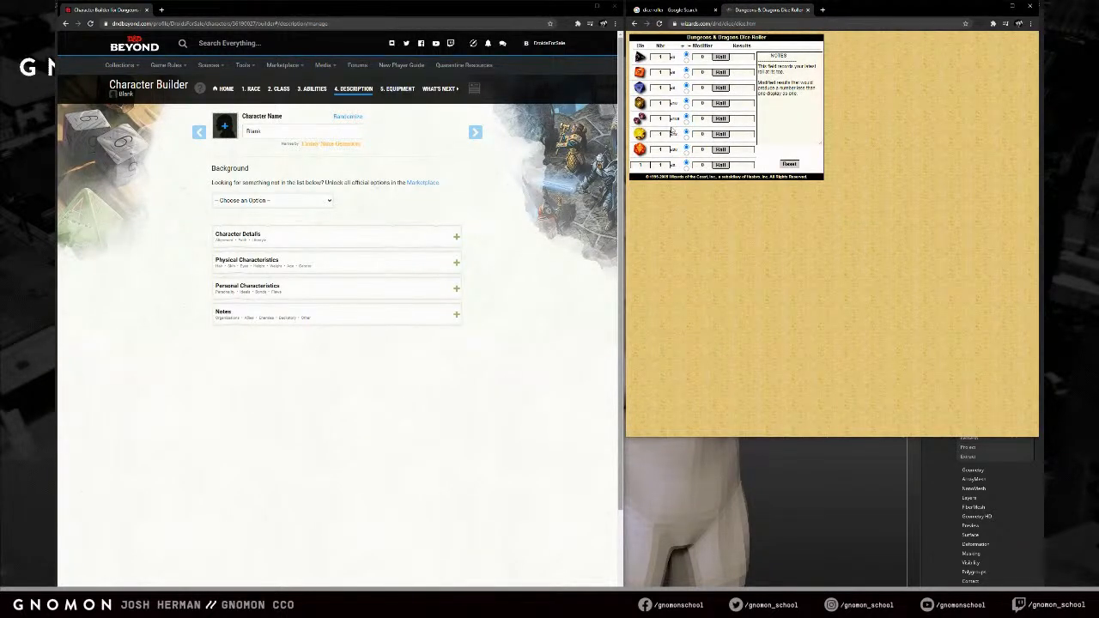
- Roll the hundred-sided die three times and set the character's background to Sailor
{"action": "left_click", "coordinate": [720, 119]}
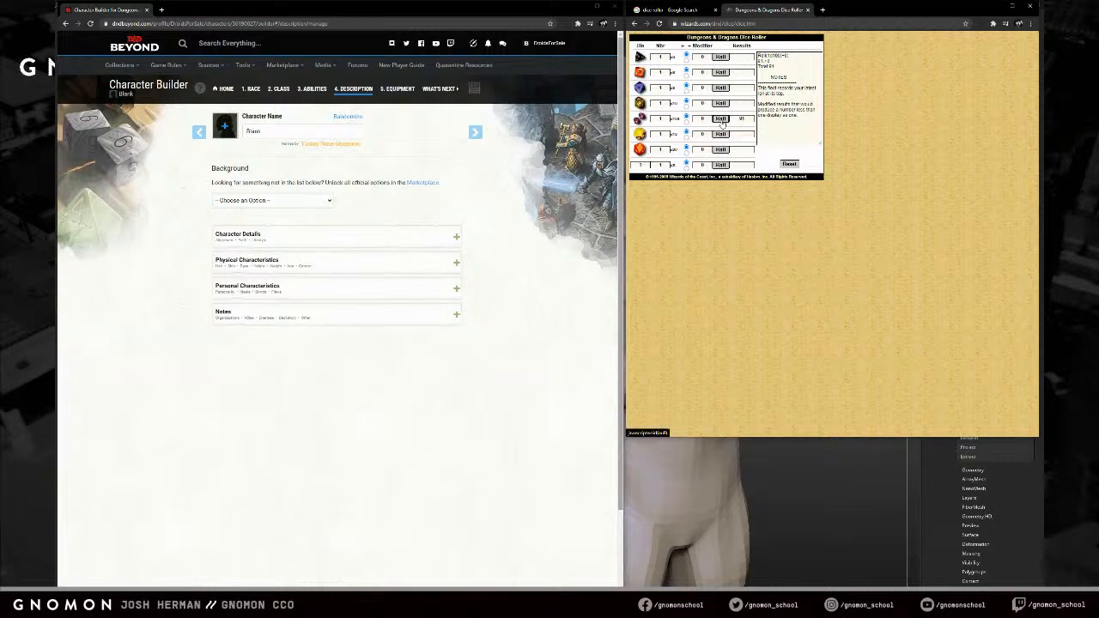
{"action": "left_click", "coordinate": [721, 119]}
{"action": "left_click", "coordinate": [723, 121]}
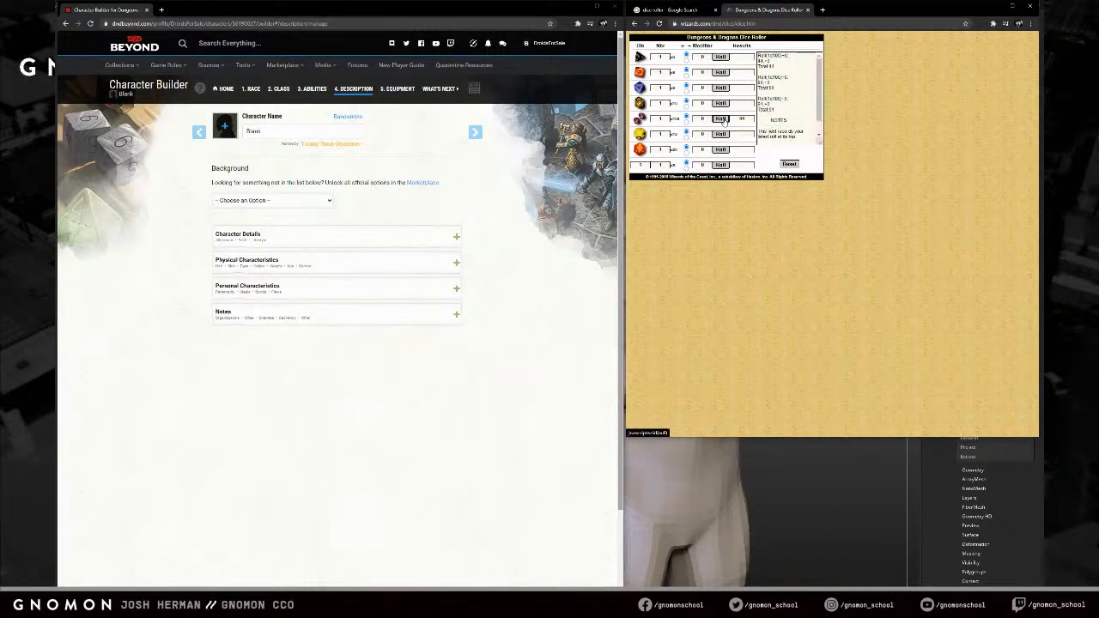
{"action": "left_click", "coordinate": [316, 201]}
{"action": "left_click_drag", "start_coordinate": [331, 256], "coordinate": [270, 356]}
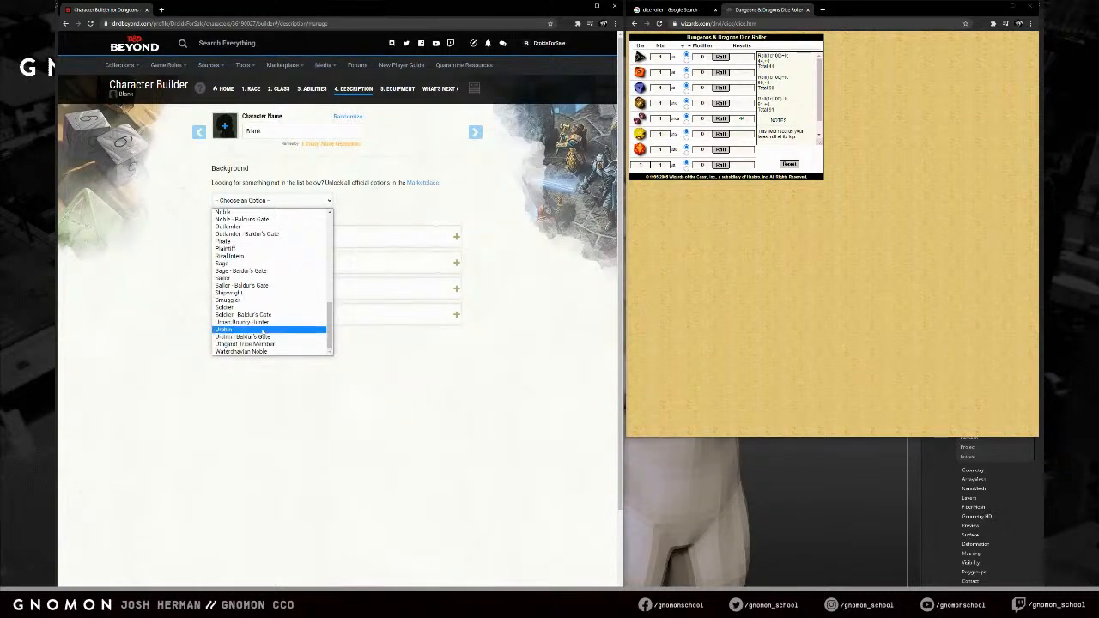
{"action": "left_click", "coordinate": [270, 278]}
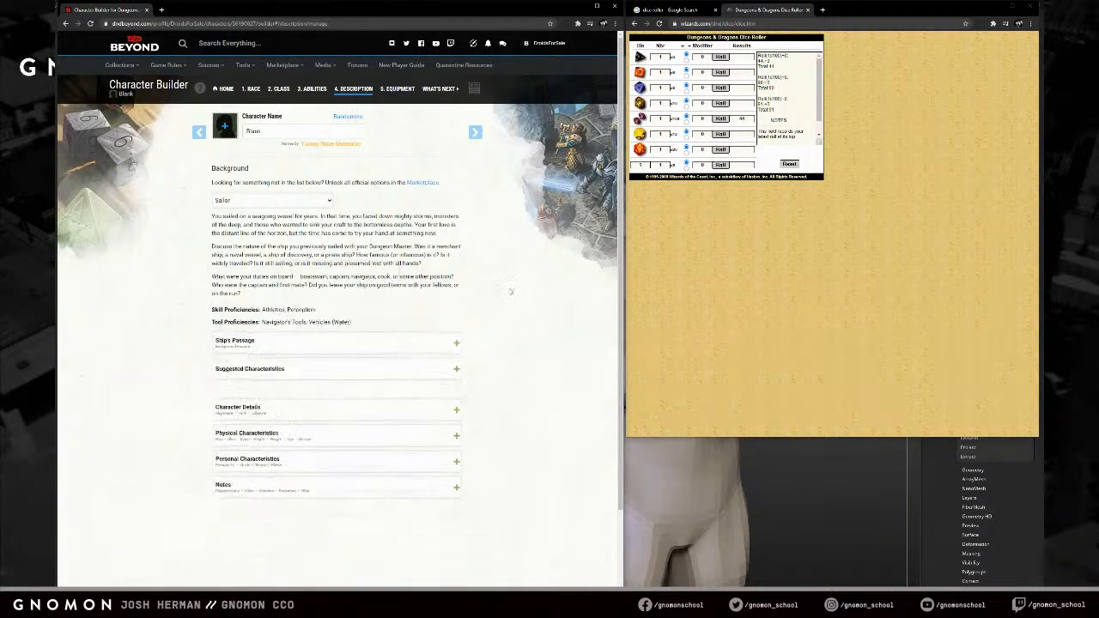
- Review the ability scores and class list, and look at the Half-Elf's Skill Versatility skill options
{"action": "left_click", "coordinate": [313, 91]}
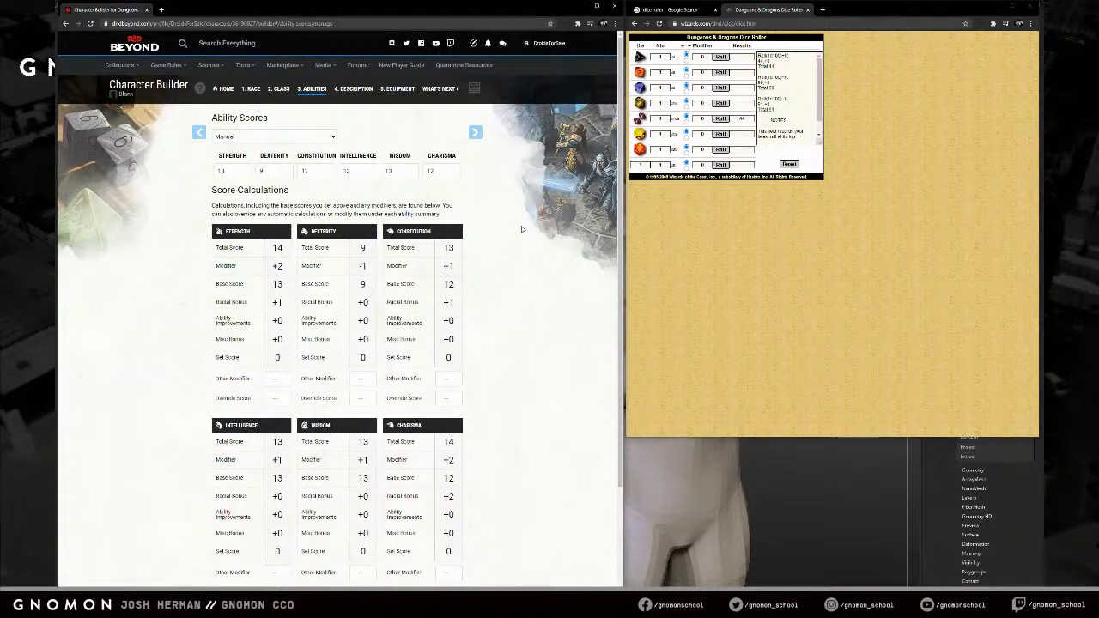
{"action": "left_click", "coordinate": [282, 89]}
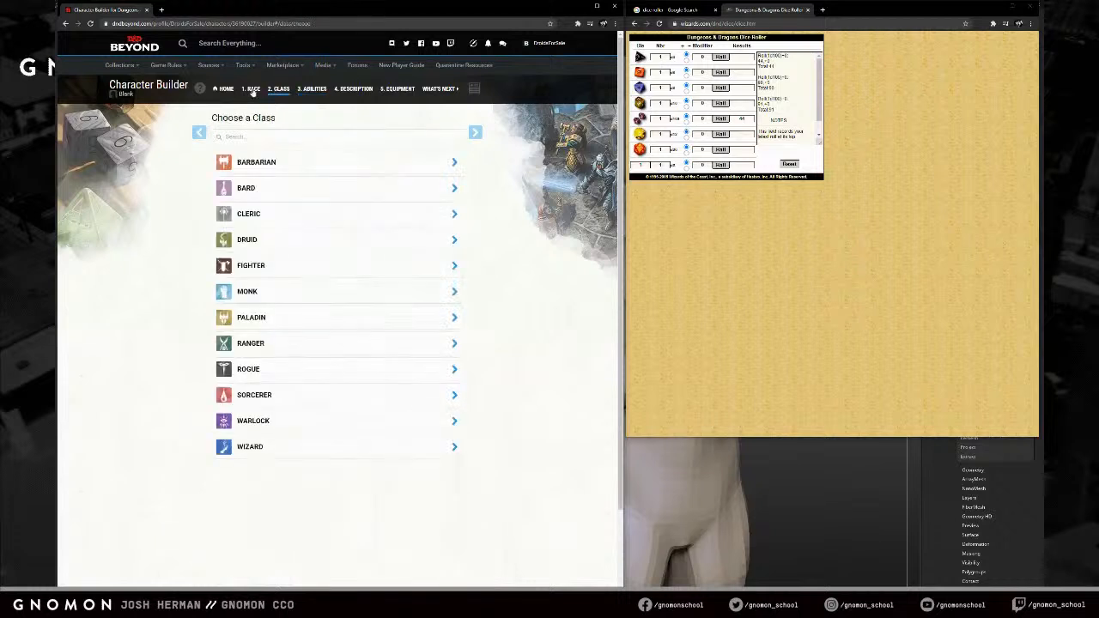
{"action": "left_click", "coordinate": [251, 89]}
{"action": "left_click", "coordinate": [328, 297]}
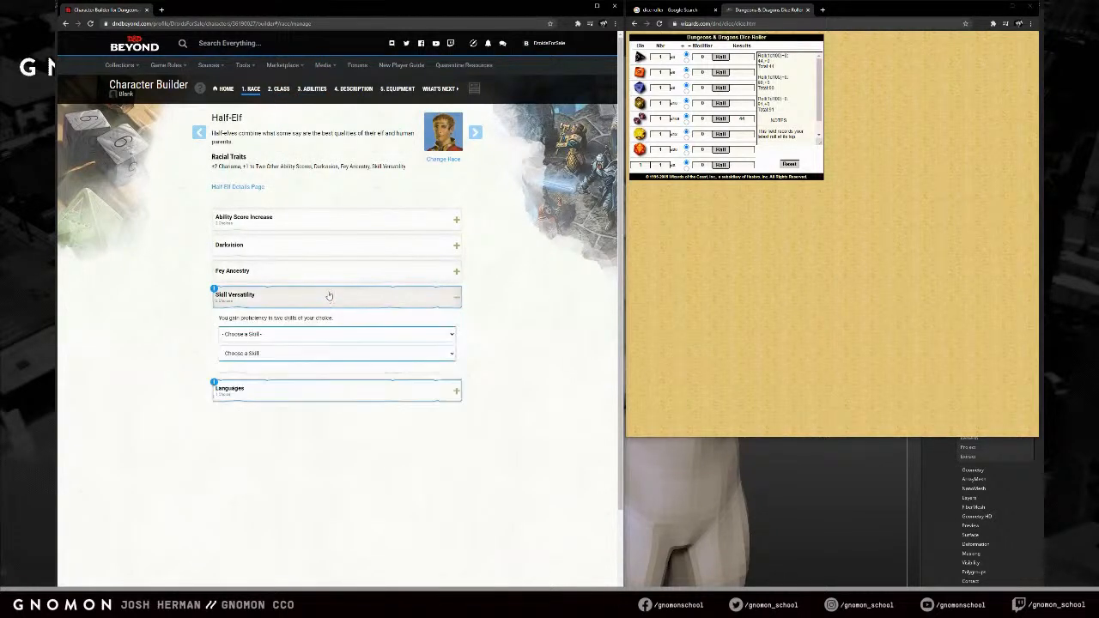
{"action": "left_click", "coordinate": [274, 334]}
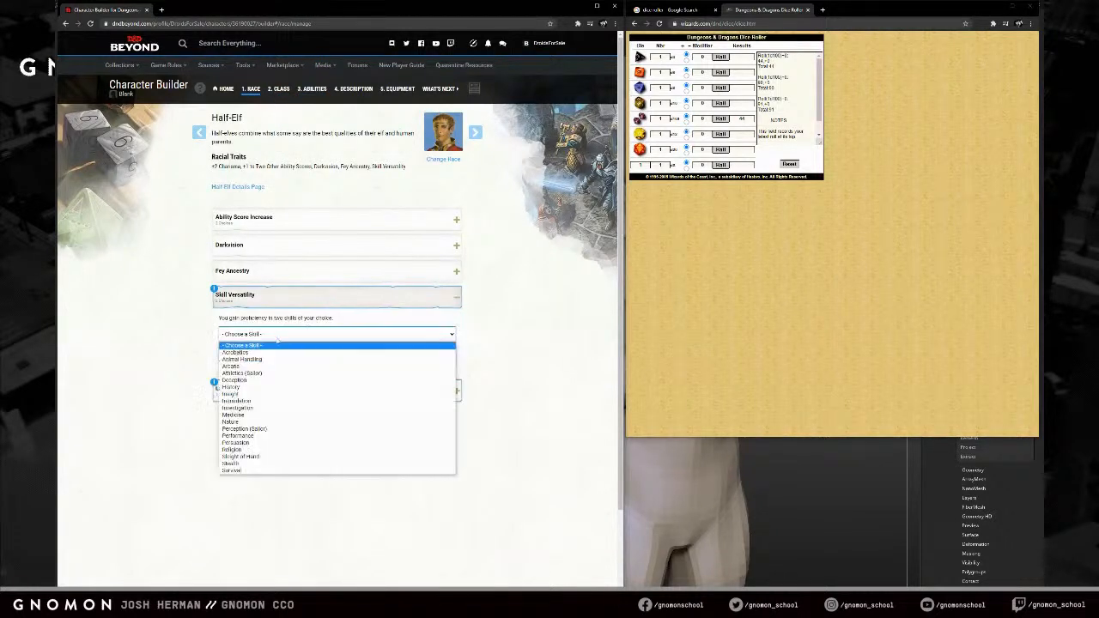
- Choose Primordial as the Half-Elf's extra language and collapse the Languages trait
{"action": "left_click", "coordinate": [245, 391]}
{"action": "left_click", "coordinate": [246, 391]}
{"action": "left_click", "coordinate": [260, 426]}
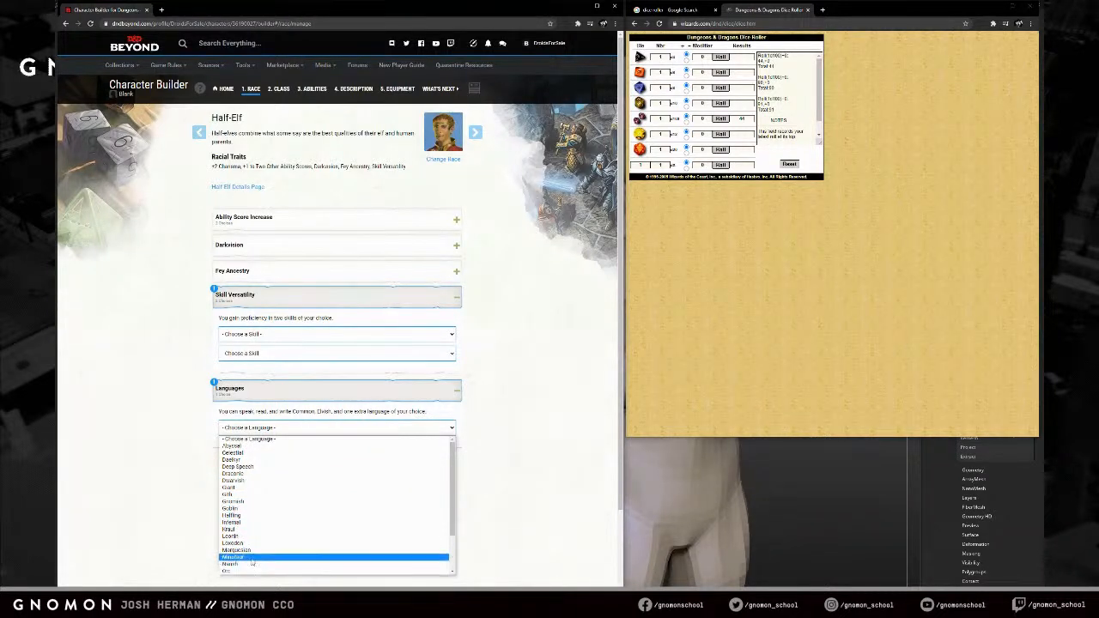
{"action": "scroll", "coordinate": [272, 560], "scroll_direction": "down", "scroll_amount": 3}
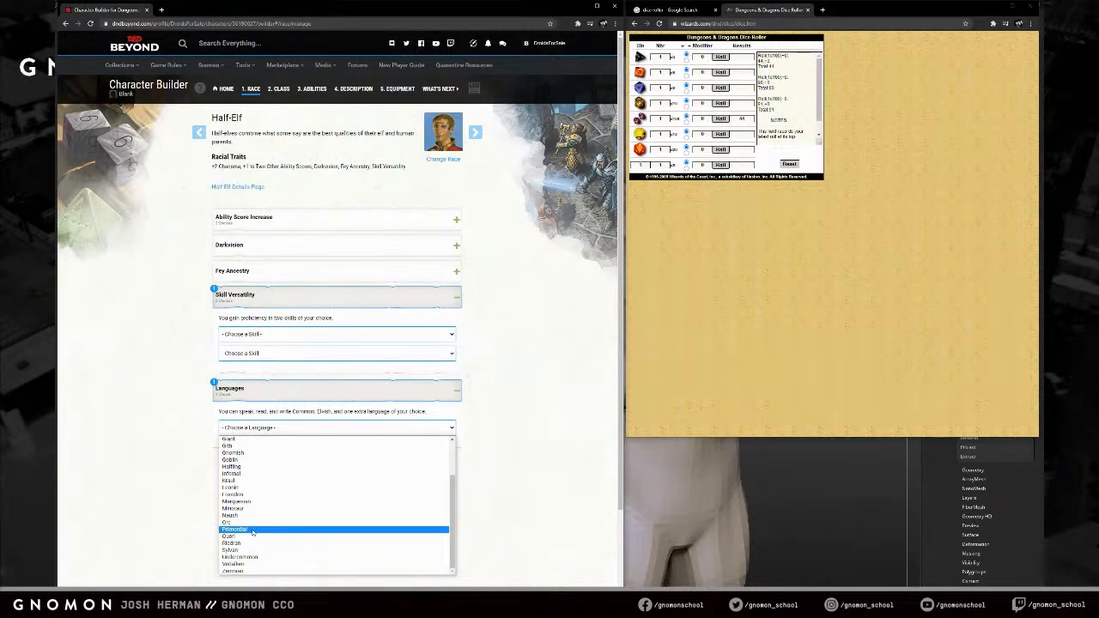
{"action": "left_click", "coordinate": [253, 533]}
{"action": "left_click", "coordinate": [286, 400]}
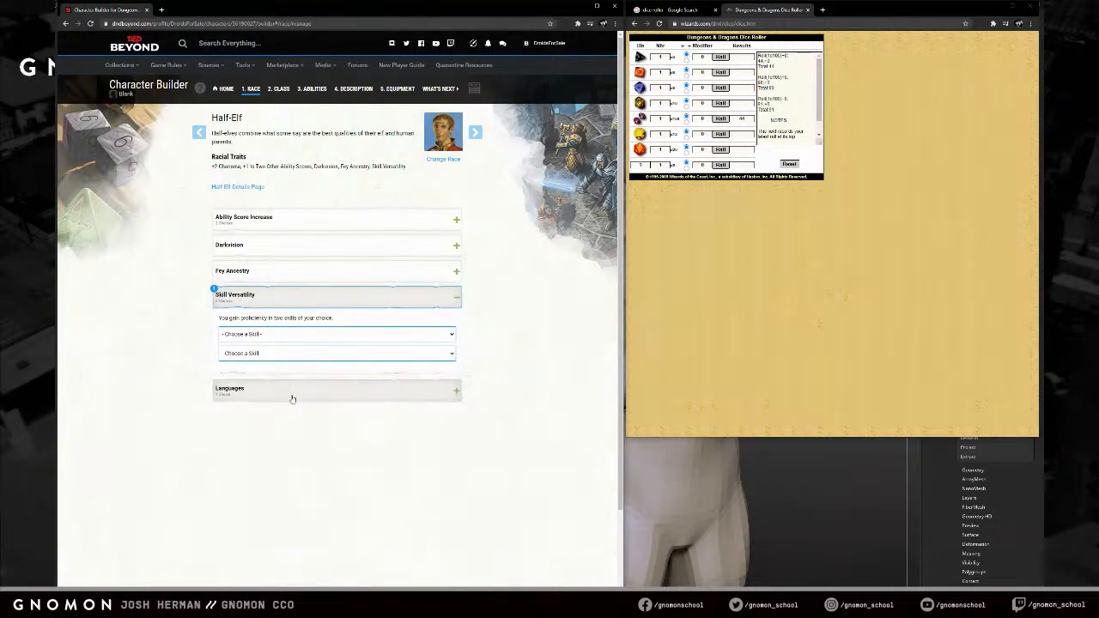
- Review the Skill Versatility skill options, the Sailor background's proficiencies and the ability scores
{"action": "left_click", "coordinate": [314, 337]}
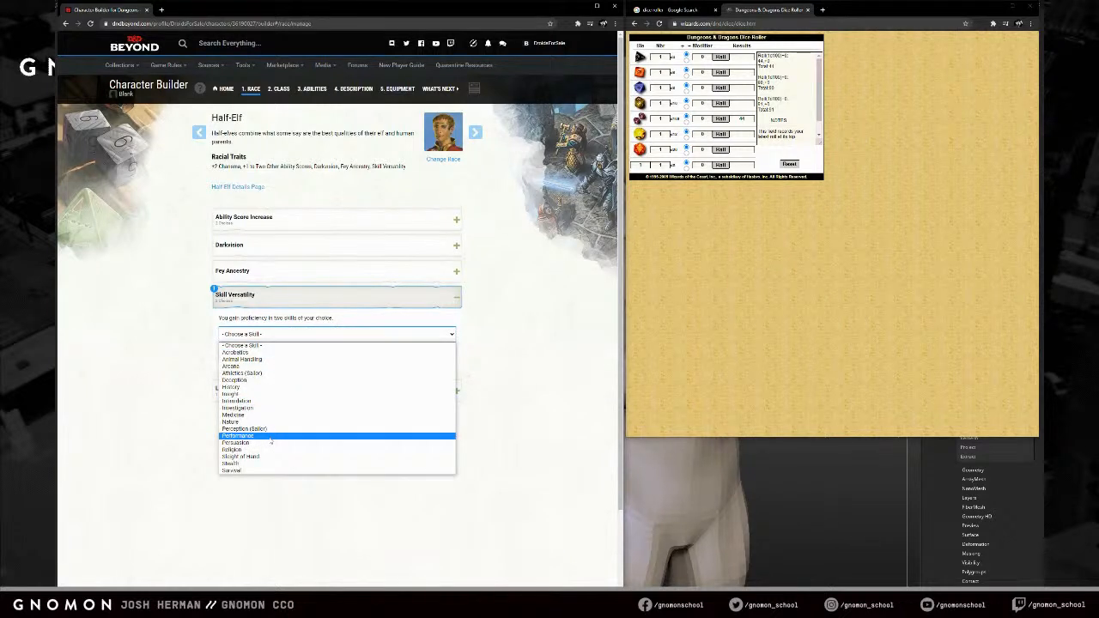
{"action": "left_click", "coordinate": [528, 324]}
{"action": "left_click", "coordinate": [351, 89]}
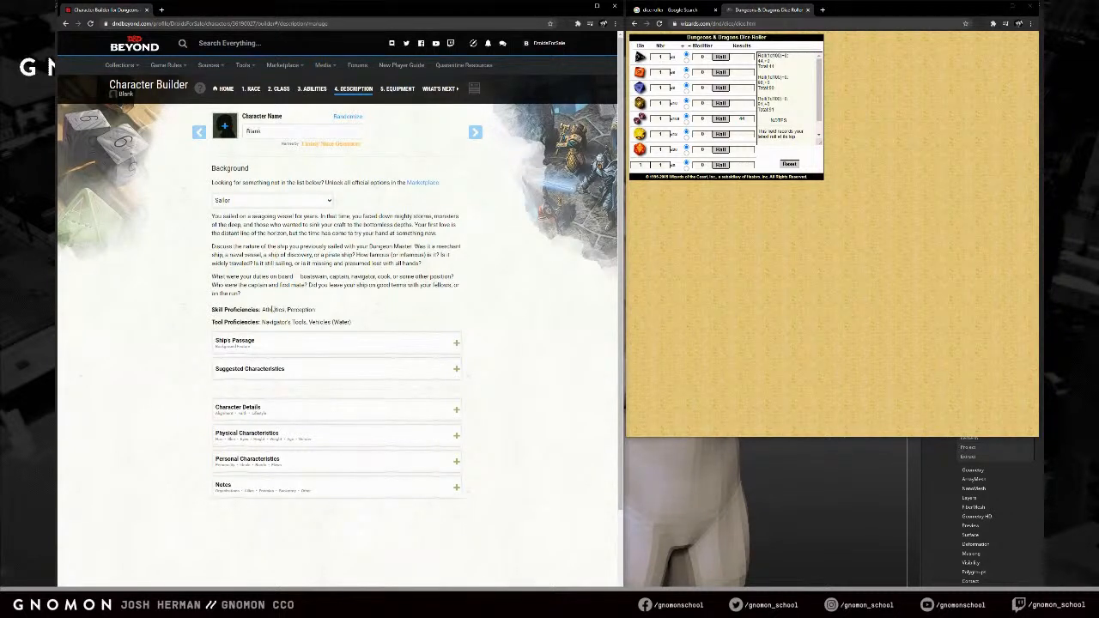
{"action": "left_click", "coordinate": [314, 88]}
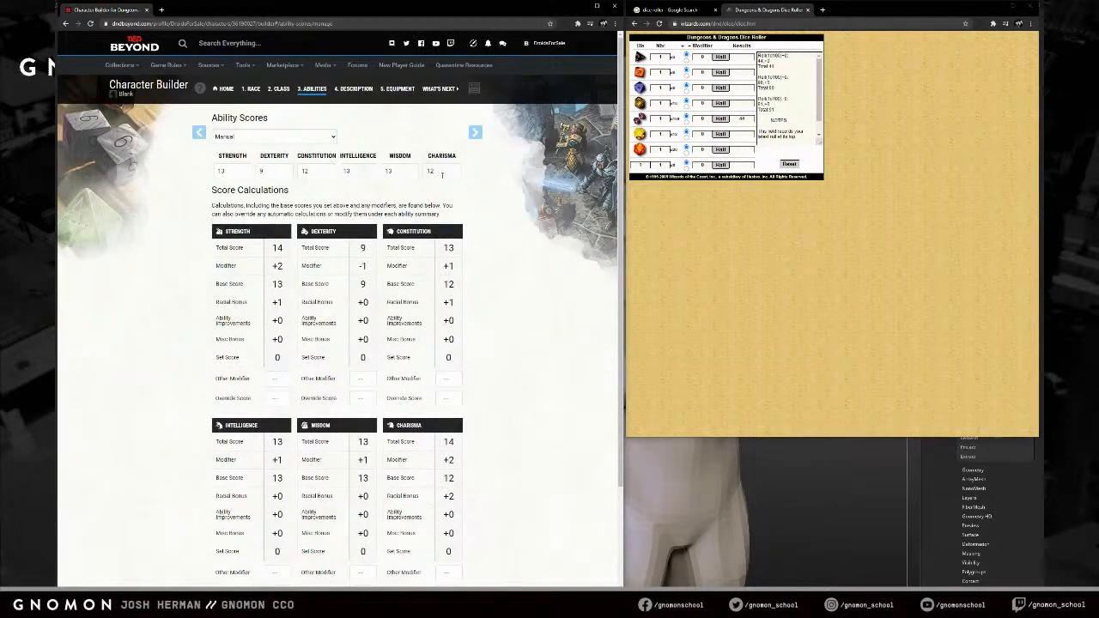
- Set the character's base Dexterity score to 8
{"action": "left_click", "coordinate": [285, 172]}
{"action": "key", "text": "BackSpace"}
{"action": "type", "text": "8"}
{"action": "left_click", "coordinate": [493, 176]}
- Check the Half-Elf racial traits against the class list and add Bard as the character's class
{"action": "left_click", "coordinate": [278, 91]}
{"action": "left_click", "coordinate": [249, 91]}
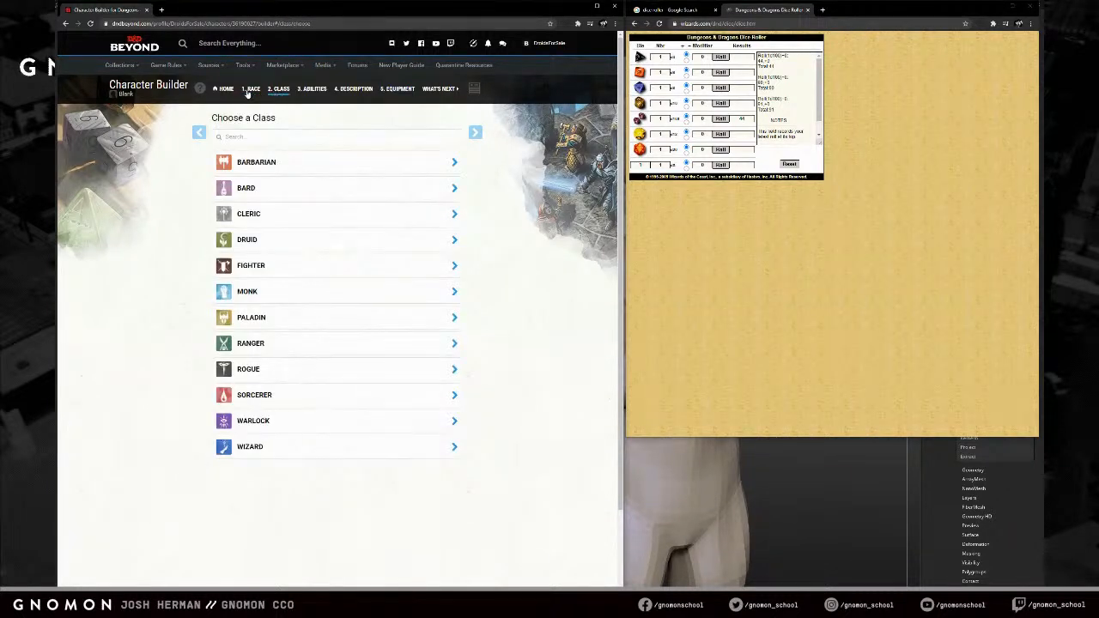
{"action": "left_click", "coordinate": [250, 89]}
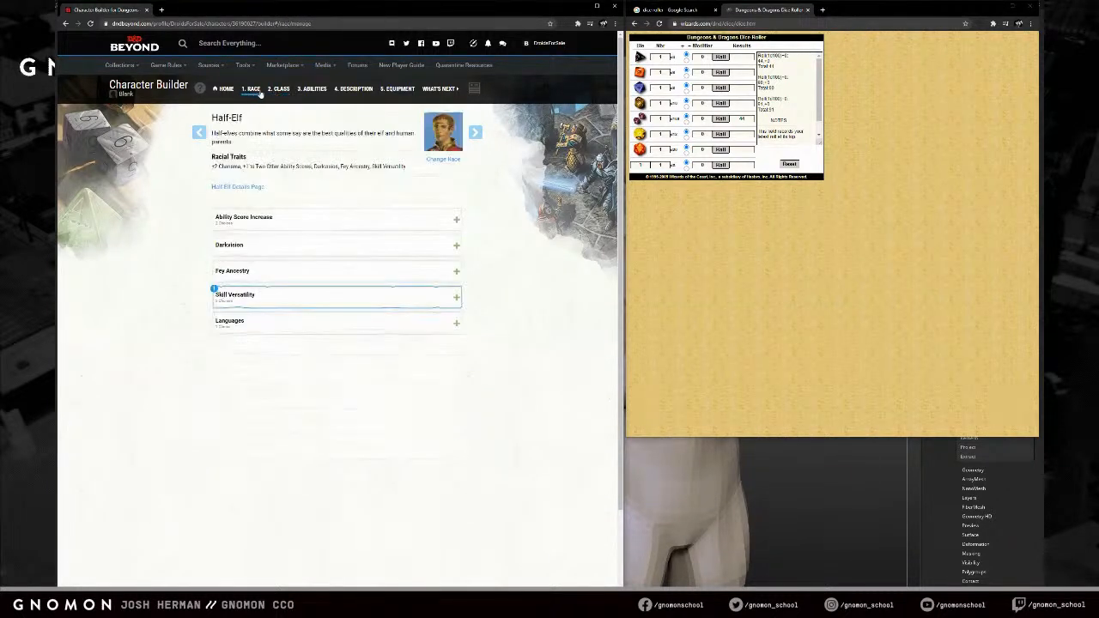
{"action": "left_click", "coordinate": [278, 91]}
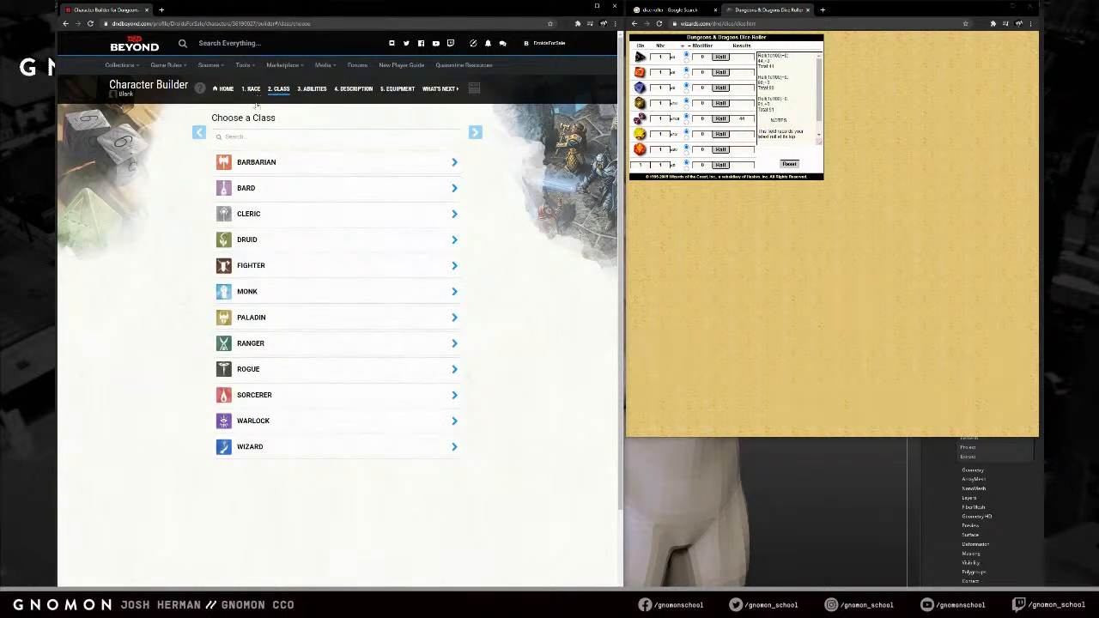
{"action": "left_click", "coordinate": [264, 187]}
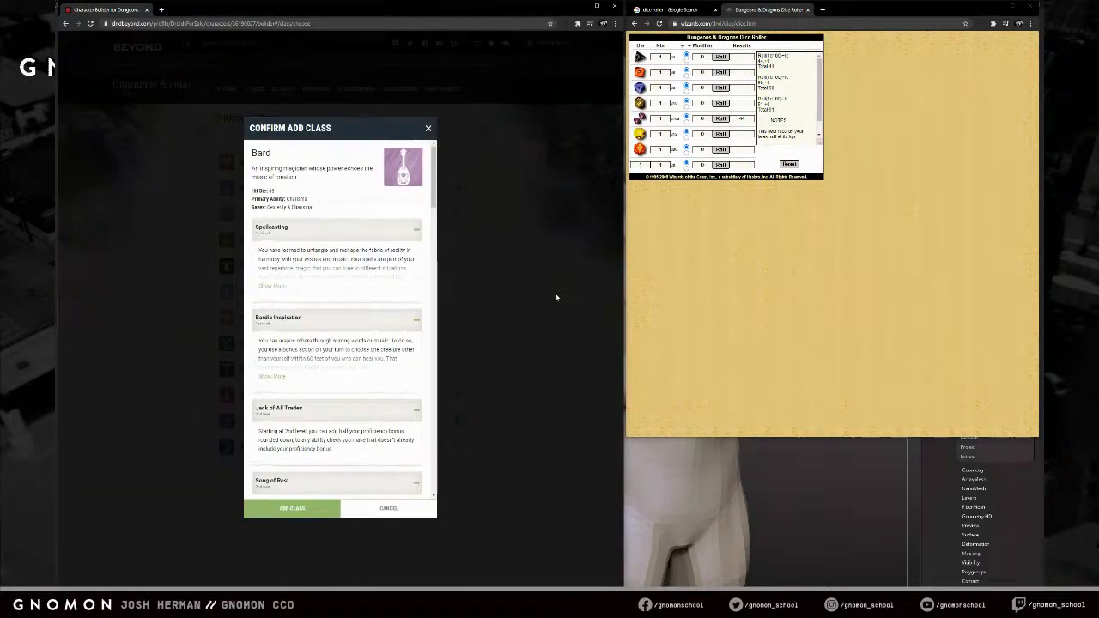
{"action": "left_click", "coordinate": [305, 512]}
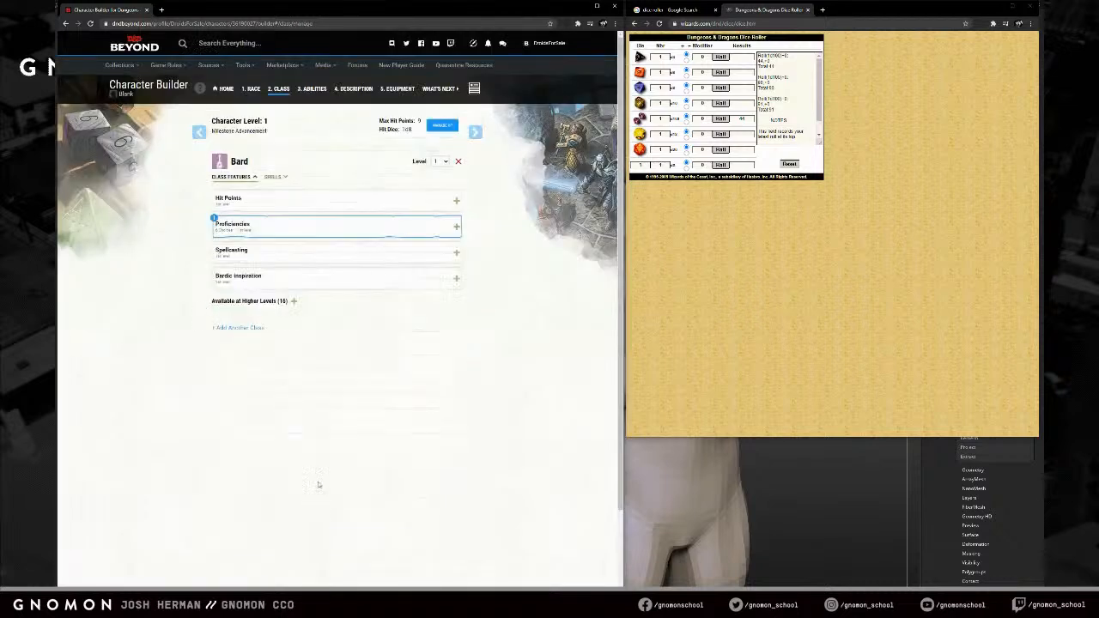
- Choose Performance and Deception as the Half-Elf's two Skill Versatility skills and collapse the trait
{"action": "left_click", "coordinate": [233, 228]}
{"action": "left_click", "coordinate": [219, 222]}
{"action": "left_click", "coordinate": [251, 89]}
{"action": "left_click", "coordinate": [277, 296]}
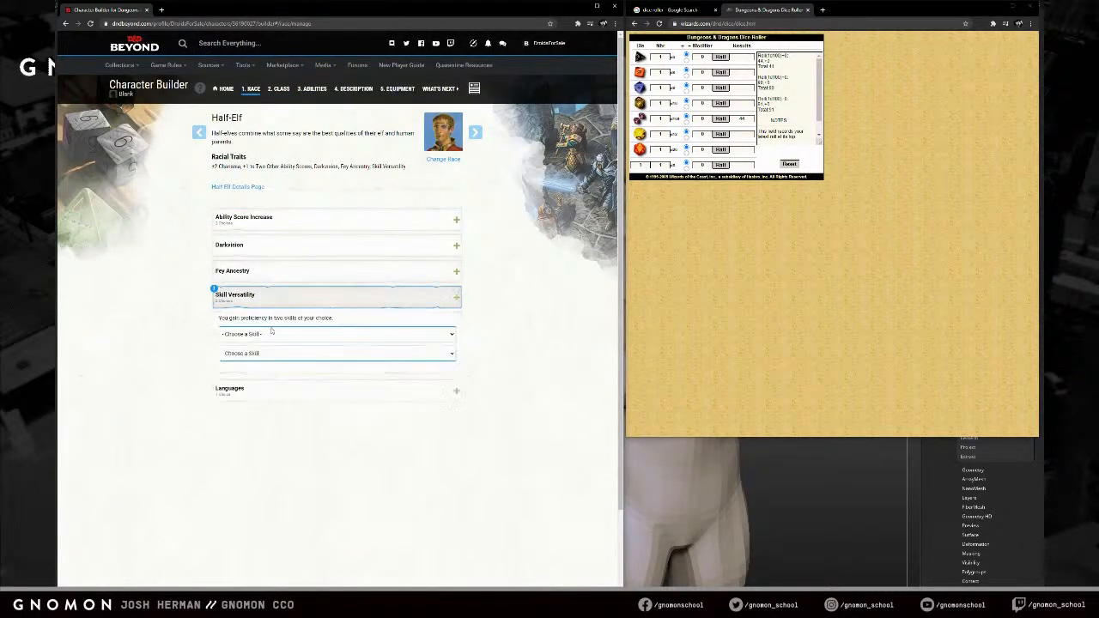
{"action": "left_click", "coordinate": [266, 335]}
{"action": "left_click", "coordinate": [261, 436]}
{"action": "left_click", "coordinate": [279, 354]}
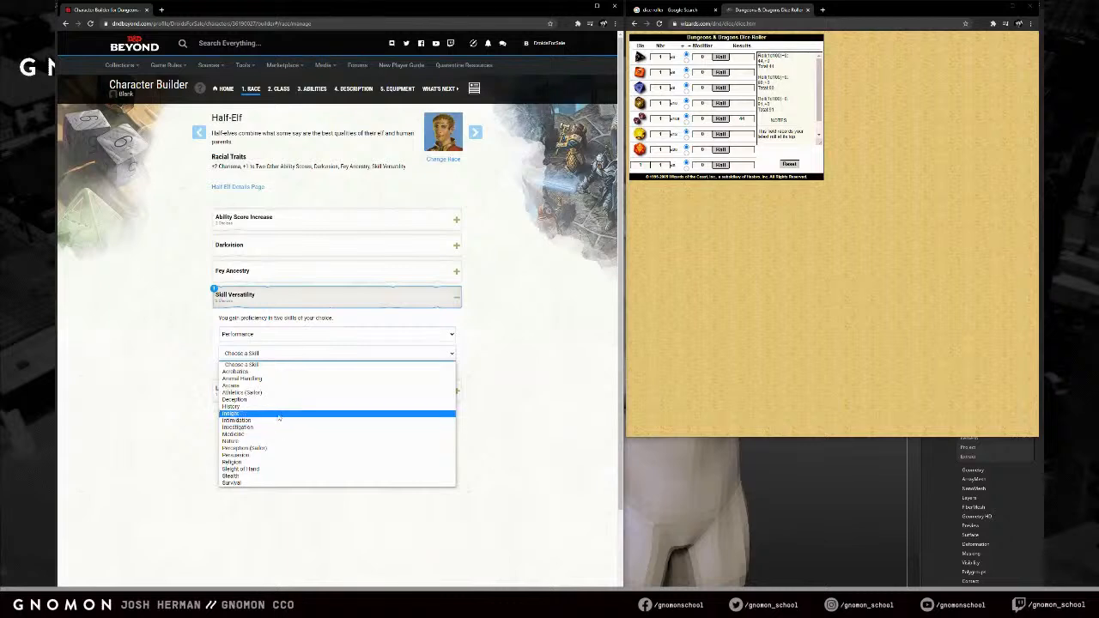
{"action": "left_click", "coordinate": [274, 400]}
{"action": "left_click", "coordinate": [287, 301]}
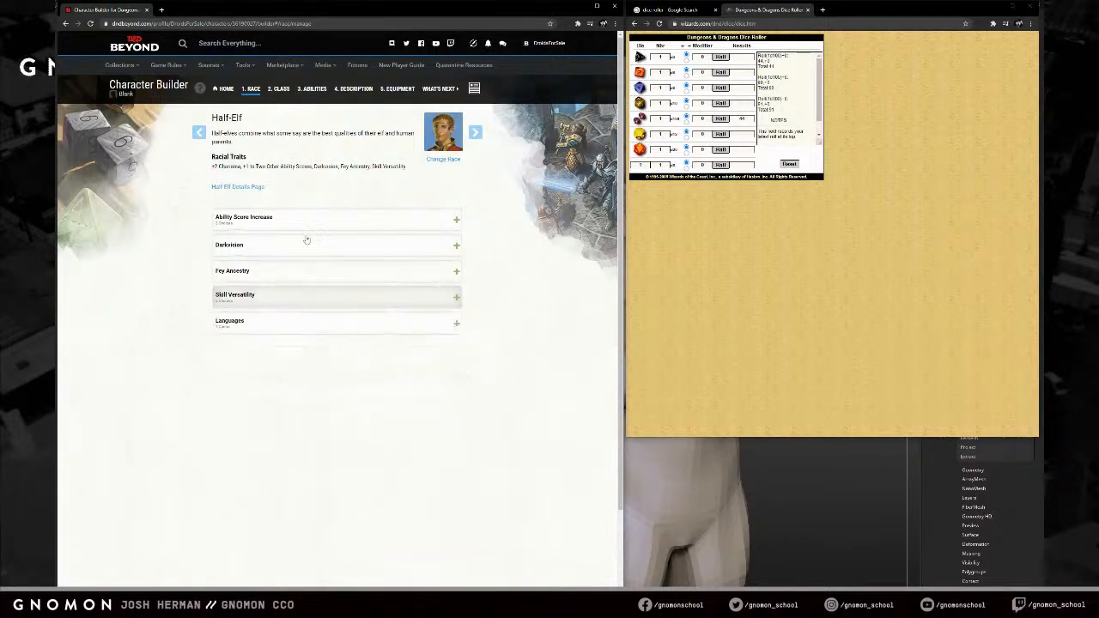
- Review the Sailor background's proficiencies and the musical instrument options under the Bard's Proficiencies
{"action": "left_click", "coordinate": [352, 89]}
{"action": "left_click", "coordinate": [311, 93]}
{"action": "left_click", "coordinate": [354, 93]}
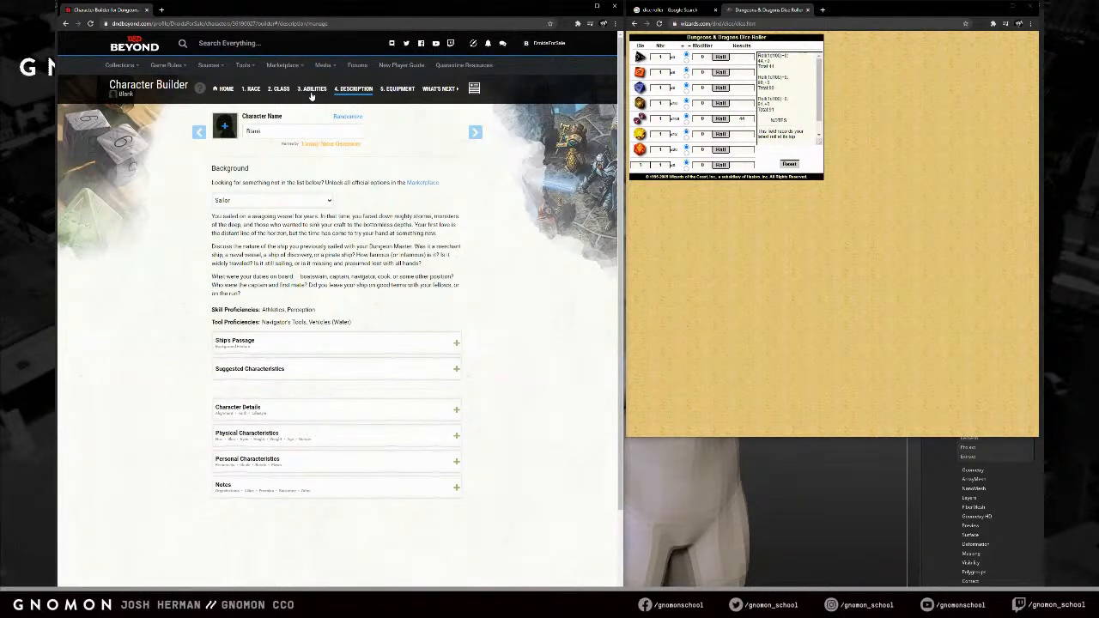
{"action": "left_click", "coordinate": [251, 88]}
{"action": "left_click", "coordinate": [279, 89]}
{"action": "left_click", "coordinate": [287, 223]}
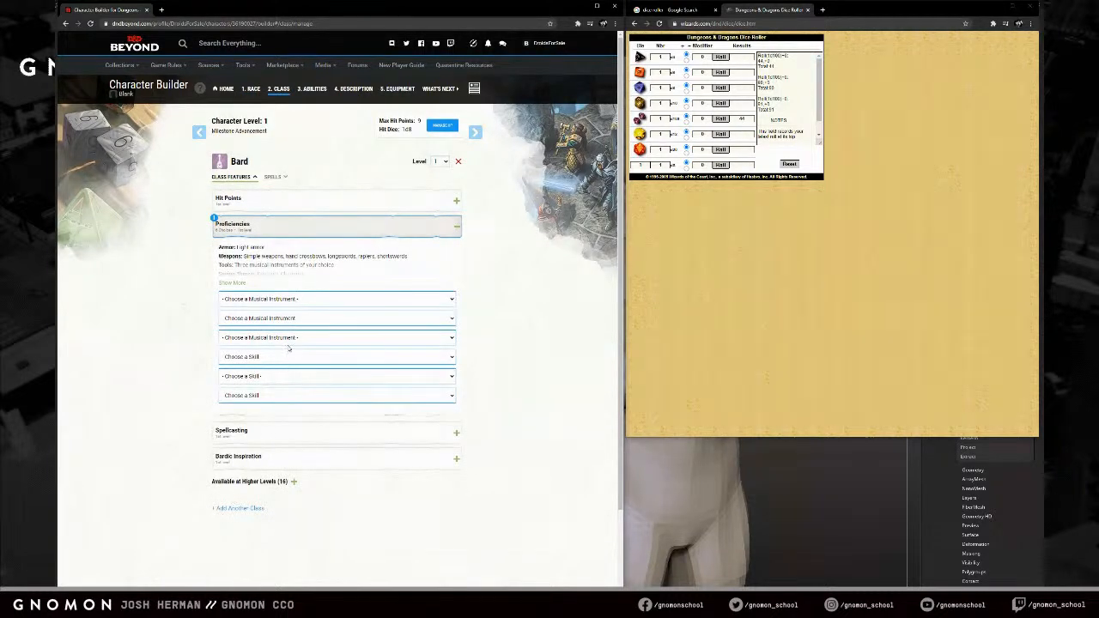
{"action": "left_click", "coordinate": [325, 299]}
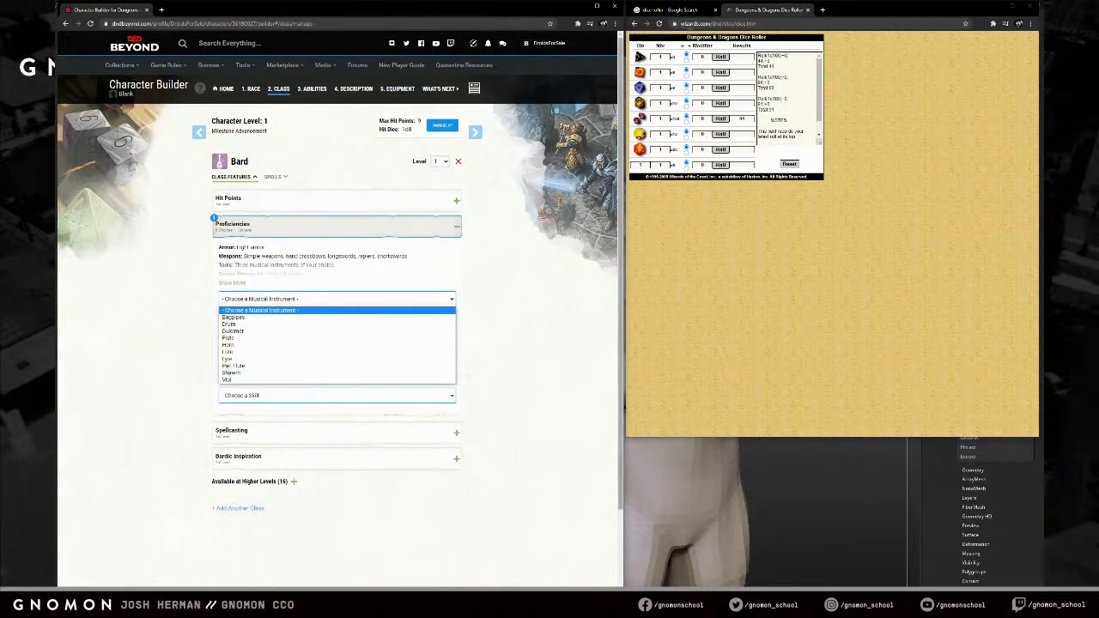
- Close the D&D dice roller page and set up a roll of three ten-sided dice in the Google dice roller
{"action": "left_click", "coordinate": [806, 11]}
{"action": "left_click", "coordinate": [331, 299]}
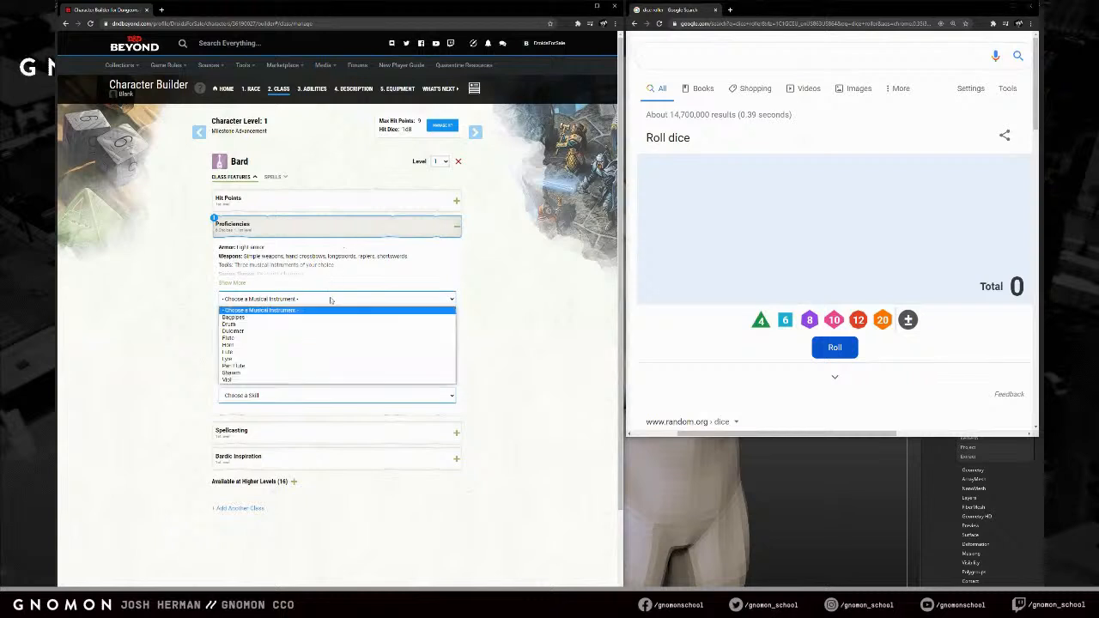
{"action": "left_click", "coordinate": [831, 322]}
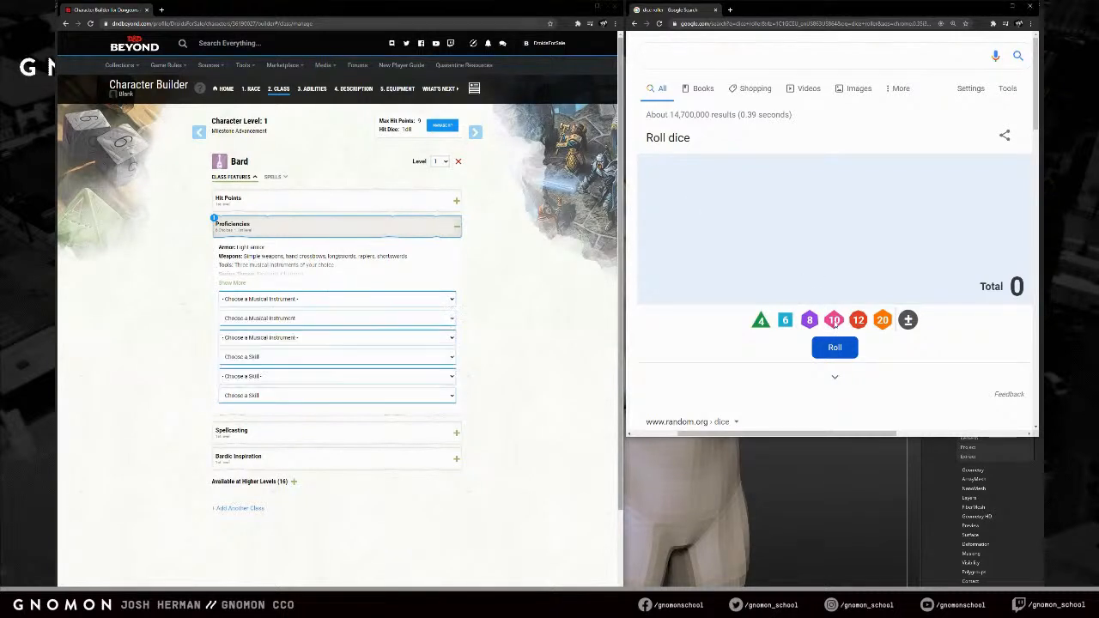
{"action": "left_click", "coordinate": [832, 322]}
- Choose Drum, Dulcimer and Shawm as the Bard's three musical instrument proficiencies
{"action": "left_click", "coordinate": [394, 299]}
{"action": "left_click", "coordinate": [362, 327]}
{"action": "left_click", "coordinate": [350, 319]}
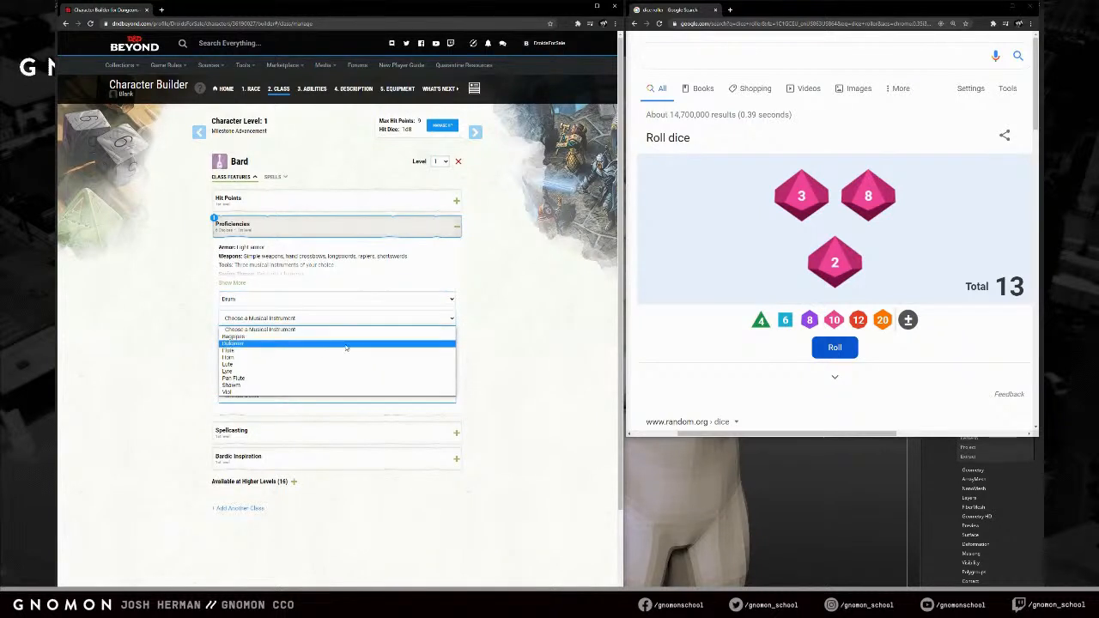
{"action": "left_click", "coordinate": [346, 344]}
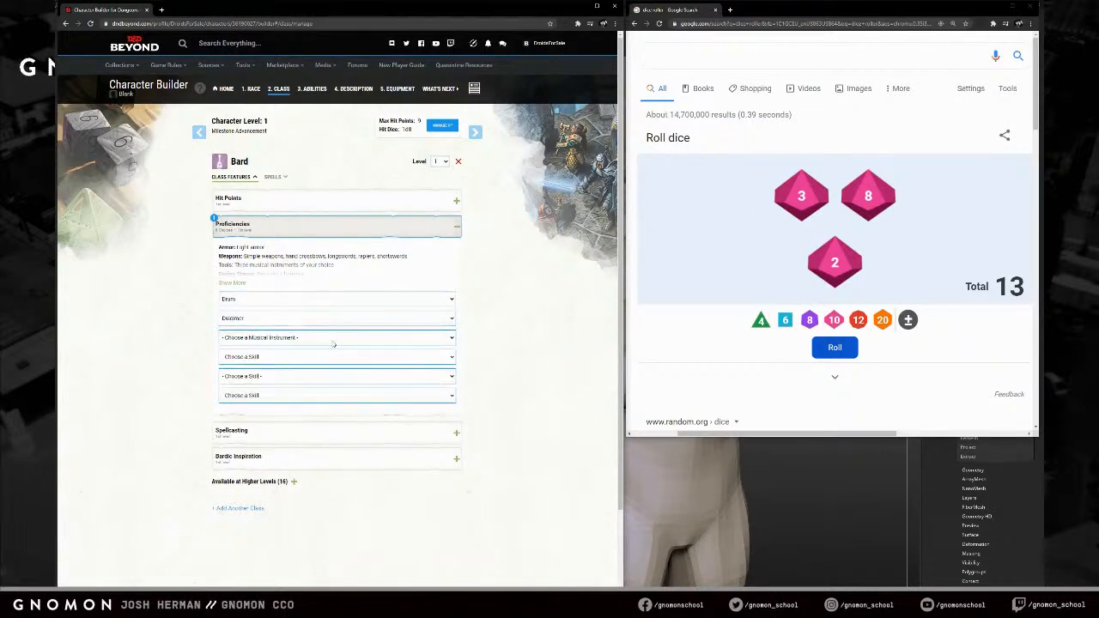
{"action": "left_click", "coordinate": [333, 340]}
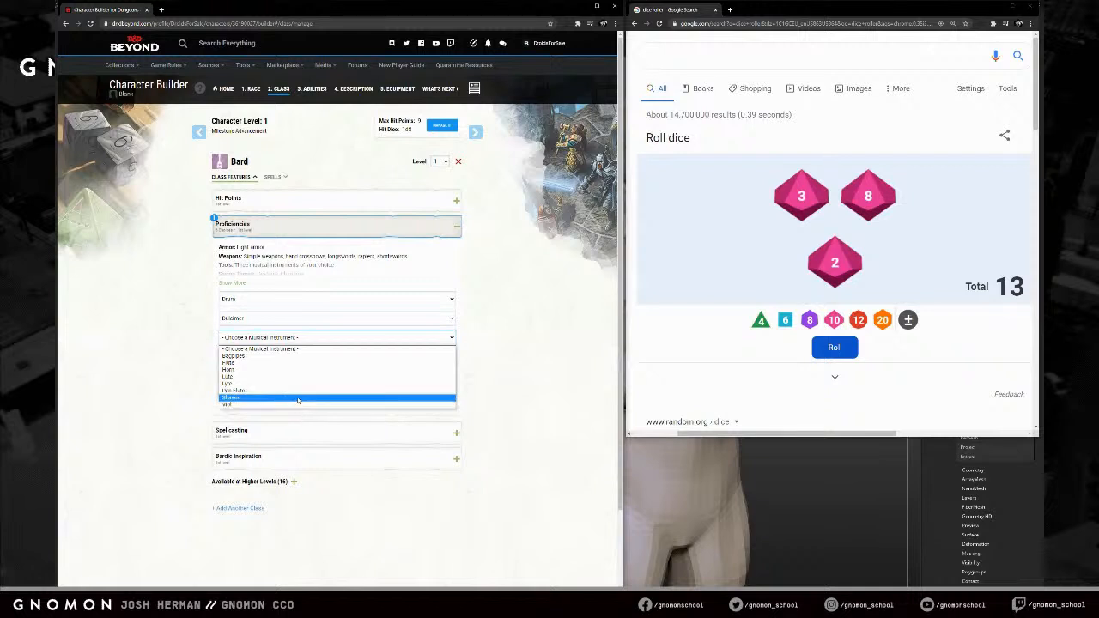
{"action": "left_click", "coordinate": [314, 390]}
- Choose Acrobatics, Persuasion and Survival as the Bard's three skills and collapse the Proficiencies feature
{"action": "left_click", "coordinate": [393, 358]}
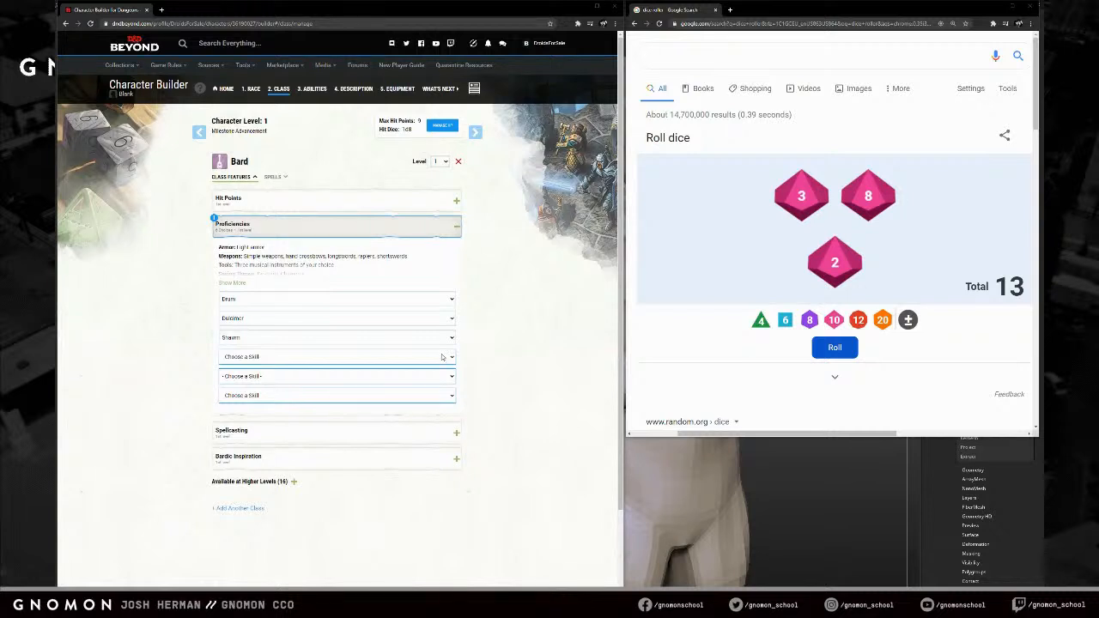
{"action": "left_click", "coordinate": [439, 357]}
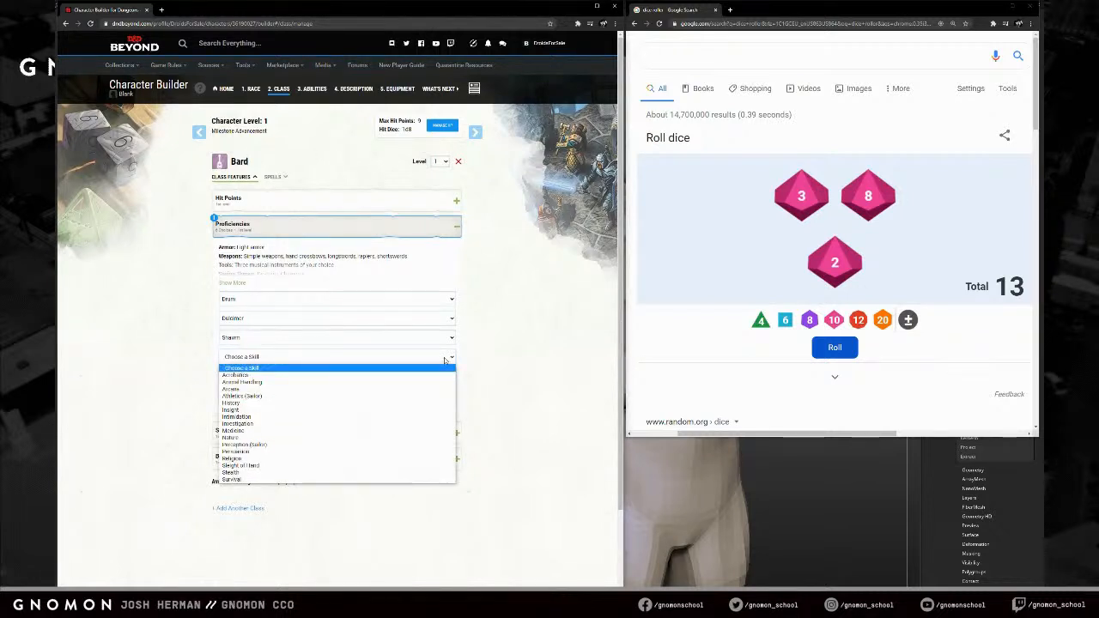
{"action": "left_click", "coordinate": [418, 375]}
{"action": "left_click", "coordinate": [384, 377]}
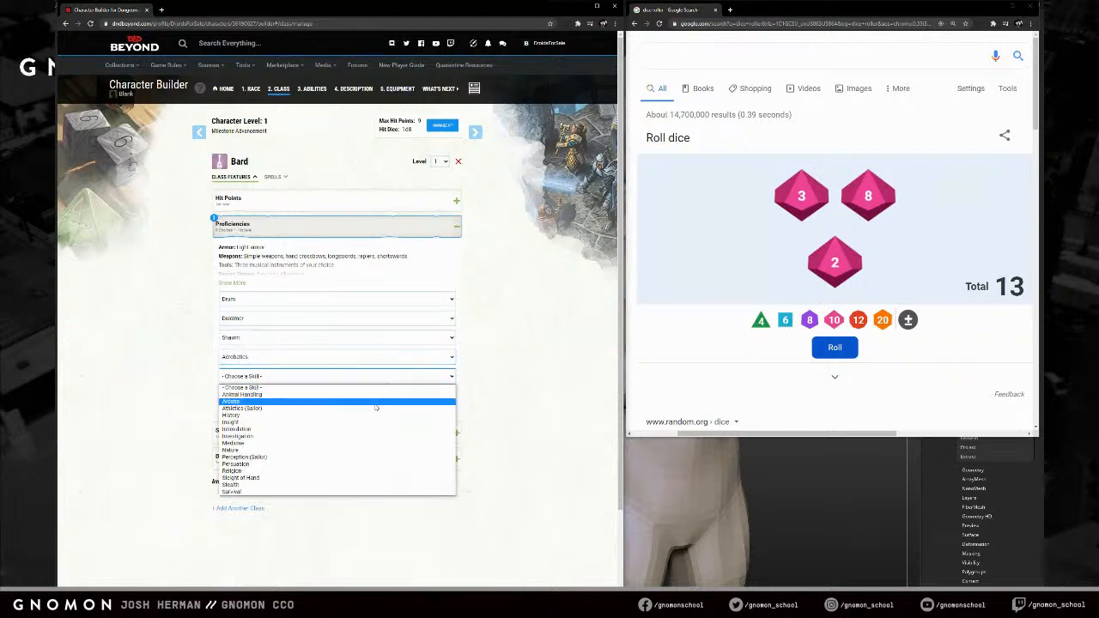
{"action": "left_click", "coordinate": [369, 464]}
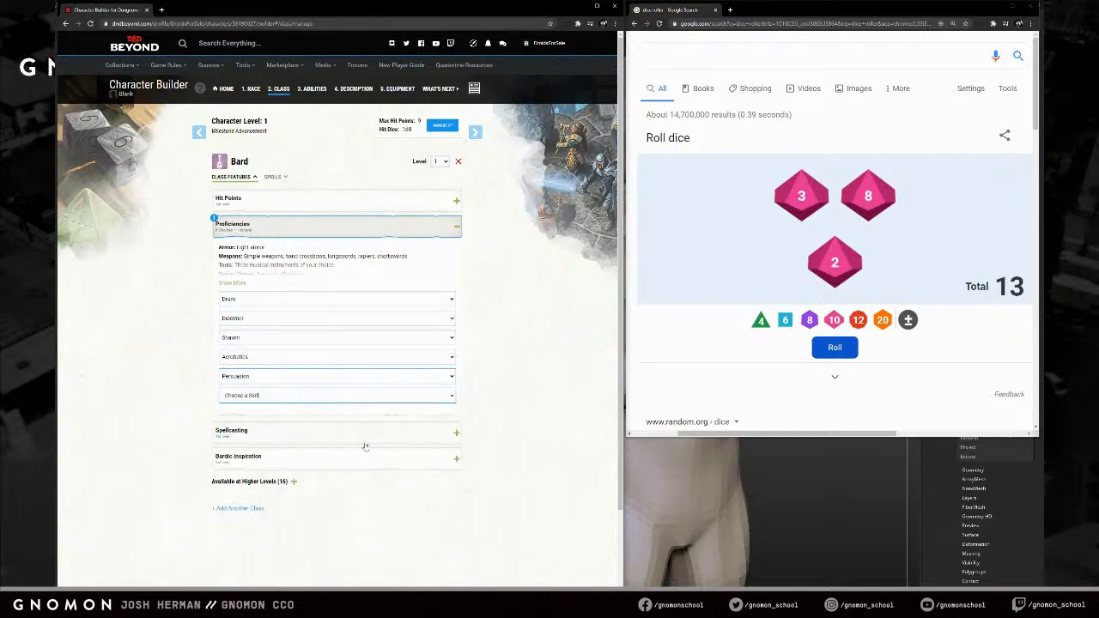
{"action": "left_click", "coordinate": [366, 396]}
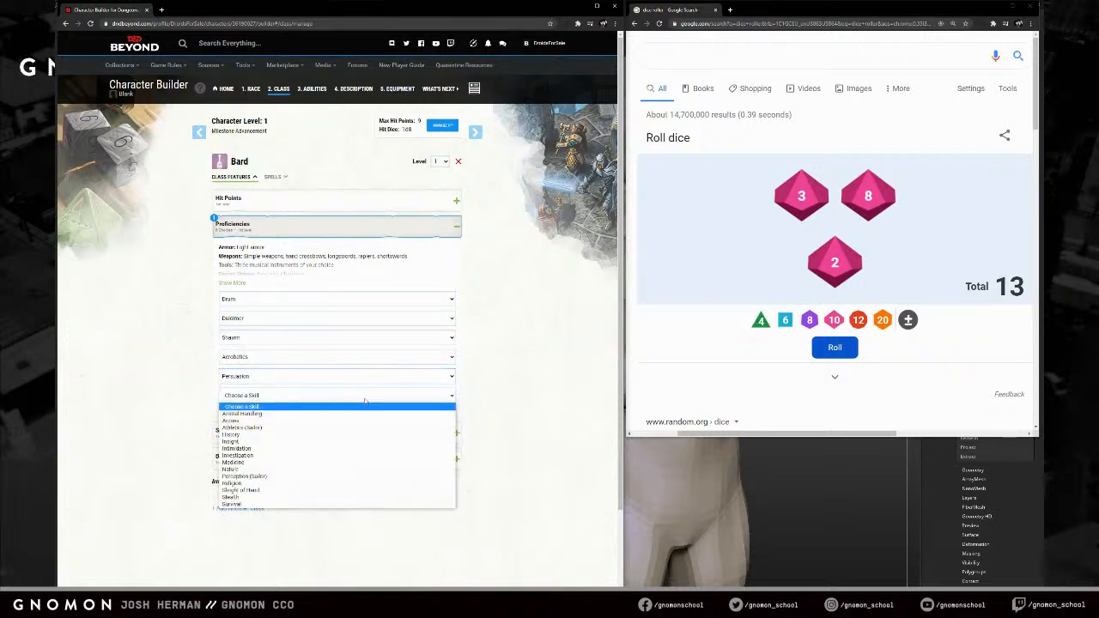
{"action": "left_click", "coordinate": [316, 504]}
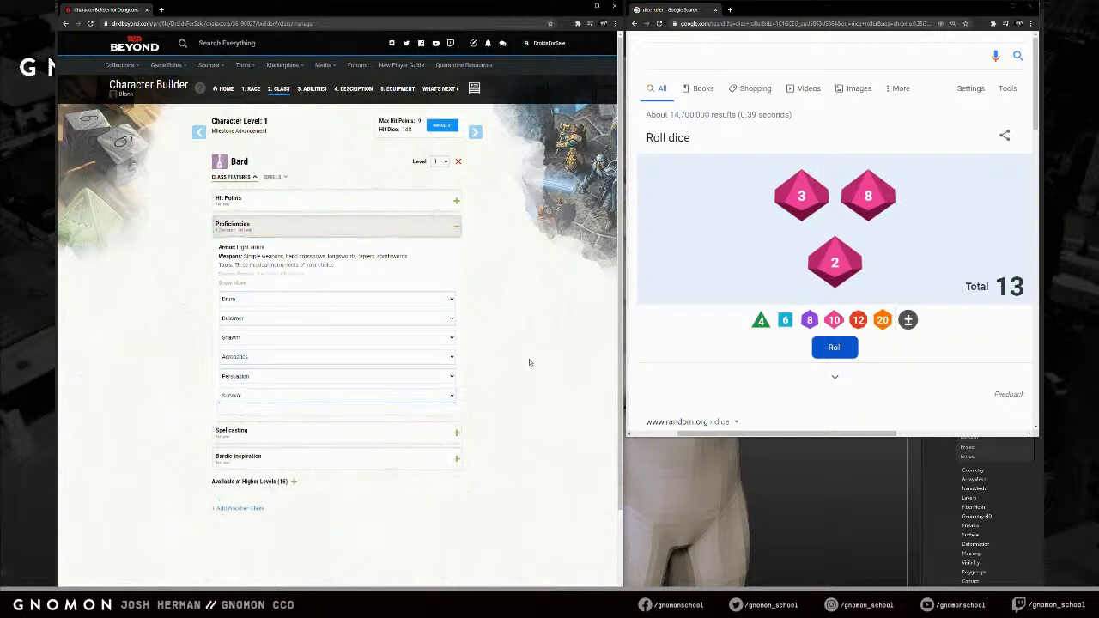
{"action": "left_click", "coordinate": [451, 231]}
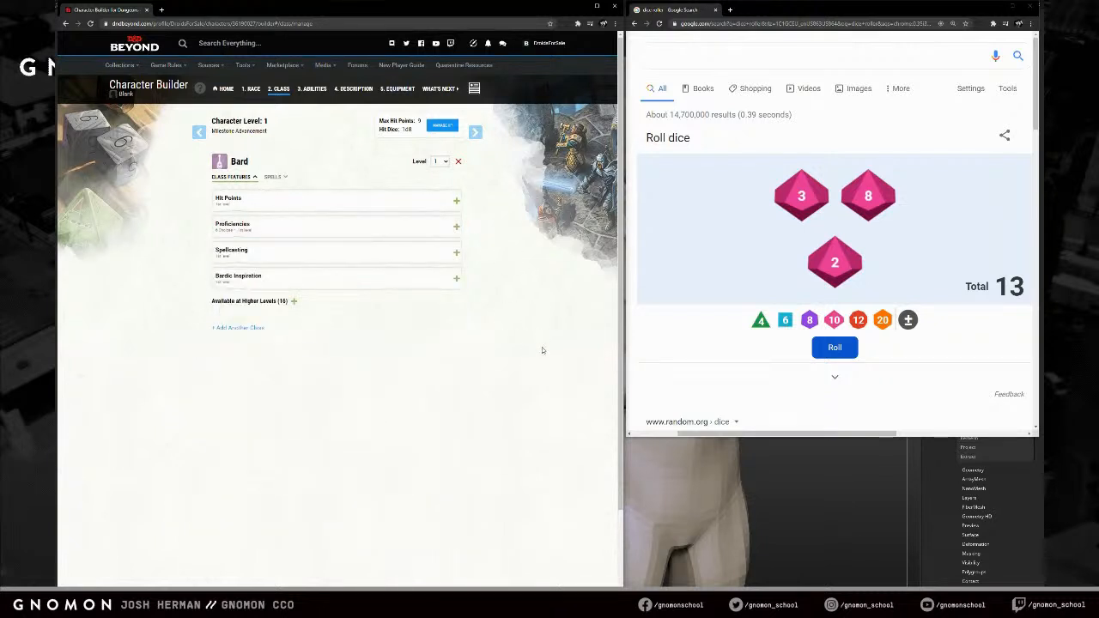
- Add the cantrips Vicious Mockery and Minor Illusion to the Bard's spells
{"action": "left_click", "coordinate": [273, 177]}
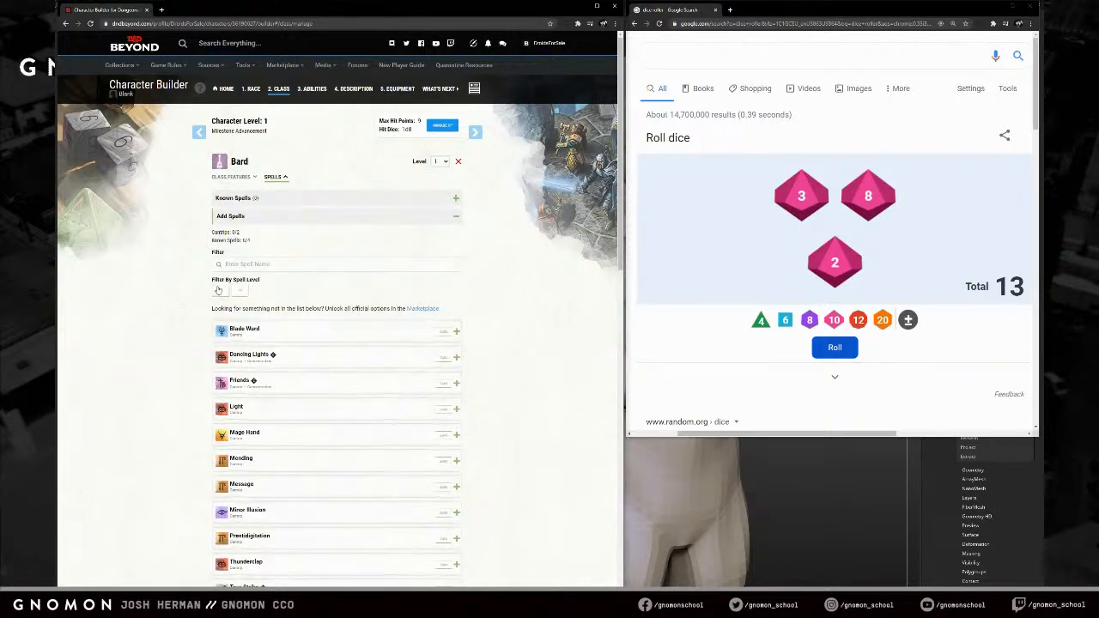
{"action": "scroll", "coordinate": [260, 393], "scroll_direction": "down", "scroll_amount": 2}
{"action": "left_click", "coordinate": [444, 436]}
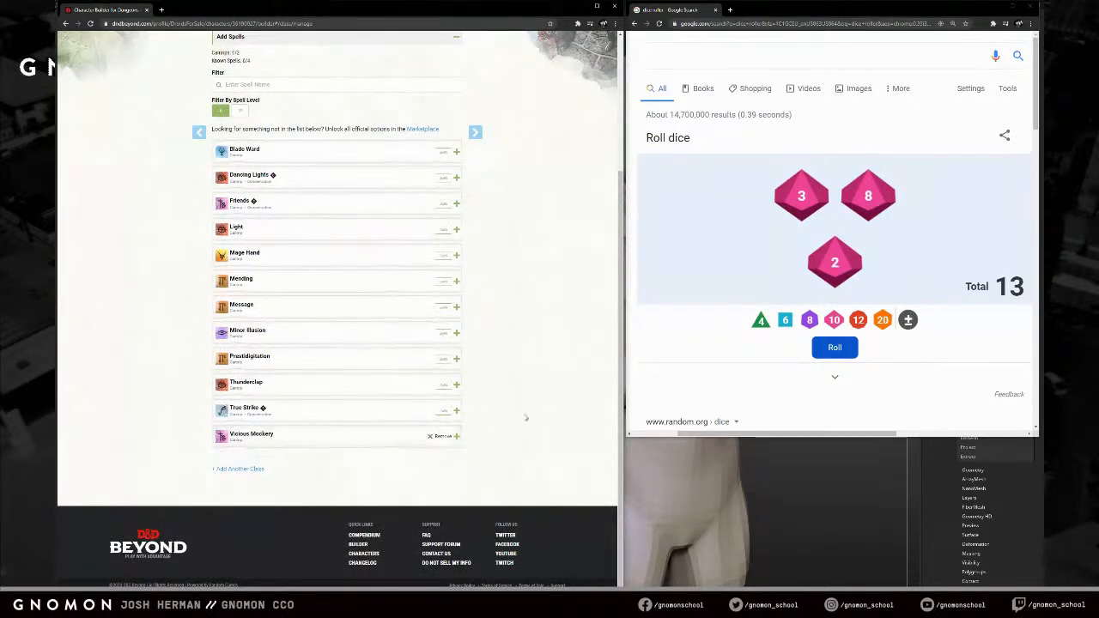
{"action": "left_click", "coordinate": [443, 333]}
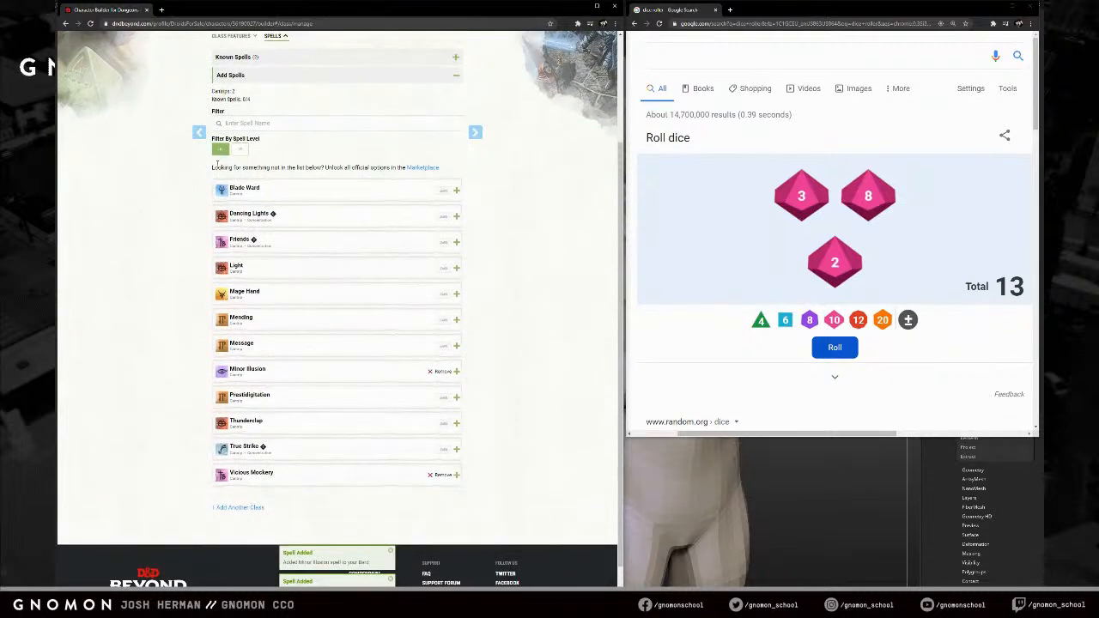
- Add the first-level spells Charm Person, Sleep, Hideous Laughter and Faerie Fire to the Bard's spells
{"action": "scroll", "coordinate": [343, 252], "scroll_direction": "down", "scroll_amount": 4}
{"action": "left_click", "coordinate": [443, 244]}
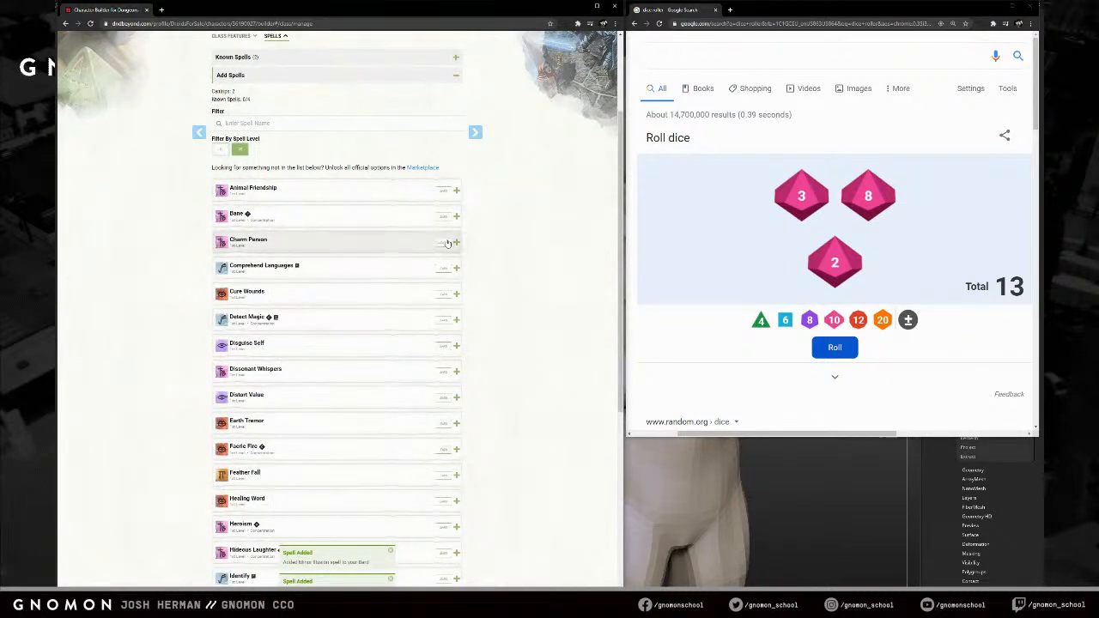
{"action": "scroll", "coordinate": [509, 277], "scroll_direction": "down", "scroll_amount": 2}
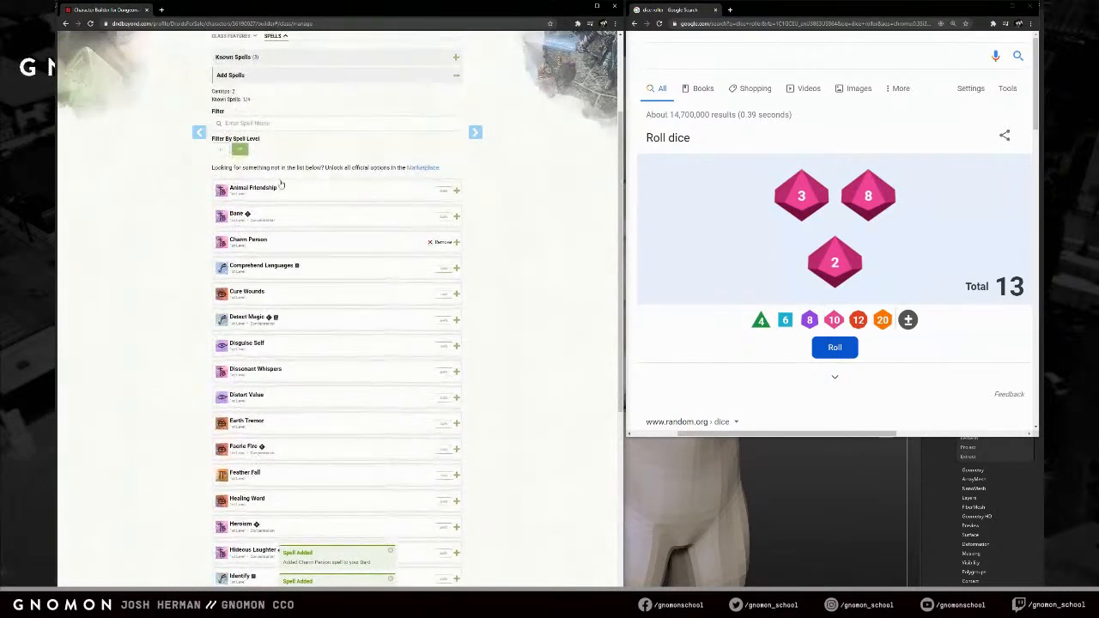
{"action": "scroll", "coordinate": [515, 399], "scroll_direction": "down", "scroll_amount": 4}
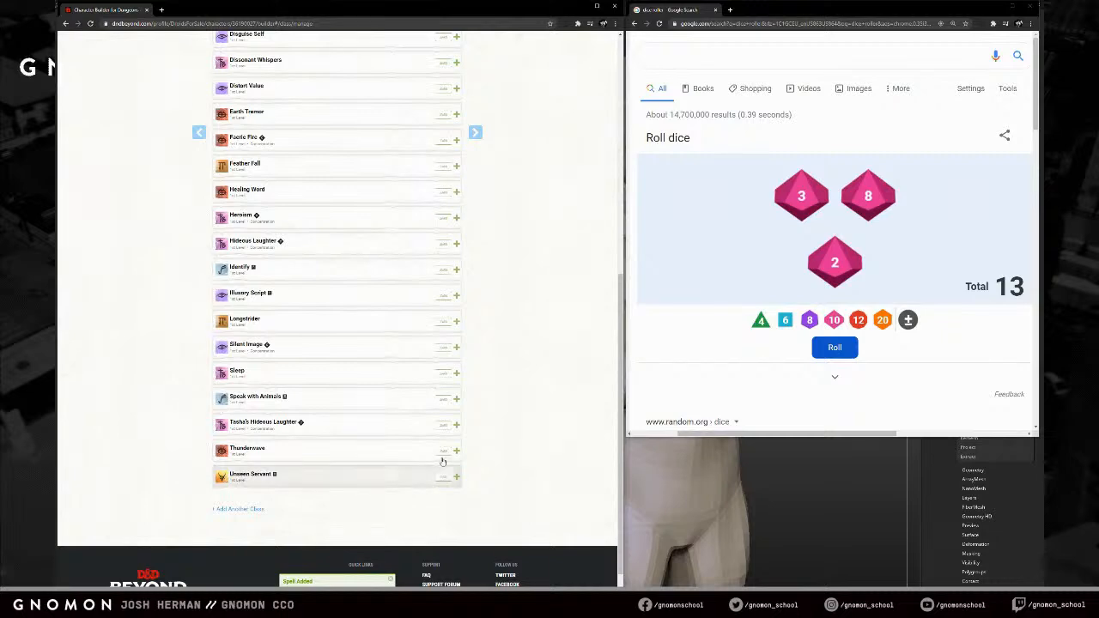
{"action": "left_click", "coordinate": [443, 376]}
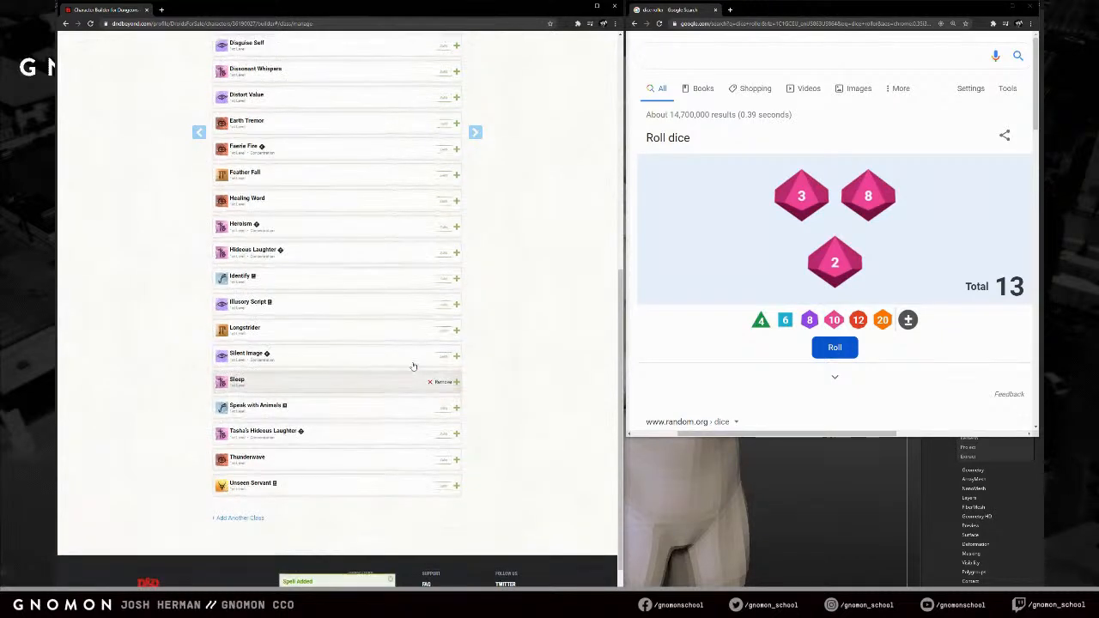
{"action": "left_click", "coordinate": [443, 359]}
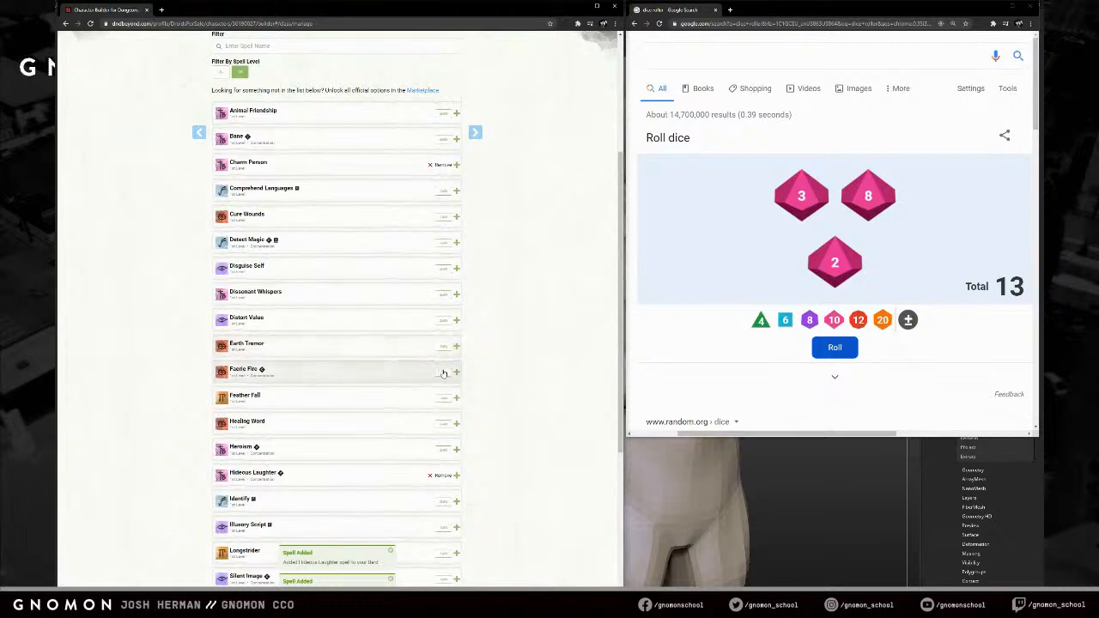
{"action": "left_click", "coordinate": [443, 375]}
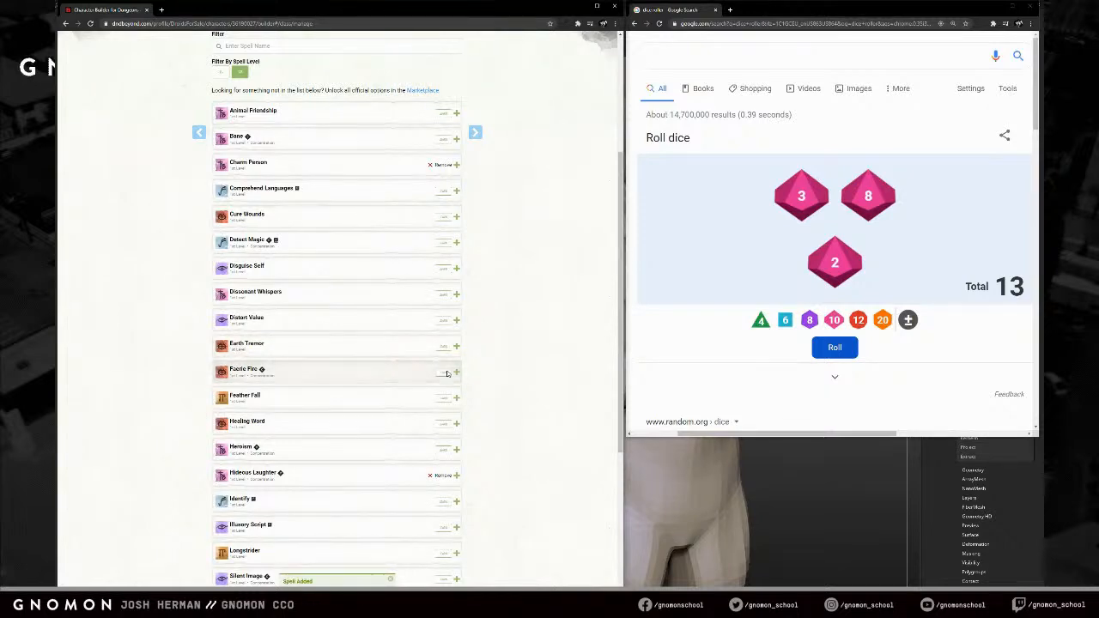
- Choose a rapier, an entertainer's pack, a Shawm and a small stone with a hole in the center, and add the starting equipment
{"action": "left_click", "coordinate": [397, 89]}
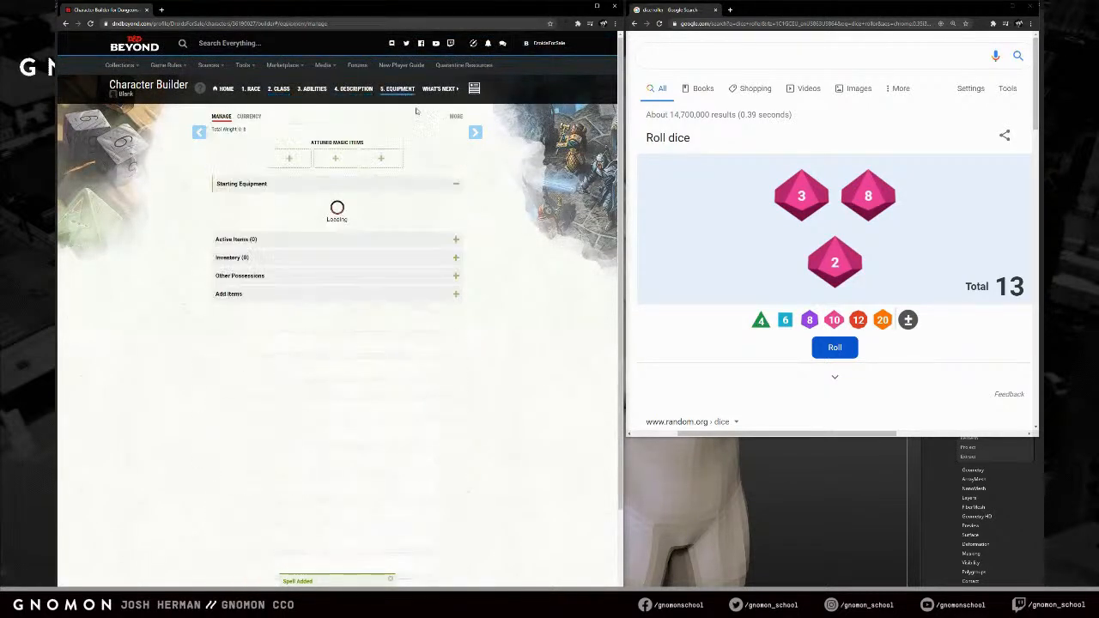
{"action": "scroll", "coordinate": [498, 265], "scroll_direction": "down", "scroll_amount": 2}
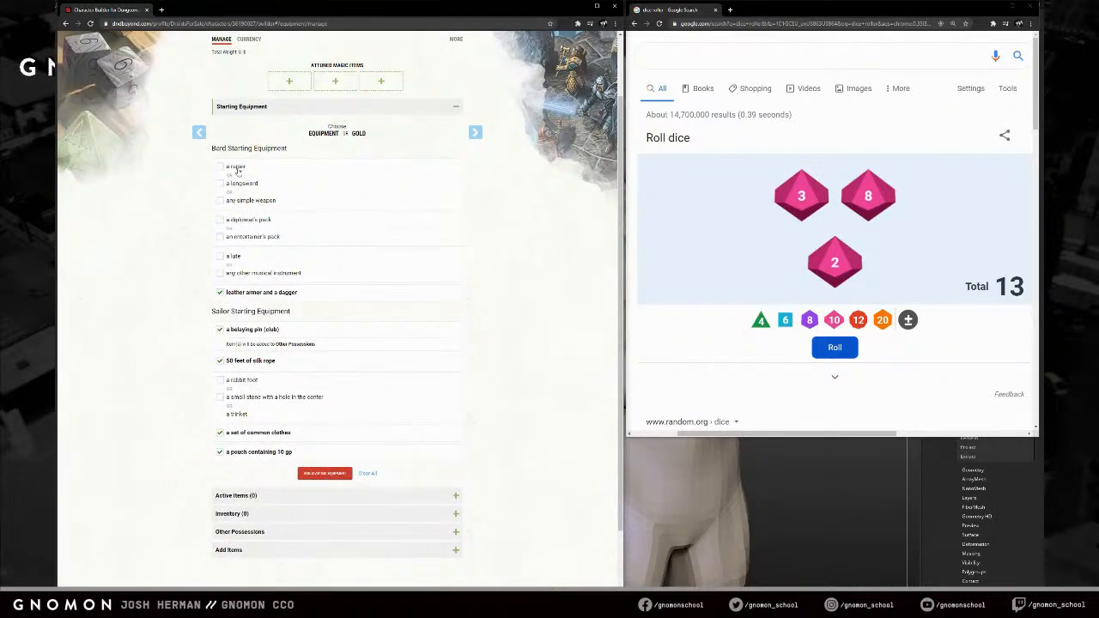
{"action": "left_click", "coordinate": [237, 169]}
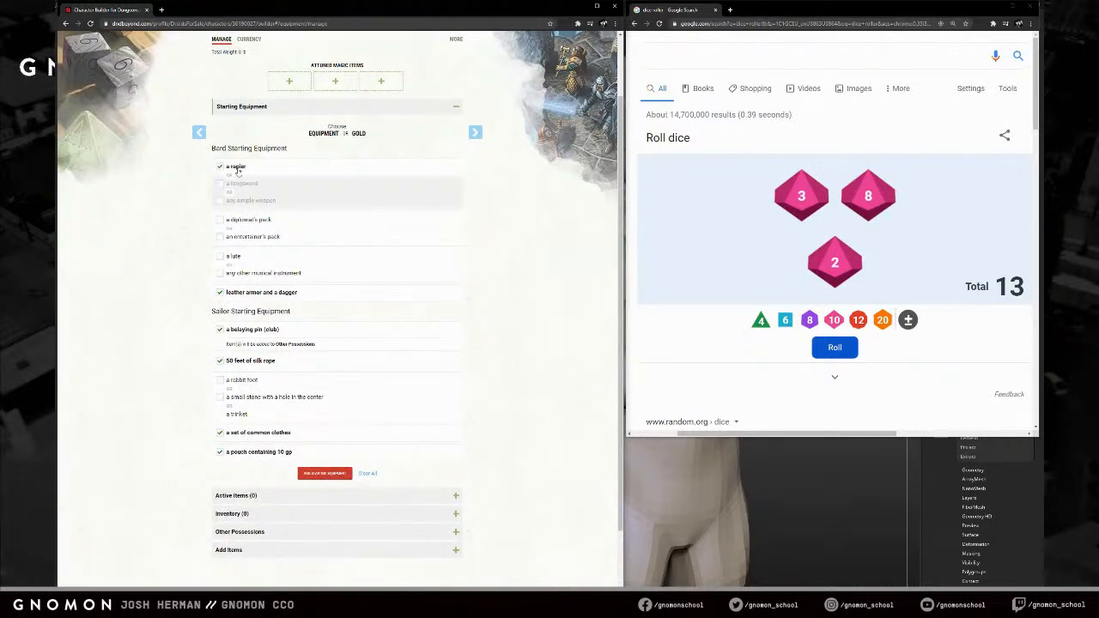
{"action": "left_click", "coordinate": [249, 238]}
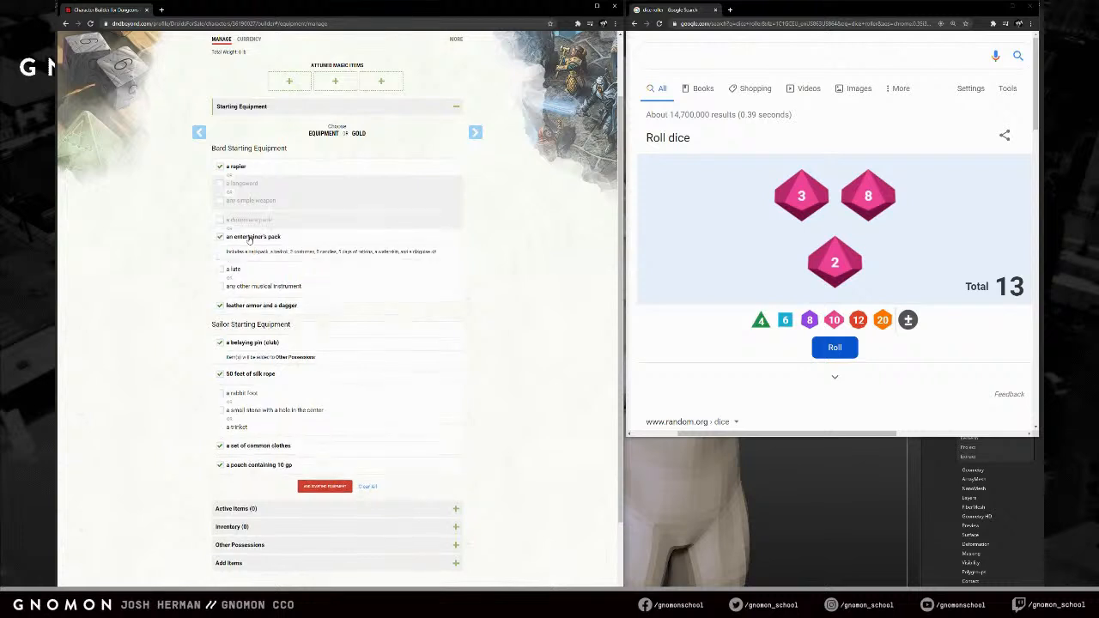
{"action": "left_click", "coordinate": [241, 289]}
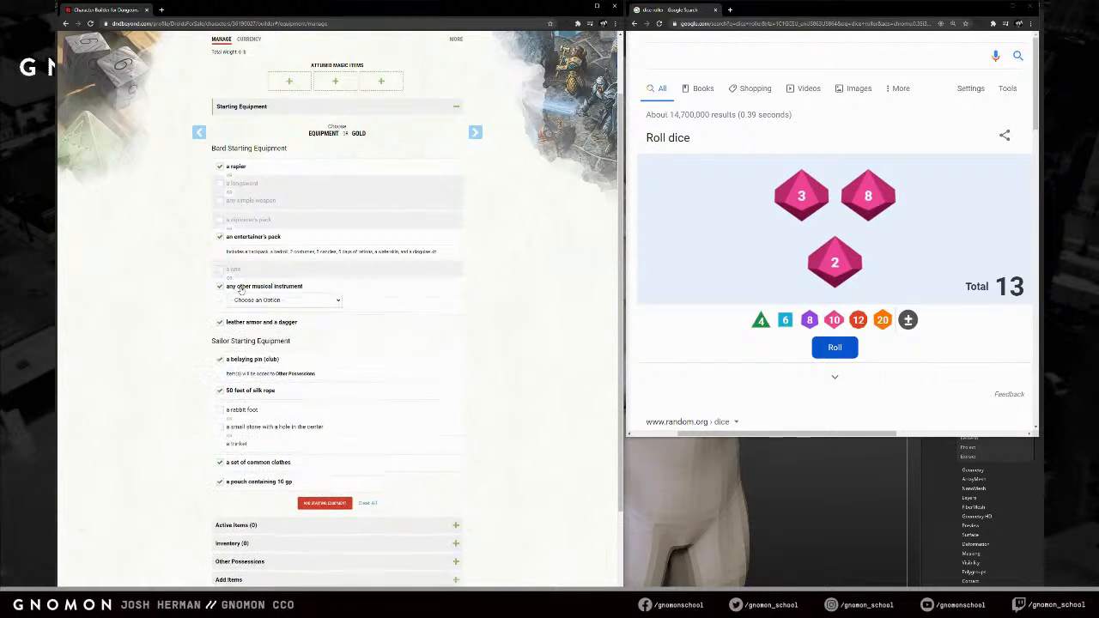
{"action": "left_click", "coordinate": [258, 300]}
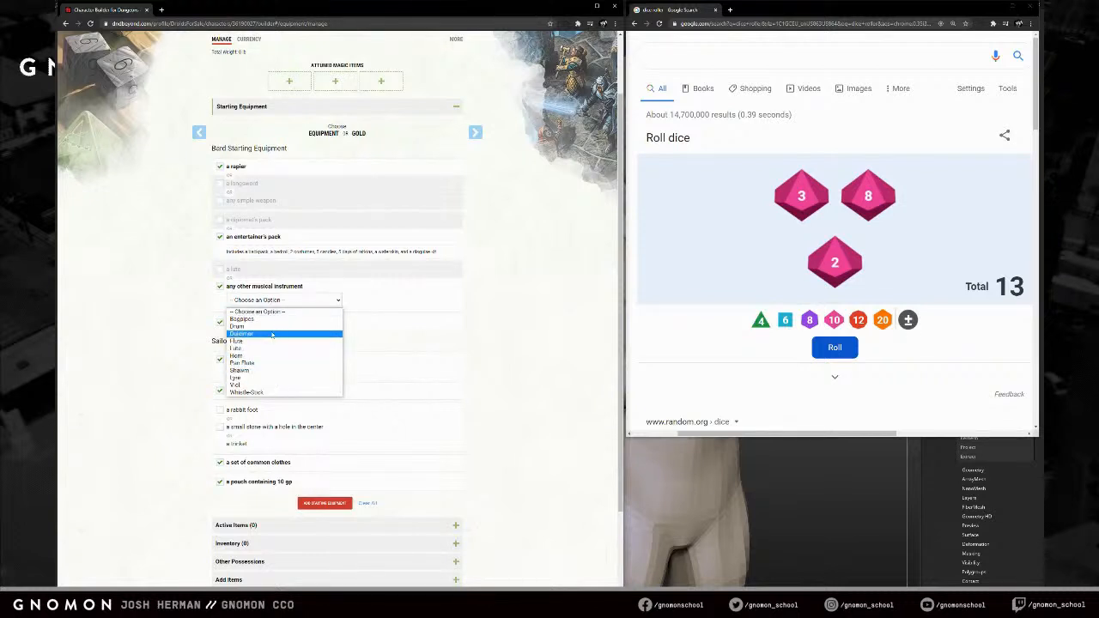
{"action": "left_click", "coordinate": [272, 376]}
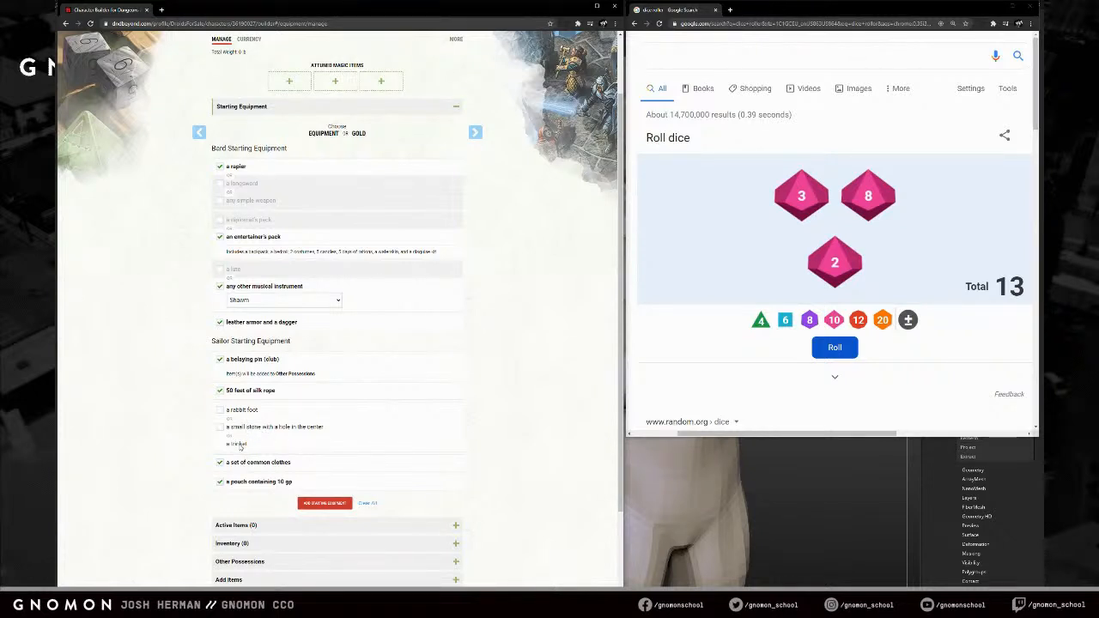
{"action": "left_click", "coordinate": [251, 427]}
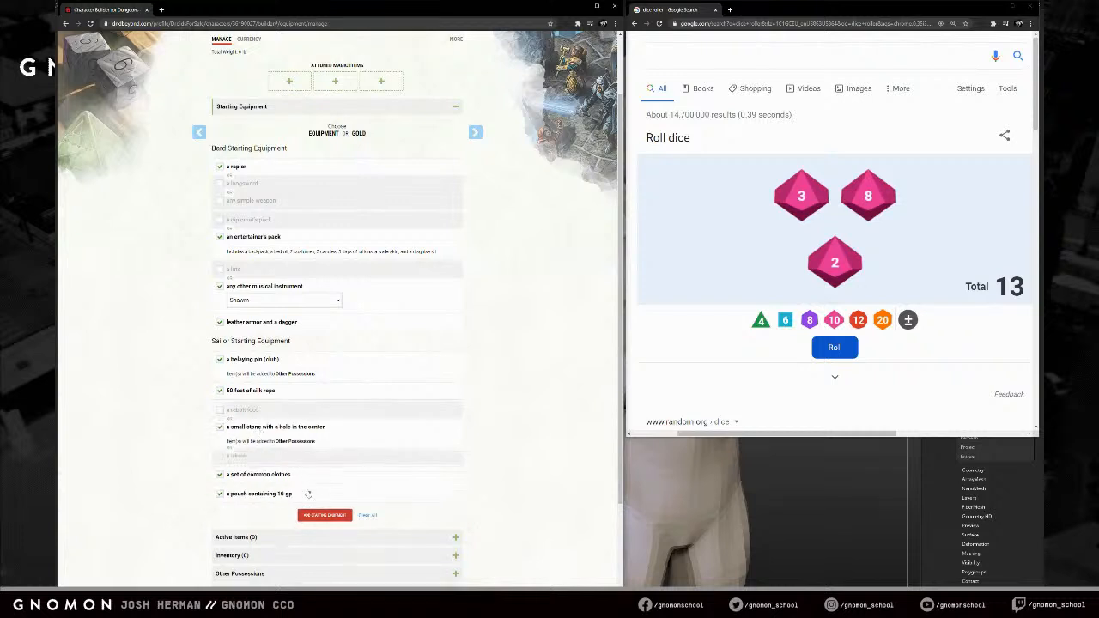
{"action": "left_click", "coordinate": [324, 516]}
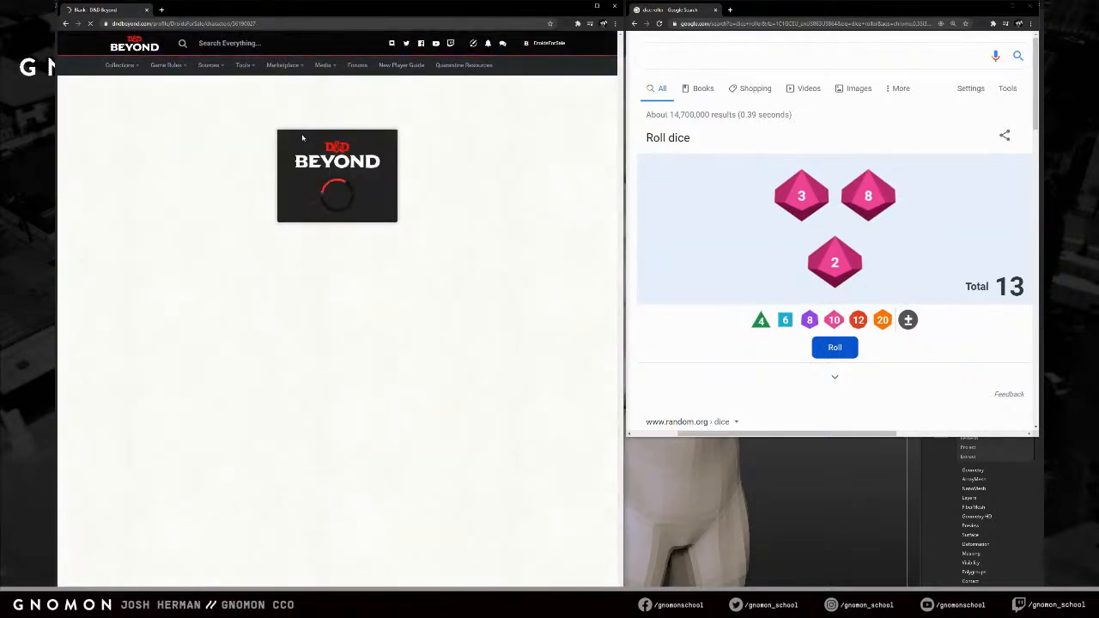
- Roll a single d6 for the character's name and randomize the name several times in the builder's basic settings
{"action": "left_click", "coordinate": [226, 88]}
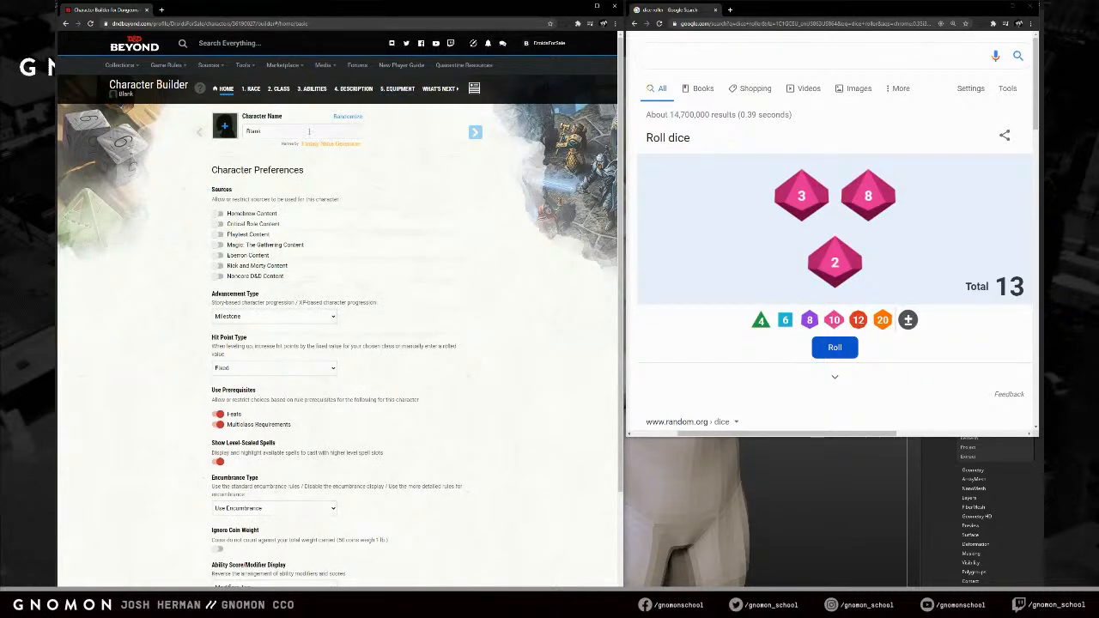
{"action": "left_click", "coordinate": [309, 131]}
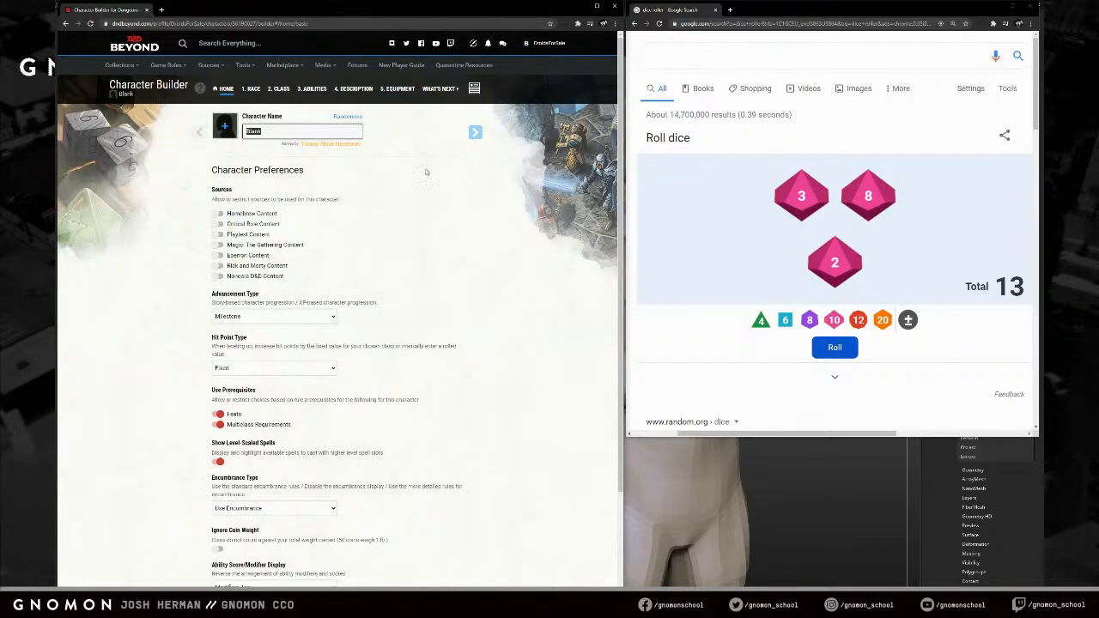
{"action": "left_click", "coordinate": [785, 320]}
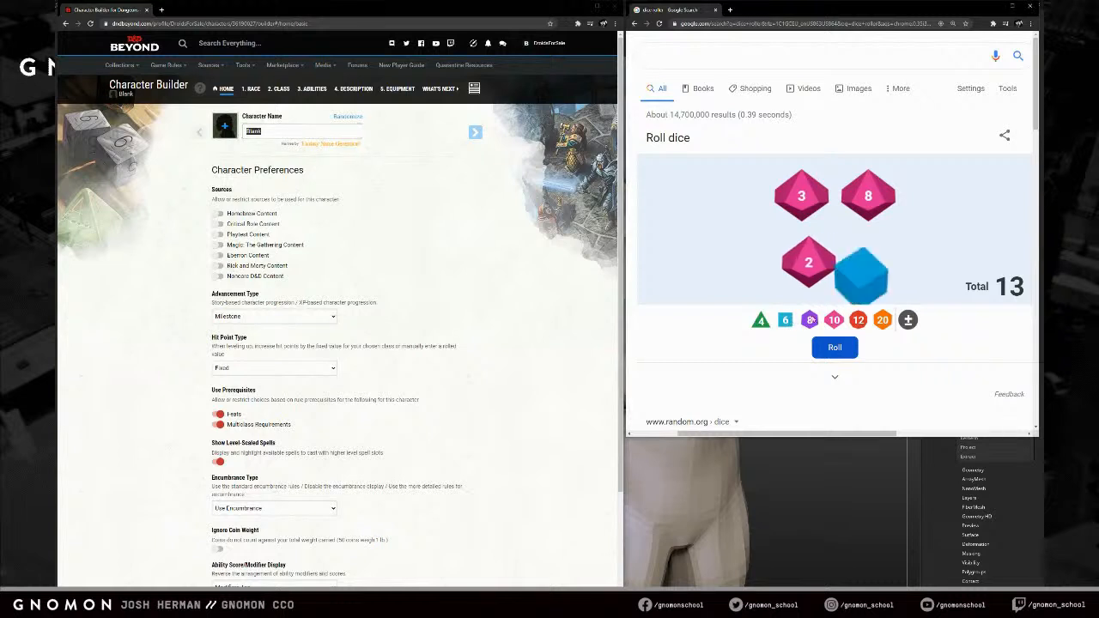
{"action": "left_click", "coordinate": [838, 348]}
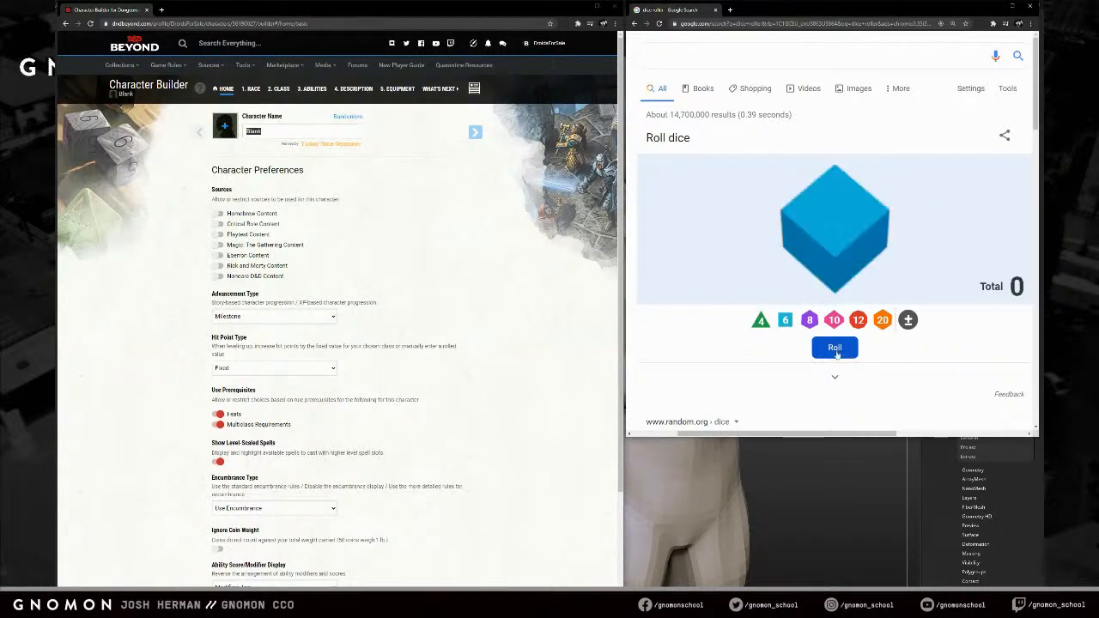
{"action": "left_click", "coordinate": [346, 118]}
{"action": "left_click", "coordinate": [348, 118]}
{"action": "left_click", "coordinate": [351, 120]}
{"action": "left_click", "coordinate": [349, 120]}
{"action": "left_click", "coordinate": [256, 134]}
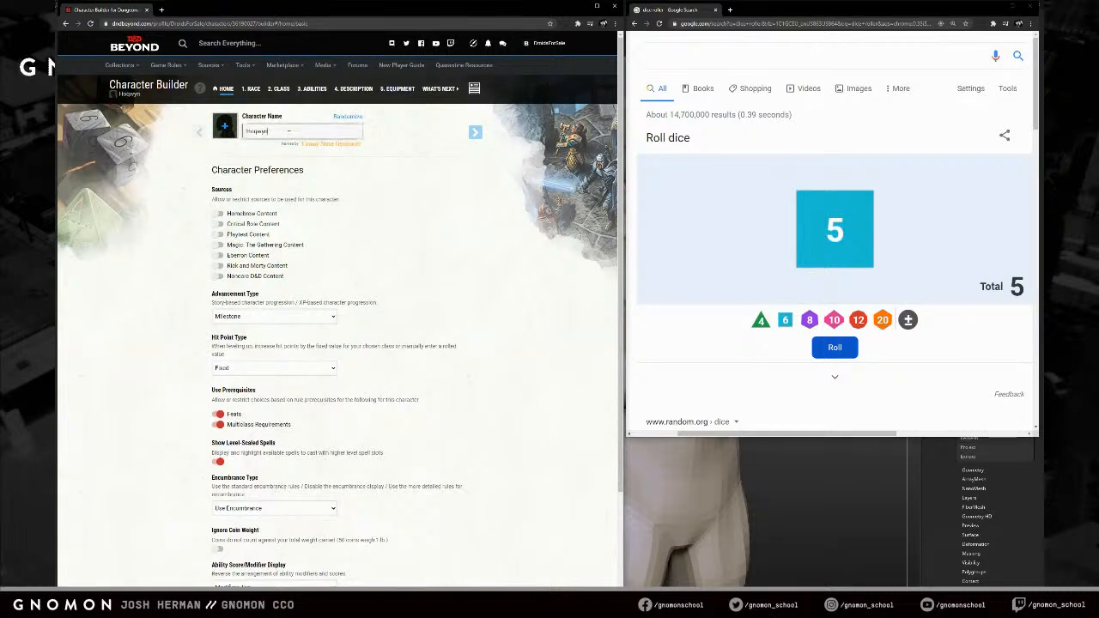
{"action": "left_click_drag", "start_coordinate": [257, 133], "coordinate": [292, 132]}
{"action": "left_click", "coordinate": [294, 133]}
{"action": "left_click", "coordinate": [429, 152]}
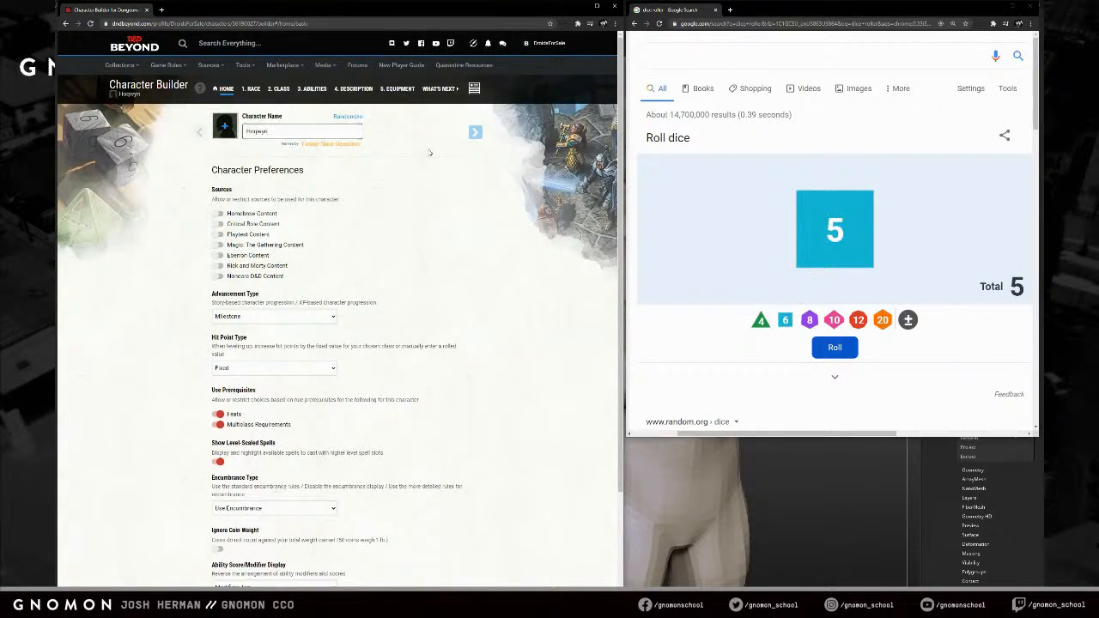
- Roll the d6 again and try further randomized character names
{"action": "left_click", "coordinate": [821, 348]}
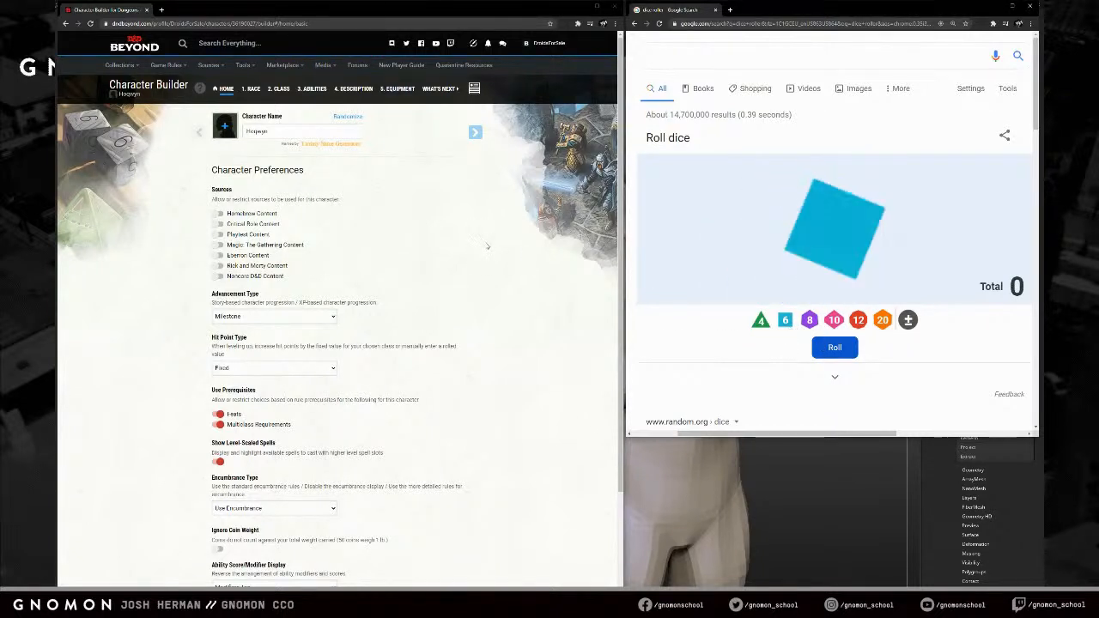
{"action": "double_click", "coordinate": [272, 130]}
{"action": "left_click", "coordinate": [359, 119]}
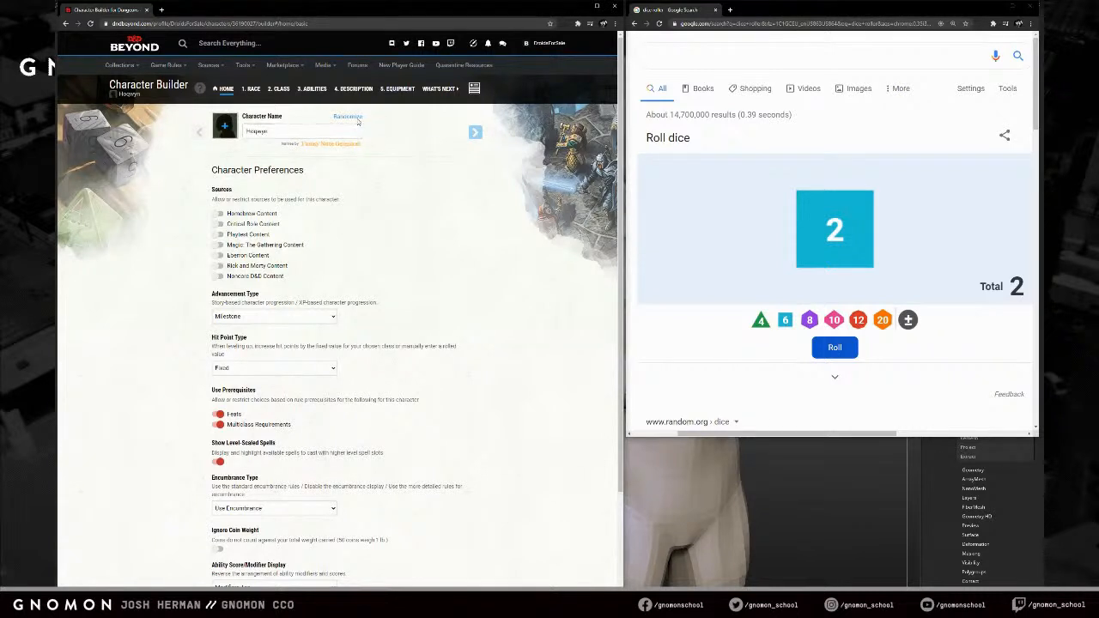
{"action": "left_click", "coordinate": [358, 120]}
{"action": "double_click", "coordinate": [356, 131]}
{"action": "left_click", "coordinate": [353, 120]}
- Replace the randomized name with Hoqwyn and refine its spelling to Hoq'wynn
{"action": "double_click", "coordinate": [289, 131]}
{"action": "type", "text": "Hoqwyn"}
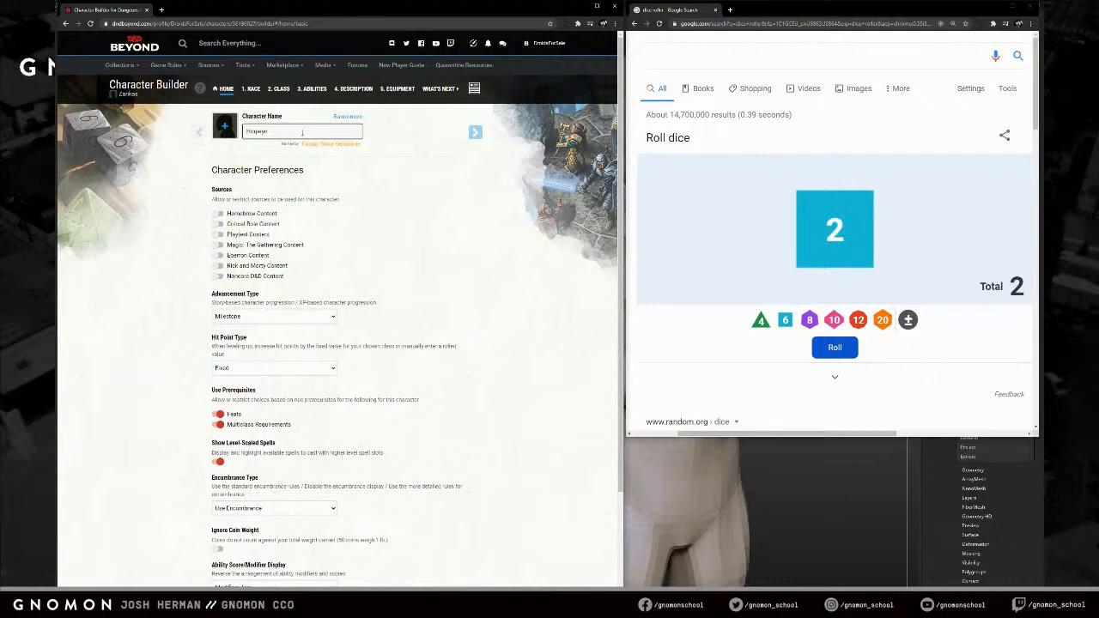
{"action": "type", "text": "d"}
{"action": "left_click", "coordinate": [378, 146]}
{"action": "left_click", "coordinate": [271, 131]}
{"action": "type", "text": "qu"}
{"action": "left_click", "coordinate": [422, 213]}
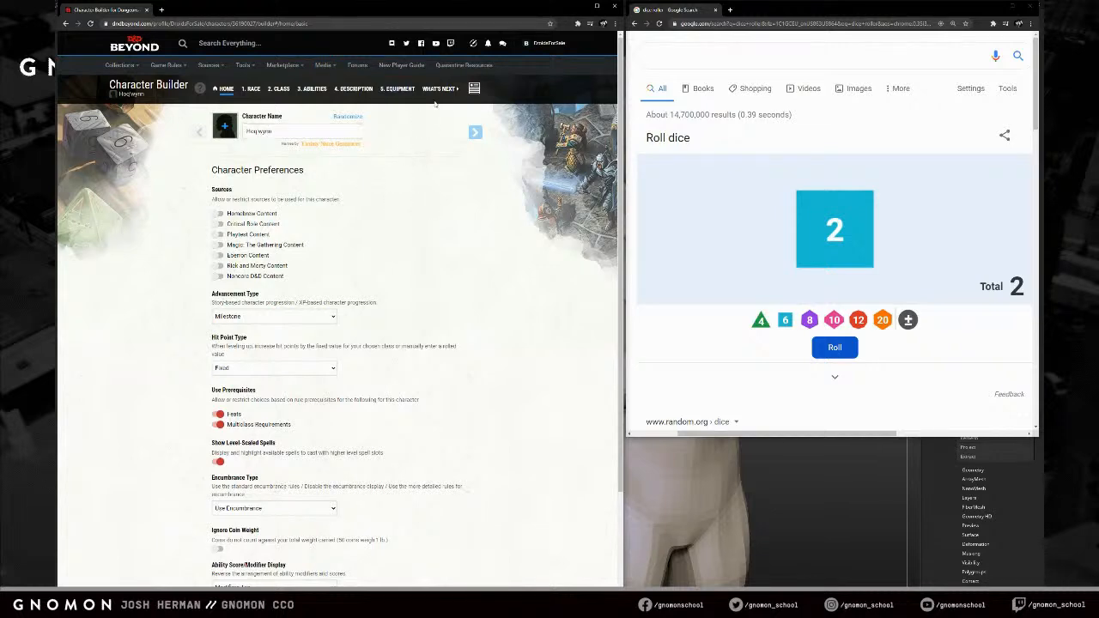
- Open the character sheet, close the dice roller window, and equip the Dagger, Leather and Rapier in the inventory
{"action": "left_click", "coordinate": [475, 89]}
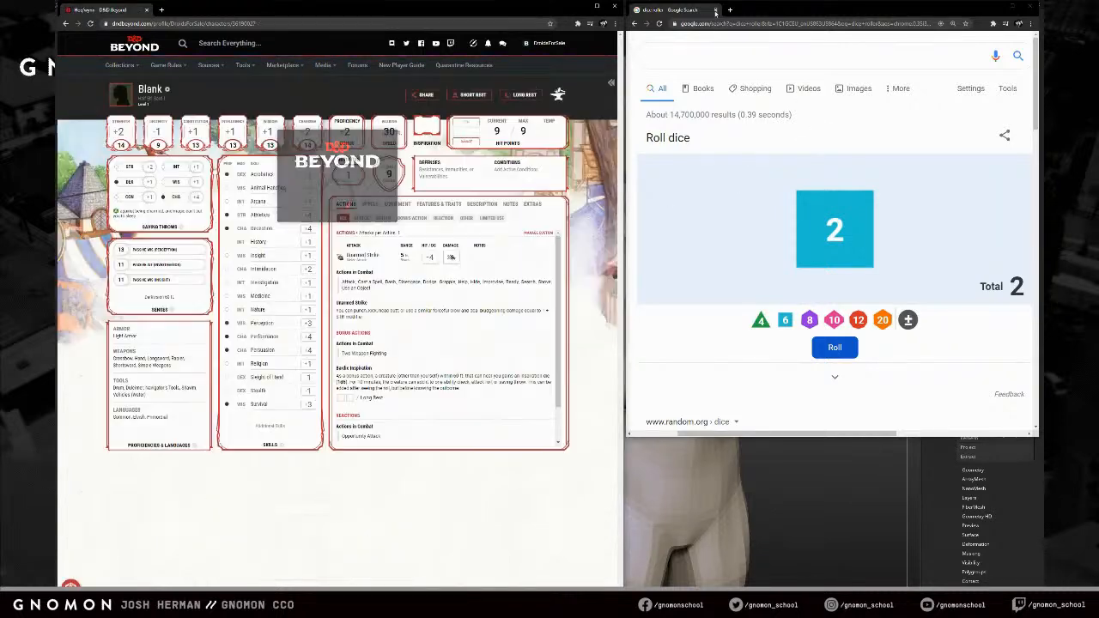
{"action": "left_click", "coordinate": [716, 9]}
{"action": "left_click", "coordinate": [397, 205]}
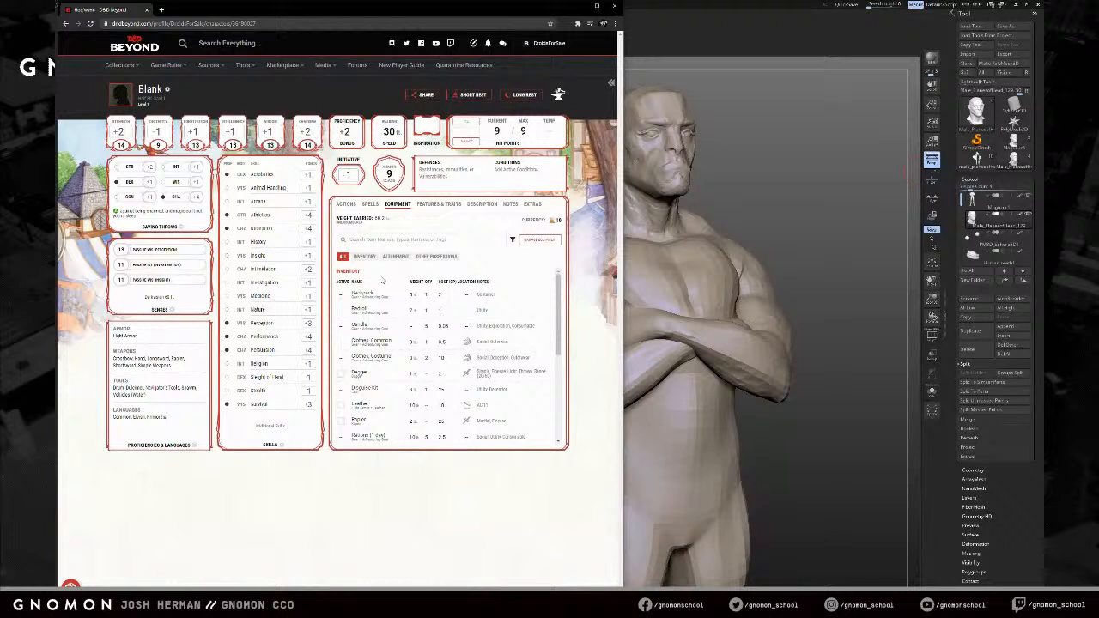
{"action": "left_click", "coordinate": [359, 405]}
{"action": "left_click", "coordinate": [341, 404]}
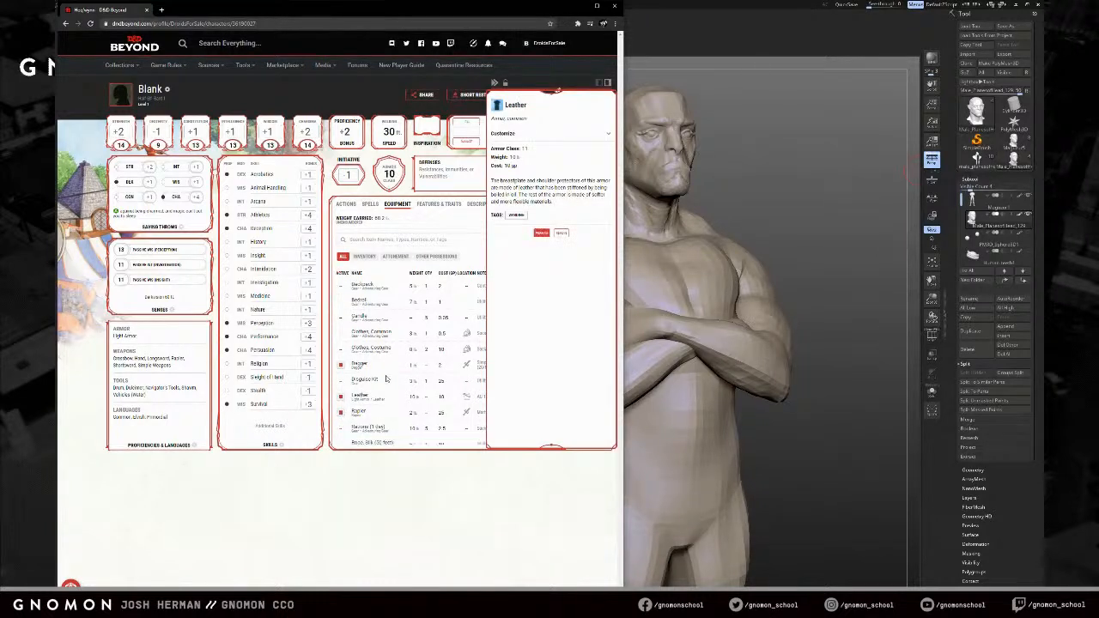
{"action": "left_click", "coordinate": [385, 481]}
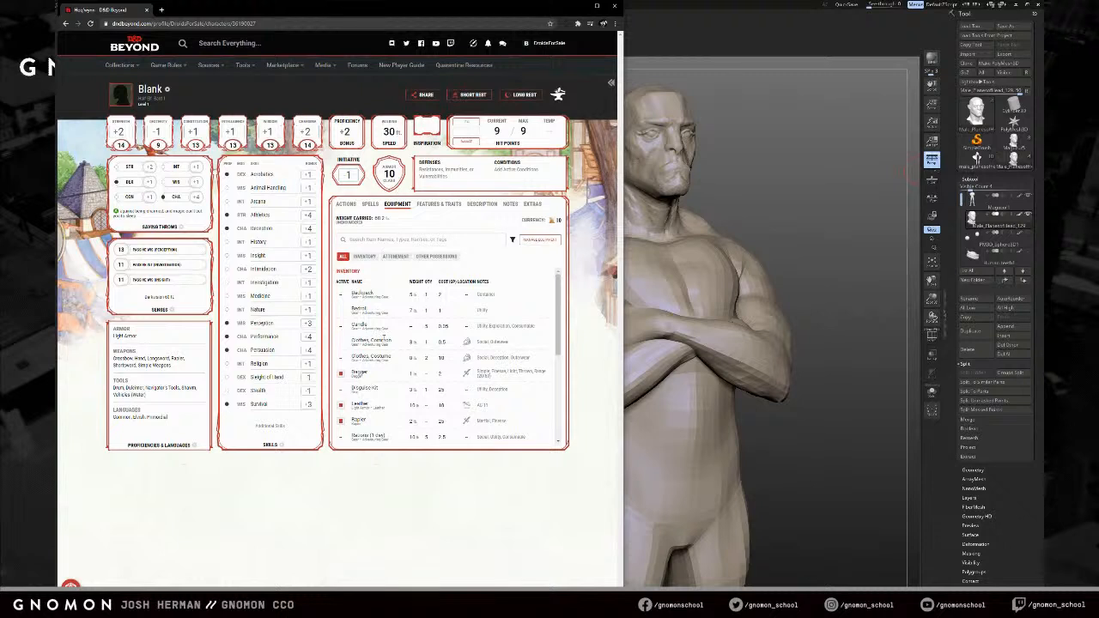
- Edit the character to set its name to Hoq'wynn again and return to the character sheet
{"action": "left_click", "coordinate": [167, 90]}
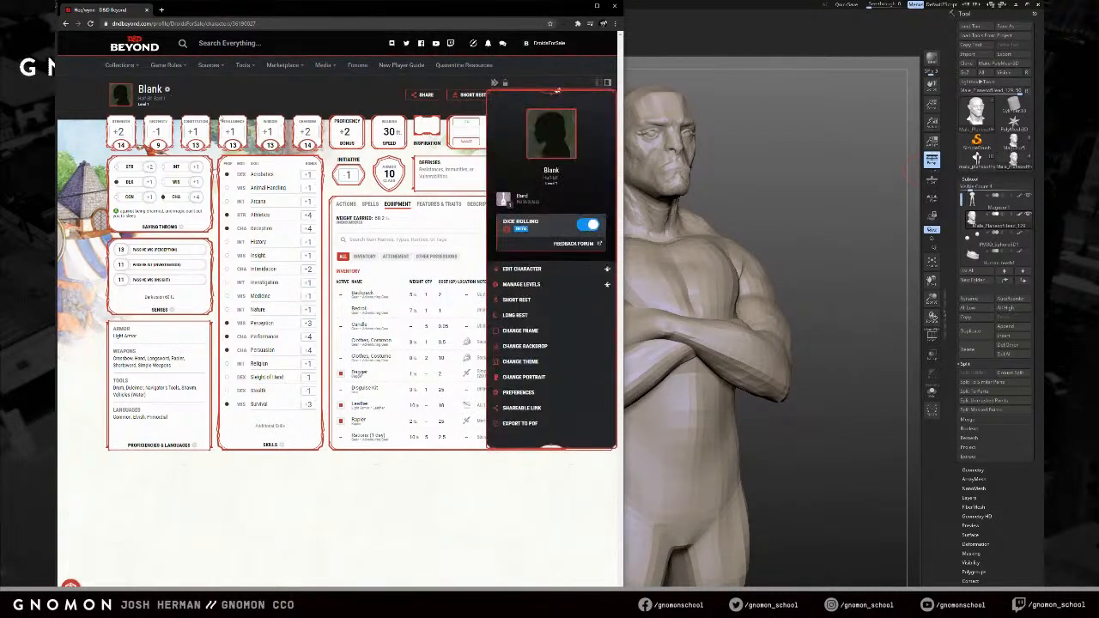
{"action": "left_click", "coordinate": [524, 271]}
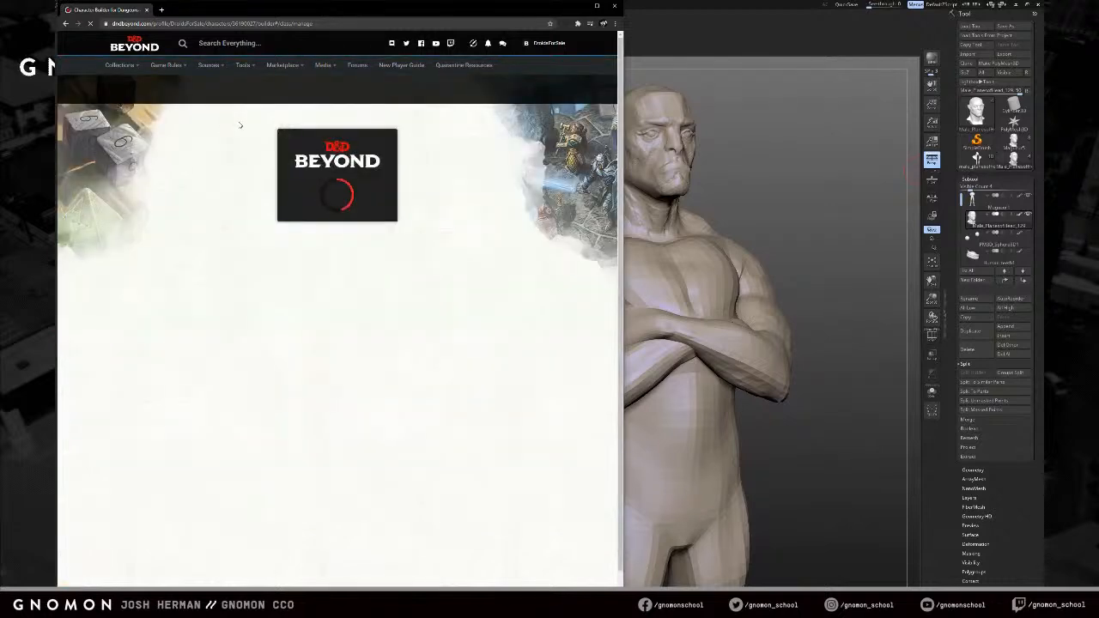
{"action": "left_click", "coordinate": [226, 89]}
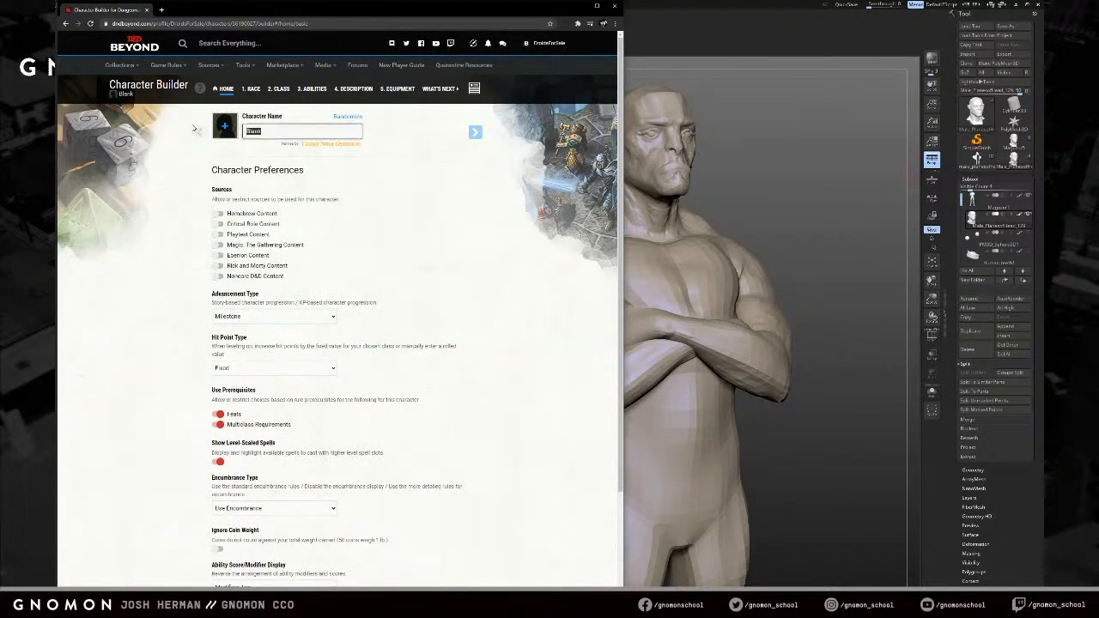
{"action": "type", "text": "Hod'wynn"}
{"action": "left_click", "coordinate": [327, 89]}
{"action": "left_click", "coordinate": [400, 89]}
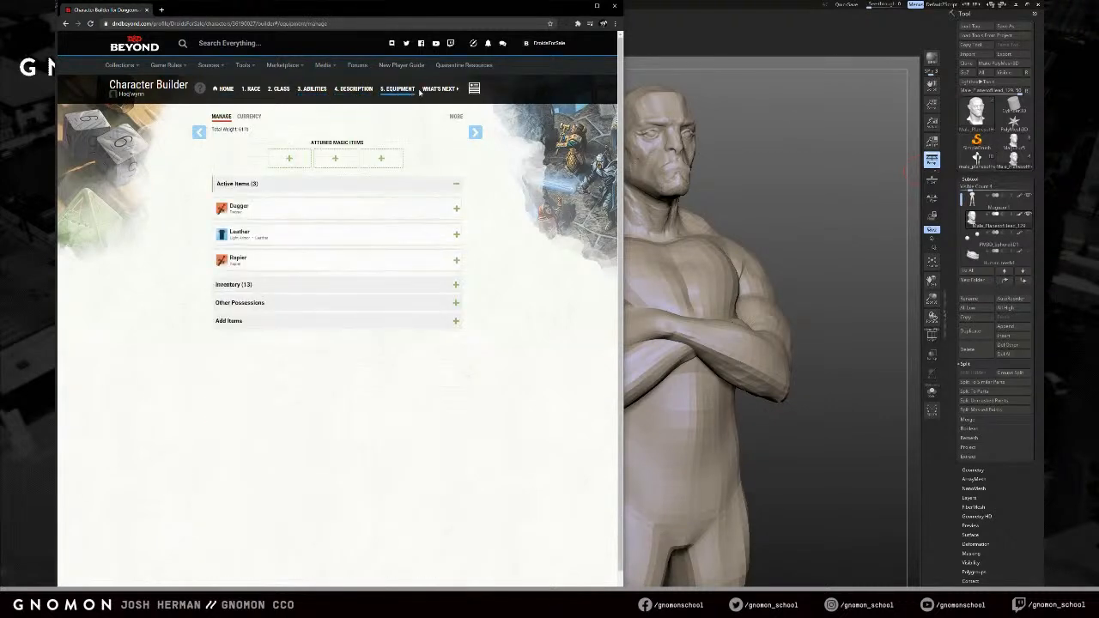
{"action": "left_click", "coordinate": [472, 89]}
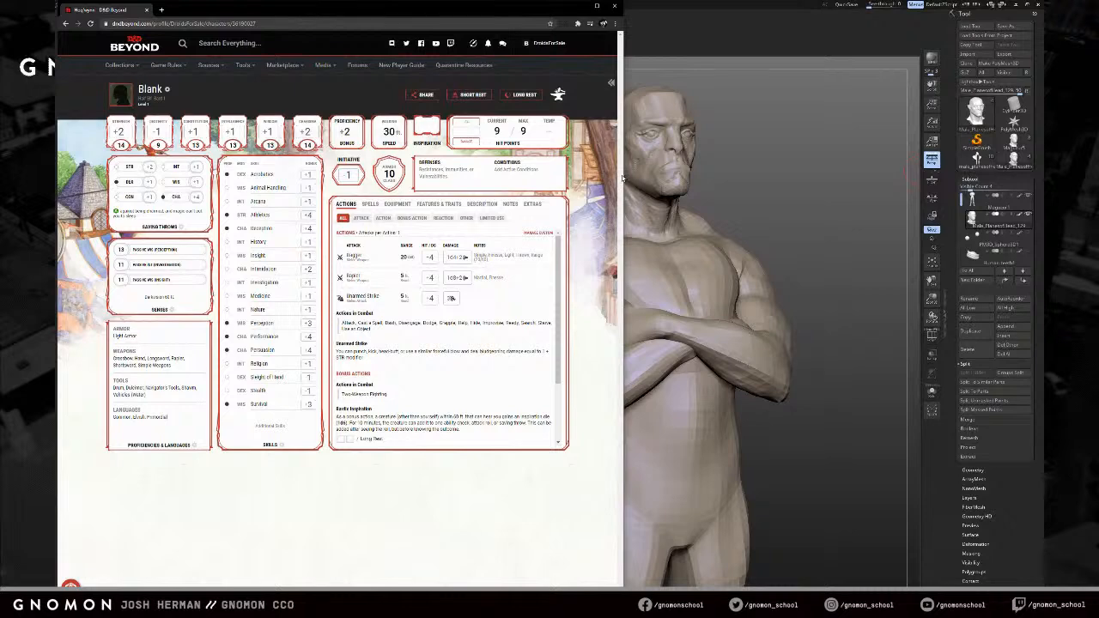
- Narrow the browser window and view the character sheet's Features & Traits and Description sections
{"action": "left_click_drag", "start_coordinate": [624, 175], "coordinate": [559, 175]}
{"action": "left_click", "coordinate": [406, 203]}
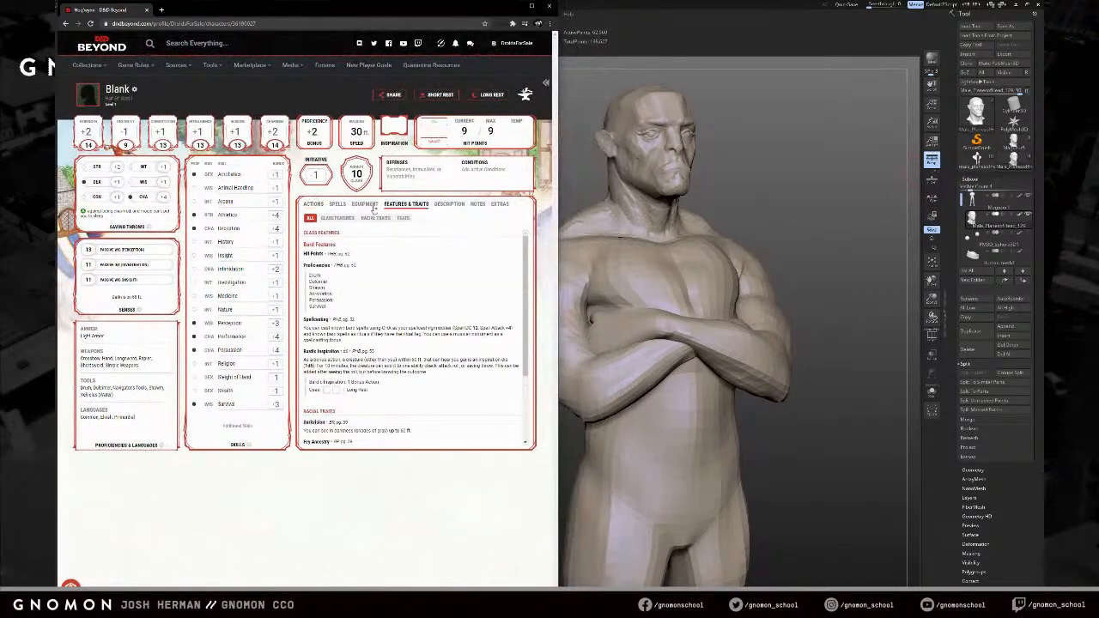
{"action": "left_click", "coordinate": [449, 204]}
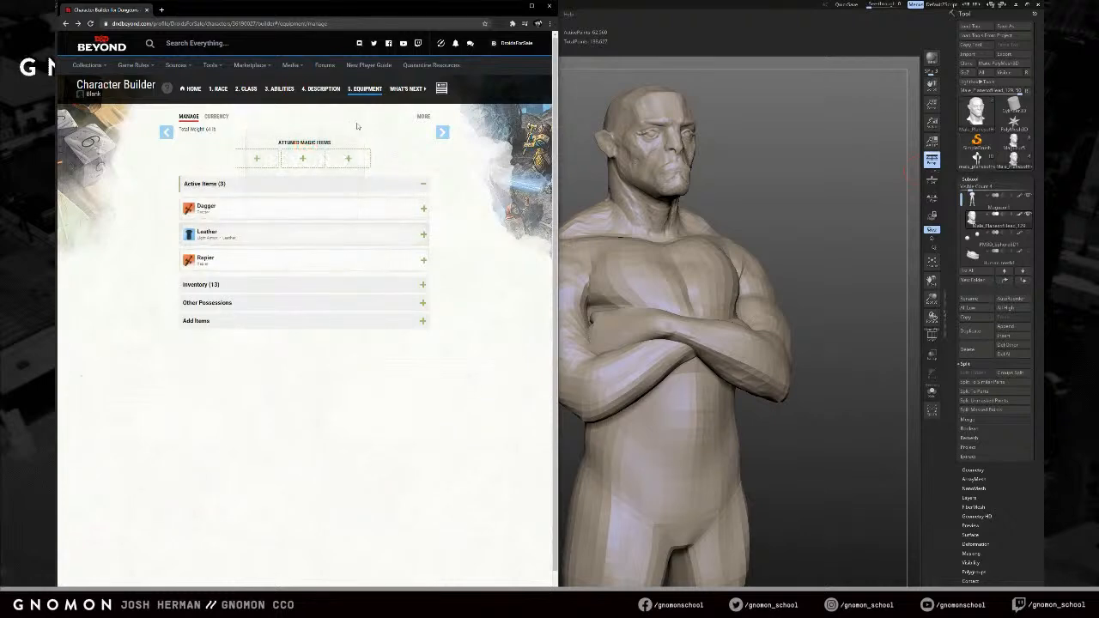
- Expand the Sailor background's Suggested Characteristics in the builder's description and look over the traits, ideals and bonds
{"action": "left_click", "coordinate": [334, 89]}
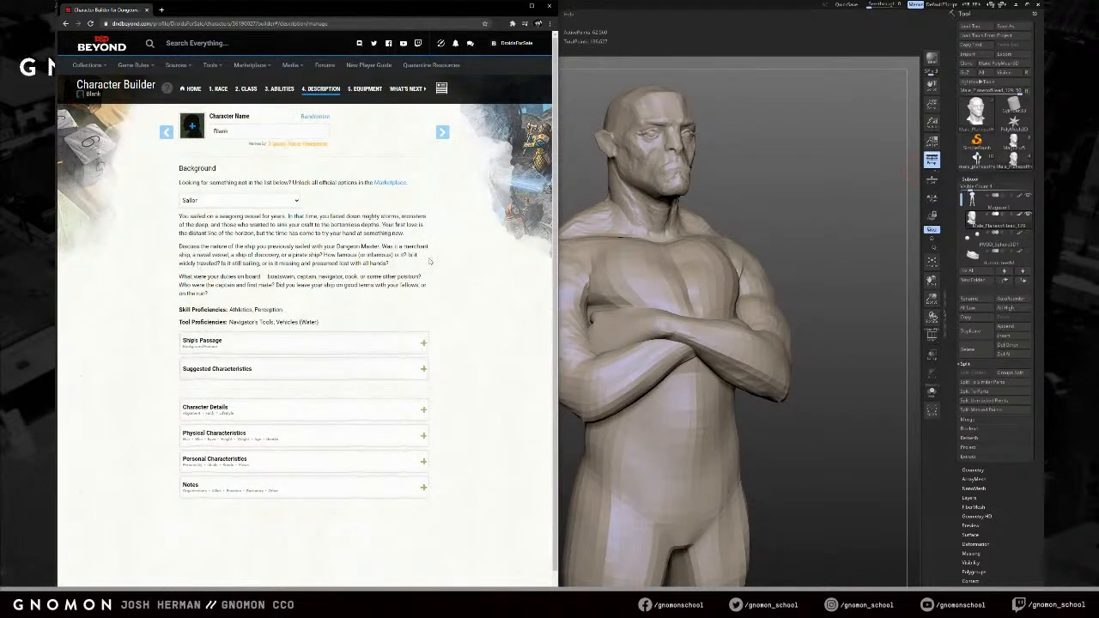
{"action": "scroll", "coordinate": [425, 225], "scroll_direction": "down", "scroll_amount": 2}
{"action": "left_click", "coordinate": [424, 343]}
{"action": "scroll", "coordinate": [473, 304], "scroll_direction": "down", "scroll_amount": 7}
{"action": "scroll", "coordinate": [472, 301], "scroll_direction": "up", "scroll_amount": 4}
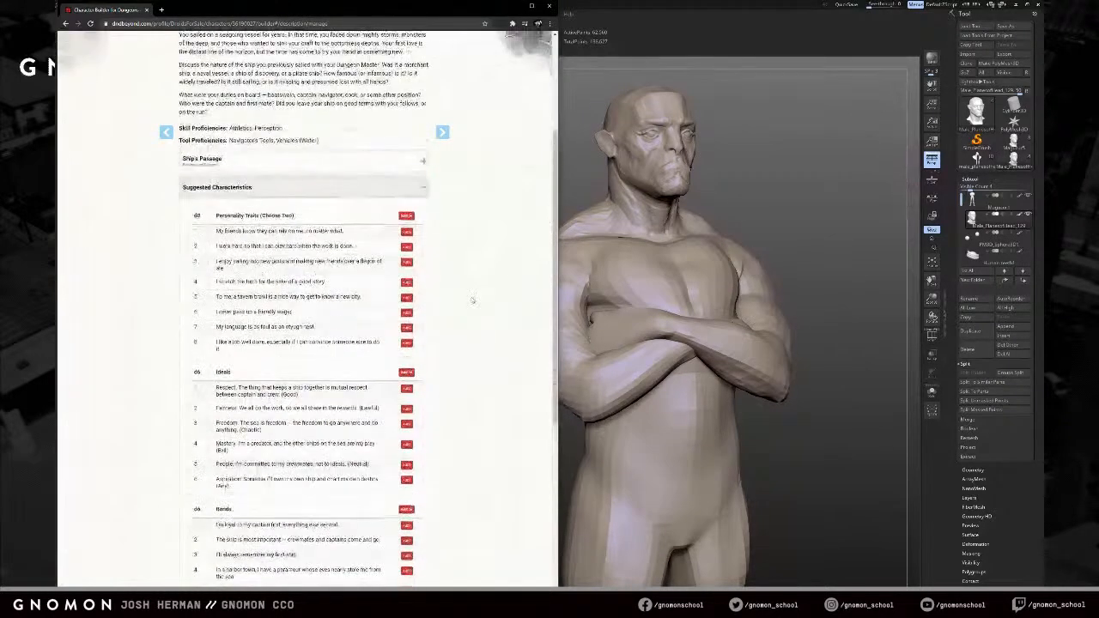
- Open a second browser window beside the character builder and search Google for "dice roller"
{"action": "left_click", "coordinate": [310, 603]}
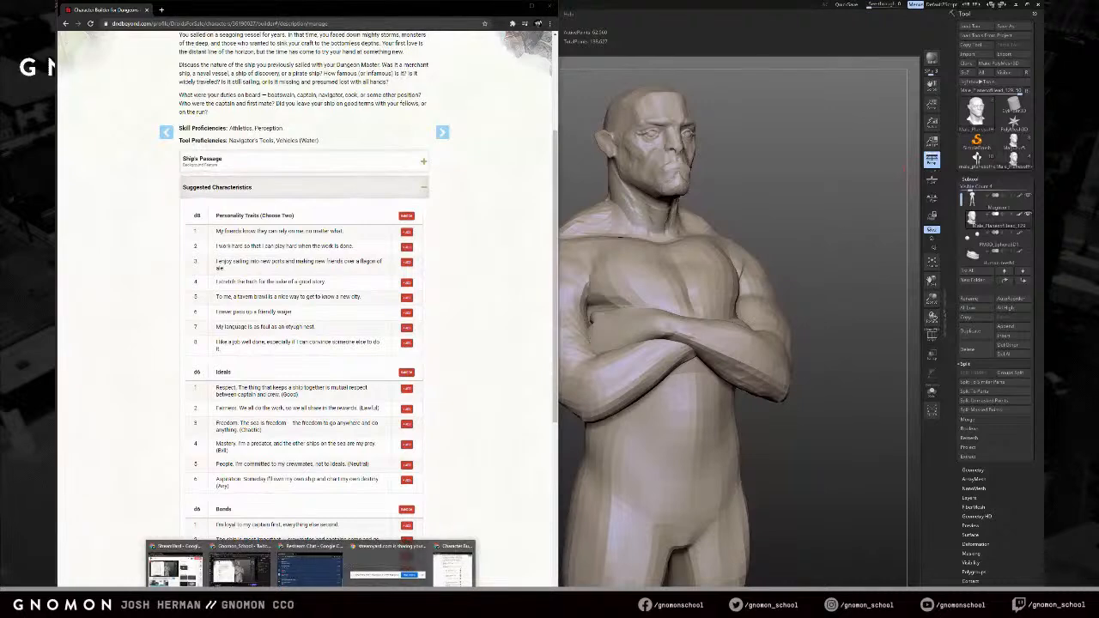
{"action": "left_click", "coordinate": [163, 10]}
{"action": "left_click_drag", "start_coordinate": [199, 13], "coordinate": [729, 10]}
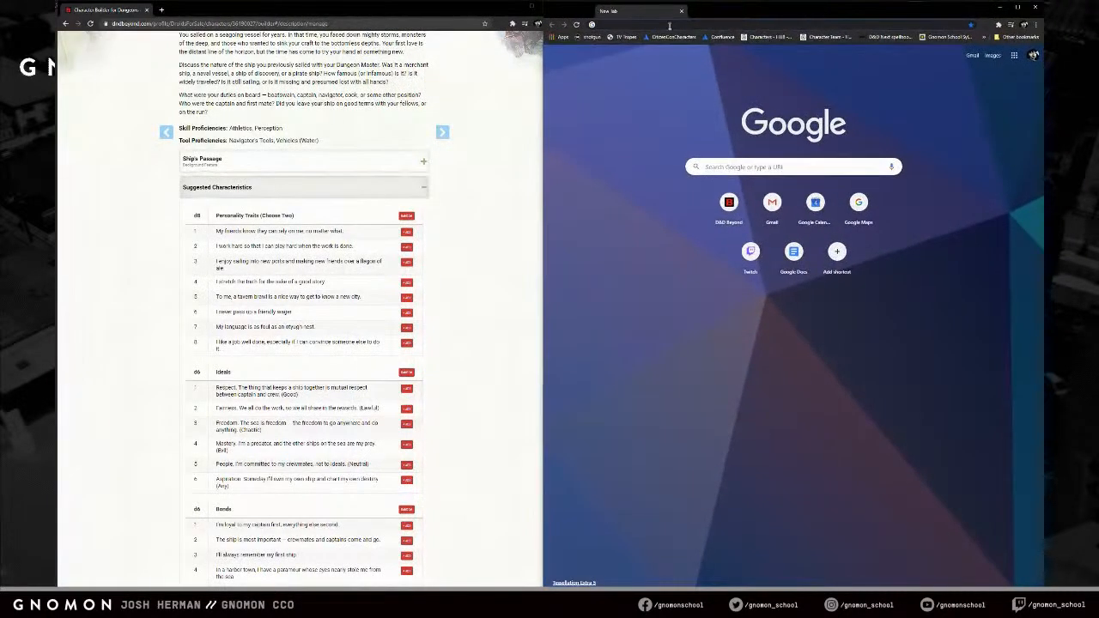
{"action": "left_click_drag", "start_coordinate": [543, 79], "coordinate": [567, 76]}
{"action": "type", "text": "dice r"}
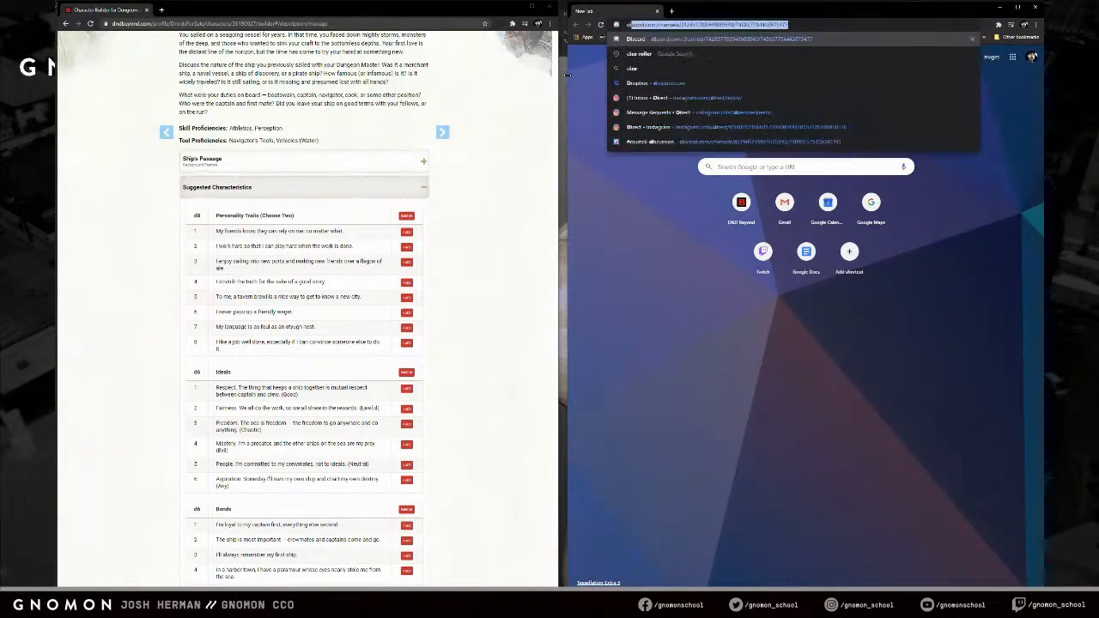
{"action": "key", "text": "Return"}
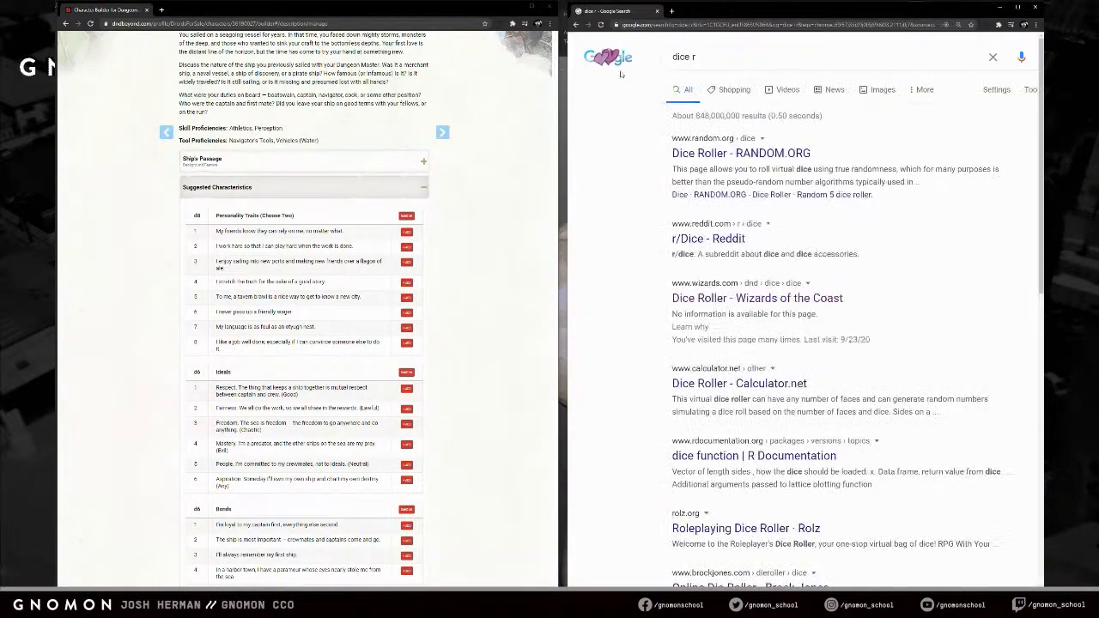
{"action": "type", "text": "oller"}
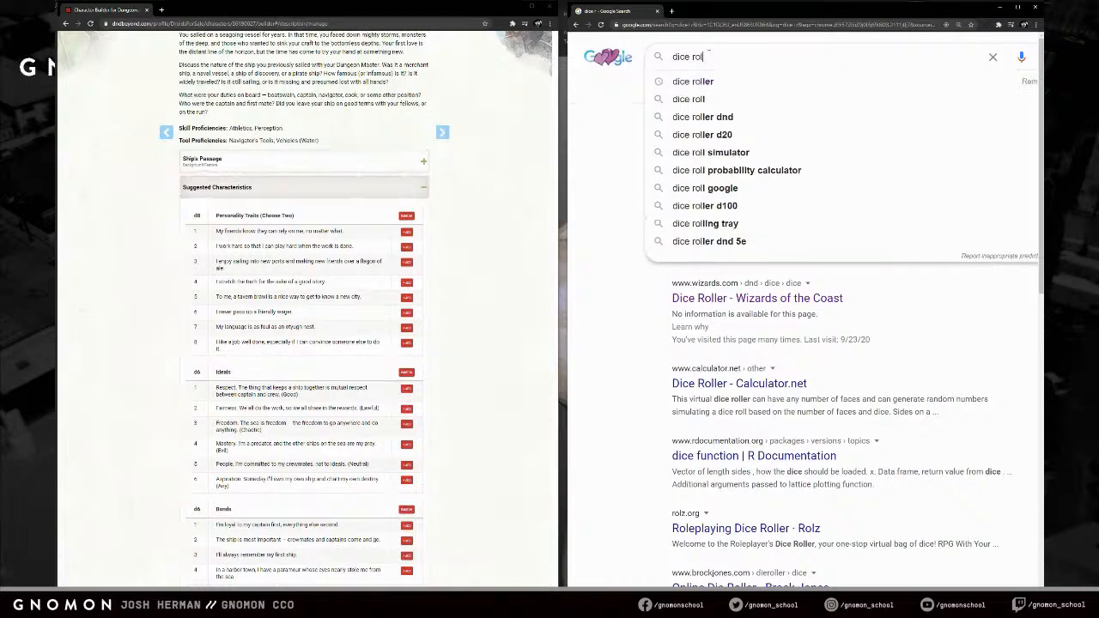
{"action": "key", "text": "Return"}
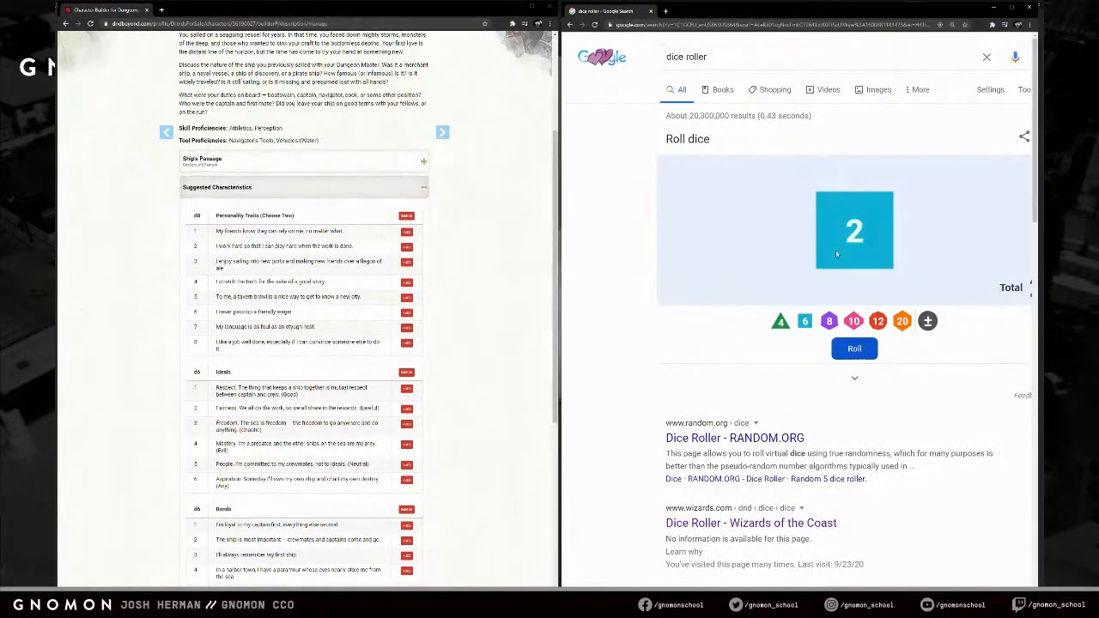
- Roll two eight-sided dice and add Sailor personality traits 2 and 8 in the character builder
{"action": "left_click", "coordinate": [851, 227]}
{"action": "double_click", "coordinate": [831, 323]}
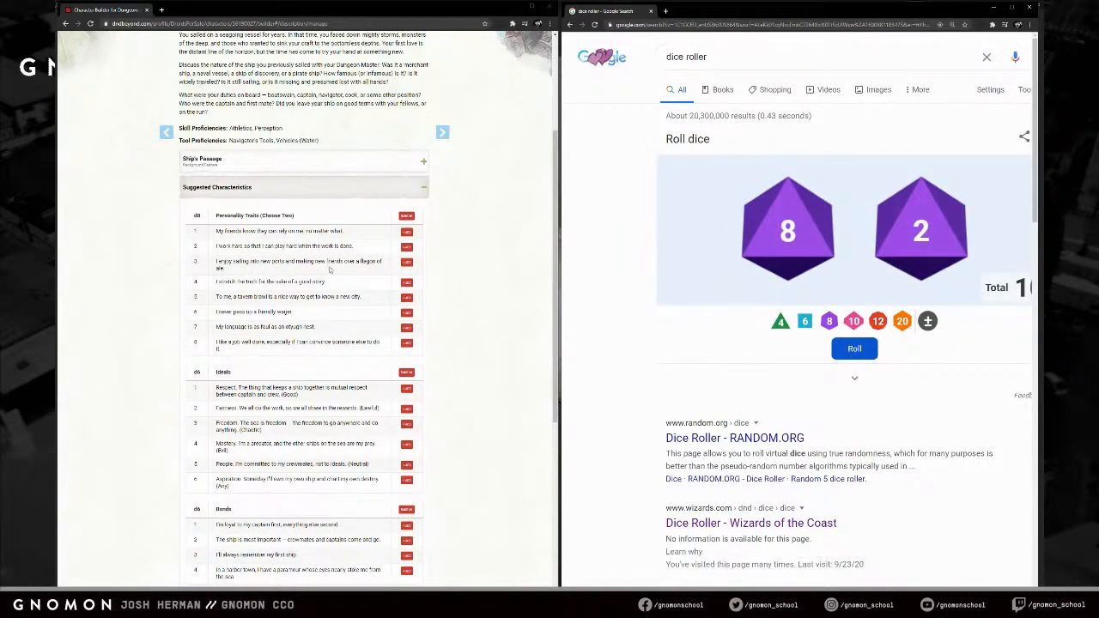
{"action": "left_click_drag", "start_coordinate": [244, 246], "coordinate": [336, 248]}
{"action": "left_click", "coordinate": [384, 250]}
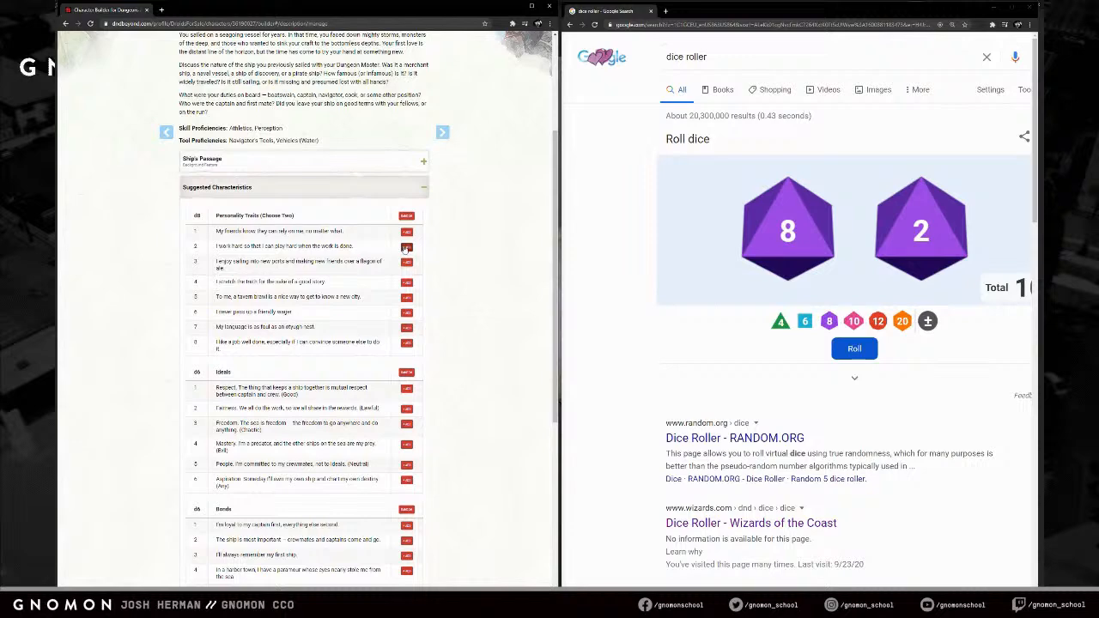
{"action": "left_click", "coordinate": [407, 246]}
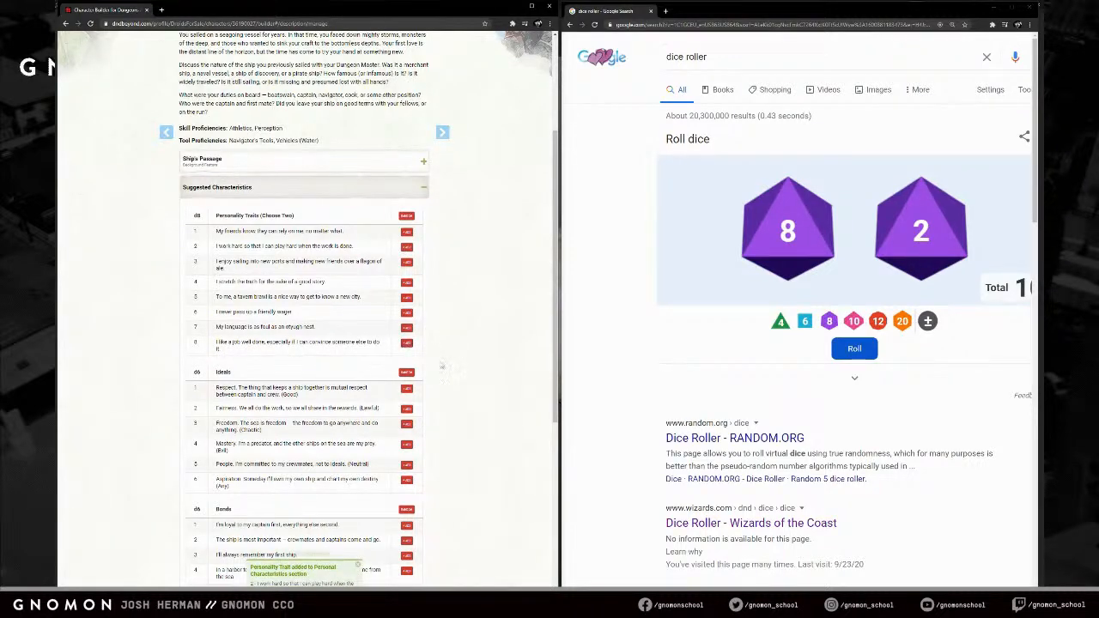
- Clear the eight-sided dice and roll three six-sided dice to determine the ideal, bond and flaw
{"action": "scroll", "coordinate": [485, 369], "scroll_direction": "down", "scroll_amount": 5}
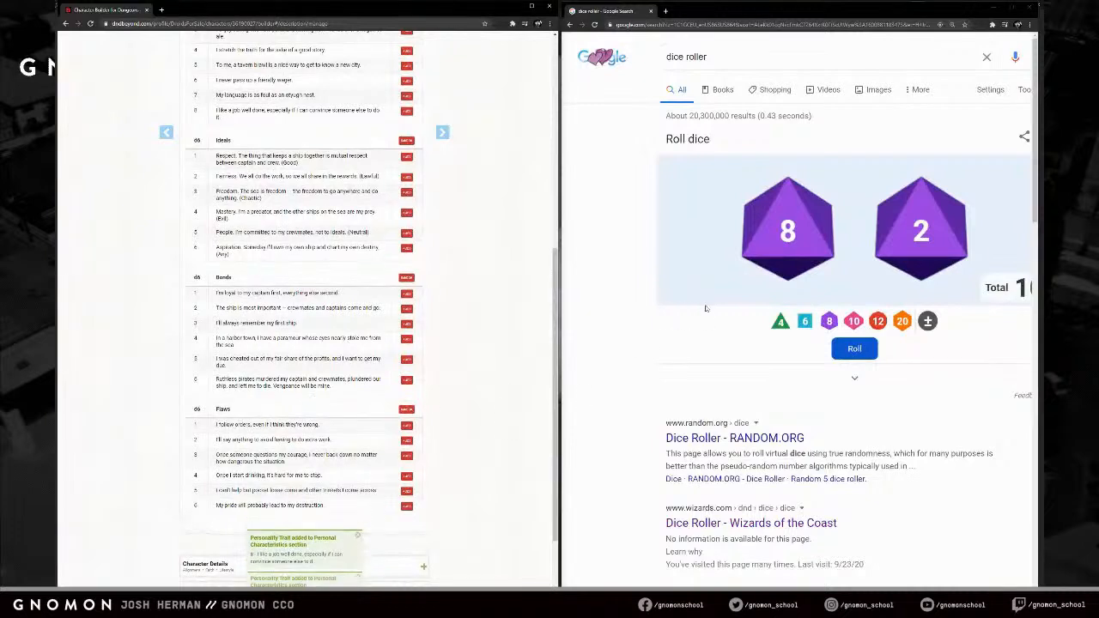
{"action": "left_click", "coordinate": [797, 237]}
{"action": "left_click", "coordinate": [865, 240]}
{"action": "left_click", "coordinate": [804, 324]}
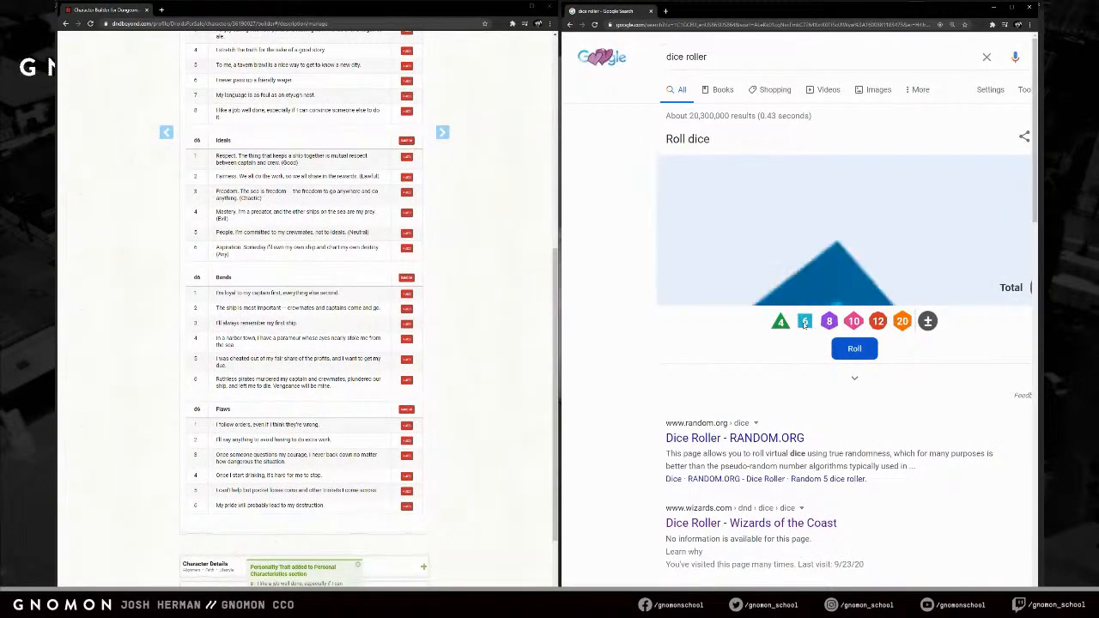
{"action": "left_click", "coordinate": [804, 325]}
{"action": "left_click", "coordinate": [805, 325]}
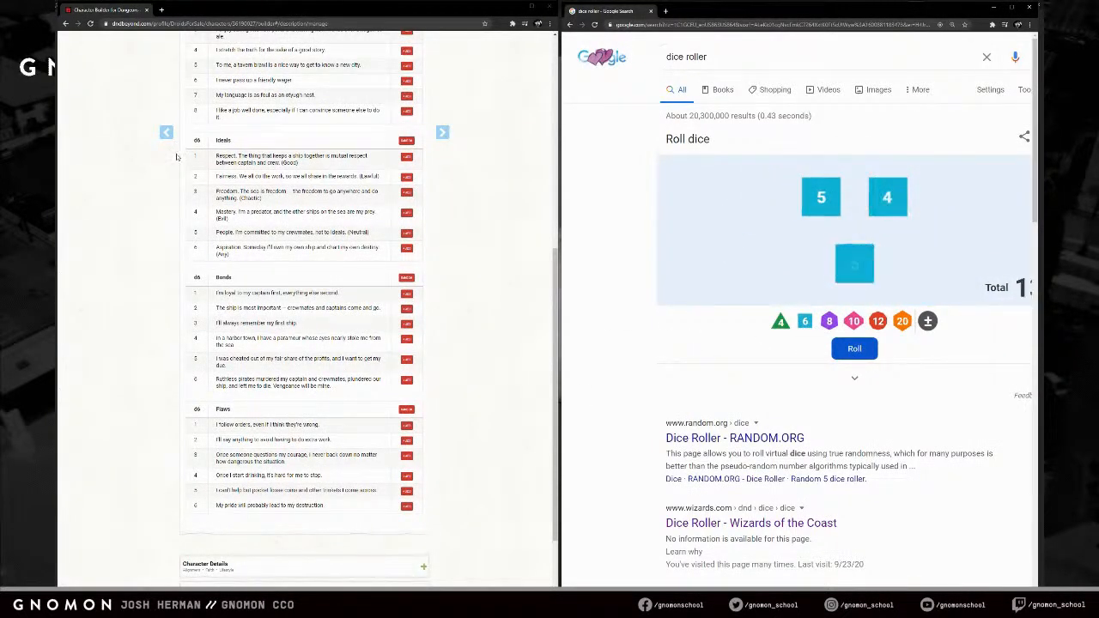
- Add ideal 5 about being committed to crewmates and bond 4 about a paramour in a harbor town in the builder
{"action": "left_click_drag", "start_coordinate": [354, 233], "coordinate": [295, 233]}
{"action": "left_click", "coordinate": [294, 233]}
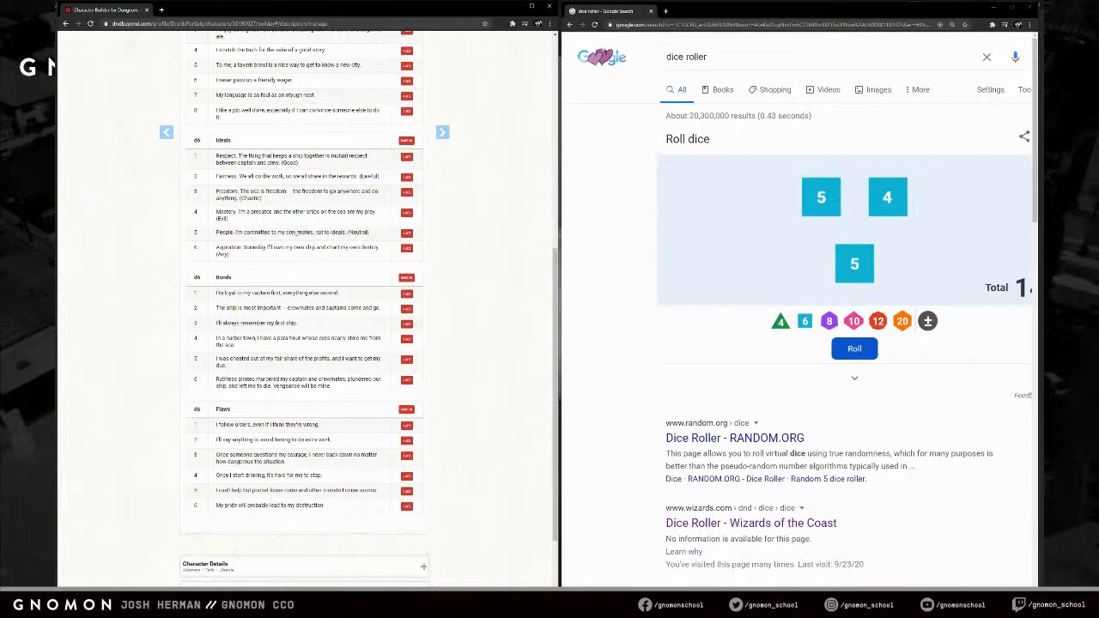
{"action": "left_click", "coordinate": [406, 234]}
{"action": "left_click_drag", "start_coordinate": [216, 339], "coordinate": [241, 347]}
{"action": "left_click", "coordinate": [285, 344]}
{"action": "left_click", "coordinate": [332, 338]}
{"action": "double_click", "coordinate": [344, 339]}
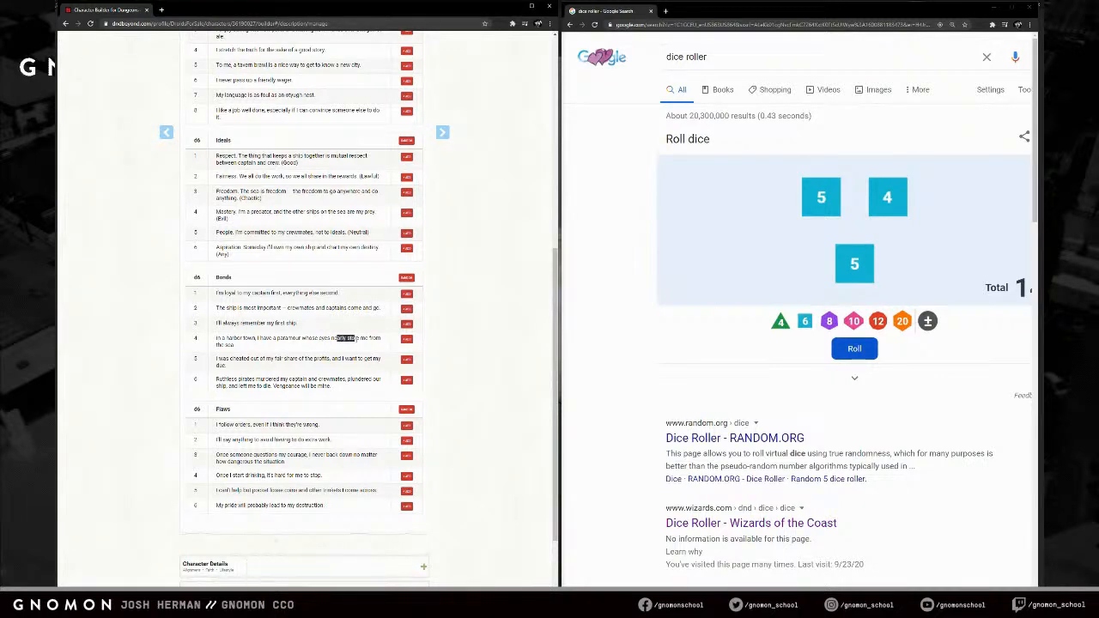
{"action": "left_click", "coordinate": [406, 339]}
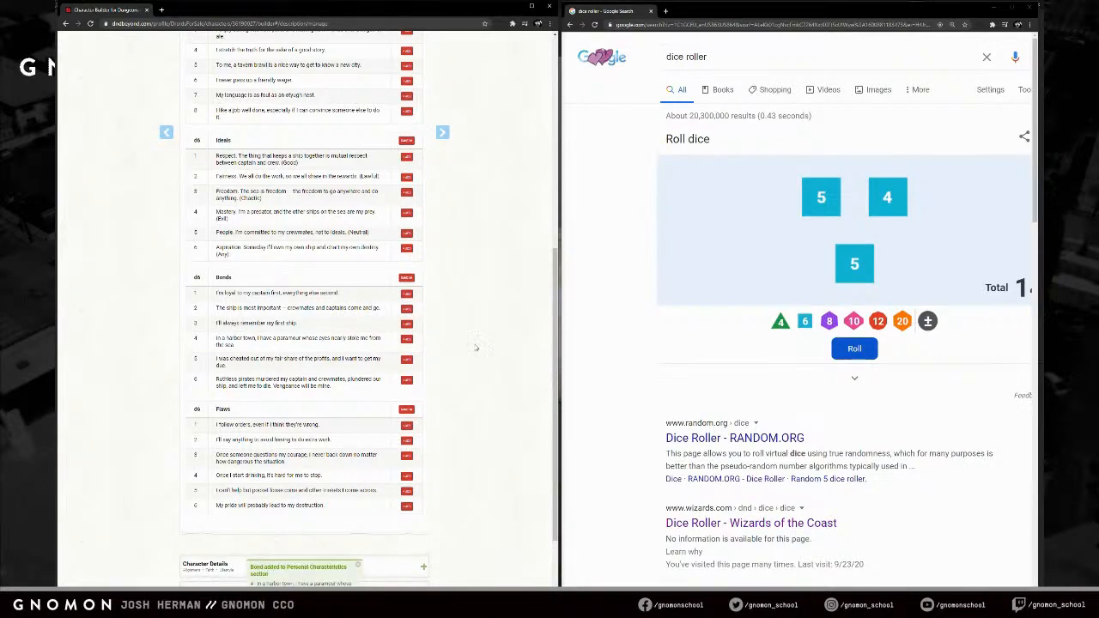
- Add flaw 5 about pocketing loose coins and other trinkets from the builder's Suggested Characteristics
{"action": "scroll", "coordinate": [474, 347], "scroll_direction": "down", "scroll_amount": 2}
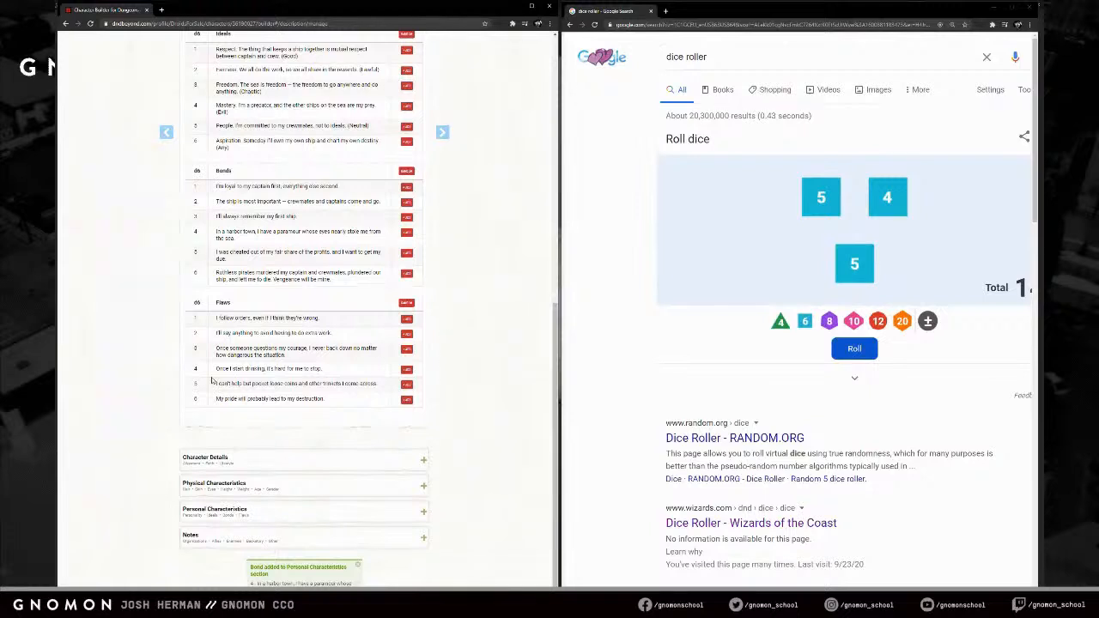
{"action": "left_click_drag", "start_coordinate": [218, 383], "coordinate": [302, 385]}
{"action": "left_click", "coordinate": [302, 385]}
{"action": "left_click", "coordinate": [407, 385]}
- Open the character sheet and change its theme to the Bard Rouge class theme
{"action": "scroll", "coordinate": [456, 391], "scroll_direction": "up", "scroll_amount": 6}
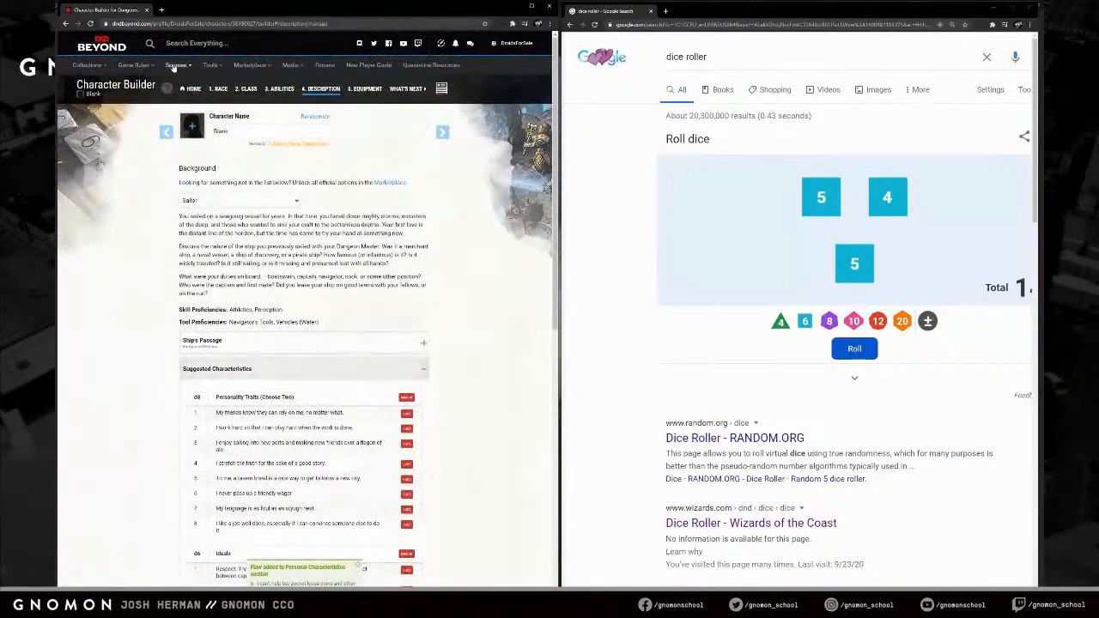
{"action": "left_click", "coordinate": [441, 89]}
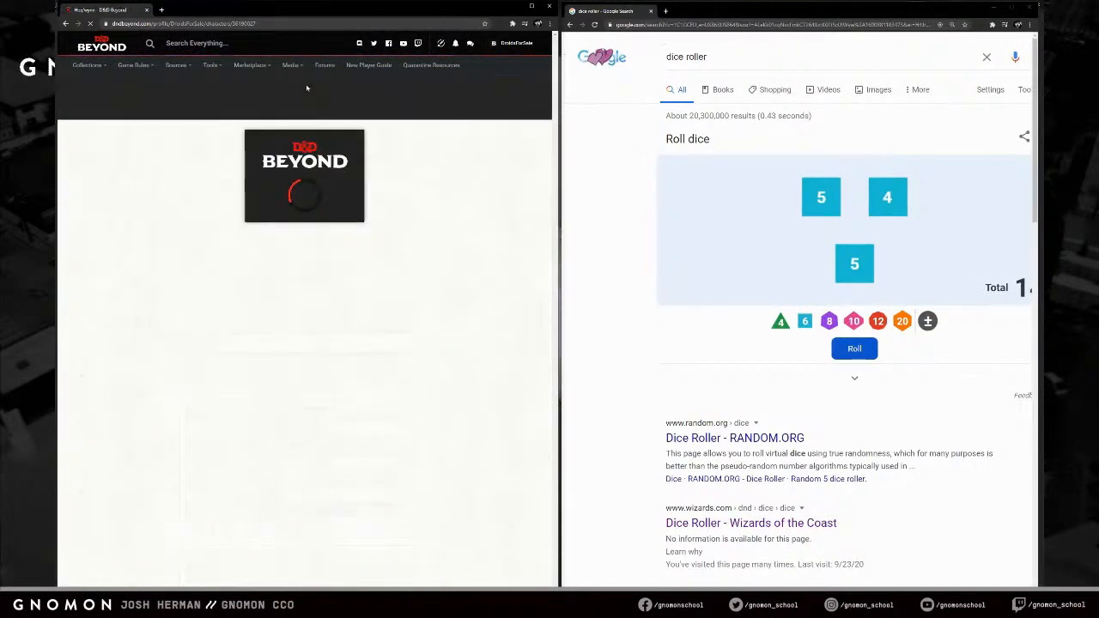
{"action": "left_click", "coordinate": [134, 90]}
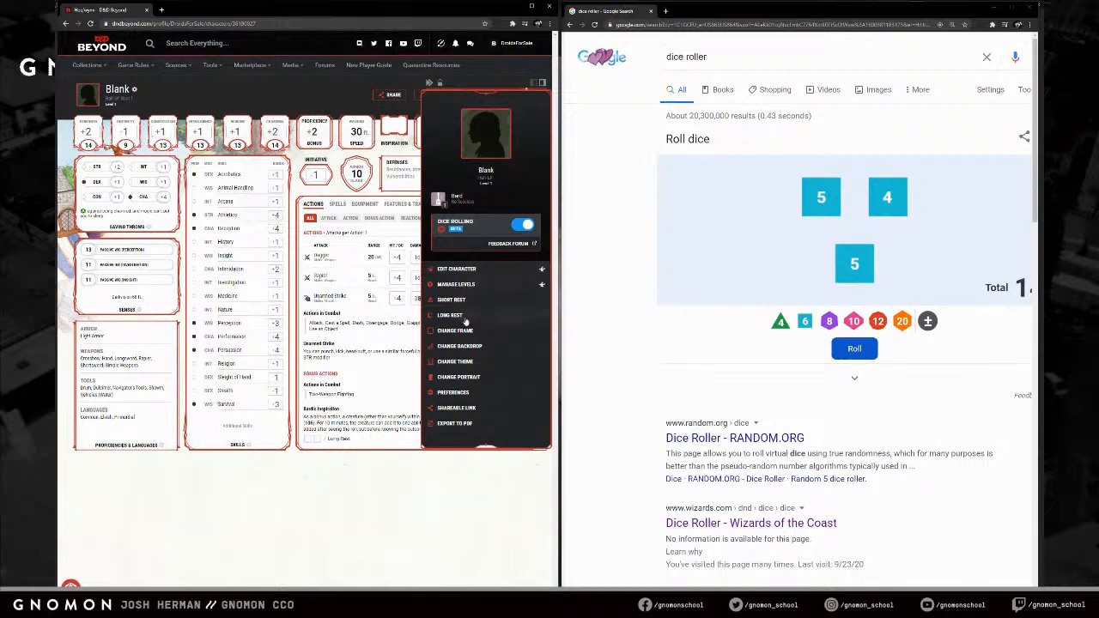
{"action": "left_click", "coordinate": [464, 363]}
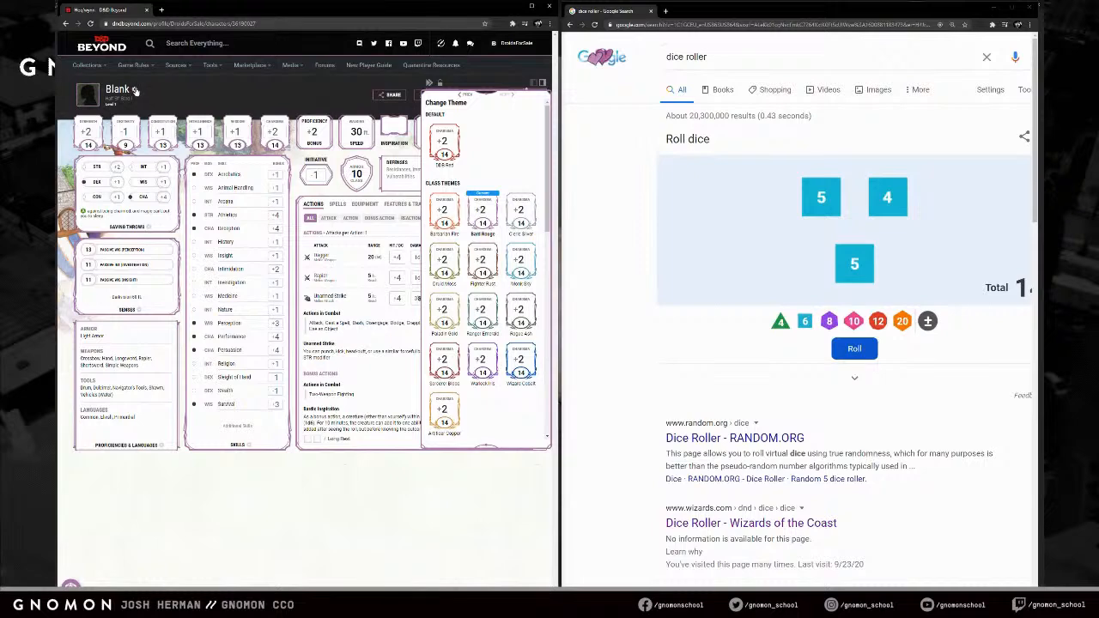
- Change the character sheet's backdrop to BGDIA 11 and close the customization pane
{"action": "left_click", "coordinate": [134, 89]}
{"action": "left_click", "coordinate": [477, 352]}
{"action": "scroll", "coordinate": [478, 357], "scroll_direction": "down", "scroll_amount": 5}
{"action": "left_click", "coordinate": [496, 342]}
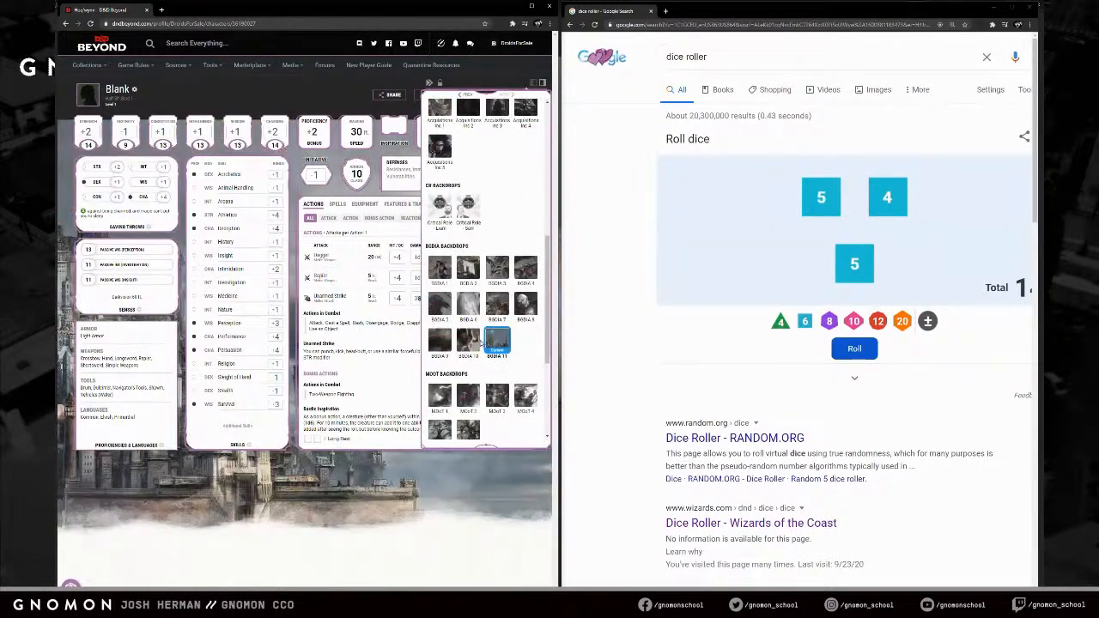
{"action": "left_click", "coordinate": [434, 481]}
- Close the dice roller window and widen the browser window showing the character sheet
{"action": "left_click", "coordinate": [681, 18]}
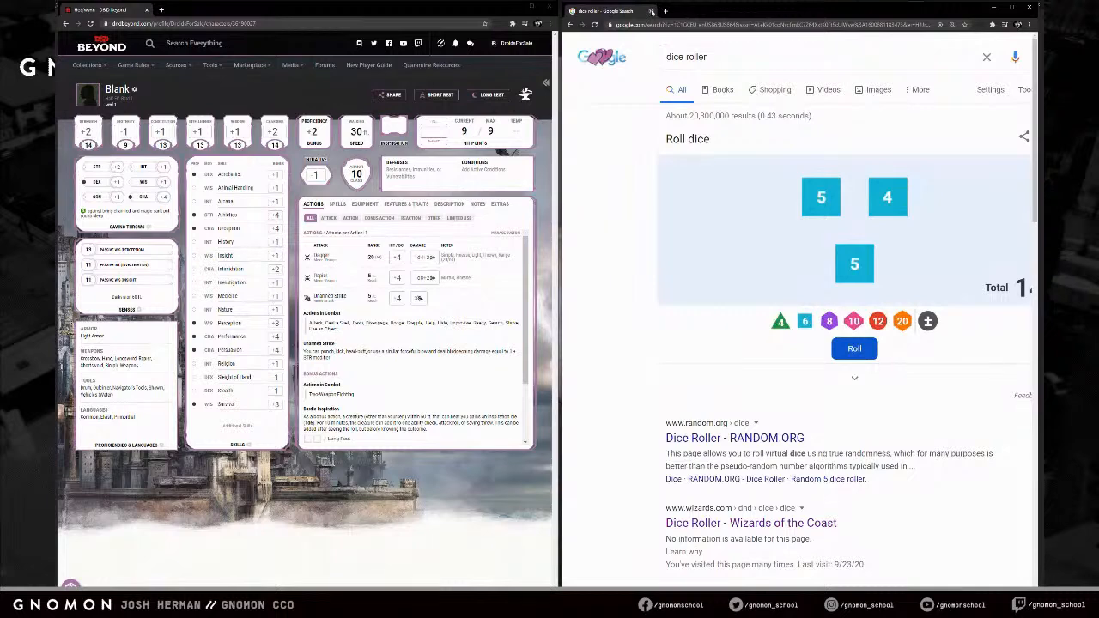
{"action": "left_click", "coordinate": [651, 11]}
{"action": "left_click_drag", "start_coordinate": [558, 49], "coordinate": [772, 57]}
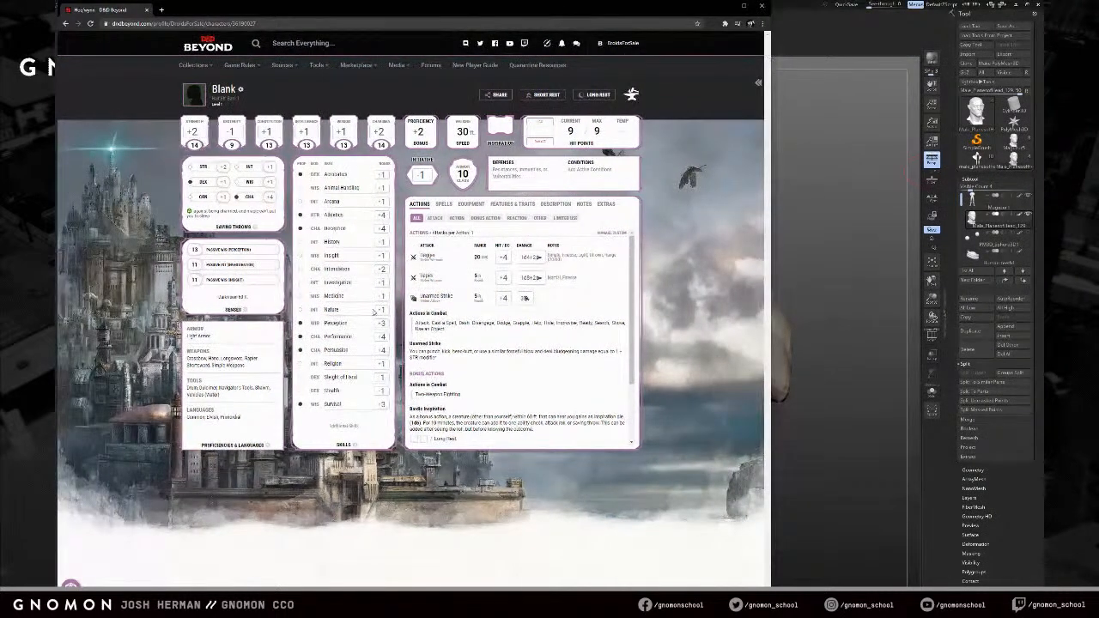
- Add suggested personality traits 2 and 8 to the Description section of the character sheet
{"action": "left_click", "coordinate": [519, 205]}
{"action": "scroll", "coordinate": [506, 335], "scroll_direction": "down", "scroll_amount": 3}
{"action": "left_click", "coordinate": [555, 203]}
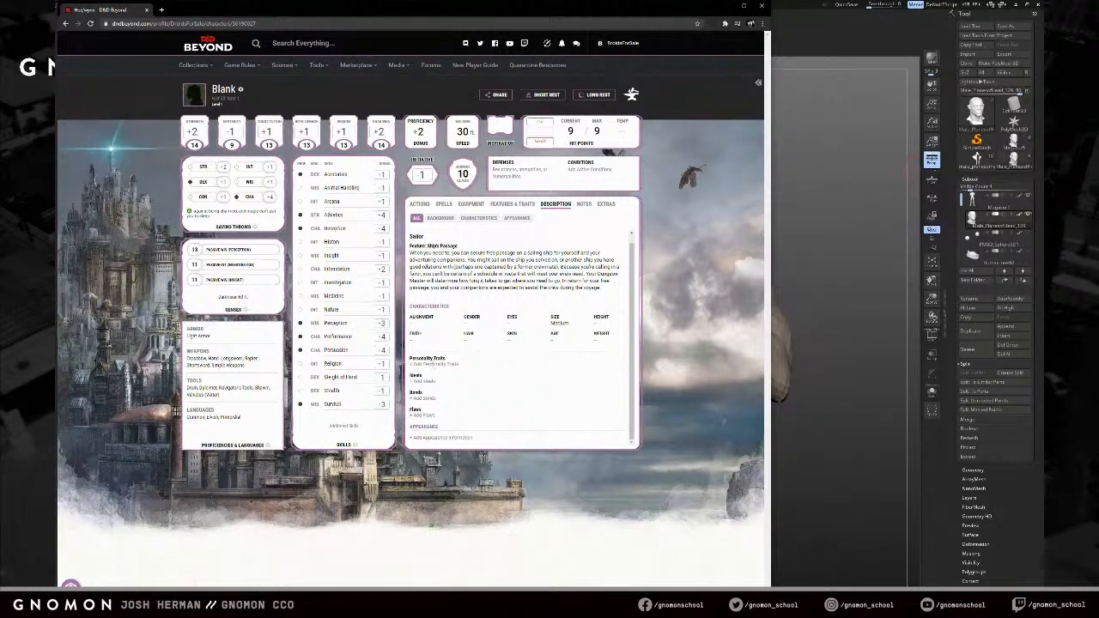
{"action": "left_click", "coordinate": [434, 364]}
{"action": "left_click", "coordinate": [748, 185]}
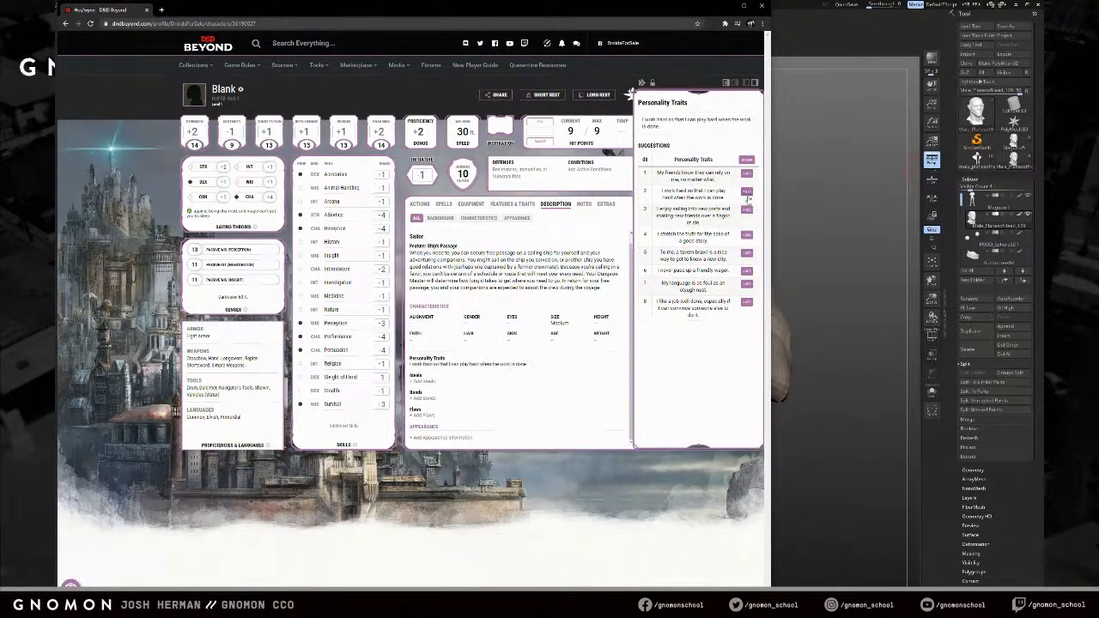
{"action": "left_click", "coordinate": [747, 303]}
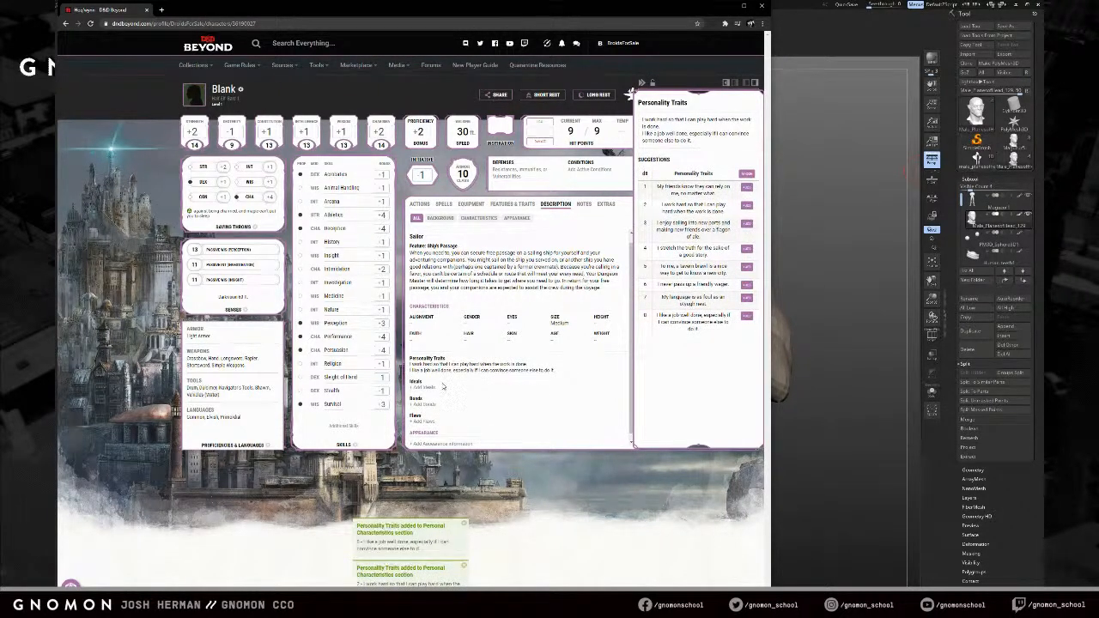
- Add suggested ideal 5 "People" and bond 4 about the harbor-town paramour to the character sheet
{"action": "left_click", "coordinate": [430, 388]}
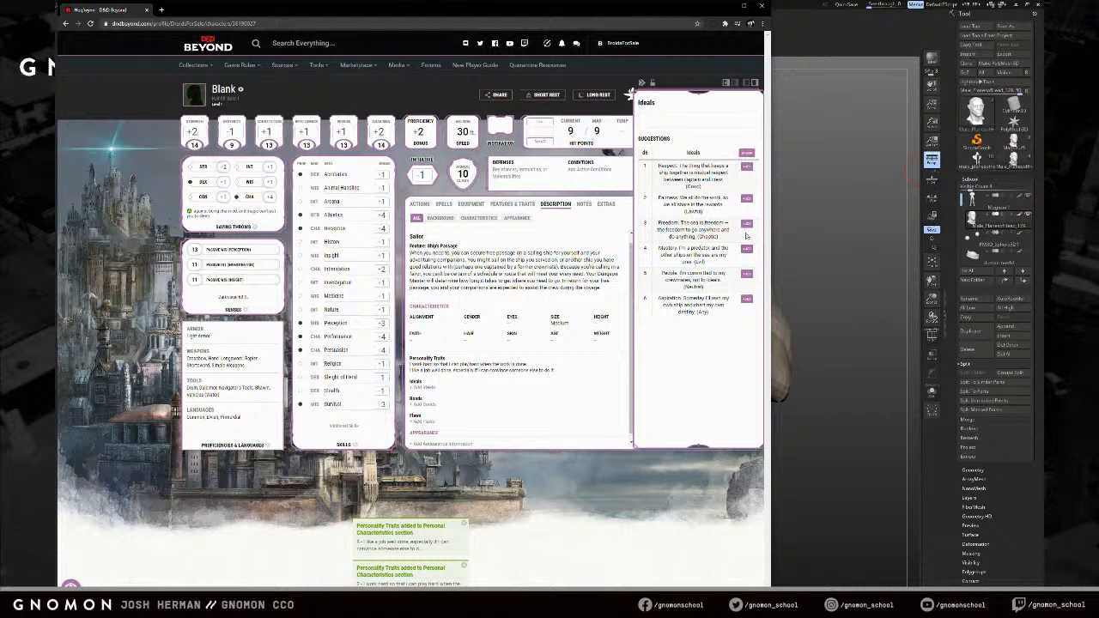
{"action": "left_click", "coordinate": [747, 274]}
{"action": "left_click", "coordinate": [423, 404]}
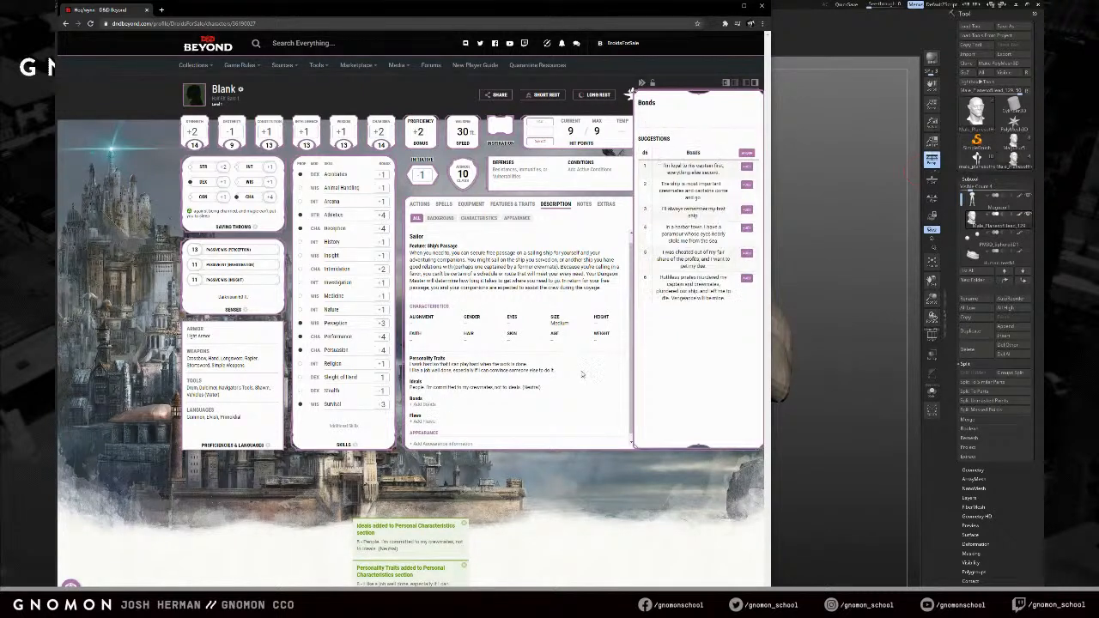
{"action": "left_click", "coordinate": [747, 227]}
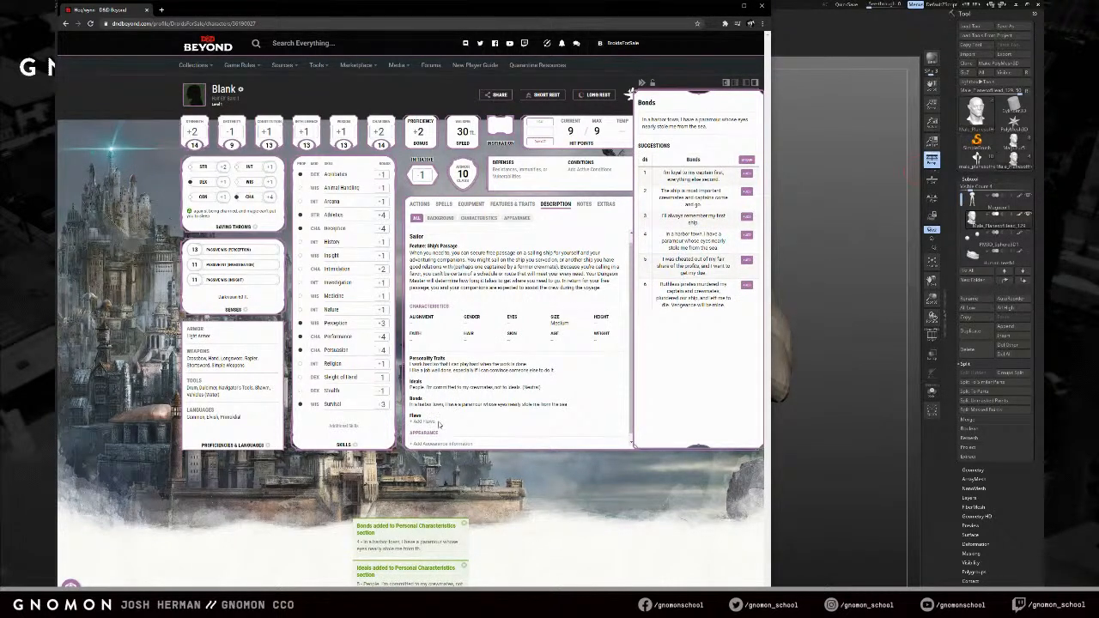
- Add suggested flaw 5 about pocketing loose coins and trinkets, and close the suggestions pane
{"action": "left_click", "coordinate": [440, 424]}
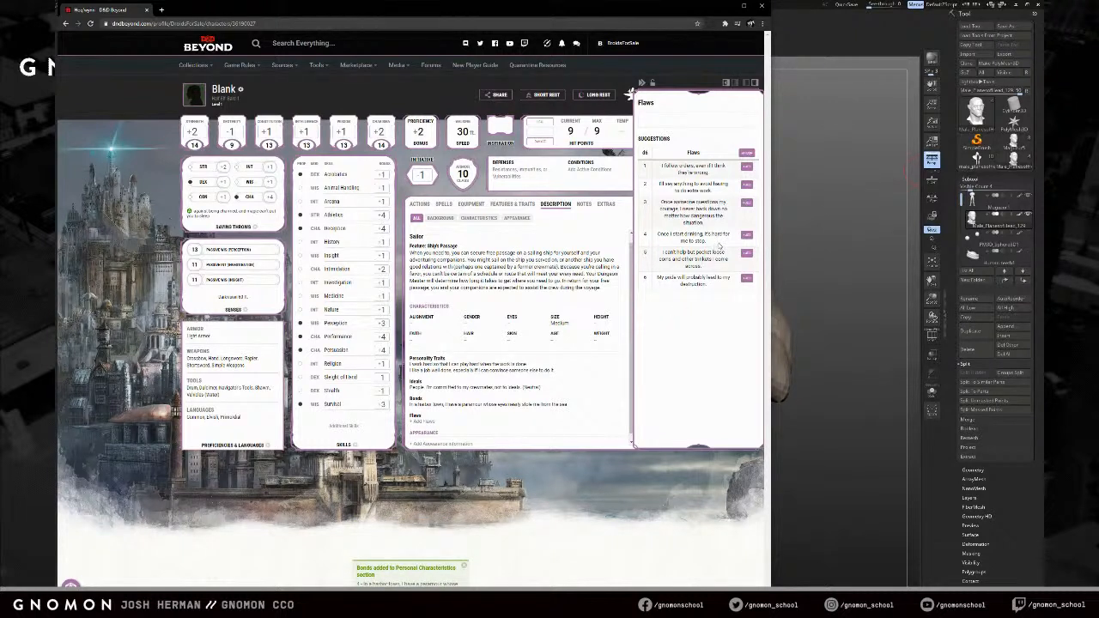
{"action": "left_click", "coordinate": [747, 253]}
{"action": "left_click", "coordinate": [624, 503]}
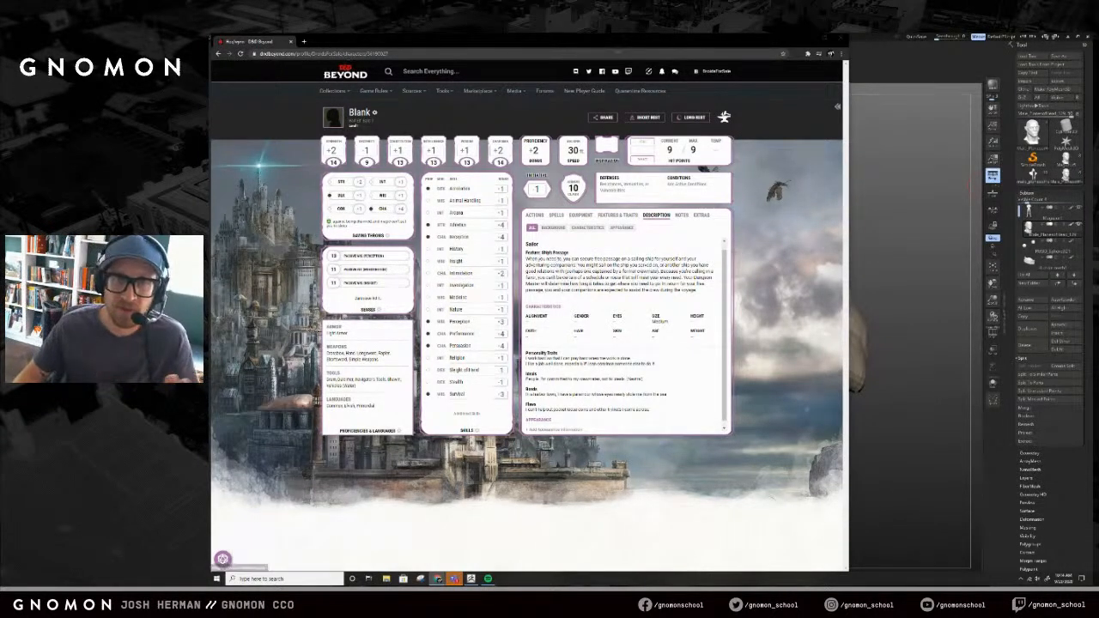
- Narrow the browser window, move it off the screen, and switch to the models in ZBrush
{"action": "left_click_drag", "start_coordinate": [848, 86], "coordinate": [713, 86]}
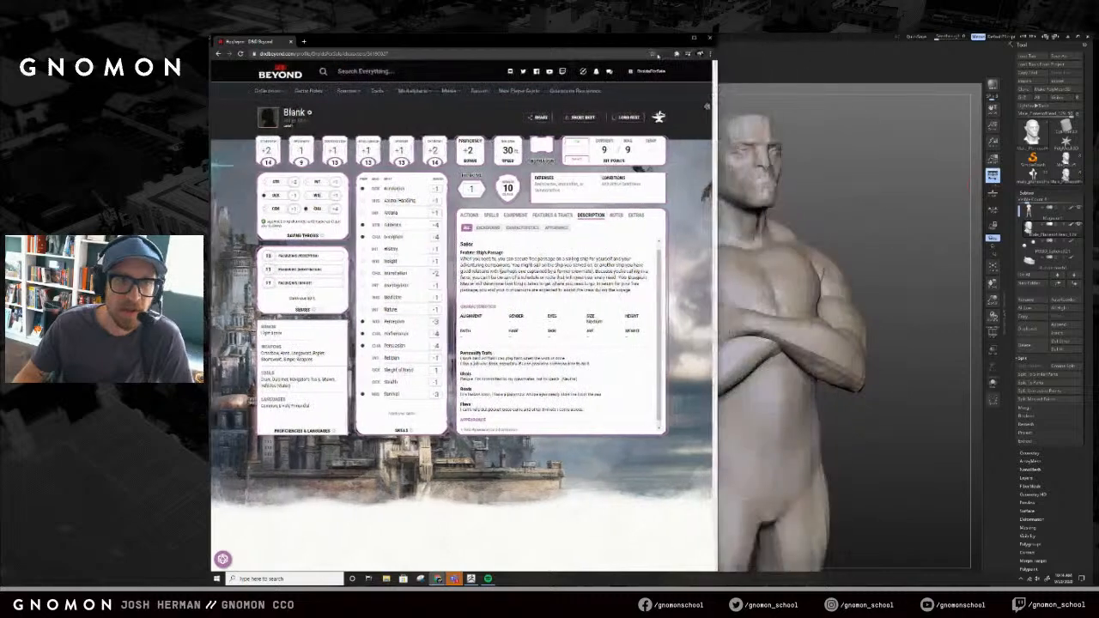
{"action": "left_click_drag", "start_coordinate": [617, 38], "coordinate": [1088, 176]}
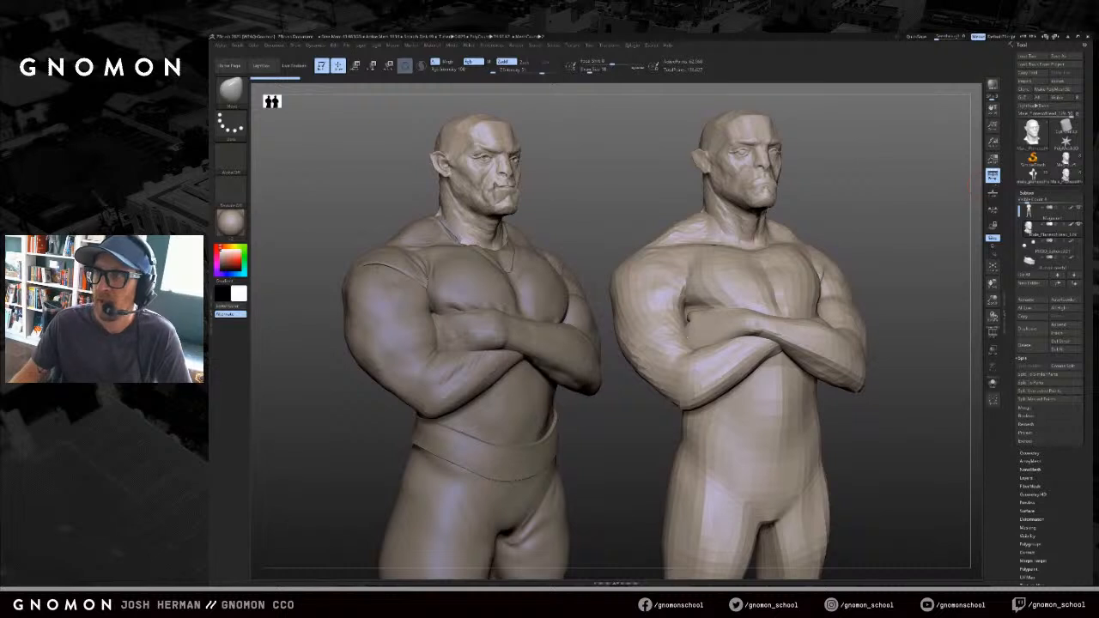
{"action": "left_click_drag", "start_coordinate": [833, 123], "coordinate": [825, 121]}
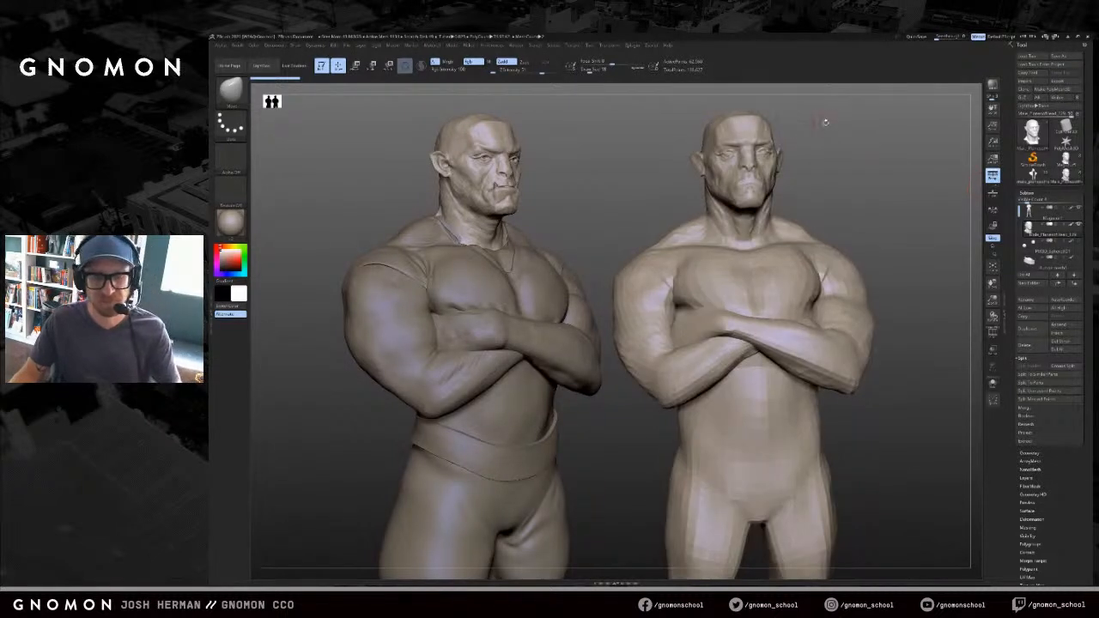
- Clear the duplicate figures from the ZBrush canvas and redraw the full-body crossed-arms figure as the only model
{"action": "key", "text": "ctrl+n"}
{"action": "left_click", "coordinate": [1079, 163]}
{"action": "mouse_move", "coordinate": [866, 140]}
{"action": "left_mouse_down"}
{"action": "mouse_move", "coordinate": [881, 140]}
{"action": "mouse_move", "coordinate": [835, 153]}
{"action": "mouse_move", "coordinate": [888, 157]}
{"action": "mouse_move", "coordinate": [702, 172]}
{"action": "mouse_move", "coordinate": [731, 189]}
{"action": "mouse_move", "coordinate": [733, 229]}
{"action": "mouse_move", "coordinate": [643, 172]}
{"action": "left_mouse_up"}
{"action": "left_click_drag", "start_coordinate": [665, 245], "coordinate": [726, 239]}
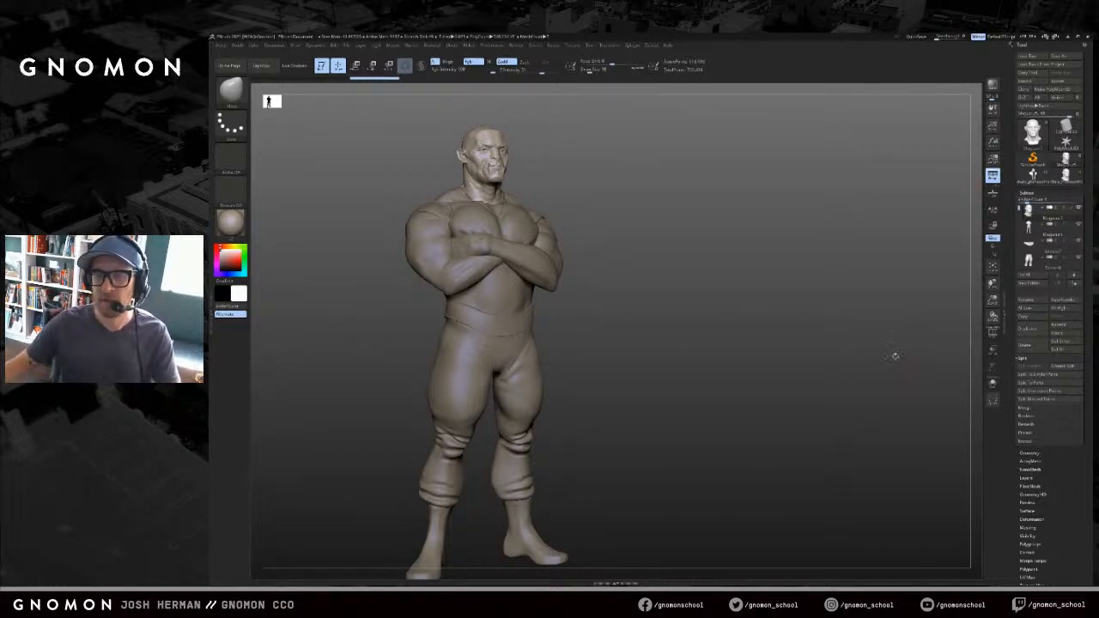
- Open the faceted planes-of-the-head project from LightBox in place of the crossed-arms figure
{"action": "left_click_drag", "start_coordinate": [895, 355], "coordinate": [891, 327]}
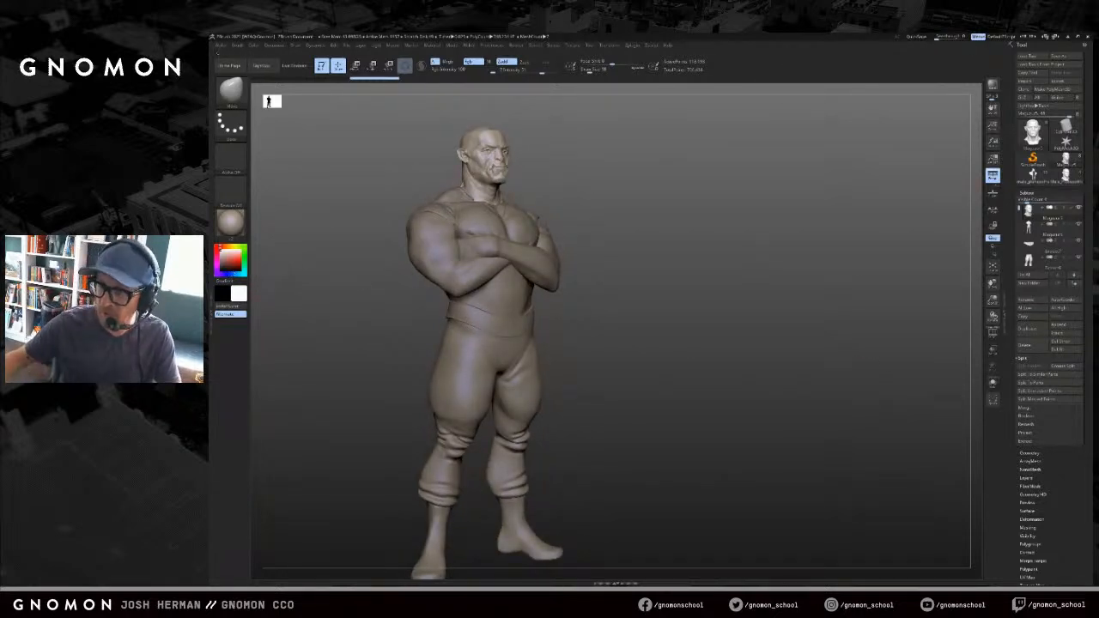
{"action": "mouse_move", "coordinate": [641, 256]}
{"action": "left_mouse_down"}
{"action": "mouse_move", "coordinate": [728, 272]}
{"action": "mouse_move", "coordinate": [741, 306]}
{"action": "mouse_move", "coordinate": [660, 317]}
{"action": "mouse_move", "coordinate": [710, 336]}
{"action": "left_mouse_up"}
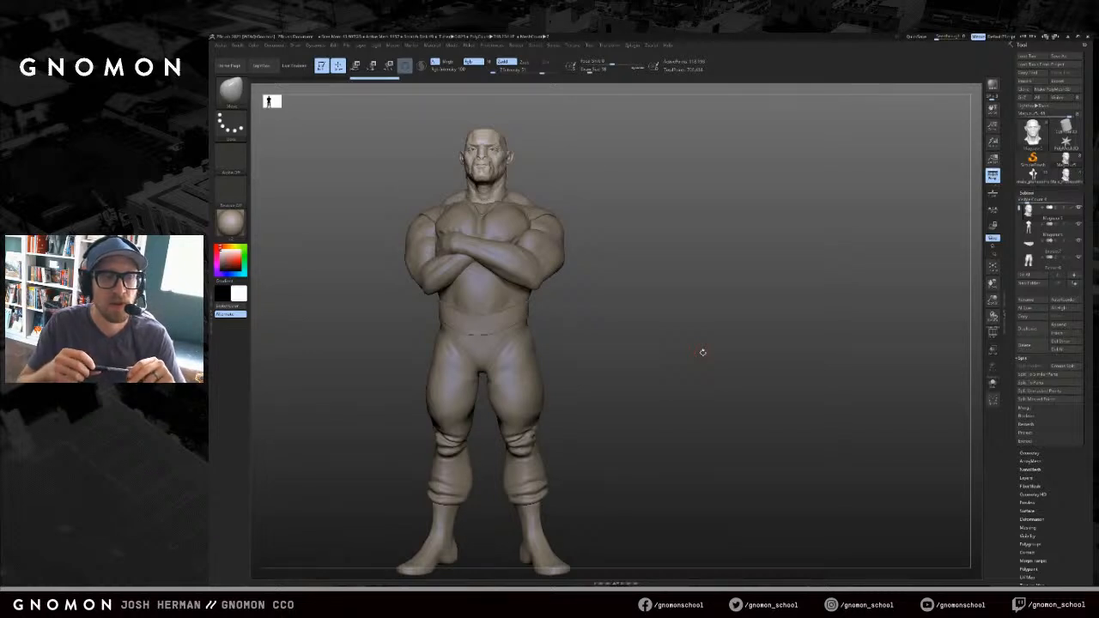
{"action": "mouse_move", "coordinate": [792, 283]}
{"action": "left_mouse_down"}
{"action": "mouse_move", "coordinate": [724, 226]}
{"action": "mouse_move", "coordinate": [725, 203]}
{"action": "left_mouse_up"}
{"action": "key", "text": "comma"}
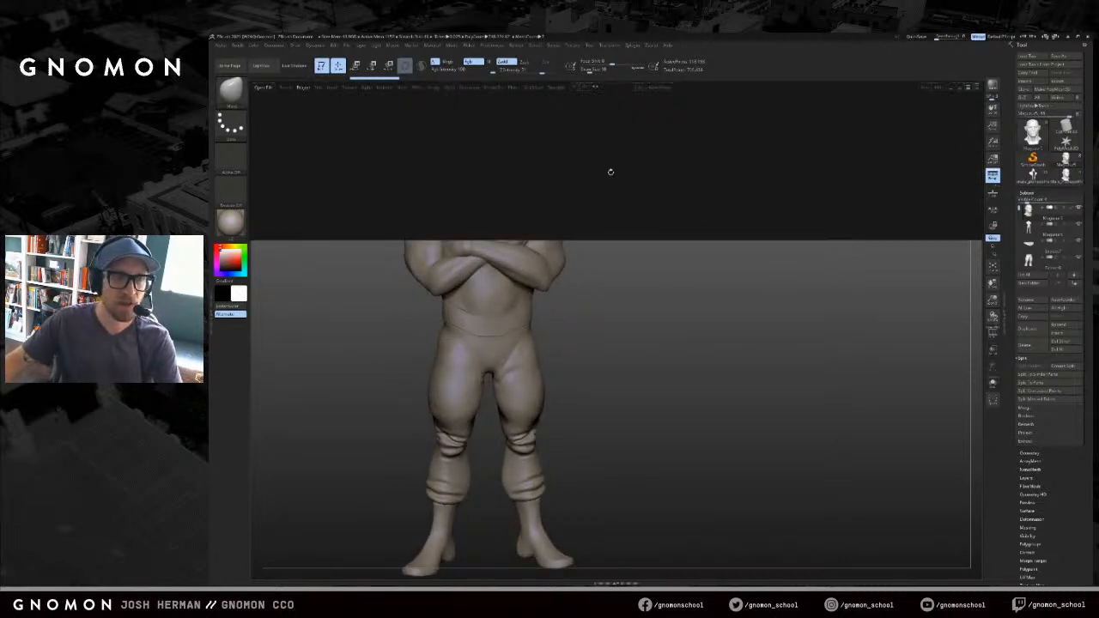
{"action": "left_click", "coordinate": [384, 112]}
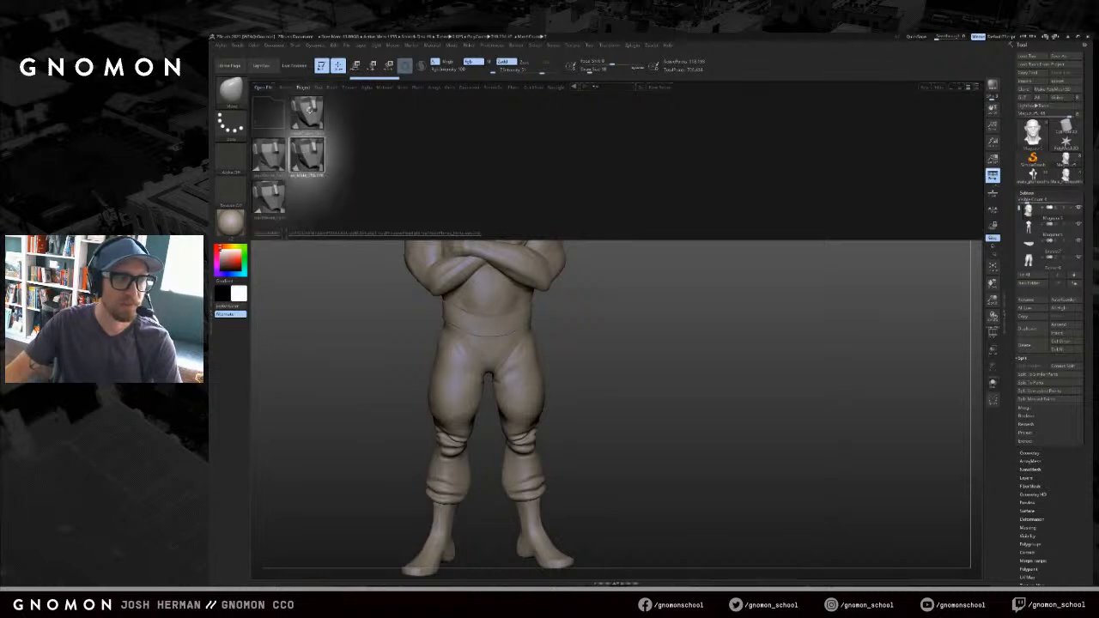
{"action": "double_click", "coordinate": [302, 158]}
{"action": "left_click", "coordinate": [676, 331]}
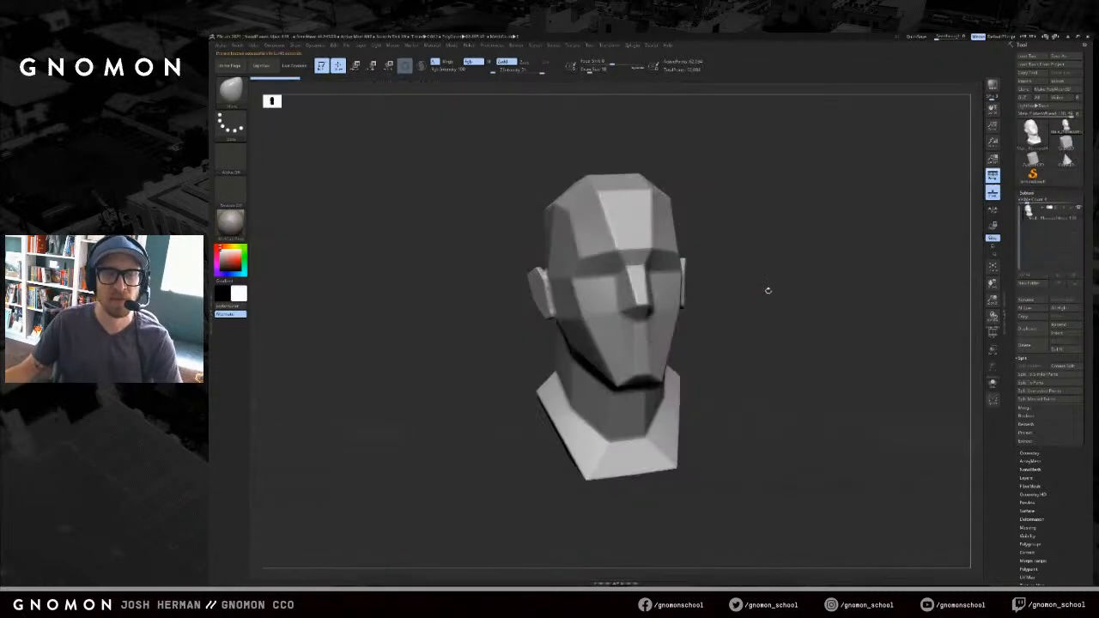
- Select the ClayBuildup brush and adjust its draw size for sculpting the eye area of the planar head
{"action": "left_click_drag", "start_coordinate": [769, 290], "coordinate": [818, 306]}
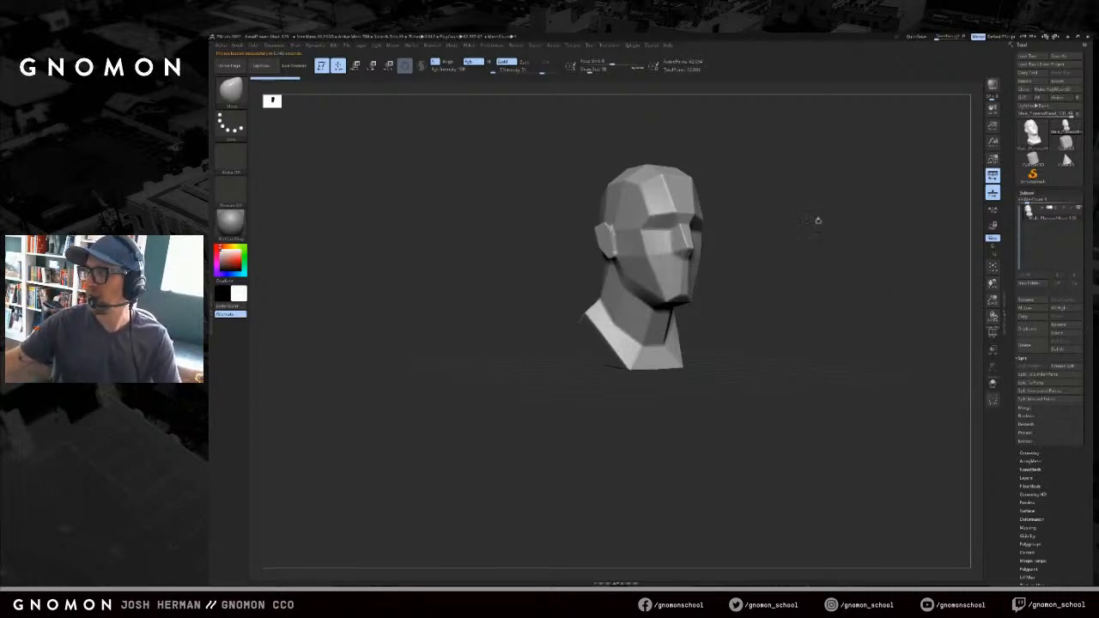
{"action": "left_click_drag", "start_coordinate": [877, 210], "coordinate": [891, 230]}
{"action": "key", "text": "b"}
{"action": "key", "text": "c"}
{"action": "key", "text": "b"}
{"action": "mouse_move", "coordinate": [795, 239]}
{"action": "left_mouse_down"}
{"action": "mouse_move", "coordinate": [748, 249]}
{"action": "mouse_move", "coordinate": [781, 226]}
{"action": "left_mouse_up"}
{"action": "key", "text": "d"}
{"action": "key", "text": "s"}
{"action": "left_click_drag", "start_coordinate": [654, 233], "coordinate": [662, 240]}
{"action": "mouse_move", "coordinate": [810, 216]}
{"action": "left_mouse_down"}
{"action": "mouse_move", "coordinate": [798, 217]}
{"action": "mouse_move", "coordinate": [806, 239]}
{"action": "mouse_move", "coordinate": [807, 229]}
{"action": "mouse_move", "coordinate": [773, 289]}
{"action": "left_mouse_up"}
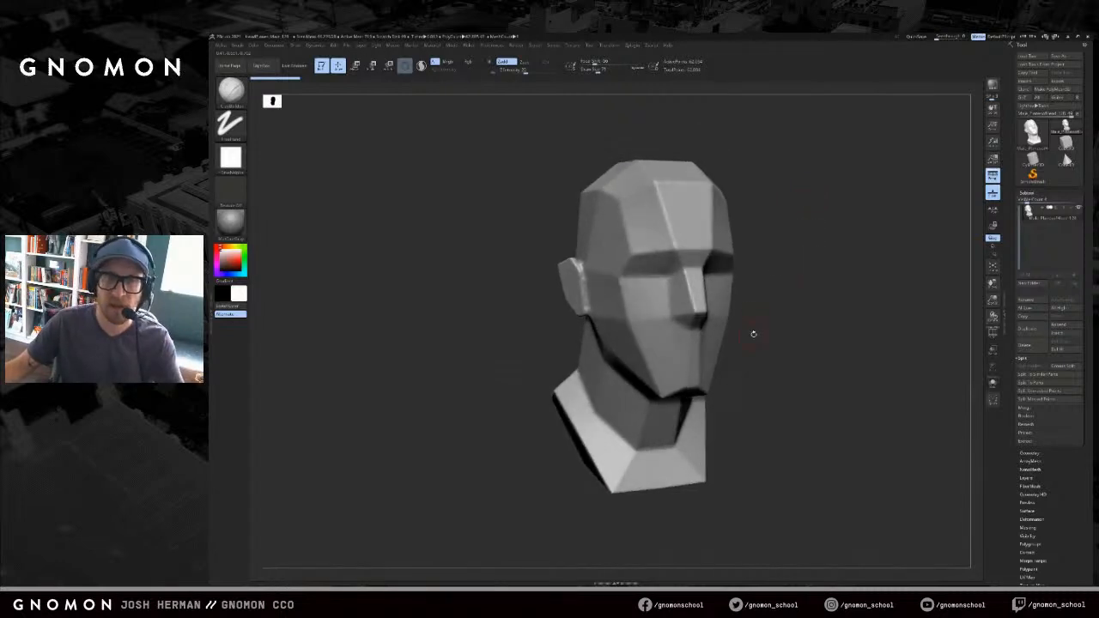
{"action": "mouse_move", "coordinate": [801, 229]}
{"action": "left_mouse_down"}
{"action": "mouse_move", "coordinate": [828, 222]}
{"action": "mouse_move", "coordinate": [813, 240]}
{"action": "left_mouse_up"}
{"action": "key", "text": "s"}
{"action": "left_click", "coordinate": [783, 240]}
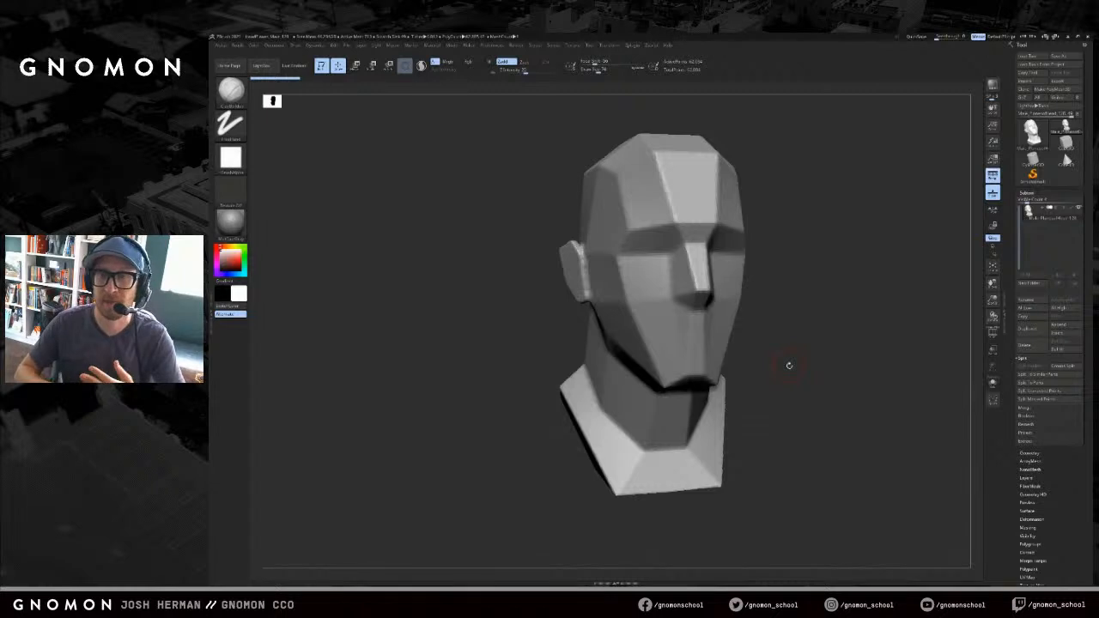
- Carve hollow eye sockets beneath the brow on both sides of the nose, smoothing the strokes along the way
{"action": "mouse_move", "coordinate": [850, 277]}
{"action": "left_mouse_down"}
{"action": "mouse_move", "coordinate": [830, 275]}
{"action": "mouse_move", "coordinate": [842, 273]}
{"action": "left_mouse_up"}
{"action": "key", "text": "s"}
{"action": "left_click", "coordinate": [647, 234]}
{"action": "left_click_drag", "start_coordinate": [660, 239], "coordinate": [617, 261]}
{"action": "left_click_drag", "start_coordinate": [837, 227], "coordinate": [675, 232]}
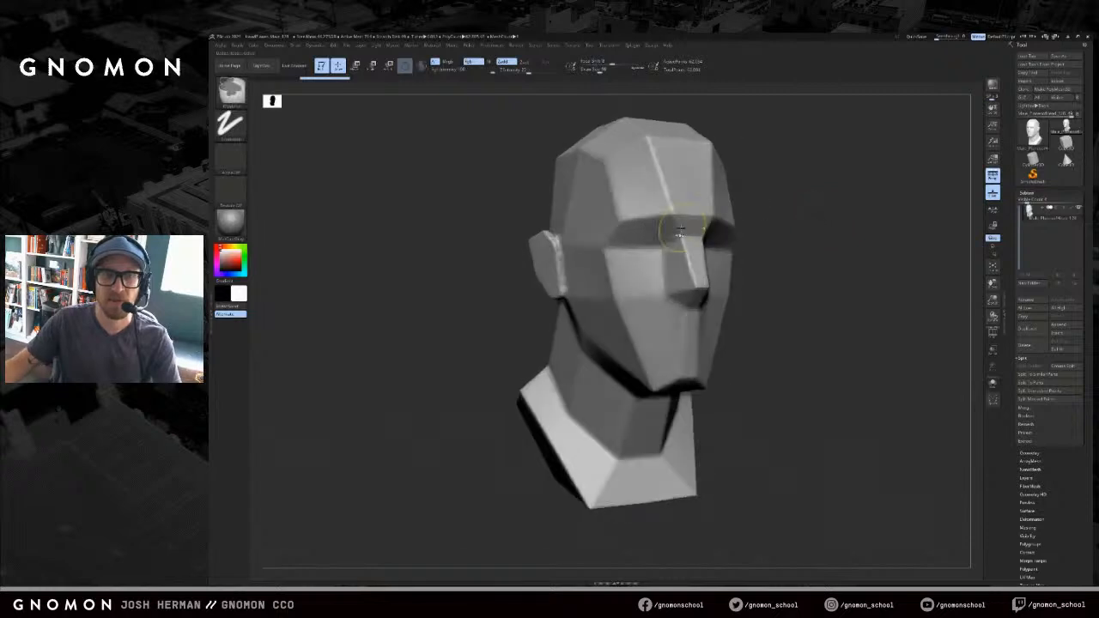
{"action": "left_click_drag", "start_coordinate": [804, 204], "coordinate": [851, 204]}
{"action": "mouse_move", "coordinate": [689, 244]}
{"action": "left_mouse_down"}
{"action": "mouse_move", "coordinate": [712, 247]}
{"action": "mouse_move", "coordinate": [684, 256]}
{"action": "left_mouse_up"}
{"action": "left_click_drag", "start_coordinate": [855, 225], "coordinate": [816, 227]}
{"action": "left_click_drag", "start_coordinate": [762, 244], "coordinate": [762, 243]}
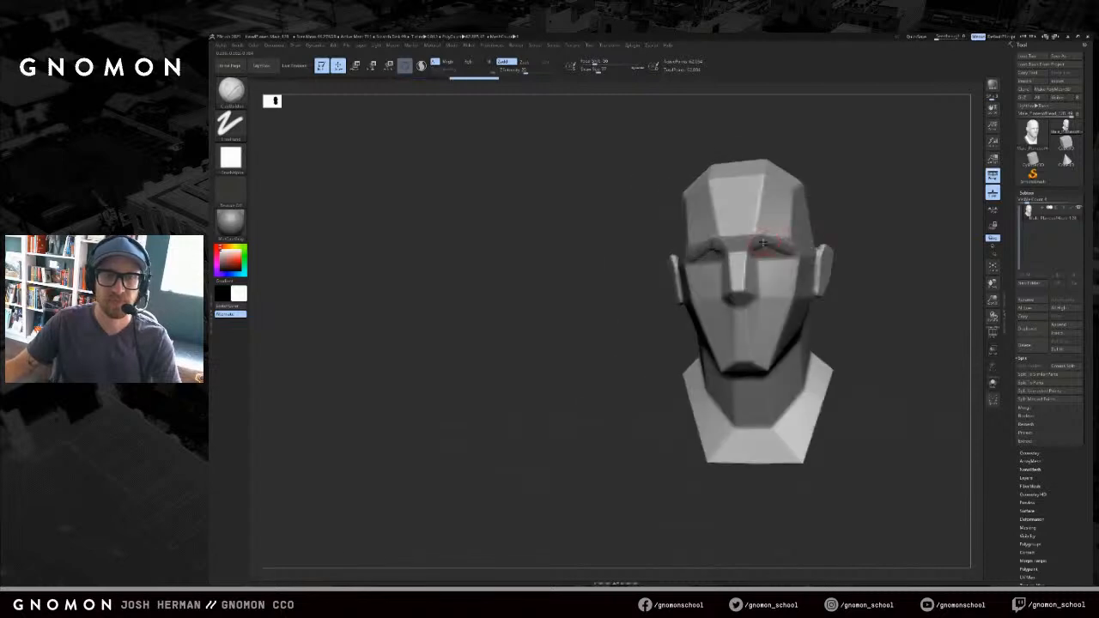
- Build up the eye forms and lower-lid bags inside the sockets with a resized ClayBuildup brush
{"action": "left_click_drag", "start_coordinate": [855, 222], "coordinate": [820, 236]}
{"action": "left_click_drag", "start_coordinate": [701, 249], "coordinate": [711, 247]}
{"action": "mouse_move", "coordinate": [842, 206]}
{"action": "left_mouse_down"}
{"action": "mouse_move", "coordinate": [850, 186]}
{"action": "mouse_move", "coordinate": [821, 197]}
{"action": "left_mouse_up"}
{"action": "key", "text": "s"}
{"action": "left_click", "coordinate": [758, 257]}
{"action": "left_click_drag", "start_coordinate": [767, 269], "coordinate": [778, 269]}
{"action": "left_click_drag", "start_coordinate": [840, 243], "coordinate": [867, 240]}
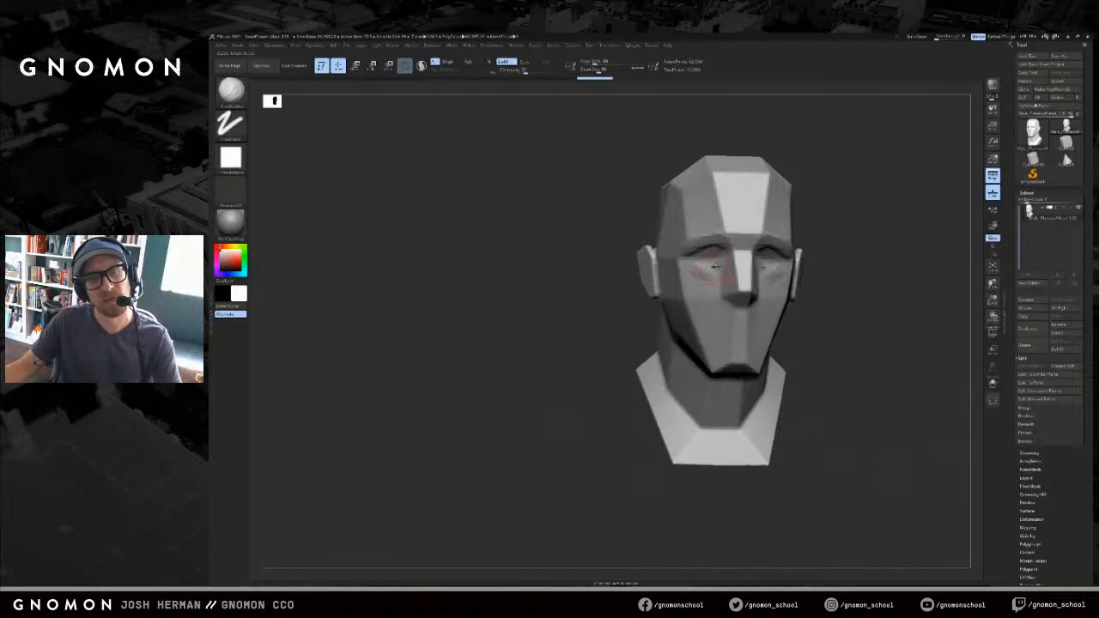
{"action": "left_click_drag", "start_coordinate": [683, 264], "coordinate": [692, 267]}
{"action": "left_click_drag", "start_coordinate": [879, 238], "coordinate": [828, 215], "text": "alt"}
{"action": "mouse_move", "coordinate": [829, 214]}
{"action": "left_mouse_down"}
{"action": "mouse_move", "coordinate": [846, 212]}
{"action": "mouse_move", "coordinate": [795, 259]}
{"action": "mouse_move", "coordinate": [799, 276]}
{"action": "left_mouse_up"}
{"action": "mouse_move", "coordinate": [825, 258]}
{"action": "left_mouse_down"}
{"action": "mouse_move", "coordinate": [805, 255]}
{"action": "mouse_move", "coordinate": [808, 231]}
{"action": "mouse_move", "coordinate": [809, 252]}
{"action": "mouse_move", "coordinate": [740, 257]}
{"action": "left_mouse_up"}
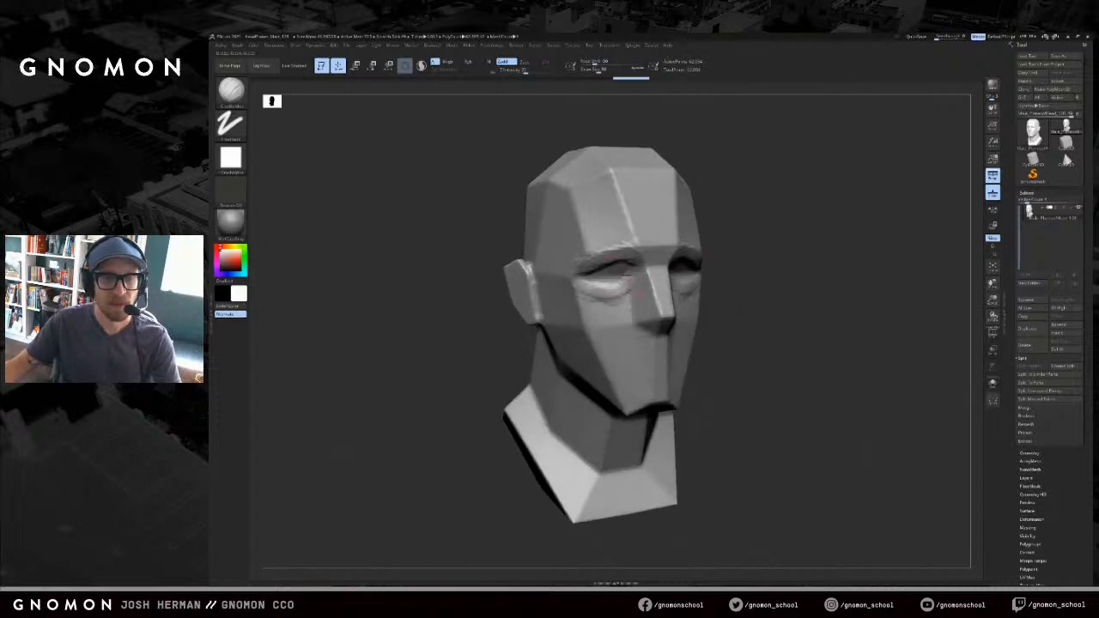
- Add and soften the eyelid forms around both eyes using ClayBuildup and smoothing strokes
{"action": "key", "text": "b"}
{"action": "key", "text": "d"}
{"action": "key", "text": "s"}
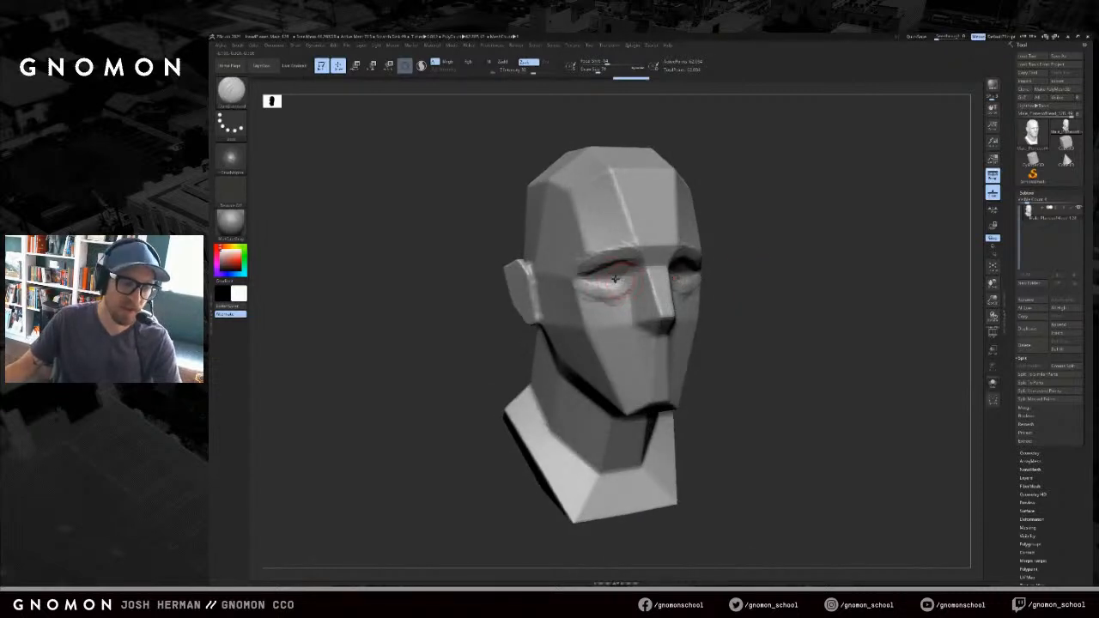
{"action": "key", "text": "b"}
{"action": "key", "text": "c"}
{"action": "key", "text": "b"}
{"action": "mouse_move", "coordinate": [620, 261]}
{"action": "left_mouse_down", "text": "shift"}
{"action": "mouse_move", "coordinate": [635, 270]}
{"action": "mouse_move", "coordinate": [586, 281]}
{"action": "left_mouse_up", "text": "shift"}
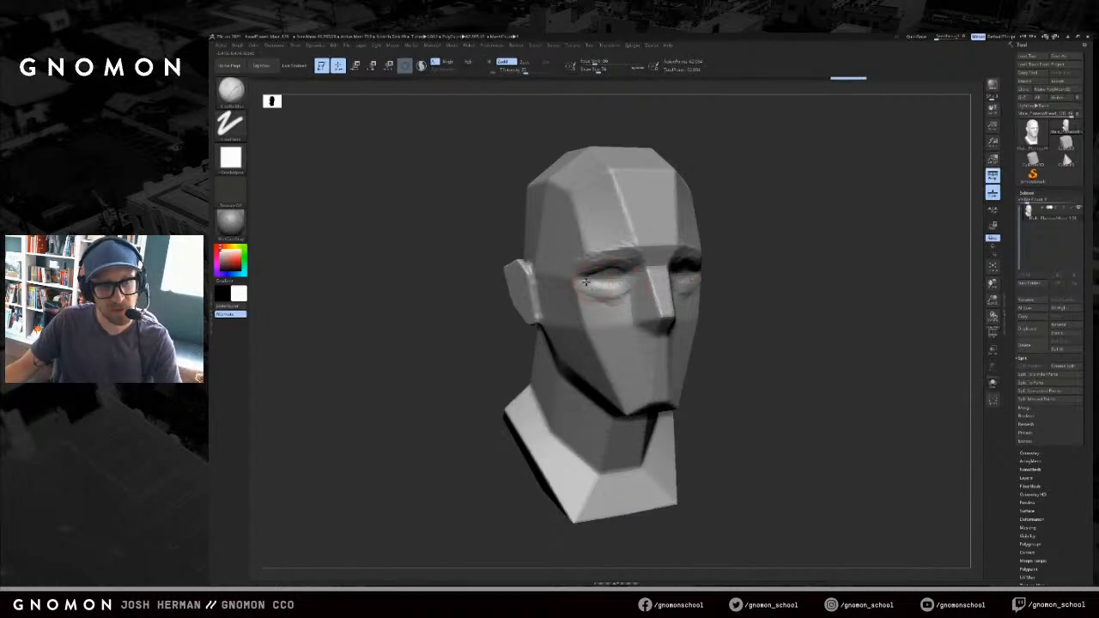
{"action": "left_click_drag", "start_coordinate": [757, 281], "coordinate": [778, 289]}
{"action": "left_click_drag", "start_coordinate": [625, 290], "coordinate": [618, 295]}
{"action": "mouse_move", "coordinate": [750, 293]}
{"action": "left_mouse_down"}
{"action": "mouse_move", "coordinate": [773, 296]}
{"action": "mouse_move", "coordinate": [730, 298]}
{"action": "left_mouse_up"}
{"action": "mouse_move", "coordinate": [730, 298]}
{"action": "left_mouse_down", "text": "alt"}
{"action": "mouse_move", "coordinate": [710, 290]}
{"action": "mouse_move", "coordinate": [592, 312]}
{"action": "mouse_move", "coordinate": [582, 329]}
{"action": "left_mouse_up", "text": "alt"}
{"action": "key", "text": "b"}
{"action": "key", "text": "m"}
{"action": "key", "text": "v"}
{"action": "key", "text": "b"}
{"action": "key", "text": "c"}
{"action": "key", "text": "b"}
{"action": "left_click_drag", "start_coordinate": [832, 277], "coordinate": [857, 281]}
{"action": "key", "text": "s"}
{"action": "mouse_move", "coordinate": [745, 285]}
{"action": "left_mouse_down"}
{"action": "mouse_move", "coordinate": [750, 295]}
{"action": "mouse_move", "coordinate": [753, 268]}
{"action": "mouse_move", "coordinate": [776, 258]}
{"action": "mouse_move", "coordinate": [872, 268]}
{"action": "left_mouse_up"}
{"action": "key", "text": "ctrl+z"}
- Pull the tops of the ears outward into elven points with the Snake Hook brush
{"action": "key", "text": "b"}
{"action": "key", "text": "s"}
{"action": "key", "text": "h"}
{"action": "key", "text": "s"}
{"action": "left_click_drag", "start_coordinate": [625, 265], "coordinate": [609, 256]}
{"action": "key", "text": "s"}
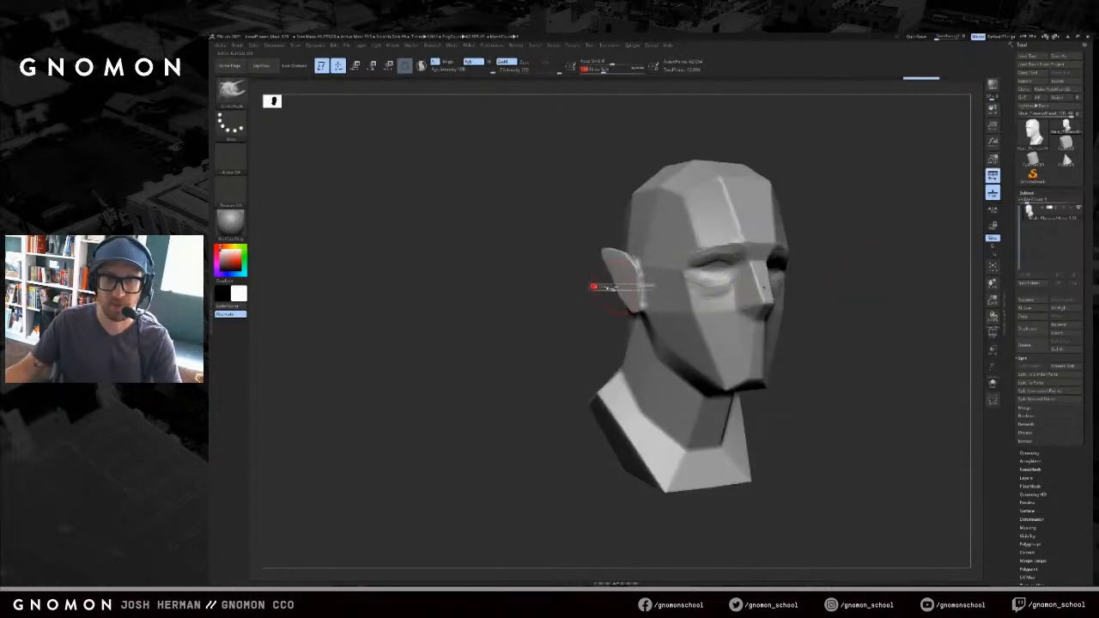
{"action": "left_click_drag", "start_coordinate": [588, 297], "coordinate": [567, 306]}
{"action": "mouse_move", "coordinate": [848, 269]}
{"action": "left_mouse_down", "text": "shift"}
{"action": "mouse_move", "coordinate": [770, 283]}
{"action": "mouse_move", "coordinate": [789, 285]}
{"action": "left_mouse_up", "text": "shift"}
{"action": "key", "text": "s"}
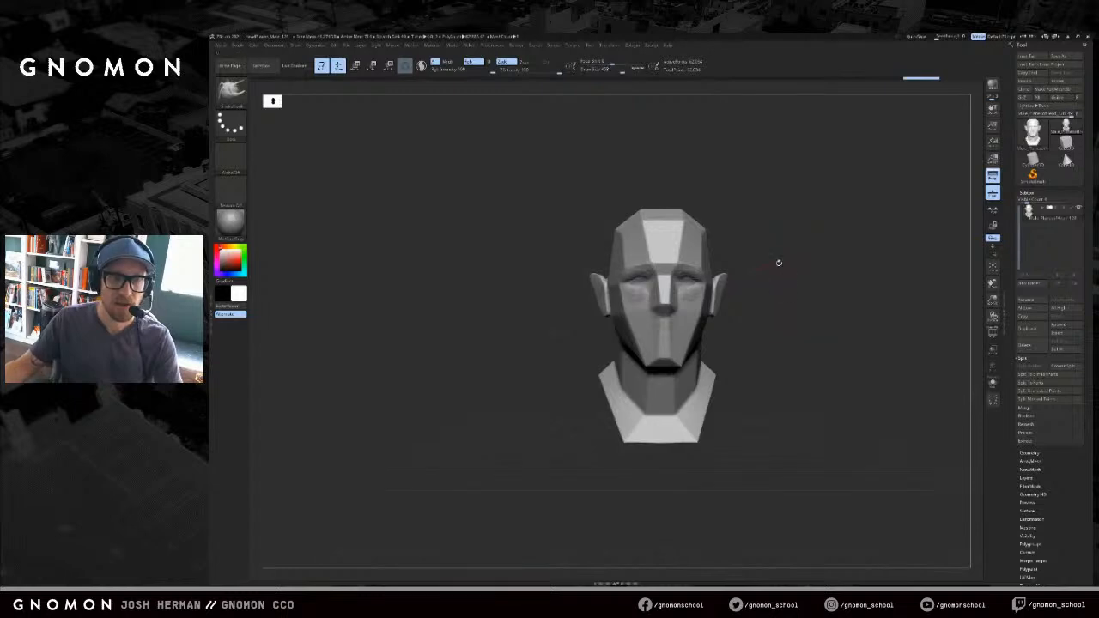
{"action": "left_click_drag", "start_coordinate": [760, 222], "coordinate": [738, 195], "text": "alt"}
{"action": "mouse_move", "coordinate": [601, 210]}
{"action": "left_mouse_down"}
{"action": "mouse_move", "coordinate": [570, 197]}
{"action": "mouse_move", "coordinate": [586, 215]}
{"action": "left_mouse_up"}
{"action": "key", "text": "ctrl+z"}
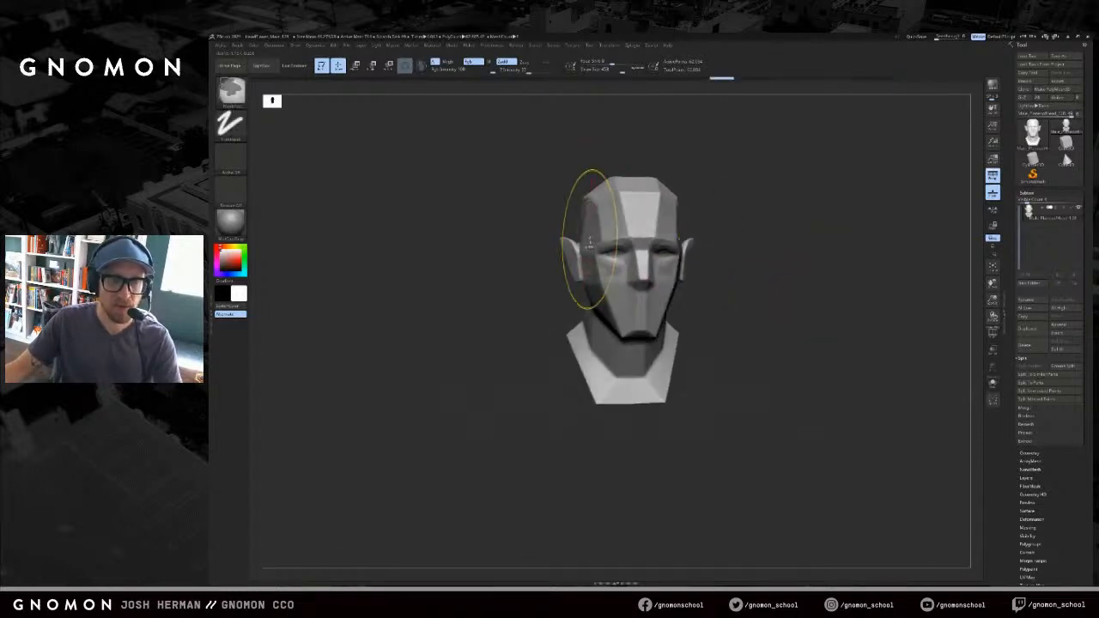
{"action": "left_click_drag", "start_coordinate": [596, 278], "coordinate": [622, 338]}
{"action": "key", "text": "ctrl+z"}
- Resize the Snake Hook brush and adjust the shape of the chin
{"action": "key", "text": "s"}
{"action": "key", "text": "s"}
{"action": "key", "text": "s"}
{"action": "left_click_drag", "start_coordinate": [639, 341], "coordinate": [641, 341]}
{"action": "left_click_drag", "start_coordinate": [740, 350], "coordinate": [661, 345]}
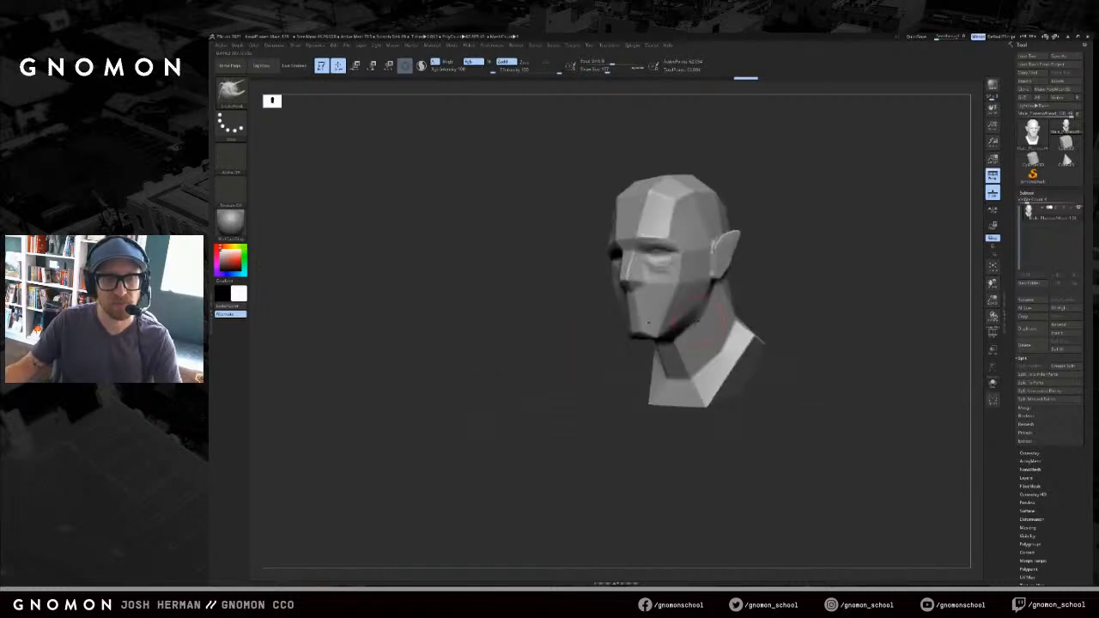
- Reshape the jawline and chin with the Move brush, varying its size between strokes
{"action": "key", "text": "b"}
{"action": "key", "text": "c"}
{"action": "key", "text": "b"}
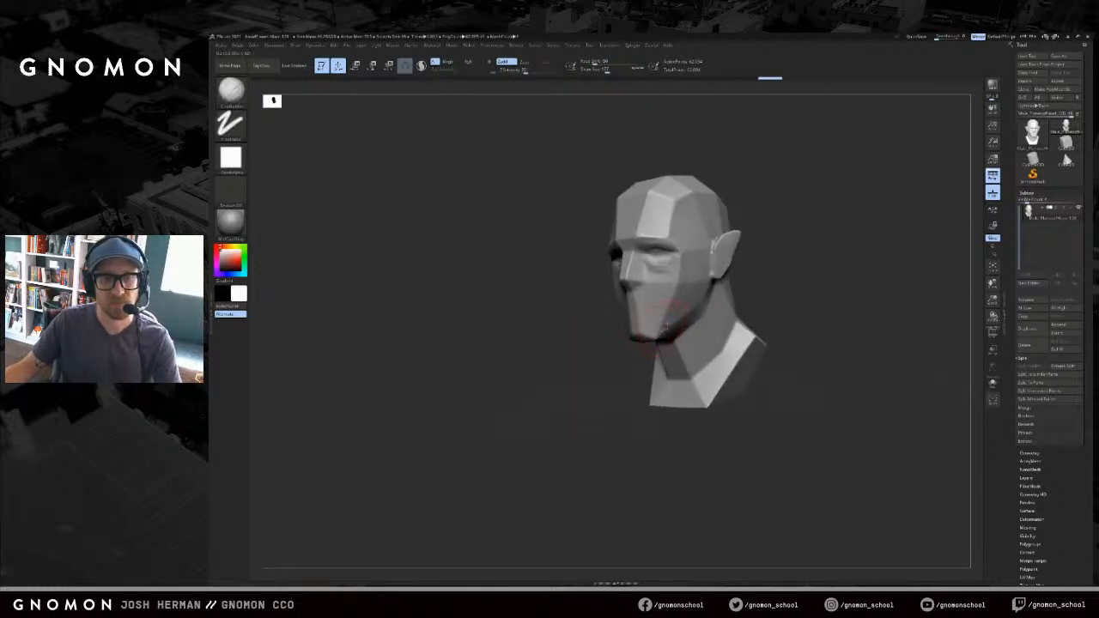
{"action": "key", "text": "b"}
{"action": "key", "text": "m"}
{"action": "key", "text": "v"}
{"action": "mouse_move", "coordinate": [549, 309]}
{"action": "left_mouse_down", "text": "shift"}
{"action": "mouse_move", "coordinate": [615, 309]}
{"action": "mouse_move", "coordinate": [607, 266]}
{"action": "mouse_move", "coordinate": [632, 256]}
{"action": "mouse_move", "coordinate": [580, 250]}
{"action": "left_mouse_up", "text": "shift"}
{"action": "key", "text": "x"}
{"action": "key", "text": "s"}
{"action": "key", "text": "s"}
{"action": "left_click_drag", "start_coordinate": [611, 288], "coordinate": [613, 288]}
{"action": "key", "text": "s"}
{"action": "left_click_drag", "start_coordinate": [649, 333], "coordinate": [647, 334]}
- Adjust the proportions of the skull's sides and the cheeks with a large Move brush
{"action": "mouse_move", "coordinate": [748, 287]}
{"action": "left_mouse_down", "text": "shift"}
{"action": "mouse_move", "coordinate": [754, 270]}
{"action": "mouse_move", "coordinate": [751, 293]}
{"action": "mouse_move", "coordinate": [768, 281]}
{"action": "left_mouse_up", "text": "shift"}
{"action": "key", "text": "s"}
{"action": "key", "text": "s"}
{"action": "left_click_drag", "start_coordinate": [629, 222], "coordinate": [628, 222]}
{"action": "left_click_drag", "start_coordinate": [573, 225], "coordinate": [603, 226]}
{"action": "key", "text": "s"}
{"action": "left_click_drag", "start_coordinate": [624, 270], "coordinate": [620, 272]}
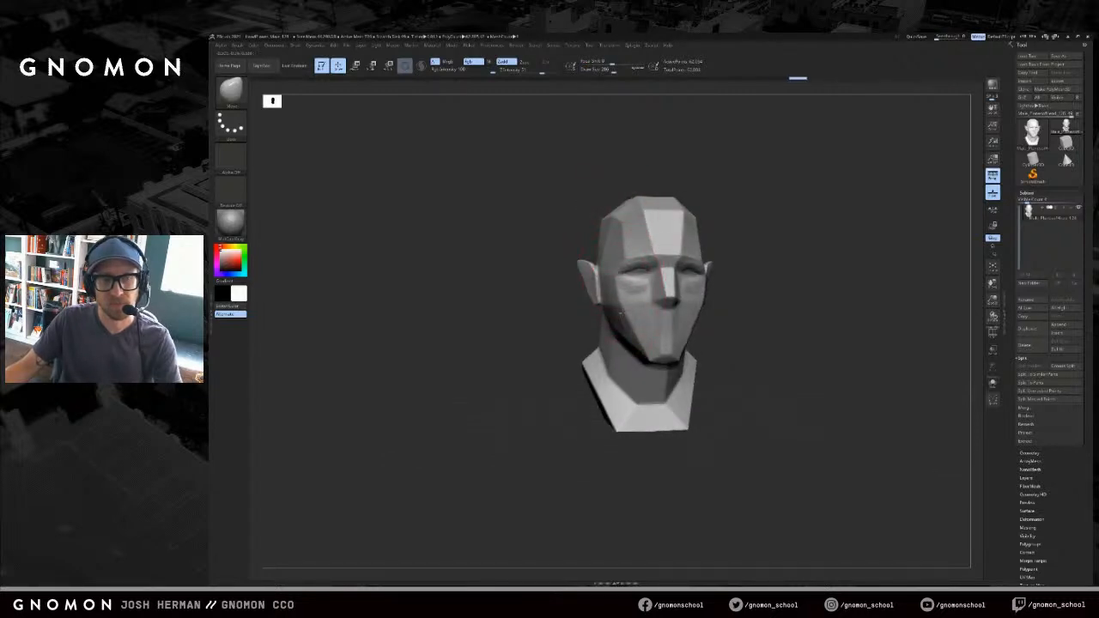
{"action": "left_click_drag", "start_coordinate": [560, 315], "coordinate": [592, 314]}
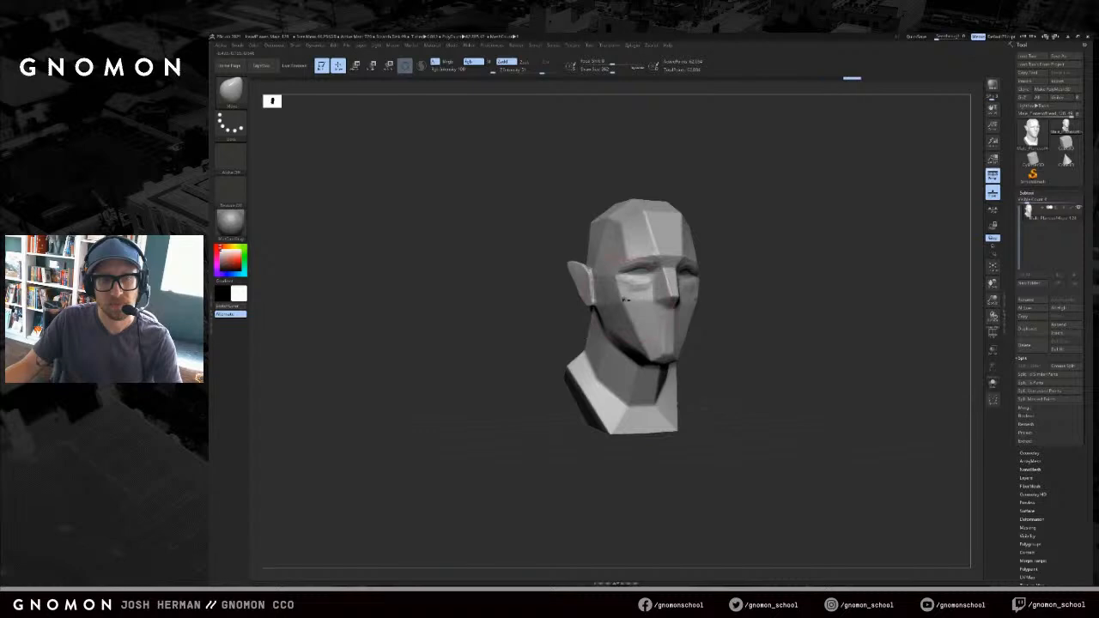
- Reshape the neck and shoulder base into a slimmer silhouette with an enlarged Move brush
{"action": "mouse_move", "coordinate": [507, 328]}
{"action": "left_mouse_down", "text": "alt"}
{"action": "mouse_move", "coordinate": [518, 289]}
{"action": "mouse_move", "coordinate": [553, 295]}
{"action": "left_mouse_up", "text": "alt"}
{"action": "key", "text": "s"}
{"action": "left_click_drag", "start_coordinate": [568, 351], "coordinate": [588, 350]}
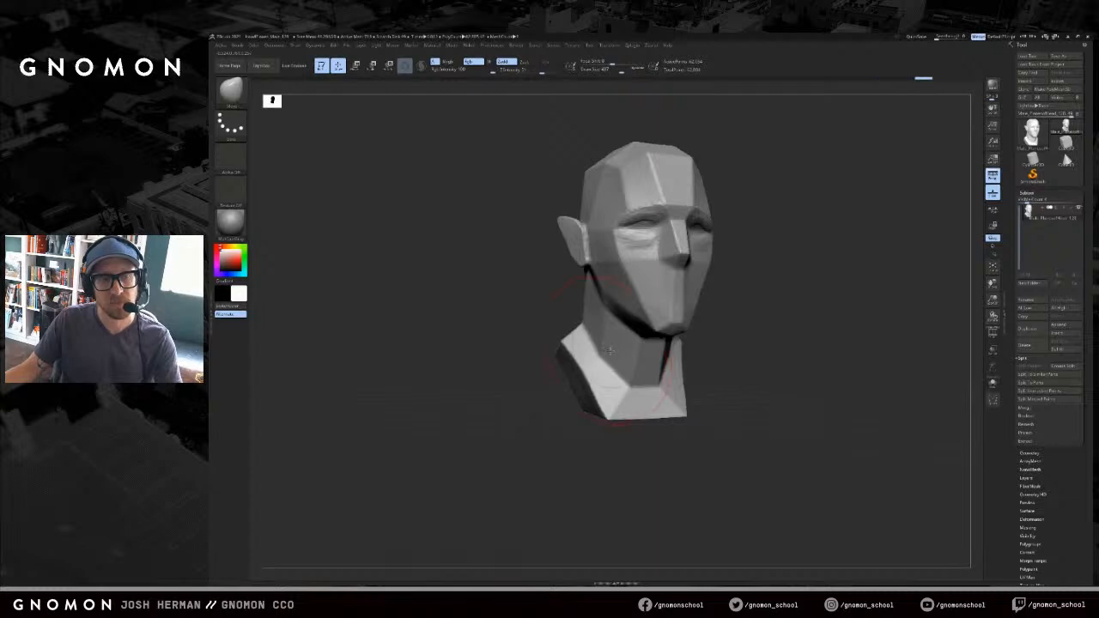
{"action": "mouse_move", "coordinate": [845, 274]}
{"action": "left_mouse_down", "text": "alt"}
{"action": "mouse_move", "coordinate": [846, 229]}
{"action": "mouse_move", "coordinate": [714, 301]}
{"action": "left_mouse_up", "text": "alt"}
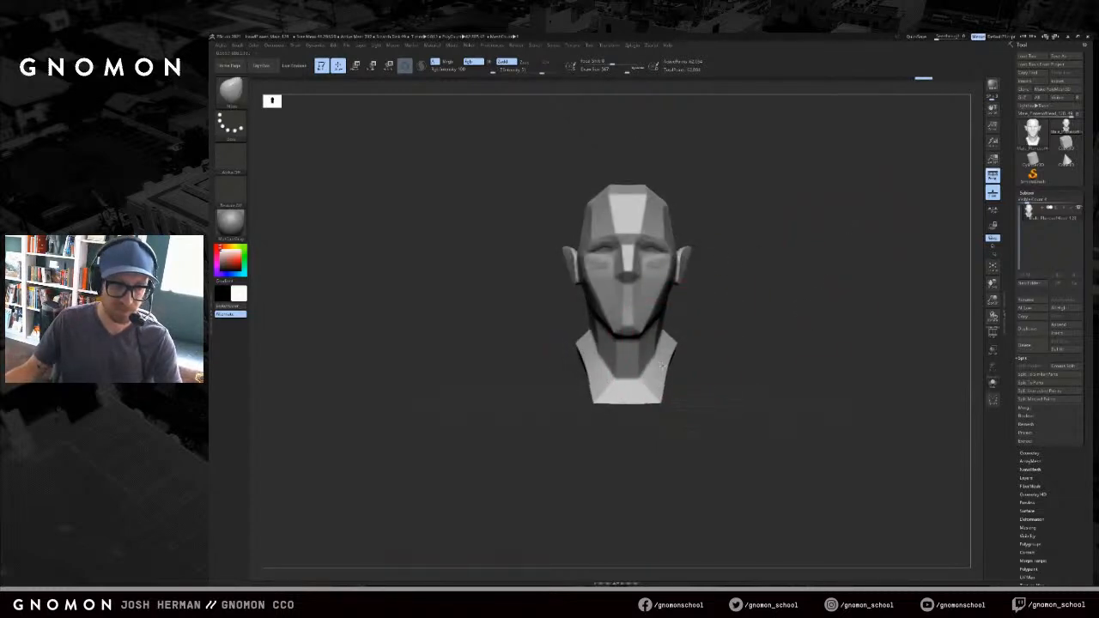
{"action": "mouse_move", "coordinate": [739, 370]}
{"action": "left_mouse_down"}
{"action": "mouse_move", "coordinate": [751, 345]}
{"action": "mouse_move", "coordinate": [741, 337]}
{"action": "left_mouse_up"}
{"action": "key", "text": "s"}
{"action": "left_click_drag", "start_coordinate": [740, 332], "coordinate": [712, 318]}
- Refine the cranium and ear area in profile with the Move brush, undoing the unwanted forehead stroke
{"action": "key", "text": "s"}
{"action": "left_click_drag", "start_coordinate": [684, 220], "coordinate": [690, 220]}
{"action": "left_click_drag", "start_coordinate": [708, 215], "coordinate": [712, 213]}
{"action": "mouse_move", "coordinate": [619, 208]}
{"action": "left_mouse_down"}
{"action": "mouse_move", "coordinate": [663, 174]}
{"action": "mouse_move", "coordinate": [730, 184]}
{"action": "left_mouse_up"}
{"action": "key", "text": "ctrl+z"}
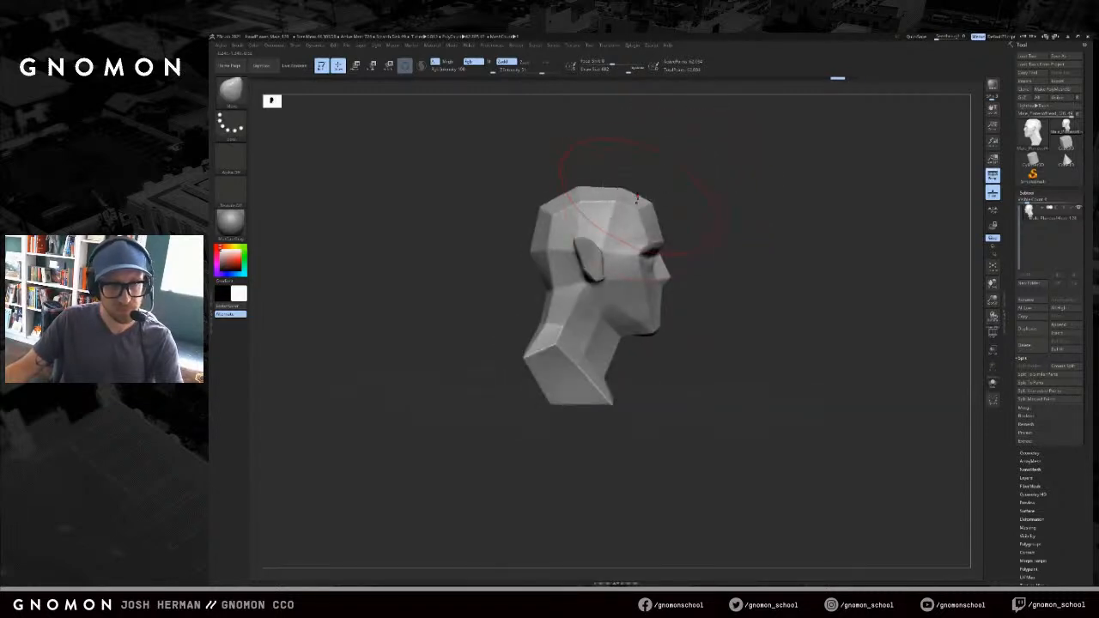
{"action": "left_click_drag", "start_coordinate": [589, 204], "coordinate": [594, 203]}
{"action": "key", "text": "bracketleft"}
{"action": "left_click_drag", "start_coordinate": [599, 255], "coordinate": [604, 256]}
{"action": "mouse_move", "coordinate": [722, 207]}
{"action": "left_mouse_down"}
{"action": "mouse_move", "coordinate": [689, 207]}
{"action": "mouse_move", "coordinate": [711, 189]}
{"action": "mouse_move", "coordinate": [662, 184]}
{"action": "left_mouse_up"}
{"action": "key", "text": "s"}
{"action": "left_click", "coordinate": [713, 189]}
{"action": "mouse_move", "coordinate": [807, 199]}
{"action": "left_mouse_down", "text": "shift"}
{"action": "mouse_move", "coordinate": [789, 199]}
{"action": "mouse_move", "coordinate": [827, 210]}
{"action": "mouse_move", "coordinate": [815, 221]}
{"action": "left_mouse_up", "text": "shift"}
- Build up the cheek planes below the eyes and beside the mouth area with the ClayBuildup brush
{"action": "key", "text": "b"}
{"action": "key", "text": "c"}
{"action": "key", "text": "b"}
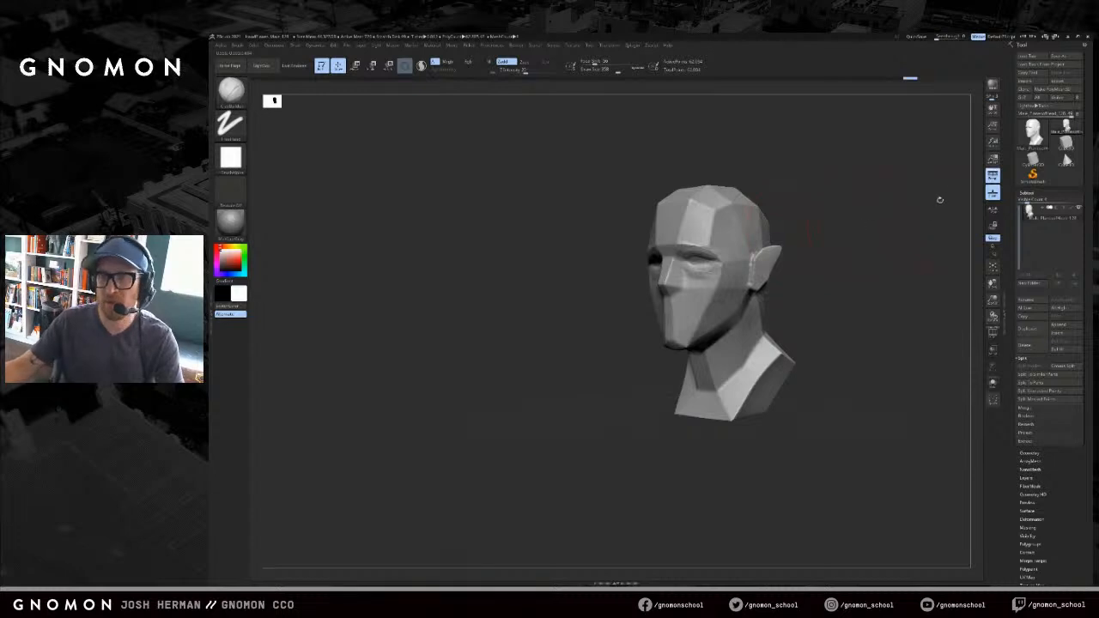
{"action": "left_click_drag", "start_coordinate": [954, 146], "coordinate": [949, 151]}
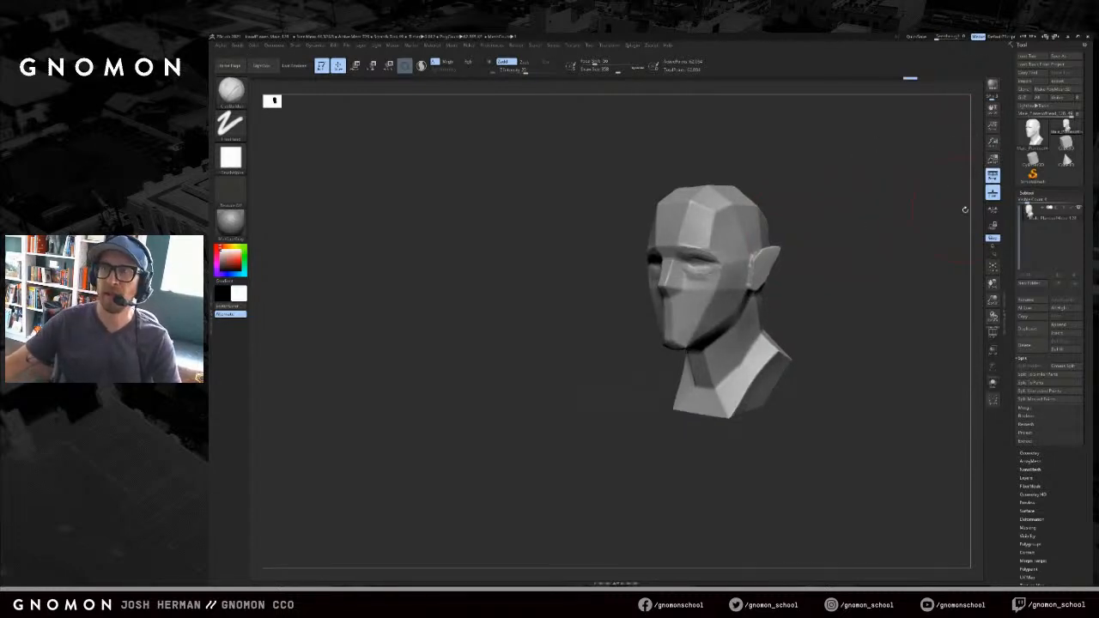
{"action": "mouse_move", "coordinate": [878, 198]}
{"action": "left_mouse_down"}
{"action": "mouse_move", "coordinate": [898, 180]}
{"action": "mouse_move", "coordinate": [888, 170]}
{"action": "mouse_move", "coordinate": [890, 216]}
{"action": "mouse_move", "coordinate": [903, 160]}
{"action": "mouse_move", "coordinate": [876, 184]}
{"action": "mouse_move", "coordinate": [841, 180]}
{"action": "mouse_move", "coordinate": [657, 246]}
{"action": "mouse_move", "coordinate": [694, 247]}
{"action": "mouse_move", "coordinate": [698, 258]}
{"action": "left_mouse_up"}
{"action": "left_click_drag", "start_coordinate": [791, 226], "coordinate": [800, 221]}
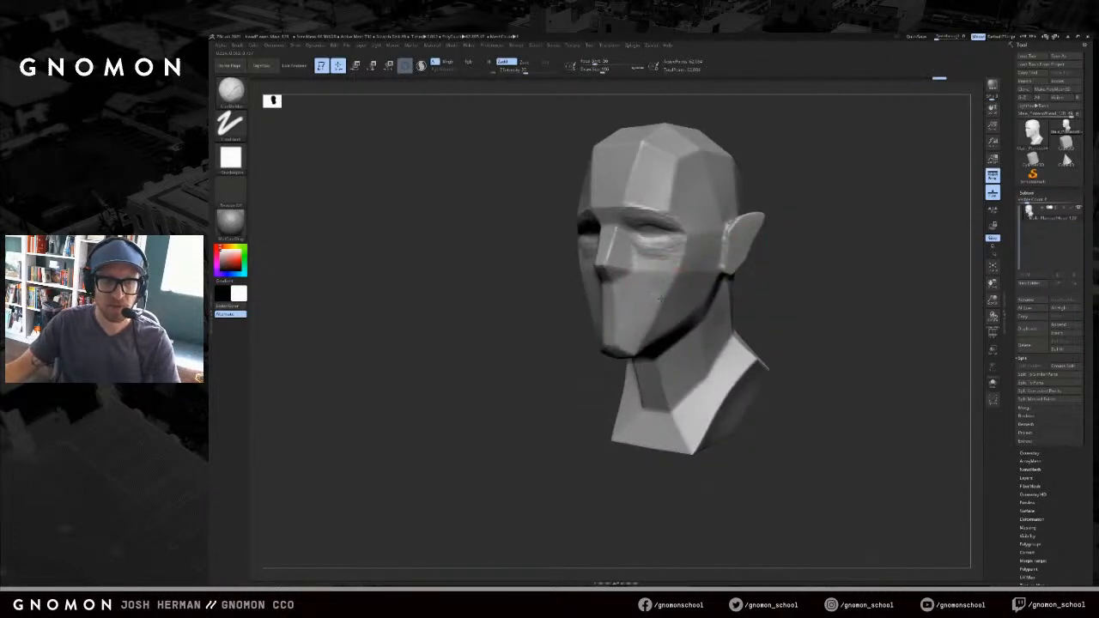
{"action": "left_click_drag", "start_coordinate": [859, 239], "coordinate": [789, 261]}
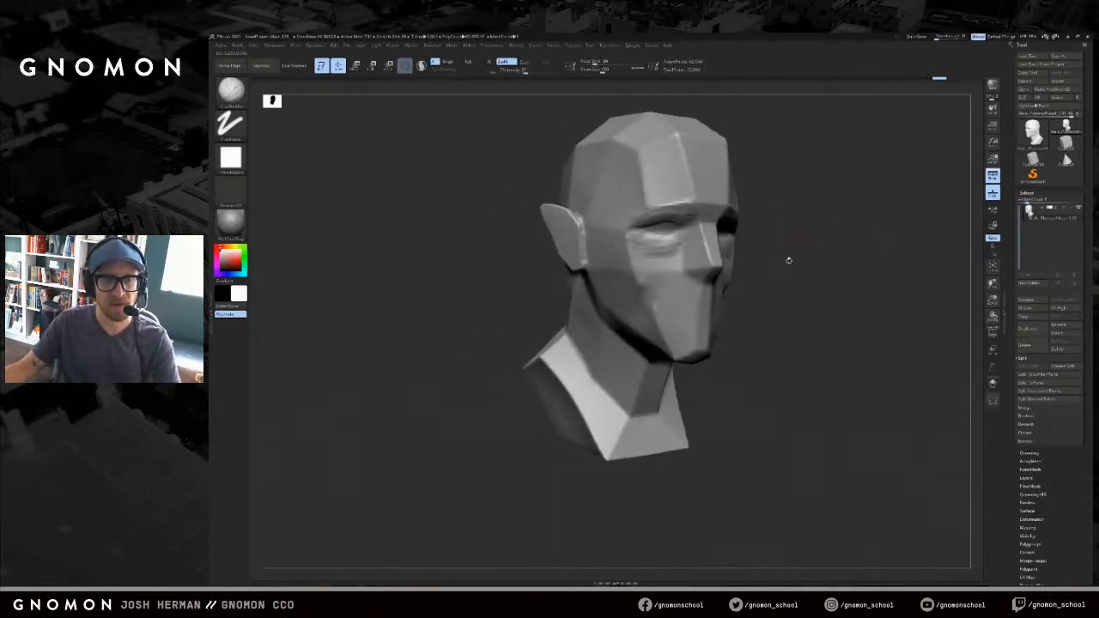
{"action": "left_click_drag", "start_coordinate": [797, 248], "coordinate": [894, 225]}
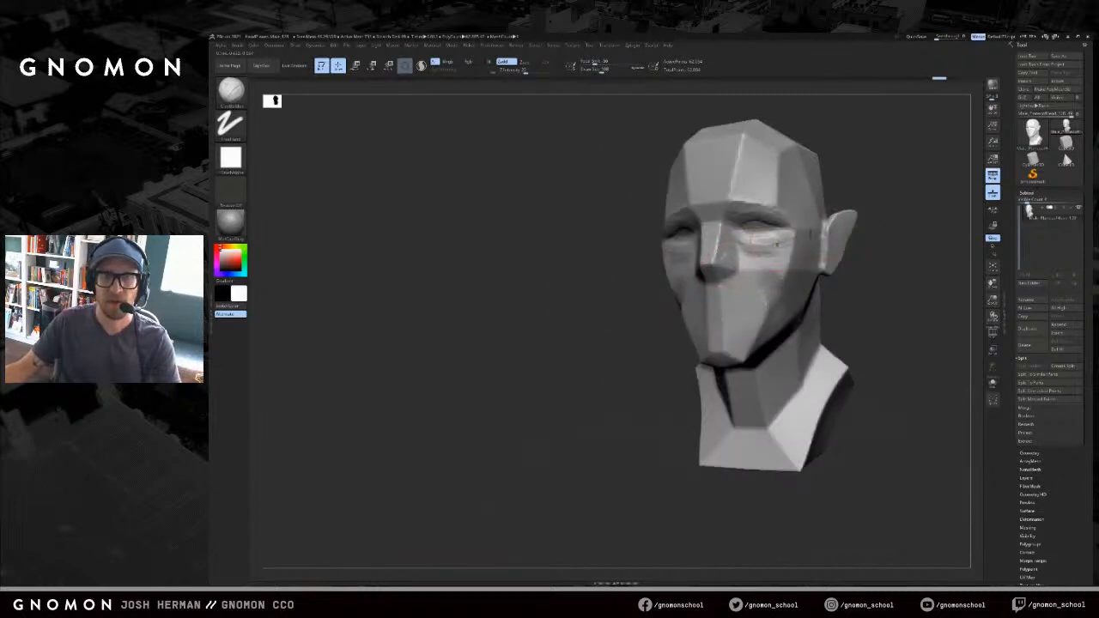
{"action": "left_click_drag", "start_coordinate": [765, 248], "coordinate": [798, 246]}
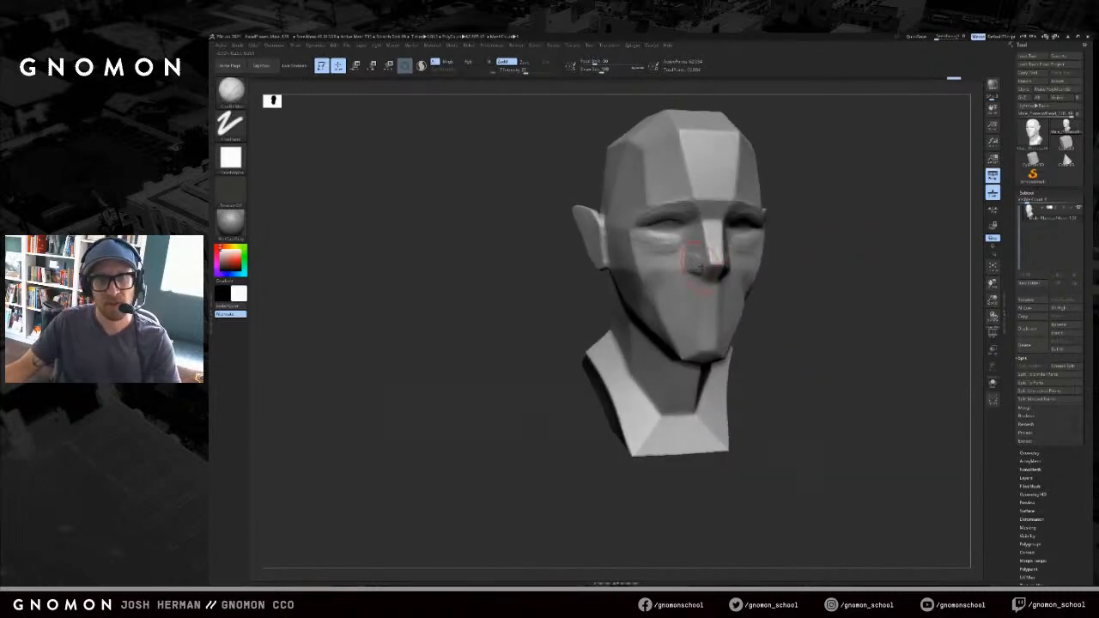
- Build up the nostril wings and rounded tip of the nose with the ClayBuildup brush from several angles
{"action": "left_click_drag", "start_coordinate": [846, 245], "coordinate": [739, 249]}
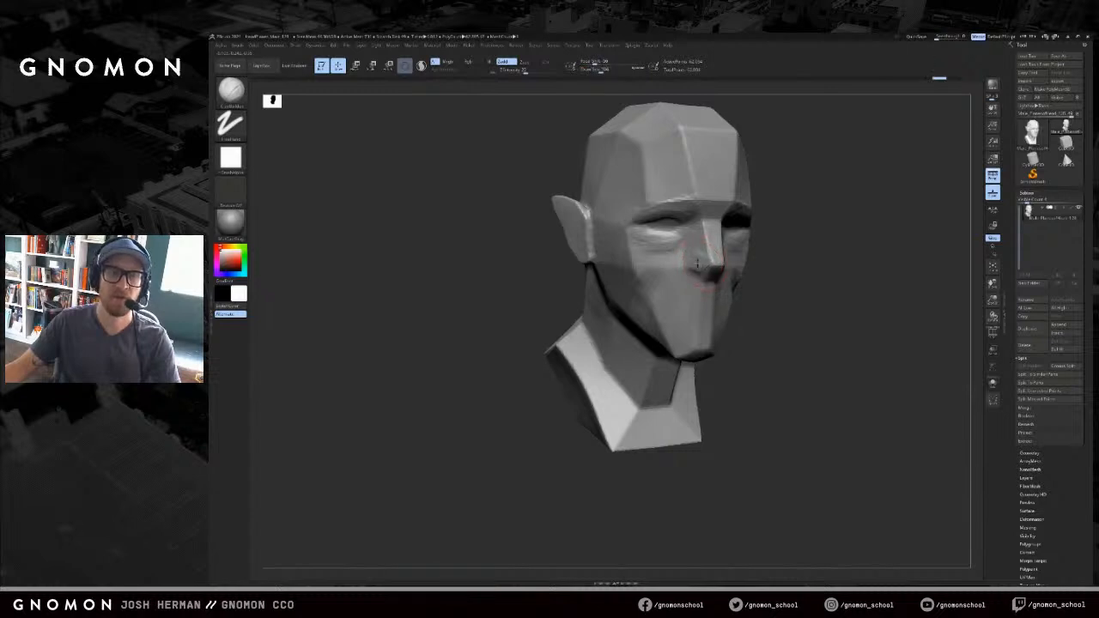
{"action": "left_click_drag", "start_coordinate": [850, 263], "coordinate": [778, 263]}
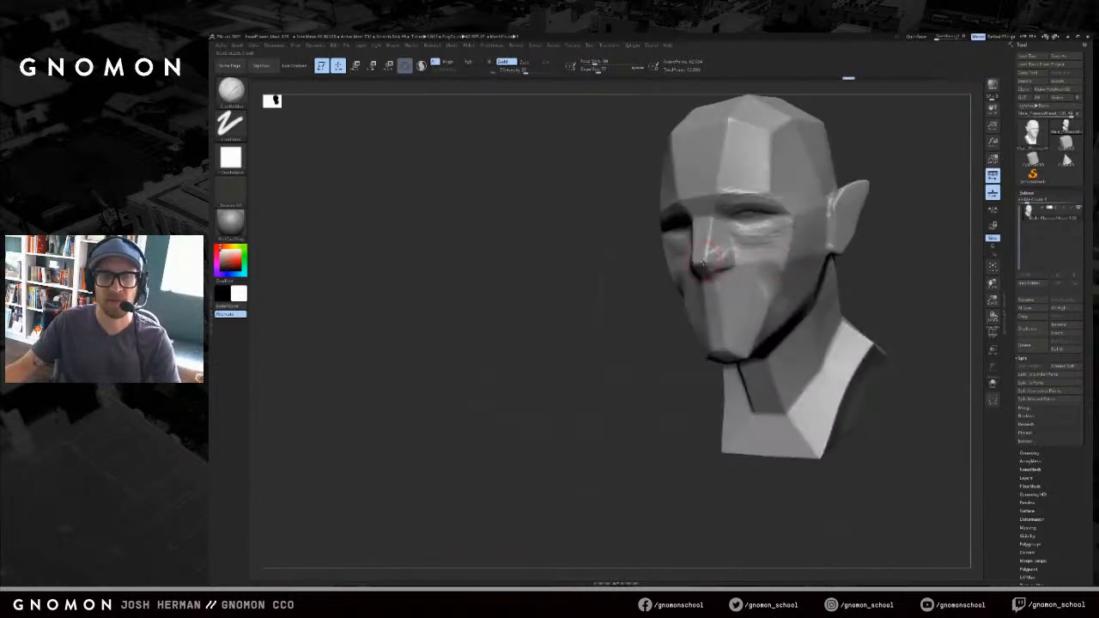
{"action": "left_click_drag", "start_coordinate": [640, 270], "coordinate": [702, 270]}
{"action": "key", "text": "s"}
{"action": "left_click_drag", "start_coordinate": [778, 263], "coordinate": [717, 259]}
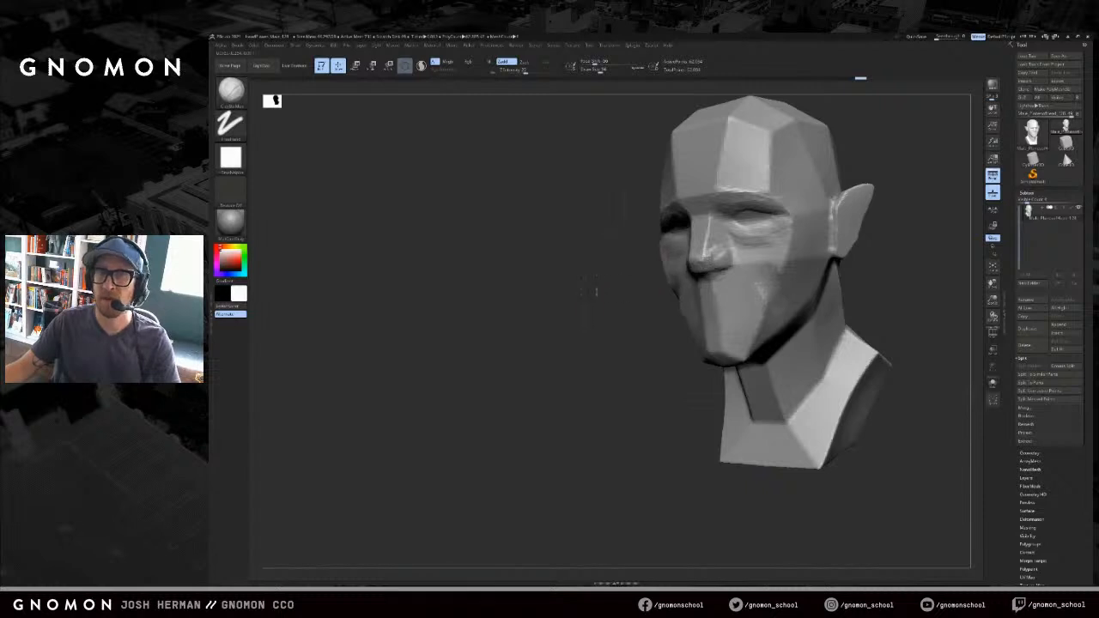
{"action": "left_click_drag", "start_coordinate": [596, 292], "coordinate": [670, 279]}
{"action": "left_click_drag", "start_coordinate": [767, 264], "coordinate": [694, 263]}
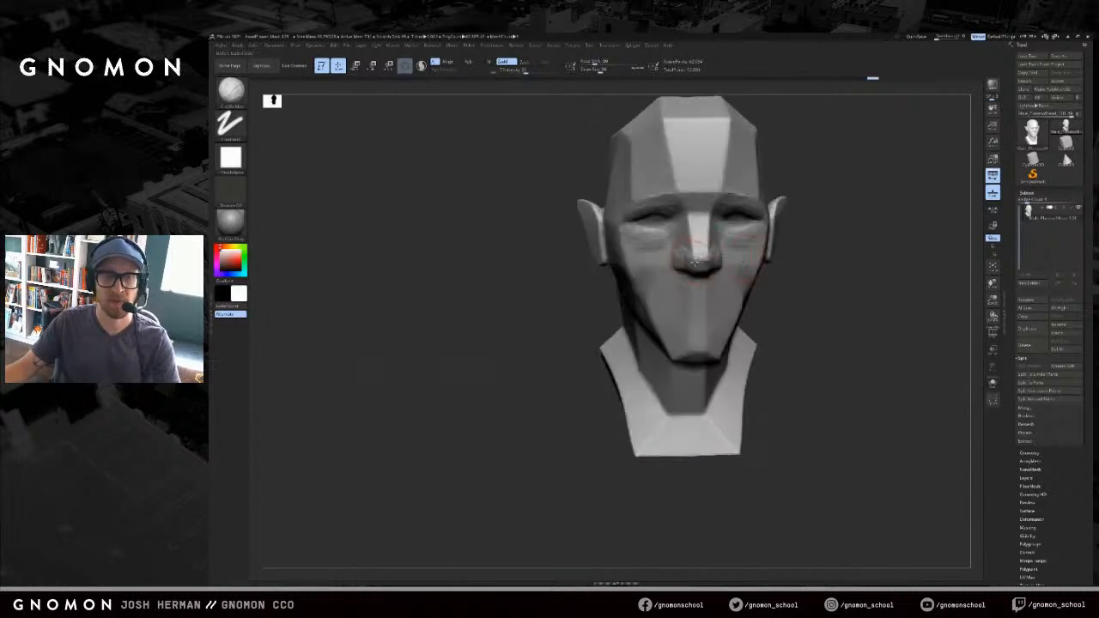
{"action": "left_click_drag", "start_coordinate": [613, 282], "coordinate": [687, 265]}
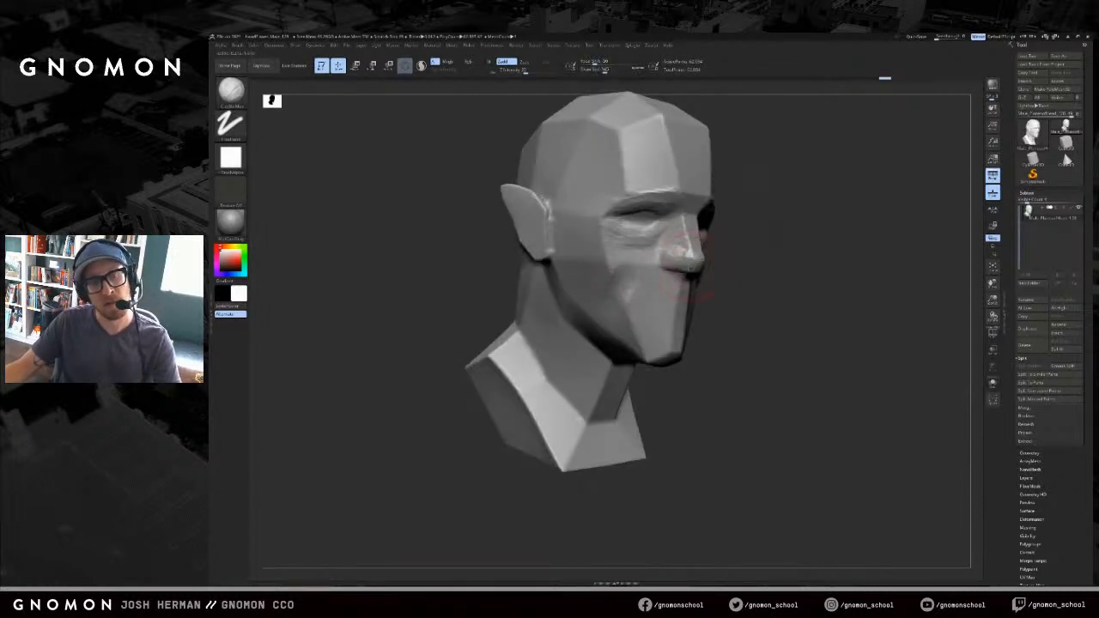
- Adjust the nose and the area beneath its tip in profile with the Move and ClayBuildup brushes
{"action": "key", "text": "b"}
{"action": "key", "text": "m"}
{"action": "key", "text": "v"}
{"action": "left_click_drag", "start_coordinate": [670, 268], "coordinate": [558, 343]}
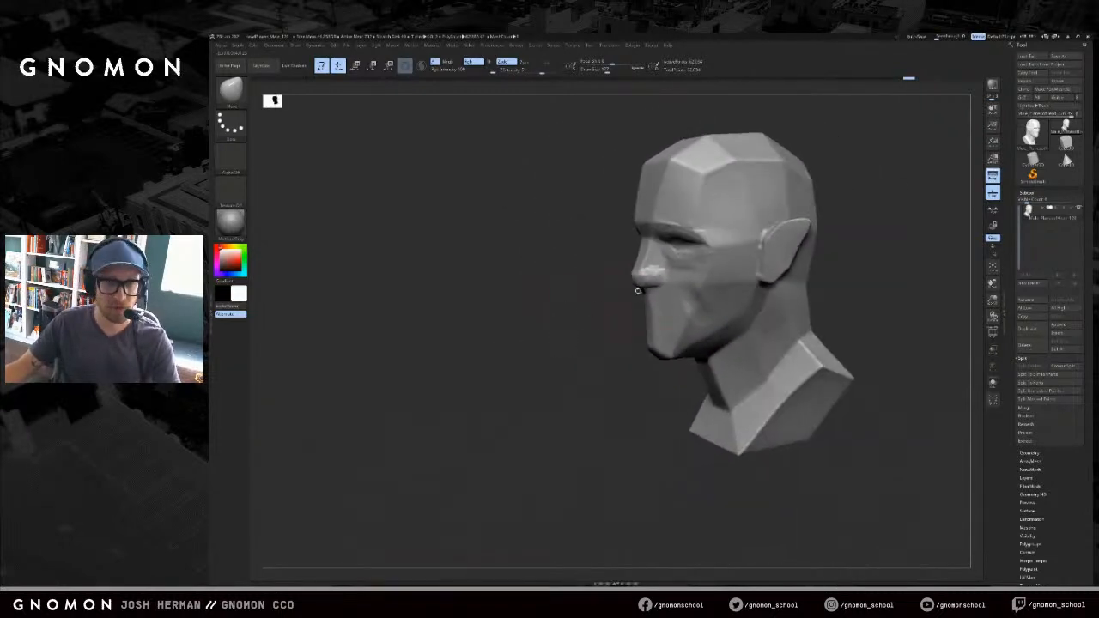
{"action": "key", "text": "b"}
{"action": "key", "text": "c"}
{"action": "key", "text": "b"}
{"action": "mouse_move", "coordinate": [650, 290]}
{"action": "left_mouse_down"}
{"action": "mouse_move", "coordinate": [613, 252]}
{"action": "mouse_move", "coordinate": [761, 221]}
{"action": "mouse_move", "coordinate": [766, 233]}
{"action": "mouse_move", "coordinate": [814, 227]}
{"action": "mouse_move", "coordinate": [792, 228]}
{"action": "left_mouse_up"}
- Undo the last stroke and refine the nose bridge and the brow between the eyes
{"action": "key", "text": "b"}
{"action": "key", "text": "c"}
{"action": "key", "text": "b"}
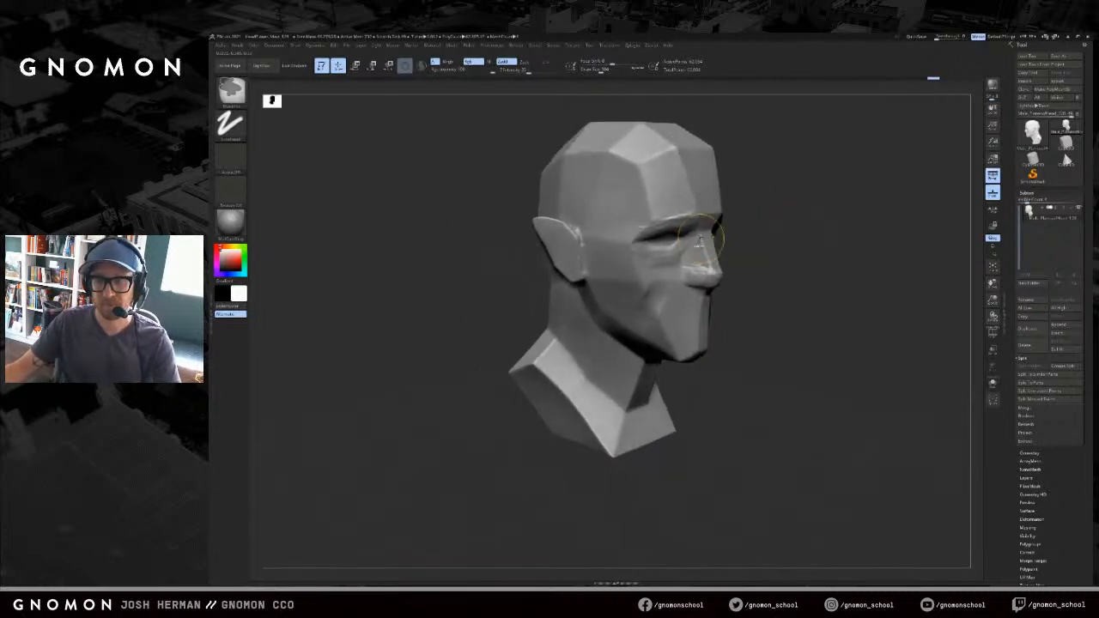
{"action": "key", "text": "ctrl+z"}
{"action": "left_click_drag", "start_coordinate": [704, 255], "coordinate": [711, 267]}
{"action": "left_click_drag", "start_coordinate": [704, 223], "coordinate": [707, 213]}
{"action": "right_click_drag", "start_coordinate": [705, 212], "coordinate": [678, 217]}
{"action": "left_click_drag", "start_coordinate": [681, 218], "coordinate": [697, 212]}
{"action": "right_click_drag", "start_coordinate": [697, 212], "coordinate": [674, 217], "text": "shift"}
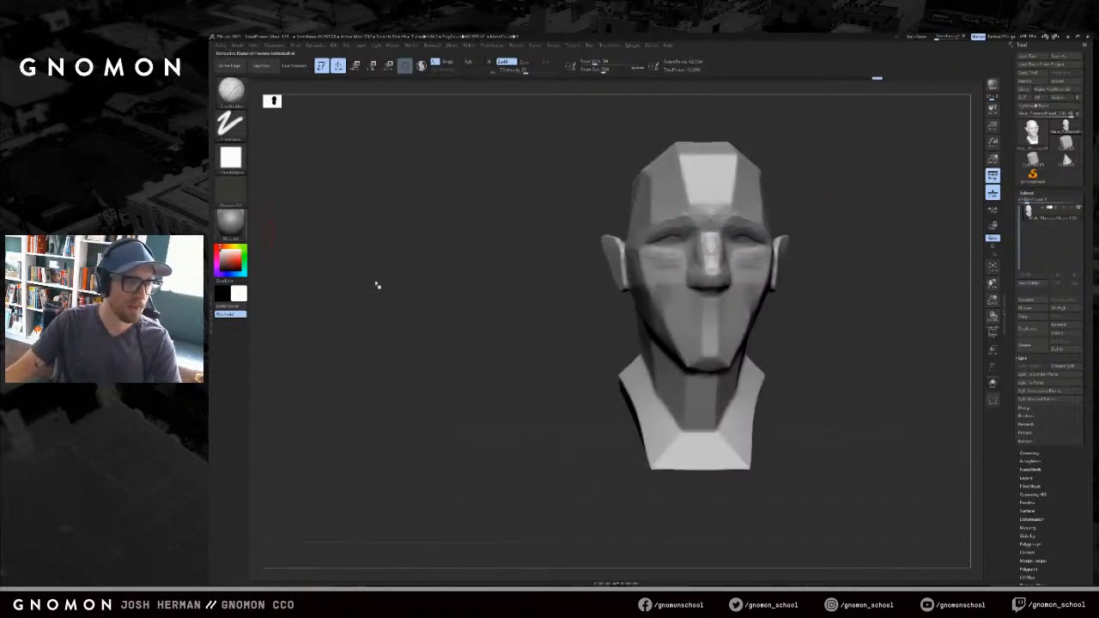
- Try several MatCap materials on the head and apply a warm beige clay one
{"action": "key", "text": "m"}
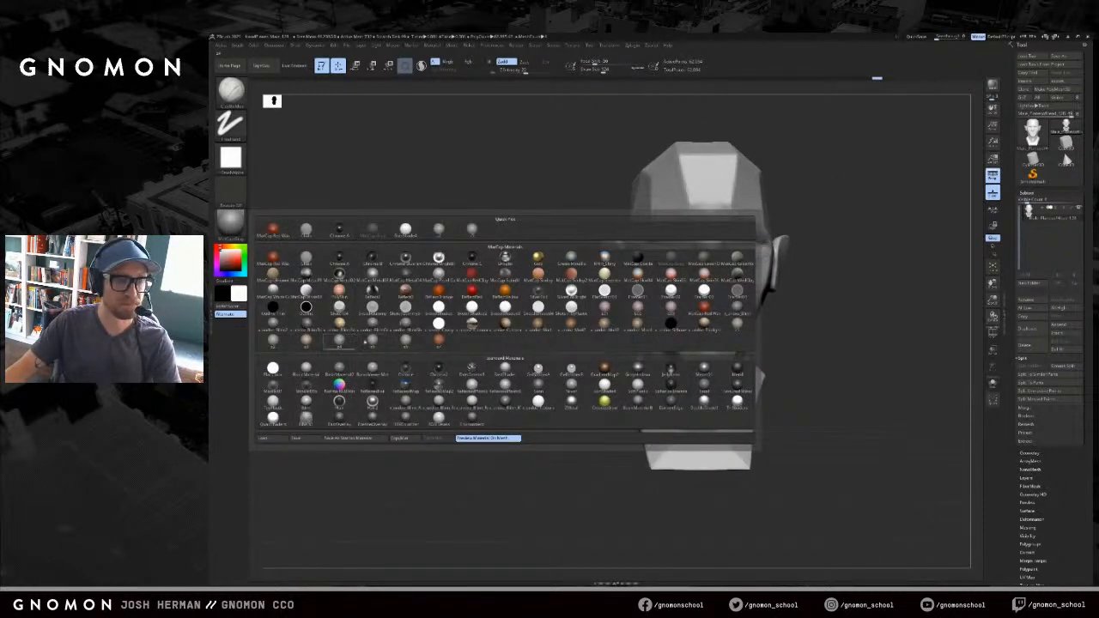
{"action": "left_click", "coordinate": [343, 342]}
{"action": "left_click_drag", "start_coordinate": [890, 227], "coordinate": [810, 223], "text": "alt"}
{"action": "right_click_drag", "start_coordinate": [810, 224], "coordinate": [800, 222]}
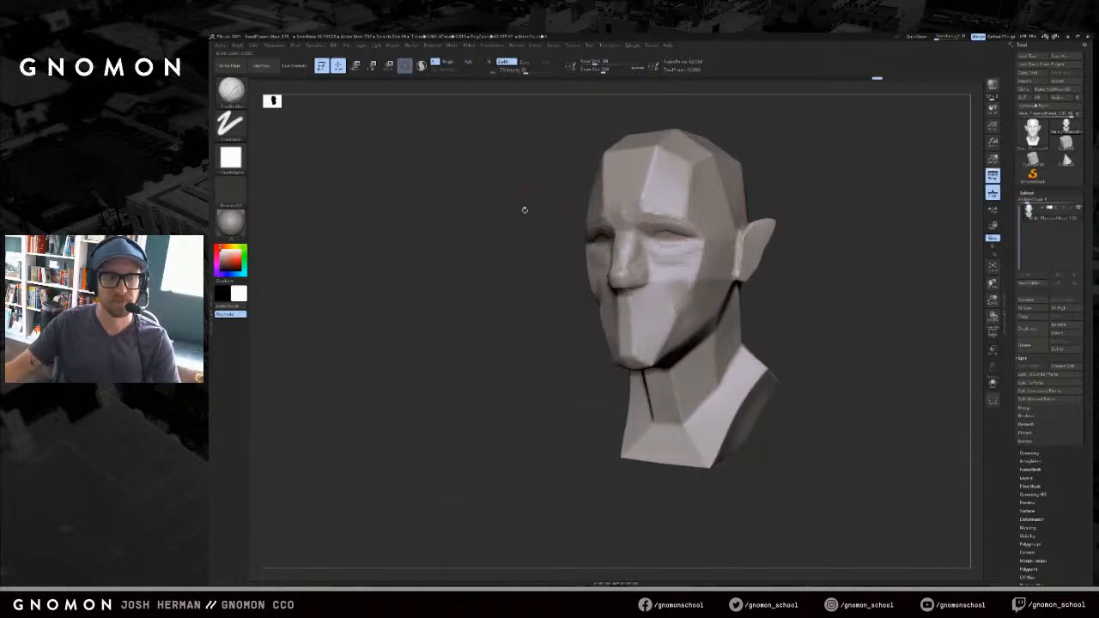
{"action": "left_click", "coordinate": [232, 222]}
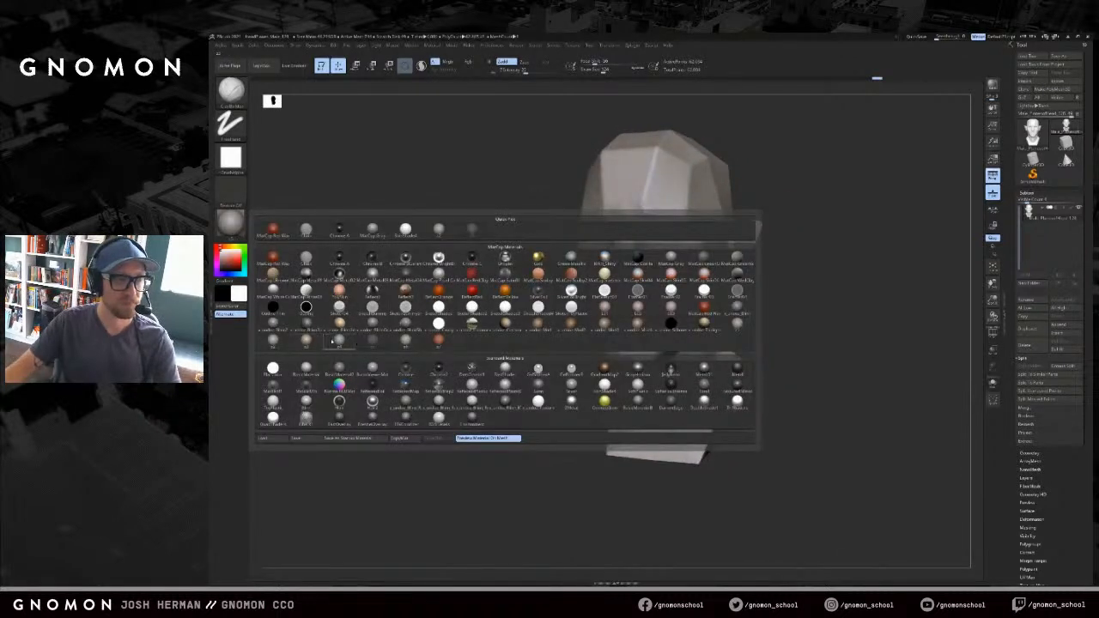
{"action": "left_click", "coordinate": [274, 341]}
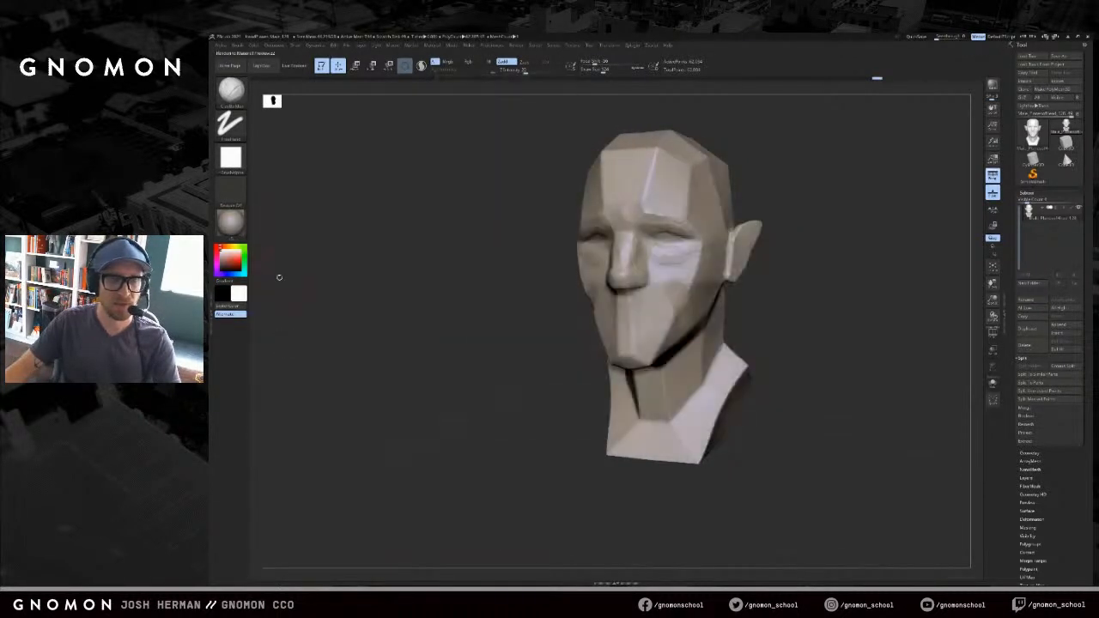
{"action": "left_click", "coordinate": [230, 222]}
{"action": "left_click", "coordinate": [739, 329]}
{"action": "mouse_move", "coordinate": [806, 284]}
{"action": "left_mouse_down"}
{"action": "mouse_move", "coordinate": [810, 275]}
{"action": "mouse_move", "coordinate": [512, 252]}
{"action": "mouse_move", "coordinate": [731, 233]}
{"action": "mouse_move", "coordinate": [819, 247]}
{"action": "left_mouse_up"}
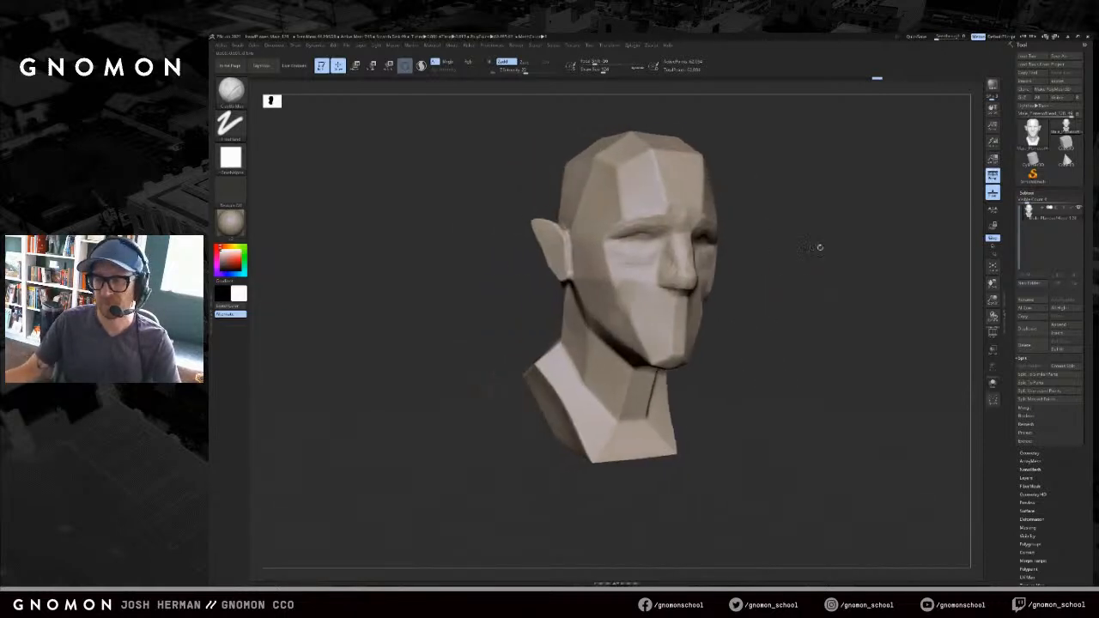
- Build up the mouth and chin area with a resized ClayBuildup brush, undoing the unwanted stroke
{"action": "key", "text": "s"}
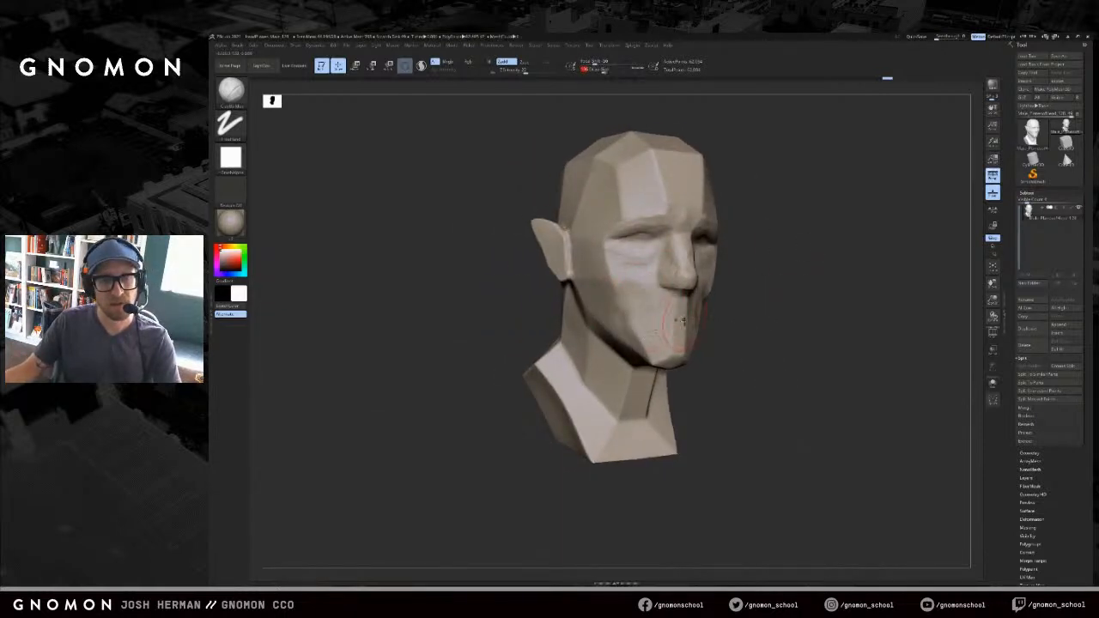
{"action": "left_click_drag", "start_coordinate": [664, 315], "coordinate": [666, 340]}
{"action": "left_click_drag", "start_coordinate": [801, 317], "coordinate": [556, 307]}
{"action": "left_click_drag", "start_coordinate": [880, 249], "coordinate": [730, 274], "text": "alt"}
{"action": "mouse_move", "coordinate": [620, 333]}
{"action": "left_mouse_down"}
{"action": "mouse_move", "coordinate": [628, 344]}
{"action": "mouse_move", "coordinate": [628, 323]}
{"action": "mouse_move", "coordinate": [620, 348]}
{"action": "left_mouse_up"}
{"action": "mouse_move", "coordinate": [738, 322]}
{"action": "left_mouse_down"}
{"action": "mouse_move", "coordinate": [644, 325]}
{"action": "mouse_move", "coordinate": [615, 342]}
{"action": "mouse_move", "coordinate": [638, 289]}
{"action": "mouse_move", "coordinate": [714, 312]}
{"action": "mouse_move", "coordinate": [746, 300]}
{"action": "mouse_move", "coordinate": [666, 269]}
{"action": "mouse_move", "coordinate": [660, 315]}
{"action": "left_mouse_up"}
{"action": "key", "text": "ctrl+z"}
- Refine the cheek and forehead planes with resized ClayBuildup strokes and carve the area below the eye
{"action": "key", "text": "s"}
{"action": "left_click_drag", "start_coordinate": [639, 286], "coordinate": [643, 286]}
{"action": "key", "text": "s"}
{"action": "mouse_move", "coordinate": [684, 221]}
{"action": "left_mouse_down"}
{"action": "mouse_move", "coordinate": [660, 211]}
{"action": "mouse_move", "coordinate": [686, 197]}
{"action": "left_mouse_up"}
{"action": "key", "text": "ctrl+z"}
{"action": "key", "text": "s"}
{"action": "right_click_drag", "start_coordinate": [695, 211], "coordinate": [692, 214]}
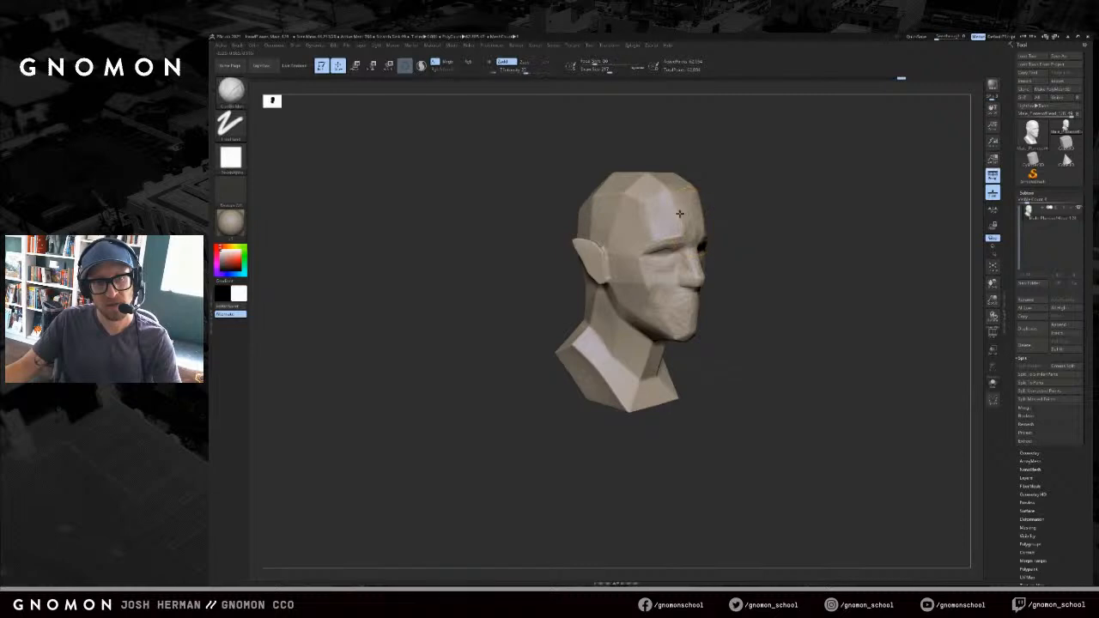
{"action": "left_click_drag", "start_coordinate": [726, 192], "coordinate": [741, 184]}
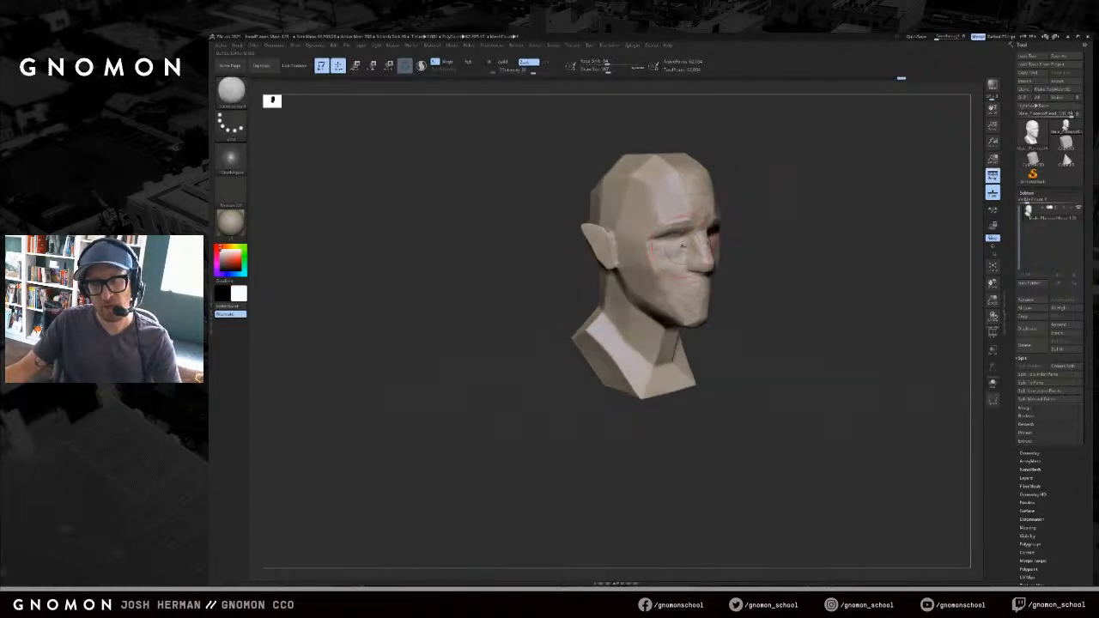
{"action": "mouse_move", "coordinate": [675, 255]}
{"action": "left_mouse_down"}
{"action": "mouse_move", "coordinate": [675, 268]}
{"action": "mouse_move", "coordinate": [741, 267]}
{"action": "mouse_move", "coordinate": [701, 272]}
{"action": "left_mouse_up"}
- Reshape the sides of the face and jaw with the SnakeHook brush at varying sizes
{"action": "key", "text": "b"}
{"action": "key", "text": "m"}
{"action": "key", "text": "v"}
{"action": "key", "text": "s"}
{"action": "key", "text": "b"}
{"action": "key", "text": "s"}
{"action": "key", "text": "h"}
{"action": "key", "text": "s"}
{"action": "key", "text": "s"}
{"action": "left_click_drag", "start_coordinate": [766, 256], "coordinate": [719, 266]}
{"action": "key", "text": "s"}
{"action": "left_click_drag", "start_coordinate": [784, 254], "coordinate": [710, 255]}
- Refine the head's outline with a resized SnakeHook brush and undo the unwanted pull
{"action": "key", "text": "s"}
{"action": "mouse_move", "coordinate": [831, 216]}
{"action": "left_mouse_down"}
{"action": "mouse_move", "coordinate": [783, 213]}
{"action": "mouse_move", "coordinate": [740, 235]}
{"action": "left_mouse_up"}
{"action": "key", "text": "s"}
{"action": "left_click_drag", "start_coordinate": [731, 246], "coordinate": [756, 230], "text": "shift"}
{"action": "key", "text": "s"}
{"action": "key", "text": "ctrl+z"}
{"action": "left_click_drag", "start_coordinate": [665, 245], "coordinate": [744, 244]}
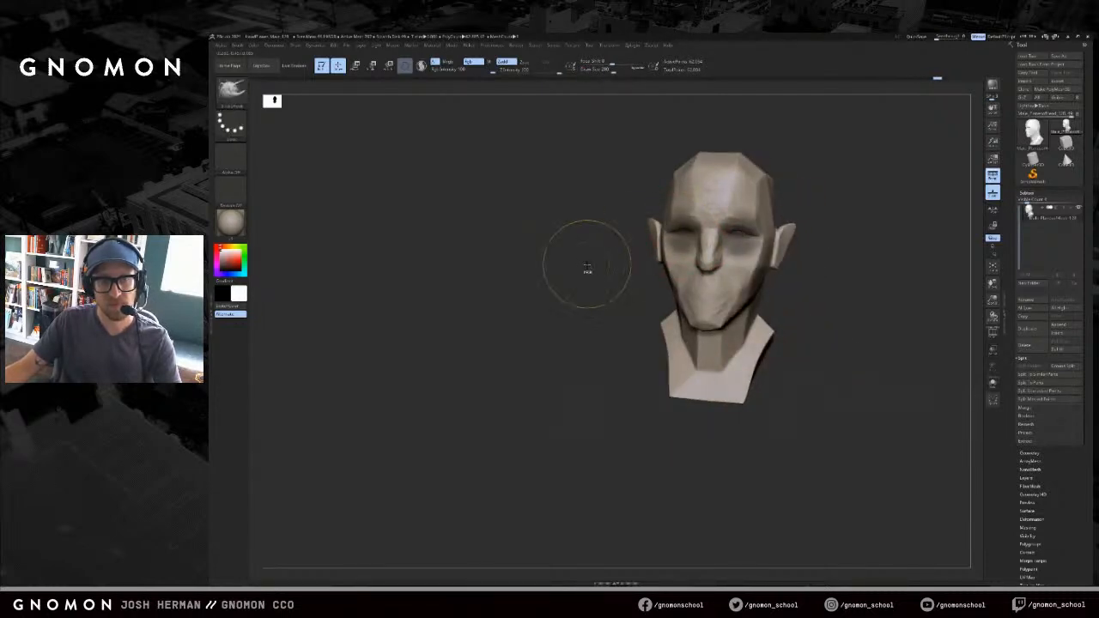
{"action": "left_click_drag", "start_coordinate": [587, 266], "coordinate": [609, 273]}
- Build up rounded volumes in the eye sockets and below the eyes with a small ClayBuildup brush
{"action": "key", "text": "b"}
{"action": "key", "text": "c"}
{"action": "key", "text": "b"}
{"action": "key", "text": "s"}
{"action": "left_click_drag", "start_coordinate": [693, 244], "coordinate": [689, 243]}
{"action": "mouse_move", "coordinate": [677, 235]}
{"action": "left_mouse_down"}
{"action": "mouse_move", "coordinate": [698, 232]}
{"action": "mouse_move", "coordinate": [680, 234]}
{"action": "left_mouse_up"}
{"action": "key", "text": "s"}
{"action": "mouse_move", "coordinate": [794, 226]}
{"action": "left_mouse_down"}
{"action": "mouse_move", "coordinate": [843, 226]}
{"action": "mouse_move", "coordinate": [812, 216]}
{"action": "mouse_move", "coordinate": [829, 210]}
{"action": "left_mouse_up"}
{"action": "key", "text": "s"}
{"action": "left_click_drag", "start_coordinate": [694, 236], "coordinate": [682, 231]}
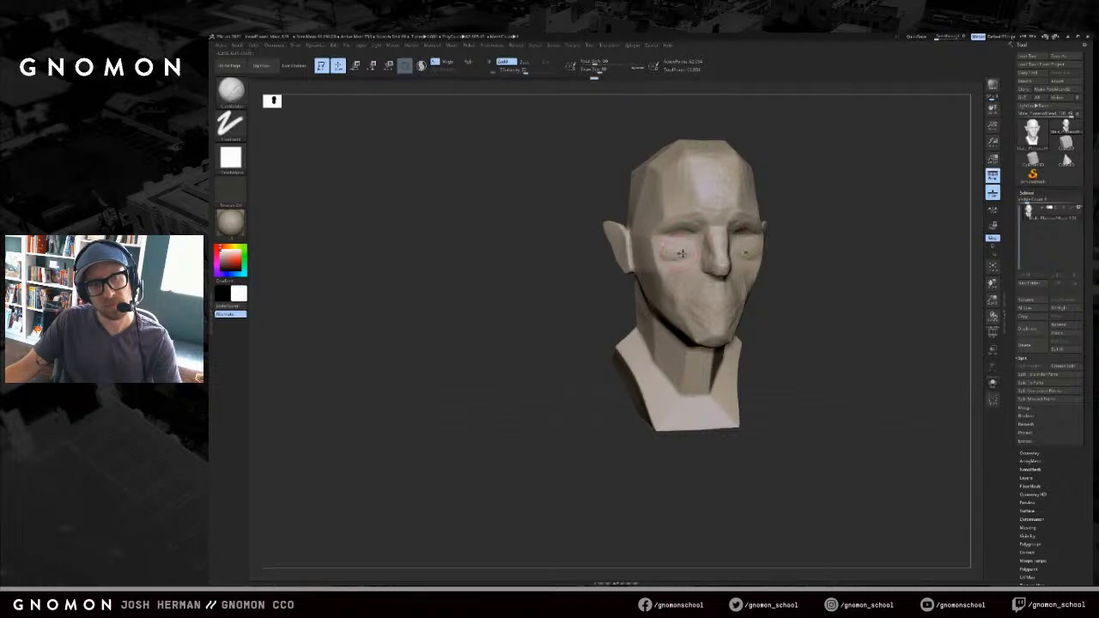
- Sculpt the cheekbones and the sides of the cheeks with a larger ClayBuildup brush
{"action": "key", "text": "bracketright"}
{"action": "mouse_move", "coordinate": [661, 263]}
{"action": "left_mouse_down"}
{"action": "mouse_move", "coordinate": [655, 255]}
{"action": "mouse_move", "coordinate": [664, 257]}
{"action": "left_mouse_up"}
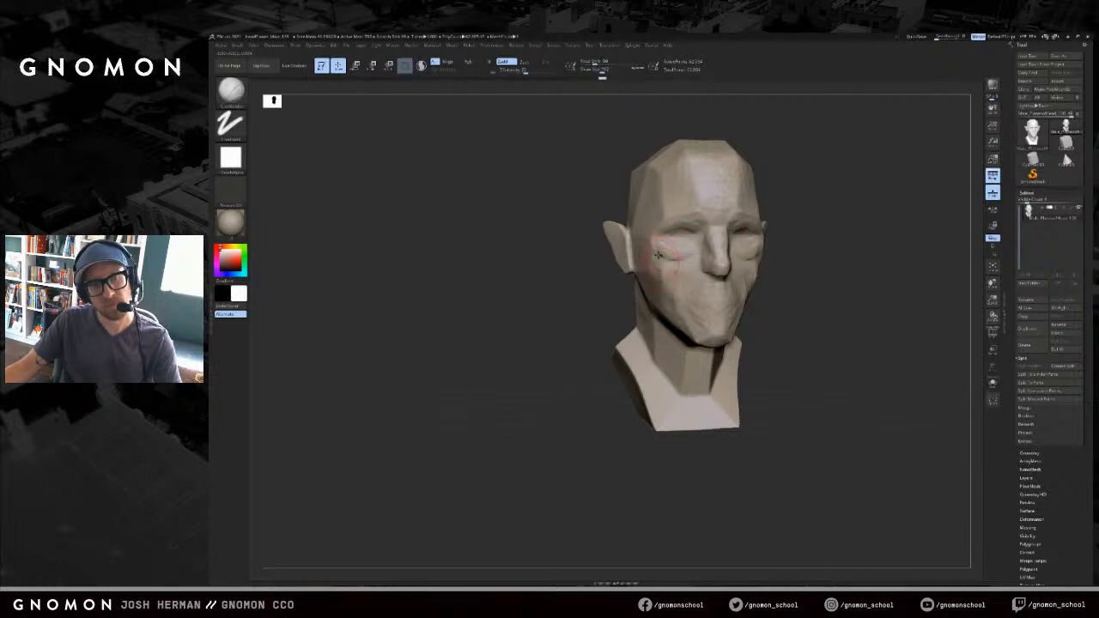
{"action": "right_click_drag", "start_coordinate": [666, 279], "coordinate": [653, 286]}
{"action": "key", "text": "bracketright"}
{"action": "mouse_move", "coordinate": [632, 256]}
{"action": "left_mouse_down"}
{"action": "mouse_move", "coordinate": [650, 249]}
{"action": "mouse_move", "coordinate": [635, 258]}
{"action": "left_mouse_up"}
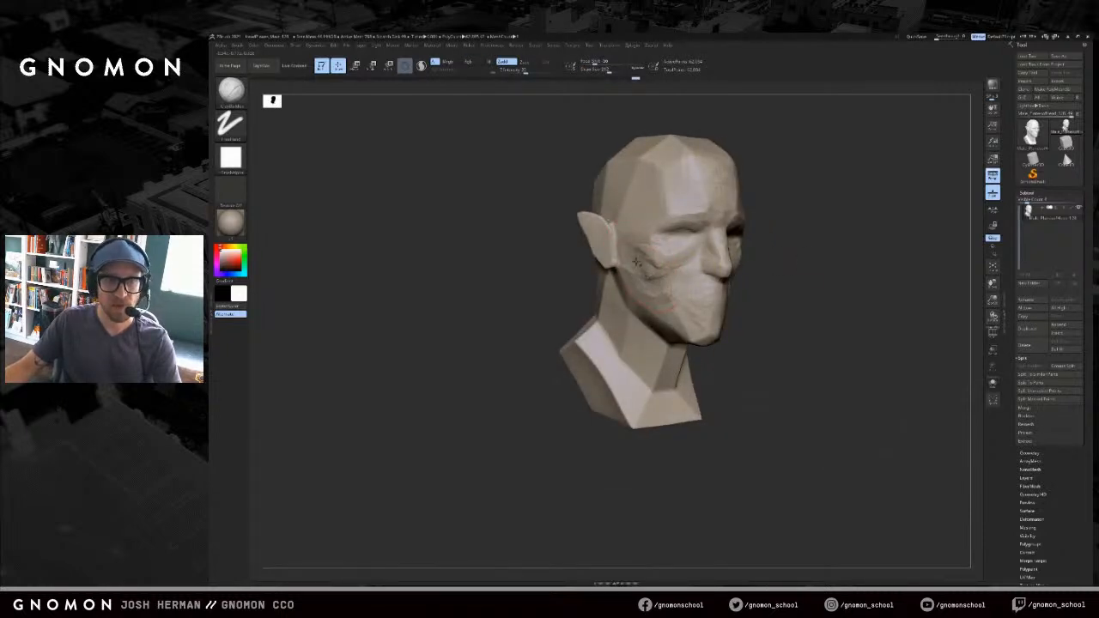
{"action": "mouse_move", "coordinate": [791, 257]}
{"action": "right_mouse_down"}
{"action": "mouse_move", "coordinate": [827, 270]}
{"action": "mouse_move", "coordinate": [818, 267]}
{"action": "right_mouse_up"}
- Try to shift the area beside the nose and upper lip with the Move brush
{"action": "key", "text": "b"}
{"action": "key", "text": "m"}
{"action": "key", "text": "v"}
{"action": "left_click_drag", "start_coordinate": [709, 282], "coordinate": [720, 281]}
{"action": "right_click_drag", "start_coordinate": [792, 280], "coordinate": [810, 279]}
{"action": "key", "text": "ctrl+z"}
- Build up the eyeballs inside the sockets with a small ClayBuildup brush, working from several angles
{"action": "key", "text": "b"}
{"action": "key", "text": "c"}
{"action": "key", "text": "b"}
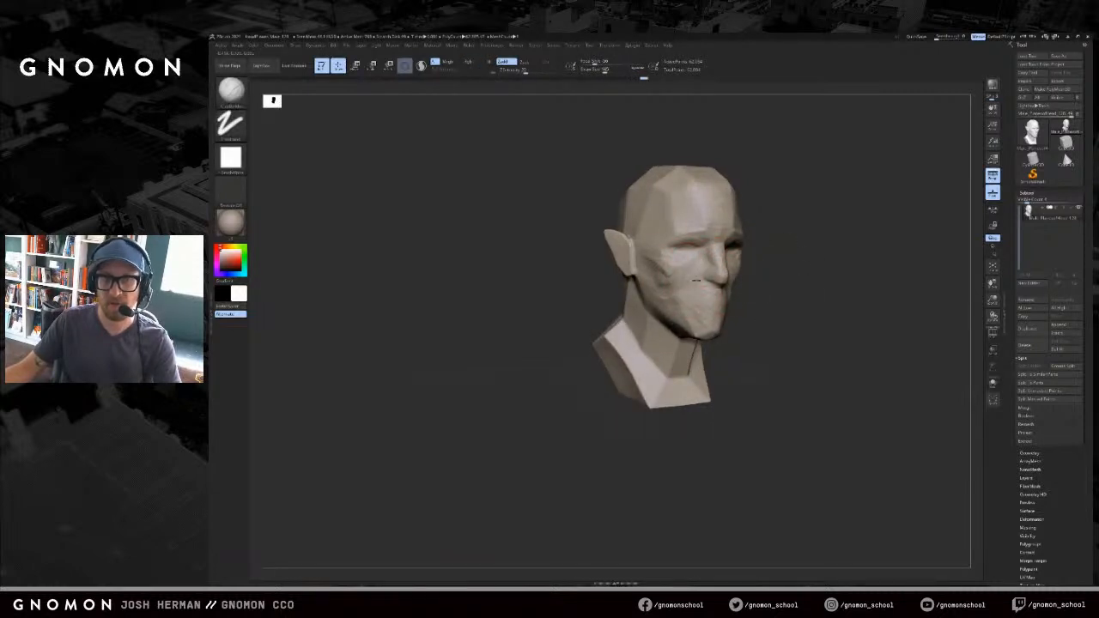
{"action": "left_click_drag", "start_coordinate": [690, 264], "coordinate": [690, 260]}
{"action": "right_click_drag", "start_coordinate": [743, 249], "coordinate": [844, 228]}
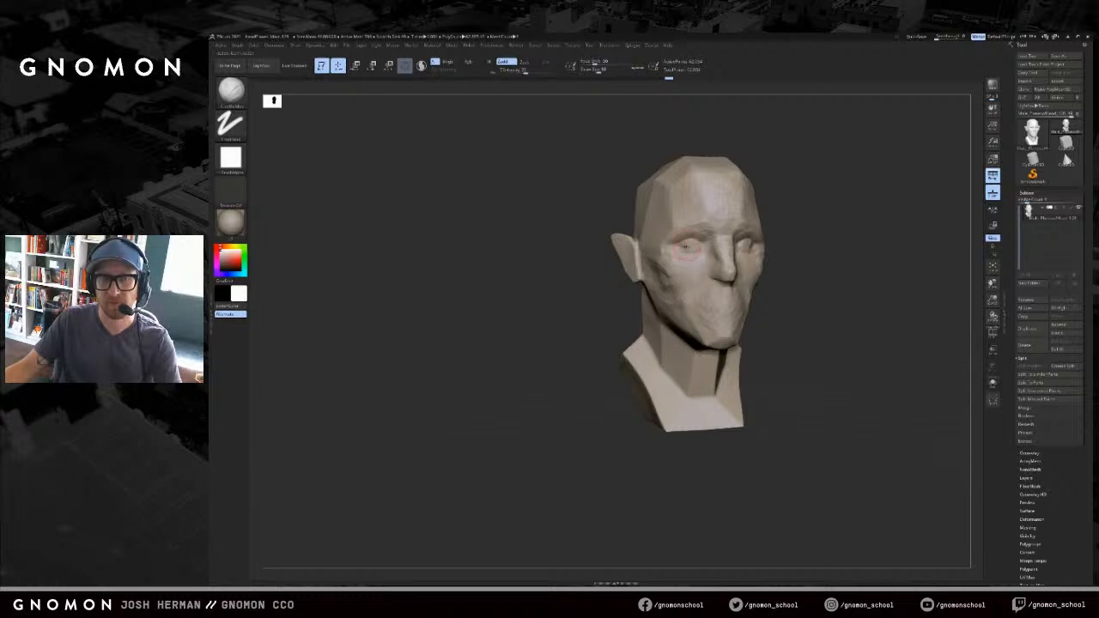
{"action": "mouse_move", "coordinate": [693, 245]}
{"action": "right_mouse_down"}
{"action": "mouse_move", "coordinate": [805, 231]}
{"action": "mouse_move", "coordinate": [700, 238]}
{"action": "right_mouse_up"}
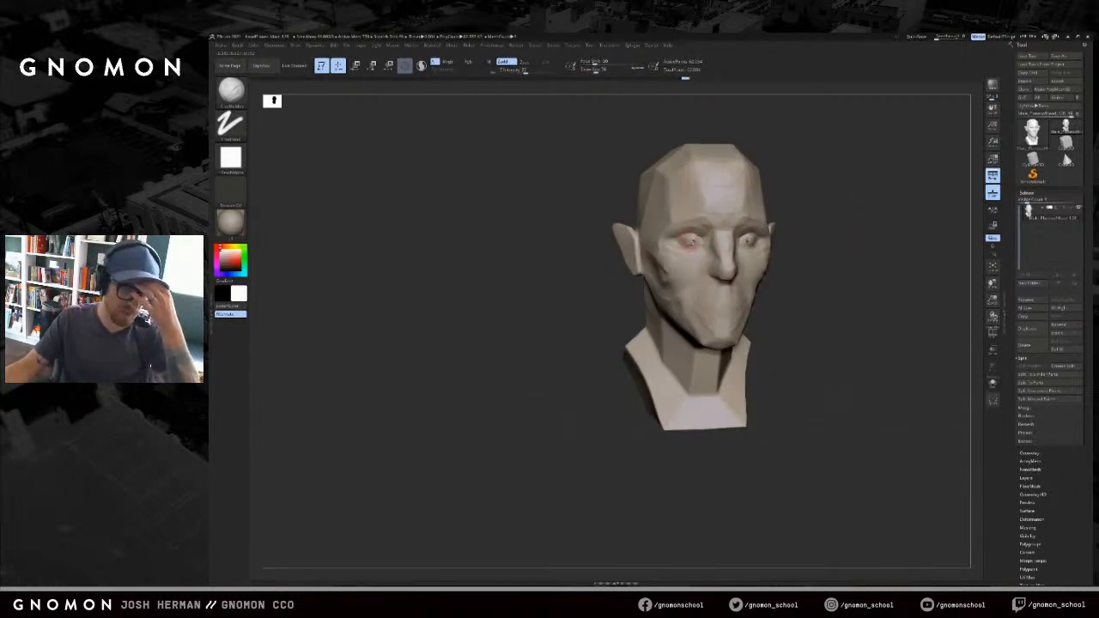
{"action": "right_click_drag", "start_coordinate": [799, 199], "coordinate": [694, 236]}
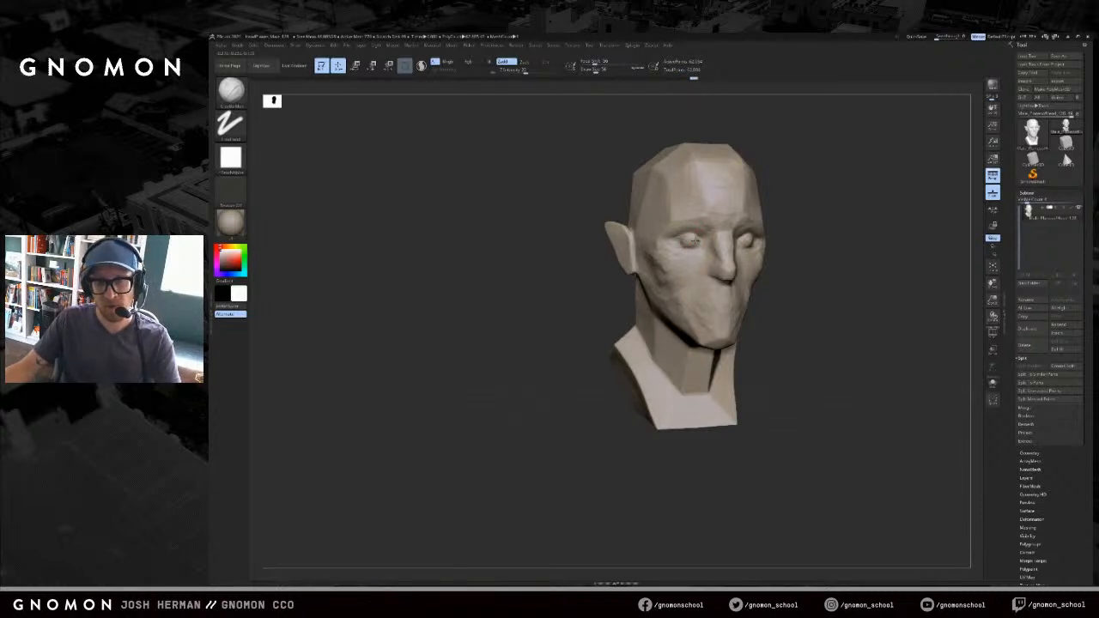
{"action": "right_click_drag", "start_coordinate": [689, 242], "coordinate": [754, 242]}
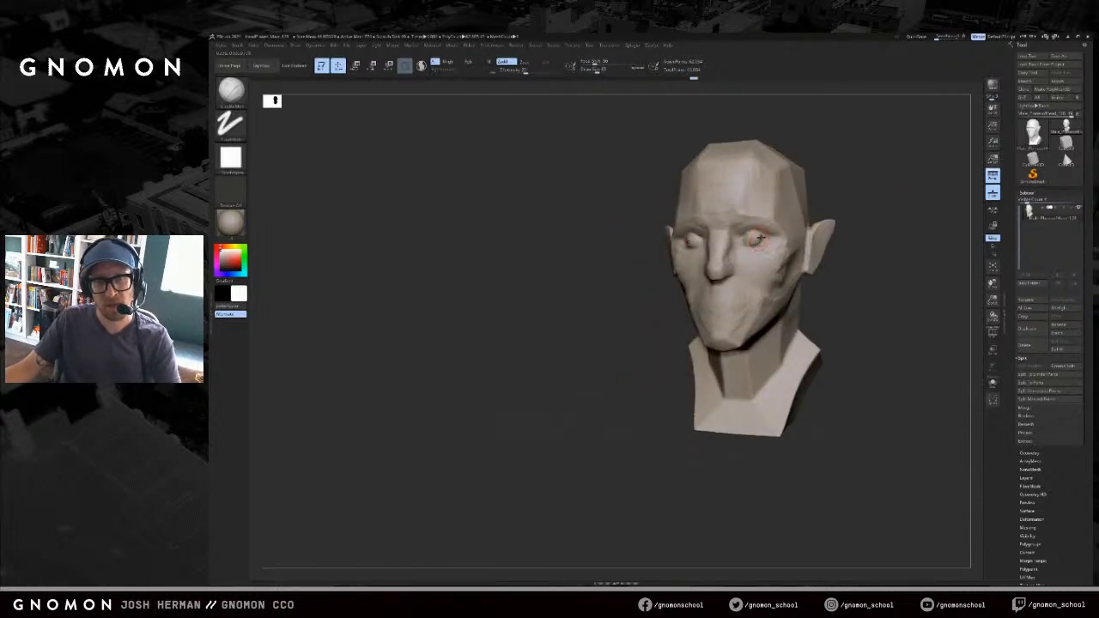
{"action": "right_click_drag", "start_coordinate": [752, 243], "coordinate": [847, 197]}
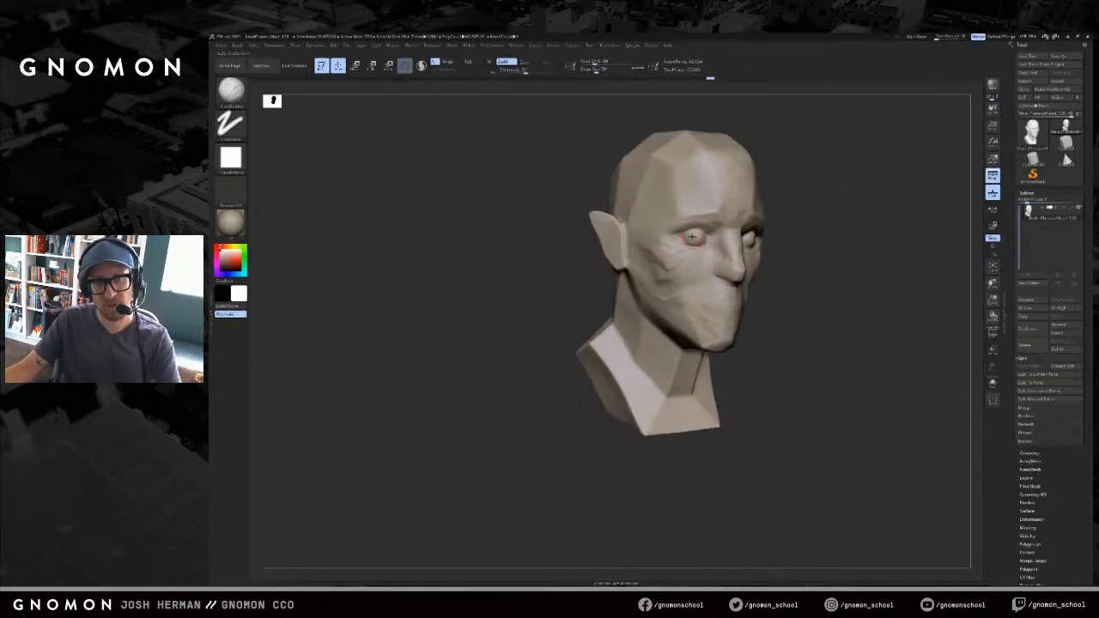
{"action": "right_click_drag", "start_coordinate": [854, 198], "coordinate": [790, 171]}
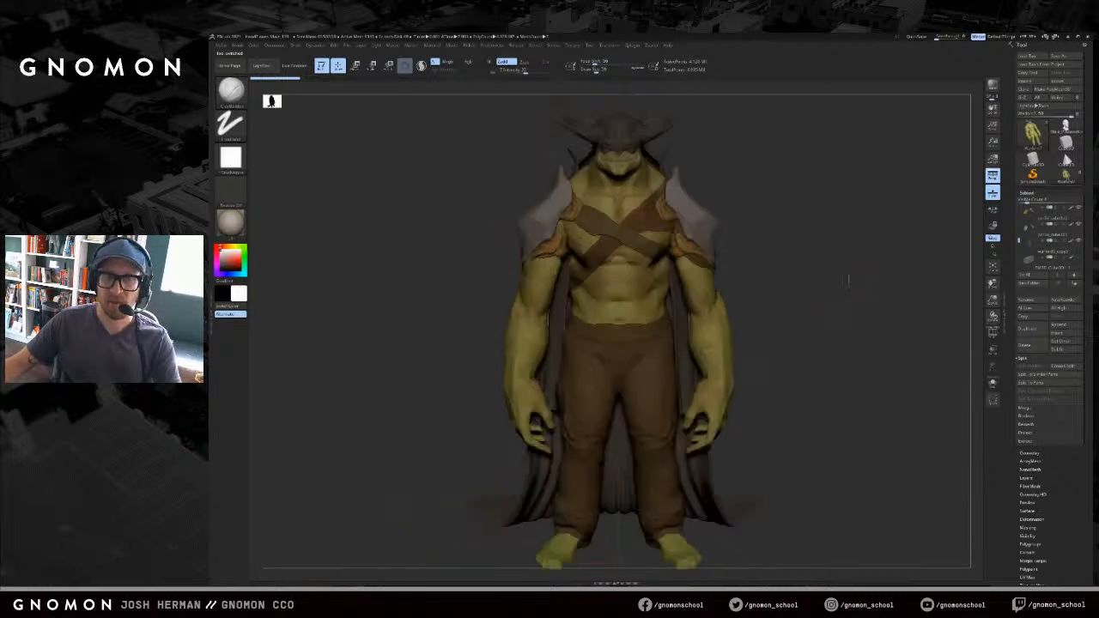
- Examine the finished green orc and hooded vampire character models from several angles
{"action": "left_click_drag", "start_coordinate": [859, 281], "coordinate": [715, 295], "text": "alt"}
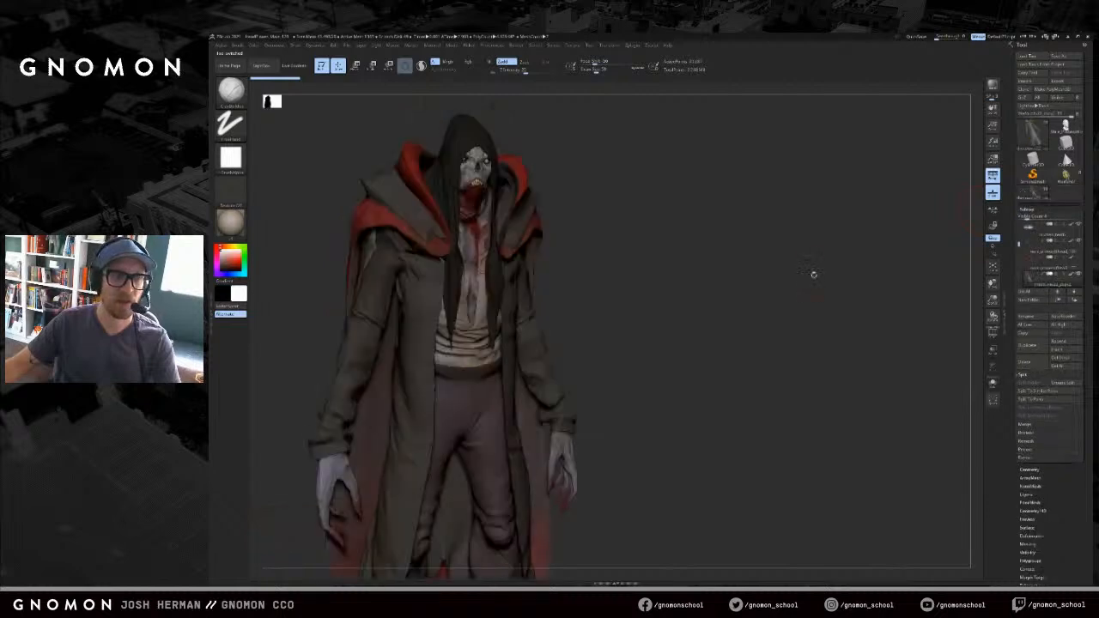
{"action": "left_click_drag", "start_coordinate": [819, 287], "coordinate": [785, 282], "text": "alt"}
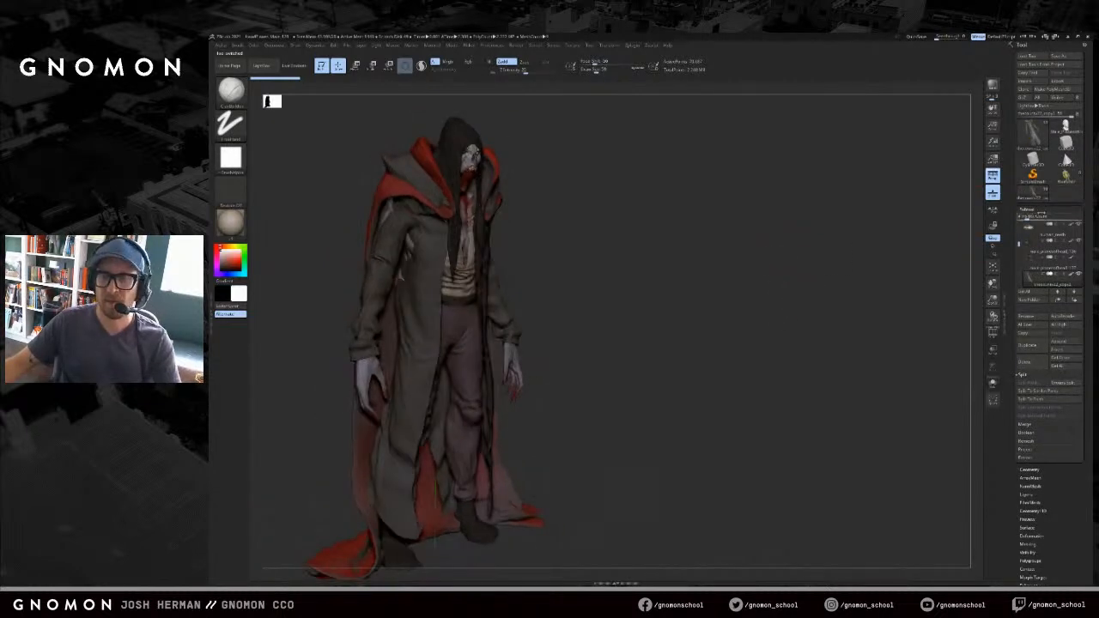
{"action": "left_click_drag", "start_coordinate": [1020, 243], "coordinate": [1021, 225]}
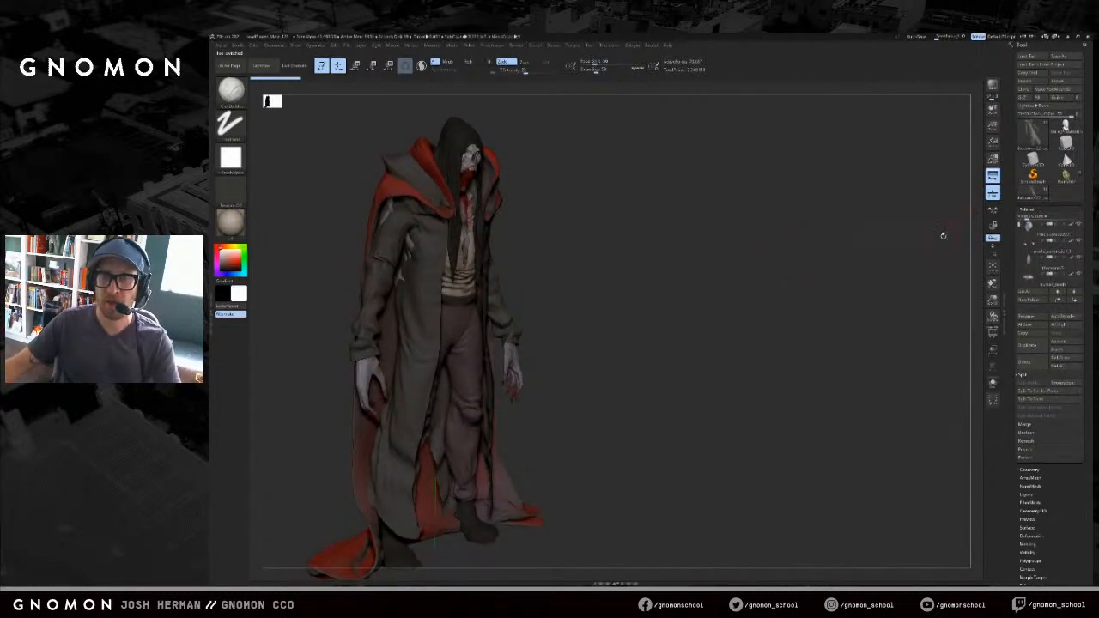
{"action": "left_click_drag", "start_coordinate": [942, 236], "coordinate": [895, 232]}
{"action": "left_click_drag", "start_coordinate": [868, 195], "coordinate": [829, 199]}
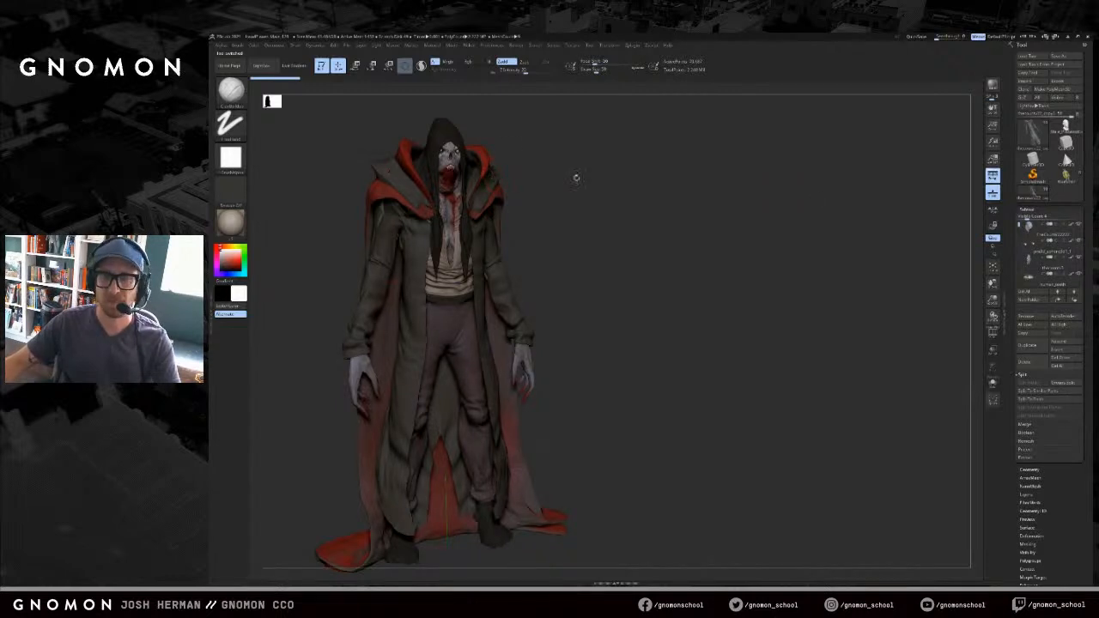
{"action": "left_click_drag", "start_coordinate": [539, 178], "coordinate": [575, 182]}
{"action": "key", "text": "alt+s"}
{"action": "key", "text": "alt+s"}
{"action": "key", "text": "alt+s"}
{"action": "key", "text": "alt+s"}
{"action": "left_click_drag", "start_coordinate": [712, 223], "coordinate": [691, 230]}
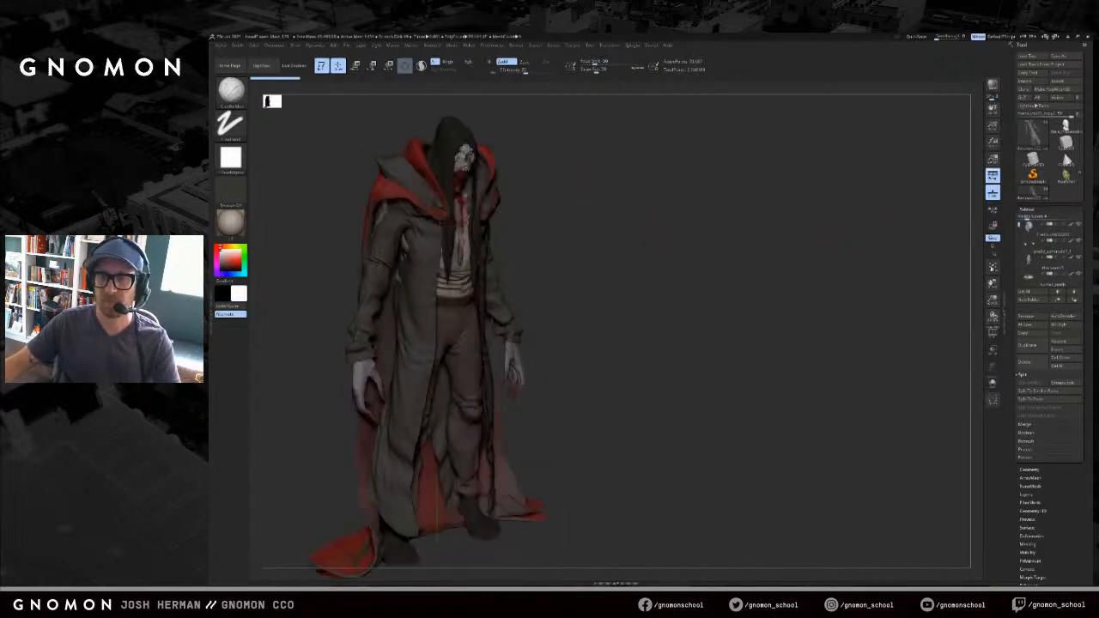
- Hide the vampire's coat and shirt subtools to expose the bare arms and torso
{"action": "left_click_drag", "start_coordinate": [1020, 227], "coordinate": [1020, 251]}
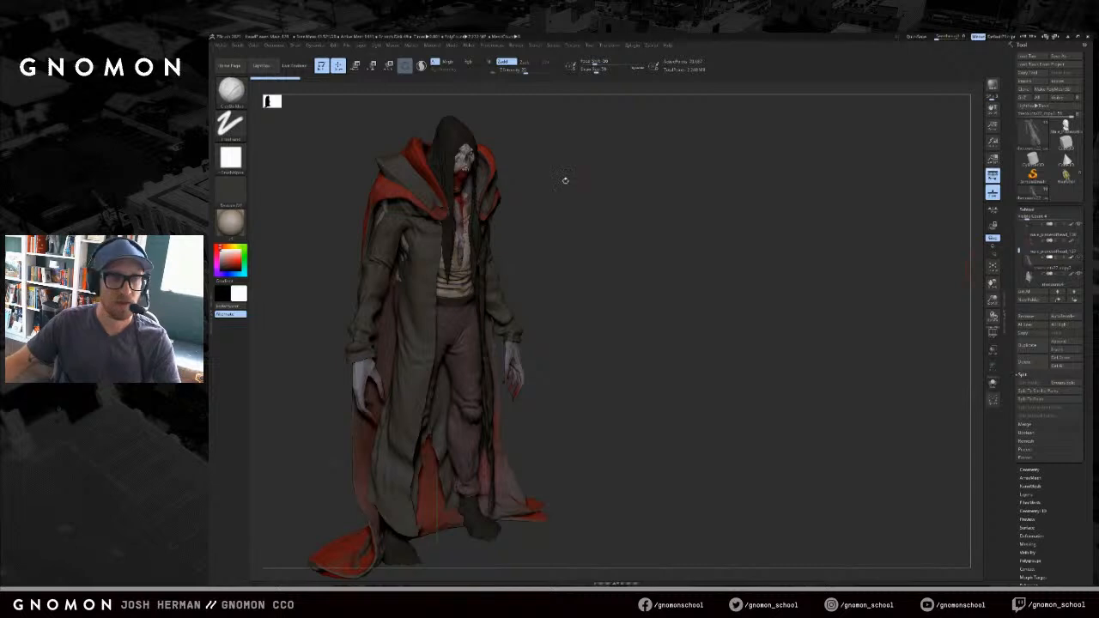
{"action": "left_click", "coordinate": [493, 168], "text": "alt"}
{"action": "left_click_drag", "start_coordinate": [595, 164], "coordinate": [596, 170]}
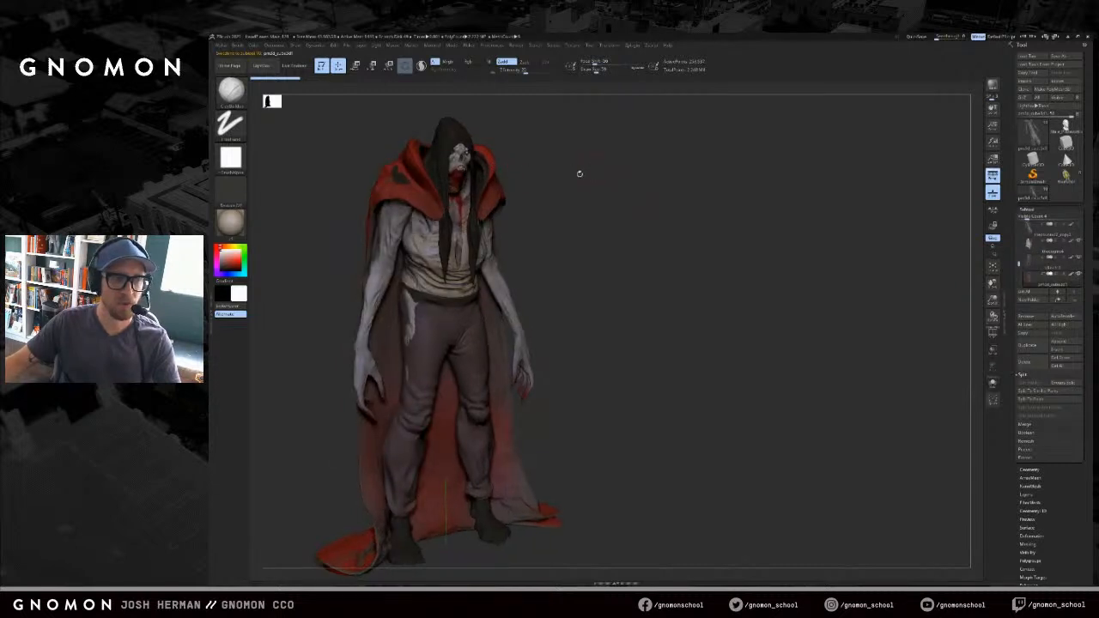
{"action": "left_click", "coordinate": [440, 286], "text": "alt"}
{"action": "left_click", "coordinate": [962, 294]}
{"action": "left_click", "coordinate": [956, 294]}
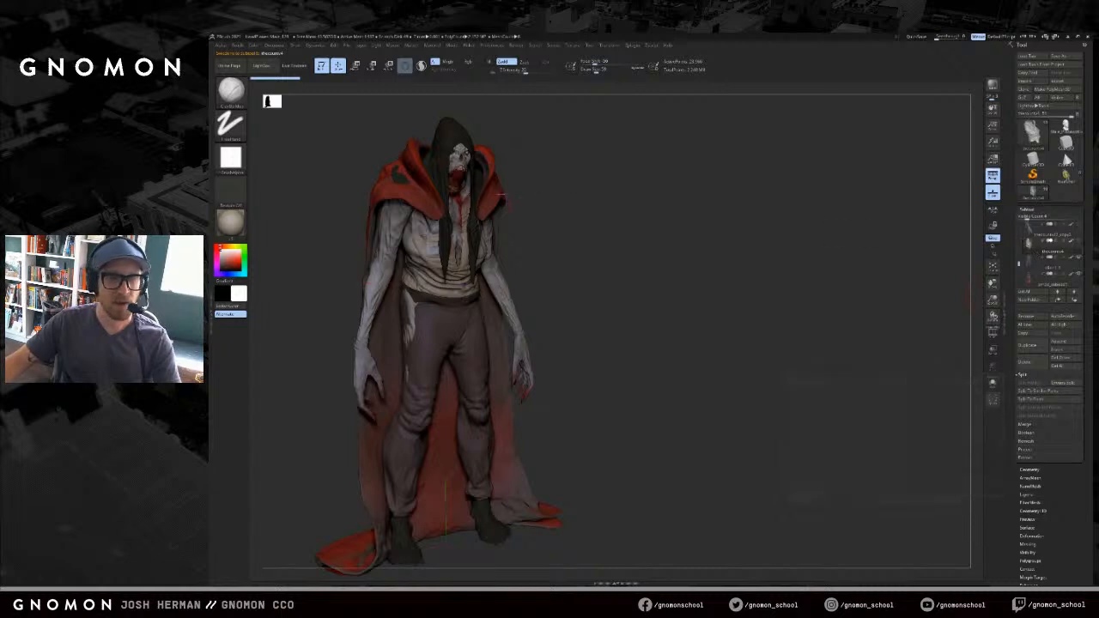
{"action": "left_click", "coordinate": [442, 205], "text": "alt"}
{"action": "left_click", "coordinate": [446, 226], "text": "alt"}
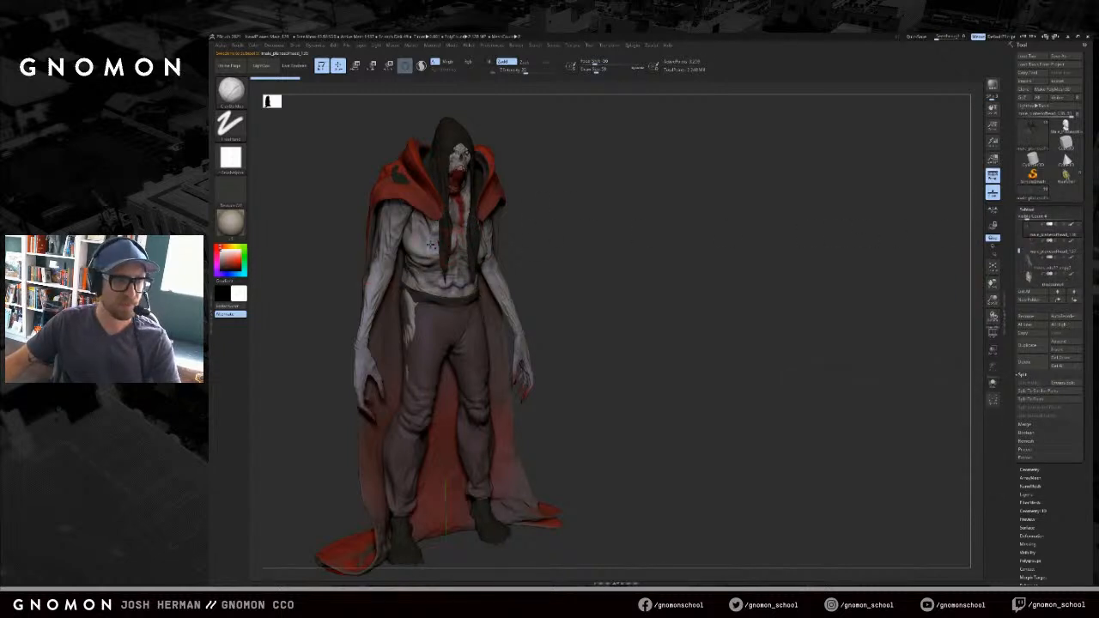
{"action": "left_click", "coordinate": [437, 246], "text": "alt"}
- Hide the vampire's hood subtool to examine the head and torso beneath, and show it again
{"action": "left_click_drag", "start_coordinate": [630, 226], "coordinate": [662, 236]}
{"action": "left_click_drag", "start_coordinate": [702, 204], "coordinate": [631, 341], "text": "alt"}
{"action": "left_click_drag", "start_coordinate": [651, 279], "coordinate": [709, 255], "text": "alt"}
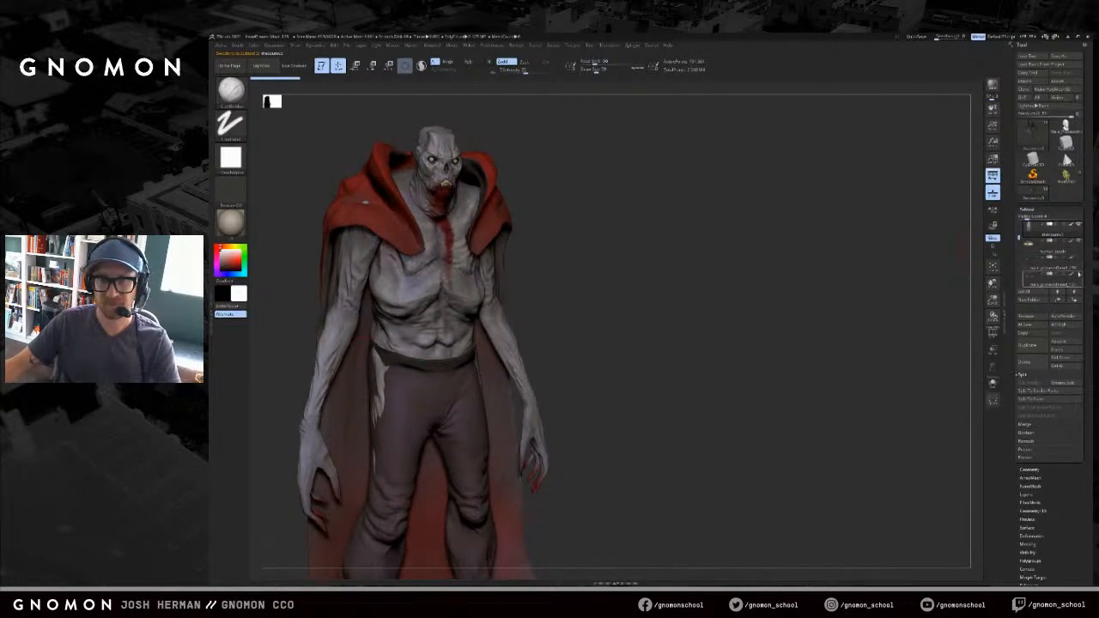
{"action": "left_click", "coordinate": [1079, 274]}
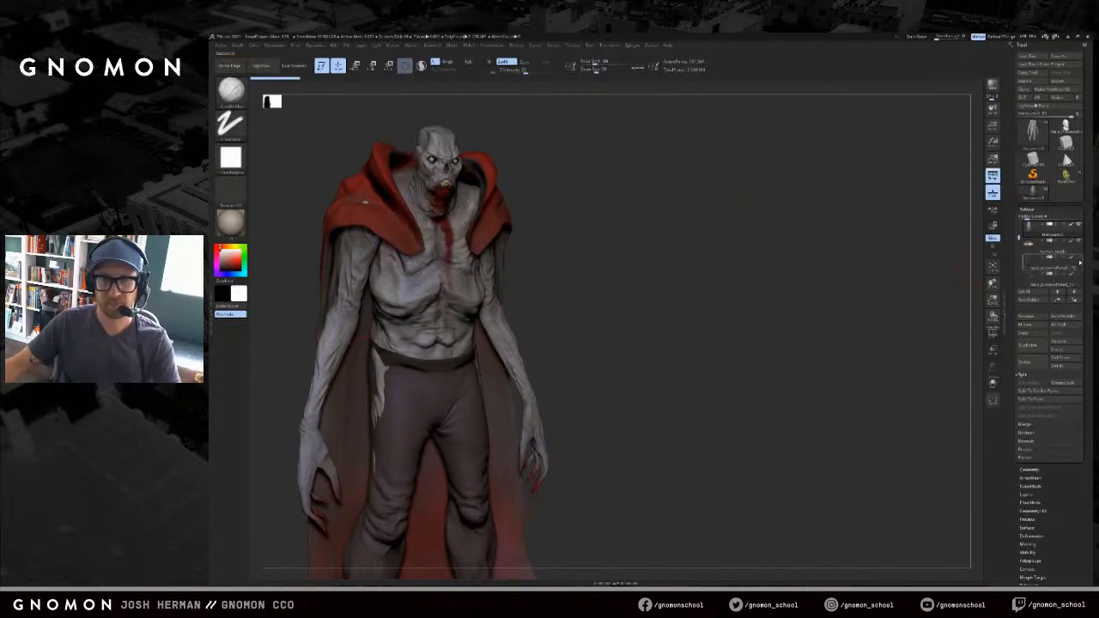
{"action": "left_click_drag", "start_coordinate": [824, 216], "coordinate": [863, 230]}
- Hide the vampire's red cape subtool to expose the arms and the full length of the pants
{"action": "left_click_drag", "start_coordinate": [1020, 239], "coordinate": [1025, 260]}
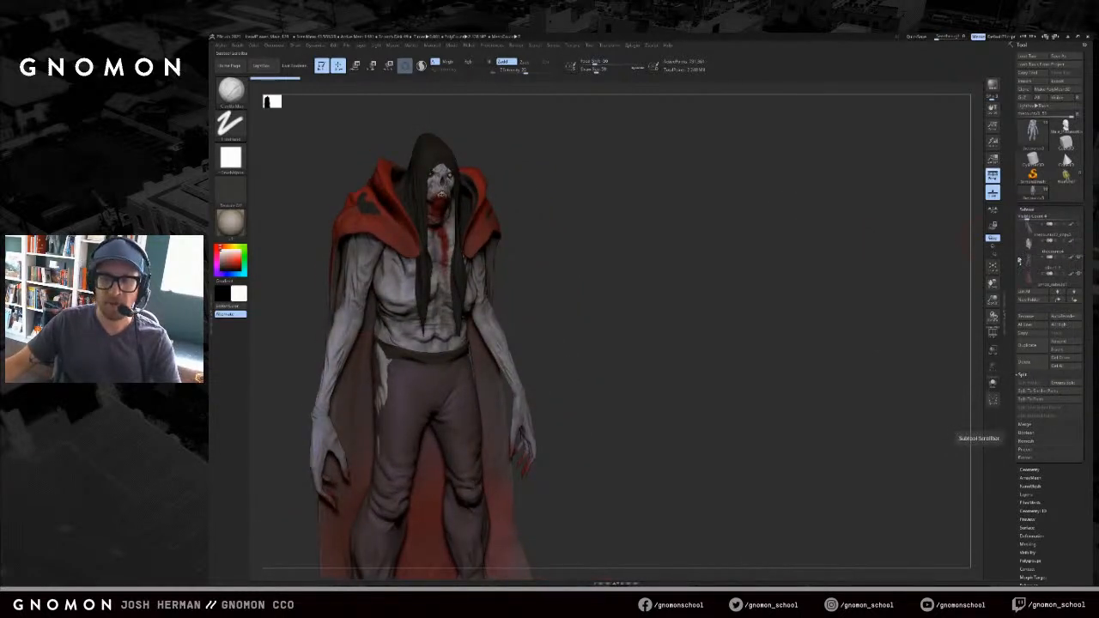
{"action": "left_click_drag", "start_coordinate": [1020, 260], "coordinate": [1022, 267]}
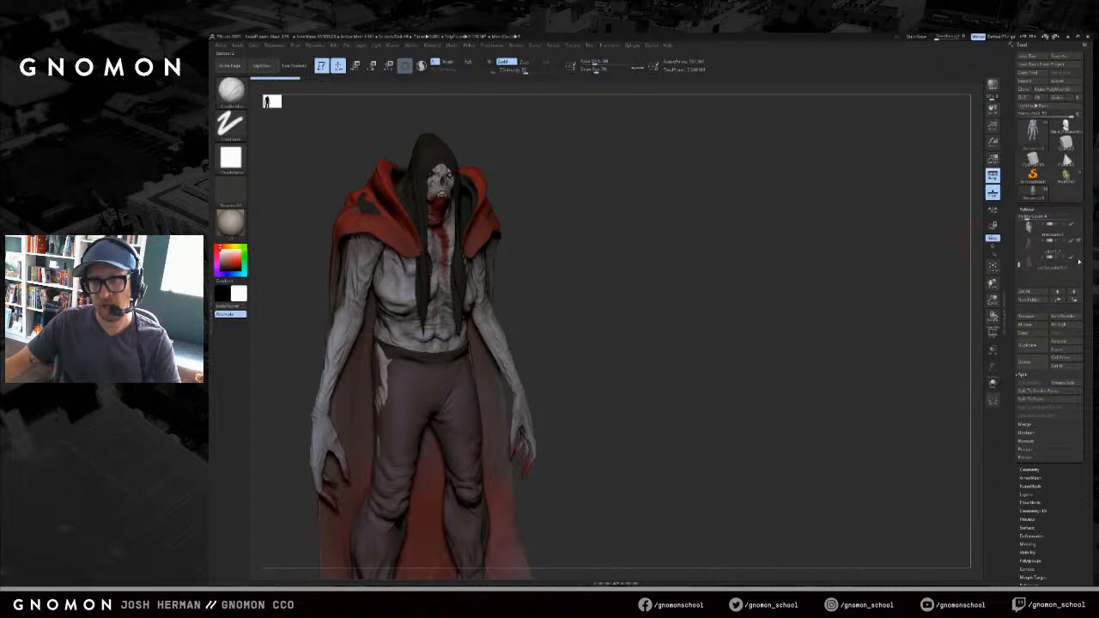
{"action": "left_click", "coordinate": [1079, 260]}
{"action": "left_click_drag", "start_coordinate": [735, 261], "coordinate": [685, 202], "text": "alt"}
- Pull the vampire's pants outward at the hip with the Move brush to cover the skin poking through
{"action": "left_click", "coordinate": [392, 310], "text": "alt"}
{"action": "key", "text": "s"}
{"action": "left_click", "coordinate": [391, 309]}
{"action": "key", "text": "b"}
{"action": "key", "text": "m"}
{"action": "key", "text": "v"}
{"action": "left_click_drag", "start_coordinate": [373, 303], "coordinate": [365, 303]}
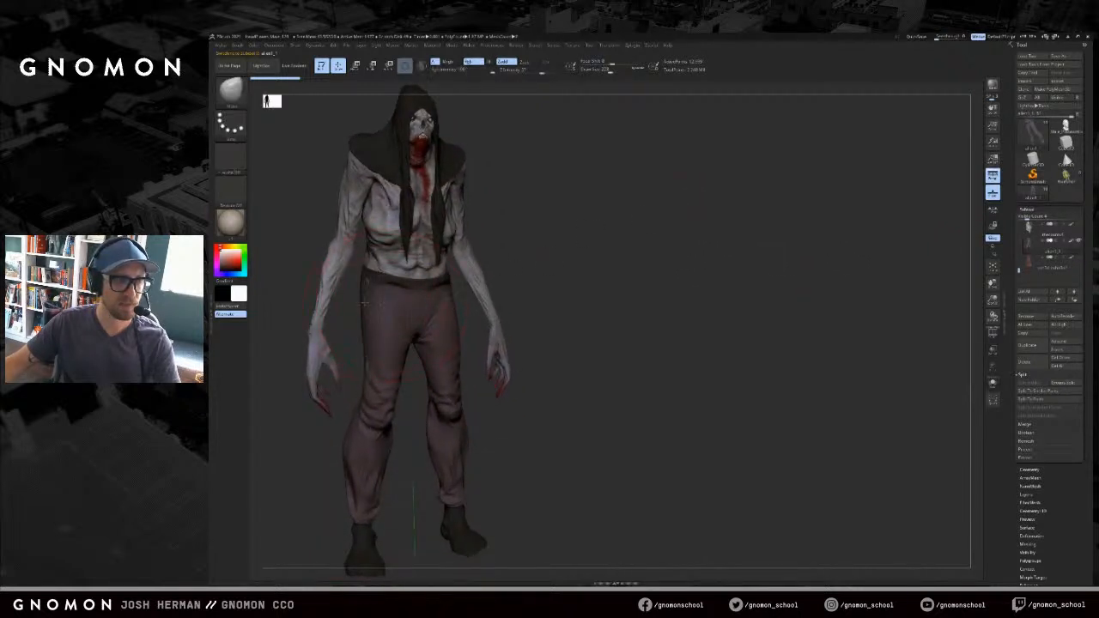
- Select the vampire's hood subtool and set its colour to dark red
{"action": "left_click", "coordinate": [438, 151], "text": "alt"}
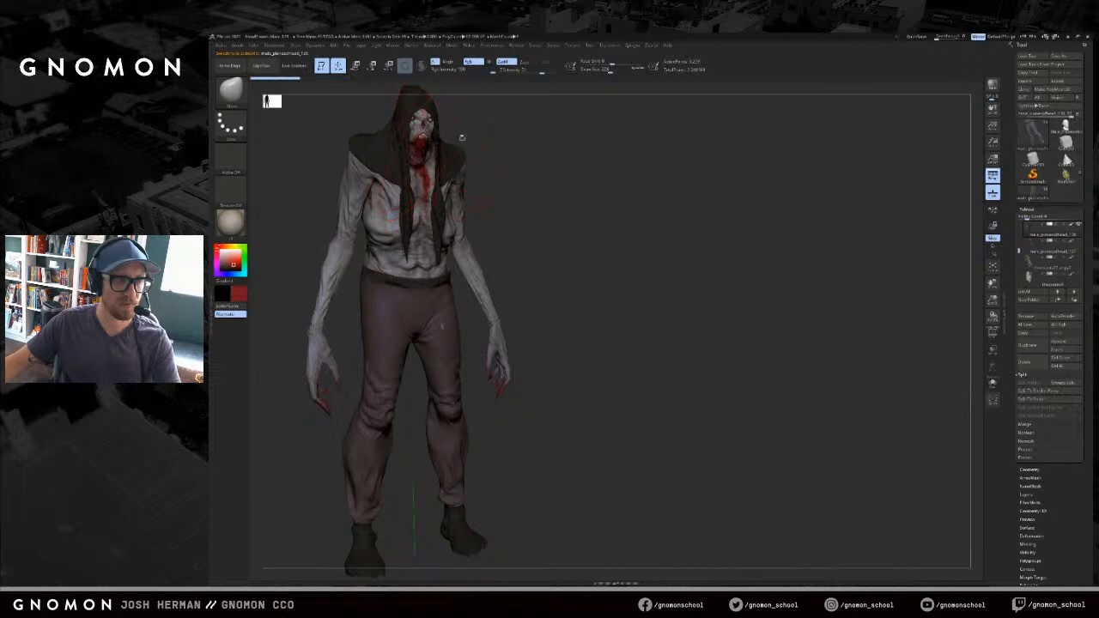
{"action": "left_click_drag", "start_coordinate": [517, 148], "coordinate": [503, 155], "text": "alt"}
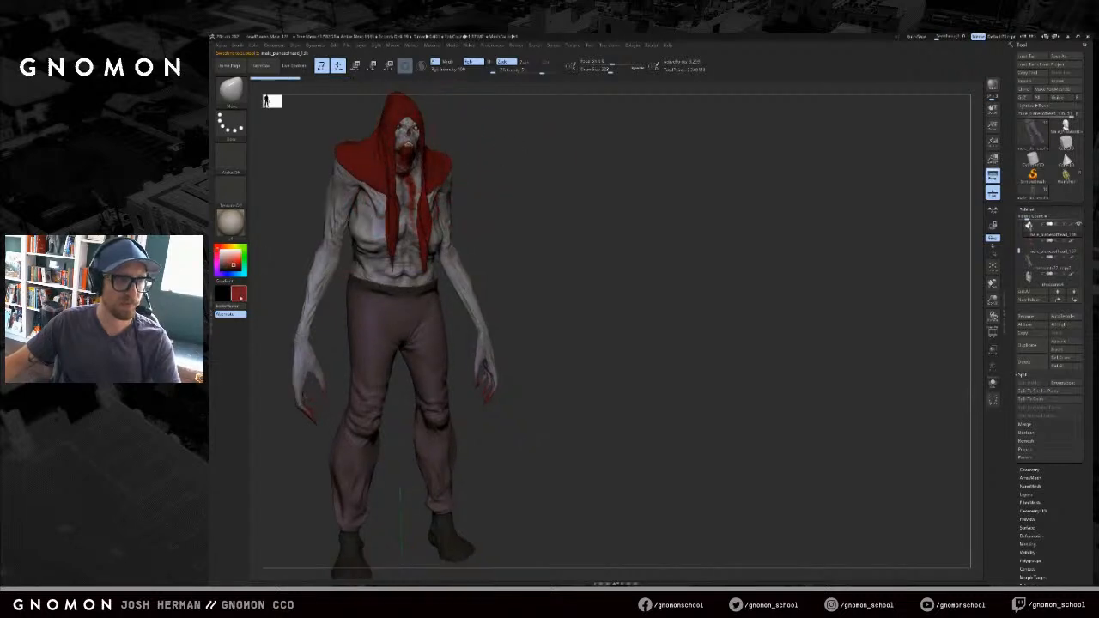
{"action": "left_click", "coordinate": [241, 295]}
{"action": "left_click_drag", "start_coordinate": [296, 317], "coordinate": [290, 322]}
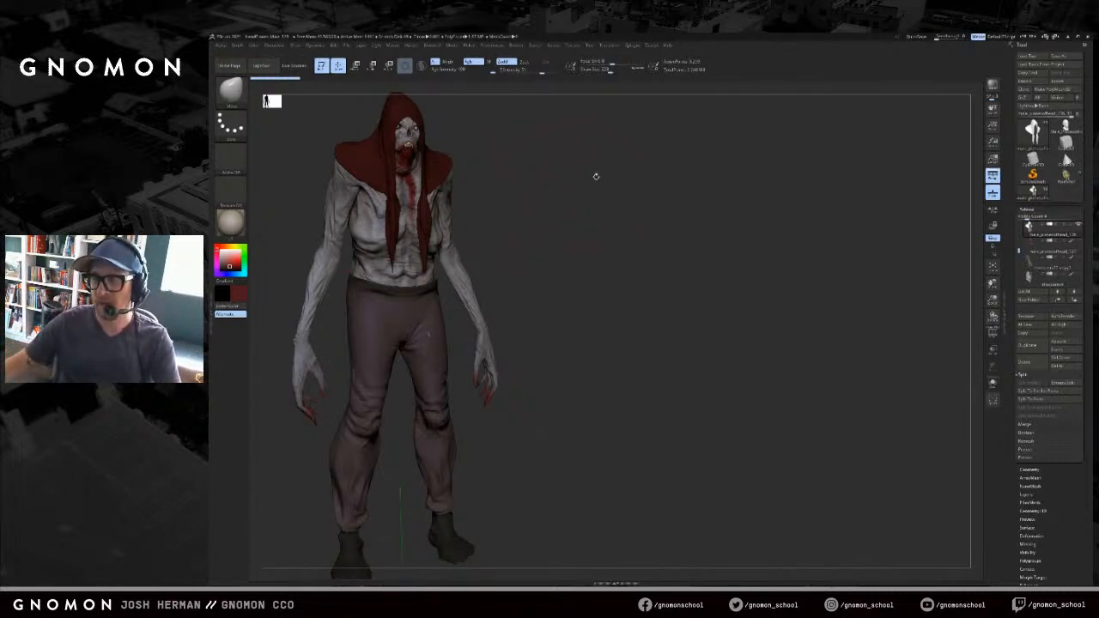
- Hide the vampire's pants subtool to examine the bare body and legs underneath
{"action": "left_click_drag", "start_coordinate": [609, 193], "coordinate": [614, 195]}
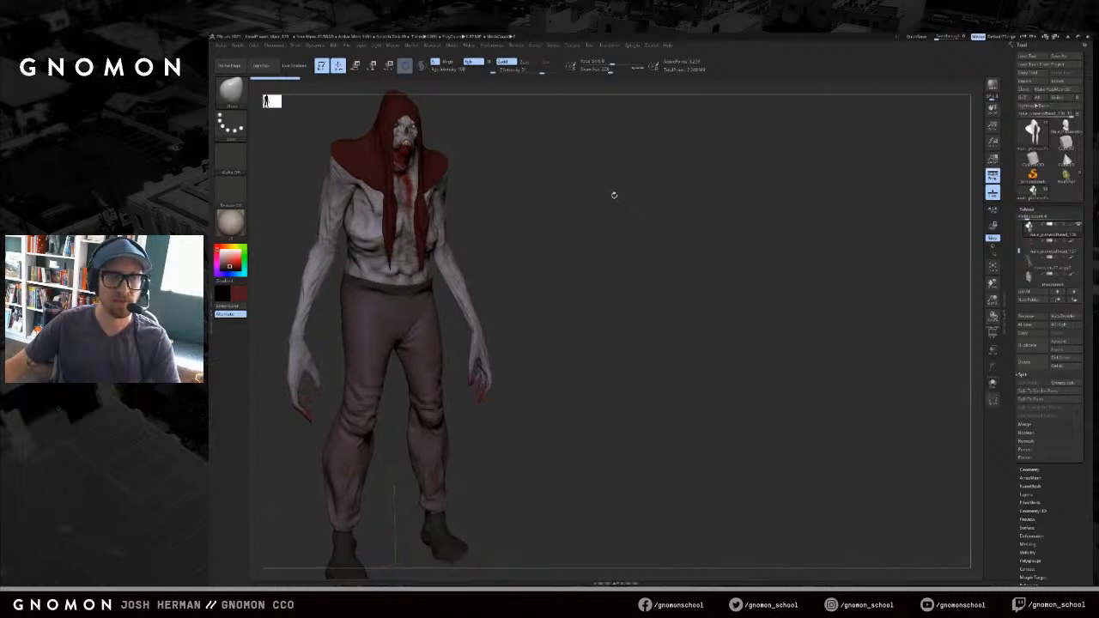
{"action": "left_click", "coordinate": [353, 330], "text": "alt"}
{"action": "key", "text": "s"}
{"action": "left_click", "coordinate": [877, 263]}
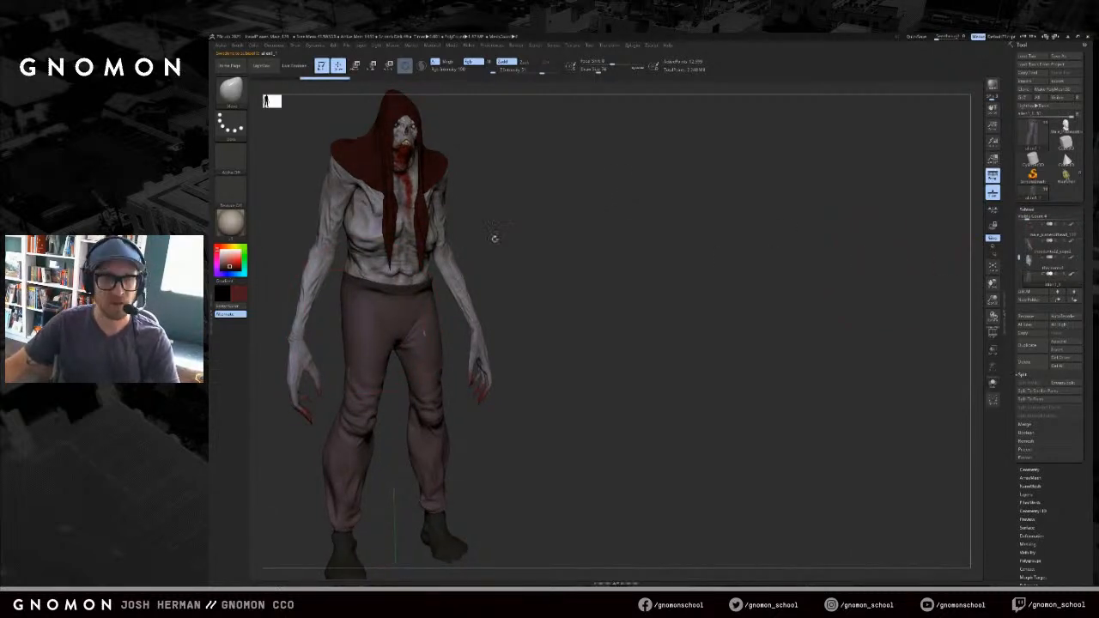
{"action": "left_click", "coordinate": [386, 233], "text": "alt"}
{"action": "left_click_drag", "start_coordinate": [573, 230], "coordinate": [752, 243]}
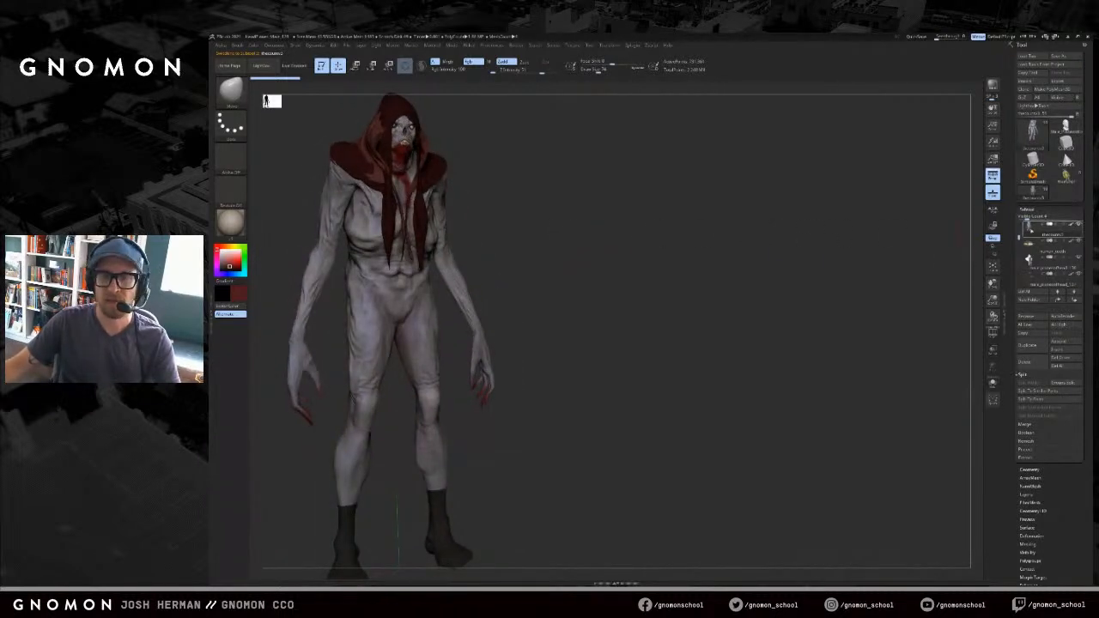
- Reselect the hood, show the vampire's pants again, and leave a snapshot of the character on the canvas
{"action": "left_click", "coordinate": [1028, 264]}
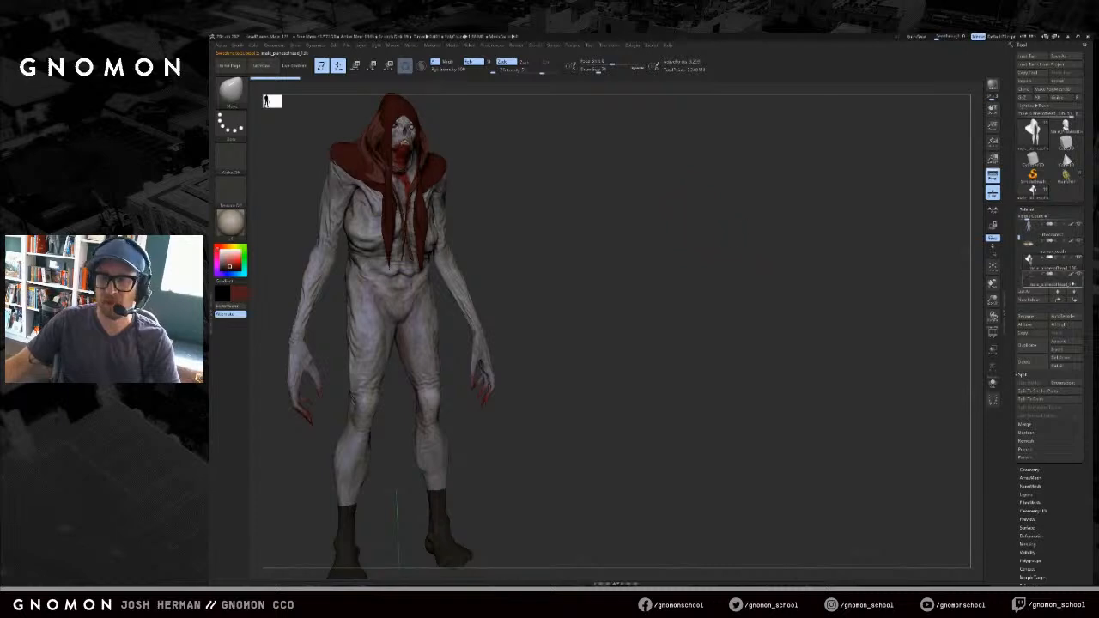
{"action": "left_click", "coordinate": [1074, 285]}
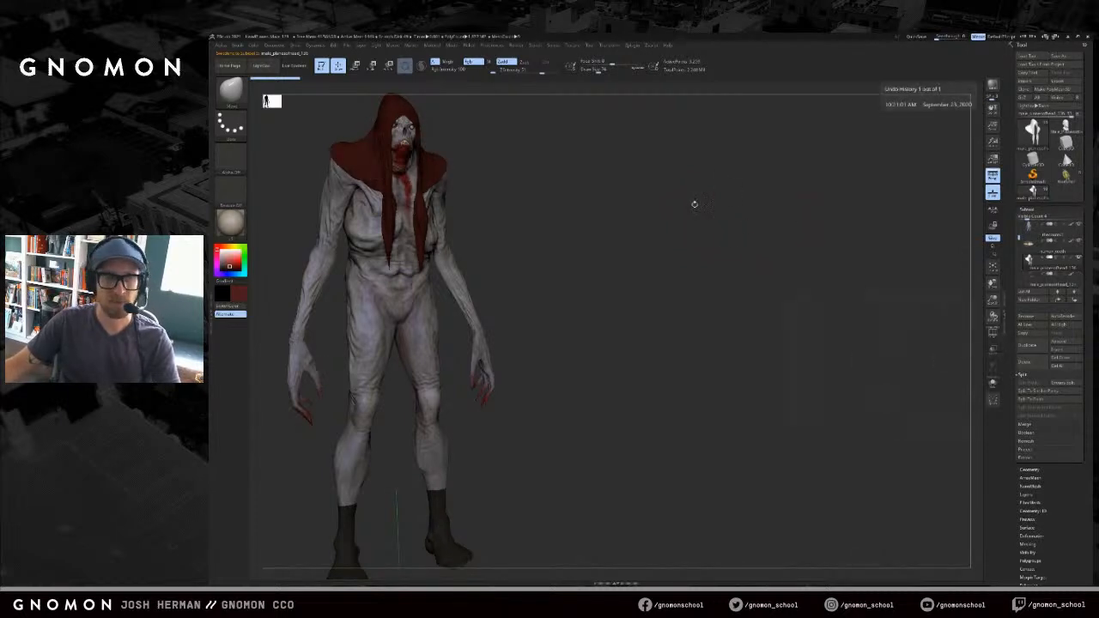
{"action": "left_click_drag", "start_coordinate": [717, 189], "coordinate": [659, 200]}
{"action": "left_click_drag", "start_coordinate": [1019, 238], "coordinate": [1028, 261]}
{"action": "left_click", "coordinate": [1079, 258]}
{"action": "left_click_drag", "start_coordinate": [890, 239], "coordinate": [736, 218]}
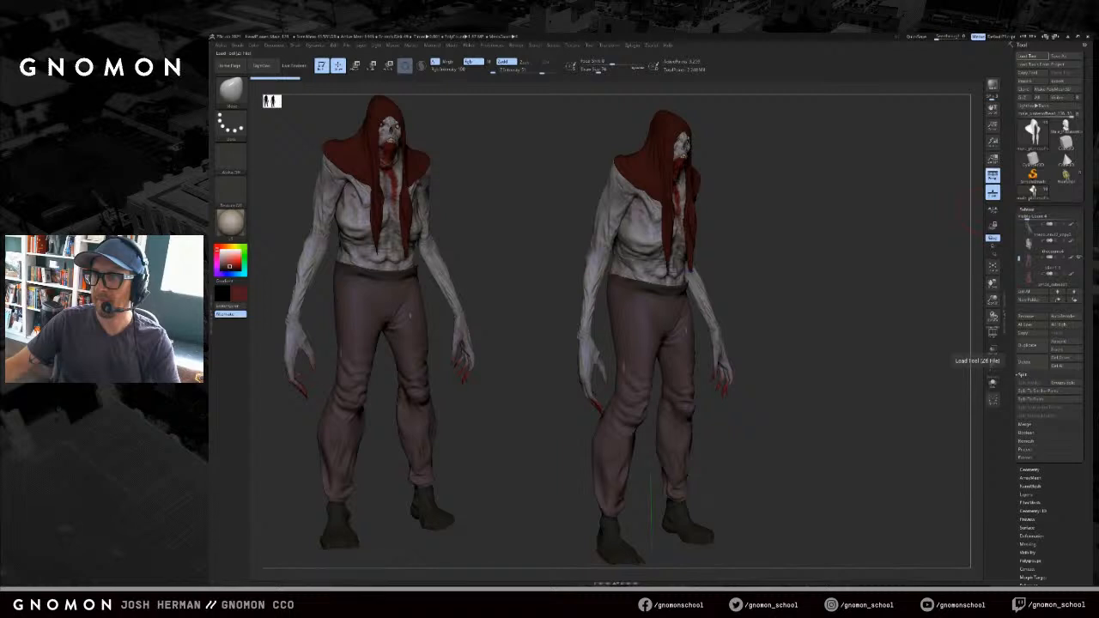
- Draw the green orc model on the canvas and position it well apart from the vampire snapshot for comparison
{"action": "left_click_drag", "start_coordinate": [847, 275], "coordinate": [899, 385]}
{"action": "left_click_drag", "start_coordinate": [870, 332], "coordinate": [820, 307], "text": "alt"}
{"action": "key", "text": "ctrl+z"}
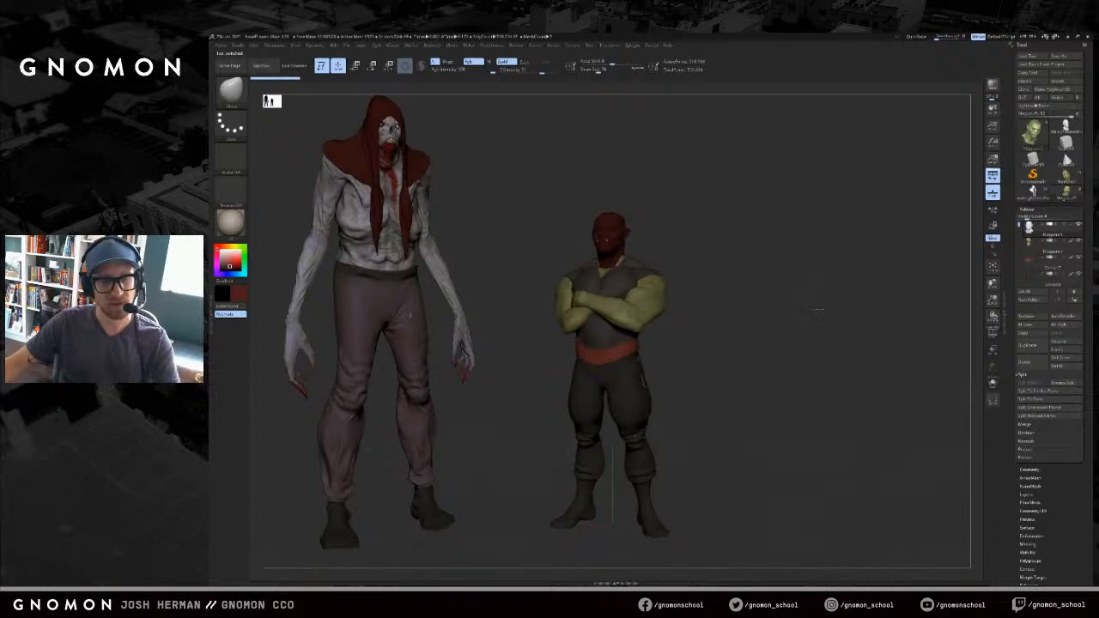
{"action": "key", "text": "ctrl+shift+z"}
{"action": "mouse_move", "coordinate": [795, 303]}
{"action": "left_mouse_down", "text": "alt"}
{"action": "mouse_move", "coordinate": [793, 314]}
{"action": "mouse_move", "coordinate": [806, 316]}
{"action": "mouse_move", "coordinate": [824, 295]}
{"action": "mouse_move", "coordinate": [928, 285]}
{"action": "mouse_move", "coordinate": [902, 270]}
{"action": "mouse_move", "coordinate": [969, 317]}
{"action": "mouse_move", "coordinate": [957, 317]}
{"action": "left_mouse_up", "text": "alt"}
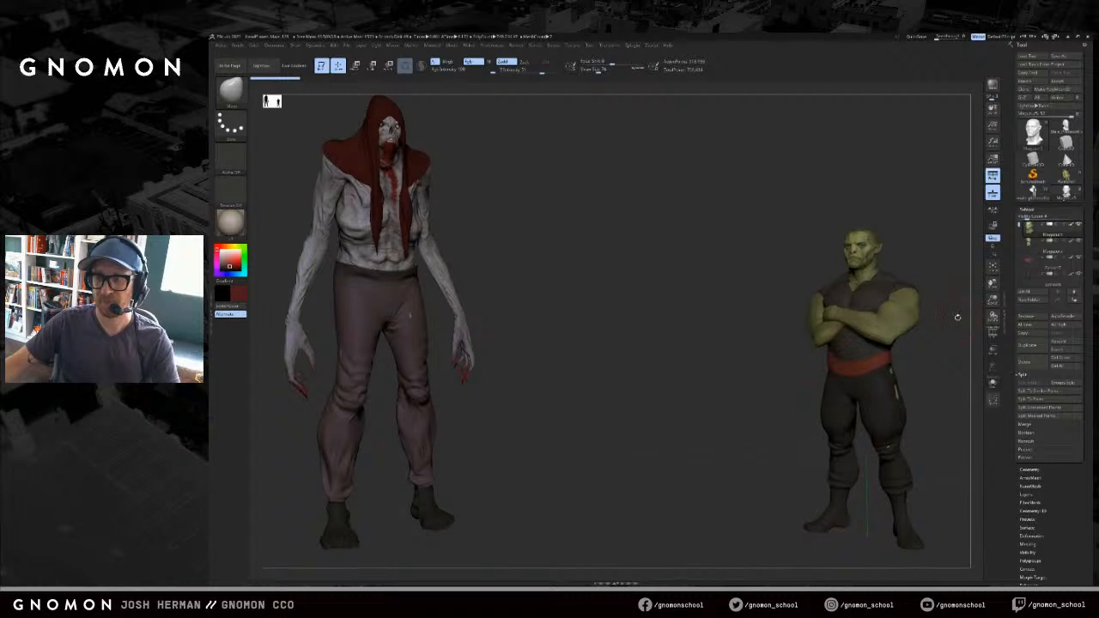
- Snapshot the orc, switch to the planar male head, and shrink it to sit beside the orc for comparison
{"action": "key", "text": "shift+s"}
{"action": "left_click_drag", "start_coordinate": [938, 244], "coordinate": [812, 237], "text": "alt"}
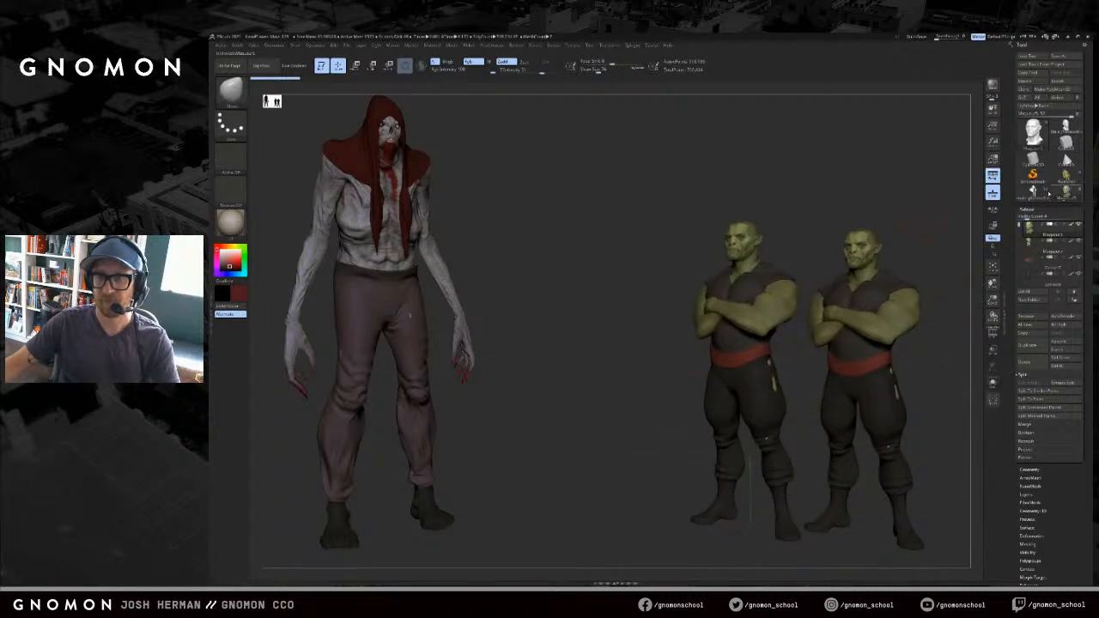
{"action": "left_click", "coordinate": [1066, 127]}
{"action": "key", "text": "f"}
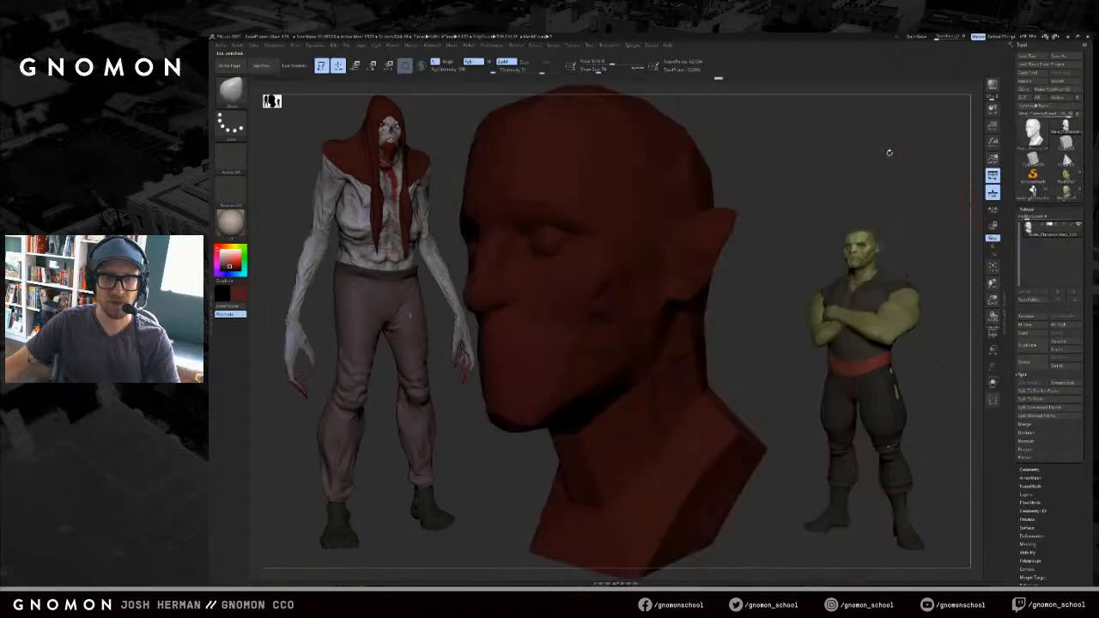
{"action": "left_click_drag", "start_coordinate": [803, 142], "coordinate": [889, 150], "text": "shift"}
{"action": "left_click_drag", "start_coordinate": [743, 152], "coordinate": [887, 124]}
{"action": "left_click_drag", "start_coordinate": [887, 124], "coordinate": [856, 134]}
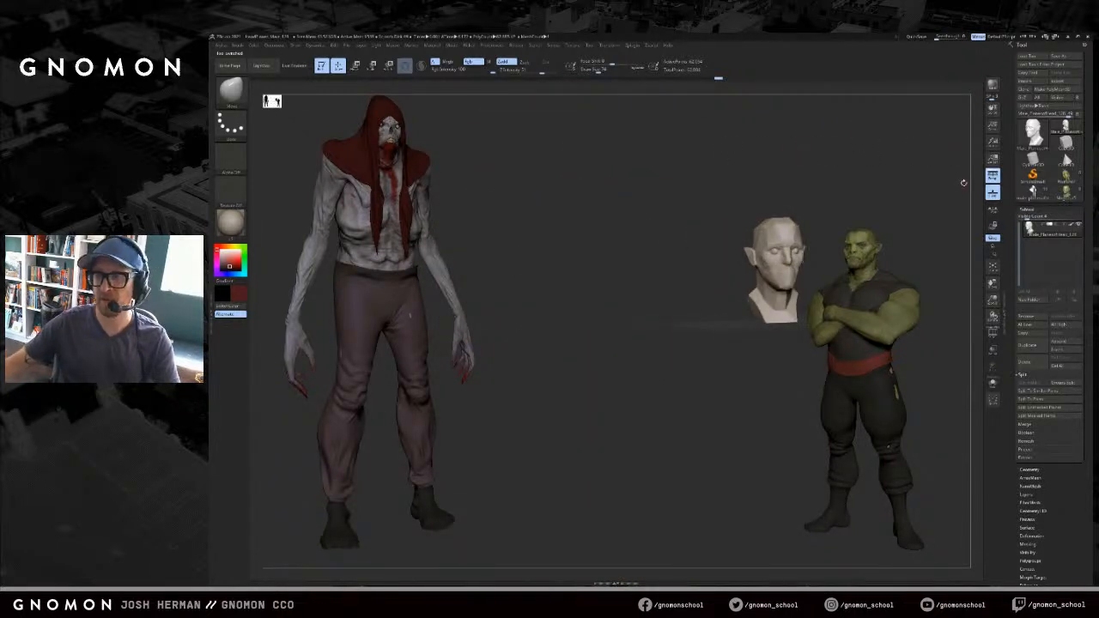
{"action": "mouse_move", "coordinate": [850, 198]}
{"action": "left_mouse_down", "text": "shift"}
{"action": "mouse_move", "coordinate": [808, 199]}
{"action": "mouse_move", "coordinate": [822, 206]}
{"action": "mouse_move", "coordinate": [812, 227]}
{"action": "left_mouse_up", "text": "shift"}
- Clear the character snapshots from the canvas, activate the ClayBuildup brush, and reframe the planar head
{"action": "key", "text": "ctrl+n"}
{"action": "key", "text": "b"}
{"action": "key", "text": "c"}
{"action": "key", "text": "b"}
{"action": "left_click_drag", "start_coordinate": [732, 264], "coordinate": [726, 225]}
{"action": "left_click_drag", "start_coordinate": [805, 221], "coordinate": [700, 292], "text": "alt"}
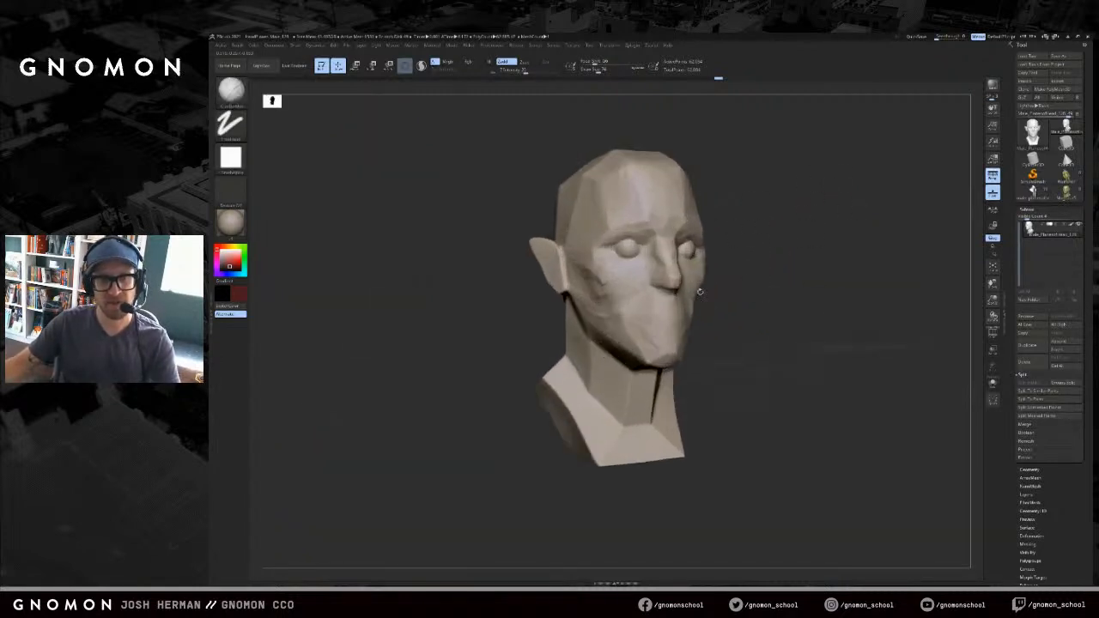
{"action": "key", "text": "s"}
{"action": "right_click_drag", "start_coordinate": [658, 253], "coordinate": [643, 243]}
{"action": "key", "text": "ctrl+a"}
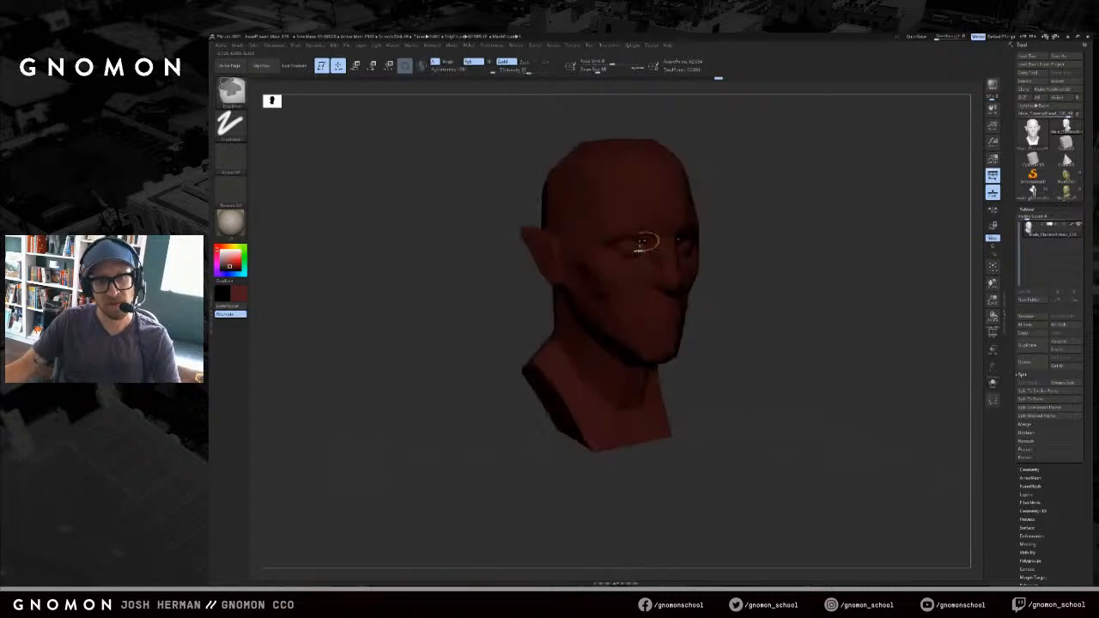
{"action": "mouse_move", "coordinate": [674, 242]}
{"action": "left_mouse_down", "text": "alt"}
{"action": "mouse_move", "coordinate": [679, 234]}
{"action": "mouse_move", "coordinate": [615, 260]}
{"action": "left_mouse_up", "text": "alt"}
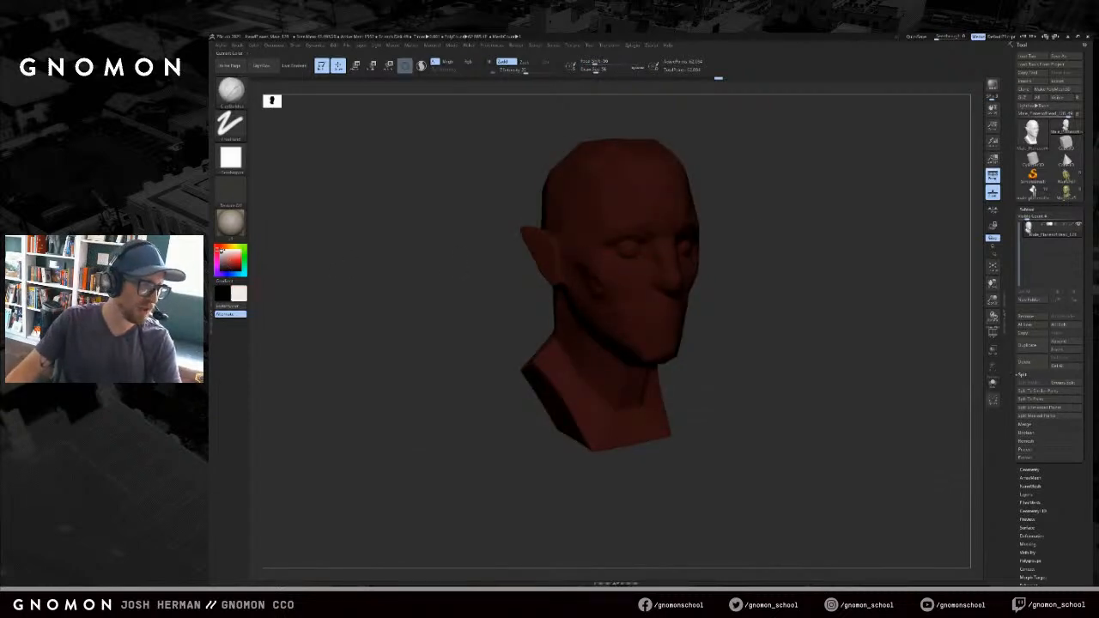
{"action": "left_click", "coordinate": [378, 246], "text": "ctrl"}
- Try ClayBuildup strokes around the eye and undo them
{"action": "left_click_drag", "start_coordinate": [748, 221], "coordinate": [617, 257]}
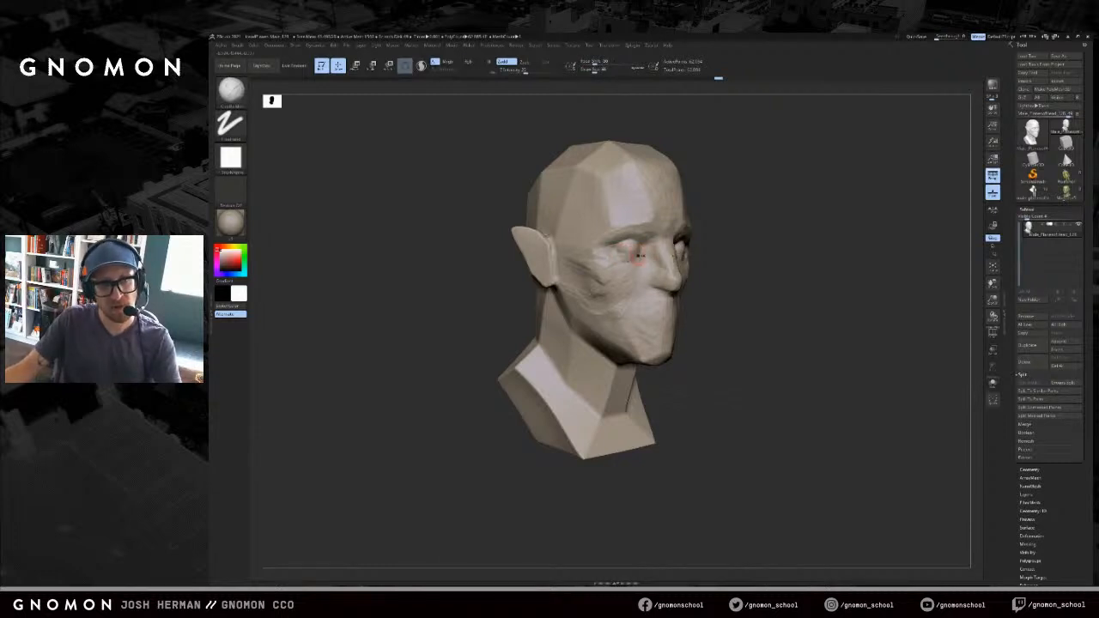
{"action": "mouse_move", "coordinate": [776, 253]}
{"action": "left_mouse_down", "text": "shift"}
{"action": "mouse_move", "coordinate": [720, 254]}
{"action": "mouse_move", "coordinate": [778, 254]}
{"action": "left_mouse_up", "text": "shift"}
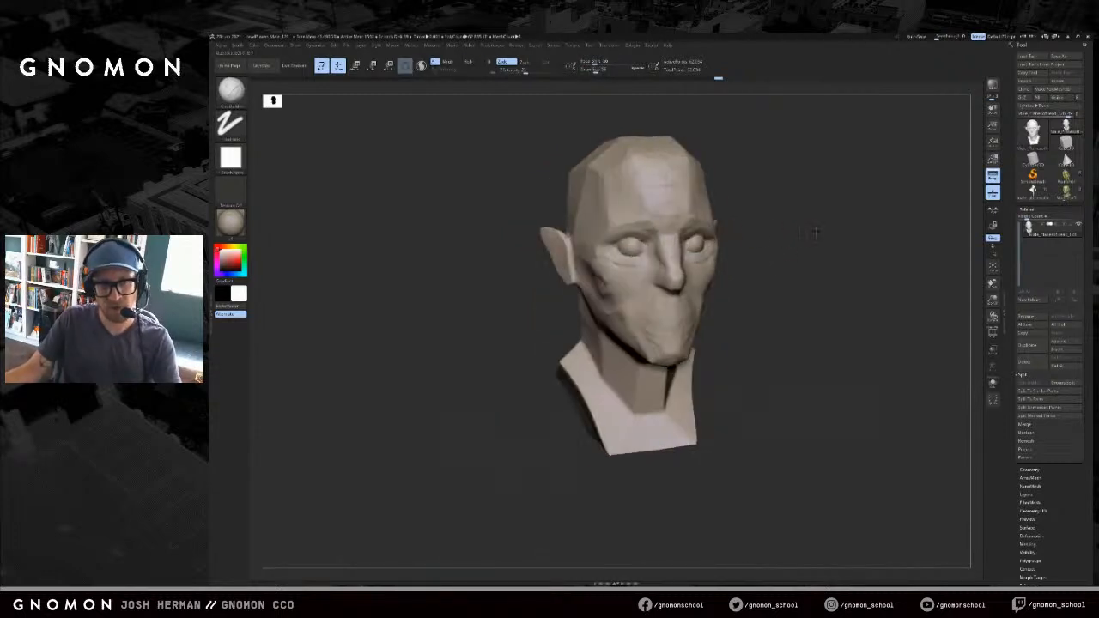
{"action": "left_click_drag", "start_coordinate": [629, 239], "coordinate": [647, 241]}
{"action": "key", "text": "ctrl+z"}
{"action": "key", "text": "ctrl+z"}
{"action": "key", "text": "ctrl+z"}
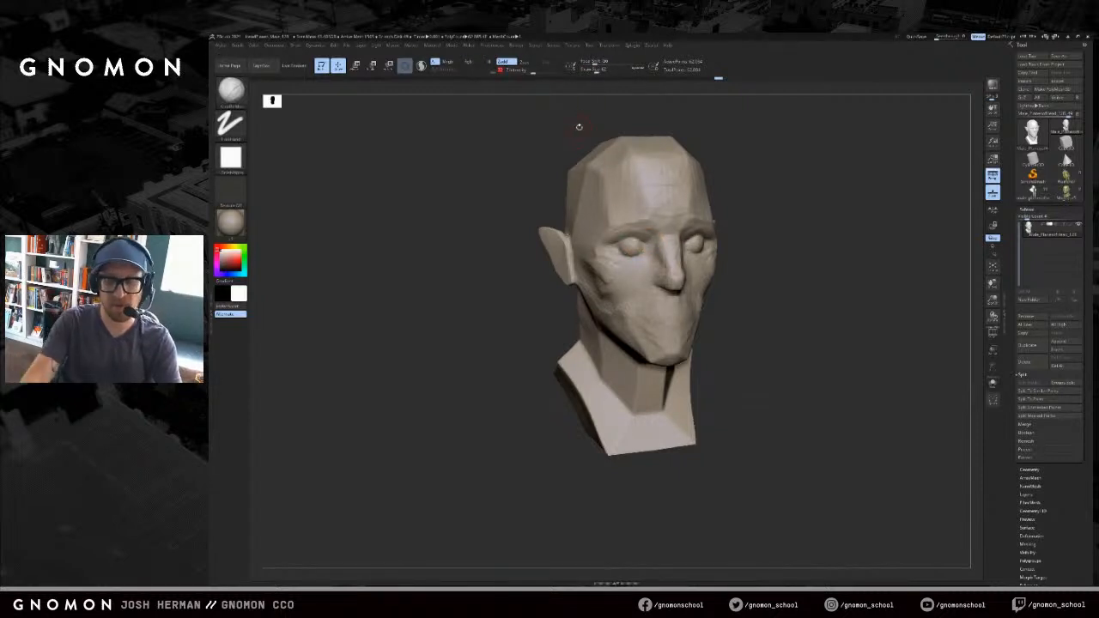
{"action": "mouse_move", "coordinate": [806, 227]}
{"action": "left_mouse_down"}
{"action": "mouse_move", "coordinate": [663, 261]}
{"action": "mouse_move", "coordinate": [648, 239]}
{"action": "left_mouse_up"}
{"action": "key", "text": "ctrl+z"}
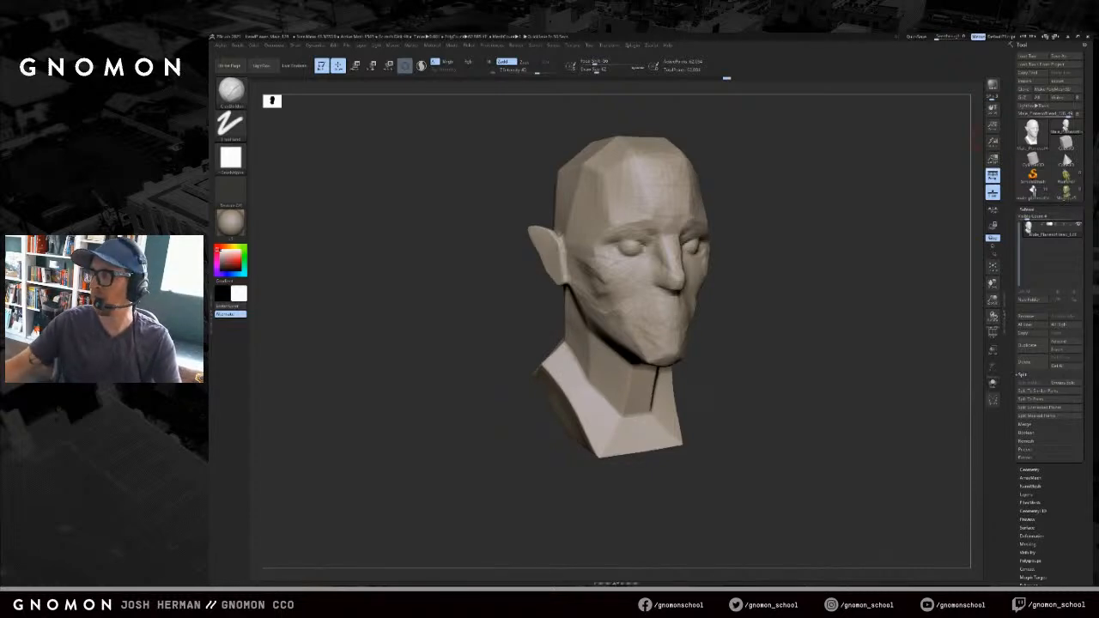
- Switch to the browser, look through the artist's ArtStation portfolio gallery, and close it to return to ZBrush
{"action": "left_click_drag", "start_coordinate": [212, 103], "coordinate": [611, 82]}
{"action": "double_click", "coordinate": [611, 82]}
{"action": "scroll", "coordinate": [601, 172], "scroll_direction": "down", "scroll_amount": 5}
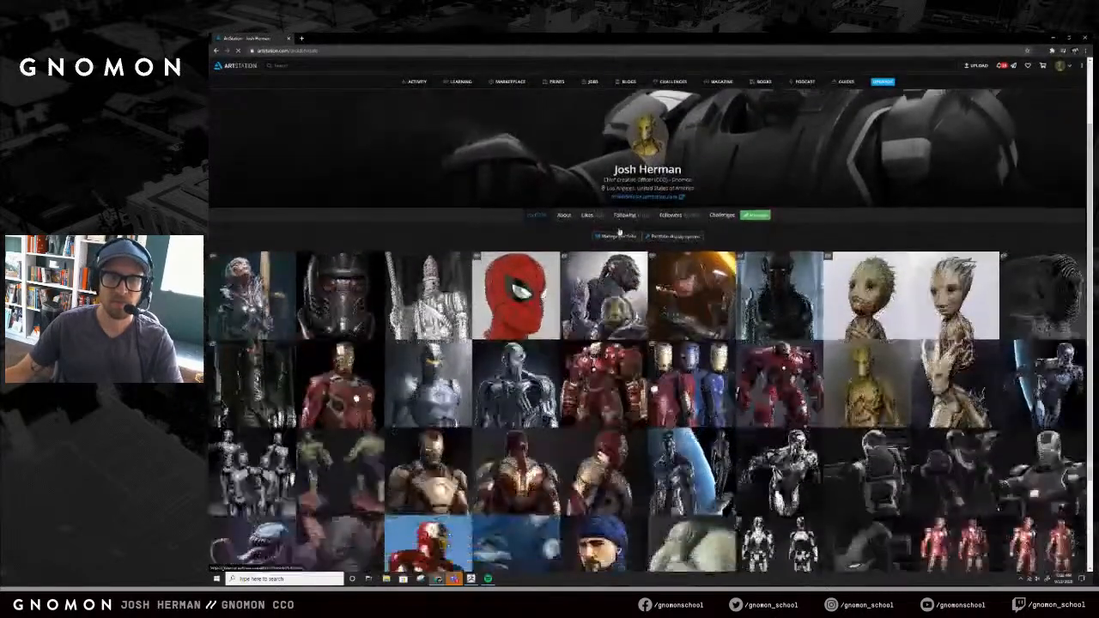
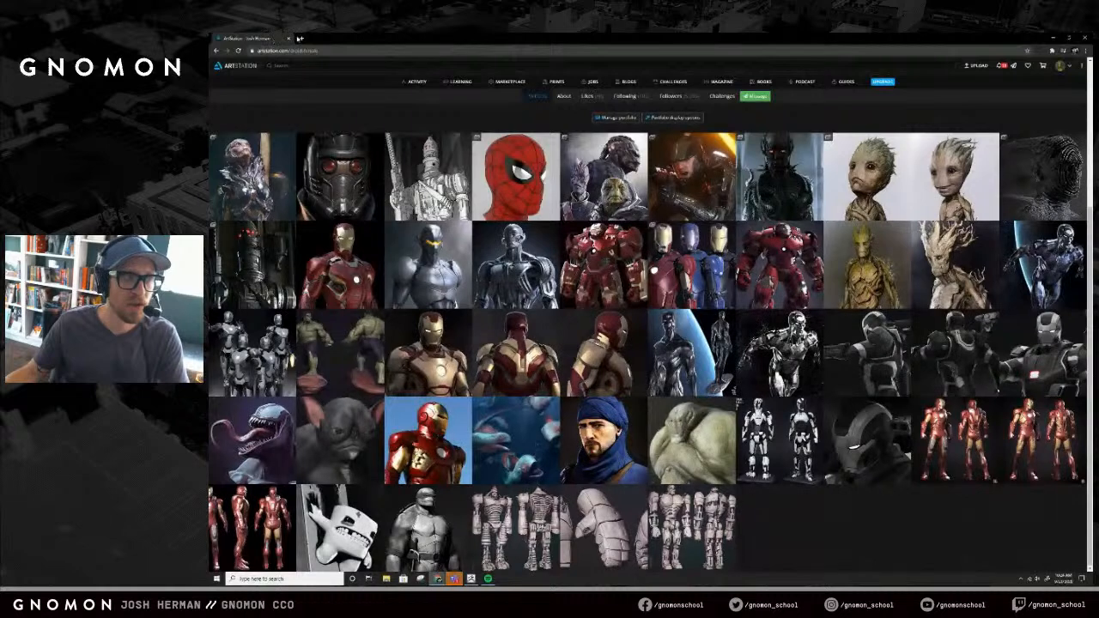
{"action": "mouse_move", "coordinate": [454, 579]}
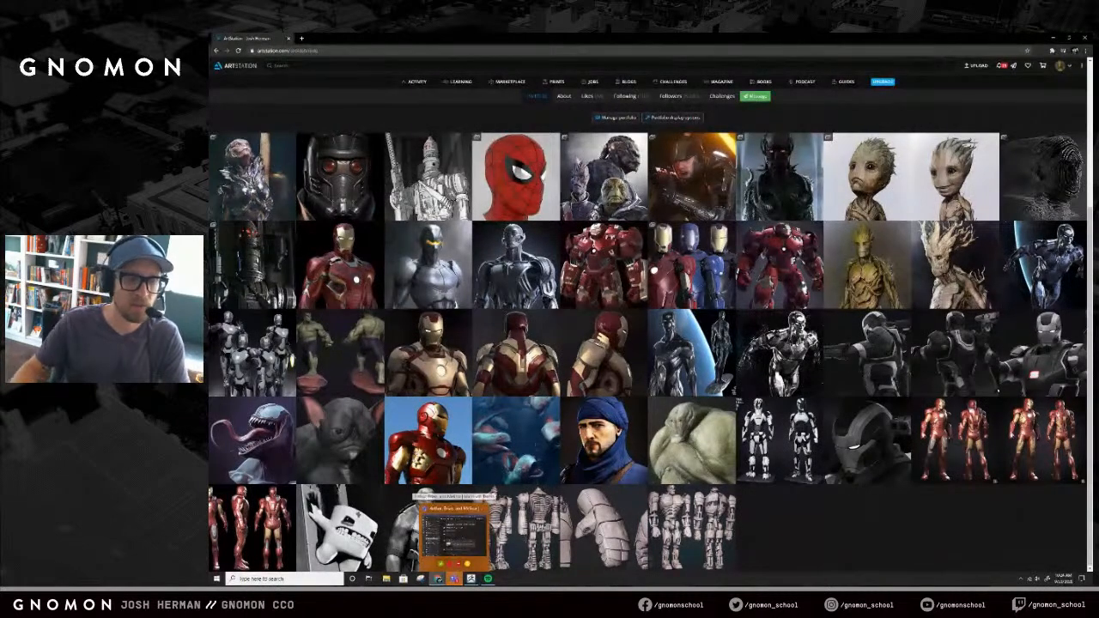
{"action": "left_click", "coordinate": [289, 39]}
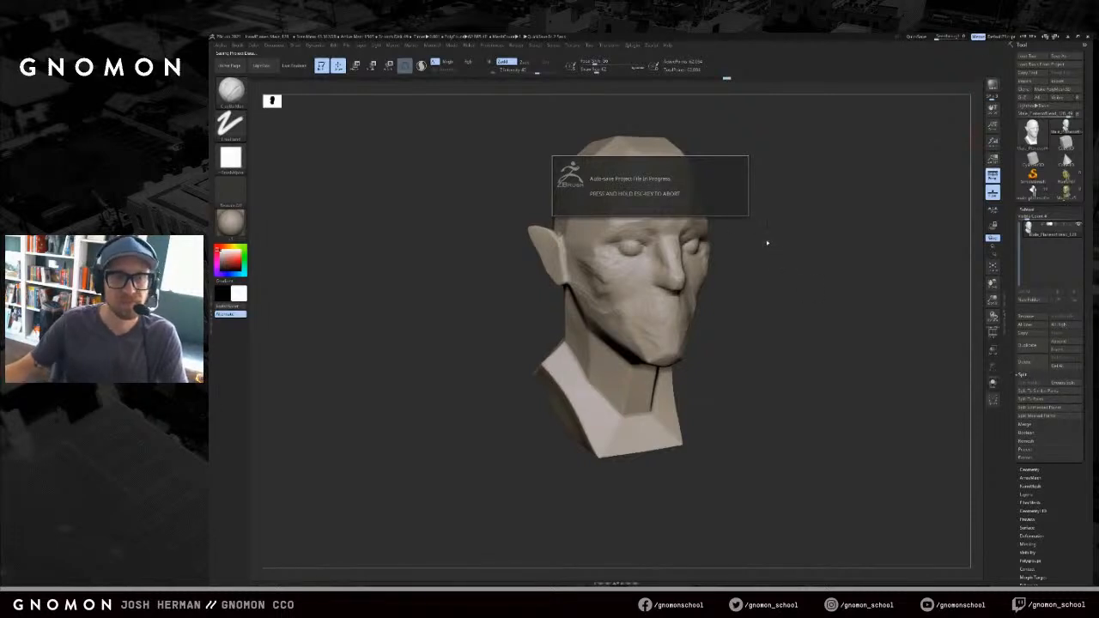
- Build up the area above the eye with ClayBuildup and check the head from front and three-quarter views
{"action": "mouse_move", "coordinate": [762, 243]}
{"action": "left_mouse_down"}
{"action": "mouse_move", "coordinate": [765, 272]}
{"action": "mouse_move", "coordinate": [805, 236]}
{"action": "mouse_move", "coordinate": [785, 221]}
{"action": "left_mouse_up"}
{"action": "mouse_move", "coordinate": [642, 226]}
{"action": "left_mouse_down"}
{"action": "mouse_move", "coordinate": [670, 227]}
{"action": "mouse_move", "coordinate": [657, 223]}
{"action": "left_mouse_up"}
{"action": "left_click_drag", "start_coordinate": [756, 220], "coordinate": [687, 223]}
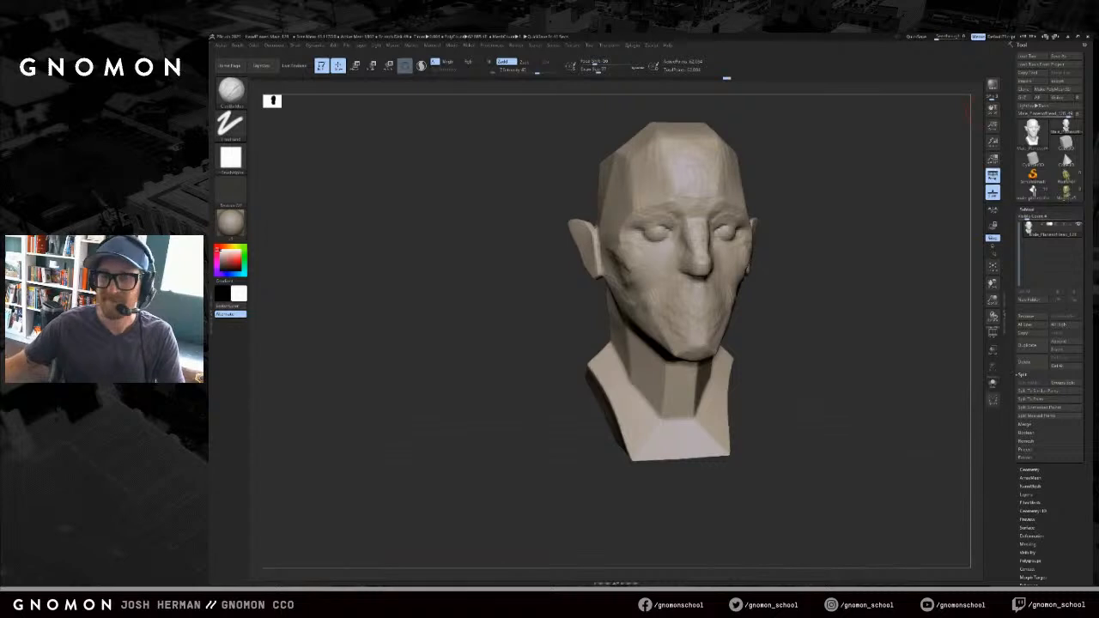
{"action": "left_click_drag", "start_coordinate": [825, 212], "coordinate": [793, 255], "text": "shift"}
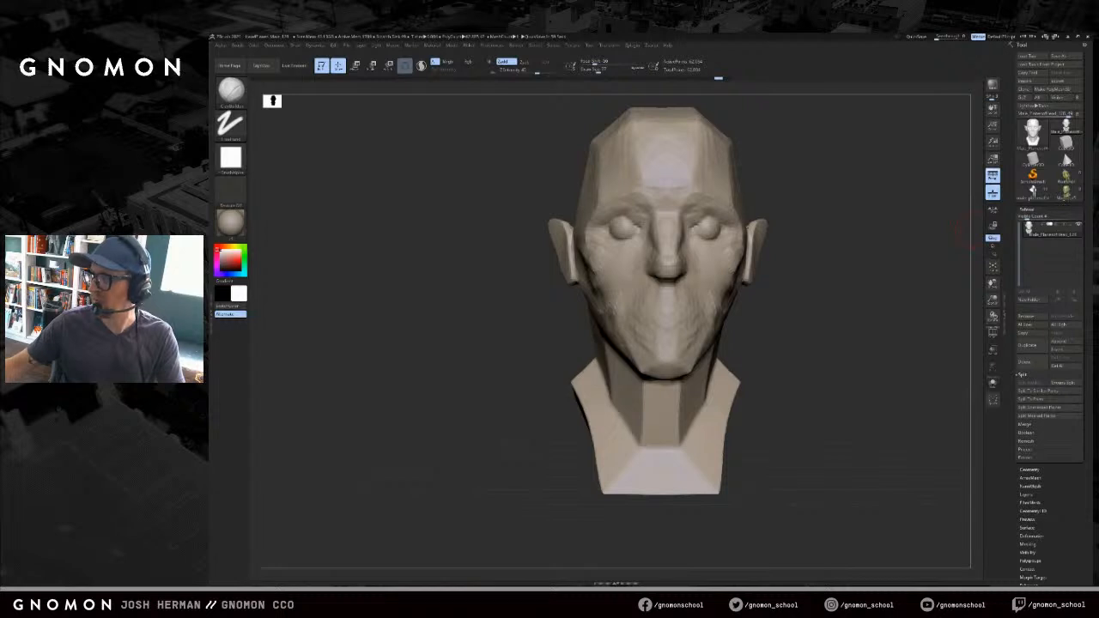
{"action": "left_click_drag", "start_coordinate": [959, 383], "coordinate": [926, 384]}
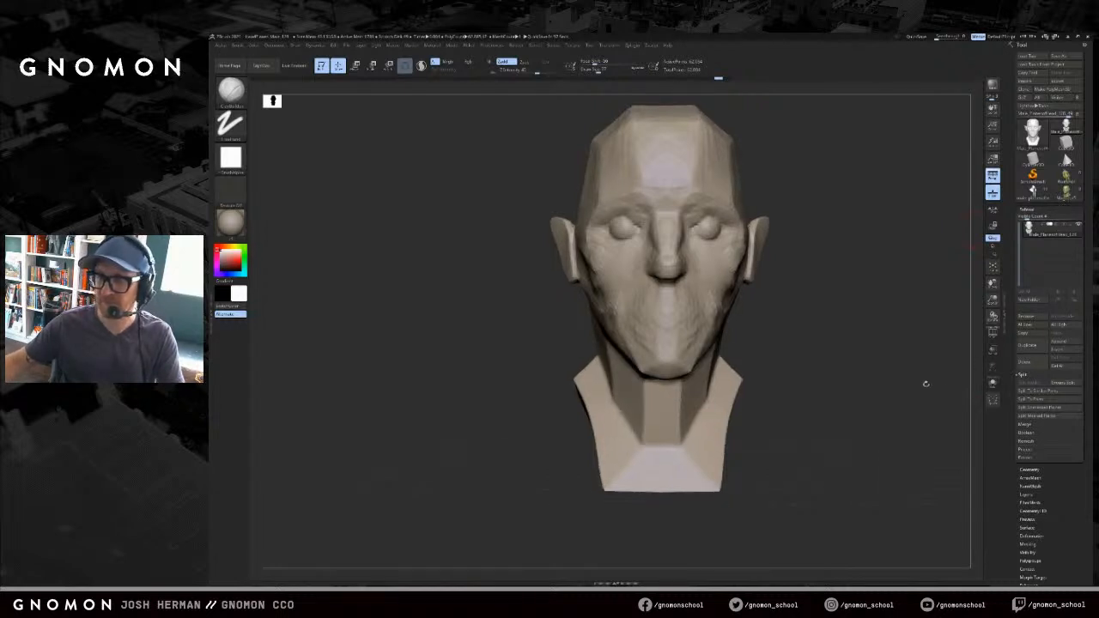
{"action": "left_click_drag", "start_coordinate": [777, 247], "coordinate": [815, 231]}
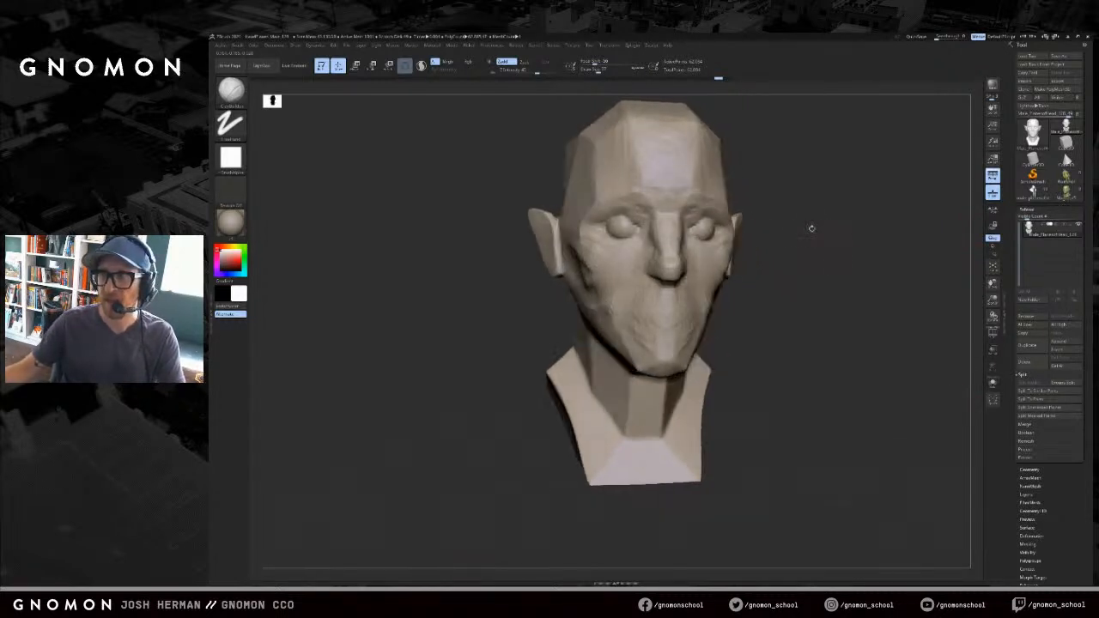
- Sculpt the upper eyelids and brow creases around both eyes with ClayBuildup, adjusting the brush size
{"action": "mouse_move", "coordinate": [625, 217]}
{"action": "left_mouse_down"}
{"action": "mouse_move", "coordinate": [593, 222]}
{"action": "mouse_move", "coordinate": [624, 218]}
{"action": "left_mouse_up"}
{"action": "key", "text": "s"}
{"action": "left_click_drag", "start_coordinate": [625, 214], "coordinate": [594, 227]}
{"action": "left_click_drag", "start_coordinate": [834, 187], "coordinate": [844, 188]}
{"action": "mouse_move", "coordinate": [630, 207]}
{"action": "left_mouse_down"}
{"action": "mouse_move", "coordinate": [643, 207]}
{"action": "mouse_move", "coordinate": [598, 206]}
{"action": "left_mouse_up"}
{"action": "left_click_drag", "start_coordinate": [831, 191], "coordinate": [821, 184]}
{"action": "mouse_move", "coordinate": [641, 204]}
{"action": "left_mouse_down"}
{"action": "mouse_move", "coordinate": [596, 202]}
{"action": "mouse_move", "coordinate": [645, 224]}
{"action": "left_mouse_up"}
{"action": "left_click_drag", "start_coordinate": [785, 229], "coordinate": [800, 234]}
{"action": "mouse_move", "coordinate": [637, 234]}
{"action": "left_mouse_down"}
{"action": "mouse_move", "coordinate": [619, 238]}
{"action": "mouse_move", "coordinate": [630, 237]}
{"action": "left_mouse_up"}
{"action": "key", "text": "bracketleft"}
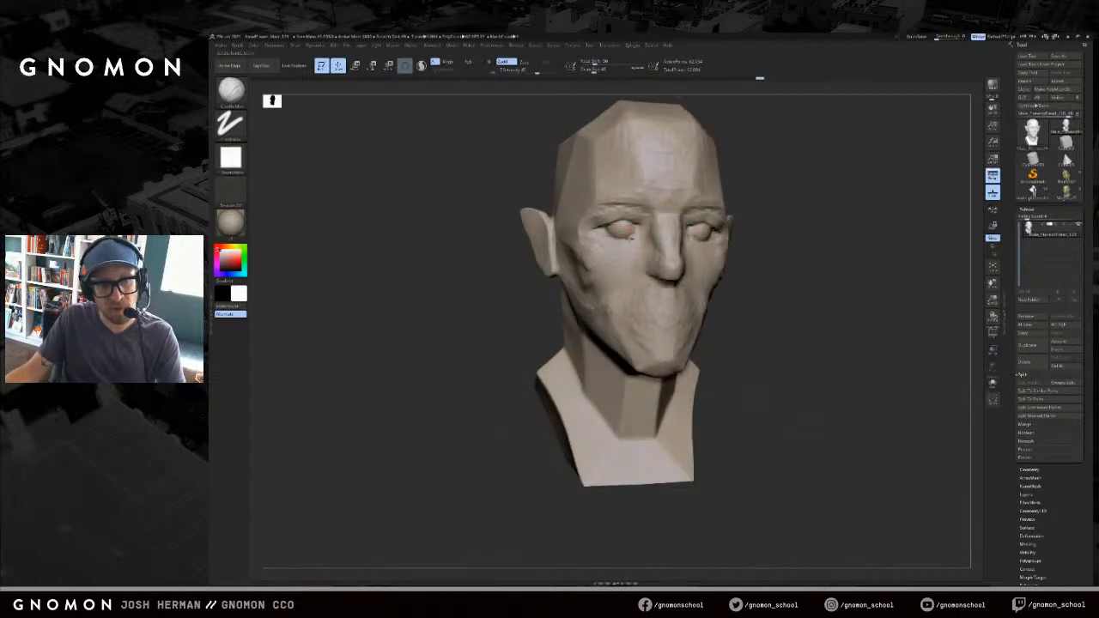
- Bring the browser window with the Orlando Bloom reference photo over the head, study the face, and move it away again
{"action": "left_click_drag", "start_coordinate": [815, 243], "coordinate": [684, 241]}
{"action": "left_click_drag", "start_coordinate": [816, 220], "coordinate": [793, 211], "text": "alt"}
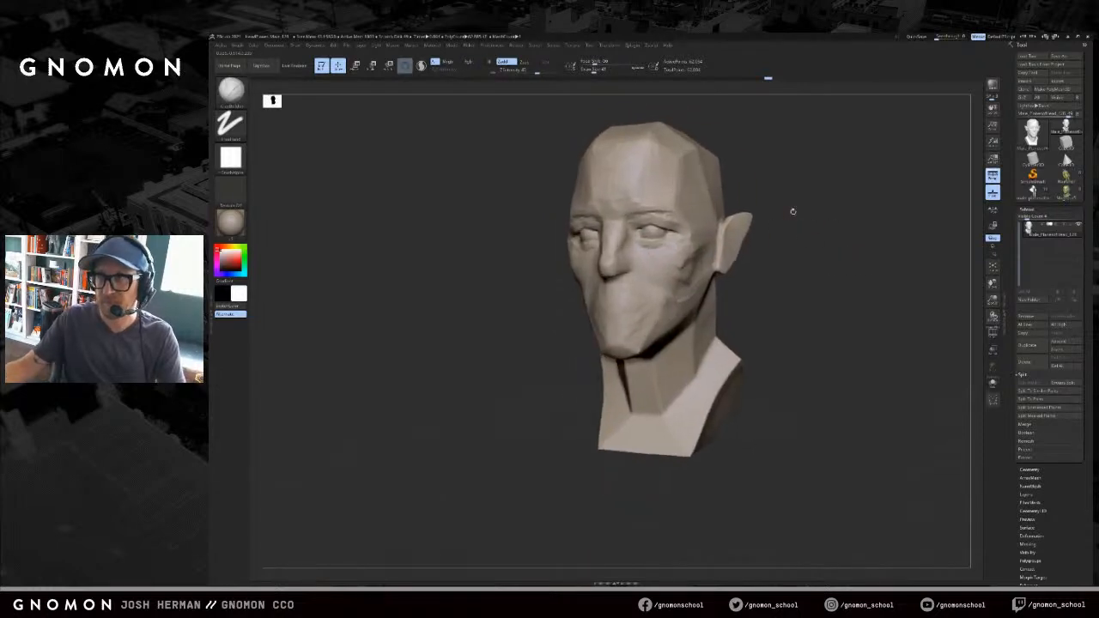
{"action": "left_click_drag", "start_coordinate": [1098, 105], "coordinate": [815, 106]}
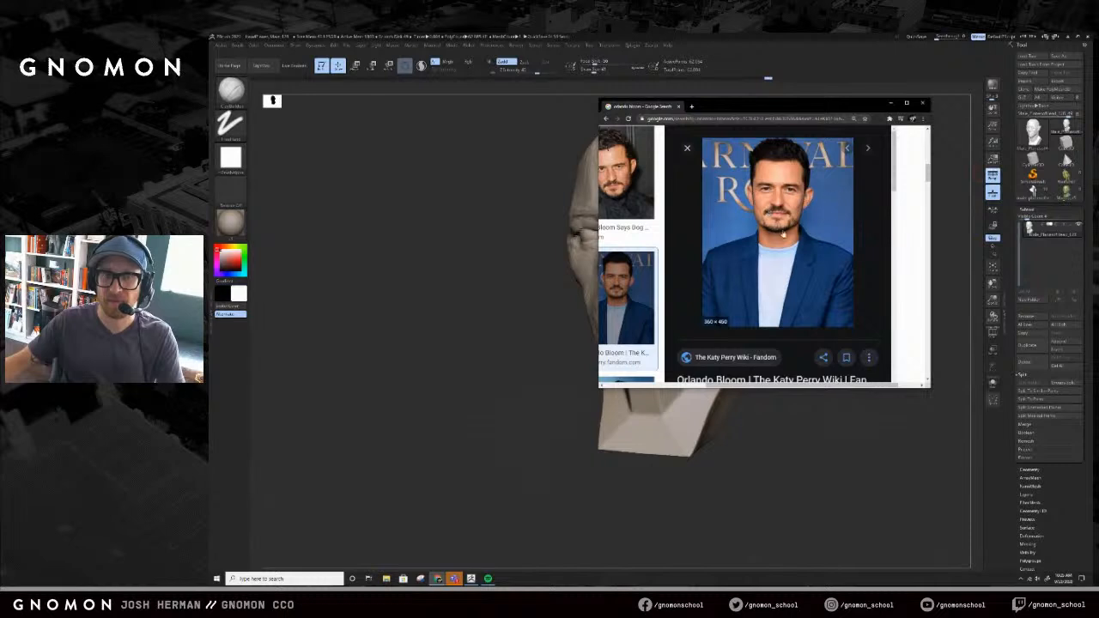
{"action": "left_click_drag", "start_coordinate": [667, 108], "coordinate": [1098, 114]}
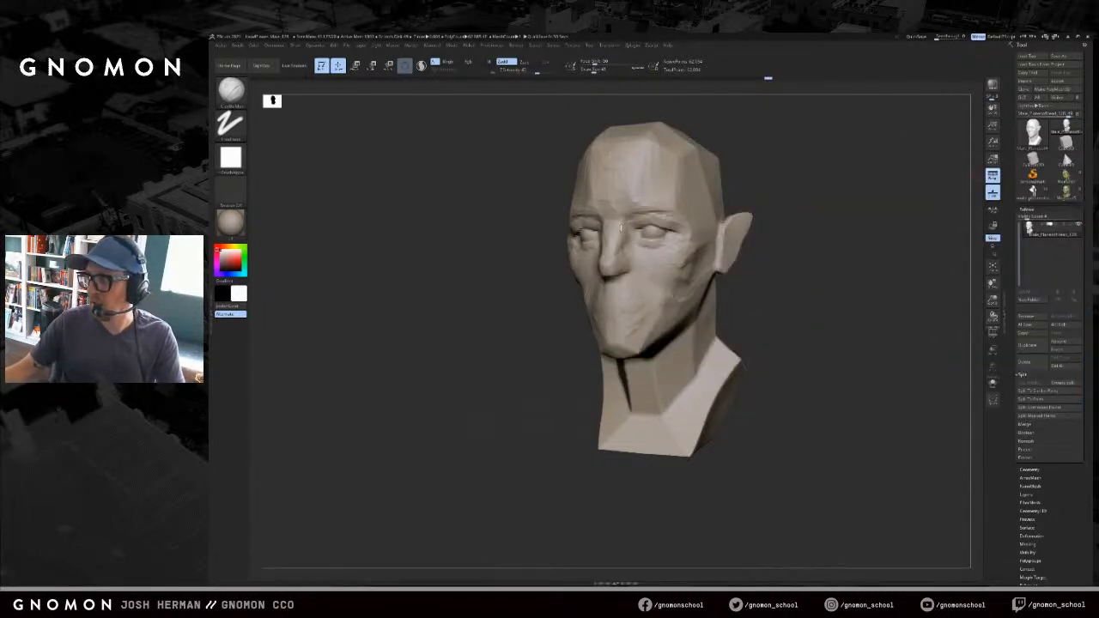
- Build up the lower eyelids and under-eye bags with ClayBuildup, undo the unwanted strokes, and smooth the result
{"action": "left_click_drag", "start_coordinate": [730, 271], "coordinate": [799, 233]}
{"action": "key", "text": "ctrl+z"}
{"action": "left_click_drag", "start_coordinate": [658, 250], "coordinate": [677, 252]}
{"action": "left_click_drag", "start_coordinate": [755, 284], "coordinate": [799, 284]}
{"action": "key", "text": "ctrl+z"}
{"action": "left_click_drag", "start_coordinate": [589, 255], "coordinate": [559, 257]}
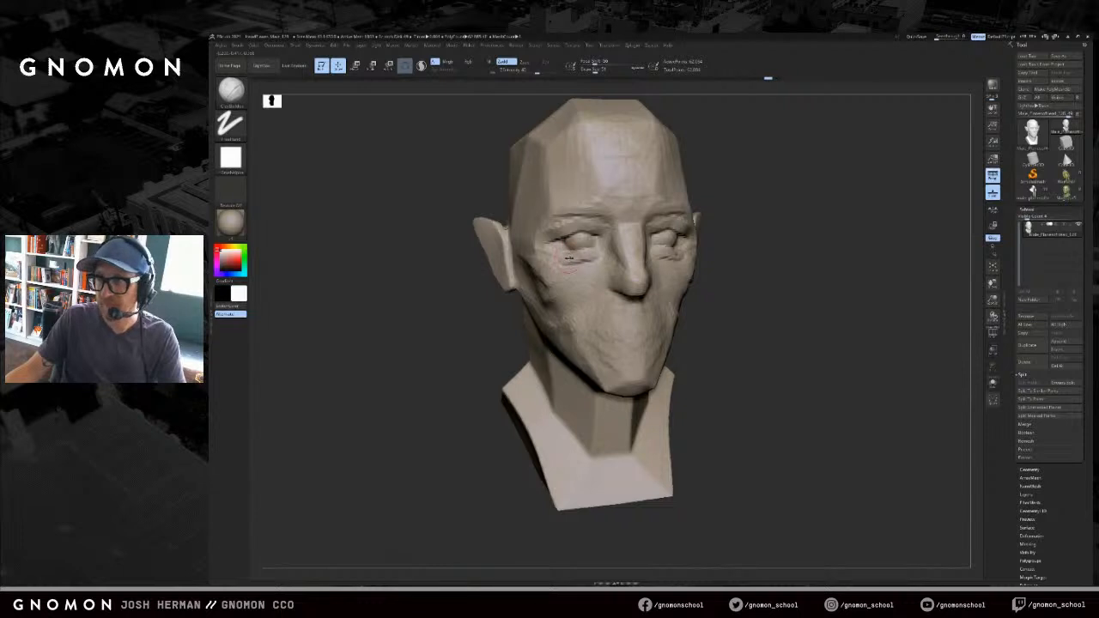
{"action": "key", "text": "ctrl+z"}
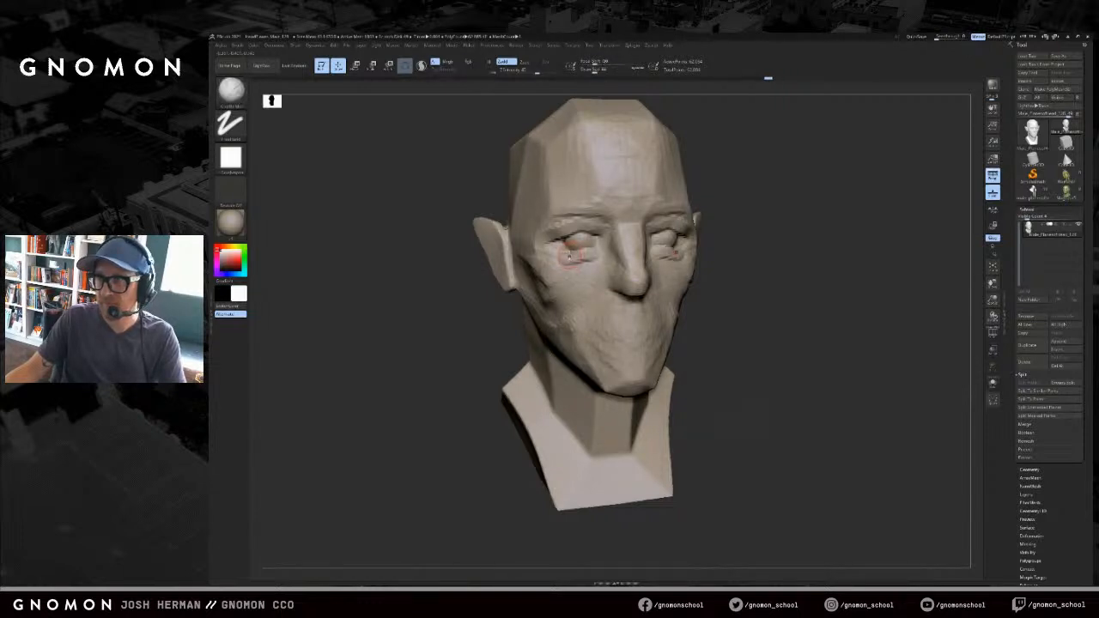
{"action": "mouse_move", "coordinate": [564, 250]}
{"action": "left_mouse_down"}
{"action": "mouse_move", "coordinate": [556, 260]}
{"action": "mouse_move", "coordinate": [580, 250]}
{"action": "left_mouse_up"}
{"action": "left_click_drag", "start_coordinate": [803, 252], "coordinate": [600, 252]}
{"action": "key", "text": "shift"}
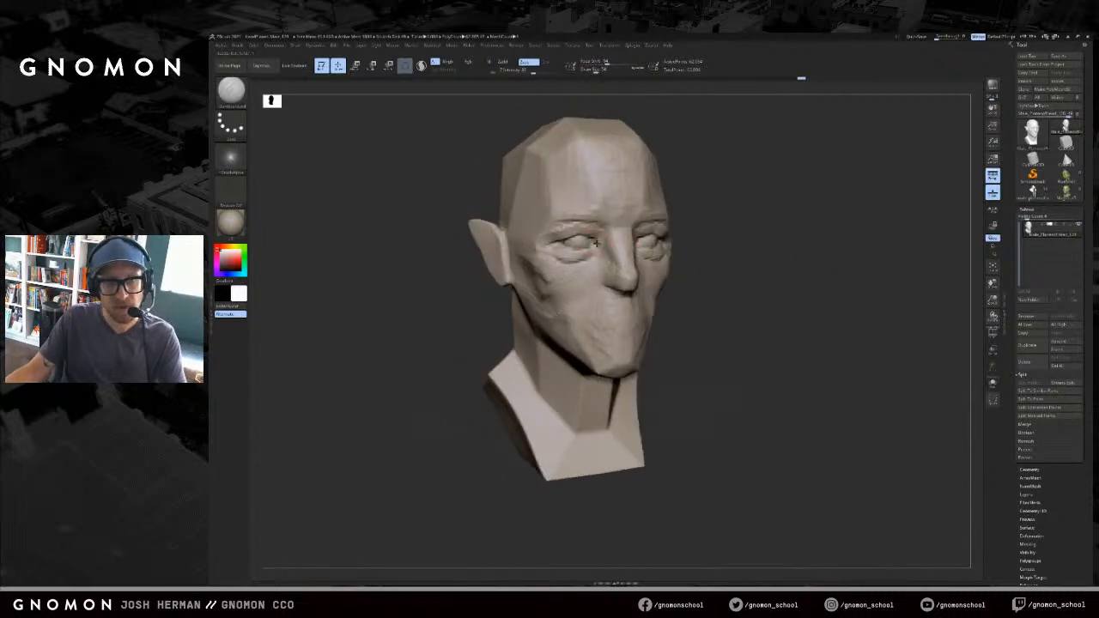
- Enlarge the brush and reshape the tip and base of the nose with the Move brush
{"action": "left_click_drag", "start_coordinate": [754, 228], "coordinate": [642, 247]}
{"action": "mouse_move", "coordinate": [803, 196]}
{"action": "left_mouse_down"}
{"action": "mouse_move", "coordinate": [816, 214]}
{"action": "mouse_move", "coordinate": [799, 206]}
{"action": "left_mouse_up"}
{"action": "key", "text": "bracketright"}
{"action": "key", "text": "bracketright"}
{"action": "key", "text": "b"}
{"action": "key", "text": "m"}
{"action": "key", "text": "v"}
{"action": "left_click_drag", "start_coordinate": [620, 281], "coordinate": [619, 289]}
{"action": "left_click_drag", "start_coordinate": [742, 273], "coordinate": [633, 282]}
{"action": "left_click_drag", "start_coordinate": [511, 275], "coordinate": [592, 277]}
- Build up the nostril wings and the side of the nose with a smaller ClayBuildup brush
{"action": "key", "text": "b"}
{"action": "key", "text": "c"}
{"action": "key", "text": "b"}
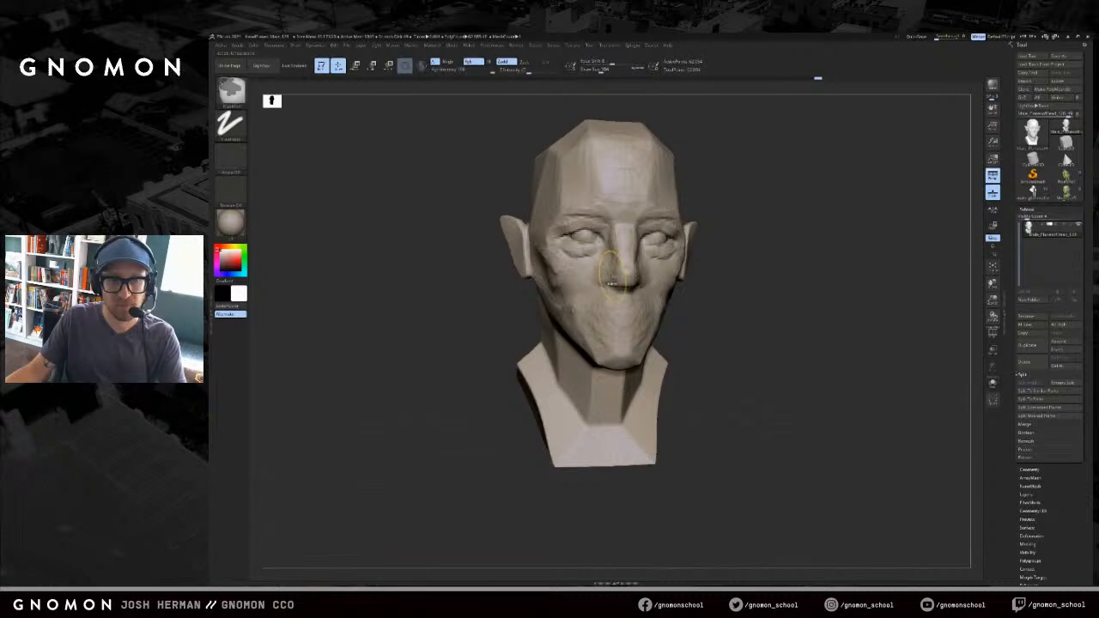
{"action": "key", "text": "bracketleft"}
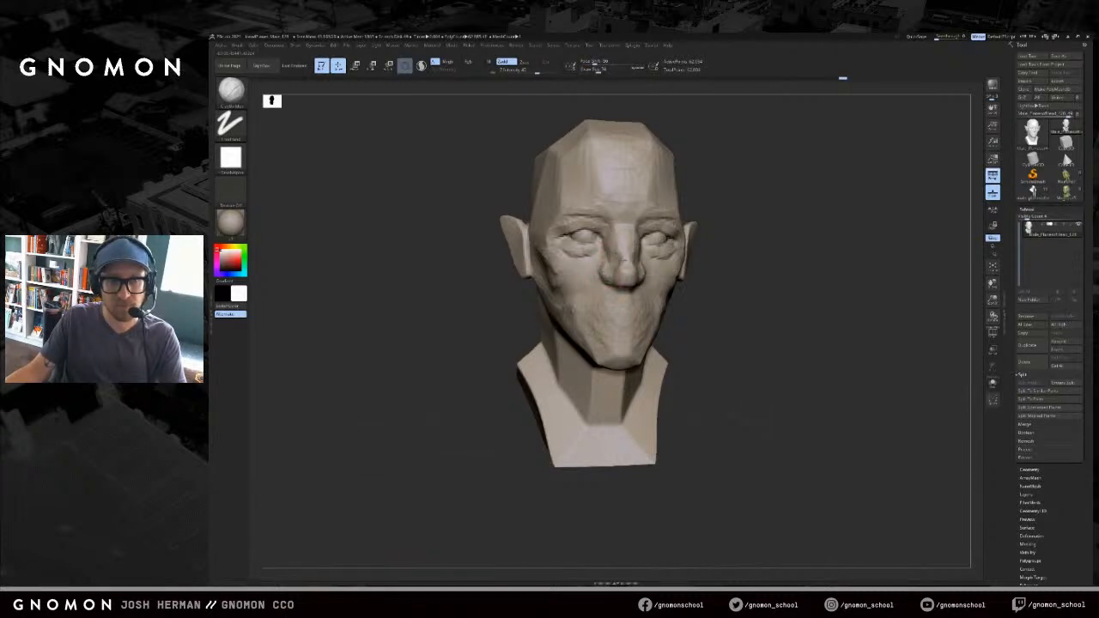
{"action": "left_click_drag", "start_coordinate": [615, 239], "coordinate": [617, 231]}
{"action": "left_click_drag", "start_coordinate": [738, 264], "coordinate": [657, 265]}
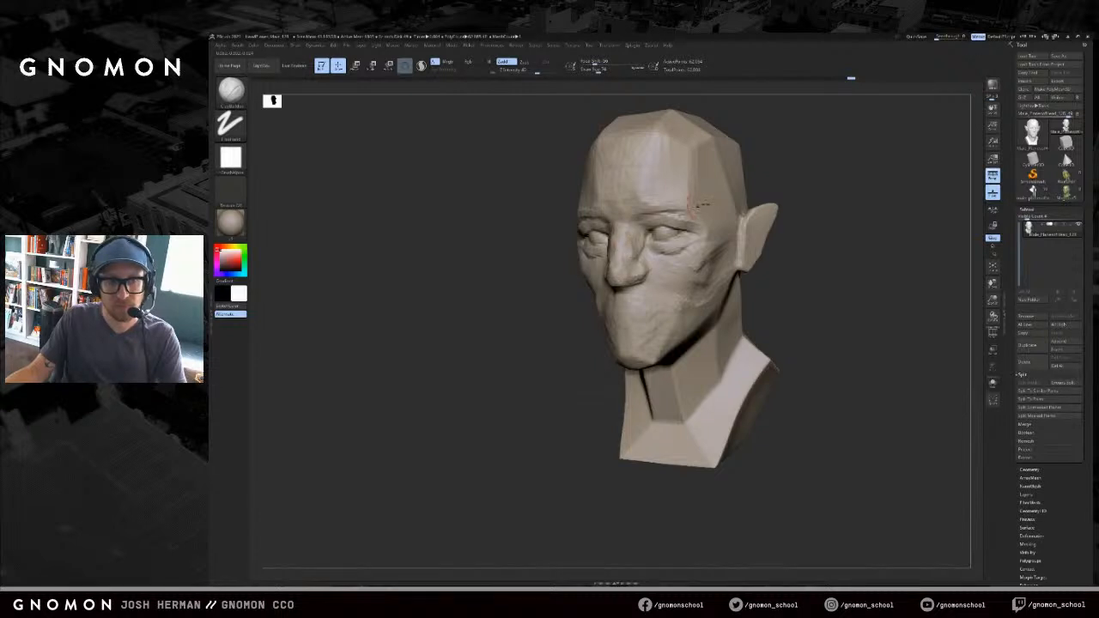
{"action": "left_click_drag", "start_coordinate": [550, 231], "coordinate": [663, 229]}
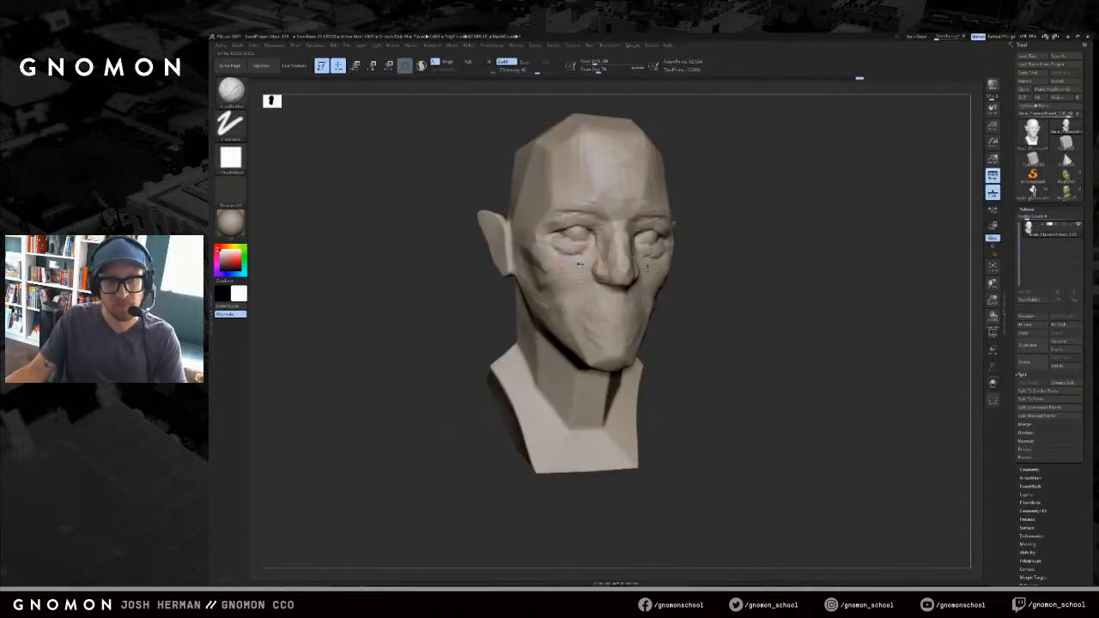
- Sculpt the nasolabial fold running from the nostril down the cheek with ClayBuildup
{"action": "left_click_drag", "start_coordinate": [738, 235], "coordinate": [643, 266]}
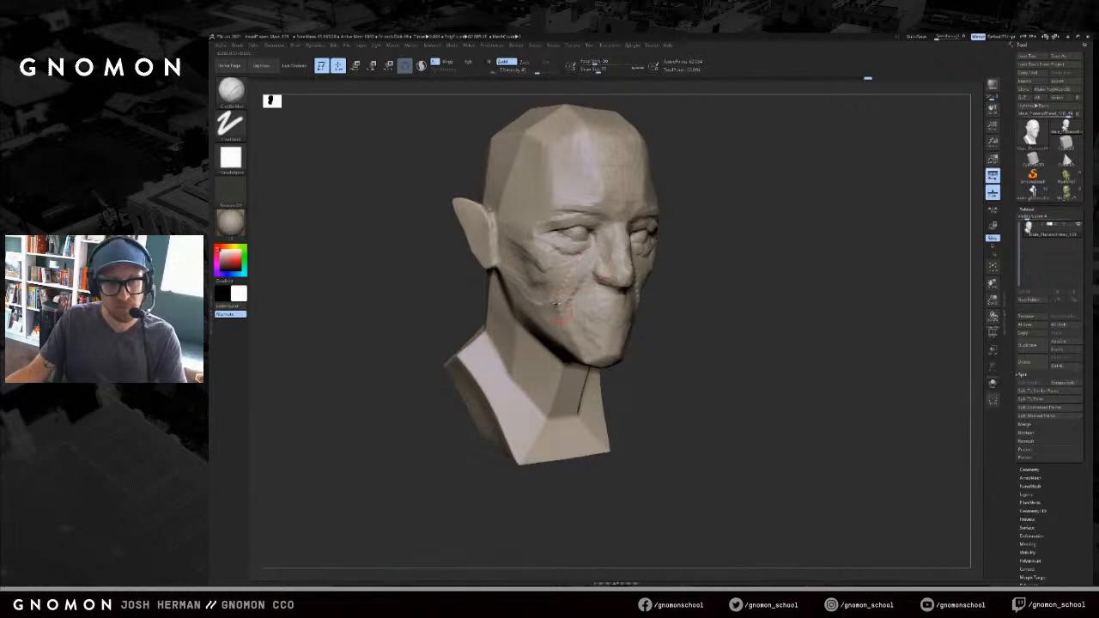
{"action": "key", "text": "s"}
{"action": "left_click_drag", "start_coordinate": [579, 290], "coordinate": [556, 318]}
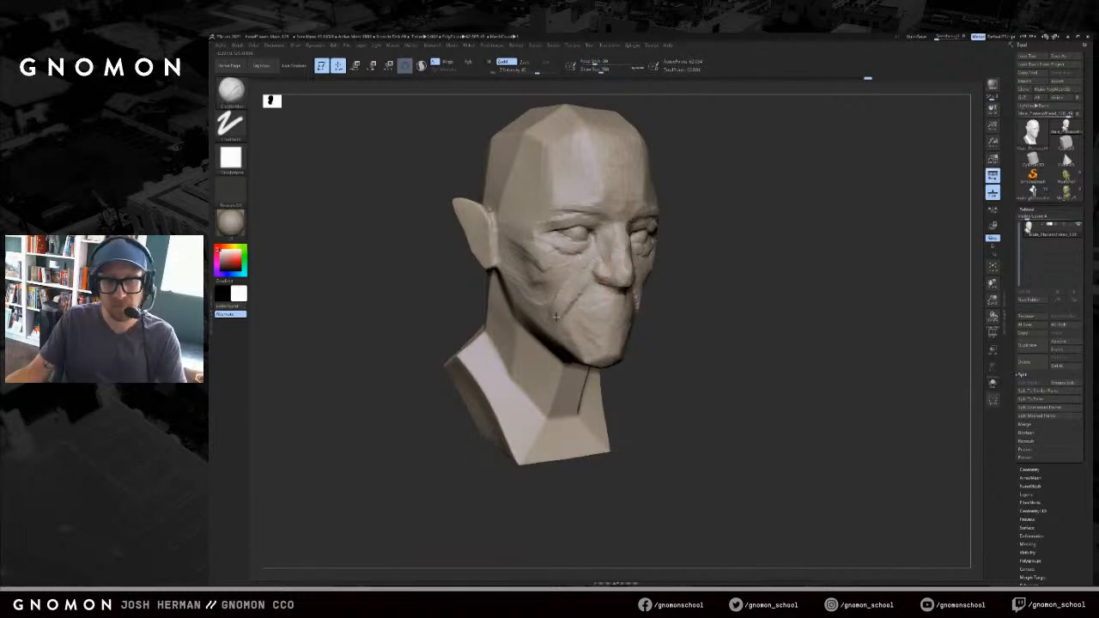
{"action": "left_click_drag", "start_coordinate": [757, 290], "coordinate": [690, 318]}
{"action": "left_click_drag", "start_coordinate": [691, 318], "coordinate": [744, 295], "text": "alt"}
- Add ClayBuildup volume to the lower face and adjust its shape with the Move brush
{"action": "key", "text": "s"}
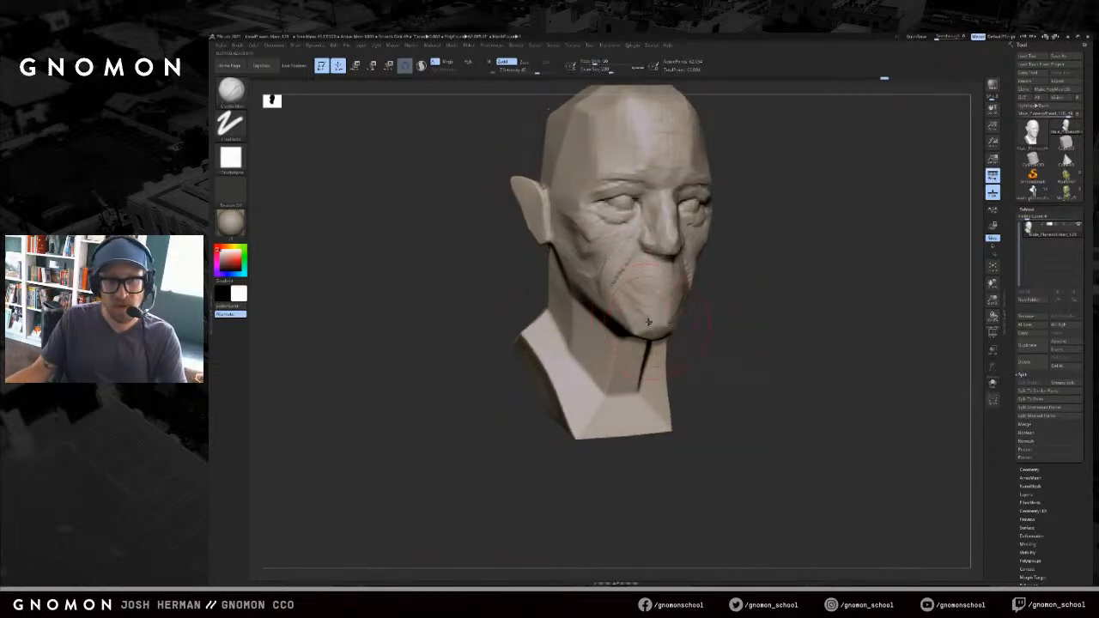
{"action": "left_click_drag", "start_coordinate": [633, 325], "coordinate": [642, 326]}
{"action": "key", "text": "b"}
{"action": "key", "text": "m"}
{"action": "key", "text": "v"}
{"action": "left_click_drag", "start_coordinate": [762, 300], "coordinate": [815, 307], "text": "shift"}
- Build up the chin and the mound around the mouth with ClayBuildup, resizing the brush and undoing an unwanted stroke
{"action": "key", "text": "b"}
{"action": "key", "text": "c"}
{"action": "key", "text": "b"}
{"action": "mouse_move", "coordinate": [731, 288]}
{"action": "left_mouse_down"}
{"action": "mouse_move", "coordinate": [710, 290]}
{"action": "mouse_move", "coordinate": [742, 292]}
{"action": "mouse_move", "coordinate": [737, 313]}
{"action": "left_mouse_up"}
{"action": "mouse_move", "coordinate": [627, 329]}
{"action": "left_mouse_down"}
{"action": "mouse_move", "coordinate": [658, 346]}
{"action": "mouse_move", "coordinate": [655, 328]}
{"action": "mouse_move", "coordinate": [647, 351]}
{"action": "left_mouse_up"}
{"action": "key", "text": "s"}
{"action": "mouse_move", "coordinate": [734, 332]}
{"action": "left_mouse_down"}
{"action": "mouse_move", "coordinate": [663, 337]}
{"action": "mouse_move", "coordinate": [657, 356]}
{"action": "mouse_move", "coordinate": [605, 345]}
{"action": "left_mouse_up"}
{"action": "key", "text": "ctrl+z"}
{"action": "mouse_move", "coordinate": [679, 338]}
{"action": "left_mouse_down"}
{"action": "mouse_move", "coordinate": [661, 349]}
{"action": "mouse_move", "coordinate": [784, 294]}
{"action": "left_mouse_up"}
{"action": "key", "text": "s"}
{"action": "left_click_drag", "start_coordinate": [664, 315], "coordinate": [657, 316]}
{"action": "left_click_drag", "start_coordinate": [745, 299], "coordinate": [673, 298]}
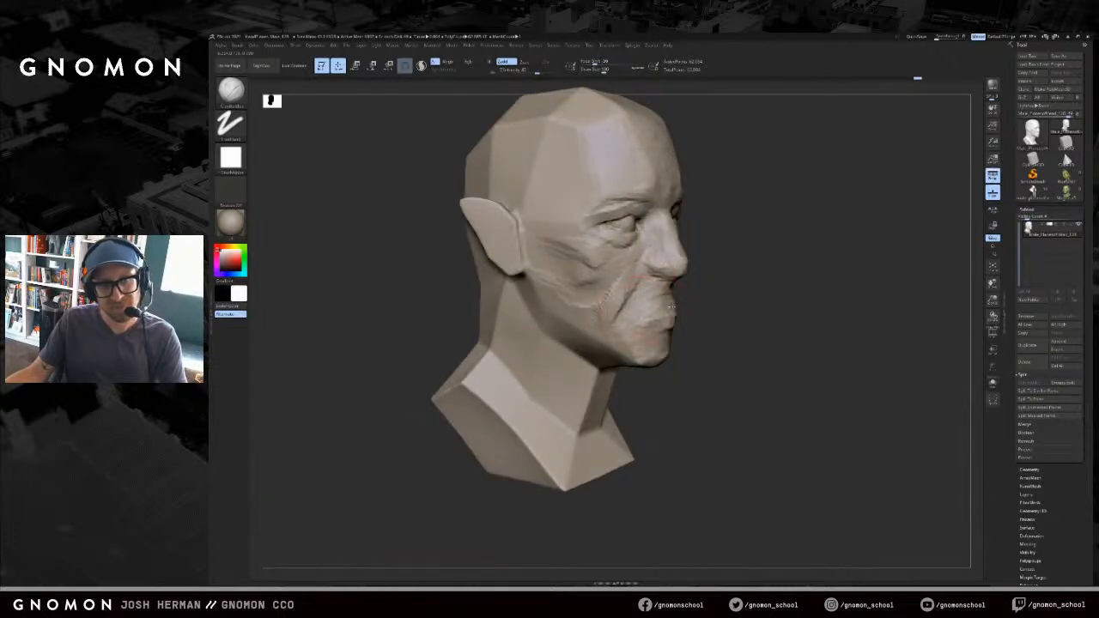
- Smooth the mouth mound and build the lip volumes on it with ClayBuildup
{"action": "left_click_drag", "start_coordinate": [711, 311], "coordinate": [665, 314]}
{"action": "key", "text": "s"}
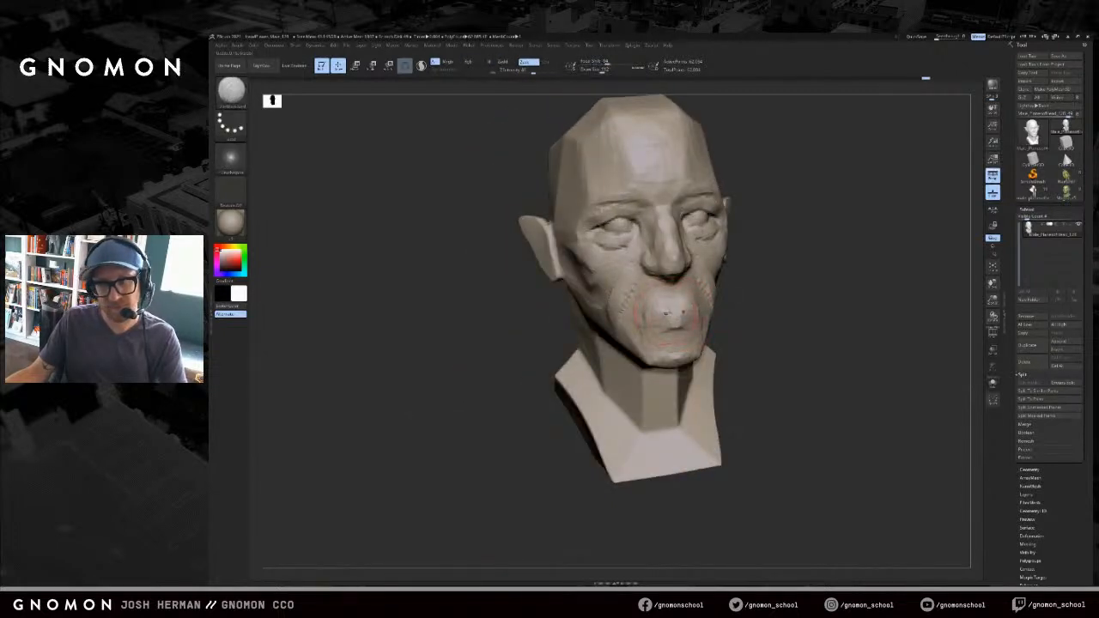
{"action": "mouse_move", "coordinate": [746, 308]}
{"action": "left_mouse_down"}
{"action": "mouse_move", "coordinate": [814, 307]}
{"action": "mouse_move", "coordinate": [673, 311]}
{"action": "left_mouse_up"}
{"action": "key", "text": "b"}
{"action": "key", "text": "c"}
{"action": "key", "text": "b"}
{"action": "key", "text": "s"}
- Cut the line between the lips with DamStandard and soften the area beside the mouth corner
{"action": "key", "text": "b"}
{"action": "key", "text": "d"}
{"action": "key", "text": "s"}
{"action": "left_click_drag", "start_coordinate": [749, 297], "coordinate": [683, 297]}
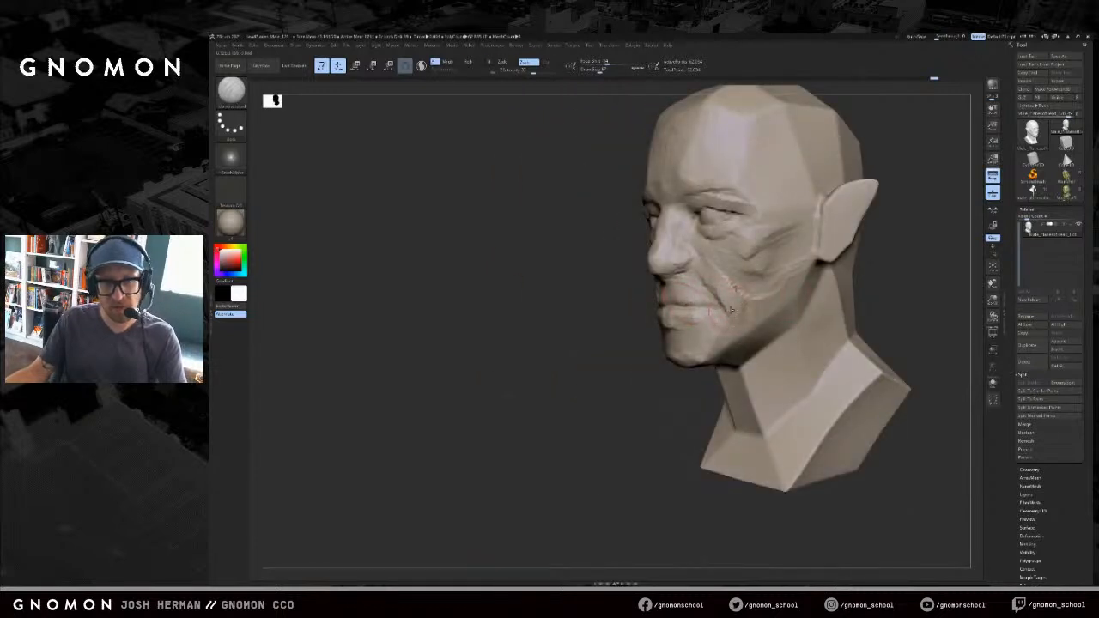
{"action": "left_click_drag", "start_coordinate": [610, 317], "coordinate": [726, 315]}
- Fill out the mouth area with ClayBuildup and refine the crease beneath the lower lip with DamStandard
{"action": "key", "text": "b"}
{"action": "key", "text": "c"}
{"action": "key", "text": "b"}
{"action": "mouse_move", "coordinate": [553, 333]}
{"action": "left_mouse_down"}
{"action": "mouse_move", "coordinate": [620, 318]}
{"action": "mouse_move", "coordinate": [769, 318]}
{"action": "mouse_move", "coordinate": [768, 360]}
{"action": "mouse_move", "coordinate": [704, 371]}
{"action": "mouse_move", "coordinate": [689, 326]}
{"action": "left_mouse_up"}
{"action": "key", "text": "b"}
{"action": "key", "text": "d"}
{"action": "key", "text": "s"}
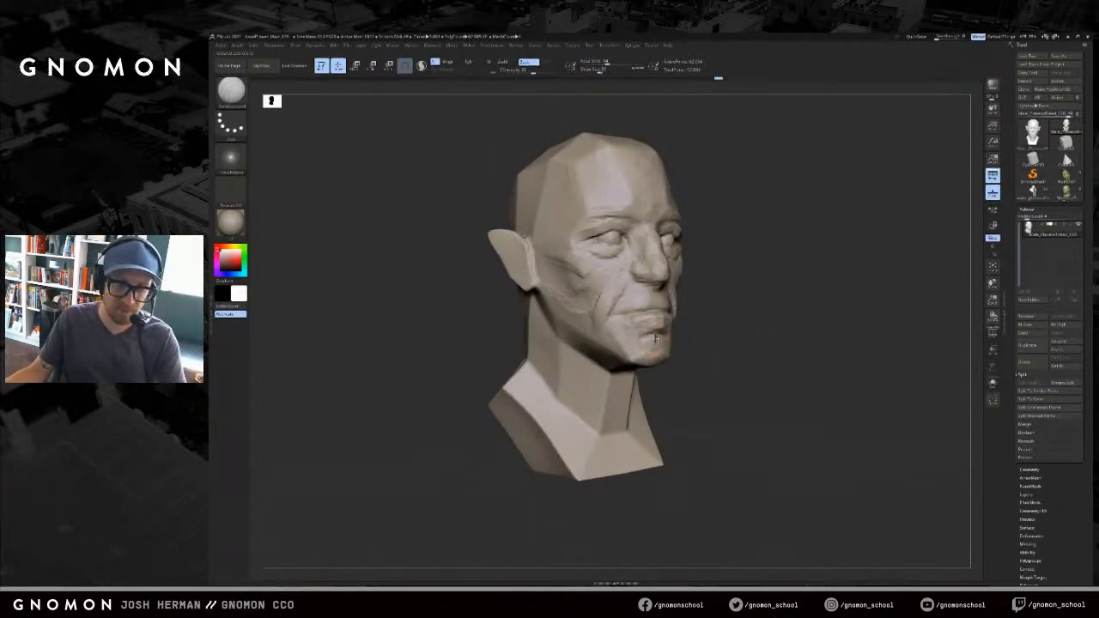
{"action": "left_click_drag", "start_coordinate": [652, 333], "coordinate": [630, 330]}
{"action": "left_click_drag", "start_coordinate": [707, 340], "coordinate": [701, 329]}
- Build up the area below the lower lip with ClayBuildup and sharpen the chin crease with DamStandard
{"action": "key", "text": "b"}
{"action": "key", "text": "c"}
{"action": "key", "text": "b"}
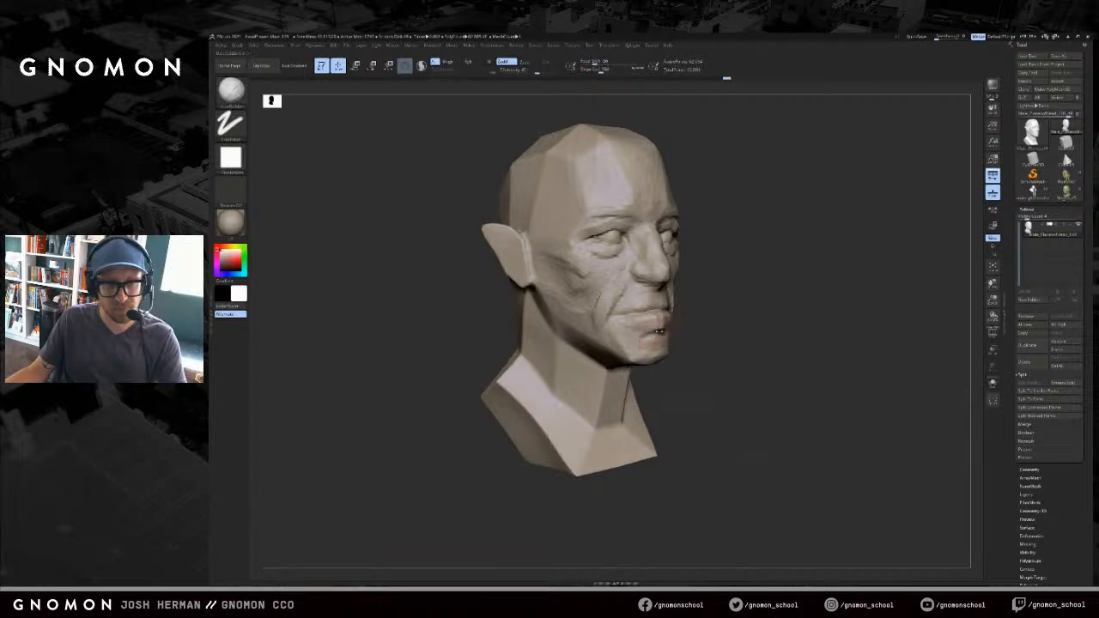
{"action": "left_click_drag", "start_coordinate": [636, 334], "coordinate": [660, 335]}
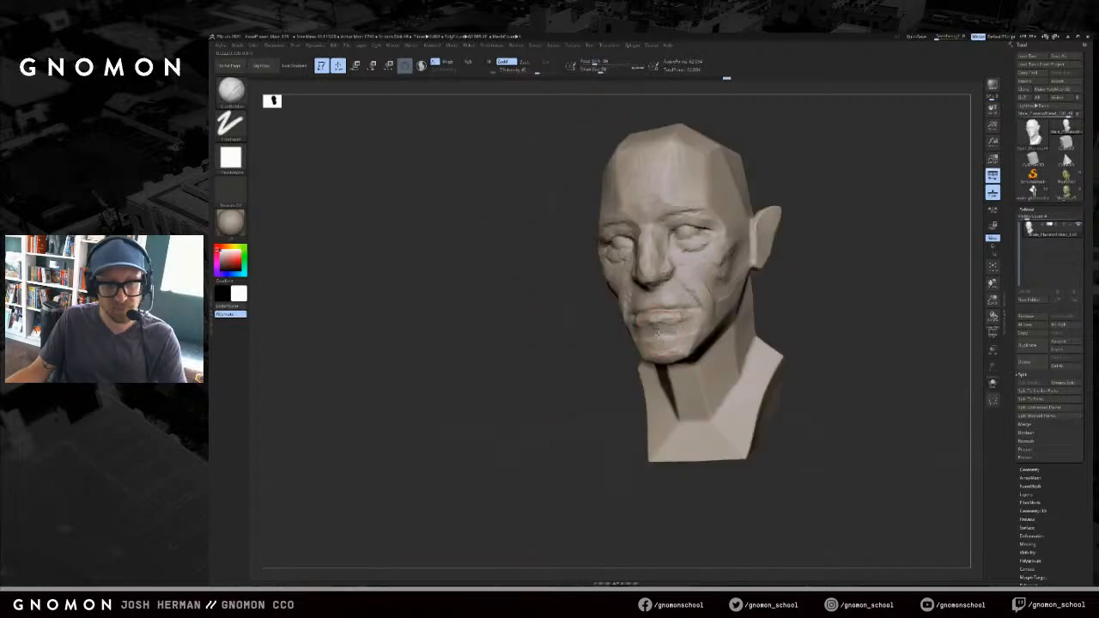
{"action": "key", "text": "b"}
{"action": "key", "text": "d"}
{"action": "key", "text": "s"}
{"action": "mouse_move", "coordinate": [587, 342]}
{"action": "left_mouse_down"}
{"action": "mouse_move", "coordinate": [660, 334]}
{"action": "mouse_move", "coordinate": [651, 358]}
{"action": "left_mouse_up"}
- Add ClayBuildup volume to the lower lip and chin from the side view
{"action": "key", "text": "b"}
{"action": "key", "text": "c"}
{"action": "key", "text": "b"}
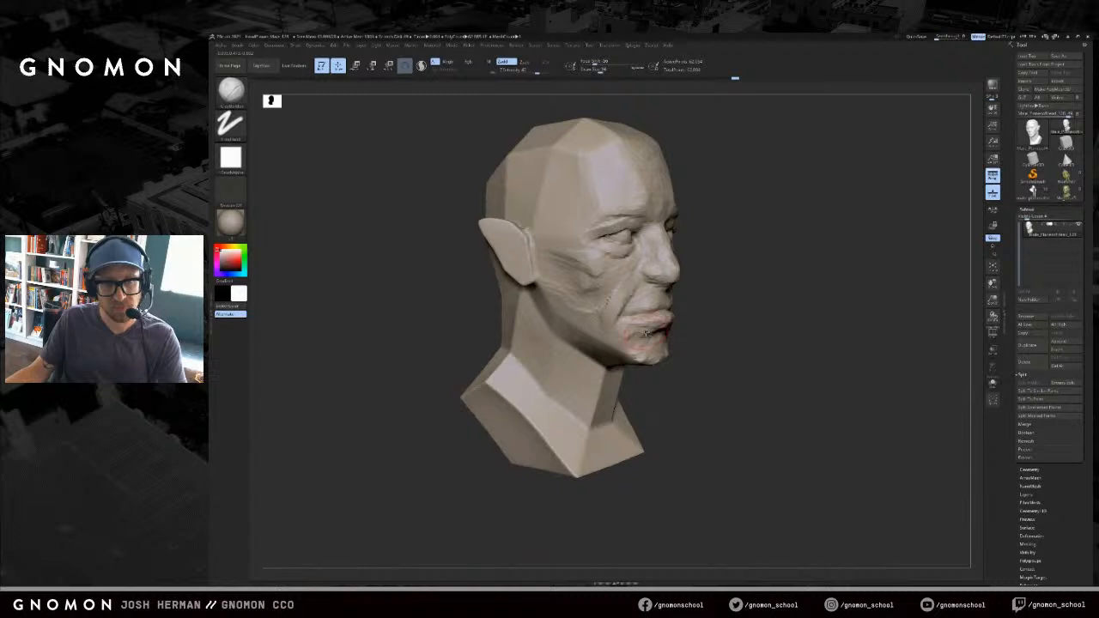
{"action": "left_click_drag", "start_coordinate": [701, 319], "coordinate": [692, 308]}
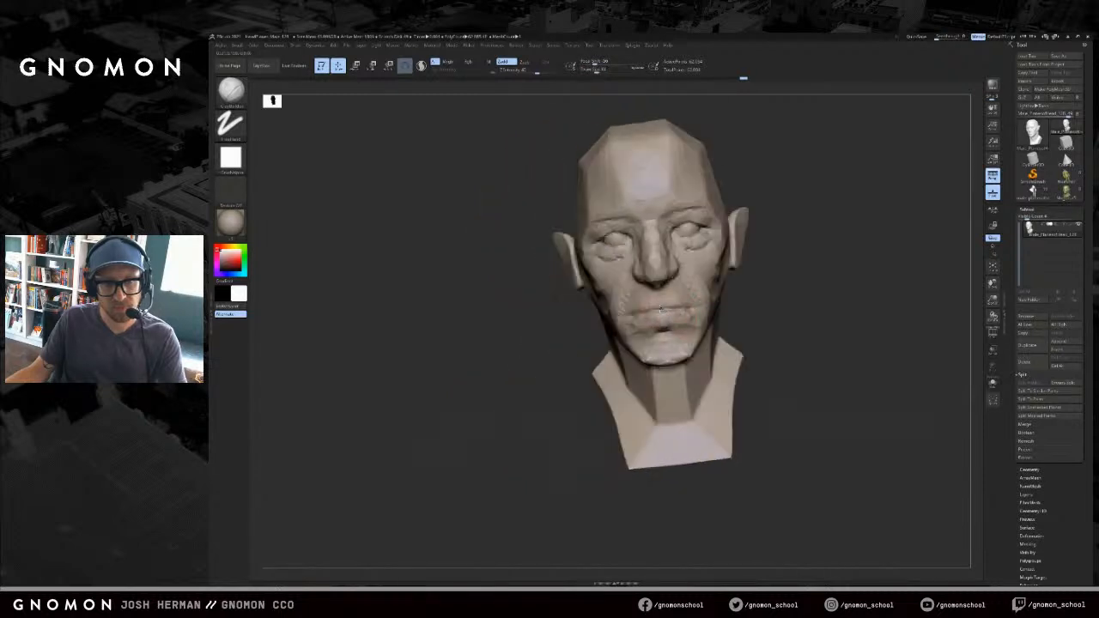
- Deepen the mouth line between the lips with DamStandard and smooth the lips
{"action": "key", "text": "b"}
{"action": "key", "text": "d"}
{"action": "key", "text": "s"}
{"action": "left_click_drag", "start_coordinate": [567, 329], "coordinate": [660, 302]}
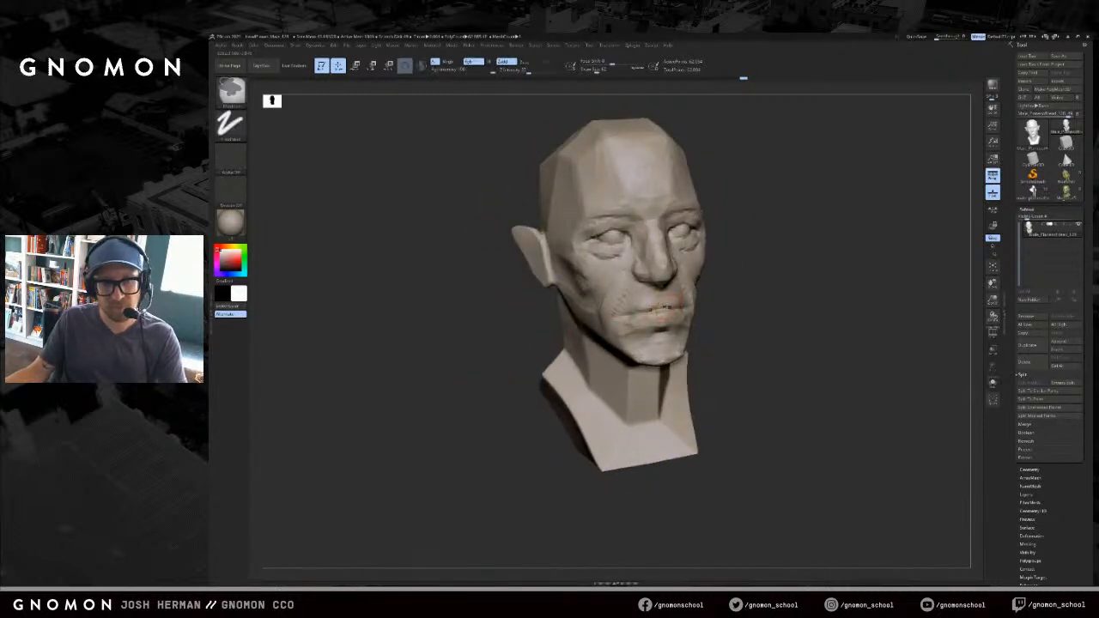
{"action": "left_click_drag", "start_coordinate": [644, 304], "coordinate": [612, 307]}
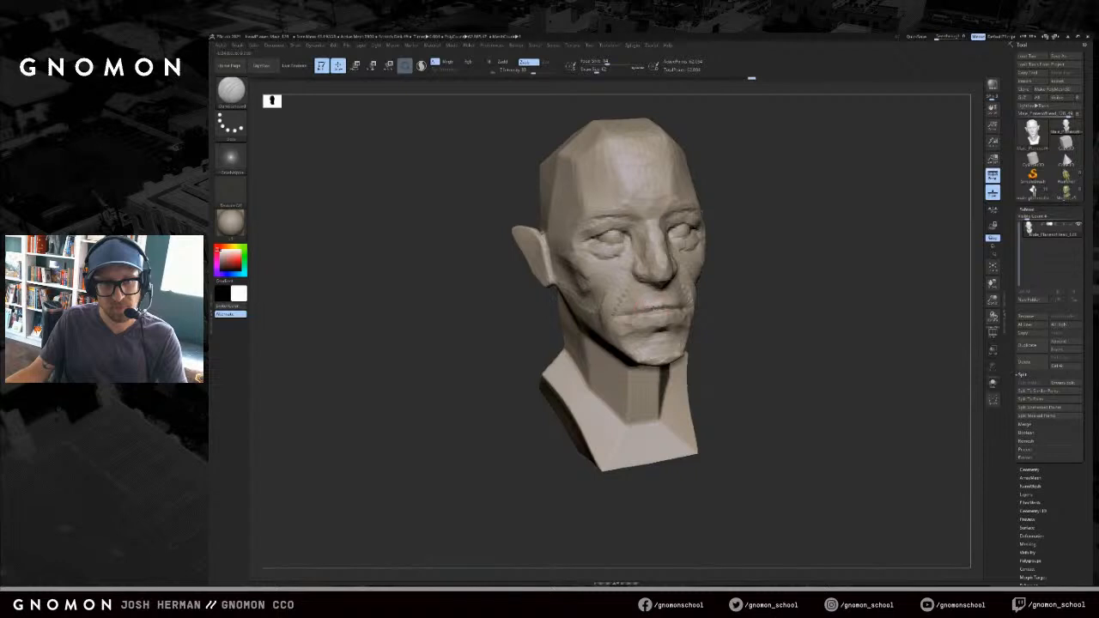
{"action": "mouse_move", "coordinate": [612, 307]}
{"action": "right_mouse_down"}
{"action": "mouse_move", "coordinate": [810, 278]}
{"action": "mouse_move", "coordinate": [691, 281]}
{"action": "mouse_move", "coordinate": [660, 303]}
{"action": "right_mouse_up"}
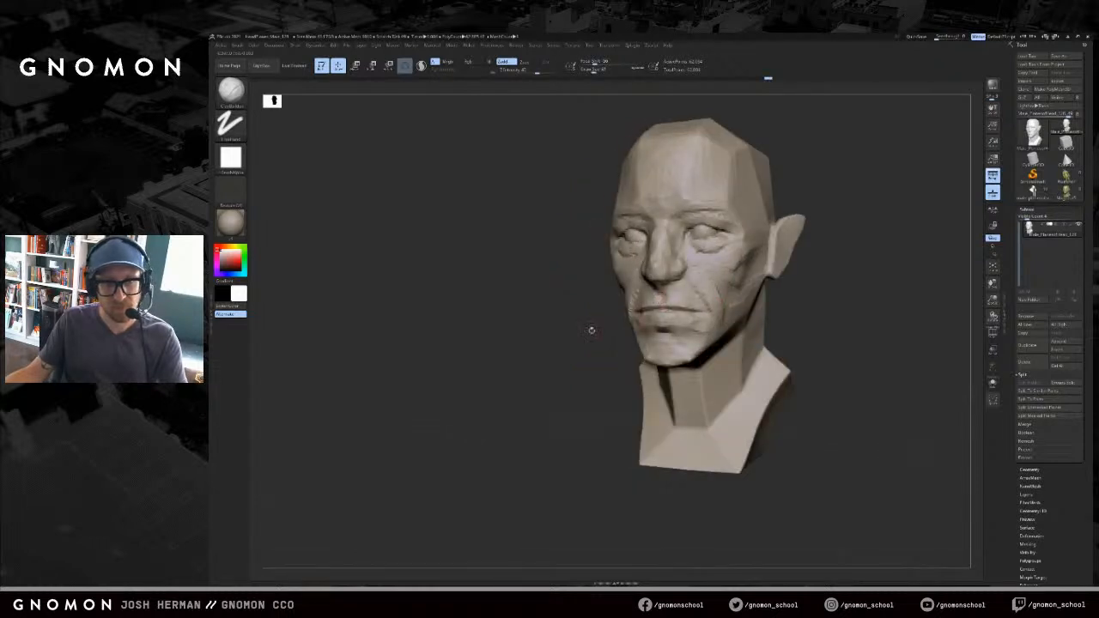
- Sculpt the philtrum and the underside of the nose with ClayBuildup, smoothing the forms from a low angle
{"action": "right_click_drag", "start_coordinate": [604, 326], "coordinate": [674, 285]}
{"action": "key", "text": "shift"}
{"action": "key", "text": "b"}
{"action": "key", "text": "c"}
{"action": "key", "text": "b"}
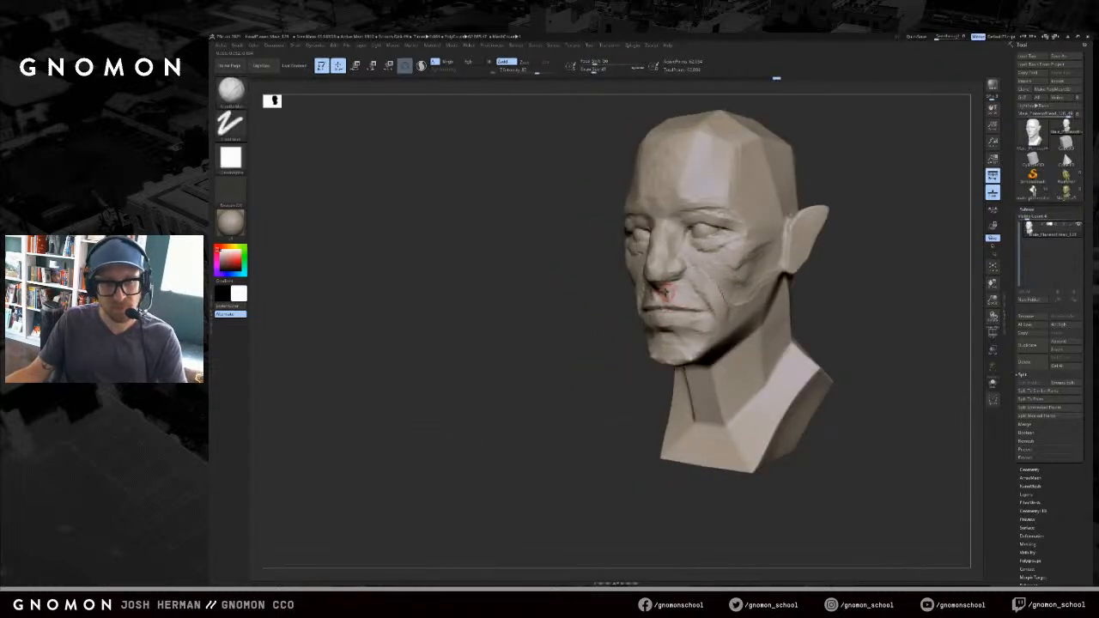
{"action": "right_click_drag", "start_coordinate": [590, 305], "coordinate": [626, 271]}
{"action": "mouse_move", "coordinate": [760, 286]}
{"action": "right_mouse_down"}
{"action": "mouse_move", "coordinate": [646, 272]}
{"action": "mouse_move", "coordinate": [658, 277]}
{"action": "right_mouse_up"}
{"action": "key", "text": "shift"}
{"action": "right_click_drag", "start_coordinate": [771, 249], "coordinate": [654, 278]}
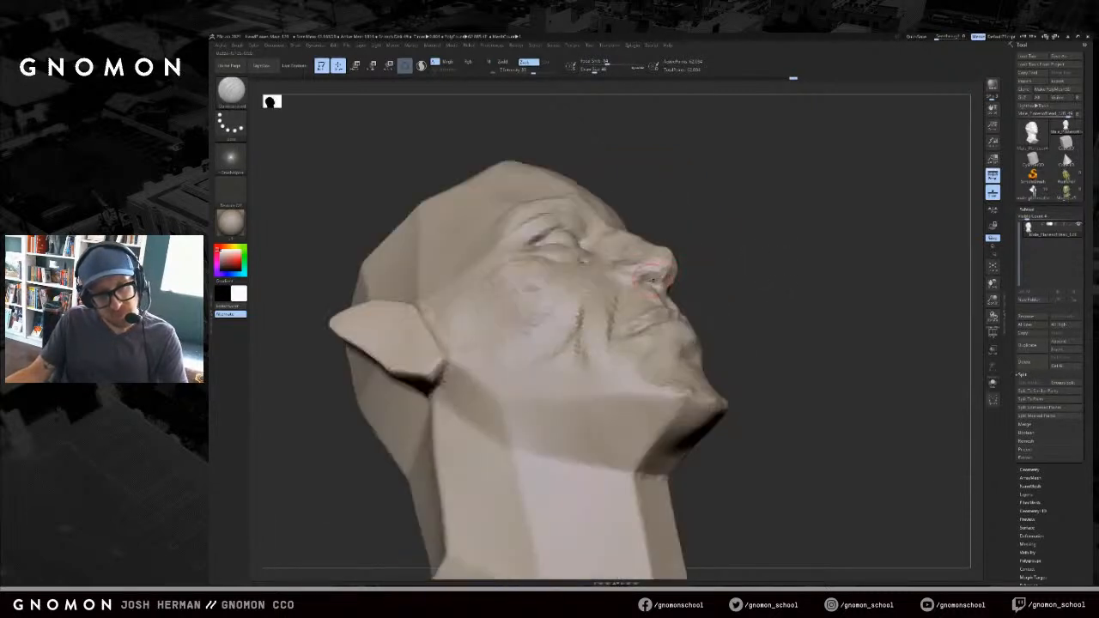
{"action": "mouse_move", "coordinate": [654, 277]}
{"action": "right_mouse_down"}
{"action": "mouse_move", "coordinate": [712, 270]}
{"action": "mouse_move", "coordinate": [653, 294]}
{"action": "right_mouse_up"}
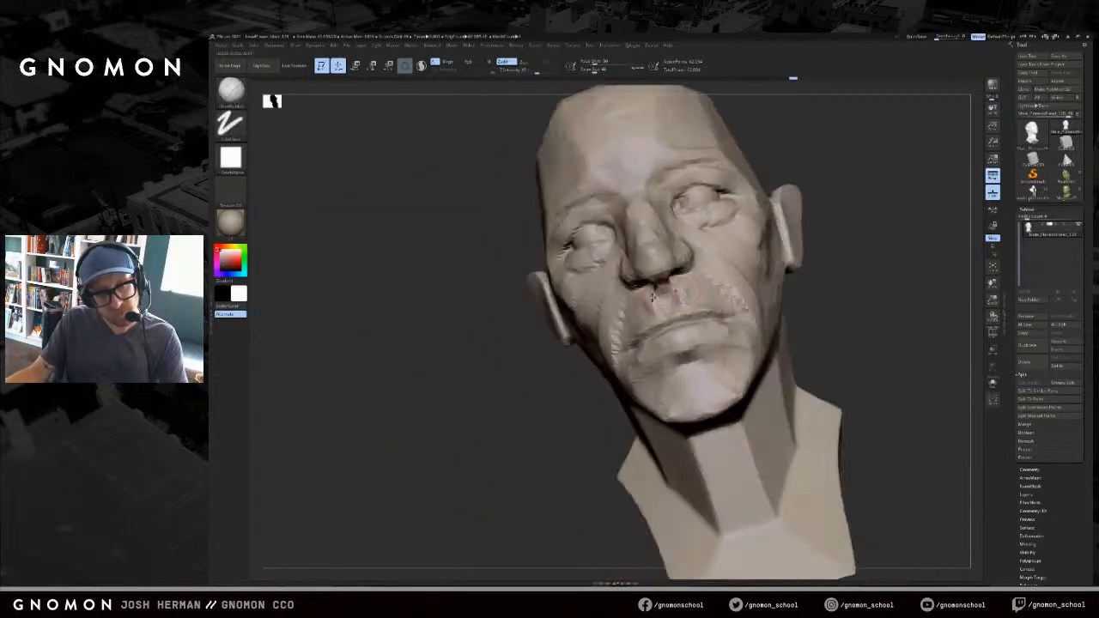
- Adjust the shape of the mouth with the Move brush and check the head from a three-quarter view
{"action": "mouse_move", "coordinate": [876, 279]}
{"action": "left_mouse_down"}
{"action": "mouse_move", "coordinate": [883, 292]}
{"action": "mouse_move", "coordinate": [844, 267]}
{"action": "mouse_move", "coordinate": [841, 245]}
{"action": "left_mouse_up"}
{"action": "key", "text": "b"}
{"action": "key", "text": "m"}
{"action": "key", "text": "v"}
{"action": "right_click_drag", "start_coordinate": [651, 311], "coordinate": [777, 319]}
{"action": "right_click_drag", "start_coordinate": [646, 300], "coordinate": [571, 343]}
{"action": "right_click_drag", "start_coordinate": [774, 336], "coordinate": [791, 335], "text": "alt"}
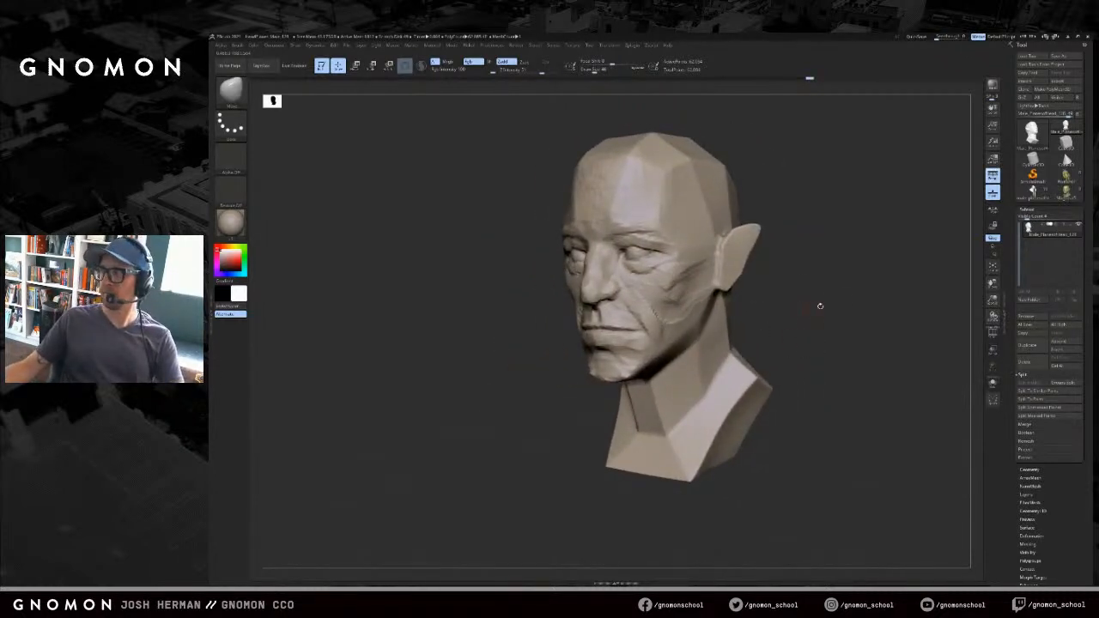
- Build up the cheek beside the nasolabial fold and mouth corner with ClayBuildup, enlarging the brush
{"action": "key", "text": "b"}
{"action": "key", "text": "c"}
{"action": "key", "text": "b"}
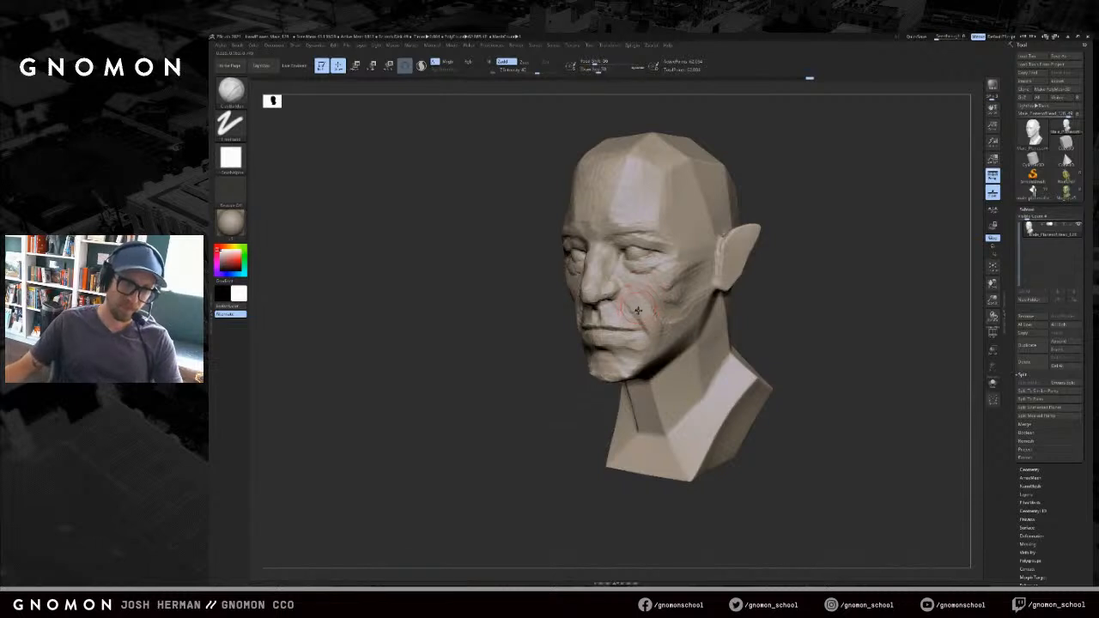
{"action": "left_click_drag", "start_coordinate": [650, 308], "coordinate": [675, 321]}
{"action": "key", "text": "]"}
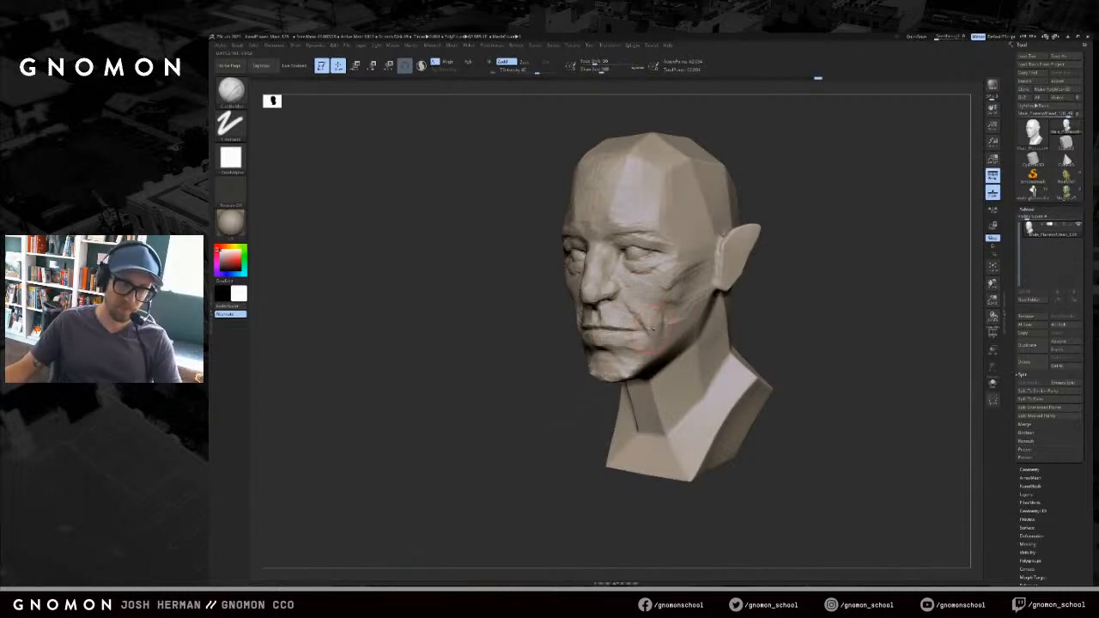
- Fill out the chin and jaw with ClayBuildup in profile and smooth the transitions
{"action": "left_click_drag", "start_coordinate": [624, 360], "coordinate": [625, 375]}
{"action": "right_click_drag", "start_coordinate": [666, 364], "coordinate": [636, 361]}
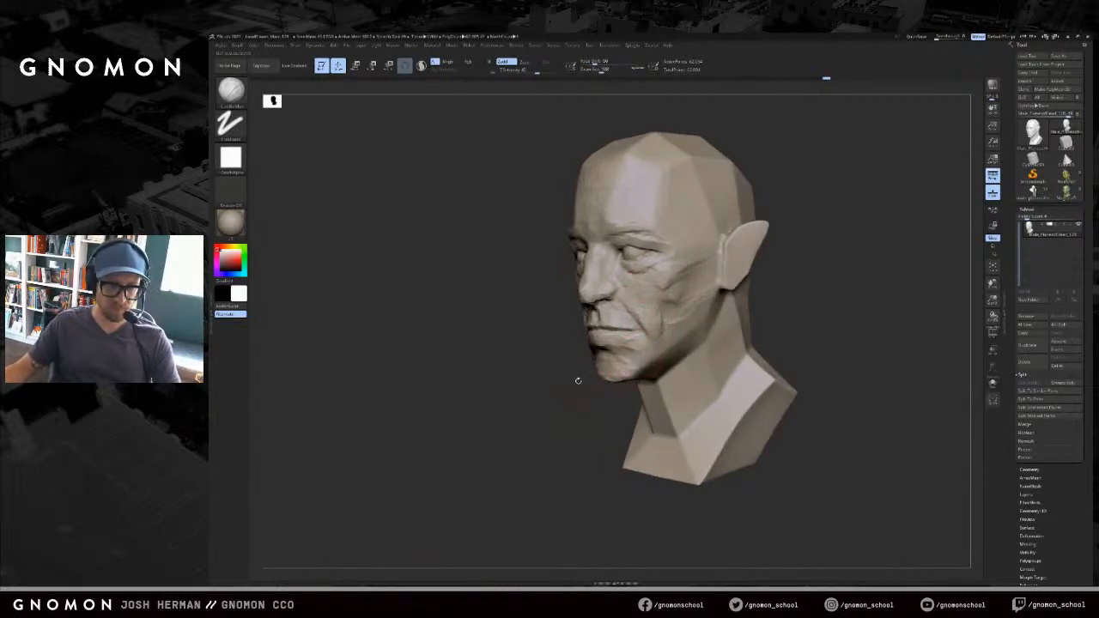
{"action": "mouse_move", "coordinate": [578, 380]}
{"action": "left_mouse_down"}
{"action": "mouse_move", "coordinate": [560, 378]}
{"action": "mouse_move", "coordinate": [620, 376]}
{"action": "mouse_move", "coordinate": [573, 384]}
{"action": "mouse_move", "coordinate": [593, 387]}
{"action": "left_mouse_up"}
{"action": "key", "text": "s"}
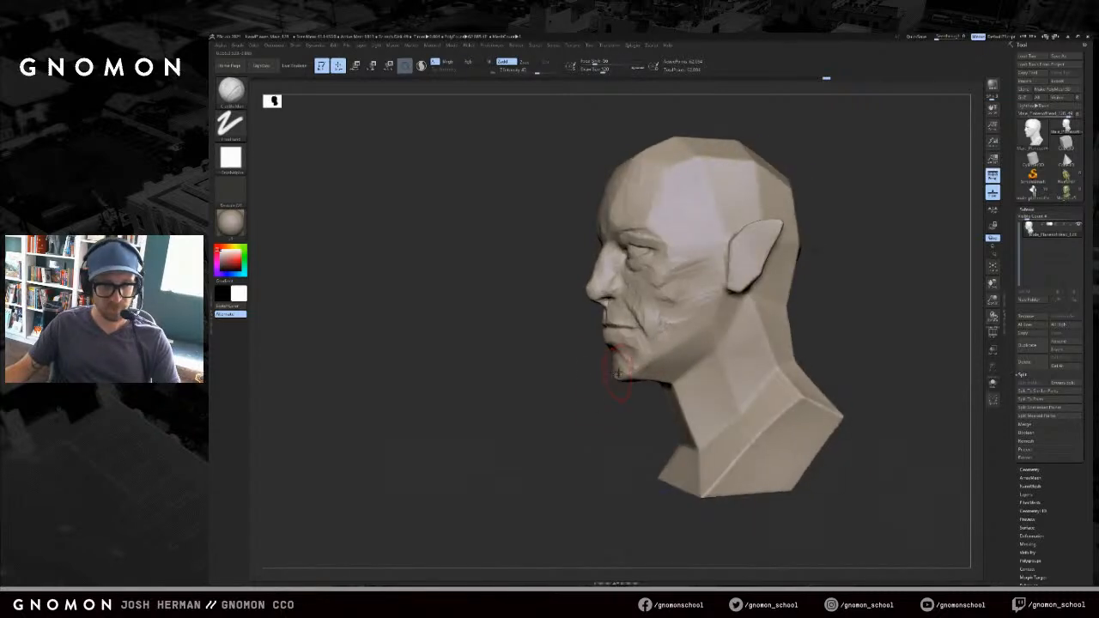
{"action": "mouse_move", "coordinate": [630, 363]}
{"action": "left_mouse_down", "text": "shift"}
{"action": "mouse_move", "coordinate": [634, 373]}
{"action": "mouse_move", "coordinate": [665, 350]}
{"action": "mouse_move", "coordinate": [643, 383]}
{"action": "mouse_move", "coordinate": [696, 336]}
{"action": "left_mouse_up", "text": "shift"}
{"action": "mouse_move", "coordinate": [812, 316]}
{"action": "left_mouse_down", "text": "shift"}
{"action": "mouse_move", "coordinate": [861, 305]}
{"action": "mouse_move", "coordinate": [865, 330]}
{"action": "mouse_move", "coordinate": [823, 312]}
{"action": "mouse_move", "coordinate": [851, 303]}
{"action": "mouse_move", "coordinate": [793, 292]}
{"action": "left_mouse_up", "text": "shift"}
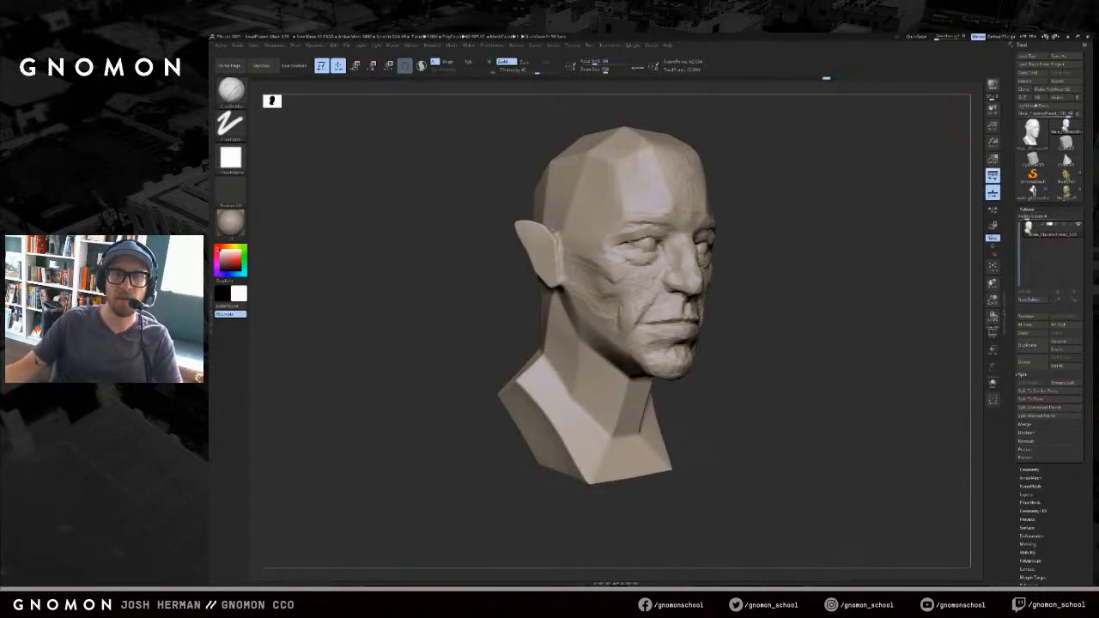
- Step back through the undo history to the original planar head for comparison with the sculpt
{"action": "key", "text": "ctrl+z"}
{"action": "key", "text": "ctrl+z"}
{"action": "key", "text": "ctrl+z"}
{"action": "key", "text": "ctrl+z"}
{"action": "key", "text": "ctrl+z"}
{"action": "key", "text": "ctrl+z"}
{"action": "key", "text": "ctrl+z"}
{"action": "key", "text": "ctrl+z"}
{"action": "key", "text": "ctrl+z"}
{"action": "key", "text": "ctrl+z"}
{"action": "key", "text": "ctrl+z"}
{"action": "key", "text": "ctrl+z"}
{"action": "key", "text": "ctrl+z"}
{"action": "key", "text": "ctrl+z"}
{"action": "key", "text": "ctrl+z"}
{"action": "key", "text": "ctrl+z"}
{"action": "key", "text": "ctrl+z"}
{"action": "key", "text": "ctrl+z"}
{"action": "key", "text": "ctrl+z"}
{"action": "key", "text": "ctrl+z"}
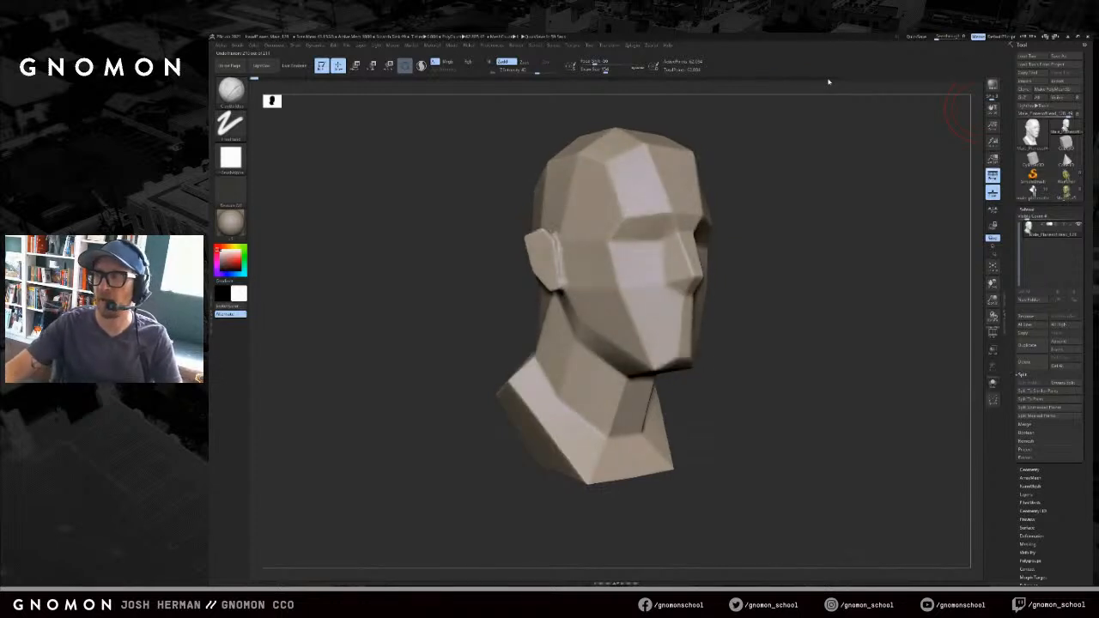
- Step forward through the undo history from the planar head back to the latest sculpted state
{"action": "key", "text": "ctrl+shift+z"}
{"action": "key", "text": "ctrl+shift+z"}
{"action": "key", "text": "ctrl+shift+z"}
{"action": "key", "text": "ctrl+shift+z"}
{"action": "key", "text": "ctrl+shift+z"}
{"action": "key", "text": "ctrl+shift+z"}
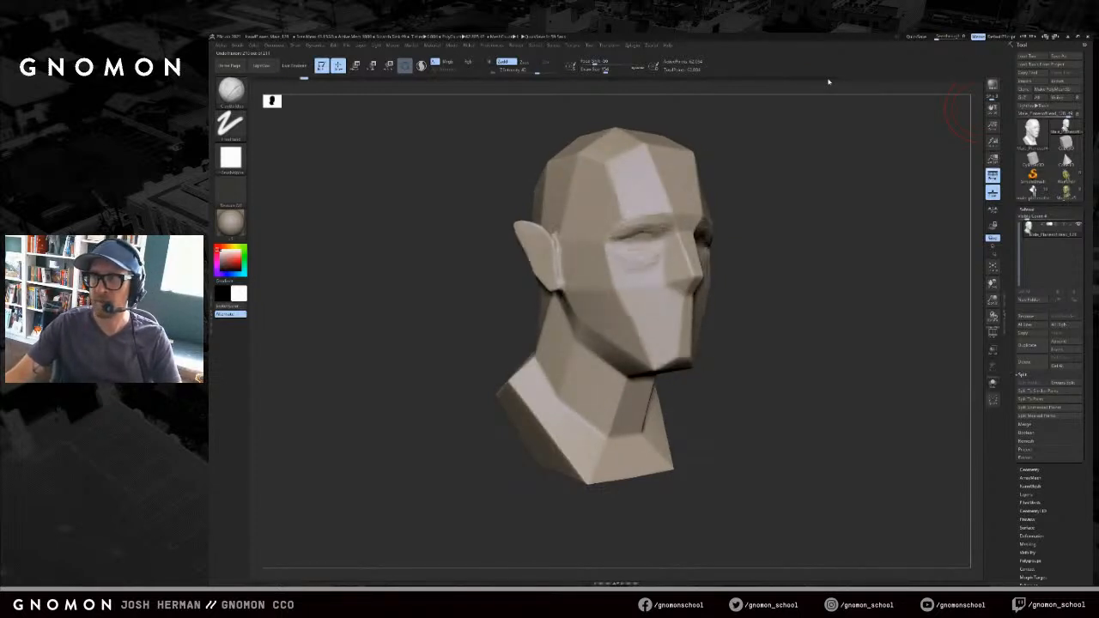
{"action": "key", "text": "ctrl+shift+z"}
{"action": "key", "text": "ctrl+shift+z"}
{"action": "key", "text": "ctrl+shift+z"}
{"action": "key", "text": "ctrl+shift+z"}
{"action": "key", "text": "ctrl+shift+z"}
{"action": "key", "text": "ctrl+shift+z"}
{"action": "key", "text": "ctrl+shift+z"}
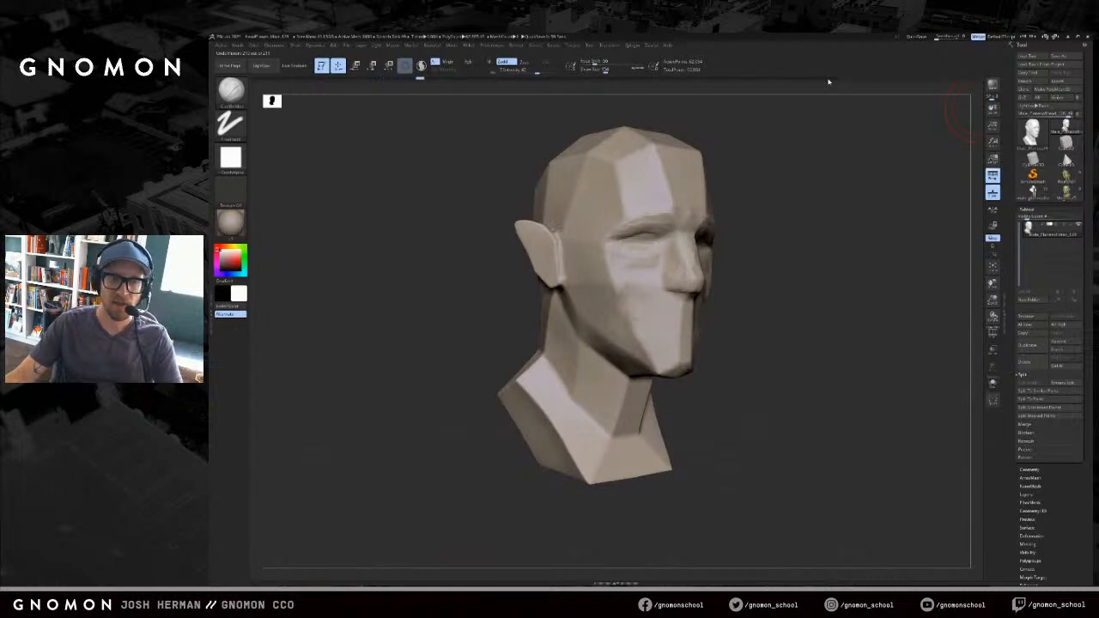
{"action": "key", "text": "ctrl+shift+z"}
{"action": "key", "text": "ctrl+shift+z"}
{"action": "key", "text": "ctrl+shift+z"}
{"action": "key", "text": "ctrl+shift+z"}
{"action": "key", "text": "ctrl+shift+z"}
{"action": "key", "text": "ctrl+shift+z"}
{"action": "key", "text": "ctrl+shift+z"}
{"action": "key", "text": "ctrl+shift+z"}
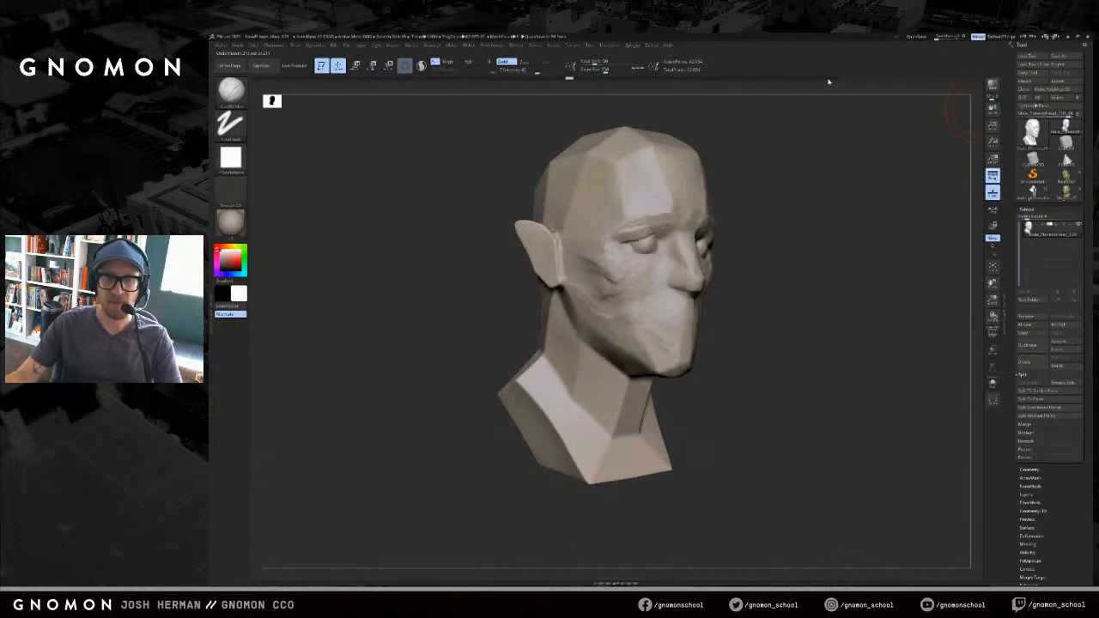
{"action": "key", "text": "ctrl+shift+z"}
{"action": "key", "text": "ctrl+shift+z"}
{"action": "key", "text": "ctrl+shift+z"}
{"action": "key", "text": "ctrl+shift+z"}
{"action": "key", "text": "ctrl+shift+z"}
{"action": "key", "text": "ctrl+shift+z"}
{"action": "key", "text": "ctrl+shift+z"}
{"action": "key", "text": "ctrl+shift+z"}
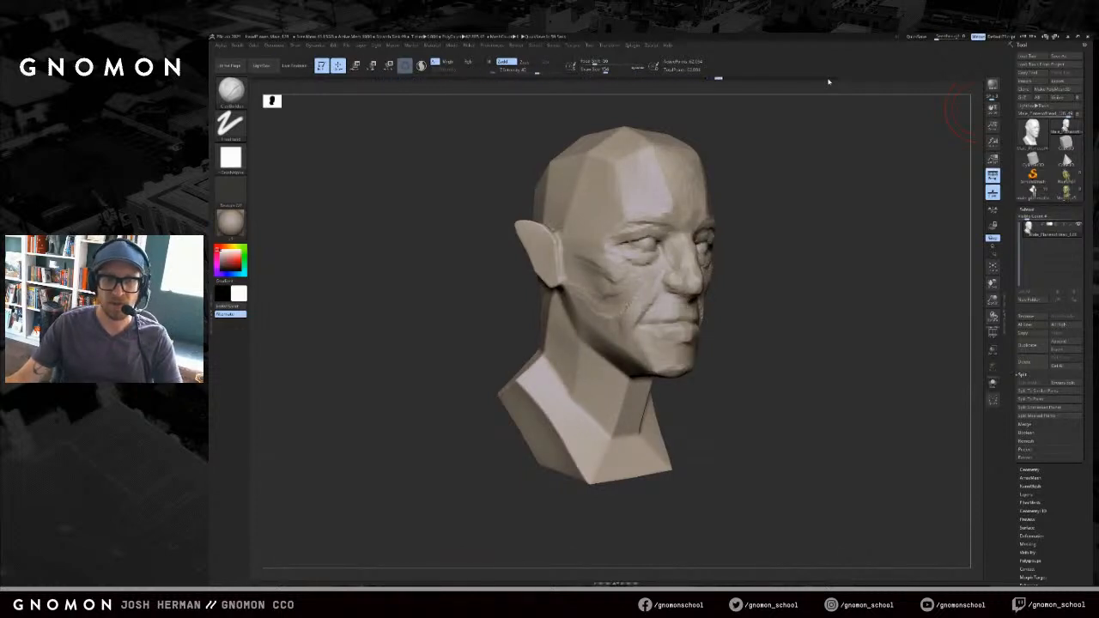
{"action": "key", "text": "ctrl+shift+z"}
{"action": "key", "text": "ctrl+shift+z"}
{"action": "key", "text": "ctrl+shift+z"}
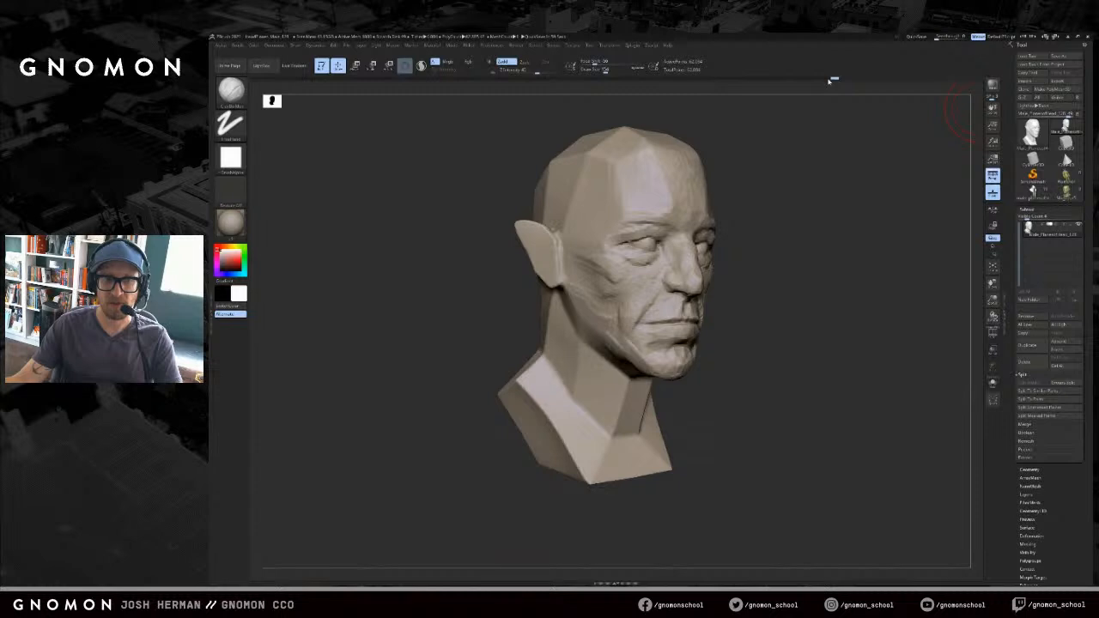
- Try ClayBuildup strokes down the cheek beside the nasolabial fold at different brush sizes and undo them
{"action": "mouse_move", "coordinate": [840, 175]}
{"action": "left_mouse_down"}
{"action": "mouse_move", "coordinate": [827, 272]}
{"action": "mouse_move", "coordinate": [847, 320]}
{"action": "mouse_move", "coordinate": [842, 279]}
{"action": "left_mouse_up"}
{"action": "key", "text": "ctrl+z"}
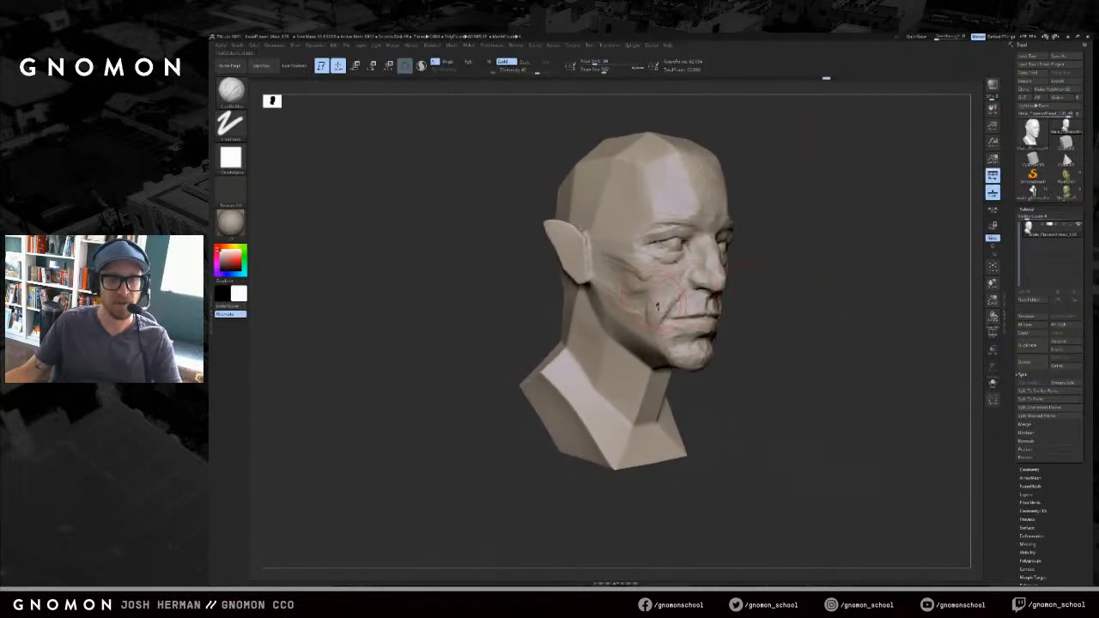
{"action": "left_click_drag", "start_coordinate": [669, 350], "coordinate": [622, 294]}
{"action": "key", "text": "ctrl+z"}
{"action": "key", "text": "s"}
{"action": "left_click_drag", "start_coordinate": [650, 333], "coordinate": [654, 334]}
{"action": "mouse_move", "coordinate": [613, 268]}
{"action": "left_mouse_down"}
{"action": "mouse_move", "coordinate": [672, 361]}
{"action": "mouse_move", "coordinate": [700, 383]}
{"action": "left_mouse_up"}
{"action": "key", "text": "ctrl+z"}
- Build up the cheek between cheekbone and jaw with ClayBuildup, undoing strokes that do not fit
{"action": "key", "text": "s"}
{"action": "left_click_drag", "start_coordinate": [646, 304], "coordinate": [650, 304]}
{"action": "mouse_move", "coordinate": [607, 265]}
{"action": "left_mouse_down"}
{"action": "mouse_move", "coordinate": [617, 303]}
{"action": "mouse_move", "coordinate": [696, 380]}
{"action": "mouse_move", "coordinate": [714, 383]}
{"action": "left_mouse_up"}
{"action": "mouse_move", "coordinate": [777, 414]}
{"action": "left_mouse_down"}
{"action": "mouse_move", "coordinate": [593, 405]}
{"action": "mouse_move", "coordinate": [797, 332]}
{"action": "mouse_move", "coordinate": [749, 336]}
{"action": "left_mouse_up"}
{"action": "key", "text": "ctrl+z"}
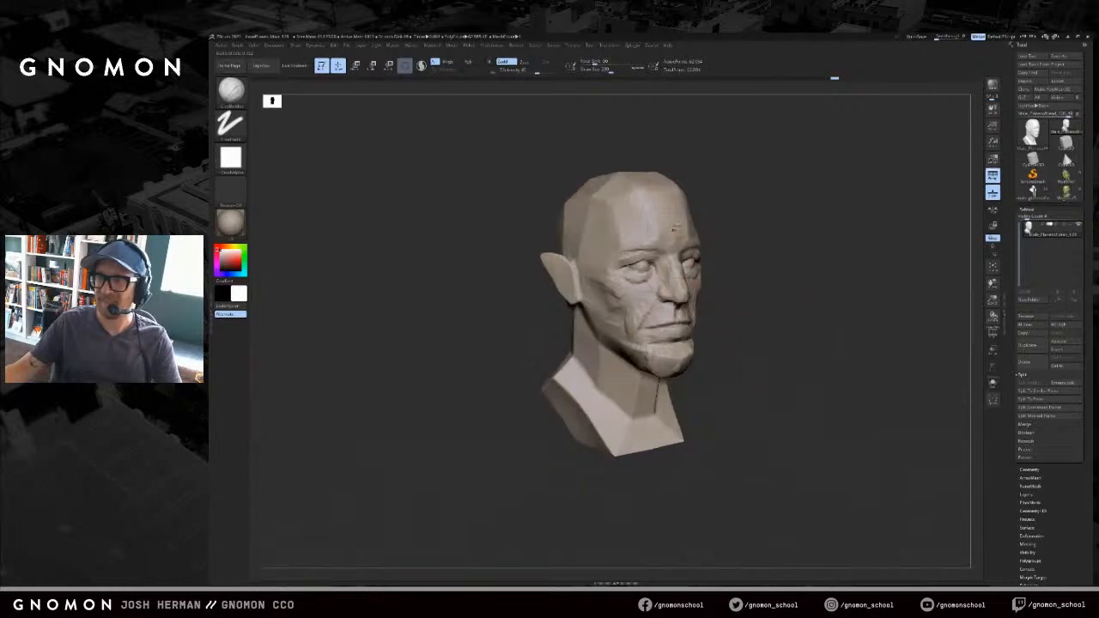
{"action": "left_click_drag", "start_coordinate": [771, 248], "coordinate": [753, 273]}
{"action": "key", "text": "ctrl+z"}
{"action": "left_click_drag", "start_coordinate": [601, 315], "coordinate": [634, 329]}
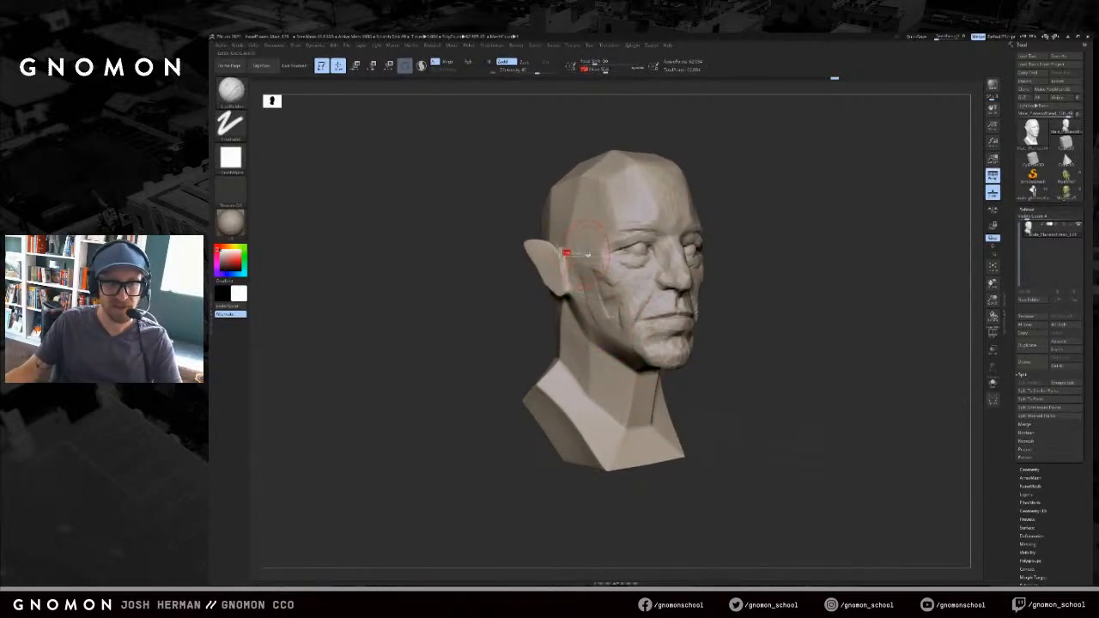
- Adjust the brush size and add ClayBuildup strokes under the eye and across the cheekbone
{"action": "left_click_drag", "start_coordinate": [799, 245], "coordinate": [770, 255]}
{"action": "key", "text": "s"}
{"action": "key", "text": "s"}
{"action": "left_click_drag", "start_coordinate": [679, 273], "coordinate": [675, 273]}
{"action": "mouse_move", "coordinate": [819, 243]}
{"action": "left_mouse_down"}
{"action": "mouse_move", "coordinate": [788, 253]}
{"action": "mouse_move", "coordinate": [790, 273]}
{"action": "mouse_move", "coordinate": [866, 265]}
{"action": "left_mouse_up"}
{"action": "key", "text": "s"}
{"action": "left_click_drag", "start_coordinate": [660, 264], "coordinate": [652, 265]}
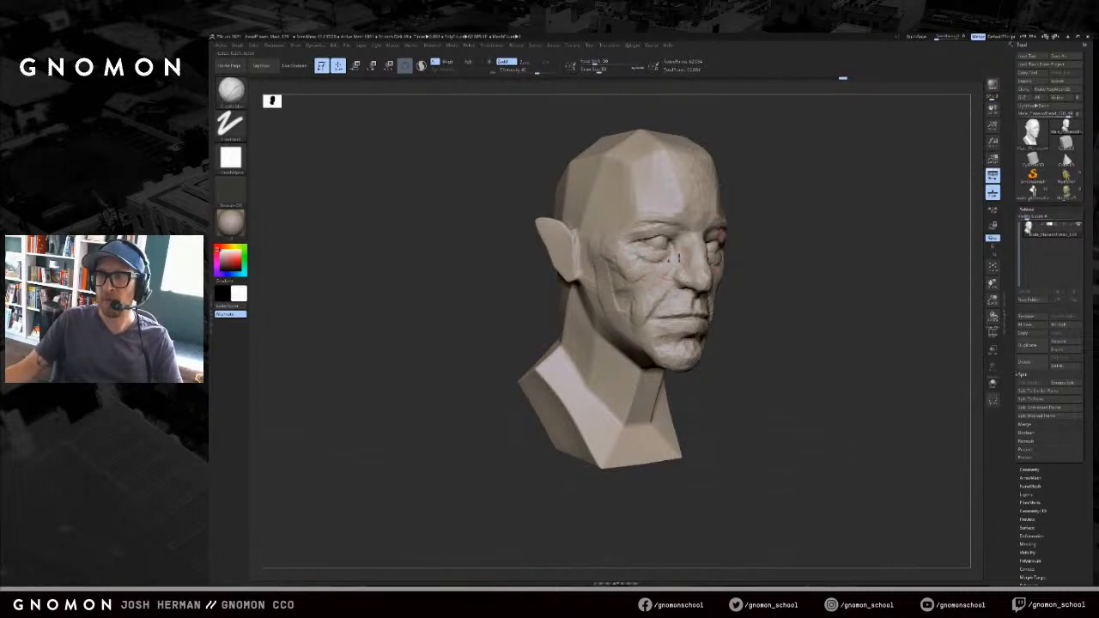
{"action": "left_click_drag", "start_coordinate": [821, 238], "coordinate": [812, 243]}
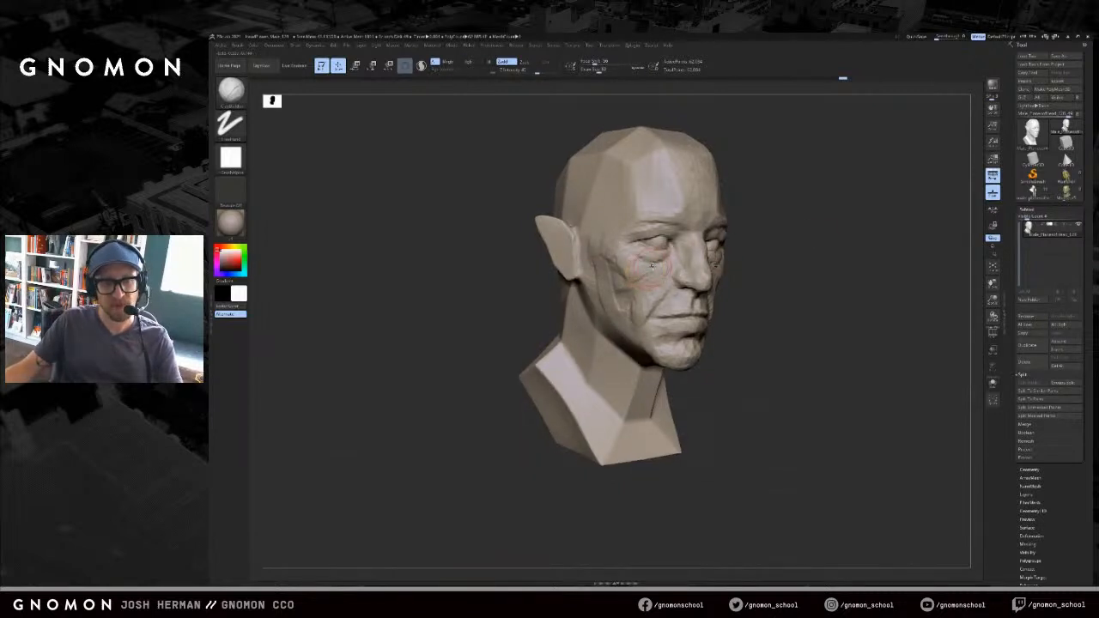
{"action": "left_click_drag", "start_coordinate": [627, 273], "coordinate": [597, 256]}
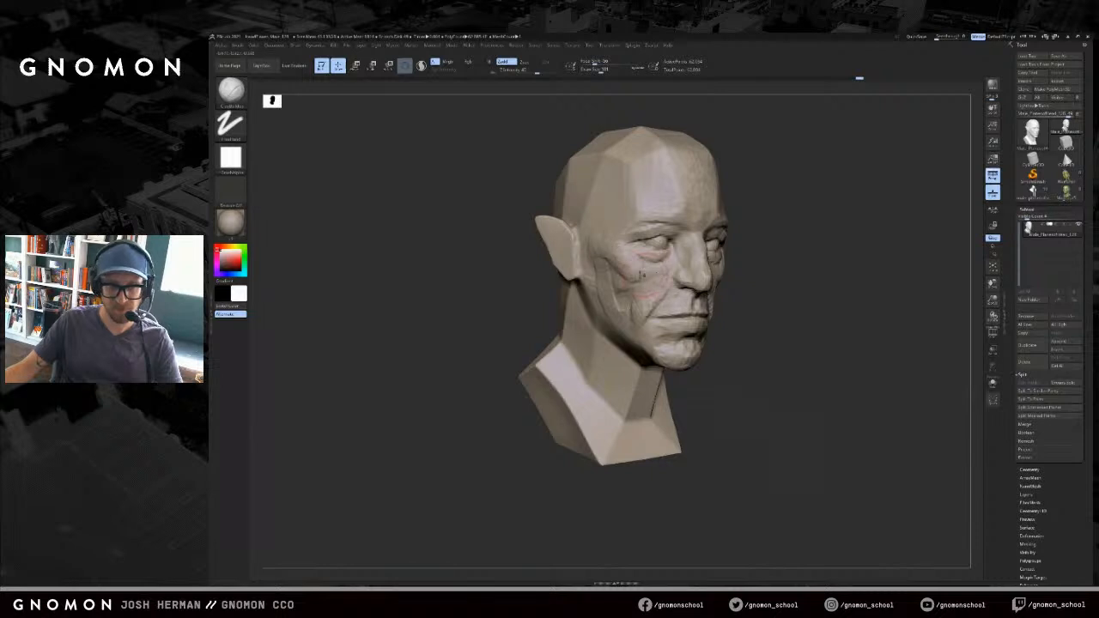
- Fill out the cheekbone and the front of the cheek beside the nose with ClayBuildup
{"action": "key", "text": "s"}
{"action": "left_click_drag", "start_coordinate": [618, 273], "coordinate": [622, 273]}
{"action": "left_click_drag", "start_coordinate": [612, 261], "coordinate": [597, 254]}
{"action": "left_click_drag", "start_coordinate": [910, 261], "coordinate": [746, 273]}
{"action": "left_click_drag", "start_coordinate": [666, 282], "coordinate": [655, 303]}
{"action": "left_click_drag", "start_coordinate": [691, 258], "coordinate": [694, 257]}
{"action": "key", "text": "]"}
{"action": "left_click_drag", "start_coordinate": [756, 198], "coordinate": [846, 193]}
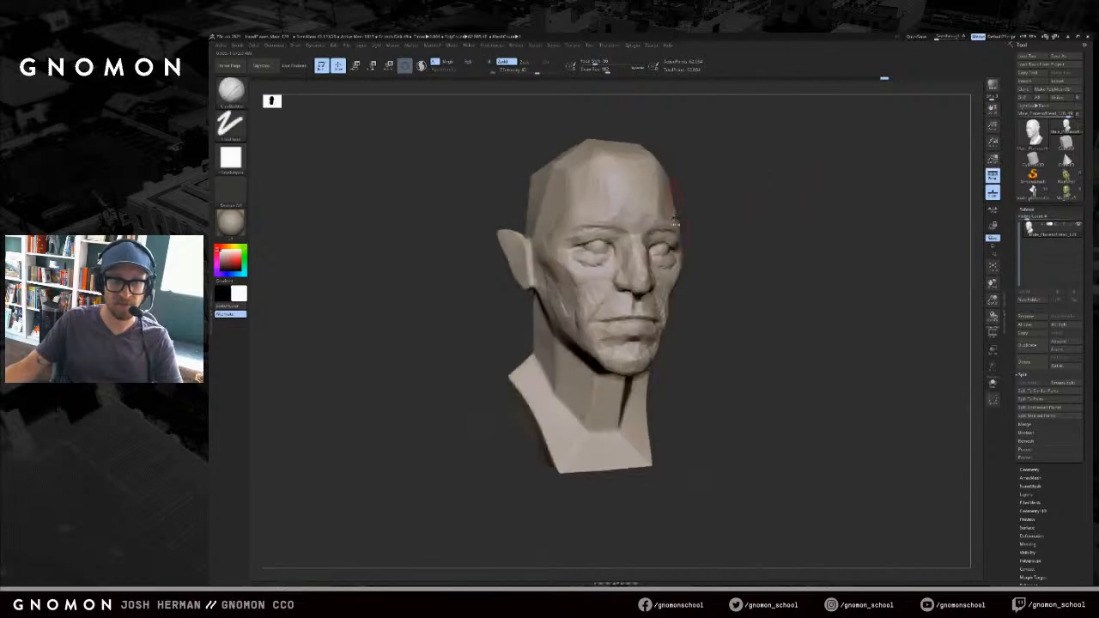
- Round off the planar forehead and temple with ClayBuildup strokes and smoothing
{"action": "left_click_drag", "start_coordinate": [593, 179], "coordinate": [585, 206]}
{"action": "left_click_drag", "start_coordinate": [758, 164], "coordinate": [796, 220]}
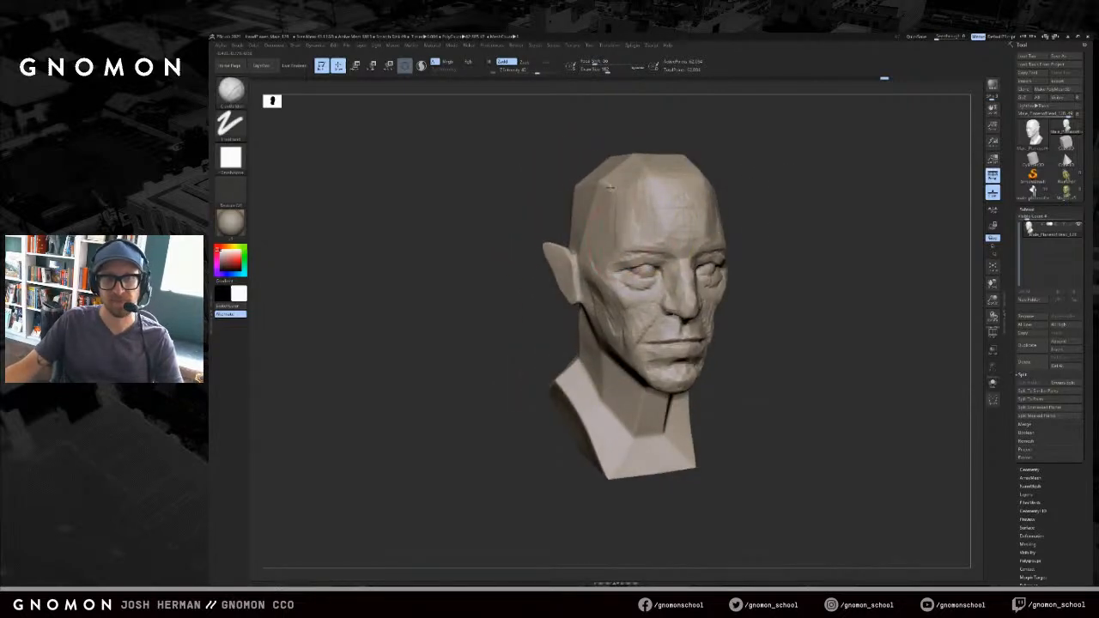
{"action": "mouse_move", "coordinate": [638, 147]}
{"action": "left_mouse_down", "text": "shift"}
{"action": "mouse_move", "coordinate": [786, 169]}
{"action": "mouse_move", "coordinate": [810, 183]}
{"action": "mouse_move", "coordinate": [800, 163]}
{"action": "left_mouse_up", "text": "shift"}
{"action": "mouse_move", "coordinate": [682, 153]}
{"action": "left_mouse_down"}
{"action": "mouse_move", "coordinate": [750, 172]}
{"action": "mouse_move", "coordinate": [732, 176]}
{"action": "mouse_move", "coordinate": [753, 204]}
{"action": "mouse_move", "coordinate": [837, 206]}
{"action": "left_mouse_up"}
{"action": "left_click_drag", "start_coordinate": [685, 187], "coordinate": [635, 215]}
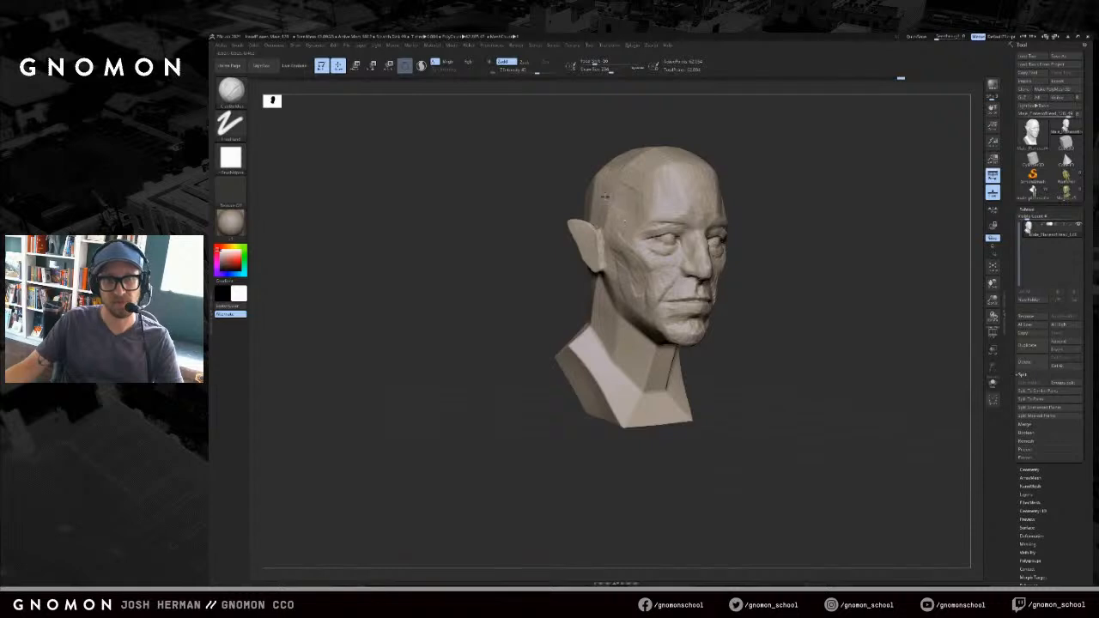
{"action": "mouse_move", "coordinate": [810, 192]}
{"action": "left_mouse_down"}
{"action": "mouse_move", "coordinate": [804, 216]}
{"action": "mouse_move", "coordinate": [819, 226]}
{"action": "mouse_move", "coordinate": [872, 227]}
{"action": "left_mouse_up"}
- Refine the creases around the eyelids and under the eyes with the DamStandard brush and smoothing
{"action": "key", "text": "b"}
{"action": "key", "text": "d"}
{"action": "key", "text": "s"}
{"action": "key", "text": "shift"}
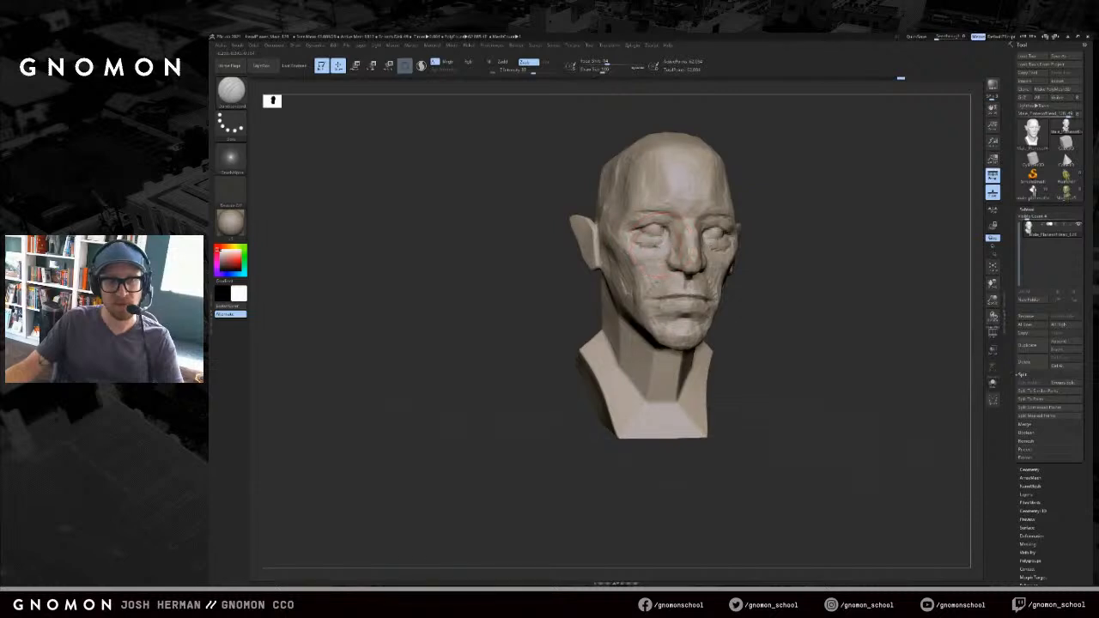
{"action": "left_click_drag", "start_coordinate": [642, 243], "coordinate": [656, 247], "text": "shift"}
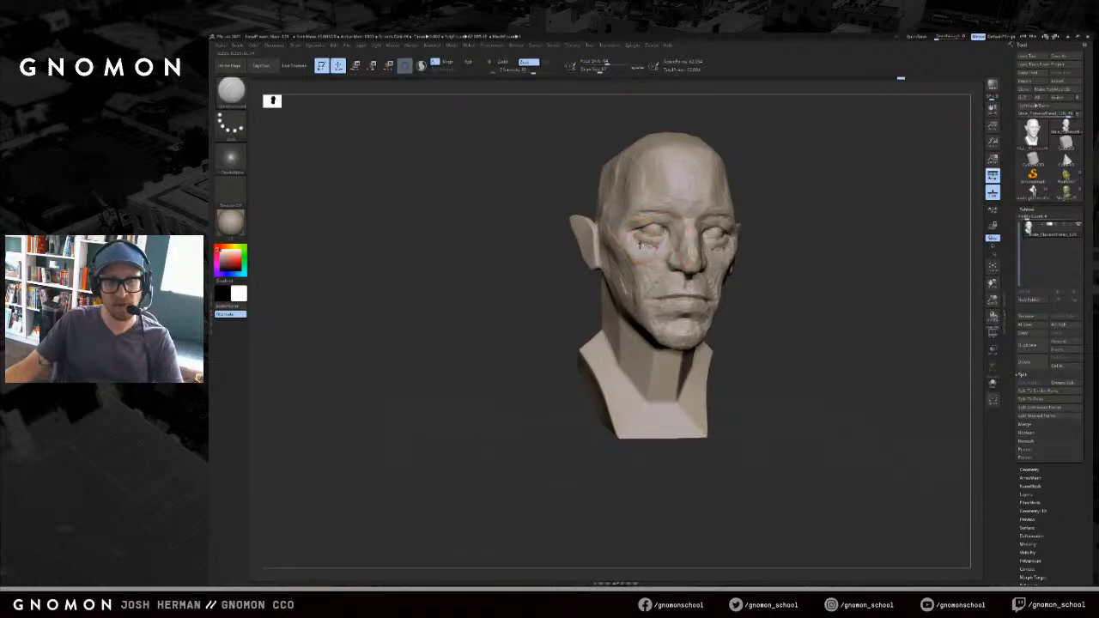
{"action": "left_click_drag", "start_coordinate": [818, 232], "coordinate": [742, 229]}
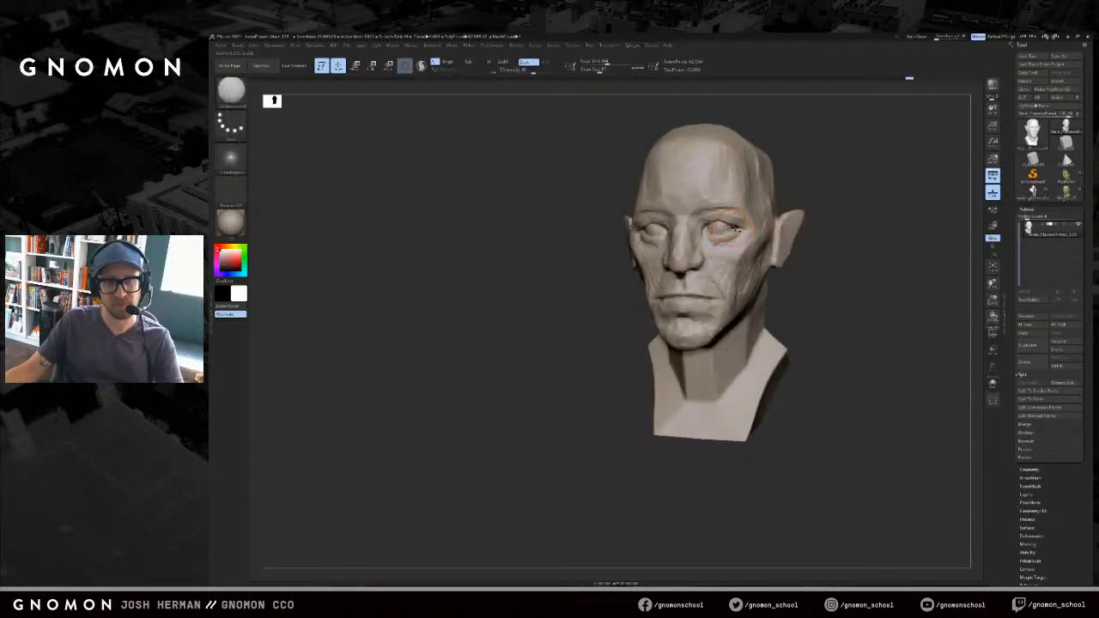
{"action": "right_click_drag", "start_coordinate": [740, 220], "coordinate": [725, 229]}
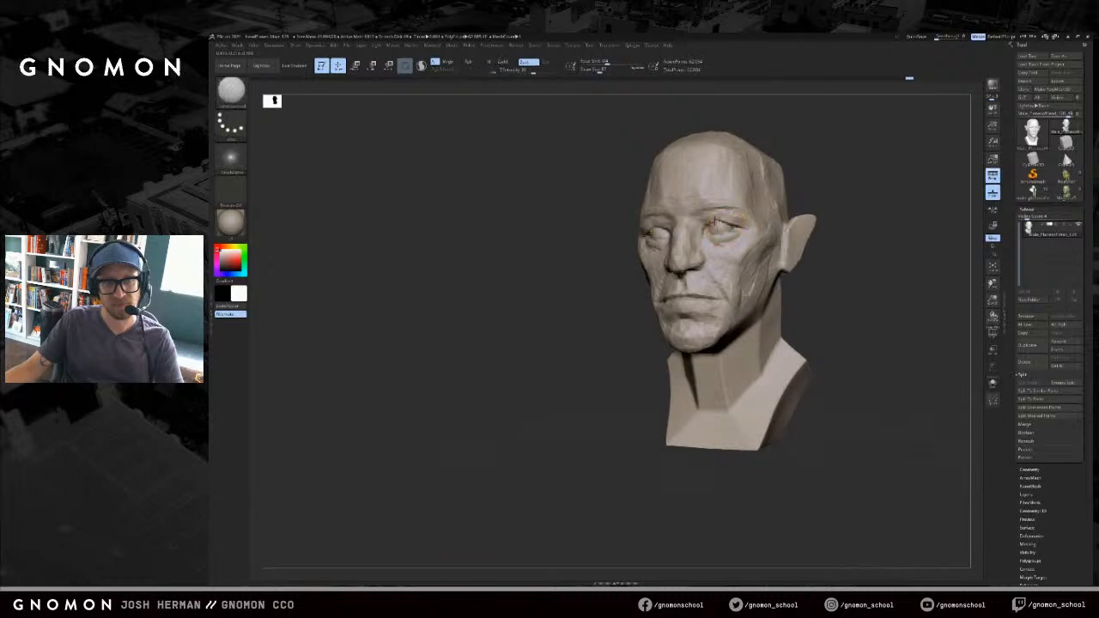
{"action": "right_click_drag", "start_coordinate": [779, 200], "coordinate": [871, 213]}
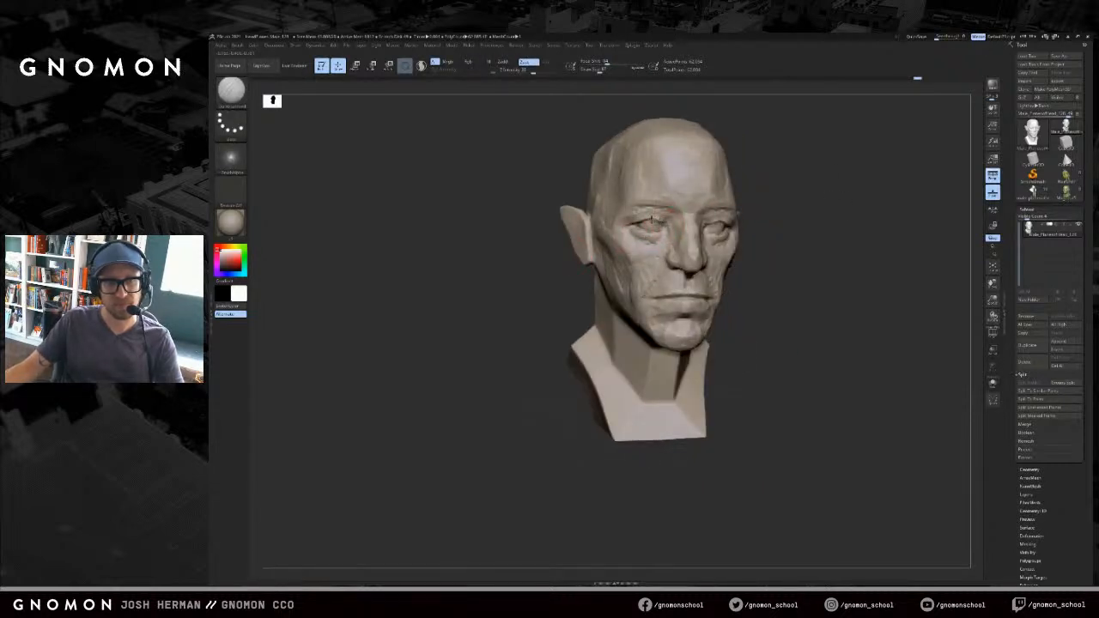
- Try a ClayBuildup stroke on the upper eyelid and undo it
{"action": "key", "text": "b"}
{"action": "key", "text": "c"}
{"action": "key", "text": "b"}
{"action": "left_click_drag", "start_coordinate": [675, 225], "coordinate": [650, 214]}
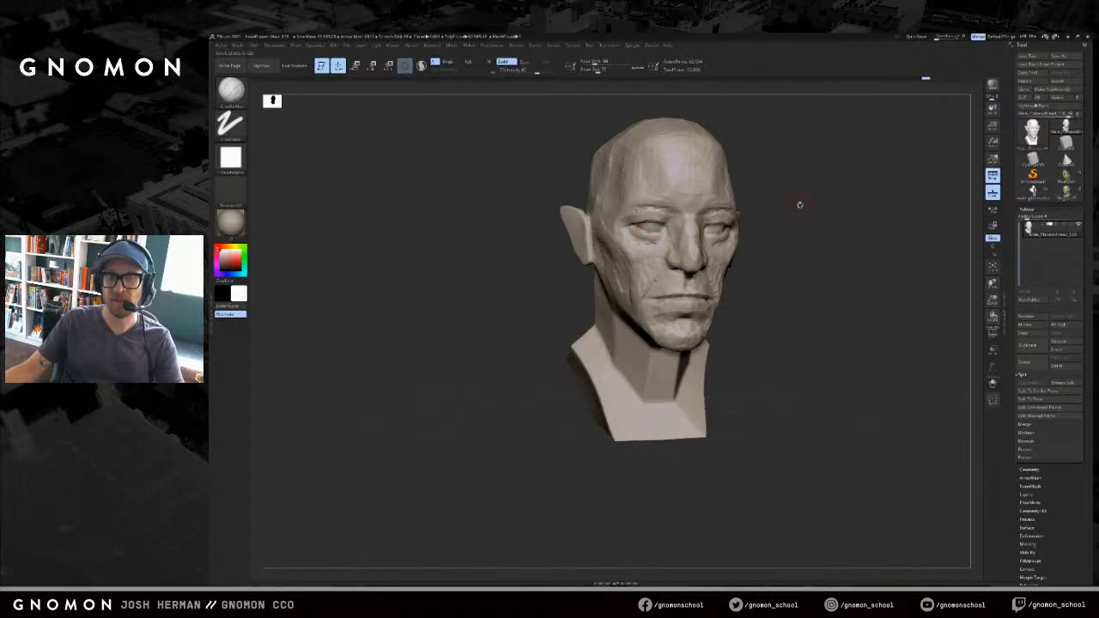
{"action": "right_click_drag", "start_coordinate": [800, 204], "coordinate": [777, 205]}
{"action": "key", "text": "ctrl+z"}
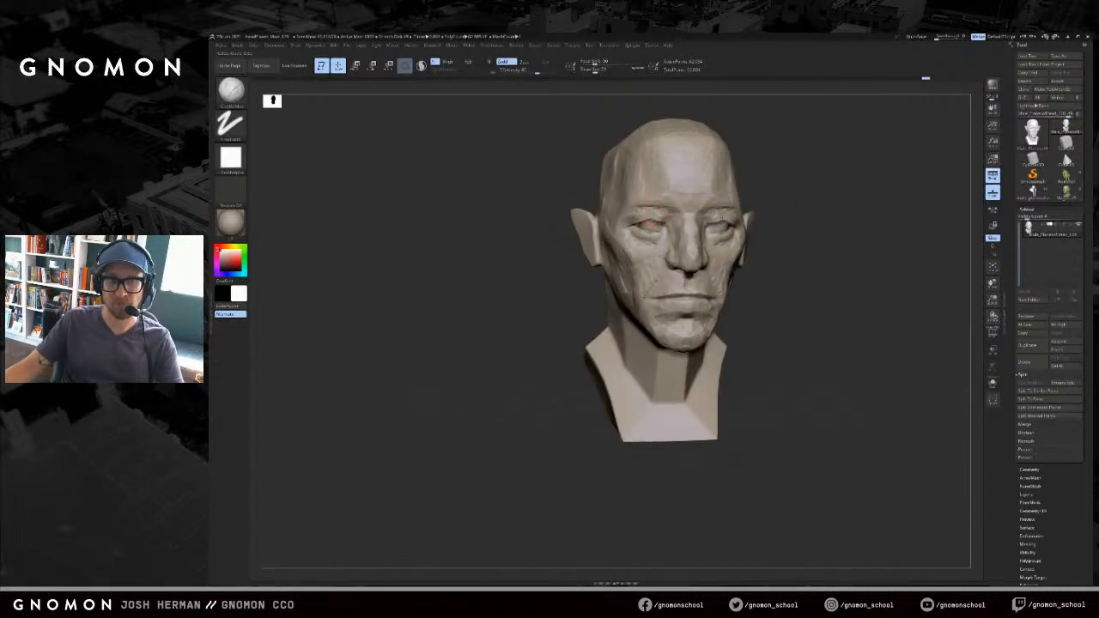
{"action": "key", "text": "ctrl+z"}
- Build up the fold between the upper eyelid and the brow with a small ClayBuildup brush
{"action": "key", "text": "b"}
{"action": "key", "text": "d"}
{"action": "key", "text": "s"}
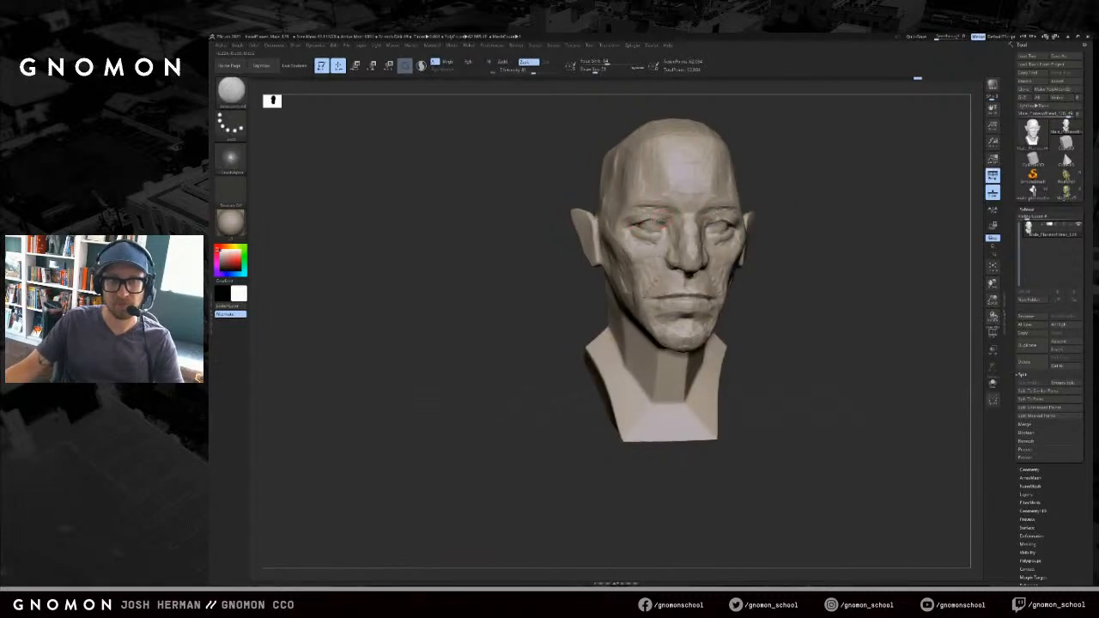
{"action": "key", "text": "b"}
{"action": "key", "text": "c"}
{"action": "key", "text": "b"}
{"action": "left_click_drag", "start_coordinate": [650, 213], "coordinate": [663, 210]}
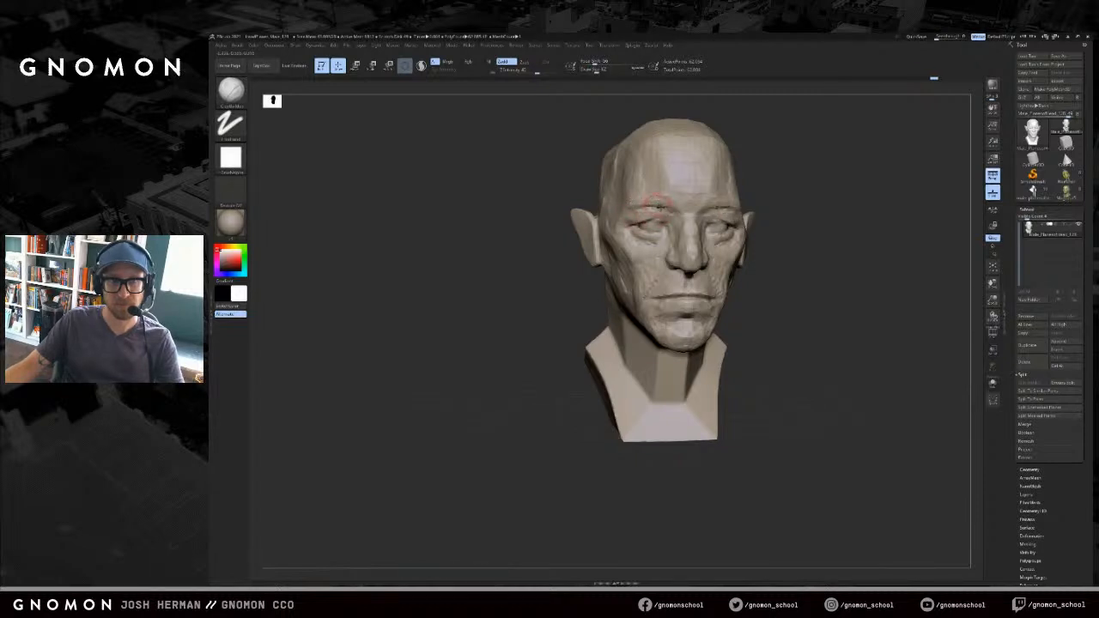
- Shape the inner end of the brow with the Standard brush and check it from both sides
{"action": "key", "text": "b"}
{"action": "key", "text": "s"}
{"action": "key", "text": "t"}
{"action": "mouse_move", "coordinate": [665, 208]}
{"action": "left_mouse_down"}
{"action": "mouse_move", "coordinate": [646, 205]}
{"action": "mouse_move", "coordinate": [669, 210]}
{"action": "left_mouse_up"}
{"action": "mouse_move", "coordinate": [745, 184]}
{"action": "left_mouse_down"}
{"action": "mouse_move", "coordinate": [899, 179]}
{"action": "mouse_move", "coordinate": [847, 180]}
{"action": "left_mouse_up"}
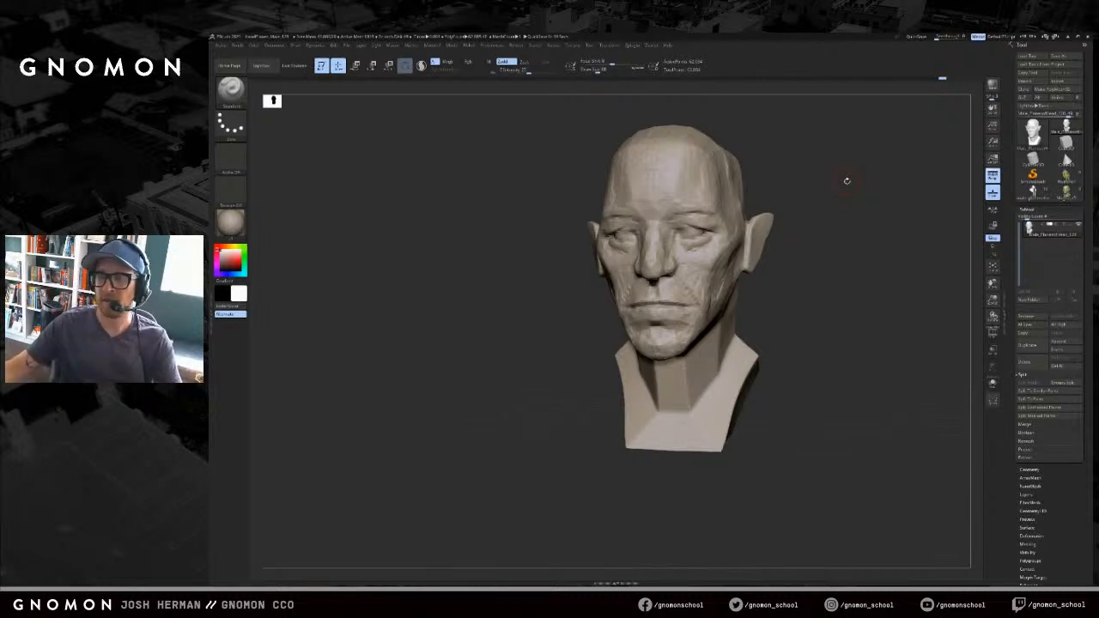
{"action": "mouse_move", "coordinate": [828, 181]}
{"action": "left_mouse_down"}
{"action": "mouse_move", "coordinate": [839, 177]}
{"action": "mouse_move", "coordinate": [718, 183]}
{"action": "left_mouse_up"}
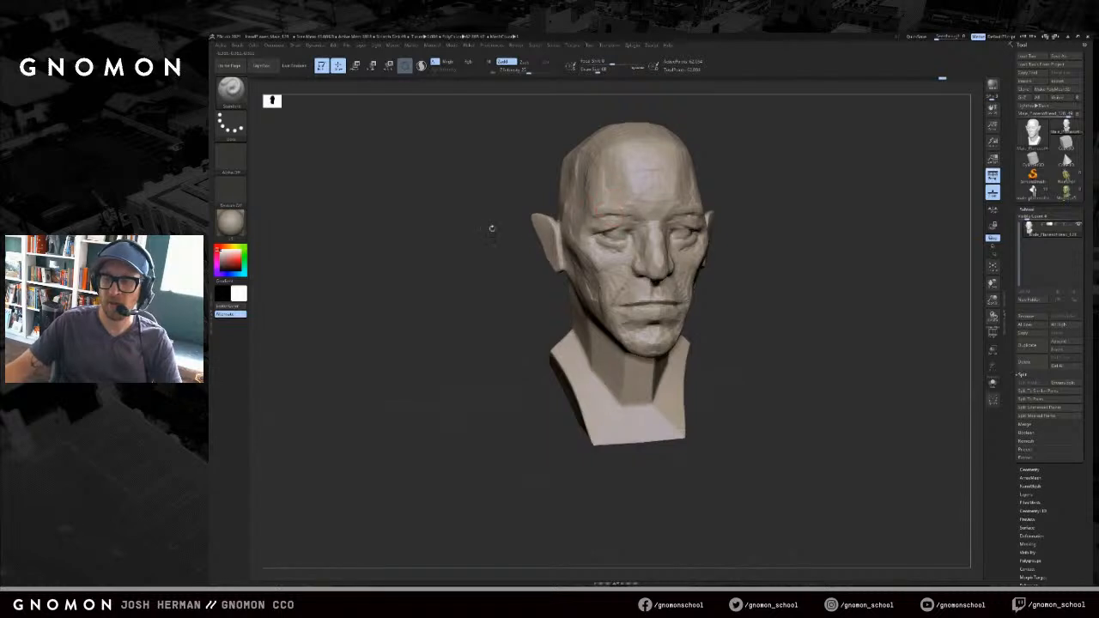
{"action": "left_click_drag", "start_coordinate": [491, 228], "coordinate": [526, 225]}
- Try strokes along the brow above the eye and undo them
{"action": "key", "text": "b"}
{"action": "key", "text": "c"}
{"action": "key", "text": "b"}
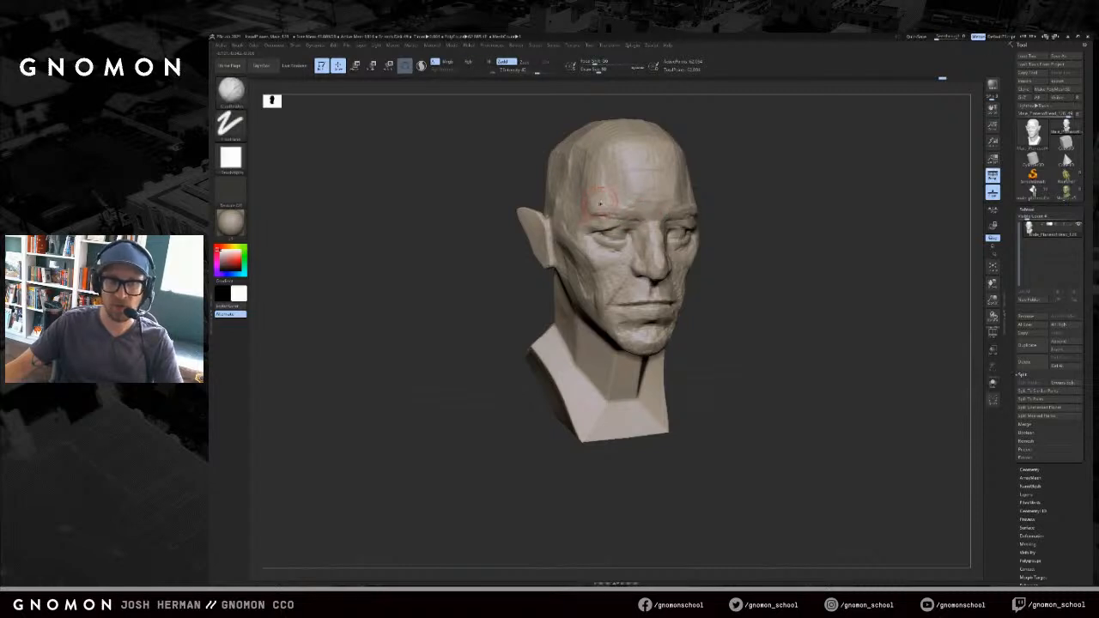
{"action": "left_click_drag", "start_coordinate": [633, 211], "coordinate": [637, 212]}
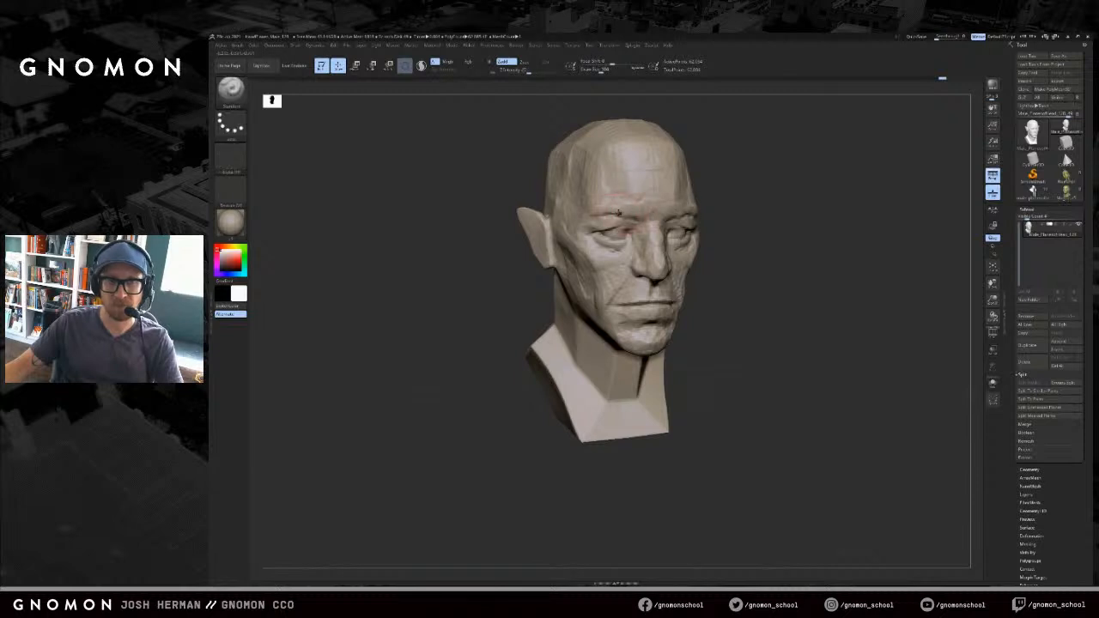
{"action": "left_click_drag", "start_coordinate": [602, 216], "coordinate": [644, 225]}
{"action": "key", "text": "ctrl+z"}
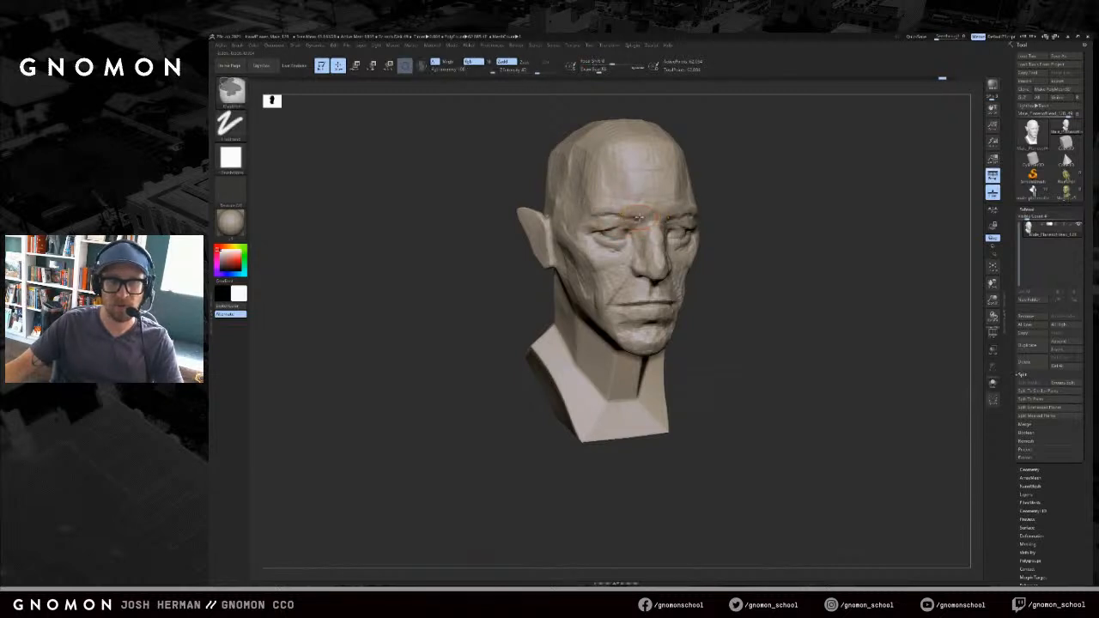
- Resize the brush and build up the inner brow and the area between the brows
{"action": "key", "text": "s"}
{"action": "mouse_move", "coordinate": [617, 213]}
{"action": "left_mouse_down"}
{"action": "mouse_move", "coordinate": [601, 212]}
{"action": "mouse_move", "coordinate": [637, 210]}
{"action": "left_mouse_up"}
{"action": "left_click_drag", "start_coordinate": [837, 162], "coordinate": [735, 171]}
{"action": "key", "text": "s"}
{"action": "left_click_drag", "start_coordinate": [648, 205], "coordinate": [662, 204]}
{"action": "left_click_drag", "start_coordinate": [507, 199], "coordinate": [567, 197]}
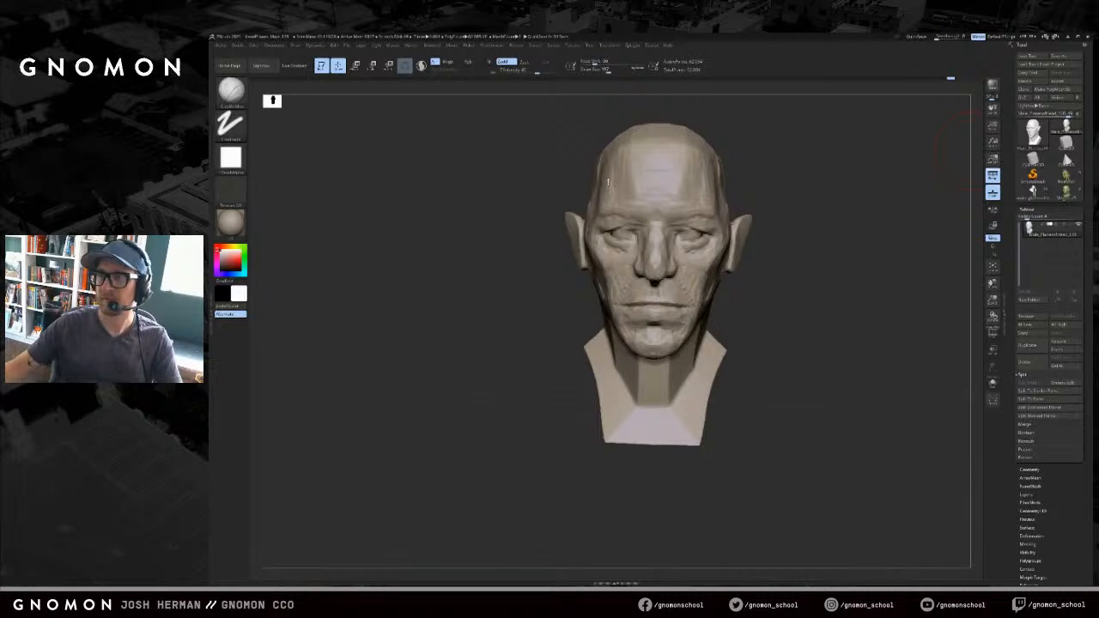
{"action": "mouse_move", "coordinate": [766, 174]}
{"action": "left_mouse_down"}
{"action": "mouse_move", "coordinate": [758, 179]}
{"action": "mouse_move", "coordinate": [815, 176]}
{"action": "left_mouse_up"}
- Examine the brow and eyelids from the front and three-quarter views
{"action": "key", "text": "b"}
{"action": "key", "text": "s"}
{"action": "key", "text": "t"}
{"action": "key", "text": "s"}
{"action": "left_click_drag", "start_coordinate": [576, 212], "coordinate": [563, 212]}
{"action": "left_click_drag", "start_coordinate": [765, 182], "coordinate": [731, 180]}
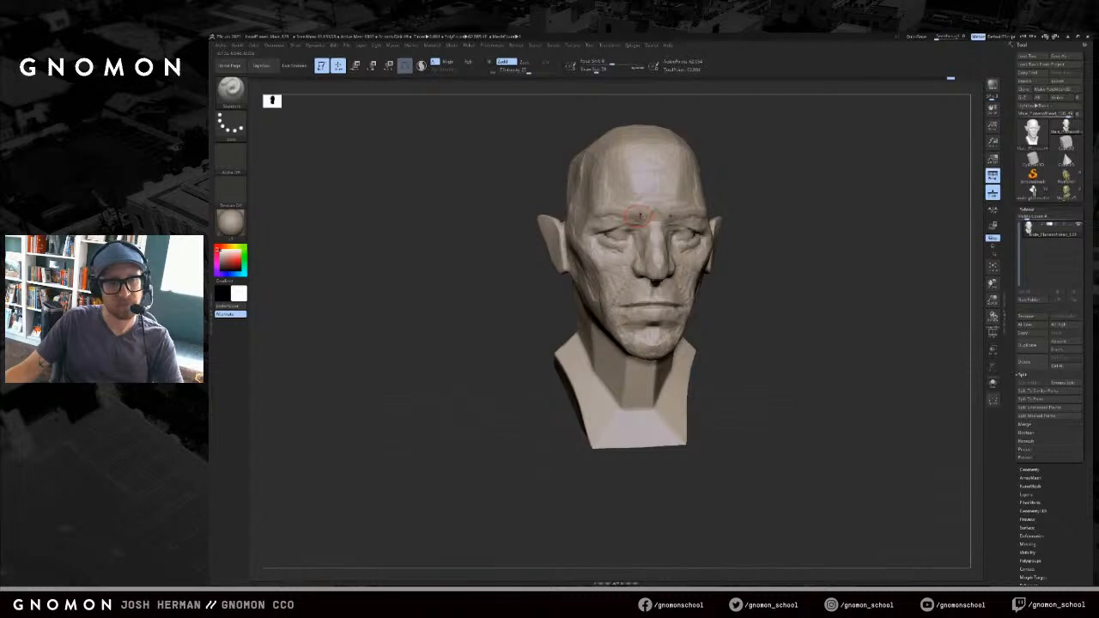
{"action": "left_click_drag", "start_coordinate": [764, 180], "coordinate": [812, 180]}
{"action": "key", "text": "b"}
{"action": "key", "text": "d"}
{"action": "key", "text": "s"}
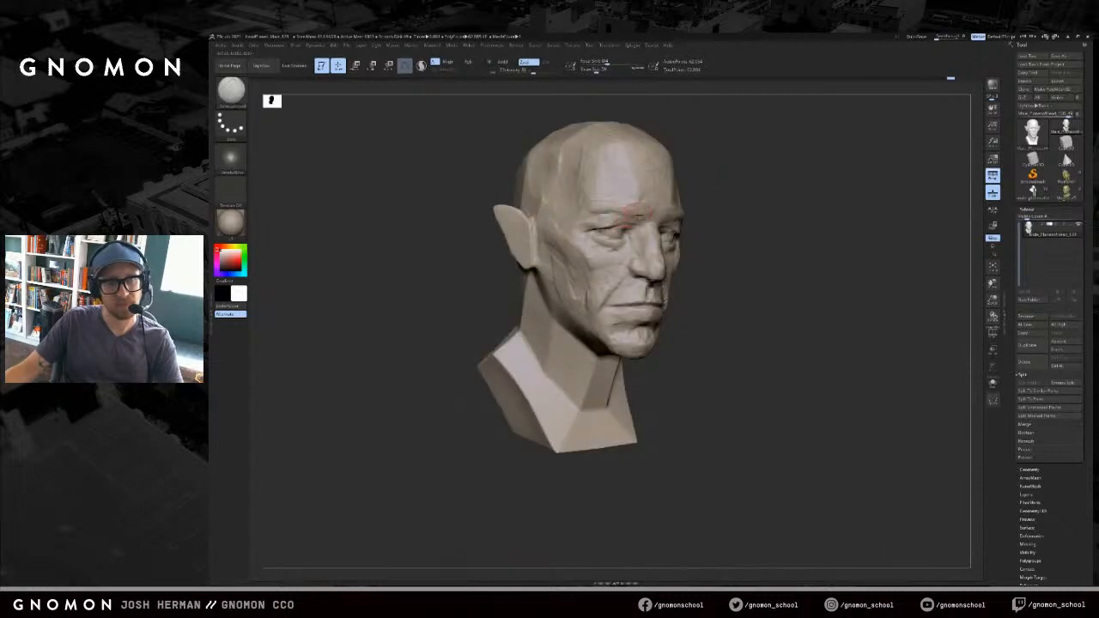
{"action": "mouse_move", "coordinate": [731, 179]}
{"action": "left_mouse_down"}
{"action": "mouse_move", "coordinate": [820, 190]}
{"action": "mouse_move", "coordinate": [807, 164]}
{"action": "left_mouse_up"}
{"action": "key", "text": "ctrl+shift"}
- Add ClayBuildup strokes along the brow ridge and the outer fold of the upper eyelid
{"action": "key", "text": "b"}
{"action": "key", "text": "c"}
{"action": "key", "text": "b"}
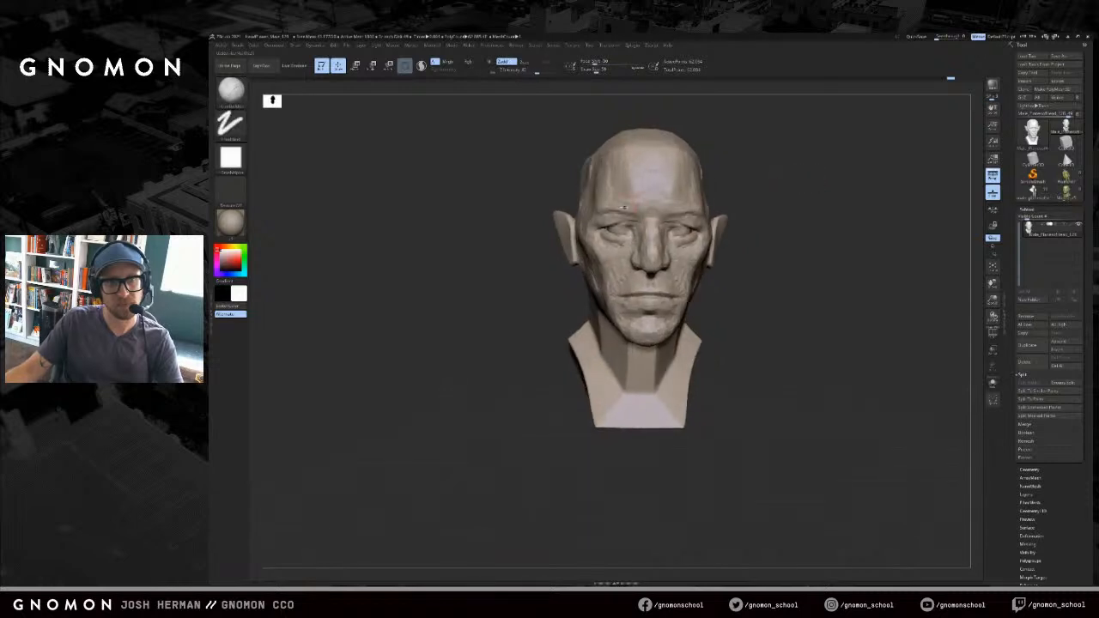
{"action": "left_click_drag", "start_coordinate": [617, 206], "coordinate": [633, 214]}
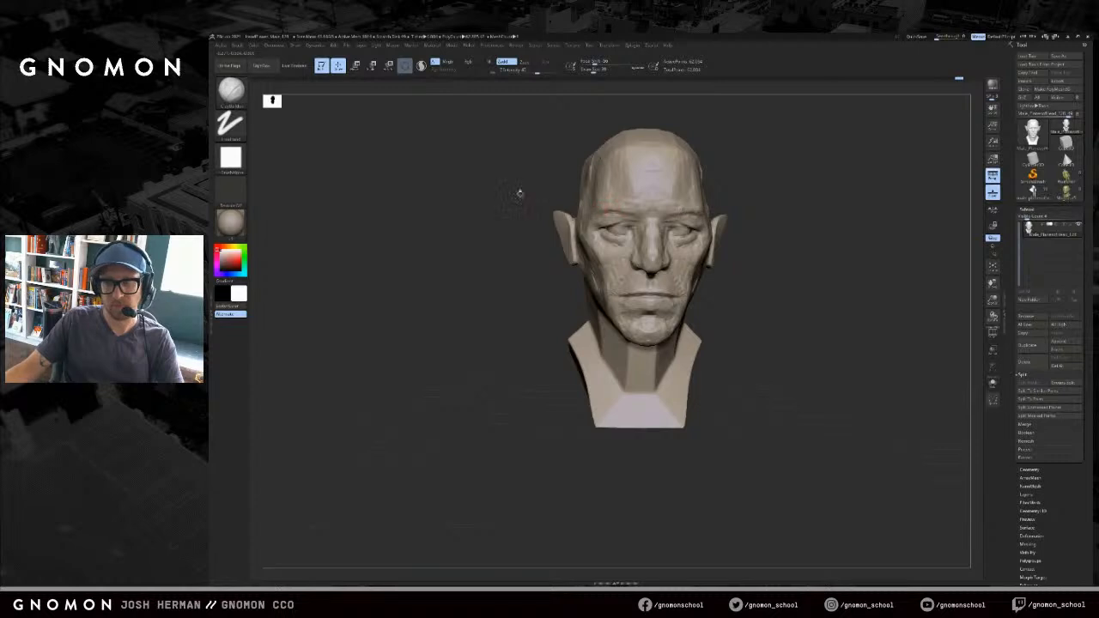
{"action": "left_click_drag", "start_coordinate": [528, 196], "coordinate": [571, 199]}
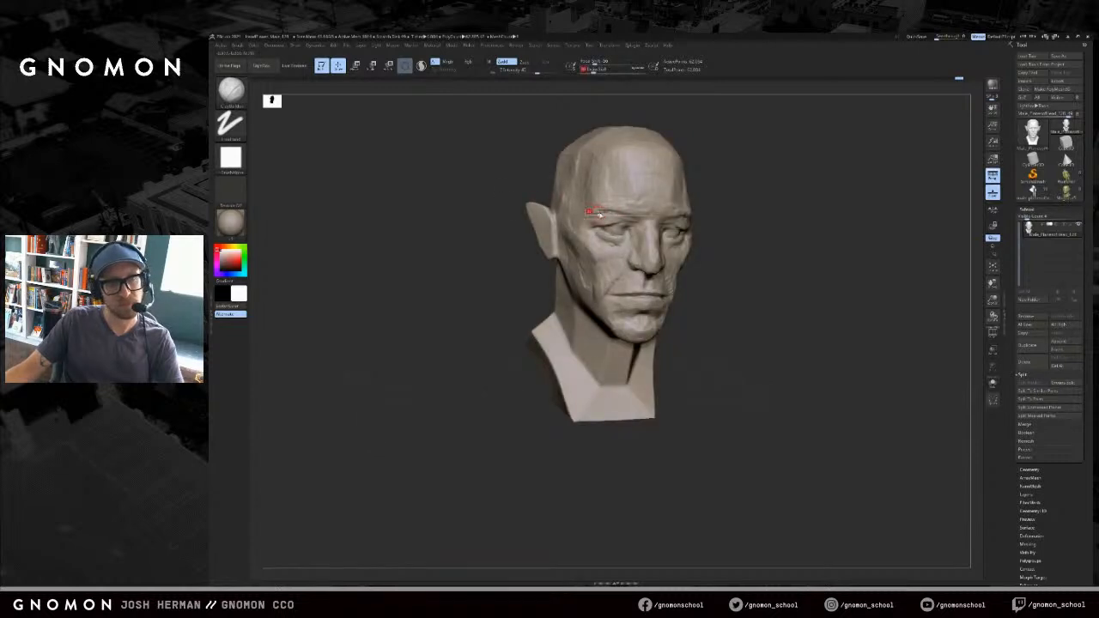
{"action": "left_click_drag", "start_coordinate": [614, 218], "coordinate": [597, 227]}
{"action": "left_click_drag", "start_coordinate": [758, 203], "coordinate": [712, 208]}
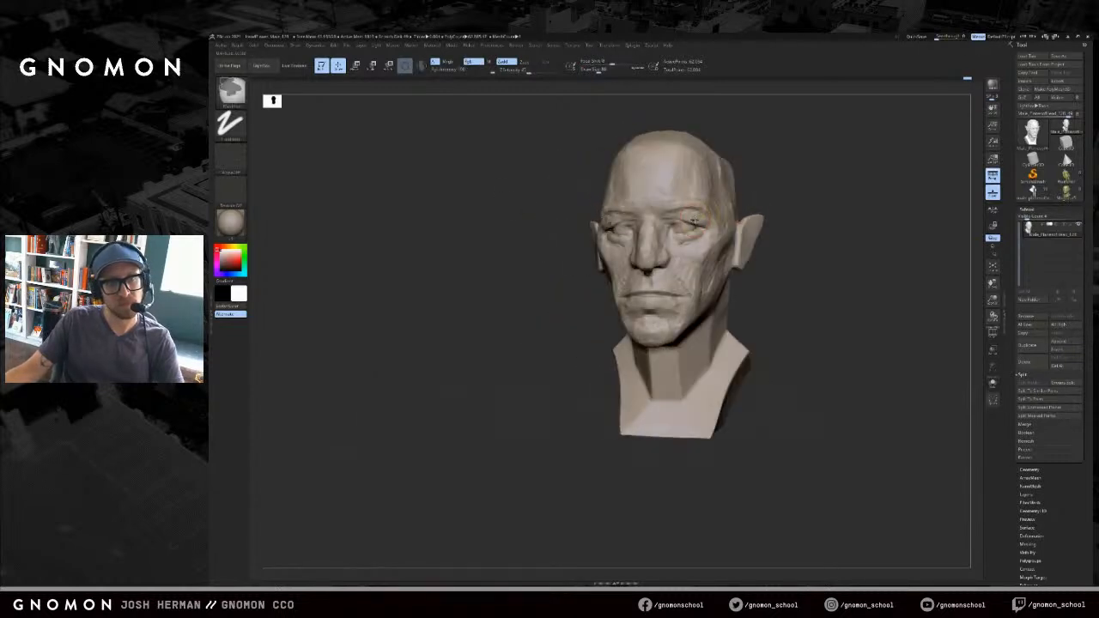
- Refine the inner brow and smooth the area between the inner eye corner and the side of the nose
{"action": "mouse_move", "coordinate": [570, 225]}
{"action": "left_mouse_down"}
{"action": "mouse_move", "coordinate": [601, 226]}
{"action": "mouse_move", "coordinate": [574, 216]}
{"action": "mouse_move", "coordinate": [601, 217]}
{"action": "left_mouse_up"}
{"action": "left_click_drag", "start_coordinate": [617, 216], "coordinate": [626, 216]}
{"action": "left_click_drag", "start_coordinate": [712, 204], "coordinate": [662, 203]}
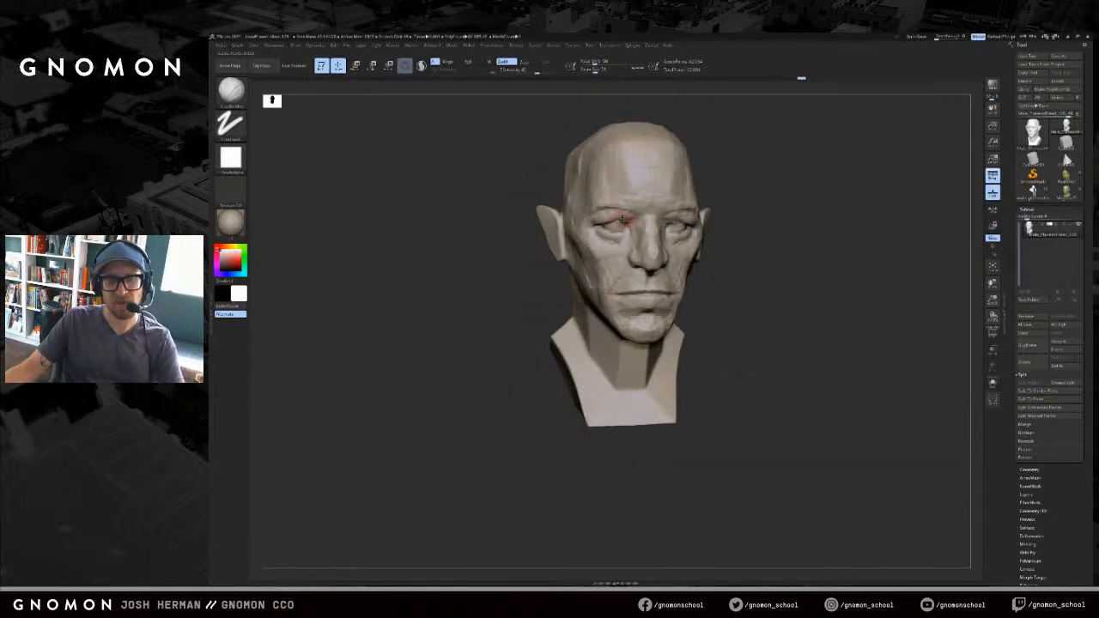
{"action": "key", "text": "shift"}
{"action": "left_click_drag", "start_coordinate": [636, 227], "coordinate": [635, 259], "text": "shift"}
- Resize the Move brush and adjust the form beside the nose and upper cheek
{"action": "key", "text": "s"}
{"action": "key", "text": "s"}
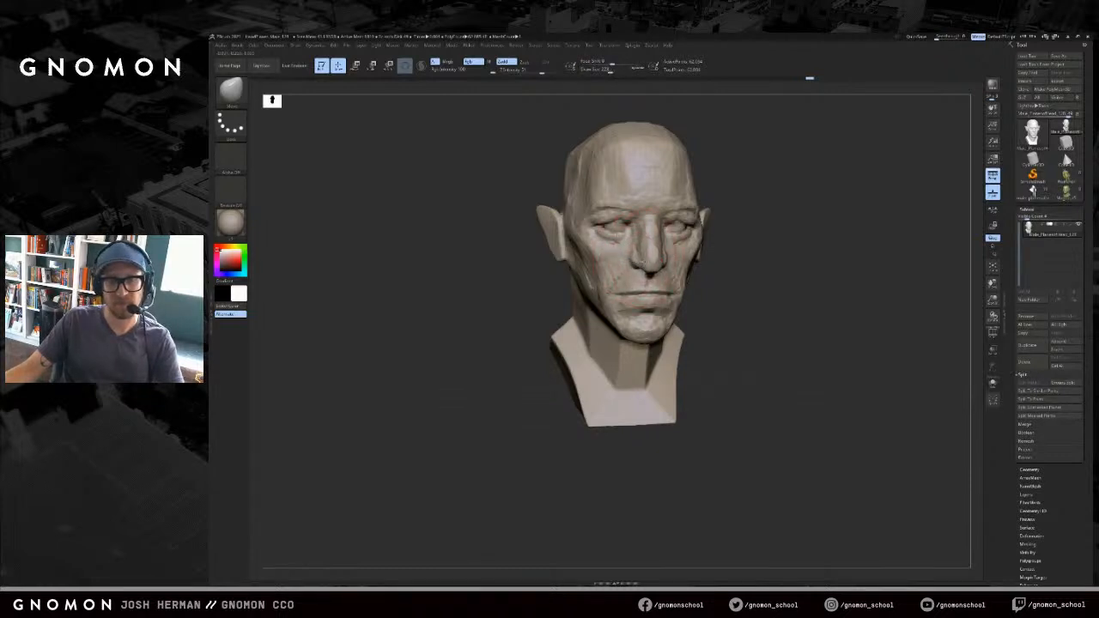
{"action": "key", "text": "s"}
{"action": "left_click_drag", "start_coordinate": [639, 260], "coordinate": [637, 258]}
{"action": "mouse_move", "coordinate": [747, 245]}
{"action": "left_mouse_down"}
{"action": "mouse_move", "coordinate": [792, 260]}
{"action": "mouse_move", "coordinate": [805, 246]}
{"action": "mouse_move", "coordinate": [784, 226]}
{"action": "mouse_move", "coordinate": [803, 253]}
{"action": "mouse_move", "coordinate": [773, 244]}
{"action": "left_mouse_up"}
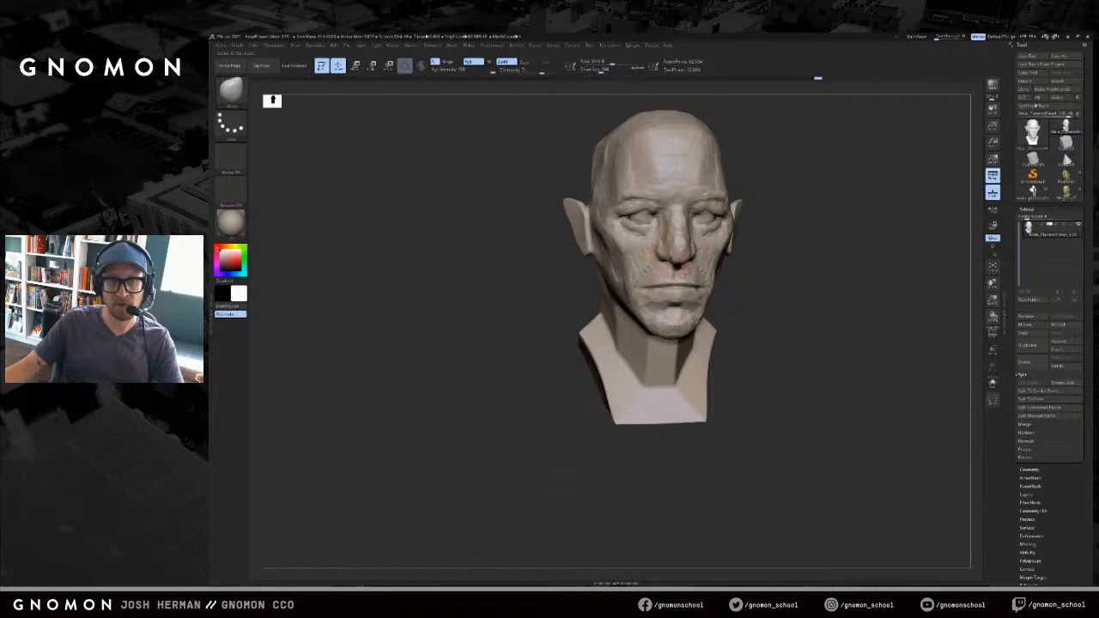
{"action": "left_click_drag", "start_coordinate": [838, 255], "coordinate": [781, 258]}
{"action": "mouse_move", "coordinate": [618, 282]}
{"action": "left_mouse_down"}
{"action": "mouse_move", "coordinate": [605, 276]}
{"action": "mouse_move", "coordinate": [632, 277]}
{"action": "mouse_move", "coordinate": [676, 220]}
{"action": "left_mouse_up"}
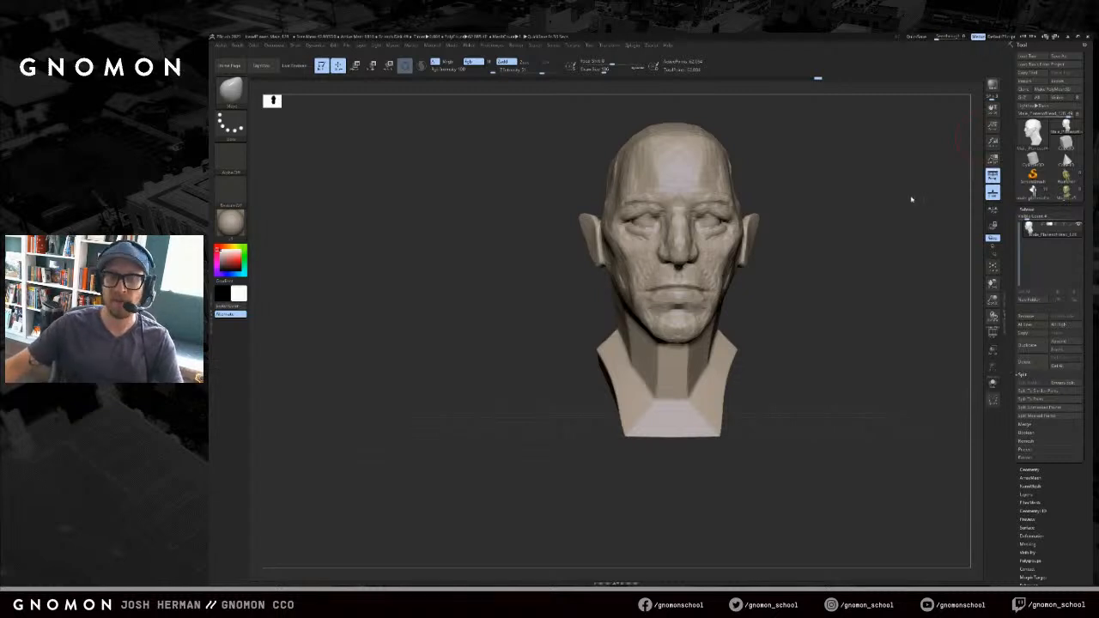
- Mask the eye areas and invert the mask so only the eyes and surrounding lids can be edited
{"action": "left_click_drag", "start_coordinate": [912, 199], "coordinate": [1012, 180]}
{"action": "left_click_drag", "start_coordinate": [1092, 120], "coordinate": [1097, 146]}
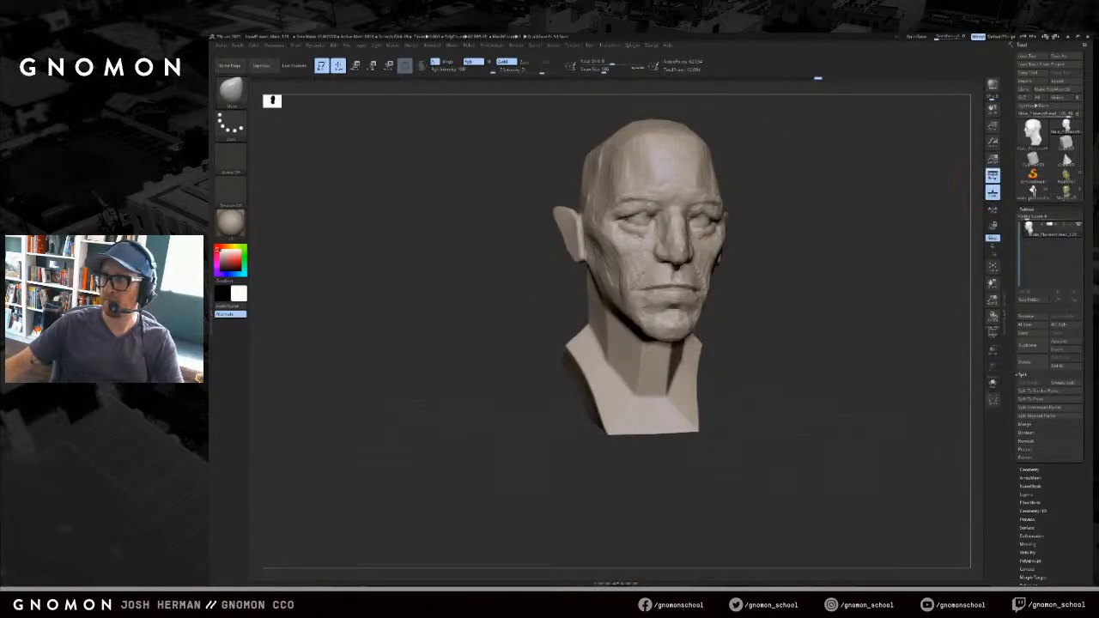
{"action": "left_click_drag", "start_coordinate": [945, 221], "coordinate": [909, 230]}
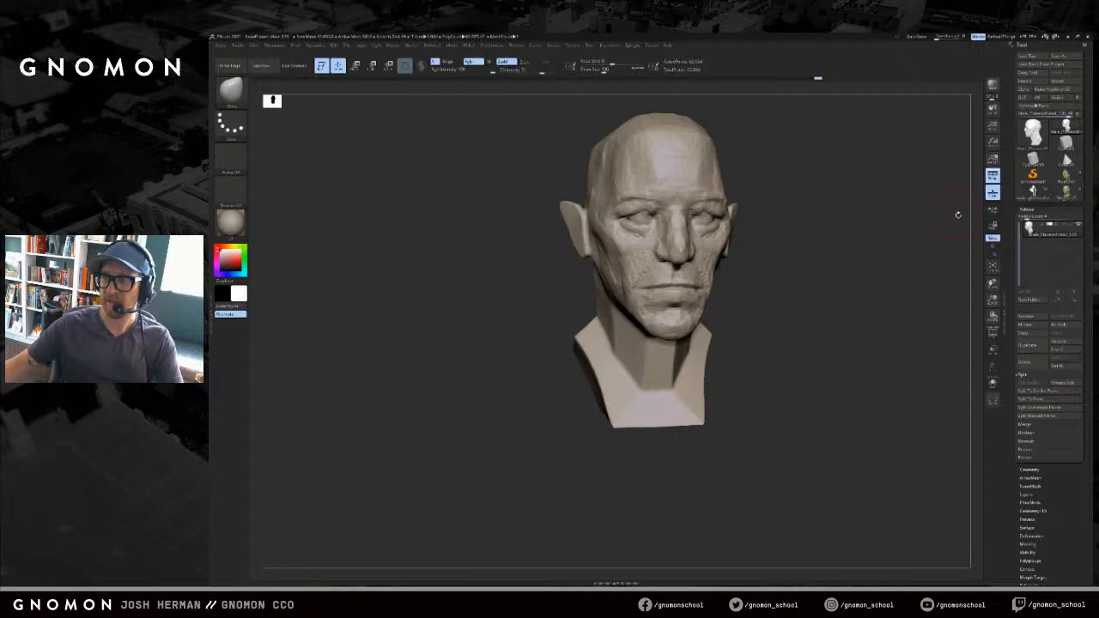
{"action": "mouse_move", "coordinate": [777, 228]}
{"action": "left_mouse_down"}
{"action": "mouse_move", "coordinate": [814, 221]}
{"action": "mouse_move", "coordinate": [728, 218]}
{"action": "left_mouse_up"}
{"action": "key", "text": "ctrl+z"}
{"action": "key", "text": "ctrl+z"}
{"action": "left_click", "coordinate": [814, 177], "text": "ctrl"}
{"action": "key", "text": "w"}
{"action": "left_click_drag", "start_coordinate": [806, 189], "coordinate": [848, 184]}
{"action": "key", "text": "q"}
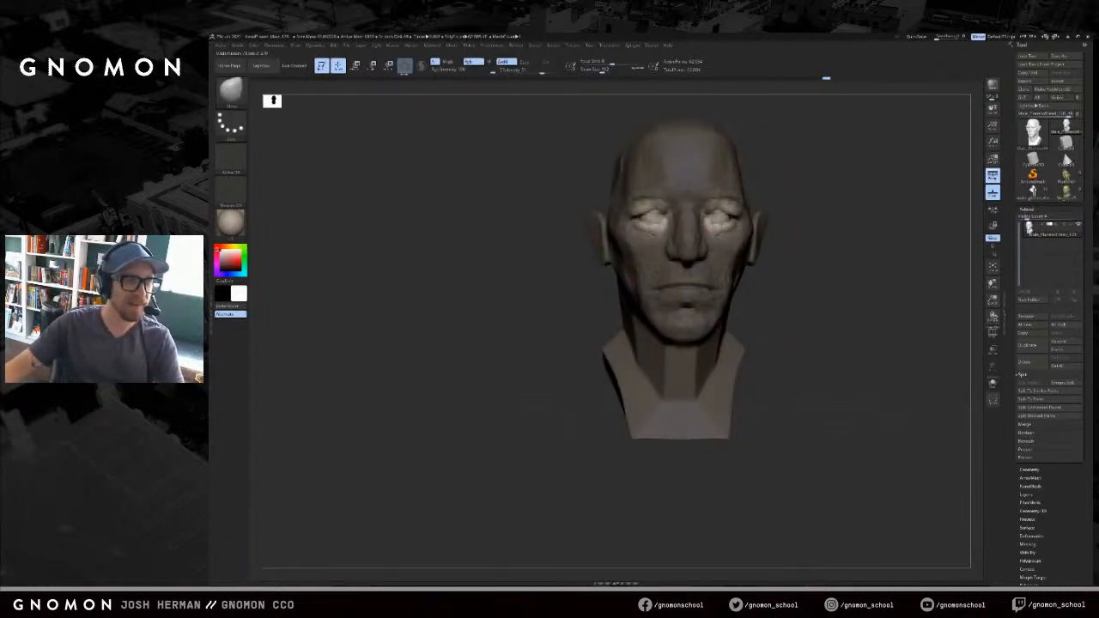
- Switch from the gizmo to a Transpose scale line extending outward from one eye, and turn on Local Symmetry
{"action": "key", "text": "w"}
{"action": "key", "text": "e"}
{"action": "left_click", "coordinate": [405, 68]}
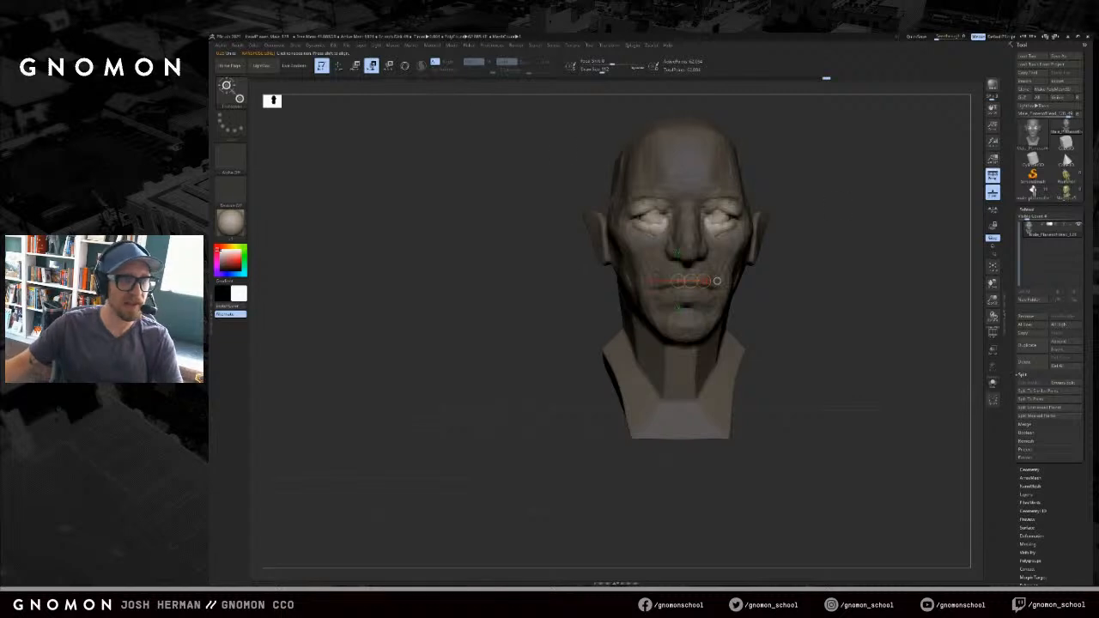
{"action": "left_click_drag", "start_coordinate": [812, 225], "coordinate": [775, 228]}
{"action": "left_click_drag", "start_coordinate": [698, 229], "coordinate": [854, 277]}
{"action": "key", "text": "ctrl+z"}
{"action": "left_click", "coordinate": [993, 209]}
{"action": "left_click_drag", "start_coordinate": [782, 225], "coordinate": [804, 224]}
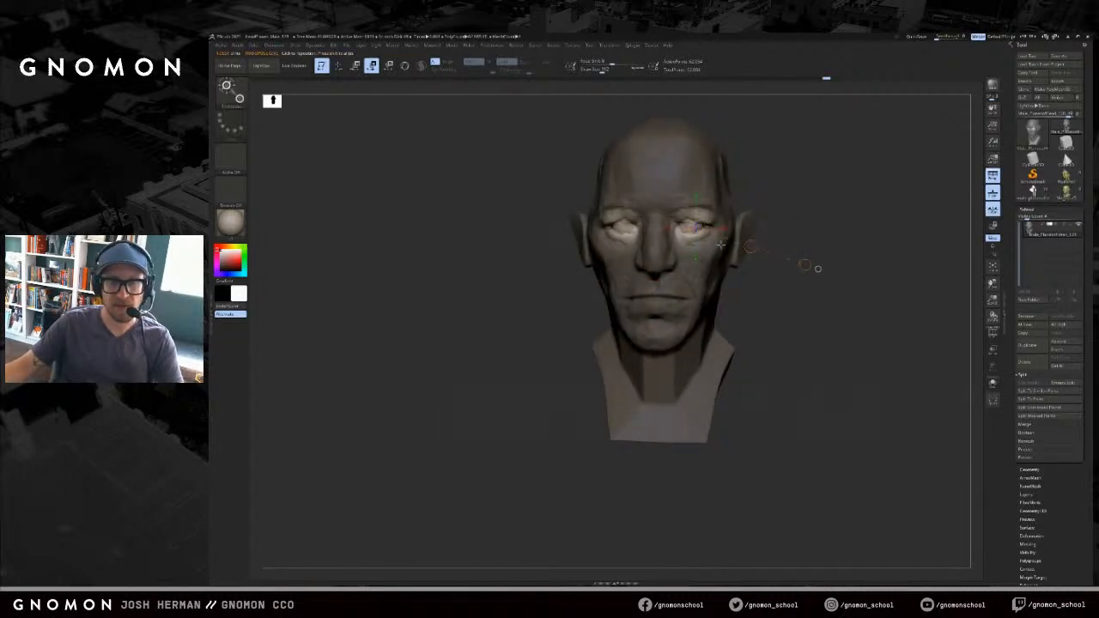
{"action": "left_click_drag", "start_coordinate": [765, 298], "coordinate": [781, 294]}
- Blur the mask several times to soften its edge around the eyes
{"action": "key", "text": "q"}
{"action": "left_click", "coordinate": [699, 225], "text": "ctrl"}
{"action": "left_click", "coordinate": [699, 225], "text": "ctrl"}
{"action": "left_click", "coordinate": [699, 225], "text": "ctrl"}
{"action": "left_click", "coordinate": [701, 224], "text": "ctrl"}
{"action": "left_click_drag", "start_coordinate": [778, 210], "coordinate": [761, 210]}
{"action": "key", "text": "w"}
{"action": "key", "text": "q"}
{"action": "key", "text": "w"}
{"action": "key", "text": "q"}
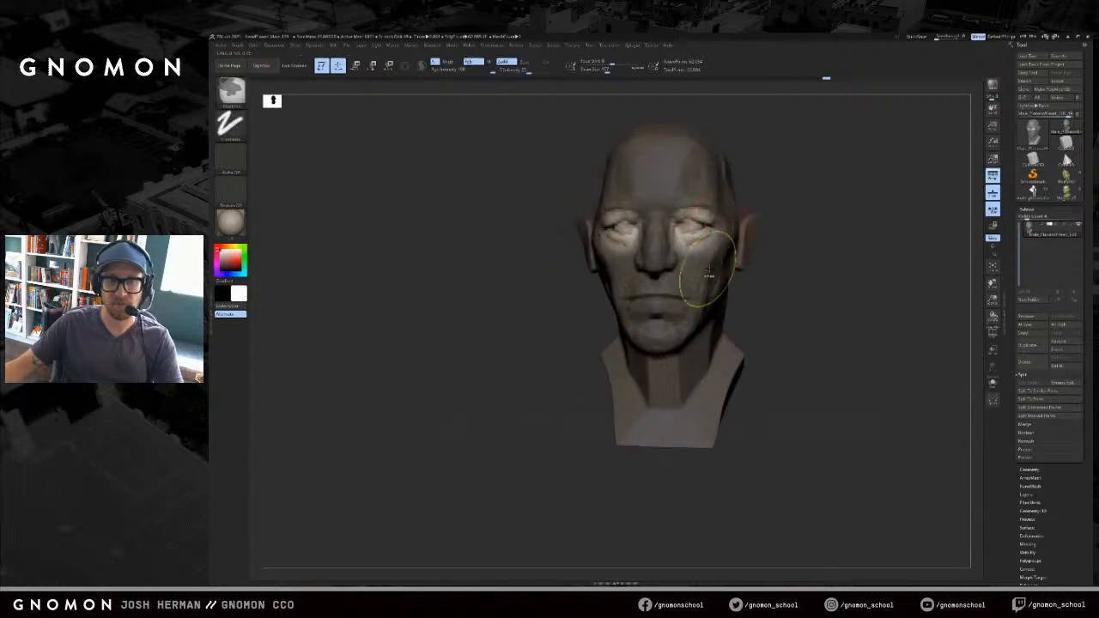
- Try to scale and move the unmasked eye areas with the Transpose line, and undo the changes
{"action": "key", "text": "w"}
{"action": "key", "text": "e"}
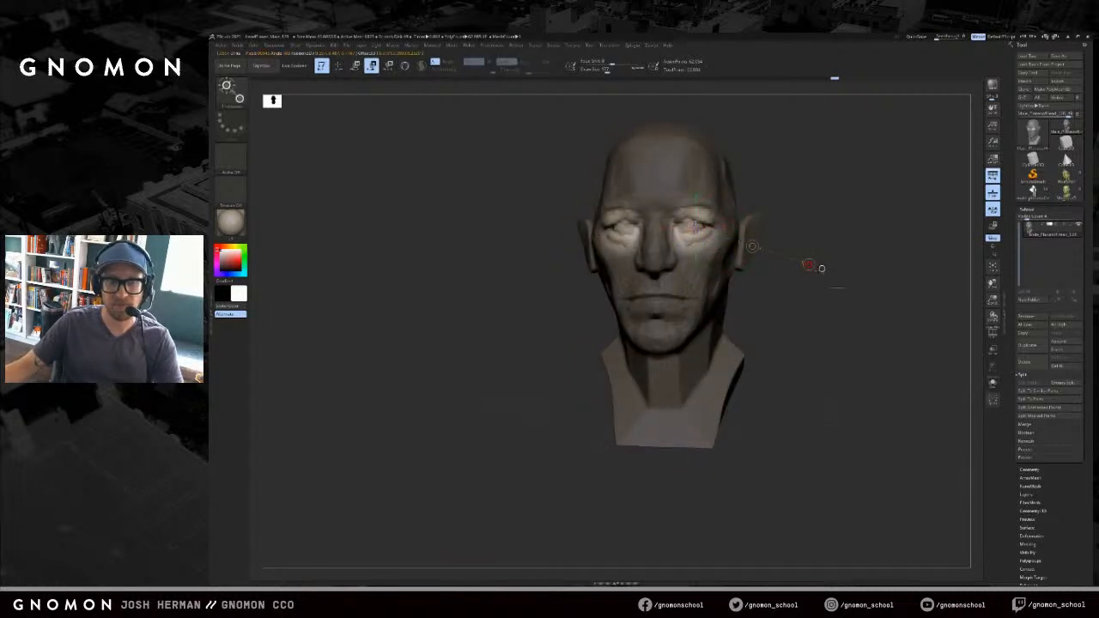
{"action": "left_click_drag", "start_coordinate": [839, 287], "coordinate": [846, 288], "text": "shift"}
{"action": "key", "text": "w"}
{"action": "left_click_drag", "start_coordinate": [689, 276], "coordinate": [723, 276]}
{"action": "left_click_drag", "start_coordinate": [772, 225], "coordinate": [808, 234]}
{"action": "key", "text": "ctrl+z"}
{"action": "key", "text": "ctrl+z"}
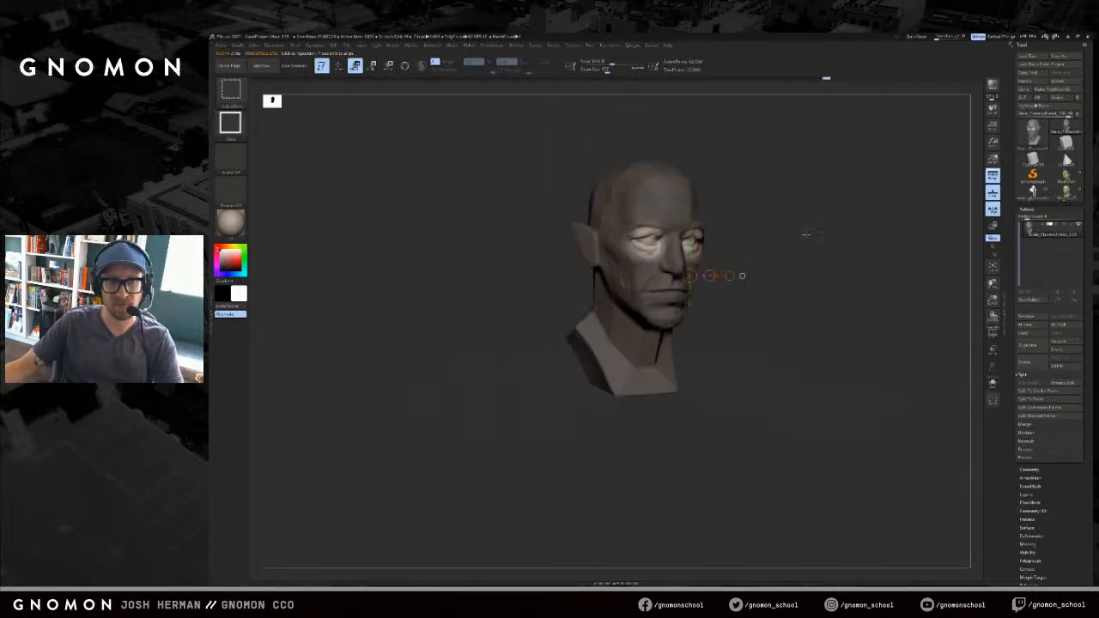
- Return to Draw mode on the unmasked head and build up the area under the eyes with the ClayBuildup brush
{"action": "key", "text": "ctrl+shift+z"}
{"action": "key", "text": "ctrl+shift+z"}
{"action": "key", "text": "q"}
{"action": "left_click_drag", "start_coordinate": [806, 235], "coordinate": [813, 232], "text": "alt"}
{"action": "key", "text": "s"}
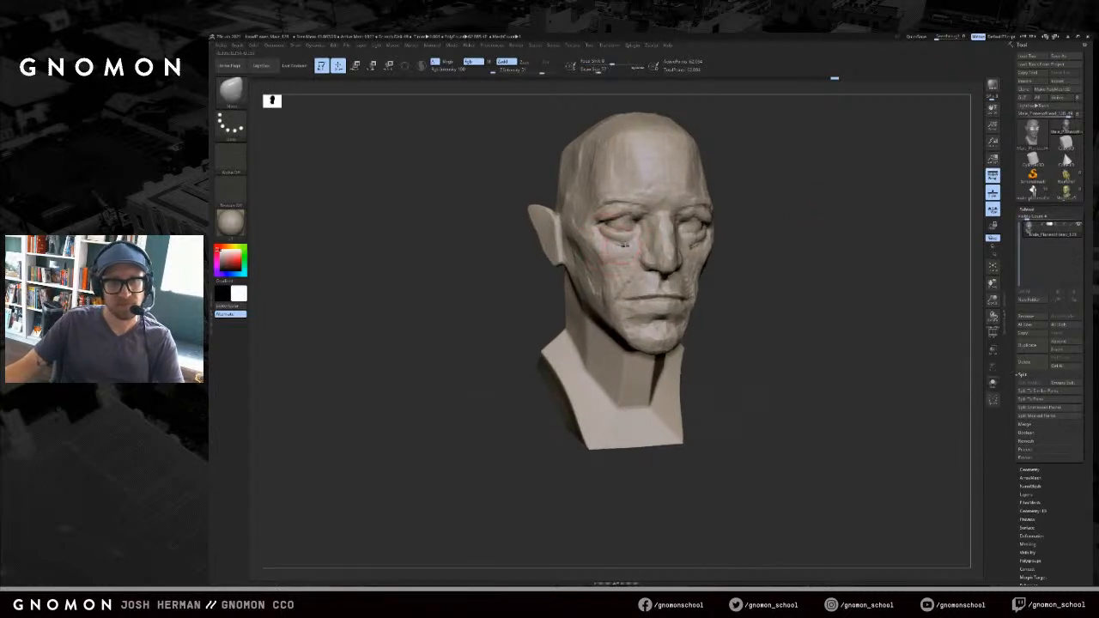
{"action": "key", "text": "alt+1"}
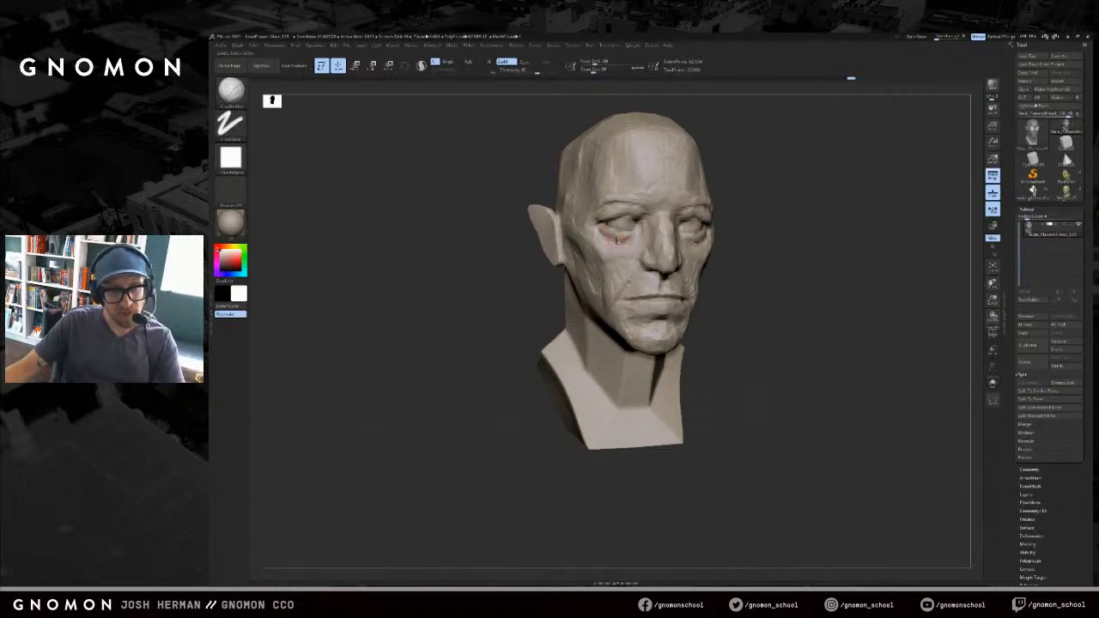
{"action": "left_click_drag", "start_coordinate": [614, 241], "coordinate": [630, 242]}
- Enlarge the brush and build up the cheekbone area below the outer eye
{"action": "left_click_drag", "start_coordinate": [747, 236], "coordinate": [746, 211], "text": "alt"}
{"action": "key", "text": "bracketright"}
{"action": "key", "text": "bracketright"}
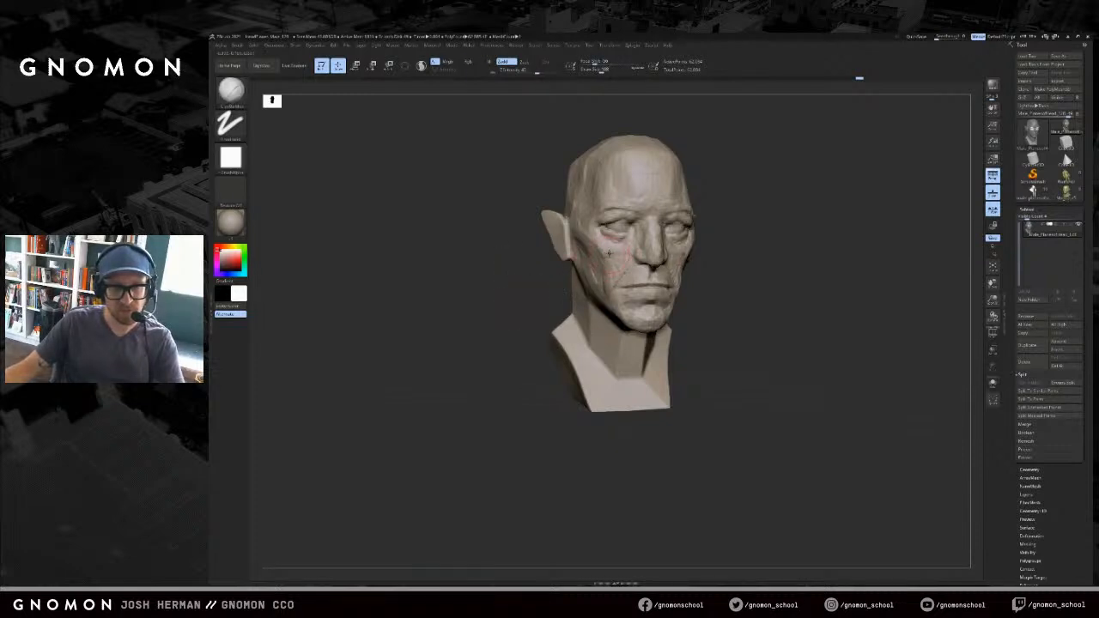
{"action": "left_click_drag", "start_coordinate": [601, 245], "coordinate": [608, 260]}
{"action": "key", "text": "shift"}
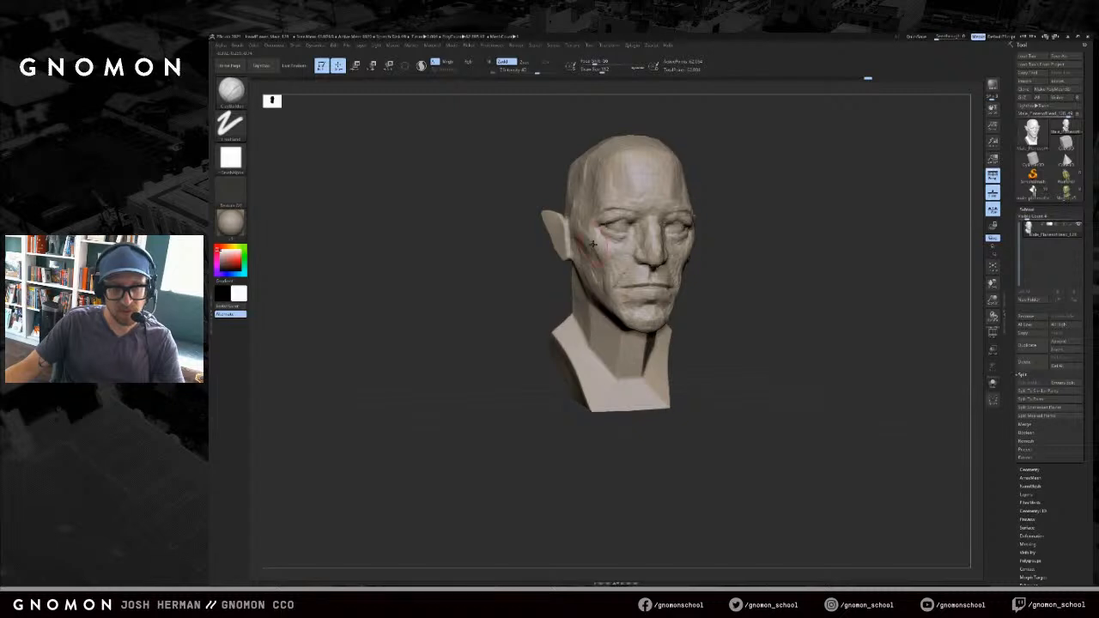
- Adjust the brush size and shape the lower cheek planes beside the mouth on the side of the face
{"action": "key", "text": "s"}
{"action": "left_click_drag", "start_coordinate": [606, 261], "coordinate": [606, 294]}
{"action": "left_click_drag", "start_coordinate": [784, 282], "coordinate": [768, 270]}
{"action": "key", "text": "shift"}
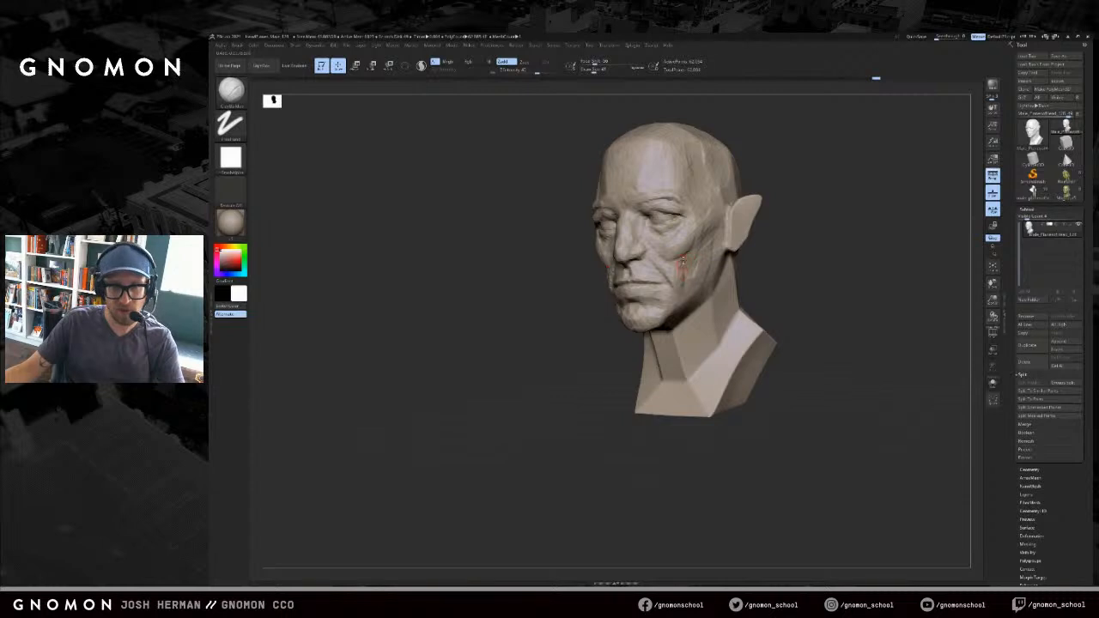
{"action": "key", "text": "shift"}
{"action": "left_click_drag", "start_coordinate": [795, 284], "coordinate": [767, 279]}
{"action": "key", "text": "bracketright"}
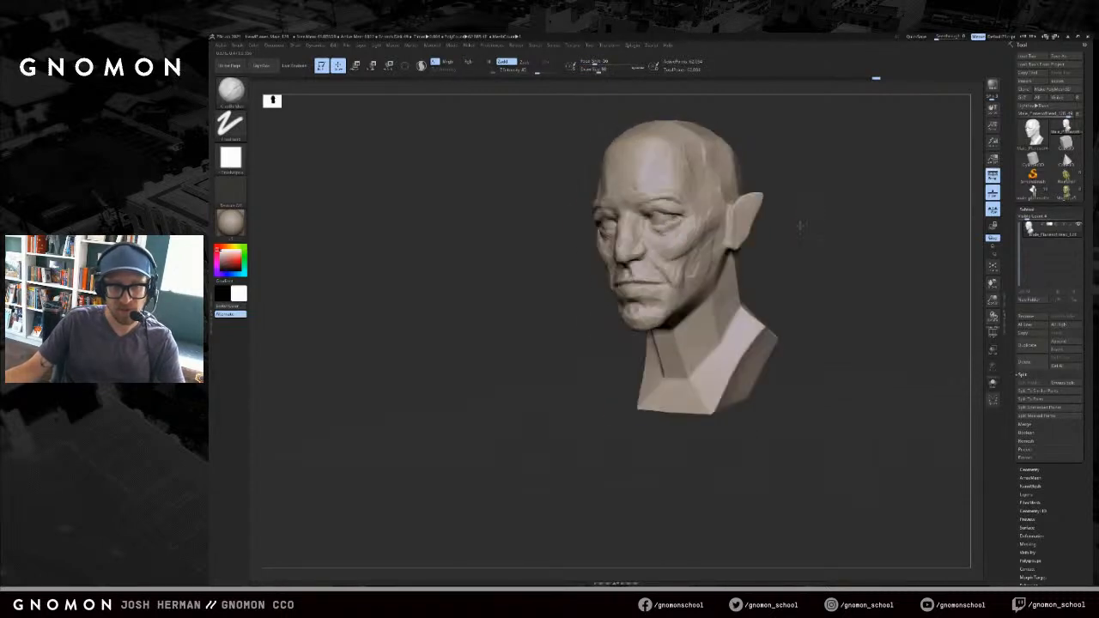
- Carve the crease at the corner of the mouth with the DamStandard brush
{"action": "left_click_drag", "start_coordinate": [584, 280], "coordinate": [698, 272]}
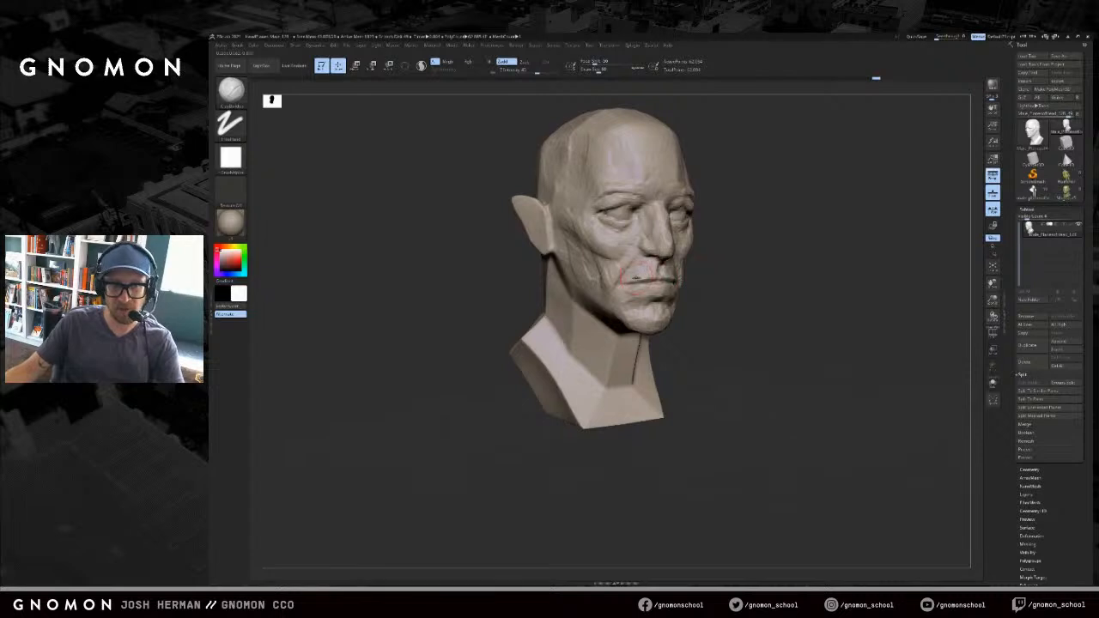
{"action": "key", "text": "b"}
{"action": "key", "text": "d"}
{"action": "key", "text": "s"}
{"action": "left_click_drag", "start_coordinate": [628, 281], "coordinate": [619, 292]}
{"action": "left_click_drag", "start_coordinate": [711, 284], "coordinate": [735, 283]}
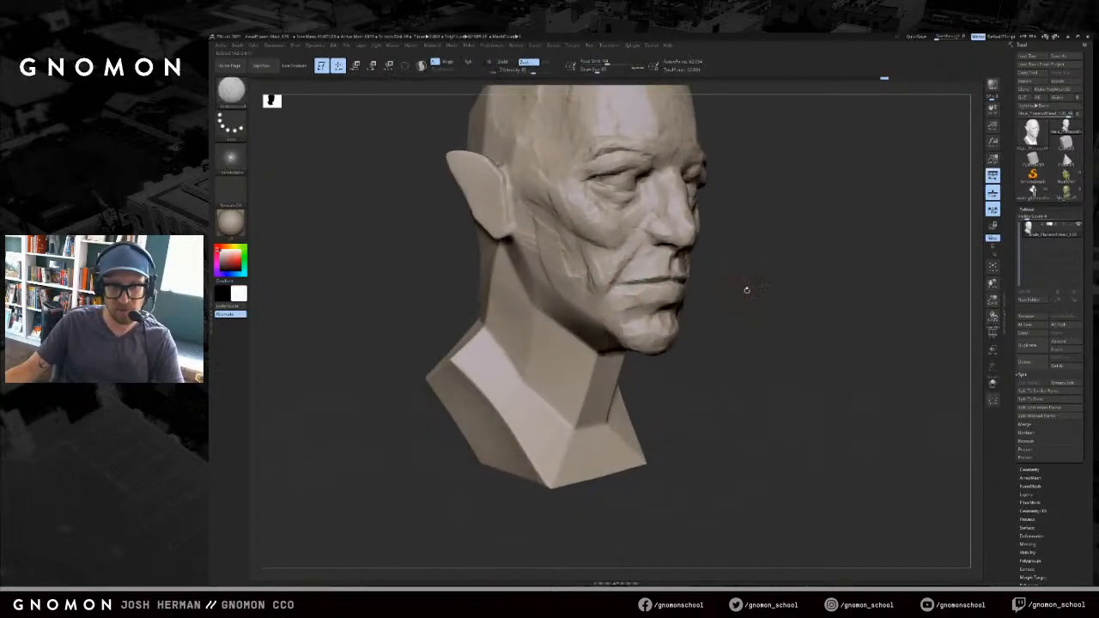
{"action": "left_click_drag", "start_coordinate": [630, 281], "coordinate": [613, 296]}
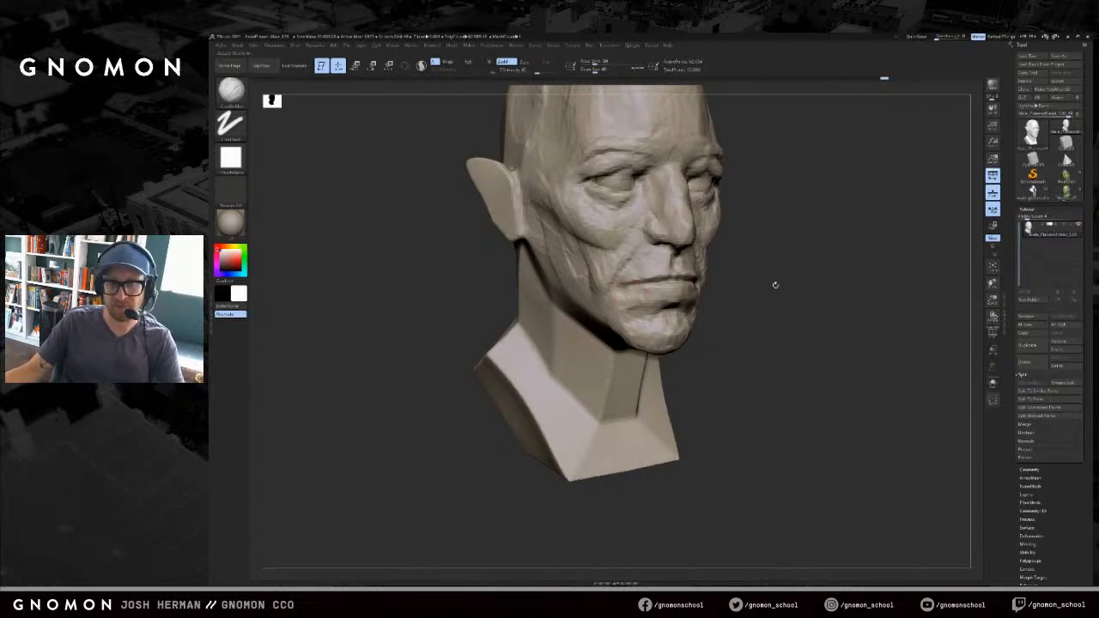
- Build up the lower lip with the ClayBuildup brush and smooth its surface
{"action": "left_click_drag", "start_coordinate": [785, 292], "coordinate": [813, 288], "text": "alt"}
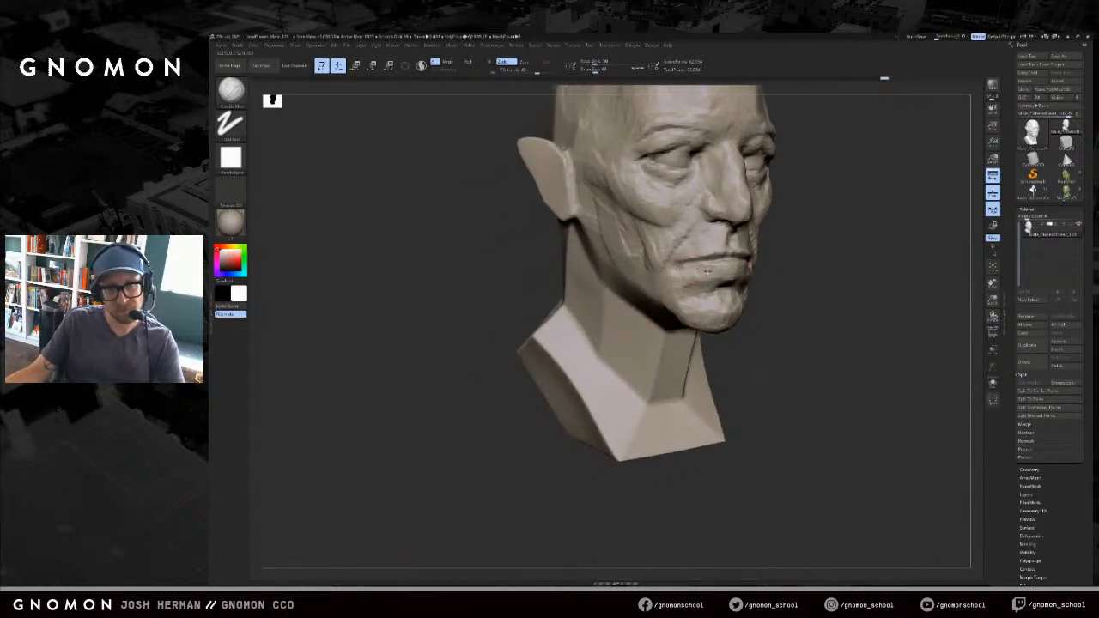
{"action": "mouse_move", "coordinate": [773, 276]}
{"action": "left_mouse_down"}
{"action": "mouse_move", "coordinate": [790, 276]}
{"action": "mouse_move", "coordinate": [780, 276]}
{"action": "left_mouse_up"}
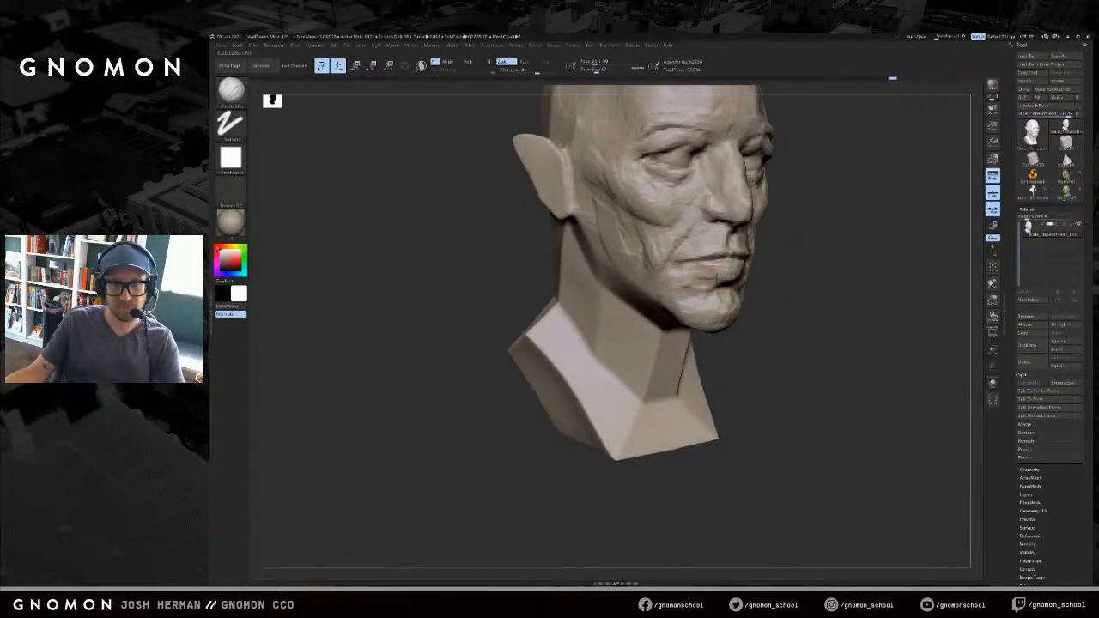
{"action": "key", "text": "b"}
{"action": "key", "text": "s"}
{"action": "key", "text": "t"}
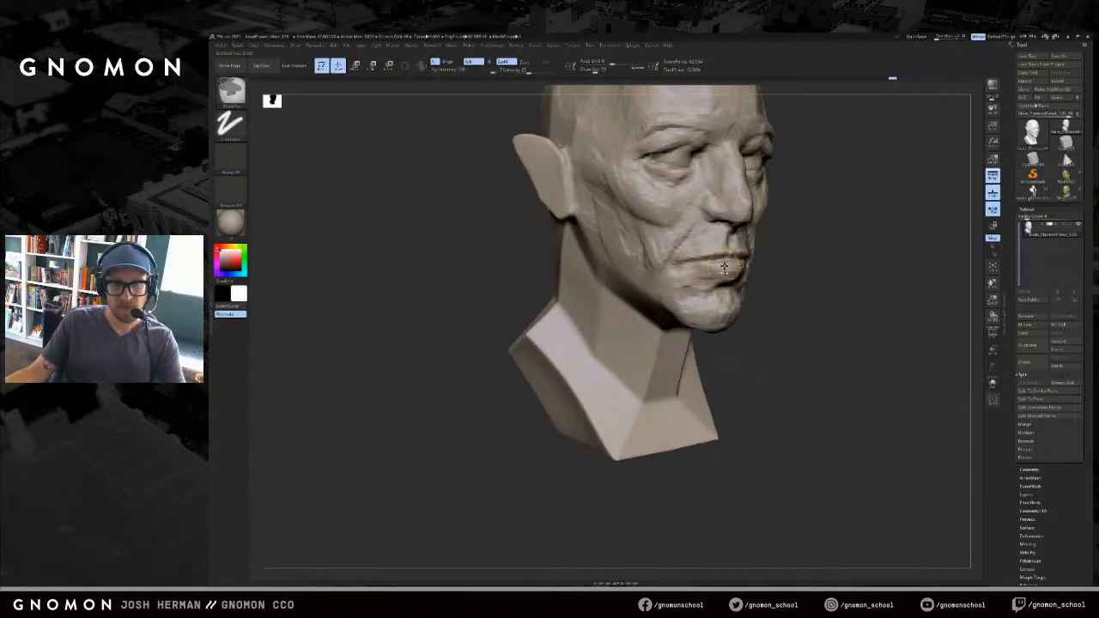
{"action": "key", "text": "b"}
{"action": "key", "text": "c"}
{"action": "key", "text": "b"}
{"action": "mouse_move", "coordinate": [720, 267]}
{"action": "left_mouse_down", "text": "shift"}
{"action": "mouse_move", "coordinate": [700, 269]}
{"action": "mouse_move", "coordinate": [730, 270]}
{"action": "left_mouse_up", "text": "shift"}
{"action": "key", "text": "s"}
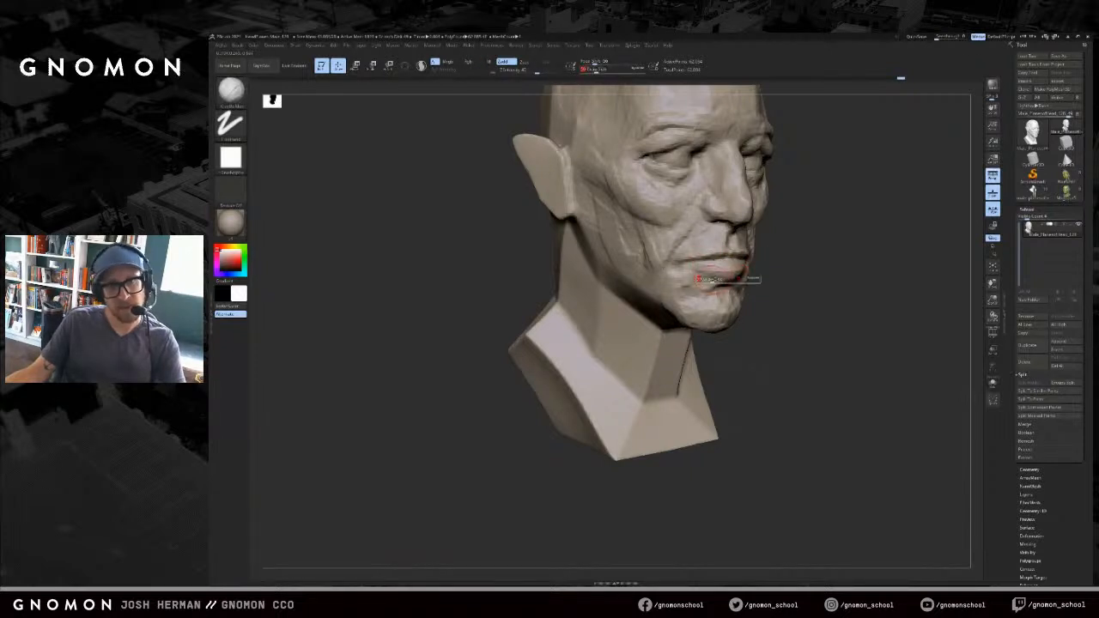
- Sharpen the mouth line near the corner of the lips with the DamStandard brush
{"action": "key", "text": "b"}
{"action": "key", "text": "s"}
{"action": "key", "text": "t"}
{"action": "key", "text": "b"}
{"action": "key", "text": "d"}
{"action": "key", "text": "s"}
{"action": "left_click_drag", "start_coordinate": [688, 266], "coordinate": [693, 266]}
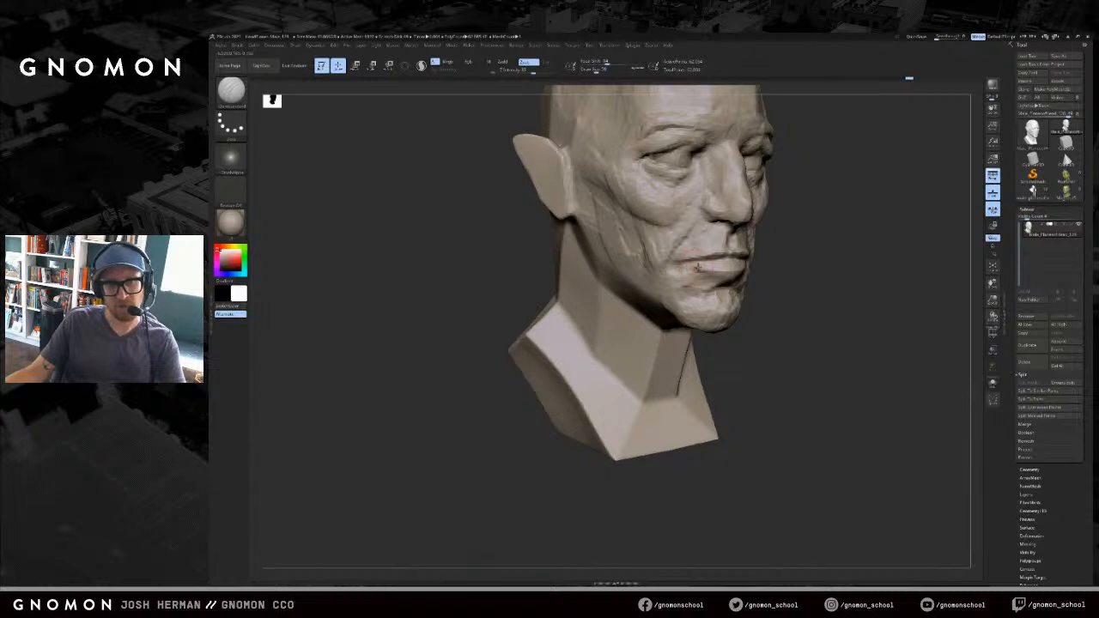
{"action": "left_click_drag", "start_coordinate": [828, 275], "coordinate": [812, 280]}
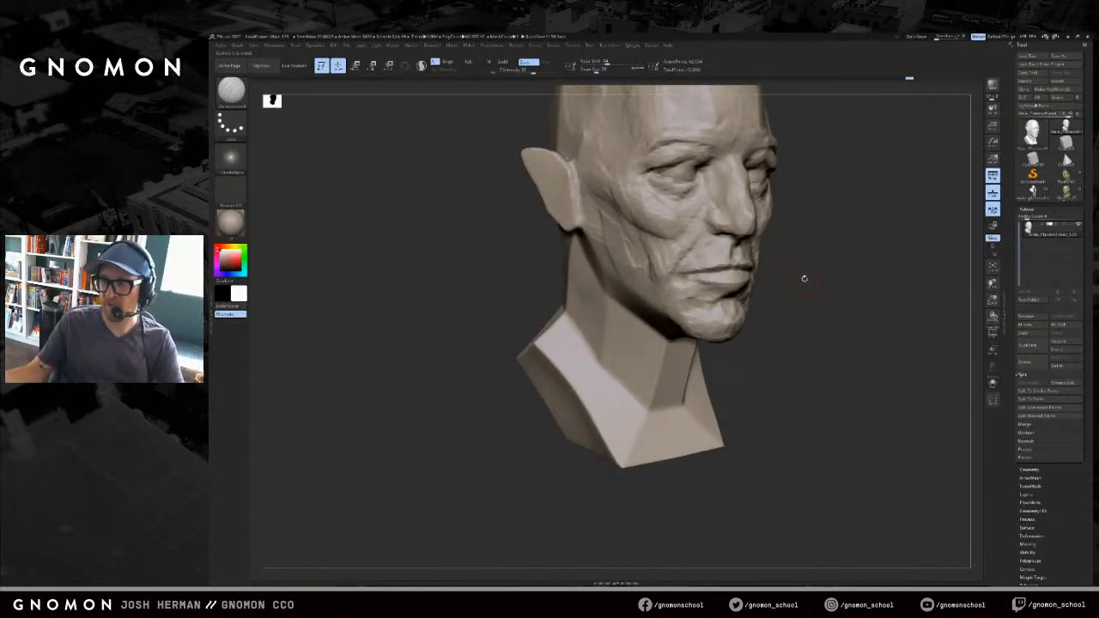
- Add volume to the lips with the ClayBuildup brush and smooth the corner of the mouth
{"action": "mouse_move", "coordinate": [790, 242]}
{"action": "left_mouse_down"}
{"action": "mouse_move", "coordinate": [849, 295]}
{"action": "mouse_move", "coordinate": [839, 280]}
{"action": "mouse_move", "coordinate": [797, 273]}
{"action": "left_mouse_up"}
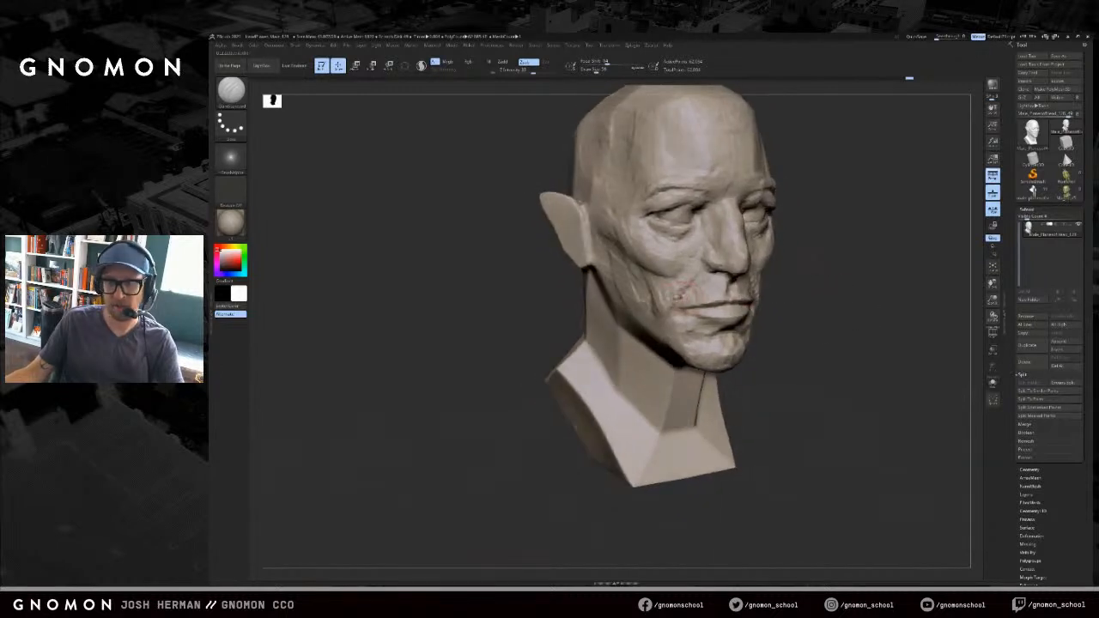
{"action": "key", "text": "b"}
{"action": "key", "text": "c"}
{"action": "key", "text": "b"}
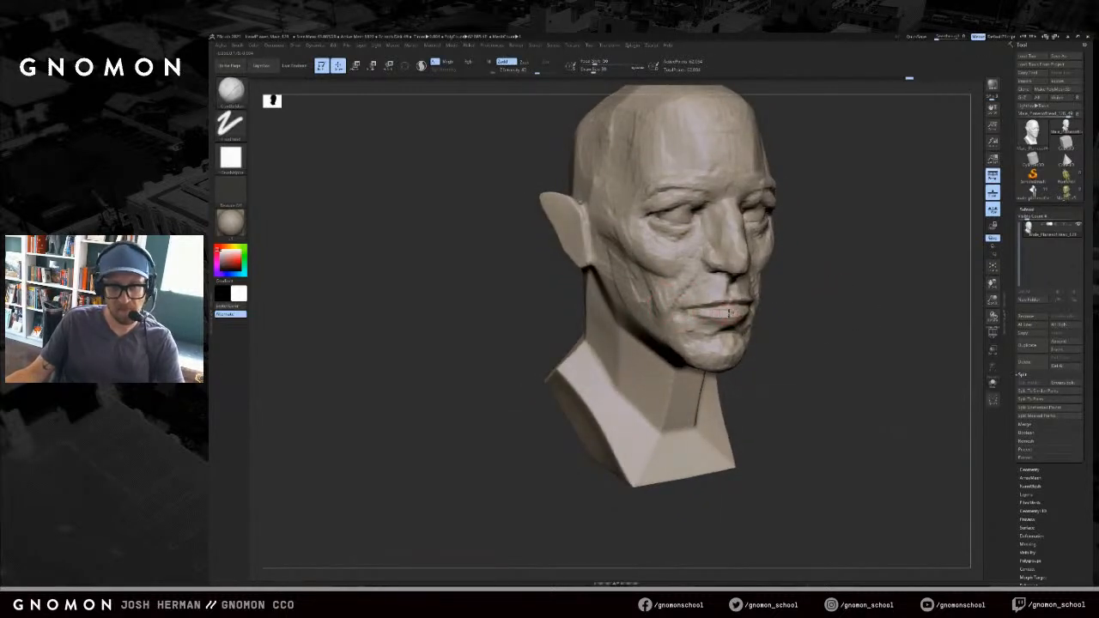
{"action": "mouse_move", "coordinate": [790, 308]}
{"action": "left_mouse_down"}
{"action": "mouse_move", "coordinate": [704, 299]}
{"action": "mouse_move", "coordinate": [723, 285]}
{"action": "left_mouse_up"}
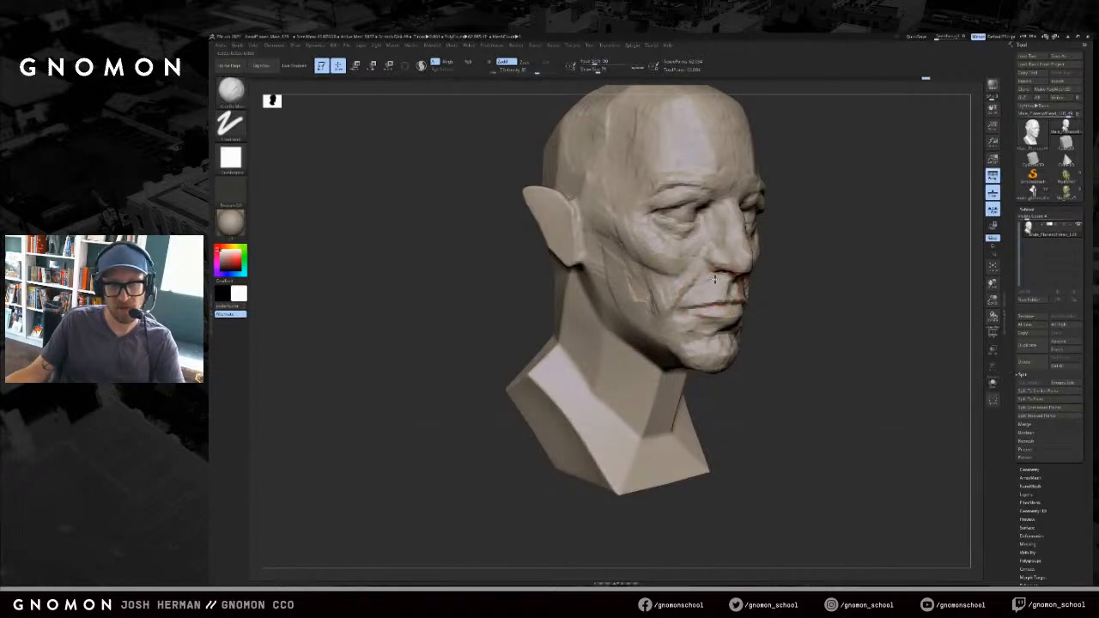
{"action": "mouse_move", "coordinate": [687, 302]}
{"action": "left_mouse_down", "text": "shift"}
{"action": "mouse_move", "coordinate": [678, 313]}
{"action": "mouse_move", "coordinate": [689, 317]}
{"action": "left_mouse_up", "text": "shift"}
- Adjust the brush size and refine the folds between the nose and the corners of the mouth
{"action": "mouse_move", "coordinate": [928, 344]}
{"action": "left_mouse_down"}
{"action": "mouse_move", "coordinate": [802, 316]}
{"action": "mouse_move", "coordinate": [897, 310]}
{"action": "mouse_move", "coordinate": [773, 303]}
{"action": "left_mouse_up"}
{"action": "key", "text": "s"}
{"action": "left_click", "coordinate": [767, 318]}
{"action": "key", "text": "s"}
{"action": "left_click", "coordinate": [766, 317]}
{"action": "left_click_drag", "start_coordinate": [863, 301], "coordinate": [904, 302]}
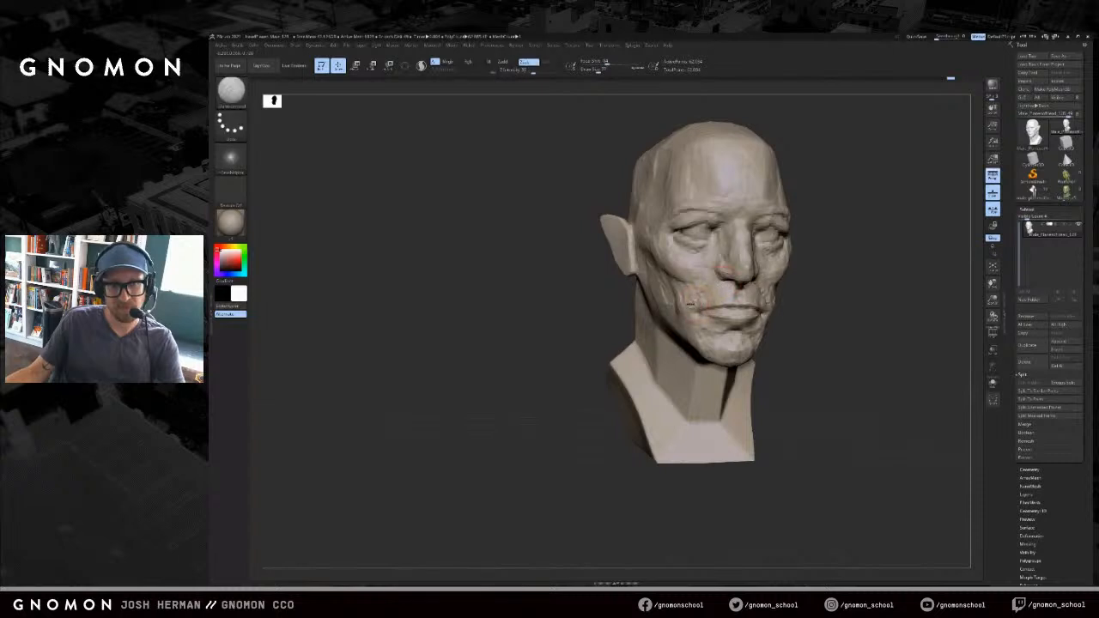
- Resize the ClayBuildup brush and fill out the cheek forms beside the mouth
{"action": "key", "text": "b"}
{"action": "key", "text": "c"}
{"action": "key", "text": "b"}
{"action": "key", "text": "s"}
{"action": "left_click", "coordinate": [688, 298]}
{"action": "left_click_drag", "start_coordinate": [777, 301], "coordinate": [753, 241]}
{"action": "left_click_drag", "start_coordinate": [859, 296], "coordinate": [894, 296], "text": "shift"}
- Reduce the brush size and define the upper eyelid toward the inner corner of the eye with the DamStandard brush
{"action": "key", "text": "bracketleft"}
{"action": "key", "text": "bracketleft"}
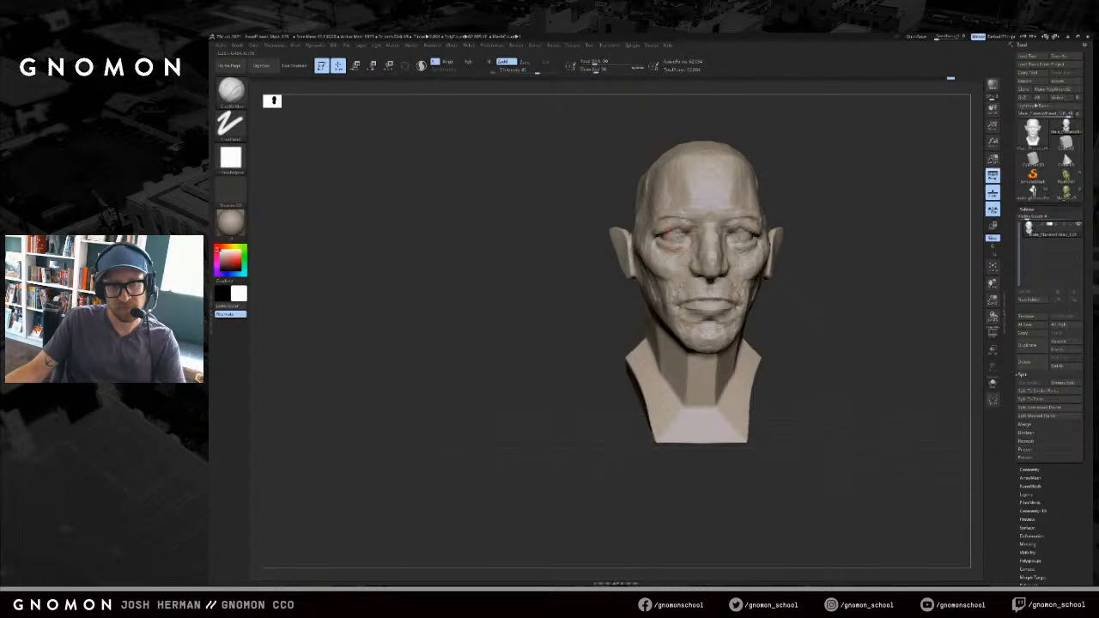
{"action": "mouse_move", "coordinate": [795, 228]}
{"action": "left_mouse_down"}
{"action": "mouse_move", "coordinate": [766, 215]}
{"action": "mouse_move", "coordinate": [790, 206]}
{"action": "left_mouse_up"}
{"action": "key", "text": "b"}
{"action": "key", "text": "d"}
{"action": "key", "text": "s"}
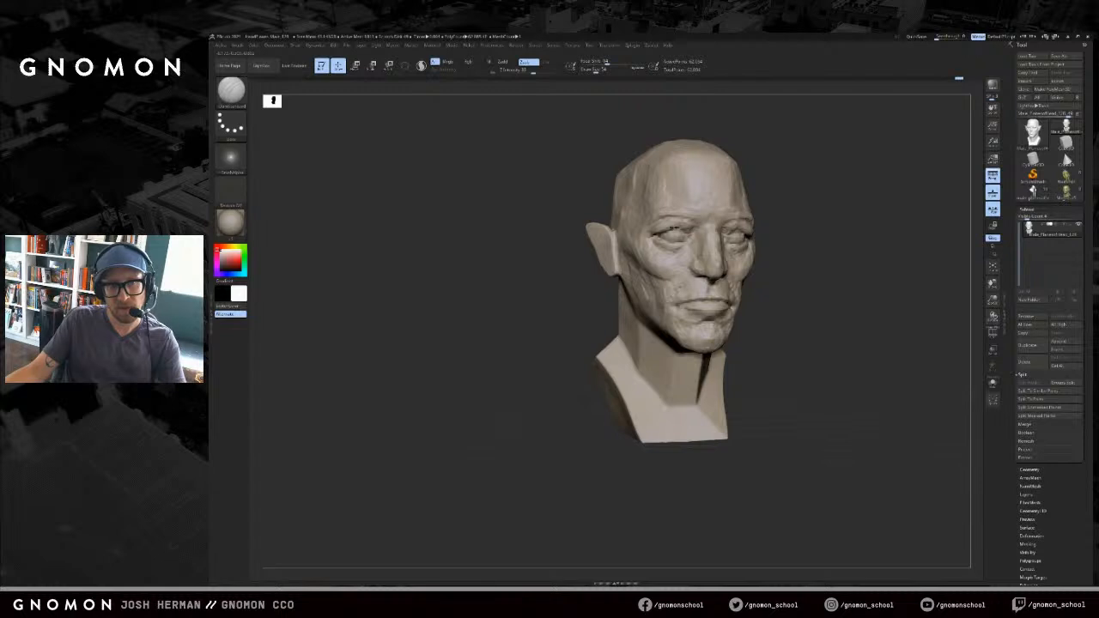
{"action": "key", "text": "bracketleft"}
{"action": "left_click_drag", "start_coordinate": [681, 230], "coordinate": [690, 229]}
{"action": "mouse_move", "coordinate": [826, 218]}
{"action": "left_mouse_down"}
{"action": "mouse_move", "coordinate": [814, 212]}
{"action": "mouse_move", "coordinate": [844, 244]}
{"action": "mouse_move", "coordinate": [795, 245]}
{"action": "left_mouse_up"}
- Sculpt the front of the ear where it meets the head with the ClayBuildup brush
{"action": "key", "text": "b"}
{"action": "key", "text": "c"}
{"action": "key", "text": "b"}
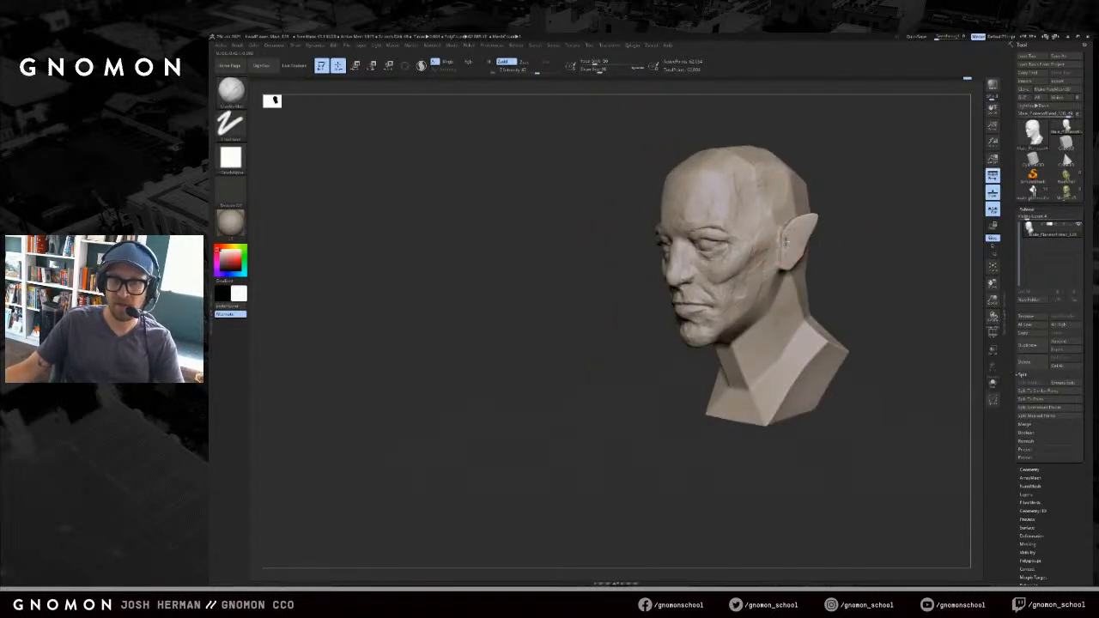
{"action": "left_click_drag", "start_coordinate": [786, 257], "coordinate": [823, 285]}
{"action": "left_click_drag", "start_coordinate": [823, 285], "coordinate": [817, 280], "text": "alt"}
- Enlarge the ClayBuildup brush and round off the blocky planes along the front and side of the neck
{"action": "key", "text": "bracketright"}
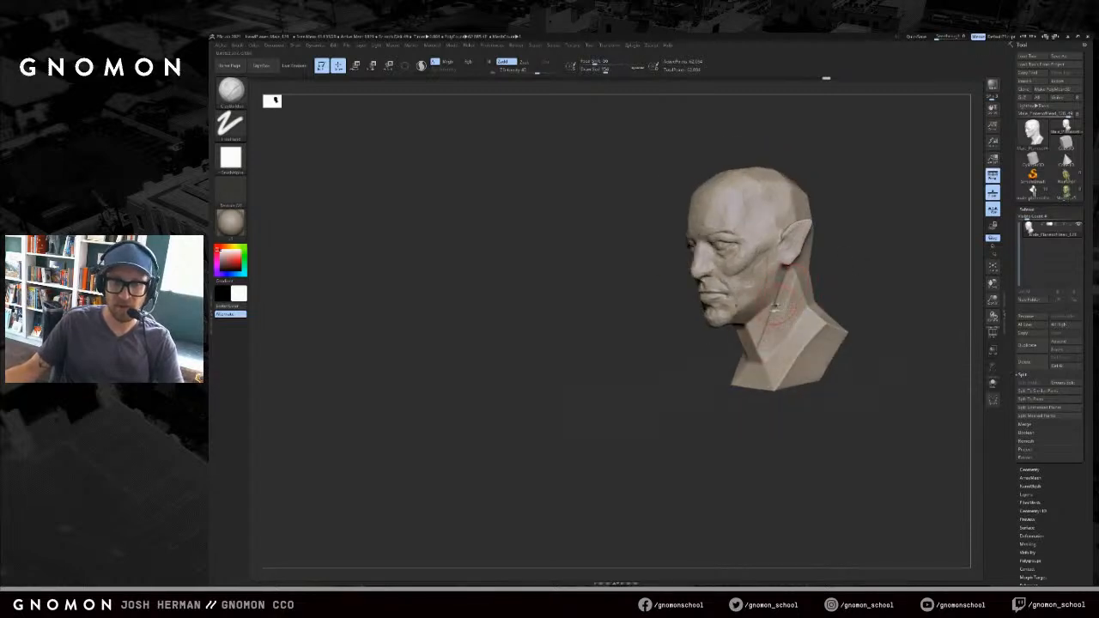
{"action": "left_click_drag", "start_coordinate": [697, 330], "coordinate": [699, 316]}
{"action": "mouse_move", "coordinate": [707, 311]}
{"action": "left_mouse_down"}
{"action": "mouse_move", "coordinate": [726, 348]}
{"action": "mouse_move", "coordinate": [815, 281]}
{"action": "left_mouse_up"}
{"action": "key", "text": "bracketright"}
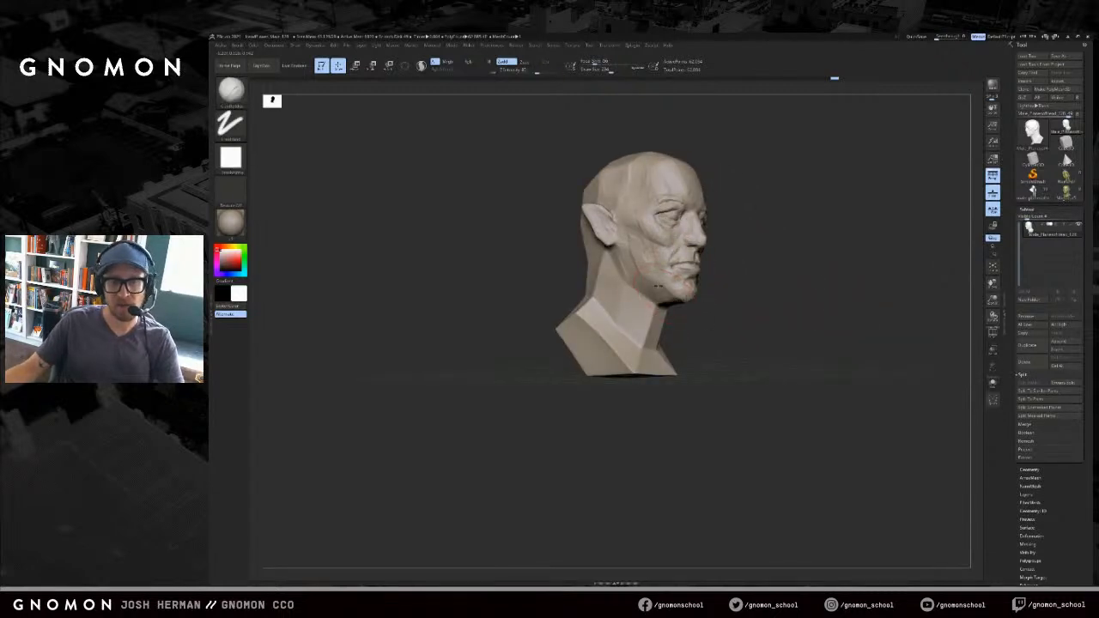
{"action": "mouse_move", "coordinate": [635, 306]}
{"action": "left_mouse_down"}
{"action": "mouse_move", "coordinate": [659, 316]}
{"action": "mouse_move", "coordinate": [645, 340]}
{"action": "left_mouse_up"}
{"action": "right_click_drag", "start_coordinate": [647, 319], "coordinate": [626, 321]}
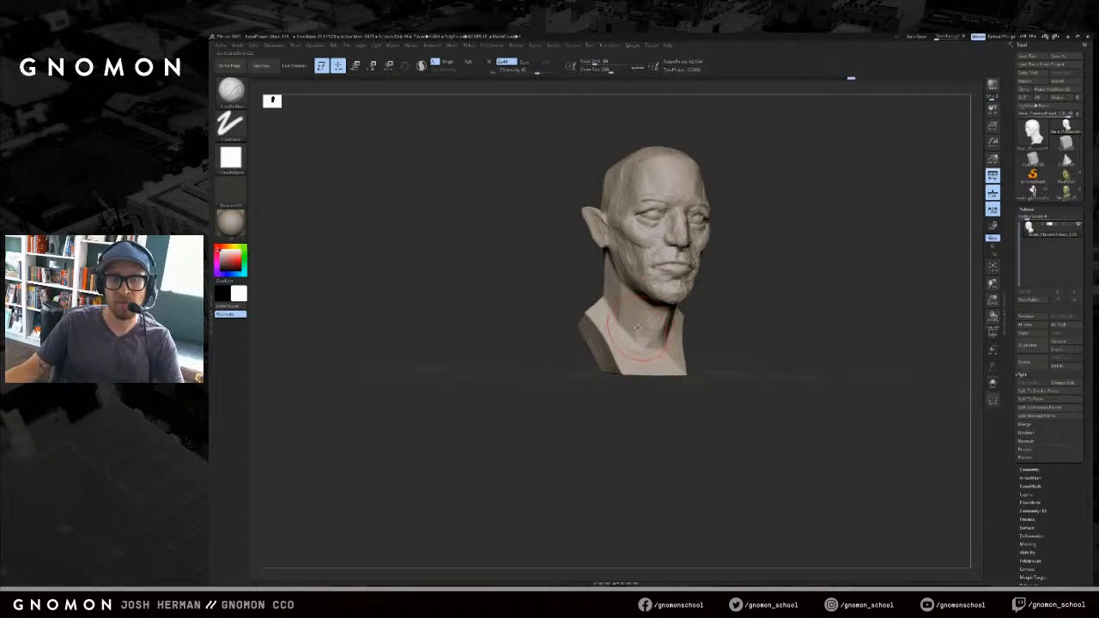
{"action": "key", "text": "s"}
{"action": "left_click_drag", "start_coordinate": [637, 316], "coordinate": [636, 317]}
{"action": "left_click_drag", "start_coordinate": [728, 284], "coordinate": [742, 285]}
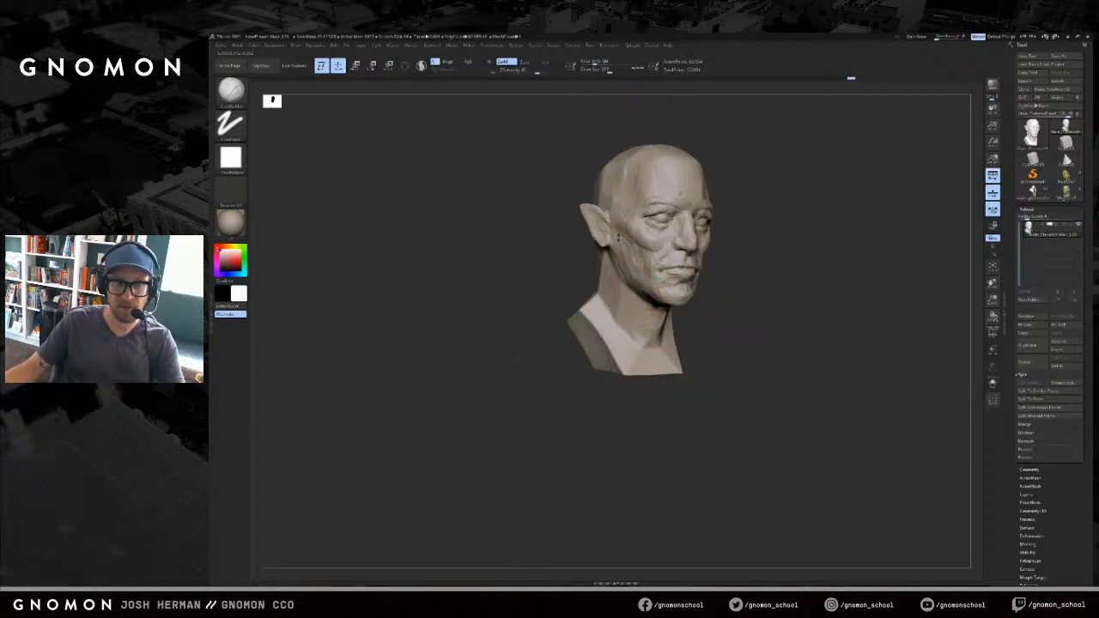
- Refine the forms of the cheek between the ear and the mouth, using the DamStandard brush for the creases
{"action": "mouse_move", "coordinate": [636, 265]}
{"action": "right_mouse_down"}
{"action": "mouse_move", "coordinate": [776, 270]}
{"action": "mouse_move", "coordinate": [623, 242]}
{"action": "right_mouse_up"}
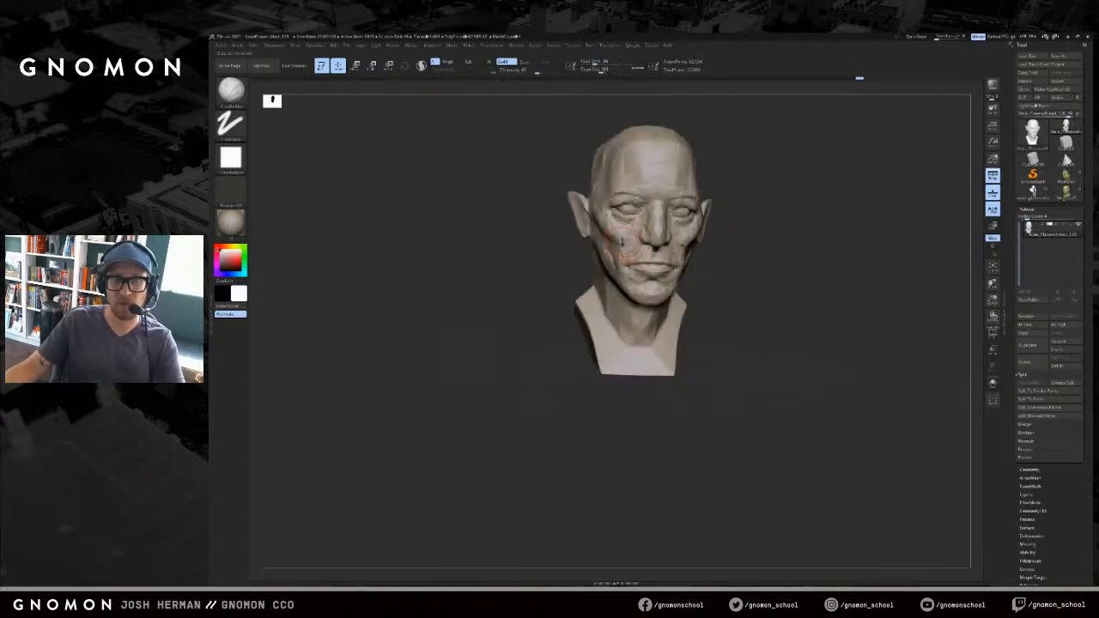
{"action": "key", "text": "b"}
{"action": "key", "text": "d"}
{"action": "key", "text": "s"}
{"action": "right_click_drag", "start_coordinate": [745, 236], "coordinate": [807, 268]}
- Build up the upper eyelid and inner eye area with the ClayBuildup brush
{"action": "key", "text": "b"}
{"action": "key", "text": "c"}
{"action": "key", "text": "b"}
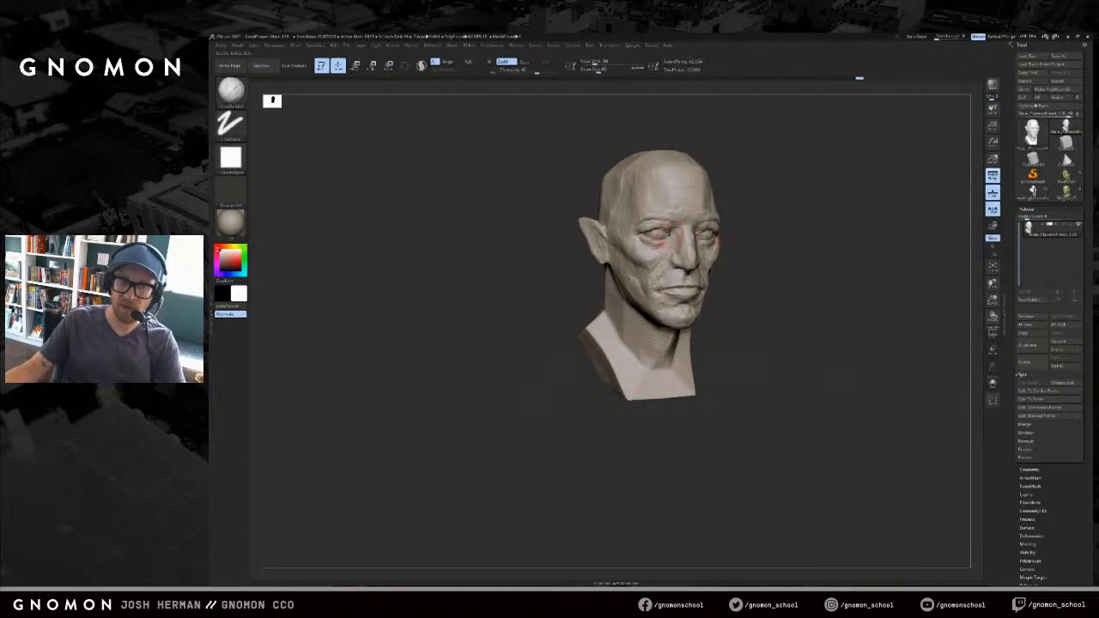
{"action": "left_click_drag", "start_coordinate": [666, 223], "coordinate": [641, 228]}
{"action": "mouse_move", "coordinate": [783, 223]}
{"action": "right_mouse_down"}
{"action": "mouse_move", "coordinate": [762, 221]}
{"action": "mouse_move", "coordinate": [820, 225]}
{"action": "right_mouse_up"}
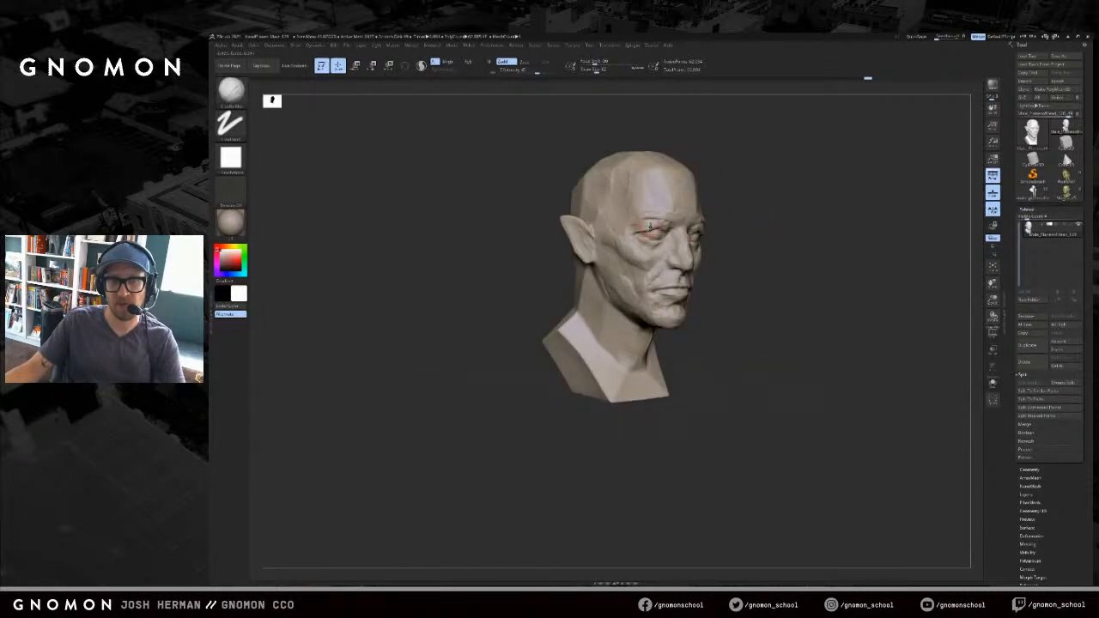
{"action": "mouse_move", "coordinate": [810, 228]}
{"action": "right_mouse_down"}
{"action": "mouse_move", "coordinate": [846, 255]}
{"action": "mouse_move", "coordinate": [797, 257]}
{"action": "right_mouse_up"}
- Set a new draw size and build up the lower part of the neck
{"action": "key", "text": "s"}
{"action": "left_click", "coordinate": [642, 333]}
{"action": "right_click_drag", "start_coordinate": [729, 321], "coordinate": [729, 292], "text": "ctrl"}
{"action": "right_click_drag", "start_coordinate": [729, 292], "coordinate": [751, 294]}
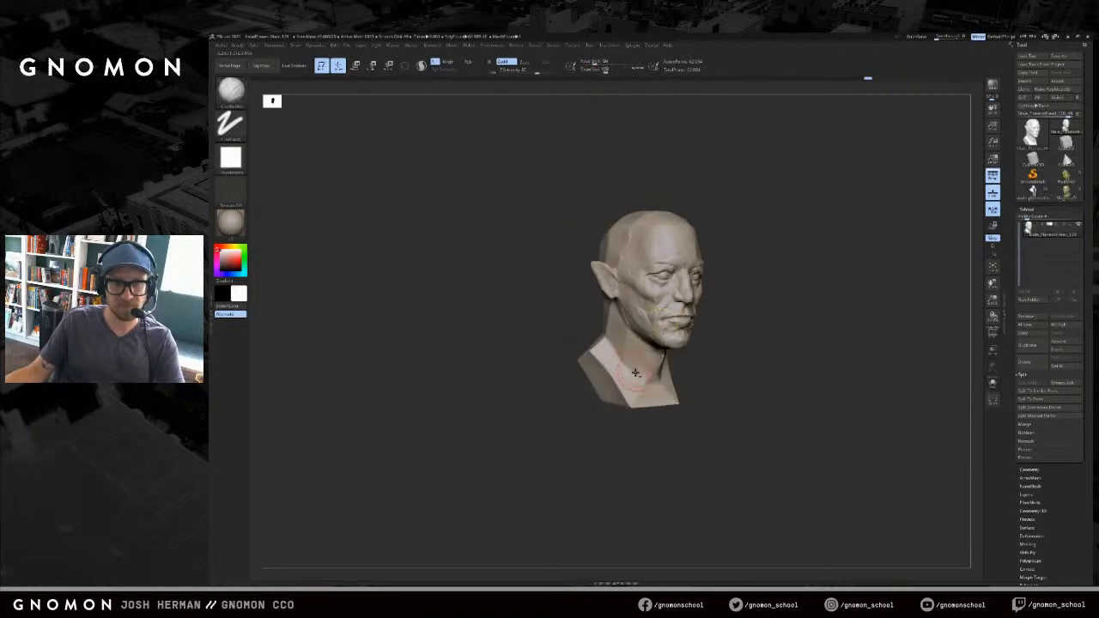
- Resize the brush and reshape the rear contour of the neck with the Move brush
{"action": "key", "text": "s"}
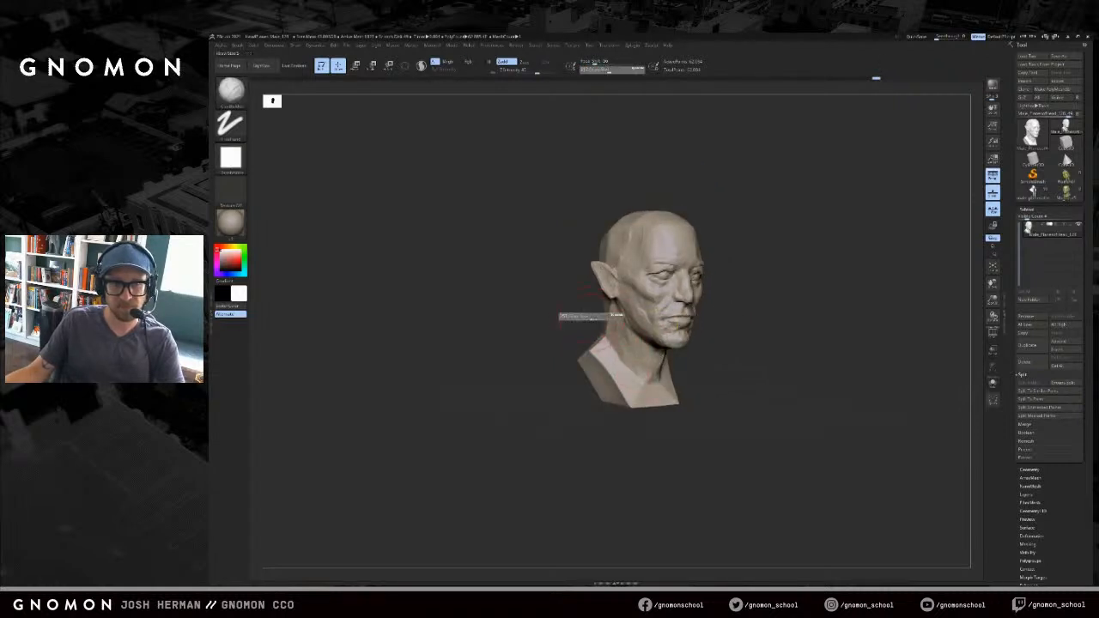
{"action": "left_click", "coordinate": [598, 318]}
{"action": "key", "text": "b"}
{"action": "key", "text": "m"}
{"action": "key", "text": "v"}
{"action": "left_click_drag", "start_coordinate": [607, 321], "coordinate": [619, 330]}
- Sculpt the neck muscle running down from behind the ear with a resized ClayBuildup brush
{"action": "key", "text": "b"}
{"action": "key", "text": "c"}
{"action": "key", "text": "b"}
{"action": "key", "text": "s"}
{"action": "left_click", "coordinate": [613, 327]}
{"action": "mouse_move", "coordinate": [603, 331]}
{"action": "right_mouse_down", "text": "alt"}
{"action": "mouse_move", "coordinate": [609, 354]}
{"action": "mouse_move", "coordinate": [557, 371]}
{"action": "mouse_move", "coordinate": [560, 330]}
{"action": "right_mouse_up", "text": "alt"}
{"action": "mouse_move", "coordinate": [765, 315]}
{"action": "right_mouse_down"}
{"action": "mouse_move", "coordinate": [721, 316]}
{"action": "mouse_move", "coordinate": [741, 319]}
{"action": "mouse_move", "coordinate": [663, 292]}
{"action": "mouse_move", "coordinate": [682, 291]}
{"action": "right_mouse_up"}
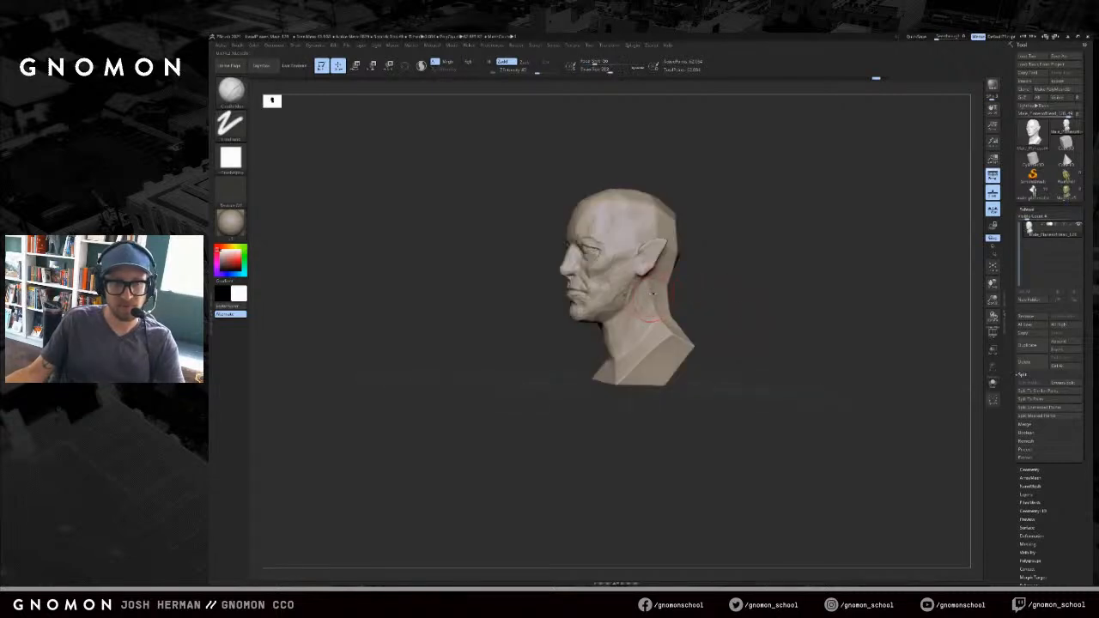
{"action": "left_click_drag", "start_coordinate": [646, 289], "coordinate": [629, 332]}
- Shape the nape and the back of the skull with the large ClayBuildup brush
{"action": "left_click_drag", "start_coordinate": [679, 244], "coordinate": [666, 285]}
{"action": "mouse_move", "coordinate": [700, 268]}
{"action": "right_mouse_down"}
{"action": "mouse_move", "coordinate": [672, 274]}
{"action": "mouse_move", "coordinate": [700, 275]}
{"action": "mouse_move", "coordinate": [690, 275]}
{"action": "right_mouse_up"}
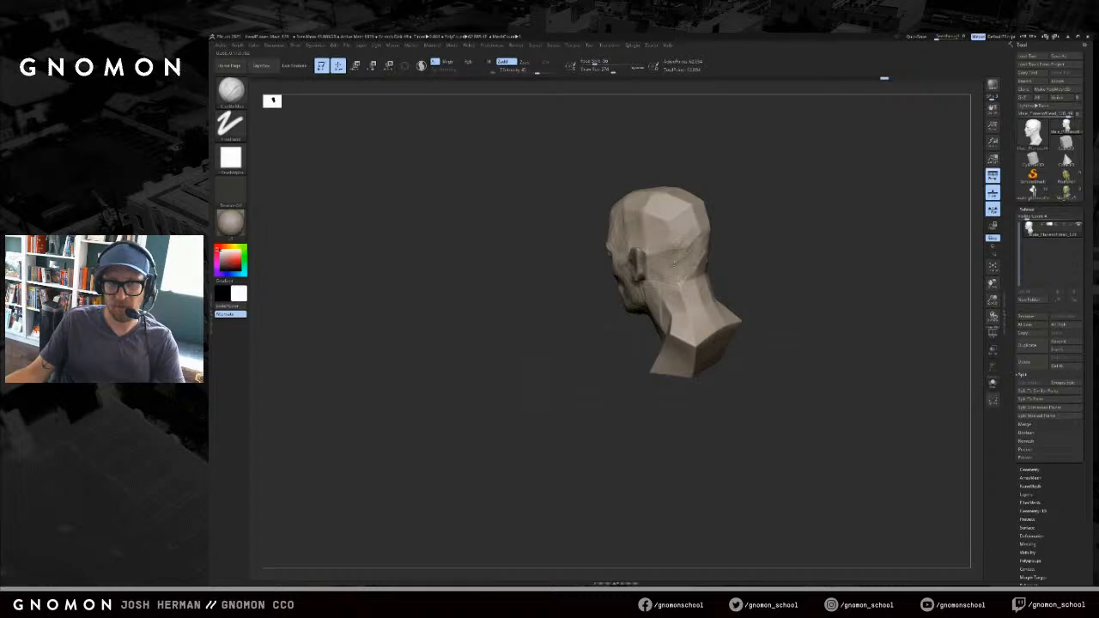
{"action": "right_click_drag", "start_coordinate": [706, 238], "coordinate": [748, 239]}
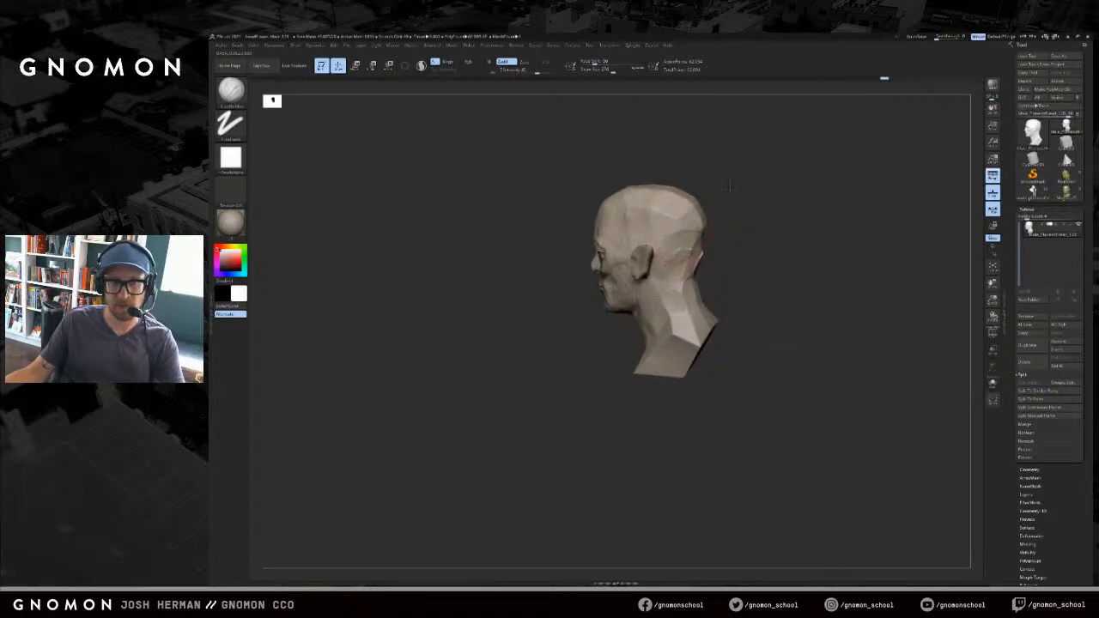
{"action": "right_click_drag", "start_coordinate": [673, 230], "coordinate": [716, 224], "text": "shift"}
{"action": "mouse_move", "coordinate": [686, 279]}
{"action": "right_mouse_down"}
{"action": "mouse_move", "coordinate": [672, 305]}
{"action": "mouse_move", "coordinate": [664, 297]}
{"action": "mouse_move", "coordinate": [766, 257]}
{"action": "right_mouse_up"}
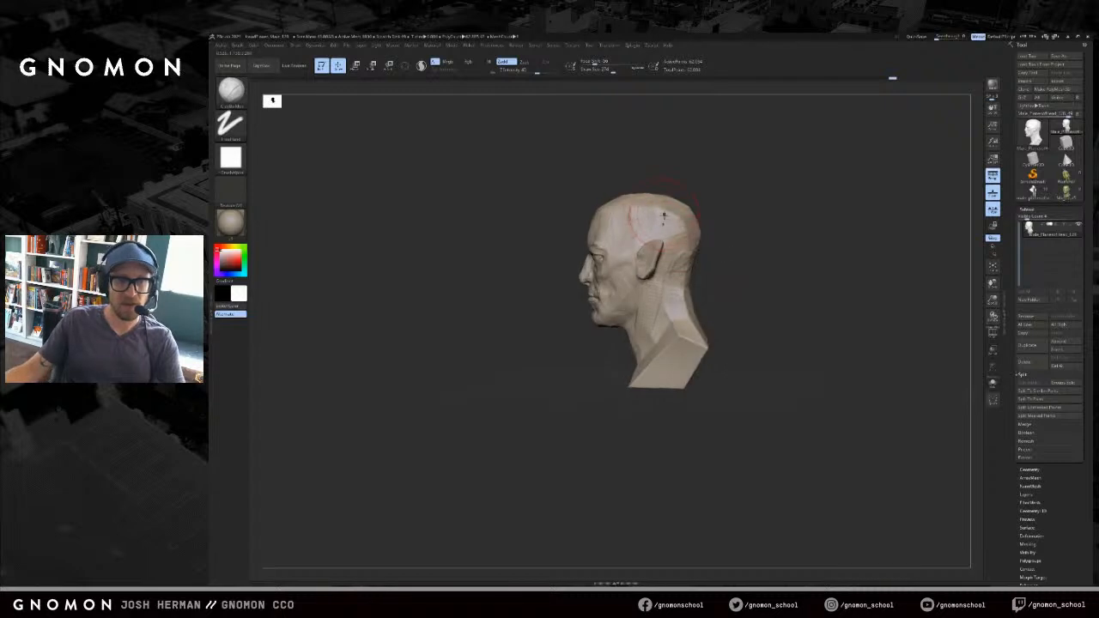
- Refine the upper side and back of the skull with the ClayBuildup and Move brushes
{"action": "left_click_drag", "start_coordinate": [667, 208], "coordinate": [672, 206]}
{"action": "right_click_drag", "start_coordinate": [687, 205], "coordinate": [719, 198], "text": "shift"}
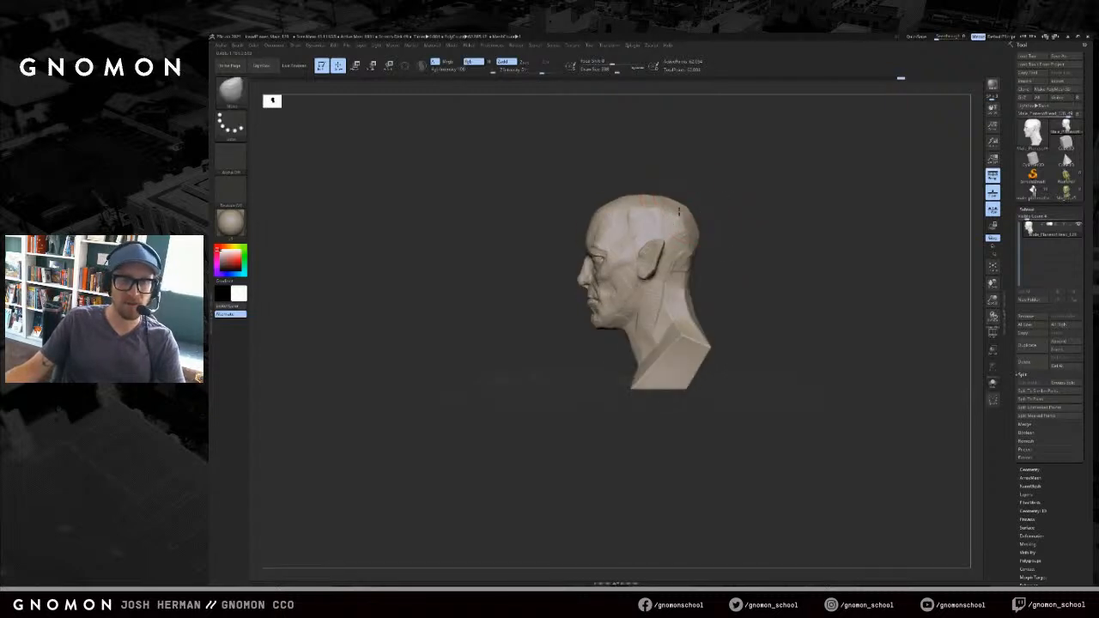
{"action": "right_click_drag", "start_coordinate": [661, 219], "coordinate": [670, 209]}
{"action": "left_click_drag", "start_coordinate": [669, 210], "coordinate": [664, 214]}
{"action": "left_click_drag", "start_coordinate": [764, 200], "coordinate": [805, 201]}
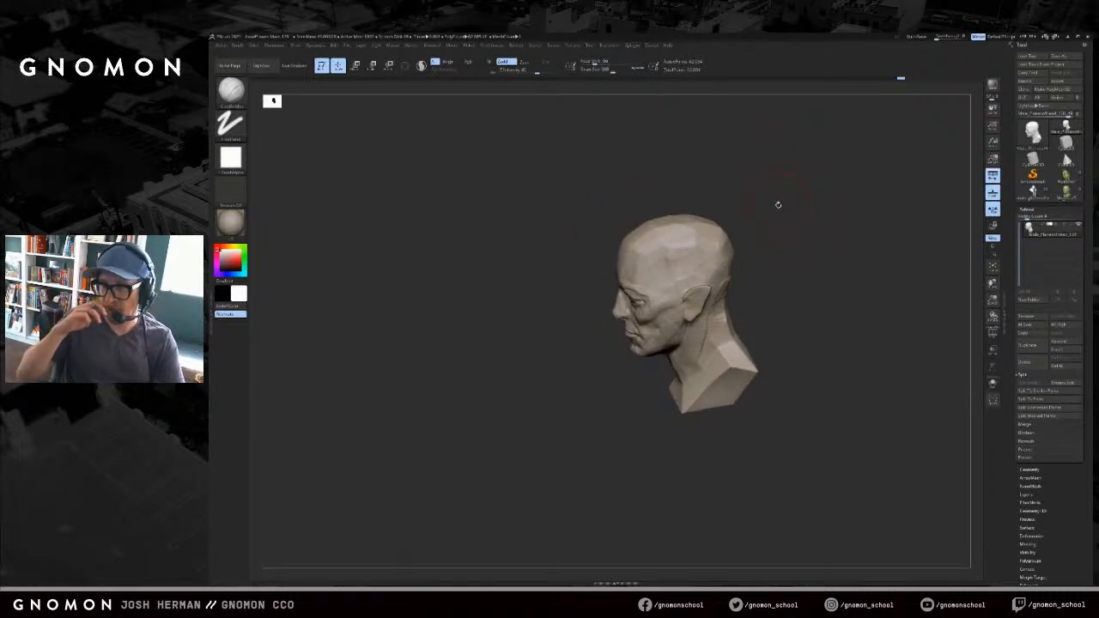
{"action": "left_click_drag", "start_coordinate": [781, 213], "coordinate": [807, 214]}
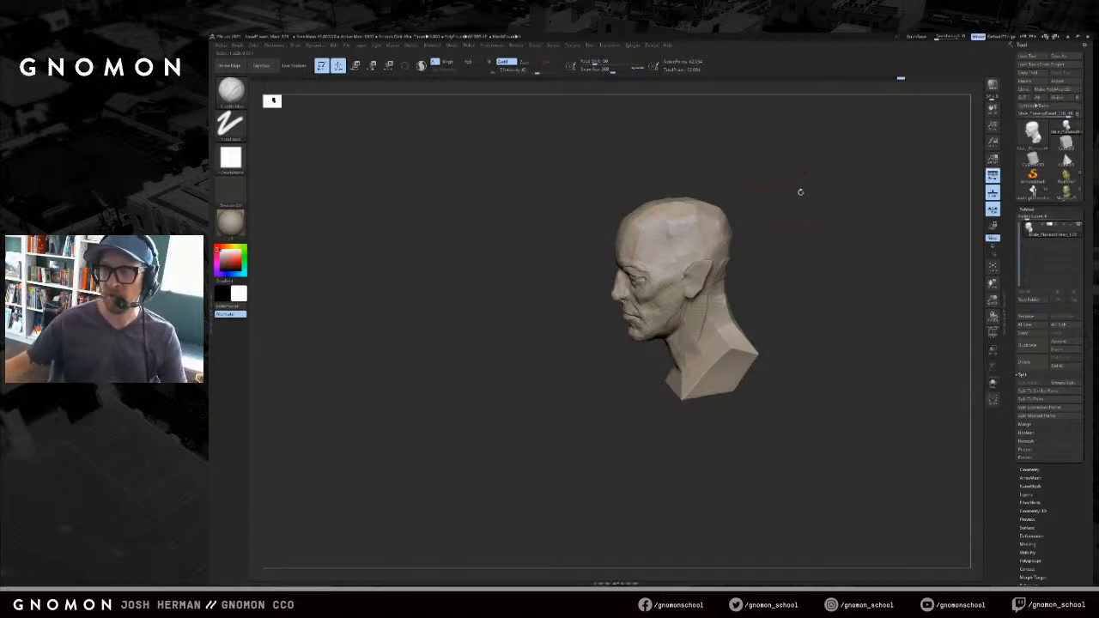
{"action": "left_click_drag", "start_coordinate": [821, 184], "coordinate": [770, 211]}
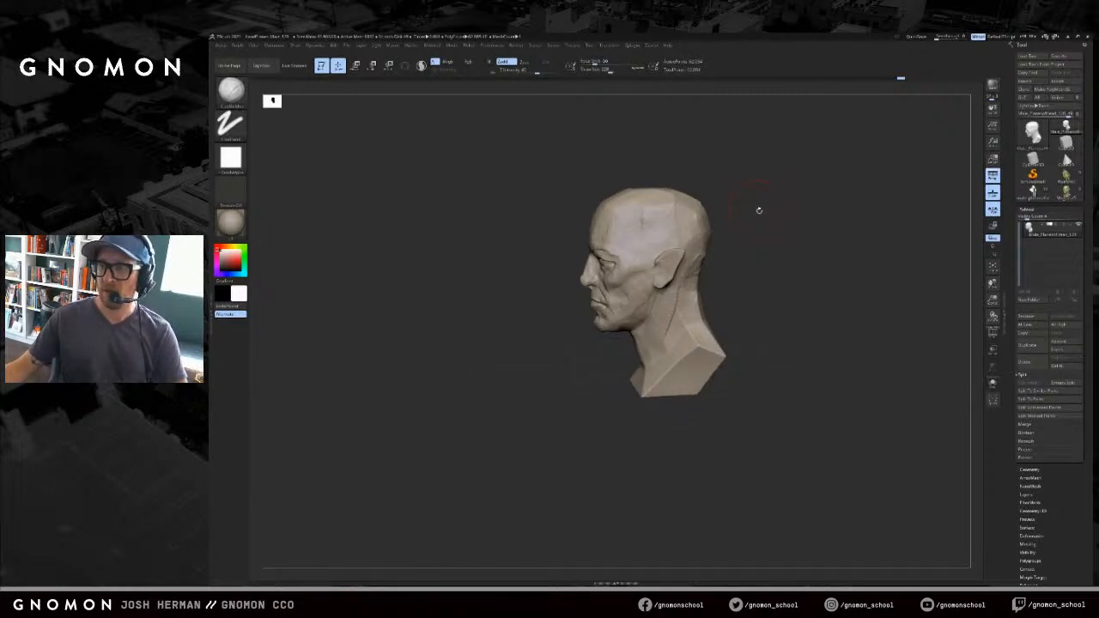
{"action": "left_click_drag", "start_coordinate": [775, 204], "coordinate": [719, 194]}
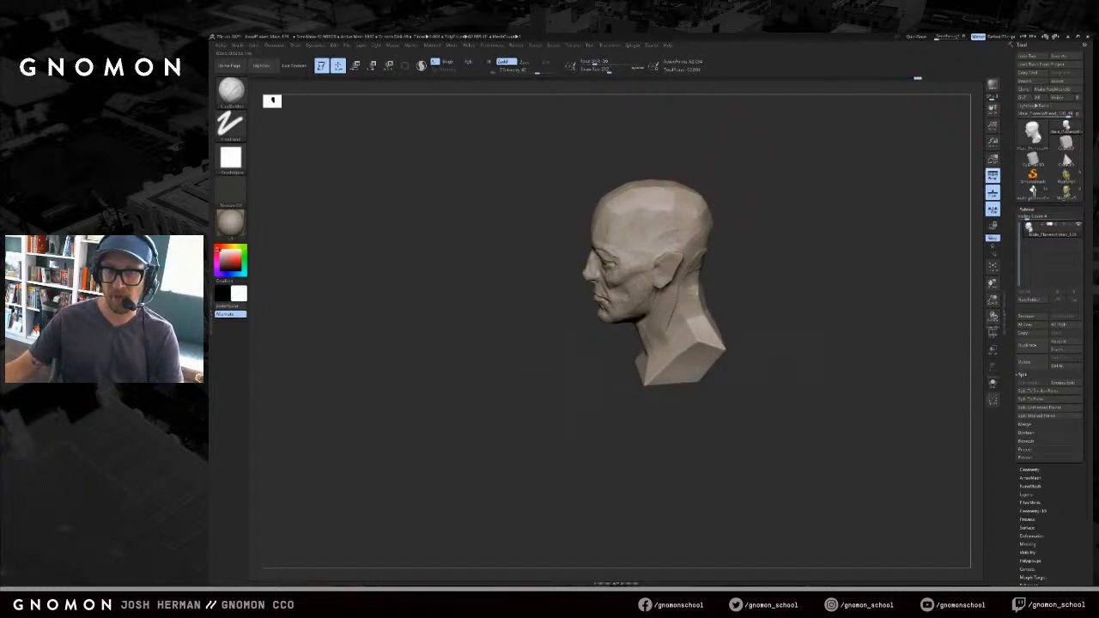
{"action": "left_click_drag", "start_coordinate": [746, 187], "coordinate": [729, 209], "text": "shift"}
- Resize the ClayBuildup brush and refine the brow and upper eyelid area
{"action": "key", "text": "bracketleft"}
{"action": "key", "text": "bracketleft"}
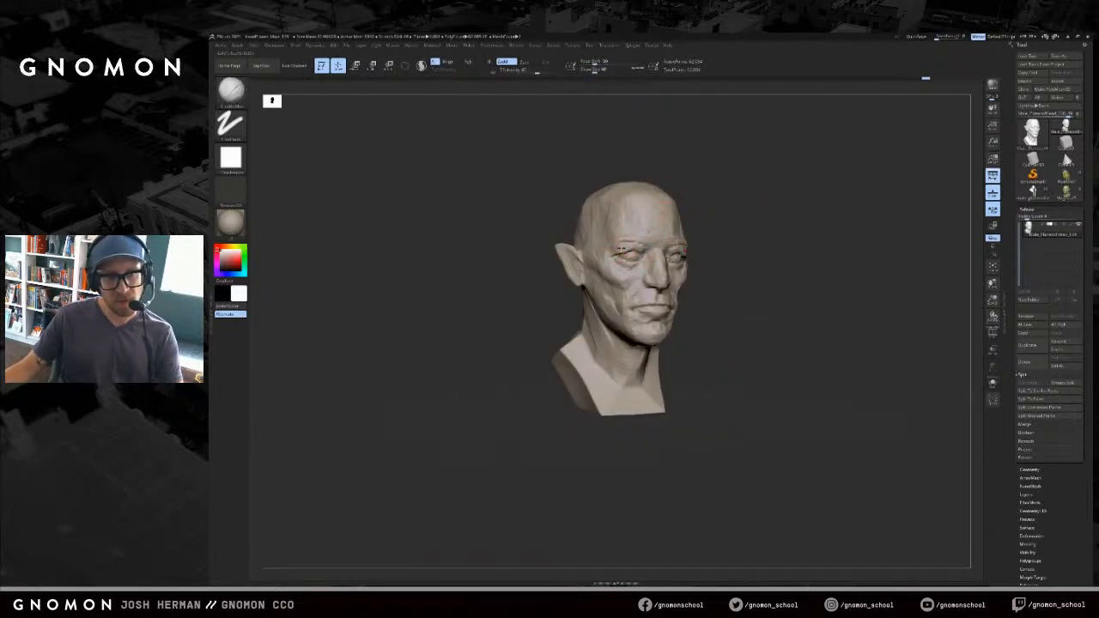
{"action": "key", "text": "bracketright"}
{"action": "key", "text": "bracketright"}
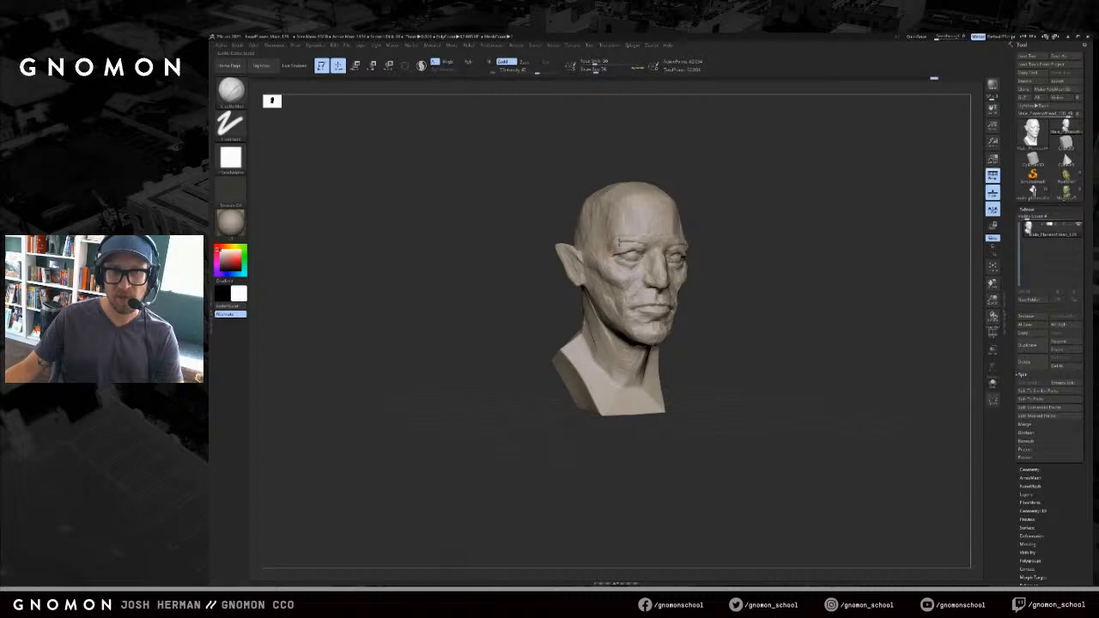
{"action": "mouse_move", "coordinate": [776, 228]}
{"action": "left_mouse_down"}
{"action": "mouse_move", "coordinate": [699, 244]}
{"action": "mouse_move", "coordinate": [730, 225]}
{"action": "mouse_move", "coordinate": [615, 242]}
{"action": "mouse_move", "coordinate": [706, 242]}
{"action": "left_mouse_up"}
- Resize the brush and pull the lower part of the ear outward with the Move brush
{"action": "key", "text": "b"}
{"action": "key", "text": "s"}
{"action": "key", "text": "t"}
{"action": "key", "text": "s"}
{"action": "mouse_move", "coordinate": [589, 250]}
{"action": "left_mouse_down"}
{"action": "mouse_move", "coordinate": [762, 227]}
{"action": "mouse_move", "coordinate": [736, 233]}
{"action": "left_mouse_up"}
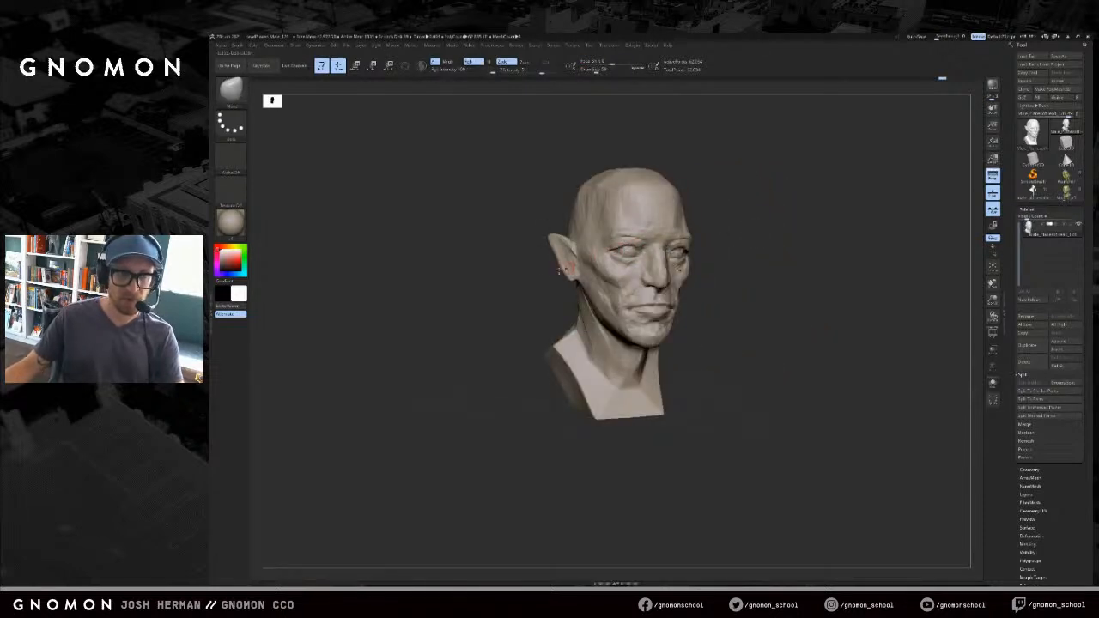
{"action": "left_click_drag", "start_coordinate": [559, 270], "coordinate": [545, 268]}
- Carve the upper eyelid crease with a small DamStandard brush
{"action": "key", "text": "s"}
{"action": "left_click_drag", "start_coordinate": [620, 247], "coordinate": [624, 246]}
{"action": "key", "text": "b"}
{"action": "key", "text": "d"}
{"action": "key", "text": "s"}
{"action": "key", "text": "bracketleft"}
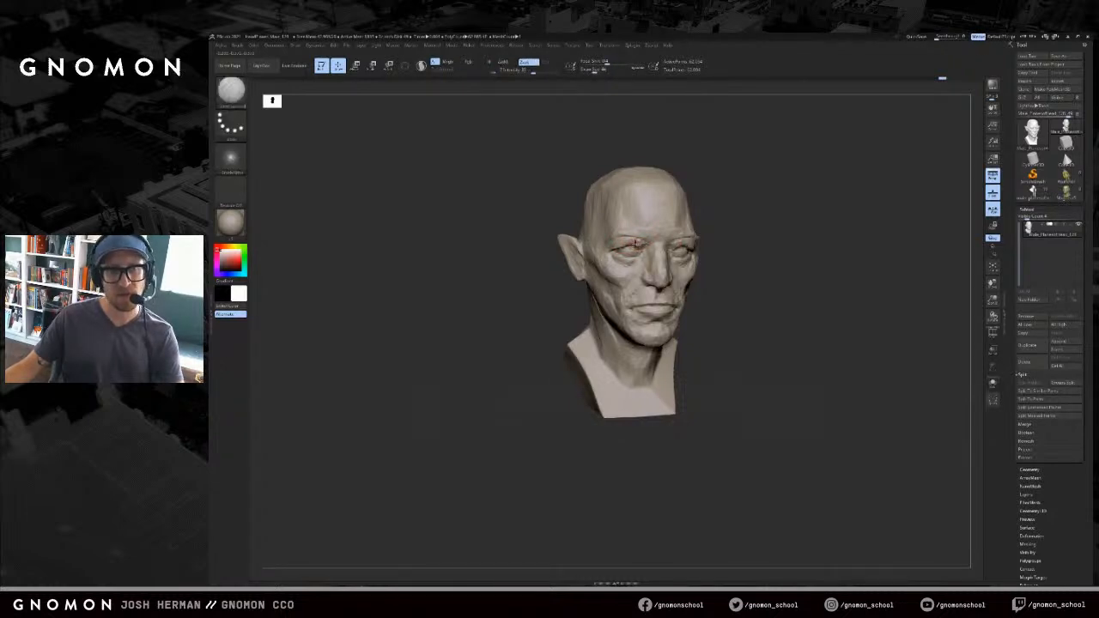
{"action": "mouse_move", "coordinate": [728, 226]}
{"action": "left_mouse_down"}
{"action": "mouse_move", "coordinate": [793, 199]}
{"action": "mouse_move", "coordinate": [797, 225]}
{"action": "left_mouse_up"}
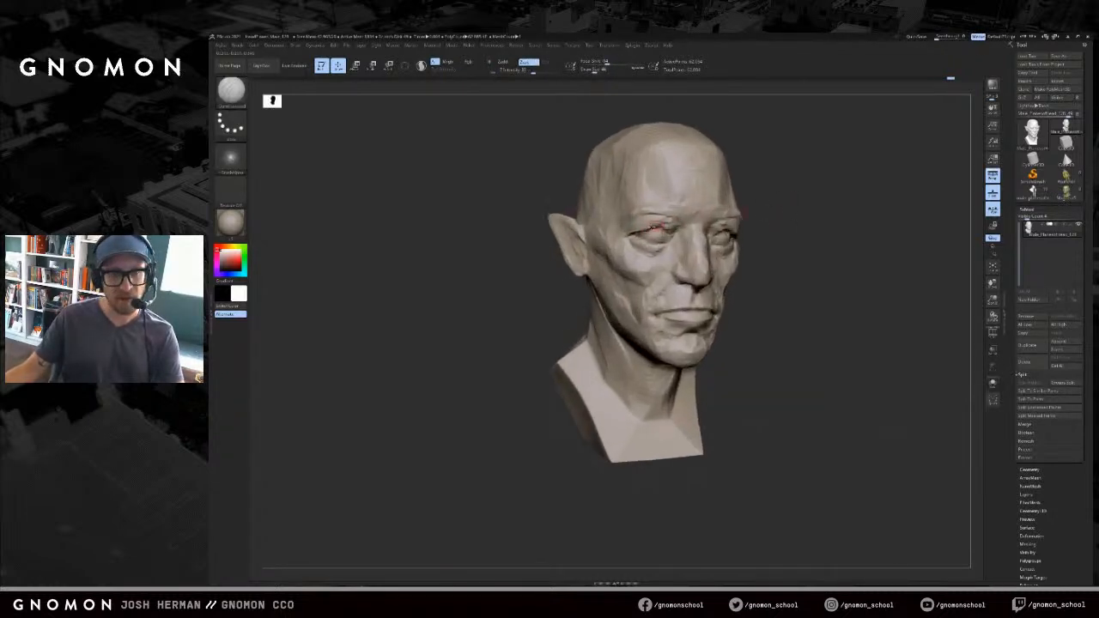
- Build up the inner brow above the nose with an enlarged ClayBuildup brush and smooth the strokes
{"action": "key", "text": "b"}
{"action": "key", "text": "c"}
{"action": "key", "text": "b"}
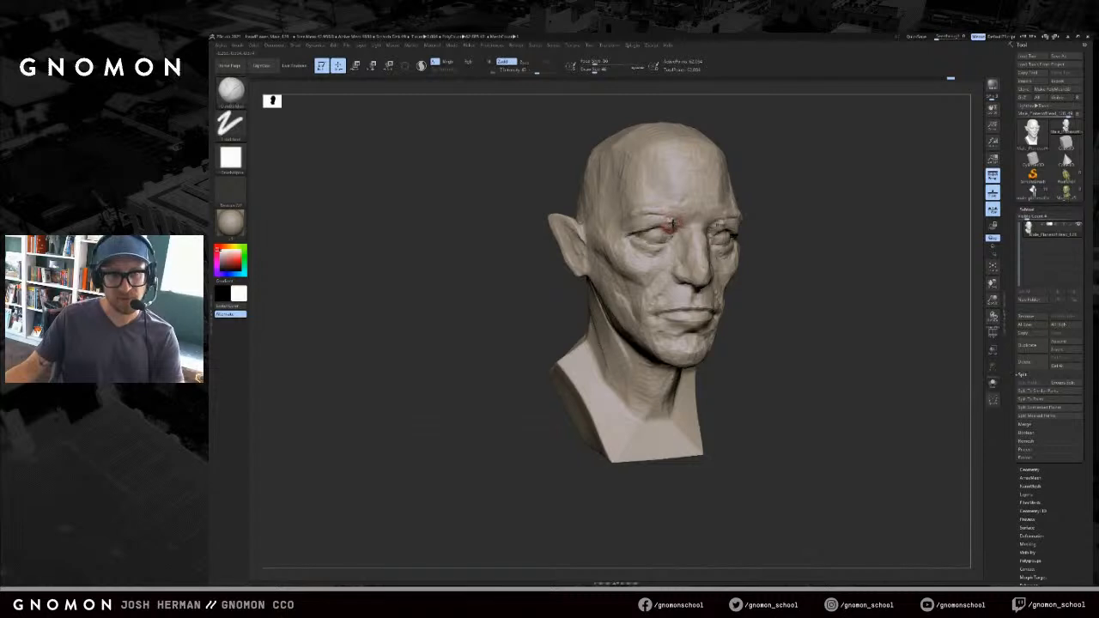
{"action": "key", "text": "bracketright"}
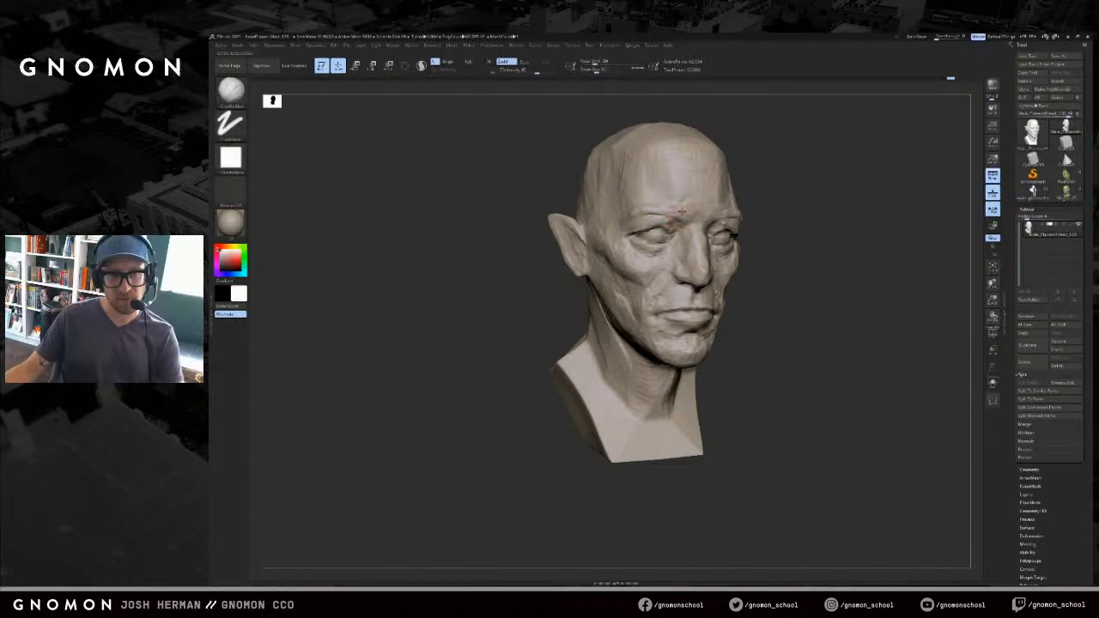
{"action": "key", "text": "bracketright"}
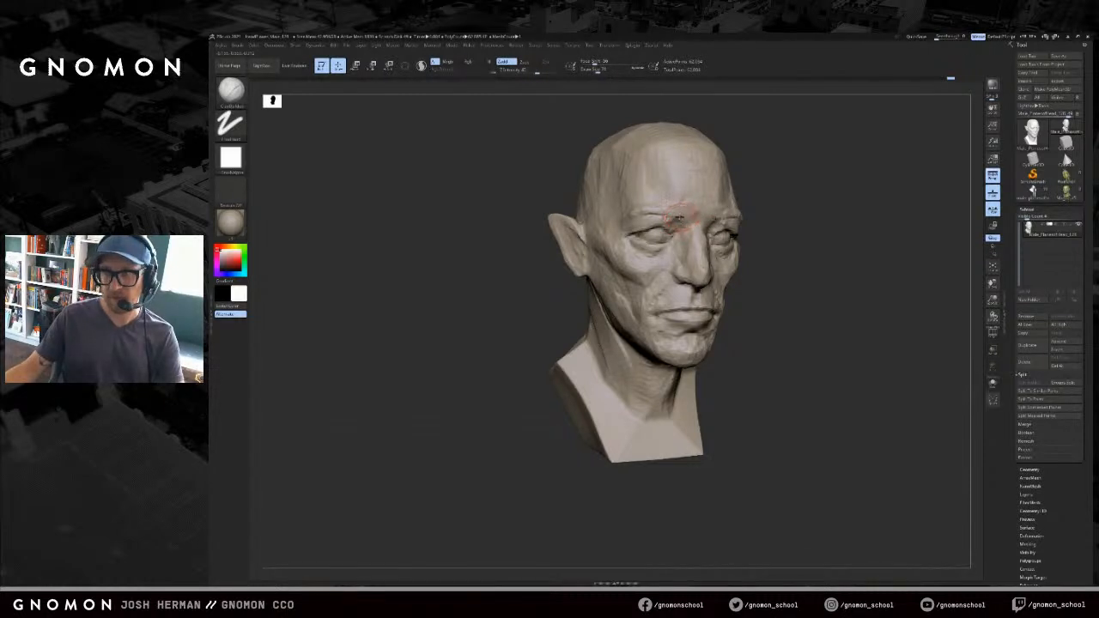
{"action": "mouse_move", "coordinate": [684, 215]}
{"action": "left_mouse_down", "text": "shift"}
{"action": "mouse_move", "coordinate": [655, 209]}
{"action": "mouse_move", "coordinate": [666, 201]}
{"action": "left_mouse_up", "text": "shift"}
- Shape the area between the eyebrows and the forehead with a resized ClayBuildup brush, smoothing the forehead
{"action": "left_click_drag", "start_coordinate": [876, 179], "coordinate": [812, 192]}
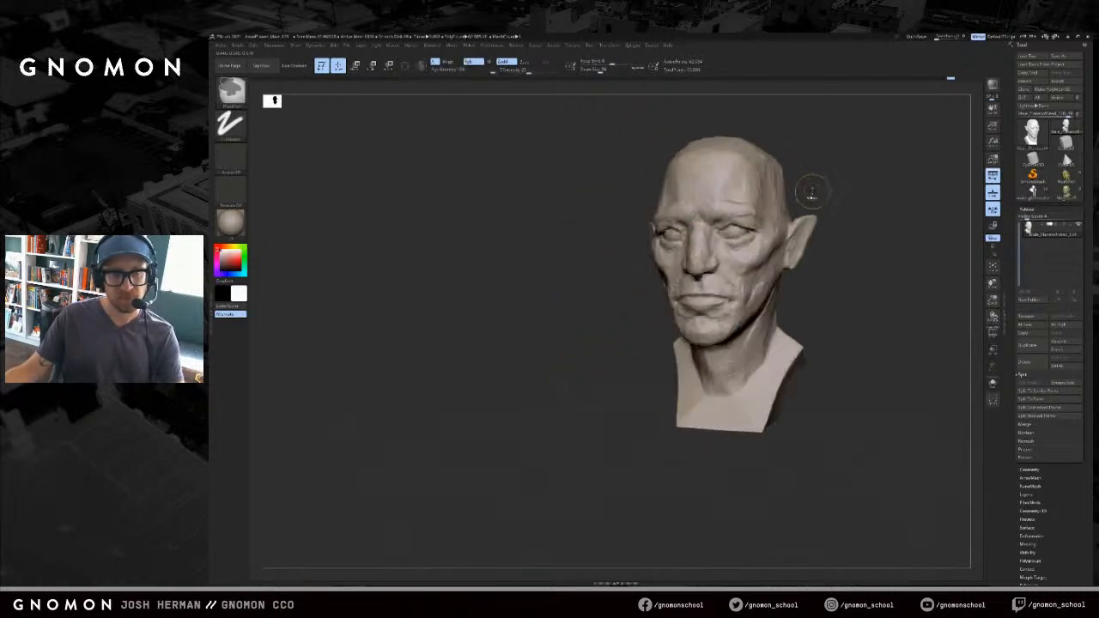
{"action": "key", "text": "s"}
{"action": "left_click_drag", "start_coordinate": [716, 212], "coordinate": [721, 212]}
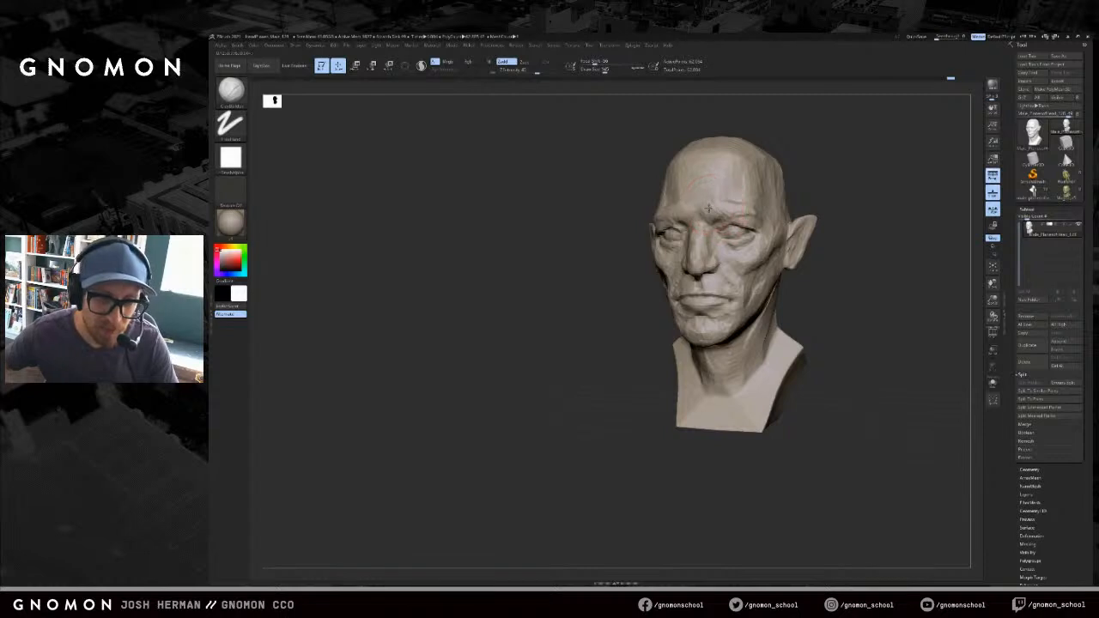
{"action": "key", "text": "b"}
{"action": "key", "text": "m"}
{"action": "key", "text": "v"}
{"action": "key", "text": "b"}
{"action": "key", "text": "c"}
{"action": "key", "text": "b"}
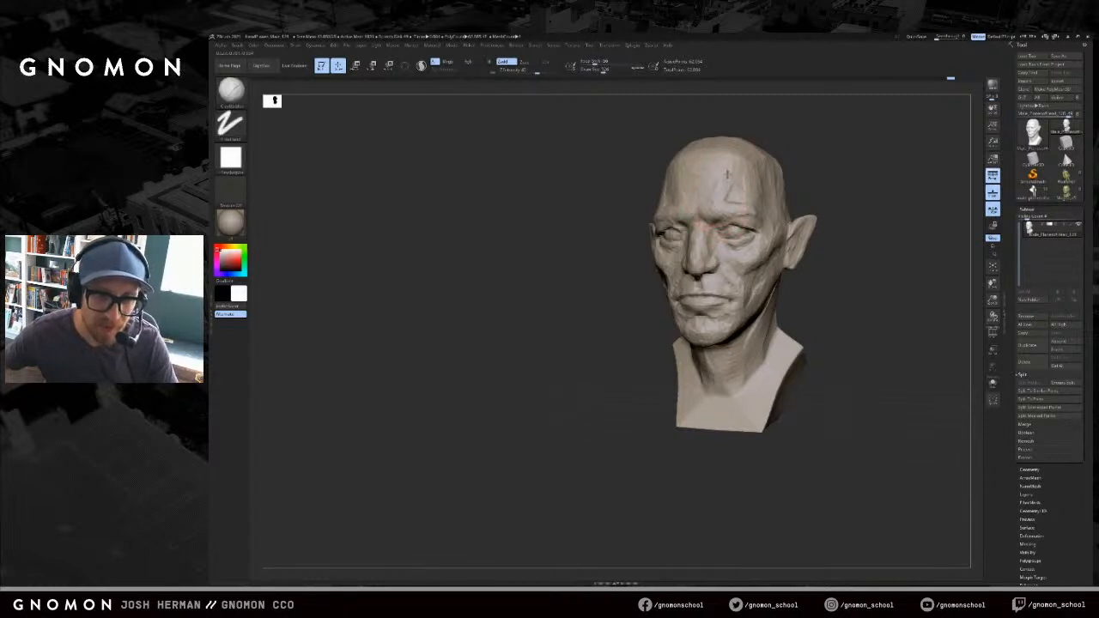
{"action": "left_click_drag", "start_coordinate": [797, 167], "coordinate": [768, 164], "text": "shift"}
- Adjust the cheek and jaw contours from both sides with an enlarged Move brush
{"action": "left_click_drag", "start_coordinate": [573, 198], "coordinate": [610, 194]}
{"action": "key", "text": "bracketright"}
{"action": "key", "text": "s"}
{"action": "key", "text": "b"}
{"action": "key", "text": "m"}
{"action": "key", "text": "v"}
{"action": "left_click_drag", "start_coordinate": [643, 300], "coordinate": [662, 288]}
{"action": "left_click_drag", "start_coordinate": [803, 278], "coordinate": [700, 290]}
{"action": "left_click_drag", "start_coordinate": [592, 332], "coordinate": [579, 309], "text": "alt"}
{"action": "left_click_drag", "start_coordinate": [463, 335], "coordinate": [599, 336]}
{"action": "mouse_move", "coordinate": [789, 306]}
{"action": "left_mouse_down", "text": "alt"}
{"action": "mouse_move", "coordinate": [795, 321]}
{"action": "mouse_move", "coordinate": [813, 317]}
{"action": "mouse_move", "coordinate": [759, 288]}
{"action": "mouse_move", "coordinate": [804, 270]}
{"action": "mouse_move", "coordinate": [762, 300]}
{"action": "left_mouse_up", "text": "alt"}
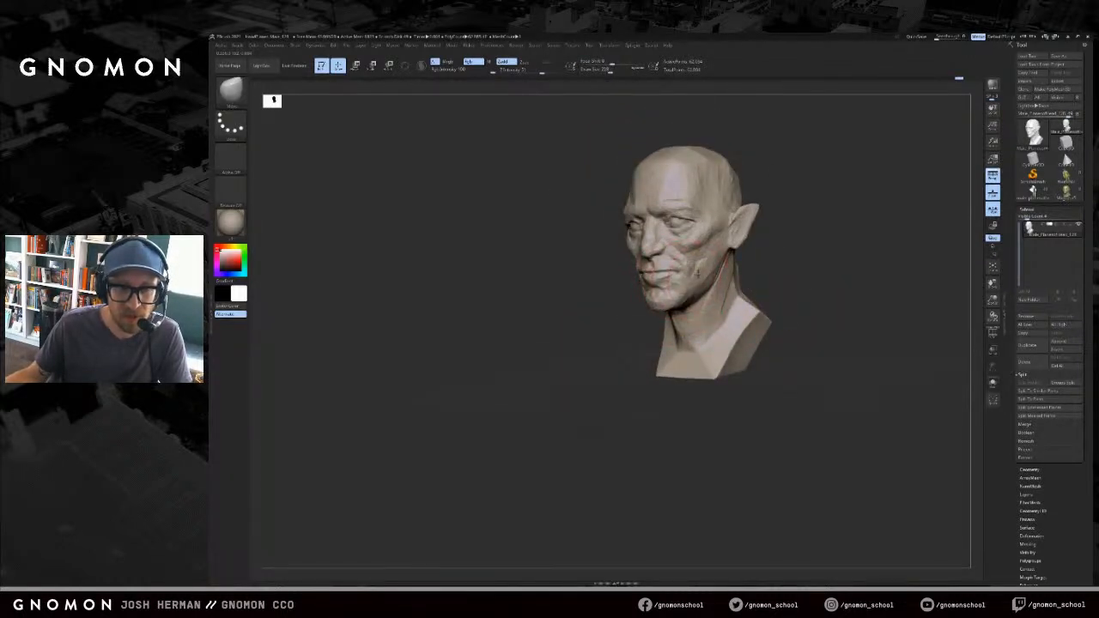
{"action": "left_click_drag", "start_coordinate": [601, 288], "coordinate": [658, 279]}
{"action": "mouse_move", "coordinate": [749, 285]}
{"action": "left_mouse_down"}
{"action": "mouse_move", "coordinate": [776, 276]}
{"action": "mouse_move", "coordinate": [794, 289]}
{"action": "left_mouse_up"}
- Refine the planes below the cheekbone with the ClayBuildup and Standard brushes
{"action": "key", "text": "b"}
{"action": "key", "text": "c"}
{"action": "key", "text": "b"}
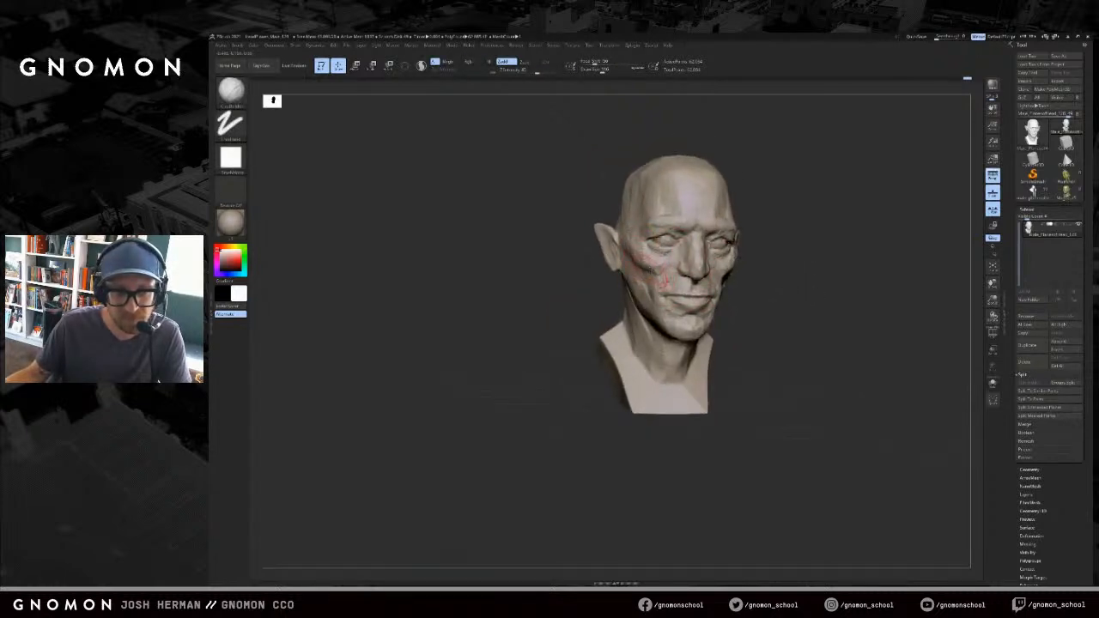
{"action": "key", "text": "b"}
{"action": "key", "text": "s"}
{"action": "key", "text": "t"}
{"action": "mouse_move", "coordinate": [816, 301]}
{"action": "left_mouse_down"}
{"action": "mouse_move", "coordinate": [740, 299]}
{"action": "mouse_move", "coordinate": [817, 295]}
{"action": "mouse_move", "coordinate": [839, 334]}
{"action": "mouse_move", "coordinate": [766, 327]}
{"action": "mouse_move", "coordinate": [822, 310]}
{"action": "mouse_move", "coordinate": [816, 297]}
{"action": "left_mouse_up"}
- Define the cheek fold beside the mouth with DamStandard and a resized ClayBuildup brush
{"action": "key", "text": "b"}
{"action": "key", "text": "d"}
{"action": "key", "text": "s"}
{"action": "key", "text": "b"}
{"action": "key", "text": "c"}
{"action": "key", "text": "b"}
{"action": "key", "text": "s"}
{"action": "key", "text": "bracketright"}
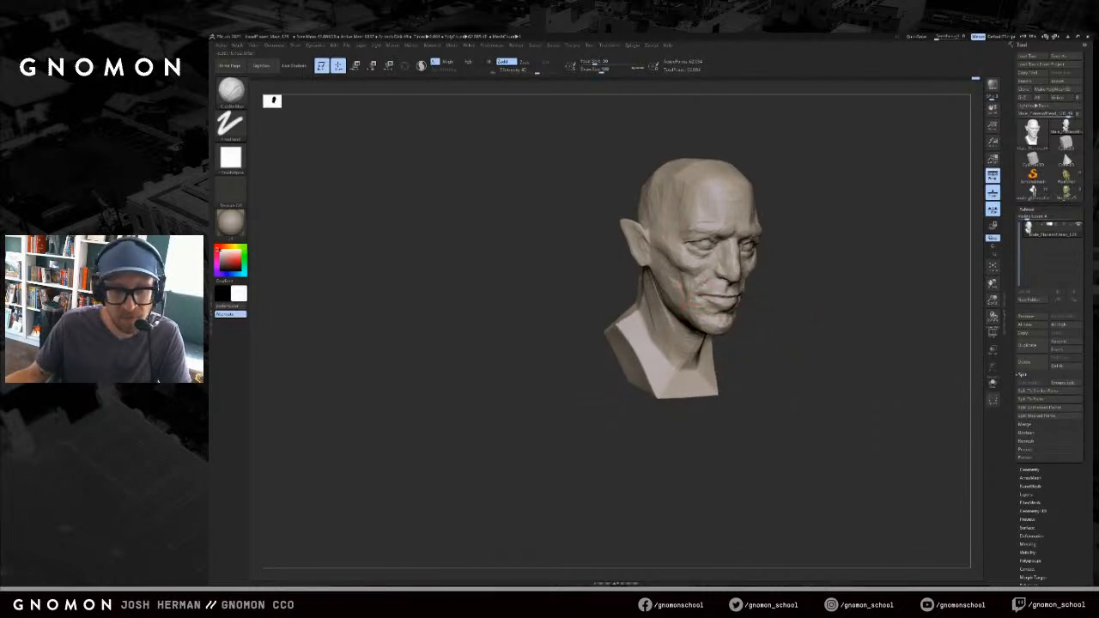
- Rework the crease running down the cheek with the Standard and DamStandard brushes
{"action": "key", "text": "b"}
{"action": "key", "text": "s"}
{"action": "key", "text": "t"}
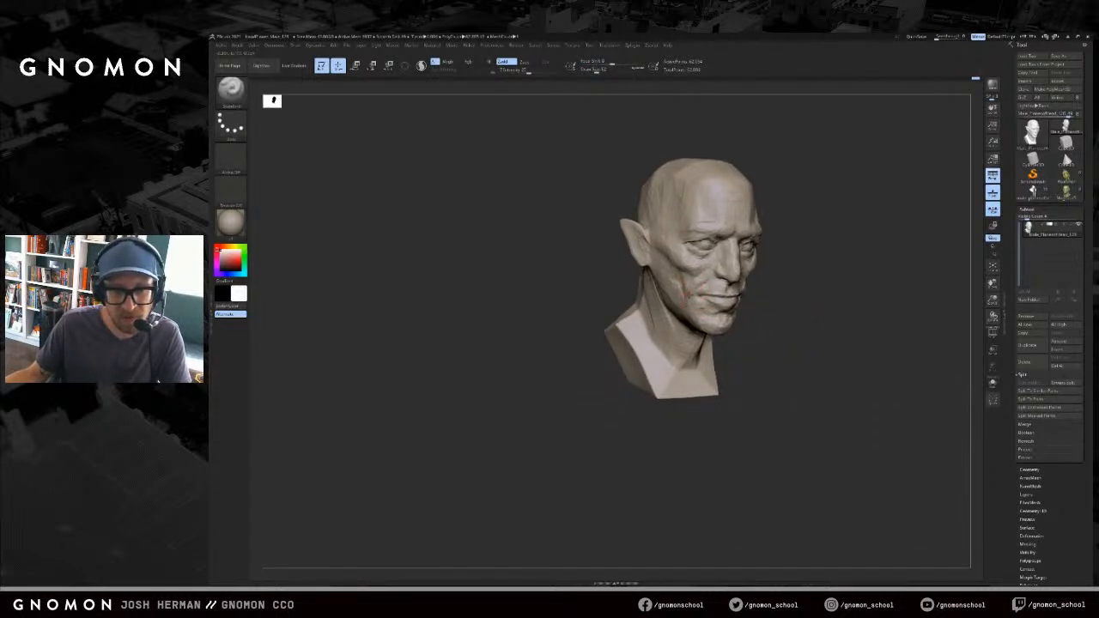
{"action": "key", "text": "b"}
{"action": "key", "text": "d"}
{"action": "key", "text": "s"}
{"action": "left_click_drag", "start_coordinate": [688, 292], "coordinate": [693, 297]}
- Build up the cheek hollow around the crease with the ClayBuildup brush
{"action": "key", "text": "b"}
{"action": "key", "text": "c"}
{"action": "key", "text": "b"}
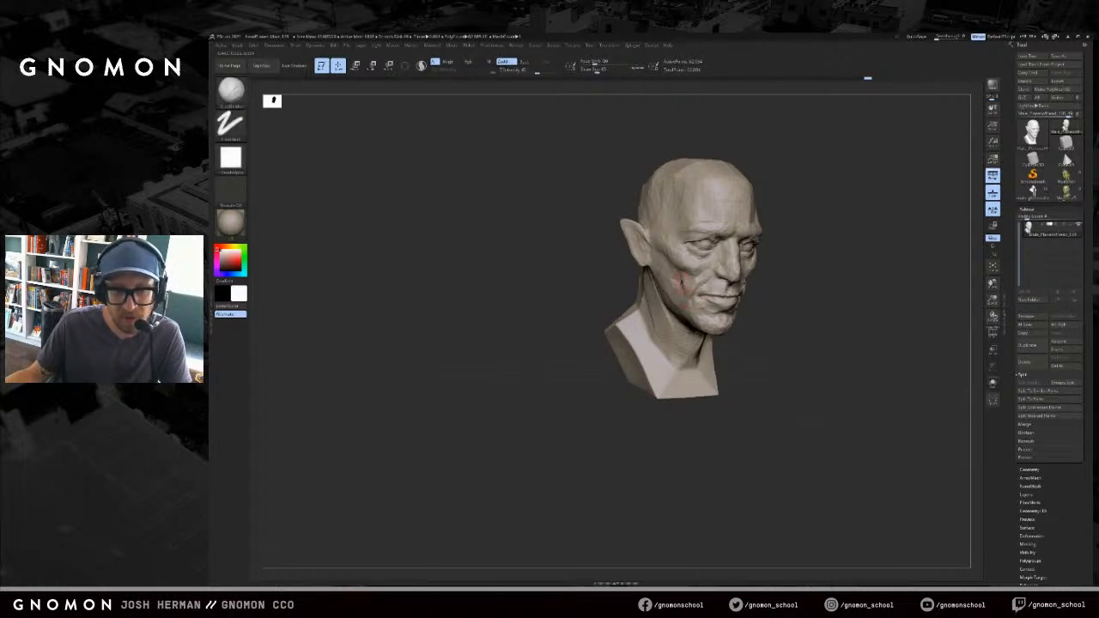
{"action": "mouse_move", "coordinate": [748, 276]}
{"action": "right_mouse_down"}
{"action": "mouse_move", "coordinate": [803, 283]}
{"action": "mouse_move", "coordinate": [700, 283]}
{"action": "right_mouse_up"}
{"action": "mouse_move", "coordinate": [831, 288]}
{"action": "right_mouse_down"}
{"action": "mouse_move", "coordinate": [832, 300]}
{"action": "mouse_move", "coordinate": [839, 287]}
{"action": "right_mouse_up"}
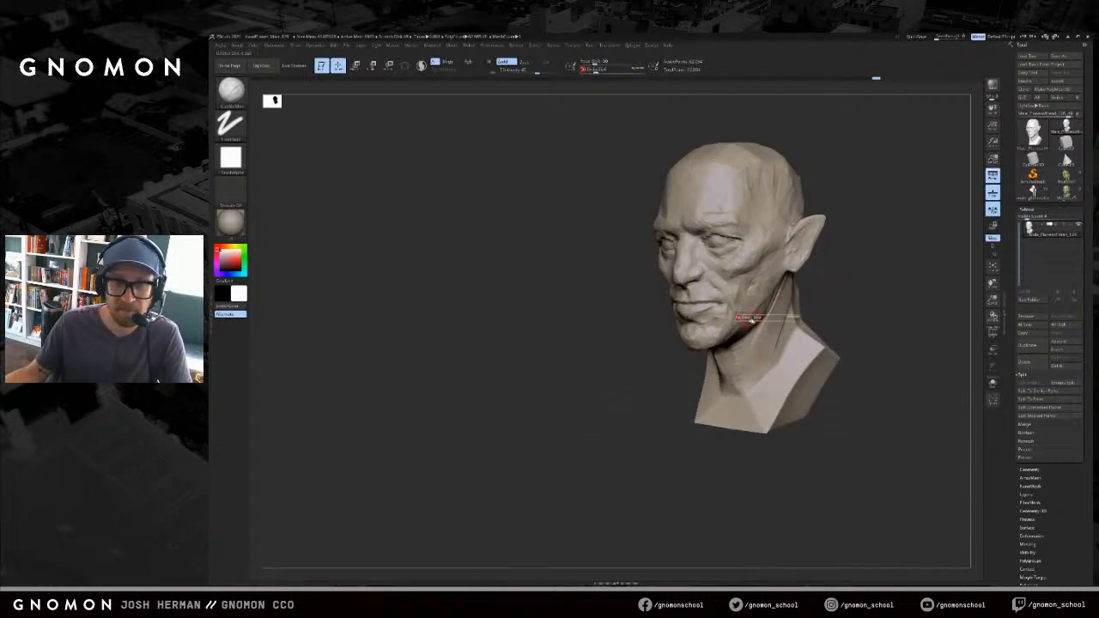
- Build up the lower cheek toward the jaw with a larger ClayBuildup brush
{"action": "key", "text": "bracketright"}
{"action": "key", "text": "bracketright"}
{"action": "mouse_move", "coordinate": [766, 272]}
{"action": "left_mouse_down"}
{"action": "mouse_move", "coordinate": [752, 314]}
{"action": "mouse_move", "coordinate": [745, 297]}
{"action": "mouse_move", "coordinate": [749, 312]}
{"action": "left_mouse_up"}
{"action": "key", "text": "bracketright"}
{"action": "key", "text": "bracketleft"}
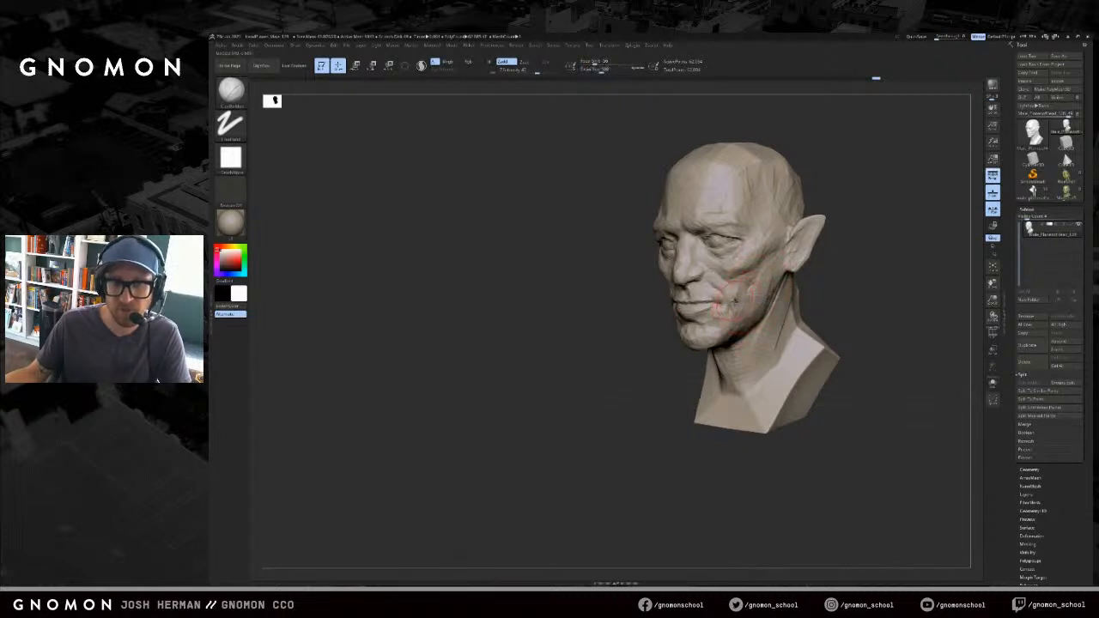
{"action": "left_click_drag", "start_coordinate": [859, 298], "coordinate": [841, 291]}
- Carve the fold next to the corner of the mouth with a resized DamStandard brush
{"action": "left_click_drag", "start_coordinate": [549, 307], "coordinate": [610, 318]}
{"action": "left_click_drag", "start_coordinate": [777, 324], "coordinate": [742, 318]}
{"action": "key", "text": "b"}
{"action": "key", "text": "d"}
{"action": "key", "text": "s"}
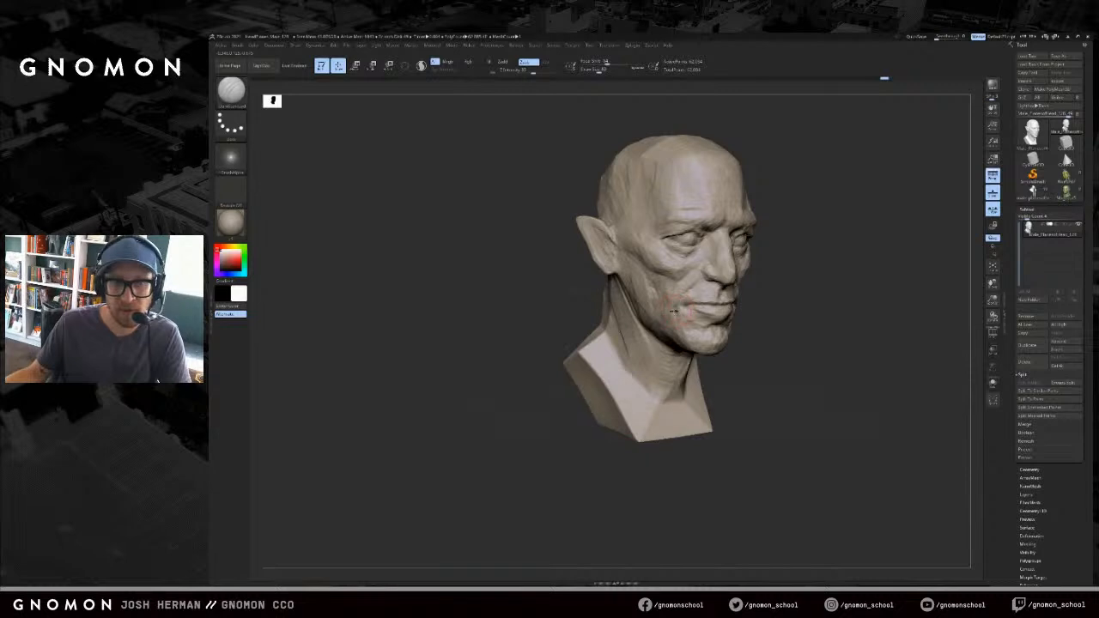
{"action": "key", "text": "s"}
{"action": "left_click", "coordinate": [675, 308]}
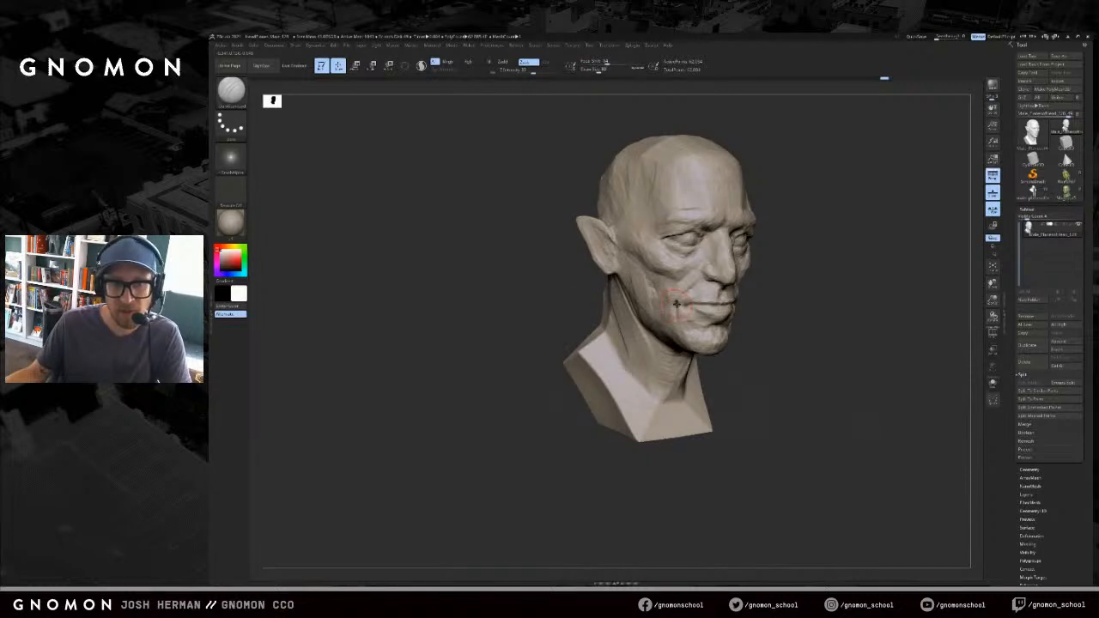
- Fill out the form between the mouth corner and the jaw with the ClayBuildup brush
{"action": "key", "text": "b"}
{"action": "key", "text": "c"}
{"action": "key", "text": "b"}
{"action": "mouse_move", "coordinate": [670, 313]}
{"action": "right_mouse_down"}
{"action": "mouse_move", "coordinate": [813, 314]}
{"action": "mouse_move", "coordinate": [744, 314]}
{"action": "right_mouse_up"}
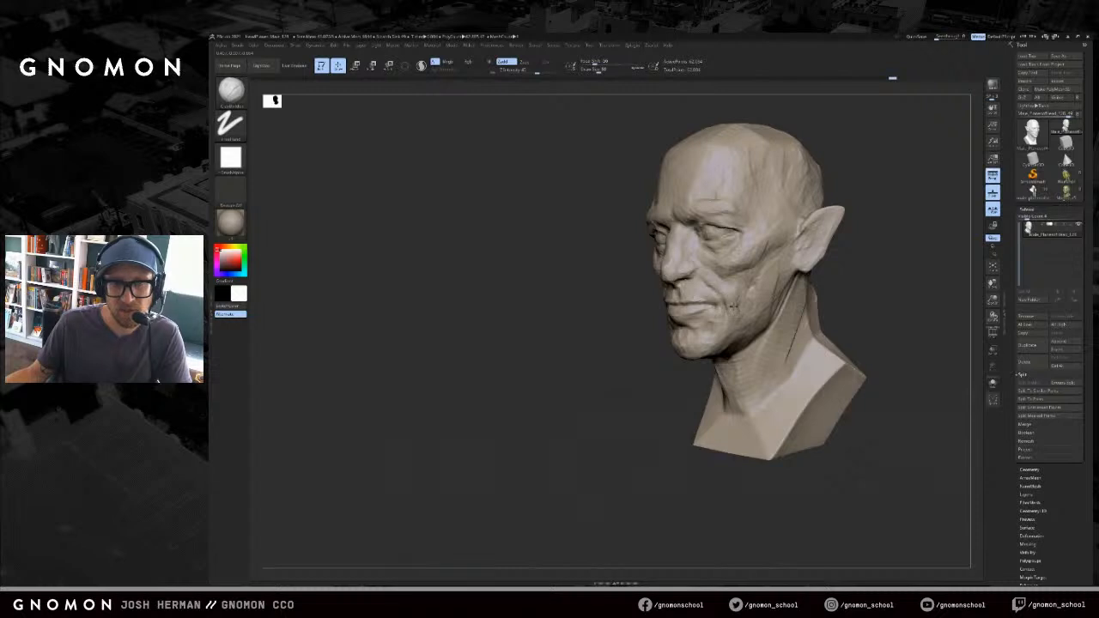
{"action": "mouse_move", "coordinate": [616, 336]}
{"action": "right_mouse_down"}
{"action": "mouse_move", "coordinate": [878, 300]}
{"action": "mouse_move", "coordinate": [728, 330]}
{"action": "right_mouse_up"}
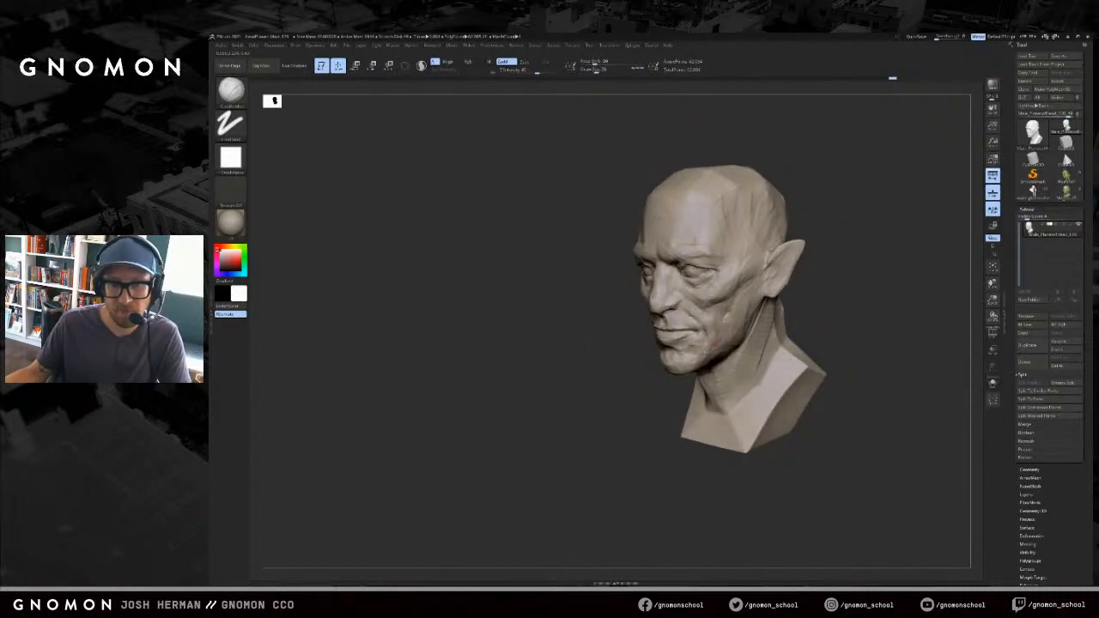
{"action": "mouse_move", "coordinate": [822, 317]}
{"action": "right_mouse_down"}
{"action": "mouse_move", "coordinate": [707, 348]}
{"action": "mouse_move", "coordinate": [692, 333]}
{"action": "mouse_move", "coordinate": [668, 337]}
{"action": "right_mouse_up"}
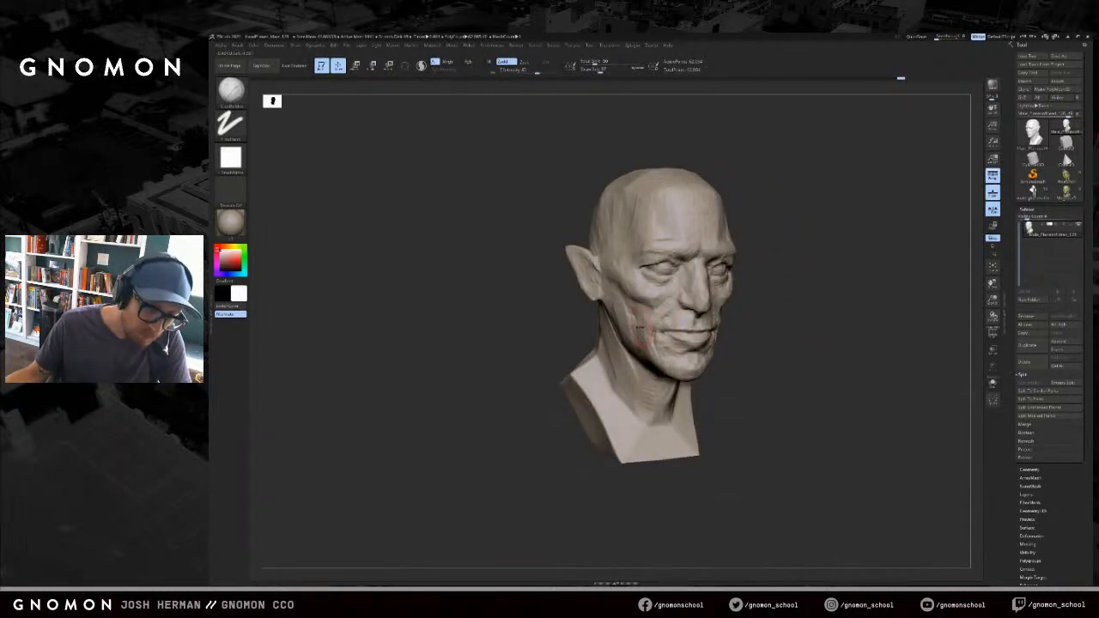
- Turn off the floor grid and view the whole head from a distance
{"action": "right_click_drag", "start_coordinate": [768, 324], "coordinate": [820, 283], "text": "ctrl"}
{"action": "left_click", "coordinate": [993, 194]}
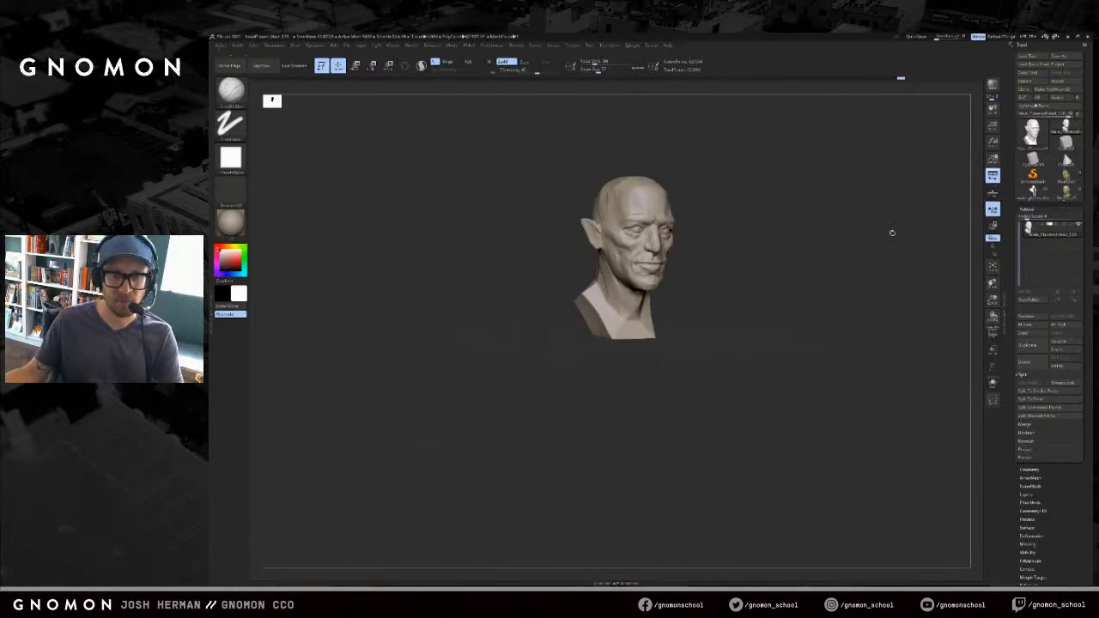
{"action": "right_click_drag", "start_coordinate": [867, 228], "coordinate": [865, 247], "text": "alt"}
{"action": "right_click_drag", "start_coordinate": [865, 185], "coordinate": [842, 211]}
{"action": "right_click_drag", "start_coordinate": [760, 260], "coordinate": [733, 261], "text": "alt"}
- Resize the brush and adjust the jaw outline from the front with the Move brush
{"action": "key", "text": "s"}
{"action": "left_click_drag", "start_coordinate": [658, 296], "coordinate": [667, 297]}
{"action": "key", "text": "b"}
{"action": "key", "text": "m"}
{"action": "key", "text": "v"}
{"action": "right_click_drag", "start_coordinate": [635, 299], "coordinate": [665, 297]}
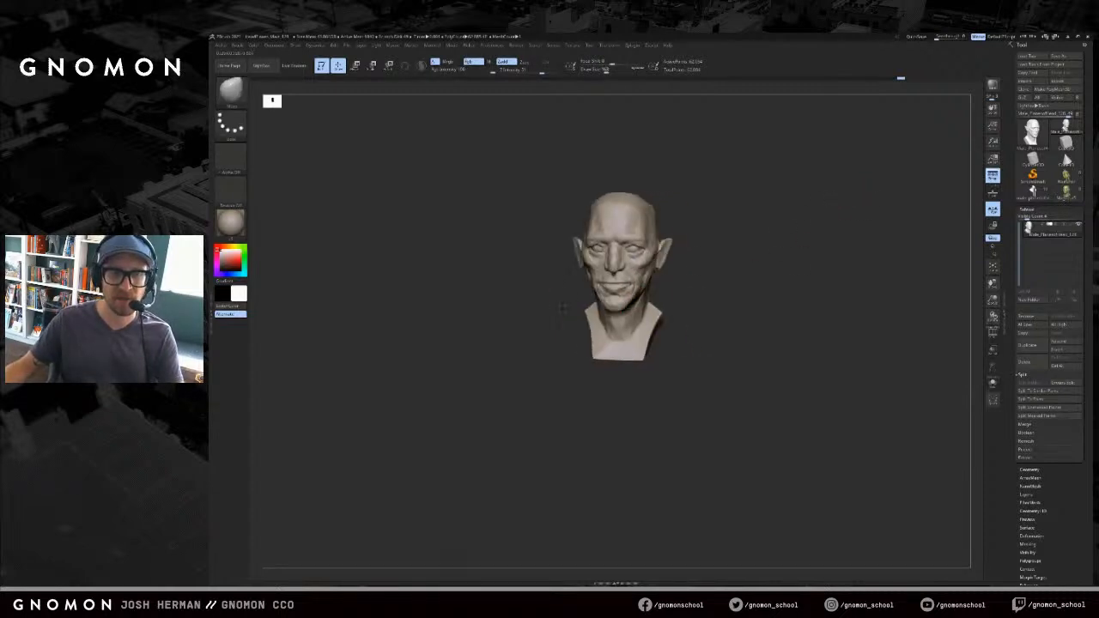
{"action": "left_click_drag", "start_coordinate": [593, 289], "coordinate": [596, 293]}
{"action": "right_click_drag", "start_coordinate": [559, 288], "coordinate": [549, 288]}
- Sharpen the upper eyelid crease with a resized DamStandard brush and smooth the lid
{"action": "right_click_drag", "start_coordinate": [708, 262], "coordinate": [724, 261]}
{"action": "mouse_move", "coordinate": [732, 199]}
{"action": "right_mouse_down", "text": "alt"}
{"action": "mouse_move", "coordinate": [805, 188]}
{"action": "mouse_move", "coordinate": [807, 206]}
{"action": "right_mouse_up", "text": "alt"}
{"action": "key", "text": "b"}
{"action": "key", "text": "d"}
{"action": "key", "text": "s"}
{"action": "key", "text": "s"}
{"action": "left_click_drag", "start_coordinate": [688, 226], "coordinate": [682, 225]}
{"action": "mouse_move", "coordinate": [822, 198]}
{"action": "right_mouse_down", "text": "alt"}
{"action": "mouse_move", "coordinate": [799, 226]}
{"action": "mouse_move", "coordinate": [803, 248]}
{"action": "right_mouse_up", "text": "alt"}
{"action": "key", "text": "s"}
{"action": "left_click_drag", "start_coordinate": [664, 255], "coordinate": [665, 253]}
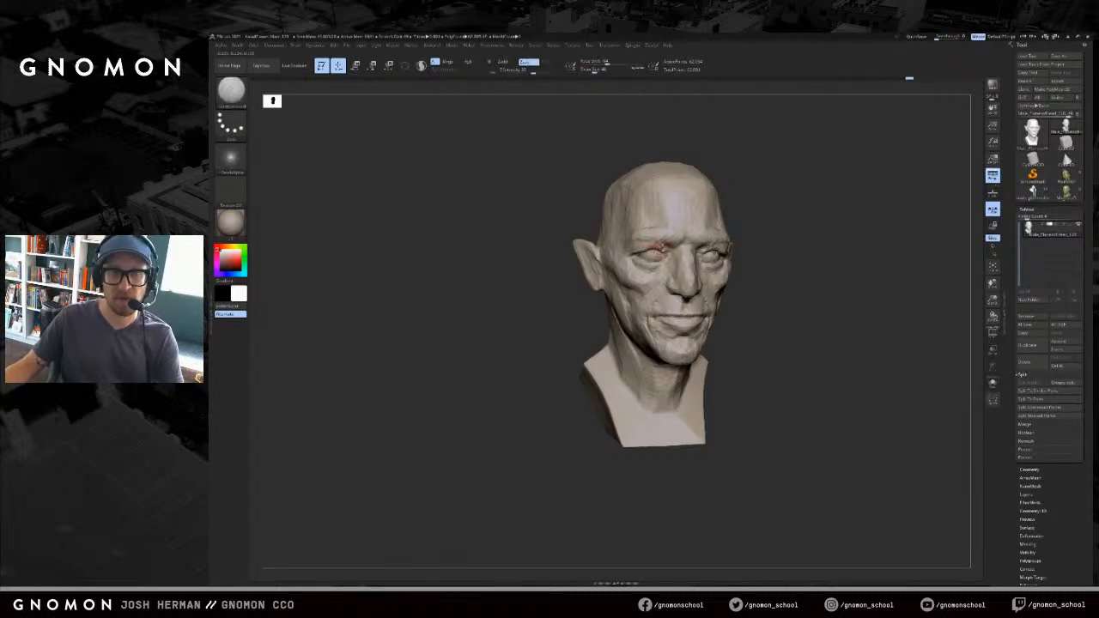
{"action": "left_click_drag", "start_coordinate": [654, 250], "coordinate": [659, 248], "text": "shift"}
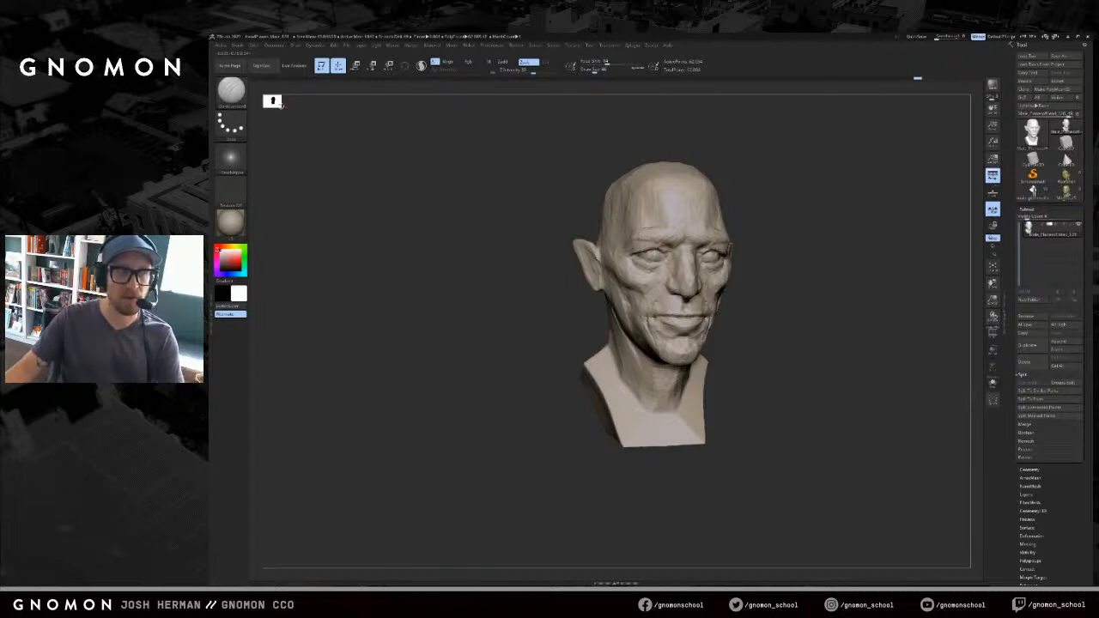
- Enlarge the silhouette thumbnail to a modest size and check the head's profile in it
{"action": "left_click_drag", "start_coordinate": [281, 103], "coordinate": [481, 225]}
{"action": "left_click_drag", "start_coordinate": [784, 345], "coordinate": [573, 353]}
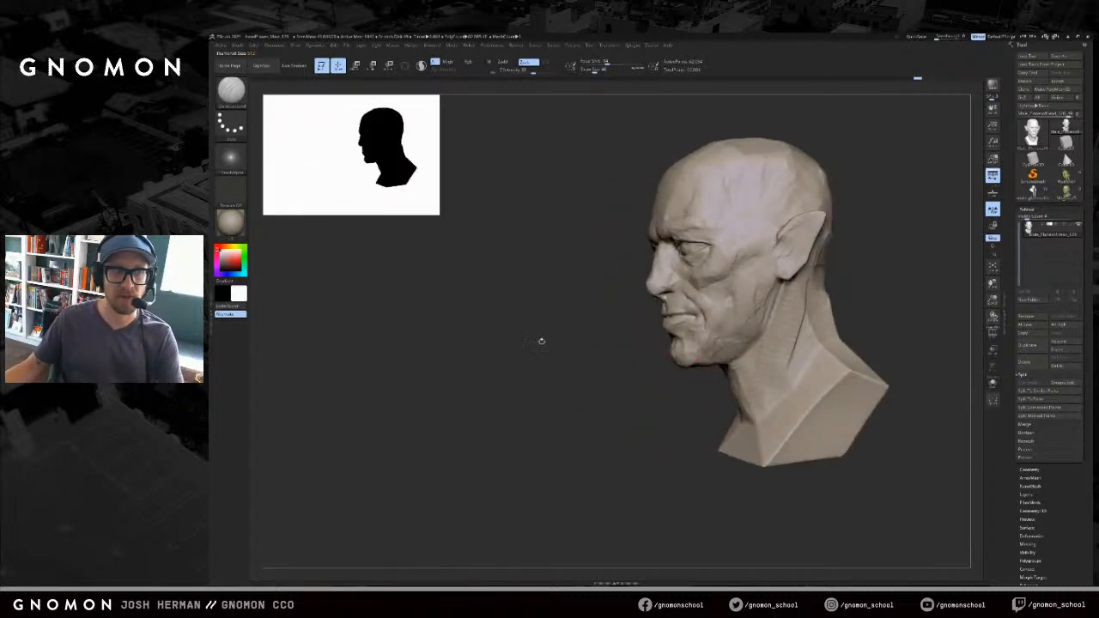
{"action": "left_click_drag", "start_coordinate": [438, 198], "coordinate": [352, 154]}
{"action": "left_click_drag", "start_coordinate": [471, 260], "coordinate": [407, 259]}
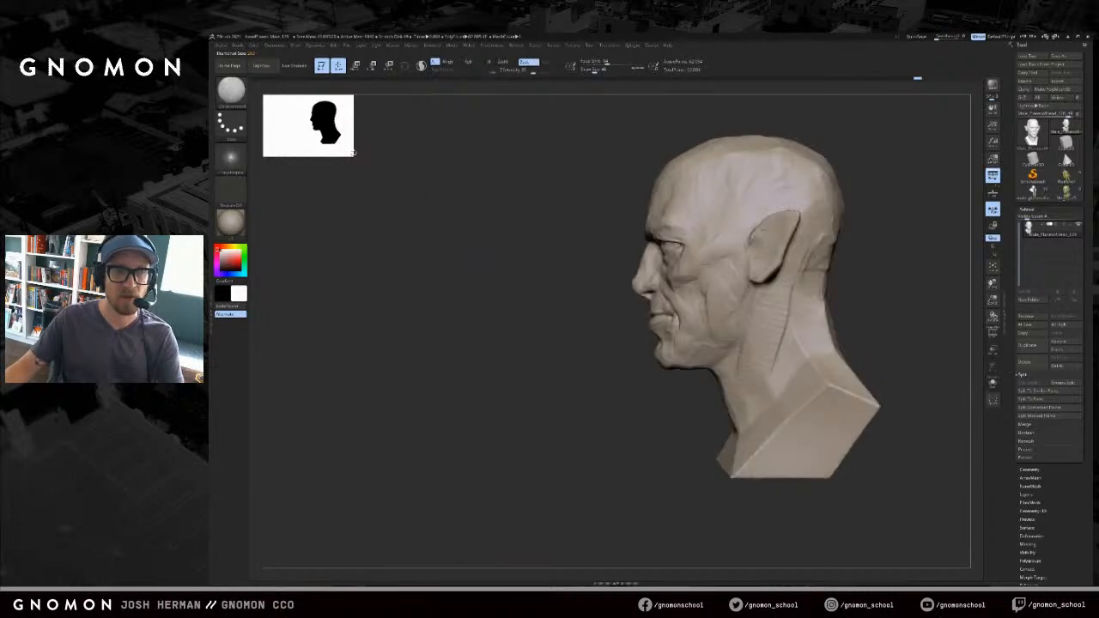
{"action": "left_click_drag", "start_coordinate": [351, 153], "coordinate": [335, 143]}
- Build up the back of the neck and lower skull with a resized ClayBuildup brush
{"action": "left_click_drag", "start_coordinate": [587, 296], "coordinate": [488, 304], "text": "alt"}
{"action": "mouse_move", "coordinate": [488, 359]}
{"action": "left_mouse_down", "text": "alt"}
{"action": "mouse_move", "coordinate": [538, 342]}
{"action": "mouse_move", "coordinate": [560, 208]}
{"action": "mouse_move", "coordinate": [600, 219]}
{"action": "left_mouse_up", "text": "alt"}
{"action": "key", "text": "s"}
{"action": "mouse_move", "coordinate": [805, 246]}
{"action": "left_mouse_down"}
{"action": "mouse_move", "coordinate": [716, 295]}
{"action": "mouse_move", "coordinate": [793, 266]}
{"action": "mouse_move", "coordinate": [710, 282]}
{"action": "left_mouse_up"}
{"action": "key", "text": "b"}
{"action": "key", "text": "c"}
{"action": "key", "text": "b"}
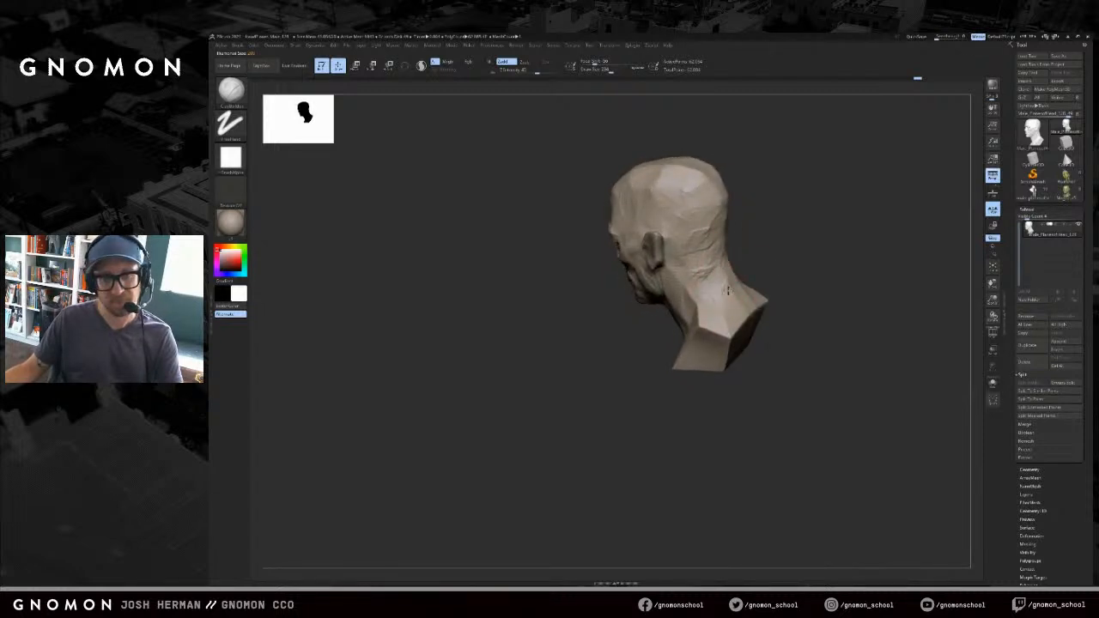
{"action": "left_click_drag", "start_coordinate": [794, 273], "coordinate": [729, 283]}
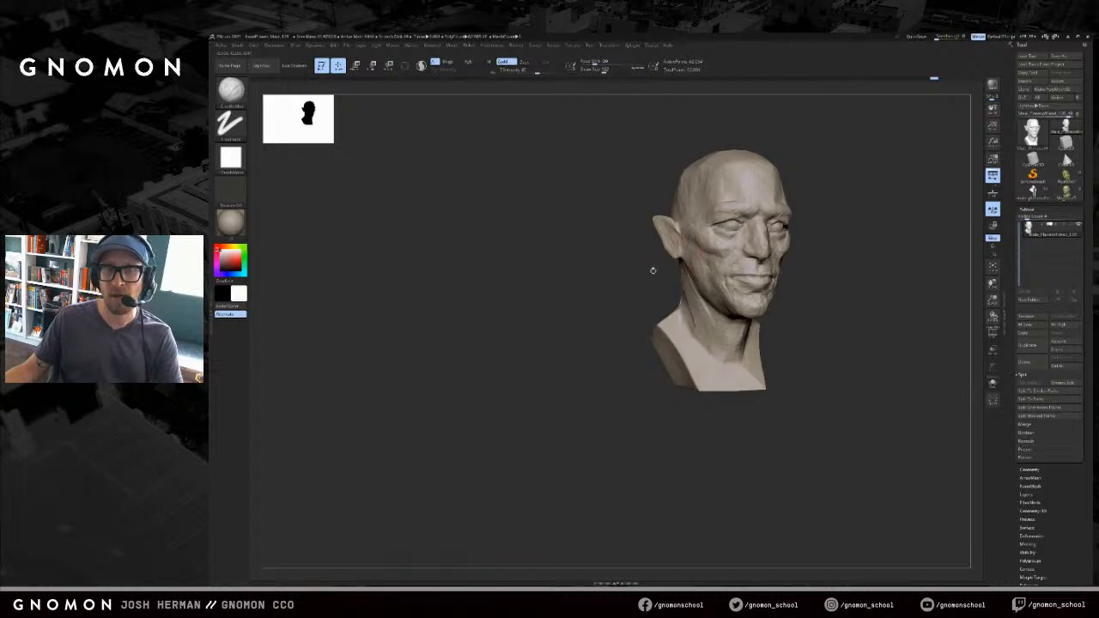
- Define the crease along the front of the ear with the DamStandard brush
{"action": "left_click_drag", "start_coordinate": [833, 263], "coordinate": [720, 283]}
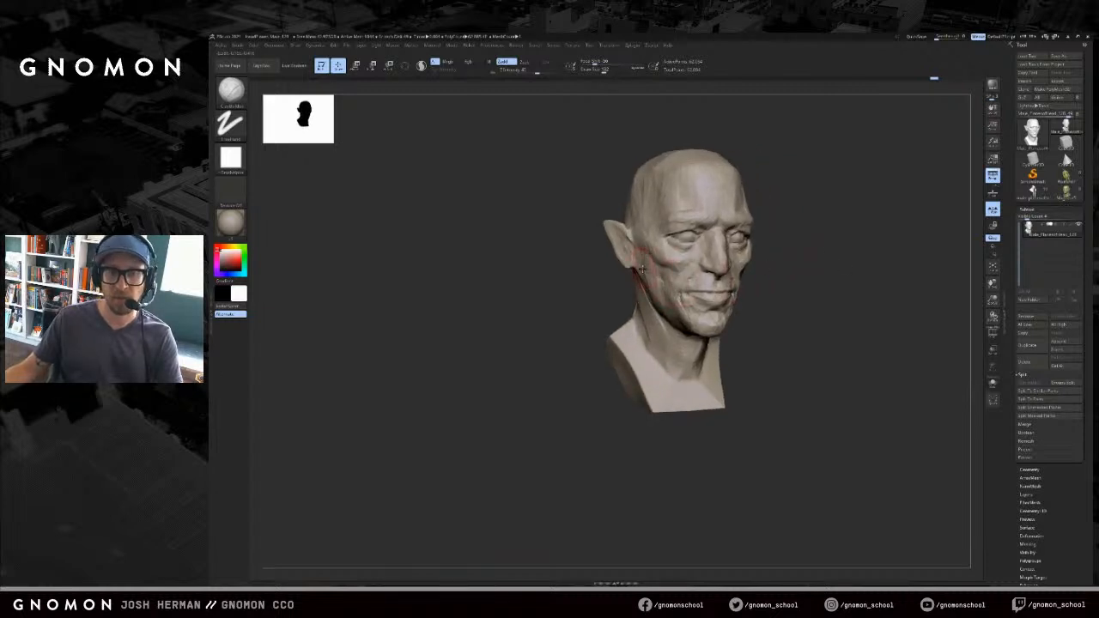
{"action": "mouse_move", "coordinate": [622, 287]}
{"action": "left_mouse_down"}
{"action": "mouse_move", "coordinate": [563, 293]}
{"action": "mouse_move", "coordinate": [573, 292]}
{"action": "left_mouse_up"}
{"action": "left_click_drag", "start_coordinate": [777, 288], "coordinate": [678, 282]}
{"action": "key", "text": "s"}
{"action": "left_click_drag", "start_coordinate": [770, 275], "coordinate": [714, 256]}
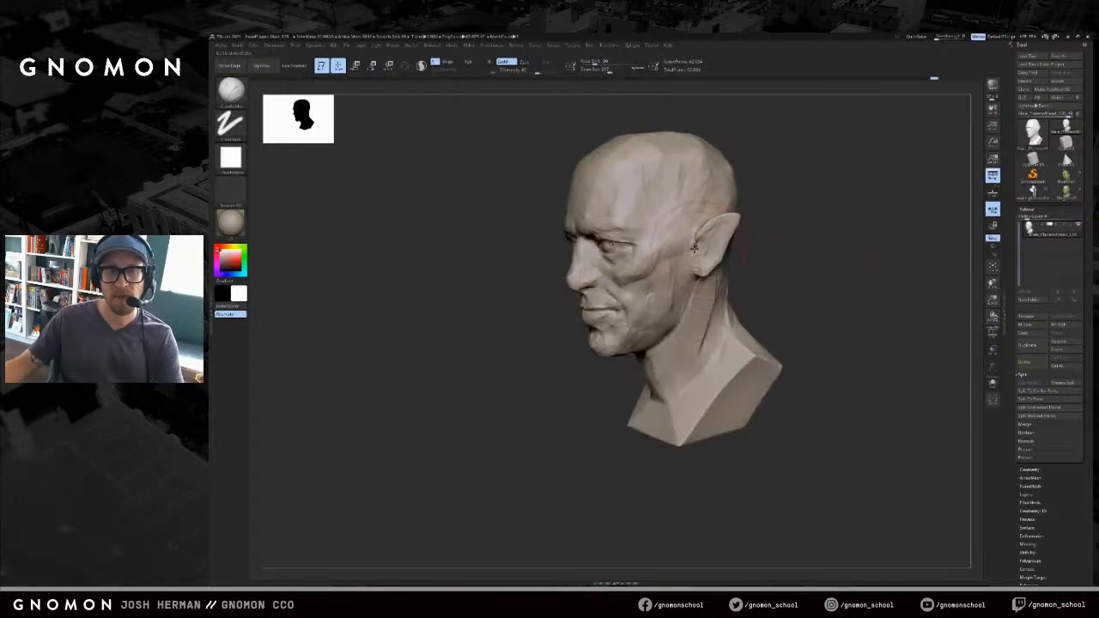
{"action": "key", "text": "b"}
{"action": "key", "text": "d"}
{"action": "key", "text": "s"}
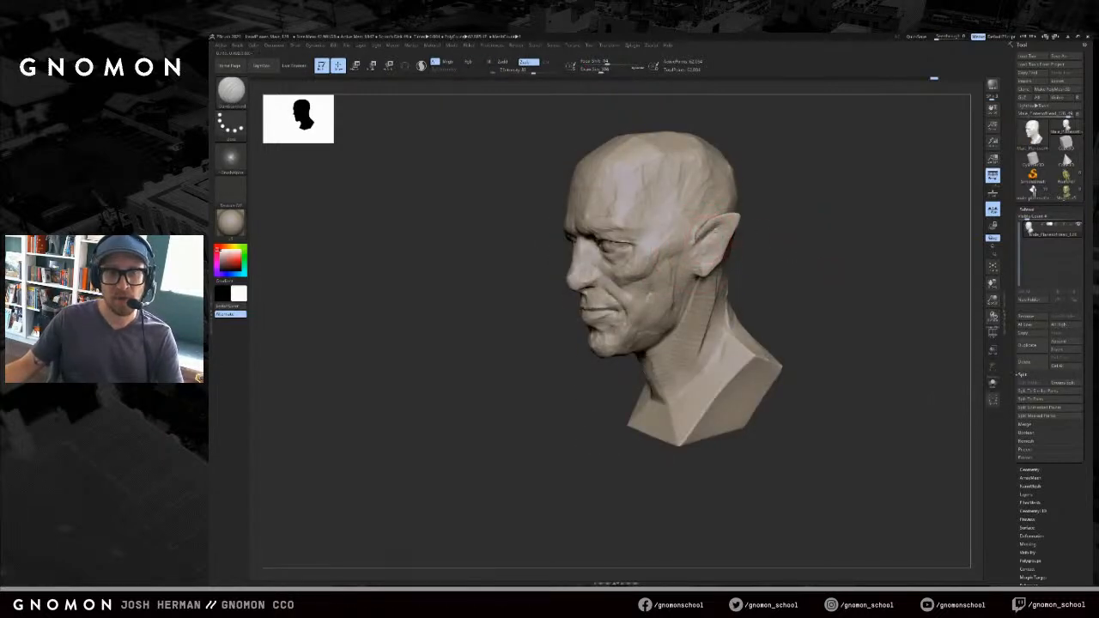
{"action": "mouse_move", "coordinate": [779, 226]}
{"action": "left_mouse_down"}
{"action": "mouse_move", "coordinate": [792, 205]}
{"action": "mouse_move", "coordinate": [853, 209]}
{"action": "mouse_move", "coordinate": [859, 199]}
{"action": "mouse_move", "coordinate": [850, 201]}
{"action": "left_mouse_up"}
- Shape the area under the chin and the front of the neck with a resized ClayBuildup brush
{"action": "key", "text": "b"}
{"action": "key", "text": "c"}
{"action": "key", "text": "b"}
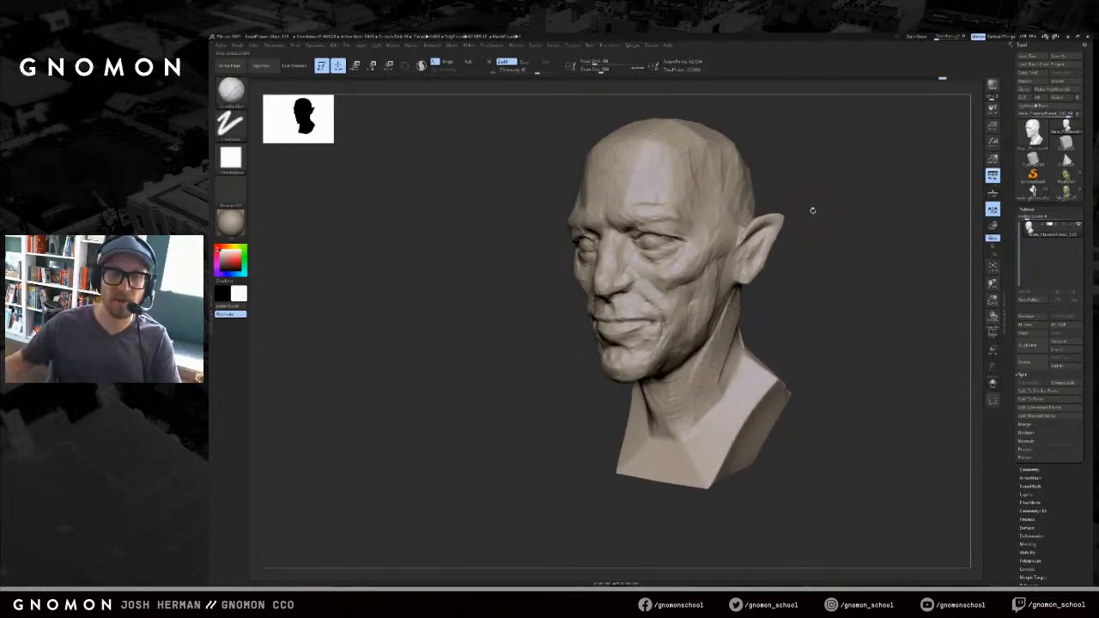
{"action": "key", "text": "bracketleft"}
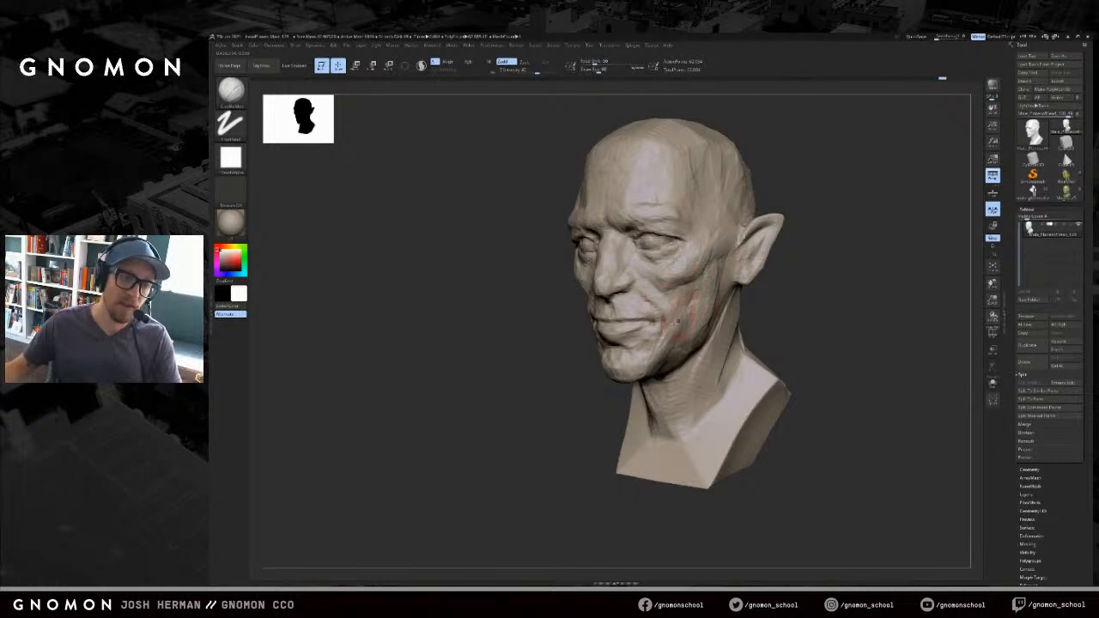
{"action": "left_click_drag", "start_coordinate": [625, 389], "coordinate": [589, 385]}
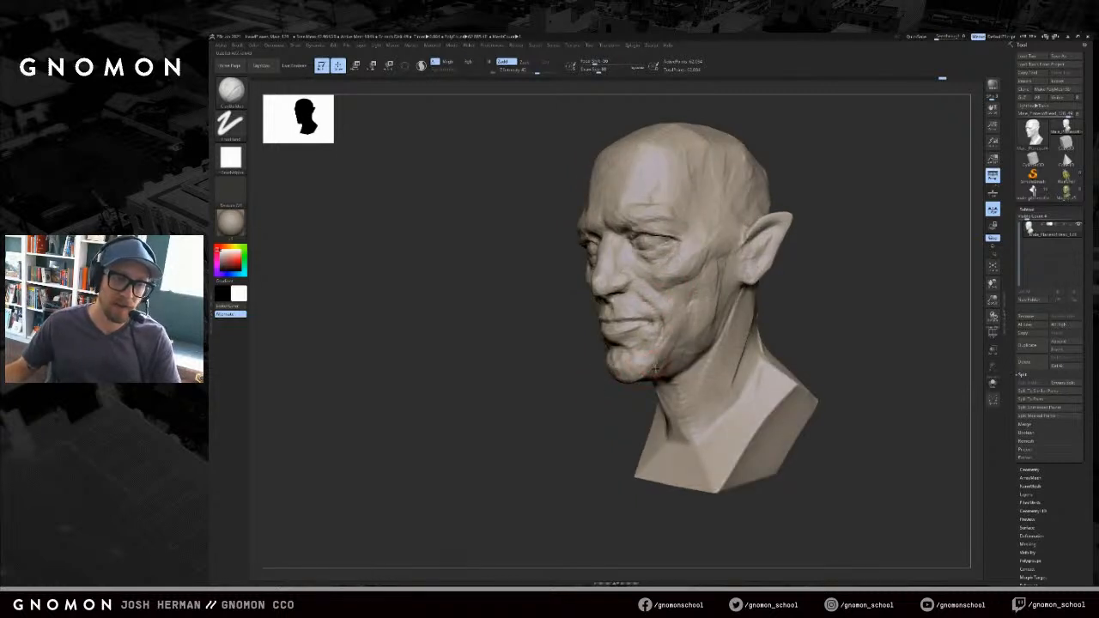
{"action": "left_click_drag", "start_coordinate": [613, 397], "coordinate": [716, 357], "text": "alt"}
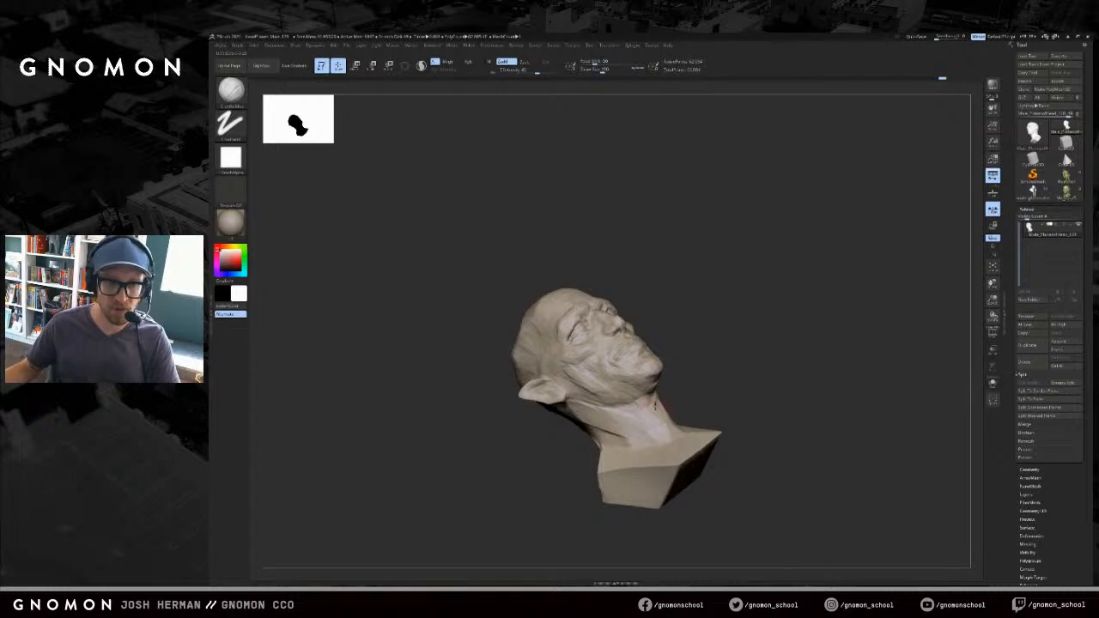
{"action": "left_click_drag", "start_coordinate": [675, 407], "coordinate": [727, 417]}
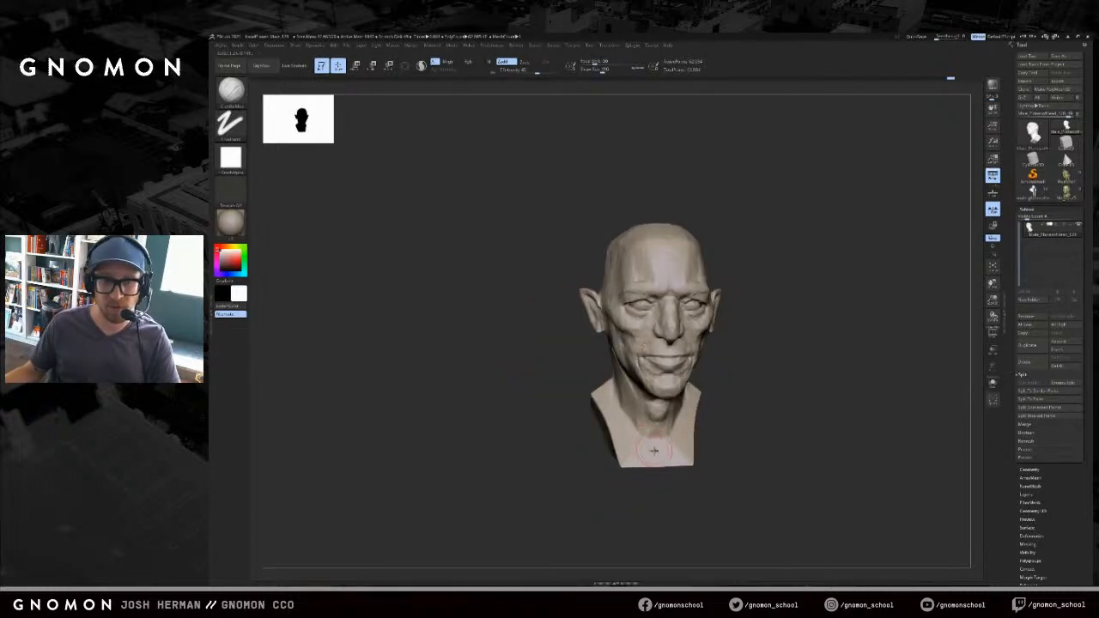
{"action": "left_click_drag", "start_coordinate": [729, 447], "coordinate": [748, 409]}
- Deepen the inner corner of the eye beside the nose bridge with a resized DamStandard brush
{"action": "key", "text": "shift"}
{"action": "left_click_drag", "start_coordinate": [554, 323], "coordinate": [653, 326]}
{"action": "mouse_move", "coordinate": [708, 282]}
{"action": "left_mouse_down"}
{"action": "mouse_move", "coordinate": [659, 283]}
{"action": "mouse_move", "coordinate": [679, 283]}
{"action": "left_mouse_up"}
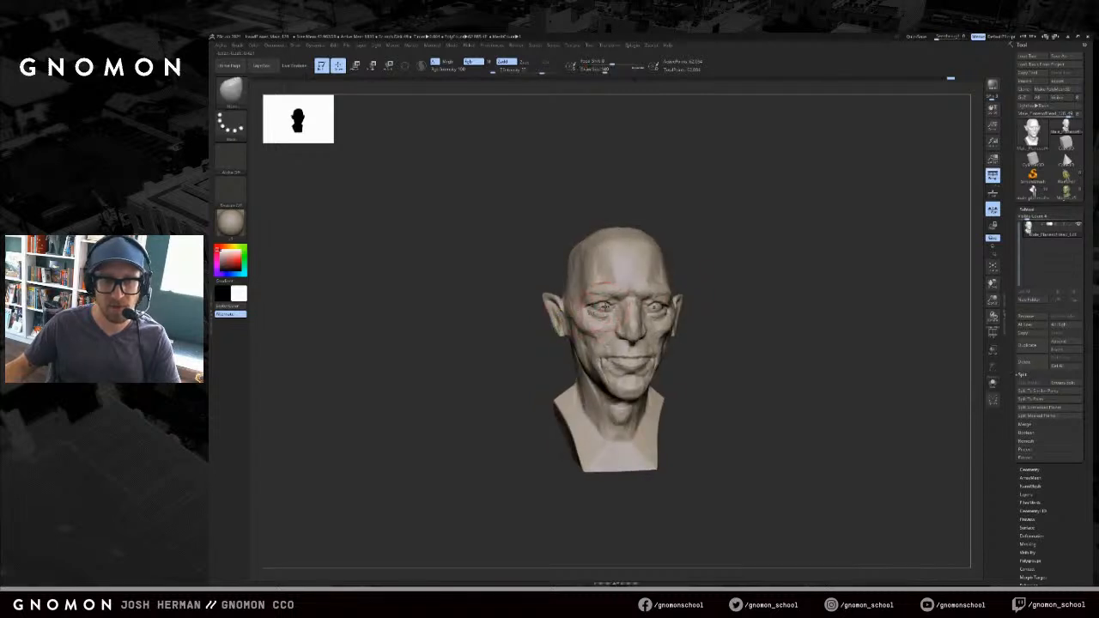
{"action": "left_click_drag", "start_coordinate": [794, 308], "coordinate": [720, 314]}
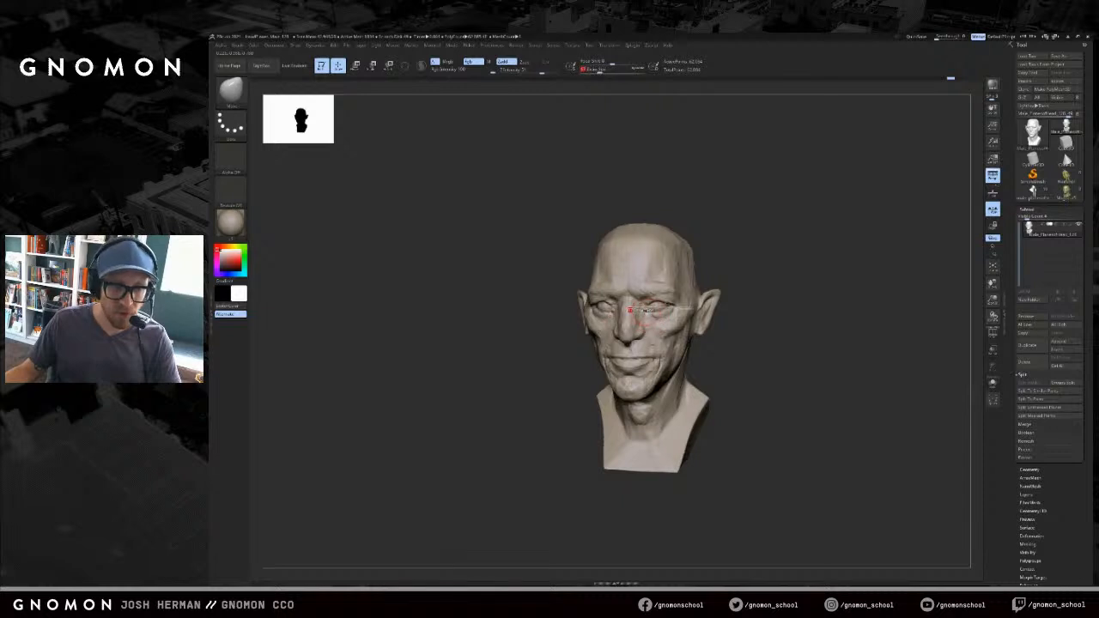
{"action": "key", "text": "b"}
{"action": "key", "text": "d"}
{"action": "key", "text": "s"}
{"action": "left_click_drag", "start_coordinate": [746, 276], "coordinate": [740, 267]}
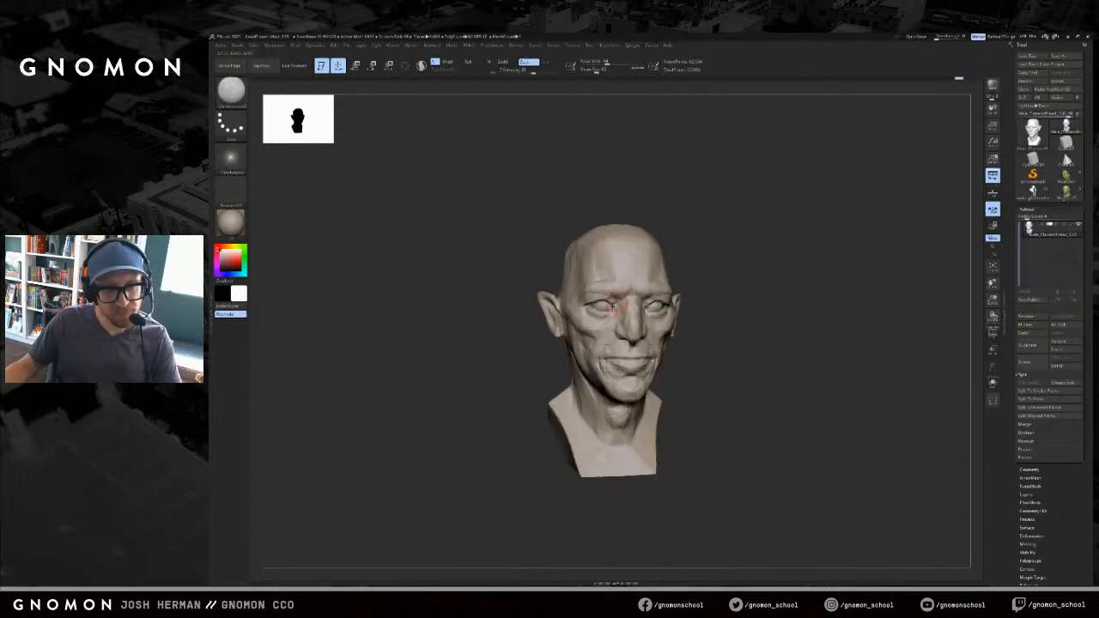
{"action": "left_click_drag", "start_coordinate": [681, 288], "coordinate": [600, 288]}
- Try reshaping the eye area and head outline with the Move brush, and undo the last two changes
{"action": "left_click_drag", "start_coordinate": [674, 297], "coordinate": [827, 292]}
{"action": "left_click_drag", "start_coordinate": [827, 292], "coordinate": [822, 232], "text": "alt"}
{"action": "key", "text": "s"}
{"action": "key", "text": "s"}
{"action": "left_click_drag", "start_coordinate": [650, 249], "coordinate": [659, 247]}
{"action": "left_click_drag", "start_coordinate": [798, 209], "coordinate": [793, 214]}
{"action": "key", "text": "b"}
{"action": "key", "text": "m"}
{"action": "key", "text": "v"}
{"action": "left_click_drag", "start_coordinate": [673, 244], "coordinate": [692, 237]}
{"action": "left_click_drag", "start_coordinate": [766, 228], "coordinate": [795, 224]}
{"action": "key", "text": "s"}
{"action": "left_click_drag", "start_coordinate": [593, 225], "coordinate": [615, 215]}
{"action": "mouse_move", "coordinate": [859, 241]}
{"action": "left_mouse_down"}
{"action": "mouse_move", "coordinate": [768, 266]}
{"action": "mouse_move", "coordinate": [805, 253]}
{"action": "left_mouse_up"}
{"action": "key", "text": "ctrl+z"}
{"action": "key", "text": "ctrl+z"}
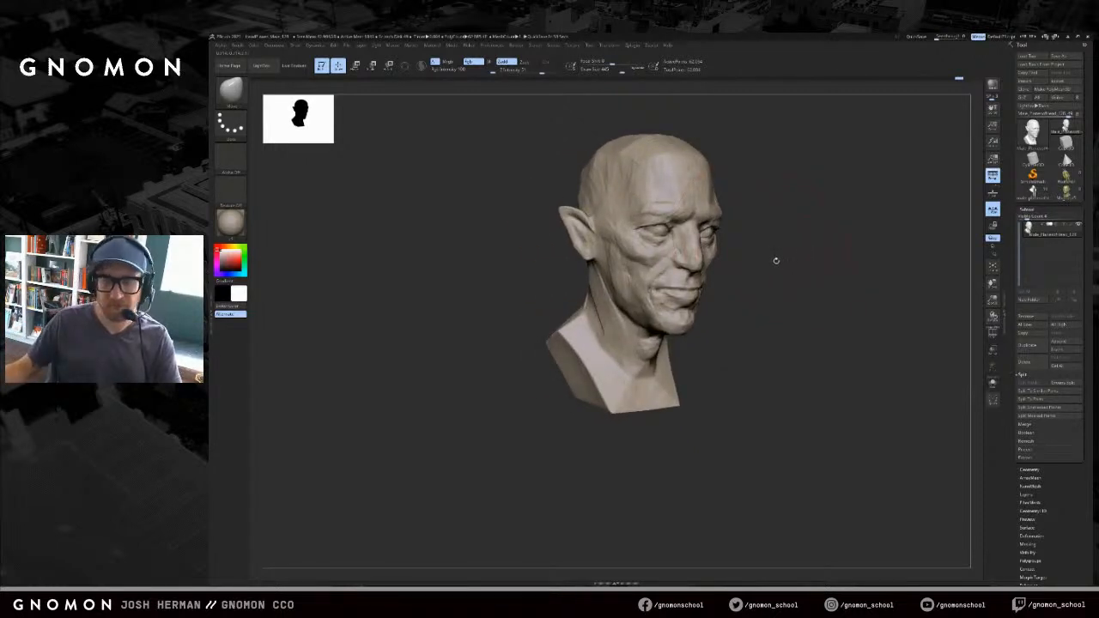
- Build up the small form at the front of the ear opening with ClayBuildup from the side
{"action": "key", "text": "b"}
{"action": "key", "text": "d"}
{"action": "key", "text": "s"}
{"action": "mouse_move", "coordinate": [741, 225]}
{"action": "left_mouse_down"}
{"action": "mouse_move", "coordinate": [780, 223]}
{"action": "mouse_move", "coordinate": [766, 267]}
{"action": "left_mouse_up"}
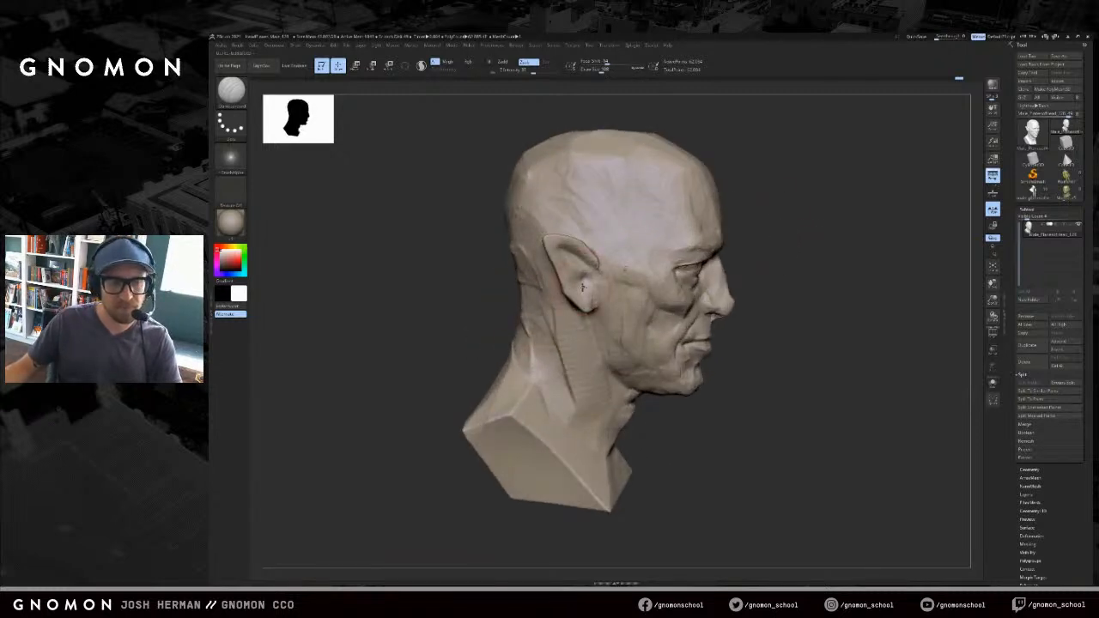
{"action": "key", "text": "b"}
{"action": "key", "text": "c"}
{"action": "key", "text": "b"}
{"action": "left_click_drag", "start_coordinate": [586, 283], "coordinate": [592, 284]}
- Carve the ear canal opening in the lower ear using the DamStandard and ClayBuildup brushes
{"action": "key", "text": "b"}
{"action": "key", "text": "d"}
{"action": "key", "text": "s"}
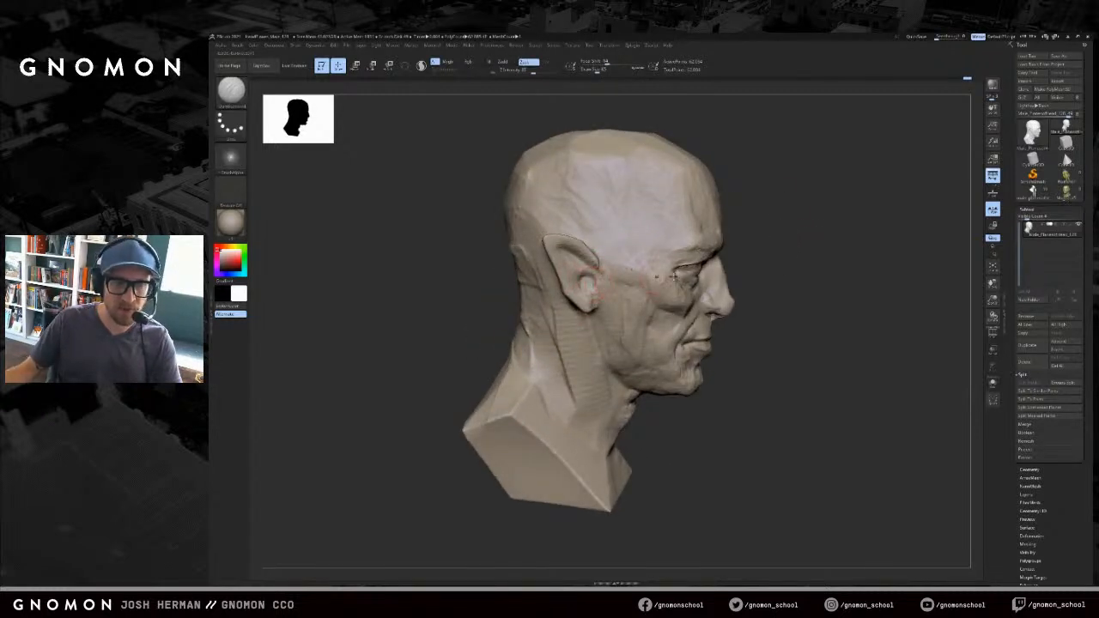
{"action": "key", "text": "b"}
{"action": "key", "text": "c"}
{"action": "key", "text": "b"}
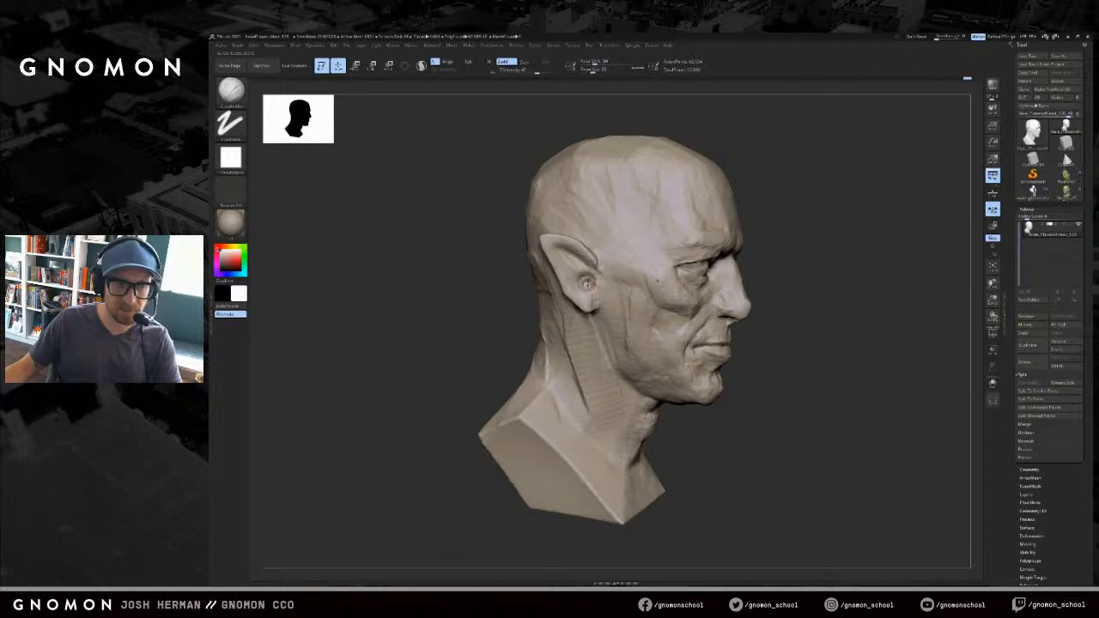
{"action": "right_click_drag", "start_coordinate": [588, 283], "coordinate": [546, 286]}
- Deepen the ear hollow and refine the forms around it with DamStandard and a resized ClayBuildup brush
{"action": "key", "text": "b"}
{"action": "key", "text": "d"}
{"action": "key", "text": "s"}
{"action": "key", "text": "b"}
{"action": "key", "text": "c"}
{"action": "key", "text": "b"}
{"action": "key", "text": "s"}
{"action": "left_click_drag", "start_coordinate": [594, 285], "coordinate": [601, 285]}
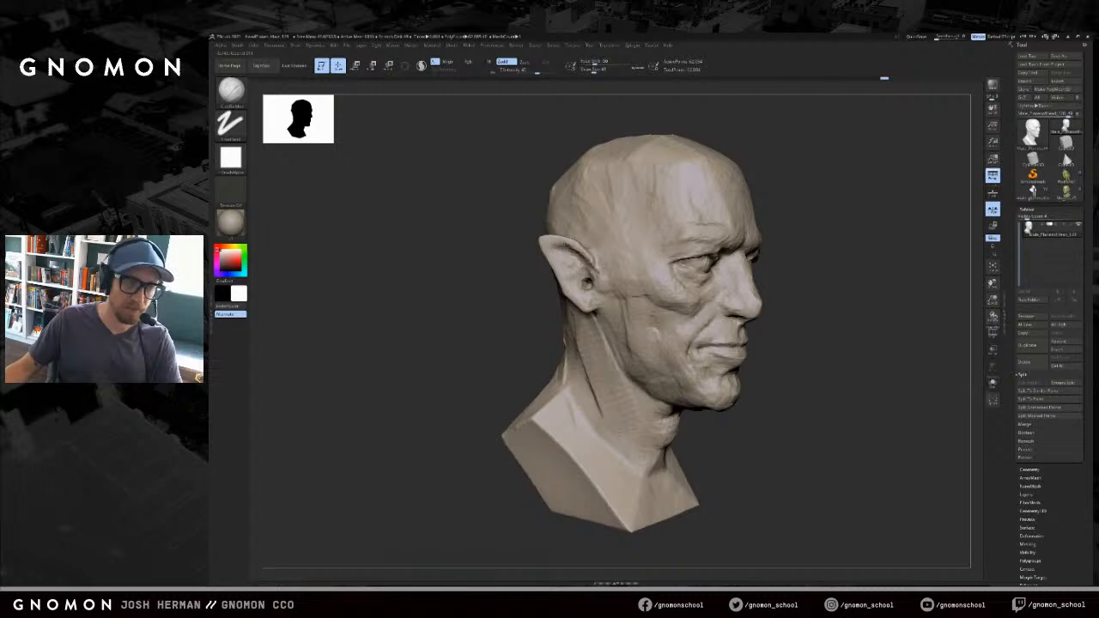
{"action": "key", "text": "shift"}
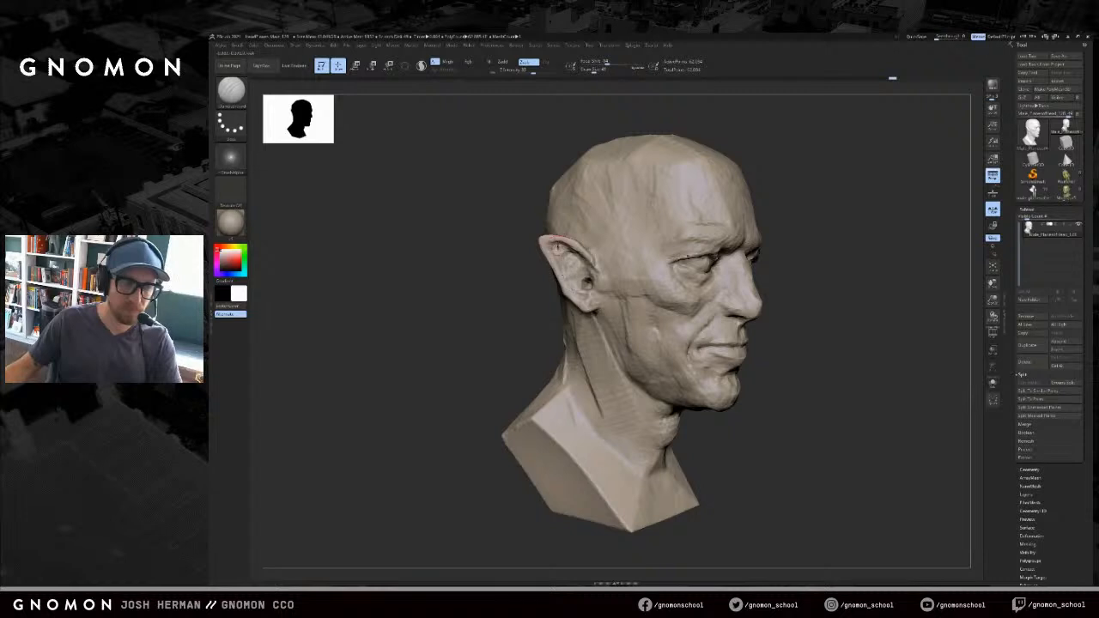
- Frame the whole head and nudge the face outline with a resized Move brush, comparing before and after
{"action": "mouse_move", "coordinate": [854, 248]}
{"action": "left_mouse_down", "text": "shift"}
{"action": "mouse_move", "coordinate": [866, 253]}
{"action": "mouse_move", "coordinate": [837, 219]}
{"action": "mouse_move", "coordinate": [734, 246]}
{"action": "left_mouse_up", "text": "shift"}
{"action": "key", "text": "f"}
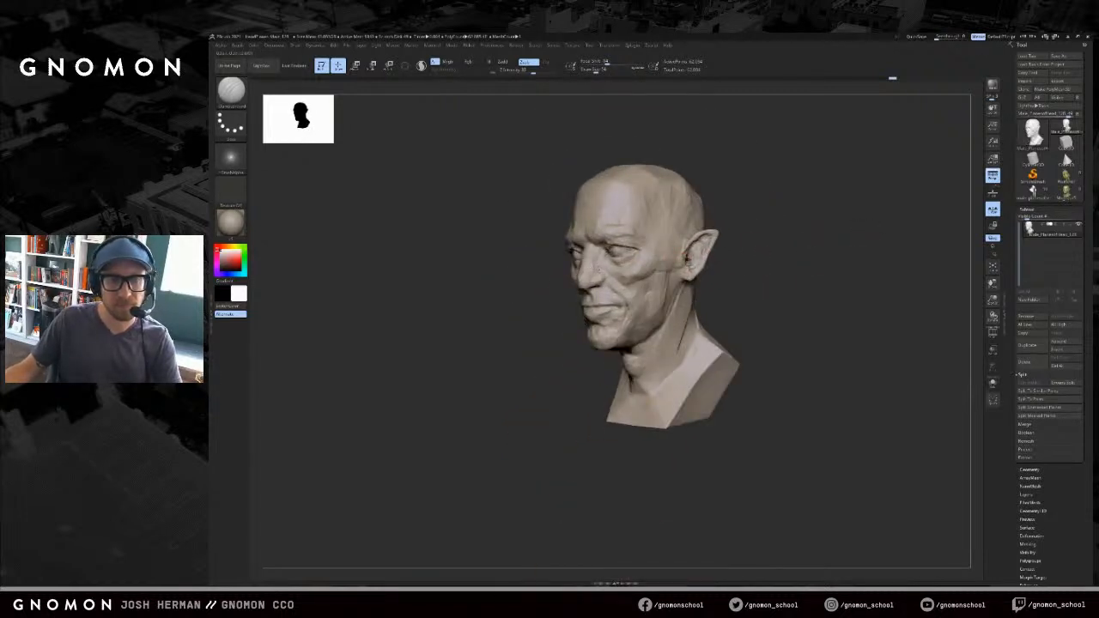
{"action": "key", "text": "s"}
{"action": "key", "text": "s"}
{"action": "mouse_move", "coordinate": [741, 262]}
{"action": "left_mouse_down"}
{"action": "mouse_move", "coordinate": [773, 262]}
{"action": "mouse_move", "coordinate": [734, 242]}
{"action": "mouse_move", "coordinate": [748, 236]}
{"action": "left_mouse_up"}
{"action": "key", "text": "b"}
{"action": "key", "text": "m"}
{"action": "key", "text": "v"}
{"action": "left_click_drag", "start_coordinate": [558, 261], "coordinate": [564, 260]}
{"action": "left_click_drag", "start_coordinate": [524, 289], "coordinate": [581, 268]}
{"action": "key", "text": "ctrl+z"}
{"action": "key", "text": "ctrl+shift+z"}
- Adjust the jaw below the ear with a smaller Move brush
{"action": "key", "text": "s"}
{"action": "key", "text": "s"}
{"action": "left_click_drag", "start_coordinate": [732, 307], "coordinate": [706, 303], "text": "alt"}
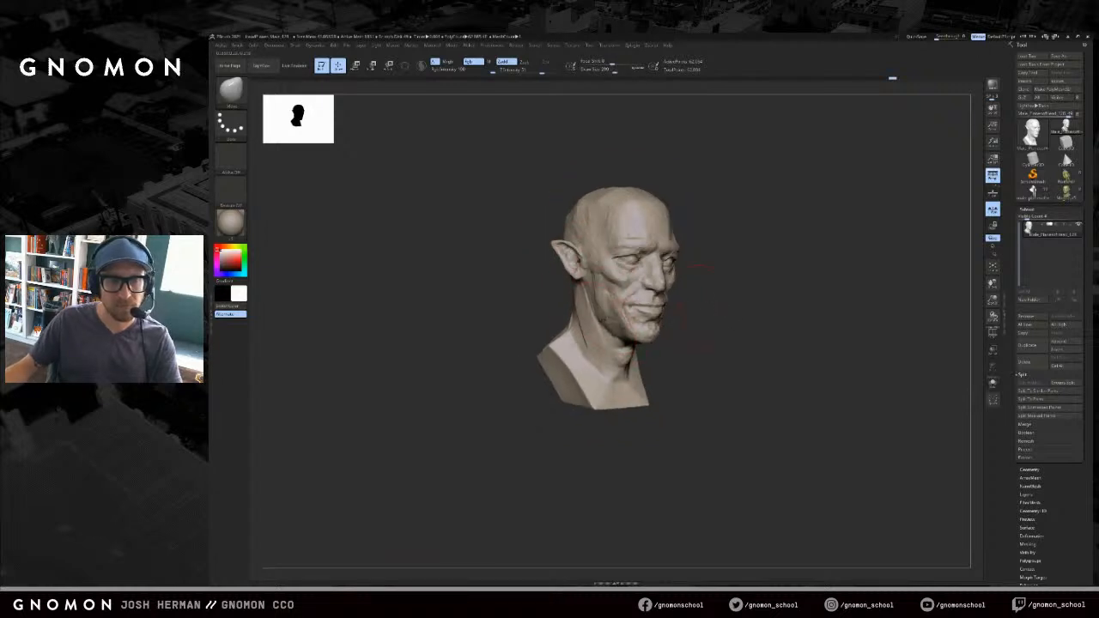
{"action": "key", "text": "["}
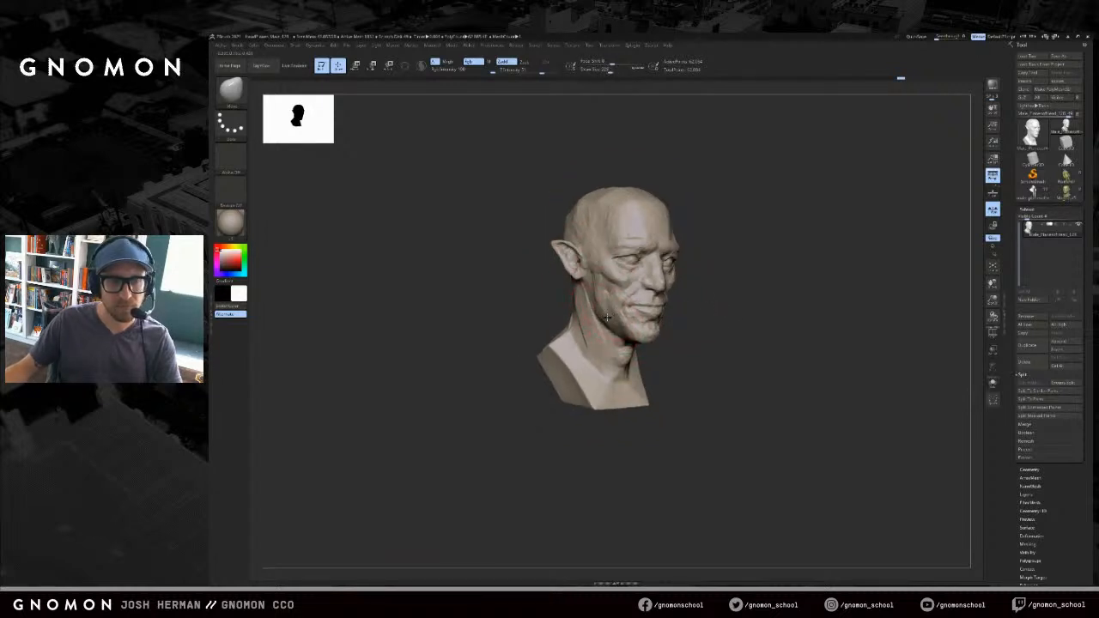
{"action": "mouse_move", "coordinate": [710, 314]}
{"action": "left_mouse_down"}
{"action": "mouse_move", "coordinate": [689, 305]}
{"action": "mouse_move", "coordinate": [730, 274]}
{"action": "mouse_move", "coordinate": [724, 200]}
{"action": "mouse_move", "coordinate": [760, 180]}
{"action": "left_mouse_up"}
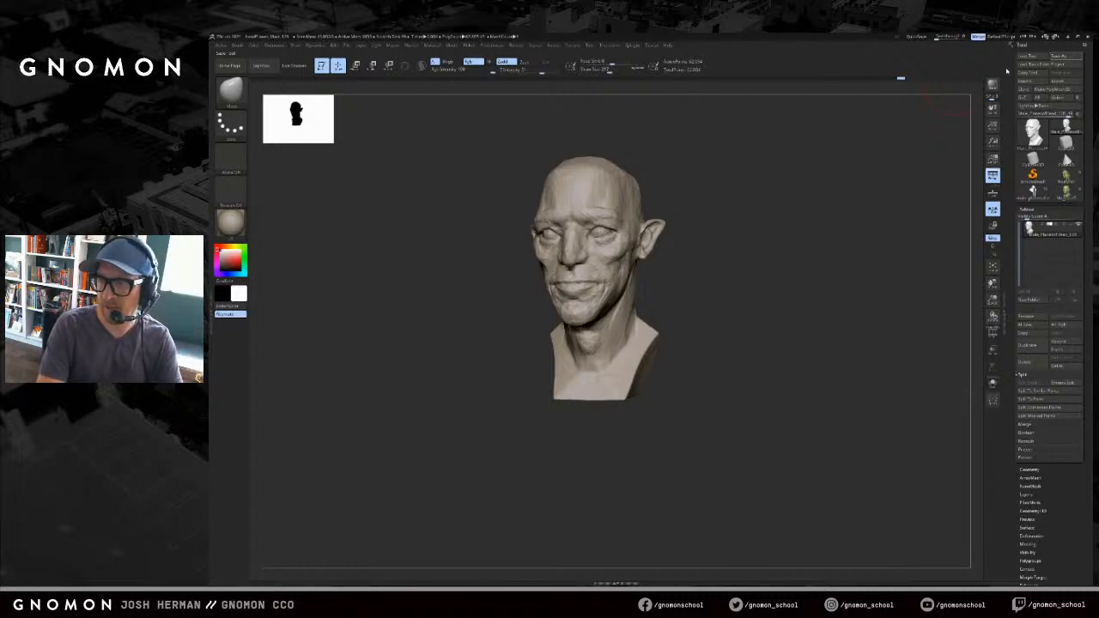
- Compare the head with earlier stages in the undo history, return to the latest one, and shrink the silhouette thumbnail
{"action": "mouse_move", "coordinate": [714, 211]}
{"action": "left_mouse_down"}
{"action": "mouse_move", "coordinate": [816, 224]}
{"action": "mouse_move", "coordinate": [799, 229]}
{"action": "left_mouse_up"}
{"action": "key", "text": "b"}
{"action": "key", "text": "c"}
{"action": "key", "text": "b"}
{"action": "left_click_drag", "start_coordinate": [710, 260], "coordinate": [678, 246]}
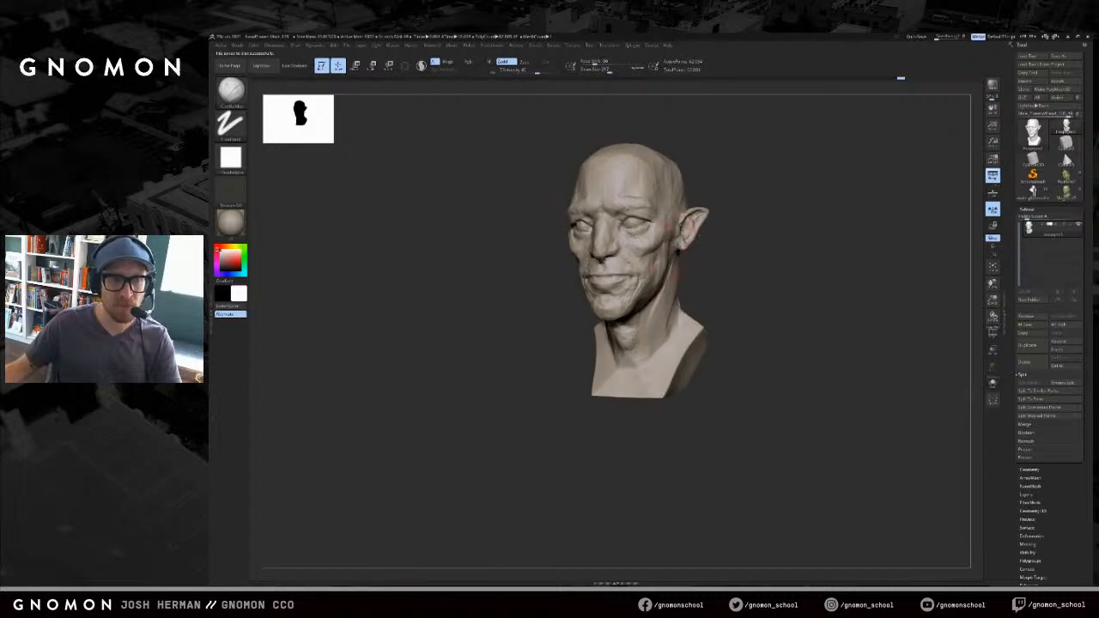
{"action": "left_click_drag", "start_coordinate": [873, 81], "coordinate": [859, 80]}
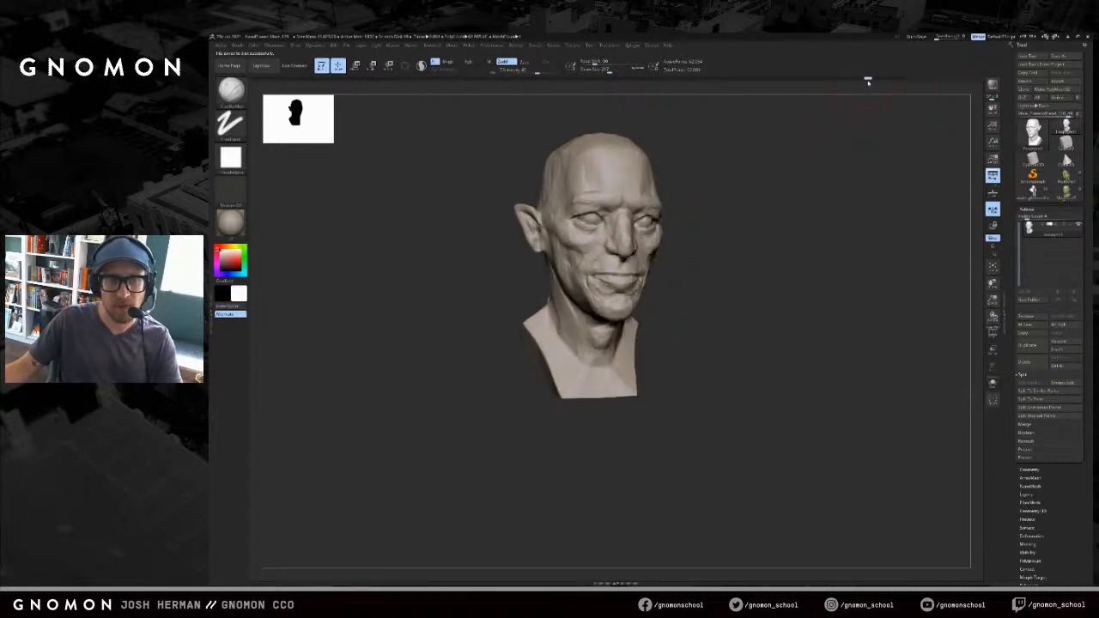
{"action": "left_click_drag", "start_coordinate": [879, 83], "coordinate": [722, 169]}
{"action": "left_click", "coordinate": [296, 123]}
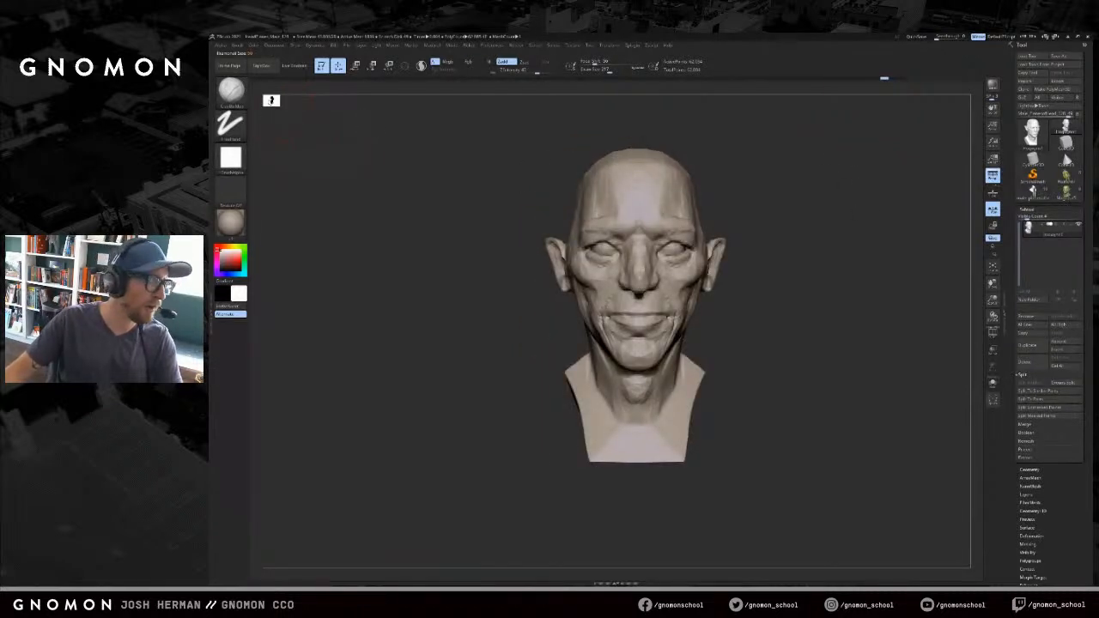
{"action": "left_click_drag", "start_coordinate": [808, 191], "coordinate": [866, 155]}
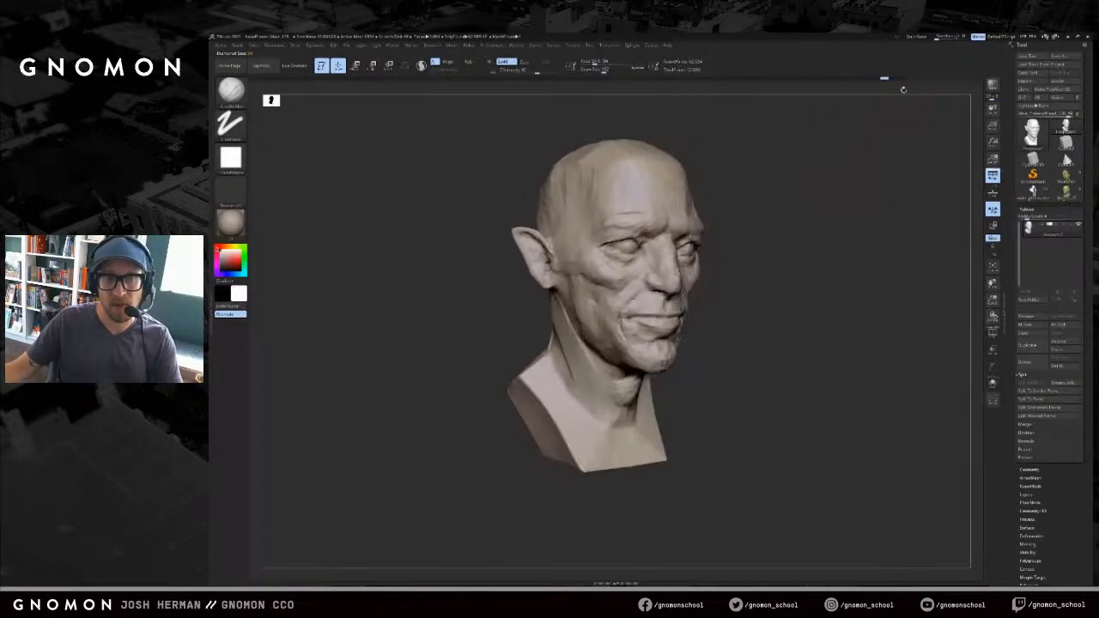
{"action": "left_click_drag", "start_coordinate": [885, 80], "coordinate": [902, 80]}
{"action": "left_click_drag", "start_coordinate": [777, 267], "coordinate": [765, 234], "text": "alt"}
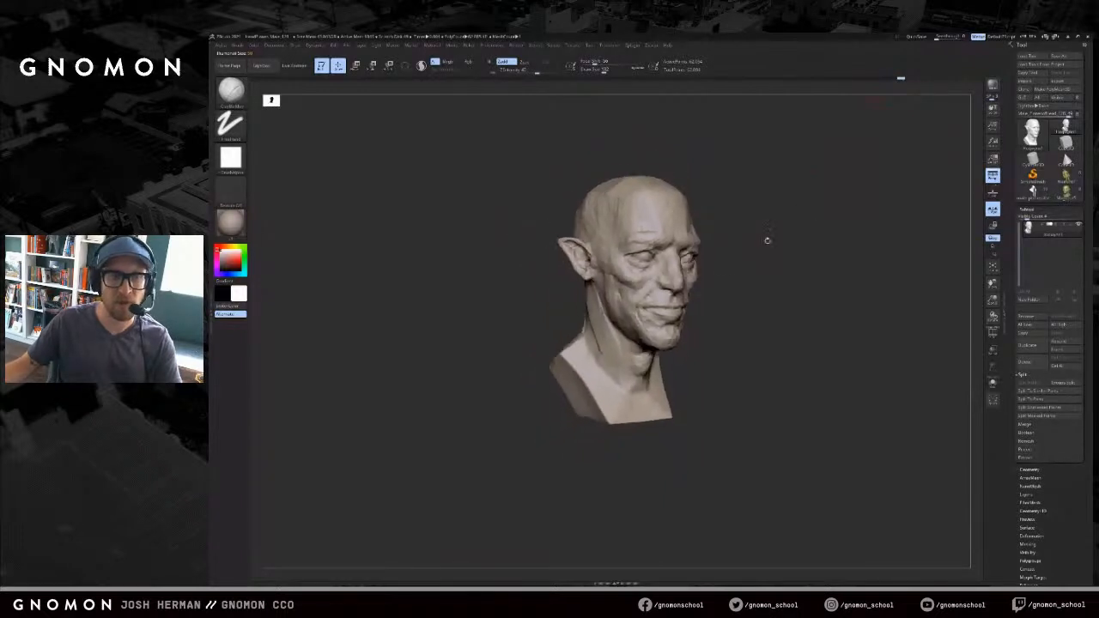
- Build up the side of the neck and the area below the jaw with a resized ClayBuildup brush
{"action": "mouse_move", "coordinate": [592, 304]}
{"action": "left_mouse_down"}
{"action": "mouse_move", "coordinate": [582, 307]}
{"action": "mouse_move", "coordinate": [589, 273]}
{"action": "left_mouse_up"}
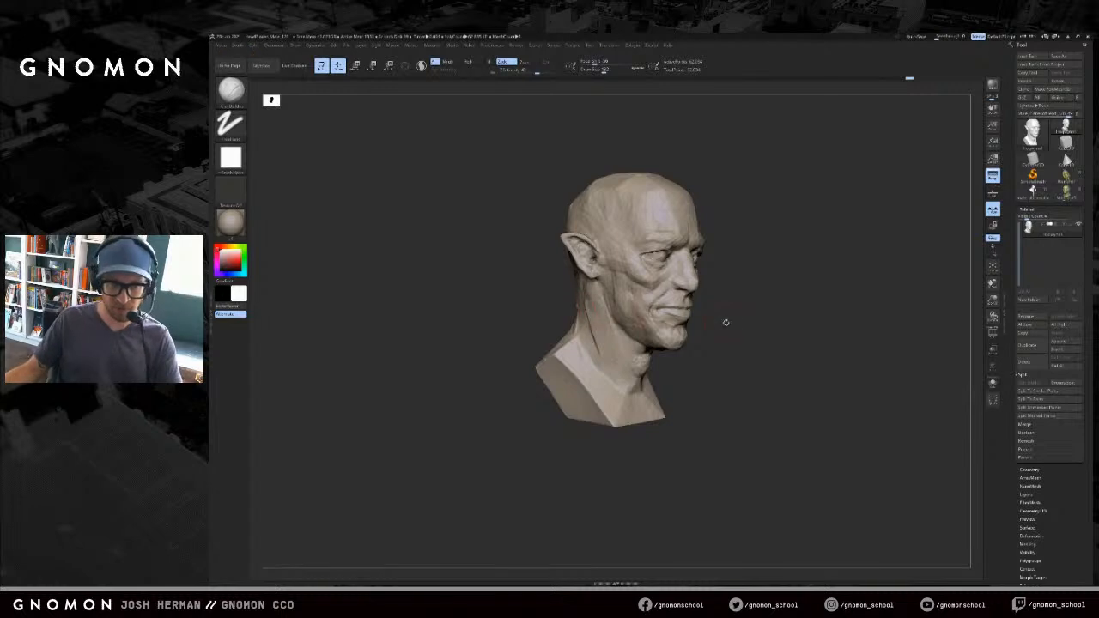
{"action": "left_click_drag", "start_coordinate": [724, 321], "coordinate": [687, 320]}
{"action": "key", "text": "s"}
{"action": "left_click_drag", "start_coordinate": [605, 319], "coordinate": [608, 318]}
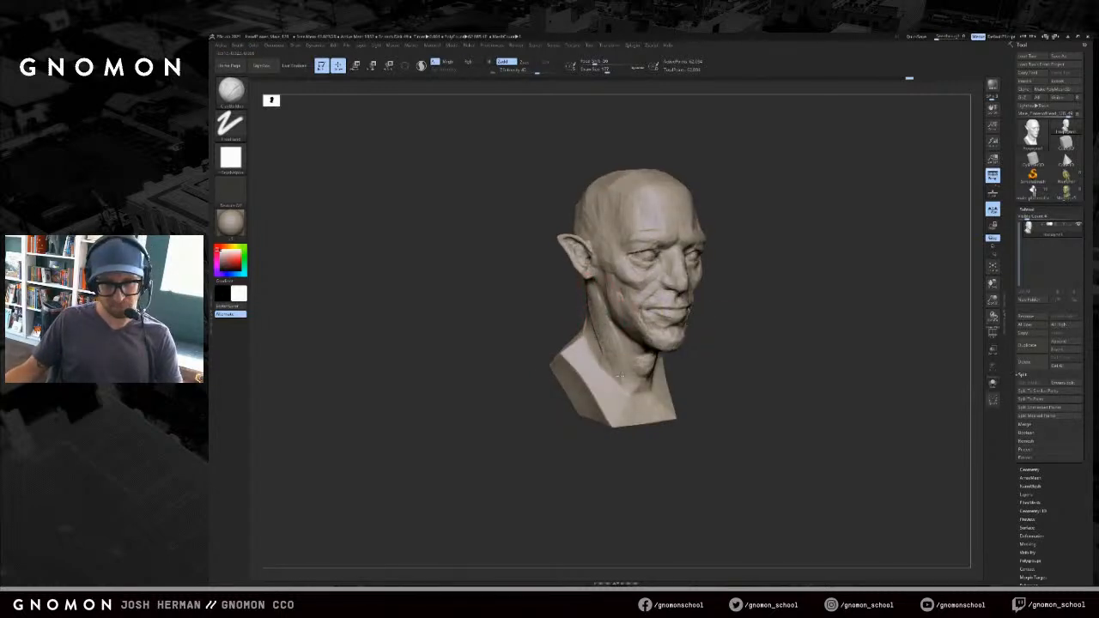
{"action": "left_click_drag", "start_coordinate": [608, 354], "coordinate": [619, 361]}
{"action": "mouse_move", "coordinate": [719, 352]}
{"action": "left_mouse_down"}
{"action": "mouse_move", "coordinate": [712, 334]}
{"action": "mouse_move", "coordinate": [650, 352]}
{"action": "mouse_move", "coordinate": [687, 328]}
{"action": "left_mouse_up"}
{"action": "mouse_move", "coordinate": [793, 303]}
{"action": "left_mouse_down"}
{"action": "mouse_move", "coordinate": [787, 324]}
{"action": "mouse_move", "coordinate": [807, 329]}
{"action": "mouse_move", "coordinate": [756, 354]}
{"action": "mouse_move", "coordinate": [710, 337]}
{"action": "left_mouse_up"}
{"action": "key", "text": "s"}
{"action": "mouse_move", "coordinate": [778, 342]}
{"action": "left_mouse_down"}
{"action": "mouse_move", "coordinate": [809, 319]}
{"action": "mouse_move", "coordinate": [785, 321]}
{"action": "mouse_move", "coordinate": [792, 334]}
{"action": "left_mouse_up"}
{"action": "left_click_drag", "start_coordinate": [603, 340], "coordinate": [618, 359]}
- Adjust the outline of the cheeks and jaw from the front with a resized Move brush
{"action": "key", "text": "b"}
{"action": "key", "text": "m"}
{"action": "key", "text": "v"}
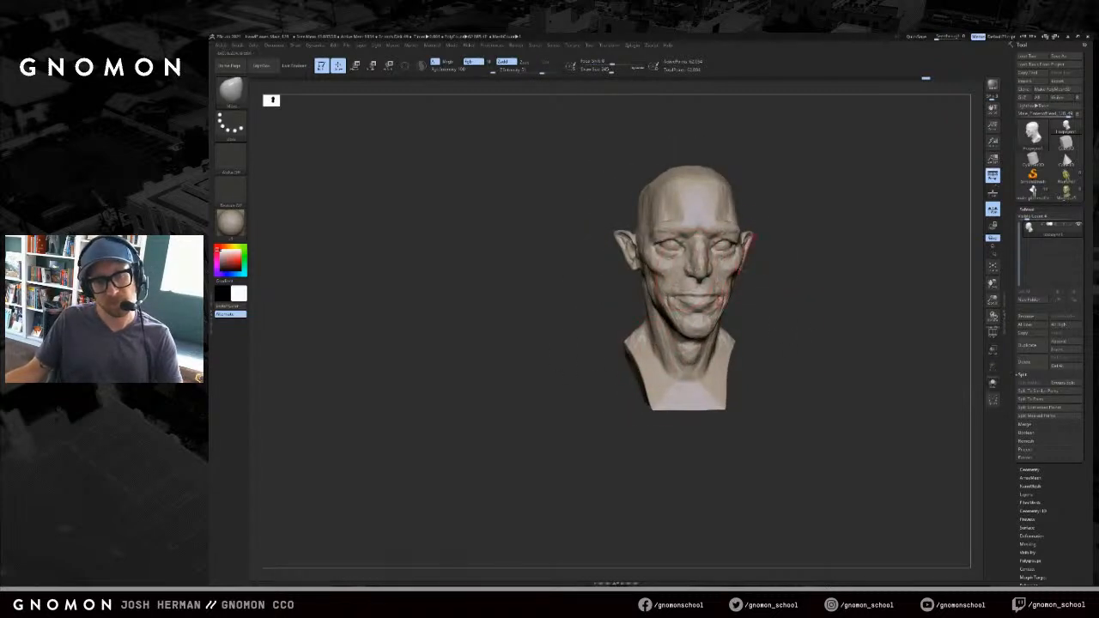
{"action": "left_click_drag", "start_coordinate": [792, 291], "coordinate": [759, 285]}
{"action": "mouse_move", "coordinate": [652, 295]}
{"action": "left_mouse_down", "text": "shift"}
{"action": "mouse_move", "coordinate": [631, 304]}
{"action": "mouse_move", "coordinate": [625, 270]}
{"action": "mouse_move", "coordinate": [611, 293]}
{"action": "left_mouse_up", "text": "shift"}
{"action": "key", "text": "bracketleft"}
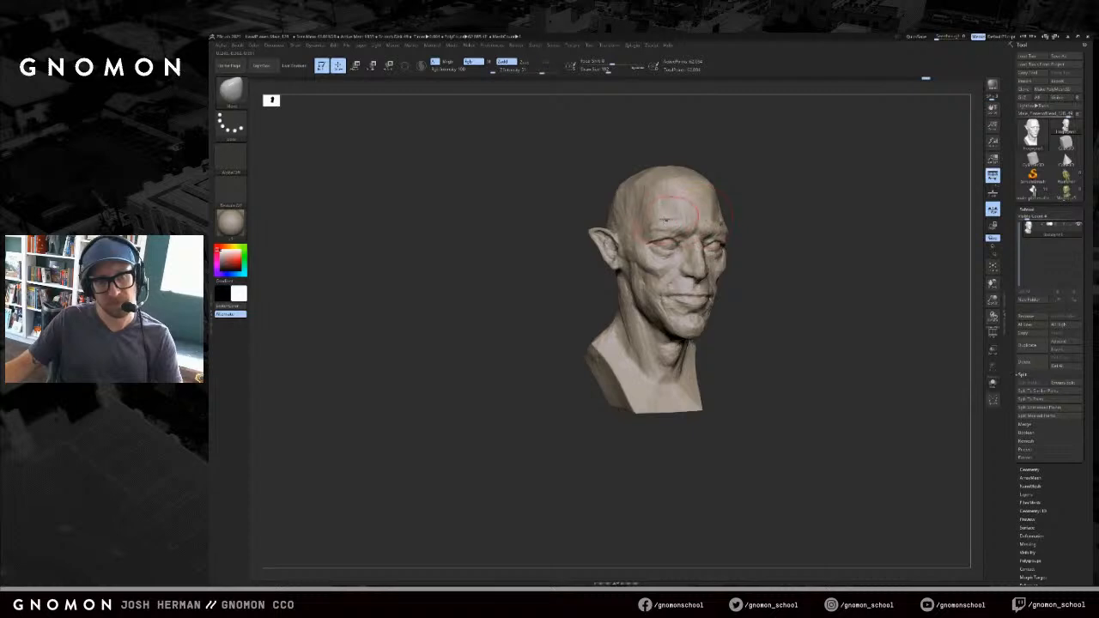
- Switch brushes to rework the brow above the eye, and resize the brush near the mouth
{"action": "key", "text": "b"}
{"action": "key", "text": "c"}
{"action": "key", "text": "b"}
{"action": "key", "text": "b"}
{"action": "key", "text": "s"}
{"action": "key", "text": "t"}
{"action": "mouse_move", "coordinate": [754, 200]}
{"action": "left_mouse_down", "text": "shift"}
{"action": "mouse_move", "coordinate": [723, 203]}
{"action": "mouse_move", "coordinate": [690, 226]}
{"action": "mouse_move", "coordinate": [778, 189]}
{"action": "mouse_move", "coordinate": [776, 179]}
{"action": "left_mouse_up", "text": "shift"}
{"action": "left_click_drag", "start_coordinate": [660, 219], "coordinate": [651, 225]}
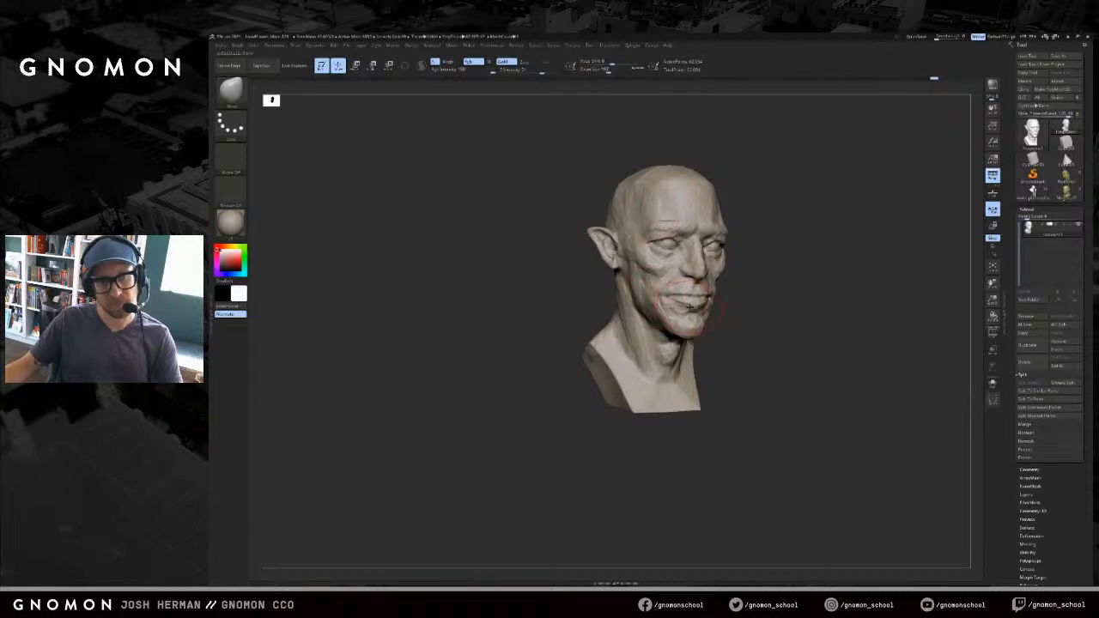
{"action": "left_click_drag", "start_coordinate": [729, 316], "coordinate": [665, 300]}
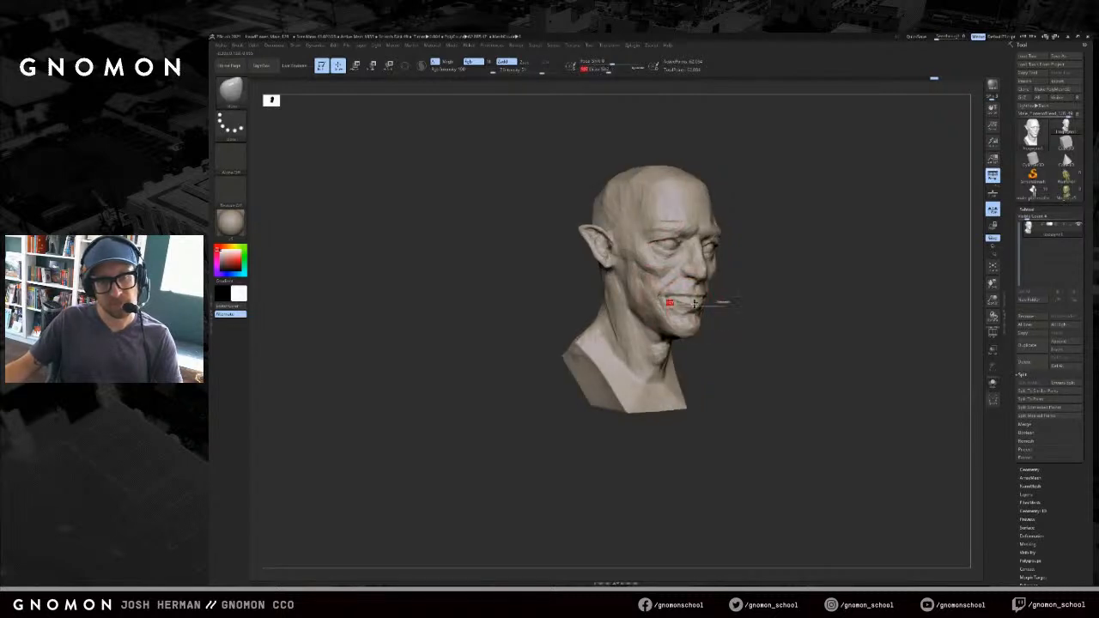
{"action": "right_click_drag", "start_coordinate": [689, 306], "coordinate": [660, 305]}
{"action": "mouse_move", "coordinate": [660, 305]}
{"action": "left_mouse_down"}
{"action": "mouse_move", "coordinate": [776, 282]}
{"action": "mouse_move", "coordinate": [809, 292]}
{"action": "left_mouse_up"}
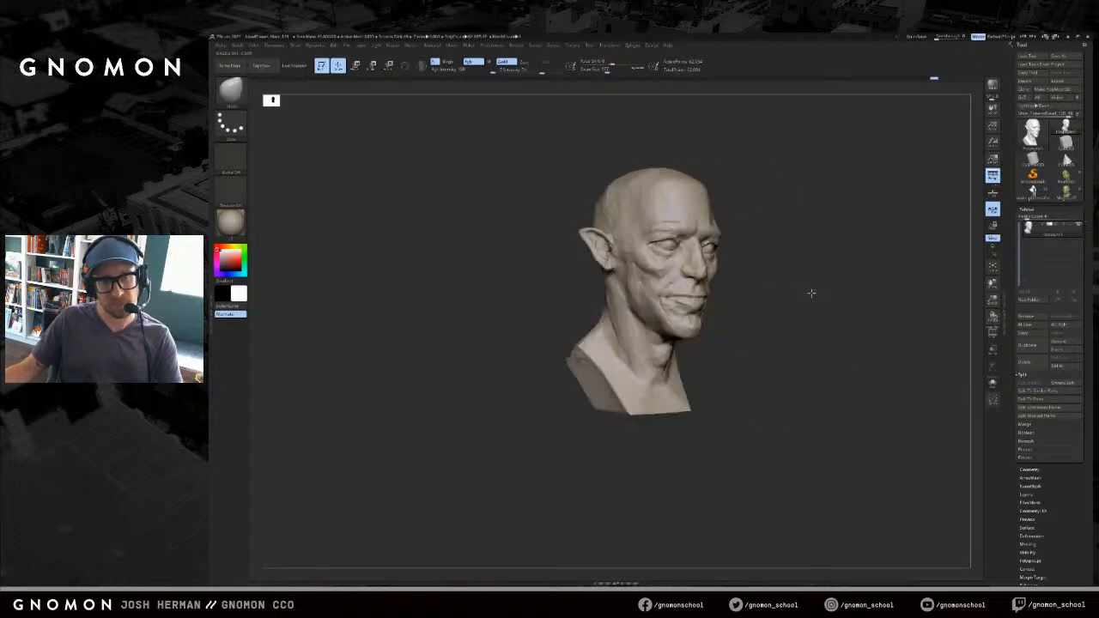
- Rework the side of the nose with a resized brush, and switch to the DamStandard brush
{"action": "key", "text": "s"}
{"action": "left_click_drag", "start_coordinate": [711, 278], "coordinate": [685, 269]}
{"action": "key", "text": "b"}
{"action": "key", "text": "d"}
{"action": "key", "text": "s"}
{"action": "key", "text": "s"}
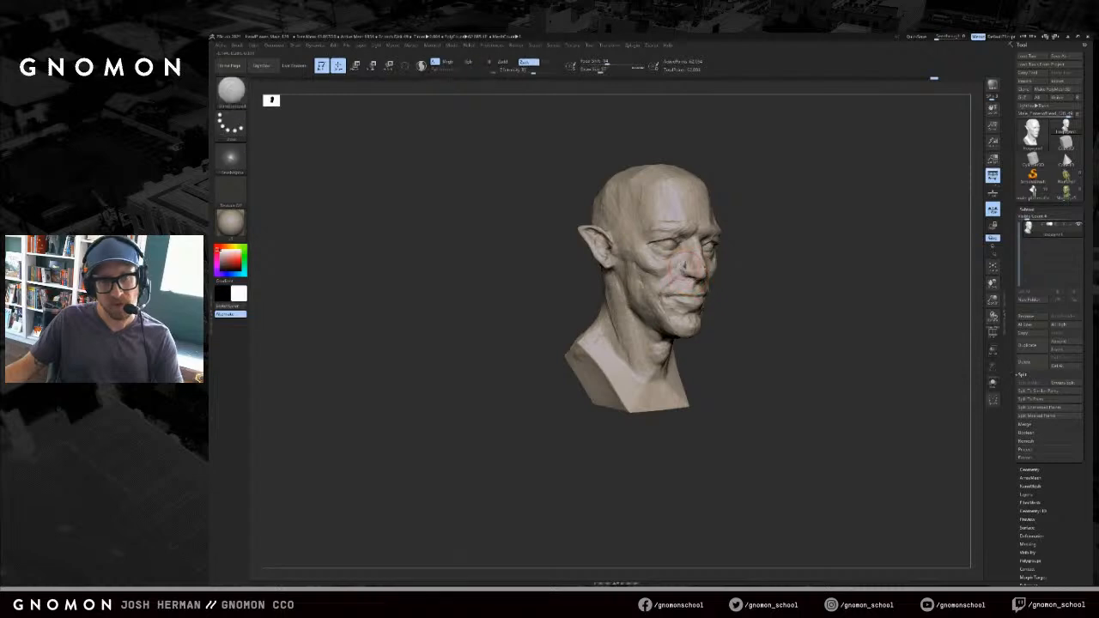
- Carve the cheek fold with a resized DamStandard brush and check the head from both sides
{"action": "left_click_drag", "start_coordinate": [769, 251], "coordinate": [758, 282], "text": "alt"}
{"action": "key", "text": "s"}
{"action": "left_click_drag", "start_coordinate": [653, 302], "coordinate": [631, 299]}
{"action": "left_click_drag", "start_coordinate": [756, 268], "coordinate": [833, 273]}
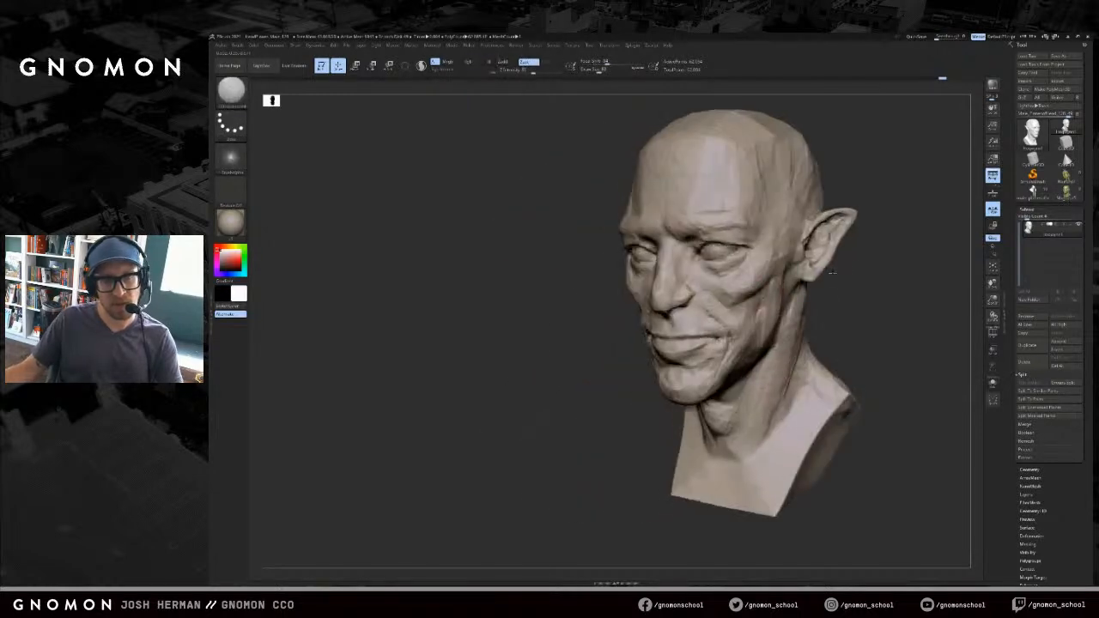
{"action": "left_click_drag", "start_coordinate": [594, 295], "coordinate": [585, 299]}
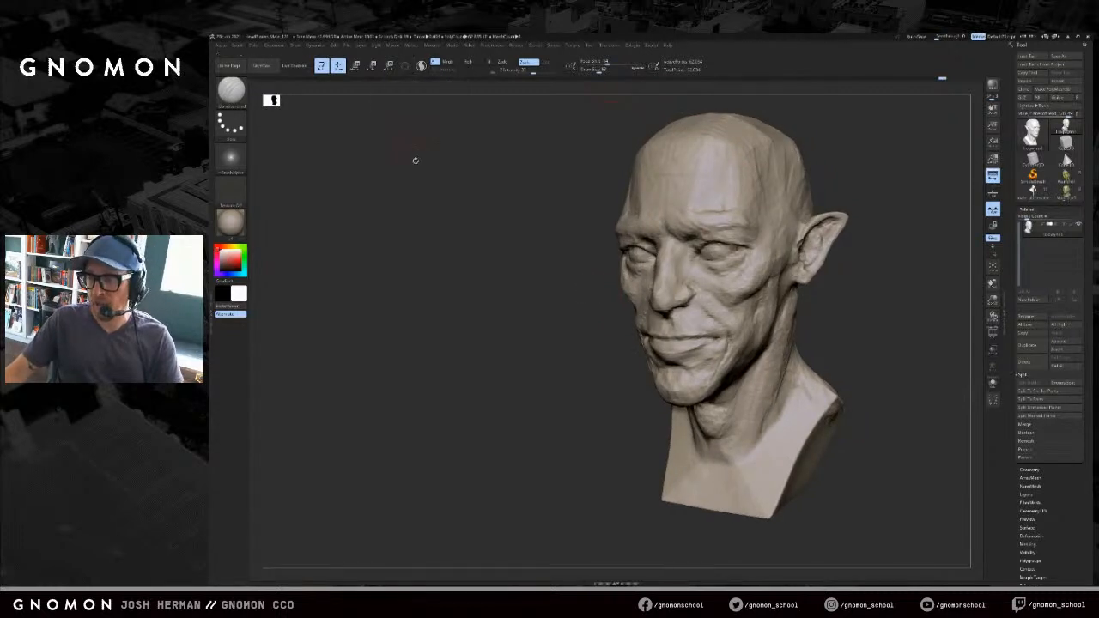
{"action": "left_click_drag", "start_coordinate": [415, 163], "coordinate": [510, 174], "text": "shift"}
{"action": "mouse_move", "coordinate": [834, 206]}
{"action": "left_mouse_down"}
{"action": "mouse_move", "coordinate": [849, 211]}
{"action": "mouse_move", "coordinate": [836, 201]}
{"action": "left_mouse_up"}
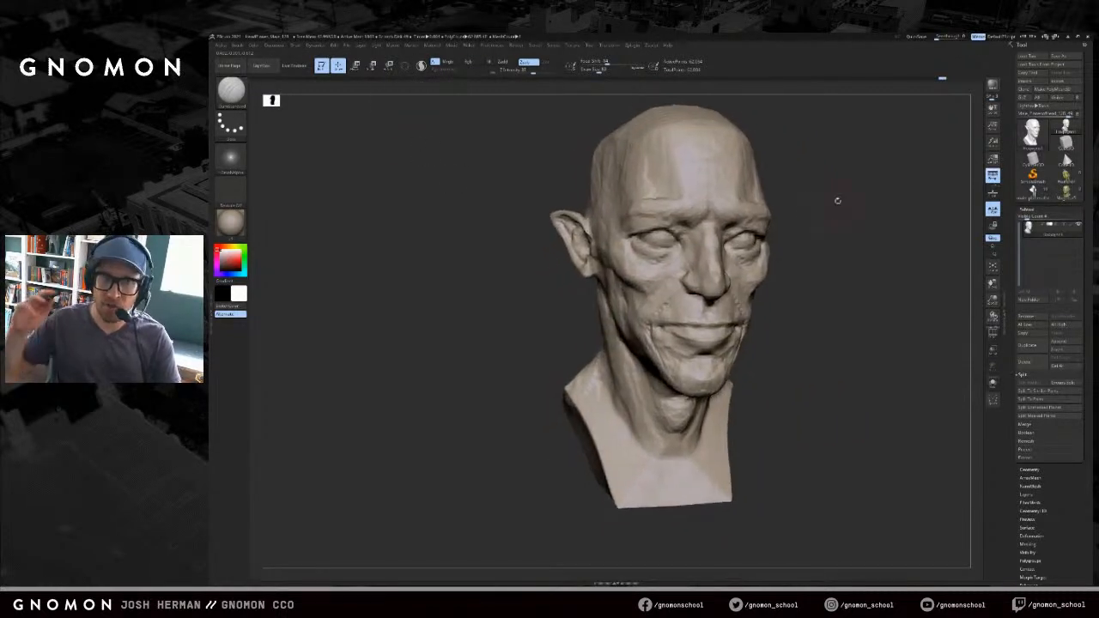
{"action": "left_click_drag", "start_coordinate": [845, 314], "coordinate": [853, 271], "text": "alt"}
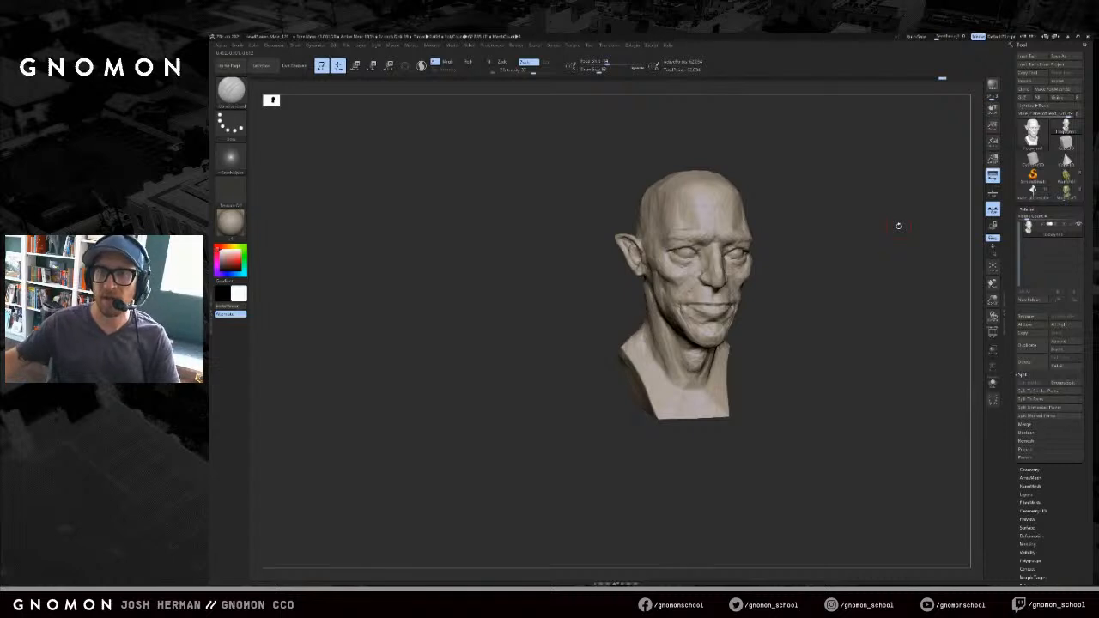
- Switch to the green orc character tool, frame its upper body, and turn off the polypaint on all its subtools
{"action": "left_click", "coordinate": [1066, 191]}
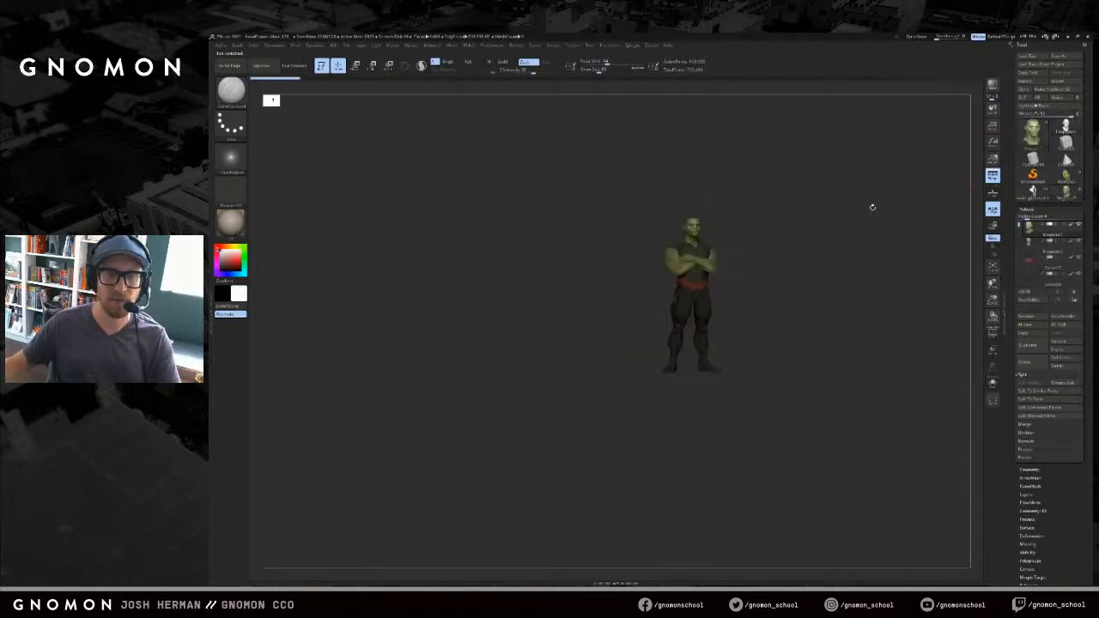
{"action": "key", "text": "f"}
{"action": "left_click_drag", "start_coordinate": [887, 219], "coordinate": [862, 193], "text": "alt"}
{"action": "left_click", "coordinate": [1071, 225], "text": "shift"}
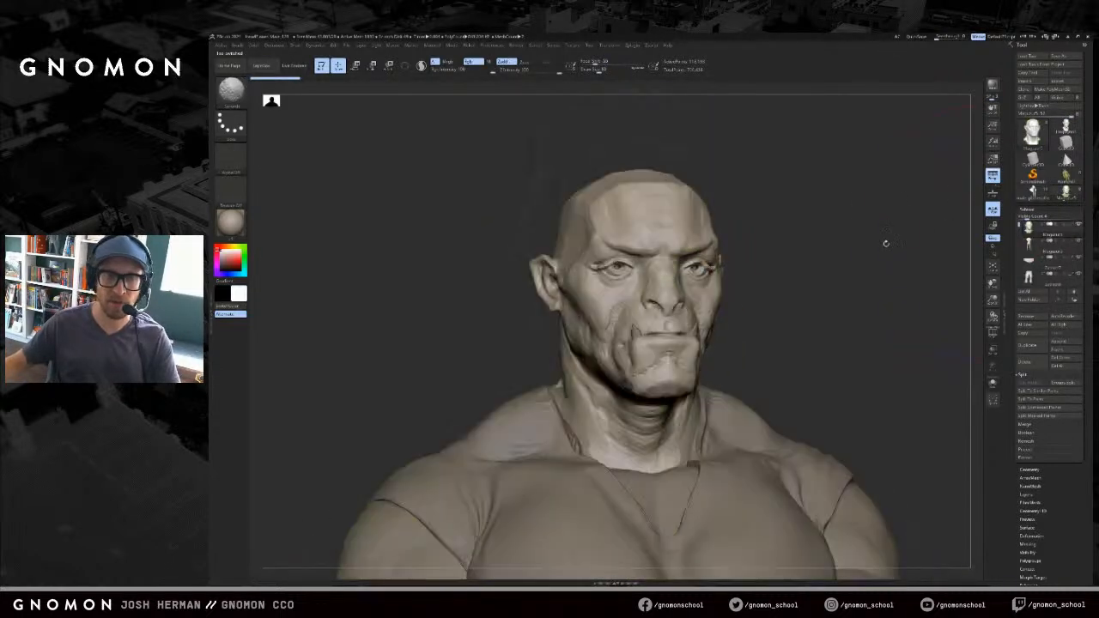
- Isolate the orc's head and examine its planes and facial forms from the front and side
{"action": "left_click_drag", "start_coordinate": [885, 243], "coordinate": [827, 292]}
{"action": "key", "text": "alt+s"}
{"action": "left_click_drag", "start_coordinate": [831, 292], "coordinate": [868, 320], "text": "shift"}
{"action": "key", "text": "shift+f"}
{"action": "key", "text": "shift+f"}
{"action": "left_click_drag", "start_coordinate": [880, 322], "coordinate": [819, 337]}
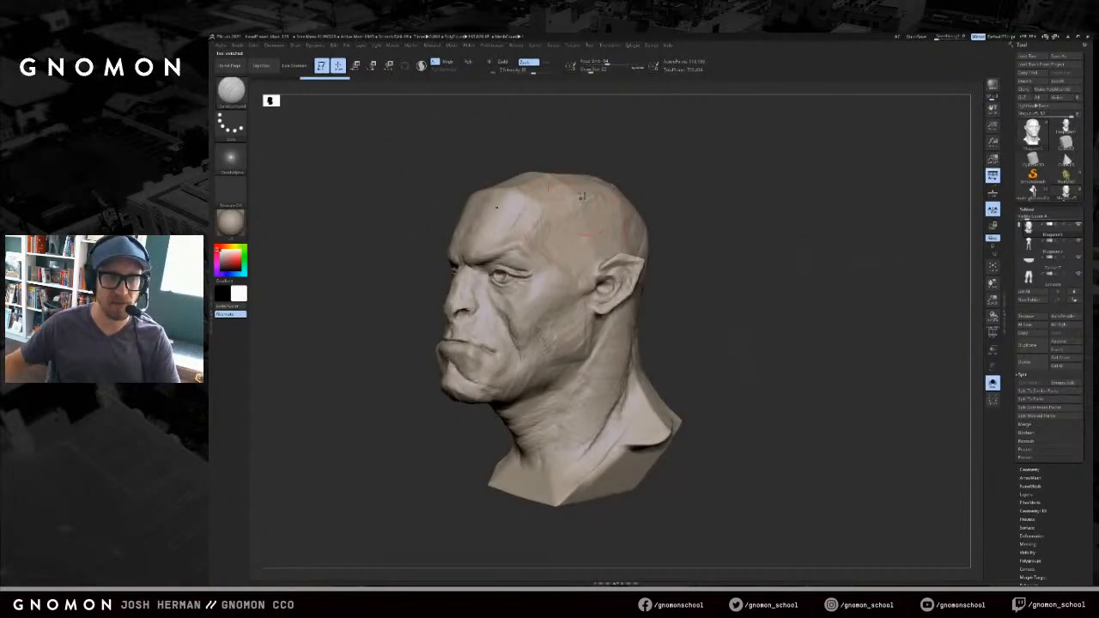
{"action": "left_click_drag", "start_coordinate": [754, 289], "coordinate": [883, 283]}
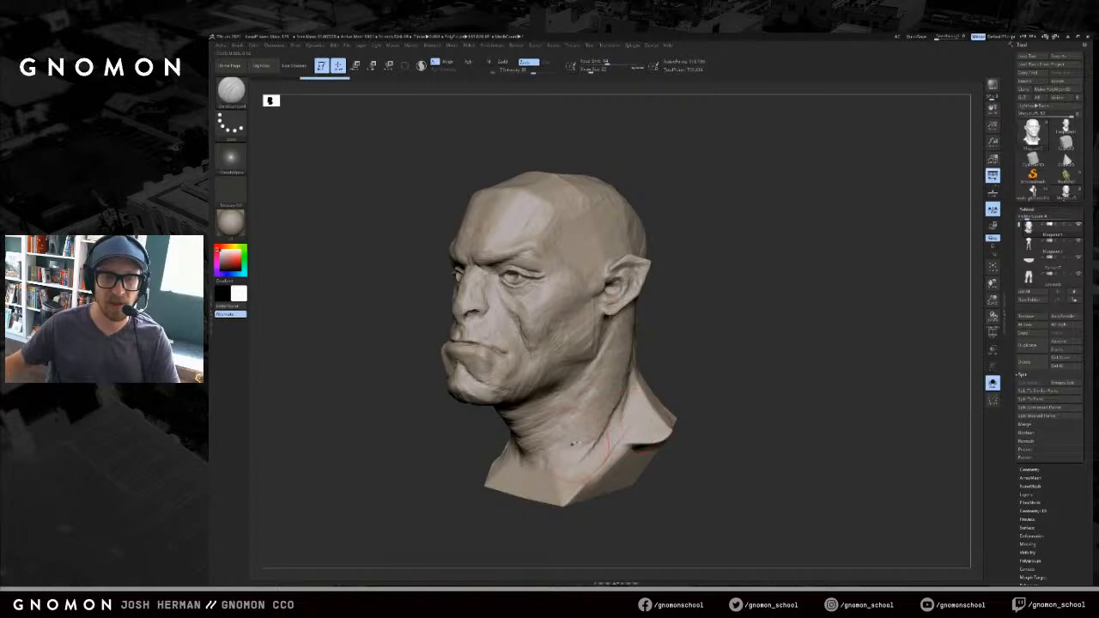
- Bring back the orc's other subtools and display the wireframe to examine mesh density around the eyes and mouth
{"action": "left_click_drag", "start_coordinate": [851, 223], "coordinate": [815, 281], "text": "shift"}
{"action": "key", "text": "alt+s"}
{"action": "key", "text": "f"}
{"action": "key", "text": "f"}
{"action": "key", "text": "f"}
{"action": "mouse_move", "coordinate": [714, 188]}
{"action": "left_mouse_down", "text": "alt"}
{"action": "mouse_move", "coordinate": [888, 258]}
{"action": "mouse_move", "coordinate": [831, 306]}
{"action": "left_mouse_up", "text": "alt"}
{"action": "key", "text": "shift+f"}
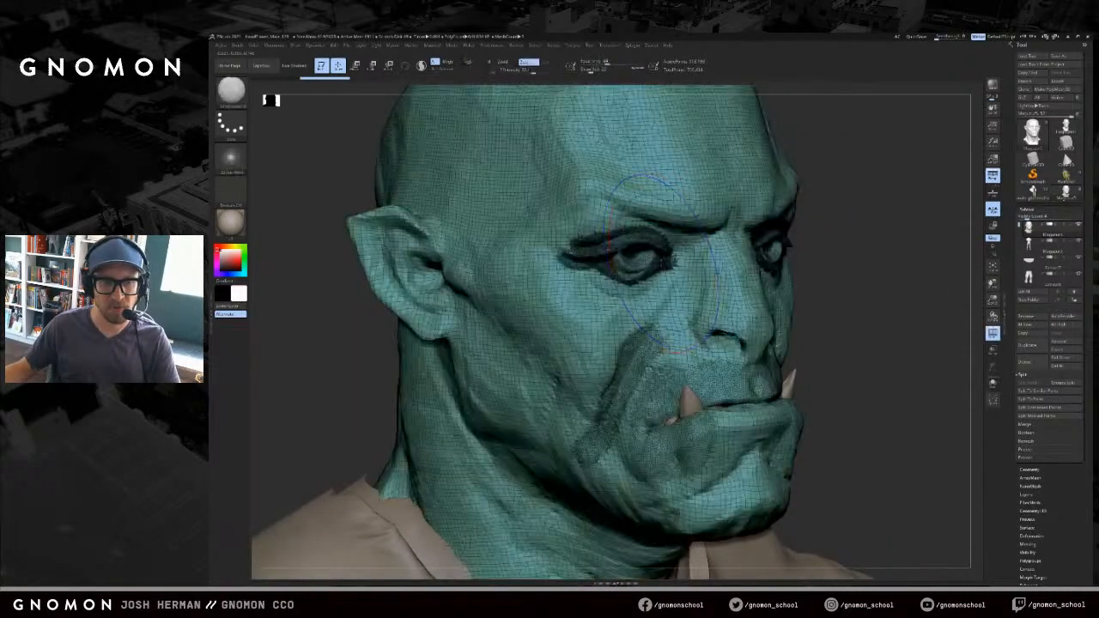
{"action": "left_click_drag", "start_coordinate": [838, 257], "coordinate": [802, 250]}
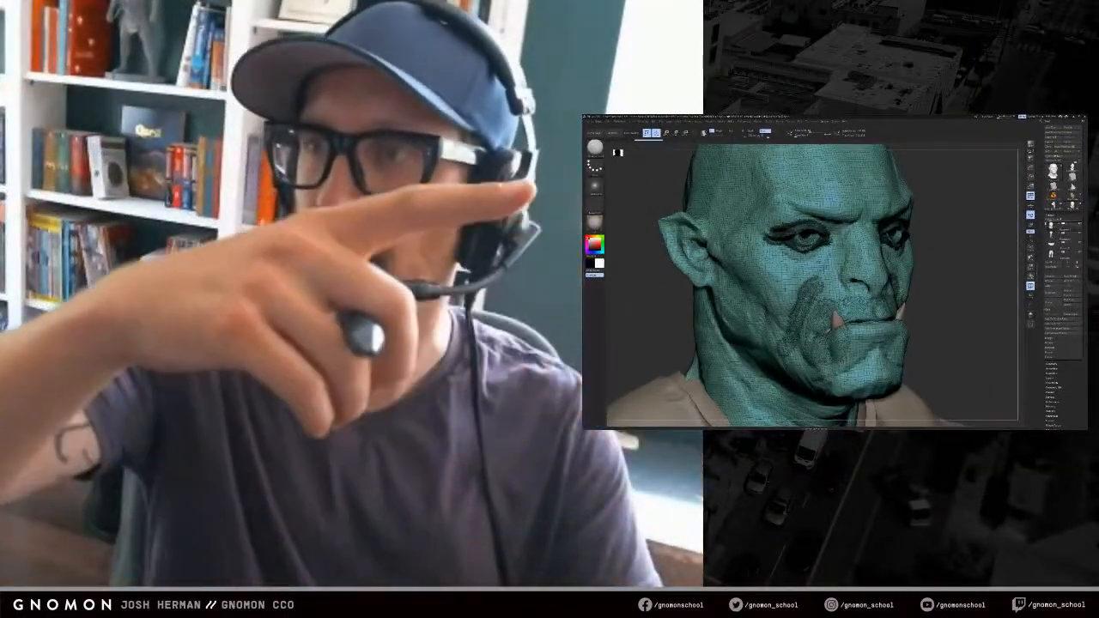
{"action": "left_click_drag", "start_coordinate": [973, 223], "coordinate": [1007, 292]}
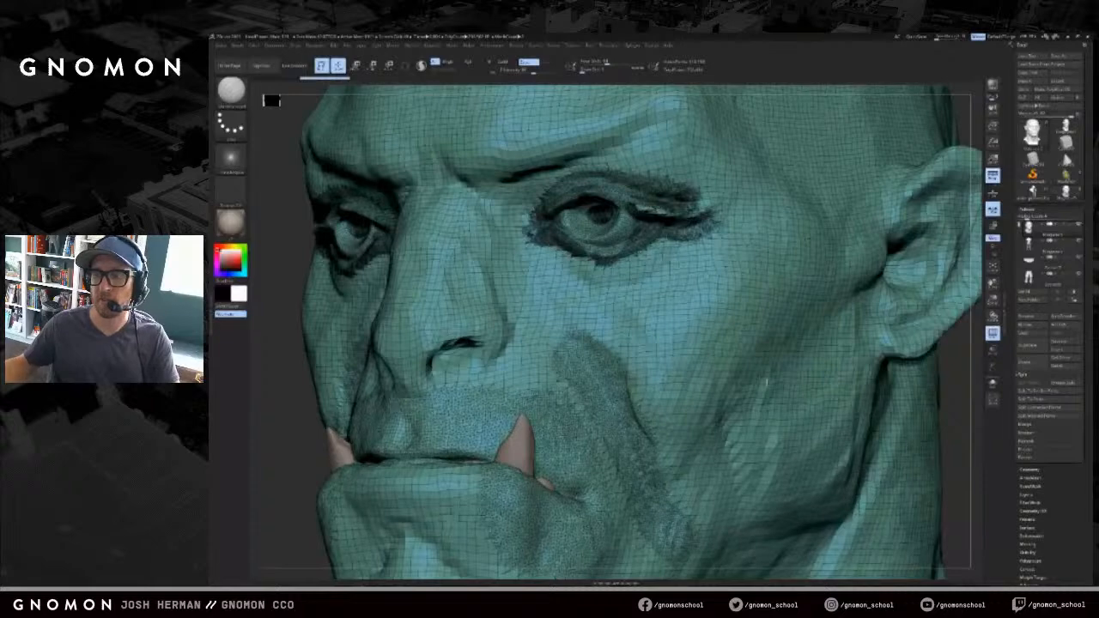
{"action": "left_click_drag", "start_coordinate": [943, 385], "coordinate": [948, 384]}
{"action": "key", "text": "f"}
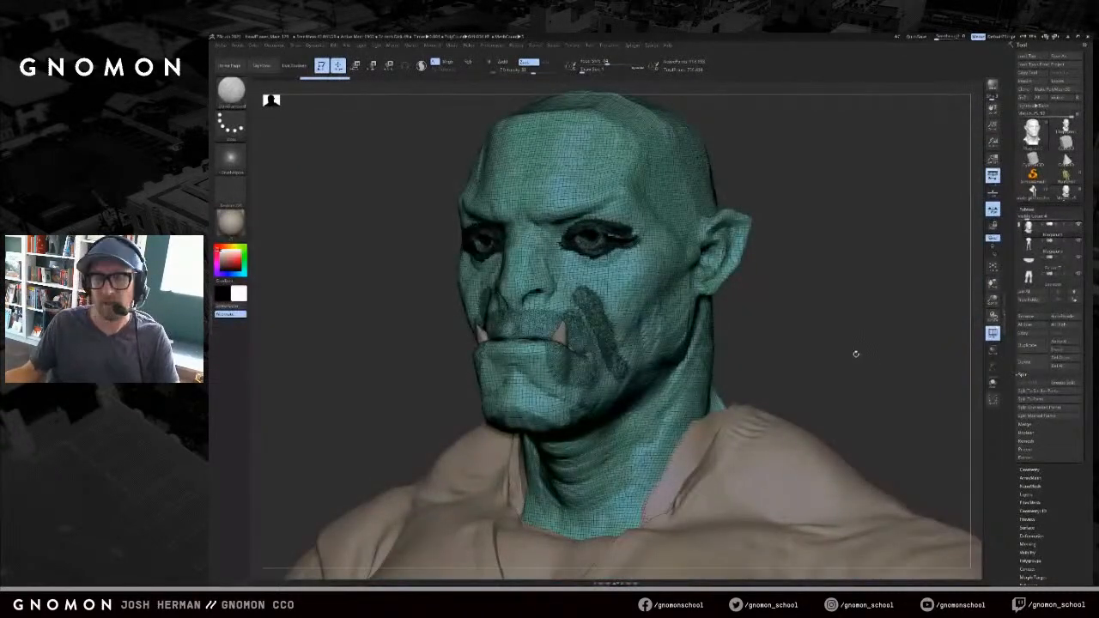
{"action": "left_click_drag", "start_coordinate": [854, 352], "coordinate": [832, 326]}
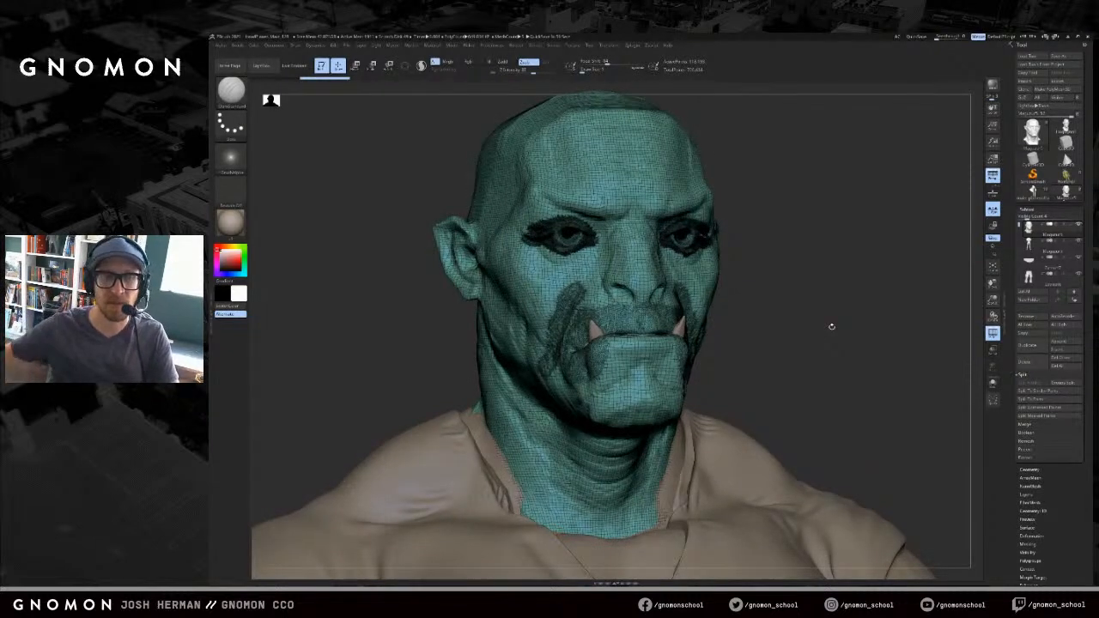
- Hide the orc's wireframe and view the character's upper body with crossed arms
{"action": "key", "text": "alt+s"}
{"action": "key", "text": "alt+s"}
{"action": "key", "text": "shift+f"}
{"action": "left_click_drag", "start_coordinate": [770, 281], "coordinate": [704, 378], "text": "alt"}
{"action": "left_click_drag", "start_coordinate": [743, 301], "coordinate": [773, 258], "text": "alt"}
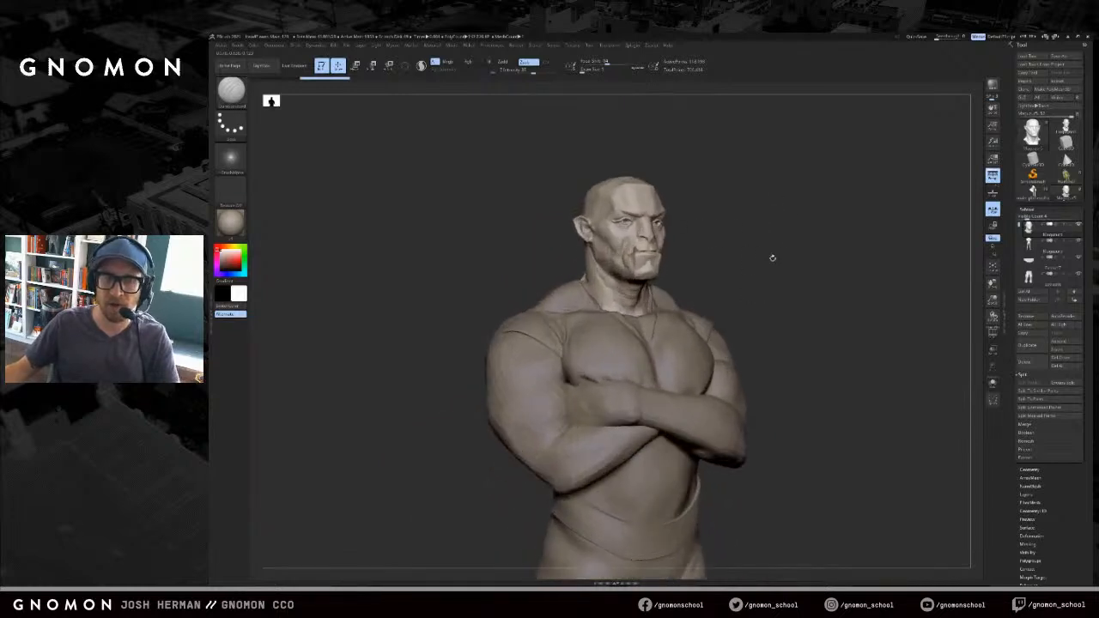
- Switch back to the portrait head tool and frame the whole head
{"action": "left_click", "coordinate": [1070, 179]}
{"action": "left_click", "coordinate": [1073, 197]}
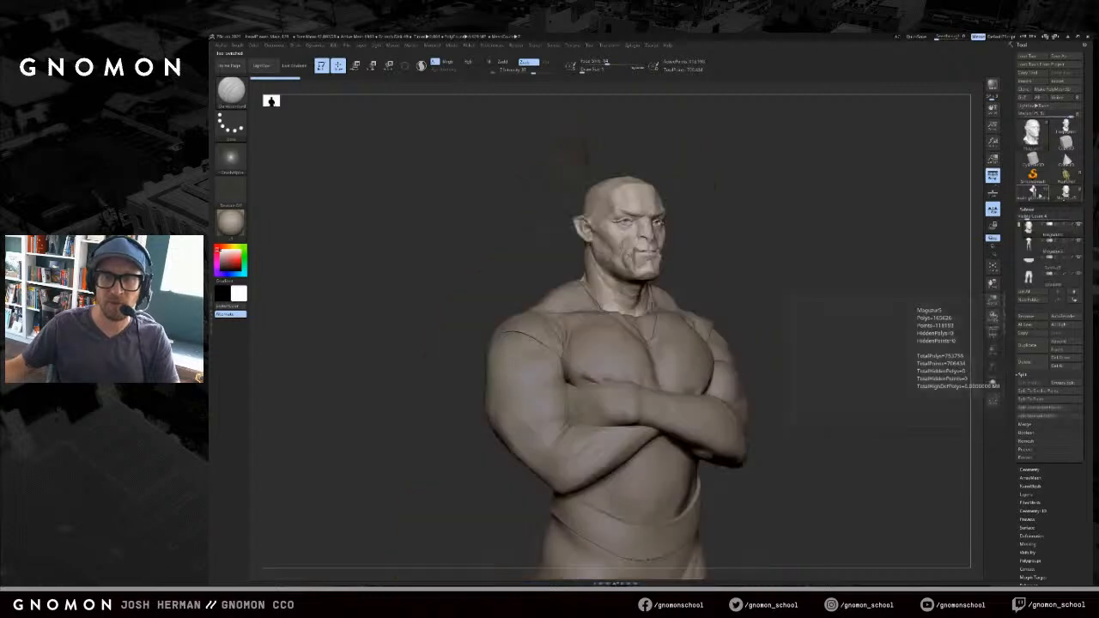
{"action": "left_click", "coordinate": [1046, 196]}
{"action": "left_click", "coordinate": [1069, 131]}
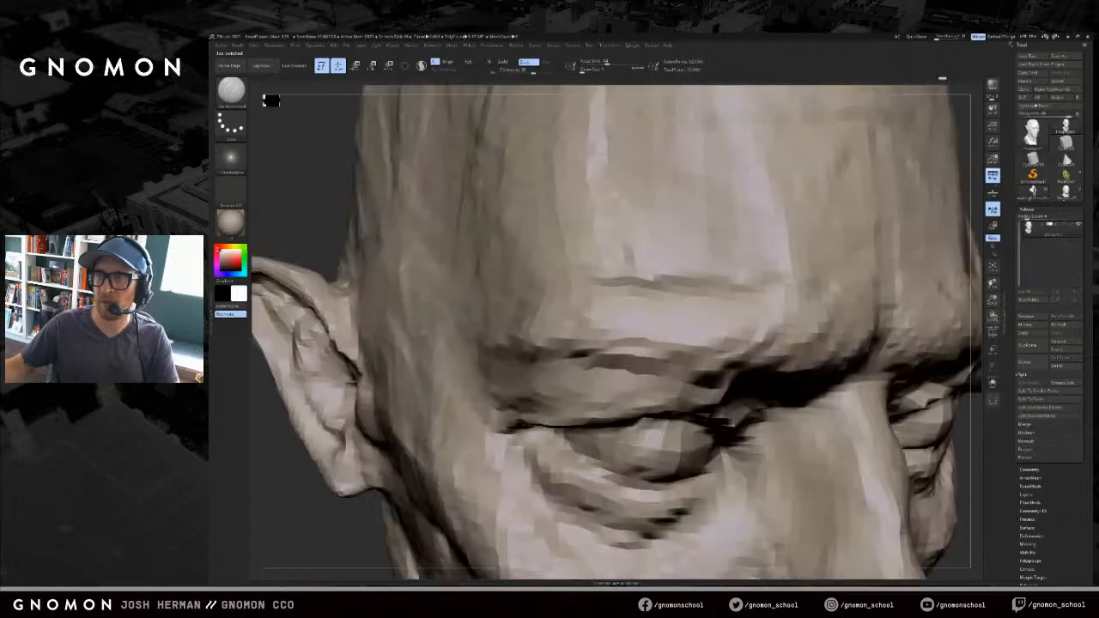
{"action": "key", "text": "f"}
{"action": "left_click_drag", "start_coordinate": [878, 190], "coordinate": [883, 242]}
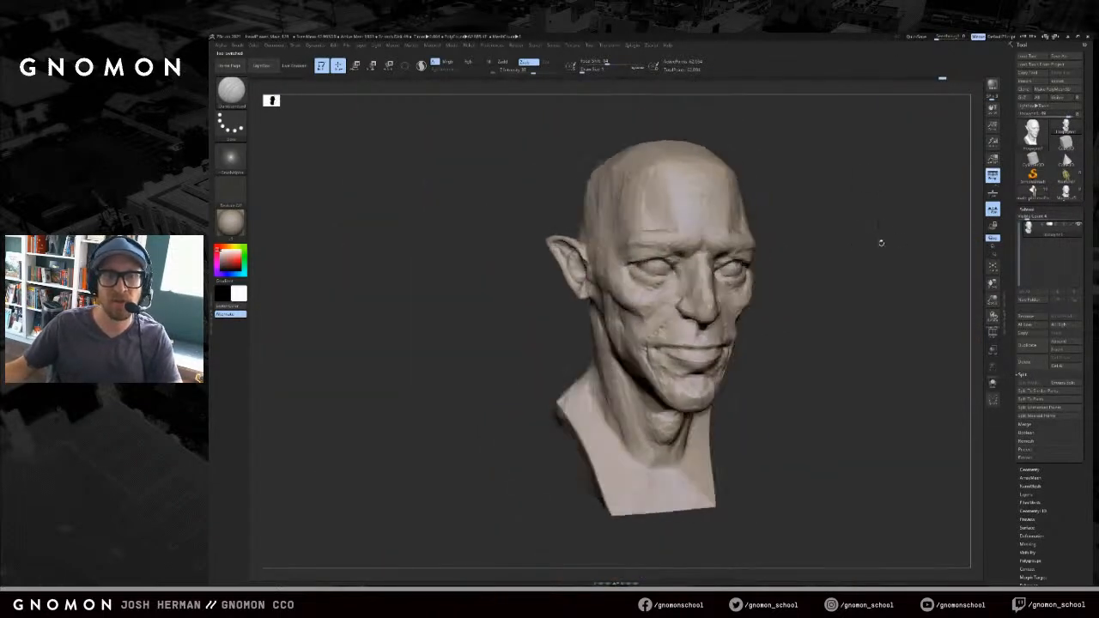
{"action": "left_click_drag", "start_coordinate": [447, 155], "coordinate": [381, 162], "text": "alt"}
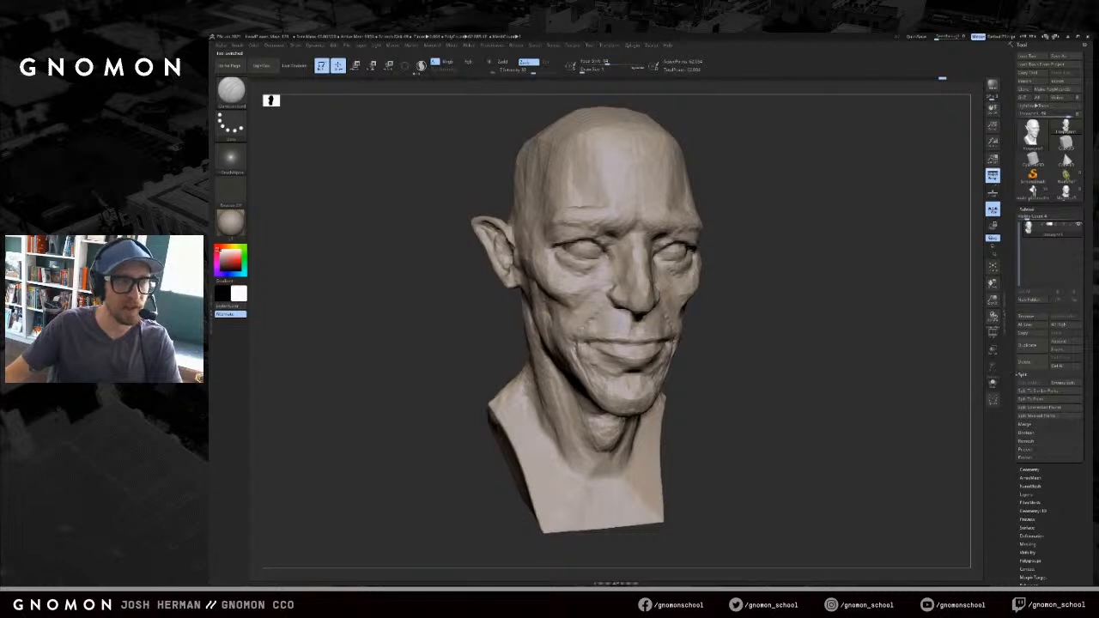
- Enable Sculptris Pro and test a stroke from the inner eye down the cheek with the wireframe displayed
{"action": "left_click", "coordinate": [421, 67]}
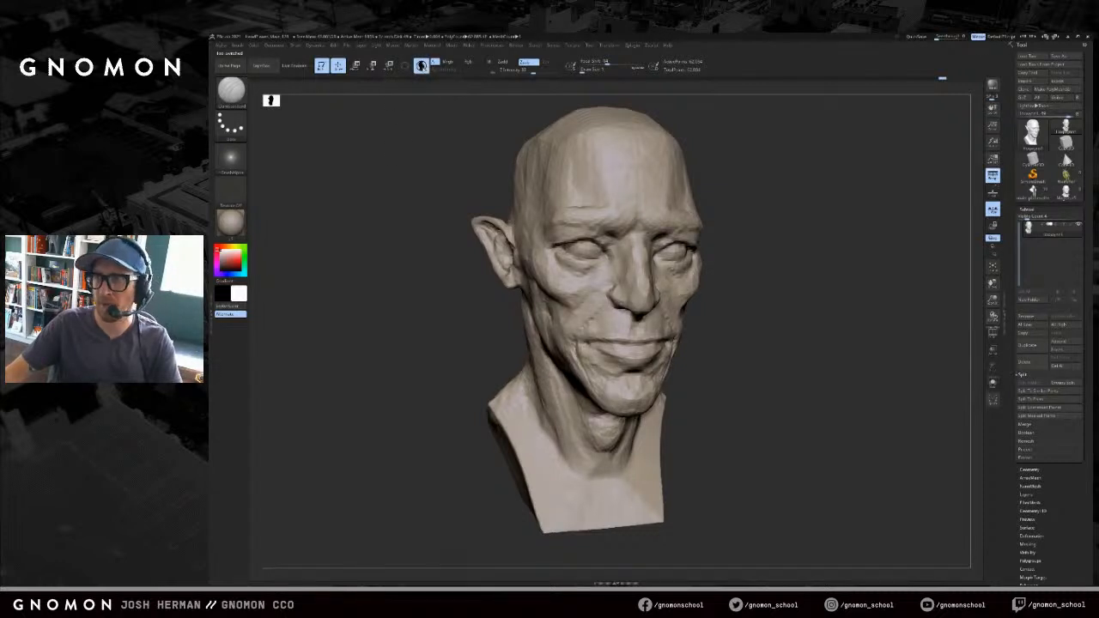
{"action": "left_click_drag", "start_coordinate": [424, 139], "coordinate": [444, 140]}
{"action": "left_click_drag", "start_coordinate": [694, 196], "coordinate": [773, 244]}
{"action": "key", "text": "shift+f"}
{"action": "mouse_move", "coordinate": [642, 249]}
{"action": "left_mouse_down"}
{"action": "mouse_move", "coordinate": [599, 294]}
{"action": "mouse_move", "coordinate": [641, 251]}
{"action": "mouse_move", "coordinate": [590, 330]}
{"action": "left_mouse_up"}
{"action": "key", "text": "s"}
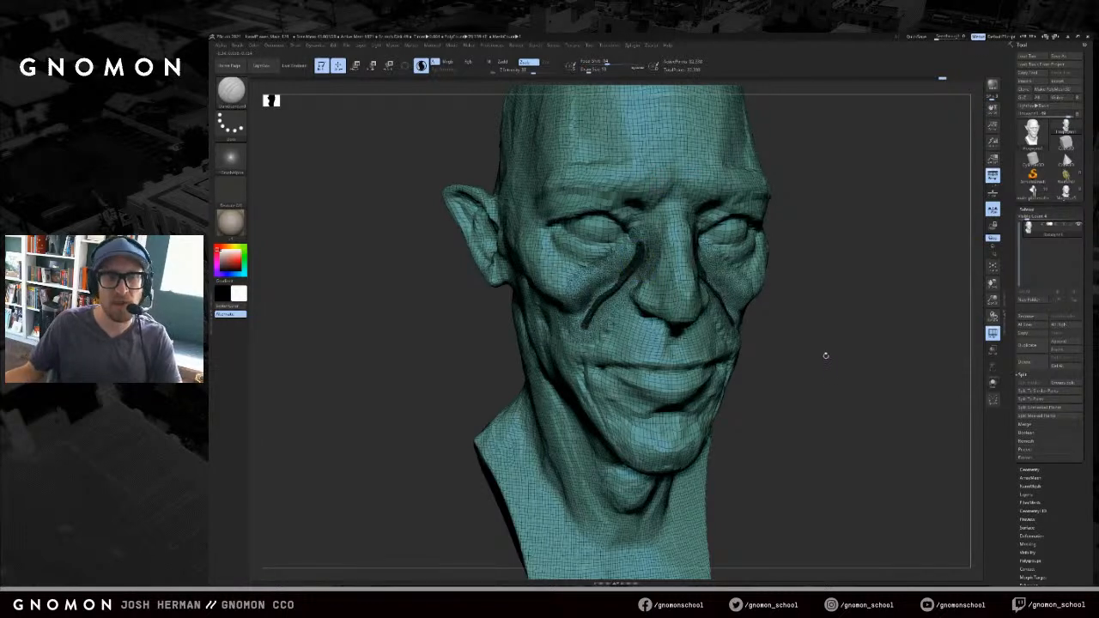
- Hide the wireframe and sculpt the inner corner of the eye with a resized brush
{"action": "key", "text": "shift+f"}
{"action": "left_click_drag", "start_coordinate": [775, 322], "coordinate": [819, 289]}
{"action": "key", "text": "shift+f"}
{"action": "key", "text": "shift+f"}
{"action": "key", "text": "s"}
{"action": "left_click", "coordinate": [668, 261]}
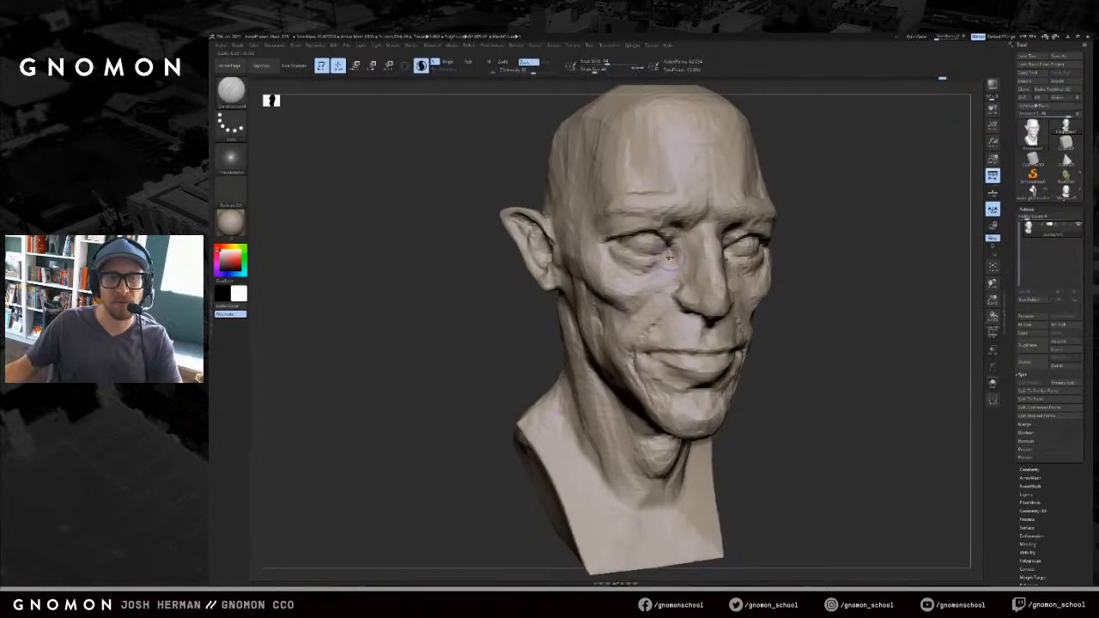
{"action": "left_click_drag", "start_coordinate": [835, 243], "coordinate": [737, 236]}
{"action": "left_click_drag", "start_coordinate": [922, 193], "coordinate": [866, 197]}
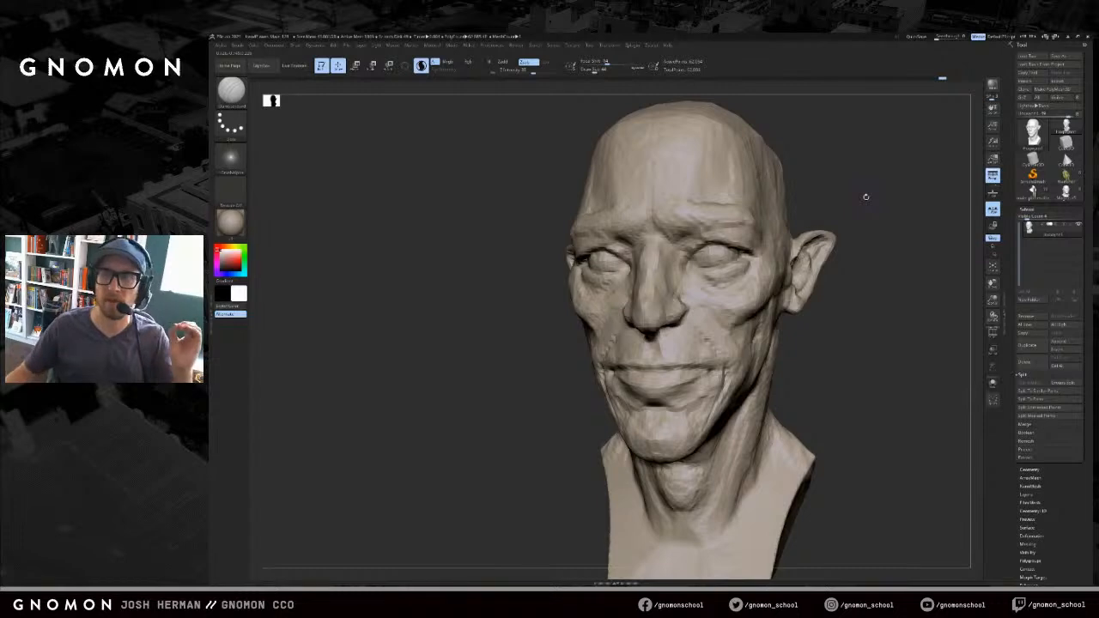
{"action": "mouse_move", "coordinate": [805, 226]}
{"action": "left_mouse_down"}
{"action": "mouse_move", "coordinate": [856, 216]}
{"action": "mouse_move", "coordinate": [807, 196]}
{"action": "mouse_move", "coordinate": [949, 192]}
{"action": "mouse_move", "coordinate": [854, 248]}
{"action": "mouse_move", "coordinate": [817, 240]}
{"action": "left_mouse_up"}
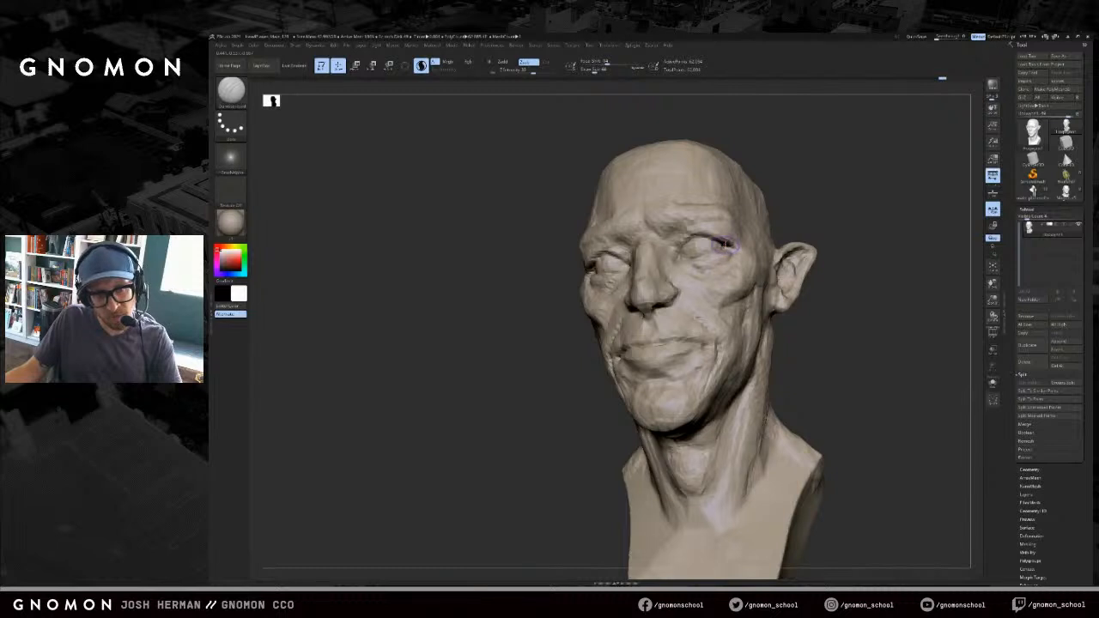
- Refine the upper eyelid and outer corner of the eye from several angles, undoing one unwanted stroke
{"action": "left_click_drag", "start_coordinate": [718, 243], "coordinate": [705, 237]}
{"action": "left_click_drag", "start_coordinate": [791, 225], "coordinate": [811, 220]}
{"action": "mouse_move", "coordinate": [701, 238]}
{"action": "left_mouse_down"}
{"action": "mouse_move", "coordinate": [724, 245]}
{"action": "mouse_move", "coordinate": [707, 239]}
{"action": "left_mouse_up"}
{"action": "key", "text": "ctrl+z"}
{"action": "left_click_drag", "start_coordinate": [814, 182], "coordinate": [820, 204]}
{"action": "left_click_drag", "start_coordinate": [724, 246], "coordinate": [722, 250]}
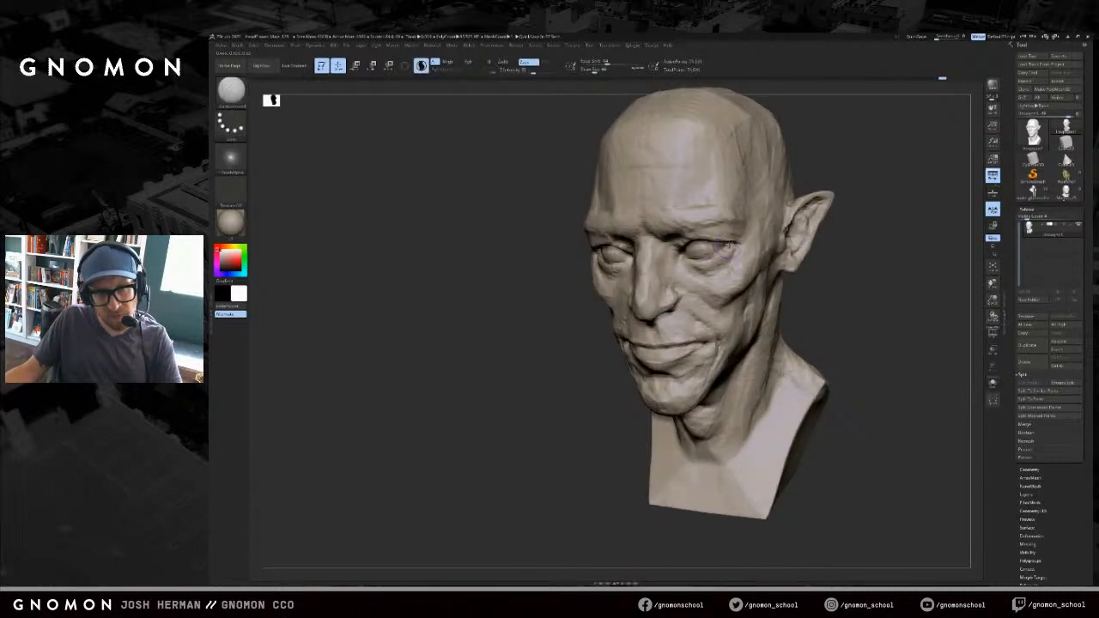
{"action": "left_click_drag", "start_coordinate": [707, 256], "coordinate": [725, 254]}
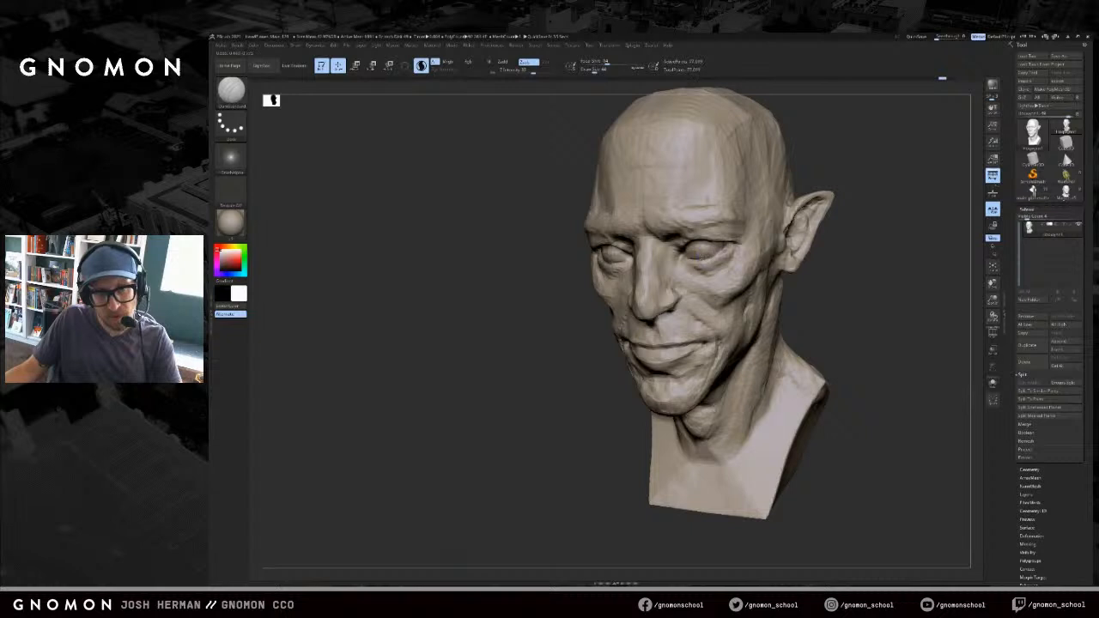
- Smooth the eye and lower lid with the wireframe displayed, and resize the brush
{"action": "key", "text": "shift+f"}
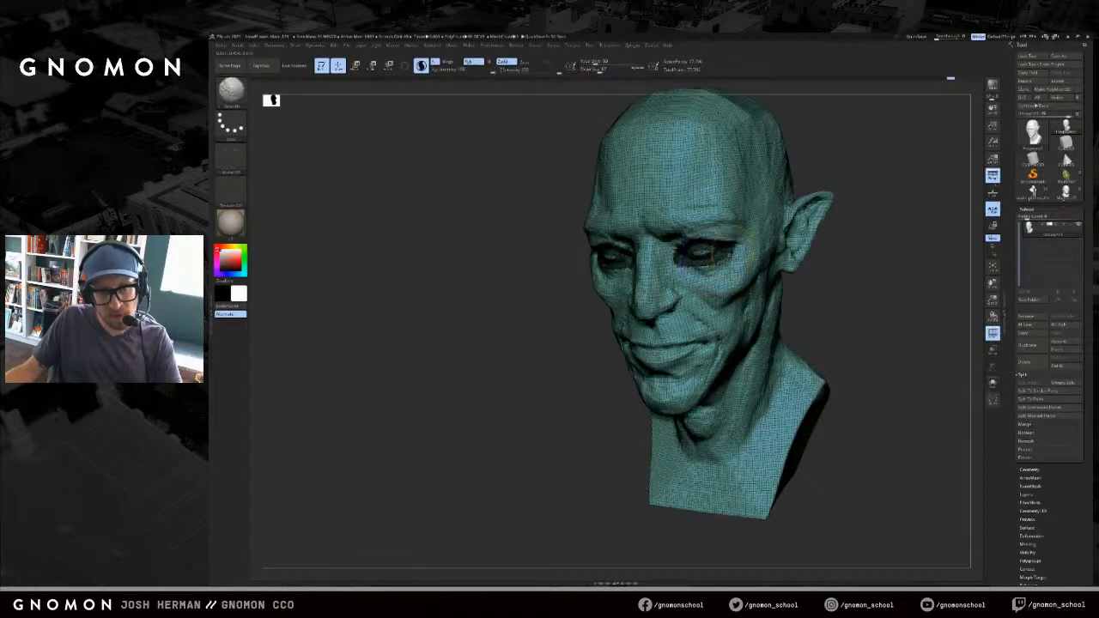
{"action": "mouse_move", "coordinate": [710, 264]}
{"action": "left_mouse_down", "text": "shift"}
{"action": "mouse_move", "coordinate": [730, 262]}
{"action": "mouse_move", "coordinate": [697, 266]}
{"action": "left_mouse_up", "text": "shift"}
{"action": "key", "text": "s"}
{"action": "key", "text": "shift+f"}
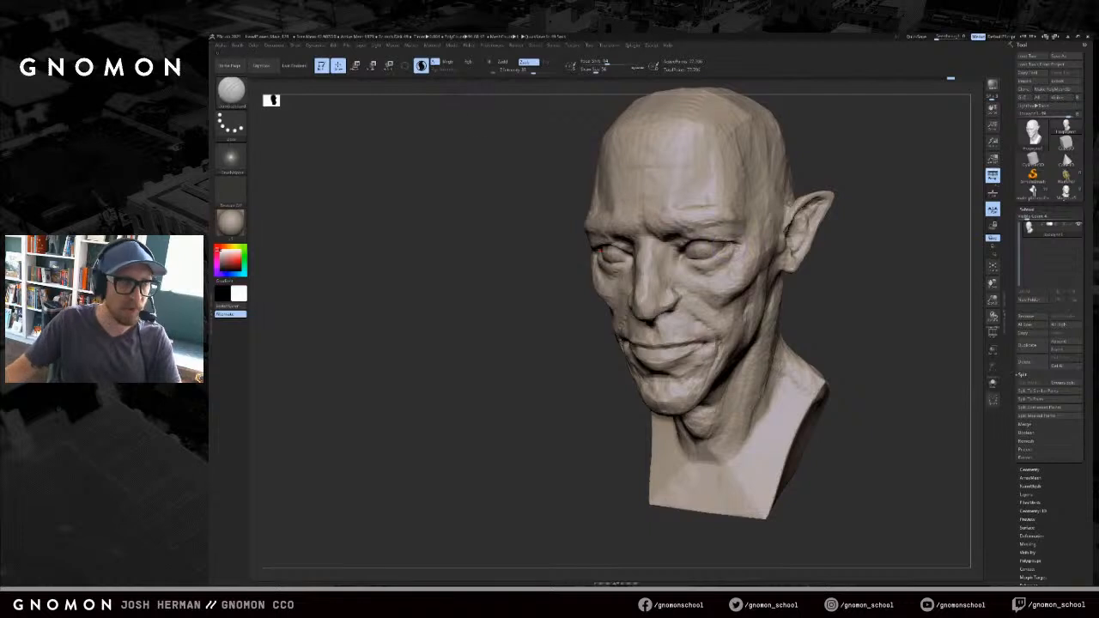
- Adjust the Smooth brush's Z Intensity and smooth the area below the eye while checking the mesh density
{"action": "left_click", "coordinate": [498, 71], "text": "shift"}
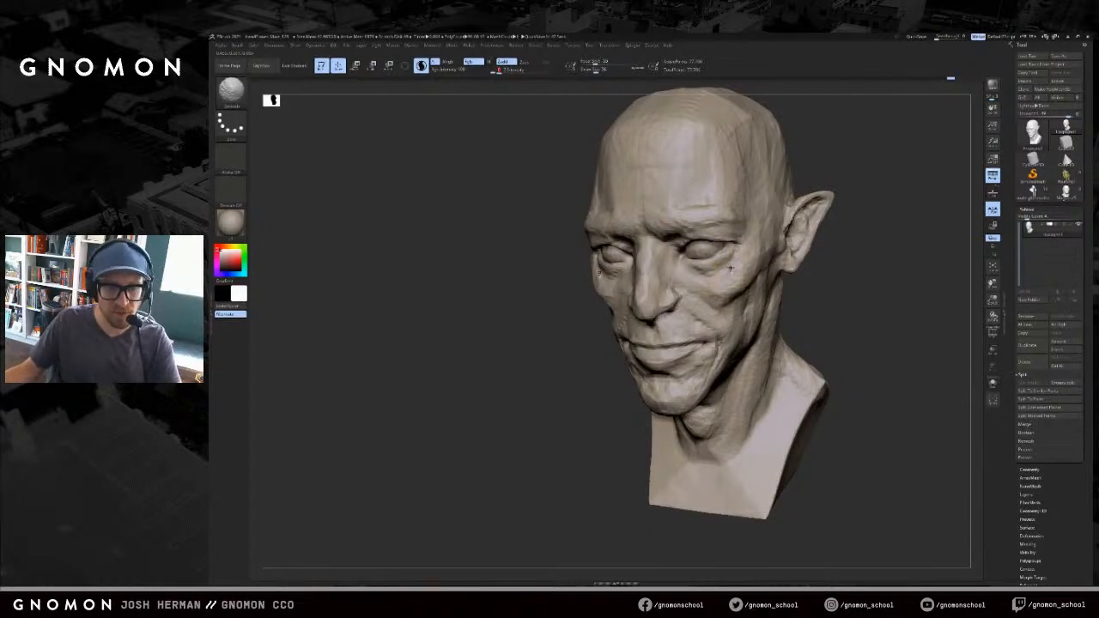
{"action": "key", "text": "shift+f"}
{"action": "left_click_drag", "start_coordinate": [741, 265], "coordinate": [700, 275], "text": "shift"}
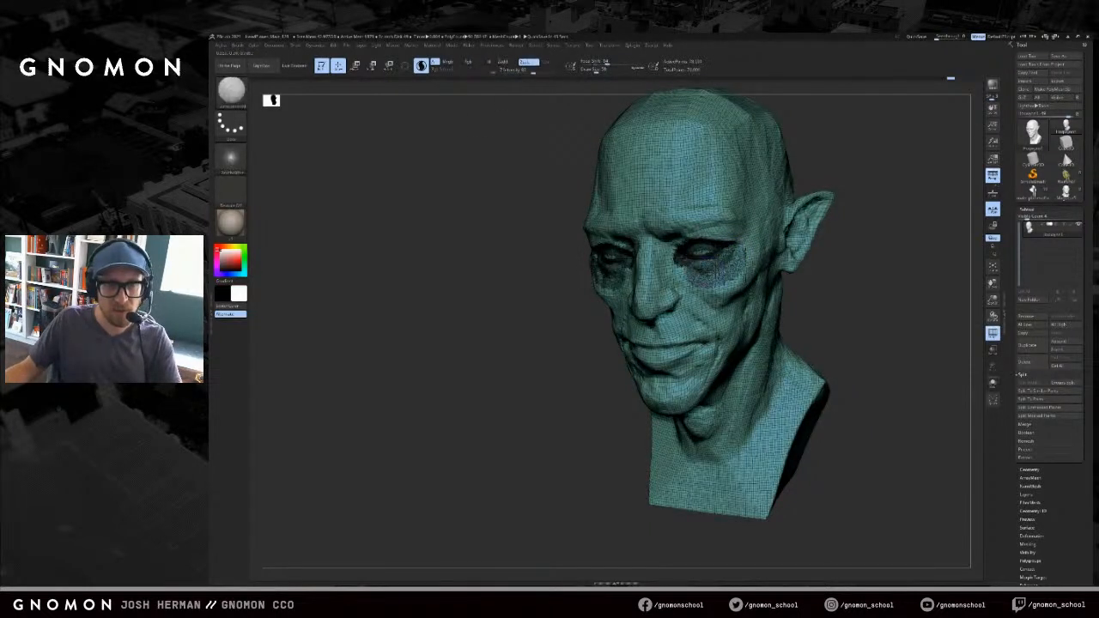
{"action": "key", "text": "shift+f"}
{"action": "key", "text": "shift+f"}
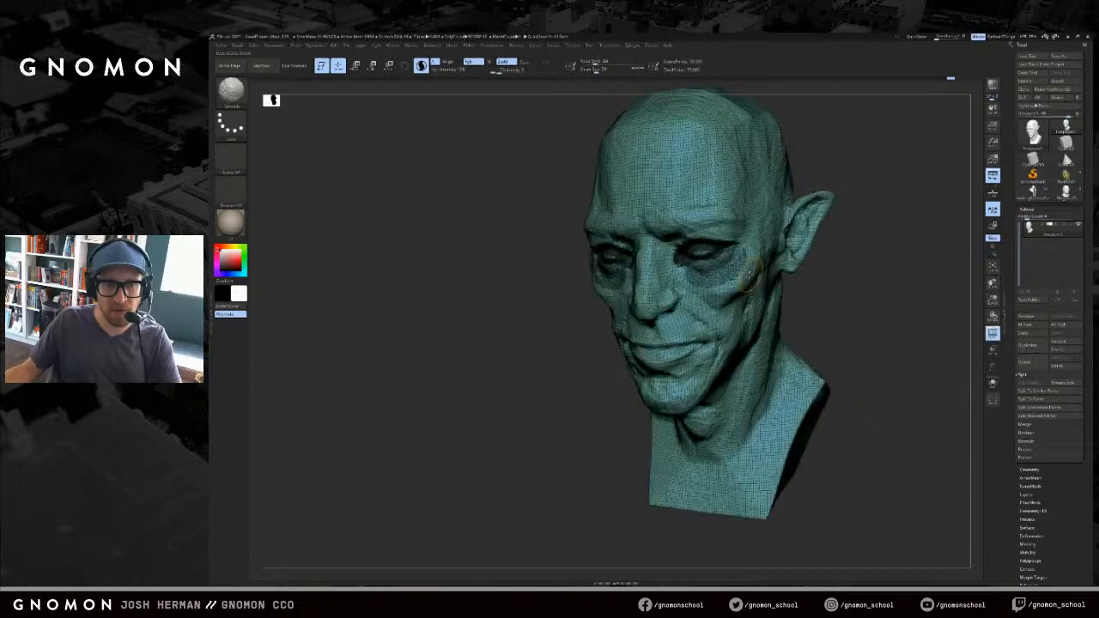
{"action": "key", "text": "shift+f"}
{"action": "key", "text": "shift+f"}
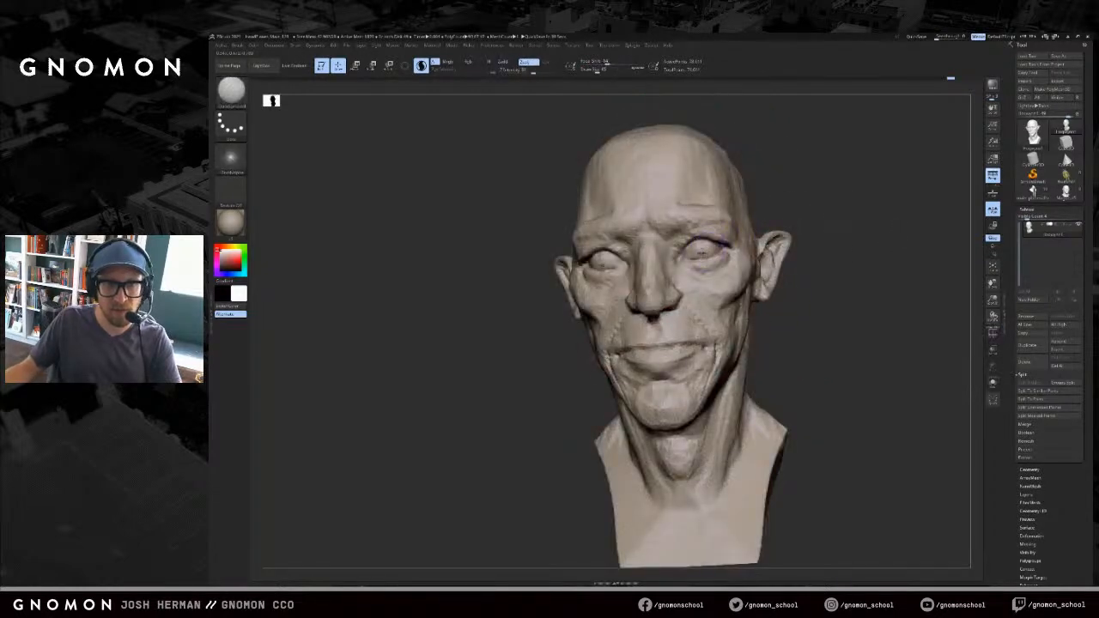
- Turn the head to a three-quarter view and check the wireframe density around the eye sockets
{"action": "left_click_drag", "start_coordinate": [850, 224], "coordinate": [827, 238]}
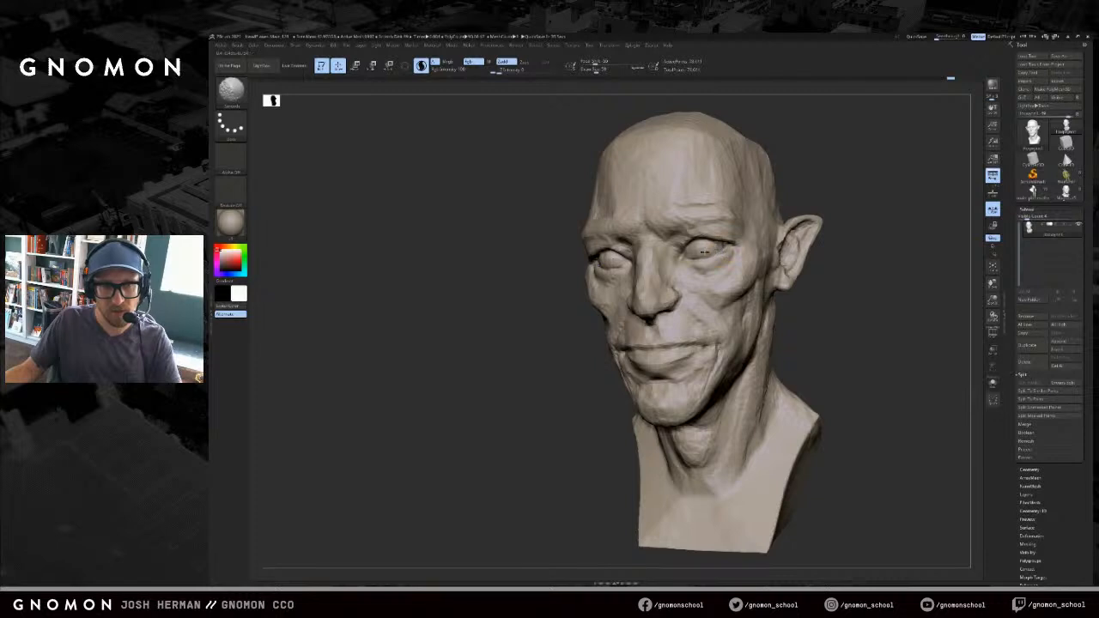
{"action": "key", "text": "shift+f"}
{"action": "key", "text": "shift+f"}
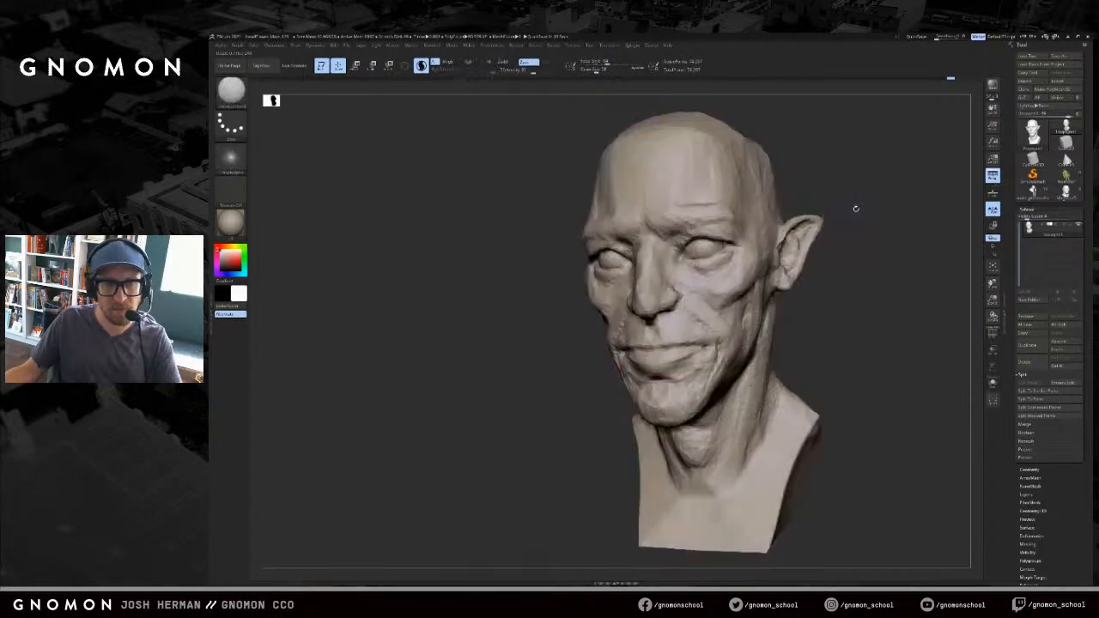
{"action": "key", "text": "shift+f"}
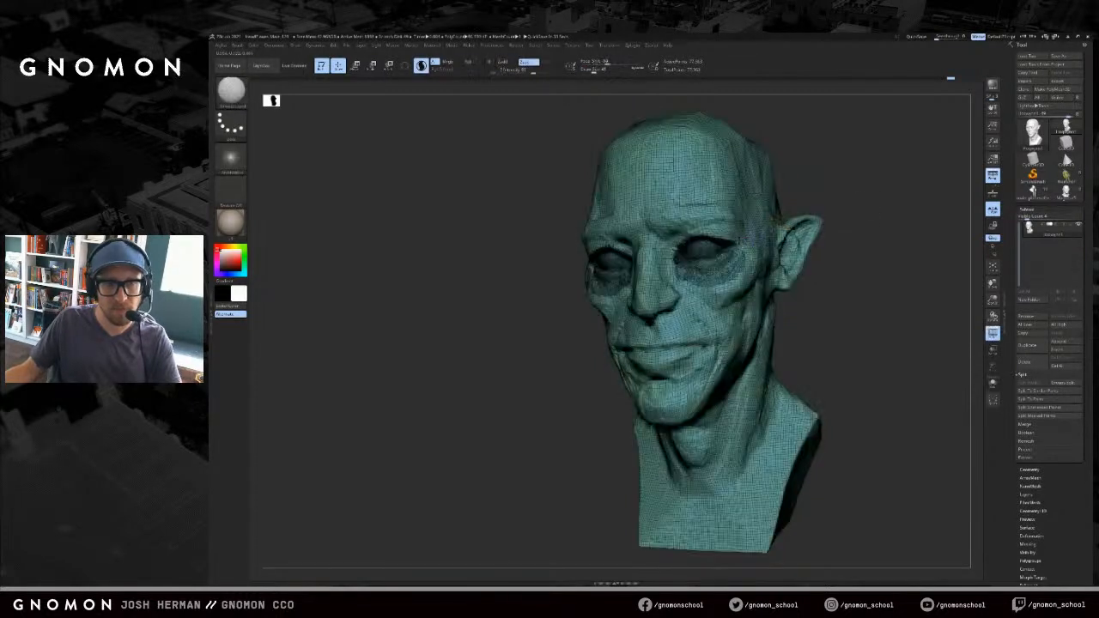
- Hide the wireframe, switch to the ClayBuildup brush and turn off Sculptris Pro for it
{"action": "key", "text": "shift+f"}
{"action": "left_click_drag", "start_coordinate": [837, 215], "coordinate": [724, 228]}
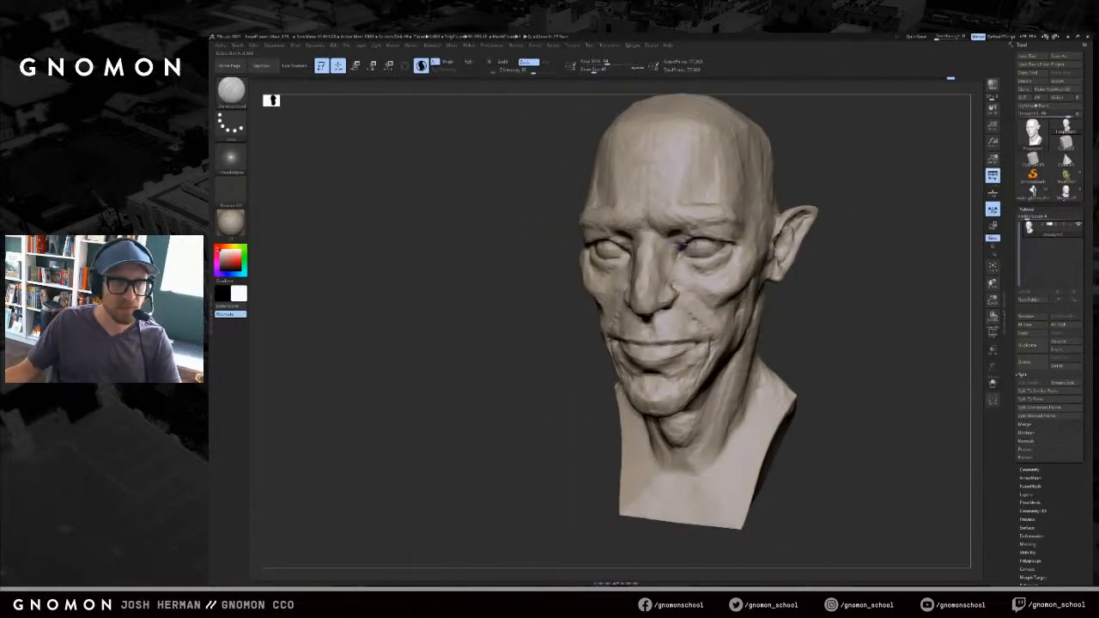
{"action": "key", "text": "b"}
{"action": "key", "text": "c"}
{"action": "key", "text": "b"}
{"action": "left_click", "coordinate": [421, 67]}
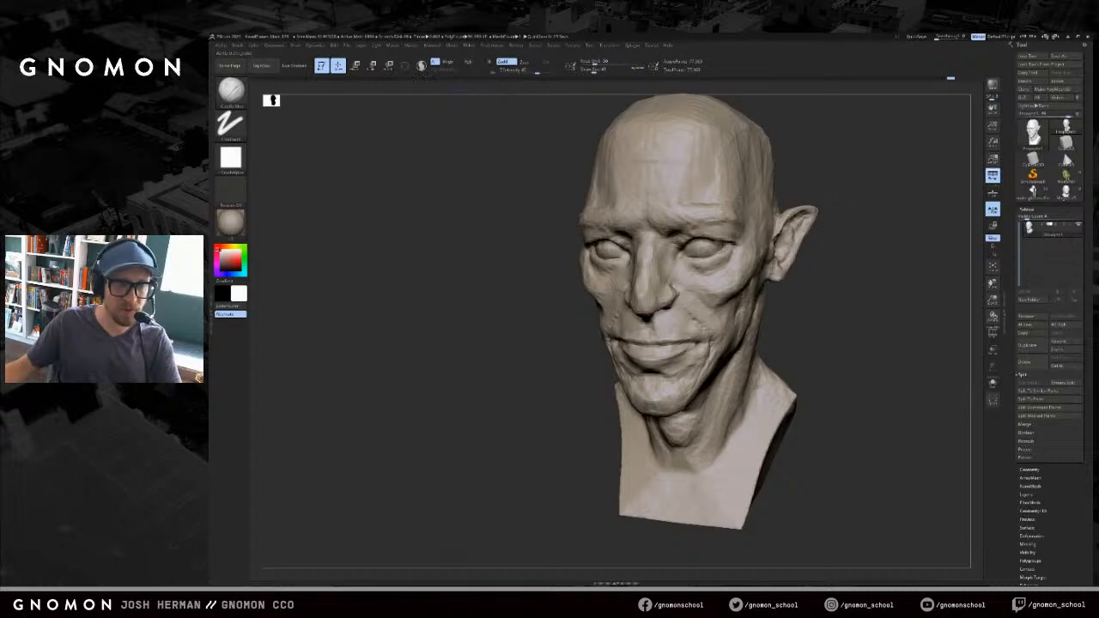
- Carve the crease along the lower eyelid with the DamStandard brush
{"action": "left_click_drag", "start_coordinate": [515, 196], "coordinate": [538, 199]}
{"action": "key", "text": "b"}
{"action": "key", "text": "d"}
{"action": "key", "text": "s"}
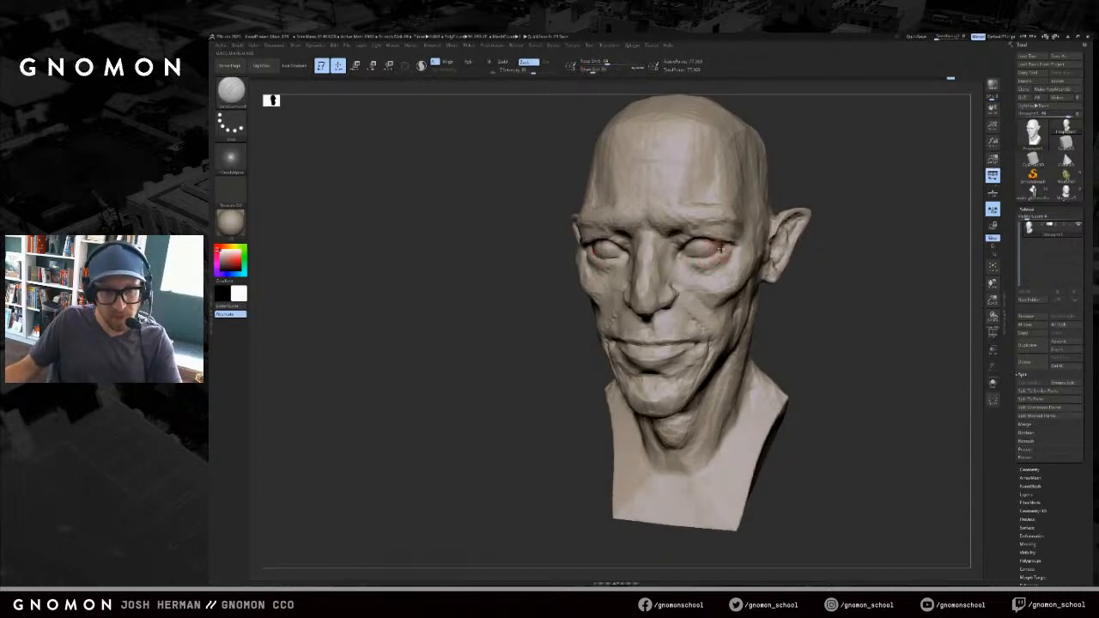
{"action": "mouse_move", "coordinate": [720, 247]}
{"action": "left_mouse_down"}
{"action": "mouse_move", "coordinate": [683, 256]}
{"action": "mouse_move", "coordinate": [691, 260]}
{"action": "left_mouse_up"}
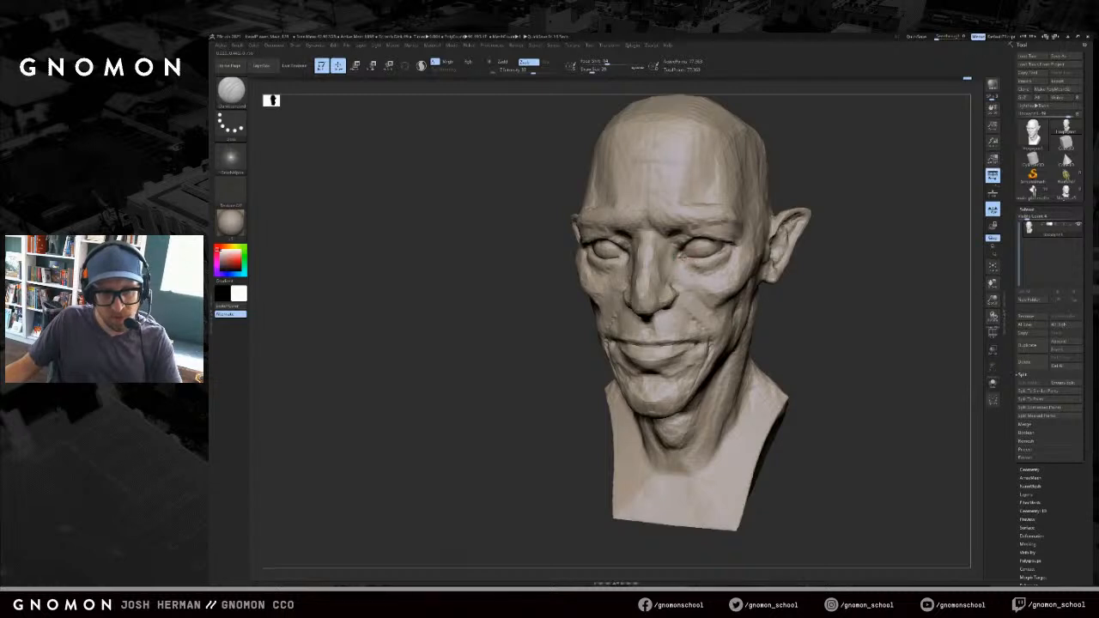
- Build up the area below the eye with a resized ClayBuildup brush and smooth the added volume
{"action": "key", "text": "b"}
{"action": "key", "text": "c"}
{"action": "key", "text": "b"}
{"action": "key", "text": "s"}
{"action": "left_click", "coordinate": [718, 270]}
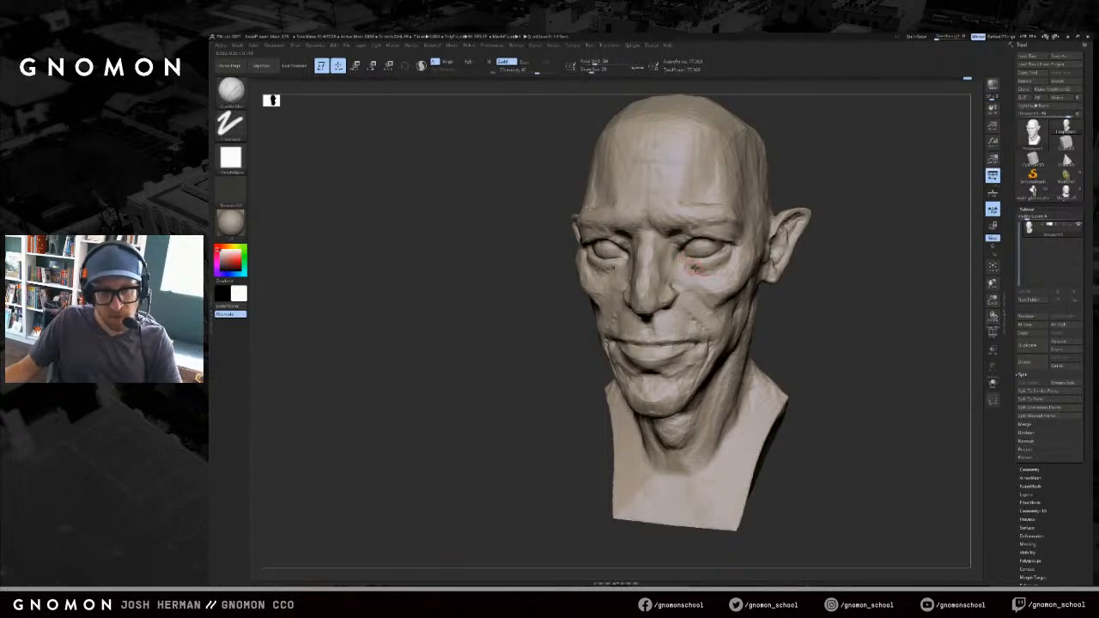
{"action": "left_click_drag", "start_coordinate": [834, 249], "coordinate": [814, 250]}
{"action": "key", "text": "shift+f"}
{"action": "key", "text": "shift+f"}
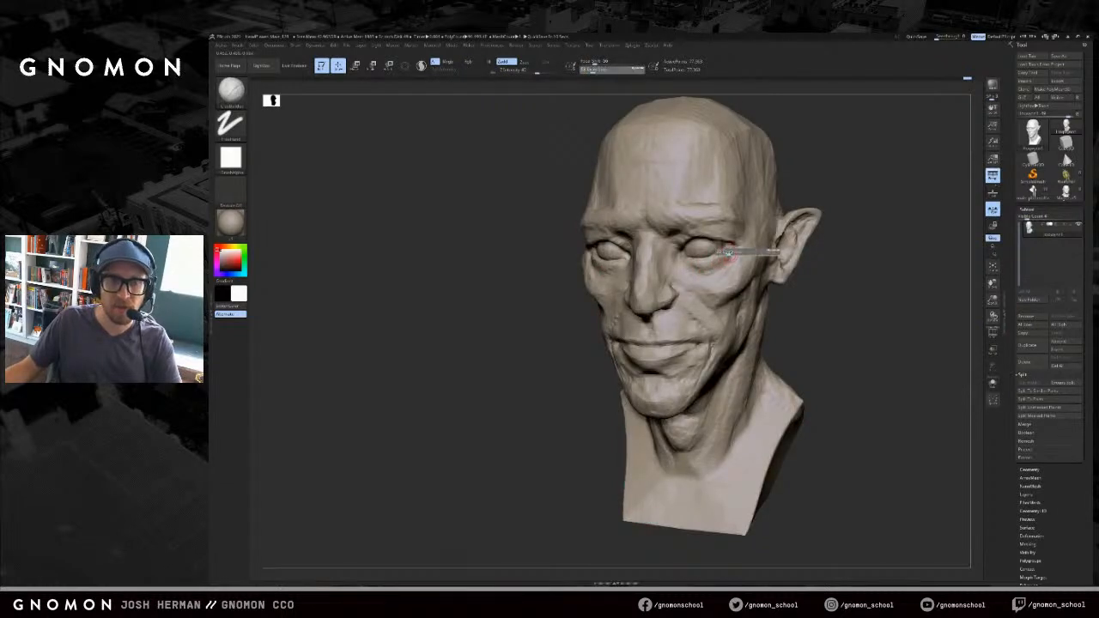
{"action": "left_click_drag", "start_coordinate": [703, 268], "coordinate": [720, 262], "text": "shift"}
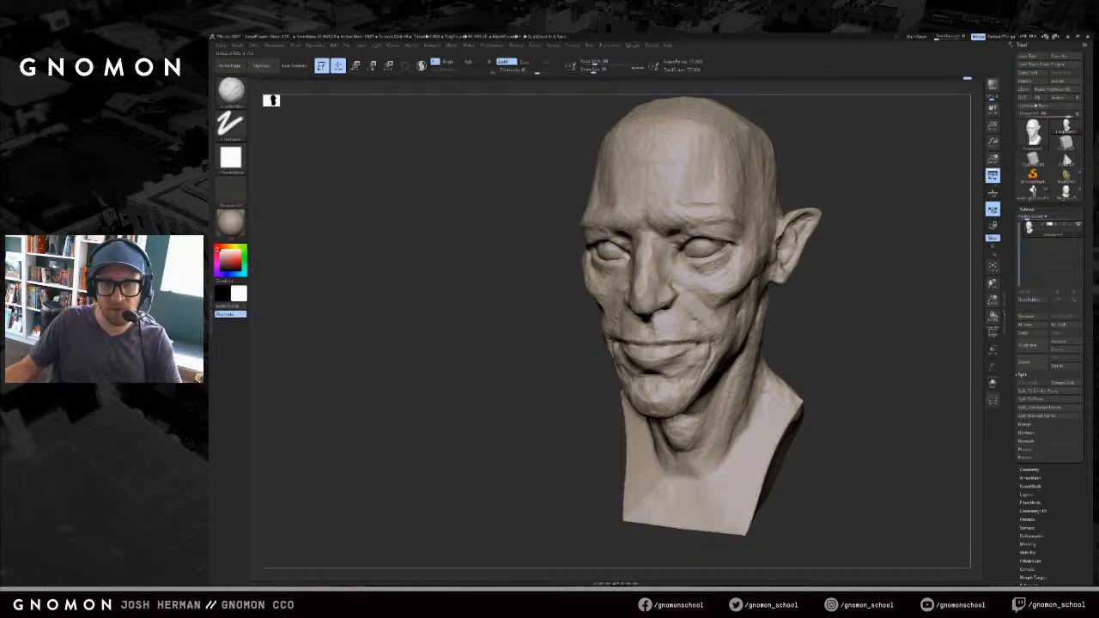
- Inspect the mesh density around the eyes from a three-quarter view with the wireframe on and off
{"action": "mouse_move", "coordinate": [888, 280]}
{"action": "left_mouse_down"}
{"action": "mouse_move", "coordinate": [900, 278]}
{"action": "mouse_move", "coordinate": [869, 277]}
{"action": "mouse_move", "coordinate": [879, 280]}
{"action": "left_mouse_up"}
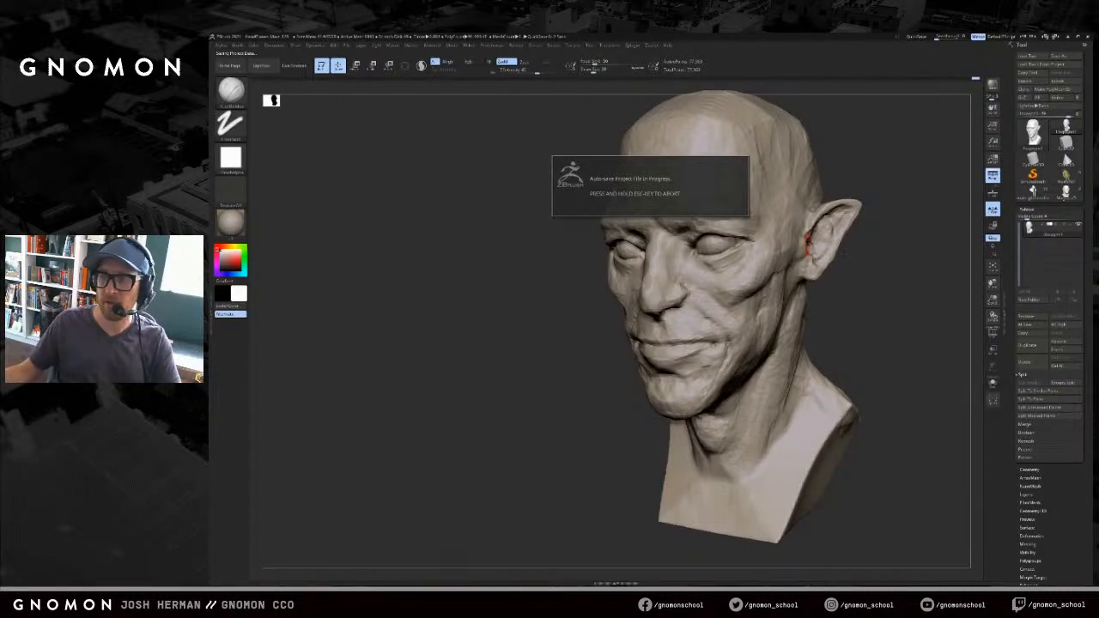
{"action": "mouse_move", "coordinate": [846, 281]}
{"action": "left_mouse_down"}
{"action": "mouse_move", "coordinate": [896, 297]}
{"action": "mouse_move", "coordinate": [827, 285]}
{"action": "left_mouse_up"}
{"action": "key", "text": "shift+f"}
{"action": "key", "text": "shift+f"}
{"action": "key", "text": "shift+f"}
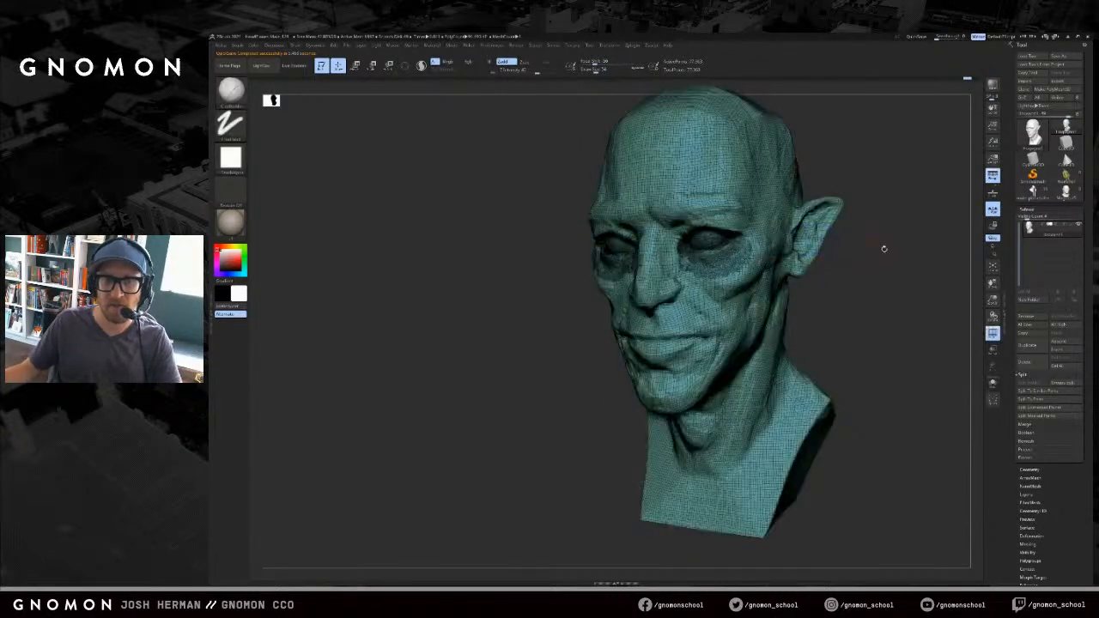
{"action": "key", "text": "shift+f"}
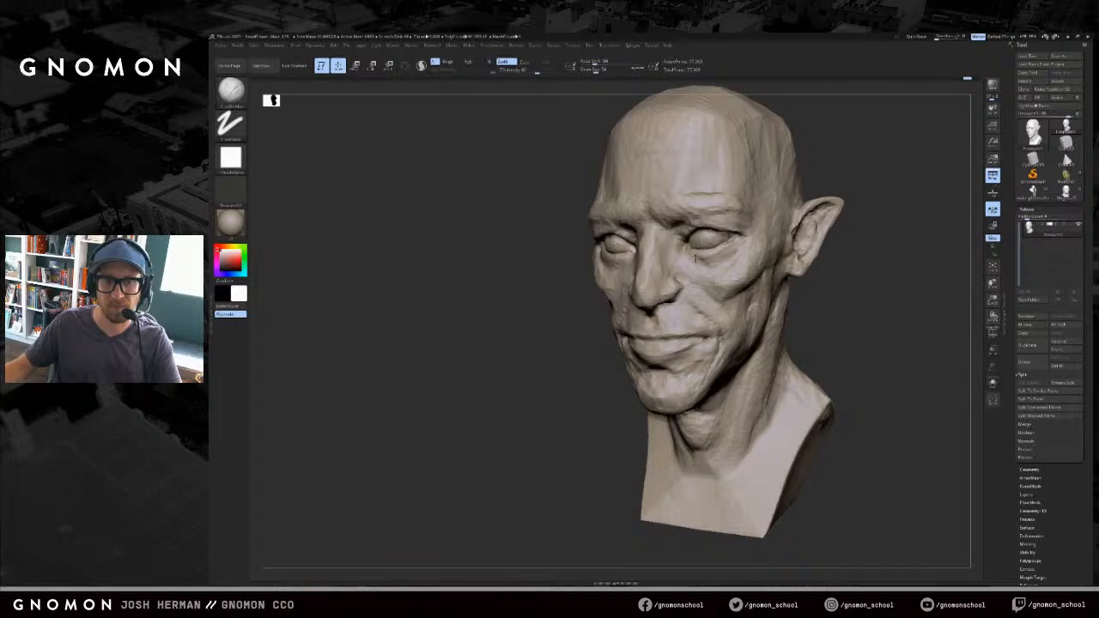
{"action": "key", "text": "b"}
{"action": "key", "text": "d"}
{"action": "key", "text": "s"}
{"action": "mouse_move", "coordinate": [855, 272]}
{"action": "left_mouse_down"}
{"action": "mouse_move", "coordinate": [842, 268]}
{"action": "mouse_move", "coordinate": [863, 269]}
{"action": "left_mouse_up"}
{"action": "key", "text": "ctrl+z"}
- Add volume under the eye from the opposite three-quarter view with ClayBuildup, and carve its lower crease with a smaller brush
{"action": "key", "text": "b"}
{"action": "key", "text": "c"}
{"action": "key", "text": "b"}
{"action": "mouse_move", "coordinate": [499, 309]}
{"action": "left_mouse_down"}
{"action": "mouse_move", "coordinate": [517, 314]}
{"action": "mouse_move", "coordinate": [620, 258]}
{"action": "left_mouse_up"}
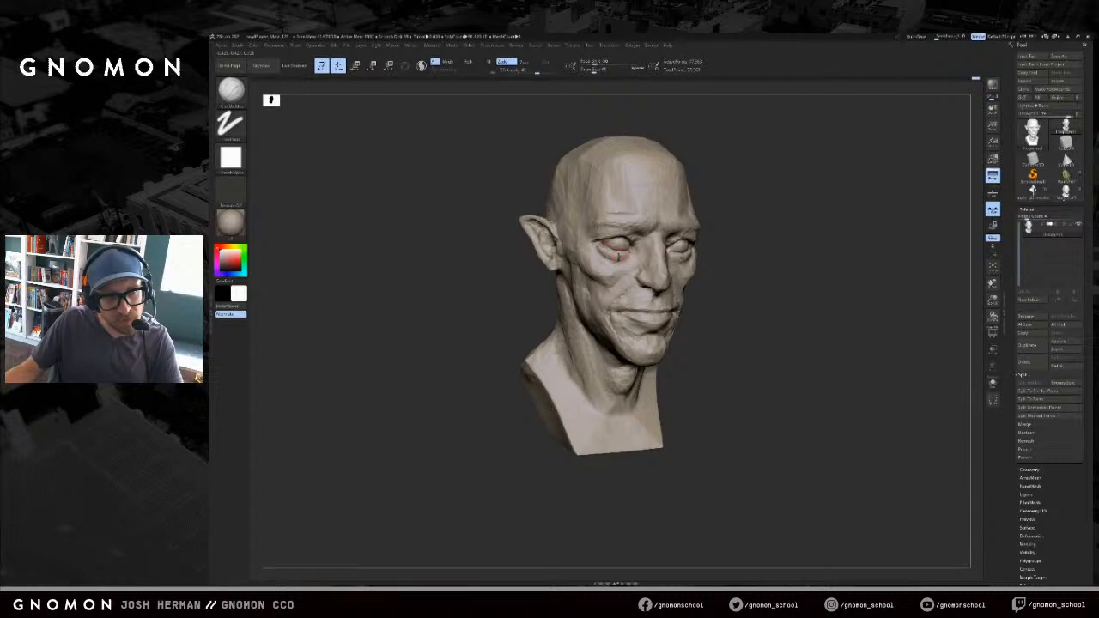
{"action": "key", "text": "bracketleft"}
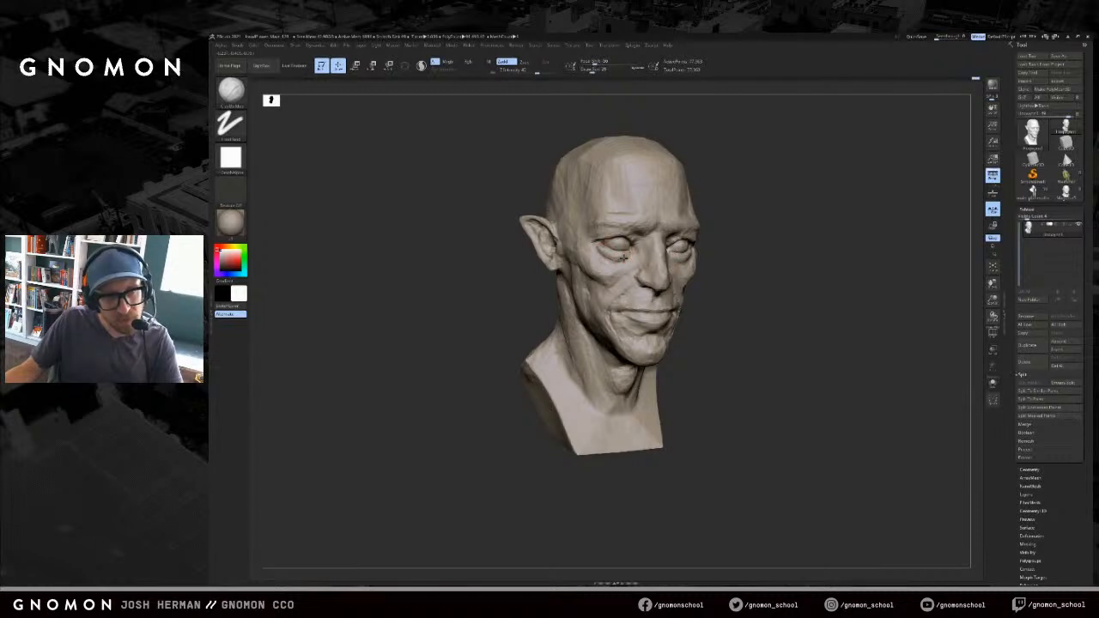
{"action": "key", "text": "shift"}
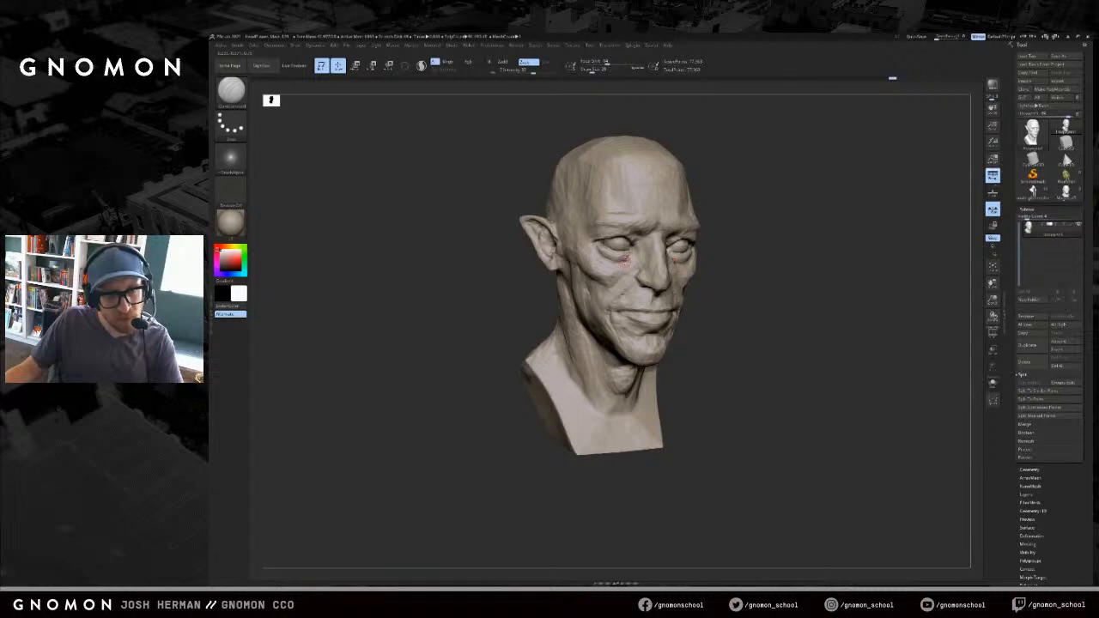
{"action": "left_click_drag", "start_coordinate": [625, 258], "coordinate": [615, 259]}
- Smooth the under-eye forms and check them from the front and three-quarter views
{"action": "mouse_move", "coordinate": [791, 262]}
{"action": "left_mouse_down", "text": "shift"}
{"action": "mouse_move", "coordinate": [743, 258]}
{"action": "mouse_move", "coordinate": [746, 244]}
{"action": "mouse_move", "coordinate": [688, 260]}
{"action": "left_mouse_up", "text": "shift"}
{"action": "key", "text": "shift"}
{"action": "mouse_move", "coordinate": [803, 248]}
{"action": "left_mouse_down", "text": "shift"}
{"action": "mouse_move", "coordinate": [773, 258]}
{"action": "mouse_move", "coordinate": [559, 256]}
{"action": "mouse_move", "coordinate": [623, 269]}
{"action": "mouse_move", "coordinate": [616, 254]}
{"action": "left_mouse_up", "text": "shift"}
{"action": "left_click_drag", "start_coordinate": [811, 257], "coordinate": [788, 262], "text": "shift"}
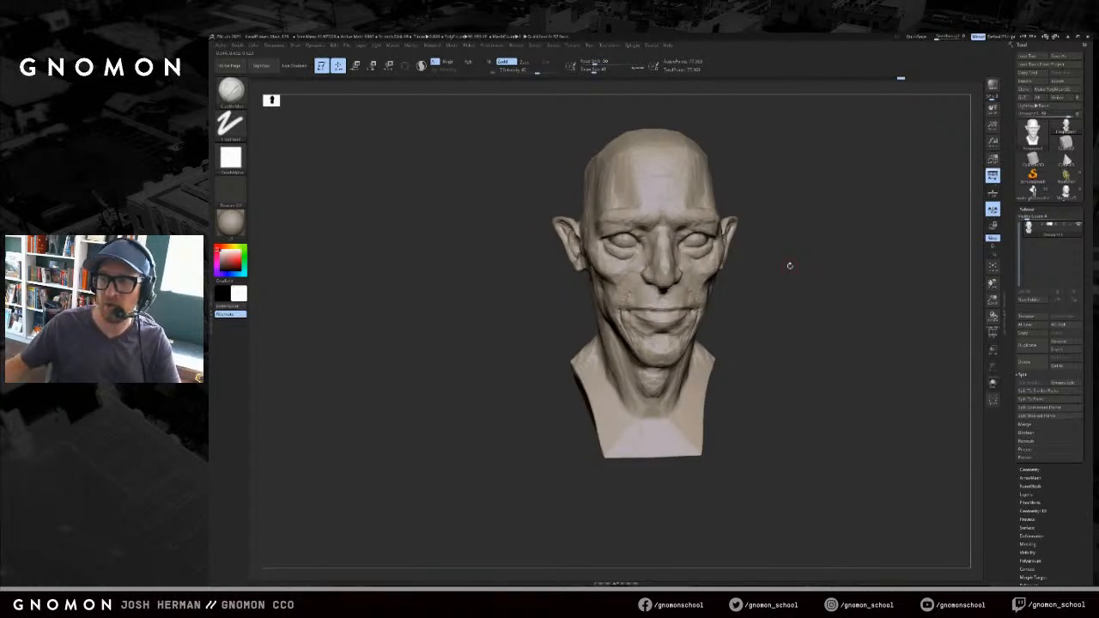
{"action": "left_click_drag", "start_coordinate": [876, 185], "coordinate": [606, 116]}
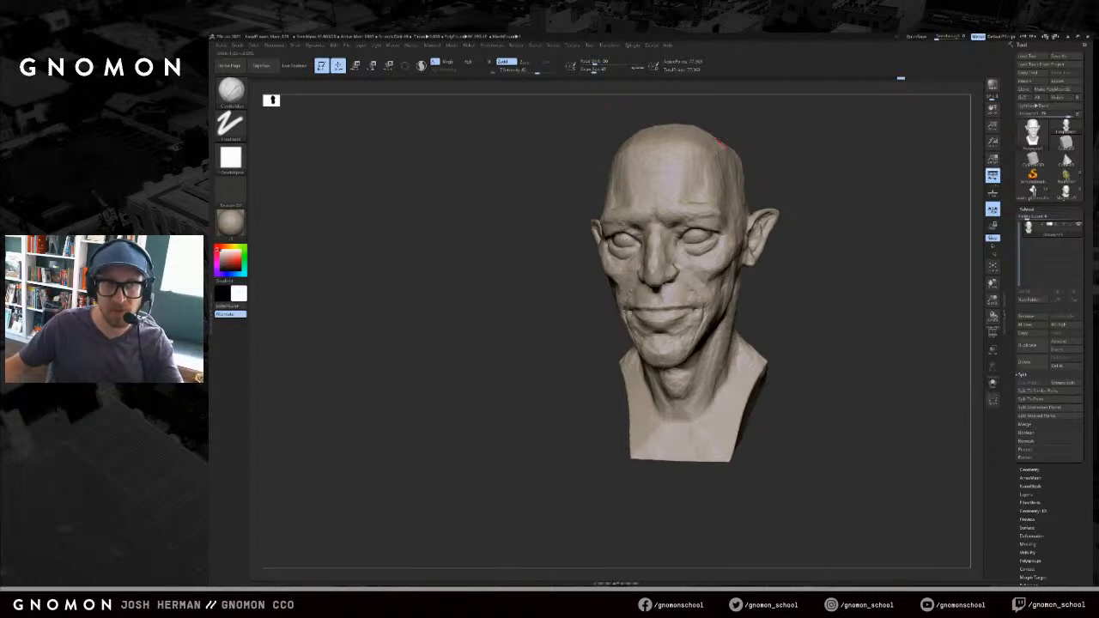
{"action": "left_click_drag", "start_coordinate": [767, 153], "coordinate": [810, 178]}
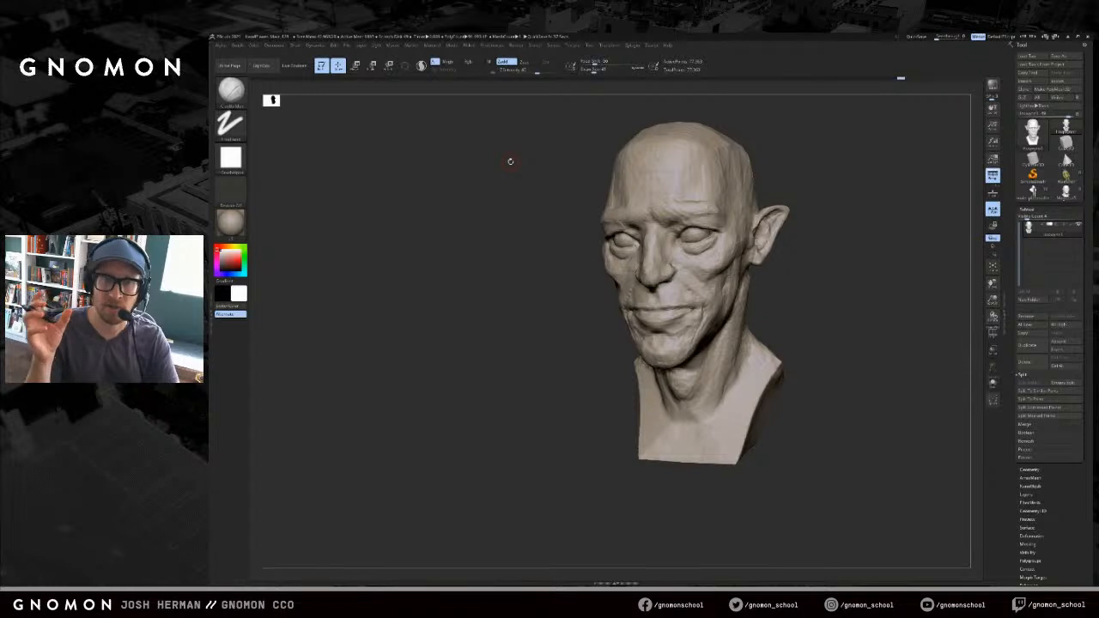
- Enable Sculptris Pro on the Smooth brush at a very low Z Intensity and retessellate the side of the skull with the wireframe shown
{"action": "key", "text": "shift+f"}
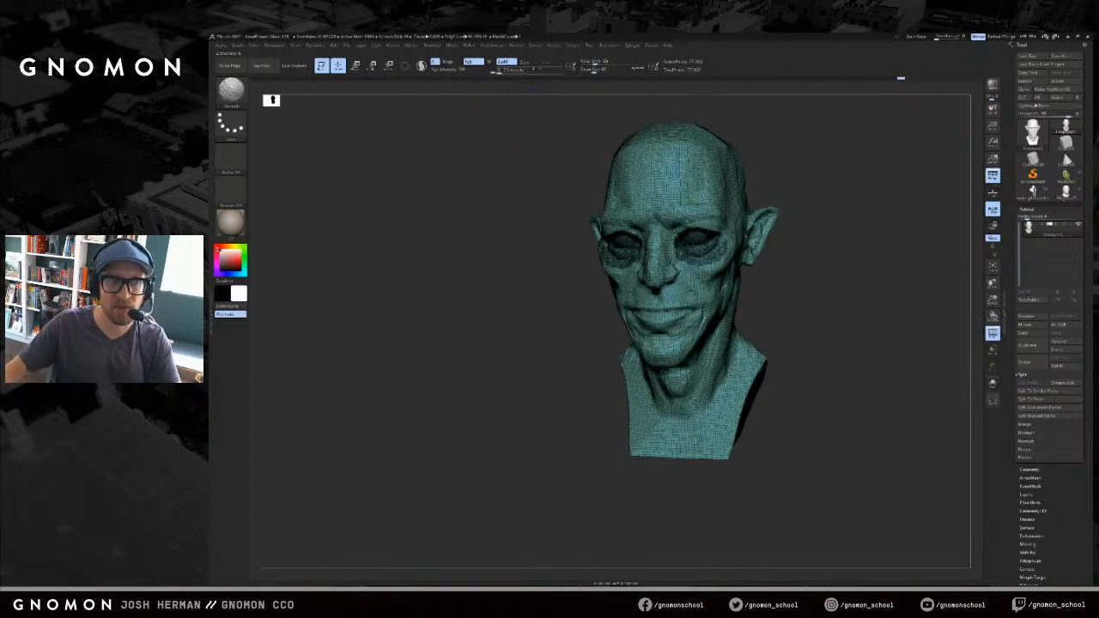
{"action": "key", "text": "ctrl"}
{"action": "key", "text": "shift"}
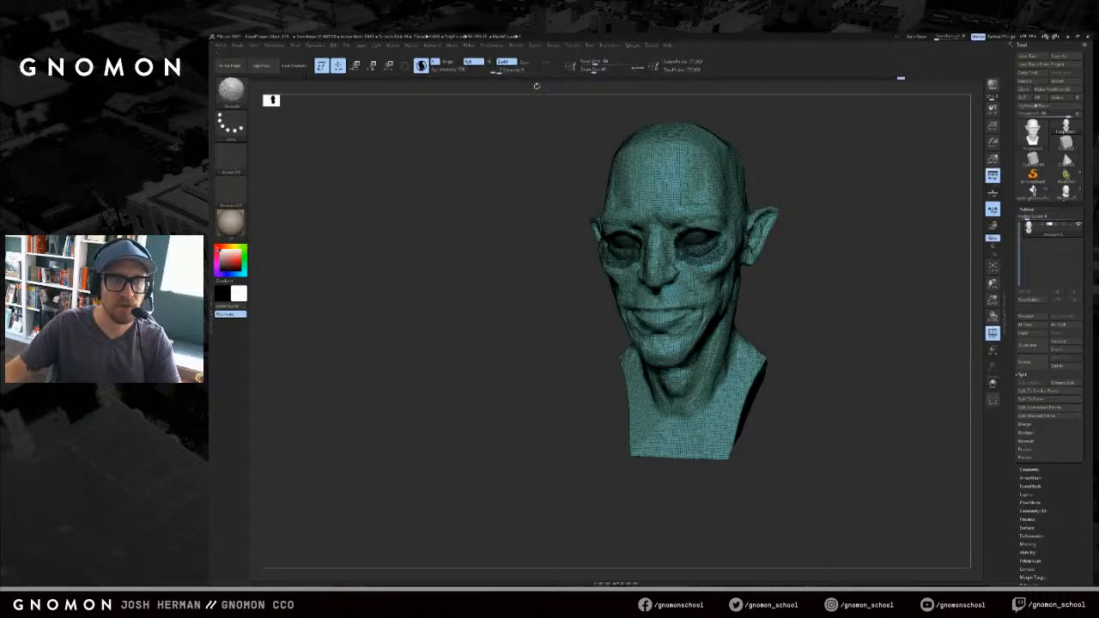
{"action": "left_click_drag", "start_coordinate": [816, 152], "coordinate": [716, 151]}
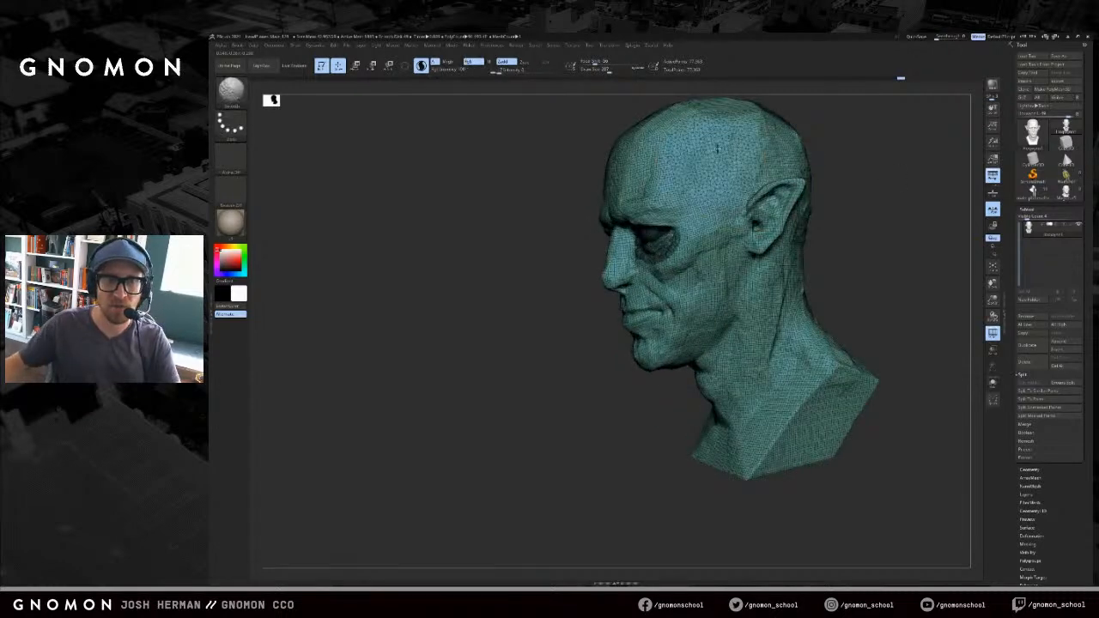
{"action": "mouse_move", "coordinate": [815, 114]}
{"action": "left_mouse_down"}
{"action": "mouse_move", "coordinate": [809, 144]}
{"action": "mouse_move", "coordinate": [759, 225]}
{"action": "mouse_move", "coordinate": [727, 236]}
{"action": "mouse_move", "coordinate": [665, 215]}
{"action": "mouse_move", "coordinate": [653, 275]}
{"action": "mouse_move", "coordinate": [713, 257]}
{"action": "left_mouse_up"}
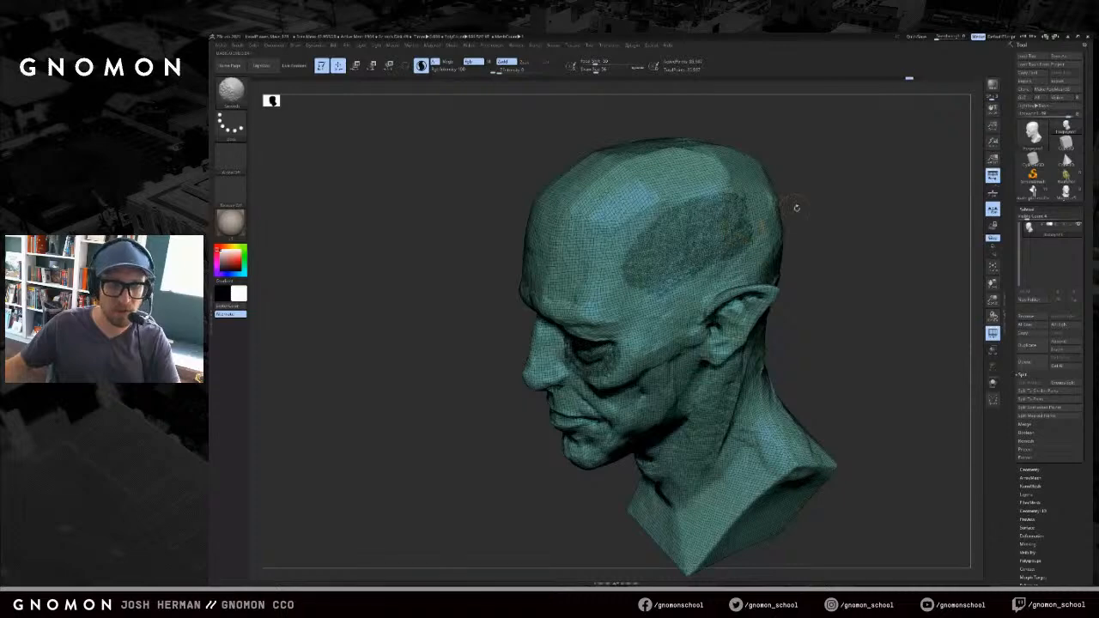
- Compare the skull before and after the retessellation, and undo those Smooth strokes
{"action": "key", "text": "shift+f"}
{"action": "key", "text": "ctrl+z"}
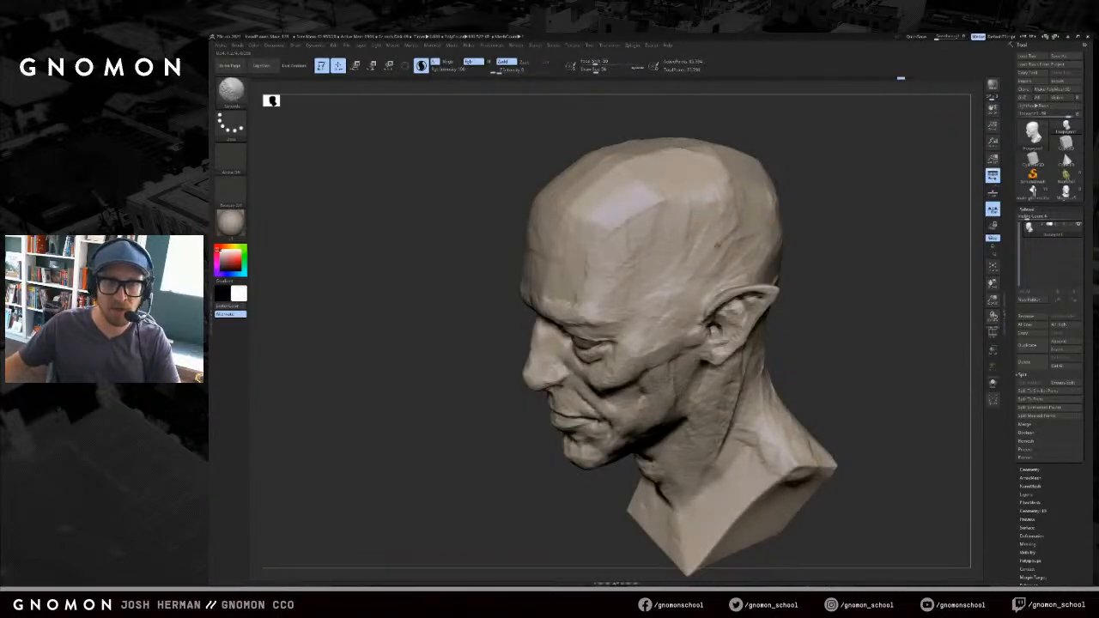
{"action": "key", "text": "ctrl+shift+z"}
{"action": "key", "text": "shift+f"}
{"action": "key", "text": "shift+f"}
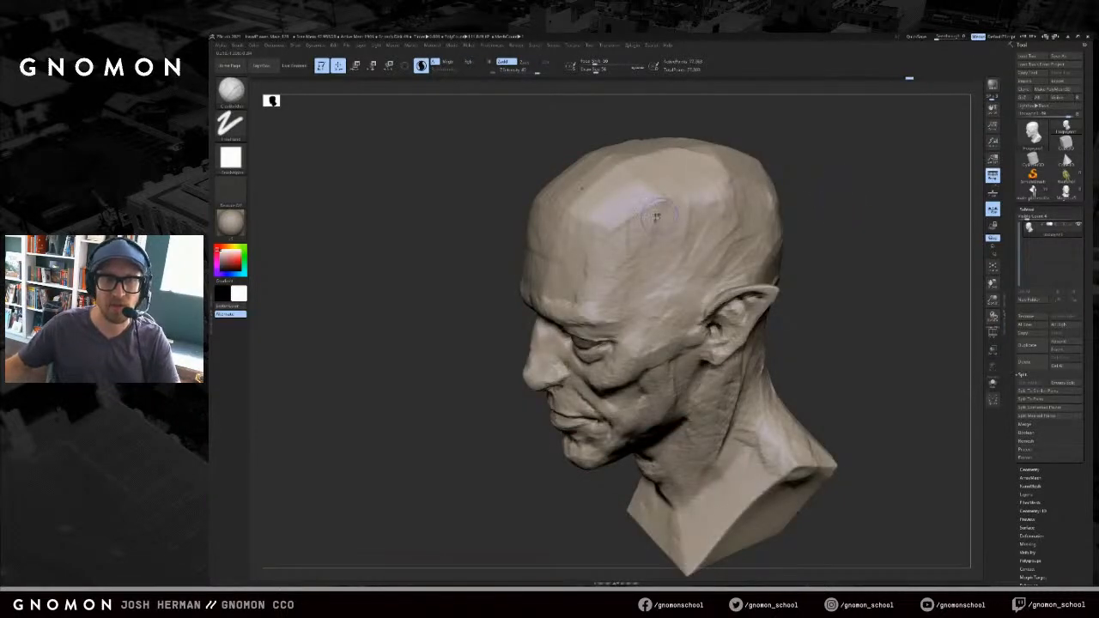
{"action": "mouse_move", "coordinate": [772, 201]}
{"action": "left_mouse_down"}
{"action": "mouse_move", "coordinate": [820, 203]}
{"action": "mouse_move", "coordinate": [833, 177]}
{"action": "mouse_move", "coordinate": [745, 202]}
{"action": "left_mouse_up"}
{"action": "key", "text": "ctrl+z"}
- Raise the Smooth brush's Z Intensity and adjust its size with the wireframe displayed, and return to the plain shaded surface
{"action": "key", "text": "shift+f"}
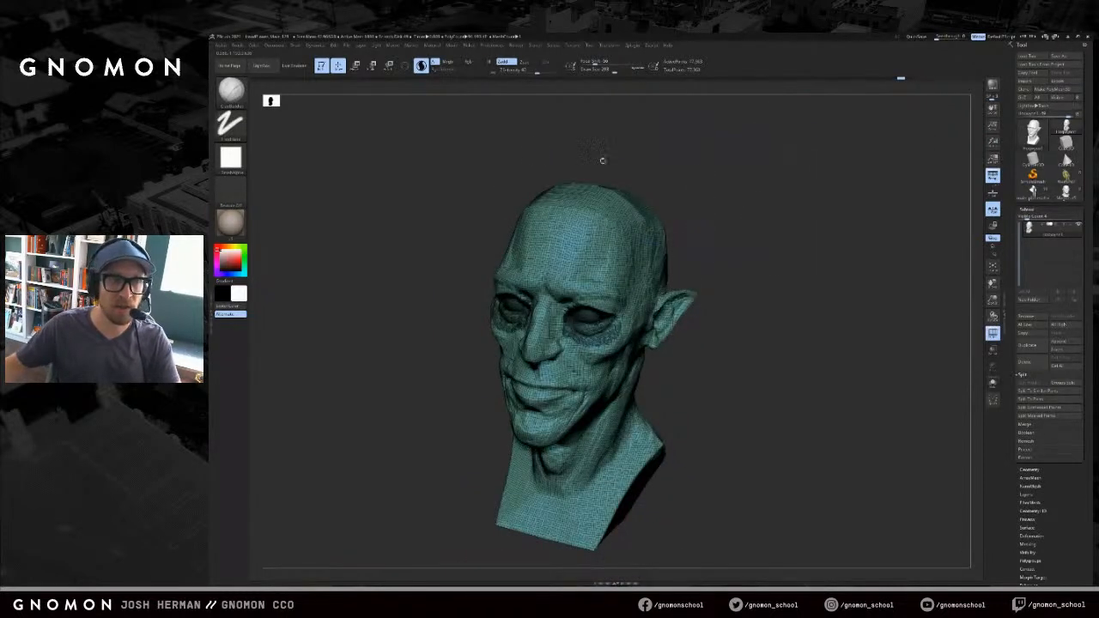
{"action": "left_click_drag", "start_coordinate": [537, 72], "coordinate": [569, 72], "text": "shift"}
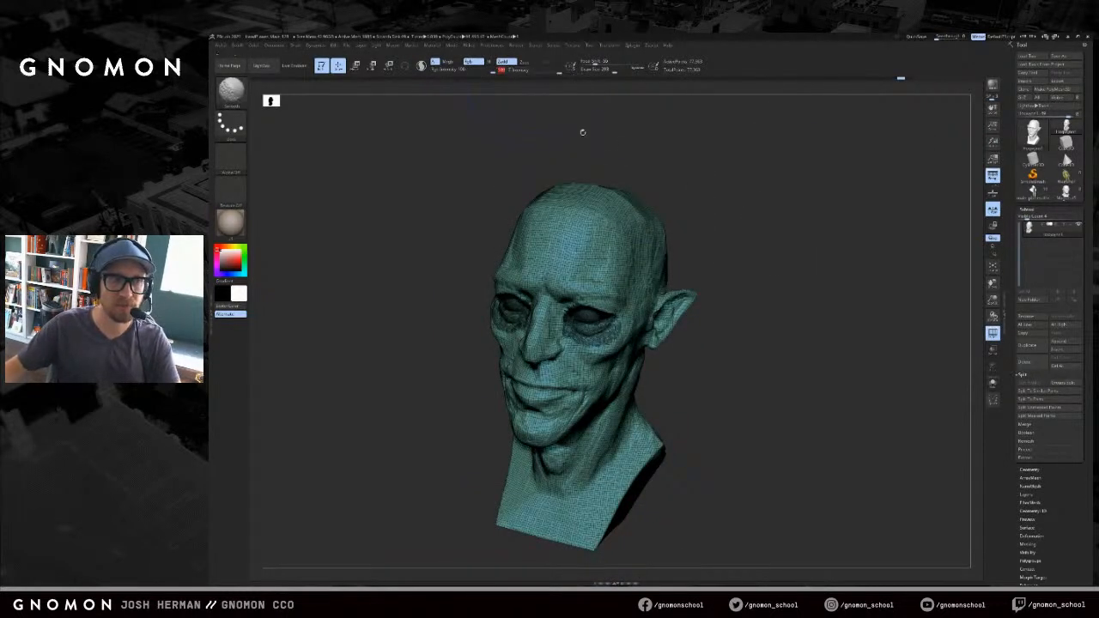
{"action": "key", "text": "s"}
{"action": "mouse_move", "coordinate": [779, 277]}
{"action": "left_mouse_down", "text": "alt"}
{"action": "mouse_move", "coordinate": [857, 255]}
{"action": "mouse_move", "coordinate": [919, 281]}
{"action": "left_mouse_up", "text": "alt"}
{"action": "key", "text": "shift+f"}
{"action": "mouse_move", "coordinate": [871, 280]}
{"action": "left_mouse_down", "text": "alt"}
{"action": "mouse_move", "coordinate": [900, 264]}
{"action": "mouse_move", "coordinate": [862, 255]}
{"action": "mouse_move", "coordinate": [883, 251]}
{"action": "mouse_move", "coordinate": [884, 235]}
{"action": "mouse_move", "coordinate": [864, 231]}
{"action": "mouse_move", "coordinate": [884, 229]}
{"action": "mouse_move", "coordinate": [881, 263]}
{"action": "mouse_move", "coordinate": [739, 257]}
{"action": "left_mouse_up", "text": "alt"}
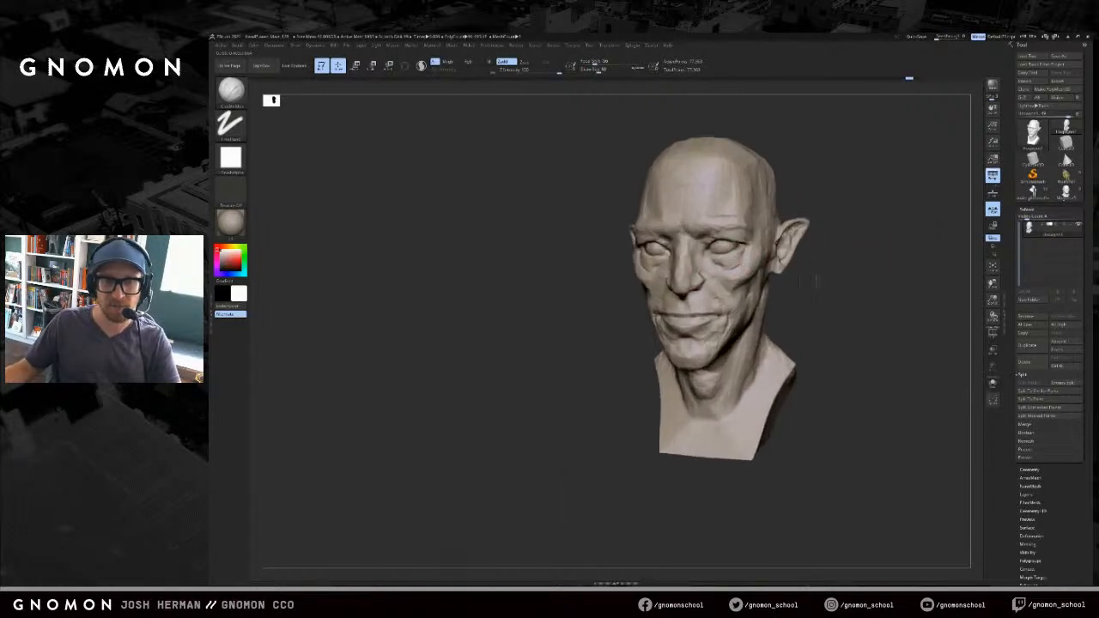
- Lower the ClayBuildup brush's Z Intensity and build up the form below the eye
{"action": "key", "text": "b"}
{"action": "key", "text": "c"}
{"action": "key", "text": "b"}
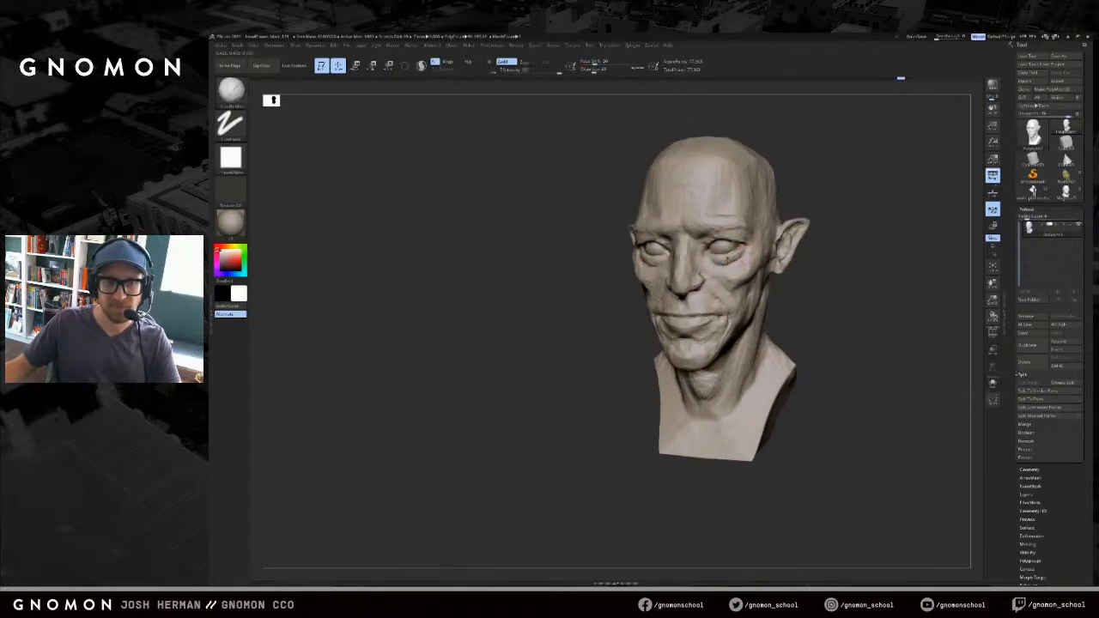
{"action": "left_click_drag", "start_coordinate": [520, 101], "coordinate": [519, 119]}
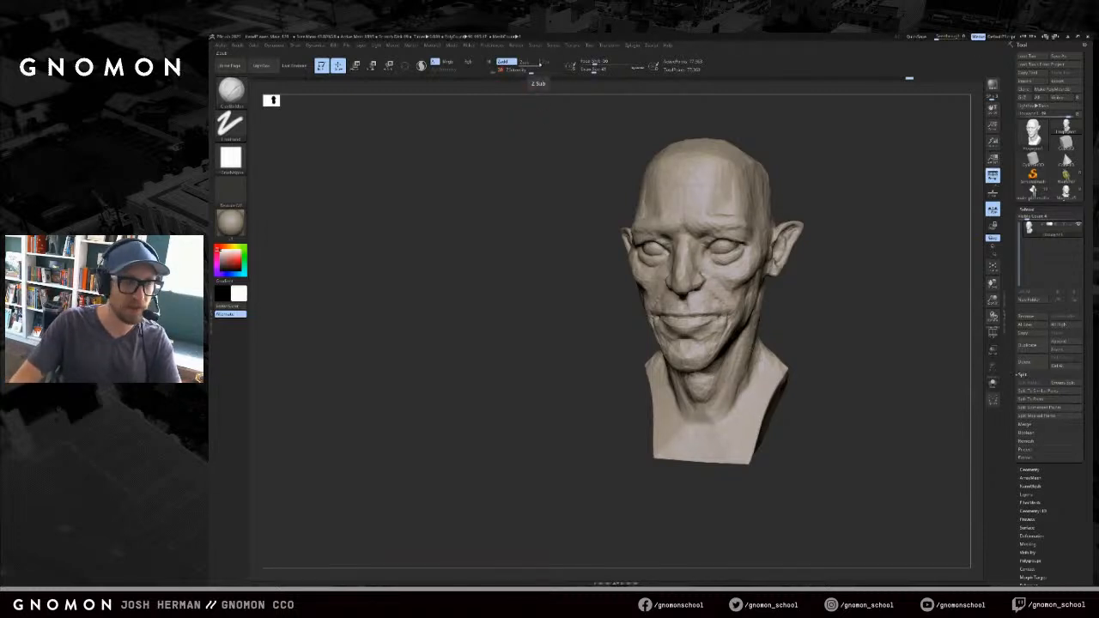
{"action": "mouse_move", "coordinate": [574, 176]}
{"action": "left_mouse_down"}
{"action": "mouse_move", "coordinate": [540, 213]}
{"action": "mouse_move", "coordinate": [549, 223]}
{"action": "left_mouse_up"}
{"action": "left_click_drag", "start_coordinate": [541, 157], "coordinate": [552, 168]}
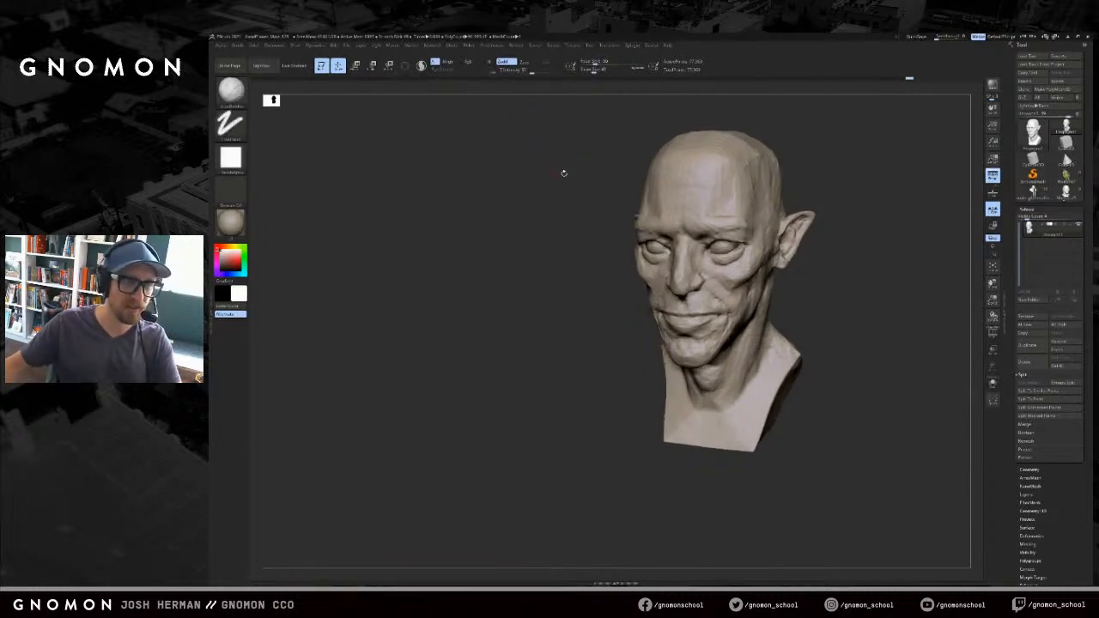
{"action": "left_click_drag", "start_coordinate": [837, 241], "coordinate": [723, 255]}
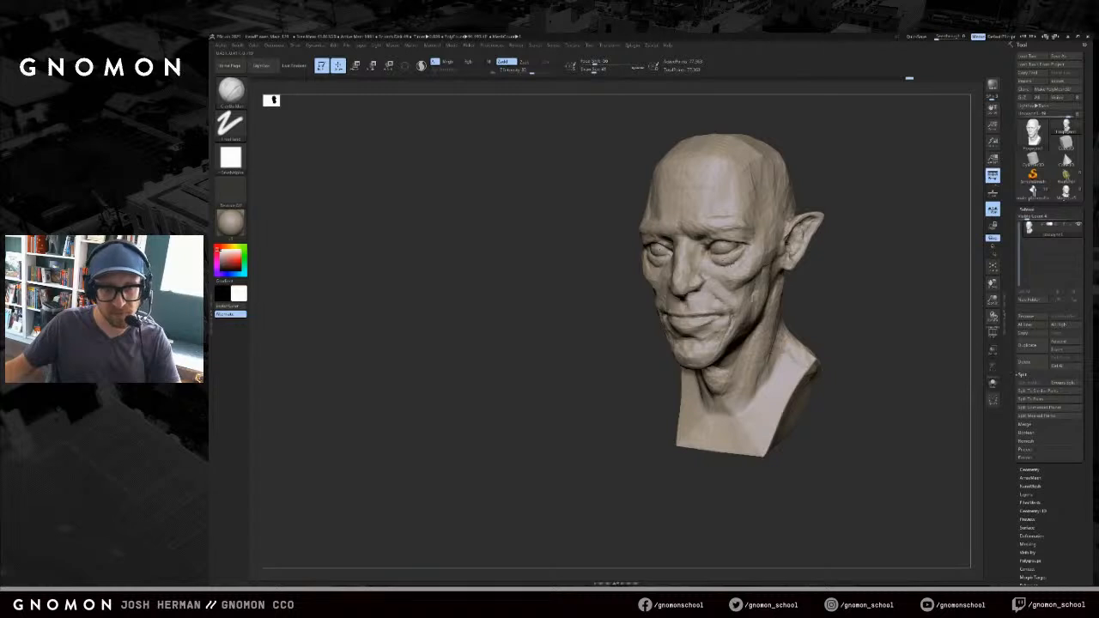
{"action": "mouse_move", "coordinate": [853, 234]}
{"action": "left_mouse_down"}
{"action": "mouse_move", "coordinate": [839, 235]}
{"action": "mouse_move", "coordinate": [865, 251]}
{"action": "mouse_move", "coordinate": [859, 308]}
{"action": "mouse_move", "coordinate": [815, 307]}
{"action": "mouse_move", "coordinate": [793, 244]}
{"action": "left_mouse_up"}
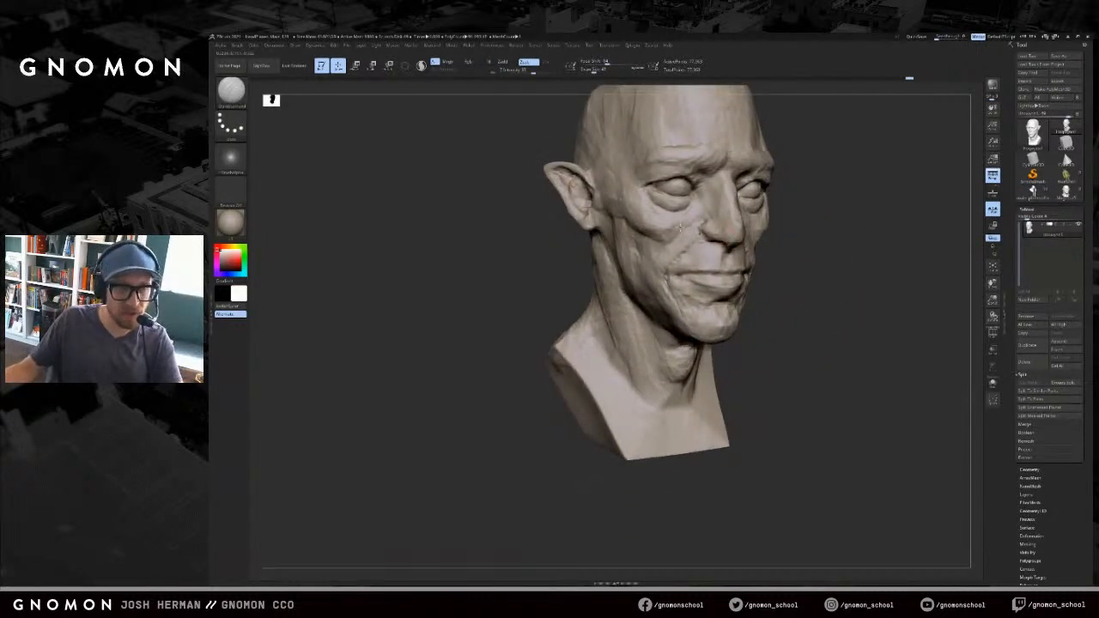
- Enable Sculptris Pro on the Smooth brush, resize it and add mesh density around the nose and mouth while checking the wireframe
{"action": "left_click", "coordinate": [421, 66], "text": "shift"}
{"action": "key", "text": "s"}
{"action": "left_click_drag", "start_coordinate": [806, 287], "coordinate": [814, 285]}
{"action": "key", "text": "shift+f"}
{"action": "key", "text": "shift+f"}
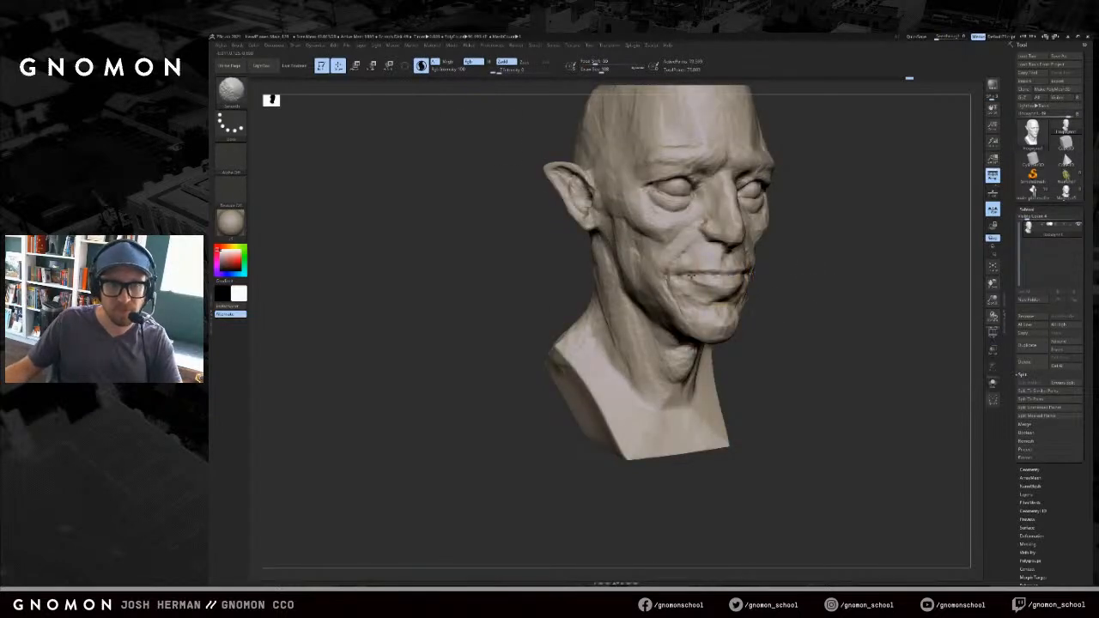
{"action": "key", "text": "shift+f"}
{"action": "mouse_move", "coordinate": [711, 276]}
{"action": "left_mouse_down", "text": "shift"}
{"action": "mouse_move", "coordinate": [693, 257]}
{"action": "mouse_move", "coordinate": [718, 300]}
{"action": "left_mouse_up", "text": "shift"}
{"action": "mouse_move", "coordinate": [711, 225]}
{"action": "left_mouse_down", "text": "shift"}
{"action": "mouse_move", "coordinate": [684, 245]}
{"action": "mouse_move", "coordinate": [664, 297]}
{"action": "left_mouse_up", "text": "shift"}
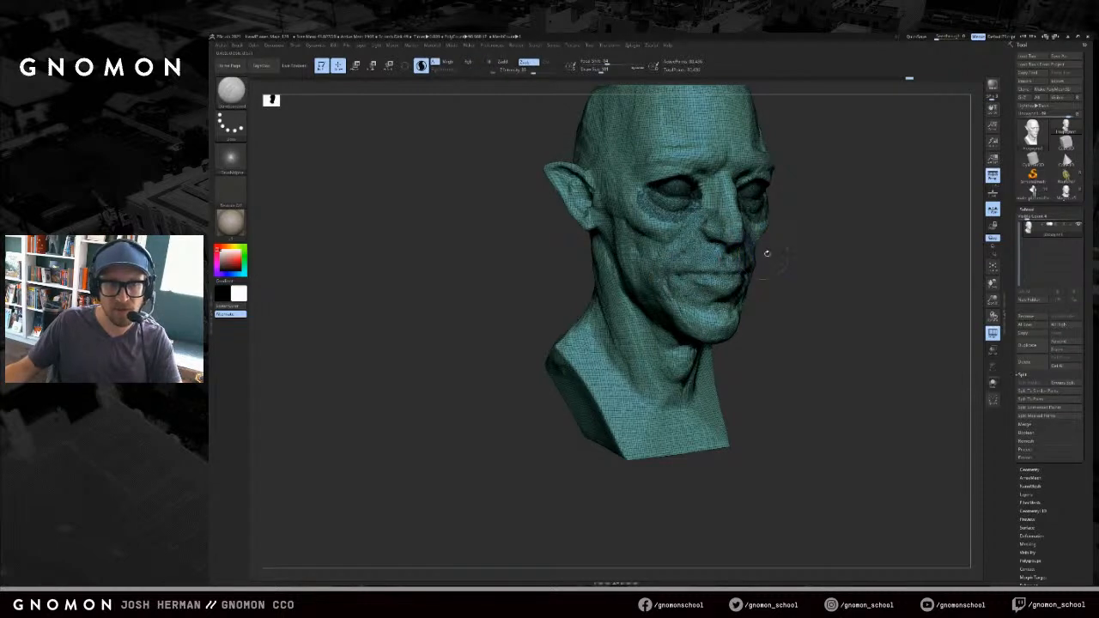
{"action": "key", "text": "shift+f"}
- Carve the line between the lips and the mouth corner with a smaller DamStandard brush from several angles
{"action": "left_click_drag", "start_coordinate": [825, 240], "coordinate": [804, 248]}
{"action": "mouse_move", "coordinate": [816, 184]}
{"action": "left_mouse_down"}
{"action": "mouse_move", "coordinate": [824, 194]}
{"action": "mouse_move", "coordinate": [885, 189]}
{"action": "mouse_move", "coordinate": [859, 191]}
{"action": "left_mouse_up"}
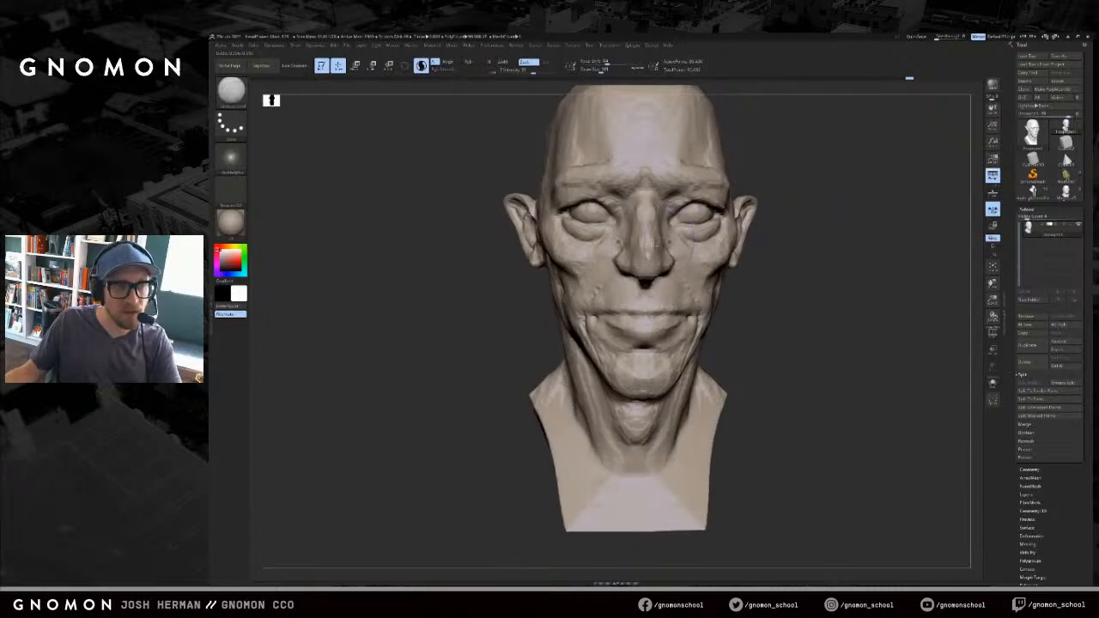
{"action": "left_click_drag", "start_coordinate": [807, 269], "coordinate": [809, 271]}
{"action": "key", "text": "s"}
{"action": "left_click_drag", "start_coordinate": [673, 308], "coordinate": [657, 309]}
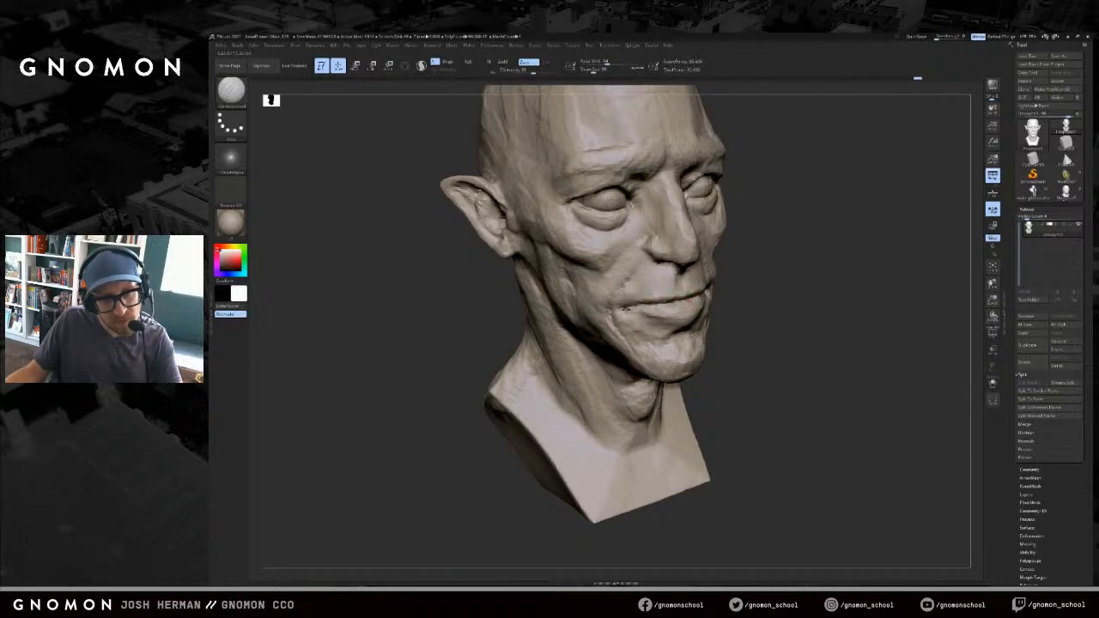
{"action": "left_click_drag", "start_coordinate": [783, 284], "coordinate": [675, 309]}
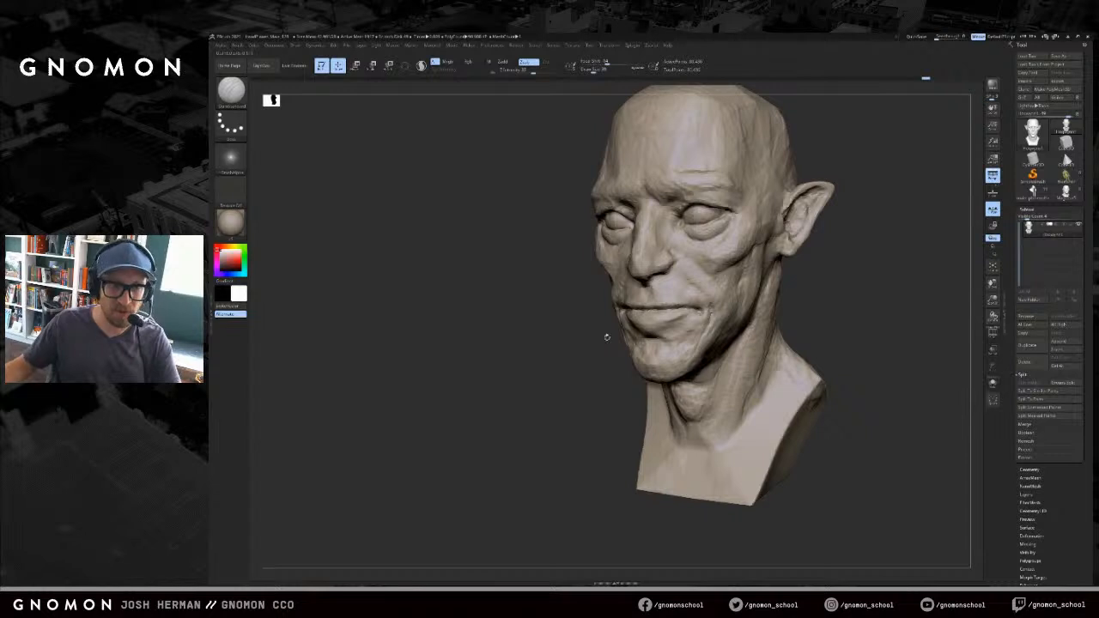
- Switch to the ClayBuildup brush, and fill and smooth the corner of the mouth
{"action": "right_click_drag", "start_coordinate": [645, 325], "coordinate": [634, 326]}
{"action": "key", "text": "b"}
{"action": "key", "text": "c"}
{"action": "key", "text": "b"}
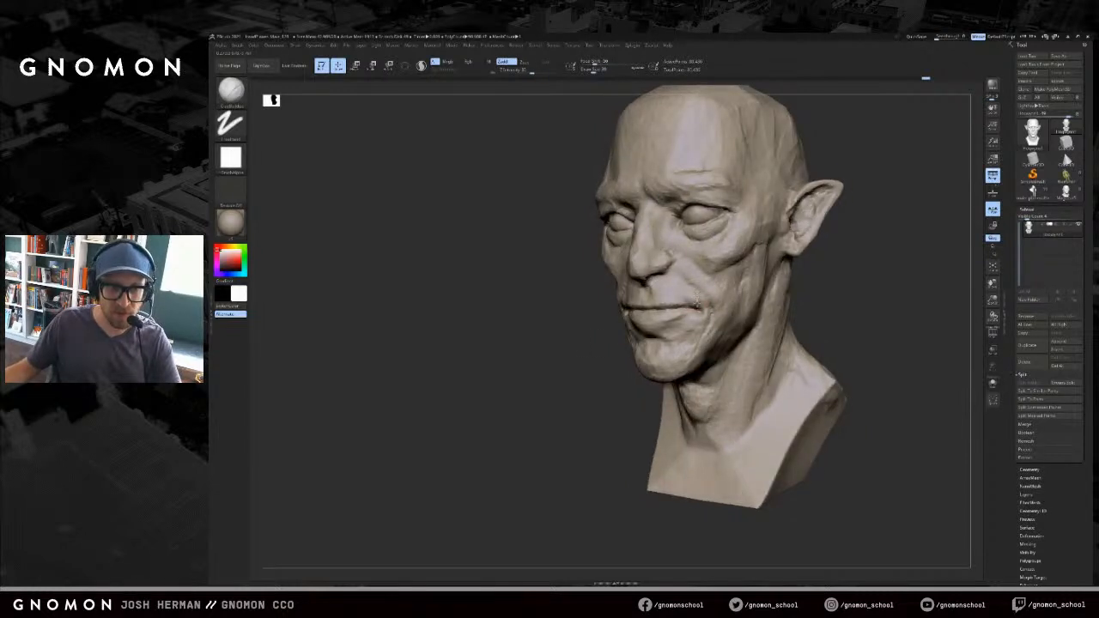
{"action": "left_click_drag", "start_coordinate": [705, 310], "coordinate": [694, 304], "text": "shift"}
- Carve the line between the lips with the DamStandard brush, and smooth the mouth corner
{"action": "key", "text": "b"}
{"action": "key", "text": "d"}
{"action": "key", "text": "s"}
{"action": "left_click_drag", "start_coordinate": [577, 331], "coordinate": [740, 308]}
{"action": "left_click_drag", "start_coordinate": [648, 303], "coordinate": [646, 307]}
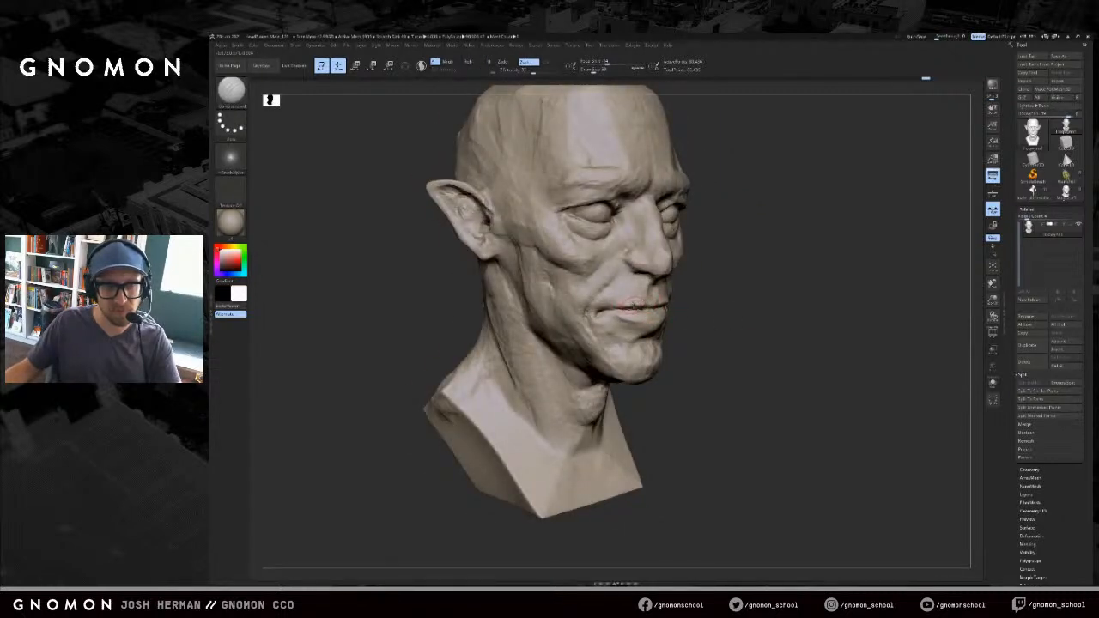
{"action": "left_click_drag", "start_coordinate": [608, 318], "coordinate": [602, 314], "text": "shift"}
- Build up the form below the mouth corner and beside the chin with a resized ClayBuildup brush
{"action": "left_click_drag", "start_coordinate": [706, 334], "coordinate": [651, 335]}
{"action": "key", "text": "1"}
{"action": "key", "text": "s"}
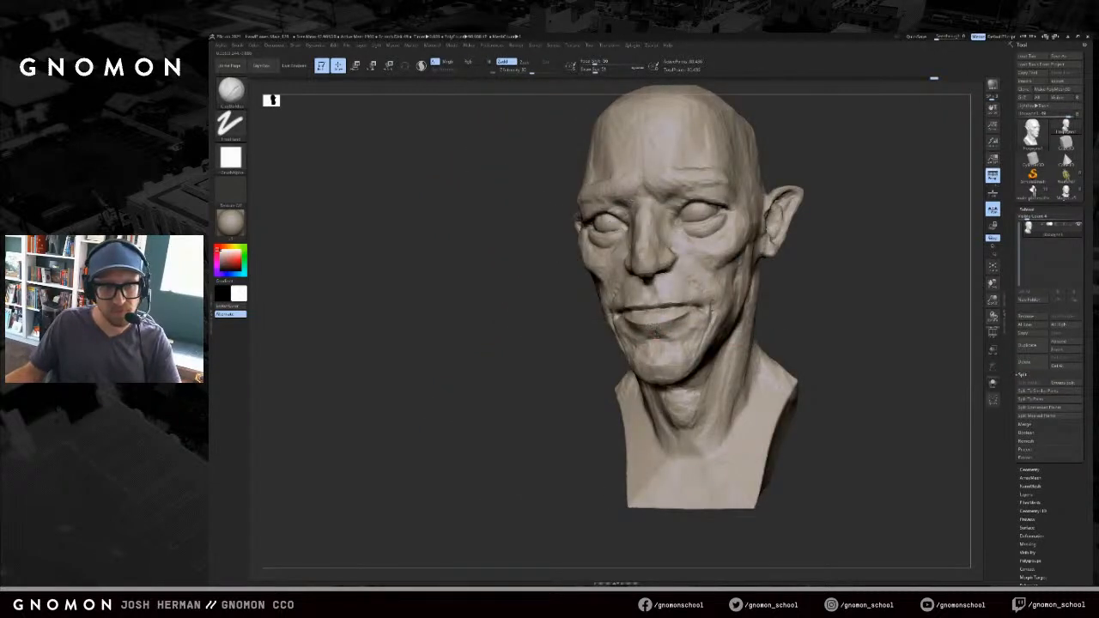
{"action": "left_click_drag", "start_coordinate": [805, 318], "coordinate": [701, 321]}
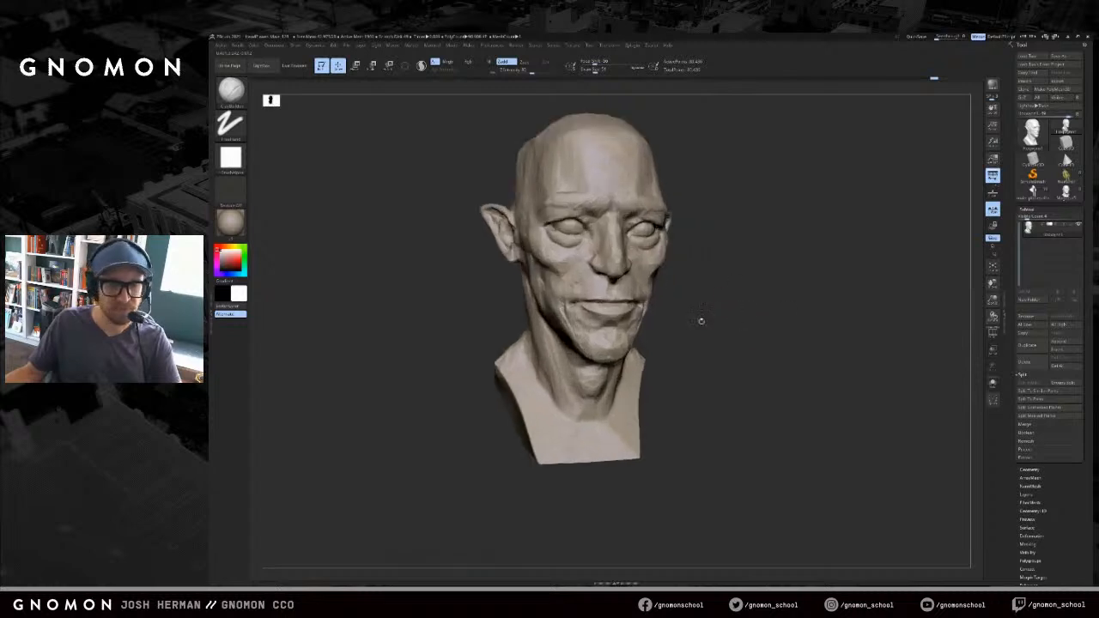
{"action": "left_click_drag", "start_coordinate": [618, 326], "coordinate": [592, 320]}
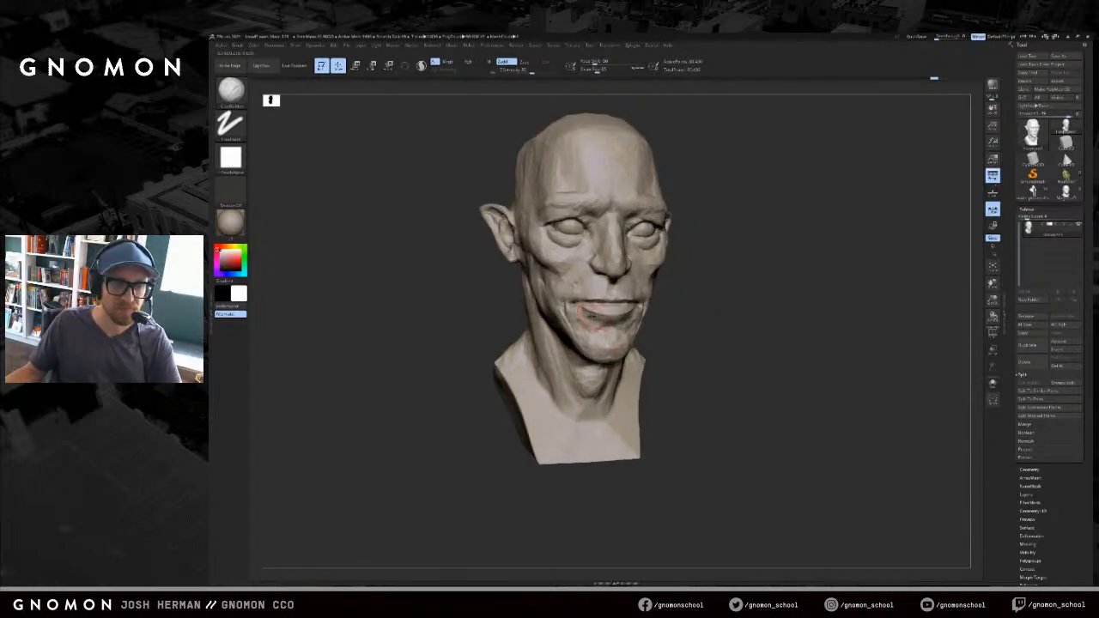
{"action": "left_click_drag", "start_coordinate": [682, 322], "coordinate": [604, 317]}
{"action": "mouse_move", "coordinate": [549, 360]}
{"action": "left_mouse_down"}
{"action": "mouse_move", "coordinate": [539, 364]}
{"action": "mouse_move", "coordinate": [686, 344]}
{"action": "left_mouse_up"}
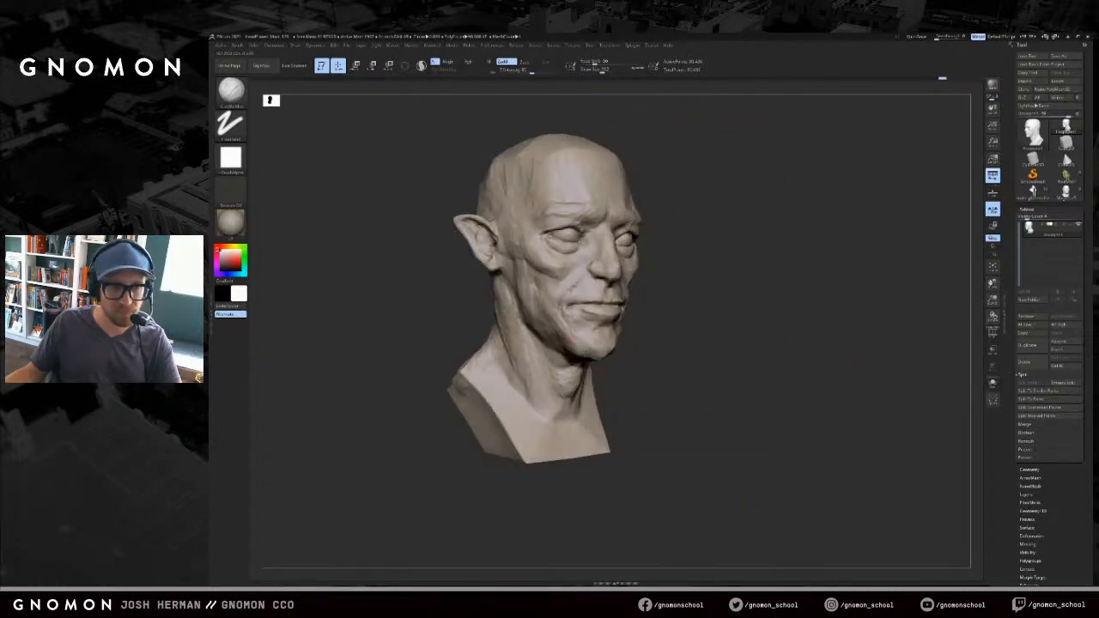
{"action": "mouse_move", "coordinate": [582, 357]}
{"action": "left_mouse_down"}
{"action": "mouse_move", "coordinate": [612, 359]}
{"action": "mouse_move", "coordinate": [558, 362]}
{"action": "left_mouse_up"}
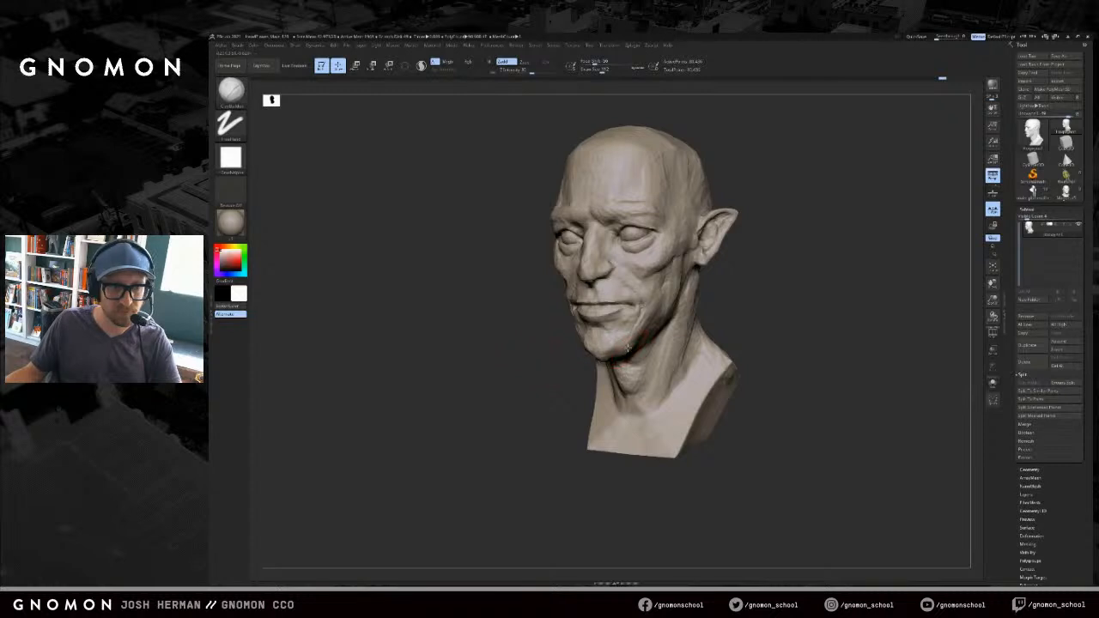
- Resize the ClayBuildup brush and build up the area under the eyes from the front
{"action": "mouse_move", "coordinate": [734, 306]}
{"action": "left_mouse_down"}
{"action": "mouse_move", "coordinate": [785, 314]}
{"action": "mouse_move", "coordinate": [763, 296]}
{"action": "mouse_move", "coordinate": [796, 295]}
{"action": "left_mouse_up"}
{"action": "key", "text": "s"}
{"action": "left_click_drag", "start_coordinate": [597, 249], "coordinate": [591, 249]}
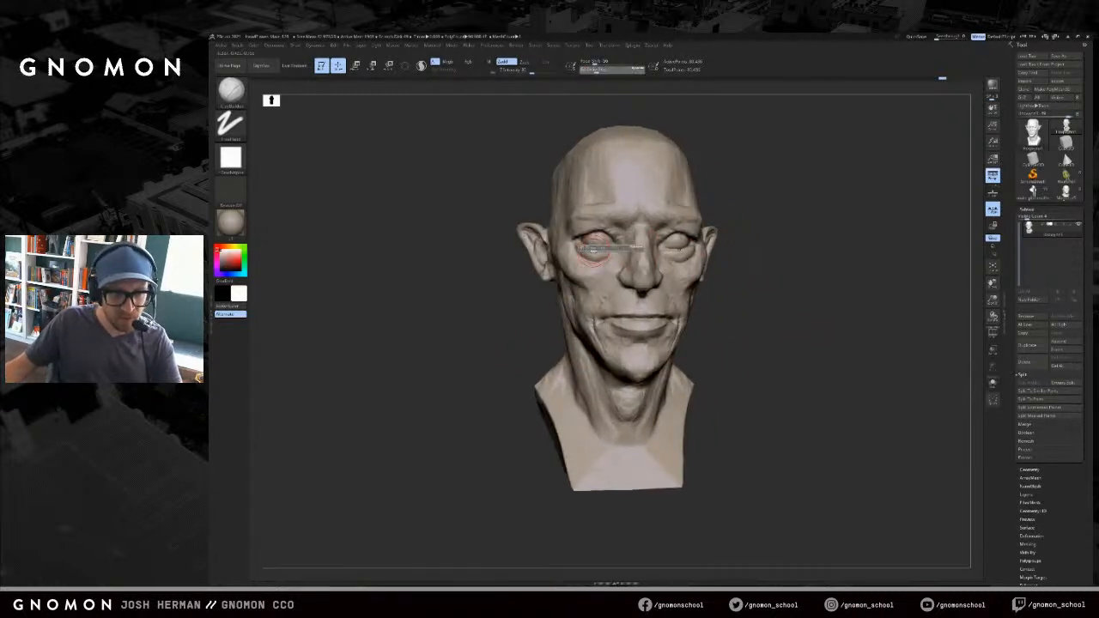
{"action": "left_click_drag", "start_coordinate": [744, 244], "coordinate": [737, 263]}
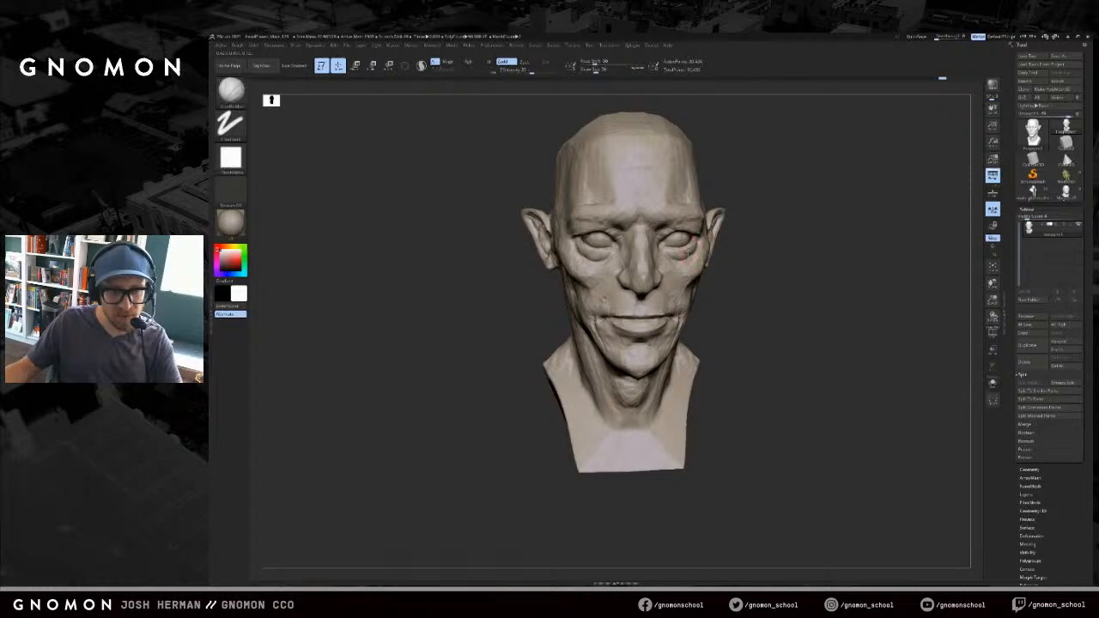
{"action": "key", "text": "s"}
{"action": "mouse_move", "coordinate": [738, 278]}
{"action": "left_mouse_down"}
{"action": "mouse_move", "coordinate": [761, 277]}
{"action": "mouse_move", "coordinate": [722, 261]}
{"action": "left_mouse_up"}
- Add clay along the cheekbone beside the outer eye and smooth it
{"action": "mouse_move", "coordinate": [795, 234]}
{"action": "left_mouse_down"}
{"action": "mouse_move", "coordinate": [822, 231]}
{"action": "mouse_move", "coordinate": [816, 216]}
{"action": "left_mouse_up"}
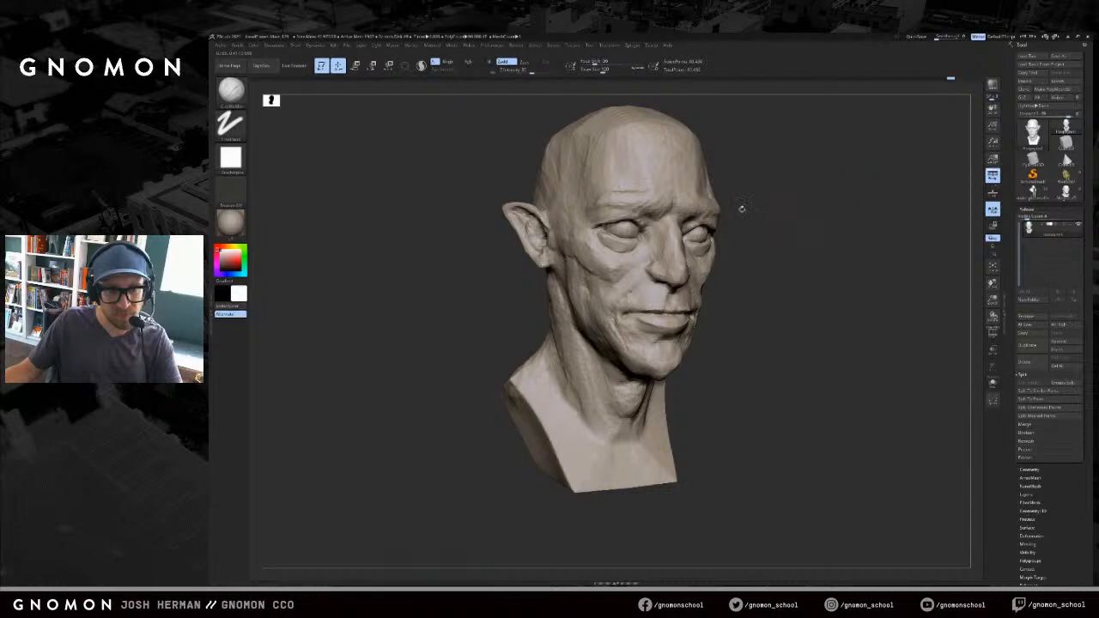
{"action": "left_click_drag", "start_coordinate": [585, 243], "coordinate": [589, 258]}
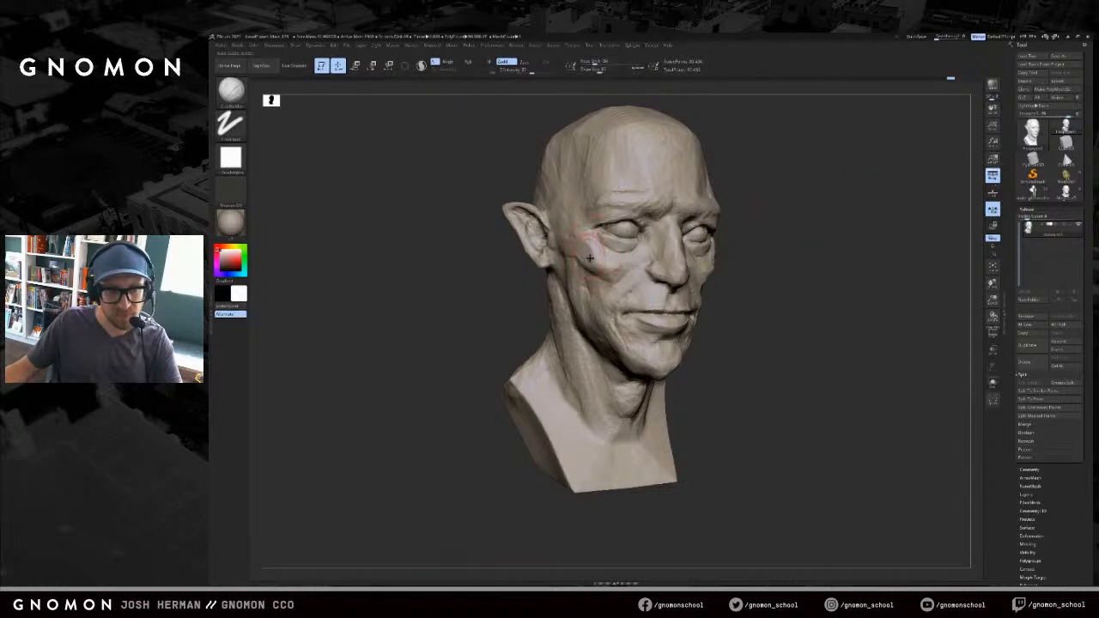
{"action": "key", "text": "shift"}
{"action": "mouse_move", "coordinate": [824, 240]}
{"action": "left_mouse_down"}
{"action": "mouse_move", "coordinate": [844, 250]}
{"action": "mouse_move", "coordinate": [817, 263]}
{"action": "mouse_move", "coordinate": [847, 277]}
{"action": "left_mouse_up"}
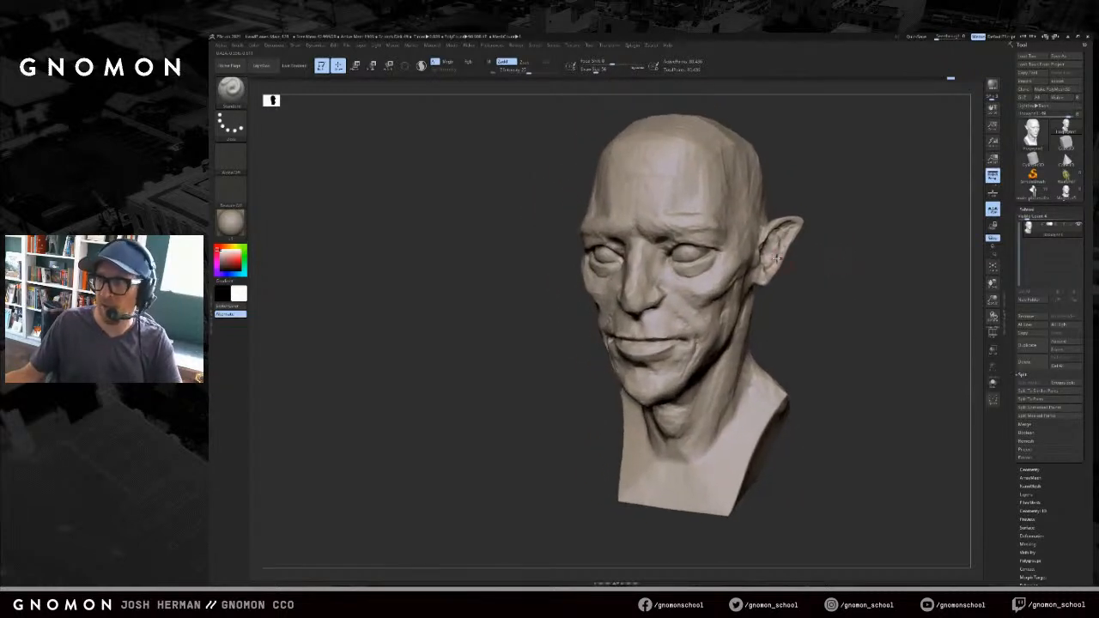
- Build up the lower eyelid and eye bag with the ClayBuildup brush from several angles
{"action": "mouse_move", "coordinate": [848, 229]}
{"action": "left_mouse_down"}
{"action": "mouse_move", "coordinate": [827, 241]}
{"action": "mouse_move", "coordinate": [845, 244]}
{"action": "left_mouse_up"}
{"action": "key", "text": "b"}
{"action": "key", "text": "c"}
{"action": "key", "text": "b"}
{"action": "left_click_drag", "start_coordinate": [621, 269], "coordinate": [613, 271]}
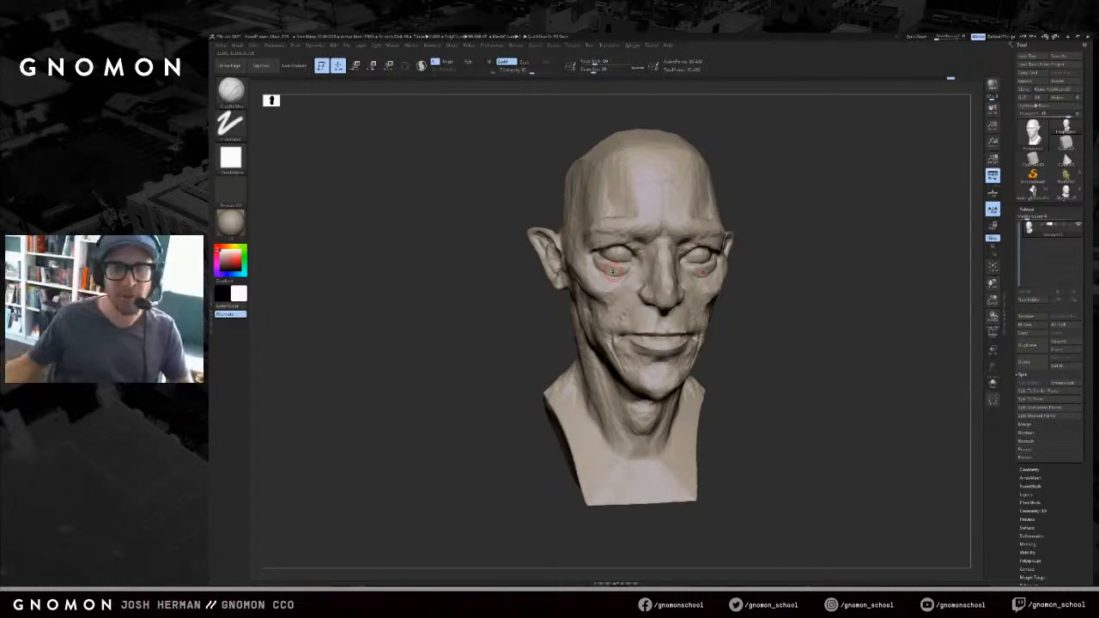
{"action": "left_click_drag", "start_coordinate": [794, 188], "coordinate": [748, 210]}
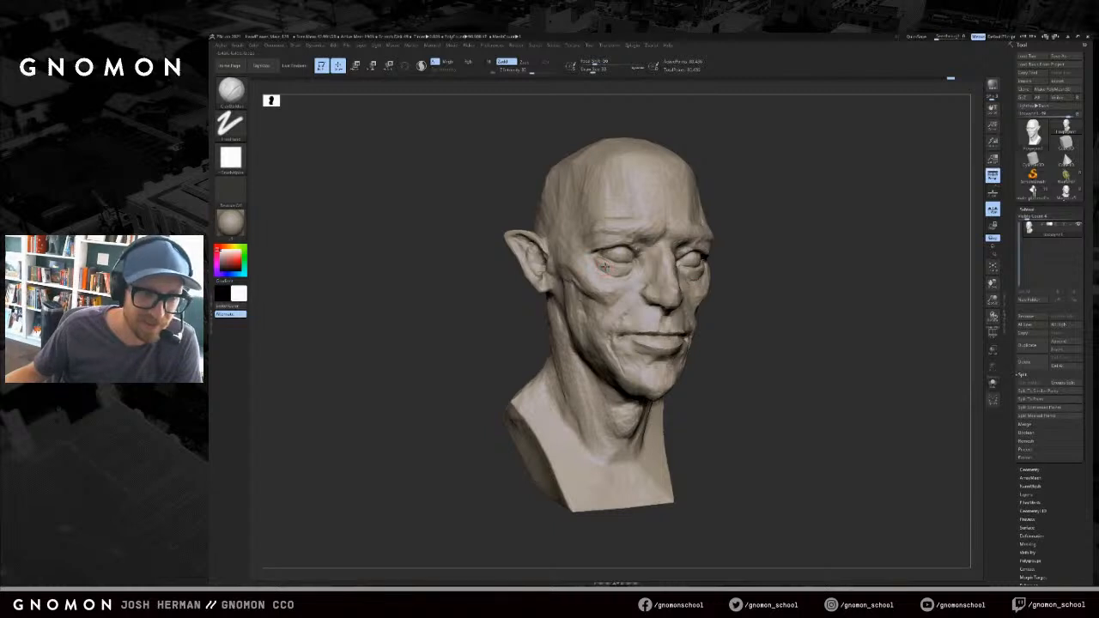
{"action": "left_click_drag", "start_coordinate": [711, 253], "coordinate": [674, 262]}
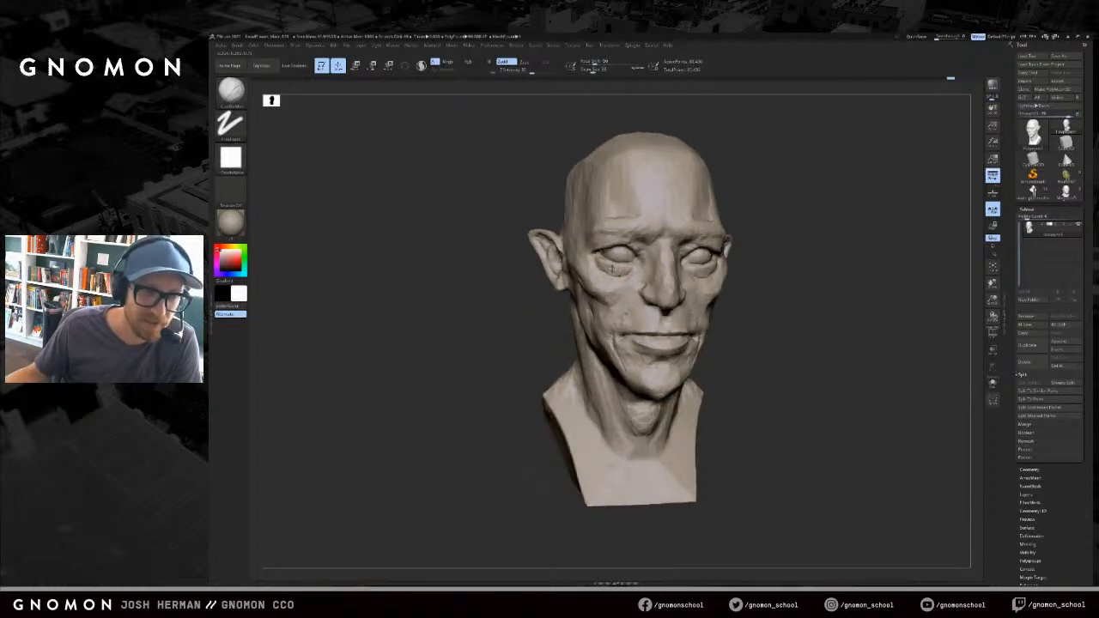
{"action": "mouse_move", "coordinate": [755, 235]}
{"action": "left_mouse_down"}
{"action": "mouse_move", "coordinate": [781, 232]}
{"action": "mouse_move", "coordinate": [746, 255]}
{"action": "left_mouse_up"}
- Deepen the crease at the mouth corner with a resized DamStandard brush
{"action": "key", "text": "s"}
{"action": "key", "text": "b"}
{"action": "key", "text": "m"}
{"action": "key", "text": "v"}
{"action": "left_click_drag", "start_coordinate": [805, 283], "coordinate": [861, 286]}
{"action": "key", "text": "b"}
{"action": "key", "text": "d"}
{"action": "key", "text": "s"}
{"action": "key", "text": "s"}
{"action": "left_click", "coordinate": [641, 336]}
{"action": "left_click_drag", "start_coordinate": [642, 335], "coordinate": [634, 338]}
- Build up the flesh around the mouth corner with the ClayBuildup brush
{"action": "key", "text": "b"}
{"action": "key", "text": "c"}
{"action": "key", "text": "b"}
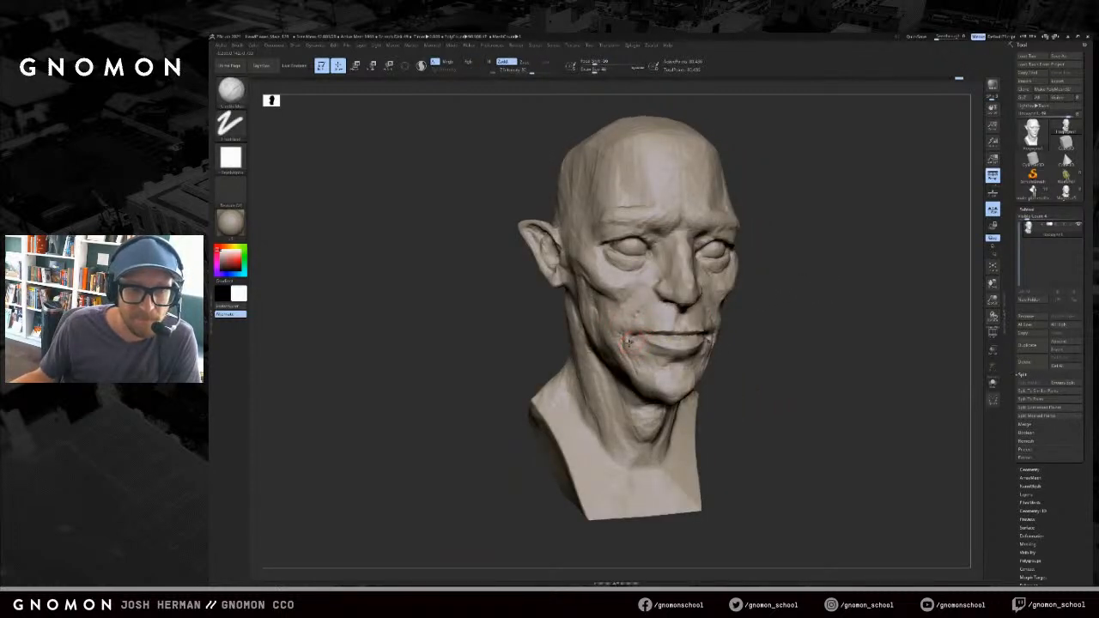
{"action": "mouse_move", "coordinate": [794, 309]}
{"action": "left_mouse_down"}
{"action": "mouse_move", "coordinate": [817, 311]}
{"action": "mouse_move", "coordinate": [784, 279]}
{"action": "mouse_move", "coordinate": [842, 243]}
{"action": "mouse_move", "coordinate": [670, 181]}
{"action": "left_mouse_up"}
- Resize the ClayBuildup brush and add volume below the eye and at its outer corner
{"action": "left_click_drag", "start_coordinate": [892, 255], "coordinate": [763, 273]}
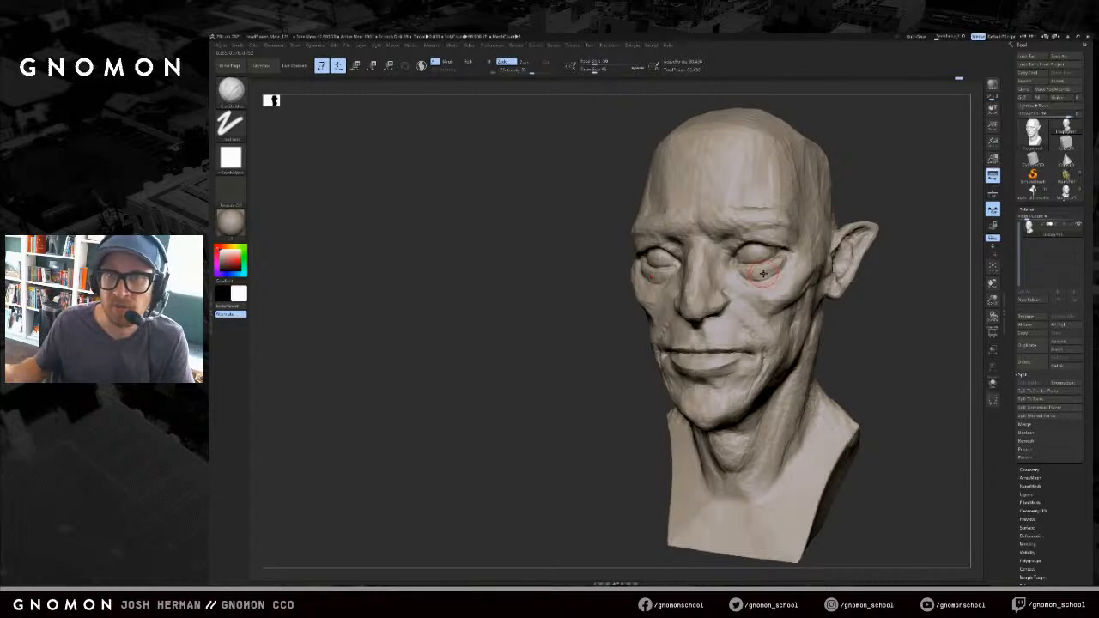
{"action": "left_click_drag", "start_coordinate": [849, 180], "coordinate": [879, 171]}
{"action": "key", "text": "s"}
{"action": "left_click_drag", "start_coordinate": [738, 281], "coordinate": [735, 281]}
{"action": "left_click_drag", "start_coordinate": [809, 239], "coordinate": [749, 271]}
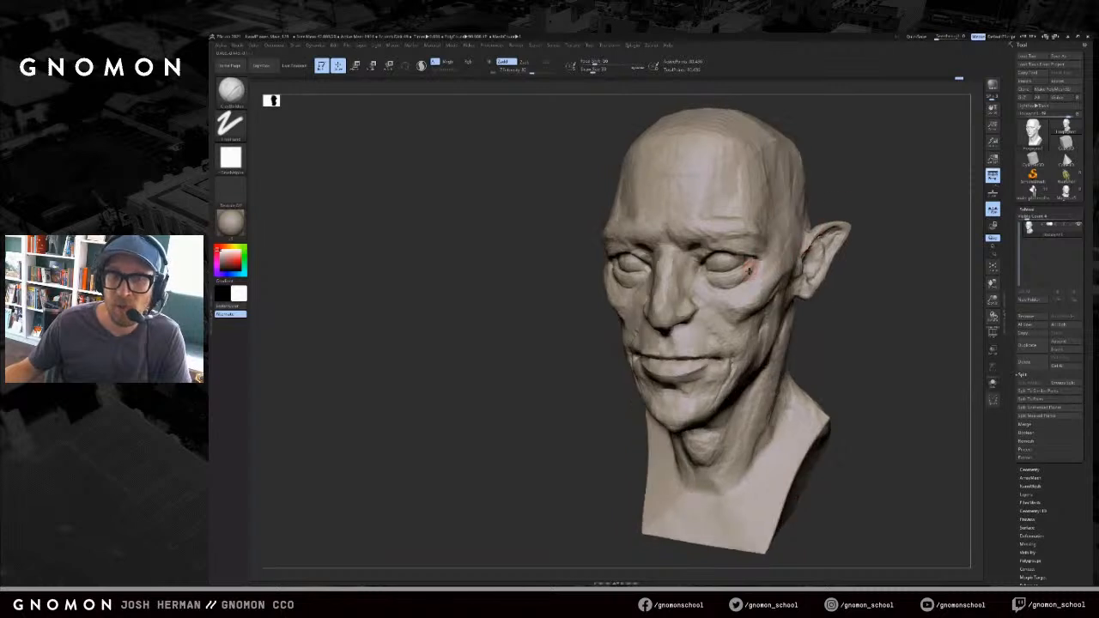
- Carve creases at the outer eye corner and beside the nose bridge with a resized DamStandard brush
{"action": "key", "text": "b"}
{"action": "key", "text": "d"}
{"action": "key", "text": "s"}
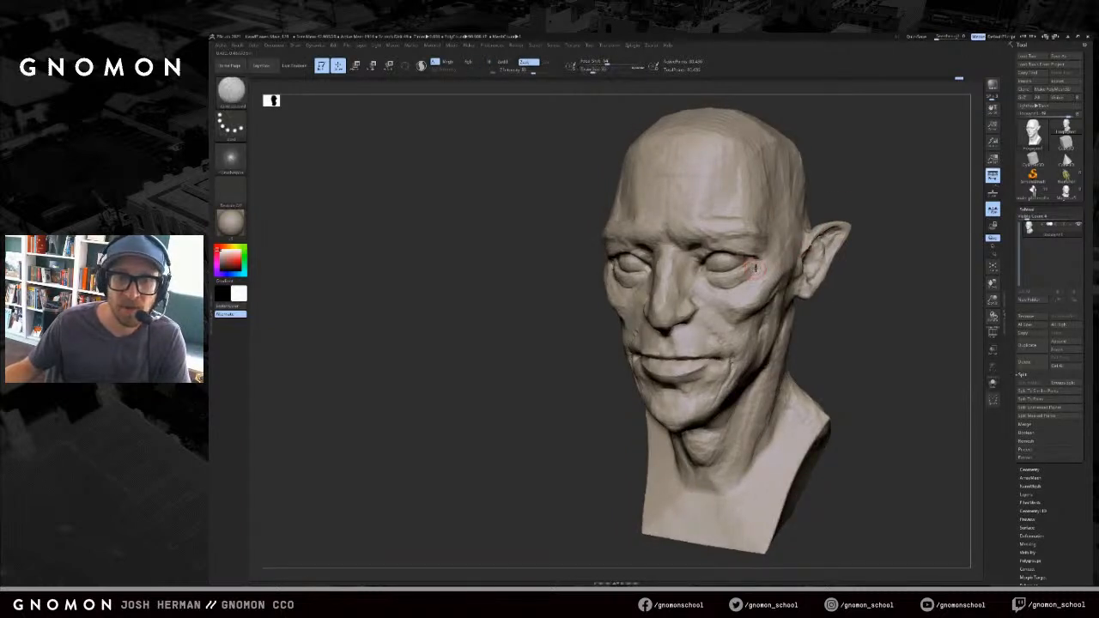
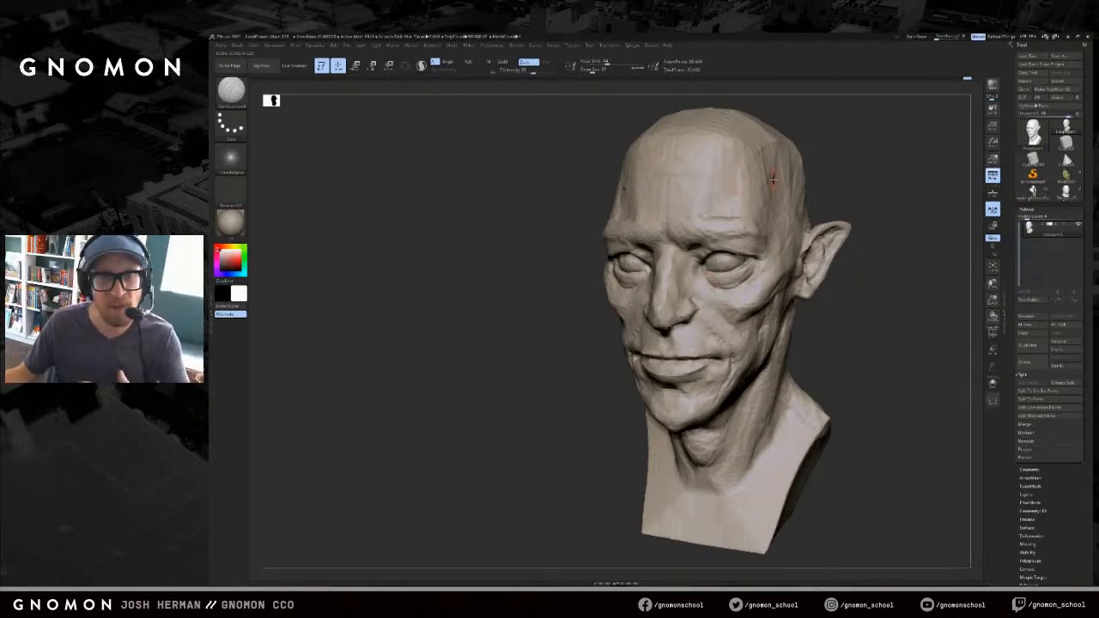
{"action": "mouse_move", "coordinate": [822, 169]}
{"action": "left_mouse_down"}
{"action": "mouse_move", "coordinate": [844, 169]}
{"action": "mouse_move", "coordinate": [846, 215]}
{"action": "mouse_move", "coordinate": [813, 180]}
{"action": "left_mouse_up"}
{"action": "key", "text": "s"}
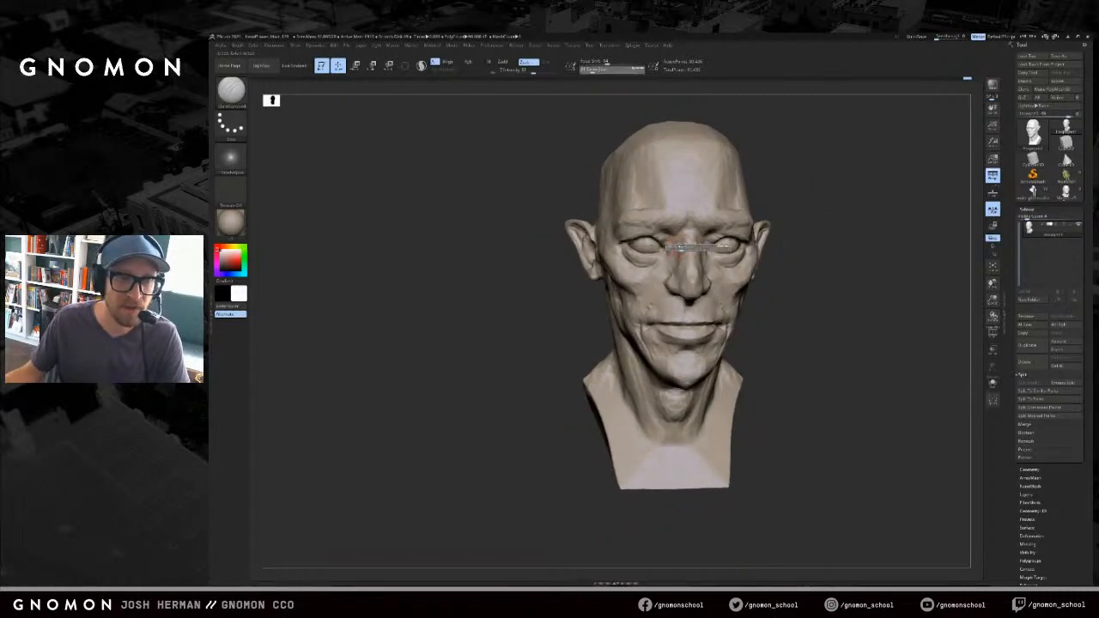
{"action": "left_click_drag", "start_coordinate": [675, 250], "coordinate": [682, 249]}
- Build up the brow ridge above the eye with the ClayBuildup brush and smooth it
{"action": "key", "text": "b"}
{"action": "key", "text": "c"}
{"action": "key", "text": "b"}
{"action": "mouse_move", "coordinate": [805, 195]}
{"action": "left_mouse_down"}
{"action": "mouse_move", "coordinate": [826, 196]}
{"action": "mouse_move", "coordinate": [730, 193]}
{"action": "left_mouse_up"}
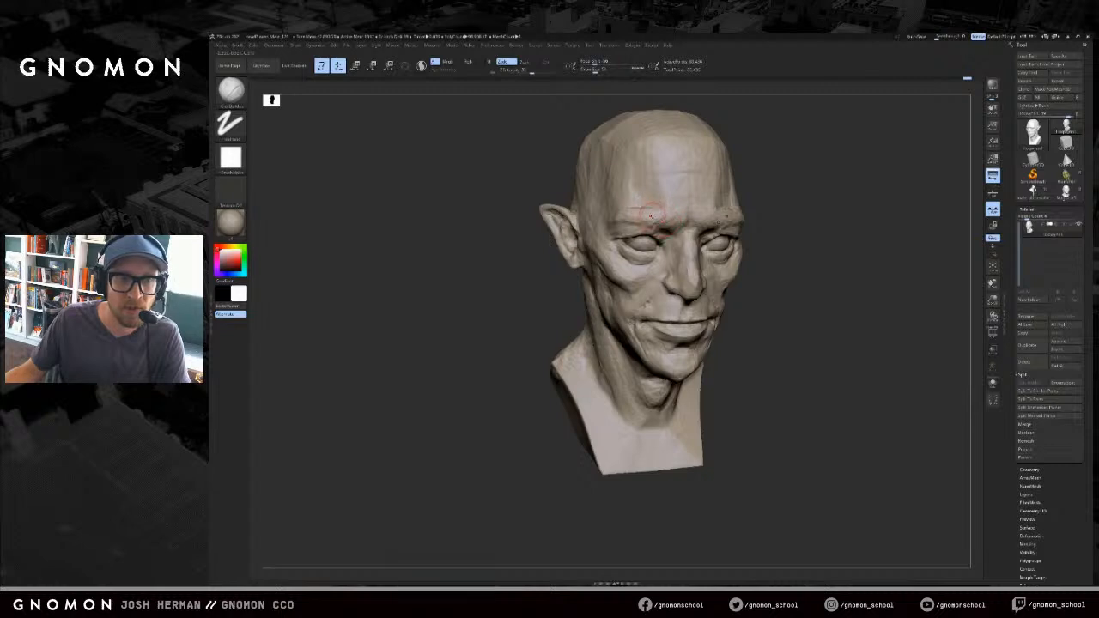
{"action": "mouse_move", "coordinate": [778, 193]}
{"action": "left_mouse_down", "text": "shift"}
{"action": "mouse_move", "coordinate": [853, 191]}
{"action": "mouse_move", "coordinate": [757, 216]}
{"action": "left_mouse_up", "text": "shift"}
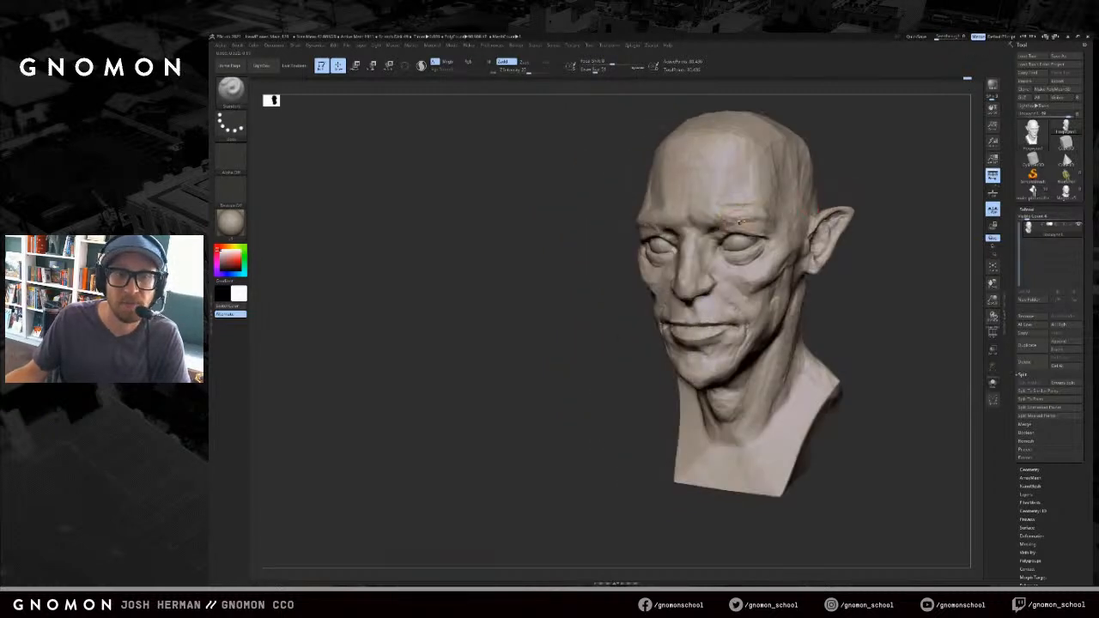
- Switch to the Clay brush with Sculptris Pro enabled, and start masking the skin around the eyeballs with a resized mask brush
{"action": "left_click_drag", "start_coordinate": [851, 187], "coordinate": [816, 187]}
{"action": "key", "text": "3"}
{"action": "left_click", "coordinate": [421, 66]}
{"action": "mouse_move", "coordinate": [902, 198]}
{"action": "left_mouse_down", "text": "alt"}
{"action": "mouse_move", "coordinate": [894, 249]}
{"action": "mouse_move", "coordinate": [770, 170]}
{"action": "left_mouse_up", "text": "alt"}
{"action": "mouse_move", "coordinate": [686, 205]}
{"action": "left_mouse_down", "text": "ctrl"}
{"action": "mouse_move", "coordinate": [714, 180]}
{"action": "mouse_move", "coordinate": [752, 189]}
{"action": "mouse_move", "coordinate": [732, 235]}
{"action": "mouse_move", "coordinate": [691, 232]}
{"action": "mouse_move", "coordinate": [672, 212]}
{"action": "left_mouse_up", "text": "ctrl"}
{"action": "mouse_move", "coordinate": [891, 151]}
{"action": "left_mouse_down"}
{"action": "mouse_move", "coordinate": [896, 172]}
{"action": "mouse_move", "coordinate": [859, 179]}
{"action": "left_mouse_up"}
{"action": "key", "text": "s"}
{"action": "left_click_drag", "start_coordinate": [790, 197], "coordinate": [785, 197]}
{"action": "key", "text": "ctrl"}
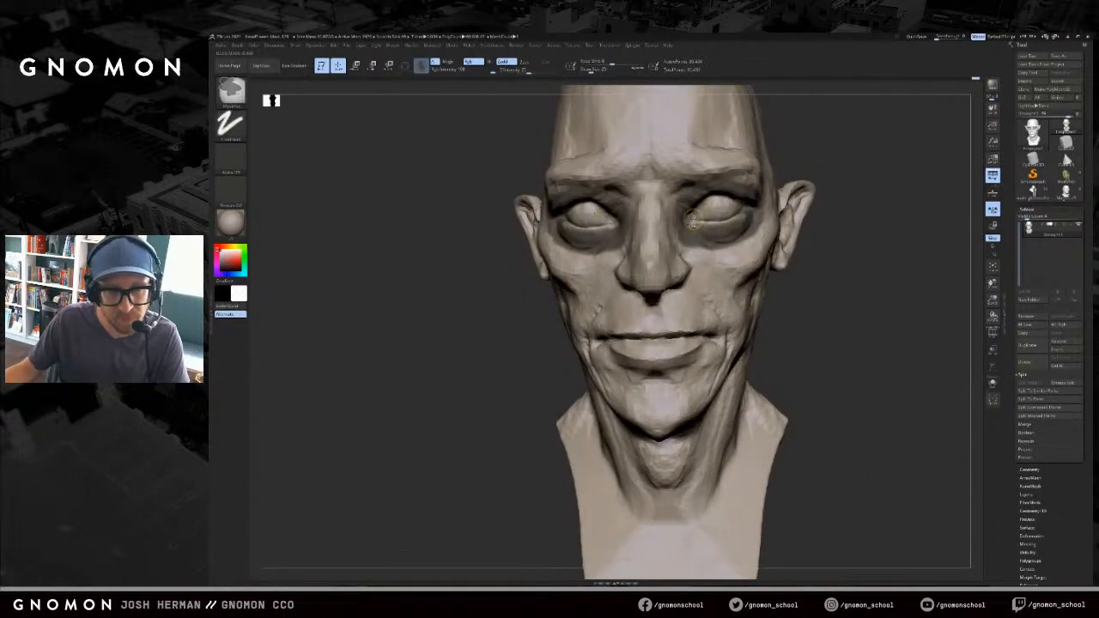
- Extend the mask over the upper lids and outer eye corners, leaving the eyeballs unmasked
{"action": "left_click_drag", "start_coordinate": [711, 203], "coordinate": [737, 196], "text": "ctrl"}
{"action": "left_click_drag", "start_coordinate": [898, 171], "coordinate": [829, 176]}
{"action": "left_click_drag", "start_coordinate": [722, 204], "coordinate": [752, 215], "text": "ctrl"}
{"action": "mouse_move", "coordinate": [833, 176]}
{"action": "left_mouse_down"}
{"action": "mouse_move", "coordinate": [904, 167]}
{"action": "mouse_move", "coordinate": [876, 201]}
{"action": "mouse_move", "coordinate": [844, 206]}
{"action": "mouse_move", "coordinate": [847, 191]}
{"action": "left_mouse_up"}
{"action": "mouse_move", "coordinate": [747, 212]}
{"action": "left_mouse_down"}
{"action": "mouse_move", "coordinate": [822, 206]}
{"action": "mouse_move", "coordinate": [749, 245]}
{"action": "left_mouse_up"}
{"action": "key", "text": "ctrl"}
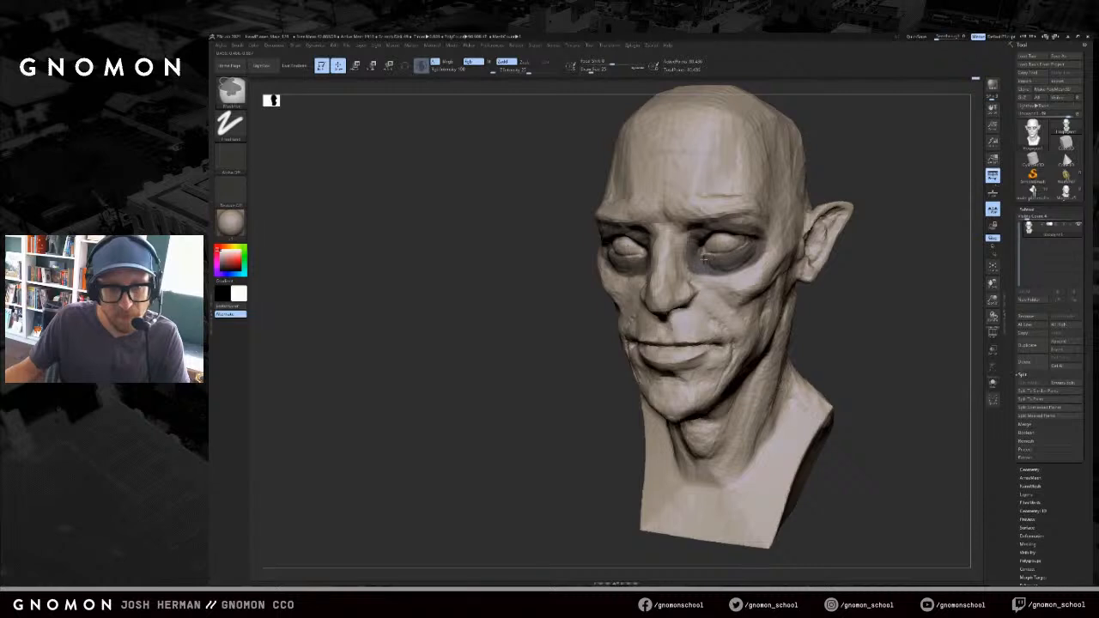
{"action": "left_click_drag", "start_coordinate": [776, 244], "coordinate": [745, 225]}
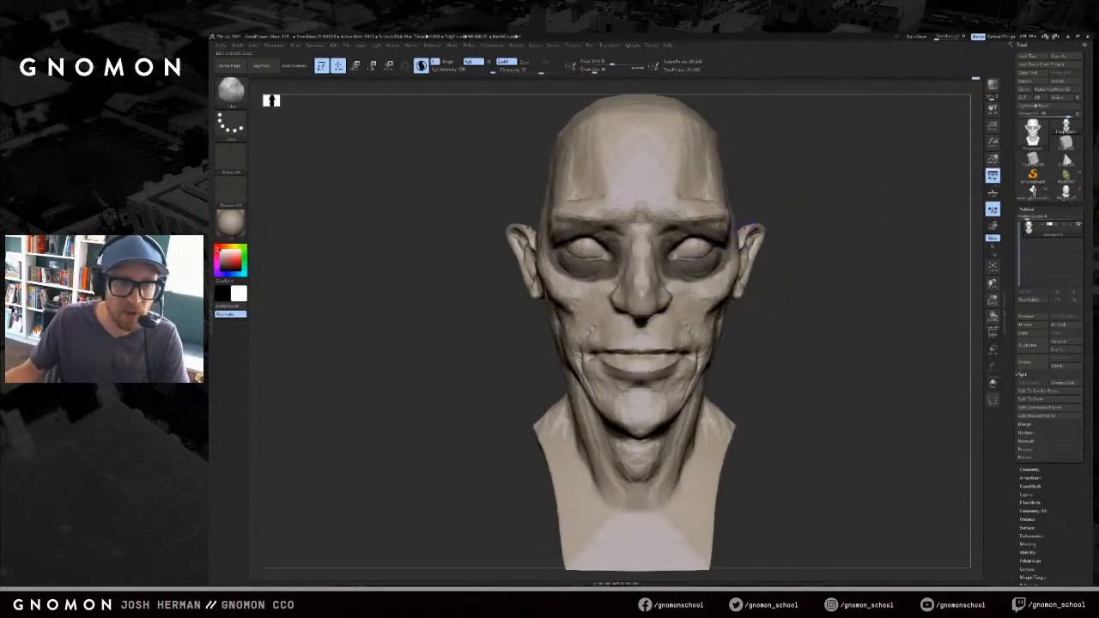
- Sculpt the irises onto the unmasked eyeballs with a smaller Clay brush and smooth them
{"action": "left_click_drag", "start_coordinate": [834, 183], "coordinate": [807, 202], "text": "alt"}
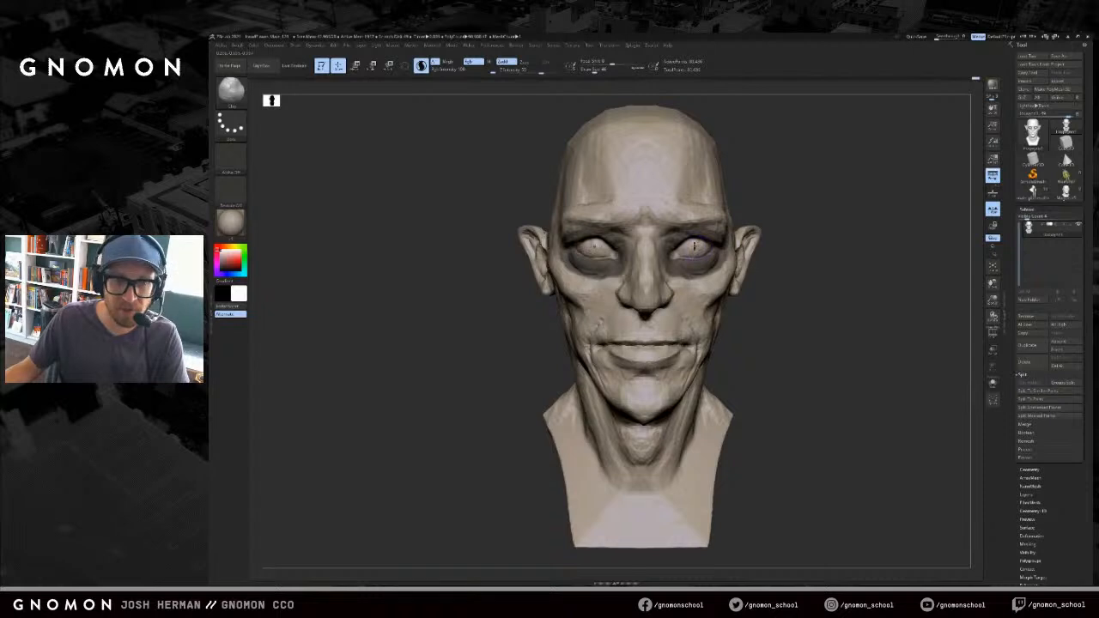
{"action": "left_click_drag", "start_coordinate": [745, 340], "coordinate": [827, 355]}
{"action": "left_click_drag", "start_coordinate": [826, 248], "coordinate": [831, 252]}
{"action": "left_click_drag", "start_coordinate": [832, 252], "coordinate": [808, 230], "text": "alt"}
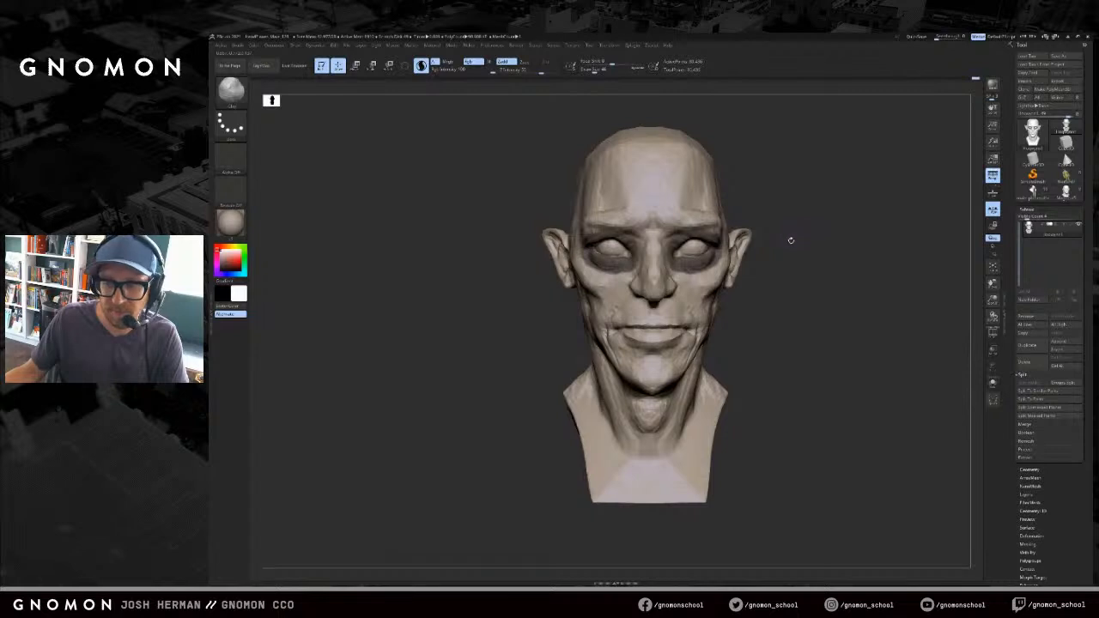
{"action": "key", "text": "bracketleft"}
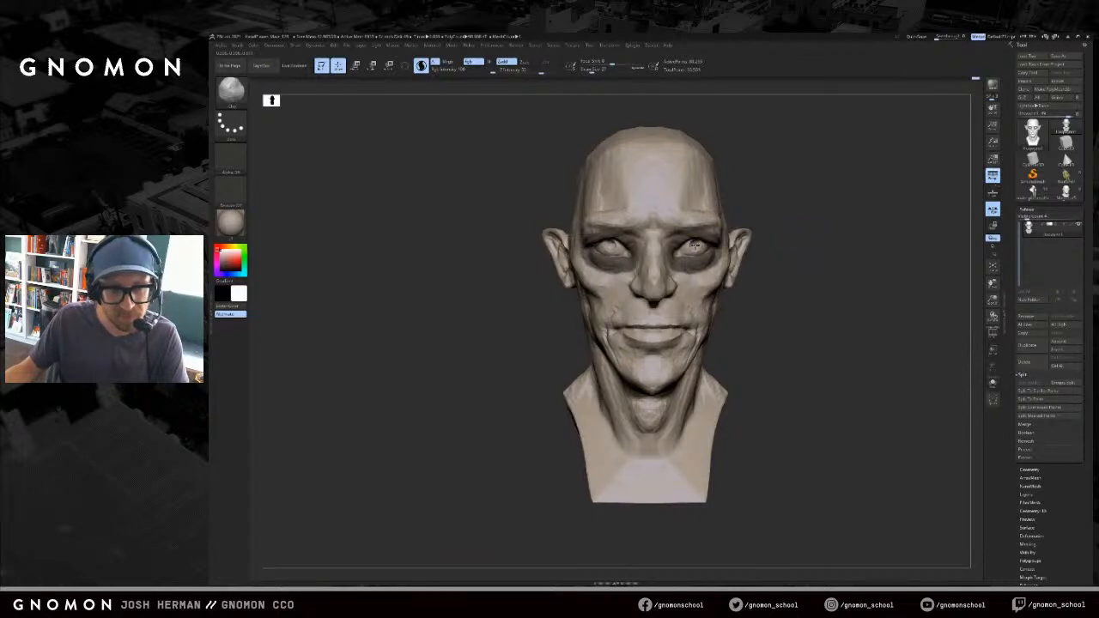
{"action": "left_click_drag", "start_coordinate": [825, 245], "coordinate": [778, 249]}
{"action": "left_click_drag", "start_coordinate": [691, 238], "coordinate": [698, 248], "text": "shift"}
- Resize the Clay brush and rework the irises with clay and smoothing strokes, undoing the last stroke
{"action": "mouse_move", "coordinate": [799, 232]}
{"action": "left_mouse_down"}
{"action": "mouse_move", "coordinate": [797, 177]}
{"action": "mouse_move", "coordinate": [803, 219]}
{"action": "left_mouse_up"}
{"action": "key", "text": "s"}
{"action": "left_click_drag", "start_coordinate": [704, 239], "coordinate": [694, 246]}
{"action": "key", "text": "s"}
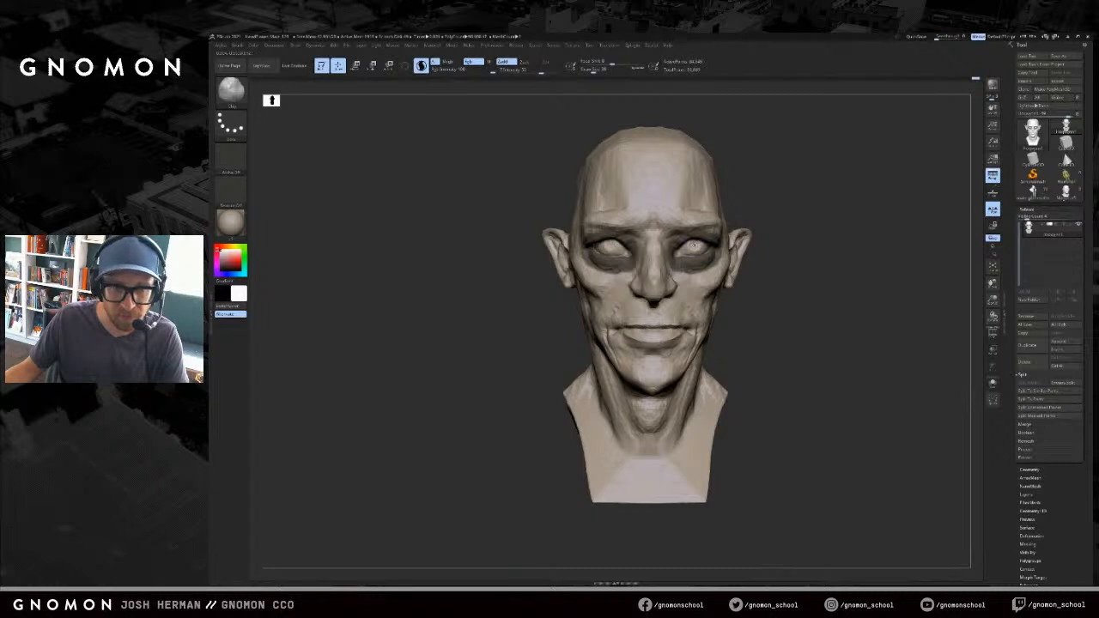
{"action": "mouse_move", "coordinate": [780, 240]}
{"action": "left_mouse_down"}
{"action": "mouse_move", "coordinate": [775, 217]}
{"action": "mouse_move", "coordinate": [780, 236]}
{"action": "left_mouse_up"}
{"action": "left_click_drag", "start_coordinate": [694, 245], "coordinate": [702, 247], "text": "shift"}
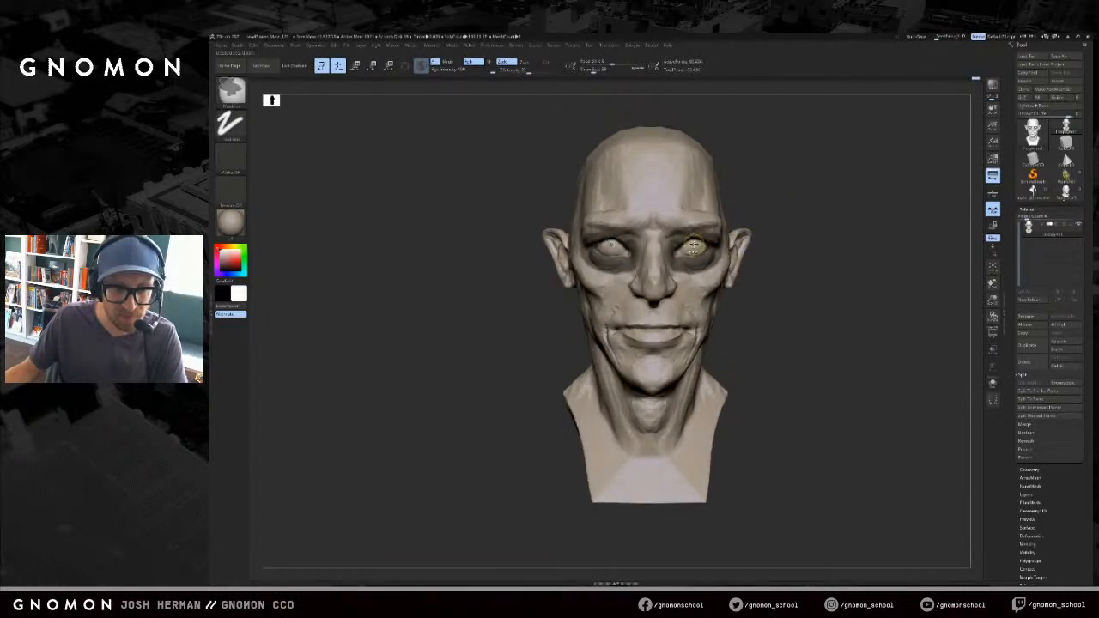
{"action": "key", "text": "ctrl+z"}
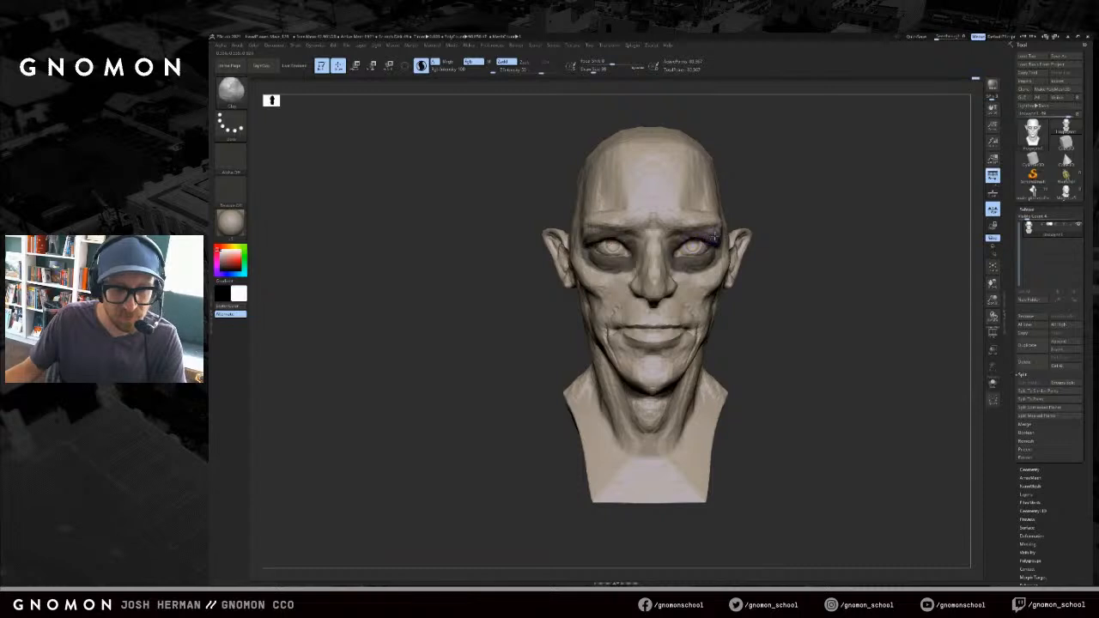
- Clear the mask around the eyes and check the head from the front and three-quarter views
{"action": "left_click_drag", "start_coordinate": [780, 187], "coordinate": [687, 202]}
{"action": "left_click_drag", "start_coordinate": [567, 309], "coordinate": [490, 322], "text": "ctrl"}
{"action": "left_click_drag", "start_coordinate": [489, 322], "coordinate": [601, 318]}
{"action": "mouse_move", "coordinate": [785, 258]}
{"action": "left_mouse_down"}
{"action": "mouse_move", "coordinate": [776, 243]}
{"action": "mouse_move", "coordinate": [785, 280]}
{"action": "left_mouse_up"}
{"action": "left_click_drag", "start_coordinate": [785, 279], "coordinate": [514, 307]}
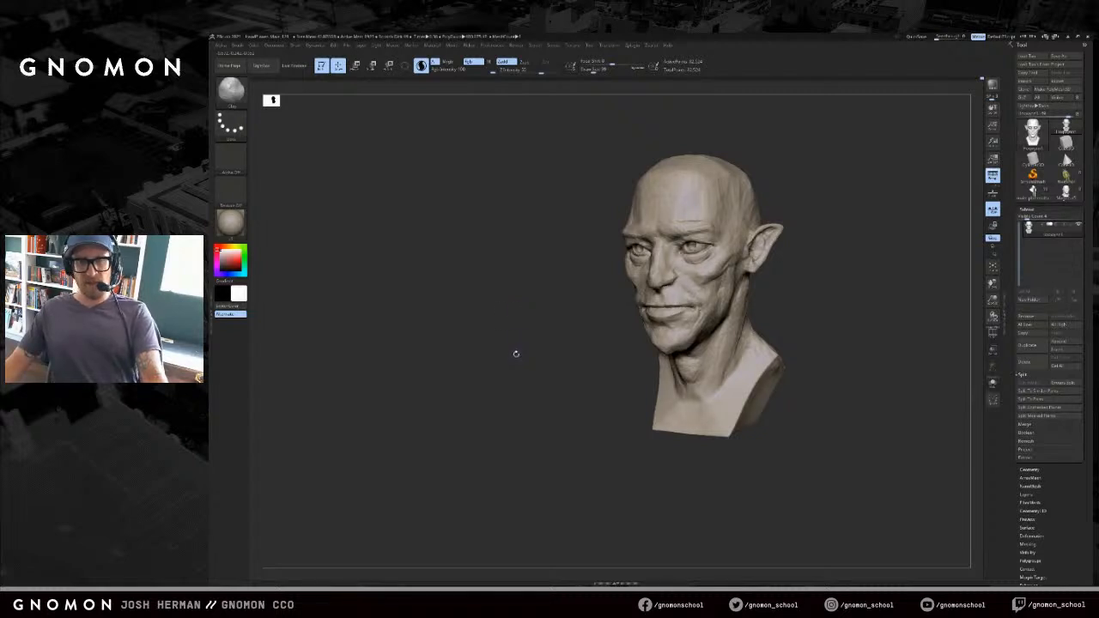
{"action": "left_click_drag", "start_coordinate": [535, 300], "coordinate": [538, 295]}
- Step back and forward through the undo history to compare the recent changes to the eyes
{"action": "key", "text": "ctrl+z"}
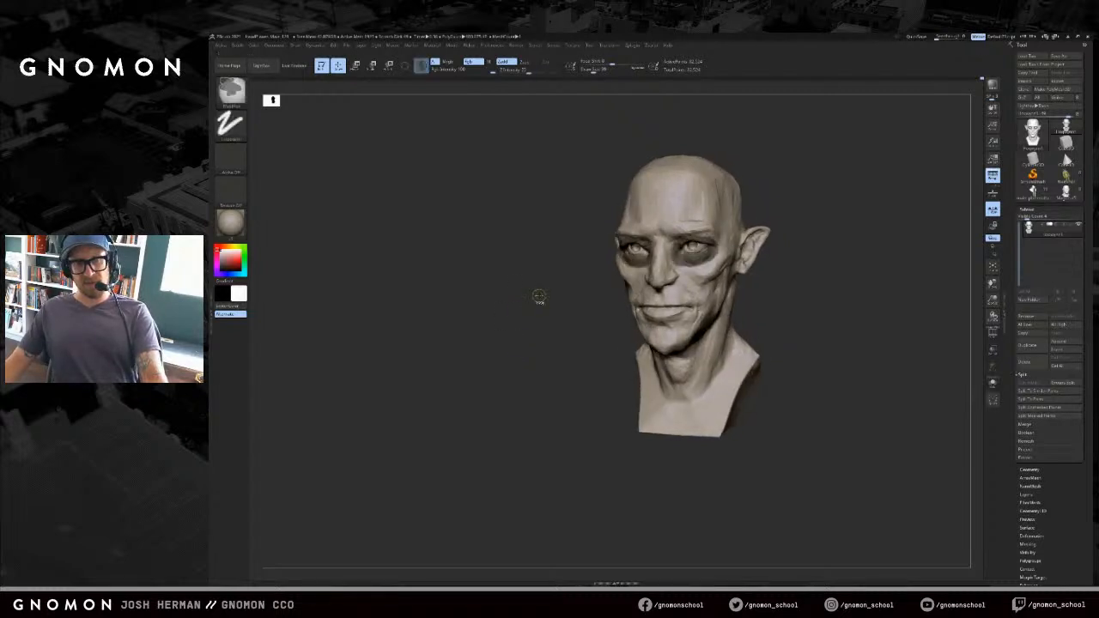
{"action": "key", "text": "ctrl+shift+z"}
{"action": "key", "text": "ctrl+shift+z"}
{"action": "key", "text": "ctrl+shift+z"}
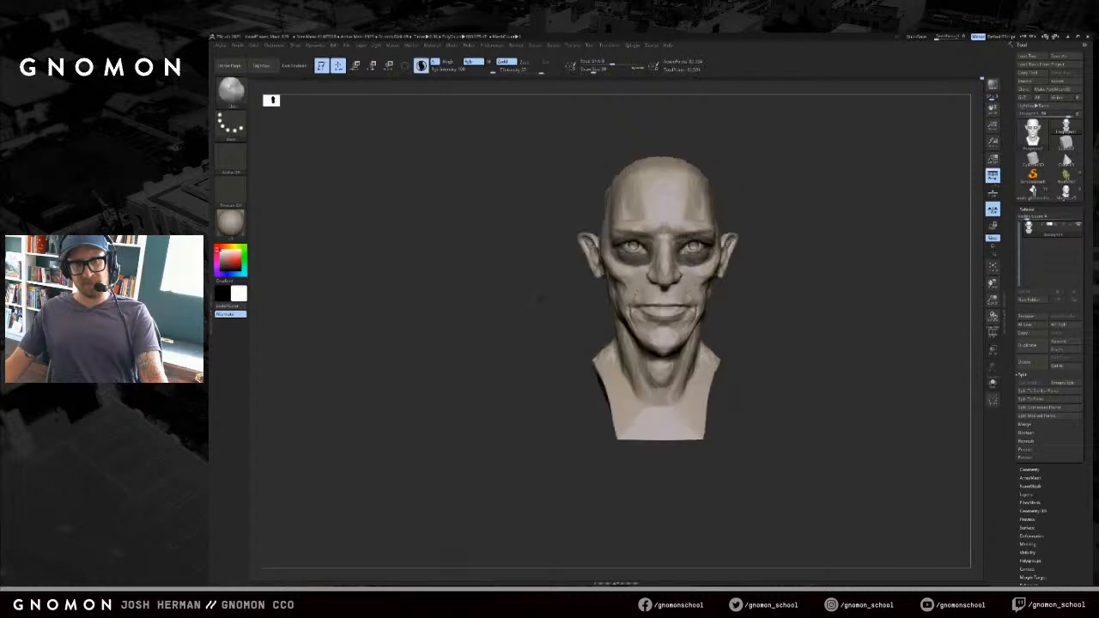
- Mask the skull, eyes, ears and neck while leaving the face free, checking it from the three-quarter and front views
{"action": "key", "text": "s"}
{"action": "left_click", "coordinate": [648, 264]}
{"action": "mouse_move", "coordinate": [659, 277]}
{"action": "left_mouse_down", "text": "ctrl+alt"}
{"action": "mouse_move", "coordinate": [659, 256]}
{"action": "mouse_move", "coordinate": [633, 222]}
{"action": "mouse_move", "coordinate": [602, 243]}
{"action": "left_mouse_up", "text": "ctrl+alt"}
{"action": "mouse_move", "coordinate": [537, 258]}
{"action": "left_mouse_down"}
{"action": "mouse_move", "coordinate": [596, 258]}
{"action": "mouse_move", "coordinate": [610, 282]}
{"action": "mouse_move", "coordinate": [620, 273]}
{"action": "mouse_move", "coordinate": [657, 302]}
{"action": "mouse_move", "coordinate": [646, 327]}
{"action": "mouse_move", "coordinate": [620, 320]}
{"action": "left_mouse_up"}
{"action": "left_click_drag", "start_coordinate": [705, 344], "coordinate": [694, 348]}
{"action": "left_click_drag", "start_coordinate": [650, 205], "coordinate": [601, 221], "text": "ctrl+alt"}
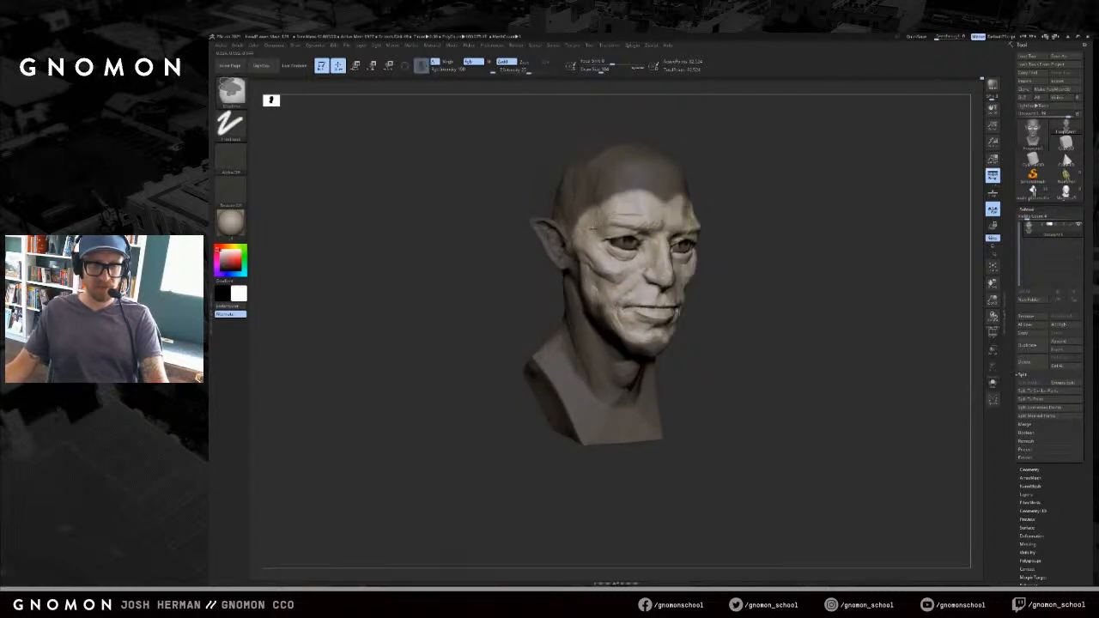
{"action": "mouse_move", "coordinate": [654, 342]}
{"action": "left_mouse_down", "text": "ctrl+alt"}
{"action": "mouse_move", "coordinate": [600, 311]}
{"action": "mouse_move", "coordinate": [627, 345]}
{"action": "left_mouse_up", "text": "ctrl+alt"}
{"action": "left_click_drag", "start_coordinate": [737, 296], "coordinate": [700, 300], "text": "shift"}
{"action": "key", "text": "s"}
{"action": "left_click_drag", "start_coordinate": [676, 311], "coordinate": [684, 311]}
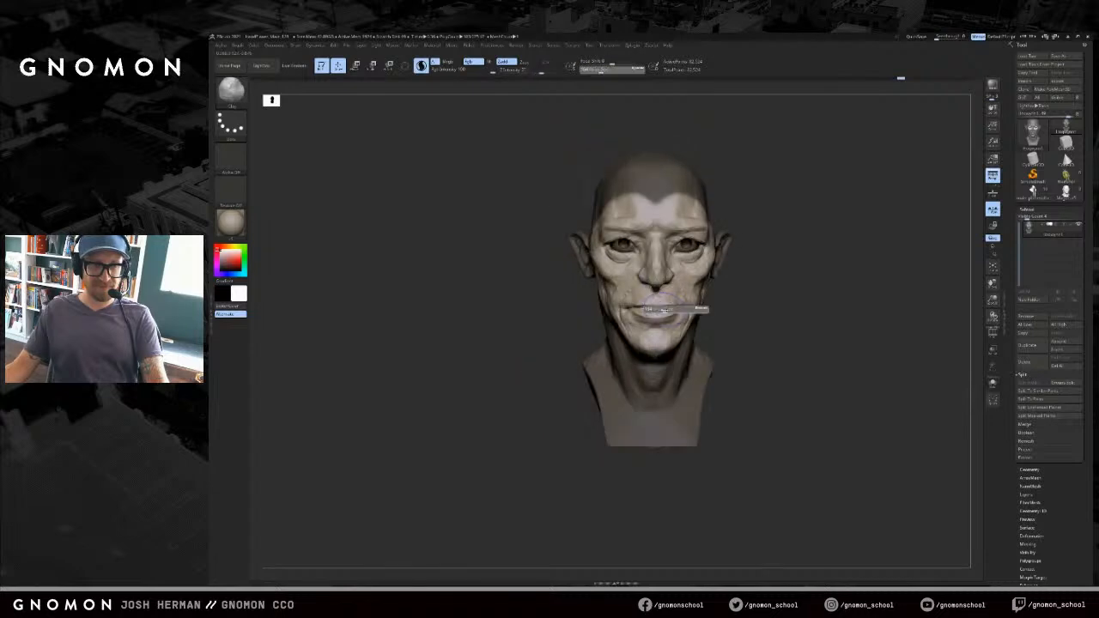
- Clear the mask from the whole head and resize the brush
{"action": "left_click_drag", "start_coordinate": [759, 448], "coordinate": [507, 290], "text": "ctrl+alt"}
{"action": "mouse_move", "coordinate": [558, 319]}
{"action": "left_mouse_down"}
{"action": "mouse_move", "coordinate": [528, 321]}
{"action": "mouse_move", "coordinate": [568, 329]}
{"action": "left_mouse_up"}
{"action": "left_click", "coordinate": [531, 336], "text": "ctrl"}
{"action": "left_click", "coordinate": [771, 249], "text": "ctrl"}
{"action": "key", "text": "s"}
{"action": "left_click_drag", "start_coordinate": [772, 250], "coordinate": [788, 225]}
{"action": "left_click_drag", "start_coordinate": [804, 200], "coordinate": [773, 194]}
- Switch to the Move brush, resize it and adjust the brow and forehead shapes from the three-quarter view
{"action": "key", "text": "b"}
{"action": "key", "text": "m"}
{"action": "key", "text": "v"}
{"action": "key", "text": "s"}
{"action": "left_click_drag", "start_coordinate": [699, 242], "coordinate": [696, 241]}
{"action": "left_click_drag", "start_coordinate": [765, 204], "coordinate": [656, 212], "text": "shift"}
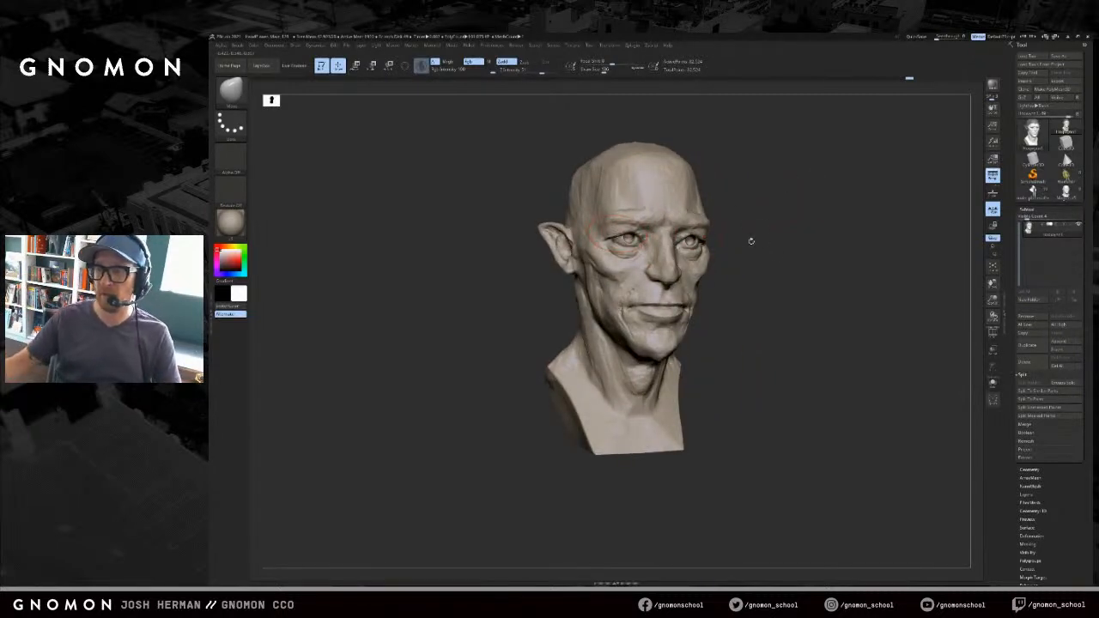
{"action": "mouse_move", "coordinate": [815, 248]}
{"action": "left_mouse_down"}
{"action": "mouse_move", "coordinate": [839, 238]}
{"action": "mouse_move", "coordinate": [755, 164]}
{"action": "left_mouse_up"}
{"action": "mouse_move", "coordinate": [842, 188]}
{"action": "left_mouse_down"}
{"action": "mouse_move", "coordinate": [782, 235]}
{"action": "mouse_move", "coordinate": [824, 261]}
{"action": "mouse_move", "coordinate": [813, 252]}
{"action": "left_mouse_up"}
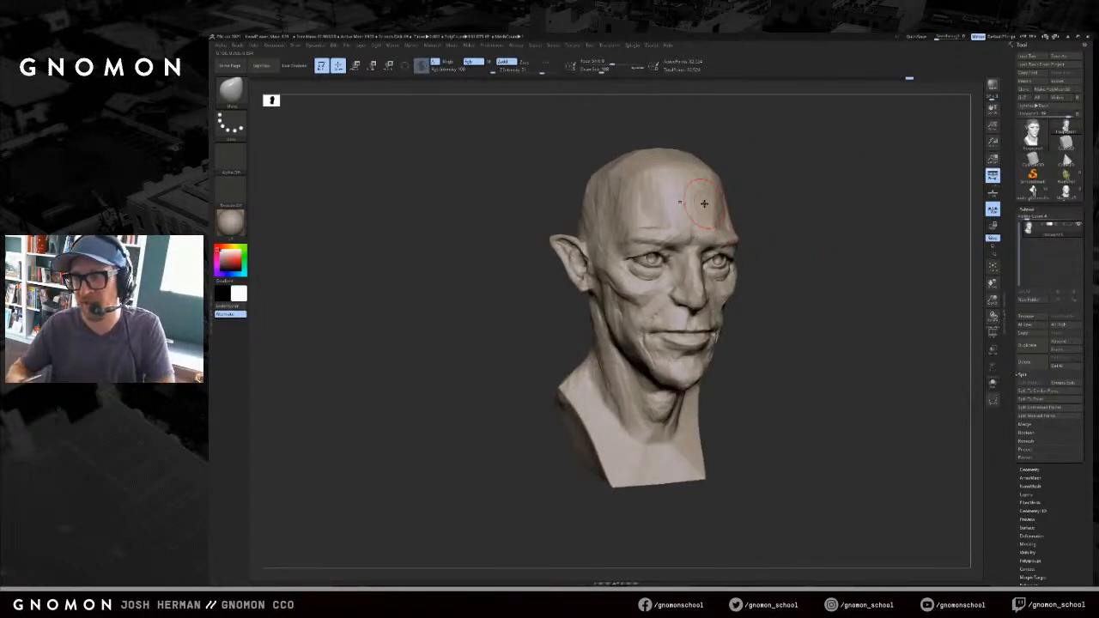
{"action": "left_click_drag", "start_coordinate": [795, 203], "coordinate": [792, 207]}
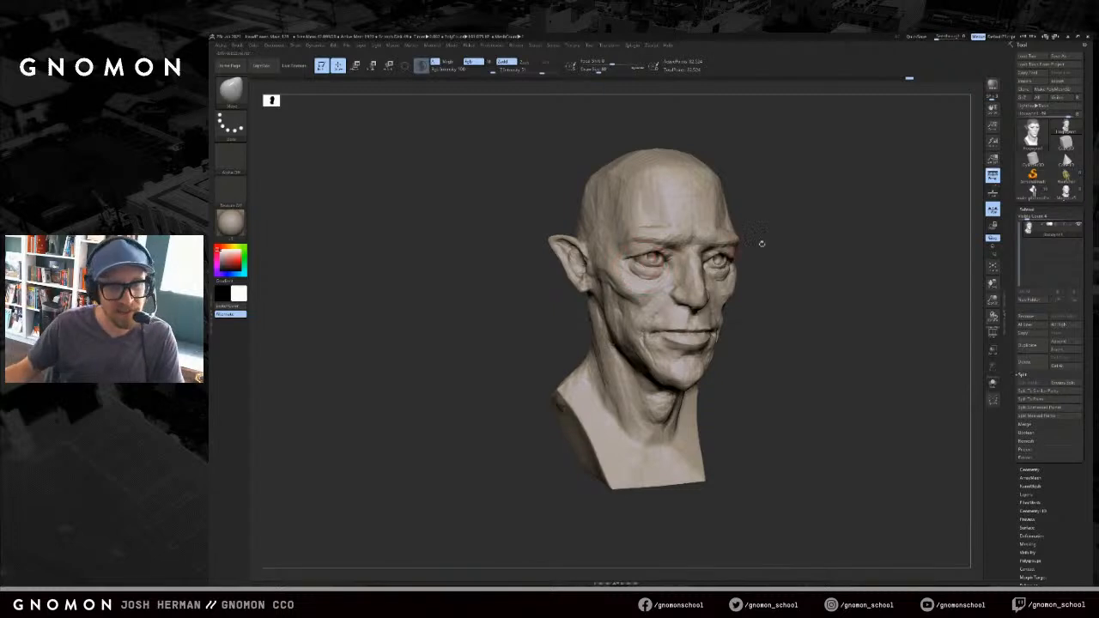
- Refine the outer eye and cheek shapes with a smaller Move brush, checking both sides of the face
{"action": "left_click_drag", "start_coordinate": [762, 244], "coordinate": [681, 290]}
{"action": "mouse_move", "coordinate": [754, 273]}
{"action": "left_mouse_down"}
{"action": "mouse_move", "coordinate": [810, 269]}
{"action": "mouse_move", "coordinate": [754, 263]}
{"action": "left_mouse_up"}
{"action": "key", "text": "bracketleft"}
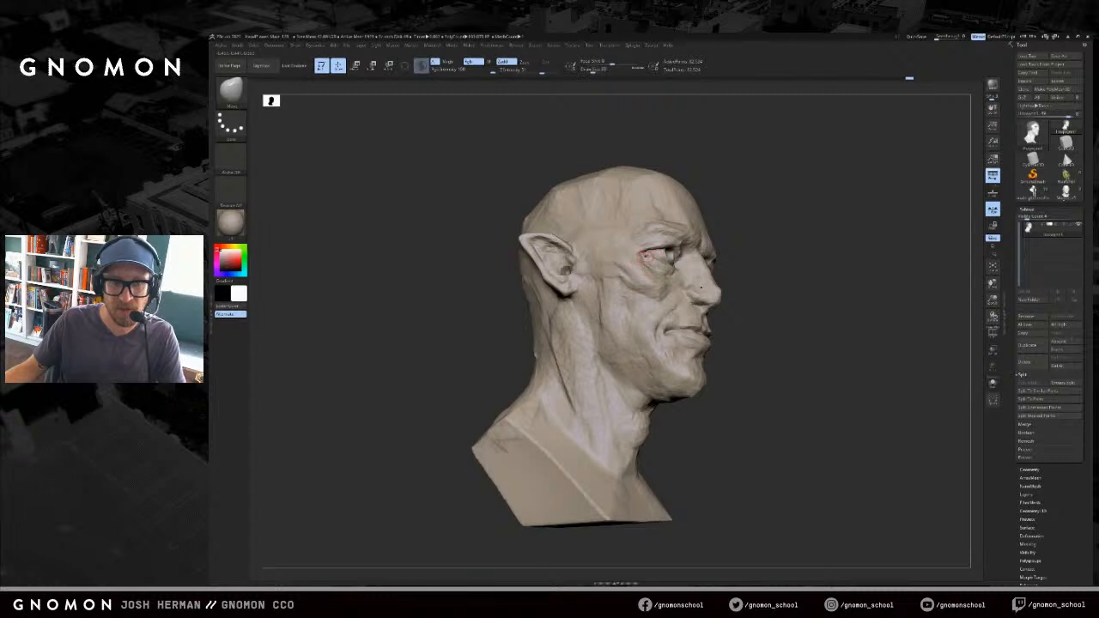
{"action": "mouse_move", "coordinate": [764, 214]}
{"action": "left_mouse_down"}
{"action": "mouse_move", "coordinate": [769, 238]}
{"action": "mouse_move", "coordinate": [899, 238]}
{"action": "mouse_move", "coordinate": [821, 268]}
{"action": "mouse_move", "coordinate": [738, 269]}
{"action": "left_mouse_up"}
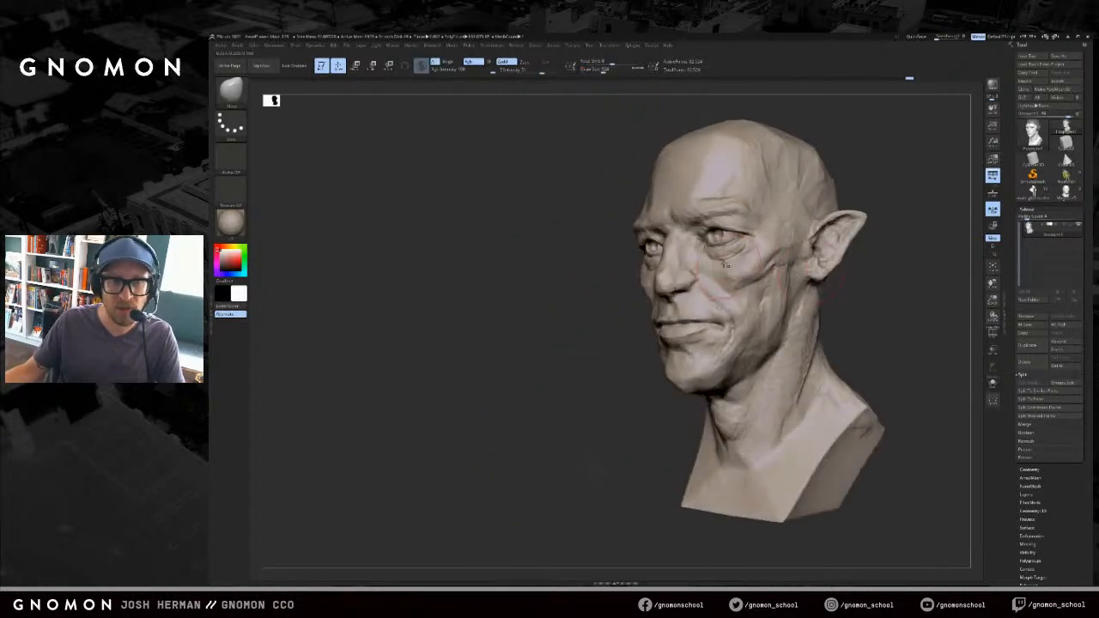
{"action": "left_click_drag", "start_coordinate": [593, 287], "coordinate": [750, 262]}
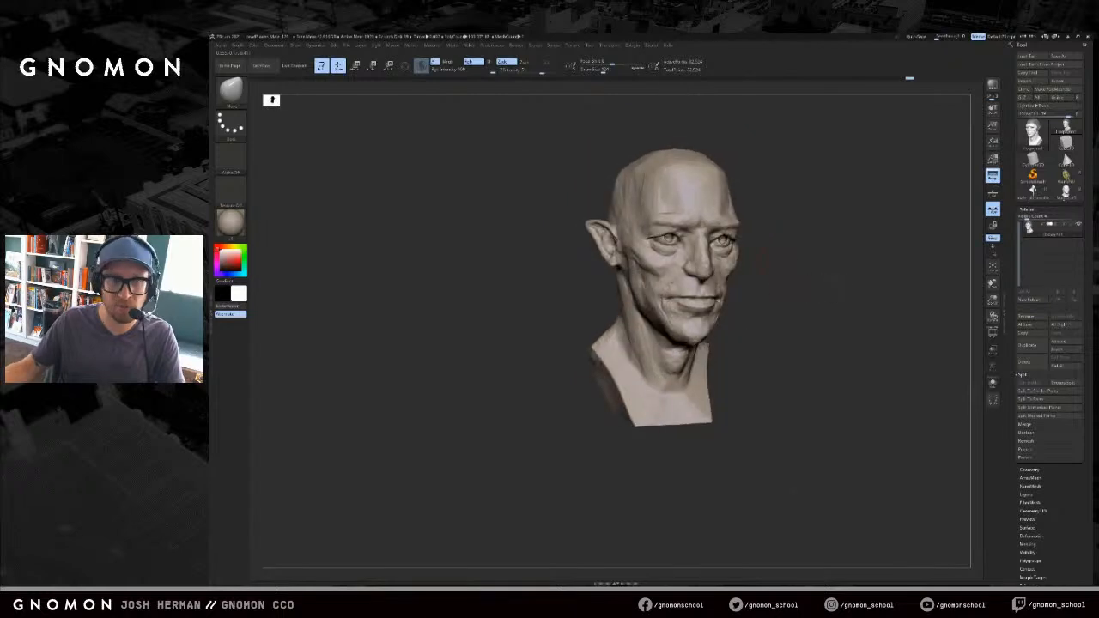
- Mask the skull, eyes and ears, and reshape the cheeks and the area below the eyes with a resized Move brush
{"action": "mouse_move", "coordinate": [815, 197]}
{"action": "left_mouse_down"}
{"action": "mouse_move", "coordinate": [749, 206]}
{"action": "mouse_move", "coordinate": [784, 221]}
{"action": "mouse_move", "coordinate": [804, 206]}
{"action": "mouse_move", "coordinate": [870, 201]}
{"action": "left_mouse_up"}
{"action": "key", "text": "ctrl+h"}
{"action": "left_click_drag", "start_coordinate": [808, 216], "coordinate": [845, 216]}
{"action": "left_click", "coordinate": [795, 230], "text": "ctrl"}
{"action": "key", "text": "s"}
{"action": "left_click_drag", "start_coordinate": [673, 250], "coordinate": [664, 246]}
{"action": "right_click_drag", "start_coordinate": [662, 284], "coordinate": [643, 263]}
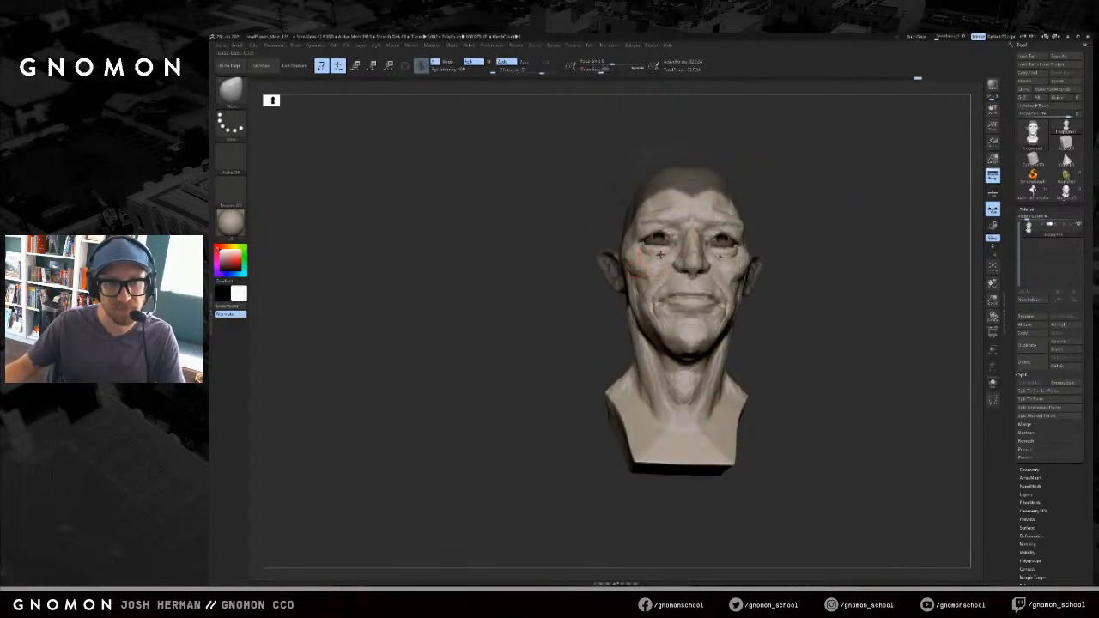
{"action": "mouse_move", "coordinate": [781, 215]}
{"action": "left_mouse_down"}
{"action": "mouse_move", "coordinate": [792, 243]}
{"action": "mouse_move", "coordinate": [772, 246]}
{"action": "mouse_move", "coordinate": [815, 238]}
{"action": "mouse_move", "coordinate": [792, 238]}
{"action": "left_mouse_up"}
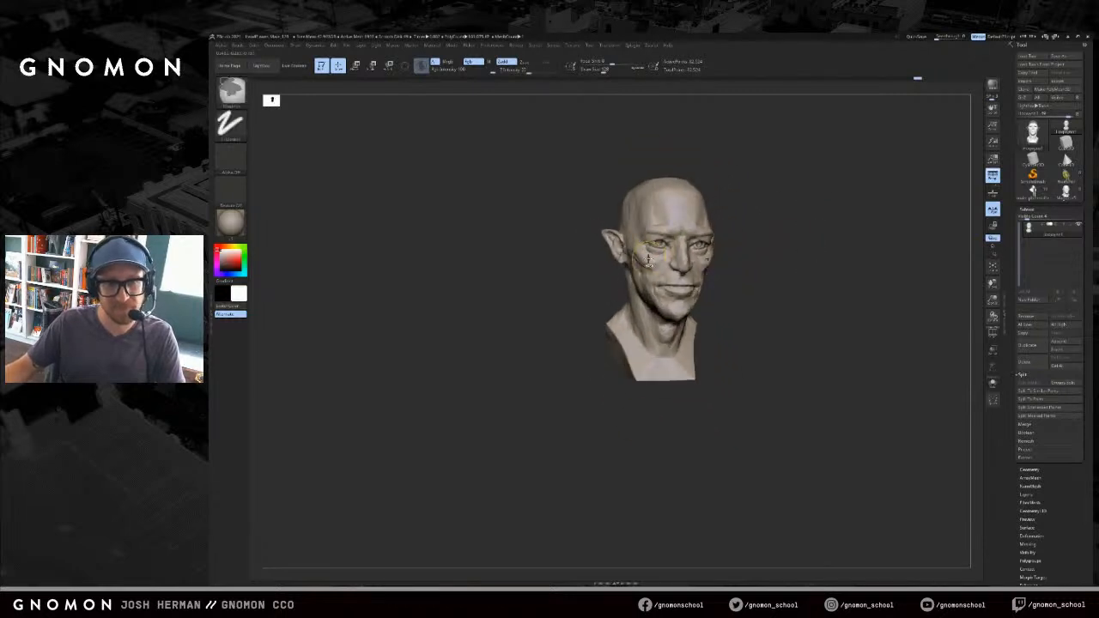
- Undo back to the masked state, nudge the cheek beside the eye with the Move brush, and clear the mask
{"action": "key", "text": "ctrl+z"}
{"action": "left_click_drag", "start_coordinate": [650, 256], "coordinate": [643, 248]}
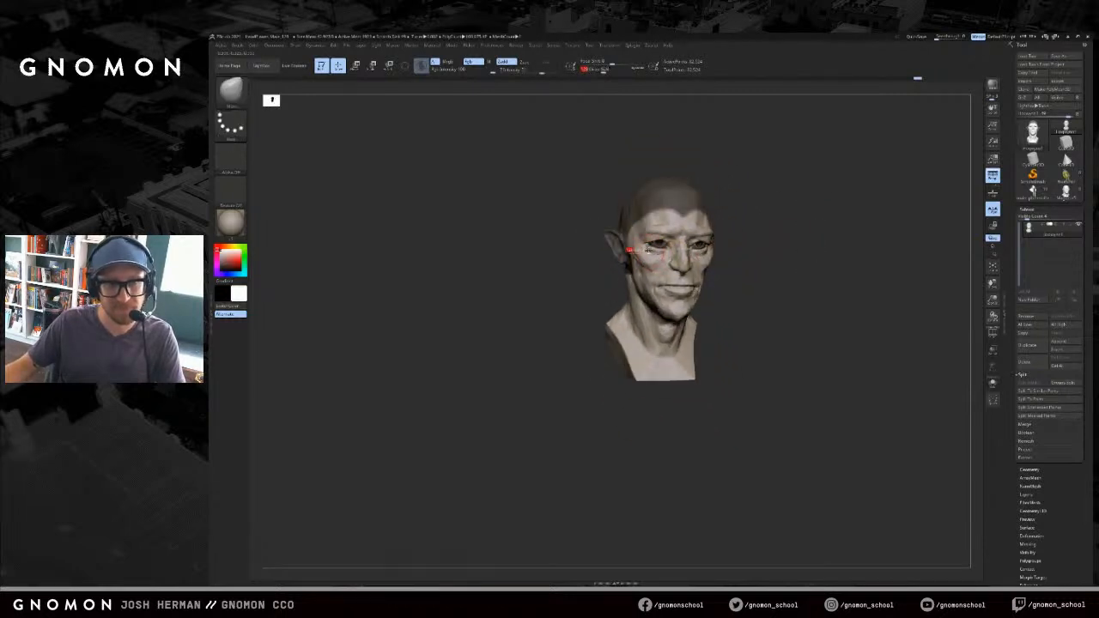
{"action": "left_click", "coordinate": [805, 245], "text": "ctrl"}
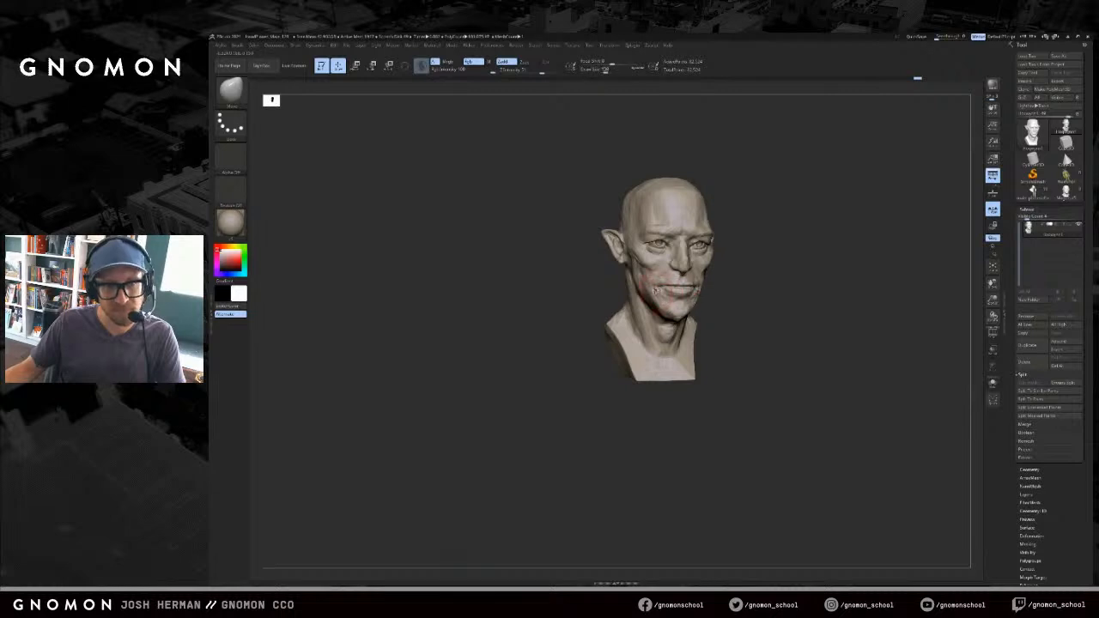
- Pull the corners of the mouth into a slight smile with the Move brush, working from both sides
{"action": "left_click_drag", "start_coordinate": [635, 291], "coordinate": [582, 294]}
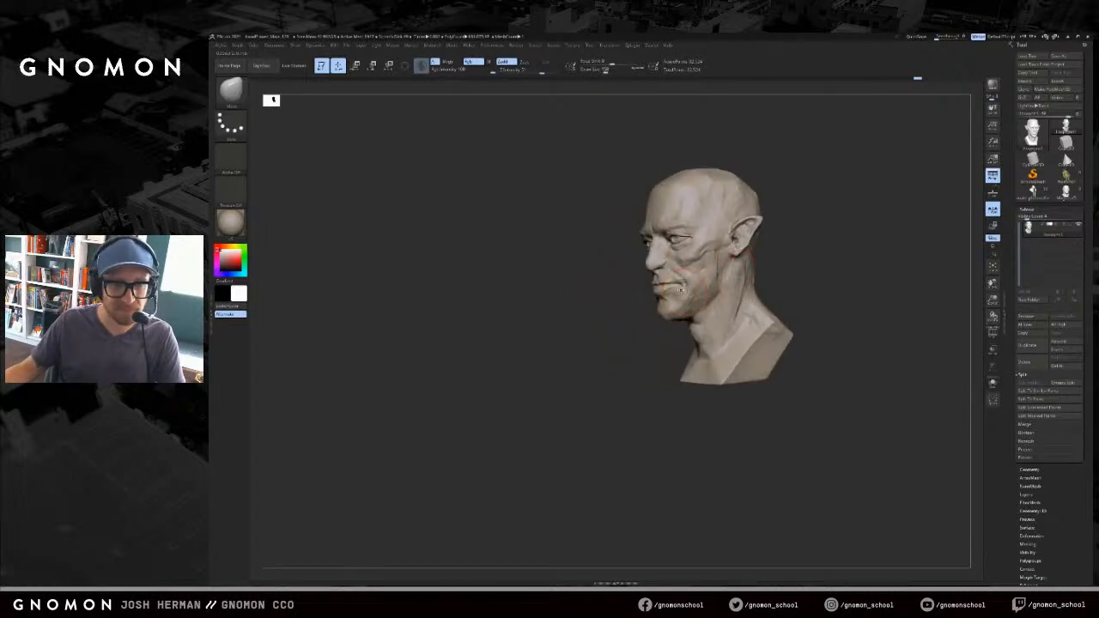
{"action": "left_click_drag", "start_coordinate": [684, 286], "coordinate": [686, 284]}
{"action": "left_click_drag", "start_coordinate": [600, 300], "coordinate": [640, 292]}
{"action": "mouse_move", "coordinate": [763, 283]}
{"action": "left_mouse_down"}
{"action": "mouse_move", "coordinate": [744, 273]}
{"action": "mouse_move", "coordinate": [756, 274]}
{"action": "left_mouse_up"}
- Select the ClayBuildup brush and check the head from the front and in profile
{"action": "key", "text": "b"}
{"action": "key", "text": "c"}
{"action": "key", "text": "b"}
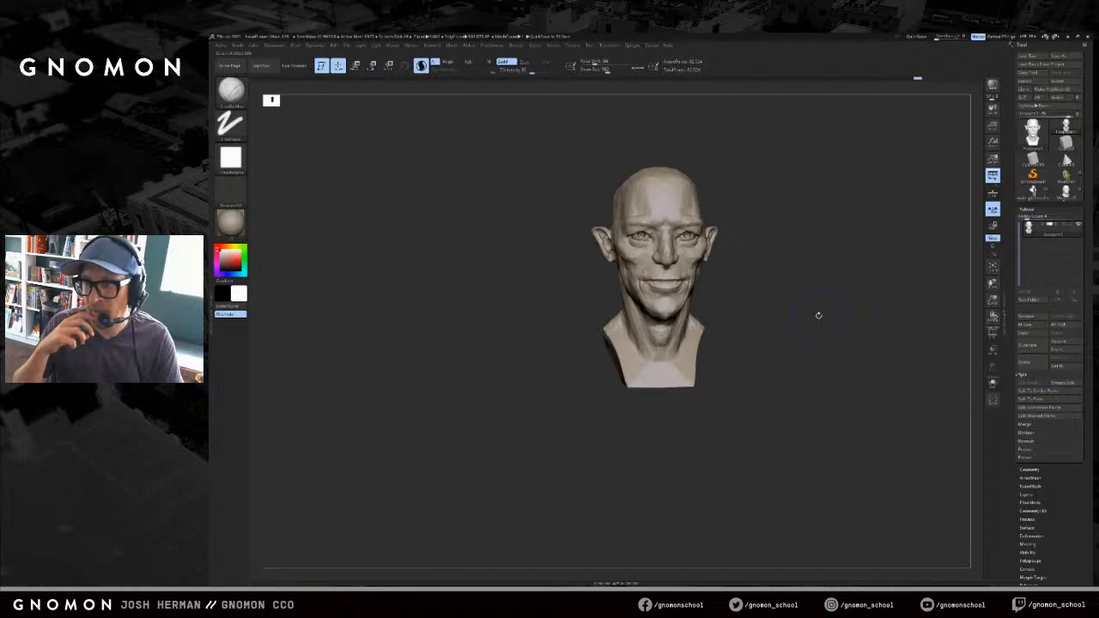
{"action": "mouse_move", "coordinate": [747, 278]}
{"action": "left_mouse_down"}
{"action": "mouse_move", "coordinate": [737, 277]}
{"action": "mouse_move", "coordinate": [768, 260]}
{"action": "mouse_move", "coordinate": [816, 268]}
{"action": "mouse_move", "coordinate": [761, 257]}
{"action": "mouse_move", "coordinate": [616, 273]}
{"action": "left_mouse_up"}
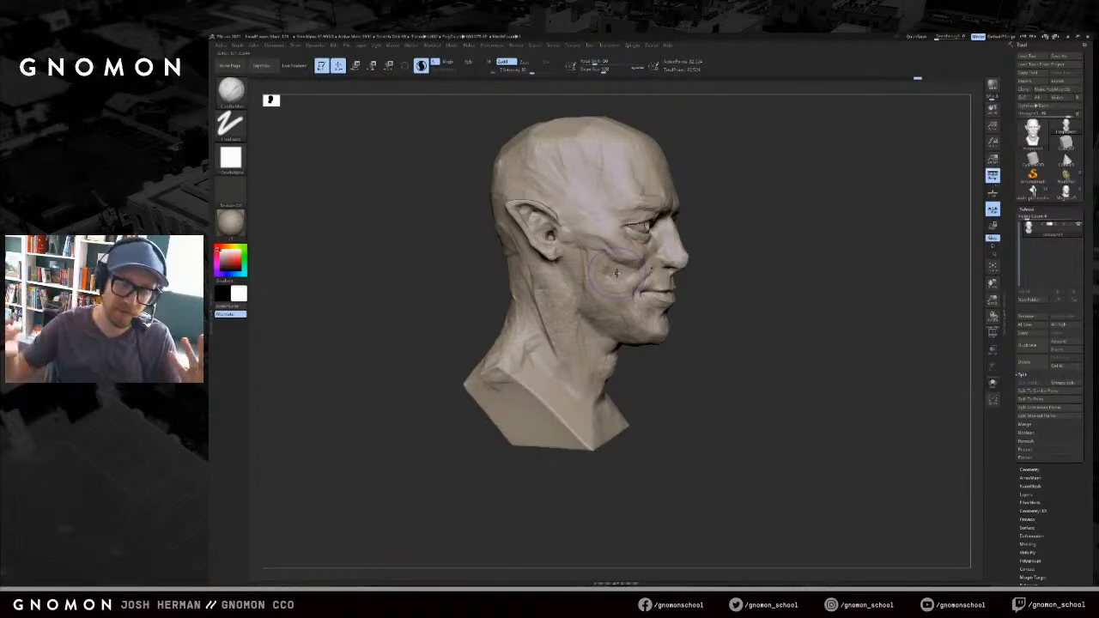
{"action": "mouse_move", "coordinate": [761, 284]}
{"action": "left_mouse_down"}
{"action": "mouse_move", "coordinate": [751, 305]}
{"action": "mouse_move", "coordinate": [708, 265]}
{"action": "left_mouse_up"}
- Select the SnakeHook brush, undo the first pull on the ear, and rework the ear tip with a resized brush
{"action": "key", "text": "b"}
{"action": "key", "text": "s"}
{"action": "key", "text": "h"}
{"action": "key", "text": "s"}
{"action": "left_click_drag", "start_coordinate": [560, 248], "coordinate": [554, 248]}
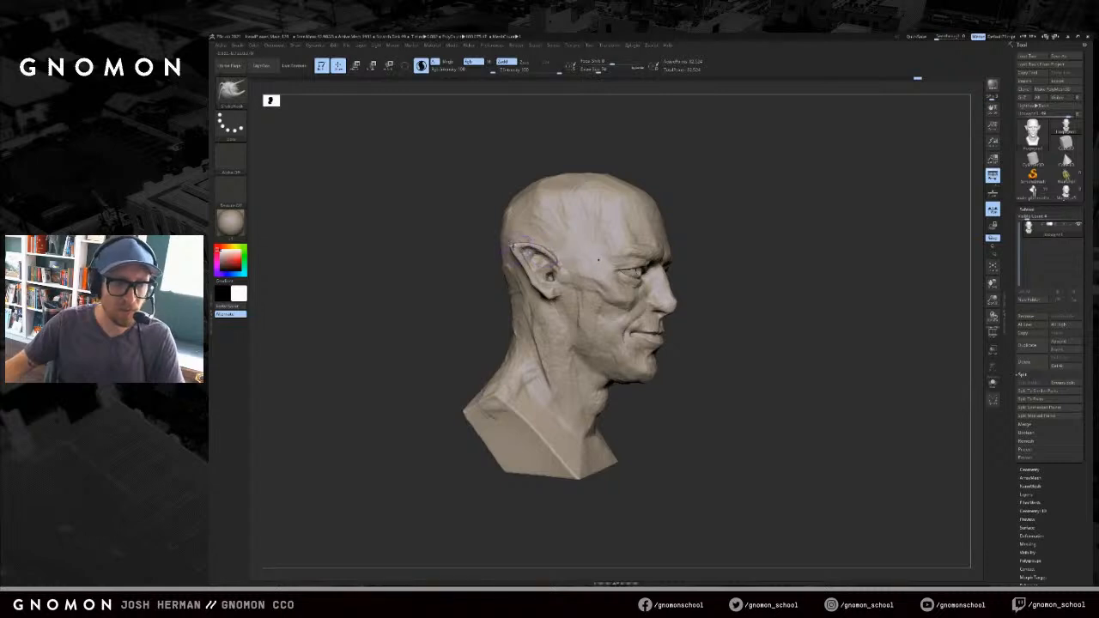
{"action": "key", "text": "ctrl+z"}
{"action": "key", "text": "s"}
{"action": "left_click_drag", "start_coordinate": [514, 247], "coordinate": [519, 246]}
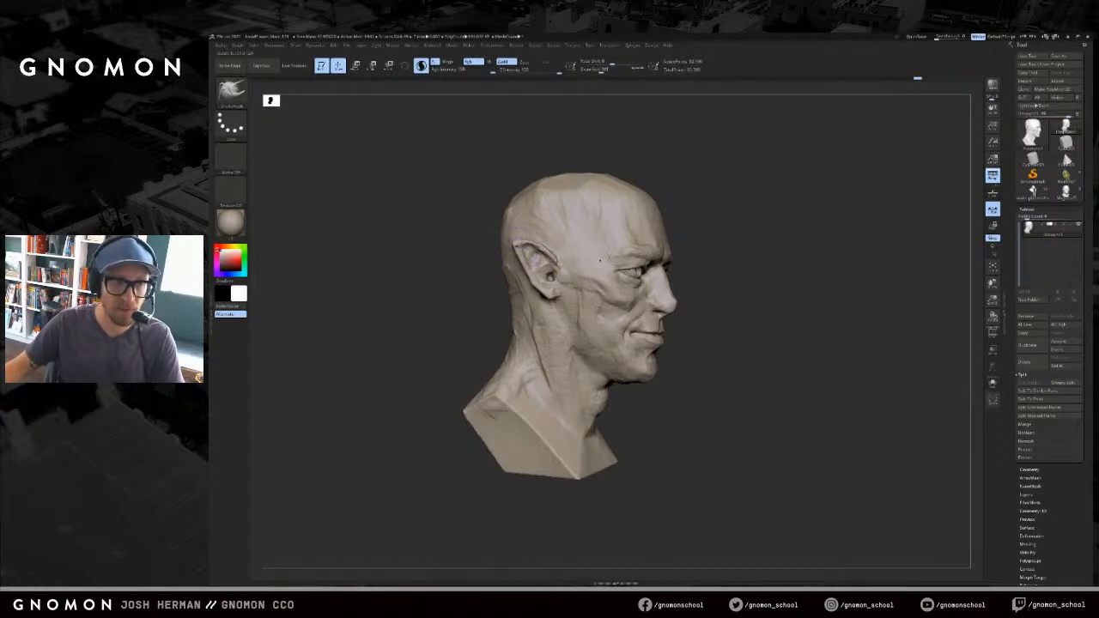
- Turn off Sculptris Pro, inspect the wireframe briefly, and refine the ear's outline with the SnakeHook brush
{"action": "left_click", "coordinate": [425, 71]}
{"action": "key", "text": "shift+f"}
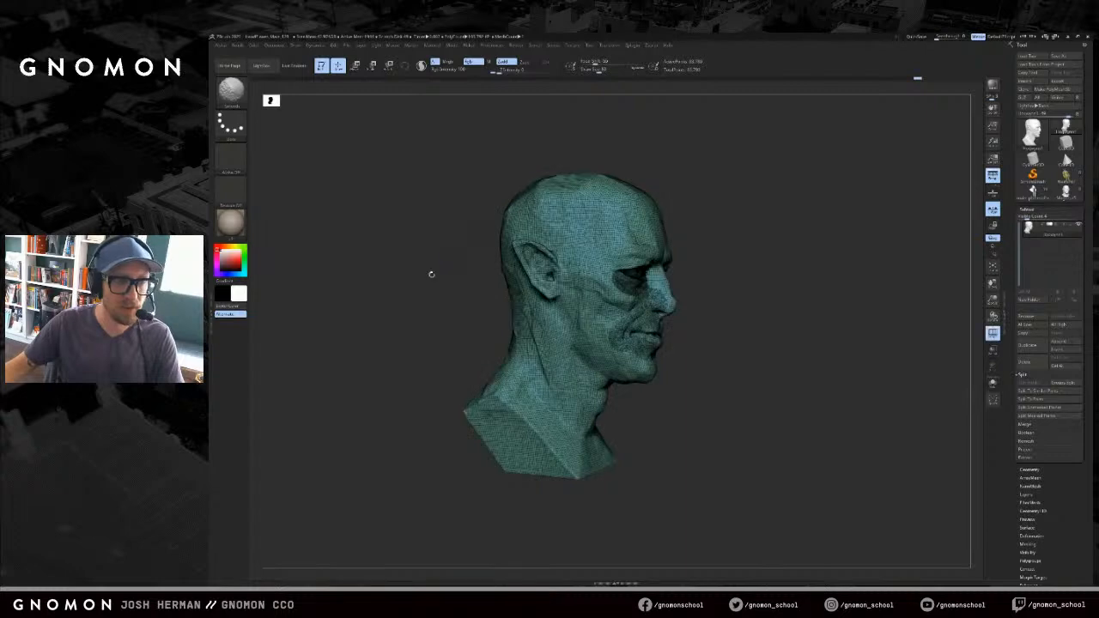
{"action": "key", "text": "shift+f"}
{"action": "right_click_drag", "start_coordinate": [515, 264], "coordinate": [526, 284]}
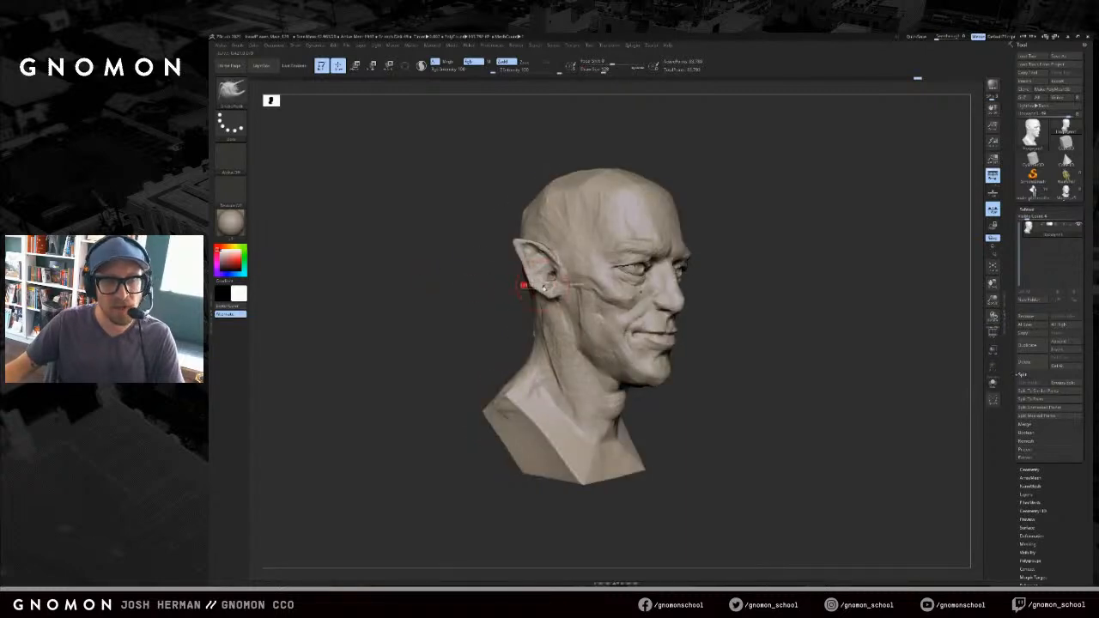
{"action": "mouse_move", "coordinate": [543, 297]}
{"action": "right_mouse_down"}
{"action": "mouse_move", "coordinate": [455, 287]}
{"action": "mouse_move", "coordinate": [528, 279]}
{"action": "right_mouse_up"}
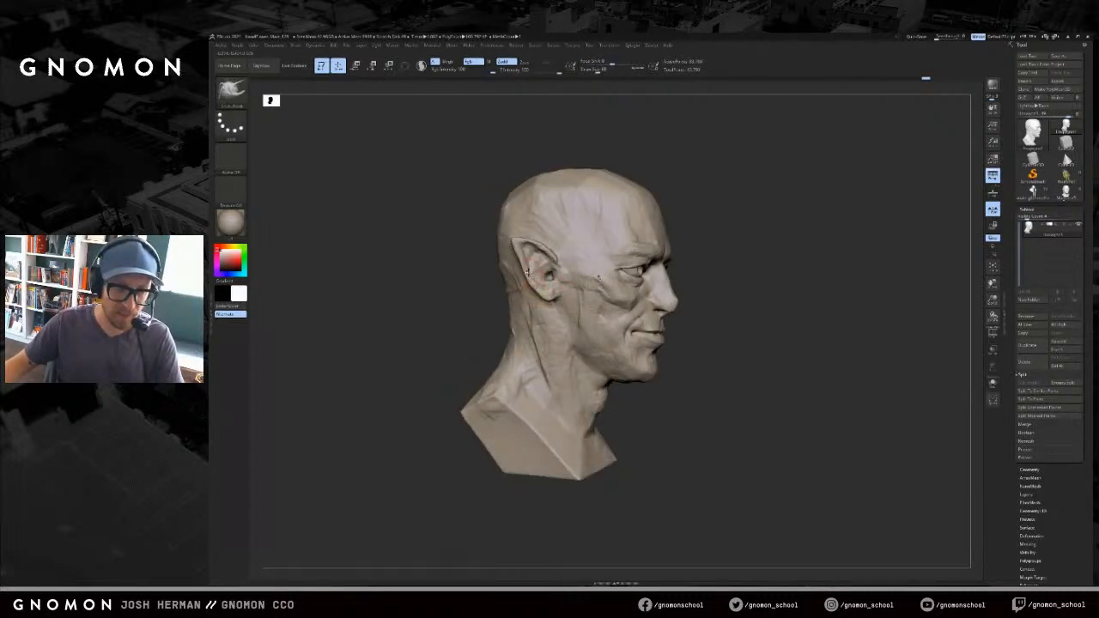
{"action": "mouse_move", "coordinate": [740, 223]}
{"action": "right_mouse_down"}
{"action": "mouse_move", "coordinate": [756, 224]}
{"action": "mouse_move", "coordinate": [753, 203]}
{"action": "mouse_move", "coordinate": [767, 208]}
{"action": "right_mouse_up"}
{"action": "left_click_drag", "start_coordinate": [767, 209], "coordinate": [713, 266]}
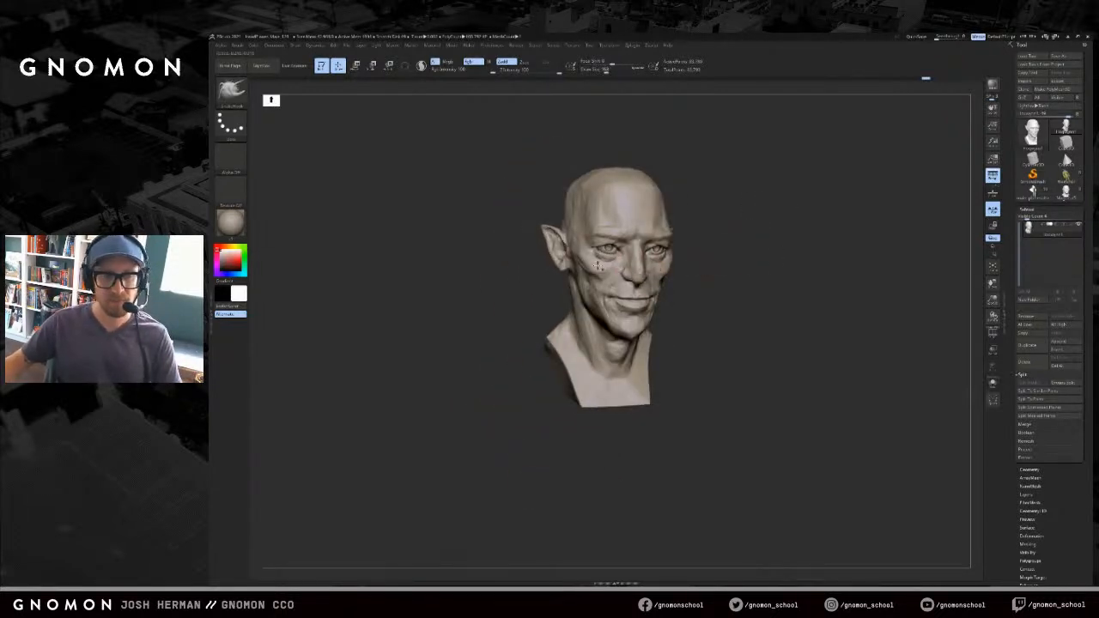
- Adjust the head with a larger Move brush, check it from both three-quarter sides, and save the file
{"action": "key", "text": "shift"}
{"action": "mouse_move", "coordinate": [811, 246]}
{"action": "left_mouse_down"}
{"action": "mouse_move", "coordinate": [779, 250]}
{"action": "mouse_move", "coordinate": [770, 260]}
{"action": "mouse_move", "coordinate": [780, 262]}
{"action": "mouse_move", "coordinate": [738, 252]}
{"action": "left_mouse_up"}
{"action": "key", "text": "shift"}
{"action": "key", "text": "bracketright"}
{"action": "left_click_drag", "start_coordinate": [794, 193], "coordinate": [825, 199]}
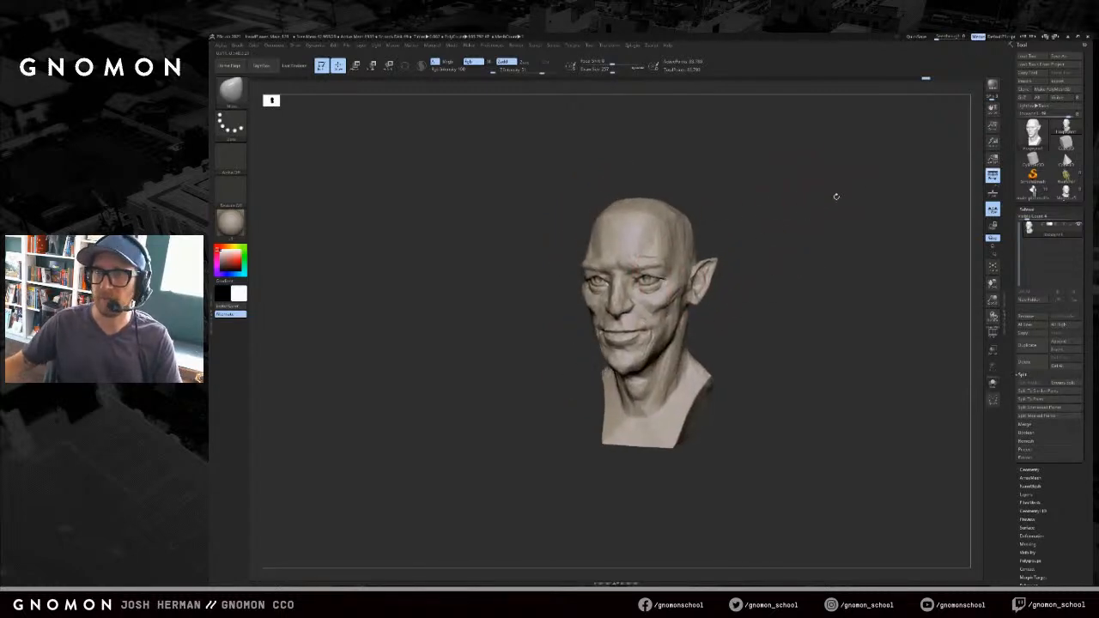
{"action": "left_click_drag", "start_coordinate": [961, 157], "coordinate": [937, 154]}
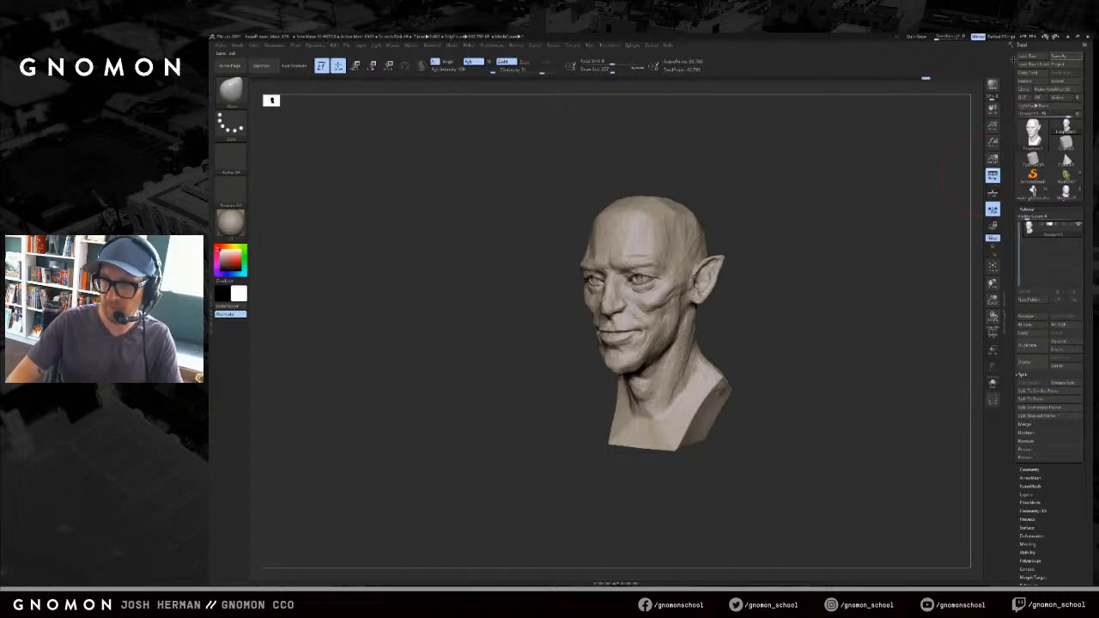
{"action": "mouse_move", "coordinate": [747, 214]}
{"action": "left_mouse_down"}
{"action": "mouse_move", "coordinate": [781, 226]}
{"action": "mouse_move", "coordinate": [868, 197]}
{"action": "mouse_move", "coordinate": [953, 206]}
{"action": "left_mouse_up"}
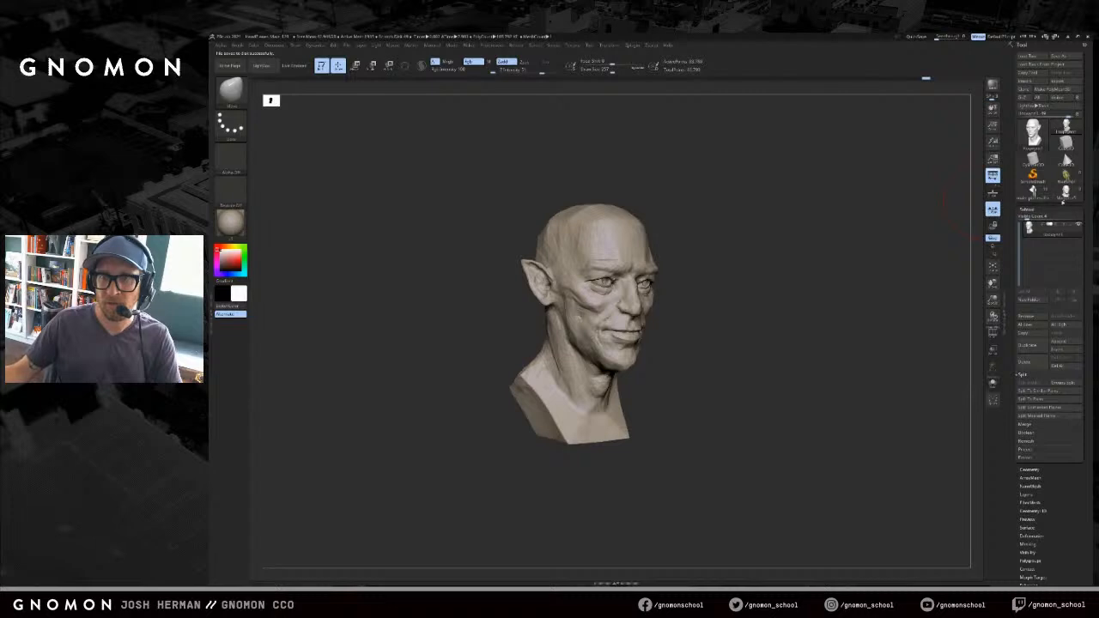
- Try to build rounded shoulders and an upper back onto the blocky base with a large ClayBuildup brush
{"action": "mouse_move", "coordinate": [784, 203]}
{"action": "left_mouse_down"}
{"action": "mouse_move", "coordinate": [853, 214]}
{"action": "mouse_move", "coordinate": [817, 232]}
{"action": "mouse_move", "coordinate": [830, 163]}
{"action": "mouse_move", "coordinate": [661, 245]}
{"action": "left_mouse_up"}
{"action": "mouse_move", "coordinate": [793, 184]}
{"action": "left_mouse_down"}
{"action": "mouse_move", "coordinate": [798, 214]}
{"action": "mouse_move", "coordinate": [818, 231]}
{"action": "mouse_move", "coordinate": [808, 230]}
{"action": "mouse_move", "coordinate": [827, 216]}
{"action": "mouse_move", "coordinate": [701, 300]}
{"action": "mouse_move", "coordinate": [633, 367]}
{"action": "mouse_move", "coordinate": [670, 327]}
{"action": "mouse_move", "coordinate": [653, 282]}
{"action": "left_mouse_up"}
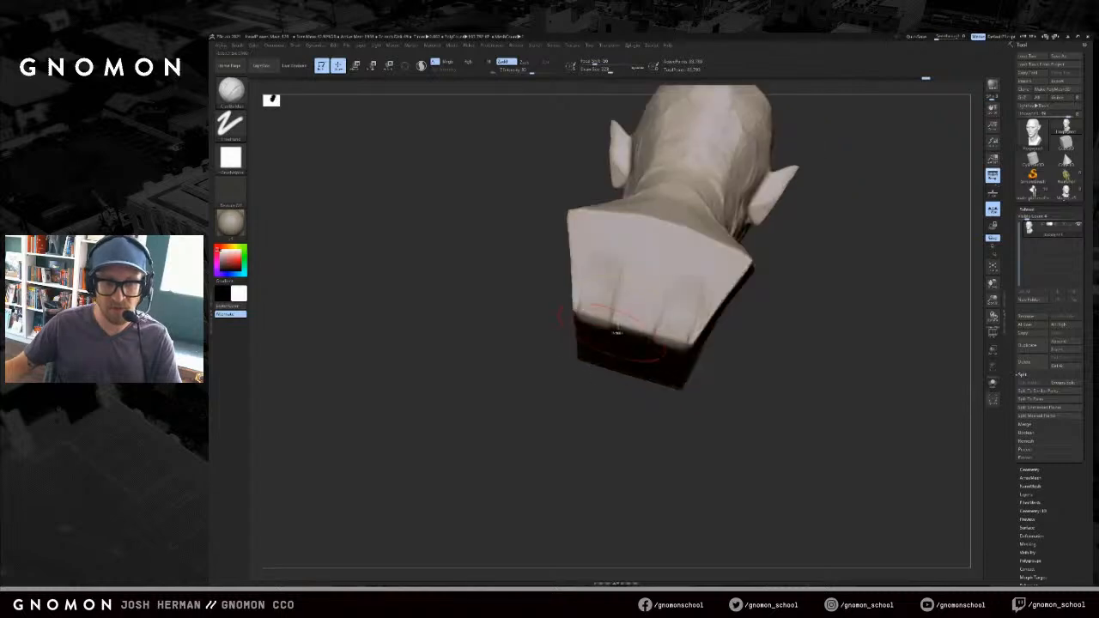
{"action": "left_click_drag", "start_coordinate": [770, 296], "coordinate": [712, 241]}
{"action": "mouse_move", "coordinate": [715, 310]}
{"action": "left_mouse_down"}
{"action": "mouse_move", "coordinate": [670, 245]}
{"action": "mouse_move", "coordinate": [716, 300]}
{"action": "mouse_move", "coordinate": [659, 271]}
{"action": "mouse_move", "coordinate": [734, 275]}
{"action": "mouse_move", "coordinate": [627, 210]}
{"action": "mouse_move", "coordinate": [698, 296]}
{"action": "left_mouse_up"}
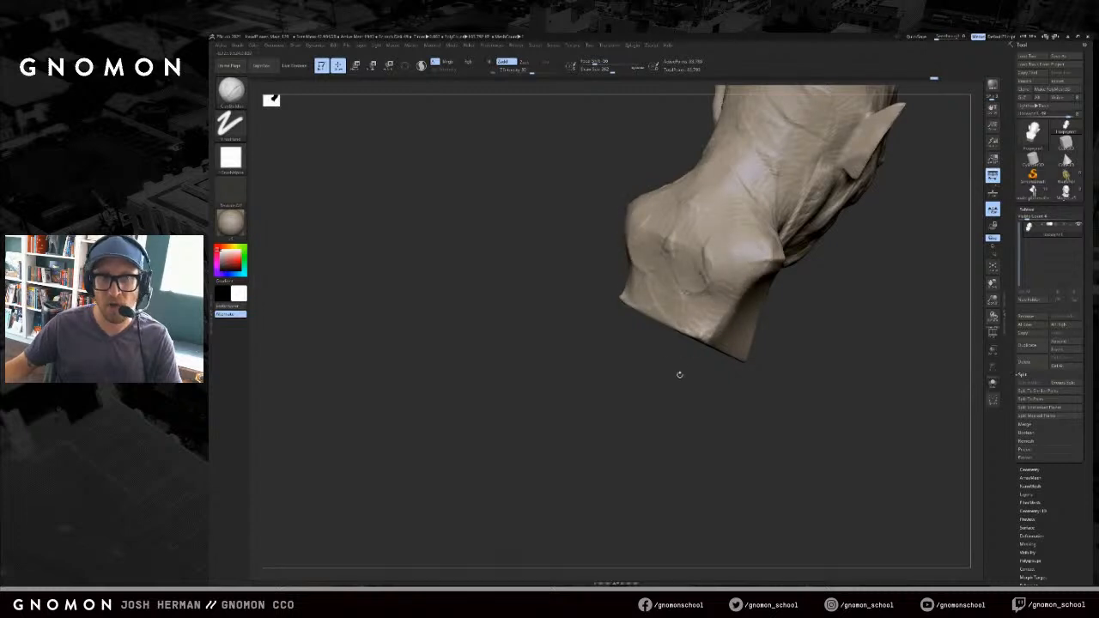
{"action": "left_click_drag", "start_coordinate": [681, 365], "coordinate": [683, 300]}
{"action": "left_click_drag", "start_coordinate": [713, 352], "coordinate": [648, 380]}
{"action": "mouse_move", "coordinate": [837, 399]}
{"action": "left_mouse_down"}
{"action": "mouse_move", "coordinate": [825, 427]}
{"action": "mouse_move", "coordinate": [786, 442]}
{"action": "left_mouse_up"}
{"action": "left_click_drag", "start_coordinate": [783, 284], "coordinate": [773, 304]}
{"action": "key", "text": "f"}
{"action": "mouse_move", "coordinate": [897, 380]}
{"action": "left_mouse_down"}
{"action": "mouse_move", "coordinate": [868, 355]}
{"action": "mouse_move", "coordinate": [867, 372]}
{"action": "mouse_move", "coordinate": [778, 376]}
{"action": "left_mouse_up"}
{"action": "left_click_drag", "start_coordinate": [778, 375], "coordinate": [739, 395], "text": "alt"}
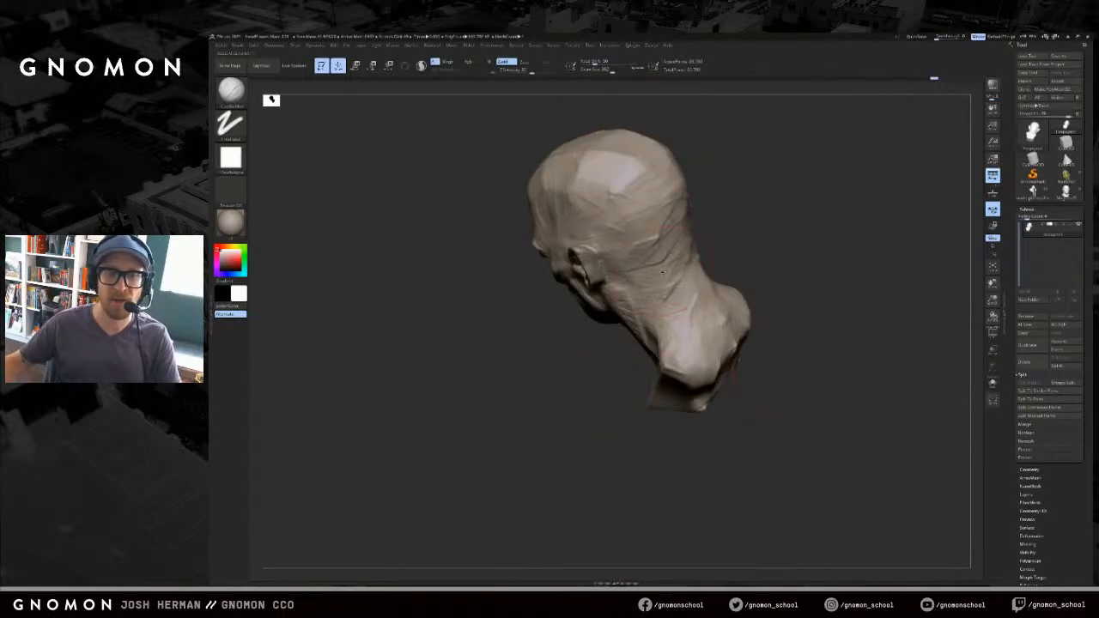
- Undo the shoulder and upper-back strokes on the base and return to the profile view
{"action": "key", "text": "ctrl+z"}
{"action": "key", "text": "ctrl+z"}
{"action": "mouse_move", "coordinate": [799, 253]}
{"action": "left_mouse_down", "text": "shift"}
{"action": "mouse_move", "coordinate": [822, 215]}
{"action": "mouse_move", "coordinate": [792, 222]}
{"action": "mouse_move", "coordinate": [834, 223]}
{"action": "left_mouse_up", "text": "shift"}
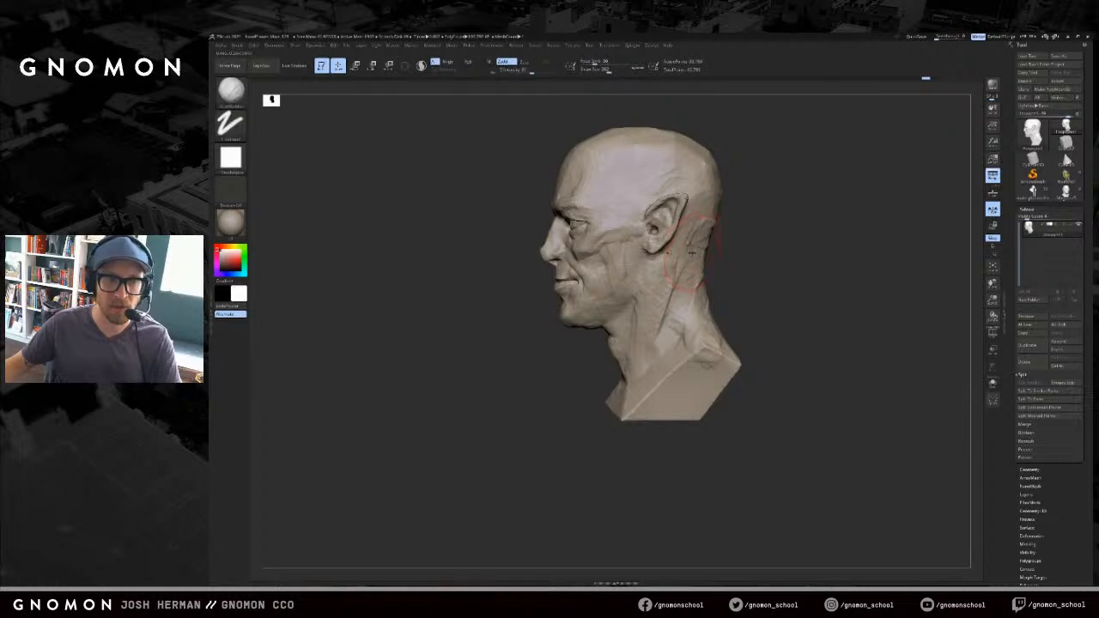
- Build up and smooth the back of the neck and the base of the skull with a resized ClayBuildup brush
{"action": "left_click_drag", "start_coordinate": [741, 240], "coordinate": [696, 249]}
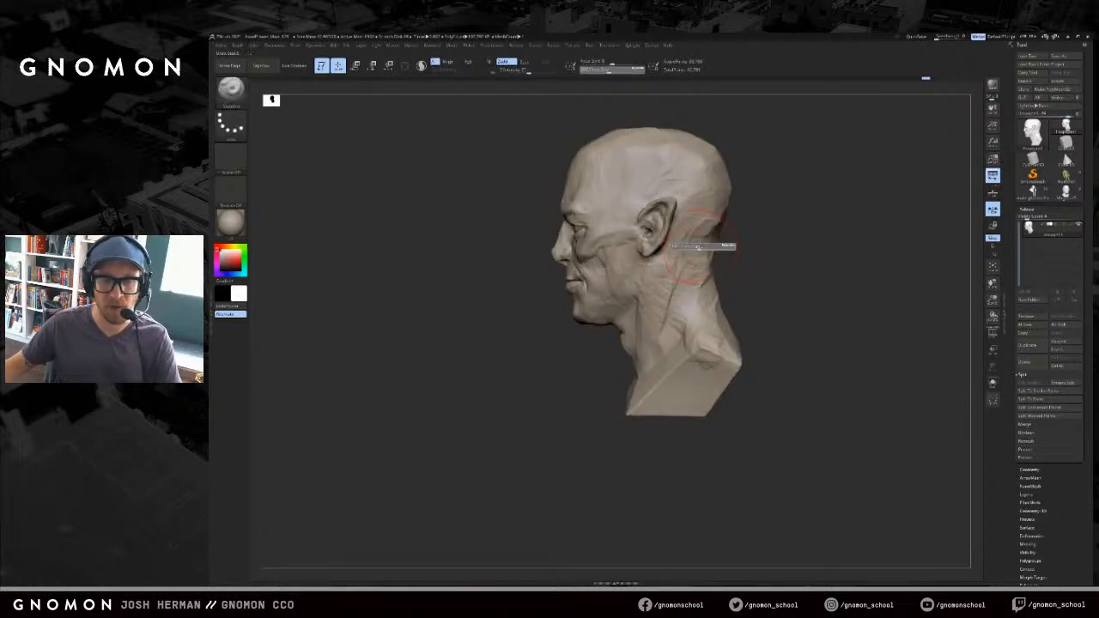
{"action": "mouse_move", "coordinate": [761, 238]}
{"action": "left_mouse_down", "text": "shift"}
{"action": "mouse_move", "coordinate": [808, 241]}
{"action": "mouse_move", "coordinate": [741, 244]}
{"action": "left_mouse_up", "text": "shift"}
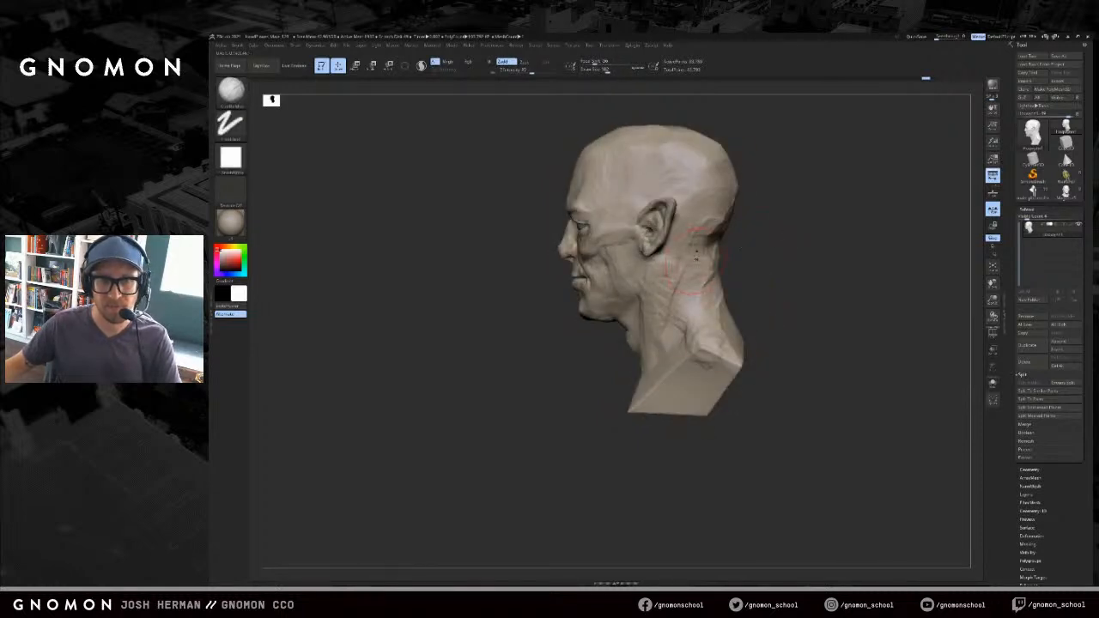
{"action": "left_click_drag", "start_coordinate": [711, 263], "coordinate": [716, 265]}
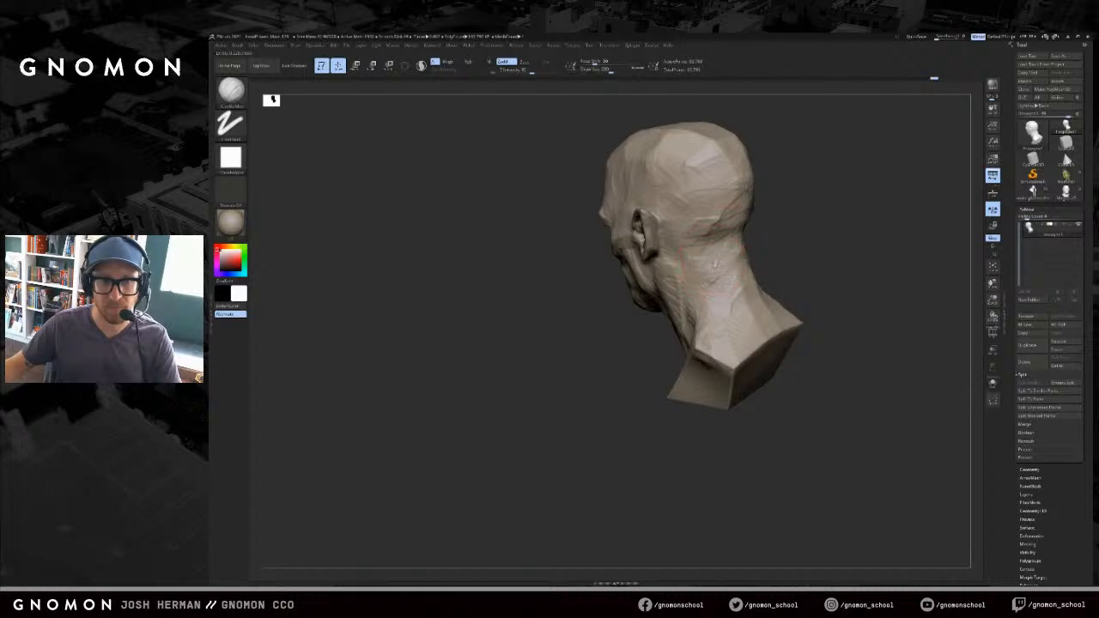
{"action": "mouse_move", "coordinate": [713, 256]}
{"action": "right_mouse_down"}
{"action": "mouse_move", "coordinate": [764, 249]}
{"action": "mouse_move", "coordinate": [718, 257]}
{"action": "right_mouse_up"}
{"action": "key", "text": "shift"}
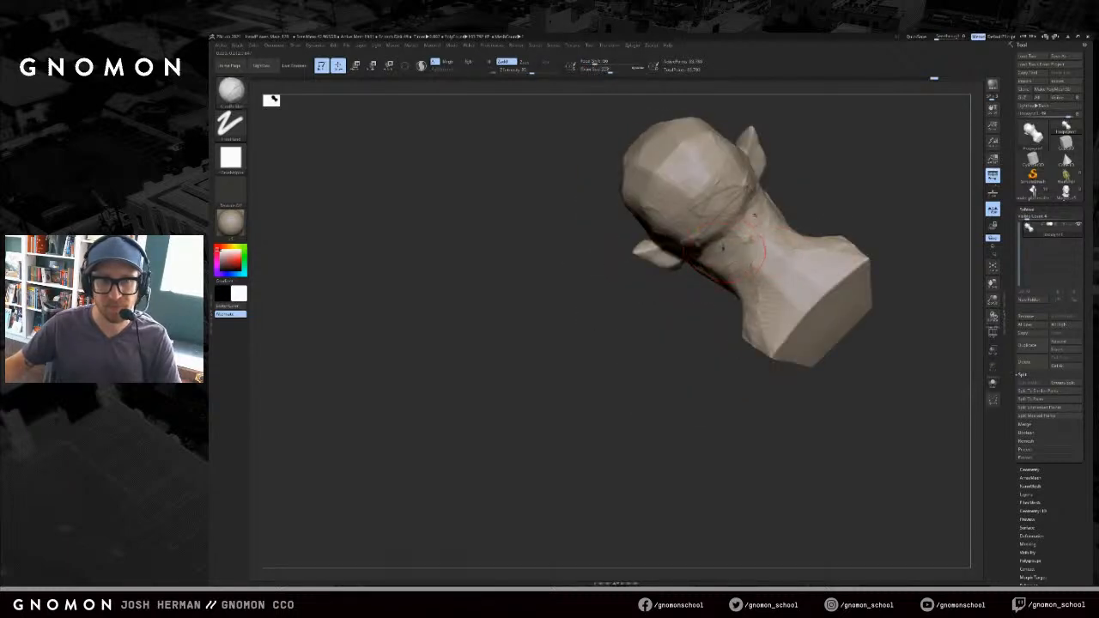
{"action": "key", "text": "shift"}
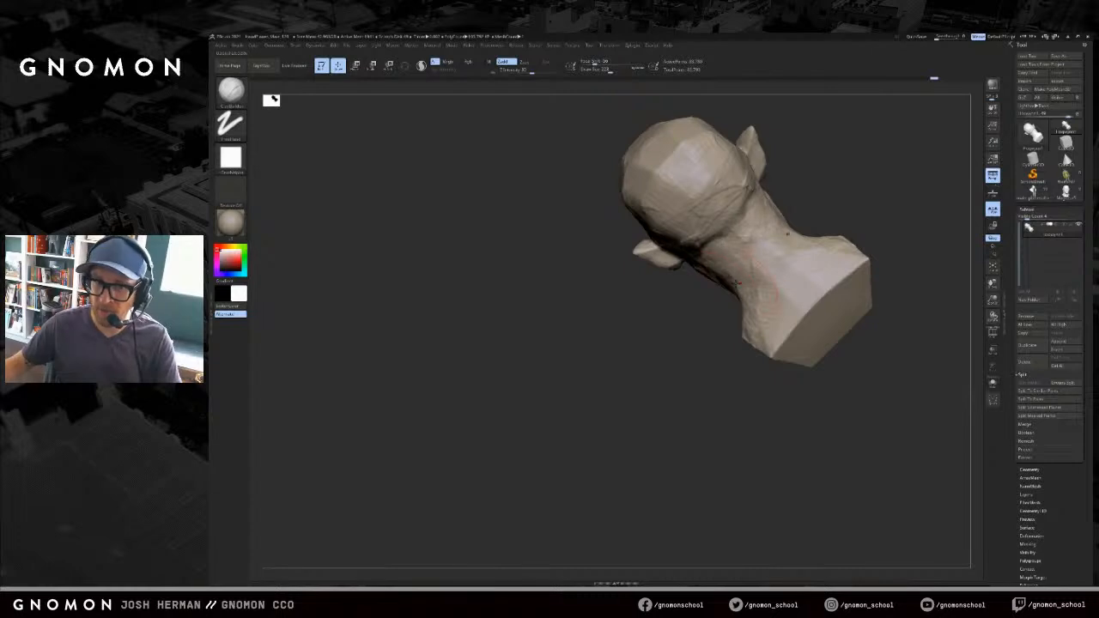
{"action": "right_click_drag", "start_coordinate": [730, 256], "coordinate": [704, 277]}
{"action": "mouse_move", "coordinate": [827, 214]}
{"action": "left_mouse_down"}
{"action": "mouse_move", "coordinate": [785, 226]}
{"action": "mouse_move", "coordinate": [739, 270]}
{"action": "left_mouse_up"}
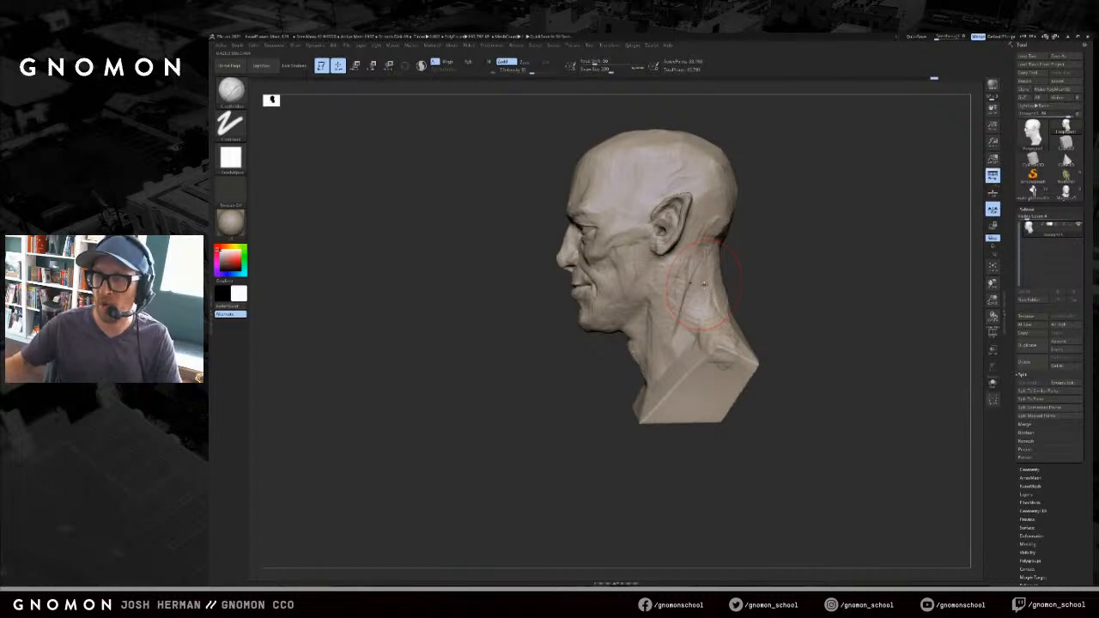
- Resize the brush and switch to the Move brush for the back of the neck and shoulders
{"action": "mouse_move", "coordinate": [778, 261]}
{"action": "left_mouse_down", "text": "alt"}
{"action": "mouse_move", "coordinate": [841, 270]}
{"action": "mouse_move", "coordinate": [756, 285]}
{"action": "mouse_move", "coordinate": [820, 287]}
{"action": "mouse_move", "coordinate": [777, 297]}
{"action": "left_mouse_up", "text": "alt"}
{"action": "key", "text": "s"}
{"action": "key", "text": "b"}
{"action": "key", "text": "m"}
{"action": "key", "text": "v"}
- Build up the base of the neck and the upper chest with a resized ClayBuildup brush
{"action": "key", "text": "b"}
{"action": "key", "text": "c"}
{"action": "key", "text": "b"}
{"action": "key", "text": "s"}
{"action": "left_click_drag", "start_coordinate": [724, 353], "coordinate": [720, 353]}
{"action": "mouse_move", "coordinate": [790, 311]}
{"action": "left_mouse_down"}
{"action": "mouse_move", "coordinate": [817, 307]}
{"action": "mouse_move", "coordinate": [775, 297]}
{"action": "mouse_move", "coordinate": [741, 323]}
{"action": "left_mouse_up"}
{"action": "mouse_move", "coordinate": [773, 270]}
{"action": "left_mouse_down"}
{"action": "mouse_move", "coordinate": [802, 278]}
{"action": "mouse_move", "coordinate": [781, 302]}
{"action": "mouse_move", "coordinate": [793, 387]}
{"action": "mouse_move", "coordinate": [818, 395]}
{"action": "left_mouse_up"}
{"action": "key", "text": "s"}
{"action": "left_click_drag", "start_coordinate": [744, 385], "coordinate": [738, 386]}
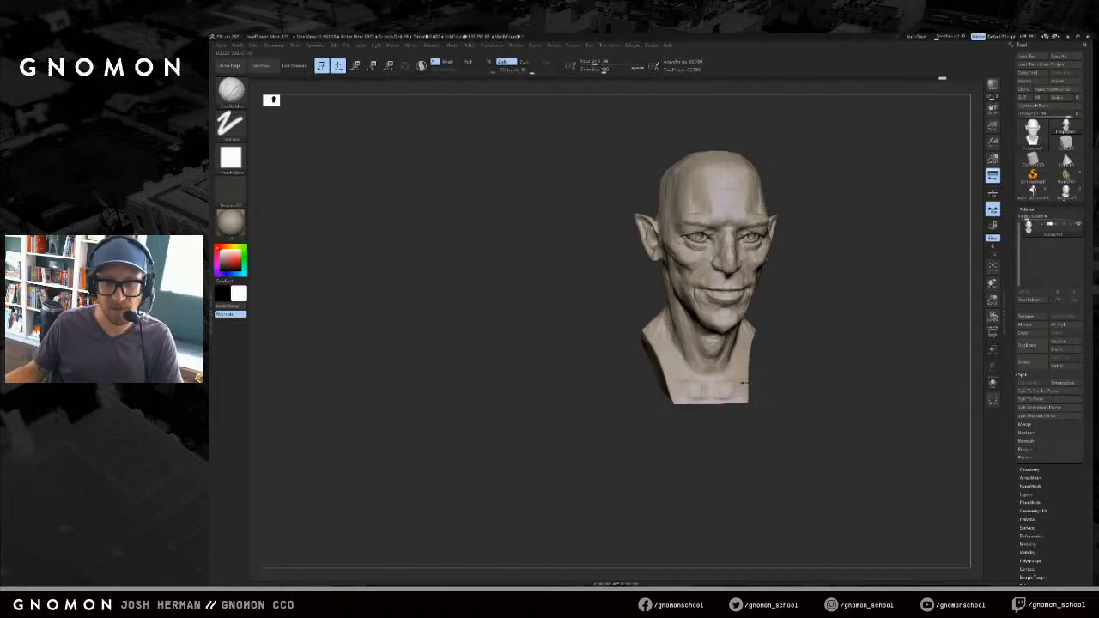
- Shape and smooth the side neck muscles and the hollow above the collarbone
{"action": "mouse_move", "coordinate": [774, 369]}
{"action": "left_mouse_down"}
{"action": "mouse_move", "coordinate": [758, 373]}
{"action": "mouse_move", "coordinate": [784, 371]}
{"action": "mouse_move", "coordinate": [730, 373]}
{"action": "left_mouse_up"}
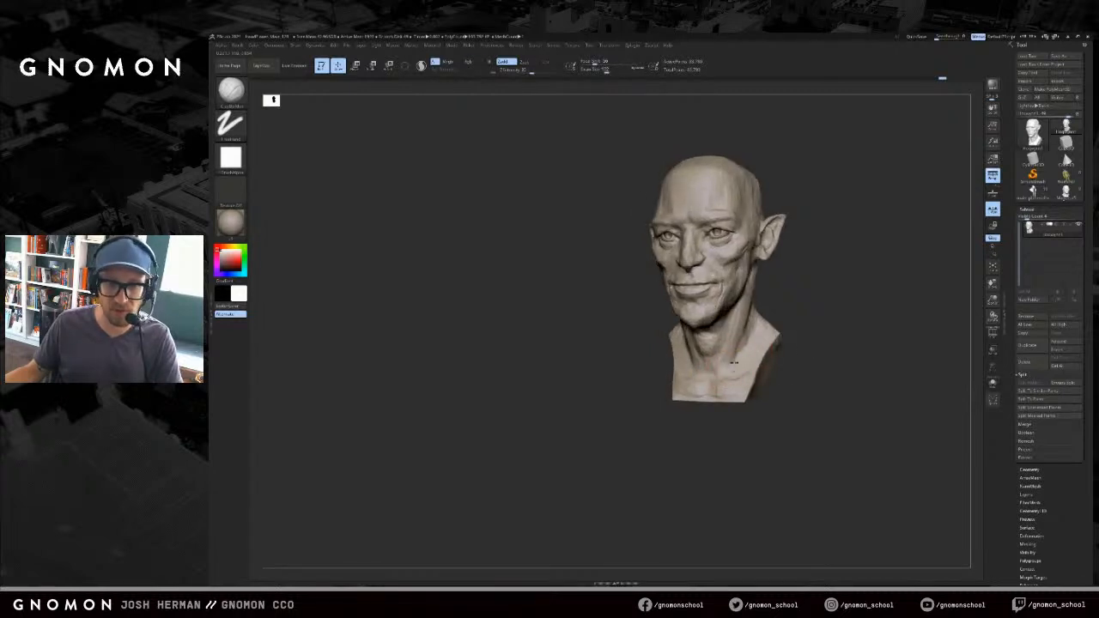
{"action": "mouse_move", "coordinate": [753, 352]}
{"action": "right_mouse_down"}
{"action": "mouse_move", "coordinate": [730, 368]}
{"action": "mouse_move", "coordinate": [706, 344]}
{"action": "right_mouse_up"}
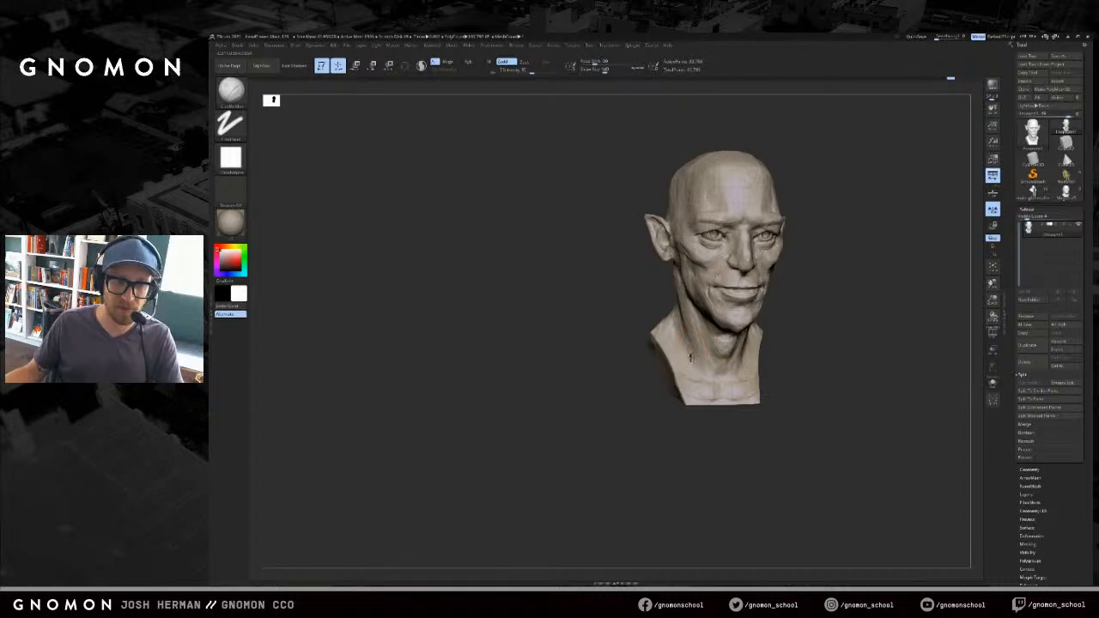
{"action": "mouse_move", "coordinate": [829, 326]}
{"action": "right_mouse_down"}
{"action": "mouse_move", "coordinate": [769, 338]}
{"action": "mouse_move", "coordinate": [843, 343]}
{"action": "right_mouse_up"}
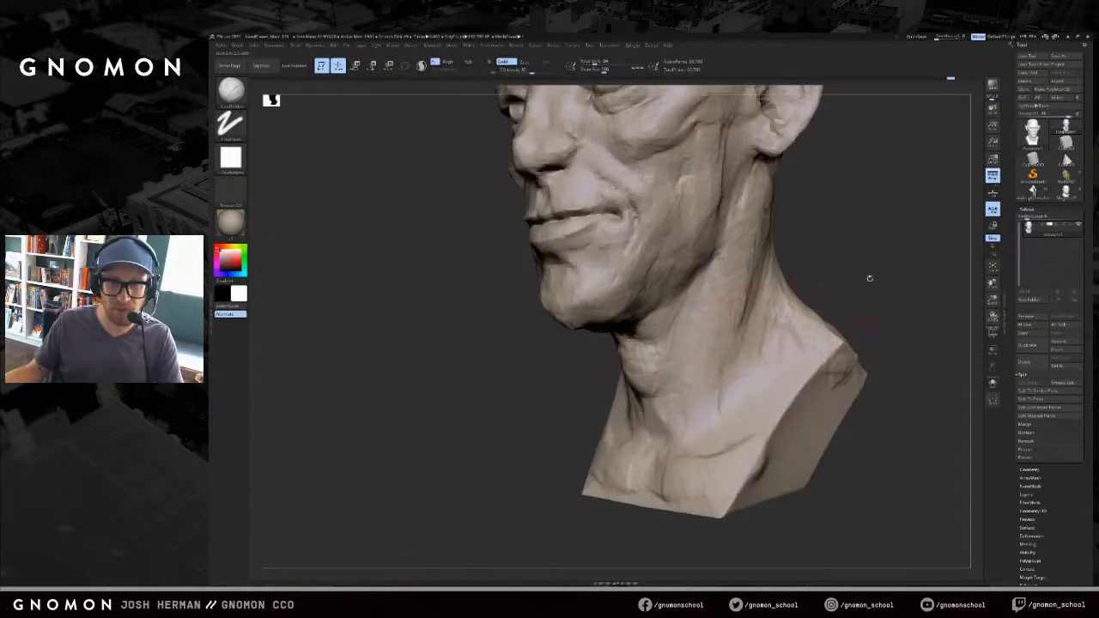
{"action": "right_click_drag", "start_coordinate": [863, 279], "coordinate": [815, 292]}
{"action": "key", "text": "shift"}
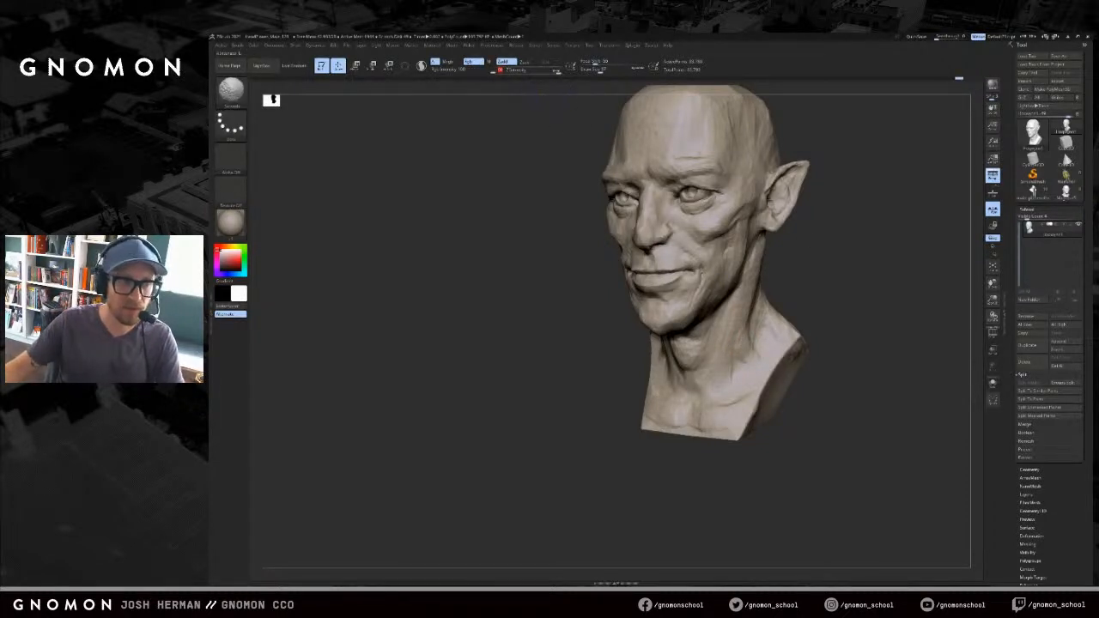
{"action": "right_click_drag", "start_coordinate": [596, 130], "coordinate": [560, 131]}
{"action": "left_click_drag", "start_coordinate": [726, 333], "coordinate": [723, 364], "text": "shift"}
{"action": "left_click_drag", "start_coordinate": [826, 302], "coordinate": [742, 351]}
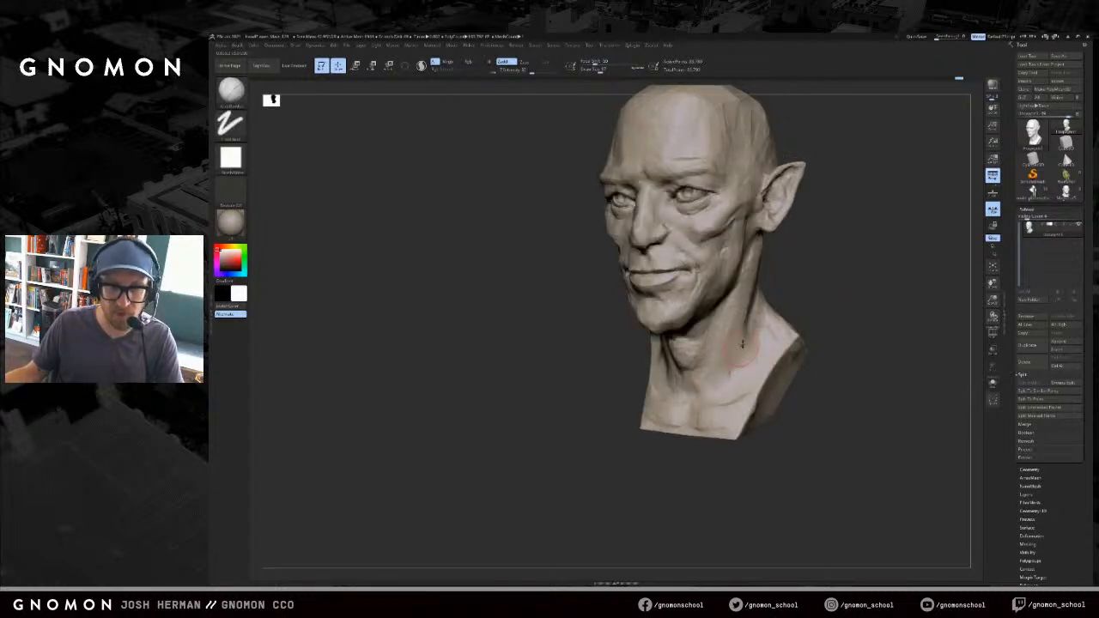
{"action": "left_click_drag", "start_coordinate": [752, 364], "coordinate": [739, 355], "text": "shift"}
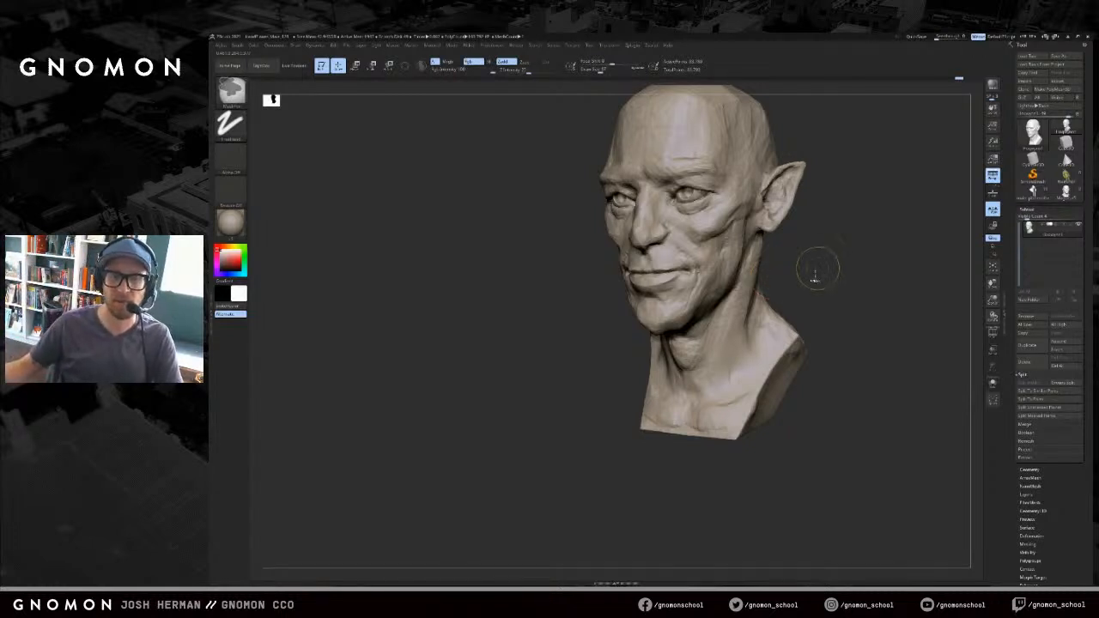
- Refine the side of the neck between the ear and the shoulder with ClayBuildup
{"action": "right_click_drag", "start_coordinate": [839, 321], "coordinate": [794, 323], "text": "ctrl"}
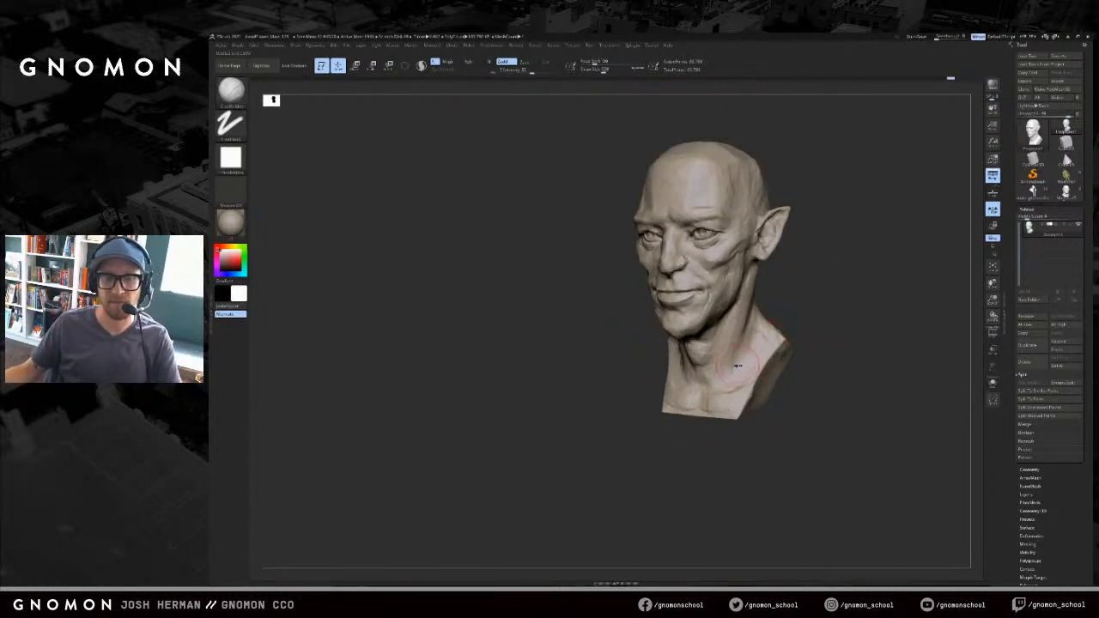
{"action": "left_click_drag", "start_coordinate": [813, 349], "coordinate": [823, 347]}
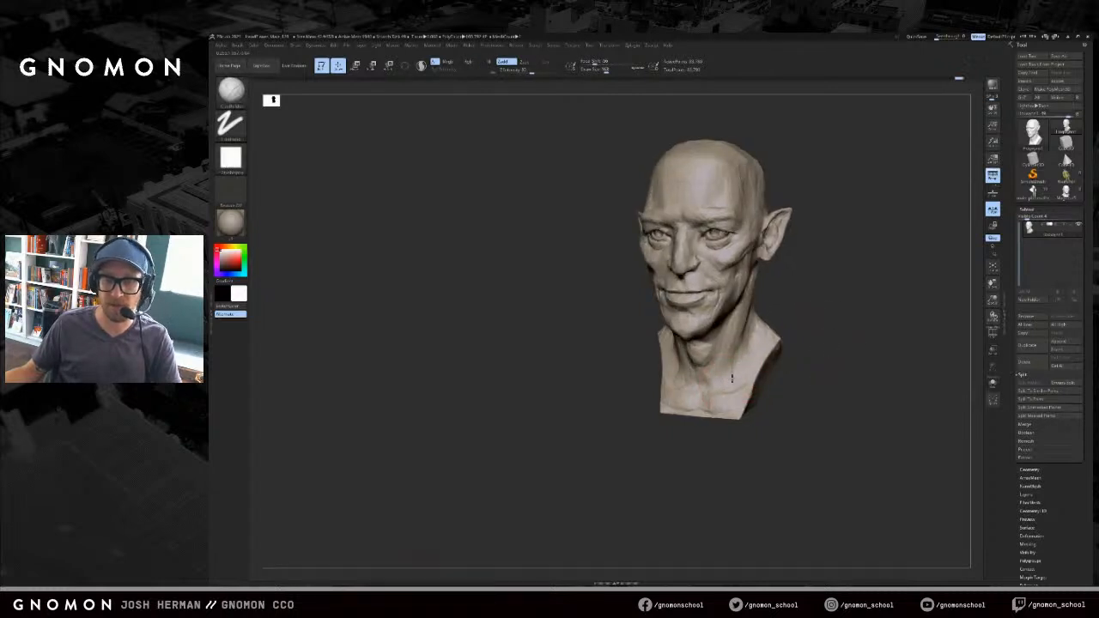
{"action": "mouse_move", "coordinate": [811, 344]}
{"action": "left_mouse_down"}
{"action": "mouse_move", "coordinate": [846, 343]}
{"action": "mouse_move", "coordinate": [769, 340]}
{"action": "left_mouse_up"}
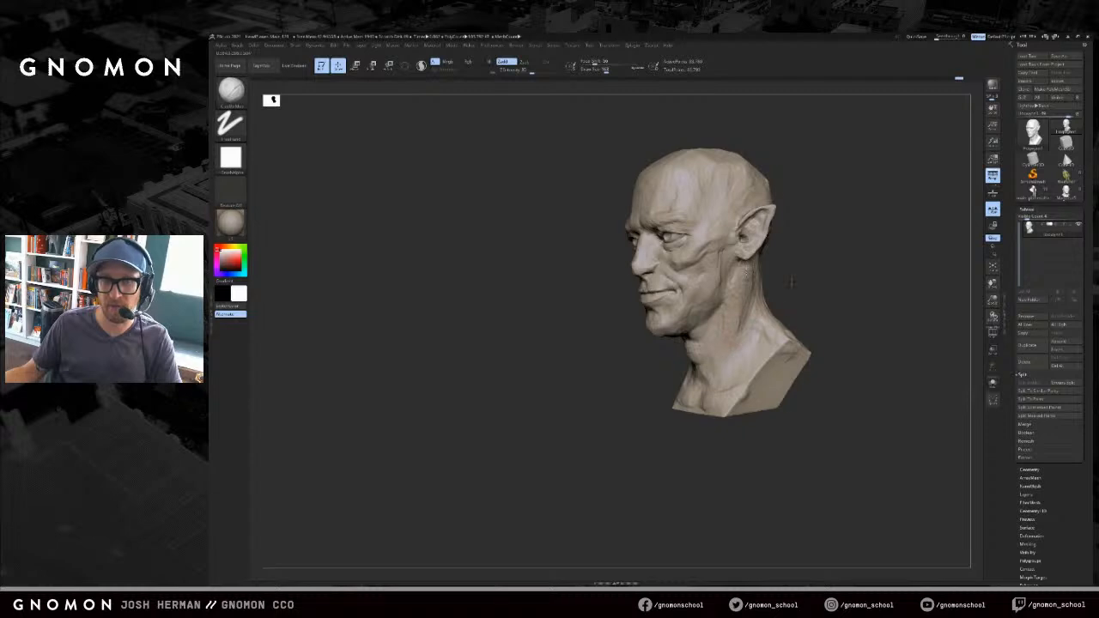
{"action": "left_click_drag", "start_coordinate": [791, 294], "coordinate": [746, 288]}
{"action": "mouse_move", "coordinate": [807, 254]}
{"action": "left_mouse_down", "text": "shift"}
{"action": "mouse_move", "coordinate": [797, 264]}
{"action": "mouse_move", "coordinate": [810, 267]}
{"action": "mouse_move", "coordinate": [775, 268]}
{"action": "left_mouse_up", "text": "shift"}
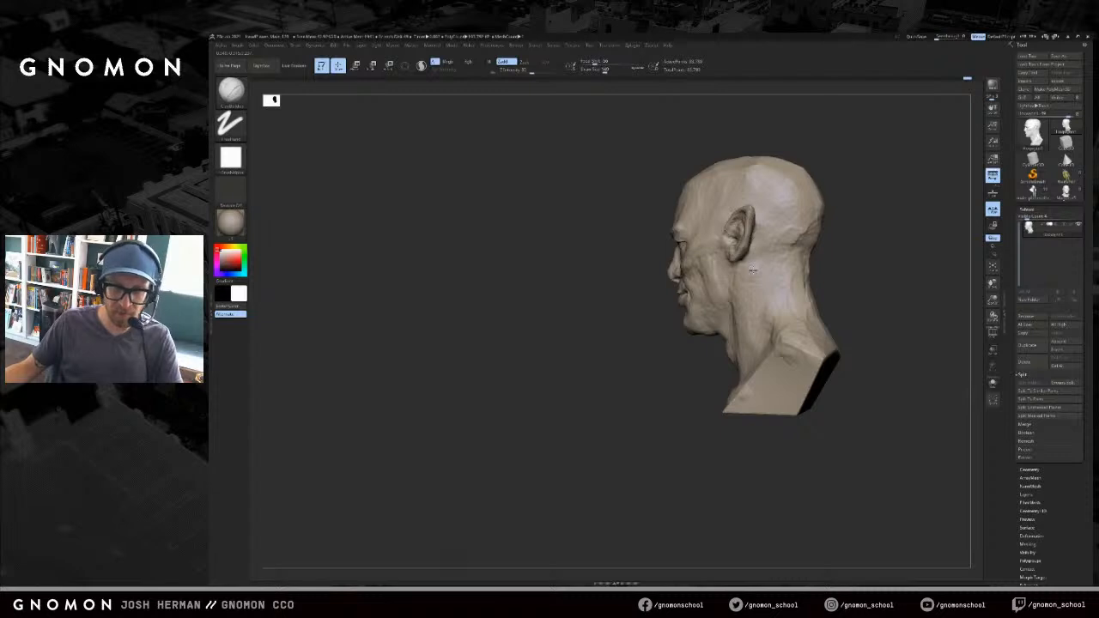
{"action": "left_click_drag", "start_coordinate": [859, 260], "coordinate": [737, 266]}
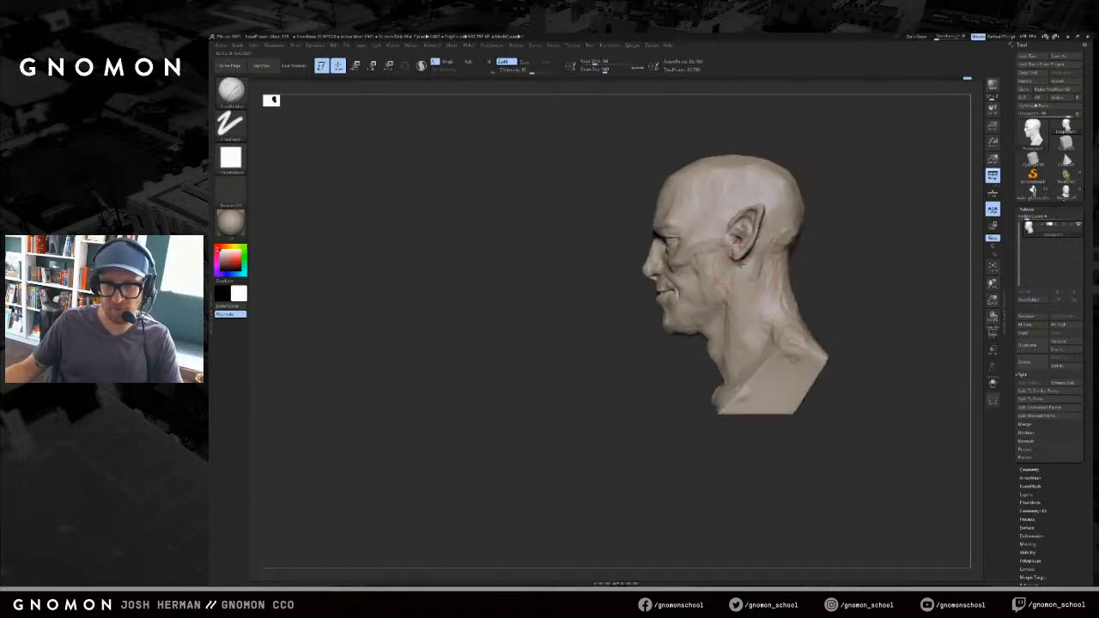
{"action": "left_click_drag", "start_coordinate": [842, 268], "coordinate": [845, 272]}
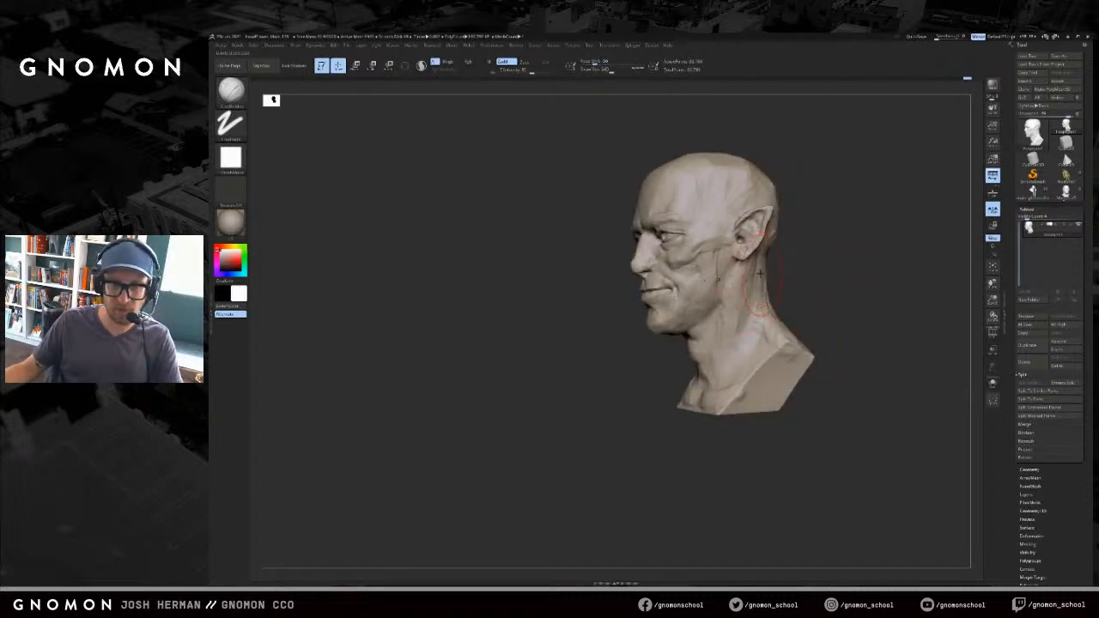
- Touch up the back of the neck with ClayBuildup and adjust the bust's silhouette with a resized Move brush
{"action": "key", "text": "s"}
{"action": "mouse_move", "coordinate": [779, 304]}
{"action": "left_mouse_down"}
{"action": "mouse_move", "coordinate": [793, 298]}
{"action": "mouse_move", "coordinate": [767, 302]}
{"action": "mouse_move", "coordinate": [780, 290]}
{"action": "mouse_move", "coordinate": [875, 289]}
{"action": "left_mouse_up"}
{"action": "left_click", "coordinate": [792, 298]}
{"action": "key", "text": "b"}
{"action": "key", "text": "m"}
{"action": "key", "text": "v"}
{"action": "key", "text": "s"}
{"action": "key", "text": "s"}
{"action": "mouse_move", "coordinate": [589, 342]}
{"action": "left_mouse_down"}
{"action": "mouse_move", "coordinate": [598, 341]}
{"action": "mouse_move", "coordinate": [574, 334]}
{"action": "left_mouse_up"}
{"action": "key", "text": "f"}
{"action": "left_click_drag", "start_coordinate": [872, 330], "coordinate": [850, 308], "text": "alt"}
{"action": "left_click_drag", "start_coordinate": [846, 311], "coordinate": [890, 318]}
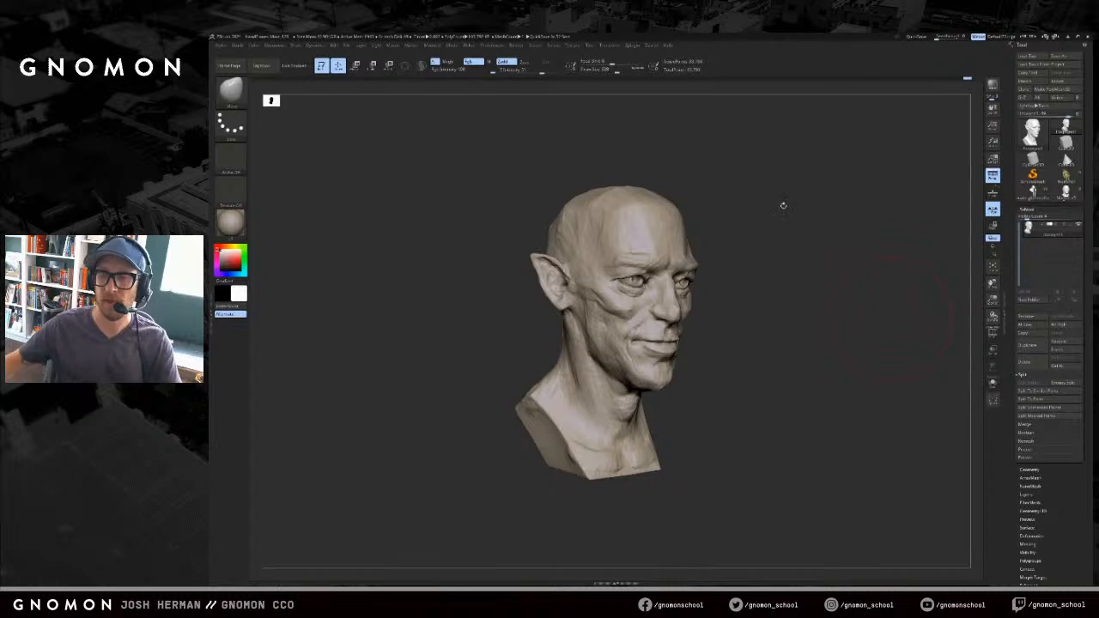
- Build up the forehead and brow planes with ClayBuildup and smooth the surface
{"action": "left_click_drag", "start_coordinate": [894, 226], "coordinate": [847, 218]}
{"action": "key", "text": "b"}
{"action": "key", "text": "c"}
{"action": "key", "text": "b"}
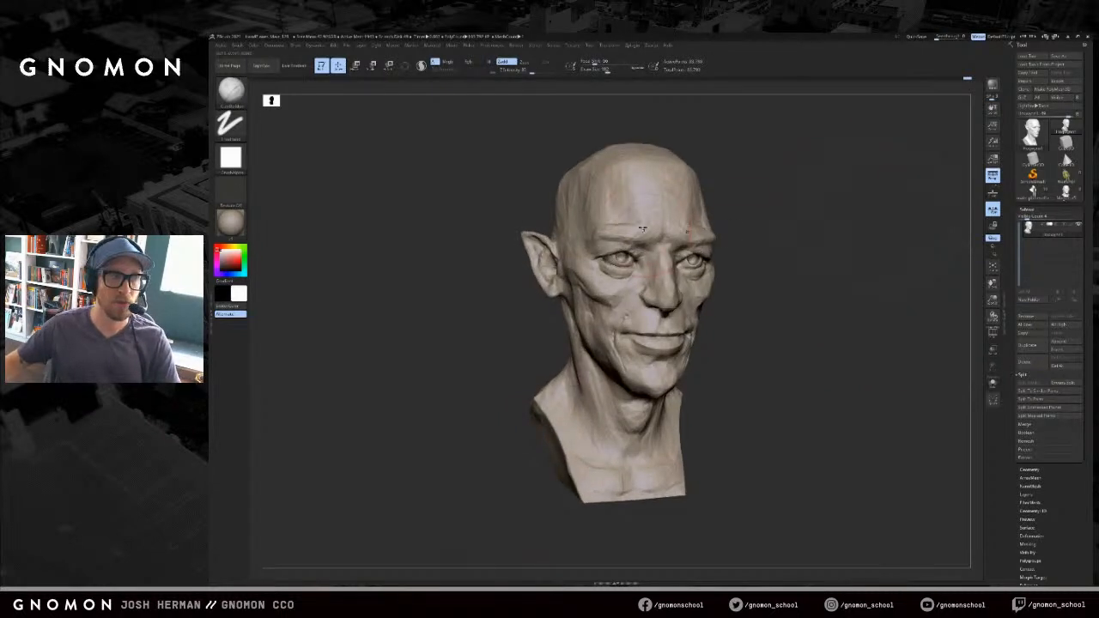
{"action": "mouse_move", "coordinate": [828, 198]}
{"action": "left_mouse_down"}
{"action": "mouse_move", "coordinate": [753, 203]}
{"action": "mouse_move", "coordinate": [820, 210]}
{"action": "mouse_move", "coordinate": [842, 199]}
{"action": "mouse_move", "coordinate": [822, 203]}
{"action": "left_mouse_up"}
{"action": "mouse_move", "coordinate": [829, 134]}
{"action": "left_mouse_down", "text": "alt"}
{"action": "mouse_move", "coordinate": [839, 226]}
{"action": "mouse_move", "coordinate": [890, 156]}
{"action": "mouse_move", "coordinate": [879, 223]}
{"action": "mouse_move", "coordinate": [847, 209]}
{"action": "mouse_move", "coordinate": [687, 307]}
{"action": "mouse_move", "coordinate": [675, 268]}
{"action": "left_mouse_up", "text": "alt"}
{"action": "left_click_drag", "start_coordinate": [888, 154], "coordinate": [846, 141]}
{"action": "mouse_move", "coordinate": [668, 268]}
{"action": "left_mouse_down"}
{"action": "mouse_move", "coordinate": [682, 300]}
{"action": "mouse_move", "coordinate": [680, 267]}
{"action": "left_mouse_up"}
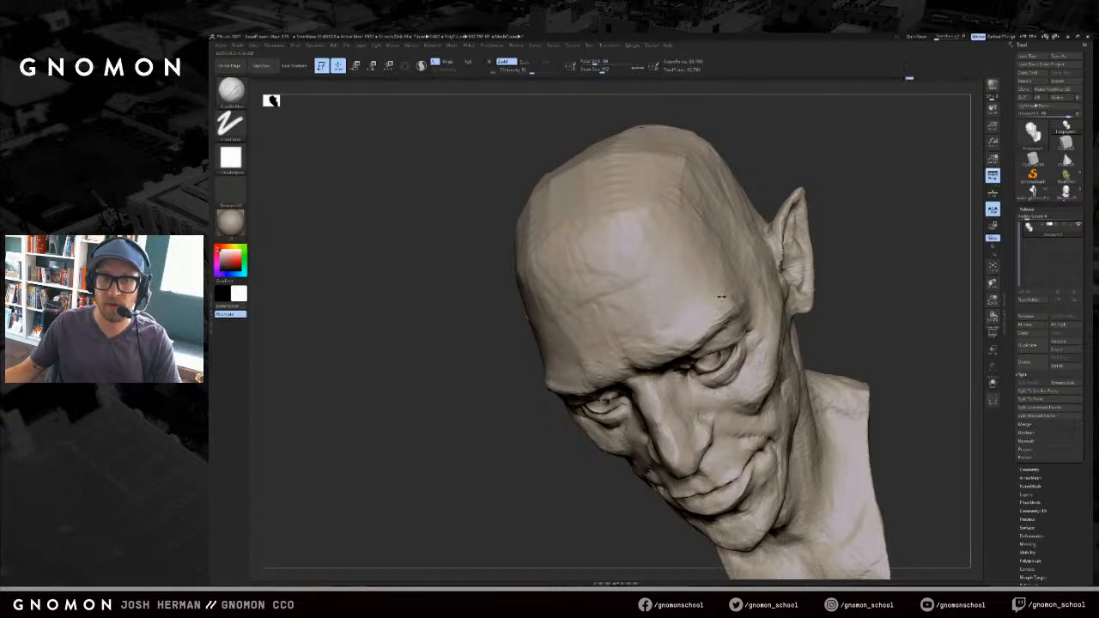
{"action": "mouse_move", "coordinate": [850, 239]}
{"action": "left_mouse_down", "text": "shift"}
{"action": "mouse_move", "coordinate": [879, 235]}
{"action": "mouse_move", "coordinate": [817, 240]}
{"action": "mouse_move", "coordinate": [859, 256]}
{"action": "left_mouse_up", "text": "shift"}
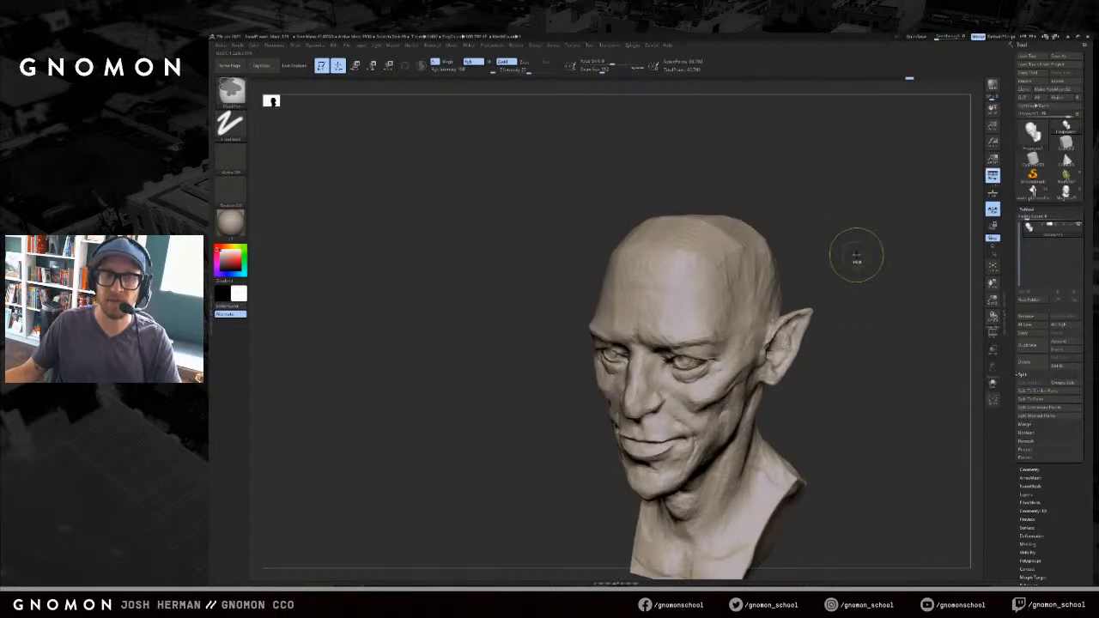
{"action": "mouse_move", "coordinate": [854, 249]}
{"action": "left_mouse_down"}
{"action": "mouse_move", "coordinate": [870, 236]}
{"action": "mouse_move", "coordinate": [839, 237]}
{"action": "mouse_move", "coordinate": [810, 270]}
{"action": "mouse_move", "coordinate": [844, 238]}
{"action": "mouse_move", "coordinate": [859, 241]}
{"action": "left_mouse_up"}
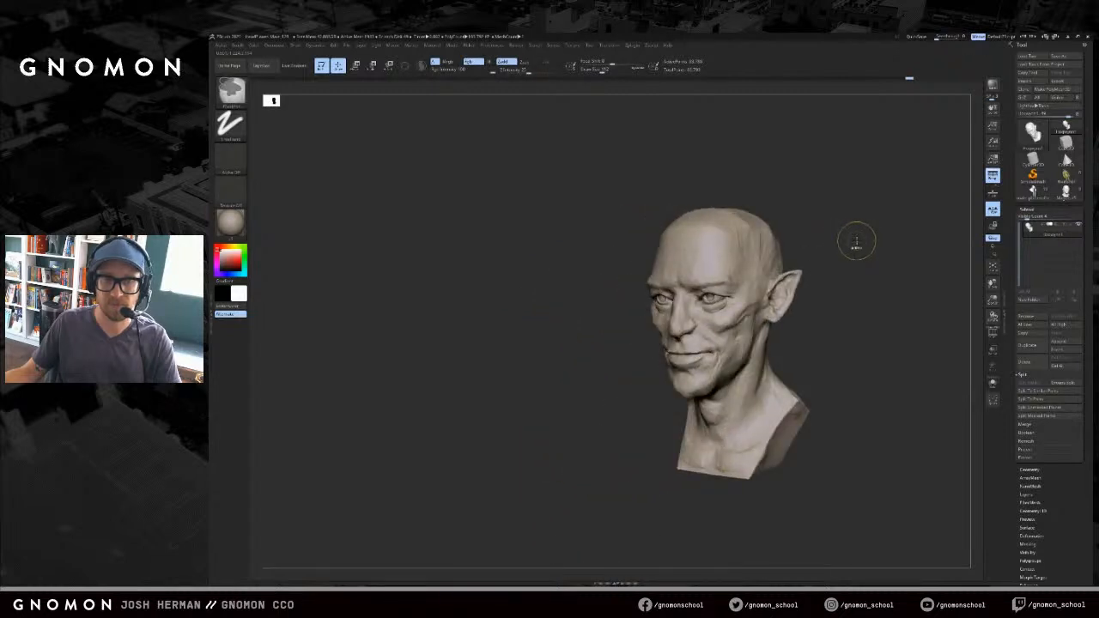
- Touch up the brow with ClayBuildup and adjust the forehead and temple shape with the Move brush
{"action": "key", "text": "b"}
{"action": "key", "text": "c"}
{"action": "key", "text": "b"}
{"action": "left_click_drag", "start_coordinate": [861, 240], "coordinate": [803, 248]}
{"action": "left_click_drag", "start_coordinate": [670, 265], "coordinate": [669, 266]}
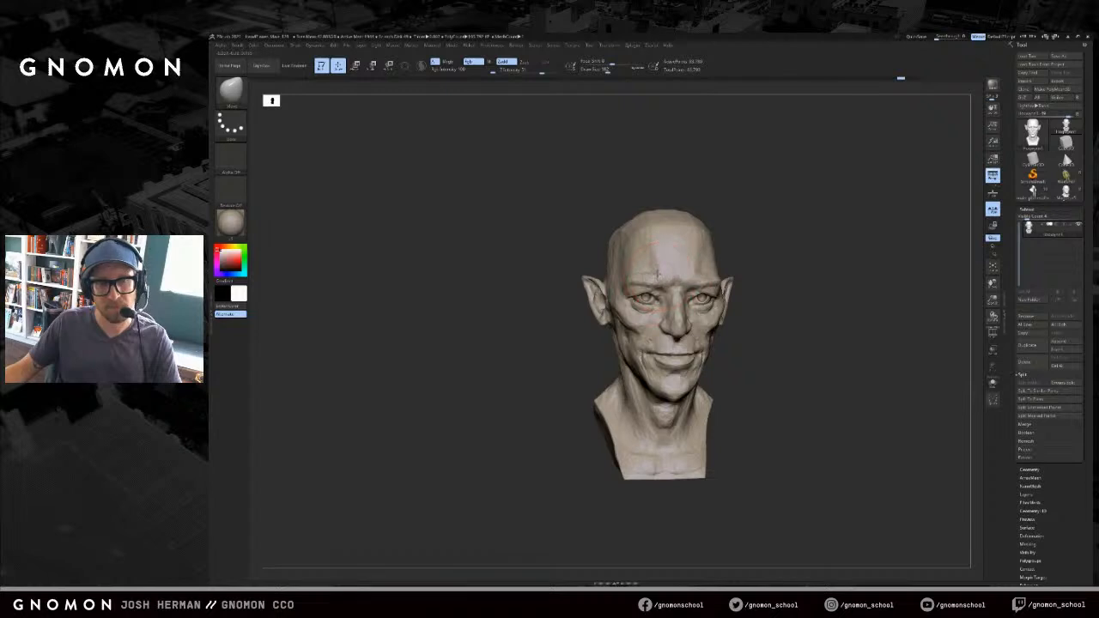
{"action": "left_click_drag", "start_coordinate": [565, 256], "coordinate": [614, 260]}
{"action": "left_click_drag", "start_coordinate": [785, 248], "coordinate": [730, 250]}
- Add volume to the forehead above the eyebrows using ClayBuildup at different brush sizes
{"action": "key", "text": "b"}
{"action": "key", "text": "c"}
{"action": "key", "text": "b"}
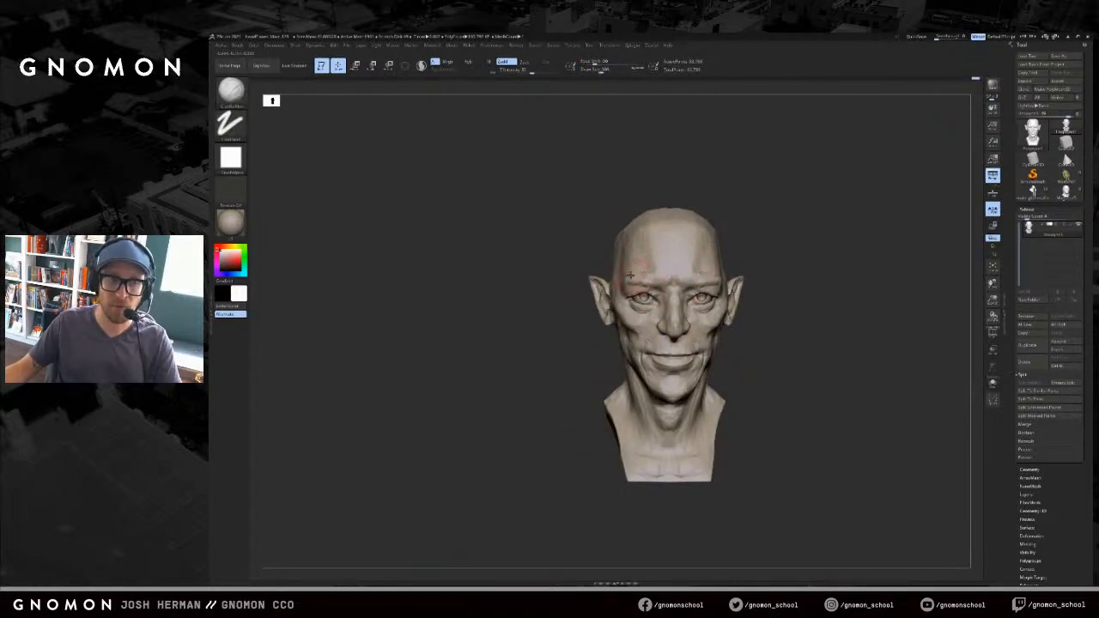
{"action": "key", "text": "s"}
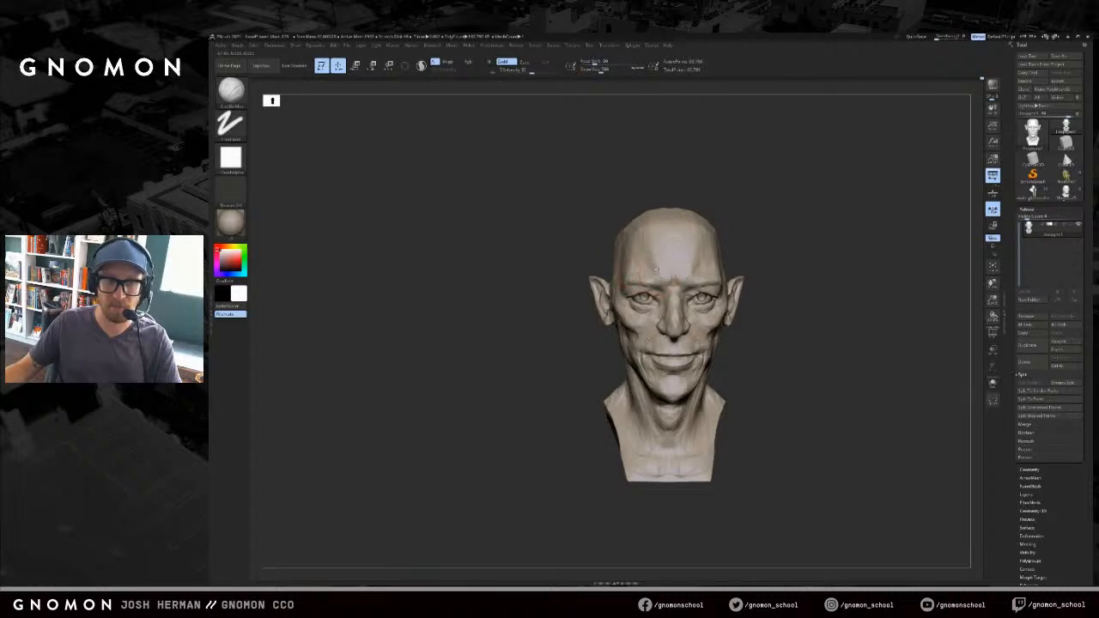
{"action": "left_click_drag", "start_coordinate": [677, 269], "coordinate": [728, 257]}
{"action": "key", "text": "s"}
{"action": "left_click_drag", "start_coordinate": [663, 284], "coordinate": [655, 285]}
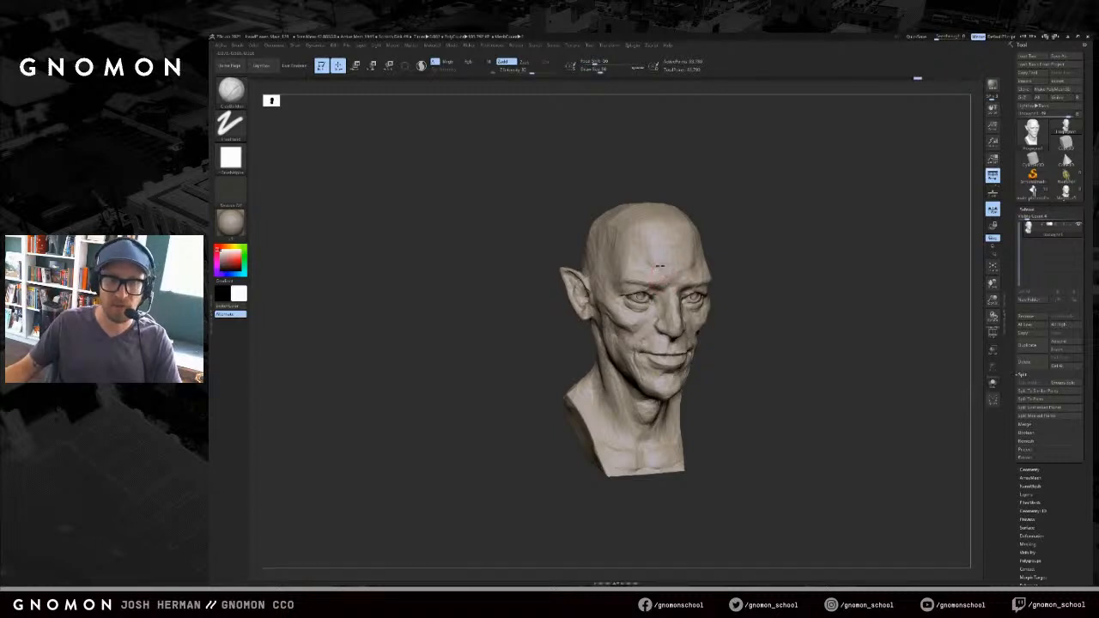
- Refine the middle and upper forehead planes with a resized ClayBuildup brush
{"action": "key", "text": "s"}
{"action": "left_click_drag", "start_coordinate": [659, 260], "coordinate": [661, 259]}
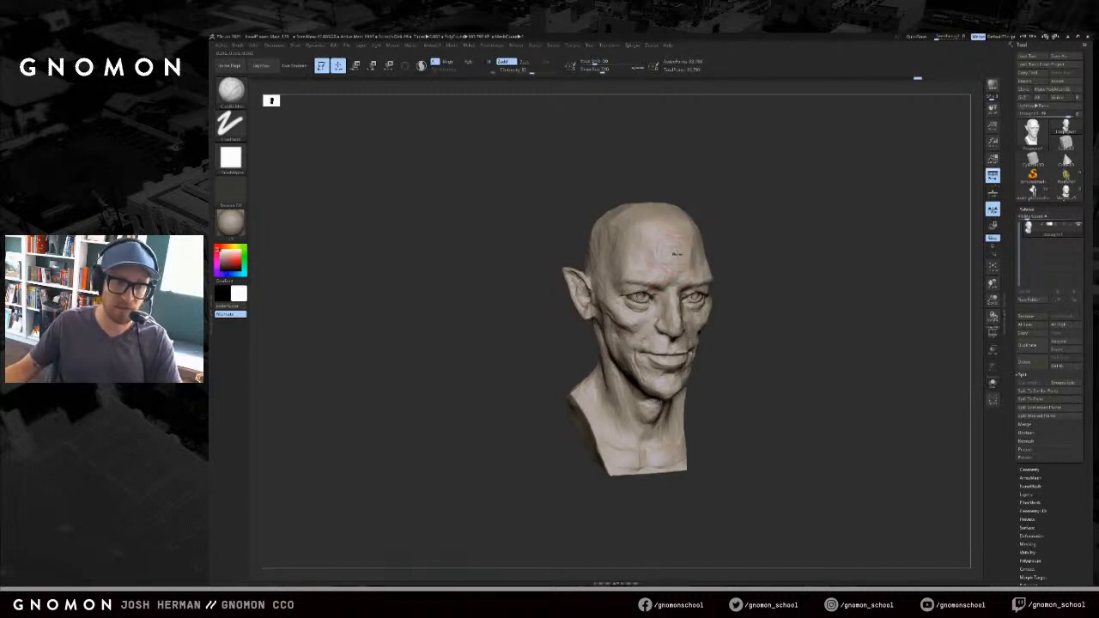
{"action": "mouse_move", "coordinate": [773, 238]}
{"action": "left_mouse_down"}
{"action": "mouse_move", "coordinate": [783, 234]}
{"action": "mouse_move", "coordinate": [776, 215]}
{"action": "mouse_move", "coordinate": [760, 223]}
{"action": "left_mouse_up"}
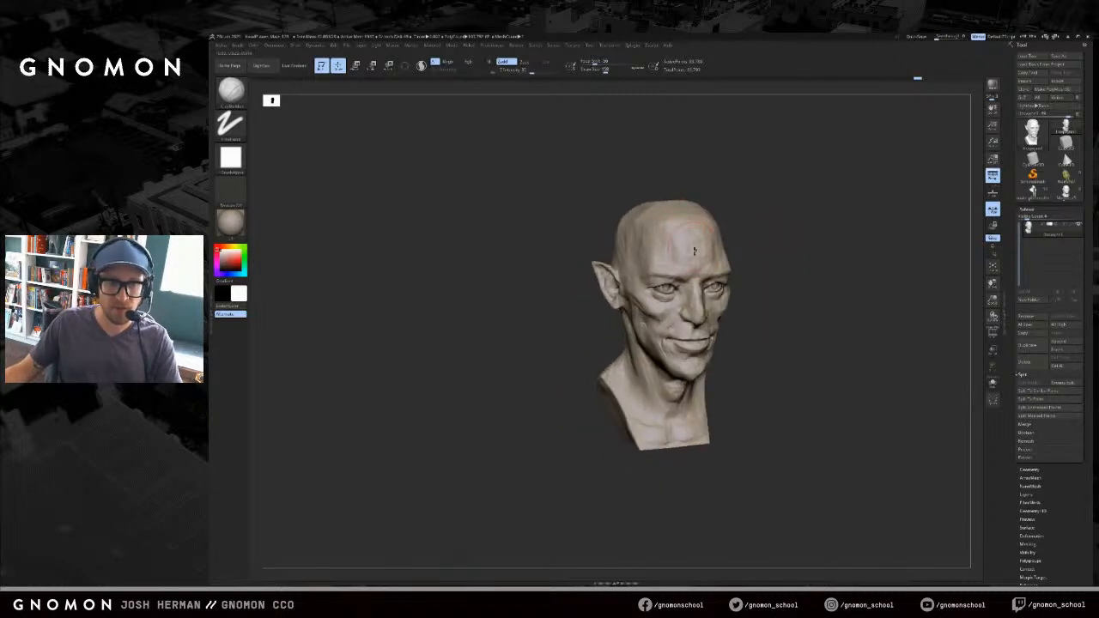
{"action": "key", "text": "s"}
{"action": "left_click_drag", "start_coordinate": [686, 251], "coordinate": [690, 252]}
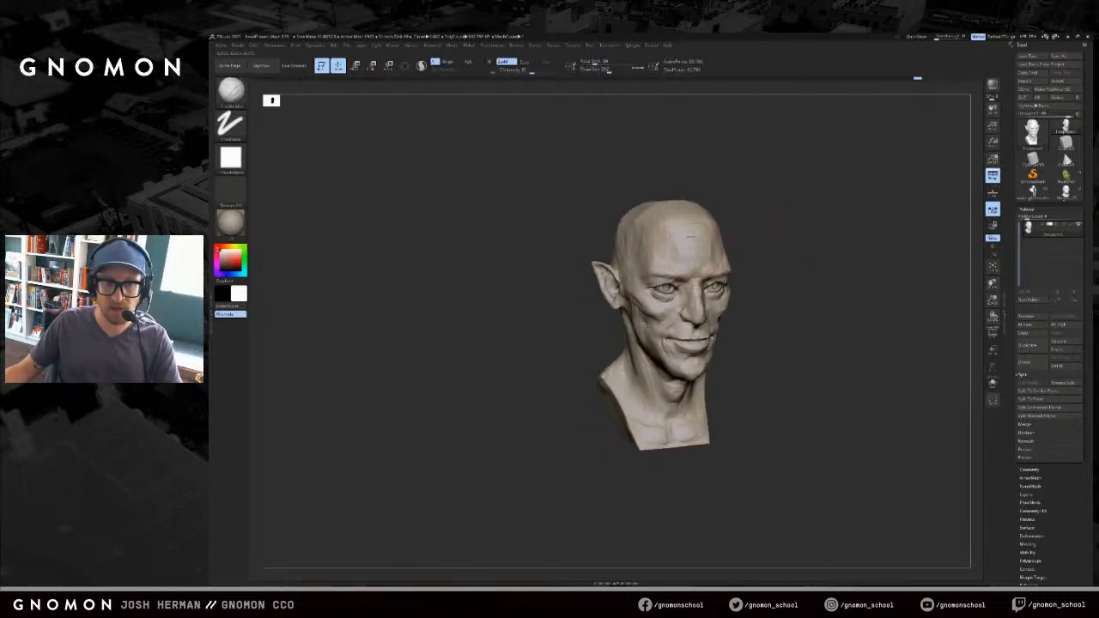
{"action": "key", "text": "ctrl"}
{"action": "key", "text": "ctrl"}
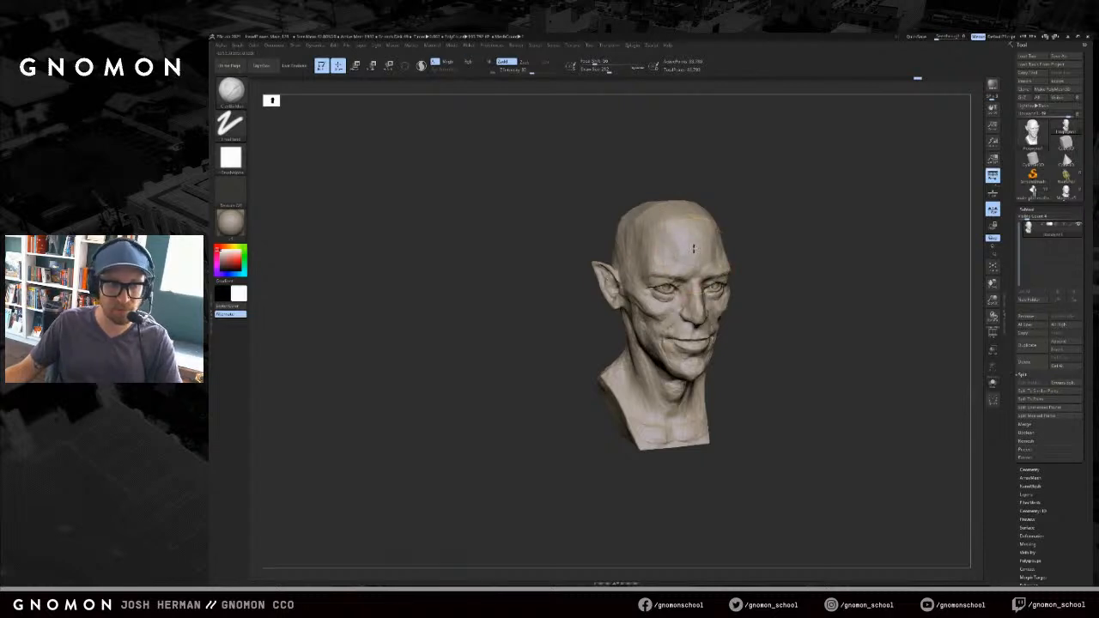
{"action": "key", "text": "shift"}
{"action": "mouse_move", "coordinate": [749, 224]}
{"action": "left_mouse_down"}
{"action": "mouse_move", "coordinate": [685, 270]}
{"action": "mouse_move", "coordinate": [691, 284]}
{"action": "left_mouse_up"}
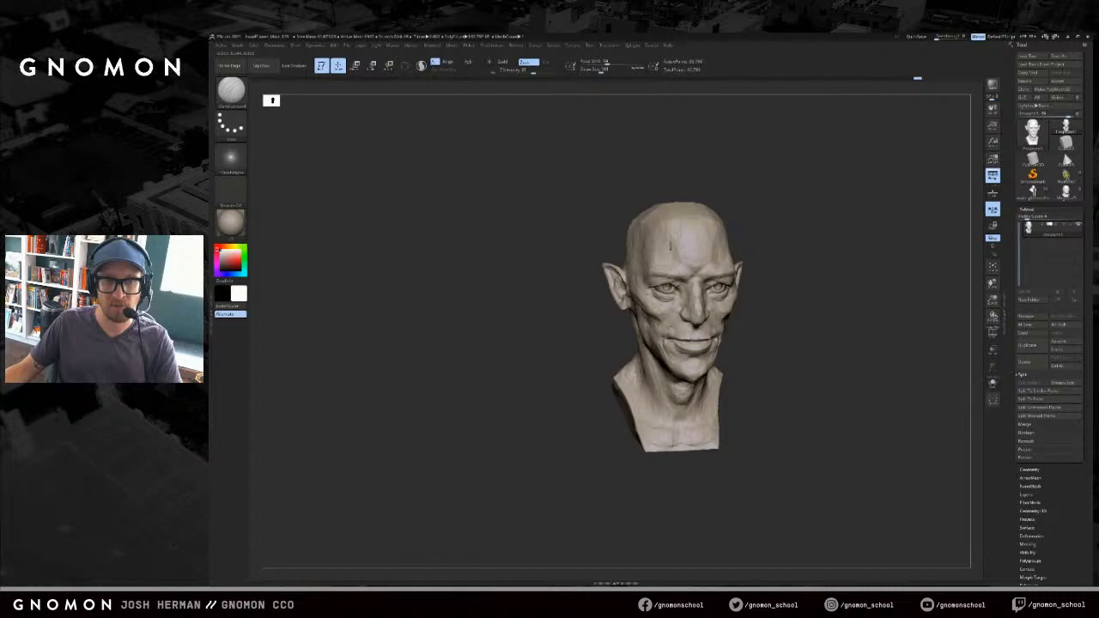
- Carve subtle forehead creases with the DamStandard brush and check them from several angles
{"action": "left_click_drag", "start_coordinate": [670, 246], "coordinate": [694, 255]}
{"action": "mouse_move", "coordinate": [765, 245]}
{"action": "left_mouse_down"}
{"action": "mouse_move", "coordinate": [803, 231]}
{"action": "mouse_move", "coordinate": [793, 226]}
{"action": "mouse_move", "coordinate": [802, 209]}
{"action": "mouse_move", "coordinate": [633, 268]}
{"action": "left_mouse_up"}
{"action": "key", "text": "f"}
{"action": "key", "text": "f"}
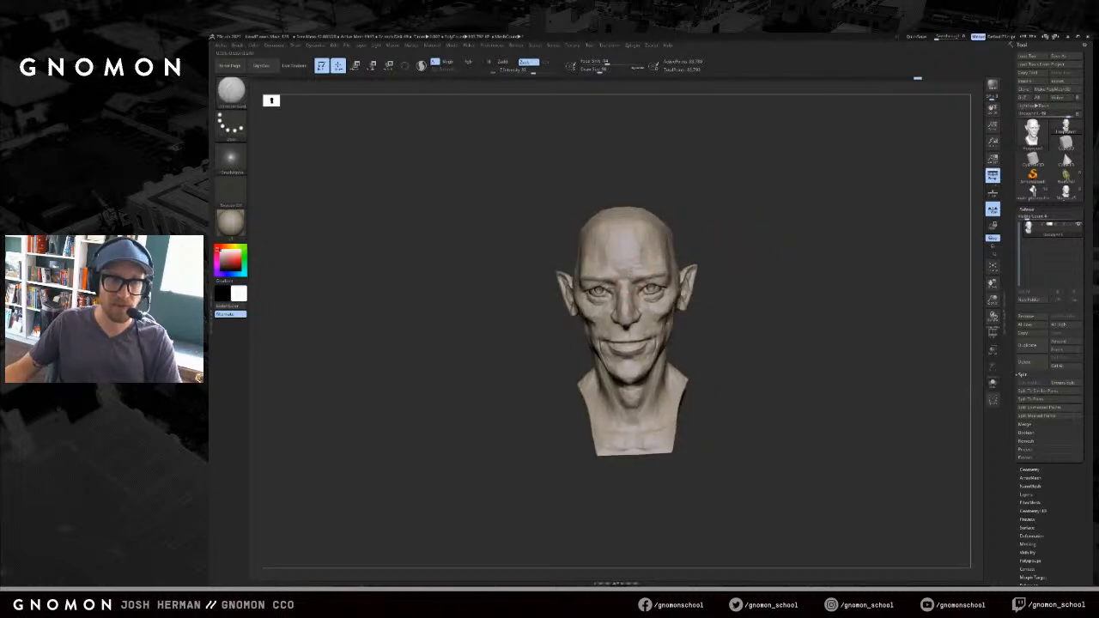
{"action": "left_click_drag", "start_coordinate": [704, 244], "coordinate": [842, 243]}
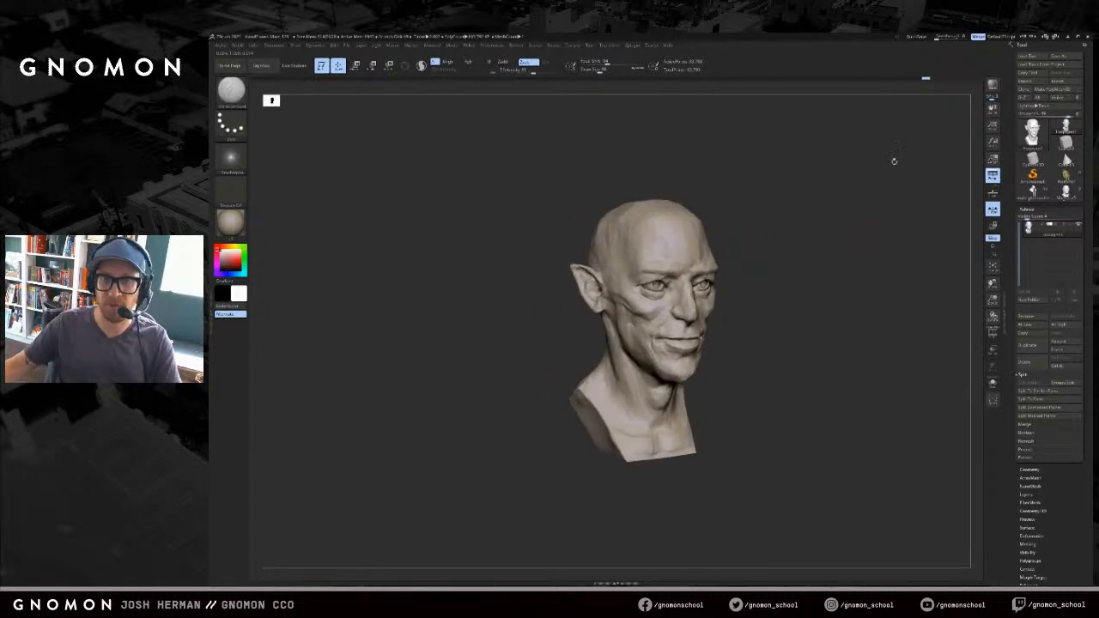
{"action": "left_click_drag", "start_coordinate": [916, 140], "coordinate": [826, 191]}
- Try ClayBuildup strokes on the side of the forehead and undo them
{"action": "key", "text": "b"}
{"action": "key", "text": "c"}
{"action": "key", "text": "b"}
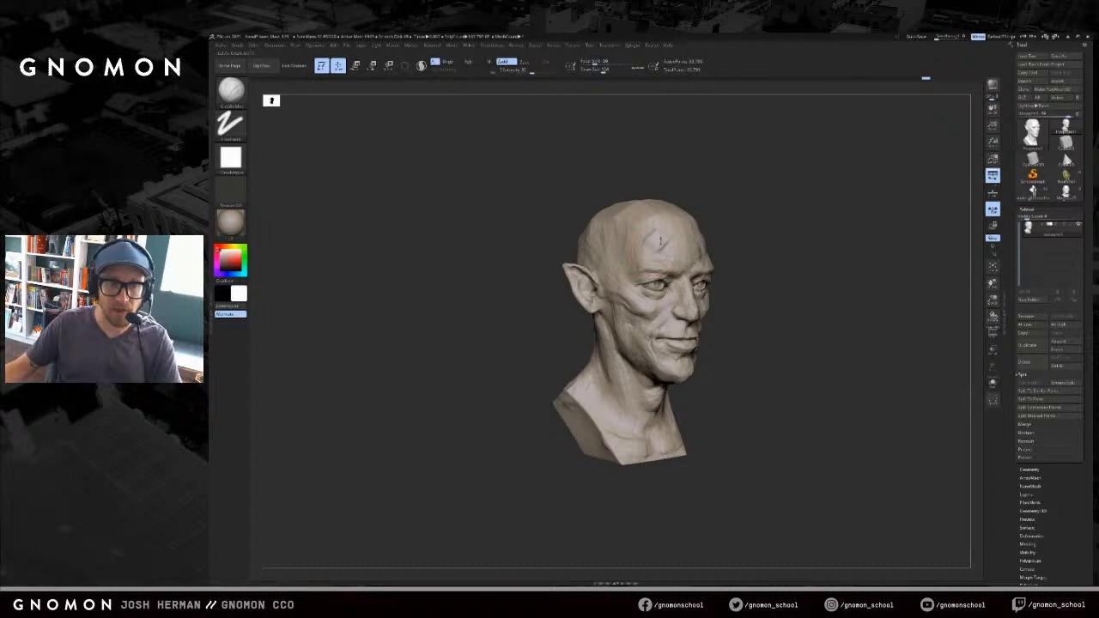
{"action": "left_click_drag", "start_coordinate": [670, 254], "coordinate": [651, 239]}
{"action": "key", "text": "ctrl+z"}
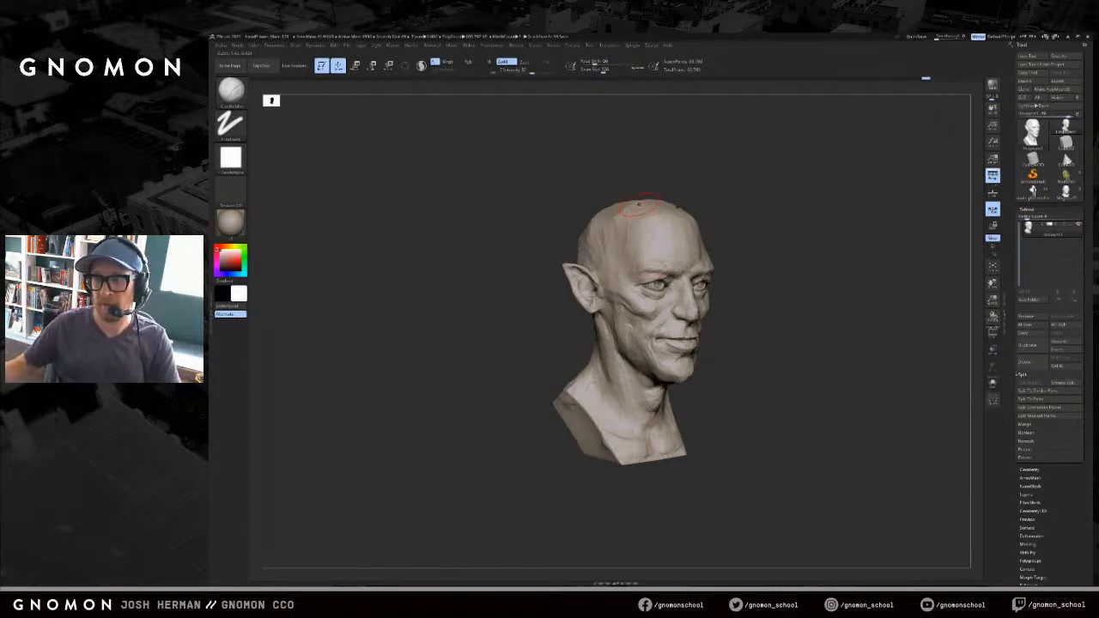
{"action": "left_click_drag", "start_coordinate": [841, 248], "coordinate": [864, 243], "text": "alt"}
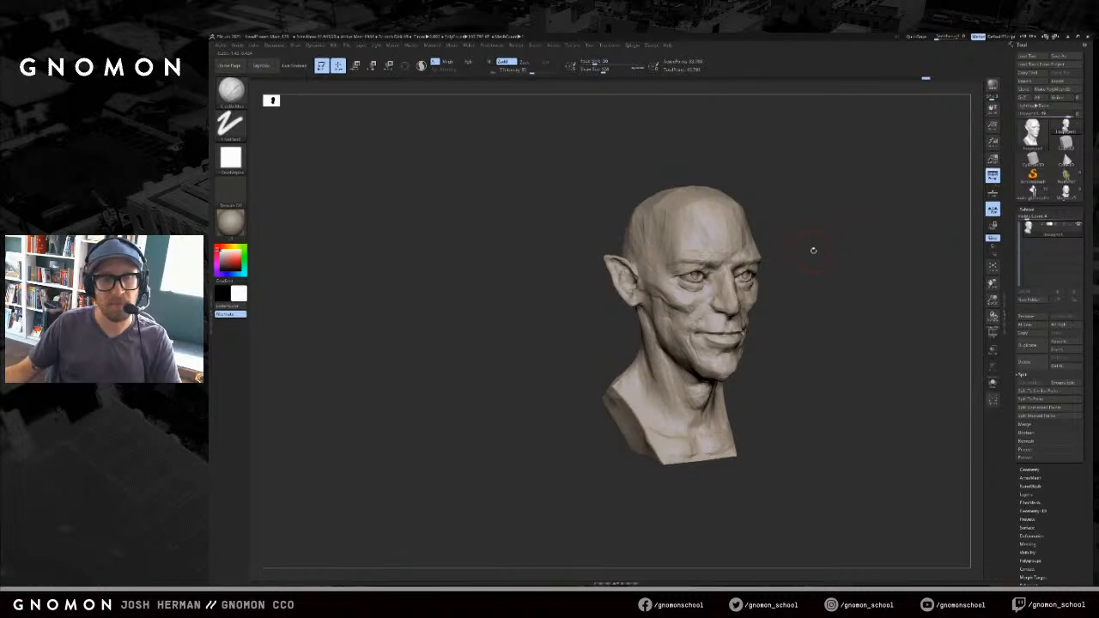
{"action": "mouse_move", "coordinate": [775, 240]}
{"action": "left_mouse_down"}
{"action": "mouse_move", "coordinate": [812, 241]}
{"action": "mouse_move", "coordinate": [786, 242]}
{"action": "left_mouse_up"}
{"action": "key", "text": "ctrl+z"}
- Try rough ClayBuildup strokes across the forehead and skull with a resized brush, and undo them
{"action": "key", "text": "["}
{"action": "mouse_move", "coordinate": [660, 267]}
{"action": "left_mouse_down"}
{"action": "mouse_move", "coordinate": [632, 191]}
{"action": "mouse_move", "coordinate": [704, 251]}
{"action": "mouse_move", "coordinate": [669, 198]}
{"action": "left_mouse_up"}
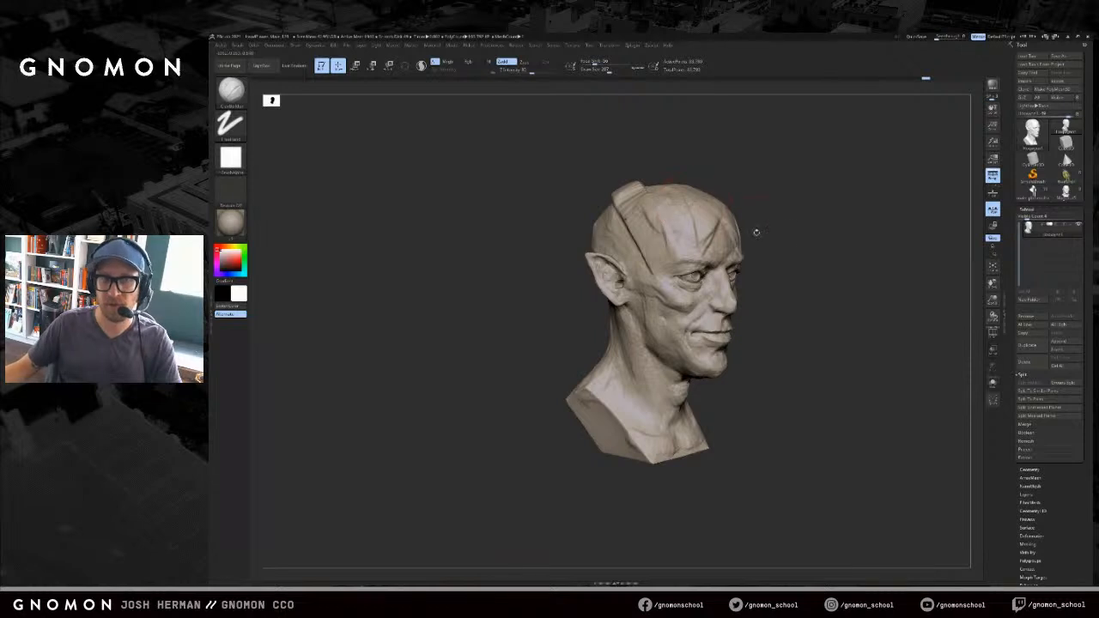
{"action": "left_click_drag", "start_coordinate": [754, 233], "coordinate": [778, 240]}
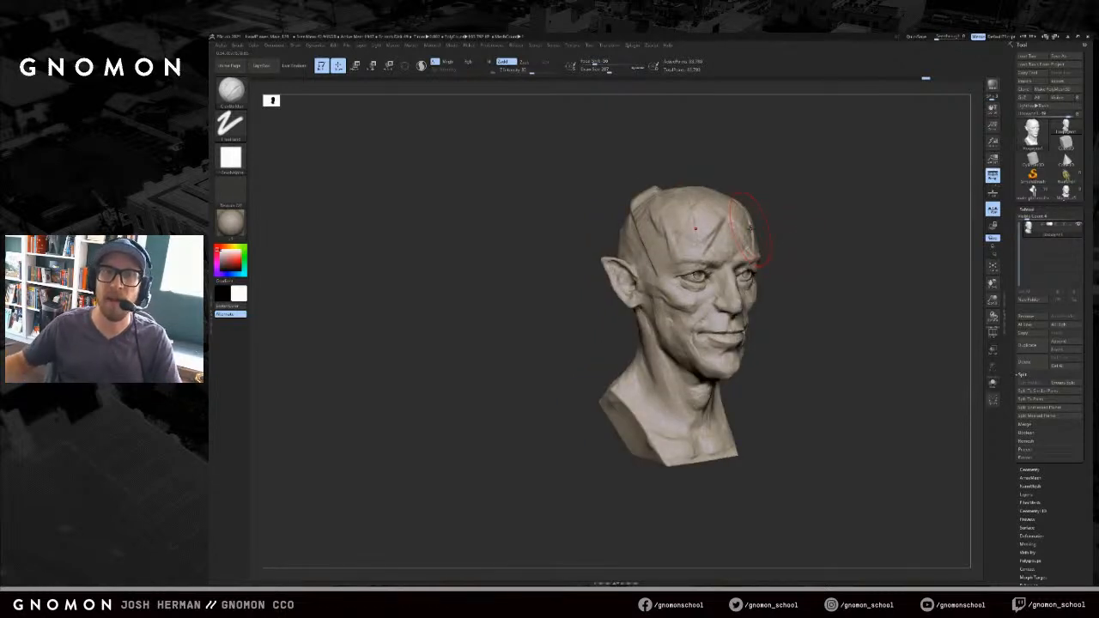
{"action": "key", "text": "ctrl+z"}
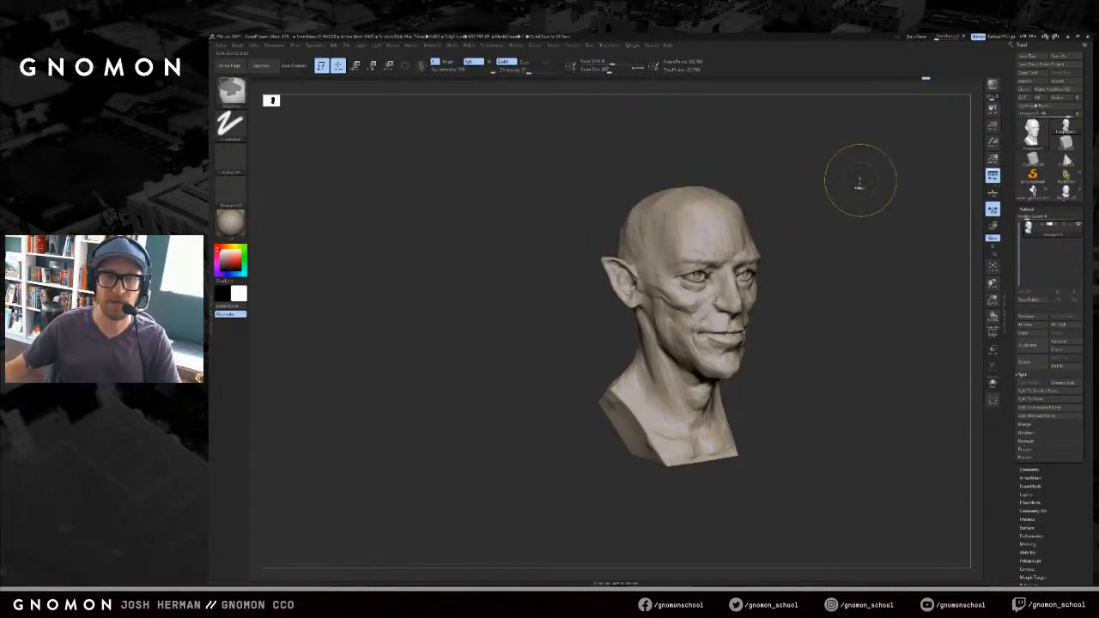
- Refine the outer brow and temple planes with the ClayBuildup and Move brushes, checking the forms from several angles
{"action": "mouse_move", "coordinate": [835, 209]}
{"action": "left_mouse_down"}
{"action": "mouse_move", "coordinate": [855, 204]}
{"action": "mouse_move", "coordinate": [805, 189]}
{"action": "mouse_move", "coordinate": [713, 219]}
{"action": "left_mouse_up"}
{"action": "left_click_drag", "start_coordinate": [710, 237], "coordinate": [705, 239]}
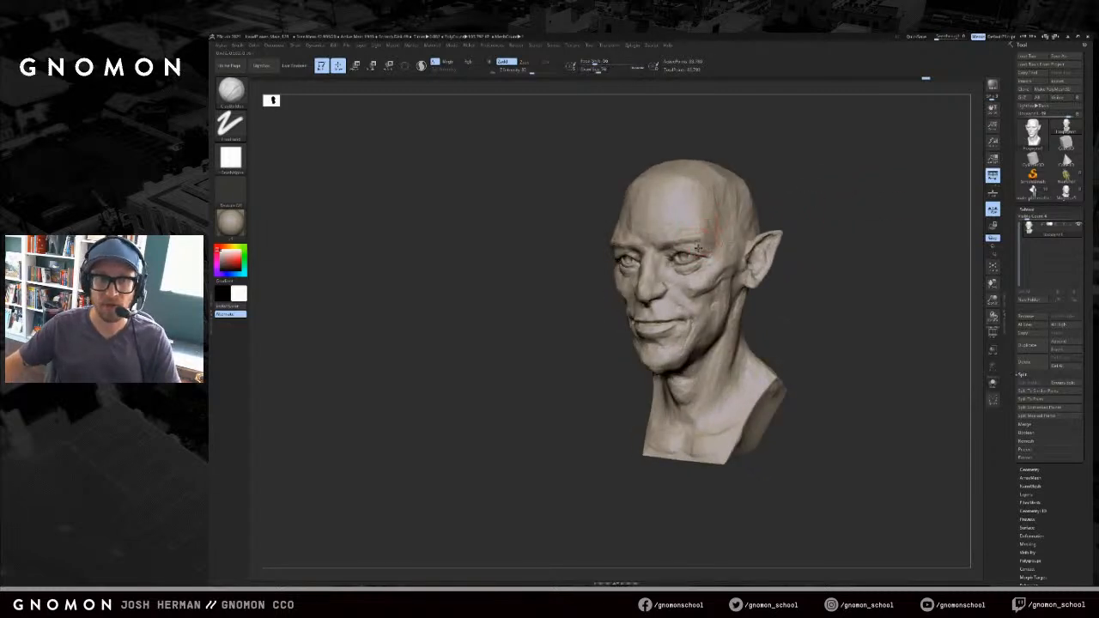
{"action": "left_click_drag", "start_coordinate": [809, 209], "coordinate": [815, 205]}
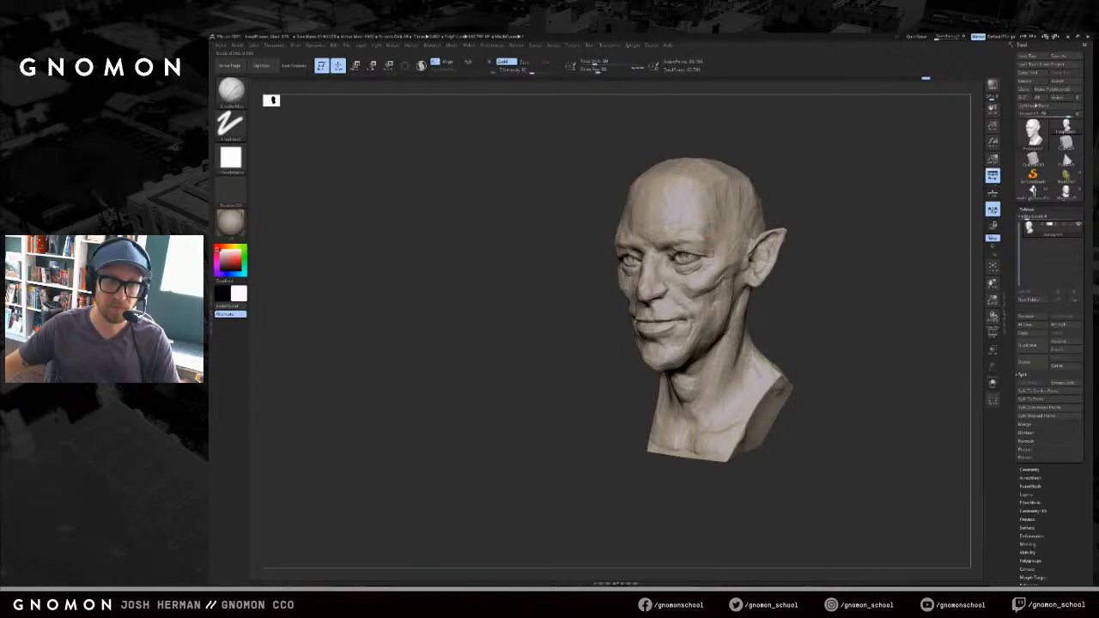
{"action": "mouse_move", "coordinate": [815, 202]}
{"action": "left_mouse_down"}
{"action": "mouse_move", "coordinate": [785, 211]}
{"action": "mouse_move", "coordinate": [825, 197]}
{"action": "mouse_move", "coordinate": [721, 208]}
{"action": "left_mouse_up"}
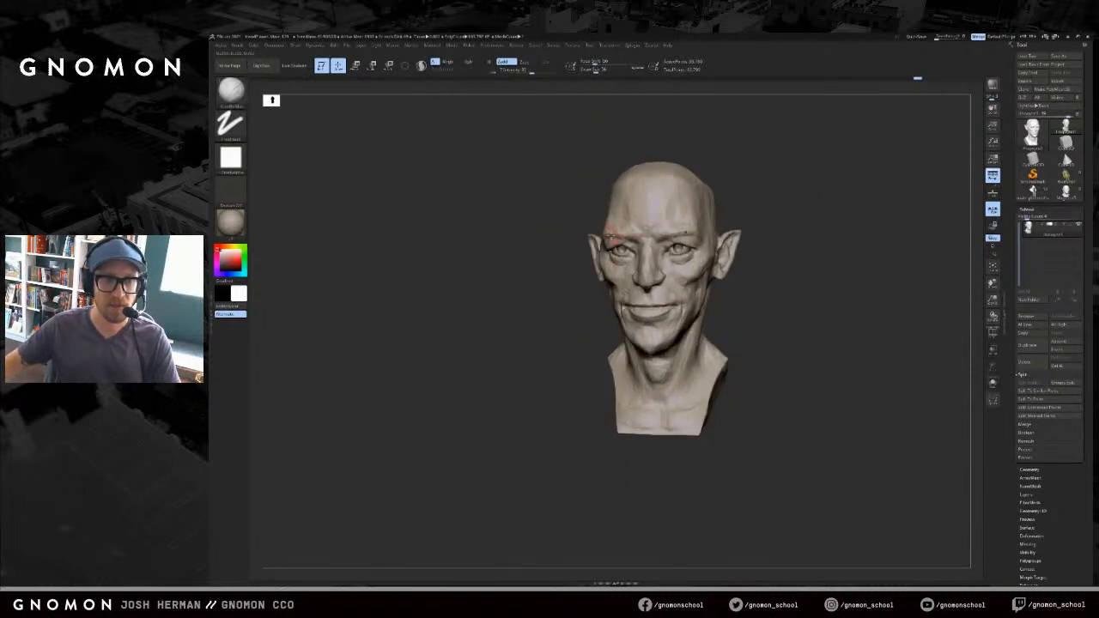
{"action": "key", "text": "shift"}
{"action": "key", "text": "]"}
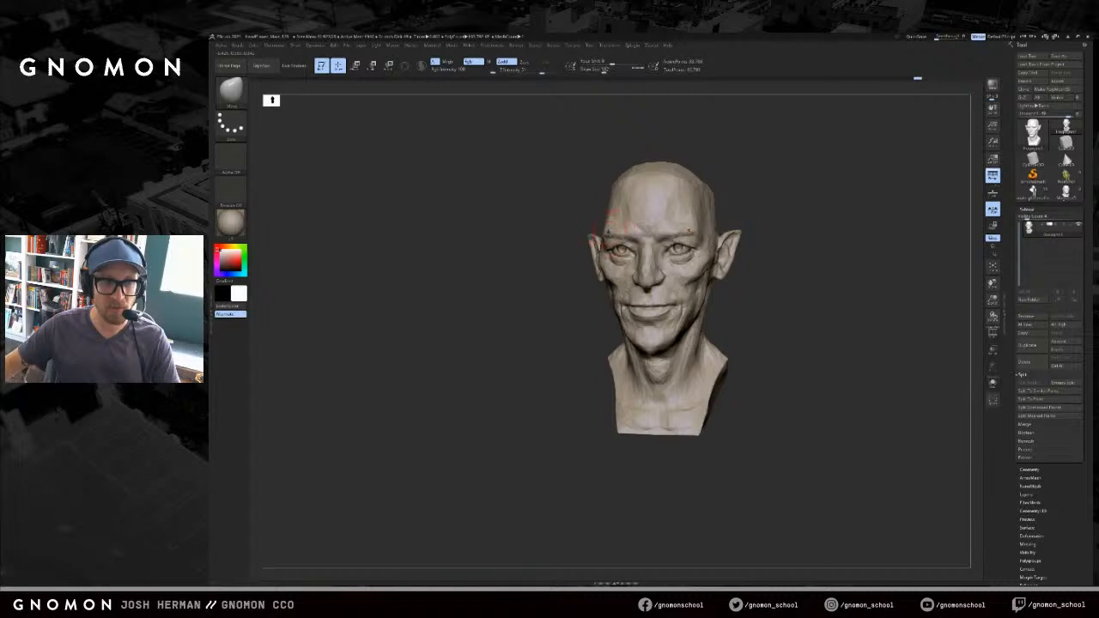
{"action": "mouse_move", "coordinate": [807, 197]}
{"action": "left_mouse_down"}
{"action": "mouse_move", "coordinate": [763, 194]}
{"action": "mouse_move", "coordinate": [777, 183]}
{"action": "left_mouse_up"}
{"action": "key", "text": "b"}
{"action": "key", "text": "c"}
{"action": "key", "text": "b"}
{"action": "key", "text": "f"}
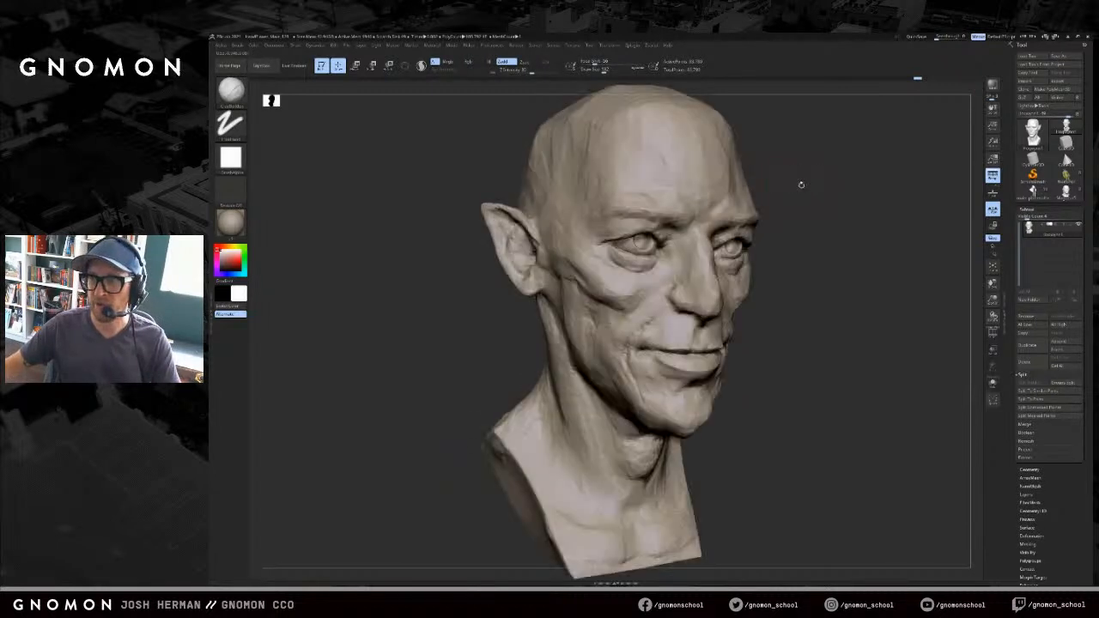
{"action": "mouse_move", "coordinate": [841, 198]}
{"action": "left_mouse_down"}
{"action": "mouse_move", "coordinate": [813, 194]}
{"action": "mouse_move", "coordinate": [812, 233]}
{"action": "mouse_move", "coordinate": [822, 177]}
{"action": "mouse_move", "coordinate": [830, 231]}
{"action": "mouse_move", "coordinate": [805, 184]}
{"action": "left_mouse_up"}
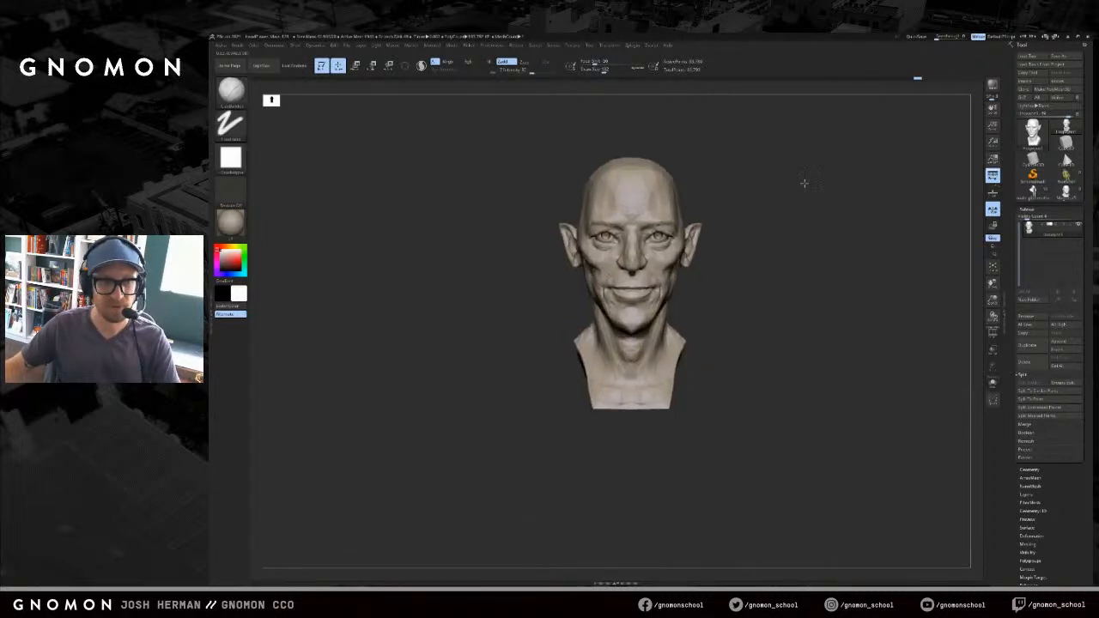
- Adjust the eye area and lower lids with a resized Move brush, viewing the face from the front and three-quarter angles
{"action": "key", "text": "f"}
{"action": "key", "text": "b"}
{"action": "key", "text": "m"}
{"action": "key", "text": "v"}
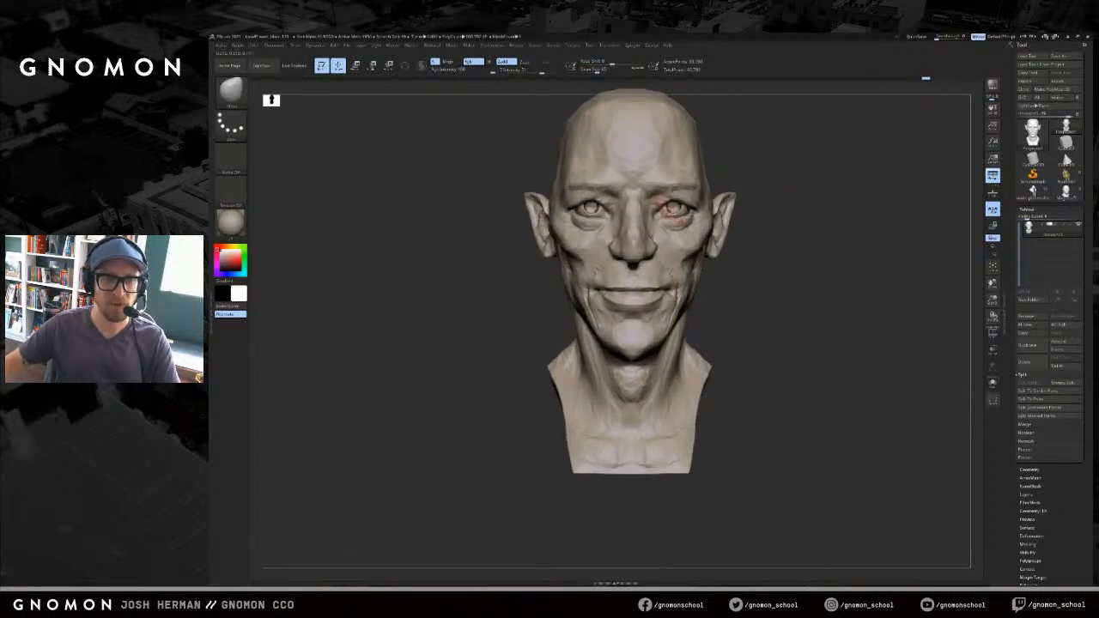
{"action": "key", "text": "bracketright"}
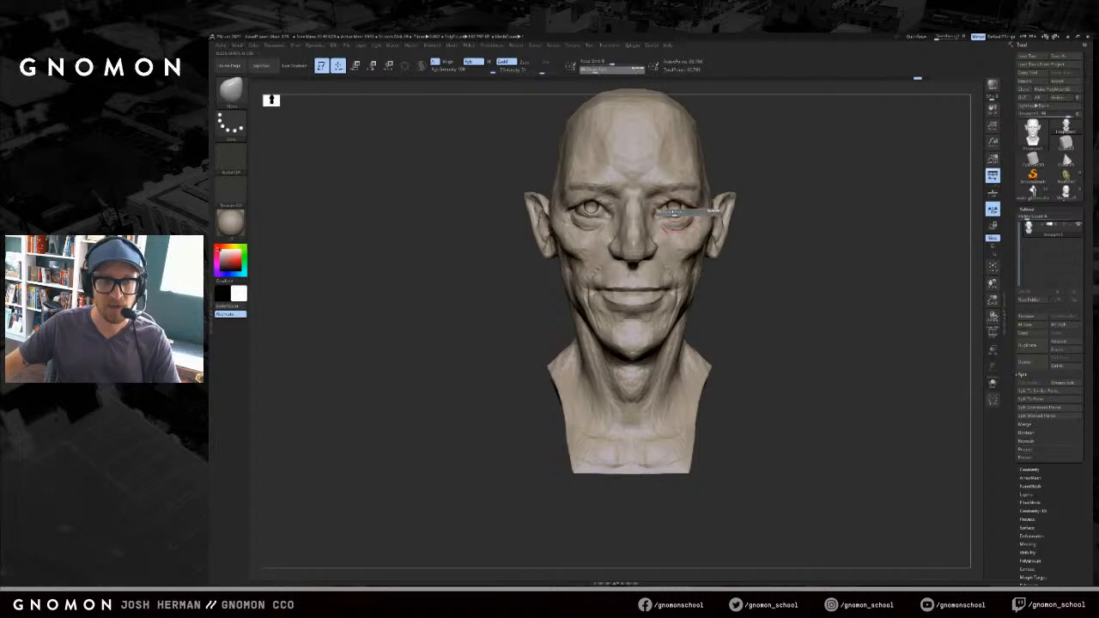
{"action": "left_click_drag", "start_coordinate": [749, 225], "coordinate": [640, 236]}
{"action": "key", "text": "ctrl+z"}
{"action": "left_click_drag", "start_coordinate": [513, 226], "coordinate": [524, 297], "text": "alt"}
{"action": "left_click_drag", "start_coordinate": [468, 288], "coordinate": [519, 287], "text": "shift"}
{"action": "key", "text": "ctrl+shift+z"}
{"action": "key", "text": "bracketleft"}
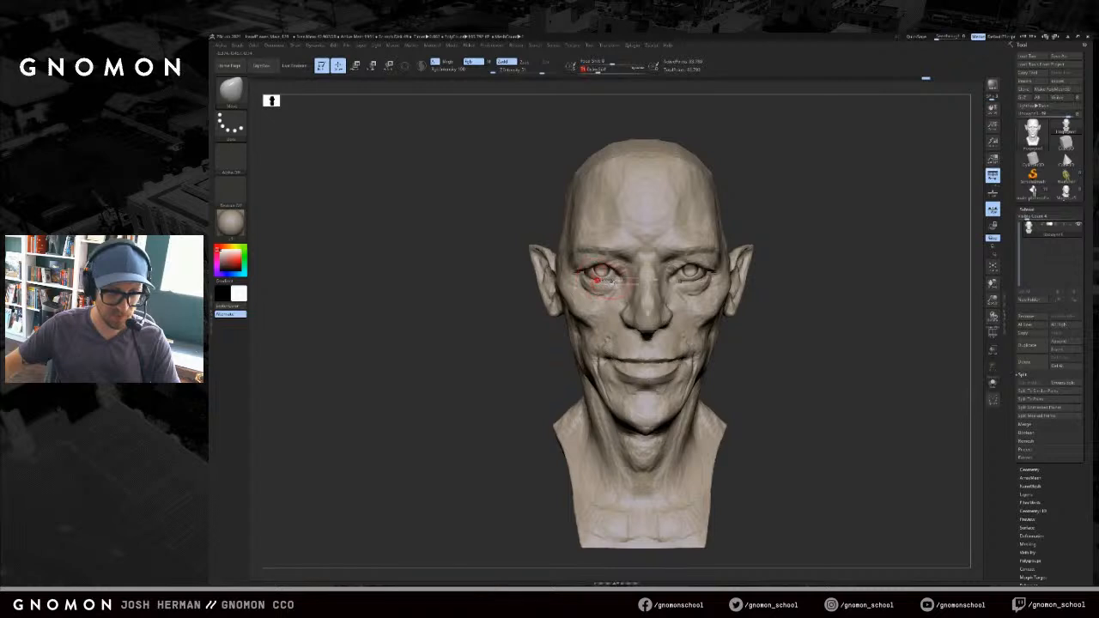
{"action": "left_click_drag", "start_coordinate": [498, 291], "coordinate": [574, 287]}
{"action": "key", "text": "bracketleft"}
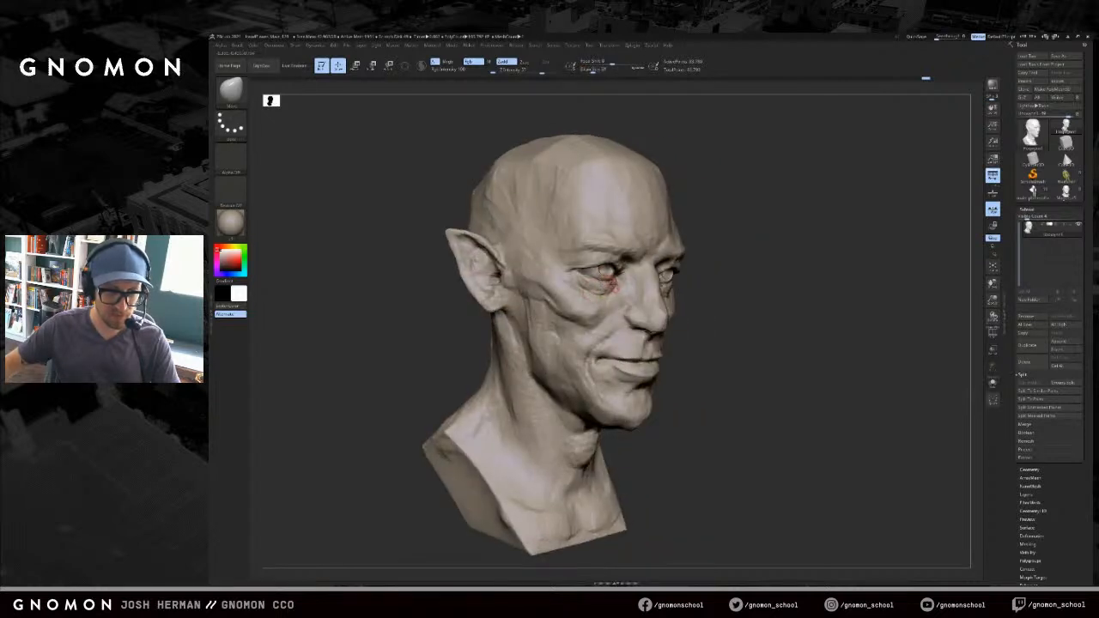
- Save the head sculpt and review it from the front and three-quarter views
{"action": "mouse_move", "coordinate": [846, 234]}
{"action": "left_mouse_down"}
{"action": "mouse_move", "coordinate": [776, 232]}
{"action": "mouse_move", "coordinate": [816, 227]}
{"action": "mouse_move", "coordinate": [802, 223]}
{"action": "mouse_move", "coordinate": [910, 161]}
{"action": "left_mouse_up"}
{"action": "key", "text": "f"}
{"action": "key", "text": "f"}
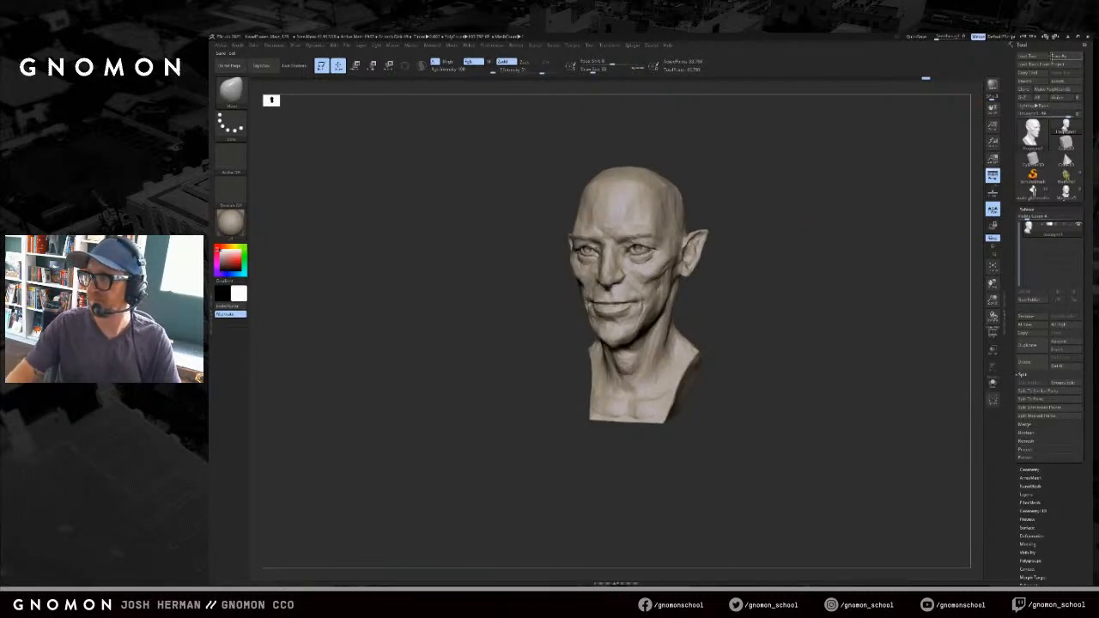
{"action": "left_click_drag", "start_coordinate": [846, 227], "coordinate": [804, 226]}
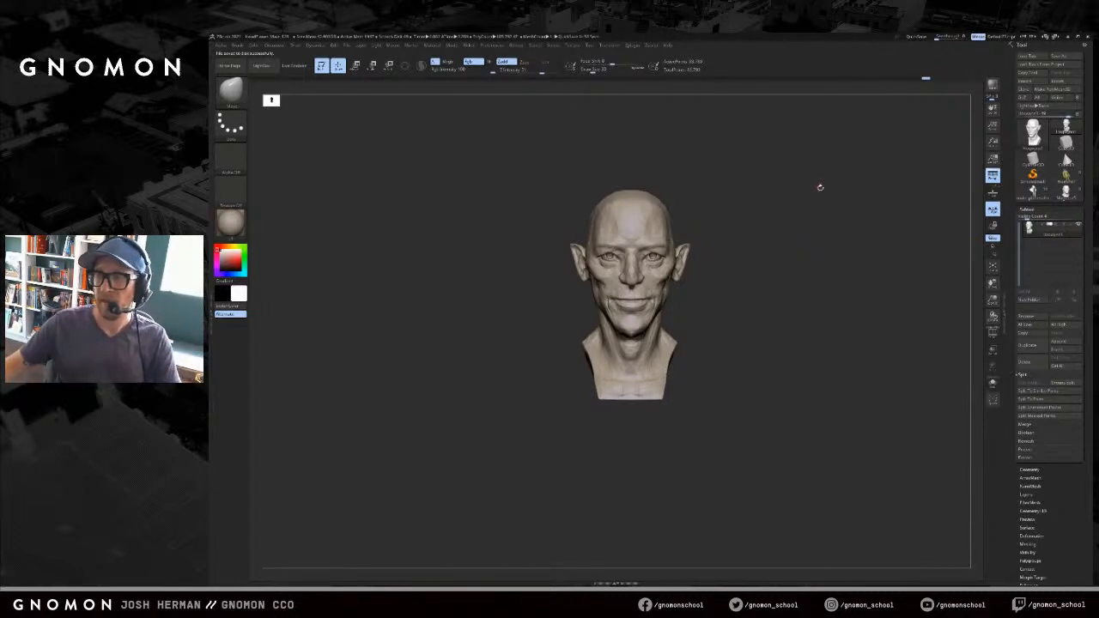
{"action": "left_click_drag", "start_coordinate": [817, 188], "coordinate": [971, 143]}
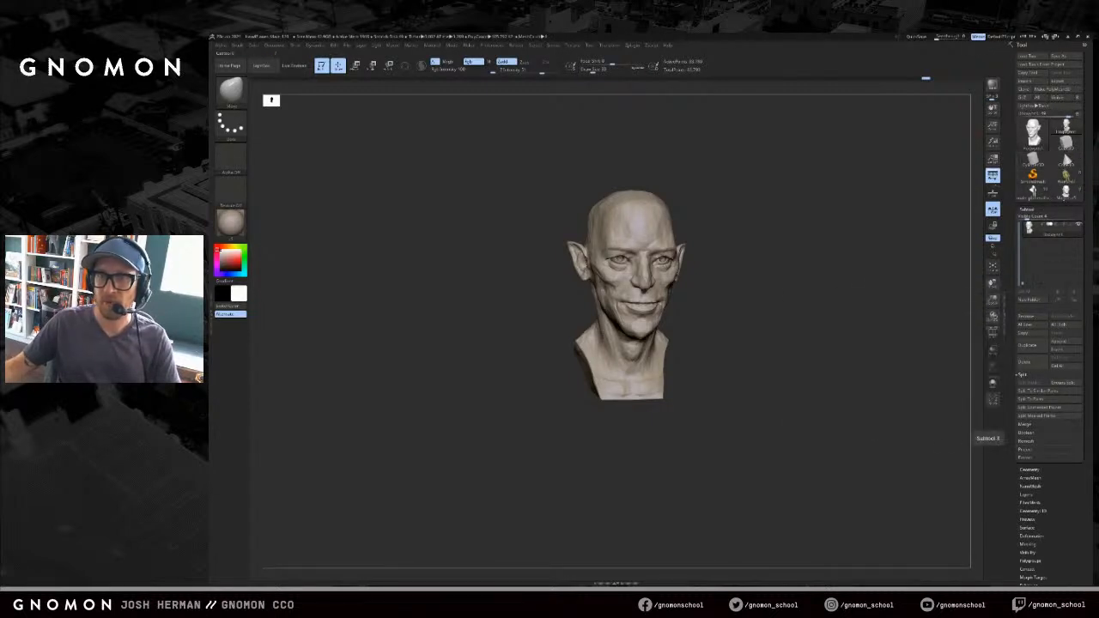
- Append a PolyMesh3D star as a new subtool and replace it by importing the Base Man With Shoes mesh
{"action": "left_click", "coordinate": [1066, 345]}
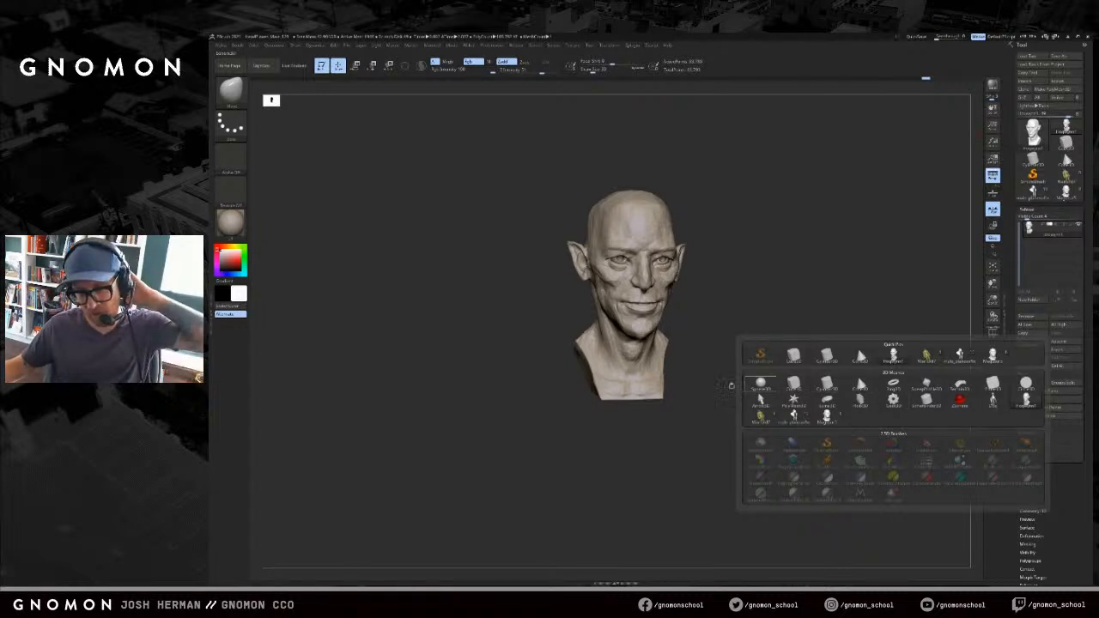
{"action": "left_click", "coordinate": [1066, 343]}
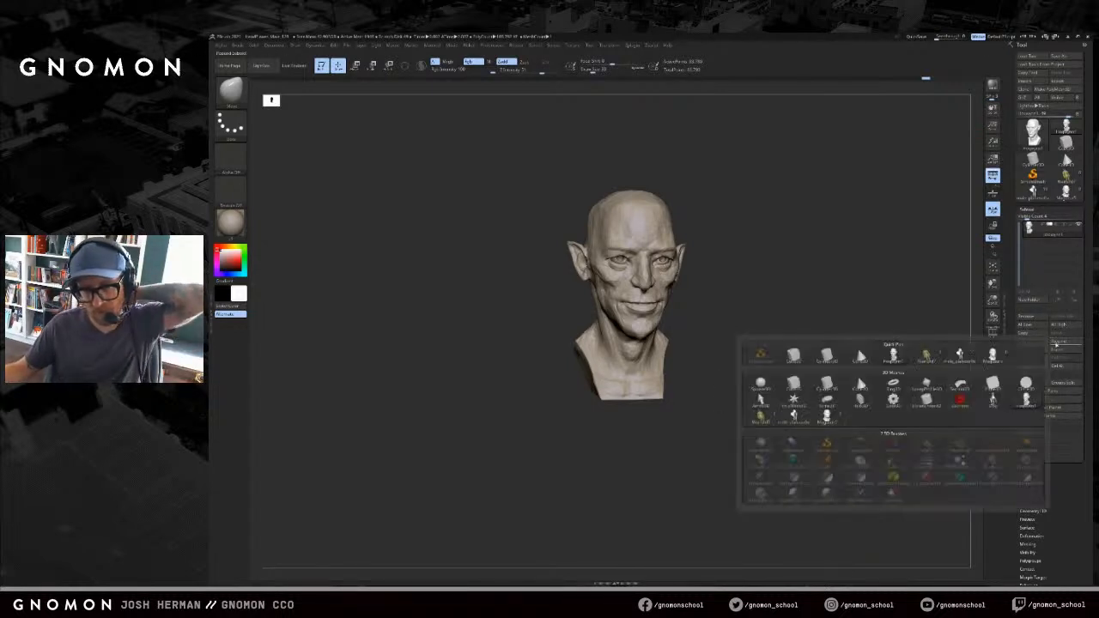
{"action": "left_click", "coordinate": [797, 402]}
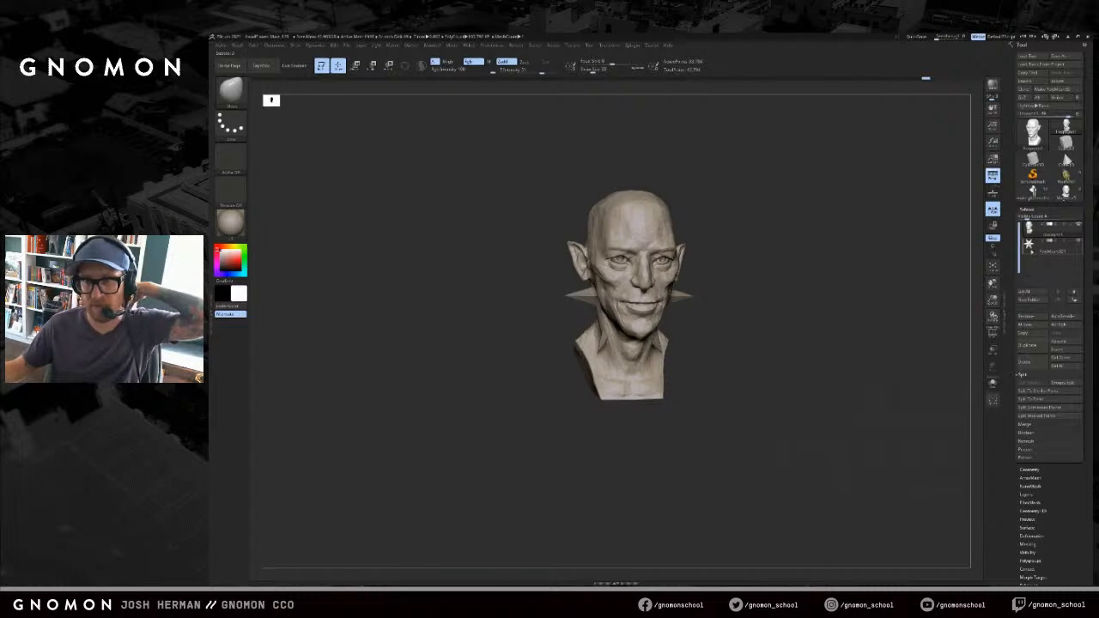
{"action": "left_click", "coordinate": [1031, 250]}
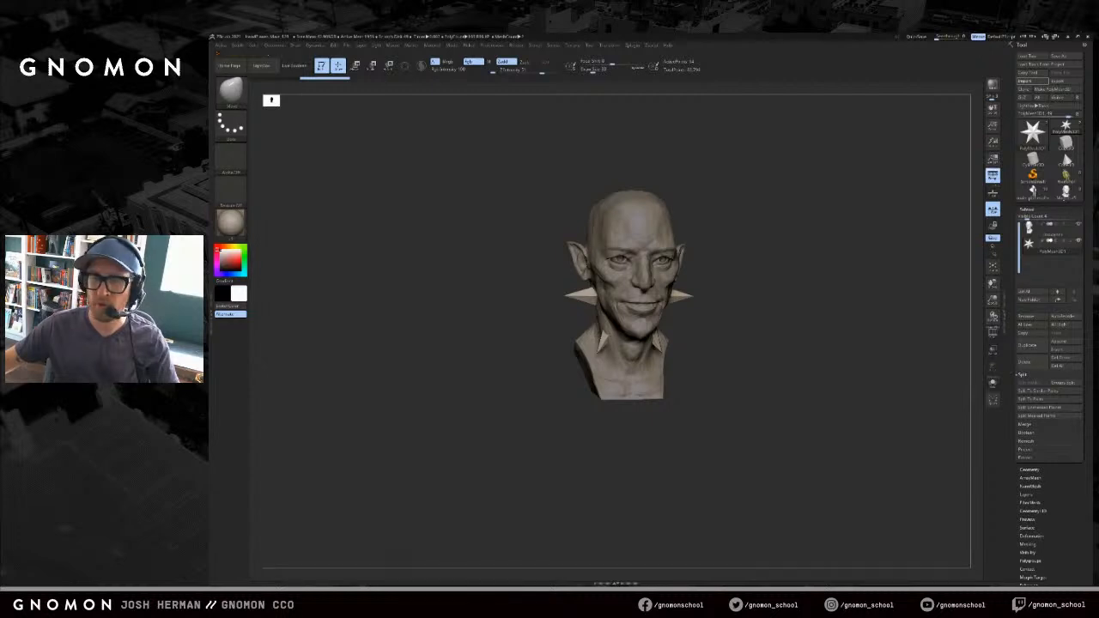
{"action": "left_click_drag", "start_coordinate": [878, 229], "coordinate": [802, 227]}
- Compare the loaded full-body character tool with the Base Man With Shoes tool, and return to the base man
{"action": "left_click", "coordinate": [1074, 195]}
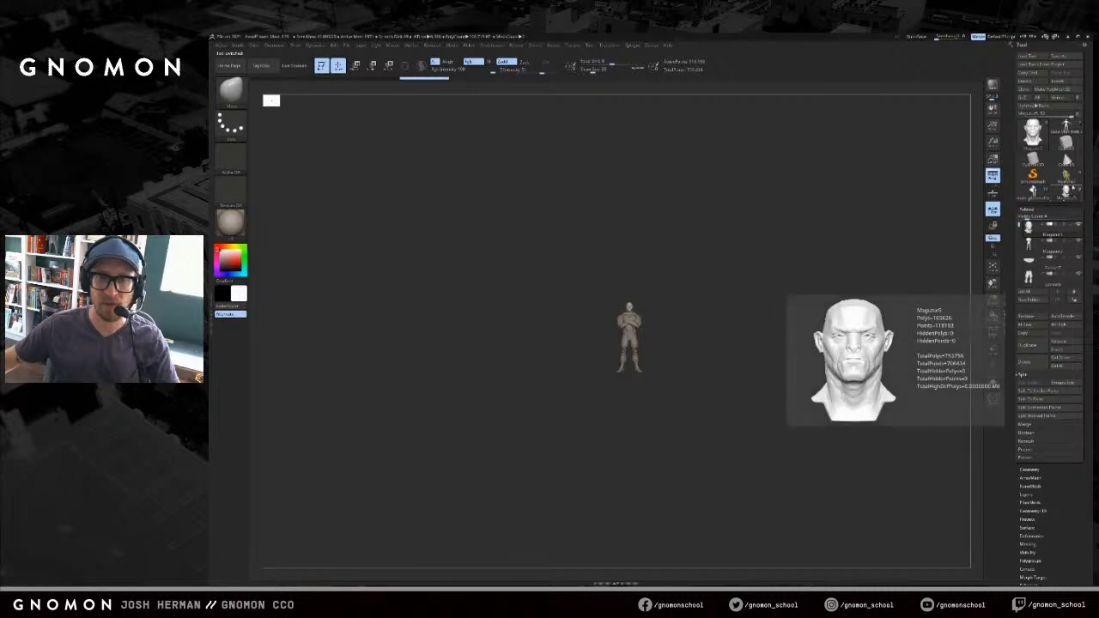
{"action": "left_click", "coordinate": [1072, 181]}
{"action": "left_click", "coordinate": [1073, 197]}
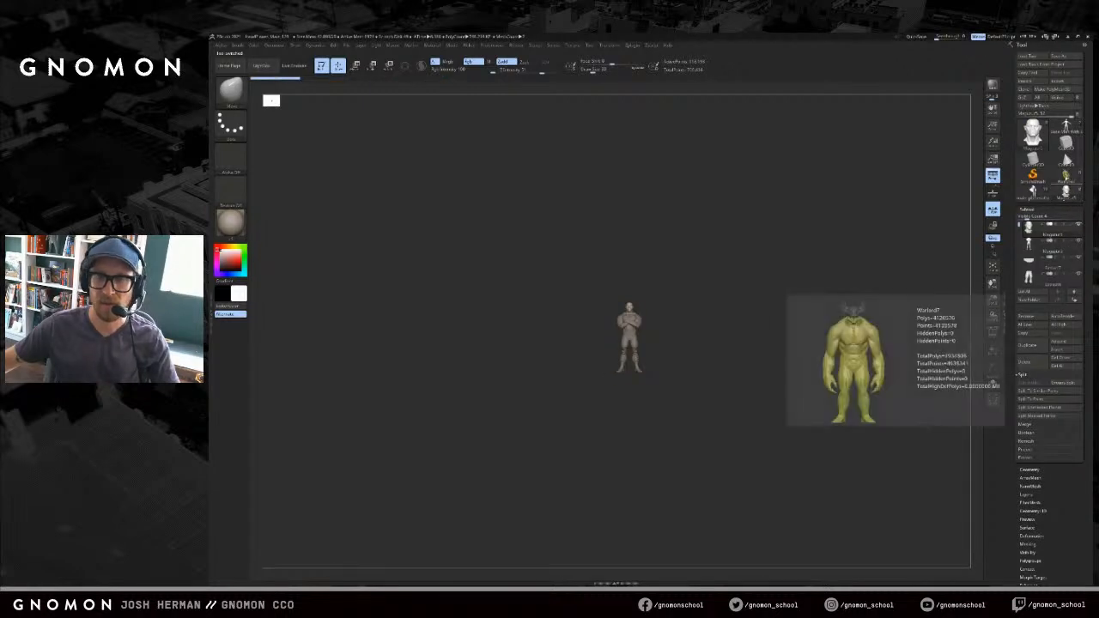
{"action": "left_click", "coordinate": [1064, 131]}
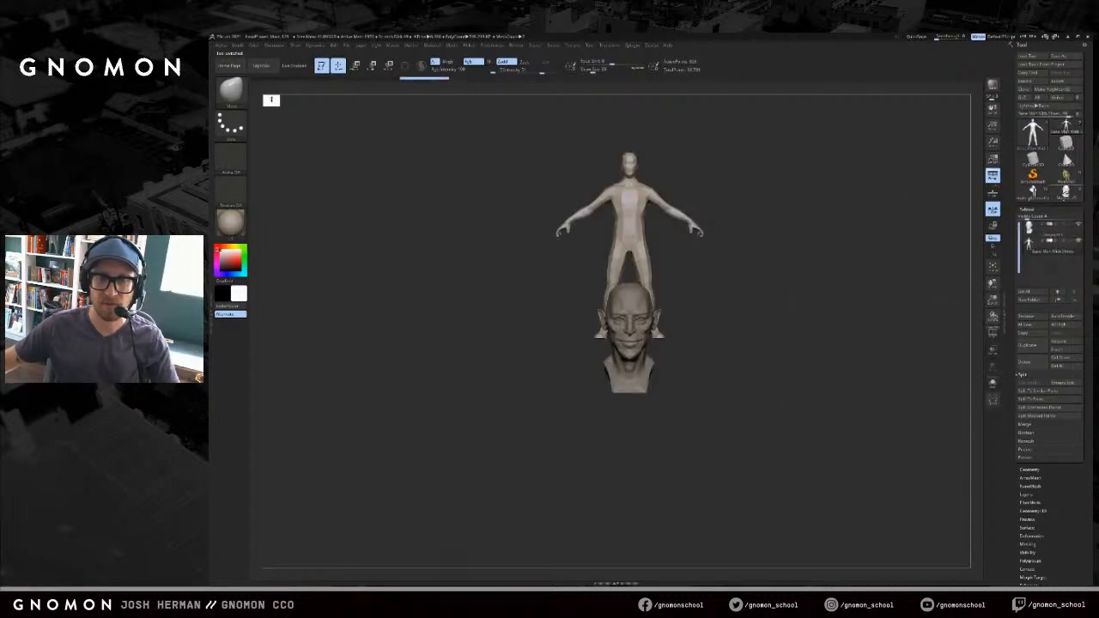
{"action": "left_click", "coordinate": [1070, 193]}
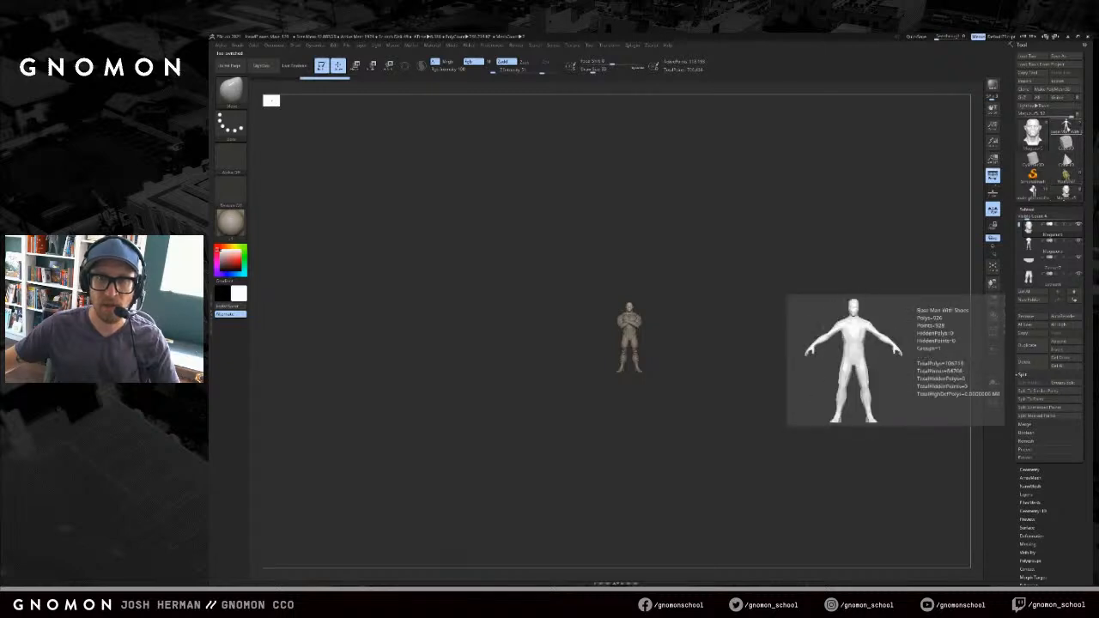
{"action": "left_click", "coordinate": [1066, 127]}
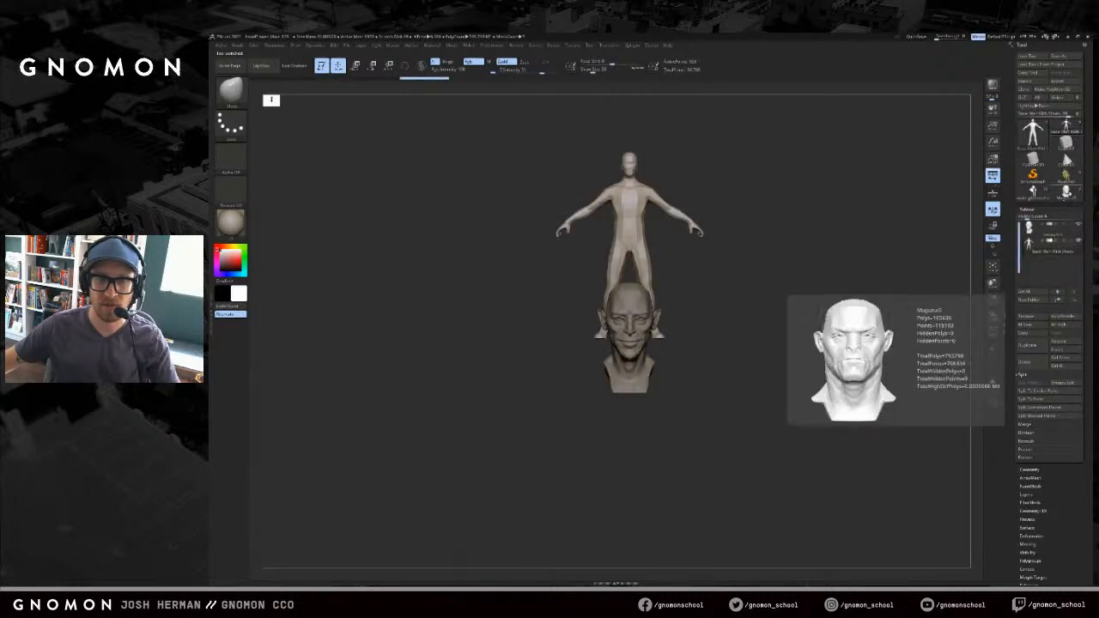
{"action": "left_click", "coordinate": [1066, 127]}
{"action": "left_click", "coordinate": [1065, 130]}
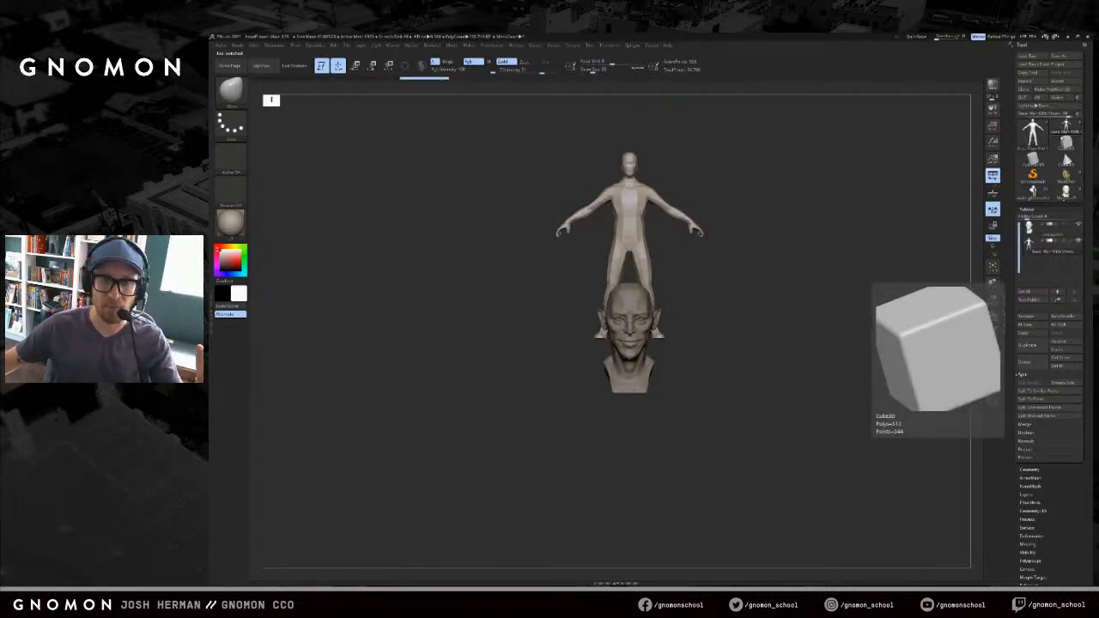
- Move the base body straight down so that its shoulders sit beneath the sculpted head
{"action": "left_click_drag", "start_coordinate": [824, 244], "coordinate": [857, 273]}
{"action": "key", "text": "w"}
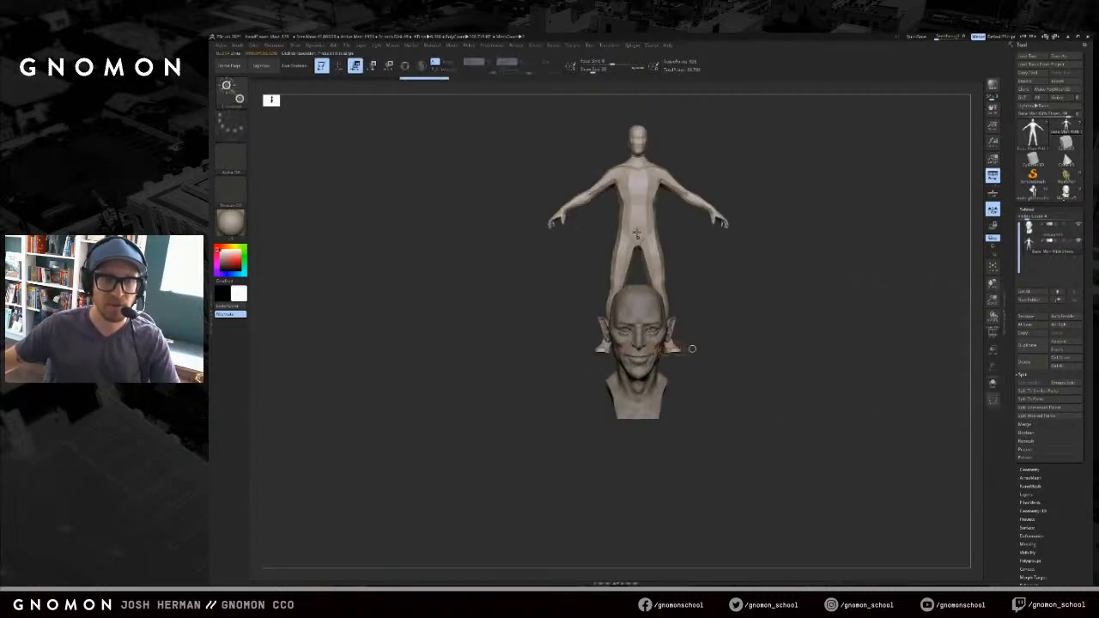
{"action": "left_click_drag", "start_coordinate": [638, 343], "coordinate": [646, 548]}
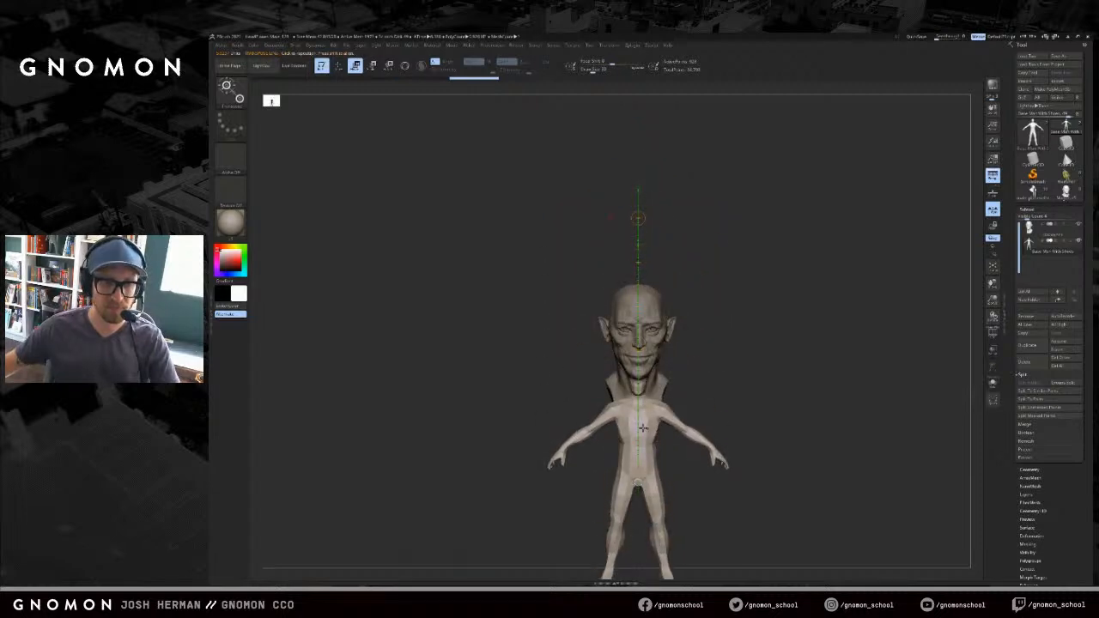
{"action": "mouse_move", "coordinate": [786, 386]}
{"action": "left_mouse_down", "text": "alt"}
{"action": "mouse_move", "coordinate": [785, 343]}
{"action": "mouse_move", "coordinate": [734, 241]}
{"action": "left_mouse_up", "text": "alt"}
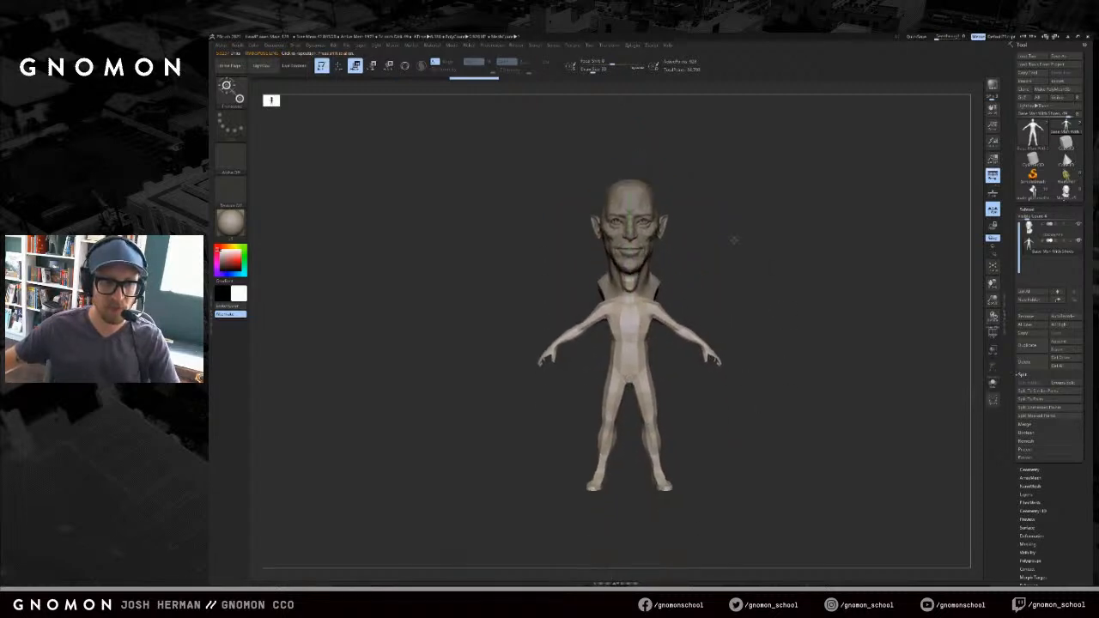
- Try scaling the base body with the transpose line, and undo the scaling
{"action": "key", "text": "e"}
{"action": "left_click_drag", "start_coordinate": [631, 303], "coordinate": [953, 295]}
{"action": "key", "text": "f"}
{"action": "key", "text": "ctrl+z"}
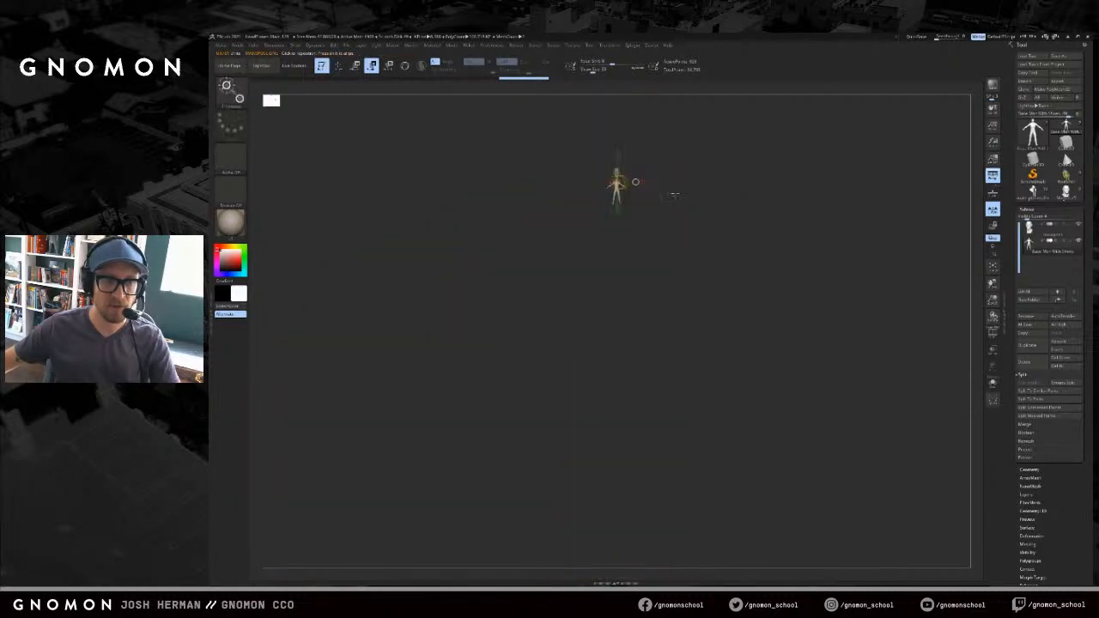
{"action": "left_click_drag", "start_coordinate": [675, 194], "coordinate": [700, 344], "text": "alt"}
{"action": "key", "text": "q"}
{"action": "left_click_drag", "start_coordinate": [917, 373], "coordinate": [902, 288], "text": "alt"}
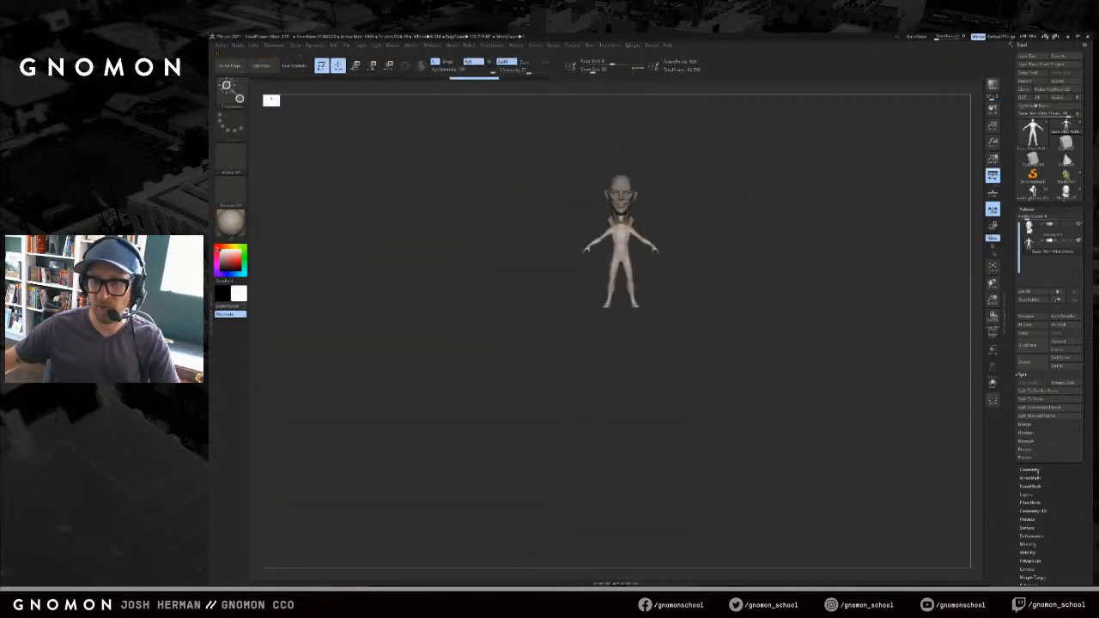
- Enlarge the base body with the Size deformation to suit the sculpted head
{"action": "scroll", "coordinate": [1046, 431], "scroll_direction": "down", "scroll_amount": 5}
{"action": "left_click", "coordinate": [1031, 389]}
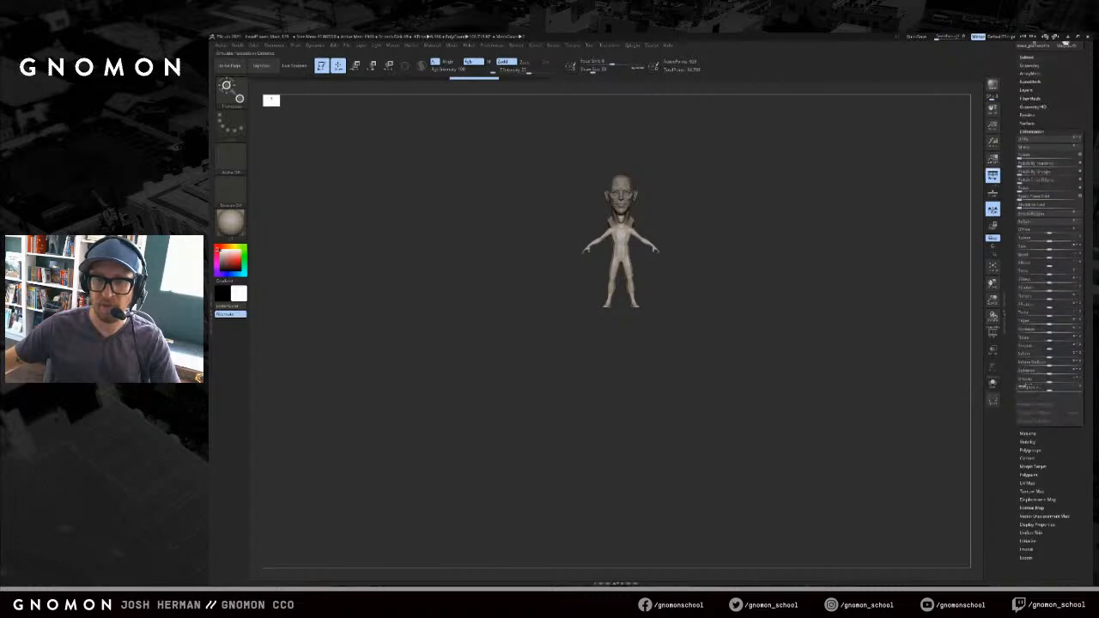
{"action": "scroll", "coordinate": [1078, 464], "scroll_direction": "up", "scroll_amount": 3}
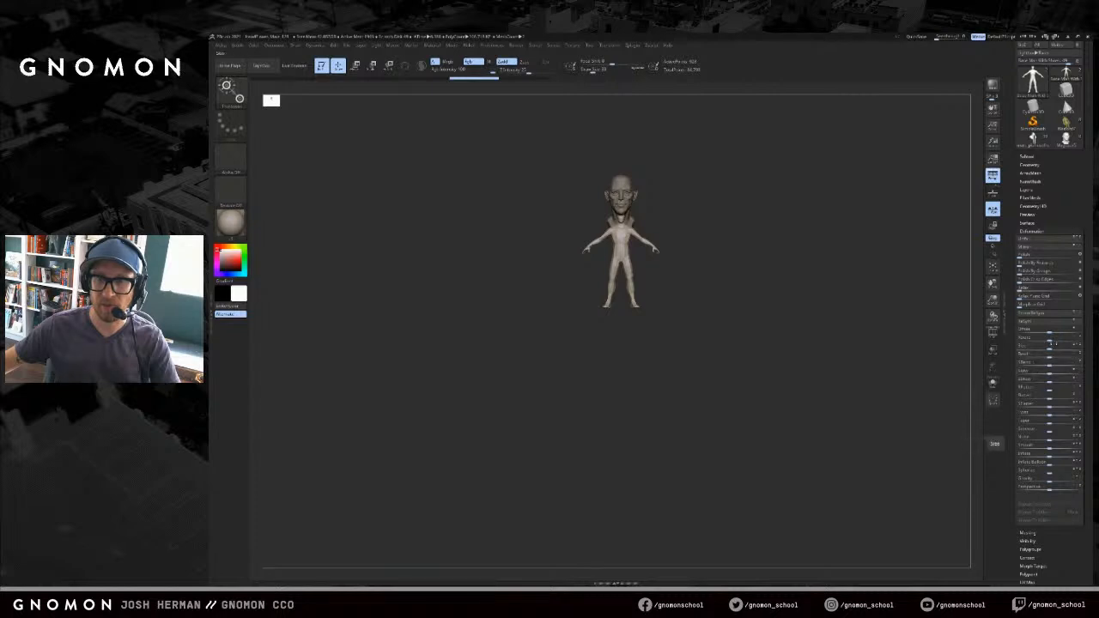
{"action": "left_click_drag", "start_coordinate": [1053, 346], "coordinate": [1068, 351]}
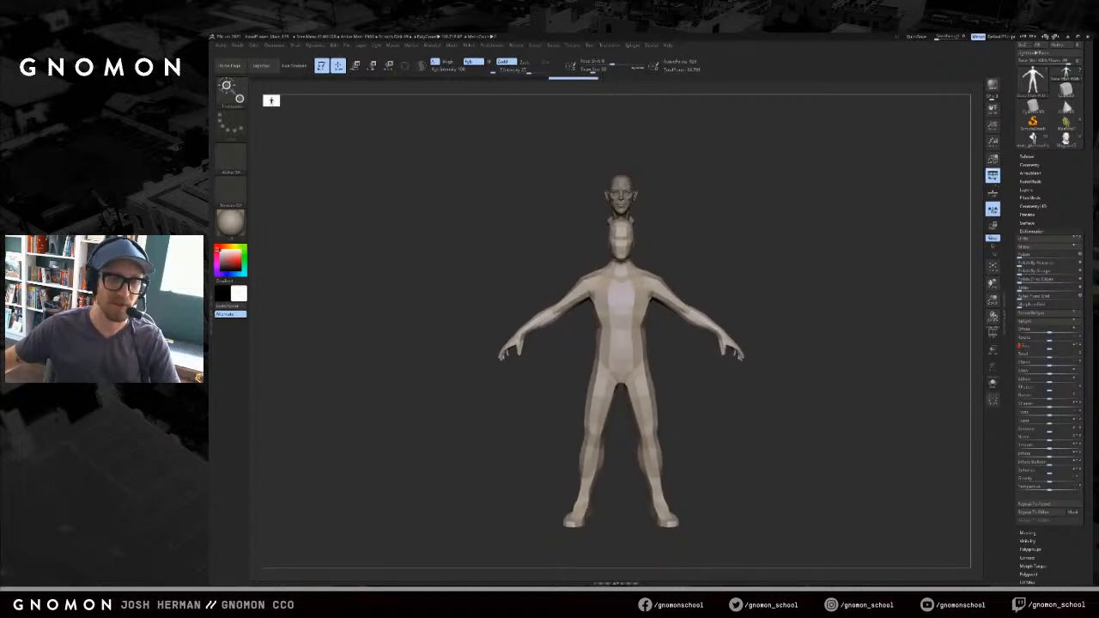
- Move the enlarged body up to overlap the sculpted head and align its depth from the side view
{"action": "key", "text": "w"}
{"action": "left_click_drag", "start_coordinate": [648, 220], "coordinate": [627, 231]}
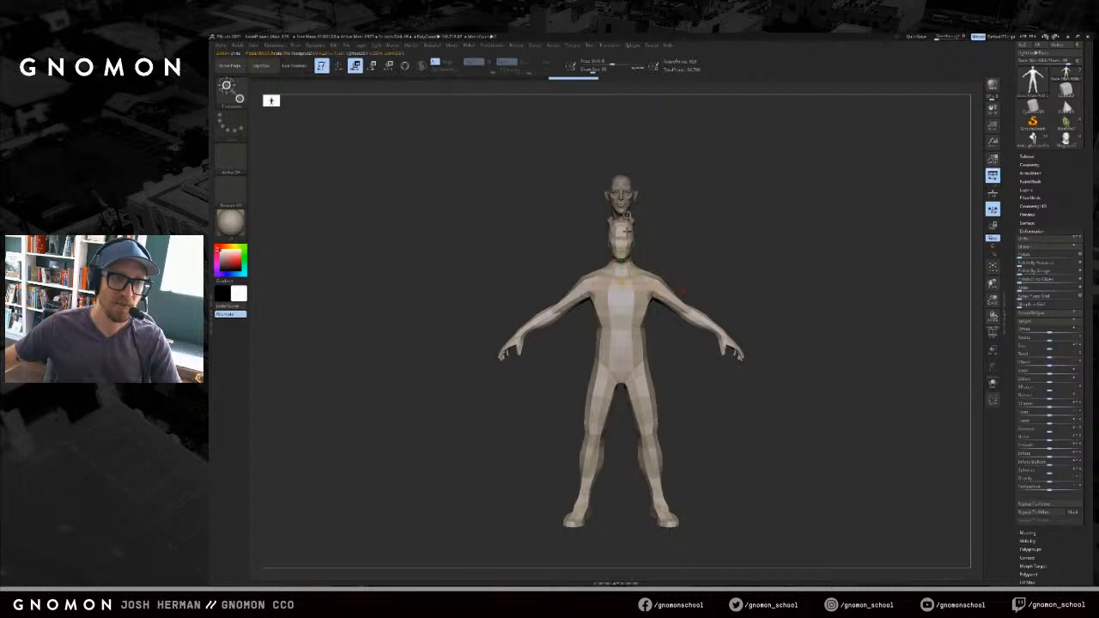
{"action": "left_click_drag", "start_coordinate": [683, 291], "coordinate": [796, 245]}
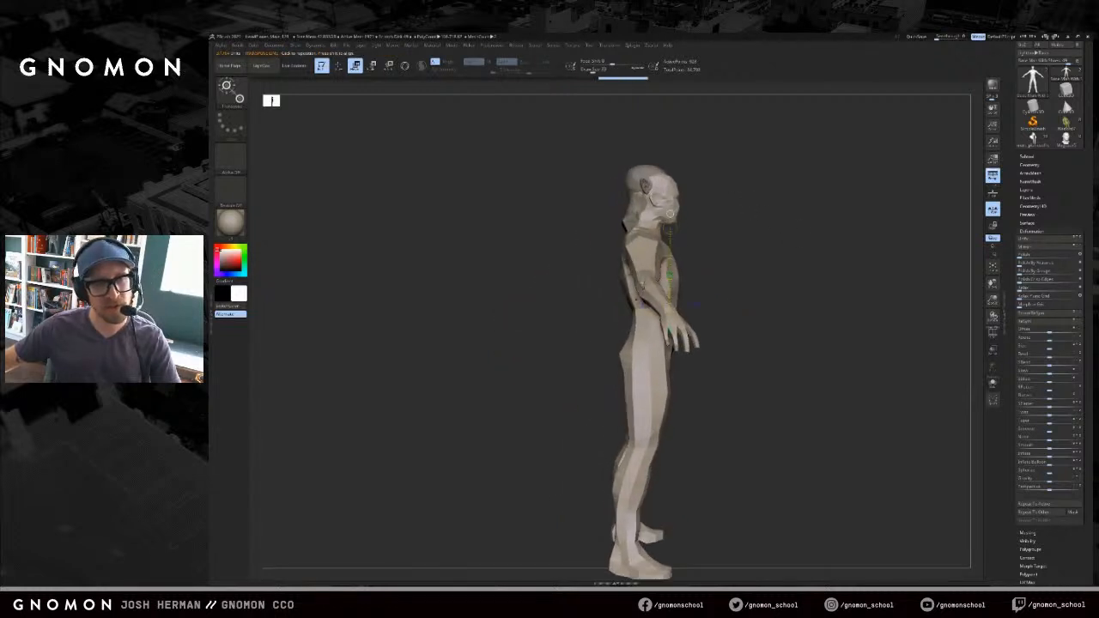
{"action": "left_click_drag", "start_coordinate": [712, 288], "coordinate": [699, 289]}
{"action": "left_click_drag", "start_coordinate": [795, 266], "coordinate": [655, 267]}
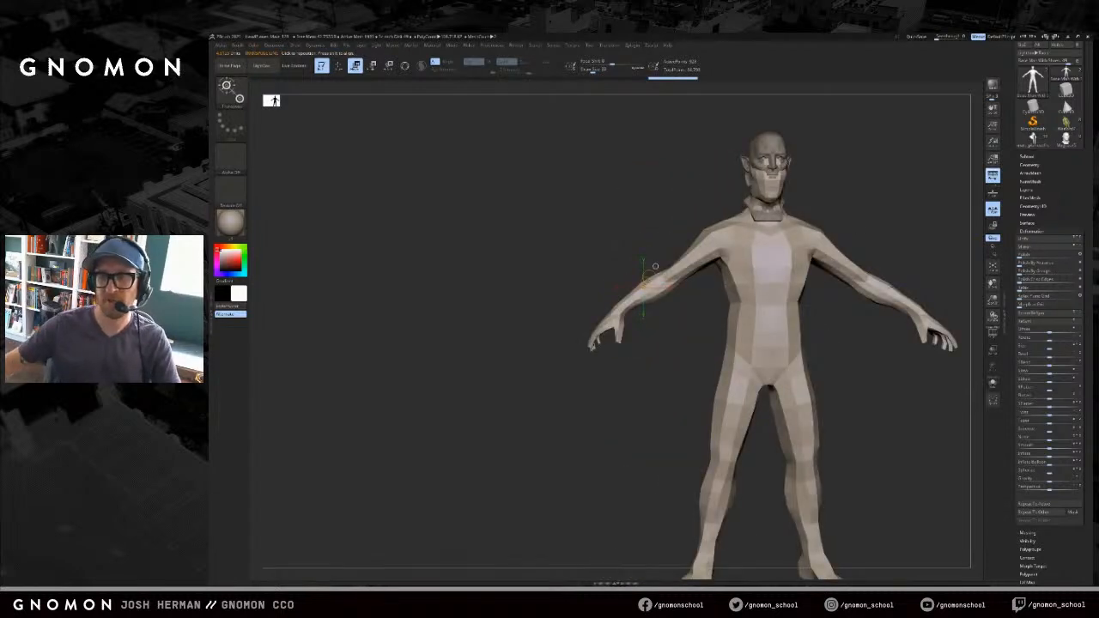
- Adjust the base body's neck and shoulder area around the sculpted head's neck with the Move brush
{"action": "key", "text": "q"}
{"action": "mouse_move", "coordinate": [778, 194]}
{"action": "left_mouse_down"}
{"action": "mouse_move", "coordinate": [730, 202]}
{"action": "mouse_move", "coordinate": [706, 300]}
{"action": "left_mouse_up"}
{"action": "key", "text": "w"}
{"action": "left_click_drag", "start_coordinate": [620, 342], "coordinate": [620, 266], "text": "shift"}
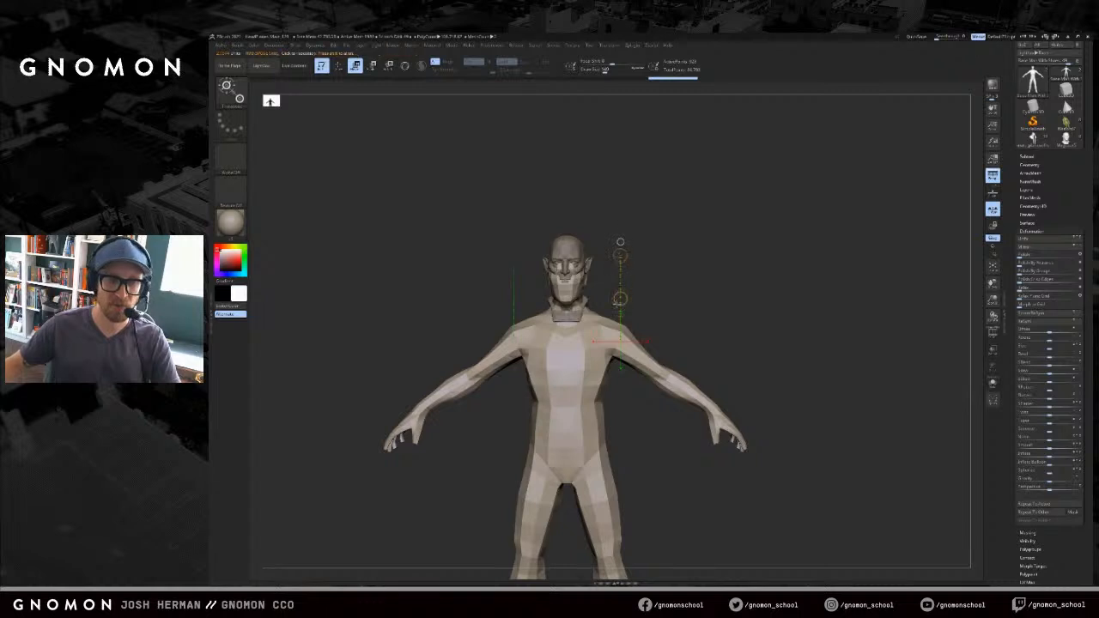
{"action": "key", "text": "q"}
{"action": "left_click_drag", "start_coordinate": [694, 260], "coordinate": [636, 253]}
{"action": "key", "text": "shift+f"}
{"action": "key", "text": "shift+f"}
{"action": "left_click_drag", "start_coordinate": [707, 241], "coordinate": [692, 238]}
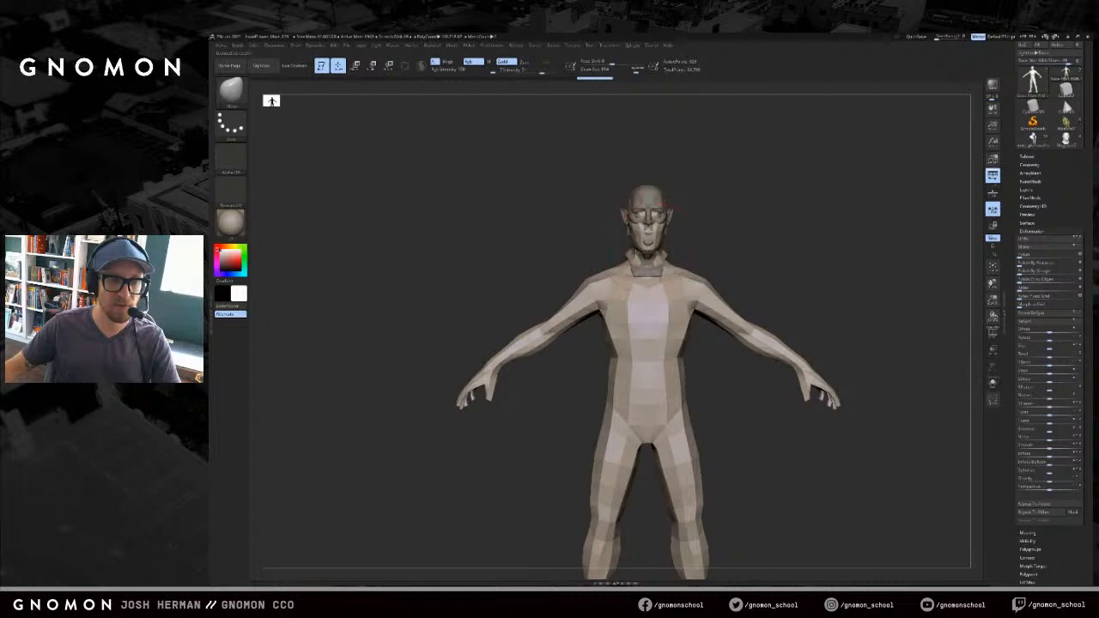
{"action": "mouse_move", "coordinate": [668, 231]}
{"action": "left_mouse_down"}
{"action": "mouse_move", "coordinate": [751, 212]}
{"action": "mouse_move", "coordinate": [659, 253]}
{"action": "left_mouse_up"}
{"action": "left_click_drag", "start_coordinate": [732, 221], "coordinate": [675, 252]}
{"action": "mouse_move", "coordinate": [682, 300]}
{"action": "left_mouse_down", "text": "shift"}
{"action": "mouse_move", "coordinate": [700, 272]}
{"action": "mouse_move", "coordinate": [699, 283]}
{"action": "mouse_move", "coordinate": [707, 198]}
{"action": "left_mouse_up", "text": "shift"}
- Nudge the base body's shoulders with the Move brush and isolate the body from the sculpted head
{"action": "key", "text": "alt+s"}
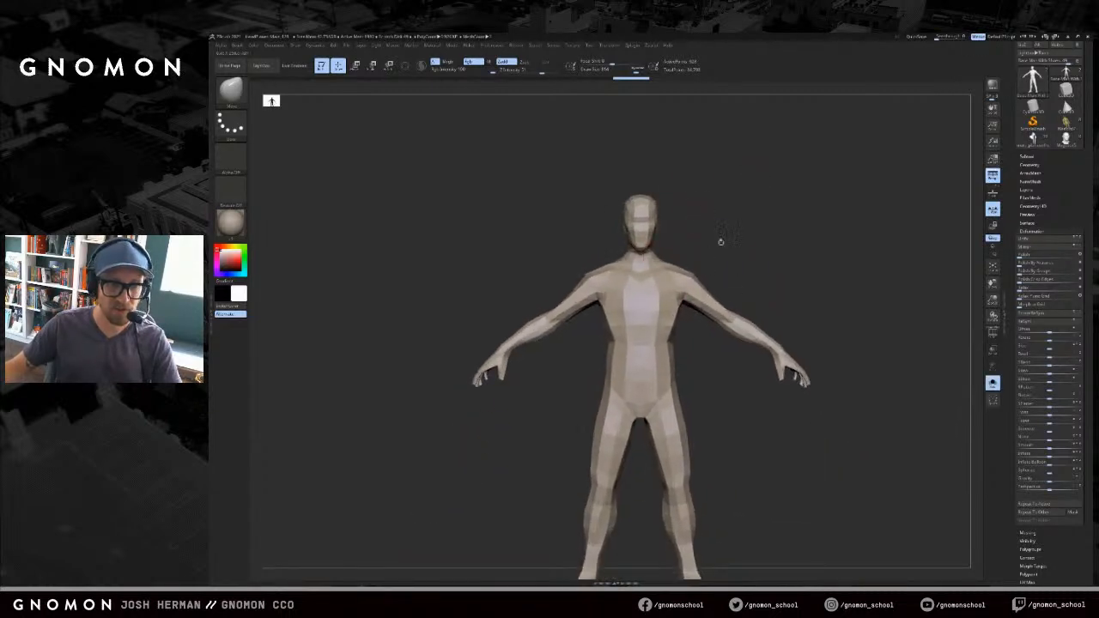
{"action": "left_click_drag", "start_coordinate": [707, 243], "coordinate": [716, 219], "text": "alt"}
{"action": "key", "text": "alt+s"}
{"action": "key", "text": "s"}
{"action": "left_click", "coordinate": [600, 235]}
{"action": "left_click_drag", "start_coordinate": [583, 238], "coordinate": [582, 229]}
{"action": "key", "text": "s"}
{"action": "left_click", "coordinate": [579, 226]}
{"action": "left_click_drag", "start_coordinate": [698, 213], "coordinate": [729, 206]}
{"action": "key", "text": "alt+s"}
- Hide everything but both arms of the base body and assign the arms their own polygroup
{"action": "left_click", "coordinate": [1057, 232]}
{"action": "left_click_drag", "start_coordinate": [1058, 213], "coordinate": [1056, 223]}
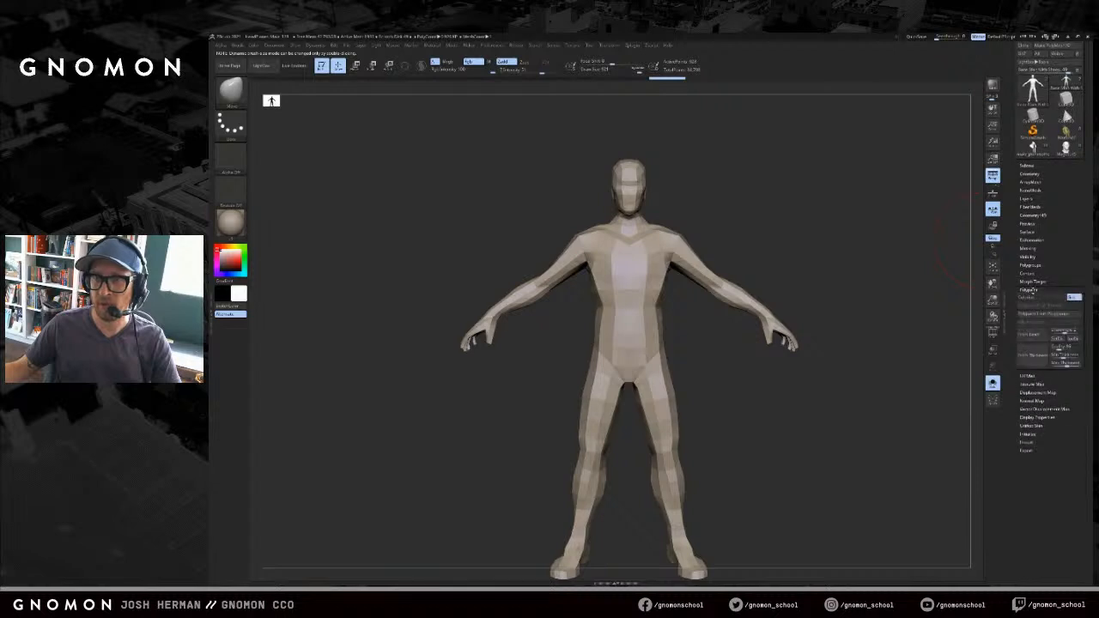
{"action": "left_click", "coordinate": [1030, 265]}
{"action": "key", "text": "shift+f"}
{"action": "left_click_drag", "start_coordinate": [674, 208], "coordinate": [723, 280], "text": "ctrl+alt+shift"}
{"action": "left_click_drag", "start_coordinate": [709, 333], "coordinate": [672, 263], "text": "ctrl+alt+shift"}
{"action": "left_click_drag", "start_coordinate": [792, 228], "coordinate": [713, 340], "text": "ctrl+alt+shift"}
{"action": "left_click_drag", "start_coordinate": [841, 241], "coordinate": [759, 350], "text": "ctrl+alt+shift"}
{"action": "left_click_drag", "start_coordinate": [747, 344], "coordinate": [761, 232], "text": "ctrl+shift"}
{"action": "left_click_drag", "start_coordinate": [636, 199], "coordinate": [677, 260], "text": "ctrl+alt+shift"}
{"action": "left_click_drag", "start_coordinate": [722, 266], "coordinate": [748, 232]}
{"action": "left_click_drag", "start_coordinate": [735, 166], "coordinate": [836, 248], "text": "ctrl+alt+shift"}
{"action": "left_click_drag", "start_coordinate": [831, 194], "coordinate": [902, 232], "text": "shift"}
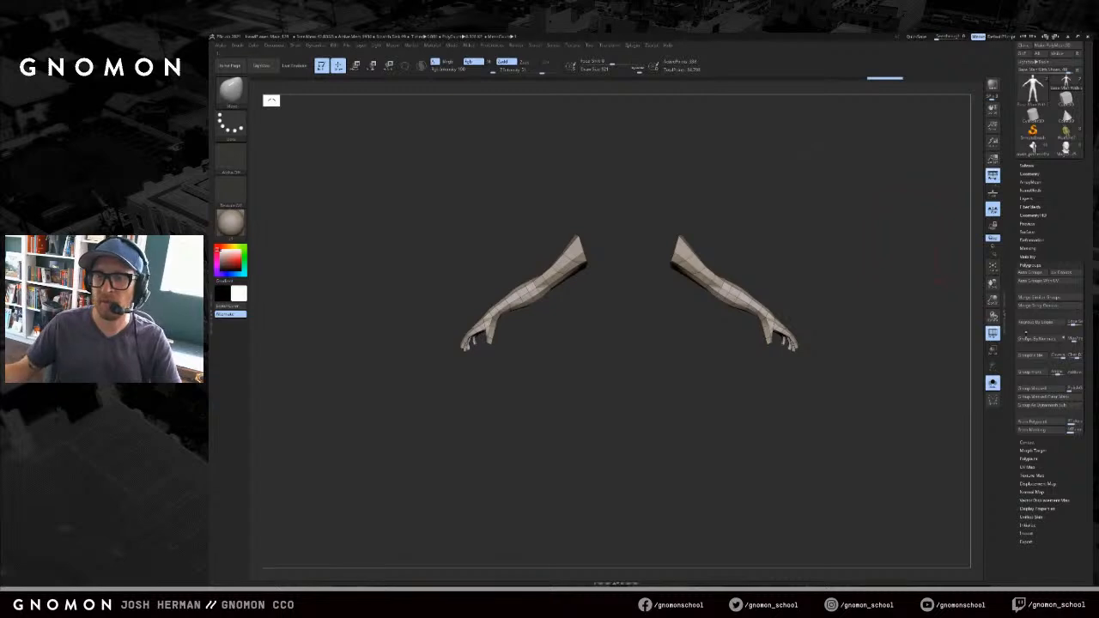
- Isolate the base body's head and neck and assign them a separate polygroup
{"action": "left_click", "coordinate": [859, 265], "text": "ctrl+shift"}
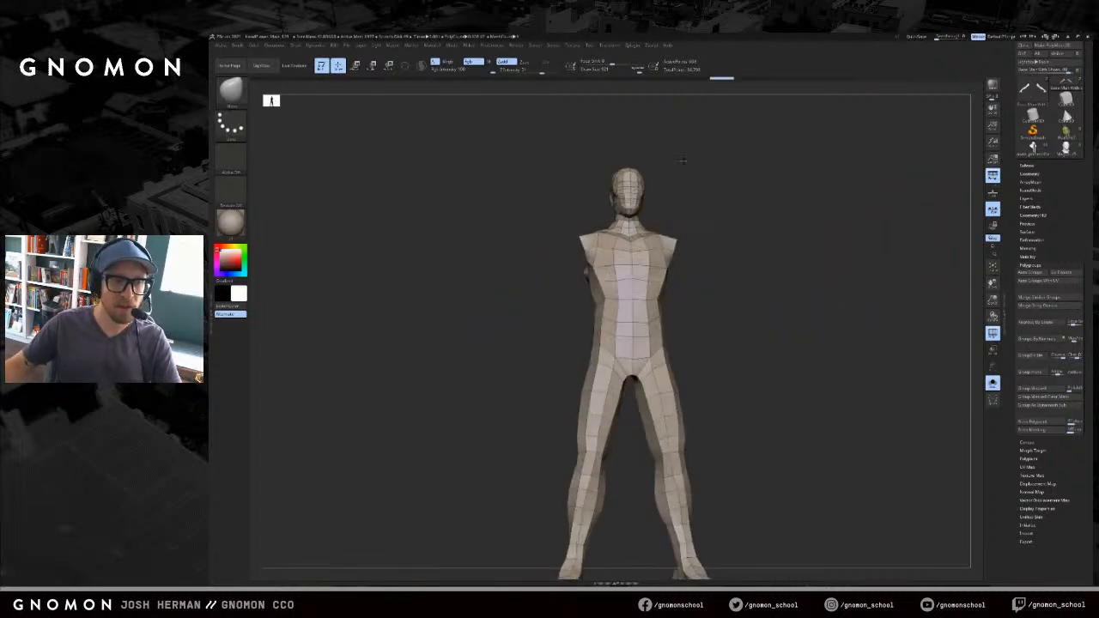
{"action": "left_click_drag", "start_coordinate": [599, 135], "coordinate": [671, 225], "text": "ctrl+alt+shift"}
{"action": "left_click_drag", "start_coordinate": [724, 187], "coordinate": [807, 283]}
{"action": "left_click_drag", "start_coordinate": [790, 262], "coordinate": [799, 275], "text": "ctrl+shift"}
{"action": "left_click", "coordinate": [708, 195], "text": "ctrl+shift"}
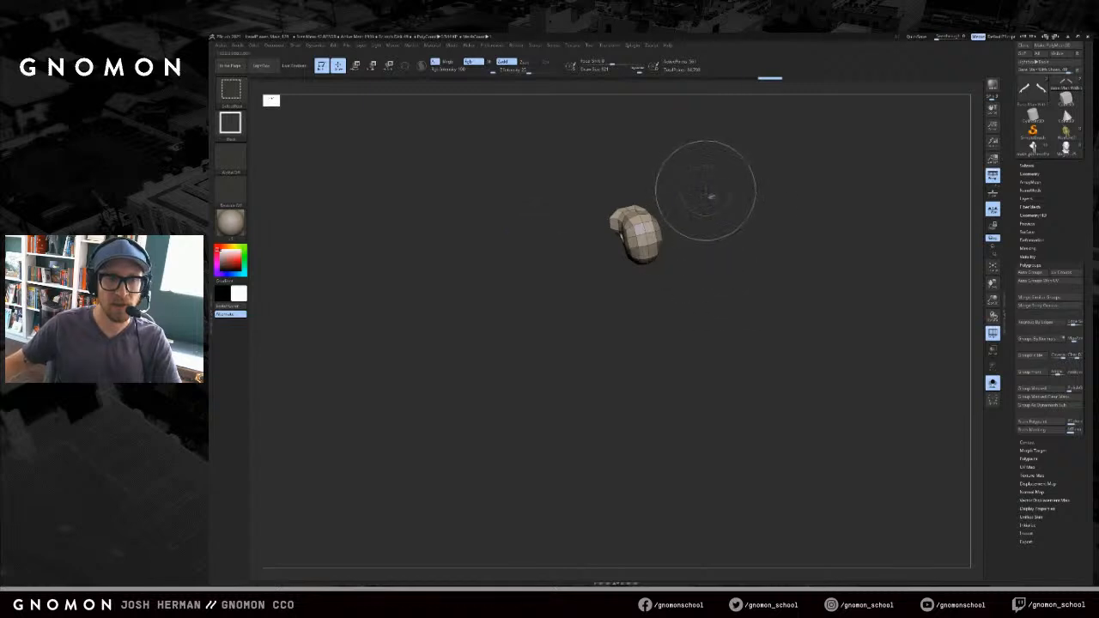
{"action": "left_click", "coordinate": [1029, 356]}
- Isolate the base body's torso above the hips and assign it a separate polygroup
{"action": "left_click_drag", "start_coordinate": [806, 297], "coordinate": [810, 243], "text": "shift"}
{"action": "left_click", "coordinate": [810, 243], "text": "ctrl+shift"}
{"action": "left_click_drag", "start_coordinate": [673, 362], "coordinate": [660, 331], "text": "shift"}
{"action": "left_click", "coordinate": [659, 331], "text": "ctrl+shift"}
{"action": "mouse_move", "coordinate": [721, 517]}
{"action": "left_mouse_down", "text": "ctrl+shift"}
{"action": "mouse_move", "coordinate": [456, 376]}
{"action": "mouse_move", "coordinate": [442, 265]}
{"action": "mouse_move", "coordinate": [469, 310]}
{"action": "mouse_move", "coordinate": [582, 319]}
{"action": "left_mouse_up", "text": "ctrl+shift"}
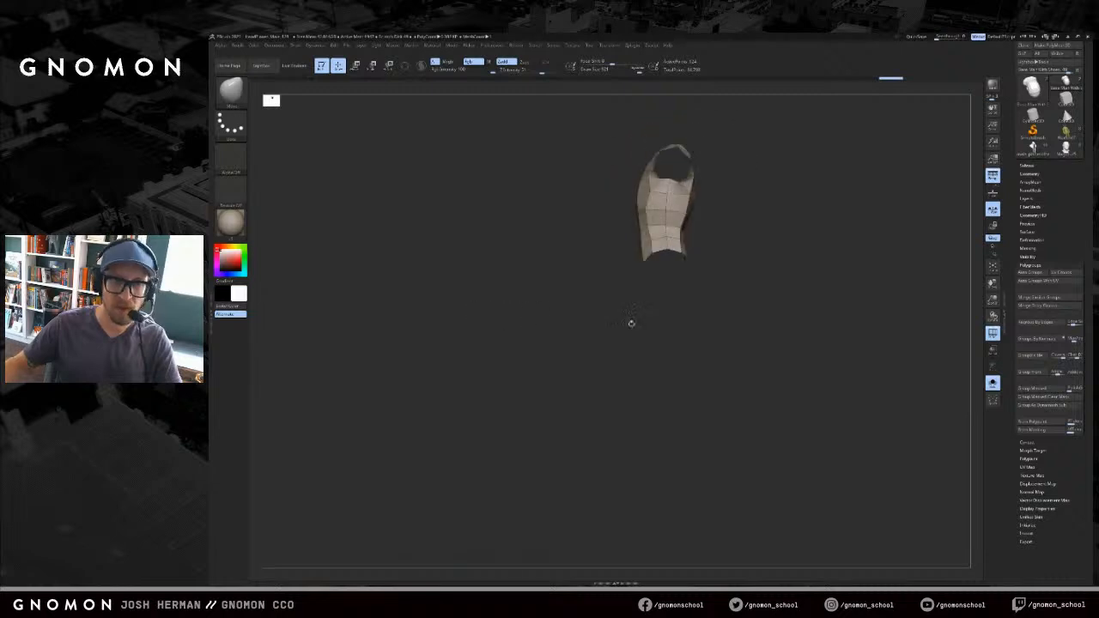
{"action": "left_click", "coordinate": [1026, 353]}
- Unhide and copy the grouped base body, and show it together with the sculpted head without the polyframe
{"action": "left_click", "coordinate": [835, 234], "text": "ctrl+shift"}
{"action": "left_click_drag", "start_coordinate": [835, 234], "coordinate": [898, 234]}
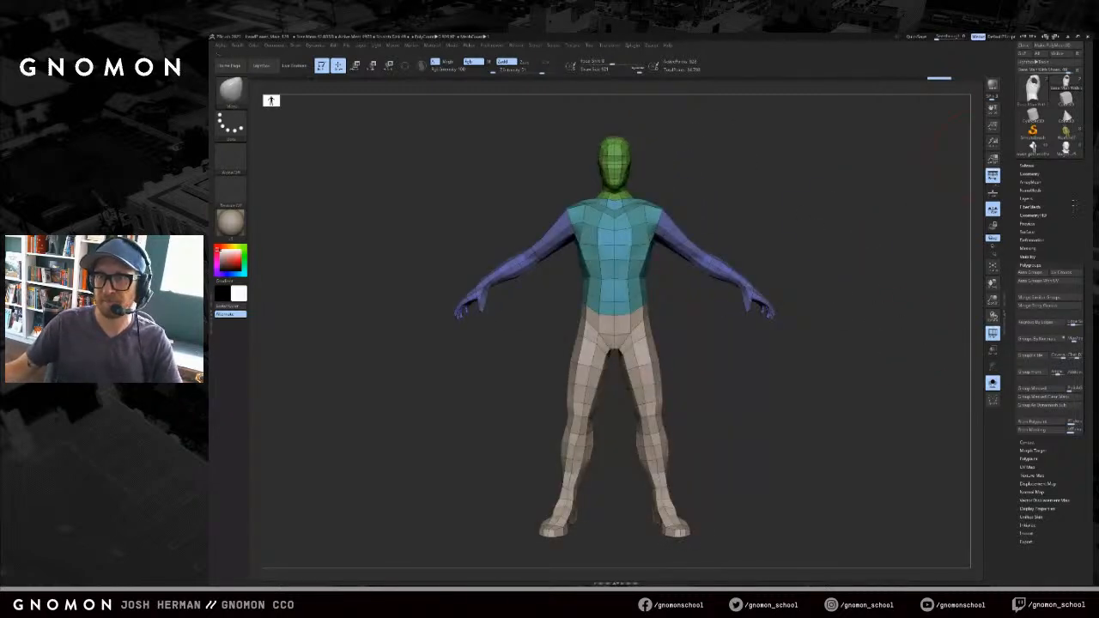
{"action": "left_click_drag", "start_coordinate": [1062, 163], "coordinate": [1060, 208]}
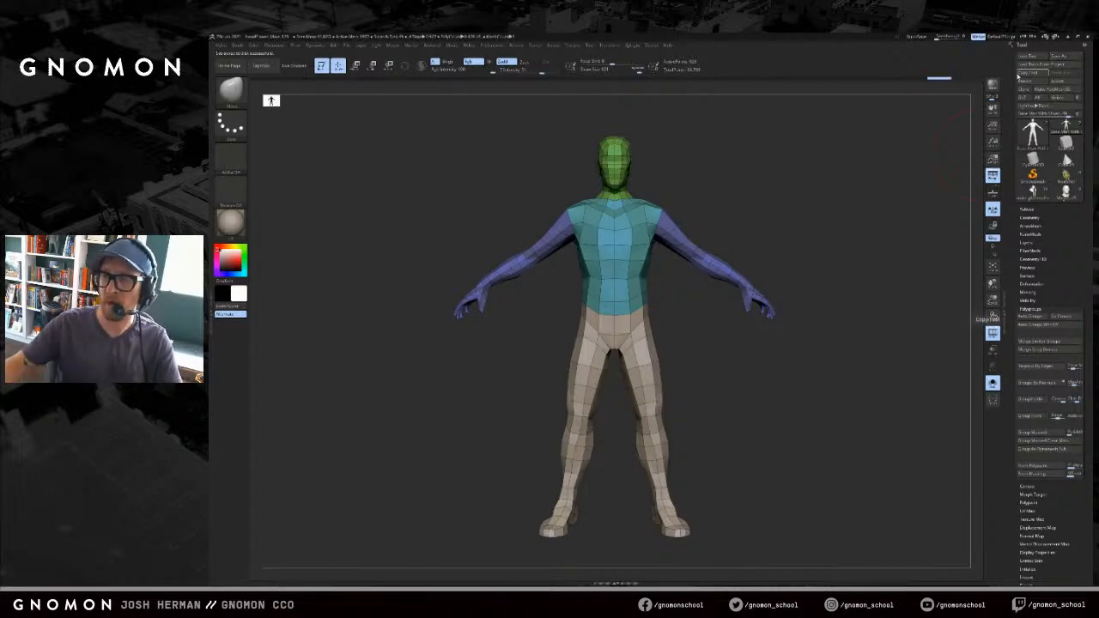
{"action": "left_click_drag", "start_coordinate": [800, 211], "coordinate": [764, 194]}
{"action": "key", "text": "alt+s"}
{"action": "key", "text": "shift+f"}
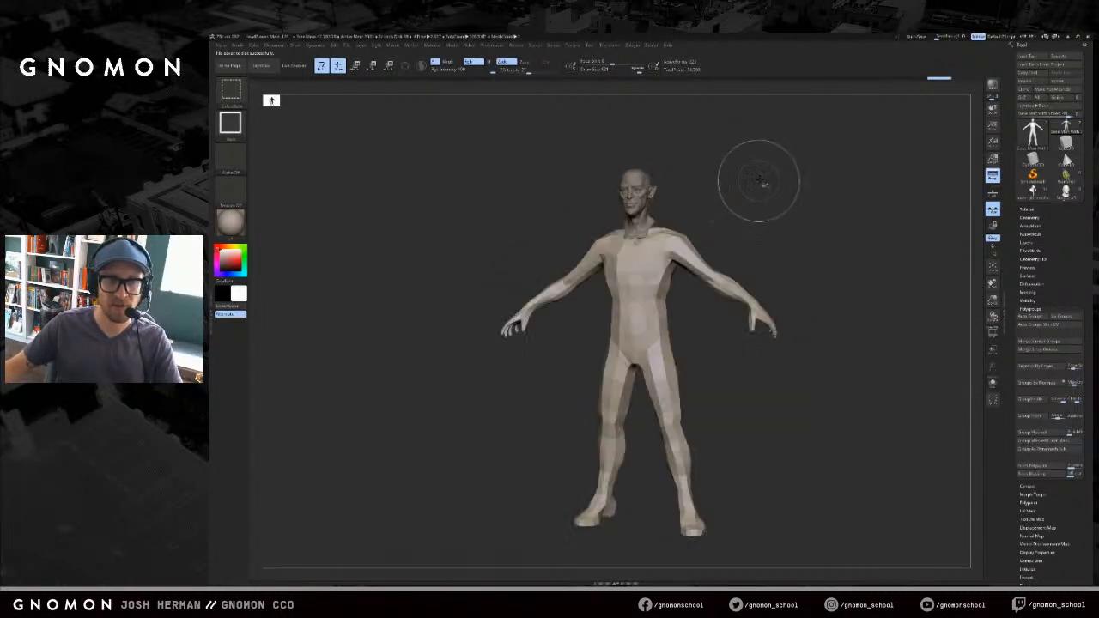
- Mask the base body except for the arms, using the arm polygroup and a softened mask edge at the shoulders
{"action": "mouse_move", "coordinate": [784, 180]}
{"action": "left_mouse_down"}
{"action": "mouse_move", "coordinate": [790, 207]}
{"action": "mouse_move", "coordinate": [825, 167]}
{"action": "mouse_move", "coordinate": [832, 177]}
{"action": "mouse_move", "coordinate": [807, 179]}
{"action": "mouse_move", "coordinate": [794, 219]}
{"action": "left_mouse_up"}
{"action": "key", "text": "f"}
{"action": "key", "text": "f"}
{"action": "key", "text": "f"}
{"action": "left_click", "coordinate": [789, 224], "text": "ctrl+shift"}
{"action": "key", "text": "f"}
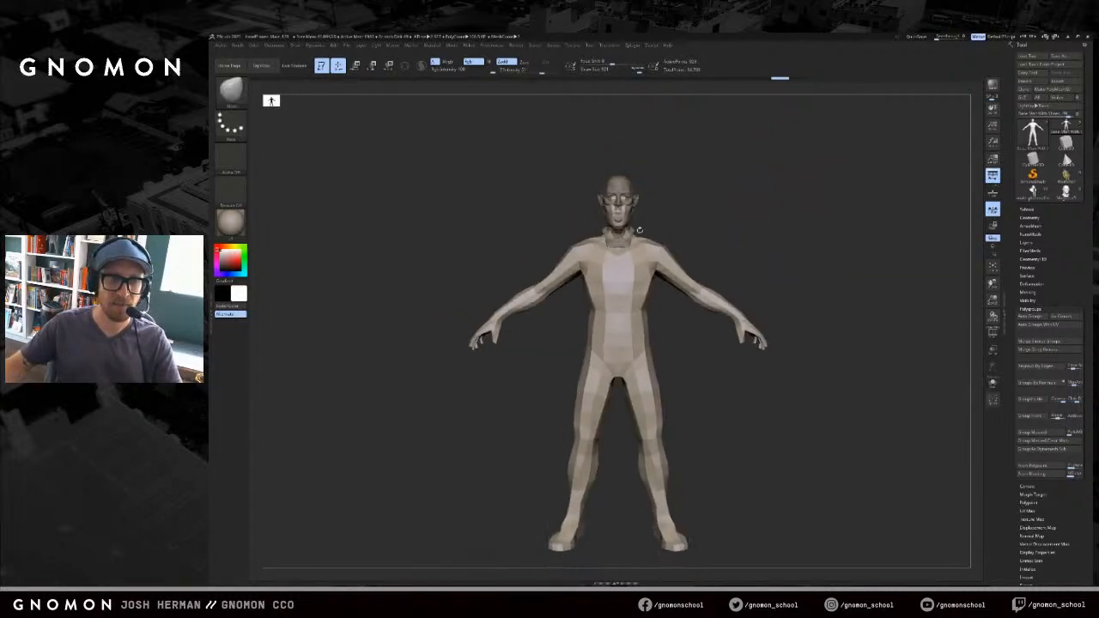
{"action": "key", "text": "s"}
{"action": "left_click_drag", "start_coordinate": [564, 243], "coordinate": [596, 243]}
{"action": "left_click", "coordinate": [605, 258], "text": "ctrl+shift"}
{"action": "left_click", "coordinate": [789, 246], "text": "ctrl"}
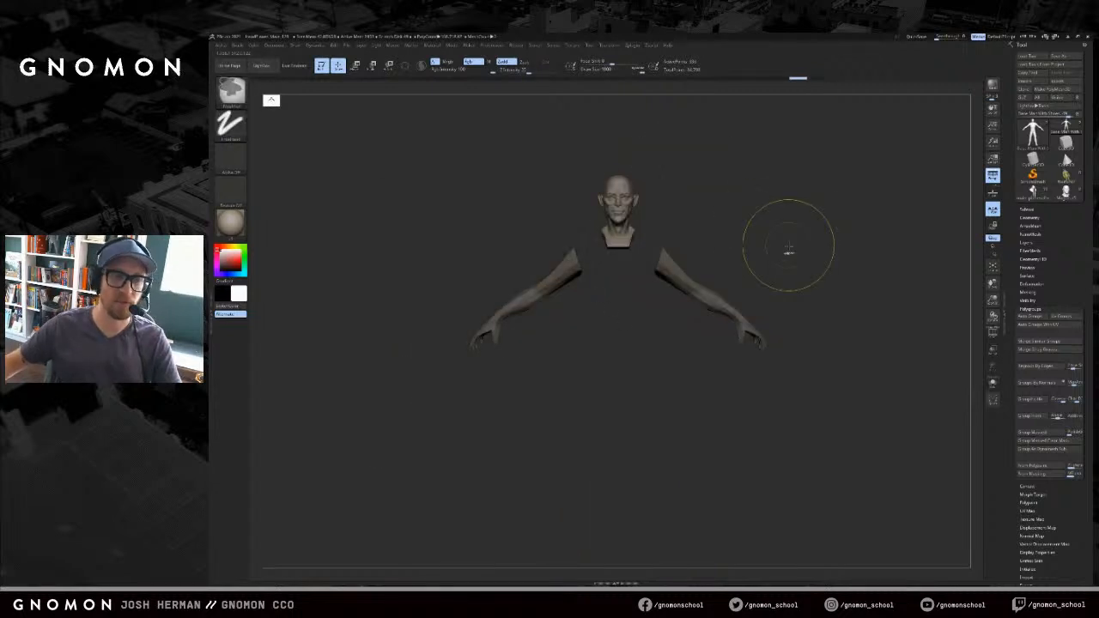
{"action": "left_click", "coordinate": [719, 258], "text": "ctrl+shift"}
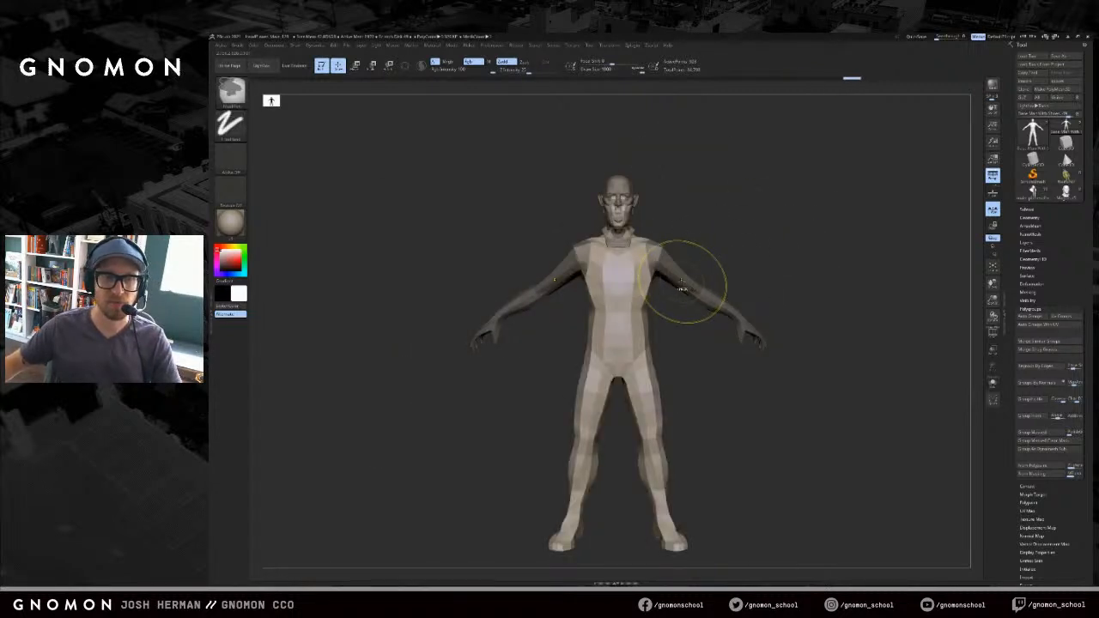
{"action": "left_click", "coordinate": [722, 249], "text": "ctrl"}
{"action": "left_click", "coordinate": [724, 240], "text": "ctrl"}
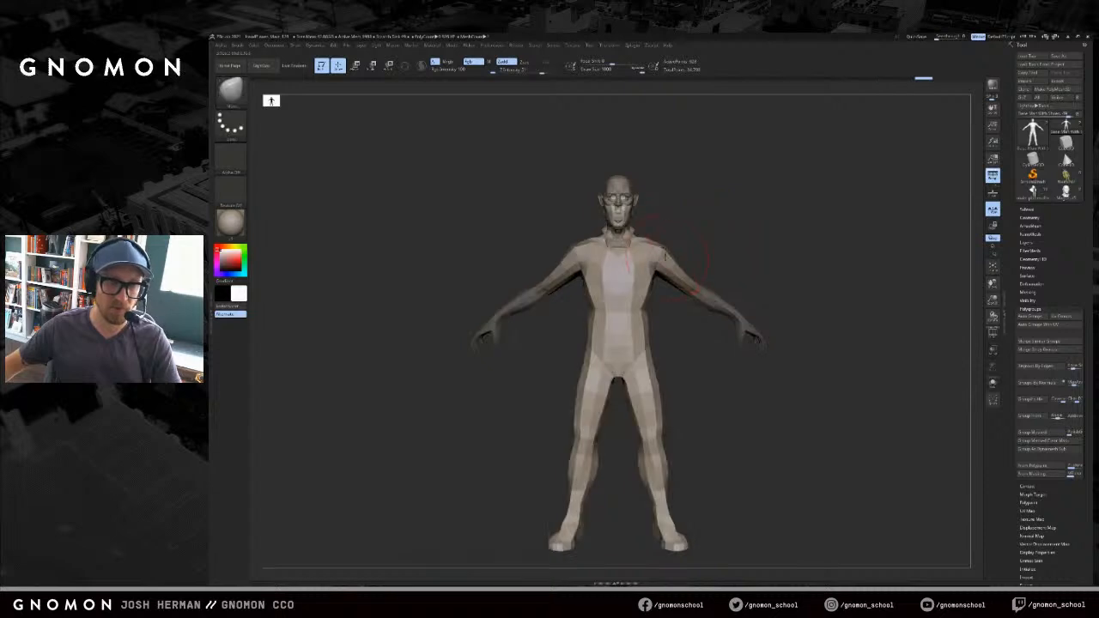
{"action": "key", "text": "r"}
{"action": "left_click", "coordinate": [717, 241], "text": "ctrl"}
- Try rotating the unmasked arms downward with the transpose line, and undo the rotation
{"action": "left_click_drag", "start_coordinate": [648, 260], "coordinate": [757, 277]}
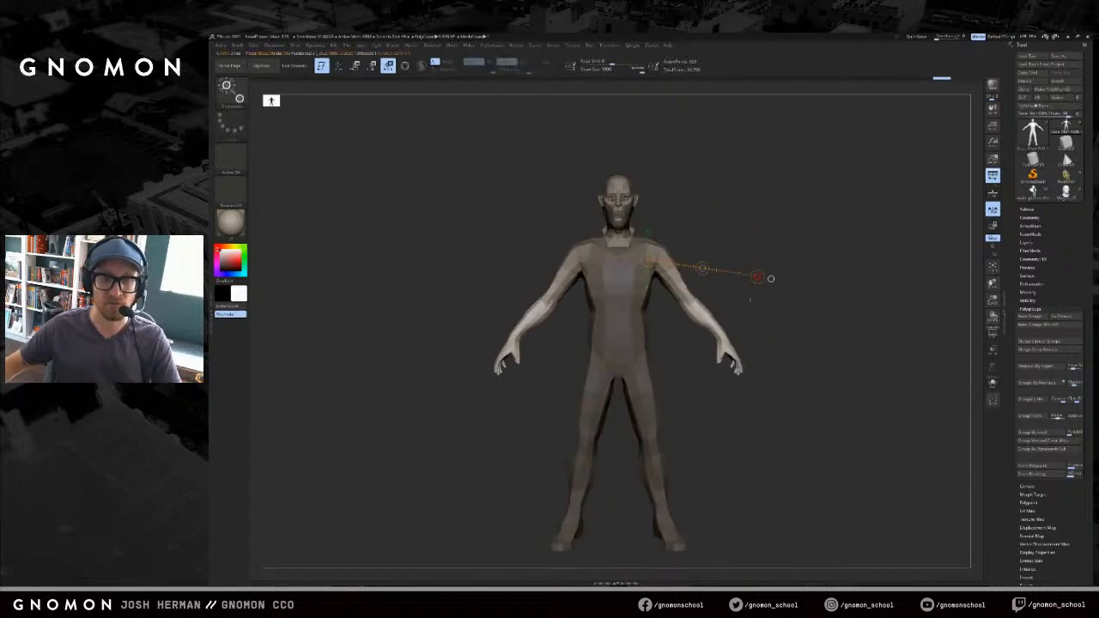
{"action": "mouse_move", "coordinate": [729, 380]}
{"action": "left_mouse_down"}
{"action": "mouse_move", "coordinate": [680, 394]}
{"action": "mouse_move", "coordinate": [732, 378]}
{"action": "left_mouse_up"}
{"action": "left_click_drag", "start_coordinate": [657, 236], "coordinate": [698, 384]}
{"action": "key", "text": "ctrl+z"}
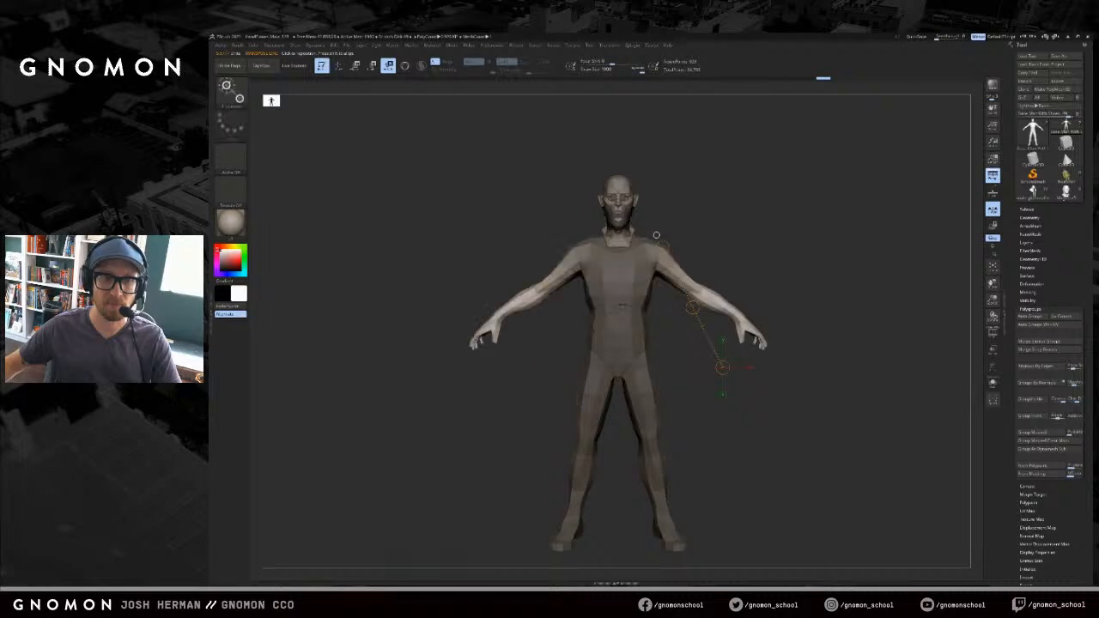
- Rotate the arms down from the shoulders so they hang close to the body's sides
{"action": "mouse_move", "coordinate": [662, 250]}
{"action": "left_mouse_down"}
{"action": "mouse_move", "coordinate": [700, 388]}
{"action": "mouse_move", "coordinate": [654, 383]}
{"action": "mouse_move", "coordinate": [619, 357]}
{"action": "left_mouse_up"}
{"action": "key", "text": "w"}
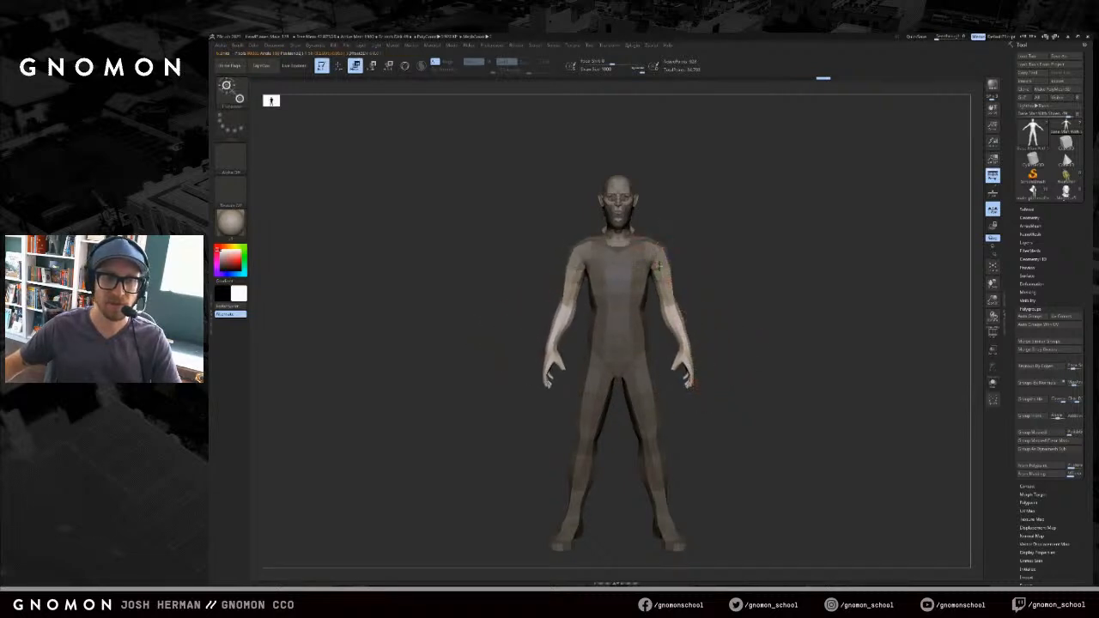
{"action": "left_click_drag", "start_coordinate": [684, 397], "coordinate": [686, 397]}
{"action": "left_click_drag", "start_coordinate": [868, 273], "coordinate": [741, 327]}
- Mask the upper body down to the thighs with a softened edge, leaving the lower legs free
{"action": "left_click", "coordinate": [613, 402], "text": "ctrl"}
{"action": "left_click_drag", "start_coordinate": [719, 405], "coordinate": [776, 353], "text": "alt"}
{"action": "left_click_drag", "start_coordinate": [643, 277], "coordinate": [660, 332]}
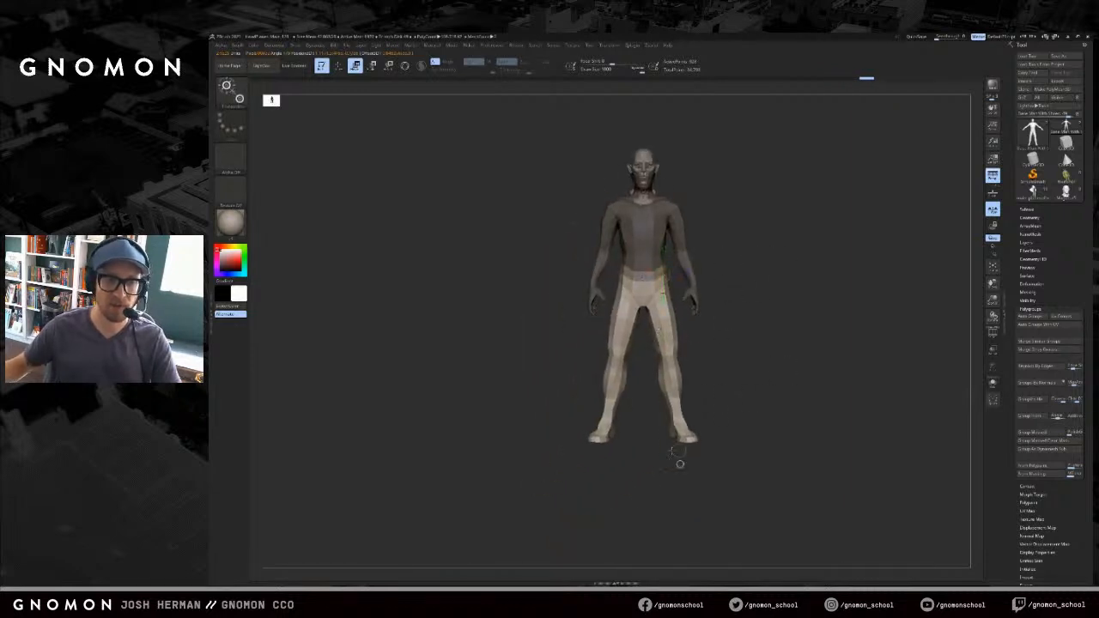
{"action": "left_click_drag", "start_coordinate": [677, 449], "coordinate": [678, 449]}
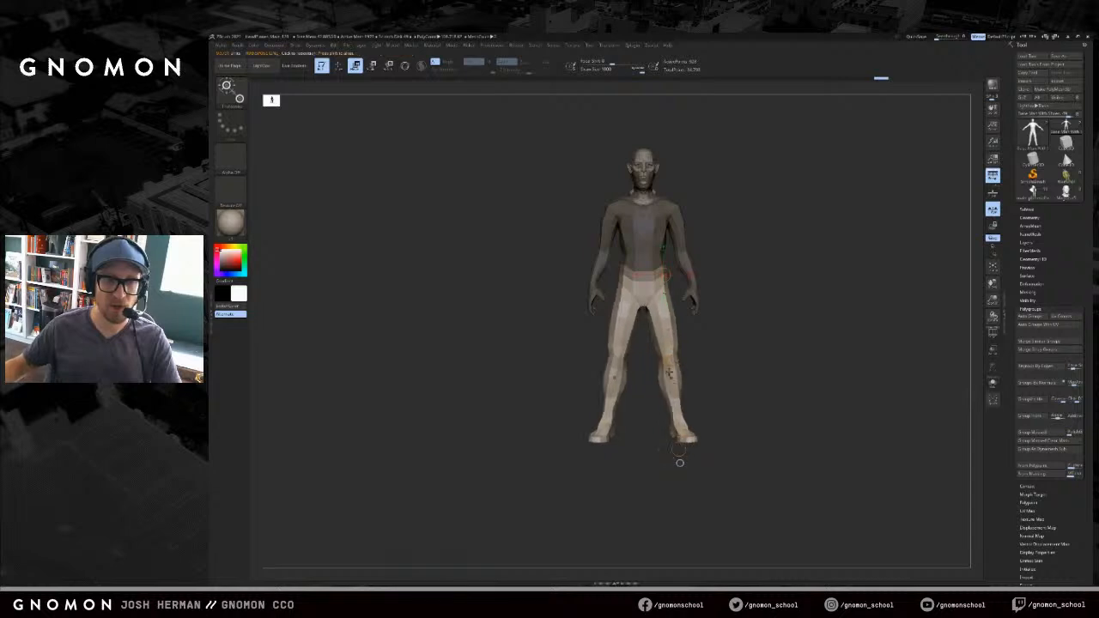
{"action": "left_click_drag", "start_coordinate": [739, 234], "coordinate": [573, 326], "text": "ctrl"}
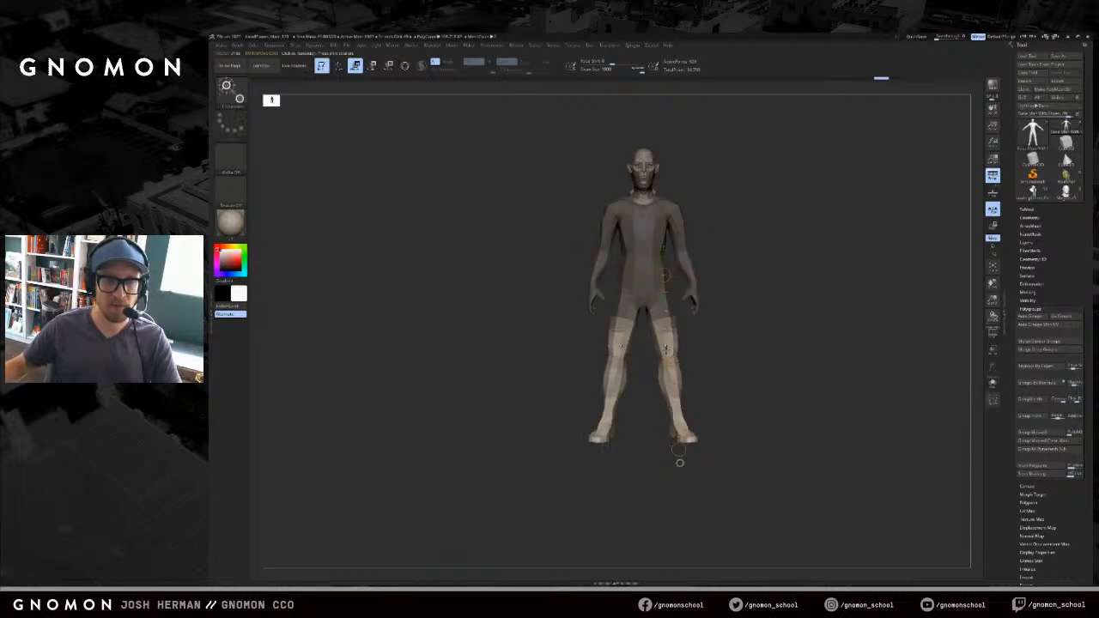
{"action": "left_click_drag", "start_coordinate": [711, 275], "coordinate": [590, 326], "text": "ctrl"}
{"action": "key", "text": "q"}
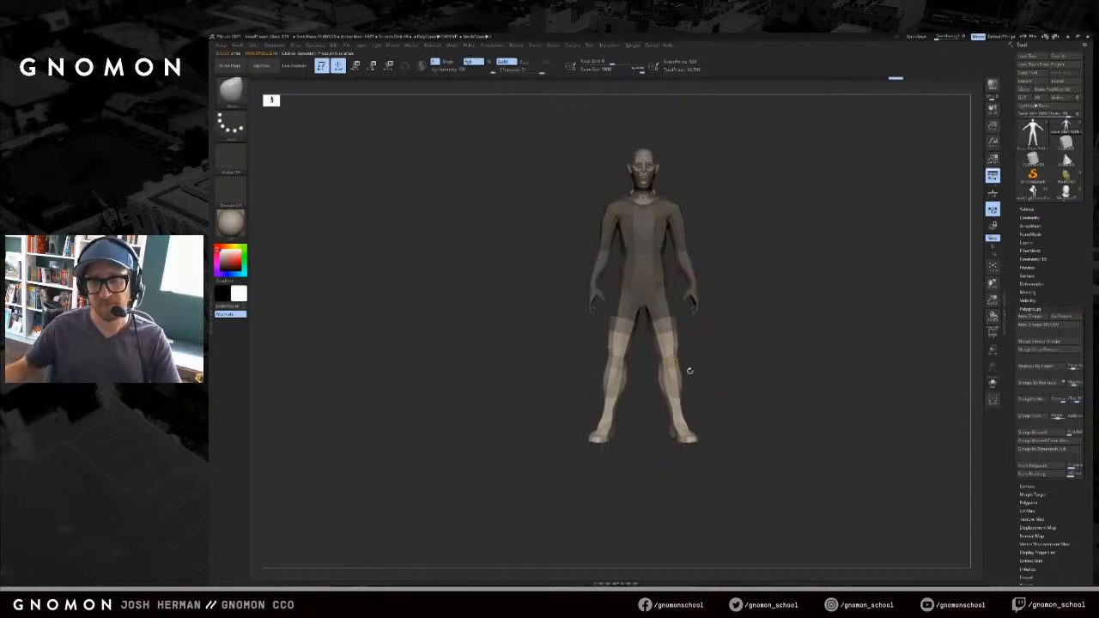
{"action": "left_click", "coordinate": [680, 371], "text": "ctrl"}
{"action": "key", "text": "w"}
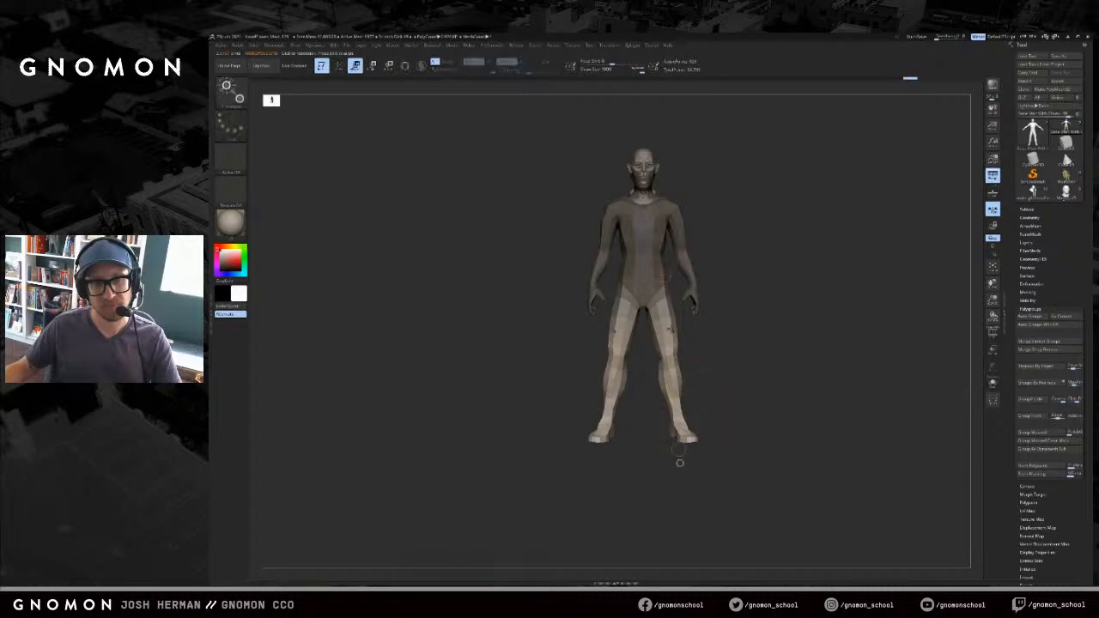
- Lengthen the unmasked legs and bring them closer together with the transpose line
{"action": "left_click_drag", "start_coordinate": [678, 460], "coordinate": [654, 479]}
{"action": "left_click_drag", "start_coordinate": [764, 403], "coordinate": [815, 342]}
{"action": "key", "text": "ctrl+z"}
{"action": "key", "text": "ctrl+shift+z"}
{"action": "left_click_drag", "start_coordinate": [805, 283], "coordinate": [846, 276]}
{"action": "key", "text": "q"}
- Switch to the muscular figure with crossed arms and leave a canvas snapshot of it as a side reference
{"action": "left_click", "coordinate": [1066, 191]}
{"action": "key", "text": "f"}
{"action": "key", "text": "f"}
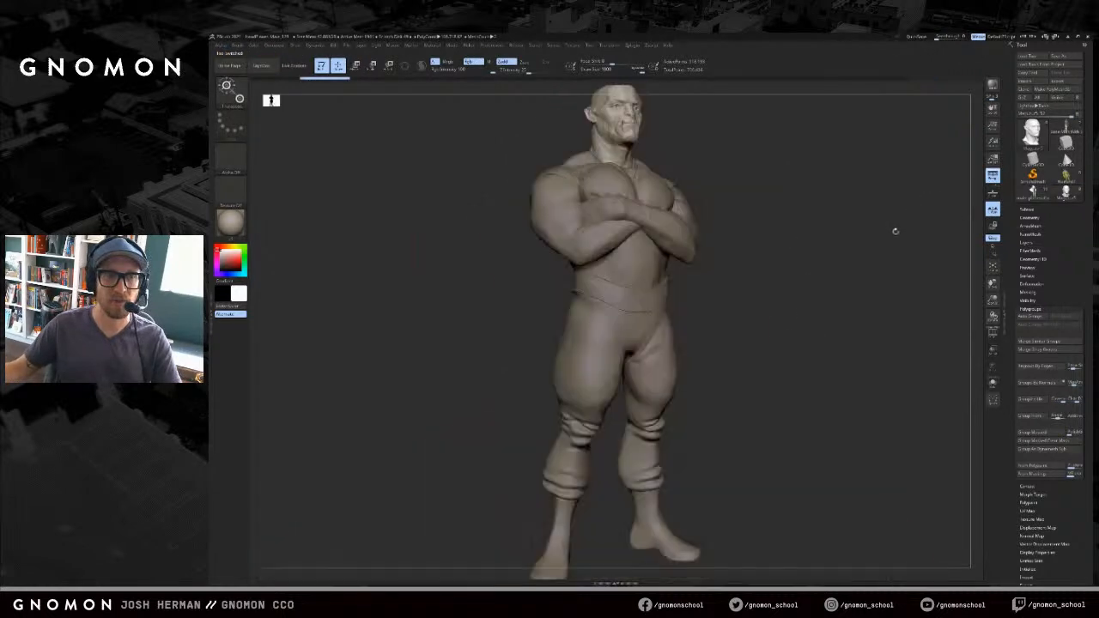
{"action": "left_click_drag", "start_coordinate": [871, 238], "coordinate": [715, 278], "text": "alt"}
{"action": "mouse_move", "coordinate": [715, 278]}
{"action": "left_mouse_down"}
{"action": "mouse_move", "coordinate": [658, 292]}
{"action": "mouse_move", "coordinate": [668, 284]}
{"action": "left_mouse_up"}
{"action": "key", "text": "w"}
{"action": "key", "text": "q"}
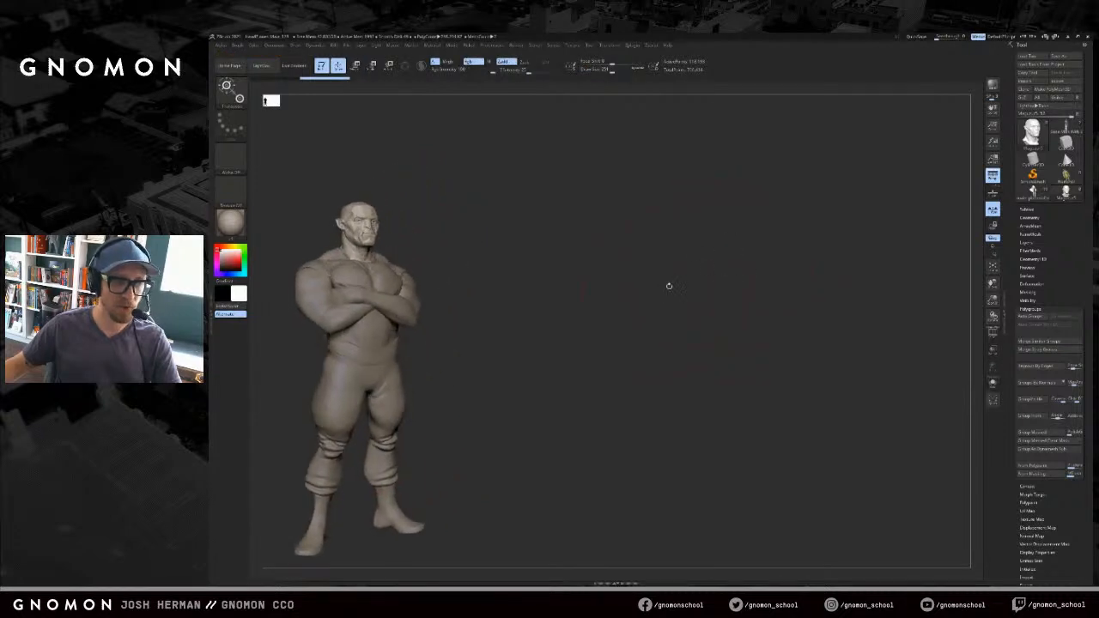
{"action": "key", "text": "shift+s"}
- Switch back to the base body and place it in front view beside the reference snapshot
{"action": "left_click", "coordinate": [1066, 129]}
{"action": "key", "text": "f"}
{"action": "left_click_drag", "start_coordinate": [846, 211], "coordinate": [823, 214], "text": "shift"}
{"action": "mouse_move", "coordinate": [741, 140]}
{"action": "left_mouse_down", "text": "alt"}
{"action": "mouse_move", "coordinate": [810, 172]}
{"action": "mouse_move", "coordinate": [769, 215]}
{"action": "left_mouse_up", "text": "alt"}
{"action": "key", "text": "q"}
{"action": "key", "text": "q"}
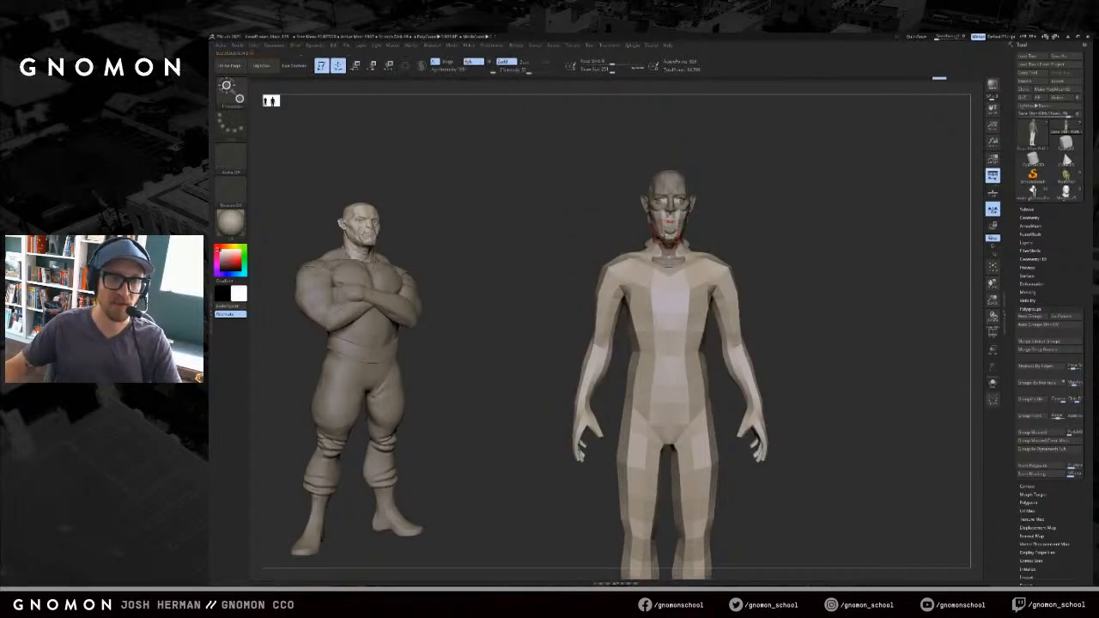
- Reshape the base body's neck base and shoulders with a resized Move brush
{"action": "key", "text": "s"}
{"action": "left_click_drag", "start_coordinate": [649, 243], "coordinate": [653, 244]}
{"action": "mouse_move", "coordinate": [650, 260]}
{"action": "left_mouse_down"}
{"action": "mouse_move", "coordinate": [647, 234]}
{"action": "mouse_move", "coordinate": [672, 220]}
{"action": "left_mouse_up"}
{"action": "key", "text": "s"}
{"action": "key", "text": "s"}
{"action": "mouse_move", "coordinate": [599, 218]}
{"action": "left_mouse_down"}
{"action": "mouse_move", "coordinate": [640, 210]}
{"action": "mouse_move", "coordinate": [625, 204]}
{"action": "mouse_move", "coordinate": [746, 223]}
{"action": "mouse_move", "coordinate": [593, 247]}
{"action": "left_mouse_up"}
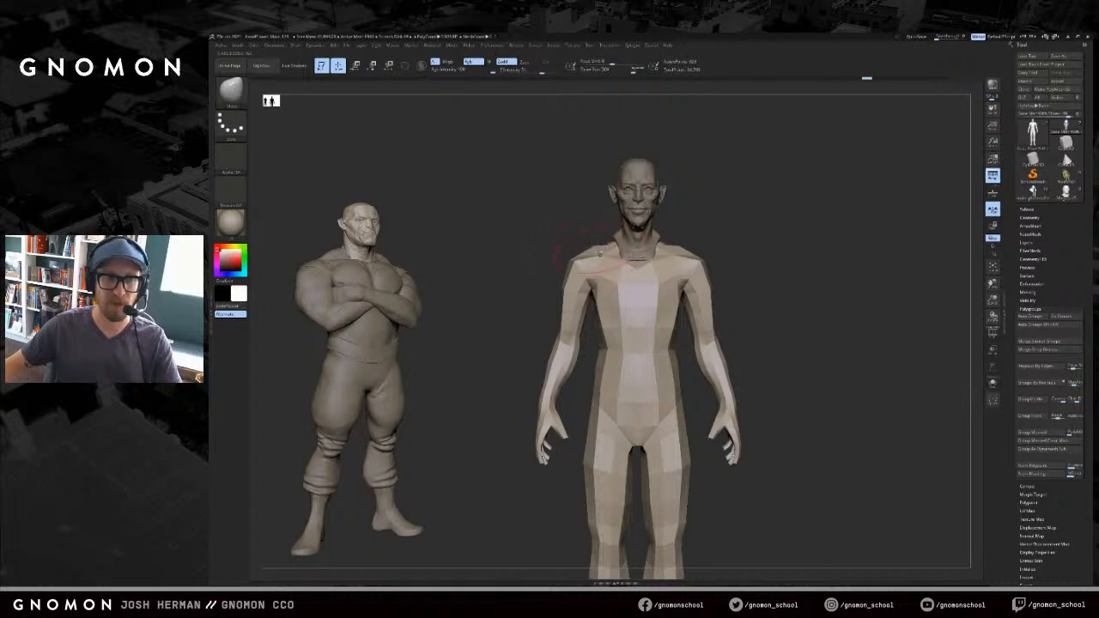
- Refine the base body's shoulders, upper back and torso proportions with the Move brush from several sides
{"action": "mouse_move", "coordinate": [567, 247]}
{"action": "left_mouse_down"}
{"action": "mouse_move", "coordinate": [573, 258]}
{"action": "mouse_move", "coordinate": [625, 255]}
{"action": "mouse_move", "coordinate": [685, 214]}
{"action": "mouse_move", "coordinate": [649, 249]}
{"action": "left_mouse_up"}
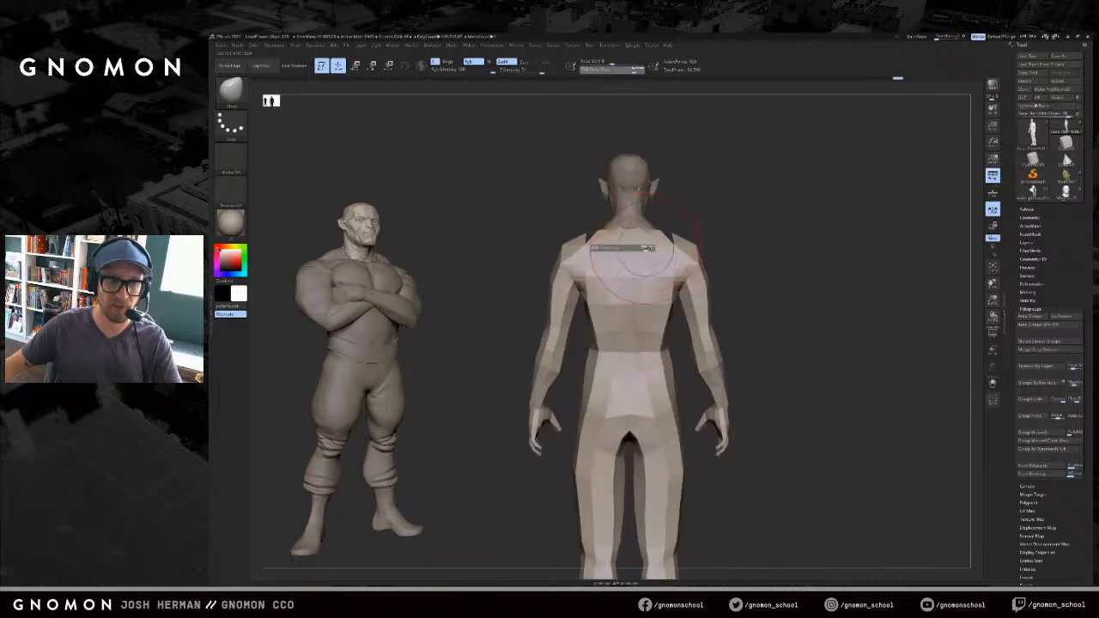
{"action": "left_click_drag", "start_coordinate": [699, 205], "coordinate": [711, 203]}
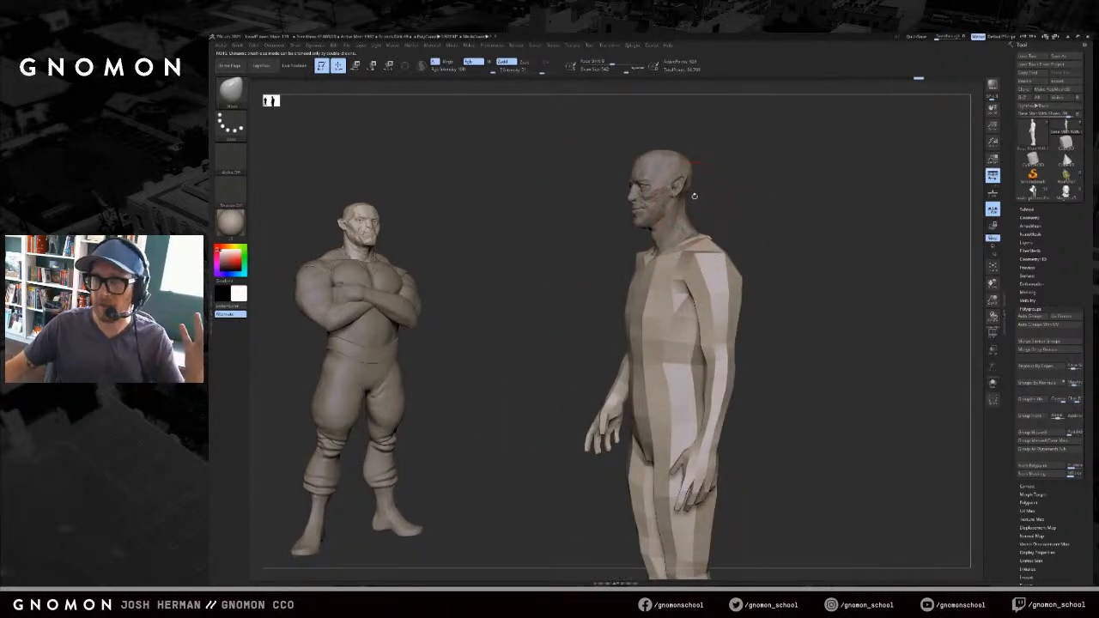
{"action": "mouse_move", "coordinate": [737, 208]}
{"action": "left_mouse_down"}
{"action": "mouse_move", "coordinate": [756, 201]}
{"action": "mouse_move", "coordinate": [752, 217]}
{"action": "left_mouse_up"}
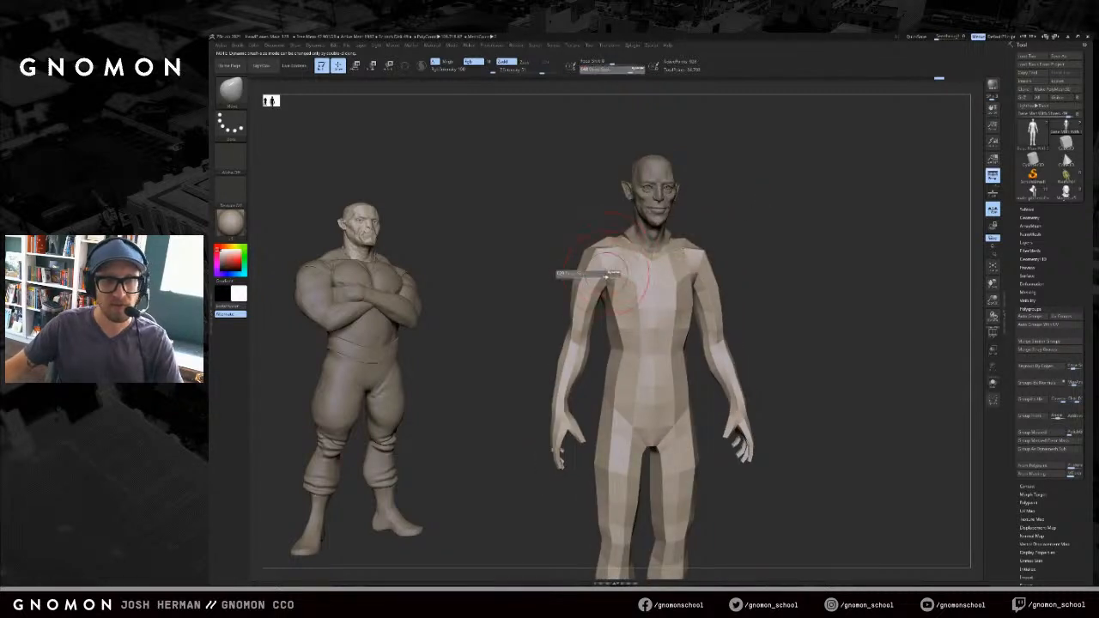
{"action": "left_click_drag", "start_coordinate": [798, 278], "coordinate": [811, 225], "text": "alt"}
{"action": "mouse_move", "coordinate": [811, 225]}
{"action": "left_mouse_down"}
{"action": "mouse_move", "coordinate": [764, 226]}
{"action": "mouse_move", "coordinate": [817, 256]}
{"action": "mouse_move", "coordinate": [753, 220]}
{"action": "mouse_move", "coordinate": [768, 231]}
{"action": "mouse_move", "coordinate": [779, 205]}
{"action": "mouse_move", "coordinate": [808, 207]}
{"action": "left_mouse_up"}
{"action": "key", "text": "s"}
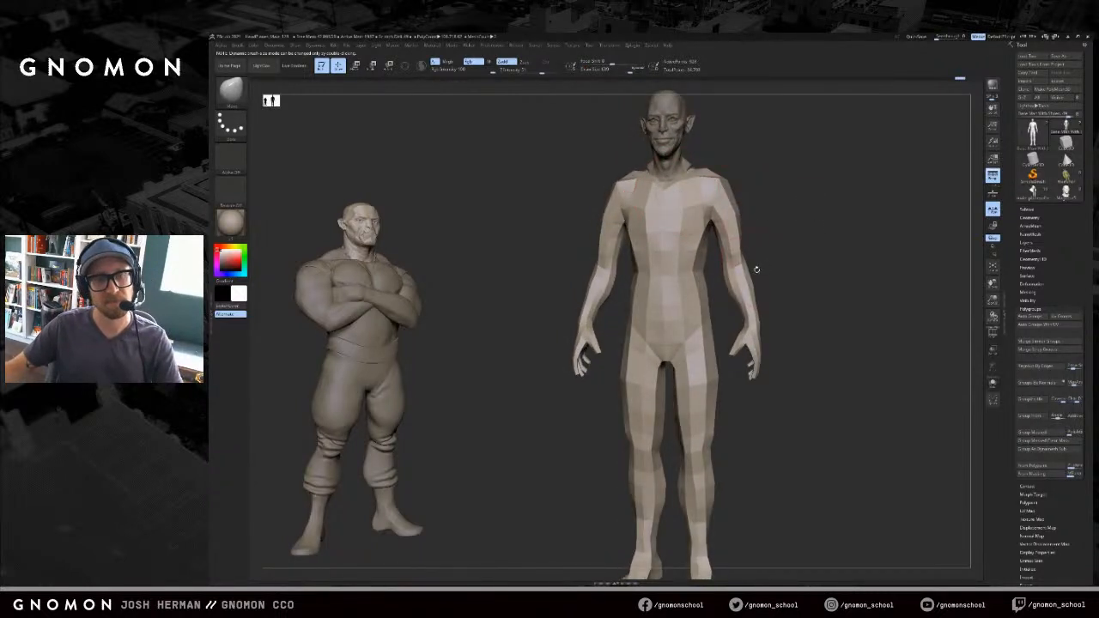
- Isolate the arm polygroup for inspection and show the whole base body again
{"action": "left_click", "coordinate": [754, 268], "text": "ctrl+shift"}
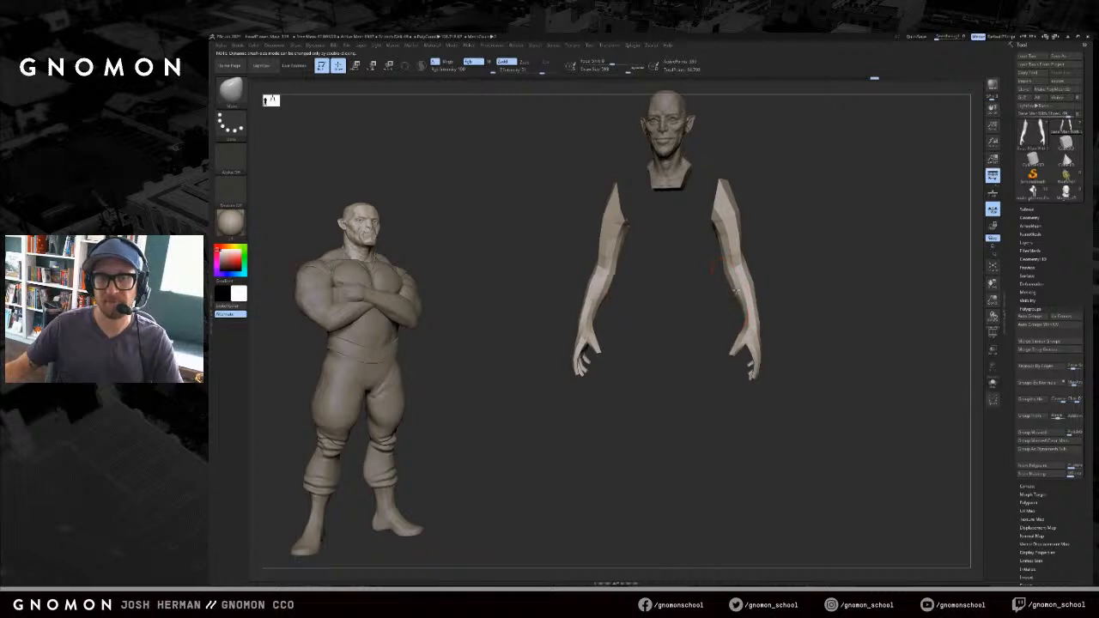
{"action": "left_click", "coordinate": [735, 216], "text": "ctrl+shift"}
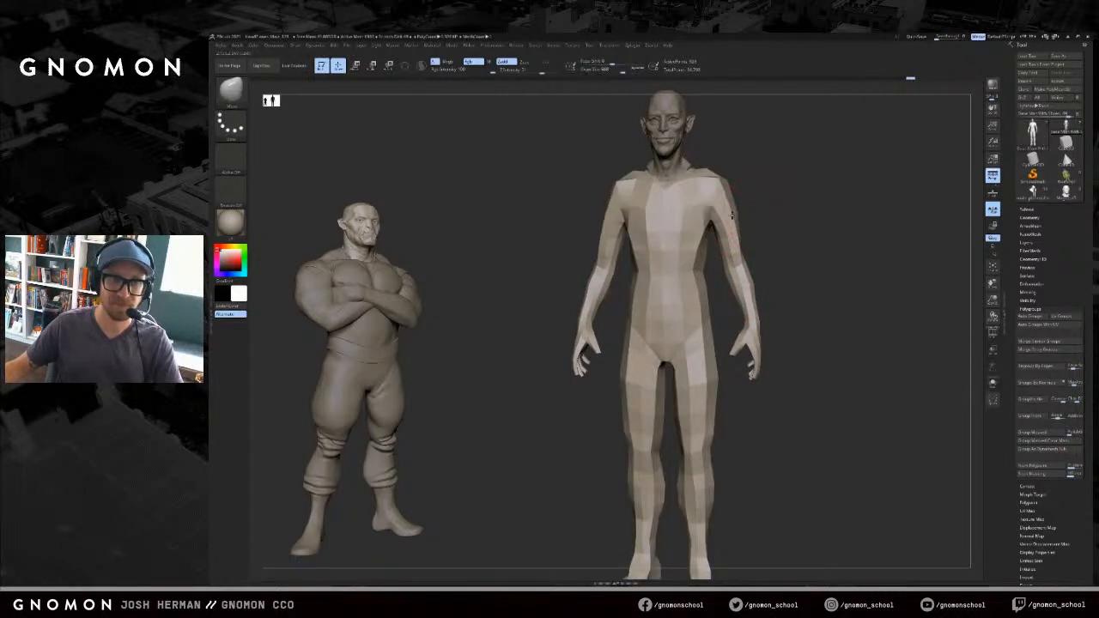
{"action": "mouse_move", "coordinate": [783, 191]}
{"action": "left_mouse_down", "text": "alt"}
{"action": "mouse_move", "coordinate": [772, 250]}
{"action": "mouse_move", "coordinate": [779, 231]}
{"action": "left_mouse_up", "text": "alt"}
- Clear the reference snapshot from the canvas and redraw the base body in edit mode
{"action": "key", "text": "t"}
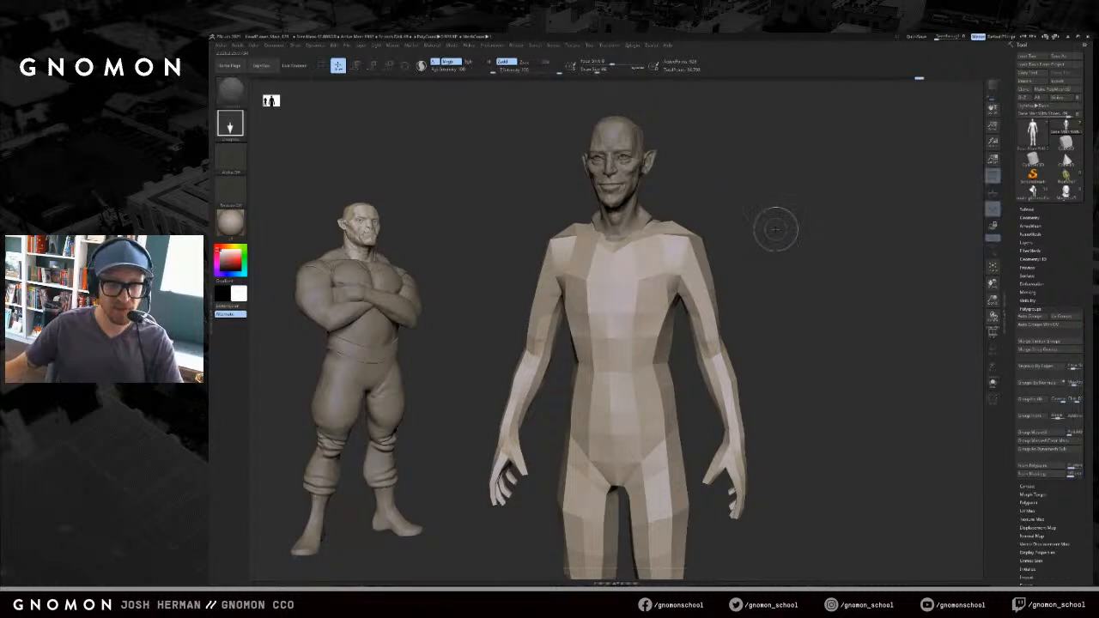
{"action": "key", "text": "ctrl+n"}
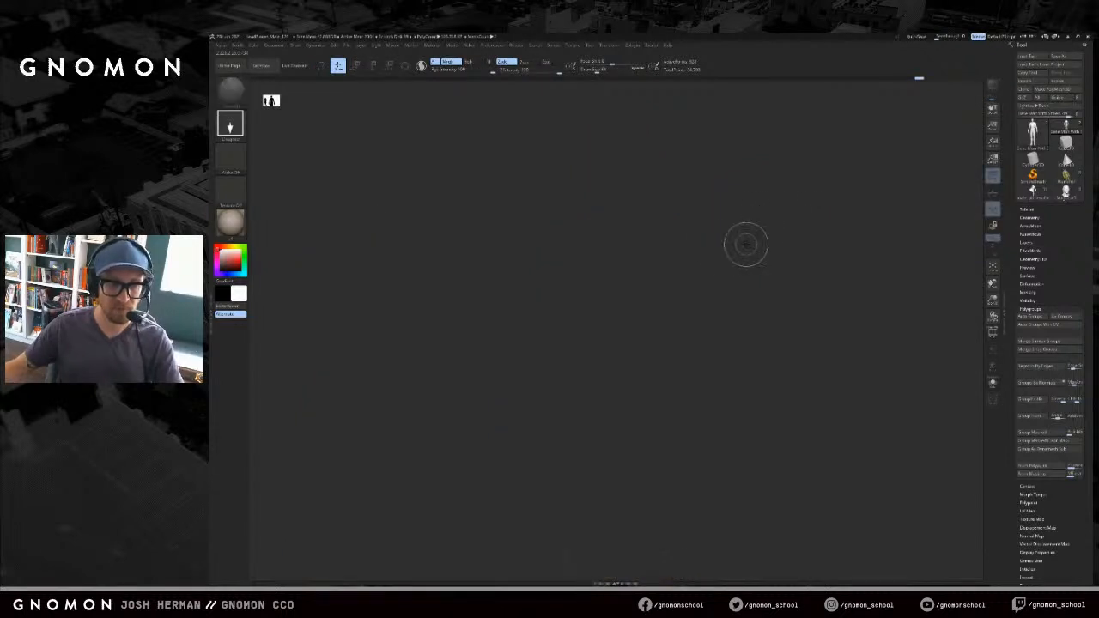
{"action": "left_click_drag", "start_coordinate": [699, 256], "coordinate": [698, 298]}
{"action": "key", "text": "t"}
{"action": "key", "text": "f"}
- Show the polyframe on the base body's torso and open the brush selection filtered to names starting with Z
{"action": "left_click_drag", "start_coordinate": [817, 212], "coordinate": [796, 197]}
{"action": "mouse_move", "coordinate": [797, 196]}
{"action": "left_mouse_down", "text": "alt"}
{"action": "mouse_move", "coordinate": [770, 301]}
{"action": "mouse_move", "coordinate": [783, 221]}
{"action": "mouse_move", "coordinate": [750, 230]}
{"action": "left_mouse_up", "text": "alt"}
{"action": "key", "text": "shift+f"}
{"action": "key", "text": "s"}
{"action": "key", "text": "s"}
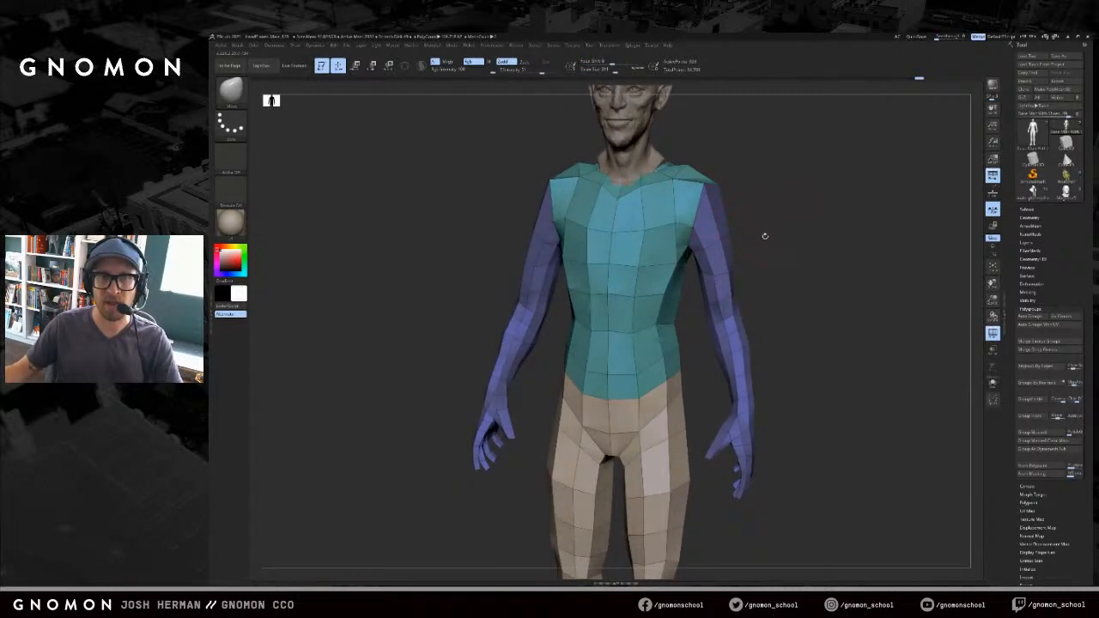
{"action": "left_click", "coordinate": [786, 235]}
{"action": "left_click", "coordinate": [776, 239]}
{"action": "key", "text": "b"}
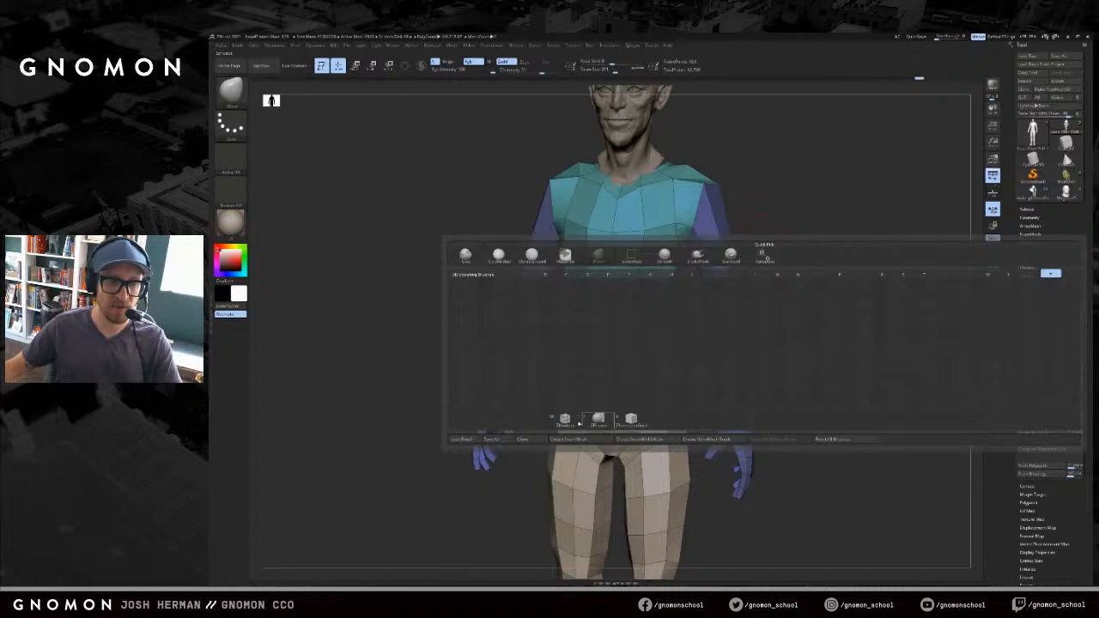
- Choose the ZModeler brush and set its edge action to insert a single edge loop, checking the body mesh without polyframe
{"action": "left_click", "coordinate": [566, 419]}
{"action": "key", "text": "space"}
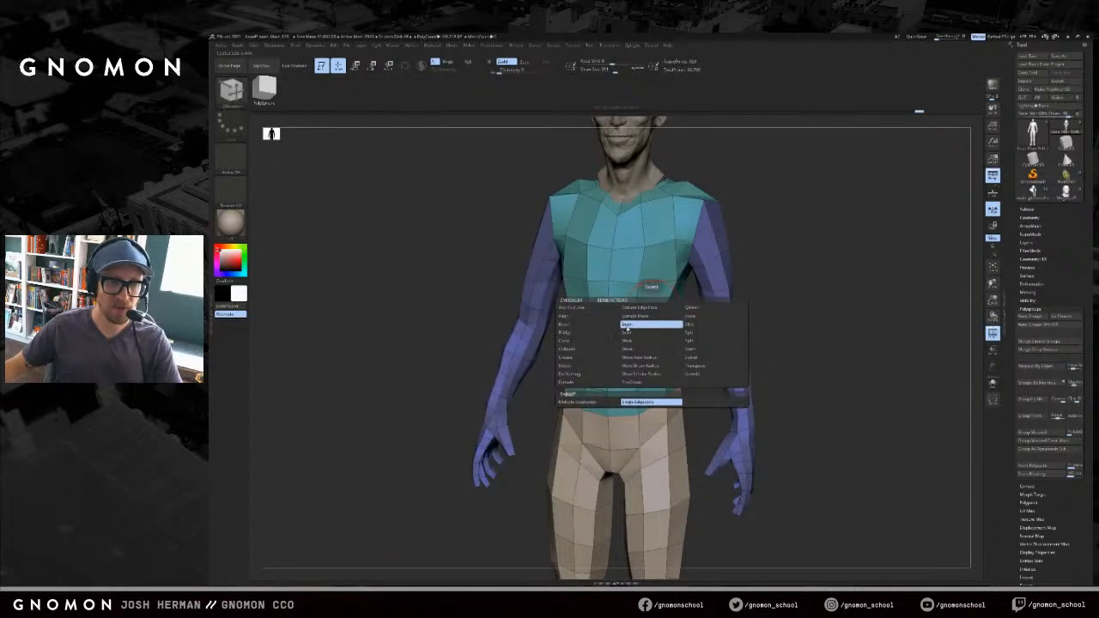
{"action": "left_click", "coordinate": [626, 325]}
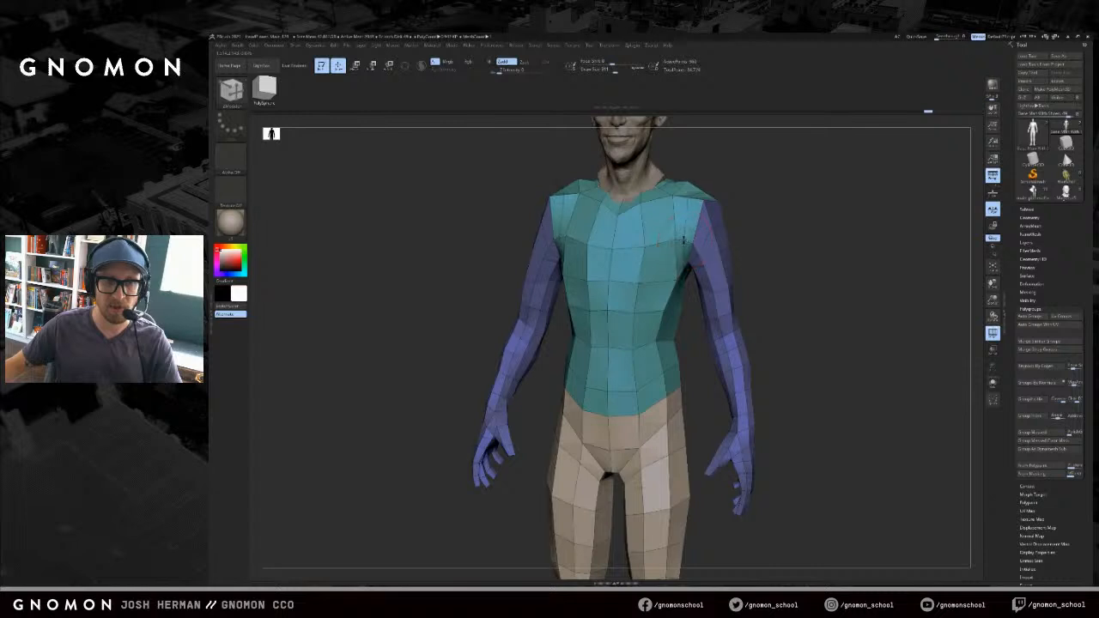
{"action": "left_click_drag", "start_coordinate": [827, 268], "coordinate": [790, 250]}
{"action": "key", "text": "shift+f"}
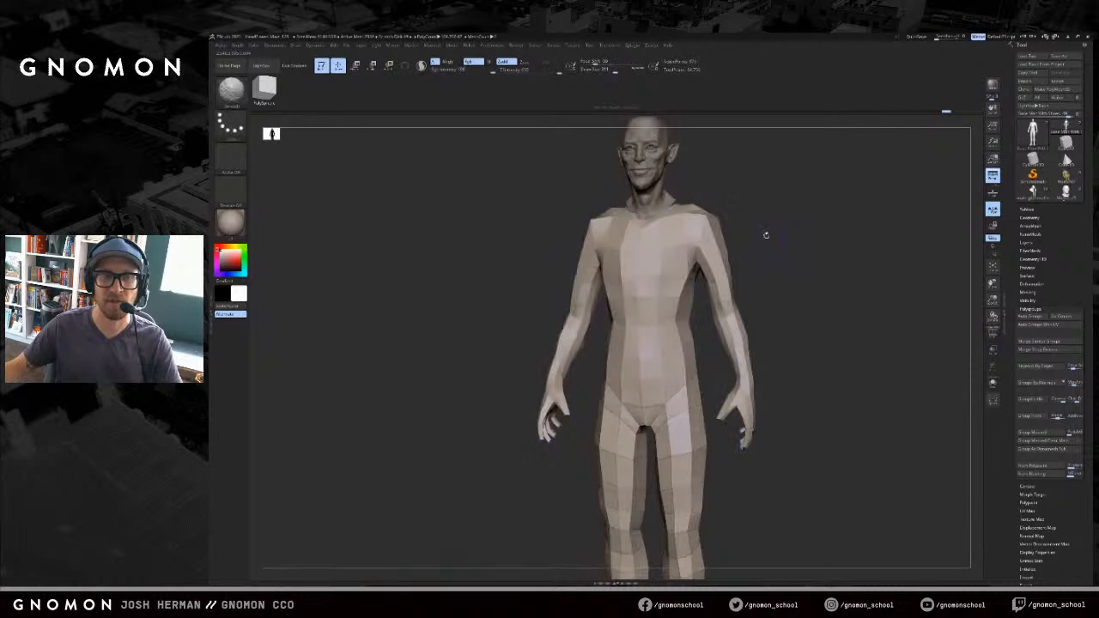
- Choose the Move brush, enlarge it and inspect the body's proportions and polygroups from the front, back and side
{"action": "key", "text": "b"}
{"action": "key", "text": "m"}
{"action": "key", "text": "v"}
{"action": "mouse_move", "coordinate": [778, 205]}
{"action": "left_mouse_down"}
{"action": "mouse_move", "coordinate": [779, 253]}
{"action": "mouse_move", "coordinate": [769, 249]}
{"action": "left_mouse_up"}
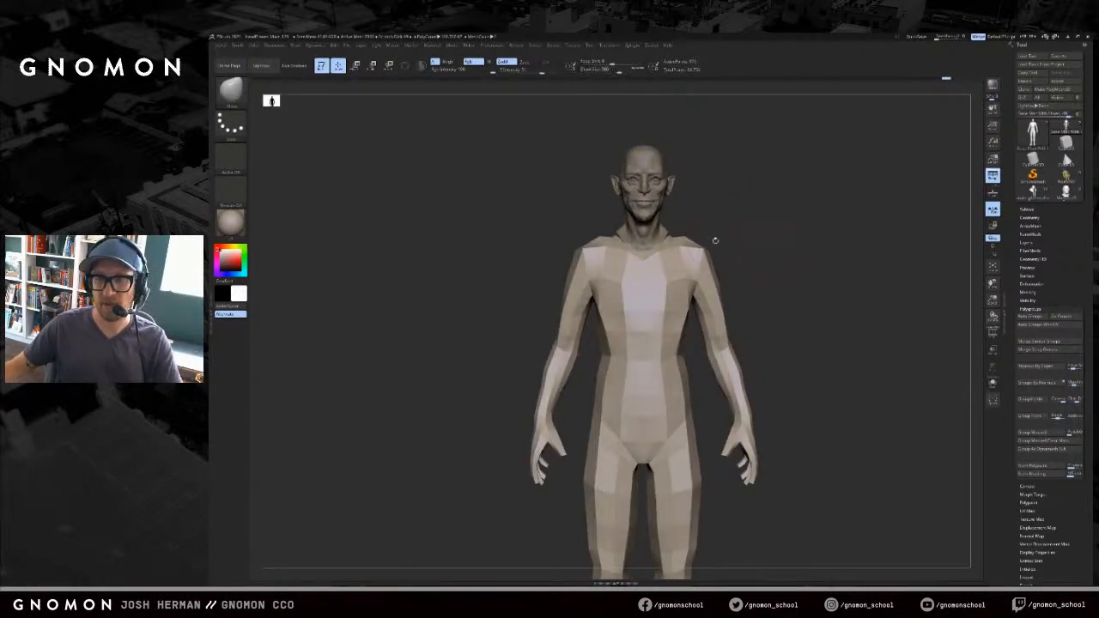
{"action": "key", "text": "shift+f"}
{"action": "key", "text": "shift+f"}
{"action": "left_click_drag", "start_coordinate": [721, 253], "coordinate": [773, 241]}
{"action": "key", "text": "shift+f"}
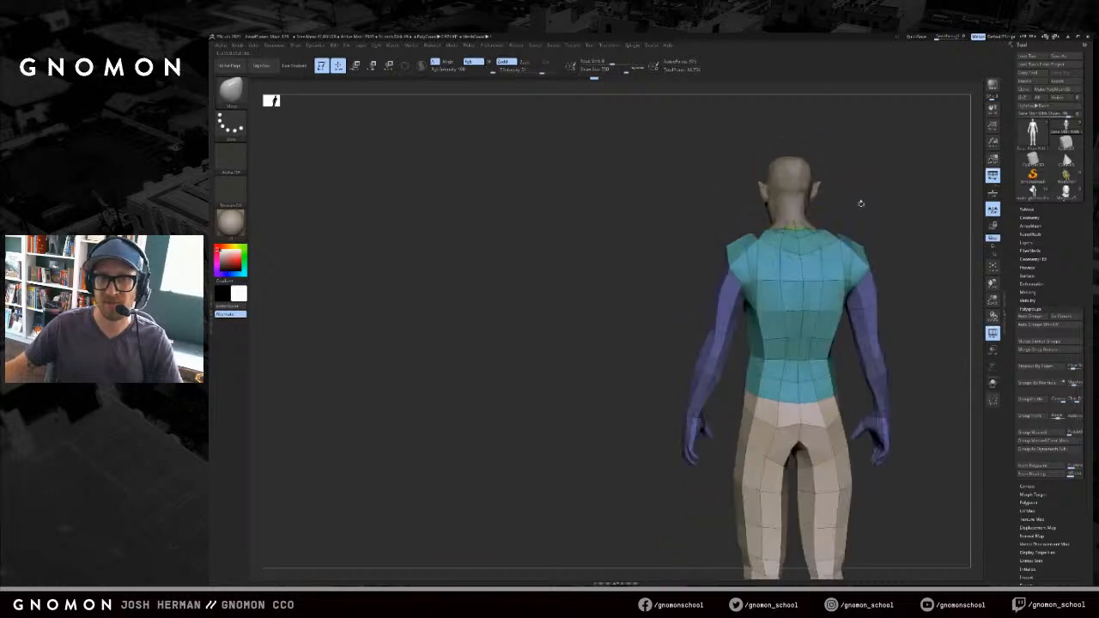
{"action": "mouse_move", "coordinate": [703, 219]}
{"action": "left_mouse_down"}
{"action": "mouse_move", "coordinate": [786, 246]}
{"action": "mouse_move", "coordinate": [749, 253]}
{"action": "left_mouse_up"}
{"action": "key", "text": "s"}
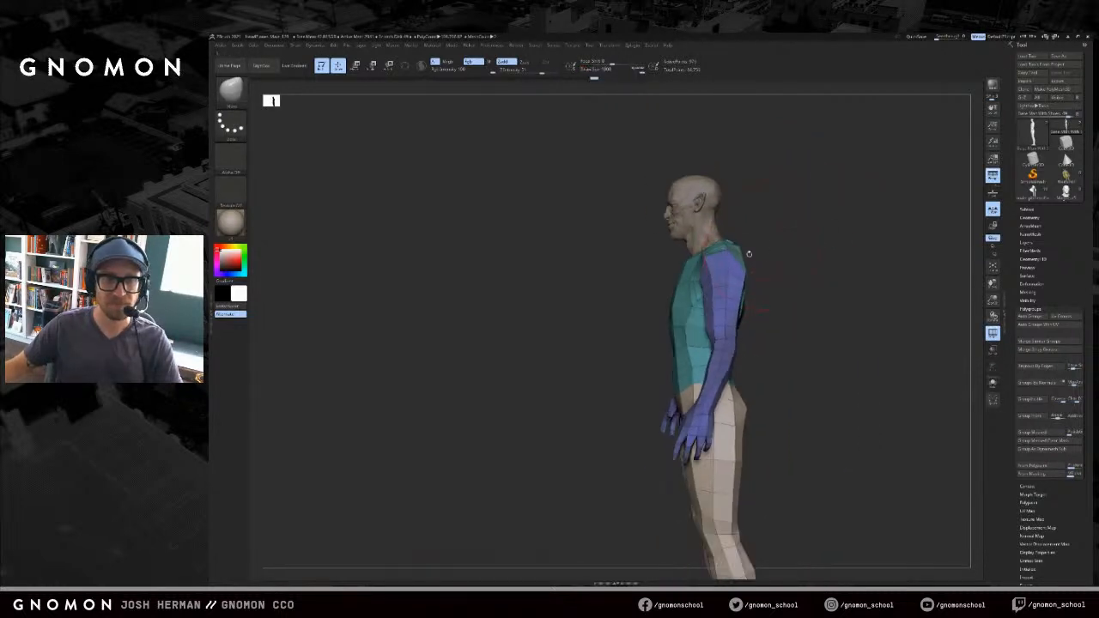
- Adjust the body's silhouette with the Move brush at a large size
{"action": "mouse_move", "coordinate": [662, 261]}
{"action": "left_mouse_down"}
{"action": "mouse_move", "coordinate": [666, 275]}
{"action": "mouse_move", "coordinate": [610, 270]}
{"action": "left_mouse_up"}
{"action": "key", "text": "shift+f"}
{"action": "key", "text": "s"}
{"action": "key", "text": "s"}
{"action": "key", "text": "s"}
{"action": "left_click_drag", "start_coordinate": [618, 321], "coordinate": [642, 333]}
- Isolate the arms, then mask the whole body except the forearms and hands, softening the mask edge
{"action": "mouse_move", "coordinate": [791, 291]}
{"action": "left_mouse_down", "text": "alt"}
{"action": "mouse_move", "coordinate": [772, 247]}
{"action": "mouse_move", "coordinate": [772, 202]}
{"action": "left_mouse_up", "text": "alt"}
{"action": "left_click_drag", "start_coordinate": [754, 249], "coordinate": [750, 327], "text": "alt"}
{"action": "left_click", "coordinate": [712, 315], "text": "ctrl+shift"}
{"action": "key", "text": "s"}
{"action": "mouse_move", "coordinate": [793, 462]}
{"action": "left_mouse_down", "text": "ctrl"}
{"action": "mouse_move", "coordinate": [575, 376]}
{"action": "mouse_move", "coordinate": [525, 275]}
{"action": "left_mouse_up", "text": "ctrl"}
{"action": "left_click_drag", "start_coordinate": [552, 325], "coordinate": [583, 343], "text": "ctrl+shift"}
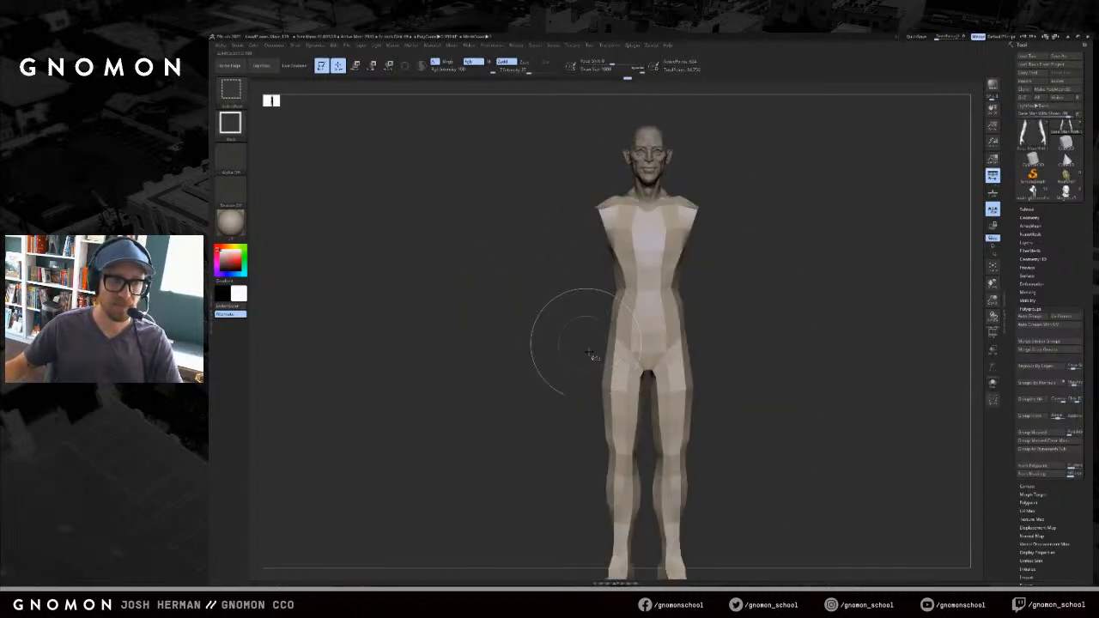
{"action": "left_click_drag", "start_coordinate": [560, 405], "coordinate": [539, 422], "text": "ctrl+shift"}
{"action": "left_click", "coordinate": [545, 391], "text": "ctrl+shift"}
{"action": "left_click", "coordinate": [554, 397], "text": "ctrl"}
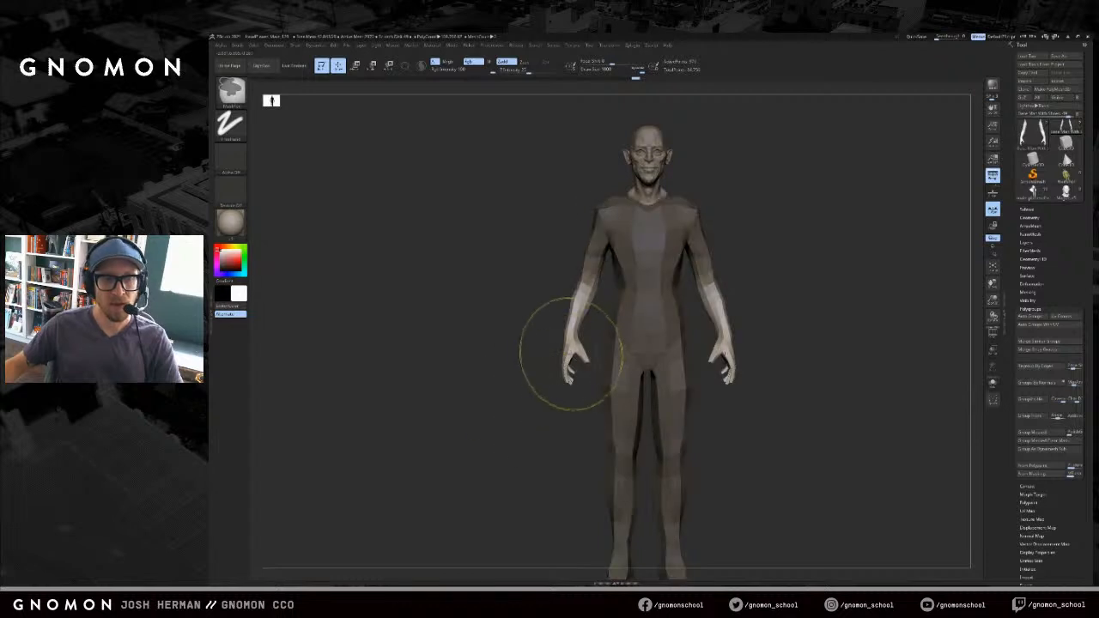
- Try to reposition the unmasked forearms and hands with a large Move brush, then undo the strokes
{"action": "key", "text": "s"}
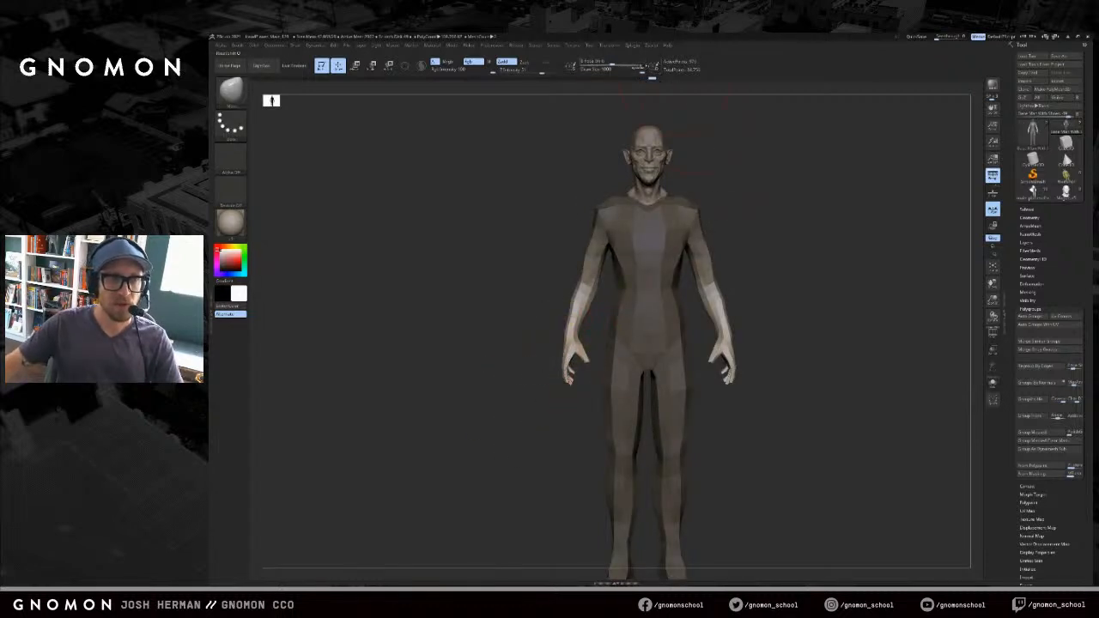
{"action": "mouse_move", "coordinate": [740, 219]}
{"action": "left_mouse_down"}
{"action": "mouse_move", "coordinate": [788, 223]}
{"action": "mouse_move", "coordinate": [764, 236]}
{"action": "mouse_move", "coordinate": [810, 252]}
{"action": "mouse_move", "coordinate": [802, 261]}
{"action": "left_mouse_up"}
{"action": "key", "text": "s"}
{"action": "key", "text": "s"}
{"action": "left_click", "coordinate": [786, 321]}
{"action": "mouse_move", "coordinate": [740, 339]}
{"action": "left_mouse_down"}
{"action": "mouse_move", "coordinate": [791, 335]}
{"action": "mouse_move", "coordinate": [729, 353]}
{"action": "mouse_move", "coordinate": [781, 326]}
{"action": "left_mouse_up"}
{"action": "key", "text": "ctrl+z"}
{"action": "key", "text": "s"}
{"action": "key", "text": "ctrl+z"}
{"action": "key", "text": "s"}
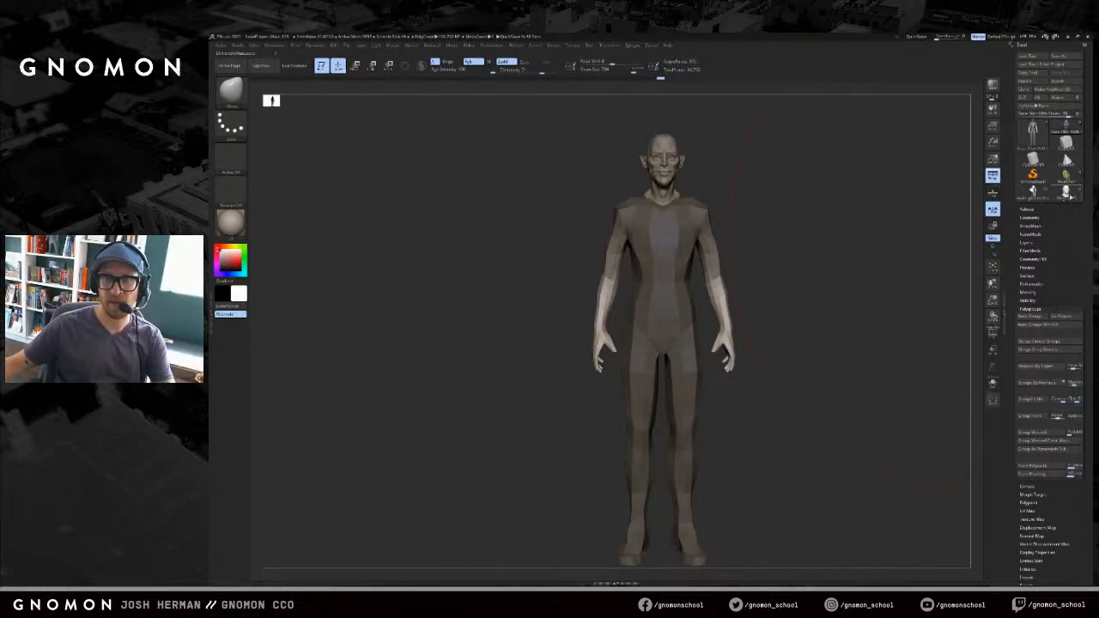
- Examine the muscular crossed-arms sculpt as a pose reference, then return to the low-poly body
{"action": "left_click", "coordinate": [1069, 195]}
{"action": "key", "text": "f"}
{"action": "mouse_move", "coordinate": [857, 252]}
{"action": "left_mouse_down"}
{"action": "mouse_move", "coordinate": [871, 289]}
{"action": "mouse_move", "coordinate": [840, 288]}
{"action": "left_mouse_up"}
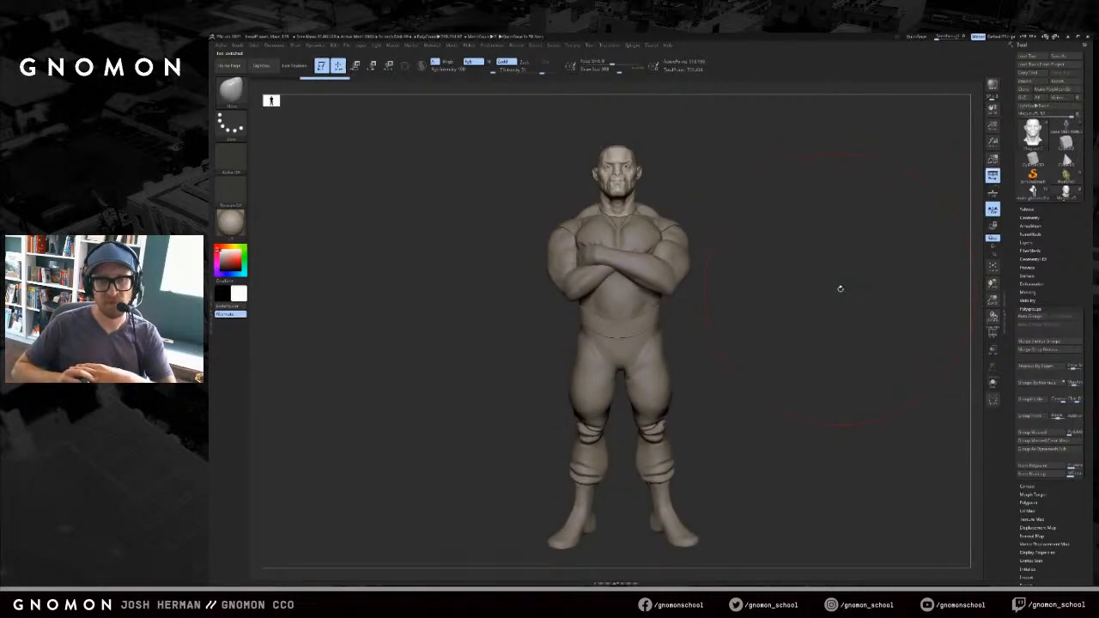
{"action": "left_click_drag", "start_coordinate": [830, 148], "coordinate": [932, 162]}
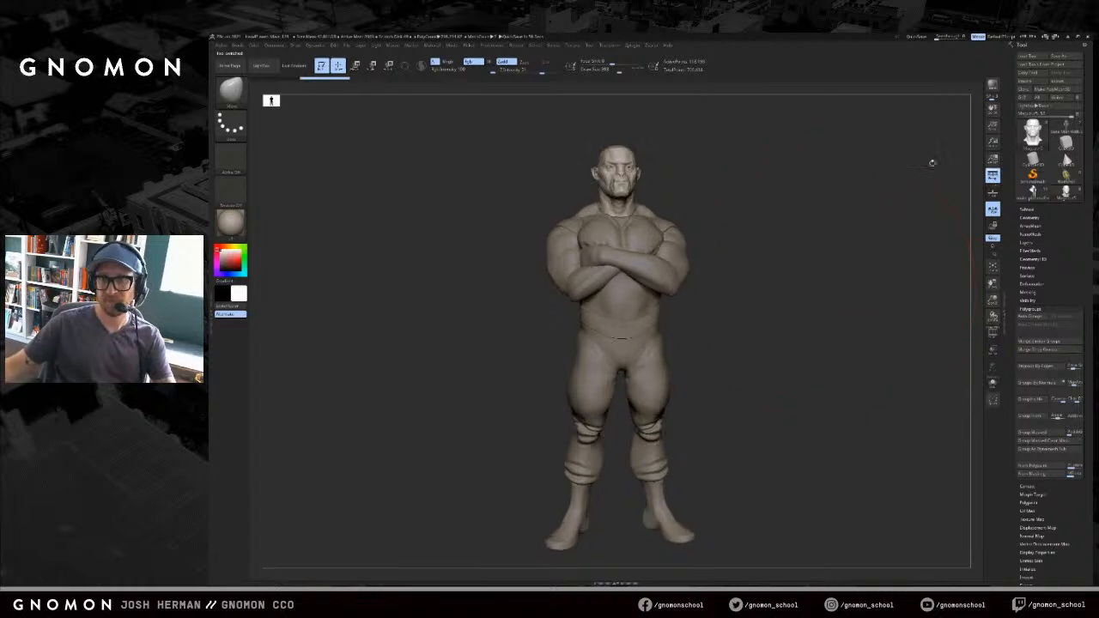
{"action": "left_click", "coordinate": [1068, 131]}
{"action": "key", "text": "f"}
{"action": "key", "text": "f"}
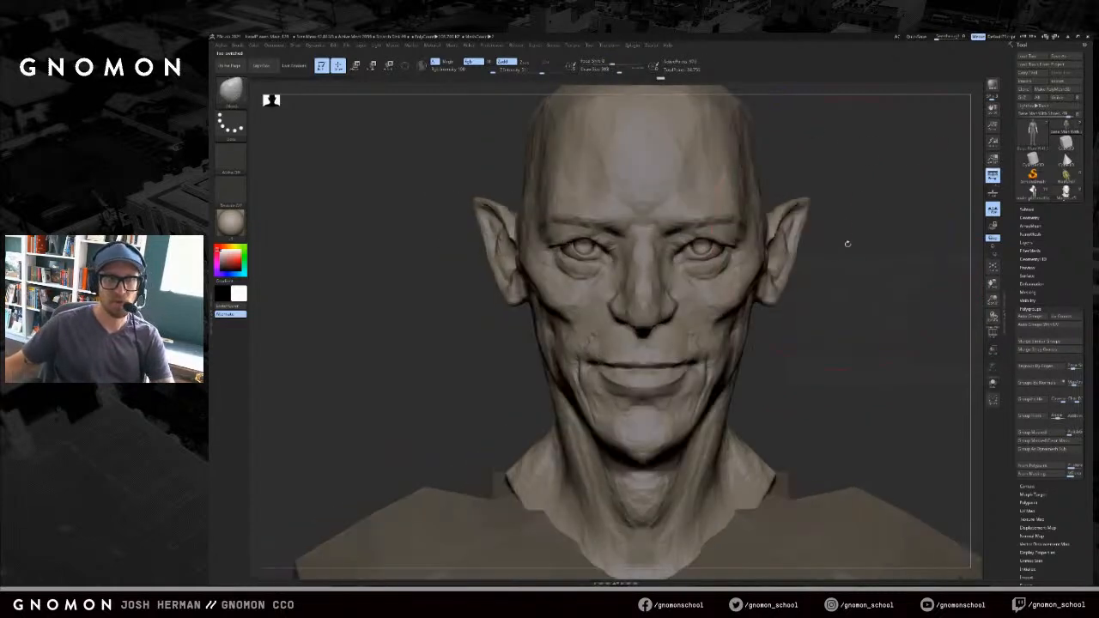
{"action": "left_click_drag", "start_coordinate": [844, 263], "coordinate": [749, 245]}
- Try to rotate the unmasked forearms and hands outward with a Transpose line, comparing the change through undo and redo
{"action": "key", "text": "r"}
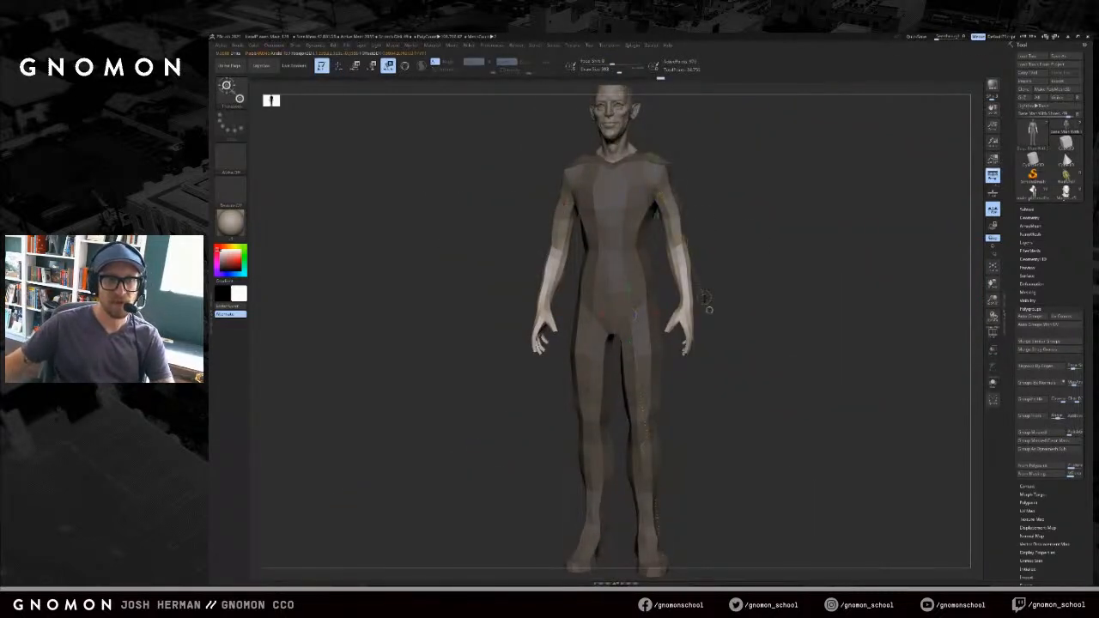
{"action": "left_click_drag", "start_coordinate": [798, 288], "coordinate": [716, 278]}
{"action": "left_click_drag", "start_coordinate": [664, 244], "coordinate": [687, 297]}
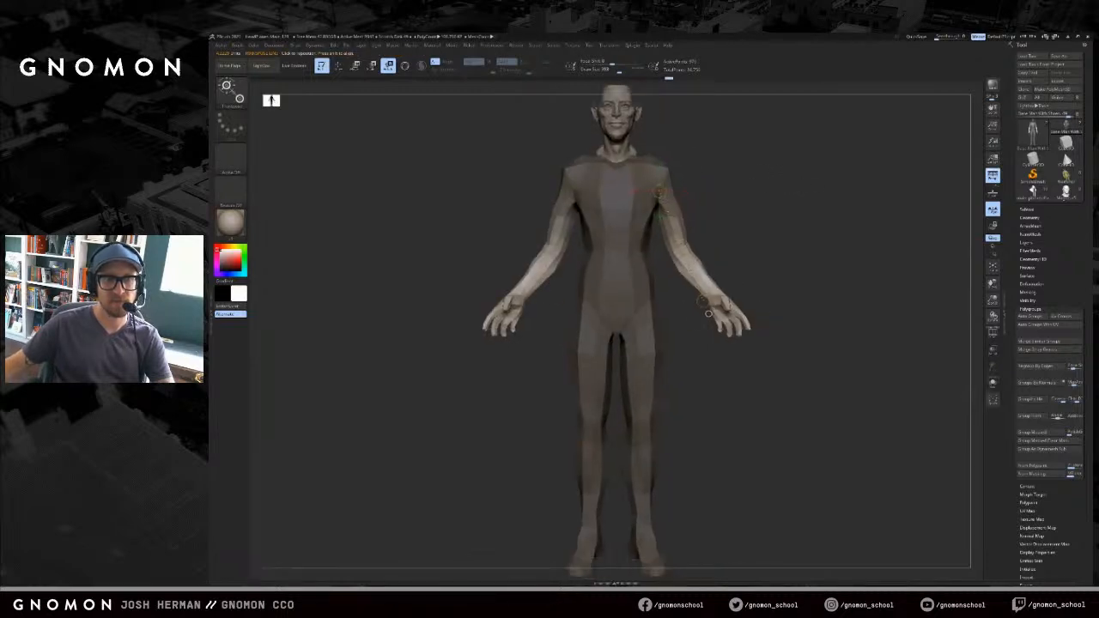
{"action": "key", "text": "q"}
{"action": "left_click_drag", "start_coordinate": [812, 211], "coordinate": [785, 270], "text": "alt"}
{"action": "key", "text": "w"}
{"action": "key", "text": "ctrl+z"}
{"action": "key", "text": "ctrl+shift+z"}
- Try another Transpose adjustment on the forearms, then undo the forearm pose changes
{"action": "key", "text": "r"}
{"action": "key", "text": "w"}
{"action": "mouse_move", "coordinate": [707, 370]}
{"action": "left_mouse_down"}
{"action": "mouse_move", "coordinate": [695, 383]}
{"action": "mouse_move", "coordinate": [746, 347]}
{"action": "left_mouse_up"}
{"action": "key", "text": "ctrl+z"}
{"action": "key", "text": "ctrl+z"}
{"action": "key", "text": "ctrl+z"}
{"action": "left_click_drag", "start_coordinate": [793, 316], "coordinate": [765, 312]}
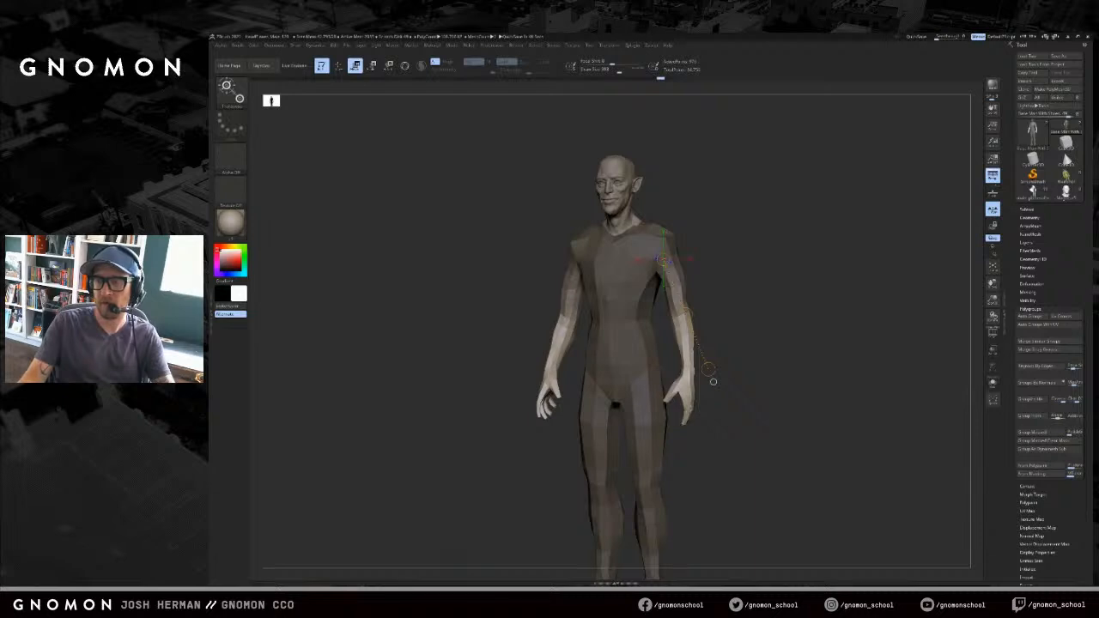
{"action": "left_click_drag", "start_coordinate": [775, 170], "coordinate": [773, 202]}
{"action": "key", "text": "q"}
{"action": "key", "text": "w"}
{"action": "key", "text": "q"}
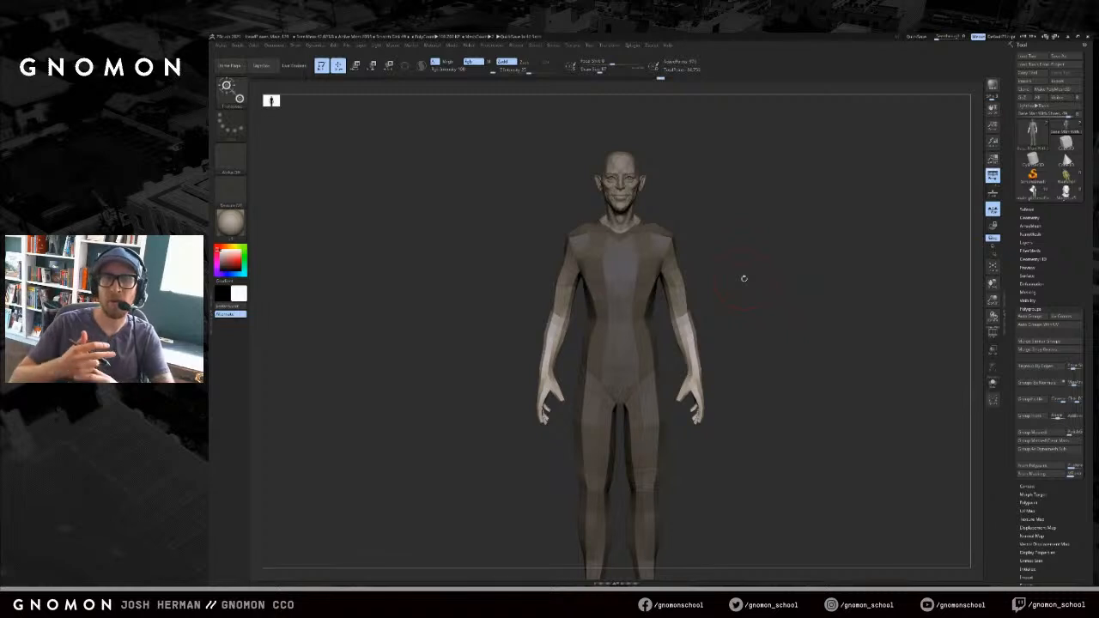
{"action": "mouse_move", "coordinate": [784, 273]}
{"action": "left_mouse_down", "text": "alt"}
{"action": "mouse_move", "coordinate": [804, 266]}
{"action": "mouse_move", "coordinate": [795, 268]}
{"action": "left_mouse_up", "text": "alt"}
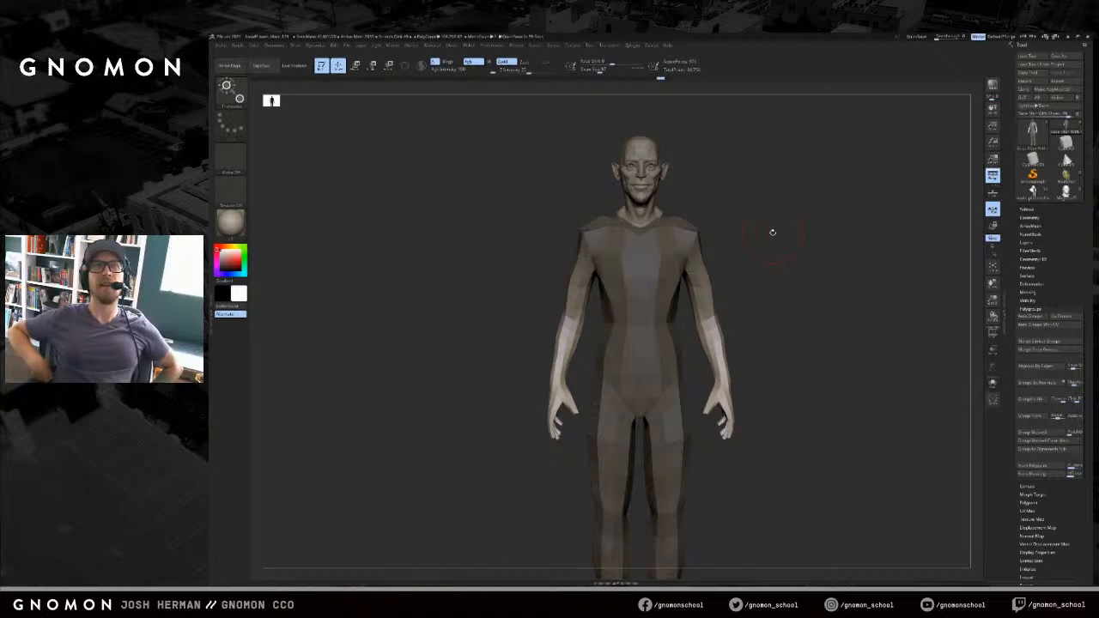
{"action": "mouse_move", "coordinate": [782, 222]}
{"action": "left_mouse_down"}
{"action": "mouse_move", "coordinate": [802, 241]}
{"action": "mouse_move", "coordinate": [767, 250]}
{"action": "mouse_move", "coordinate": [795, 274]}
{"action": "mouse_move", "coordinate": [784, 277]}
{"action": "left_mouse_up"}
- Rotate the unmasked forearms with Transpose lines so the elbows bend and the hands come up in front of the body
{"action": "key", "text": "w"}
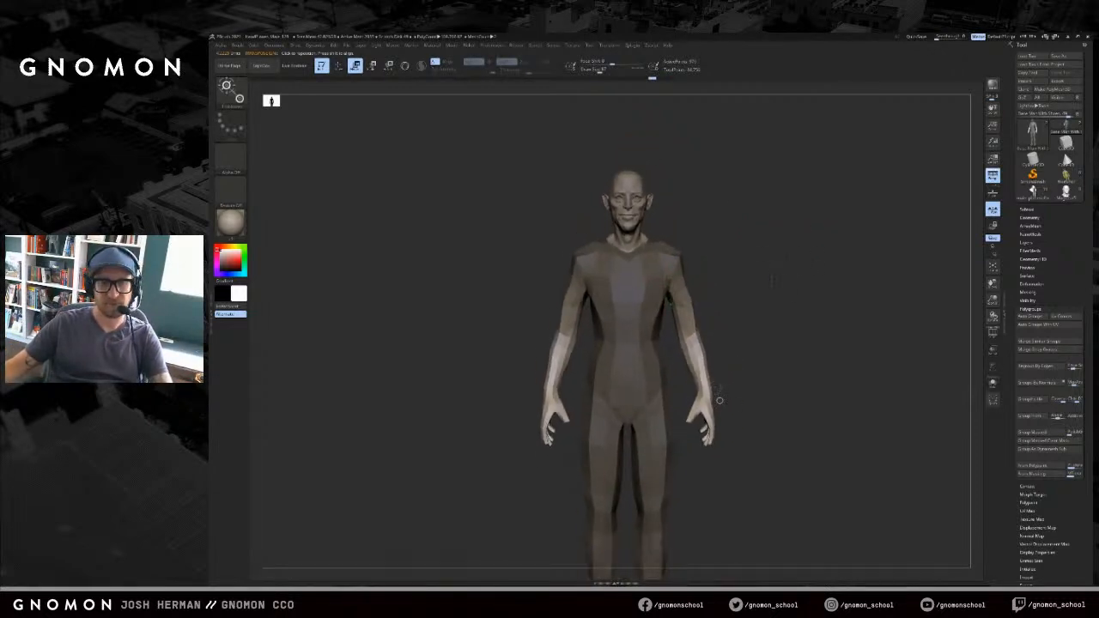
{"action": "key", "text": "r"}
{"action": "mouse_move", "coordinate": [673, 252]}
{"action": "left_mouse_down"}
{"action": "mouse_move", "coordinate": [694, 349]}
{"action": "mouse_move", "coordinate": [710, 335]}
{"action": "left_mouse_up"}
{"action": "left_click_drag", "start_coordinate": [799, 301], "coordinate": [754, 301]}
{"action": "left_click_drag", "start_coordinate": [685, 265], "coordinate": [694, 358]}
- Examine the reference character models, including the crossed-arms figure, with and without polyframe
{"action": "mouse_move", "coordinate": [1071, 128]}
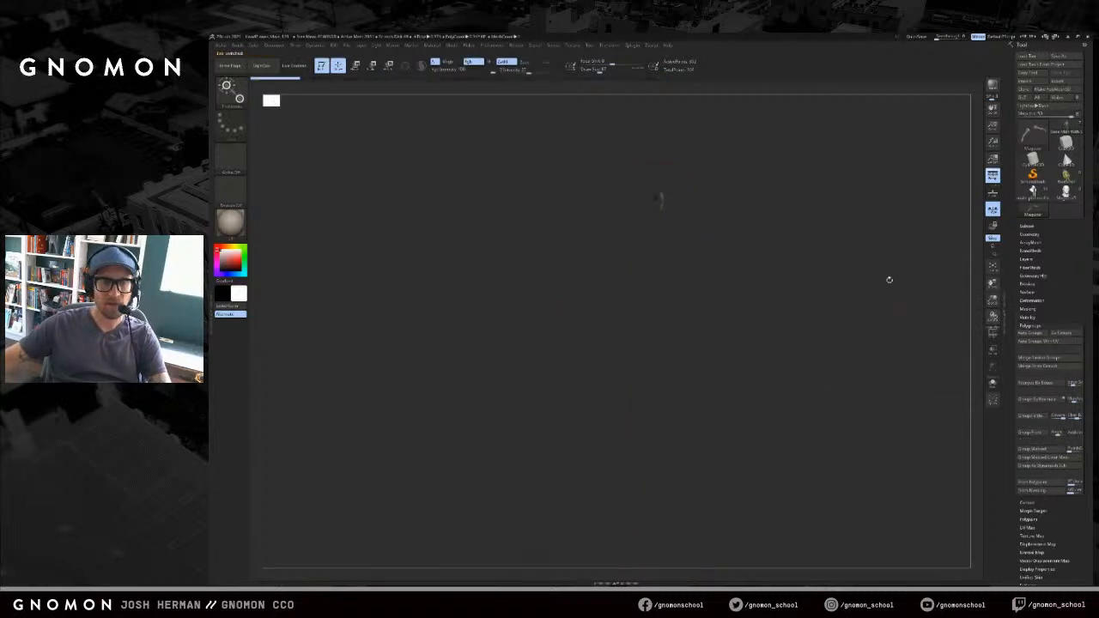
{"action": "mouse_move", "coordinate": [890, 279]}
{"action": "left_mouse_down"}
{"action": "mouse_move", "coordinate": [848, 278]}
{"action": "mouse_move", "coordinate": [888, 270]}
{"action": "left_mouse_up"}
{"action": "key", "text": "w"}
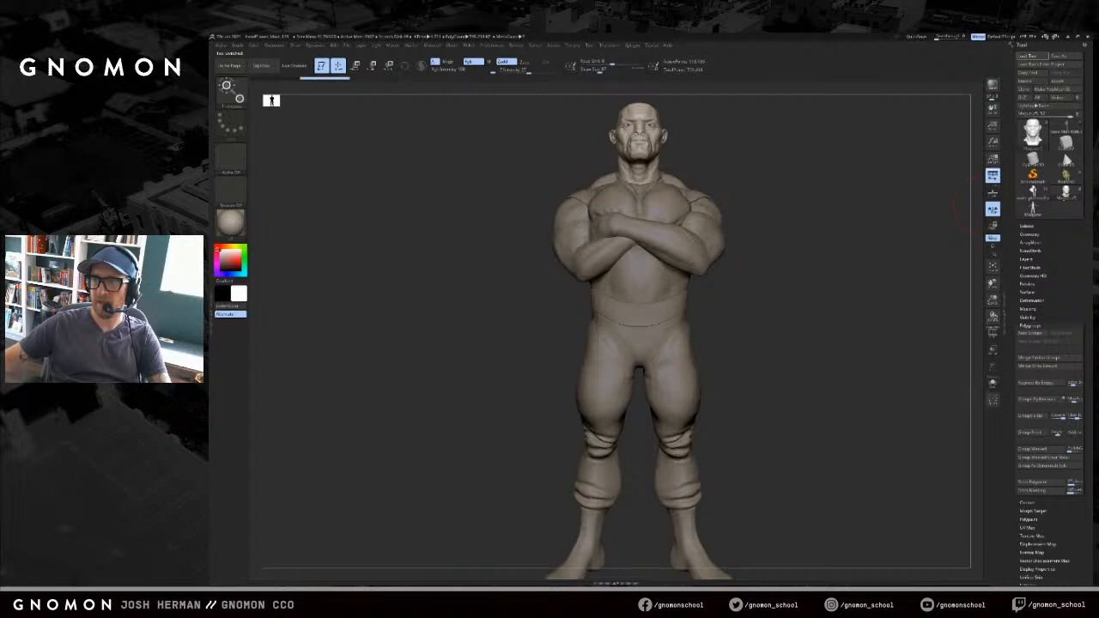
{"action": "mouse_move", "coordinate": [819, 212]}
{"action": "left_mouse_down"}
{"action": "mouse_move", "coordinate": [869, 236]}
{"action": "mouse_move", "coordinate": [829, 218]}
{"action": "left_mouse_up"}
{"action": "key", "text": "shift+f"}
{"action": "key", "text": "shift+f"}
{"action": "key", "text": "w"}
{"action": "key", "text": "shift+f"}
{"action": "key", "text": "shift+f"}
{"action": "key", "text": "shift+f"}
{"action": "key", "text": "shift+f"}
- Frame the reference character and examine it at higher subdivision levels
{"action": "key", "text": "q"}
{"action": "key", "text": "f"}
{"action": "key", "text": "f"}
{"action": "key", "text": "d"}
{"action": "key", "text": "d"}
{"action": "key", "text": "d"}
{"action": "mouse_move", "coordinate": [879, 250]}
{"action": "left_mouse_down"}
{"action": "mouse_move", "coordinate": [855, 239]}
{"action": "mouse_move", "coordinate": [807, 260]}
{"action": "mouse_move", "coordinate": [826, 257]}
{"action": "left_mouse_up"}
{"action": "key", "text": "w"}
{"action": "key", "text": "q"}
- Return to the low-poly body and compare its arm pose before and after the last change
{"action": "left_click", "coordinate": [1065, 193]}
{"action": "left_click", "coordinate": [1070, 133]}
{"action": "key", "text": "w"}
{"action": "left_click_drag", "start_coordinate": [927, 148], "coordinate": [874, 180]}
{"action": "key", "text": "f"}
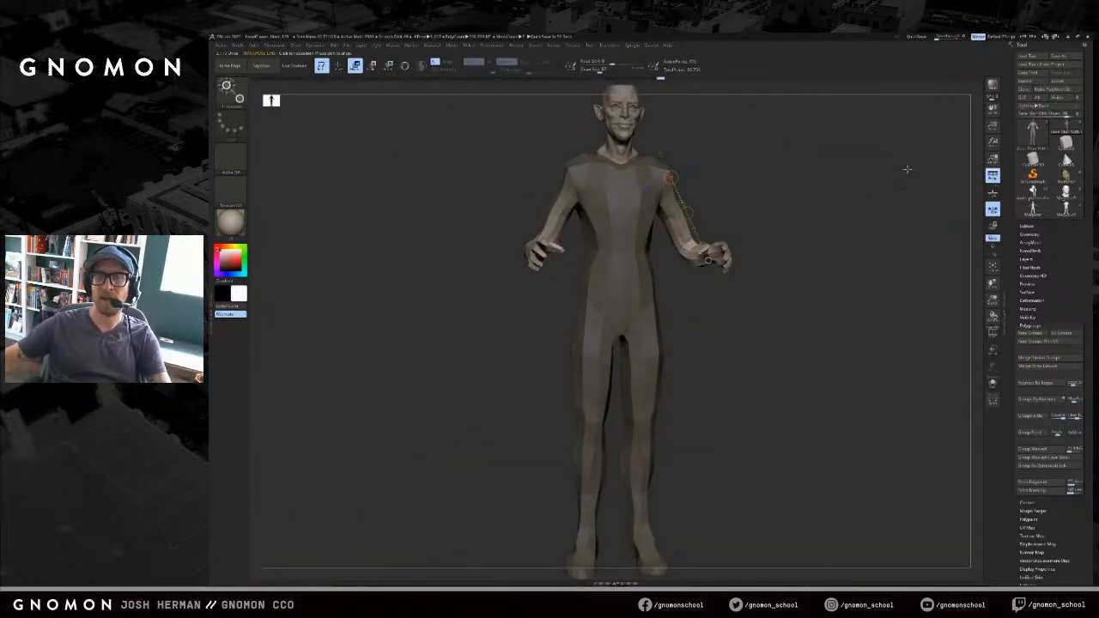
{"action": "mouse_move", "coordinate": [864, 238]}
{"action": "left_mouse_down"}
{"action": "mouse_move", "coordinate": [853, 253]}
{"action": "mouse_move", "coordinate": [801, 262]}
{"action": "mouse_move", "coordinate": [730, 301]}
{"action": "mouse_move", "coordinate": [778, 306]}
{"action": "mouse_move", "coordinate": [792, 262]}
{"action": "left_mouse_up"}
{"action": "key", "text": "q"}
{"action": "key", "text": "ctrl+z"}
{"action": "key", "text": "w"}
{"action": "key", "text": "ctrl+shift+z"}
- Remask the body from the arms' Transpose line so the upper arms are free too, checking the polygroup boundaries
{"action": "left_click_drag", "start_coordinate": [694, 343], "coordinate": [722, 312], "text": "ctrl"}
{"action": "key", "text": "shift+f"}
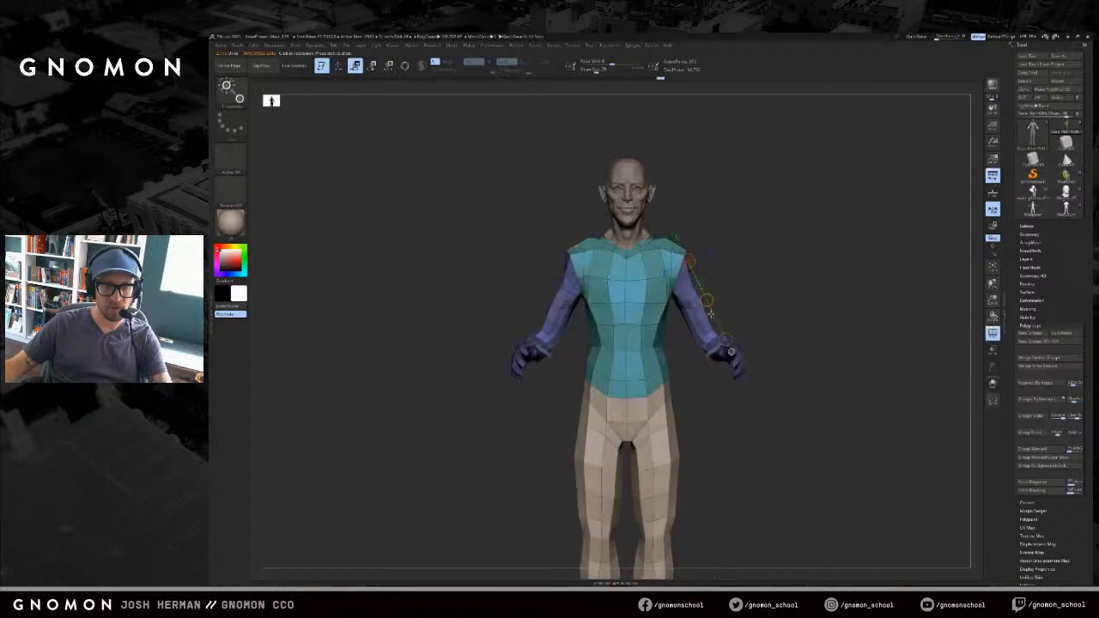
{"action": "left_click", "coordinate": [700, 322], "text": "ctrl"}
{"action": "key", "text": "shift+f"}
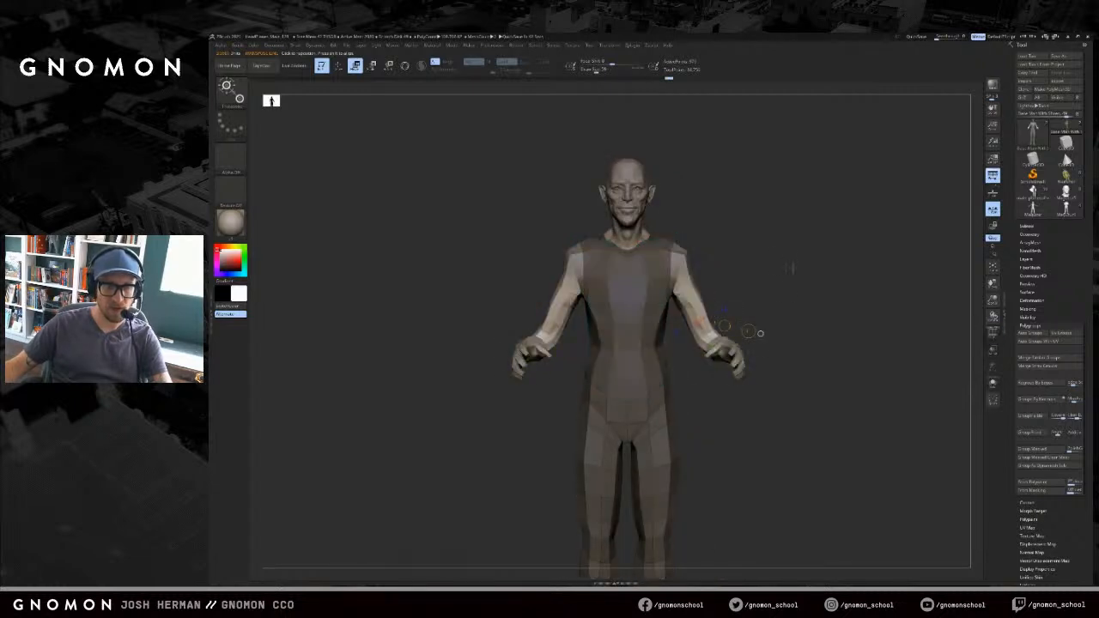
- Rework the arm mask, invert it so only the arms stay free, and soften its edge
{"action": "left_click_drag", "start_coordinate": [741, 318], "coordinate": [735, 296], "text": "alt"}
{"action": "left_click", "coordinate": [763, 298], "text": "ctrl"}
{"action": "left_click_drag", "start_coordinate": [709, 234], "coordinate": [657, 302], "text": "ctrl+alt"}
{"action": "key", "text": "q"}
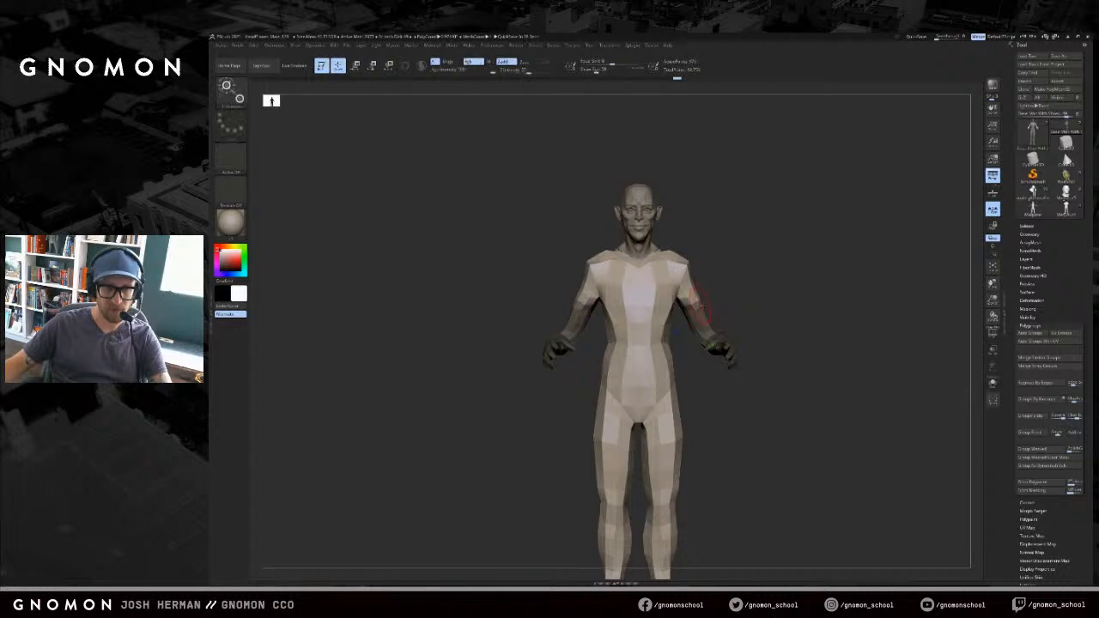
{"action": "key", "text": "ctrl+i"}
{"action": "left_click", "coordinate": [739, 295], "text": "ctrl"}
{"action": "left_click", "coordinate": [700, 318], "text": "ctrl"}
{"action": "left_click", "coordinate": [722, 307], "text": "ctrl"}
- Move and rotate the unmasked arms with Transpose lines, bringing the bent elbows out and the hands toward the hips
{"action": "key", "text": "w"}
{"action": "left_click_drag", "start_coordinate": [751, 331], "coordinate": [692, 322]}
{"action": "key", "text": "r"}
{"action": "mouse_move", "coordinate": [695, 282]}
{"action": "left_mouse_down"}
{"action": "mouse_move", "coordinate": [727, 340]}
{"action": "mouse_move", "coordinate": [648, 287]}
{"action": "mouse_move", "coordinate": [683, 318]}
{"action": "mouse_move", "coordinate": [648, 278]}
{"action": "mouse_move", "coordinate": [679, 272]}
{"action": "left_mouse_up"}
{"action": "mouse_move", "coordinate": [635, 436]}
{"action": "left_mouse_down"}
{"action": "mouse_move", "coordinate": [793, 349]}
{"action": "mouse_move", "coordinate": [814, 305]}
{"action": "mouse_move", "coordinate": [851, 318]}
{"action": "mouse_move", "coordinate": [818, 294]}
{"action": "mouse_move", "coordinate": [825, 267]}
{"action": "mouse_move", "coordinate": [812, 284]}
{"action": "mouse_move", "coordinate": [745, 263]}
{"action": "mouse_move", "coordinate": [718, 280]}
{"action": "mouse_move", "coordinate": [700, 267]}
{"action": "mouse_move", "coordinate": [722, 273]}
{"action": "mouse_move", "coordinate": [719, 287]}
{"action": "mouse_move", "coordinate": [699, 265]}
{"action": "mouse_move", "coordinate": [722, 316]}
{"action": "mouse_move", "coordinate": [715, 290]}
{"action": "mouse_move", "coordinate": [770, 286]}
{"action": "mouse_move", "coordinate": [735, 291]}
{"action": "mouse_move", "coordinate": [724, 318]}
{"action": "left_mouse_up"}
- Isolate the upper body's arms to refine the mask, restore the full body, and leave only the arms free
{"action": "key", "text": "q"}
{"action": "key", "text": "s"}
{"action": "key", "text": "s"}
{"action": "key", "text": "s"}
{"action": "left_click", "coordinate": [746, 303], "text": "ctrl+shift"}
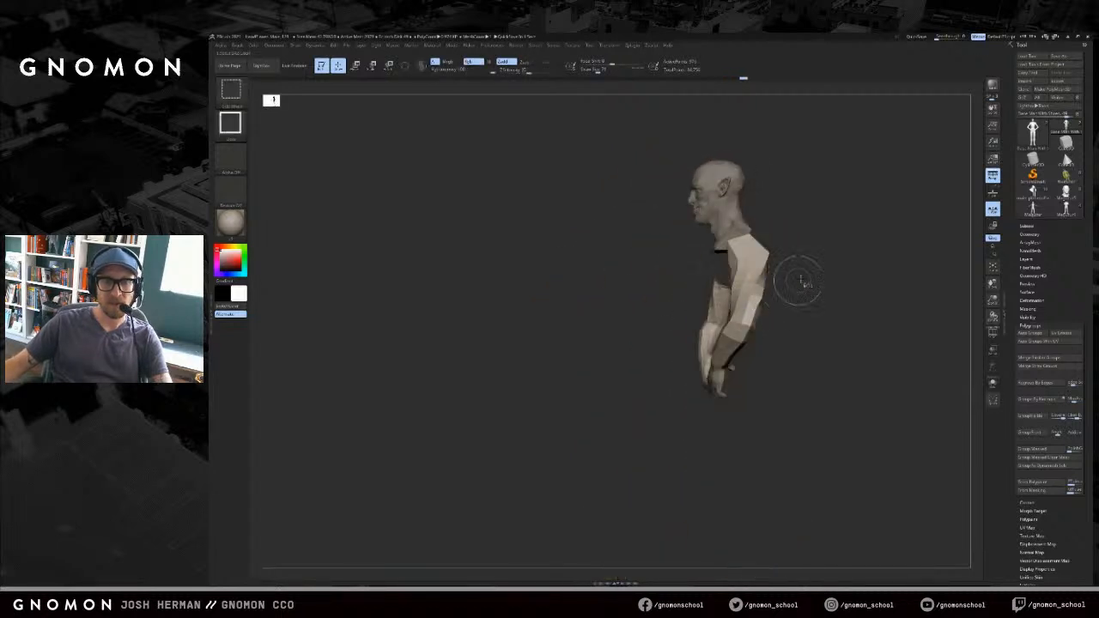
{"action": "left_click", "coordinate": [590, 469], "text": "ctrl"}
{"action": "left_click", "coordinate": [829, 312], "text": "ctrl+shift"}
{"action": "left_click_drag", "start_coordinate": [847, 287], "coordinate": [775, 287], "text": "alt"}
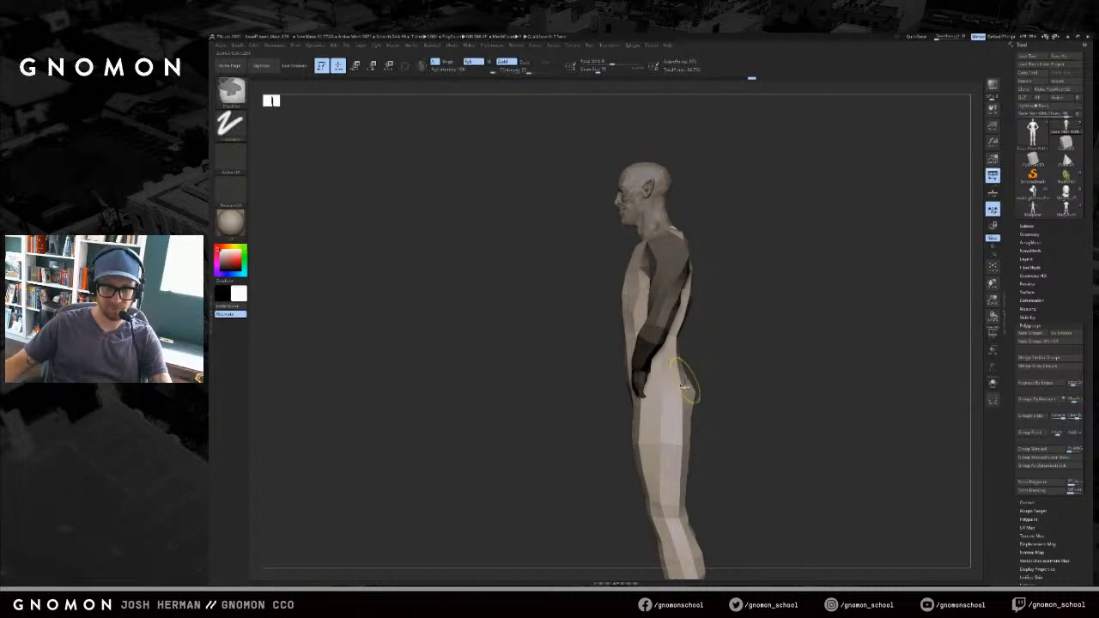
{"action": "left_click", "coordinate": [731, 364], "text": "ctrl"}
- Rotate the unmasked arms with Transpose lines to refine the hands-on-hips pose
{"action": "key", "text": "r"}
{"action": "left_click_drag", "start_coordinate": [672, 271], "coordinate": [739, 261]}
{"action": "left_click_drag", "start_coordinate": [740, 300], "coordinate": [786, 312]}
- Mask the body down to the wrists and rotate the hands so the fingers point inward in front of the hips
{"action": "left_click_drag", "start_coordinate": [677, 351], "coordinate": [626, 387], "text": "ctrl"}
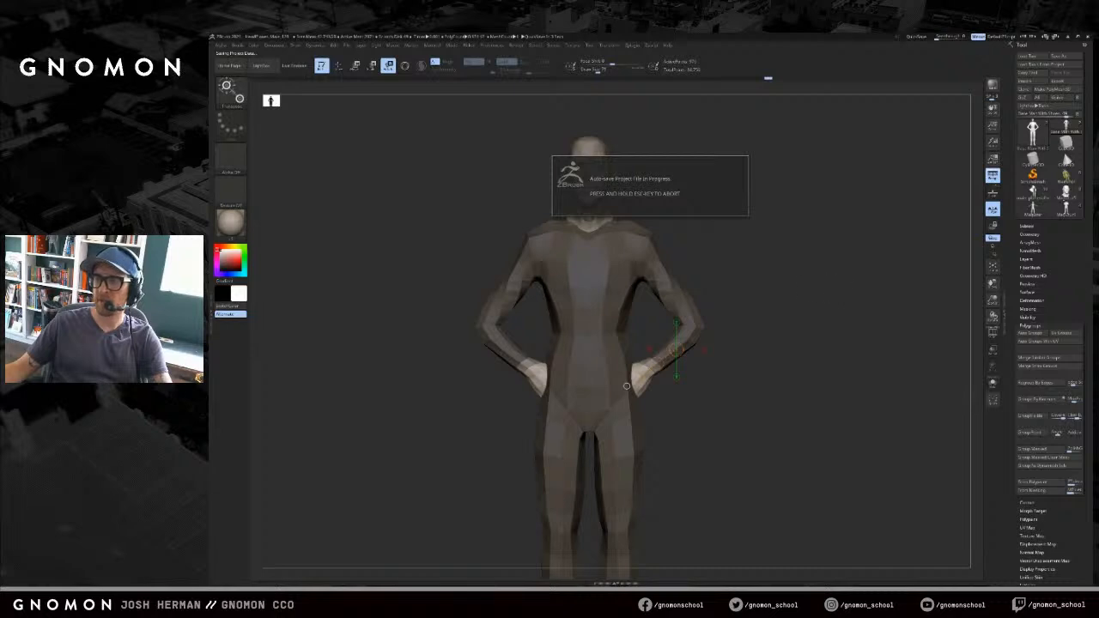
{"action": "key", "text": "q"}
{"action": "mouse_move", "coordinate": [839, 288]}
{"action": "left_mouse_down"}
{"action": "mouse_move", "coordinate": [854, 269]}
{"action": "mouse_move", "coordinate": [847, 397]}
{"action": "mouse_move", "coordinate": [867, 397]}
{"action": "left_mouse_up"}
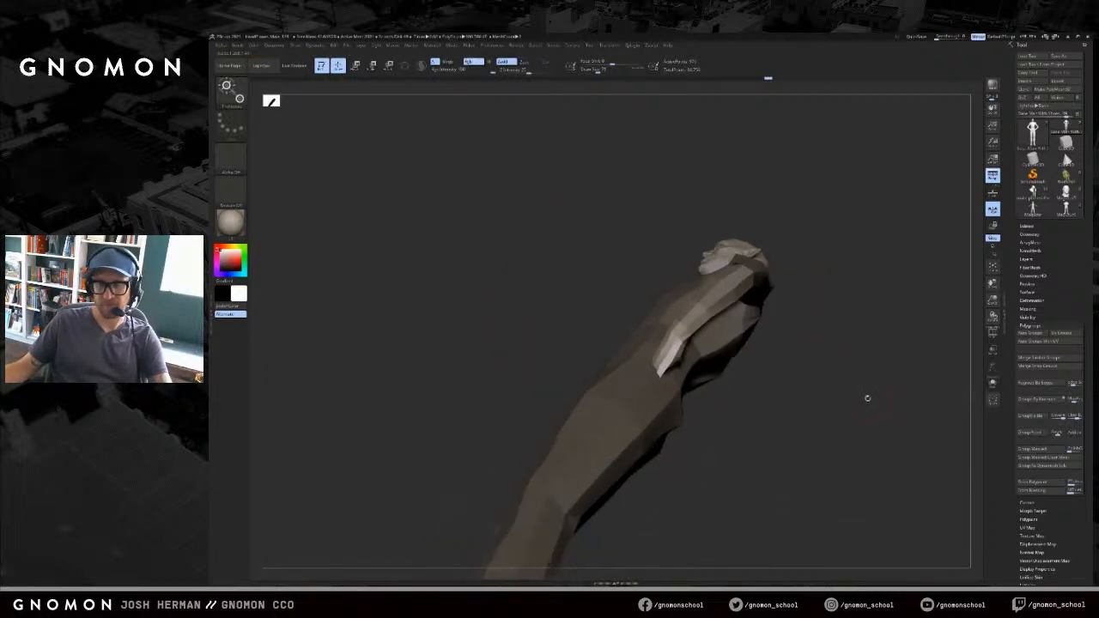
{"action": "key", "text": "r"}
{"action": "left_click_drag", "start_coordinate": [682, 335], "coordinate": [582, 384]}
{"action": "left_click_drag", "start_coordinate": [659, 281], "coordinate": [770, 319]}
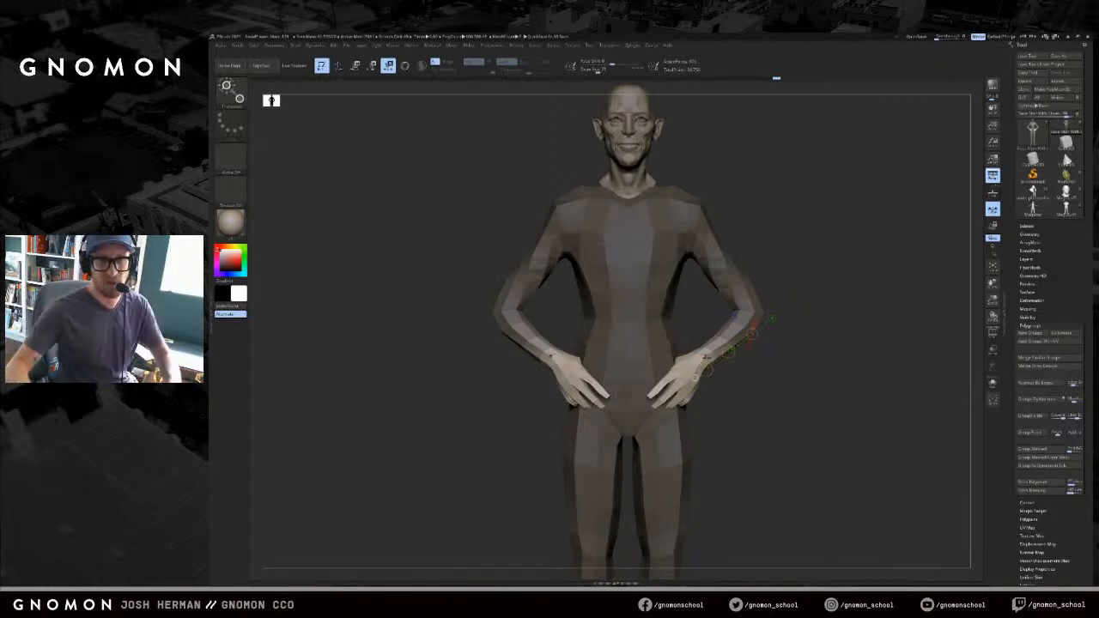
- Unmask the full arms while keeping the body masked, and reposition them in profile with Transpose move and rotate
{"action": "left_click_drag", "start_coordinate": [810, 211], "coordinate": [751, 258], "text": "shift"}
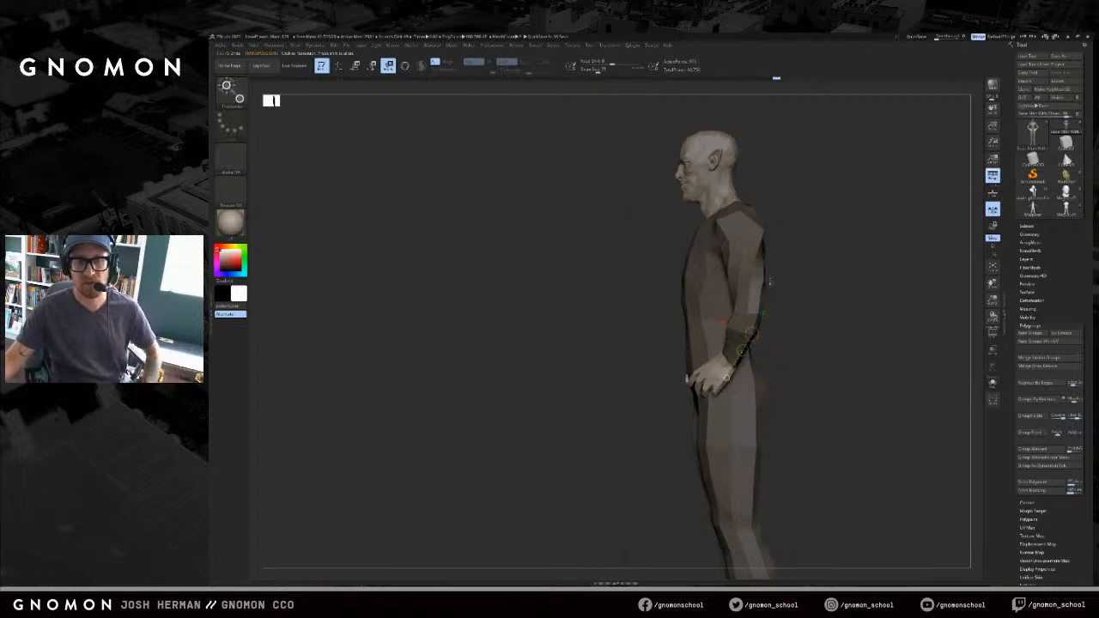
{"action": "left_click_drag", "start_coordinate": [802, 238], "coordinate": [824, 262], "text": "ctrl"}
{"action": "left_click", "coordinate": [745, 288], "text": "ctrl"}
{"action": "left_click_drag", "start_coordinate": [745, 234], "coordinate": [810, 249]}
{"action": "key", "text": "w"}
{"action": "left_click_drag", "start_coordinate": [749, 297], "coordinate": [777, 254]}
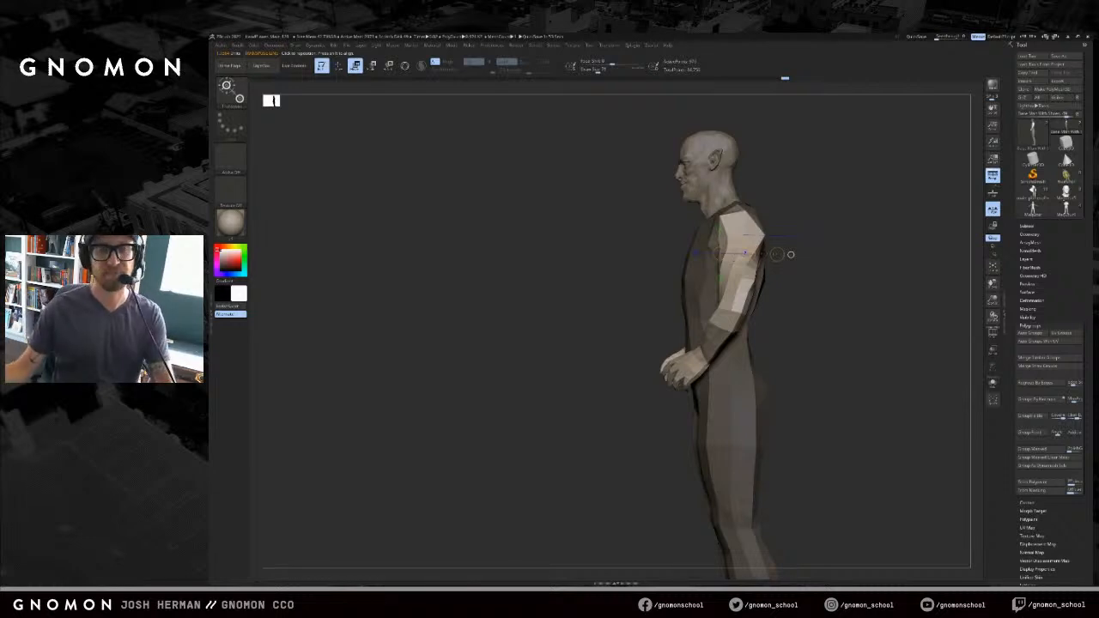
{"action": "left_click_drag", "start_coordinate": [777, 254], "coordinate": [705, 315], "text": "alt"}
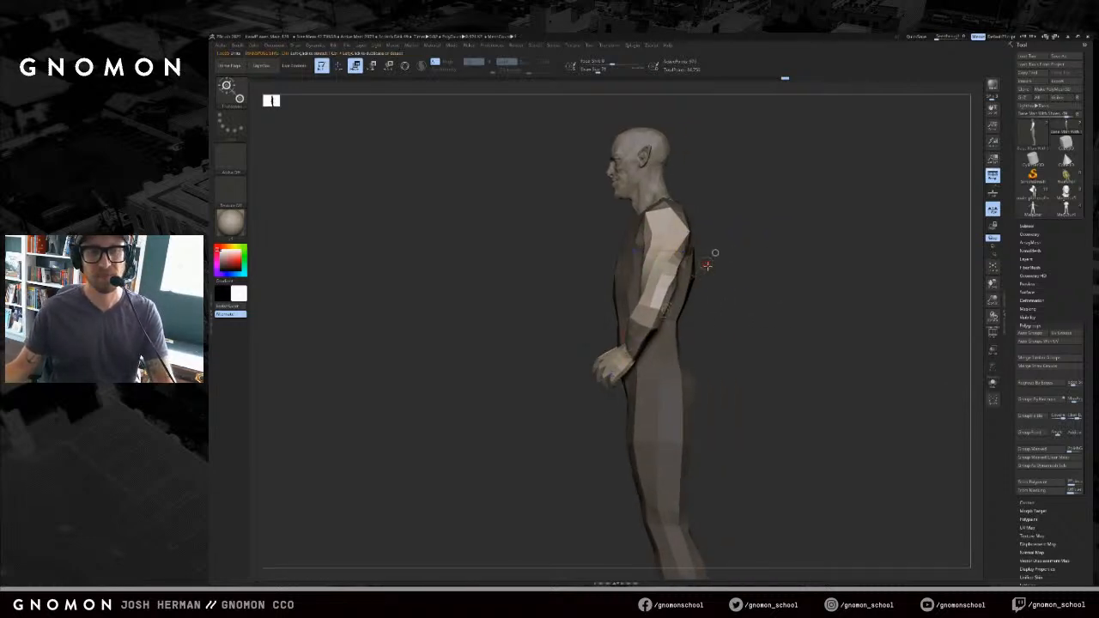
{"action": "key", "text": "r"}
{"action": "left_click_drag", "start_coordinate": [714, 253], "coordinate": [623, 258]}
{"action": "mouse_move", "coordinate": [725, 227]}
{"action": "left_mouse_down", "text": "alt"}
{"action": "mouse_move", "coordinate": [764, 240]}
{"action": "mouse_move", "coordinate": [780, 228]}
{"action": "left_mouse_up", "text": "alt"}
- Reshape the body mesh around the shoulders and upper back with Move brush strokes at varied brush sizes
{"action": "key", "text": "q"}
{"action": "mouse_move", "coordinate": [541, 234]}
{"action": "left_mouse_down"}
{"action": "mouse_move", "coordinate": [594, 235]}
{"action": "mouse_move", "coordinate": [602, 251]}
{"action": "mouse_move", "coordinate": [594, 247]}
{"action": "left_mouse_up"}
{"action": "key", "text": "shift+f"}
{"action": "key", "text": "shift+f"}
{"action": "key", "text": "w"}
{"action": "key", "text": "s"}
{"action": "key", "text": "q"}
{"action": "key", "text": "s"}
{"action": "key", "text": "s"}
{"action": "mouse_move", "coordinate": [524, 232]}
{"action": "left_mouse_down"}
{"action": "mouse_move", "coordinate": [589, 232]}
{"action": "mouse_move", "coordinate": [571, 237]}
{"action": "left_mouse_up"}
{"action": "key", "text": "s"}
{"action": "left_click_drag", "start_coordinate": [658, 247], "coordinate": [706, 247]}
{"action": "key", "text": "s"}
{"action": "mouse_move", "coordinate": [600, 256]}
{"action": "left_mouse_down"}
{"action": "mouse_move", "coordinate": [580, 253]}
{"action": "mouse_move", "coordinate": [593, 247]}
{"action": "left_mouse_up"}
{"action": "left_click_drag", "start_coordinate": [500, 266], "coordinate": [573, 273], "text": "shift"}
{"action": "key", "text": "s"}
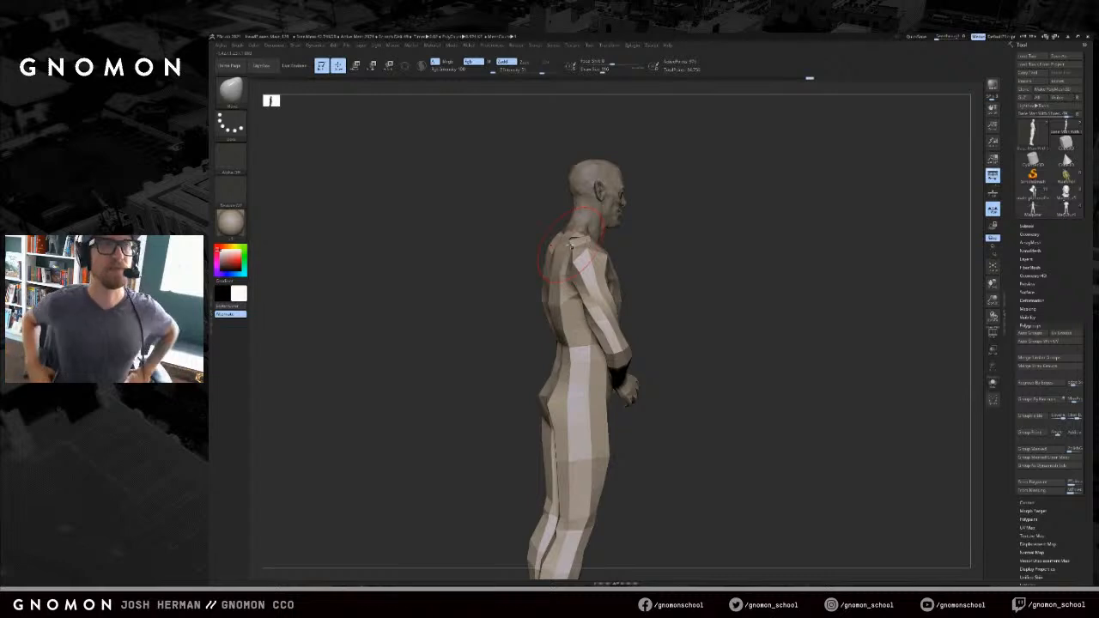
- Try subdividing the low-poly body mesh, and undo the subdivisions
{"action": "left_click_drag", "start_coordinate": [738, 251], "coordinate": [617, 255], "text": "shift"}
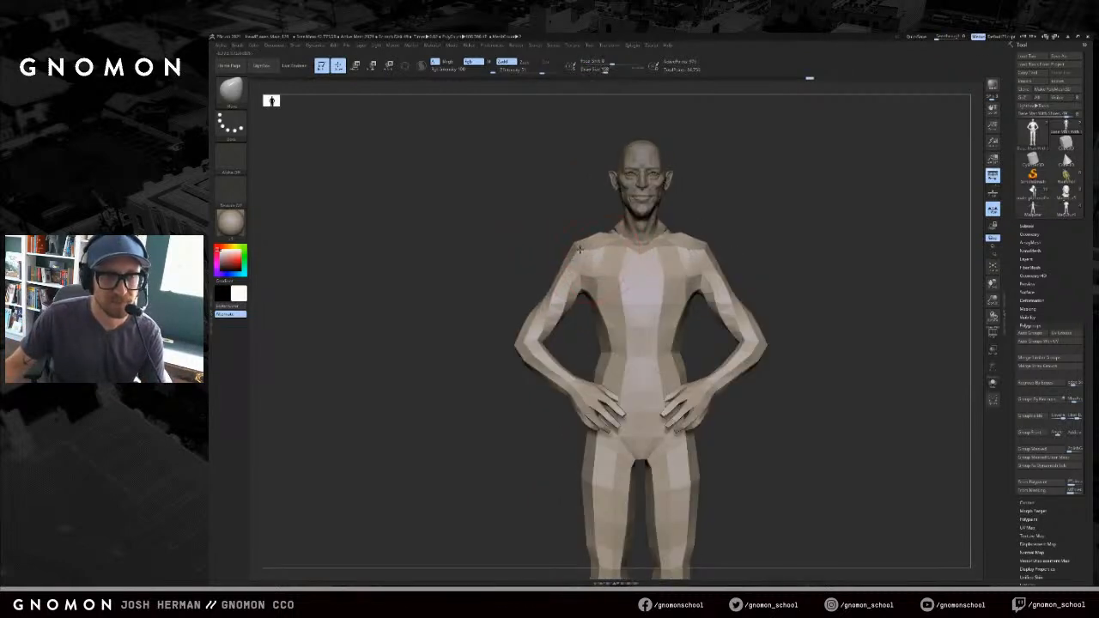
{"action": "key", "text": "f"}
{"action": "key", "text": "d"}
{"action": "key", "text": "Escape"}
{"action": "key", "text": "ctrl+d"}
{"action": "key", "text": "ctrl+d"}
{"action": "mouse_move", "coordinate": [799, 223]}
{"action": "left_mouse_down"}
{"action": "mouse_move", "coordinate": [837, 243]}
{"action": "mouse_move", "coordinate": [808, 245]}
{"action": "left_mouse_up"}
{"action": "key", "text": "ctrl+z"}
{"action": "key", "text": "ctrl+z"}
{"action": "key", "text": "s"}
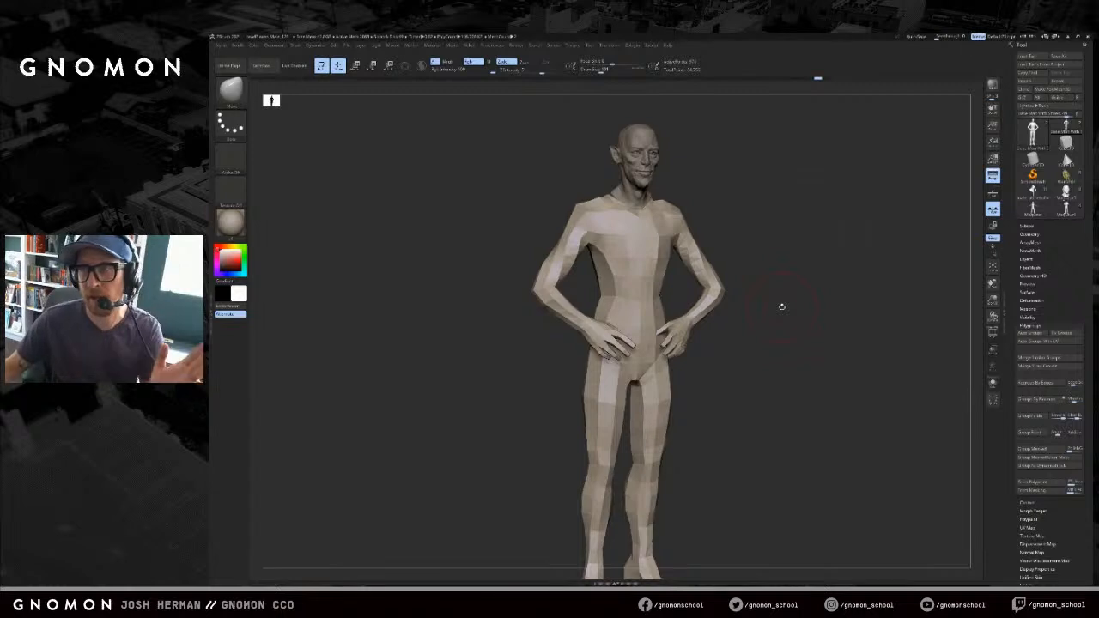
- Hide the arms to check the torso and legs, and restore the full body's visibility
{"action": "mouse_move", "coordinate": [780, 306]}
{"action": "left_mouse_down"}
{"action": "mouse_move", "coordinate": [597, 238]}
{"action": "mouse_move", "coordinate": [601, 269]}
{"action": "left_mouse_up"}
{"action": "left_click", "coordinate": [589, 381], "text": "ctrl+shift"}
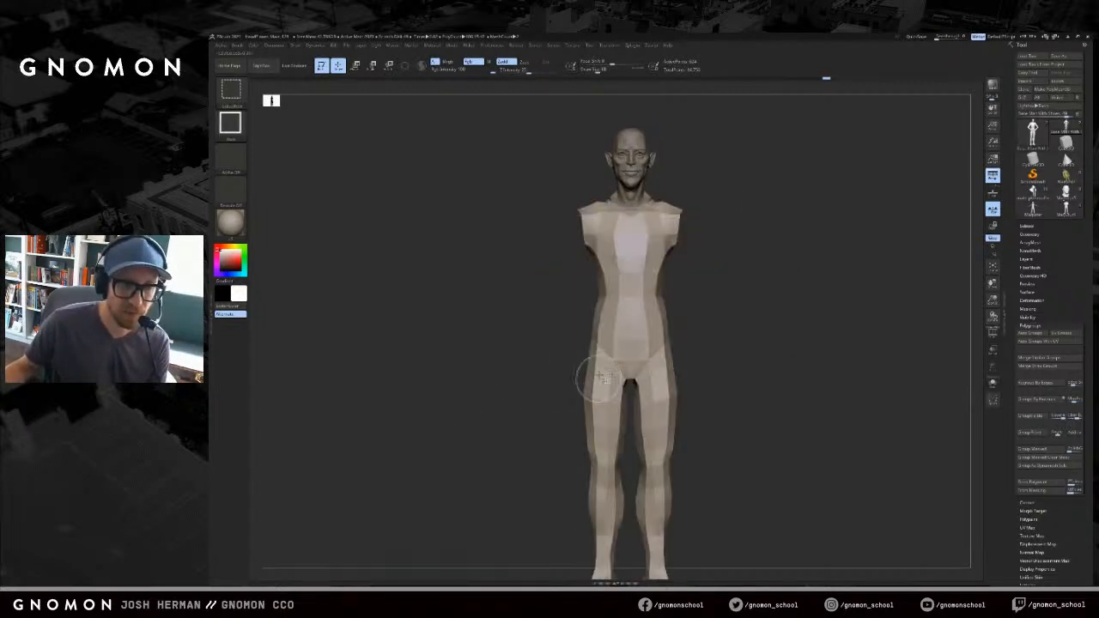
{"action": "key", "text": "f"}
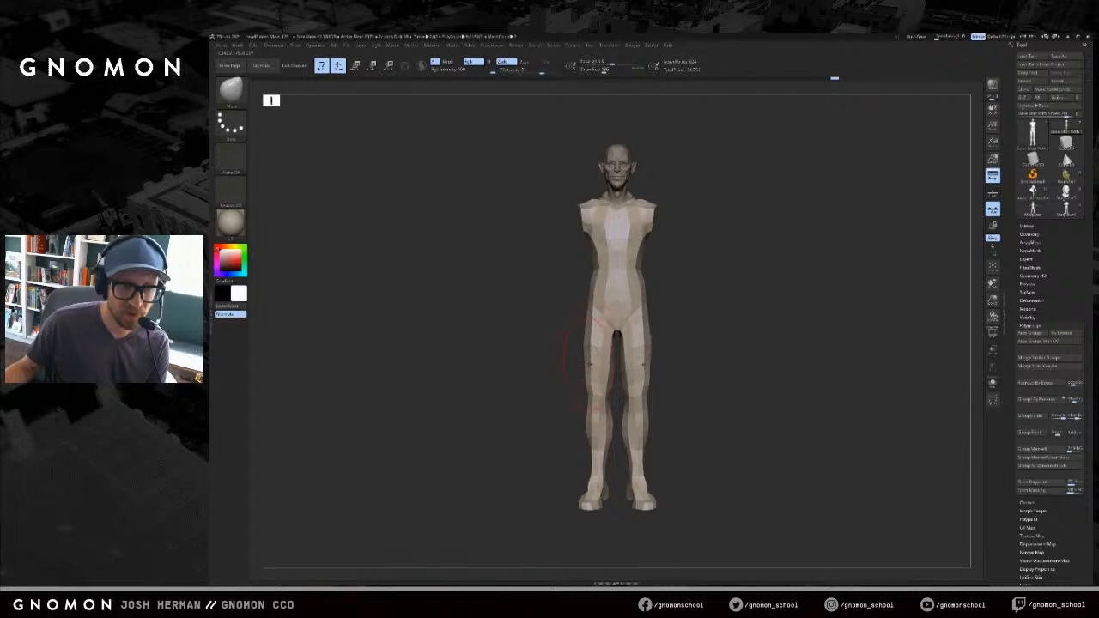
{"action": "left_click", "coordinate": [865, 314], "text": "ctrl+shift"}
{"action": "key", "text": "f"}
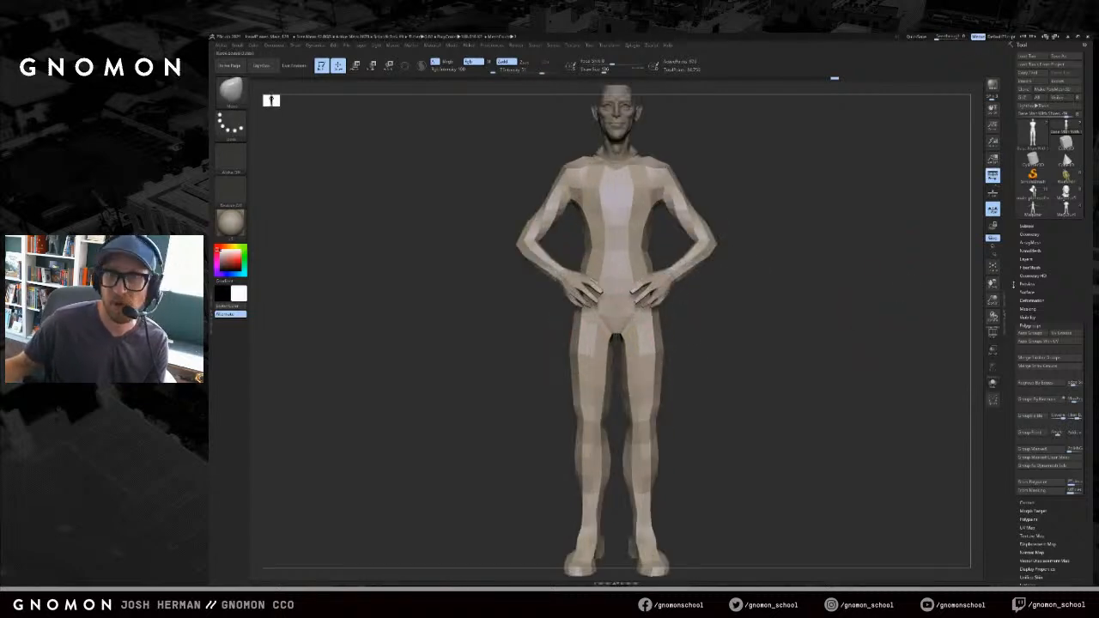
- Save the hands-on-hips character as a ZTool file
{"action": "left_click", "coordinate": [1050, 324]}
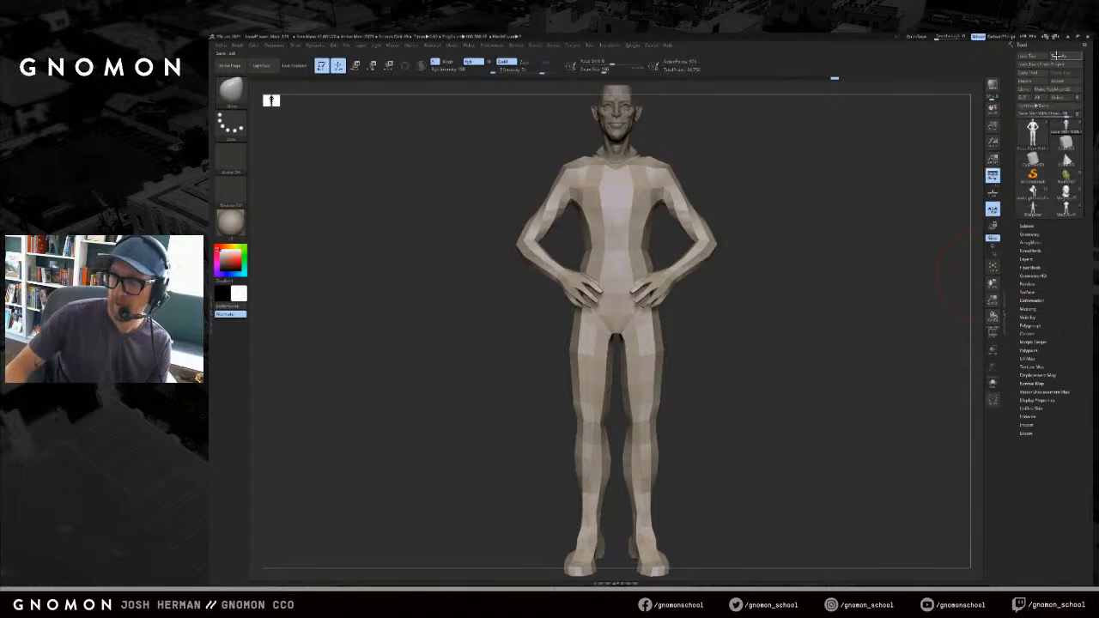
{"action": "left_click", "coordinate": [993, 239]}
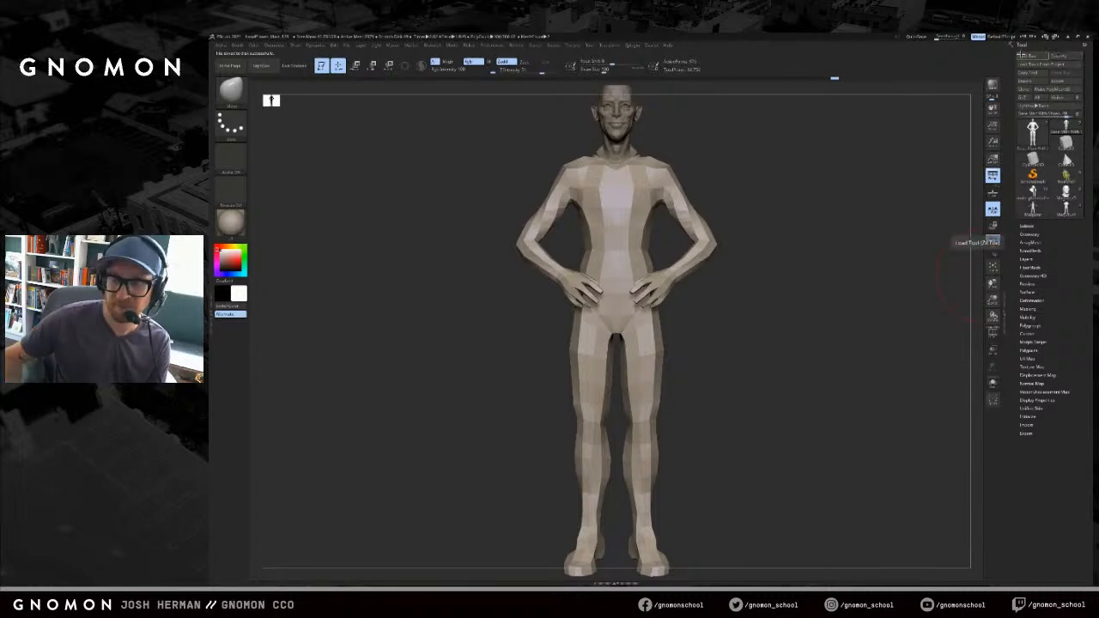
{"action": "left_click_drag", "start_coordinate": [918, 143], "coordinate": [794, 142]}
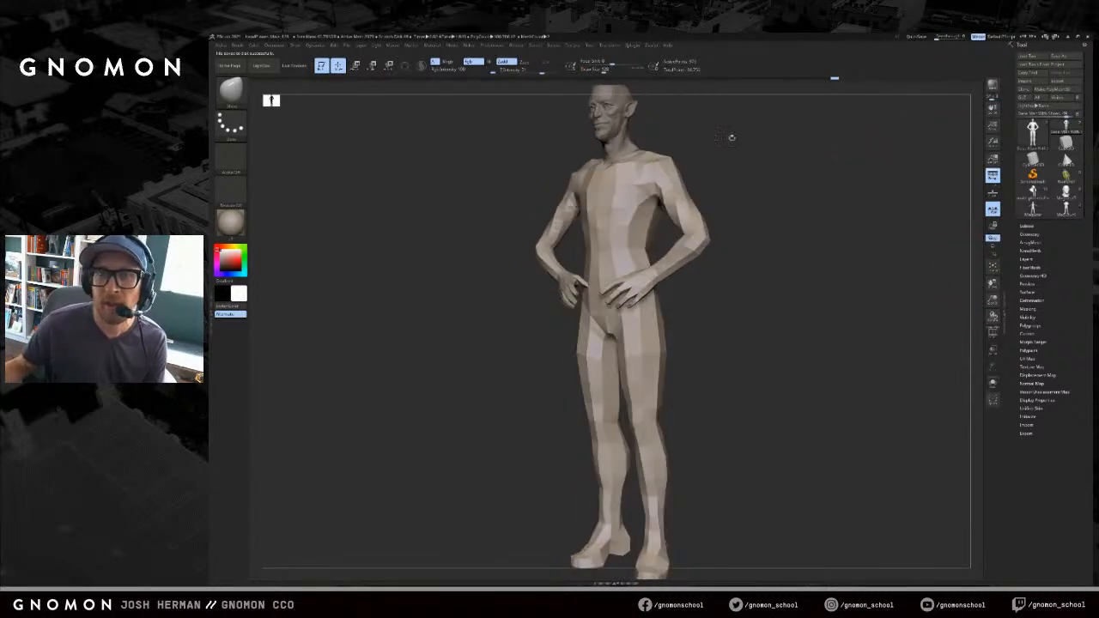
- Open the Transpose Master plugin's options for posing the head and body together
{"action": "left_click", "coordinate": [632, 46]}
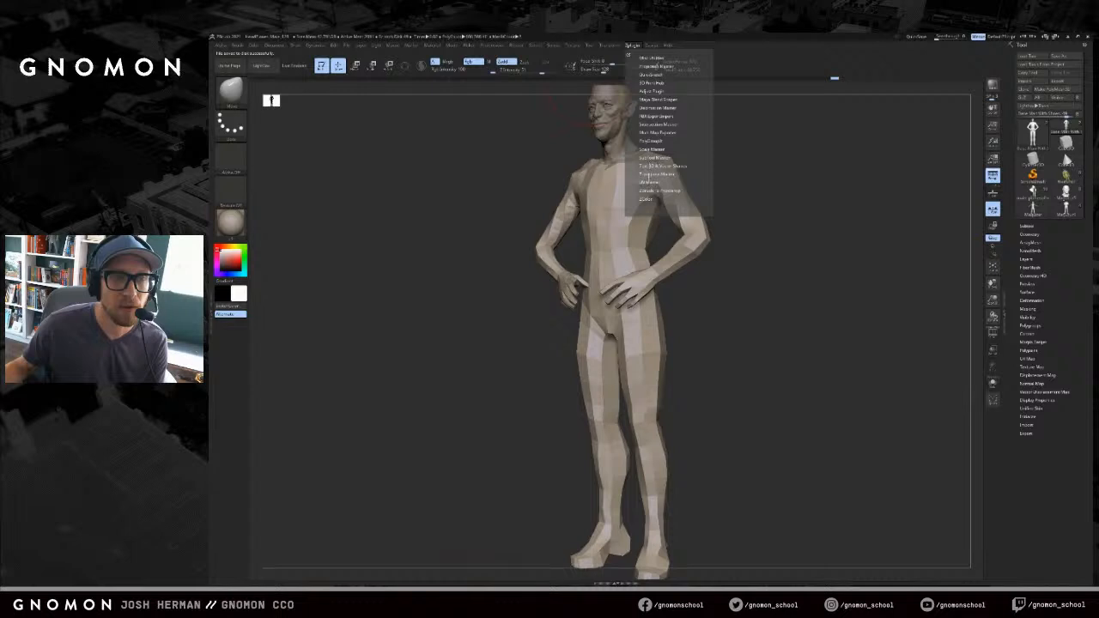
{"action": "left_click", "coordinate": [650, 175]}
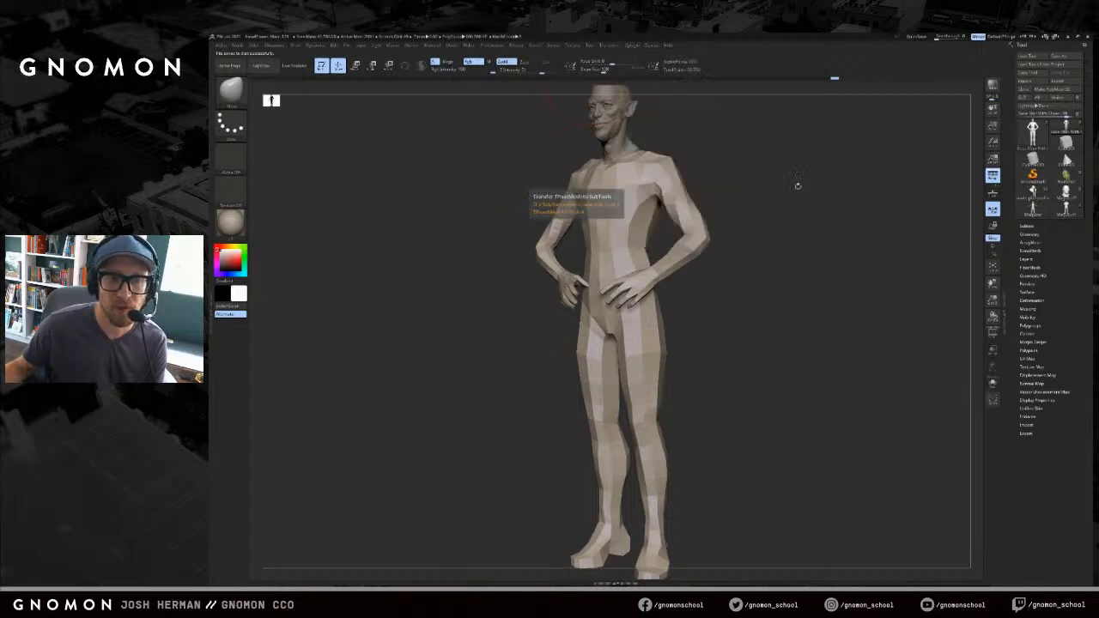
{"action": "key", "text": "alt+s"}
{"action": "key", "text": "alt+s"}
{"action": "key", "text": "alt+s"}
{"action": "left_click_drag", "start_coordinate": [951, 224], "coordinate": [929, 261]}
- Select the head subtool and generate a combined TPoseMesh of head and body with Transpose Master
{"action": "left_click", "coordinate": [1027, 226]}
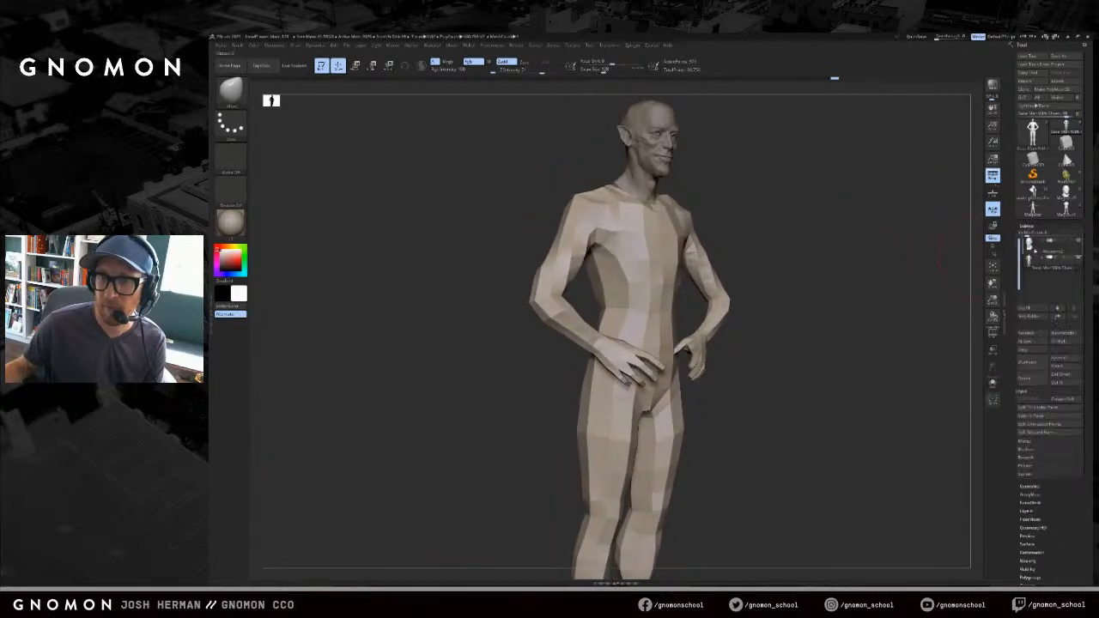
{"action": "left_click", "coordinate": [1030, 249]}
{"action": "left_click", "coordinate": [1030, 487]}
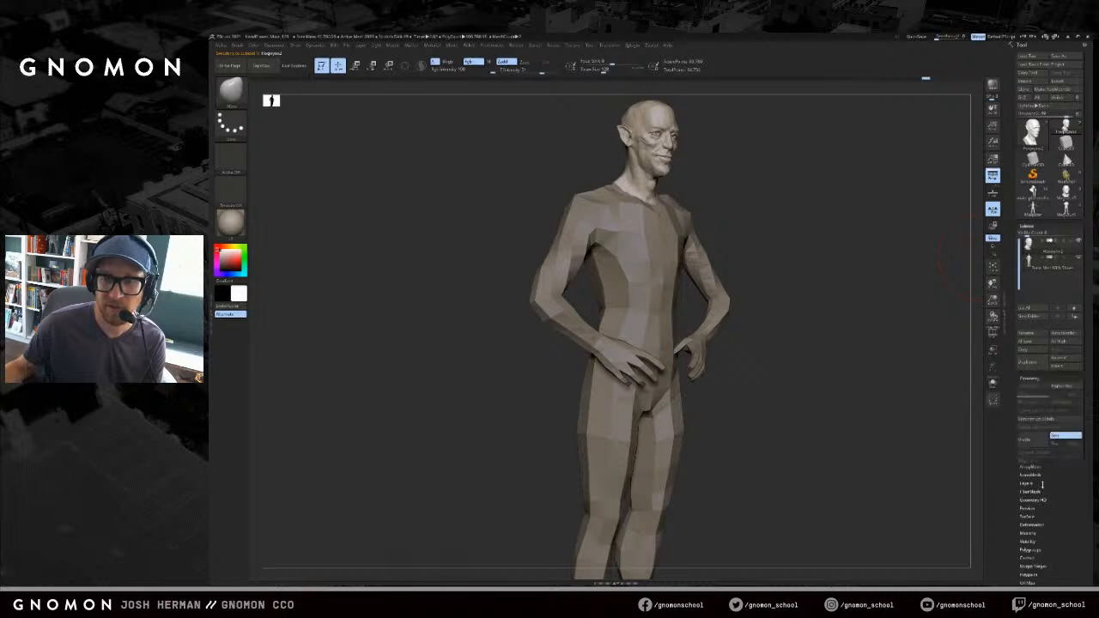
{"action": "left_click", "coordinate": [1032, 234]}
{"action": "left_click_drag", "start_coordinate": [932, 206], "coordinate": [864, 191]}
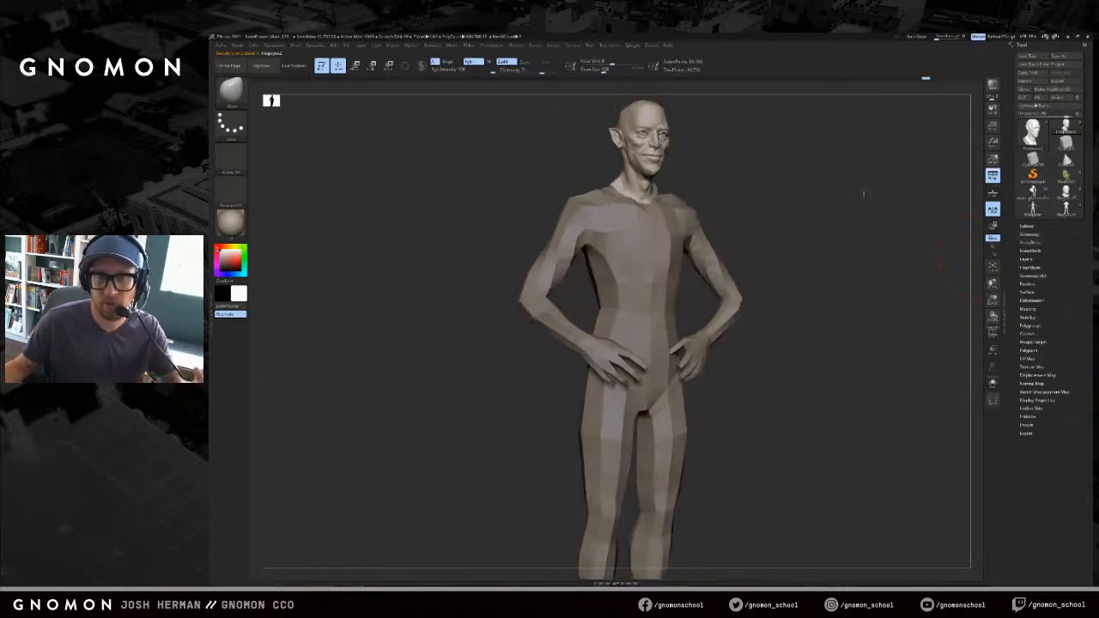
{"action": "mouse_move", "coordinate": [636, 50]}
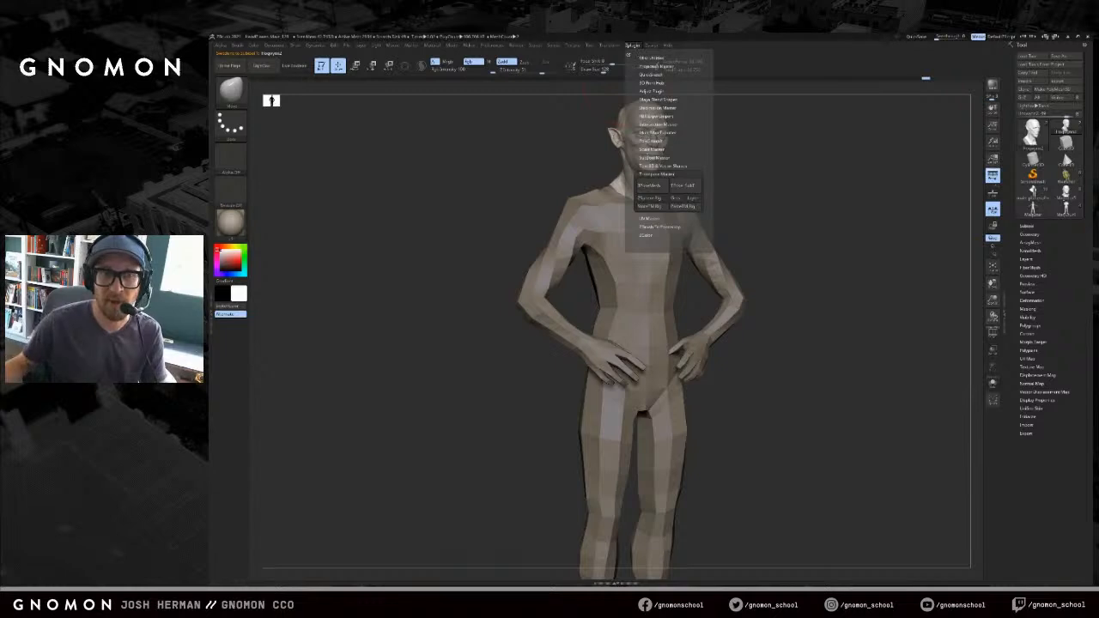
{"action": "left_click", "coordinate": [660, 187]}
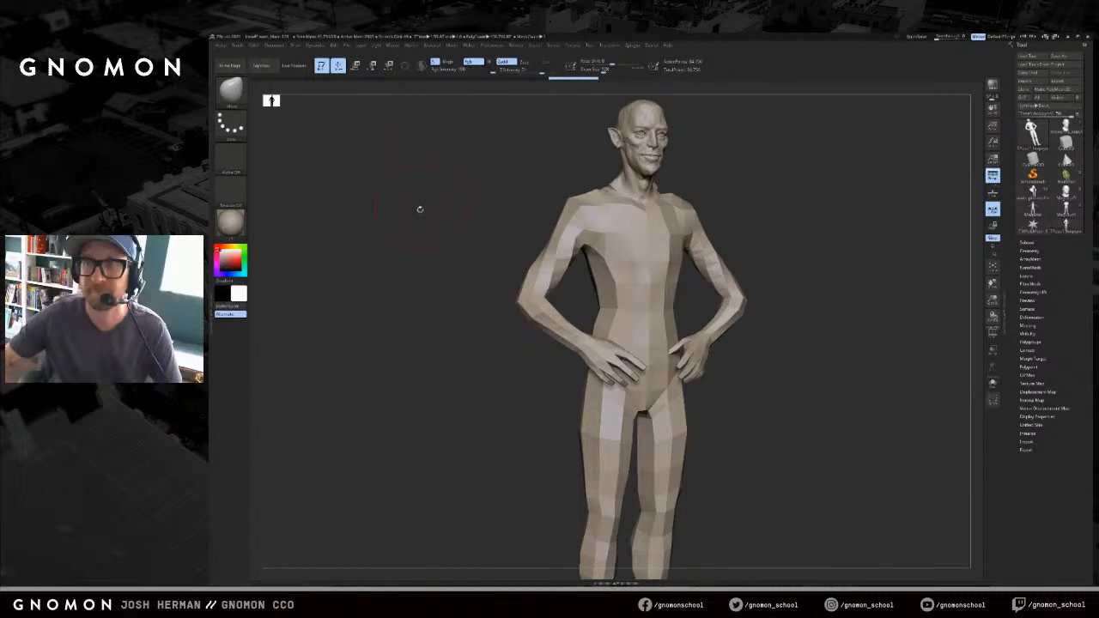
- Try exaggerating the combined mesh into a large-headed, thin-limbed caricature with large Move brush strokes
{"action": "left_click_drag", "start_coordinate": [759, 187], "coordinate": [787, 250]}
{"action": "mouse_move", "coordinate": [803, 202]}
{"action": "left_mouse_down", "text": "alt"}
{"action": "mouse_move", "coordinate": [807, 225]}
{"action": "mouse_move", "coordinate": [719, 250]}
{"action": "mouse_move", "coordinate": [679, 221]}
{"action": "mouse_move", "coordinate": [610, 234]}
{"action": "mouse_move", "coordinate": [584, 255]}
{"action": "mouse_move", "coordinate": [707, 248]}
{"action": "mouse_move", "coordinate": [671, 302]}
{"action": "mouse_move", "coordinate": [756, 278]}
{"action": "mouse_move", "coordinate": [749, 272]}
{"action": "left_mouse_up", "text": "alt"}
{"action": "left_click_drag", "start_coordinate": [712, 172], "coordinate": [756, 258], "text": "alt"}
{"action": "left_click_drag", "start_coordinate": [645, 353], "coordinate": [632, 301]}
{"action": "left_click_drag", "start_coordinate": [792, 237], "coordinate": [765, 236], "text": "shift"}
{"action": "left_click_drag", "start_coordinate": [639, 301], "coordinate": [639, 350]}
{"action": "mouse_move", "coordinate": [659, 206]}
{"action": "left_mouse_down"}
{"action": "mouse_move", "coordinate": [673, 265]}
{"action": "mouse_move", "coordinate": [678, 171]}
{"action": "mouse_move", "coordinate": [638, 212]}
{"action": "mouse_move", "coordinate": [612, 214]}
{"action": "left_mouse_up"}
{"action": "key", "text": "s"}
{"action": "mouse_move", "coordinate": [654, 210]}
{"action": "left_mouse_down"}
{"action": "mouse_move", "coordinate": [686, 213]}
{"action": "mouse_move", "coordinate": [678, 228]}
{"action": "left_mouse_up"}
{"action": "left_click_drag", "start_coordinate": [757, 206], "coordinate": [776, 203]}
{"action": "key", "text": "f"}
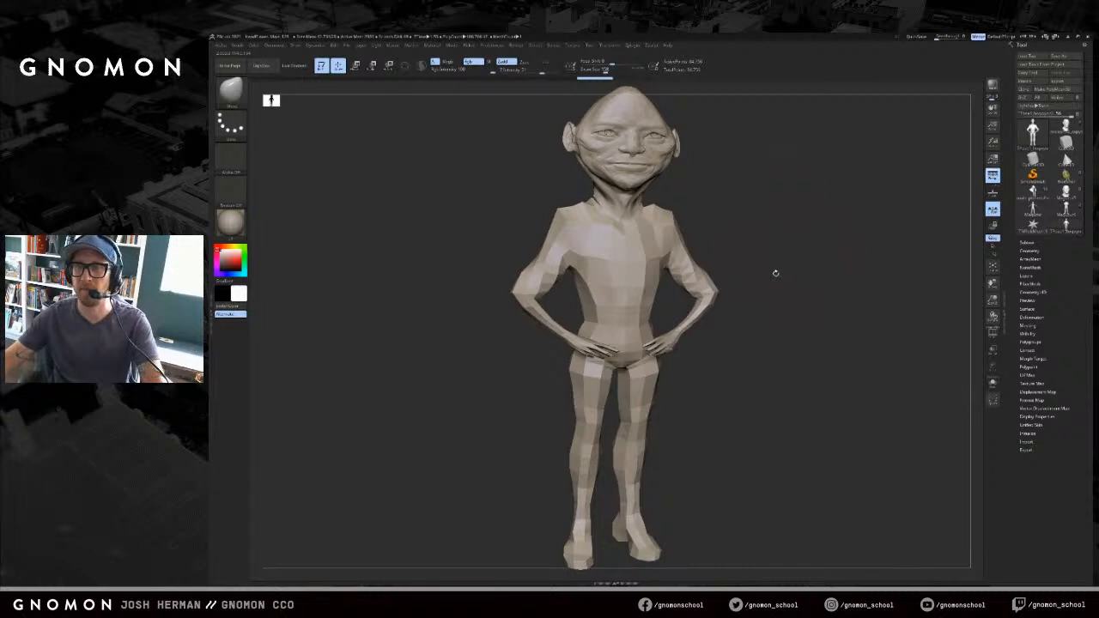
- Undo the exaggerated head and body proportion changes
{"action": "key", "text": "ctrl+z"}
{"action": "key", "text": "ctrl+z"}
{"action": "key", "text": "ctrl+z"}
{"action": "key", "text": "ctrl+z"}
{"action": "key", "text": "ctrl+z"}
{"action": "key", "text": "ctrl+z"}
{"action": "key", "text": "ctrl+z"}
{"action": "key", "text": "ctrl+z"}
{"action": "key", "text": "s"}
{"action": "left_click_drag", "start_coordinate": [766, 222], "coordinate": [773, 223]}
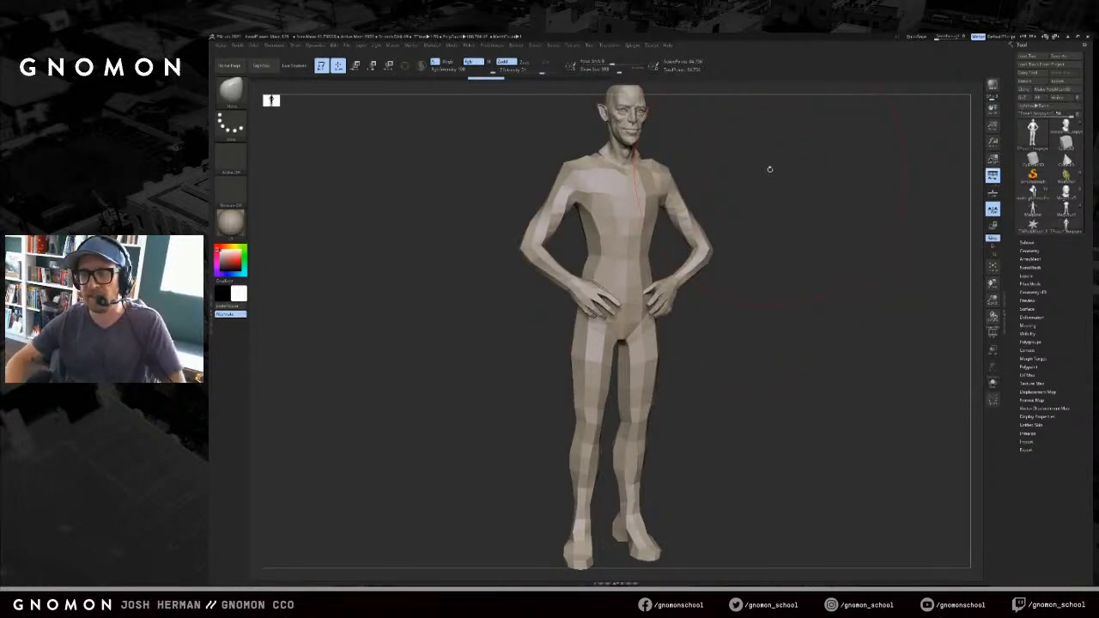
- Isolate the body from the head, restore full visibility, and inspect the combined mesh's wireframe and profile
{"action": "left_click_drag", "start_coordinate": [792, 228], "coordinate": [768, 259]}
{"action": "left_click", "coordinate": [677, 301], "text": "ctrl+shift"}
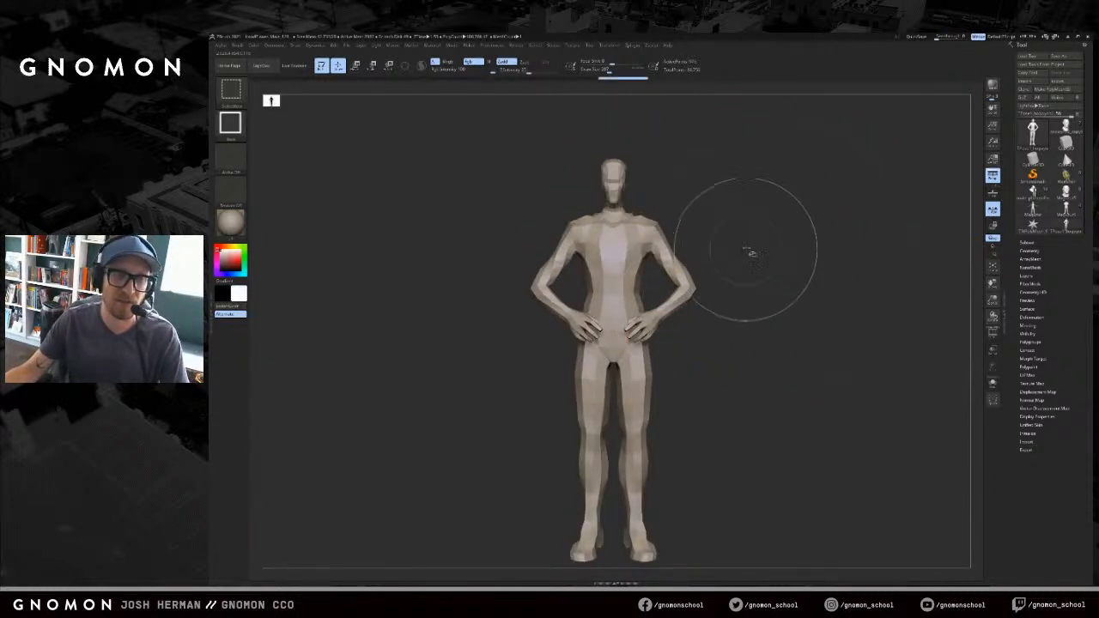
{"action": "left_click", "coordinate": [673, 290], "text": "ctrl+shift"}
{"action": "left_click", "coordinate": [725, 248], "text": "ctrl+shift"}
{"action": "key", "text": "shift+f"}
{"action": "key", "text": "shift+f"}
{"action": "left_click_drag", "start_coordinate": [687, 258], "coordinate": [719, 316]}
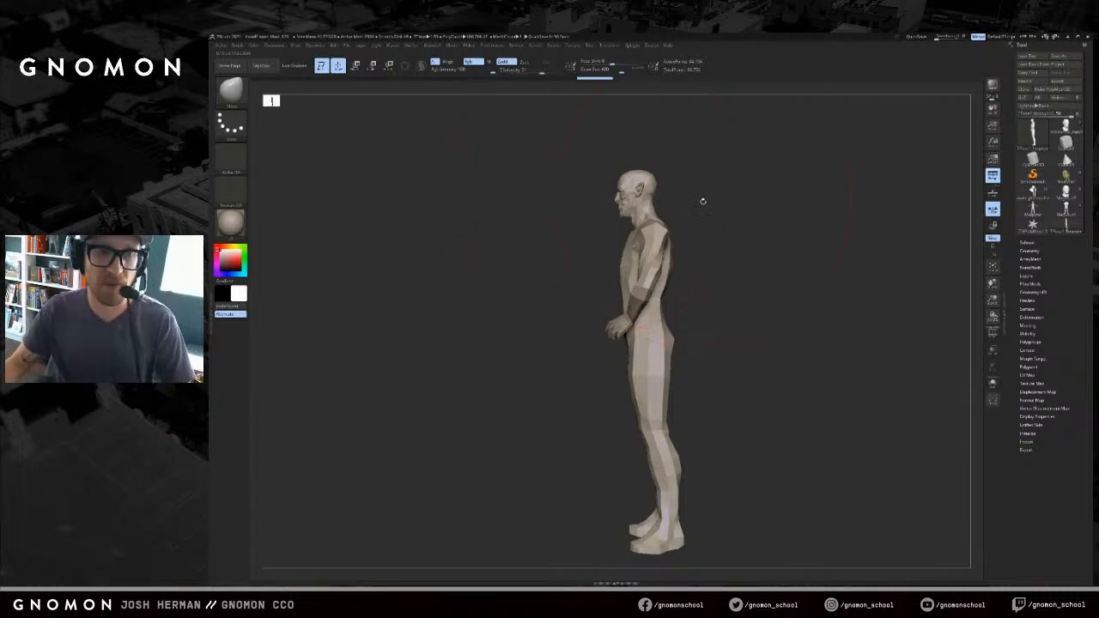
- Adjust the placement of the head and neck in profile with the Move brush, undoing the unwanted stroke
{"action": "left_click_drag", "start_coordinate": [630, 186], "coordinate": [641, 186]}
{"action": "mouse_move", "coordinate": [727, 185]}
{"action": "right_mouse_down", "text": "alt"}
{"action": "mouse_move", "coordinate": [728, 215]}
{"action": "mouse_move", "coordinate": [689, 227]}
{"action": "right_mouse_up", "text": "alt"}
{"action": "right_click_drag", "start_coordinate": [761, 234], "coordinate": [773, 209], "text": "ctrl"}
{"action": "key", "text": "ctrl+z"}
{"action": "key", "text": "ctrl+shift+z"}
{"action": "key", "text": "s"}
{"action": "left_click_drag", "start_coordinate": [691, 207], "coordinate": [661, 190]}
{"action": "key", "text": "s"}
{"action": "key", "text": "ctrl+z"}
{"action": "key", "text": "s"}
{"action": "key", "text": "s"}
- Shift the torso and hips in profile with large Move brush strokes to loosen the stiff posture
{"action": "mouse_move", "coordinate": [643, 261]}
{"action": "left_mouse_down"}
{"action": "mouse_move", "coordinate": [633, 276]}
{"action": "mouse_move", "coordinate": [676, 286]}
{"action": "left_mouse_up"}
{"action": "key", "text": "s"}
{"action": "mouse_move", "coordinate": [701, 381]}
{"action": "left_mouse_down", "text": "alt"}
{"action": "mouse_move", "coordinate": [688, 339]}
{"action": "mouse_move", "coordinate": [663, 345]}
{"action": "left_mouse_up", "text": "alt"}
{"action": "key", "text": "s"}
{"action": "left_click_drag", "start_coordinate": [664, 333], "coordinate": [651, 330]}
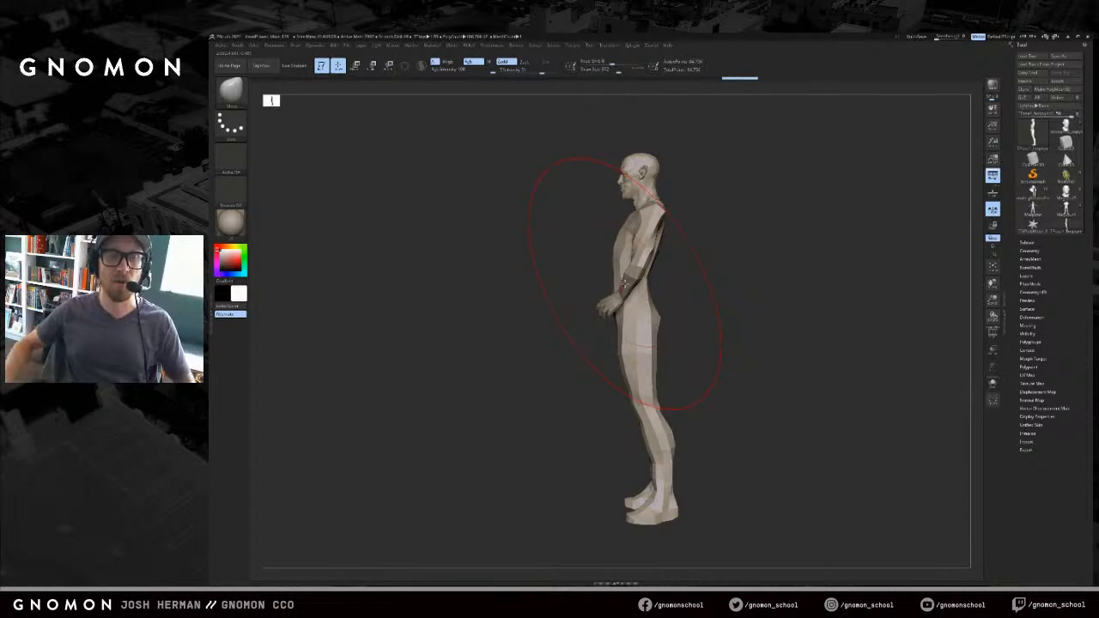
- Refine the curve of the thighs, knees and lower legs in profile with the Move brush
{"action": "key", "text": "ctrl"}
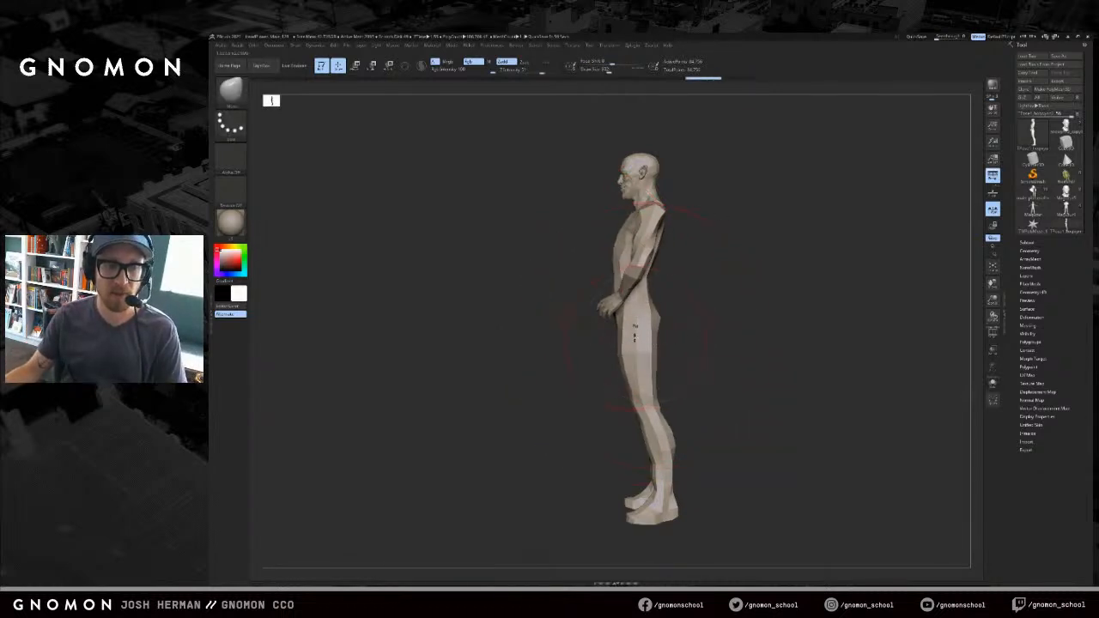
{"action": "left_click_drag", "start_coordinate": [671, 333], "coordinate": [659, 337], "text": "alt"}
{"action": "key", "text": "s"}
{"action": "left_click_drag", "start_coordinate": [667, 421], "coordinate": [686, 421]}
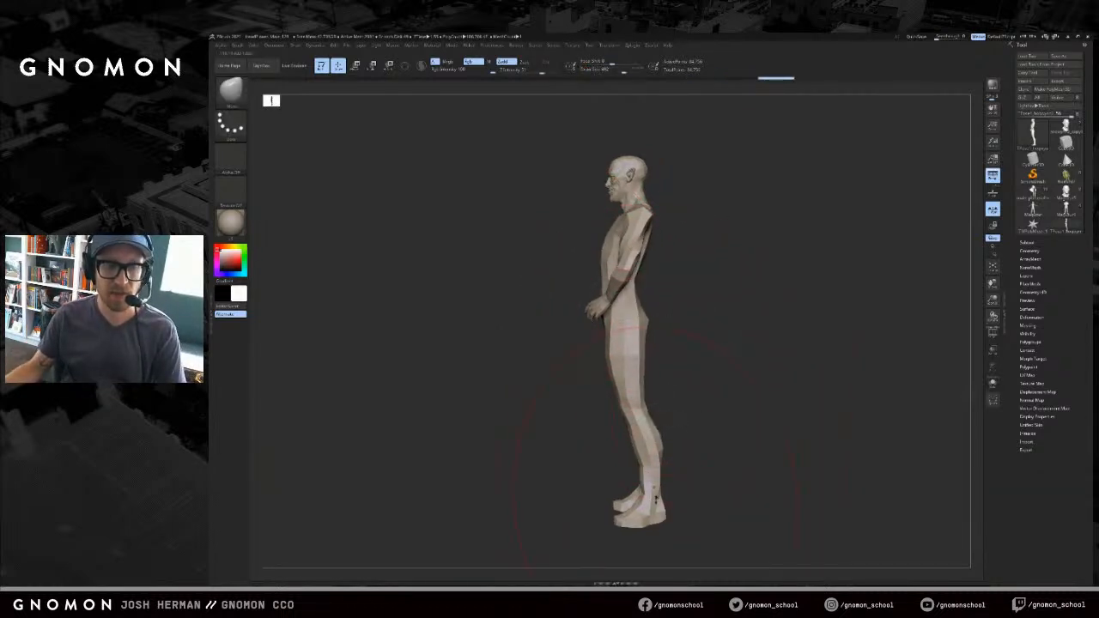
{"action": "left_click_drag", "start_coordinate": [662, 464], "coordinate": [655, 464]}
{"action": "left_click_drag", "start_coordinate": [678, 301], "coordinate": [741, 317]}
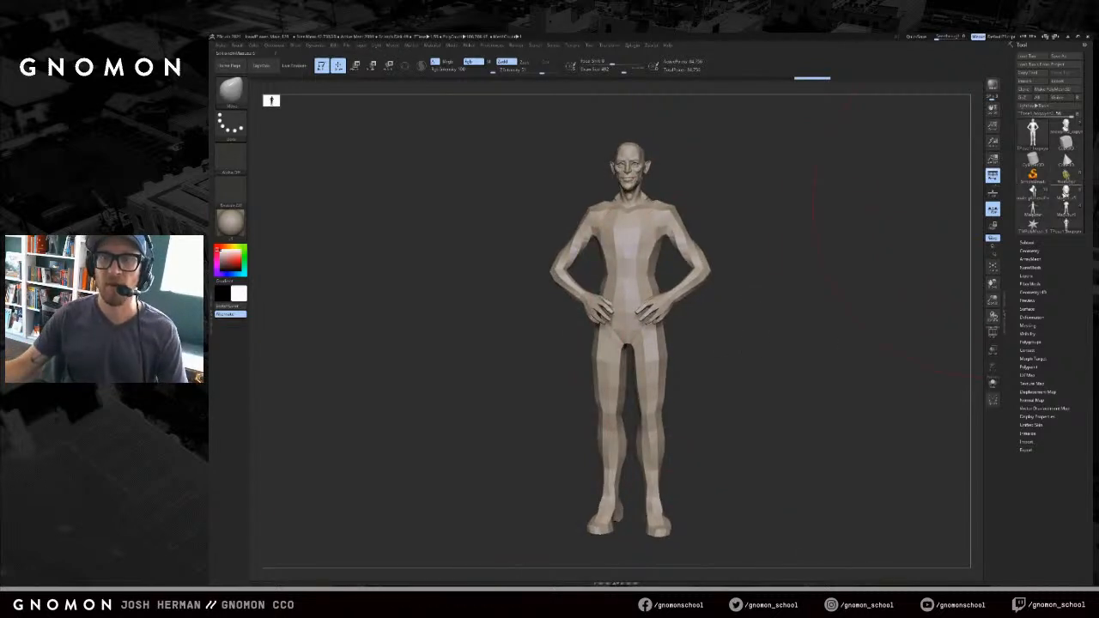
- Mask the upper body down to the hips, leaving both legs free for Transpose posing
{"action": "left_click", "coordinate": [1065, 199]}
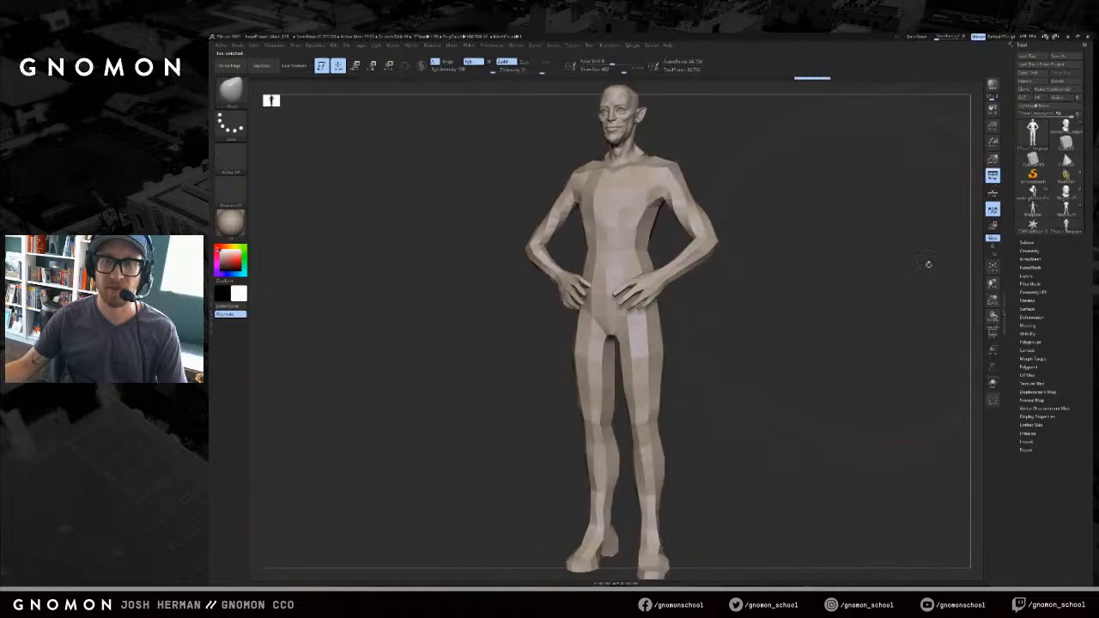
{"action": "mouse_move", "coordinate": [823, 300]}
{"action": "left_mouse_down"}
{"action": "mouse_move", "coordinate": [842, 306]}
{"action": "mouse_move", "coordinate": [739, 367]}
{"action": "left_mouse_up"}
{"action": "key", "text": "f"}
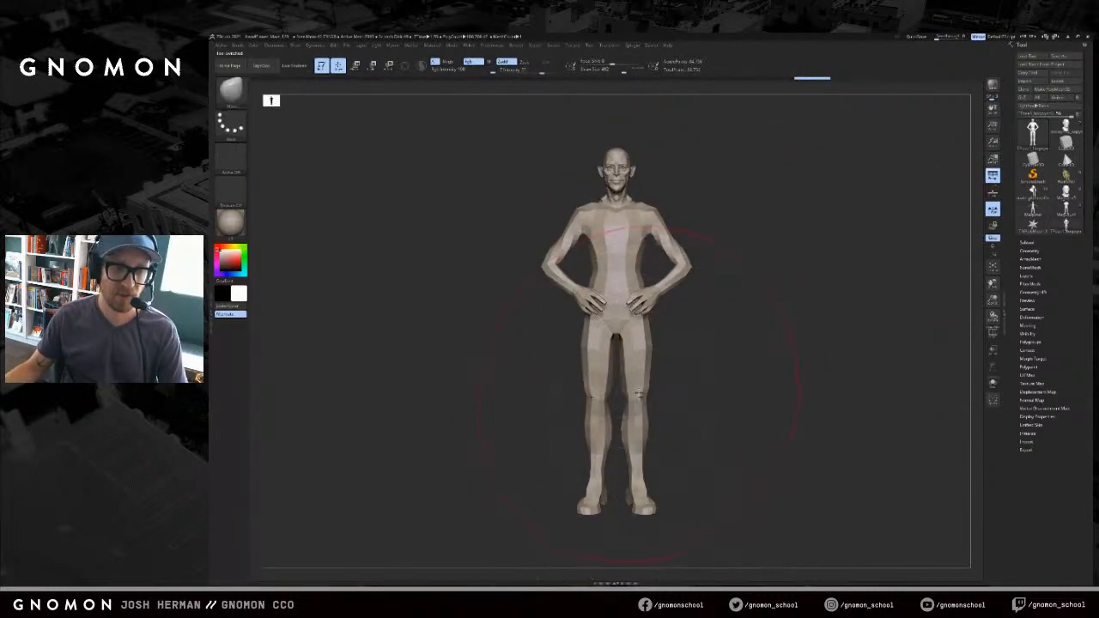
{"action": "key", "text": "r"}
{"action": "left_click", "coordinate": [642, 373], "text": "ctrl"}
{"action": "left_click_drag", "start_coordinate": [643, 314], "coordinate": [642, 354], "text": "ctrl"}
- Align a Transpose line from the hip down to the foot and soften the mask edge for rotating the legs
{"action": "left_click_drag", "start_coordinate": [699, 385], "coordinate": [662, 522]}
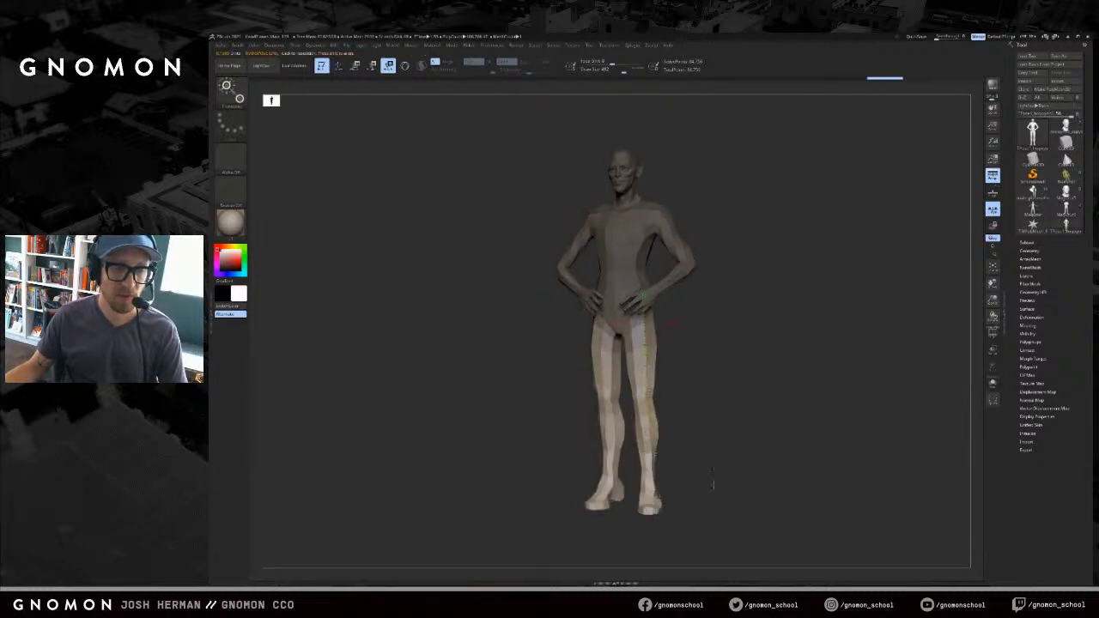
{"action": "left_click_drag", "start_coordinate": [712, 484], "coordinate": [726, 484], "text": "shift"}
{"action": "key", "text": "w"}
{"action": "left_click_drag", "start_coordinate": [659, 532], "coordinate": [649, 540]}
{"action": "left_click_drag", "start_coordinate": [726, 419], "coordinate": [749, 425]}
{"action": "key", "text": "r"}
{"action": "left_click_drag", "start_coordinate": [661, 426], "coordinate": [671, 426]}
{"action": "key", "text": "shift+f"}
{"action": "key", "text": "ctrl+z"}
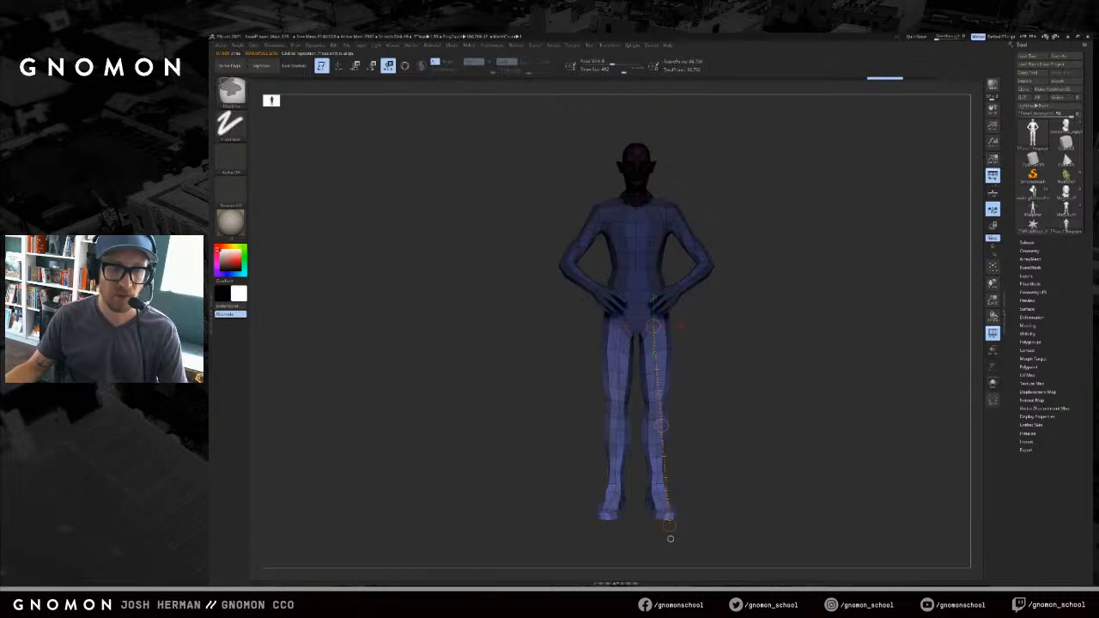
{"action": "key", "text": "shift+f"}
{"action": "left_click", "coordinate": [667, 374], "text": "ctrl"}
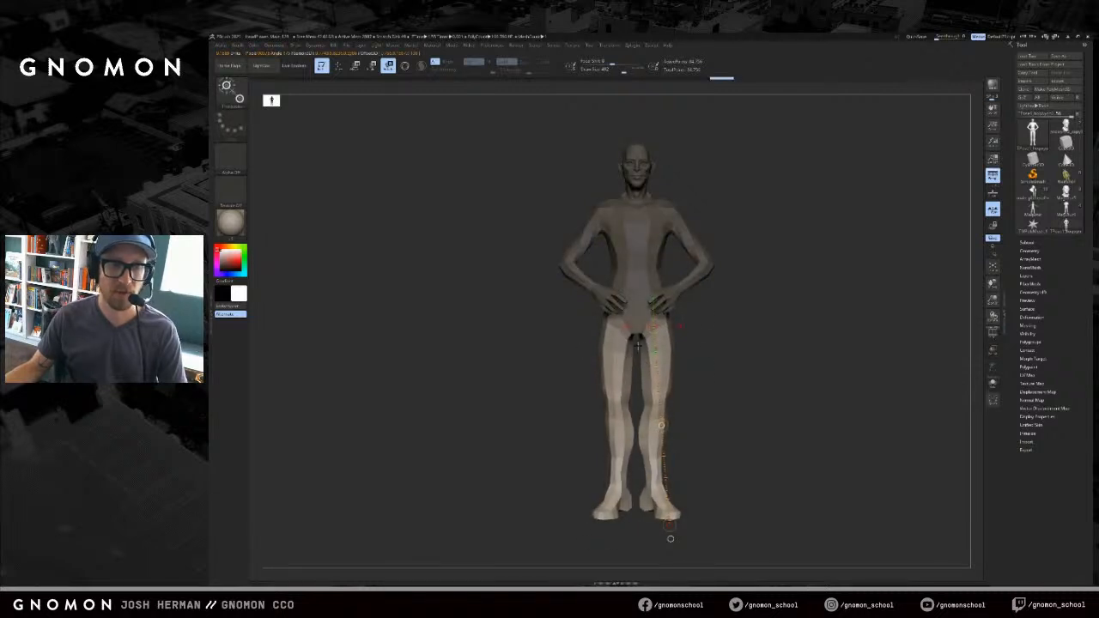
- Try to spread the legs with Transpose moves, and undo the attempts
{"action": "key", "text": "w"}
{"action": "key", "text": "r"}
{"action": "key", "text": "w"}
{"action": "left_click_drag", "start_coordinate": [671, 536], "coordinate": [662, 532]}
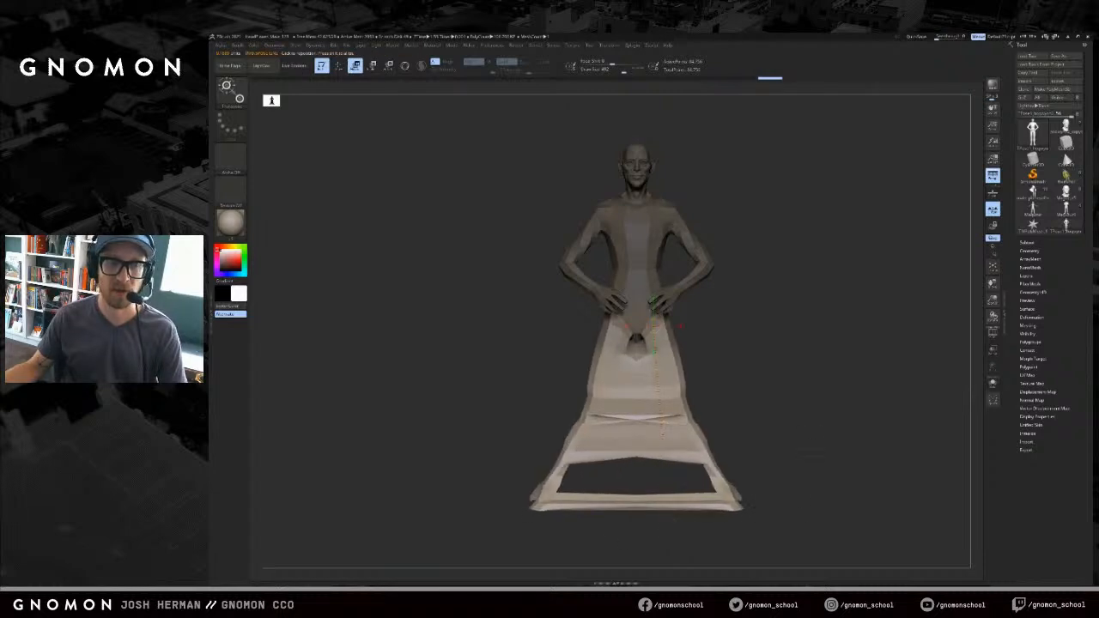
{"action": "key", "text": "ctrl+z"}
{"action": "key", "text": "ctrl+z"}
{"action": "key", "text": "ctrl+z"}
{"action": "mouse_move", "coordinate": [671, 521]}
{"action": "left_mouse_down"}
{"action": "mouse_move", "coordinate": [660, 522]}
{"action": "mouse_move", "coordinate": [744, 509]}
{"action": "mouse_move", "coordinate": [687, 522]}
{"action": "left_mouse_up"}
{"action": "key", "text": "ctrl+z"}
{"action": "left_click_drag", "start_coordinate": [720, 464], "coordinate": [701, 459], "text": "shift"}
{"action": "key", "text": "ctrl+z"}
{"action": "key", "text": "ctrl+z"}
- Rotate the unmasked legs outward from the hips into a wider stance
{"action": "key", "text": "r"}
{"action": "left_click_drag", "start_coordinate": [662, 426], "coordinate": [646, 395]}
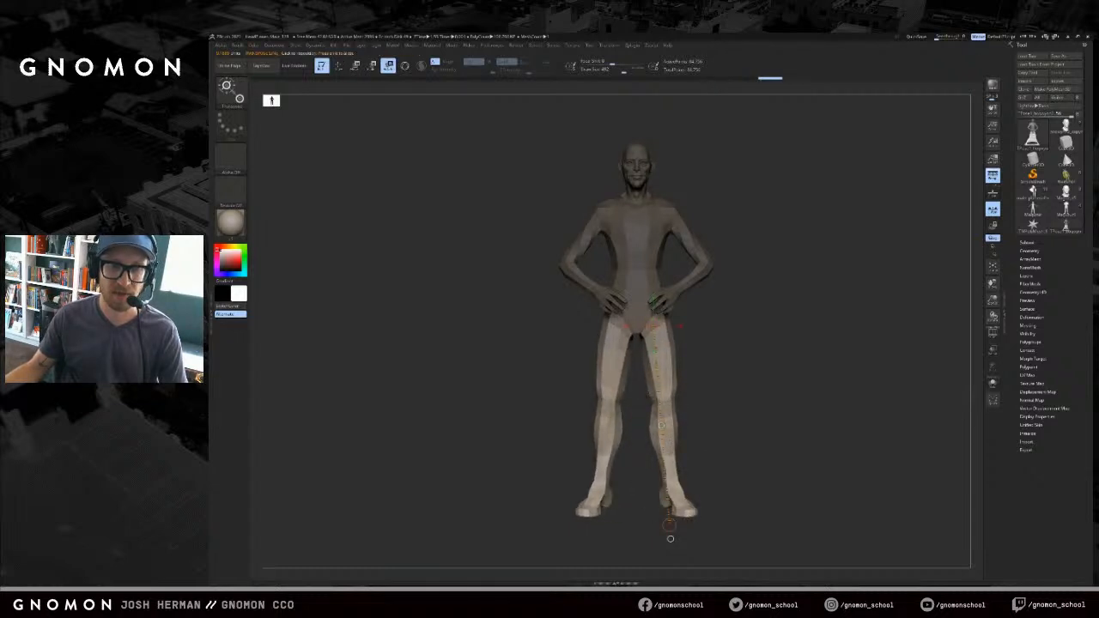
{"action": "key", "text": "w"}
{"action": "mouse_move", "coordinate": [687, 509]}
{"action": "left_mouse_down"}
{"action": "mouse_move", "coordinate": [675, 326]}
{"action": "mouse_move", "coordinate": [783, 325]}
{"action": "mouse_move", "coordinate": [700, 346]}
{"action": "mouse_move", "coordinate": [659, 290]}
{"action": "left_mouse_up"}
- Return to sculpting with a resized brush, and inspect the detailed head and the complete posed figure up close and in full
{"action": "key", "text": "q"}
{"action": "key", "text": "s"}
{"action": "left_click", "coordinate": [657, 292]}
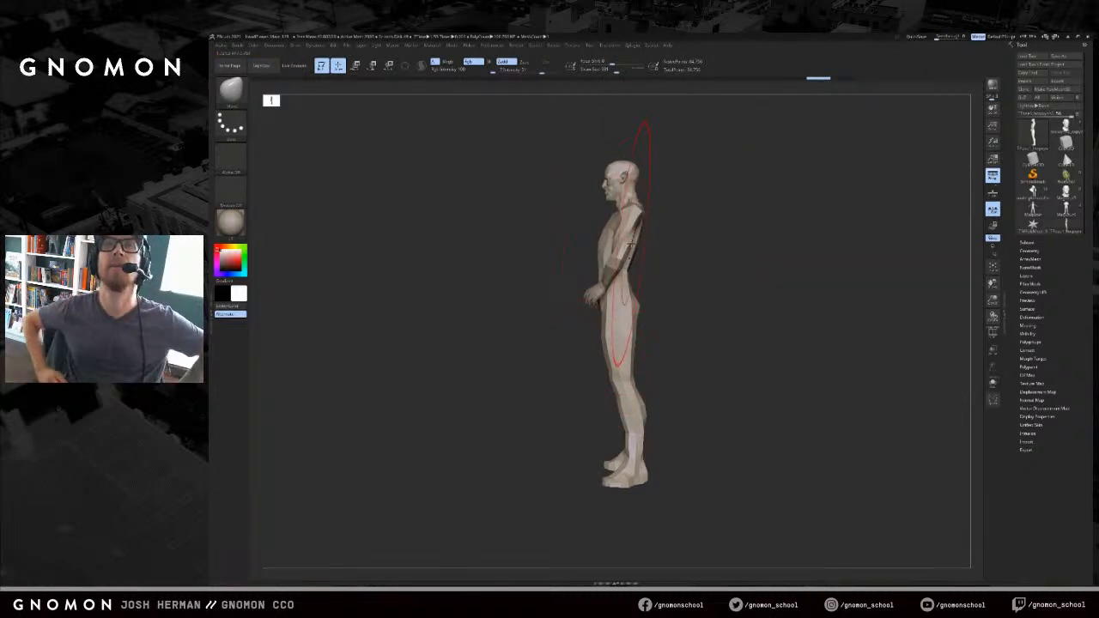
{"action": "left_click", "coordinate": [1065, 194]}
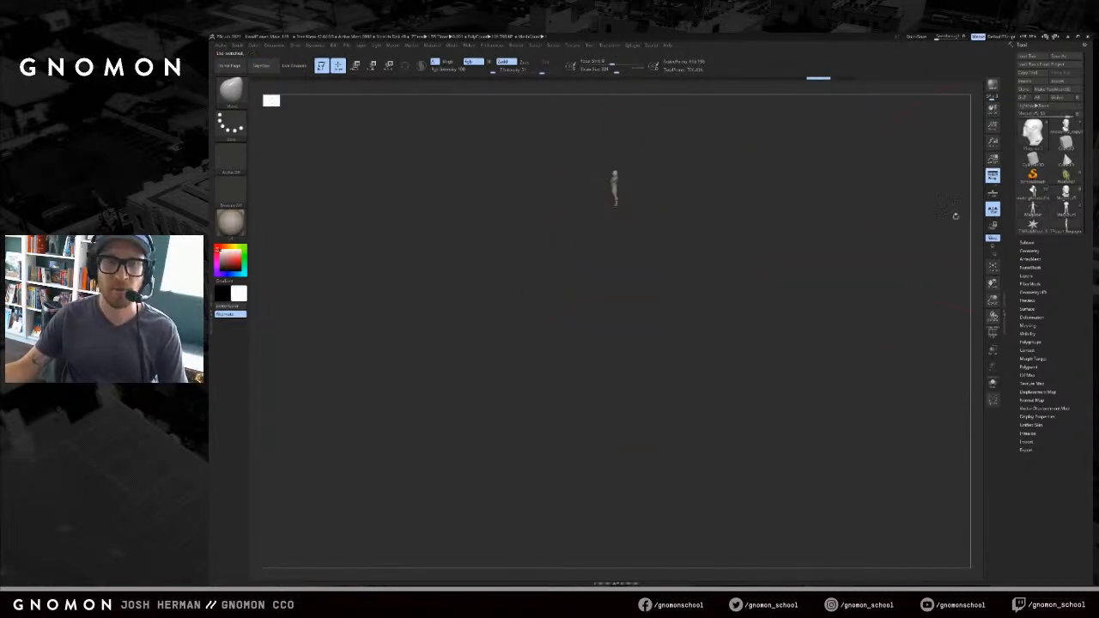
{"action": "key", "text": "f"}
{"action": "left_click_drag", "start_coordinate": [827, 250], "coordinate": [852, 256], "text": "shift"}
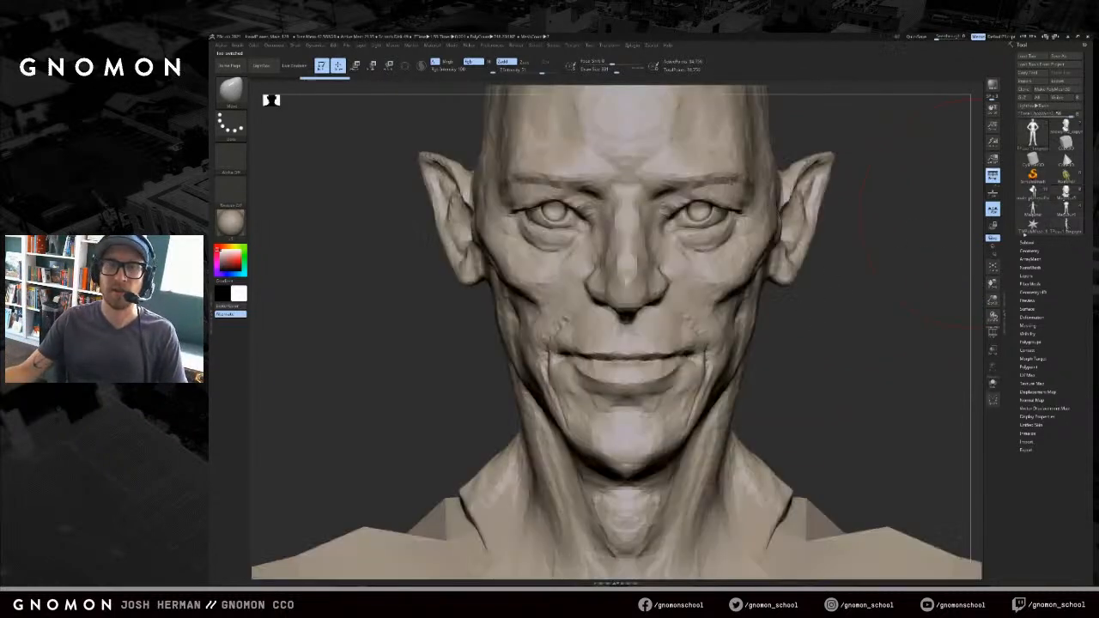
{"action": "key", "text": "f"}
{"action": "mouse_move", "coordinate": [869, 244]}
{"action": "left_mouse_down"}
{"action": "mouse_move", "coordinate": [773, 169]}
{"action": "mouse_move", "coordinate": [721, 249]}
{"action": "left_mouse_up"}
{"action": "left_click_drag", "start_coordinate": [541, 244], "coordinate": [587, 222]}
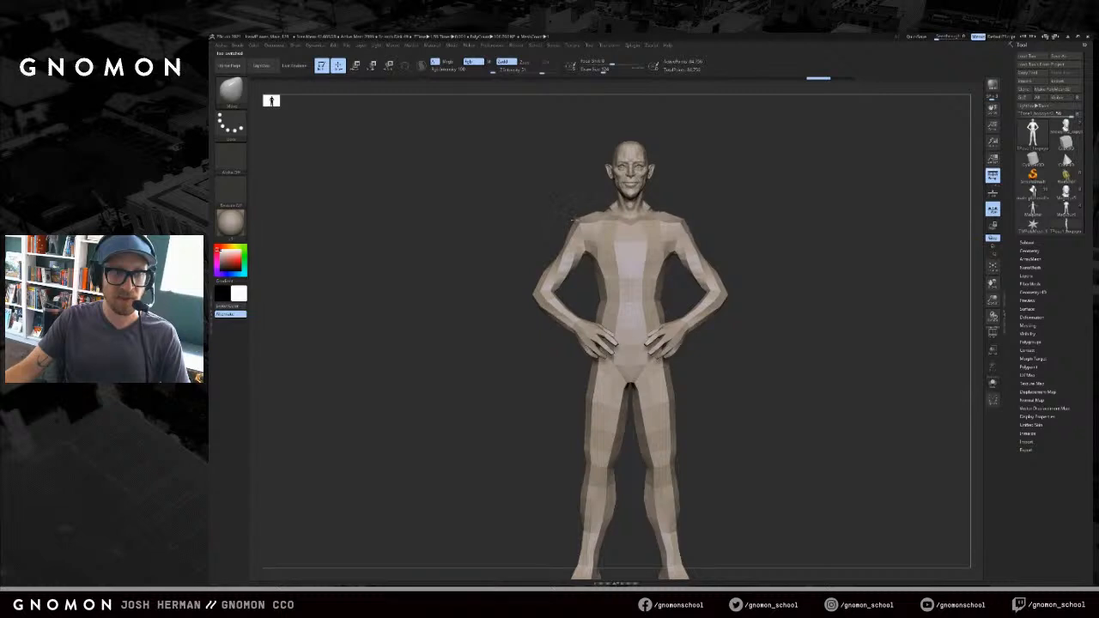
- Adjust the arms near the elbows with the Move brush and add volume to the forearms with the Inflat brush
{"action": "mouse_move", "coordinate": [559, 256]}
{"action": "left_mouse_down"}
{"action": "mouse_move", "coordinate": [527, 302]}
{"action": "mouse_move", "coordinate": [556, 293]}
{"action": "left_mouse_up"}
{"action": "key", "text": "b"}
{"action": "key", "text": "i"}
{"action": "key", "text": "n"}
{"action": "key", "text": "s"}
{"action": "left_click", "coordinate": [551, 306]}
{"action": "left_click_drag", "start_coordinate": [549, 363], "coordinate": [567, 359]}
{"action": "left_click_drag", "start_coordinate": [749, 285], "coordinate": [842, 307]}
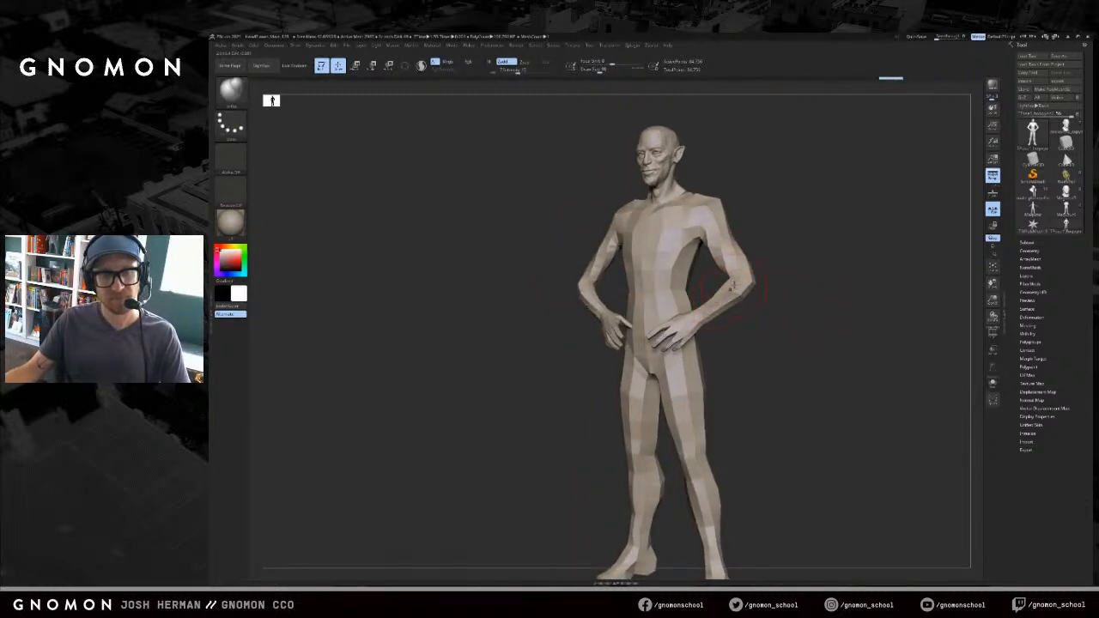
{"action": "left_click_drag", "start_coordinate": [780, 242], "coordinate": [762, 289]}
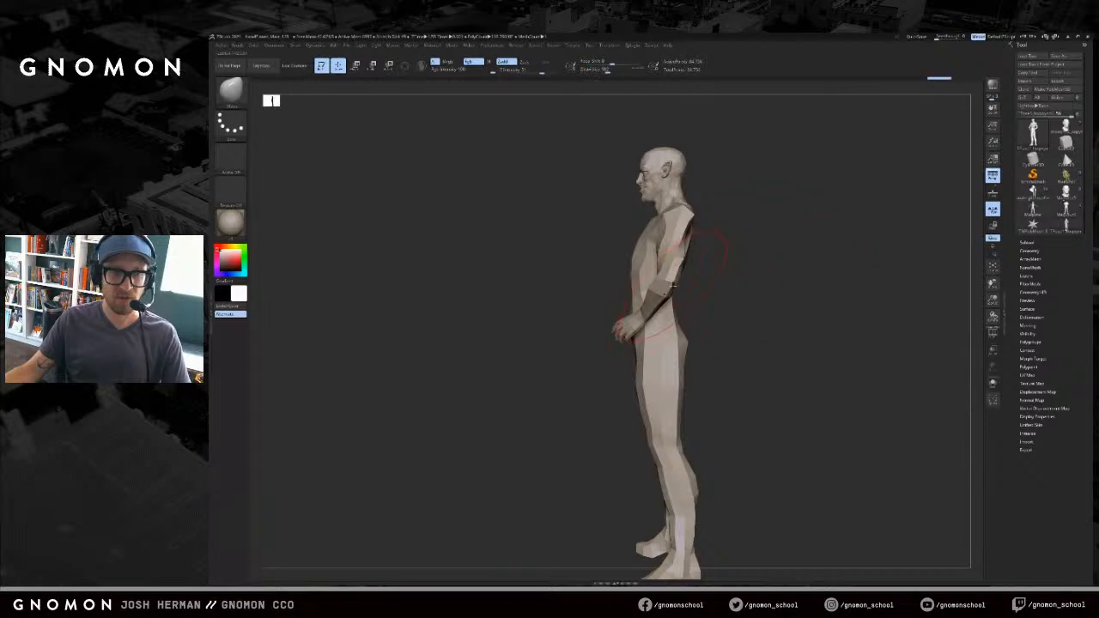
- Mask the arms and invert the mask so that only the arms stay free for Transpose posing
{"action": "left_click_drag", "start_coordinate": [670, 290], "coordinate": [671, 320]}
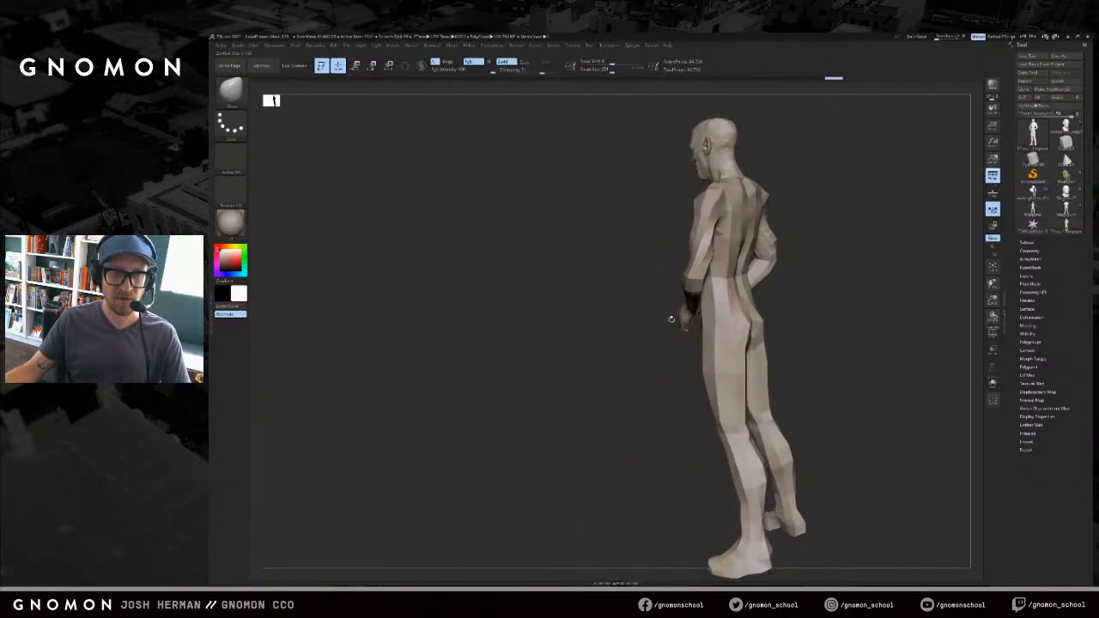
{"action": "key", "text": "r"}
{"action": "left_click", "coordinate": [698, 245], "text": "ctrl"}
{"action": "left_click_drag", "start_coordinate": [708, 212], "coordinate": [690, 249]}
{"action": "mouse_move", "coordinate": [637, 280]}
{"action": "left_mouse_down"}
{"action": "mouse_move", "coordinate": [674, 333]}
{"action": "mouse_move", "coordinate": [764, 332]}
{"action": "left_mouse_up"}
- Nudge the free forearms and hands with the Move brush, resizing the brush between strokes
{"action": "key", "text": "s"}
{"action": "left_click", "coordinate": [672, 320]}
{"action": "key", "text": "q"}
{"action": "key", "text": "s"}
{"action": "left_click", "coordinate": [758, 332]}
{"action": "left_click_drag", "start_coordinate": [651, 335], "coordinate": [636, 332]}
{"action": "mouse_move", "coordinate": [730, 331]}
{"action": "left_mouse_down"}
{"action": "mouse_move", "coordinate": [747, 329]}
{"action": "mouse_move", "coordinate": [737, 312]}
{"action": "mouse_move", "coordinate": [678, 322]}
{"action": "mouse_move", "coordinate": [649, 357]}
{"action": "mouse_move", "coordinate": [755, 361]}
{"action": "left_mouse_up"}
{"action": "key", "text": "s"}
{"action": "left_click", "coordinate": [644, 344]}
- Shift the unmasked arms with Transpose Move so the hands rest against the front of the hips
{"action": "mouse_move", "coordinate": [799, 331]}
{"action": "left_mouse_down", "text": "alt"}
{"action": "mouse_move", "coordinate": [814, 346]}
{"action": "mouse_move", "coordinate": [707, 315]}
{"action": "left_mouse_up", "text": "alt"}
{"action": "key", "text": "w"}
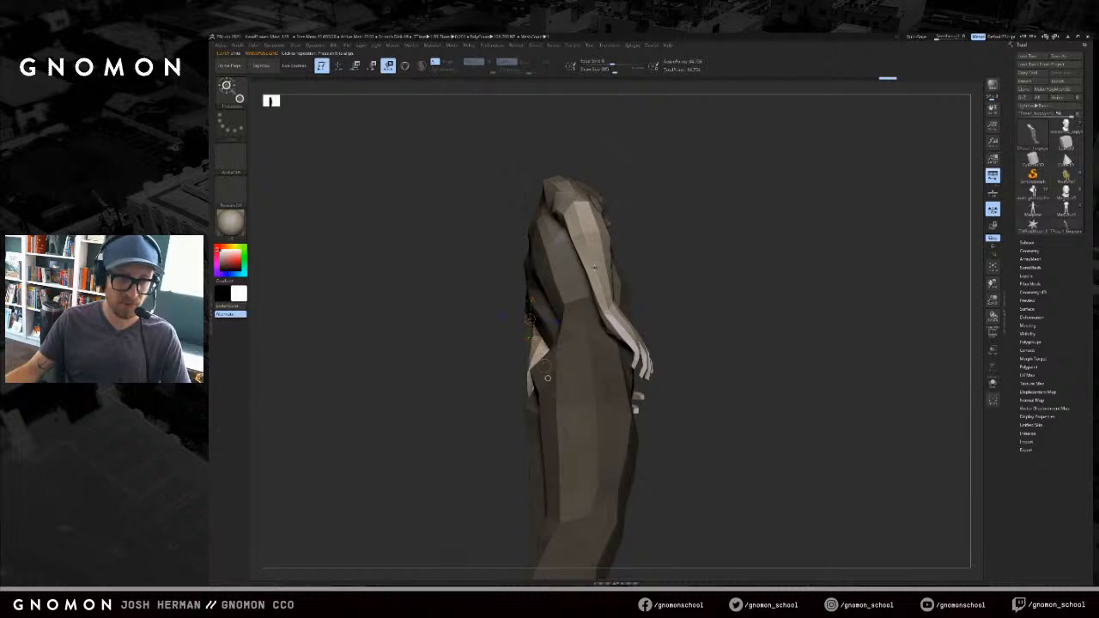
{"action": "left_click_drag", "start_coordinate": [609, 319], "coordinate": [600, 324]}
{"action": "left_click_drag", "start_coordinate": [730, 331], "coordinate": [798, 330]}
{"action": "left_click_drag", "start_coordinate": [636, 288], "coordinate": [537, 279]}
{"action": "left_click_drag", "start_coordinate": [615, 306], "coordinate": [623, 304]}
{"action": "mouse_move", "coordinate": [828, 274]}
{"action": "left_mouse_down"}
{"action": "mouse_move", "coordinate": [838, 317]}
{"action": "mouse_move", "coordinate": [810, 303]}
{"action": "mouse_move", "coordinate": [785, 355]}
{"action": "left_mouse_up"}
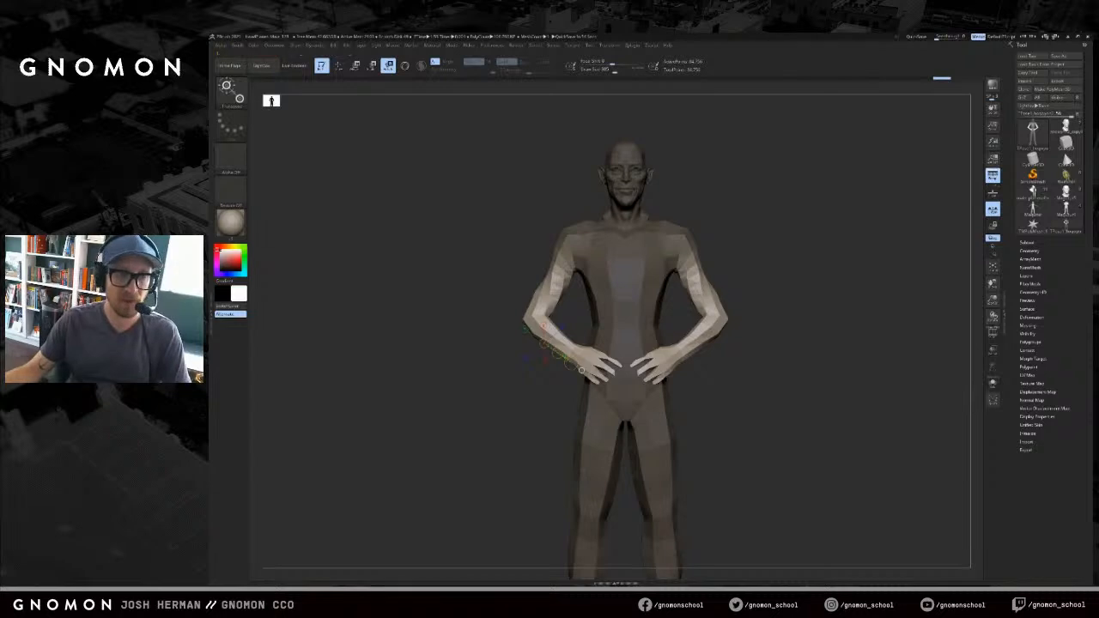
- Invert the mask to protect the arms and pull the waist slightly outward with the Move brush
{"action": "left_click_drag", "start_coordinate": [773, 317], "coordinate": [775, 280], "text": "alt"}
{"action": "left_click", "coordinate": [775, 280], "text": "ctrl"}
{"action": "key", "text": "q"}
{"action": "key", "text": "s"}
{"action": "left_click_drag", "start_coordinate": [585, 309], "coordinate": [576, 309]}
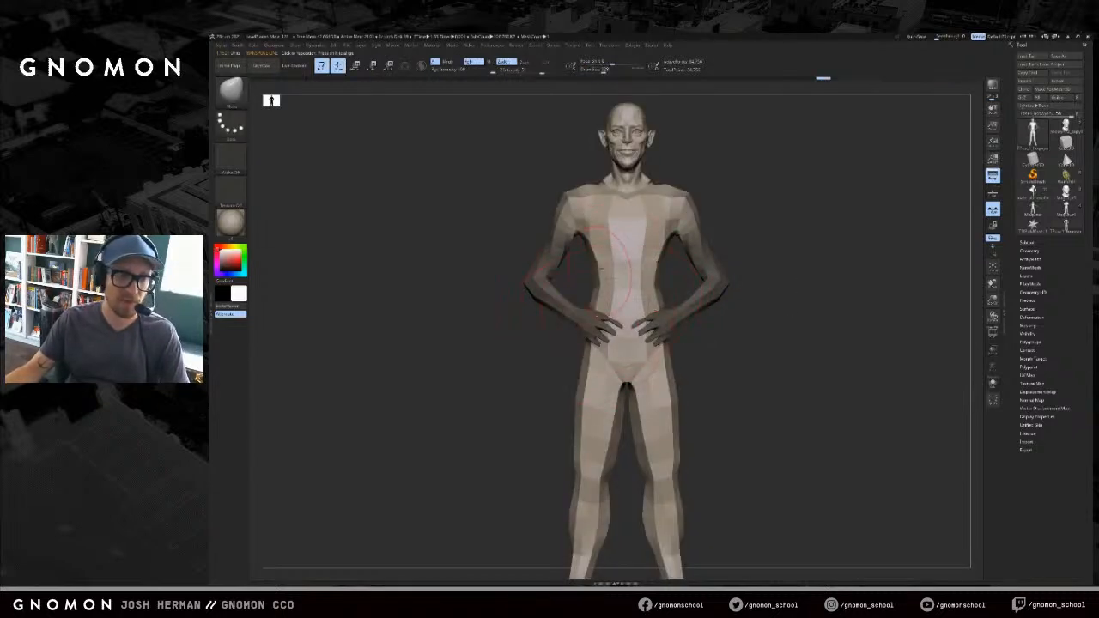
{"action": "mouse_move", "coordinate": [750, 225]}
{"action": "left_mouse_down"}
{"action": "mouse_move", "coordinate": [817, 221]}
{"action": "mouse_move", "coordinate": [780, 236]}
{"action": "left_mouse_up"}
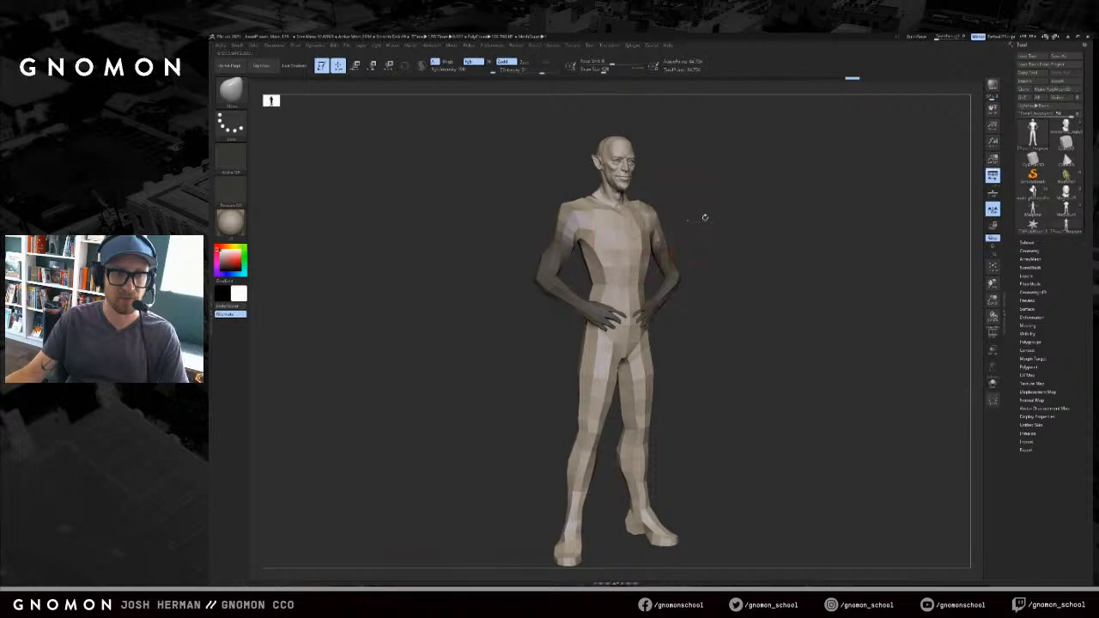
{"action": "mouse_move", "coordinate": [697, 217]}
{"action": "left_mouse_down"}
{"action": "mouse_move", "coordinate": [744, 215]}
{"action": "mouse_move", "coordinate": [631, 265]}
{"action": "left_mouse_up"}
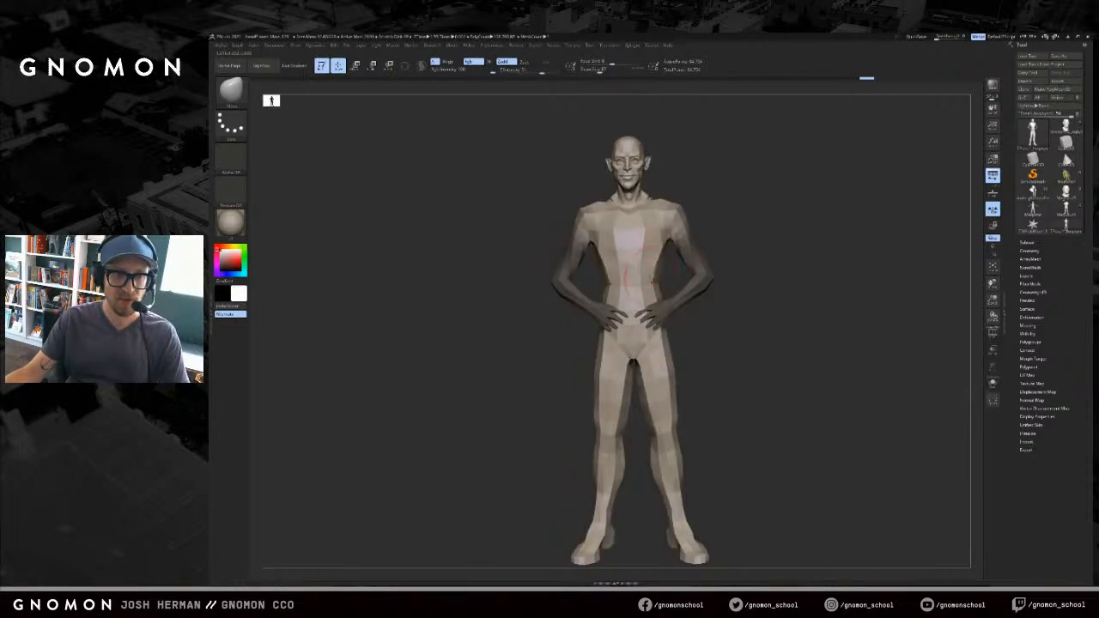
{"action": "left_click_drag", "start_coordinate": [718, 294], "coordinate": [711, 296], "text": "shift"}
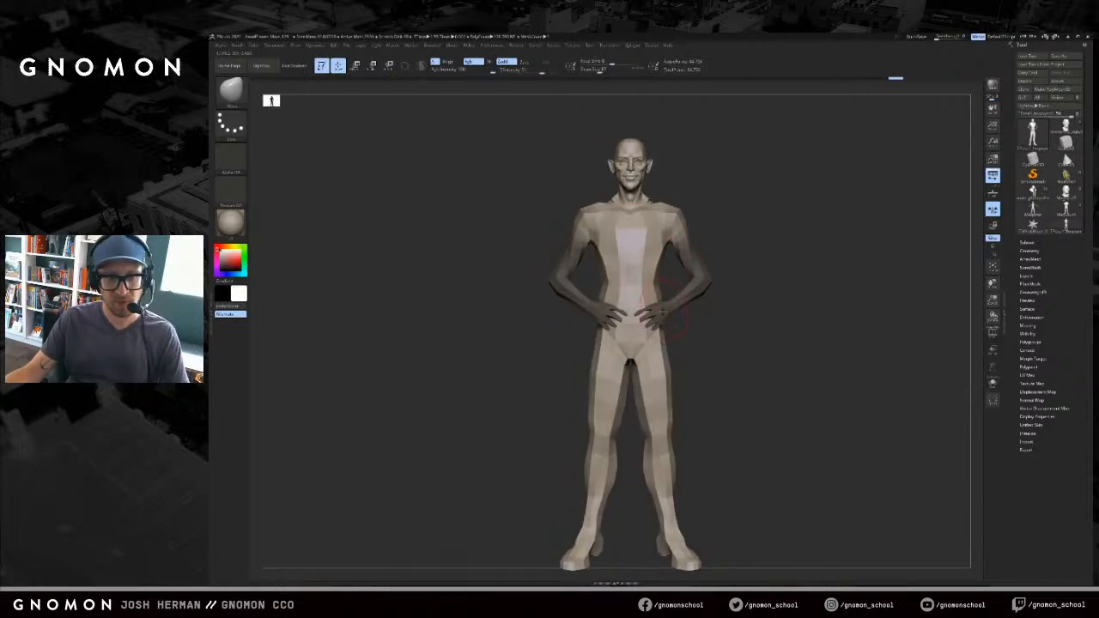
- Invert the mask to free the arms and nudge the hands upward with the Move brush, undoing the last stroke
{"action": "left_click", "coordinate": [694, 326], "text": "ctrl"}
{"action": "key", "text": "bracketright"}
{"action": "left_click_drag", "start_coordinate": [654, 347], "coordinate": [657, 318]}
{"action": "key", "text": "s"}
{"action": "mouse_move", "coordinate": [659, 314]}
{"action": "left_mouse_down"}
{"action": "mouse_move", "coordinate": [658, 242]}
{"action": "mouse_move", "coordinate": [659, 290]}
{"action": "left_mouse_up"}
{"action": "key", "text": "ctrl+z"}
- Rotate the unmasked arms slightly at the shoulders with Transpose, undoing the first attempt
{"action": "key", "text": "r"}
{"action": "left_click_drag", "start_coordinate": [723, 269], "coordinate": [744, 220]}
{"action": "key", "text": "ctrl+z"}
{"action": "left_click_drag", "start_coordinate": [724, 271], "coordinate": [726, 282]}
{"action": "left_click_drag", "start_coordinate": [746, 318], "coordinate": [667, 390]}
{"action": "left_click_drag", "start_coordinate": [754, 361], "coordinate": [749, 290], "text": "shift"}
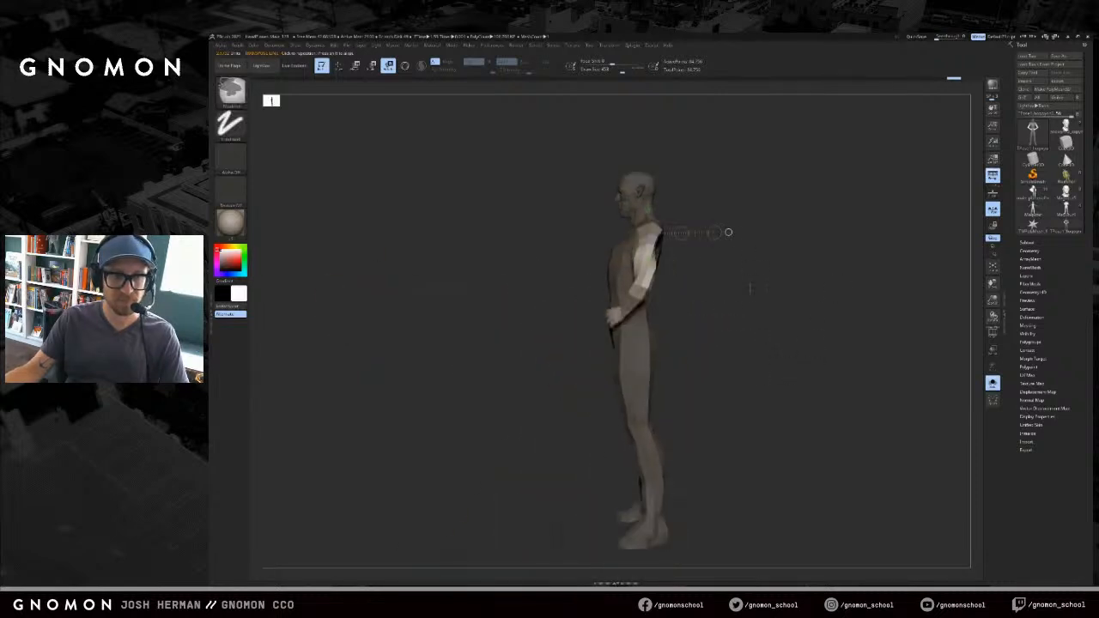
- Clear the mask and nudge the hip area upward with a smaller Move brush
{"action": "left_click", "coordinate": [750, 289], "text": "ctrl"}
{"action": "key", "text": "q"}
{"action": "key", "text": "bracketleft"}
{"action": "key", "text": "bracketleft"}
{"action": "key", "text": "bracketleft"}
{"action": "left_click_drag", "start_coordinate": [630, 346], "coordinate": [629, 333]}
{"action": "left_click_drag", "start_coordinate": [719, 318], "coordinate": [777, 296], "text": "shift"}
{"action": "key", "text": "f"}
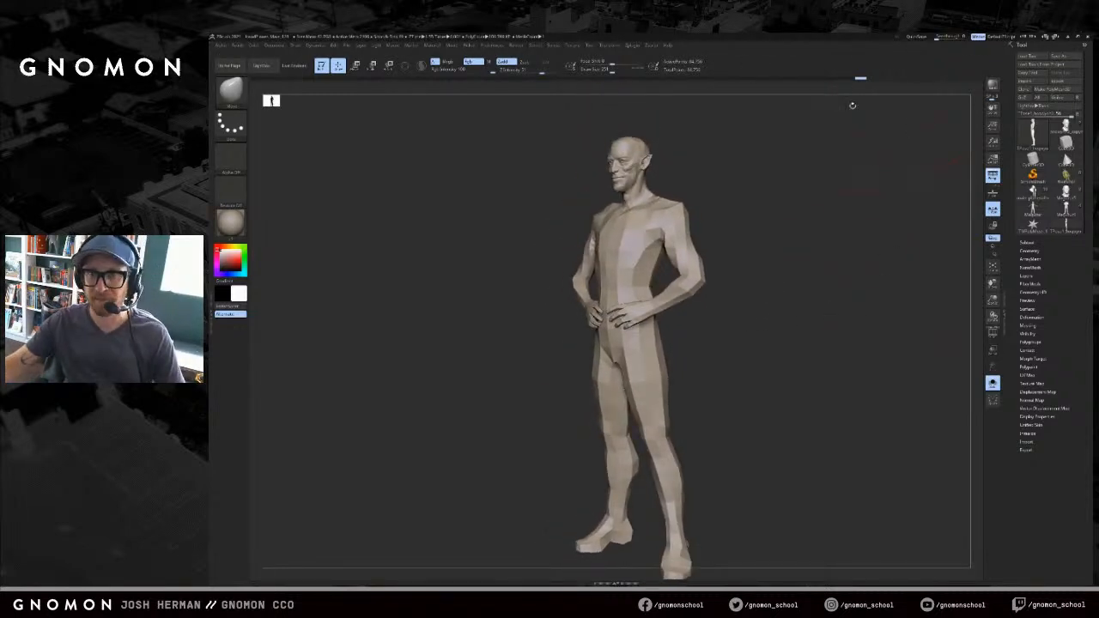
- Transfer the Transpose Master pose back to the original subtools and show the complete figure
{"action": "mouse_move", "coordinate": [817, 160]}
{"action": "left_mouse_down"}
{"action": "mouse_move", "coordinate": [862, 169]}
{"action": "mouse_move", "coordinate": [830, 173]}
{"action": "left_mouse_up"}
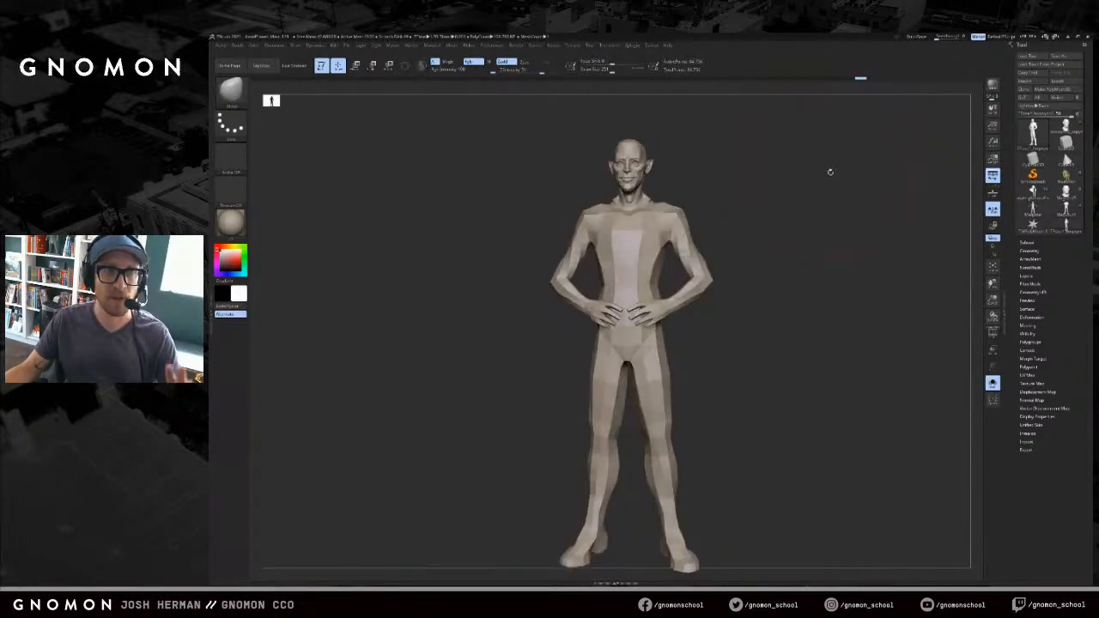
{"action": "left_click", "coordinate": [633, 45]}
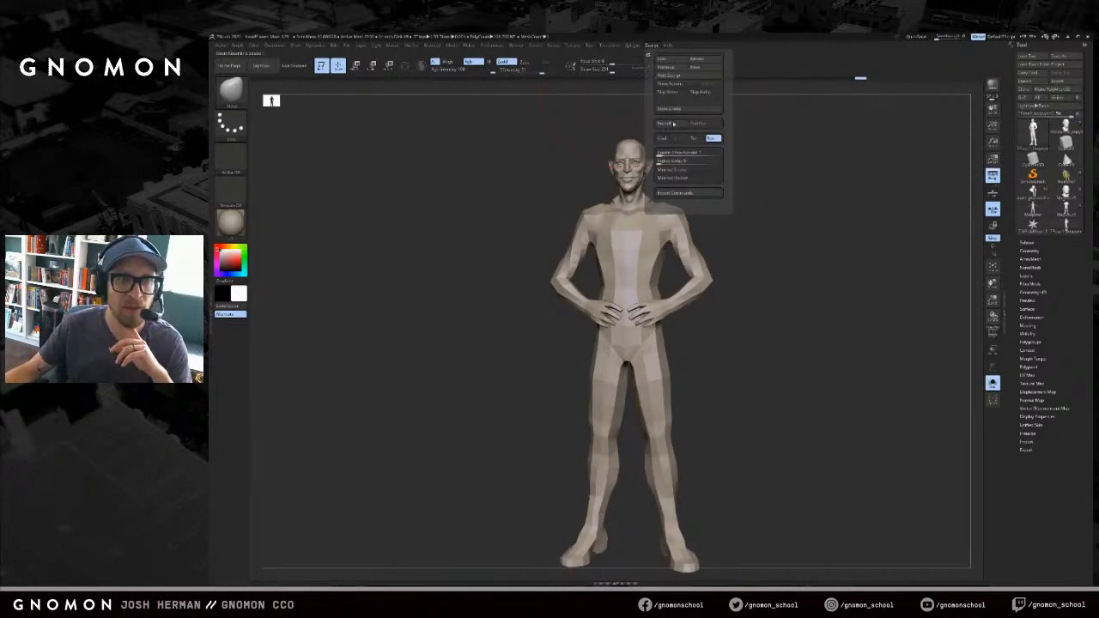
{"action": "left_click", "coordinate": [683, 187]}
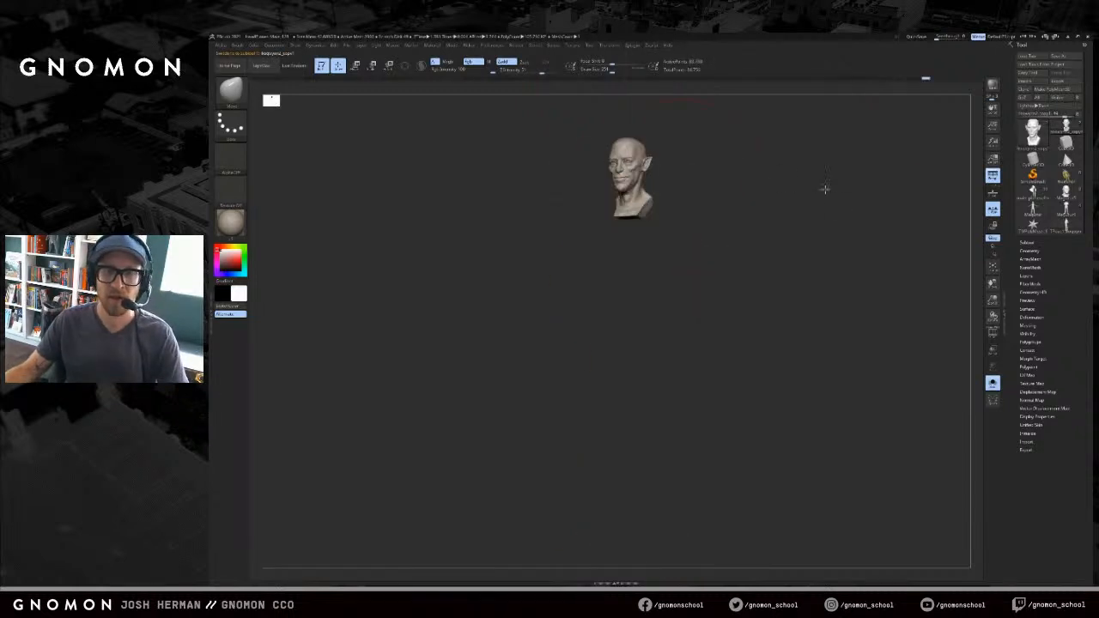
{"action": "key", "text": "alt+s"}
{"action": "mouse_move", "coordinate": [882, 197]}
{"action": "left_mouse_down", "text": "shift"}
{"action": "mouse_move", "coordinate": [815, 205]}
{"action": "mouse_move", "coordinate": [828, 213]}
{"action": "mouse_move", "coordinate": [826, 172]}
{"action": "mouse_move", "coordinate": [831, 258]}
{"action": "mouse_move", "coordinate": [842, 255]}
{"action": "mouse_move", "coordinate": [783, 275]}
{"action": "mouse_move", "coordinate": [815, 277]}
{"action": "mouse_move", "coordinate": [846, 214]}
{"action": "mouse_move", "coordinate": [879, 229]}
{"action": "mouse_move", "coordinate": [851, 229]}
{"action": "mouse_move", "coordinate": [872, 234]}
{"action": "mouse_move", "coordinate": [854, 238]}
{"action": "mouse_move", "coordinate": [862, 248]}
{"action": "left_mouse_up", "text": "shift"}
- Compare the figure before and after the pose transfer, and examine the result from front and three-quarter views
{"action": "key", "text": "ctrl+z"}
{"action": "key", "text": "ctrl+shift+z"}
{"action": "mouse_move", "coordinate": [857, 249]}
{"action": "left_mouse_down"}
{"action": "mouse_move", "coordinate": [808, 241]}
{"action": "mouse_move", "coordinate": [913, 248]}
{"action": "mouse_move", "coordinate": [848, 246]}
{"action": "left_mouse_up"}
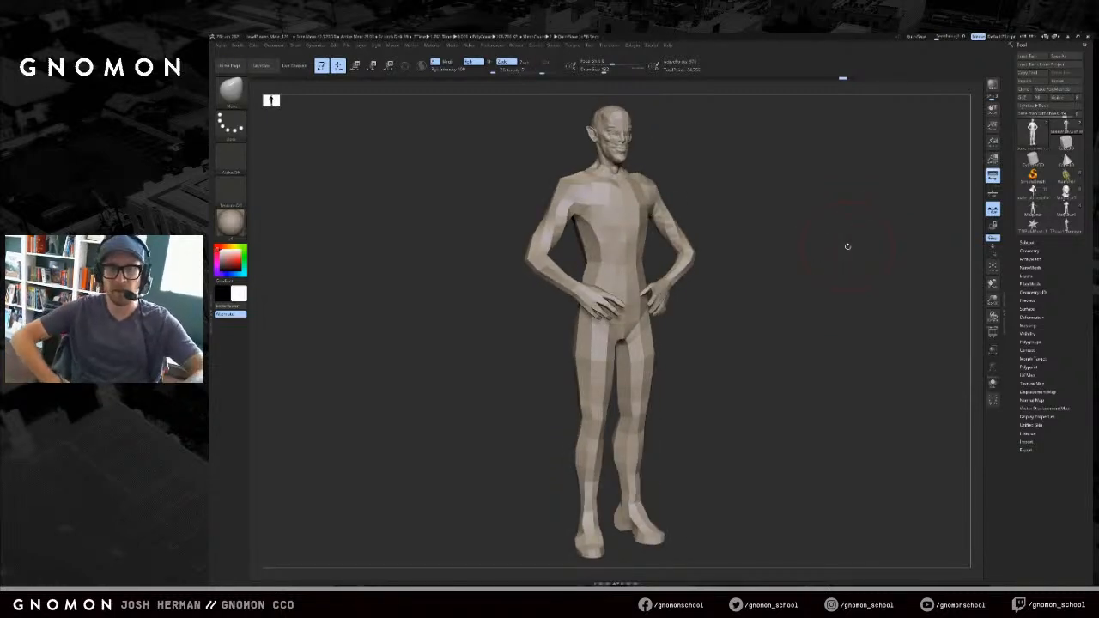
{"action": "mouse_move", "coordinate": [847, 246]}
{"action": "left_mouse_down"}
{"action": "mouse_move", "coordinate": [913, 246]}
{"action": "mouse_move", "coordinate": [857, 244]}
{"action": "mouse_move", "coordinate": [835, 258]}
{"action": "left_mouse_up"}
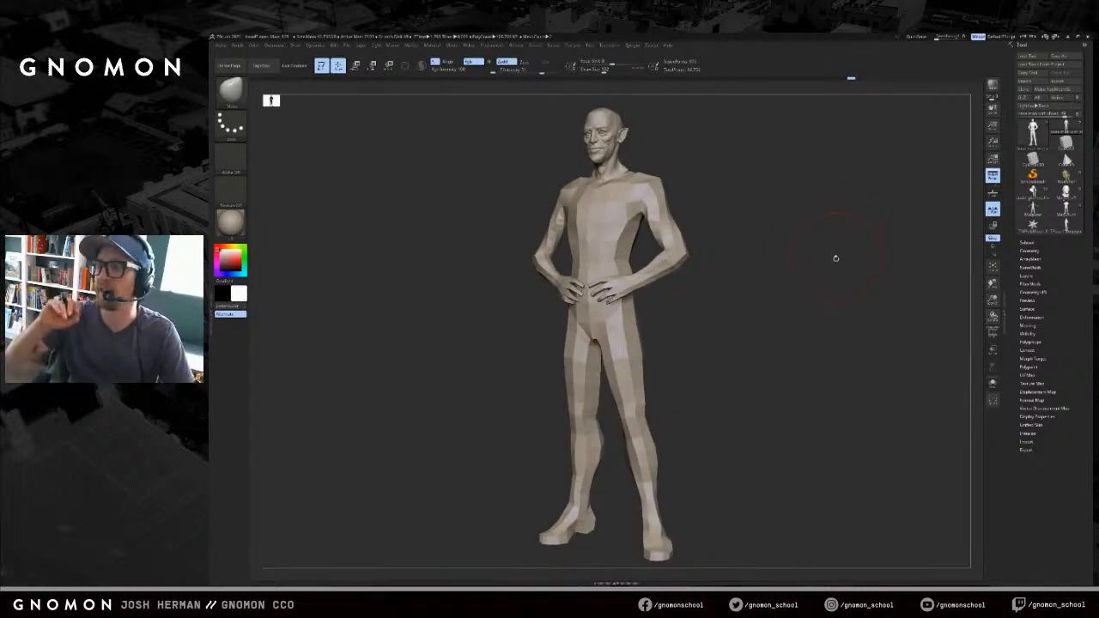
{"action": "mouse_move", "coordinate": [856, 256]}
{"action": "left_mouse_down"}
{"action": "mouse_move", "coordinate": [831, 256]}
{"action": "mouse_move", "coordinate": [829, 224]}
{"action": "mouse_move", "coordinate": [840, 294]}
{"action": "mouse_move", "coordinate": [852, 294]}
{"action": "left_mouse_up"}
{"action": "key", "text": "alt+s"}
{"action": "key", "text": "alt+s"}
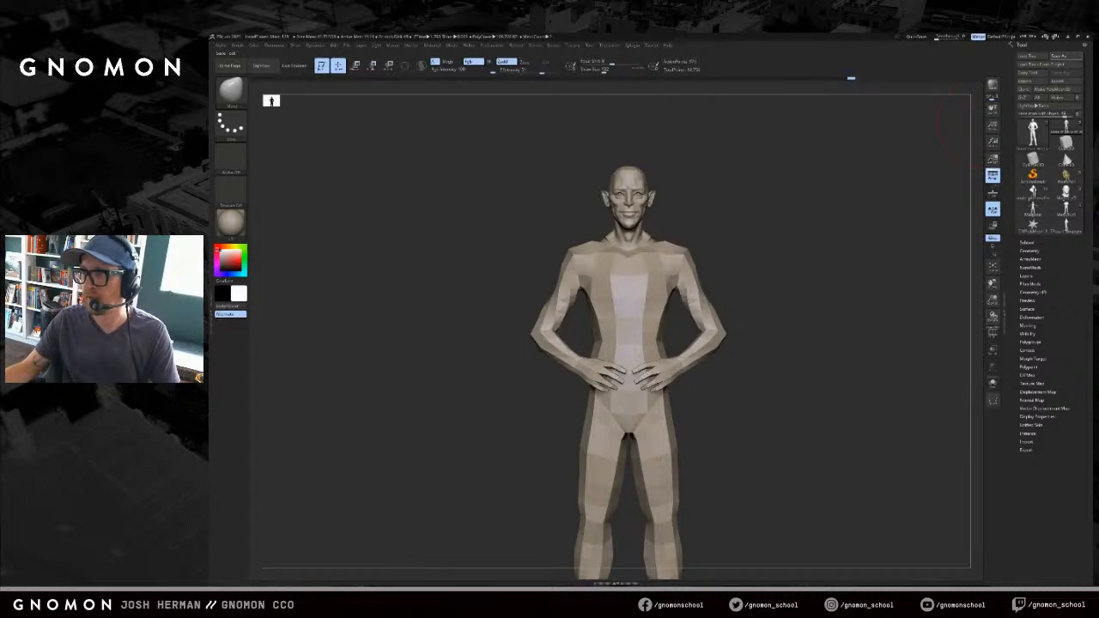
{"action": "left_click_drag", "start_coordinate": [937, 262], "coordinate": [931, 245], "text": "alt"}
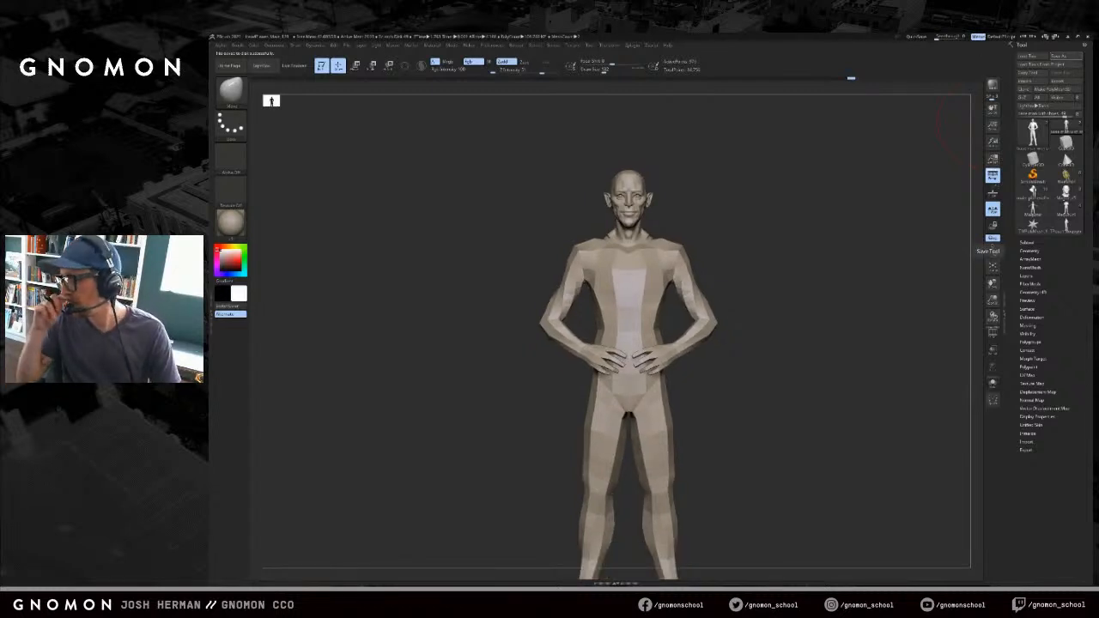
{"action": "mouse_move", "coordinate": [838, 304]}
{"action": "left_mouse_down"}
{"action": "mouse_move", "coordinate": [824, 298]}
{"action": "mouse_move", "coordinate": [840, 309]}
{"action": "mouse_move", "coordinate": [843, 251]}
{"action": "left_mouse_up"}
{"action": "key", "text": "alt+s"}
{"action": "key", "text": "alt+s"}
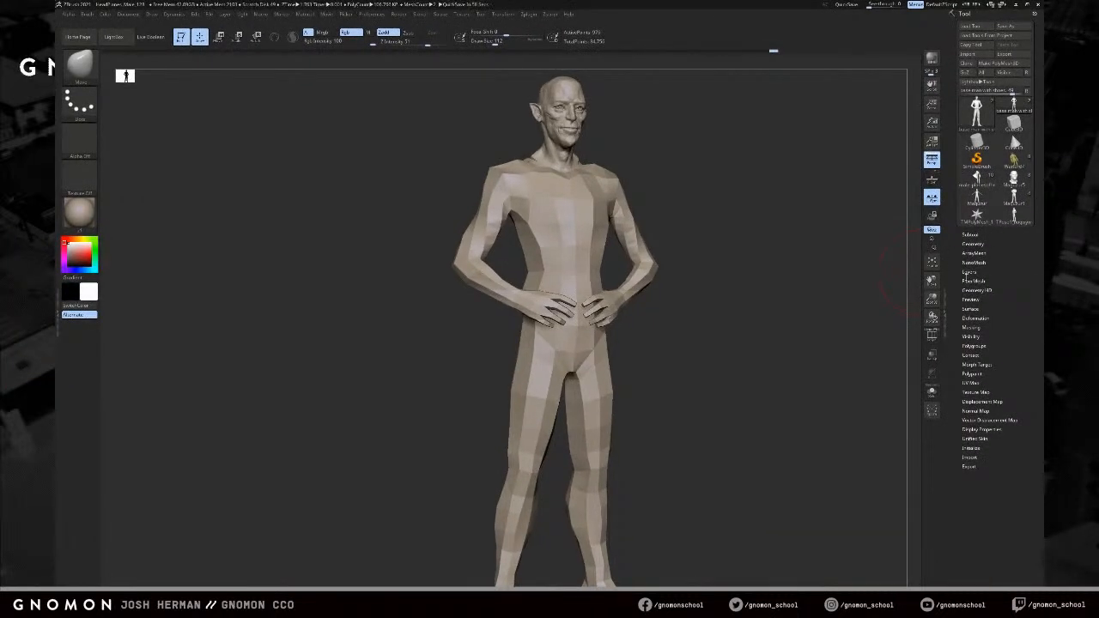
- Subdivide the body mesh with smoothing on, check the smoothed shape, and return to the lowest subdivision level
{"action": "left_click", "coordinate": [973, 244]}
{"action": "left_click_drag", "start_coordinate": [885, 255], "coordinate": [857, 255]}
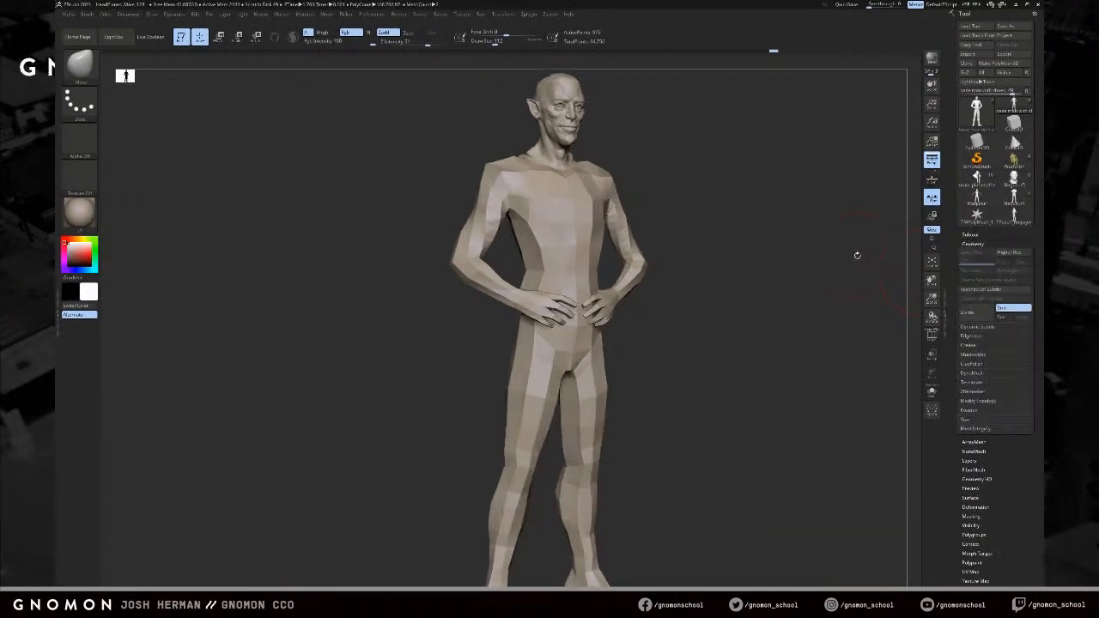
{"action": "left_click_drag", "start_coordinate": [917, 279], "coordinate": [893, 279]}
{"action": "left_click", "coordinate": [982, 311]}
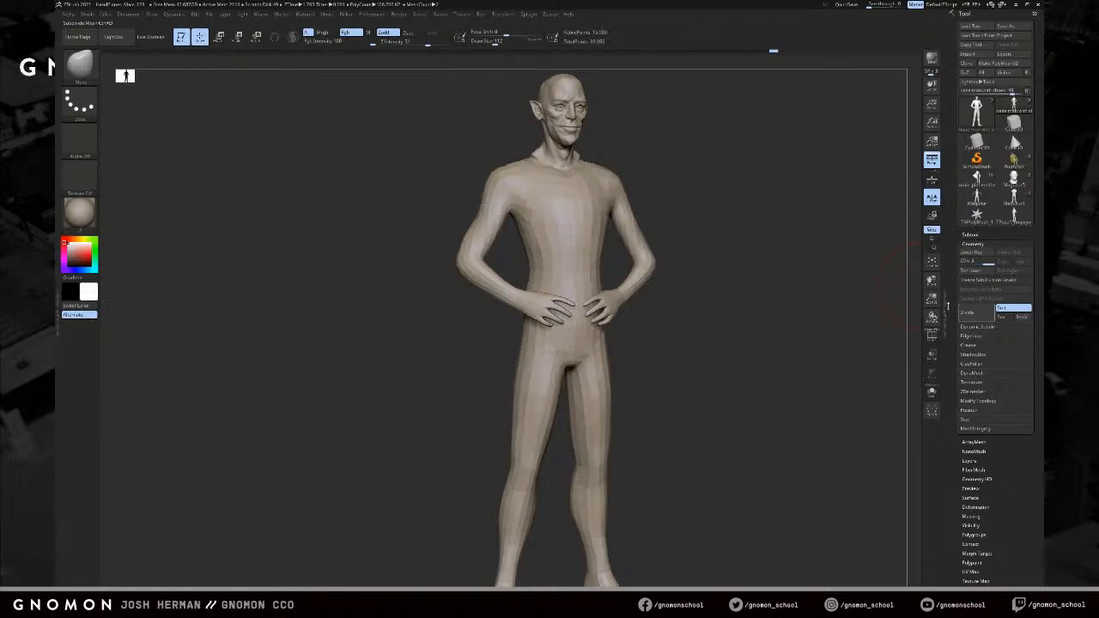
{"action": "left_click_drag", "start_coordinate": [812, 250], "coordinate": [831, 275]}
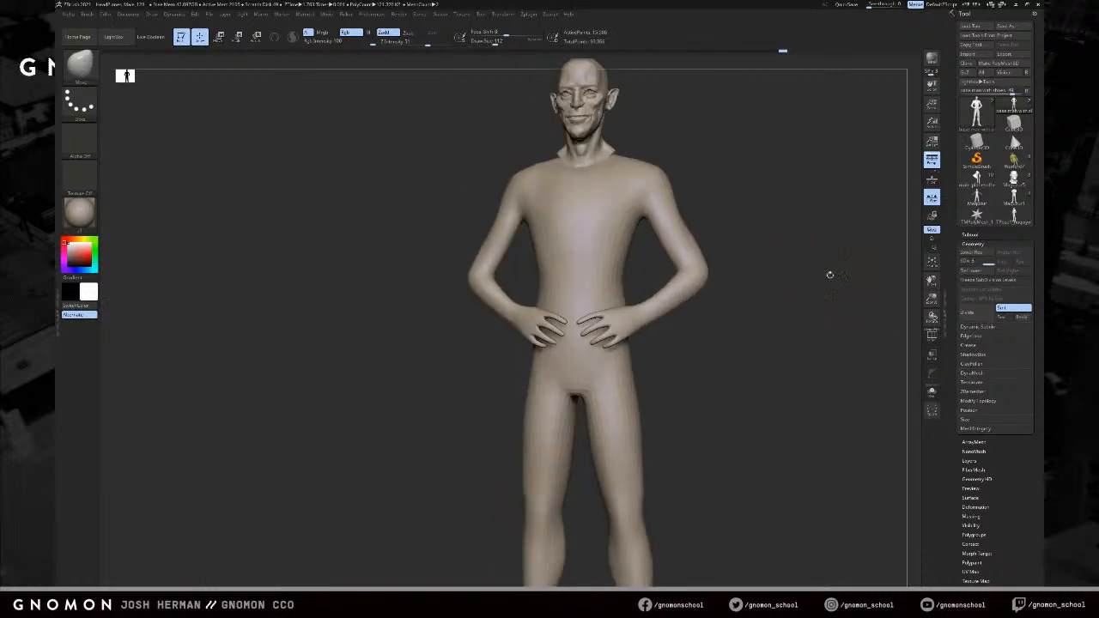
{"action": "key", "text": "shift+d"}
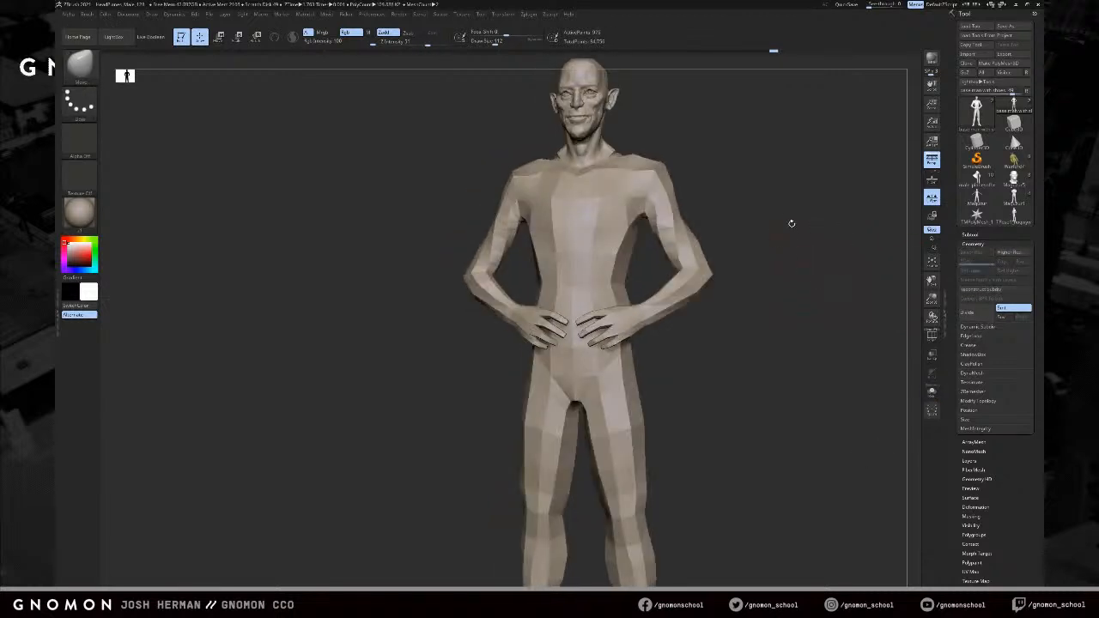
- Reshape the back of the upper arm in side view with a resized Move brush
{"action": "left_click_drag", "start_coordinate": [731, 194], "coordinate": [623, 159]}
{"action": "left_click_drag", "start_coordinate": [815, 172], "coordinate": [808, 190]}
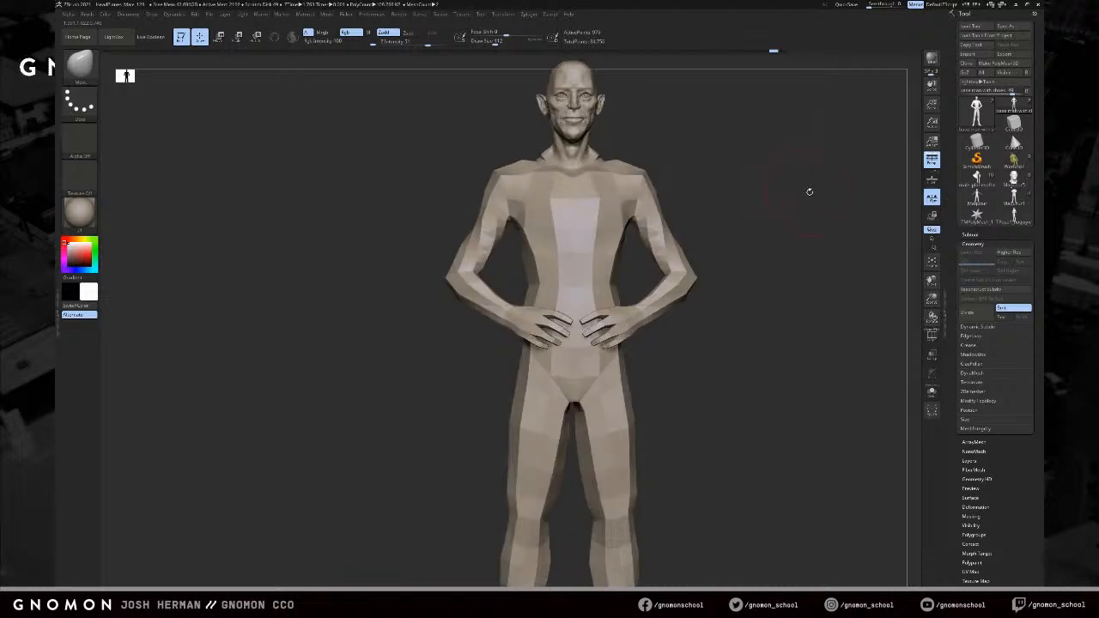
{"action": "left_click_drag", "start_coordinate": [810, 192], "coordinate": [445, 201]}
{"action": "key", "text": "s"}
{"action": "left_click", "coordinate": [451, 204]}
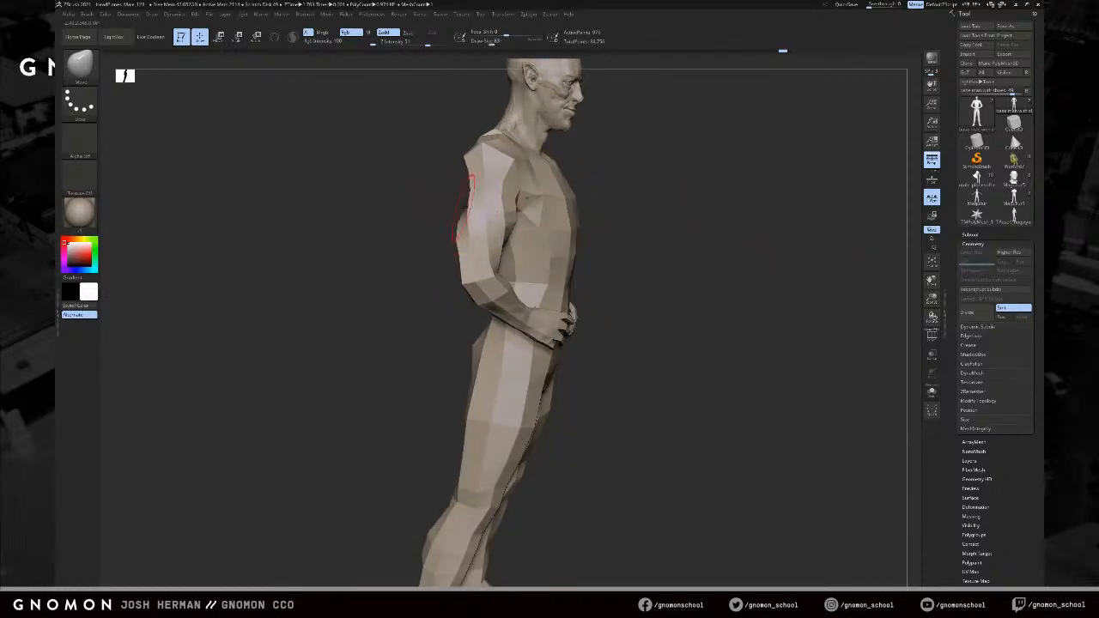
{"action": "left_click_drag", "start_coordinate": [458, 197], "coordinate": [464, 246]}
{"action": "mouse_move", "coordinate": [687, 225]}
{"action": "left_mouse_down"}
{"action": "mouse_move", "coordinate": [783, 209]}
{"action": "mouse_move", "coordinate": [700, 209]}
{"action": "mouse_move", "coordinate": [841, 234]}
{"action": "mouse_move", "coordinate": [846, 257]}
{"action": "left_mouse_up"}
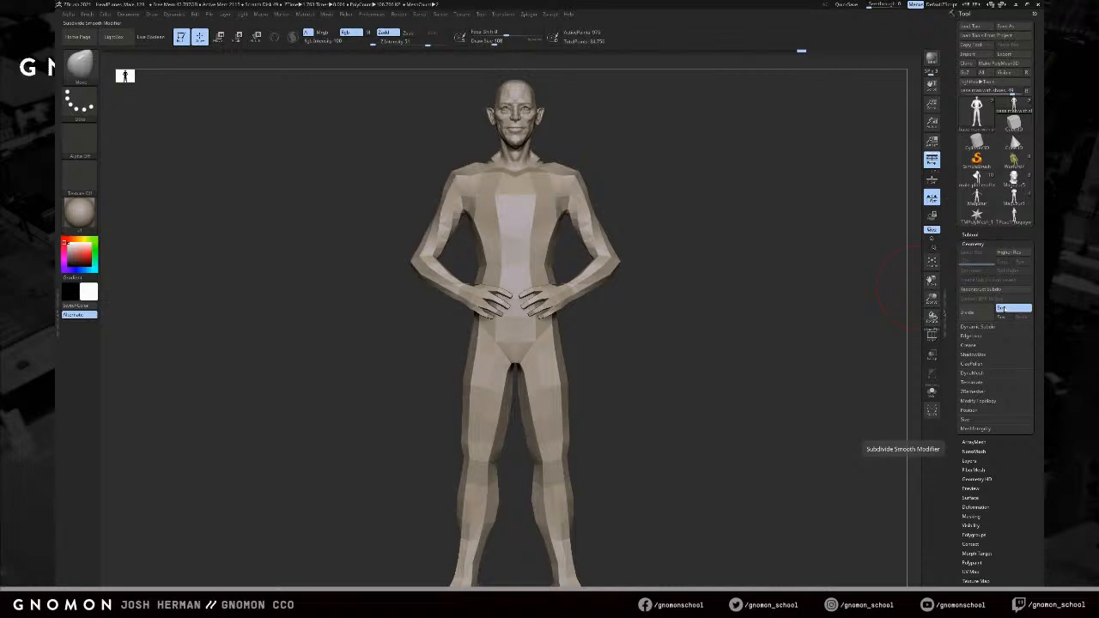
- Divide the body mesh once with subdivision smoothing off, and inspect the added edges with the polyframe displayed
{"action": "left_click", "coordinate": [1004, 310]}
{"action": "left_click_drag", "start_coordinate": [831, 229], "coordinate": [831, 322], "text": "alt"}
{"action": "left_click_drag", "start_coordinate": [784, 244], "coordinate": [777, 318], "text": "alt"}
{"action": "key", "text": "shift+f"}
{"action": "left_click", "coordinate": [976, 312]}
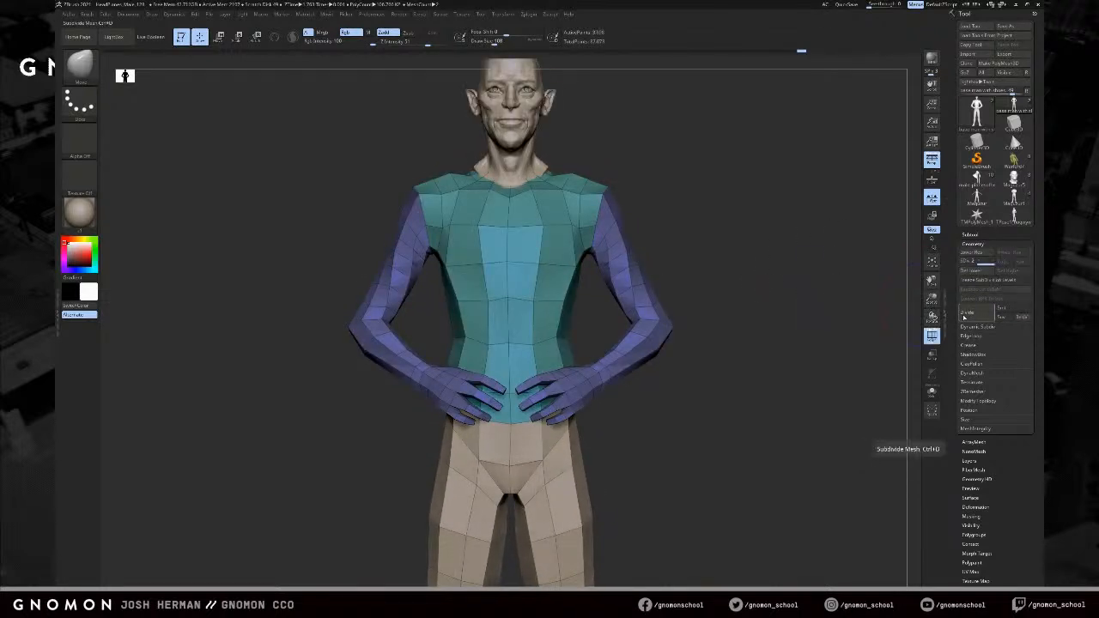
{"action": "left_click_drag", "start_coordinate": [800, 261], "coordinate": [795, 342]}
{"action": "key", "text": "shift+f"}
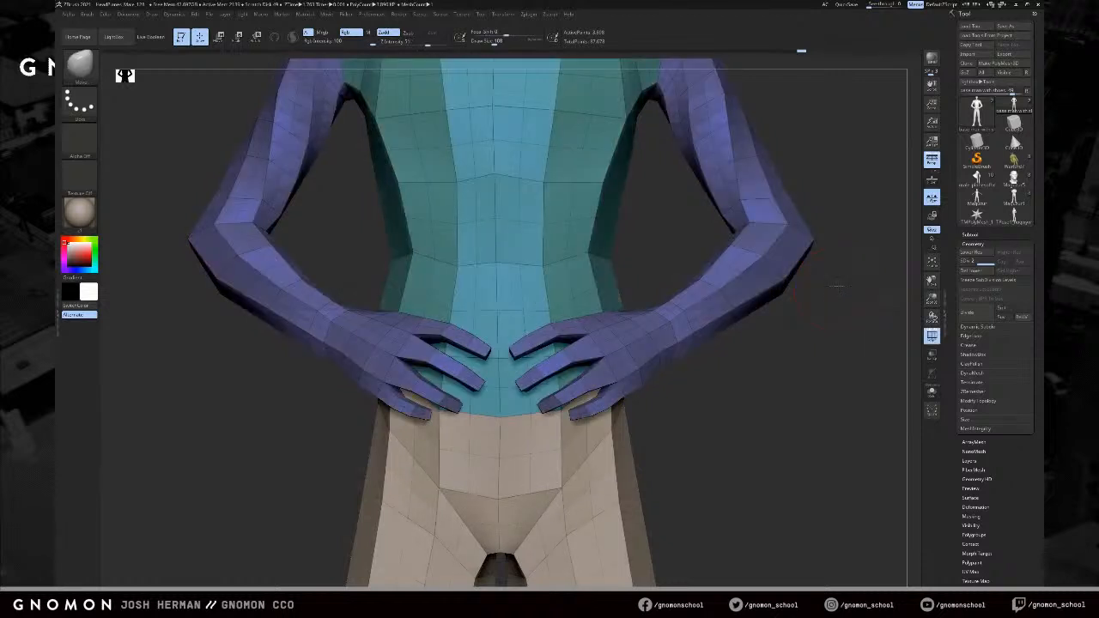
{"action": "left_click_drag", "start_coordinate": [835, 285], "coordinate": [832, 289]}
{"action": "key", "text": "shift+f"}
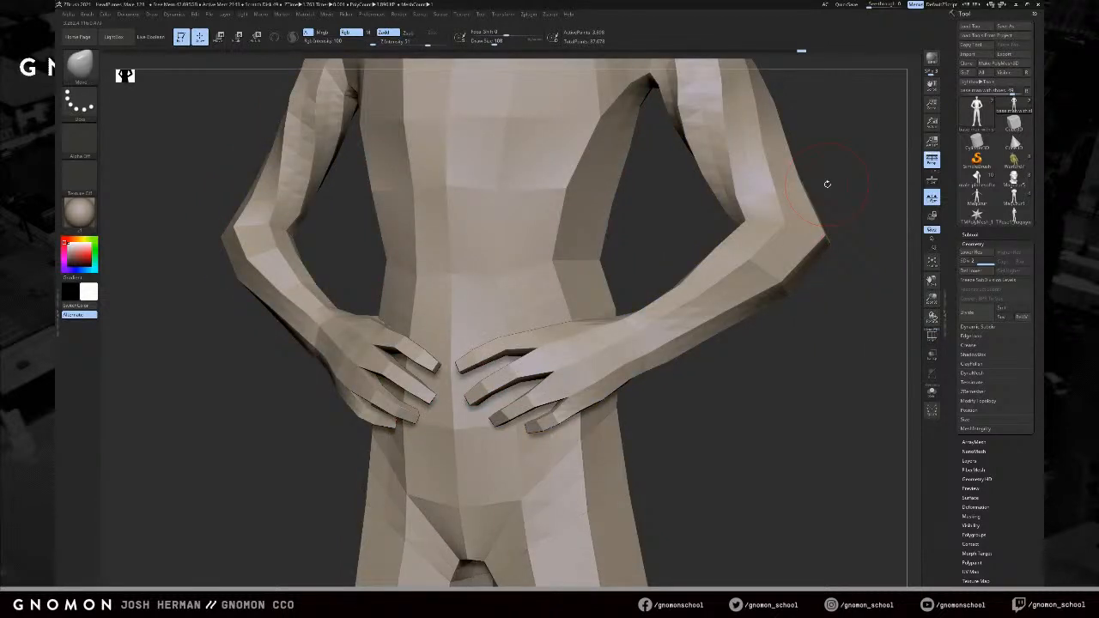
- Try dividing the body with subdivision smoothing turned back on, and undo the division
{"action": "key", "text": "f"}
{"action": "left_click_drag", "start_coordinate": [800, 204], "coordinate": [842, 319], "text": "alt"}
{"action": "left_click", "coordinate": [1003, 309]}
{"action": "key", "text": "ctrl+d"}
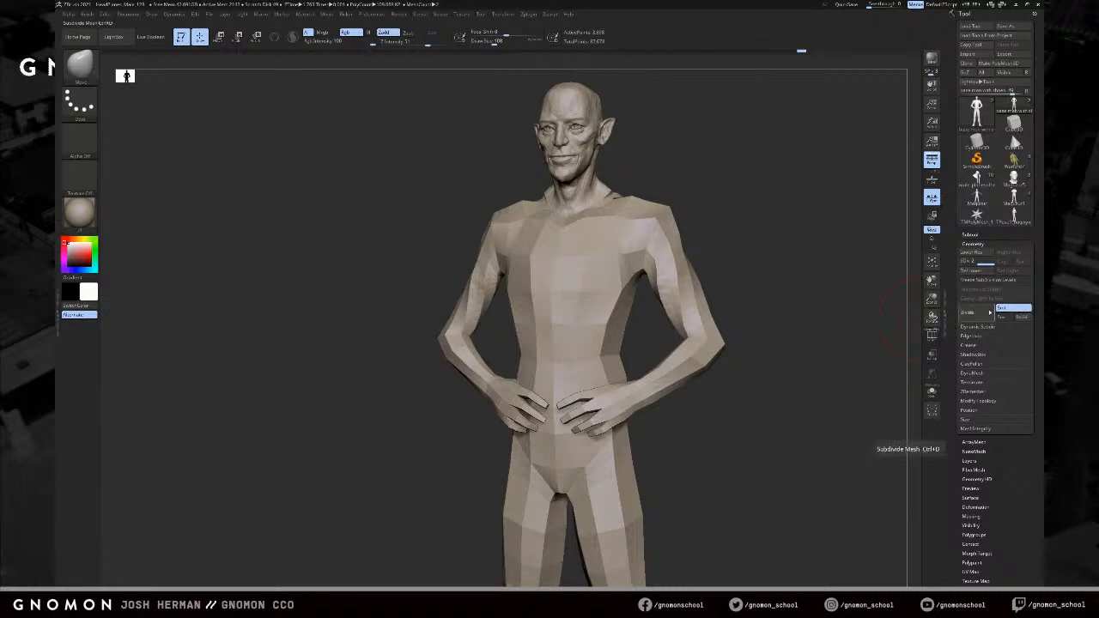
{"action": "left_click_drag", "start_coordinate": [859, 274], "coordinate": [839, 271], "text": "shift"}
{"action": "key", "text": "ctrl+z"}
- Divide the body once with smoothing off and once more with smoothing on
{"action": "left_click", "coordinate": [1003, 310]}
{"action": "left_click", "coordinate": [986, 315]}
{"action": "left_click", "coordinate": [1005, 309]}
{"action": "left_click", "coordinate": [984, 314]}
{"action": "left_click_drag", "start_coordinate": [851, 284], "coordinate": [817, 291], "text": "shift"}
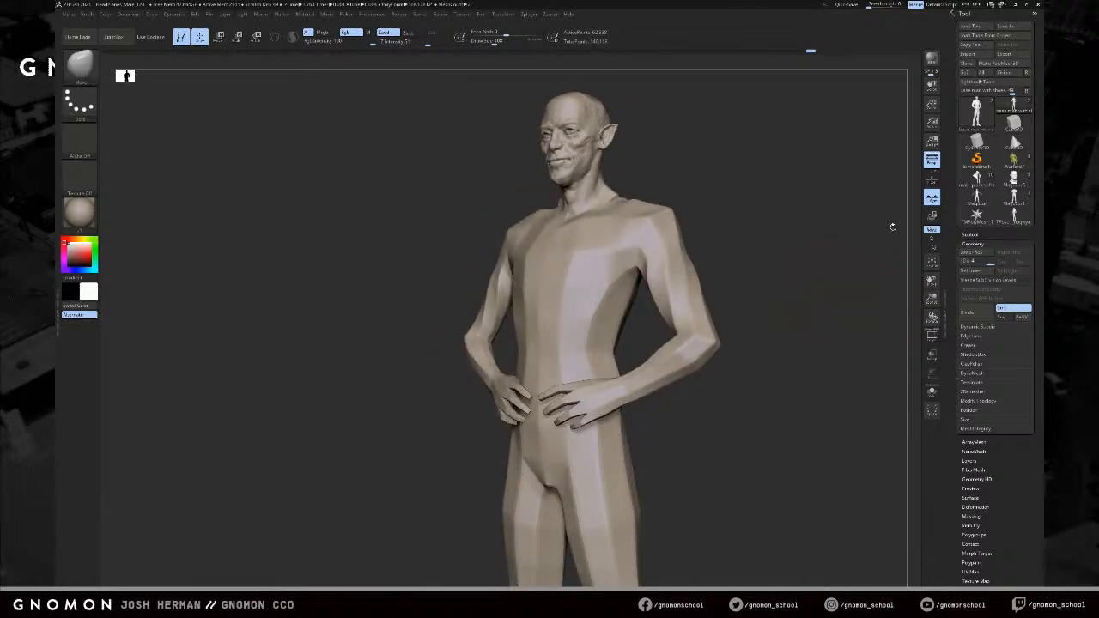
- Try several clay strokes across the body in front view, and undo each one
{"action": "mouse_move", "coordinate": [893, 227]}
{"action": "left_mouse_down"}
{"action": "mouse_move", "coordinate": [775, 229]}
{"action": "mouse_move", "coordinate": [764, 199]}
{"action": "mouse_move", "coordinate": [743, 196]}
{"action": "mouse_move", "coordinate": [746, 149]}
{"action": "mouse_move", "coordinate": [711, 214]}
{"action": "mouse_move", "coordinate": [787, 208]}
{"action": "mouse_move", "coordinate": [731, 216]}
{"action": "left_mouse_up"}
{"action": "mouse_move", "coordinate": [620, 201]}
{"action": "left_mouse_down", "text": "alt"}
{"action": "mouse_move", "coordinate": [660, 297]}
{"action": "mouse_move", "coordinate": [657, 320]}
{"action": "left_mouse_up", "text": "alt"}
{"action": "key", "text": "shift+f"}
{"action": "key", "text": "shift+f"}
{"action": "left_click_drag", "start_coordinate": [512, 339], "coordinate": [557, 386]}
{"action": "key", "text": "ctrl+z"}
{"action": "mouse_move", "coordinate": [490, 321]}
{"action": "left_mouse_down"}
{"action": "mouse_move", "coordinate": [327, 425]}
{"action": "mouse_move", "coordinate": [371, 351]}
{"action": "left_mouse_up"}
{"action": "key", "text": "ctrl+z"}
{"action": "key", "text": "bracketright"}
{"action": "key", "text": "bracketright"}
{"action": "key", "text": "bracketright"}
{"action": "mouse_move", "coordinate": [507, 335]}
{"action": "left_mouse_down"}
{"action": "mouse_move", "coordinate": [390, 365]}
{"action": "mouse_move", "coordinate": [383, 430]}
{"action": "left_mouse_up"}
{"action": "key", "text": "ctrl+z"}
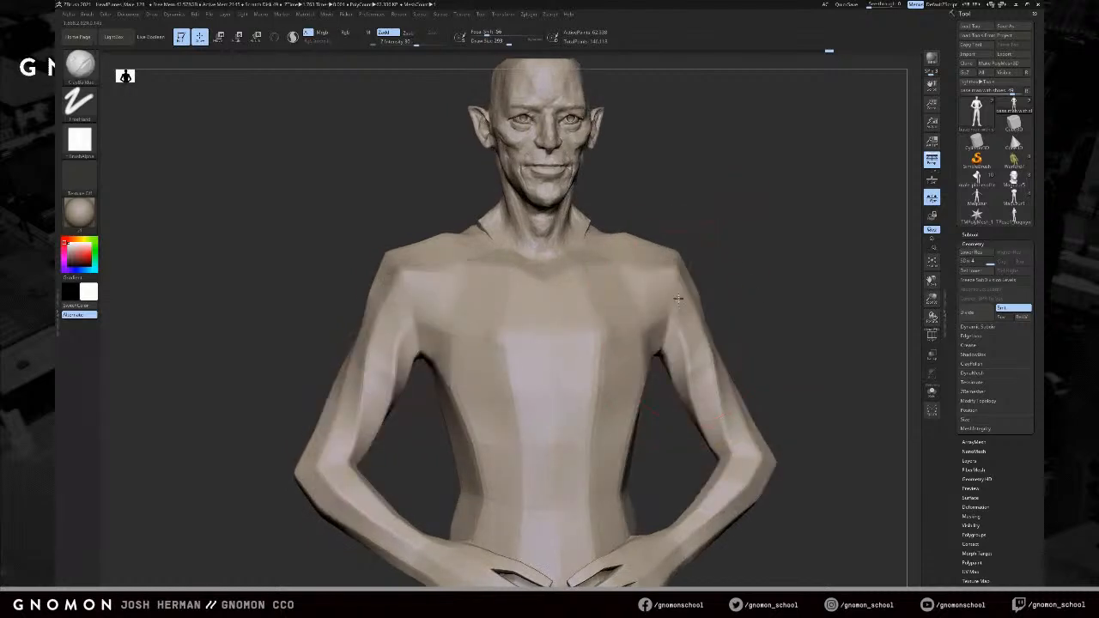
{"action": "left_click_drag", "start_coordinate": [778, 282], "coordinate": [725, 285]}
{"action": "key", "text": "ctrl+z"}
- Step the body down one subdivision level
{"action": "mouse_move", "coordinate": [784, 247]}
{"action": "left_mouse_down"}
{"action": "mouse_move", "coordinate": [753, 241]}
{"action": "mouse_move", "coordinate": [778, 269]}
{"action": "left_mouse_up"}
{"action": "key", "text": "shift+d"}
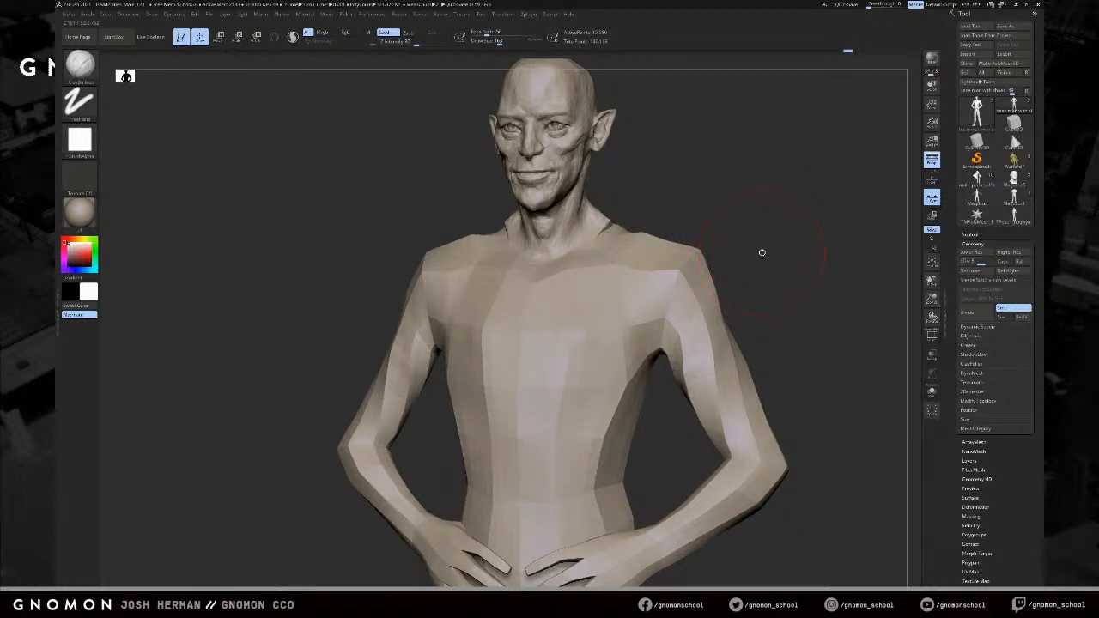
{"action": "left_click_drag", "start_coordinate": [807, 262], "coordinate": [791, 261], "text": "alt"}
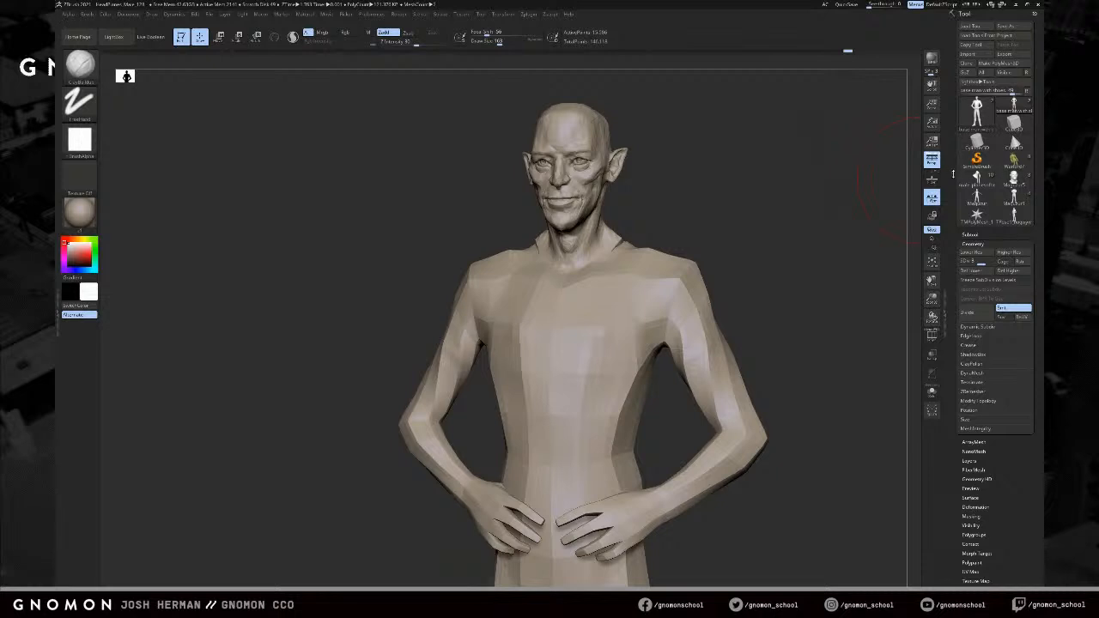
- Select the head subtool, roll its undo history back to the start, and inspect the mesh with the polyframe displayed
{"action": "left_click", "coordinate": [608, 160], "text": "alt"}
{"action": "left_click_drag", "start_coordinate": [848, 54], "coordinate": [68, 122]}
{"action": "left_click_drag", "start_coordinate": [791, 152], "coordinate": [838, 197]}
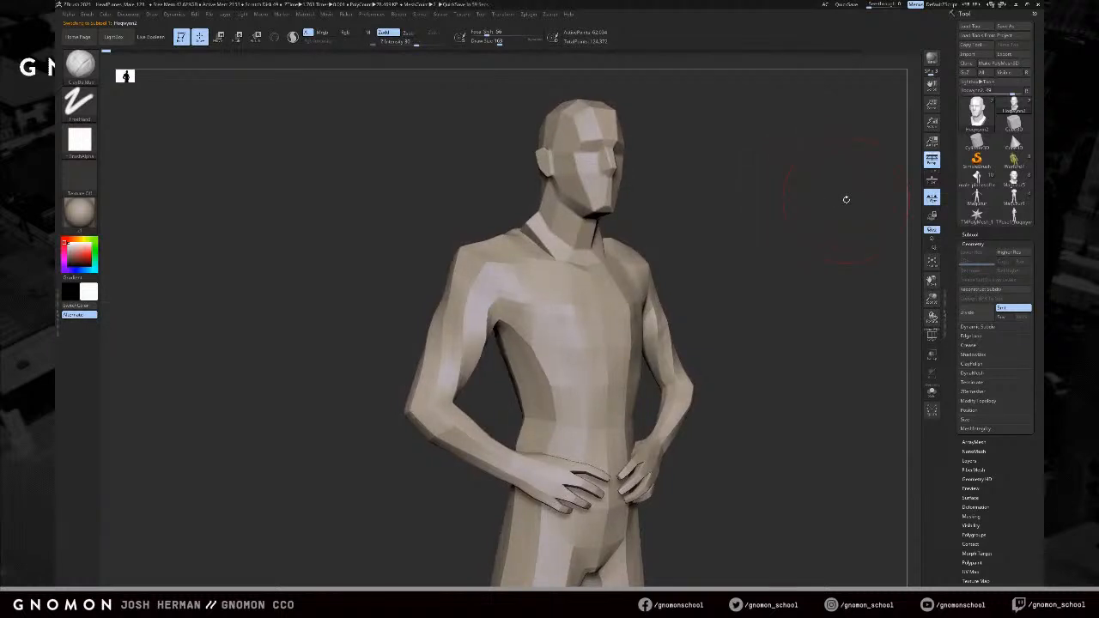
{"action": "key", "text": "shift+f"}
{"action": "left_click_drag", "start_coordinate": [817, 165], "coordinate": [793, 246], "text": "alt"}
{"action": "left_click_drag", "start_coordinate": [760, 315], "coordinate": [776, 265], "text": "alt"}
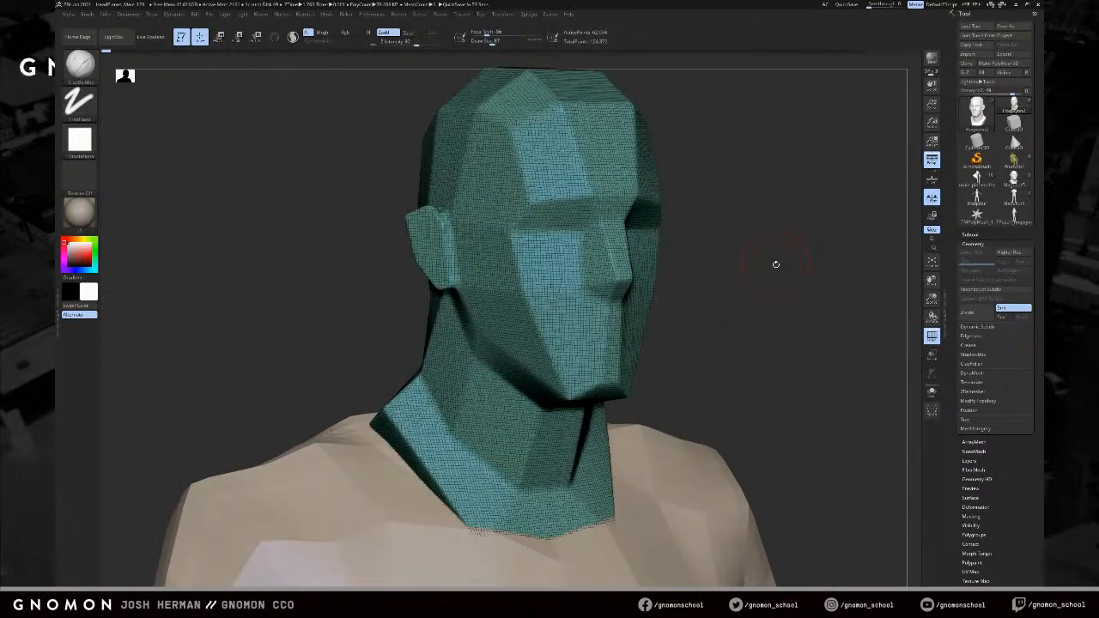
- Hide the polyframe and restore the head to its latest state in the undo history
{"action": "key", "text": "shift+f"}
{"action": "key", "text": "f"}
{"action": "key", "text": "f"}
{"action": "left_click_drag", "start_coordinate": [788, 265], "coordinate": [751, 280], "text": "alt"}
{"action": "left_click_drag", "start_coordinate": [204, 184], "coordinate": [167, 124], "text": "alt"}
{"action": "mouse_move", "coordinate": [112, 54]}
{"action": "left_mouse_down"}
{"action": "mouse_move", "coordinate": [544, 46]}
{"action": "mouse_move", "coordinate": [646, 54]}
{"action": "mouse_move", "coordinate": [604, 91]}
{"action": "mouse_move", "coordinate": [914, 82]}
{"action": "left_mouse_up"}
{"action": "left_click_drag", "start_coordinate": [861, 129], "coordinate": [782, 138]}
- Select the body subtool and reshape the tops of the shoulders beside the neck with the Move brush
{"action": "left_click", "coordinate": [612, 305], "text": "alt"}
{"action": "left_click_drag", "start_coordinate": [726, 303], "coordinate": [716, 210]}
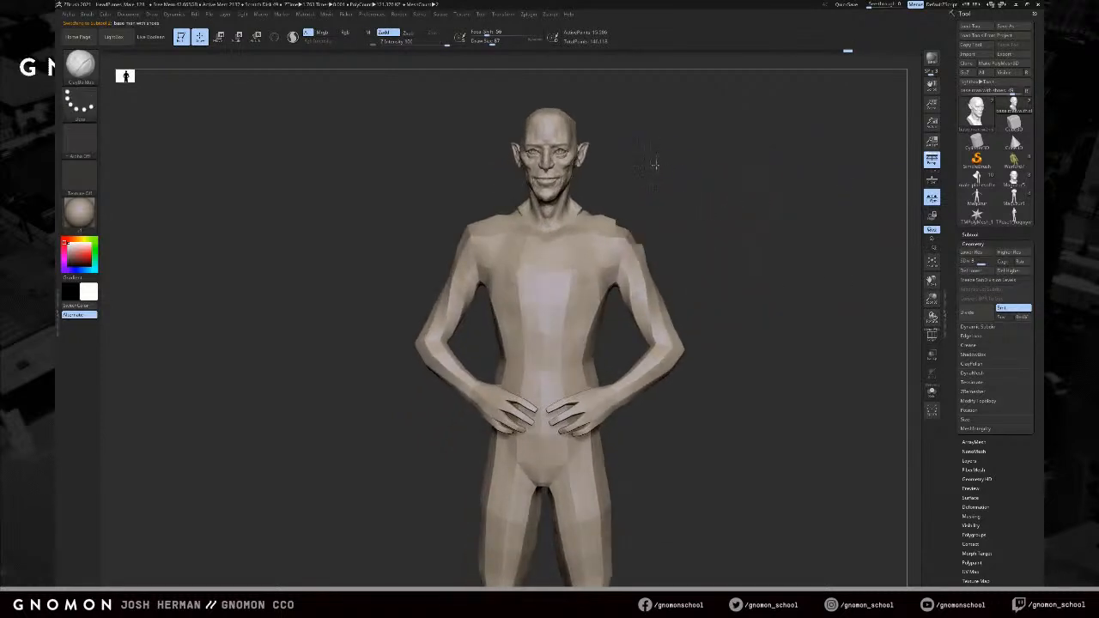
{"action": "left_click_drag", "start_coordinate": [655, 165], "coordinate": [663, 169]}
{"action": "key", "text": "s"}
{"action": "key", "text": "b"}
{"action": "key", "text": "m"}
{"action": "key", "text": "v"}
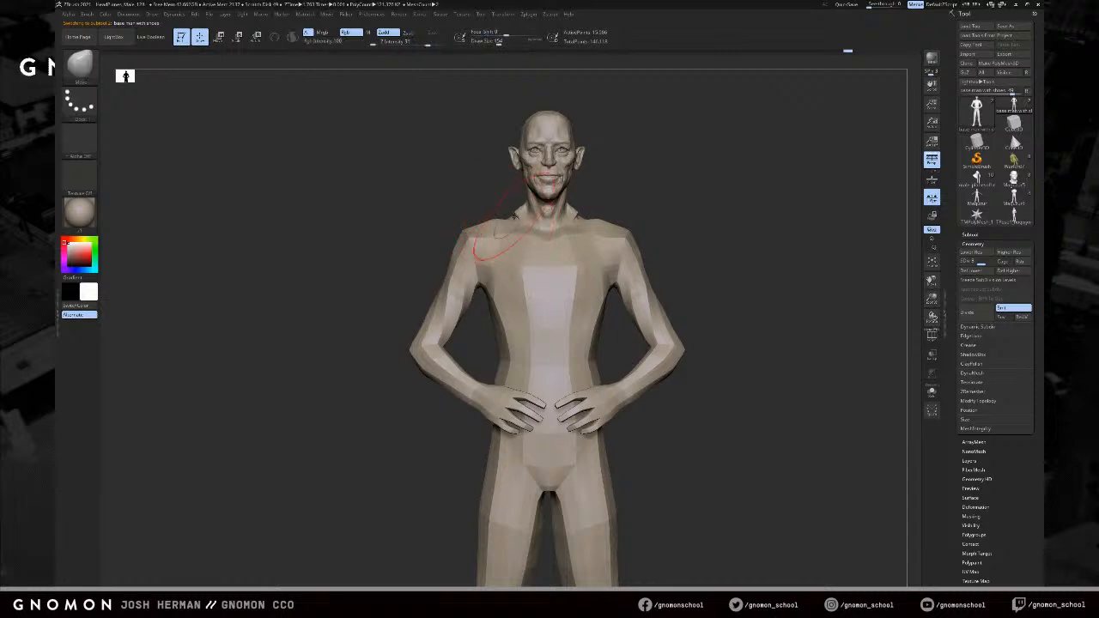
{"action": "mouse_move", "coordinate": [478, 194]}
{"action": "left_mouse_down"}
{"action": "mouse_move", "coordinate": [509, 211]}
{"action": "mouse_move", "coordinate": [487, 185]}
{"action": "mouse_move", "coordinate": [559, 166]}
{"action": "left_mouse_up"}
{"action": "key", "text": "s"}
{"action": "right_click_drag", "start_coordinate": [483, 208], "coordinate": [529, 203]}
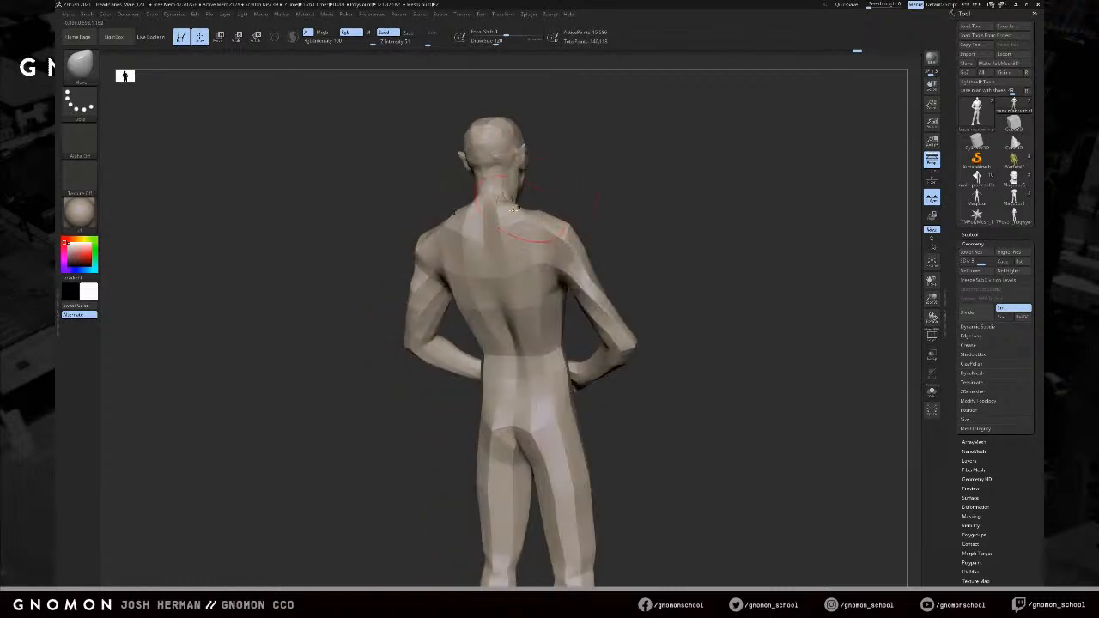
- Build up the trapezius between the neck and the shoulders from behind with the ClayBuildup brush
{"action": "key", "text": "b"}
{"action": "key", "text": "c"}
{"action": "key", "text": "b"}
{"action": "left_click_drag", "start_coordinate": [563, 207], "coordinate": [519, 215]}
{"action": "key", "text": "s"}
{"action": "mouse_move", "coordinate": [456, 182]}
{"action": "left_mouse_down"}
{"action": "mouse_move", "coordinate": [498, 215]}
{"action": "mouse_move", "coordinate": [545, 225]}
{"action": "mouse_move", "coordinate": [525, 242]}
{"action": "mouse_move", "coordinate": [548, 234]}
{"action": "left_mouse_up"}
- Sculpt the collarbones and the base of the neck with a resized ClayBuildup brush
{"action": "key", "text": "s"}
{"action": "right_click_drag", "start_coordinate": [618, 185], "coordinate": [613, 194]}
{"action": "key", "text": "s"}
{"action": "left_click_drag", "start_coordinate": [611, 193], "coordinate": [600, 195]}
{"action": "key", "text": "s"}
{"action": "left_click_drag", "start_coordinate": [540, 241], "coordinate": [533, 241]}
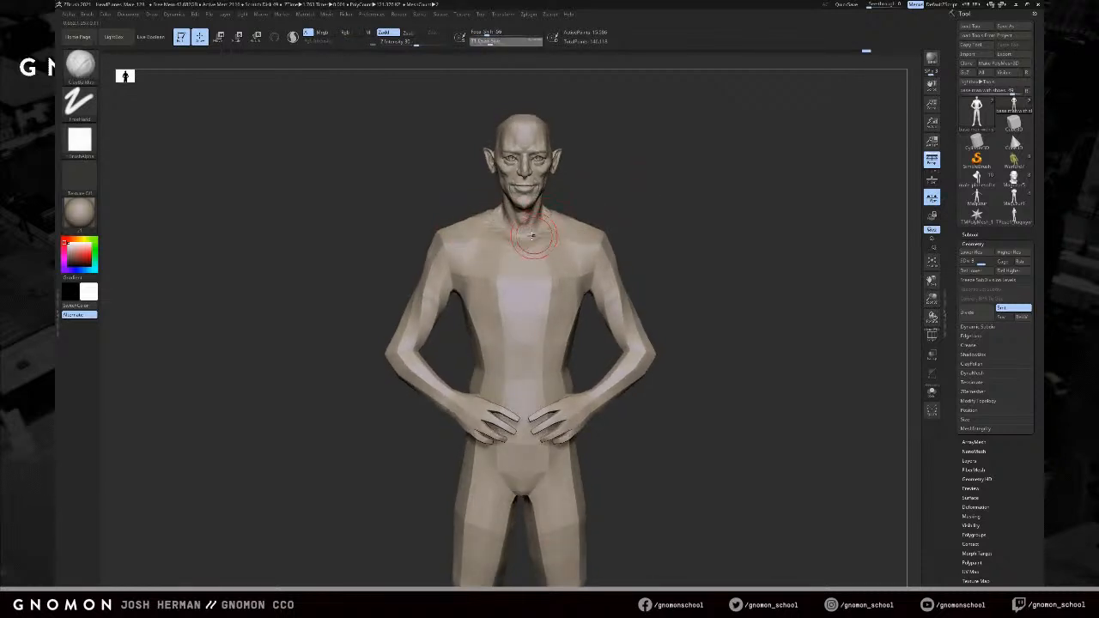
{"action": "mouse_move", "coordinate": [609, 189]}
{"action": "right_mouse_down"}
{"action": "mouse_move", "coordinate": [572, 194]}
{"action": "mouse_move", "coordinate": [595, 230]}
{"action": "right_mouse_up"}
{"action": "left_click_drag", "start_coordinate": [525, 242], "coordinate": [550, 233]}
{"action": "mouse_move", "coordinate": [615, 217]}
{"action": "right_mouse_down"}
{"action": "mouse_move", "coordinate": [631, 222]}
{"action": "mouse_move", "coordinate": [584, 213]}
{"action": "mouse_move", "coordinate": [508, 226]}
{"action": "right_mouse_up"}
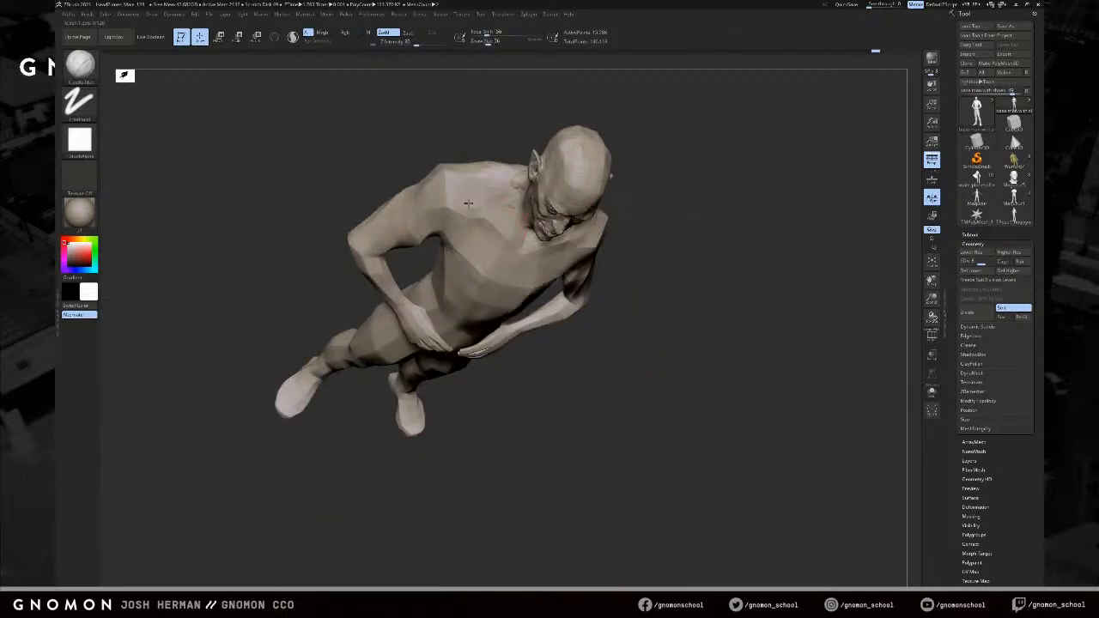
{"action": "mouse_move", "coordinate": [679, 189]}
{"action": "right_mouse_down"}
{"action": "mouse_move", "coordinate": [680, 130]}
{"action": "mouse_move", "coordinate": [584, 206]}
{"action": "mouse_move", "coordinate": [658, 164]}
{"action": "mouse_move", "coordinate": [503, 191]}
{"action": "right_mouse_up"}
{"action": "key", "text": "shift"}
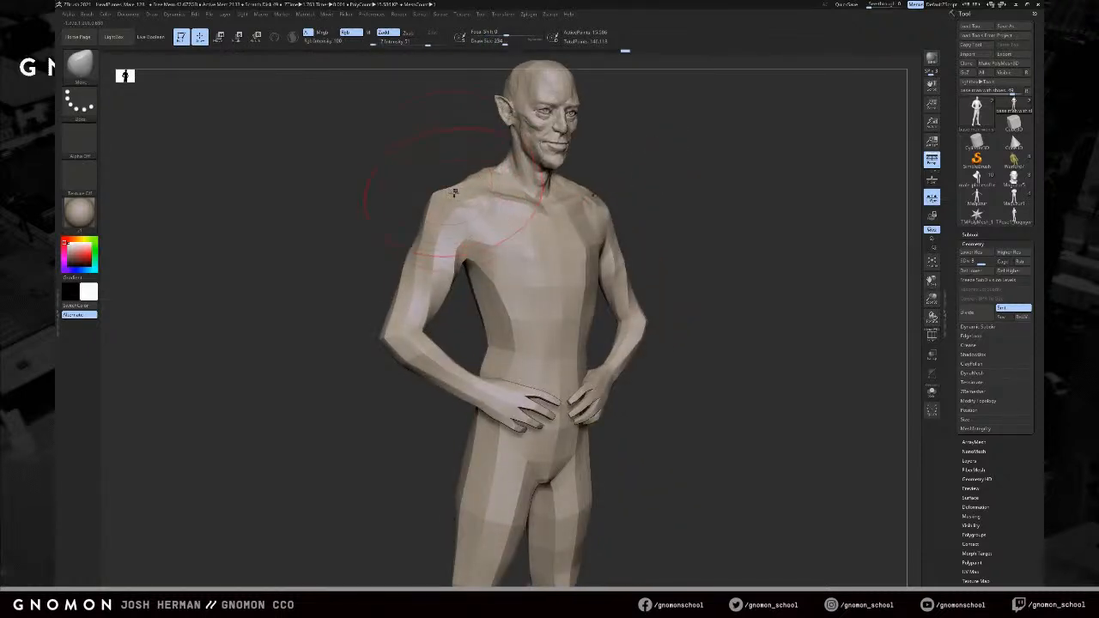
- Build up the inner upper arms above the elbows with the ClayBuildup brush
{"action": "key", "text": "b"}
{"action": "key", "text": "c"}
{"action": "key", "text": "b"}
{"action": "right_click_drag", "start_coordinate": [693, 155], "coordinate": [634, 176]}
{"action": "mouse_move", "coordinate": [668, 225]}
{"action": "right_mouse_down", "text": "shift"}
{"action": "mouse_move", "coordinate": [712, 192]}
{"action": "mouse_move", "coordinate": [681, 298]}
{"action": "right_mouse_up", "text": "shift"}
{"action": "left_click_drag", "start_coordinate": [633, 301], "coordinate": [630, 336]}
{"action": "right_click_drag", "start_coordinate": [629, 336], "coordinate": [653, 330]}
{"action": "mouse_move", "coordinate": [639, 298]}
{"action": "left_mouse_down"}
{"action": "mouse_move", "coordinate": [650, 347]}
{"action": "mouse_move", "coordinate": [629, 302]}
{"action": "mouse_move", "coordinate": [633, 317]}
{"action": "left_mouse_up"}
{"action": "right_click_drag", "start_coordinate": [653, 336], "coordinate": [641, 338]}
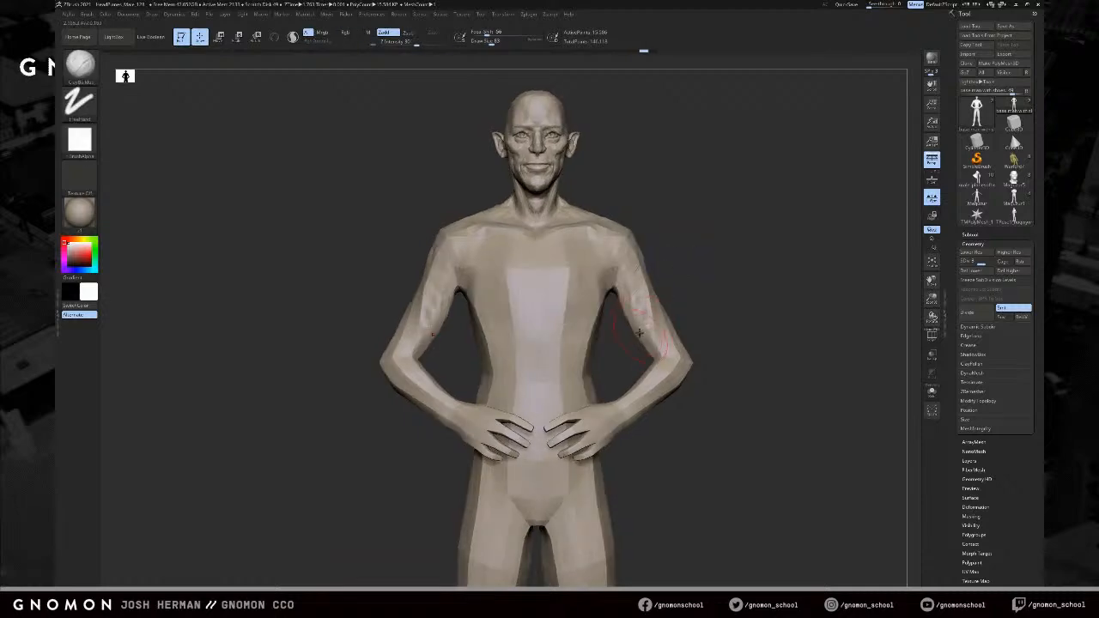
{"action": "left_click_drag", "start_coordinate": [720, 251], "coordinate": [748, 251]}
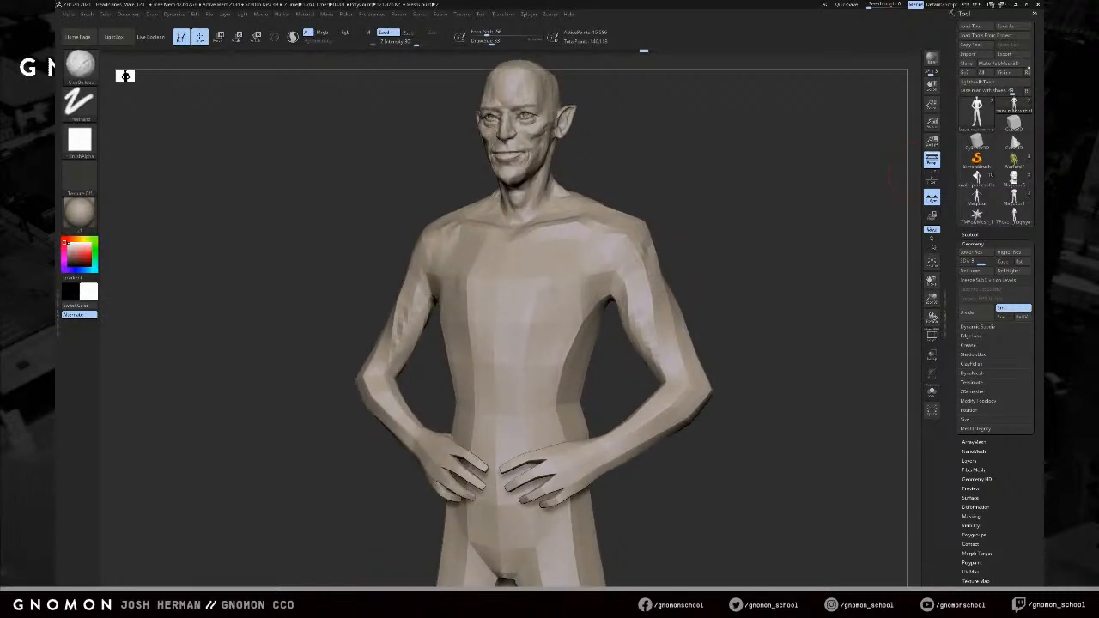
- Switch to the D&D Beyond character sheet and enlarge its browser window beside the model
{"action": "key", "text": "alt+Tab"}
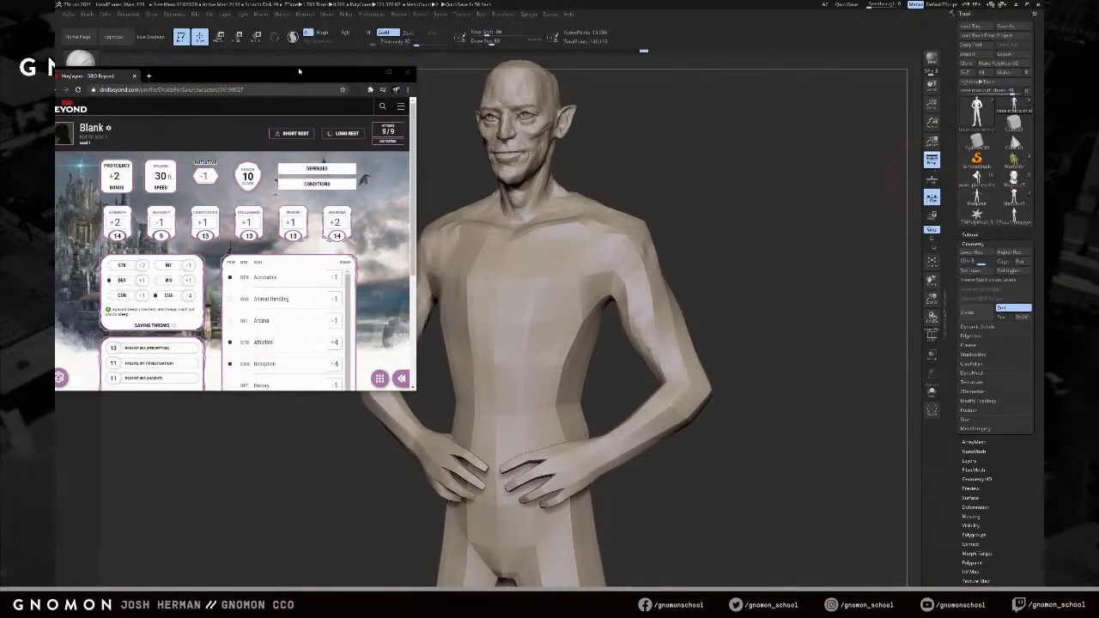
{"action": "left_click_drag", "start_coordinate": [299, 72], "coordinate": [316, 76]}
{"action": "left_click_drag", "start_coordinate": [767, 148], "coordinate": [820, 171]}
{"action": "key", "text": "alt+Tab"}
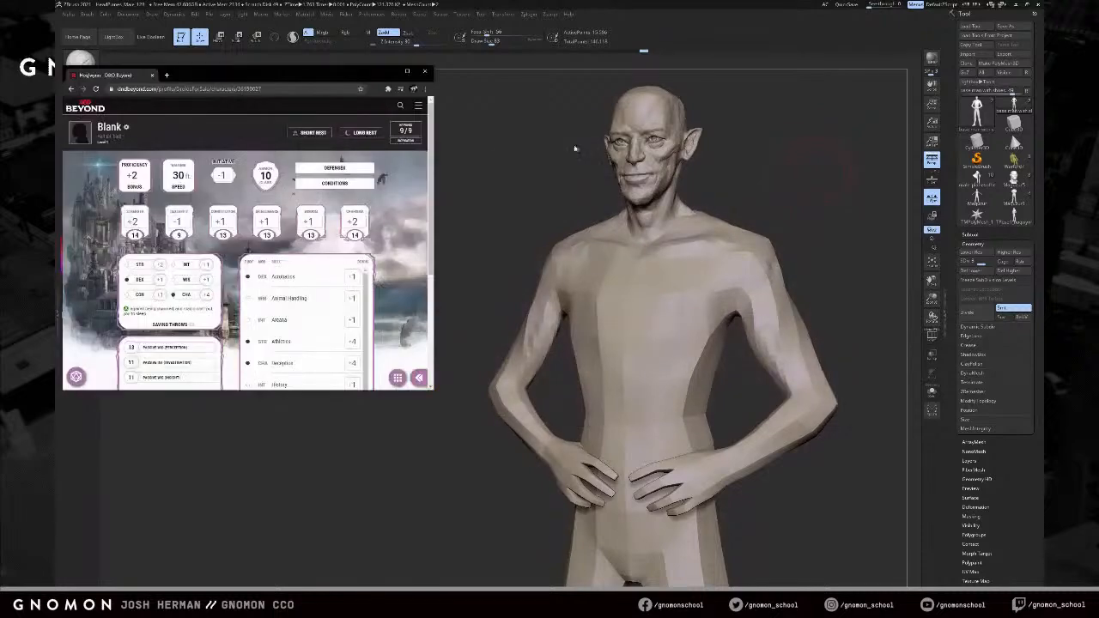
{"action": "left_click_drag", "start_coordinate": [344, 69], "coordinate": [332, 5]}
{"action": "left_click_drag", "start_coordinate": [435, 137], "coordinate": [567, 138]}
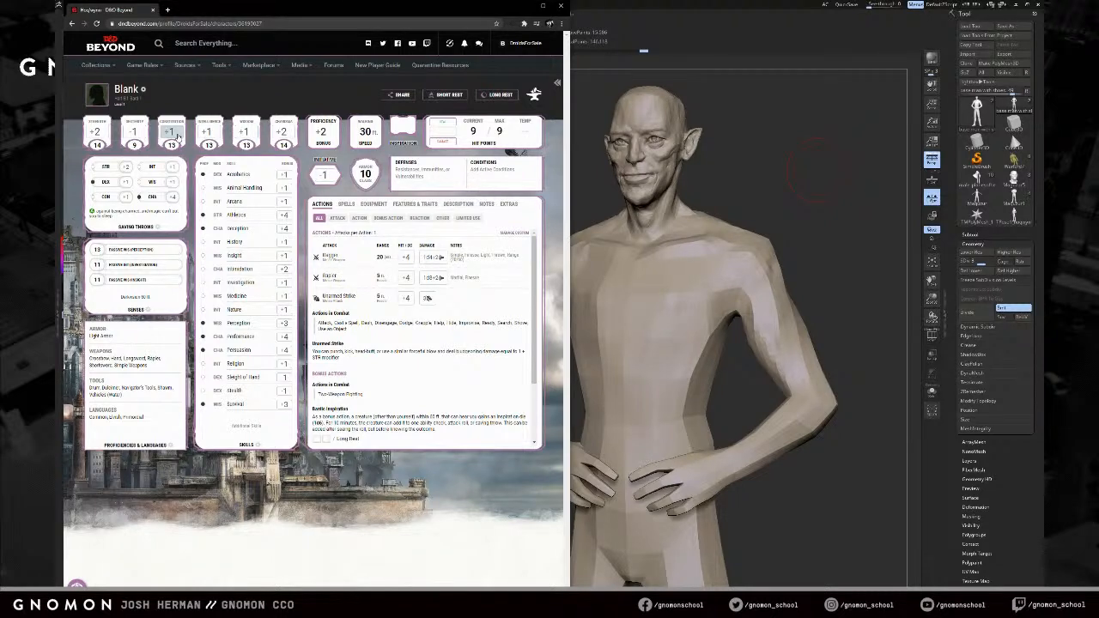
- Examine the character sheet's features and traits and its description for personality and background details
{"action": "left_click", "coordinate": [421, 205]}
{"action": "scroll", "coordinate": [434, 318], "scroll_direction": "down", "scroll_amount": 3}
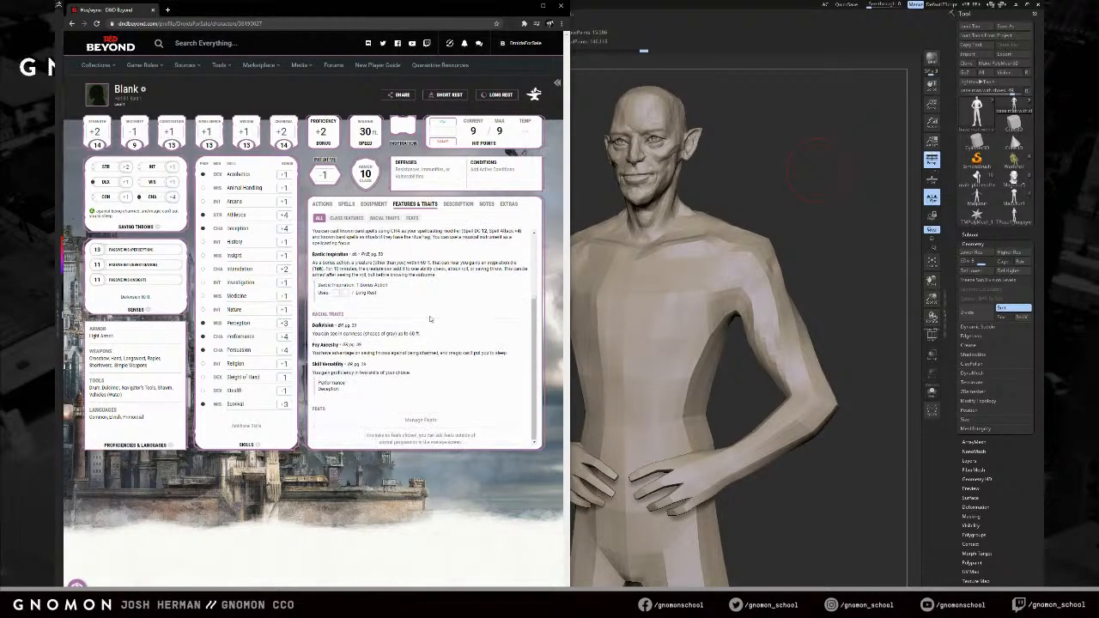
{"action": "scroll", "coordinate": [431, 318], "scroll_direction": "up", "scroll_amount": 3}
{"action": "left_click", "coordinate": [458, 204]}
{"action": "scroll", "coordinate": [414, 340], "scroll_direction": "down", "scroll_amount": 1}
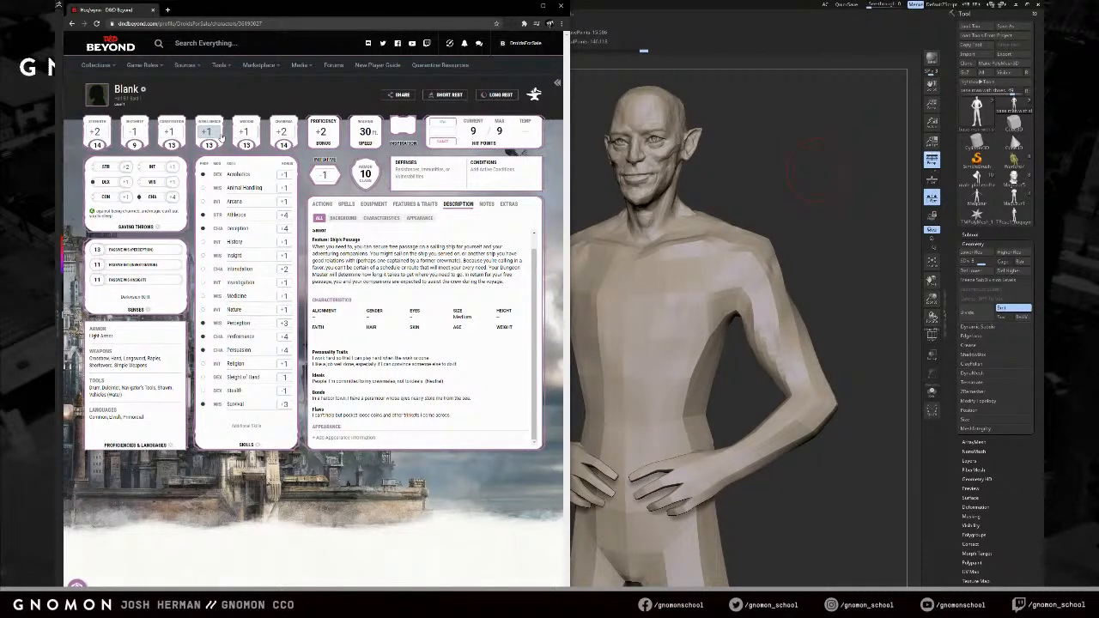
- Return to ZBrush and sculpt the sides of the torso just below the armpits
{"action": "left_click", "coordinate": [739, 171]}
{"action": "left_click_drag", "start_coordinate": [763, 166], "coordinate": [816, 147]}
{"action": "key", "text": "f"}
{"action": "left_click_drag", "start_coordinate": [746, 210], "coordinate": [778, 258], "text": "alt"}
{"action": "left_click_drag", "start_coordinate": [742, 112], "coordinate": [775, 235], "text": "alt"}
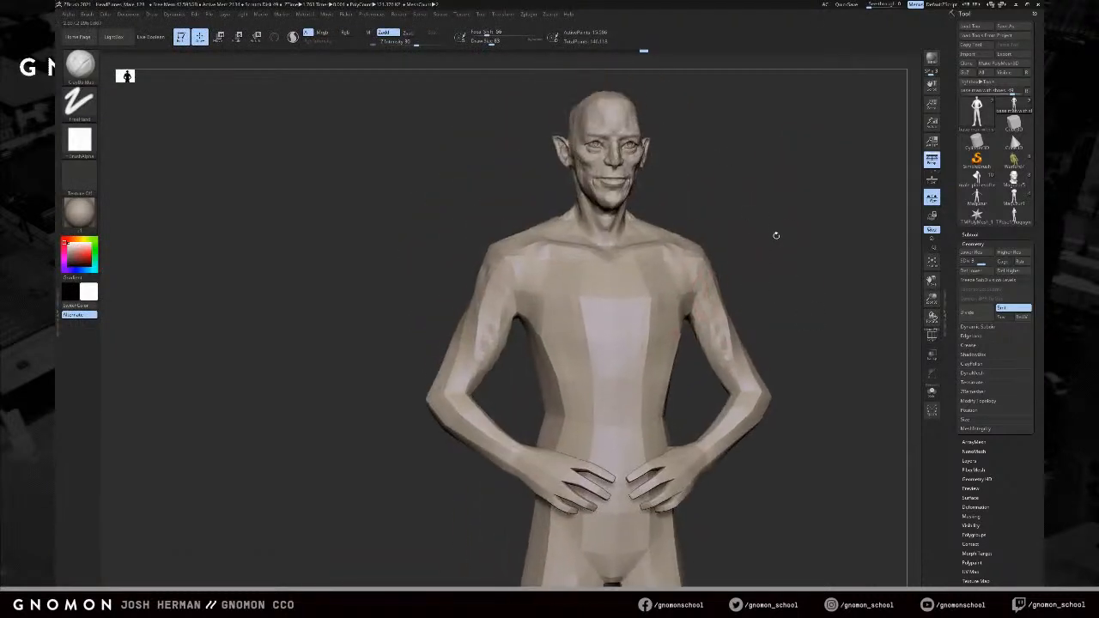
{"action": "key", "text": "bracketright"}
{"action": "mouse_move", "coordinate": [526, 343]}
{"action": "left_mouse_down"}
{"action": "mouse_move", "coordinate": [513, 294]}
{"action": "mouse_move", "coordinate": [525, 323]}
{"action": "left_mouse_up"}
{"action": "key", "text": "b"}
{"action": "key", "text": "d"}
{"action": "key", "text": "s"}
{"action": "key", "text": "bracketleft"}
{"action": "left_click_drag", "start_coordinate": [533, 340], "coordinate": [523, 301]}
- Adjust the contour where the armpit meets the side of the chest with the Move brush
{"action": "key", "text": "b"}
{"action": "key", "text": "m"}
{"action": "key", "text": "v"}
{"action": "key", "text": "s"}
{"action": "mouse_move", "coordinate": [515, 349]}
{"action": "left_mouse_down"}
{"action": "mouse_move", "coordinate": [500, 350]}
{"action": "mouse_move", "coordinate": [517, 309]}
{"action": "left_mouse_up"}
{"action": "key", "text": "bracketleft"}
{"action": "left_click_drag", "start_coordinate": [777, 242], "coordinate": [761, 225]}
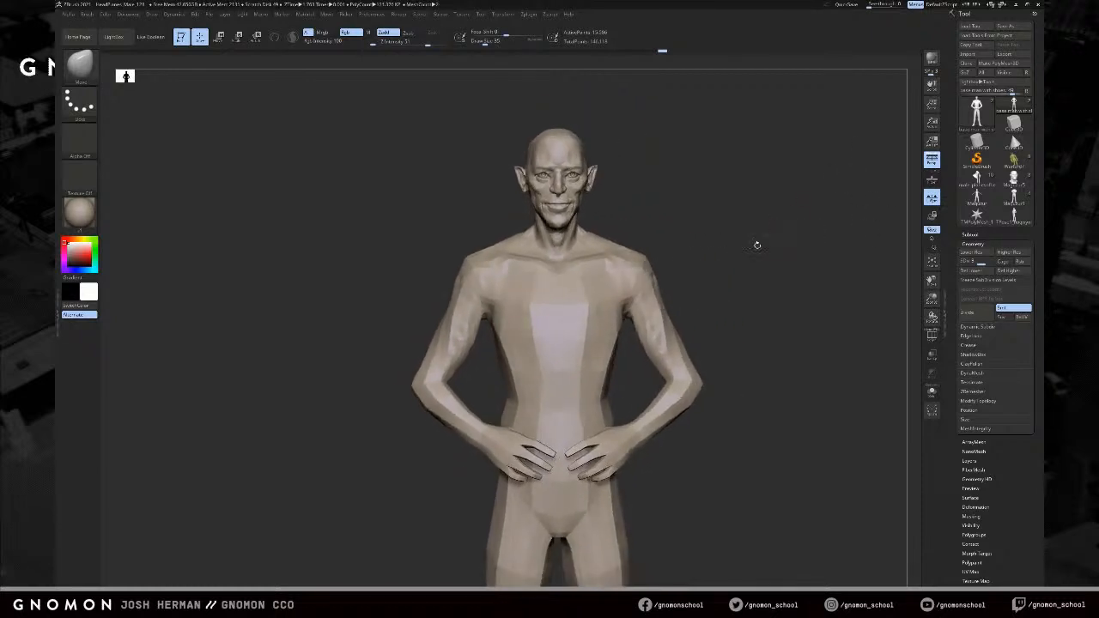
- Block in the pectorals and the front of the armpits with the ClayBuildup brush
{"action": "key", "text": "b"}
{"action": "key", "text": "c"}
{"action": "key", "text": "b"}
{"action": "key", "text": "bracketright"}
{"action": "key", "text": "bracketright"}
{"action": "key", "text": "bracketright"}
{"action": "left_click_drag", "start_coordinate": [502, 335], "coordinate": [510, 346]}
{"action": "mouse_move", "coordinate": [475, 354]}
{"action": "left_mouse_down"}
{"action": "mouse_move", "coordinate": [538, 312]}
{"action": "mouse_move", "coordinate": [521, 277]}
{"action": "mouse_move", "coordinate": [516, 295]}
{"action": "left_mouse_up"}
{"action": "key", "text": "s"}
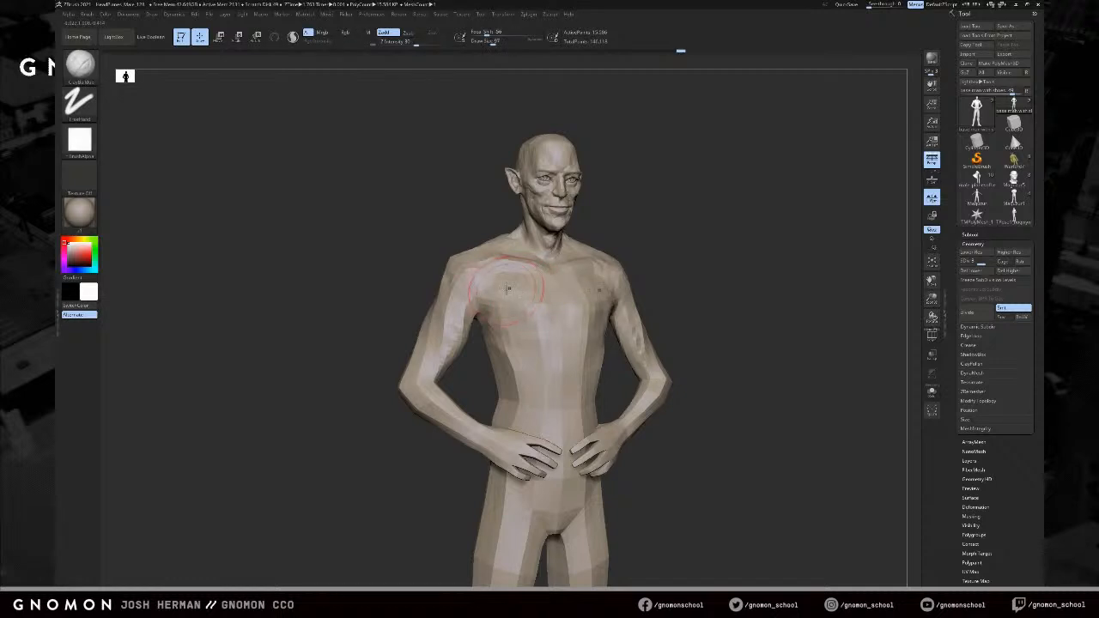
{"action": "key", "text": "s"}
{"action": "left_click_drag", "start_coordinate": [512, 286], "coordinate": [519, 285]}
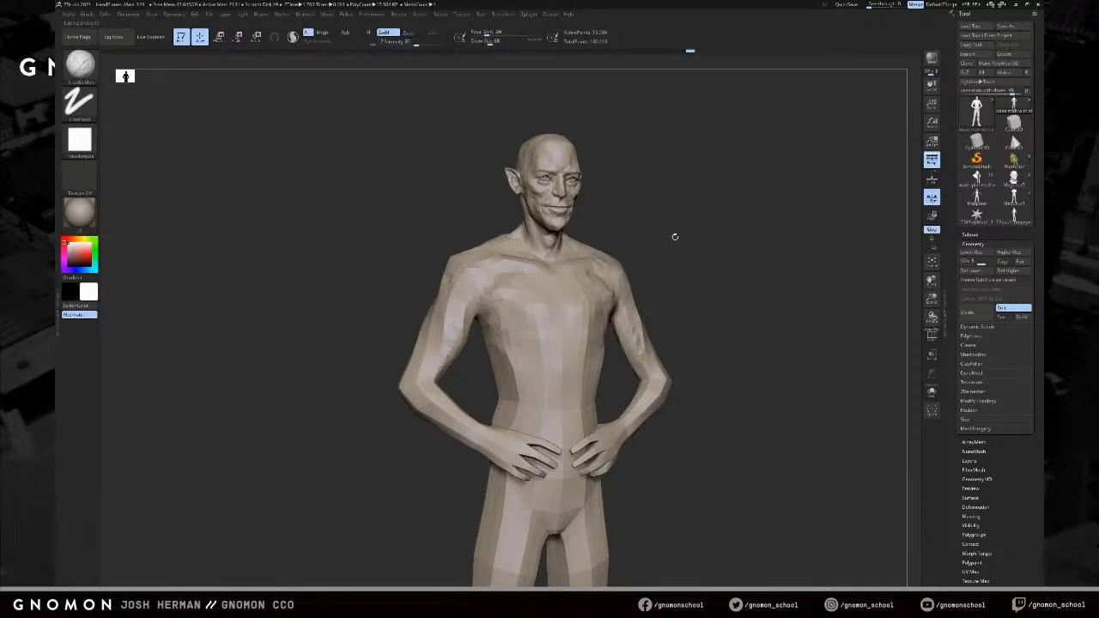
- Add clay along the sides of the ribcage in front view and enlarge the brush
{"action": "left_click_drag", "start_coordinate": [667, 233], "coordinate": [618, 267], "text": "shift"}
{"action": "left_click_drag", "start_coordinate": [506, 358], "coordinate": [506, 368]}
{"action": "key", "text": "bracketright"}
{"action": "key", "text": "bracketright"}
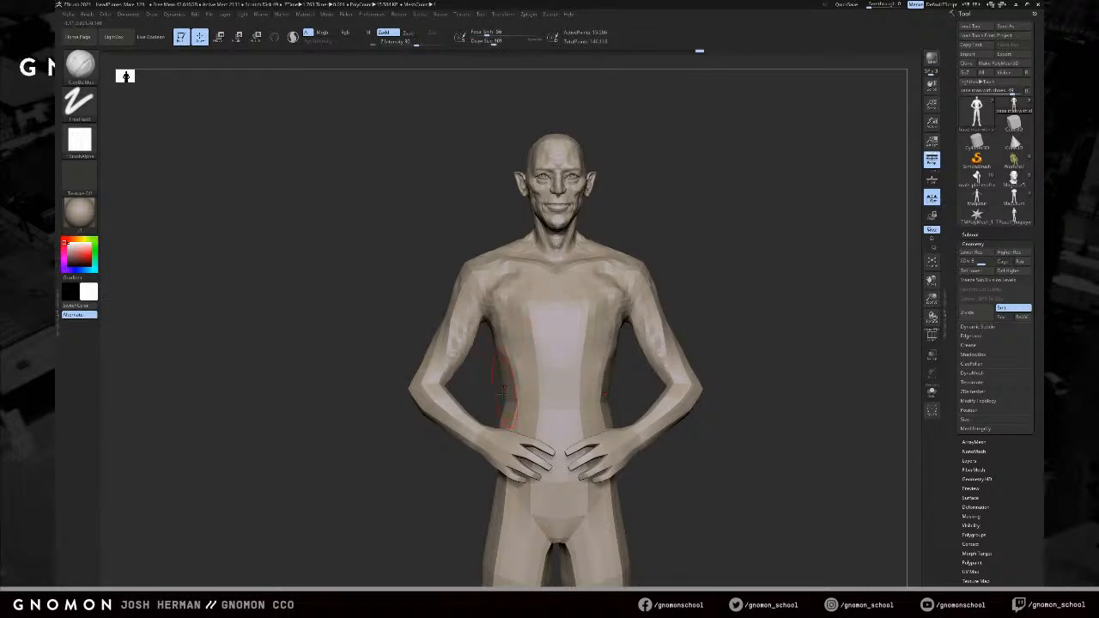
- Hide the legs so only the body's upper half is displayed, and raise the subdivision by one level
{"action": "left_click", "coordinate": [507, 391], "text": "ctrl+shift"}
{"action": "left_click", "coordinate": [768, 292], "text": "ctrl+shift"}
{"action": "left_click_drag", "start_coordinate": [767, 306], "coordinate": [778, 223], "text": "ctrl+shift"}
{"action": "left_click", "coordinate": [621, 444], "text": "ctrl+shift"}
{"action": "mouse_move", "coordinate": [812, 277]}
{"action": "left_mouse_down", "text": "ctrl+shift"}
{"action": "mouse_move", "coordinate": [790, 311]}
{"action": "mouse_move", "coordinate": [749, 319]}
{"action": "mouse_move", "coordinate": [772, 318]}
{"action": "left_mouse_up", "text": "ctrl+shift"}
{"action": "key", "text": "f"}
{"action": "key", "text": "d"}
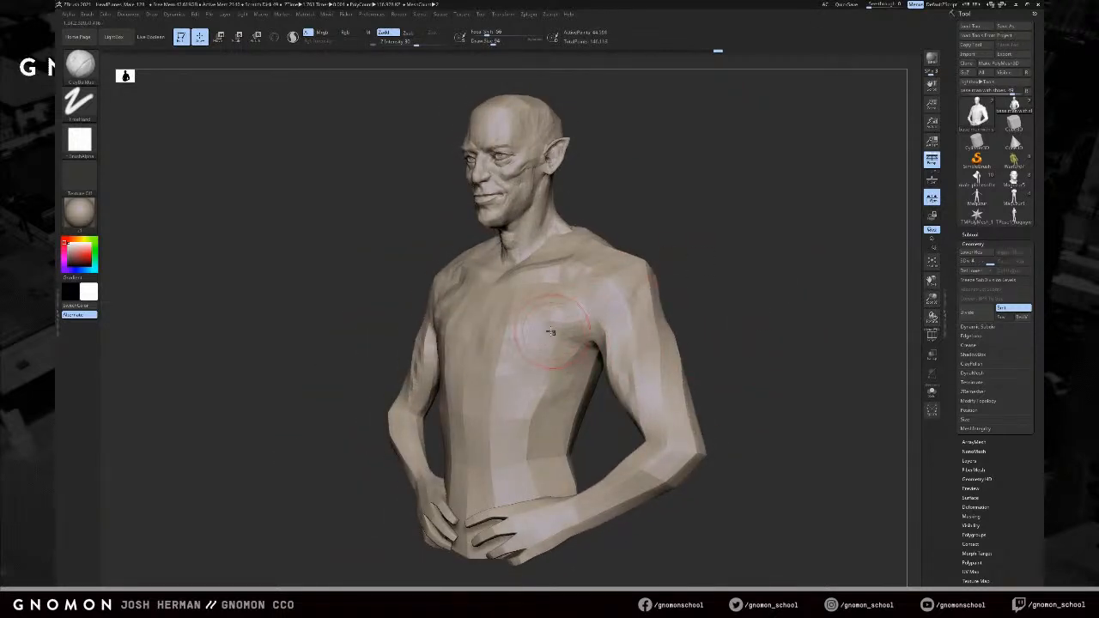
- Build up the pectorals and the ribs beneath them with ClayBuildup strokes
{"action": "mouse_move", "coordinate": [672, 248]}
{"action": "left_mouse_down"}
{"action": "mouse_move", "coordinate": [672, 238]}
{"action": "mouse_move", "coordinate": [734, 249]}
{"action": "mouse_move", "coordinate": [524, 274]}
{"action": "left_mouse_up"}
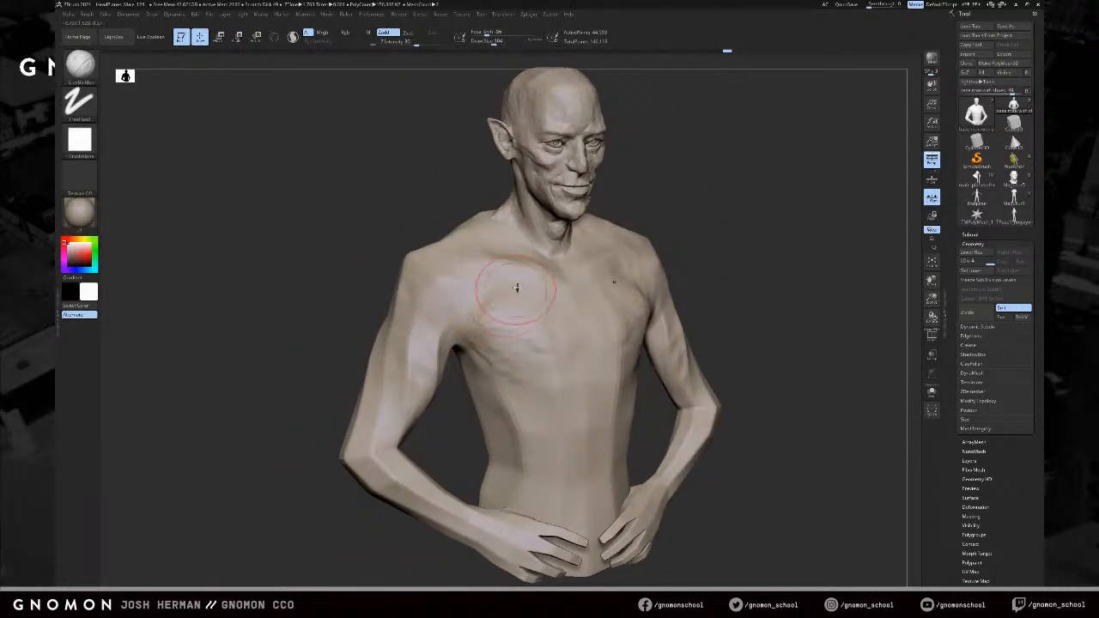
{"action": "left_click_drag", "start_coordinate": [335, 392], "coordinate": [285, 388]}
{"action": "left_click_drag", "start_coordinate": [510, 286], "coordinate": [545, 365]}
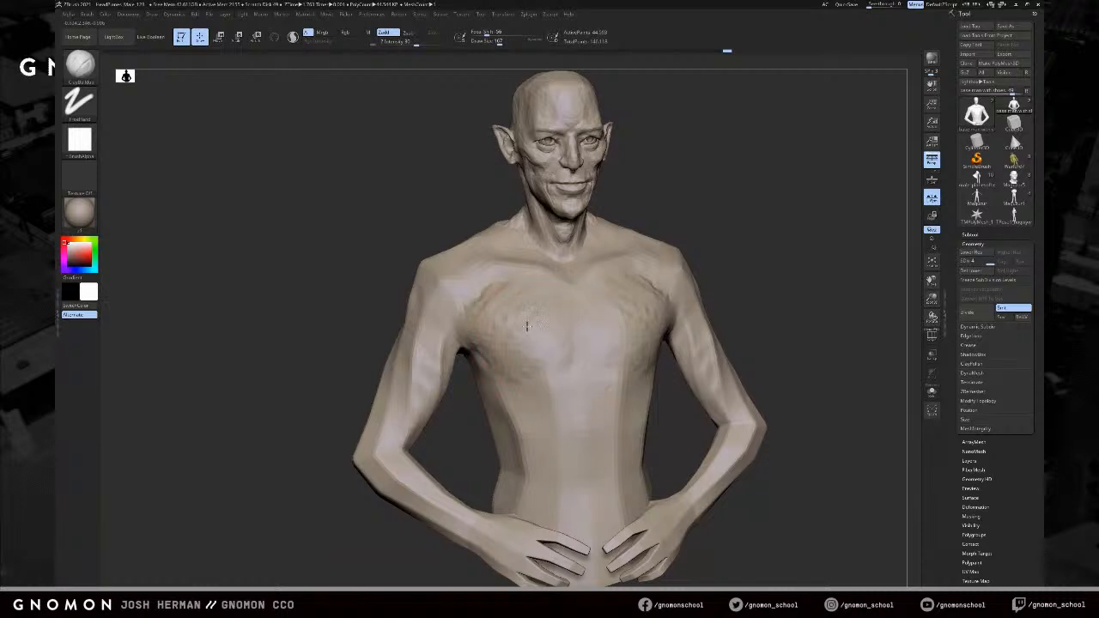
{"action": "left_click_drag", "start_coordinate": [527, 327], "coordinate": [543, 352]}
{"action": "mouse_move", "coordinate": [764, 338]}
{"action": "left_mouse_down", "text": "alt"}
{"action": "mouse_move", "coordinate": [770, 312]}
{"action": "mouse_move", "coordinate": [727, 314]}
{"action": "mouse_move", "coordinate": [720, 304]}
{"action": "left_mouse_up", "text": "alt"}
{"action": "left_click_drag", "start_coordinate": [493, 366], "coordinate": [489, 377]}
{"action": "mouse_move", "coordinate": [692, 295]}
{"action": "left_mouse_down", "text": "alt"}
{"action": "mouse_move", "coordinate": [682, 295]}
{"action": "mouse_move", "coordinate": [679, 268]}
{"action": "left_mouse_up", "text": "alt"}
{"action": "key", "text": "ctrl+z"}
{"action": "left_click_drag", "start_coordinate": [533, 356], "coordinate": [496, 370]}
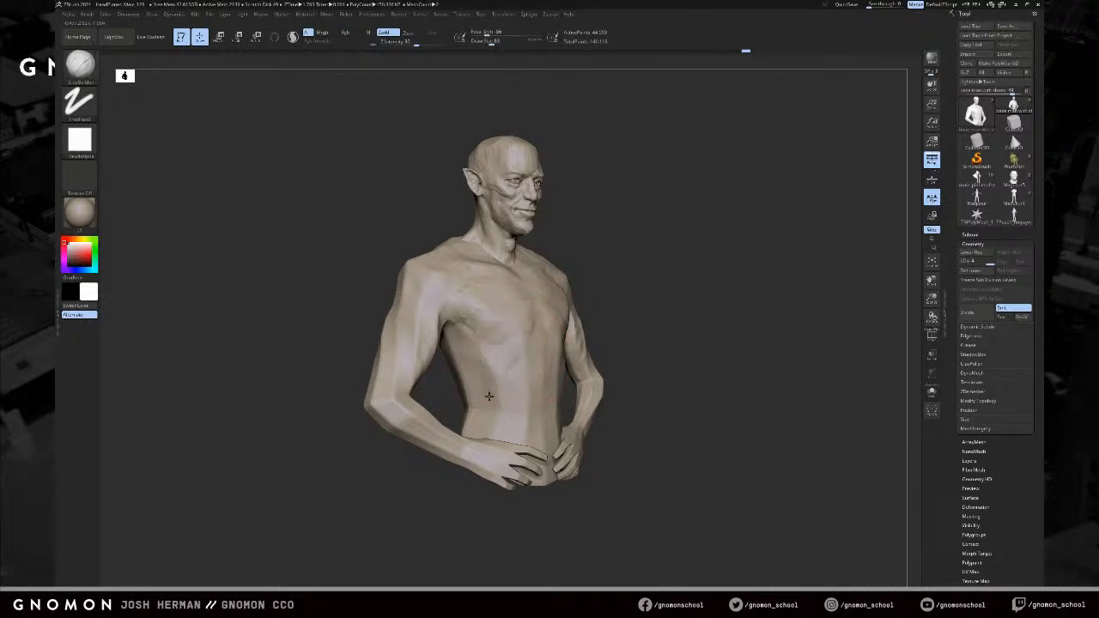
- Shape the upper arm muscles with ClayBuildup strokes at varying brush sizes, smoothing them near the armpits
{"action": "key", "text": "s"}
{"action": "mouse_move", "coordinate": [461, 355]}
{"action": "left_mouse_down"}
{"action": "mouse_move", "coordinate": [429, 368]}
{"action": "mouse_move", "coordinate": [422, 343]}
{"action": "mouse_move", "coordinate": [420, 364]}
{"action": "left_mouse_up"}
{"action": "key", "text": "s"}
{"action": "left_click_drag", "start_coordinate": [437, 327], "coordinate": [417, 378]}
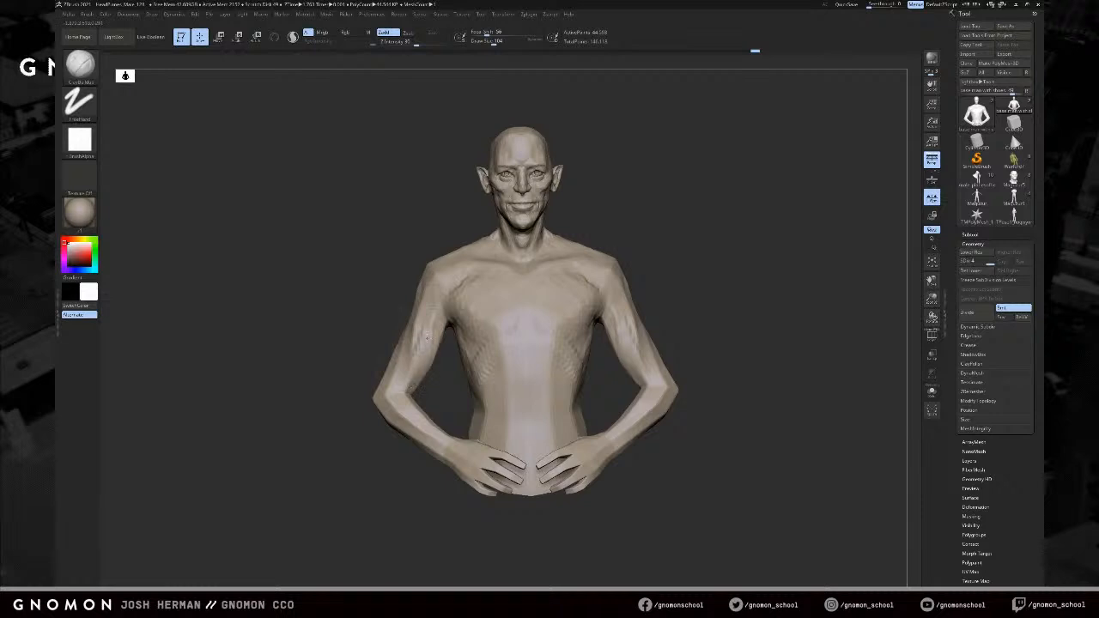
{"action": "mouse_move", "coordinate": [607, 397]}
{"action": "left_mouse_down"}
{"action": "mouse_move", "coordinate": [650, 373]}
{"action": "mouse_move", "coordinate": [616, 389]}
{"action": "left_mouse_up"}
{"action": "key", "text": "s"}
{"action": "key", "text": "s"}
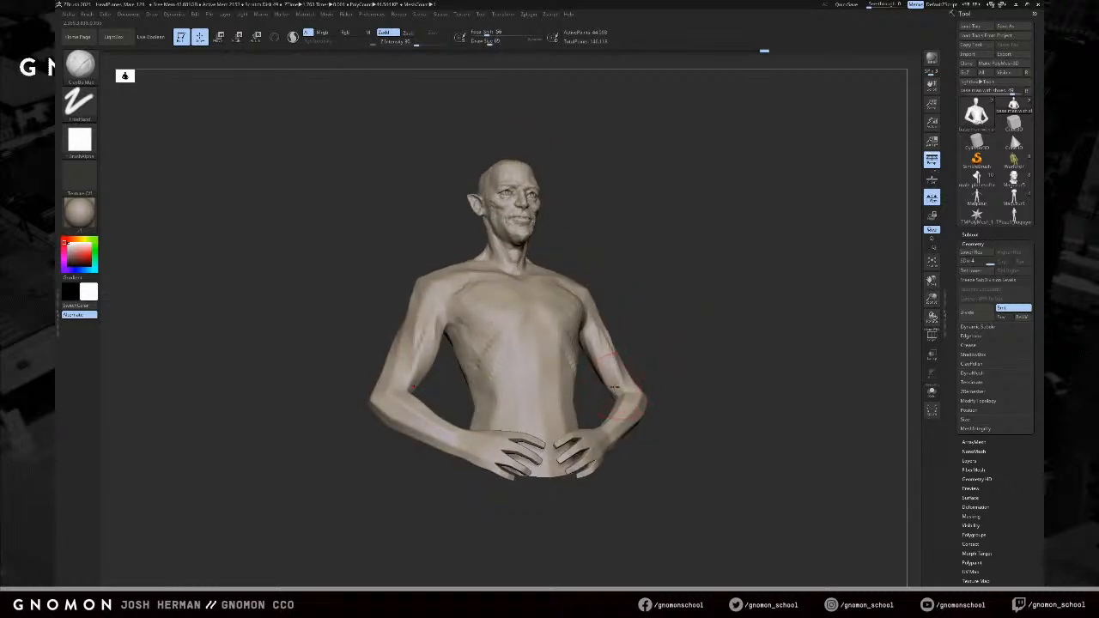
{"action": "left_click_drag", "start_coordinate": [587, 327], "coordinate": [592, 339], "text": "shift"}
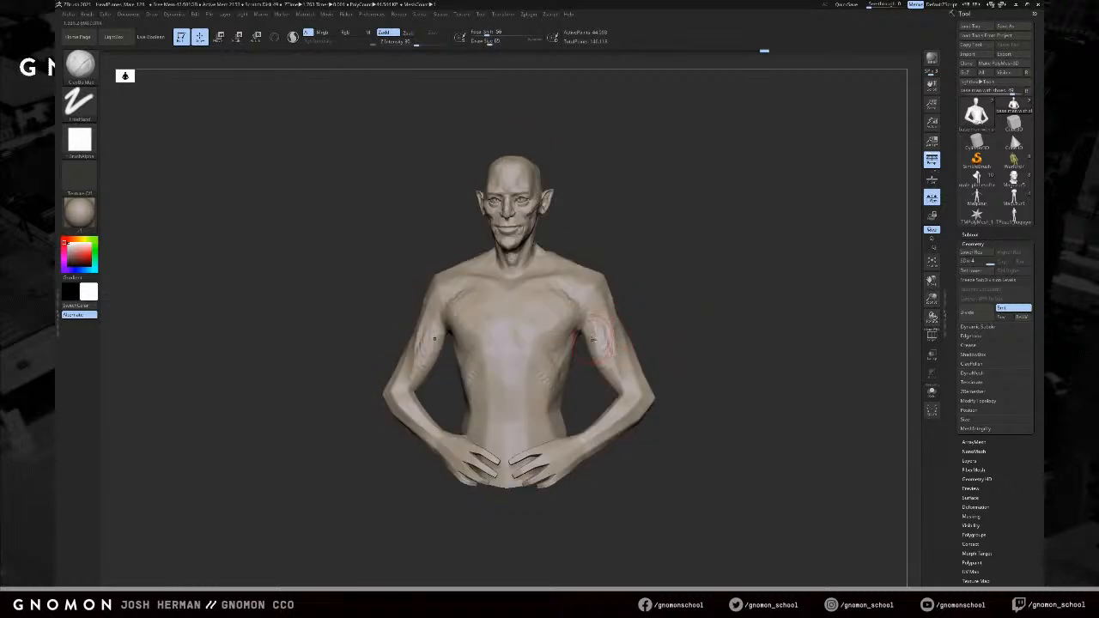
- Sculpt the backs of the shoulders and the shoulder blades with ClayBuildup, and smooth the upper back
{"action": "mouse_move", "coordinate": [718, 295]}
{"action": "left_mouse_down"}
{"action": "mouse_move", "coordinate": [699, 322]}
{"action": "mouse_move", "coordinate": [653, 311]}
{"action": "mouse_move", "coordinate": [620, 320]}
{"action": "mouse_move", "coordinate": [638, 295]}
{"action": "mouse_move", "coordinate": [628, 322]}
{"action": "left_mouse_up"}
{"action": "key", "text": "s"}
{"action": "key", "text": "s"}
{"action": "mouse_move", "coordinate": [667, 269]}
{"action": "left_mouse_down"}
{"action": "mouse_move", "coordinate": [637, 283]}
{"action": "mouse_move", "coordinate": [634, 303]}
{"action": "mouse_move", "coordinate": [613, 299]}
{"action": "left_mouse_up"}
{"action": "key", "text": "s"}
{"action": "mouse_move", "coordinate": [649, 297]}
{"action": "left_mouse_down"}
{"action": "mouse_move", "coordinate": [674, 287]}
{"action": "mouse_move", "coordinate": [646, 285]}
{"action": "left_mouse_up"}
{"action": "left_click_drag", "start_coordinate": [584, 319], "coordinate": [706, 277]}
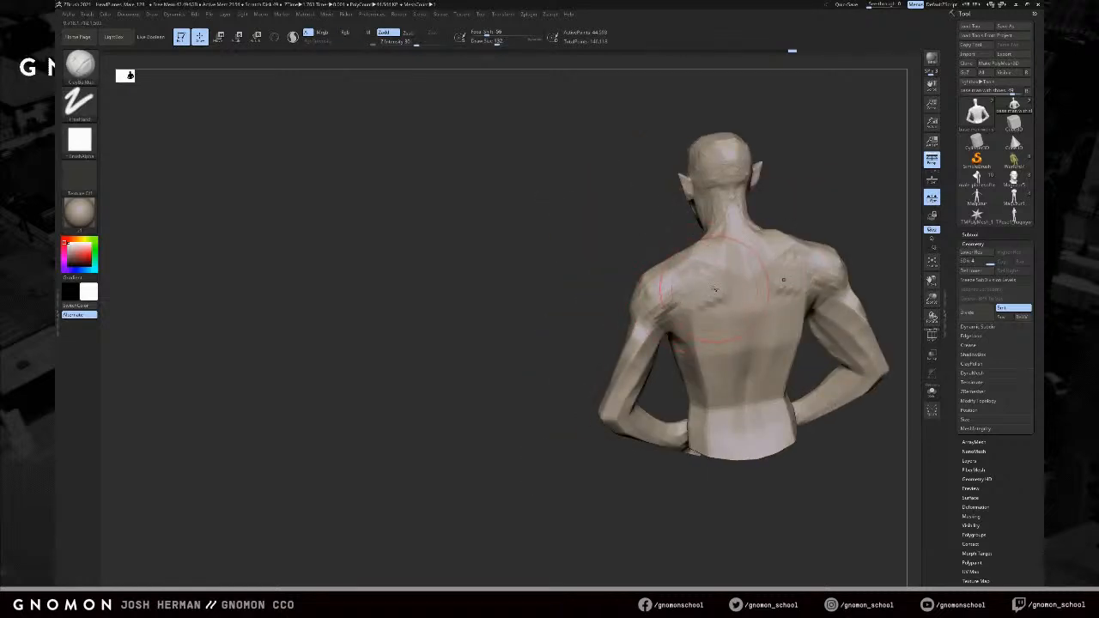
{"action": "left_click_drag", "start_coordinate": [803, 211], "coordinate": [749, 226]}
{"action": "left_click_drag", "start_coordinate": [663, 287], "coordinate": [594, 297], "text": "shift"}
{"action": "left_click_drag", "start_coordinate": [586, 335], "coordinate": [600, 332], "text": "shift"}
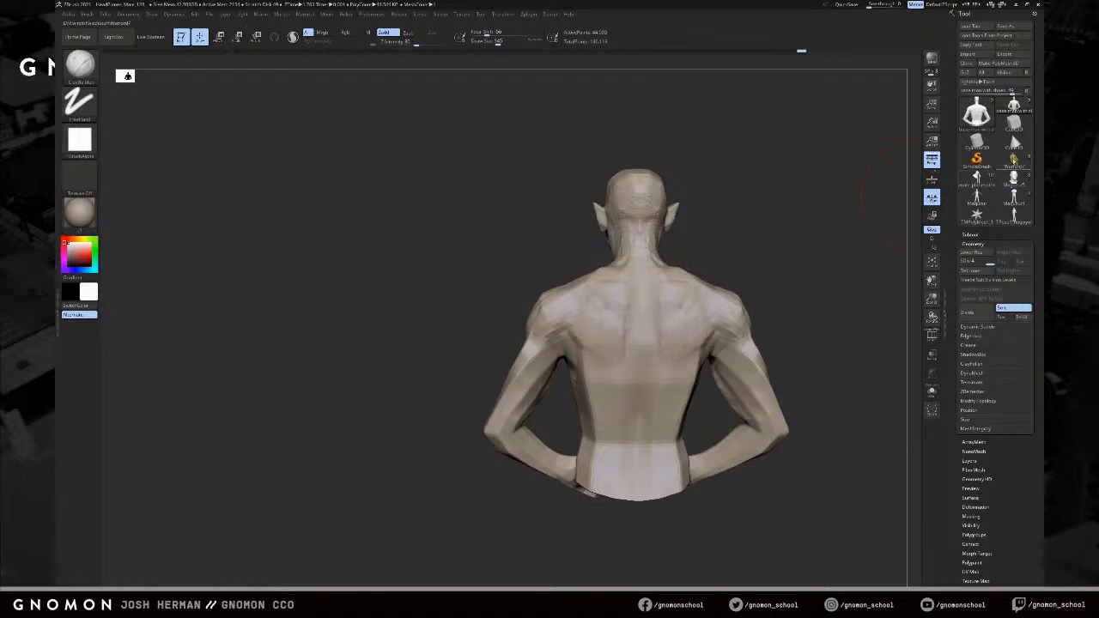
- Examine the other loaded character tools, including the muscular figure with crossed arms, and return to the base male body
{"action": "left_click", "coordinate": [1014, 190]}
{"action": "key", "text": "f"}
{"action": "left_click_drag", "start_coordinate": [817, 243], "coordinate": [894, 240]}
{"action": "left_click", "coordinate": [1014, 179]}
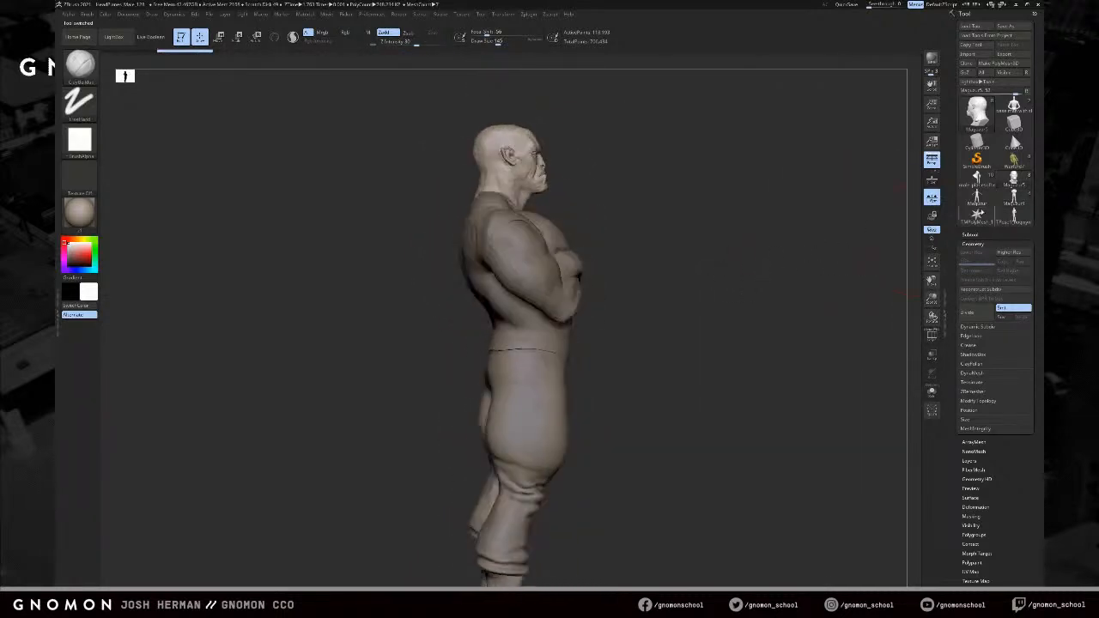
{"action": "left_click", "coordinate": [1017, 107]}
{"action": "key", "text": "f"}
- Build up the collarbones and the upper chest beneath them with ClayBuildup strokes
{"action": "left_click_drag", "start_coordinate": [791, 206], "coordinate": [582, 325], "text": "shift"}
{"action": "key", "text": "f"}
{"action": "key", "text": "s"}
{"action": "left_click_drag", "start_coordinate": [519, 286], "coordinate": [513, 288]}
{"action": "key", "text": "b"}
{"action": "key", "text": "s"}
{"action": "key", "text": "h"}
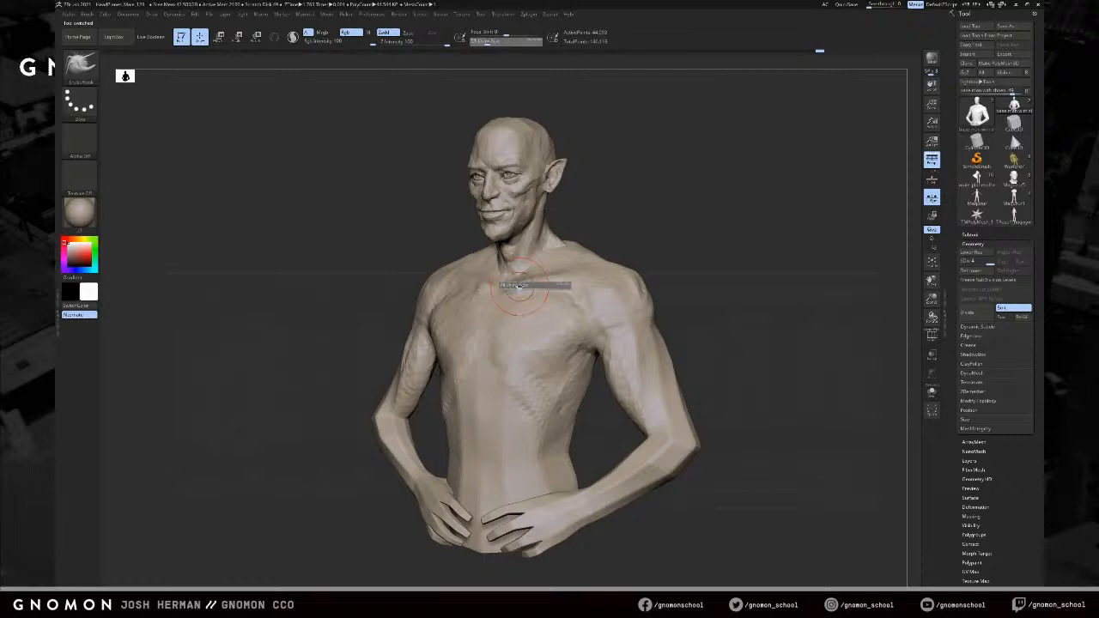
{"action": "key", "text": "b"}
{"action": "key", "text": "c"}
{"action": "key", "text": "b"}
{"action": "mouse_move", "coordinate": [625, 235]}
{"action": "left_mouse_down"}
{"action": "mouse_move", "coordinate": [612, 252]}
{"action": "mouse_move", "coordinate": [525, 270]}
{"action": "left_mouse_up"}
{"action": "right_click_drag", "start_coordinate": [582, 264], "coordinate": [574, 309]}
{"action": "left_click_drag", "start_coordinate": [555, 273], "coordinate": [521, 283]}
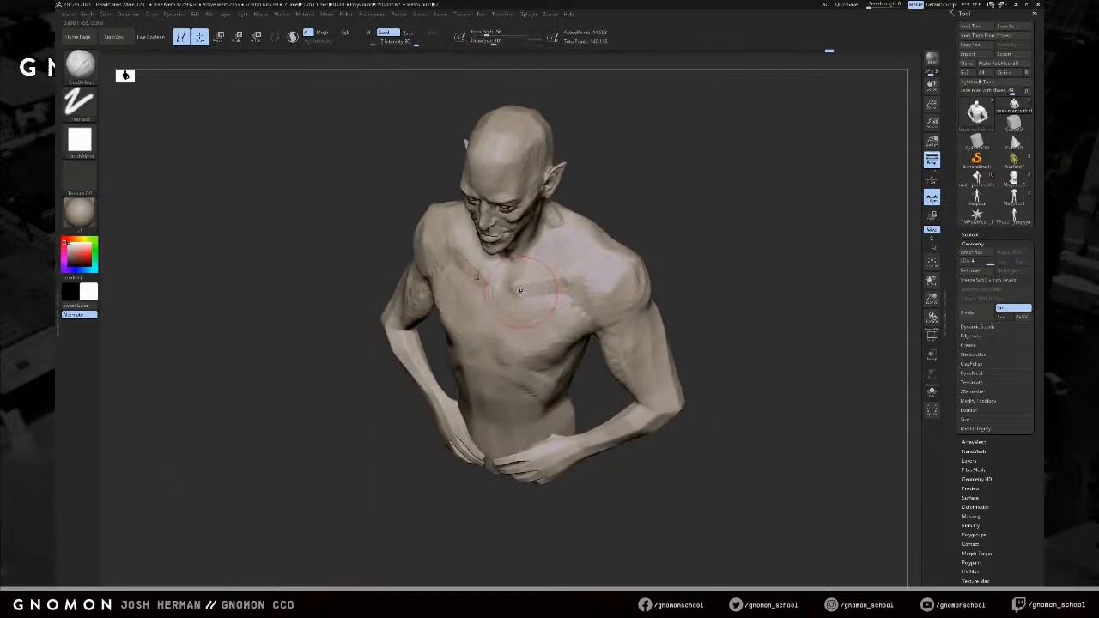
- Adjust the upper chest with the Move brush and try a DamStandard crease beside the armpit
{"action": "key", "text": "b"}
{"action": "key", "text": "m"}
{"action": "key", "text": "v"}
{"action": "right_click_drag", "start_coordinate": [634, 216], "coordinate": [625, 262]}
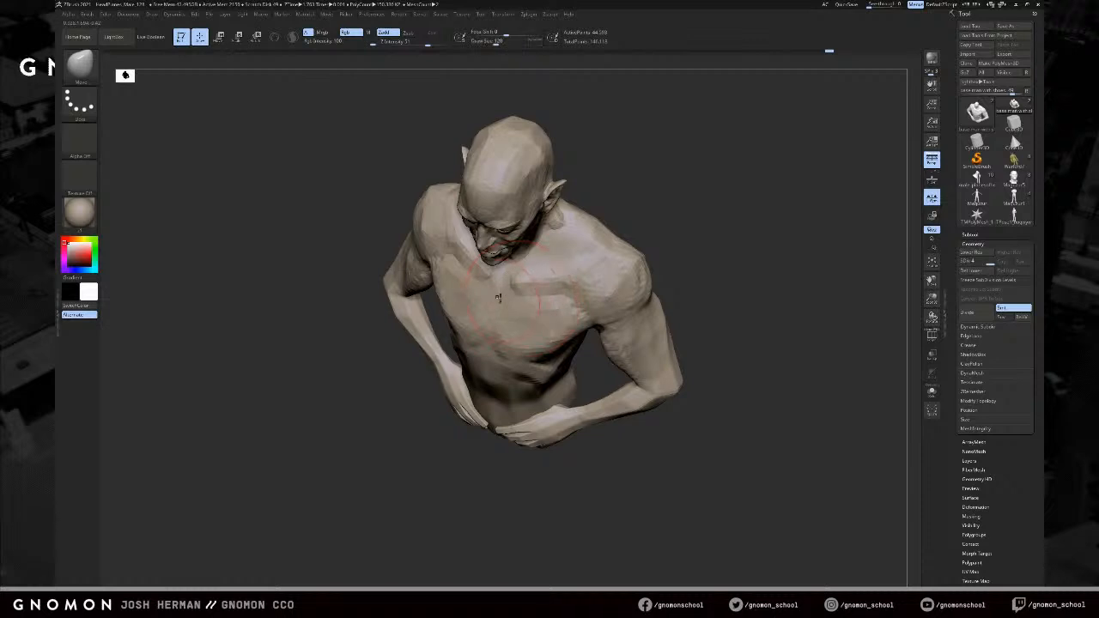
{"action": "key", "text": "b"}
{"action": "key", "text": "d"}
{"action": "key", "text": "s"}
{"action": "mouse_move", "coordinate": [664, 163]}
{"action": "right_mouse_down", "text": "shift"}
{"action": "mouse_move", "coordinate": [682, 182]}
{"action": "mouse_move", "coordinate": [649, 244]}
{"action": "mouse_move", "coordinate": [560, 254]}
{"action": "right_mouse_up", "text": "shift"}
{"action": "mouse_move", "coordinate": [430, 322]}
{"action": "left_mouse_down"}
{"action": "mouse_move", "coordinate": [458, 338]}
{"action": "mouse_move", "coordinate": [436, 320]}
{"action": "left_mouse_up"}
{"action": "key", "text": "ctrl+z"}
- Build up the outer shoulders and upper arms with ClayBuildup strokes
{"action": "key", "text": "b"}
{"action": "key", "text": "c"}
{"action": "key", "text": "b"}
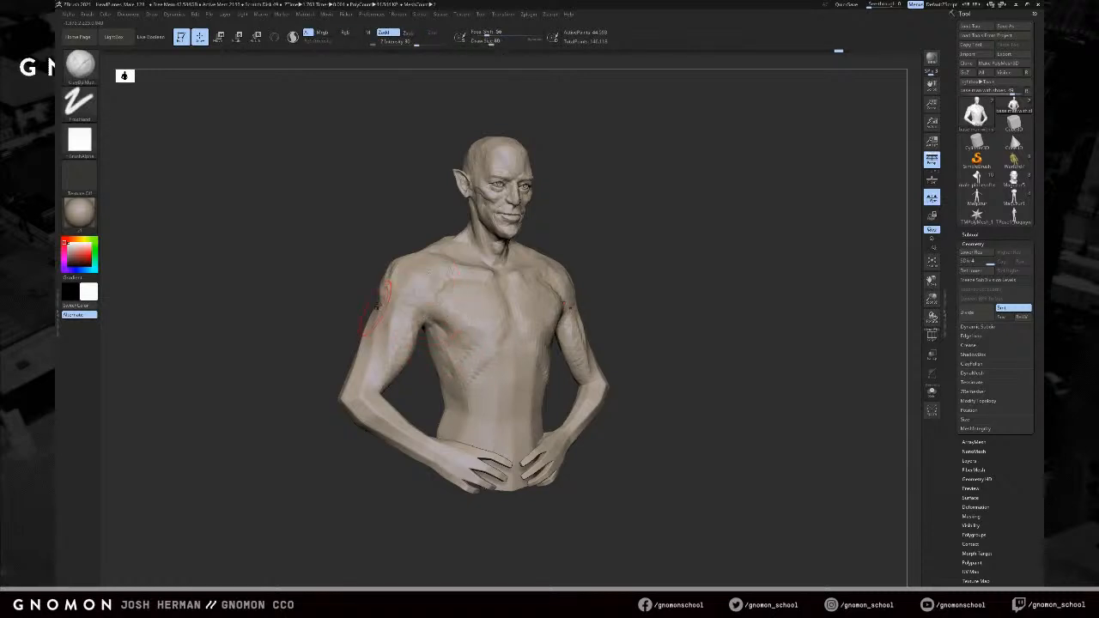
{"action": "right_click_drag", "start_coordinate": [382, 294], "coordinate": [356, 278]}
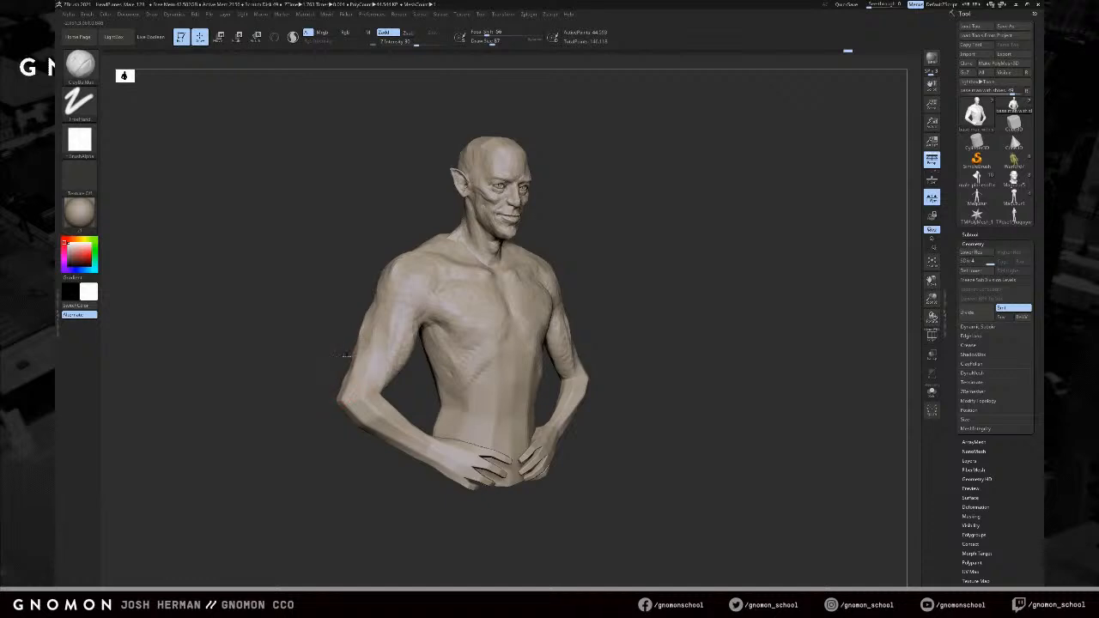
{"action": "right_click_drag", "start_coordinate": [392, 404], "coordinate": [648, 402]}
{"action": "mouse_move", "coordinate": [712, 375]}
{"action": "right_mouse_down"}
{"action": "mouse_move", "coordinate": [664, 325]}
{"action": "mouse_move", "coordinate": [611, 394]}
{"action": "mouse_move", "coordinate": [617, 404]}
{"action": "right_mouse_up"}
- Sculpt the forearms toward the wrists with small ClayBuildup strokes
{"action": "key", "text": "s"}
{"action": "left_click", "coordinate": [613, 394]}
{"action": "key", "text": "s"}
{"action": "left_click", "coordinate": [617, 405]}
{"action": "right_click_drag", "start_coordinate": [690, 385], "coordinate": [624, 403]}
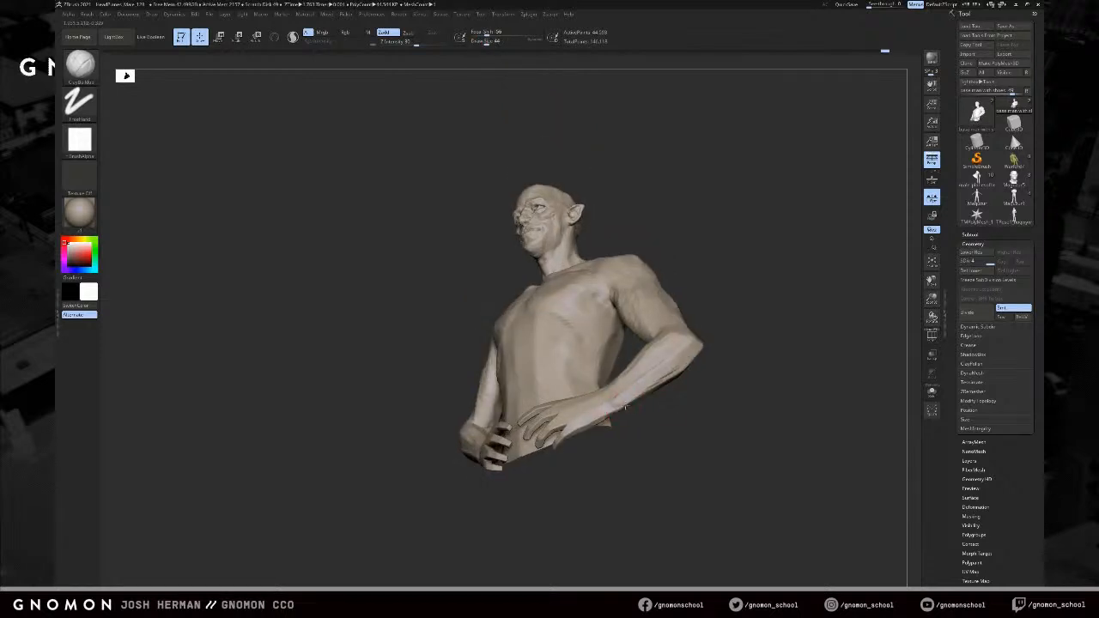
{"action": "mouse_move", "coordinate": [721, 371]}
{"action": "right_mouse_down"}
{"action": "mouse_move", "coordinate": [655, 385]}
{"action": "mouse_move", "coordinate": [706, 361]}
{"action": "right_mouse_up"}
{"action": "mouse_move", "coordinate": [752, 309]}
{"action": "right_mouse_down"}
{"action": "mouse_move", "coordinate": [740, 315]}
{"action": "mouse_move", "coordinate": [769, 363]}
{"action": "right_mouse_up"}
{"action": "mouse_move", "coordinate": [674, 418]}
{"action": "right_mouse_down"}
{"action": "mouse_move", "coordinate": [802, 380]}
{"action": "mouse_move", "coordinate": [773, 376]}
{"action": "right_mouse_up"}
{"action": "right_click_drag", "start_coordinate": [798, 307], "coordinate": [773, 322], "text": "shift"}
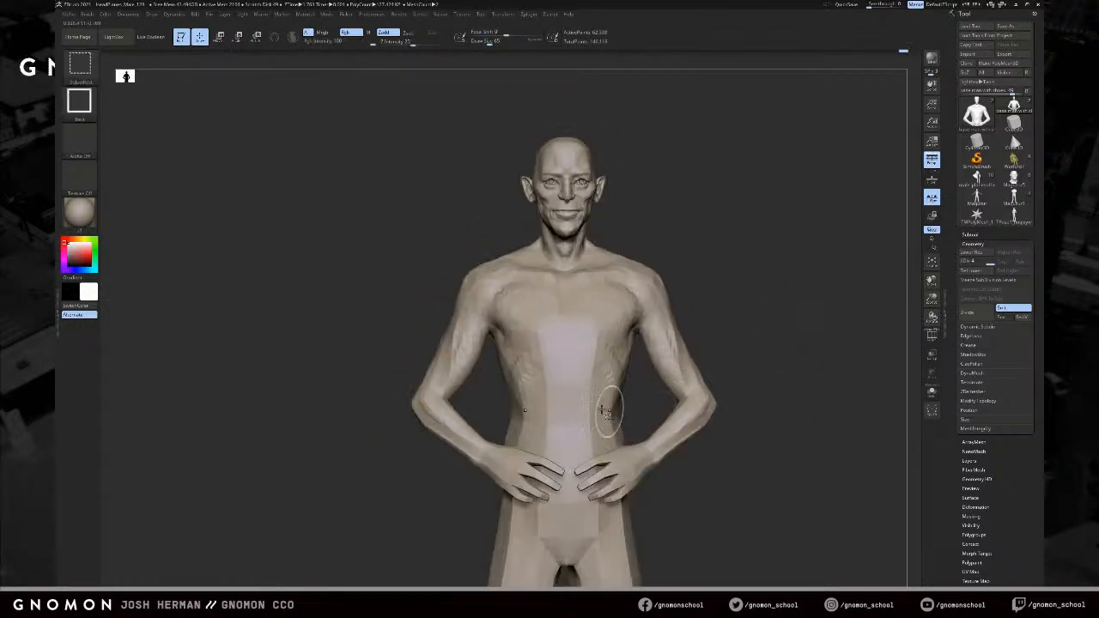
- Isolate the torso and build up the sides of the neck and the trapezius with ClayBuildup
{"action": "left_click", "coordinate": [620, 378], "text": "ctrl+shift"}
{"action": "right_click_drag", "start_coordinate": [722, 279], "coordinate": [692, 289]}
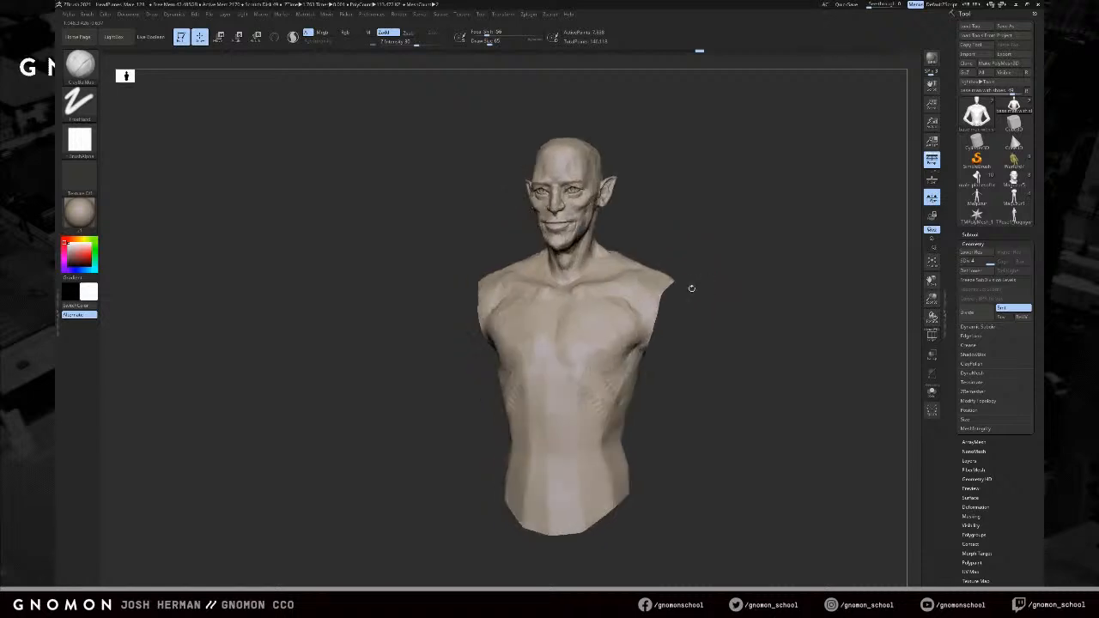
{"action": "right_click_drag", "start_coordinate": [709, 188], "coordinate": [677, 193]}
{"action": "mouse_move", "coordinate": [677, 193]}
{"action": "right_mouse_down", "text": "alt"}
{"action": "mouse_move", "coordinate": [592, 270]}
{"action": "mouse_move", "coordinate": [566, 324]}
{"action": "right_mouse_up", "text": "alt"}
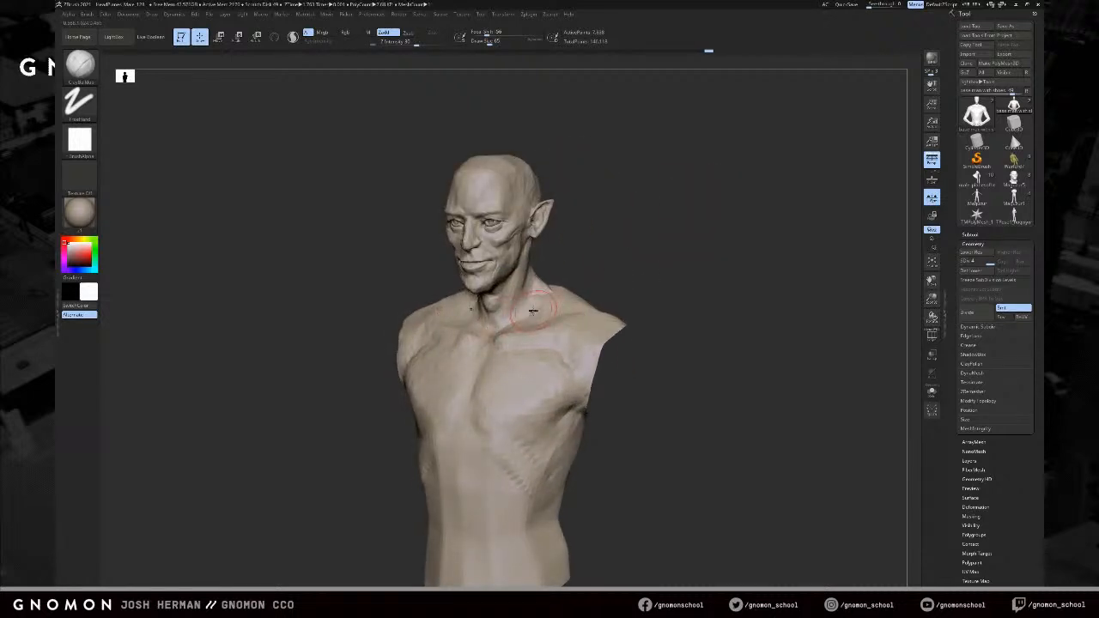
{"action": "key", "text": "s"}
{"action": "left_click_drag", "start_coordinate": [533, 310], "coordinate": [538, 308]}
{"action": "right_click_drag", "start_coordinate": [580, 267], "coordinate": [547, 304]}
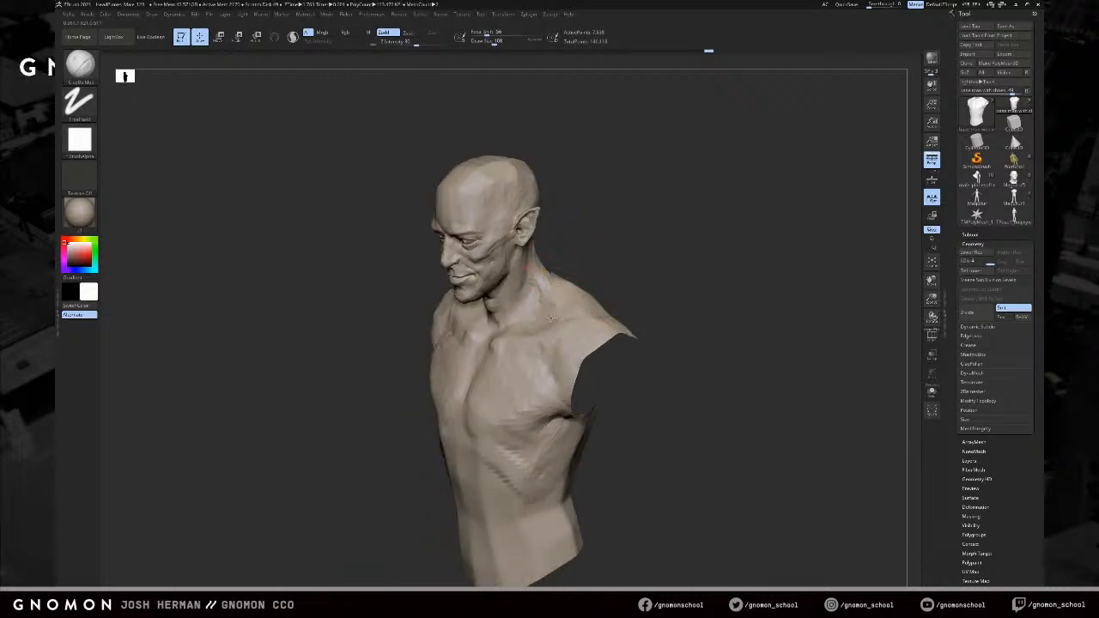
{"action": "right_click_drag", "start_coordinate": [541, 283], "coordinate": [649, 245]}
- Reshape the trapezius and the slope into the shoulders with the Move brush, isolating the torso from the arms
{"action": "left_click", "coordinate": [650, 246], "text": "ctrl+shift"}
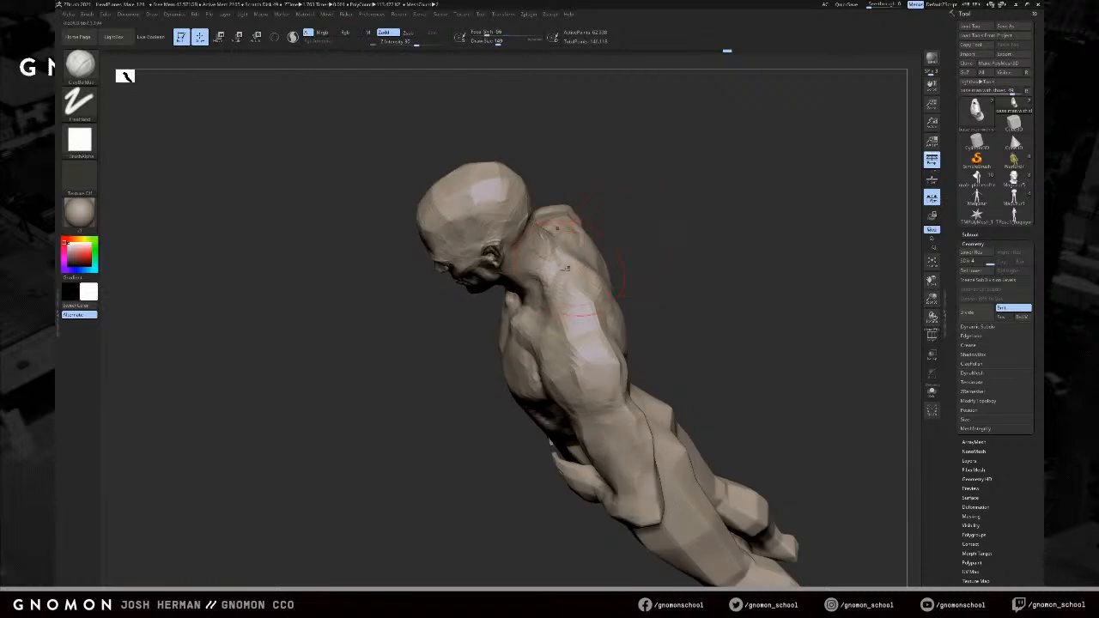
{"action": "right_click_drag", "start_coordinate": [565, 260], "coordinate": [621, 243]}
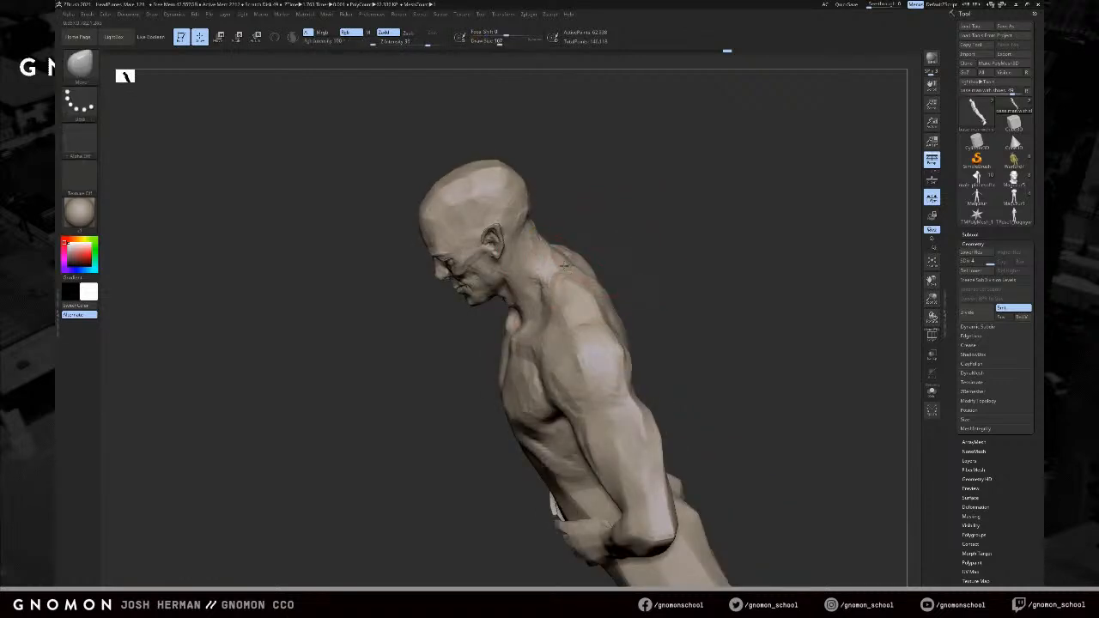
{"action": "left_click", "coordinate": [568, 287], "text": "ctrl+shift"}
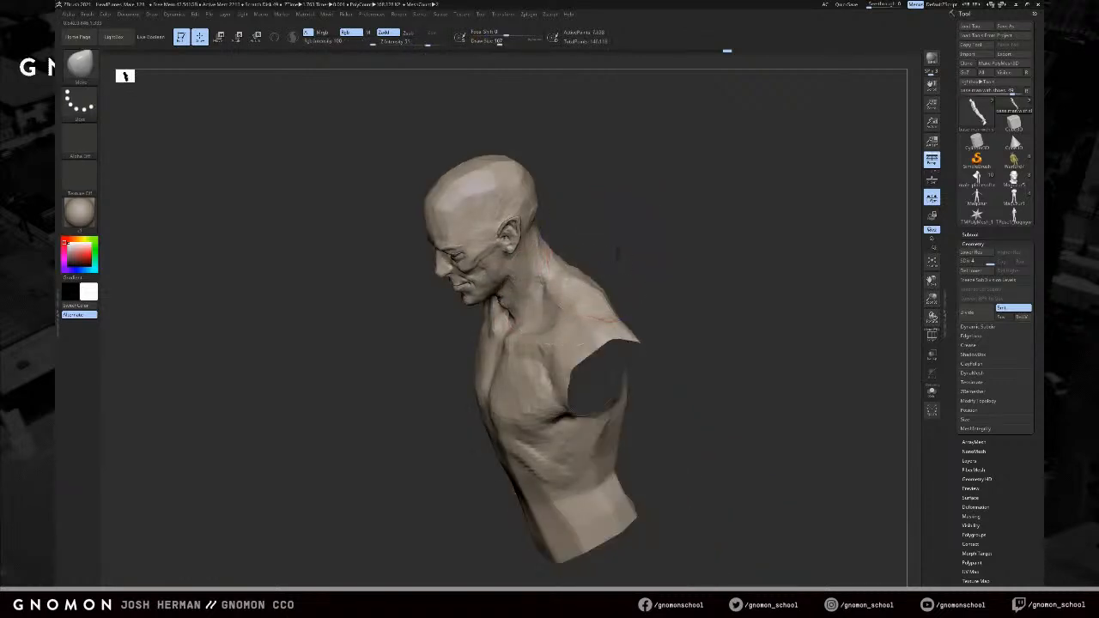
{"action": "left_click_drag", "start_coordinate": [619, 252], "coordinate": [635, 249]}
{"action": "left_click_drag", "start_coordinate": [630, 247], "coordinate": [653, 252], "text": "ctrl+shift"}
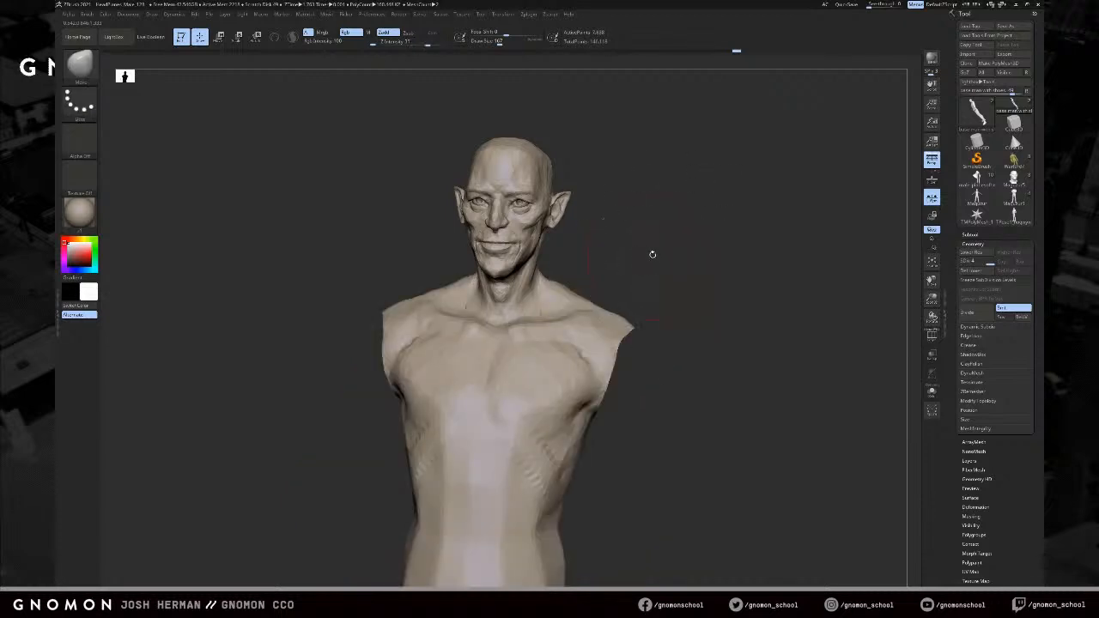
{"action": "left_click_drag", "start_coordinate": [821, 362], "coordinate": [823, 356]}
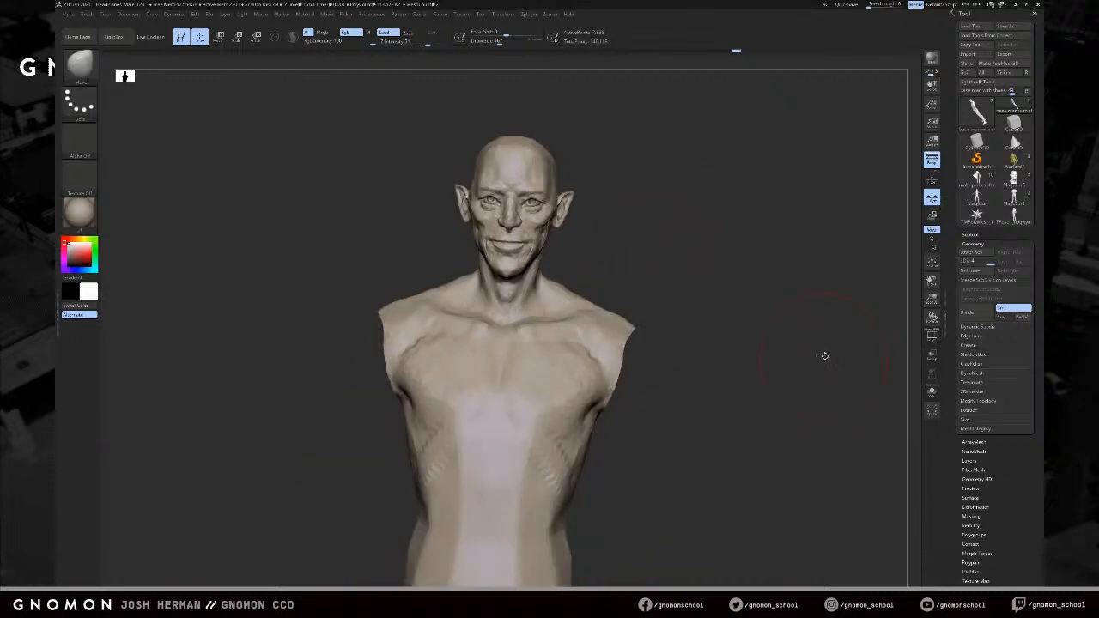
- Assign the grave accent as the custom hotkey for Solo mode, and unhide the whole body mesh
{"action": "left_click", "coordinate": [932, 391], "text": "ctrl+alt"}
{"action": "key", "text": "grave"}
{"action": "key", "text": "grave"}
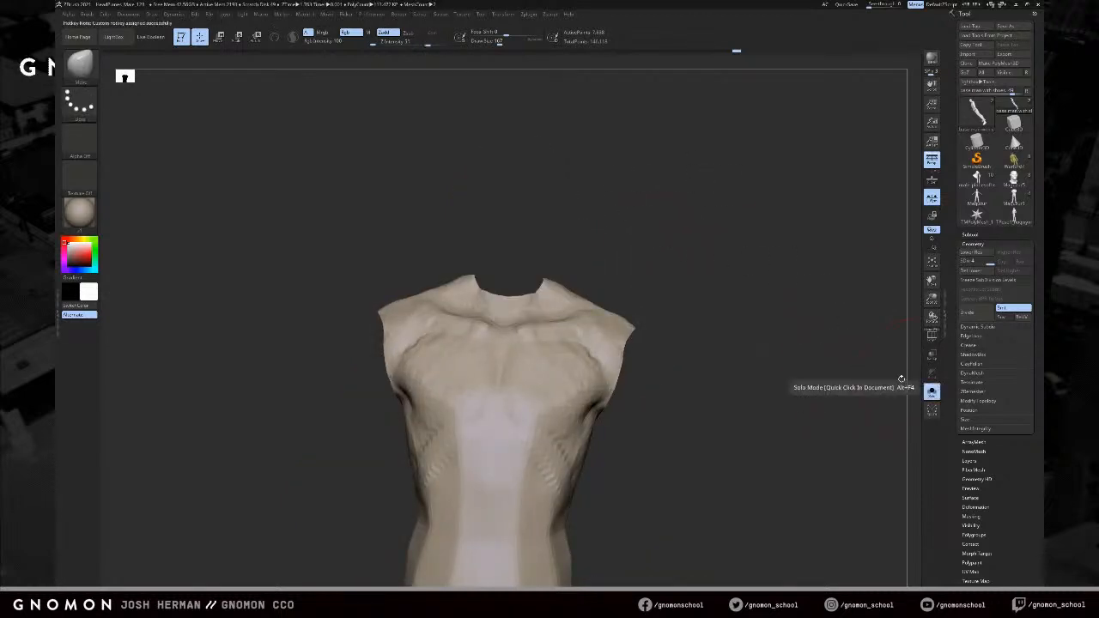
{"action": "left_click_drag", "start_coordinate": [831, 358], "coordinate": [829, 356]}
{"action": "left_click", "coordinate": [817, 319], "text": "ctrl+shift"}
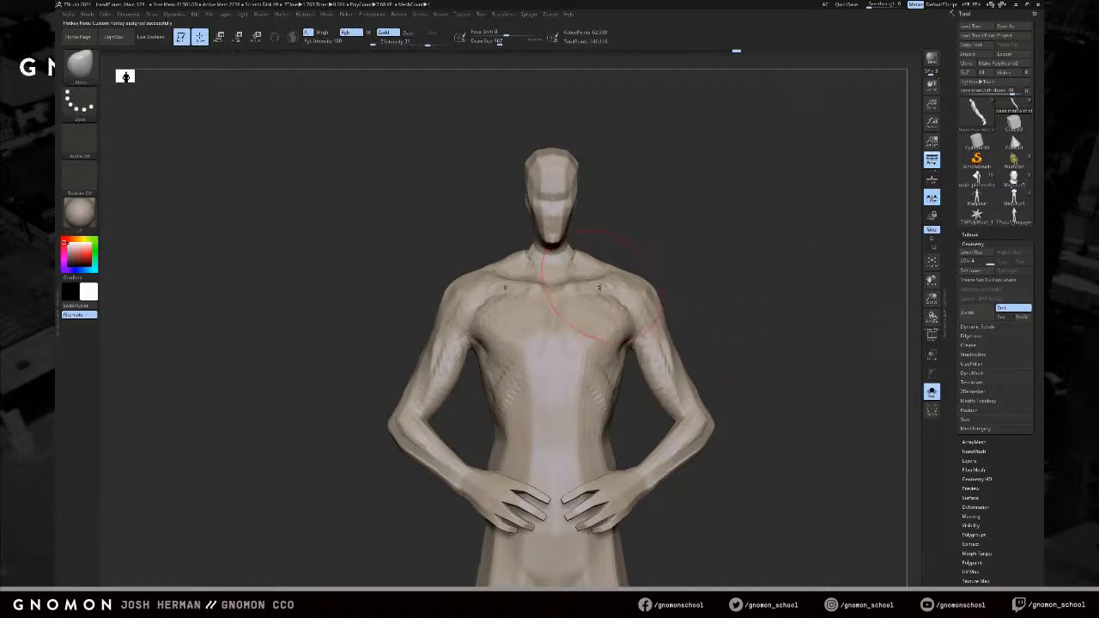
- Hide the placeholder head polygroup on the body mesh using the polyframe display, and leave Solo mode
{"action": "key", "text": "shift+f"}
{"action": "left_click_drag", "start_coordinate": [645, 246], "coordinate": [584, 237]}
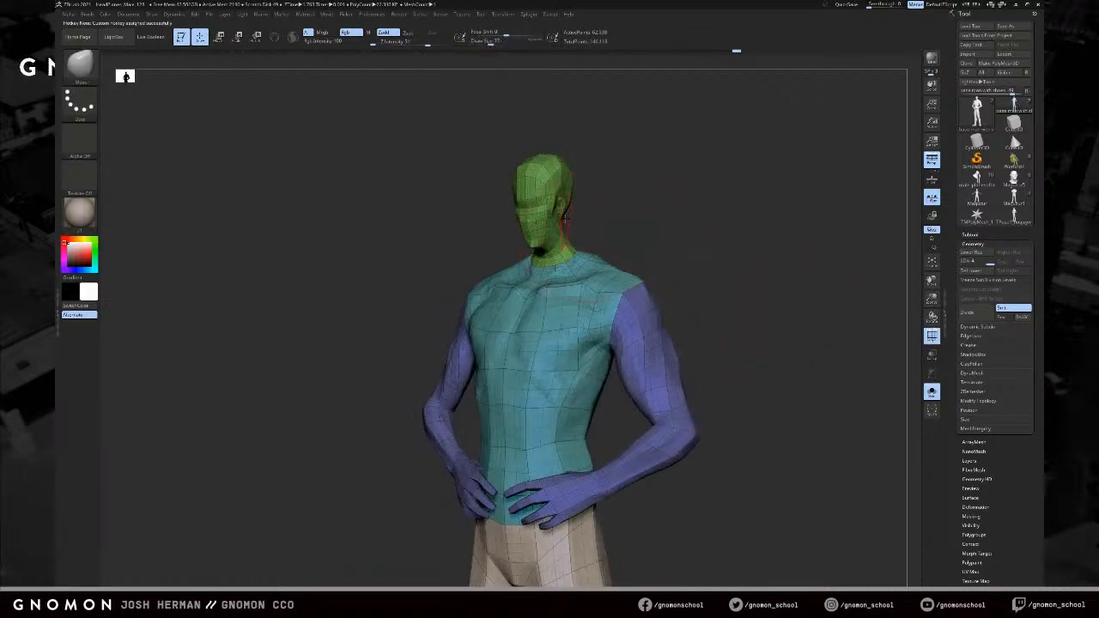
{"action": "left_click_drag", "start_coordinate": [650, 208], "coordinate": [646, 226]}
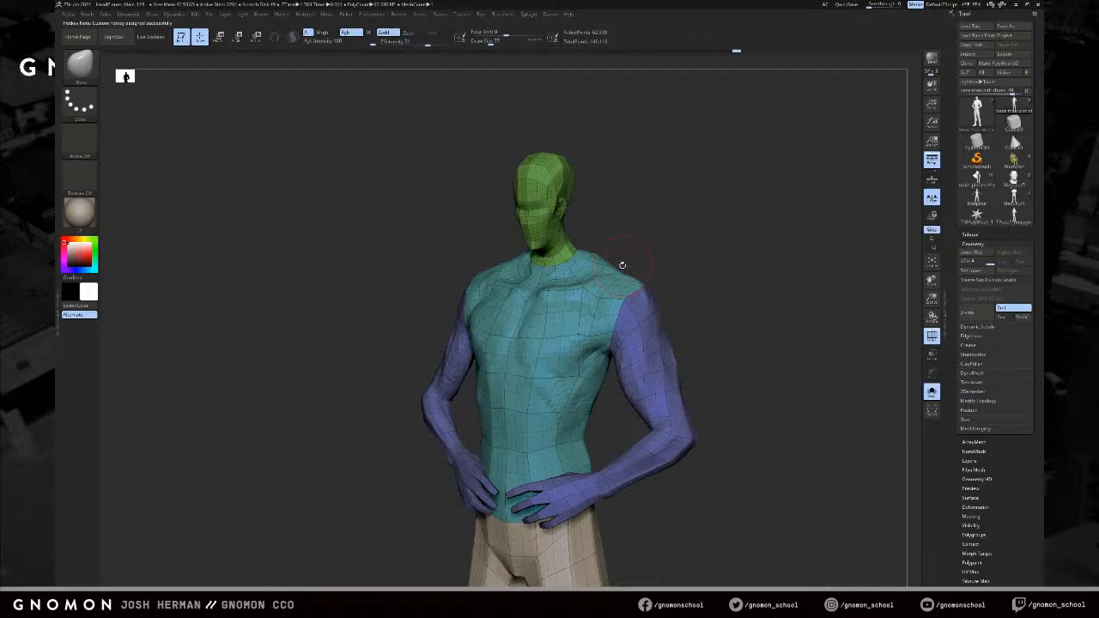
{"action": "left_click_drag", "start_coordinate": [650, 241], "coordinate": [660, 229], "text": "alt"}
{"action": "left_click", "coordinate": [571, 232], "text": "ctrl+shift"}
{"action": "left_click_drag", "start_coordinate": [654, 187], "coordinate": [732, 189], "text": "ctrl+shift"}
{"action": "key", "text": "shift+f"}
{"action": "key", "text": "alt+s"}
{"action": "left_click_drag", "start_coordinate": [735, 143], "coordinate": [720, 208], "text": "ctrl+shift"}
{"action": "mouse_move", "coordinate": [719, 208]}
{"action": "left_mouse_down", "text": "alt"}
{"action": "mouse_move", "coordinate": [718, 184]}
{"action": "mouse_move", "coordinate": [785, 246]}
{"action": "mouse_move", "coordinate": [753, 164]}
{"action": "mouse_move", "coordinate": [720, 209]}
{"action": "mouse_move", "coordinate": [718, 232]}
{"action": "left_mouse_up", "text": "alt"}
{"action": "left_click", "coordinate": [720, 177], "text": "ctrl"}
{"action": "left_click", "coordinate": [719, 177], "text": "ctrl"}
- Build up the pectorals with ClayBuildup strokes at an adjusted brush size
{"action": "key", "text": "b"}
{"action": "key", "text": "c"}
{"action": "key", "text": "b"}
{"action": "key", "text": "s"}
{"action": "left_click_drag", "start_coordinate": [530, 314], "coordinate": [526, 314]}
{"action": "mouse_move", "coordinate": [515, 298]}
{"action": "left_mouse_down"}
{"action": "mouse_move", "coordinate": [531, 282]}
{"action": "mouse_move", "coordinate": [505, 287]}
{"action": "mouse_move", "coordinate": [517, 302]}
{"action": "left_mouse_up"}
{"action": "key", "text": "s"}
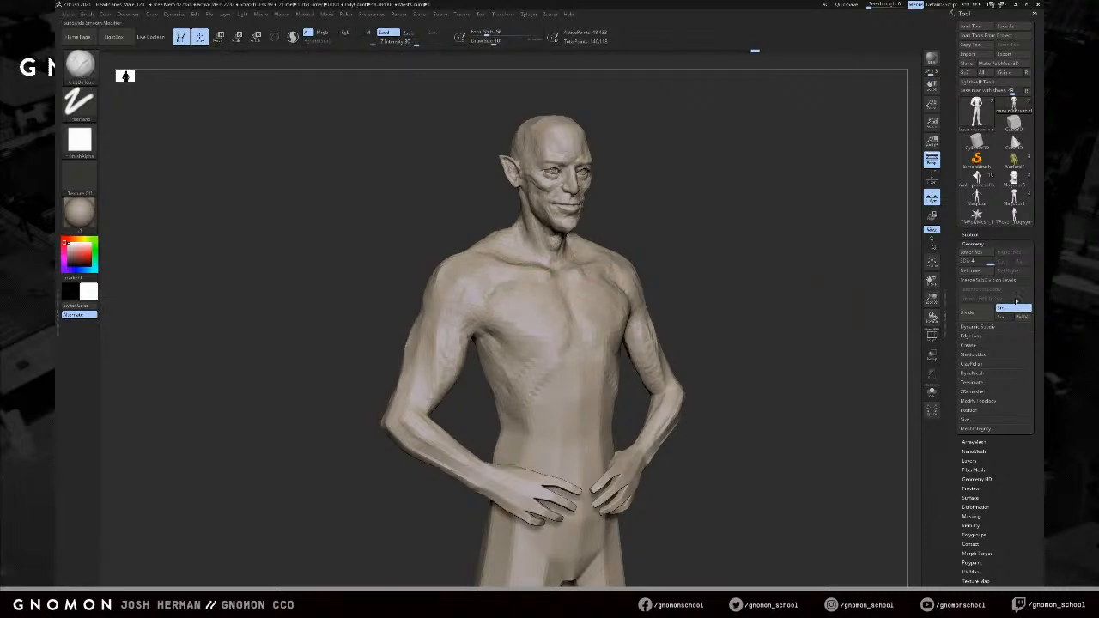
{"action": "key", "text": "alt+s"}
{"action": "left_click", "coordinate": [658, 184], "text": "ctrl+shift"}
{"action": "key", "text": "ctrl+z"}
{"action": "left_click_drag", "start_coordinate": [693, 213], "coordinate": [696, 214]}
{"action": "key", "text": "alt+s"}
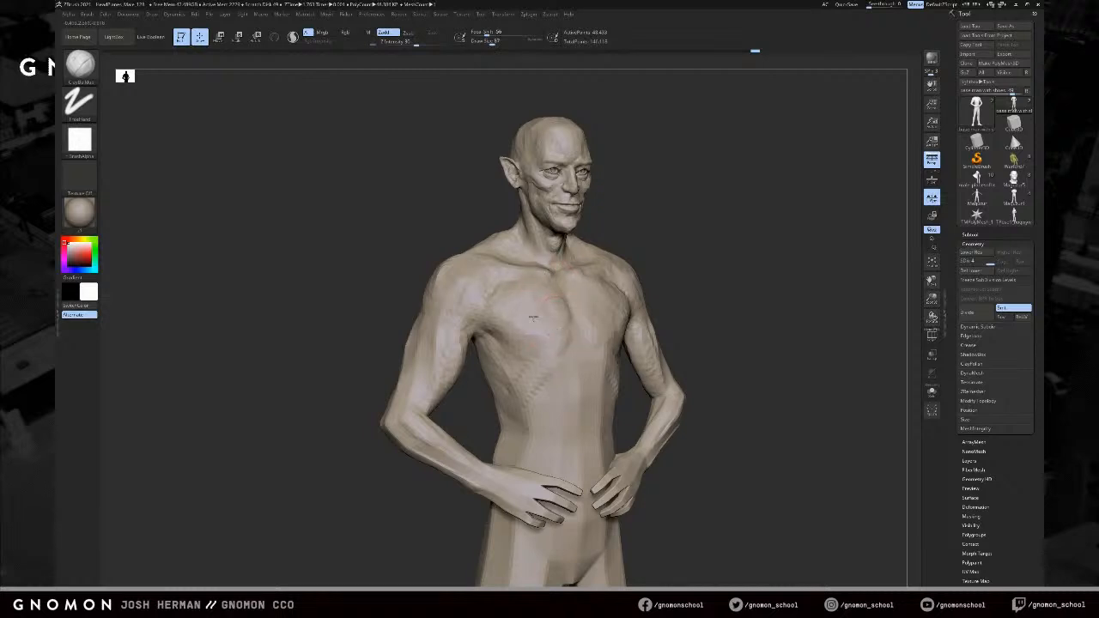
- Carve the armpit creases and the lines below the pectorals with DamStandard
{"action": "key", "text": "shift"}
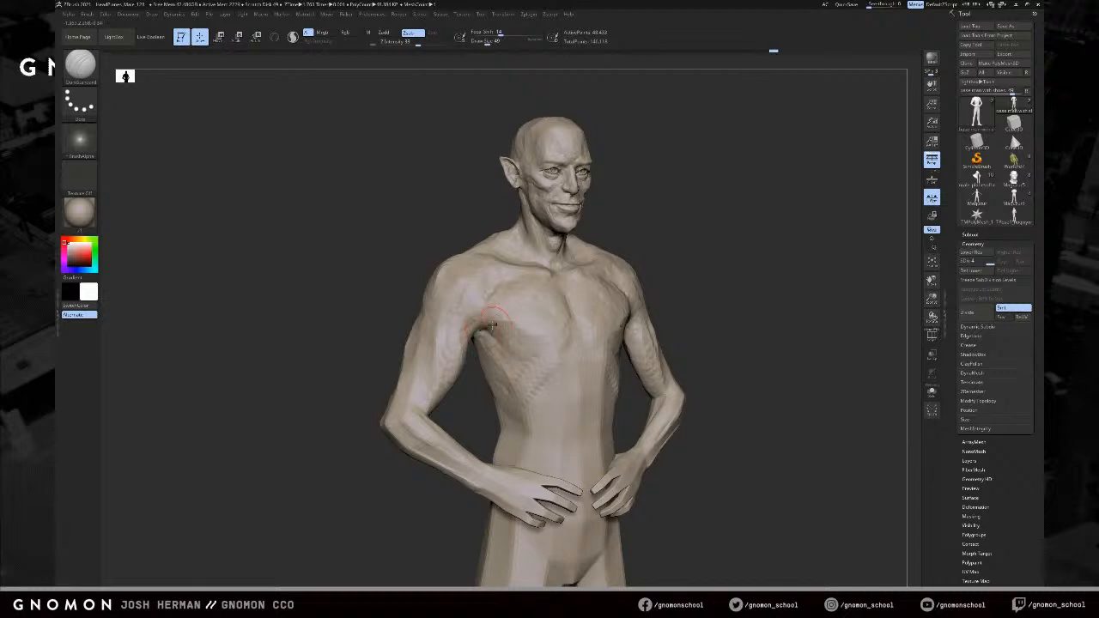
{"action": "left_click_drag", "start_coordinate": [775, 303], "coordinate": [698, 334]}
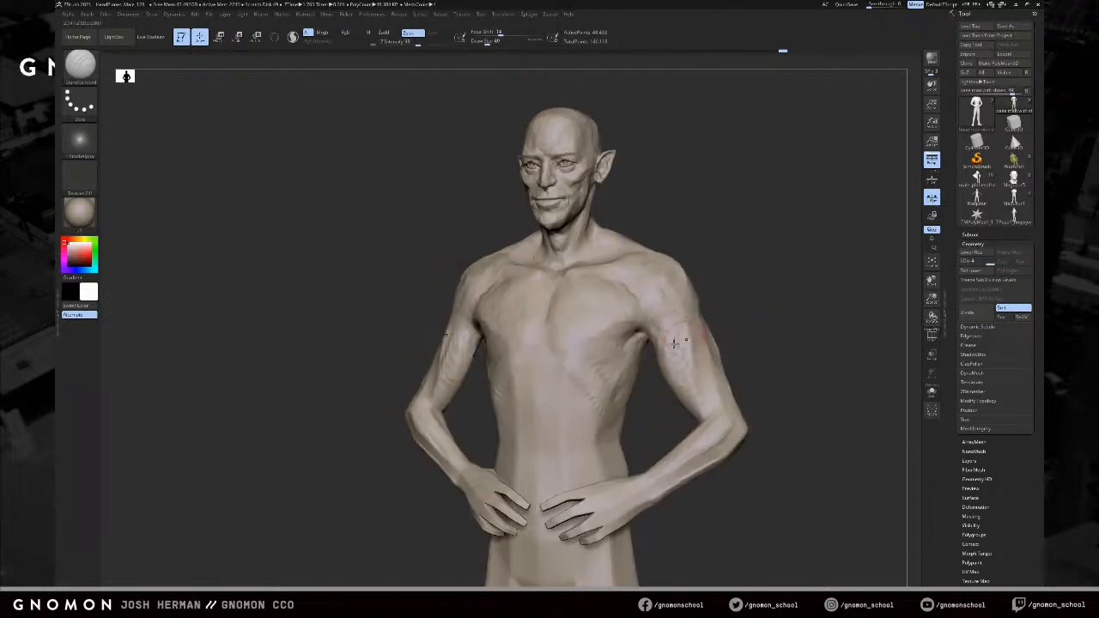
{"action": "mouse_move", "coordinate": [620, 344]}
{"action": "left_mouse_down"}
{"action": "mouse_move", "coordinate": [736, 246]}
{"action": "mouse_move", "coordinate": [610, 352]}
{"action": "left_mouse_up"}
{"action": "left_click_drag", "start_coordinate": [723, 299], "coordinate": [554, 381]}
{"action": "mouse_move", "coordinate": [737, 331]}
{"action": "left_mouse_down", "text": "alt"}
{"action": "mouse_move", "coordinate": [739, 243]}
{"action": "mouse_move", "coordinate": [769, 249]}
{"action": "left_mouse_up", "text": "alt"}
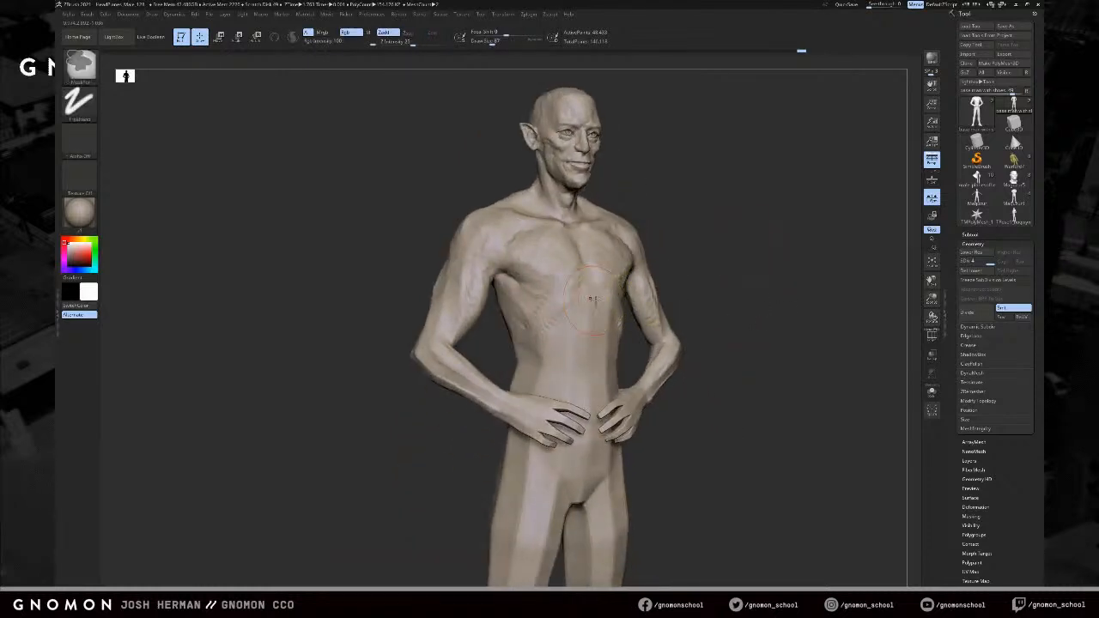
- Add a small ClayBuildup stroke across the base of the sternum, under the pectorals
{"action": "key", "text": "b"}
{"action": "key", "text": "c"}
{"action": "key", "text": "b"}
{"action": "key", "text": "bracketleft"}
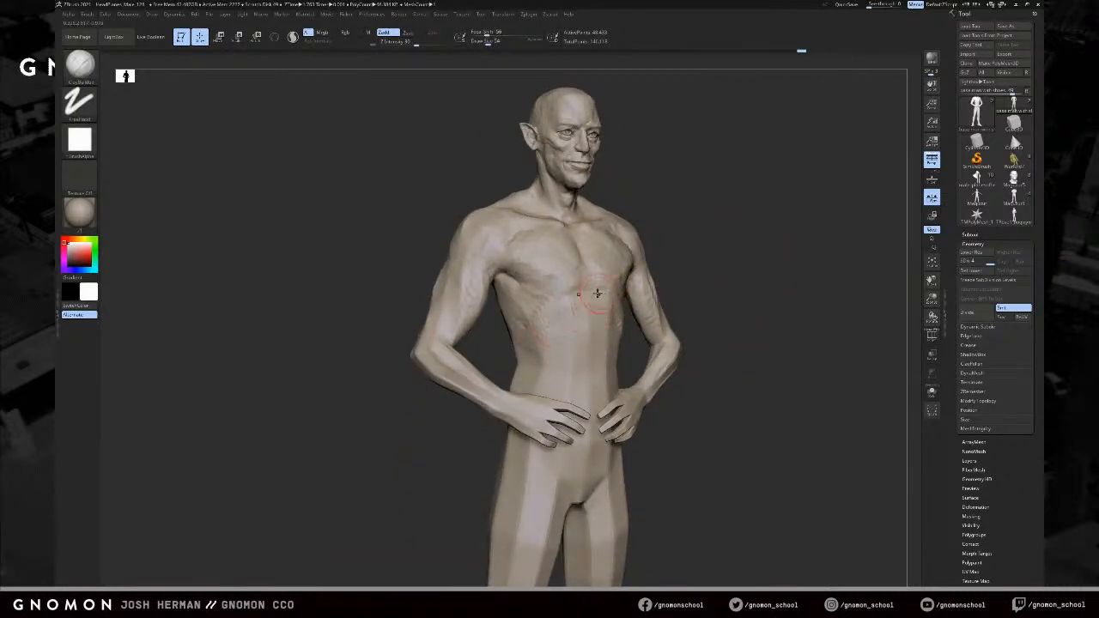
- Isolate the torso, head and upper arms by hiding the forearms, hands and legs
{"action": "left_click", "coordinate": [516, 380], "text": "ctrl+shift"}
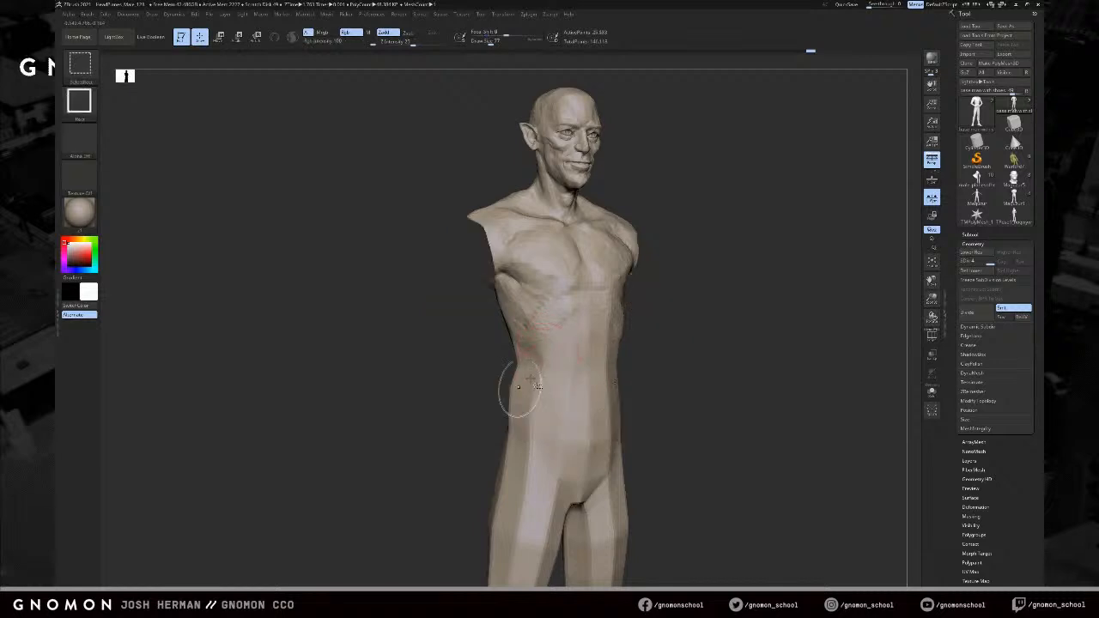
{"action": "left_click", "coordinate": [736, 295], "text": "ctrl+shift"}
{"action": "left_click_drag", "start_coordinate": [773, 274], "coordinate": [776, 317], "text": "shift"}
{"action": "left_click_drag", "start_coordinate": [722, 529], "coordinate": [581, 371], "text": "ctrl+shift"}
{"action": "left_click_drag", "start_coordinate": [777, 413], "coordinate": [671, 345], "text": "ctrl+shift"}
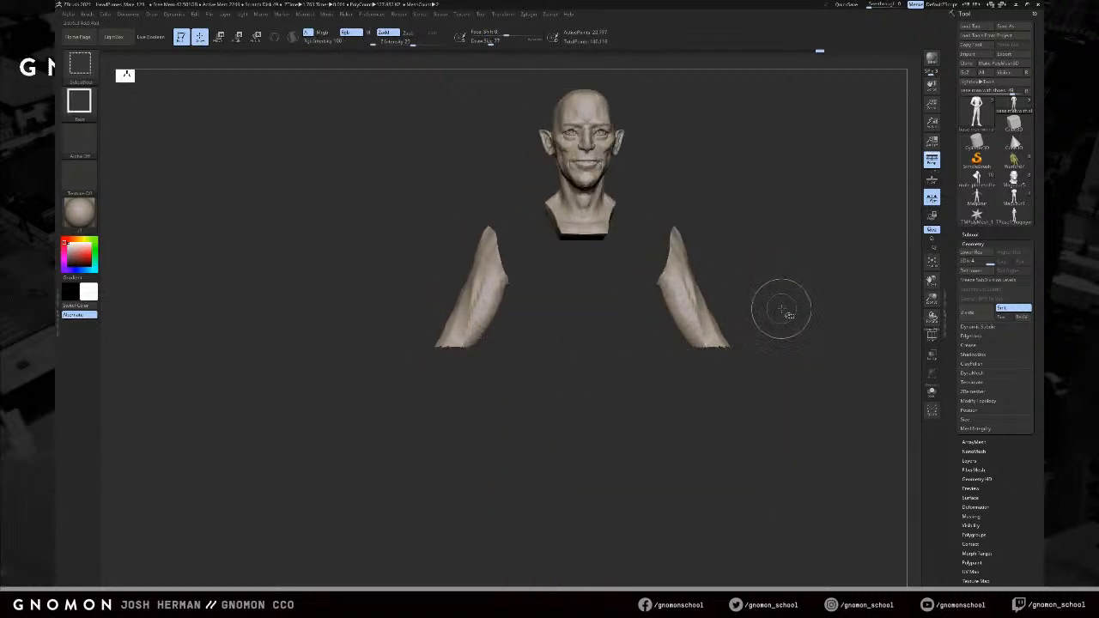
{"action": "left_click", "coordinate": [783, 310], "text": "ctrl+shift"}
{"action": "left_click", "coordinate": [721, 341], "text": "ctrl+shift"}
{"action": "mouse_move", "coordinate": [792, 294]}
{"action": "left_mouse_down", "text": "ctrl+shift"}
{"action": "mouse_move", "coordinate": [805, 316]}
{"action": "mouse_move", "coordinate": [781, 313]}
{"action": "left_mouse_up", "text": "ctrl+shift"}
{"action": "left_click", "coordinate": [611, 299], "text": "ctrl+shift"}
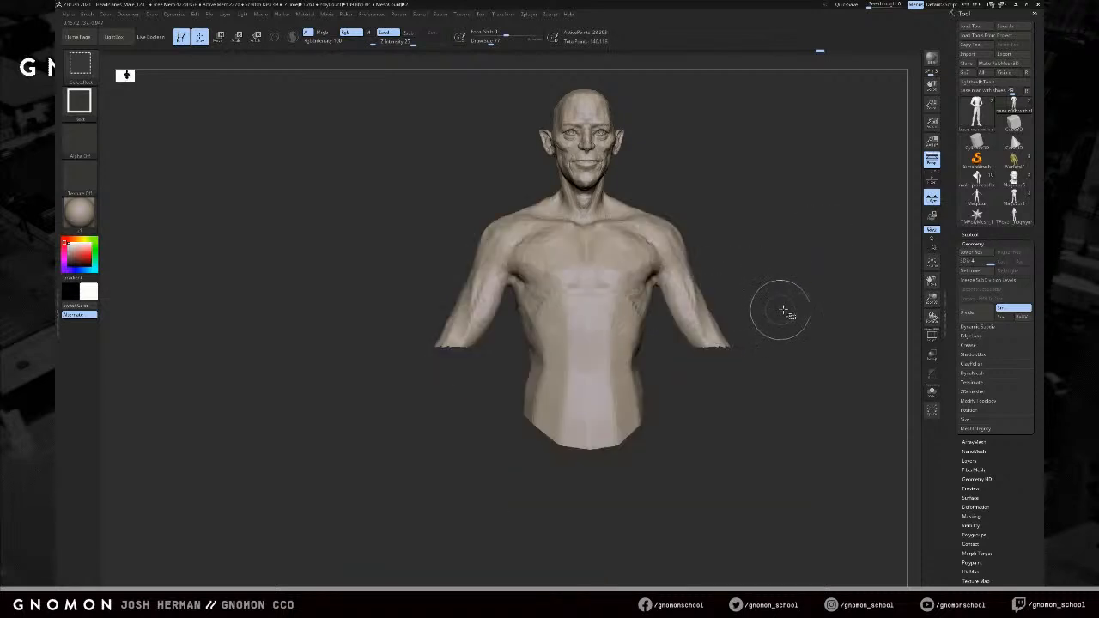
{"action": "left_click_drag", "start_coordinate": [831, 284], "coordinate": [782, 317]}
- Build up the sides of the ribcage below the armpits with large ClayBuildup strokes
{"action": "key", "text": "s"}
{"action": "left_click", "coordinate": [620, 348]}
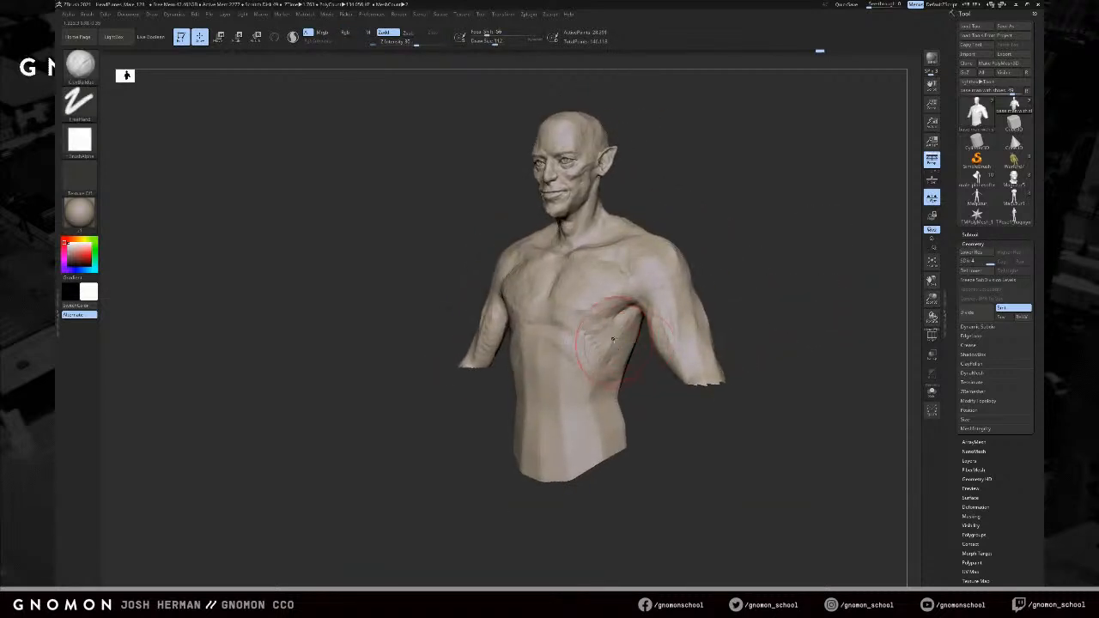
{"action": "left_click_drag", "start_coordinate": [659, 380], "coordinate": [604, 379]}
{"action": "right_click_drag", "start_coordinate": [636, 367], "coordinate": [640, 327]}
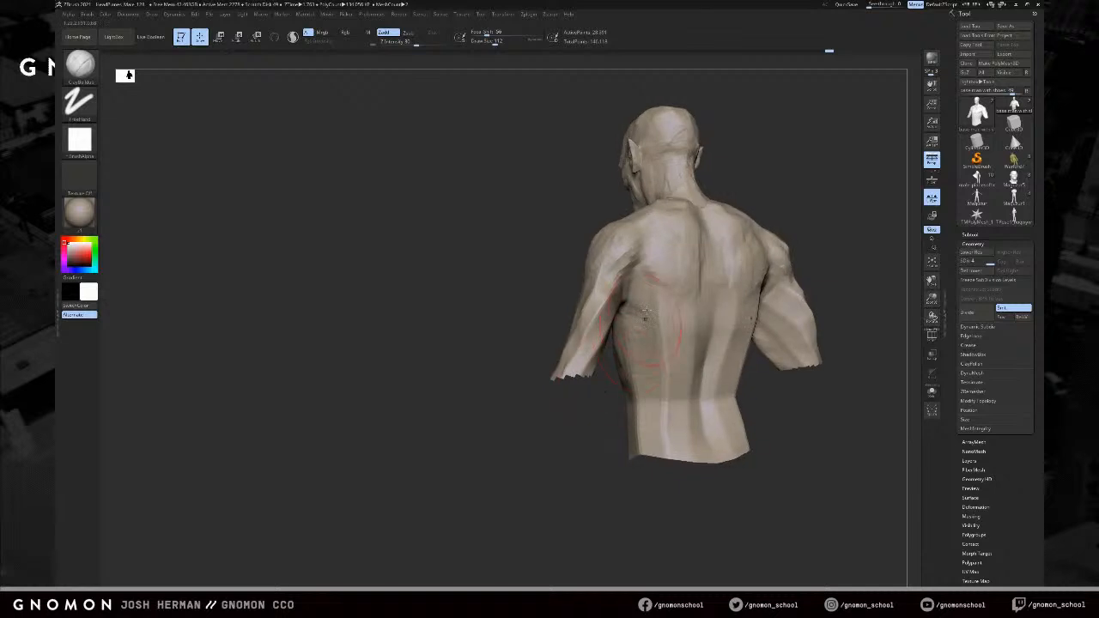
- Sculpt the latissimus muscles on the back below the shoulder blades with ClayBuildup
{"action": "key", "text": "s"}
{"action": "left_click", "coordinate": [648, 333]}
{"action": "mouse_move", "coordinate": [646, 295]}
{"action": "left_mouse_down"}
{"action": "mouse_move", "coordinate": [661, 315]}
{"action": "mouse_move", "coordinate": [662, 360]}
{"action": "left_mouse_up"}
{"action": "right_click_drag", "start_coordinate": [585, 406], "coordinate": [608, 395], "text": "shift"}
{"action": "right_click_drag", "start_coordinate": [816, 266], "coordinate": [761, 327], "text": "alt"}
{"action": "right_click_drag", "start_coordinate": [761, 327], "coordinate": [761, 301], "text": "ctrl"}
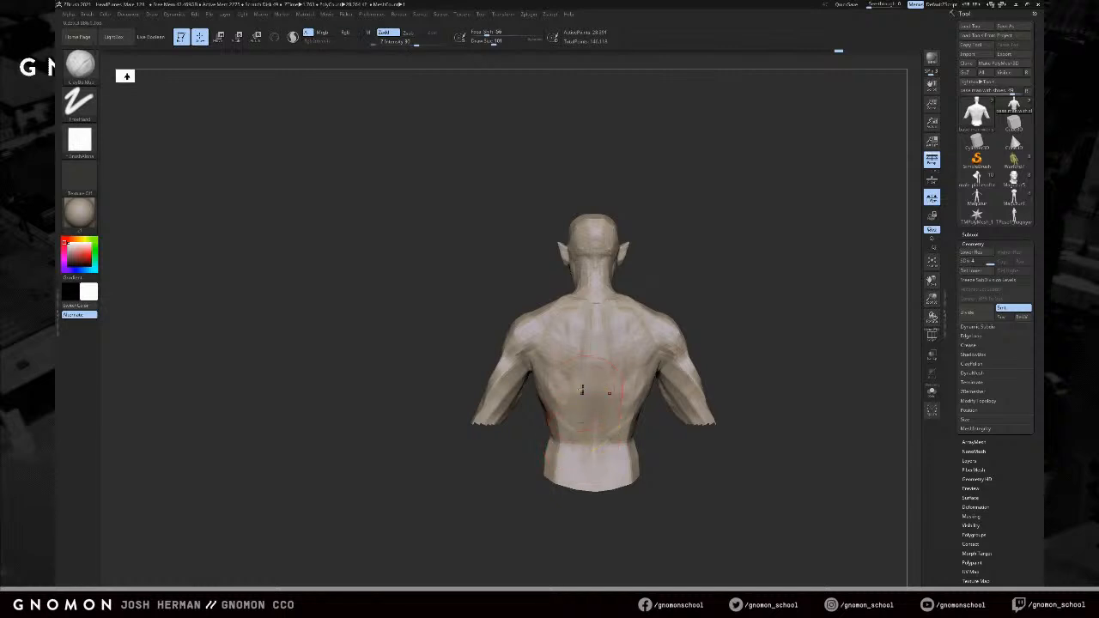
- Shape the base of the neck, the spine and the lower back with ClayBuildup, smoothing between strokes
{"action": "key", "text": "s"}
{"action": "left_click", "coordinate": [588, 320]}
{"action": "right_click_drag", "start_coordinate": [590, 285], "coordinate": [589, 307]}
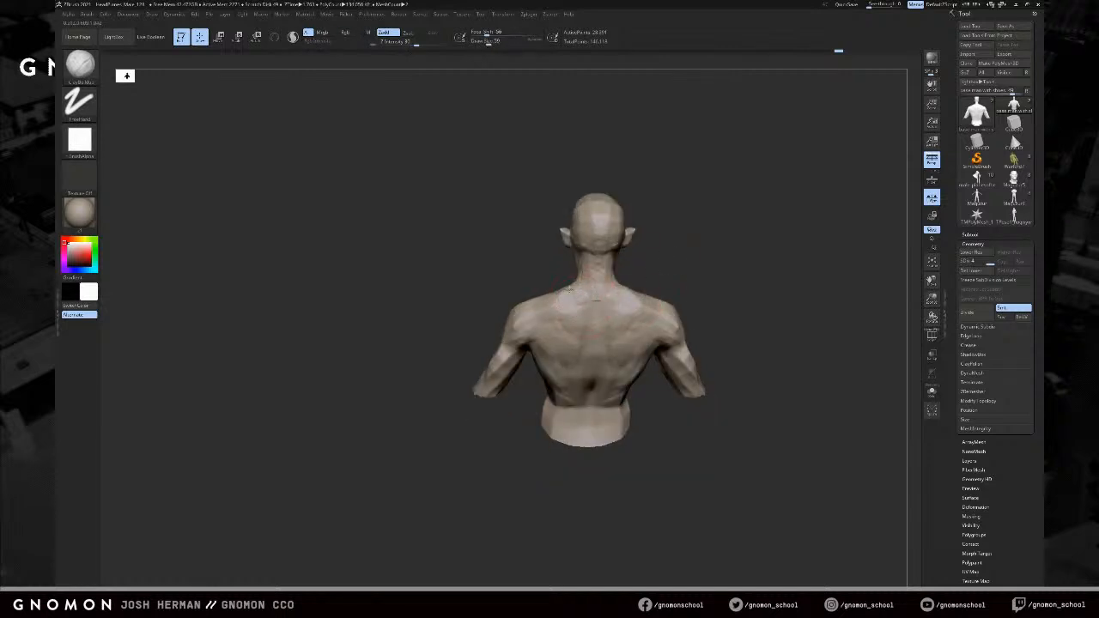
{"action": "left_click_drag", "start_coordinate": [586, 379], "coordinate": [591, 330], "text": "shift"}
{"action": "key", "text": "s"}
{"action": "left_click", "coordinate": [584, 350]}
{"action": "right_click_drag", "start_coordinate": [717, 325], "coordinate": [712, 300]}
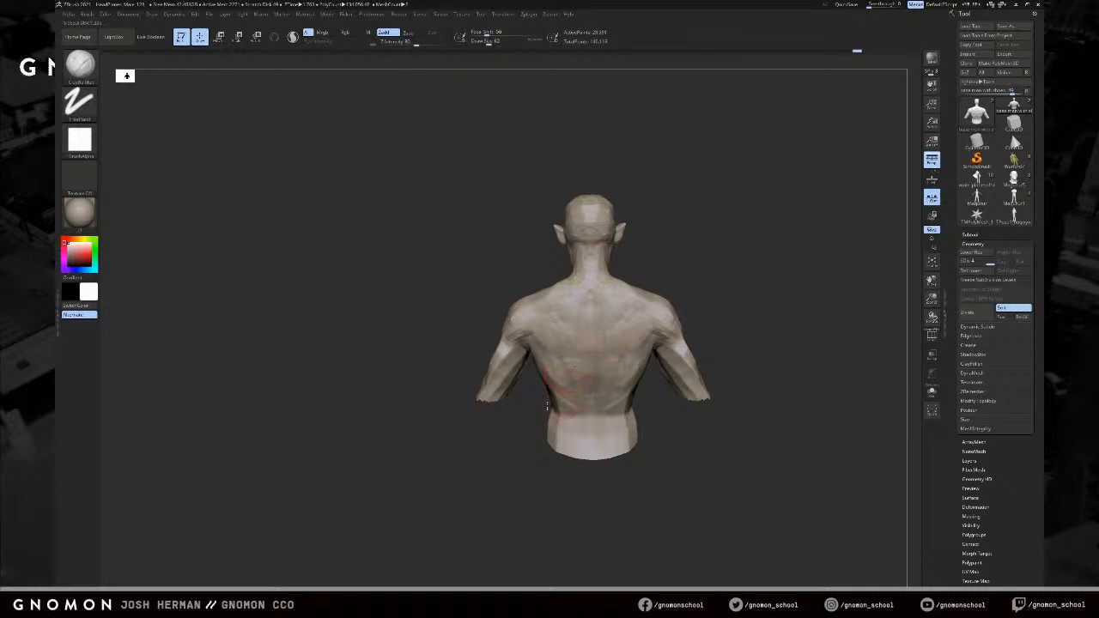
{"action": "right_click_drag", "start_coordinate": [565, 392], "coordinate": [581, 355]}
- Reveal the full body and hide the arms, leaving the head, torso and legs to work on
{"action": "mouse_move", "coordinate": [697, 461]}
{"action": "right_mouse_down"}
{"action": "mouse_move", "coordinate": [702, 472]}
{"action": "mouse_move", "coordinate": [633, 422]}
{"action": "right_mouse_up"}
{"action": "left_click", "coordinate": [655, 421], "text": "ctrl+shift"}
{"action": "right_click_drag", "start_coordinate": [754, 360], "coordinate": [733, 300], "text": "alt"}
{"action": "key", "text": "s"}
{"action": "key", "text": "s"}
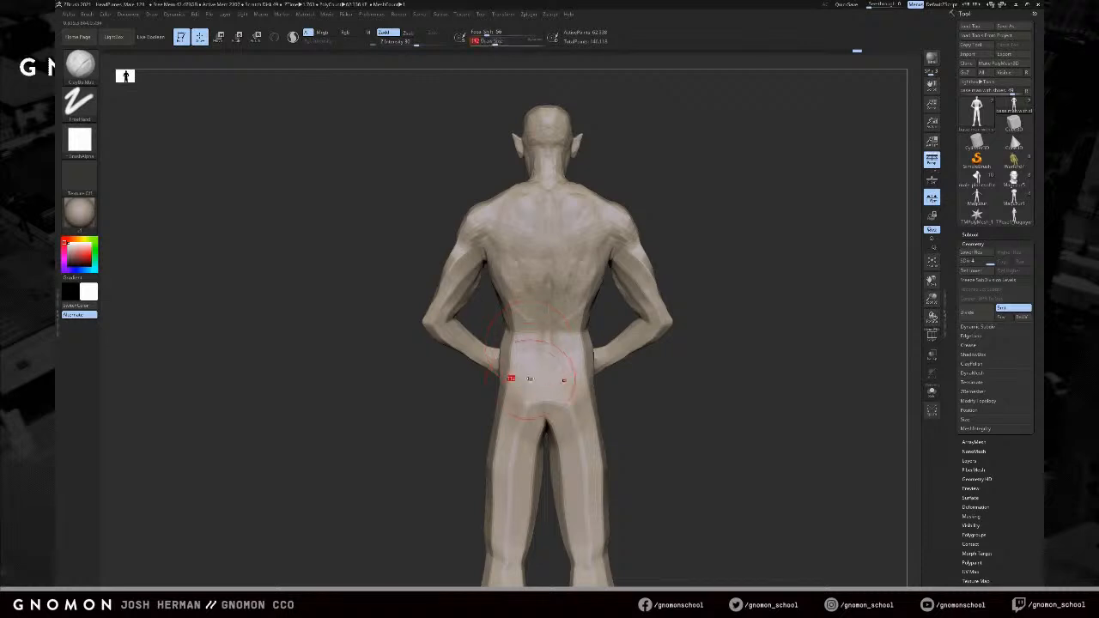
{"action": "left_click_drag", "start_coordinate": [530, 379], "coordinate": [523, 379]}
{"action": "right_click_drag", "start_coordinate": [455, 390], "coordinate": [496, 392]}
{"action": "left_click", "coordinate": [471, 353], "text": "ctrl+shift"}
{"action": "left_click_drag", "start_coordinate": [425, 413], "coordinate": [434, 425], "text": "ctrl+shift"}
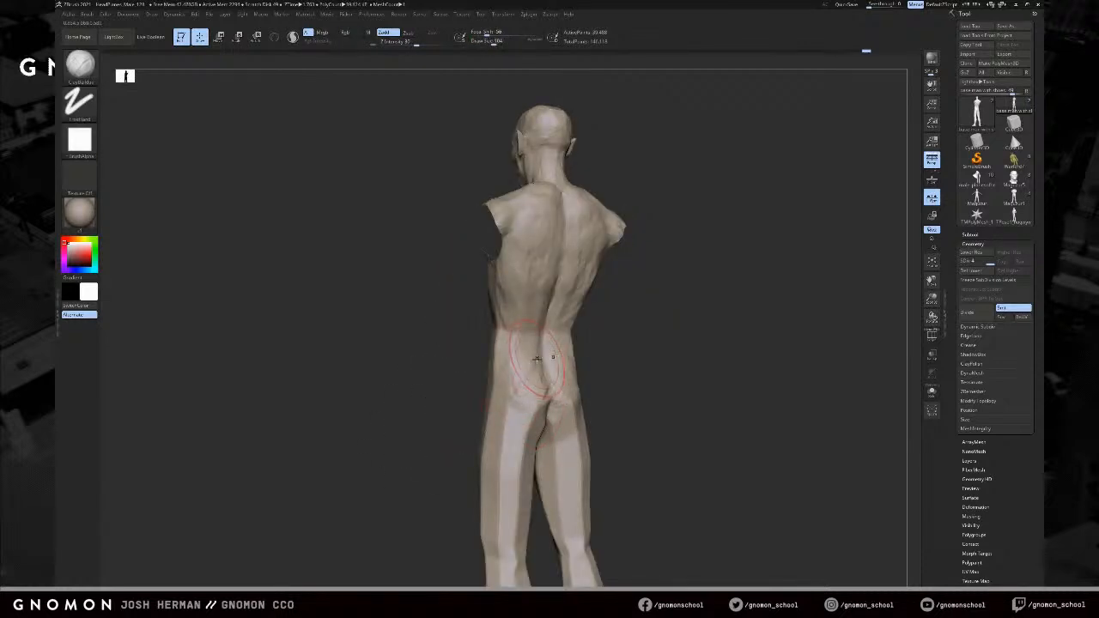
- Build up the rounded masses of the buttocks with ClayBuildup, working from the back and both sides
{"action": "right_click_drag", "start_coordinate": [468, 387], "coordinate": [507, 388]}
{"action": "key", "text": "s"}
{"action": "mouse_move", "coordinate": [507, 392]}
{"action": "left_mouse_down"}
{"action": "mouse_move", "coordinate": [518, 438]}
{"action": "mouse_move", "coordinate": [507, 459]}
{"action": "left_mouse_up"}
{"action": "right_click_drag", "start_coordinate": [481, 446], "coordinate": [412, 442]}
{"action": "right_click_drag", "start_coordinate": [597, 399], "coordinate": [542, 416]}
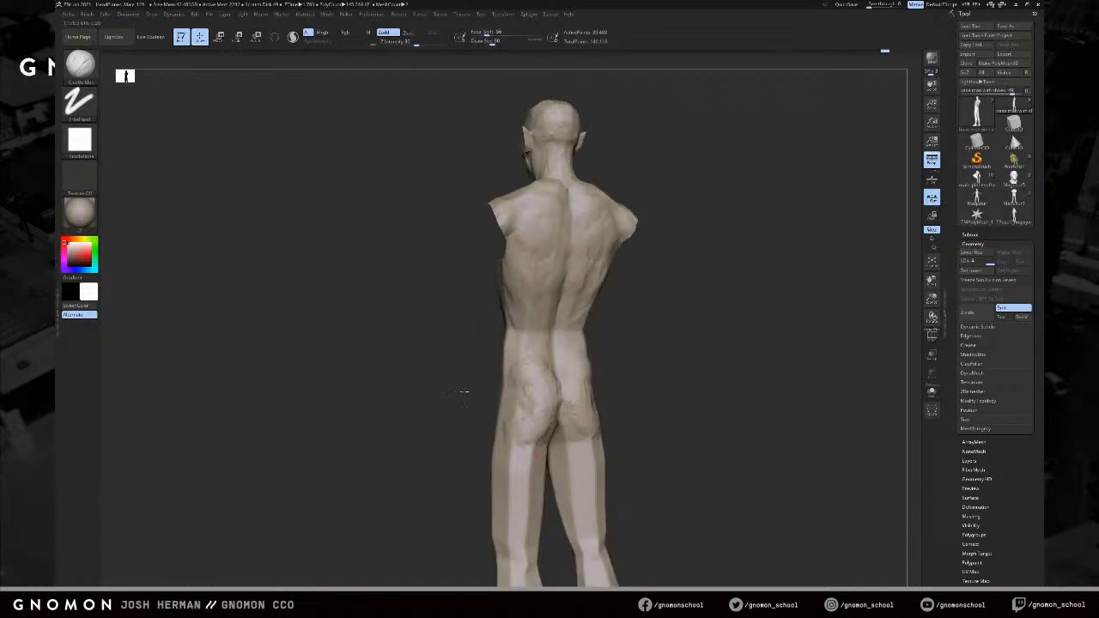
{"action": "left_click_drag", "start_coordinate": [463, 393], "coordinate": [506, 395]}
{"action": "left_click_drag", "start_coordinate": [618, 347], "coordinate": [690, 341]}
{"action": "left_click_drag", "start_coordinate": [546, 385], "coordinate": [570, 373]}
{"action": "left_click_drag", "start_coordinate": [678, 354], "coordinate": [636, 348]}
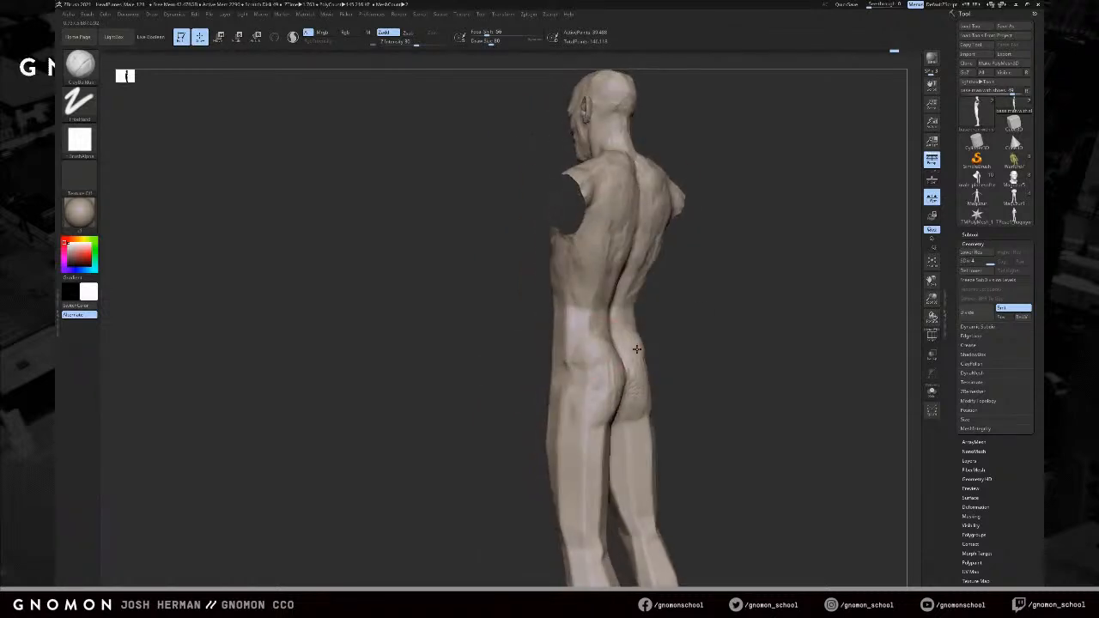
{"action": "left_click_drag", "start_coordinate": [507, 351], "coordinate": [567, 342]}
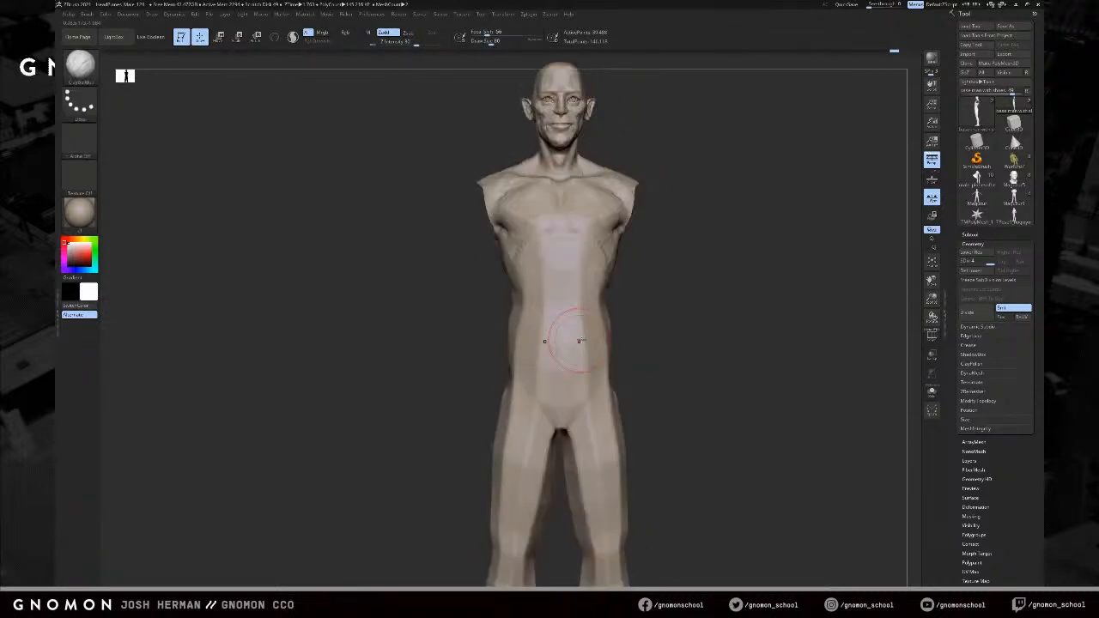
- Adjust the hip and crotch shapes with the Move brush, revealing the arms to judge the whole pose
{"action": "mouse_move", "coordinate": [638, 350]}
{"action": "left_mouse_down"}
{"action": "mouse_move", "coordinate": [655, 351]}
{"action": "mouse_move", "coordinate": [672, 376]}
{"action": "mouse_move", "coordinate": [653, 376]}
{"action": "left_mouse_up"}
{"action": "key", "text": "s"}
{"action": "left_click_drag", "start_coordinate": [552, 415], "coordinate": [560, 416]}
{"action": "key", "text": "b"}
{"action": "key", "text": "m"}
{"action": "key", "text": "v"}
{"action": "mouse_move", "coordinate": [647, 384]}
{"action": "left_mouse_down"}
{"action": "mouse_move", "coordinate": [678, 375]}
{"action": "mouse_move", "coordinate": [663, 321]}
{"action": "mouse_move", "coordinate": [644, 343]}
{"action": "mouse_move", "coordinate": [616, 339]}
{"action": "left_mouse_up"}
{"action": "left_click", "coordinate": [655, 335], "text": "ctrl+shift"}
{"action": "key", "text": "ctrl+z"}
{"action": "left_click", "coordinate": [609, 339], "text": "ctrl+shift"}
{"action": "key", "text": "s"}
{"action": "mouse_move", "coordinate": [615, 340]}
{"action": "left_mouse_down"}
{"action": "mouse_move", "coordinate": [644, 338]}
{"action": "mouse_move", "coordinate": [604, 304]}
{"action": "left_mouse_up"}
{"action": "key", "text": "ctrl+shift"}
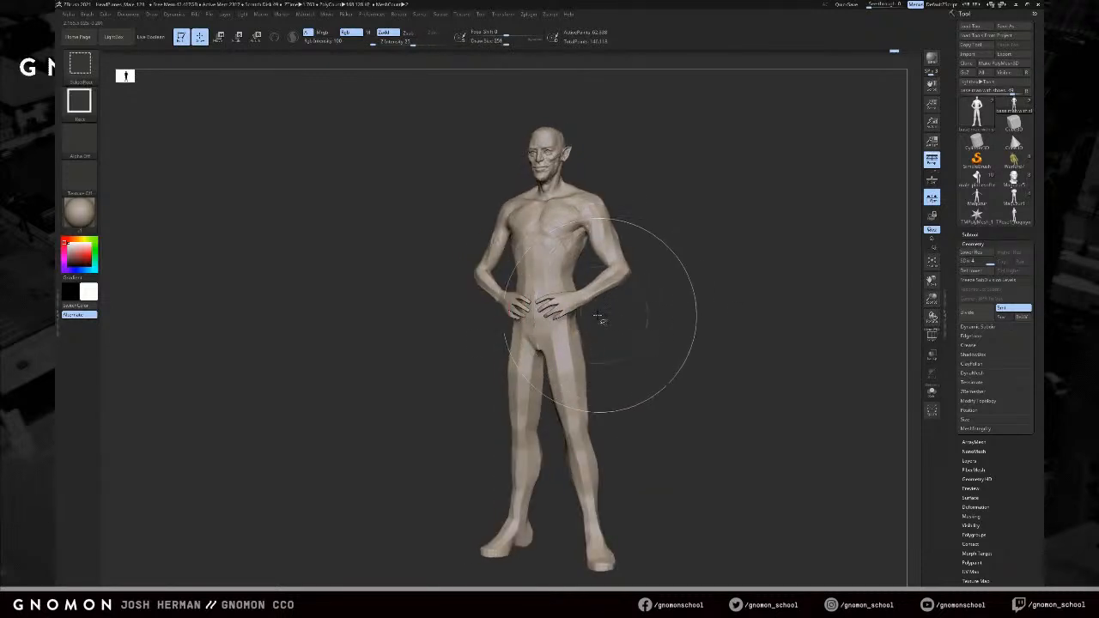
- Hide the arms again and adjust the waist silhouette with the Move brush, undoing the last stroke
{"action": "left_click", "coordinate": [611, 319], "text": "ctrl+shift"}
{"action": "mouse_move", "coordinate": [604, 319]}
{"action": "left_mouse_down"}
{"action": "mouse_move", "coordinate": [581, 327]}
{"action": "mouse_move", "coordinate": [547, 302]}
{"action": "left_mouse_up"}
{"action": "key", "text": "ctrl+shift"}
{"action": "left_click_drag", "start_coordinate": [491, 326], "coordinate": [530, 318]}
{"action": "key", "text": "s"}
{"action": "left_click_drag", "start_coordinate": [568, 287], "coordinate": [558, 287]}
{"action": "mouse_move", "coordinate": [479, 311]}
{"action": "left_mouse_down", "text": "shift"}
{"action": "mouse_move", "coordinate": [497, 308]}
{"action": "mouse_move", "coordinate": [469, 309]}
{"action": "mouse_move", "coordinate": [517, 306]}
{"action": "left_mouse_up", "text": "shift"}
{"action": "key", "text": "s"}
{"action": "mouse_move", "coordinate": [516, 306]}
{"action": "left_mouse_down"}
{"action": "mouse_move", "coordinate": [506, 298]}
{"action": "mouse_move", "coordinate": [483, 345]}
{"action": "left_mouse_up"}
{"action": "left_click_drag", "start_coordinate": [678, 344], "coordinate": [673, 295], "text": "alt"}
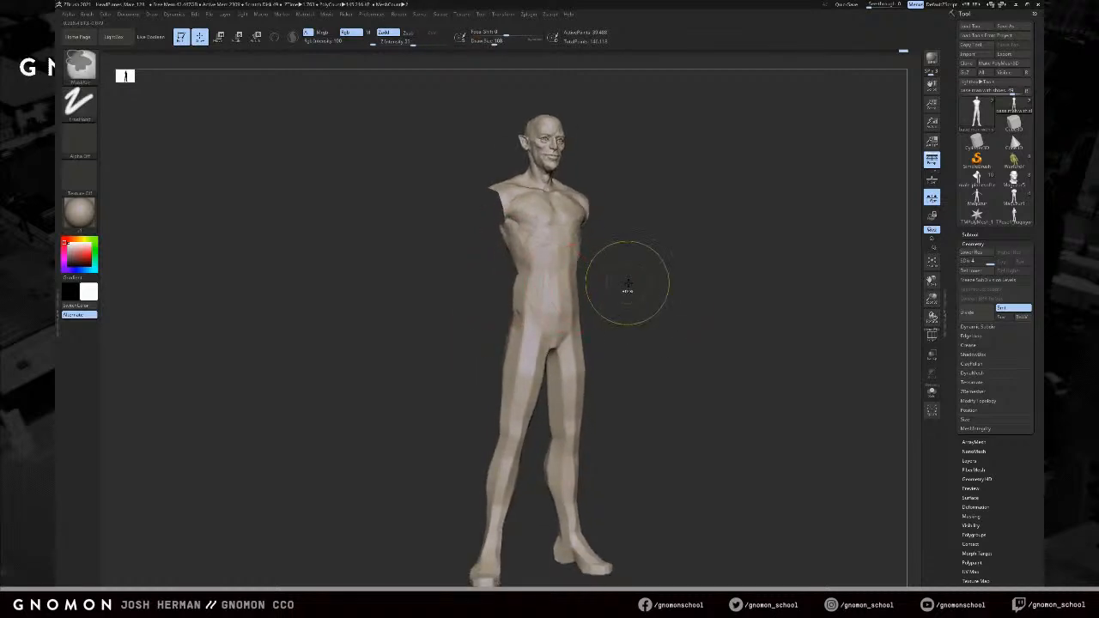
{"action": "left_click_drag", "start_coordinate": [626, 263], "coordinate": [616, 280]}
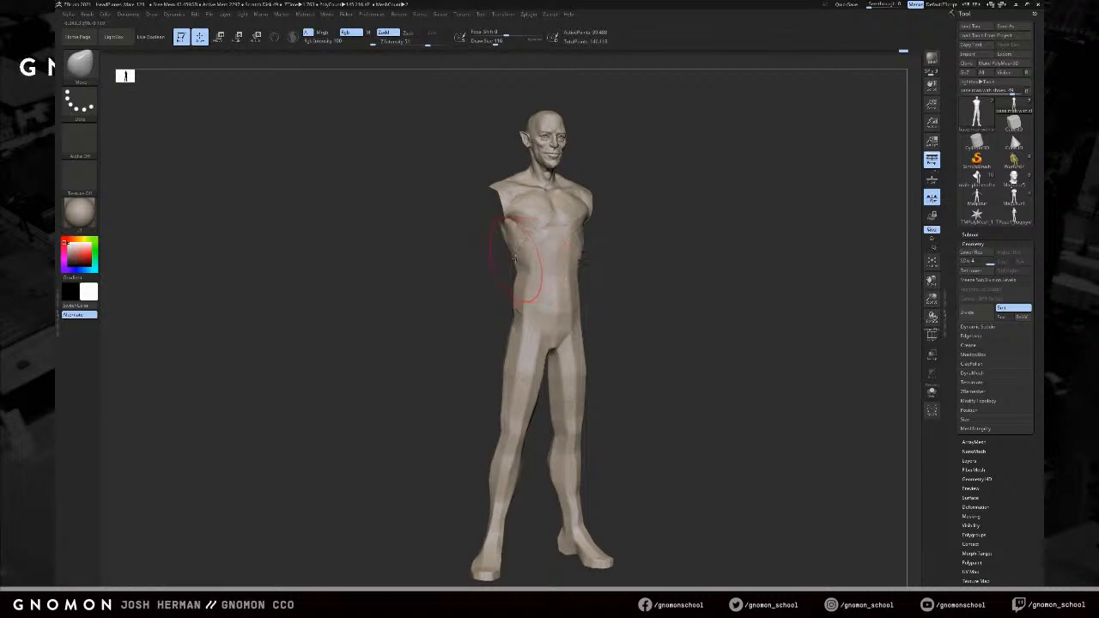
{"action": "left_click_drag", "start_coordinate": [517, 265], "coordinate": [520, 266]}
{"action": "key", "text": "bracketleft"}
{"action": "key", "text": "bracketleft"}
{"action": "key", "text": "ctrl+z"}
- Block in the abdominal muscles and lower belly with ClayBuildup, varying the brush size
{"action": "key", "text": "b"}
{"action": "key", "text": "c"}
{"action": "key", "text": "b"}
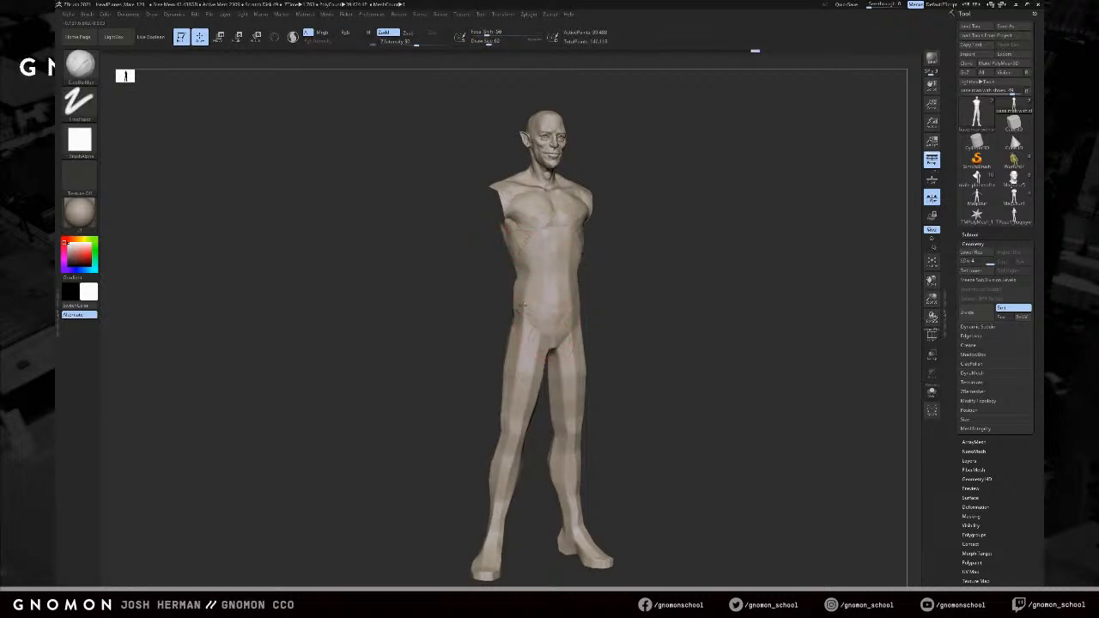
{"action": "key", "text": "bracketright"}
{"action": "key", "text": "bracketright"}
{"action": "left_click_drag", "start_coordinate": [665, 264], "coordinate": [591, 265]}
{"action": "key", "text": "bracketleft"}
{"action": "key", "text": "bracketleft"}
{"action": "key", "text": "bracketleft"}
{"action": "left_click_drag", "start_coordinate": [555, 286], "coordinate": [572, 251]}
{"action": "left_click_drag", "start_coordinate": [630, 271], "coordinate": [551, 344]}
{"action": "key", "text": "bracketright"}
{"action": "key", "text": "bracketright"}
{"action": "key", "text": "bracketright"}
{"action": "left_click_drag", "start_coordinate": [644, 303], "coordinate": [657, 302]}
- Carve the navel with a smaller DamStandard brush and undo the last smoothing stroke
{"action": "key", "text": "b"}
{"action": "key", "text": "d"}
{"action": "key", "text": "s"}
{"action": "key", "text": "bracketleft"}
{"action": "key", "text": "bracketleft"}
{"action": "key", "text": "bracketleft"}
{"action": "left_click_drag", "start_coordinate": [540, 321], "coordinate": [543, 320]}
{"action": "left_click_drag", "start_coordinate": [622, 306], "coordinate": [633, 311], "text": "shift"}
{"action": "key", "text": "ctrl+z"}
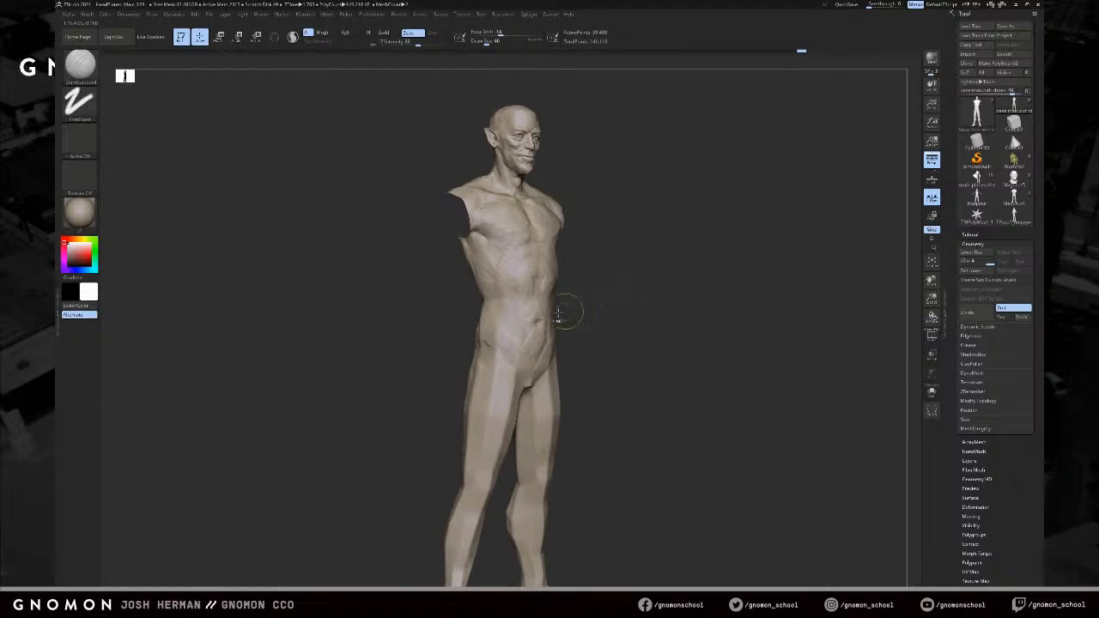
- Build up the obliques and the sides of the waist above the hips with larger ClayBuildup strokes
{"action": "mouse_move", "coordinate": [571, 328]}
{"action": "left_mouse_down"}
{"action": "mouse_move", "coordinate": [590, 324]}
{"action": "mouse_move", "coordinate": [575, 321]}
{"action": "left_mouse_up"}
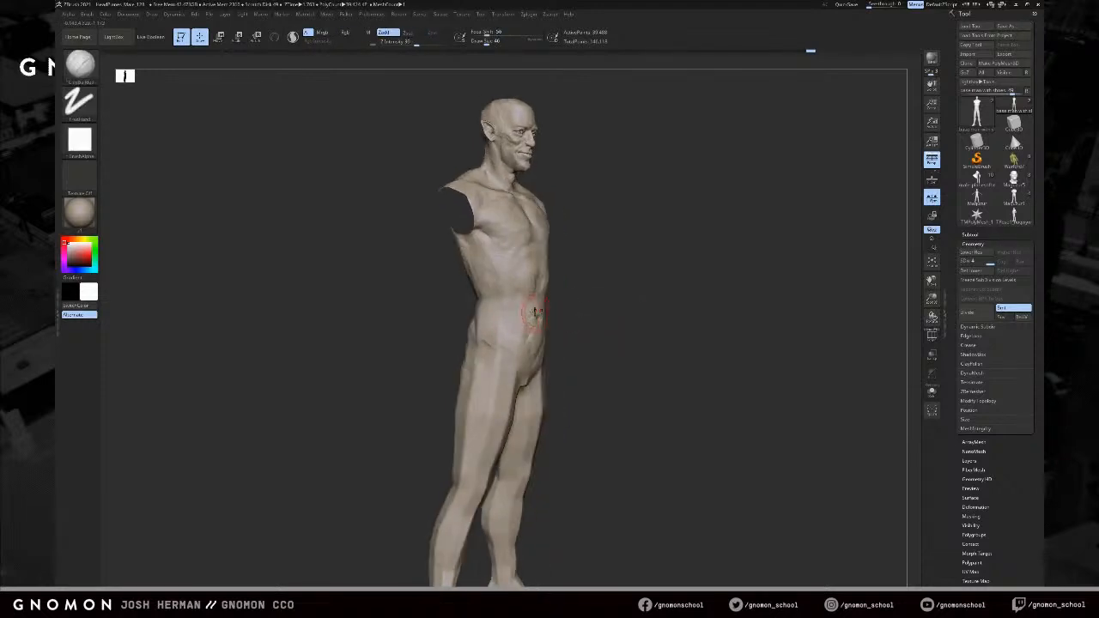
{"action": "key", "text": "]"}
{"action": "key", "text": "]"}
{"action": "mouse_move", "coordinate": [493, 323]}
{"action": "left_mouse_down"}
{"action": "mouse_move", "coordinate": [468, 302]}
{"action": "mouse_move", "coordinate": [633, 300]}
{"action": "mouse_move", "coordinate": [585, 304]}
{"action": "mouse_move", "coordinate": [515, 343]}
{"action": "left_mouse_up"}
{"action": "key", "text": "]"}
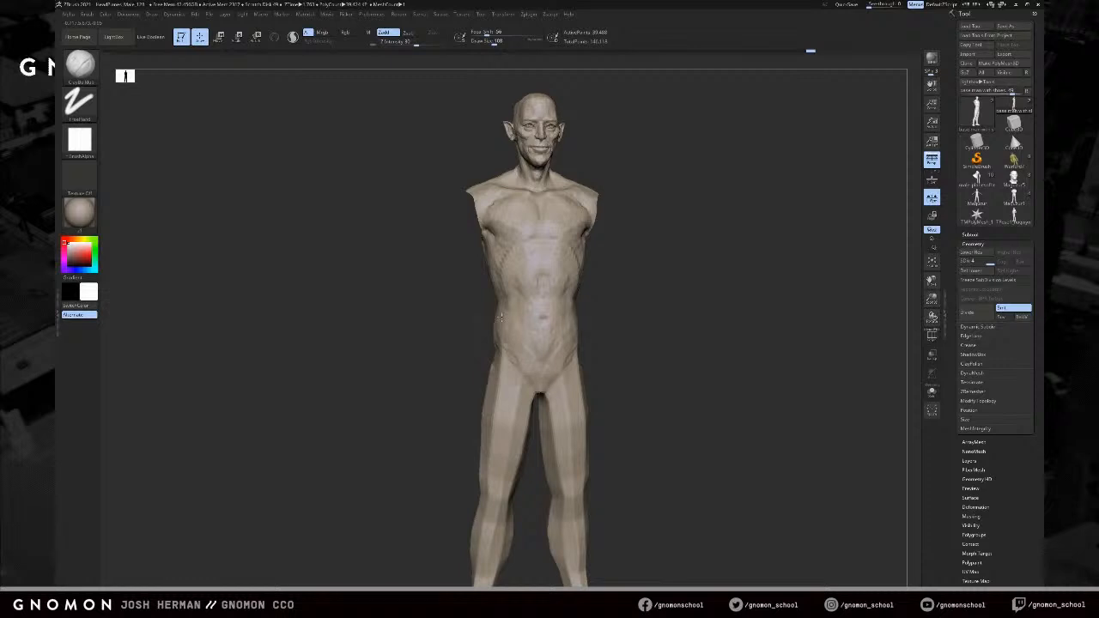
{"action": "mouse_move", "coordinate": [462, 321]}
{"action": "left_mouse_down"}
{"action": "mouse_move", "coordinate": [506, 321]}
{"action": "mouse_move", "coordinate": [473, 333]}
{"action": "left_mouse_up"}
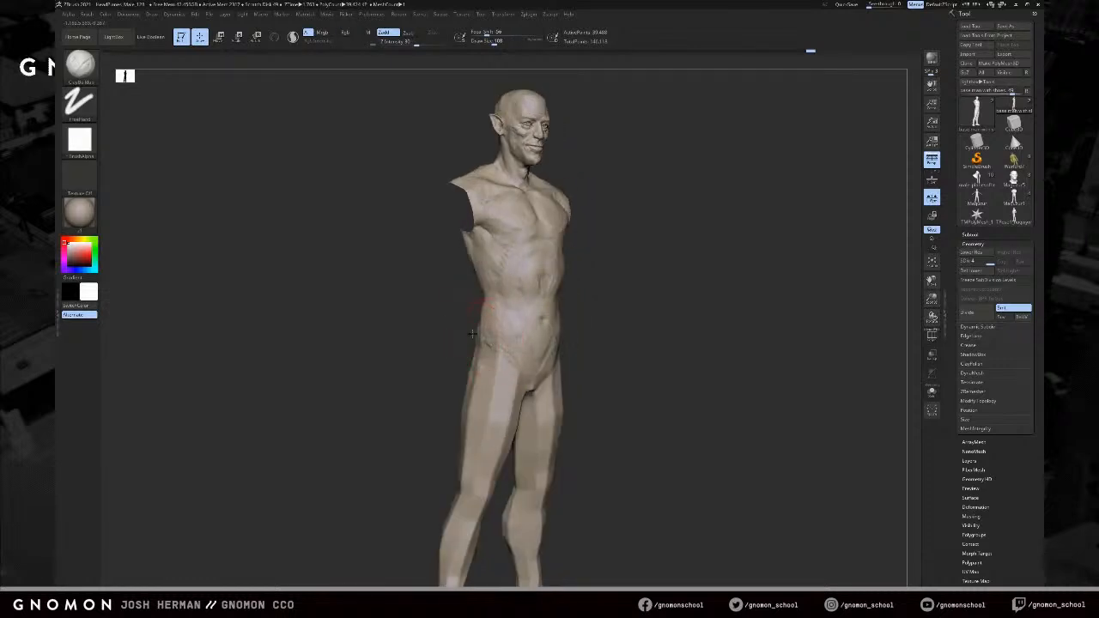
{"action": "left_click_drag", "start_coordinate": [662, 343], "coordinate": [638, 370], "text": "shift"}
- Shape the groin and the tops of the inner thighs with ClayBuildup, changing the brush size between strokes
{"action": "mouse_move", "coordinate": [638, 370]}
{"action": "left_mouse_down", "text": "alt"}
{"action": "mouse_move", "coordinate": [662, 330]}
{"action": "mouse_move", "coordinate": [620, 354]}
{"action": "left_mouse_up", "text": "alt"}
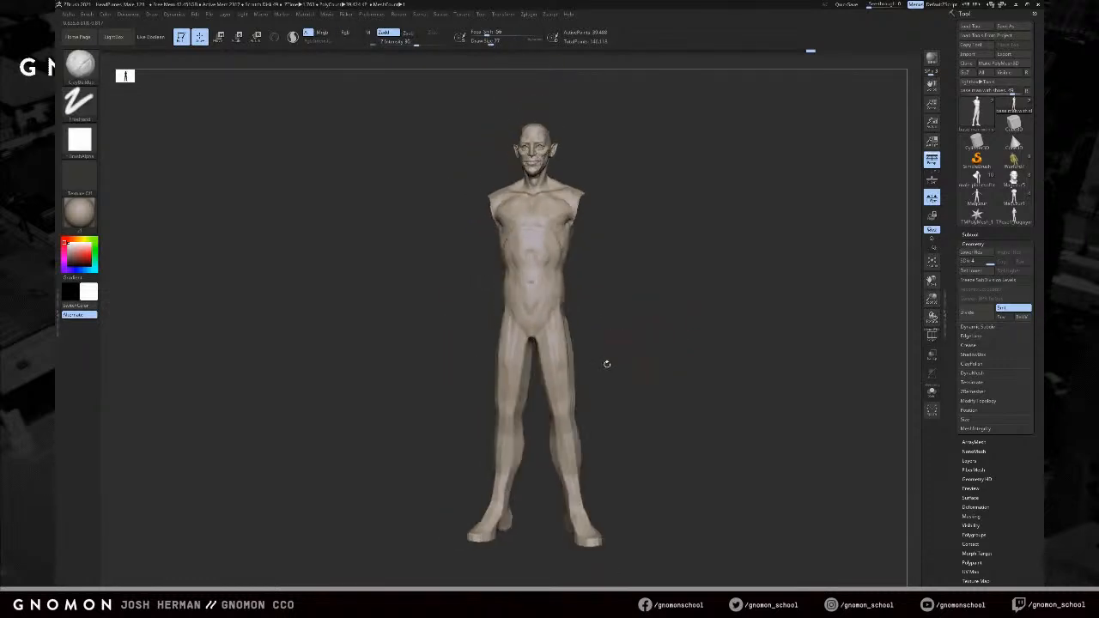
{"action": "key", "text": "s"}
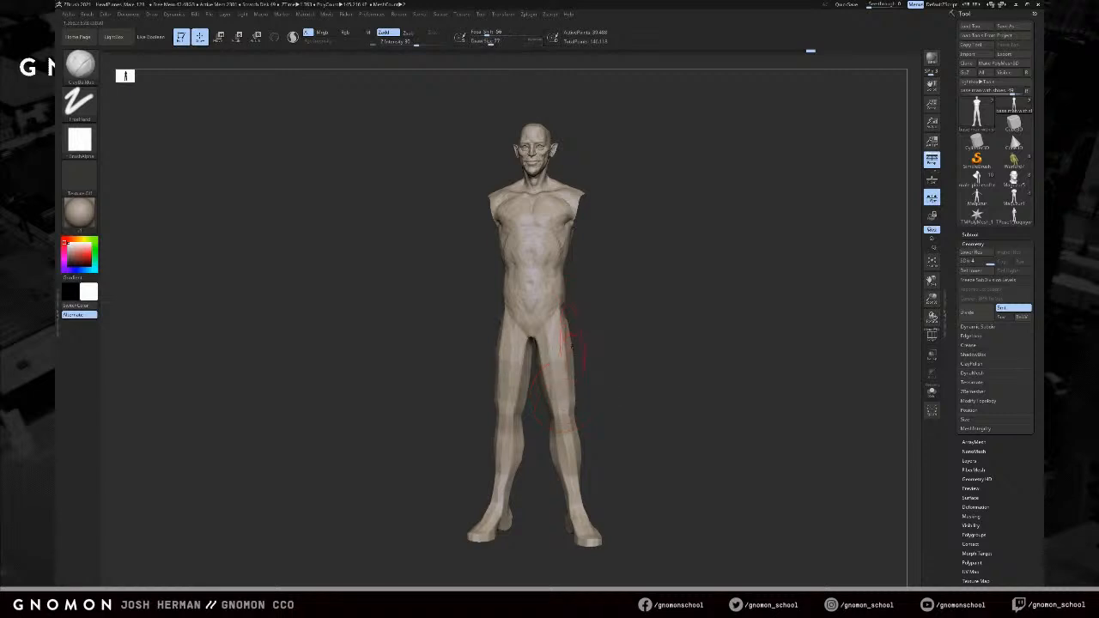
{"action": "key", "text": "s"}
{"action": "left_click_drag", "start_coordinate": [563, 400], "coordinate": [536, 342]}
{"action": "key", "text": "s"}
{"action": "right_click_drag", "start_coordinate": [543, 345], "coordinate": [546, 323]}
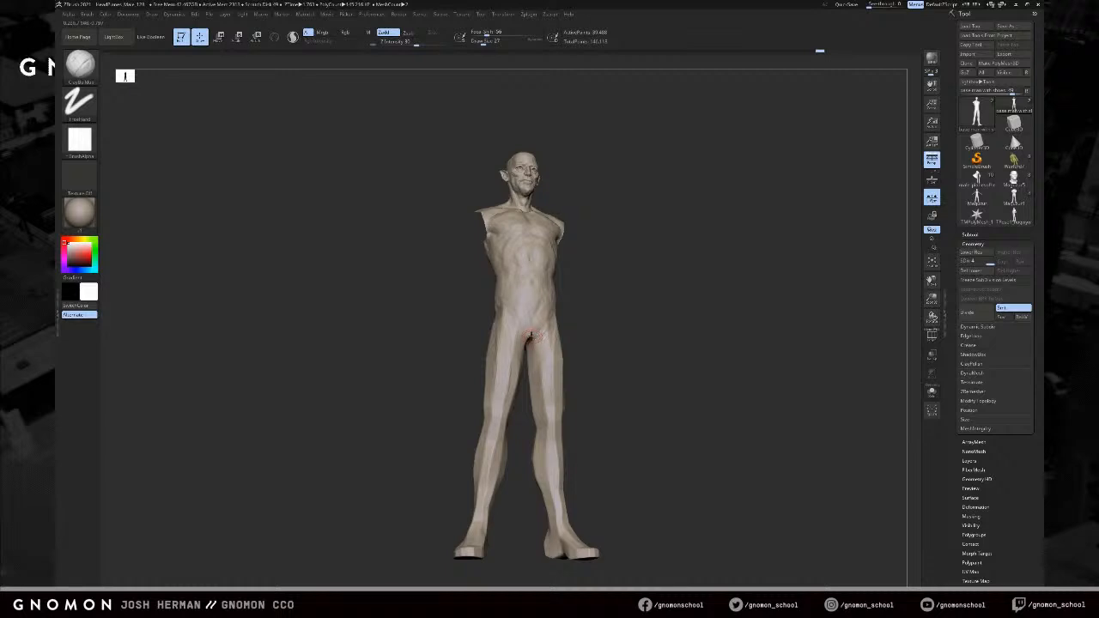
{"action": "key", "text": "s"}
{"action": "left_click_drag", "start_coordinate": [527, 326], "coordinate": [529, 326]}
- Define the creases between the groin and thighs with DamStandard, smoothing the transitions
{"action": "key", "text": "b"}
{"action": "key", "text": "d"}
{"action": "key", "text": "s"}
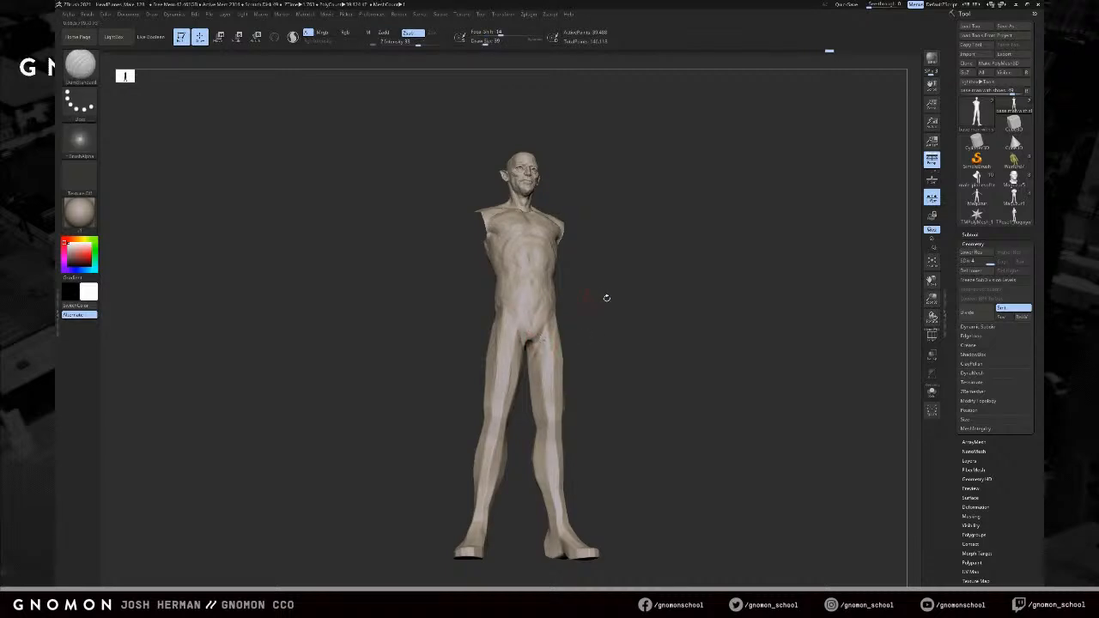
{"action": "right_click_drag", "start_coordinate": [600, 297], "coordinate": [550, 339], "text": "shift"}
- Build up the front and back muscle masses of the thighs with ClayBuildup
{"action": "right_click_drag", "start_coordinate": [535, 417], "coordinate": [546, 402]}
{"action": "key", "text": "b"}
{"action": "key", "text": "c"}
{"action": "key", "text": "b"}
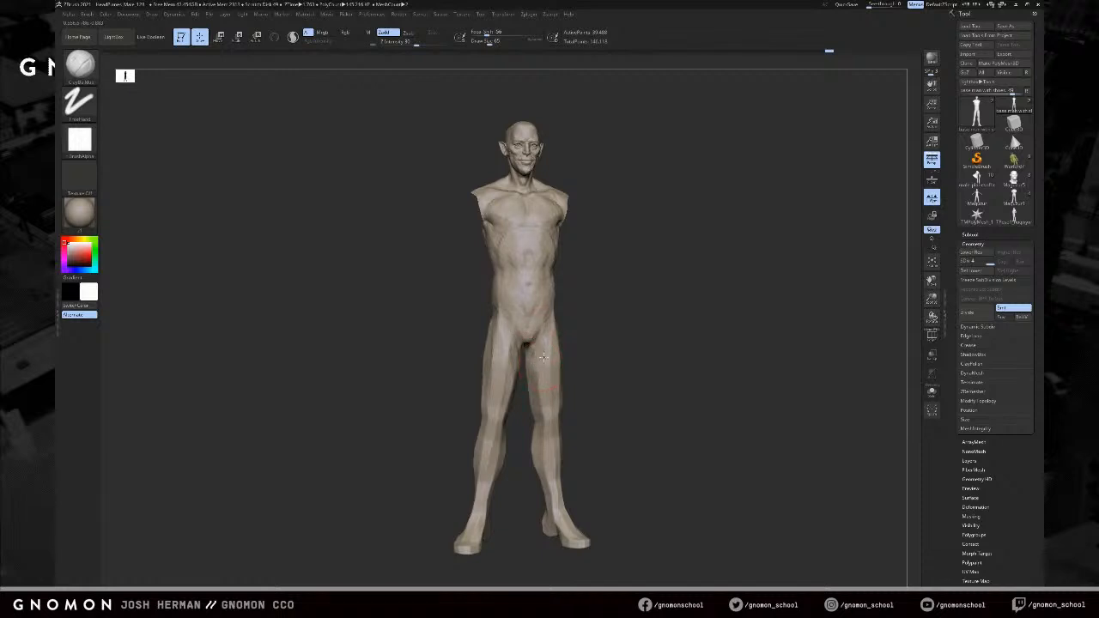
{"action": "mouse_move", "coordinate": [524, 461]}
{"action": "right_mouse_down"}
{"action": "mouse_move", "coordinate": [560, 437]}
{"action": "mouse_move", "coordinate": [524, 409]}
{"action": "right_mouse_up"}
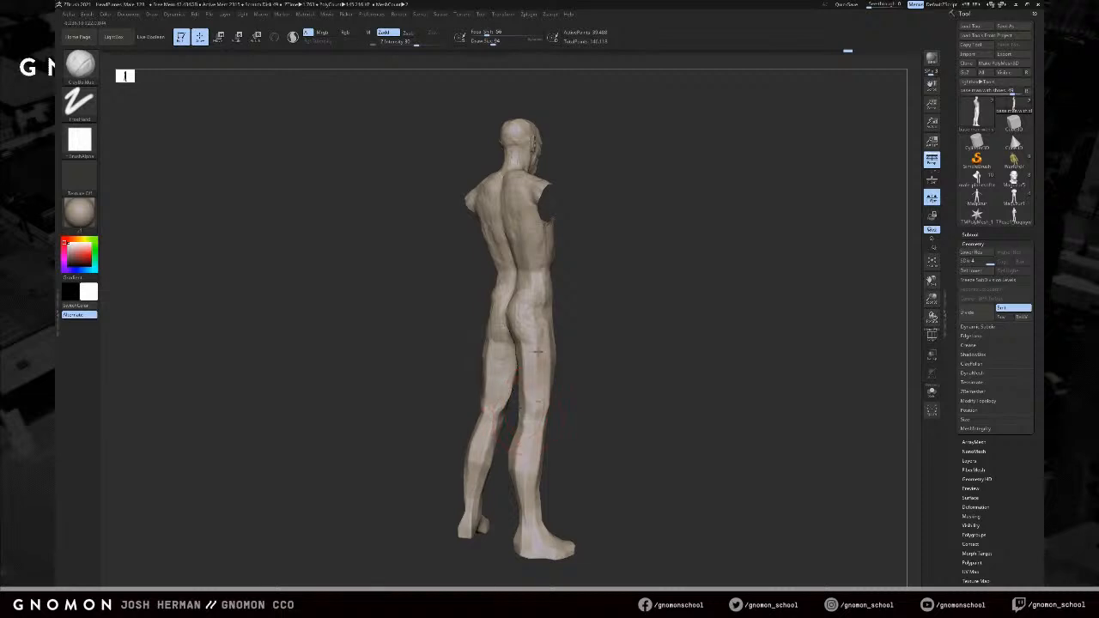
{"action": "mouse_move", "coordinate": [542, 327]}
{"action": "right_mouse_down"}
{"action": "mouse_move", "coordinate": [699, 368]}
{"action": "mouse_move", "coordinate": [639, 306]}
{"action": "mouse_move", "coordinate": [633, 326]}
{"action": "right_mouse_up"}
{"action": "right_click_drag", "start_coordinate": [547, 458], "coordinate": [592, 431]}
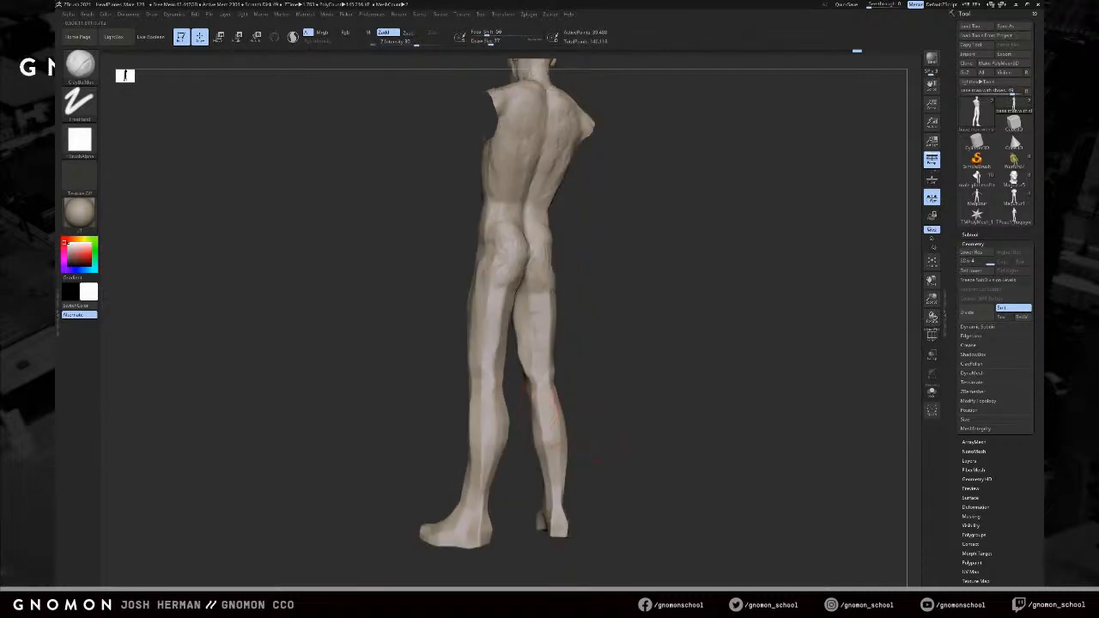
- Define the hamstrings and the backs of the knees using ClayBuildup and DamStandard
{"action": "mouse_move", "coordinate": [539, 397]}
{"action": "right_mouse_down"}
{"action": "mouse_move", "coordinate": [554, 391]}
{"action": "mouse_move", "coordinate": [538, 380]}
{"action": "mouse_move", "coordinate": [542, 414]}
{"action": "mouse_move", "coordinate": [499, 407]}
{"action": "right_mouse_up"}
{"action": "left_click_drag", "start_coordinate": [558, 375], "coordinate": [557, 409]}
{"action": "mouse_move", "coordinate": [515, 395]}
{"action": "right_mouse_down"}
{"action": "mouse_move", "coordinate": [550, 391]}
{"action": "mouse_move", "coordinate": [491, 356]}
{"action": "right_mouse_up"}
{"action": "key", "text": "b"}
{"action": "key", "text": "d"}
{"action": "key", "text": "s"}
{"action": "key", "text": "b"}
{"action": "key", "text": "c"}
{"action": "key", "text": "b"}
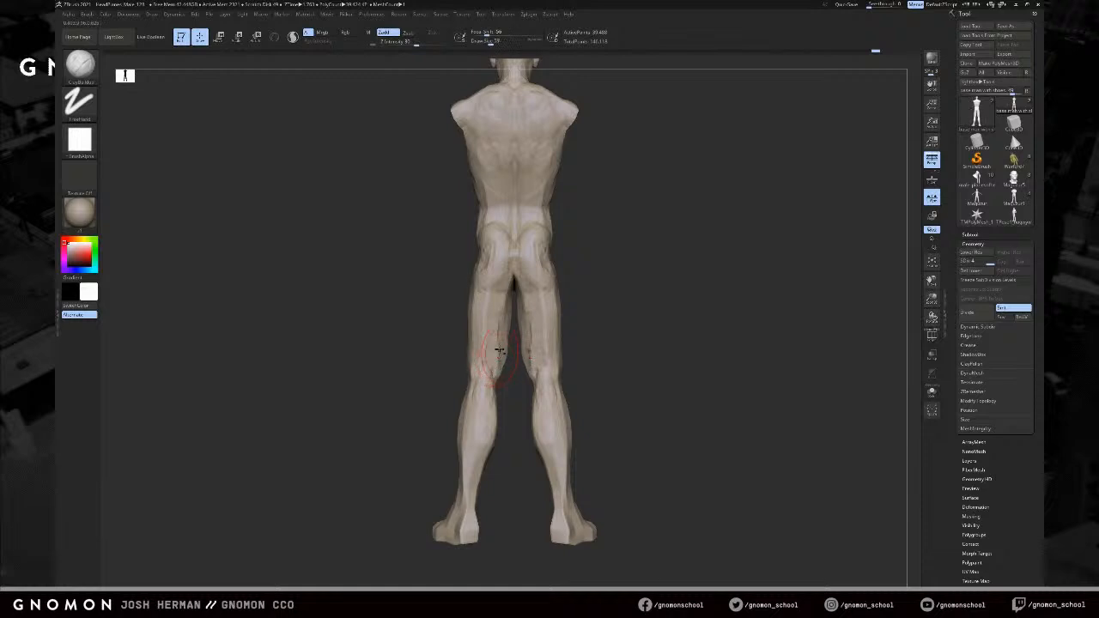
- Build up the inner thighs just above the knees and shape the fronts of the knees with ClayBuildup
{"action": "right_click_drag", "start_coordinate": [515, 398], "coordinate": [539, 391]}
{"action": "right_click_drag", "start_coordinate": [655, 350], "coordinate": [684, 369]}
{"action": "right_click_drag", "start_coordinate": [570, 358], "coordinate": [523, 370]}
{"action": "left_click_drag", "start_coordinate": [521, 370], "coordinate": [513, 352]}
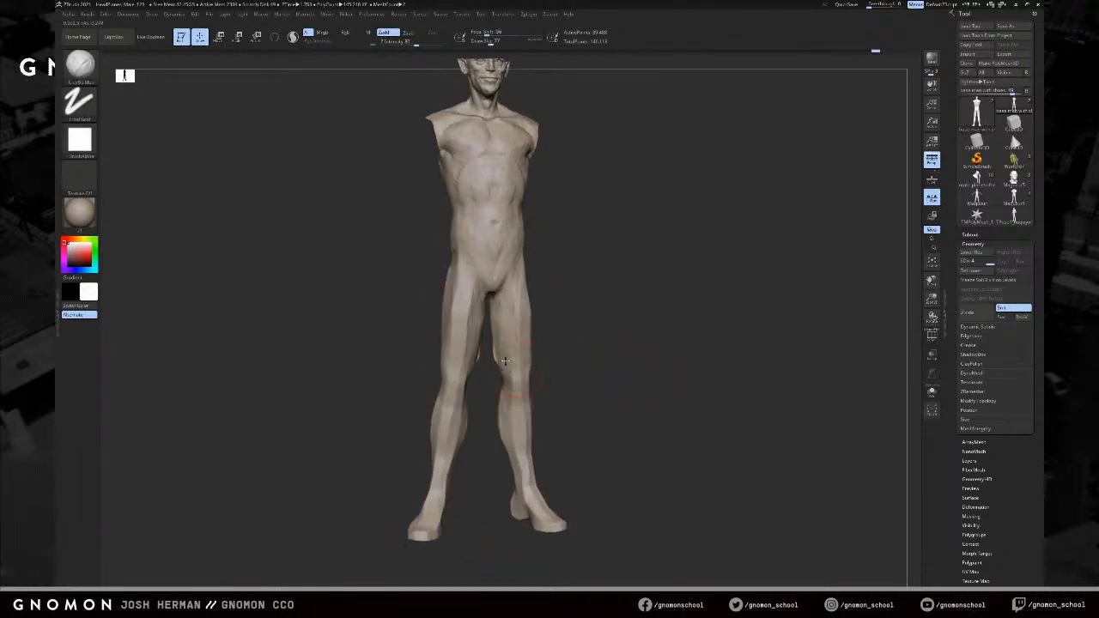
{"action": "right_click_drag", "start_coordinate": [519, 372], "coordinate": [532, 380]}
{"action": "left_click_drag", "start_coordinate": [524, 387], "coordinate": [528, 393]}
- Sculpt the quadriceps down to the kneecaps with ClayBuildup, smoothing between strokes
{"action": "key", "text": "s"}
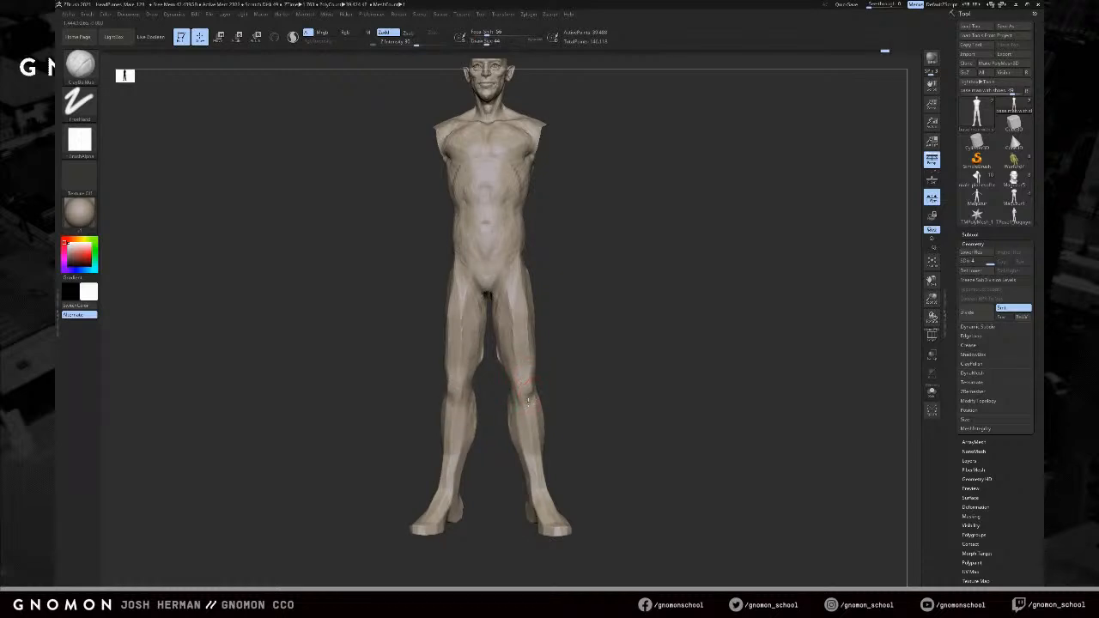
{"action": "left_click_drag", "start_coordinate": [520, 362], "coordinate": [525, 277]}
{"action": "right_click_drag", "start_coordinate": [534, 296], "coordinate": [542, 304], "text": "shift"}
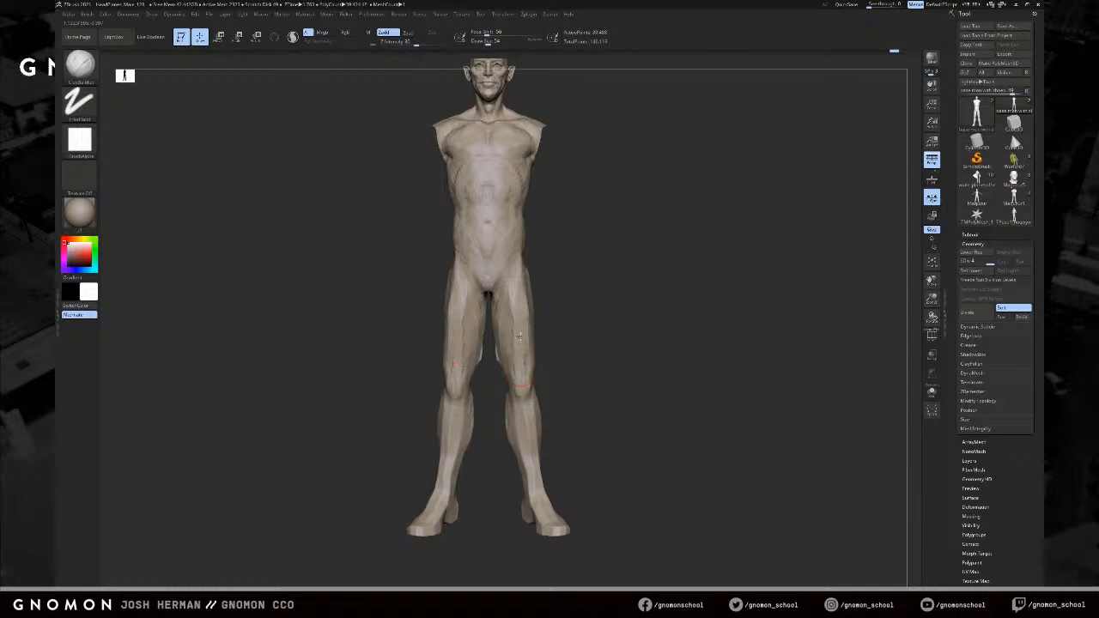
{"action": "right_click_drag", "start_coordinate": [509, 349], "coordinate": [516, 370]}
{"action": "left_click_drag", "start_coordinate": [518, 364], "coordinate": [515, 348], "text": "shift"}
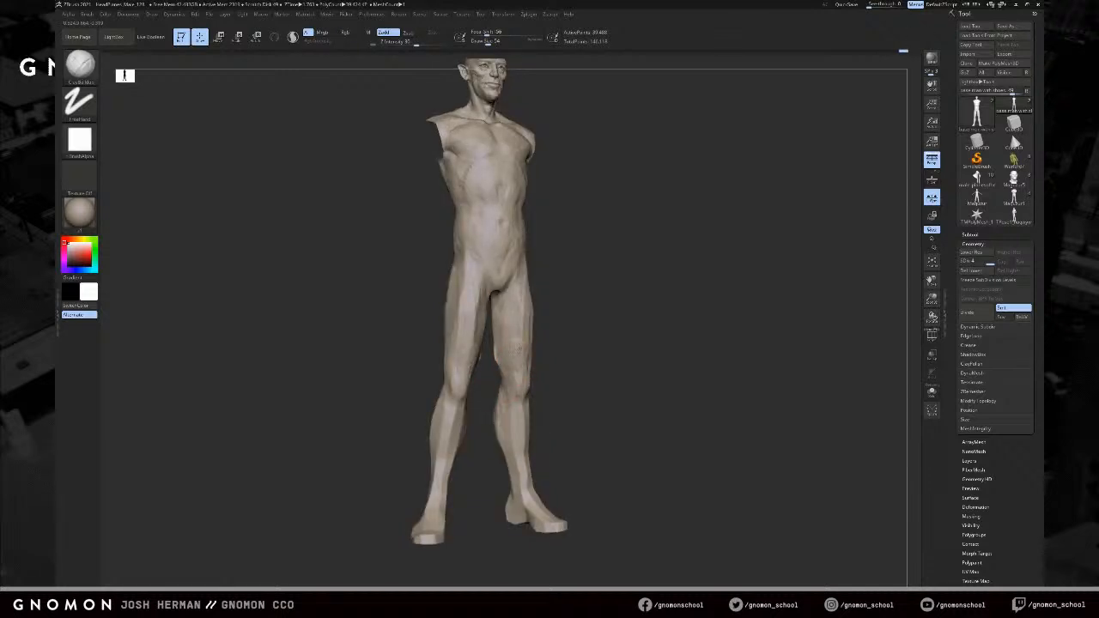
{"action": "left_click_drag", "start_coordinate": [516, 317], "coordinate": [517, 312]}
- Shape the outer thighs below the hips with ClayBuildup
{"action": "mouse_move", "coordinate": [495, 344]}
{"action": "right_mouse_down"}
{"action": "mouse_move", "coordinate": [509, 354]}
{"action": "mouse_move", "coordinate": [491, 326]}
{"action": "mouse_move", "coordinate": [609, 314]}
{"action": "mouse_move", "coordinate": [659, 323]}
{"action": "mouse_move", "coordinate": [601, 340]}
{"action": "right_mouse_up"}
{"action": "left_click", "coordinate": [596, 343], "text": "ctrl+shift"}
{"action": "key", "text": "s"}
{"action": "left_click", "coordinate": [544, 360]}
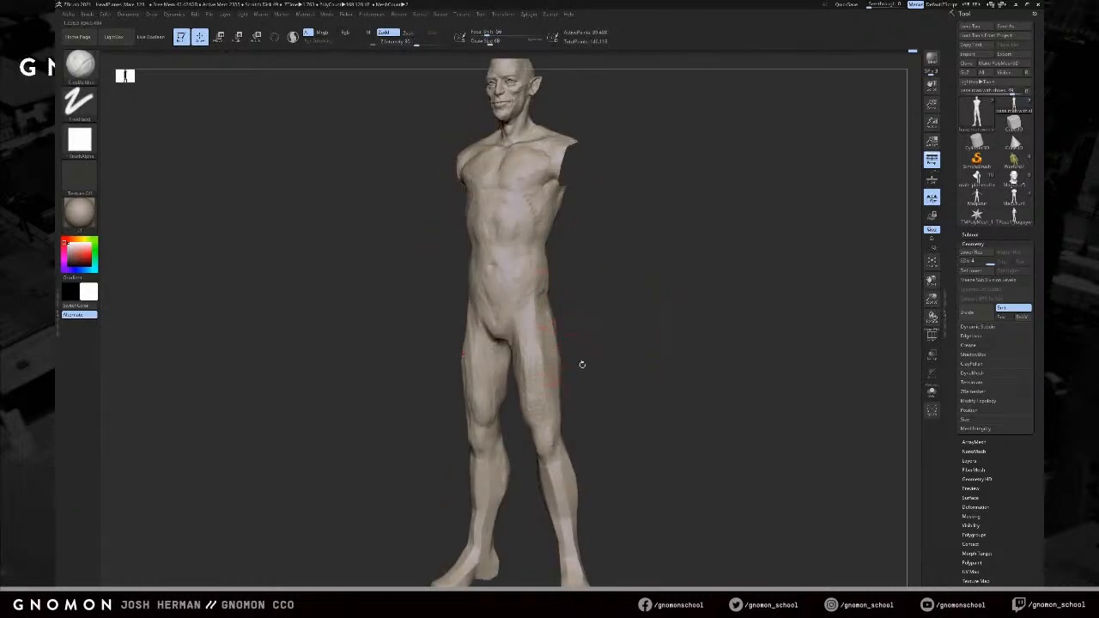
- Sculpt the shins and calves with ClayBuildup and refine the upper thighs and sides of the hips
{"action": "mouse_move", "coordinate": [477, 539]}
{"action": "right_mouse_down", "text": "alt"}
{"action": "mouse_move", "coordinate": [480, 491]}
{"action": "mouse_move", "coordinate": [467, 481]}
{"action": "mouse_move", "coordinate": [473, 494]}
{"action": "right_mouse_up", "text": "alt"}
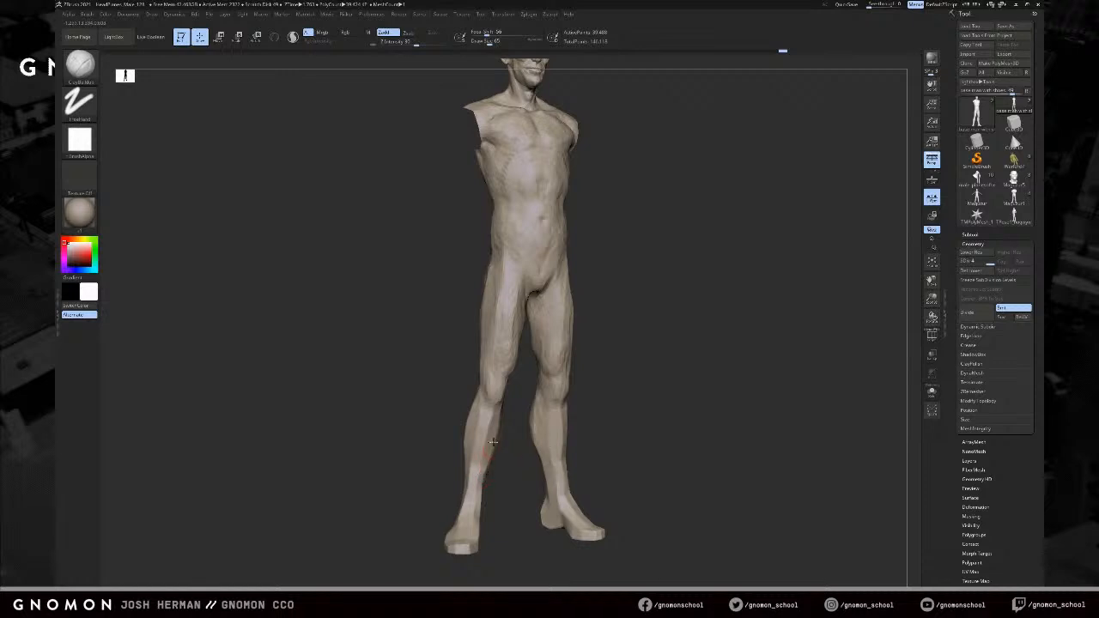
{"action": "right_click_drag", "start_coordinate": [495, 429], "coordinate": [516, 437], "text": "shift"}
{"action": "left_click_drag", "start_coordinate": [596, 348], "coordinate": [601, 386]}
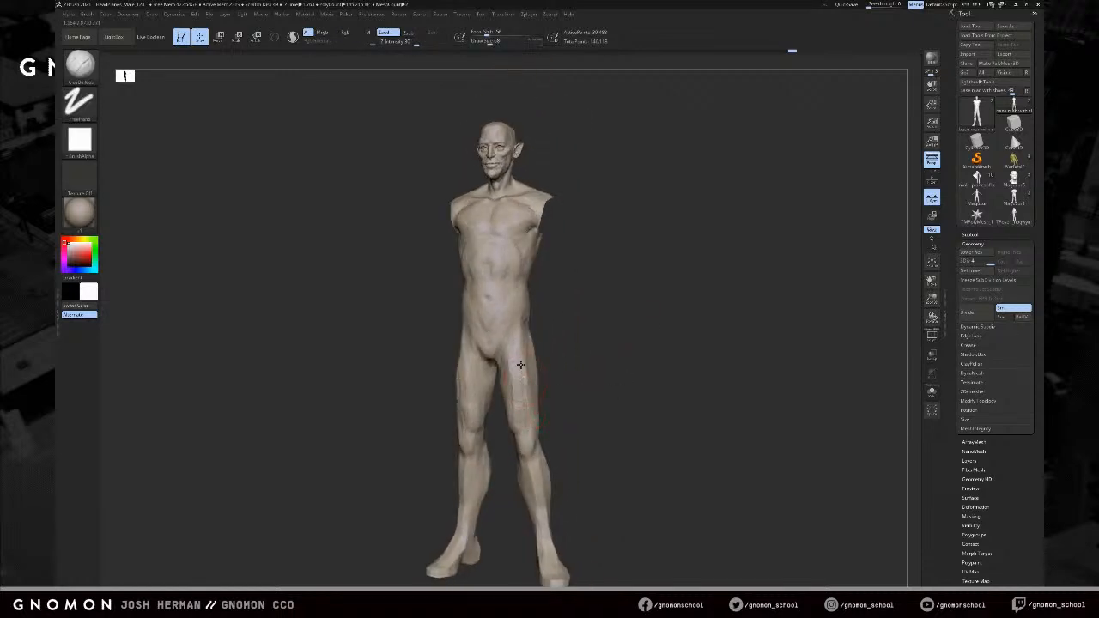
{"action": "right_click_drag", "start_coordinate": [532, 339], "coordinate": [551, 403]}
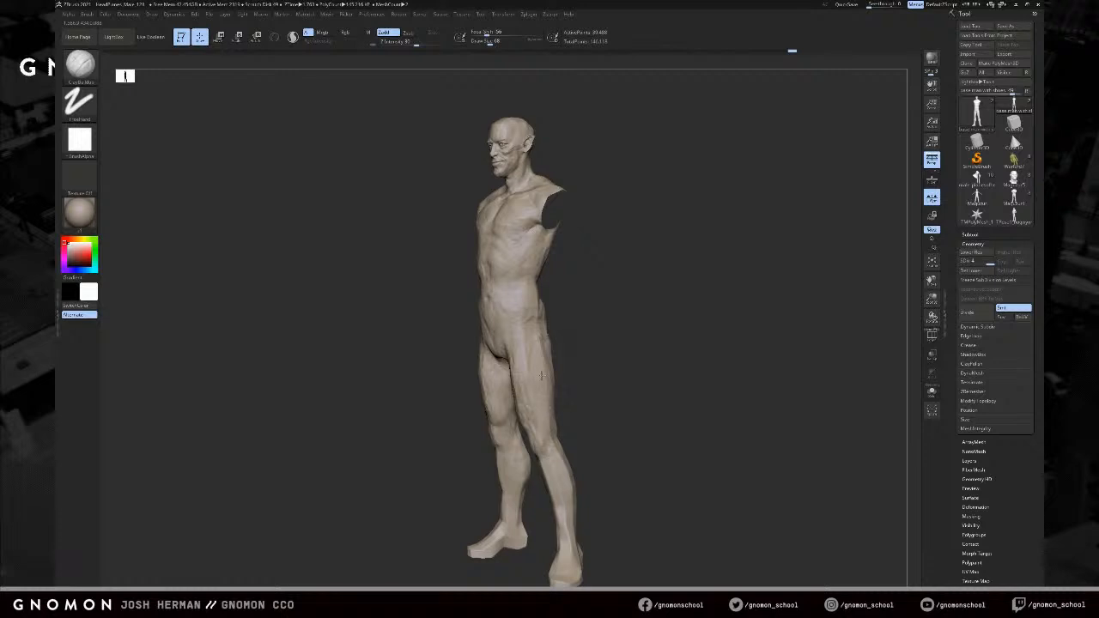
{"action": "mouse_move", "coordinate": [536, 345]}
{"action": "right_mouse_down"}
{"action": "mouse_move", "coordinate": [638, 312]}
{"action": "mouse_move", "coordinate": [544, 353]}
{"action": "right_mouse_up"}
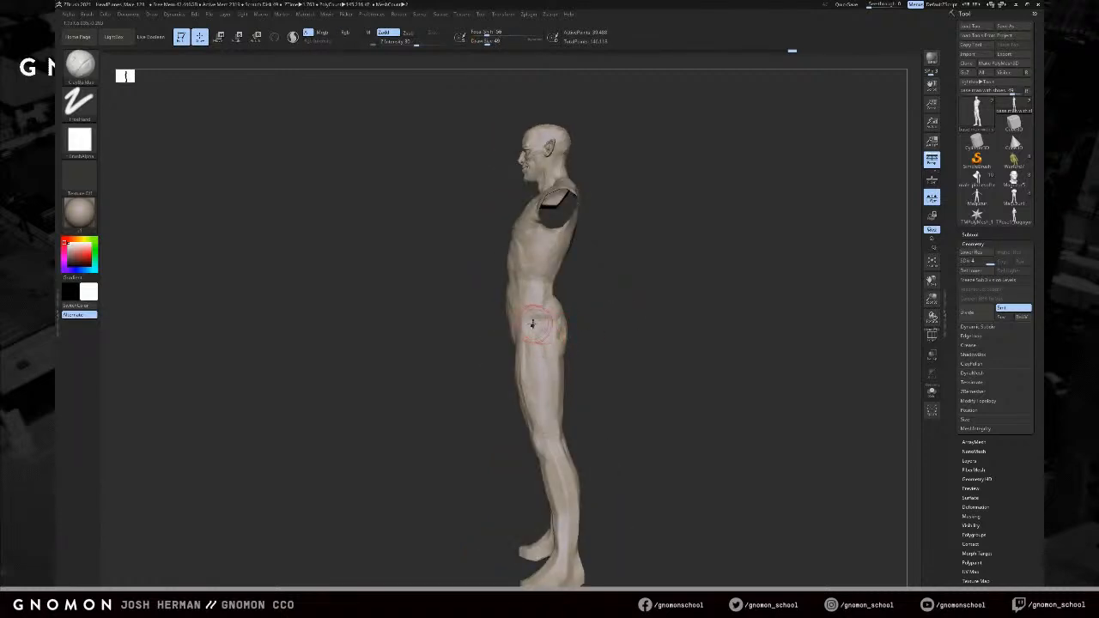
- Check the sculpted legs against the full pose with the arms revealed, and hide the arms again
{"action": "right_click_drag", "start_coordinate": [565, 346], "coordinate": [479, 356]}
{"action": "left_click", "coordinate": [638, 343], "text": "ctrl+shift"}
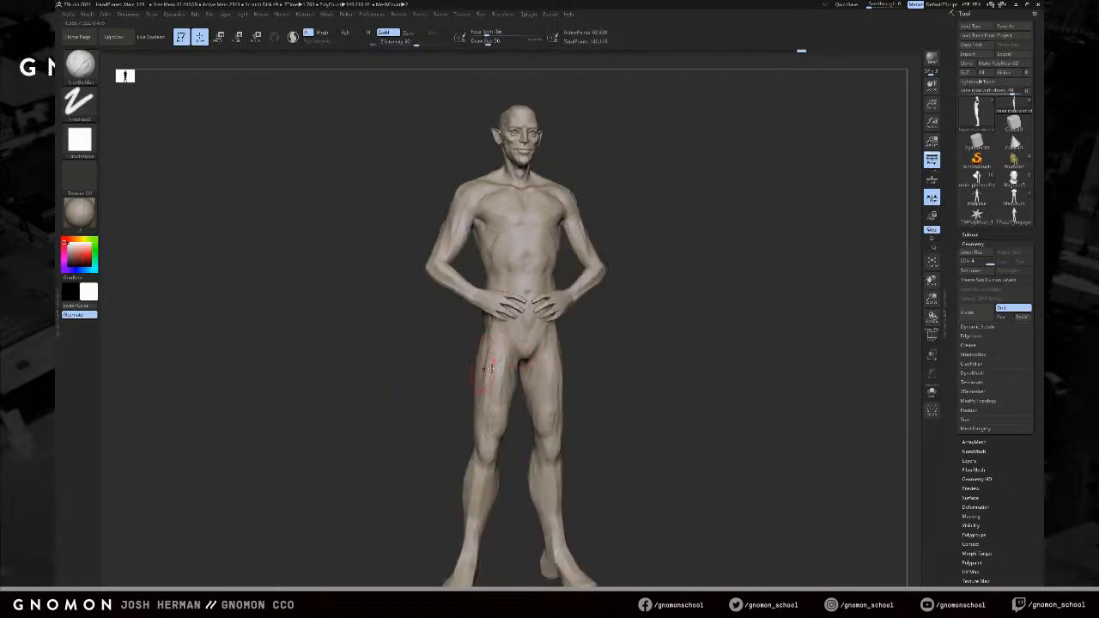
{"action": "right_click_drag", "start_coordinate": [614, 318], "coordinate": [592, 324]}
{"action": "left_click", "coordinate": [568, 297], "text": "ctrl+shift"}
{"action": "left_click_drag", "start_coordinate": [610, 304], "coordinate": [615, 328], "text": "ctrl+shift"}
{"action": "mouse_move", "coordinate": [603, 330]}
{"action": "right_mouse_down"}
{"action": "mouse_move", "coordinate": [552, 316]}
{"action": "mouse_move", "coordinate": [622, 326]}
{"action": "right_mouse_up"}
{"action": "left_click", "coordinate": [587, 319], "text": "ctrl+shift"}
{"action": "left_click", "coordinate": [633, 329], "text": "ctrl+shift"}
{"action": "left_click", "coordinate": [624, 331], "text": "ctrl+shift"}
- Rework the hollow on the side of the buttock with ClayBuildup, undoing a stroke and smoothing the result
{"action": "key", "text": "s"}
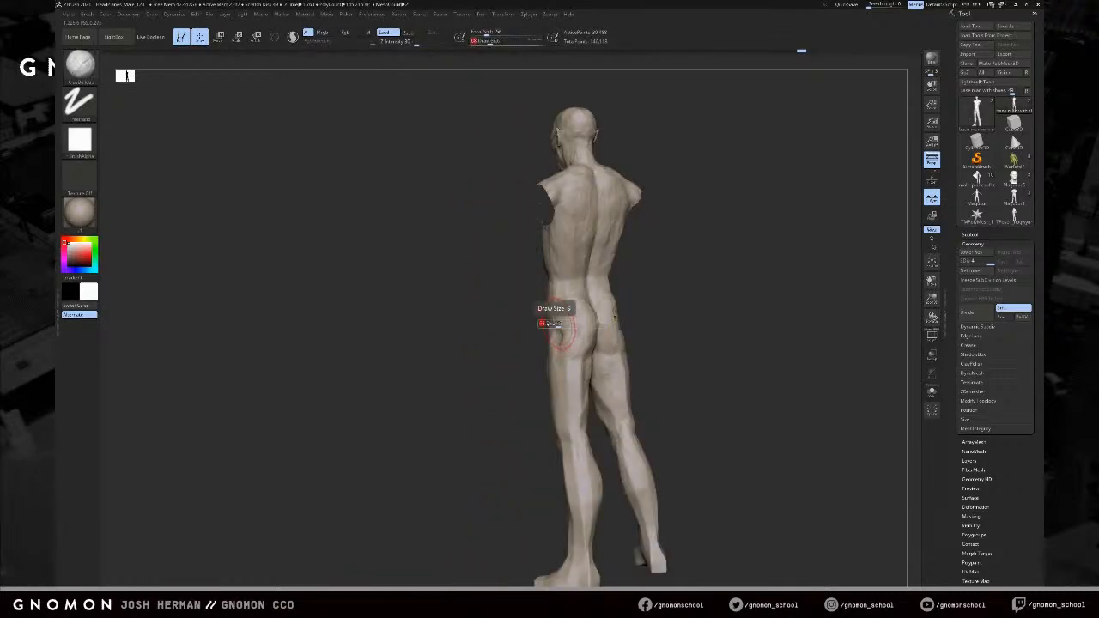
{"action": "key", "text": "ctrl+z"}
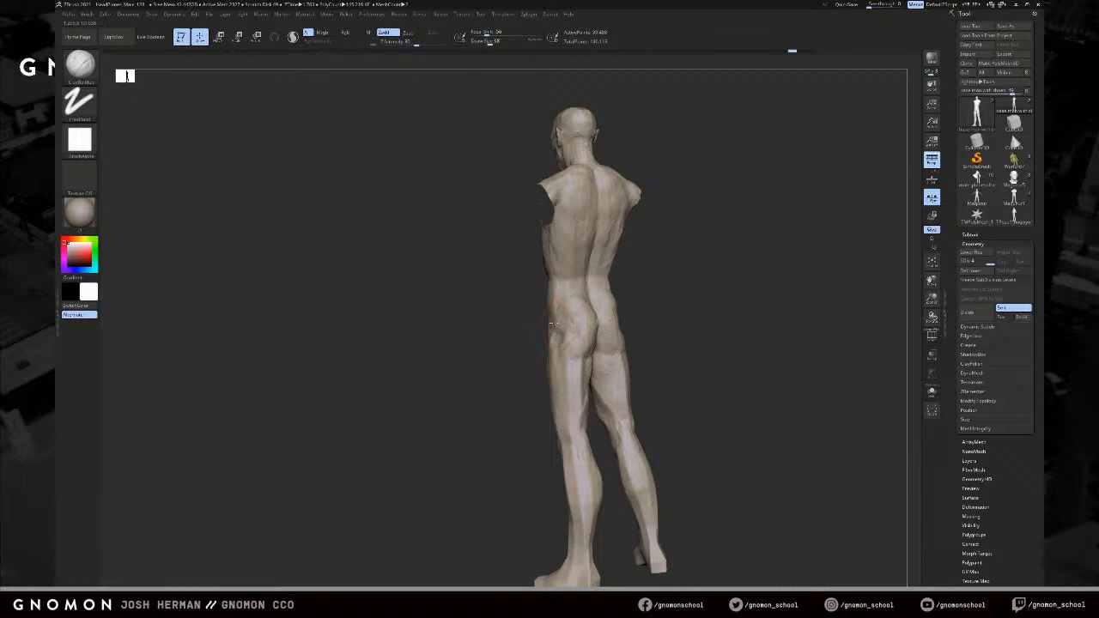
{"action": "key", "text": "s"}
{"action": "left_click", "coordinate": [556, 331]}
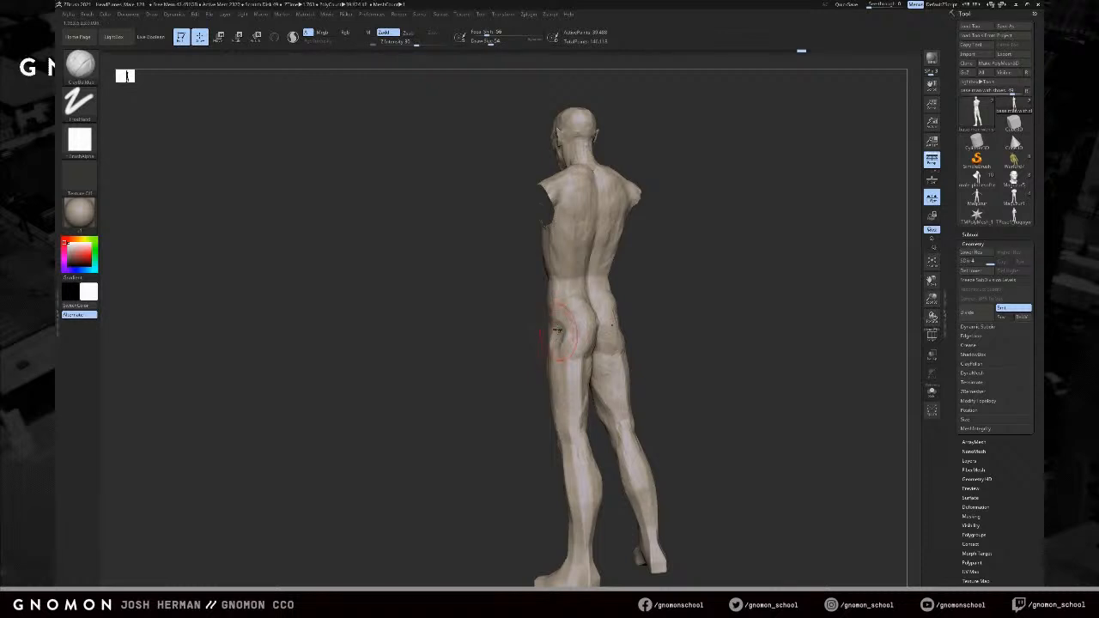
{"action": "key", "text": "s"}
{"action": "left_click_drag", "start_coordinate": [536, 329], "coordinate": [613, 336], "text": "shift"}
{"action": "left_click", "coordinate": [555, 329]}
- Switch to the Move brush, isolate the two arms with hands and mask their lower portion
{"action": "key", "text": "b"}
{"action": "key", "text": "m"}
{"action": "key", "text": "v"}
{"action": "left_click", "coordinate": [624, 337], "text": "ctrl+shift"}
{"action": "left_click", "coordinate": [571, 293], "text": "ctrl+shift"}
{"action": "left_click", "coordinate": [650, 271], "text": "ctrl"}
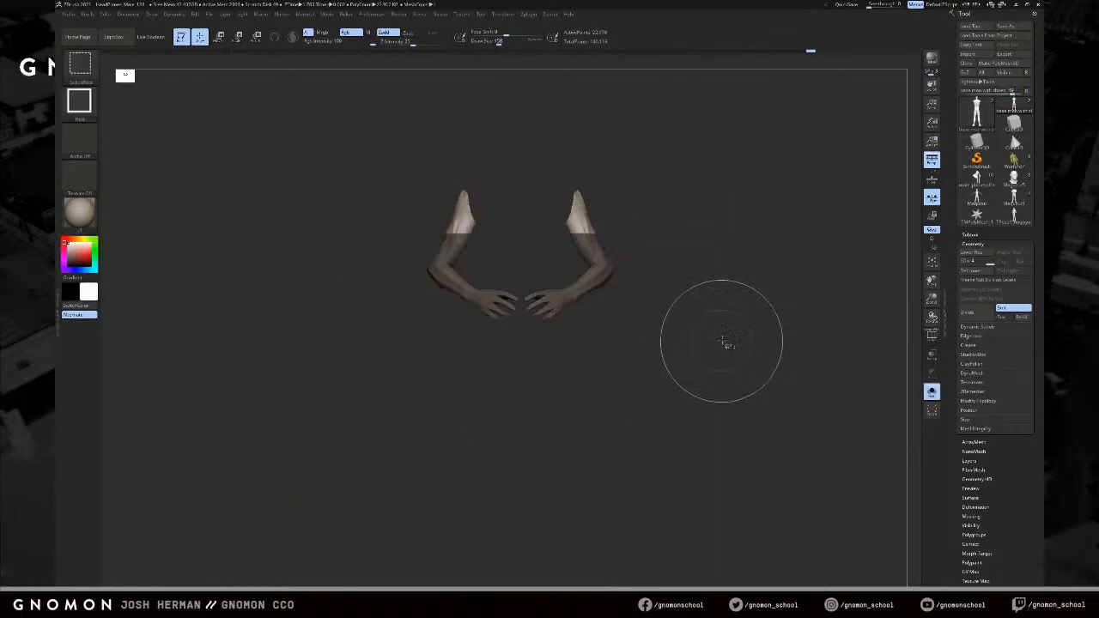
- Reveal the whole body, clear the mask on the arms and turn off Solo to show the head with the figure
{"action": "left_click", "coordinate": [602, 345], "text": "ctrl+shift"}
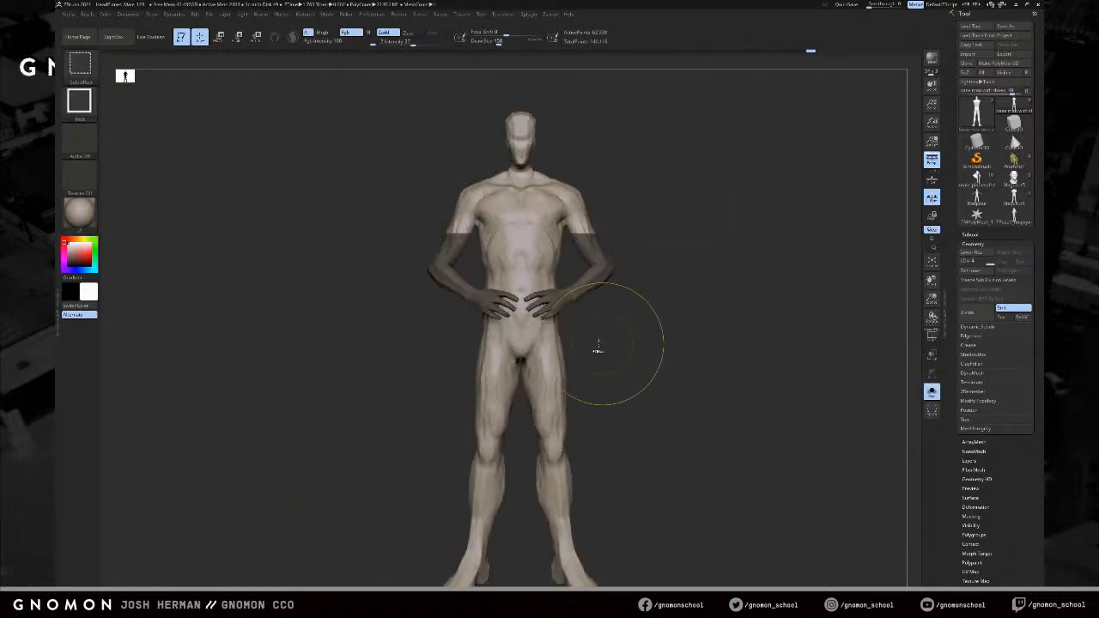
{"action": "left_click_drag", "start_coordinate": [652, 331], "coordinate": [632, 330]}
{"action": "left_click", "coordinate": [642, 334], "text": "ctrl"}
{"action": "left_click_drag", "start_coordinate": [682, 274], "coordinate": [649, 335], "text": "ctrl"}
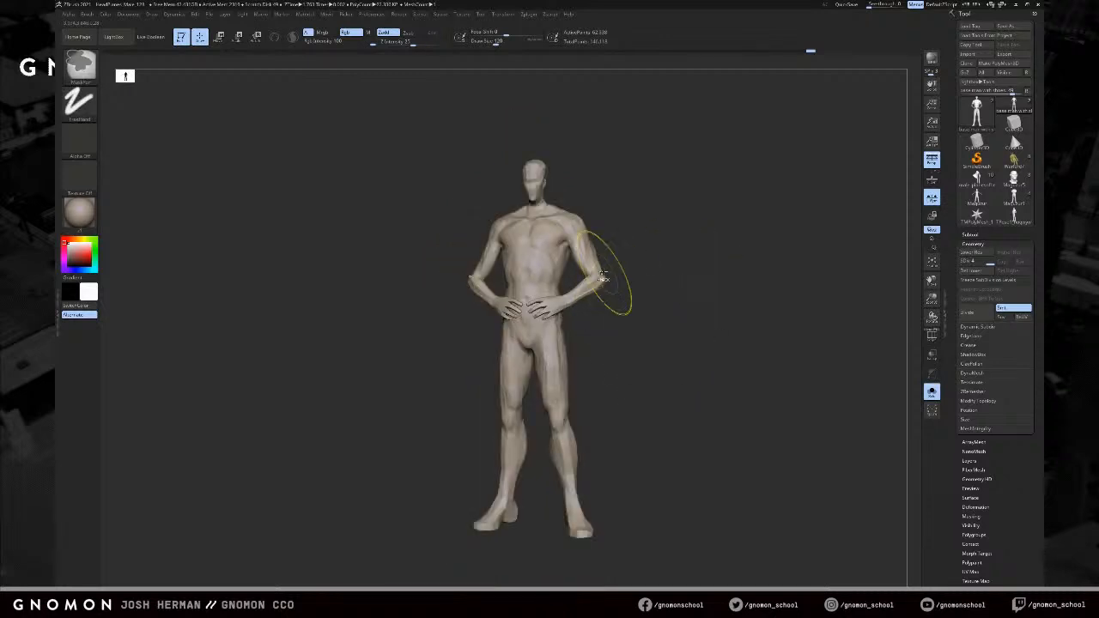
{"action": "key", "text": "ctrl+shift+s"}
{"action": "left_click_drag", "start_coordinate": [671, 280], "coordinate": [722, 347]}
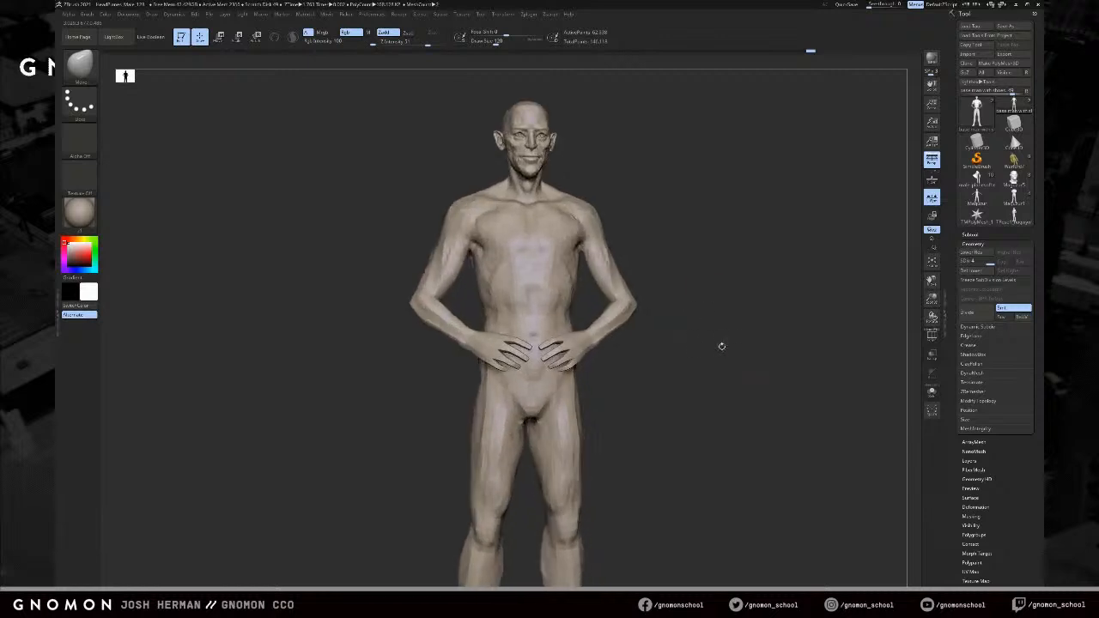
- Smooth the outline of the shoulder and adjust it with a resized Move brush
{"action": "key", "text": "b"}
{"action": "key", "text": "c"}
{"action": "key", "text": "b"}
{"action": "left_click_drag", "start_coordinate": [638, 243], "coordinate": [718, 281]}
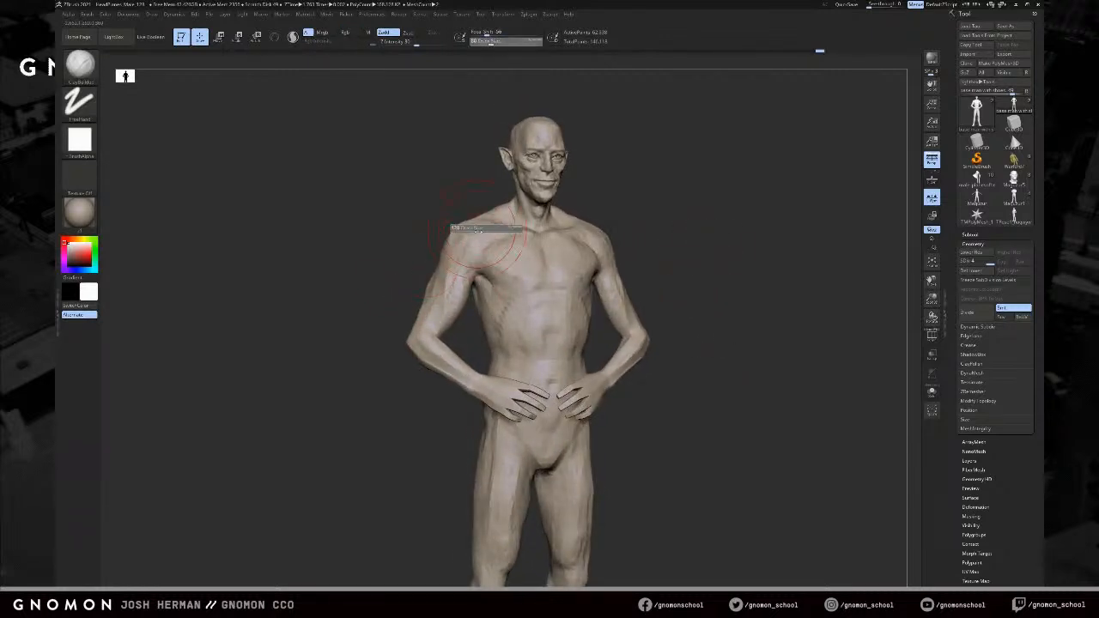
{"action": "key", "text": "b"}
{"action": "key", "text": "m"}
{"action": "key", "text": "v"}
{"action": "mouse_move", "coordinate": [421, 232]}
{"action": "left_mouse_down", "text": "shift"}
{"action": "mouse_move", "coordinate": [395, 236]}
{"action": "mouse_move", "coordinate": [452, 239]}
{"action": "mouse_move", "coordinate": [437, 259]}
{"action": "left_mouse_up", "text": "shift"}
{"action": "key", "text": "bracketleft"}
{"action": "key", "text": "bracketleft"}
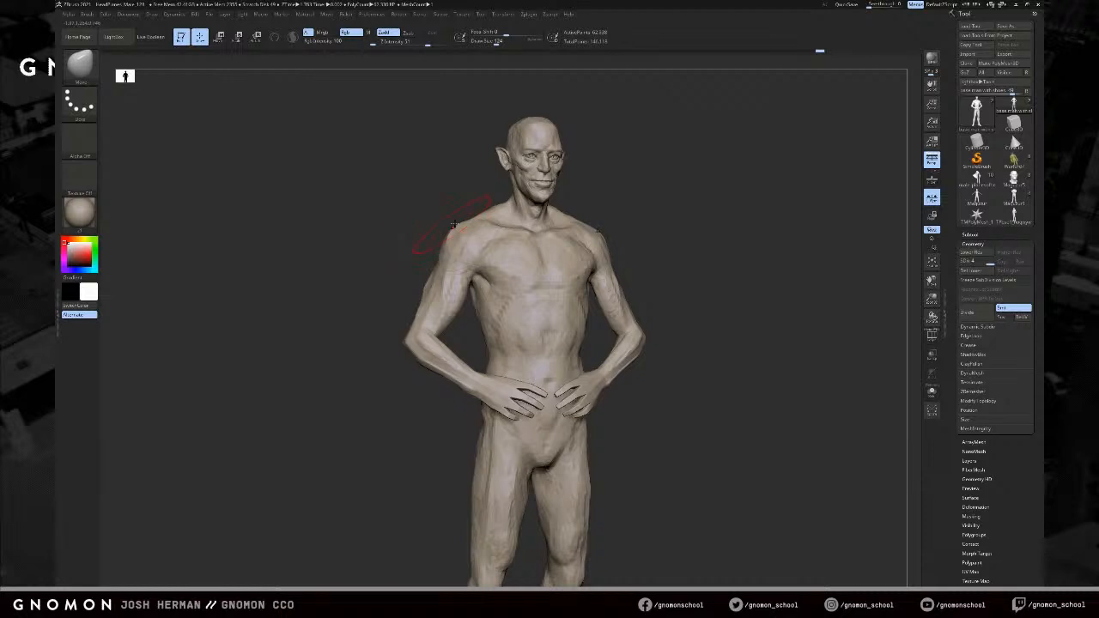
{"action": "key", "text": "s"}
{"action": "left_click", "coordinate": [690, 246]}
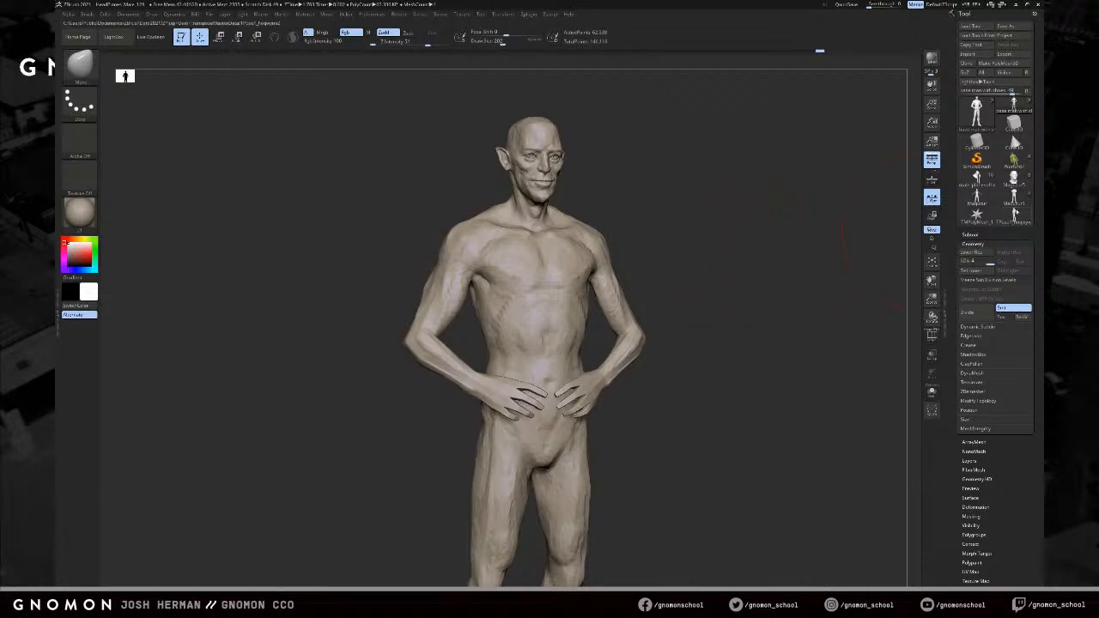
- Compare the other low-poly body tools, including the arms-out base mesh, and return to the posed sculpt
{"action": "left_click", "coordinate": [1015, 216]}
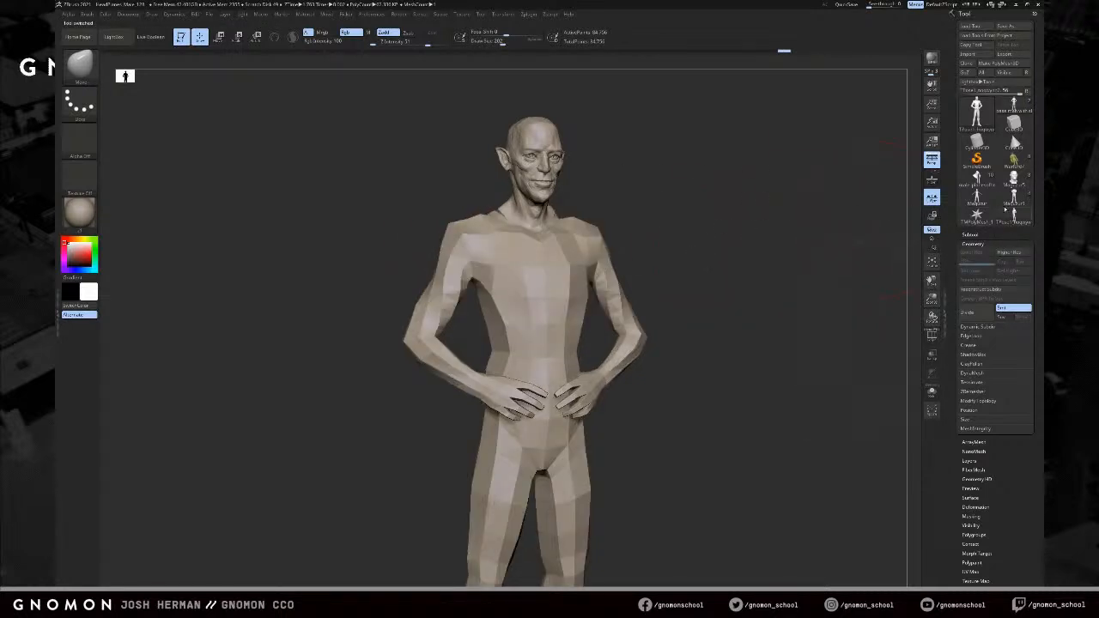
{"action": "left_click", "coordinate": [977, 199]}
{"action": "key", "text": "f"}
{"action": "left_click_drag", "start_coordinate": [838, 219], "coordinate": [806, 204]}
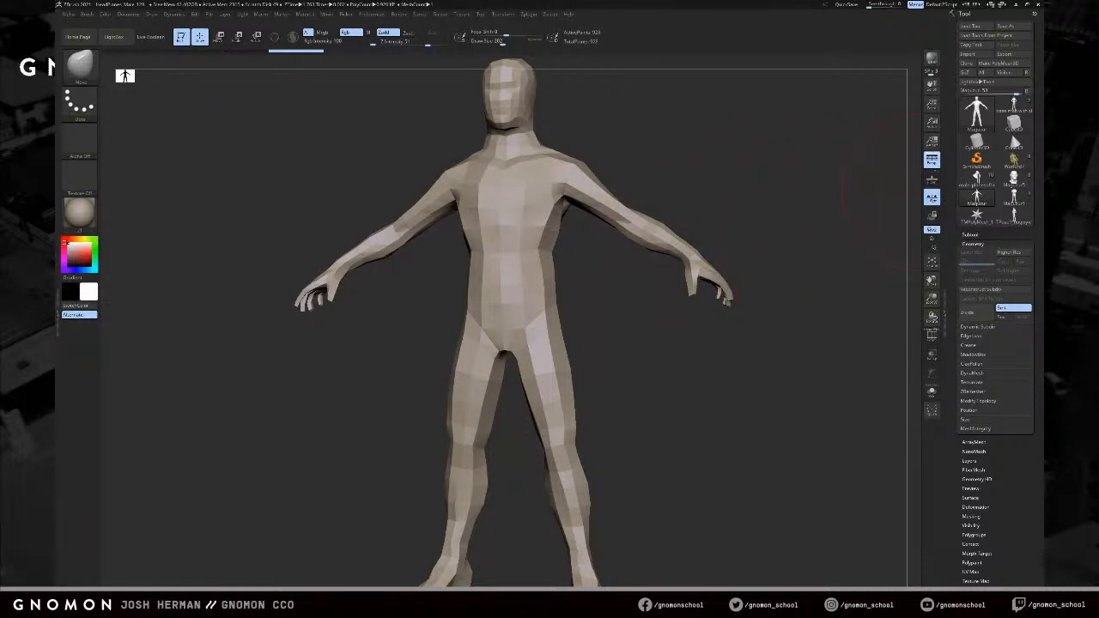
{"action": "left_click_drag", "start_coordinate": [661, 179], "coordinate": [727, 170]}
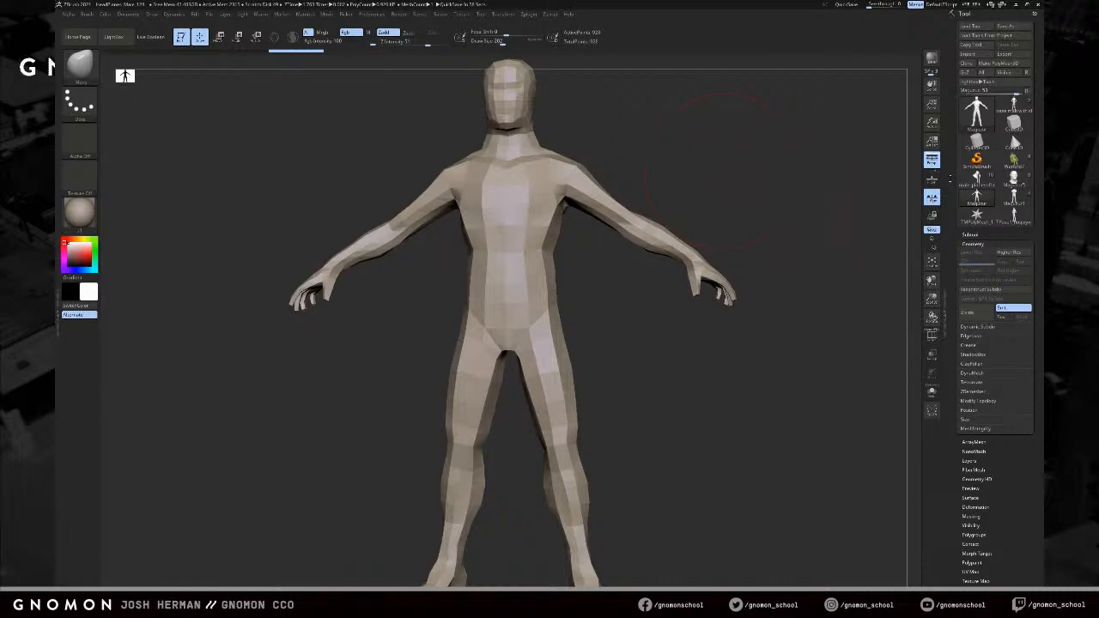
{"action": "left_click", "coordinate": [1014, 105]}
{"action": "key", "text": "f"}
{"action": "mouse_move", "coordinate": [726, 202]}
{"action": "left_mouse_down", "text": "alt"}
{"action": "mouse_move", "coordinate": [736, 296]}
{"action": "mouse_move", "coordinate": [721, 266]}
{"action": "mouse_move", "coordinate": [732, 263]}
{"action": "mouse_move", "coordinate": [608, 277]}
{"action": "left_mouse_up", "text": "alt"}
- Switch to a small DamStandard brush and define the crease between the deltoid and the chest, smoothing the area
{"action": "key", "text": "b"}
{"action": "key", "text": "c"}
{"action": "key", "text": "b"}
{"action": "key", "text": "s"}
{"action": "key", "text": "s"}
{"action": "key", "text": "s"}
{"action": "left_click_drag", "start_coordinate": [505, 256], "coordinate": [492, 257]}
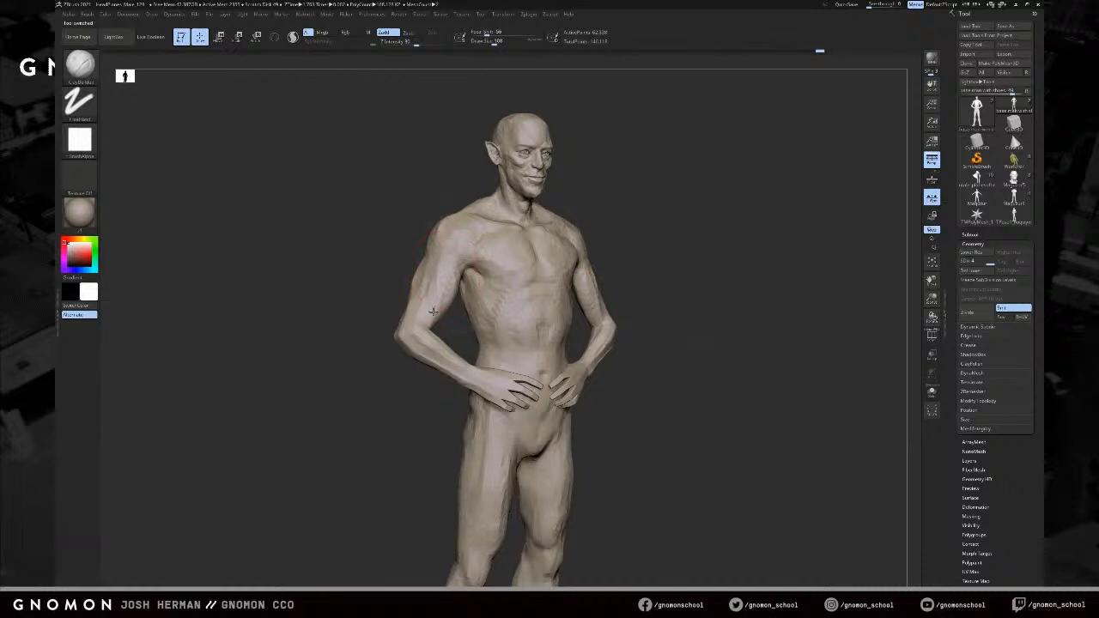
{"action": "key", "text": "b"}
{"action": "key", "text": "d"}
{"action": "key", "text": "s"}
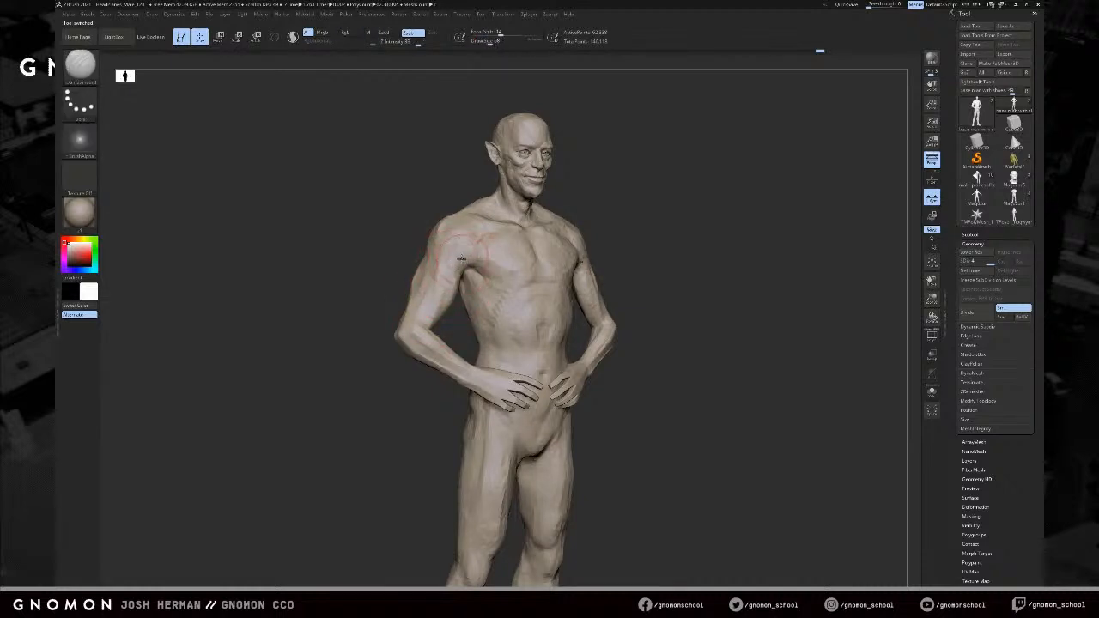
{"action": "key", "text": "s"}
{"action": "left_click_drag", "start_coordinate": [457, 251], "coordinate": [449, 251]}
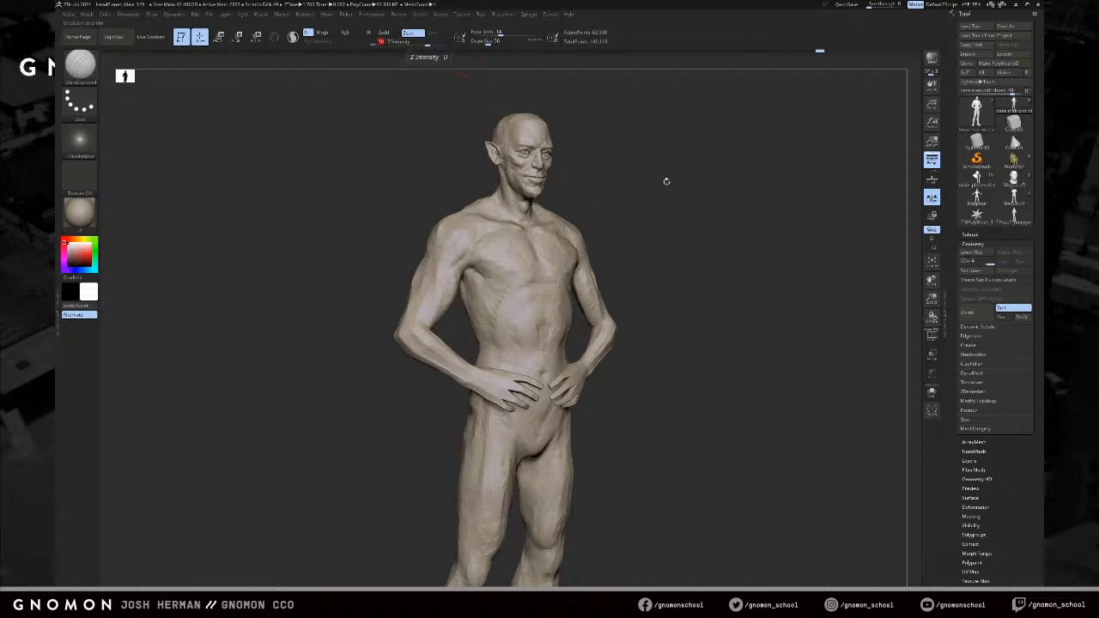
{"action": "left_click_drag", "start_coordinate": [664, 180], "coordinate": [660, 194]}
{"action": "left_click_drag", "start_coordinate": [473, 244], "coordinate": [467, 250], "text": "shift"}
- Carve the crease between the shoulder and pectoral down into the armpit, working around both sides of the torso
{"action": "left_click_drag", "start_coordinate": [735, 184], "coordinate": [639, 190]}
{"action": "left_click_drag", "start_coordinate": [596, 238], "coordinate": [590, 260], "text": "shift"}
{"action": "left_click_drag", "start_coordinate": [649, 203], "coordinate": [582, 248]}
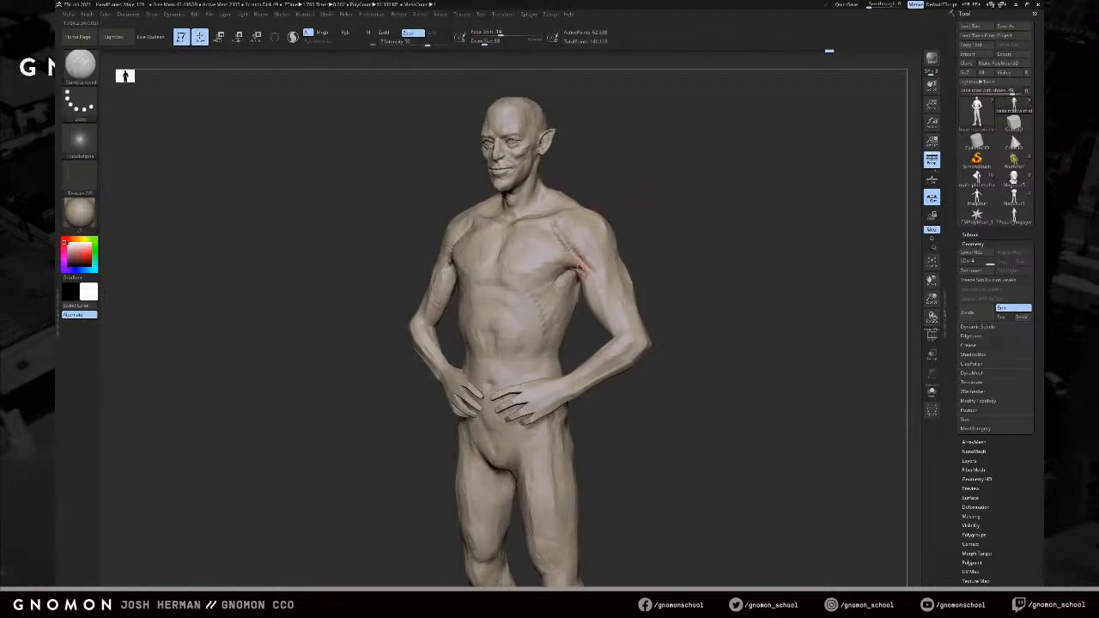
{"action": "left_click_drag", "start_coordinate": [653, 262], "coordinate": [584, 273]}
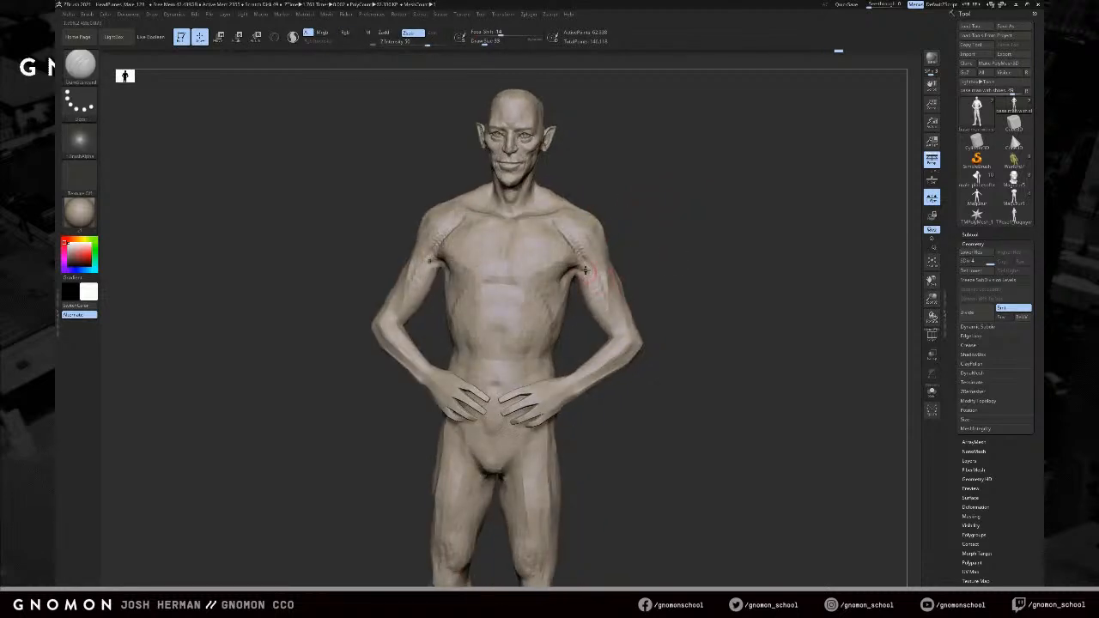
{"action": "key", "text": "ctrl"}
{"action": "left_click_drag", "start_coordinate": [646, 223], "coordinate": [563, 262]}
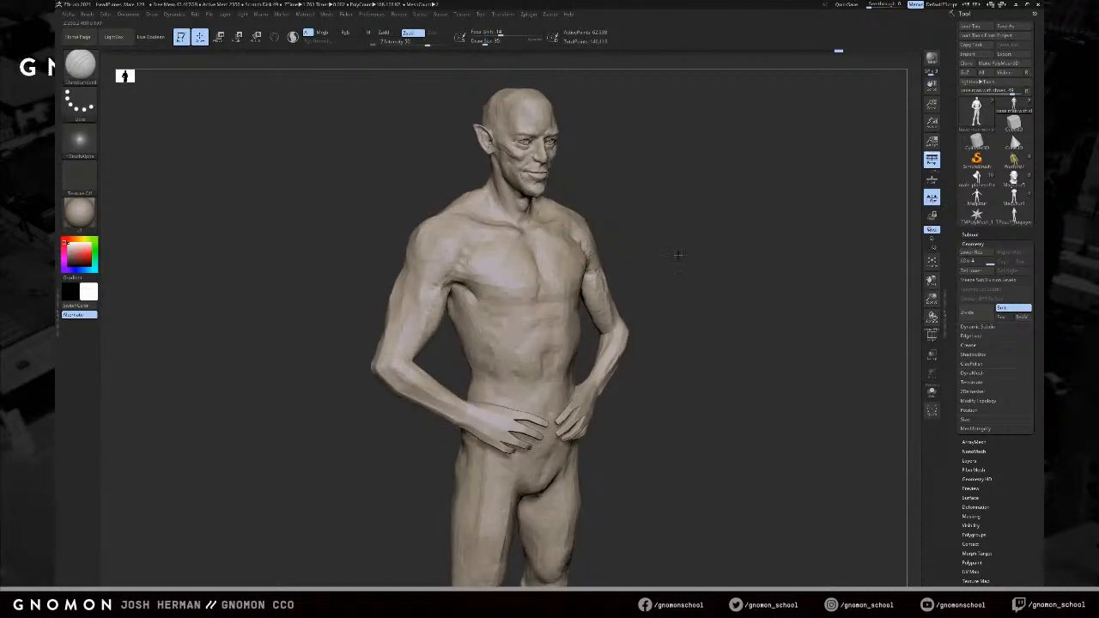
- Resize the brush and touch up the upper arm with ClayBuildup
{"action": "left_click_drag", "start_coordinate": [682, 261], "coordinate": [668, 225], "text": "alt"}
{"action": "key", "text": "s"}
{"action": "left_click_drag", "start_coordinate": [521, 311], "coordinate": [527, 310]}
{"action": "key", "text": "ctrl"}
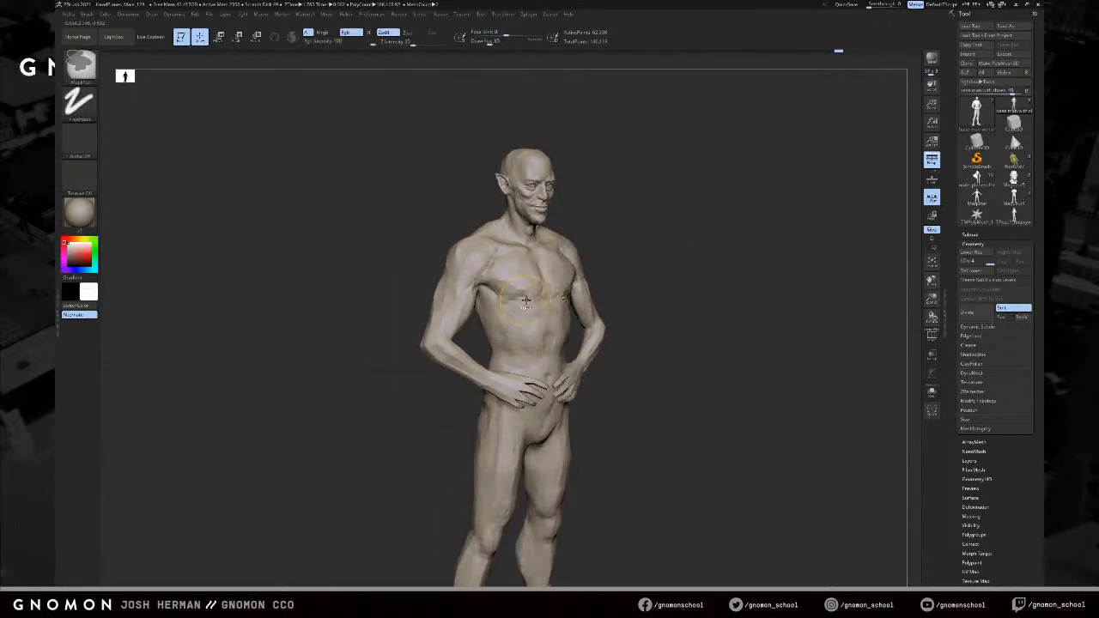
{"action": "mouse_move", "coordinate": [464, 294]}
{"action": "left_mouse_down"}
{"action": "mouse_move", "coordinate": [397, 310]}
{"action": "mouse_move", "coordinate": [463, 294]}
{"action": "left_mouse_up"}
{"action": "key", "text": "ctrl"}
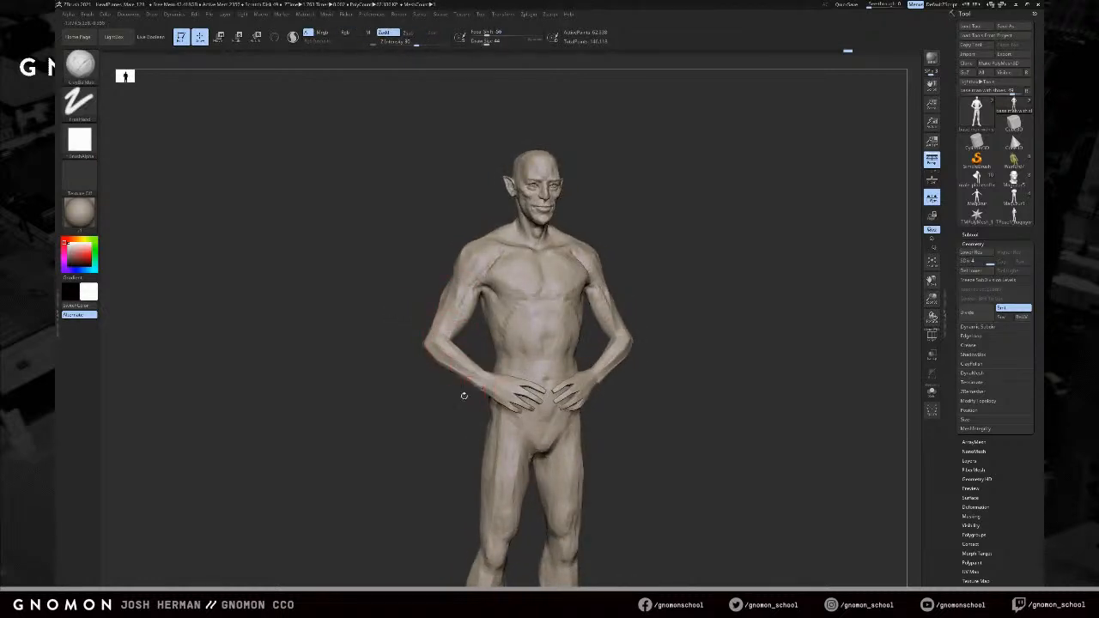
{"action": "left_click_drag", "start_coordinate": [465, 396], "coordinate": [473, 389]}
- Mask the isolated arms, reveal the rest of the body and clear the mask again
{"action": "left_click", "coordinate": [466, 365], "text": "ctrl+shift"}
{"action": "left_click_drag", "start_coordinate": [717, 189], "coordinate": [305, 501], "text": "ctrl"}
{"action": "left_click", "coordinate": [705, 323], "text": "ctrl+shift"}
{"action": "mouse_move", "coordinate": [705, 324]}
{"action": "left_mouse_down", "text": "shift"}
{"action": "mouse_move", "coordinate": [702, 306]}
{"action": "mouse_move", "coordinate": [634, 260]}
{"action": "left_mouse_up", "text": "shift"}
{"action": "key", "text": "s"}
{"action": "left_click_drag", "start_coordinate": [605, 209], "coordinate": [625, 199], "text": "ctrl"}
- Switch to the Move brush and paint a mask over the outer chest beside the armpit
{"action": "key", "text": "b"}
{"action": "key", "text": "m"}
{"action": "key", "text": "v"}
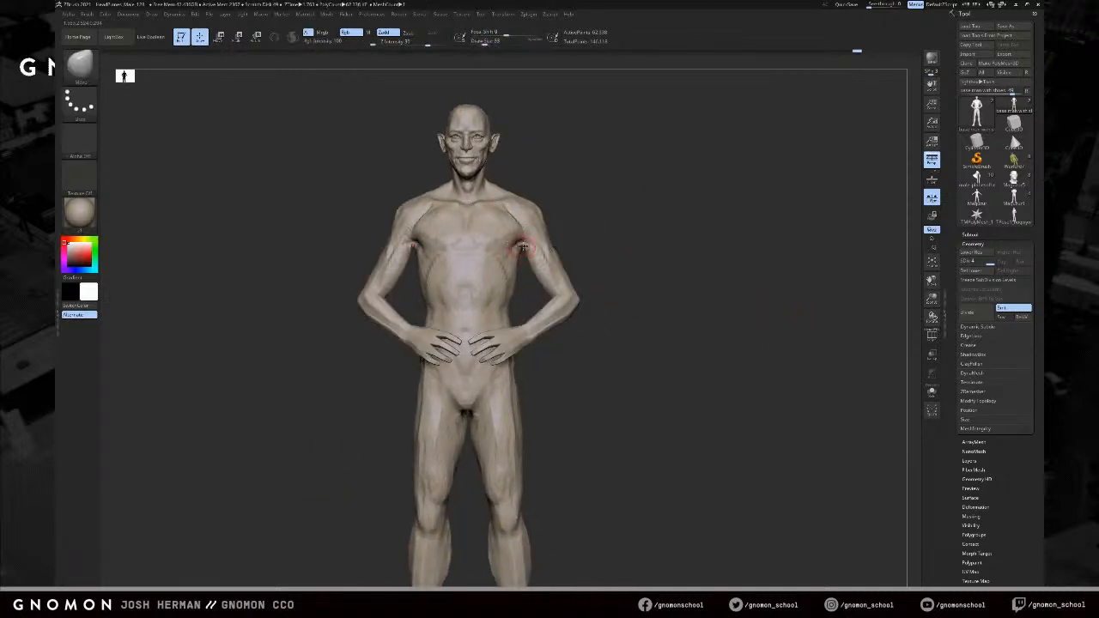
{"action": "left_click_drag", "start_coordinate": [521, 240], "coordinate": [520, 243], "text": "ctrl"}
{"action": "left_click_drag", "start_coordinate": [627, 212], "coordinate": [566, 214]}
{"action": "mouse_move", "coordinate": [509, 252]}
{"action": "left_mouse_down", "text": "ctrl"}
{"action": "mouse_move", "coordinate": [518, 236]}
{"action": "mouse_move", "coordinate": [500, 217]}
{"action": "left_mouse_up", "text": "ctrl"}
{"action": "left_click_drag", "start_coordinate": [577, 221], "coordinate": [593, 226]}
- Extend the chest mask onto the front of the shoulder, stepping back and forward through the last changes
{"action": "key", "text": "s"}
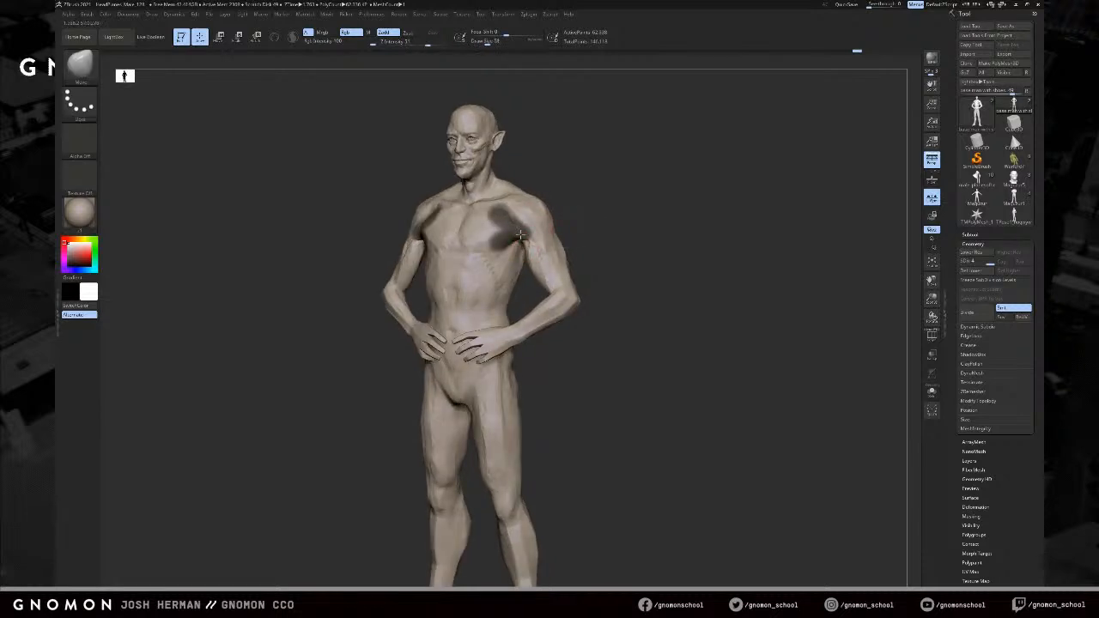
{"action": "left_click_drag", "start_coordinate": [519, 232], "coordinate": [525, 240], "text": "ctrl"}
{"action": "mouse_move", "coordinate": [584, 216]}
{"action": "left_mouse_down"}
{"action": "mouse_move", "coordinate": [589, 223]}
{"action": "mouse_move", "coordinate": [530, 244]}
{"action": "left_mouse_up"}
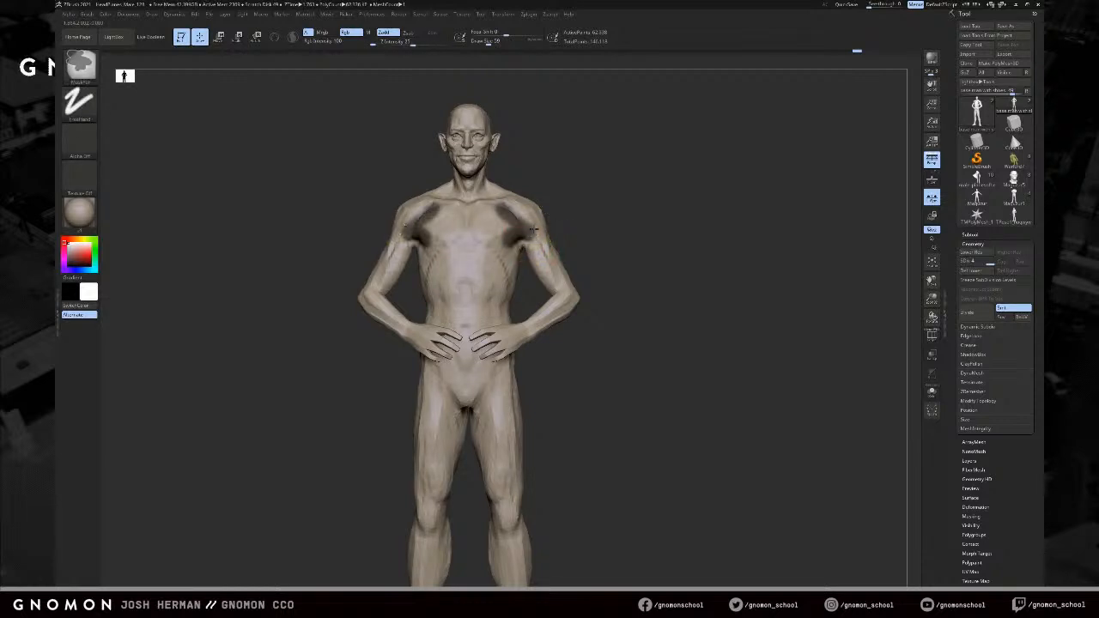
{"action": "left_click_drag", "start_coordinate": [575, 225], "coordinate": [621, 223]}
{"action": "key", "text": "ctrl+z"}
{"action": "key", "text": "ctrl+z"}
{"action": "key", "text": "ctrl+shift+z"}
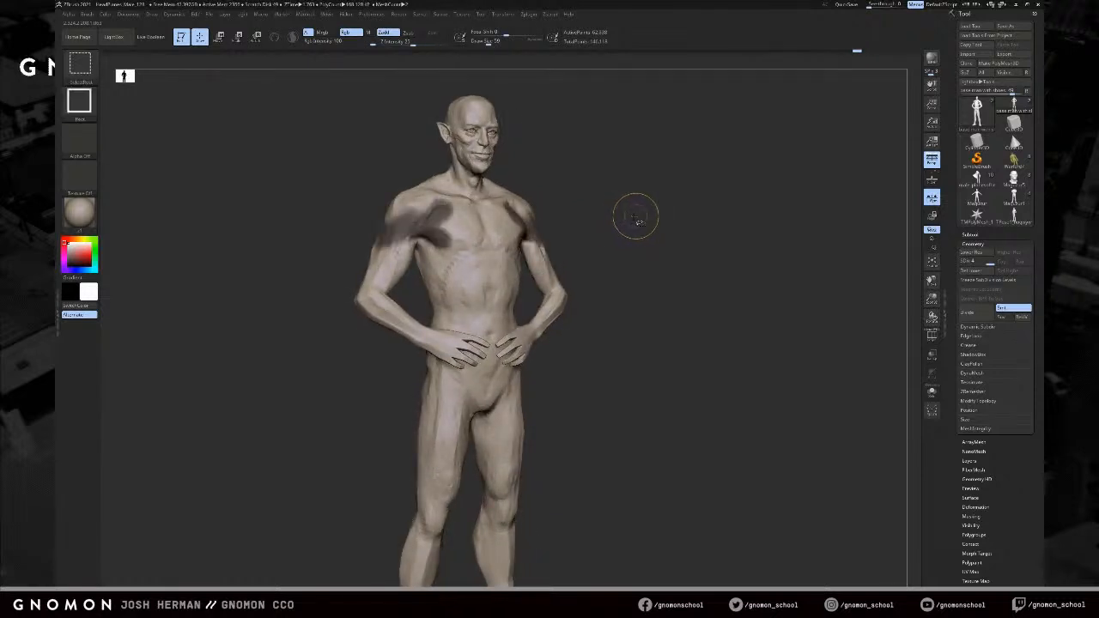
{"action": "key", "text": "ctrl+shift+z"}
- Isolate the two arms, mask them completely and reveal the rest of the body
{"action": "left_click", "coordinate": [550, 262], "text": "ctrl+shift"}
{"action": "left_click_drag", "start_coordinate": [619, 139], "coordinate": [273, 425], "text": "ctrl"}
{"action": "left_click", "coordinate": [678, 219], "text": "ctrl+shift"}
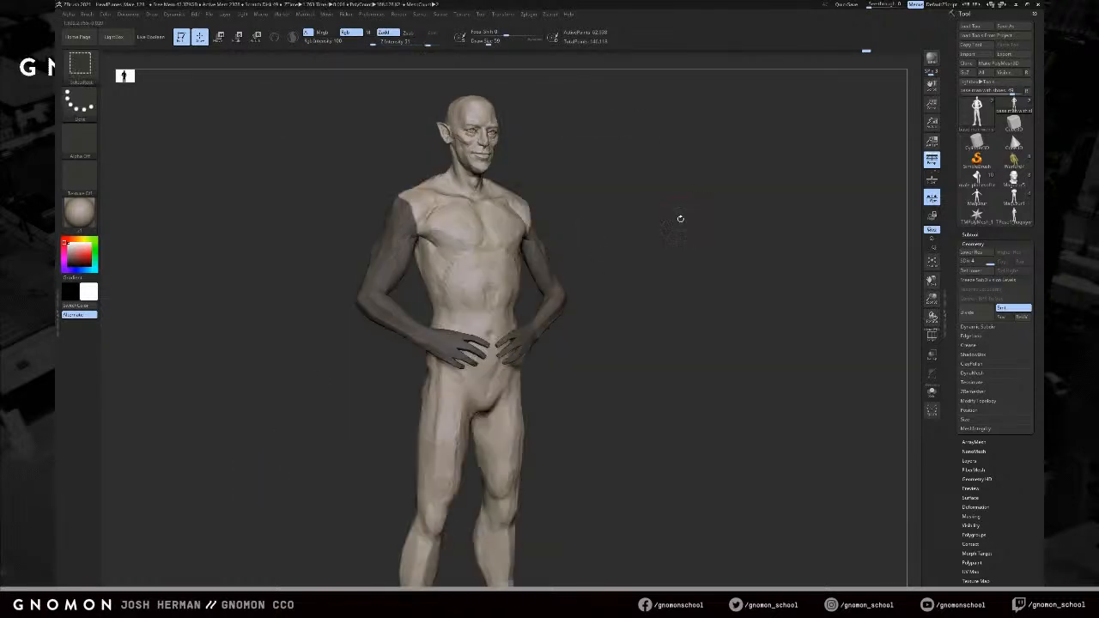
{"action": "left_click_drag", "start_coordinate": [680, 218], "coordinate": [695, 218]}
- Lower the body by one subdivision level and invert the mask so only the arms are editable
{"action": "key", "text": "shift+d"}
{"action": "key", "text": "shift+d"}
{"action": "key", "text": "d"}
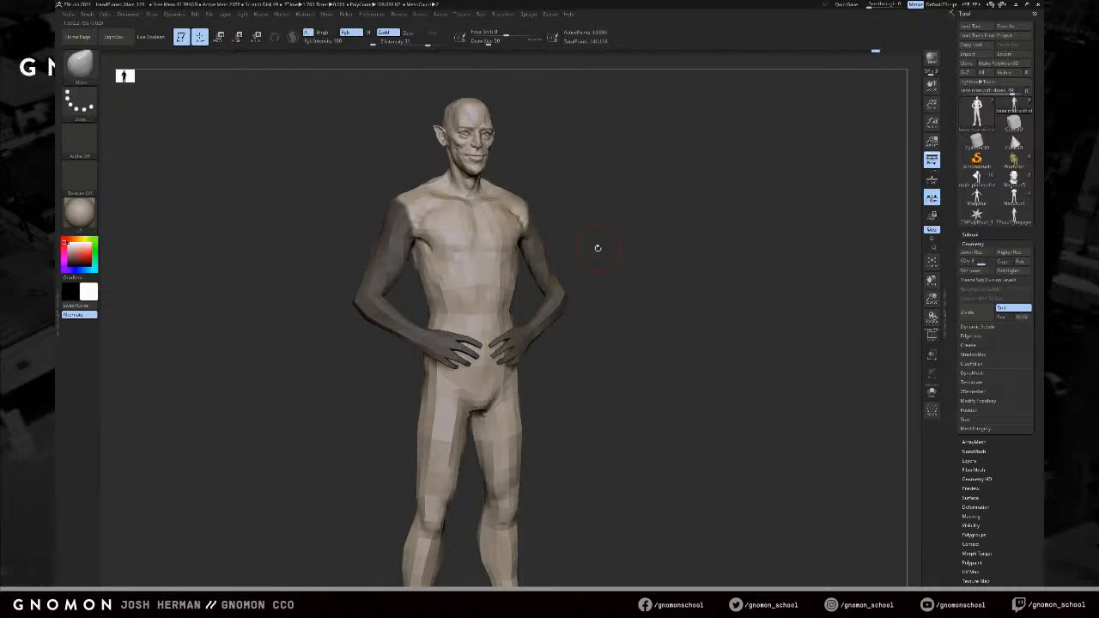
{"action": "left_click", "coordinate": [589, 254], "text": "ctrl"}
{"action": "left_click", "coordinate": [589, 272], "text": "ctrl"}
{"action": "left_click", "coordinate": [606, 271], "text": "ctrl"}
{"action": "mouse_move", "coordinate": [608, 267]}
{"action": "left_mouse_down", "text": "shift"}
{"action": "mouse_move", "coordinate": [618, 252]}
{"action": "mouse_move", "coordinate": [688, 268]}
{"action": "mouse_move", "coordinate": [646, 333]}
{"action": "mouse_move", "coordinate": [564, 332]}
{"action": "mouse_move", "coordinate": [613, 427]}
{"action": "mouse_move", "coordinate": [620, 378]}
{"action": "mouse_move", "coordinate": [496, 355]}
{"action": "mouse_move", "coordinate": [609, 361]}
{"action": "left_mouse_up", "text": "shift"}
{"action": "mouse_move", "coordinate": [692, 314]}
{"action": "left_mouse_down", "text": "alt"}
{"action": "mouse_move", "coordinate": [764, 308]}
{"action": "mouse_move", "coordinate": [748, 299]}
{"action": "left_mouse_up", "text": "alt"}
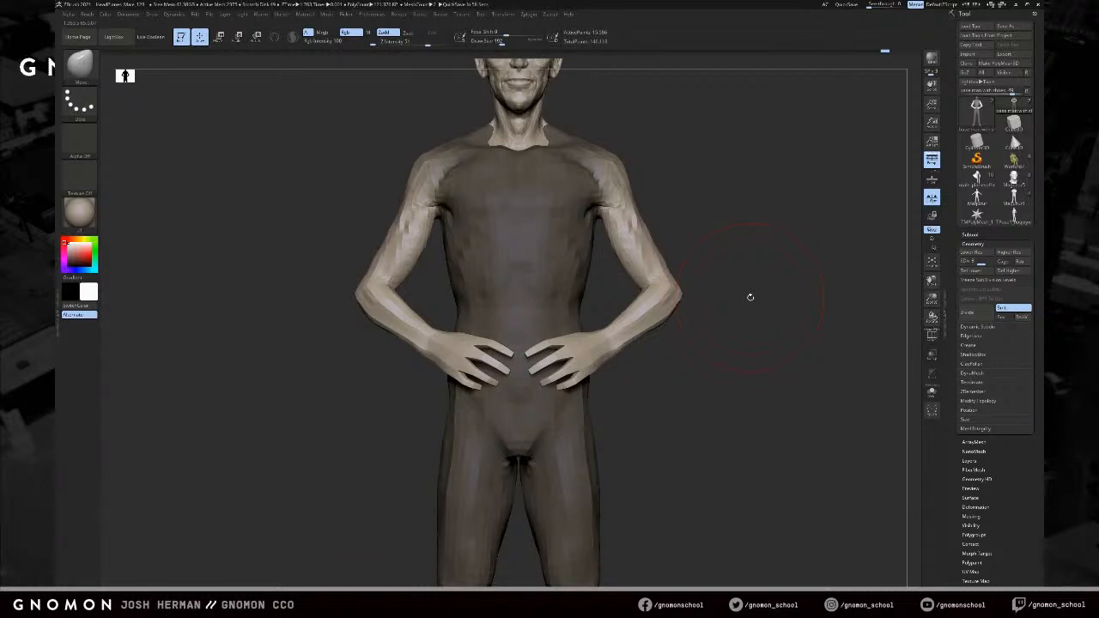
- Try reshaping the hands and forearms with a larger Move brush and undo the strokes
{"action": "key", "text": "s"}
{"action": "left_click_drag", "start_coordinate": [564, 353], "coordinate": [570, 353]}
{"action": "mouse_move", "coordinate": [586, 357]}
{"action": "left_mouse_down"}
{"action": "mouse_move", "coordinate": [698, 342]}
{"action": "mouse_move", "coordinate": [614, 371]}
{"action": "left_mouse_up"}
{"action": "key", "text": "s"}
{"action": "mouse_move", "coordinate": [541, 362]}
{"action": "left_mouse_down"}
{"action": "mouse_move", "coordinate": [633, 378]}
{"action": "mouse_move", "coordinate": [617, 374]}
{"action": "mouse_move", "coordinate": [671, 362]}
{"action": "mouse_move", "coordinate": [641, 338]}
{"action": "left_mouse_up"}
{"action": "key", "text": "ctrl+z"}
{"action": "key", "text": "ctrl+z"}
- Isolate the arms, try hiding one of them with the body shown, and undo the visibility changes
{"action": "left_click", "coordinate": [617, 274], "text": "ctrl+shift"}
{"action": "left_click_drag", "start_coordinate": [679, 303], "coordinate": [683, 362], "text": "alt"}
{"action": "left_click_drag", "start_coordinate": [372, 163], "coordinate": [550, 393], "text": "ctrl"}
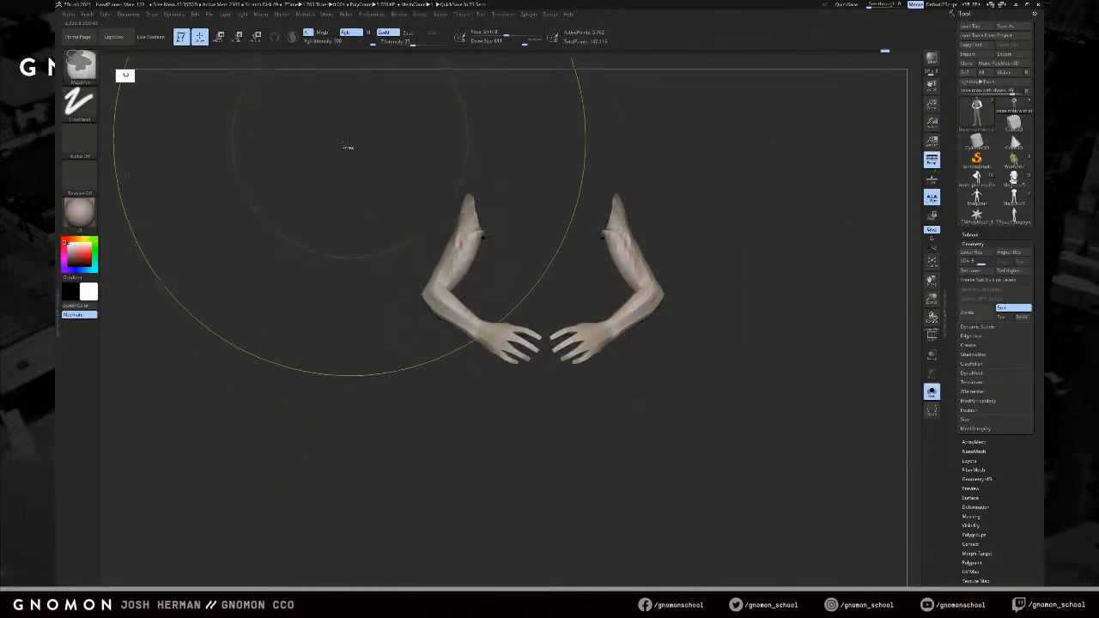
{"action": "left_click_drag", "start_coordinate": [351, 152], "coordinate": [548, 417], "text": "ctrl+shift"}
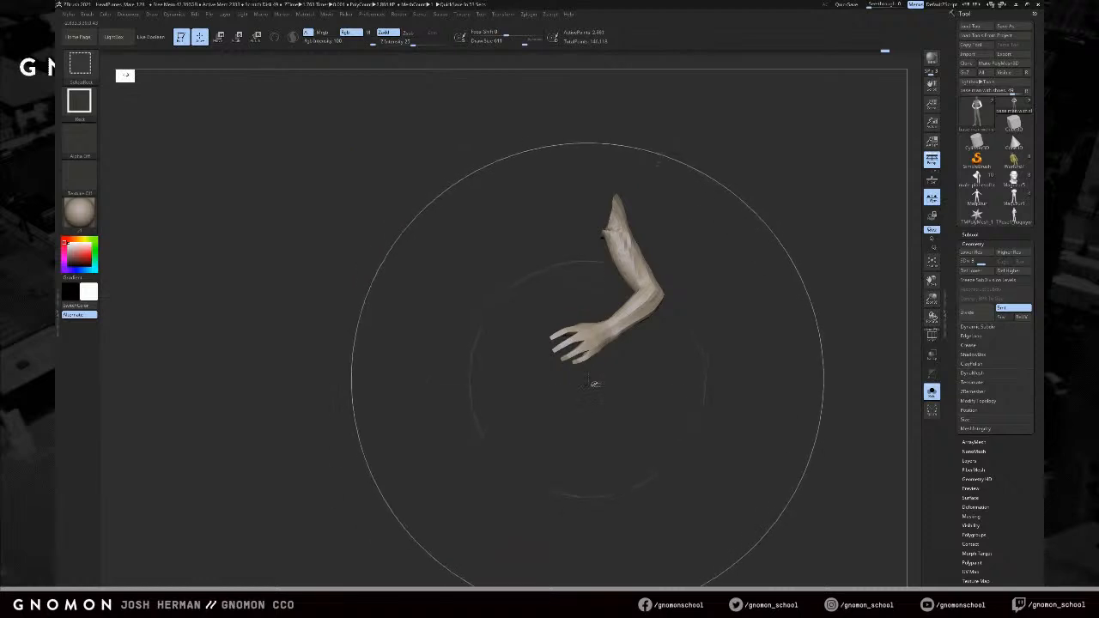
{"action": "left_click_drag", "start_coordinate": [699, 315], "coordinate": [765, 261], "text": "ctrl+shift"}
{"action": "key", "text": "ctrl+shift+s"}
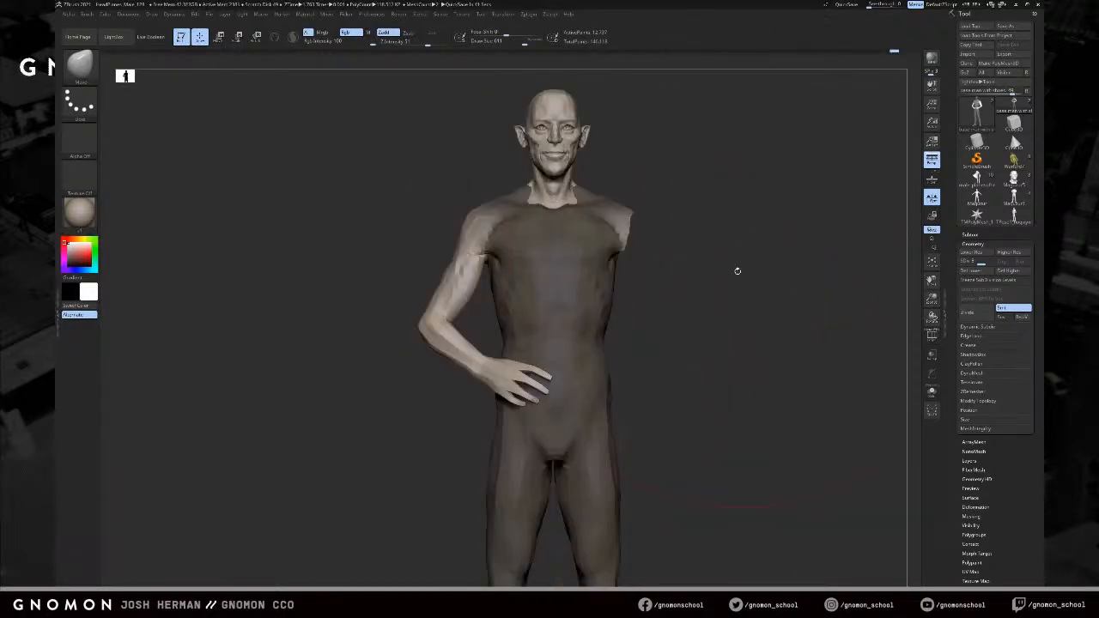
{"action": "key", "text": "ctrl+z"}
{"action": "key", "text": "ctrl+z"}
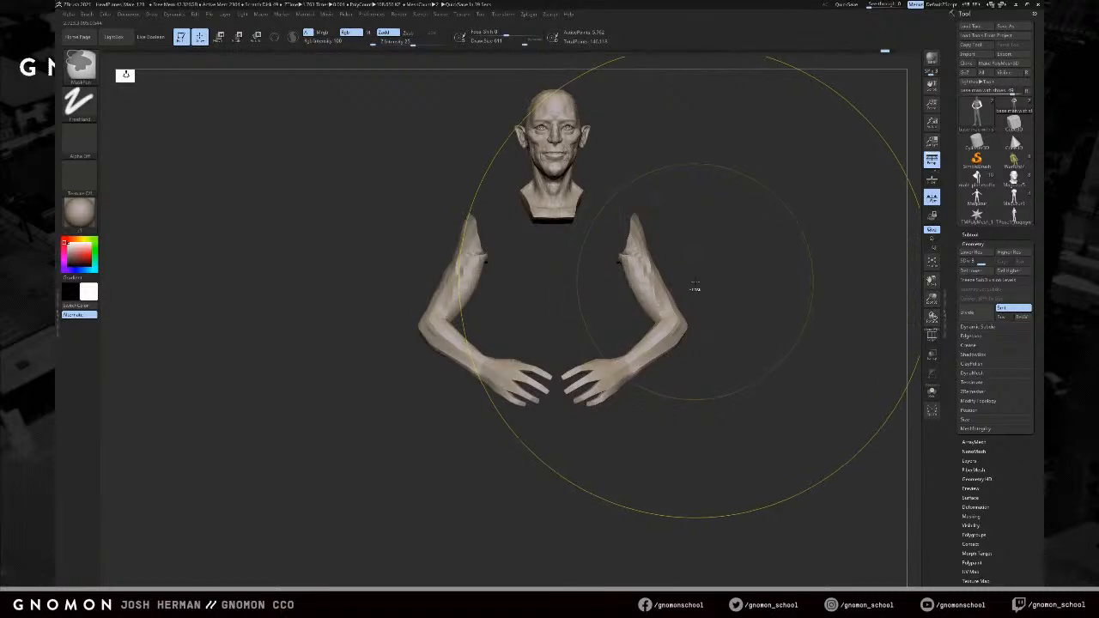
- Hide one of the two arms and adjust the remaining forearm from the side with the Move brush
{"action": "left_click_drag", "start_coordinate": [717, 166], "coordinate": [559, 449], "text": "ctrl+shift"}
{"action": "mouse_move", "coordinate": [706, 311]}
{"action": "left_mouse_down", "text": "ctrl+shift"}
{"action": "mouse_move", "coordinate": [714, 319]}
{"action": "mouse_move", "coordinate": [710, 298]}
{"action": "mouse_move", "coordinate": [738, 321]}
{"action": "mouse_move", "coordinate": [705, 325]}
{"action": "left_mouse_up", "text": "ctrl+shift"}
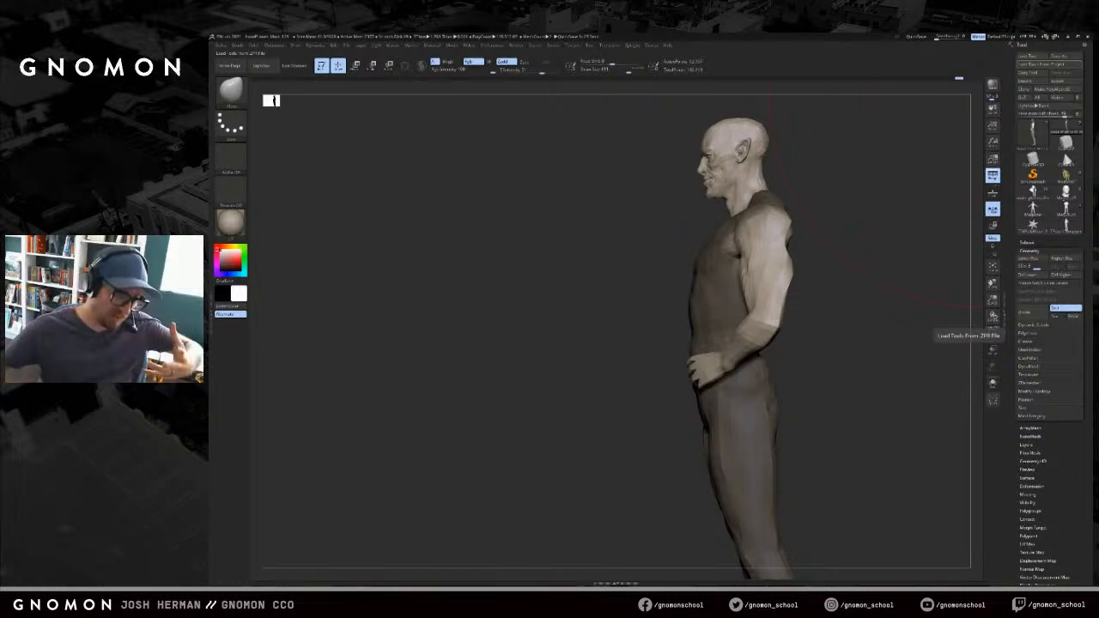
{"action": "mouse_move", "coordinate": [853, 250]}
{"action": "left_mouse_down"}
{"action": "mouse_move", "coordinate": [875, 265]}
{"action": "mouse_move", "coordinate": [863, 265]}
{"action": "mouse_move", "coordinate": [888, 361]}
{"action": "mouse_move", "coordinate": [825, 350]}
{"action": "left_mouse_up"}
{"action": "key", "text": "s"}
{"action": "left_click_drag", "start_coordinate": [744, 343], "coordinate": [812, 336]}
- Try a ClayBuildup stroke along the forearm with a resized brush and undo it
{"action": "key", "text": "b"}
{"action": "key", "text": "c"}
{"action": "key", "text": "b"}
{"action": "key", "text": "s"}
{"action": "mouse_move", "coordinate": [765, 375]}
{"action": "left_mouse_down"}
{"action": "mouse_move", "coordinate": [679, 391]}
{"action": "mouse_move", "coordinate": [729, 317]}
{"action": "left_mouse_up"}
{"action": "left_click_drag", "start_coordinate": [697, 392], "coordinate": [678, 387]}
{"action": "key", "text": "s"}
{"action": "mouse_move", "coordinate": [678, 387]}
{"action": "left_mouse_down"}
{"action": "mouse_move", "coordinate": [657, 386]}
{"action": "mouse_move", "coordinate": [709, 348]}
{"action": "mouse_move", "coordinate": [739, 349]}
{"action": "mouse_move", "coordinate": [714, 357]}
{"action": "mouse_move", "coordinate": [758, 280]}
{"action": "mouse_move", "coordinate": [764, 329]}
{"action": "left_mouse_up"}
{"action": "key", "text": "ctrl+z"}
- Isolate both arms, turn on PolyFrame and Solo, and give each arm its own polygroup with Auto Groups
{"action": "left_click", "coordinate": [762, 329], "text": "ctrl+shift"}
{"action": "left_click", "coordinate": [650, 282], "text": "ctrl+shift"}
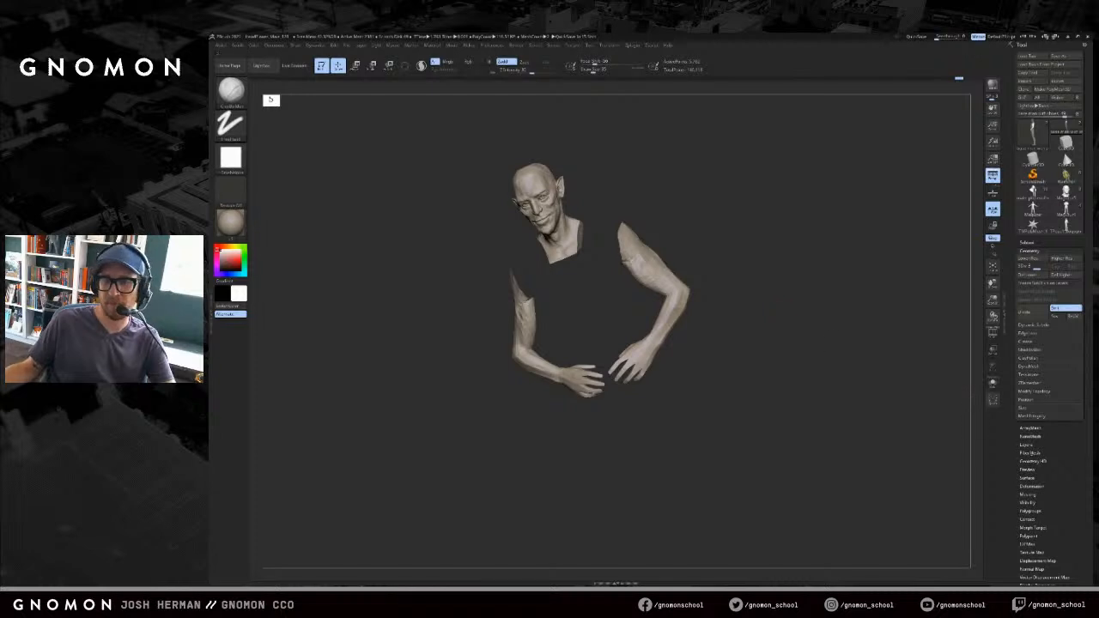
{"action": "scroll", "coordinate": [1063, 427], "scroll_direction": "down", "scroll_amount": 3}
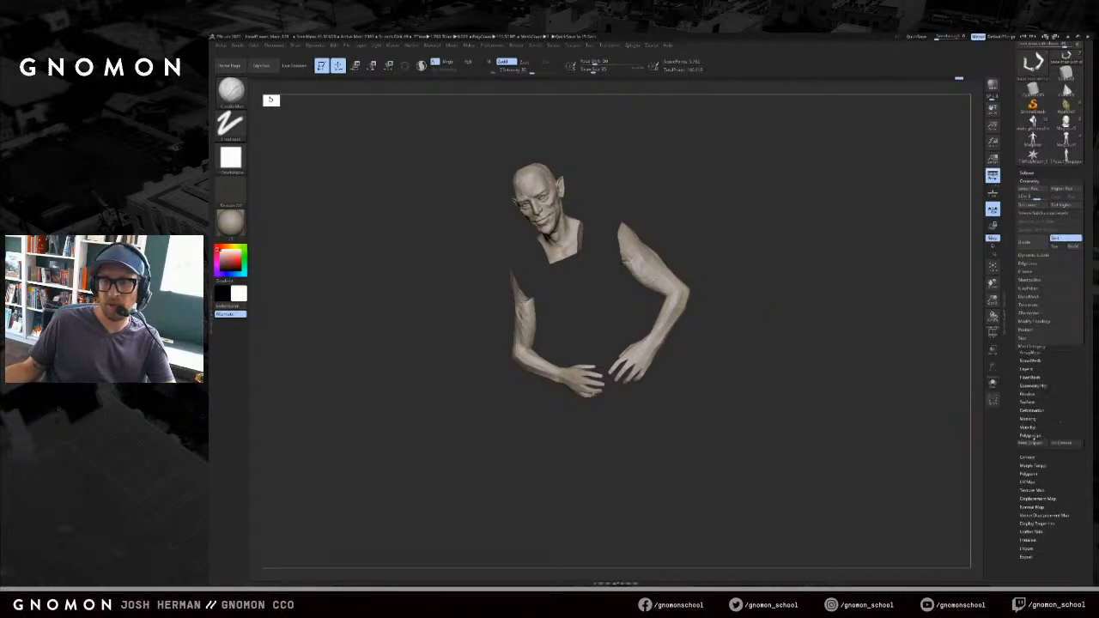
{"action": "left_click", "coordinate": [1031, 441]}
{"action": "left_click", "coordinate": [993, 333]}
{"action": "left_click", "coordinate": [993, 383]}
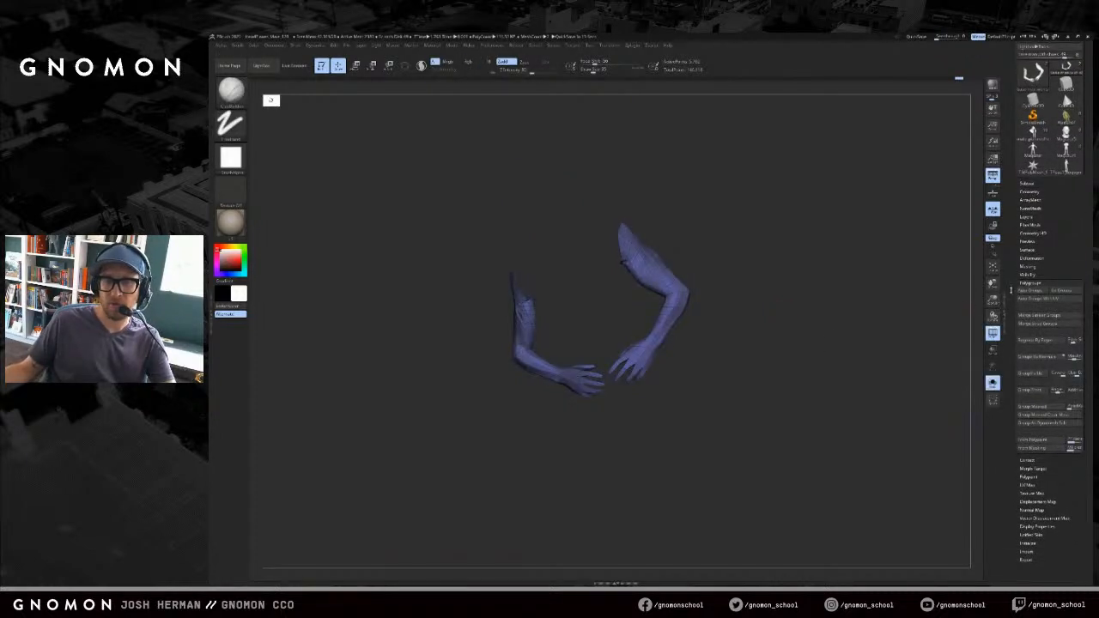
{"action": "left_click", "coordinate": [1031, 290]}
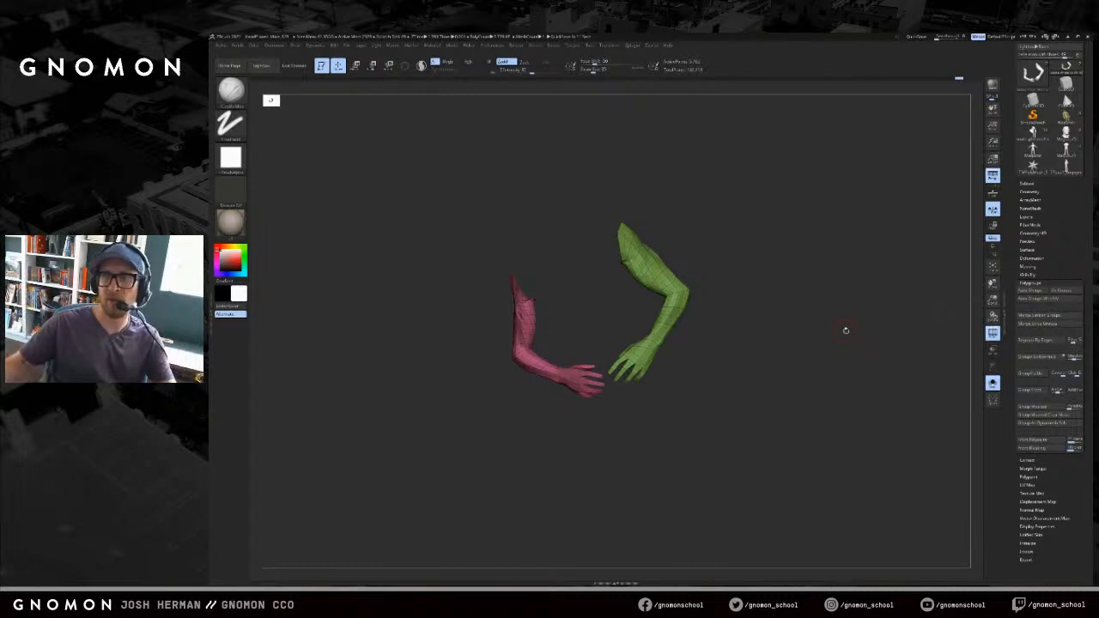
- Face the arms from the front and isolate the green arm by its polygroup
{"action": "left_click_drag", "start_coordinate": [798, 312], "coordinate": [780, 347]}
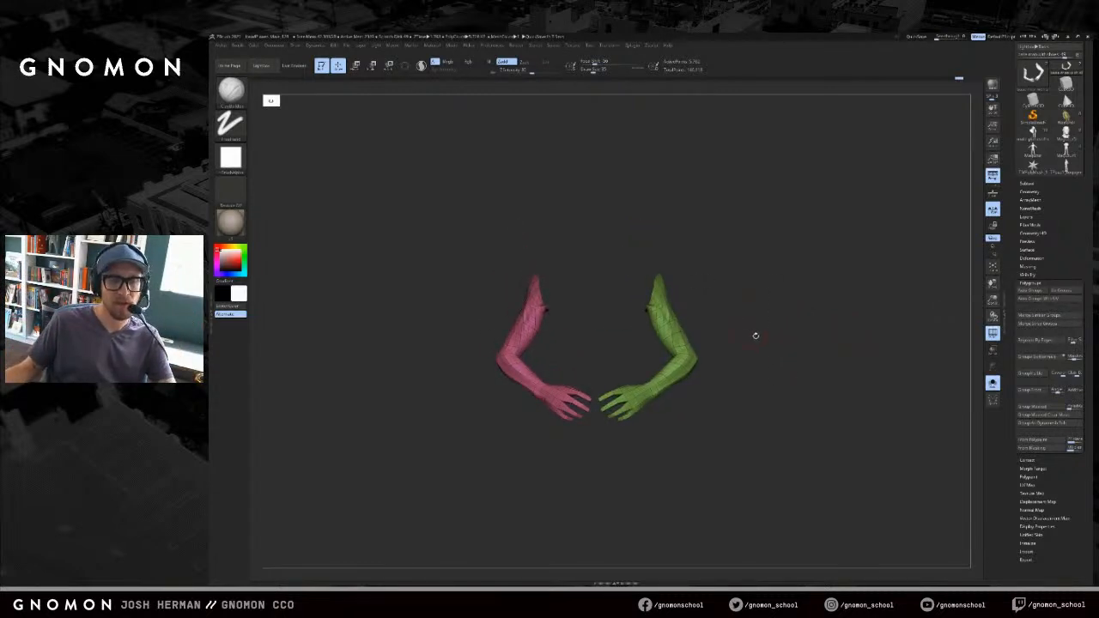
{"action": "left_click", "coordinate": [719, 354], "text": "ctrl+shift"}
{"action": "left_click", "coordinate": [675, 339], "text": "ctrl+shift"}
{"action": "left_click_drag", "start_coordinate": [688, 287], "coordinate": [707, 314], "text": "ctrl+shift"}
{"action": "left_click", "coordinate": [688, 323], "text": "ctrl+shift"}
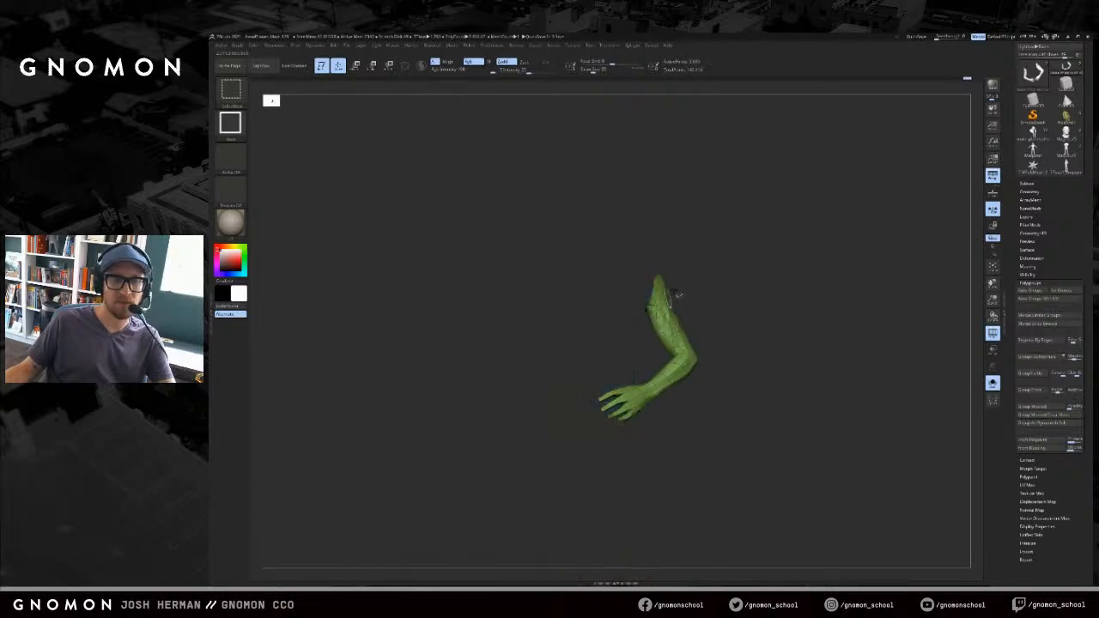
- Show the body with only the green arm, hiding the pink arm, and turn off PolyFrame
{"action": "left_click", "coordinate": [676, 294], "text": "ctrl+shift"}
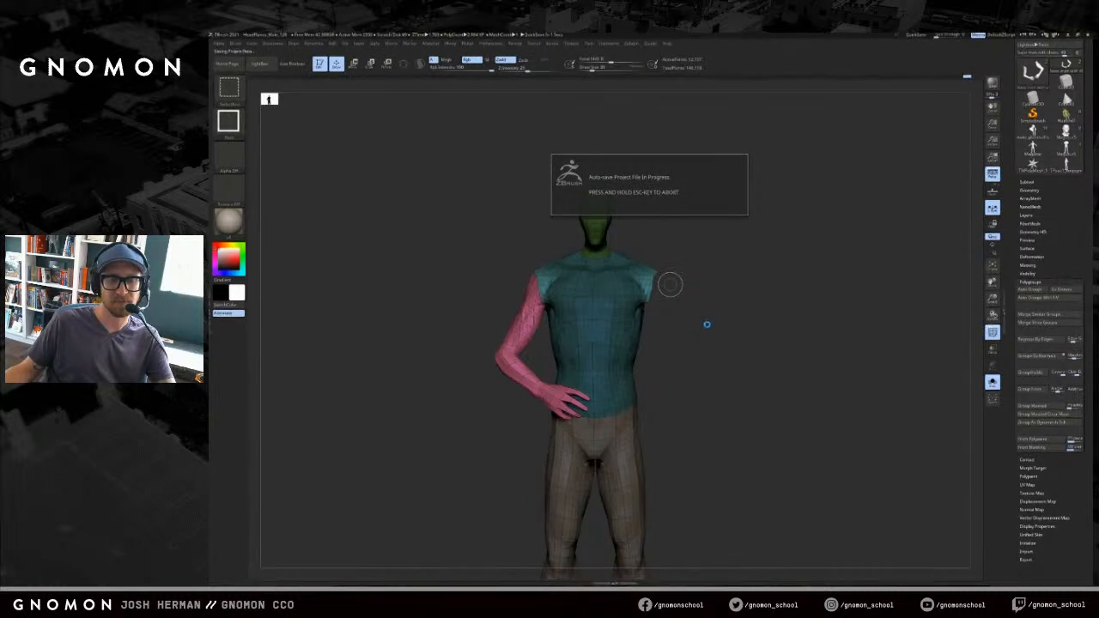
{"action": "left_click", "coordinate": [632, 377], "text": "ctrl+shift"}
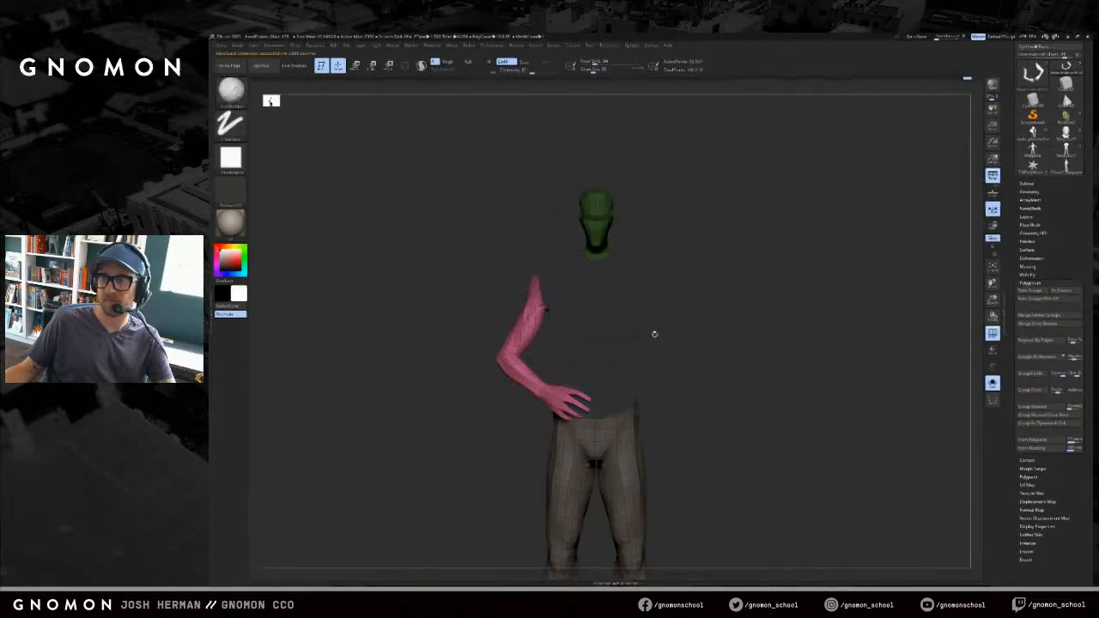
{"action": "left_click", "coordinate": [631, 436], "text": "ctrl+shift"}
{"action": "left_click_drag", "start_coordinate": [711, 385], "coordinate": [712, 431], "text": "ctrl+shift"}
{"action": "mouse_move", "coordinate": [733, 395]}
{"action": "right_mouse_down", "text": "ctrl"}
{"action": "mouse_move", "coordinate": [778, 387]}
{"action": "mouse_move", "coordinate": [770, 400]}
{"action": "mouse_move", "coordinate": [814, 291]}
{"action": "mouse_move", "coordinate": [773, 304]}
{"action": "right_mouse_up", "text": "ctrl"}
{"action": "key", "text": "shift+f"}
{"action": "mouse_move", "coordinate": [773, 305]}
{"action": "right_mouse_down", "text": "ctrl"}
{"action": "mouse_move", "coordinate": [761, 449]}
{"action": "mouse_move", "coordinate": [732, 324]}
{"action": "right_mouse_up", "text": "ctrl"}
- Rotate the unmasked arm from below with the Rotate transpose line to angle its hand around the waist
{"action": "key", "text": "r"}
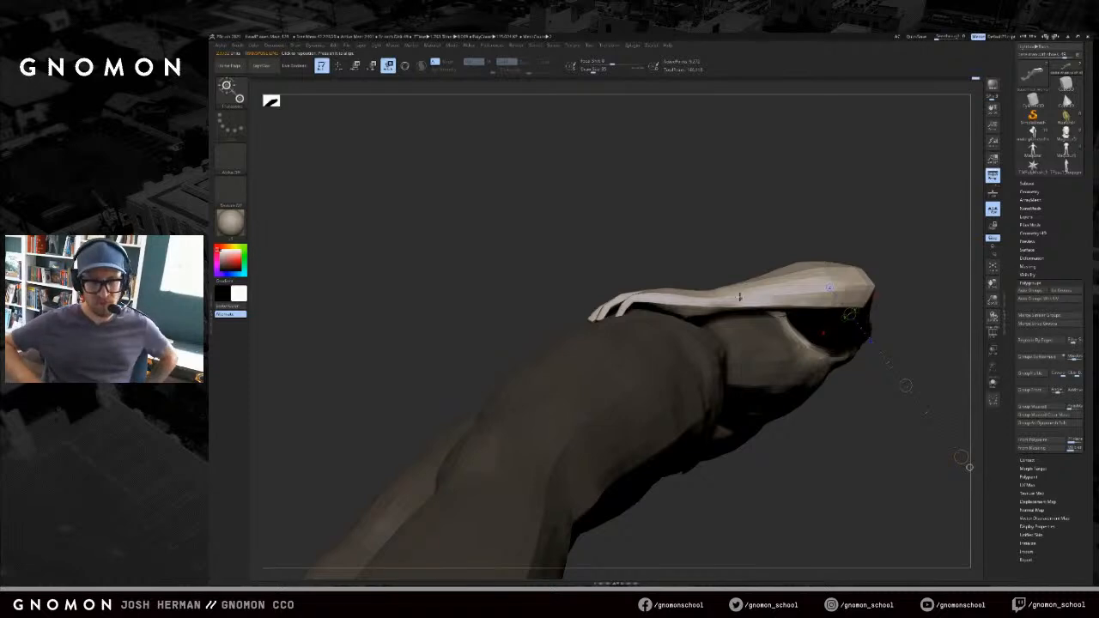
{"action": "left_click_drag", "start_coordinate": [821, 285], "coordinate": [822, 286]}
{"action": "mouse_move", "coordinate": [718, 295]}
{"action": "left_mouse_down"}
{"action": "mouse_move", "coordinate": [745, 186]}
{"action": "mouse_move", "coordinate": [687, 284]}
{"action": "mouse_move", "coordinate": [670, 288]}
{"action": "mouse_move", "coordinate": [635, 172]}
{"action": "mouse_move", "coordinate": [597, 155]}
{"action": "mouse_move", "coordinate": [758, 260]}
{"action": "left_mouse_up"}
{"action": "mouse_move", "coordinate": [916, 215]}
{"action": "left_mouse_down", "text": "alt"}
{"action": "mouse_move", "coordinate": [836, 269]}
{"action": "mouse_move", "coordinate": [739, 189]}
{"action": "mouse_move", "coordinate": [730, 129]}
{"action": "left_mouse_up", "text": "alt"}
{"action": "left_click_drag", "start_coordinate": [689, 340], "coordinate": [687, 288]}
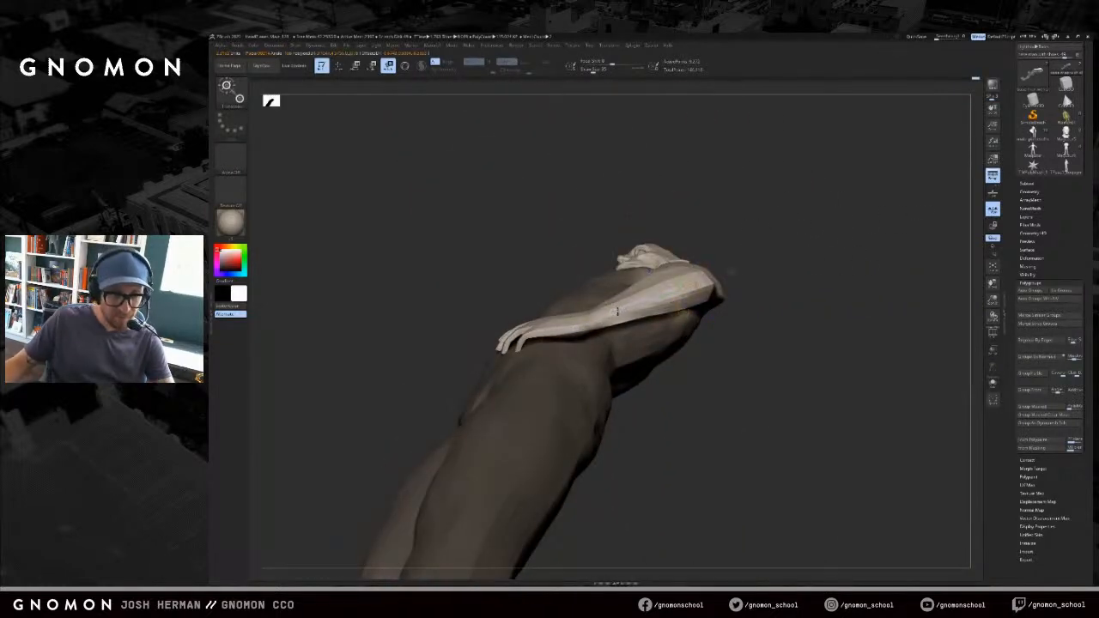
{"action": "left_click_drag", "start_coordinate": [585, 326], "coordinate": [613, 248]}
- Rotate the arm backward from the side view so the hand sits against the hip
{"action": "mouse_move", "coordinate": [721, 361]}
{"action": "left_mouse_down"}
{"action": "mouse_move", "coordinate": [709, 472]}
{"action": "mouse_move", "coordinate": [768, 336]}
{"action": "mouse_move", "coordinate": [788, 354]}
{"action": "mouse_move", "coordinate": [711, 344]}
{"action": "left_mouse_up"}
{"action": "left_click_drag", "start_coordinate": [622, 398], "coordinate": [600, 393]}
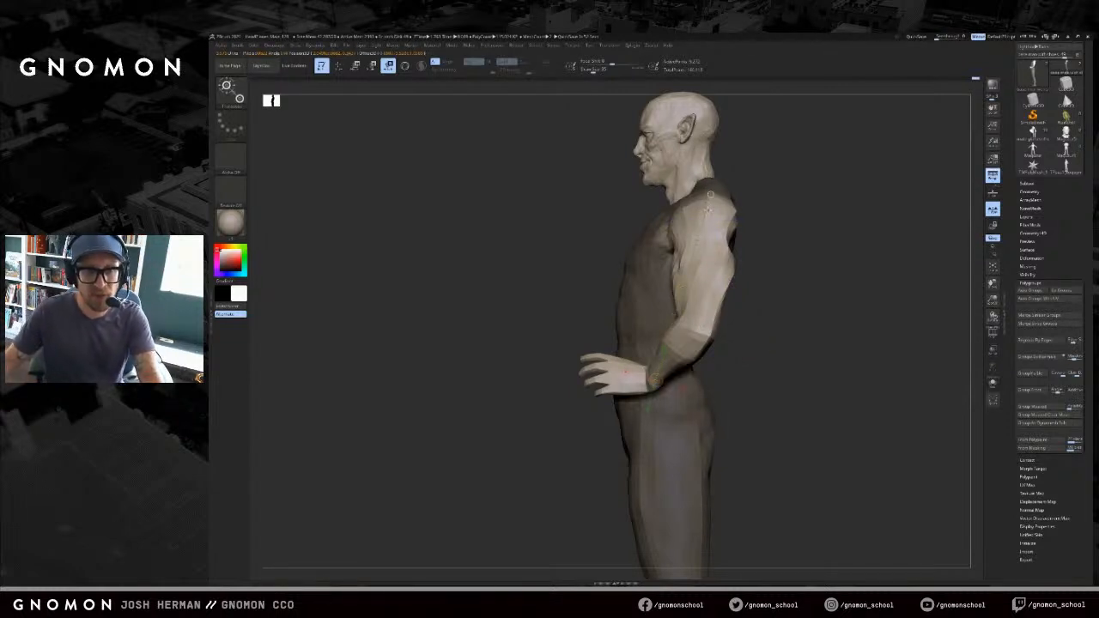
{"action": "left_click_drag", "start_coordinate": [707, 208], "coordinate": [706, 248]}
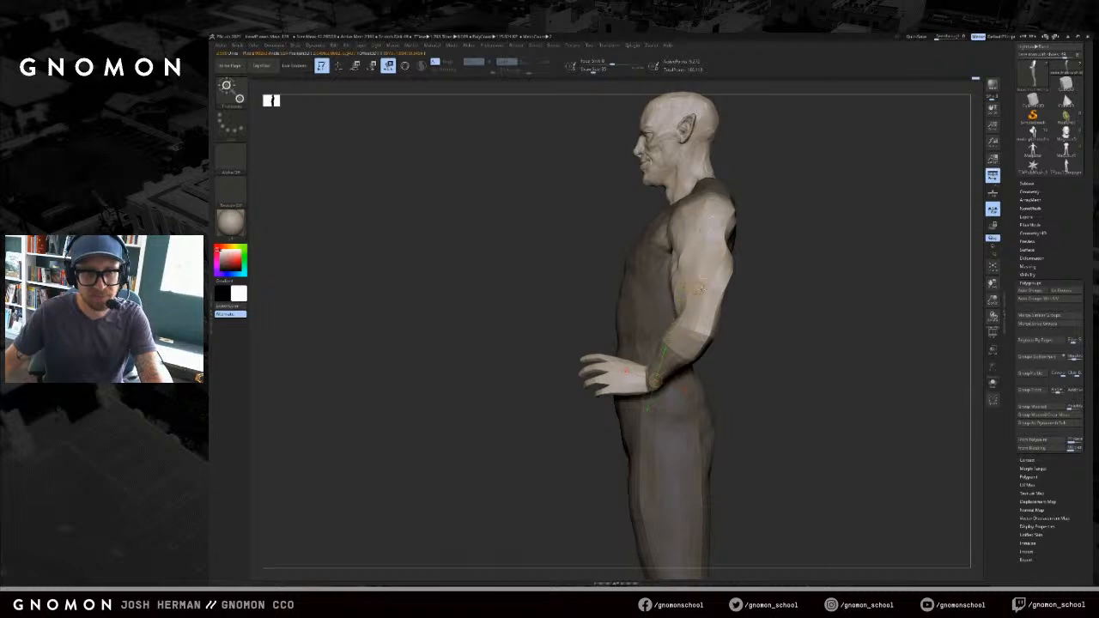
{"action": "left_click_drag", "start_coordinate": [740, 347], "coordinate": [758, 341]}
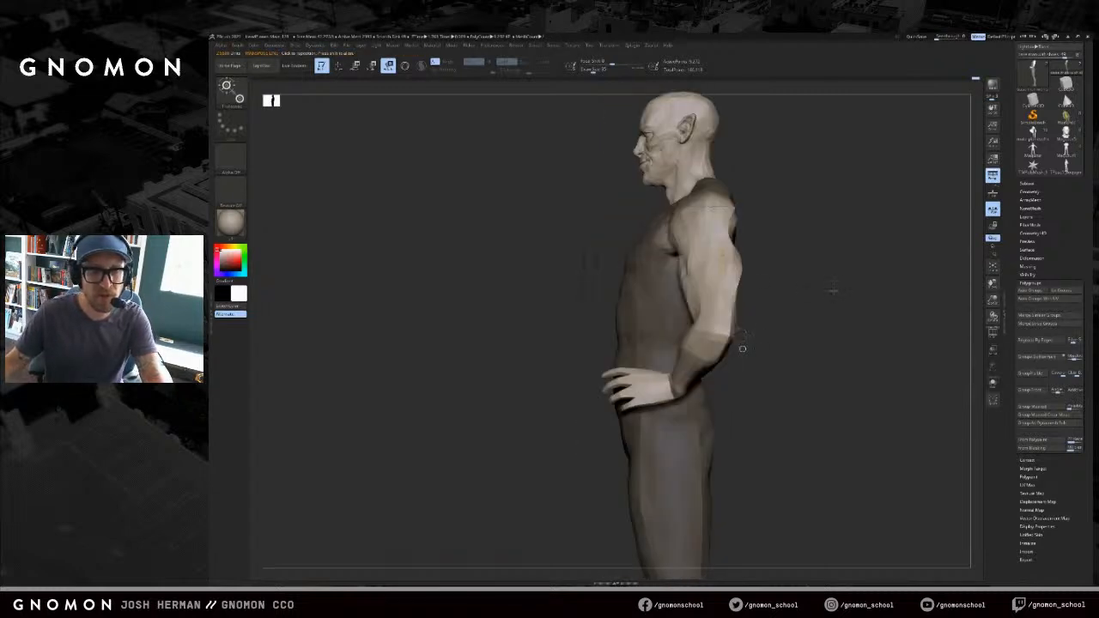
- Rotate the arm from the front to adjust where the hand meets the waist, undoing the last rotation attempt
{"action": "left_click_drag", "start_coordinate": [831, 292], "coordinate": [820, 244], "text": "alt"}
{"action": "left_click_drag", "start_coordinate": [773, 293], "coordinate": [815, 351]}
{"action": "left_click_drag", "start_coordinate": [681, 254], "coordinate": [677, 356], "text": "ctrl"}
{"action": "key", "text": "ctrl+z"}
{"action": "left_click_drag", "start_coordinate": [734, 396], "coordinate": [759, 381]}
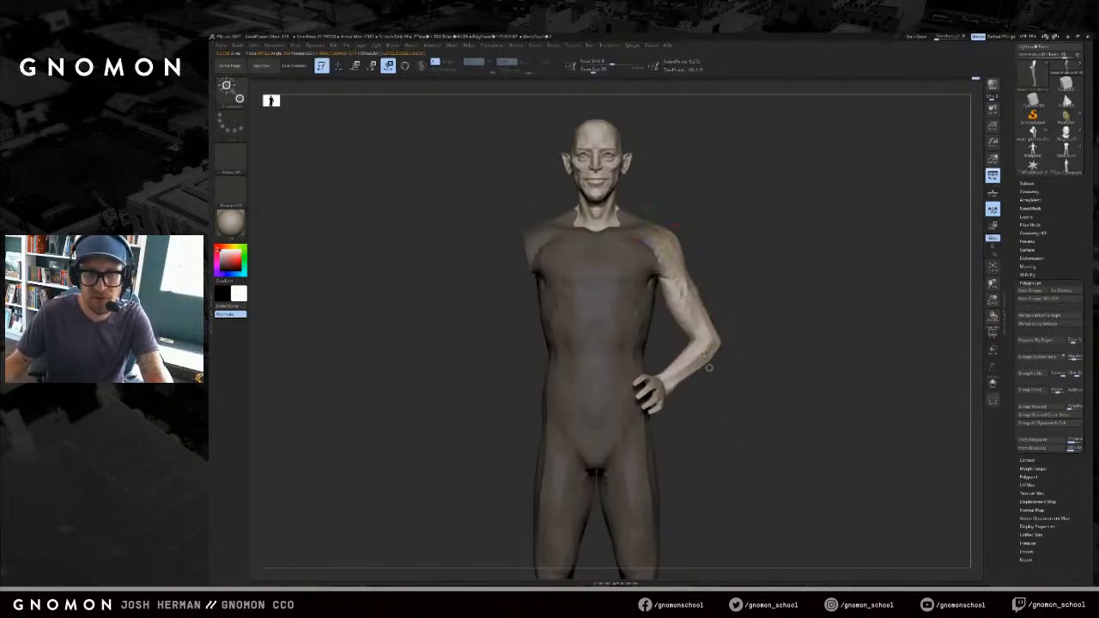
{"action": "left_click_drag", "start_coordinate": [705, 339], "coordinate": [733, 321]}
{"action": "key", "text": "ctrl+z"}
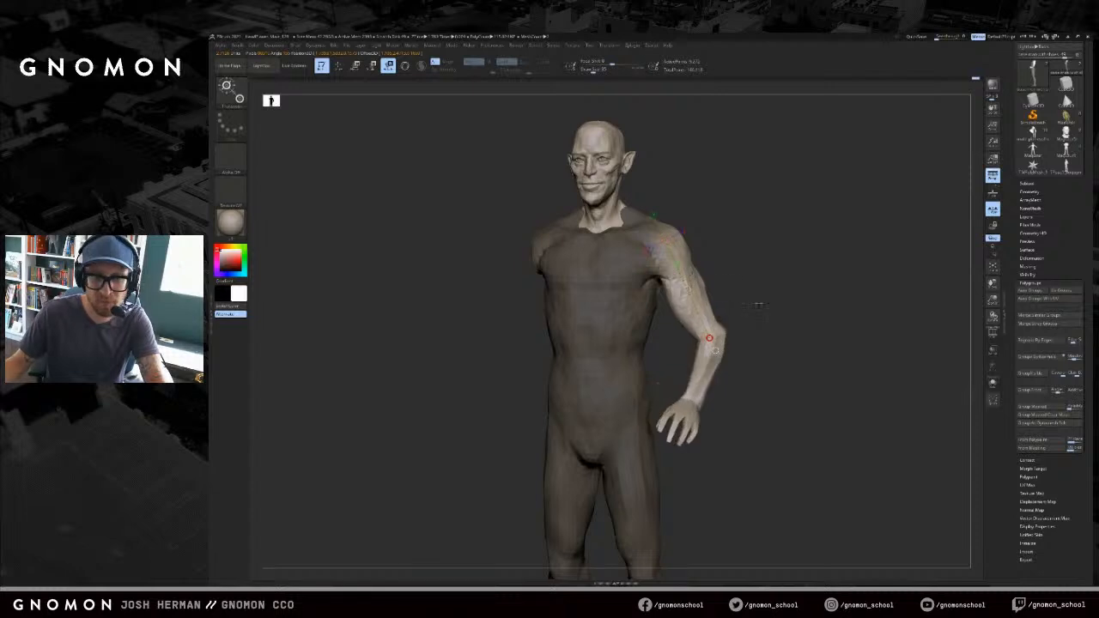
- Compare the arm pose before and after the latest rotation by undoing and redoing it
{"action": "left_click_drag", "start_coordinate": [776, 312], "coordinate": [757, 323], "text": "shift"}
{"action": "key", "text": "ctrl+z"}
{"action": "key", "text": "ctrl+shift+z"}
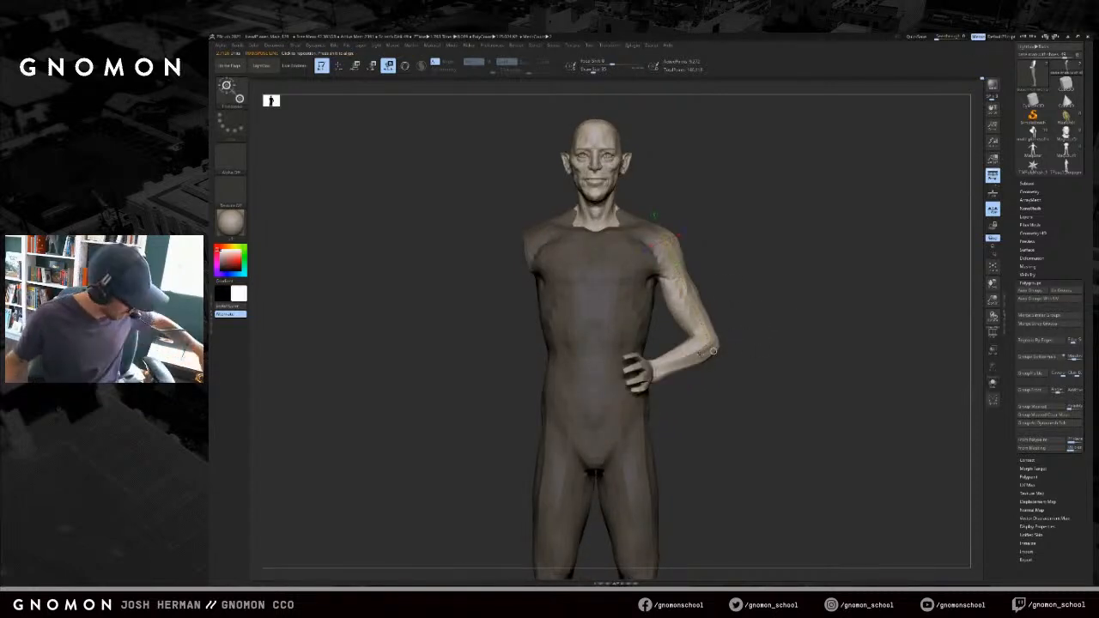
{"action": "mouse_move", "coordinate": [783, 321]}
{"action": "left_mouse_down", "text": "shift"}
{"action": "mouse_move", "coordinate": [720, 334]}
{"action": "mouse_move", "coordinate": [776, 284]}
{"action": "mouse_move", "coordinate": [780, 309]}
{"action": "mouse_move", "coordinate": [714, 371]}
{"action": "left_mouse_up", "text": "shift"}
{"action": "key", "text": "ctrl+z"}
{"action": "key", "text": "ctrl+z"}
{"action": "key", "text": "ctrl+shift+z"}
{"action": "key", "text": "ctrl+z"}
{"action": "key", "text": "ctrl+shift+z"}
{"action": "left_click", "coordinate": [780, 309]}
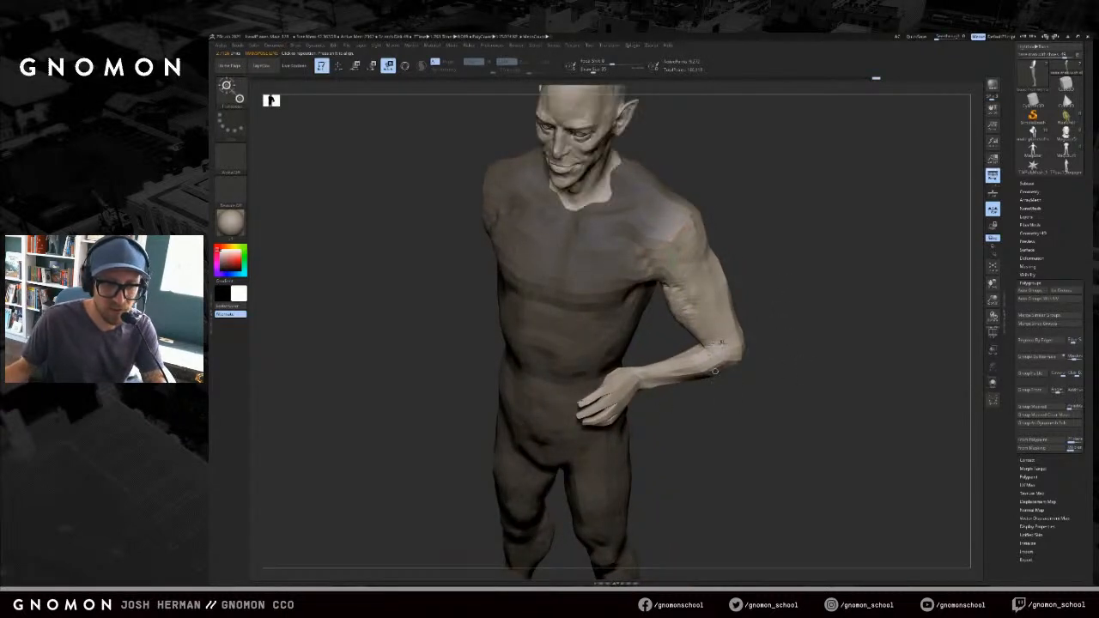
- Hide the head and body to isolate both arms and frame the hands up close
{"action": "left_click", "coordinate": [675, 377], "text": "ctrl+shift"}
{"action": "mouse_move", "coordinate": [670, 422]}
{"action": "left_mouse_down"}
{"action": "mouse_move", "coordinate": [672, 412]}
{"action": "mouse_move", "coordinate": [657, 414]}
{"action": "left_mouse_up"}
{"action": "left_click_drag", "start_coordinate": [600, 351], "coordinate": [611, 443], "text": "alt"}
{"action": "mouse_move", "coordinate": [533, 481]}
{"action": "left_mouse_down"}
{"action": "mouse_move", "coordinate": [512, 468]}
{"action": "mouse_move", "coordinate": [565, 354]}
{"action": "left_mouse_up"}
{"action": "key", "text": "shift+f"}
{"action": "key", "text": "shift+f"}
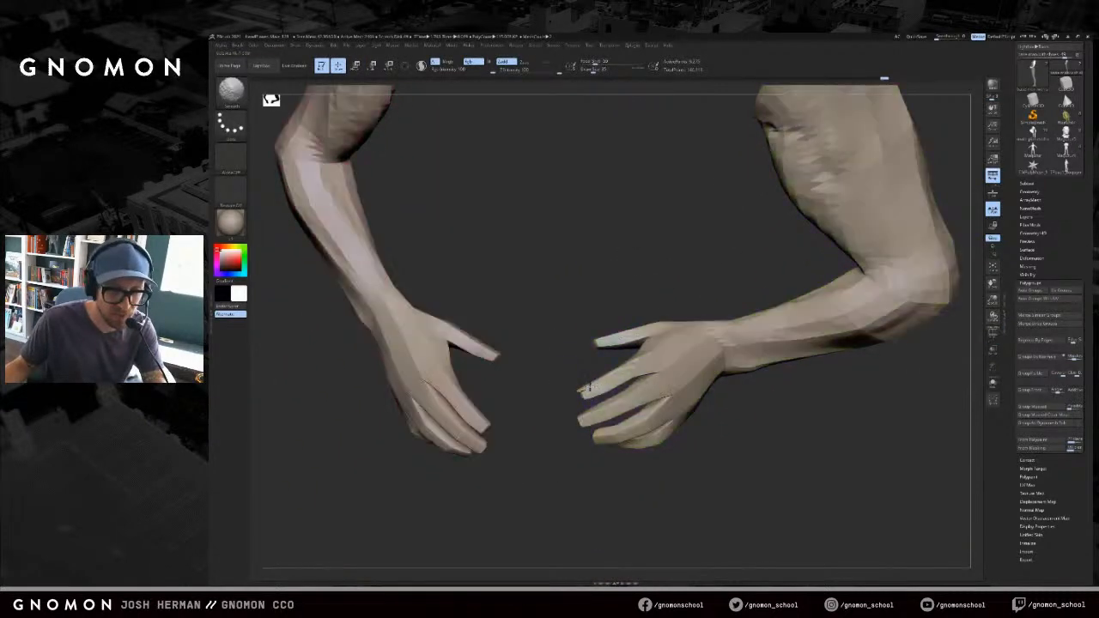
{"action": "key", "text": "w"}
{"action": "key", "text": "q"}
- Try masking and rotating part of the hip-side hand with the Rotate transpose tool
{"action": "key", "text": "shift"}
{"action": "left_click_drag", "start_coordinate": [602, 354], "coordinate": [622, 325]}
{"action": "key", "text": "r"}
{"action": "left_click_drag", "start_coordinate": [590, 278], "coordinate": [672, 335], "text": "ctrl"}
{"action": "left_click_drag", "start_coordinate": [678, 236], "coordinate": [638, 258]}
{"action": "left_click_drag", "start_coordinate": [547, 238], "coordinate": [677, 314], "text": "ctrl"}
{"action": "mouse_move", "coordinate": [738, 325]}
{"action": "left_mouse_down"}
{"action": "mouse_move", "coordinate": [754, 363]}
{"action": "mouse_move", "coordinate": [729, 508]}
{"action": "left_mouse_up"}
{"action": "right_click", "coordinate": [730, 509]}
- Bring back the head and body with the opposite arm hidden, seen from the front
{"action": "key", "text": "q"}
{"action": "mouse_move", "coordinate": [805, 463]}
{"action": "left_mouse_down", "text": "alt"}
{"action": "mouse_move", "coordinate": [818, 381]}
{"action": "mouse_move", "coordinate": [776, 346]}
{"action": "left_mouse_up", "text": "alt"}
{"action": "left_click", "coordinate": [750, 359], "text": "ctrl+shift"}
{"action": "left_click", "coordinate": [436, 462], "text": "ctrl+shift"}
{"action": "left_click_drag", "start_coordinate": [744, 296], "coordinate": [719, 322], "text": "ctrl+shift"}
{"action": "right_click", "coordinate": [381, 328]}
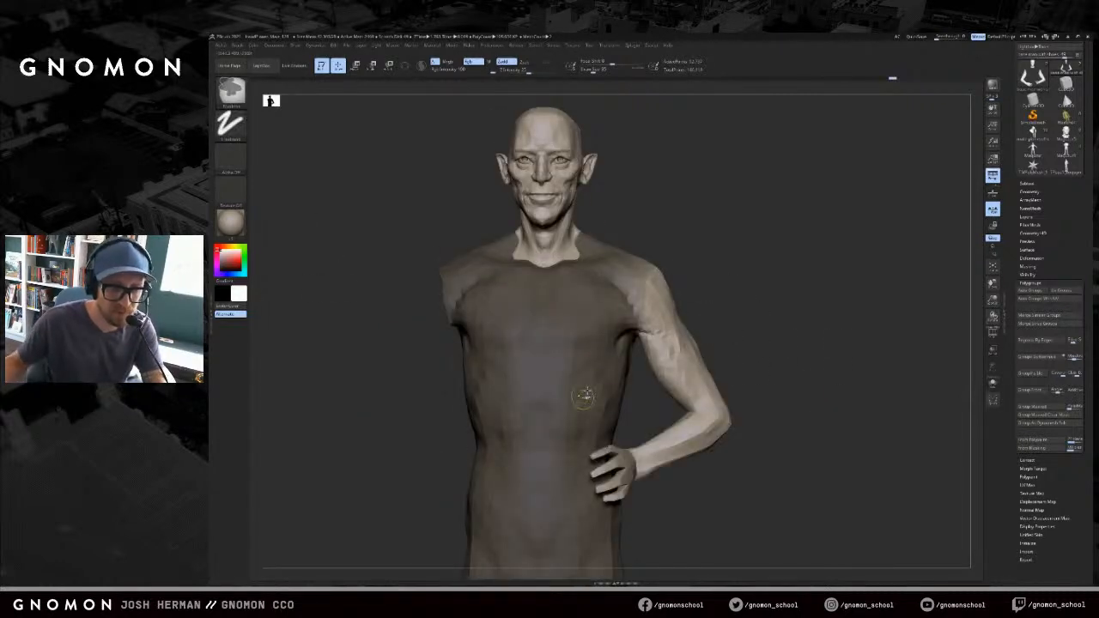
{"action": "right_click", "coordinate": [432, 275]}
- Hide the hip-side arm and clear the mask from the body
{"action": "key", "text": "w"}
{"action": "mouse_move", "coordinate": [846, 330]}
{"action": "left_mouse_down", "text": "alt"}
{"action": "mouse_move", "coordinate": [864, 270]}
{"action": "mouse_move", "coordinate": [839, 380]}
{"action": "mouse_move", "coordinate": [774, 370]}
{"action": "mouse_move", "coordinate": [761, 332]}
{"action": "left_mouse_up", "text": "alt"}
{"action": "key", "text": "q"}
{"action": "mouse_move", "coordinate": [768, 385]}
{"action": "left_mouse_down", "text": "ctrl"}
{"action": "mouse_move", "coordinate": [749, 405]}
{"action": "mouse_move", "coordinate": [703, 319]}
{"action": "left_mouse_up", "text": "ctrl"}
{"action": "key", "text": "w"}
{"action": "key", "text": "ctrl+z"}
{"action": "key", "text": "q"}
{"action": "left_click", "coordinate": [697, 275], "text": "ctrl+shift"}
{"action": "left_click_drag", "start_coordinate": [772, 117], "coordinate": [468, 397], "text": "ctrl"}
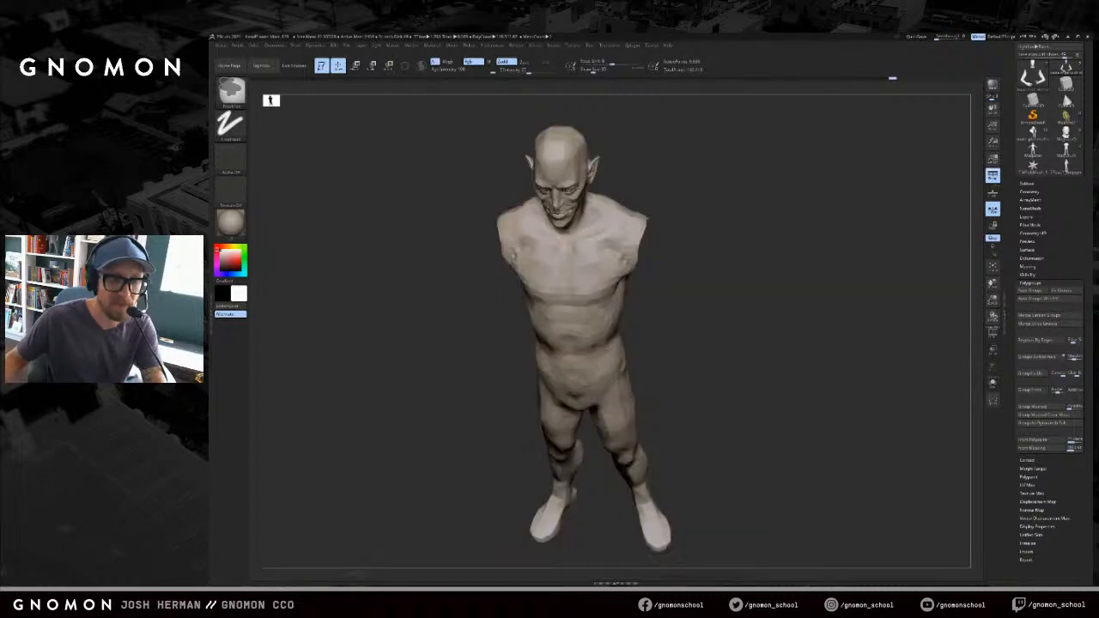
- Show the body with only the hip-side arm and mask everything except the thumb area of its hand
{"action": "left_click", "coordinate": [721, 348], "text": "ctrl+shift"}
{"action": "left_click", "coordinate": [513, 350], "text": "ctrl+shift"}
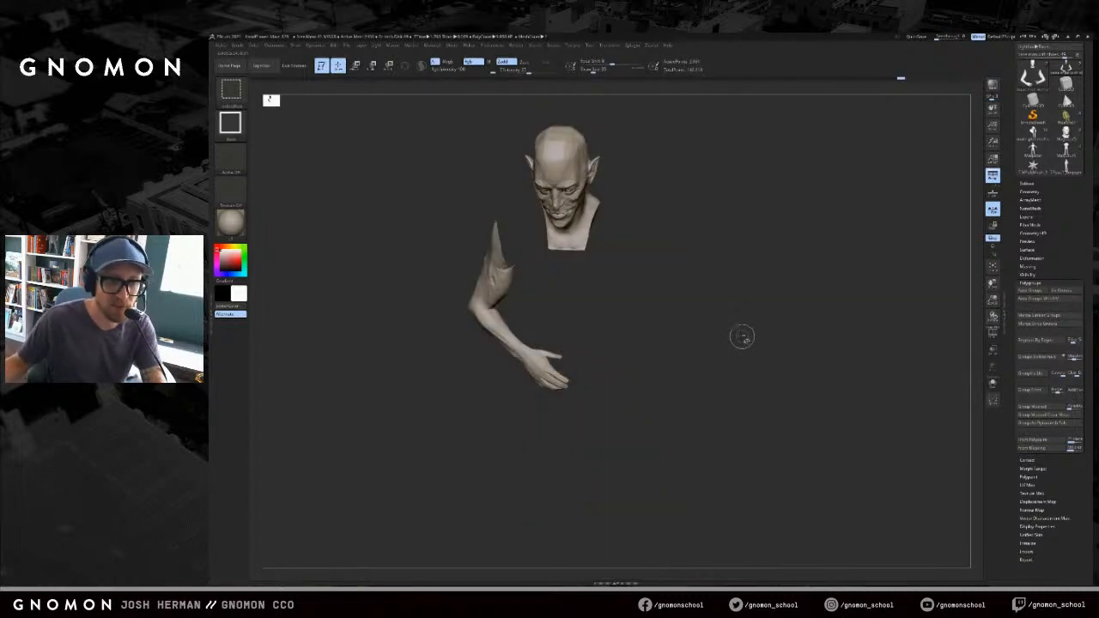
{"action": "mouse_move", "coordinate": [734, 331]}
{"action": "left_mouse_down", "text": "ctrl+shift"}
{"action": "mouse_move", "coordinate": [724, 353]}
{"action": "mouse_move", "coordinate": [697, 330]}
{"action": "mouse_move", "coordinate": [743, 405]}
{"action": "mouse_move", "coordinate": [771, 397]}
{"action": "left_mouse_up", "text": "ctrl+shift"}
{"action": "left_click", "coordinate": [690, 353], "text": "ctrl"}
{"action": "key", "text": "w"}
{"action": "key", "text": "q"}
{"action": "left_click_drag", "start_coordinate": [652, 322], "coordinate": [669, 317], "text": "ctrl+alt"}
{"action": "key", "text": "w"}
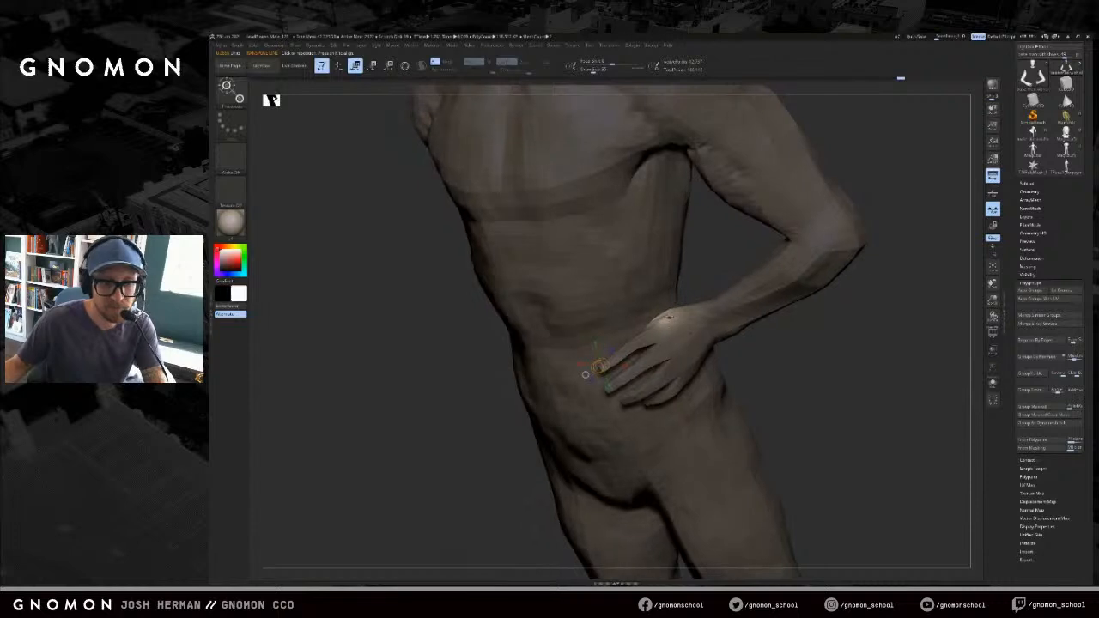
- Rotate the unmasked thumb away from the fingers around the waist and adjust the mask at its base
{"action": "right_click_drag", "start_coordinate": [651, 314], "coordinate": [667, 311]}
{"action": "key", "text": "r"}
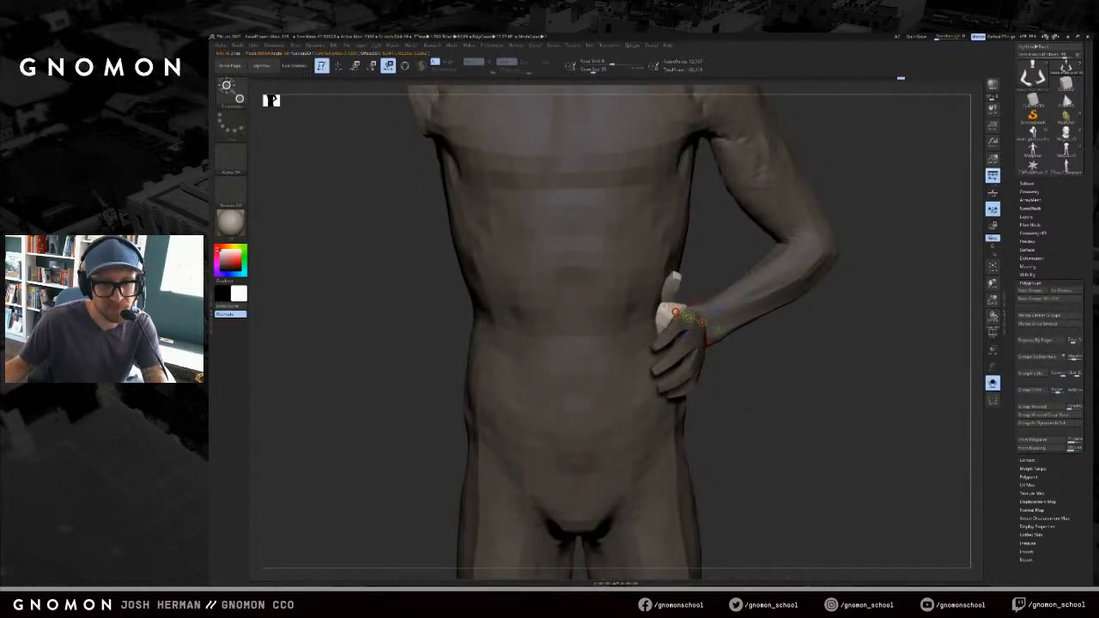
{"action": "left_click_drag", "start_coordinate": [712, 270], "coordinate": [696, 279]}
{"action": "key", "text": "q"}
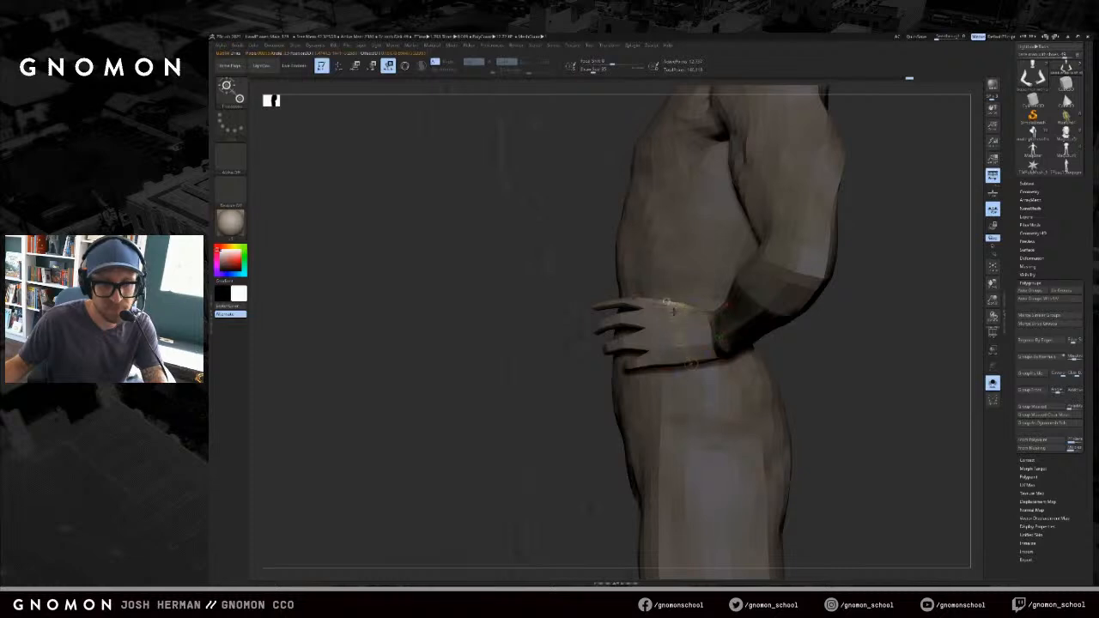
{"action": "right_click_drag", "start_coordinate": [672, 294], "coordinate": [676, 298]}
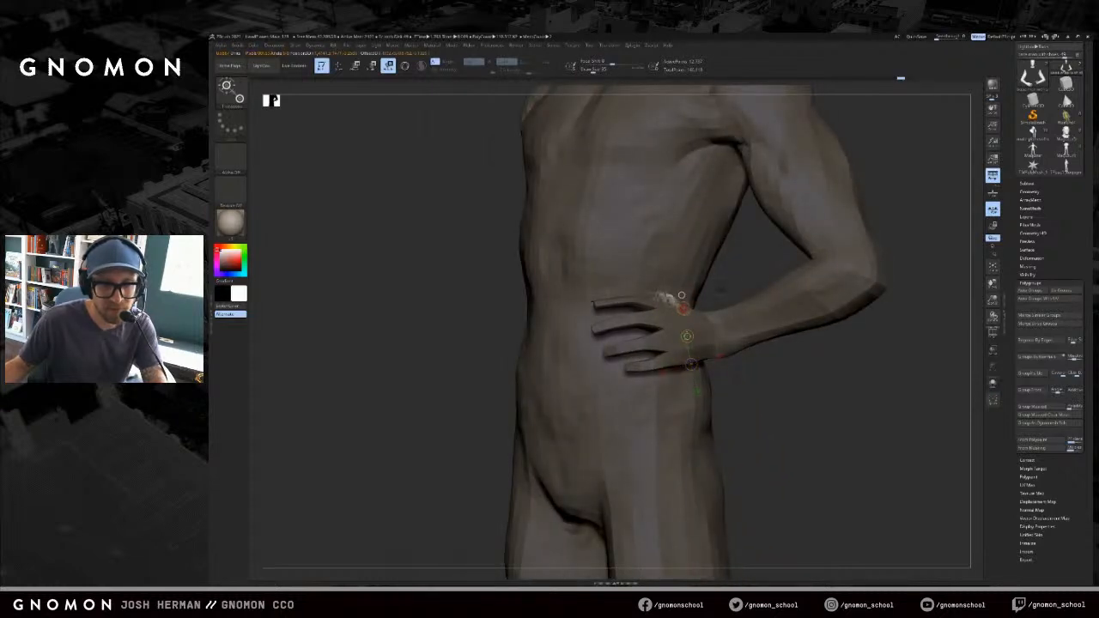
{"action": "right_click_drag", "start_coordinate": [681, 296], "coordinate": [679, 311]}
{"action": "left_click", "coordinate": [674, 306], "text": "ctrl"}
{"action": "right_click_drag", "start_coordinate": [748, 291], "coordinate": [775, 383]}
{"action": "right_click_drag", "start_coordinate": [683, 313], "coordinate": [689, 305]}
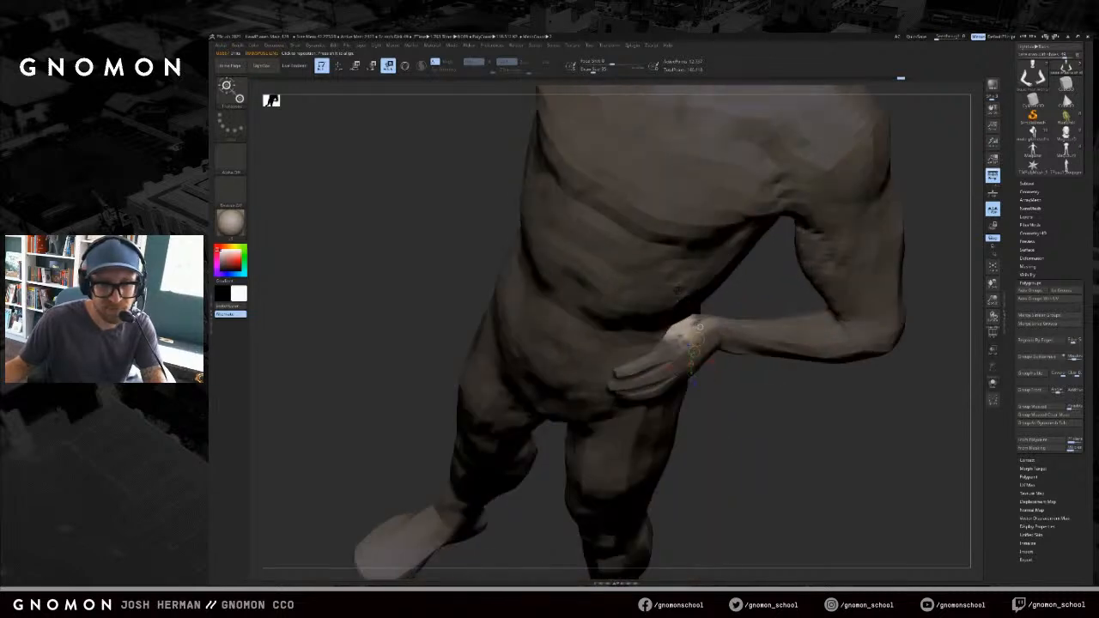
- Hide the torso and move the exposed thumb with the Move transpose tool
{"action": "key", "text": "q"}
{"action": "left_click", "coordinate": [638, 336], "text": "ctrl+shift"}
{"action": "key", "text": "w"}
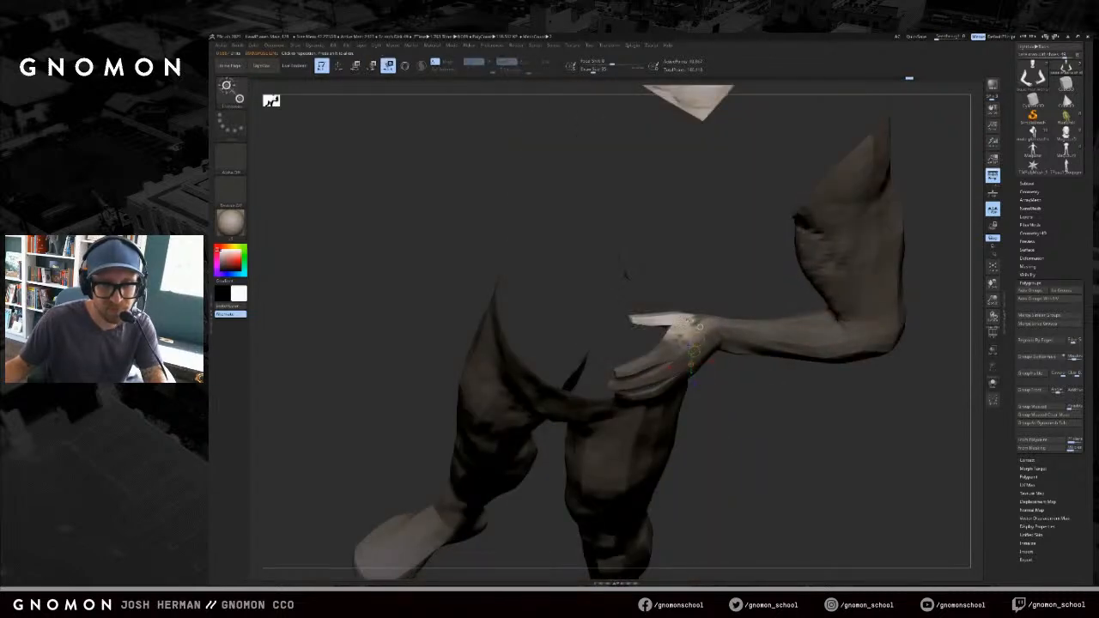
{"action": "right_click_drag", "start_coordinate": [651, 312], "coordinate": [741, 245]}
{"action": "left_click_drag", "start_coordinate": [640, 316], "coordinate": [671, 277]}
{"action": "mouse_move", "coordinate": [625, 314]}
{"action": "right_mouse_down"}
{"action": "mouse_move", "coordinate": [742, 283]}
{"action": "mouse_move", "coordinate": [749, 320]}
{"action": "mouse_move", "coordinate": [767, 272]}
{"action": "mouse_move", "coordinate": [810, 314]}
{"action": "right_mouse_up"}
{"action": "key", "text": "q"}
- Redo the topological mask so only the thumb and its base are unmasked
{"action": "key", "text": "r"}
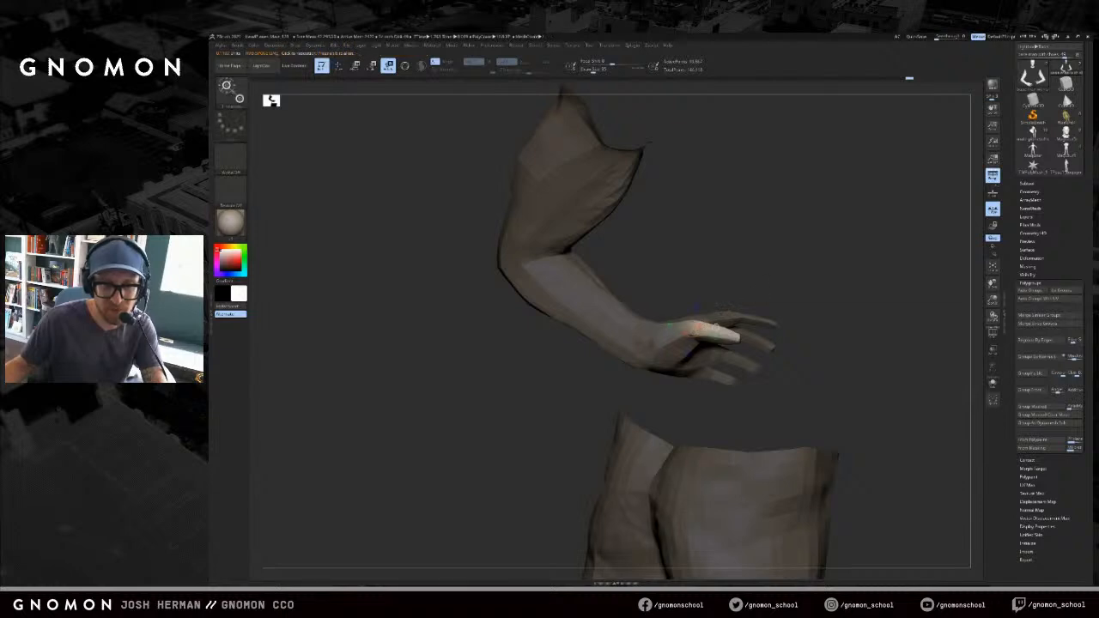
{"action": "left_click_drag", "start_coordinate": [679, 340], "coordinate": [696, 329], "text": "ctrl"}
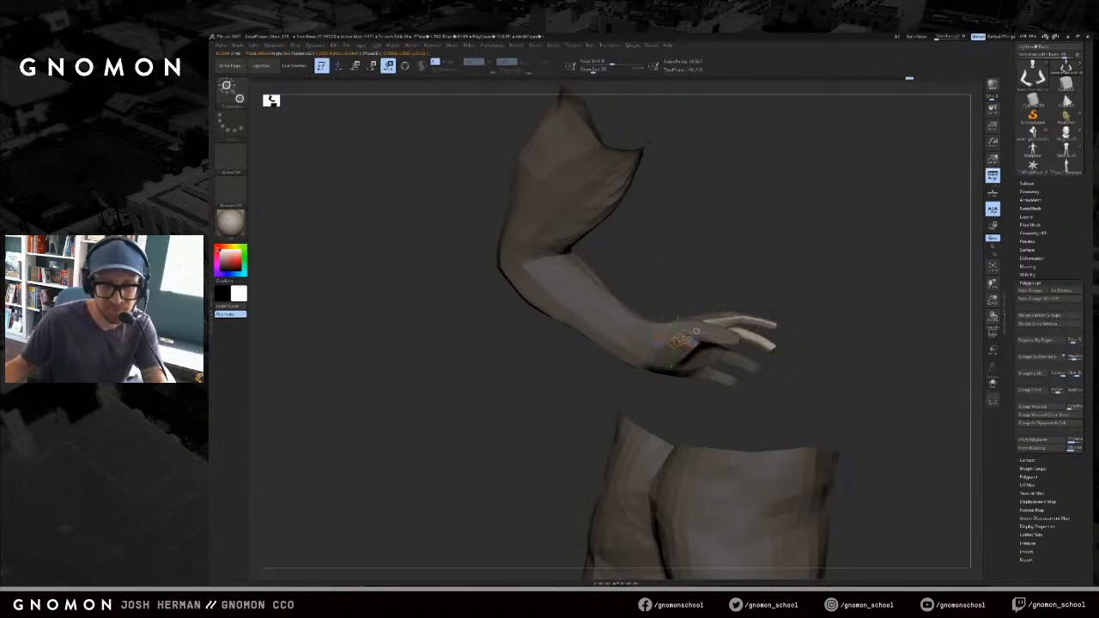
{"action": "left_click_drag", "start_coordinate": [704, 337], "coordinate": [709, 338], "text": "ctrl"}
{"action": "left_click_drag", "start_coordinate": [802, 264], "coordinate": [644, 296]}
{"action": "mouse_move", "coordinate": [689, 323]}
{"action": "left_mouse_down", "text": "ctrl"}
{"action": "mouse_move", "coordinate": [676, 340]}
{"action": "mouse_move", "coordinate": [692, 297]}
{"action": "left_mouse_up", "text": "ctrl"}
{"action": "key", "text": "q"}
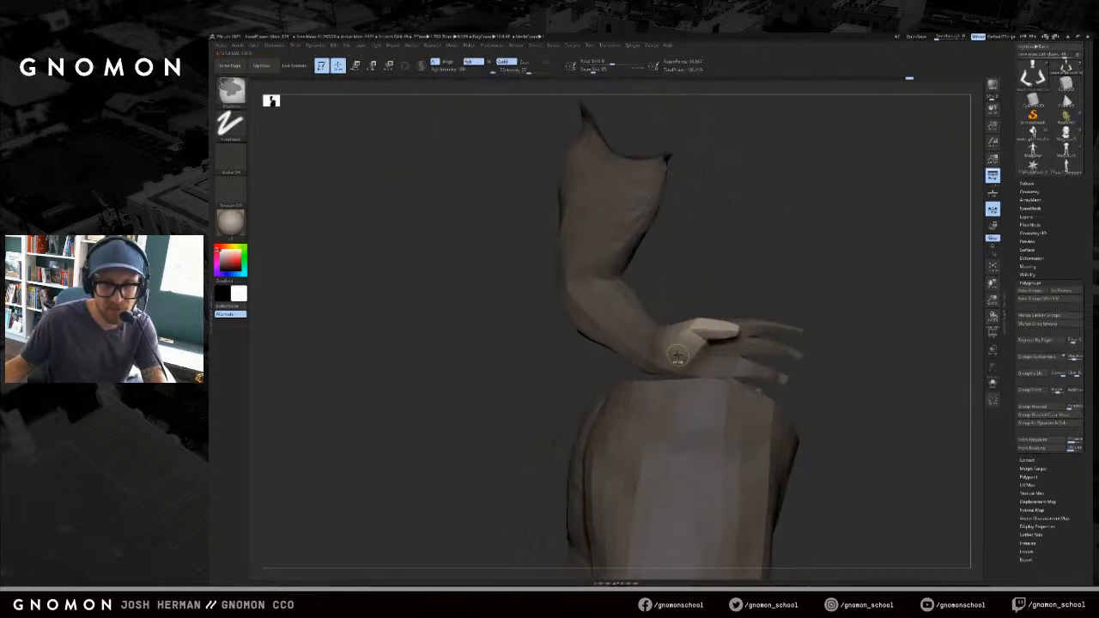
- Rotate and move the thumb outward so it points up and away from the palm
{"action": "key", "text": "r"}
{"action": "left_click_drag", "start_coordinate": [728, 330], "coordinate": [698, 294]}
{"action": "left_click_drag", "start_coordinate": [808, 267], "coordinate": [692, 276]}
{"action": "left_click_drag", "start_coordinate": [697, 350], "coordinate": [705, 314]}
{"action": "key", "text": "w"}
{"action": "left_click_drag", "start_coordinate": [756, 280], "coordinate": [670, 273]}
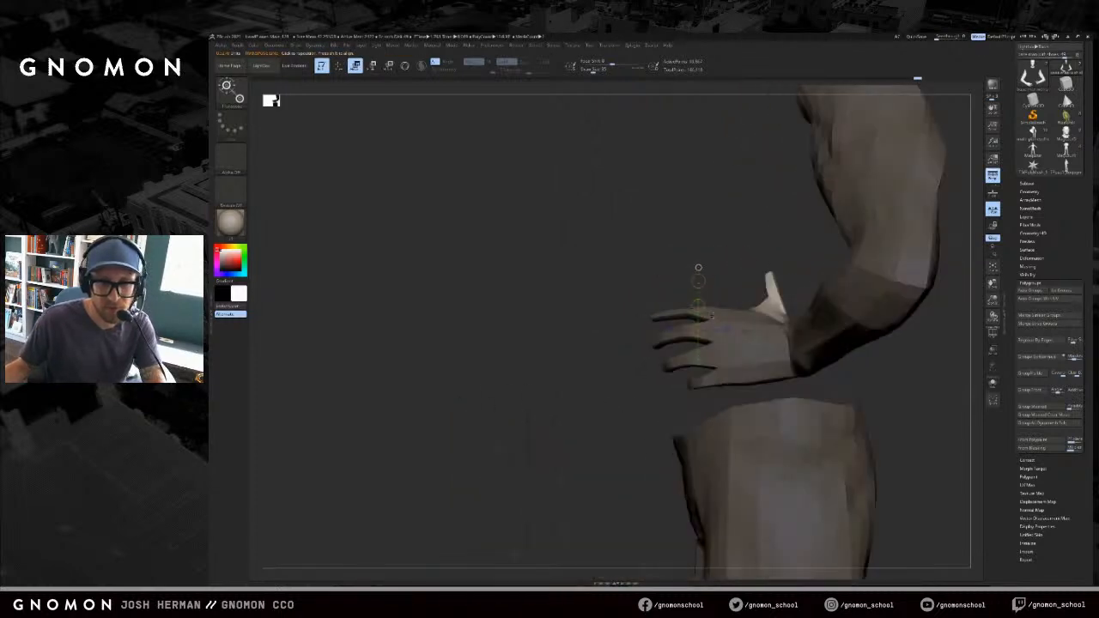
{"action": "left_click_drag", "start_coordinate": [701, 335], "coordinate": [704, 329]}
{"action": "key", "text": "q"}
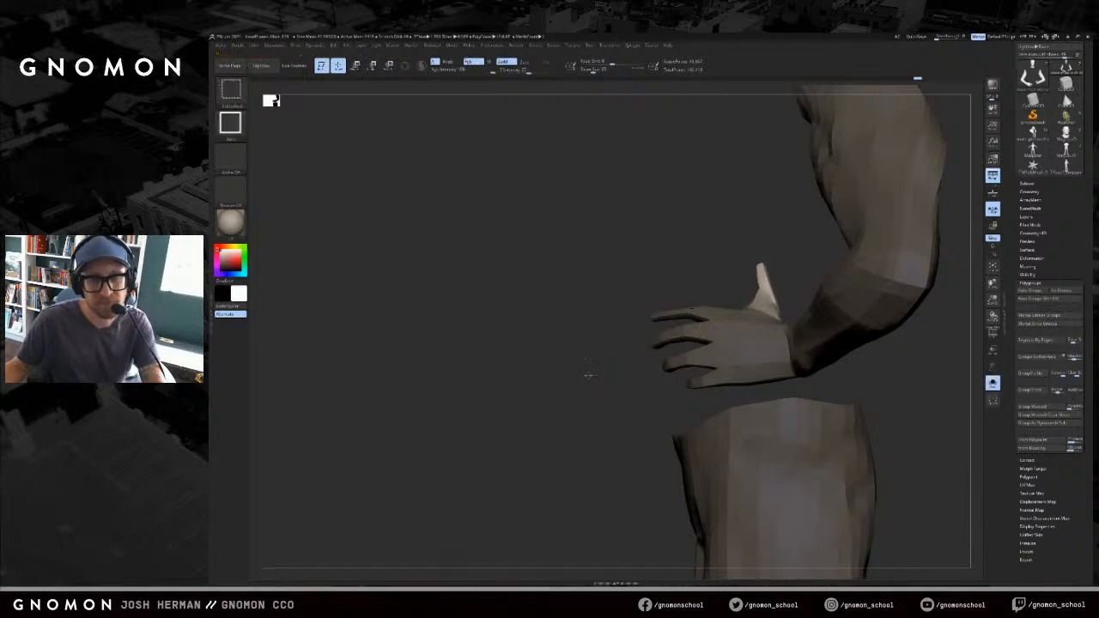
- Restore the torso beside the posed hand, keeping the opposite arm hidden, and frame it from the front
{"action": "left_click", "coordinate": [590, 372], "text": "ctrl+shift"}
{"action": "key", "text": "w"}
{"action": "mouse_move", "coordinate": [557, 407]}
{"action": "left_mouse_down"}
{"action": "mouse_move", "coordinate": [817, 404]}
{"action": "mouse_move", "coordinate": [746, 336]}
{"action": "left_mouse_up"}
{"action": "left_click_drag", "start_coordinate": [787, 374], "coordinate": [775, 400], "text": "alt"}
{"action": "key", "text": "q"}
{"action": "left_click", "coordinate": [492, 273], "text": "ctrl+shift"}
{"action": "left_click_drag", "start_coordinate": [569, 169], "coordinate": [541, 178], "text": "ctrl+shift"}
- Clear the mask from the whole figure
{"action": "left_click_drag", "start_coordinate": [468, 139], "coordinate": [577, 318], "text": "ctrl"}
{"action": "key", "text": "w"}
{"action": "left_click_drag", "start_coordinate": [837, 258], "coordinate": [847, 284]}
{"action": "left_click", "coordinate": [846, 285], "text": "ctrl"}
{"action": "left_click_drag", "start_coordinate": [472, 150], "coordinate": [592, 284], "text": "ctrl"}
{"action": "left_click_drag", "start_coordinate": [867, 281], "coordinate": [871, 285]}
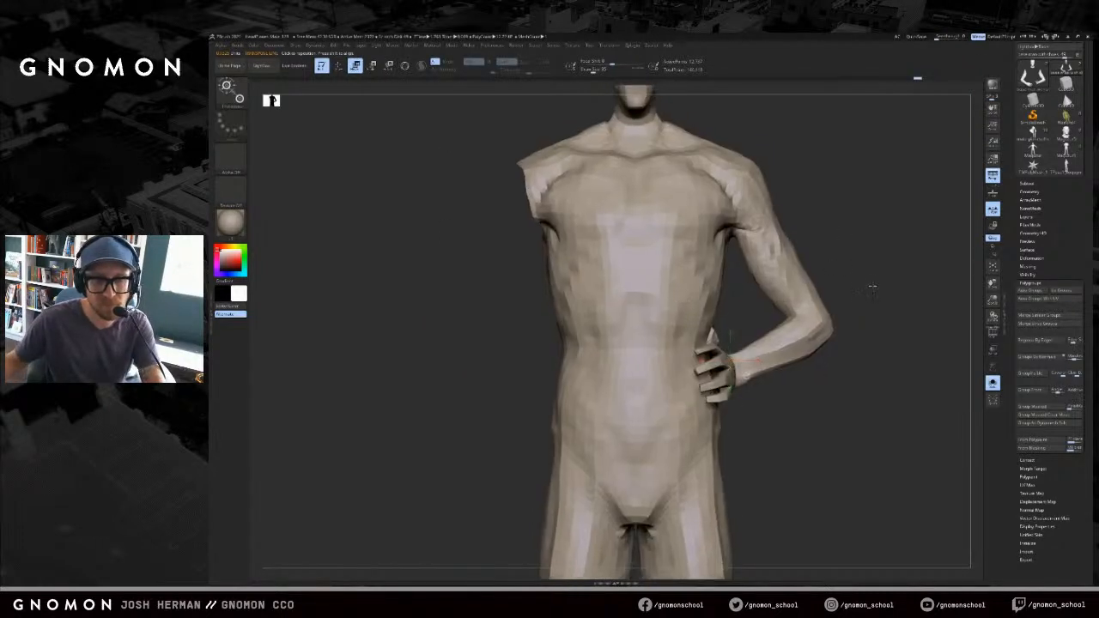
{"action": "left_click", "coordinate": [871, 286], "text": "ctrl"}
{"action": "left_click_drag", "start_coordinate": [510, 136], "coordinate": [563, 288], "text": "ctrl"}
{"action": "left_click", "coordinate": [885, 276], "text": "ctrl"}
- Mask the body with a topological mask so the arm stays free from shoulder to hand
{"action": "left_click_drag", "start_coordinate": [898, 279], "coordinate": [859, 361]}
{"action": "left_click_drag", "start_coordinate": [812, 391], "coordinate": [800, 410]}
{"action": "left_click", "coordinate": [806, 342], "text": "ctrl"}
{"action": "left_click", "coordinate": [800, 345], "text": "ctrl"}
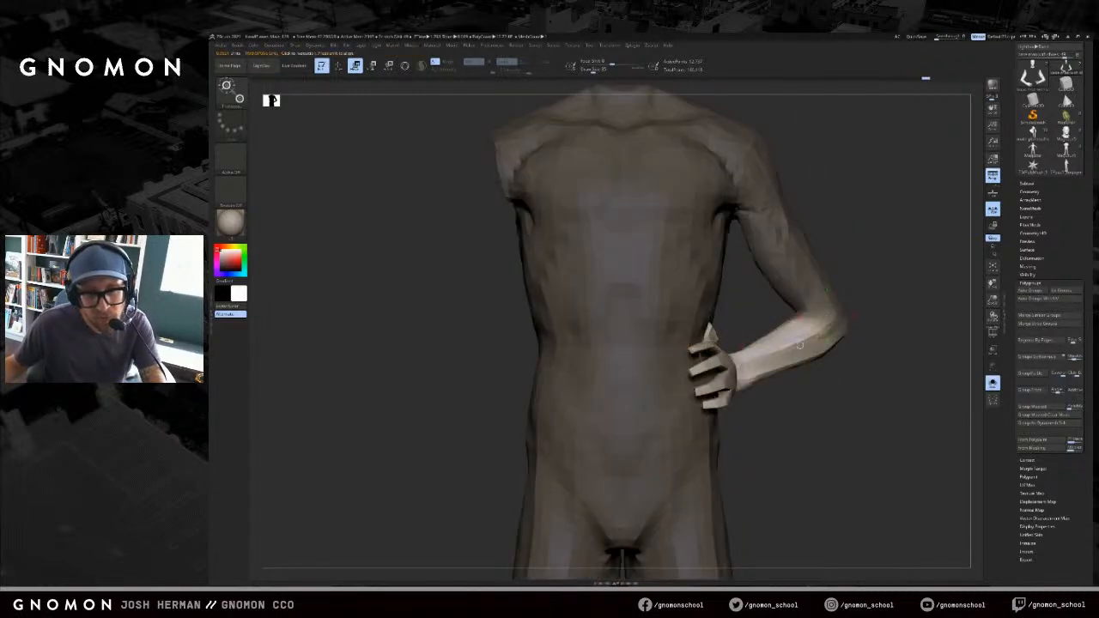
{"action": "left_click_drag", "start_coordinate": [799, 345], "coordinate": [762, 190], "text": "ctrl"}
{"action": "left_click", "coordinate": [766, 189], "text": "ctrl"}
{"action": "left_click", "coordinate": [766, 191], "text": "ctrl"}
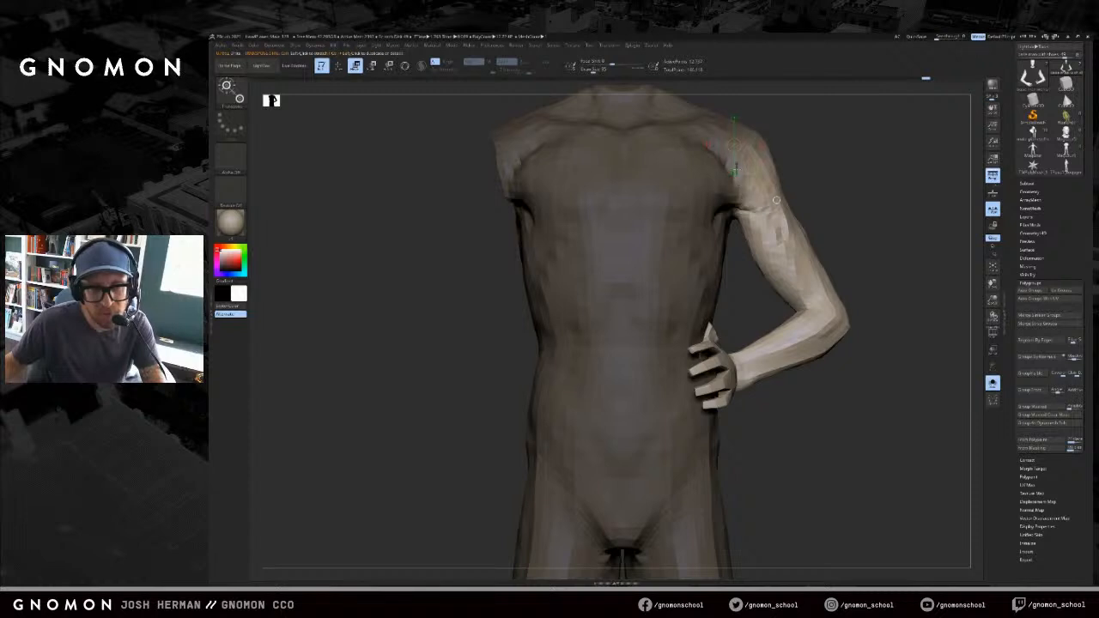
- Rotate the unmasked arm from the shoulder and set the Move brush's size for the hand
{"action": "key", "text": "r"}
{"action": "mouse_move", "coordinate": [766, 188]}
{"action": "left_mouse_down"}
{"action": "mouse_move", "coordinate": [822, 235]}
{"action": "mouse_move", "coordinate": [814, 225]}
{"action": "mouse_move", "coordinate": [820, 233]}
{"action": "mouse_move", "coordinate": [871, 207]}
{"action": "mouse_move", "coordinate": [820, 216]}
{"action": "mouse_move", "coordinate": [724, 265]}
{"action": "mouse_move", "coordinate": [730, 250]}
{"action": "mouse_move", "coordinate": [822, 233]}
{"action": "mouse_move", "coordinate": [847, 297]}
{"action": "mouse_move", "coordinate": [793, 288]}
{"action": "mouse_move", "coordinate": [827, 351]}
{"action": "mouse_move", "coordinate": [807, 348]}
{"action": "left_mouse_up"}
{"action": "key", "text": "q"}
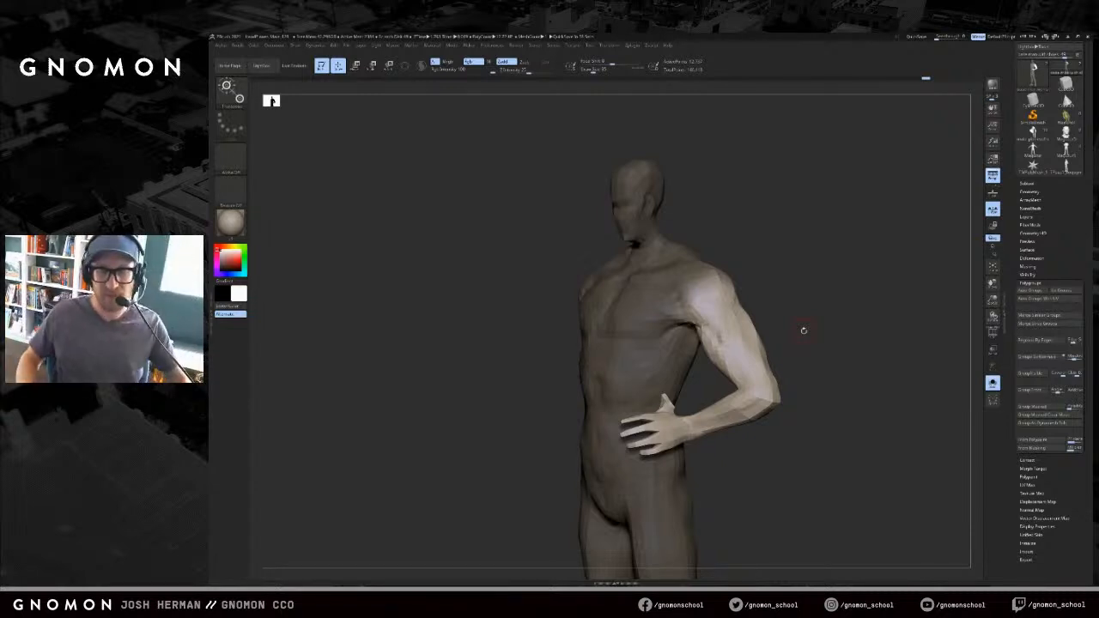
{"action": "mouse_move", "coordinate": [747, 182]}
{"action": "left_mouse_down"}
{"action": "mouse_move", "coordinate": [820, 285]}
{"action": "mouse_move", "coordinate": [832, 189]}
{"action": "mouse_move", "coordinate": [822, 232]}
{"action": "left_mouse_up"}
{"action": "key", "text": "q"}
{"action": "left_click_drag", "start_coordinate": [724, 361], "coordinate": [690, 313]}
{"action": "key", "text": "s"}
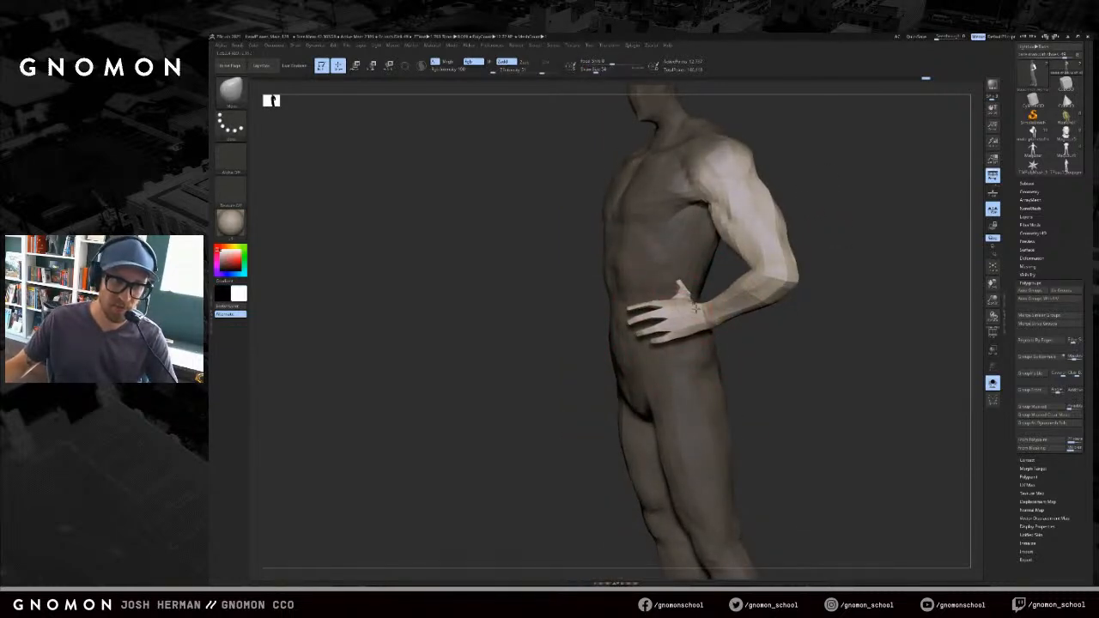
- Try the ClayBuildup brush near the hand and switch back to the Move brush
{"action": "right_click_drag", "start_coordinate": [697, 309], "coordinate": [680, 318]}
{"action": "key", "text": "b"}
{"action": "key", "text": "c"}
{"action": "key", "text": "b"}
{"action": "mouse_move", "coordinate": [730, 341]}
{"action": "left_mouse_down"}
{"action": "mouse_move", "coordinate": [733, 331]}
{"action": "mouse_move", "coordinate": [725, 347]}
{"action": "left_mouse_up"}
{"action": "key", "text": "b"}
{"action": "key", "text": "m"}
{"action": "key", "text": "v"}
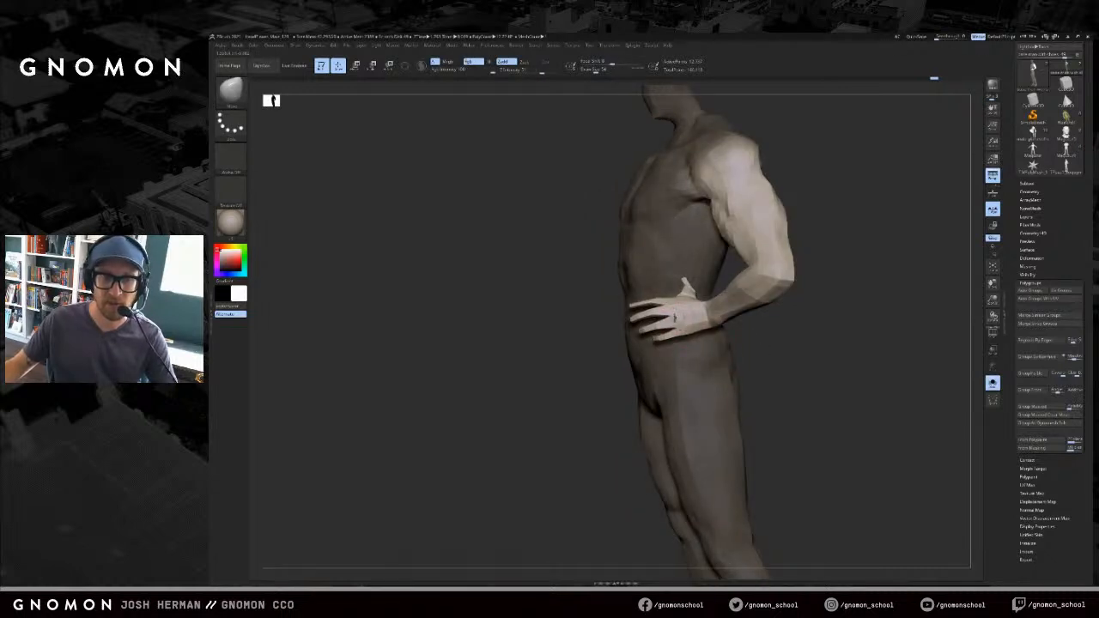
- Reshape the fingers and wrist against the hip with a resized Move brush, working from side, front and above
{"action": "right_click_drag", "start_coordinate": [665, 307], "coordinate": [641, 343]}
{"action": "right_click_drag", "start_coordinate": [753, 323], "coordinate": [697, 382]}
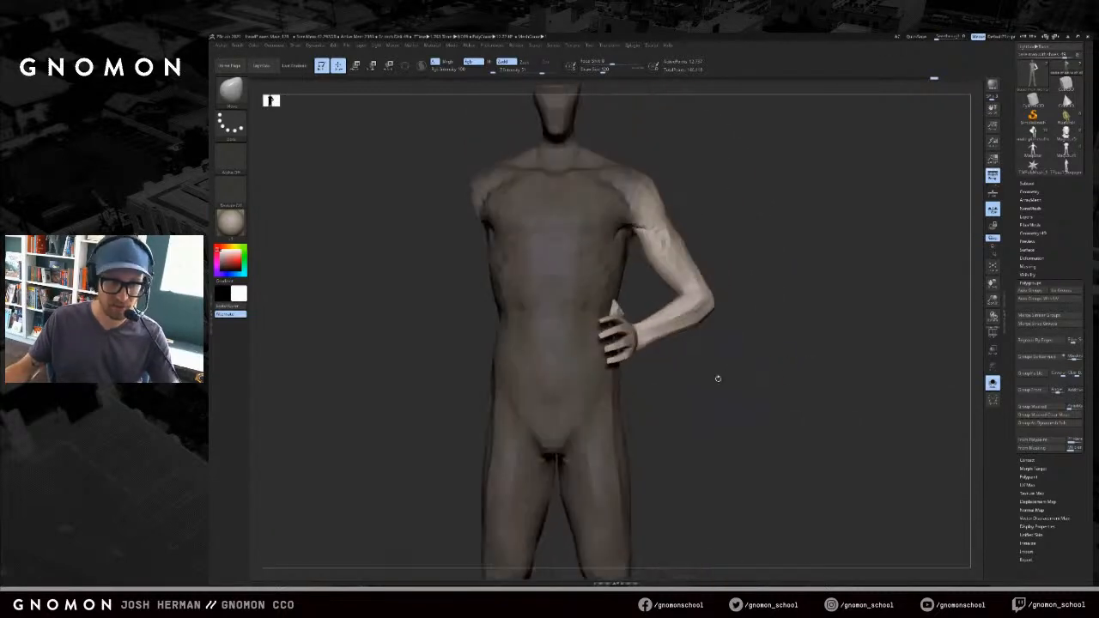
{"action": "right_click_drag", "start_coordinate": [699, 341], "coordinate": [678, 327]}
{"action": "key", "text": "s"}
{"action": "left_click_drag", "start_coordinate": [678, 328], "coordinate": [652, 323]}
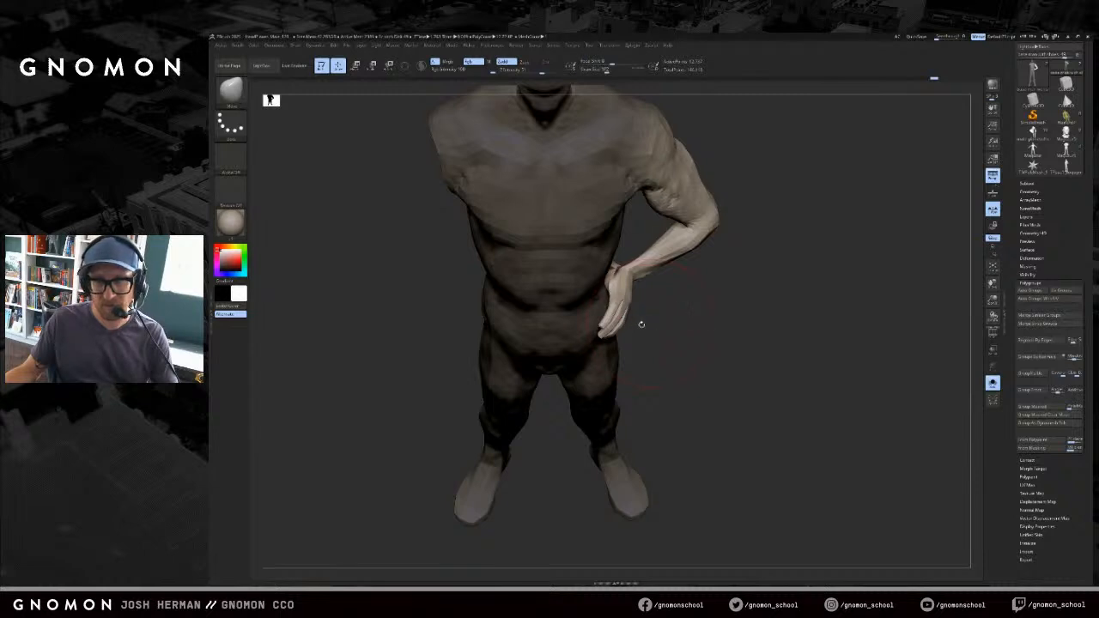
{"action": "mouse_move", "coordinate": [637, 331]}
{"action": "right_mouse_down"}
{"action": "mouse_move", "coordinate": [638, 345]}
{"action": "mouse_move", "coordinate": [433, 309]}
{"action": "right_mouse_up"}
{"action": "right_click_drag", "start_coordinate": [773, 400], "coordinate": [730, 292]}
- Resize the Move brush and refine the hand's fit on the waist from the front
{"action": "key", "text": "s"}
{"action": "mouse_move", "coordinate": [637, 325]}
{"action": "left_mouse_down"}
{"action": "mouse_move", "coordinate": [651, 325]}
{"action": "mouse_move", "coordinate": [644, 338]}
{"action": "left_mouse_up"}
{"action": "mouse_move", "coordinate": [598, 297]}
{"action": "right_mouse_down"}
{"action": "mouse_move", "coordinate": [601, 350]}
{"action": "mouse_move", "coordinate": [625, 335]}
{"action": "right_mouse_up"}
{"action": "right_click_drag", "start_coordinate": [725, 344], "coordinate": [764, 343]}
{"action": "mouse_move", "coordinate": [671, 321]}
{"action": "right_mouse_down"}
{"action": "mouse_move", "coordinate": [731, 339]}
{"action": "mouse_move", "coordinate": [710, 374]}
{"action": "mouse_move", "coordinate": [684, 318]}
{"action": "mouse_move", "coordinate": [615, 259]}
{"action": "right_mouse_up"}
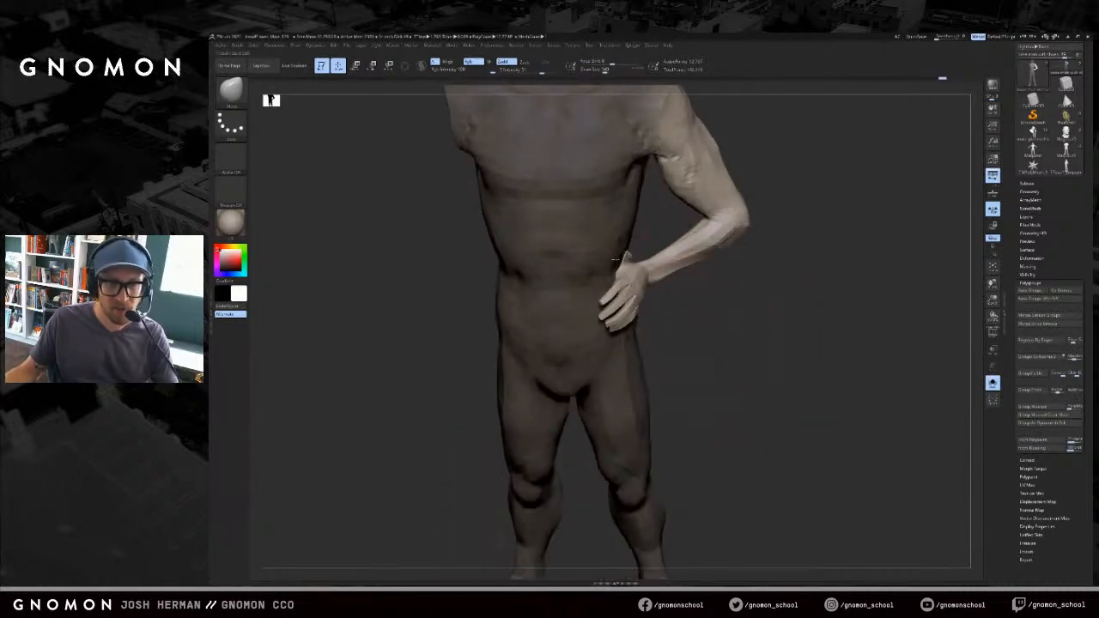
- Adjust the Move brush size and reshape the thumb and hand against the waist from front and side
{"action": "left_click", "coordinate": [614, 69]}
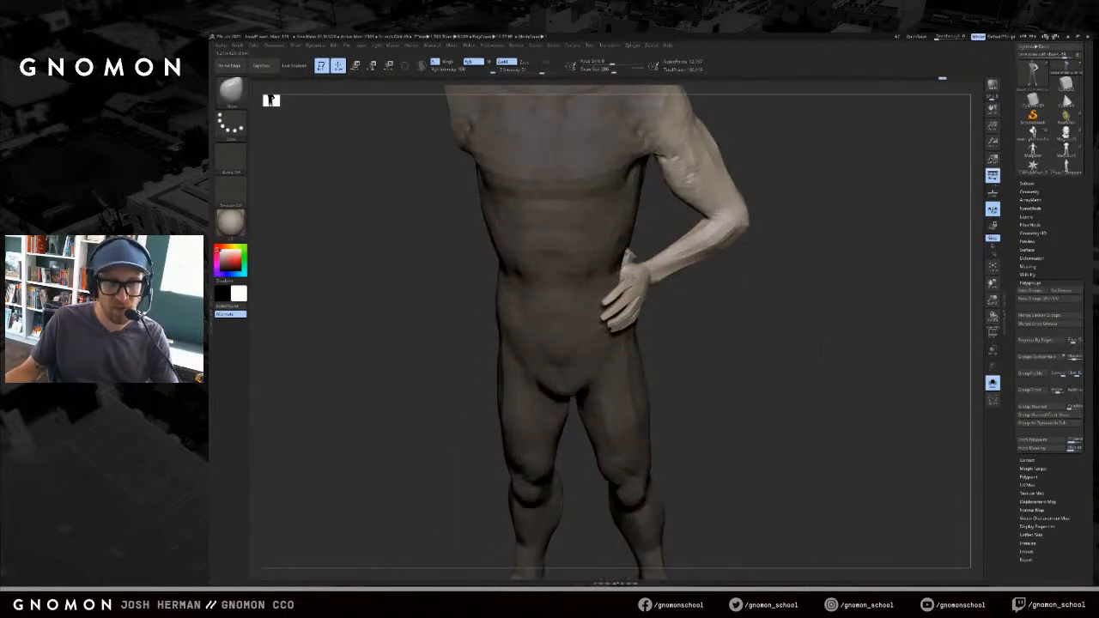
{"action": "right_click_drag", "start_coordinate": [730, 361], "coordinate": [629, 371]}
{"action": "left_click", "coordinate": [599, 70]}
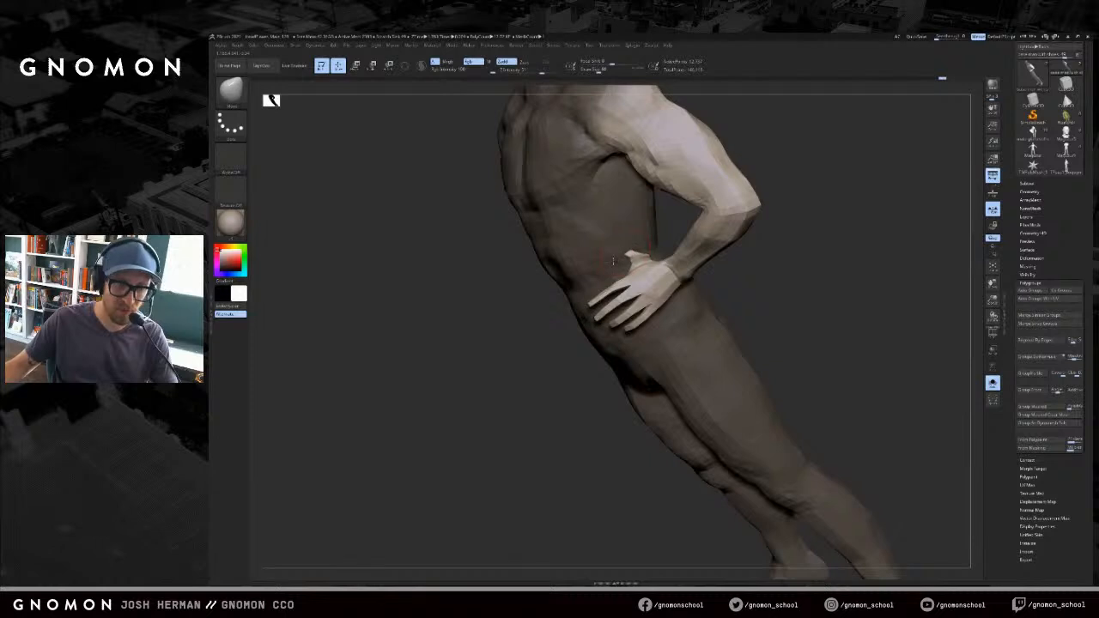
{"action": "right_click_drag", "start_coordinate": [673, 232], "coordinate": [662, 226]}
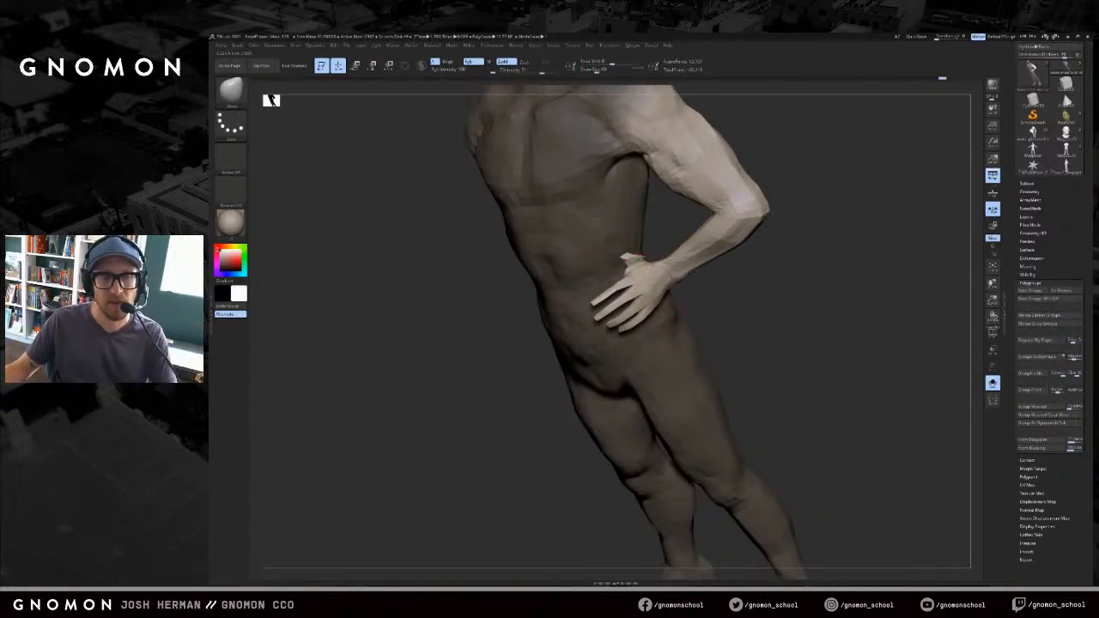
{"action": "right_click_drag", "start_coordinate": [672, 263], "coordinate": [640, 259]}
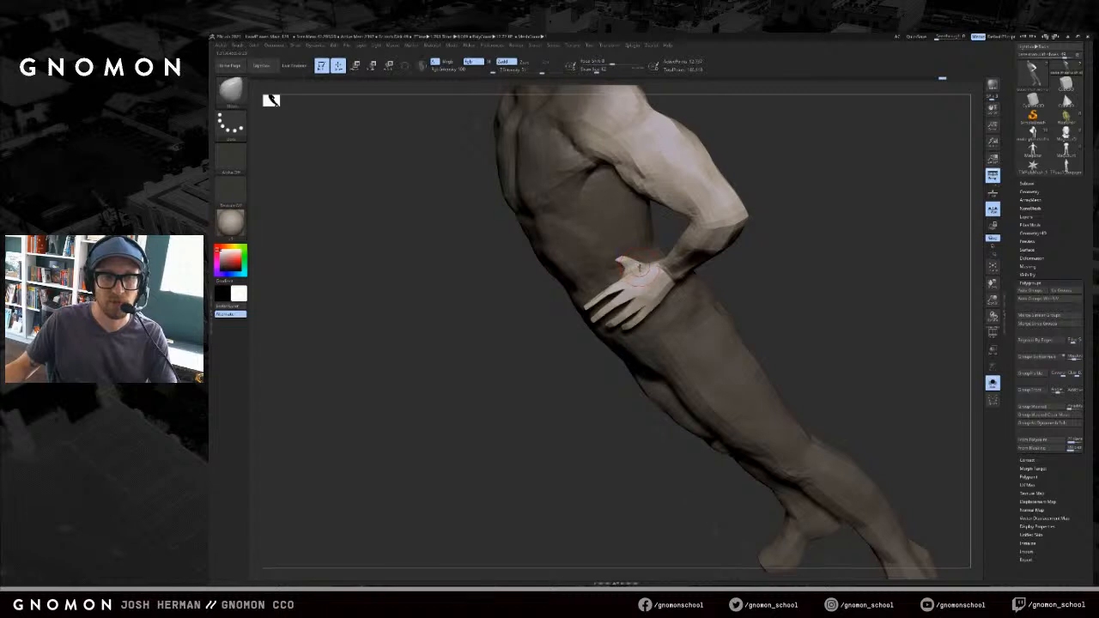
{"action": "mouse_move", "coordinate": [672, 227]}
{"action": "right_mouse_down"}
{"action": "mouse_move", "coordinate": [596, 273]}
{"action": "mouse_move", "coordinate": [637, 244]}
{"action": "right_mouse_up"}
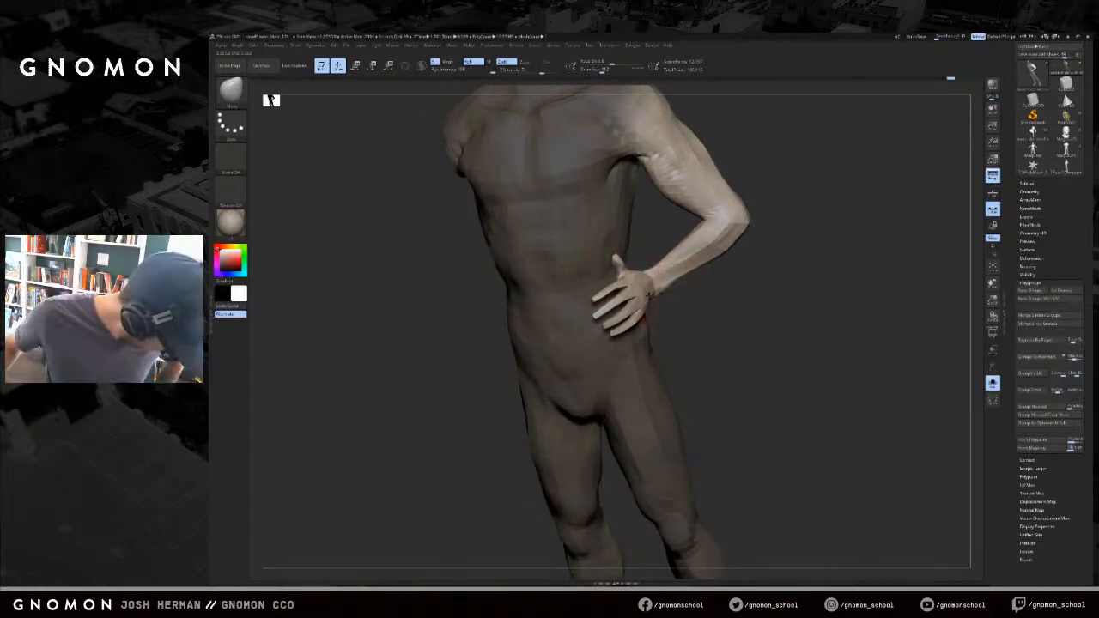
{"action": "right_click_drag", "start_coordinate": [712, 312], "coordinate": [601, 322]}
{"action": "right_click_drag", "start_coordinate": [633, 258], "coordinate": [651, 271]}
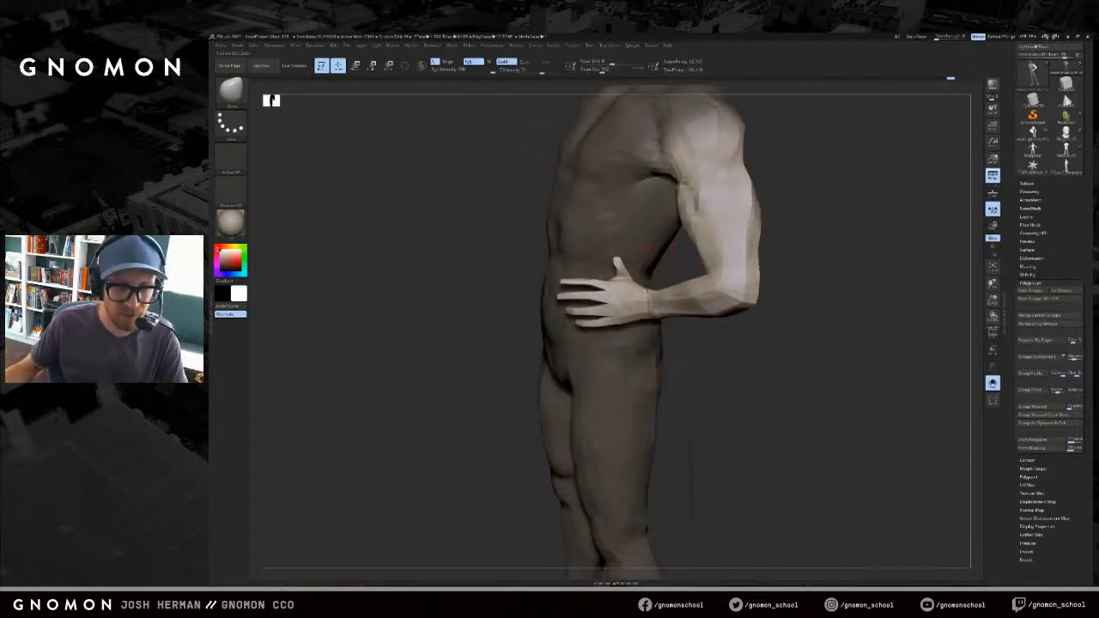
- Mask everything except the hand on the hip and draw a transpose line across it from the side
{"action": "mouse_move", "coordinate": [816, 86]}
{"action": "left_mouse_down", "text": "ctrl+shift"}
{"action": "mouse_move", "coordinate": [699, 258]}
{"action": "mouse_move", "coordinate": [649, 392]}
{"action": "left_mouse_up", "text": "ctrl+shift"}
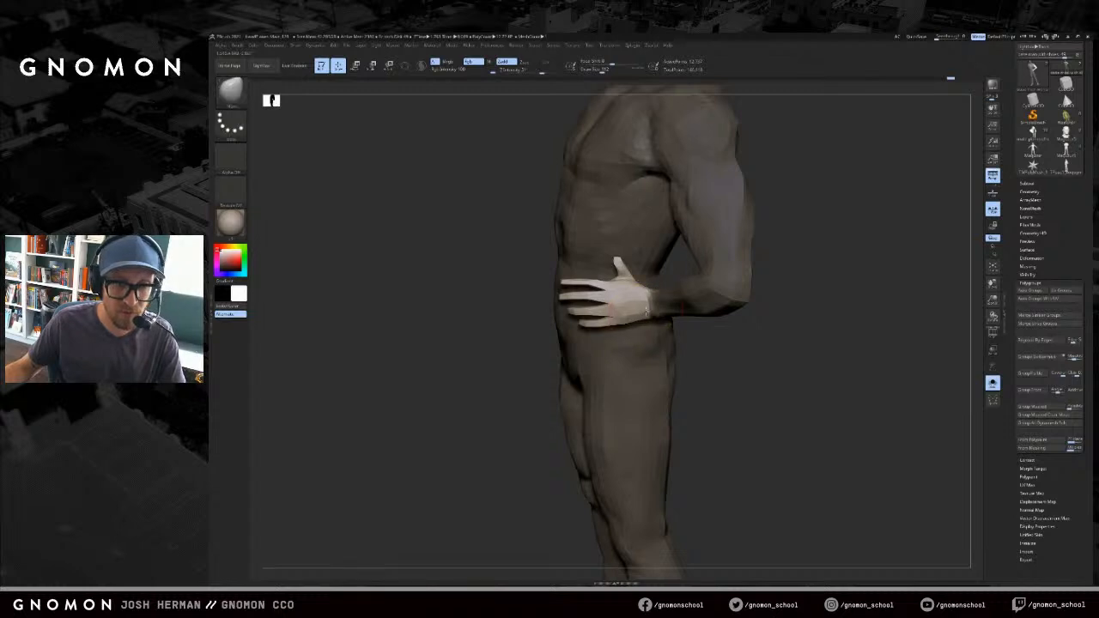
{"action": "mouse_move", "coordinate": [801, 124]}
{"action": "left_mouse_down", "text": "ctrl+shift"}
{"action": "mouse_move", "coordinate": [516, 234]}
{"action": "mouse_move", "coordinate": [555, 190]}
{"action": "left_mouse_up", "text": "ctrl+shift"}
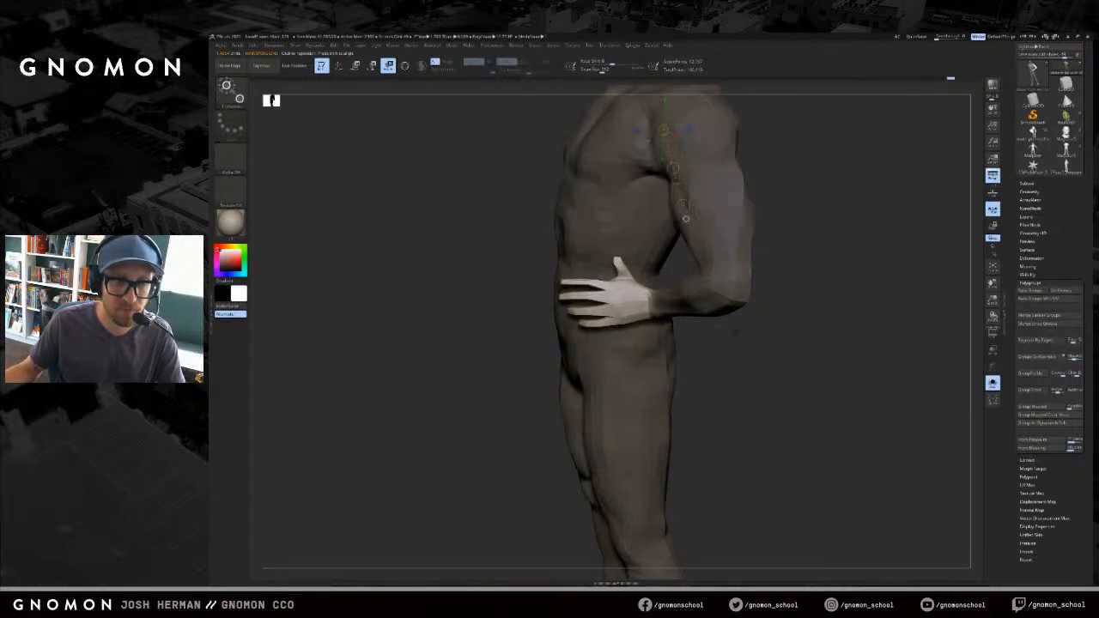
{"action": "right_click_drag", "start_coordinate": [602, 258], "coordinate": [563, 265]}
{"action": "left_click_drag", "start_coordinate": [641, 317], "coordinate": [750, 331]}
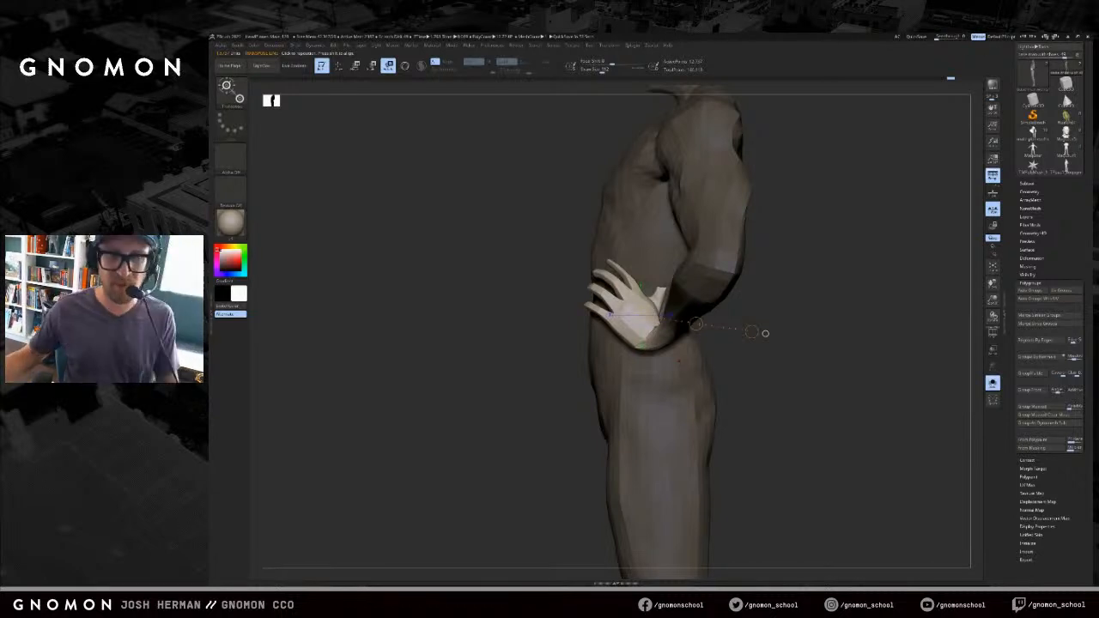
- Try to rotate the unmasked hand at the wrist with the transpose line
{"action": "left_click_drag", "start_coordinate": [798, 324], "coordinate": [885, 310]}
{"action": "key", "text": "ctrl+z"}
{"action": "mouse_move", "coordinate": [816, 307]}
{"action": "left_mouse_down", "text": "shift"}
{"action": "mouse_move", "coordinate": [836, 329]}
{"action": "mouse_move", "coordinate": [729, 326]}
{"action": "mouse_move", "coordinate": [807, 342]}
{"action": "mouse_move", "coordinate": [773, 367]}
{"action": "mouse_move", "coordinate": [651, 284]}
{"action": "left_mouse_up", "text": "shift"}
{"action": "key", "text": "ctrl+shift+z"}
{"action": "key", "text": "ctrl+z"}
- Adjust the mask around the bent arm and reposition the elbow and hand from the side with transpose rotate and move
{"action": "key", "text": "q"}
{"action": "key", "text": "w"}
{"action": "mouse_move", "coordinate": [788, 323]}
{"action": "left_mouse_down"}
{"action": "mouse_move", "coordinate": [744, 316]}
{"action": "mouse_move", "coordinate": [733, 328]}
{"action": "left_mouse_up"}
{"action": "left_click", "coordinate": [722, 302], "text": "ctrl"}
{"action": "key", "text": "r"}
{"action": "mouse_move", "coordinate": [692, 286]}
{"action": "left_mouse_down"}
{"action": "mouse_move", "coordinate": [761, 292]}
{"action": "mouse_move", "coordinate": [748, 305]}
{"action": "left_mouse_up"}
{"action": "mouse_move", "coordinate": [727, 340]}
{"action": "left_mouse_down"}
{"action": "mouse_move", "coordinate": [758, 344]}
{"action": "mouse_move", "coordinate": [728, 342]}
{"action": "left_mouse_up"}
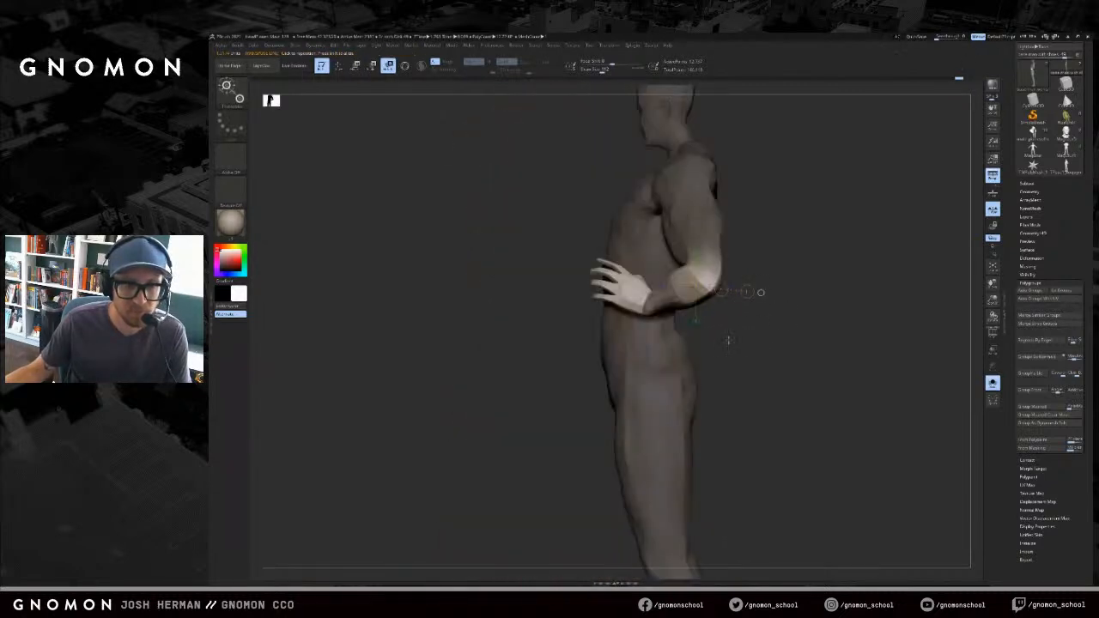
{"action": "key", "text": "ctrl+z"}
{"action": "left_click_drag", "start_coordinate": [747, 293], "coordinate": [747, 303]}
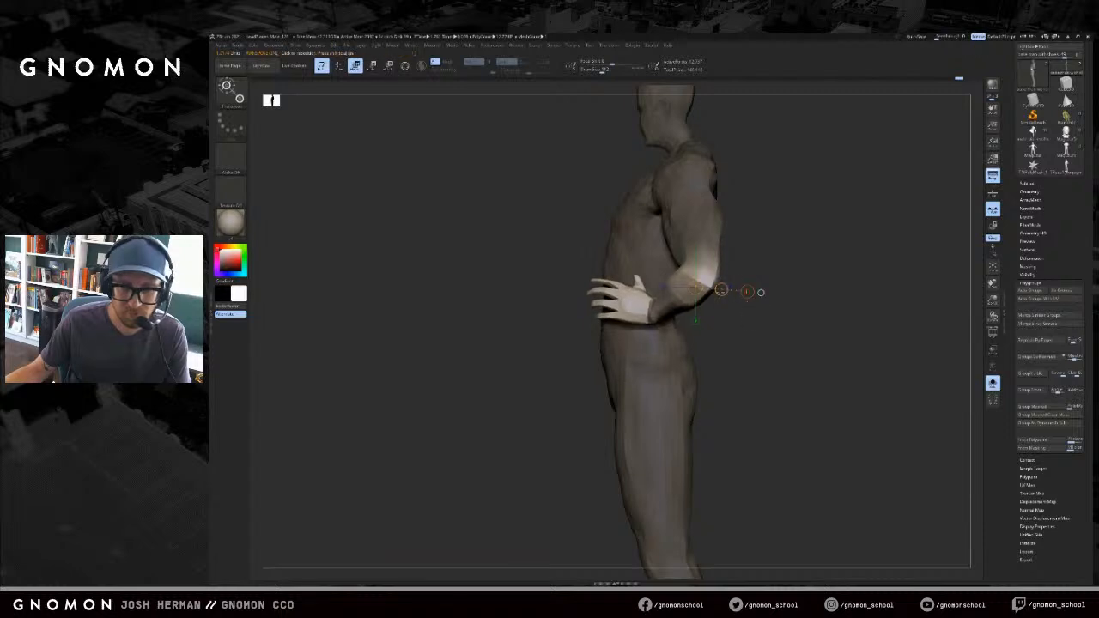
{"action": "key", "text": "w"}
{"action": "left_click_drag", "start_coordinate": [727, 342], "coordinate": [753, 343]}
- Resize the Move brush and refine how the fingers and forearm sit against the waist
{"action": "key", "text": "q"}
{"action": "key", "text": "s"}
{"action": "mouse_move", "coordinate": [631, 306]}
{"action": "left_mouse_down"}
{"action": "mouse_move", "coordinate": [641, 305]}
{"action": "mouse_move", "coordinate": [612, 302]}
{"action": "left_mouse_up"}
{"action": "mouse_move", "coordinate": [519, 292]}
{"action": "left_mouse_down"}
{"action": "mouse_move", "coordinate": [541, 292]}
{"action": "mouse_move", "coordinate": [525, 293]}
{"action": "left_mouse_up"}
{"action": "key", "text": "s"}
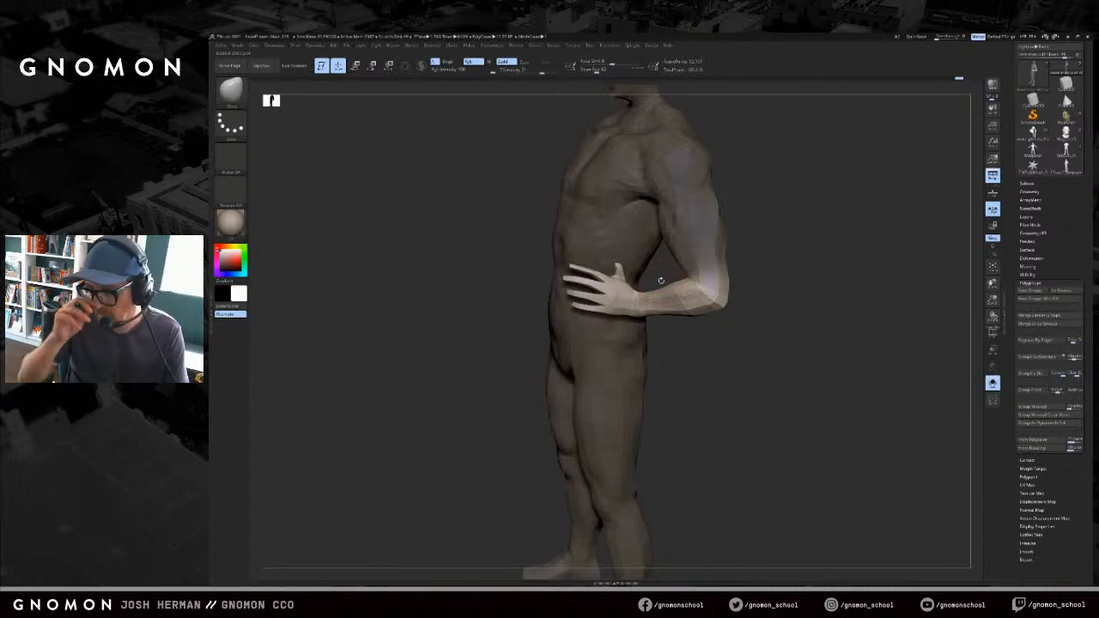
{"action": "mouse_move", "coordinate": [741, 369]}
{"action": "right_mouse_down", "text": "alt"}
{"action": "mouse_move", "coordinate": [741, 381]}
{"action": "mouse_move", "coordinate": [718, 380]}
{"action": "right_mouse_up", "text": "alt"}
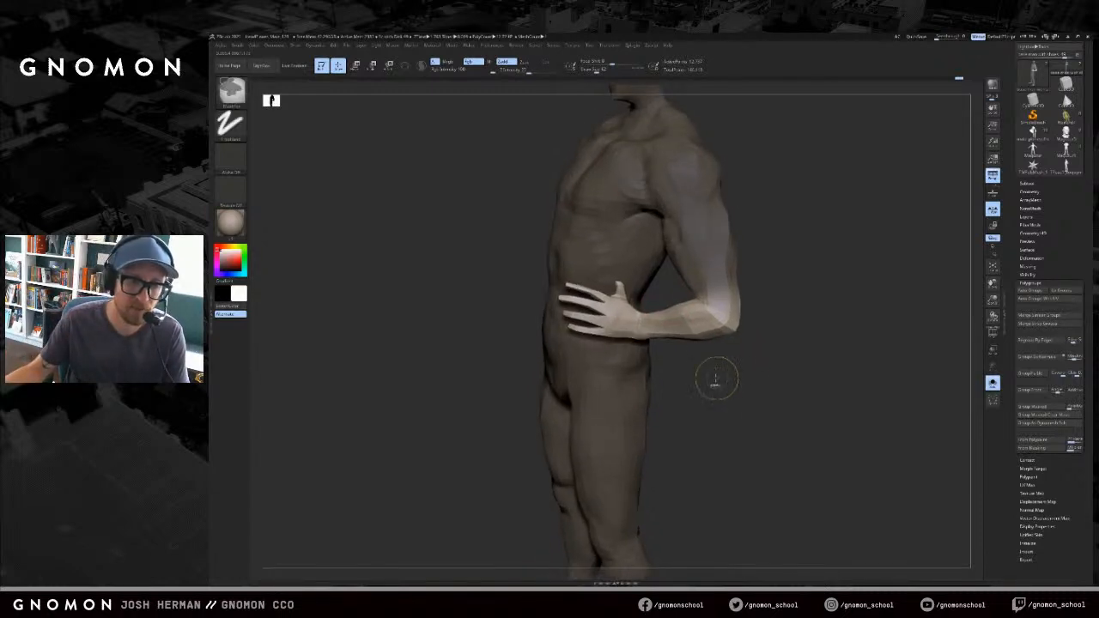
- Mask everything but the hand and reshape its thumb and fingers with a resized Move brush
{"action": "left_click_drag", "start_coordinate": [780, 234], "coordinate": [643, 369], "text": "ctrl"}
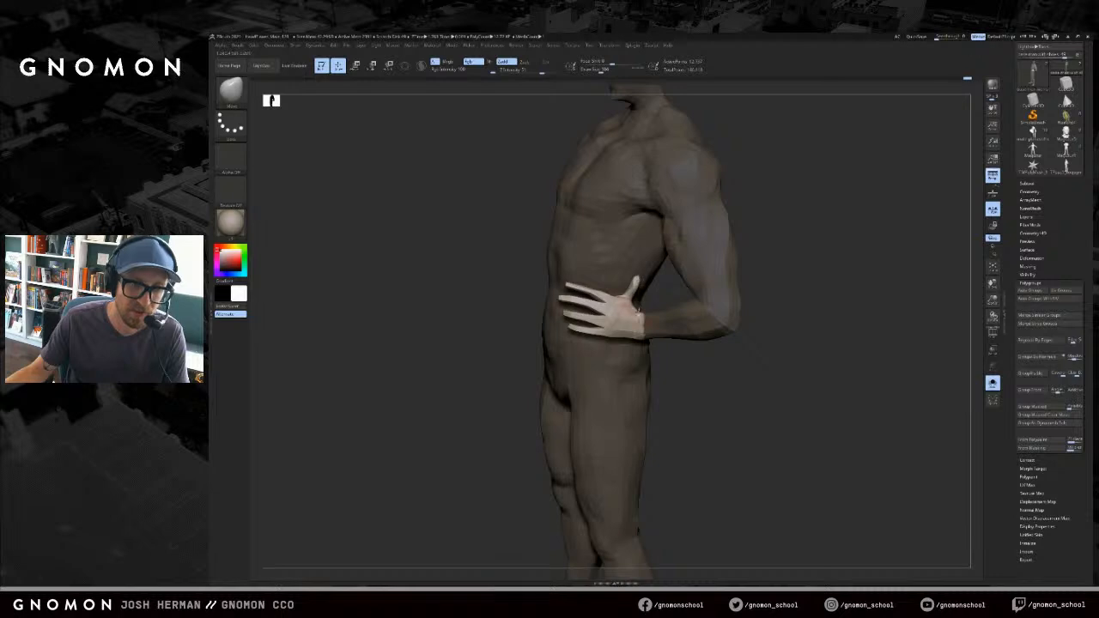
{"action": "mouse_move", "coordinate": [701, 362]}
{"action": "left_mouse_down"}
{"action": "mouse_move", "coordinate": [756, 368]}
{"action": "mouse_move", "coordinate": [712, 353]}
{"action": "mouse_move", "coordinate": [693, 372]}
{"action": "mouse_move", "coordinate": [674, 367]}
{"action": "left_mouse_up"}
{"action": "left_click_drag", "start_coordinate": [611, 305], "coordinate": [601, 303]}
{"action": "left_click_drag", "start_coordinate": [680, 354], "coordinate": [653, 342]}
{"action": "key", "text": "s"}
{"action": "left_click_drag", "start_coordinate": [603, 303], "coordinate": [668, 289]}
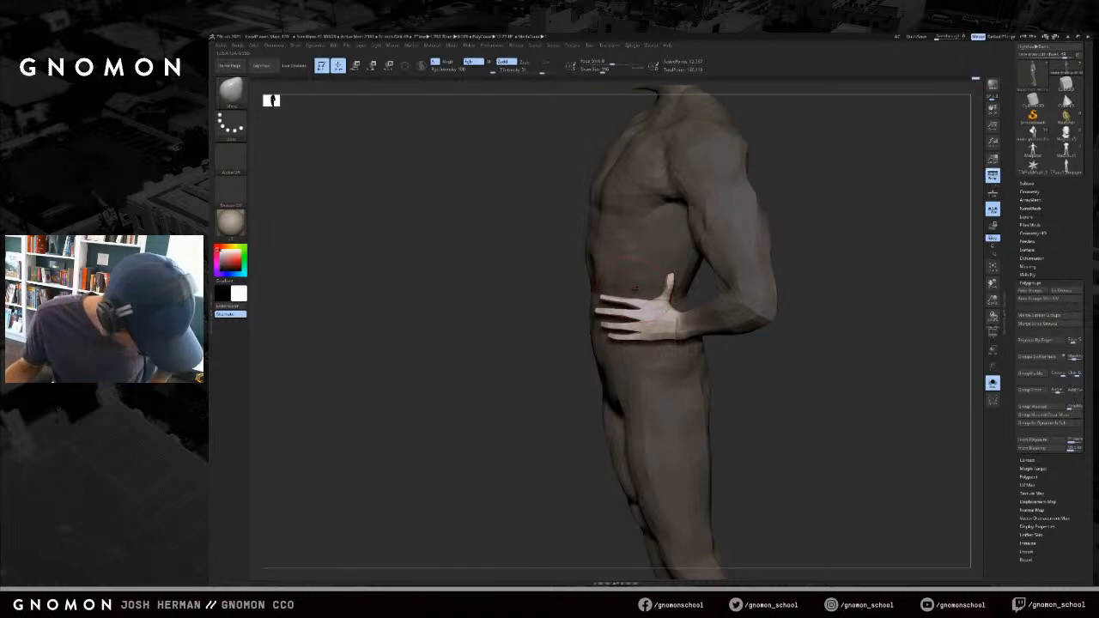
- Mask the body down to the upper arm with a softened edge and rotate the arm from the shoulder
{"action": "left_click_drag", "start_coordinate": [730, 347], "coordinate": [773, 348]}
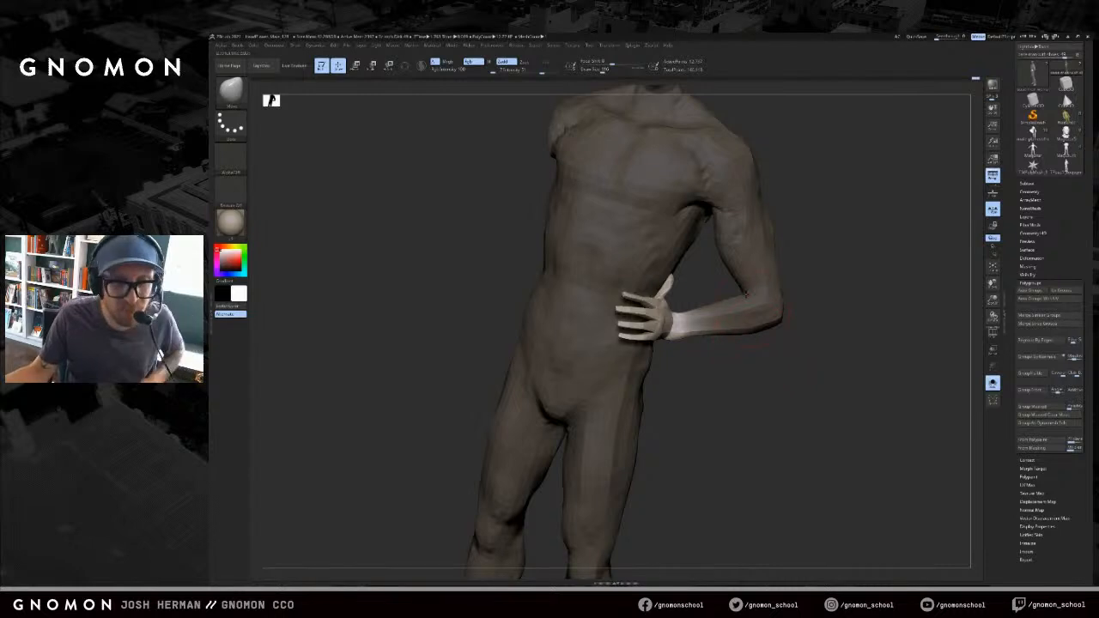
{"action": "left_click_drag", "start_coordinate": [755, 267], "coordinate": [805, 275]}
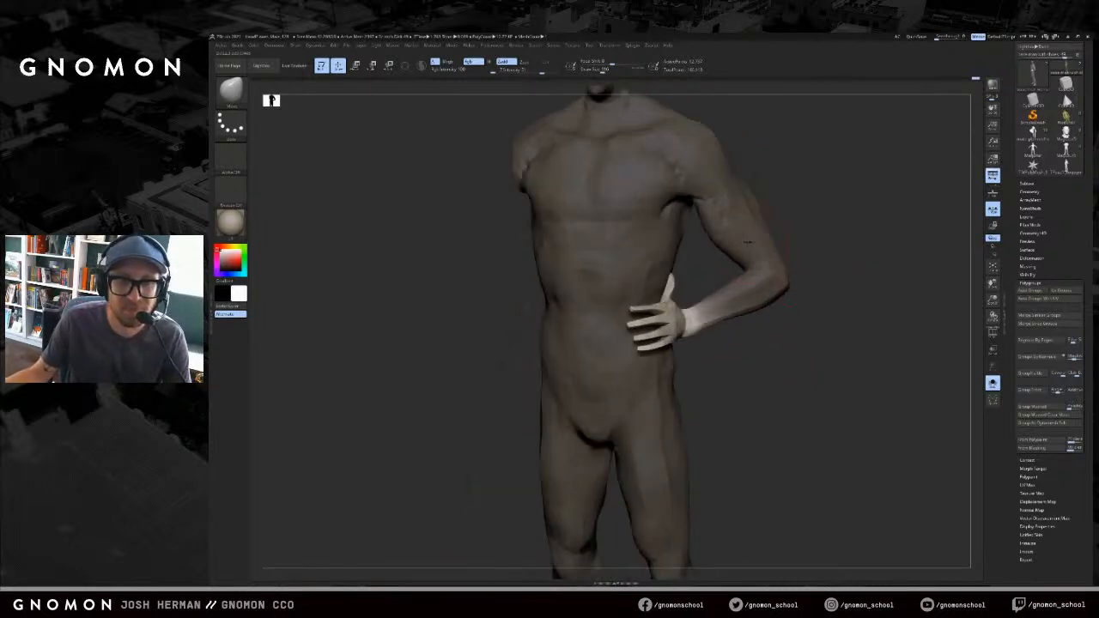
{"action": "key", "text": "r"}
{"action": "left_click_drag", "start_coordinate": [720, 167], "coordinate": [746, 212], "text": "ctrl"}
{"action": "left_click_drag", "start_coordinate": [799, 262], "coordinate": [815, 258], "text": "shift"}
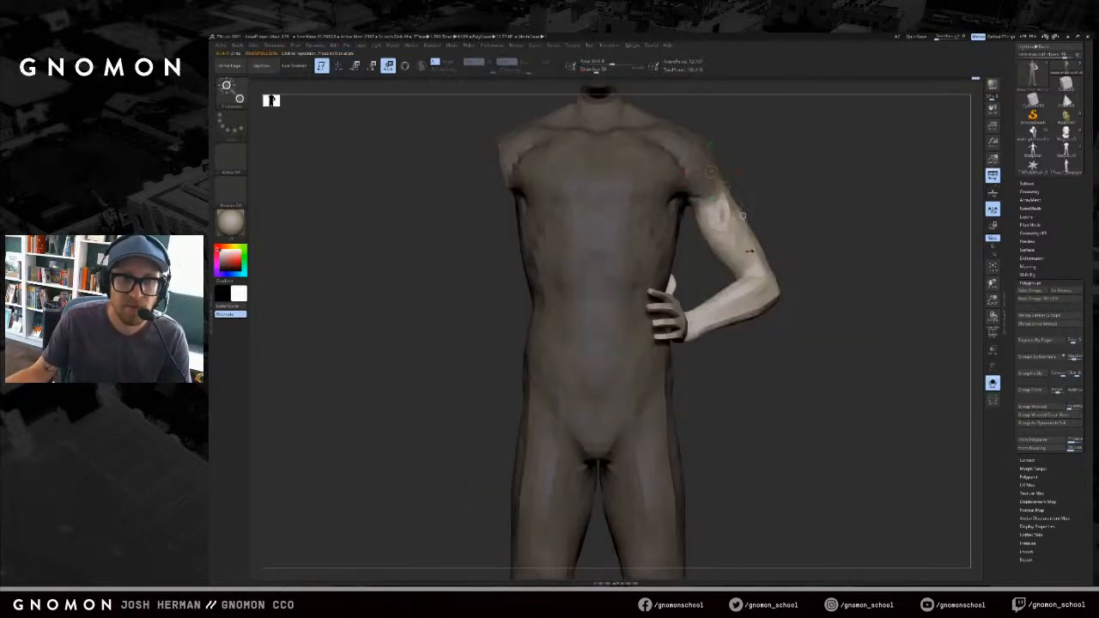
{"action": "key", "text": "q"}
{"action": "left_click", "coordinate": [711, 185], "text": "ctrl"}
{"action": "key", "text": "r"}
{"action": "mouse_move", "coordinate": [710, 170]}
{"action": "left_mouse_down"}
{"action": "mouse_move", "coordinate": [792, 356]}
{"action": "mouse_move", "coordinate": [803, 339]}
{"action": "left_mouse_up"}
{"action": "left_click_drag", "start_coordinate": [699, 322], "coordinate": [702, 287]}
- Mask everything up to the wrist and rotate the hand to lie against the hip, undoing the first tries
{"action": "left_click_drag", "start_coordinate": [691, 240], "coordinate": [671, 233], "text": "ctrl"}
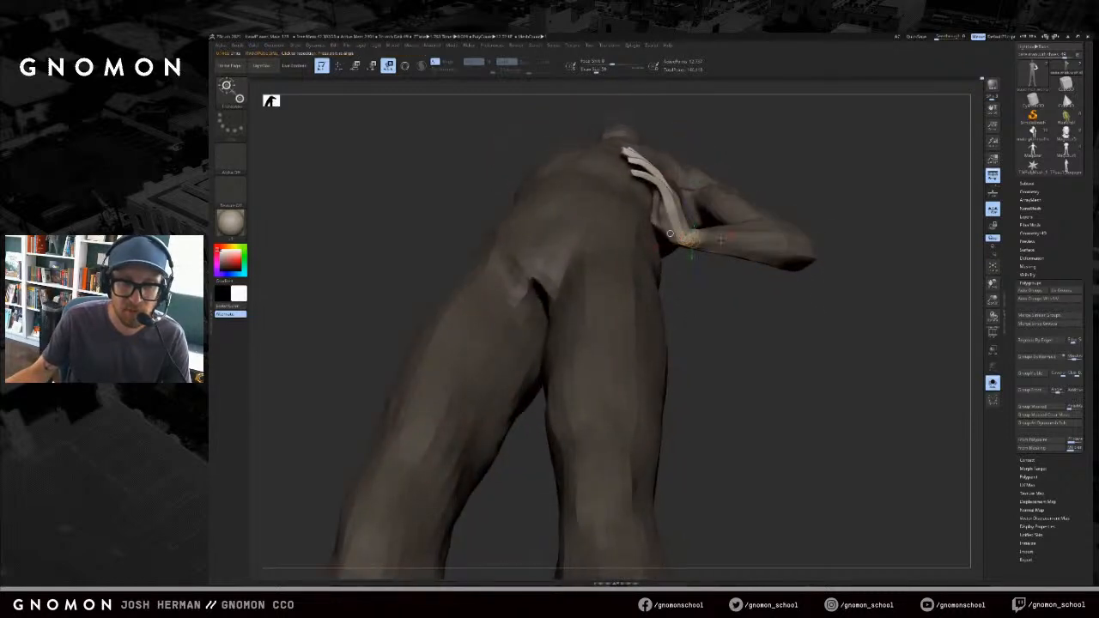
{"action": "left_click_drag", "start_coordinate": [802, 259], "coordinate": [707, 280]}
{"action": "key", "text": "ctrl+z"}
{"action": "mouse_move", "coordinate": [770, 232]}
{"action": "left_mouse_down"}
{"action": "mouse_move", "coordinate": [705, 225]}
{"action": "mouse_move", "coordinate": [736, 215]}
{"action": "mouse_move", "coordinate": [736, 190]}
{"action": "mouse_move", "coordinate": [734, 208]}
{"action": "left_mouse_up"}
{"action": "key", "text": "ctrl+z"}
{"action": "key", "text": "ctrl+shift+z"}
{"action": "key", "text": "ctrl+z"}
{"action": "left_click_drag", "start_coordinate": [660, 214], "coordinate": [669, 205]}
{"action": "right_click_drag", "start_coordinate": [668, 205], "coordinate": [679, 221]}
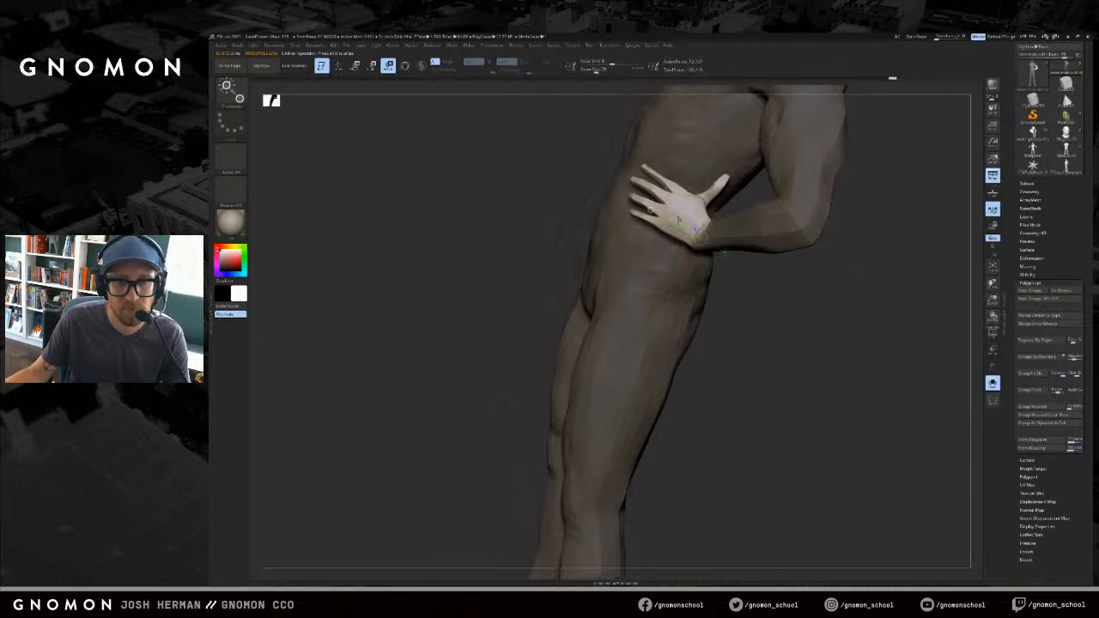
- Resize the Move brush and adjust the fingers and thumb from the side and from behind
{"action": "key", "text": "q"}
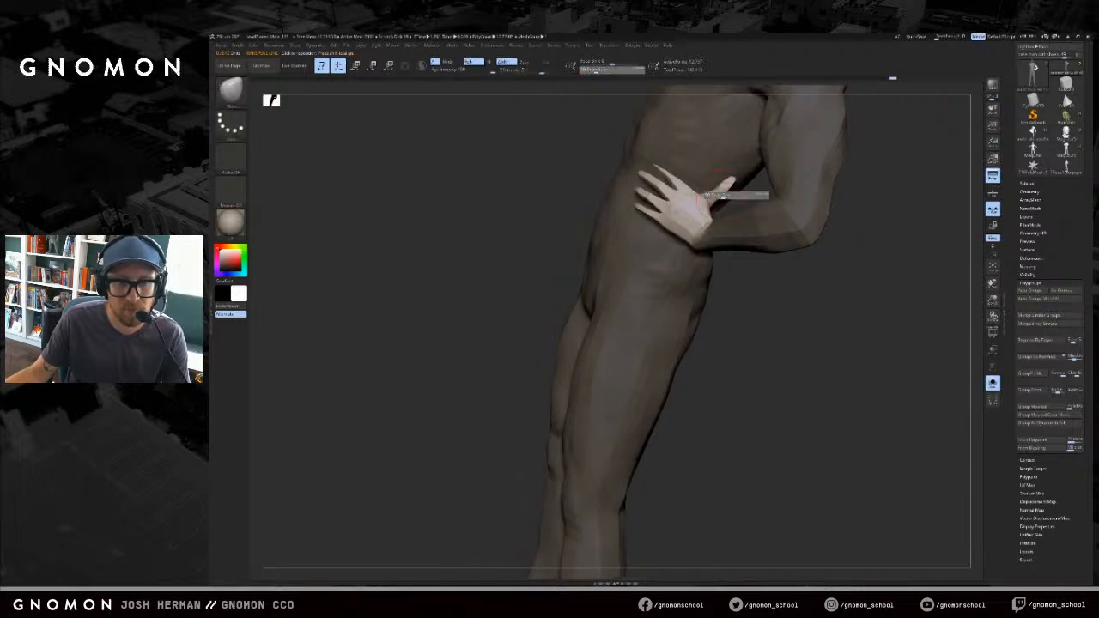
{"action": "right_click_drag", "start_coordinate": [798, 255], "coordinate": [742, 203]}
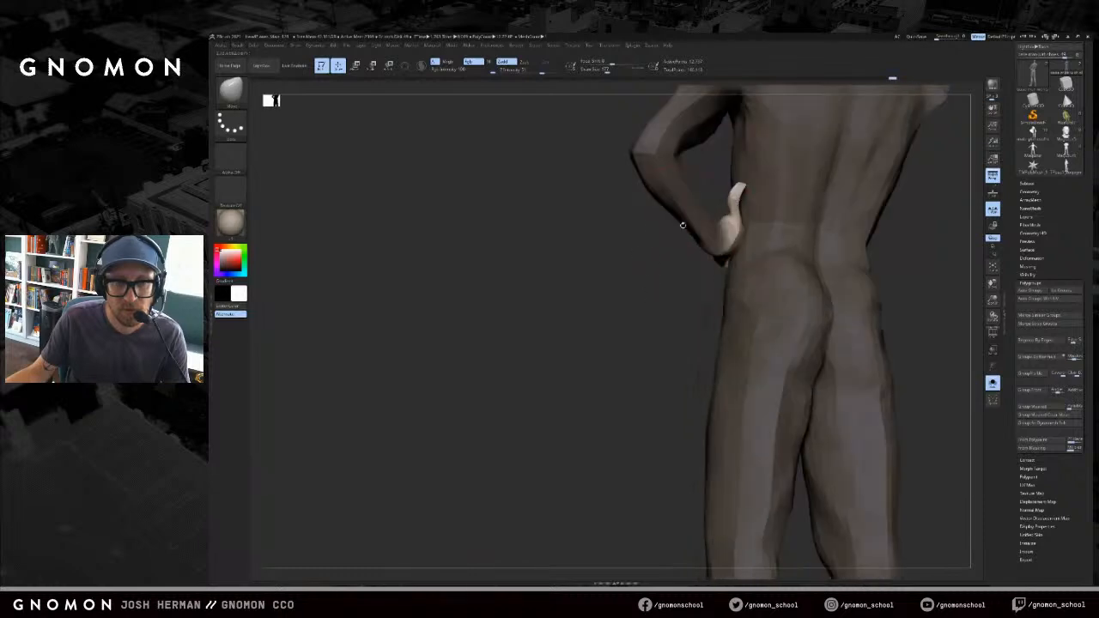
{"action": "key", "text": "s"}
{"action": "left_click_drag", "start_coordinate": [741, 199], "coordinate": [735, 199]}
- Mask everything except the thumb and bend it around the back of the waist with the transpose tool
{"action": "left_click_drag", "start_coordinate": [718, 163], "coordinate": [721, 176], "text": "ctrl"}
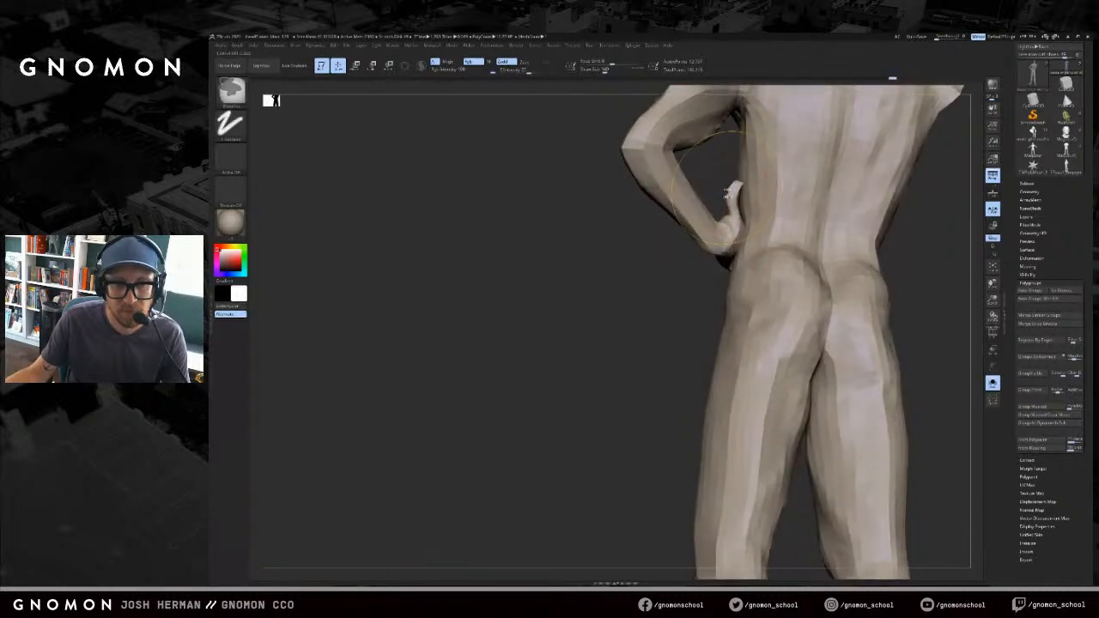
{"action": "left_click", "coordinate": [720, 180], "text": "ctrl"}
{"action": "key", "text": "w"}
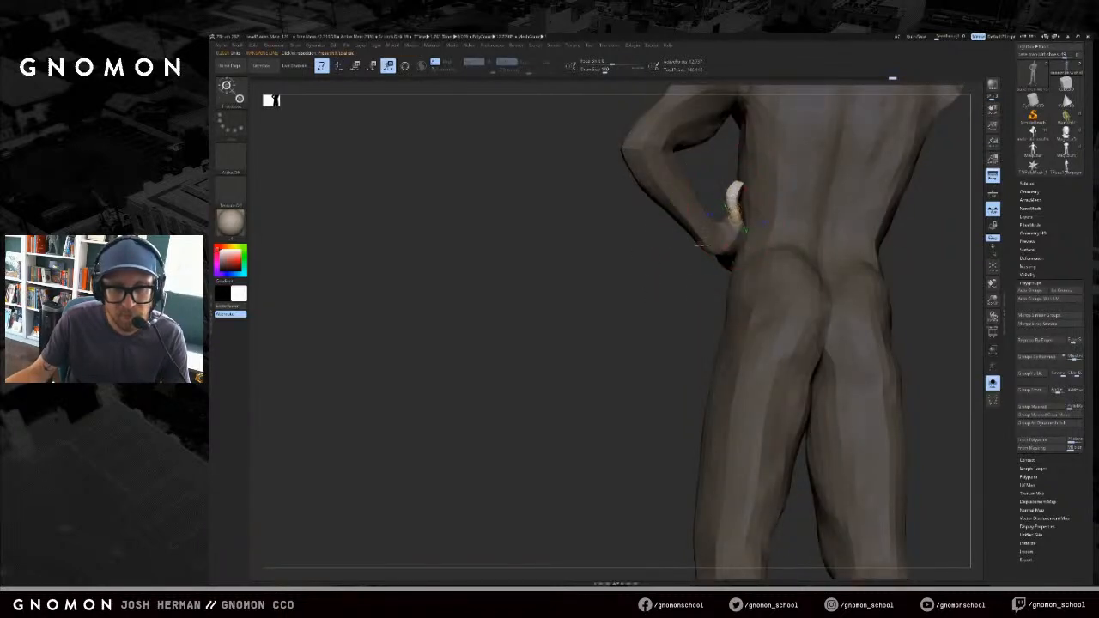
{"action": "right_click_drag", "start_coordinate": [737, 225], "coordinate": [731, 249]}
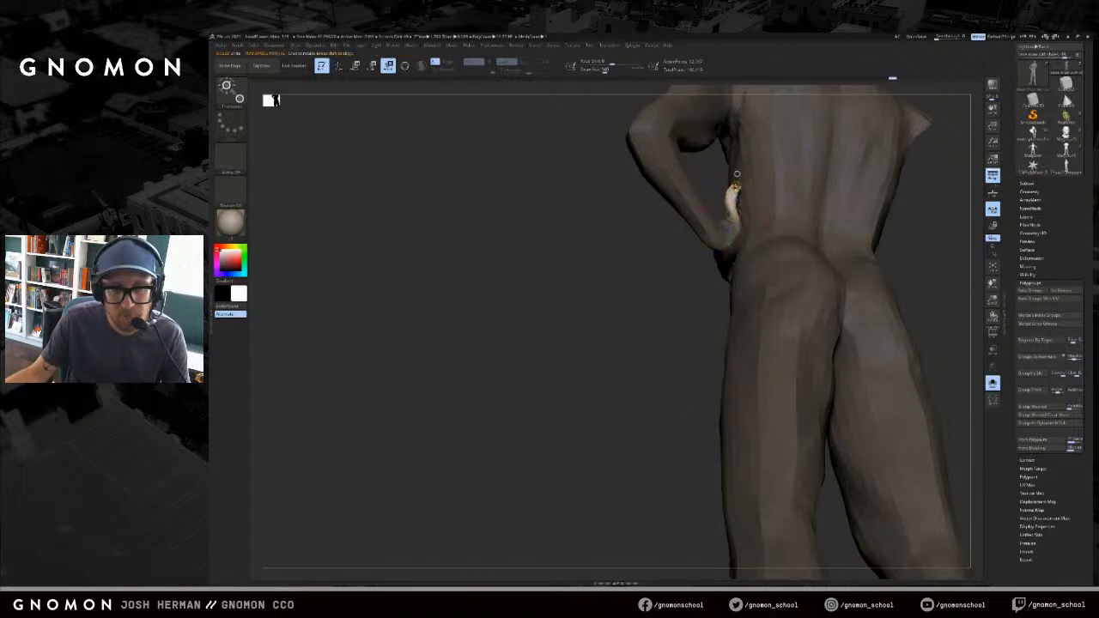
{"action": "right_click_drag", "start_coordinate": [651, 246], "coordinate": [771, 265]}
{"action": "right_click_drag", "start_coordinate": [839, 181], "coordinate": [782, 196]}
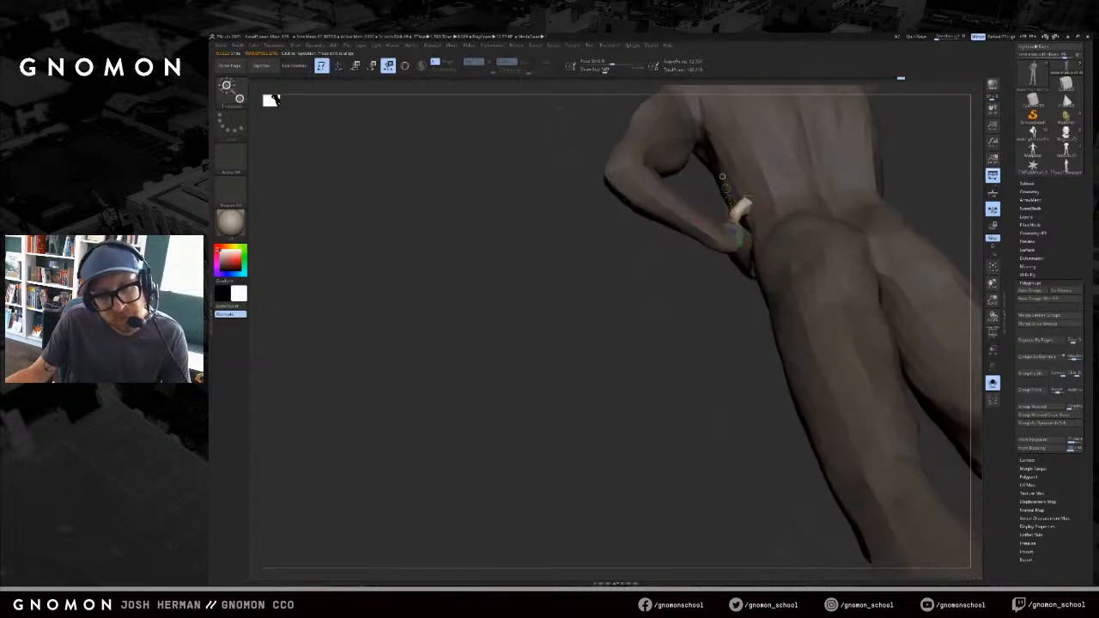
{"action": "right_click_drag", "start_coordinate": [694, 250], "coordinate": [750, 200]}
- Resize the Move brush and refine the thumb's fit against the lower back
{"action": "key", "text": "q"}
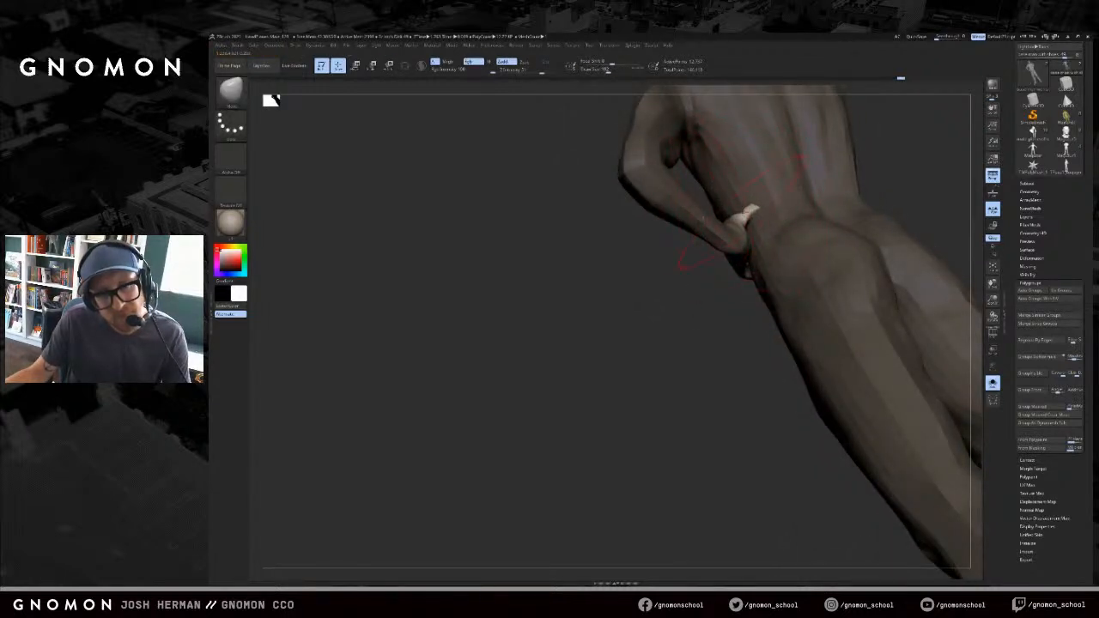
{"action": "mouse_move", "coordinate": [751, 212]}
{"action": "right_mouse_down"}
{"action": "mouse_move", "coordinate": [746, 228]}
{"action": "mouse_move", "coordinate": [876, 208]}
{"action": "mouse_move", "coordinate": [866, 249]}
{"action": "right_mouse_up"}
{"action": "key", "text": "s"}
{"action": "left_click_drag", "start_coordinate": [745, 247], "coordinate": [739, 247]}
- Hide the body and the other arm so that only the bent arm stays visible
{"action": "right_click_drag", "start_coordinate": [763, 230], "coordinate": [832, 277]}
{"action": "left_click", "coordinate": [776, 289], "text": "ctrl+shift"}
{"action": "left_click_drag", "start_coordinate": [831, 276], "coordinate": [818, 311], "text": "ctrl+shift"}
{"action": "right_click_drag", "start_coordinate": [797, 345], "coordinate": [686, 323], "text": "ctrl"}
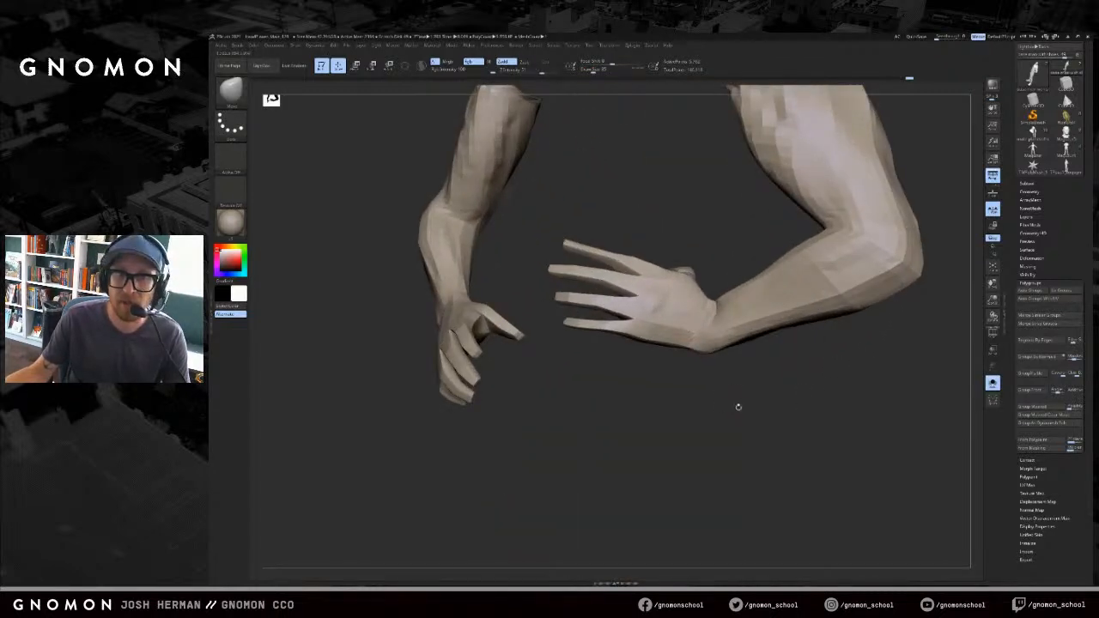
{"action": "right_click_drag", "start_coordinate": [737, 407], "coordinate": [702, 398]}
{"action": "left_click", "coordinate": [464, 354], "text": "ctrl+alt+shift"}
{"action": "right_click_drag", "start_coordinate": [464, 354], "coordinate": [638, 376]}
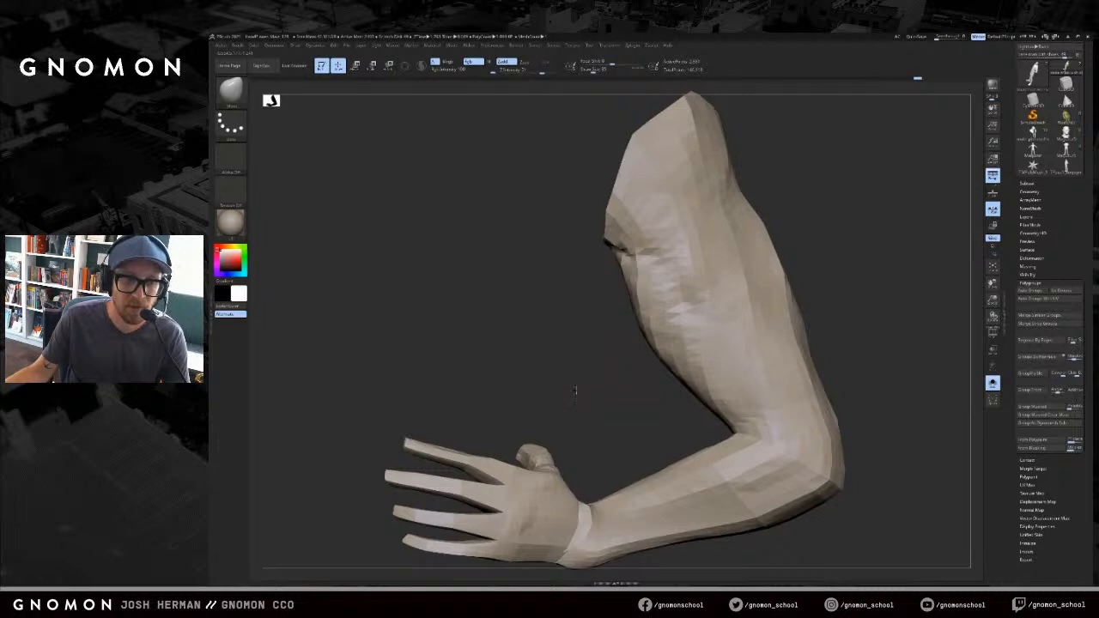
{"action": "right_click_drag", "start_coordinate": [576, 391], "coordinate": [581, 414]}
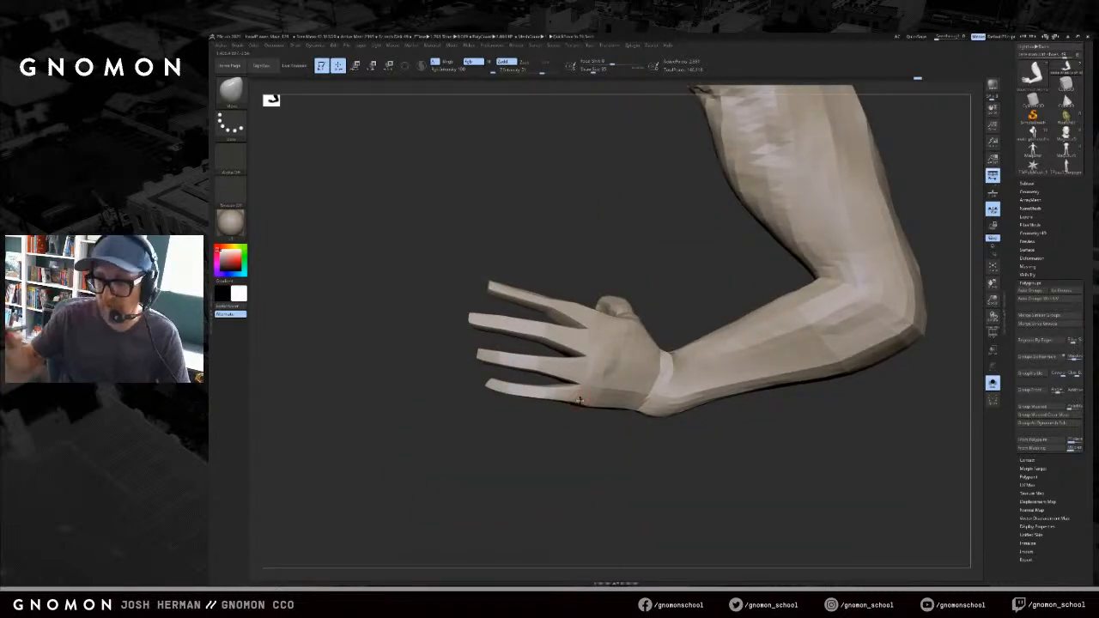
{"action": "right_click_drag", "start_coordinate": [722, 371], "coordinate": [655, 404]}
- Raise the arm's subdivision level by one, check its polyframe briefly, and collapse the Polygroups settings
{"action": "key", "text": "d"}
{"action": "key", "text": "shift+f"}
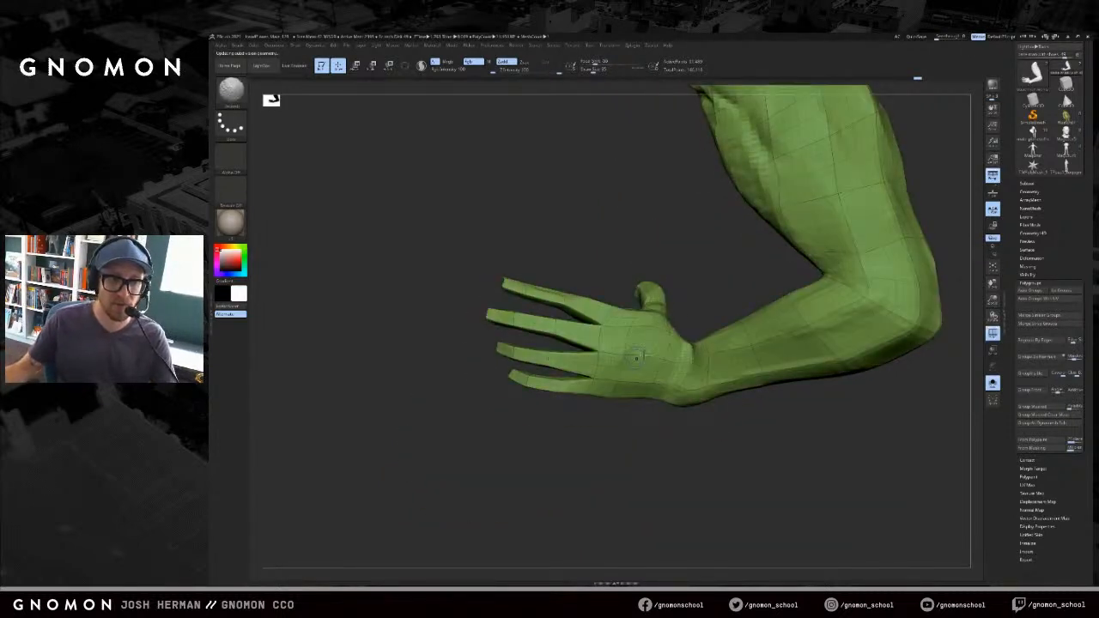
{"action": "key", "text": "shift+f"}
{"action": "right_click_drag", "start_coordinate": [698, 294], "coordinate": [724, 265], "text": "alt"}
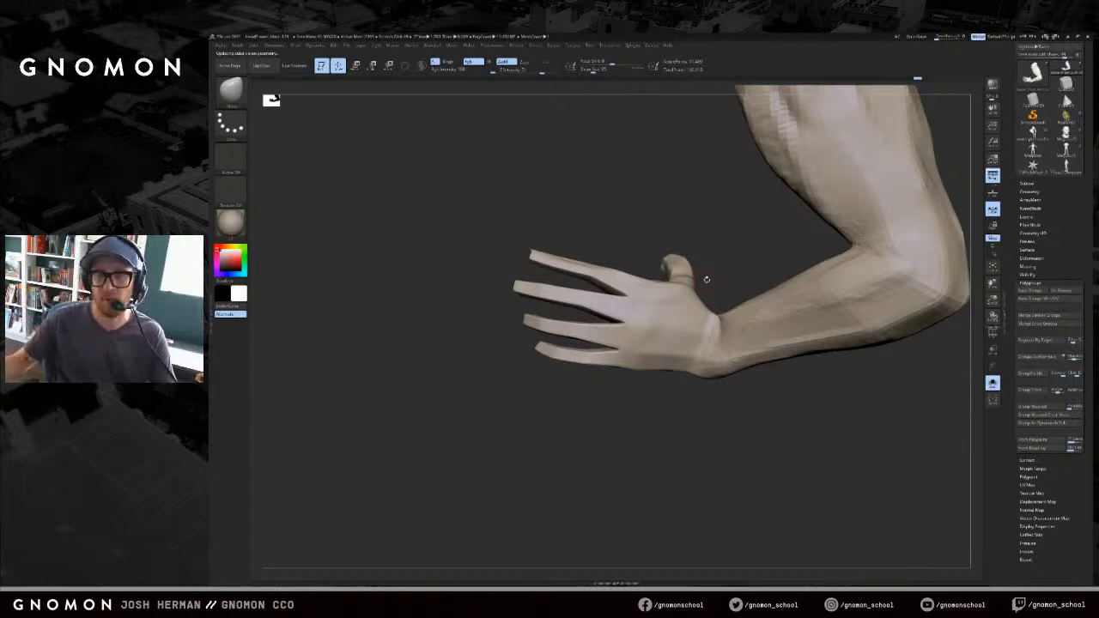
{"action": "left_click", "coordinate": [1048, 283]}
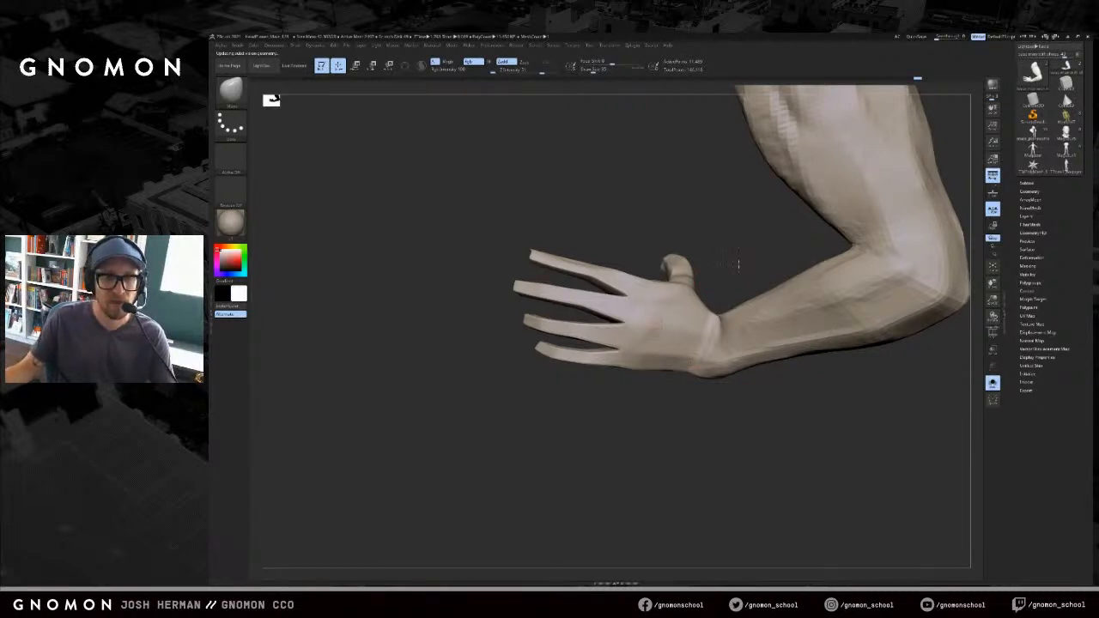
- Switch to the ClayBuildup brush, adjust its size, and build up the wrist, forearm and inner elbow
{"action": "right_click_drag", "start_coordinate": [738, 265], "coordinate": [727, 255]}
{"action": "key", "text": "s"}
{"action": "key", "text": "s"}
{"action": "left_click_drag", "start_coordinate": [713, 376], "coordinate": [727, 378]}
{"action": "right_click_drag", "start_coordinate": [721, 414], "coordinate": [718, 384]}
{"action": "key", "text": "b"}
{"action": "key", "text": "c"}
{"action": "key", "text": "b"}
{"action": "key", "text": "s"}
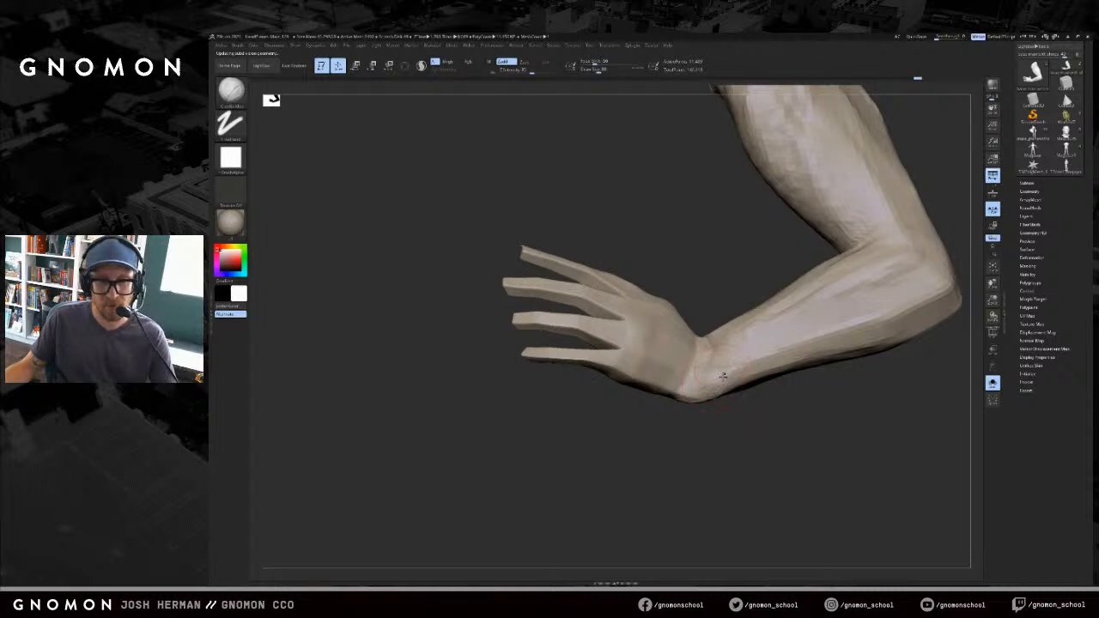
{"action": "key", "text": "s"}
{"action": "left_click_drag", "start_coordinate": [724, 381], "coordinate": [731, 380]}
{"action": "left_click_drag", "start_coordinate": [774, 299], "coordinate": [859, 240]}
{"action": "mouse_move", "coordinate": [902, 347]}
{"action": "right_mouse_down"}
{"action": "mouse_move", "coordinate": [906, 373]}
{"action": "mouse_move", "coordinate": [739, 392]}
{"action": "right_mouse_up"}
{"action": "mouse_move", "coordinate": [767, 302]}
{"action": "left_mouse_down"}
{"action": "mouse_move", "coordinate": [660, 375]}
{"action": "mouse_move", "coordinate": [715, 353]}
{"action": "left_mouse_up"}
{"action": "mouse_move", "coordinate": [593, 277]}
{"action": "right_mouse_down", "text": "alt"}
{"action": "mouse_move", "coordinate": [621, 266]}
{"action": "mouse_move", "coordinate": [589, 335]}
{"action": "right_mouse_up", "text": "alt"}
- Check the arm's polyframe briefly and lower its subdivision by two levels
{"action": "right_click_drag", "start_coordinate": [580, 270], "coordinate": [603, 275]}
{"action": "key", "text": "shift+f"}
{"action": "key", "text": "shift+f"}
{"action": "key", "text": "shift+d"}
{"action": "key", "text": "shift+d"}
{"action": "right_click_drag", "start_coordinate": [619, 495], "coordinate": [764, 487]}
{"action": "right_click_drag", "start_coordinate": [558, 488], "coordinate": [782, 472]}
{"action": "right_click_drag", "start_coordinate": [631, 464], "coordinate": [642, 440]}
- Check the hand's polyframe at the lowest subdivision level, and raise the arm back up three levels with the polyframe off
{"action": "key", "text": "shift+f"}
{"action": "right_click_drag", "start_coordinate": [607, 196], "coordinate": [622, 215]}
{"action": "key", "text": "s"}
{"action": "right_click_drag", "start_coordinate": [633, 277], "coordinate": [608, 361]}
{"action": "right_click_drag", "start_coordinate": [624, 279], "coordinate": [605, 253]}
{"action": "key", "text": "shift"}
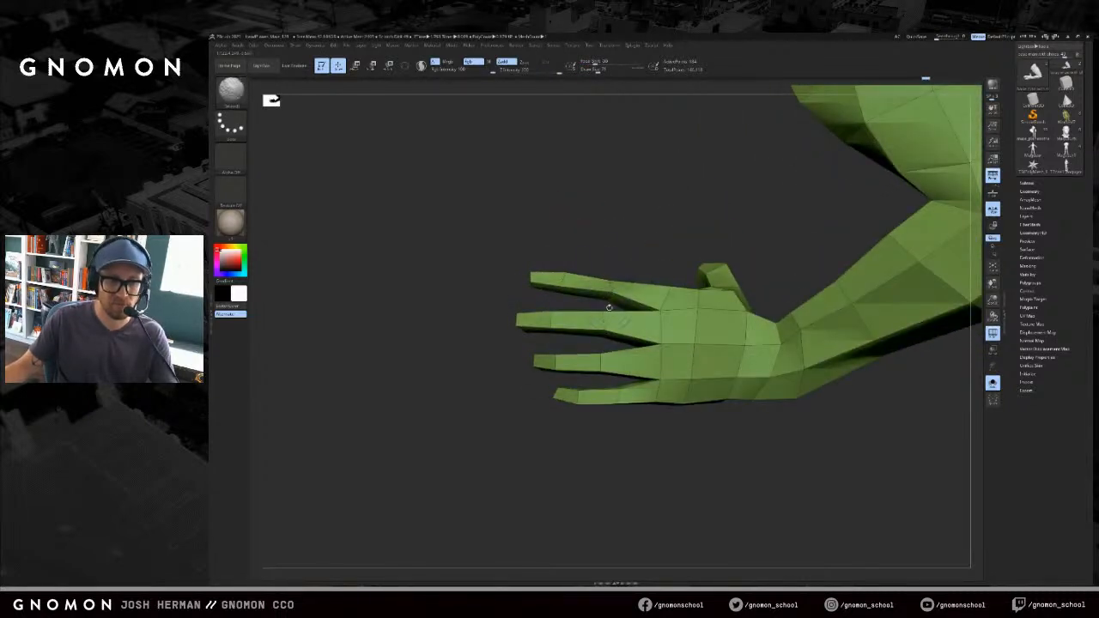
{"action": "key", "text": "shift+f"}
{"action": "key", "text": "ctrl+d"}
{"action": "key", "text": "ctrl+d"}
{"action": "key", "text": "ctrl+d"}
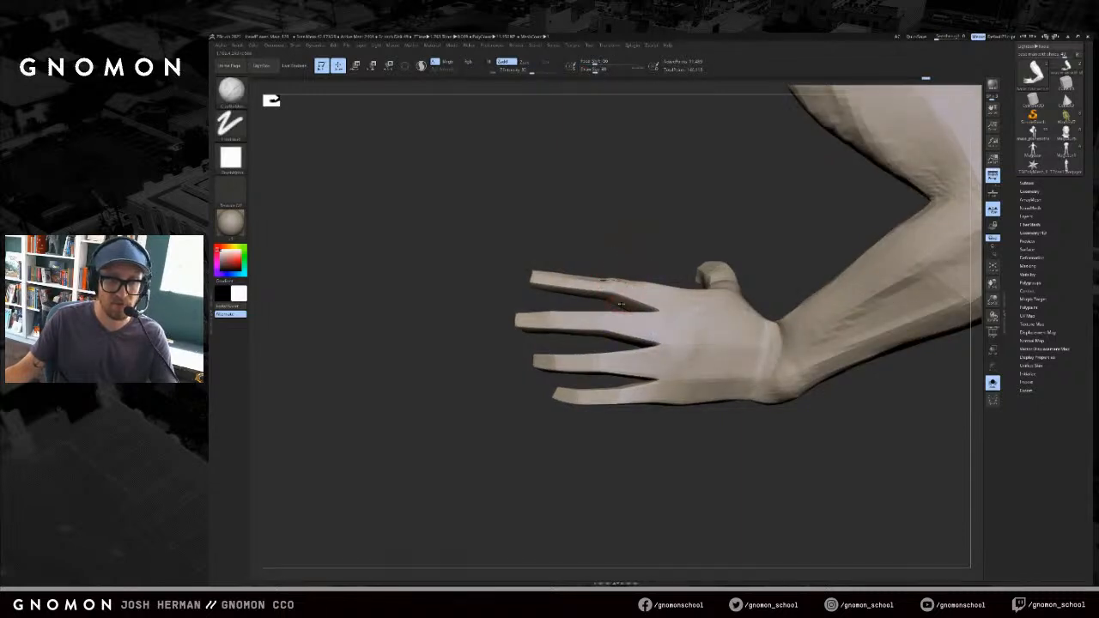
- Build up a ridge of knuckles across the back of the hand and the finger bases with the ClayBuildup brush
{"action": "right_click_drag", "start_coordinate": [620, 304], "coordinate": [613, 320]}
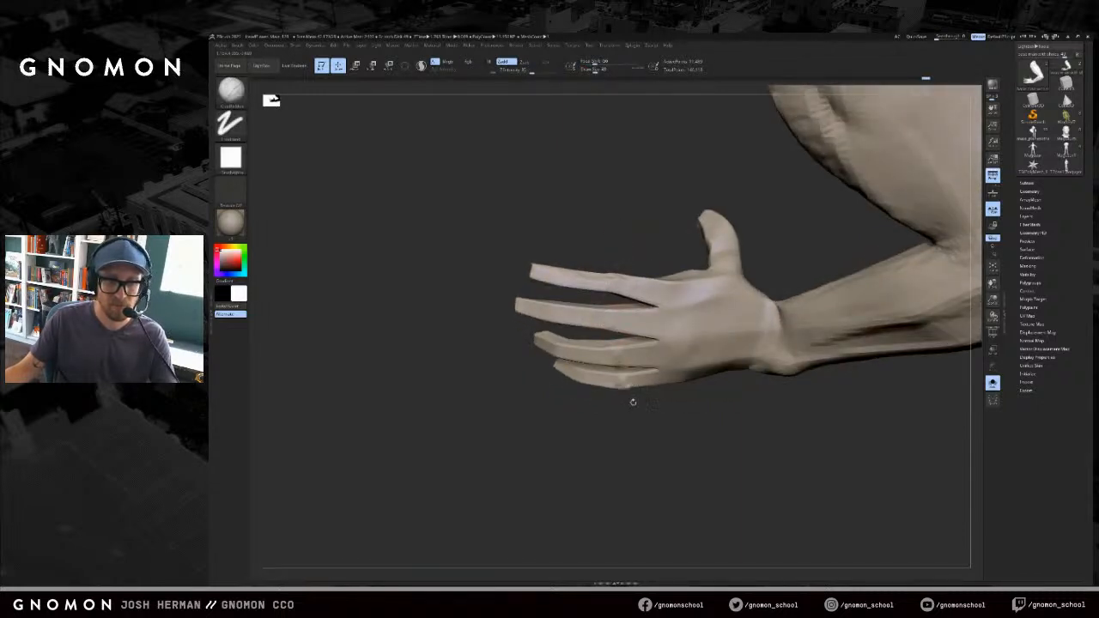
{"action": "mouse_move", "coordinate": [685, 431]}
{"action": "left_mouse_down"}
{"action": "mouse_move", "coordinate": [615, 455]}
{"action": "mouse_move", "coordinate": [682, 365]}
{"action": "mouse_move", "coordinate": [713, 455]}
{"action": "mouse_move", "coordinate": [649, 330]}
{"action": "left_mouse_up"}
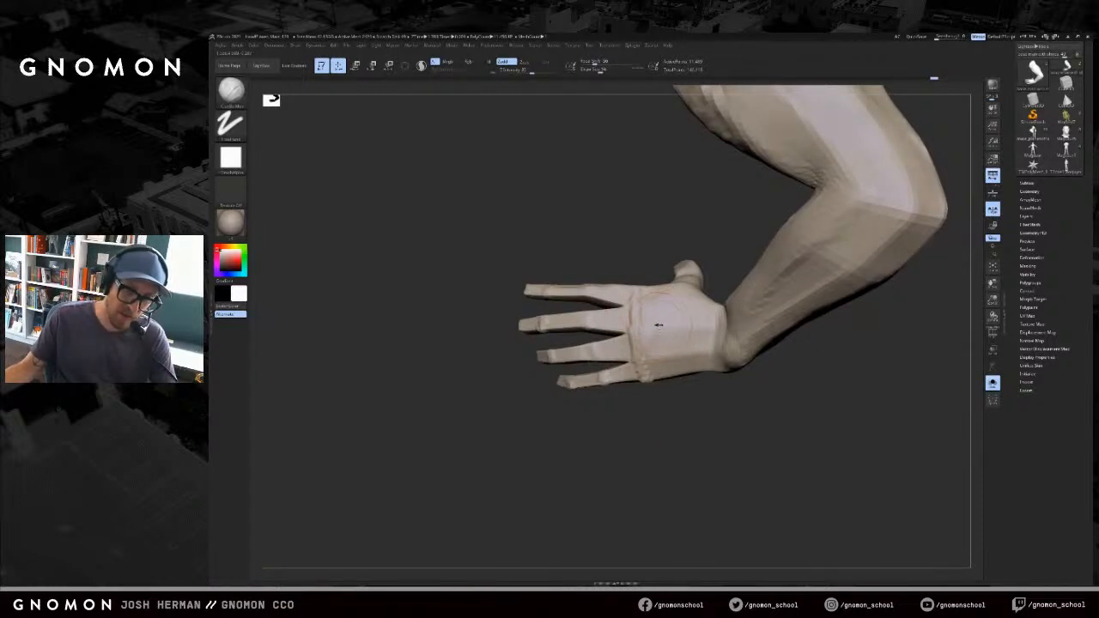
{"action": "left_click_drag", "start_coordinate": [690, 379], "coordinate": [696, 338]}
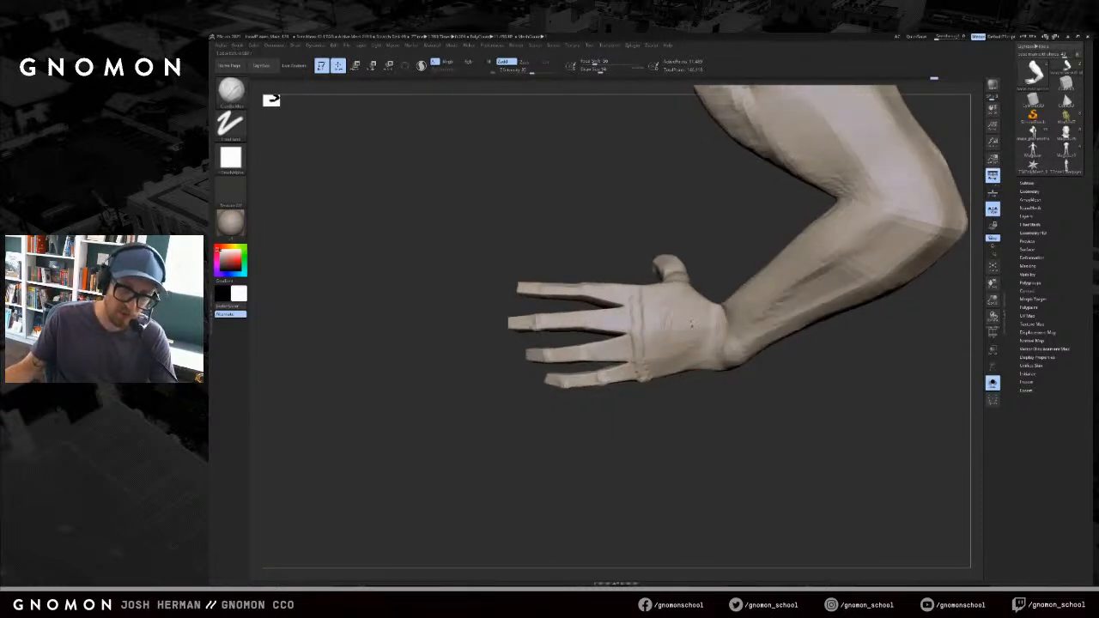
{"action": "right_click_drag", "start_coordinate": [681, 292], "coordinate": [712, 279]}
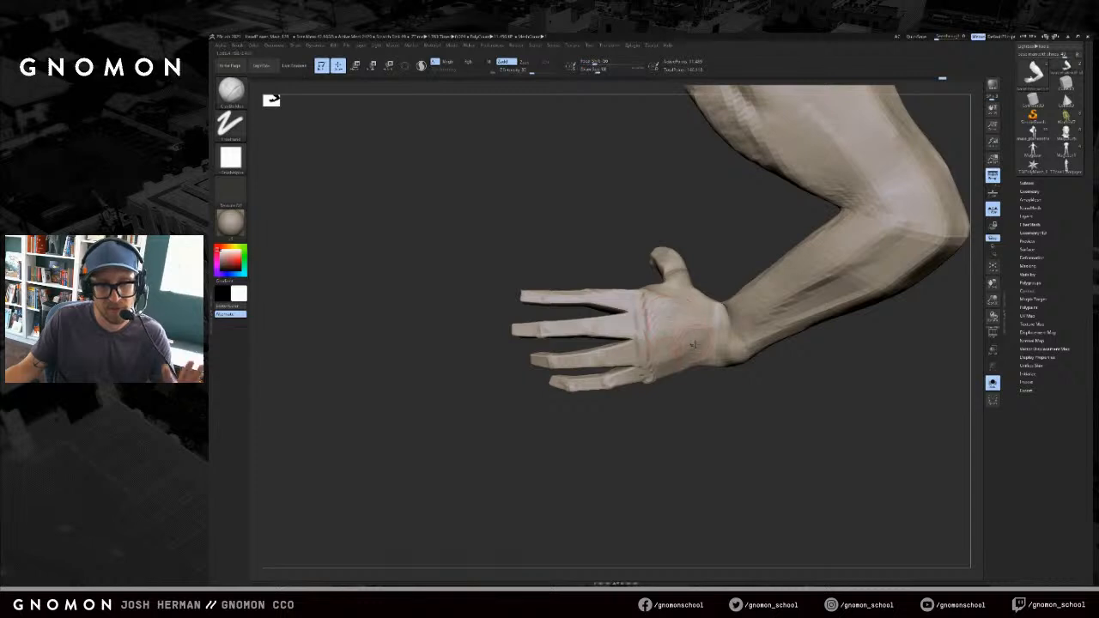
{"action": "right_click_drag", "start_coordinate": [705, 364], "coordinate": [629, 346]}
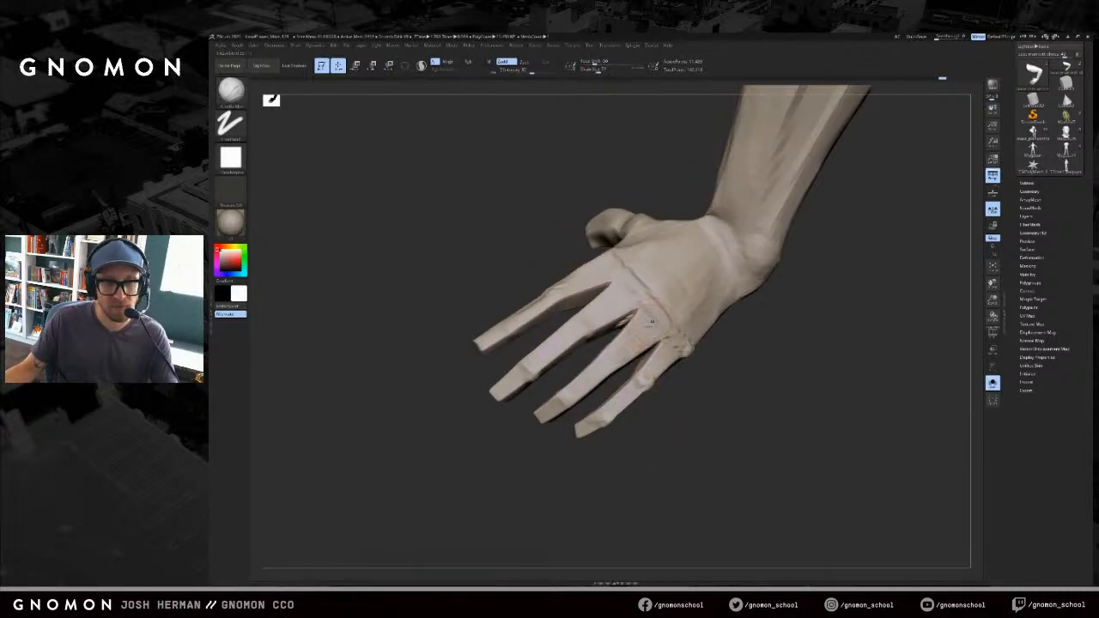
- Lower the arm's subdivision by two levels and reshape the knuckle line and fingers with the Move brush
{"action": "right_click_drag", "start_coordinate": [649, 376], "coordinate": [655, 410]}
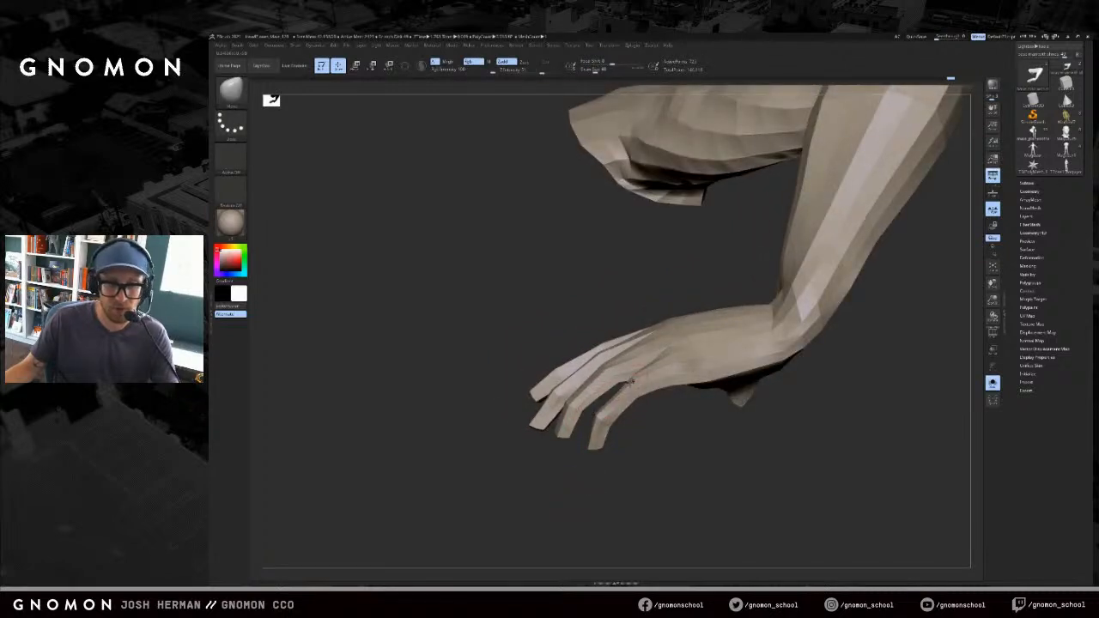
{"action": "left_click_drag", "start_coordinate": [643, 415], "coordinate": [627, 375]}
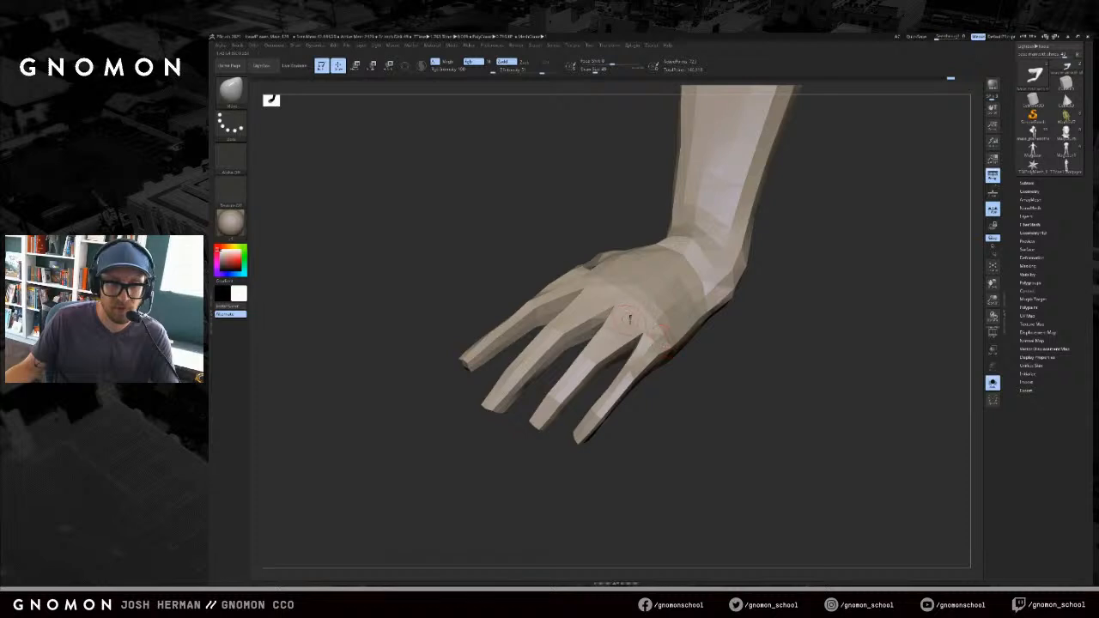
{"action": "left_click_drag", "start_coordinate": [601, 293], "coordinate": [568, 247]}
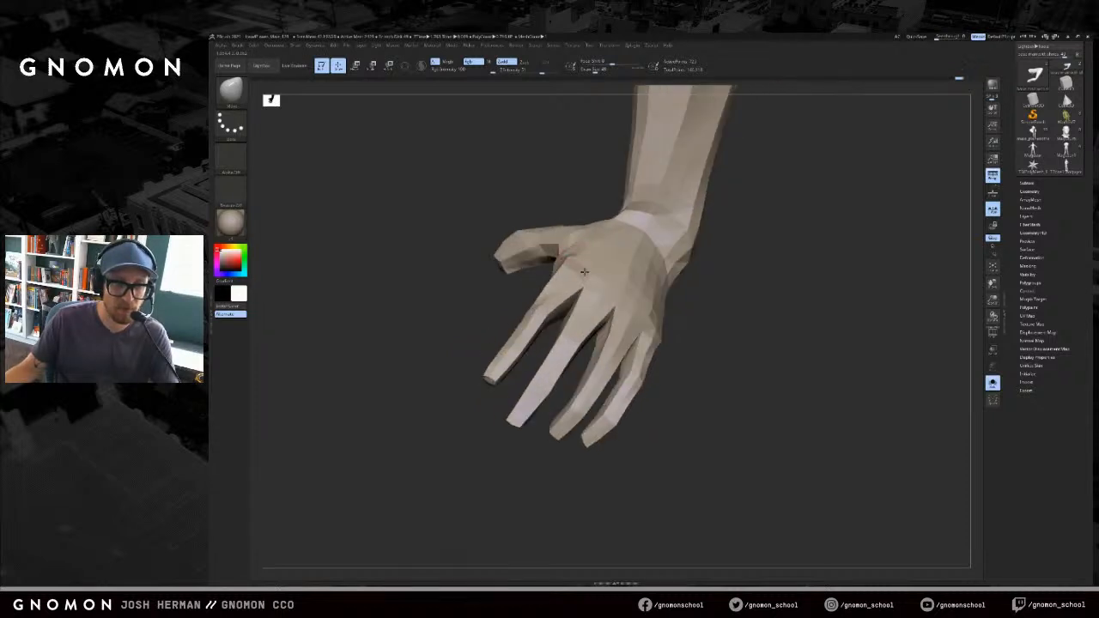
{"action": "left_click_drag", "start_coordinate": [559, 295], "coordinate": [534, 315]}
{"action": "left_click_drag", "start_coordinate": [673, 403], "coordinate": [552, 411]}
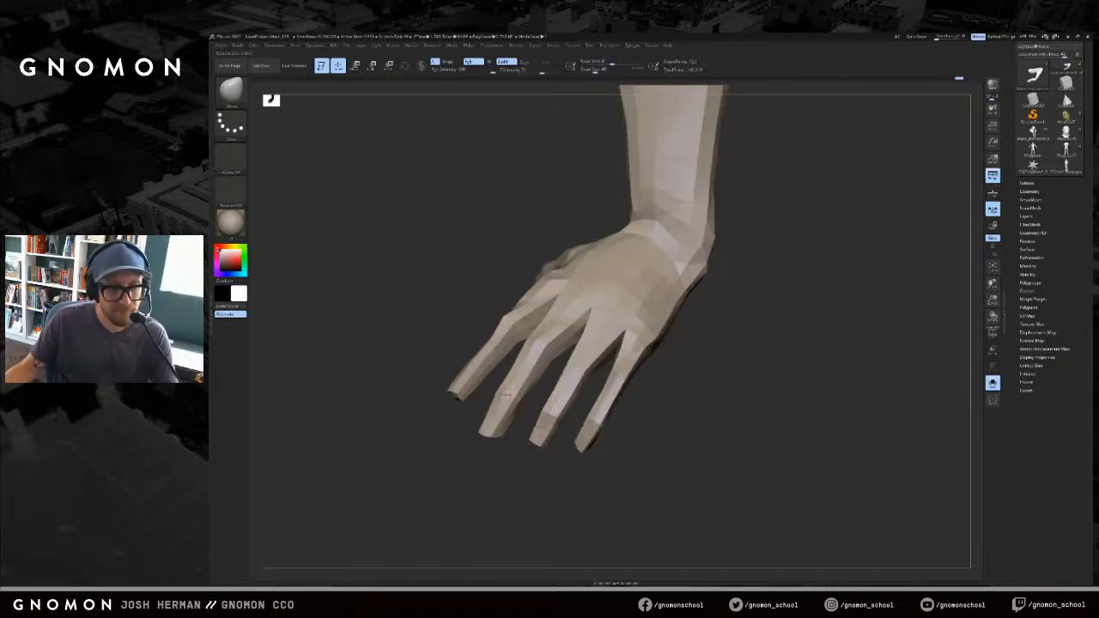
{"action": "left_click_drag", "start_coordinate": [471, 361], "coordinate": [451, 399]}
{"action": "left_click_drag", "start_coordinate": [470, 303], "coordinate": [510, 421]}
- Adjust the Move brush size and reshape the thumb and the web between thumb and palm
{"action": "key", "text": "s"}
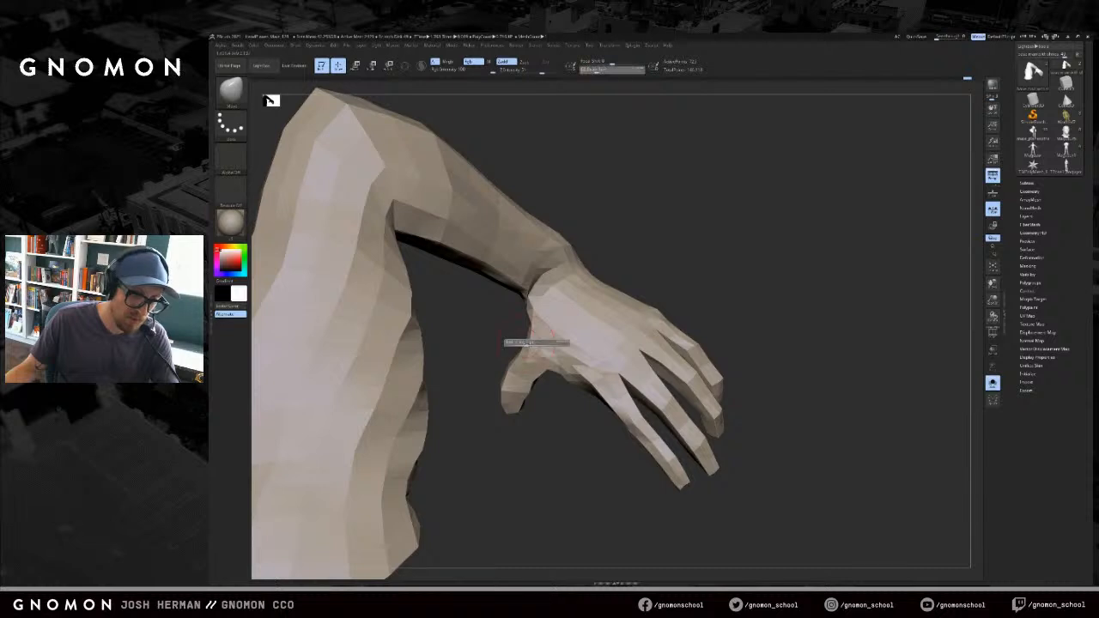
{"action": "key", "text": "s"}
{"action": "mouse_move", "coordinate": [503, 447]}
{"action": "left_mouse_down"}
{"action": "mouse_move", "coordinate": [619, 412]}
{"action": "mouse_move", "coordinate": [558, 381]}
{"action": "mouse_move", "coordinate": [571, 395]}
{"action": "mouse_move", "coordinate": [550, 402]}
{"action": "mouse_move", "coordinate": [555, 419]}
{"action": "left_mouse_up"}
{"action": "key", "text": "s"}
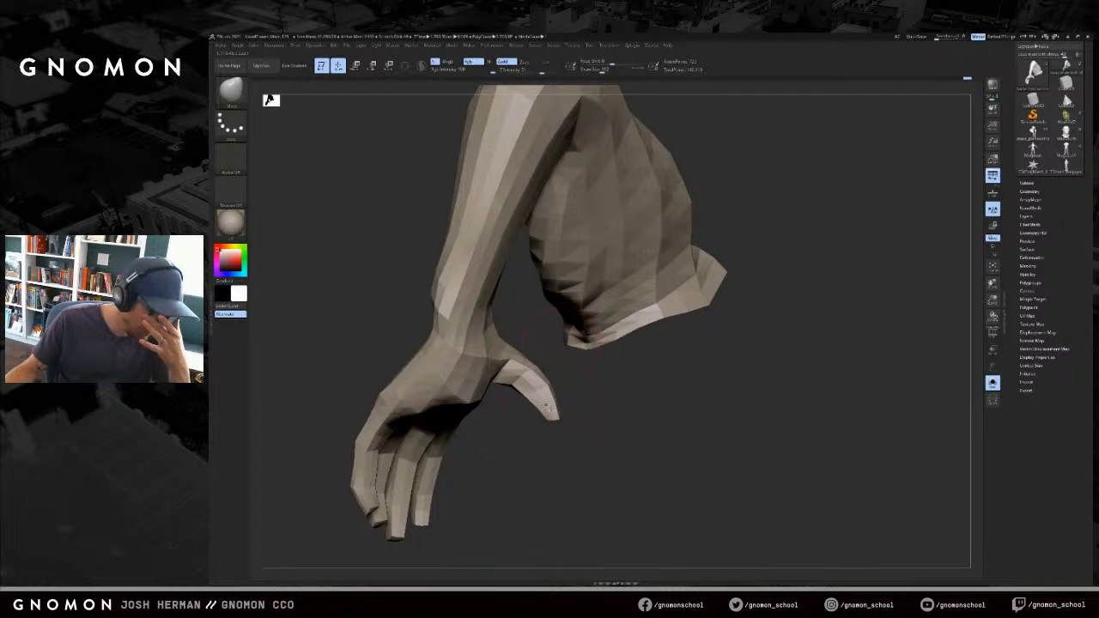
{"action": "key", "text": "s"}
{"action": "mouse_move", "coordinate": [548, 380]}
{"action": "left_mouse_down"}
{"action": "mouse_move", "coordinate": [619, 348]}
{"action": "mouse_move", "coordinate": [683, 344]}
{"action": "left_mouse_up"}
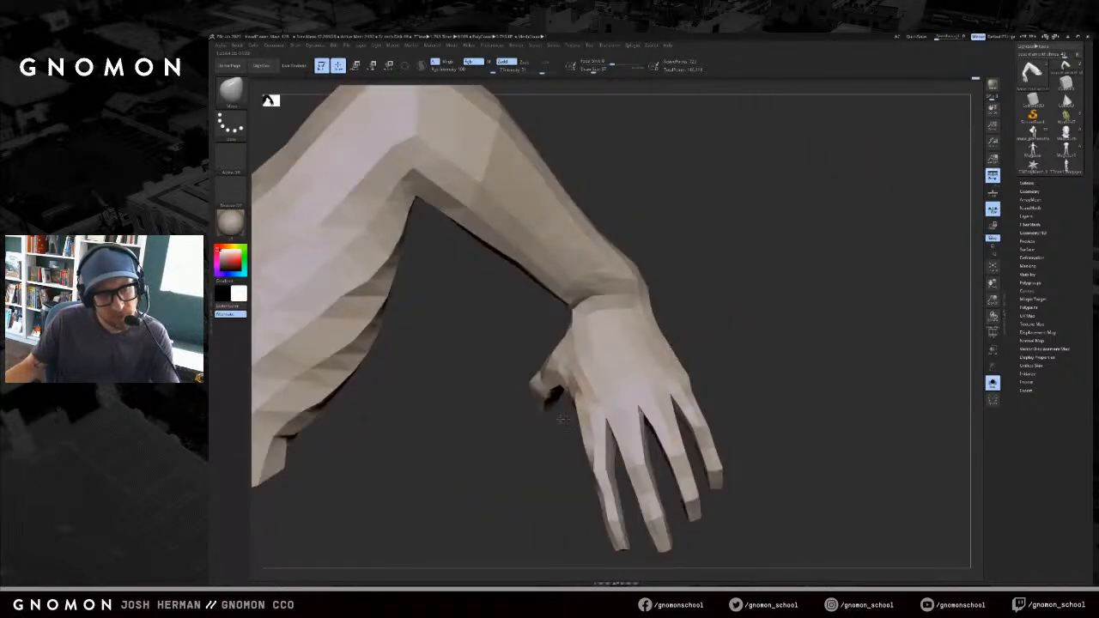
{"action": "left_click_drag", "start_coordinate": [558, 418], "coordinate": [592, 410]}
{"action": "left_click_drag", "start_coordinate": [744, 363], "coordinate": [761, 339], "text": "alt"}
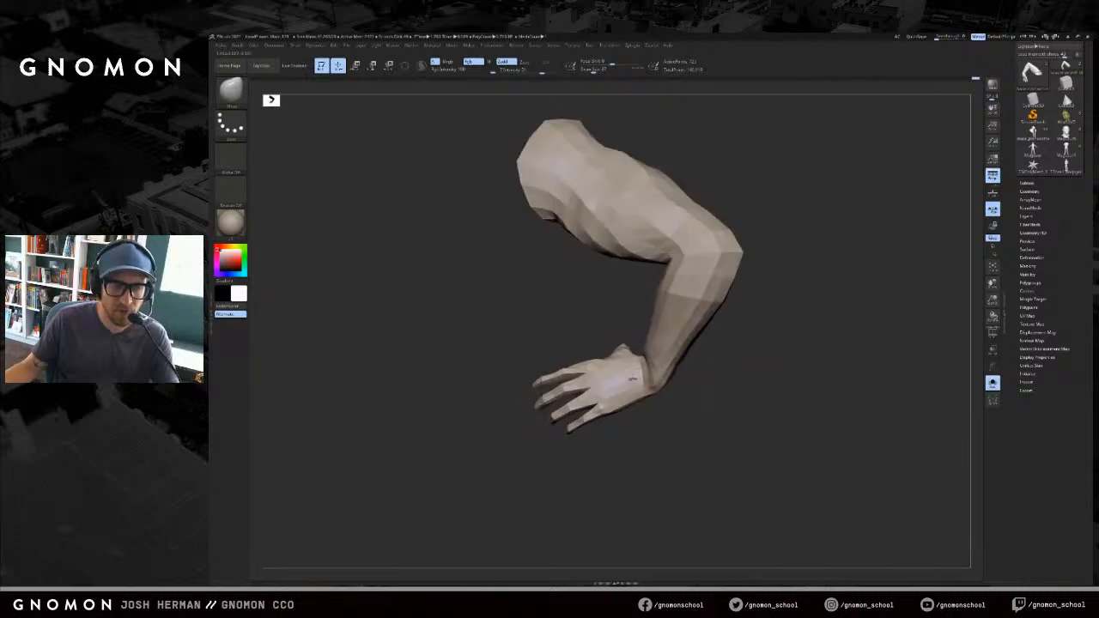
- Raise the arm's subdivision by two levels and build up the finger joints with the ClayBuildup brush
{"action": "key", "text": "d"}
{"action": "key", "text": "d"}
{"action": "left_click_drag", "start_coordinate": [626, 432], "coordinate": [563, 506]}
{"action": "key", "text": "b"}
{"action": "key", "text": "c"}
{"action": "key", "text": "b"}
{"action": "mouse_move", "coordinate": [521, 443]}
{"action": "left_mouse_down"}
{"action": "mouse_move", "coordinate": [499, 427]}
{"action": "mouse_move", "coordinate": [483, 442]}
{"action": "mouse_move", "coordinate": [585, 386]}
{"action": "left_mouse_up"}
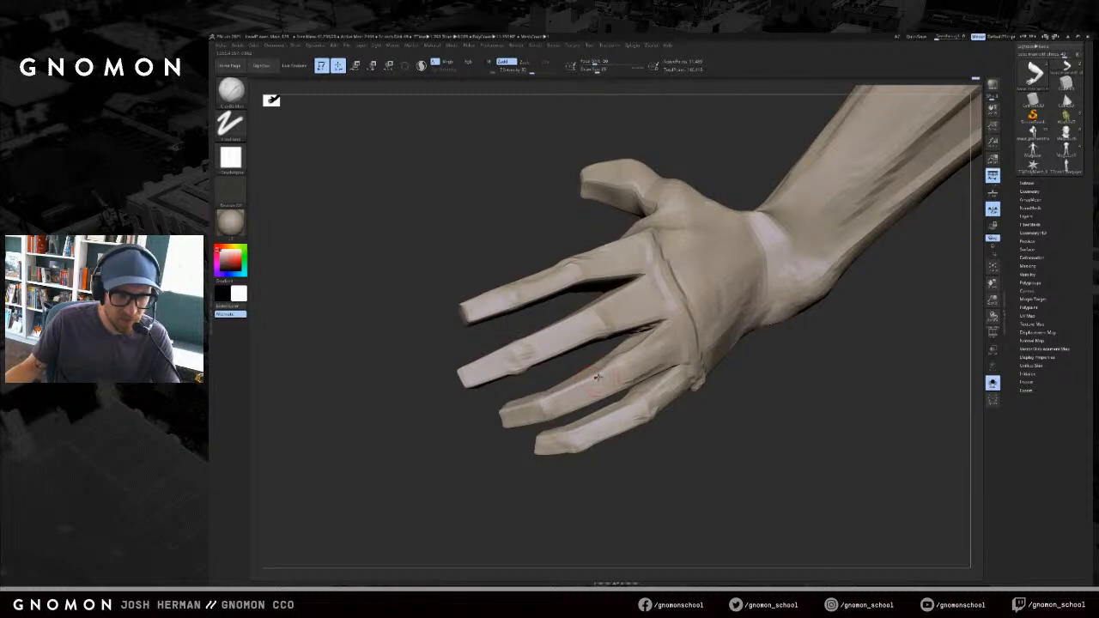
{"action": "left_click_drag", "start_coordinate": [531, 448], "coordinate": [589, 385]}
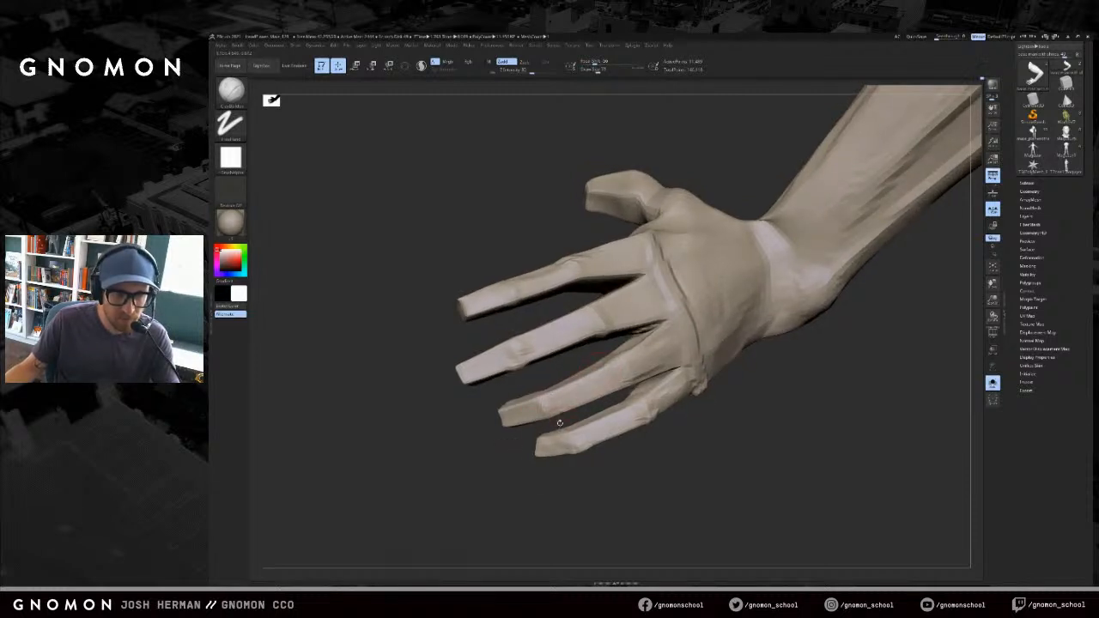
{"action": "left_click_drag", "start_coordinate": [560, 423], "coordinate": [580, 375]}
{"action": "mouse_move", "coordinate": [586, 473]}
{"action": "left_mouse_down"}
{"action": "mouse_move", "coordinate": [631, 403]}
{"action": "mouse_move", "coordinate": [606, 436]}
{"action": "mouse_move", "coordinate": [631, 410]}
{"action": "mouse_move", "coordinate": [642, 443]}
{"action": "mouse_move", "coordinate": [639, 399]}
{"action": "left_mouse_up"}
- Refine the contours and spacing of the four fingers using the Move brush with an adjusted size
{"action": "key", "text": "bracketleft"}
{"action": "mouse_move", "coordinate": [588, 464]}
{"action": "left_mouse_down"}
{"action": "mouse_move", "coordinate": [591, 475]}
{"action": "mouse_move", "coordinate": [580, 453]}
{"action": "mouse_move", "coordinate": [546, 450]}
{"action": "left_mouse_up"}
{"action": "mouse_move", "coordinate": [600, 410]}
{"action": "left_mouse_down"}
{"action": "mouse_move", "coordinate": [578, 378]}
{"action": "mouse_move", "coordinate": [604, 375]}
{"action": "left_mouse_up"}
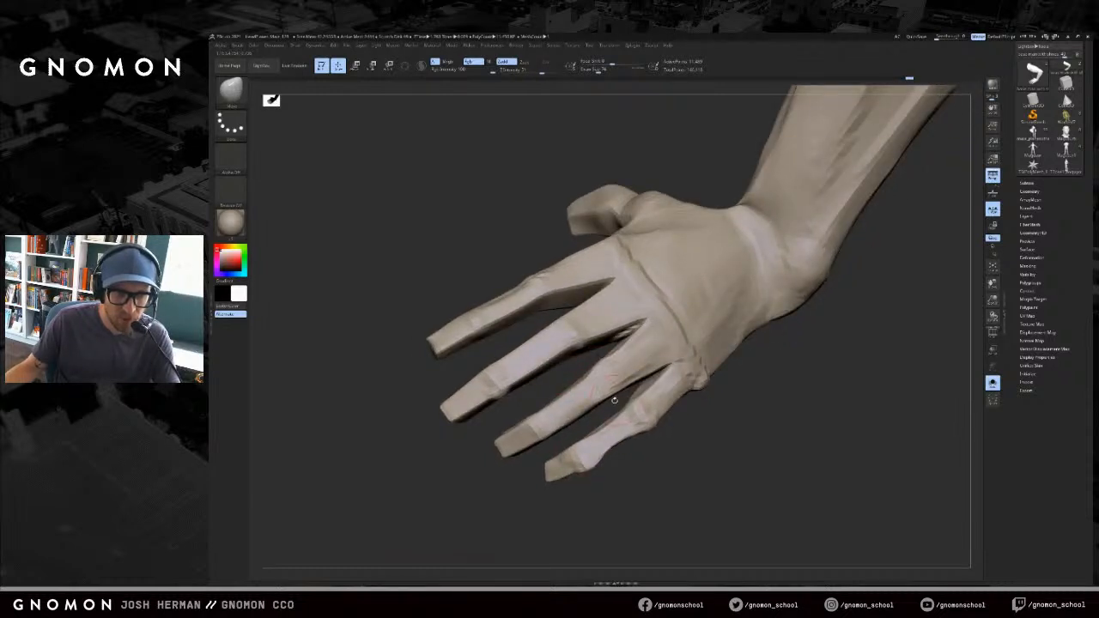
{"action": "left_click_drag", "start_coordinate": [665, 459], "coordinate": [646, 429]}
{"action": "left_click_drag", "start_coordinate": [613, 389], "coordinate": [609, 394]}
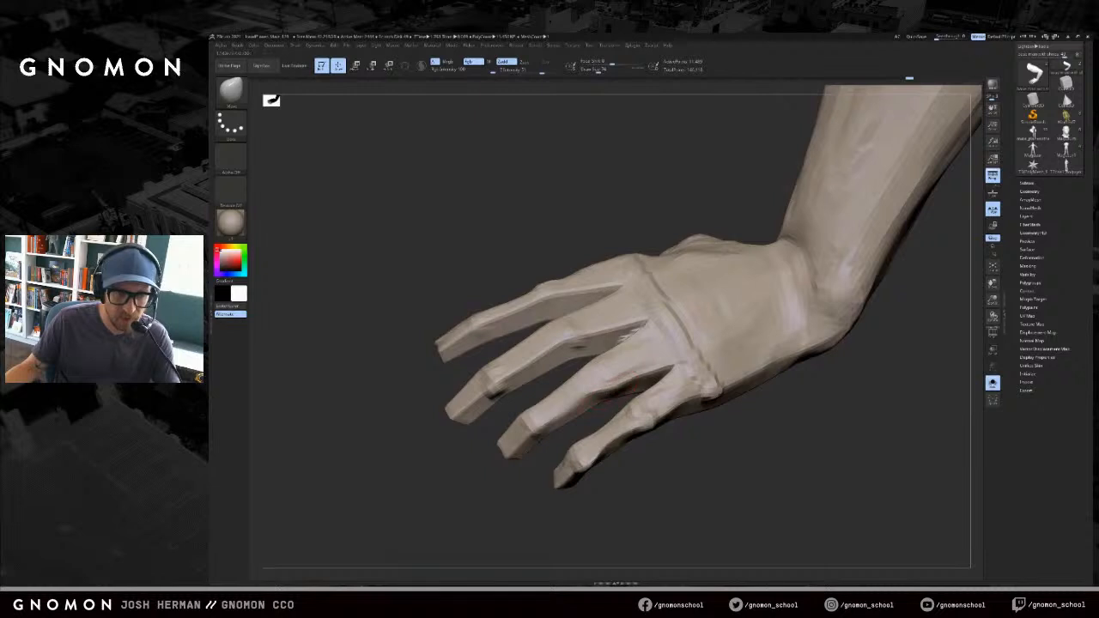
{"action": "left_click_drag", "start_coordinate": [545, 436], "coordinate": [547, 459]}
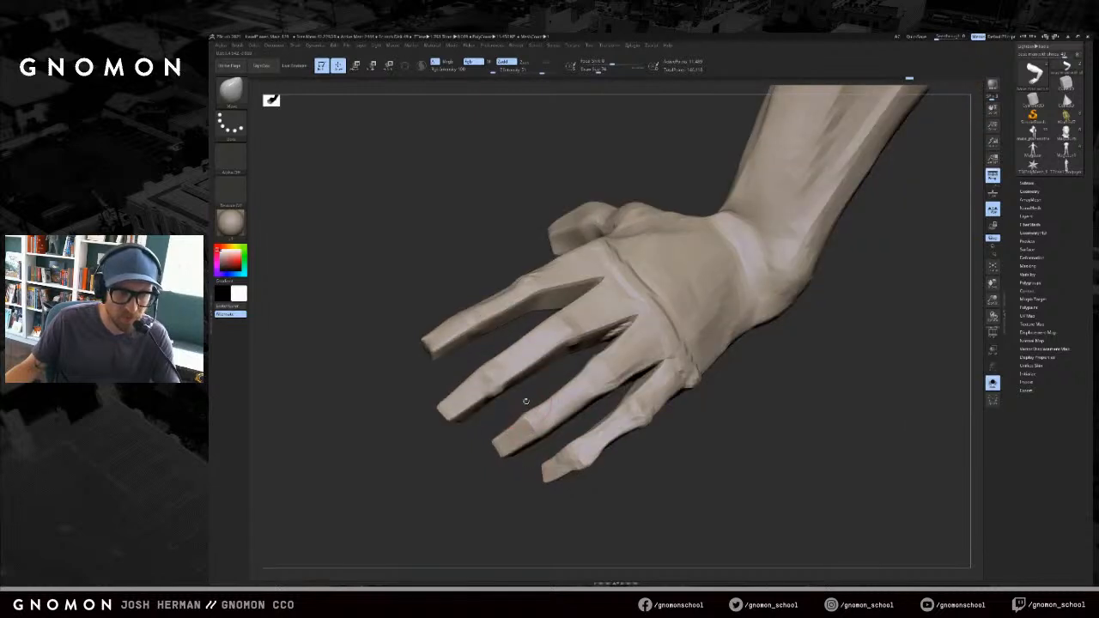
{"action": "left_click_drag", "start_coordinate": [523, 325], "coordinate": [544, 327]}
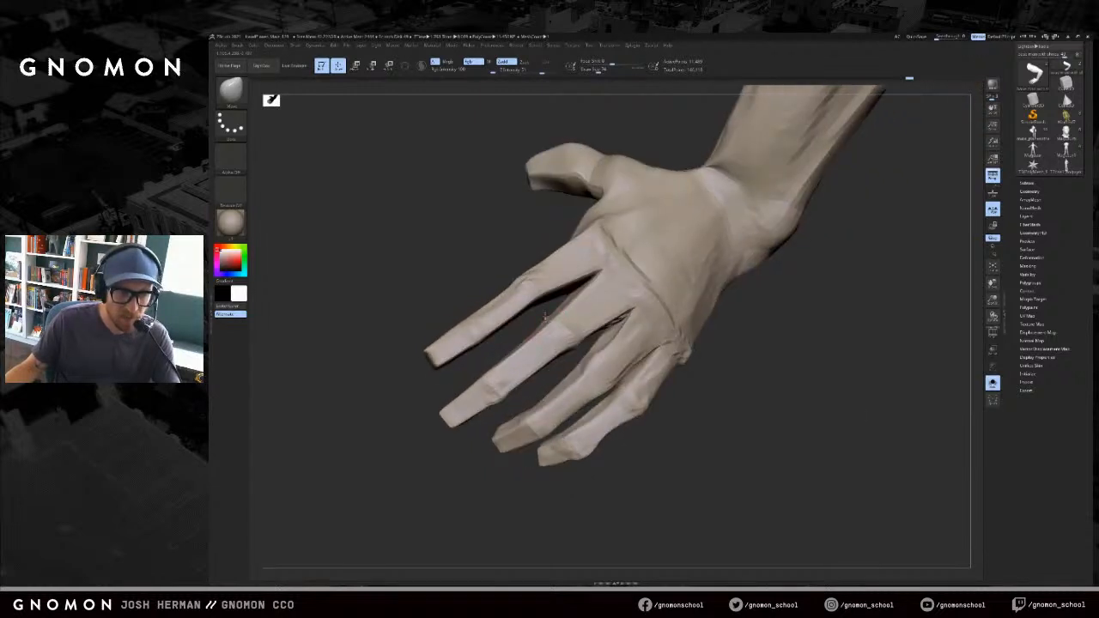
{"action": "left_click_drag", "start_coordinate": [510, 400], "coordinate": [495, 396]}
{"action": "left_click_drag", "start_coordinate": [518, 324], "coordinate": [540, 299]}
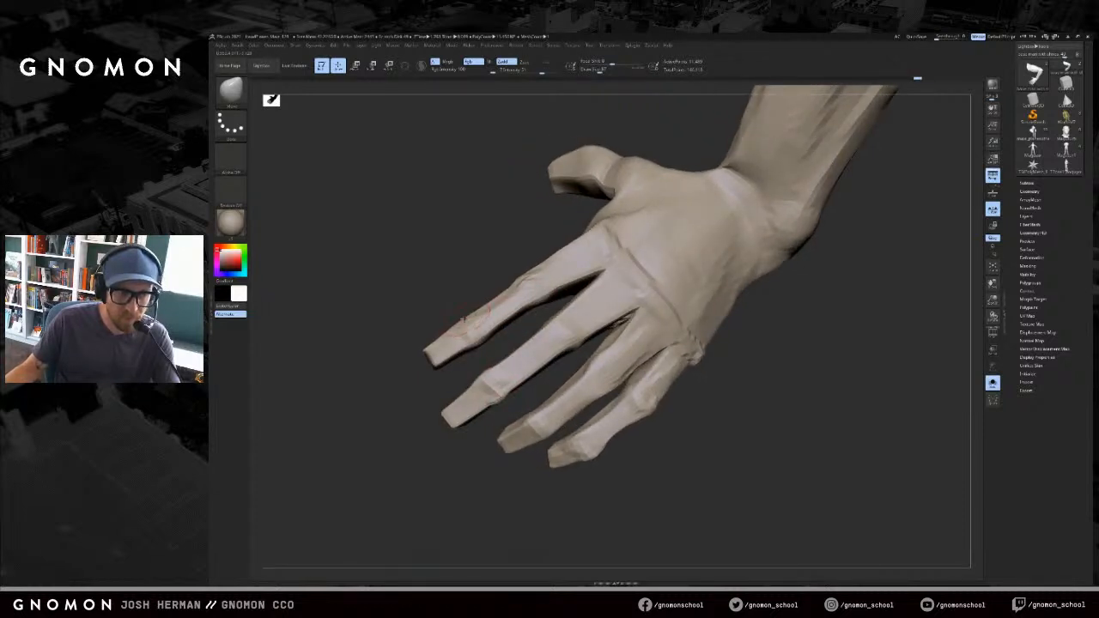
- Return to the ClayBuildup brush and add volume along the fingers and around the knuckles
{"action": "key", "text": "2"}
{"action": "left_click_drag", "start_coordinate": [429, 384], "coordinate": [473, 419]}
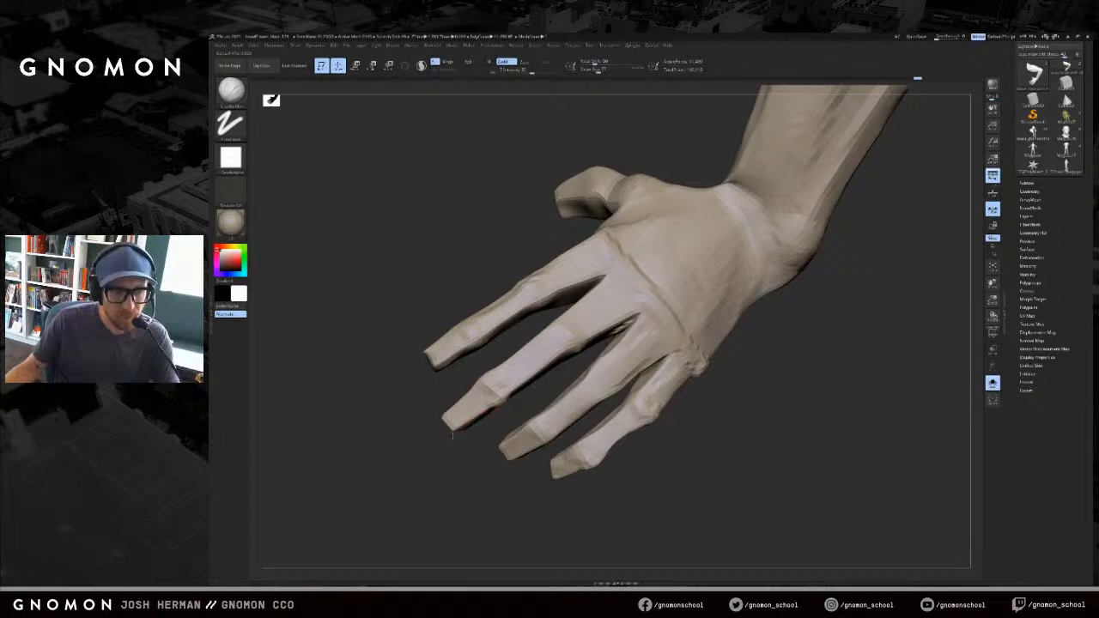
{"action": "left_click_drag", "start_coordinate": [425, 438], "coordinate": [447, 410]}
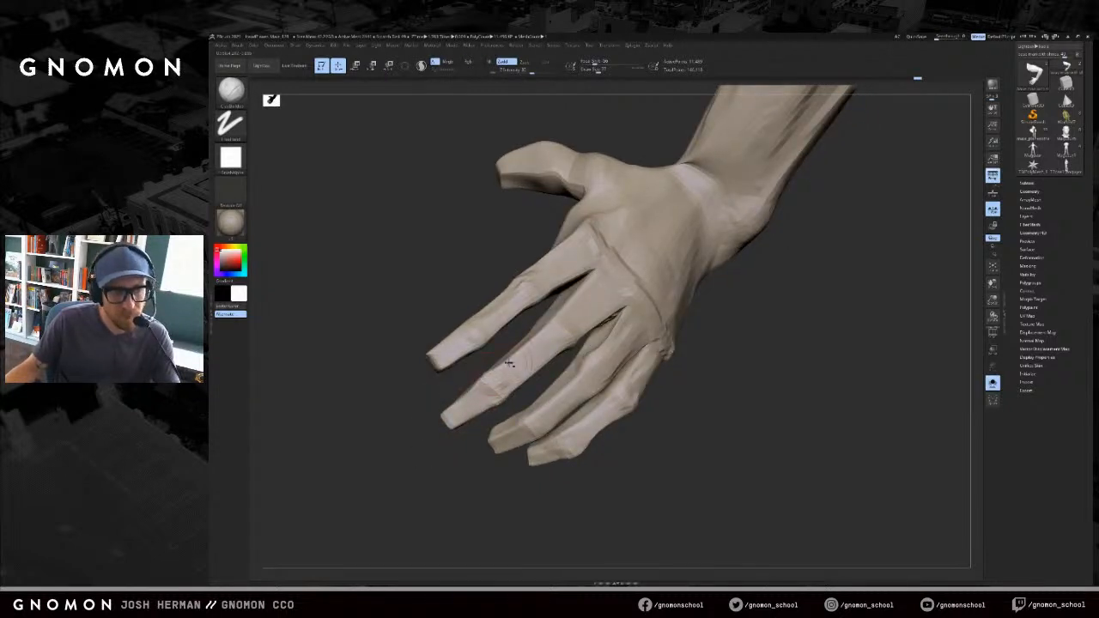
{"action": "left_click_drag", "start_coordinate": [555, 371], "coordinate": [570, 364]}
{"action": "left_click_drag", "start_coordinate": [584, 278], "coordinate": [599, 295]}
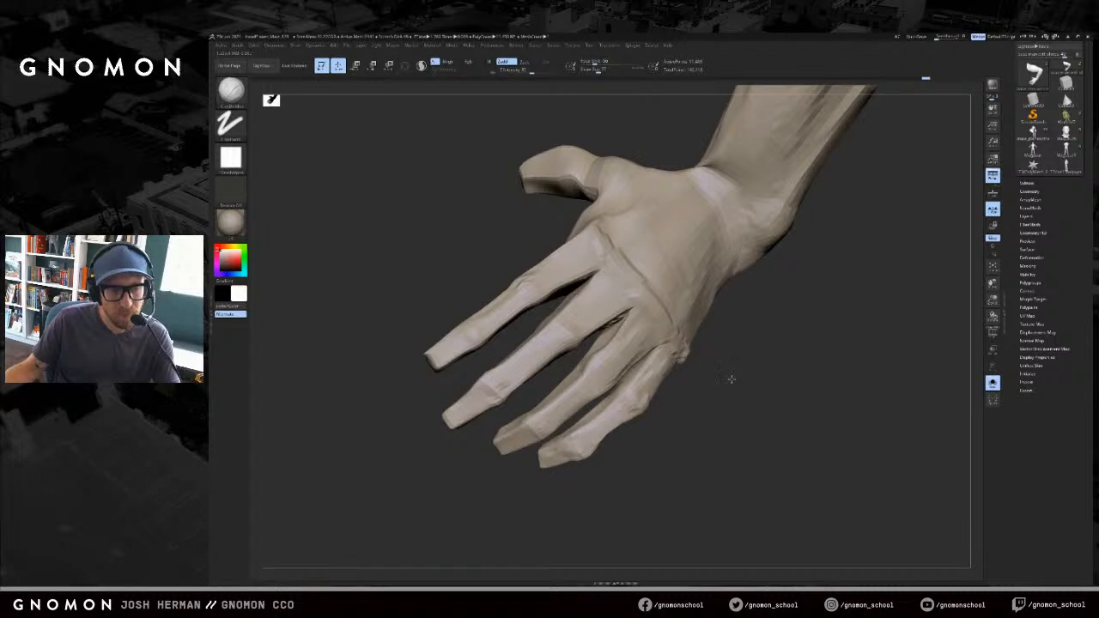
{"action": "left_click_drag", "start_coordinate": [731, 378], "coordinate": [618, 330]}
{"action": "left_click_drag", "start_coordinate": [658, 377], "coordinate": [615, 332]}
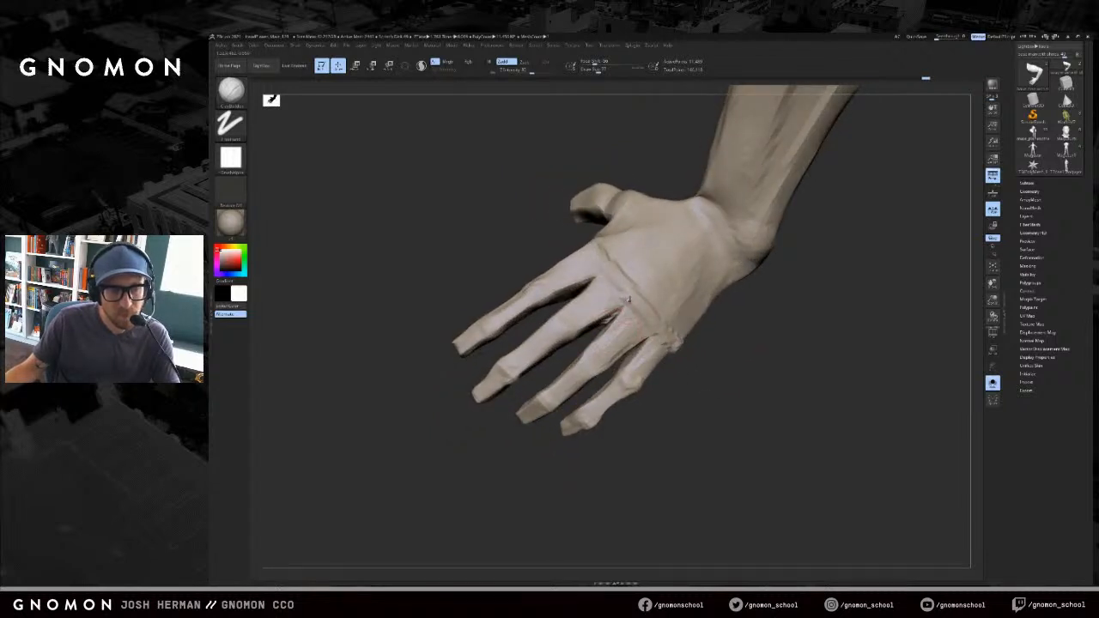
- Resize the ClayBuildup brush and refine the outer knuckles and fingertips from several angles
{"action": "left_click_drag", "start_coordinate": [694, 381], "coordinate": [643, 364]}
{"action": "left_click_drag", "start_coordinate": [558, 417], "coordinate": [541, 389]}
{"action": "key", "text": "s"}
{"action": "left_click", "coordinate": [531, 418]}
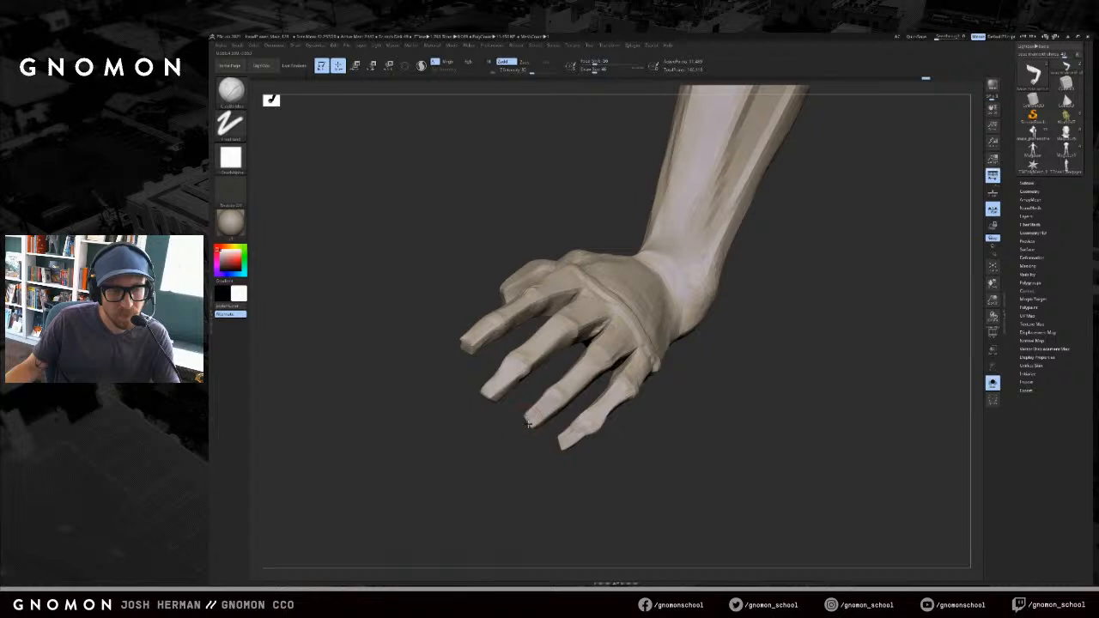
{"action": "left_click_drag", "start_coordinate": [545, 455], "coordinate": [457, 464]}
{"action": "key", "text": "f"}
{"action": "left_click_drag", "start_coordinate": [506, 517], "coordinate": [599, 367]}
{"action": "left_click_drag", "start_coordinate": [656, 303], "coordinate": [595, 353]}
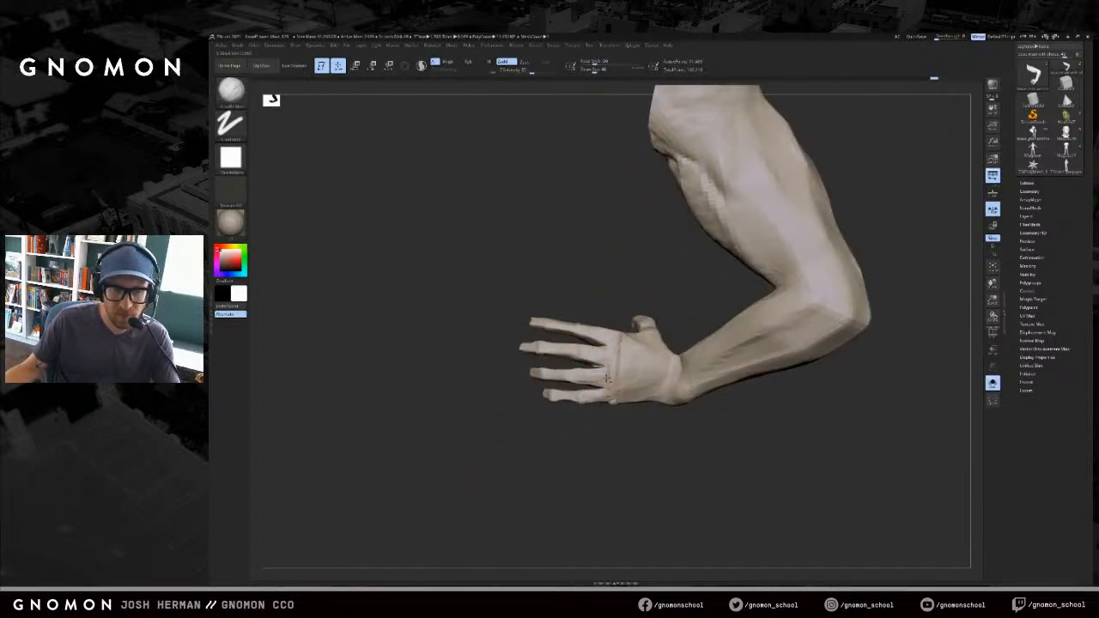
- Adjust the finger bases with the Move brush, smooth them, and rework the knuckles with ClayBuildup
{"action": "key", "text": "b"}
{"action": "key", "text": "m"}
{"action": "key", "text": "v"}
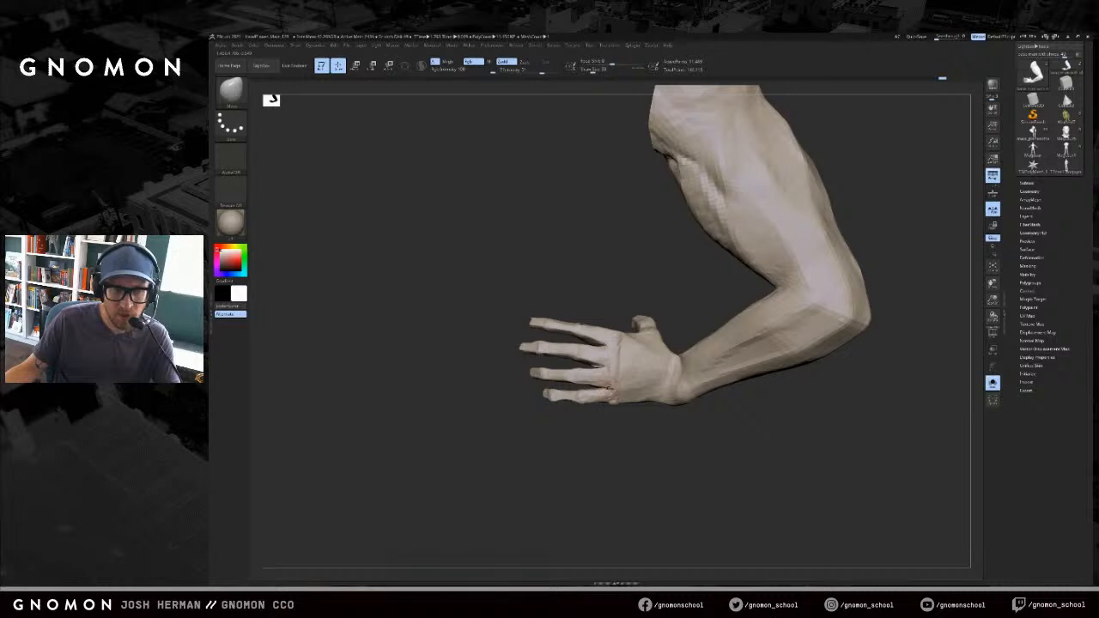
{"action": "left_click_drag", "start_coordinate": [609, 388], "coordinate": [607, 392], "text": "shift"}
{"action": "mouse_move", "coordinate": [601, 432]}
{"action": "left_mouse_down"}
{"action": "mouse_move", "coordinate": [613, 426]}
{"action": "mouse_move", "coordinate": [612, 399]}
{"action": "left_mouse_up"}
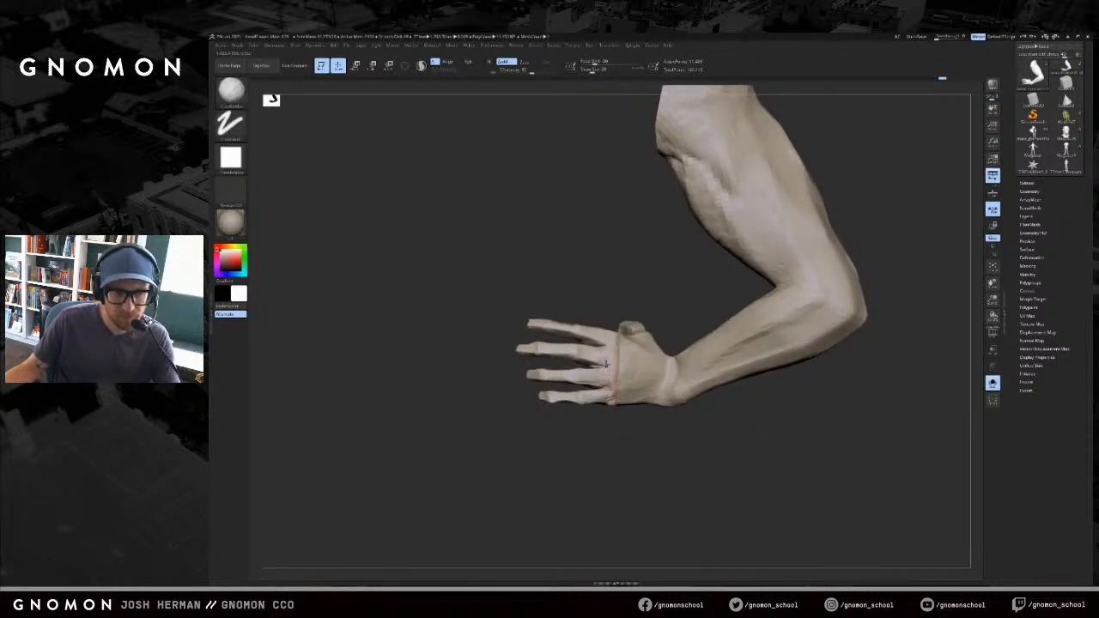
{"action": "left_click_drag", "start_coordinate": [640, 299], "coordinate": [618, 331]}
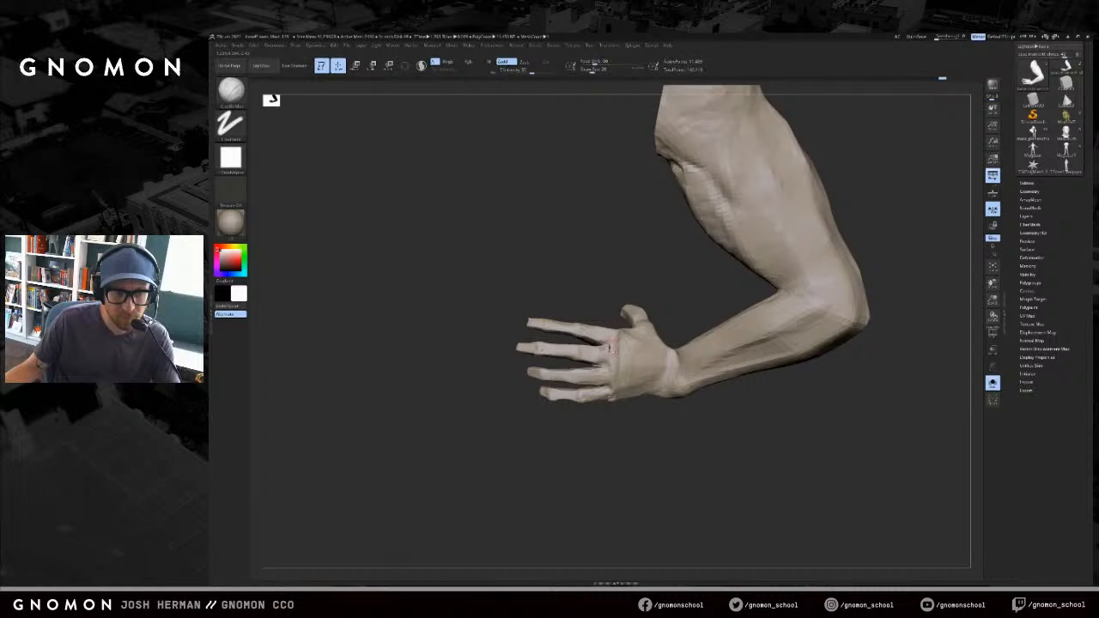
{"action": "left_click_drag", "start_coordinate": [678, 308], "coordinate": [625, 352]}
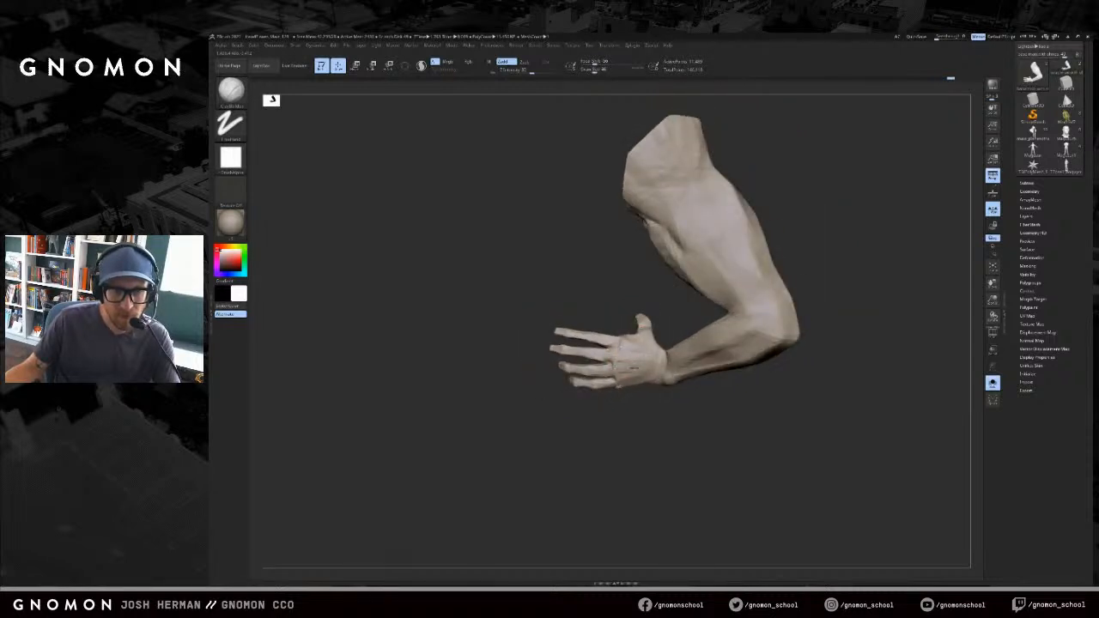
- Unhide the rest of the figure and review the refined hand against the hip
{"action": "key", "text": "ctrl"}
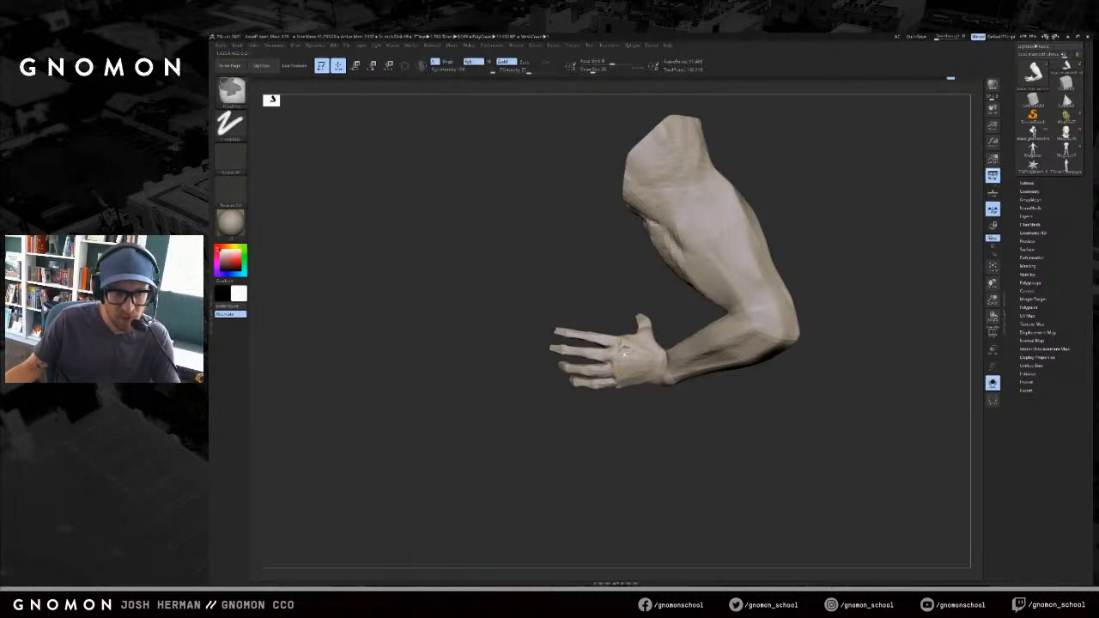
{"action": "left_click_drag", "start_coordinate": [649, 388], "coordinate": [663, 420]}
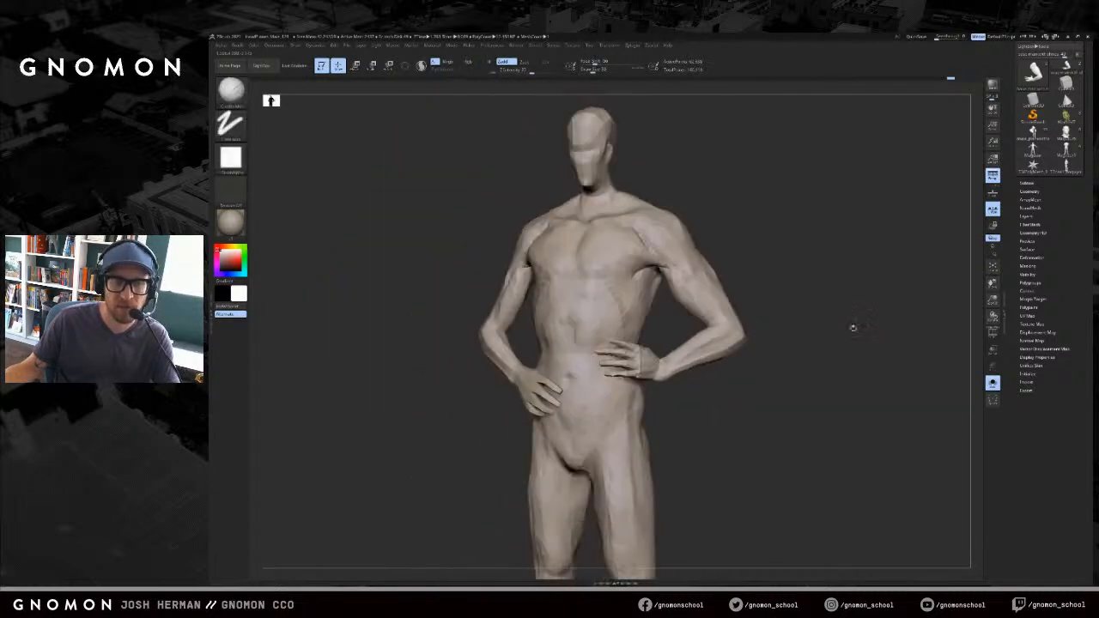
{"action": "left_click_drag", "start_coordinate": [854, 326], "coordinate": [731, 392]}
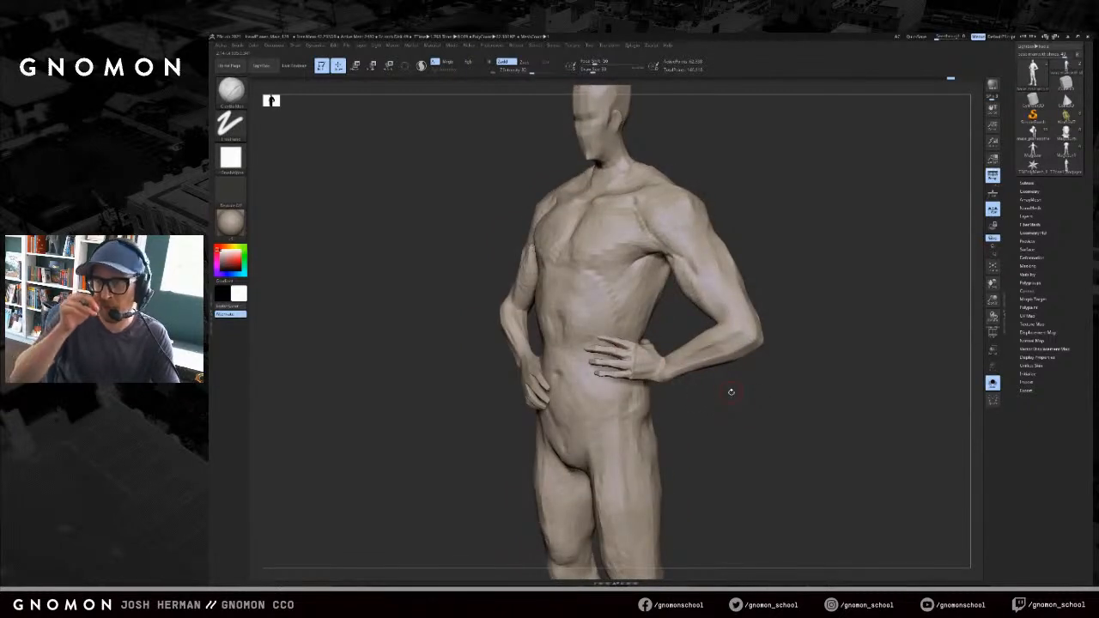
- Enlarge the ClayBuildup brush, touch up the refined arm near the armpit, and check the figure from the front
{"action": "left_click_drag", "start_coordinate": [837, 395], "coordinate": [849, 384], "text": "alt"}
{"action": "left_click_drag", "start_coordinate": [724, 412], "coordinate": [692, 407]}
{"action": "key", "text": "bracketright"}
{"action": "mouse_move", "coordinate": [684, 271]}
{"action": "left_mouse_down"}
{"action": "mouse_move", "coordinate": [694, 339]}
{"action": "mouse_move", "coordinate": [666, 266]}
{"action": "left_mouse_up"}
{"action": "mouse_move", "coordinate": [746, 405]}
{"action": "left_mouse_down"}
{"action": "mouse_move", "coordinate": [783, 400]}
{"action": "mouse_move", "coordinate": [745, 416]}
{"action": "left_mouse_up"}
{"action": "left_click_drag", "start_coordinate": [587, 392], "coordinate": [704, 382]}
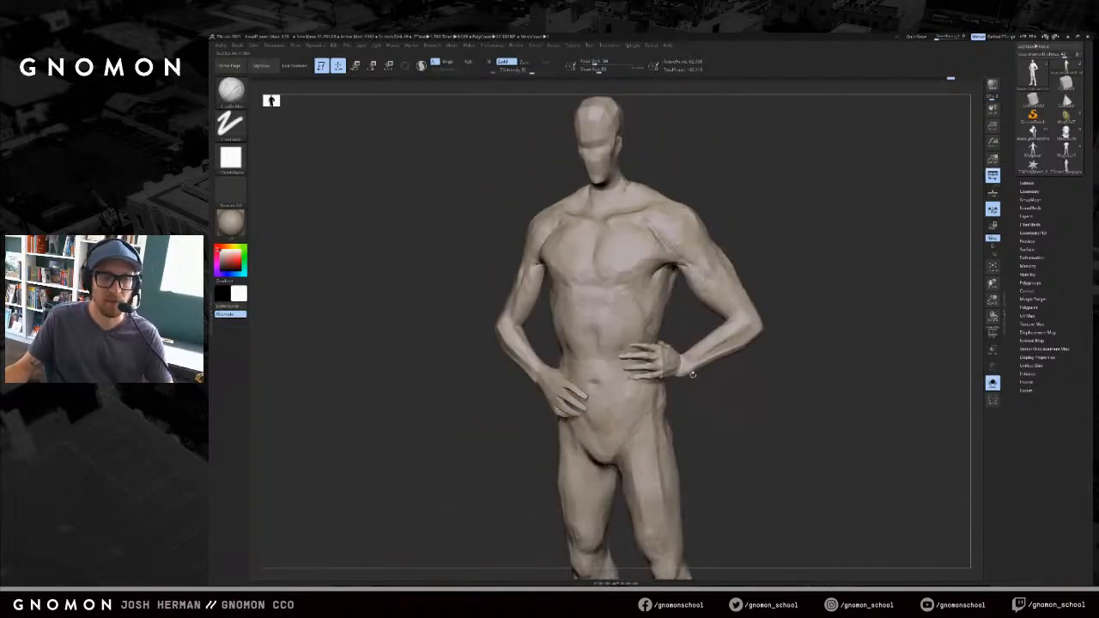
- Isolate the refined arm, mask it from the upper arm to the fingers, unhide the figure, and blur the mask's edge
{"action": "left_click", "coordinate": [672, 363], "text": "ctrl+shift"}
{"action": "left_click_drag", "start_coordinate": [763, 267], "coordinate": [572, 436], "text": "ctrl"}
{"action": "left_click", "coordinate": [736, 393], "text": "ctrl+shift"}
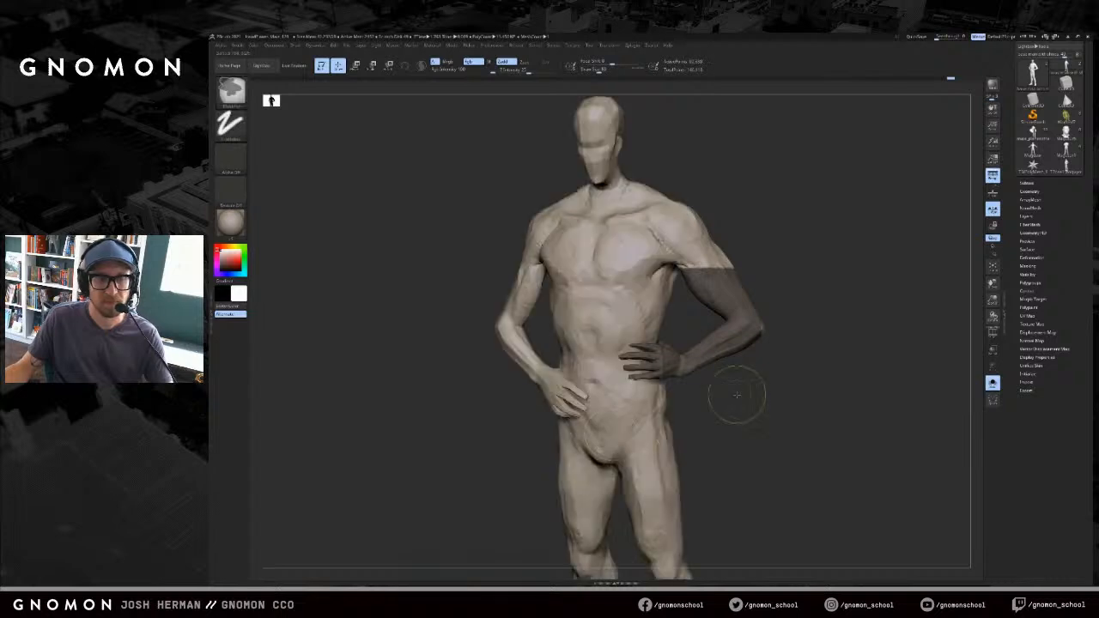
{"action": "left_click", "coordinate": [696, 392], "text": "ctrl"}
{"action": "left_click", "coordinate": [675, 362], "text": "ctrl"}
{"action": "left_click", "coordinate": [676, 362], "text": "ctrl"}
{"action": "left_click", "coordinate": [699, 397], "text": "ctrl"}
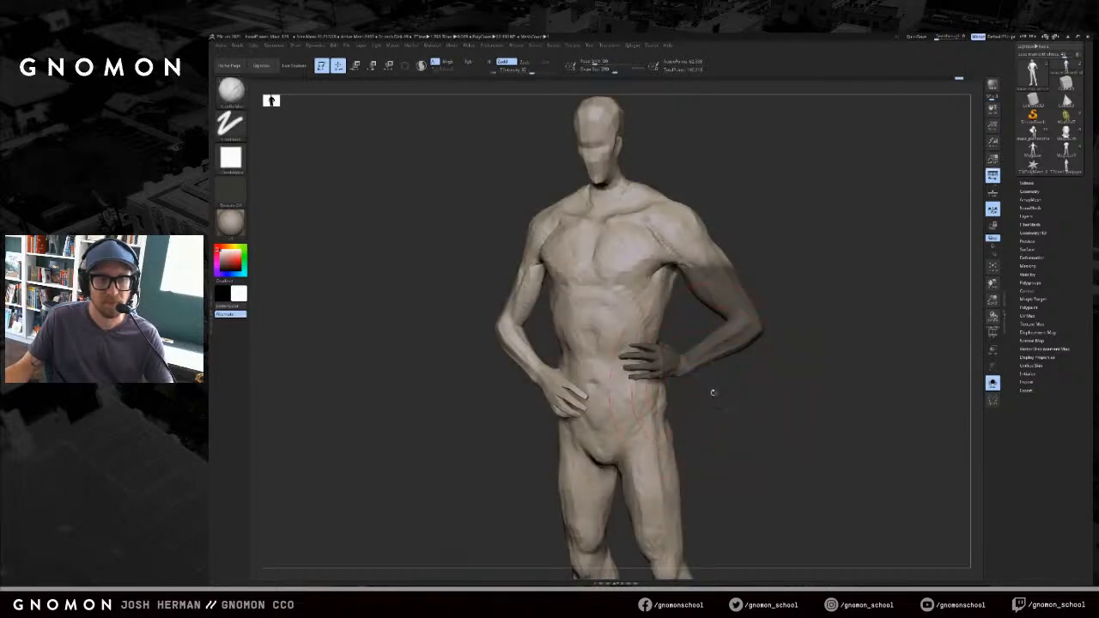
- Invert the mask to free the refined arm and adjust its wrist and elbow placement with the Move brush
{"action": "left_click", "coordinate": [710, 388], "text": "ctrl"}
{"action": "key", "text": "s"}
{"action": "key", "text": "b"}
{"action": "key", "text": "m"}
{"action": "key", "text": "v"}
{"action": "mouse_move", "coordinate": [694, 387]}
{"action": "left_mouse_down"}
{"action": "mouse_move", "coordinate": [702, 416]}
{"action": "mouse_move", "coordinate": [631, 362]}
{"action": "left_mouse_up"}
{"action": "key", "text": "bracketleft"}
{"action": "left_click_drag", "start_coordinate": [704, 416], "coordinate": [709, 420], "text": "alt"}
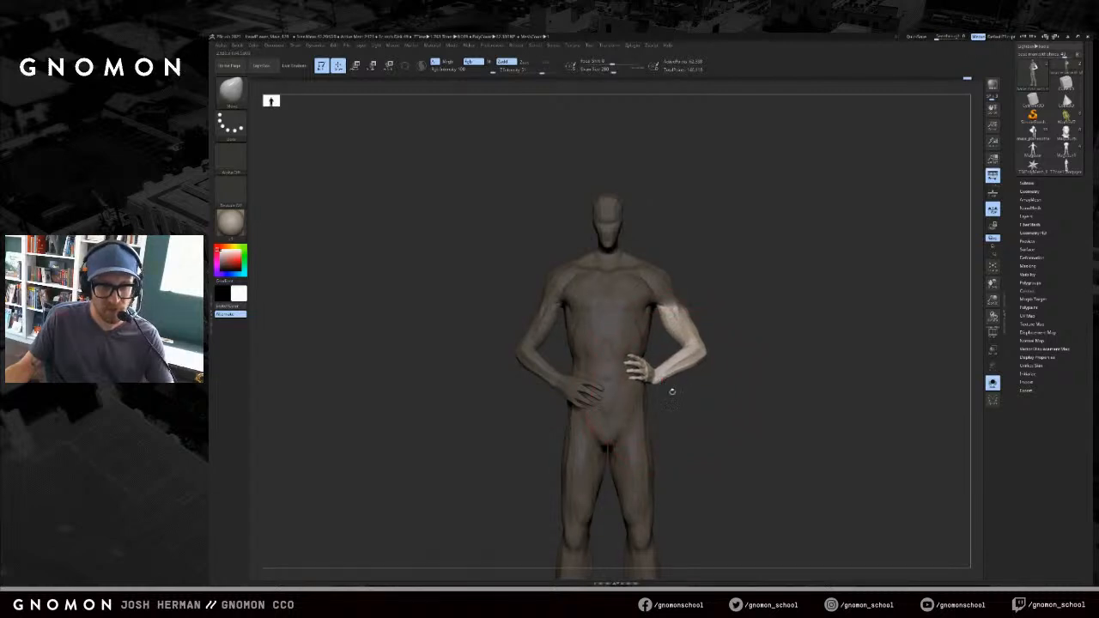
{"action": "left_click_drag", "start_coordinate": [672, 392], "coordinate": [685, 393]}
{"action": "key", "text": "["}
{"action": "mouse_move", "coordinate": [712, 350]}
{"action": "left_mouse_down"}
{"action": "mouse_move", "coordinate": [748, 324]}
{"action": "mouse_move", "coordinate": [725, 324]}
{"action": "left_mouse_up"}
{"action": "key", "text": "["}
- Return to the ClayBuildup brush, mask the refined arm again up to the shoulder, and soften the mask's edge
{"action": "key", "text": "b"}
{"action": "key", "text": "c"}
{"action": "key", "text": "b"}
{"action": "mouse_move", "coordinate": [797, 278]}
{"action": "left_mouse_down"}
{"action": "mouse_move", "coordinate": [756, 265]}
{"action": "mouse_move", "coordinate": [690, 276]}
{"action": "left_mouse_up"}
{"action": "left_click", "coordinate": [681, 331], "text": "ctrl+shift"}
{"action": "left_click_drag", "start_coordinate": [779, 189], "coordinate": [600, 406], "text": "ctrl"}
{"action": "left_click", "coordinate": [756, 306], "text": "ctrl+shift"}
{"action": "left_click_drag", "start_coordinate": [690, 240], "coordinate": [648, 334], "text": "ctrl"}
{"action": "left_click", "coordinate": [676, 311], "text": "ctrl"}
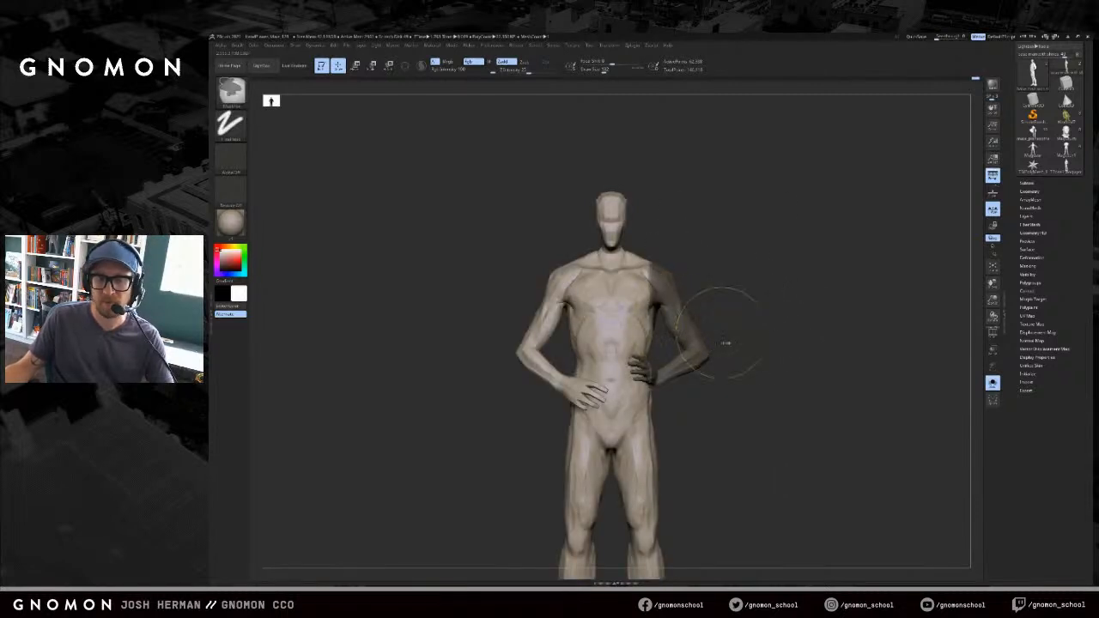
- Save the tool to disk and run Smart ReSym to copy the masked arm's shape and pose to the opposite arm
{"action": "mouse_move", "coordinate": [854, 373]}
{"action": "left_mouse_down"}
{"action": "mouse_move", "coordinate": [890, 313]}
{"action": "mouse_move", "coordinate": [816, 304]}
{"action": "left_mouse_up"}
{"action": "key", "text": "f"}
{"action": "left_click_drag", "start_coordinate": [934, 309], "coordinate": [916, 425], "text": "alt"}
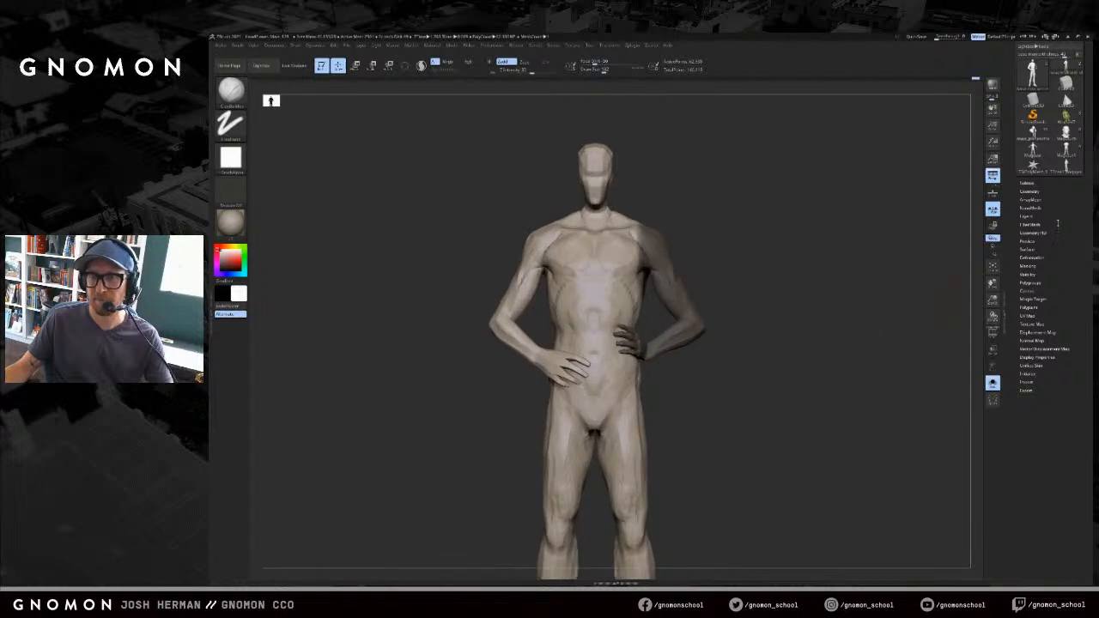
{"action": "left_click_drag", "start_coordinate": [1087, 96], "coordinate": [1087, 155]}
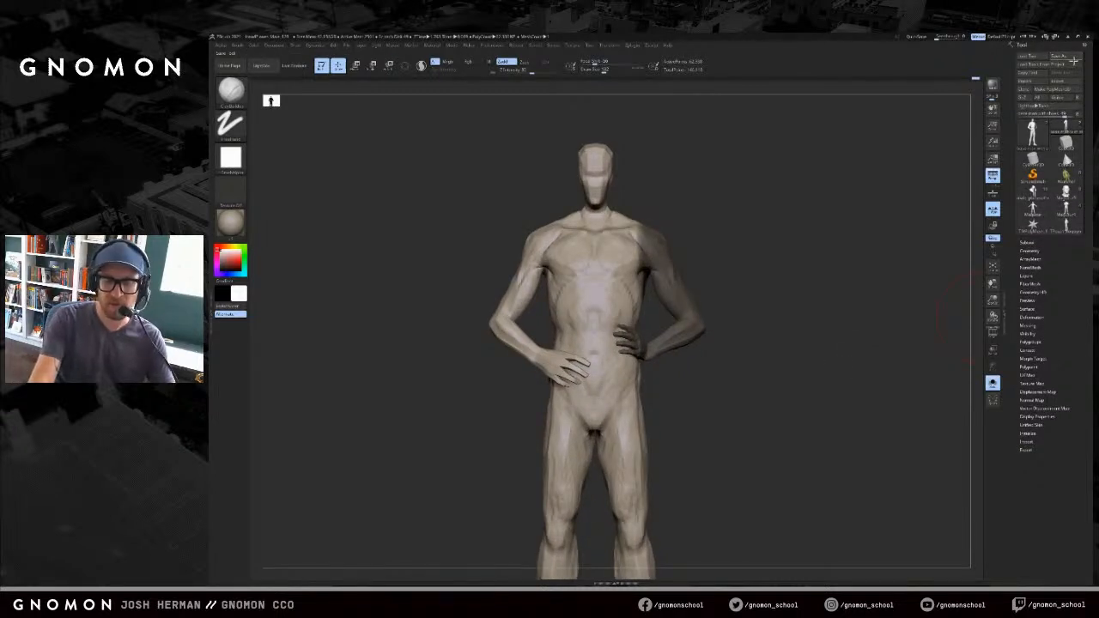
{"action": "left_click_drag", "start_coordinate": [903, 251], "coordinate": [1021, 276]}
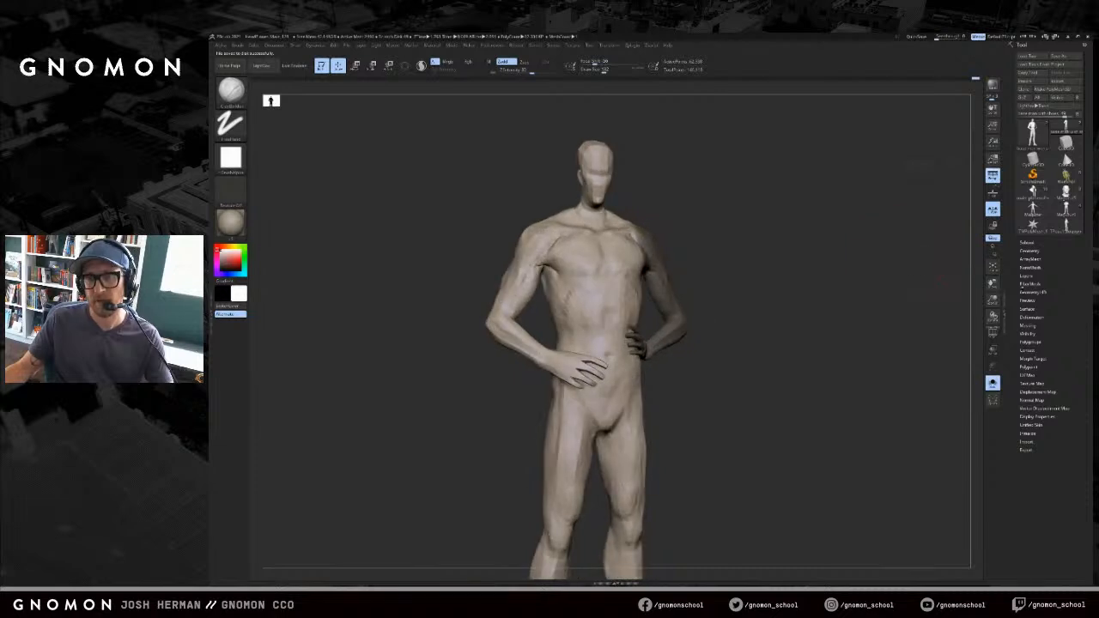
{"action": "left_click", "coordinate": [1031, 317]}
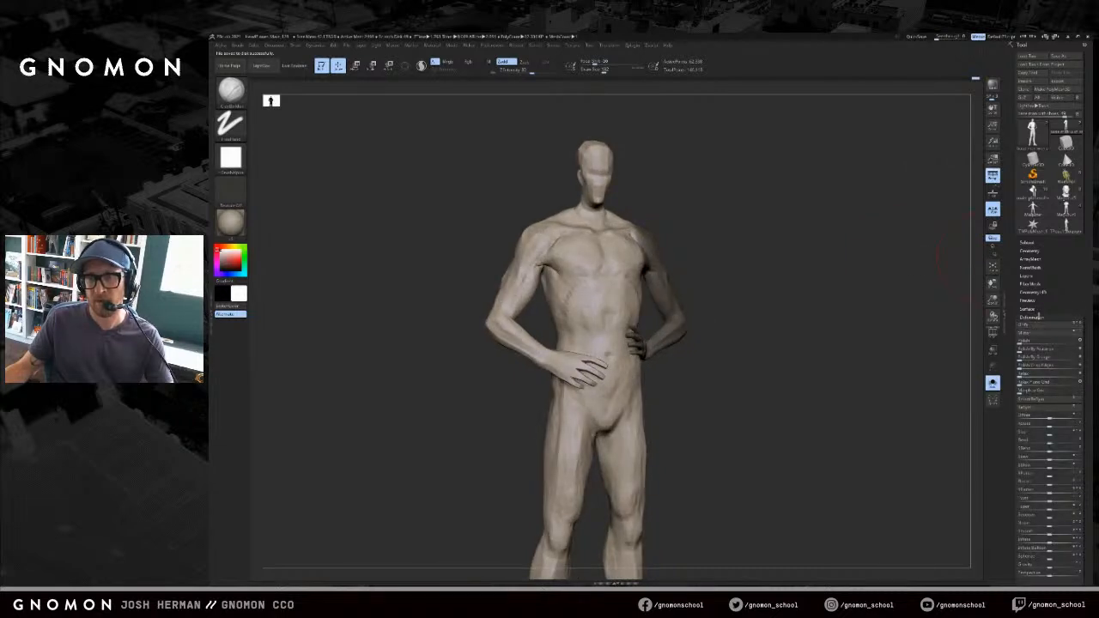
{"action": "left_click", "coordinate": [1032, 399]}
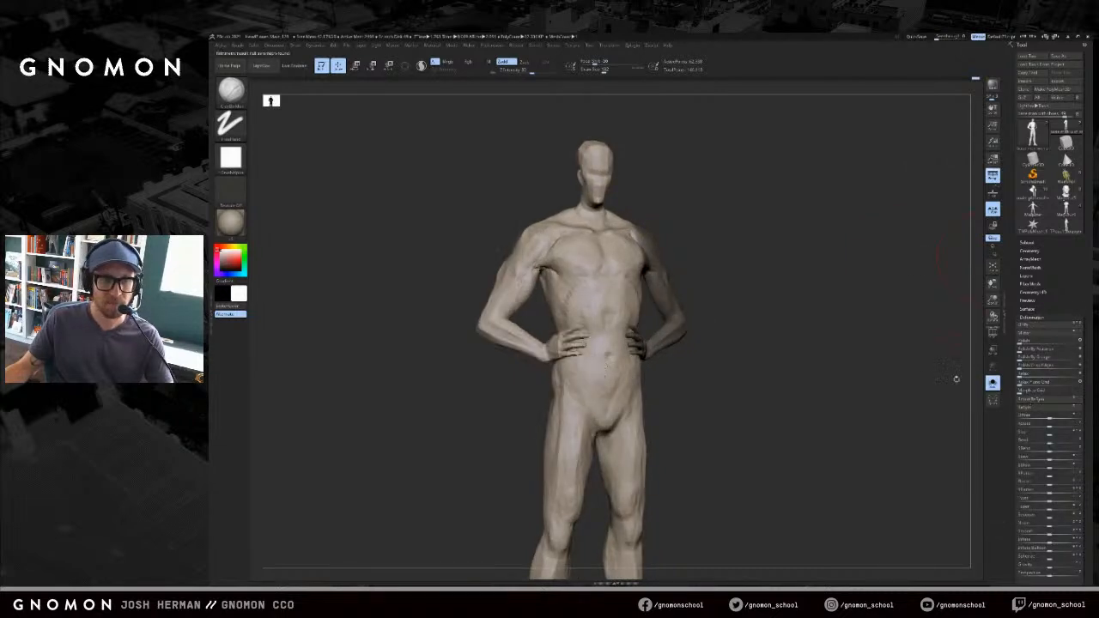
- Compare the earlier and current arm poses from several angles by stepping back and forth through the undo history
{"action": "left_click_drag", "start_coordinate": [911, 362], "coordinate": [901, 362], "text": "shift"}
{"action": "key", "text": "ctrl+z"}
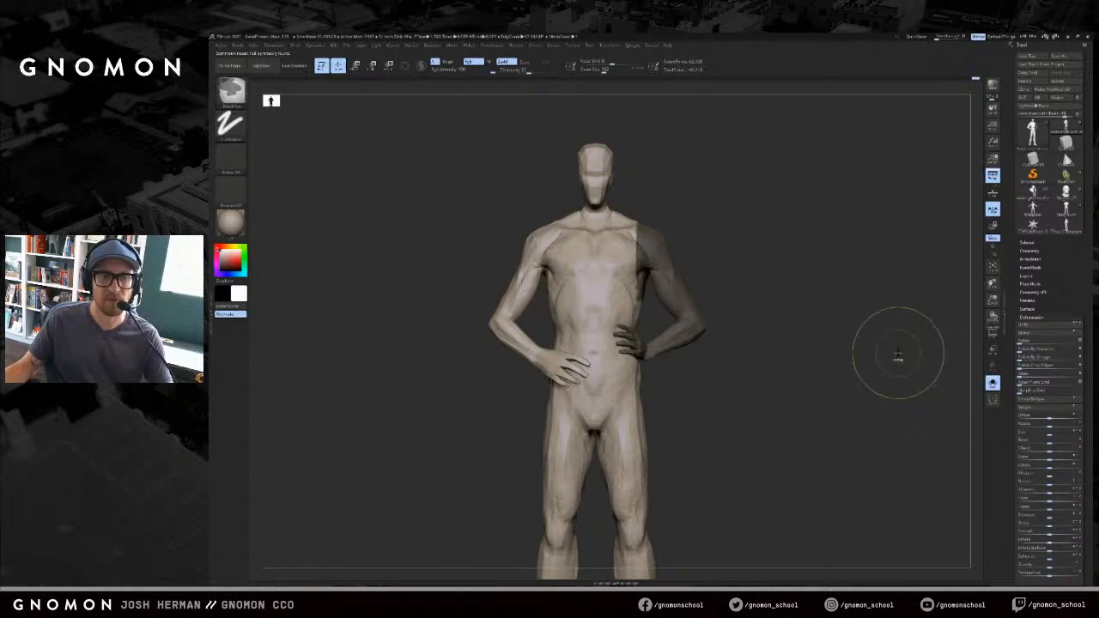
{"action": "key", "text": "ctrl+shift+z"}
{"action": "left_click_drag", "start_coordinate": [883, 345], "coordinate": [836, 345]}
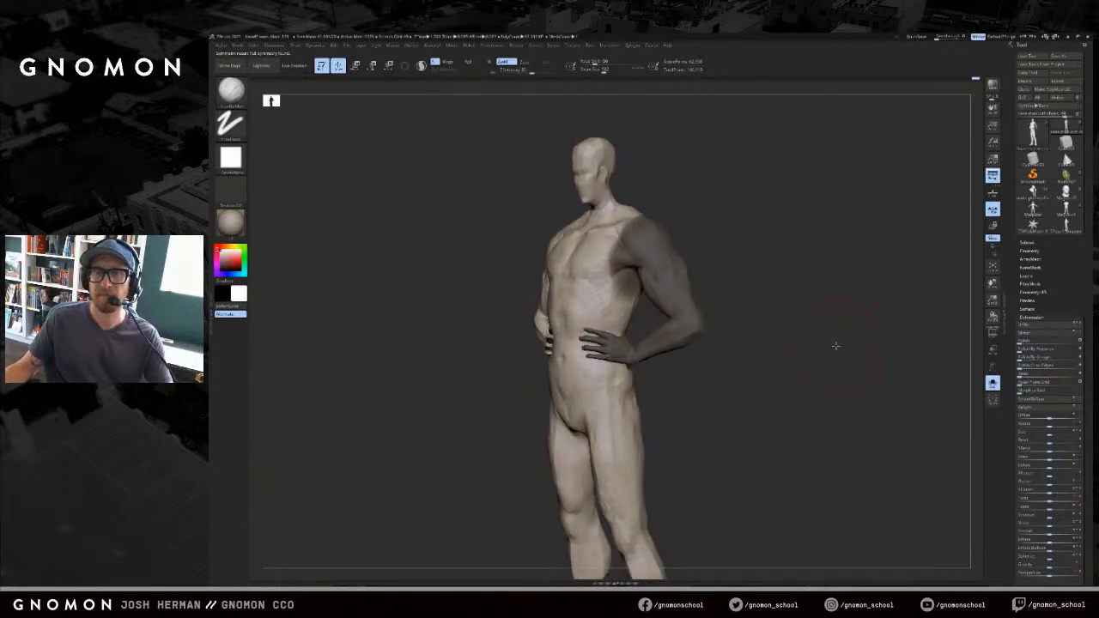
{"action": "left_click_drag", "start_coordinate": [794, 312], "coordinate": [822, 312], "text": "shift"}
{"action": "key", "text": "ctrl+z"}
{"action": "key", "text": "ctrl+shift+z"}
{"action": "key", "text": "f"}
{"action": "key", "text": "ctrl+z"}
{"action": "key", "text": "ctrl+shift+z"}
{"action": "key", "text": "ctrl+z"}
{"action": "key", "text": "ctrl+shift+z"}
{"action": "left_click_drag", "start_coordinate": [836, 323], "coordinate": [797, 320]}
{"action": "key", "text": "ctrl+z"}
{"action": "key", "text": "ctrl+shift+z"}
{"action": "key", "text": "ctrl+z"}
{"action": "key", "text": "ctrl+shift+z"}
- Examine the figure's polygroups with the wireframe overlay shown and glance at the D&D Beyond character sheet
{"action": "key", "text": "shift+f"}
{"action": "key", "text": "shift+f"}
{"action": "key", "text": "shift+f"}
{"action": "key", "text": "ctrl+z"}
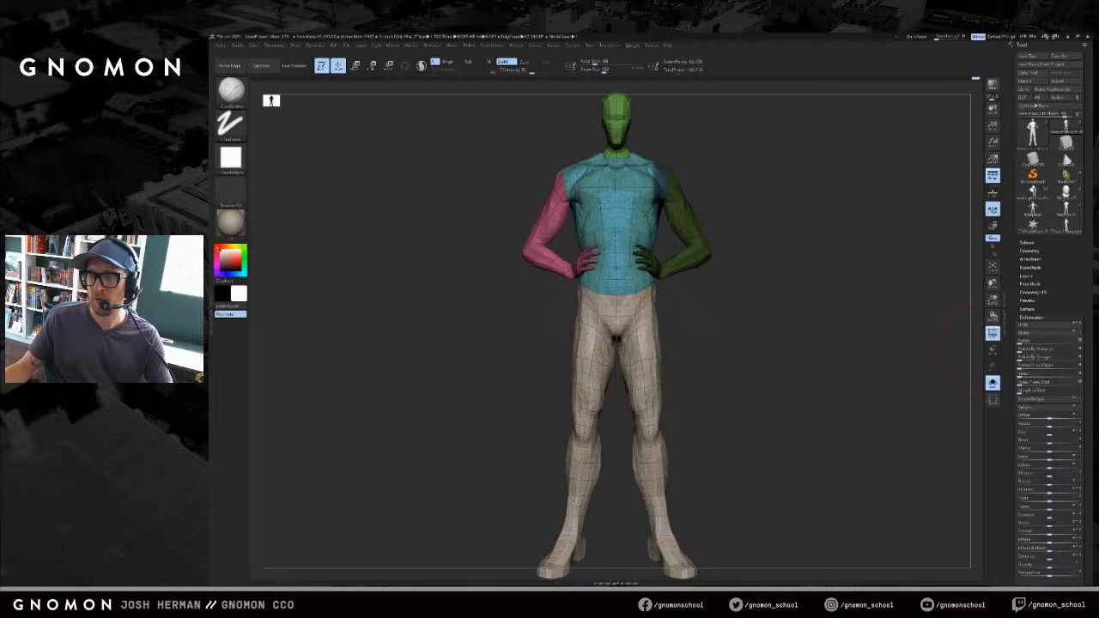
{"action": "key", "text": "alt+Tab"}
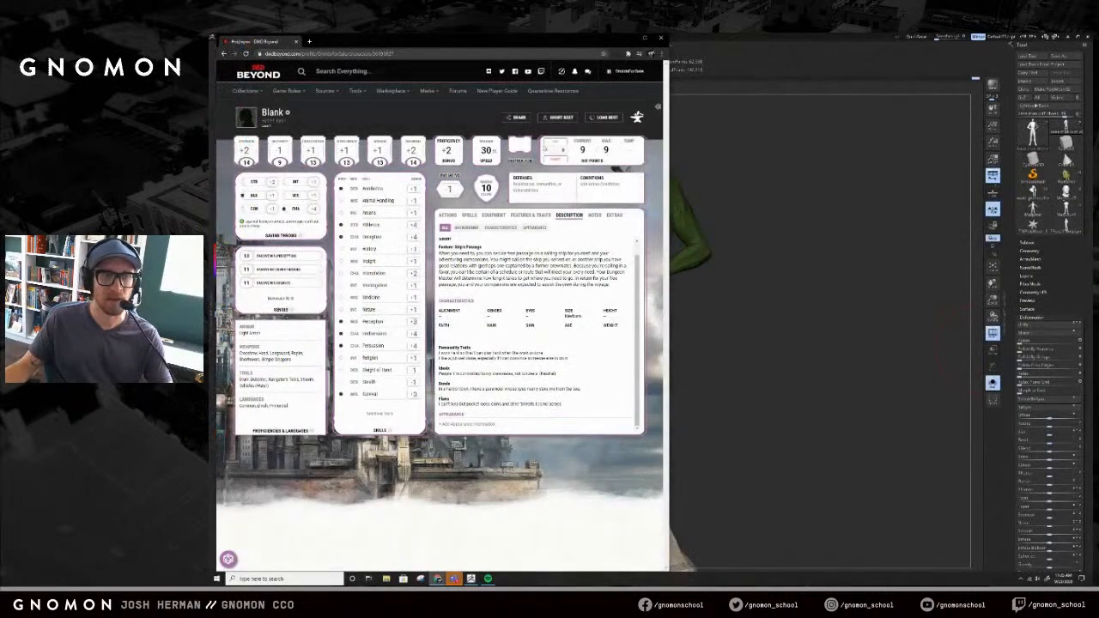
{"action": "left_click", "coordinate": [788, 165]}
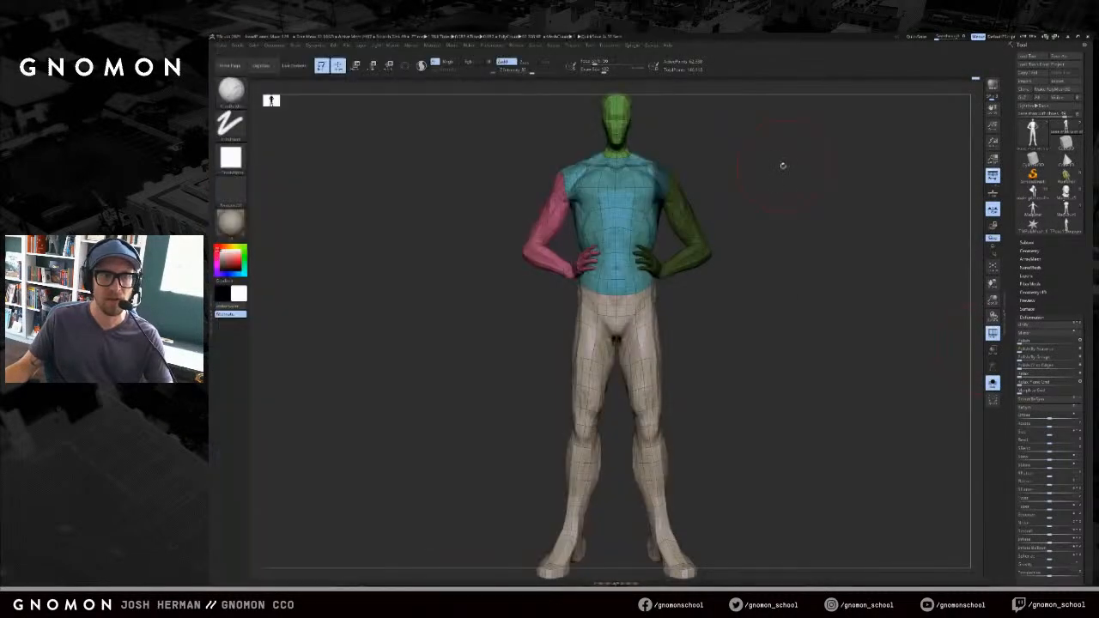
- Turn off the polygroup wireframe and solo display, and clear the mask on the arm
{"action": "key", "text": "shift+f"}
{"action": "left_click_drag", "start_coordinate": [814, 171], "coordinate": [764, 174]}
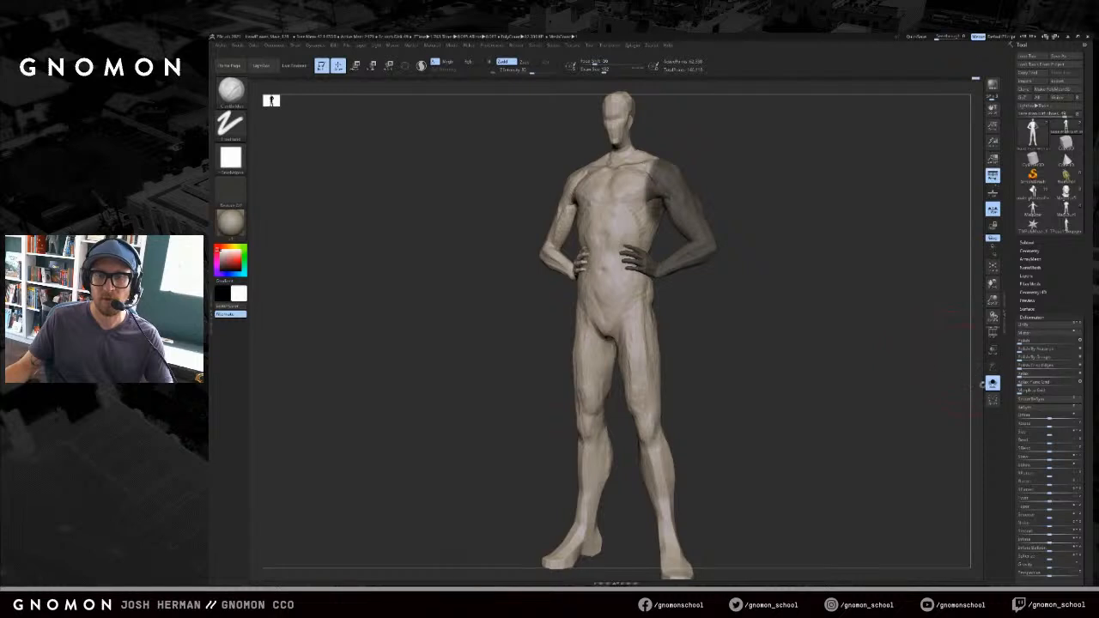
{"action": "left_click", "coordinate": [993, 383]}
{"action": "left_click_drag", "start_coordinate": [864, 312], "coordinate": [876, 328], "text": "ctrl"}
{"action": "mouse_move", "coordinate": [865, 287]}
{"action": "left_mouse_down", "text": "alt"}
{"action": "mouse_move", "coordinate": [918, 319]}
{"action": "mouse_move", "coordinate": [905, 348]}
{"action": "mouse_move", "coordinate": [891, 348]}
{"action": "mouse_move", "coordinate": [894, 360]}
{"action": "mouse_move", "coordinate": [912, 351]}
{"action": "left_mouse_up", "text": "alt"}
- Switch to D&D Beyond, rename the character as Hoq'wynn in the Character Builder, and reopen the character sheet
{"action": "key", "text": "alt+Tab"}
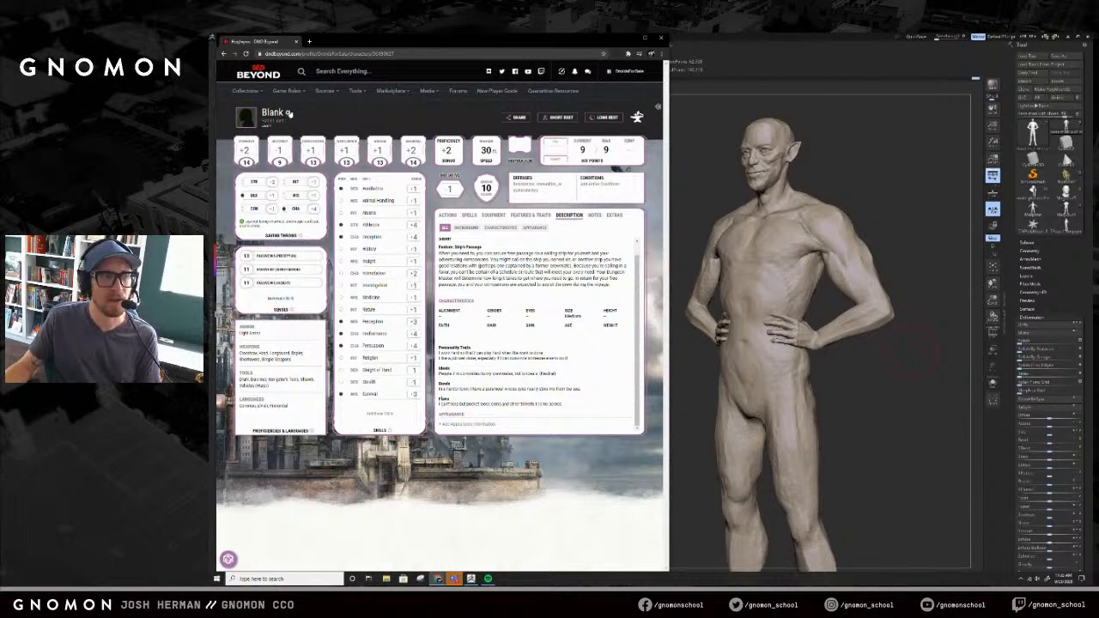
{"action": "left_click", "coordinate": [288, 114]}
{"action": "left_click", "coordinate": [584, 273]}
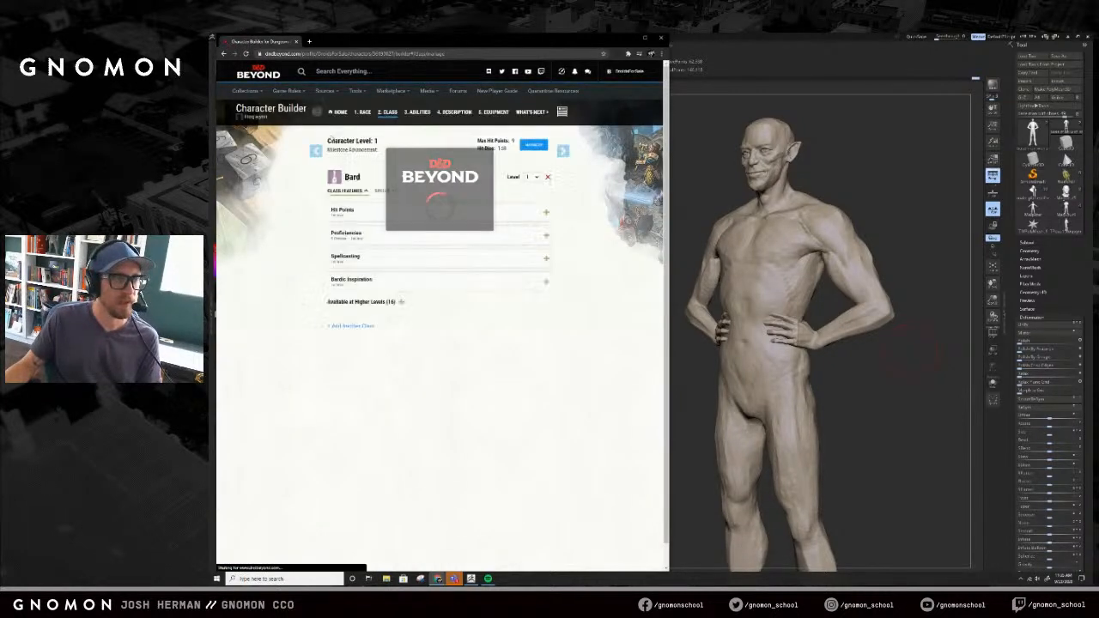
{"action": "left_click", "coordinate": [385, 149]}
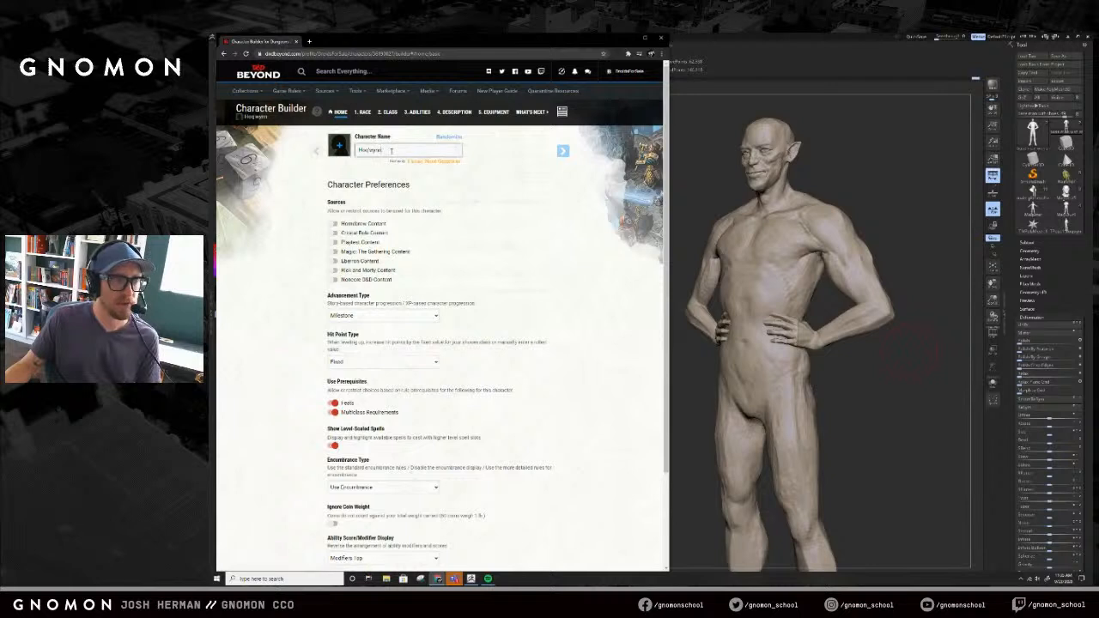
{"action": "left_click", "coordinate": [457, 199]}
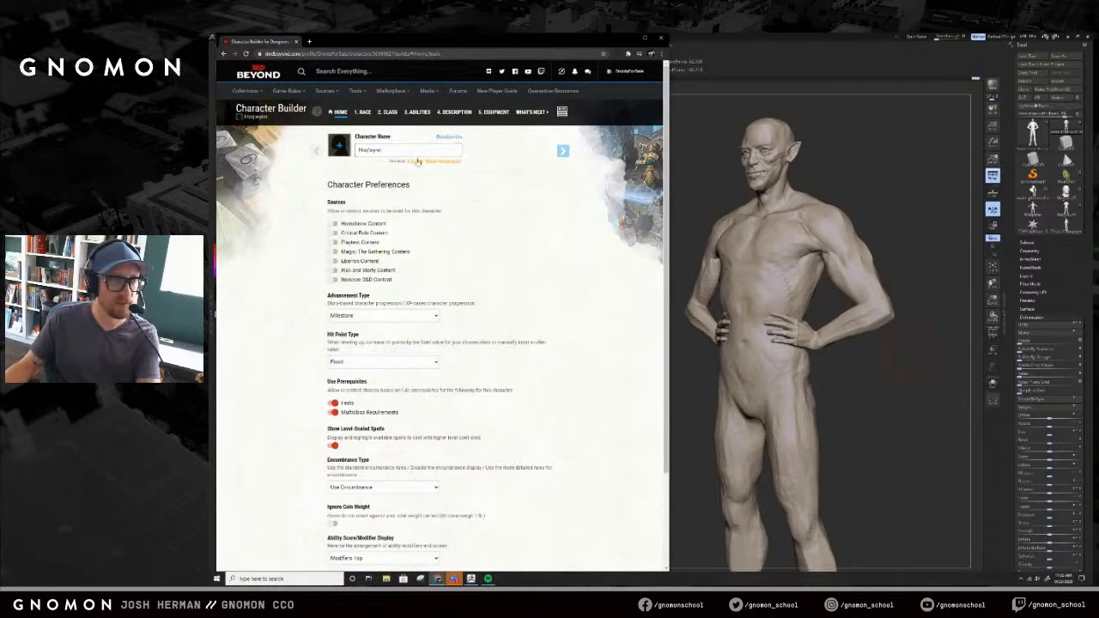
{"action": "left_click", "coordinate": [388, 112]}
{"action": "left_click", "coordinate": [362, 113]}
{"action": "left_click", "coordinate": [338, 112]}
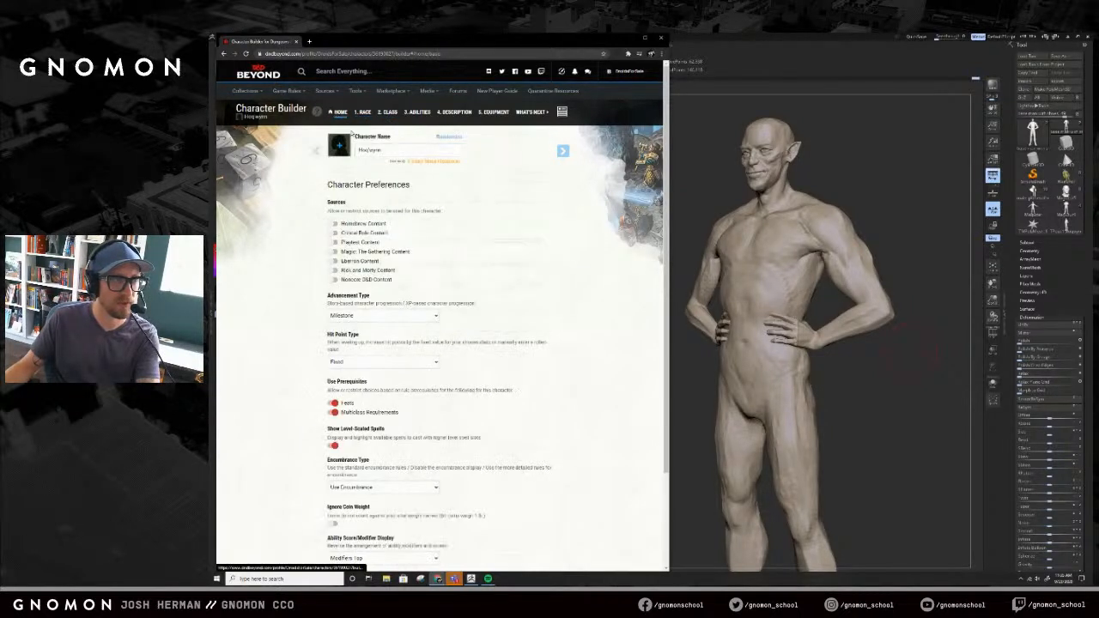
{"action": "left_click", "coordinate": [386, 149]}
{"action": "left_click", "coordinate": [562, 113]}
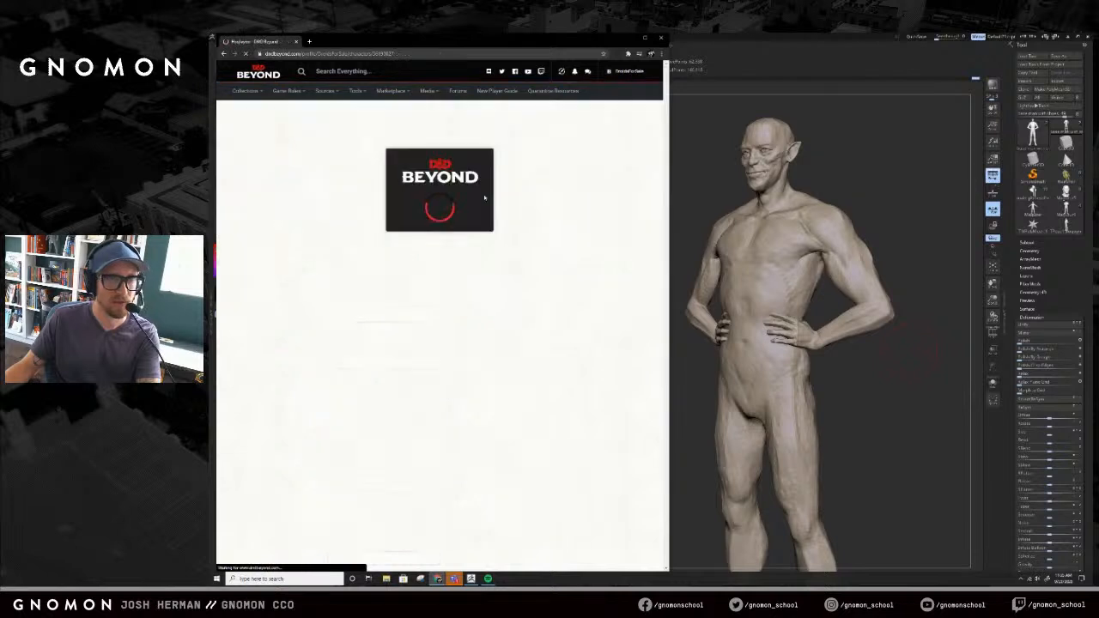
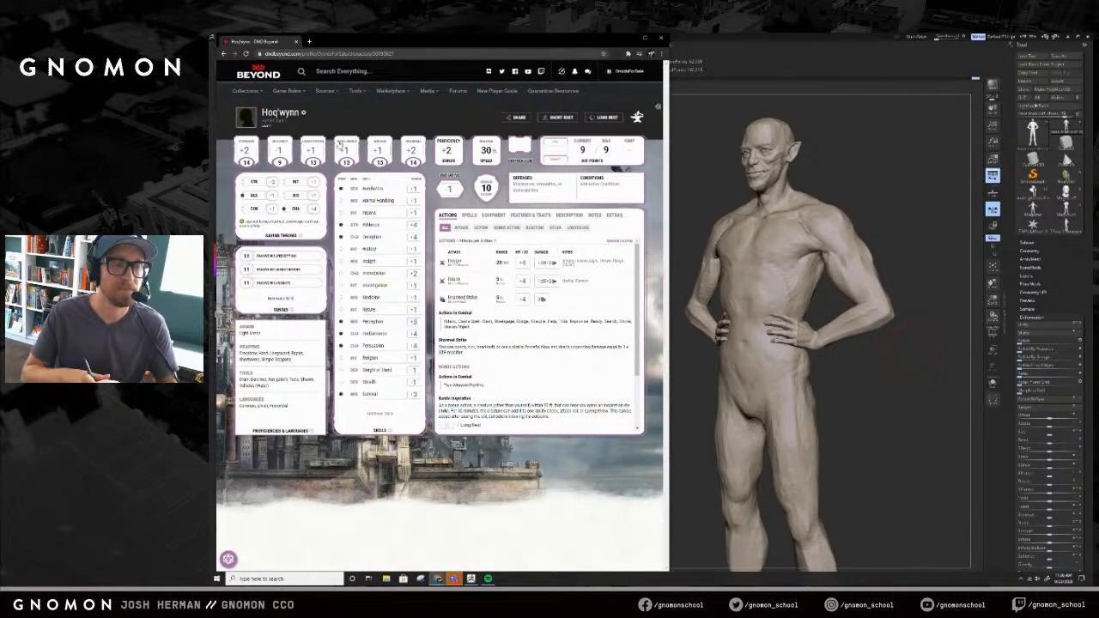
- Read the character's description, including the Sailor background, characteristics, personality traits, ideals, bonds and flaws
{"action": "left_click", "coordinate": [569, 215]}
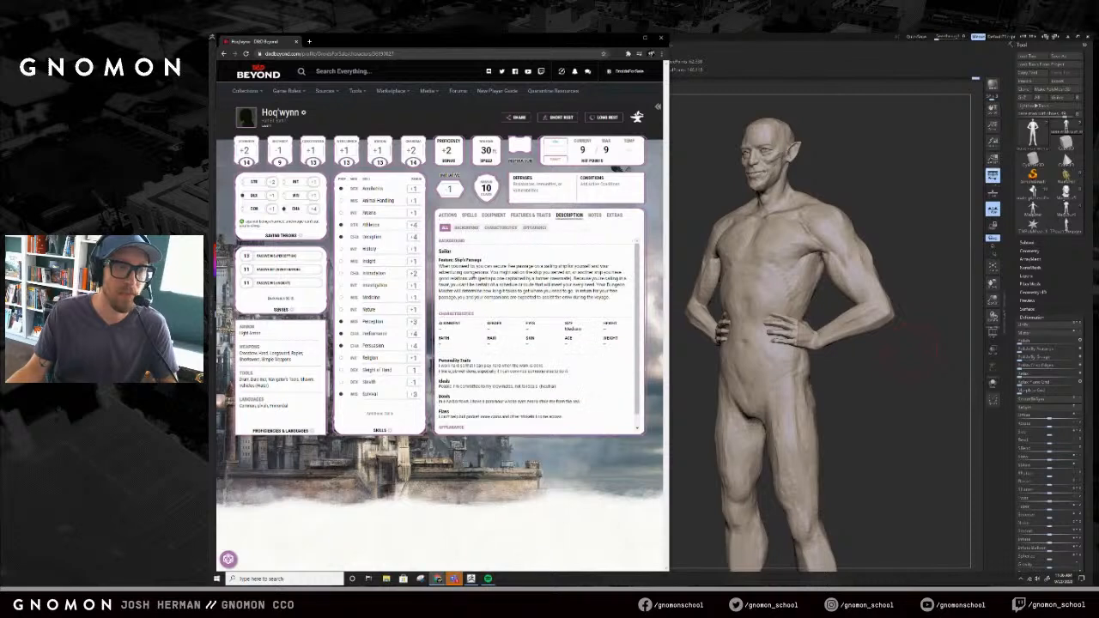
{"action": "left_click", "coordinate": [557, 280]}
{"action": "scroll", "coordinate": [558, 283], "scroll_direction": "down", "scroll_amount": 1}
{"action": "left_click", "coordinate": [517, 319]}
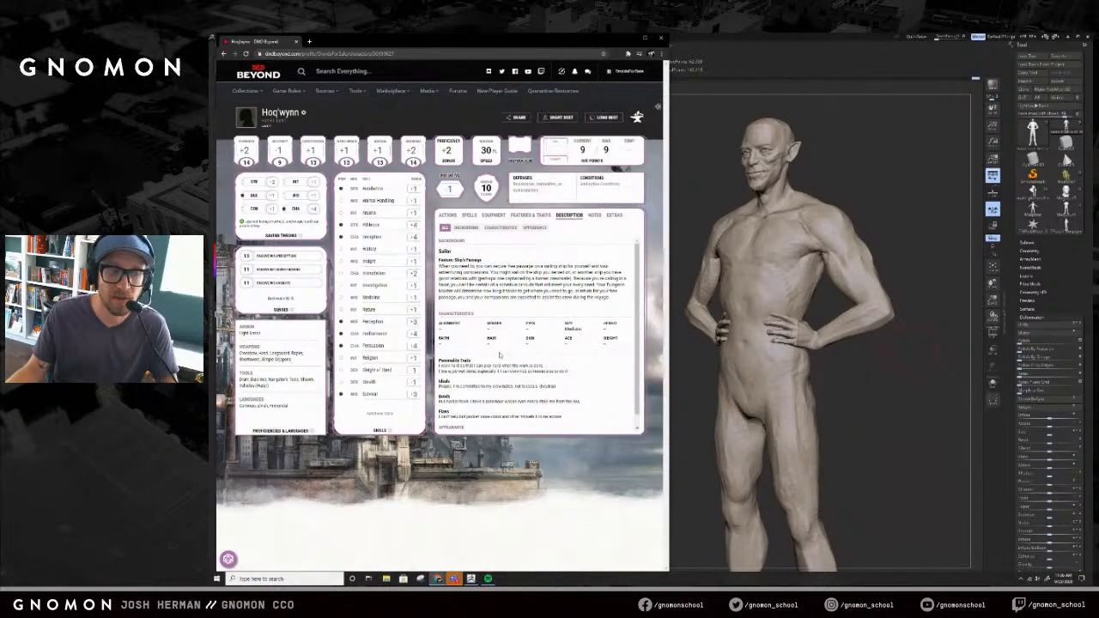
{"action": "scroll", "coordinate": [501, 355], "scroll_direction": "down", "scroll_amount": 2}
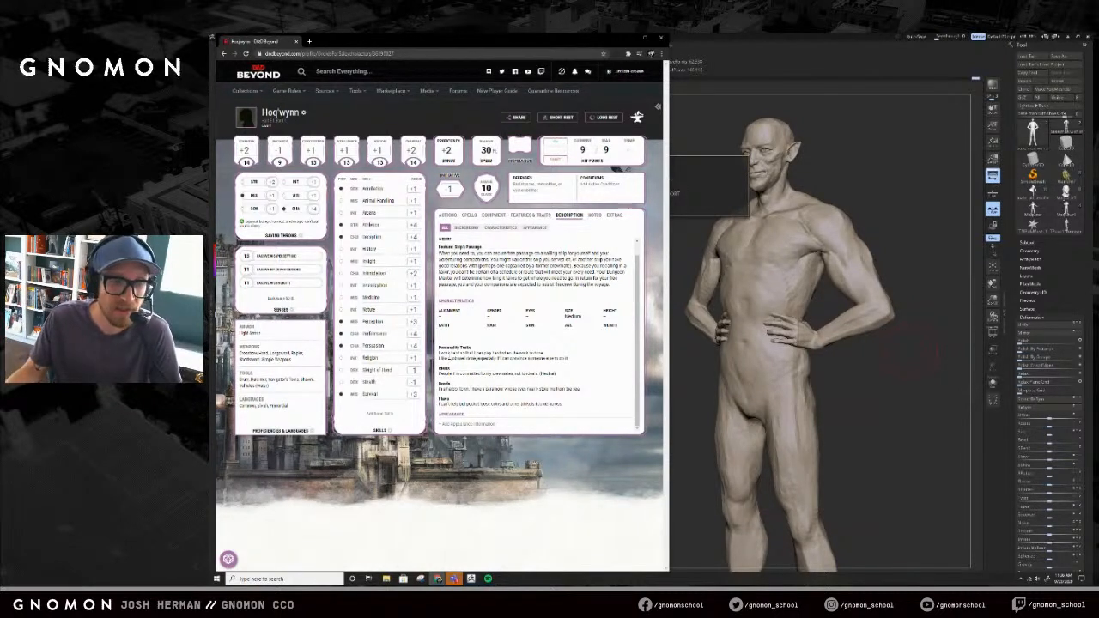
{"action": "left_click", "coordinate": [500, 410]}
- Switch back to ZBrush and isolate both arms by hiding the body's torso and legs
{"action": "left_click", "coordinate": [898, 200]}
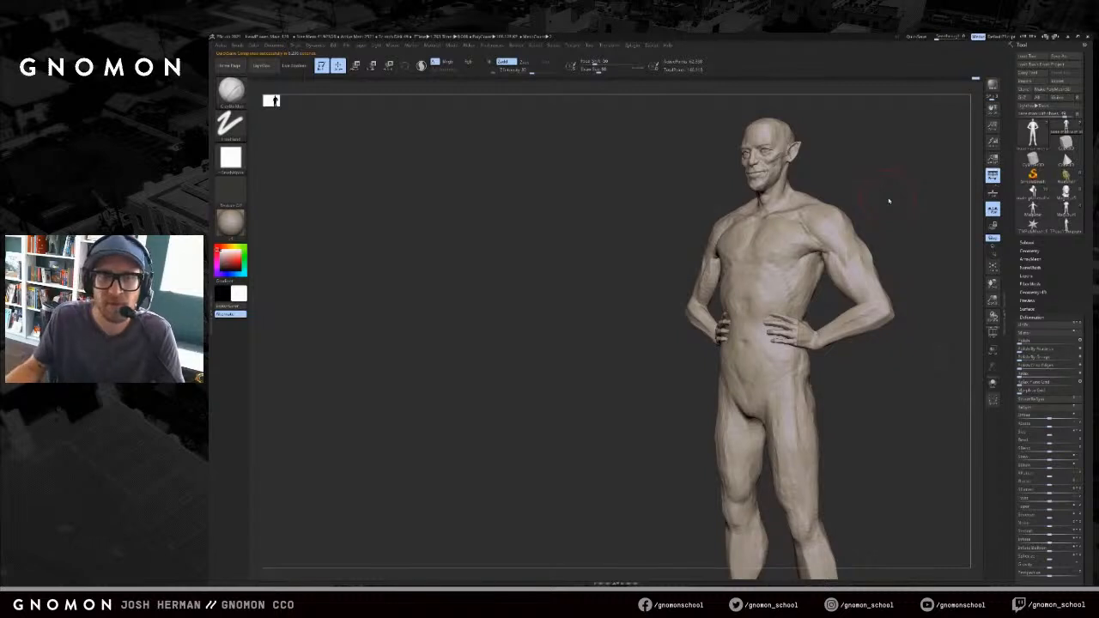
{"action": "mouse_move", "coordinate": [892, 198]}
{"action": "left_mouse_down", "text": "shift"}
{"action": "mouse_move", "coordinate": [903, 200]}
{"action": "mouse_move", "coordinate": [905, 220]}
{"action": "mouse_move", "coordinate": [837, 236]}
{"action": "mouse_move", "coordinate": [729, 292]}
{"action": "mouse_move", "coordinate": [701, 378]}
{"action": "left_mouse_up", "text": "shift"}
{"action": "left_click", "coordinate": [771, 298], "text": "ctrl+shift"}
{"action": "left_click", "coordinate": [844, 258], "text": "ctrl+shift"}
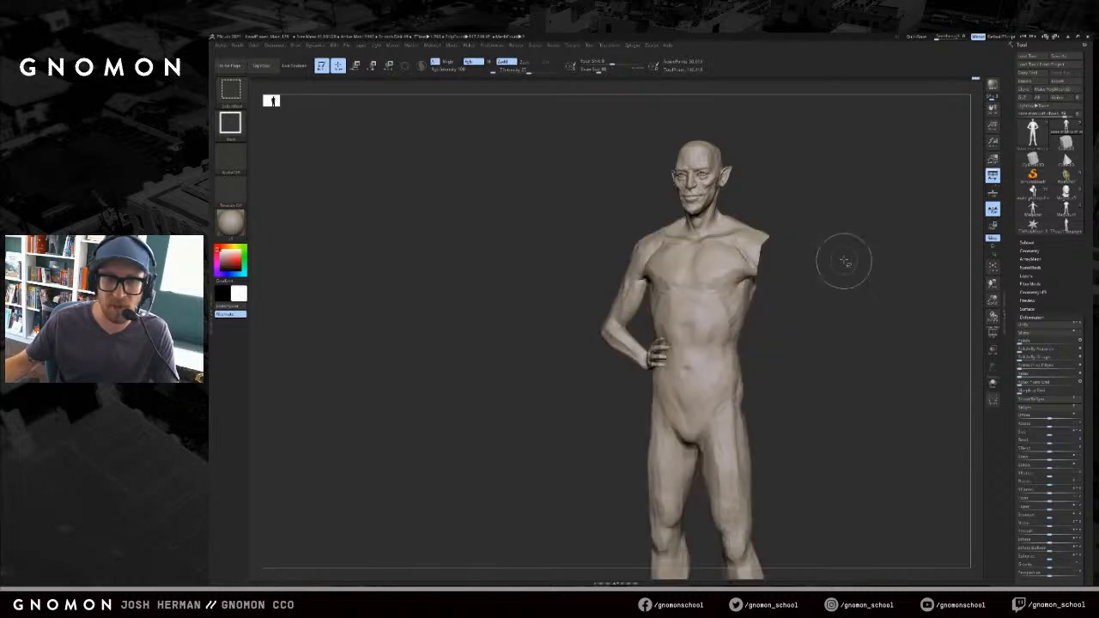
{"action": "left_click", "coordinate": [618, 308], "text": "ctrl+shift"}
{"action": "left_click_drag", "start_coordinate": [862, 212], "coordinate": [865, 221], "text": "ctrl+shift"}
- Combine the visible arms into a single polygroup with Group Visible
{"action": "left_click_drag", "start_coordinate": [1049, 309], "coordinate": [1047, 257]}
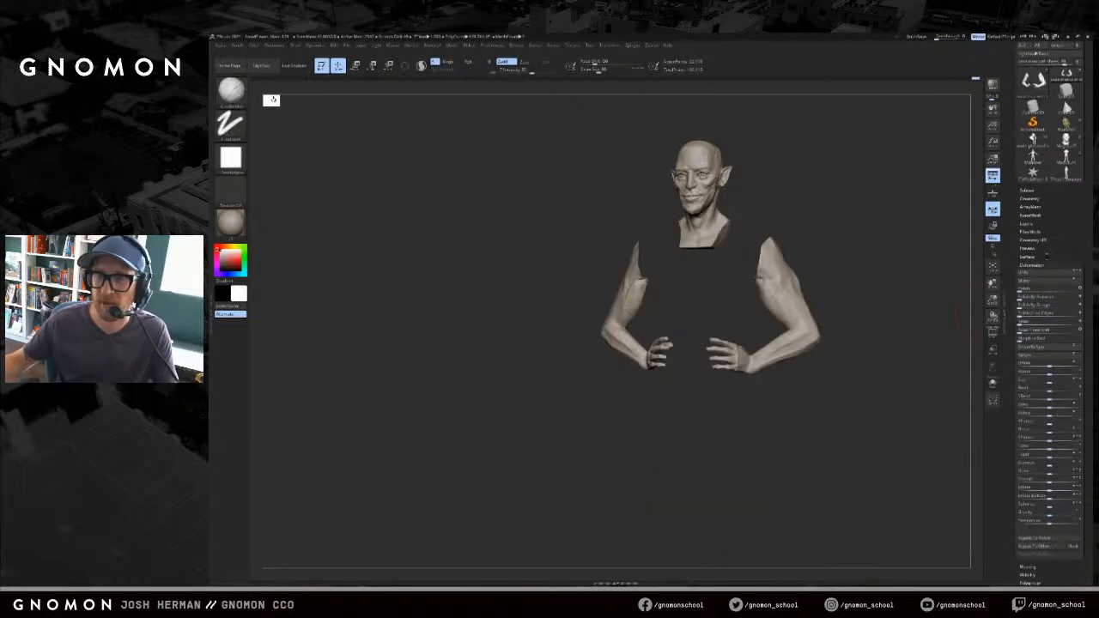
{"action": "left_click_drag", "start_coordinate": [958, 280], "coordinate": [954, 274]}
{"action": "left_click", "coordinate": [1032, 265]}
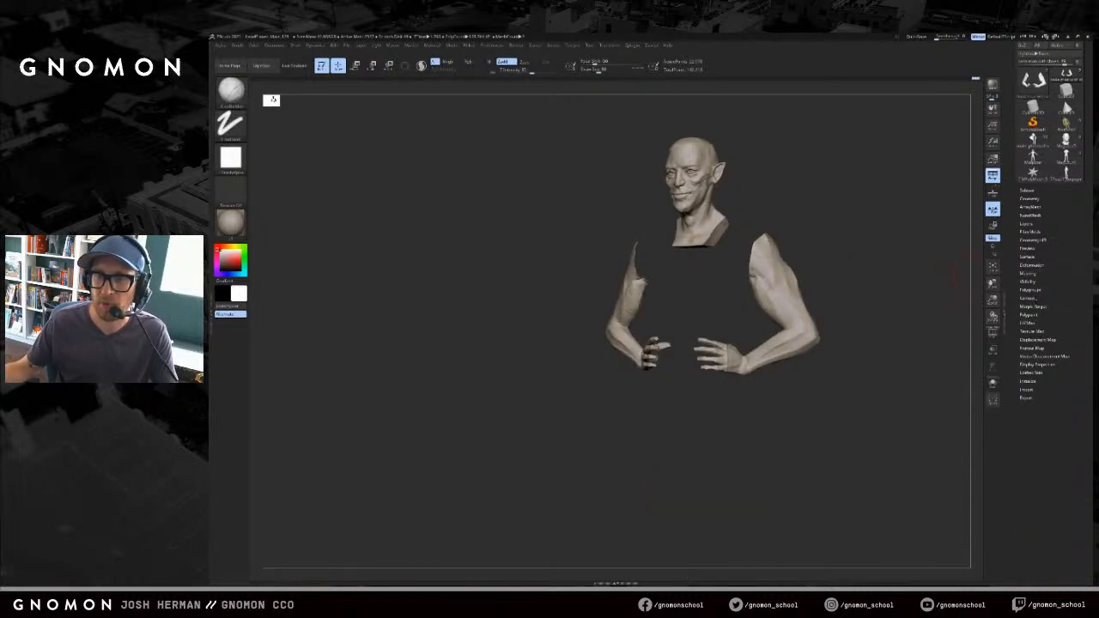
{"action": "left_click", "coordinate": [1036, 290]}
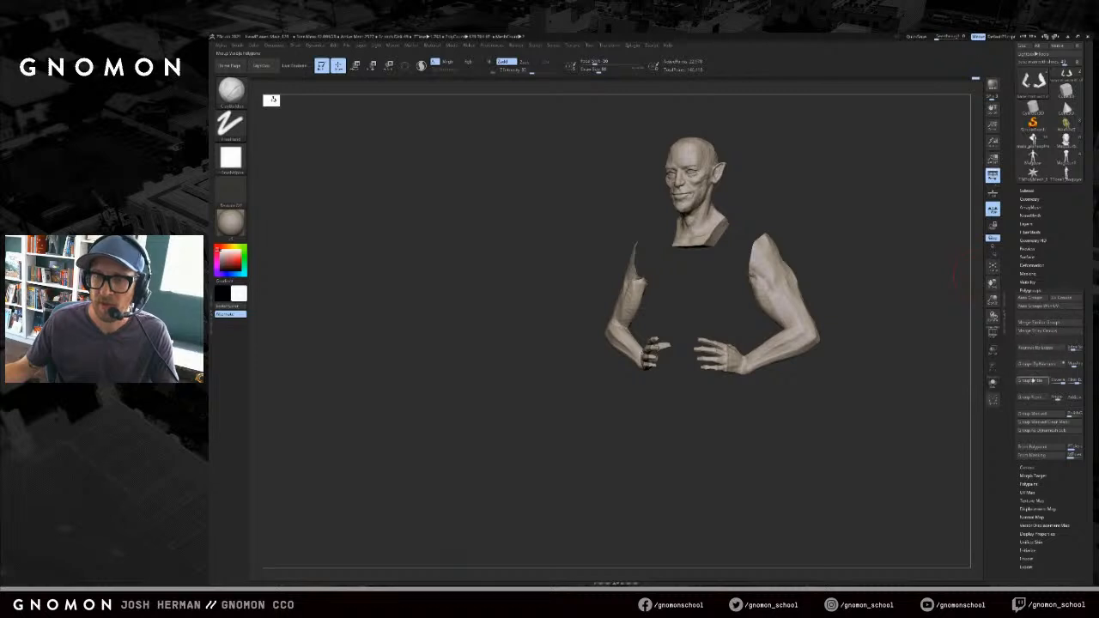
{"action": "left_click_drag", "start_coordinate": [918, 224], "coordinate": [812, 249]}
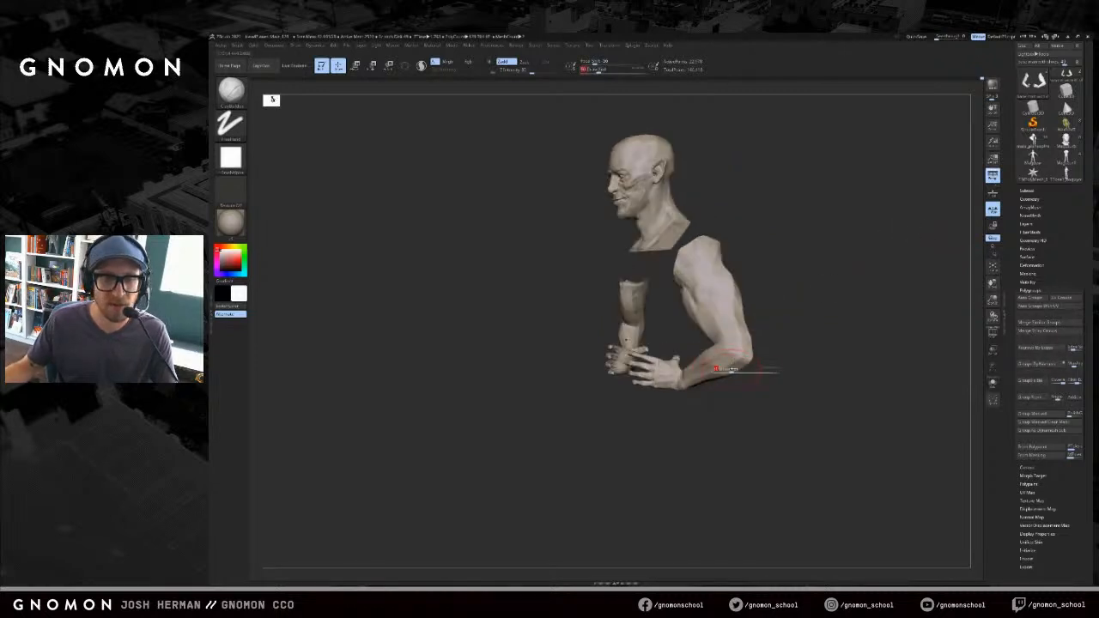
- Mask the torso and legs so that only the arms of the full body stay editable
{"action": "left_click_drag", "start_coordinate": [809, 206], "coordinate": [584, 408], "text": "ctrl"}
{"action": "left_click", "coordinate": [535, 435], "text": "ctrl+shift"}
{"action": "mouse_move", "coordinate": [539, 445]}
{"action": "left_mouse_down"}
{"action": "mouse_move", "coordinate": [515, 465]}
{"action": "mouse_move", "coordinate": [548, 419]}
{"action": "left_mouse_up"}
{"action": "left_click", "coordinate": [482, 446], "text": "ctrl"}
{"action": "left_click", "coordinate": [654, 356], "text": "ctrl"}
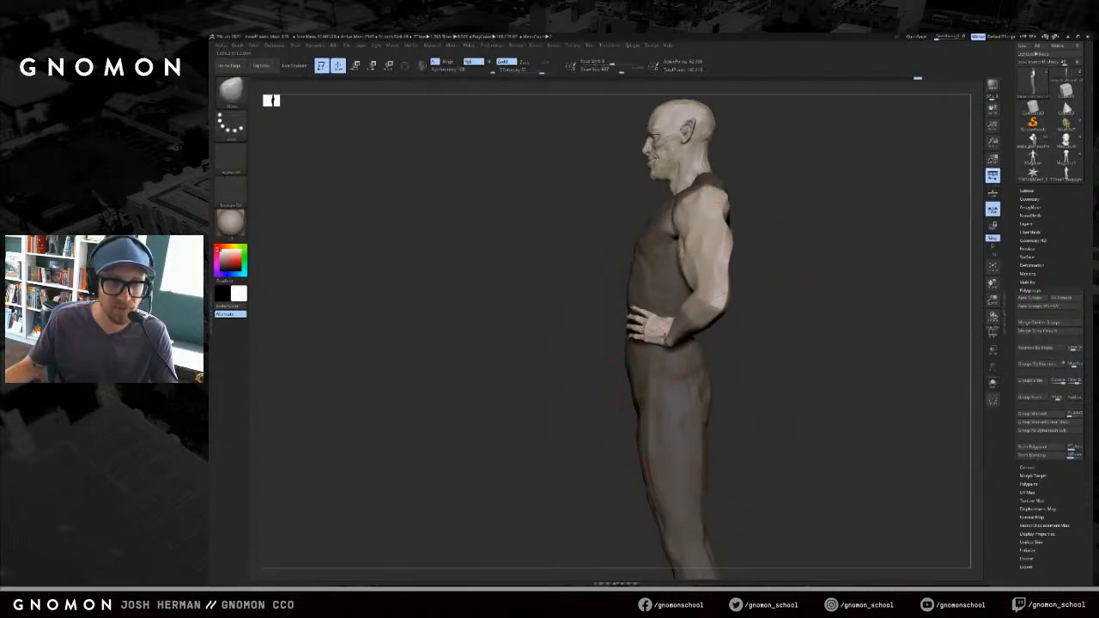
- Adjust the arms' shape and placement with the Move brush, varying the draw size
{"action": "left_click_drag", "start_coordinate": [599, 356], "coordinate": [635, 365], "text": "shift"}
{"action": "mouse_move", "coordinate": [719, 375]}
{"action": "left_mouse_down"}
{"action": "mouse_move", "coordinate": [727, 387]}
{"action": "mouse_move", "coordinate": [736, 382]}
{"action": "left_mouse_up"}
{"action": "key", "text": "s"}
{"action": "key", "text": "s"}
{"action": "mouse_move", "coordinate": [685, 357]}
{"action": "left_mouse_down"}
{"action": "mouse_move", "coordinate": [676, 356]}
{"action": "mouse_move", "coordinate": [703, 380]}
{"action": "mouse_move", "coordinate": [733, 350]}
{"action": "mouse_move", "coordinate": [718, 341]}
{"action": "mouse_move", "coordinate": [707, 362]}
{"action": "left_mouse_up"}
{"action": "key", "text": "s"}
{"action": "key", "text": "s"}
{"action": "key", "text": "s"}
{"action": "mouse_move", "coordinate": [707, 362]}
{"action": "left_mouse_down"}
{"action": "mouse_move", "coordinate": [729, 323]}
{"action": "mouse_move", "coordinate": [720, 306]}
{"action": "left_mouse_up"}
{"action": "key", "text": "s"}
{"action": "left_click_drag", "start_coordinate": [640, 326], "coordinate": [634, 326]}
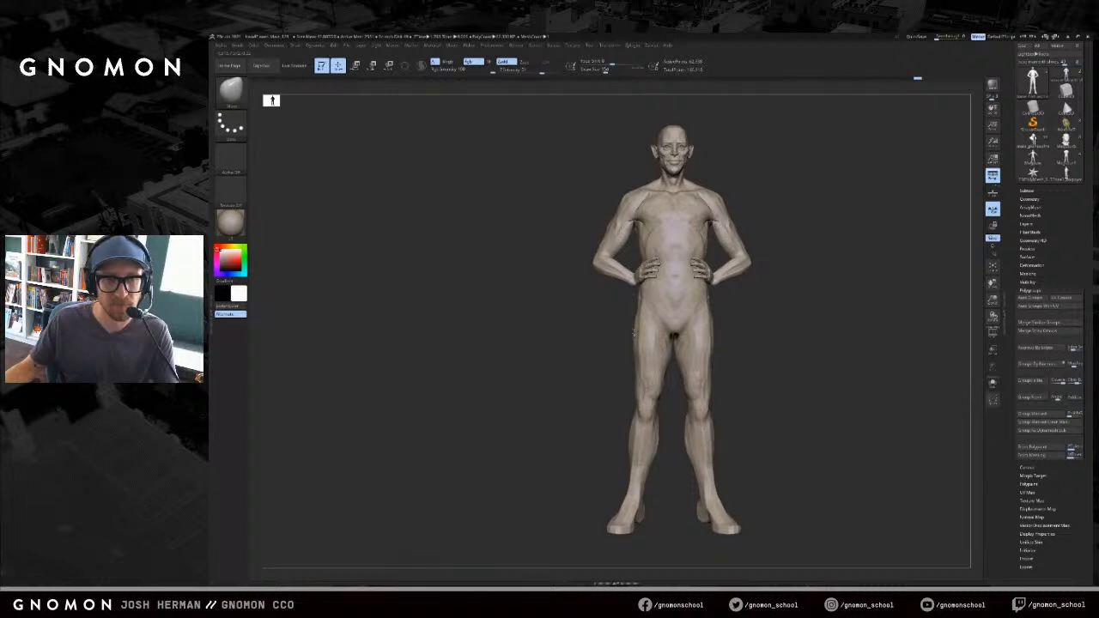
{"action": "mouse_move", "coordinate": [754, 319]}
{"action": "left_mouse_down"}
{"action": "mouse_move", "coordinate": [733, 290]}
{"action": "mouse_move", "coordinate": [709, 290]}
{"action": "mouse_move", "coordinate": [707, 274]}
{"action": "mouse_move", "coordinate": [751, 260]}
{"action": "mouse_move", "coordinate": [705, 280]}
{"action": "mouse_move", "coordinate": [754, 261]}
{"action": "left_mouse_up"}
{"action": "key", "text": "s"}
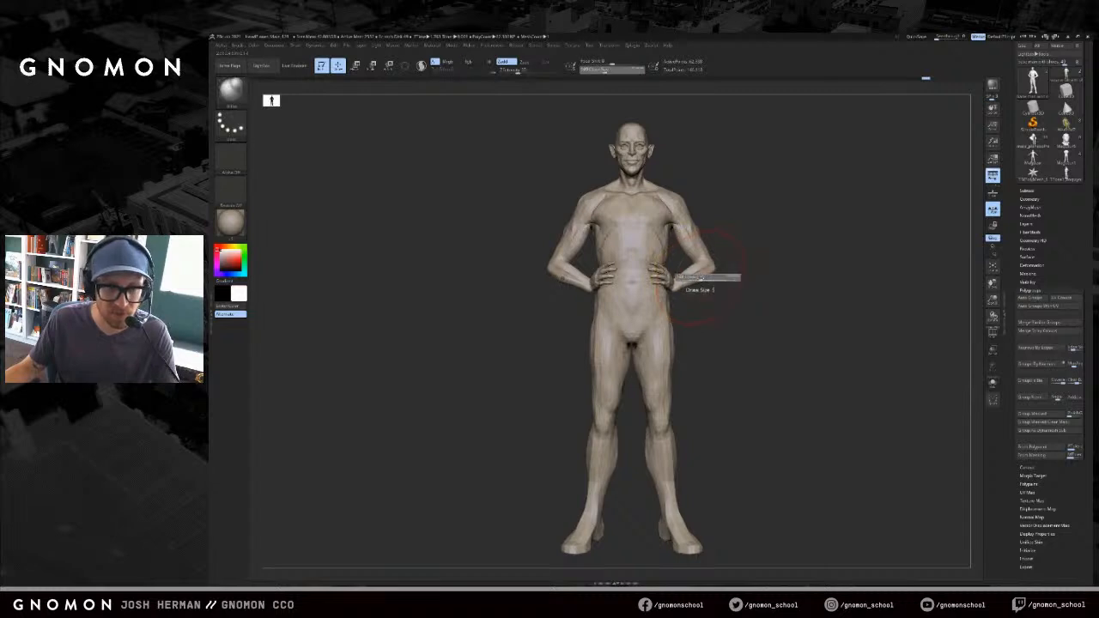
- Isolate the arms, mask the upper arms, rotate the forearms and hands, and show the whole body again
{"action": "left_click", "coordinate": [574, 286], "text": "ctrl+alt+shift"}
{"action": "left_click_drag", "start_coordinate": [510, 325], "coordinate": [634, 252], "text": "ctrl"}
{"action": "key", "text": "ctrl+i"}
{"action": "key", "text": "ctrl+i"}
{"action": "left_click_drag", "start_coordinate": [553, 292], "coordinate": [544, 291]}
{"action": "key", "text": "r"}
{"action": "key", "text": "ctrl+i"}
{"action": "left_click_drag", "start_coordinate": [563, 242], "coordinate": [599, 291]}
{"action": "left_click_drag", "start_coordinate": [780, 230], "coordinate": [781, 261], "text": "shift"}
{"action": "left_click", "coordinate": [787, 256], "text": "ctrl+shift"}
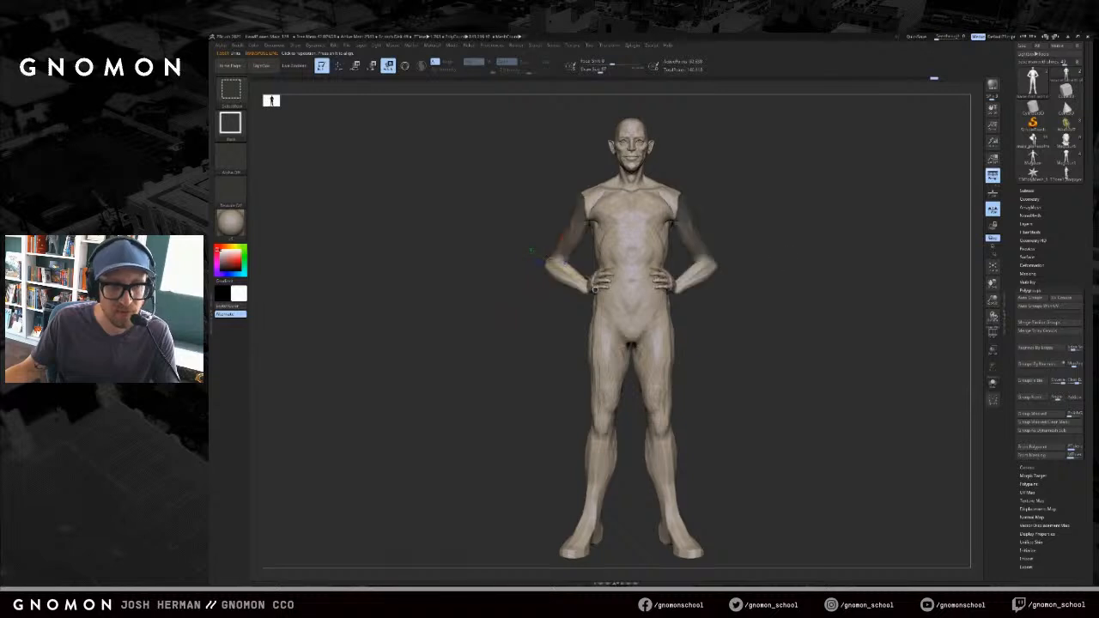
- Isolate and mask parts of the arms again, restore the full body, and refine the arms with the Move brush
{"action": "key", "text": "q"}
{"action": "left_click", "coordinate": [569, 290], "text": "ctrl+shift"}
{"action": "left_click_drag", "start_coordinate": [521, 320], "coordinate": [624, 255], "text": "ctrl"}
{"action": "left_click_drag", "start_coordinate": [539, 287], "coordinate": [551, 298], "text": "ctrl+shift"}
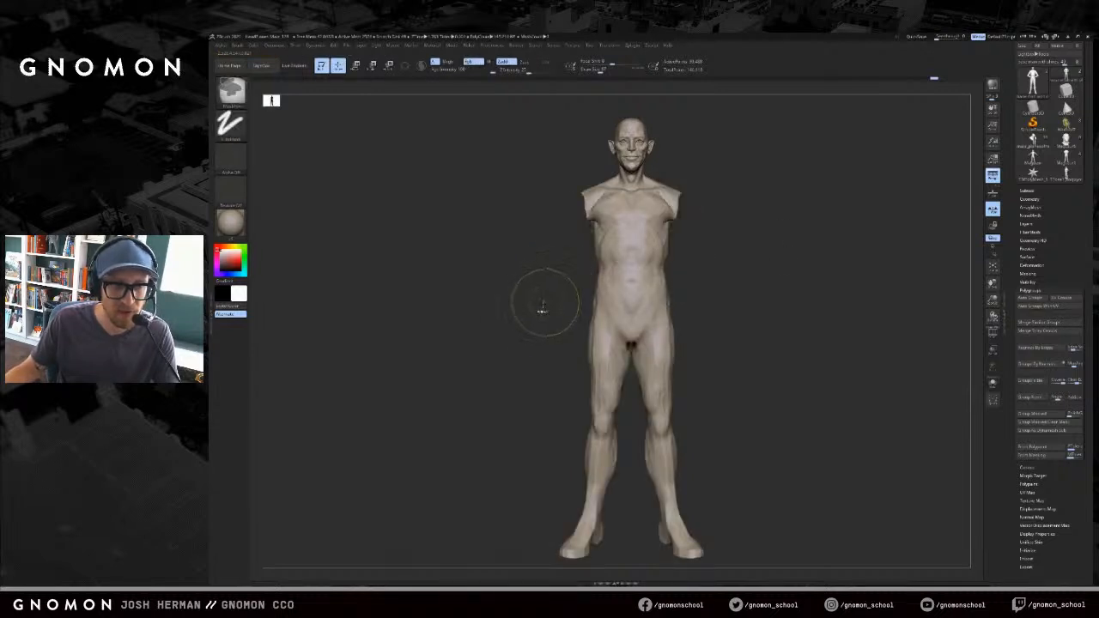
{"action": "left_click", "coordinate": [534, 324], "text": "ctrl+shift"}
{"action": "left_click", "coordinate": [550, 318], "text": "ctrl"}
{"action": "key", "text": "s"}
{"action": "left_click_drag", "start_coordinate": [558, 305], "coordinate": [600, 295]}
- Check the adjusted figure from several angles and save the tool to disk
{"action": "mouse_move", "coordinate": [687, 273]}
{"action": "left_mouse_down"}
{"action": "mouse_move", "coordinate": [768, 257]}
{"action": "mouse_move", "coordinate": [730, 261]}
{"action": "mouse_move", "coordinate": [793, 304]}
{"action": "mouse_move", "coordinate": [782, 221]}
{"action": "left_mouse_up"}
{"action": "left_click", "coordinate": [785, 237], "text": "ctrl"}
{"action": "mouse_move", "coordinate": [782, 178]}
{"action": "left_mouse_down"}
{"action": "mouse_move", "coordinate": [716, 192]}
{"action": "mouse_move", "coordinate": [818, 191]}
{"action": "mouse_move", "coordinate": [817, 181]}
{"action": "left_mouse_up"}
{"action": "left_click_drag", "start_coordinate": [743, 194], "coordinate": [873, 221]}
{"action": "key", "text": "s"}
{"action": "left_click", "coordinate": [792, 186]}
{"action": "left_click_drag", "start_coordinate": [968, 124], "coordinate": [1061, 233]}
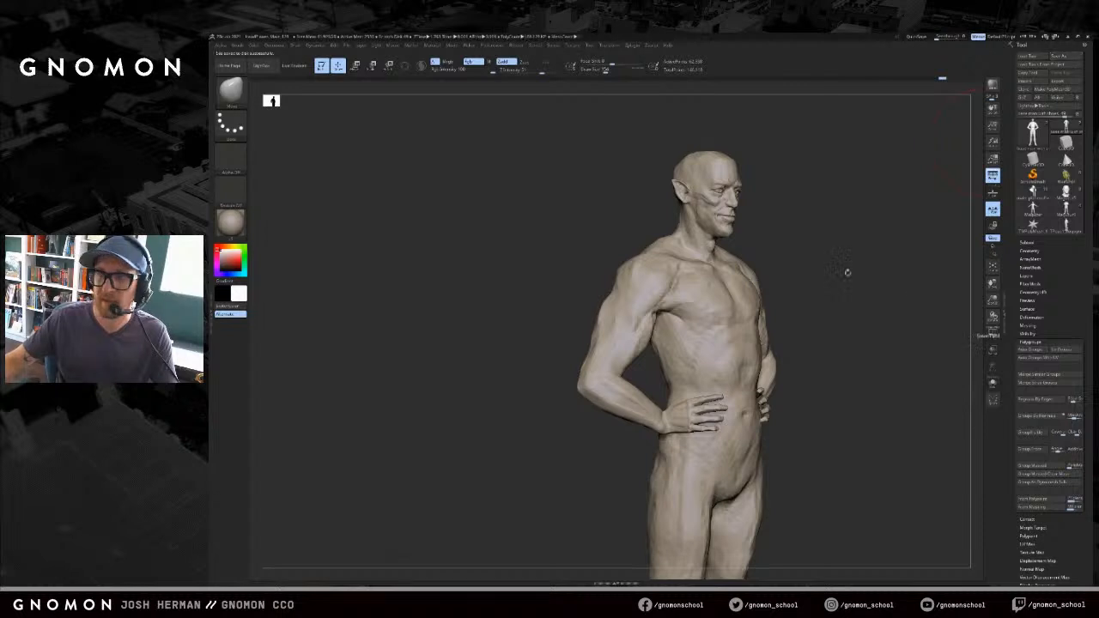
- Try a Move brush stroke on the chest and undo it
{"action": "key", "text": "f"}
{"action": "left_click_drag", "start_coordinate": [802, 260], "coordinate": [805, 272], "text": "alt"}
{"action": "key", "text": "s"}
{"action": "left_click", "coordinate": [737, 285]}
{"action": "left_click_drag", "start_coordinate": [740, 281], "coordinate": [782, 280]}
{"action": "left_click_drag", "start_coordinate": [661, 259], "coordinate": [651, 258]}
{"action": "key", "text": "ctrl+z"}
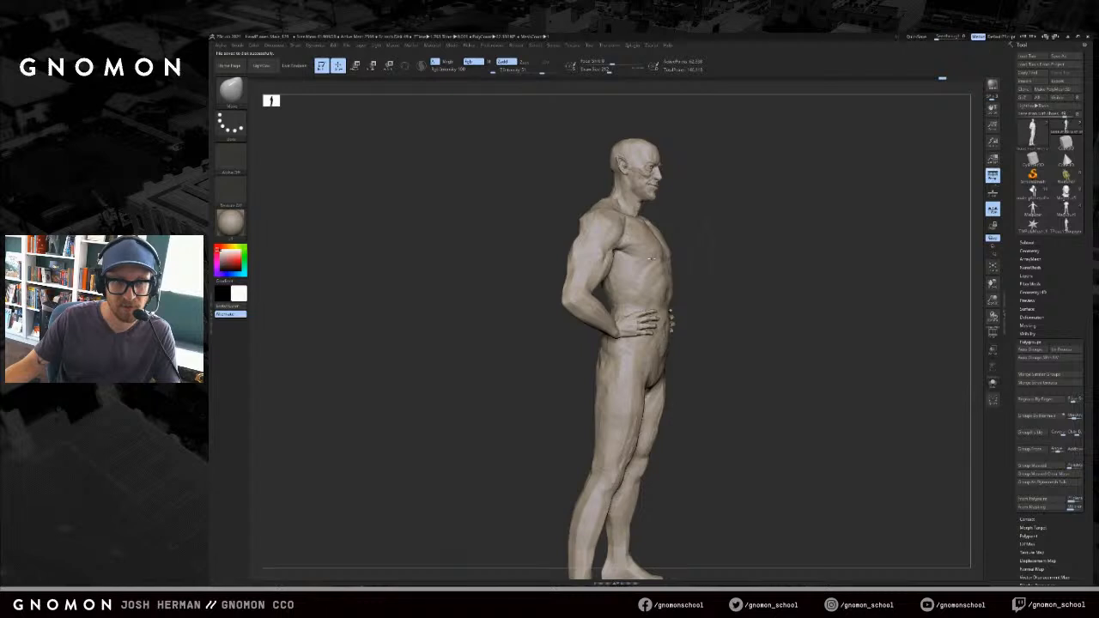
- Refine the bent arm around the elbow with the Move brush, adjusting the brush size
{"action": "left_click_drag", "start_coordinate": [691, 251], "coordinate": [620, 255]}
{"action": "key", "text": "bracketleft"}
{"action": "key", "text": "bracketleft"}
{"action": "key", "text": "bracketleft"}
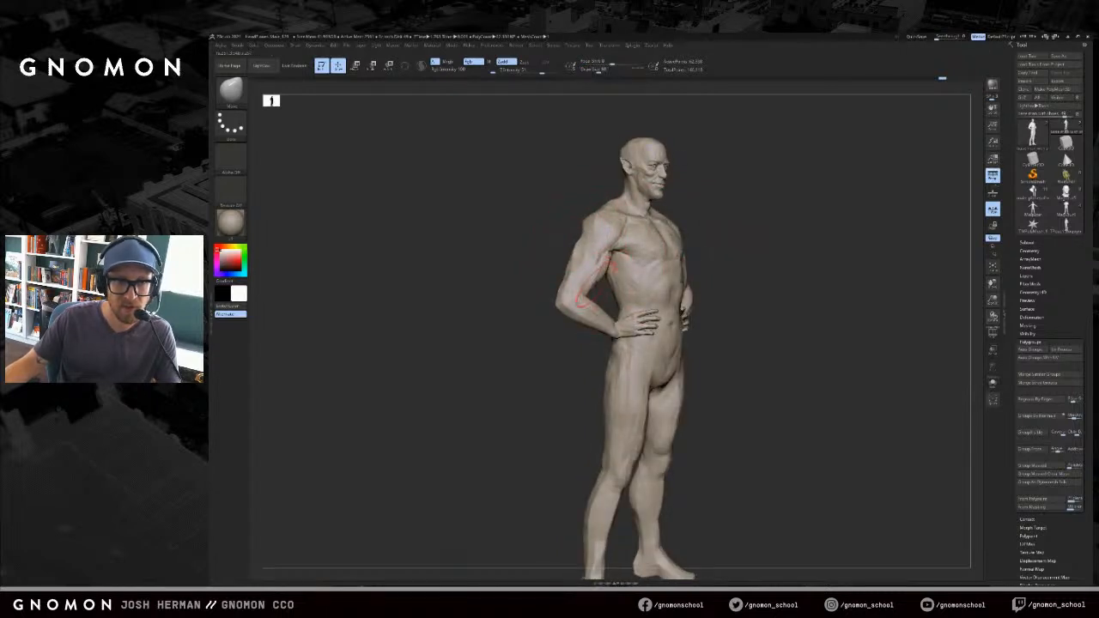
{"action": "key", "text": "bracketright"}
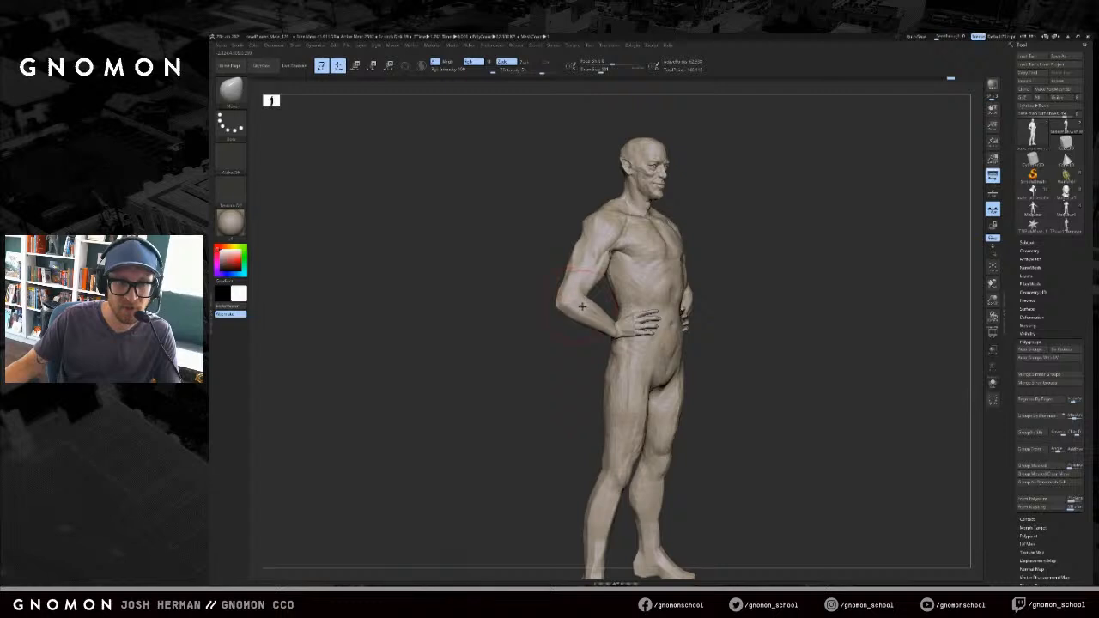
{"action": "left_click_drag", "start_coordinate": [584, 337], "coordinate": [557, 329]}
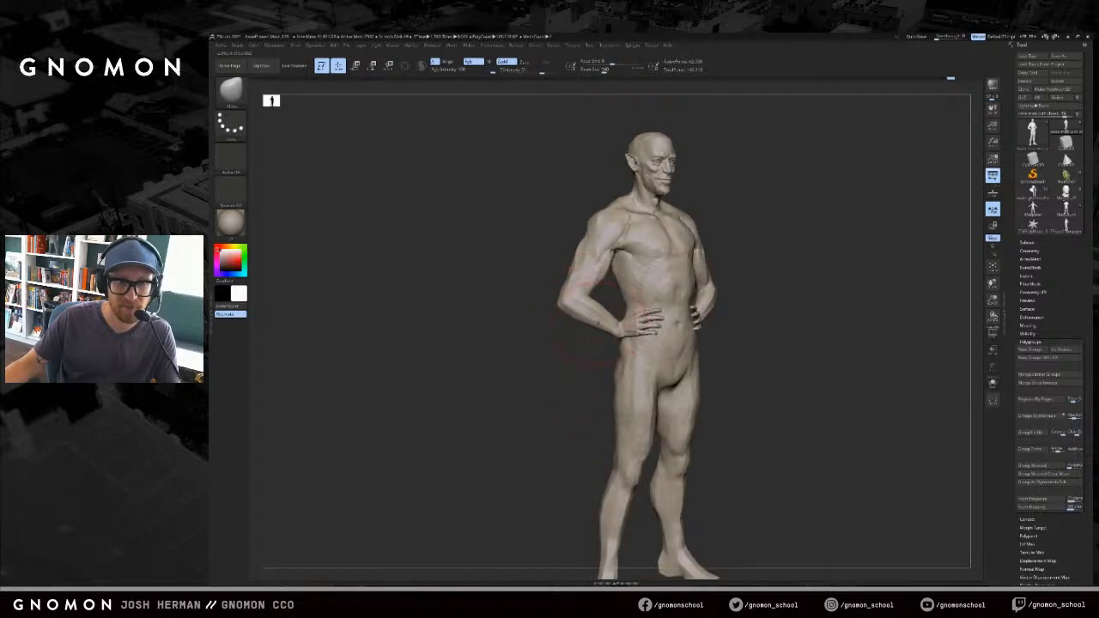
- Isolate the arms and mask them down to the wrists, leaving only the hands editable
{"action": "left_click", "coordinate": [633, 328], "text": "ctrl+shift"}
{"action": "left_click_drag", "start_coordinate": [666, 294], "coordinate": [616, 364], "text": "ctrl"}
{"action": "left_click", "coordinate": [616, 332], "text": "ctrl+shift"}
{"action": "left_click", "coordinate": [597, 344], "text": "ctrl+shift"}
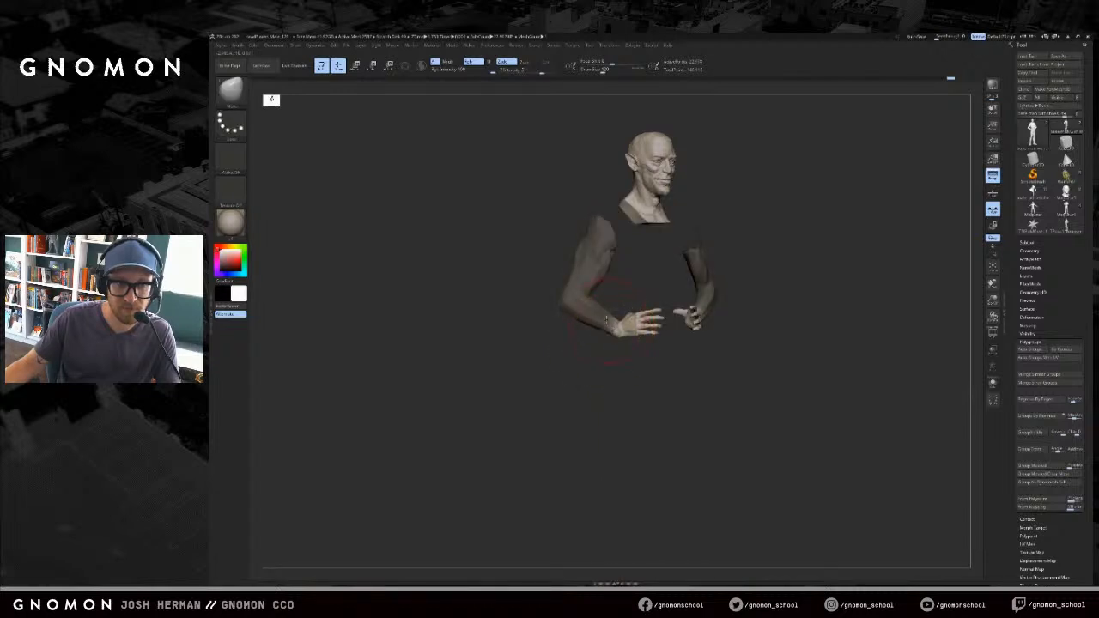
{"action": "left_click", "coordinate": [587, 346], "text": "ctrl+shift"}
{"action": "left_click", "coordinate": [583, 325], "text": "ctrl+shift"}
- Try rotating and repositioning the unmasked hands at the wrists with the transpose line and undo the changes
{"action": "key", "text": "r"}
{"action": "mouse_move", "coordinate": [616, 327]}
{"action": "left_mouse_down"}
{"action": "mouse_move", "coordinate": [657, 338]}
{"action": "mouse_move", "coordinate": [683, 380]}
{"action": "left_mouse_up"}
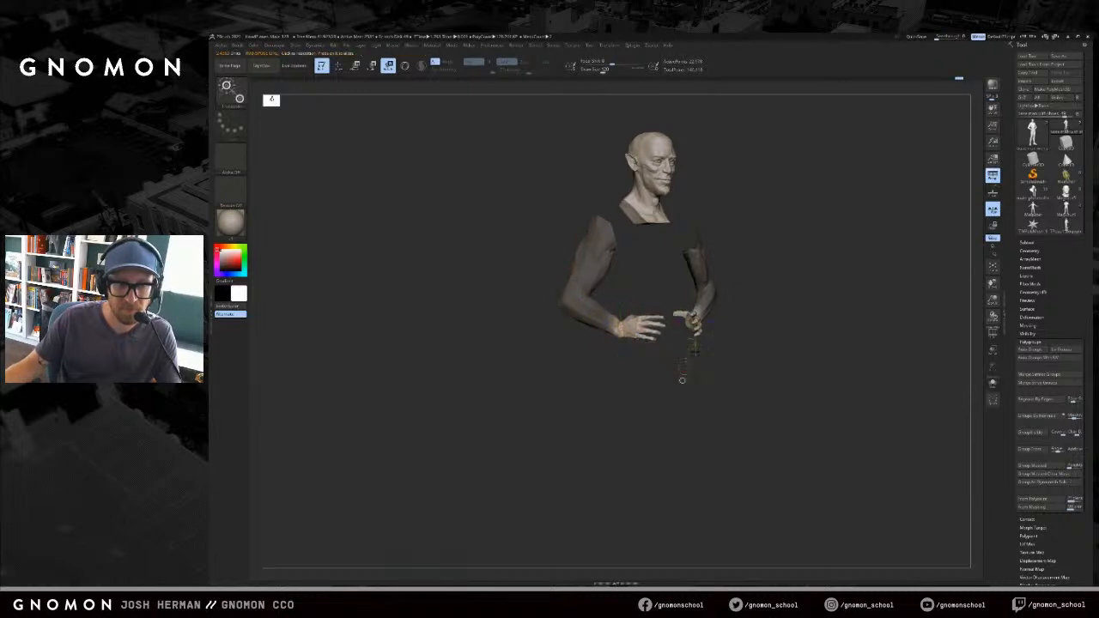
{"action": "left_click", "coordinate": [834, 290], "text": "ctrl+shift"}
{"action": "left_click_drag", "start_coordinate": [834, 290], "coordinate": [836, 297], "text": "shift"}
{"action": "key", "text": "ctrl+z"}
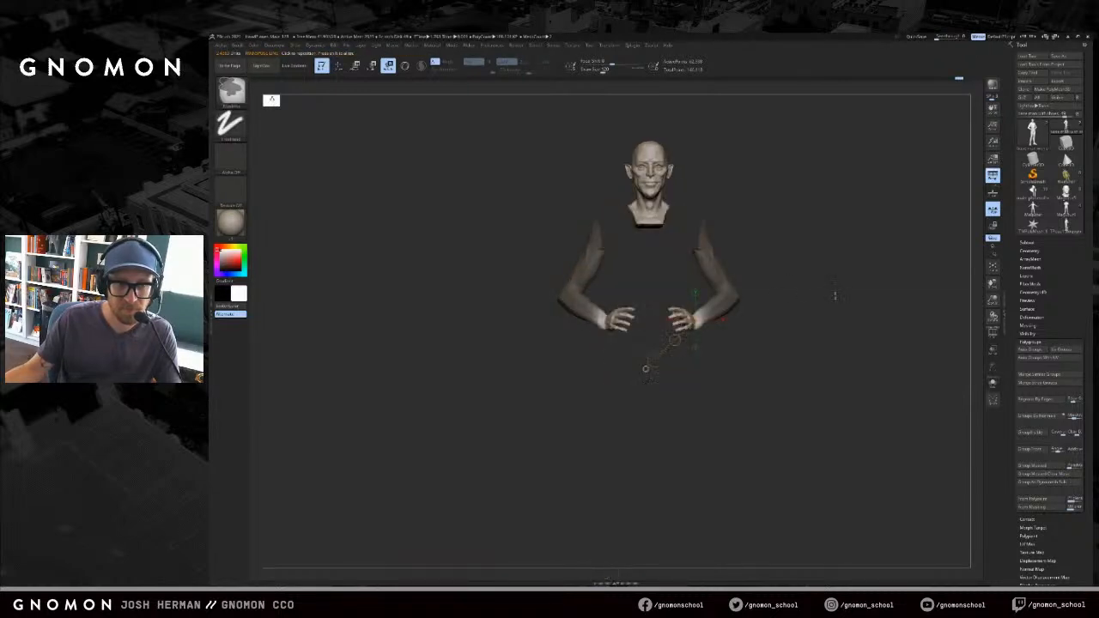
{"action": "left_click_drag", "start_coordinate": [834, 297], "coordinate": [788, 314]}
{"action": "left_click_drag", "start_coordinate": [704, 324], "coordinate": [683, 325]}
{"action": "left_click_drag", "start_coordinate": [681, 370], "coordinate": [682, 370]}
{"action": "left_click_drag", "start_coordinate": [777, 348], "coordinate": [782, 342], "text": "shift"}
{"action": "key", "text": "ctrl+z"}
{"action": "key", "text": "ctrl+z"}
- Show the whole figure again and clear the mask from the arms
{"action": "left_click", "coordinate": [789, 333], "text": "ctrl+shift"}
{"action": "mouse_move", "coordinate": [825, 280]}
{"action": "left_mouse_down", "text": "alt"}
{"action": "mouse_move", "coordinate": [814, 301]}
{"action": "mouse_move", "coordinate": [804, 287]}
{"action": "left_mouse_up", "text": "alt"}
{"action": "key", "text": "q"}
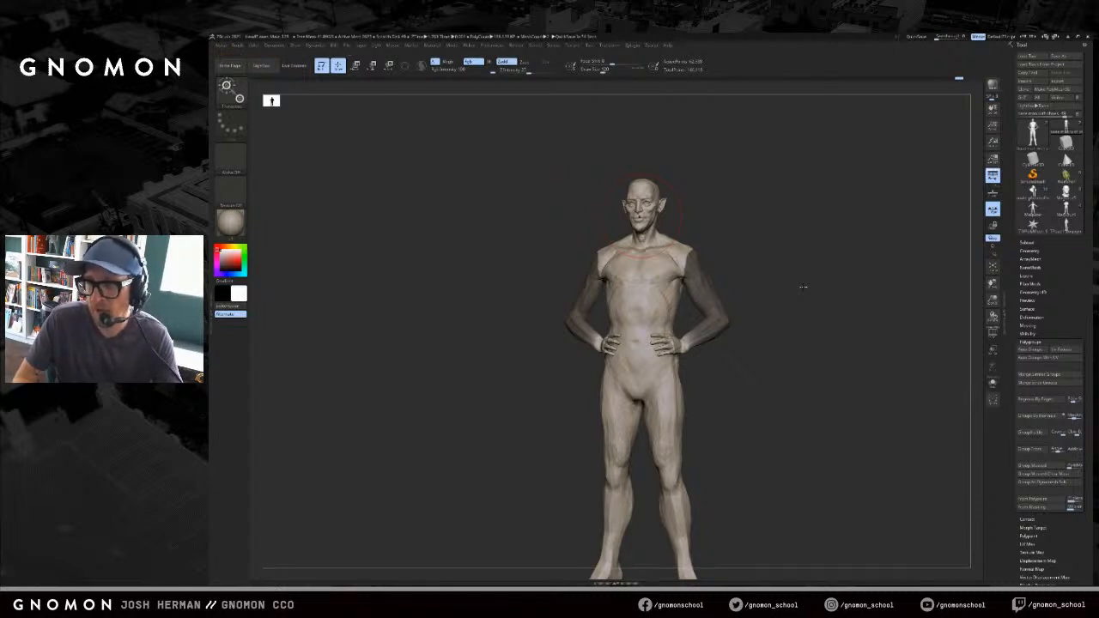
{"action": "mouse_move", "coordinate": [785, 238]}
{"action": "left_mouse_down", "text": "shift"}
{"action": "mouse_move", "coordinate": [795, 233]}
{"action": "mouse_move", "coordinate": [800, 278]}
{"action": "left_mouse_up", "text": "shift"}
{"action": "key", "text": "w"}
{"action": "key", "text": "ctrl+z"}
{"action": "left_click_drag", "start_coordinate": [756, 309], "coordinate": [767, 321], "text": "ctrl"}
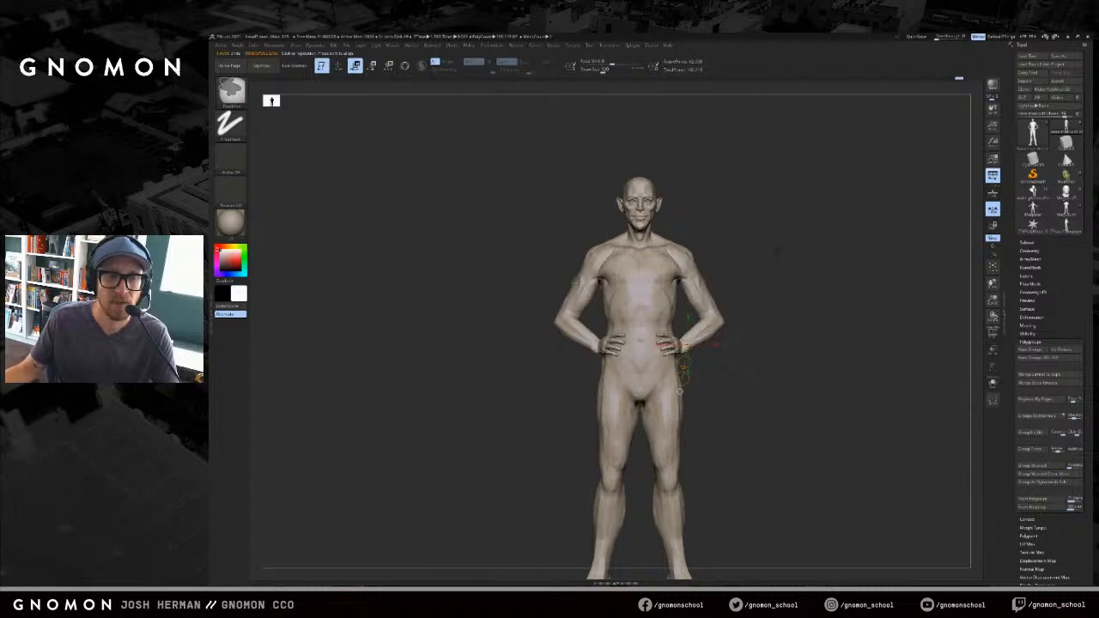
- Adjust the hands resting on the hips with small brush strokes, resizing the brush as needed
{"action": "key", "text": "q"}
{"action": "key", "text": "s"}
{"action": "mouse_move", "coordinate": [752, 238]}
{"action": "left_mouse_down"}
{"action": "mouse_move", "coordinate": [780, 229]}
{"action": "mouse_move", "coordinate": [752, 270]}
{"action": "left_mouse_up"}
{"action": "key", "text": "s"}
{"action": "key", "text": "s"}
{"action": "left_click_drag", "start_coordinate": [613, 329], "coordinate": [609, 329]}
{"action": "key", "text": "w"}
{"action": "key", "text": "q"}
{"action": "key", "text": "s"}
{"action": "left_click_drag", "start_coordinate": [617, 328], "coordinate": [604, 324]}
{"action": "left_click_drag", "start_coordinate": [762, 283], "coordinate": [706, 286]}
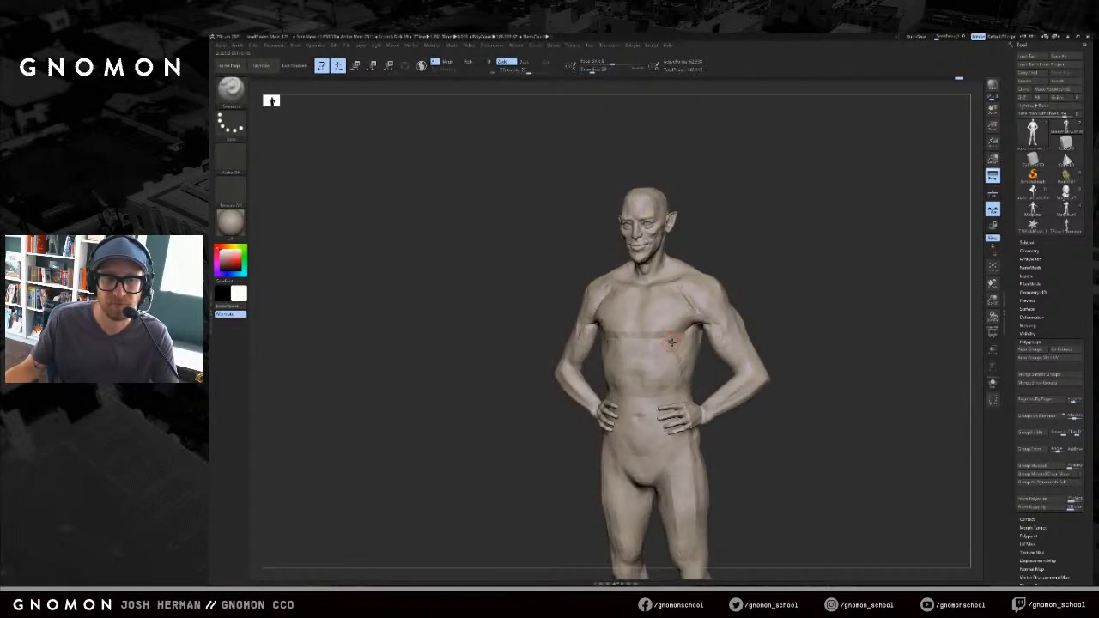
- Build up the forearm beside the waist with the ClayBuildup brush and switch to DamStandard for the creases
{"action": "key", "text": "b"}
{"action": "key", "text": "c"}
{"action": "key", "text": "b"}
{"action": "key", "text": "s"}
{"action": "left_click_drag", "start_coordinate": [687, 392], "coordinate": [706, 389]}
{"action": "key", "text": "b"}
{"action": "key", "text": "d"}
{"action": "key", "text": "s"}
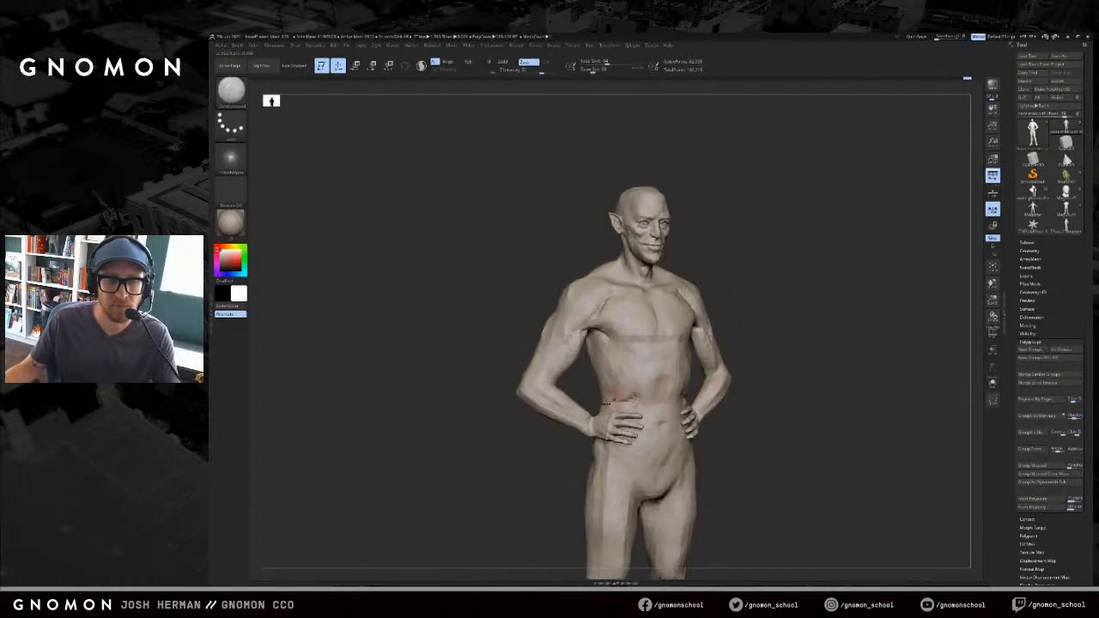
- Add form along the other forearm with ClayBuildup, returning to DamStandard to define it
{"action": "key", "text": "b"}
{"action": "key", "text": "c"}
{"action": "key", "text": "b"}
{"action": "key", "text": "s"}
{"action": "mouse_move", "coordinate": [578, 420]}
{"action": "left_mouse_down"}
{"action": "mouse_move", "coordinate": [546, 383]}
{"action": "mouse_move", "coordinate": [560, 389]}
{"action": "left_mouse_up"}
{"action": "key", "text": "b"}
{"action": "key", "text": "d"}
{"action": "key", "text": "s"}
{"action": "key", "text": "s"}
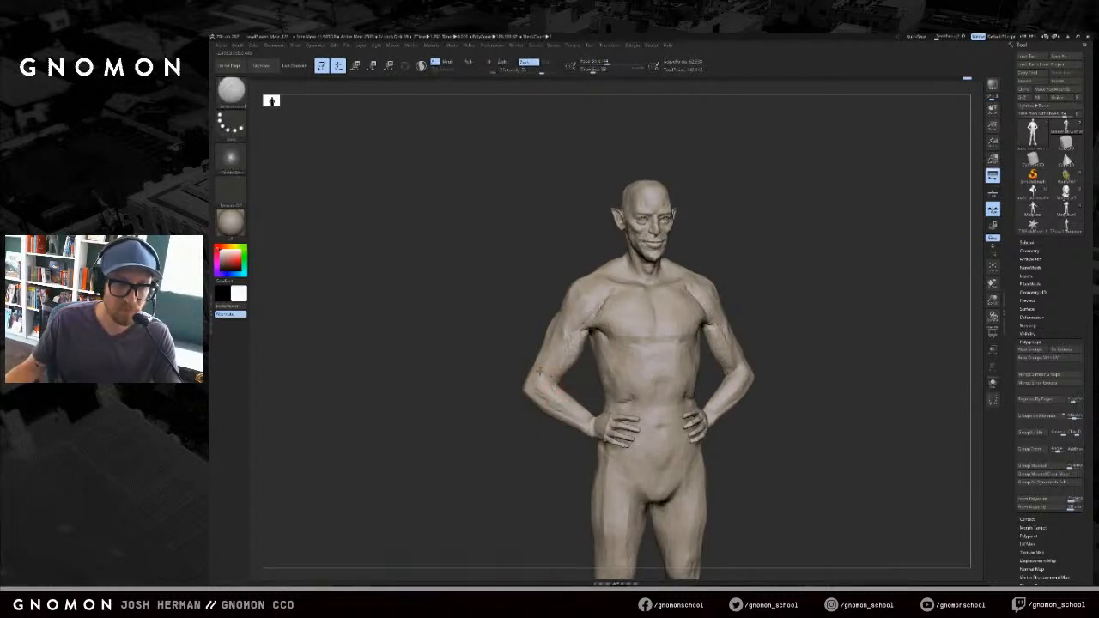
- Strengthen the wrist where it meets the back of the hand with the ClayBuildup brush
{"action": "key", "text": "b"}
{"action": "key", "text": "c"}
{"action": "key", "text": "b"}
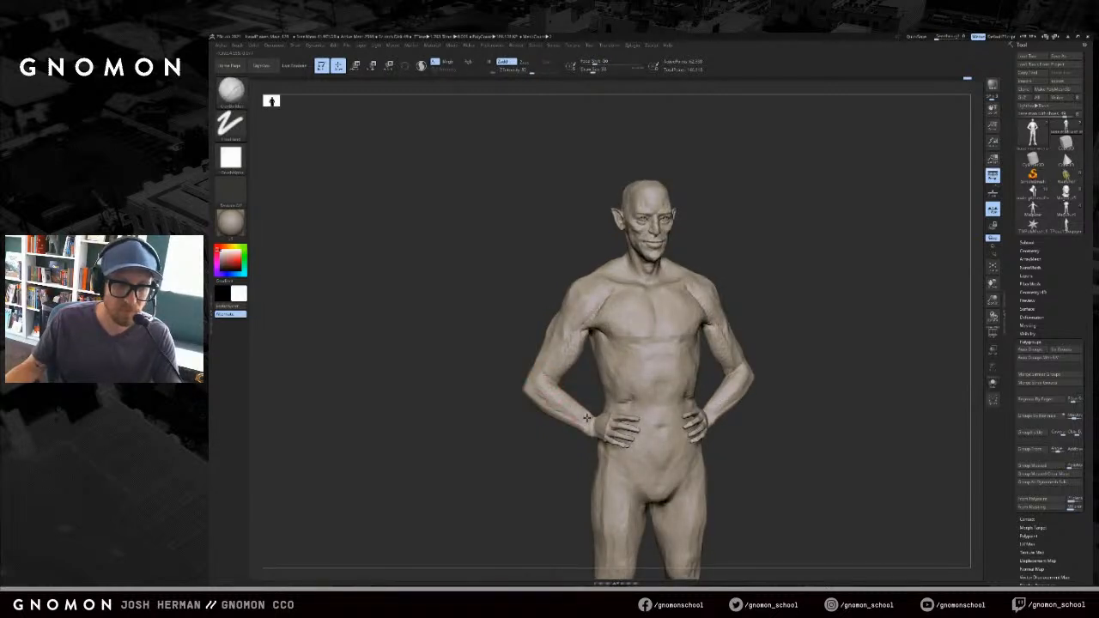
{"action": "right_click_drag", "start_coordinate": [574, 427], "coordinate": [585, 447]}
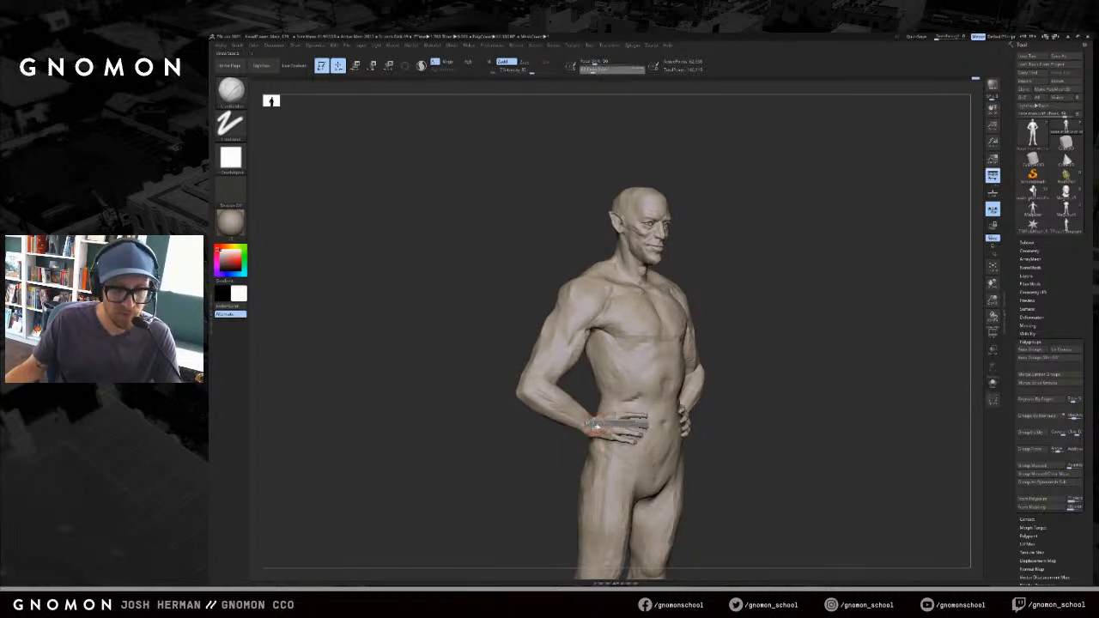
{"action": "right_click_drag", "start_coordinate": [598, 427], "coordinate": [579, 442]}
- Reshape the silhouette around the hips and hands with a large Move brush, undoing one unwanted stroke
{"action": "key", "text": "b"}
{"action": "key", "text": "m"}
{"action": "key", "text": "v"}
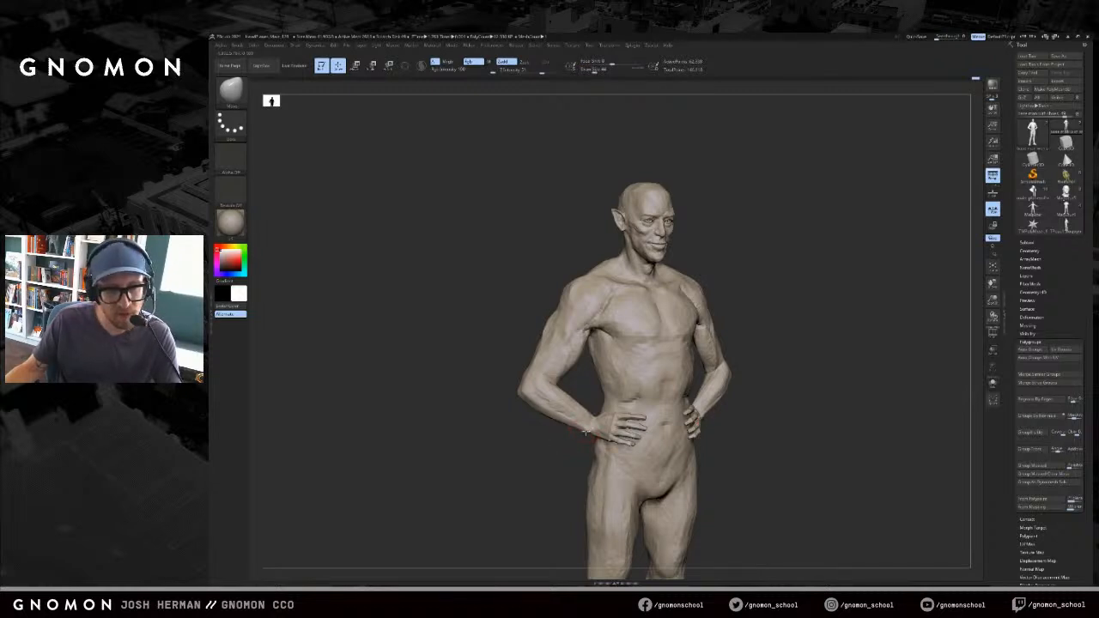
{"action": "left_click_drag", "start_coordinate": [827, 287], "coordinate": [866, 273], "text": "shift"}
{"action": "key", "text": "f"}
{"action": "mouse_move", "coordinate": [894, 203]}
{"action": "left_mouse_down"}
{"action": "mouse_move", "coordinate": [928, 197]}
{"action": "mouse_move", "coordinate": [918, 226]}
{"action": "mouse_move", "coordinate": [937, 206]}
{"action": "mouse_move", "coordinate": [936, 220]}
{"action": "left_mouse_up"}
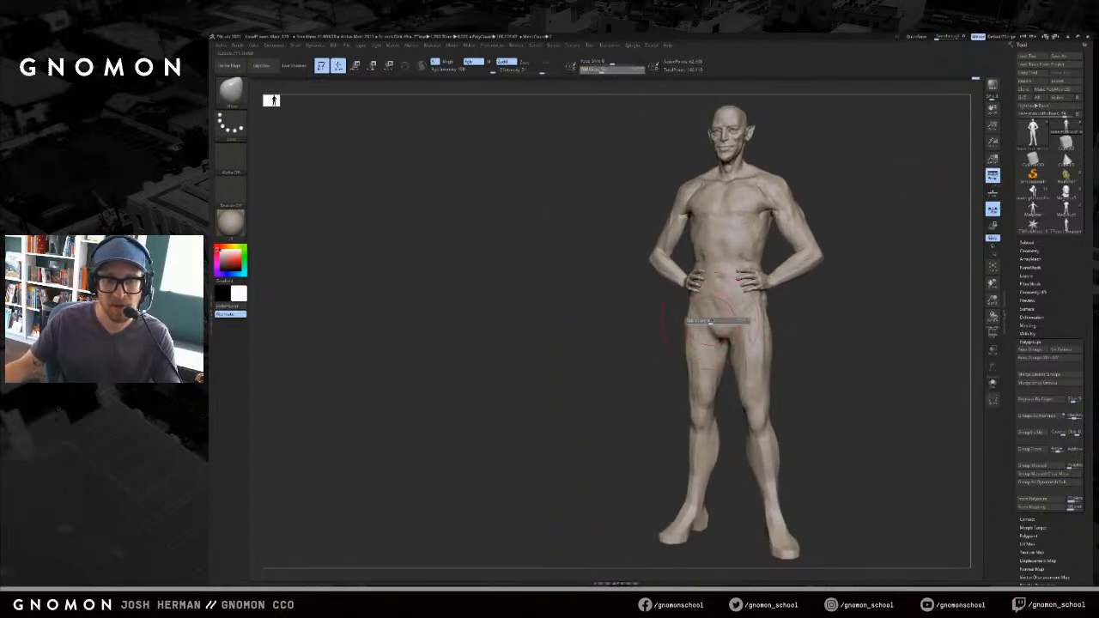
{"action": "key", "text": "ctrl+z"}
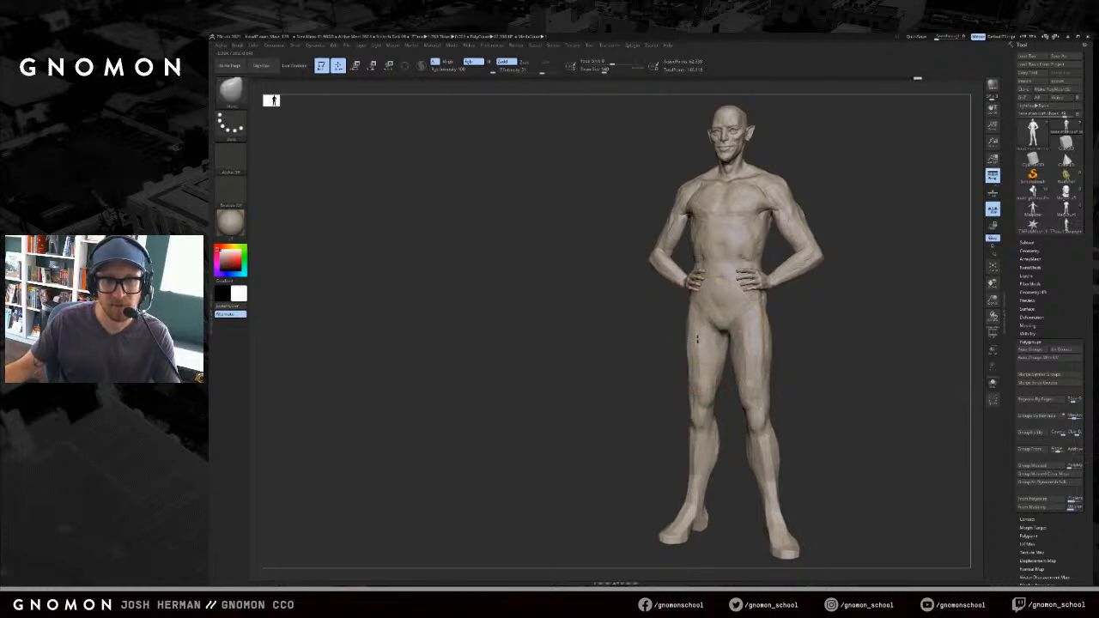
{"action": "left_click_drag", "start_coordinate": [679, 310], "coordinate": [681, 296]}
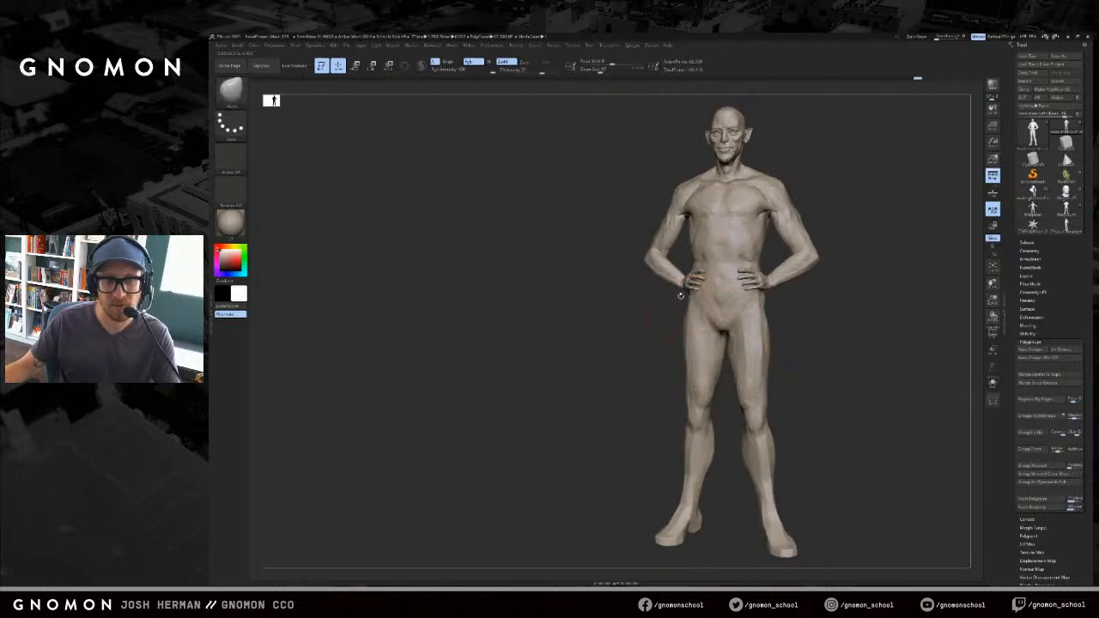
- Isolate and mask the arms, show the full body again, soften the mask edge and hide the mask display
{"action": "left_click", "coordinate": [689, 282], "text": "ctrl+shift"}
{"action": "mouse_move", "coordinate": [609, 327]}
{"action": "left_mouse_down", "text": "ctrl"}
{"action": "mouse_move", "coordinate": [776, 238]}
{"action": "mouse_move", "coordinate": [837, 224]}
{"action": "left_mouse_up", "text": "ctrl"}
{"action": "left_click", "coordinate": [833, 263], "text": "ctrl+shift"}
{"action": "left_click", "coordinate": [836, 271], "text": "ctrl"}
{"action": "left_click", "coordinate": [806, 265], "text": "ctrl"}
{"action": "left_click", "coordinate": [832, 273], "text": "ctrl"}
{"action": "left_click", "coordinate": [831, 281], "text": "ctrl"}
{"action": "key", "text": "ctrl+h"}
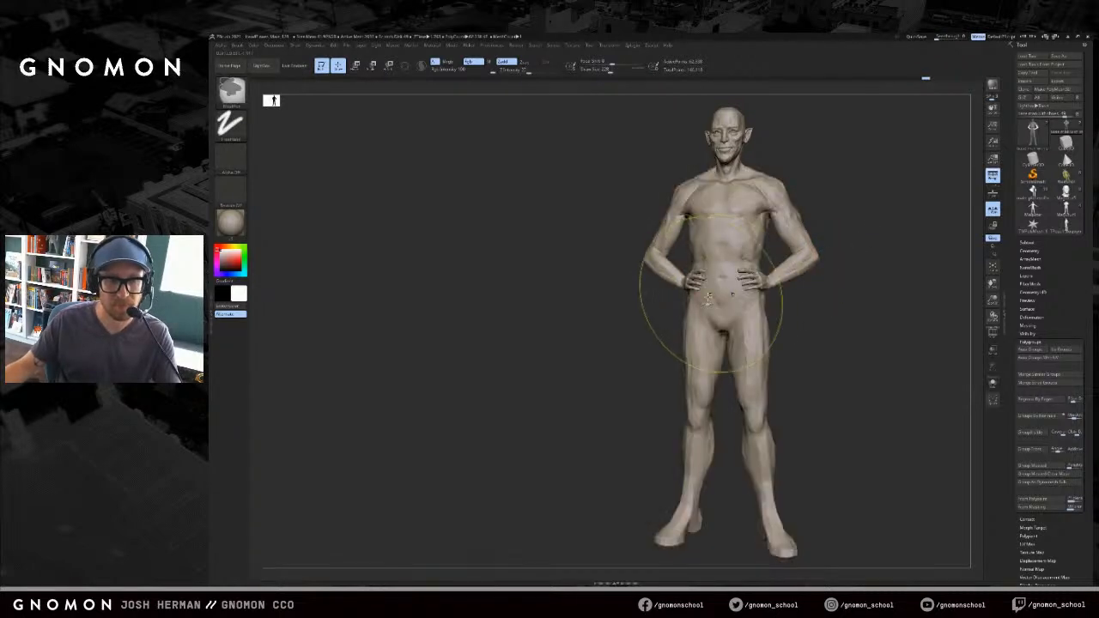
- Adjust the hips and arm silhouette with the Move brush from several angles, then frame the full figure
{"action": "left_click_drag", "start_coordinate": [656, 320], "coordinate": [785, 368]}
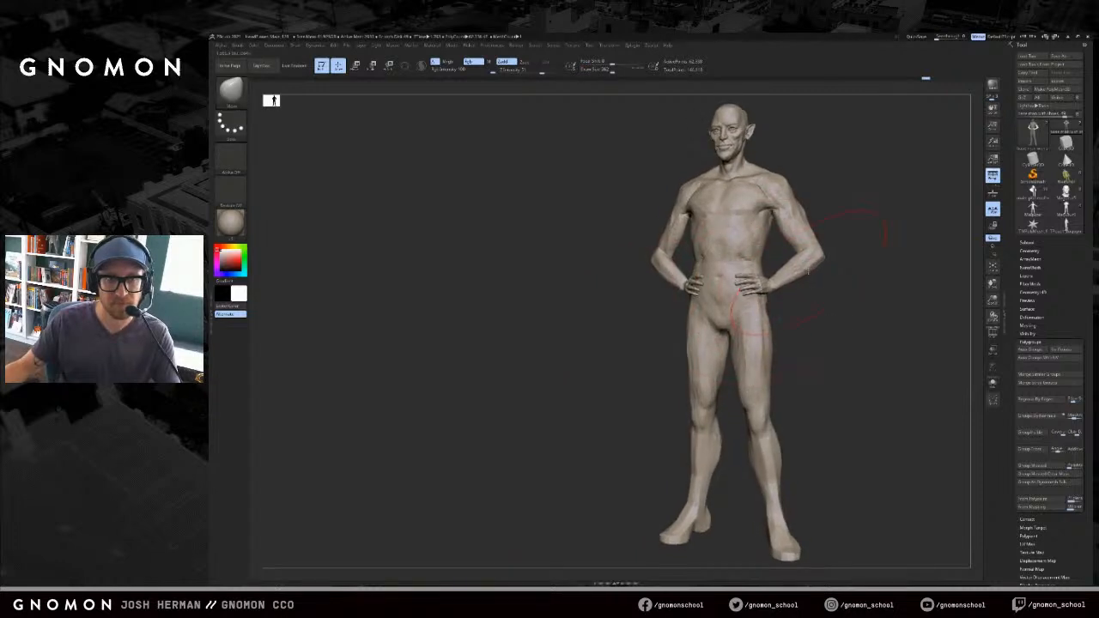
{"action": "key", "text": "s"}
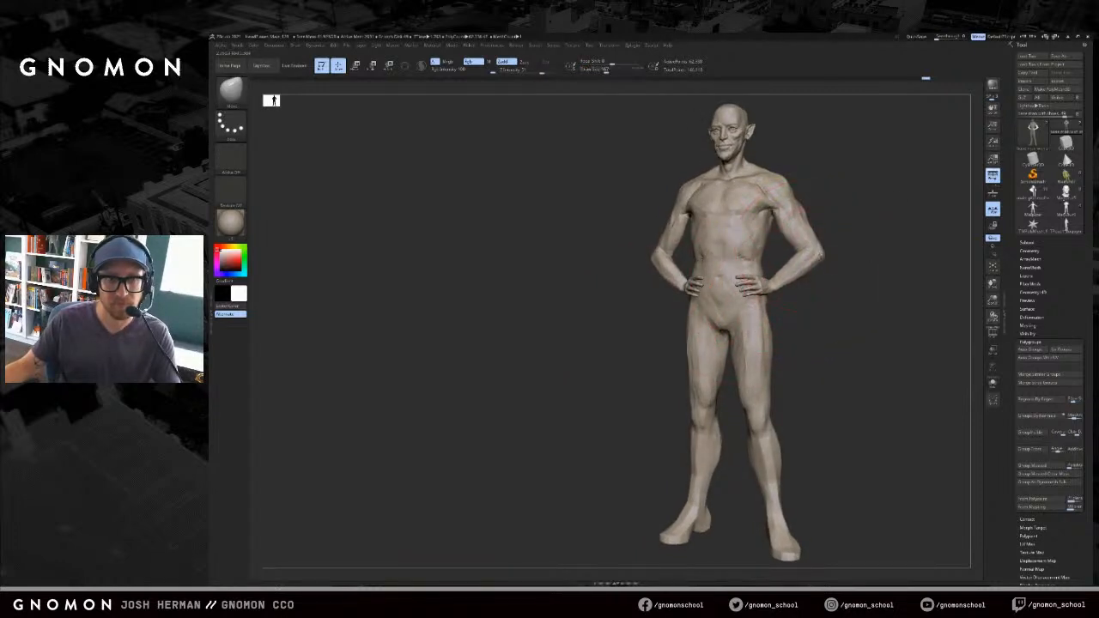
{"action": "mouse_move", "coordinate": [867, 223]}
{"action": "left_mouse_down"}
{"action": "mouse_move", "coordinate": [847, 243]}
{"action": "mouse_move", "coordinate": [857, 247]}
{"action": "left_mouse_up"}
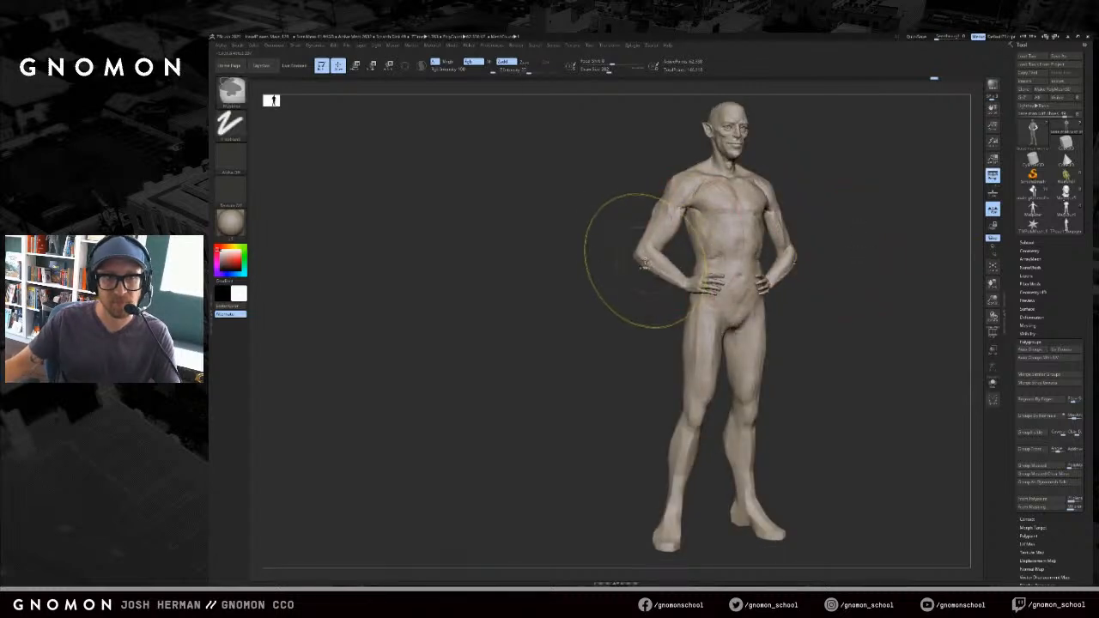
{"action": "mouse_move", "coordinate": [637, 251]}
{"action": "left_mouse_down"}
{"action": "mouse_move", "coordinate": [822, 206]}
{"action": "mouse_move", "coordinate": [865, 177]}
{"action": "mouse_move", "coordinate": [855, 193]}
{"action": "mouse_move", "coordinate": [908, 223]}
{"action": "mouse_move", "coordinate": [905, 187]}
{"action": "left_mouse_up"}
{"action": "key", "text": "f"}
{"action": "key", "text": "s"}
{"action": "mouse_move", "coordinate": [902, 206]}
{"action": "left_mouse_down", "text": "alt"}
{"action": "mouse_move", "coordinate": [955, 209]}
{"action": "mouse_move", "coordinate": [895, 228]}
{"action": "mouse_move", "coordinate": [915, 235]}
{"action": "left_mouse_up", "text": "alt"}
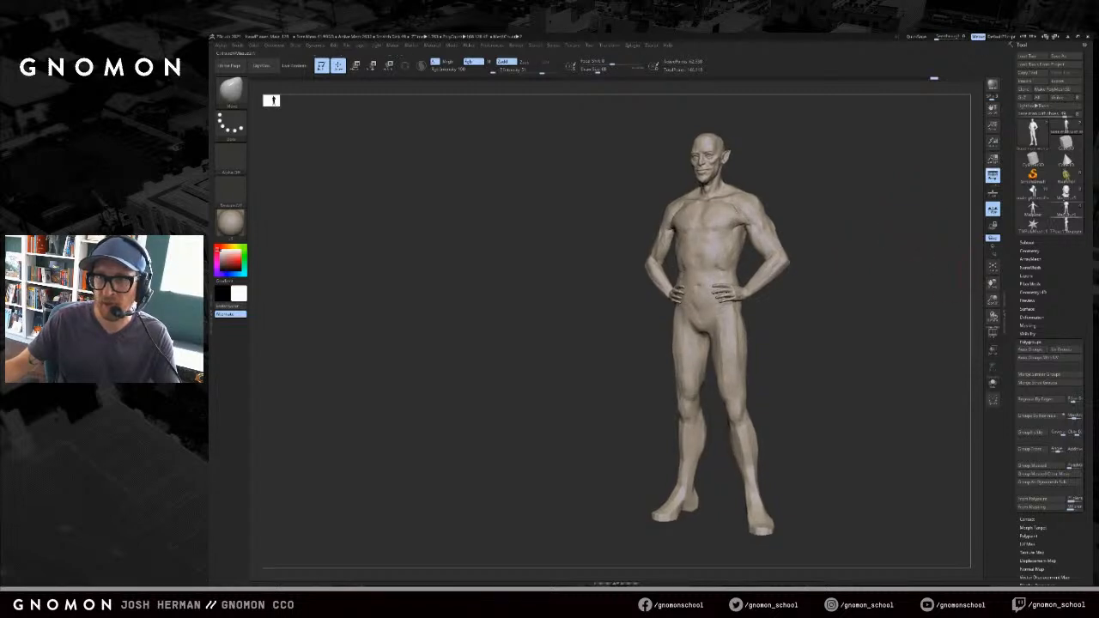
- Switch to the muscular crossed-arms character tools and view one beside the pointy-eared figure to compare proportions
{"action": "left_click", "coordinate": [1065, 220]}
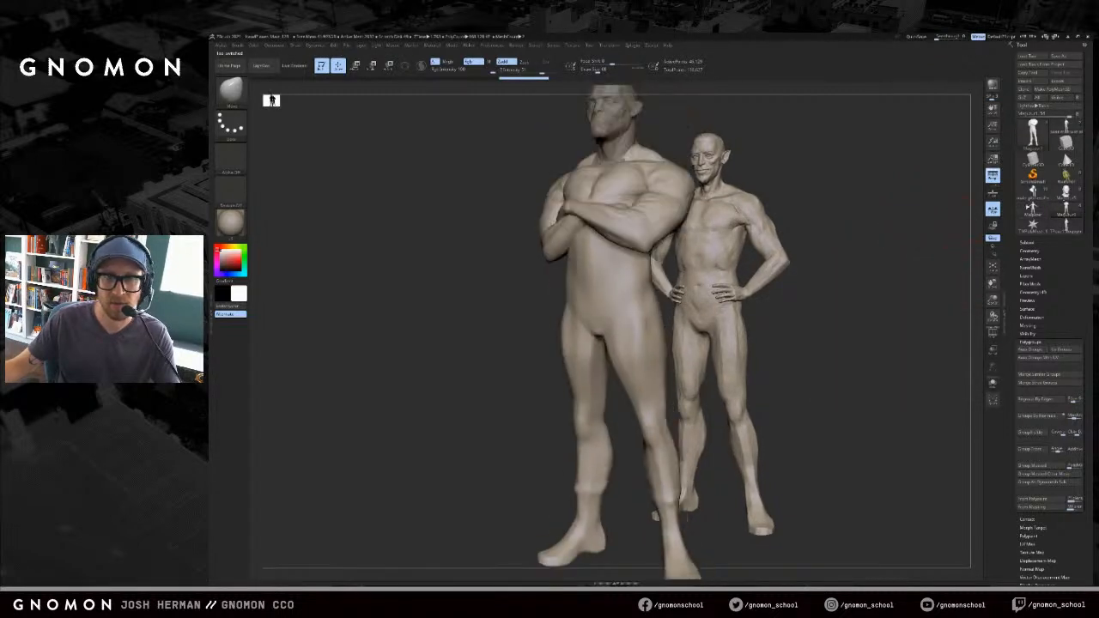
{"action": "left_click", "coordinate": [1066, 194]}
{"action": "left_click_drag", "start_coordinate": [917, 229], "coordinate": [885, 226], "text": "alt"}
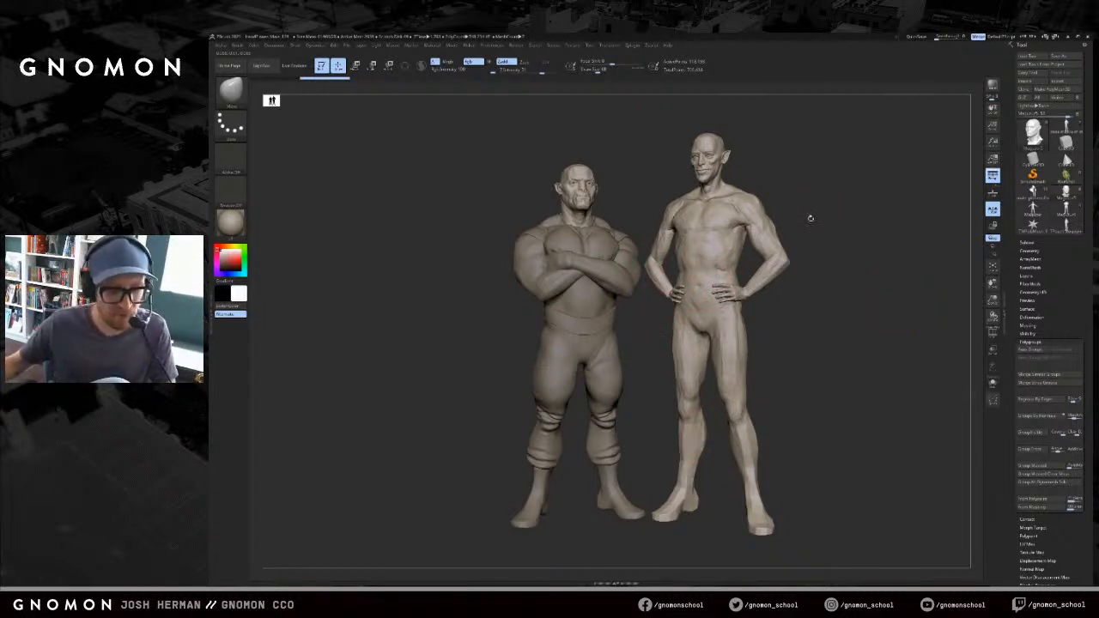
{"action": "left_click_drag", "start_coordinate": [815, 214], "coordinate": [807, 253], "text": "ctrl+shift"}
- Switch to the hooded ghoul tool and frame its full body from the front
{"action": "key", "text": "f"}
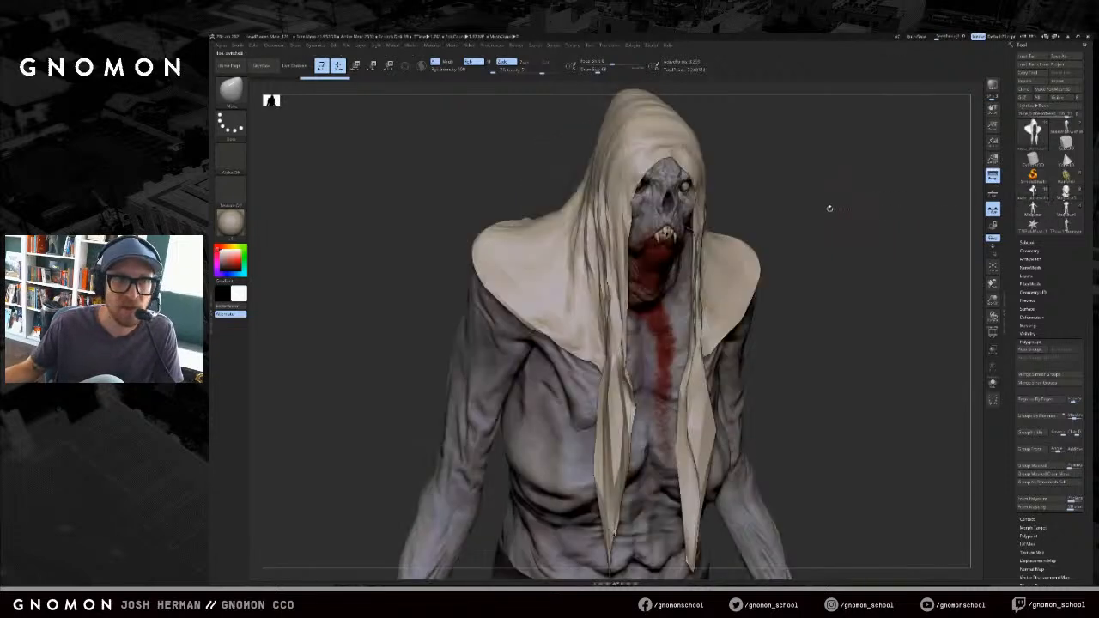
{"action": "key", "text": "f"}
{"action": "left_click_drag", "start_coordinate": [864, 225], "coordinate": [820, 301], "text": "alt"}
{"action": "left_click_drag", "start_coordinate": [696, 220], "coordinate": [741, 275]}
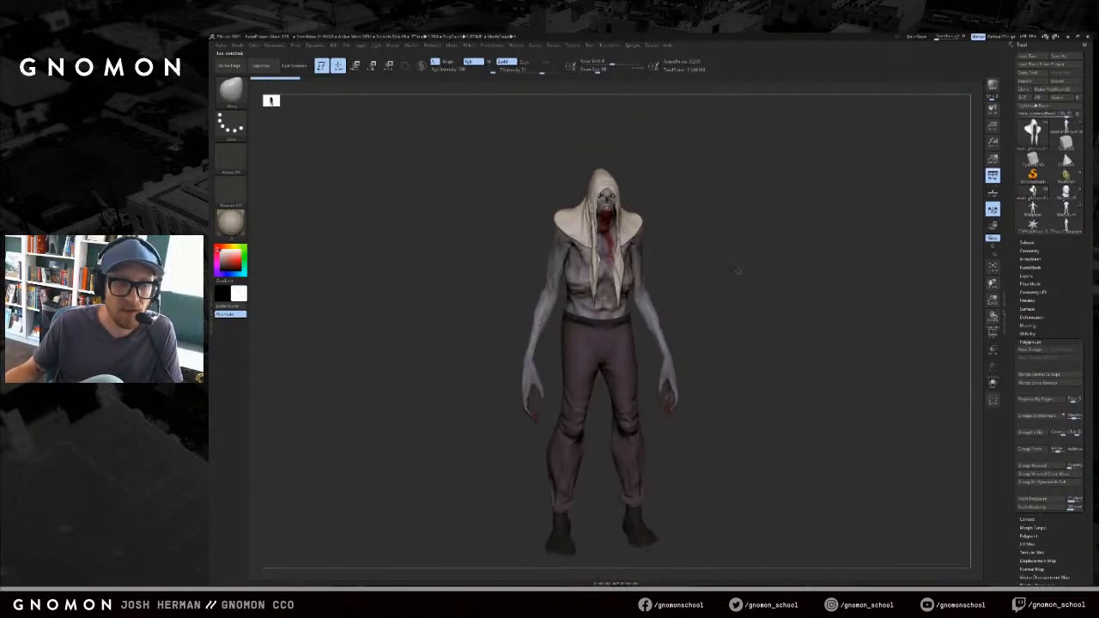
- Open the ghoul's subtool list and hide the trousers
{"action": "left_click", "coordinate": [667, 339], "text": "alt"}
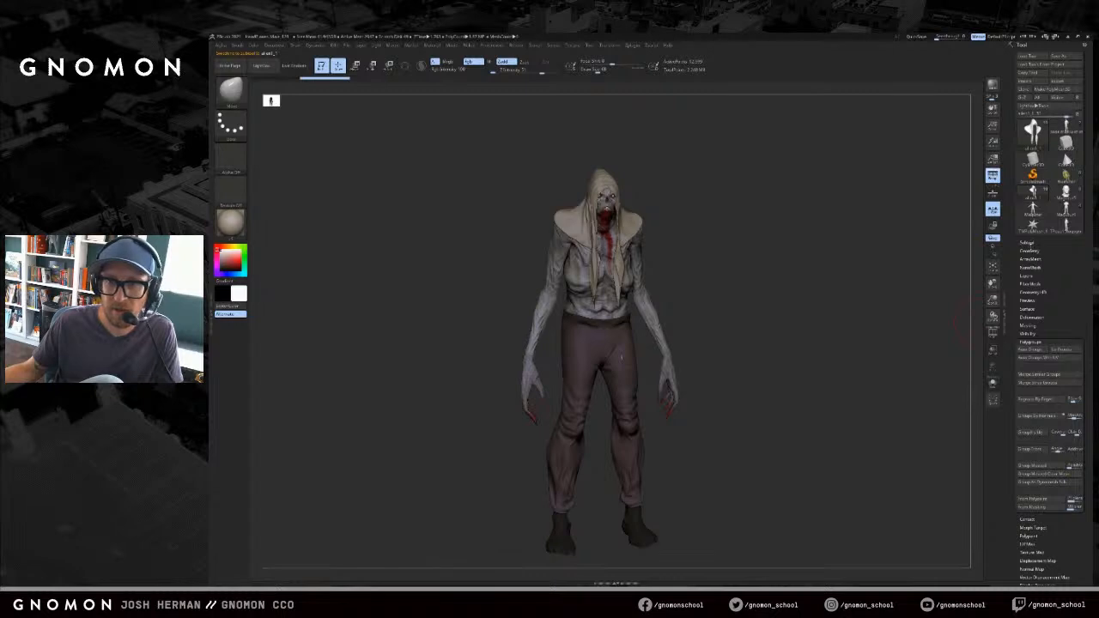
{"action": "left_click", "coordinate": [1028, 242]}
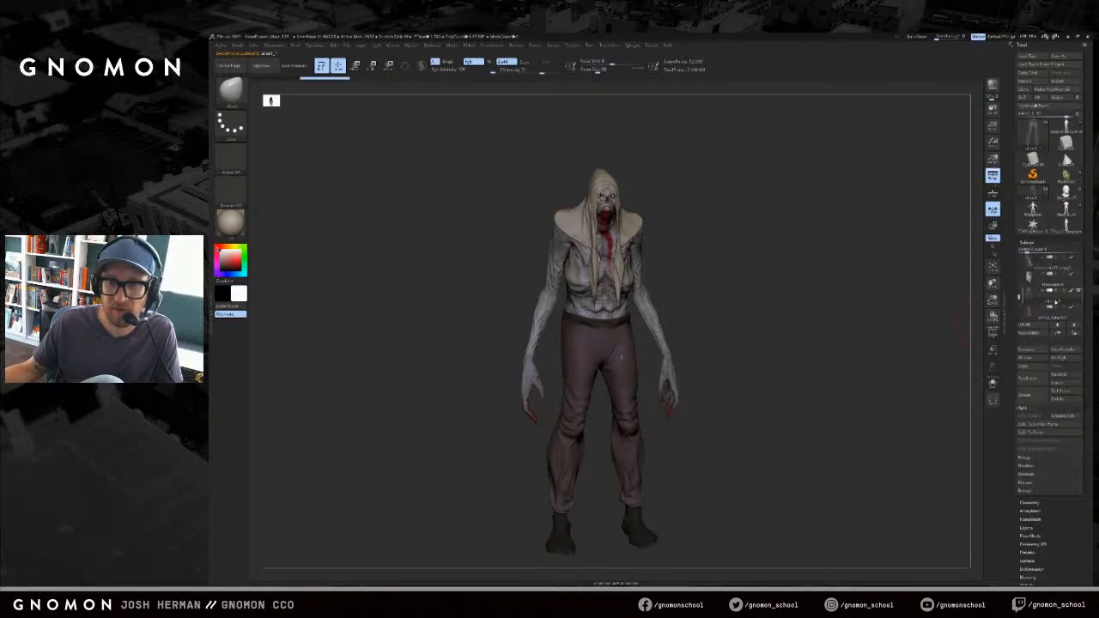
{"action": "left_click", "coordinate": [1029, 293]}
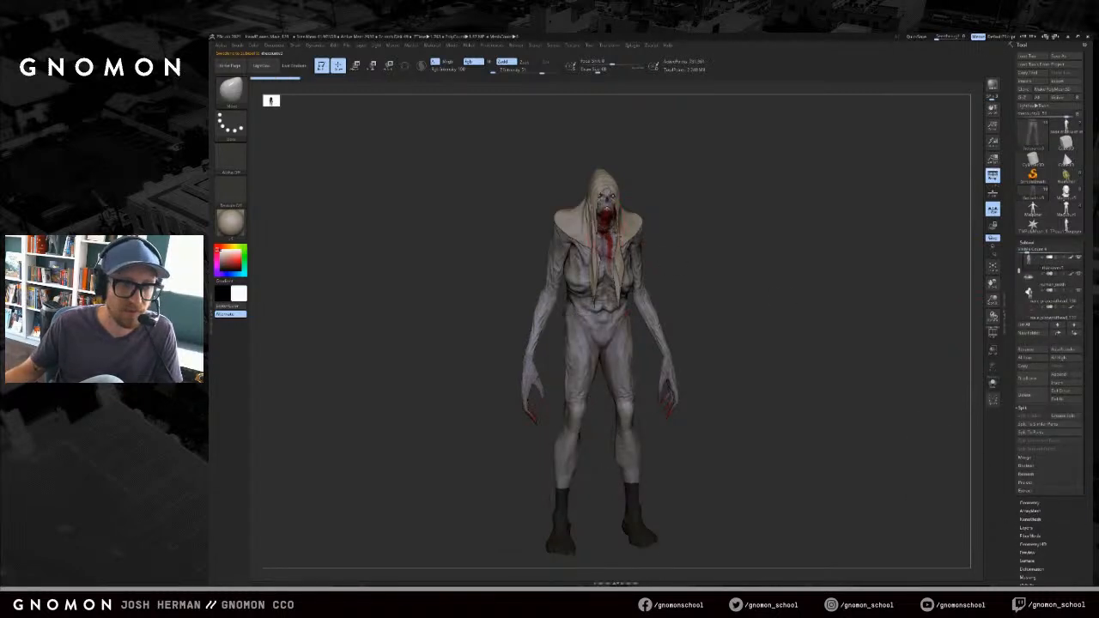
- Select the ghoul's hood subtool and choose a muted dark red colour for it
{"action": "left_click", "coordinate": [626, 221], "text": "alt"}
{"action": "left_click_drag", "start_coordinate": [689, 236], "coordinate": [736, 241]}
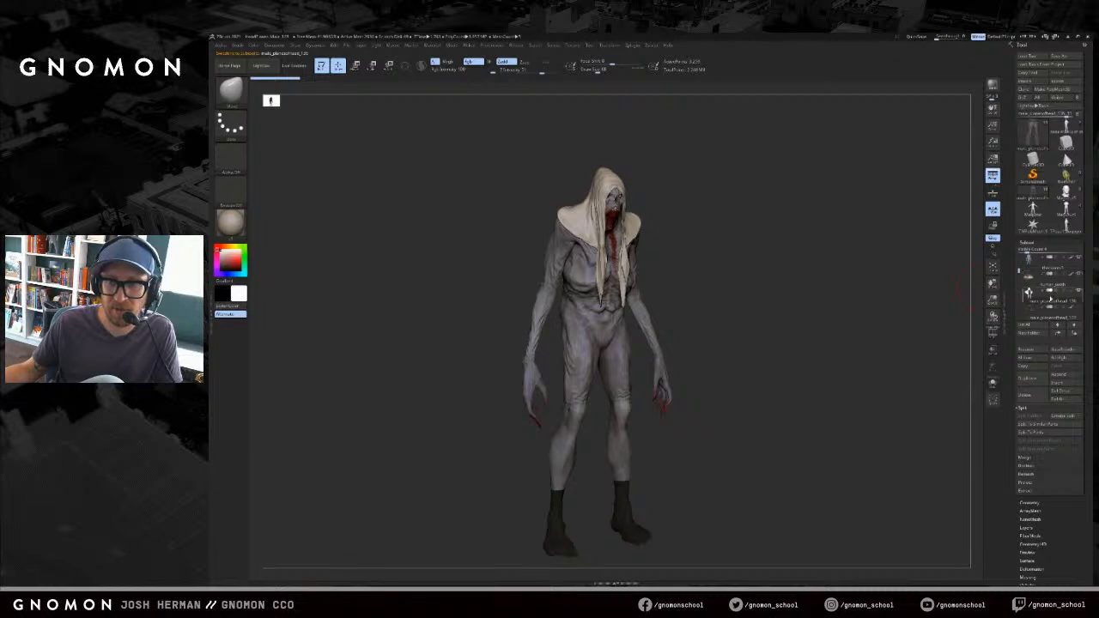
{"action": "left_click_drag", "start_coordinate": [924, 297], "coordinate": [877, 291]}
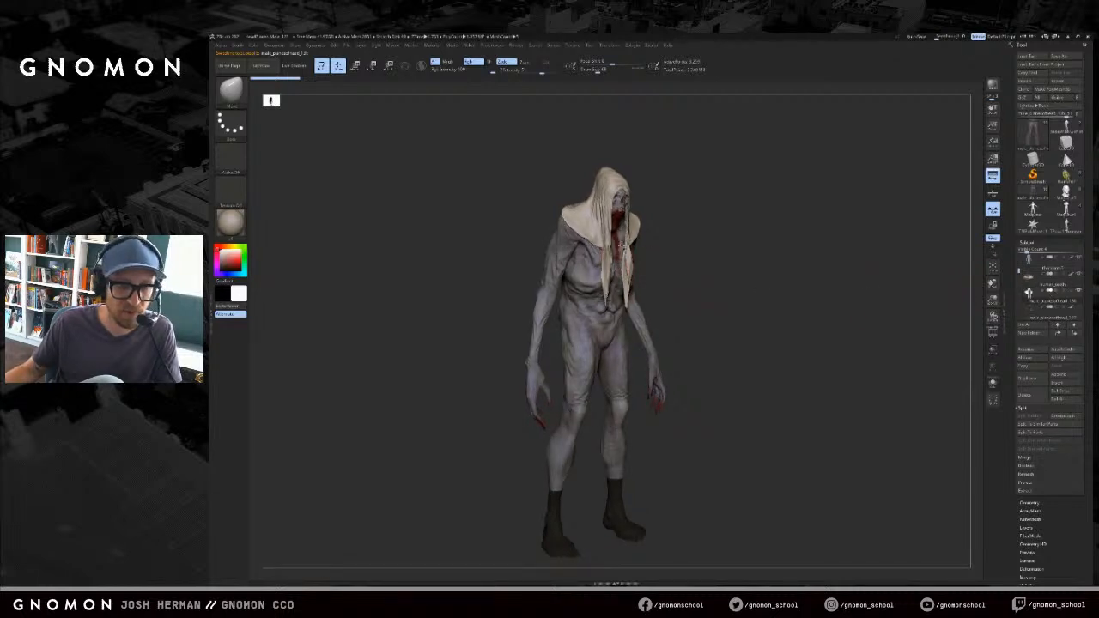
{"action": "key", "text": "c"}
{"action": "left_click_drag", "start_coordinate": [700, 212], "coordinate": [710, 229], "text": "shift"}
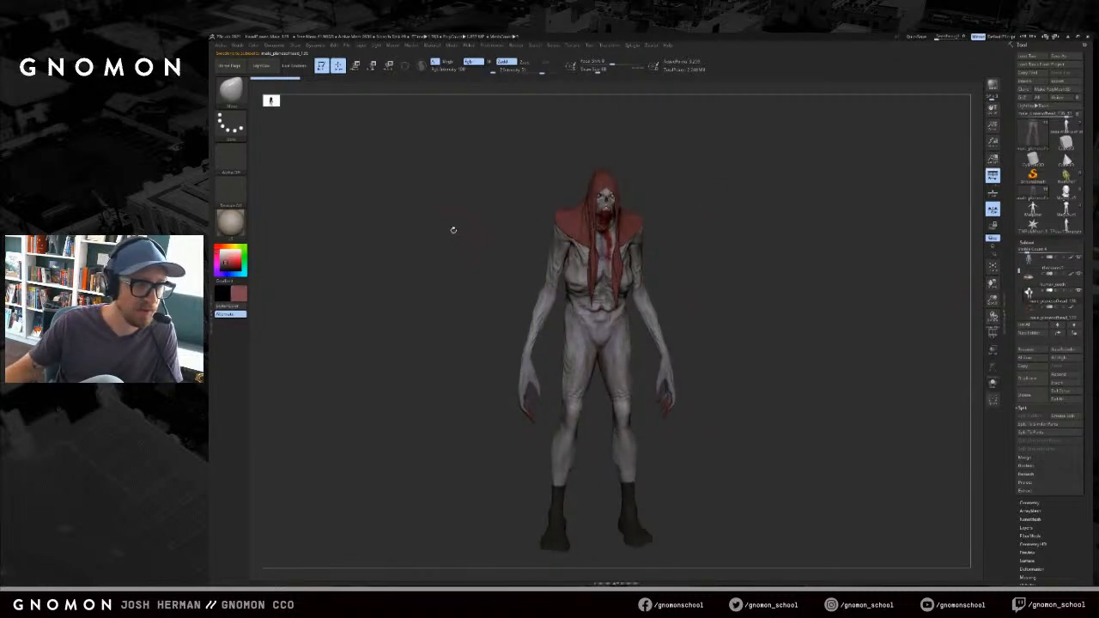
{"action": "left_click_drag", "start_coordinate": [453, 231], "coordinate": [402, 245], "text": "alt"}
{"action": "left_click_drag", "start_coordinate": [229, 264], "coordinate": [249, 314]}
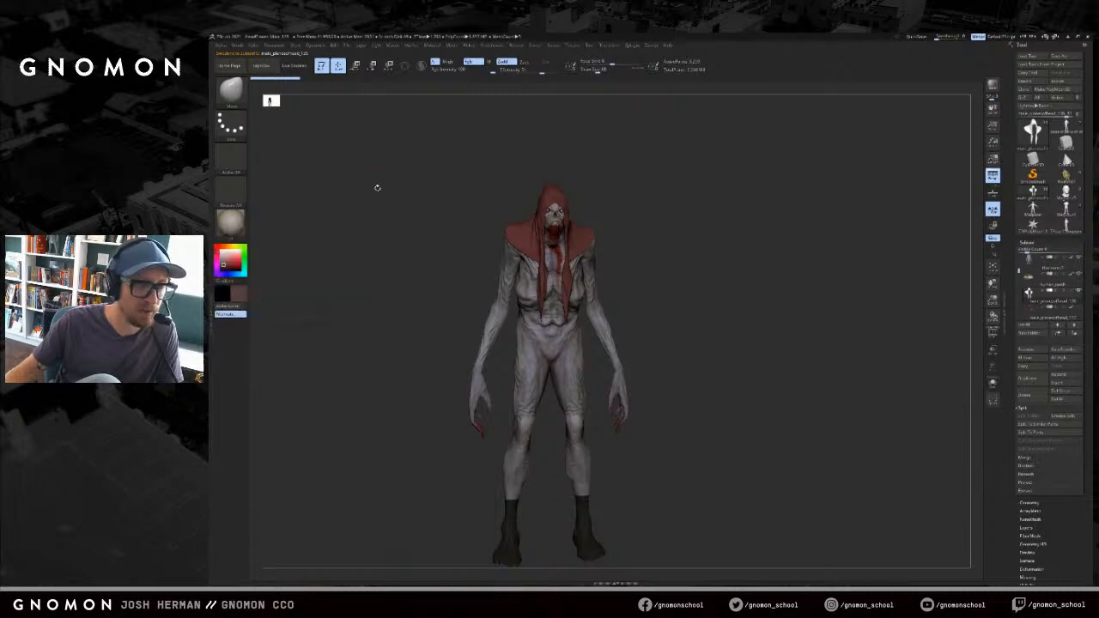
{"action": "left_click_drag", "start_coordinate": [334, 140], "coordinate": [311, 152]}
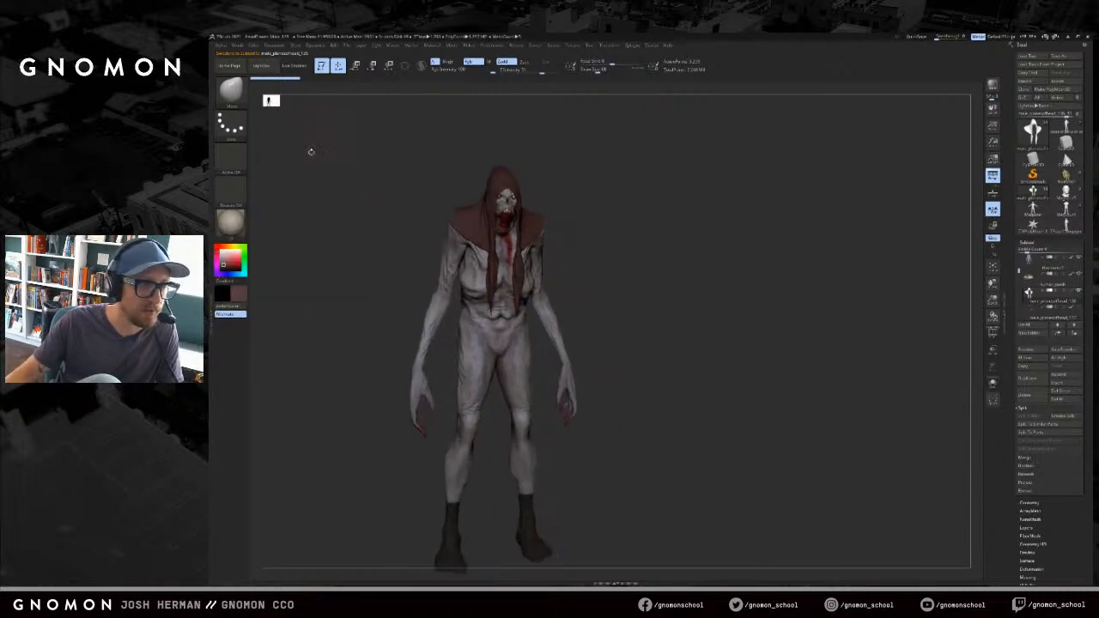
- Brighten the red slightly and fill the whole hood object with it
{"action": "left_click", "coordinate": [244, 297]}
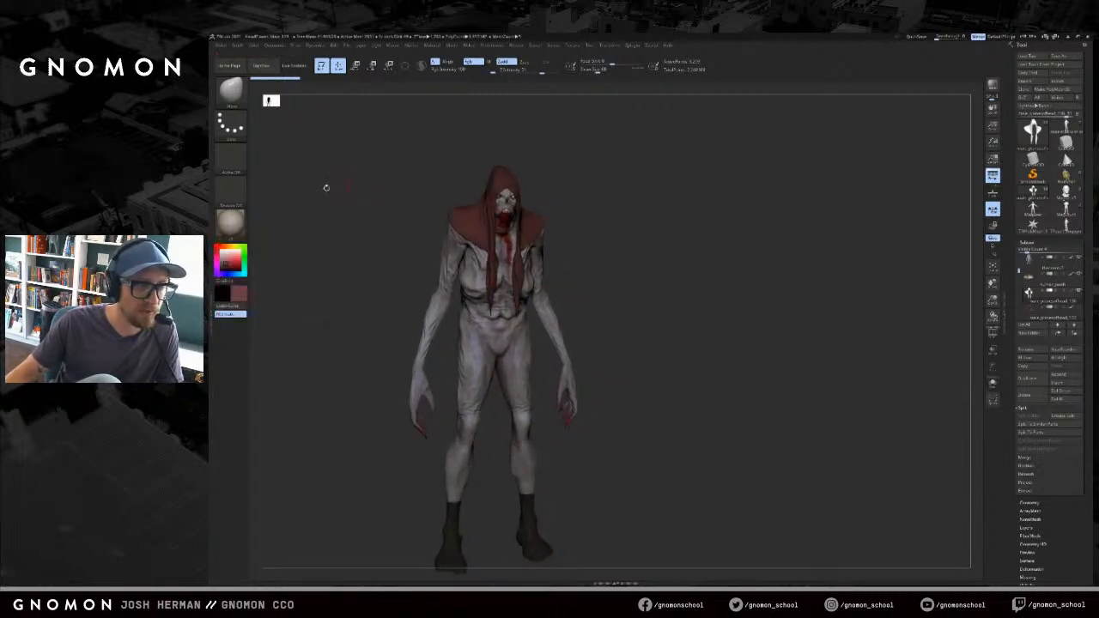
{"action": "left_click", "coordinate": [255, 46]}
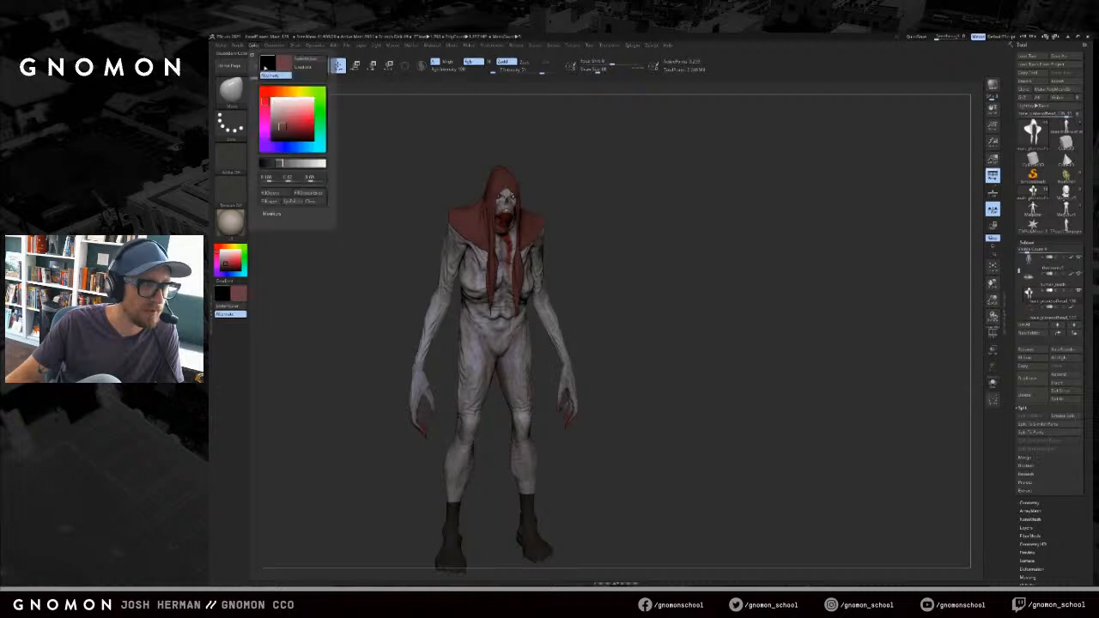
{"action": "left_click", "coordinate": [275, 194]}
{"action": "left_click_drag", "start_coordinate": [737, 280], "coordinate": [514, 396]}
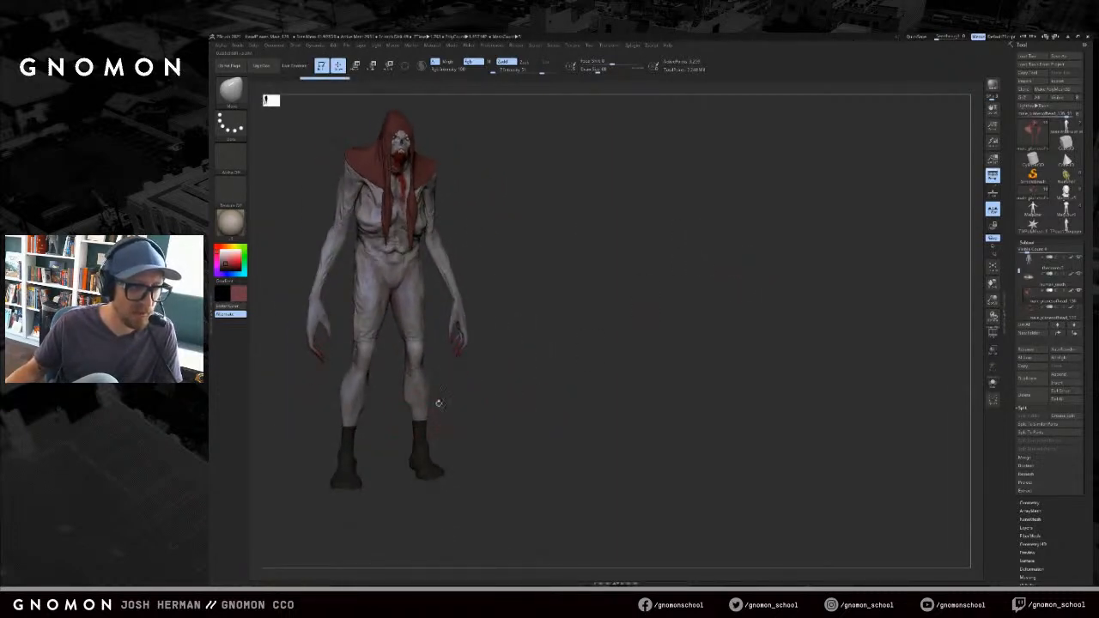
- Select the ghoul's body subtool and sample its pale skin colour
{"action": "left_click_drag", "start_coordinate": [439, 403], "coordinate": [471, 408]}
{"action": "key", "text": "alt+s"}
{"action": "key", "text": "alt+s"}
{"action": "left_click", "coordinate": [414, 447], "text": "alt"}
{"action": "key", "text": "alt+s"}
{"action": "key", "text": "alt+s"}
{"action": "key", "text": "c"}
- Paint the skin colour over both dark feet and ankles with the Standard brush, using Rgb on and Zadd off
{"action": "key", "text": "b"}
{"action": "key", "text": "s"}
{"action": "key", "text": "t"}
{"action": "left_click", "coordinate": [479, 66]}
{"action": "left_click", "coordinate": [505, 64]}
{"action": "key", "text": "s"}
{"action": "left_click", "coordinate": [421, 374]}
{"action": "mouse_move", "coordinate": [409, 474]}
{"action": "left_mouse_down"}
{"action": "mouse_move", "coordinate": [418, 531]}
{"action": "mouse_move", "coordinate": [410, 475]}
{"action": "left_mouse_up"}
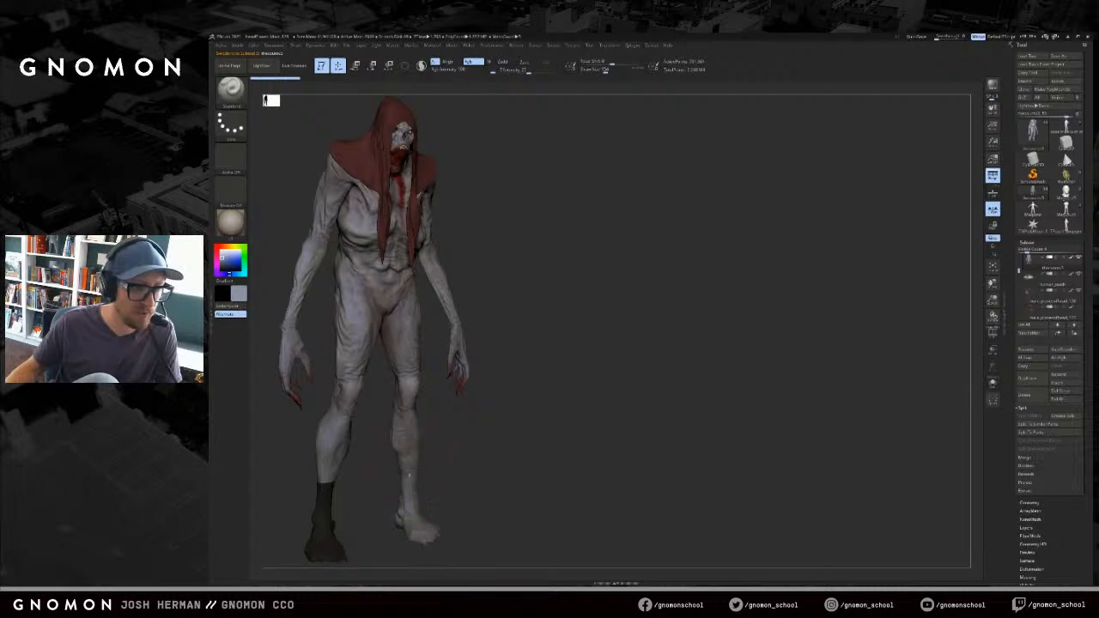
{"action": "left_click_drag", "start_coordinate": [326, 550], "coordinate": [341, 485]}
{"action": "left_click_drag", "start_coordinate": [621, 289], "coordinate": [659, 270]}
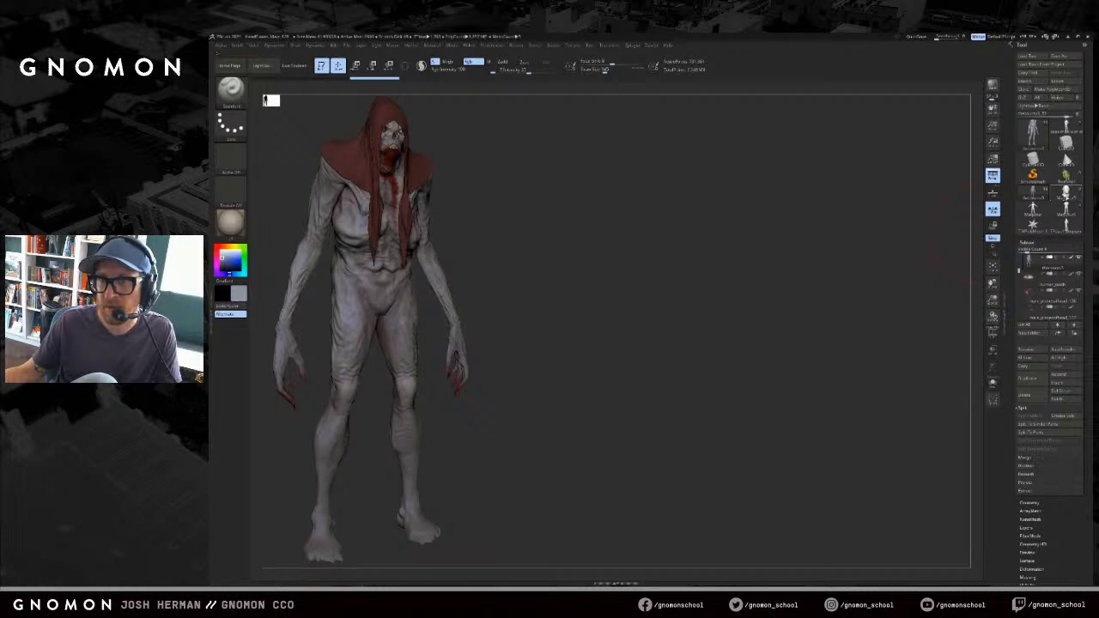
- Swap in the hands-on-hips pointy-eared male, scale it down beside the ghoul and snapshot it to the canvas for comparison
{"action": "left_click", "coordinate": [1066, 196]}
{"action": "left_click", "coordinate": [1073, 213]}
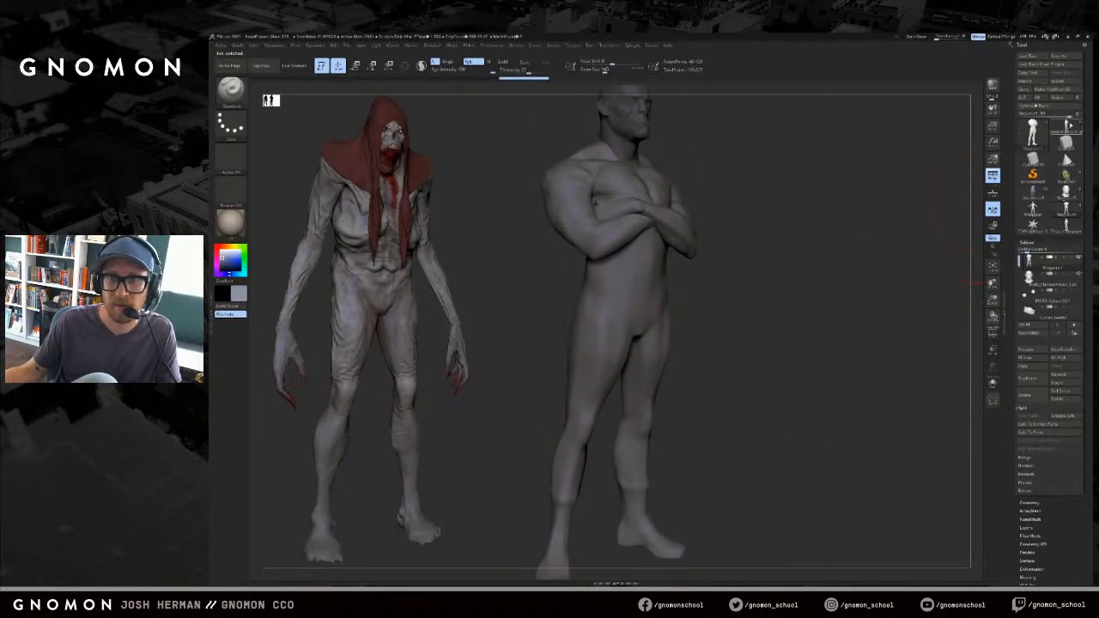
{"action": "left_click", "coordinate": [1071, 126]}
{"action": "left_click_drag", "start_coordinate": [836, 212], "coordinate": [848, 218], "text": "shift"}
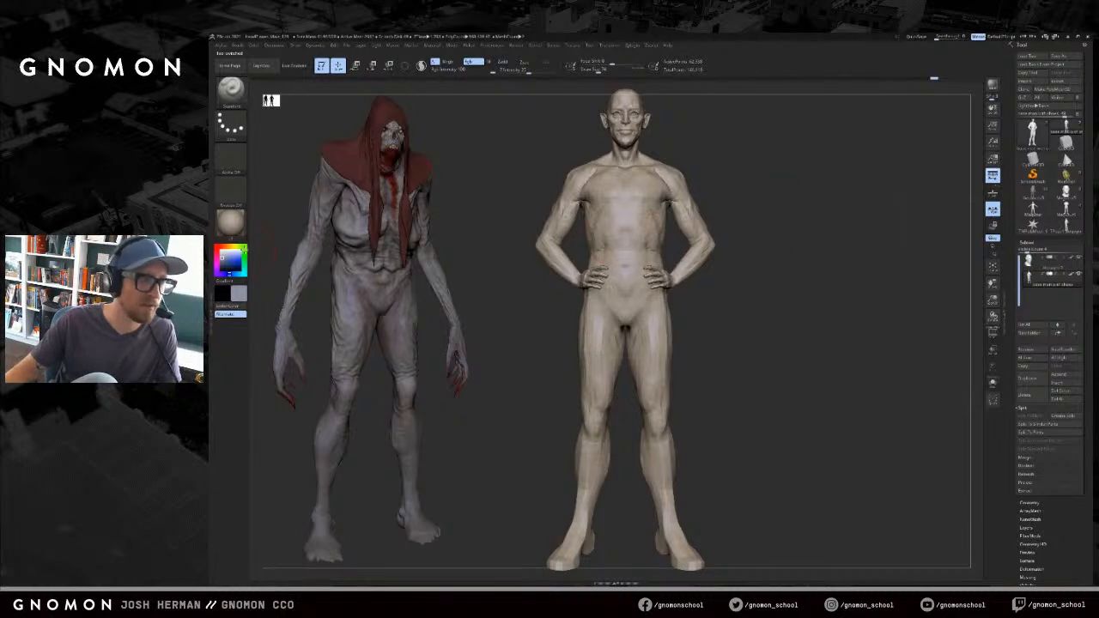
{"action": "mouse_move", "coordinate": [804, 237]}
{"action": "left_mouse_down"}
{"action": "mouse_move", "coordinate": [838, 243]}
{"action": "mouse_move", "coordinate": [862, 289]}
{"action": "mouse_move", "coordinate": [846, 292]}
{"action": "mouse_move", "coordinate": [920, 319]}
{"action": "mouse_move", "coordinate": [873, 323]}
{"action": "mouse_move", "coordinate": [885, 323]}
{"action": "mouse_move", "coordinate": [860, 289]}
{"action": "left_mouse_up"}
{"action": "key", "text": "shift+s"}
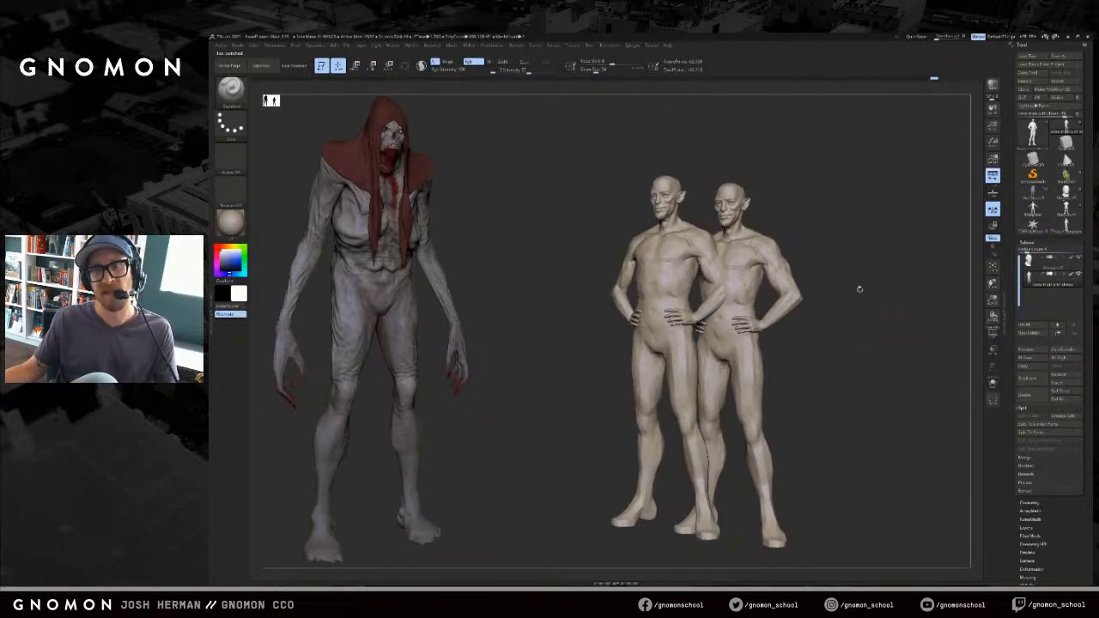
- Load the stocky crossed-arms character and frame it beside the ghoul and pointy-eared male to compare their proportions
{"action": "left_click", "coordinate": [1067, 193]}
{"action": "key", "text": "f"}
{"action": "key", "text": "f"}
{"action": "key", "text": "f"}
{"action": "left_click_drag", "start_coordinate": [902, 258], "coordinate": [897, 306]}
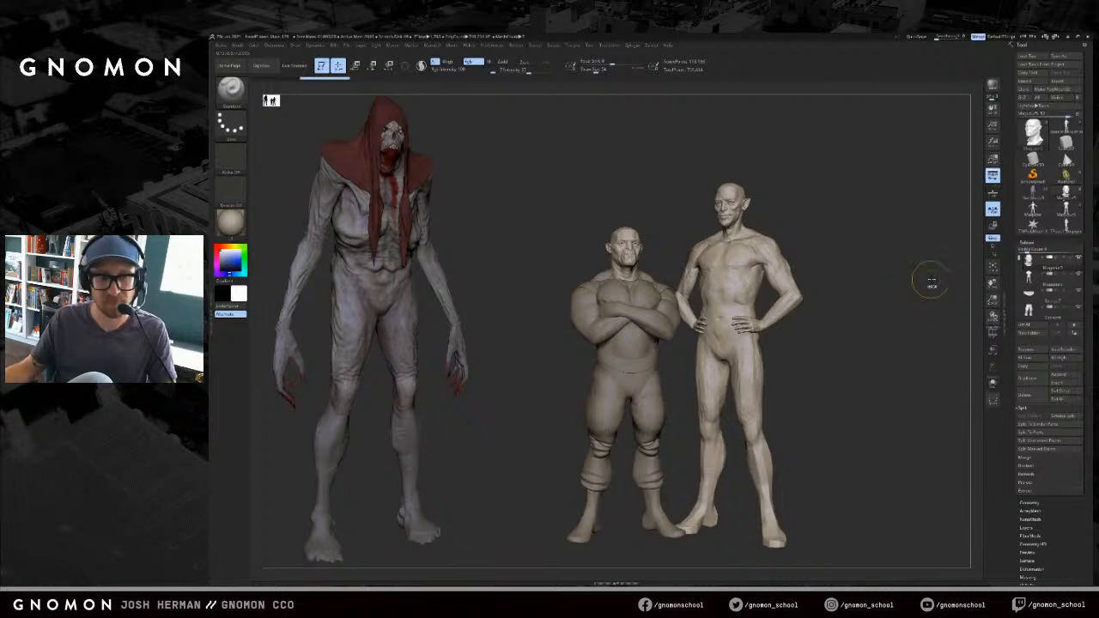
- Clear the canvas snapshots and bring back only the hands-on-hips pointy-eared male for editing
{"action": "key", "text": "ctrl+n"}
{"action": "left_click_drag", "start_coordinate": [876, 298], "coordinate": [932, 292]}
{"action": "left_click", "coordinate": [1022, 134]}
{"action": "key", "text": "f"}
{"action": "left_click_drag", "start_coordinate": [827, 211], "coordinate": [852, 255], "text": "shift"}
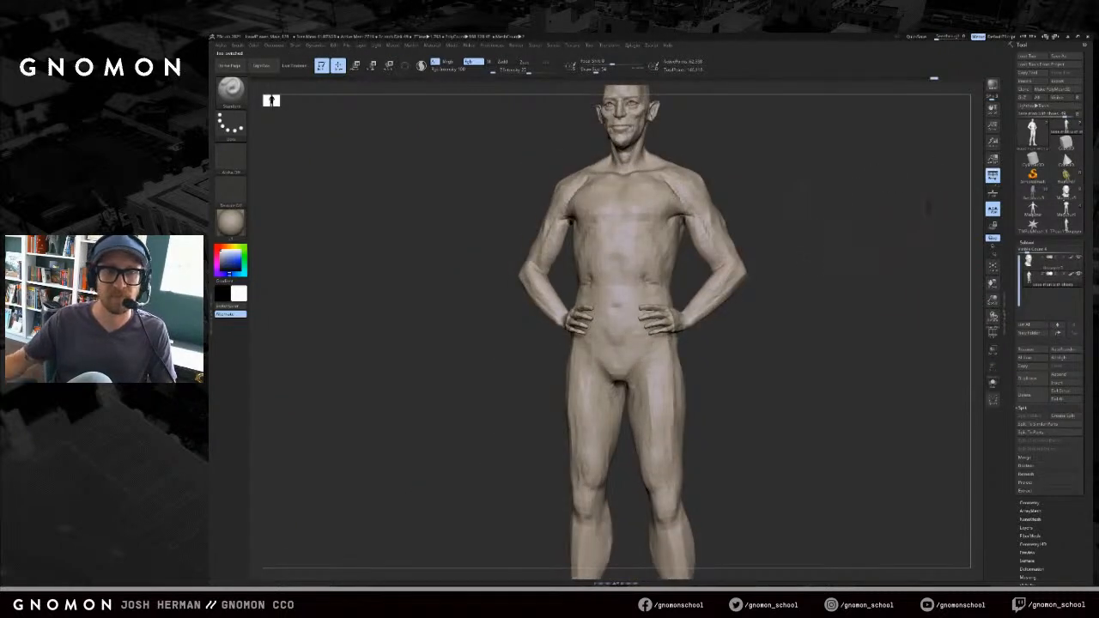
{"action": "left_click_drag", "start_coordinate": [934, 206], "coordinate": [964, 151], "text": "alt"}
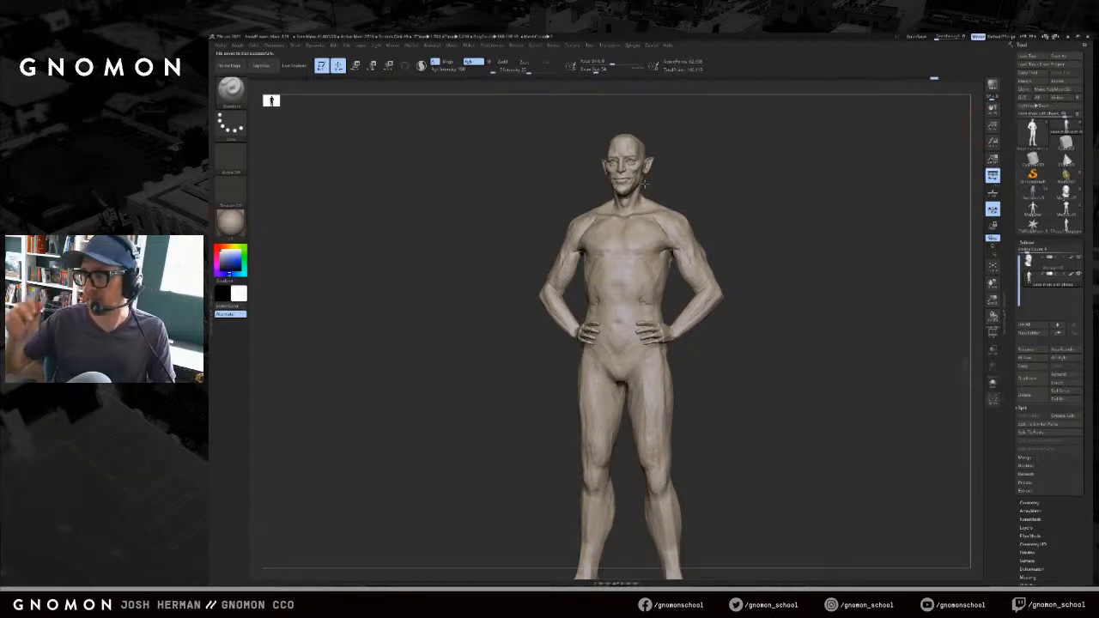
{"action": "mouse_move", "coordinate": [786, 150]}
{"action": "left_mouse_down", "text": "shift"}
{"action": "mouse_move", "coordinate": [805, 211]}
{"action": "mouse_move", "coordinate": [800, 243]}
{"action": "mouse_move", "coordinate": [768, 273]}
{"action": "left_mouse_up", "text": "shift"}
- Isolate the arms of the pointy-eared male's body, hiding the torso and legs
{"action": "key", "text": "b"}
{"action": "key", "text": "c"}
{"action": "key", "text": "b"}
{"action": "left_click_drag", "start_coordinate": [575, 381], "coordinate": [585, 361], "text": "alt"}
{"action": "key", "text": "alt+s"}
{"action": "left_click", "coordinate": [618, 316], "text": "ctrl+shift"}
- Mask both hands and wrists with a transform mask and invert it so the arms stay unmasked
{"action": "key", "text": "r"}
{"action": "mouse_move", "coordinate": [611, 309]}
{"action": "left_mouse_down"}
{"action": "mouse_move", "coordinate": [627, 364]}
{"action": "mouse_move", "coordinate": [622, 320]}
{"action": "left_mouse_up"}
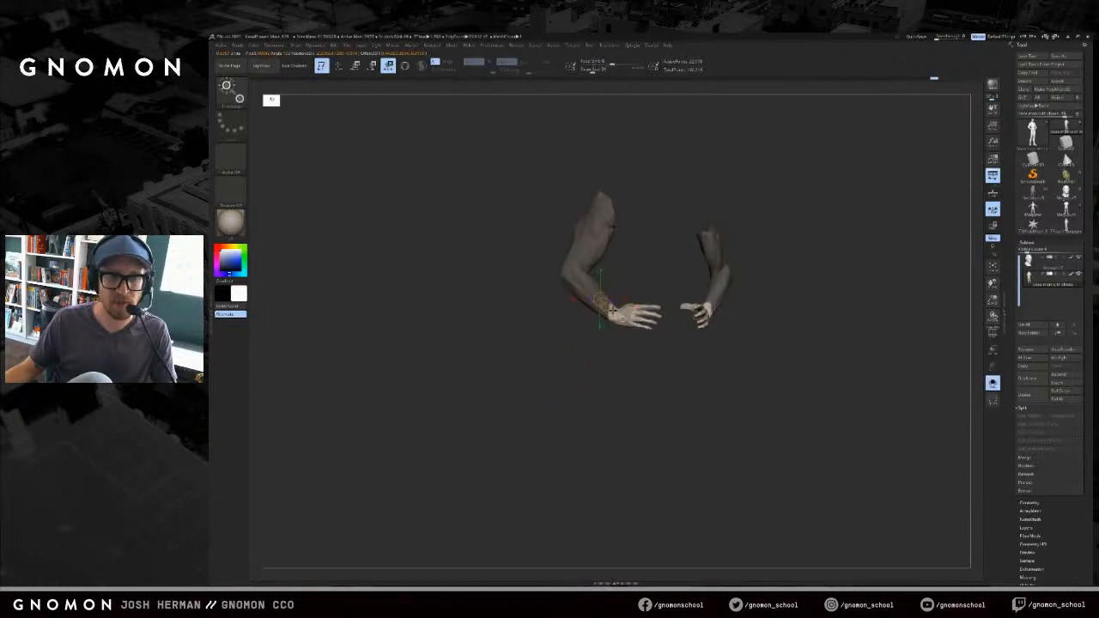
{"action": "key", "text": "q"}
{"action": "mouse_move", "coordinate": [766, 301]}
{"action": "left_mouse_down"}
{"action": "mouse_move", "coordinate": [831, 292]}
{"action": "mouse_move", "coordinate": [920, 352]}
{"action": "left_mouse_up"}
{"action": "left_click", "coordinate": [832, 294], "text": "ctrl"}
{"action": "key", "text": "w"}
{"action": "key", "text": "q"}
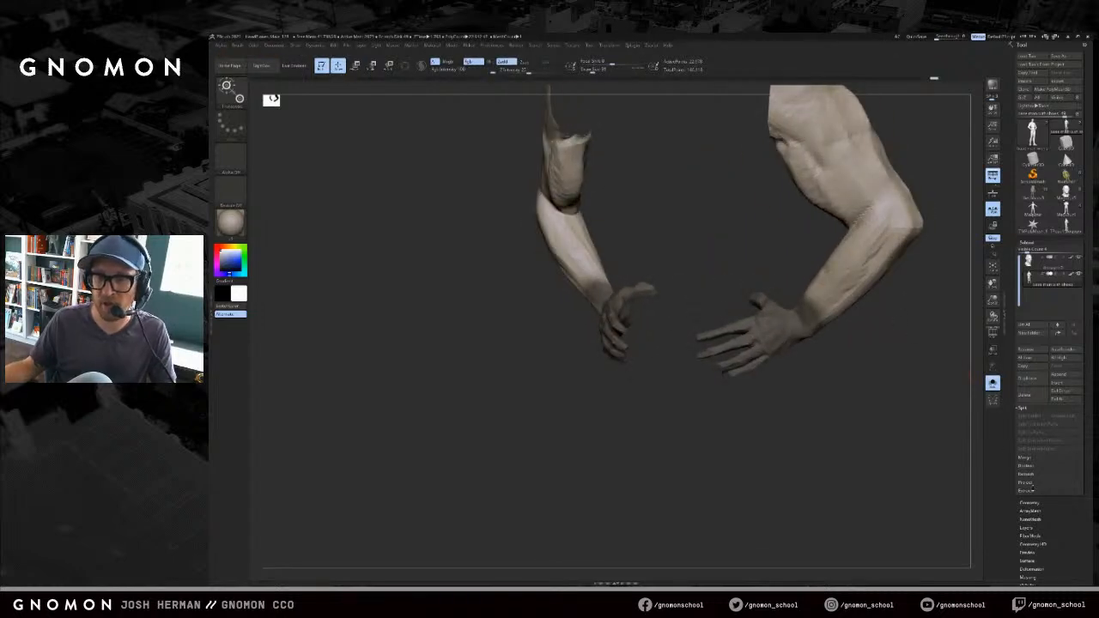
- Preview a subtool extraction of the masked hands as a pair of gloves
{"action": "left_click", "coordinate": [1029, 490]}
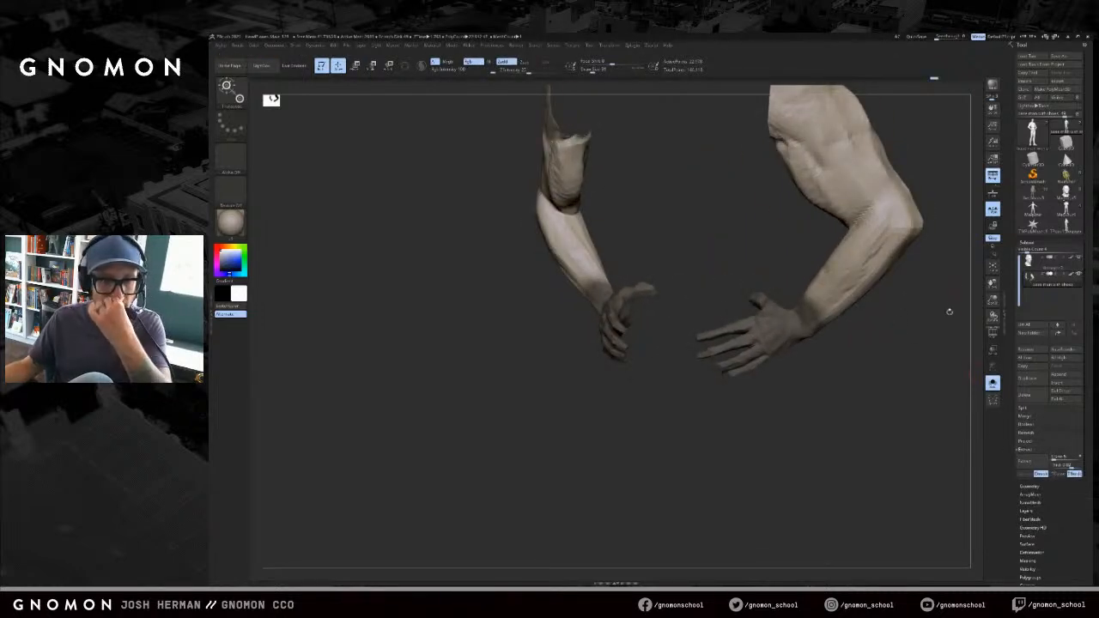
{"action": "left_click", "coordinate": [1032, 461]}
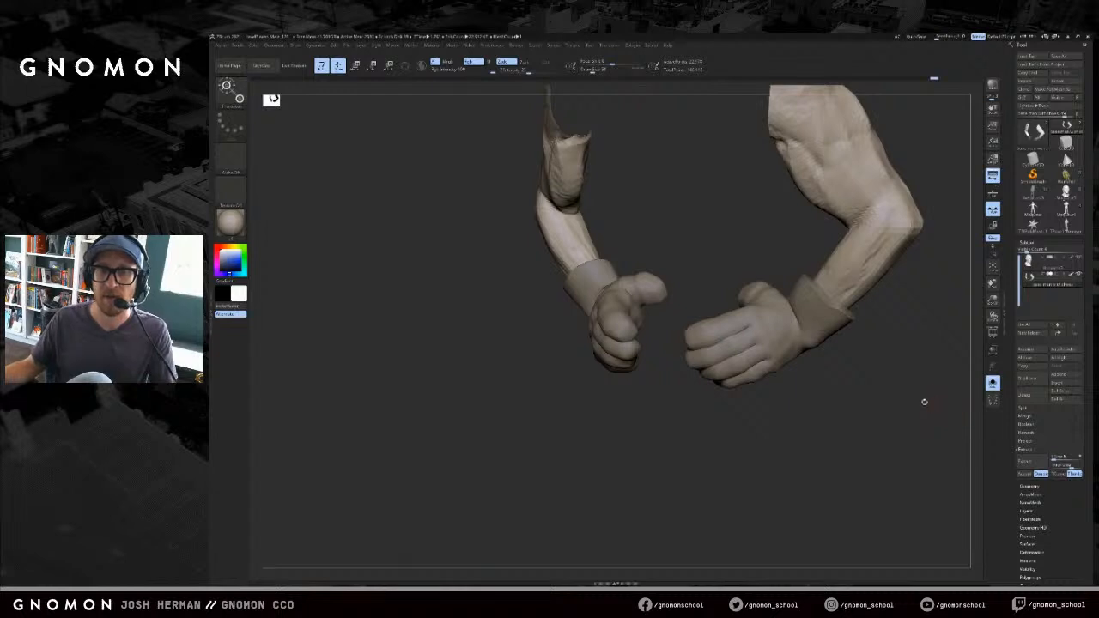
{"action": "left_click_drag", "start_coordinate": [919, 407], "coordinate": [950, 435]}
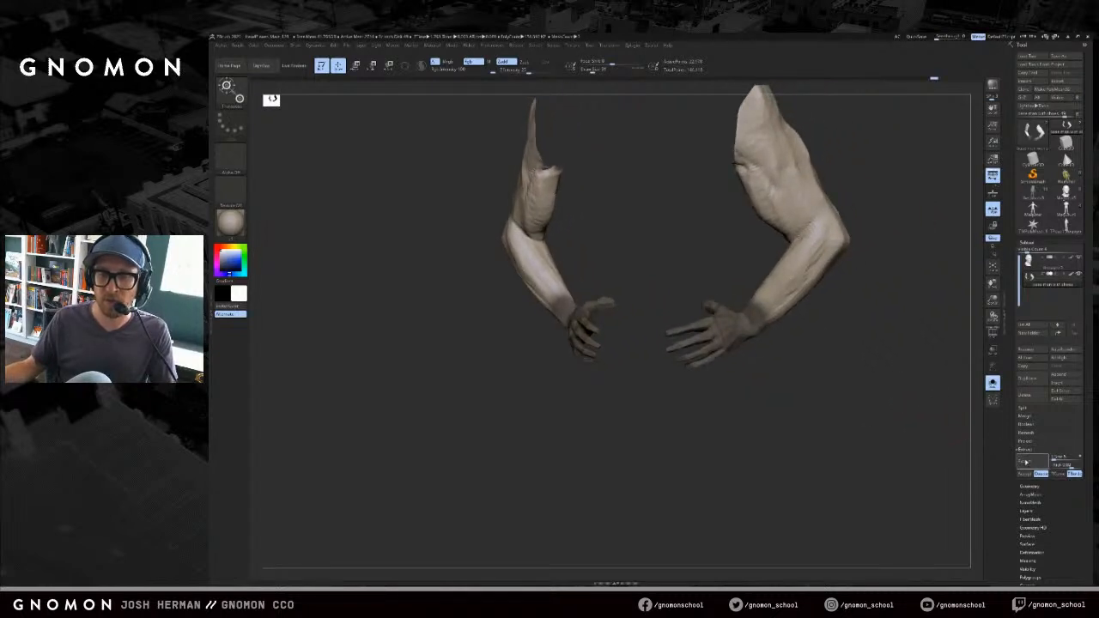
{"action": "left_click", "coordinate": [1026, 461]}
- Lower the extraction thickness and preview thinner gloves over the masked hands
{"action": "left_click", "coordinate": [1065, 467]}
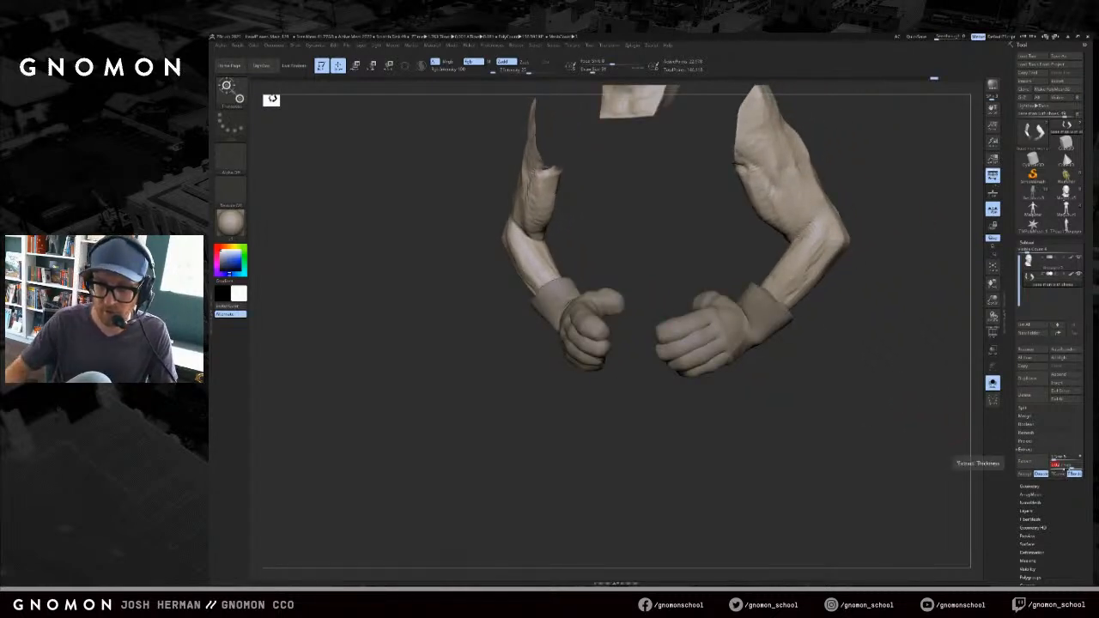
{"action": "left_click", "coordinate": [1064, 466]}
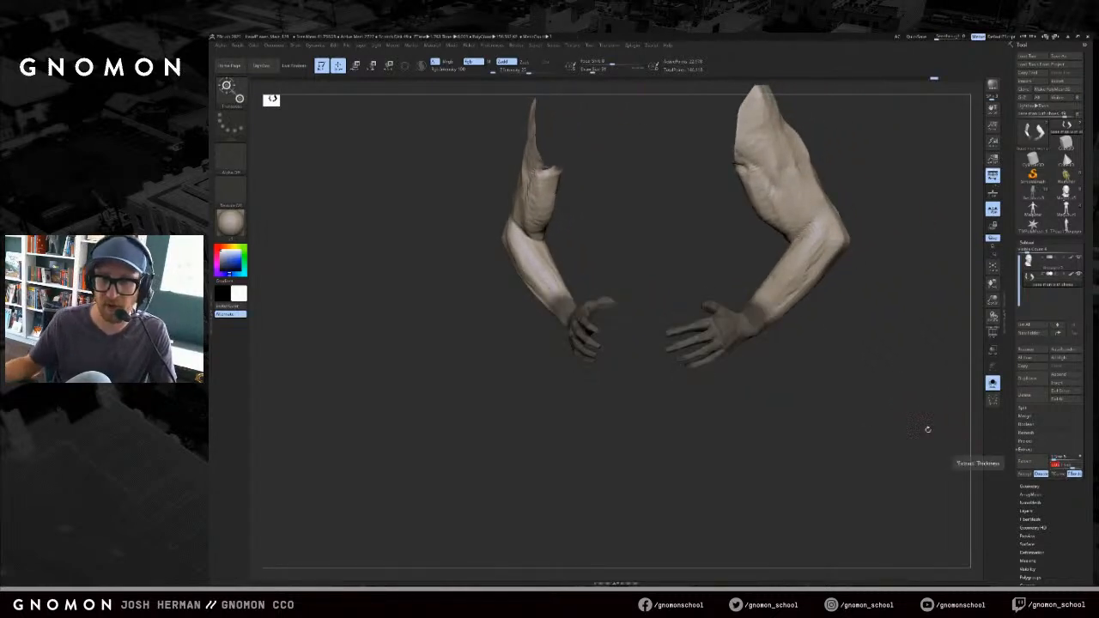
{"action": "left_click", "coordinate": [1029, 461]}
{"action": "left_click_drag", "start_coordinate": [937, 444], "coordinate": [935, 434]}
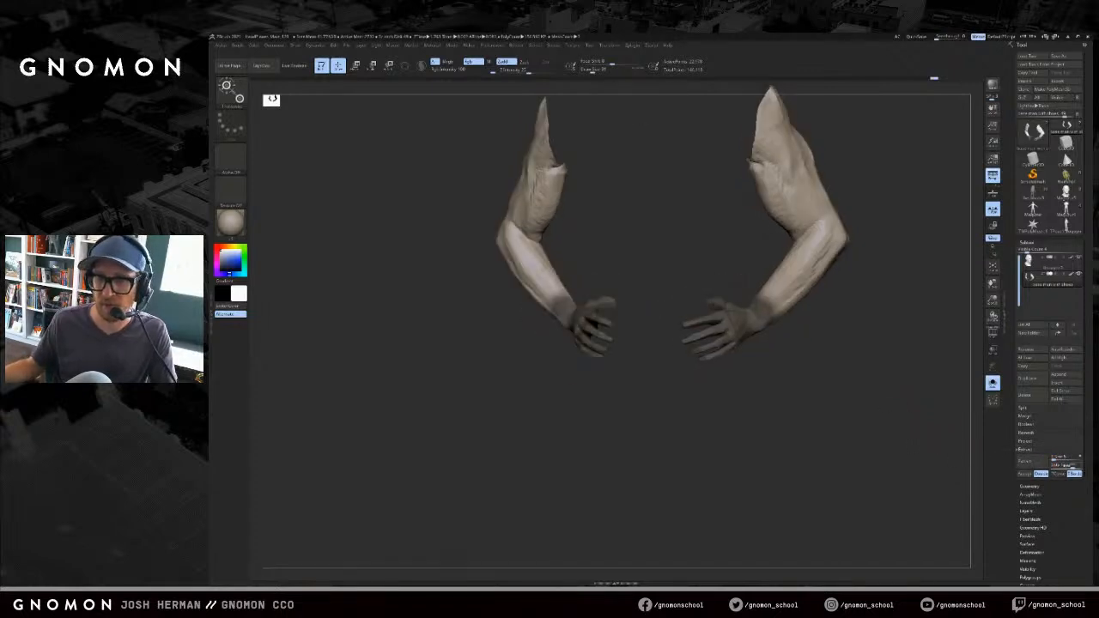
{"action": "left_click", "coordinate": [1063, 465]}
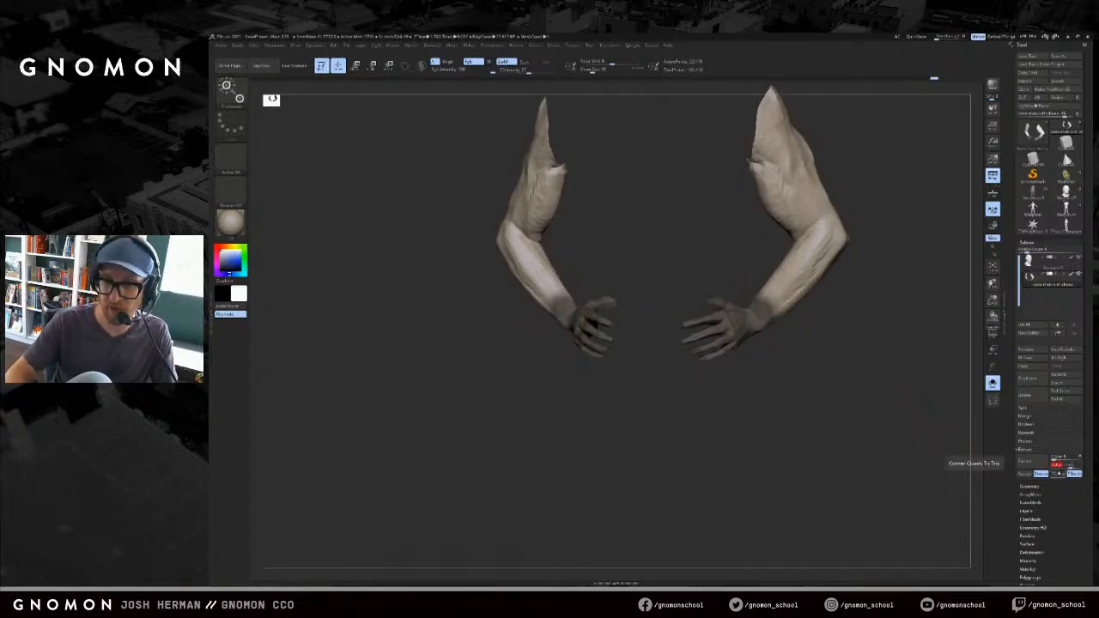
{"action": "key", "text": "Return"}
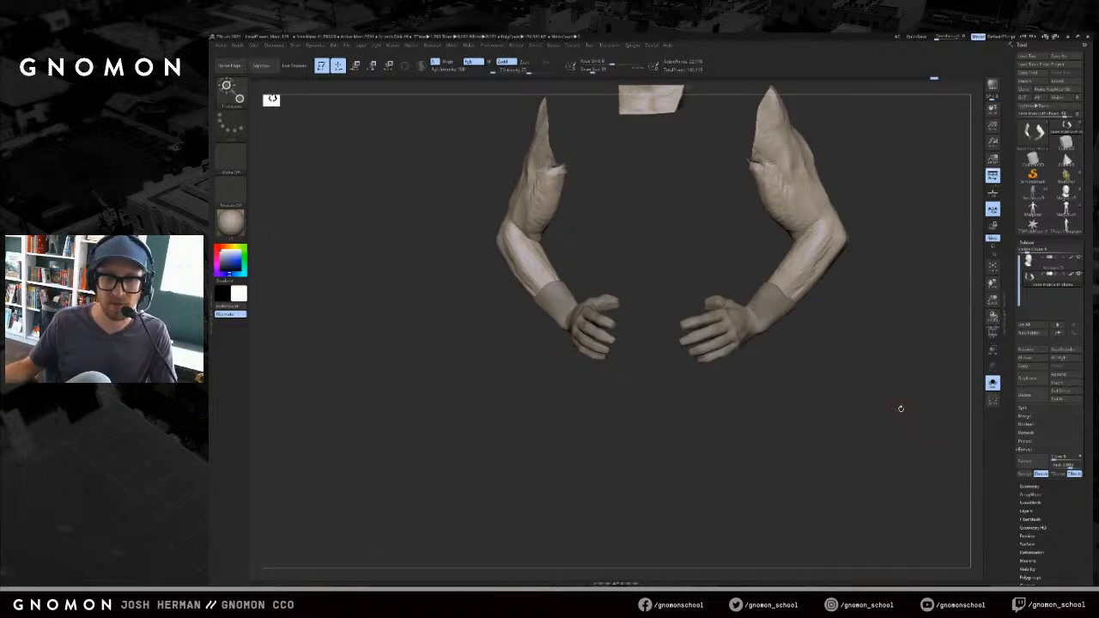
- Extract the thin gloves from the masked hands and accept them as a new subtool
{"action": "left_click_drag", "start_coordinate": [901, 408], "coordinate": [922, 408]}
{"action": "left_click", "coordinate": [1031, 464]}
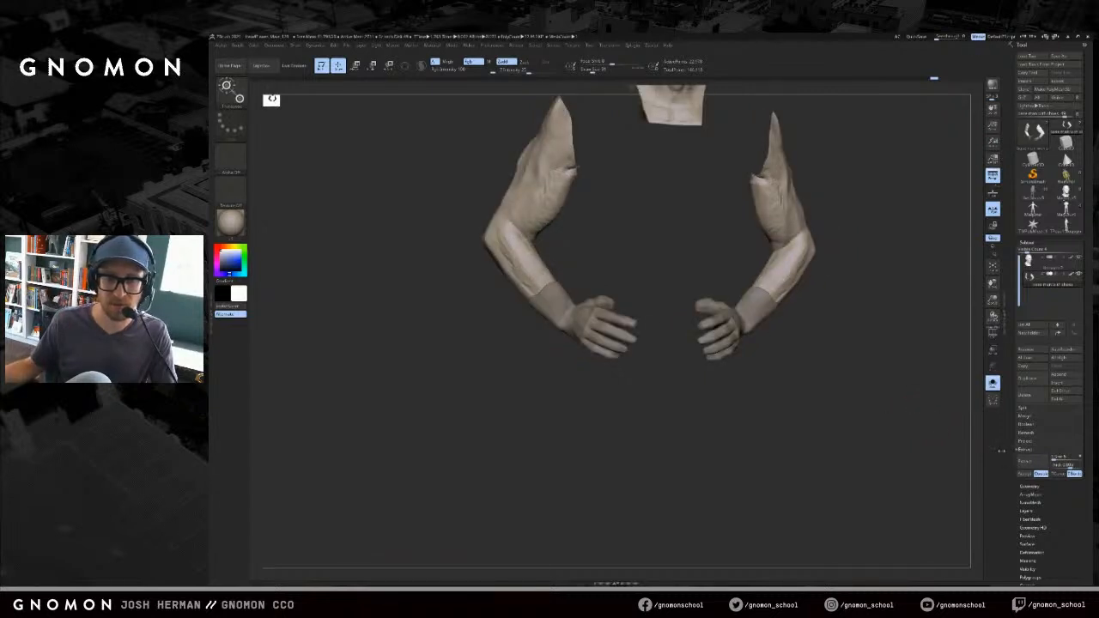
{"action": "left_click_drag", "start_coordinate": [963, 447], "coordinate": [949, 447]}
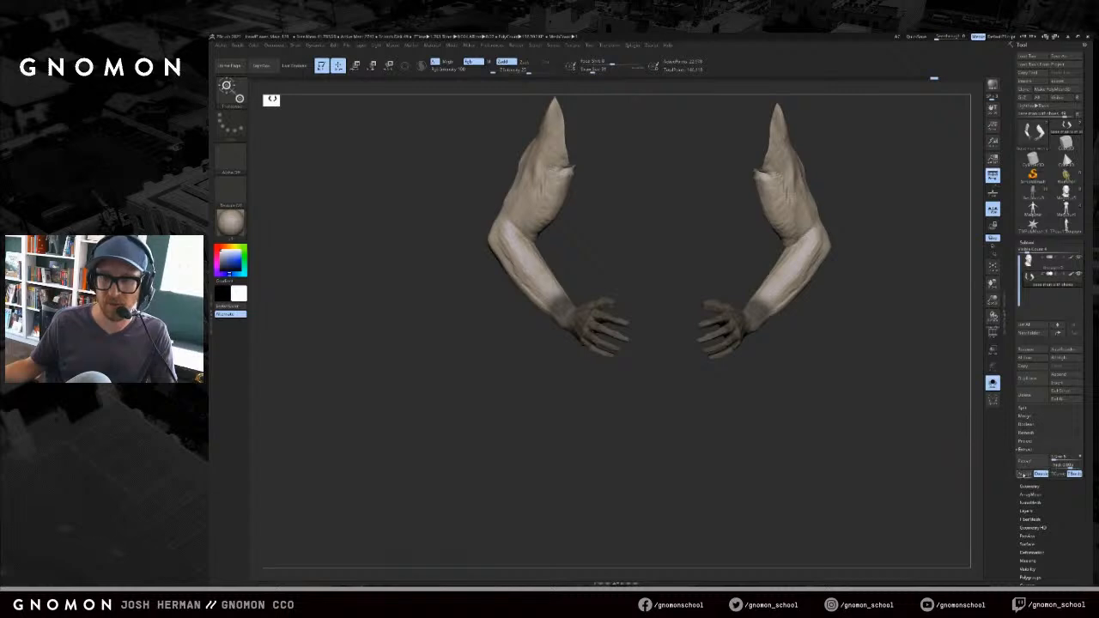
{"action": "left_click", "coordinate": [1023, 476]}
- Make the extracted gloves the active subtool and bring the arms and head into view
{"action": "left_click_drag", "start_coordinate": [862, 362], "coordinate": [847, 358]}
{"action": "left_click", "coordinate": [857, 364]}
{"action": "left_click_drag", "start_coordinate": [680, 427], "coordinate": [824, 319], "text": "ctrl"}
{"action": "key", "text": "ctrl+z"}
{"action": "key", "text": "w"}
{"action": "mouse_move", "coordinate": [636, 386]}
{"action": "left_mouse_down", "text": "alt"}
{"action": "mouse_move", "coordinate": [626, 426]}
{"action": "mouse_move", "coordinate": [750, 454]}
{"action": "left_mouse_up", "text": "alt"}
{"action": "key", "text": "q"}
{"action": "left_click_drag", "start_coordinate": [519, 439], "coordinate": [538, 437]}
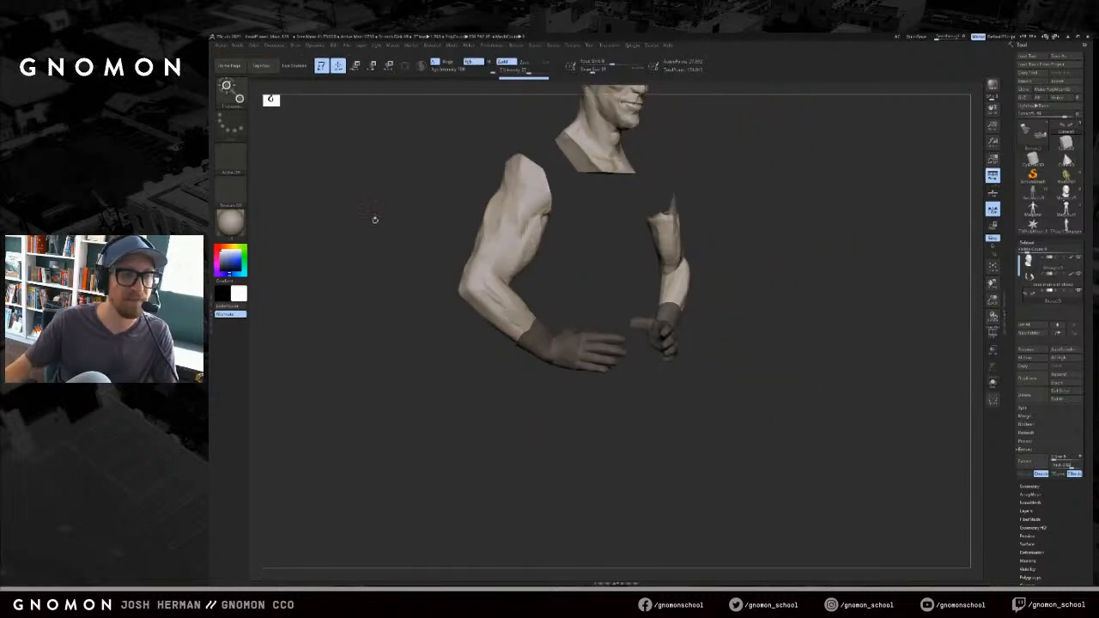
- Clear the mask from the extracted gloves
{"action": "left_click_drag", "start_coordinate": [374, 219], "coordinate": [361, 136]}
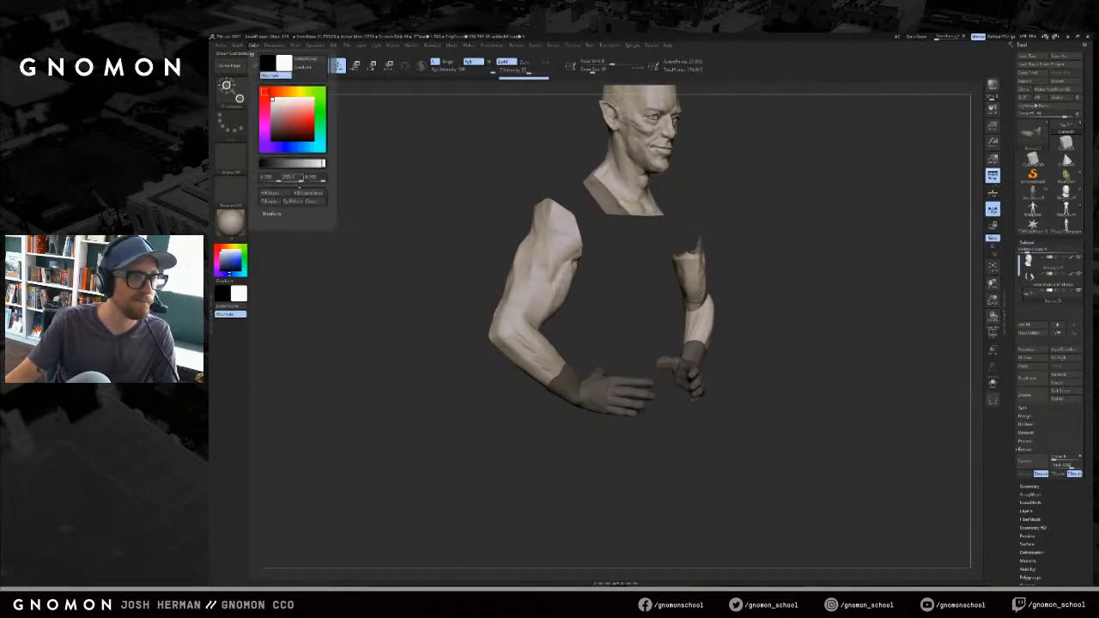
{"action": "key", "text": "w"}
{"action": "left_click_drag", "start_coordinate": [390, 147], "coordinate": [383, 147]}
{"action": "left_click_drag", "start_coordinate": [391, 148], "coordinate": [372, 209], "text": "ctrl"}
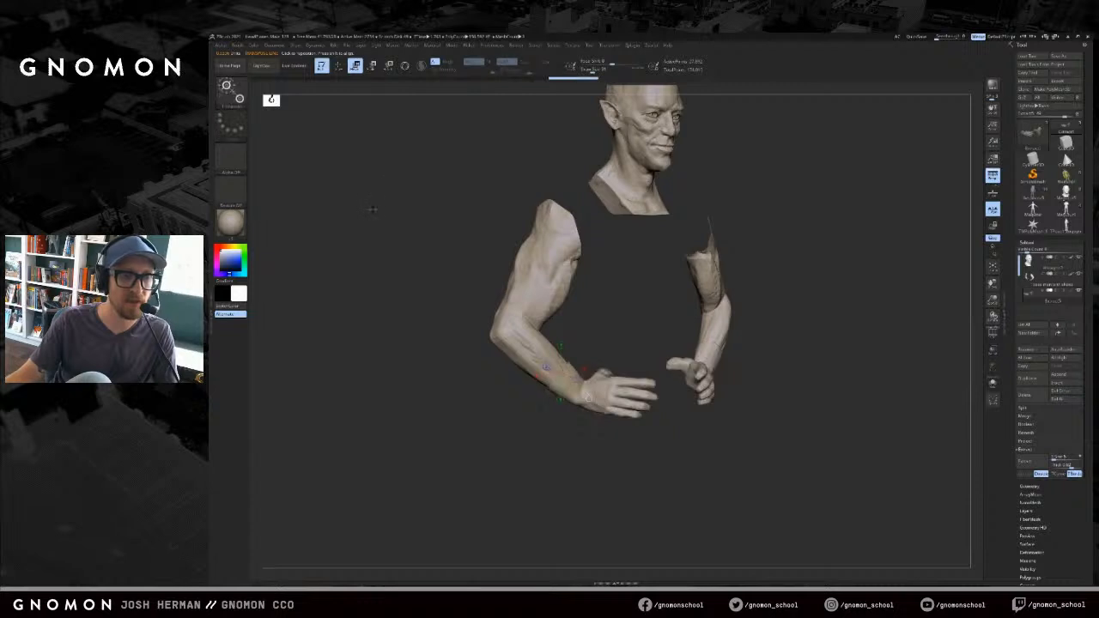
{"action": "key", "text": "q"}
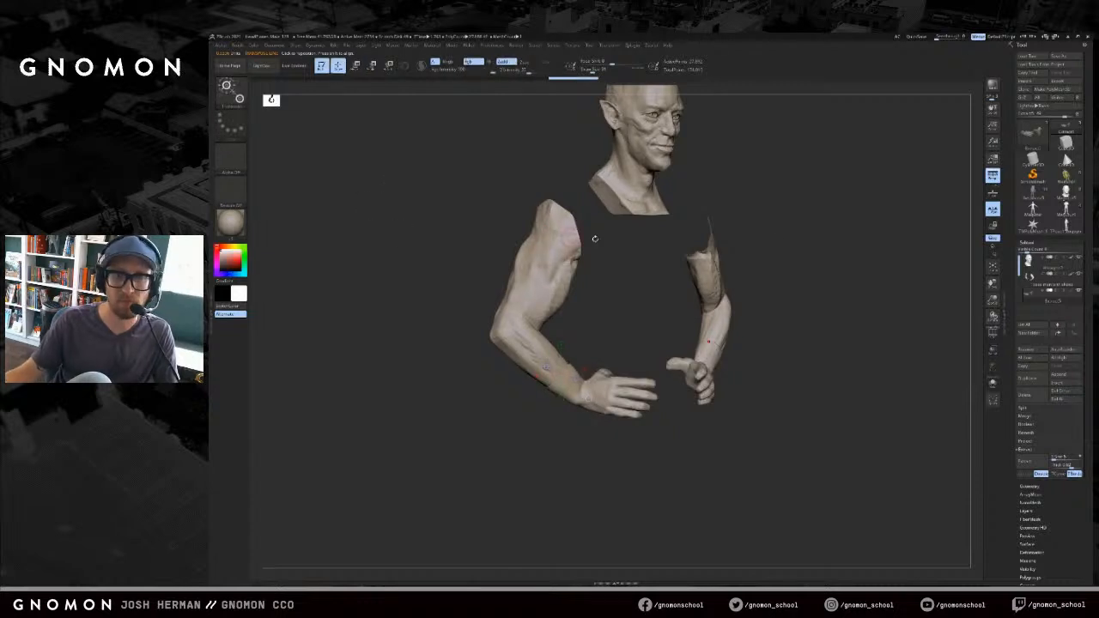
- Fill the gloves with a sampled dark grey and set the active colour back to white
{"action": "key", "text": "w"}
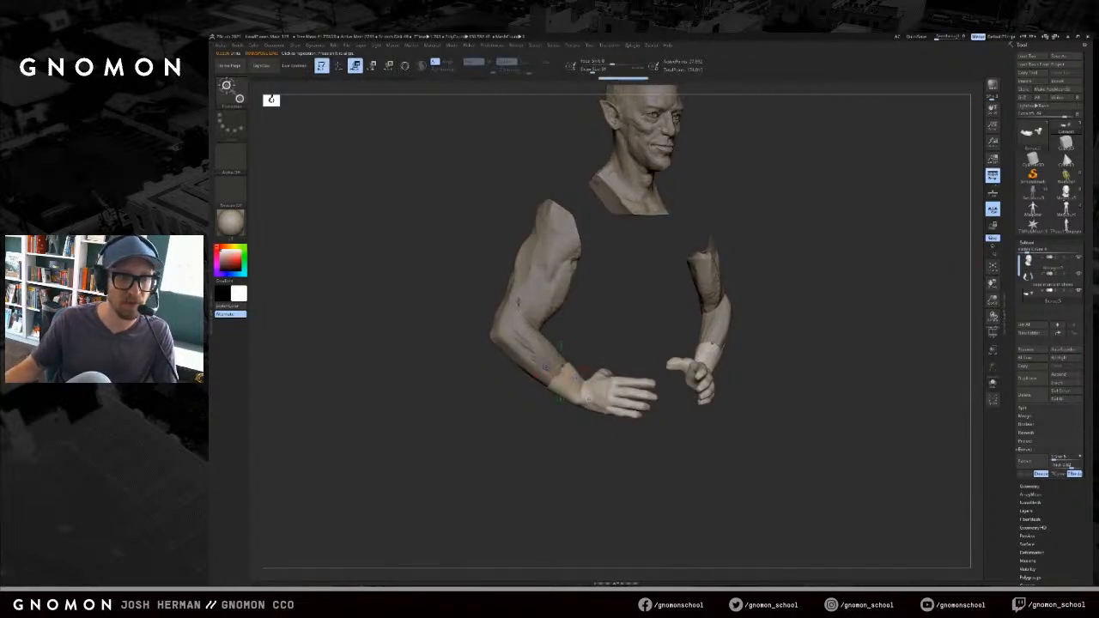
{"action": "key", "text": "c"}
{"action": "key", "text": "q"}
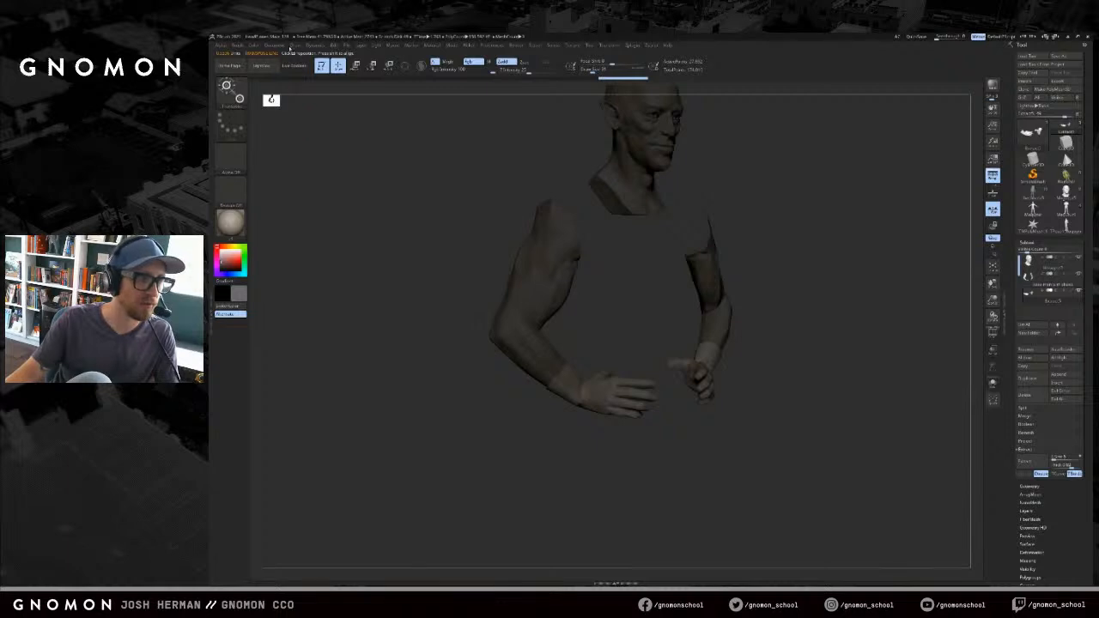
{"action": "left_click", "coordinate": [253, 46]}
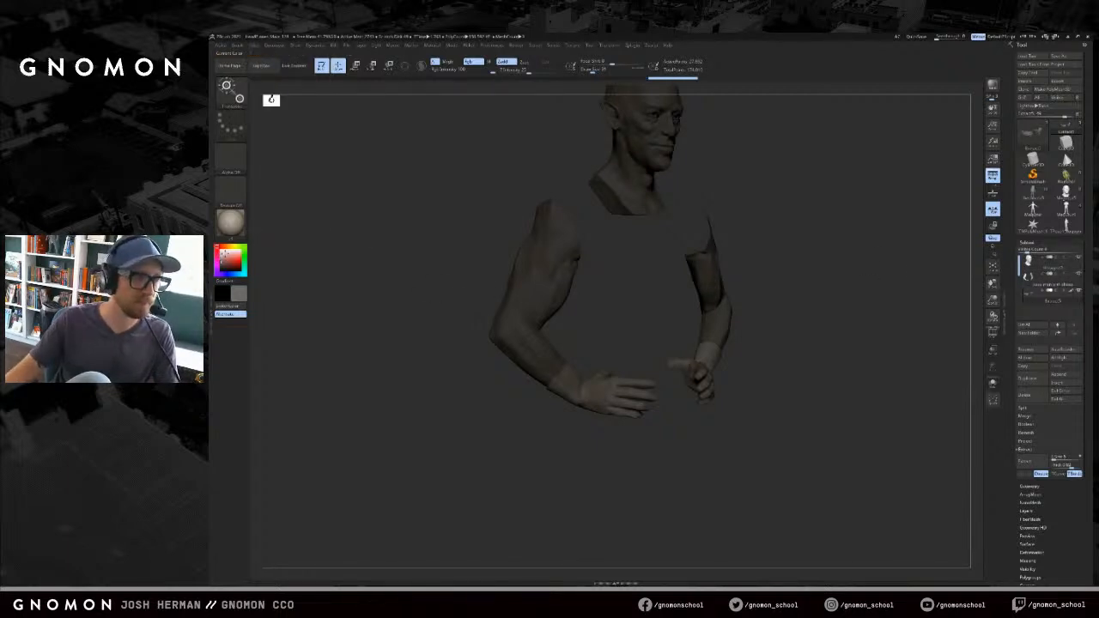
{"action": "left_click", "coordinate": [220, 251]}
- Select the male's body subtool and unhide all of its parts
{"action": "mouse_move", "coordinate": [847, 246]}
{"action": "left_mouse_down"}
{"action": "mouse_move", "coordinate": [819, 289]}
{"action": "mouse_move", "coordinate": [822, 263]}
{"action": "mouse_move", "coordinate": [816, 278]}
{"action": "mouse_move", "coordinate": [823, 268]}
{"action": "mouse_move", "coordinate": [830, 282]}
{"action": "mouse_move", "coordinate": [820, 324]}
{"action": "mouse_move", "coordinate": [816, 280]}
{"action": "left_mouse_up"}
{"action": "key", "text": "w"}
{"action": "left_click", "coordinate": [817, 277], "text": "ctrl+shift"}
{"action": "key", "text": "q"}
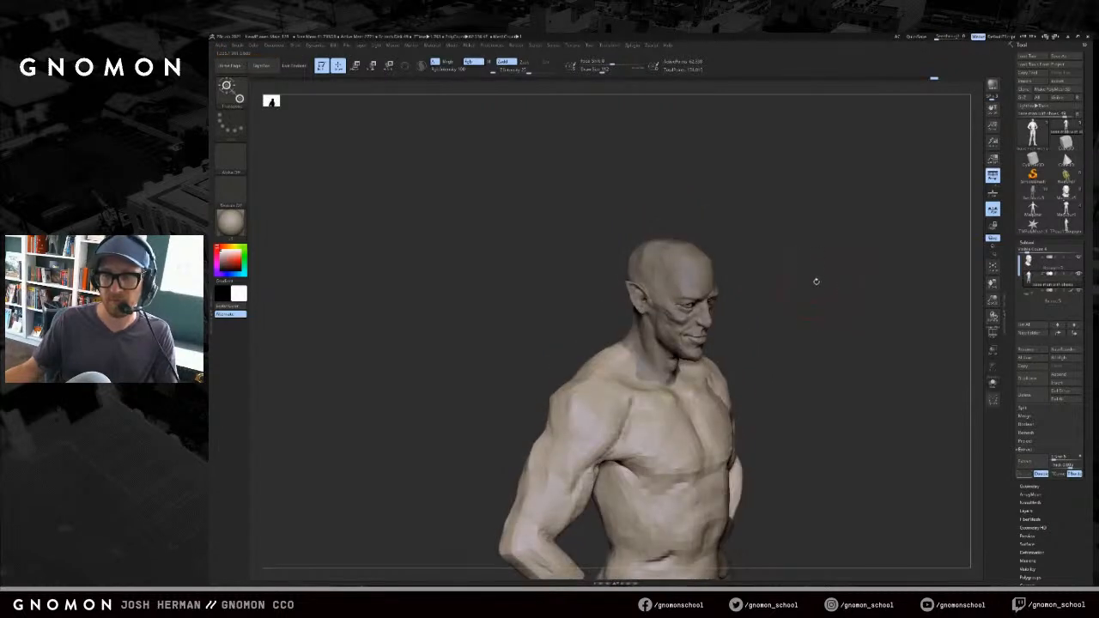
- Try building up raised lumps on both sides of the top of the head with the ClayBuildup brush
{"action": "key", "text": "shift+alt+s"}
{"action": "key", "text": "b"}
{"action": "key", "text": "c"}
{"action": "key", "text": "b"}
{"action": "mouse_move", "coordinate": [688, 277]}
{"action": "left_mouse_down"}
{"action": "mouse_move", "coordinate": [662, 249]}
{"action": "mouse_move", "coordinate": [697, 251]}
{"action": "mouse_move", "coordinate": [714, 283]}
{"action": "left_mouse_up"}
{"action": "mouse_move", "coordinate": [852, 281]}
{"action": "left_mouse_down", "text": "shift"}
{"action": "mouse_move", "coordinate": [827, 287]}
{"action": "mouse_move", "coordinate": [818, 277]}
{"action": "left_mouse_up", "text": "shift"}
{"action": "key", "text": "shift+alt+s"}
{"action": "key", "text": "s"}
{"action": "left_click_drag", "start_coordinate": [700, 276], "coordinate": [696, 277]}
{"action": "left_click_drag", "start_coordinate": [835, 261], "coordinate": [775, 246]}
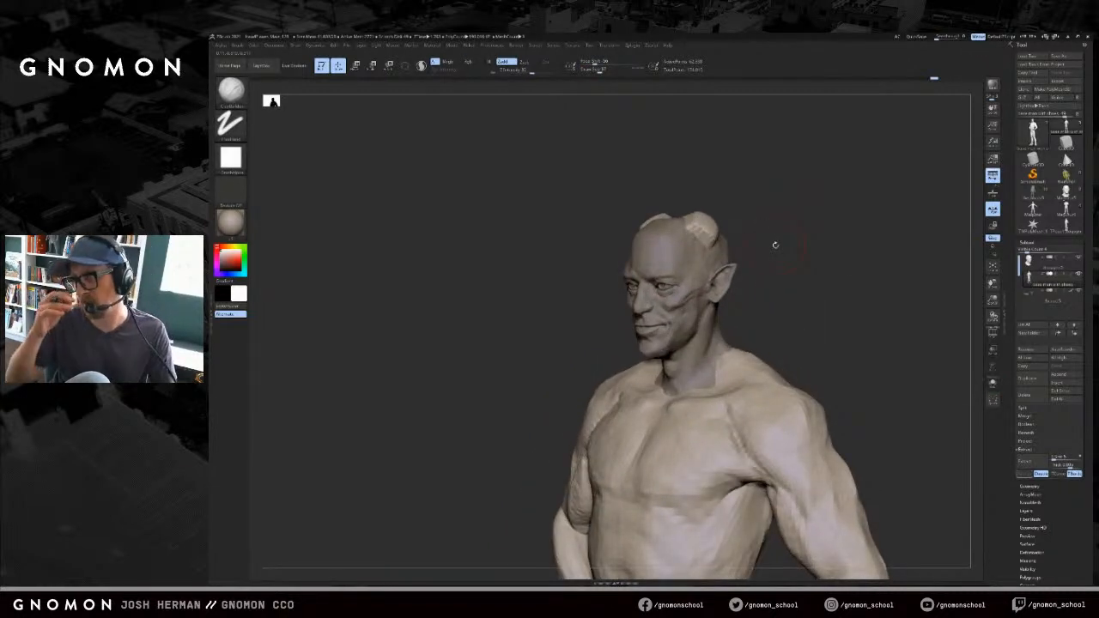
- Try pulling the top of the head out into long pointed shapes with the SnakeHook brush
{"action": "key", "text": "b"}
{"action": "key", "text": "s"}
{"action": "key", "text": "h"}
{"action": "left_click_drag", "start_coordinate": [707, 227], "coordinate": [797, 178]}
{"action": "left_click_drag", "start_coordinate": [804, 254], "coordinate": [885, 260]}
{"action": "key", "text": "ctrl+z"}
{"action": "left_click_drag", "start_coordinate": [644, 226], "coordinate": [634, 289]}
{"action": "left_click_drag", "start_coordinate": [748, 253], "coordinate": [718, 252]}
{"action": "key", "text": "ctrl+z"}
{"action": "mouse_move", "coordinate": [648, 225]}
{"action": "left_mouse_down"}
{"action": "mouse_move", "coordinate": [652, 288]}
{"action": "mouse_move", "coordinate": [664, 297]}
{"action": "left_mouse_up"}
{"action": "key", "text": "ctrl+z"}
{"action": "left_click_drag", "start_coordinate": [646, 225], "coordinate": [571, 181]}
{"action": "left_click_drag", "start_coordinate": [555, 231], "coordinate": [576, 228]}
{"action": "mouse_move", "coordinate": [652, 237]}
{"action": "left_mouse_down"}
{"action": "mouse_move", "coordinate": [700, 257]}
{"action": "mouse_move", "coordinate": [694, 215]}
{"action": "mouse_move", "coordinate": [634, 261]}
{"action": "left_mouse_up"}
{"action": "mouse_move", "coordinate": [758, 237]}
{"action": "left_mouse_down"}
{"action": "mouse_move", "coordinate": [795, 235]}
{"action": "mouse_move", "coordinate": [780, 252]}
{"action": "left_mouse_up"}
- Undo the strokes on the top of the head back to the bare skull
{"action": "key", "text": "ctrl+z"}
{"action": "key", "text": "ctrl+z"}
{"action": "key", "text": "ctrl+z"}
{"action": "key", "text": "ctrl+z"}
{"action": "key", "text": "ctrl+z"}
{"action": "key", "text": "ctrl+z"}
{"action": "left_click_drag", "start_coordinate": [687, 255], "coordinate": [743, 244]}
{"action": "key", "text": "ctrl+z"}
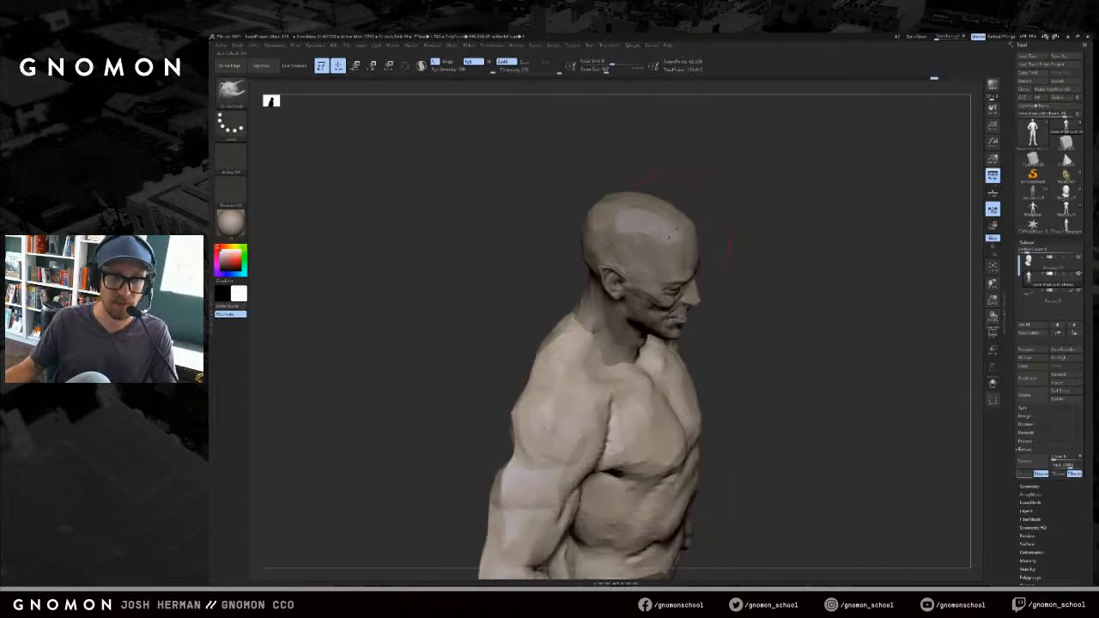
- Pull the back of the skull outward with the SnakeHook brush to form the rear of a hat
{"action": "key", "text": "alt+s"}
{"action": "left_click_drag", "start_coordinate": [605, 237], "coordinate": [556, 243]}
{"action": "left_click_drag", "start_coordinate": [705, 241], "coordinate": [677, 243]}
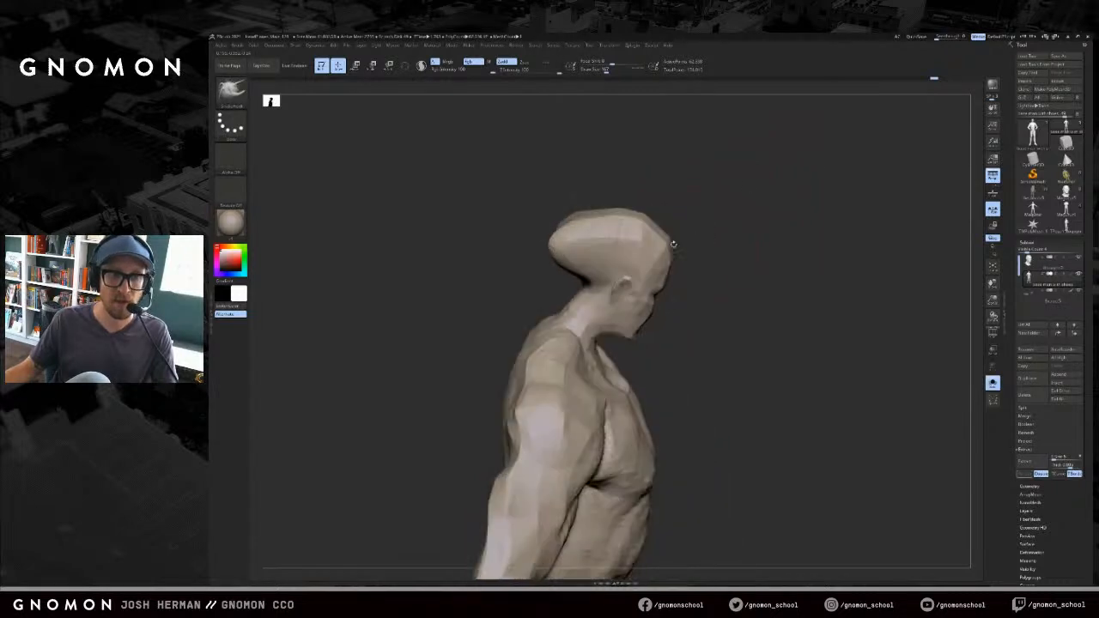
{"action": "key", "text": "alt+s"}
{"action": "left_click_drag", "start_coordinate": [549, 257], "coordinate": [539, 261]}
{"action": "left_click_drag", "start_coordinate": [535, 300], "coordinate": [538, 277]}
- Pull the front of the skull forward with the SnakeHook brush into a pointed hat brim over the face
{"action": "left_click_drag", "start_coordinate": [782, 142], "coordinate": [722, 167]}
{"action": "left_click_drag", "start_coordinate": [648, 190], "coordinate": [656, 182]}
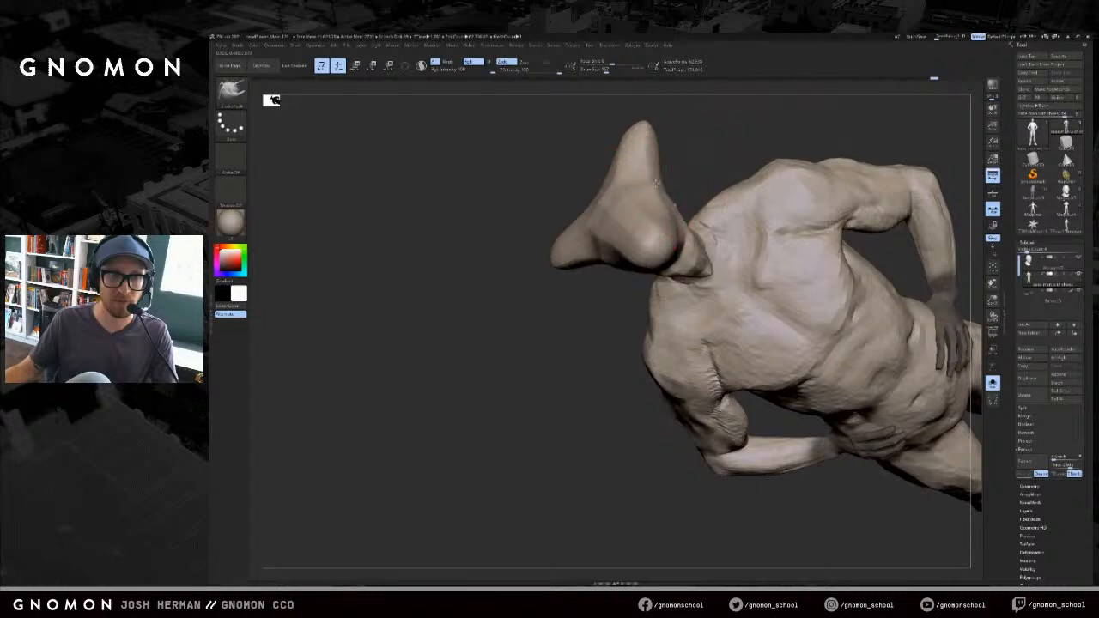
{"action": "left_click_drag", "start_coordinate": [544, 307], "coordinate": [548, 227]}
{"action": "mouse_move", "coordinate": [688, 171]}
{"action": "left_mouse_down"}
{"action": "mouse_move", "coordinate": [645, 191]}
{"action": "mouse_move", "coordinate": [609, 182]}
{"action": "left_mouse_up"}
{"action": "key", "text": "s"}
{"action": "left_click_drag", "start_coordinate": [593, 208], "coordinate": [601, 202]}
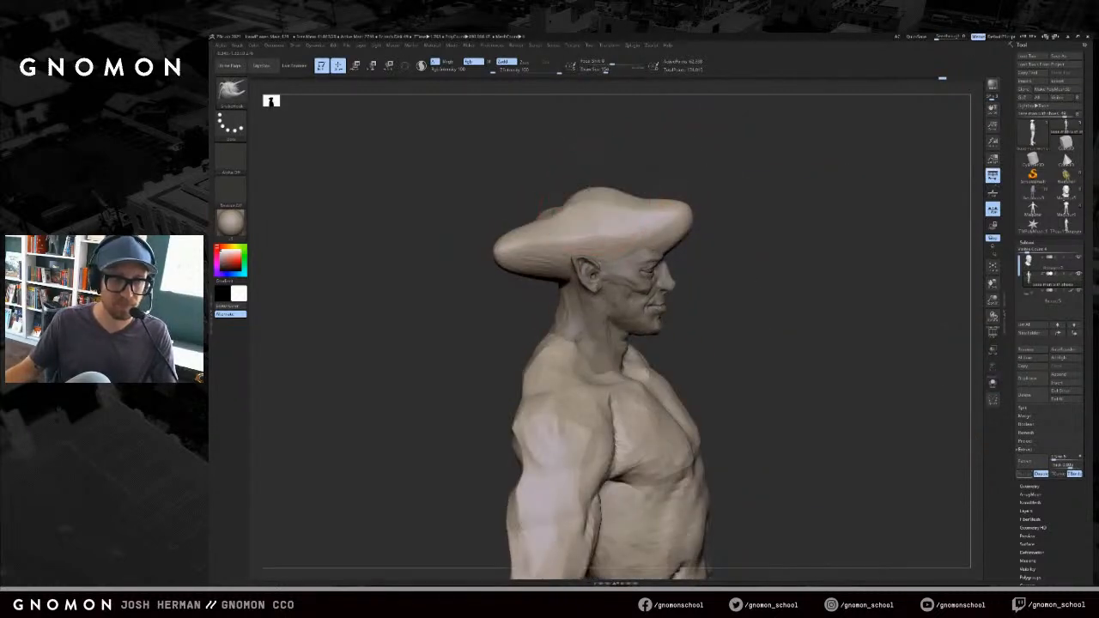
- Refine the hat's crown and brim silhouette from several sides with SnakeHook strokes and smoothing
{"action": "left_click_drag", "start_coordinate": [670, 165], "coordinate": [720, 182]}
{"action": "left_click_drag", "start_coordinate": [550, 196], "coordinate": [556, 200], "text": "shift"}
{"action": "mouse_move", "coordinate": [720, 169]}
{"action": "left_mouse_down"}
{"action": "mouse_move", "coordinate": [673, 148]}
{"action": "mouse_move", "coordinate": [603, 154]}
{"action": "left_mouse_up"}
{"action": "left_click_drag", "start_coordinate": [679, 177], "coordinate": [637, 175], "text": "alt"}
{"action": "left_click_drag", "start_coordinate": [534, 225], "coordinate": [550, 234]}
{"action": "left_click_drag", "start_coordinate": [608, 183], "coordinate": [581, 188]}
{"action": "left_click_drag", "start_coordinate": [533, 218], "coordinate": [526, 230], "text": "shift"}
{"action": "mouse_move", "coordinate": [582, 158]}
{"action": "left_mouse_down"}
{"action": "mouse_move", "coordinate": [527, 196]}
{"action": "mouse_move", "coordinate": [526, 219]}
{"action": "mouse_move", "coordinate": [580, 230]}
{"action": "left_mouse_up"}
{"action": "key", "text": "s"}
{"action": "left_click_drag", "start_coordinate": [510, 236], "coordinate": [577, 227]}
- Carve the line where the hat meets the forehead with the DamStandard brush
{"action": "key", "text": "3"}
{"action": "left_click_drag", "start_coordinate": [437, 256], "coordinate": [528, 223]}
{"action": "key", "text": "alt+s"}
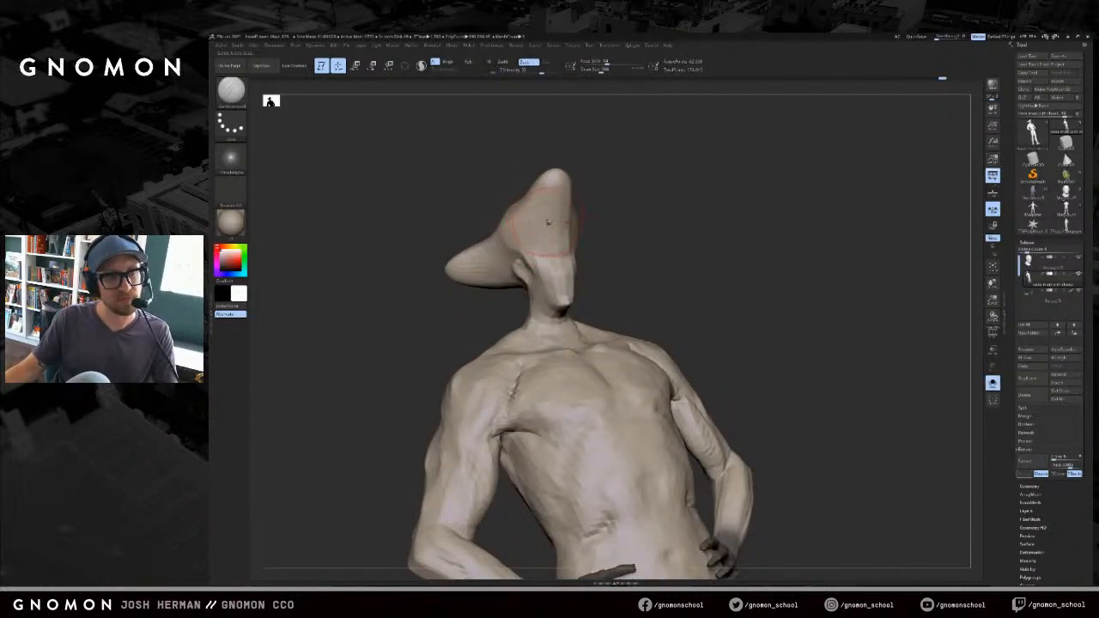
{"action": "key", "text": "2"}
{"action": "key", "text": "3"}
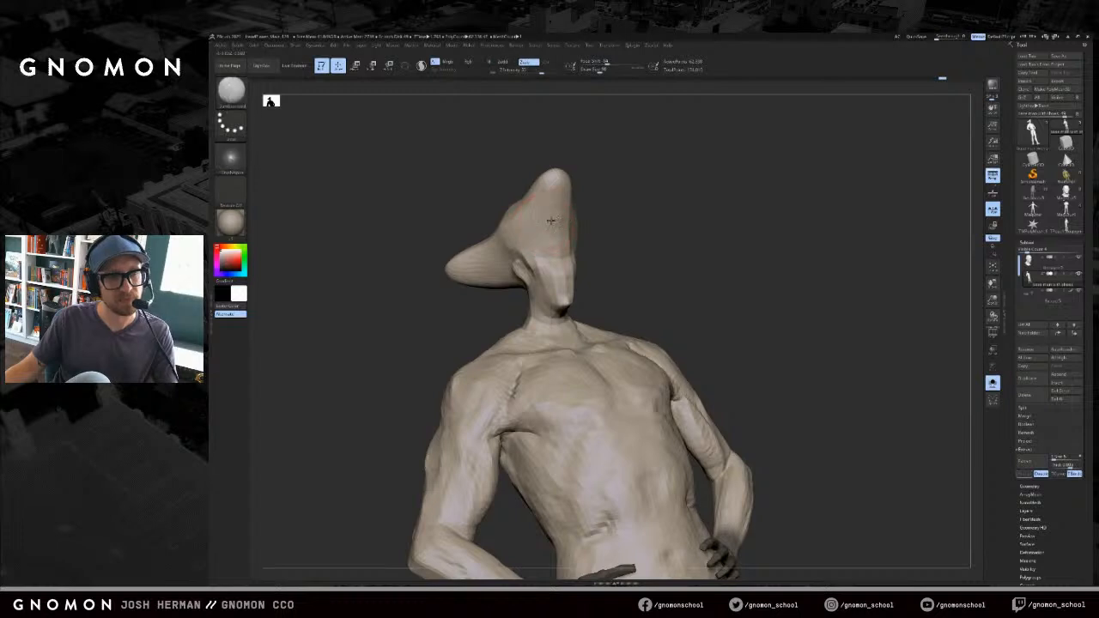
{"action": "key", "text": "alt+s"}
{"action": "mouse_move", "coordinate": [799, 176]}
{"action": "left_mouse_down", "text": "shift"}
{"action": "mouse_move", "coordinate": [632, 214]}
{"action": "mouse_move", "coordinate": [625, 239]}
{"action": "left_mouse_up", "text": "shift"}
- Switch to the Move brush and mask the hat shape on the head
{"action": "key", "text": "2"}
{"action": "key", "text": "s"}
{"action": "key", "text": "s"}
{"action": "key", "text": "3"}
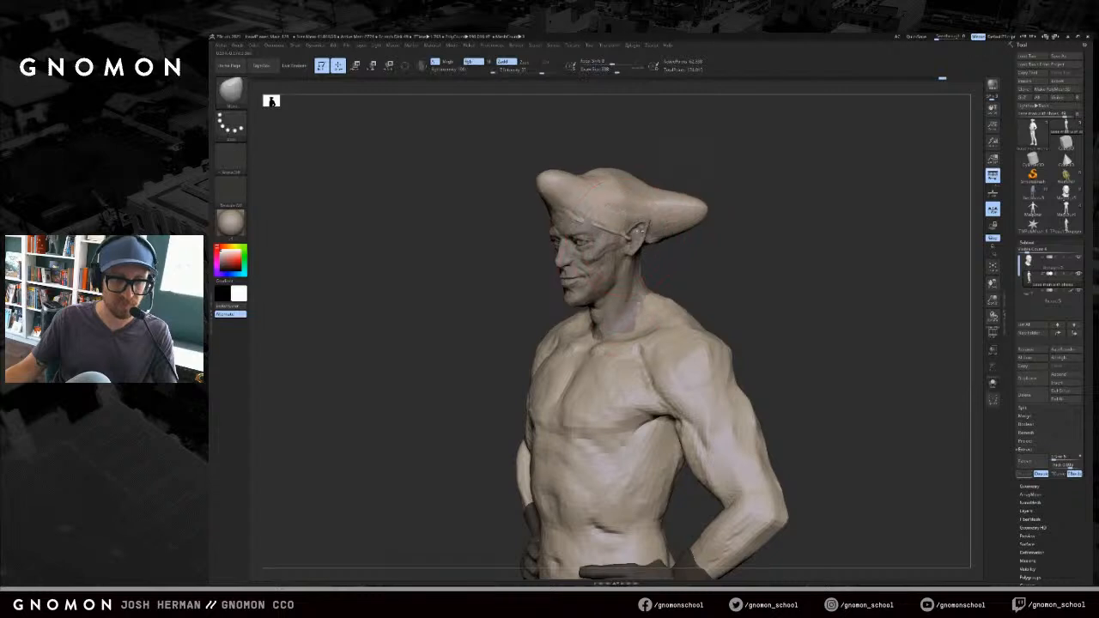
{"action": "mouse_move", "coordinate": [818, 146]}
{"action": "left_mouse_down", "text": "ctrl"}
{"action": "mouse_move", "coordinate": [645, 178]}
{"action": "mouse_move", "coordinate": [454, 288]}
{"action": "mouse_move", "coordinate": [627, 254]}
{"action": "left_mouse_up", "text": "ctrl"}
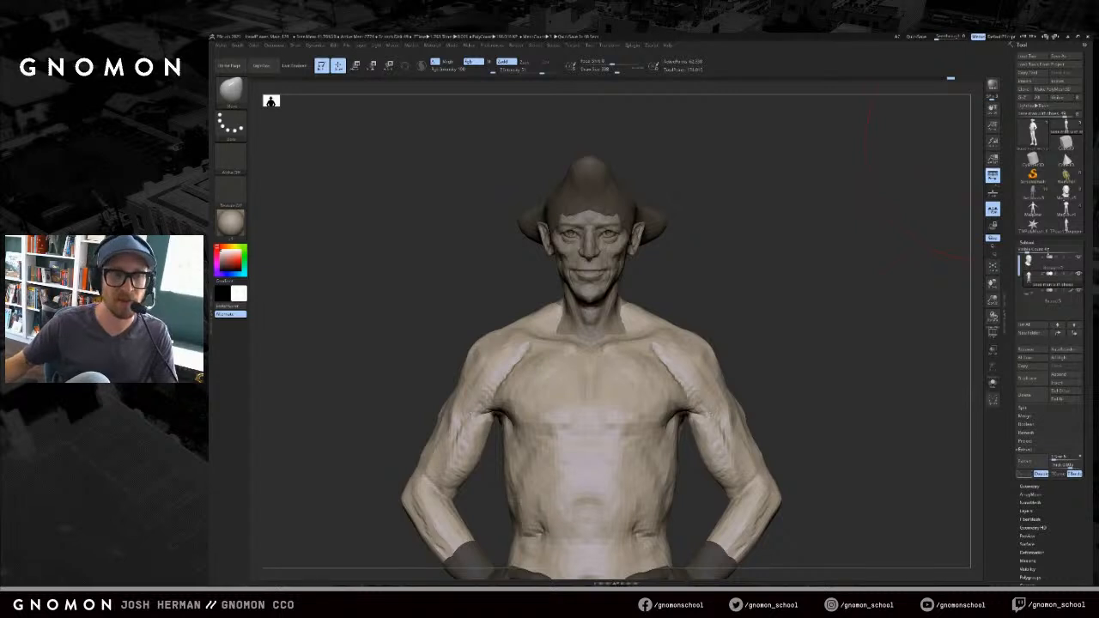
- Clear the mask and build up the hat's turned-up brim around the front, side and back with the ClayBuildup brush
{"action": "left_click_drag", "start_coordinate": [738, 216], "coordinate": [694, 195]}
{"action": "mouse_move", "coordinate": [692, 195]}
{"action": "left_mouse_down", "text": "ctrl"}
{"action": "mouse_move", "coordinate": [710, 172]}
{"action": "mouse_move", "coordinate": [656, 220]}
{"action": "left_mouse_up", "text": "ctrl"}
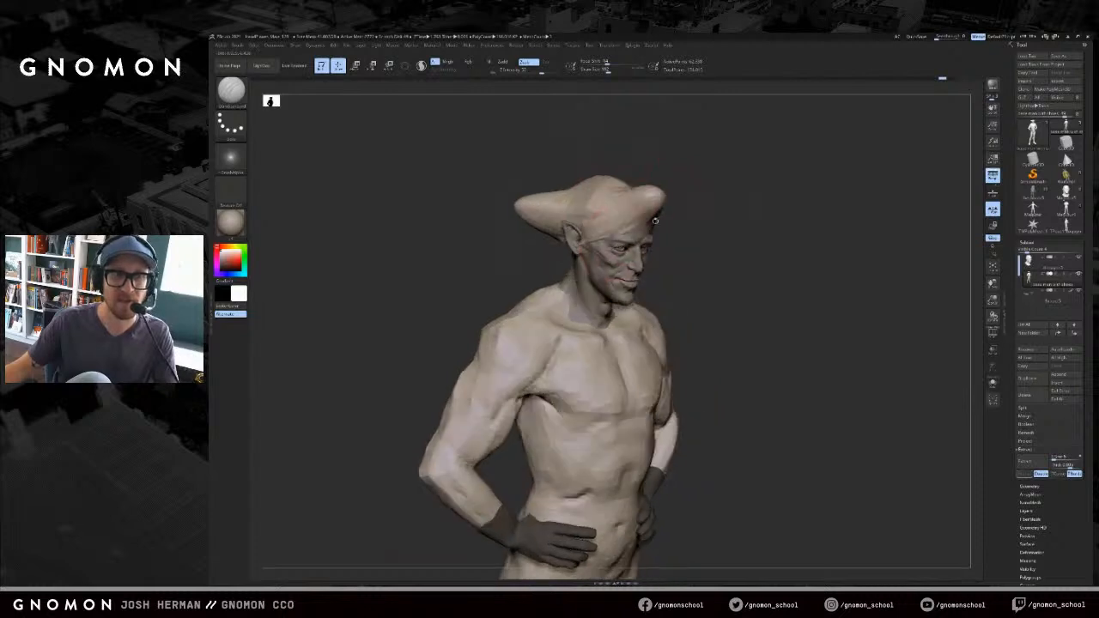
{"action": "key", "text": "ctrl"}
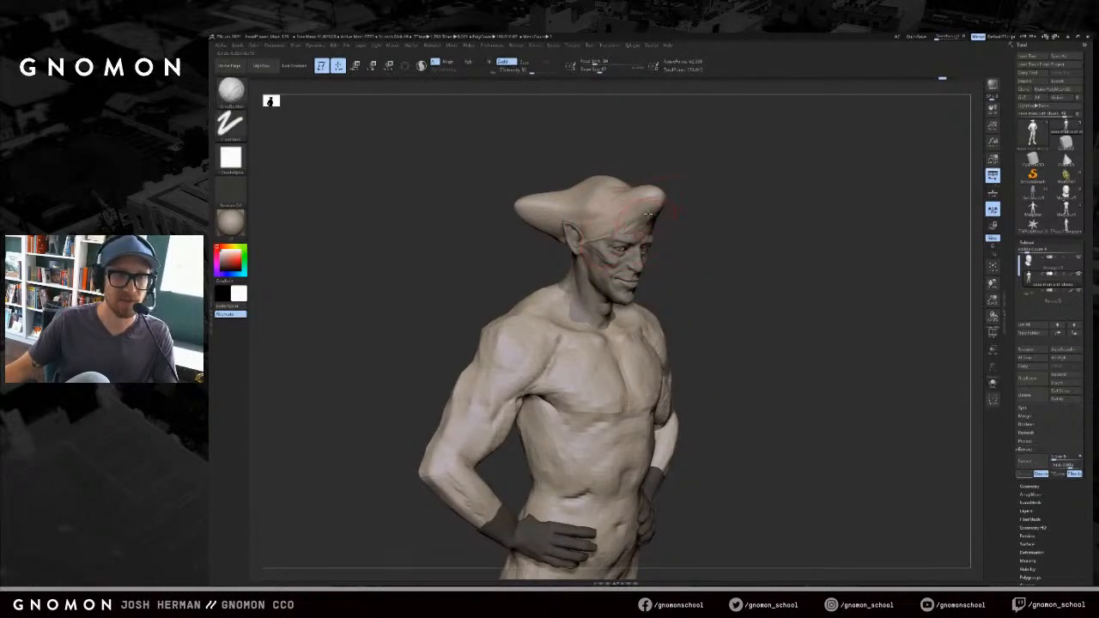
{"action": "mouse_move", "coordinate": [687, 190]}
{"action": "left_mouse_down"}
{"action": "mouse_move", "coordinate": [663, 200]}
{"action": "mouse_move", "coordinate": [643, 187]}
{"action": "mouse_move", "coordinate": [664, 209]}
{"action": "mouse_move", "coordinate": [667, 200]}
{"action": "left_mouse_up"}
{"action": "left_click_drag", "start_coordinate": [601, 220], "coordinate": [637, 207]}
{"action": "mouse_move", "coordinate": [557, 195]}
{"action": "left_mouse_down"}
{"action": "mouse_move", "coordinate": [710, 129]}
{"action": "mouse_move", "coordinate": [731, 164]}
{"action": "mouse_move", "coordinate": [579, 217]}
{"action": "mouse_move", "coordinate": [593, 176]}
{"action": "left_mouse_up"}
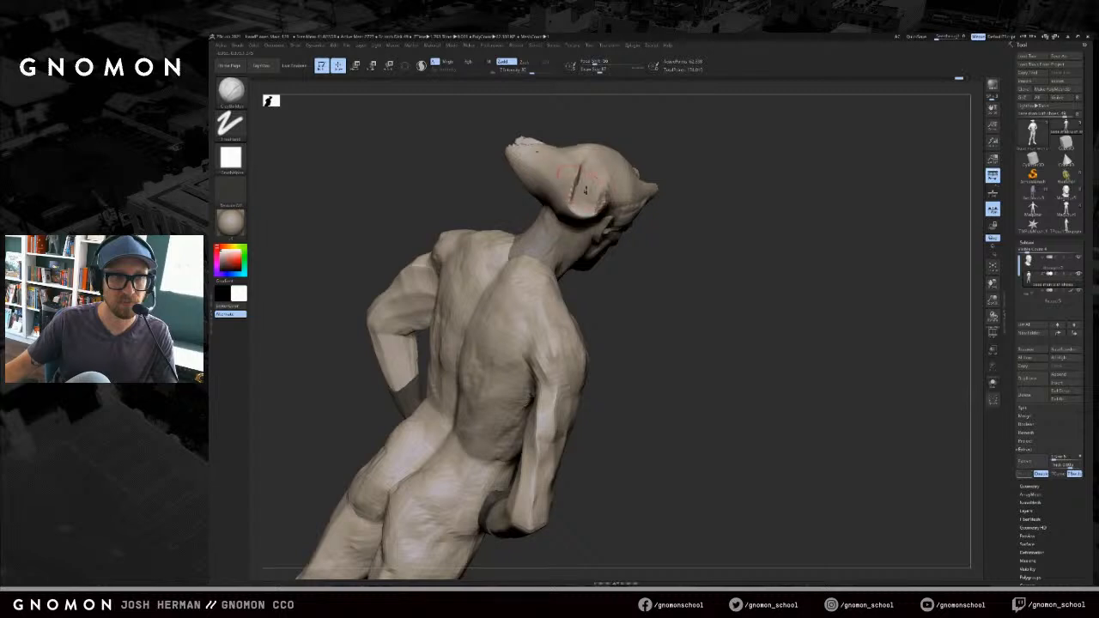
{"action": "left_click_drag", "start_coordinate": [826, 141], "coordinate": [697, 172]}
{"action": "left_click_drag", "start_coordinate": [569, 248], "coordinate": [596, 188], "text": "alt"}
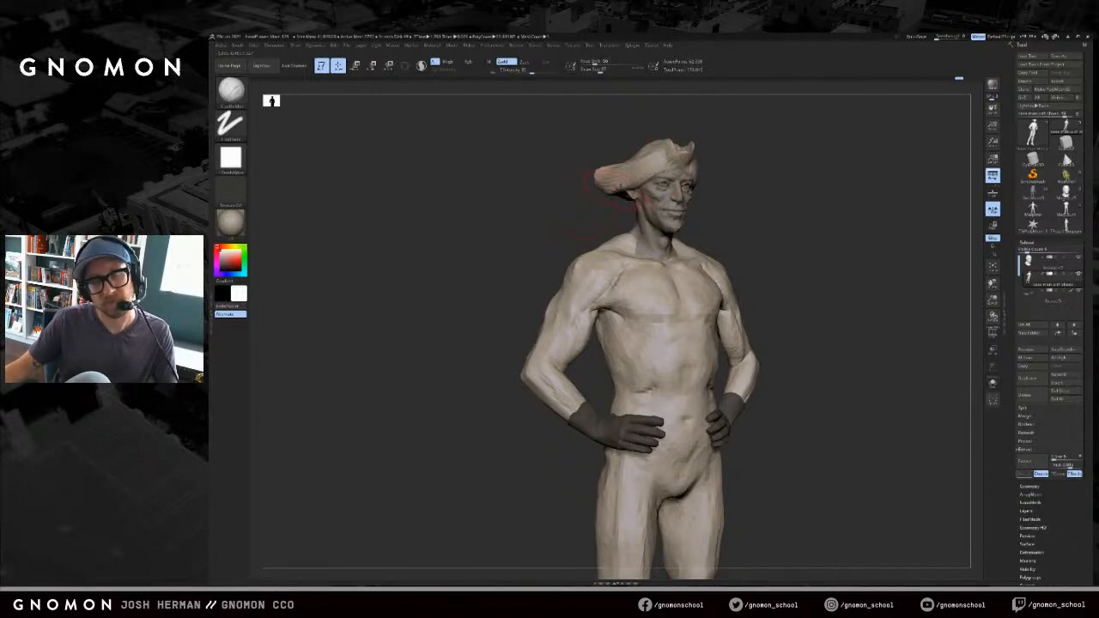
{"action": "left_click_drag", "start_coordinate": [571, 194], "coordinate": [775, 177]}
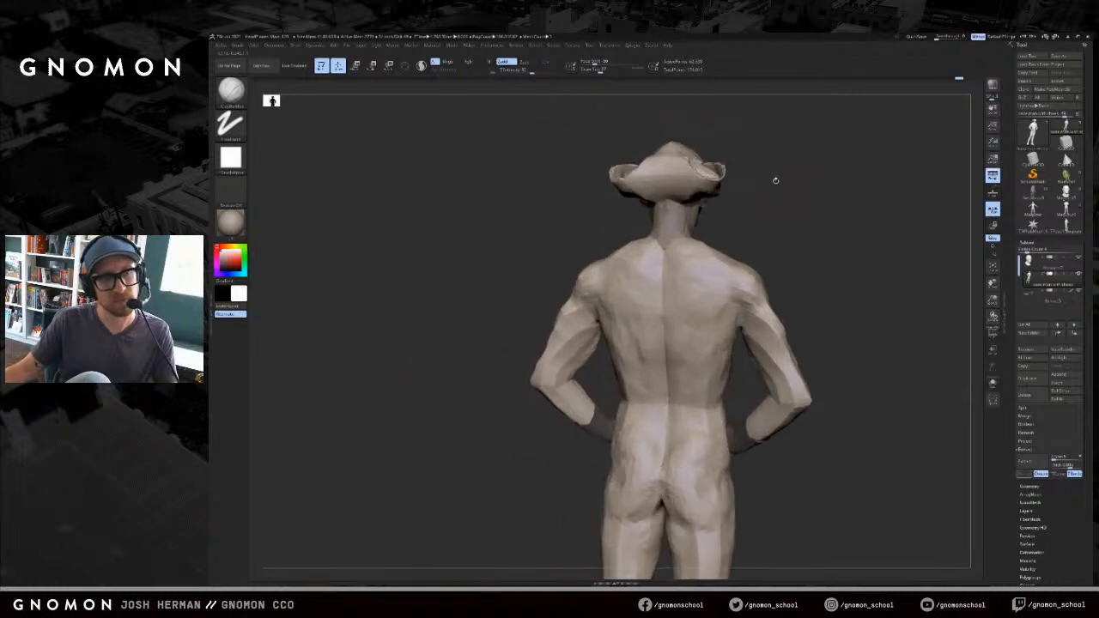
- Reshape the hat's silhouette with an enlarged Move brush, lifting the front brim and shaping the crown
{"action": "mouse_move", "coordinate": [572, 194]}
{"action": "left_mouse_down"}
{"action": "mouse_move", "coordinate": [714, 186]}
{"action": "mouse_move", "coordinate": [748, 200]}
{"action": "left_mouse_up"}
{"action": "key", "text": "bracketright"}
{"action": "key", "text": "bracketright"}
{"action": "key", "text": "b"}
{"action": "key", "text": "m"}
{"action": "key", "text": "v"}
{"action": "mouse_move", "coordinate": [790, 153]}
{"action": "left_mouse_down"}
{"action": "mouse_move", "coordinate": [763, 155]}
{"action": "mouse_move", "coordinate": [789, 174]}
{"action": "left_mouse_up"}
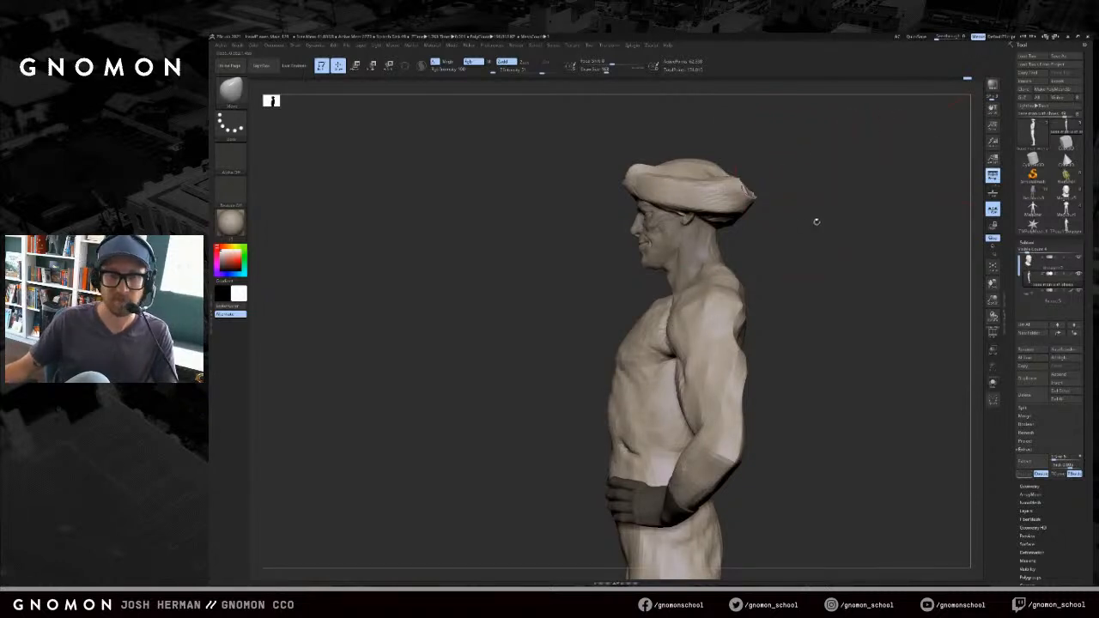
{"action": "left_click_drag", "start_coordinate": [815, 224], "coordinate": [790, 218]}
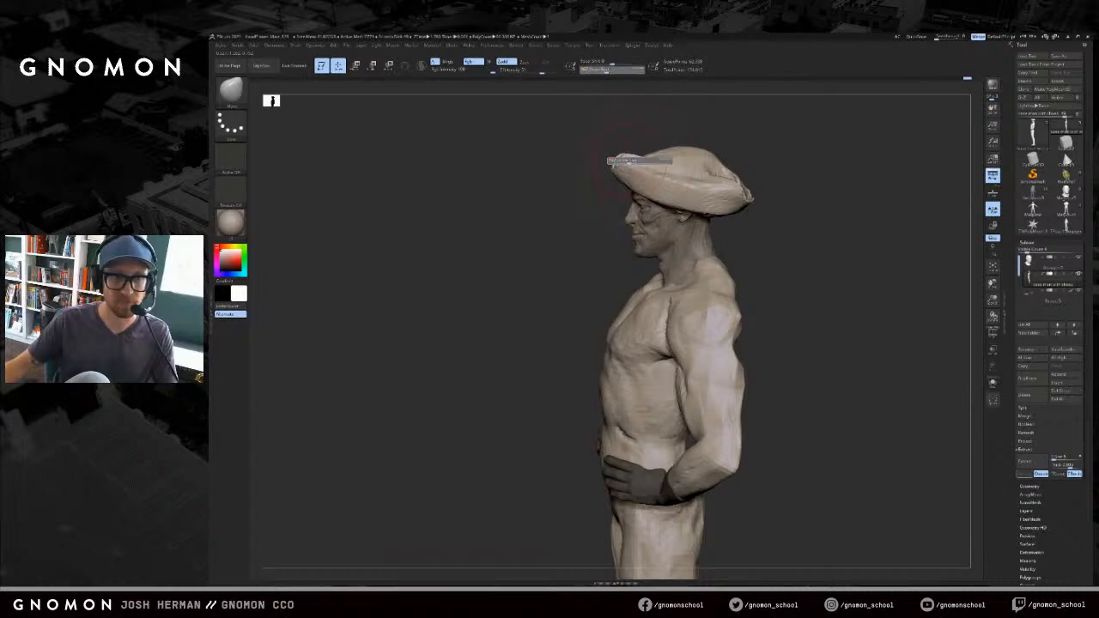
{"action": "mouse_move", "coordinate": [623, 159]}
{"action": "left_mouse_down"}
{"action": "mouse_move", "coordinate": [747, 163]}
{"action": "mouse_move", "coordinate": [708, 197]}
{"action": "left_mouse_up"}
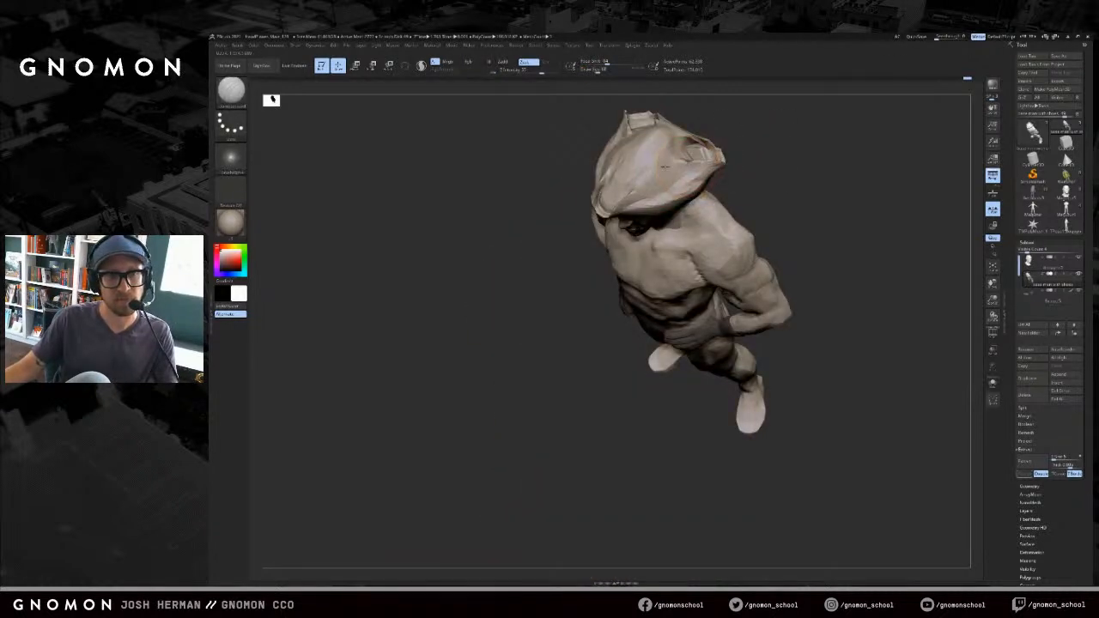
- Smooth the top of the hat and add volume to its side brim with the ClayBuildup brush
{"action": "left_click_drag", "start_coordinate": [666, 168], "coordinate": [698, 130]}
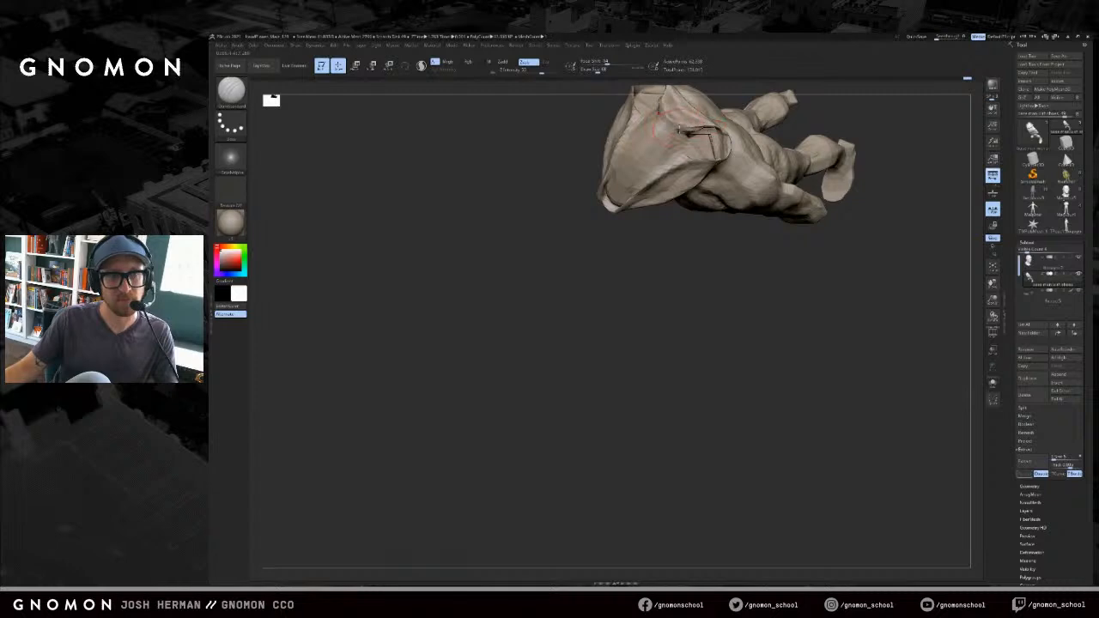
{"action": "left_click_drag", "start_coordinate": [563, 242], "coordinate": [842, 185]}
{"action": "left_click_drag", "start_coordinate": [903, 241], "coordinate": [846, 237]}
{"action": "key", "text": "s"}
{"action": "mouse_move", "coordinate": [718, 178]}
{"action": "left_mouse_down"}
{"action": "mouse_move", "coordinate": [728, 178]}
{"action": "mouse_move", "coordinate": [723, 163]}
{"action": "left_mouse_up"}
{"action": "key", "text": "b"}
{"action": "key", "text": "c"}
{"action": "key", "text": "b"}
{"action": "mouse_move", "coordinate": [728, 94]}
{"action": "left_mouse_down"}
{"action": "mouse_move", "coordinate": [761, 81]}
{"action": "mouse_move", "coordinate": [775, 92]}
{"action": "left_mouse_up"}
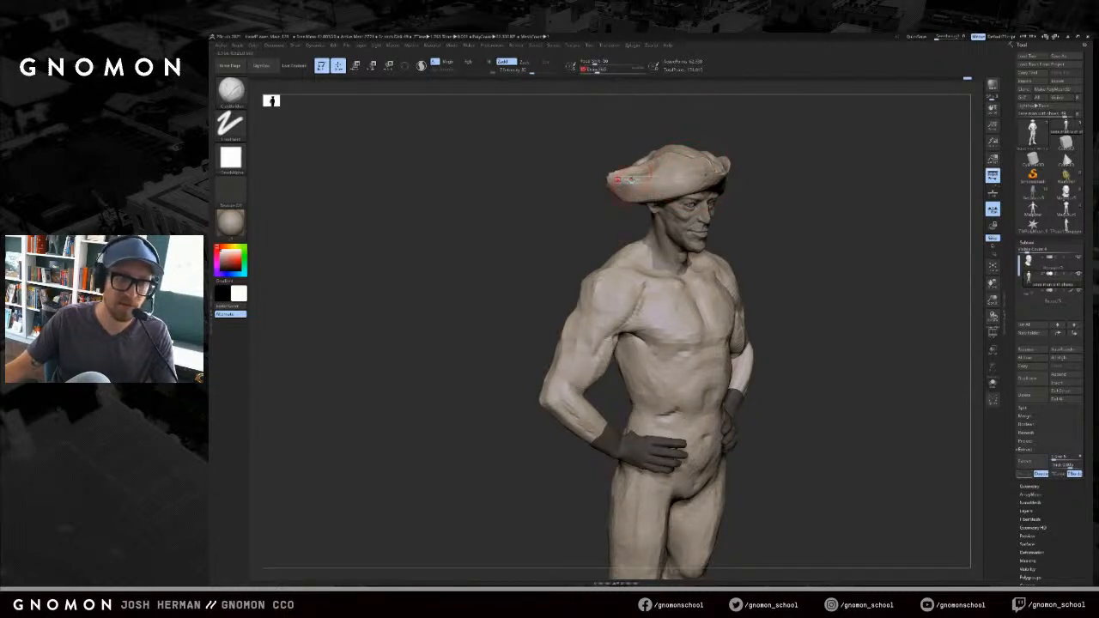
- Adjust the side and back edges of the hat's brim with the Move brush
{"action": "key", "text": "b"}
{"action": "key", "text": "m"}
{"action": "key", "text": "v"}
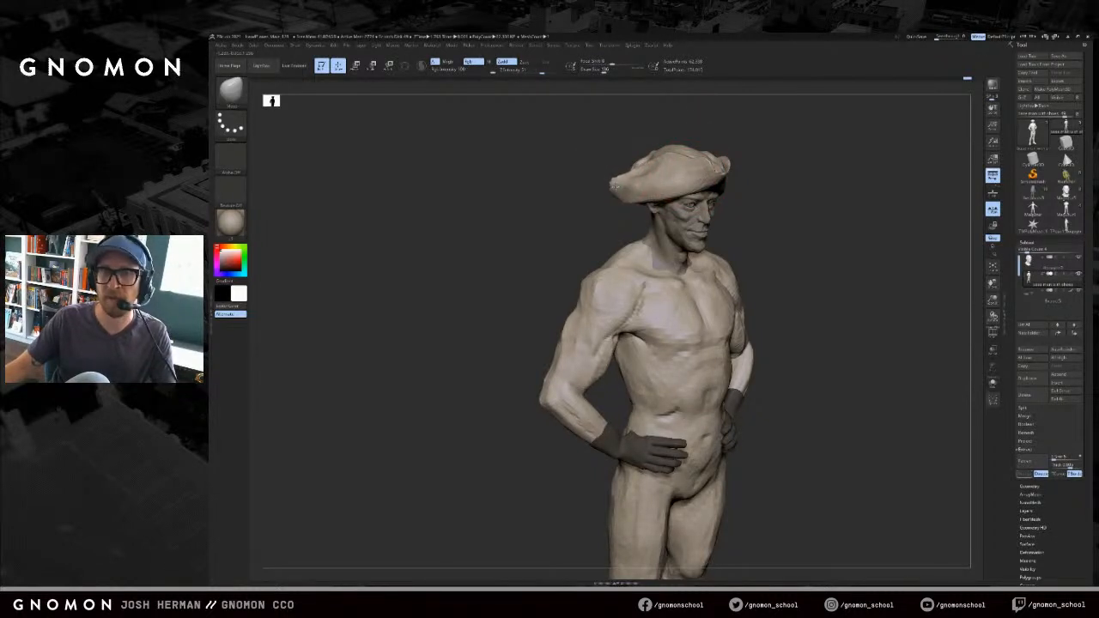
{"action": "mouse_move", "coordinate": [605, 206]}
{"action": "left_mouse_down"}
{"action": "mouse_move", "coordinate": [596, 206]}
{"action": "mouse_move", "coordinate": [608, 187]}
{"action": "mouse_move", "coordinate": [594, 199]}
{"action": "mouse_move", "coordinate": [608, 185]}
{"action": "left_mouse_up"}
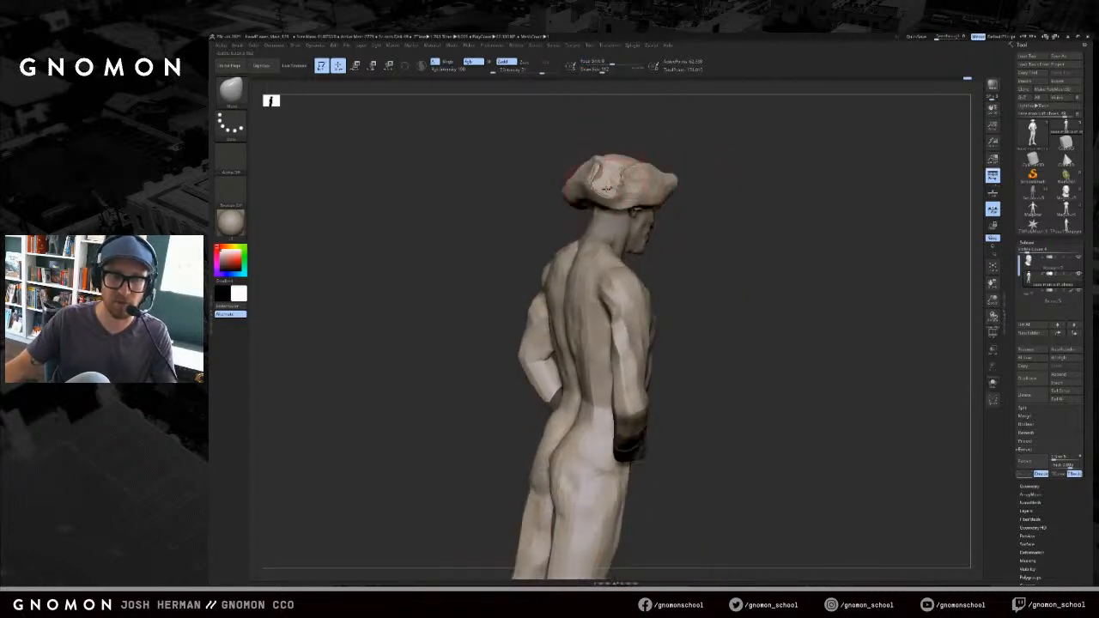
{"action": "mouse_move", "coordinate": [601, 196]}
{"action": "left_mouse_down"}
{"action": "mouse_move", "coordinate": [726, 140]}
{"action": "mouse_move", "coordinate": [606, 192]}
{"action": "mouse_move", "coordinate": [584, 180]}
{"action": "mouse_move", "coordinate": [728, 159]}
{"action": "mouse_move", "coordinate": [714, 147]}
{"action": "mouse_move", "coordinate": [741, 179]}
{"action": "mouse_move", "coordinate": [786, 151]}
{"action": "mouse_move", "coordinate": [710, 204]}
{"action": "mouse_move", "coordinate": [677, 252]}
{"action": "mouse_move", "coordinate": [694, 244]}
{"action": "left_mouse_up"}
- Turn on the polygroup wireframe, isolate the torso polygroup and solo the body subtool
{"action": "key", "text": "shift+f"}
{"action": "key", "text": "alt+s"}
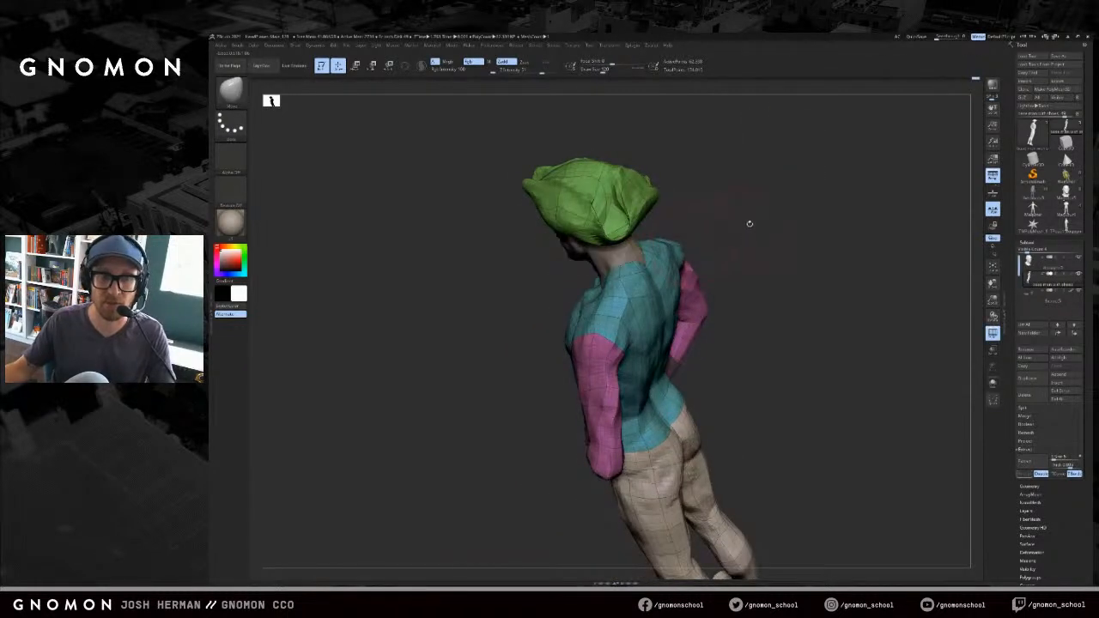
{"action": "key", "text": "shift+d"}
{"action": "key", "text": "d"}
{"action": "key", "text": "alt+s"}
{"action": "key", "text": "alt+s"}
{"action": "left_click_drag", "start_coordinate": [739, 196], "coordinate": [607, 260]}
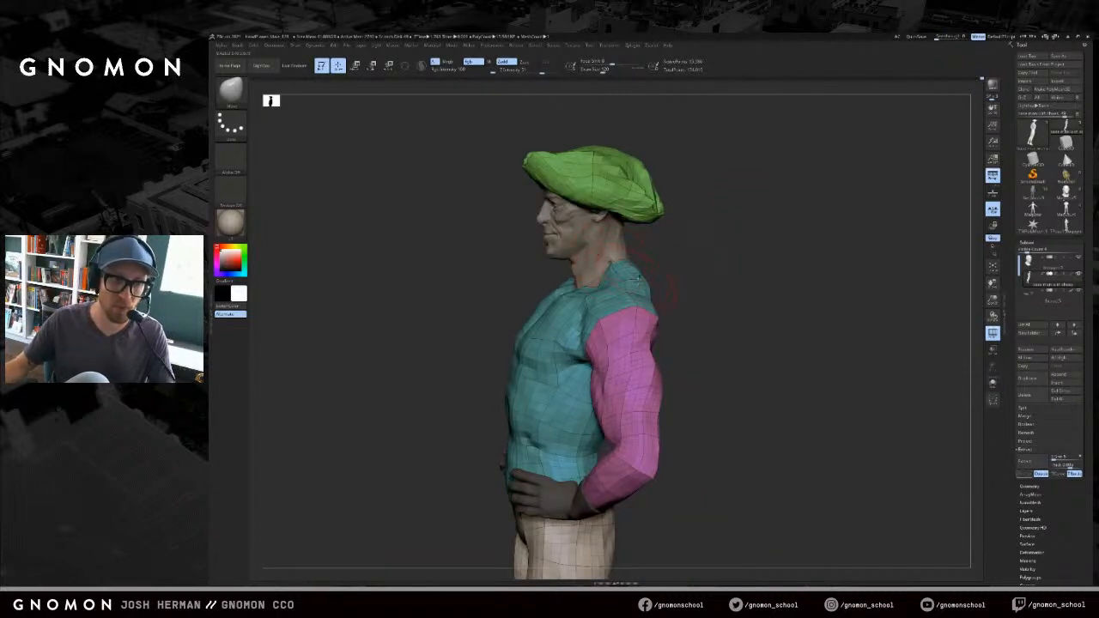
{"action": "left_click", "coordinate": [648, 287], "text": "ctrl+shift"}
{"action": "left_click_drag", "start_coordinate": [684, 268], "coordinate": [731, 252]}
{"action": "key", "text": "alt+s"}
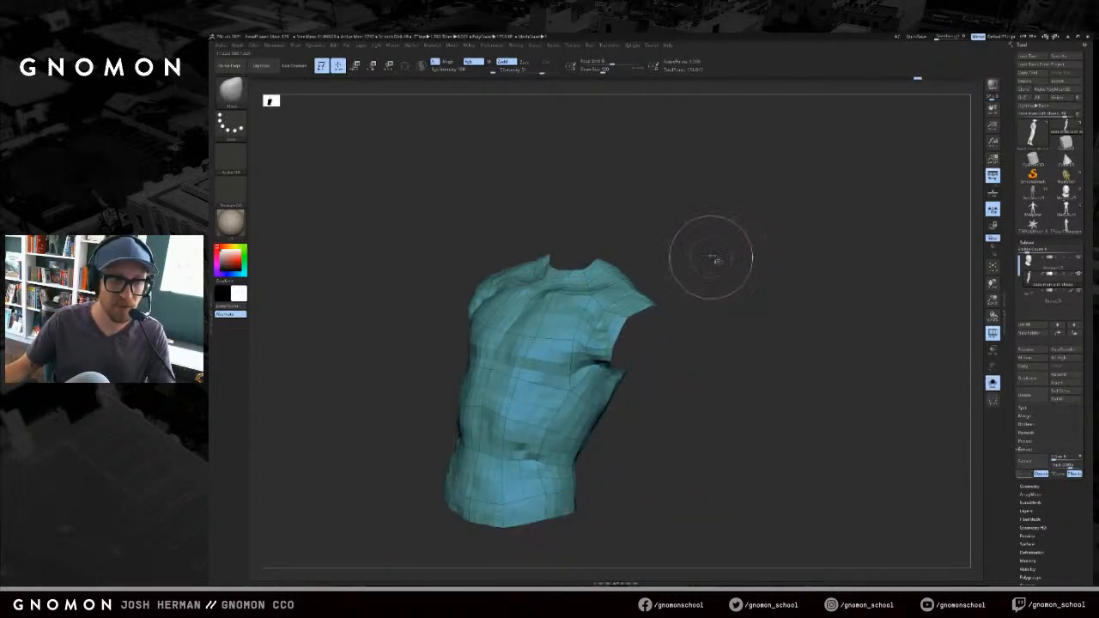
- Lower the body's subdivision level and show only the torso together with the adjoining ring of neck polygons
{"action": "key", "text": "shift+d"}
{"action": "key", "text": "shift+d"}
{"action": "left_click_drag", "start_coordinate": [888, 332], "coordinate": [759, 297]}
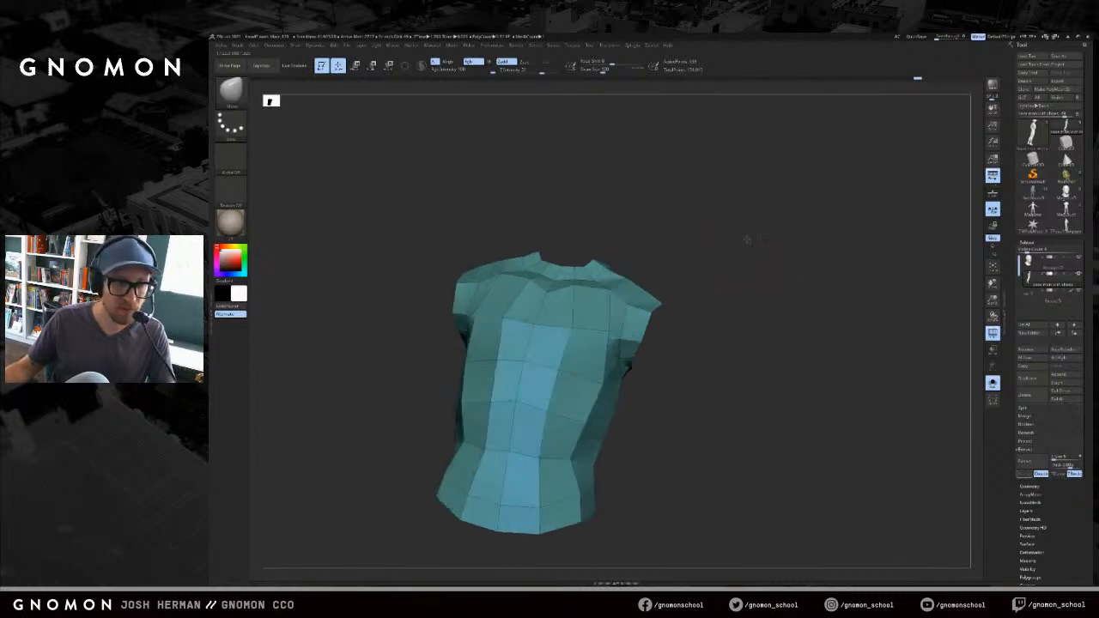
{"action": "left_click_drag", "start_coordinate": [748, 206], "coordinate": [713, 249], "text": "ctrl+shift"}
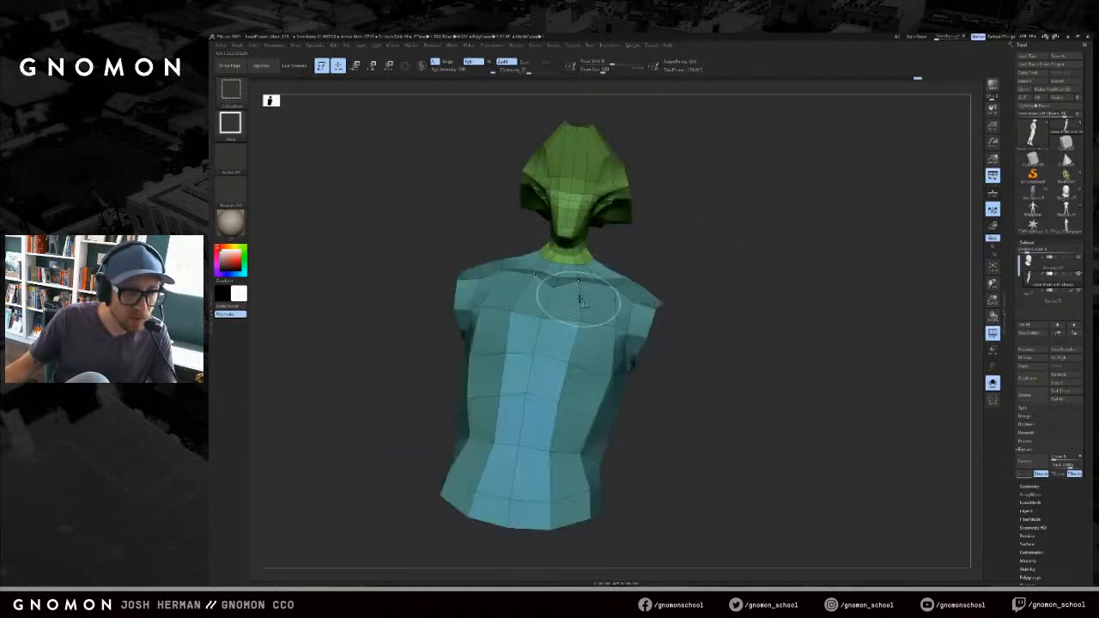
{"action": "left_click", "coordinate": [609, 289], "text": "ctrl+shift"}
{"action": "left_click_drag", "start_coordinate": [610, 292], "coordinate": [667, 258]}
{"action": "mouse_move", "coordinate": [716, 220]}
{"action": "left_mouse_down", "text": "ctrl+shift"}
{"action": "mouse_move", "coordinate": [756, 247]}
{"action": "mouse_move", "coordinate": [736, 241]}
{"action": "mouse_move", "coordinate": [730, 215]}
{"action": "left_mouse_up", "text": "ctrl+shift"}
{"action": "left_click", "coordinate": [651, 370], "text": "ctrl+shift"}
{"action": "left_click", "coordinate": [631, 463], "text": "ctrl+shift"}
{"action": "key", "text": "f"}
{"action": "key", "text": "f"}
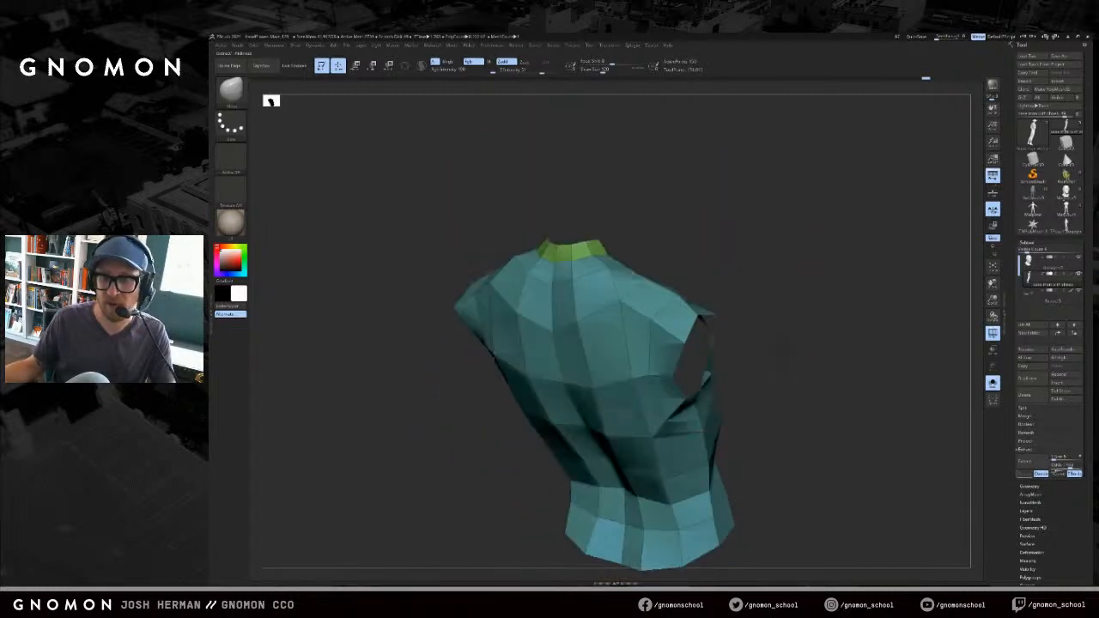
- Group the visible torso and neck ring as one polygroup, then unhide the body and hide the head
{"action": "mouse_move", "coordinate": [1063, 506]}
{"action": "left_mouse_down"}
{"action": "mouse_move", "coordinate": [1043, 432]}
{"action": "mouse_move", "coordinate": [1060, 508]}
{"action": "left_mouse_up"}
{"action": "left_click", "coordinate": [1034, 464]}
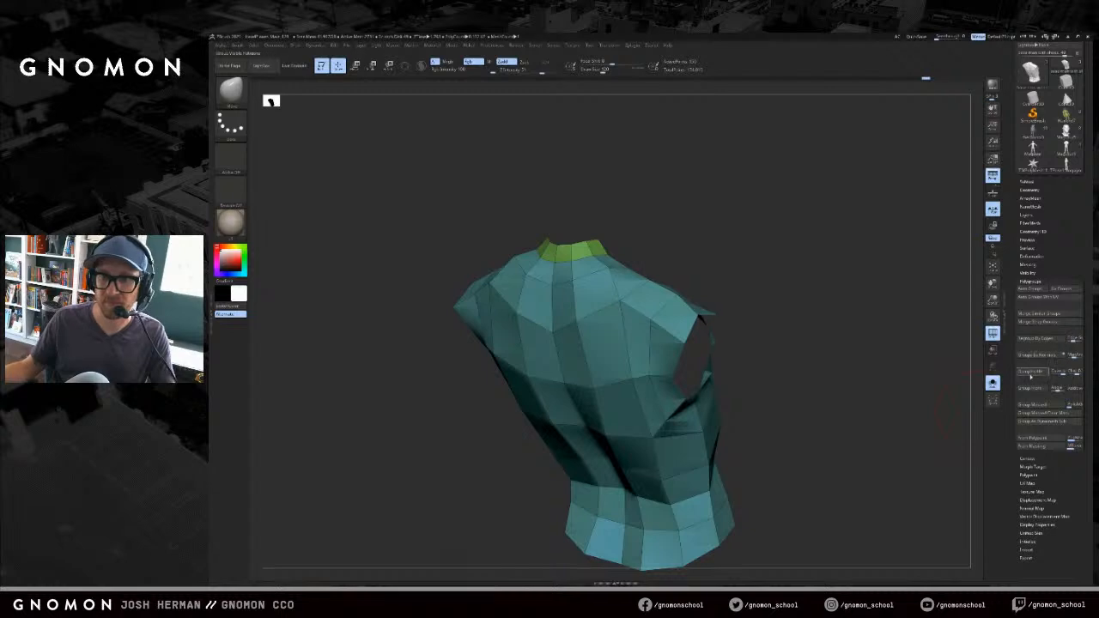
{"action": "left_click", "coordinate": [1035, 405]}
{"action": "left_click", "coordinate": [911, 370], "text": "ctrl+shift"}
{"action": "left_click_drag", "start_coordinate": [825, 253], "coordinate": [929, 280]}
{"action": "left_click", "coordinate": [566, 271], "text": "ctrl+shift"}
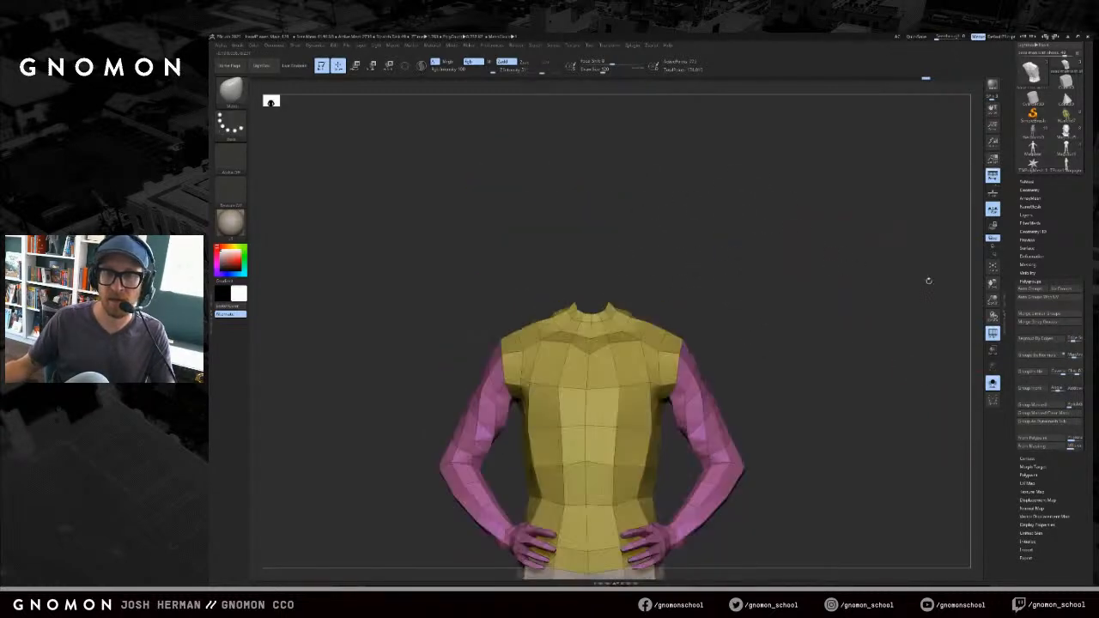
- Split the hidden head and hat geometry off the body into its own subtool with Split Hidden
{"action": "left_click", "coordinate": [1024, 183]}
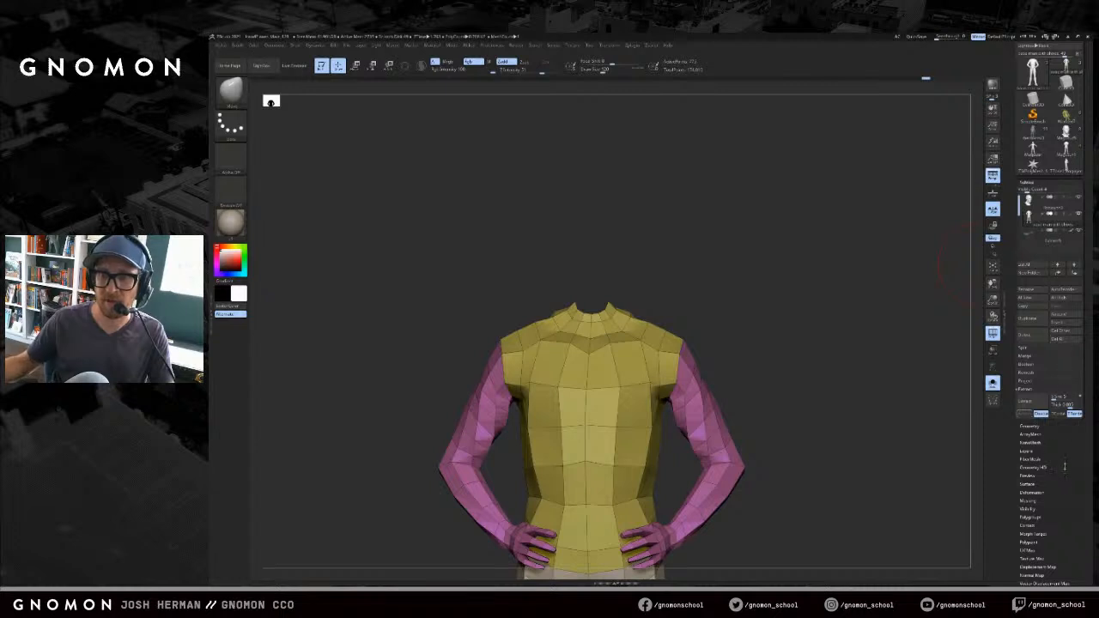
{"action": "left_click_drag", "start_coordinate": [1065, 466], "coordinate": [1072, 552]}
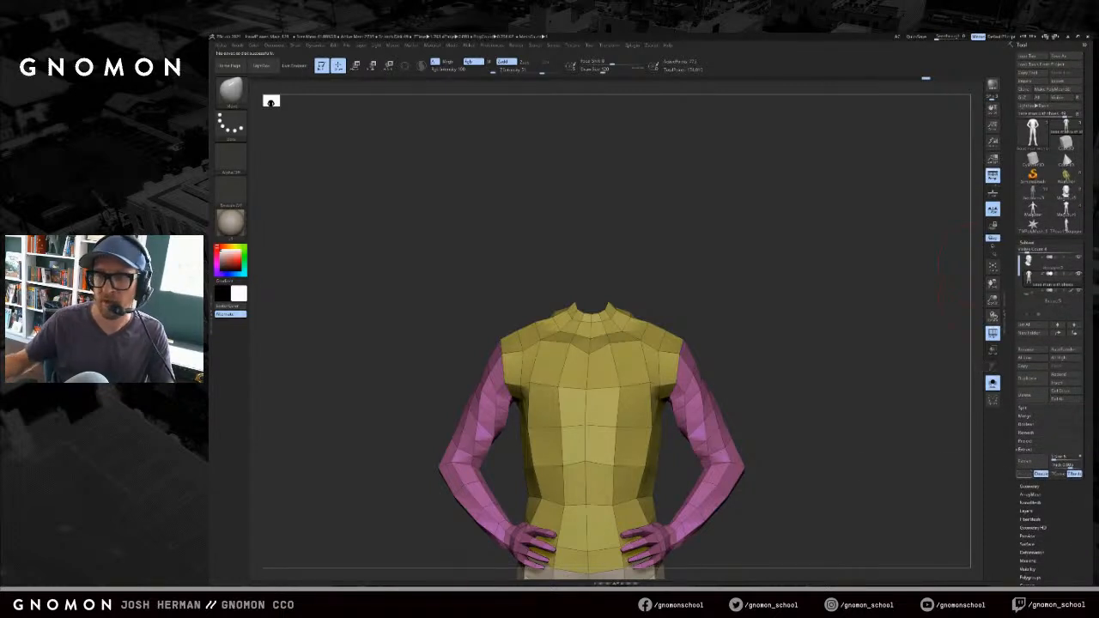
{"action": "left_click", "coordinate": [1023, 408]}
{"action": "left_click_drag", "start_coordinate": [888, 383], "coordinate": [917, 331], "text": "alt"}
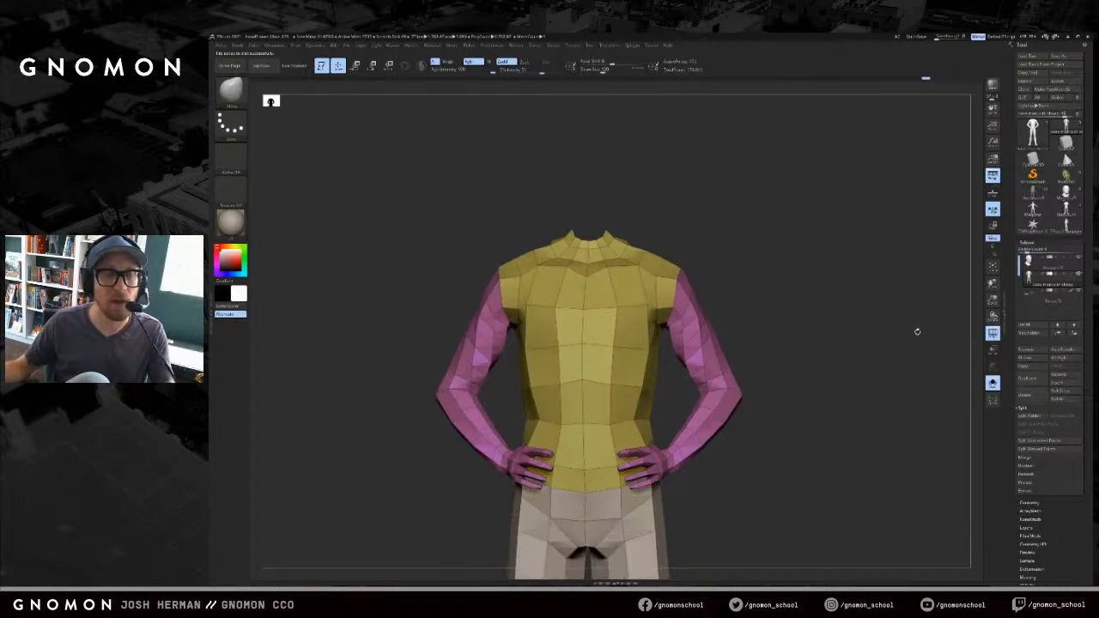
{"action": "left_click", "coordinate": [1030, 418]}
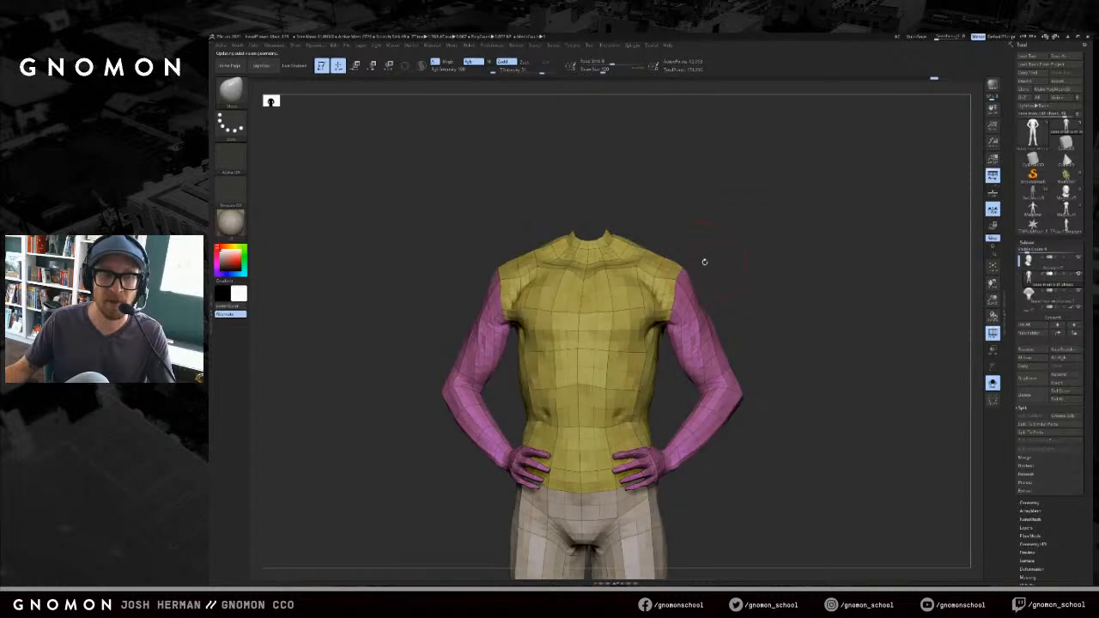
- Bring back the whole figure, turn off the polygroup wireframe and switch to the ClayBuildup brush
{"action": "mouse_move", "coordinate": [739, 248]}
{"action": "left_mouse_down"}
{"action": "mouse_move", "coordinate": [749, 247]}
{"action": "mouse_move", "coordinate": [744, 234]}
{"action": "left_mouse_up"}
{"action": "key", "text": "s"}
{"action": "key", "text": "b"}
{"action": "key", "text": "c"}
{"action": "key", "text": "b"}
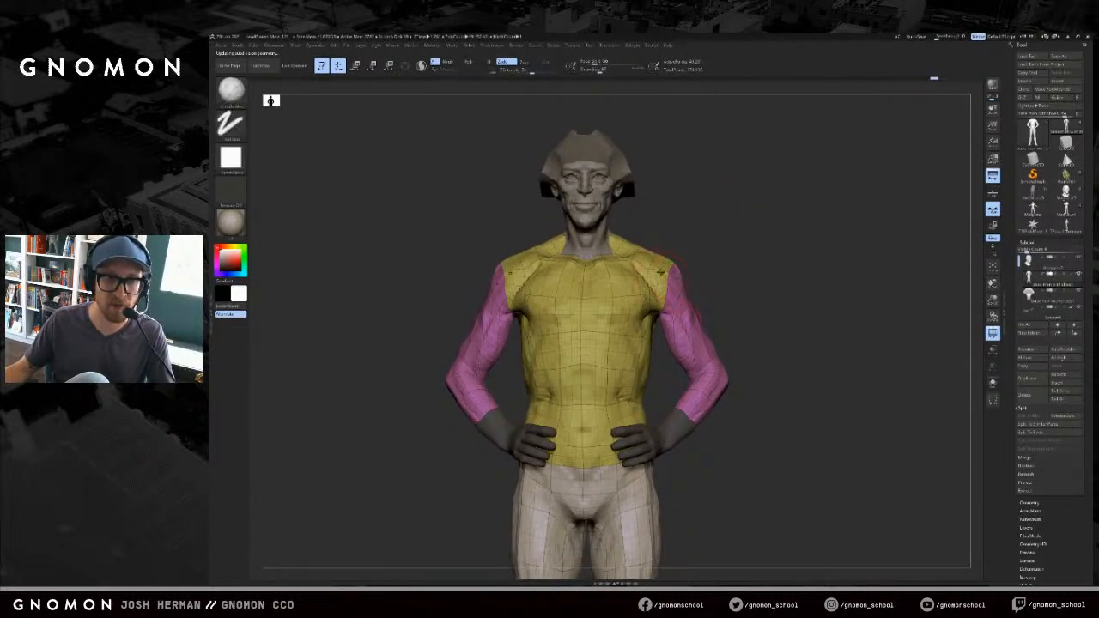
{"action": "key", "text": "shift+f"}
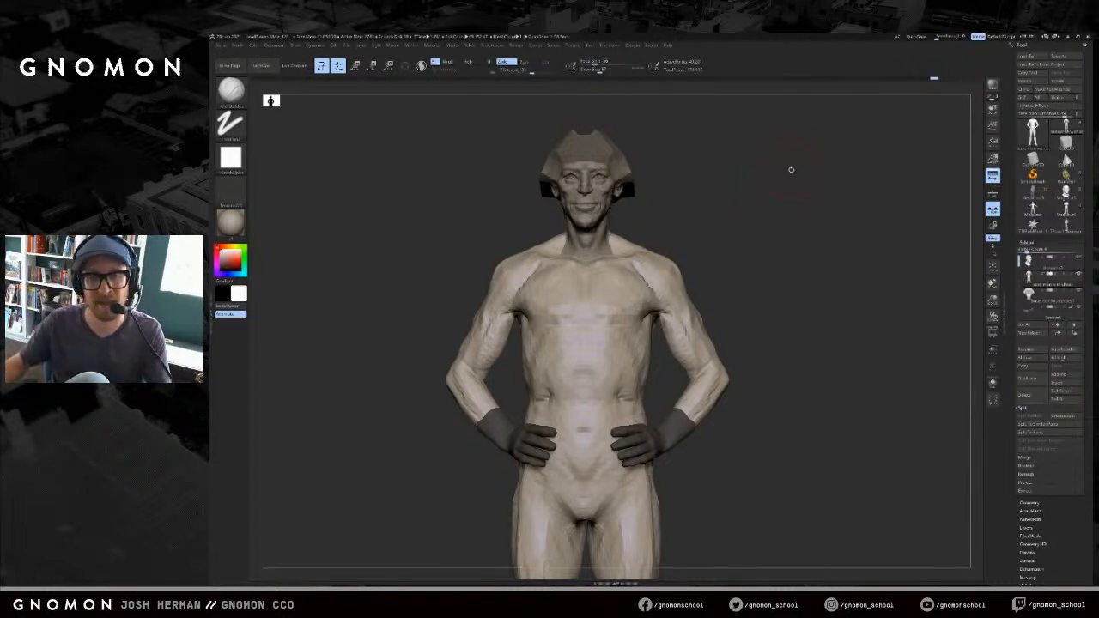
- Select the split-off hat subtool and raise its subdivision level
{"action": "left_click", "coordinate": [1028, 297]}
{"action": "key", "text": "d"}
{"action": "key", "text": "d"}
{"action": "left_click_drag", "start_coordinate": [740, 217], "coordinate": [758, 233]}
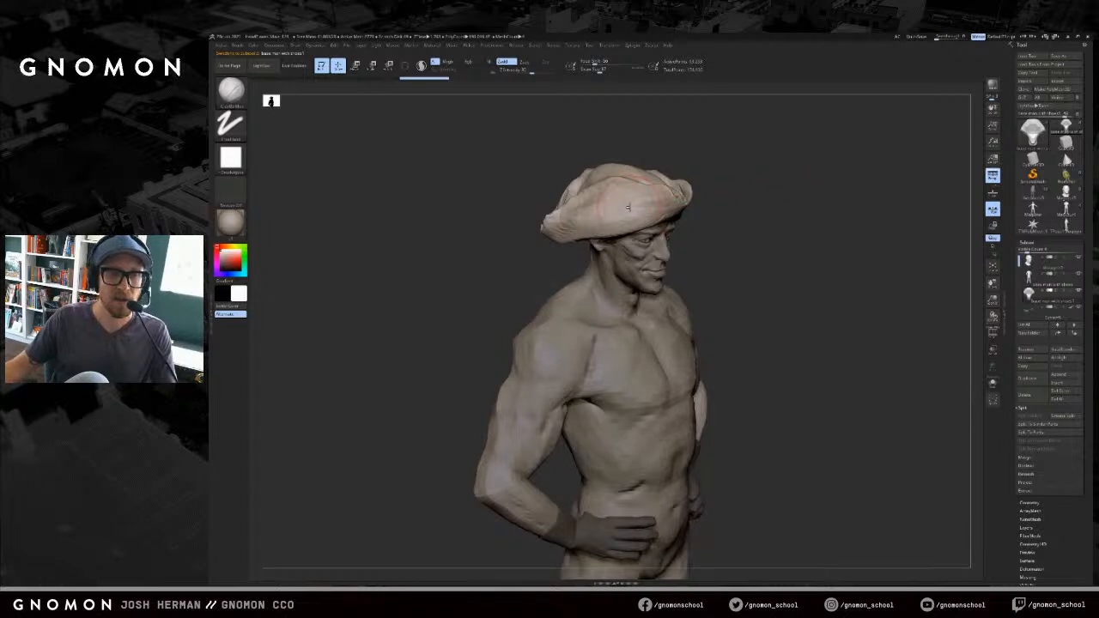
- Pull the separated hat's side brim and crown into shape from above and behind with the Move brush
{"action": "mouse_move", "coordinate": [785, 189]}
{"action": "left_mouse_down"}
{"action": "mouse_move", "coordinate": [699, 180]}
{"action": "mouse_move", "coordinate": [530, 300]}
{"action": "left_mouse_up"}
{"action": "key", "text": "s"}
{"action": "key", "text": "b"}
{"action": "key", "text": "m"}
{"action": "key", "text": "v"}
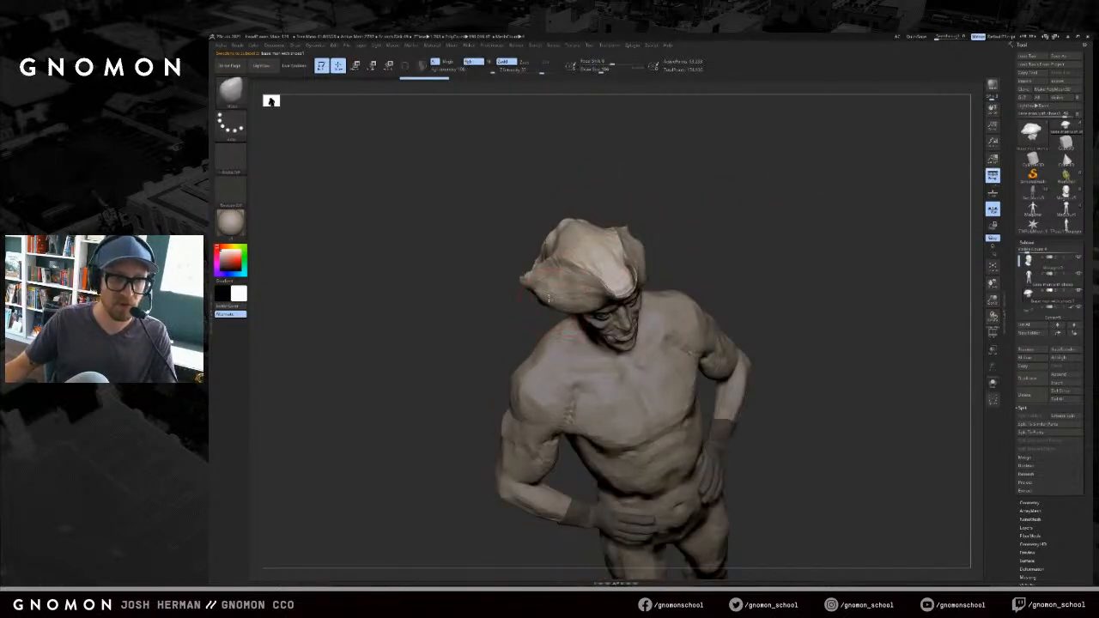
{"action": "left_click_drag", "start_coordinate": [682, 275], "coordinate": [764, 305]}
{"action": "left_click_drag", "start_coordinate": [552, 301], "coordinate": [550, 287]}
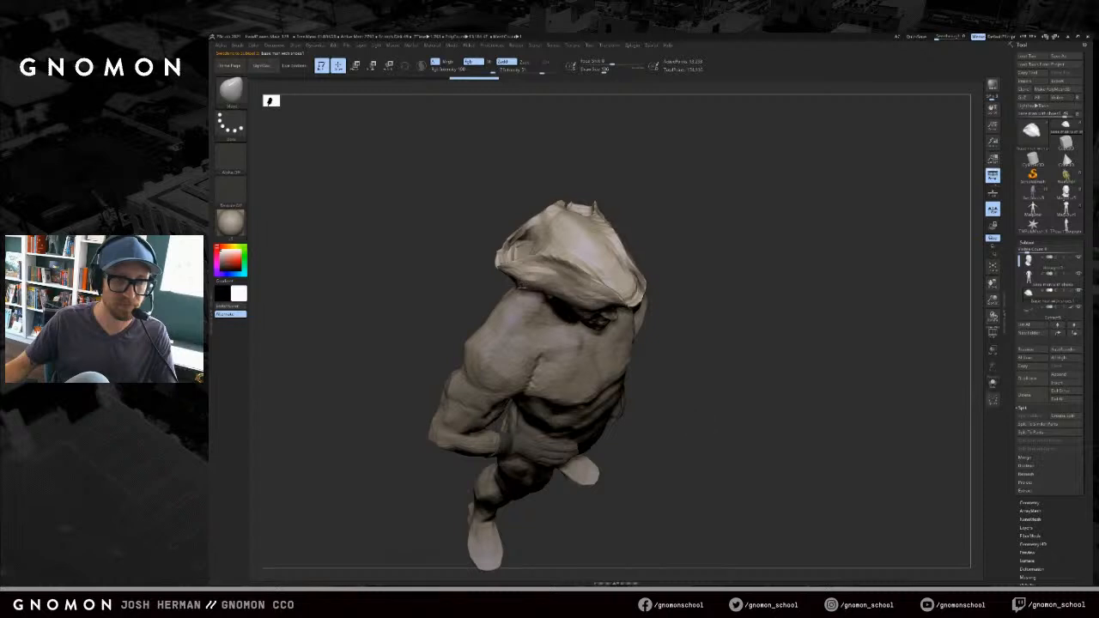
{"action": "left_click_drag", "start_coordinate": [629, 289], "coordinate": [616, 282]}
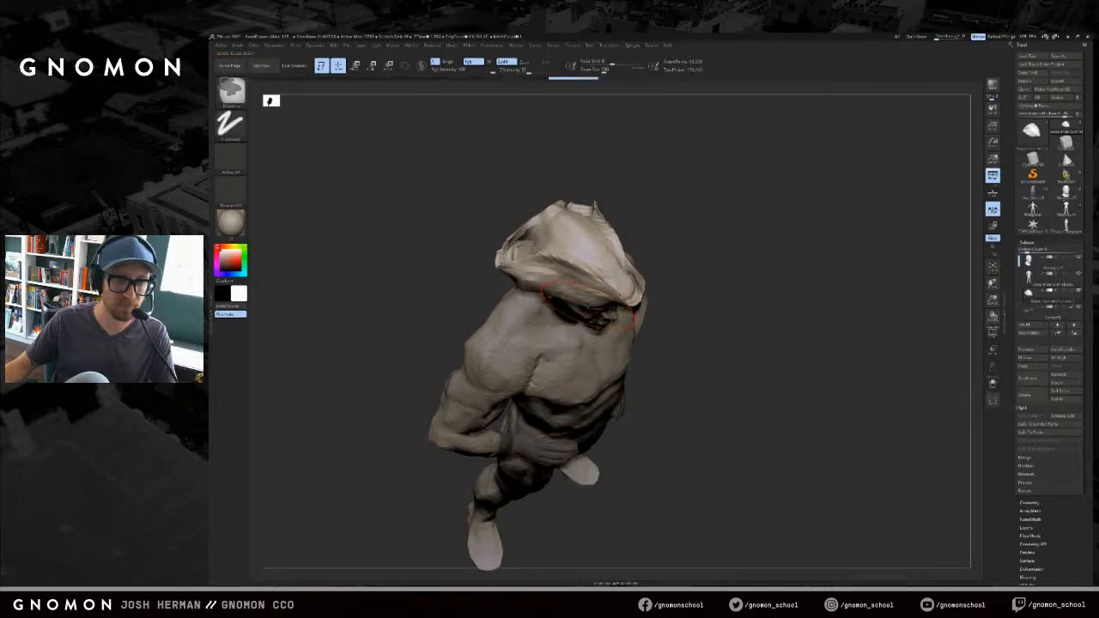
{"action": "right_click_drag", "start_coordinate": [548, 295], "coordinate": [650, 196]}
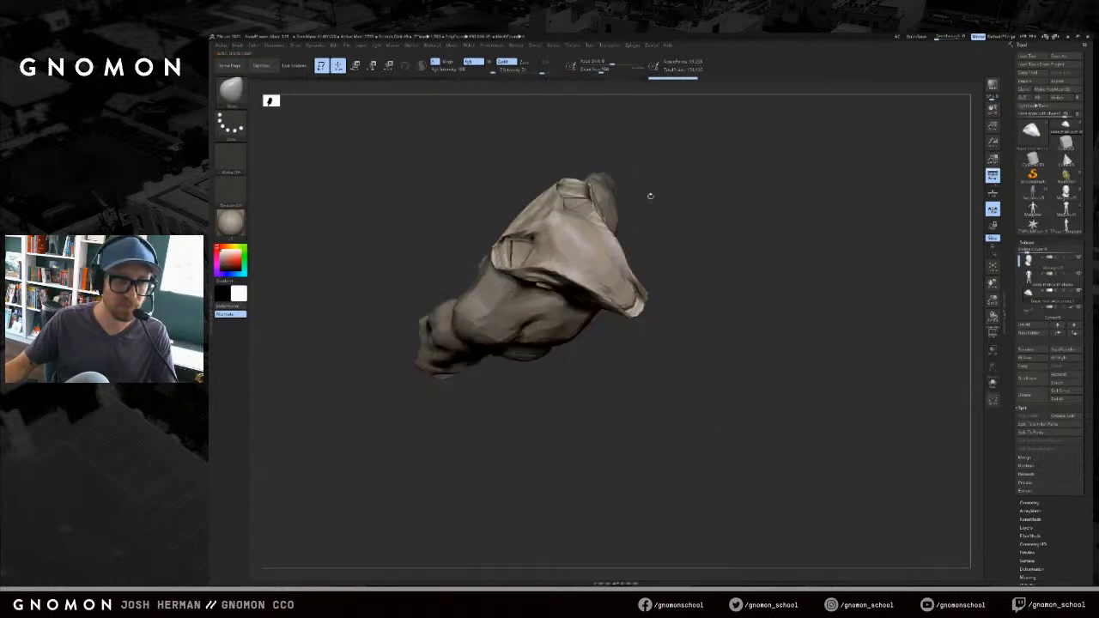
{"action": "right_click_drag", "start_coordinate": [520, 214], "coordinate": [524, 210]}
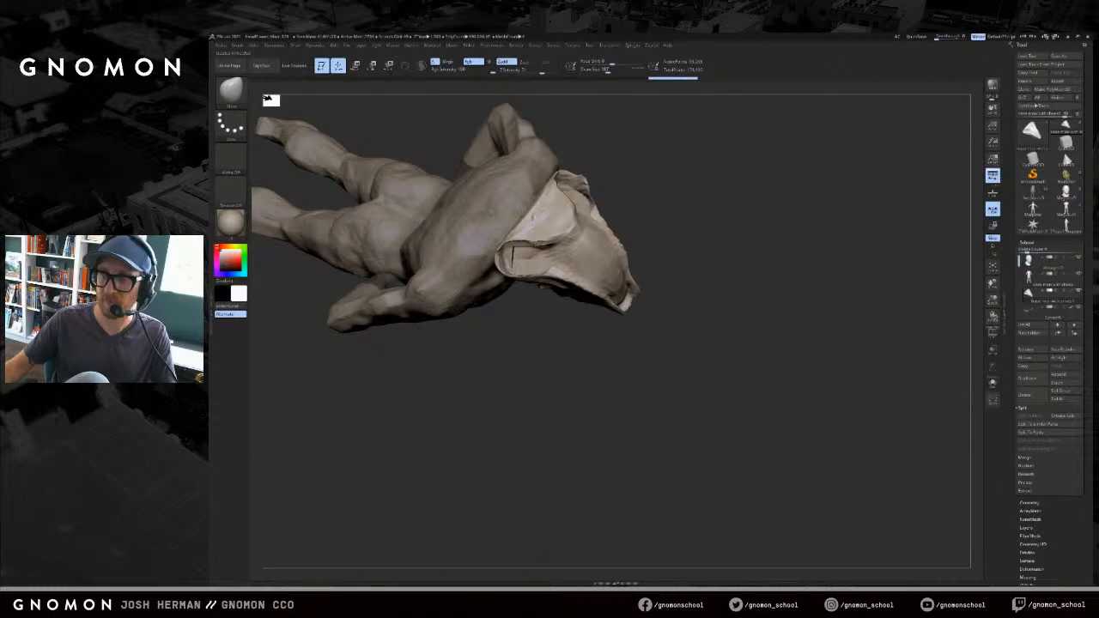
{"action": "left_click_drag", "start_coordinate": [533, 217], "coordinate": [558, 226]}
- Adjust the hat's size on the head with the Scale transpose line and nudge its back brim with the Move brush
{"action": "mouse_move", "coordinate": [656, 198]}
{"action": "right_mouse_down"}
{"action": "mouse_move", "coordinate": [683, 202]}
{"action": "mouse_move", "coordinate": [474, 250]}
{"action": "right_mouse_up"}
{"action": "mouse_move", "coordinate": [715, 226]}
{"action": "left_mouse_down"}
{"action": "mouse_move", "coordinate": [621, 226]}
{"action": "mouse_move", "coordinate": [627, 195]}
{"action": "mouse_move", "coordinate": [658, 193]}
{"action": "mouse_move", "coordinate": [640, 204]}
{"action": "mouse_move", "coordinate": [675, 234]}
{"action": "mouse_move", "coordinate": [640, 235]}
{"action": "mouse_move", "coordinate": [662, 228]}
{"action": "left_mouse_up"}
{"action": "key", "text": "s"}
{"action": "key", "text": "e"}
{"action": "left_click", "coordinate": [661, 242]}
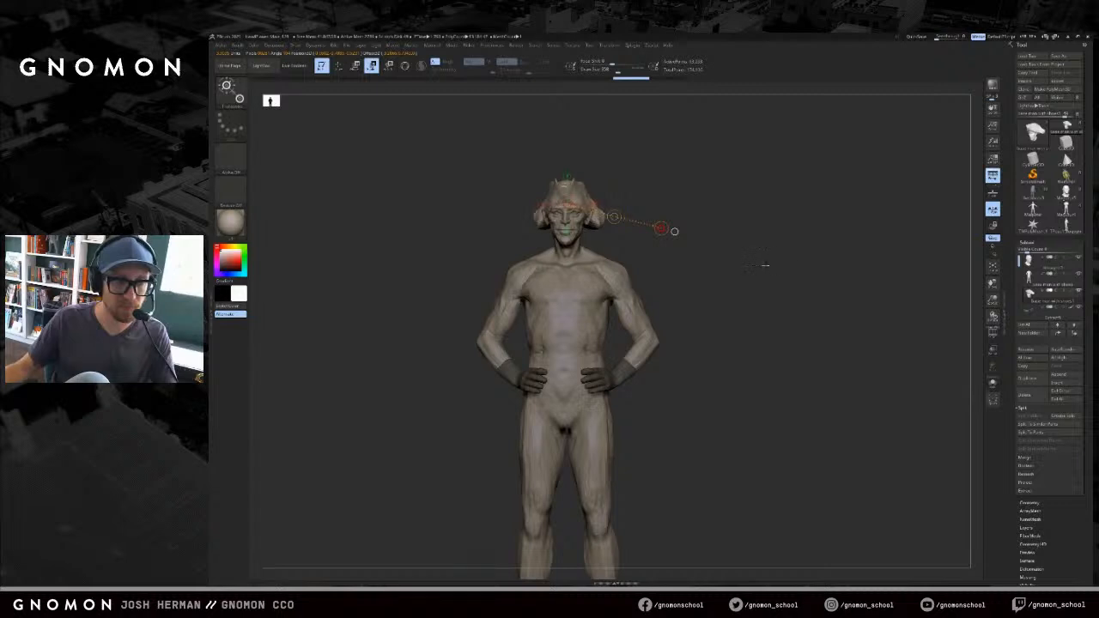
{"action": "left_click_drag", "start_coordinate": [767, 267], "coordinate": [636, 238], "text": "shift"}
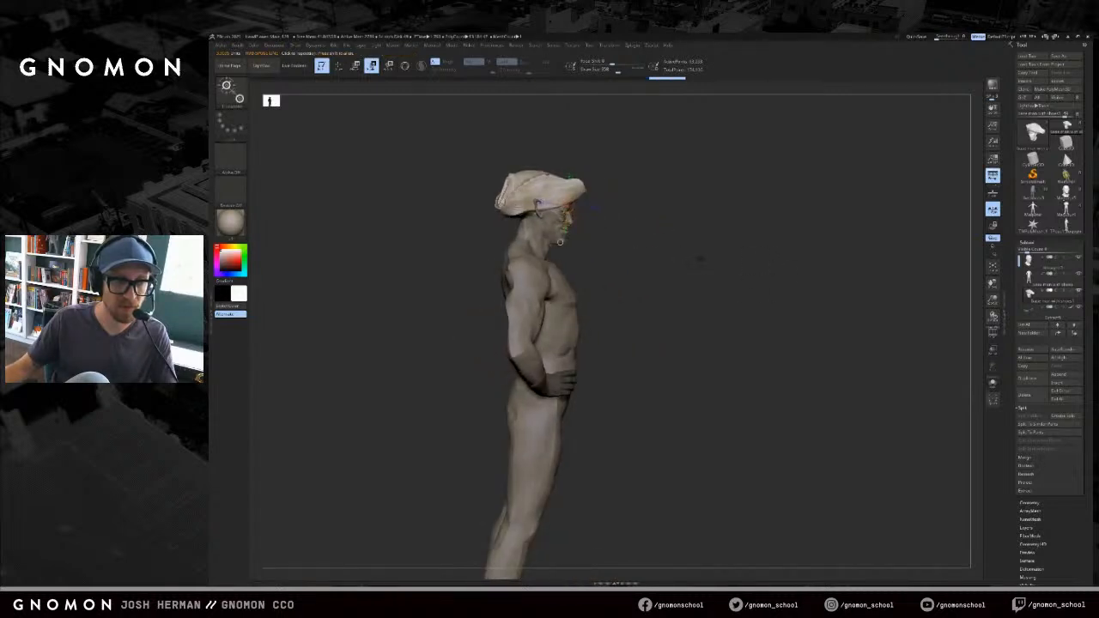
{"action": "key", "text": "q"}
{"action": "key", "text": "s"}
{"action": "left_click_drag", "start_coordinate": [512, 204], "coordinate": [519, 193]}
- Crease the fold around the front of the hat with the Dam Standard brush and undo a stray stroke
{"action": "mouse_move", "coordinate": [632, 204]}
{"action": "left_mouse_down"}
{"action": "mouse_move", "coordinate": [582, 216]}
{"action": "mouse_move", "coordinate": [574, 193]}
{"action": "mouse_move", "coordinate": [565, 217]}
{"action": "left_mouse_up"}
{"action": "key", "text": "s"}
{"action": "key", "text": "b"}
{"action": "key", "text": "c"}
{"action": "key", "text": "b"}
{"action": "key", "text": "b"}
{"action": "key", "text": "d"}
{"action": "key", "text": "s"}
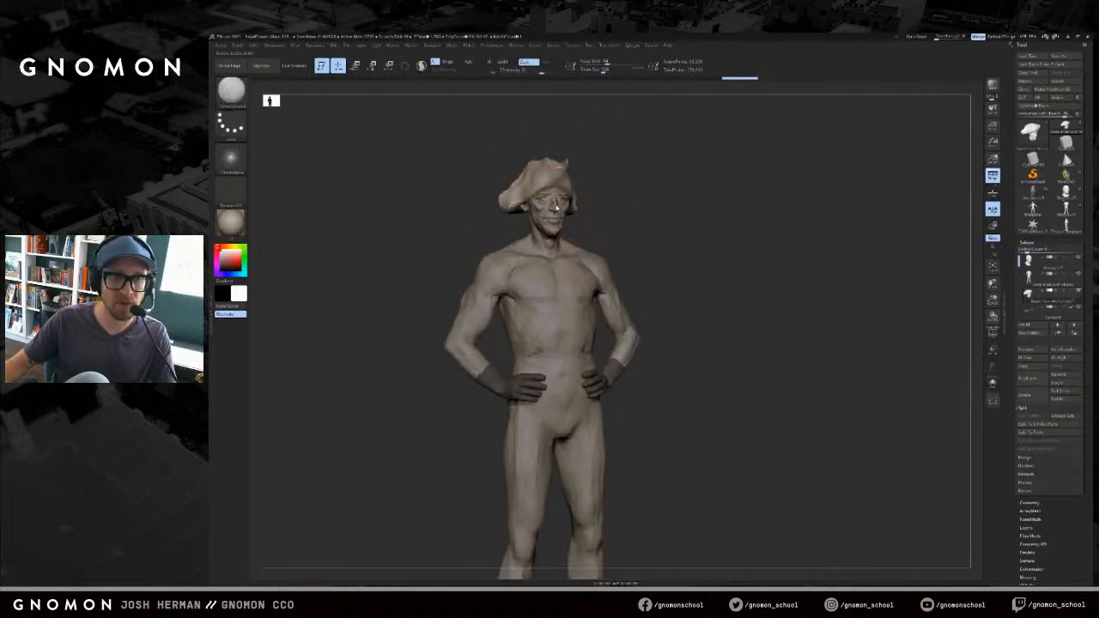
{"action": "key", "text": "ctrl+z"}
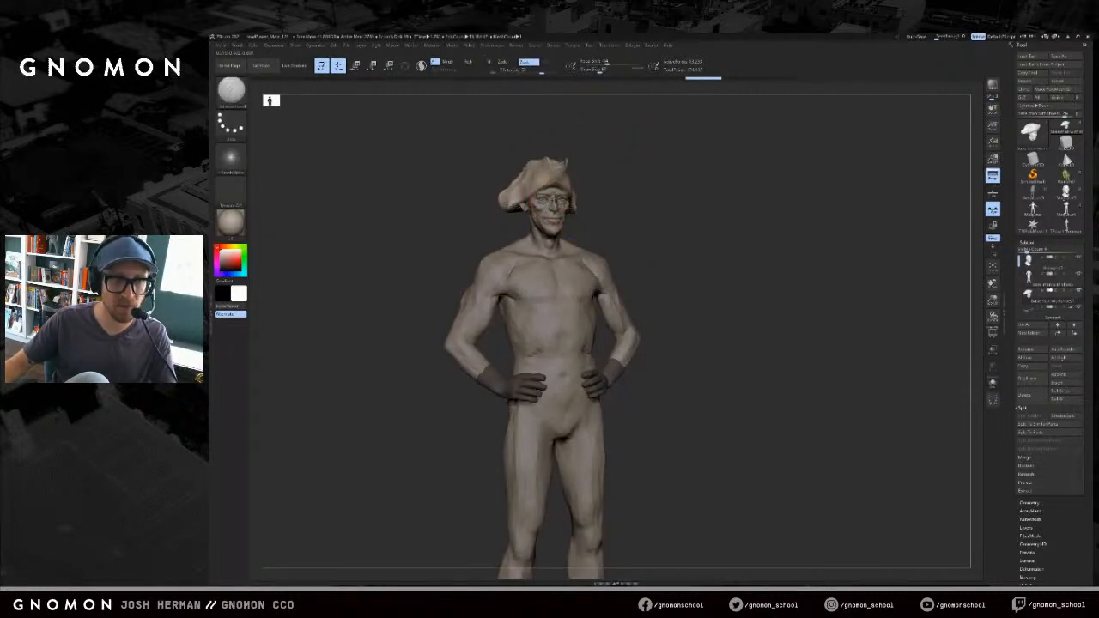
{"action": "left_click_drag", "start_coordinate": [552, 216], "coordinate": [569, 217]}
- Add volume to the hat's side brim and crown with the ClayBuildup brush
{"action": "key", "text": "b"}
{"action": "key", "text": "c"}
{"action": "key", "text": "b"}
{"action": "left_click_drag", "start_coordinate": [667, 222], "coordinate": [739, 240]}
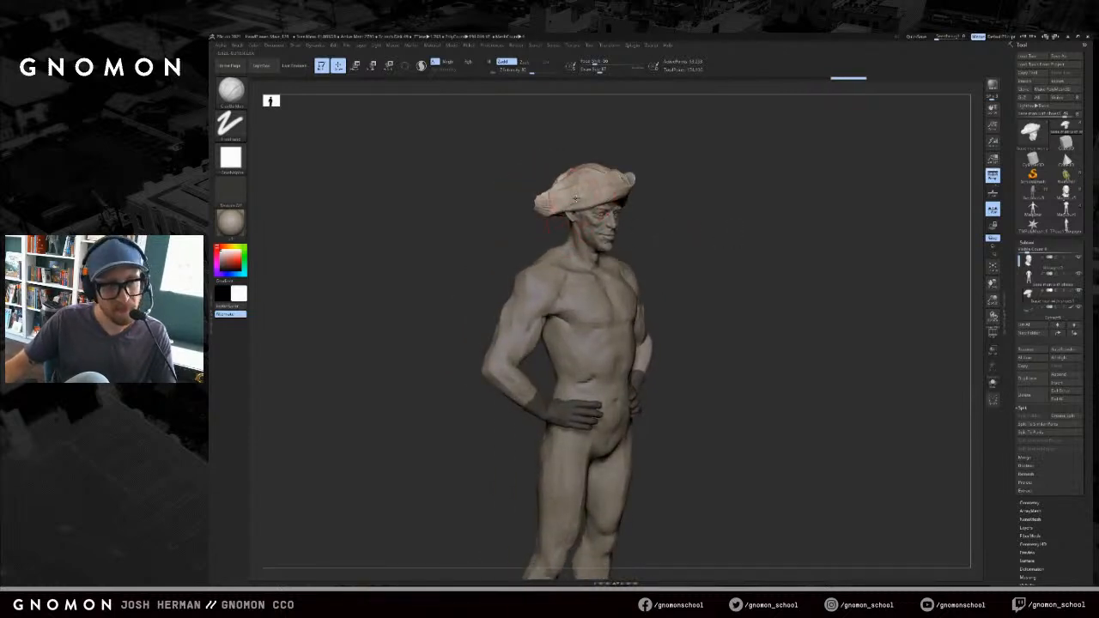
{"action": "mouse_move", "coordinate": [714, 185]}
{"action": "left_mouse_down", "text": "alt"}
{"action": "mouse_move", "coordinate": [742, 209]}
{"action": "mouse_move", "coordinate": [649, 209]}
{"action": "left_mouse_up", "text": "alt"}
{"action": "left_click_drag", "start_coordinate": [704, 185], "coordinate": [712, 207]}
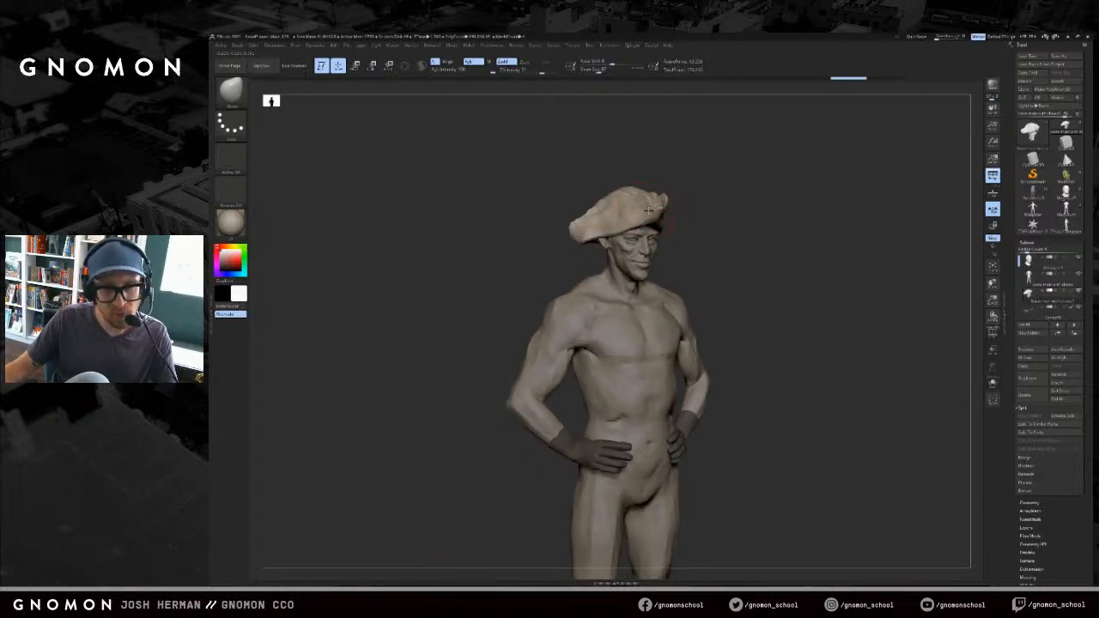
{"action": "mouse_move", "coordinate": [720, 207]}
{"action": "left_mouse_down"}
{"action": "mouse_move", "coordinate": [702, 215]}
{"action": "mouse_move", "coordinate": [713, 196]}
{"action": "left_mouse_up"}
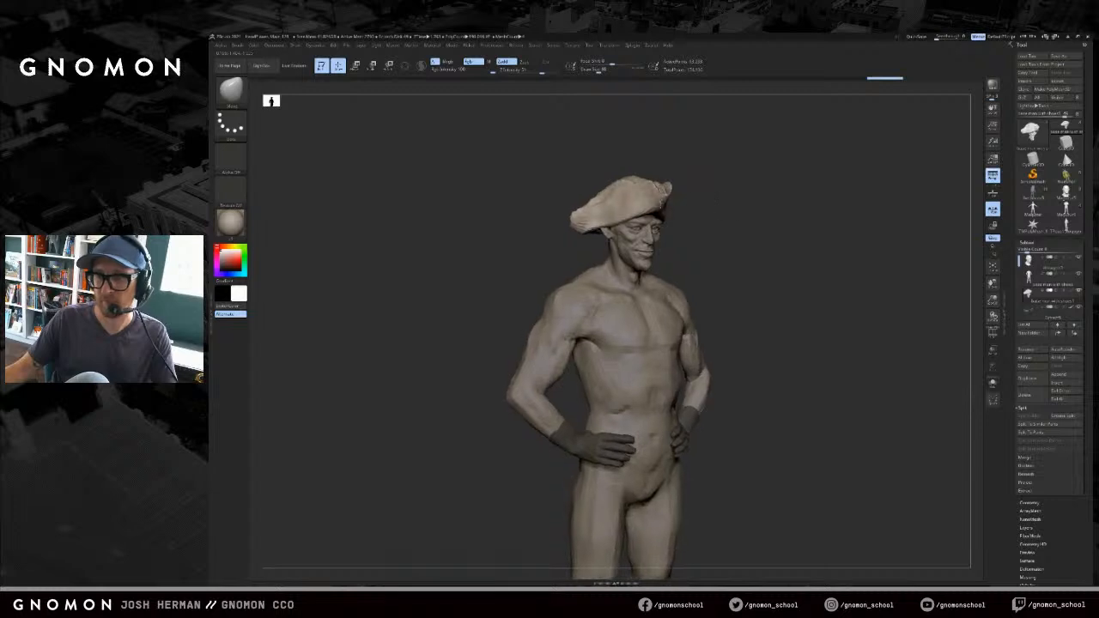
- Subdivide the hat and smooth and pull its front tip and side brim into a cleaner line with the Move brush
{"action": "mouse_move", "coordinate": [643, 184]}
{"action": "left_mouse_down"}
{"action": "mouse_move", "coordinate": [674, 189]}
{"action": "mouse_move", "coordinate": [624, 181]}
{"action": "mouse_move", "coordinate": [649, 190]}
{"action": "left_mouse_up"}
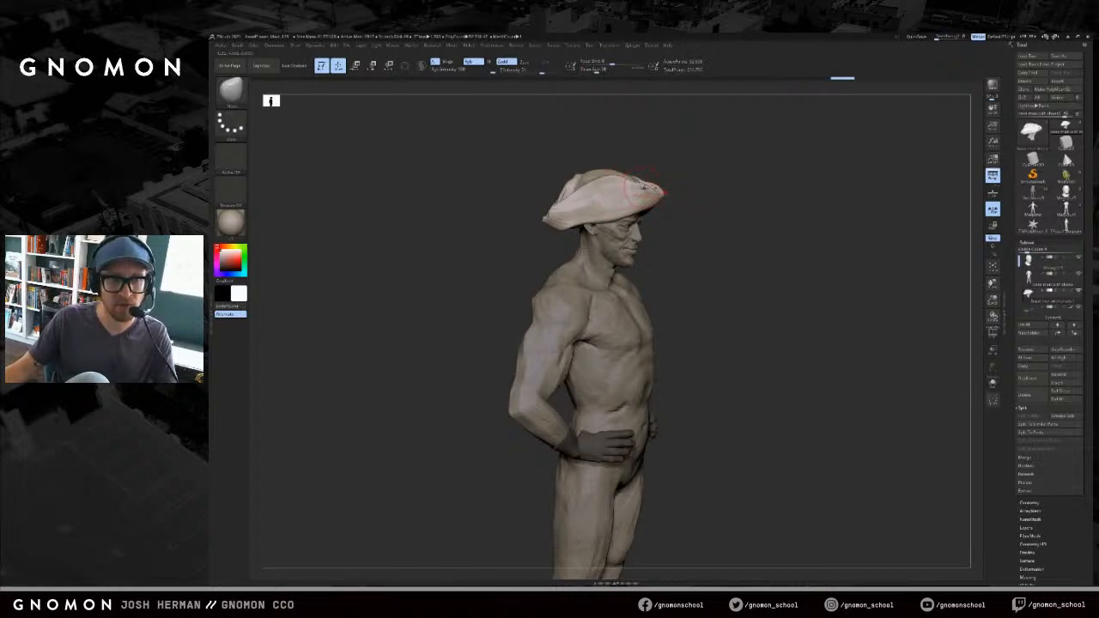
{"action": "mouse_move", "coordinate": [664, 197]}
{"action": "left_mouse_down"}
{"action": "mouse_move", "coordinate": [675, 194]}
{"action": "mouse_move", "coordinate": [642, 189]}
{"action": "left_mouse_up"}
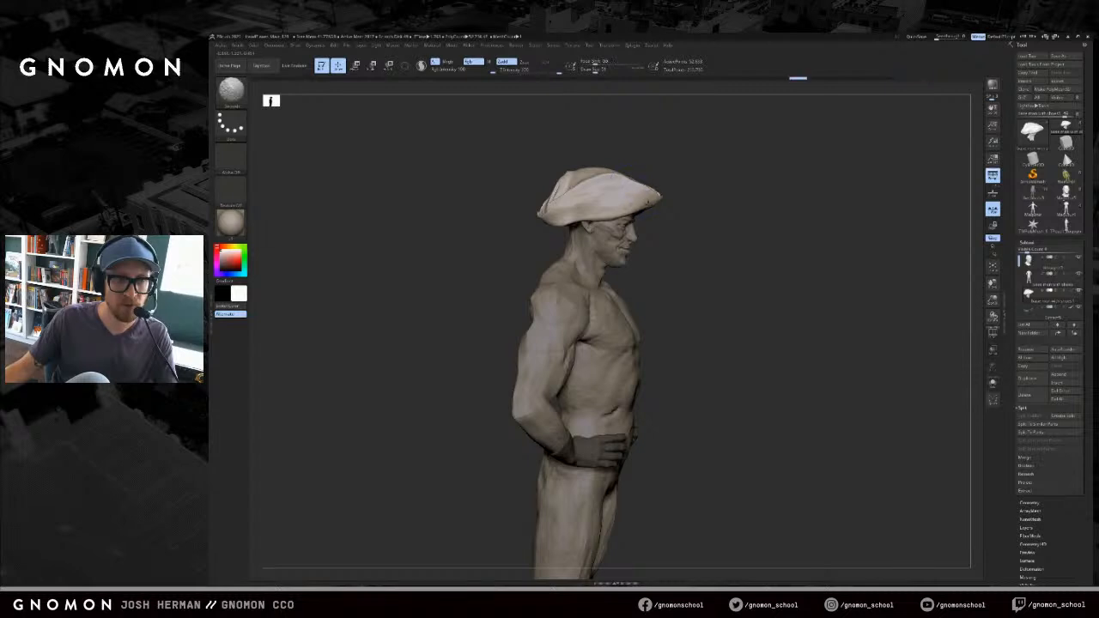
{"action": "left_click_drag", "start_coordinate": [723, 204], "coordinate": [665, 193]}
{"action": "key", "text": "s"}
{"action": "mouse_move", "coordinate": [737, 205]}
{"action": "left_mouse_down"}
{"action": "mouse_move", "coordinate": [675, 198]}
{"action": "mouse_move", "coordinate": [819, 195]}
{"action": "mouse_move", "coordinate": [687, 244]}
{"action": "mouse_move", "coordinate": [704, 228]}
{"action": "mouse_move", "coordinate": [593, 259]}
{"action": "left_mouse_up"}
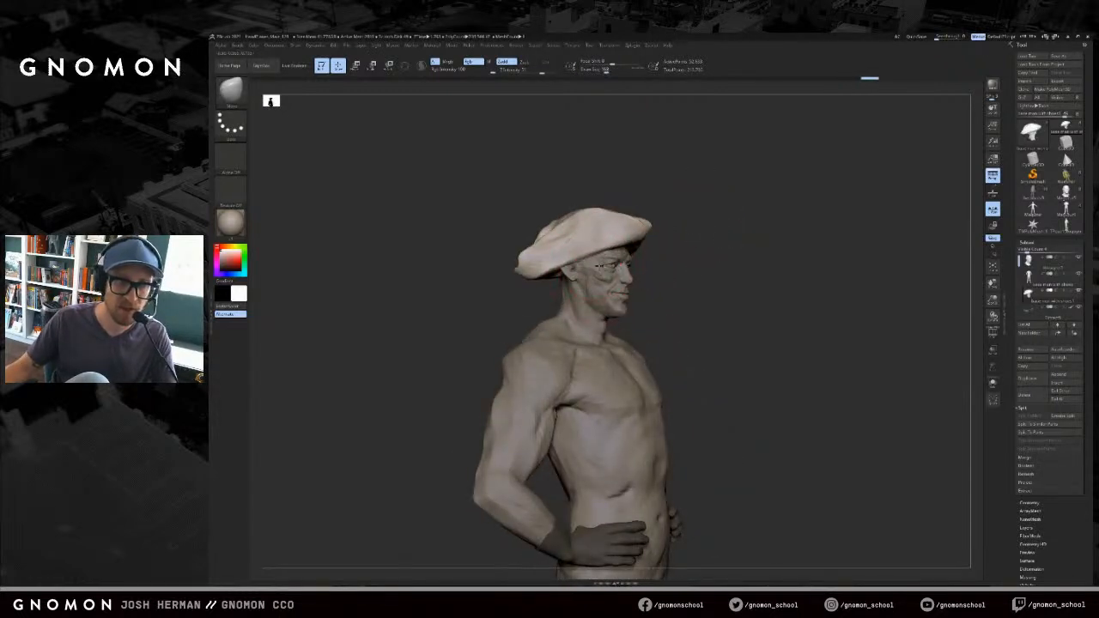
{"action": "mouse_move", "coordinate": [706, 251]}
{"action": "left_mouse_down"}
{"action": "mouse_move", "coordinate": [704, 263]}
{"action": "mouse_move", "coordinate": [758, 243]}
{"action": "mouse_move", "coordinate": [581, 260]}
{"action": "mouse_move", "coordinate": [607, 251]}
{"action": "left_mouse_up"}
- Sharpen the hat's rear side edge with the Dam Standard brush and adjust the brim's outline with the Move brush
{"action": "key", "text": "b"}
{"action": "key", "text": "d"}
{"action": "key", "text": "s"}
{"action": "mouse_move", "coordinate": [523, 265]}
{"action": "left_mouse_down"}
{"action": "mouse_move", "coordinate": [586, 269]}
{"action": "mouse_move", "coordinate": [576, 280]}
{"action": "left_mouse_up"}
{"action": "key", "text": "b"}
{"action": "key", "text": "m"}
{"action": "key", "text": "v"}
{"action": "mouse_move", "coordinate": [531, 281]}
{"action": "left_mouse_down"}
{"action": "mouse_move", "coordinate": [597, 296]}
{"action": "mouse_move", "coordinate": [614, 284]}
{"action": "mouse_move", "coordinate": [611, 254]}
{"action": "mouse_move", "coordinate": [579, 227]}
{"action": "mouse_move", "coordinate": [678, 191]}
{"action": "left_mouse_up"}
- Build up the hat's side brim above the ear with ClayBuildup and smooth the result
{"action": "key", "text": "b"}
{"action": "key", "text": "c"}
{"action": "key", "text": "b"}
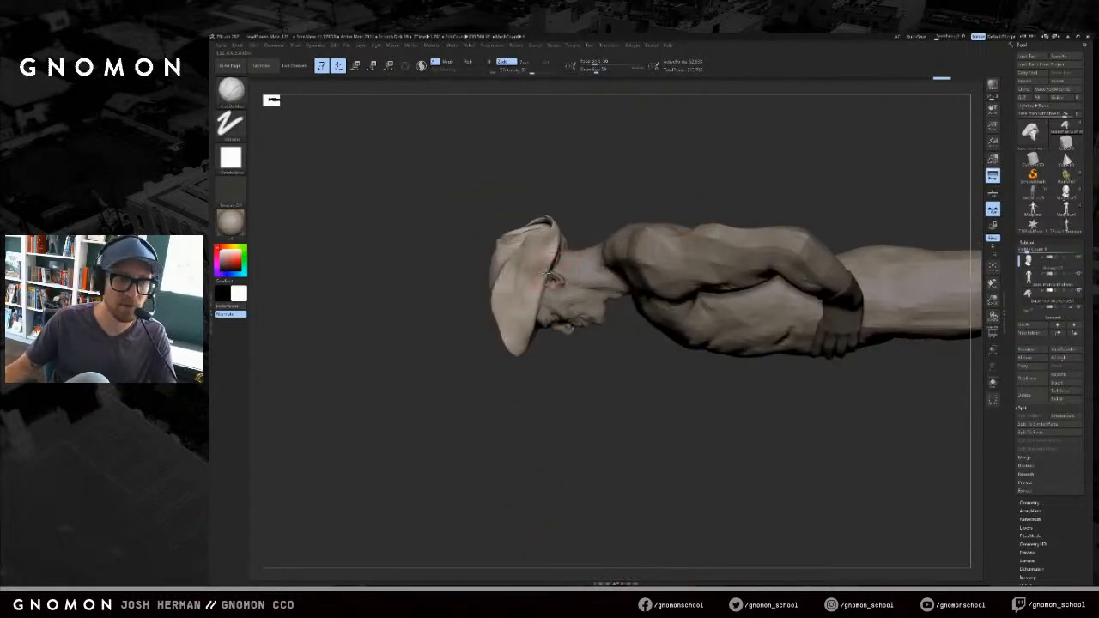
{"action": "right_click_drag", "start_coordinate": [586, 232], "coordinate": [593, 201], "text": "ctrl"}
{"action": "left_click_drag", "start_coordinate": [543, 271], "coordinate": [550, 254], "text": "shift"}
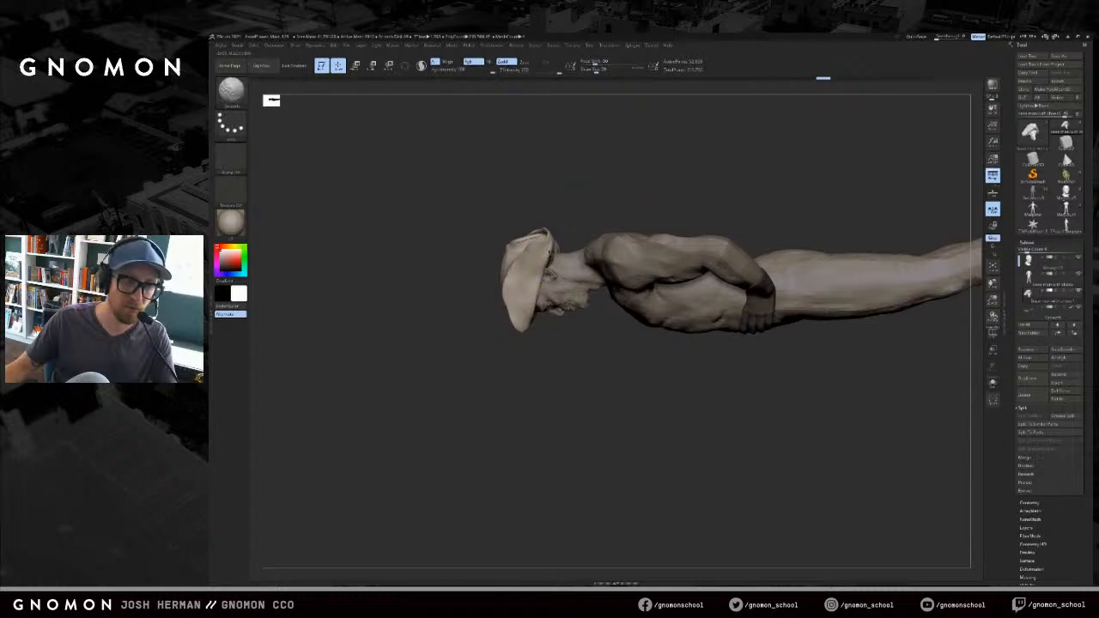
{"action": "mouse_move", "coordinate": [601, 184]}
{"action": "left_mouse_down"}
{"action": "mouse_move", "coordinate": [626, 172]}
{"action": "mouse_move", "coordinate": [673, 186]}
{"action": "mouse_move", "coordinate": [681, 238]}
{"action": "left_mouse_up"}
- Carve the crease where the turned-up brim meets the crown with the Dam Standard brush, working from above
{"action": "key", "text": "b"}
{"action": "key", "text": "d"}
{"action": "key", "text": "s"}
{"action": "left_click_drag", "start_coordinate": [582, 306], "coordinate": [587, 259]}
{"action": "left_click_drag", "start_coordinate": [634, 203], "coordinate": [636, 233]}
{"action": "left_click_drag", "start_coordinate": [584, 301], "coordinate": [581, 253]}
{"action": "mouse_move", "coordinate": [611, 201]}
{"action": "left_mouse_down"}
{"action": "mouse_move", "coordinate": [742, 229]}
{"action": "mouse_move", "coordinate": [668, 272]}
{"action": "mouse_move", "coordinate": [699, 187]}
{"action": "left_mouse_up"}
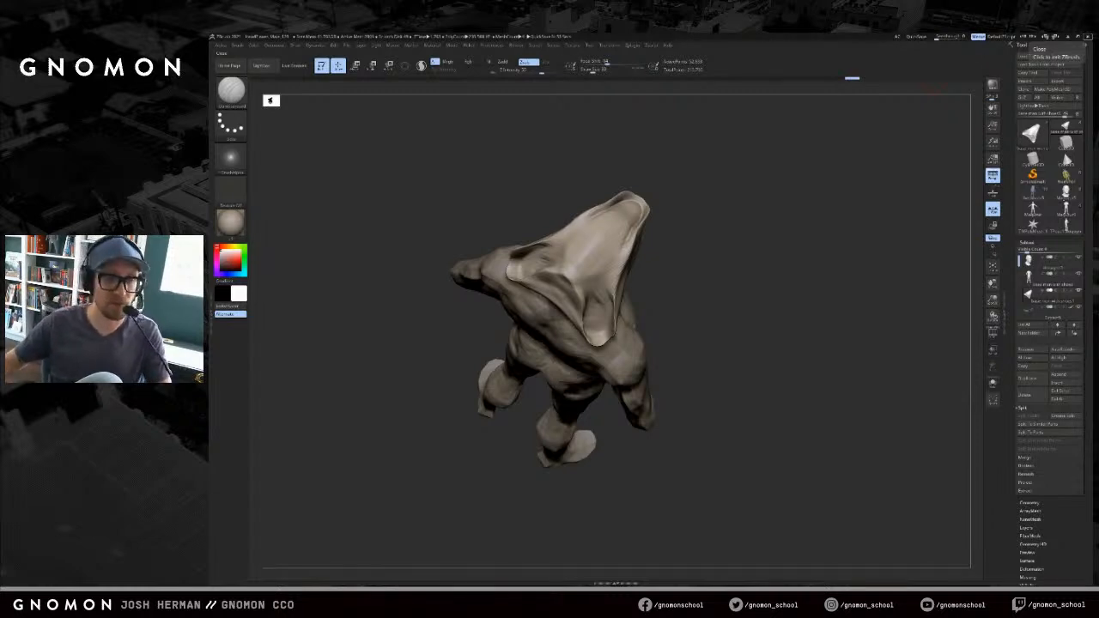
{"action": "left_click_drag", "start_coordinate": [720, 278], "coordinate": [614, 263]}
{"action": "left_click_drag", "start_coordinate": [635, 228], "coordinate": [617, 296]}
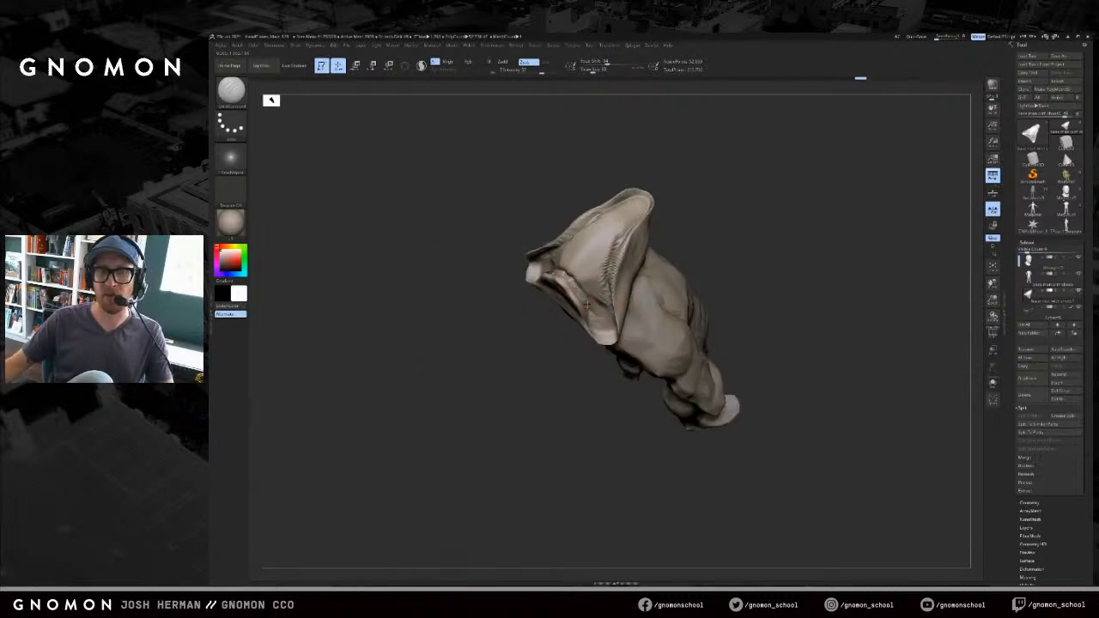
- Fill out the surface between the hat's crown and folded brim with the ClayBuildup brush
{"action": "left_click_drag", "start_coordinate": [702, 231], "coordinate": [660, 251]}
{"action": "key", "text": "b"}
{"action": "key", "text": "c"}
{"action": "key", "text": "b"}
{"action": "key", "text": "s"}
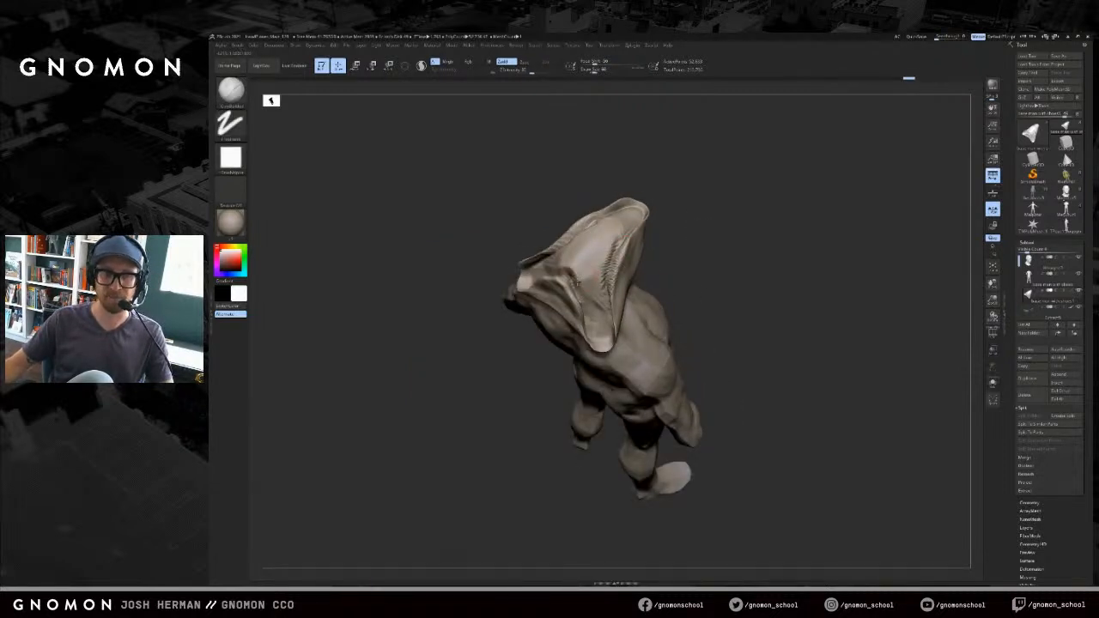
{"action": "left_click_drag", "start_coordinate": [712, 237], "coordinate": [623, 250]}
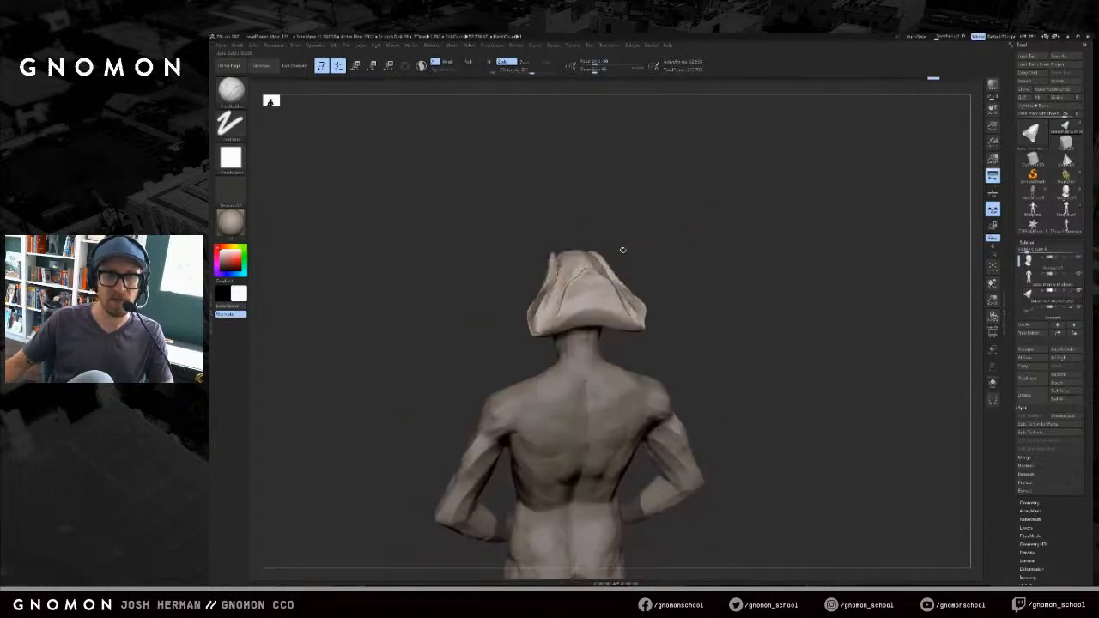
- Reshape the hat's rear brim and its side corner from behind with the Move brush
{"action": "key", "text": "b"}
{"action": "key", "text": "m"}
{"action": "key", "text": "v"}
{"action": "mouse_move", "coordinate": [645, 258]}
{"action": "left_mouse_down"}
{"action": "mouse_move", "coordinate": [683, 263]}
{"action": "mouse_move", "coordinate": [647, 260]}
{"action": "left_mouse_up"}
{"action": "mouse_move", "coordinate": [584, 286]}
{"action": "left_mouse_down"}
{"action": "mouse_move", "coordinate": [591, 277]}
{"action": "mouse_move", "coordinate": [609, 302]}
{"action": "mouse_move", "coordinate": [603, 294]}
{"action": "left_mouse_up"}
{"action": "left_click_drag", "start_coordinate": [687, 280], "coordinate": [654, 283]}
{"action": "key", "text": "]"}
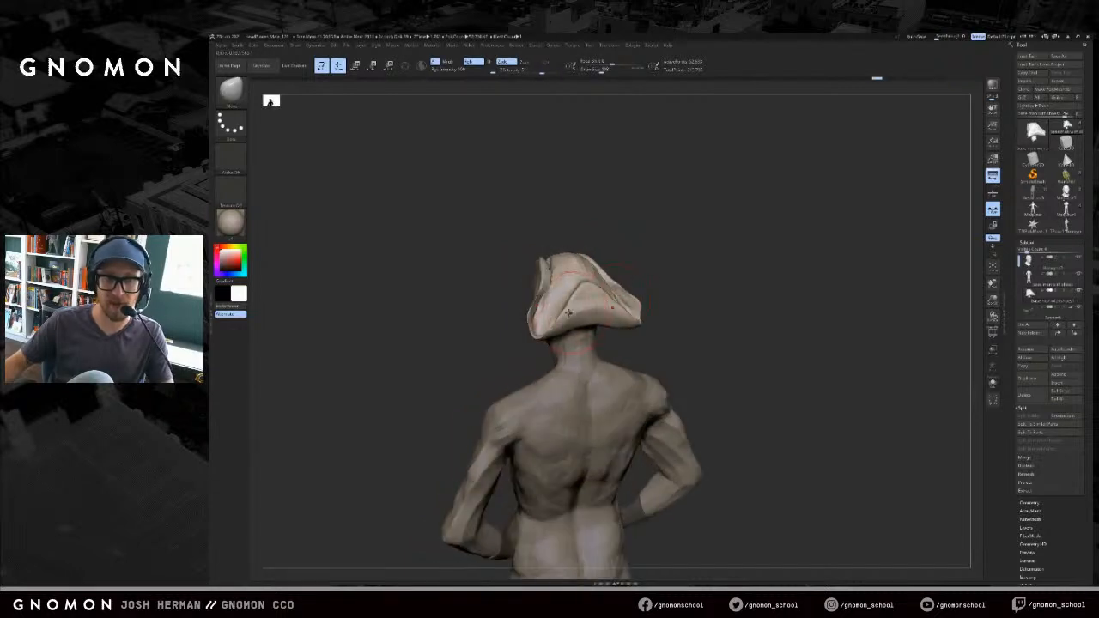
{"action": "mouse_move", "coordinate": [504, 324]}
{"action": "left_mouse_down"}
{"action": "mouse_move", "coordinate": [537, 337]}
{"action": "mouse_move", "coordinate": [535, 328]}
{"action": "left_mouse_up"}
- Deepen the fold between crown and brim with Dam Standard, then soften it with the Clay brush and smoothing
{"action": "key", "text": "s"}
{"action": "key", "text": "s"}
{"action": "key", "text": "s"}
{"action": "key", "text": "s"}
{"action": "key", "text": "s"}
{"action": "mouse_move", "coordinate": [541, 319]}
{"action": "left_mouse_down"}
{"action": "mouse_move", "coordinate": [557, 321]}
{"action": "mouse_move", "coordinate": [611, 279]}
{"action": "mouse_move", "coordinate": [596, 224]}
{"action": "mouse_move", "coordinate": [552, 269]}
{"action": "mouse_move", "coordinate": [515, 270]}
{"action": "mouse_move", "coordinate": [557, 262]}
{"action": "left_mouse_up"}
{"action": "key", "text": "s"}
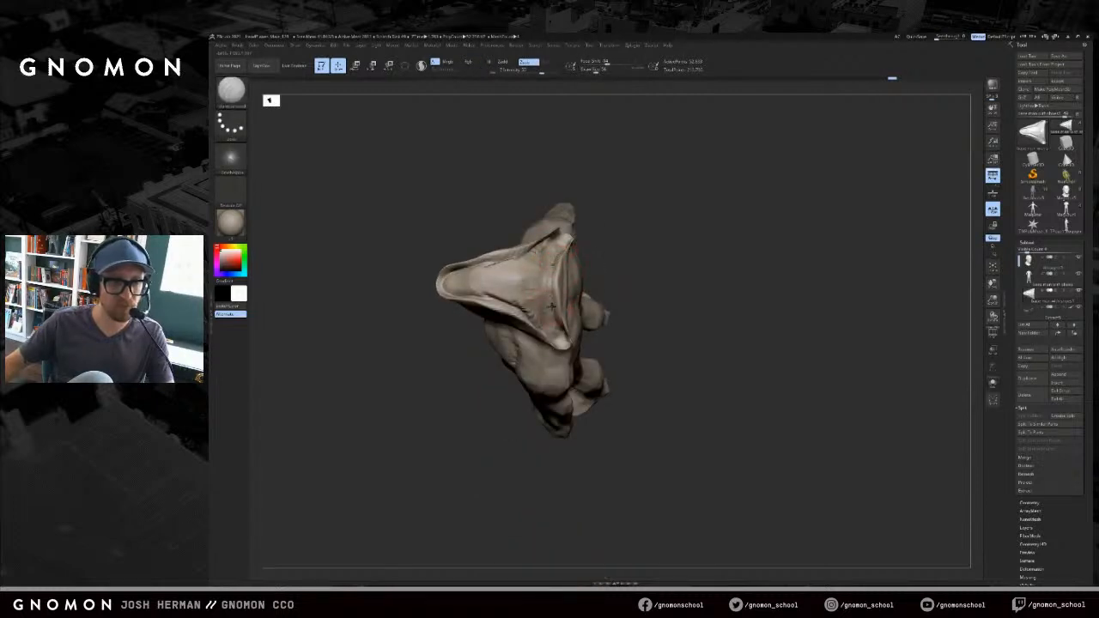
{"action": "key", "text": "b"}
{"action": "key", "text": "c"}
{"action": "key", "text": "l"}
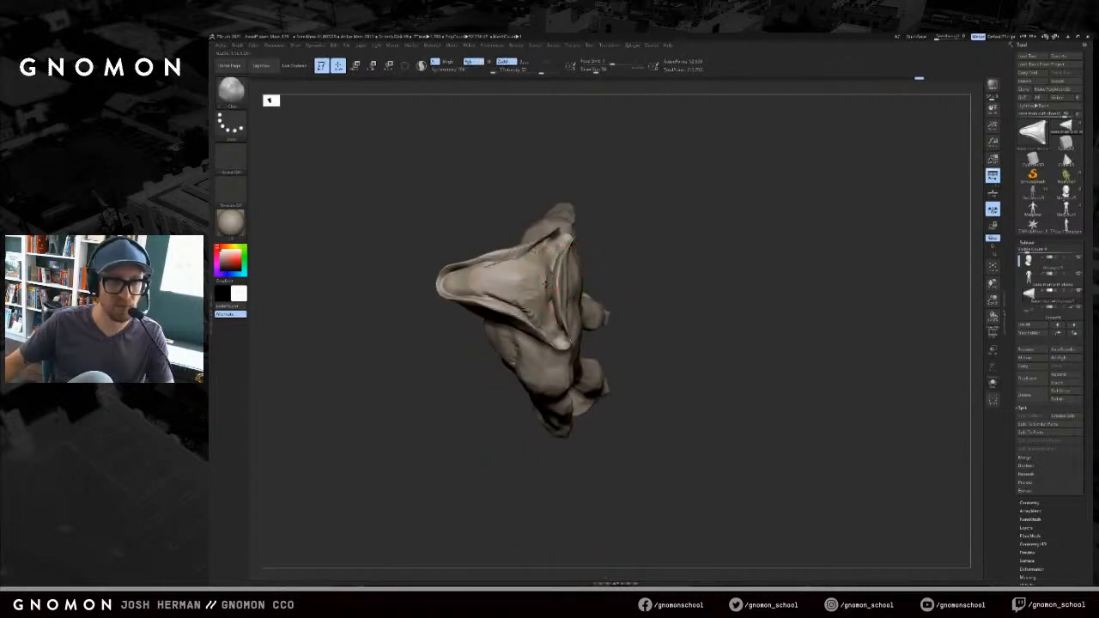
{"action": "left_click_drag", "start_coordinate": [537, 293], "coordinate": [550, 296], "text": "shift"}
- Push the hat's crown and folded brim into shape from above with the Move brush
{"action": "key", "text": "s"}
{"action": "key", "text": "b"}
{"action": "key", "text": "m"}
{"action": "key", "text": "v"}
{"action": "mouse_move", "coordinate": [598, 272]}
{"action": "left_mouse_down"}
{"action": "mouse_move", "coordinate": [658, 195]}
{"action": "mouse_move", "coordinate": [631, 249]}
{"action": "left_mouse_up"}
{"action": "key", "text": "s"}
{"action": "left_click_drag", "start_coordinate": [558, 276], "coordinate": [501, 263]}
{"action": "left_click_drag", "start_coordinate": [607, 254], "coordinate": [706, 249]}
{"action": "key", "text": "f"}
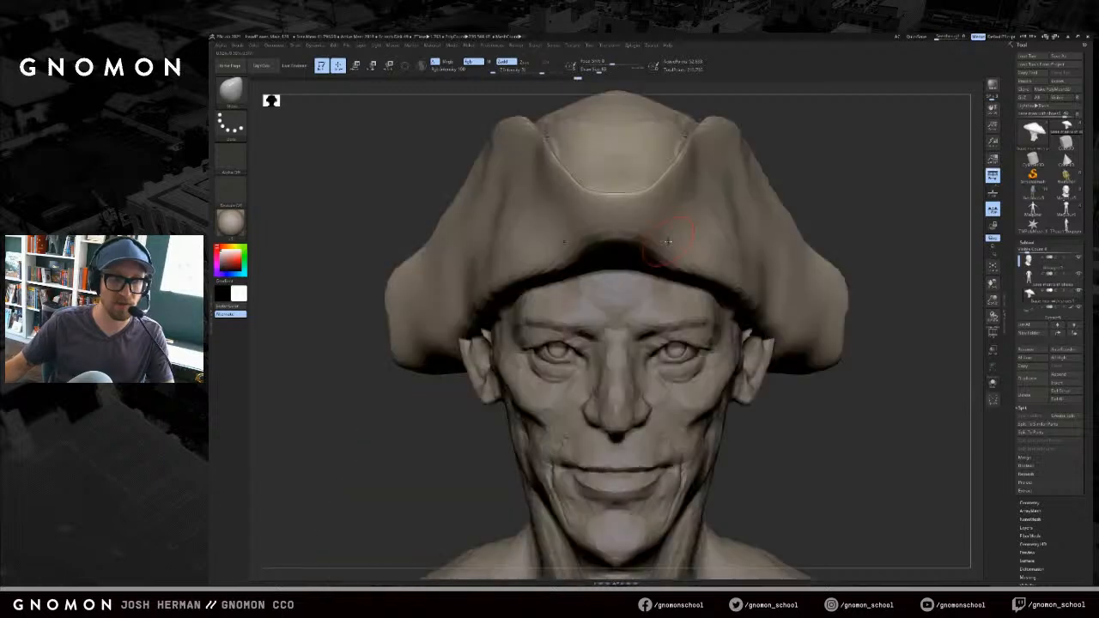
- Refine the hat's rear brim corner with a smaller Move brush in three-quarter view
{"action": "key", "text": "f"}
{"action": "left_click_drag", "start_coordinate": [725, 206], "coordinate": [767, 227]}
{"action": "left_click_drag", "start_coordinate": [690, 145], "coordinate": [719, 194], "text": "alt"}
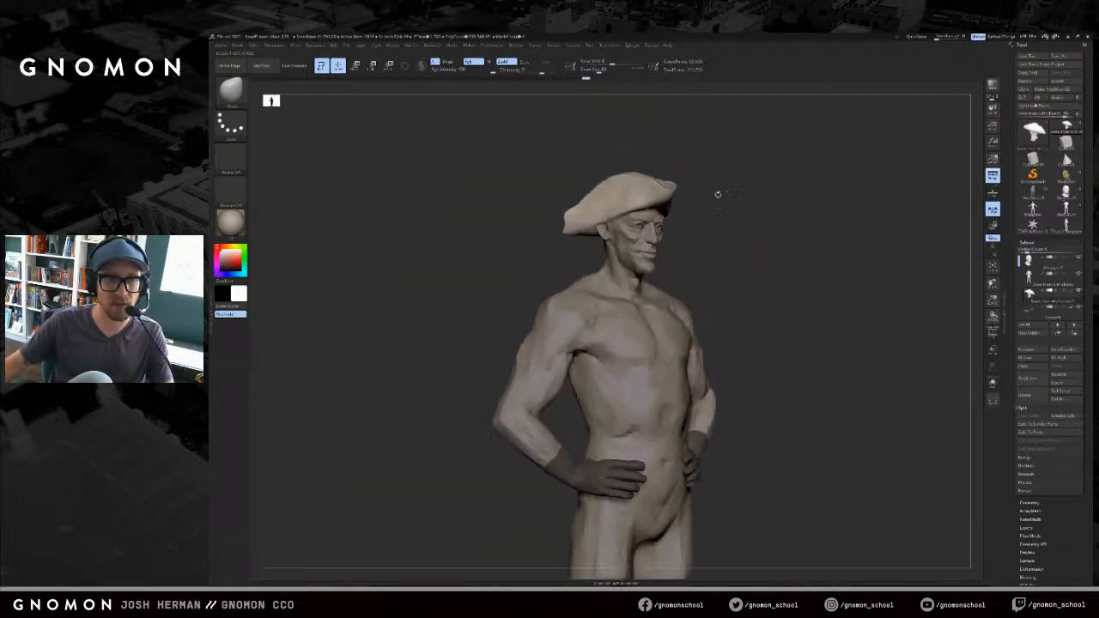
{"action": "key", "text": "bracketleft"}
{"action": "left_click_drag", "start_coordinate": [573, 213], "coordinate": [569, 214]}
{"action": "key", "text": "s"}
{"action": "mouse_move", "coordinate": [520, 244]}
{"action": "left_mouse_down"}
{"action": "mouse_move", "coordinate": [630, 226]}
{"action": "mouse_move", "coordinate": [592, 225]}
{"action": "mouse_move", "coordinate": [595, 213]}
{"action": "left_mouse_up"}
{"action": "key", "text": "s"}
{"action": "left_click_drag", "start_coordinate": [687, 196], "coordinate": [594, 182]}
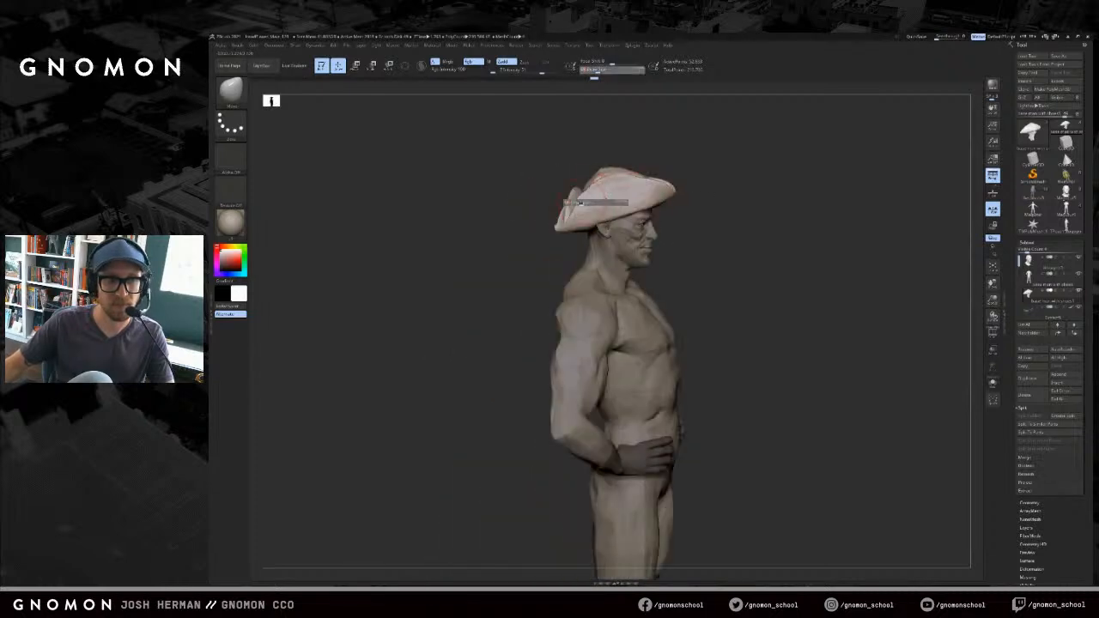
- Enlarge the Move brush and adjust the top contour of the hat in side view
{"action": "key", "text": "bracketright"}
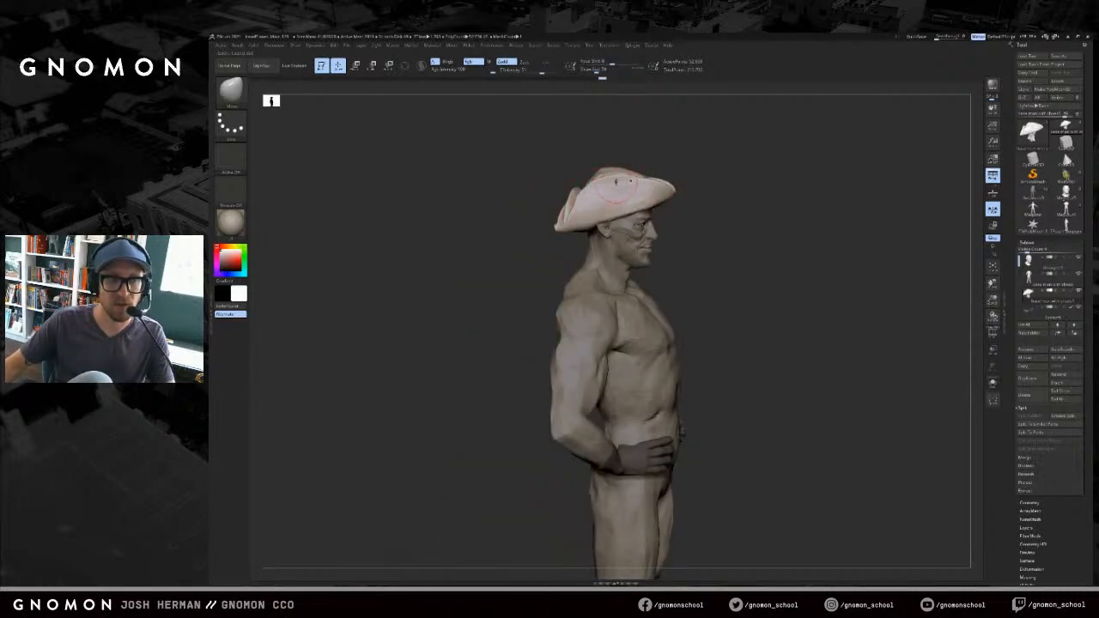
{"action": "left_click_drag", "start_coordinate": [637, 182], "coordinate": [639, 185]}
{"action": "mouse_move", "coordinate": [721, 152]}
{"action": "left_mouse_down"}
{"action": "mouse_move", "coordinate": [730, 147]}
{"action": "mouse_move", "coordinate": [706, 151]}
{"action": "left_mouse_up"}
{"action": "key", "text": "s"}
{"action": "left_click_drag", "start_coordinate": [641, 170], "coordinate": [694, 176]}
{"action": "key", "text": "s"}
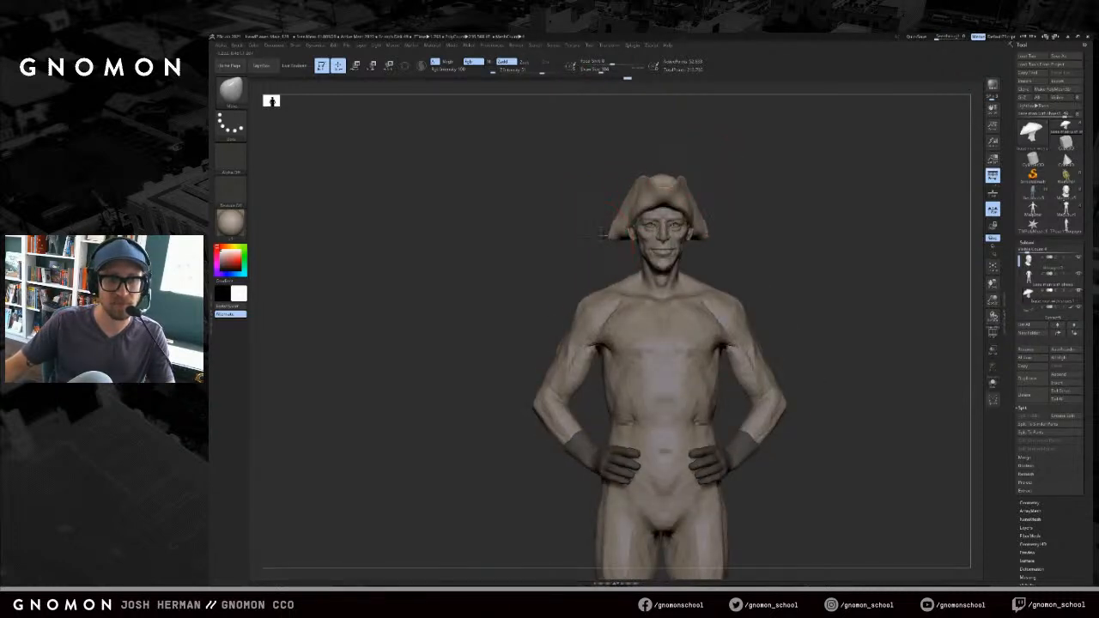
- Pull the hat's side brim corners and crown into a balanced silhouette from the front and side with the Move brush
{"action": "left_click_drag", "start_coordinate": [604, 234], "coordinate": [601, 234]}
{"action": "left_click_drag", "start_coordinate": [567, 233], "coordinate": [599, 236]}
{"action": "key", "text": "s"}
{"action": "mouse_move", "coordinate": [730, 176]}
{"action": "left_mouse_down"}
{"action": "mouse_move", "coordinate": [712, 197]}
{"action": "mouse_move", "coordinate": [669, 192]}
{"action": "left_mouse_up"}
{"action": "mouse_move", "coordinate": [720, 163]}
{"action": "left_mouse_down"}
{"action": "mouse_move", "coordinate": [746, 175]}
{"action": "mouse_move", "coordinate": [732, 172]}
{"action": "left_mouse_up"}
{"action": "key", "text": "s"}
{"action": "mouse_move", "coordinate": [648, 185]}
{"action": "left_mouse_down"}
{"action": "mouse_move", "coordinate": [675, 190]}
{"action": "mouse_move", "coordinate": [731, 167]}
{"action": "mouse_move", "coordinate": [822, 169]}
{"action": "mouse_move", "coordinate": [771, 176]}
{"action": "mouse_move", "coordinate": [691, 263]}
{"action": "left_mouse_up"}
- Sample a dark gray, fill the hat with it and set the active color back to white
{"action": "key", "text": "c"}
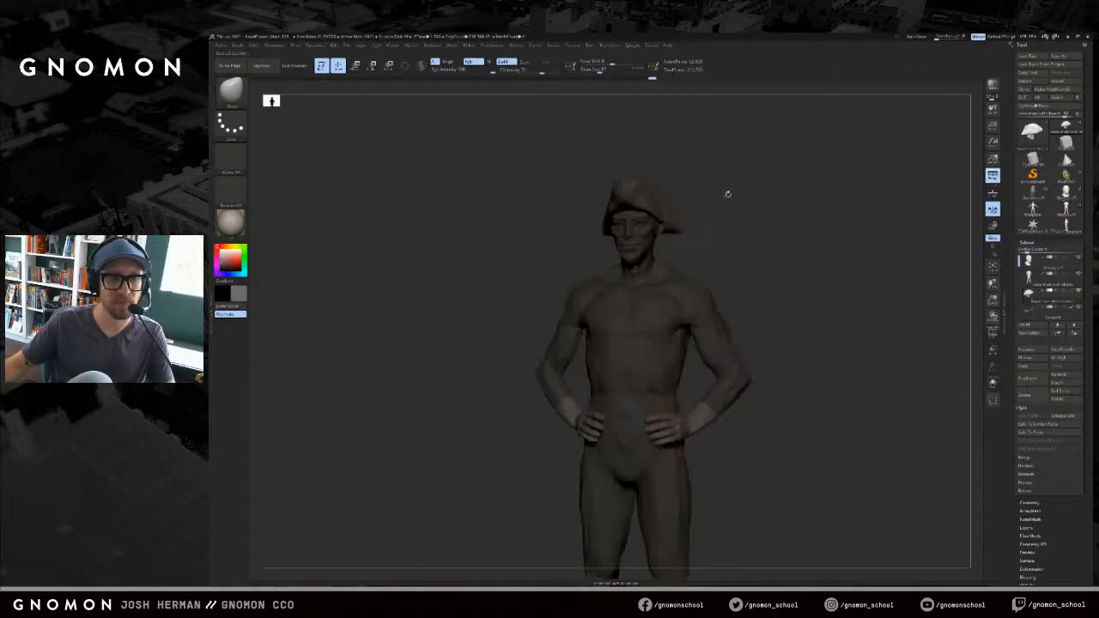
{"action": "left_click", "coordinate": [254, 46]}
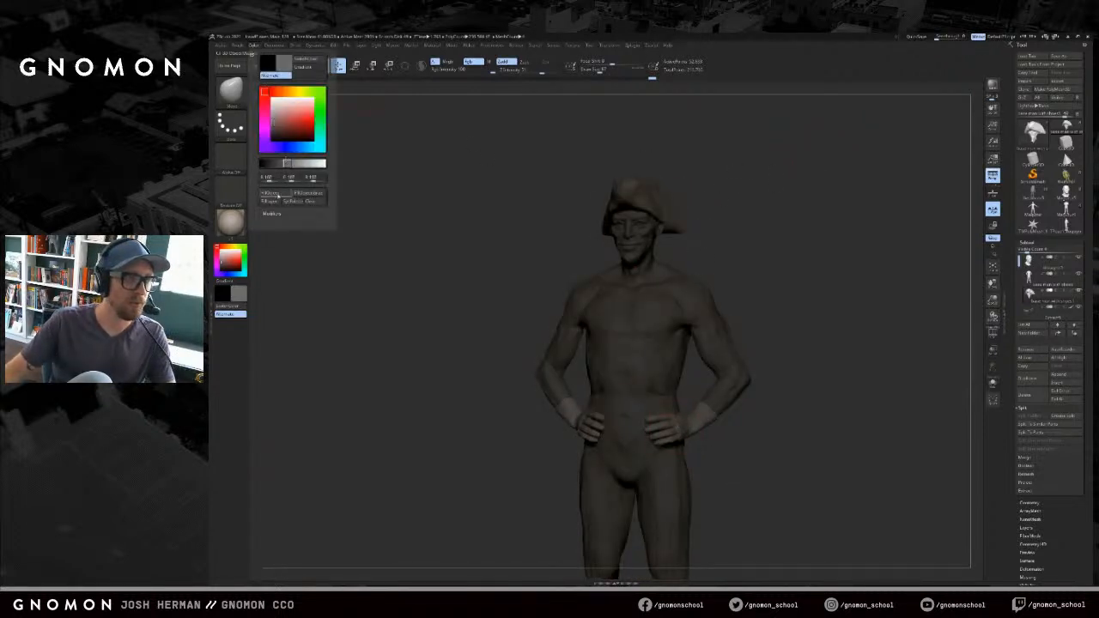
{"action": "left_click", "coordinate": [277, 196]}
{"action": "left_click", "coordinate": [220, 249]}
{"action": "mouse_move", "coordinate": [800, 176]}
{"action": "left_mouse_down", "text": "alt"}
{"action": "mouse_move", "coordinate": [810, 221]}
{"action": "mouse_move", "coordinate": [793, 233]}
{"action": "mouse_move", "coordinate": [789, 171]}
{"action": "mouse_move", "coordinate": [740, 176]}
{"action": "left_mouse_up", "text": "alt"}
- Adjust the gray hat's front brim, crown and rear tip from the side and above with the Move brush
{"action": "key", "text": "s"}
{"action": "left_click_drag", "start_coordinate": [592, 165], "coordinate": [602, 166]}
{"action": "mouse_move", "coordinate": [540, 197]}
{"action": "left_mouse_down"}
{"action": "mouse_move", "coordinate": [514, 195]}
{"action": "mouse_move", "coordinate": [556, 173]}
{"action": "mouse_move", "coordinate": [527, 212]}
{"action": "mouse_move", "coordinate": [560, 206]}
{"action": "left_mouse_up"}
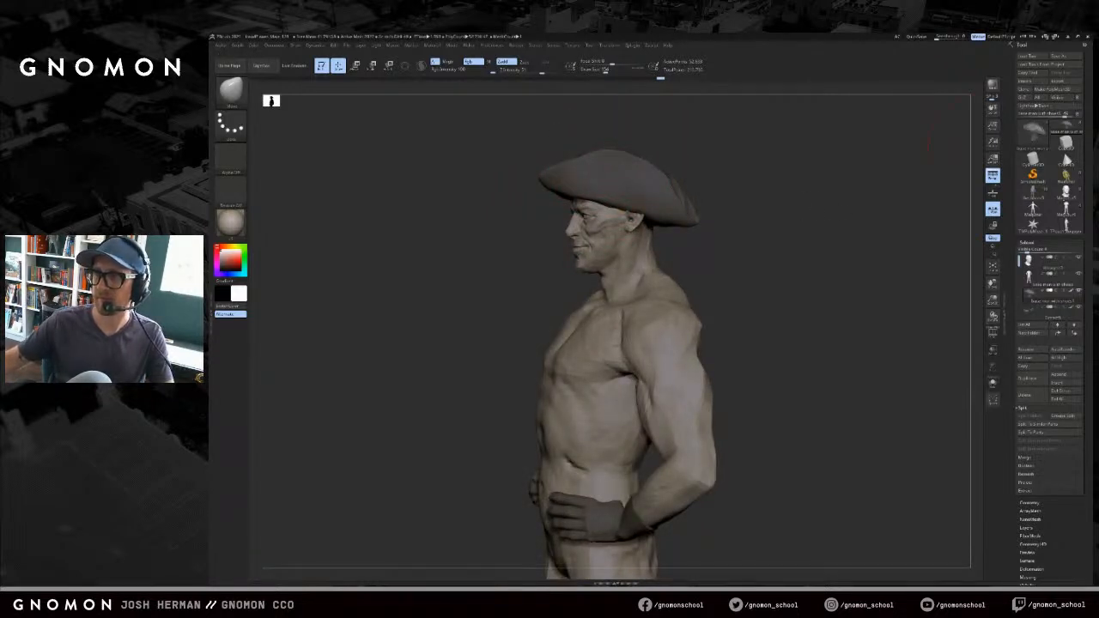
{"action": "left_click_drag", "start_coordinate": [730, 197], "coordinate": [781, 258]}
{"action": "left_click_drag", "start_coordinate": [693, 209], "coordinate": [692, 203]}
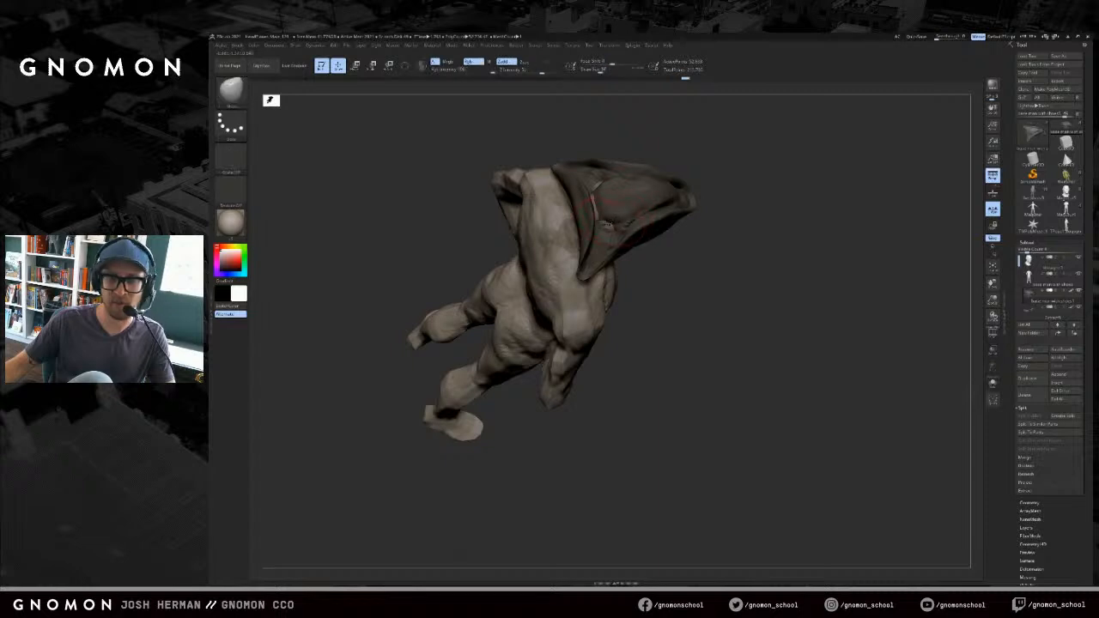
{"action": "left_click_drag", "start_coordinate": [729, 172], "coordinate": [681, 177]}
{"action": "left_click_drag", "start_coordinate": [746, 199], "coordinate": [712, 198]}
- Swap the main and secondary colors and back, and toggle the polypaint display of all subtools off and on
{"action": "key", "text": "v"}
{"action": "left_click_drag", "start_coordinate": [542, 263], "coordinate": [740, 249], "text": "alt"}
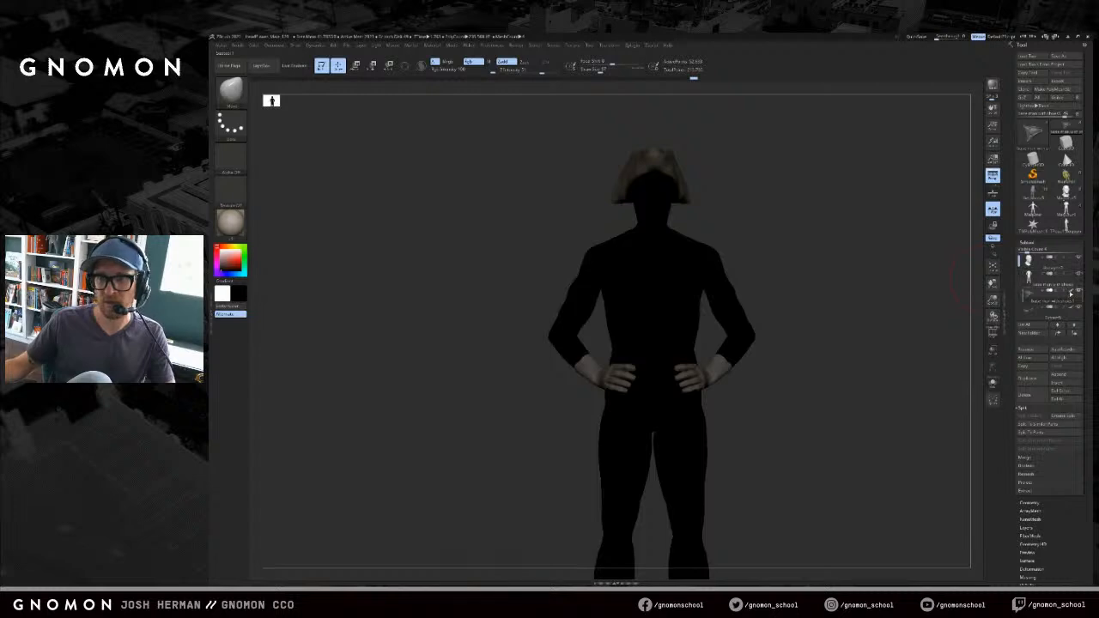
{"action": "key", "text": "v"}
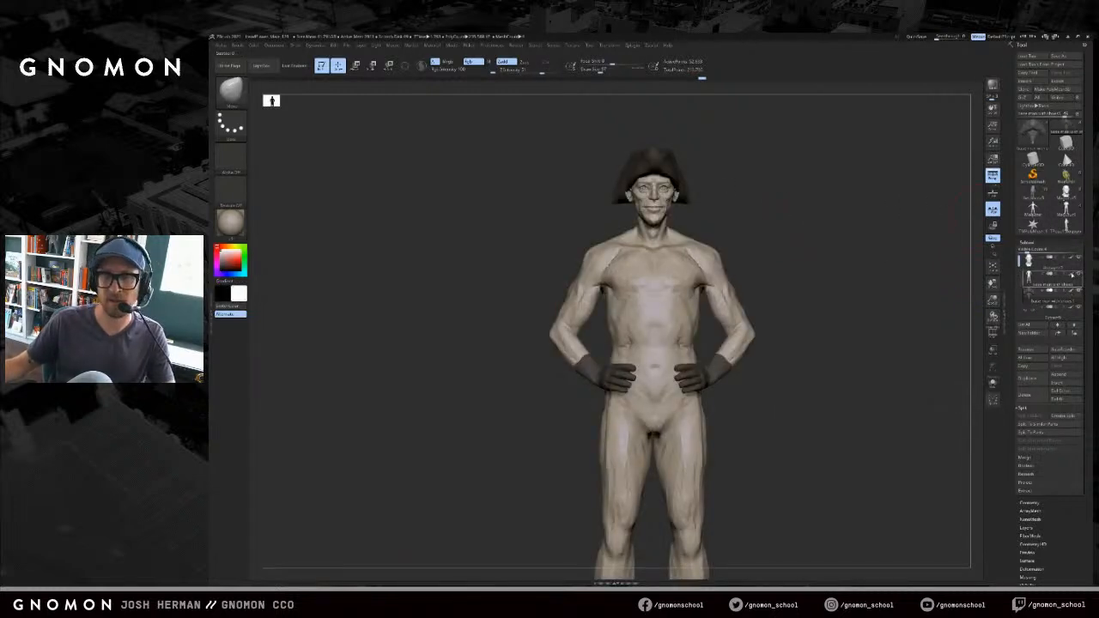
{"action": "left_click", "coordinate": [1072, 274], "text": "shift"}
{"action": "left_click_drag", "start_coordinate": [850, 228], "coordinate": [773, 202], "text": "alt"}
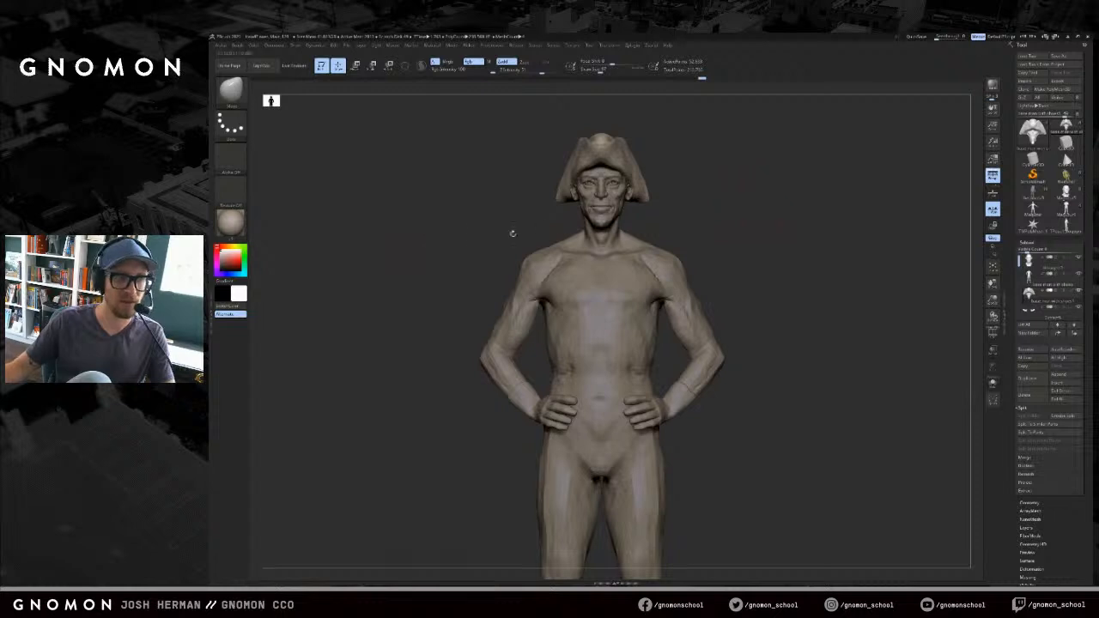
{"action": "key", "text": "shift"}
{"action": "left_click", "coordinate": [1072, 291], "text": "shift"}
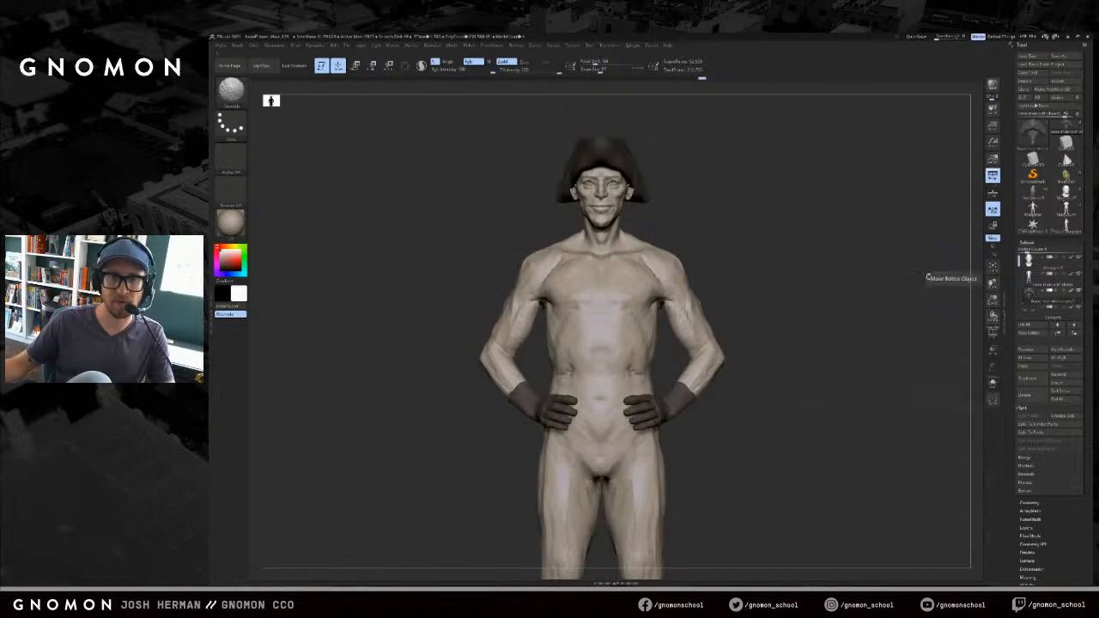
- Examine the figure's silhouette with a flat material, then restore the shaded sculpting material
{"action": "left_click", "coordinate": [240, 235]}
{"action": "left_click", "coordinate": [274, 368]}
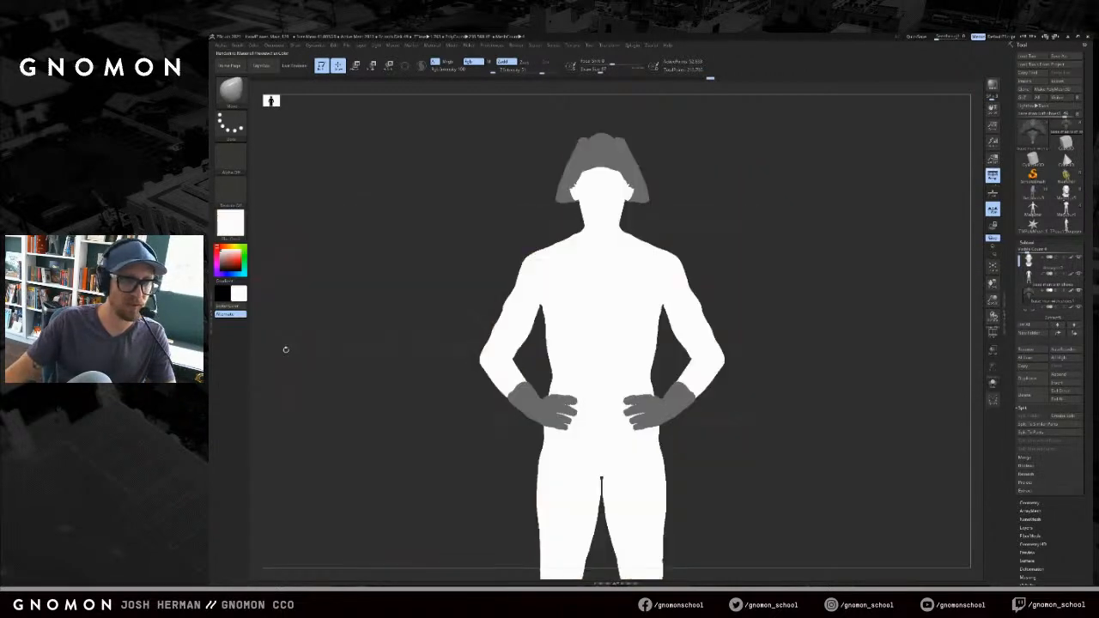
{"action": "left_click", "coordinate": [238, 230]}
{"action": "left_click_drag", "start_coordinate": [343, 170], "coordinate": [306, 172]}
{"action": "left_click", "coordinate": [244, 225]}
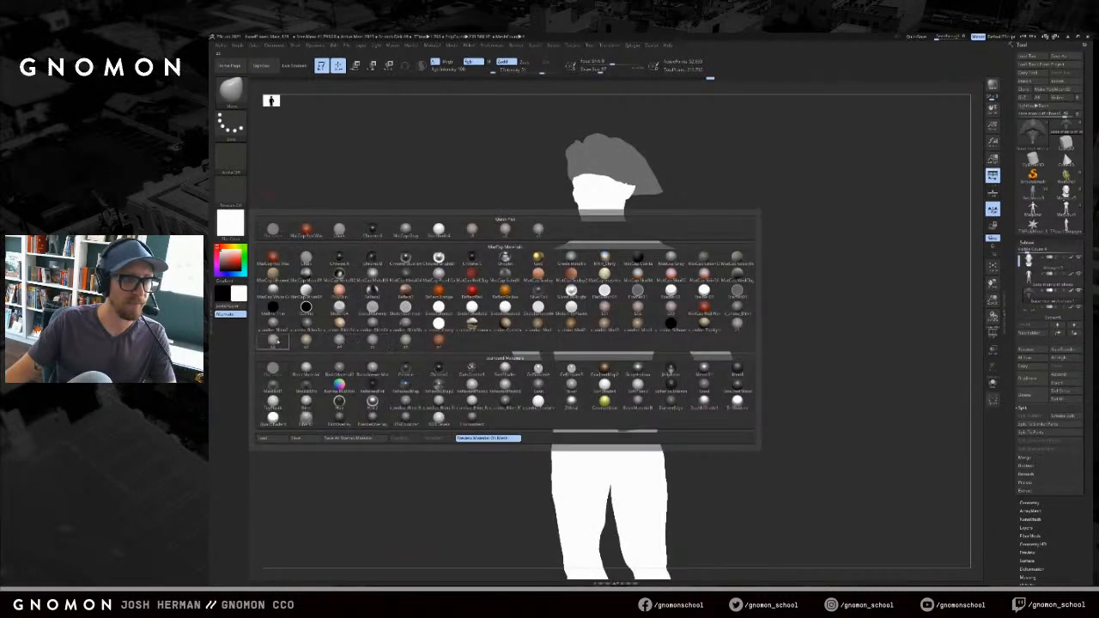
{"action": "left_click", "coordinate": [277, 342]}
{"action": "left_click_drag", "start_coordinate": [422, 238], "coordinate": [457, 238], "text": "shift"}
{"action": "left_click", "coordinate": [241, 227]}
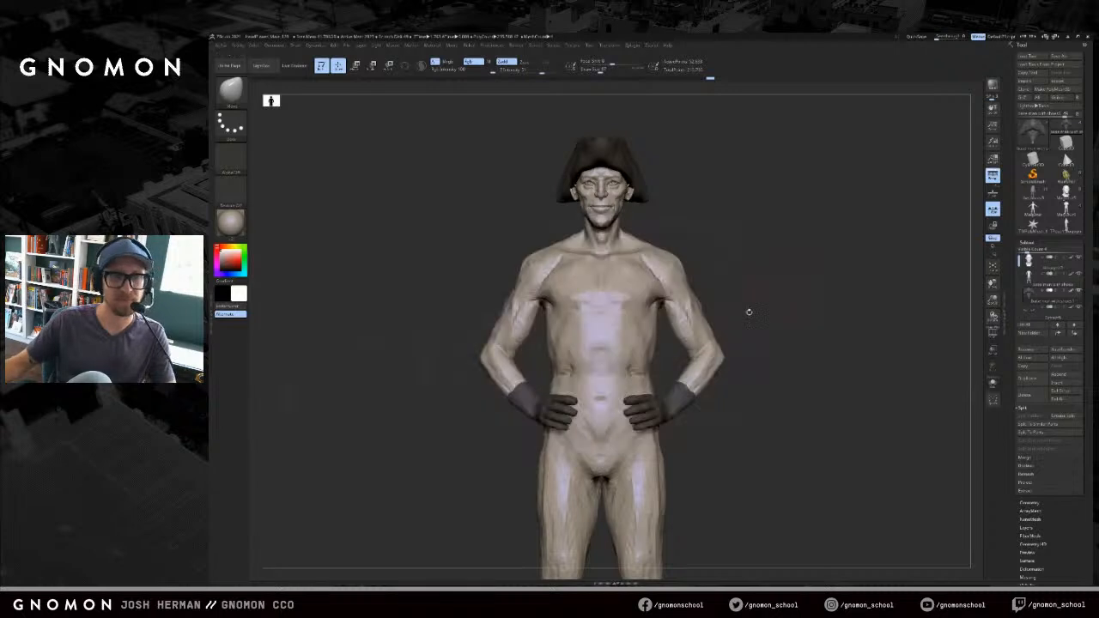
{"action": "left_click", "coordinate": [243, 226]}
- Pull the hat's crown and rear side brim into a stronger silhouette in side and three-quarter view with the Move brush
{"action": "left_click_drag", "start_coordinate": [767, 268], "coordinate": [664, 213]}
{"action": "left_click_drag", "start_coordinate": [581, 232], "coordinate": [648, 161]}
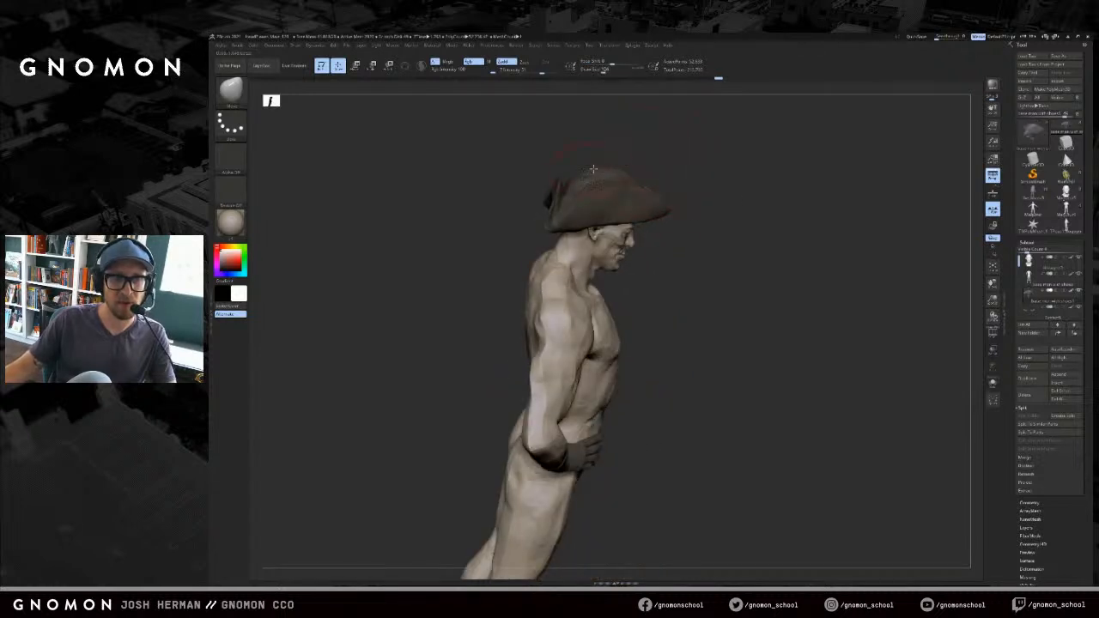
{"action": "left_click_drag", "start_coordinate": [580, 176], "coordinate": [650, 168]}
{"action": "key", "text": "s"}
{"action": "left_click_drag", "start_coordinate": [576, 211], "coordinate": [580, 204]}
{"action": "left_click_drag", "start_coordinate": [574, 201], "coordinate": [635, 179]}
{"action": "key", "text": "s"}
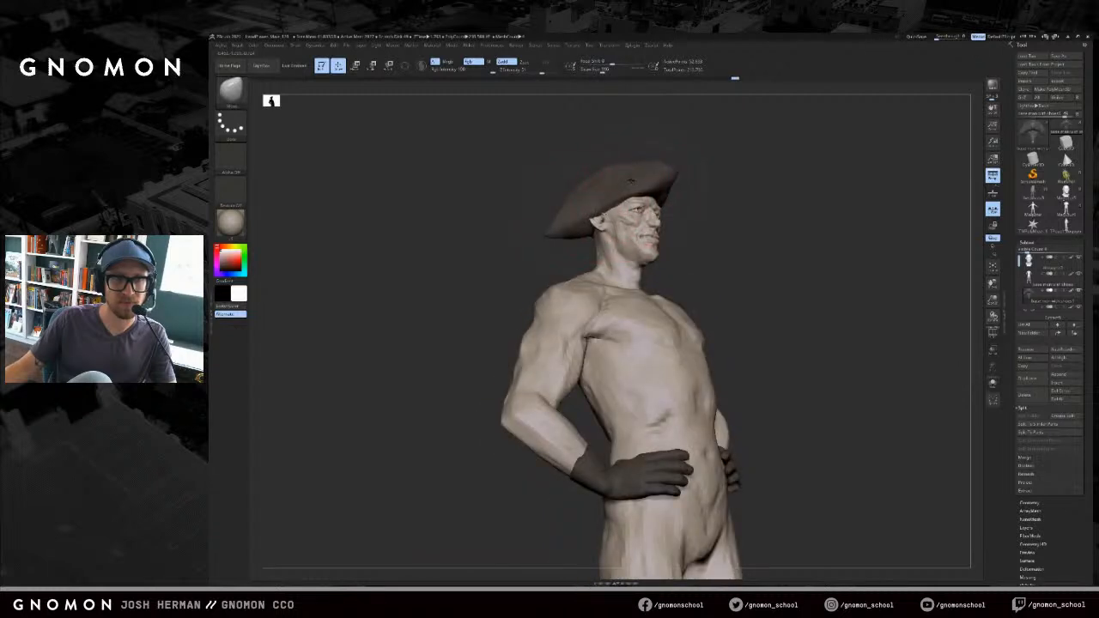
- Adjust the hat's side brim and crown with the Move brush while turning the figure to different side views
{"action": "left_click_drag", "start_coordinate": [560, 212], "coordinate": [584, 211]}
{"action": "key", "text": "s"}
{"action": "mouse_move", "coordinate": [777, 199]}
{"action": "left_mouse_down"}
{"action": "mouse_move", "coordinate": [709, 197]}
{"action": "mouse_move", "coordinate": [726, 199]}
{"action": "mouse_move", "coordinate": [656, 217]}
{"action": "left_mouse_up"}
{"action": "key", "text": "s"}
{"action": "key", "text": "s"}
{"action": "left_click_drag", "start_coordinate": [645, 212], "coordinate": [648, 204]}
{"action": "mouse_move", "coordinate": [724, 201]}
{"action": "left_mouse_down"}
{"action": "mouse_move", "coordinate": [666, 213]}
{"action": "mouse_move", "coordinate": [651, 208]}
{"action": "mouse_move", "coordinate": [730, 196]}
{"action": "mouse_move", "coordinate": [600, 206]}
{"action": "left_mouse_up"}
{"action": "key", "text": "s"}
- Carve a crease into the side of the hat with the Dam Standard brush
{"action": "key", "text": "b"}
{"action": "key", "text": "d"}
{"action": "key", "text": "s"}
{"action": "key", "text": "s"}
{"action": "left_click", "coordinate": [633, 194]}
{"action": "right_click_drag", "start_coordinate": [600, 206], "coordinate": [593, 203]}
{"action": "key", "text": "s"}
{"action": "left_click_drag", "start_coordinate": [526, 228], "coordinate": [566, 172]}
- Reshape the hat's rear brim and upturned back edge from the side with the Move brush
{"action": "key", "text": "b"}
{"action": "key", "text": "m"}
{"action": "key", "text": "v"}
{"action": "key", "text": "s"}
{"action": "left_click", "coordinate": [574, 176]}
{"action": "key", "text": "ctrl+z"}
{"action": "key", "text": "s"}
{"action": "left_click", "coordinate": [571, 169]}
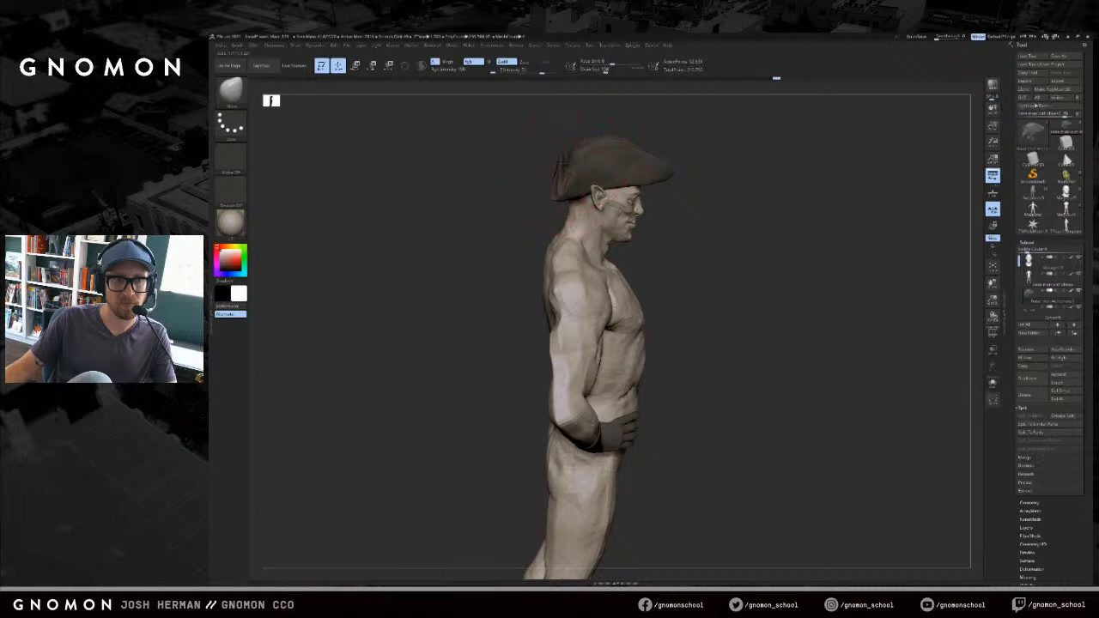
{"action": "left_click_drag", "start_coordinate": [574, 164], "coordinate": [569, 161]}
{"action": "right_click_drag", "start_coordinate": [568, 161], "coordinate": [579, 167]}
{"action": "key", "text": "s"}
{"action": "left_click", "coordinate": [573, 163]}
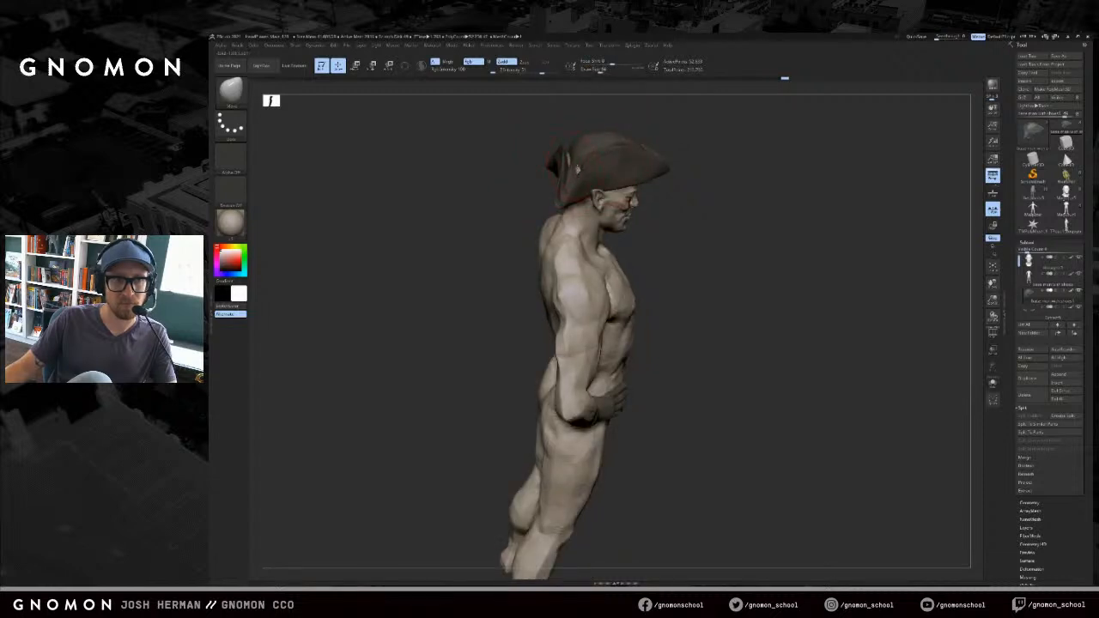
- Duplicate the head subtool of the hat-wearing figure
{"action": "mouse_move", "coordinate": [660, 129]}
{"action": "left_mouse_down"}
{"action": "mouse_move", "coordinate": [682, 175]}
{"action": "mouse_move", "coordinate": [692, 135]}
{"action": "mouse_move", "coordinate": [646, 144]}
{"action": "left_mouse_up"}
{"action": "left_click_drag", "start_coordinate": [731, 171], "coordinate": [780, 147], "text": "alt"}
{"action": "left_click_drag", "start_coordinate": [780, 148], "coordinate": [800, 283], "text": "alt"}
{"action": "left_click_drag", "start_coordinate": [800, 283], "coordinate": [849, 263], "text": "shift"}
{"action": "key", "text": "f"}
{"action": "key", "text": "f"}
{"action": "left_click_drag", "start_coordinate": [757, 196], "coordinate": [758, 249]}
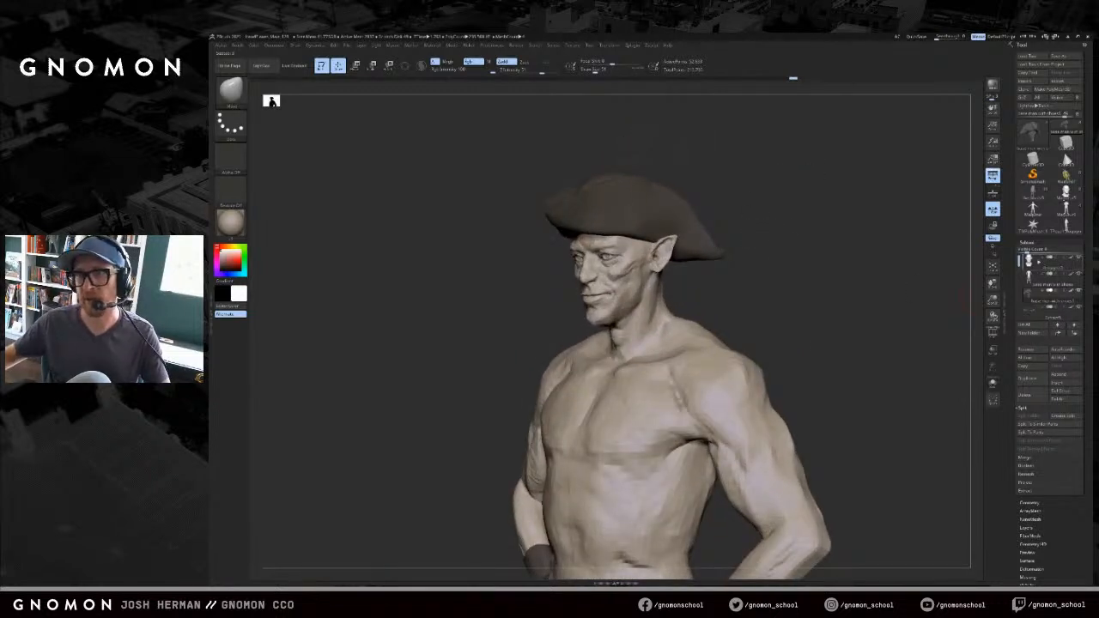
{"action": "left_click", "coordinate": [1062, 264]}
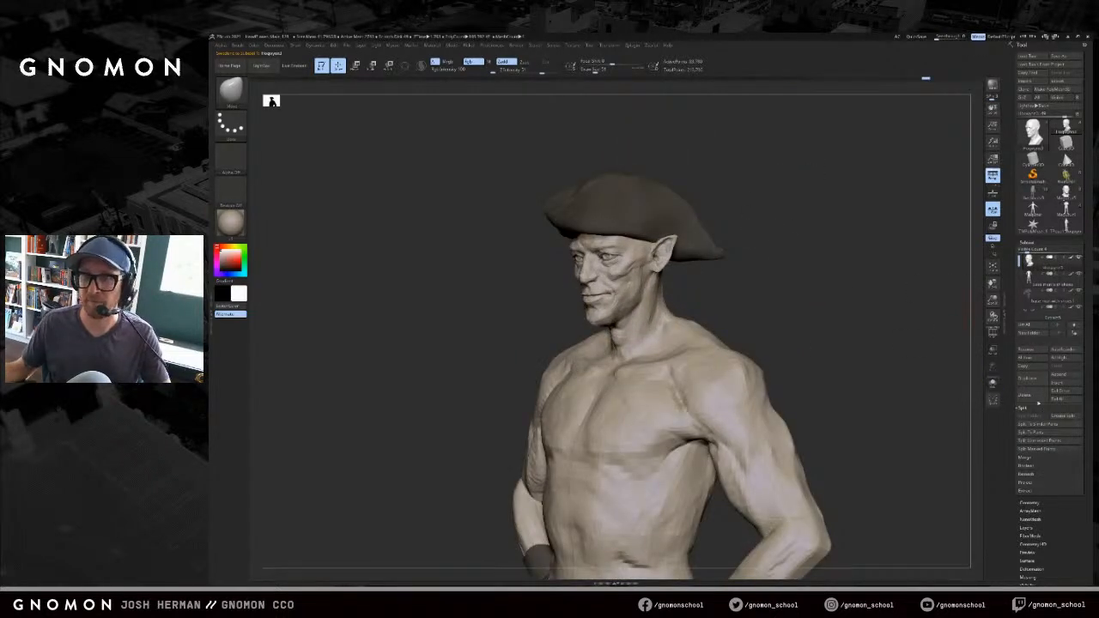
{"action": "left_click", "coordinate": [1031, 384]}
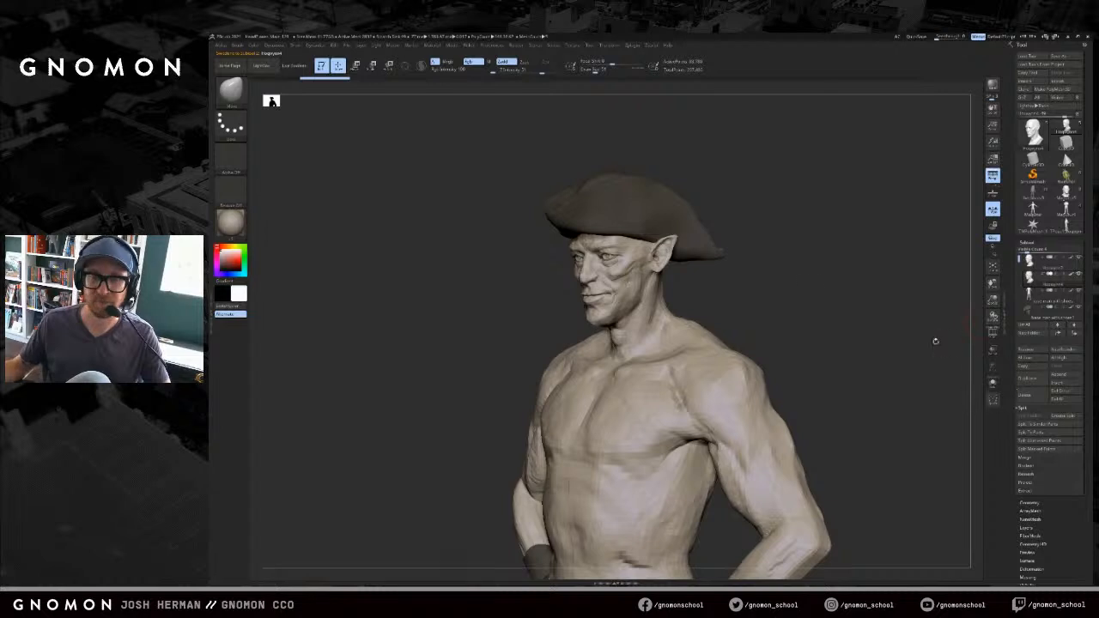
- Choose a dark ochre-brown color and fill the duplicated head with it
{"action": "left_click_drag", "start_coordinate": [577, 168], "coordinate": [611, 160]}
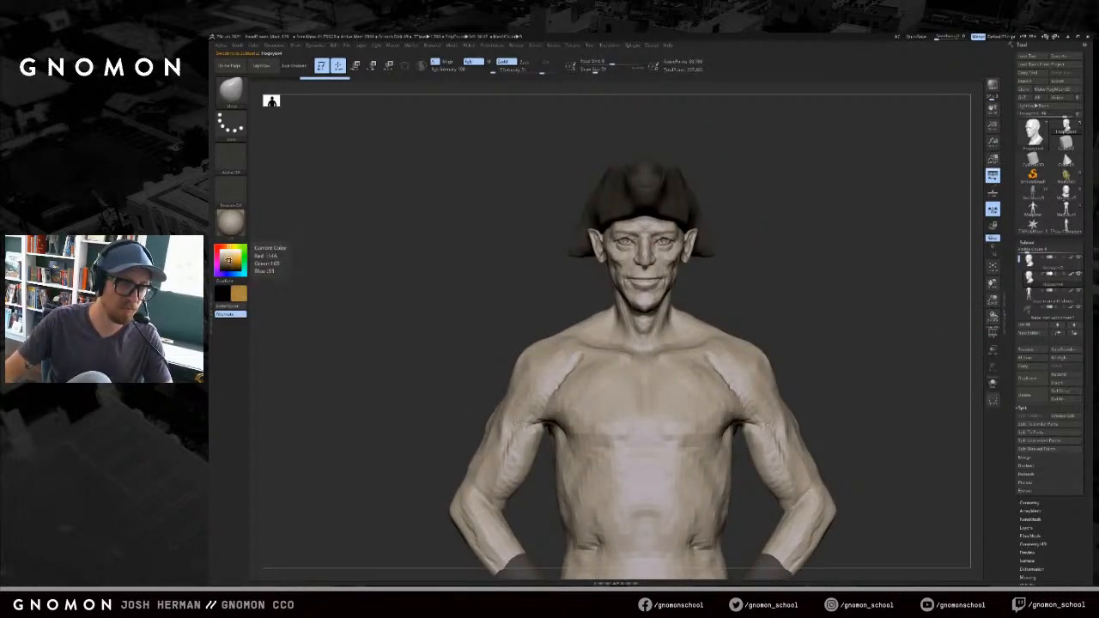
{"action": "mouse_move", "coordinate": [337, 235]}
{"action": "left_mouse_down"}
{"action": "mouse_move", "coordinate": [366, 235]}
{"action": "mouse_move", "coordinate": [381, 192]}
{"action": "left_mouse_up"}
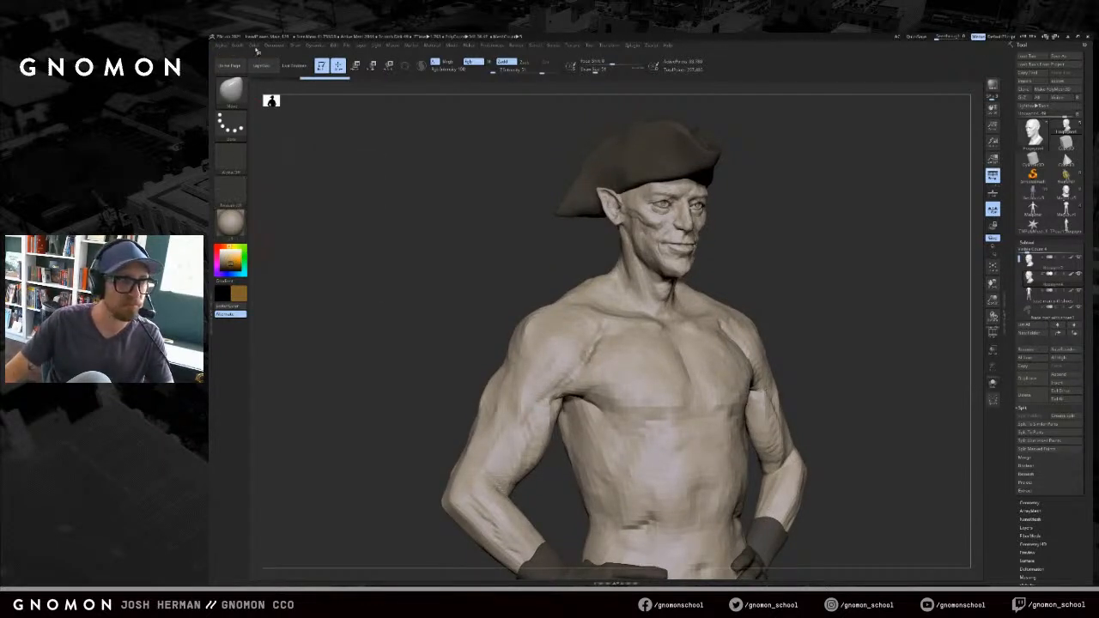
{"action": "left_click", "coordinate": [256, 46]}
{"action": "left_click", "coordinate": [275, 193]}
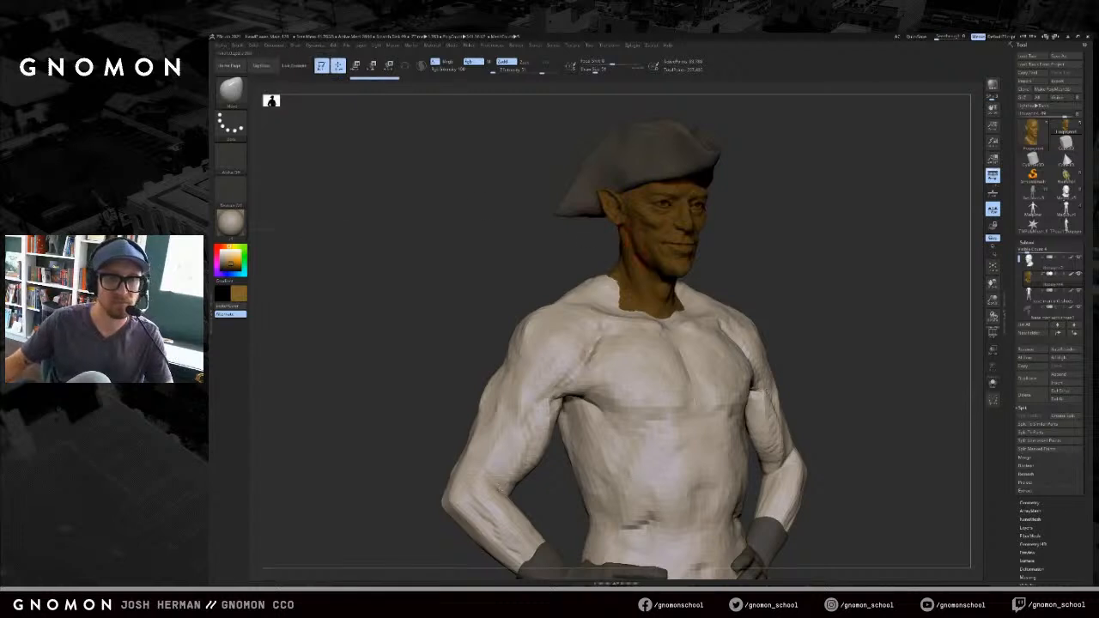
- Soften the brown head copy with the Smooth deformation and isolate it in a close-up view
{"action": "left_click_drag", "start_coordinate": [624, 244], "coordinate": [661, 266]}
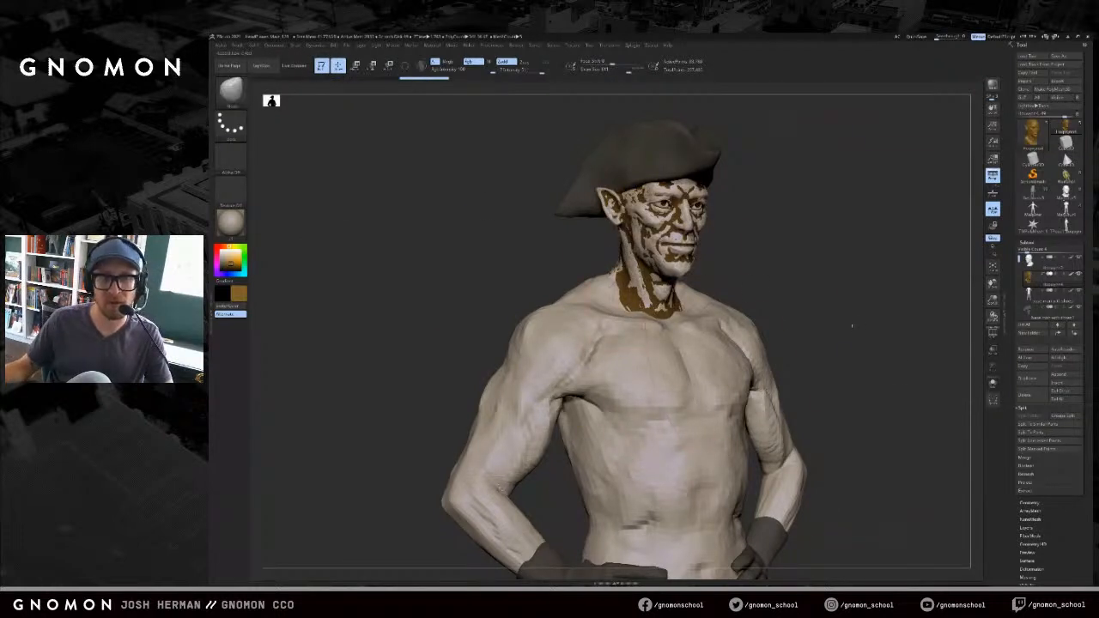
{"action": "left_click_drag", "start_coordinate": [859, 330], "coordinate": [982, 423]}
{"action": "left_click_drag", "start_coordinate": [1056, 503], "coordinate": [1055, 359]}
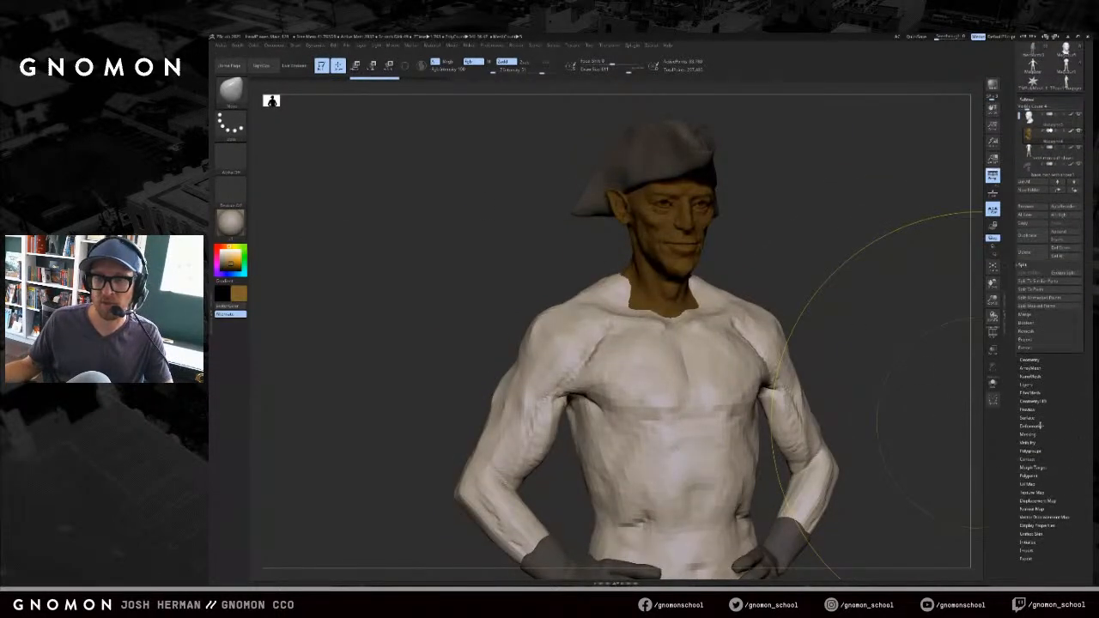
{"action": "left_click", "coordinate": [1038, 425]}
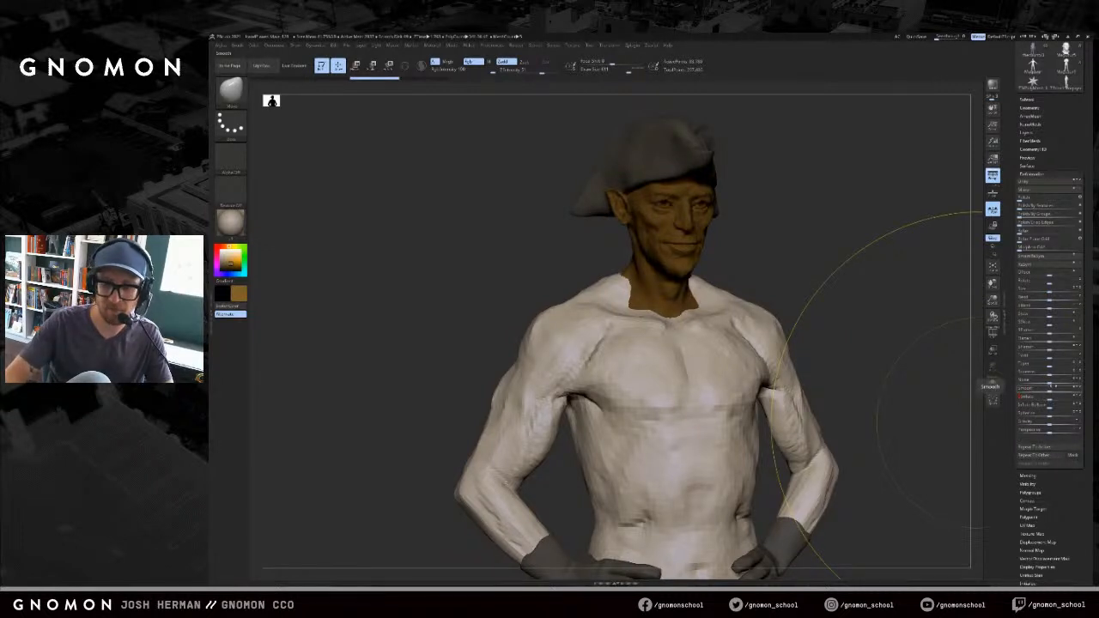
{"action": "left_click_drag", "start_coordinate": [1050, 389], "coordinate": [1055, 389]}
{"action": "key", "text": "alt+s"}
{"action": "left_click_drag", "start_coordinate": [842, 209], "coordinate": [845, 236], "text": "alt"}
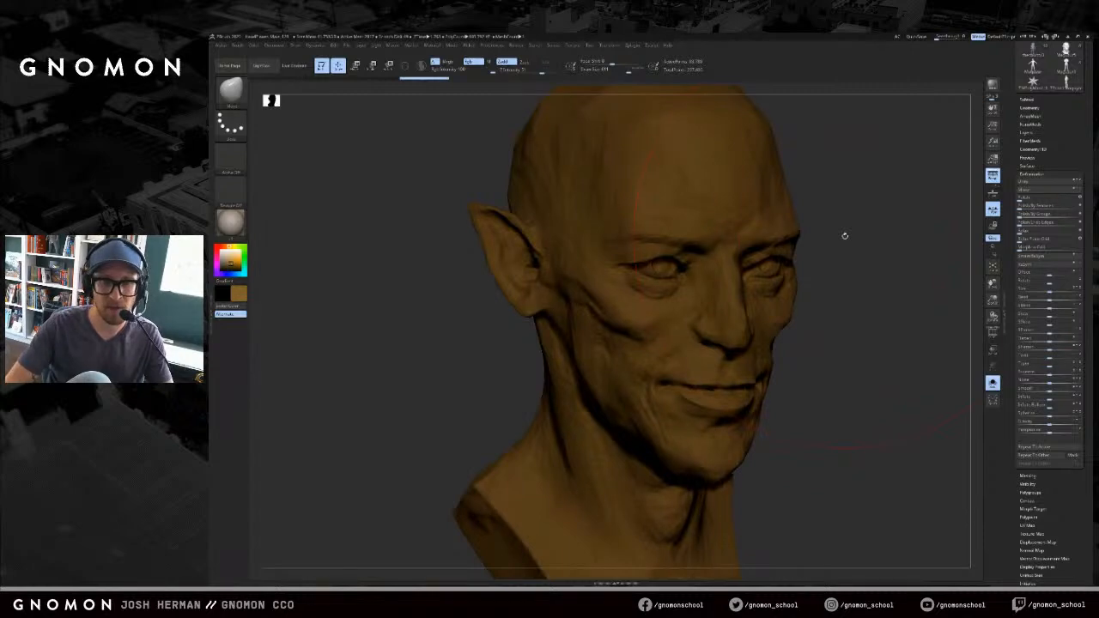
- Compare the original head with the brown copy by switching between the two subtools, isolated and with the full figure
{"action": "key", "text": "Up"}
{"action": "key", "text": "Down"}
{"action": "key", "text": "Up"}
{"action": "key", "text": "Down"}
{"action": "key", "text": "Up"}
{"action": "key", "text": "Down"}
{"action": "key", "text": "Up"}
{"action": "key", "text": "Down"}
{"action": "key", "text": "Up"}
{"action": "key", "text": "Down"}
{"action": "key", "text": "Up"}
{"action": "key", "text": "alt+s"}
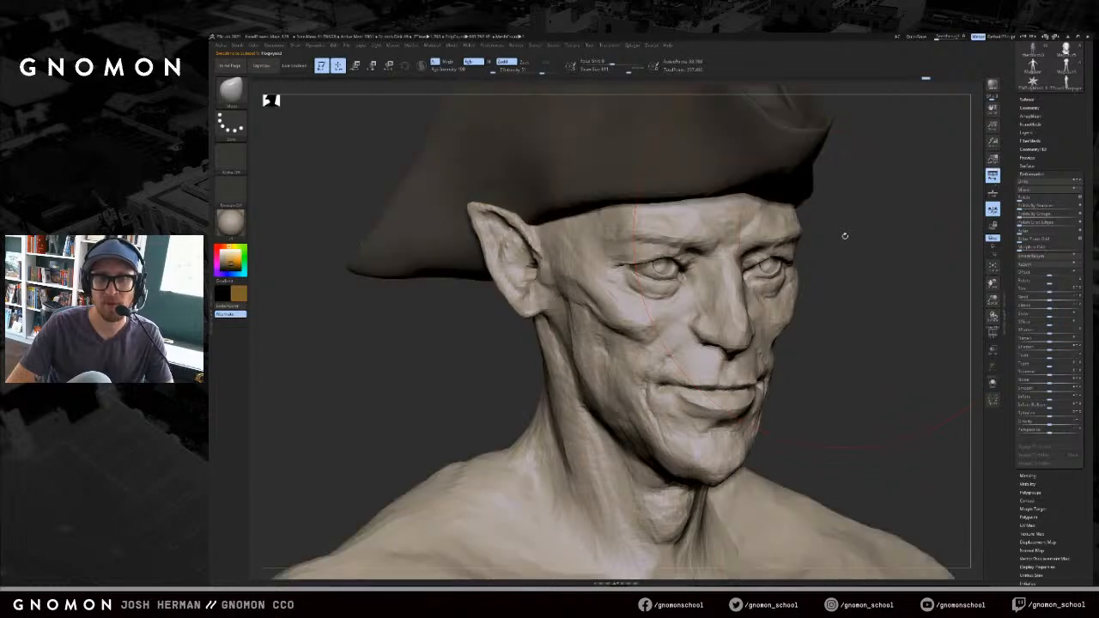
{"action": "key", "text": "alt+s"}
{"action": "key", "text": "alt+s"}
{"action": "key", "text": "alt+s"}
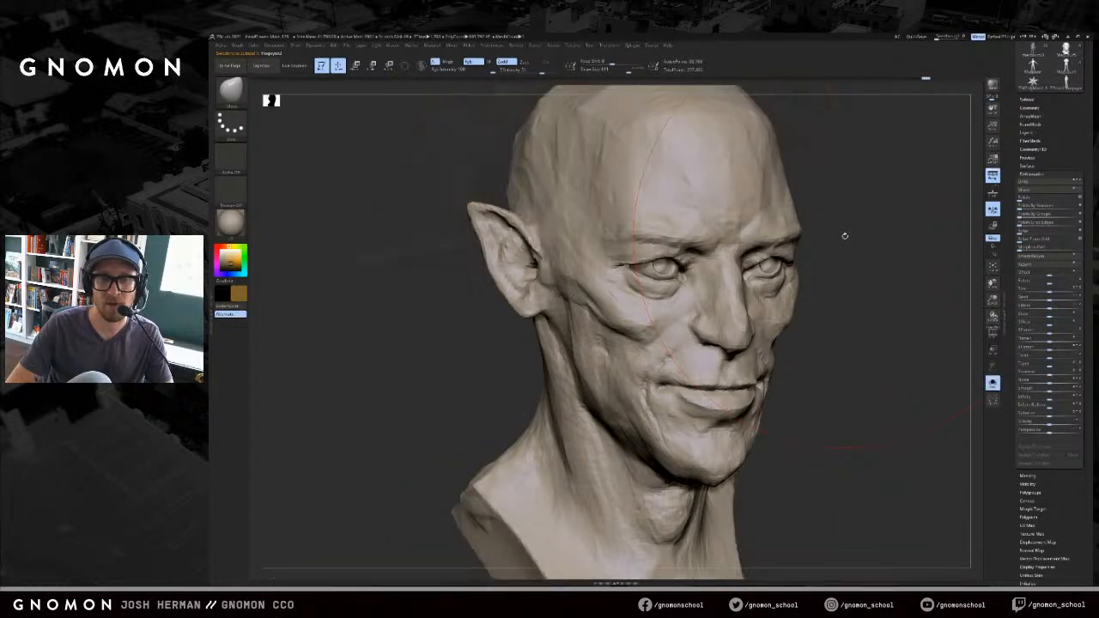
{"action": "key", "text": "Down"}
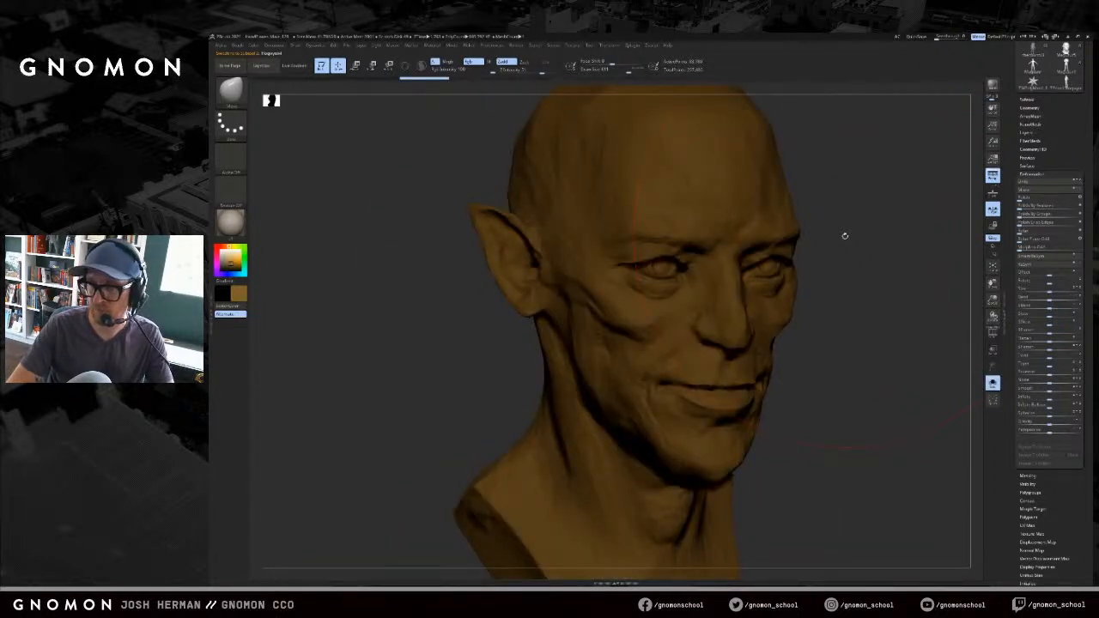
{"action": "key", "text": "Up"}
{"action": "key", "text": "alt+s"}
- Pull hair volume out from the sides of the brown head copy around the ears with the Snake Hook brush
{"action": "mouse_move", "coordinate": [845, 235]}
{"action": "left_mouse_down", "text": "alt"}
{"action": "mouse_move", "coordinate": [834, 284]}
{"action": "mouse_move", "coordinate": [792, 236]}
{"action": "mouse_move", "coordinate": [768, 373]}
{"action": "left_mouse_up", "text": "alt"}
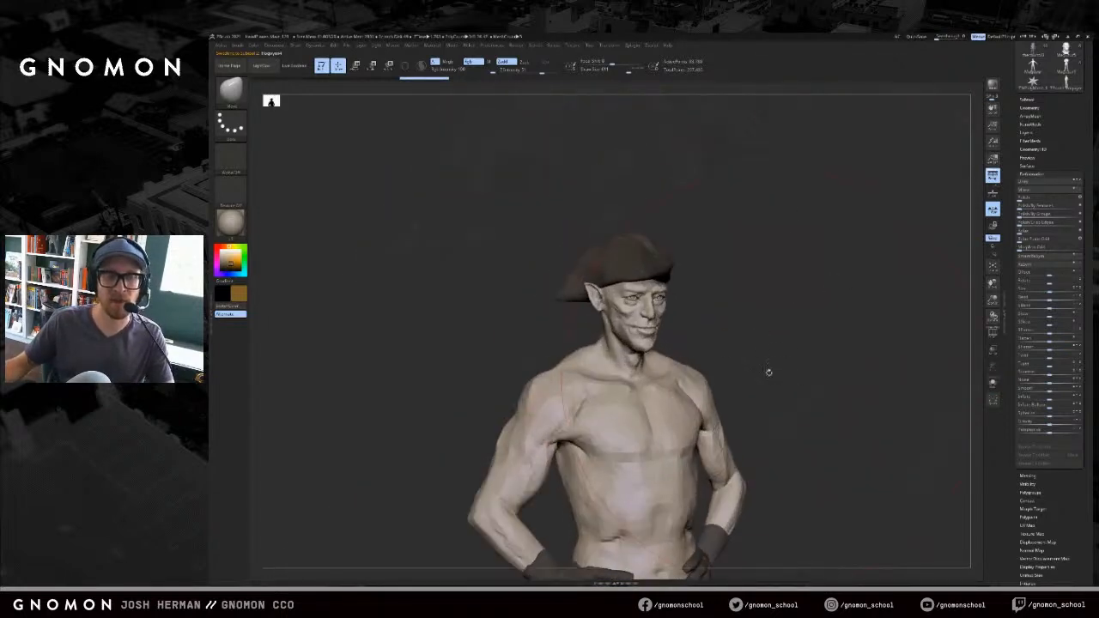
{"action": "key", "text": "s"}
{"action": "key", "text": "b"}
{"action": "key", "text": "s"}
{"action": "key", "text": "h"}
{"action": "key", "text": "s"}
{"action": "left_click_drag", "start_coordinate": [732, 270], "coordinate": [715, 270]}
{"action": "left_click_drag", "start_coordinate": [600, 290], "coordinate": [611, 323]}
{"action": "key", "text": "ctrl+z"}
{"action": "key", "text": "ctrl+z"}
{"action": "key", "text": "alt+s"}
{"action": "key", "text": "s"}
{"action": "left_click_drag", "start_coordinate": [609, 285], "coordinate": [591, 280]}
{"action": "left_click_drag", "start_coordinate": [717, 267], "coordinate": [704, 268]}
{"action": "left_click_drag", "start_coordinate": [601, 274], "coordinate": [592, 279]}
{"action": "key", "text": "bracketleft"}
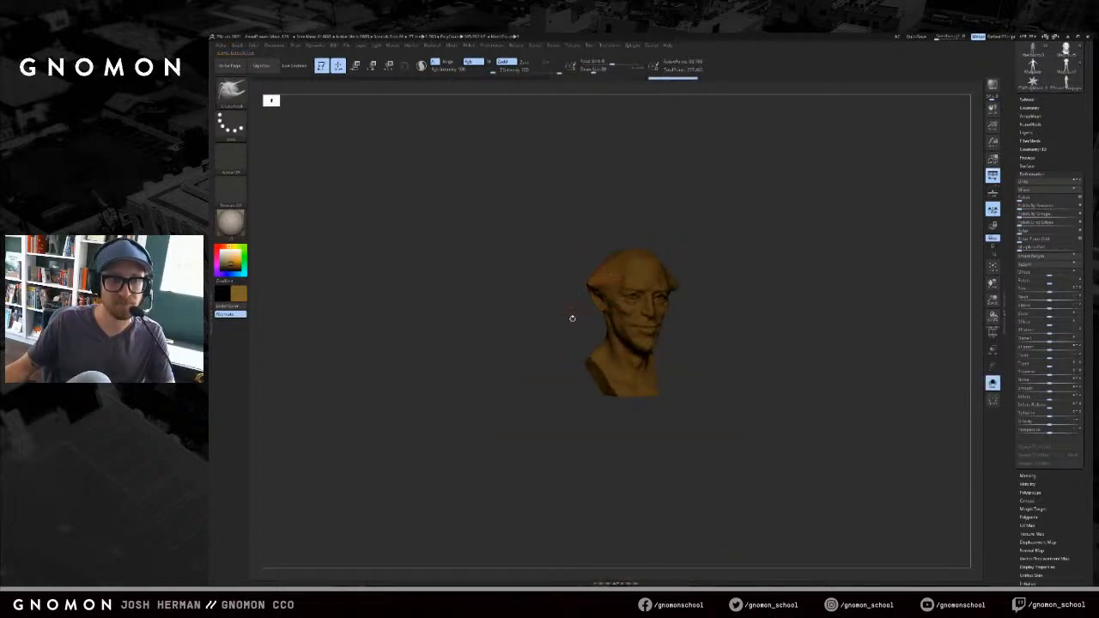
- Draw the brown hair down behind the ears and toward the neck with the Snake Hook brush
{"action": "key", "text": "alt+s"}
{"action": "mouse_move", "coordinate": [735, 312]}
{"action": "left_mouse_down"}
{"action": "mouse_move", "coordinate": [726, 293]}
{"action": "mouse_move", "coordinate": [672, 277]}
{"action": "mouse_move", "coordinate": [666, 285]}
{"action": "mouse_move", "coordinate": [670, 311]}
{"action": "mouse_move", "coordinate": [761, 312]}
{"action": "mouse_move", "coordinate": [720, 310]}
{"action": "mouse_move", "coordinate": [717, 327]}
{"action": "mouse_move", "coordinate": [795, 314]}
{"action": "left_mouse_up"}
{"action": "key", "text": "b"}
{"action": "key", "text": "s"}
{"action": "key", "text": "alt+s"}
{"action": "key", "text": "s"}
{"action": "key", "text": "alt+s"}
{"action": "left_click_drag", "start_coordinate": [625, 315], "coordinate": [693, 314]}
{"action": "mouse_move", "coordinate": [697, 319]}
{"action": "left_mouse_down"}
{"action": "mouse_move", "coordinate": [679, 330]}
{"action": "mouse_move", "coordinate": [670, 318]}
{"action": "left_mouse_up"}
{"action": "key", "text": "s"}
{"action": "mouse_move", "coordinate": [672, 321]}
{"action": "left_mouse_down"}
{"action": "mouse_move", "coordinate": [678, 309]}
{"action": "mouse_move", "coordinate": [659, 330]}
{"action": "mouse_move", "coordinate": [676, 332]}
{"action": "mouse_move", "coordinate": [652, 344]}
{"action": "left_mouse_up"}
{"action": "key", "text": "s"}
{"action": "left_click_drag", "start_coordinate": [697, 336], "coordinate": [726, 336]}
{"action": "mouse_move", "coordinate": [627, 348]}
{"action": "left_mouse_down"}
{"action": "mouse_move", "coordinate": [636, 341]}
{"action": "mouse_move", "coordinate": [654, 366]}
{"action": "left_mouse_up"}
{"action": "left_click_drag", "start_coordinate": [727, 344], "coordinate": [756, 343]}
{"action": "key", "text": "s"}
{"action": "left_click_drag", "start_coordinate": [649, 367], "coordinate": [640, 361]}
{"action": "mouse_move", "coordinate": [708, 348]}
{"action": "left_mouse_down"}
{"action": "mouse_move", "coordinate": [740, 348]}
{"action": "mouse_move", "coordinate": [732, 326]}
{"action": "left_mouse_up"}
{"action": "key", "text": "s"}
{"action": "mouse_move", "coordinate": [650, 318]}
{"action": "left_mouse_down"}
{"action": "mouse_move", "coordinate": [615, 295]}
{"action": "mouse_move", "coordinate": [595, 299]}
{"action": "mouse_move", "coordinate": [595, 311]}
{"action": "mouse_move", "coordinate": [605, 306]}
{"action": "left_mouse_up"}
- Build up the brown hair with the Clay Buildup brush and adjust its shape with the Move brush
{"action": "key", "text": "b"}
{"action": "key", "text": "c"}
{"action": "key", "text": "b"}
{"action": "mouse_move", "coordinate": [693, 302]}
{"action": "left_mouse_down"}
{"action": "mouse_move", "coordinate": [648, 300]}
{"action": "mouse_move", "coordinate": [674, 313]}
{"action": "mouse_move", "coordinate": [667, 305]}
{"action": "left_mouse_up"}
{"action": "key", "text": "b"}
{"action": "key", "text": "m"}
{"action": "key", "text": "v"}
{"action": "key", "text": "s"}
{"action": "mouse_move", "coordinate": [670, 311]}
{"action": "left_mouse_down"}
{"action": "mouse_move", "coordinate": [689, 312]}
{"action": "mouse_move", "coordinate": [664, 310]}
{"action": "mouse_move", "coordinate": [666, 299]}
{"action": "left_mouse_up"}
{"action": "right_click_drag", "start_coordinate": [678, 319], "coordinate": [658, 323]}
- Carve strand lines into the brown hair beside the neck with the Dam Standard brush
{"action": "key", "text": "b"}
{"action": "key", "text": "d"}
{"action": "key", "text": "s"}
{"action": "left_click_drag", "start_coordinate": [651, 352], "coordinate": [650, 370]}
{"action": "left_click_drag", "start_coordinate": [676, 314], "coordinate": [667, 337]}
{"action": "left_click_drag", "start_coordinate": [675, 367], "coordinate": [687, 374]}
{"action": "mouse_move", "coordinate": [814, 333]}
{"action": "left_mouse_down"}
{"action": "mouse_move", "coordinate": [768, 329]}
{"action": "mouse_move", "coordinate": [780, 312]}
{"action": "mouse_move", "coordinate": [738, 288]}
{"action": "mouse_move", "coordinate": [742, 296]}
{"action": "left_mouse_up"}
- Pull out the hair beside the face with the Snake Hook brush
{"action": "key", "text": "b"}
{"action": "key", "text": "s"}
{"action": "key", "text": "h"}
{"action": "key", "text": "s"}
{"action": "key", "text": "s"}
{"action": "mouse_move", "coordinate": [803, 311]}
{"action": "left_mouse_down"}
{"action": "mouse_move", "coordinate": [764, 309]}
{"action": "mouse_move", "coordinate": [732, 287]}
{"action": "left_mouse_up"}
- Isolate the hair subtool and add to the sideburn in front of the ear, checking it against the full figure
{"action": "key", "text": "ctrl+shift+s"}
{"action": "mouse_move", "coordinate": [800, 301]}
{"action": "left_mouse_down"}
{"action": "mouse_move", "coordinate": [724, 286]}
{"action": "mouse_move", "coordinate": [723, 295]}
{"action": "mouse_move", "coordinate": [802, 256]}
{"action": "mouse_move", "coordinate": [886, 267]}
{"action": "mouse_move", "coordinate": [827, 287]}
{"action": "left_mouse_up"}
{"action": "key", "text": "s"}
{"action": "key", "text": "ctrl+shift+s"}
{"action": "key", "text": "s"}
{"action": "left_click_drag", "start_coordinate": [750, 285], "coordinate": [754, 285]}
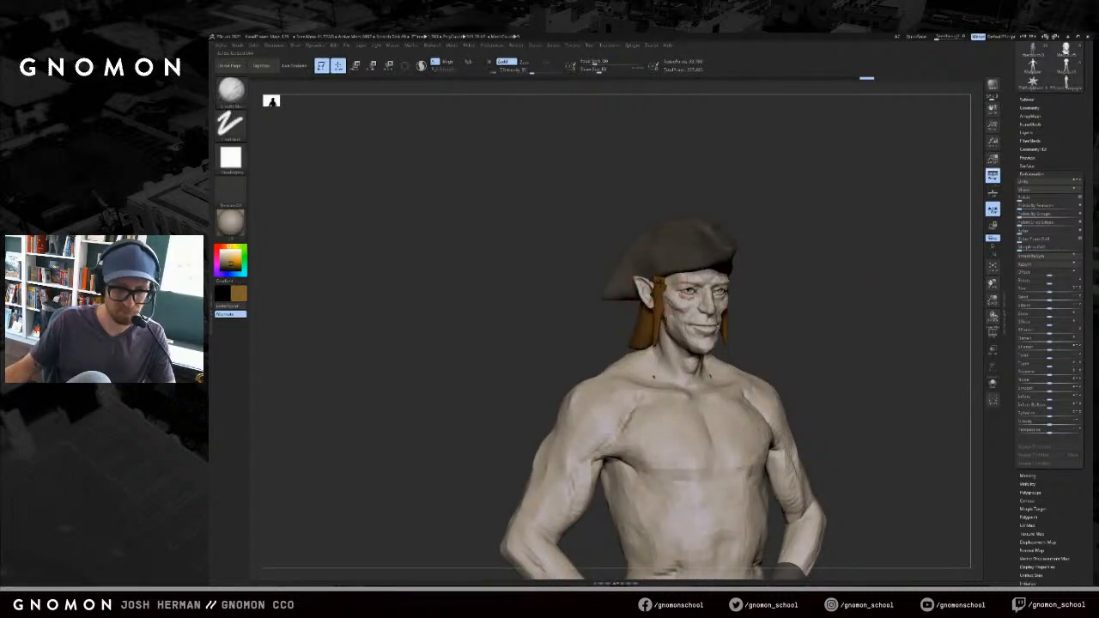
{"action": "left_click", "coordinate": [665, 280], "text": "ctrl+shift"}
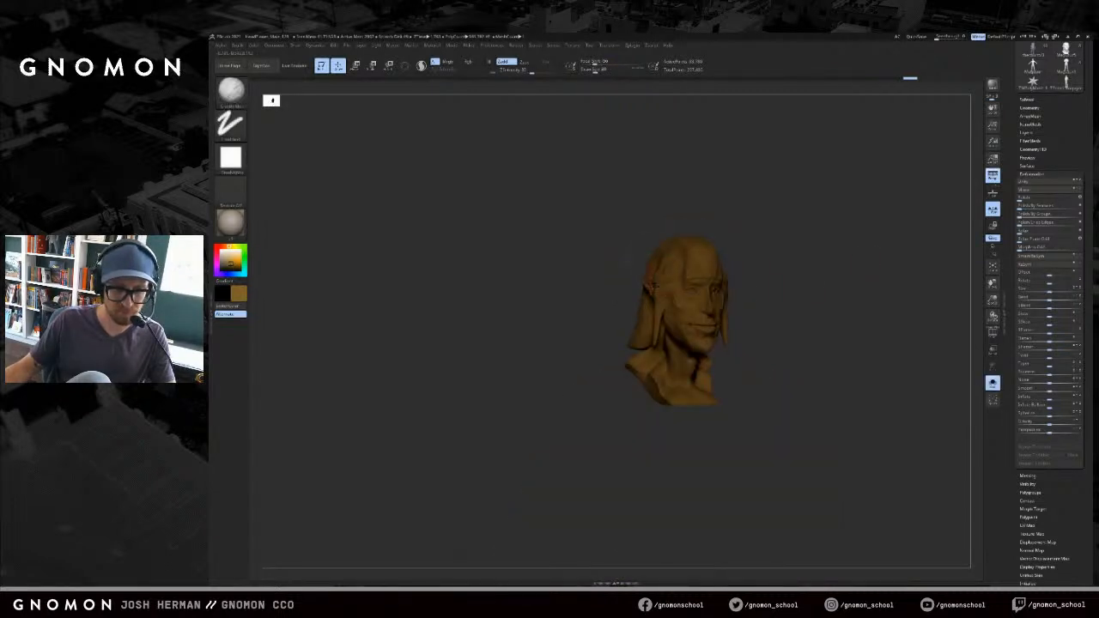
{"action": "left_click_drag", "start_coordinate": [615, 322], "coordinate": [641, 287]}
{"action": "key", "text": "alt+s"}
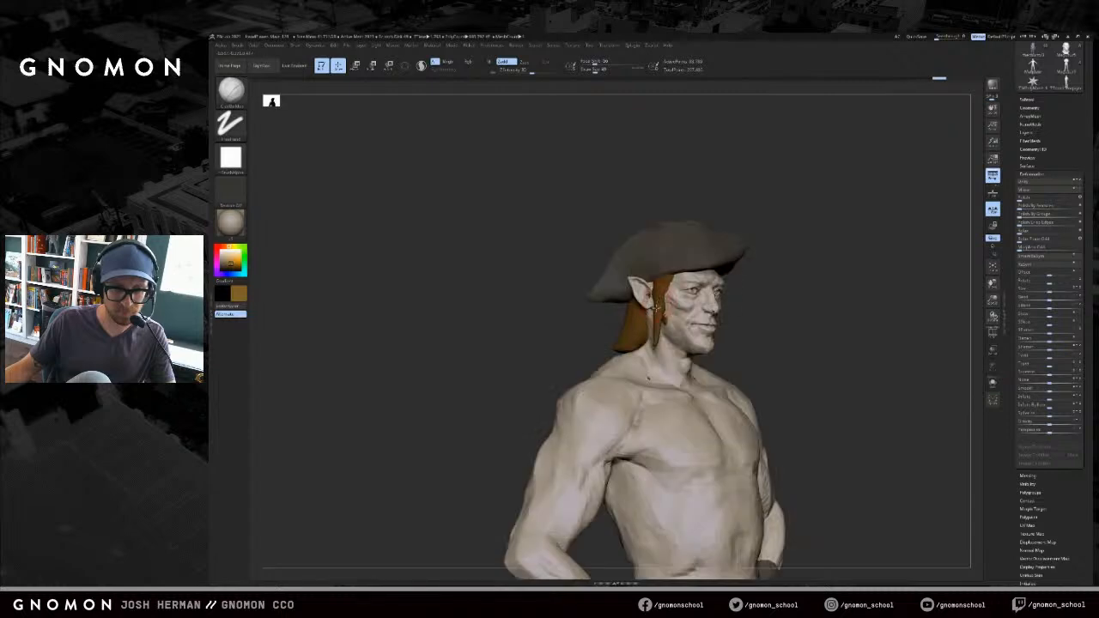
{"action": "left_click_drag", "start_coordinate": [770, 322], "coordinate": [827, 323]}
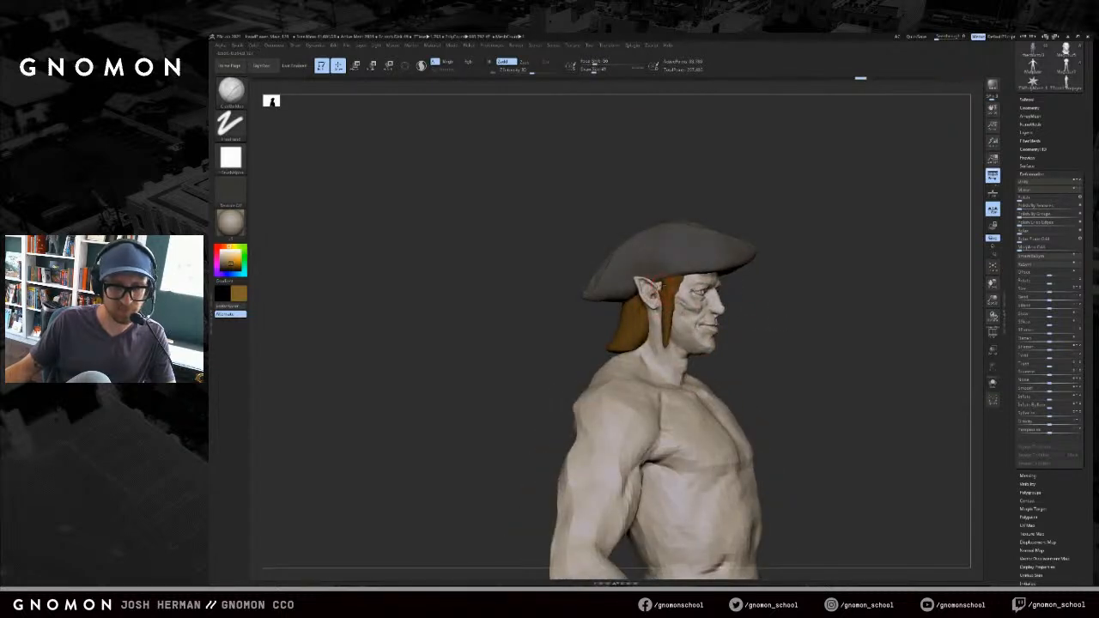
- Adjust the shape of the hair around the ear with the Move brush from several angles
{"action": "key", "text": "b"}
{"action": "key", "text": "m"}
{"action": "key", "text": "v"}
{"action": "left_click_drag", "start_coordinate": [932, 279], "coordinate": [807, 277]}
{"action": "key", "text": "s"}
{"action": "left_click", "coordinate": [732, 337]}
{"action": "mouse_move", "coordinate": [808, 322]}
{"action": "left_mouse_down"}
{"action": "mouse_move", "coordinate": [844, 322]}
{"action": "mouse_move", "coordinate": [783, 312]}
{"action": "mouse_move", "coordinate": [780, 336]}
{"action": "left_mouse_up"}
- Stretch the sideburn in front of the ear down toward the jaw with the Snake Hook brush
{"action": "key", "text": "b"}
{"action": "key", "text": "s"}
{"action": "key", "text": "h"}
{"action": "key", "text": "s"}
{"action": "left_click", "coordinate": [621, 331]}
{"action": "left_click_drag", "start_coordinate": [624, 326], "coordinate": [622, 346]}
{"action": "mouse_move", "coordinate": [567, 321]}
{"action": "left_mouse_down"}
{"action": "mouse_move", "coordinate": [588, 317]}
{"action": "mouse_move", "coordinate": [619, 345]}
{"action": "mouse_move", "coordinate": [577, 326]}
{"action": "left_mouse_up"}
{"action": "key", "text": "s"}
{"action": "left_click", "coordinate": [609, 329]}
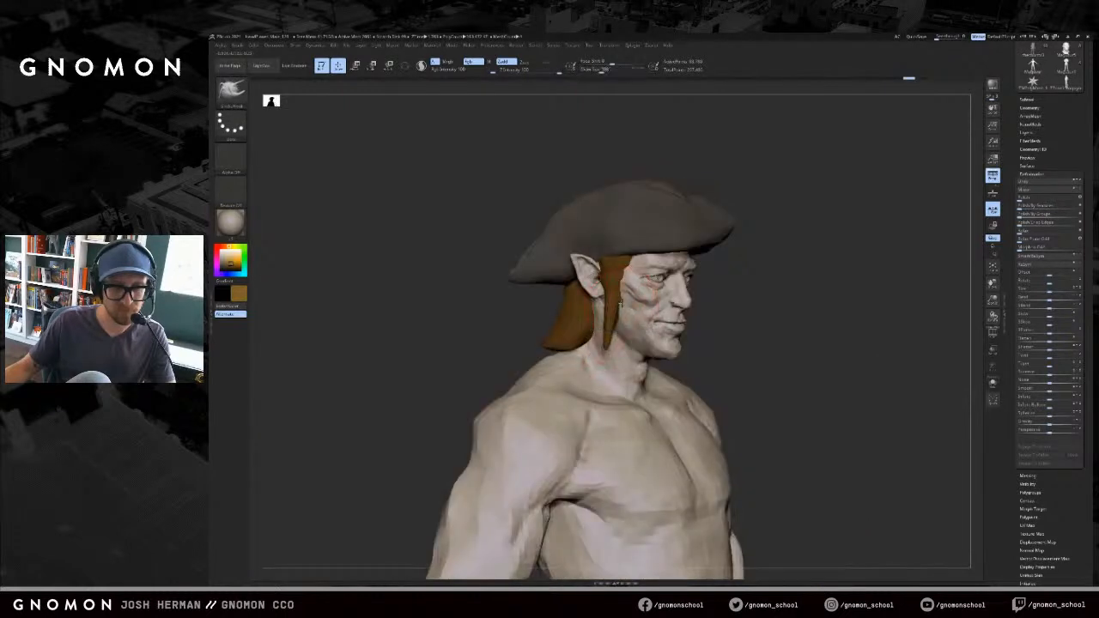
- Isolate the hair subtool, widen the sideburn forward over the cheek, and show the full figure again
{"action": "left_click", "coordinate": [993, 383]}
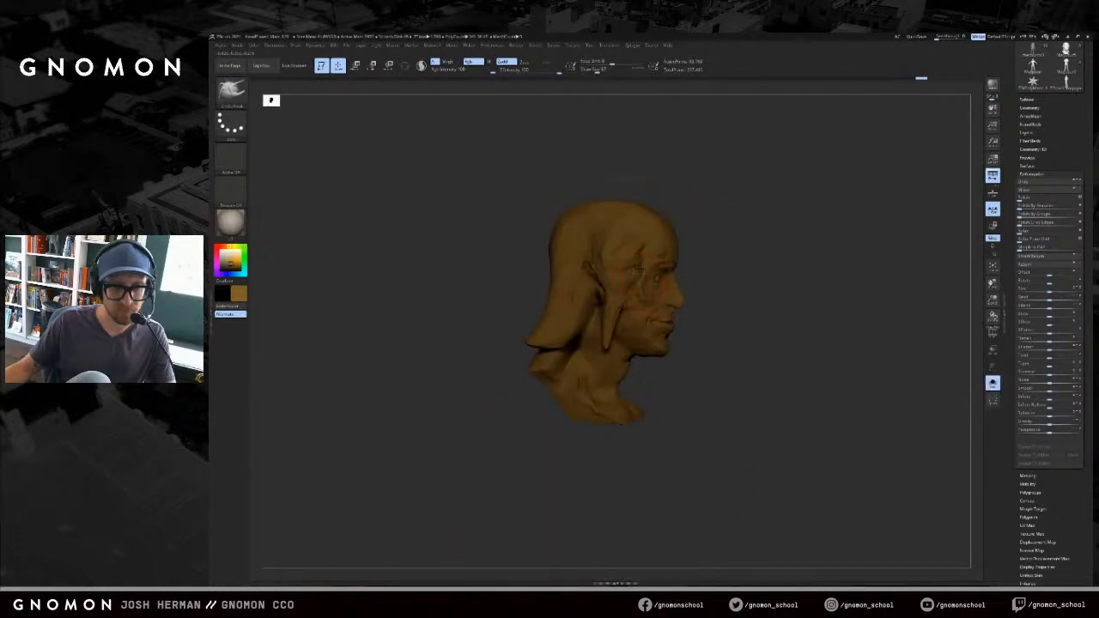
{"action": "key", "text": "s"}
{"action": "left_click", "coordinate": [613, 316]}
{"action": "mouse_move", "coordinate": [611, 324]}
{"action": "left_mouse_down"}
{"action": "mouse_move", "coordinate": [612, 345]}
{"action": "mouse_move", "coordinate": [634, 301]}
{"action": "left_mouse_up"}
{"action": "key", "text": "shift+alt+s"}
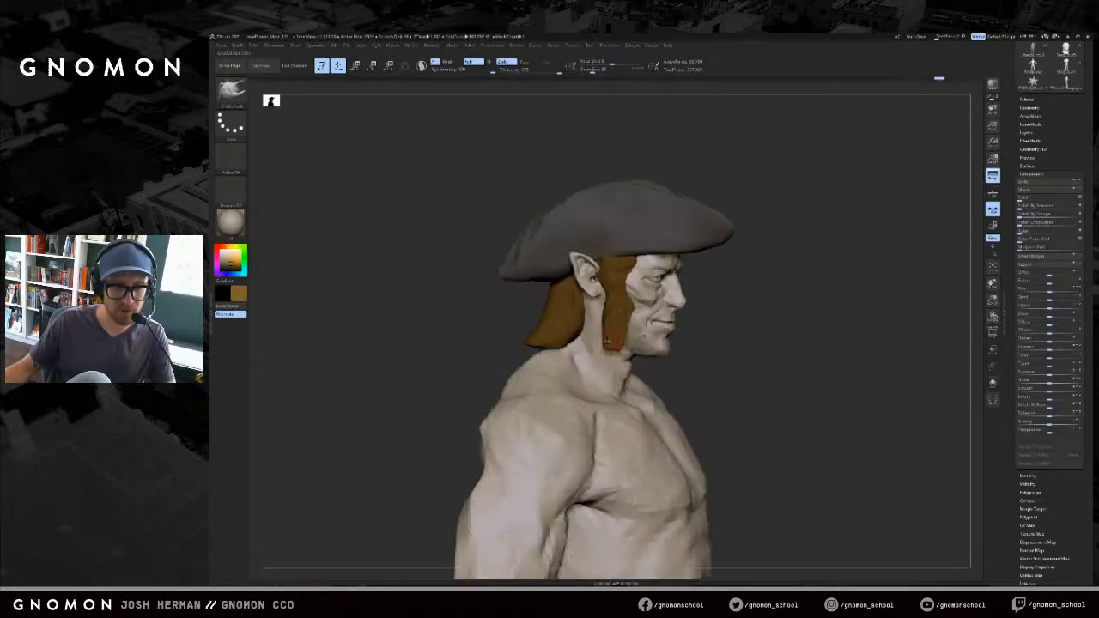
- Taper the lower end of the sideburn into pointed strands along the jaw with the Snake Hook brush
{"action": "left_click_drag", "start_coordinate": [641, 317], "coordinate": [600, 343]}
{"action": "key", "text": "s"}
{"action": "left_click", "coordinate": [634, 352]}
{"action": "key", "text": "s"}
{"action": "left_click", "coordinate": [598, 347]}
{"action": "key", "text": "b"}
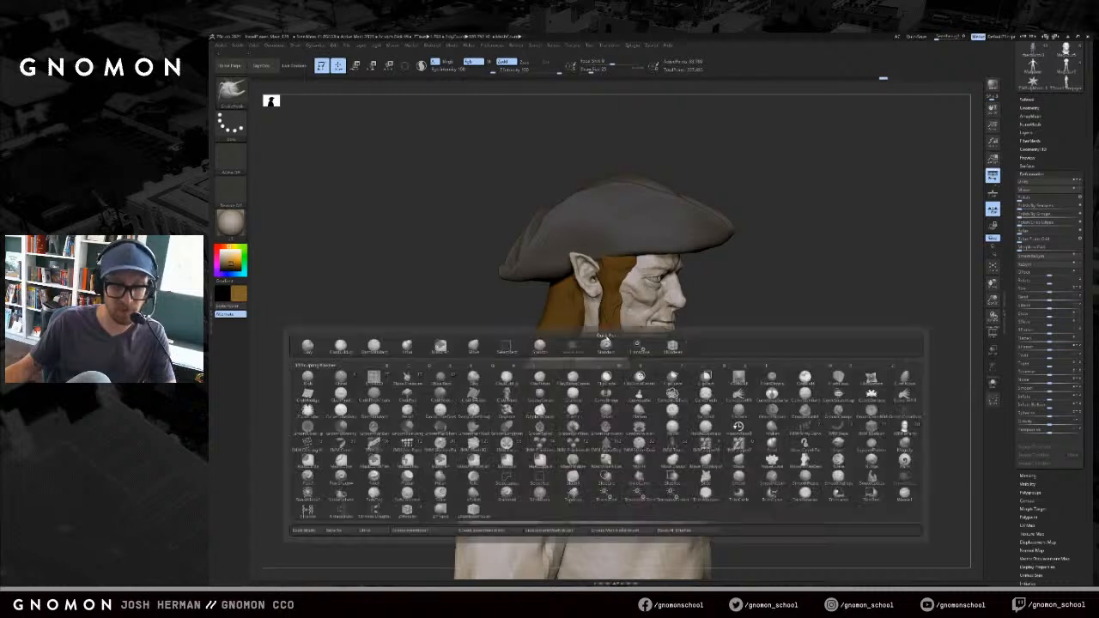
{"action": "key", "text": "s"}
{"action": "key", "text": "h"}
{"action": "key", "text": "s"}
{"action": "left_click", "coordinate": [611, 348]}
{"action": "left_click_drag", "start_coordinate": [610, 348], "coordinate": [612, 342]}
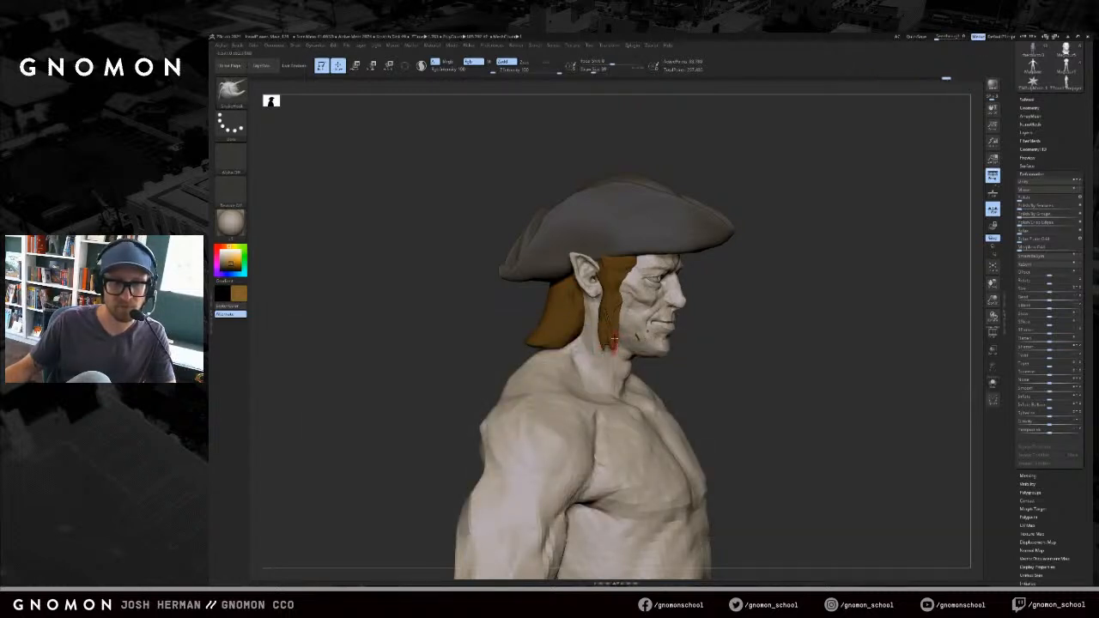
- Pull a small pointed goatee out over the chin with the Snake Hook brush, checking it from both sides
{"action": "left_click_drag", "start_coordinate": [799, 338], "coordinate": [732, 334]}
{"action": "key", "text": "s"}
{"action": "left_click", "coordinate": [607, 341]}
{"action": "left_click_drag", "start_coordinate": [609, 342], "coordinate": [670, 340]}
{"action": "left_click_drag", "start_coordinate": [831, 322], "coordinate": [752, 328]}
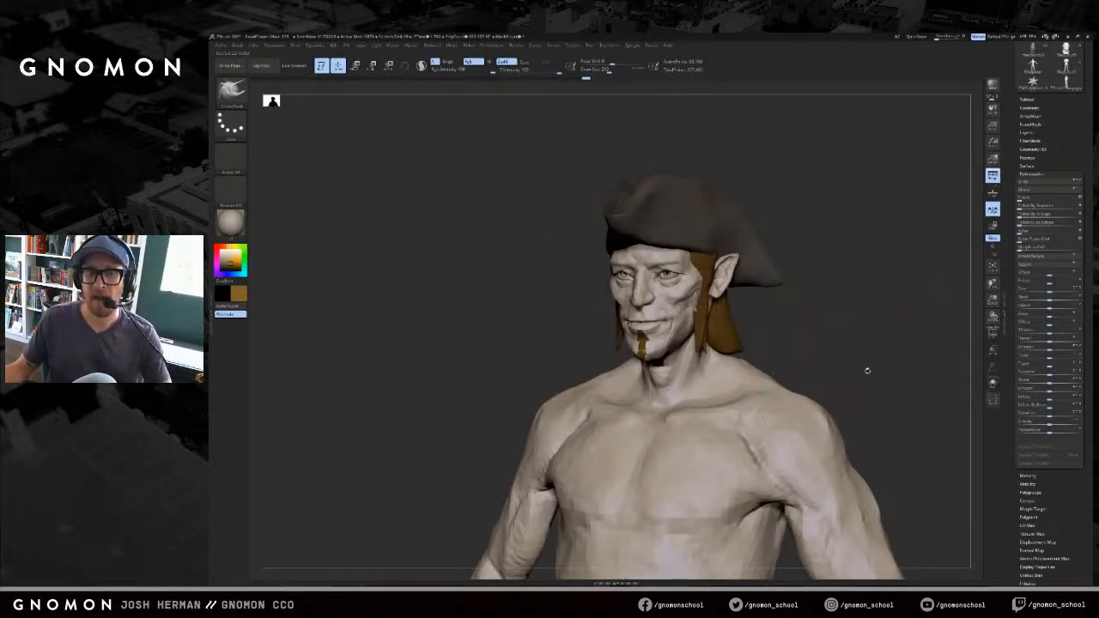
{"action": "mouse_move", "coordinate": [861, 337]}
{"action": "left_mouse_down"}
{"action": "mouse_move", "coordinate": [859, 309]}
{"action": "mouse_move", "coordinate": [844, 340]}
{"action": "left_mouse_up"}
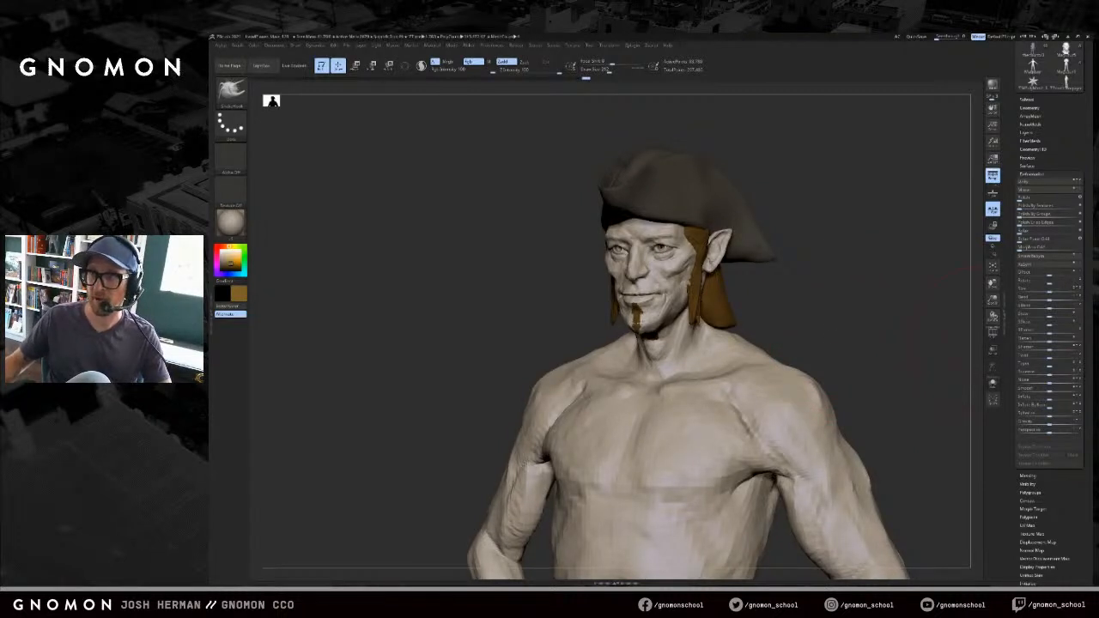
{"action": "left_click_drag", "start_coordinate": [807, 311], "coordinate": [844, 304], "text": "shift"}
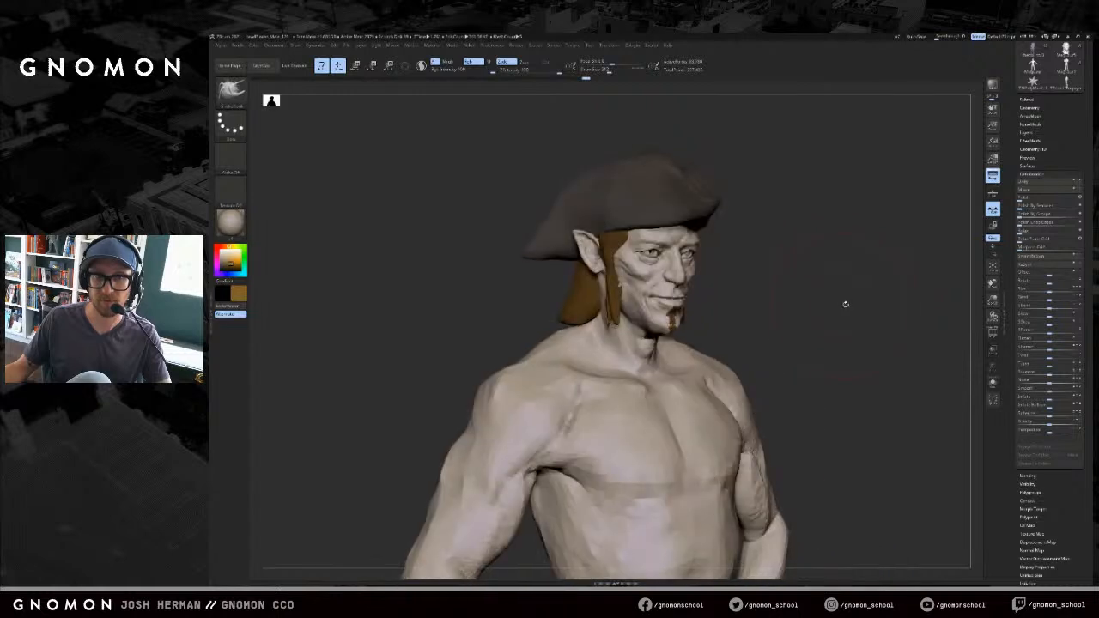
- Adjust the goatee with the Move brush and build up its volume below the lip with the Clay Buildup brush
{"action": "key", "text": "b"}
{"action": "key", "text": "m"}
{"action": "key", "text": "v"}
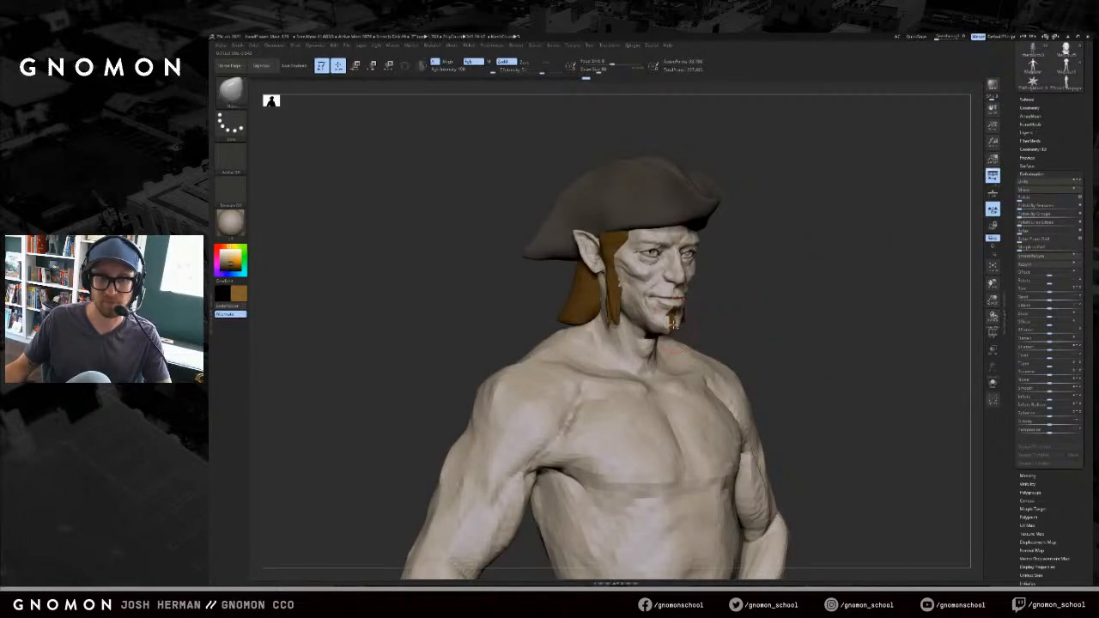
{"action": "key", "text": "s"}
{"action": "left_click", "coordinate": [673, 324]}
{"action": "key", "text": "b"}
{"action": "key", "text": "c"}
{"action": "key", "text": "b"}
{"action": "mouse_move", "coordinate": [731, 313]}
{"action": "left_mouse_down"}
{"action": "mouse_move", "coordinate": [672, 322]}
{"action": "mouse_move", "coordinate": [674, 333]}
{"action": "left_mouse_up"}
{"action": "left_click_drag", "start_coordinate": [739, 310], "coordinate": [698, 309]}
{"action": "left_click_drag", "start_coordinate": [761, 298], "coordinate": [827, 285]}
{"action": "left_click_drag", "start_coordinate": [712, 306], "coordinate": [644, 344]}
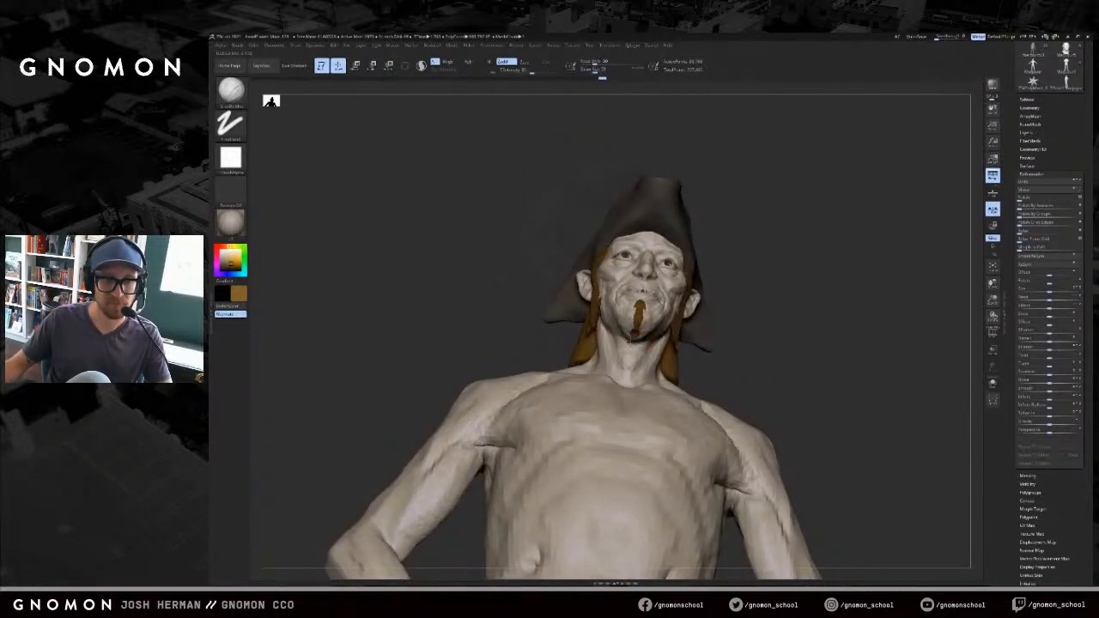
{"action": "left_click_drag", "start_coordinate": [763, 324], "coordinate": [618, 322]}
{"action": "mouse_move", "coordinate": [697, 315]}
{"action": "left_mouse_down"}
{"action": "mouse_move", "coordinate": [721, 319]}
{"action": "mouse_move", "coordinate": [699, 315]}
{"action": "left_mouse_up"}
- Draw the goatee forward into a sharper tip with the Snake Hook brush and touch it up with Clay Buildup
{"action": "key", "text": "b"}
{"action": "key", "text": "s"}
{"action": "key", "text": "h"}
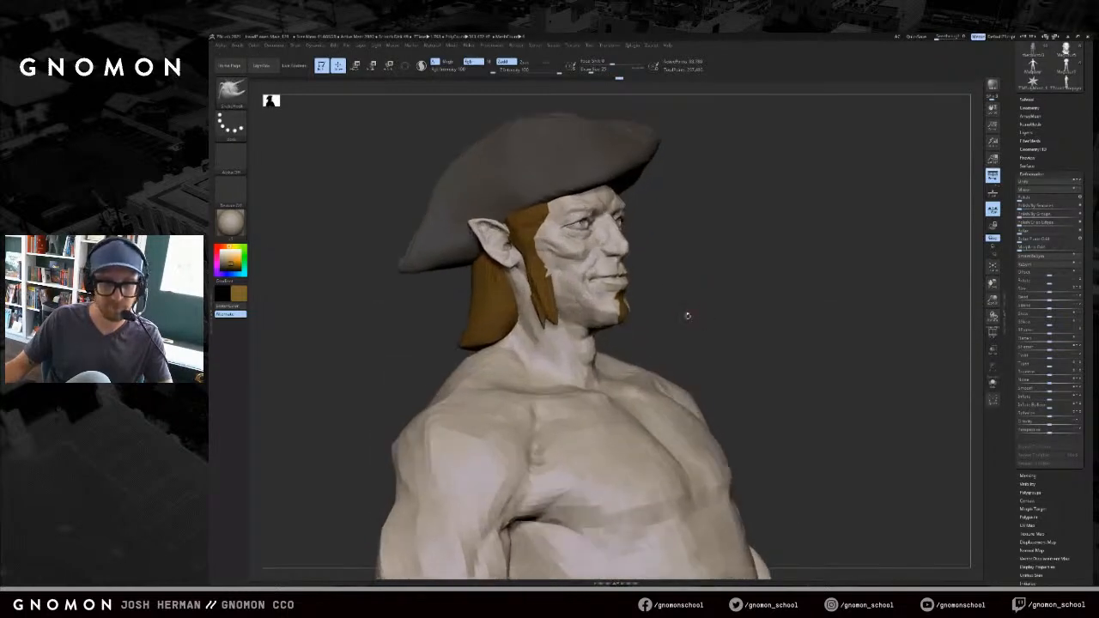
{"action": "left_click_drag", "start_coordinate": [669, 325], "coordinate": [616, 325]}
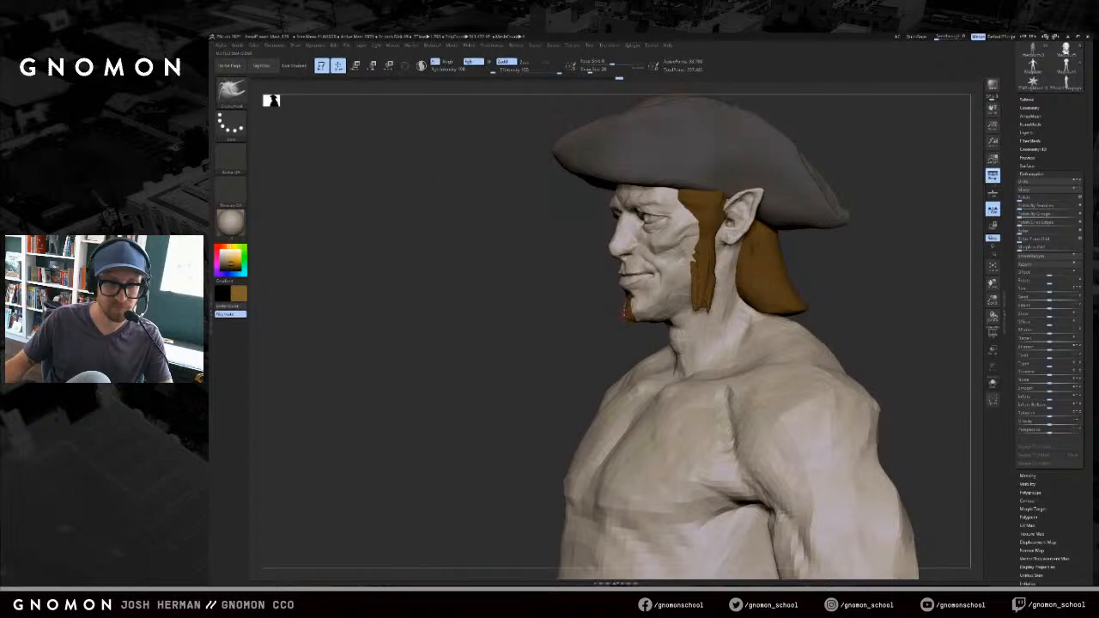
{"action": "left_click_drag", "start_coordinate": [624, 315], "coordinate": [780, 307]}
{"action": "key", "text": "b"}
{"action": "key", "text": "c"}
{"action": "key", "text": "b"}
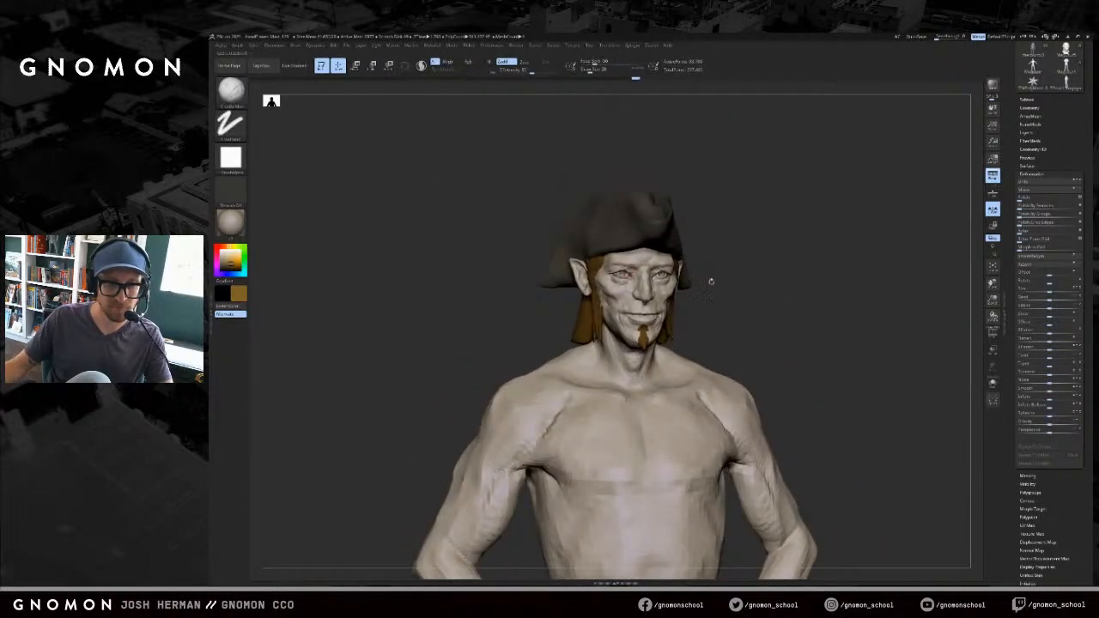
{"action": "left_click_drag", "start_coordinate": [690, 280], "coordinate": [693, 287]}
- Turn off sculpting depth for the brush and tint the irises of both eyes golden brown
{"action": "key", "text": "b"}
{"action": "key", "text": "c"}
{"action": "key", "text": "l"}
{"action": "left_click_drag", "start_coordinate": [808, 277], "coordinate": [759, 320]}
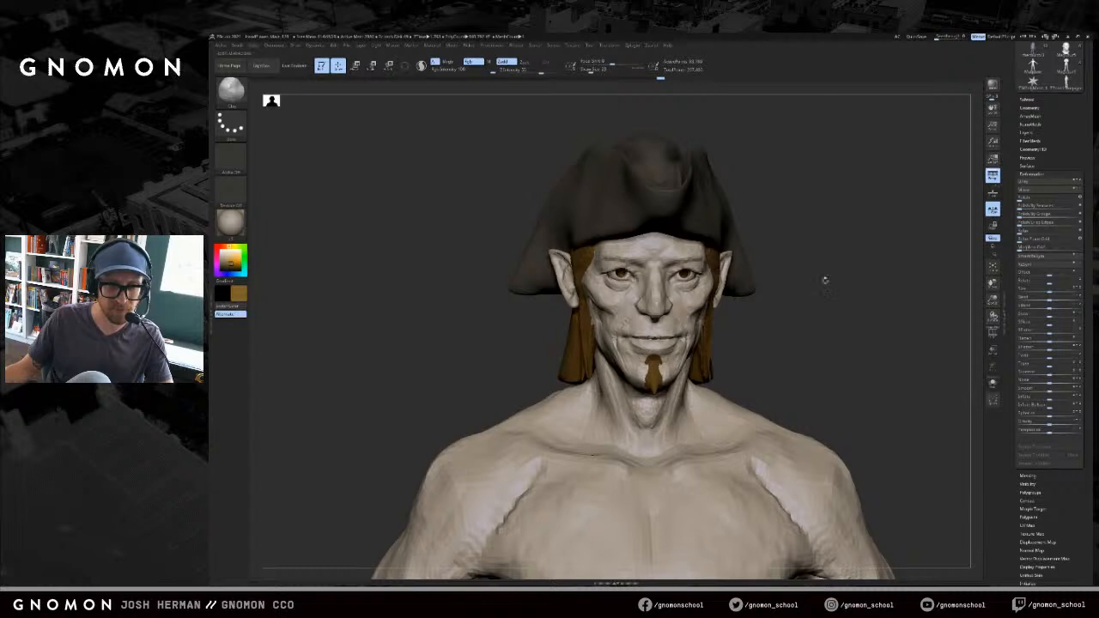
{"action": "left_click_drag", "start_coordinate": [864, 295], "coordinate": [679, 282]}
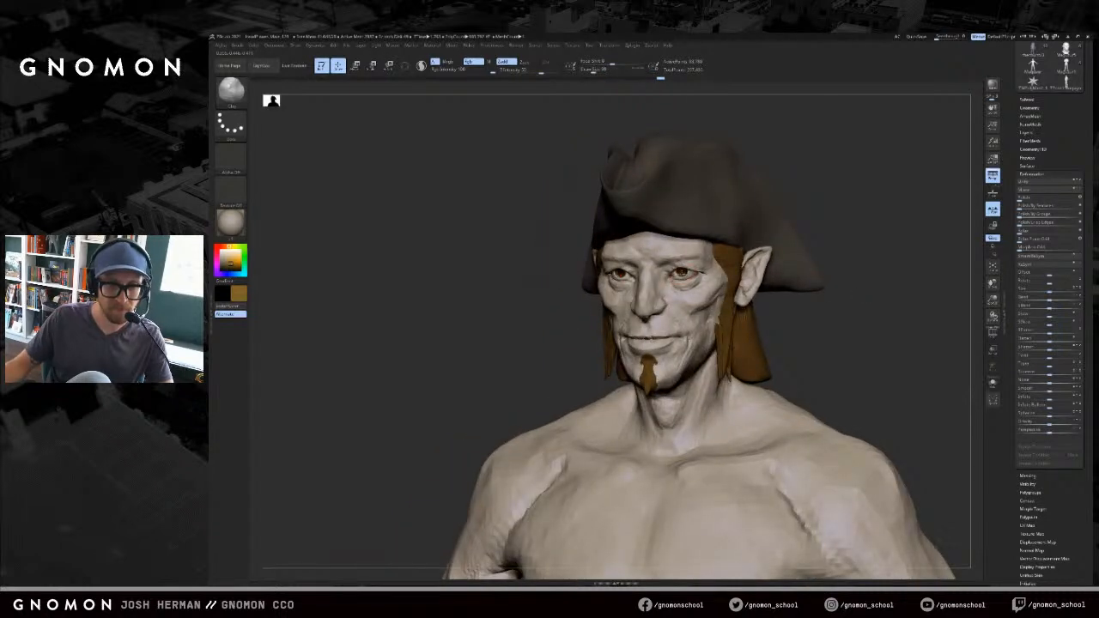
{"action": "left_click_drag", "start_coordinate": [549, 294], "coordinate": [669, 282]}
{"action": "key", "text": "b"}
{"action": "key", "text": "d"}
{"action": "key", "text": "s"}
{"action": "left_click_drag", "start_coordinate": [783, 260], "coordinate": [470, 120]}
{"action": "left_click_drag", "start_coordinate": [435, 155], "coordinate": [426, 203]}
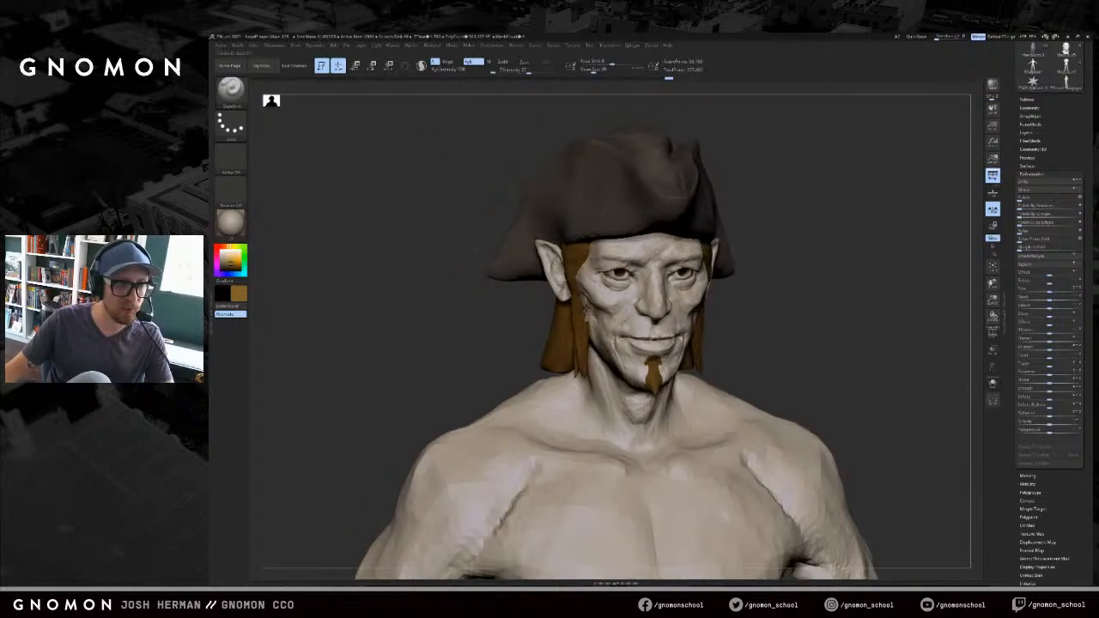
{"action": "mouse_move", "coordinate": [260, 294]}
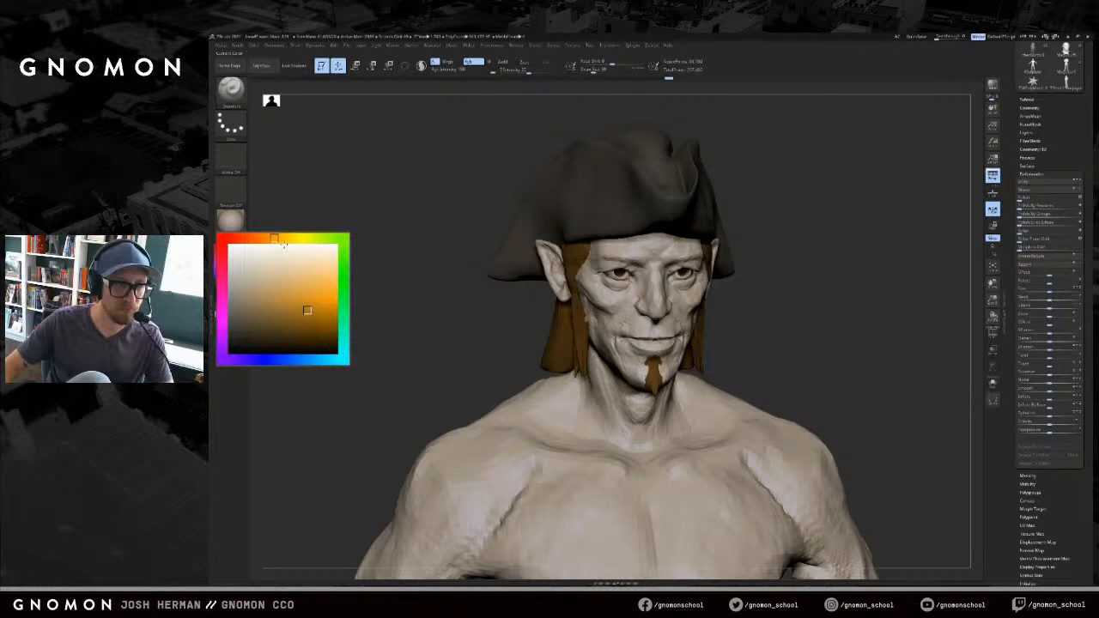
{"action": "left_click_drag", "start_coordinate": [752, 167], "coordinate": [764, 168]}
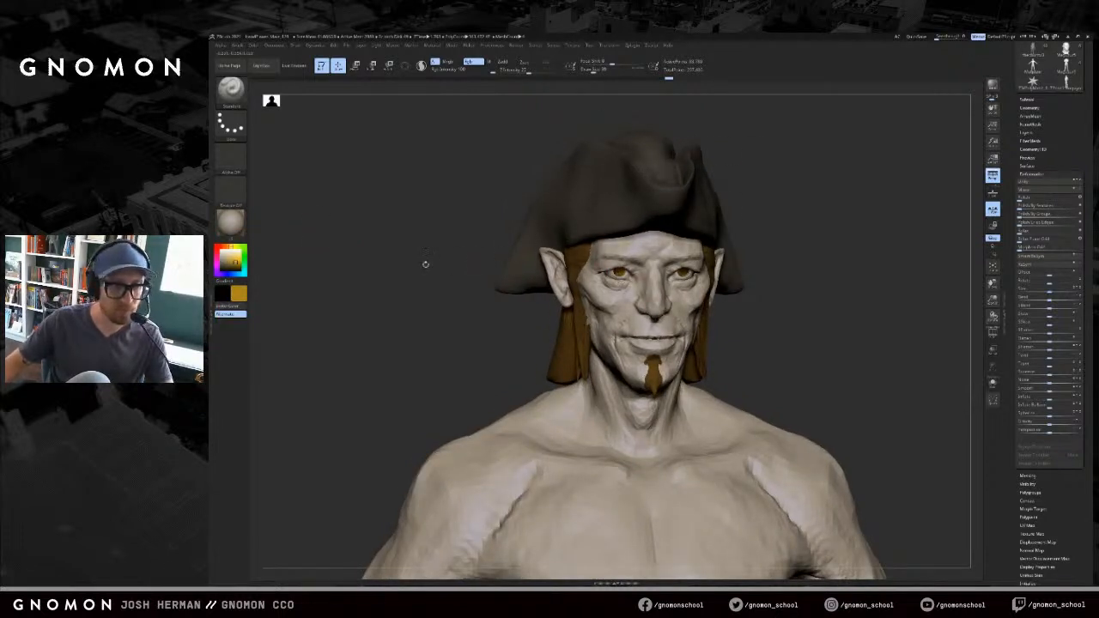
- Choose a brighter yellow and paint it over the irises of both eyes
{"action": "mouse_move", "coordinate": [300, 292]}
{"action": "left_click", "coordinate": [294, 233]}
{"action": "left_click", "coordinate": [321, 295]}
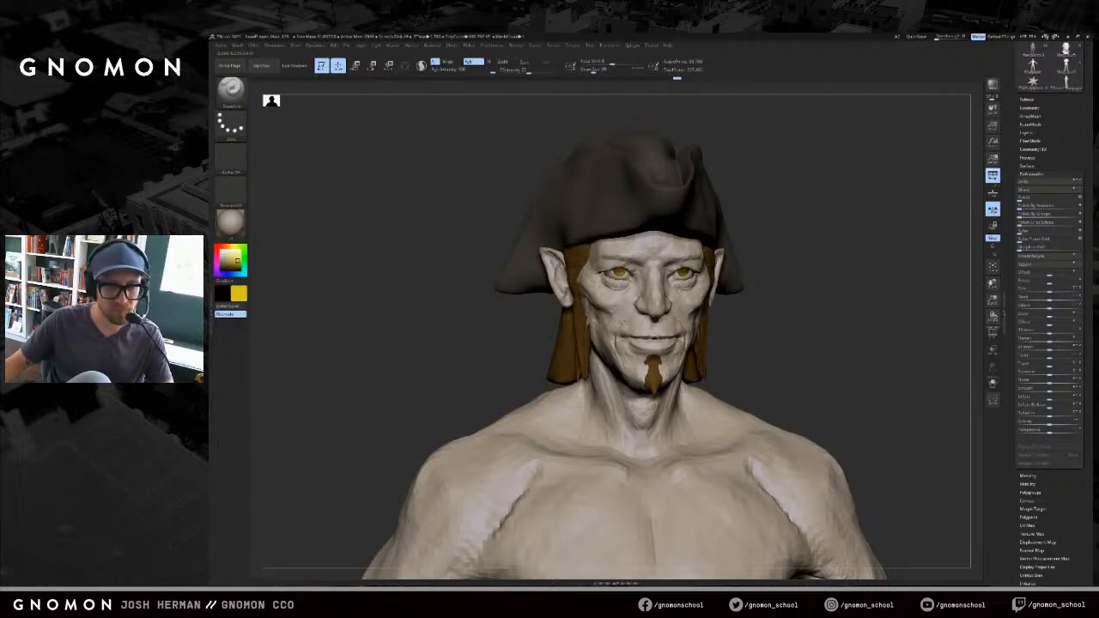
{"action": "left_click_drag", "start_coordinate": [498, 312], "coordinate": [390, 304]}
- Choose an orange-red color, add an accent to the irises, and sample a color from the model
{"action": "left_click", "coordinate": [226, 247]}
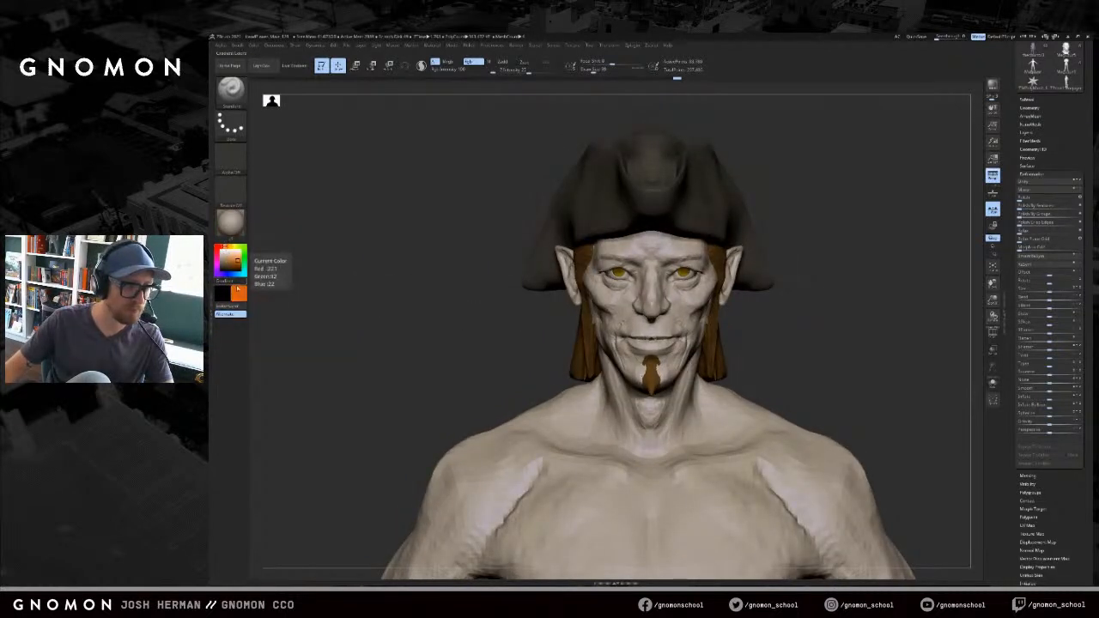
{"action": "left_click_drag", "start_coordinate": [621, 269], "coordinate": [618, 274]}
{"action": "left_click_drag", "start_coordinate": [547, 311], "coordinate": [498, 315]}
{"action": "key", "text": "c"}
{"action": "left_click_drag", "start_coordinate": [281, 296], "coordinate": [464, 292]}
- Isolate the hair subtool, mask a patch on the forehead, invert the mask, and show the full figure again
{"action": "mouse_move", "coordinate": [859, 273]}
{"action": "left_mouse_down"}
{"action": "mouse_move", "coordinate": [802, 277]}
{"action": "mouse_move", "coordinate": [847, 260]}
{"action": "mouse_move", "coordinate": [830, 265]}
{"action": "mouse_move", "coordinate": [715, 230]}
{"action": "mouse_move", "coordinate": [651, 255]}
{"action": "left_mouse_up"}
{"action": "key", "text": "b"}
{"action": "key", "text": "s"}
{"action": "key", "text": "h"}
{"action": "key", "text": "s"}
{"action": "key", "text": "alt+s"}
{"action": "key", "text": "alt+s"}
{"action": "key", "text": "alt+s"}
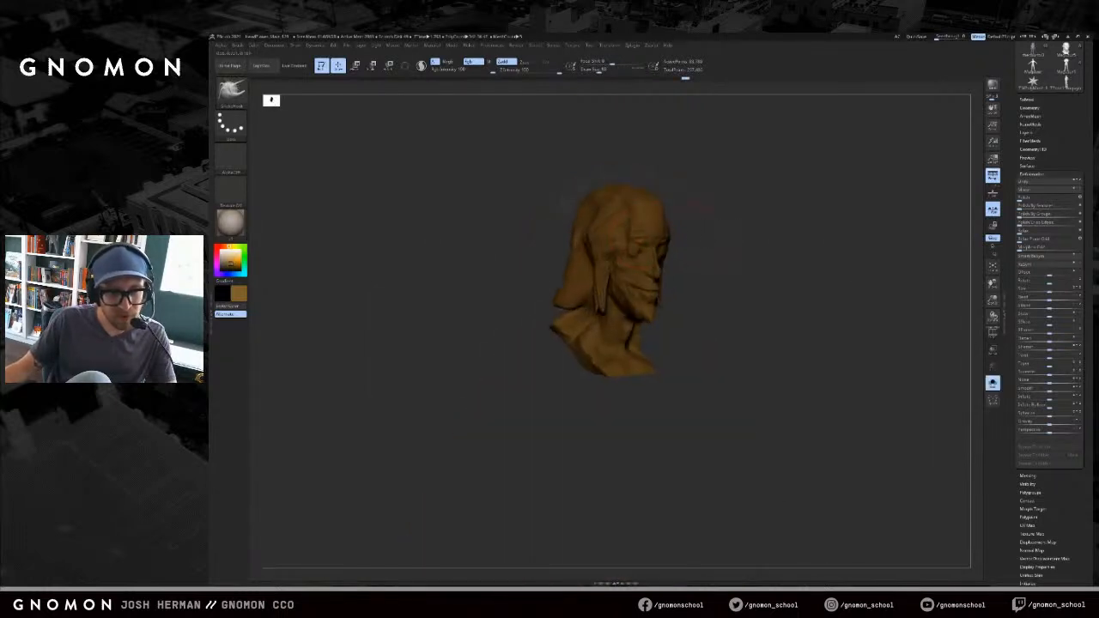
{"action": "key", "text": "ctrl"}
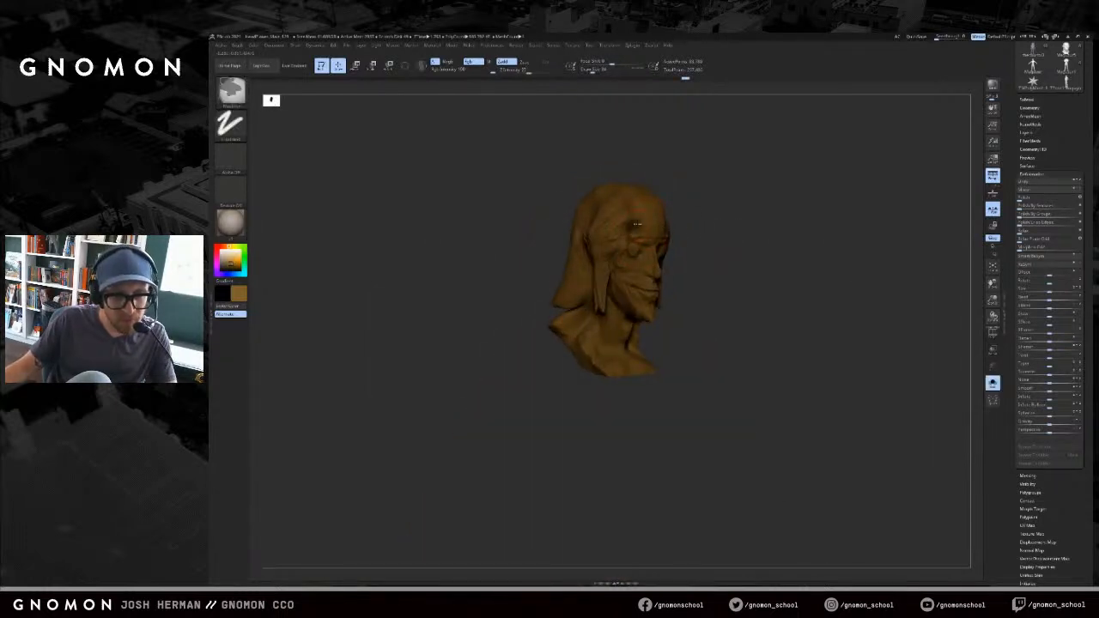
{"action": "left_click_drag", "start_coordinate": [634, 225], "coordinate": [623, 229], "text": "ctrl"}
{"action": "left_click", "coordinate": [692, 226], "text": "ctrl"}
{"action": "mouse_move", "coordinate": [692, 226]}
{"action": "left_mouse_down", "text": "shift"}
{"action": "mouse_move", "coordinate": [713, 243]}
{"action": "mouse_move", "coordinate": [692, 244]}
{"action": "mouse_move", "coordinate": [744, 240]}
{"action": "mouse_move", "coordinate": [755, 177]}
{"action": "left_mouse_up", "text": "shift"}
{"action": "key", "text": "alt+s"}
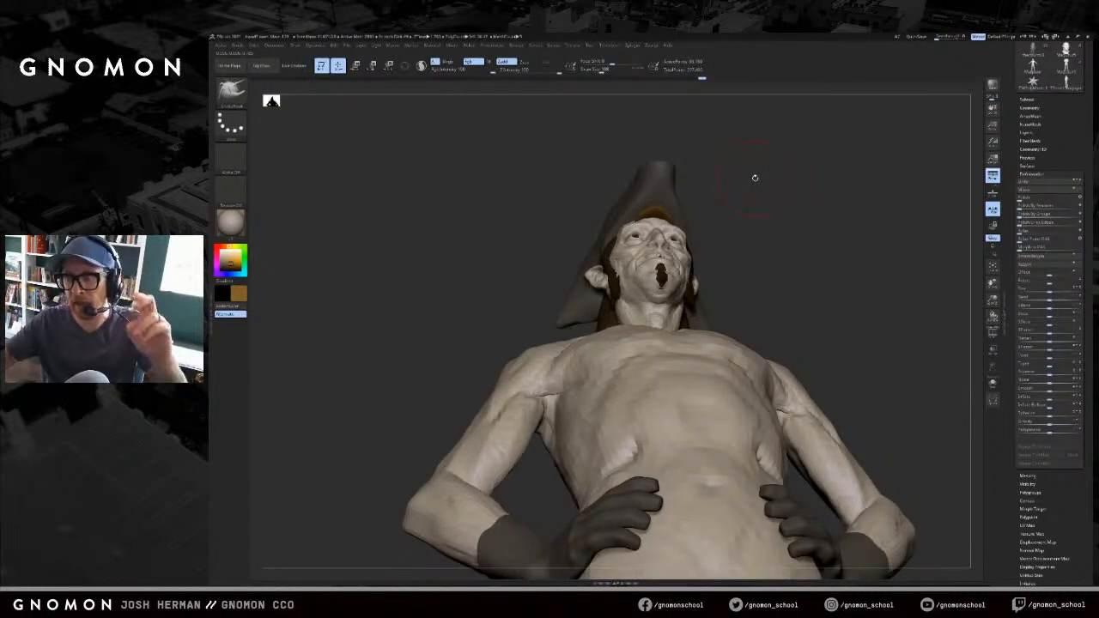
- Pull at the unmasked forehead hair beneath the hat brim with the Snake Hook brush and release the mask
{"action": "mouse_move", "coordinate": [889, 244]}
{"action": "left_mouse_down"}
{"action": "mouse_move", "coordinate": [851, 238]}
{"action": "mouse_move", "coordinate": [865, 229]}
{"action": "mouse_move", "coordinate": [781, 238]}
{"action": "mouse_move", "coordinate": [655, 221]}
{"action": "left_mouse_up"}
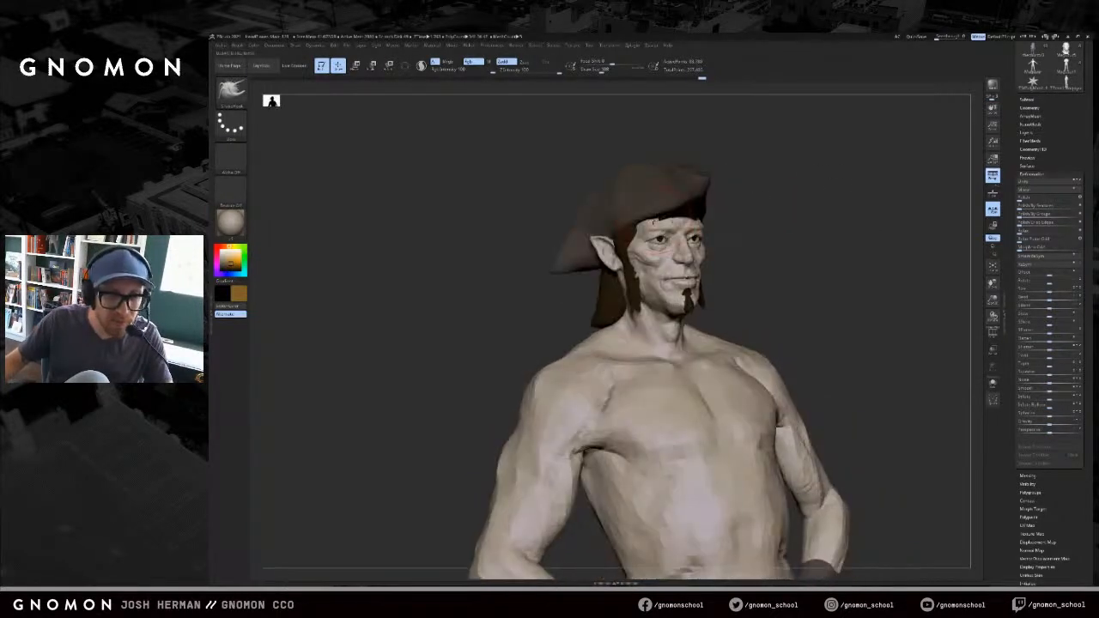
{"action": "left_click_drag", "start_coordinate": [726, 204], "coordinate": [817, 192]}
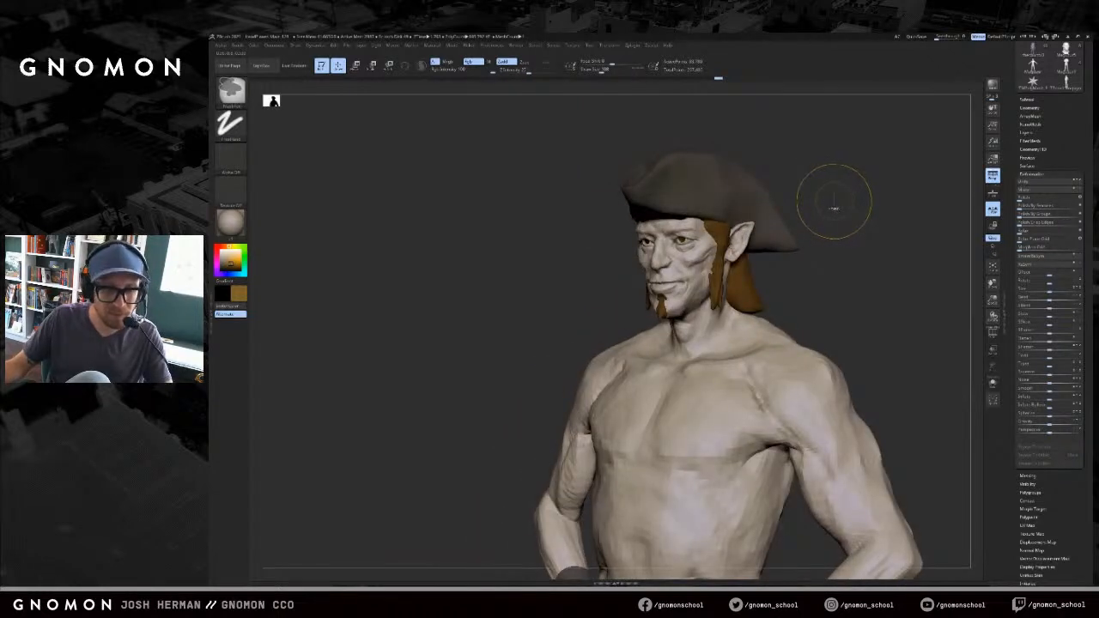
{"action": "key", "text": "alt+s"}
{"action": "left_click", "coordinate": [829, 204], "text": "ctrl"}
{"action": "left_click", "coordinate": [824, 204], "text": "ctrl"}
{"action": "key", "text": "alt+s"}
{"action": "left_click_drag", "start_coordinate": [819, 207], "coordinate": [801, 208], "text": "shift"}
- Pull hair out from under the hat brim beside the temple with the Snake Hook brush, undoing one stroke
{"action": "key", "text": "s"}
{"action": "left_click_drag", "start_coordinate": [659, 227], "coordinate": [656, 228]}
{"action": "left_click_drag", "start_coordinate": [638, 230], "coordinate": [644, 259]}
{"action": "left_click_drag", "start_coordinate": [790, 206], "coordinate": [833, 209]}
{"action": "key", "text": "ctrl+z"}
{"action": "key", "text": "s"}
{"action": "left_click_drag", "start_coordinate": [648, 224], "coordinate": [644, 224]}
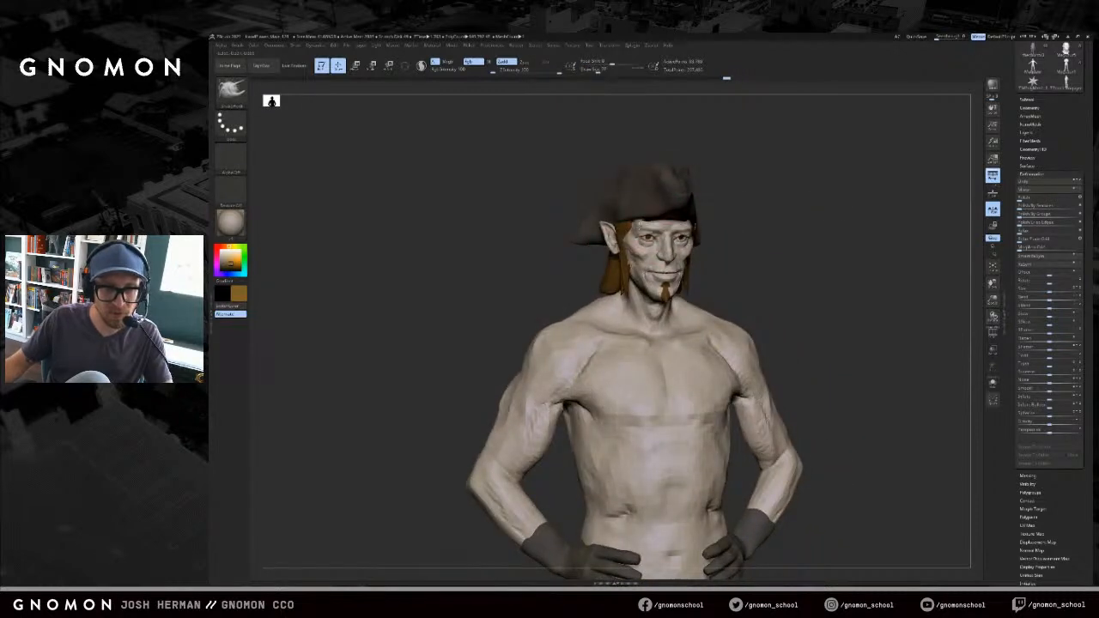
- Extend the temple hair into a lock sweeping across the side of the forehead under the brim
{"action": "left_click_drag", "start_coordinate": [778, 219], "coordinate": [811, 220]}
{"action": "key", "text": "s"}
{"action": "left_click_drag", "start_coordinate": [718, 230], "coordinate": [713, 231]}
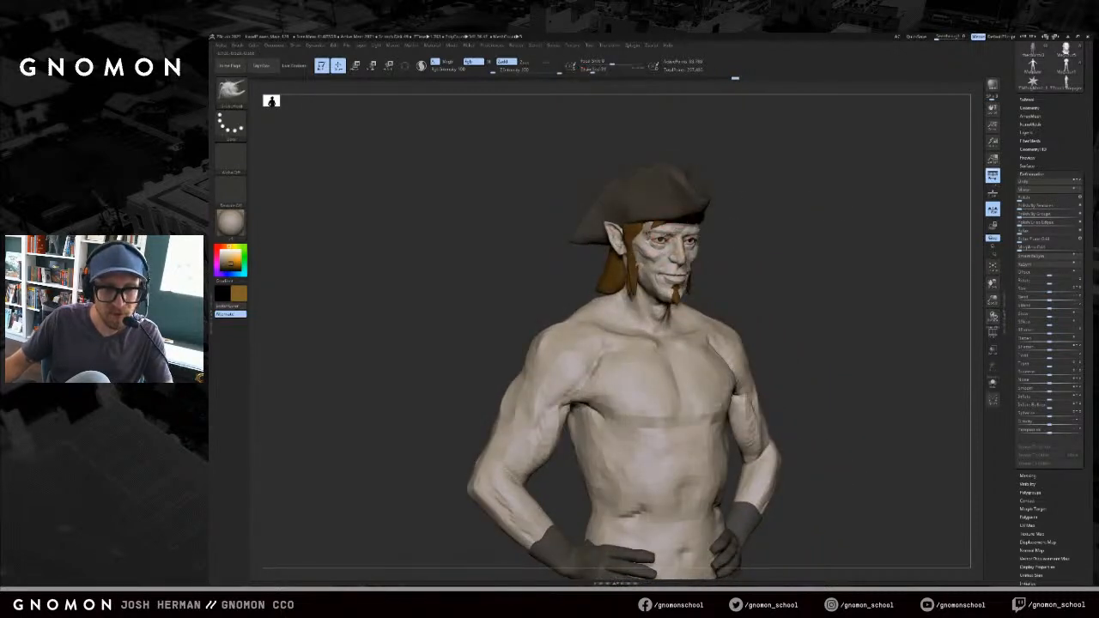
{"action": "left_click_drag", "start_coordinate": [599, 224], "coordinate": [650, 229]}
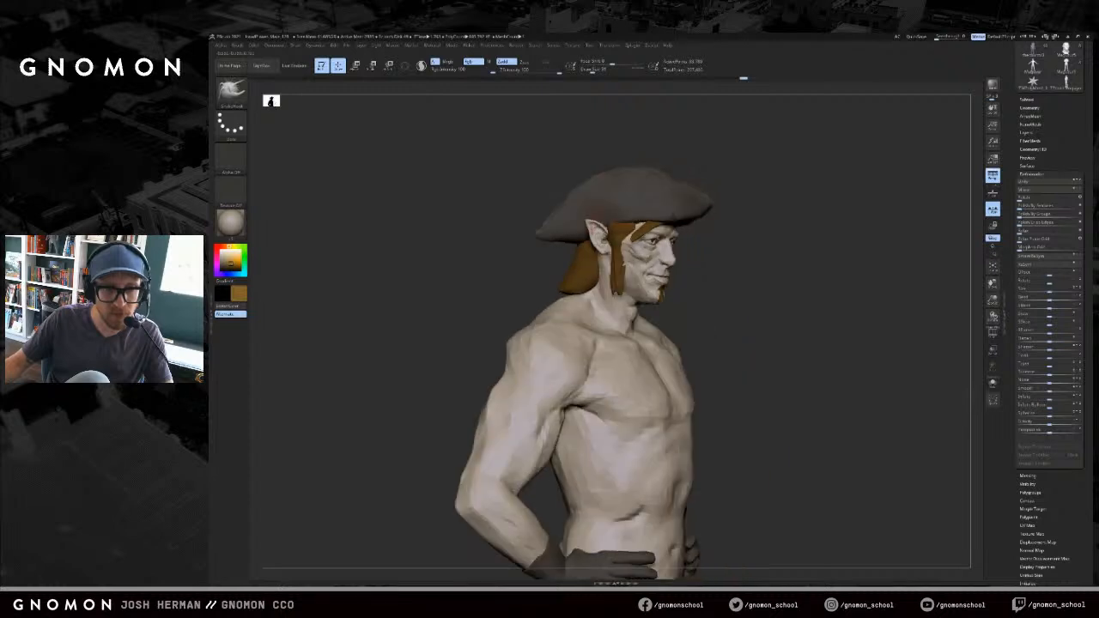
{"action": "left_click_drag", "start_coordinate": [738, 248], "coordinate": [566, 206]}
{"action": "left_click_drag", "start_coordinate": [738, 216], "coordinate": [729, 218]}
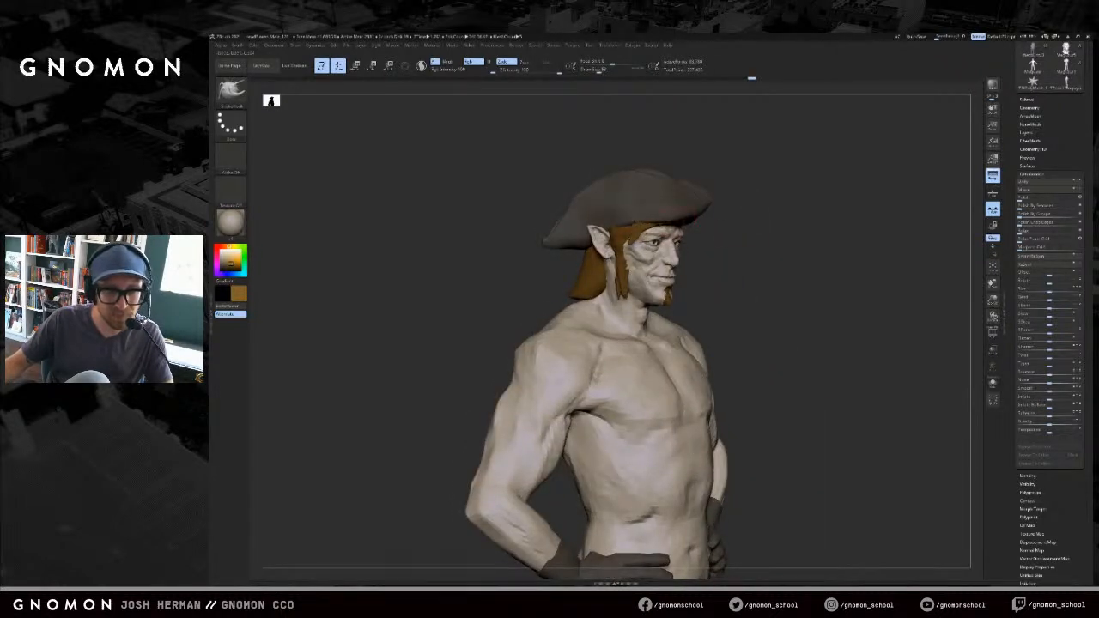
- Shape the forehead lock down toward the temple, varying the Snake Hook brush size and the viewing angle
{"action": "mouse_move", "coordinate": [628, 231]}
{"action": "left_mouse_down"}
{"action": "mouse_move", "coordinate": [667, 225]}
{"action": "mouse_move", "coordinate": [606, 242]}
{"action": "left_mouse_up"}
{"action": "left_click_drag", "start_coordinate": [580, 264], "coordinate": [569, 263]}
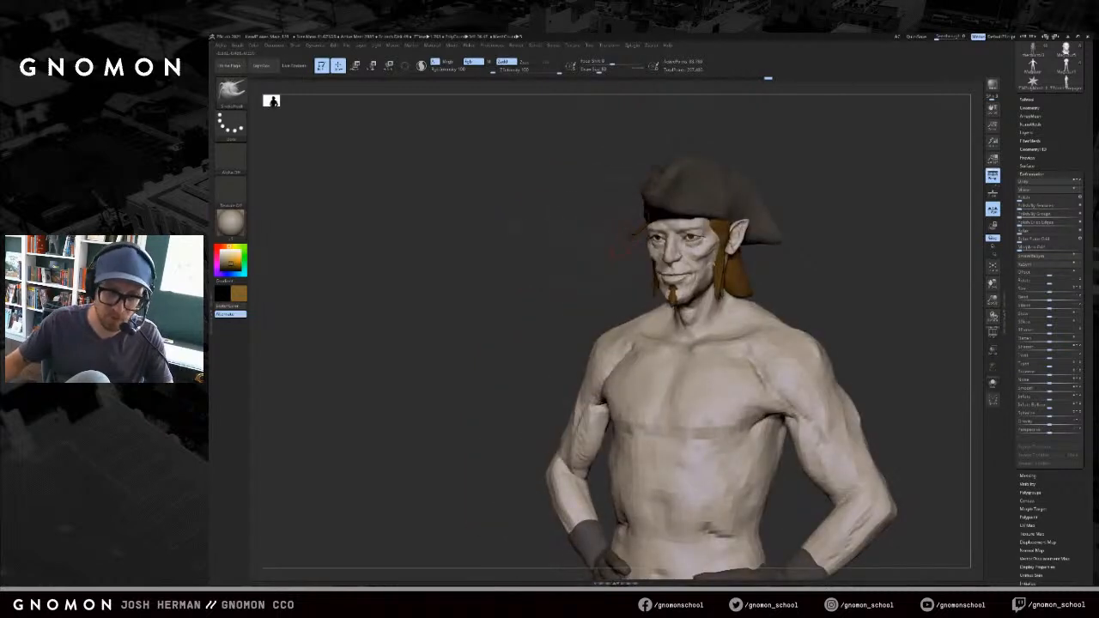
{"action": "mouse_move", "coordinate": [636, 246]}
{"action": "left_mouse_down"}
{"action": "mouse_move", "coordinate": [764, 249]}
{"action": "mouse_move", "coordinate": [653, 239]}
{"action": "left_mouse_up"}
{"action": "key", "text": "s"}
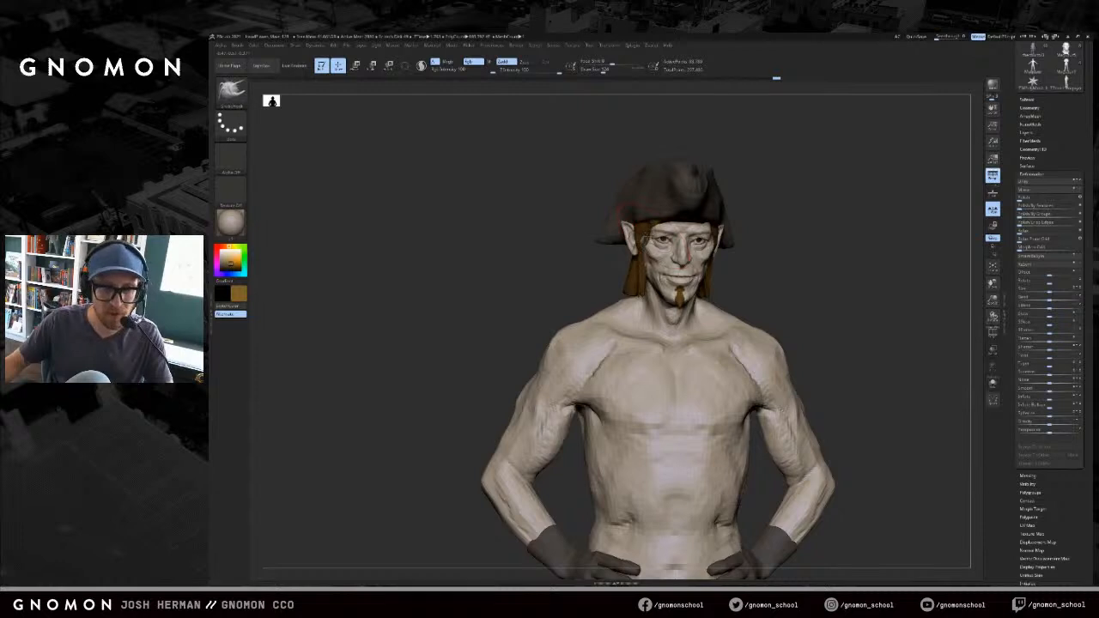
{"action": "left_click_drag", "start_coordinate": [564, 255], "coordinate": [605, 253]}
{"action": "key", "text": "s"}
{"action": "left_click_drag", "start_coordinate": [649, 235], "coordinate": [624, 250]}
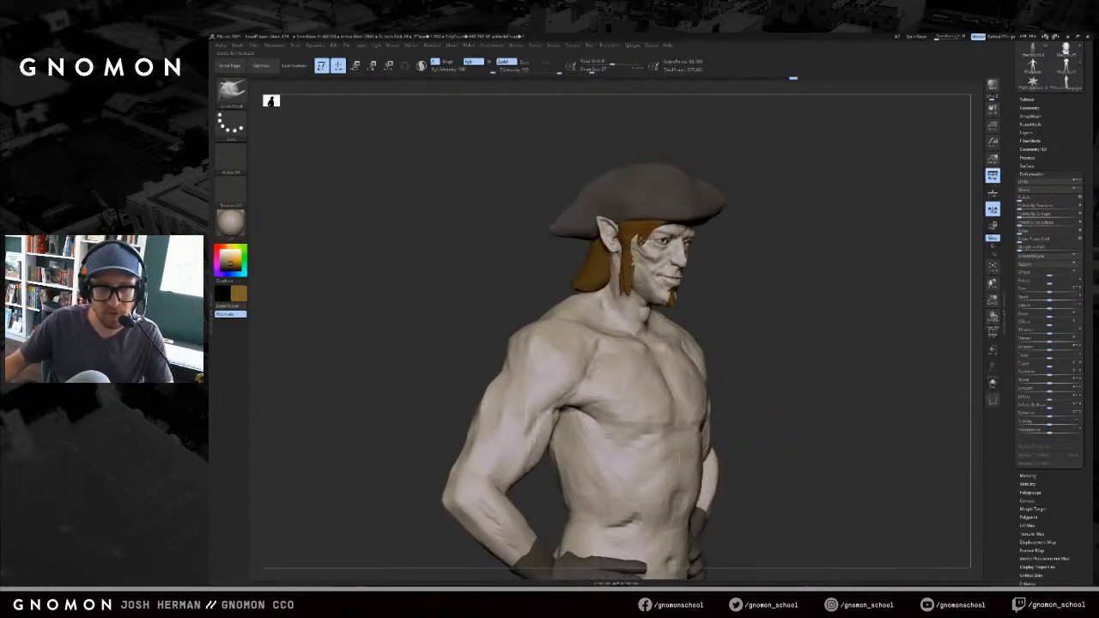
{"action": "left_click_drag", "start_coordinate": [638, 235], "coordinate": [638, 243]}
- Refine the hairline between the brow and ear beneath the hat brim from closer front, side and rear angles
{"action": "left_click_drag", "start_coordinate": [758, 243], "coordinate": [756, 319], "text": "alt"}
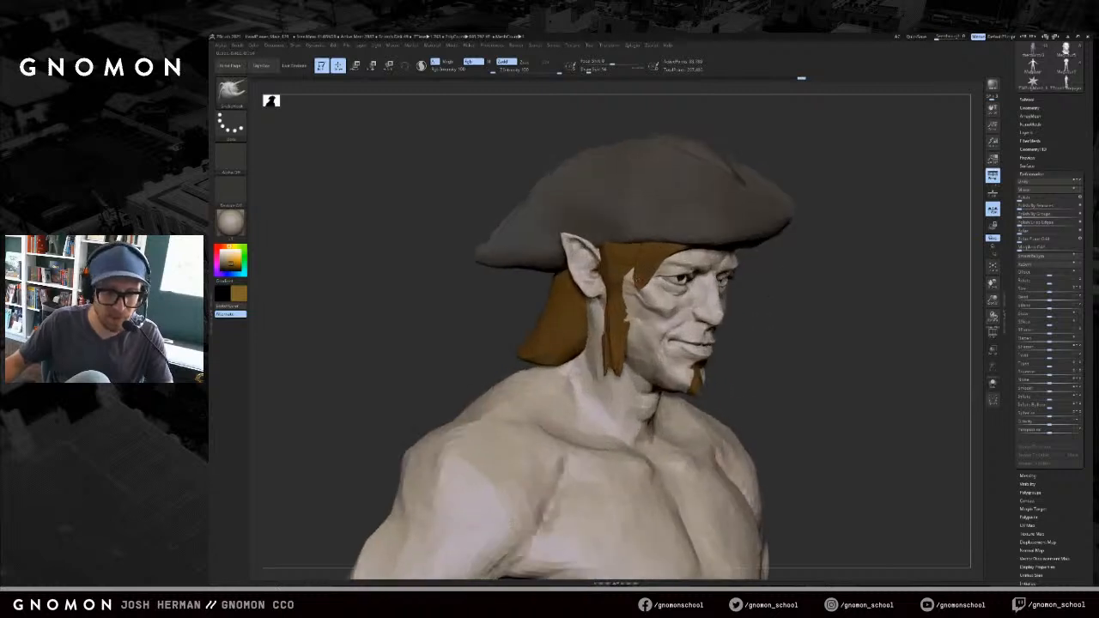
{"action": "key", "text": "bracketright"}
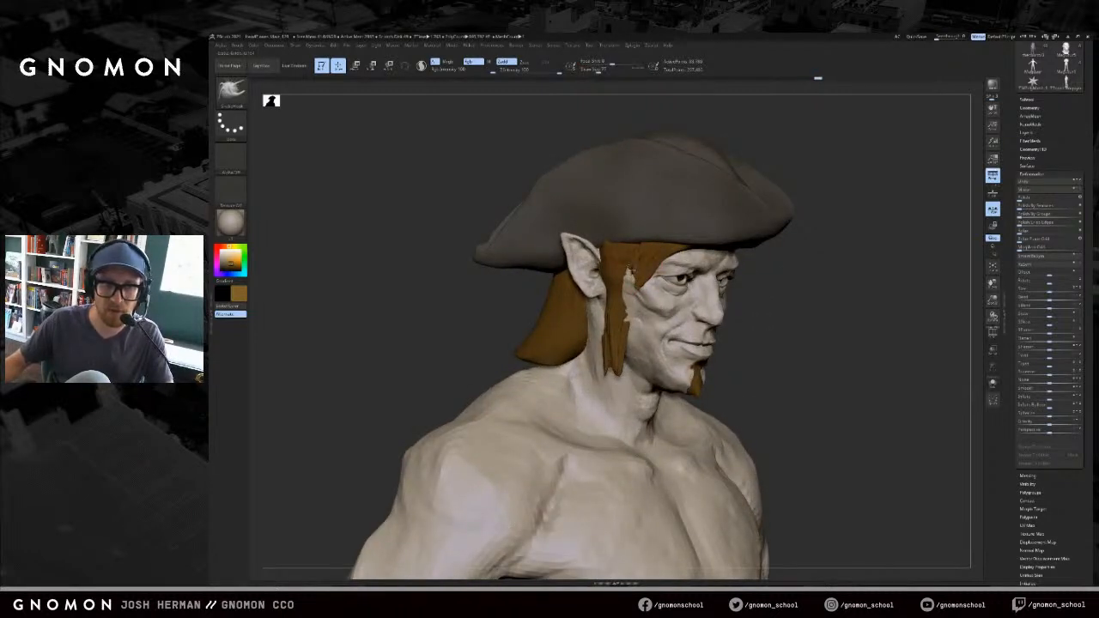
{"action": "left_click_drag", "start_coordinate": [877, 271], "coordinate": [725, 222]}
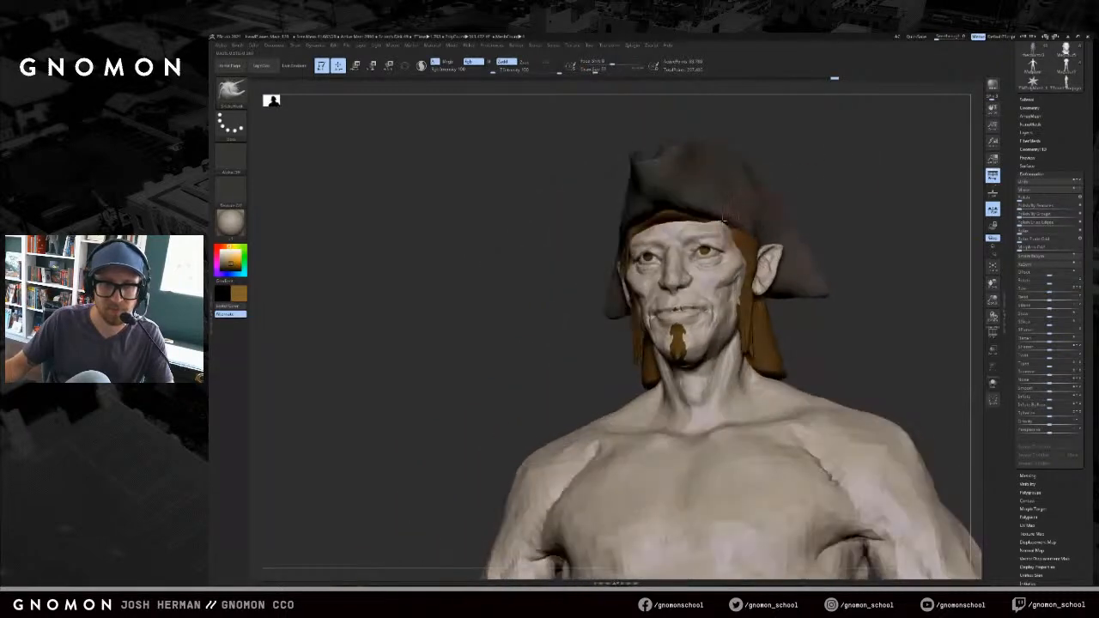
{"action": "left_click_drag", "start_coordinate": [787, 186], "coordinate": [730, 227]}
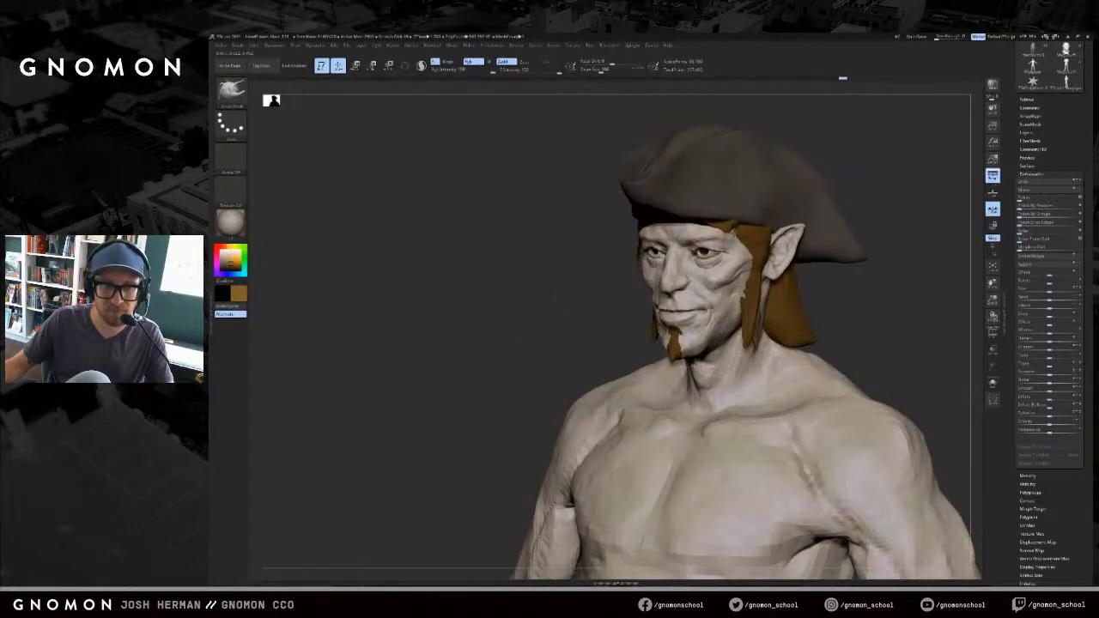
{"action": "mouse_move", "coordinate": [734, 230]}
{"action": "left_mouse_down"}
{"action": "mouse_move", "coordinate": [758, 216]}
{"action": "mouse_move", "coordinate": [749, 228]}
{"action": "left_mouse_up"}
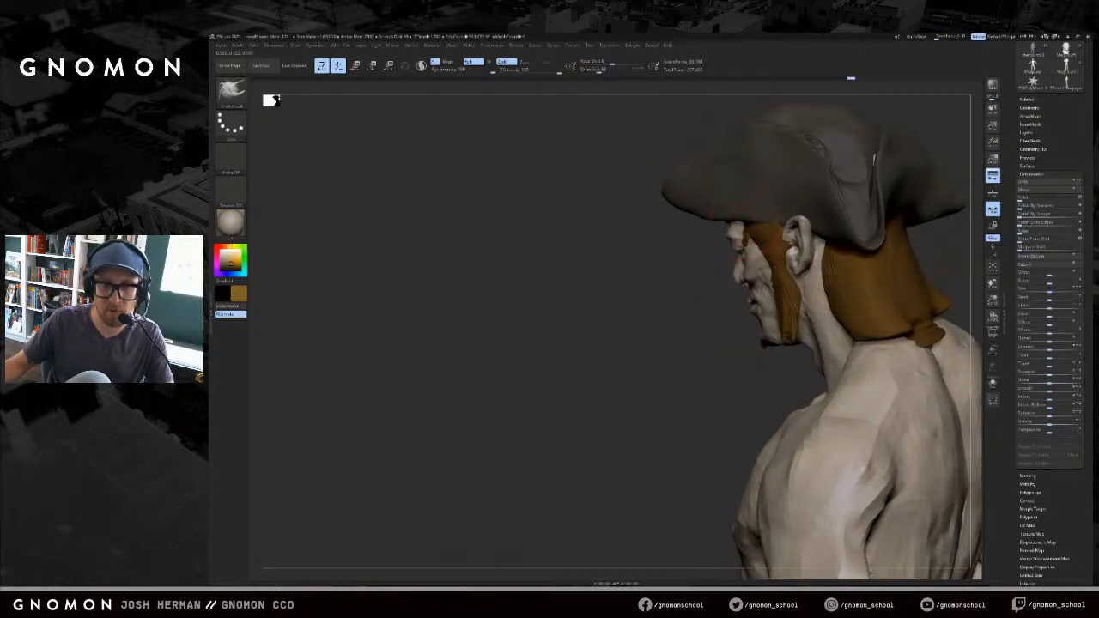
{"action": "mouse_move", "coordinate": [739, 231]}
{"action": "left_mouse_down"}
{"action": "mouse_move", "coordinate": [792, 231]}
{"action": "mouse_move", "coordinate": [777, 215]}
{"action": "mouse_move", "coordinate": [803, 244]}
{"action": "left_mouse_up"}
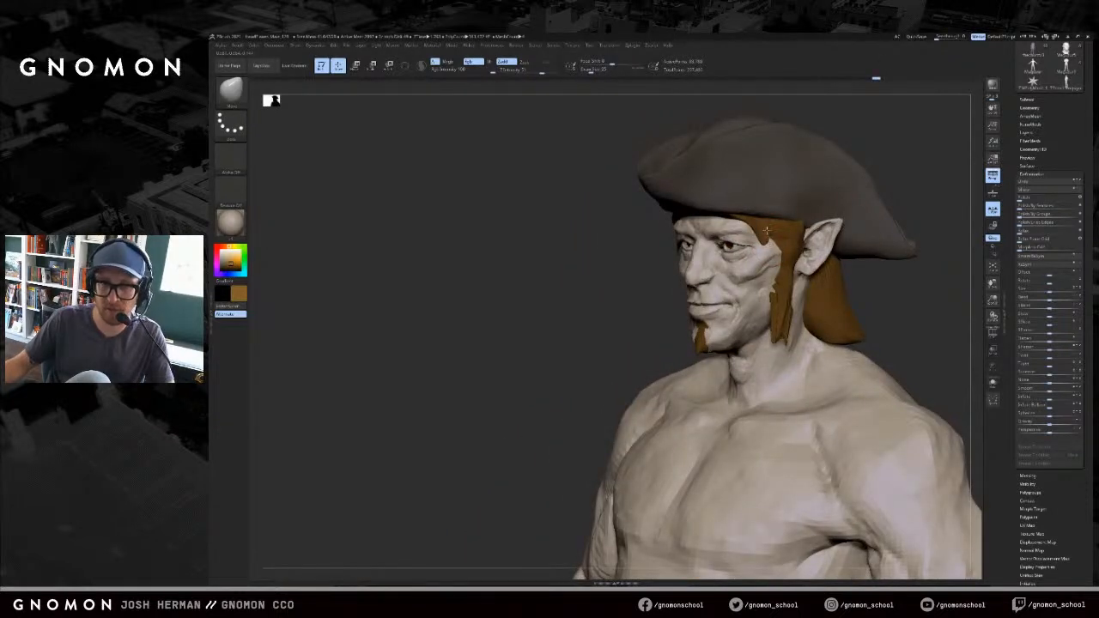
- Pull the front hairline above the forehead under the hat brim with the Snake Hook brush, resizing the brush between strokes
{"action": "mouse_move", "coordinate": [796, 209]}
{"action": "left_mouse_down"}
{"action": "mouse_move", "coordinate": [928, 146]}
{"action": "mouse_move", "coordinate": [874, 200]}
{"action": "mouse_move", "coordinate": [827, 209]}
{"action": "left_mouse_up"}
{"action": "key", "text": "b"}
{"action": "key", "text": "s"}
{"action": "key", "text": "h"}
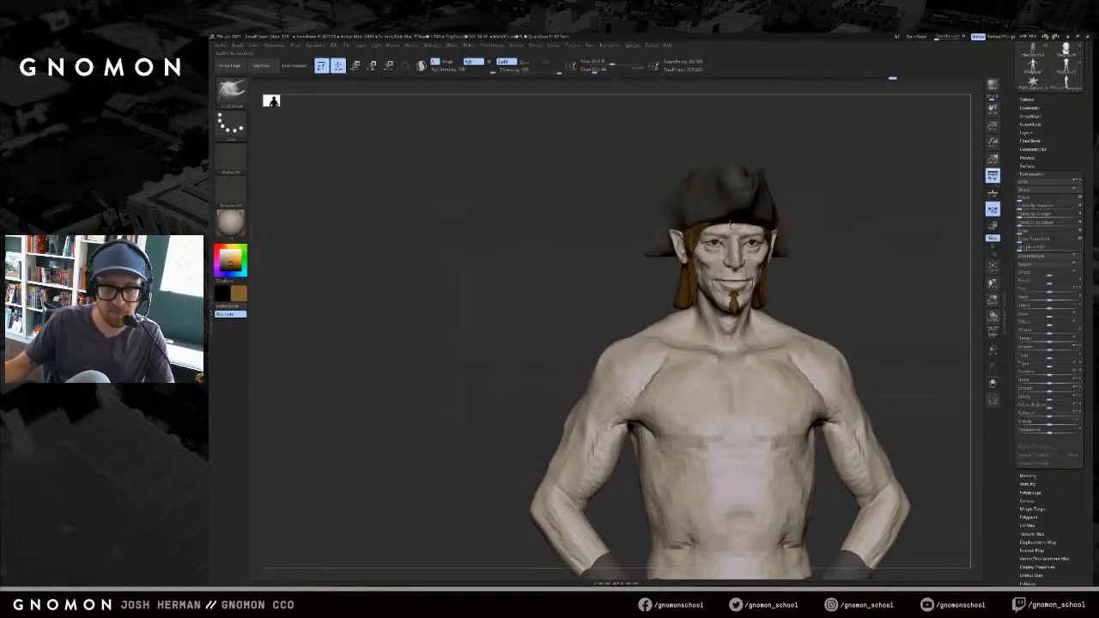
{"action": "key", "text": "s"}
{"action": "mouse_move", "coordinate": [759, 227]}
{"action": "left_mouse_down"}
{"action": "mouse_move", "coordinate": [771, 212]}
{"action": "mouse_move", "coordinate": [807, 215]}
{"action": "mouse_move", "coordinate": [739, 229]}
{"action": "mouse_move", "coordinate": [760, 222]}
{"action": "left_mouse_up"}
{"action": "key", "text": "s"}
{"action": "key", "text": "s"}
{"action": "left_click_drag", "start_coordinate": [826, 160], "coordinate": [871, 163]}
- Adjust the hat and hair silhouette from both three-quarter sides with the Move brush at varying sizes
{"action": "key", "text": "b"}
{"action": "key", "text": "m"}
{"action": "key", "text": "v"}
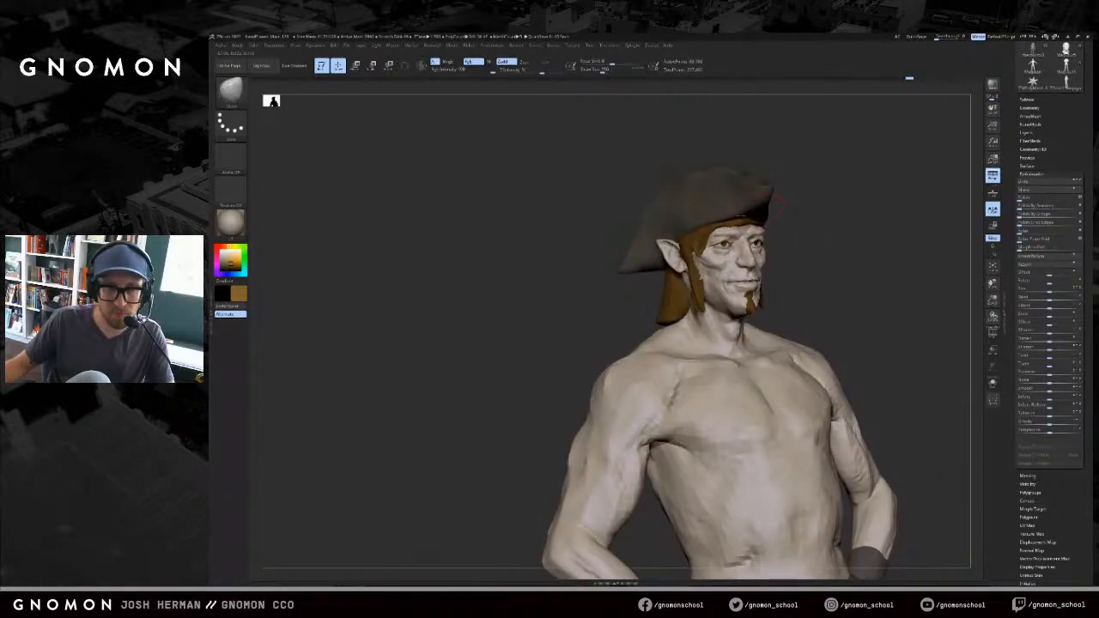
{"action": "left_click_drag", "start_coordinate": [902, 208], "coordinate": [770, 220]}
{"action": "key", "text": "s"}
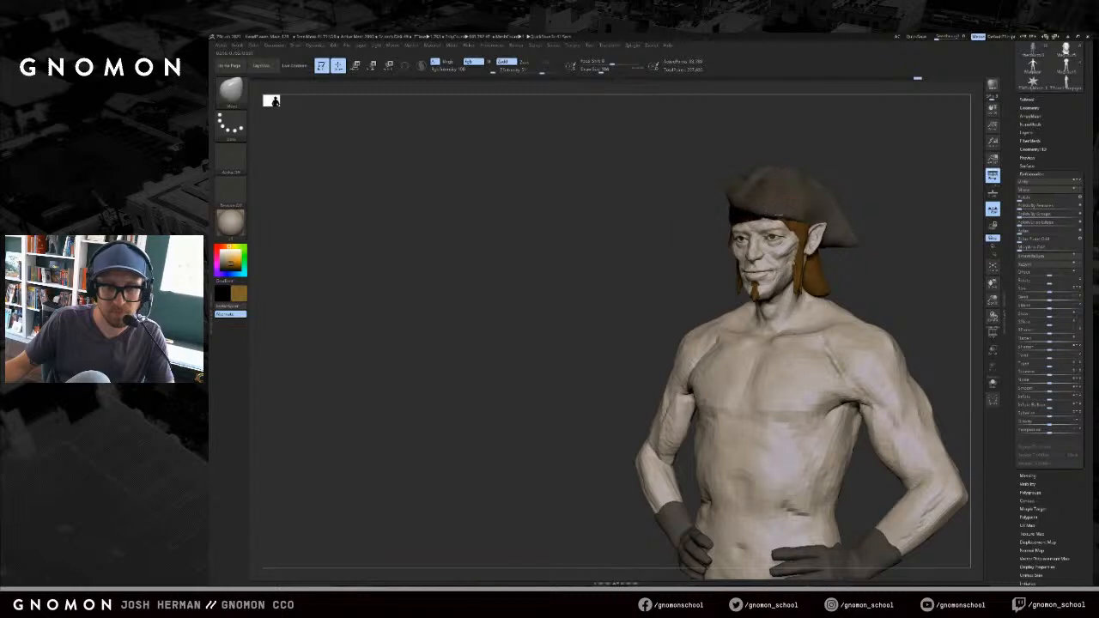
{"action": "mouse_move", "coordinate": [857, 176]}
{"action": "left_mouse_down"}
{"action": "mouse_move", "coordinate": [799, 206]}
{"action": "mouse_move", "coordinate": [845, 201]}
{"action": "mouse_move", "coordinate": [808, 211]}
{"action": "left_mouse_up"}
{"action": "key", "text": "s"}
- Carve strand grooves into the hair at the back of the head with the DamStandard brush
{"action": "key", "text": "b"}
{"action": "key", "text": "d"}
{"action": "key", "text": "s"}
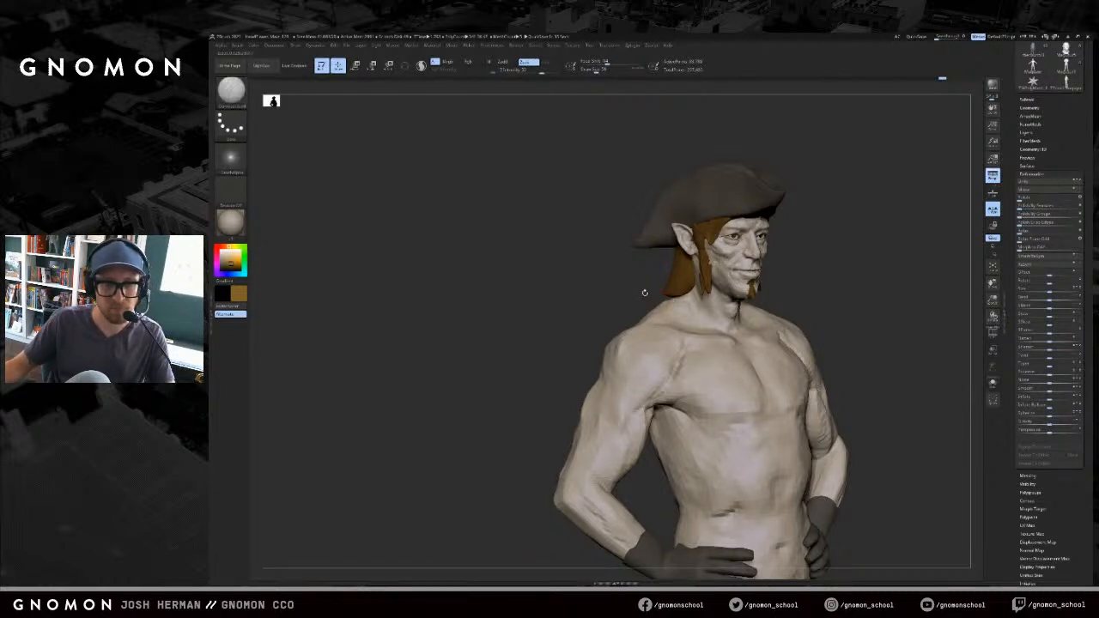
{"action": "key", "text": "b"}
{"action": "key", "text": "c"}
{"action": "key", "text": "b"}
{"action": "key", "text": "b"}
{"action": "key", "text": "c"}
{"action": "key", "text": "b"}
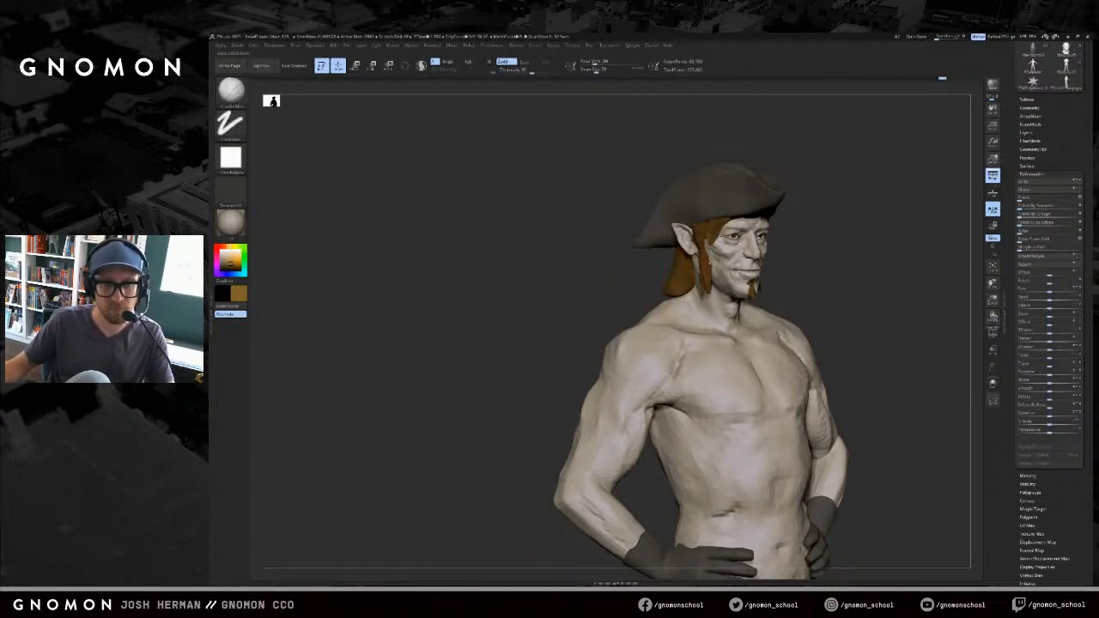
{"action": "mouse_move", "coordinate": [622, 290]}
{"action": "left_mouse_down"}
{"action": "mouse_move", "coordinate": [601, 287]}
{"action": "mouse_move", "coordinate": [677, 284]}
{"action": "mouse_move", "coordinate": [638, 269]}
{"action": "mouse_move", "coordinate": [635, 255]}
{"action": "left_mouse_up"}
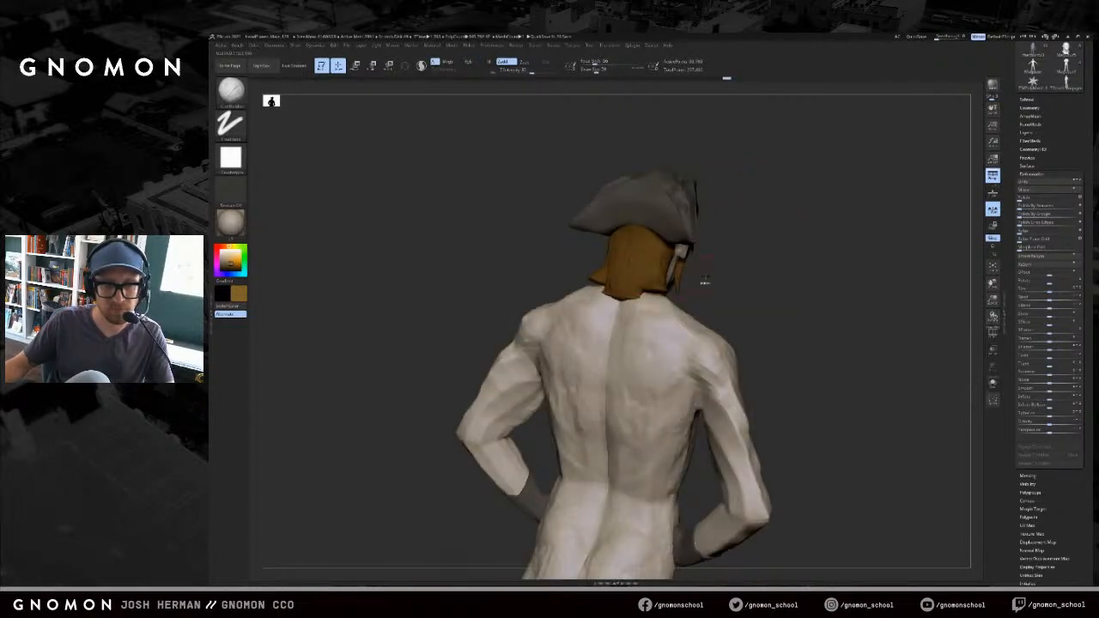
{"action": "left_click_drag", "start_coordinate": [704, 281], "coordinate": [644, 282]}
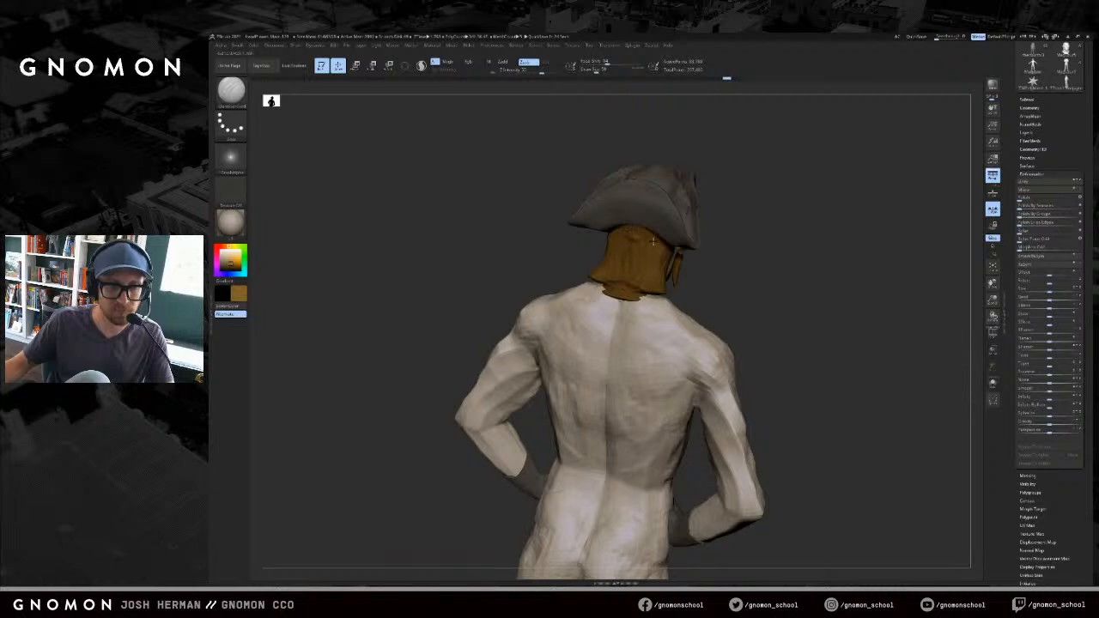
{"action": "left_click_drag", "start_coordinate": [745, 291], "coordinate": [810, 276]}
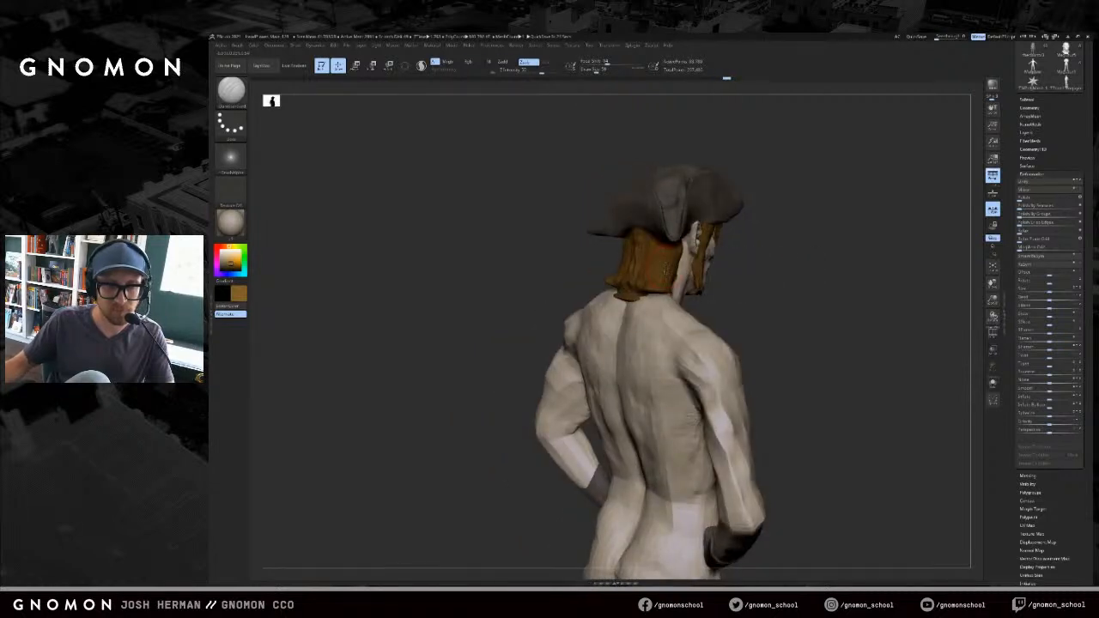
- Hide the hat subtool to expose the scalp and switch to the ClayBuildup brush for the hair
{"action": "key", "text": "b"}
{"action": "key", "text": "c"}
{"action": "key", "text": "b"}
{"action": "left_click_drag", "start_coordinate": [568, 265], "coordinate": [978, 225]}
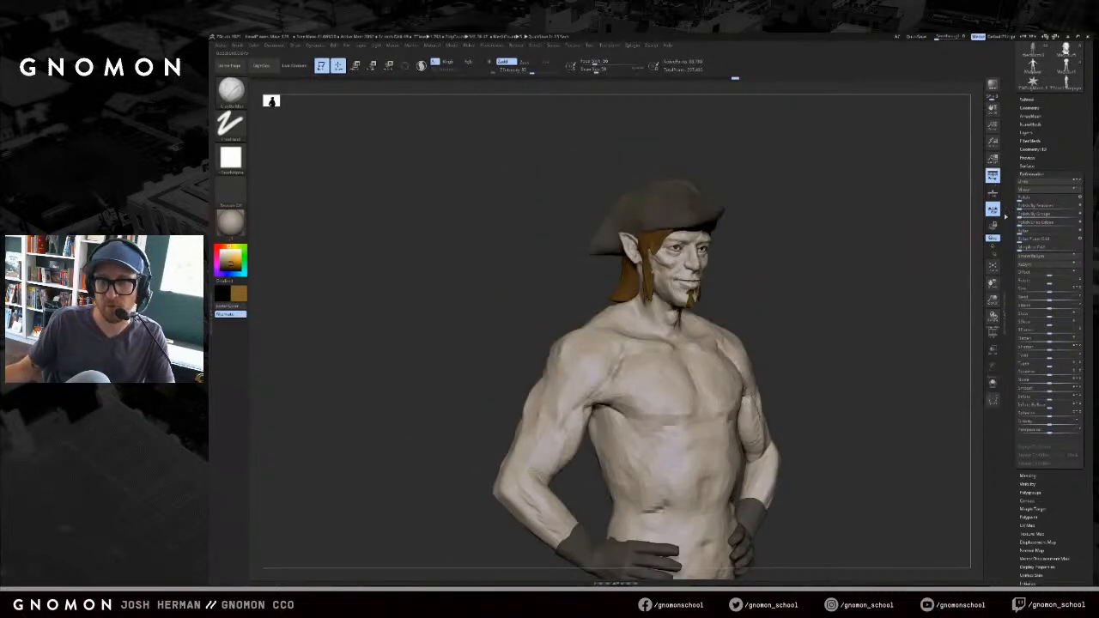
{"action": "left_click", "coordinate": [1028, 100]}
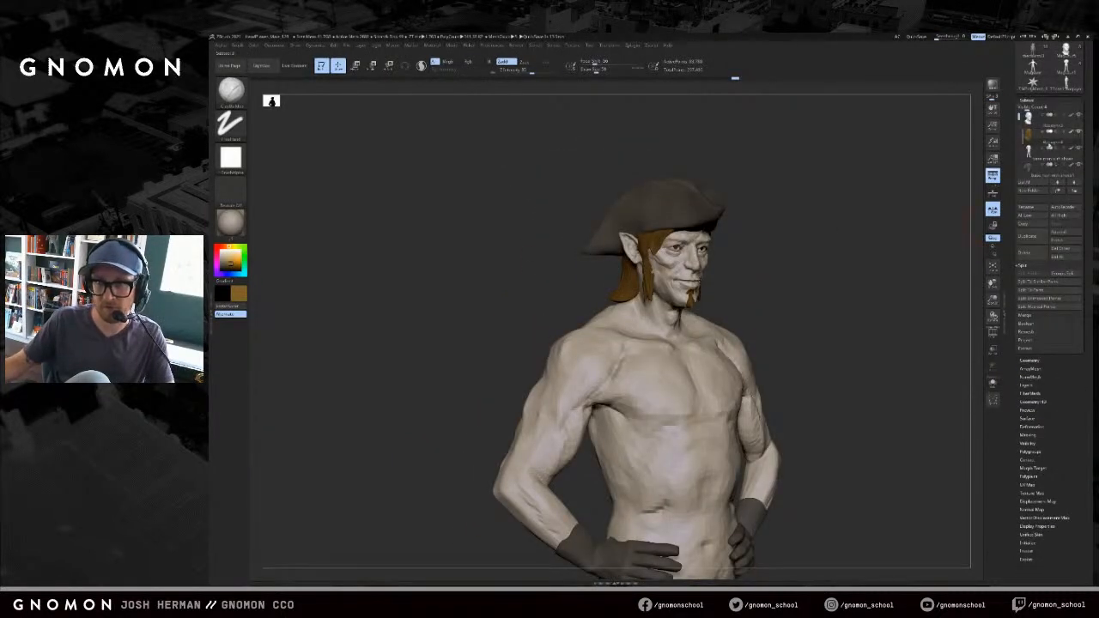
{"action": "left_click", "coordinate": [1079, 166]}
{"action": "left_click_drag", "start_coordinate": [872, 196], "coordinate": [941, 199]}
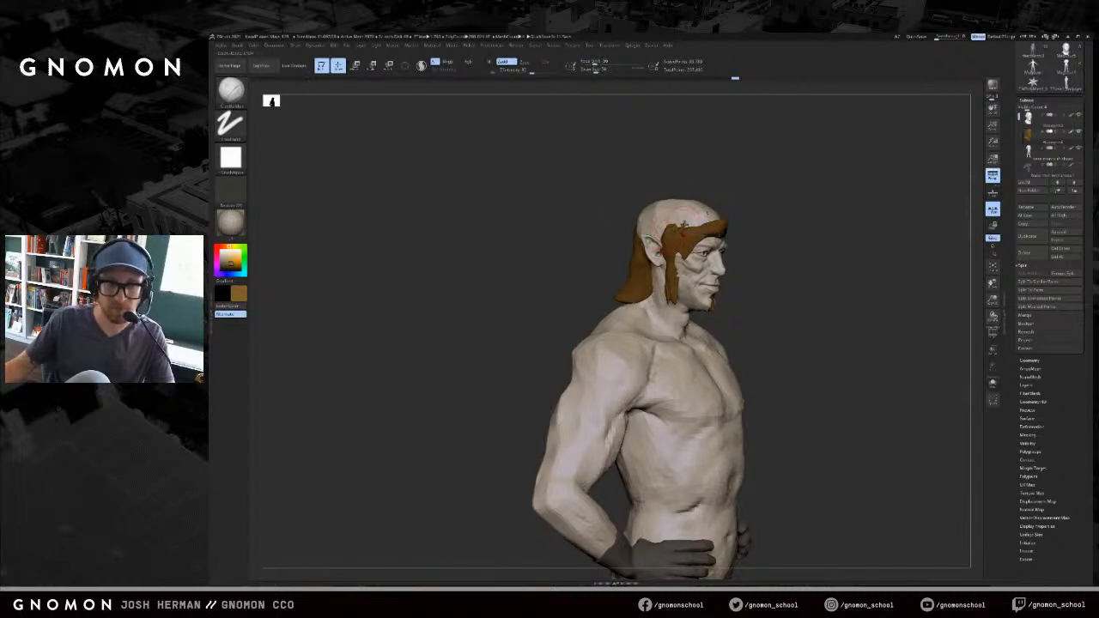
- Build up hair mass over the bare scalp from the forehead toward the back with ClayBuildup strokes
{"action": "mouse_move", "coordinate": [717, 206]}
{"action": "left_mouse_down"}
{"action": "mouse_move", "coordinate": [694, 216]}
{"action": "mouse_move", "coordinate": [675, 208]}
{"action": "mouse_move", "coordinate": [701, 193]}
{"action": "mouse_move", "coordinate": [684, 186]}
{"action": "left_mouse_up"}
{"action": "left_click_drag", "start_coordinate": [644, 216], "coordinate": [651, 212]}
{"action": "left_click_drag", "start_coordinate": [614, 206], "coordinate": [648, 212]}
{"action": "left_click_drag", "start_coordinate": [620, 176], "coordinate": [640, 204]}
{"action": "mouse_move", "coordinate": [639, 197]}
{"action": "left_mouse_down"}
{"action": "mouse_move", "coordinate": [683, 186]}
{"action": "mouse_move", "coordinate": [637, 196]}
{"action": "left_mouse_up"}
{"action": "mouse_move", "coordinate": [710, 156]}
{"action": "left_mouse_down"}
{"action": "mouse_move", "coordinate": [702, 134]}
{"action": "mouse_move", "coordinate": [693, 142]}
{"action": "left_mouse_up"}
{"action": "left_click_drag", "start_coordinate": [660, 197], "coordinate": [614, 208], "text": "alt"}
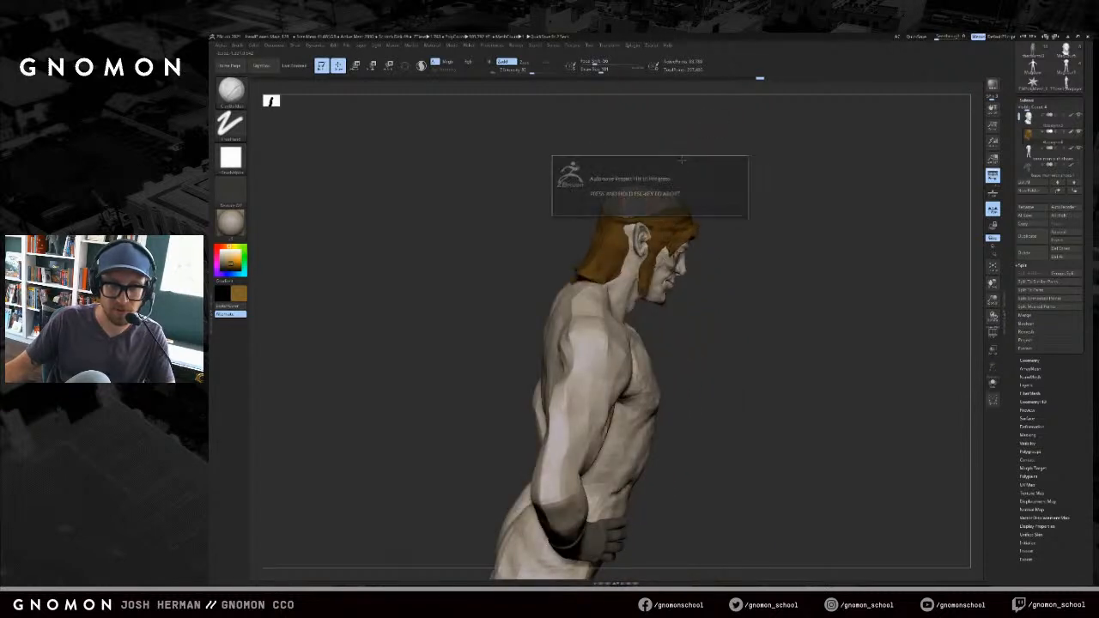
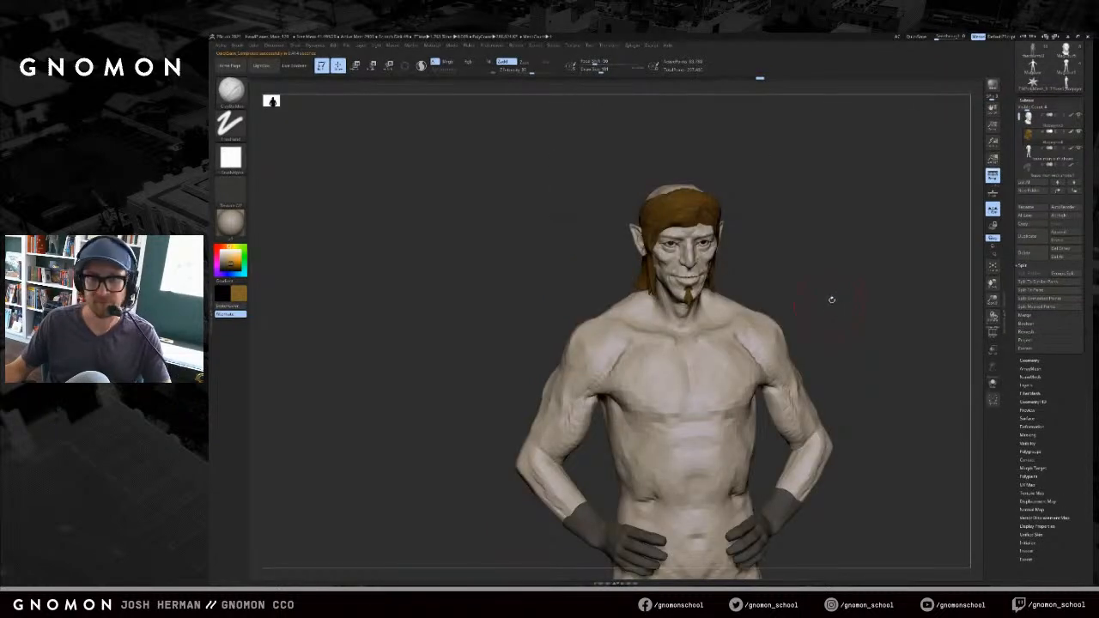
- Undo the last two changes to the scalp hair and make the hat visible again
{"action": "left_click_drag", "start_coordinate": [832, 300], "coordinate": [831, 288], "text": "shift"}
{"action": "key", "text": "alt+s"}
{"action": "key", "text": "alt+s"}
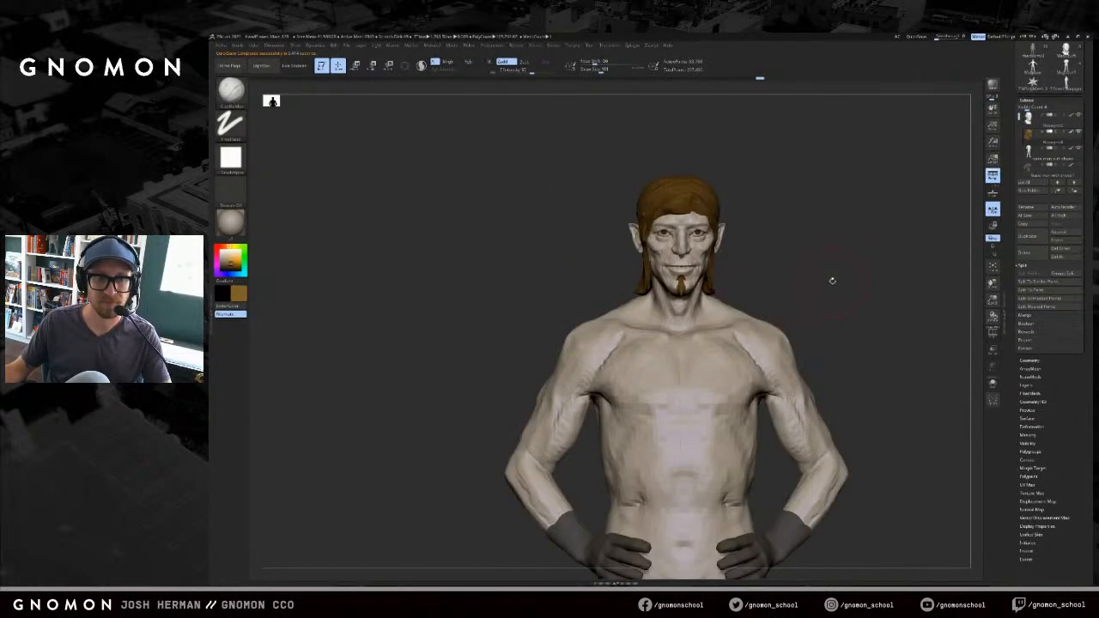
{"action": "key", "text": "ctrl+z"}
{"action": "key", "text": "ctrl+z"}
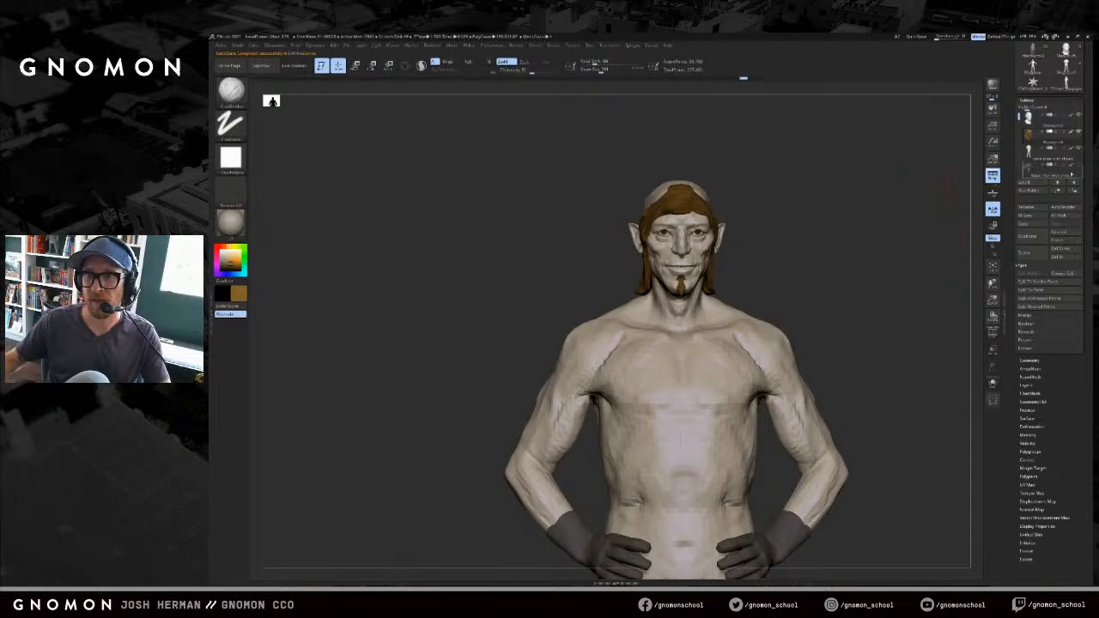
{"action": "left_click", "coordinate": [1080, 166]}
{"action": "mouse_move", "coordinate": [890, 230]}
{"action": "left_mouse_down"}
{"action": "mouse_move", "coordinate": [832, 221]}
{"action": "mouse_move", "coordinate": [907, 228]}
{"action": "left_mouse_up"}
{"action": "scroll", "coordinate": [1064, 380], "scroll_direction": "up", "scroll_amount": 3}
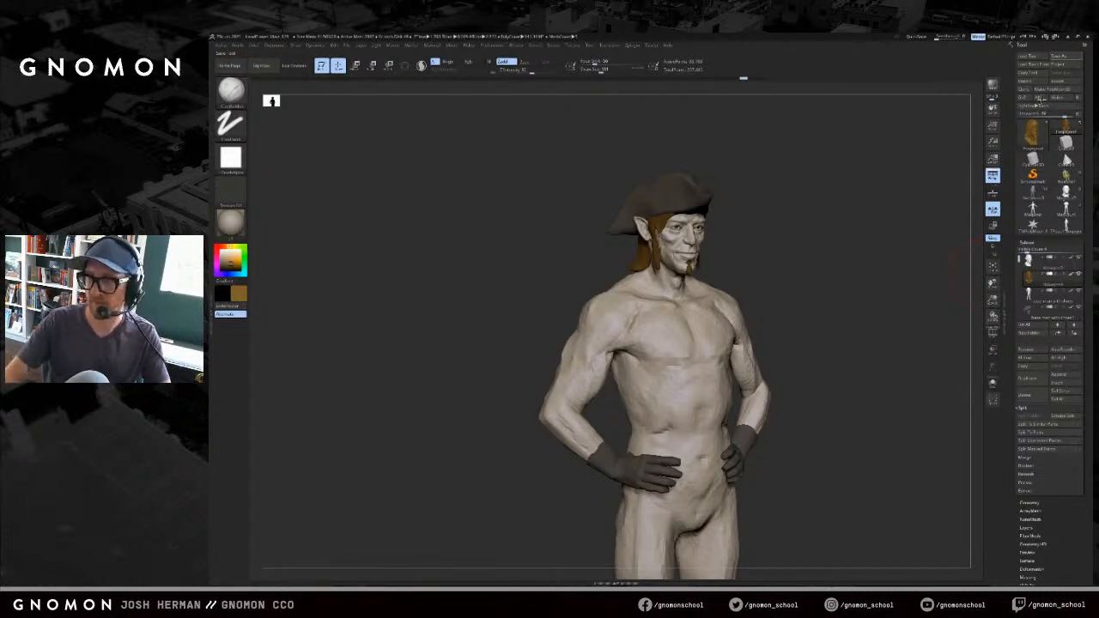
- Frame the whole figure and make the body the active subtool, adjusting the brush size
{"action": "left_click_drag", "start_coordinate": [837, 172], "coordinate": [687, 230], "text": "shift"}
{"action": "key", "text": "f"}
{"action": "left_click_drag", "start_coordinate": [787, 220], "coordinate": [812, 258], "text": "shift"}
{"action": "left_click", "coordinate": [617, 266], "text": "alt"}
{"action": "key", "text": "s"}
{"action": "left_click_drag", "start_coordinate": [662, 259], "coordinate": [653, 258]}
{"action": "mouse_move", "coordinate": [804, 243]}
{"action": "left_mouse_down"}
{"action": "mouse_move", "coordinate": [724, 234]}
{"action": "mouse_move", "coordinate": [758, 225]}
{"action": "left_mouse_up"}
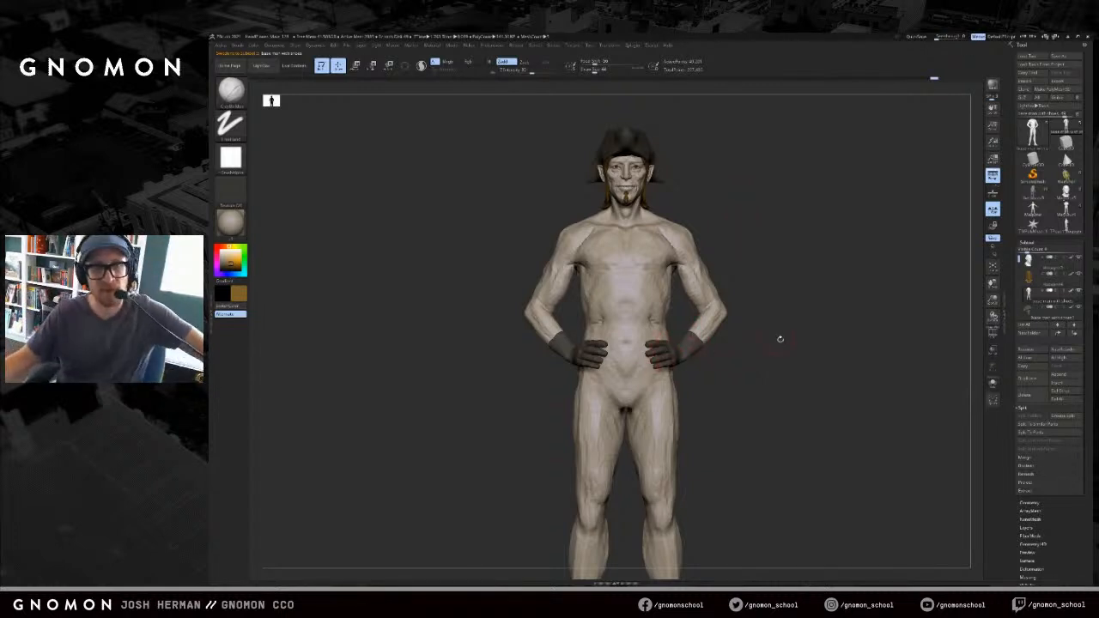
- Examine the bare torso from front and three-quarter angles, both isolated and with the hat and head visible
{"action": "left_click_drag", "start_coordinate": [826, 281], "coordinate": [802, 322]}
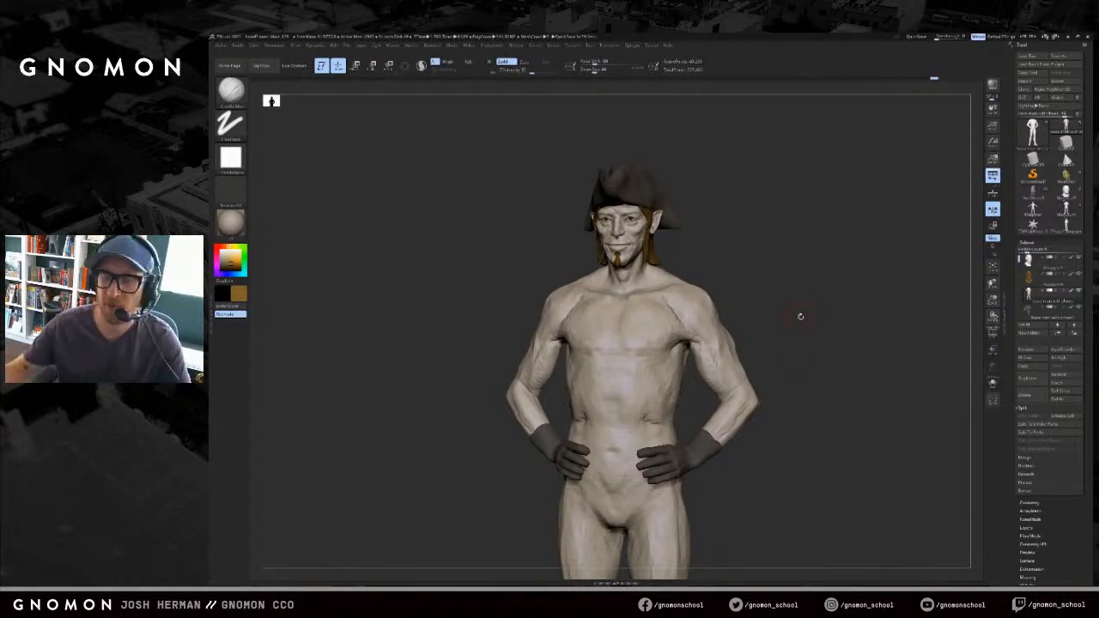
{"action": "mouse_move", "coordinate": [807, 235]}
{"action": "left_mouse_down"}
{"action": "mouse_move", "coordinate": [795, 255]}
{"action": "mouse_move", "coordinate": [812, 254]}
{"action": "mouse_move", "coordinate": [785, 258]}
{"action": "left_mouse_up"}
{"action": "mouse_move", "coordinate": [785, 259]}
{"action": "left_mouse_down", "text": "alt"}
{"action": "mouse_move", "coordinate": [773, 191]}
{"action": "mouse_move", "coordinate": [785, 301]}
{"action": "mouse_move", "coordinate": [803, 238]}
{"action": "left_mouse_up", "text": "alt"}
{"action": "left_click", "coordinate": [762, 270]}
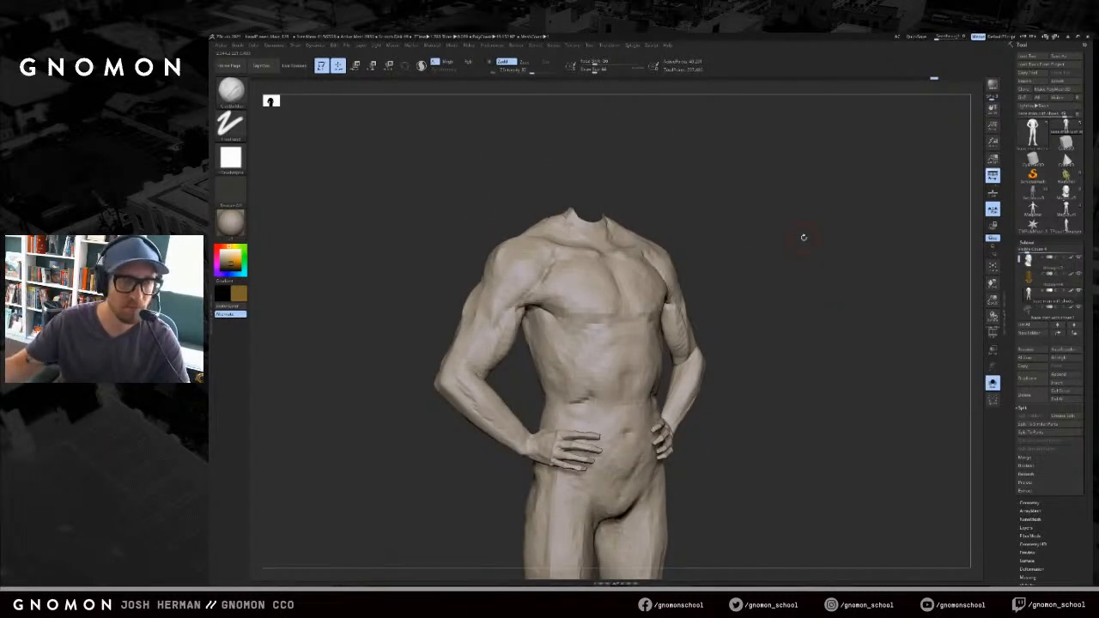
{"action": "left_click_drag", "start_coordinate": [728, 219], "coordinate": [719, 233]}
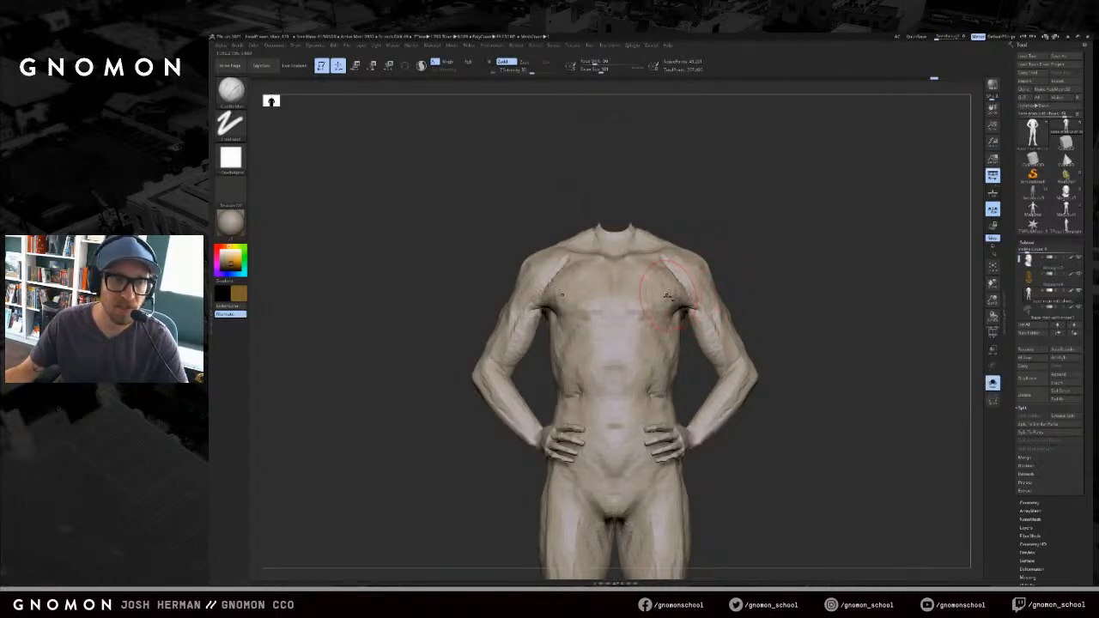
{"action": "left_click_drag", "start_coordinate": [750, 243], "coordinate": [710, 267]}
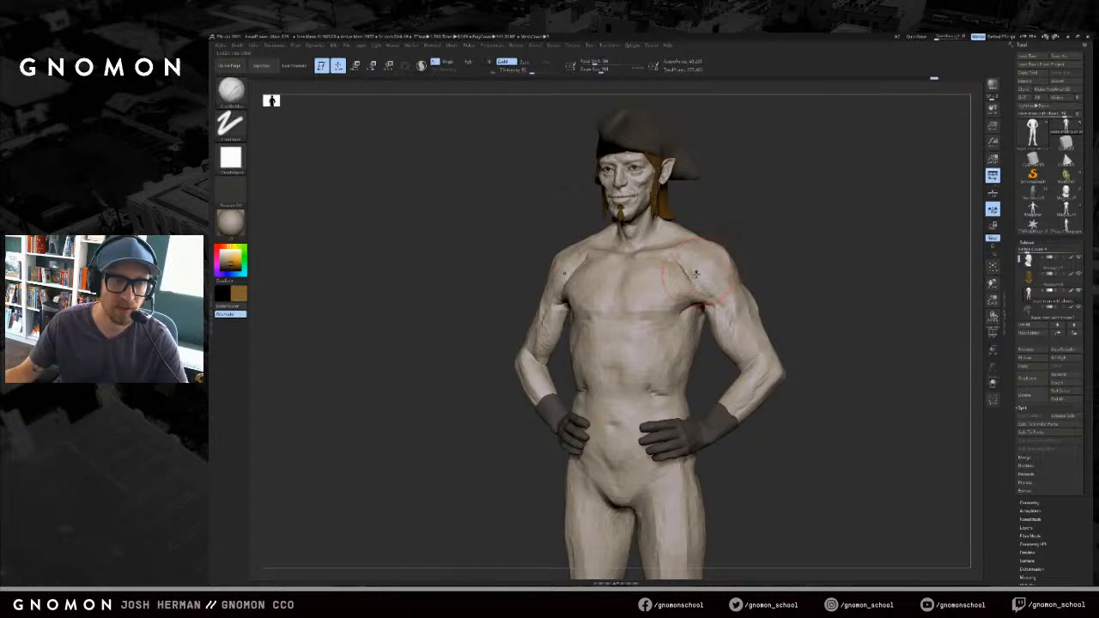
- Clear the body's mask and paint a new mask across the chest and shoulders, leaving a V-neck opening
{"action": "key", "text": "shift"}
{"action": "key", "text": "ctrl"}
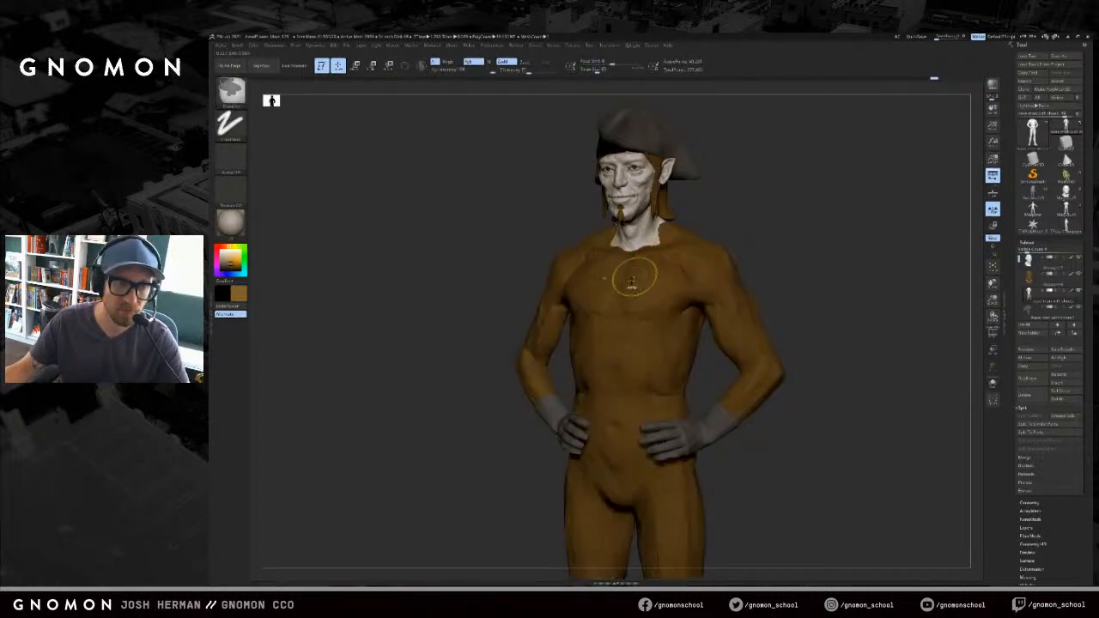
{"action": "left_click_drag", "start_coordinate": [719, 214], "coordinate": [706, 208], "text": "ctrl"}
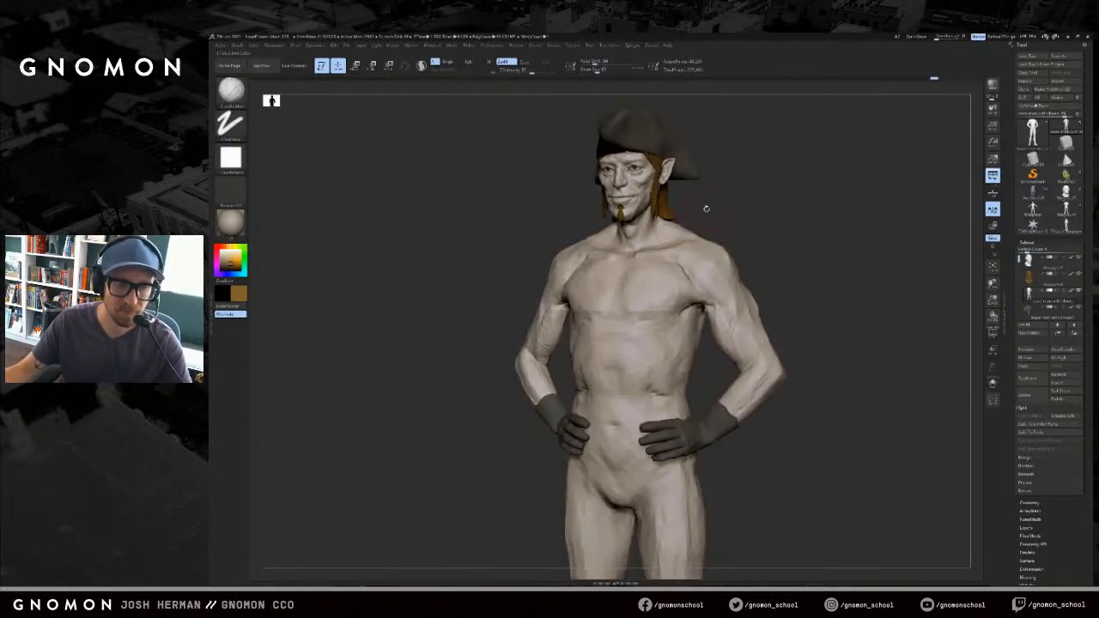
{"action": "mouse_move", "coordinate": [637, 286]}
{"action": "left_mouse_down", "text": "ctrl"}
{"action": "mouse_move", "coordinate": [689, 245]}
{"action": "mouse_move", "coordinate": [660, 270]}
{"action": "left_mouse_up", "text": "ctrl"}
{"action": "left_click_drag", "start_coordinate": [720, 228], "coordinate": [741, 243], "text": "shift"}
{"action": "mouse_move", "coordinate": [699, 314]}
{"action": "left_mouse_down", "text": "ctrl"}
{"action": "mouse_move", "coordinate": [732, 272]}
{"action": "mouse_move", "coordinate": [645, 309]}
{"action": "left_mouse_up", "text": "ctrl"}
{"action": "left_click_drag", "start_coordinate": [766, 239], "coordinate": [713, 249]}
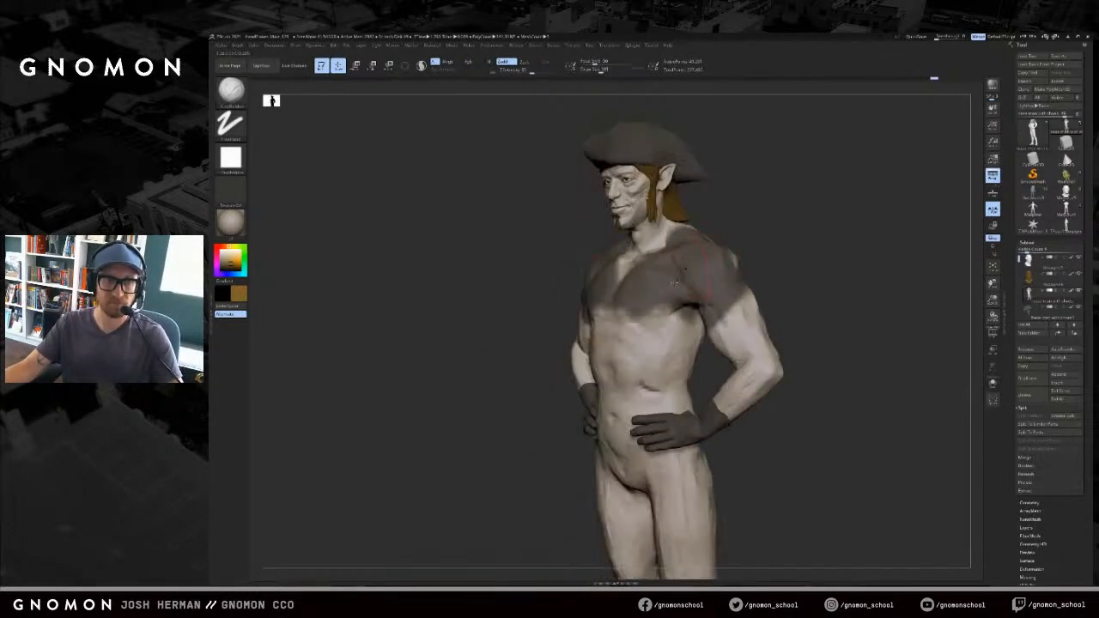
- Extend the shirt mask over the shoulder and upper arm, trimming it around the neck on the isolated body
{"action": "left_click_drag", "start_coordinate": [774, 224], "coordinate": [746, 247]}
{"action": "mouse_move", "coordinate": [723, 254]}
{"action": "left_mouse_down", "text": "ctrl"}
{"action": "mouse_move", "coordinate": [736, 288]}
{"action": "mouse_move", "coordinate": [737, 213]}
{"action": "mouse_move", "coordinate": [720, 209]}
{"action": "left_mouse_up", "text": "ctrl"}
{"action": "mouse_move", "coordinate": [804, 196]}
{"action": "left_mouse_down"}
{"action": "mouse_move", "coordinate": [761, 217]}
{"action": "mouse_move", "coordinate": [756, 254]}
{"action": "left_mouse_up"}
{"action": "key", "text": "alt+s"}
{"action": "mouse_move", "coordinate": [628, 232]}
{"action": "left_mouse_down", "text": "ctrl+alt"}
{"action": "mouse_move", "coordinate": [682, 158]}
{"action": "mouse_move", "coordinate": [641, 193]}
{"action": "left_mouse_up", "text": "ctrl+alt"}
{"action": "left_click_drag", "start_coordinate": [702, 177], "coordinate": [736, 161]}
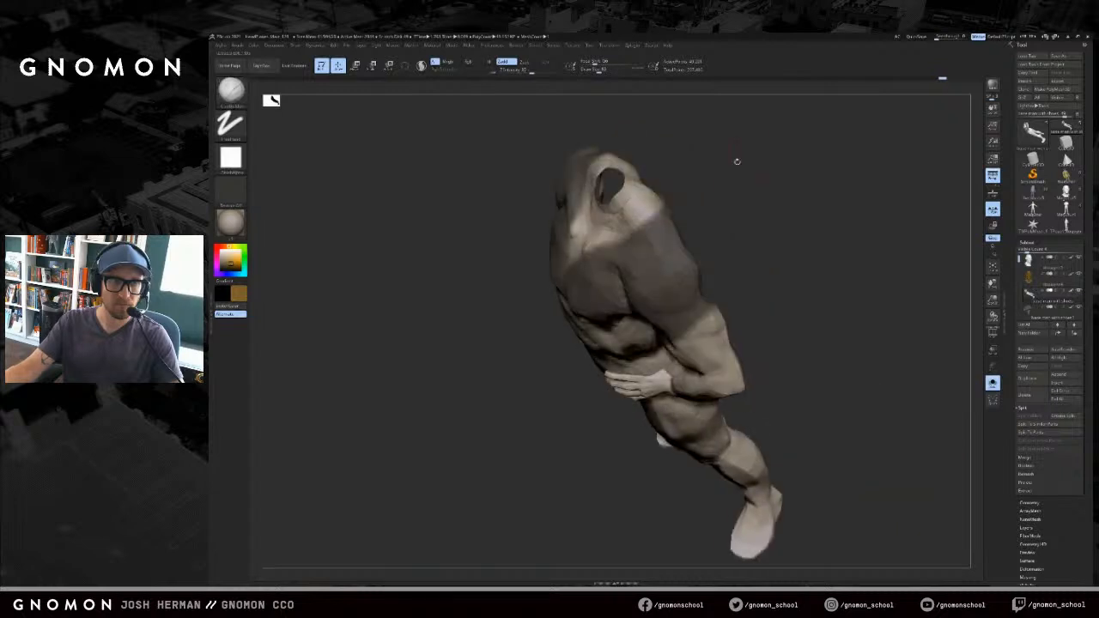
- Continue the shirt mask over the tops of the shoulders, across the upper back and under the arm
{"action": "left_click_drag", "start_coordinate": [628, 256], "coordinate": [658, 205], "text": "ctrl"}
{"action": "left_click_drag", "start_coordinate": [734, 172], "coordinate": [675, 202]}
{"action": "mouse_move", "coordinate": [676, 230]}
{"action": "left_mouse_down", "text": "ctrl"}
{"action": "mouse_move", "coordinate": [645, 198]}
{"action": "mouse_move", "coordinate": [646, 151]}
{"action": "left_mouse_up", "text": "ctrl"}
{"action": "left_click_drag", "start_coordinate": [603, 299], "coordinate": [526, 251]}
{"action": "mouse_move", "coordinate": [642, 298]}
{"action": "left_mouse_down", "text": "ctrl"}
{"action": "mouse_move", "coordinate": [625, 321]}
{"action": "mouse_move", "coordinate": [659, 339]}
{"action": "left_mouse_up", "text": "ctrl"}
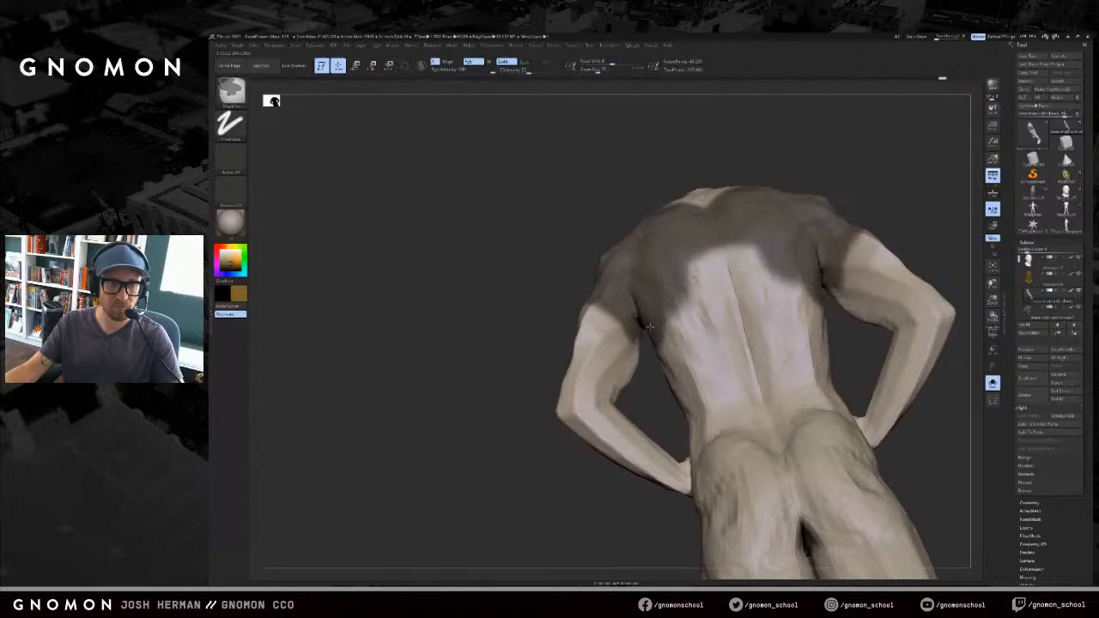
- Complete the short-sleeved shirt mask over the whole torso down to the hips and show all subtools
{"action": "left_click_drag", "start_coordinate": [923, 196], "coordinate": [395, 515], "text": "shift"}
{"action": "left_click", "coordinate": [646, 330], "text": "ctrl+shift"}
{"action": "mouse_move", "coordinate": [532, 287]}
{"action": "left_mouse_down"}
{"action": "mouse_move", "coordinate": [837, 318]}
{"action": "mouse_move", "coordinate": [886, 290]}
{"action": "mouse_move", "coordinate": [849, 345]}
{"action": "left_mouse_up"}
{"action": "left_click", "coordinate": [895, 319], "text": "ctrl+shift"}
{"action": "mouse_move", "coordinate": [849, 345]}
{"action": "left_mouse_down"}
{"action": "mouse_move", "coordinate": [910, 347]}
{"action": "mouse_move", "coordinate": [859, 347]}
{"action": "mouse_move", "coordinate": [868, 310]}
{"action": "left_mouse_up"}
{"action": "left_click", "coordinate": [849, 317], "text": "ctrl+shift"}
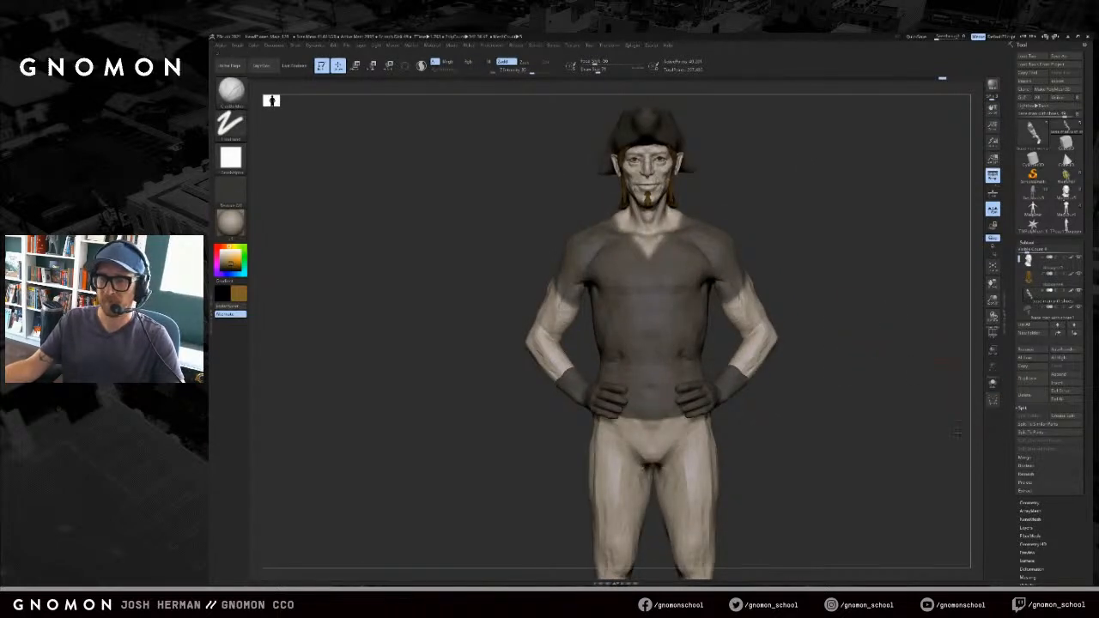
- Extract the masked torso area as a thick shirt mesh and accept it as a new subtool
{"action": "left_click_drag", "start_coordinate": [958, 432], "coordinate": [962, 423]}
{"action": "left_click_drag", "start_coordinate": [1048, 534], "coordinate": [1047, 422]}
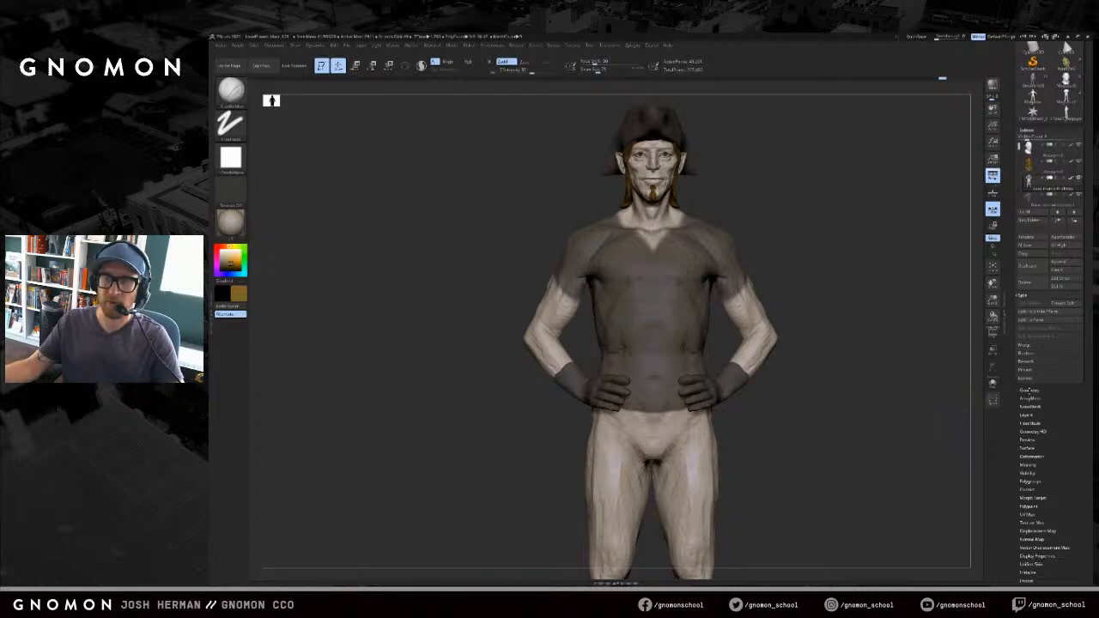
{"action": "left_click", "coordinate": [1026, 378]}
{"action": "left_click", "coordinate": [1024, 352]}
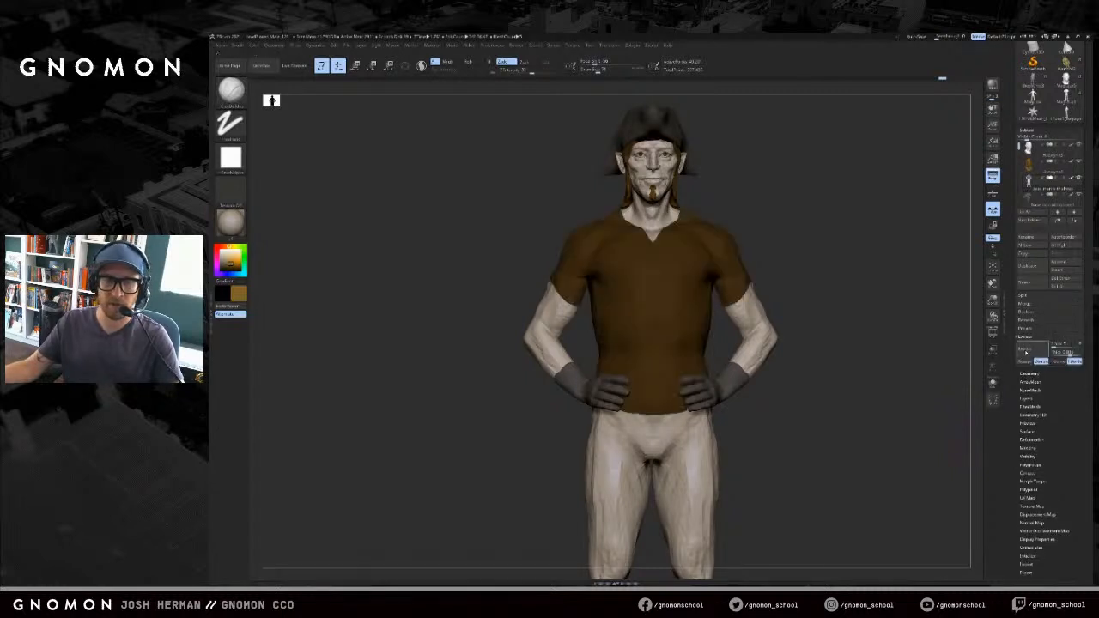
{"action": "left_click", "coordinate": [1026, 361]}
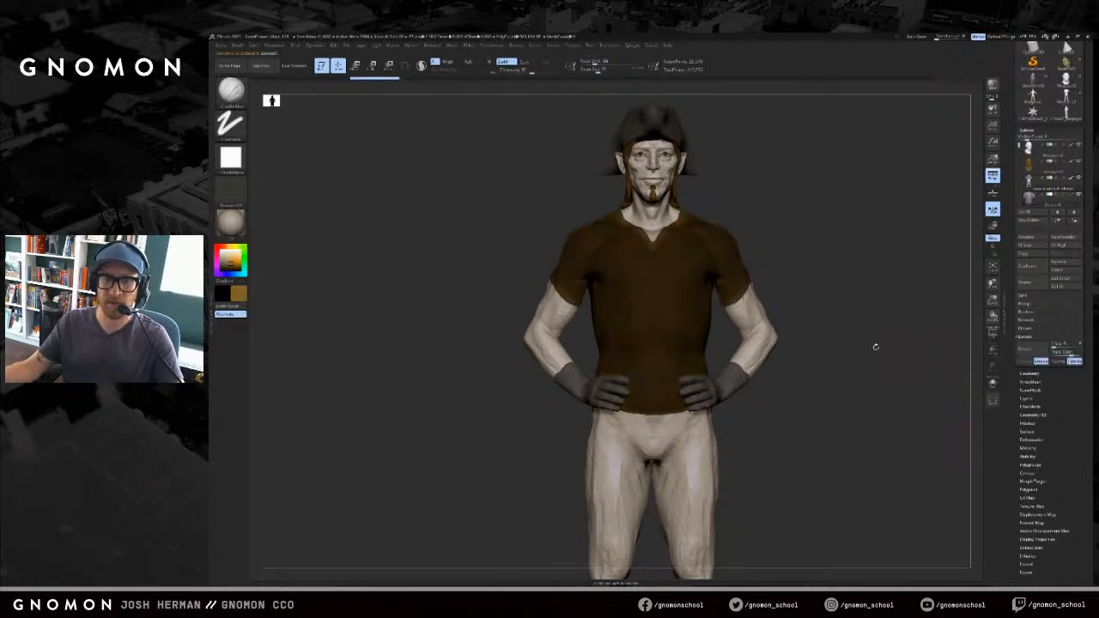
- Isolate the extracted shirt and display its polyframe to check its polygroups
{"action": "left_click_drag", "start_coordinate": [866, 284], "coordinate": [854, 322], "text": "alt"}
{"action": "left_click_drag", "start_coordinate": [807, 321], "coordinate": [854, 321]}
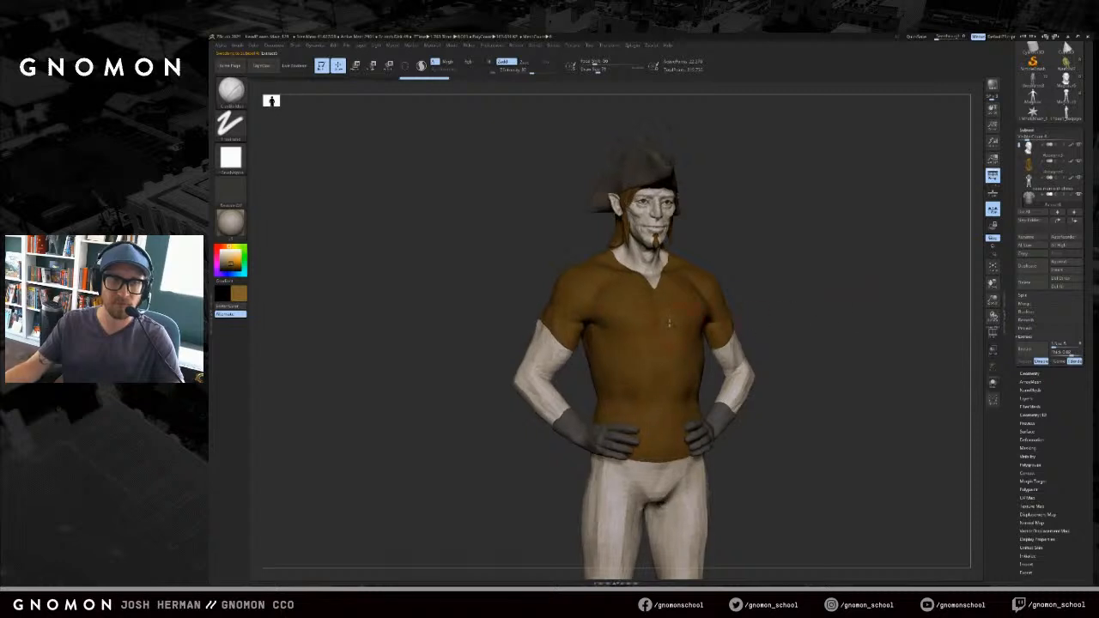
{"action": "key", "text": "alt+shift+s"}
{"action": "left_click_drag", "start_coordinate": [765, 323], "coordinate": [831, 387]}
{"action": "key", "text": "shift+f"}
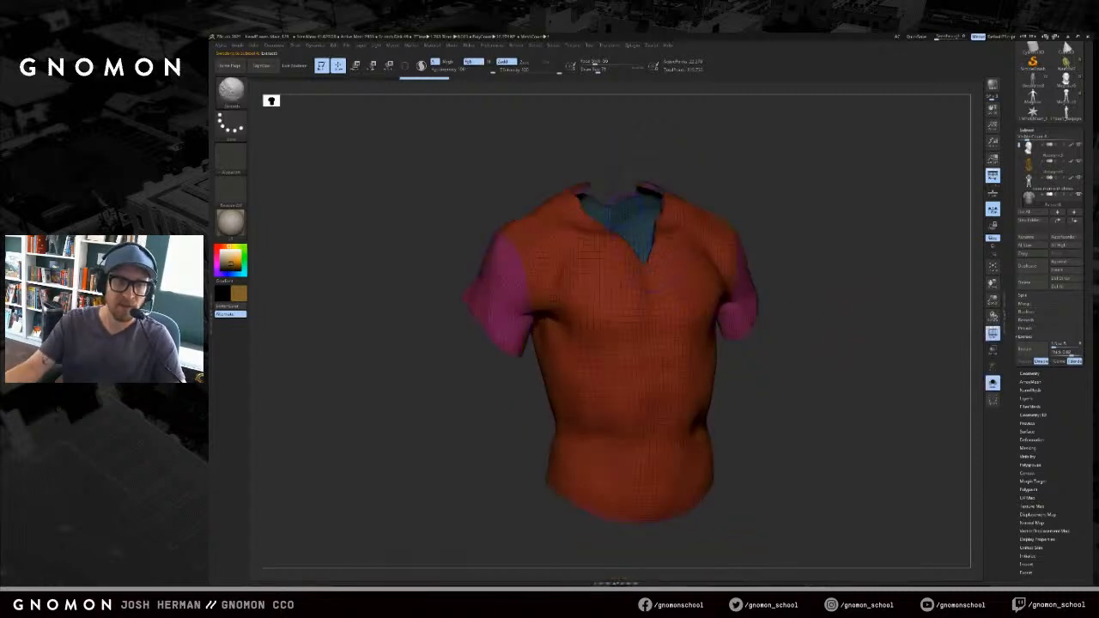
{"action": "key", "text": "shift+f"}
- Hide the shirt's inner-layer and rim polygroups so that only the outer torso and sleeve surfaces are shown
{"action": "left_click", "coordinate": [657, 208], "text": "ctrl+shift"}
{"action": "left_click_drag", "start_coordinate": [694, 196], "coordinate": [715, 200], "text": "ctrl+shift"}
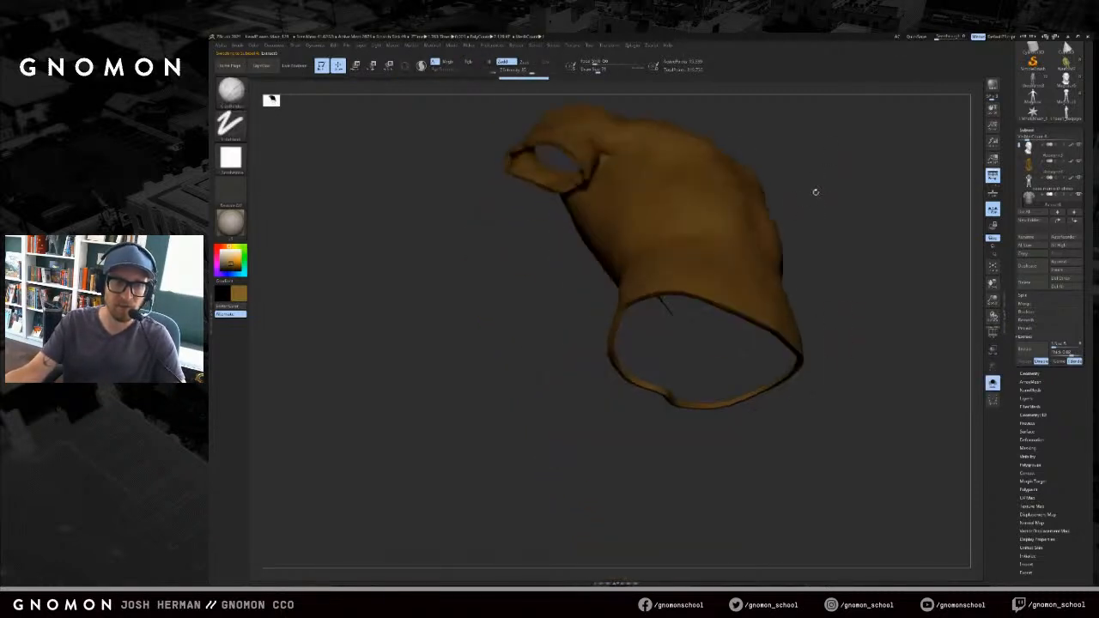
{"action": "mouse_move", "coordinate": [815, 189]}
{"action": "left_mouse_down"}
{"action": "mouse_move", "coordinate": [790, 226]}
{"action": "mouse_move", "coordinate": [857, 177]}
{"action": "mouse_move", "coordinate": [842, 182]}
{"action": "left_mouse_up"}
{"action": "key", "text": "s"}
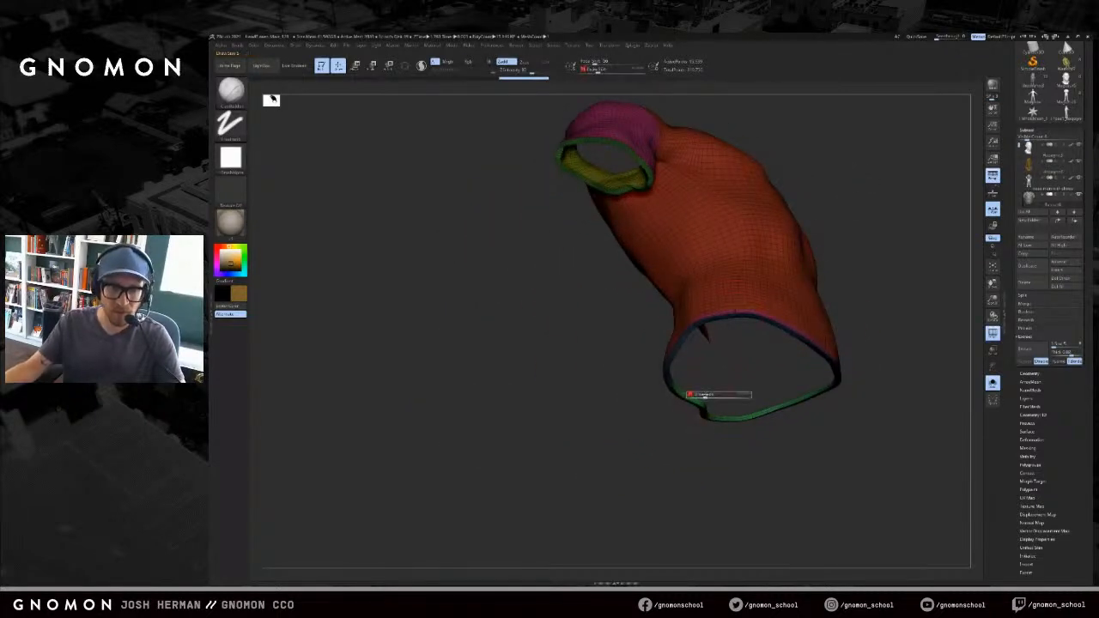
{"action": "key", "text": "ctrl+shift"}
{"action": "mouse_move", "coordinate": [610, 182]}
{"action": "left_mouse_down"}
{"action": "mouse_move", "coordinate": [557, 176]}
{"action": "mouse_move", "coordinate": [517, 210]}
{"action": "mouse_move", "coordinate": [526, 222]}
{"action": "mouse_move", "coordinate": [517, 201]}
{"action": "mouse_move", "coordinate": [575, 196]}
{"action": "mouse_move", "coordinate": [523, 214]}
{"action": "mouse_move", "coordinate": [491, 196]}
{"action": "mouse_move", "coordinate": [593, 202]}
{"action": "left_mouse_up"}
{"action": "left_click_drag", "start_coordinate": [867, 351], "coordinate": [920, 369]}
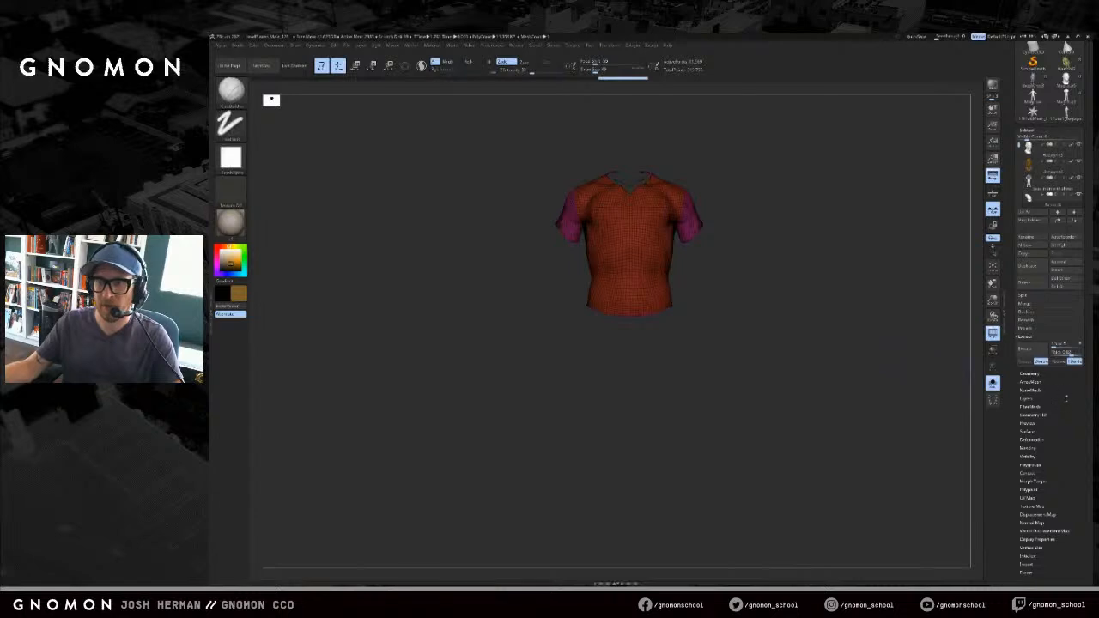
- Delete the shirt's hidden inner-layer and rim geometry, bring back all subtools and turn off the polyframe display
{"action": "left_click_drag", "start_coordinate": [1037, 375], "coordinate": [1037, 382]}
{"action": "left_click", "coordinate": [1036, 383]}
{"action": "scroll", "coordinate": [1037, 387], "scroll_direction": "up", "scroll_amount": 3}
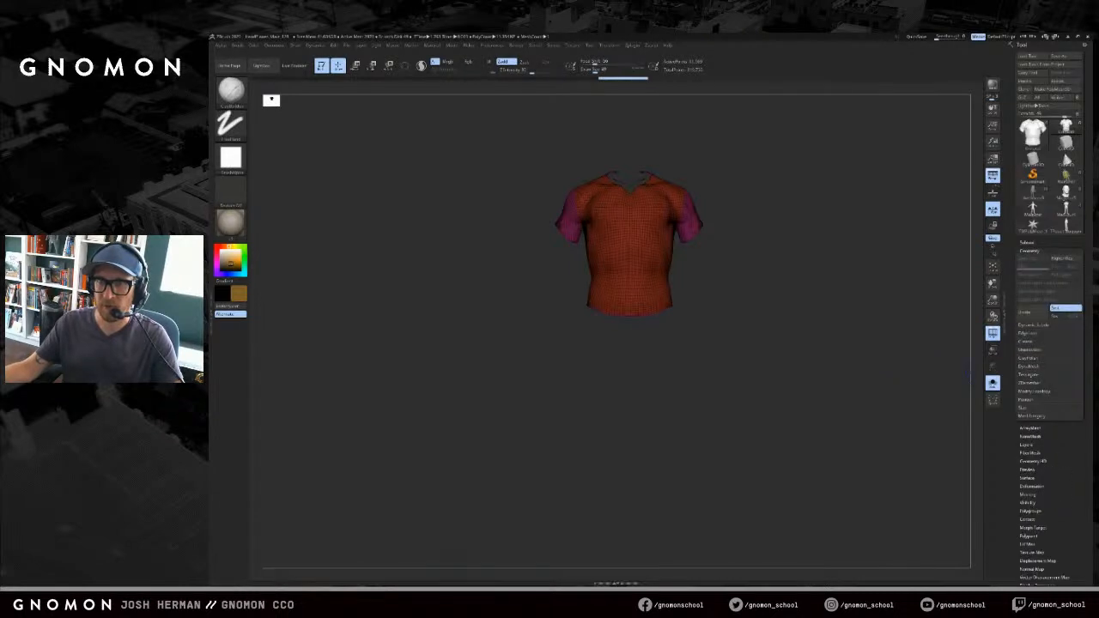
{"action": "left_click", "coordinate": [1035, 391]}
{"action": "left_click", "coordinate": [1028, 425]}
{"action": "left_click", "coordinate": [992, 383]}
{"action": "left_click_drag", "start_coordinate": [904, 352], "coordinate": [933, 384], "text": "alt"}
{"action": "key", "text": "shift+f"}
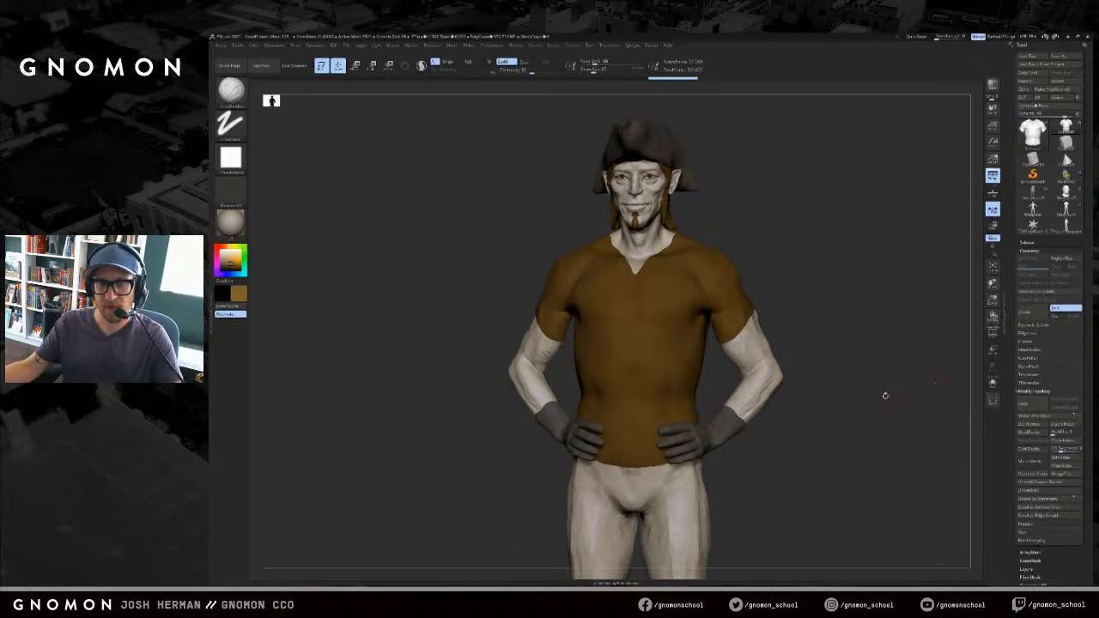
- Try a light tan and a paler beige as the shirt colour
{"action": "left_click", "coordinate": [232, 261]}
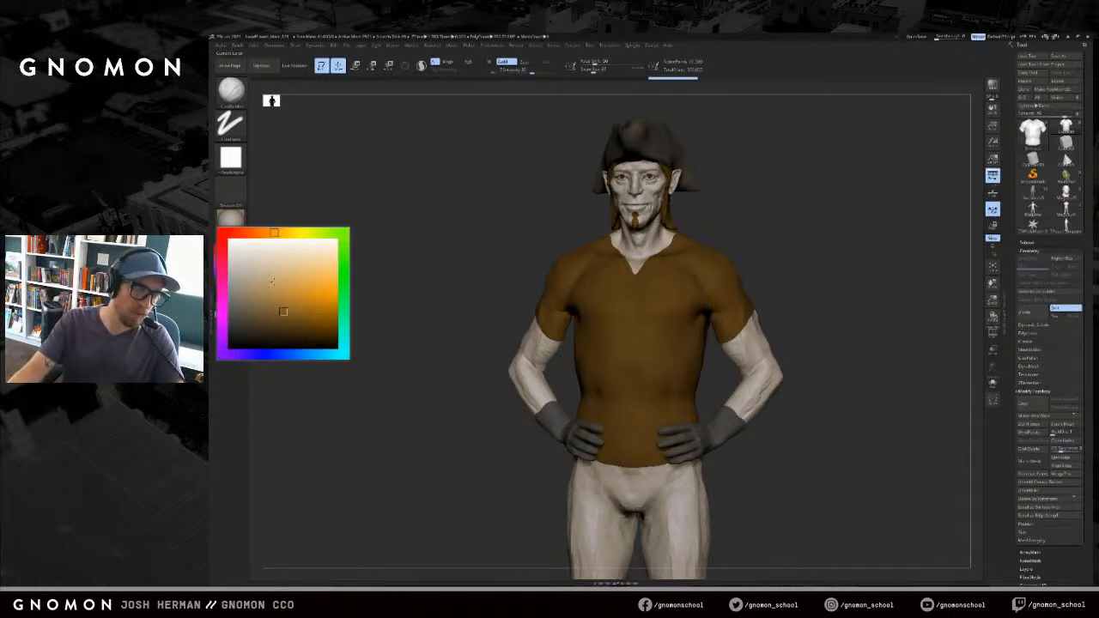
{"action": "left_click", "coordinate": [283, 269]}
{"action": "left_click", "coordinate": [230, 260]}
{"action": "left_click", "coordinate": [270, 284]}
{"action": "left_click_drag", "start_coordinate": [367, 202], "coordinate": [361, 199]}
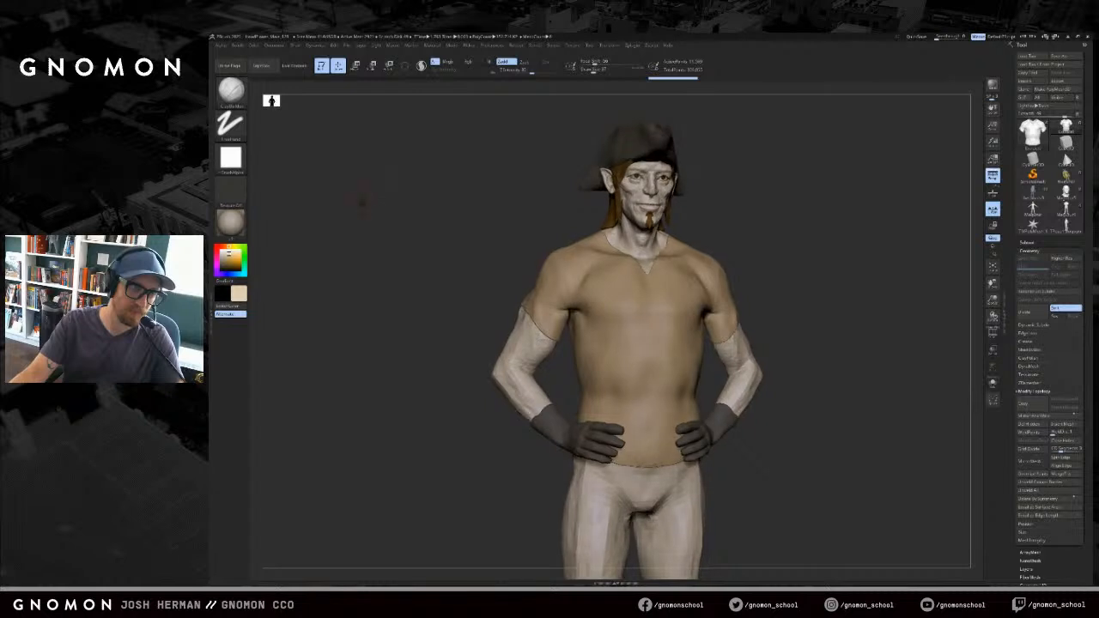
{"action": "left_click", "coordinate": [232, 261]}
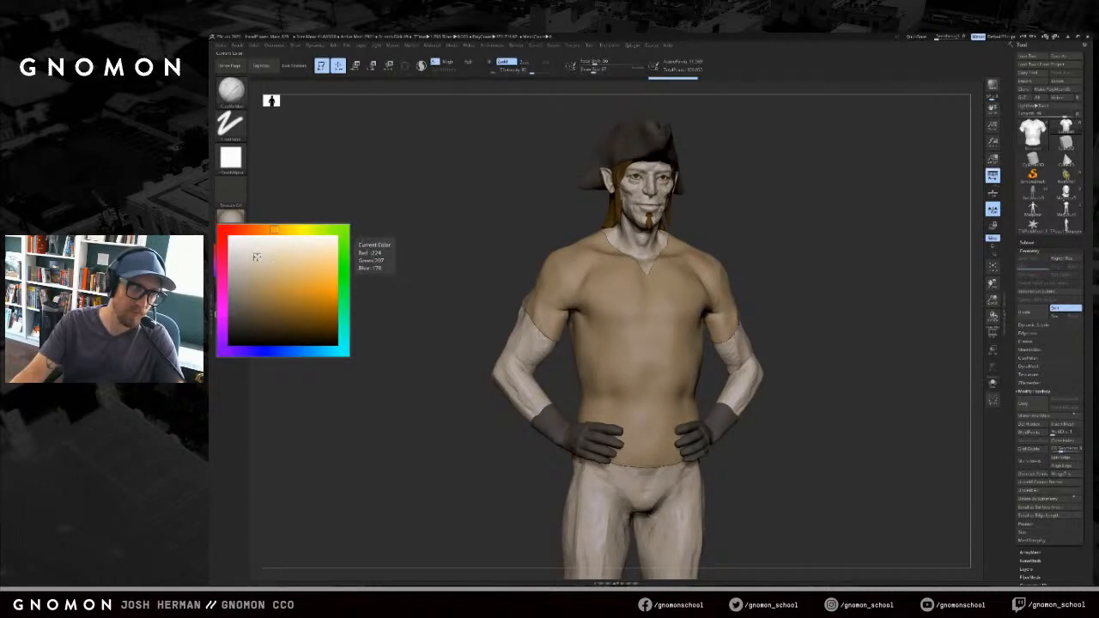
{"action": "left_click", "coordinate": [256, 258]}
{"action": "left_click_drag", "start_coordinate": [408, 232], "coordinate": [416, 231]}
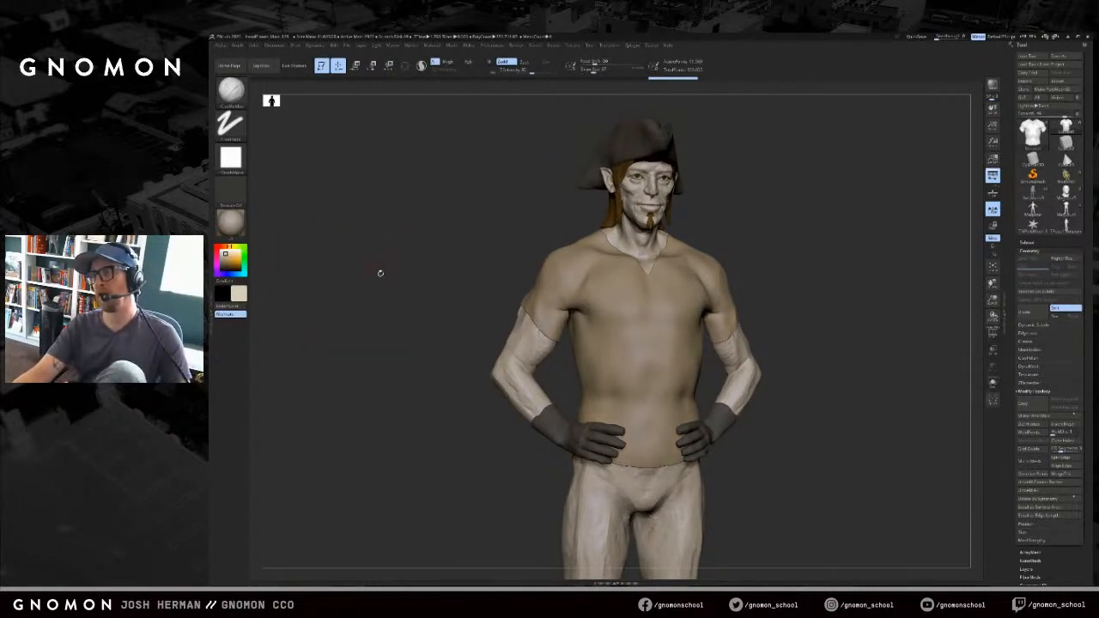
- Try purple, green and red tints on the shirt
{"action": "left_click", "coordinate": [216, 274]}
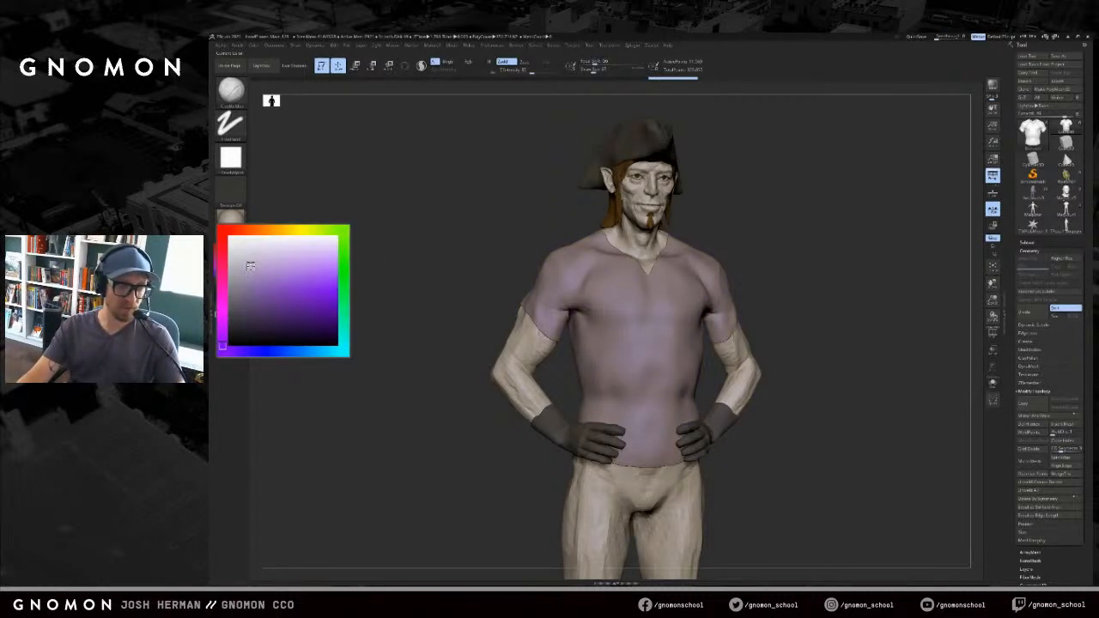
{"action": "left_click_drag", "start_coordinate": [348, 201], "coordinate": [307, 249]}
{"action": "left_click", "coordinate": [237, 259]}
{"action": "mouse_move", "coordinate": [237, 263]}
{"action": "left_click", "coordinate": [271, 271]}
{"action": "left_click_drag", "start_coordinate": [341, 241], "coordinate": [380, 257]}
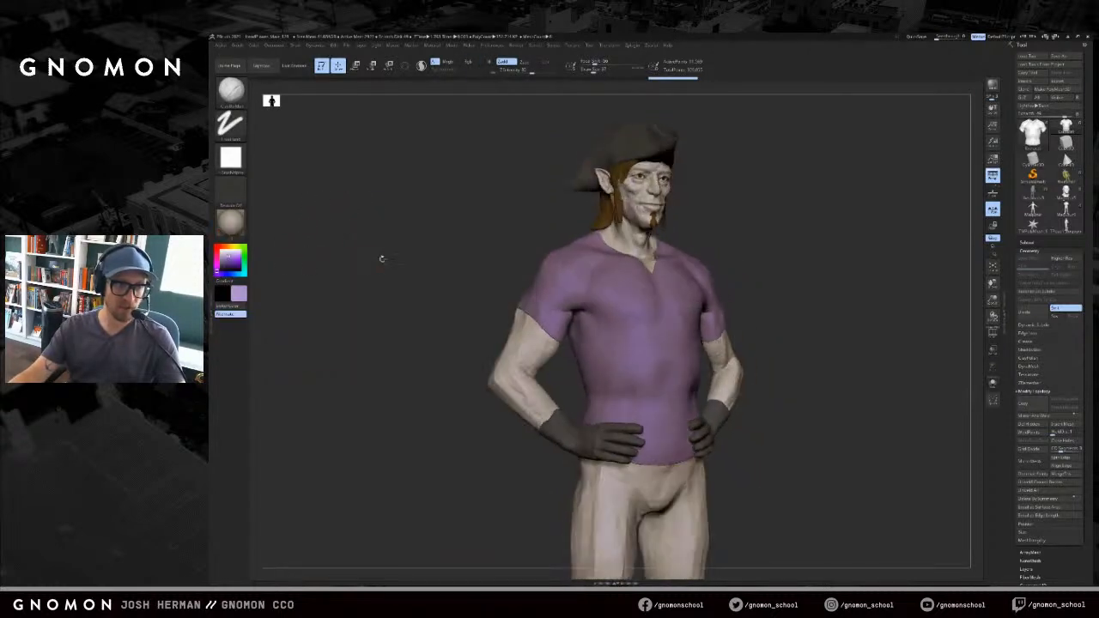
{"action": "mouse_move", "coordinate": [242, 247]}
{"action": "left_click", "coordinate": [284, 262]}
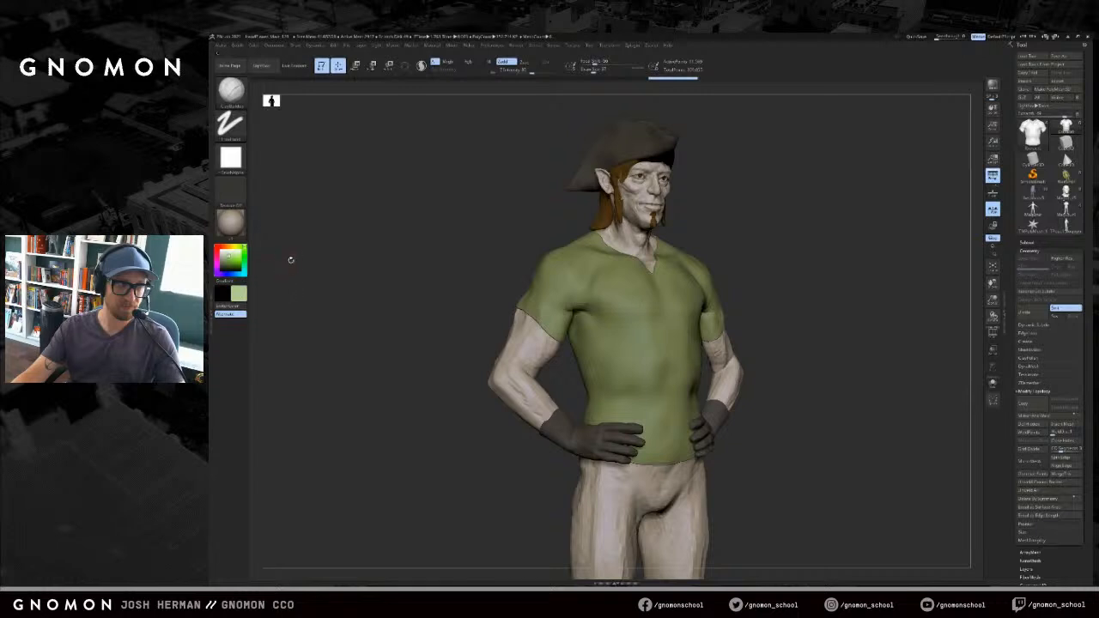
{"action": "left_click", "coordinate": [244, 273]}
{"action": "left_click_drag", "start_coordinate": [347, 250], "coordinate": [316, 250]}
{"action": "left_click", "coordinate": [234, 273]}
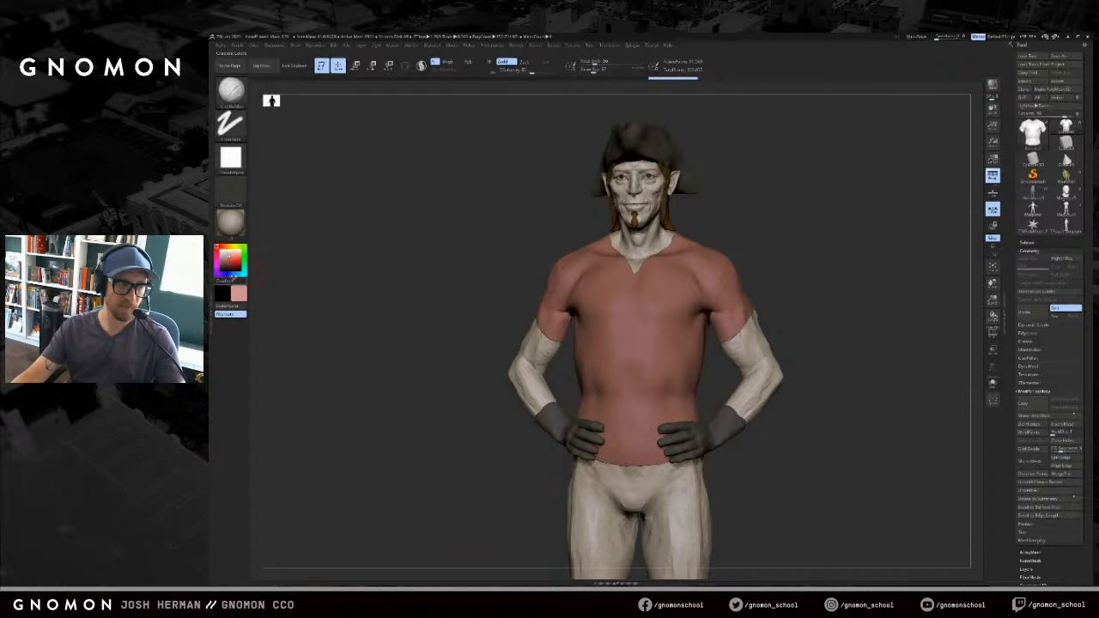
- Set the shirt colour to a muted light blue and frame the figure
{"action": "left_click", "coordinate": [240, 274]}
{"action": "left_click", "coordinate": [235, 274]}
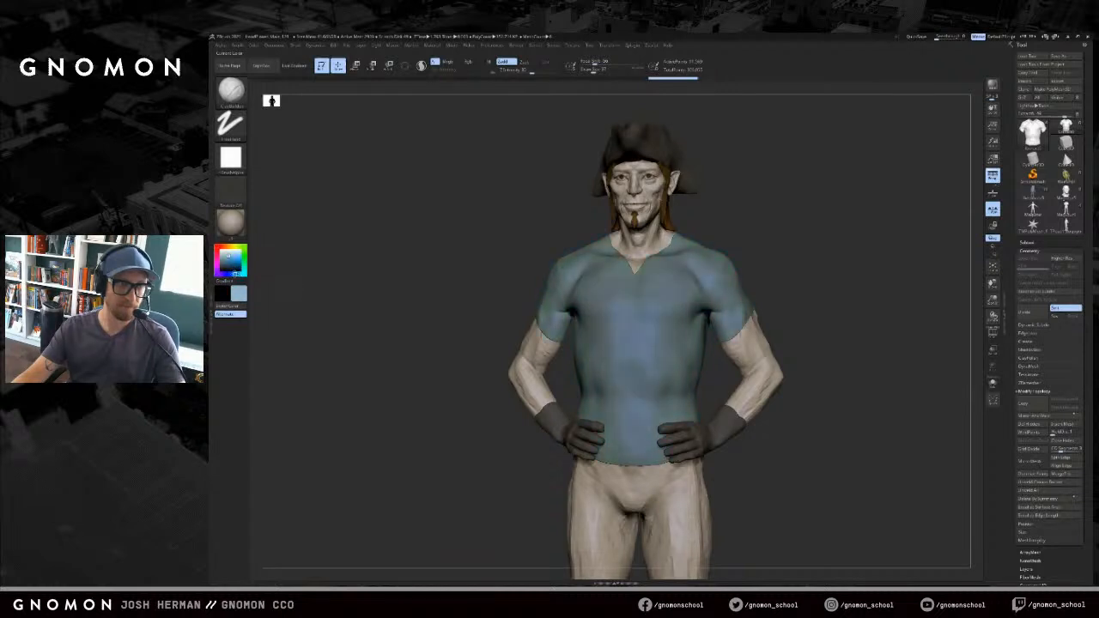
{"action": "left_click_drag", "start_coordinate": [370, 250], "coordinate": [385, 258]}
{"action": "key", "text": "f"}
{"action": "key", "text": "f"}
{"action": "left_click_drag", "start_coordinate": [771, 255], "coordinate": [846, 325], "text": "alt"}
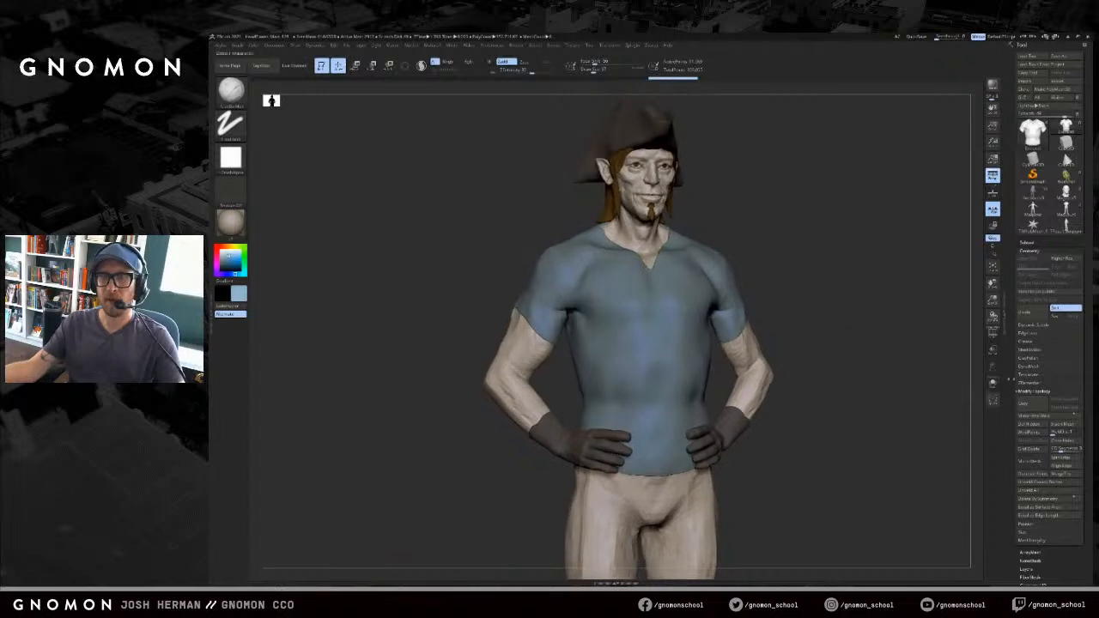
- Try to DynaMesh the isolated shirt at a lower resolution and compare it with the single-layer version
{"action": "left_click", "coordinate": [1033, 391]}
{"action": "left_click", "coordinate": [1032, 367]}
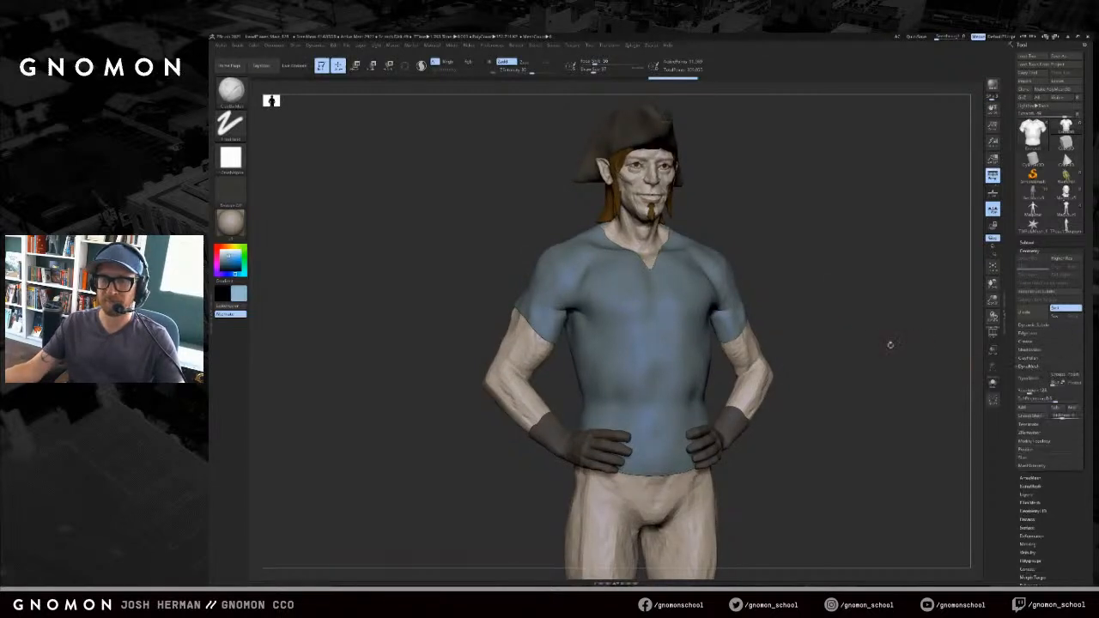
{"action": "key", "text": "shift+s"}
{"action": "left_click", "coordinate": [1030, 384]}
{"action": "left_click_drag", "start_coordinate": [869, 349], "coordinate": [874, 321]}
{"action": "key", "text": "shift+f"}
{"action": "key", "text": "shift+f"}
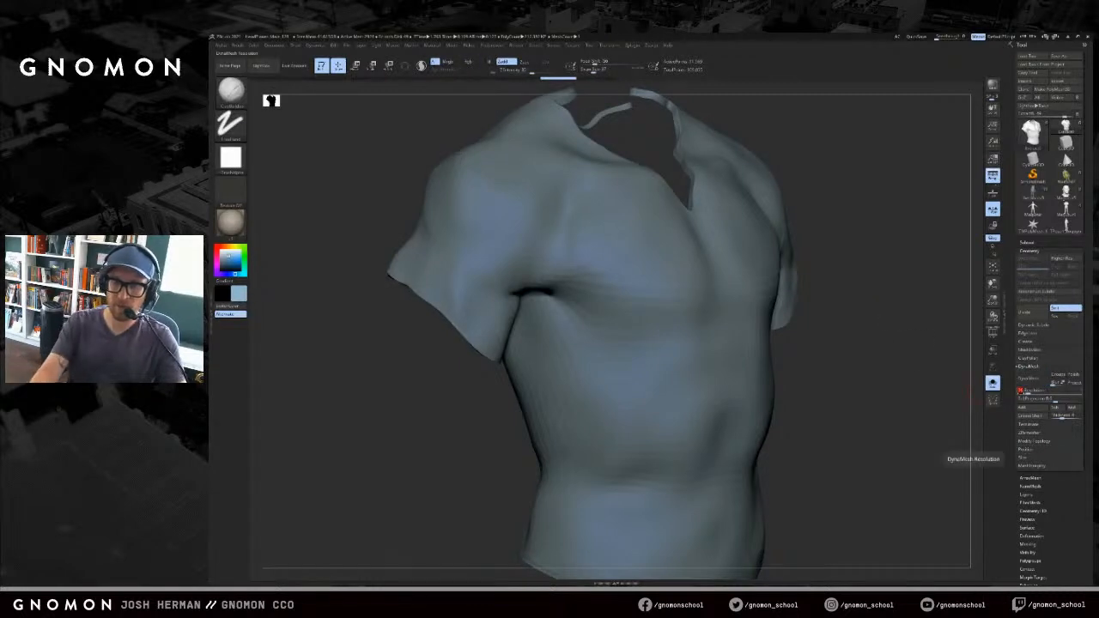
{"action": "left_click_drag", "start_coordinate": [927, 373], "coordinate": [930, 371]}
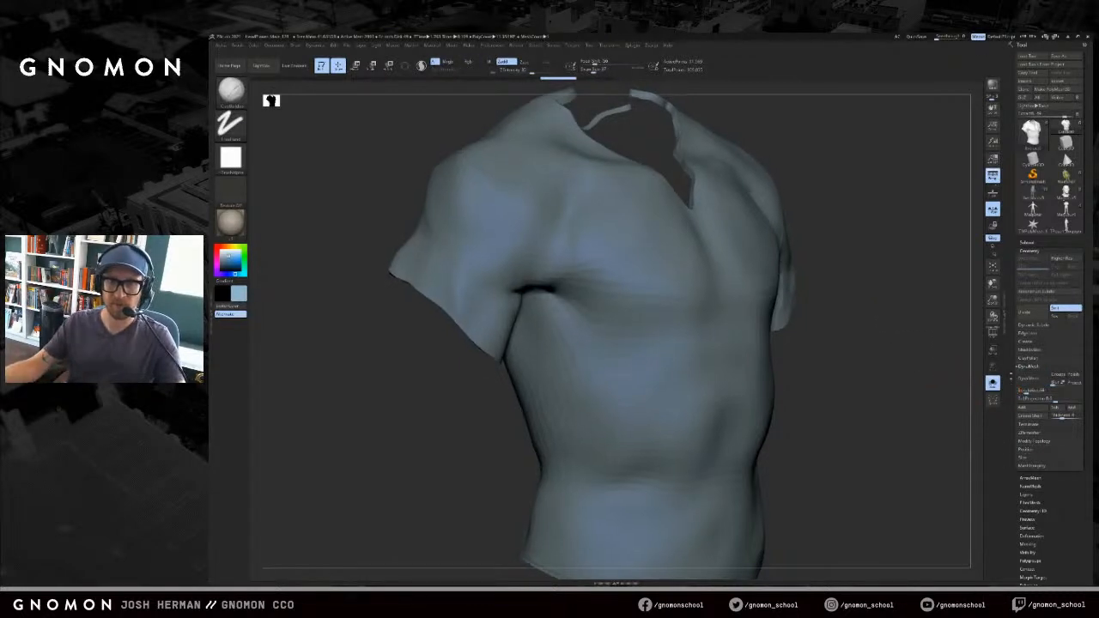
{"action": "left_click", "coordinate": [1030, 379]}
{"action": "key", "text": "shift+f"}
{"action": "key", "text": "shift+f"}
{"action": "key", "text": "f"}
{"action": "key", "text": "ctrl+z"}
{"action": "key", "text": "ctrl+shift+z"}
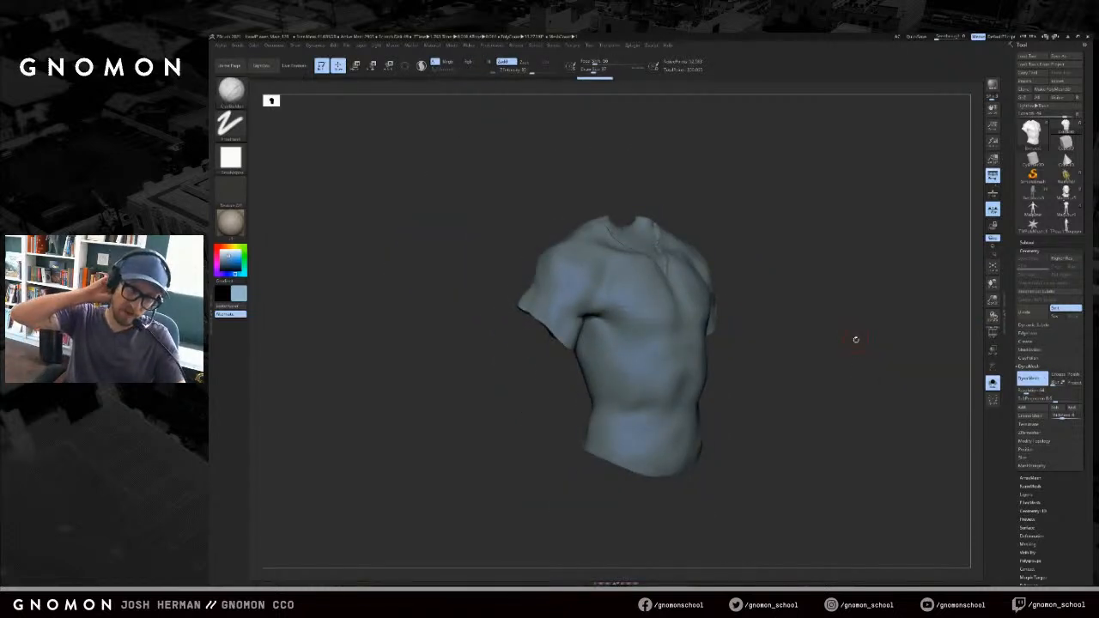
- Check the DynaMeshed shirt on the full figure and undo the DynaMesh
{"action": "left_click_drag", "start_coordinate": [820, 310], "coordinate": [834, 294]}
{"action": "key", "text": "shift+s"}
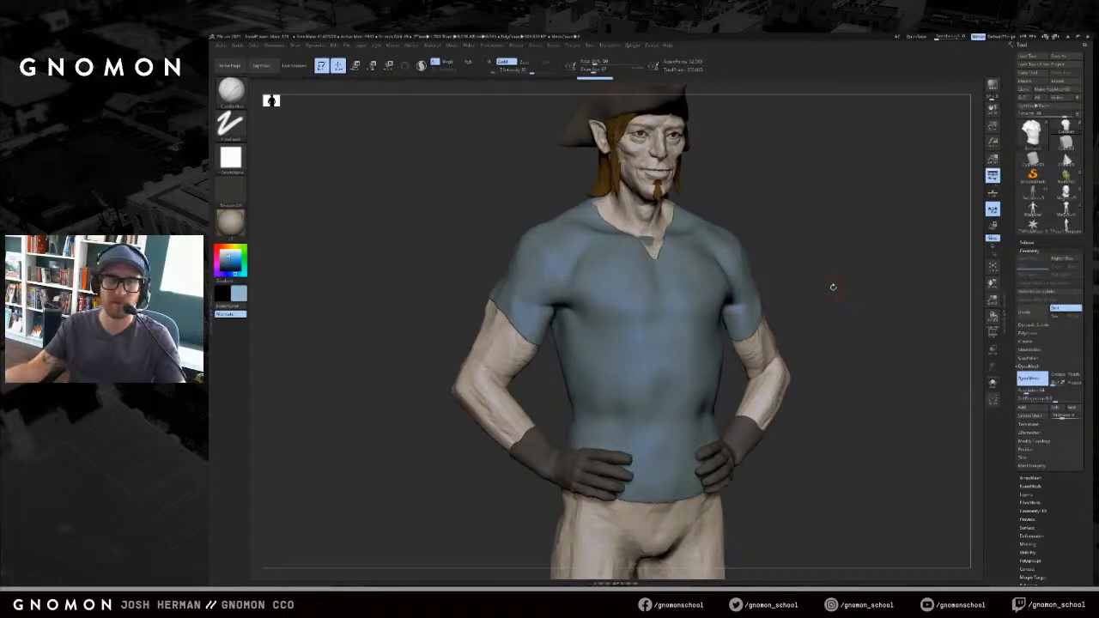
{"action": "left_click_drag", "start_coordinate": [834, 297], "coordinate": [828, 286]}
{"action": "key", "text": "ctrl+z"}
{"action": "key", "text": "shift+s"}
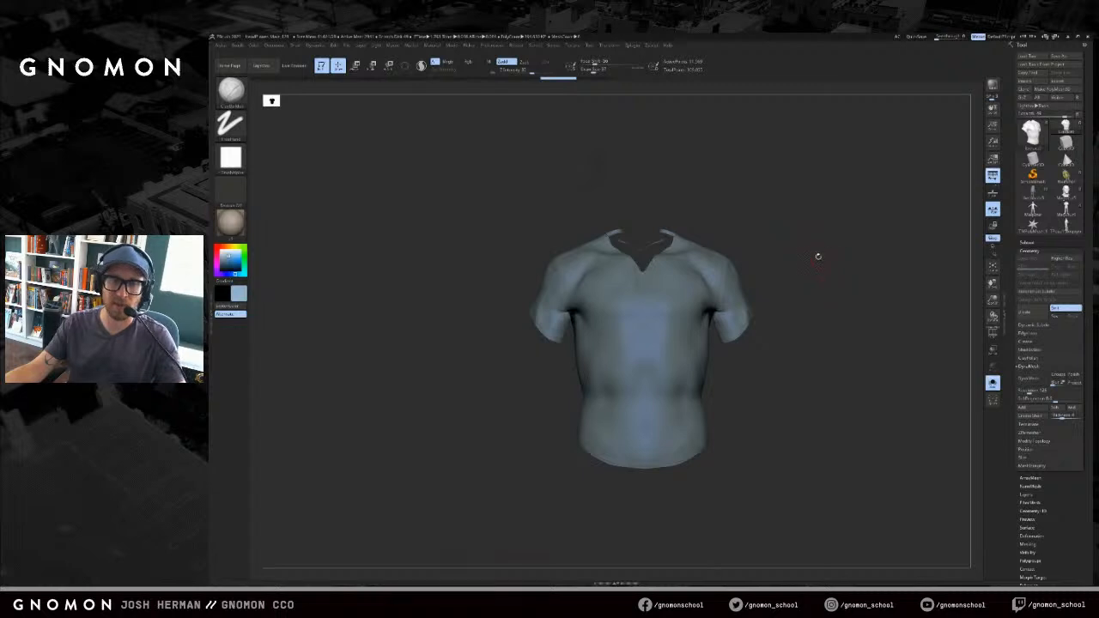
{"action": "key", "text": "shift+s"}
- Select and isolate the body subtool and extend its shirt mask down both arms to the wrists
{"action": "mouse_move", "coordinate": [843, 292]}
{"action": "left_mouse_down", "text": "alt"}
{"action": "mouse_move", "coordinate": [765, 261]}
{"action": "mouse_move", "coordinate": [800, 272]}
{"action": "mouse_move", "coordinate": [769, 274]}
{"action": "left_mouse_up", "text": "alt"}
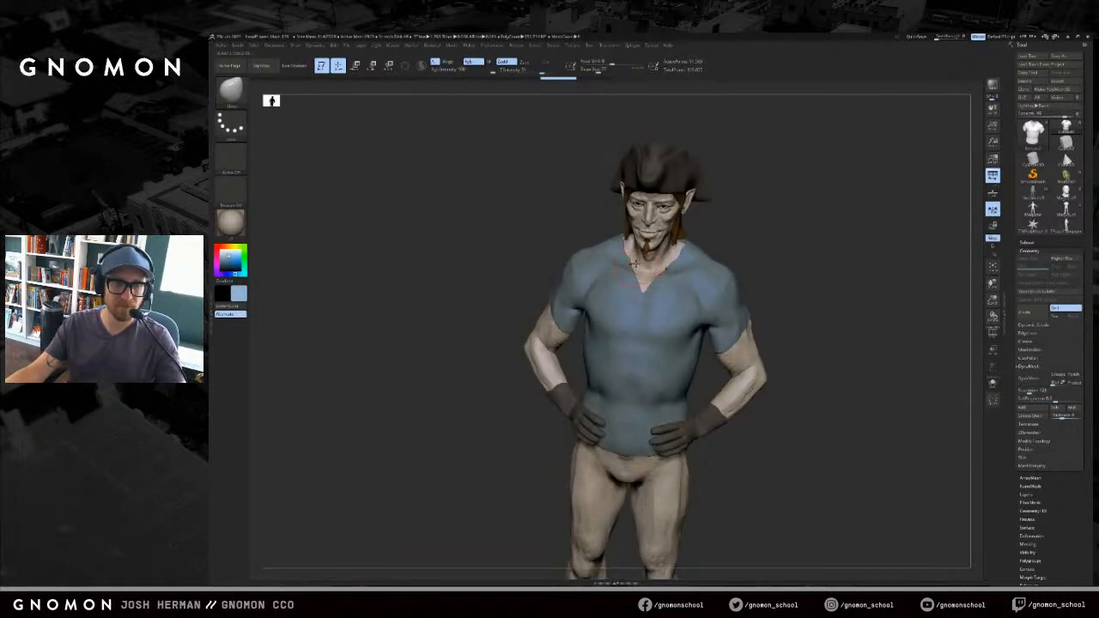
{"action": "mouse_move", "coordinate": [915, 285]}
{"action": "left_mouse_down", "text": "shift"}
{"action": "mouse_move", "coordinate": [925, 286]}
{"action": "mouse_move", "coordinate": [896, 290]}
{"action": "left_mouse_up", "text": "shift"}
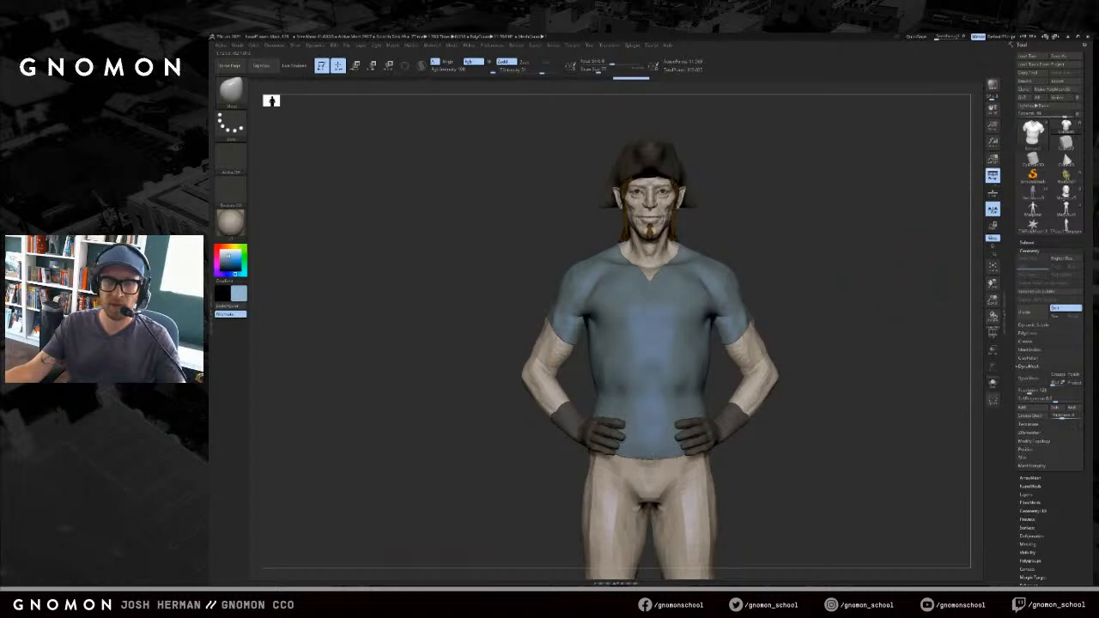
{"action": "key", "text": "alt+s"}
{"action": "mouse_move", "coordinate": [783, 283]}
{"action": "left_mouse_down"}
{"action": "mouse_move", "coordinate": [772, 285]}
{"action": "mouse_move", "coordinate": [810, 306]}
{"action": "mouse_move", "coordinate": [795, 265]}
{"action": "mouse_move", "coordinate": [804, 301]}
{"action": "left_mouse_up"}
{"action": "key", "text": "alt+s"}
{"action": "left_click", "coordinate": [752, 340], "text": "alt"}
{"action": "key", "text": "alt+s"}
{"action": "left_click_drag", "start_coordinate": [803, 245], "coordinate": [729, 326], "text": "ctrl"}
{"action": "left_click_drag", "start_coordinate": [804, 273], "coordinate": [731, 350], "text": "ctrl"}
{"action": "left_click_drag", "start_coordinate": [802, 333], "coordinate": [785, 389]}
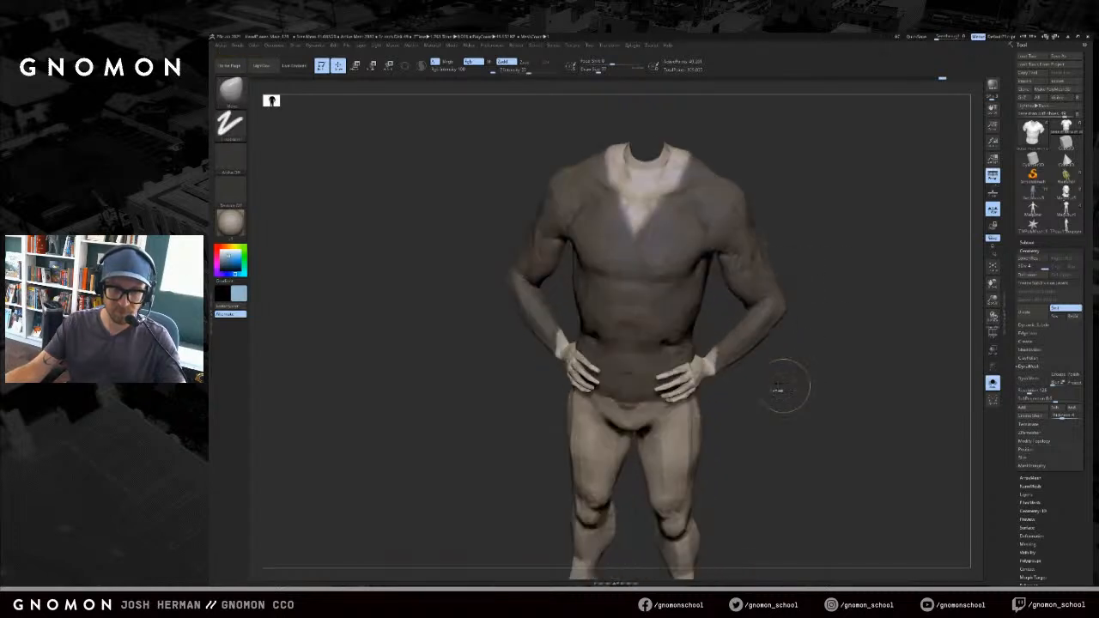
- Undo the last mask stroke and touch up the long-sleeved mask on the body
{"action": "key", "text": "ctrl+z"}
{"action": "left_click_drag", "start_coordinate": [816, 326], "coordinate": [740, 426], "text": "shift"}
{"action": "left_click_drag", "start_coordinate": [733, 376], "coordinate": [663, 293], "text": "ctrl"}
{"action": "mouse_move", "coordinate": [705, 393]}
{"action": "left_mouse_down", "text": "shift"}
{"action": "mouse_move", "coordinate": [810, 395]}
{"action": "mouse_move", "coordinate": [795, 365]}
{"action": "left_mouse_up", "text": "shift"}
{"action": "key", "text": "s"}
{"action": "left_click", "coordinate": [653, 251]}
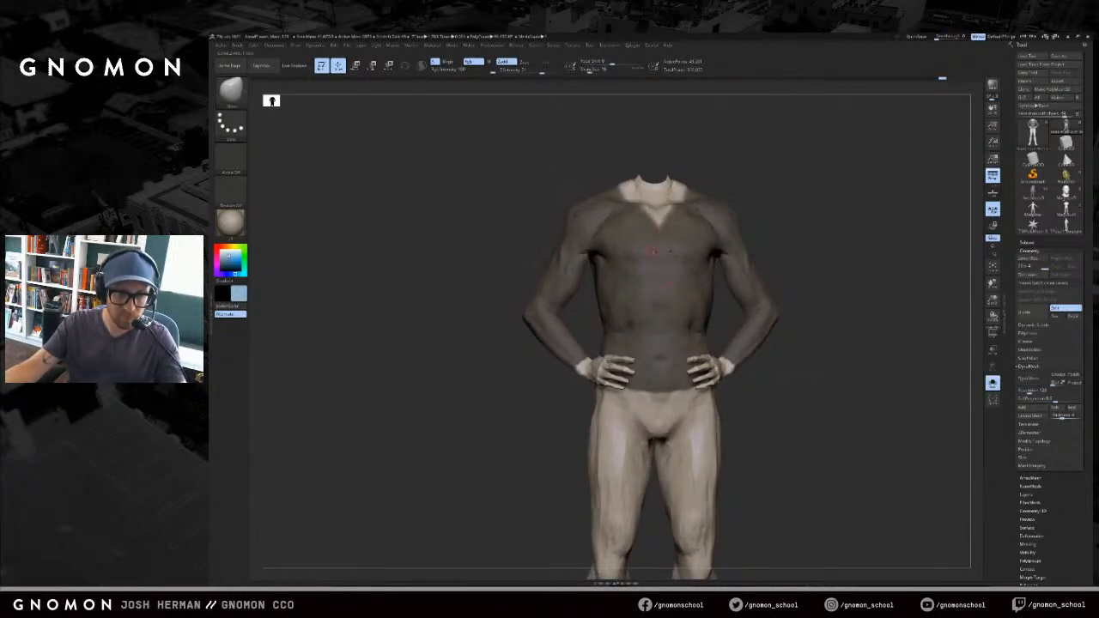
{"action": "left_click_drag", "start_coordinate": [726, 190], "coordinate": [733, 196]}
- Hide the legs and clear a vertical strip of the mask down the torso's front centre for an open jacket
{"action": "left_click", "coordinate": [686, 425], "text": "ctrl+shift"}
{"action": "left_click_drag", "start_coordinate": [772, 418], "coordinate": [874, 333], "text": "alt"}
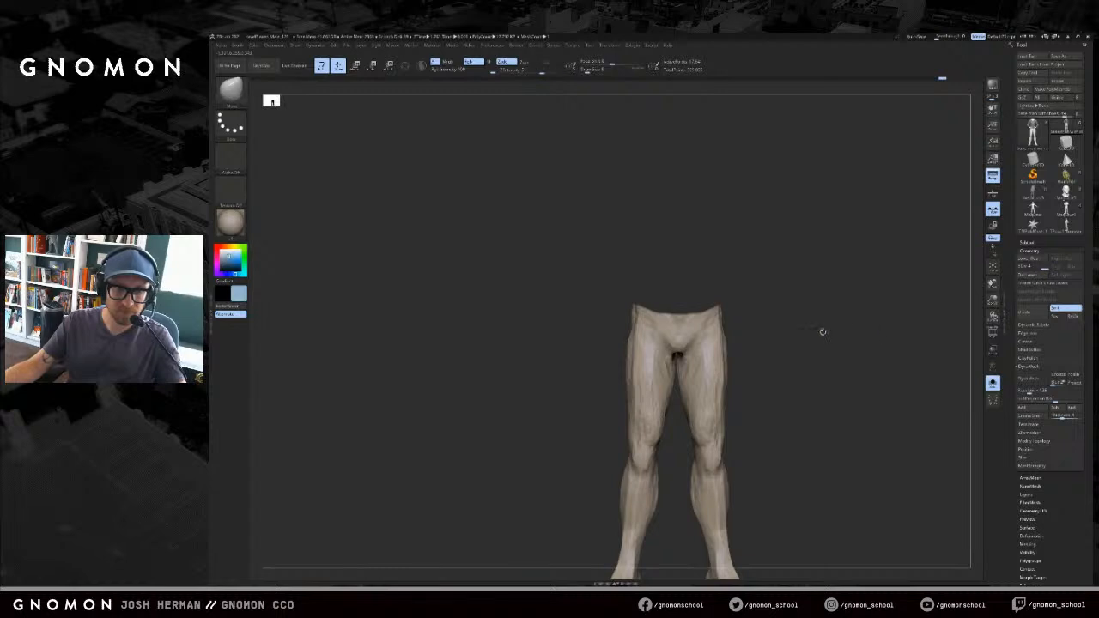
{"action": "left_click_drag", "start_coordinate": [803, 300], "coordinate": [761, 310], "text": "ctrl+shift"}
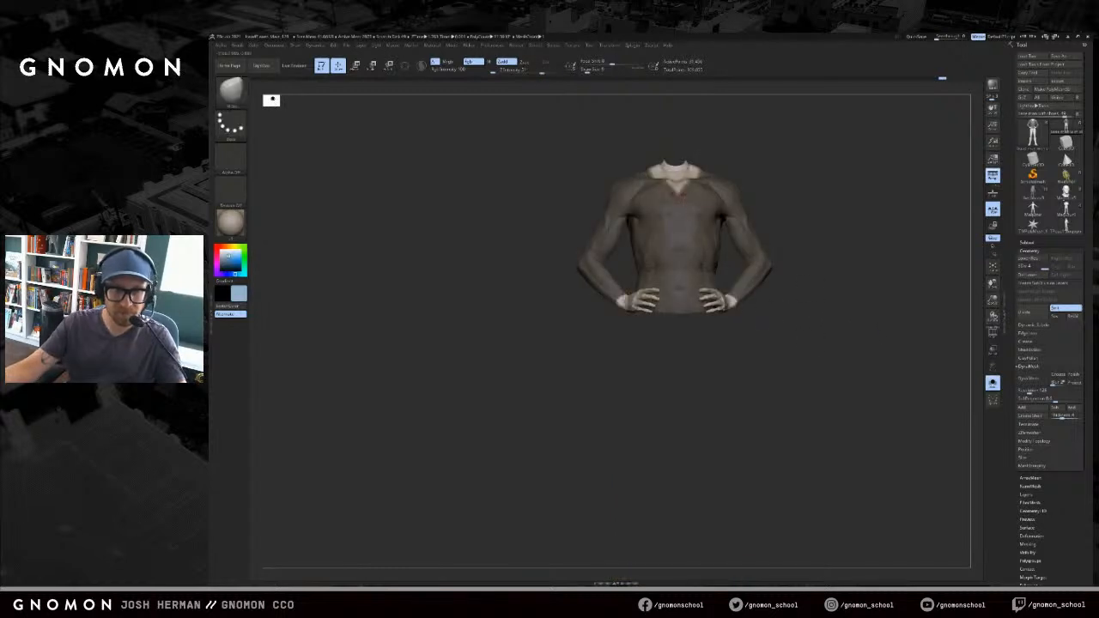
{"action": "left_click_drag", "start_coordinate": [734, 128], "coordinate": [714, 332], "text": "shift"}
{"action": "mouse_move", "coordinate": [682, 421]}
{"action": "left_mouse_down", "text": "alt"}
{"action": "mouse_move", "coordinate": [651, 383]}
{"action": "mouse_move", "coordinate": [677, 297]}
{"action": "left_mouse_up", "text": "alt"}
{"action": "left_click_drag", "start_coordinate": [773, 387], "coordinate": [811, 314], "text": "shift"}
{"action": "left_click_drag", "start_coordinate": [830, 265], "coordinate": [804, 344], "text": "alt"}
{"action": "left_click_drag", "start_coordinate": [804, 343], "coordinate": [724, 334]}
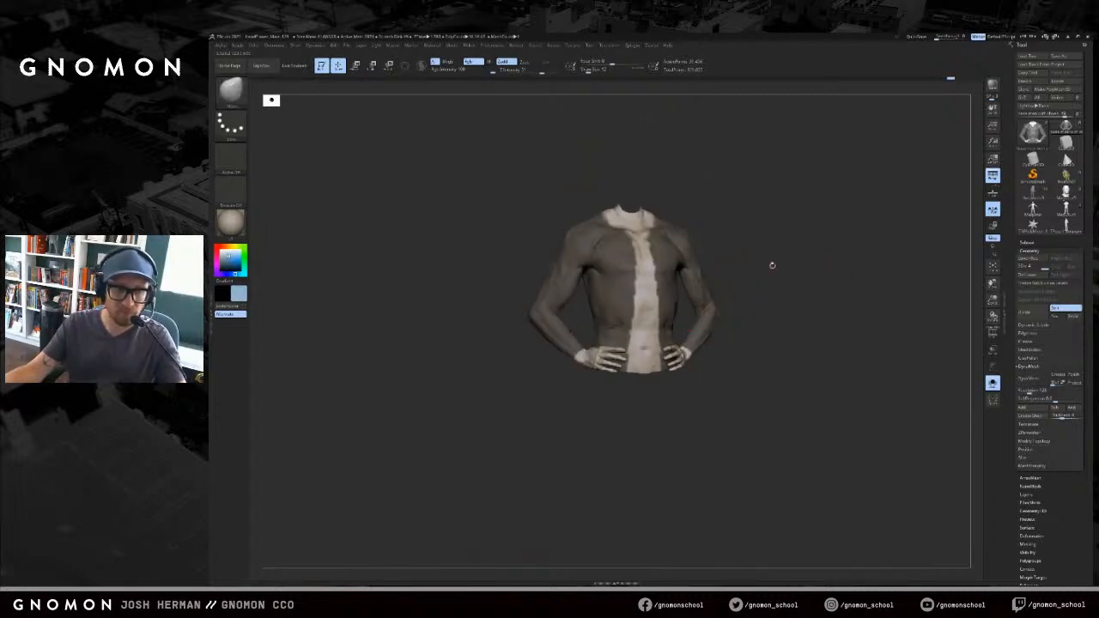
{"action": "left_click_drag", "start_coordinate": [765, 267], "coordinate": [773, 263], "text": "shift"}
- Hide the arms, show the legs and extend the jacket mask below the waist over the hips
{"action": "left_click", "coordinate": [769, 305], "text": "ctrl+shift"}
{"action": "left_click", "coordinate": [686, 357], "text": "ctrl+shift"}
{"action": "left_click", "coordinate": [728, 364], "text": "ctrl+shift"}
{"action": "left_click_drag", "start_coordinate": [730, 364], "coordinate": [670, 292]}
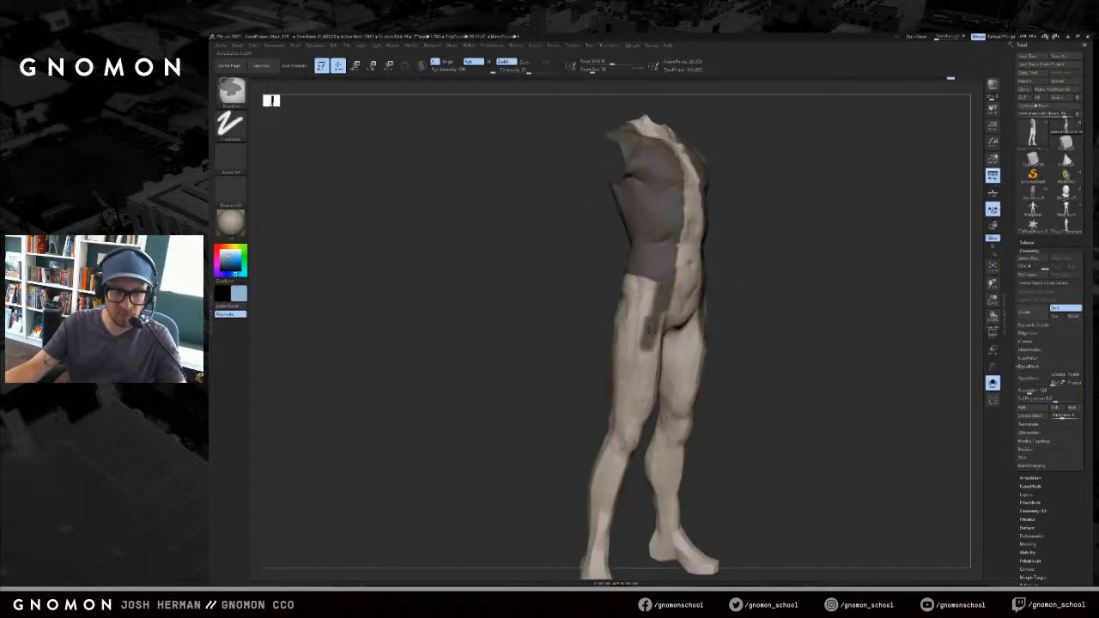
{"action": "mouse_move", "coordinate": [646, 323]}
{"action": "left_mouse_down"}
{"action": "mouse_move", "coordinate": [550, 318]}
{"action": "mouse_move", "coordinate": [731, 307]}
{"action": "mouse_move", "coordinate": [639, 341]}
{"action": "left_mouse_up"}
{"action": "mouse_move", "coordinate": [657, 287]}
{"action": "left_mouse_down", "text": "ctrl"}
{"action": "mouse_move", "coordinate": [653, 310]}
{"action": "mouse_move", "coordinate": [601, 323]}
{"action": "mouse_move", "coordinate": [647, 324]}
{"action": "mouse_move", "coordinate": [555, 319]}
{"action": "mouse_move", "coordinate": [687, 283]}
{"action": "mouse_move", "coordinate": [733, 258]}
{"action": "left_mouse_up", "text": "ctrl"}
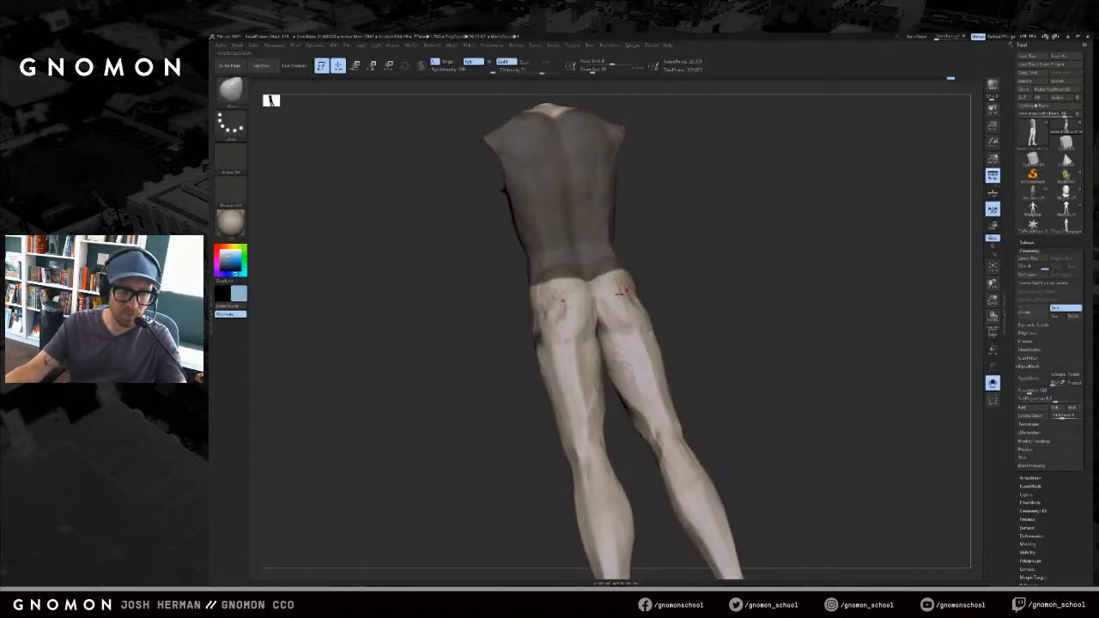
- Touch up the jacket mask's lower edge across the back and hips and unhide the whole body
{"action": "left_click_drag", "start_coordinate": [624, 293], "coordinate": [656, 282], "text": "shift"}
{"action": "key", "text": "shift+f"}
{"action": "key", "text": "shift+f"}
{"action": "left_click_drag", "start_coordinate": [738, 263], "coordinate": [710, 267]}
{"action": "mouse_move", "coordinate": [850, 249]}
{"action": "left_mouse_down", "text": "ctrl"}
{"action": "mouse_move", "coordinate": [877, 263]}
{"action": "mouse_move", "coordinate": [873, 254]}
{"action": "left_mouse_up", "text": "ctrl"}
{"action": "left_click", "coordinate": [911, 324], "text": "ctrl+shift"}
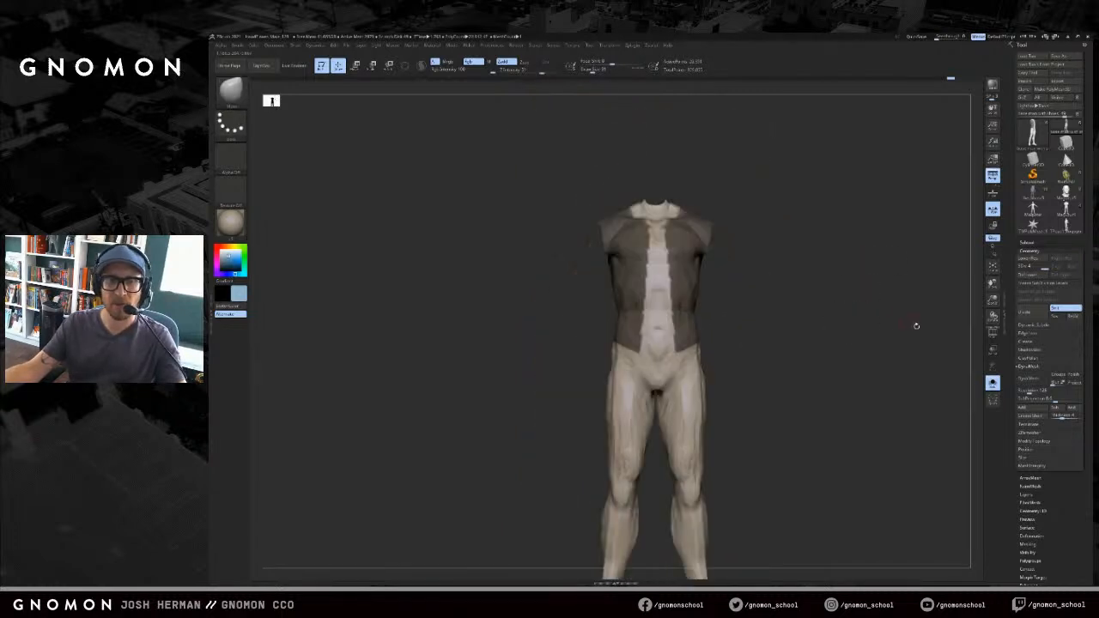
{"action": "left_click", "coordinate": [900, 335], "text": "ctrl+shift"}
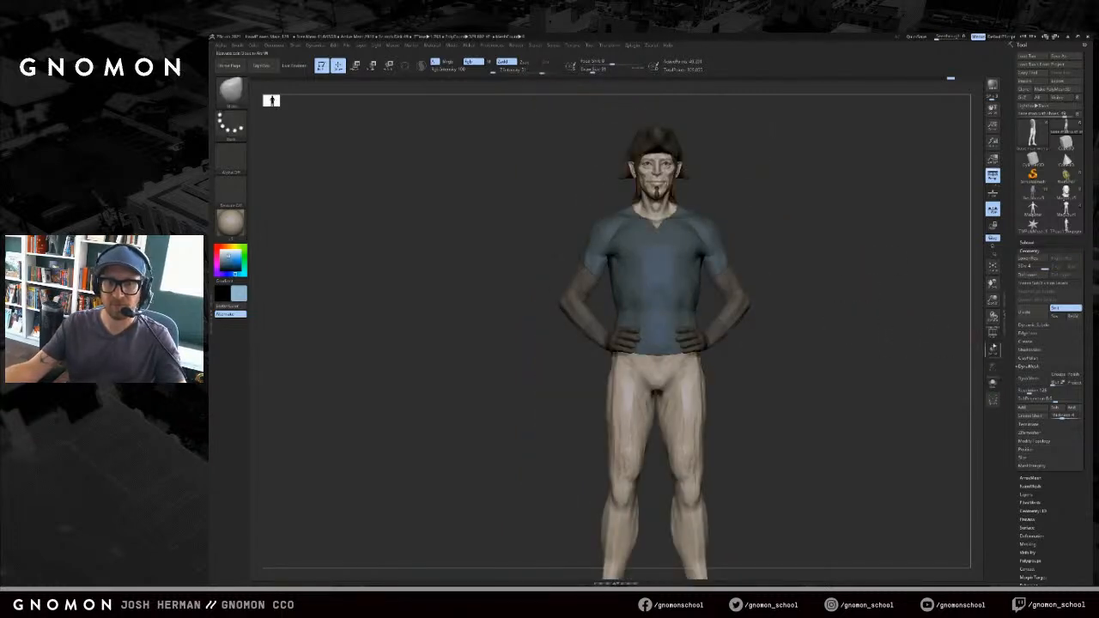
- Preview the jacket mask extraction on the body in blue and in brown
{"action": "left_click", "coordinate": [993, 383]}
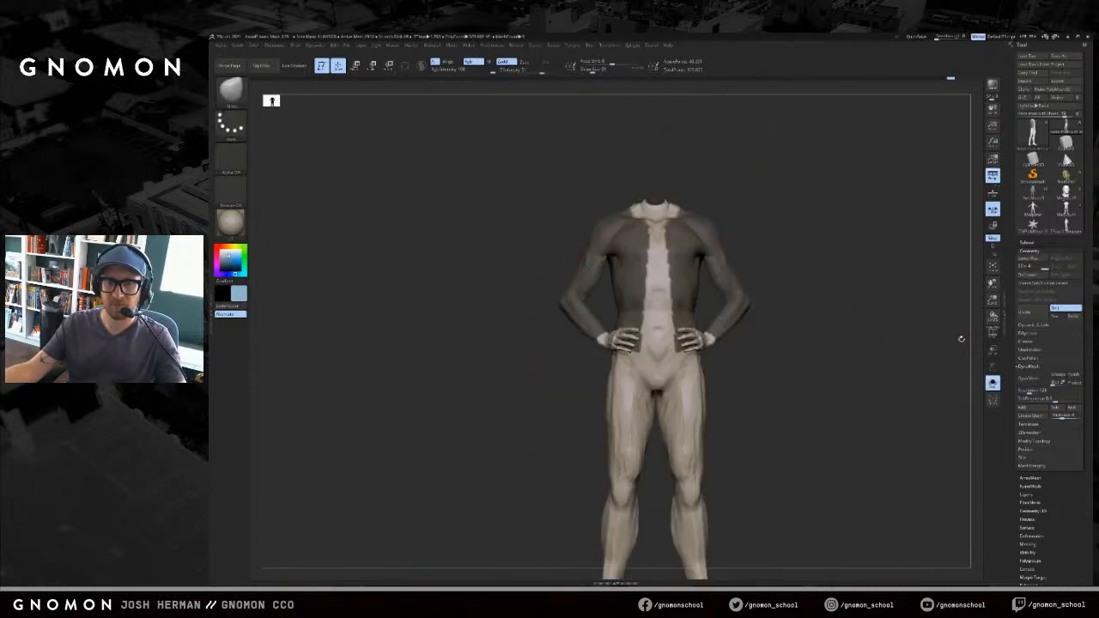
{"action": "left_click", "coordinate": [1027, 243]}
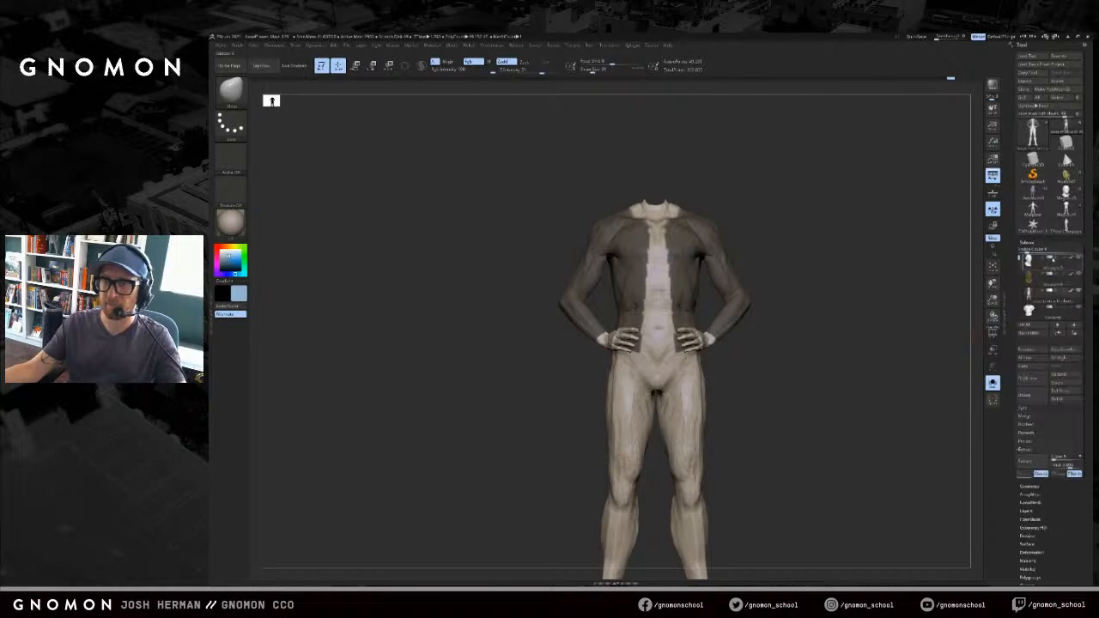
{"action": "left_click", "coordinate": [1025, 465]}
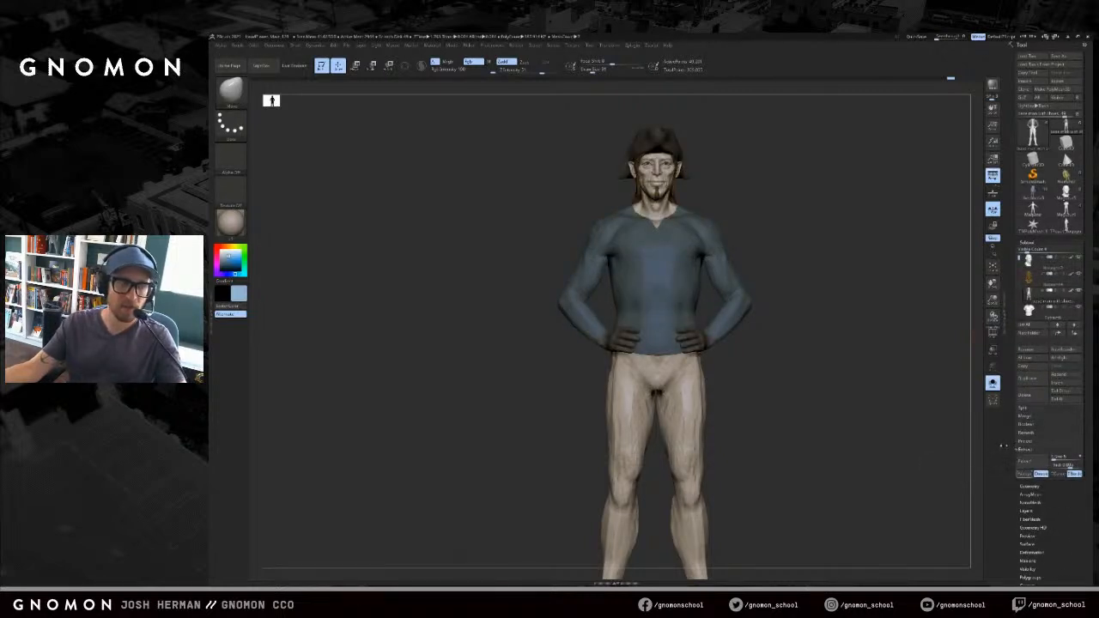
{"action": "left_click", "coordinate": [226, 247]}
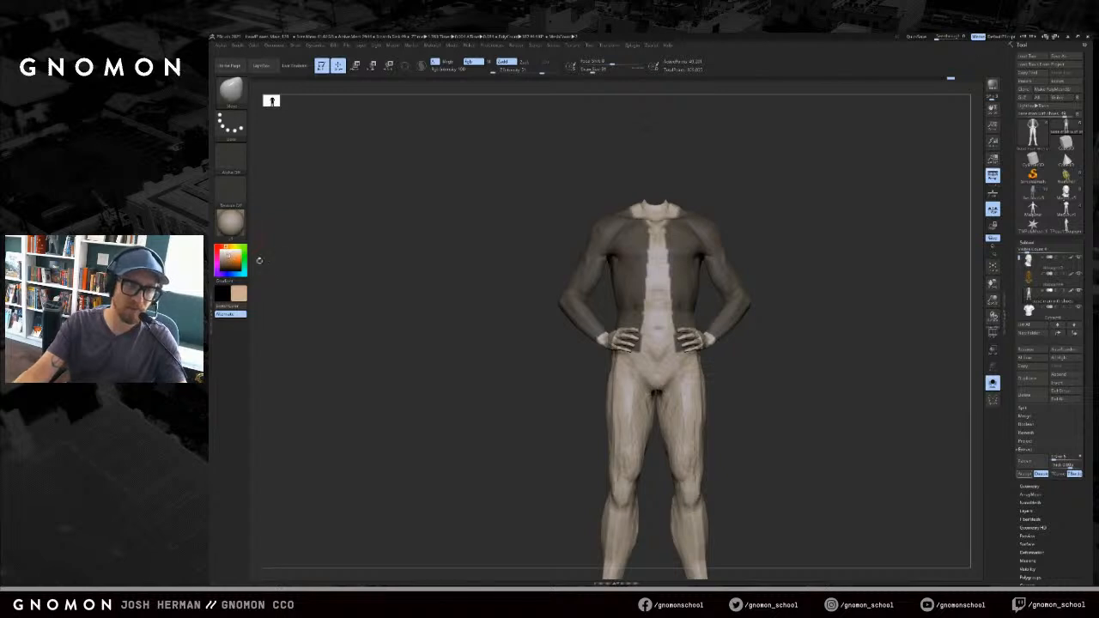
{"action": "left_click", "coordinate": [1022, 462]}
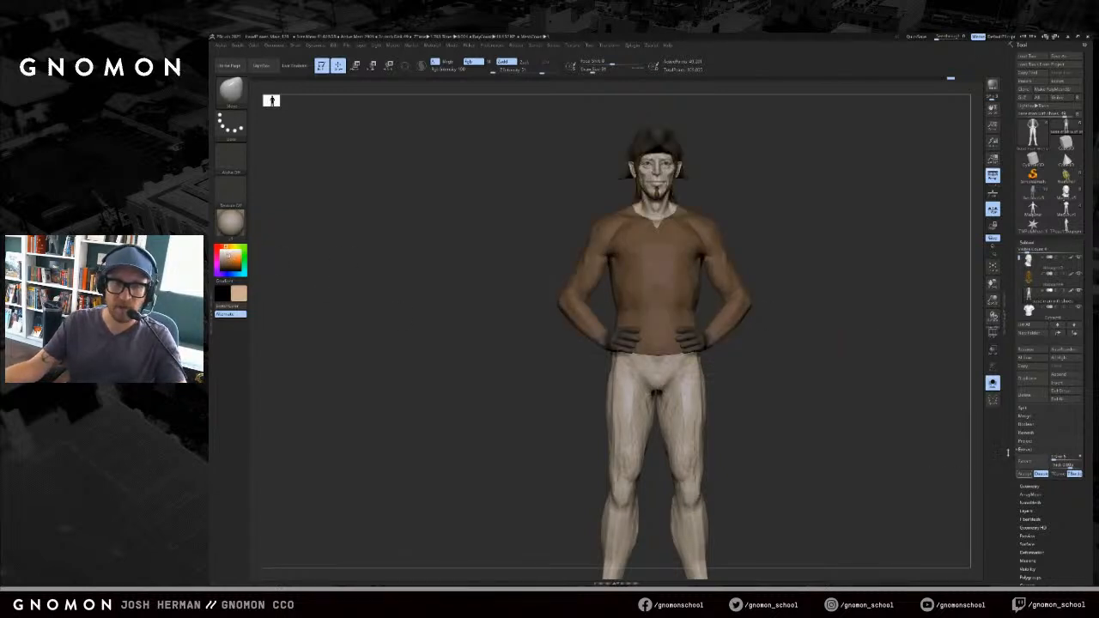
{"action": "left_click_drag", "start_coordinate": [876, 360], "coordinate": [887, 375]}
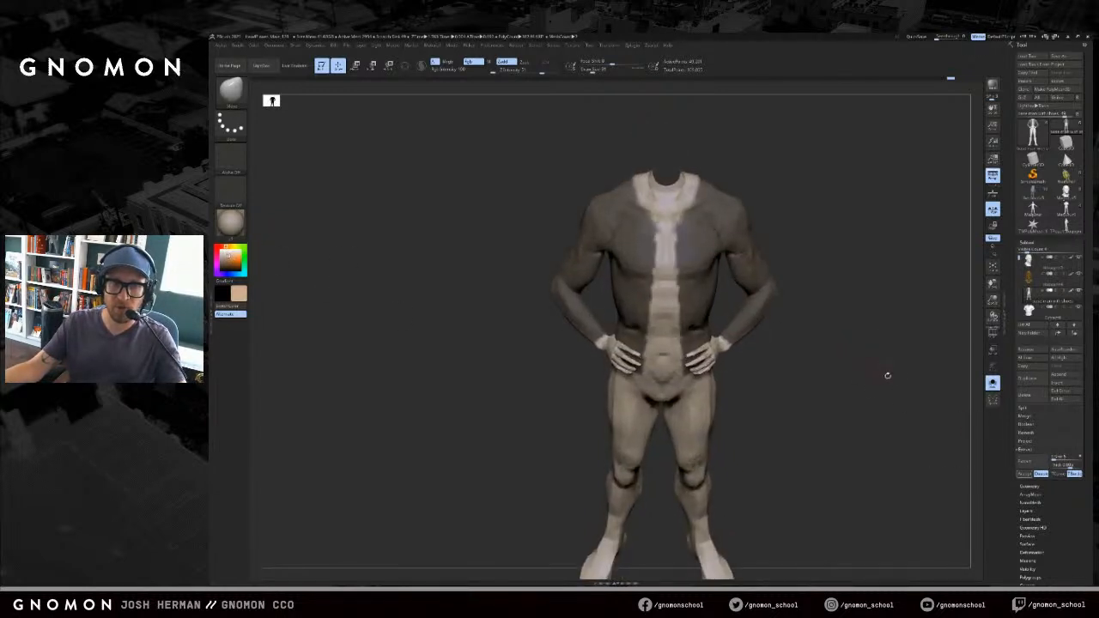
- Select the V-neck shirt on its own and fill it with light blue so its colour is fixed
{"action": "left_click", "coordinate": [1034, 311]}
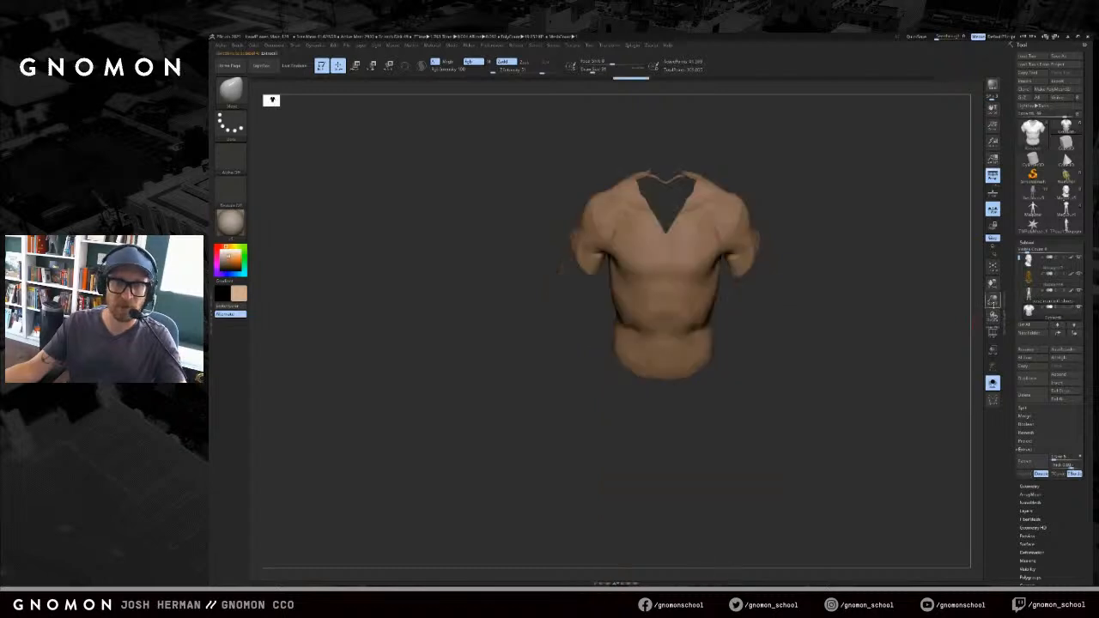
{"action": "key", "text": "alt+s"}
{"action": "left_click_drag", "start_coordinate": [965, 319], "coordinate": [949, 323]}
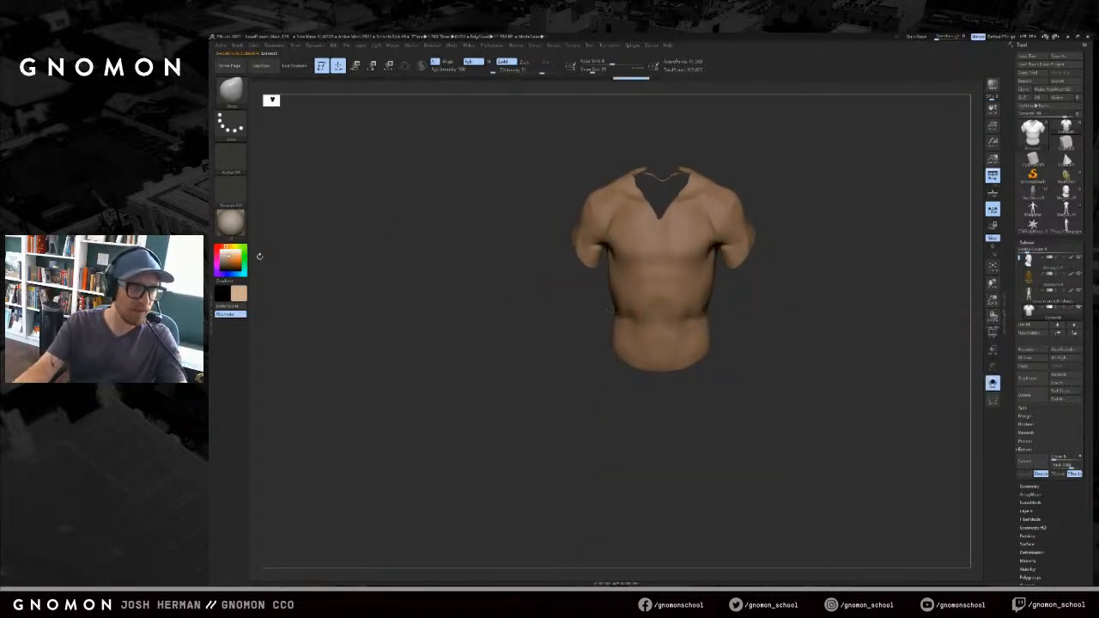
{"action": "left_click", "coordinate": [235, 274]}
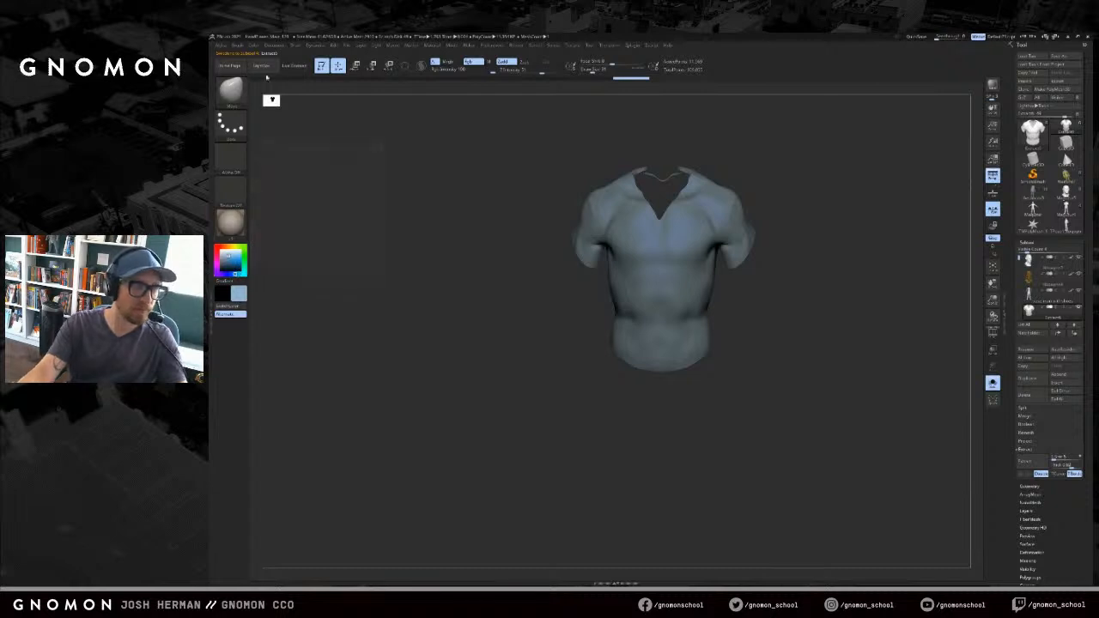
{"action": "left_click", "coordinate": [256, 45]}
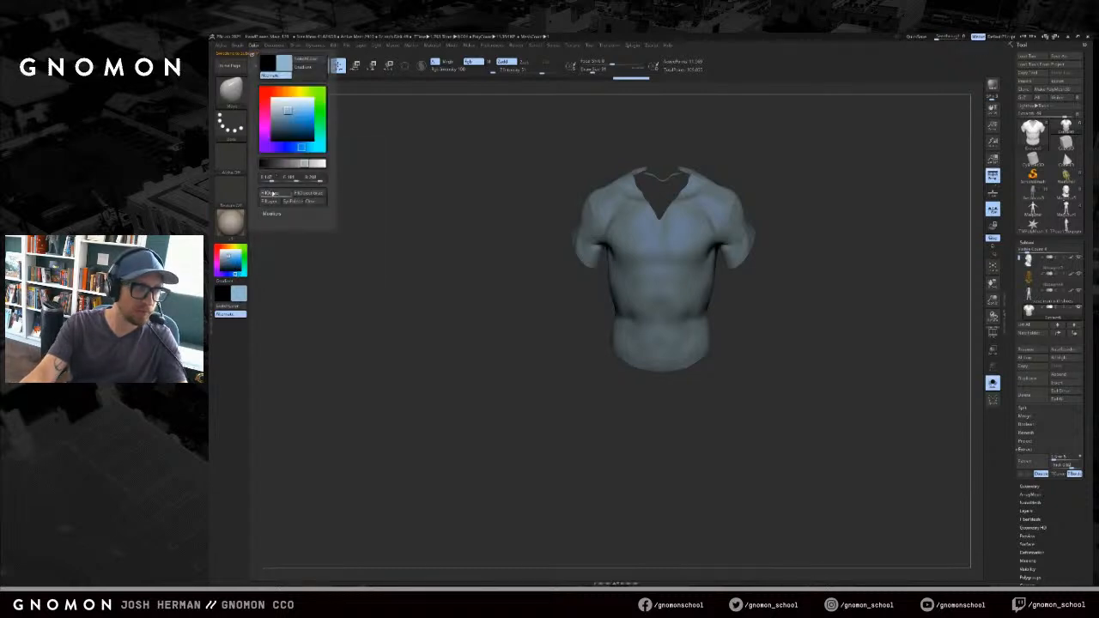
{"action": "left_click", "coordinate": [270, 194]}
- Extract the masked jacket area of the body in green and accept it as a new subtool
{"action": "left_click", "coordinate": [241, 250]}
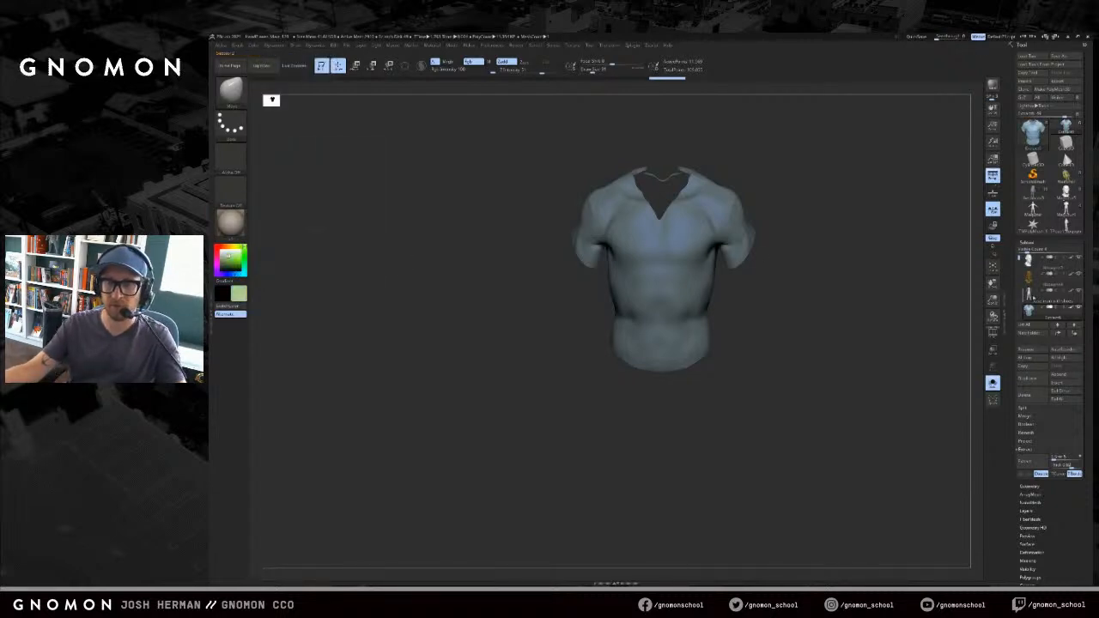
{"action": "left_click", "coordinate": [1034, 298]}
{"action": "left_click", "coordinate": [1032, 464]}
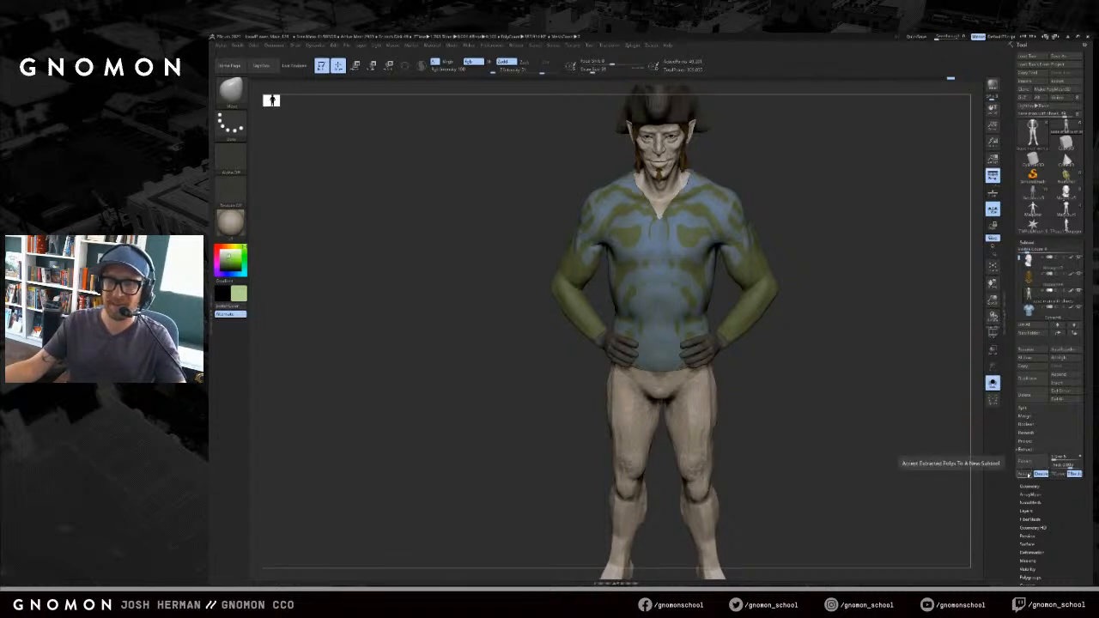
{"action": "left_click", "coordinate": [1040, 473]}
{"action": "left_click_drag", "start_coordinate": [864, 372], "coordinate": [878, 335]}
{"action": "mouse_move", "coordinate": [819, 302]}
{"action": "left_mouse_down", "text": "alt"}
{"action": "mouse_move", "coordinate": [826, 279]}
{"action": "mouse_move", "coordinate": [851, 319]}
{"action": "mouse_move", "coordinate": [757, 356]}
{"action": "mouse_move", "coordinate": [812, 265]}
{"action": "mouse_move", "coordinate": [801, 313]}
{"action": "left_mouse_up", "text": "alt"}
{"action": "left_click", "coordinate": [757, 357]}
- Isolate the new jacket and regroup its sleeves separately from the torso, leaving only the torso shown
{"action": "left_click", "coordinate": [660, 307], "text": "ctrl+shift"}
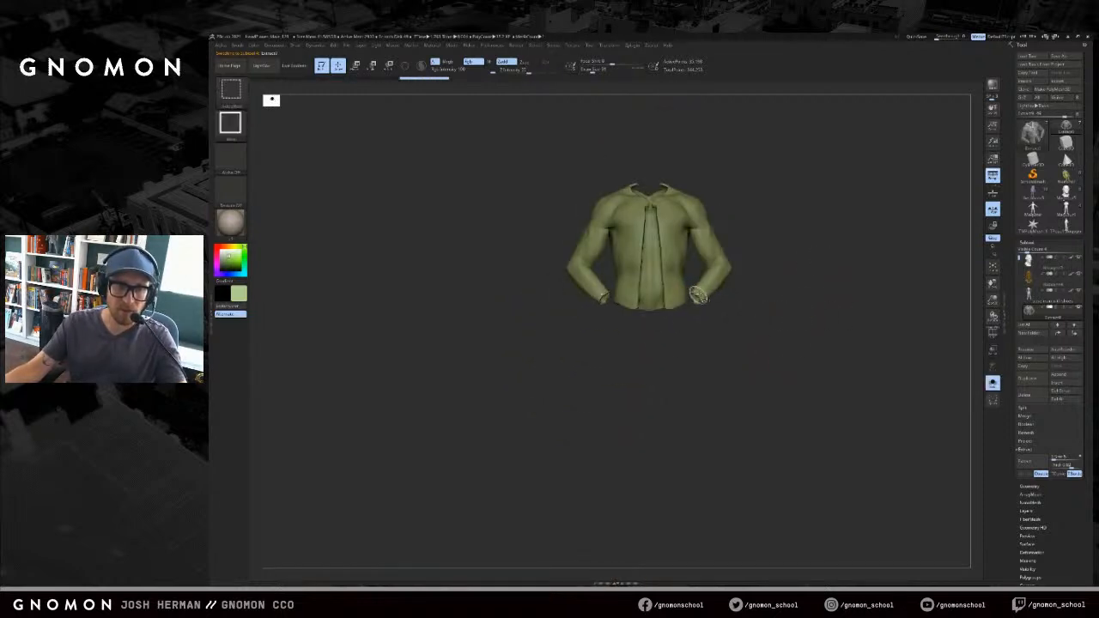
{"action": "left_click_drag", "start_coordinate": [768, 181], "coordinate": [691, 302], "text": "ctrl+shift"}
{"action": "key", "text": "ctrl+w"}
{"action": "left_click", "coordinate": [690, 304], "text": "ctrl+shift"}
{"action": "left_click", "coordinate": [721, 269], "text": "ctrl+shift"}
{"action": "left_click", "coordinate": [739, 271], "text": "ctrl+shift"}
{"action": "double_click", "coordinate": [702, 299], "text": "ctrl+shift"}
- Mask the jacket's torso, unhide the sleeves and invert and soften the mask so the sleeves are protected
{"action": "left_click_drag", "start_coordinate": [759, 278], "coordinate": [734, 272]}
{"action": "left_click_drag", "start_coordinate": [790, 151], "coordinate": [564, 363], "text": "ctrl"}
{"action": "left_click", "coordinate": [801, 315], "text": "ctrl+shift"}
{"action": "left_click_drag", "start_coordinate": [801, 314], "coordinate": [810, 311], "text": "shift"}
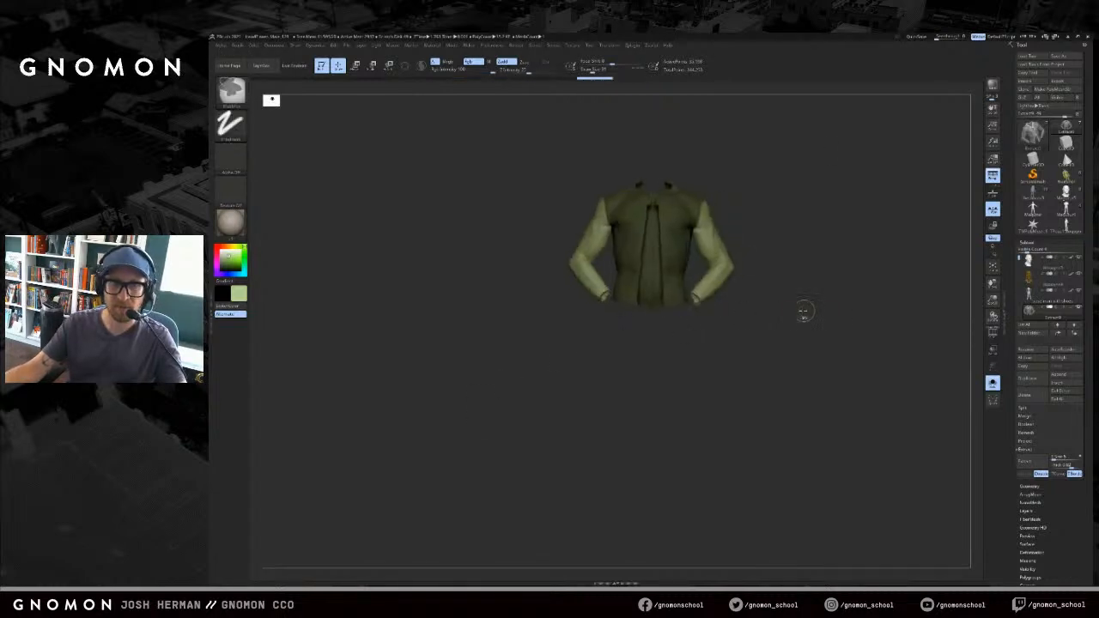
{"action": "left_click", "coordinate": [810, 311], "text": "ctrl"}
{"action": "left_click", "coordinate": [686, 294], "text": "ctrl"}
- Try to pull the jacket's lower hem downward with the Move brush
{"action": "key", "text": "s"}
{"action": "left_click_drag", "start_coordinate": [687, 279], "coordinate": [715, 279]}
{"action": "mouse_move", "coordinate": [712, 325]}
{"action": "left_mouse_down"}
{"action": "mouse_move", "coordinate": [674, 343]}
{"action": "mouse_move", "coordinate": [670, 412]}
{"action": "left_mouse_up"}
{"action": "key", "text": "ctrl+z"}
- Mask the jacket's upper torso and sleeves with a soft falloff, leaving the lower part free
{"action": "left_click_drag", "start_coordinate": [762, 162], "coordinate": [559, 260], "text": "ctrl"}
{"action": "left_click", "coordinate": [660, 265], "text": "ctrl"}
{"action": "left_click", "coordinate": [670, 266], "text": "ctrl"}
{"action": "left_click_drag", "start_coordinate": [742, 267], "coordinate": [760, 287], "text": "ctrl"}
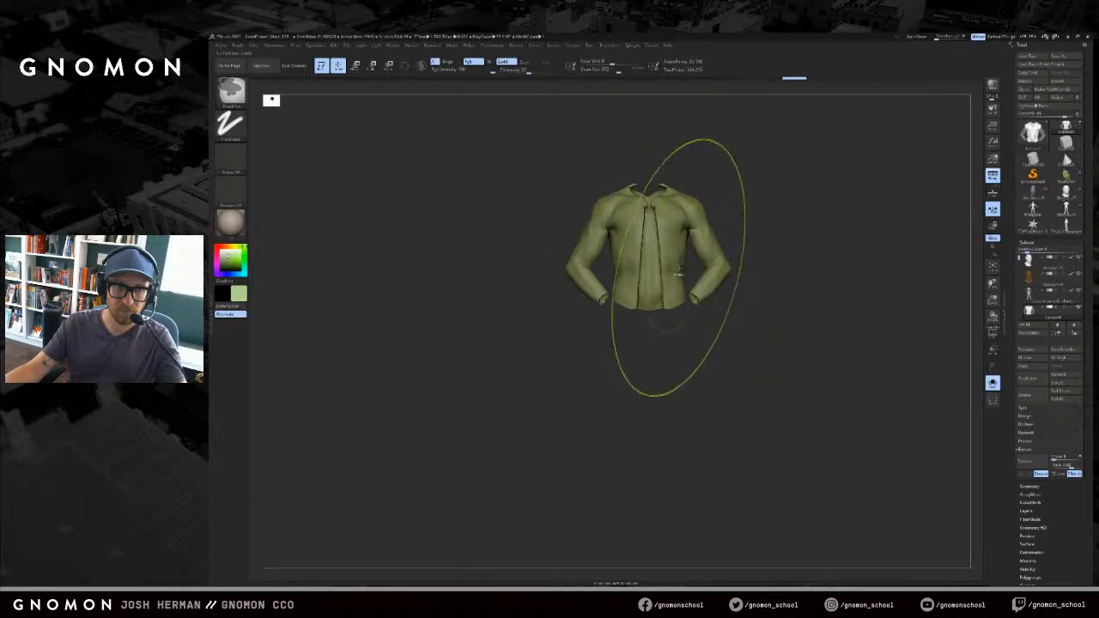
{"action": "key", "text": "ctrl+z"}
{"action": "left_click", "coordinate": [735, 250], "text": "ctrl"}
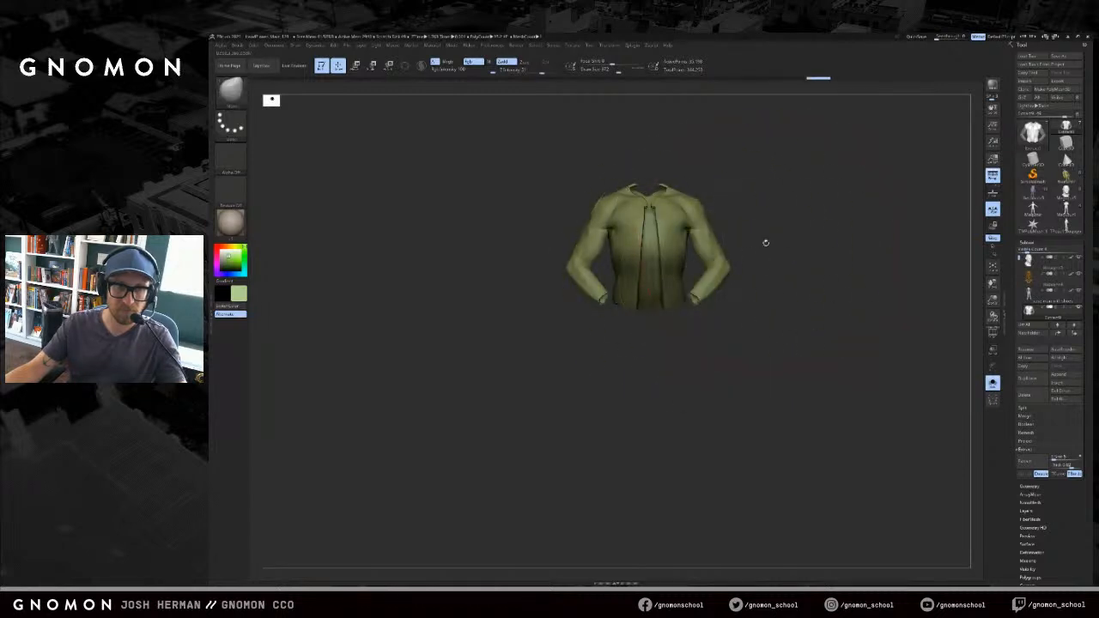
{"action": "key", "text": "shift+s"}
{"action": "left_click", "coordinate": [696, 265], "text": "ctrl"}
- Stretch the unmasked lower jacket downward over the legs to turn it into a long coat
{"action": "key", "text": "w"}
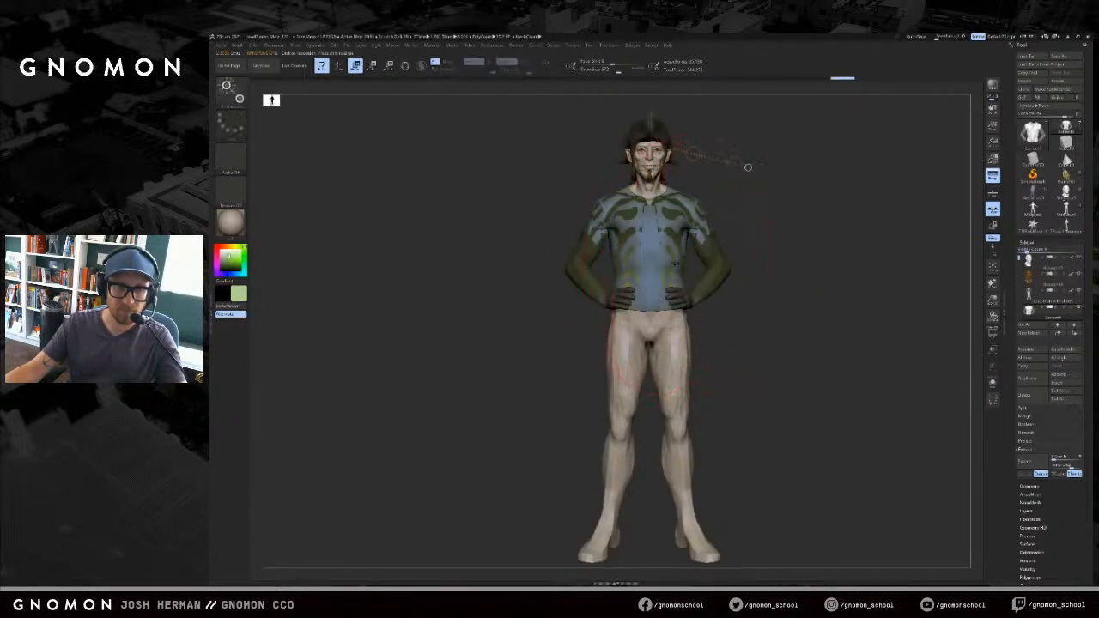
{"action": "left_click_drag", "start_coordinate": [677, 431], "coordinate": [677, 471]}
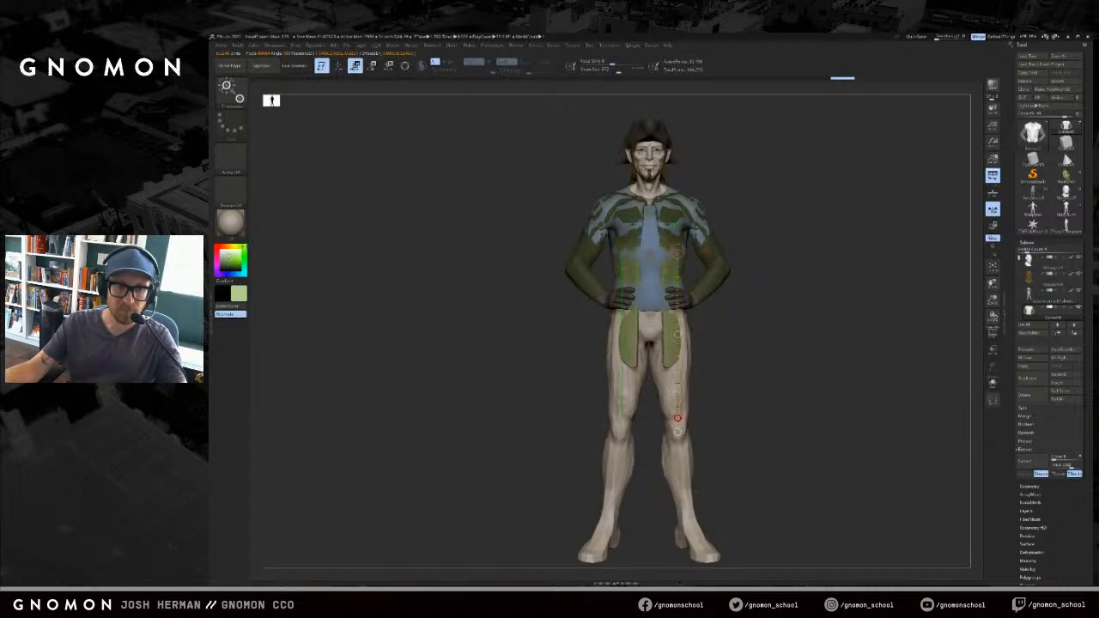
{"action": "key", "text": "shift+s"}
{"action": "left_click_drag", "start_coordinate": [687, 370], "coordinate": [748, 350]}
{"action": "key", "text": "q"}
{"action": "mouse_move", "coordinate": [650, 345]}
{"action": "left_mouse_down", "text": "shift"}
{"action": "mouse_move", "coordinate": [700, 328]}
{"action": "mouse_move", "coordinate": [646, 383]}
{"action": "mouse_move", "coordinate": [642, 413]}
{"action": "mouse_move", "coordinate": [753, 419]}
{"action": "left_mouse_up", "text": "shift"}
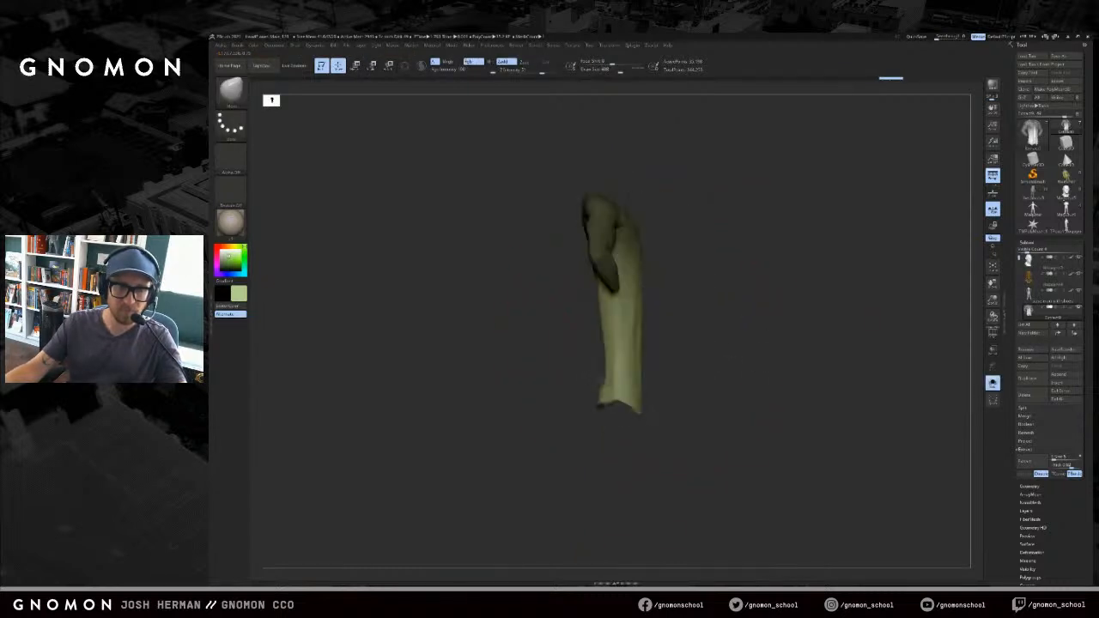
- Reshape the coat skirt's front and back edges and its hem in profile with the Move brush
{"action": "left_click_drag", "start_coordinate": [598, 381], "coordinate": [583, 389]}
{"action": "left_click_drag", "start_coordinate": [574, 382], "coordinate": [651, 384]}
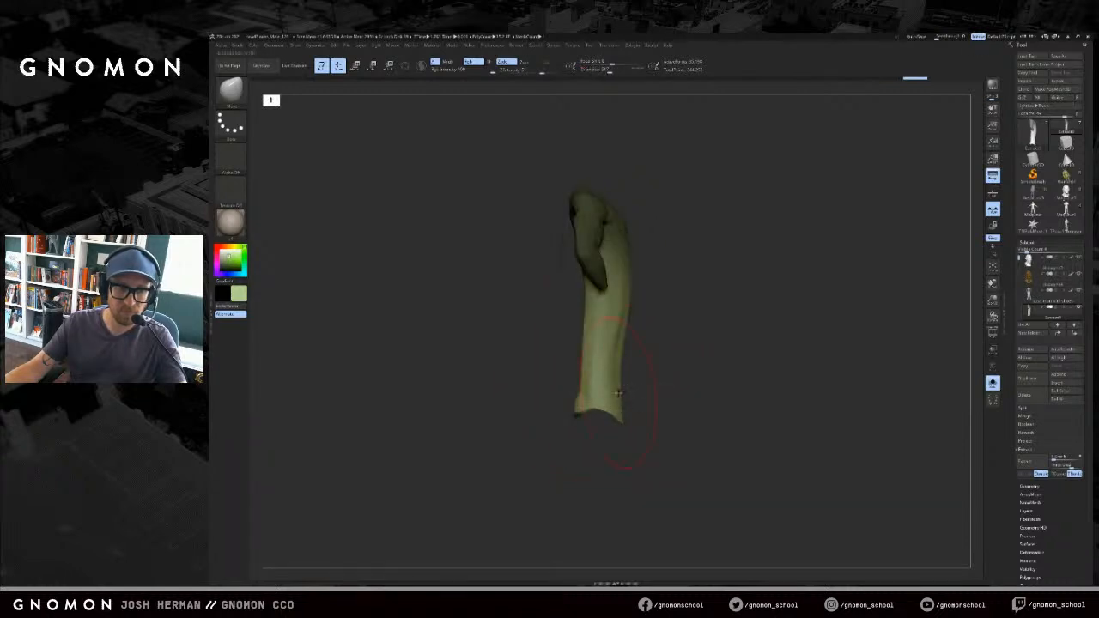
{"action": "mouse_move", "coordinate": [693, 333]}
{"action": "left_mouse_down"}
{"action": "mouse_move", "coordinate": [799, 314]}
{"action": "mouse_move", "coordinate": [698, 326]}
{"action": "mouse_move", "coordinate": [724, 339]}
{"action": "mouse_move", "coordinate": [669, 347]}
{"action": "mouse_move", "coordinate": [681, 346]}
{"action": "mouse_move", "coordinate": [690, 396]}
{"action": "left_mouse_up"}
{"action": "key", "text": "s"}
{"action": "key", "text": "s"}
{"action": "key", "text": "s"}
{"action": "key", "text": "s"}
{"action": "key", "text": "s"}
{"action": "mouse_move", "coordinate": [585, 375]}
{"action": "left_mouse_down"}
{"action": "mouse_move", "coordinate": [603, 382]}
{"action": "mouse_move", "coordinate": [590, 403]}
{"action": "left_mouse_up"}
{"action": "left_click_drag", "start_coordinate": [560, 411], "coordinate": [579, 412]}
{"action": "key", "text": "s"}
{"action": "mouse_move", "coordinate": [586, 412]}
{"action": "left_mouse_down"}
{"action": "mouse_move", "coordinate": [607, 417]}
{"action": "mouse_move", "coordinate": [572, 406]}
{"action": "left_mouse_up"}
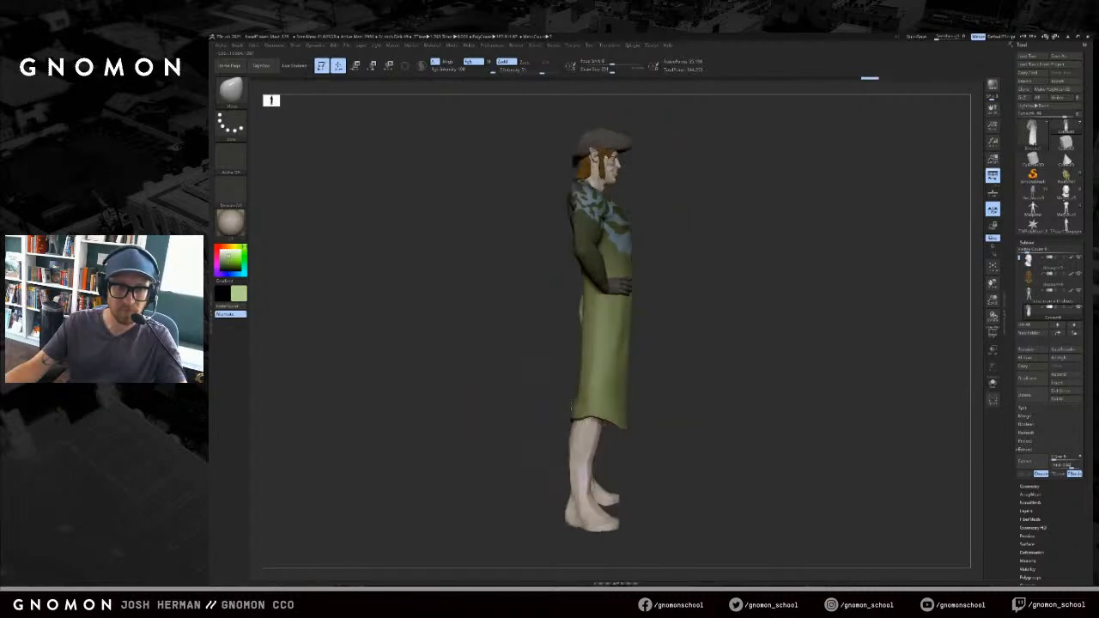
- Pull the back of the coat outward around the seat so it covers the body
{"action": "right_click_drag", "start_coordinate": [581, 403], "coordinate": [605, 397]}
{"action": "left_click_drag", "start_coordinate": [574, 333], "coordinate": [564, 332]}
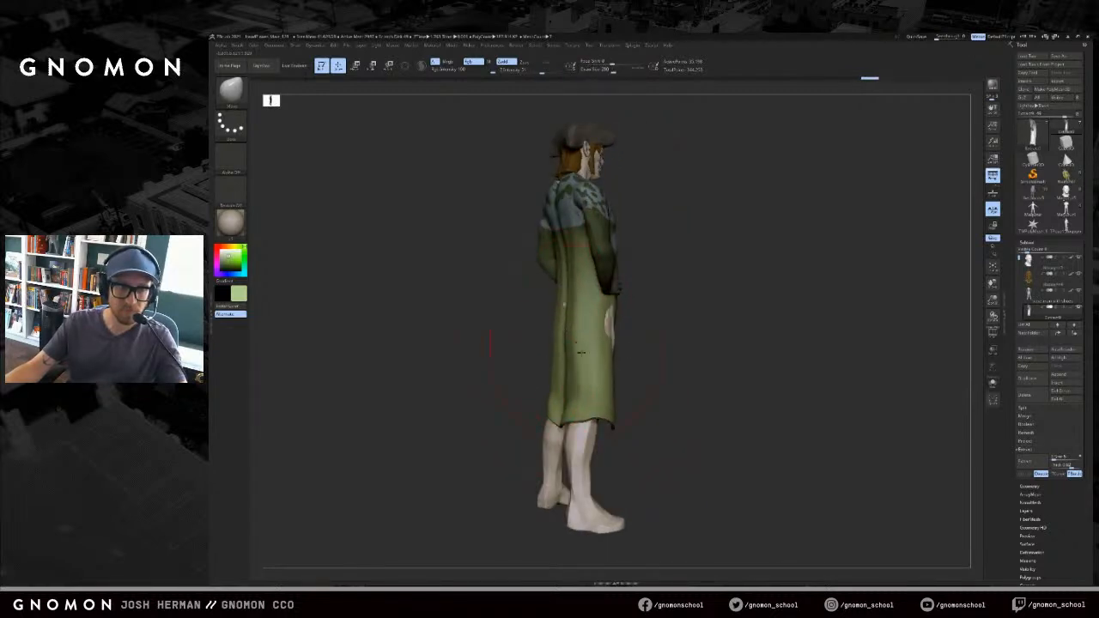
{"action": "right_click_drag", "start_coordinate": [616, 338], "coordinate": [595, 340]}
{"action": "key", "text": "s"}
{"action": "left_click_drag", "start_coordinate": [569, 326], "coordinate": [570, 320]}
{"action": "left_click_drag", "start_coordinate": [571, 318], "coordinate": [560, 317]}
{"action": "right_click_drag", "start_coordinate": [543, 375], "coordinate": [628, 401]}
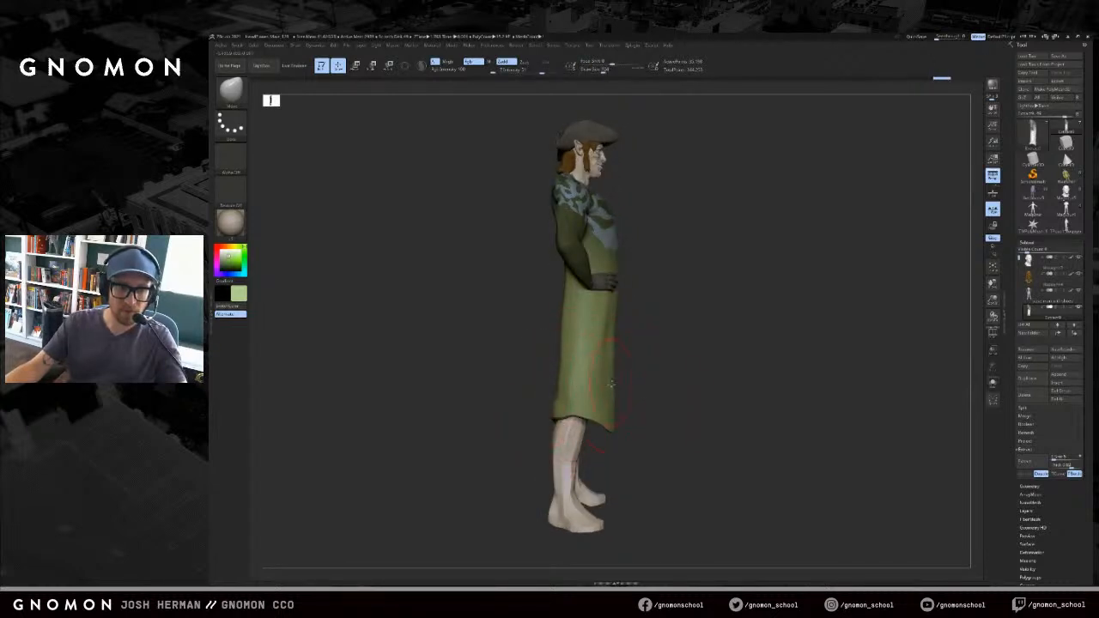
- Adjust the outer silhouette of the coat's skirt from the front with the Move brush
{"action": "right_click_drag", "start_coordinate": [611, 381], "coordinate": [729, 359], "text": "shift"}
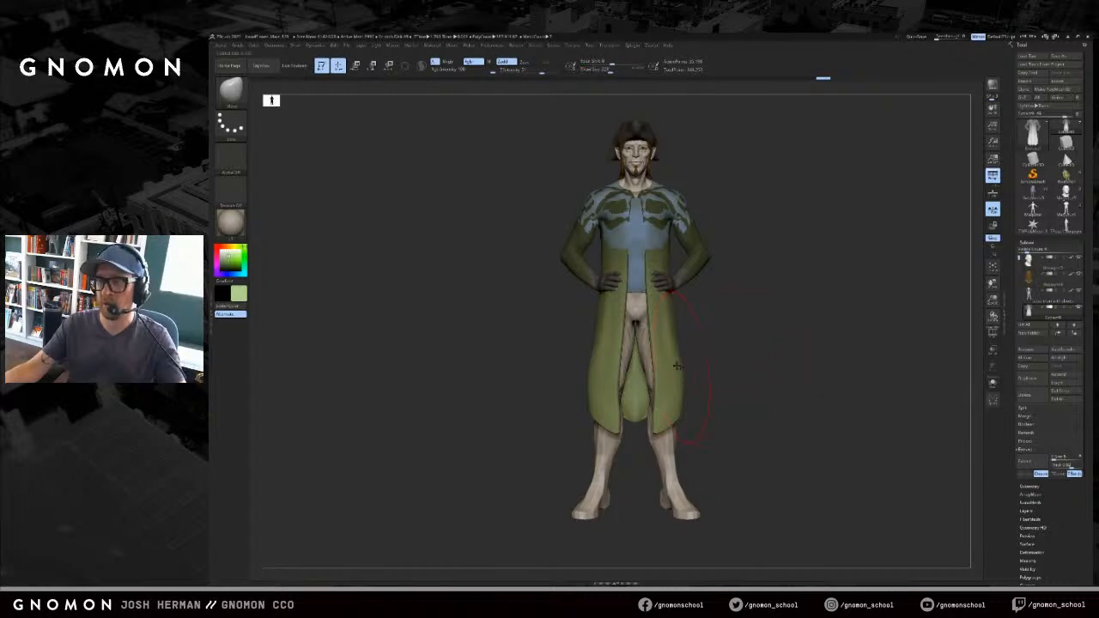
{"action": "key", "text": "s"}
{"action": "left_click_drag", "start_coordinate": [693, 380], "coordinate": [688, 381]}
{"action": "left_click_drag", "start_coordinate": [756, 283], "coordinate": [731, 364], "text": "alt"}
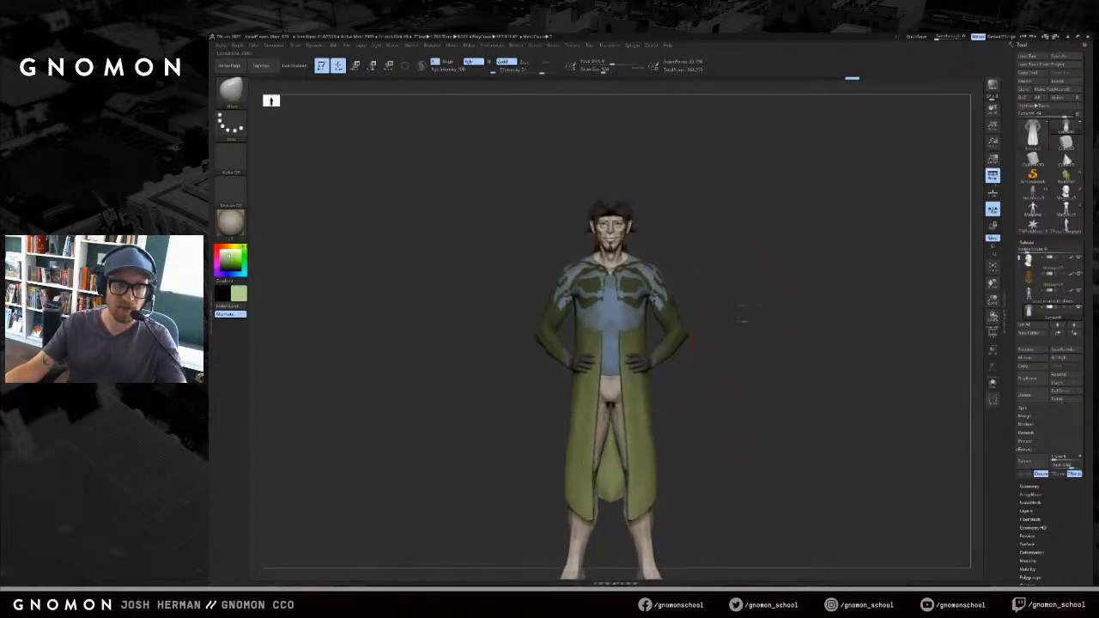
- Invert the coat's mask and inflate the shoulders, chest and sleeves so they sit over the blue shirt
{"action": "left_click_drag", "start_coordinate": [744, 321], "coordinate": [776, 270], "text": "alt"}
{"action": "left_click", "coordinate": [776, 270], "text": "ctrl"}
{"action": "key", "text": "b"}
{"action": "key", "text": "i"}
{"action": "key", "text": "n"}
{"action": "key", "text": "s"}
{"action": "left_click", "coordinate": [696, 262]}
{"action": "left_click_drag", "start_coordinate": [649, 249], "coordinate": [635, 251]}
{"action": "key", "text": "ctrl+z"}
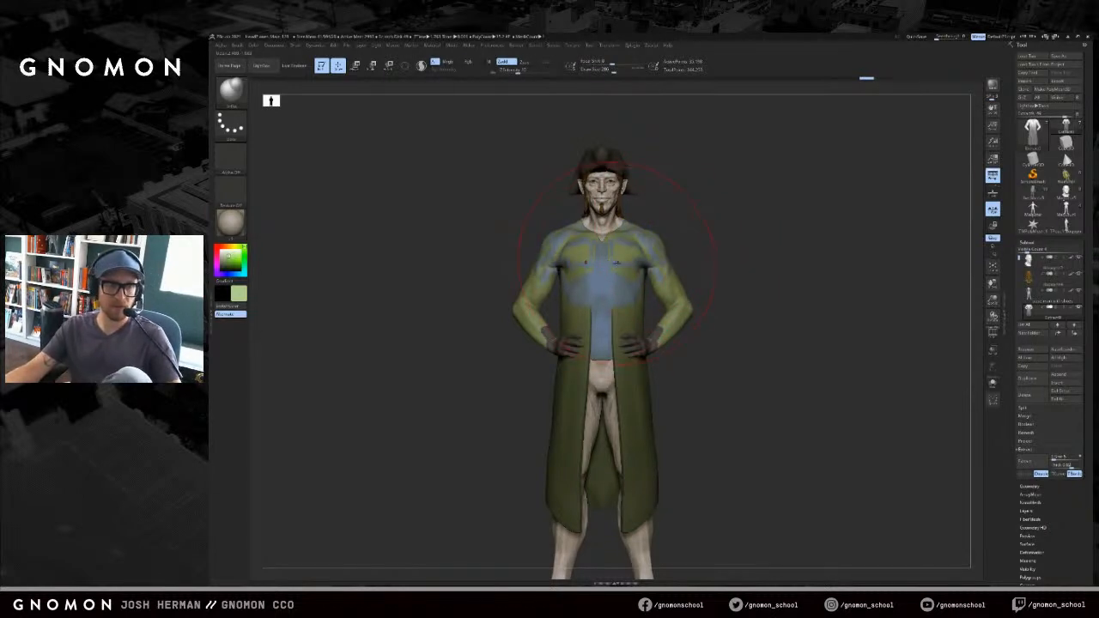
{"action": "left_click_drag", "start_coordinate": [660, 247], "coordinate": [654, 253]}
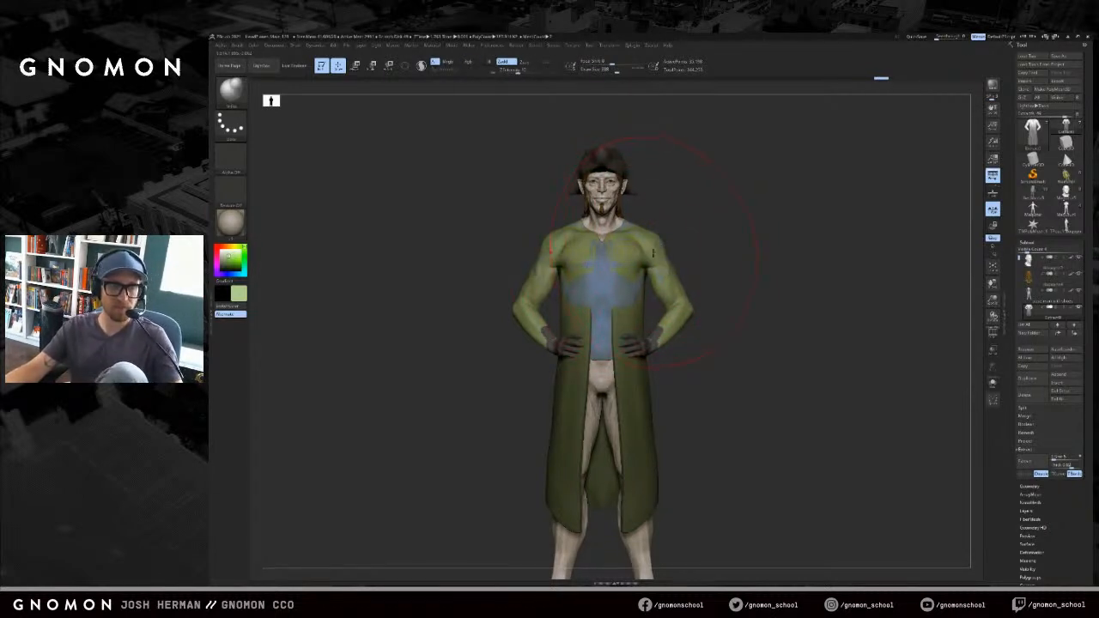
- Move the coat's chest and front opening edges outward to cover the shirt along the torso
{"action": "key", "text": "b"}
{"action": "key", "text": "m"}
{"action": "key", "text": "v"}
{"action": "key", "text": "s"}
{"action": "left_click", "coordinate": [626, 301]}
{"action": "key", "text": "ctrl+z"}
{"action": "key", "text": "s"}
{"action": "left_click", "coordinate": [621, 304]}
{"action": "key", "text": "s"}
{"action": "left_click", "coordinate": [664, 327]}
{"action": "right_click_drag", "start_coordinate": [660, 330], "coordinate": [701, 349]}
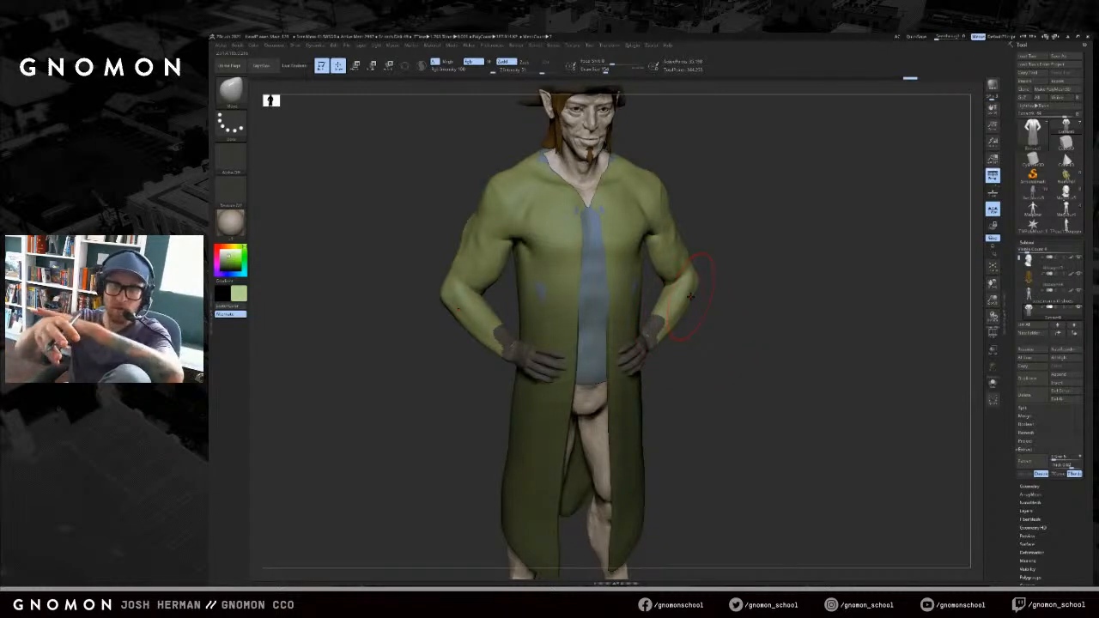
{"action": "right_click_drag", "start_coordinate": [691, 332], "coordinate": [684, 347]}
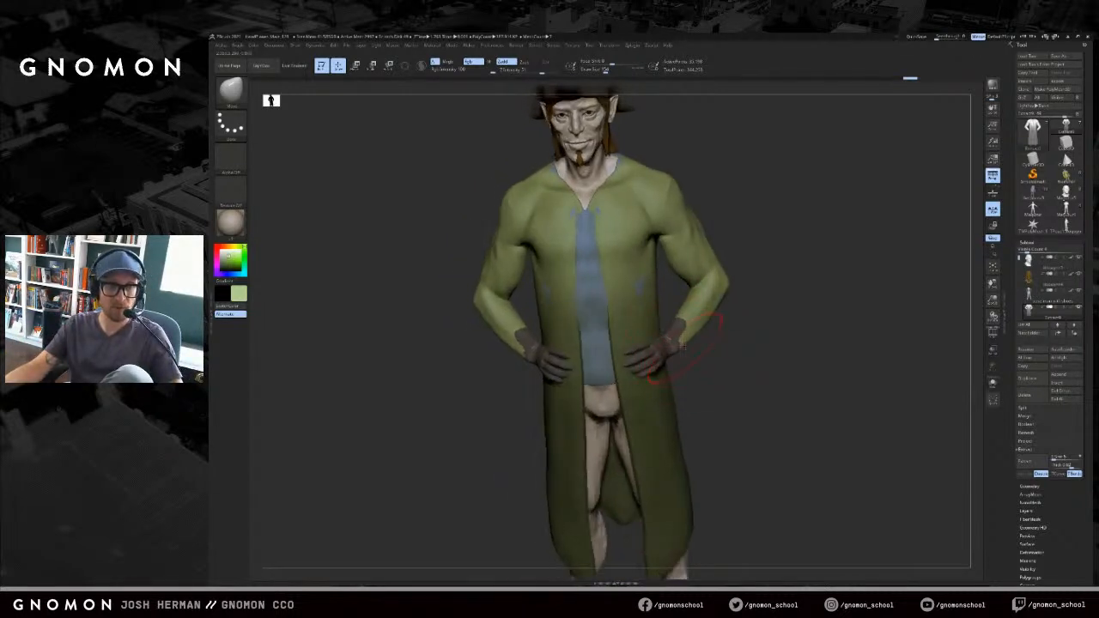
- Pull the coat's sleeve cuff at the wrist, undo the last adjustment and reshape the cuff over the glove
{"action": "left_click_drag", "start_coordinate": [681, 345], "coordinate": [690, 332]}
{"action": "right_click_drag", "start_coordinate": [690, 332], "coordinate": [775, 264]}
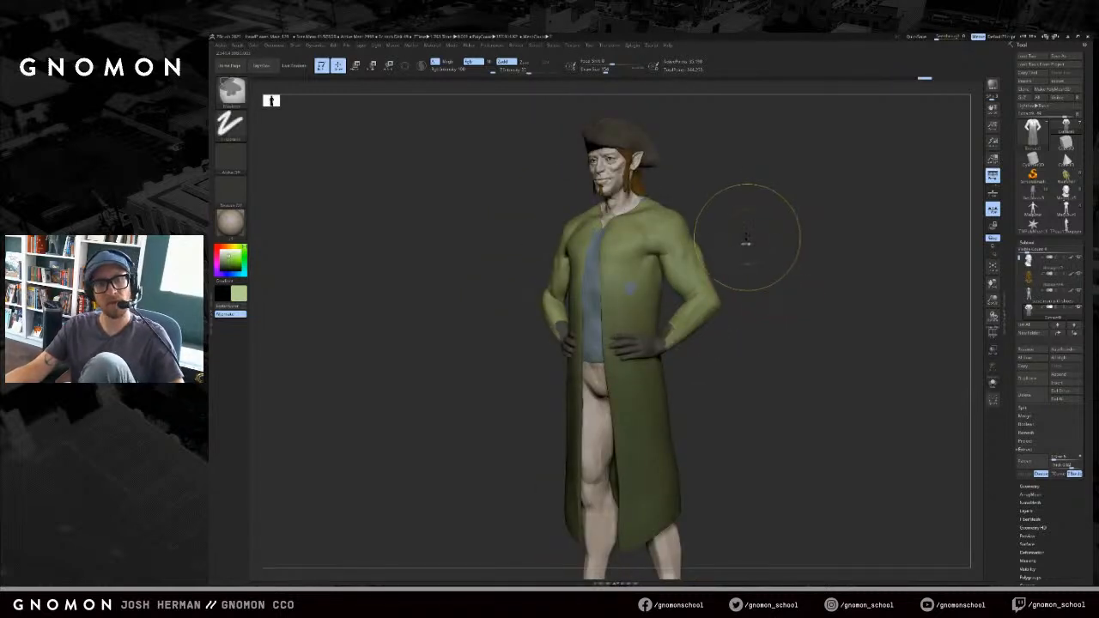
{"action": "key", "text": "s"}
{"action": "key", "text": "ctrl+z"}
{"action": "left_click_drag", "start_coordinate": [679, 346], "coordinate": [670, 342]}
{"action": "key", "text": "s"}
- Undo the last change to the coat and reshape its front edges over the chest with a smaller brush
{"action": "mouse_move", "coordinate": [692, 354]}
{"action": "right_mouse_down", "text": "shift"}
{"action": "mouse_move", "coordinate": [716, 360]}
{"action": "mouse_move", "coordinate": [782, 328]}
{"action": "mouse_move", "coordinate": [712, 297]}
{"action": "mouse_move", "coordinate": [611, 295]}
{"action": "right_mouse_up", "text": "shift"}
{"action": "key", "text": "ctrl+z"}
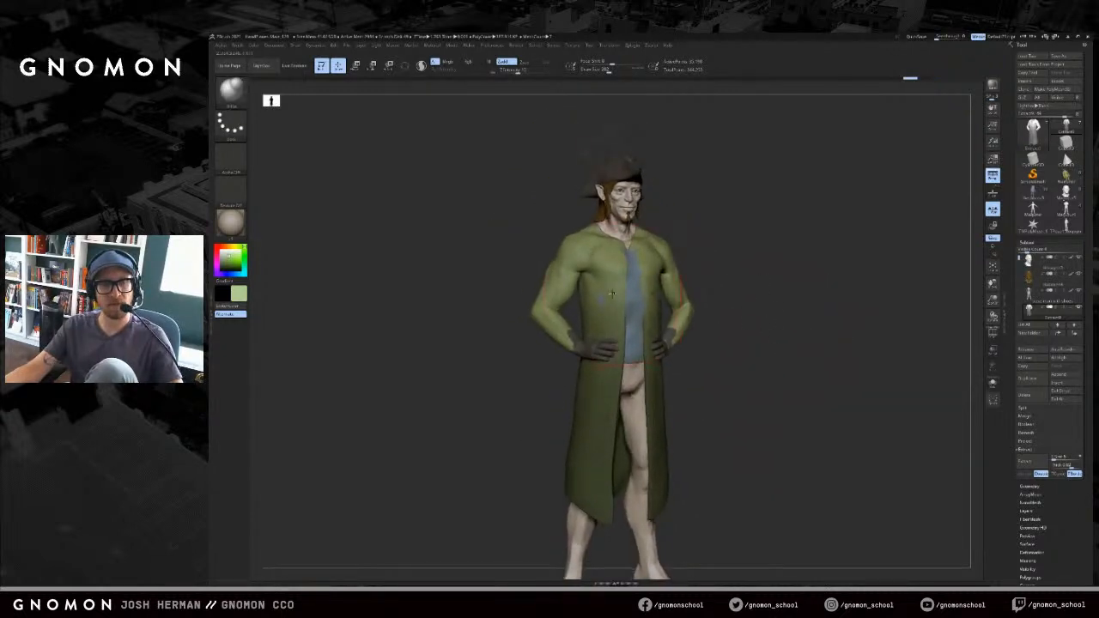
{"action": "right_click_drag", "start_coordinate": [710, 257], "coordinate": [581, 290], "text": "shift"}
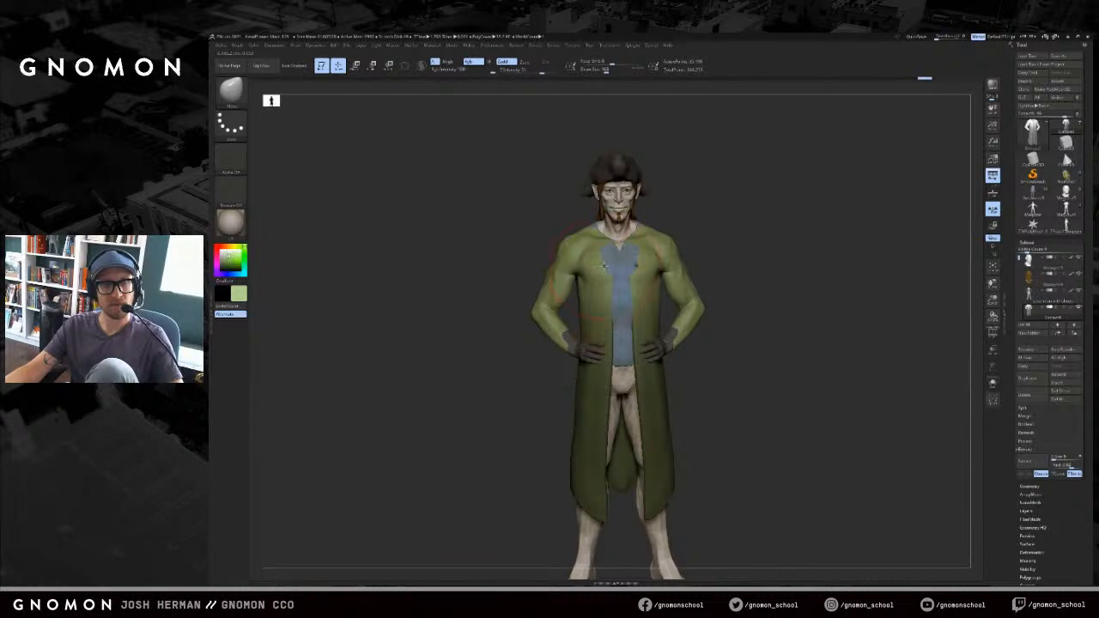
{"action": "mouse_move", "coordinate": [605, 265]}
{"action": "right_mouse_down", "text": "ctrl"}
{"action": "mouse_move", "coordinate": [722, 270]}
{"action": "mouse_move", "coordinate": [738, 260]}
{"action": "mouse_move", "coordinate": [706, 320]}
{"action": "right_mouse_up", "text": "ctrl"}
{"action": "key", "text": "bracketleft"}
{"action": "right_click_drag", "start_coordinate": [744, 232], "coordinate": [789, 233]}
{"action": "key", "text": "shift+f"}
{"action": "key", "text": "shift+f"}
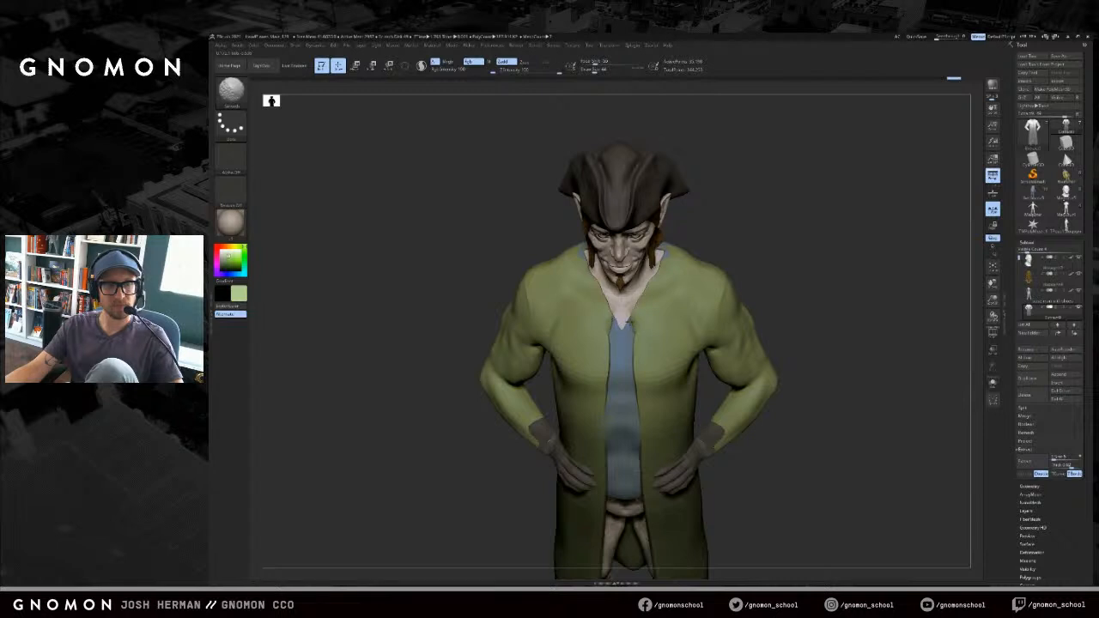
- Undo the last smoothing stroke and refine the coat's neckline around the collar
{"action": "key", "text": "ctrl+z"}
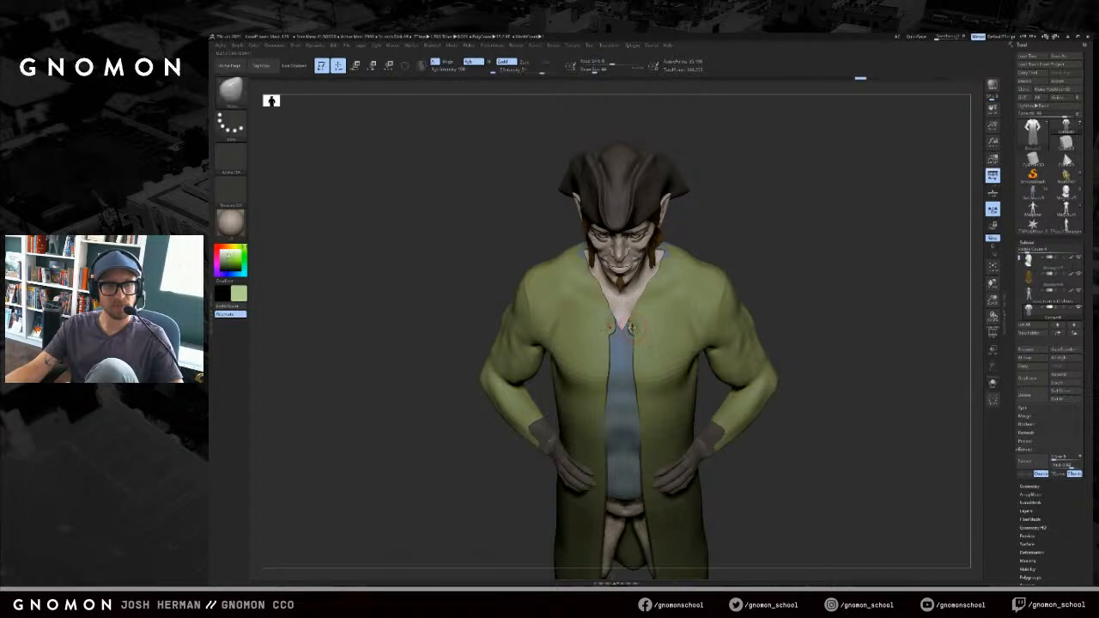
{"action": "key", "text": "bracketleft"}
{"action": "mouse_move", "coordinate": [666, 294]}
{"action": "right_mouse_down"}
{"action": "mouse_move", "coordinate": [674, 257]}
{"action": "mouse_move", "coordinate": [664, 278]}
{"action": "right_mouse_up"}
{"action": "left_click_drag", "start_coordinate": [665, 278], "coordinate": [670, 275], "text": "shift"}
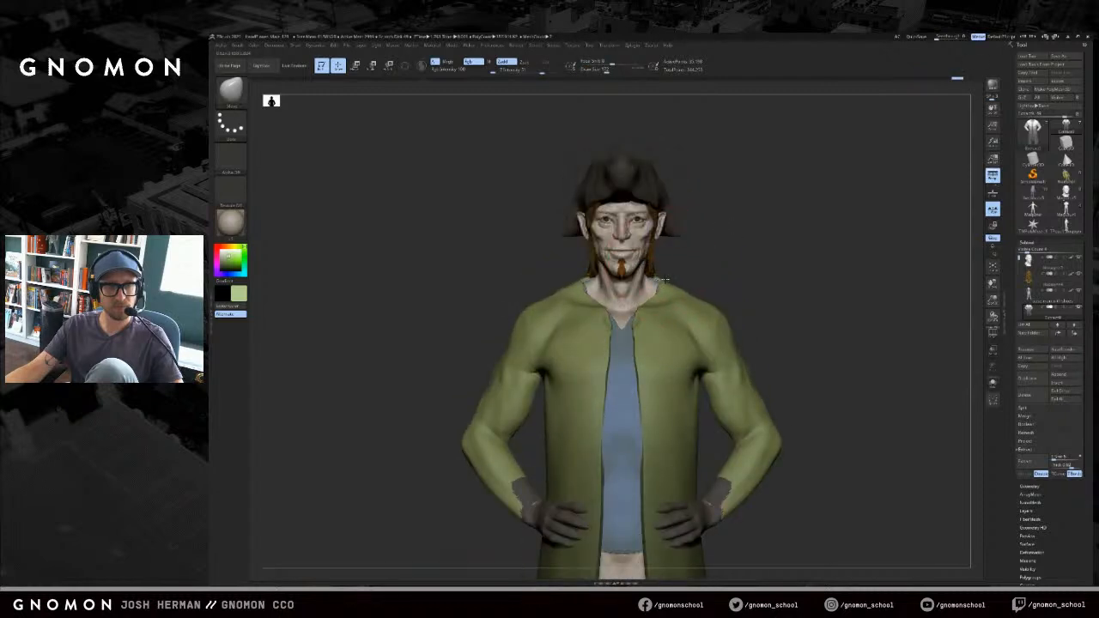
- Smooth the coat's neckline and upper front edge beside the collar
{"action": "mouse_move", "coordinate": [639, 318]}
{"action": "left_mouse_down", "text": "shift"}
{"action": "mouse_move", "coordinate": [635, 329]}
{"action": "mouse_move", "coordinate": [655, 324]}
{"action": "left_mouse_up", "text": "shift"}
{"action": "left_click_drag", "start_coordinate": [690, 277], "coordinate": [723, 280]}
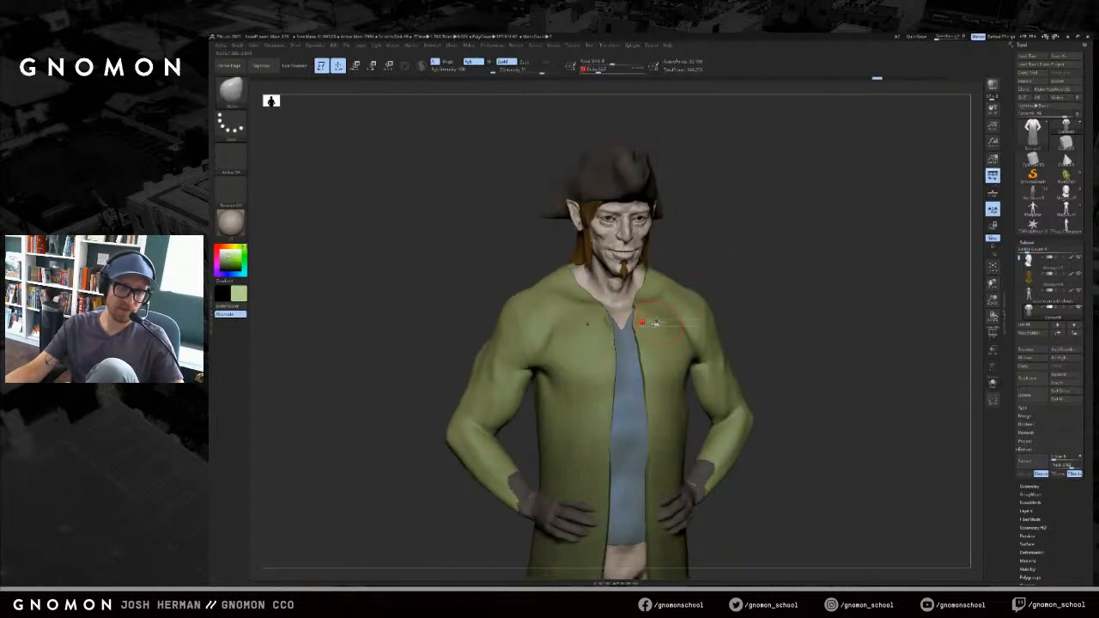
{"action": "left_click_drag", "start_coordinate": [641, 326], "coordinate": [633, 324], "text": "shift"}
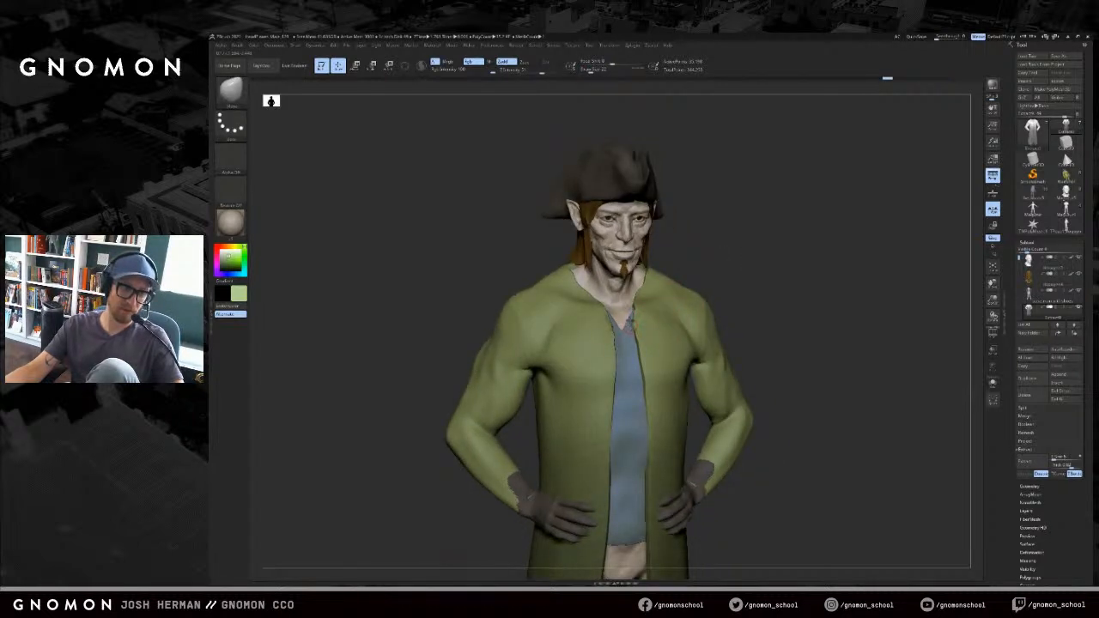
- Select and isolate the body, clear its mask and mask the feet up to just above the ankles
{"action": "left_click_drag", "start_coordinate": [729, 246], "coordinate": [840, 290], "text": "alt"}
{"action": "left_click", "coordinate": [657, 486], "text": "alt"}
{"action": "left_click_drag", "start_coordinate": [694, 443], "coordinate": [749, 359], "text": "shift"}
{"action": "key", "text": "alt+s"}
{"action": "left_click", "coordinate": [747, 448], "text": "ctrl"}
{"action": "left_click_drag", "start_coordinate": [771, 554], "coordinate": [528, 464], "text": "ctrl"}
{"action": "left_click_drag", "start_coordinate": [794, 404], "coordinate": [759, 404]}
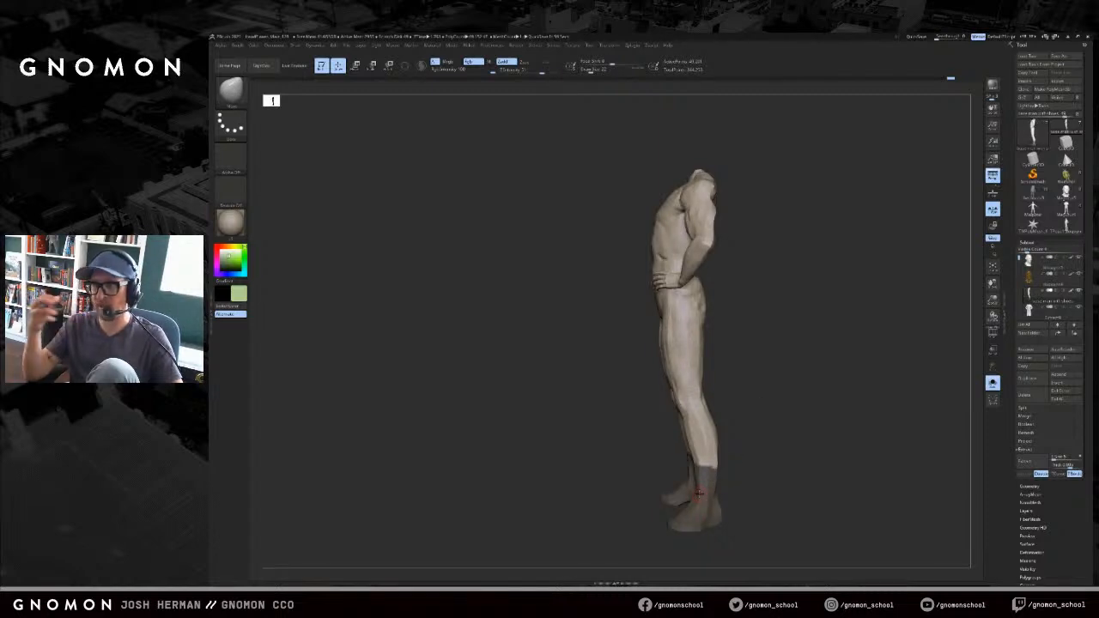
- Hide the body above the waist and mask the legs down to the ankles with a softened lower border
{"action": "left_click_drag", "start_coordinate": [779, 364], "coordinate": [730, 369], "text": "alt"}
{"action": "left_click", "coordinate": [631, 335], "text": "ctrl+shift"}
{"action": "left_click_drag", "start_coordinate": [726, 235], "coordinate": [433, 481], "text": "ctrl"}
{"action": "key", "text": "shift+d"}
{"action": "key", "text": "shift+d"}
{"action": "key", "text": "shift+d"}
{"action": "left_click_drag", "start_coordinate": [710, 380], "coordinate": [720, 367], "text": "ctrl"}
{"action": "left_click_drag", "start_coordinate": [678, 228], "coordinate": [467, 455], "text": "ctrl"}
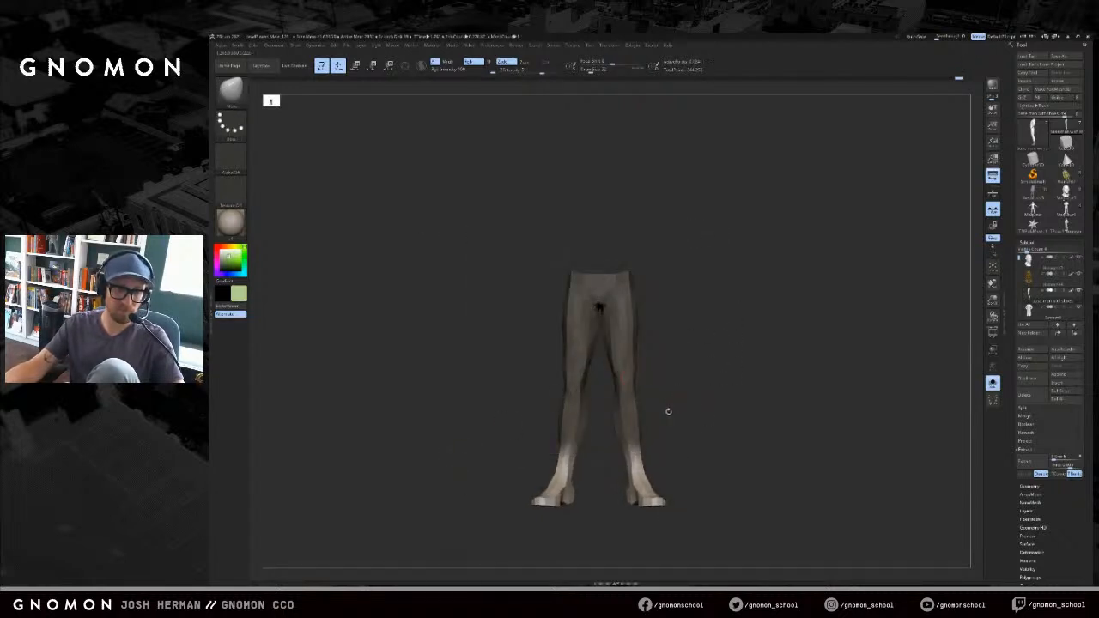
- Extract the masked legs as a separate trousers mesh, accept the extraction and clear its mask
{"action": "key", "text": "ctrl+shift"}
{"action": "left_click_drag", "start_coordinate": [675, 434], "coordinate": [997, 419]}
{"action": "left_click", "coordinate": [1024, 464]}
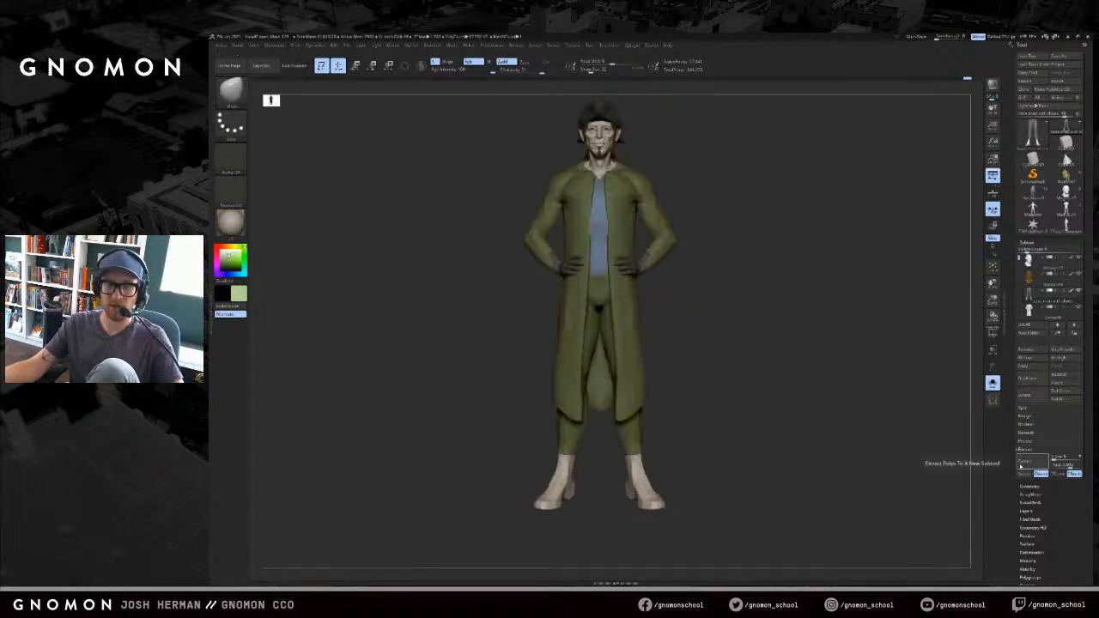
{"action": "left_click", "coordinate": [1024, 475]}
{"action": "left_click_drag", "start_coordinate": [794, 440], "coordinate": [743, 436], "text": "ctrl"}
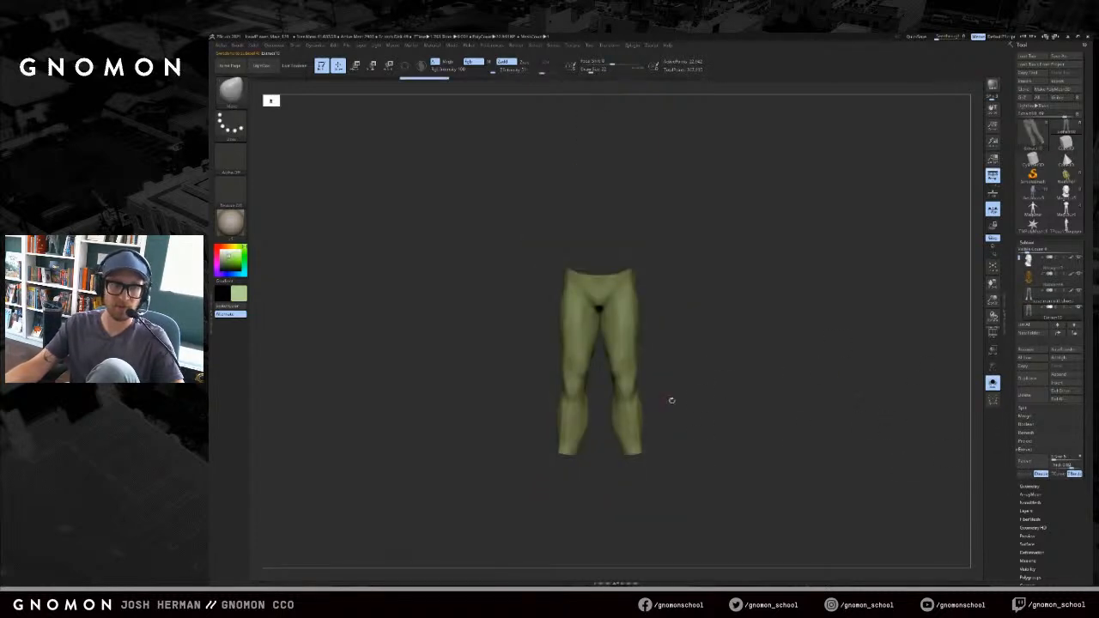
- Bring back the other parts of the figure, fill the trousers with dark grey and select the coat
{"action": "key", "text": "alt+s"}
{"action": "left_click_drag", "start_coordinate": [765, 379], "coordinate": [792, 395]}
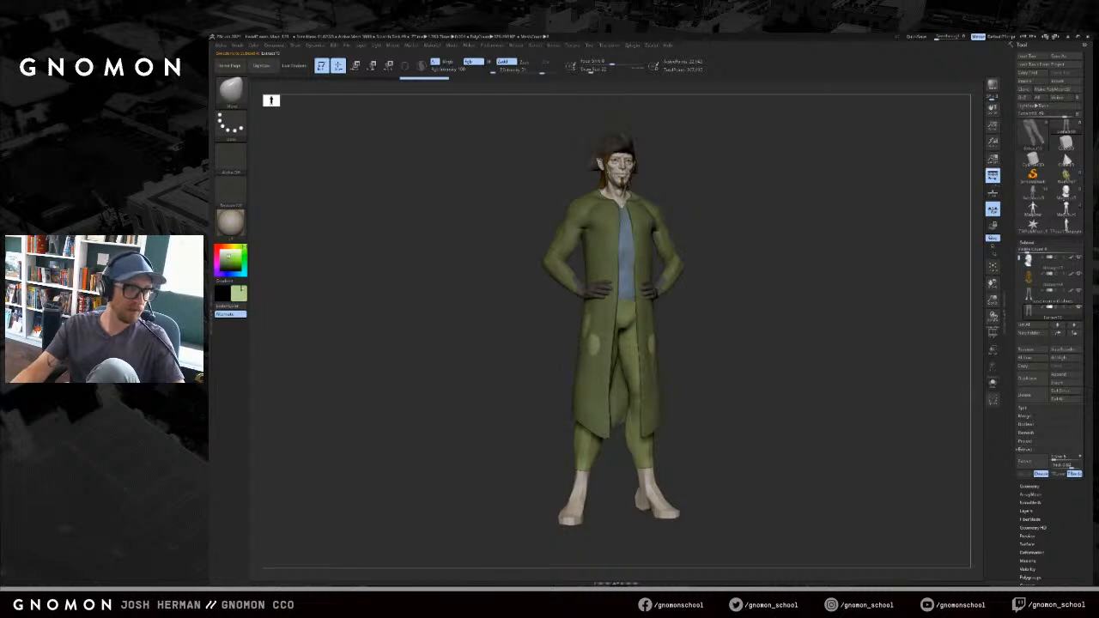
{"action": "left_click", "coordinate": [221, 264]}
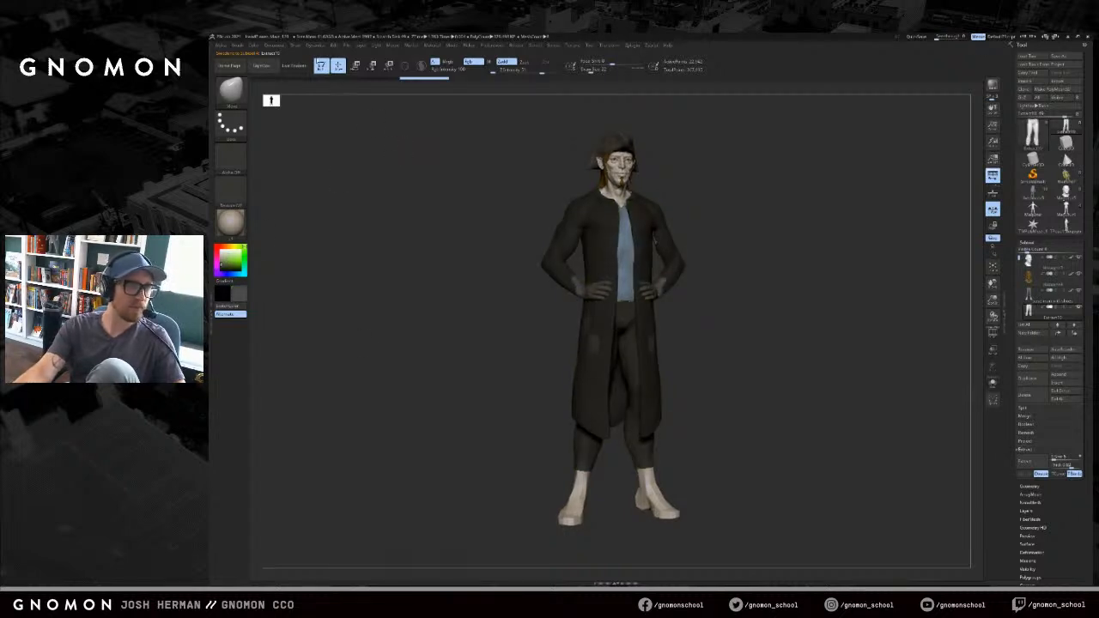
{"action": "left_click", "coordinate": [257, 46]}
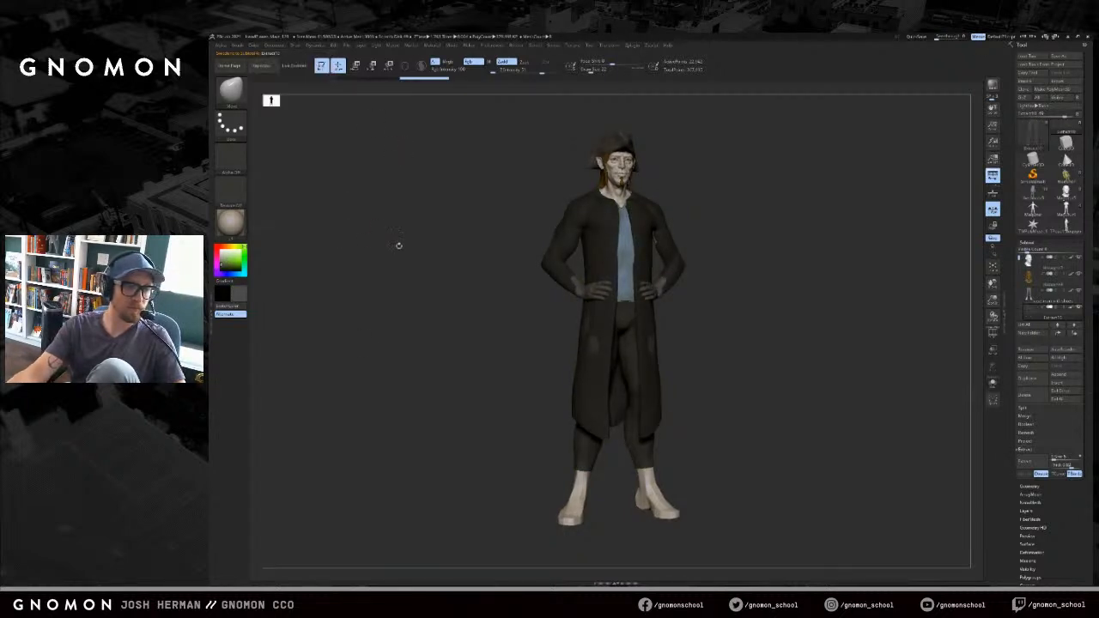
{"action": "left_click", "coordinate": [236, 295]}
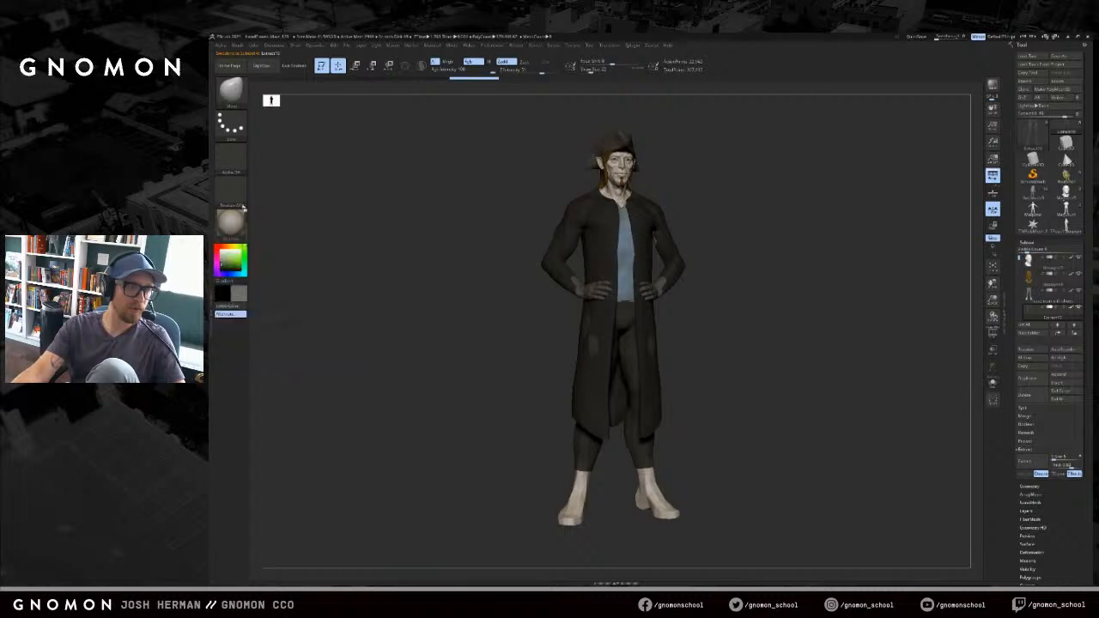
{"action": "left_click", "coordinate": [254, 46]}
{"action": "left_click", "coordinate": [273, 197]}
{"action": "left_click_drag", "start_coordinate": [750, 232], "coordinate": [829, 286]}
{"action": "left_click", "coordinate": [704, 290], "text": "alt"}
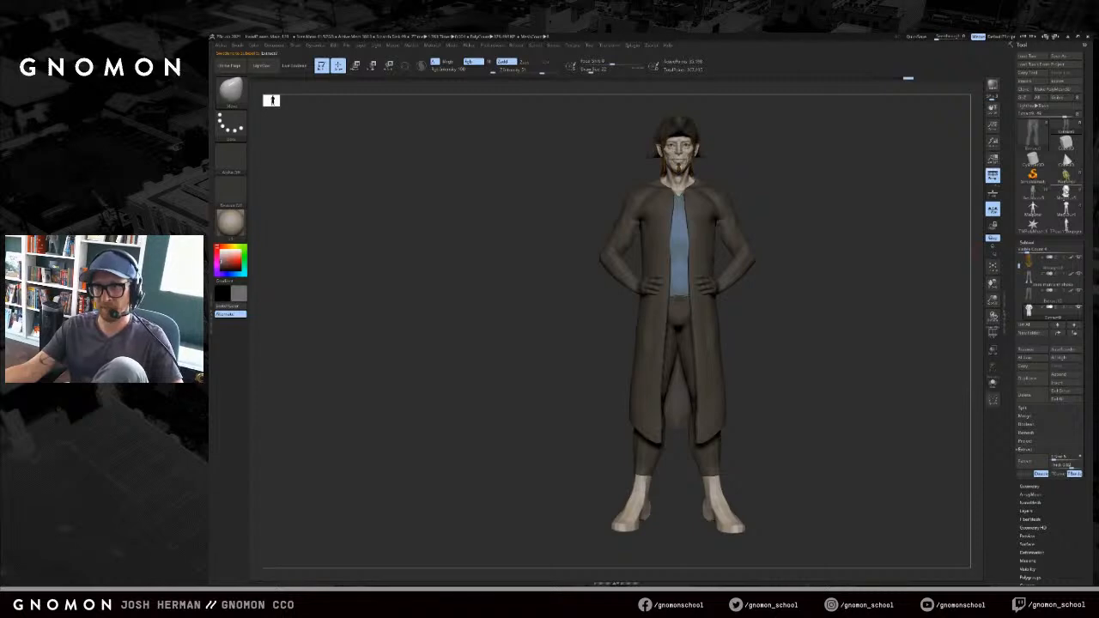
- Load the red-hooded creature, frame it and leave a snapshot of it on the canvas for comparison
{"action": "left_click", "coordinate": [1041, 198]}
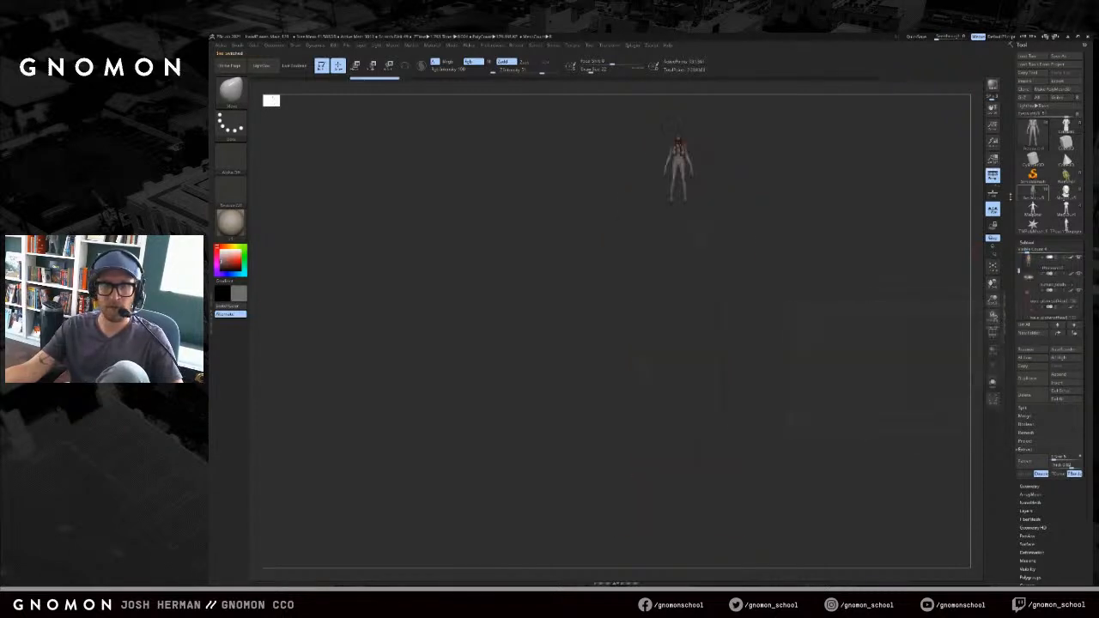
{"action": "key", "text": "f"}
{"action": "left_click_drag", "start_coordinate": [856, 227], "coordinate": [919, 275]}
{"action": "key", "text": "shift+s"}
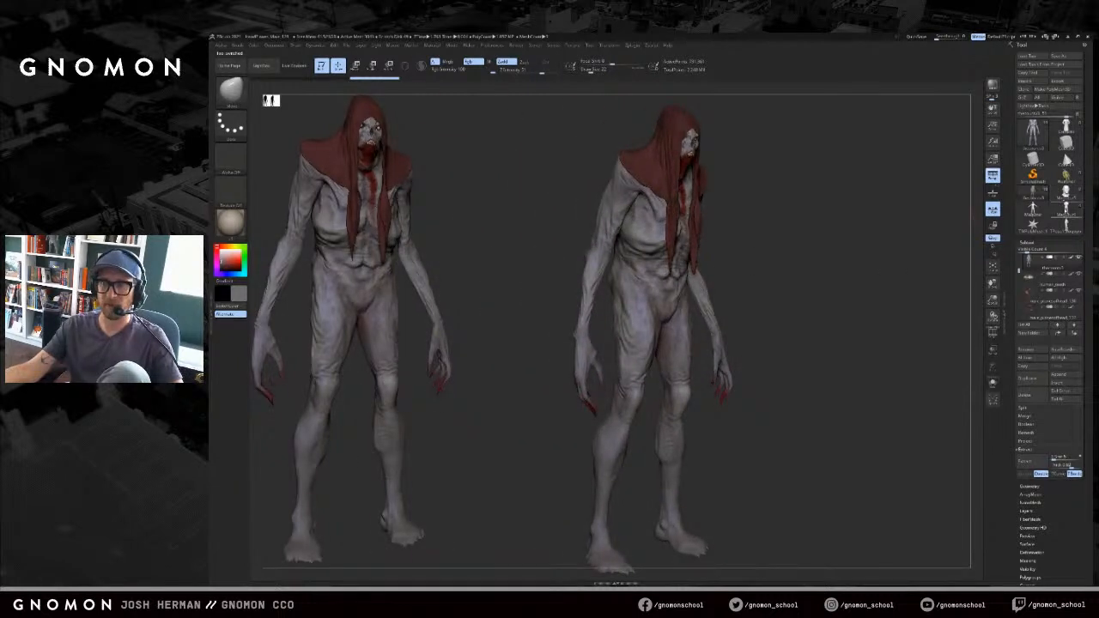
- Load the green orc with all its clothing shown and leave a snapshot of it beside the hooded creature
{"action": "left_click", "coordinate": [1066, 194]}
{"action": "left_click", "coordinate": [1071, 258], "text": "shift"}
{"action": "left_click_drag", "start_coordinate": [902, 249], "coordinate": [878, 302]}
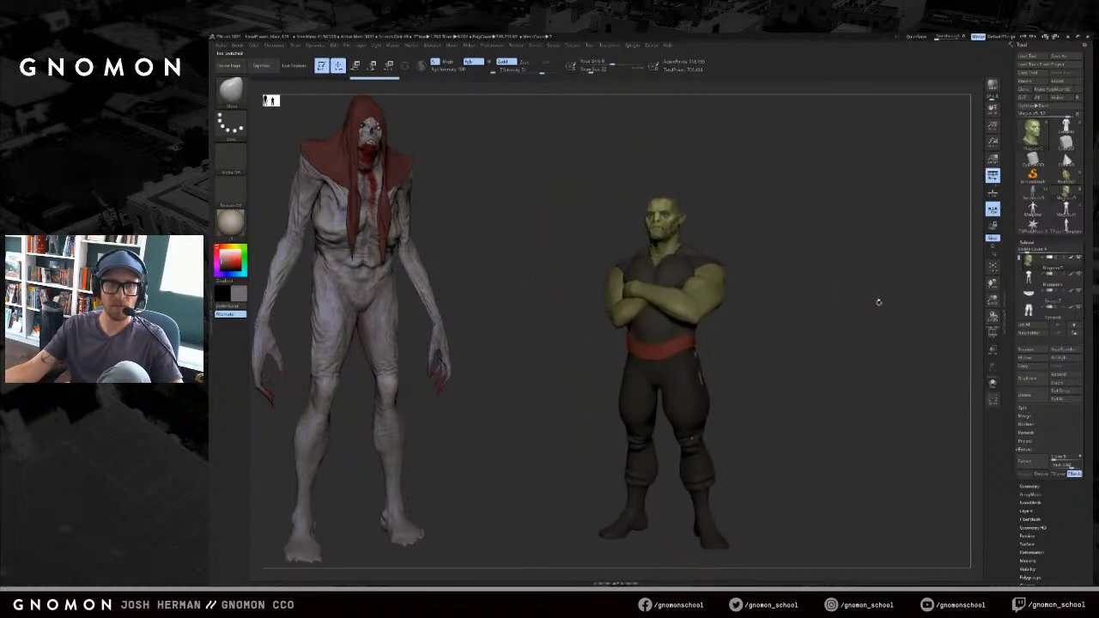
{"action": "key", "text": "shift+s"}
- Load the coated figure again and place it beside the orc snapshot to compare the three characters
{"action": "left_click", "coordinate": [1067, 127]}
{"action": "key", "text": "f"}
{"action": "left_click_drag", "start_coordinate": [912, 230], "coordinate": [945, 282], "text": "alt"}
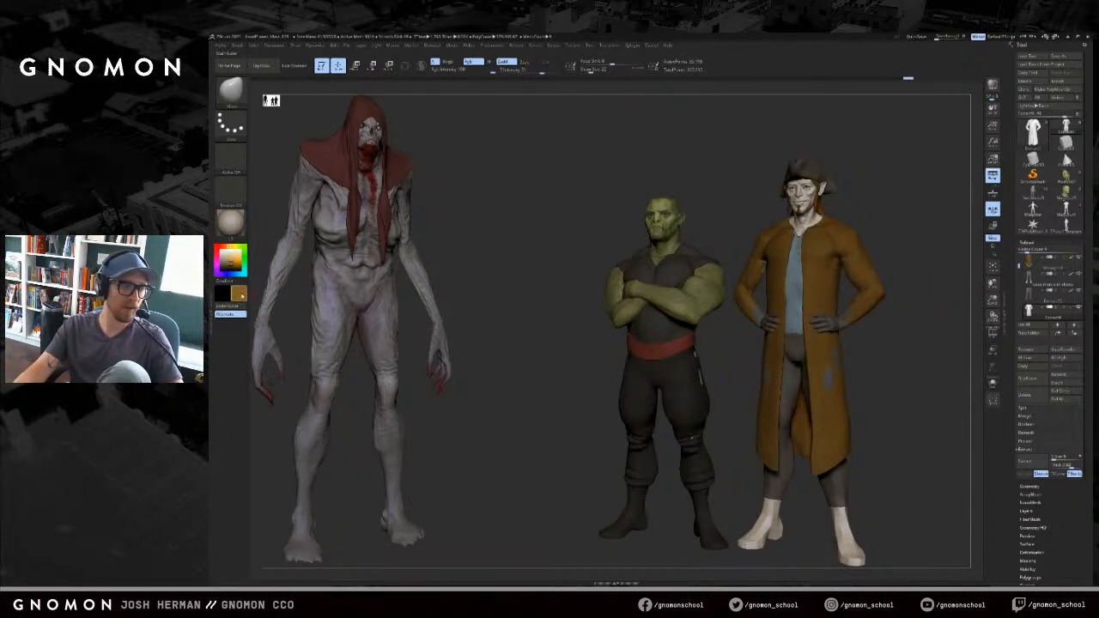
- Recolour the coat to a muted, darker brown
{"action": "left_click", "coordinate": [244, 296]}
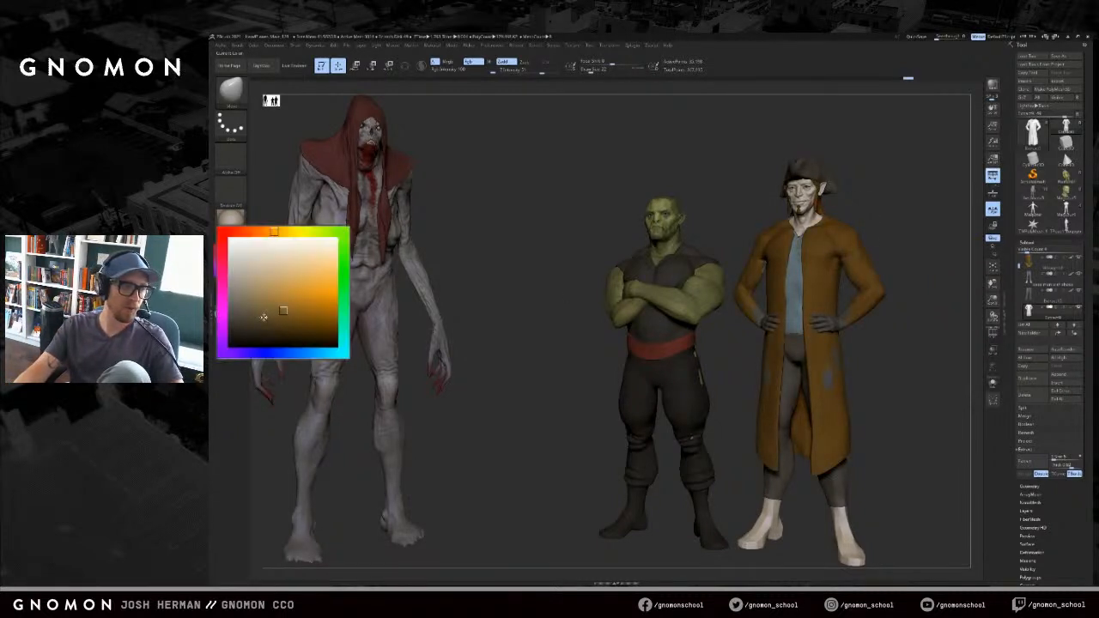
{"action": "left_click", "coordinate": [272, 232]}
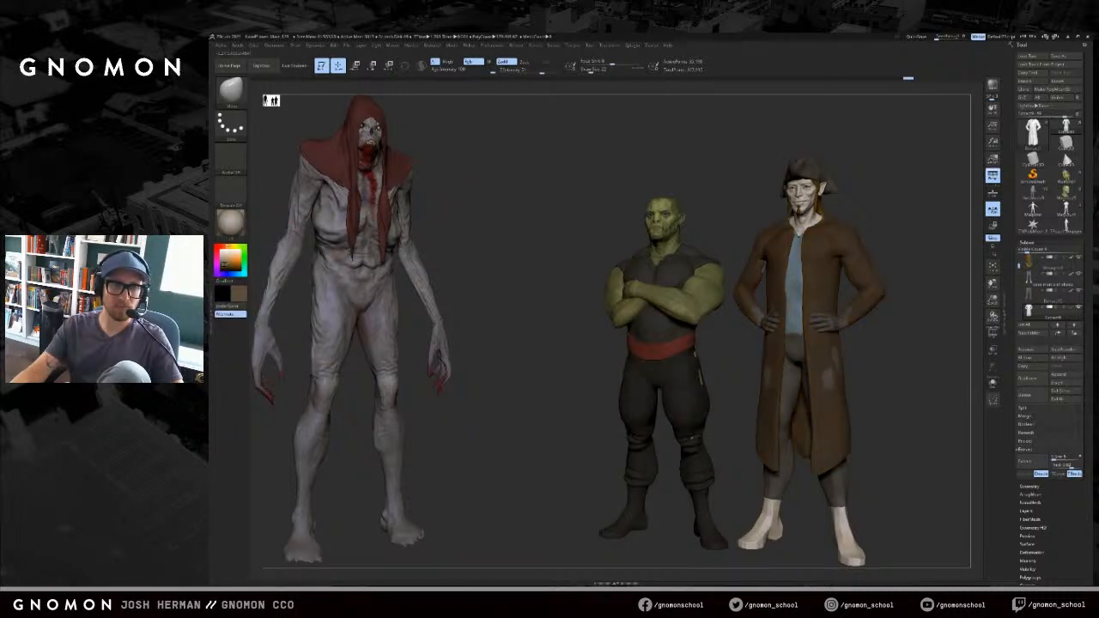
{"action": "left_click", "coordinate": [240, 295]}
{"action": "left_click", "coordinate": [254, 319]}
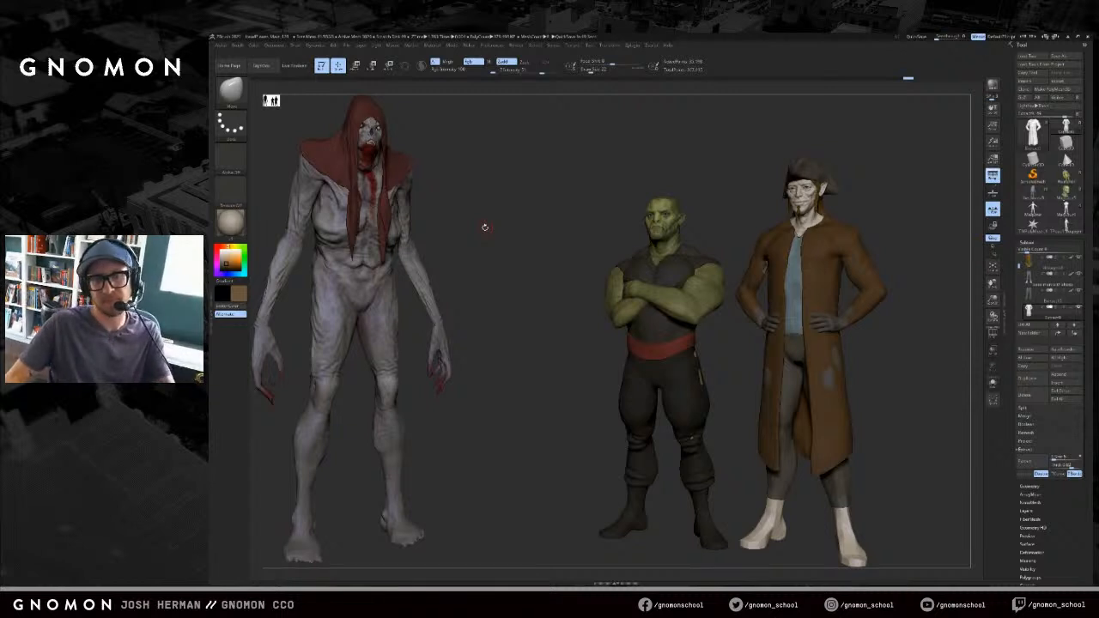
- Clear the comparison snapshots from the canvas and save the coated character
{"action": "left_click_drag", "start_coordinate": [902, 265], "coordinate": [902, 339]}
{"action": "key", "text": "ctrl+n"}
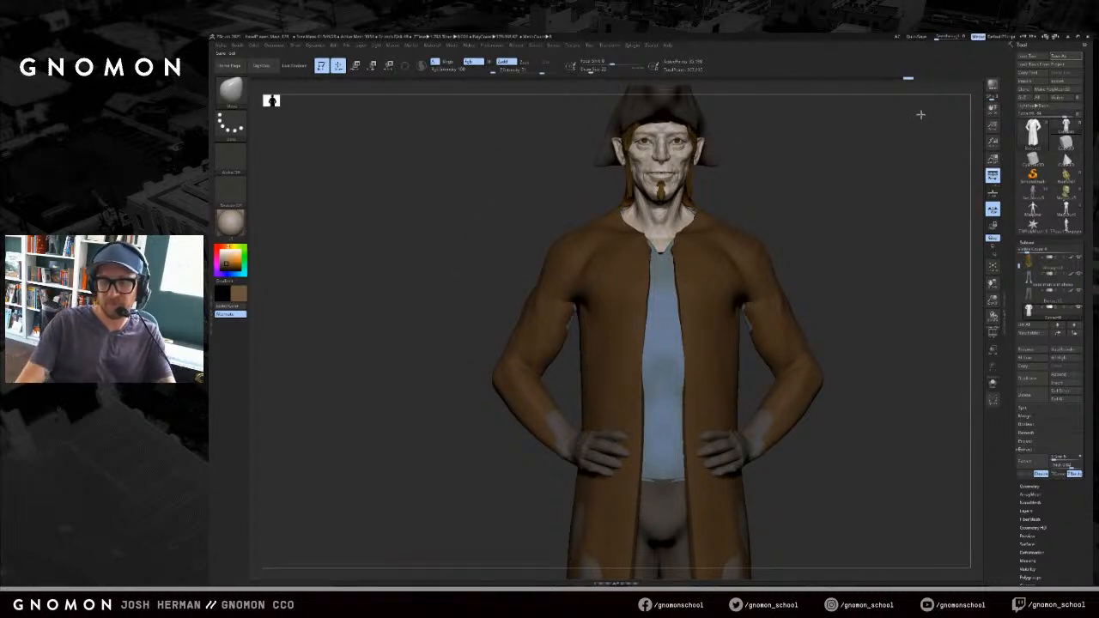
{"action": "key", "text": "ctrl+s"}
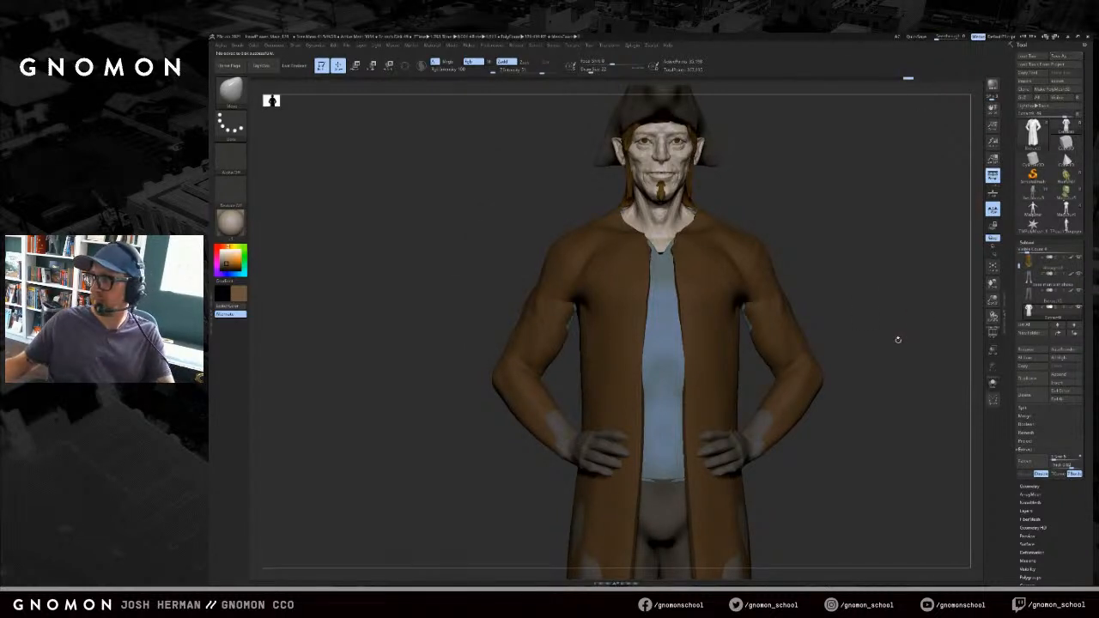
- Resize the Move brush and pull the coat's lower skirt outward over the thighs so the legs stop poking through
{"action": "left_click_drag", "start_coordinate": [929, 315], "coordinate": [890, 289]}
{"action": "left_click_drag", "start_coordinate": [792, 182], "coordinate": [788, 279], "text": "alt"}
{"action": "key", "text": "s"}
{"action": "left_click", "coordinate": [550, 422]}
{"action": "mouse_move", "coordinate": [778, 389]}
{"action": "left_mouse_down"}
{"action": "mouse_move", "coordinate": [810, 390]}
{"action": "mouse_move", "coordinate": [743, 397]}
{"action": "mouse_move", "coordinate": [682, 422]}
{"action": "left_mouse_up"}
{"action": "key", "text": "s"}
{"action": "left_click", "coordinate": [679, 422]}
{"action": "key", "text": "s"}
{"action": "left_click", "coordinate": [687, 422]}
{"action": "mouse_move", "coordinate": [751, 442]}
{"action": "left_mouse_down"}
{"action": "mouse_move", "coordinate": [810, 413]}
{"action": "mouse_move", "coordinate": [799, 405]}
{"action": "left_mouse_up"}
{"action": "key", "text": "s"}
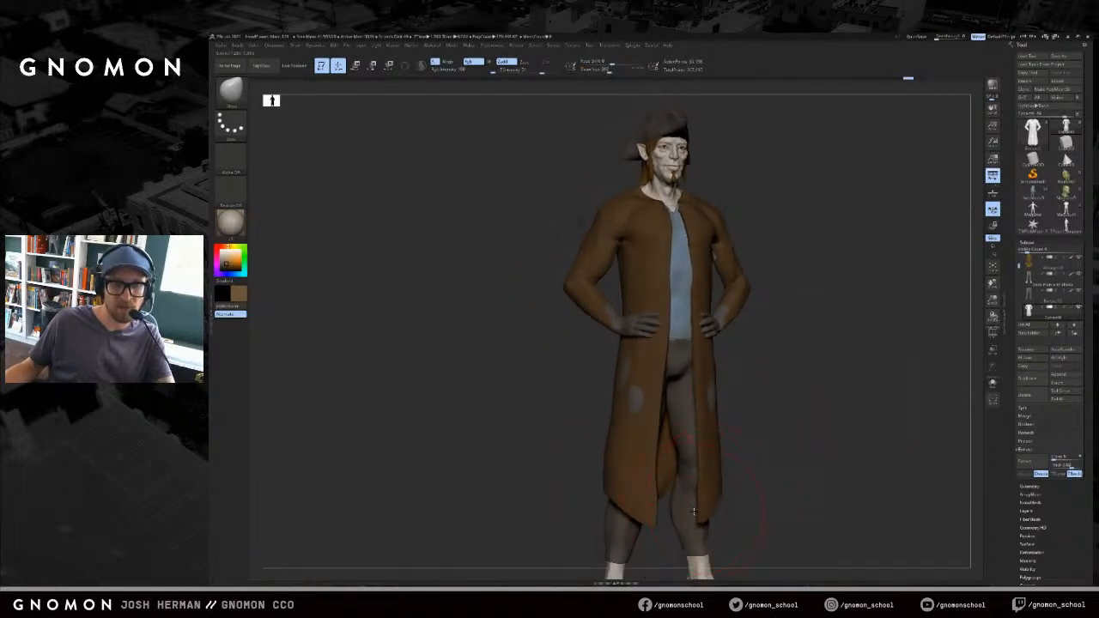
{"action": "left_click_drag", "start_coordinate": [703, 512], "coordinate": [698, 511]}
{"action": "left_click_drag", "start_coordinate": [760, 432], "coordinate": [748, 418]}
{"action": "key", "text": "s"}
{"action": "left_click", "coordinate": [730, 416]}
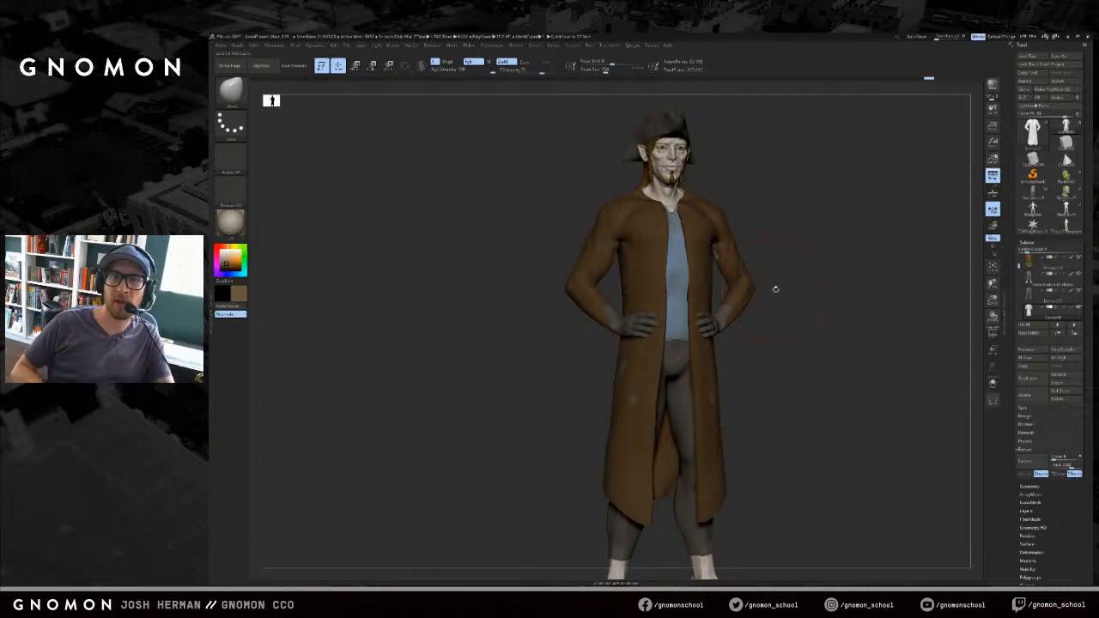
{"action": "mouse_move", "coordinate": [860, 271]}
{"action": "left_mouse_down"}
{"action": "mouse_move", "coordinate": [825, 258]}
{"action": "mouse_move", "coordinate": [876, 275]}
{"action": "mouse_move", "coordinate": [863, 292]}
{"action": "mouse_move", "coordinate": [847, 269]}
{"action": "mouse_move", "coordinate": [812, 335]}
{"action": "mouse_move", "coordinate": [834, 306]}
{"action": "left_mouse_up"}
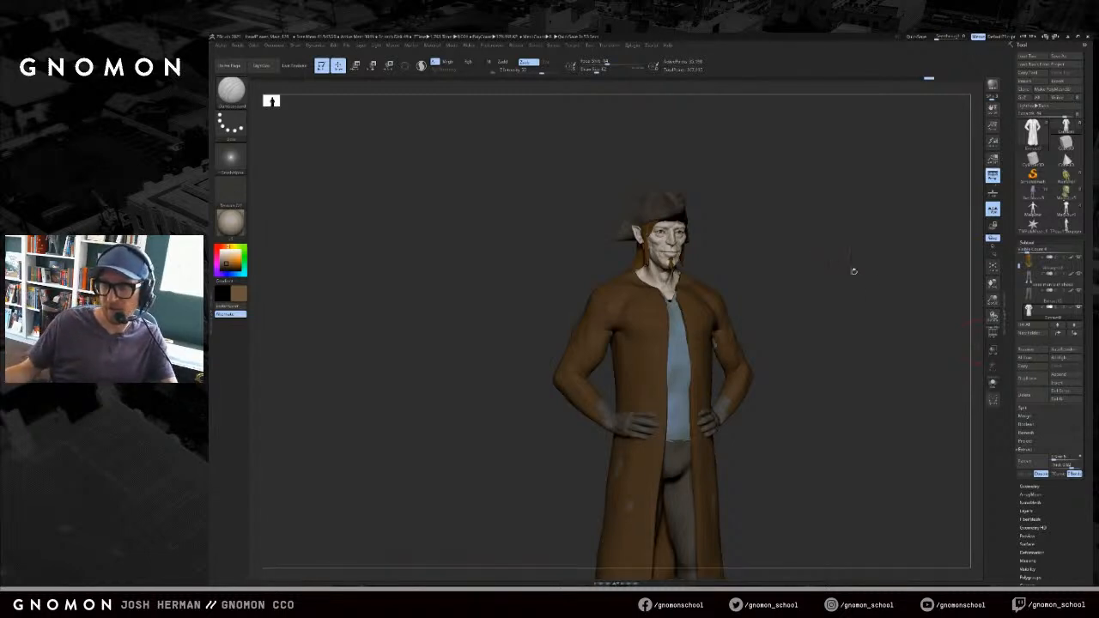
{"action": "mouse_move", "coordinate": [871, 291]}
{"action": "left_mouse_down"}
{"action": "mouse_move", "coordinate": [900, 296]}
{"action": "mouse_move", "coordinate": [877, 300]}
{"action": "mouse_move", "coordinate": [901, 290]}
{"action": "mouse_move", "coordinate": [849, 290]}
{"action": "left_mouse_up"}
{"action": "left_click_drag", "start_coordinate": [780, 176], "coordinate": [732, 196]}
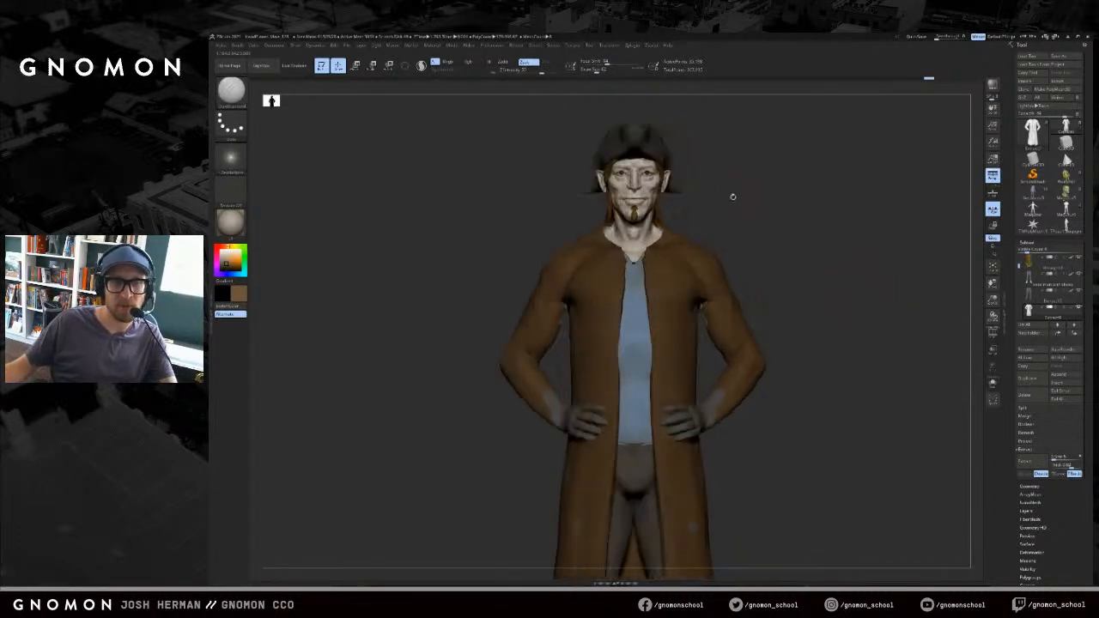
{"action": "left_click_drag", "start_coordinate": [903, 204], "coordinate": [727, 300]}
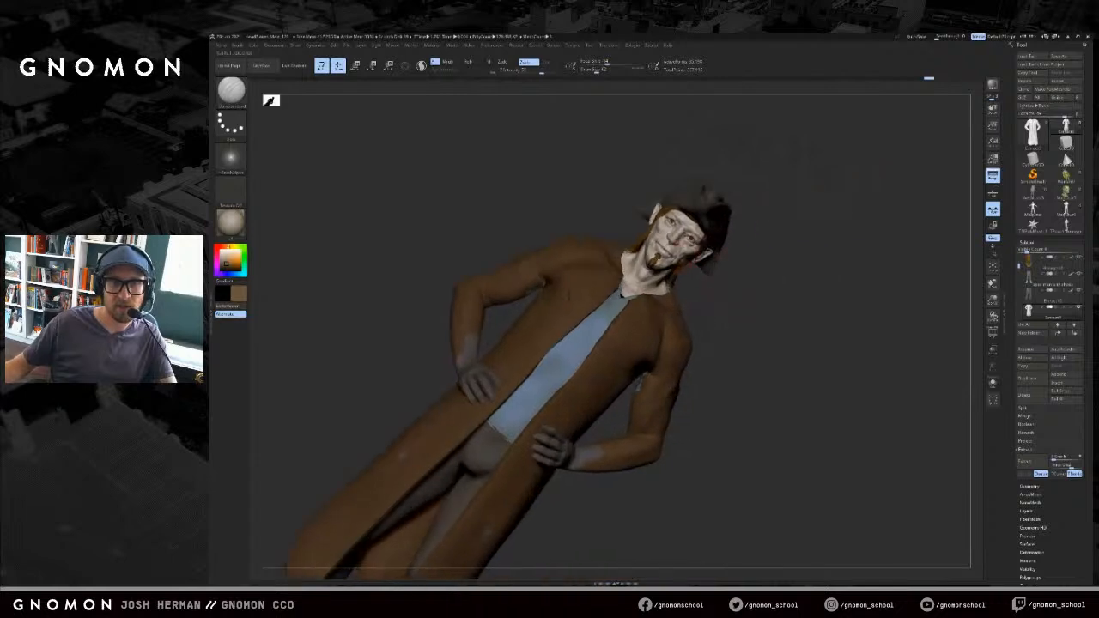
{"action": "mouse_move", "coordinate": [847, 282]}
{"action": "left_mouse_down", "text": "shift"}
{"action": "mouse_move", "coordinate": [833, 300]}
{"action": "mouse_move", "coordinate": [793, 299]}
{"action": "mouse_move", "coordinate": [849, 303]}
{"action": "mouse_move", "coordinate": [803, 348]}
{"action": "mouse_move", "coordinate": [840, 297]}
{"action": "left_mouse_up", "text": "shift"}
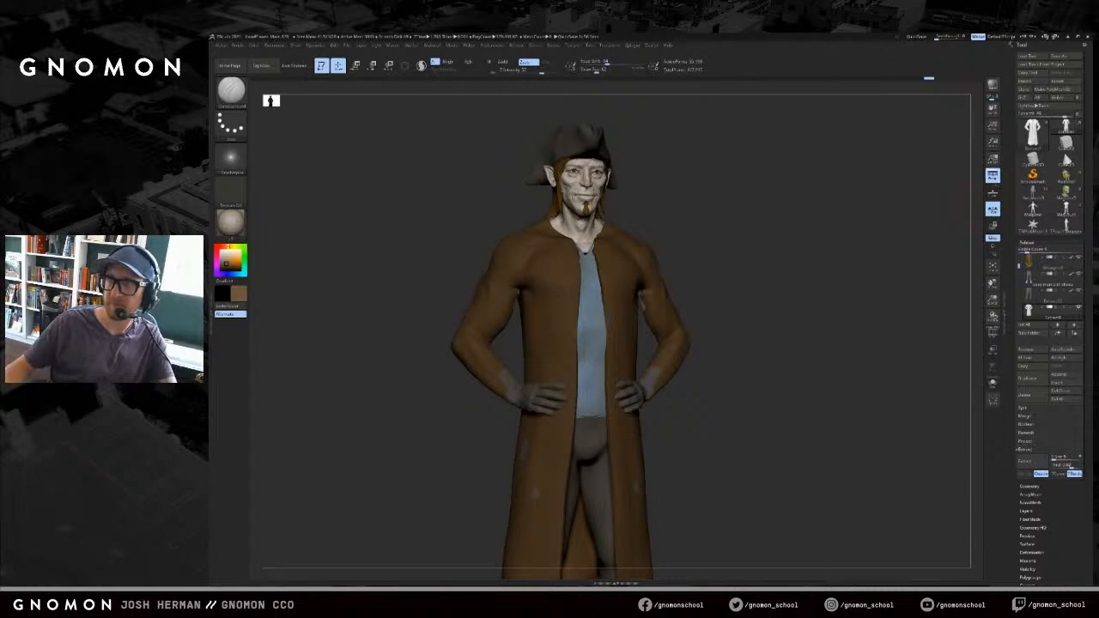
- Bring up the browser with the shawm image results, enlarge it, look through the instrument pictures, and return to ZBrush
{"action": "left_click_drag", "start_coordinate": [1086, 129], "coordinate": [519, 82]}
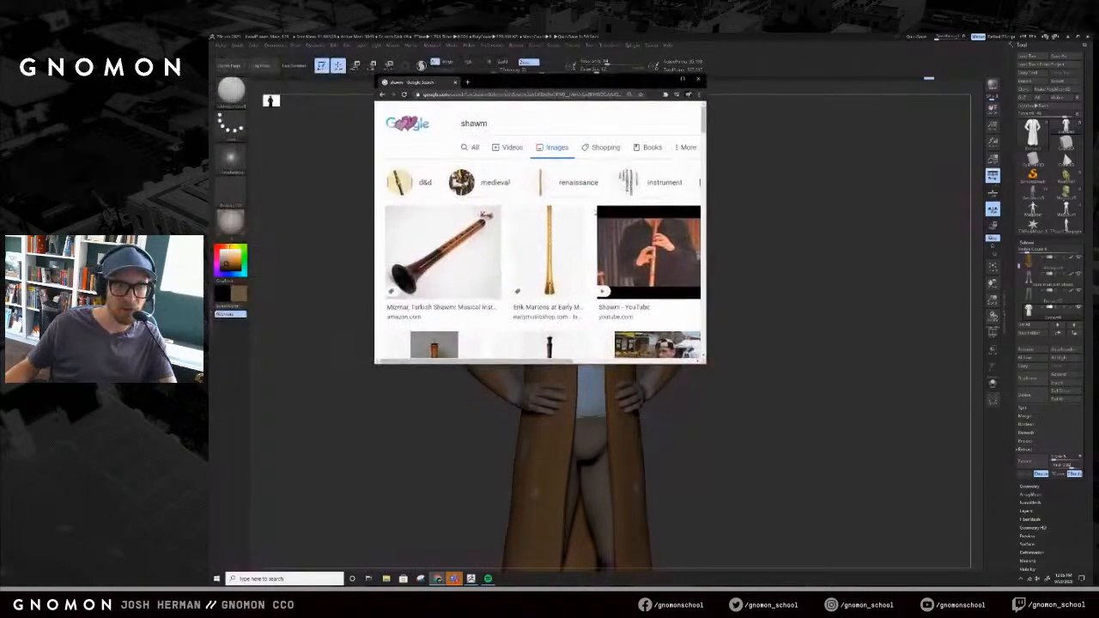
{"action": "scroll", "coordinate": [579, 233], "scroll_direction": "down", "scroll_amount": 3}
{"action": "scroll", "coordinate": [645, 281], "scroll_direction": "down", "scroll_amount": 5}
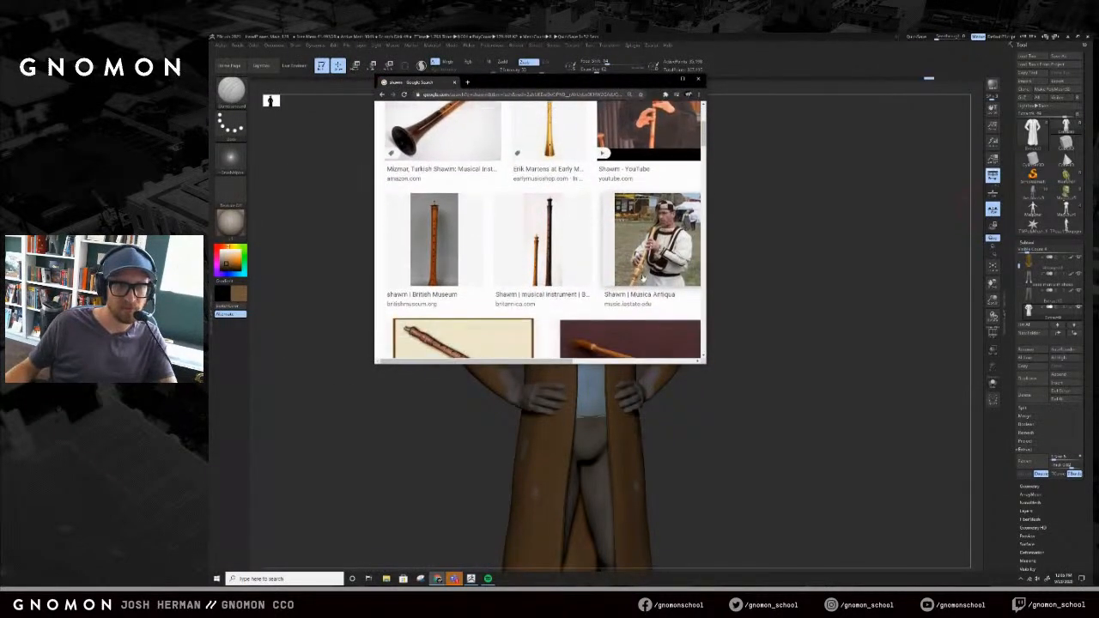
{"action": "left_click_drag", "start_coordinate": [708, 365], "coordinate": [948, 463]}
{"action": "scroll", "coordinate": [663, 284], "scroll_direction": "up", "scroll_amount": 5}
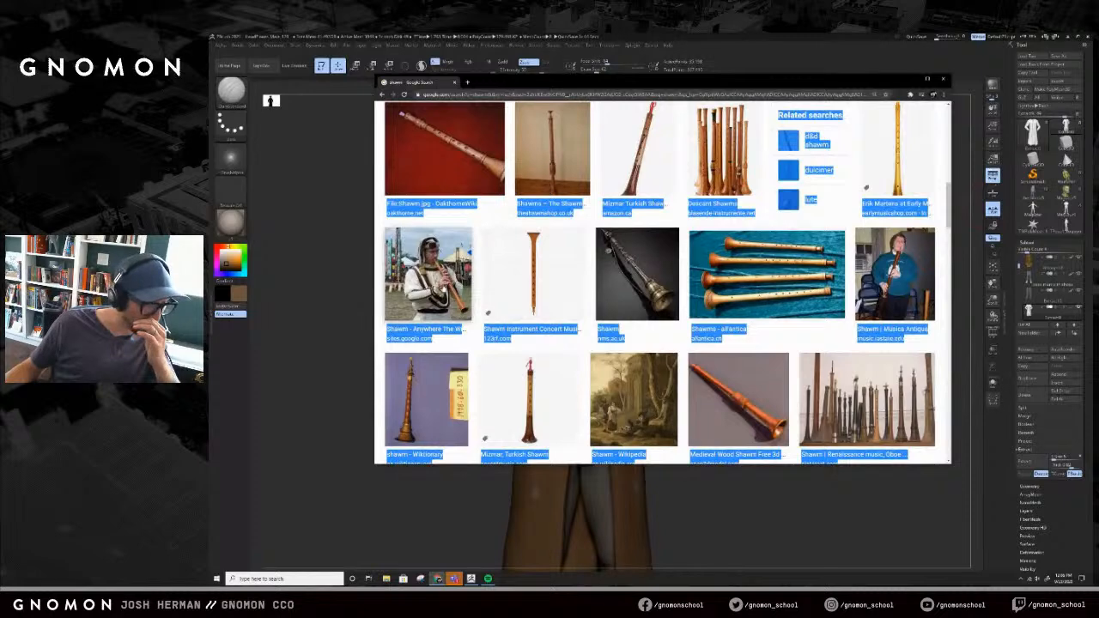
{"action": "scroll", "coordinate": [557, 267], "scroll_direction": "up", "scroll_amount": 4}
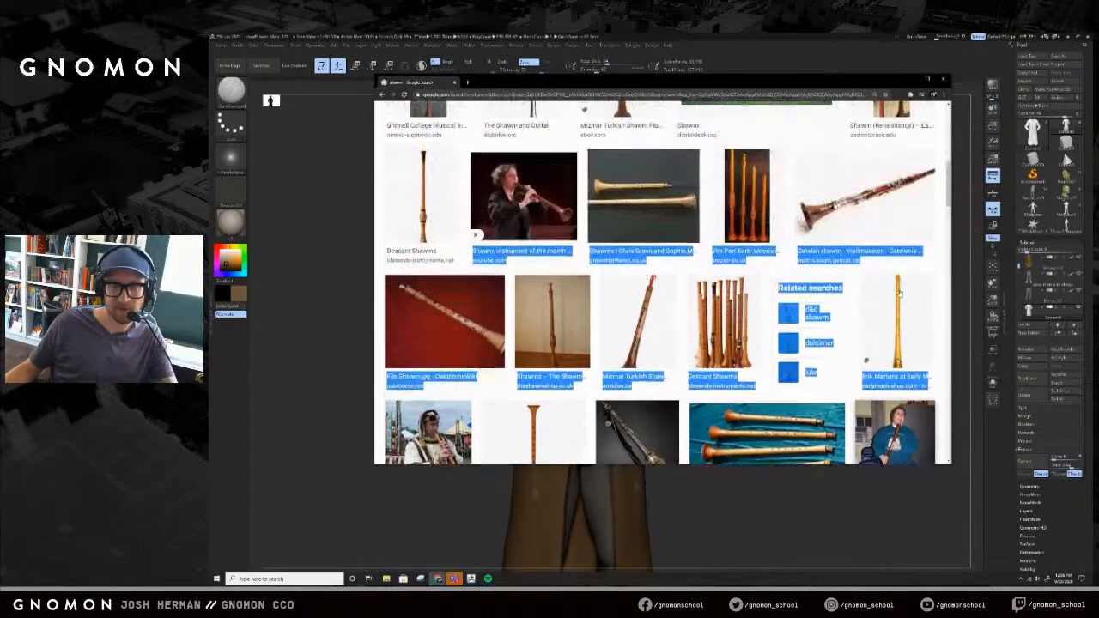
{"action": "scroll", "coordinate": [558, 266], "scroll_direction": "up", "scroll_amount": 5}
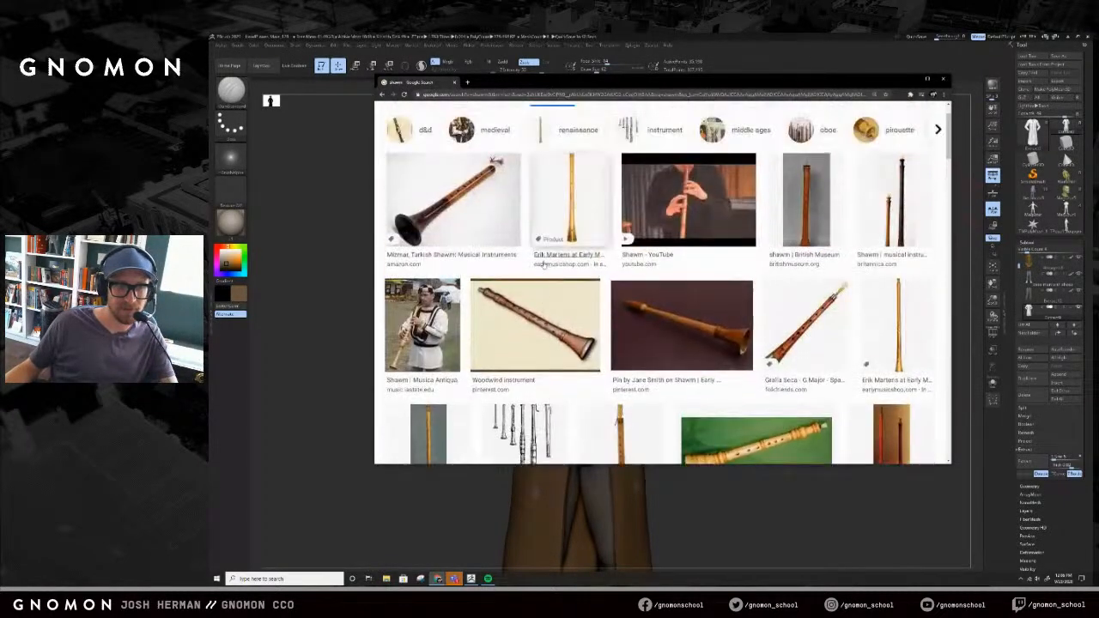
{"action": "scroll", "coordinate": [424, 320], "scroll_direction": "up", "scroll_amount": 1}
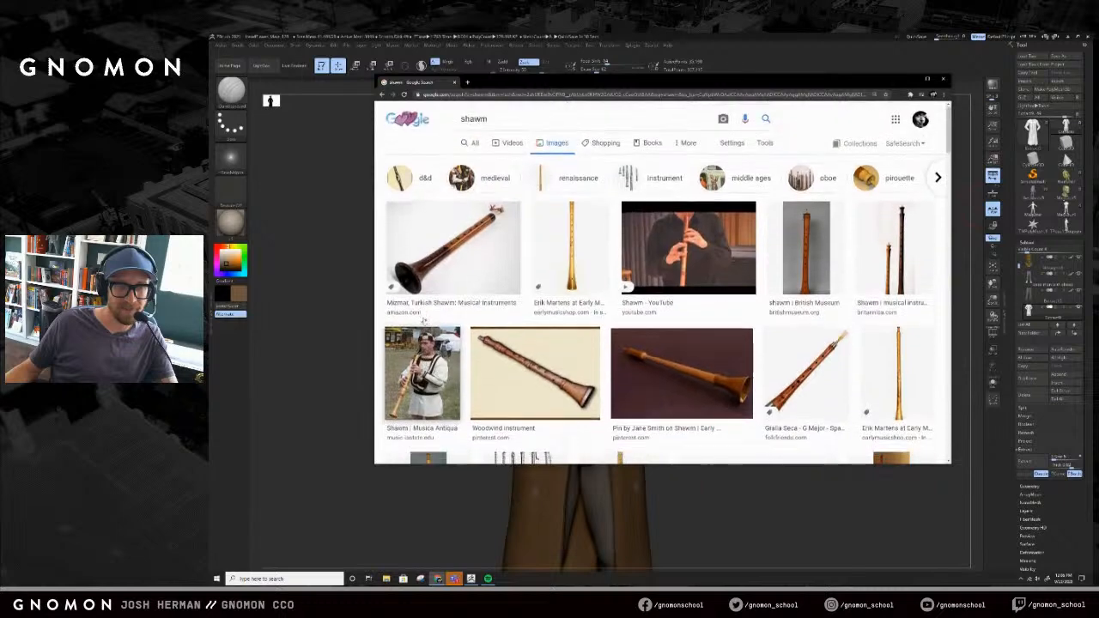
{"action": "scroll", "coordinate": [424, 320], "scroll_direction": "down", "scroll_amount": 7}
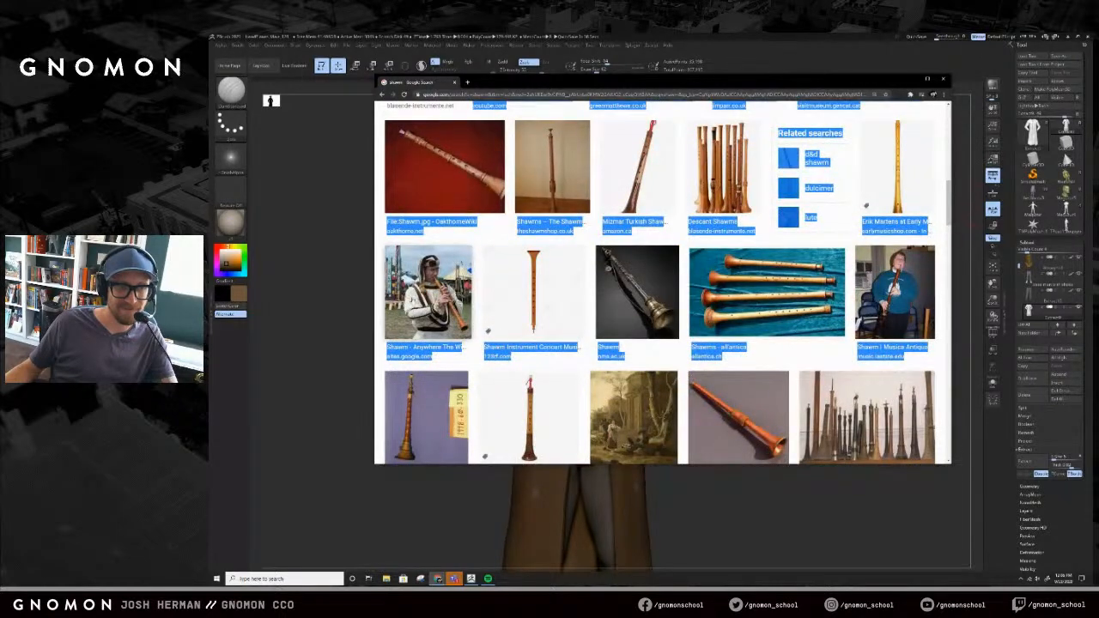
{"action": "left_click", "coordinate": [914, 80]}
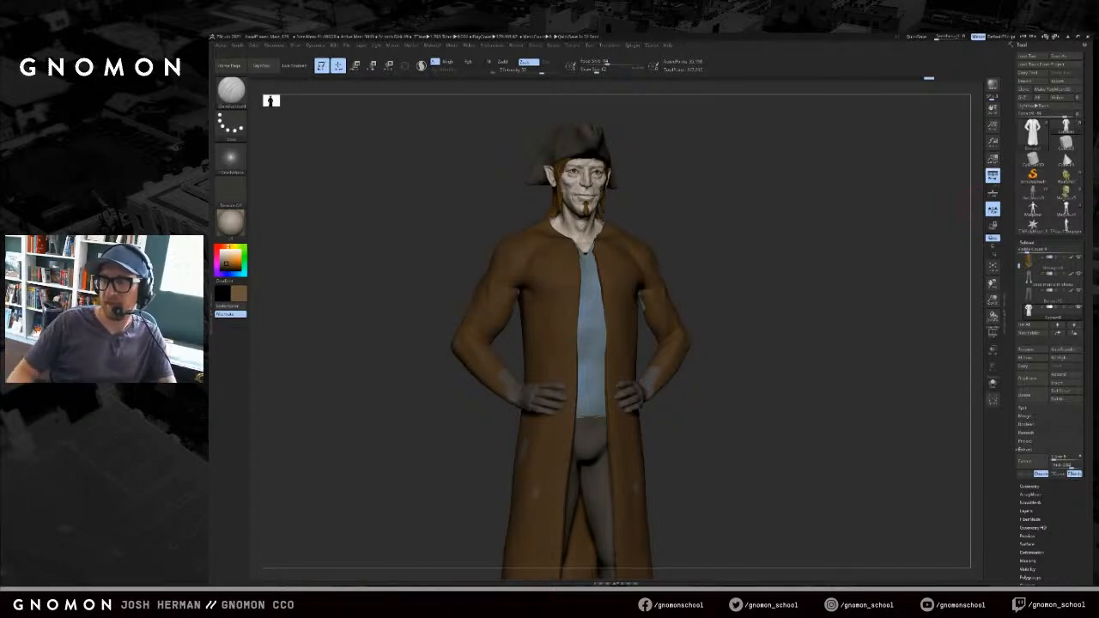
- Dock the Dynamics palette and turn on the collision volume for simulating the coat
{"action": "left_click_drag", "start_coordinate": [770, 301], "coordinate": [825, 309]}
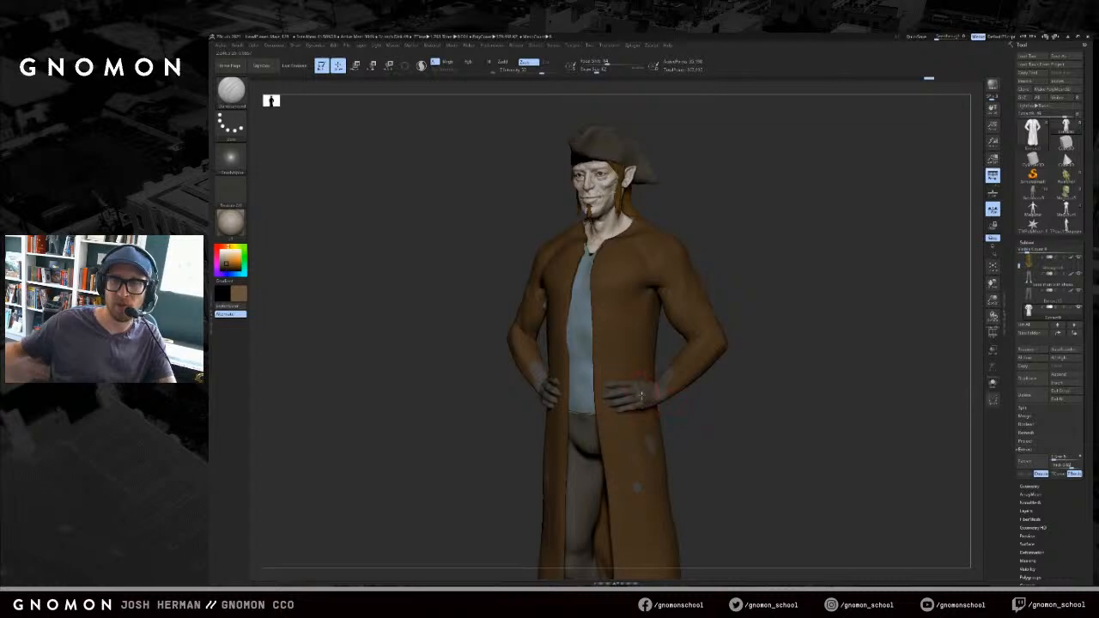
{"action": "left_click_drag", "start_coordinate": [801, 335], "coordinate": [854, 239]}
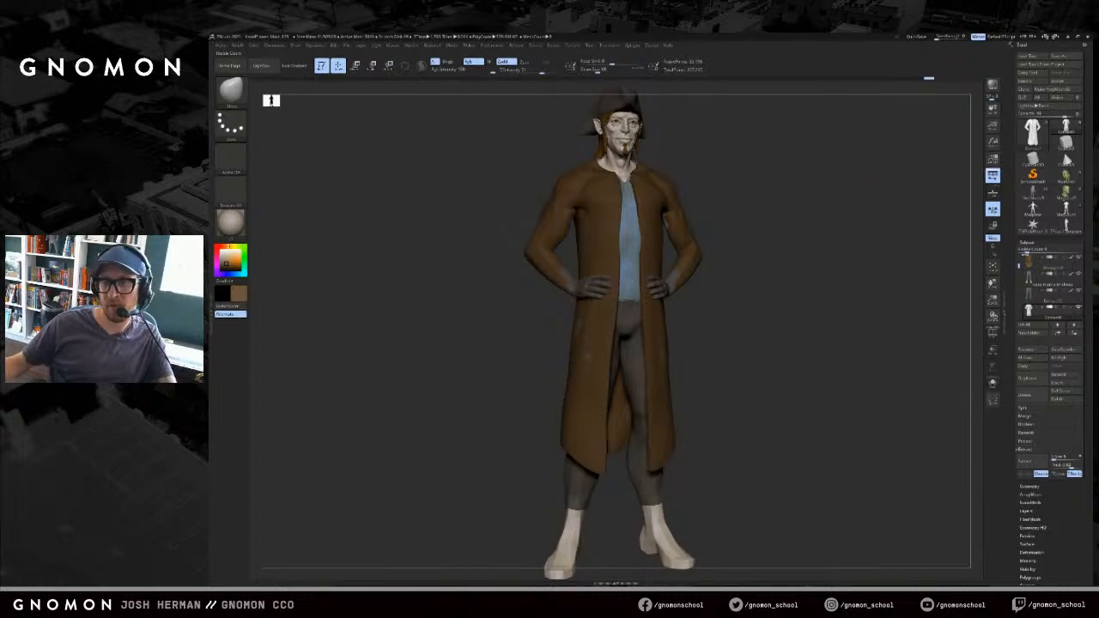
{"action": "left_click_drag", "start_coordinate": [1019, 266], "coordinate": [1020, 259]}
{"action": "left_click", "coordinate": [313, 45]}
{"action": "left_click", "coordinate": [310, 53]}
{"action": "left_click", "coordinate": [962, 252]}
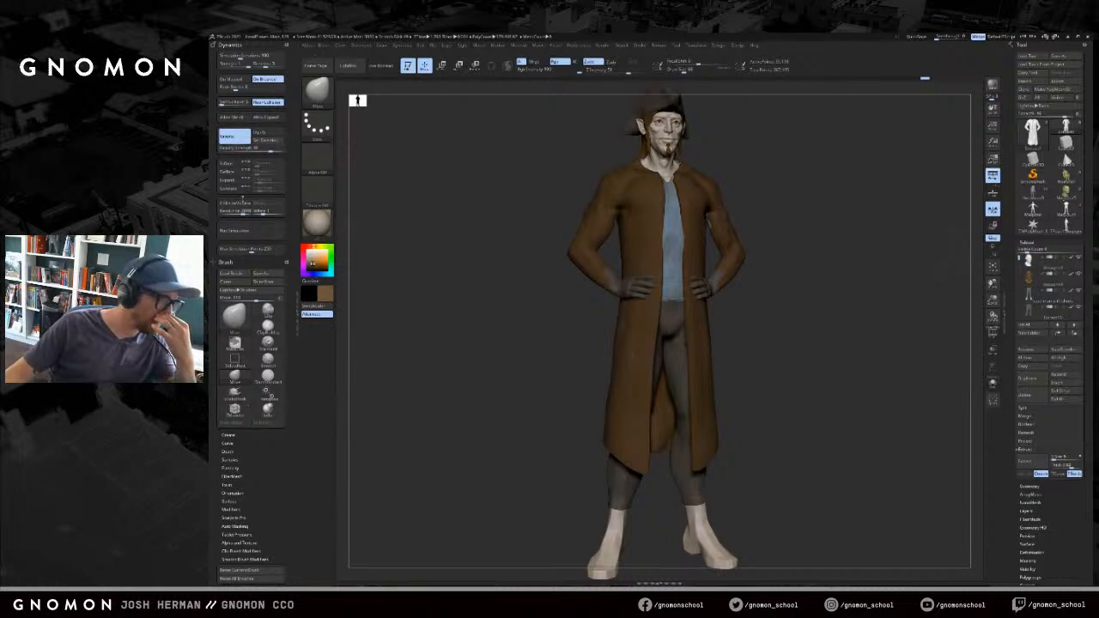
{"action": "left_click", "coordinate": [238, 204]}
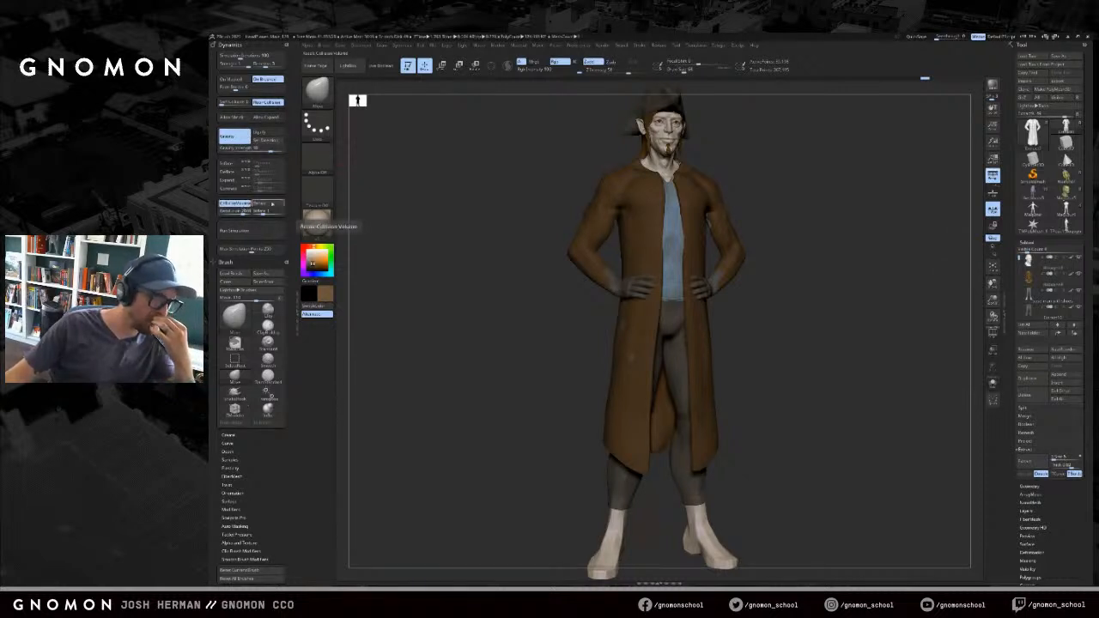
{"action": "left_click", "coordinate": [506, 239]}
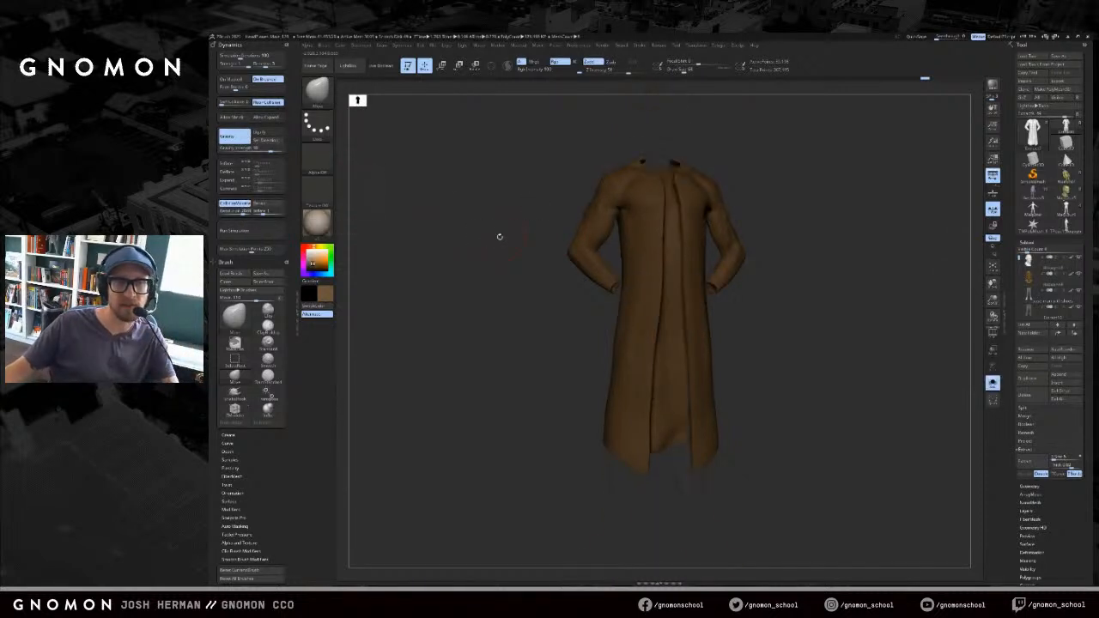
- Try running the cloth simulation on the coat, stop it, and undo the result
{"action": "left_click", "coordinate": [273, 232]}
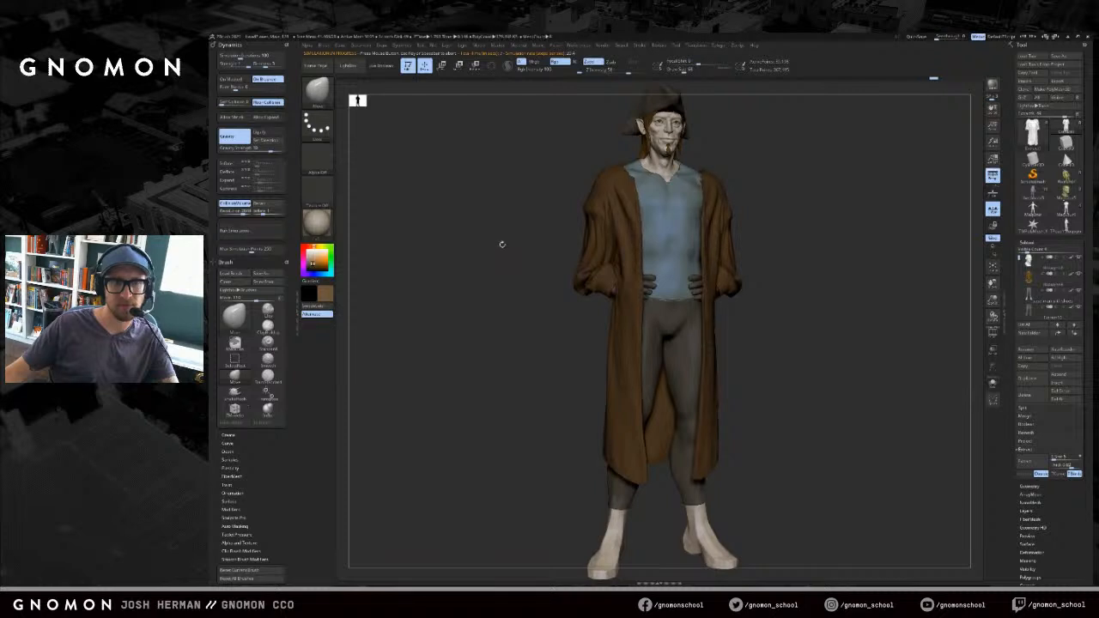
{"action": "left_click_drag", "start_coordinate": [514, 242], "coordinate": [502, 219]}
{"action": "key", "text": "ctrl+z"}
- Inspect the coat and hair subtools in isolation
{"action": "key", "text": "alt+shift+s"}
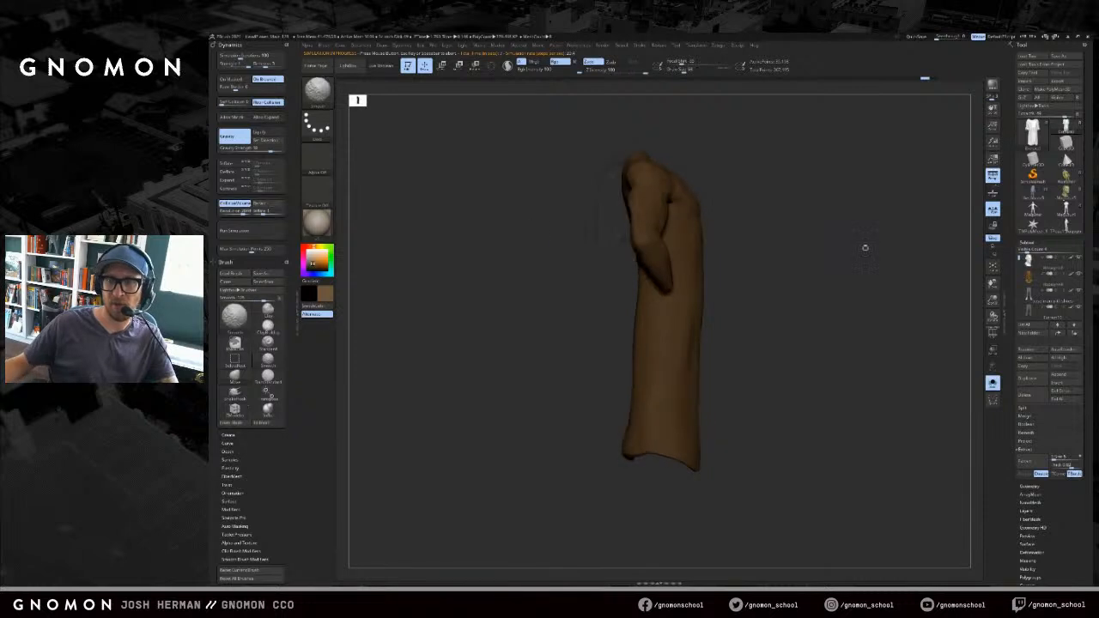
{"action": "left_click", "coordinate": [1041, 261]}
{"action": "left_click", "coordinate": [1041, 278]}
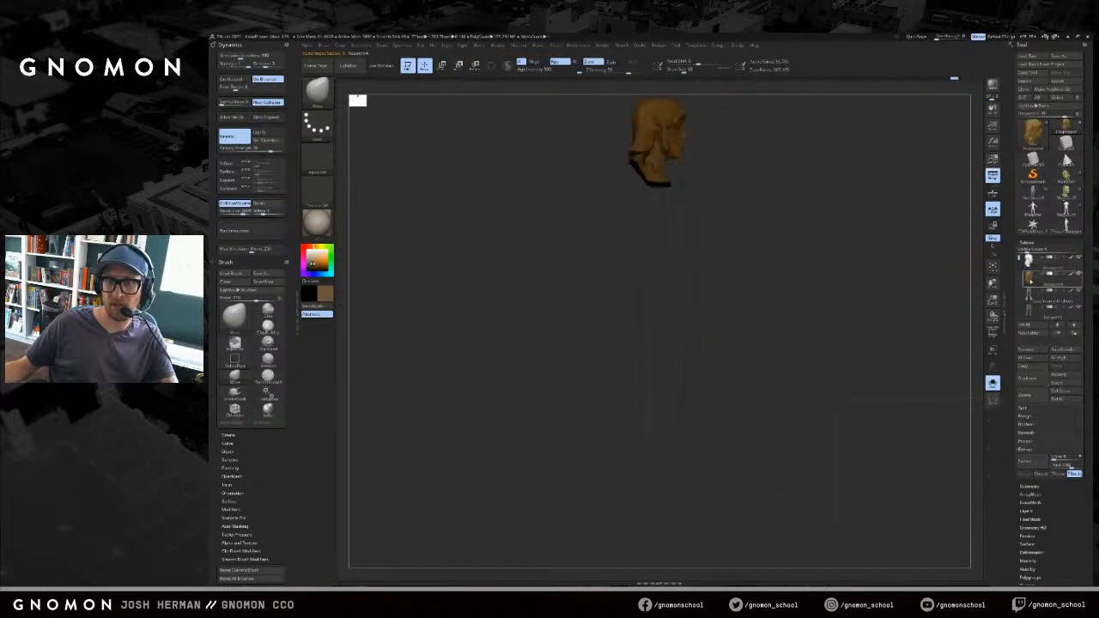
- Select the body subtool, isolate it, unhide its hidden upper part, and show all subtools again
{"action": "mouse_move", "coordinate": [1019, 260]}
{"action": "left_mouse_down"}
{"action": "mouse_move", "coordinate": [1020, 299]}
{"action": "mouse_move", "coordinate": [1020, 267]}
{"action": "left_mouse_up"}
{"action": "left_click", "coordinate": [1041, 278]}
{"action": "key", "text": "shift+alt+s"}
{"action": "left_click_drag", "start_coordinate": [926, 285], "coordinate": [893, 297]}
{"action": "key", "text": "shift+alt+s"}
{"action": "key", "text": "shift+alt+s"}
{"action": "left_click_drag", "start_coordinate": [802, 179], "coordinate": [820, 183]}
{"action": "key", "text": "shift+alt+s"}
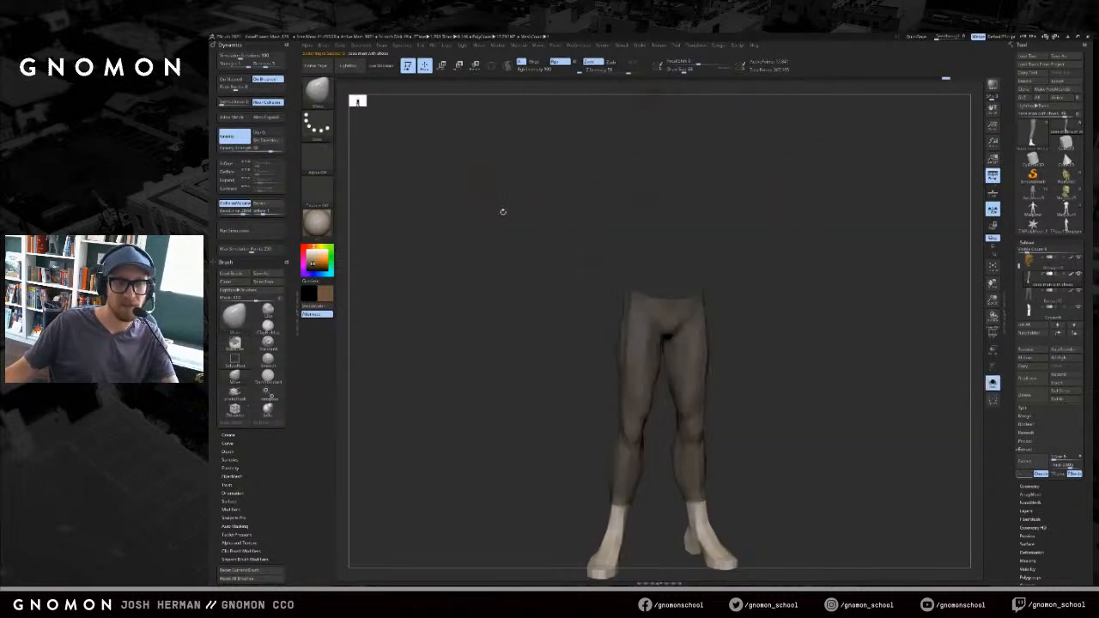
{"action": "left_click", "coordinate": [516, 238], "text": "ctrl+shift"}
{"action": "key", "text": "shift+alt+s"}
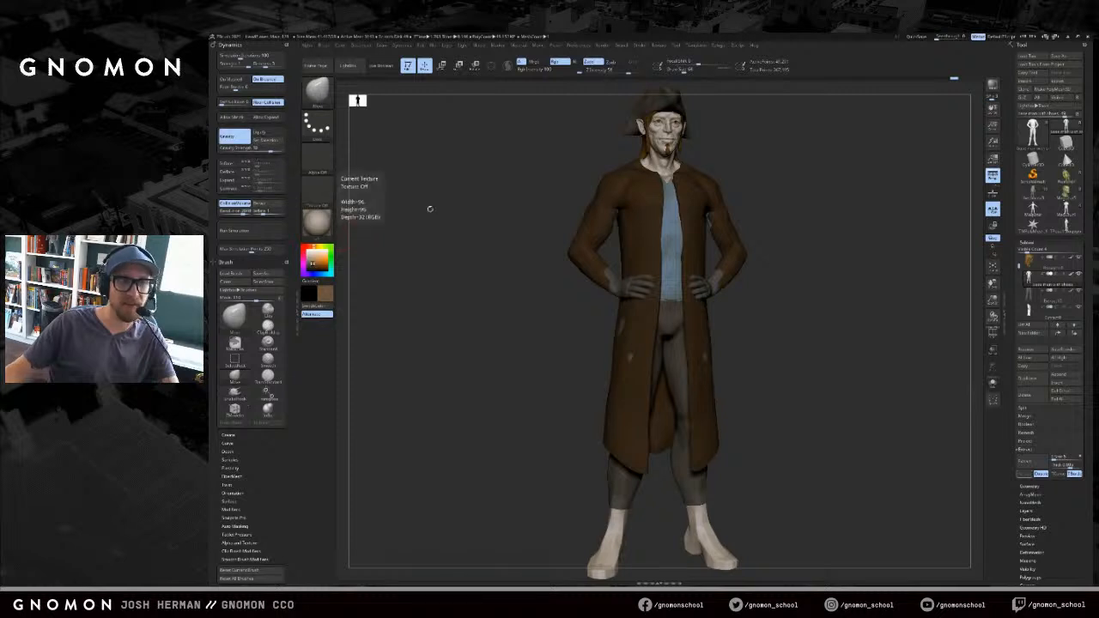
- Make the coat active, try simulating it against the full body, and undo the result
{"action": "left_click", "coordinate": [609, 210], "text": "alt"}
{"action": "key", "text": "shift+alt+s"}
{"action": "key", "text": "shift+alt+s"}
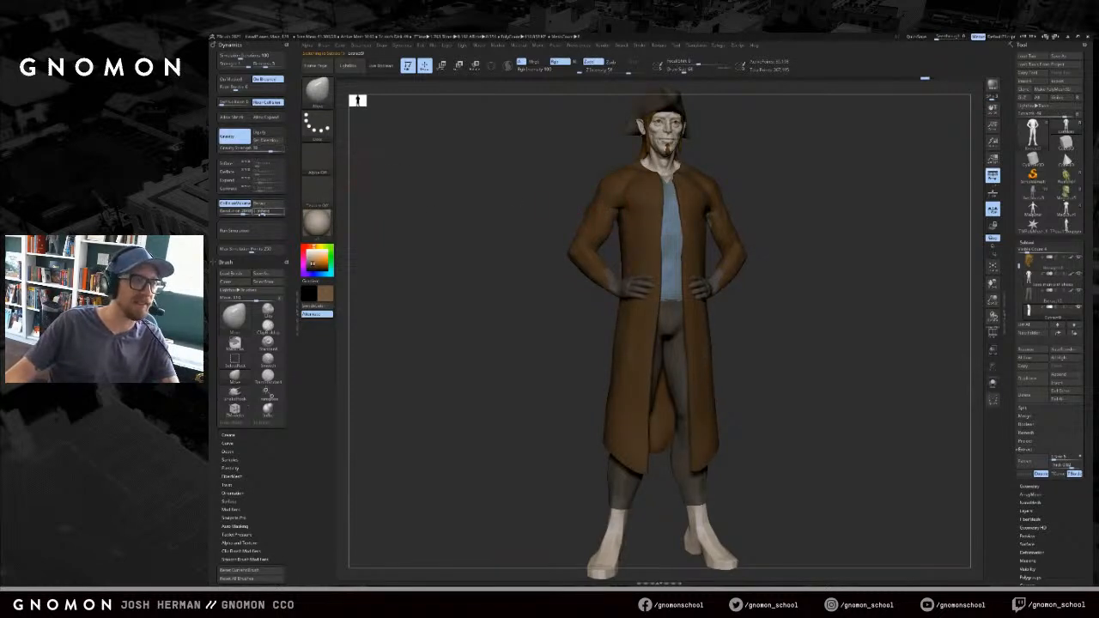
{"action": "left_click", "coordinate": [252, 231]}
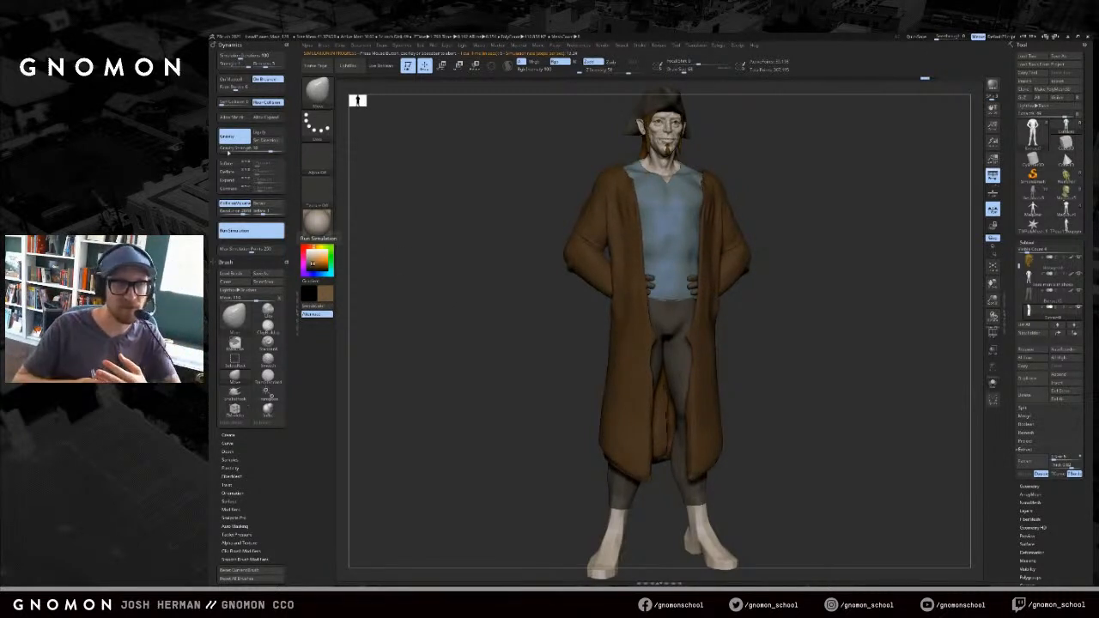
{"action": "left_click", "coordinate": [361, 224]}
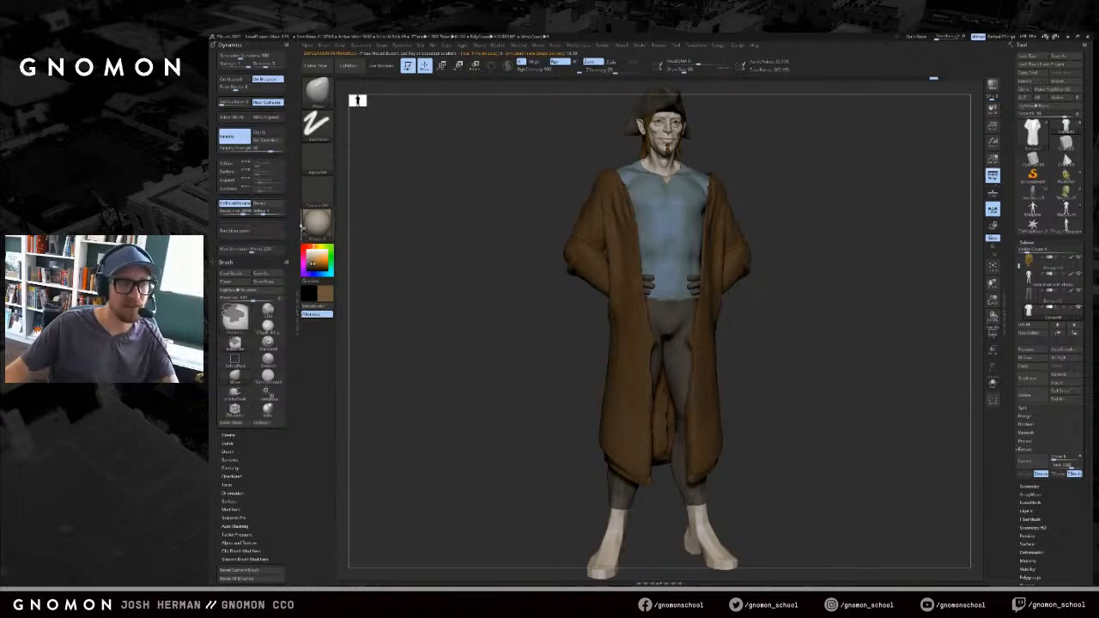
{"action": "key", "text": "ctrl+z"}
- Try the coat's cloth simulation once more, check the drape from the side, and undo it
{"action": "left_click", "coordinate": [258, 232]}
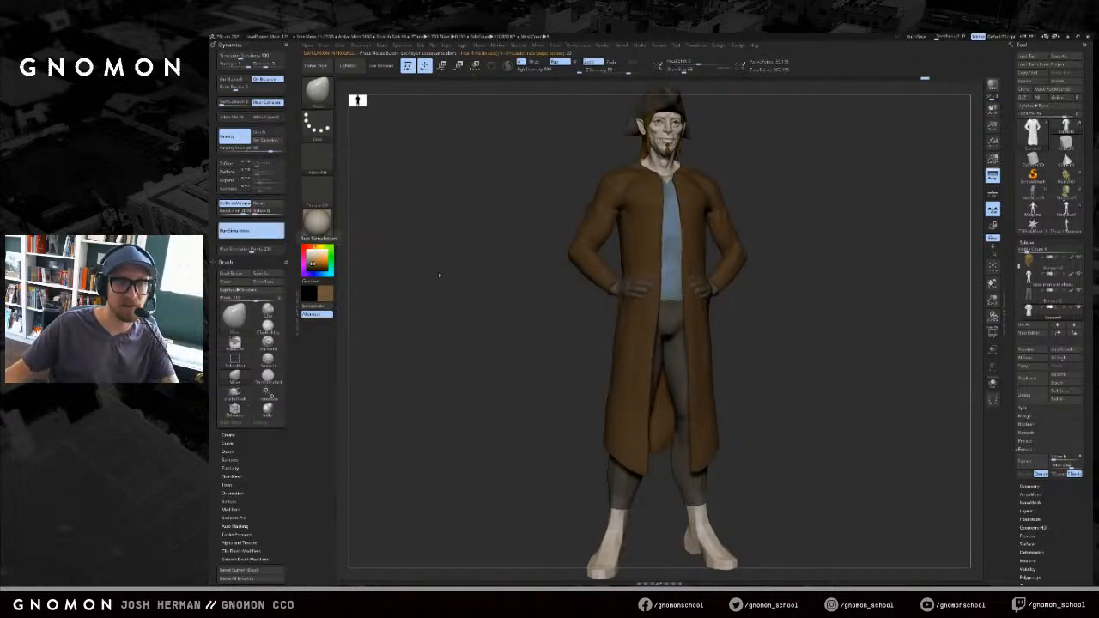
{"action": "left_click", "coordinate": [499, 304]}
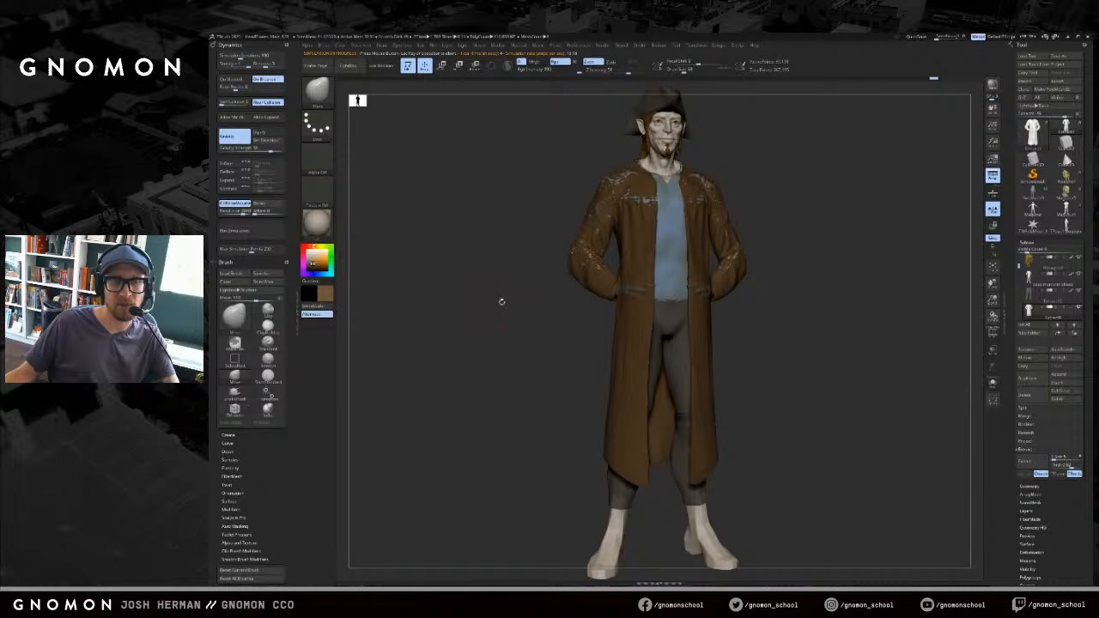
{"action": "left_click_drag", "start_coordinate": [502, 301], "coordinate": [511, 297], "text": "shift"}
{"action": "left_click_drag", "start_coordinate": [850, 236], "coordinate": [743, 263], "text": "alt"}
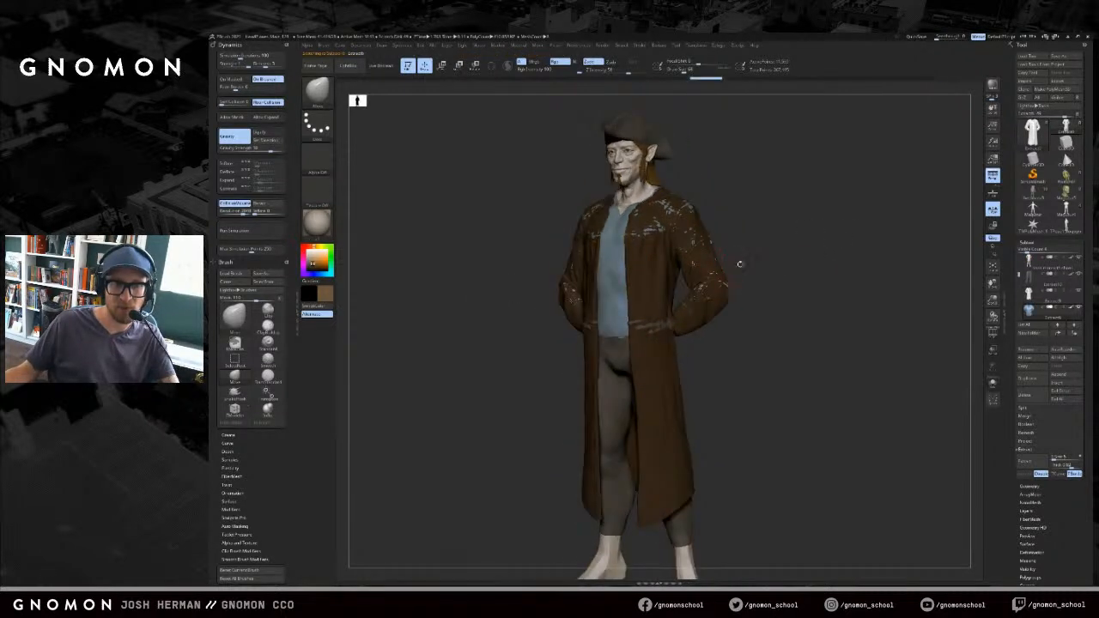
{"action": "left_click", "coordinate": [707, 289], "text": "alt"}
{"action": "key", "text": "alt+s"}
{"action": "left_click_drag", "start_coordinate": [755, 287], "coordinate": [761, 262]}
{"action": "key", "text": "alt+s"}
{"action": "key", "text": "ctrl+z"}
{"action": "key", "text": "ctrl+z"}
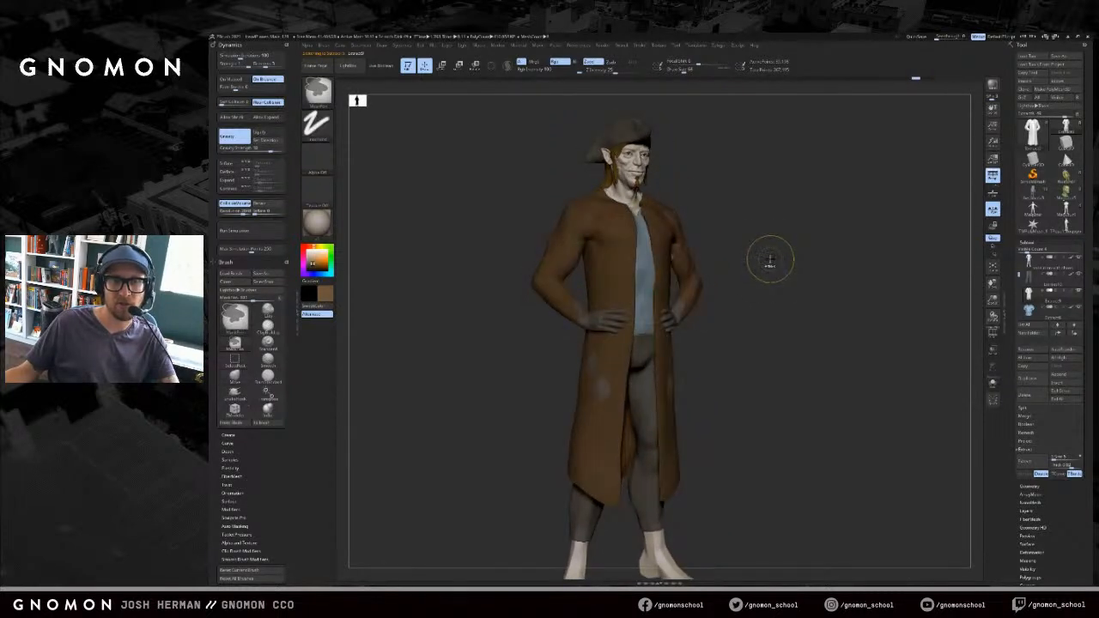
- Redo the coat simulation, check it from the front, and undo it again
{"action": "key", "text": "ctrl+shift+z"}
{"action": "key", "text": "ctrl+shift+z"}
{"action": "left_click_drag", "start_coordinate": [713, 235], "coordinate": [635, 297]}
{"action": "left_click_drag", "start_coordinate": [957, 317], "coordinate": [969, 304], "text": "shift"}
{"action": "key", "text": "ctrl+z"}
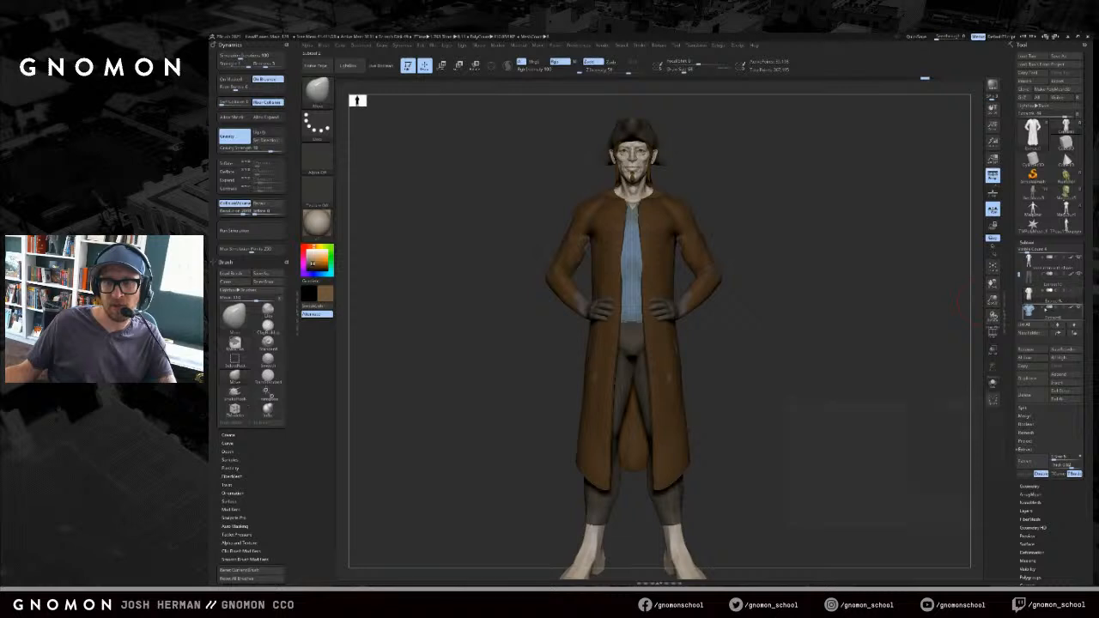
- Hide the coat and the blue shirt, and make the dark trousers the active subtool
{"action": "left_click", "coordinate": [1053, 313]}
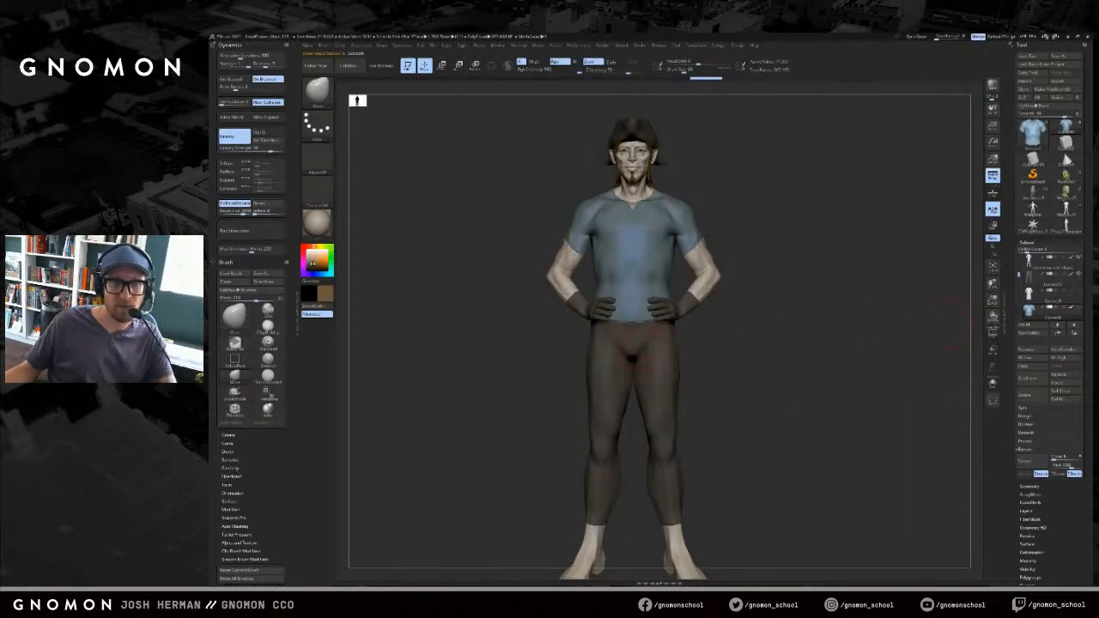
{"action": "left_click", "coordinate": [657, 333], "text": "alt"}
{"action": "left_click_drag", "start_coordinate": [743, 349], "coordinate": [745, 353]}
{"action": "left_click_drag", "start_coordinate": [508, 303], "coordinate": [554, 268], "text": "alt"}
- Run the cloth simulation on the trousers twice, viewing the legs from another angle between runs
{"action": "left_click", "coordinate": [254, 236]}
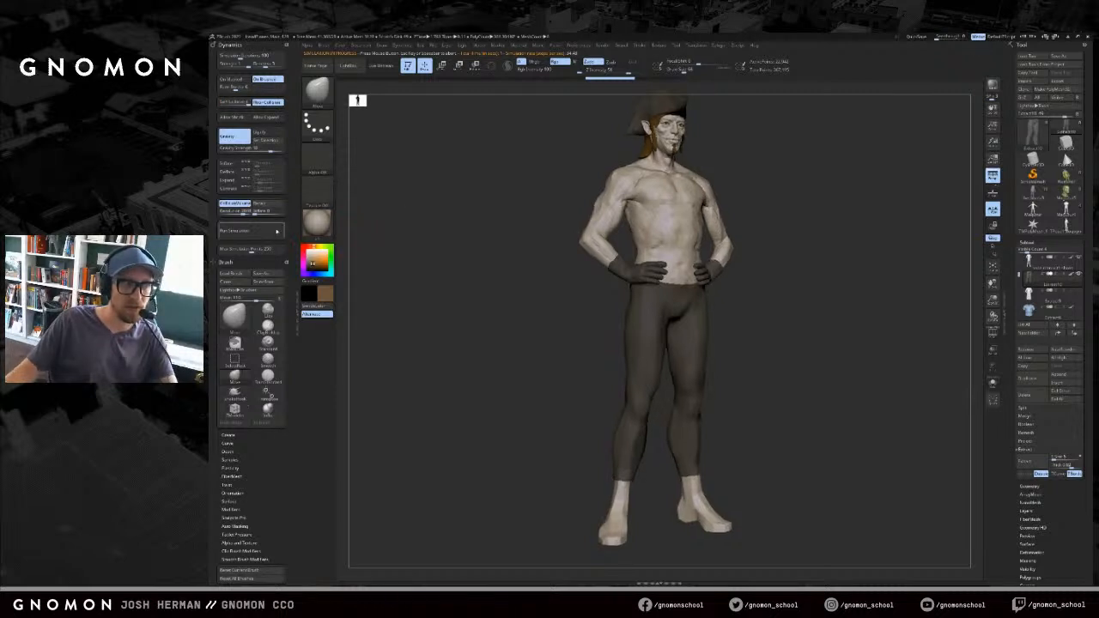
{"action": "left_click_drag", "start_coordinate": [436, 243], "coordinate": [409, 243]}
{"action": "left_click", "coordinate": [263, 230]}
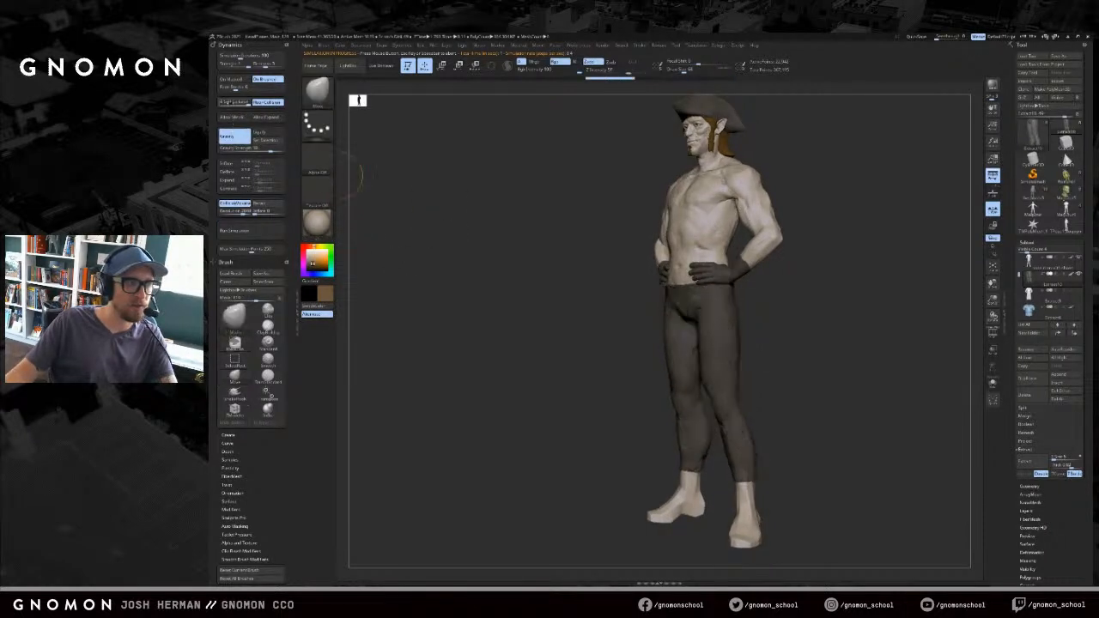
- Mask the waist and hip area of the isolated trousers, blur the mask's edge, and bring the rest of the figure back
{"action": "left_click_drag", "start_coordinate": [415, 216], "coordinate": [429, 228]}
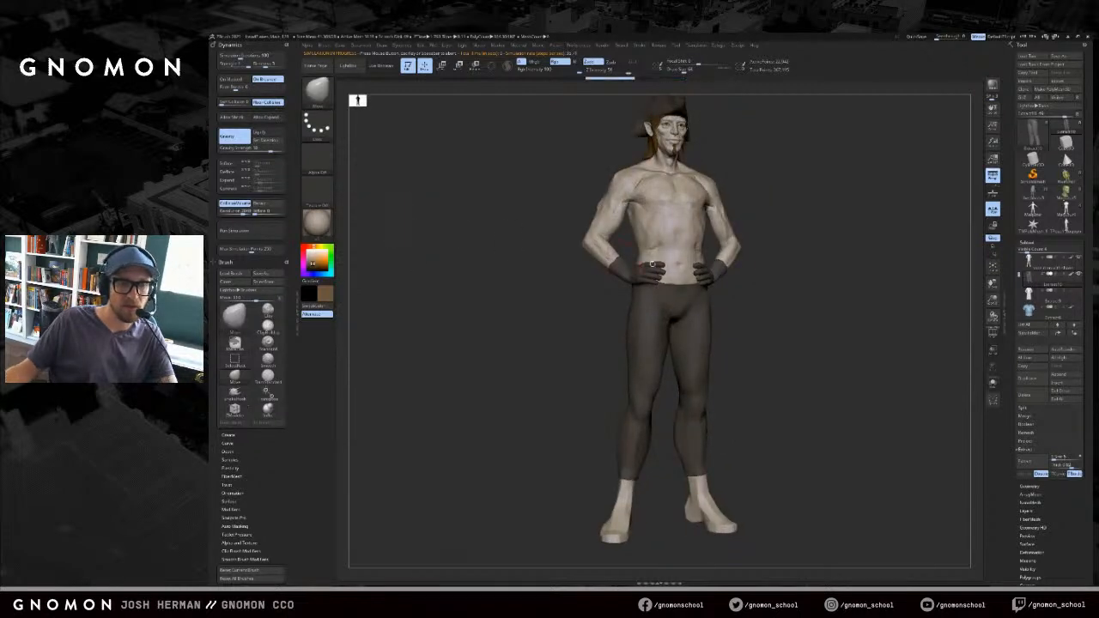
{"action": "key", "text": "alt+s"}
{"action": "left_click_drag", "start_coordinate": [761, 295], "coordinate": [625, 234], "text": "ctrl"}
{"action": "left_click_drag", "start_coordinate": [626, 295], "coordinate": [619, 309], "text": "ctrl"}
{"action": "left_click", "coordinate": [679, 299], "text": "ctrl"}
{"action": "left_click", "coordinate": [675, 298], "text": "ctrl"}
{"action": "right_click_drag", "start_coordinate": [673, 297], "coordinate": [658, 300]}
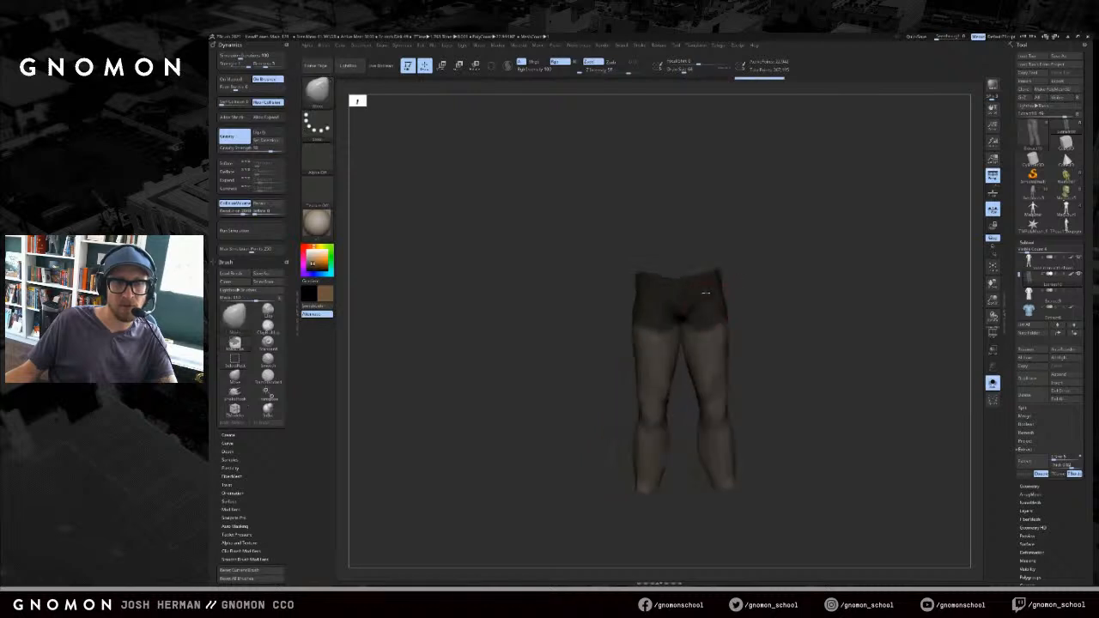
{"action": "left_click", "coordinate": [668, 306], "text": "ctrl"}
{"action": "key", "text": "alt+s"}
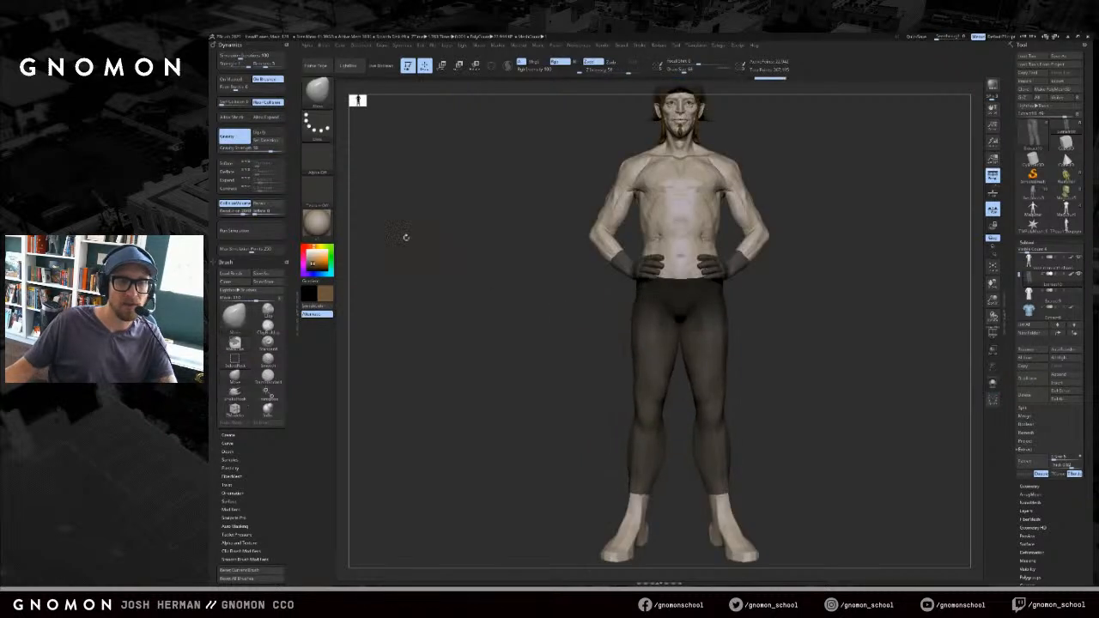
- Run the cloth simulation on the trousers with the hips masked, and check the drape from several angles
{"action": "right_click_drag", "start_coordinate": [415, 248], "coordinate": [409, 213]}
{"action": "left_click", "coordinate": [254, 232]}
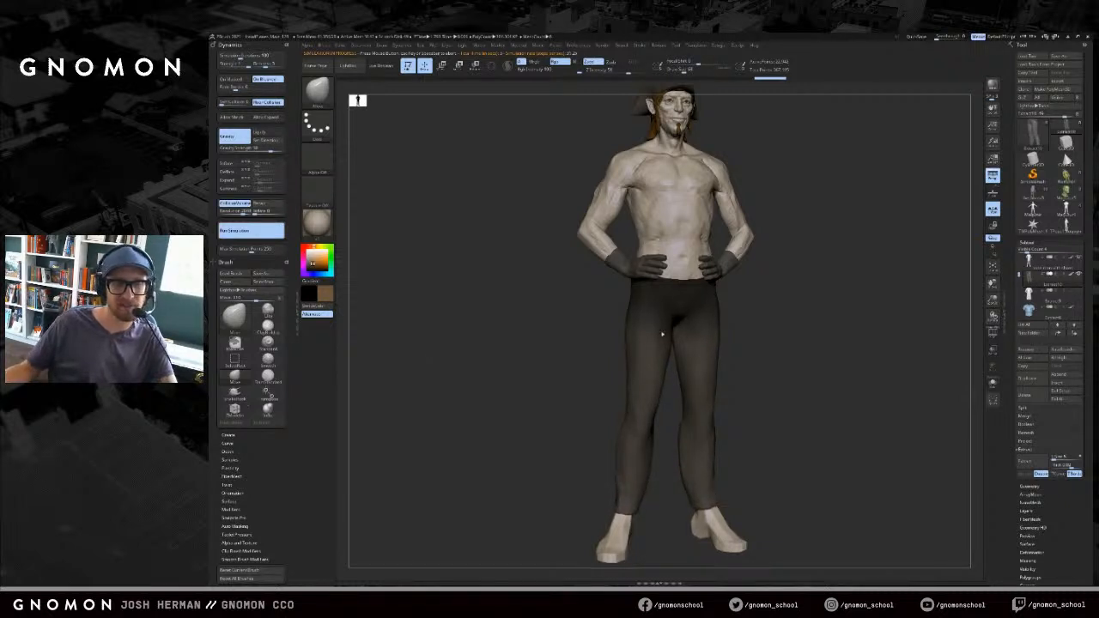
{"action": "left_click_drag", "start_coordinate": [801, 341], "coordinate": [570, 344]}
{"action": "left_click_drag", "start_coordinate": [499, 274], "coordinate": [838, 300]}
- Reduce the mask to just the waistband, rerun the trousers' simulation, and inspect the legs from the side
{"action": "left_click_drag", "start_coordinate": [790, 240], "coordinate": [606, 281], "text": "ctrl"}
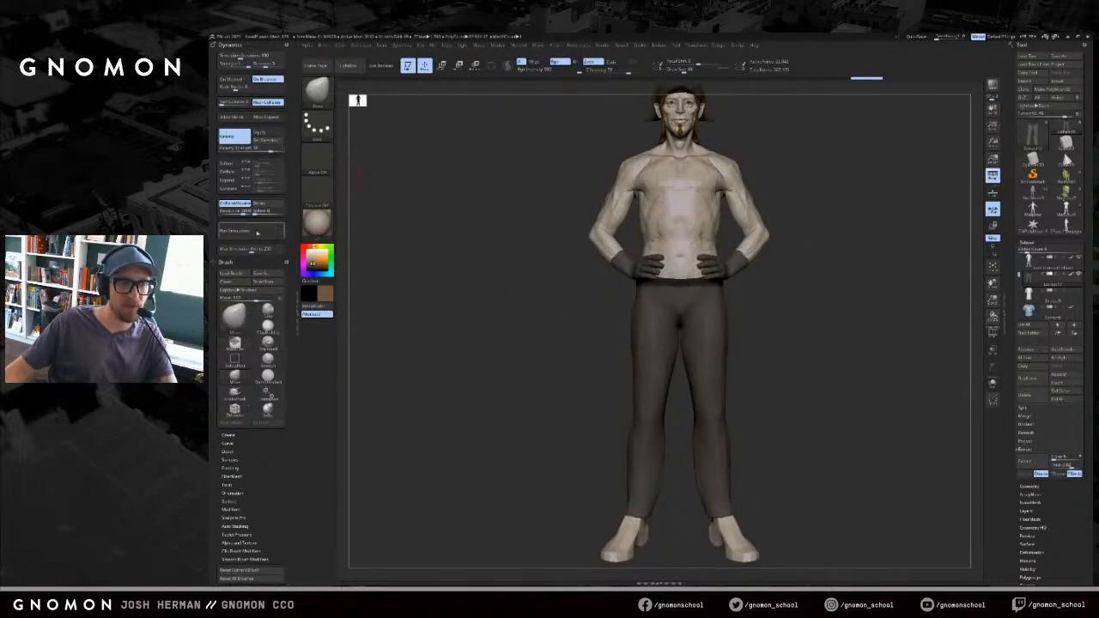
{"action": "left_click", "coordinate": [257, 232]}
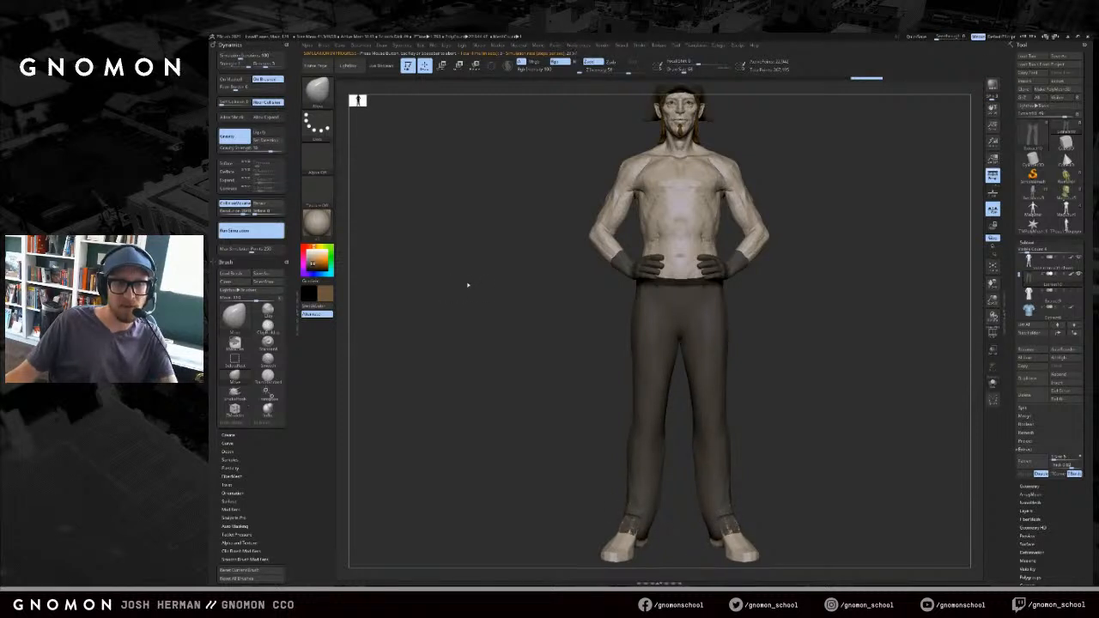
{"action": "left_click_drag", "start_coordinate": [491, 292], "coordinate": [605, 400]}
{"action": "mouse_move", "coordinate": [765, 384]}
{"action": "left_mouse_down", "text": "alt"}
{"action": "mouse_move", "coordinate": [800, 341]}
{"action": "mouse_move", "coordinate": [810, 375]}
{"action": "left_mouse_up", "text": "alt"}
- Try moving the front of the trouser hem over the foot with the ClothMove brush, and undo it
{"action": "key", "text": "b"}
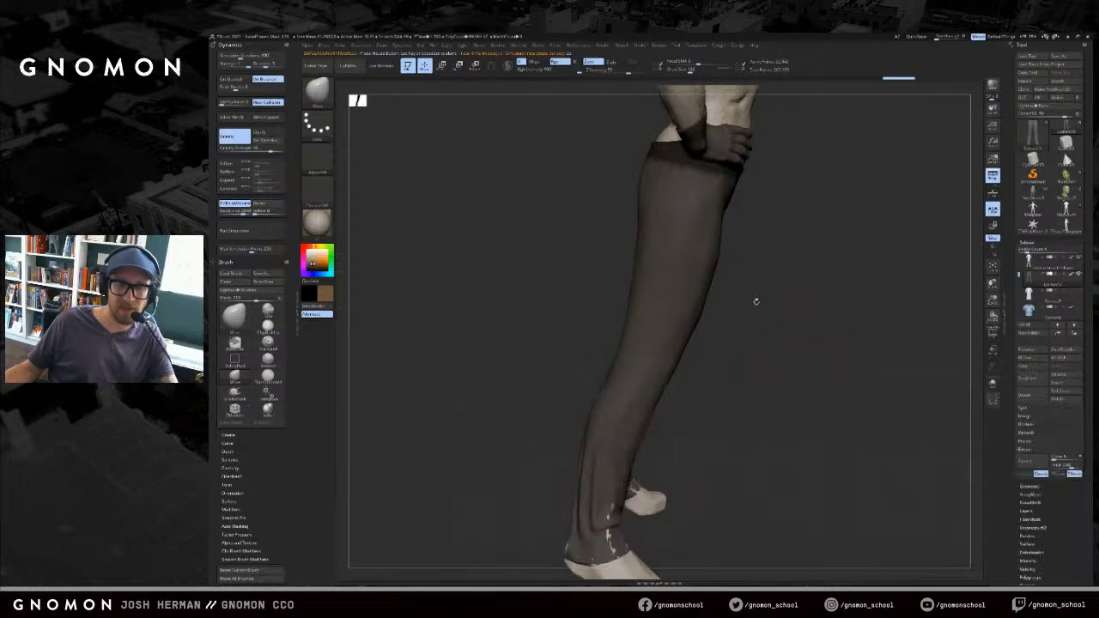
{"action": "key", "text": "b"}
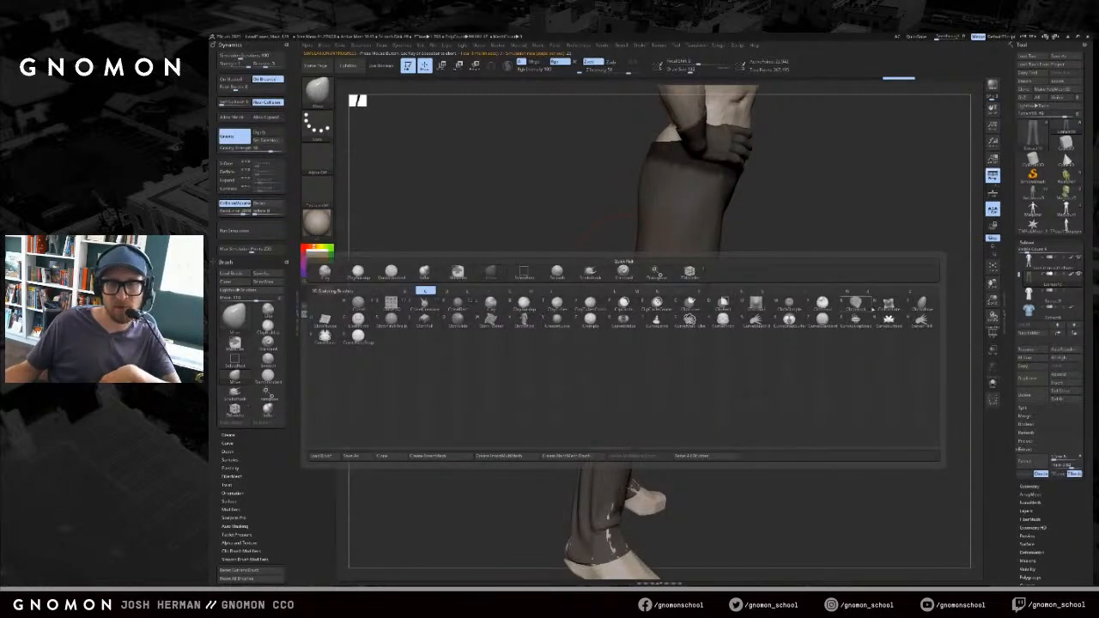
{"action": "key", "text": "m"}
{"action": "mouse_move", "coordinate": [716, 486]}
{"action": "left_mouse_down", "text": "alt"}
{"action": "mouse_move", "coordinate": [773, 387]}
{"action": "mouse_move", "coordinate": [823, 384]}
{"action": "left_mouse_up", "text": "alt"}
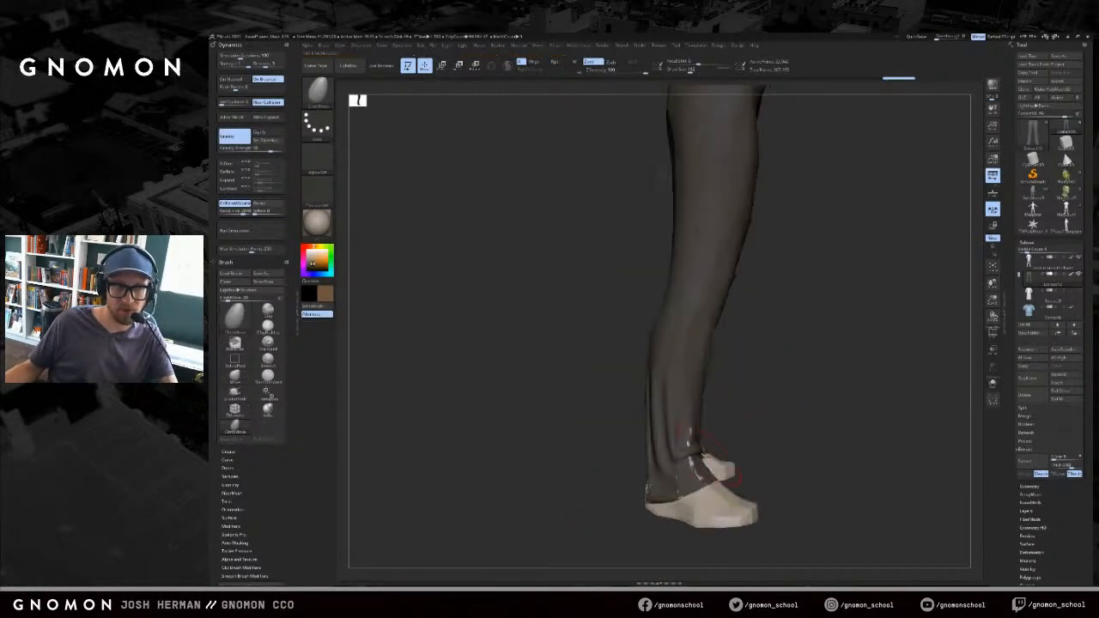
{"action": "mouse_move", "coordinate": [703, 469]}
{"action": "left_mouse_down"}
{"action": "mouse_move", "coordinate": [713, 483]}
{"action": "mouse_move", "coordinate": [746, 457]}
{"action": "left_mouse_up"}
{"action": "key", "text": "s"}
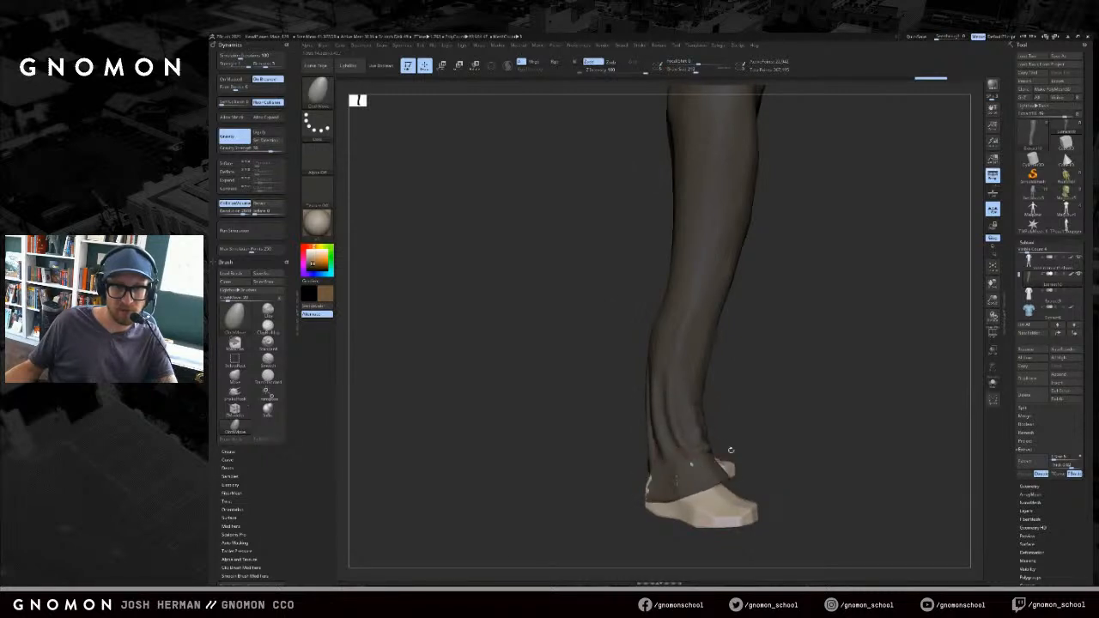
{"action": "key", "text": "ctrl+z"}
- Try bunching the lower trouser legs into folds with the ClothPull brush, and undo the strokes
{"action": "key", "text": "b"}
{"action": "key", "text": "c"}
{"action": "key", "text": "p"}
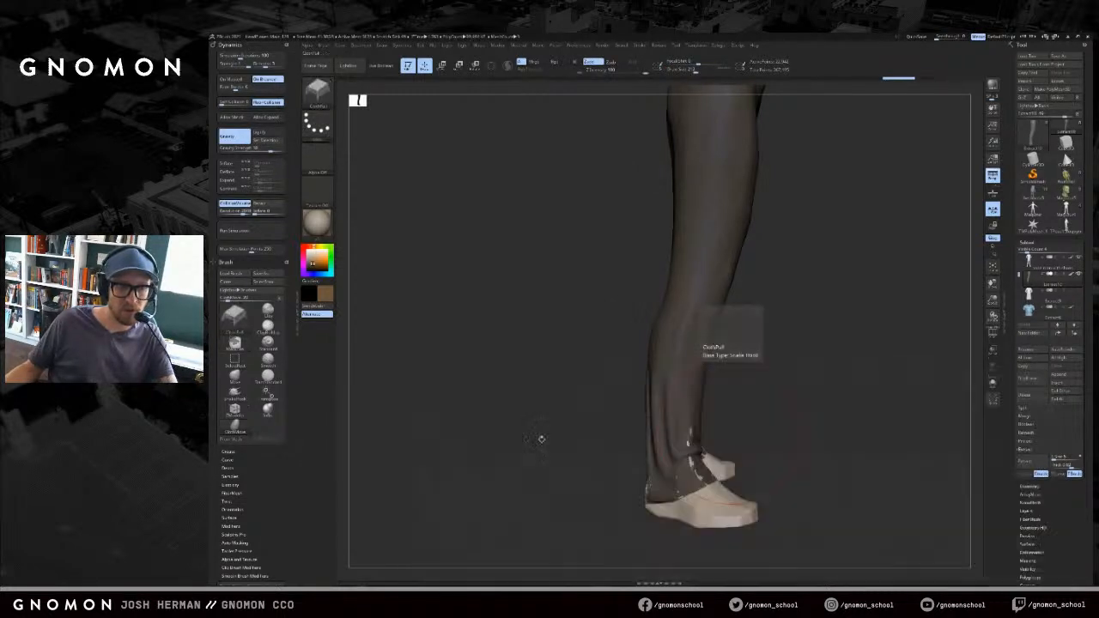
{"action": "mouse_move", "coordinate": [715, 481]}
{"action": "left_mouse_down"}
{"action": "mouse_move", "coordinate": [804, 513]}
{"action": "mouse_move", "coordinate": [692, 461]}
{"action": "mouse_move", "coordinate": [677, 361]}
{"action": "mouse_move", "coordinate": [684, 498]}
{"action": "mouse_move", "coordinate": [689, 443]}
{"action": "left_mouse_up"}
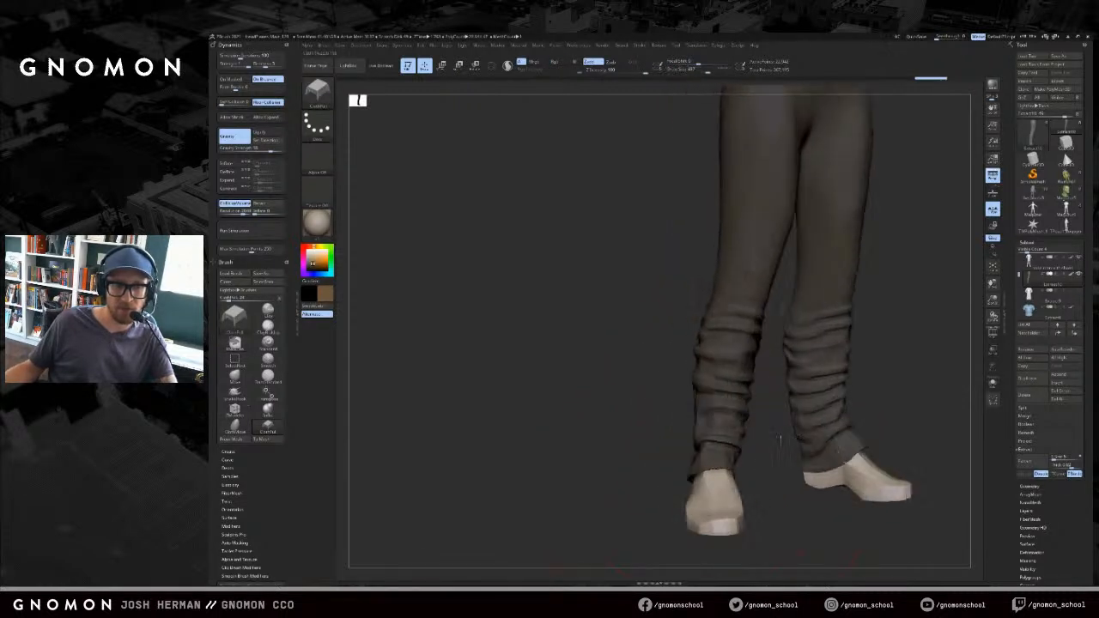
{"action": "mouse_move", "coordinate": [779, 439]}
{"action": "left_mouse_down"}
{"action": "mouse_move", "coordinate": [768, 467]}
{"action": "mouse_move", "coordinate": [730, 463]}
{"action": "left_mouse_up"}
{"action": "key", "text": "ctrl+z"}
{"action": "key", "text": "ctrl+z"}
{"action": "key", "text": "ctrl+z"}
- Switch back to the ClothMove brush and move the trouser hem around the ankle and heel
{"action": "left_click_drag", "start_coordinate": [645, 457], "coordinate": [655, 454]}
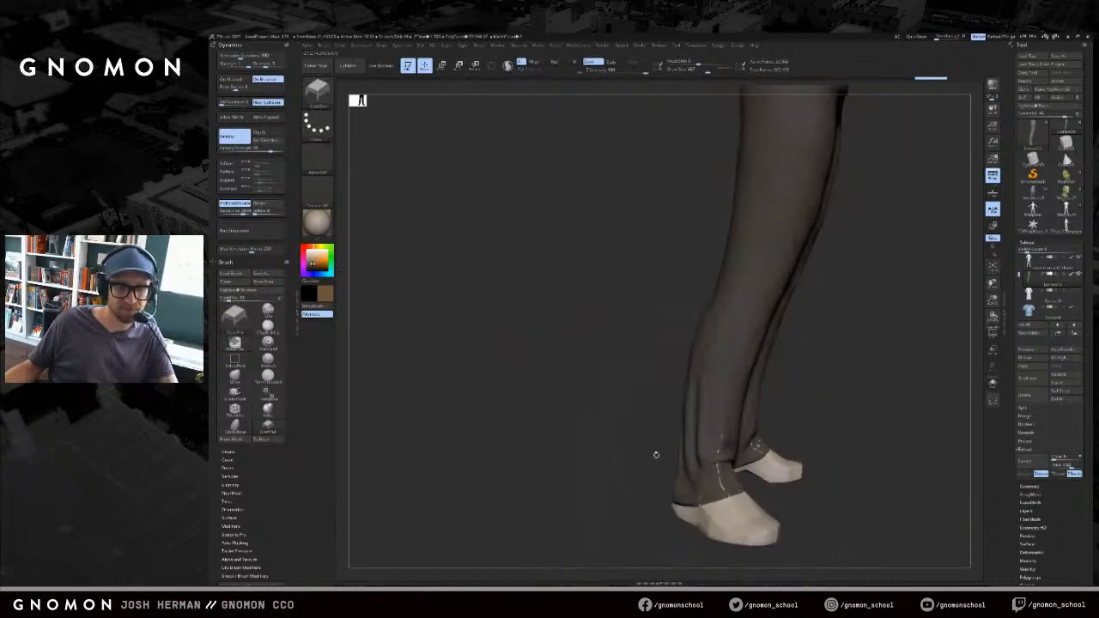
{"action": "key", "text": "b"}
{"action": "key", "text": "Escape"}
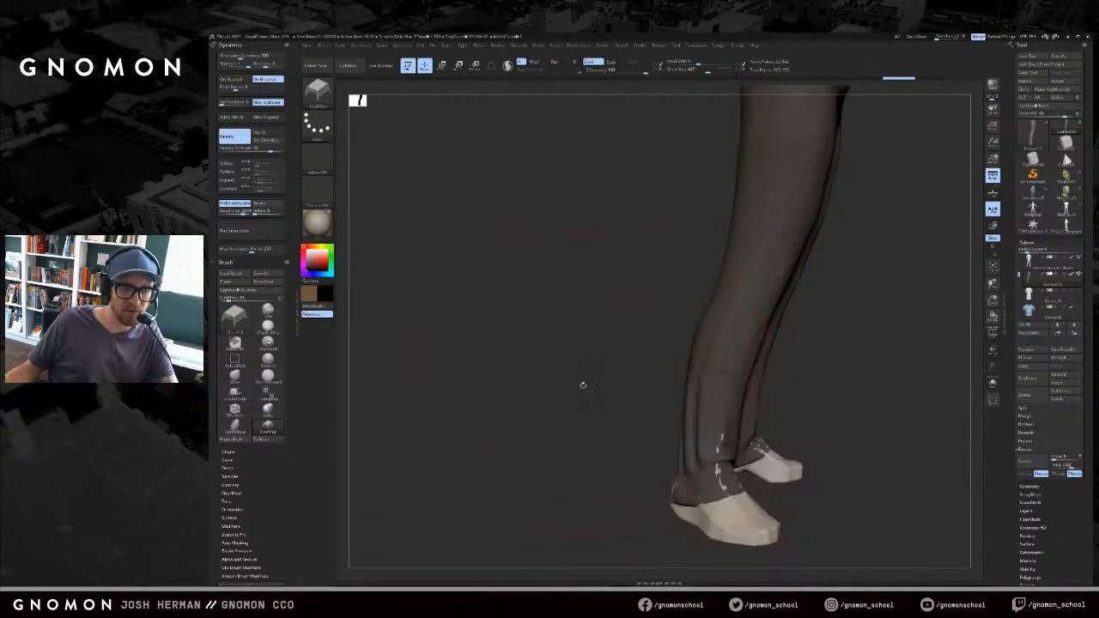
{"action": "key", "text": "b"}
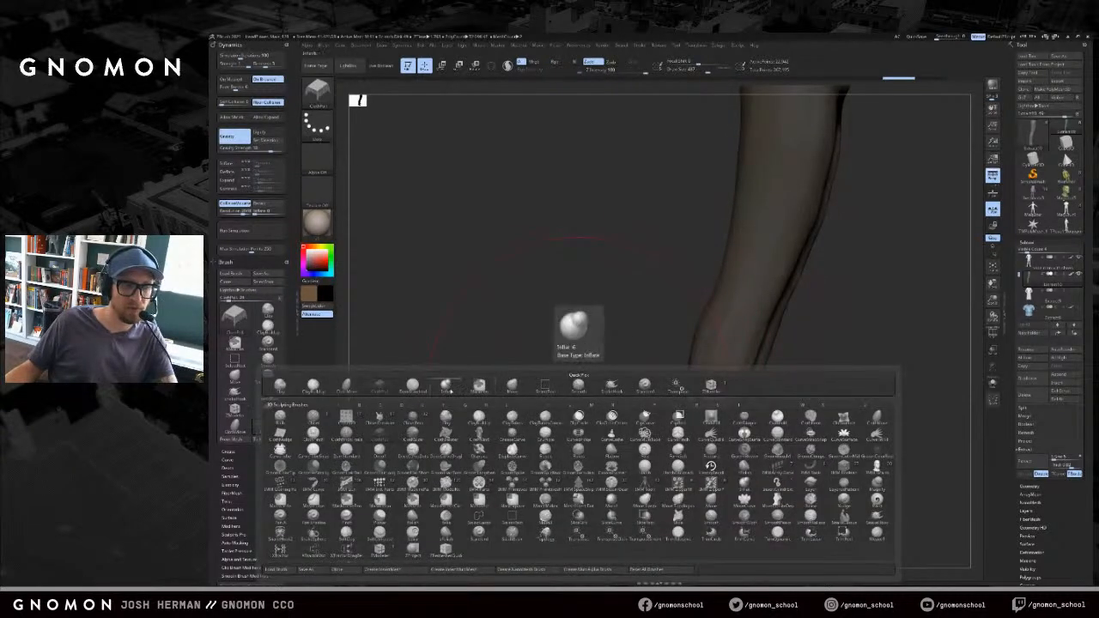
{"action": "left_click", "coordinate": [347, 388]}
{"action": "left_click_drag", "start_coordinate": [543, 382], "coordinate": [639, 393]}
{"action": "left_click_drag", "start_coordinate": [788, 444], "coordinate": [812, 418]}
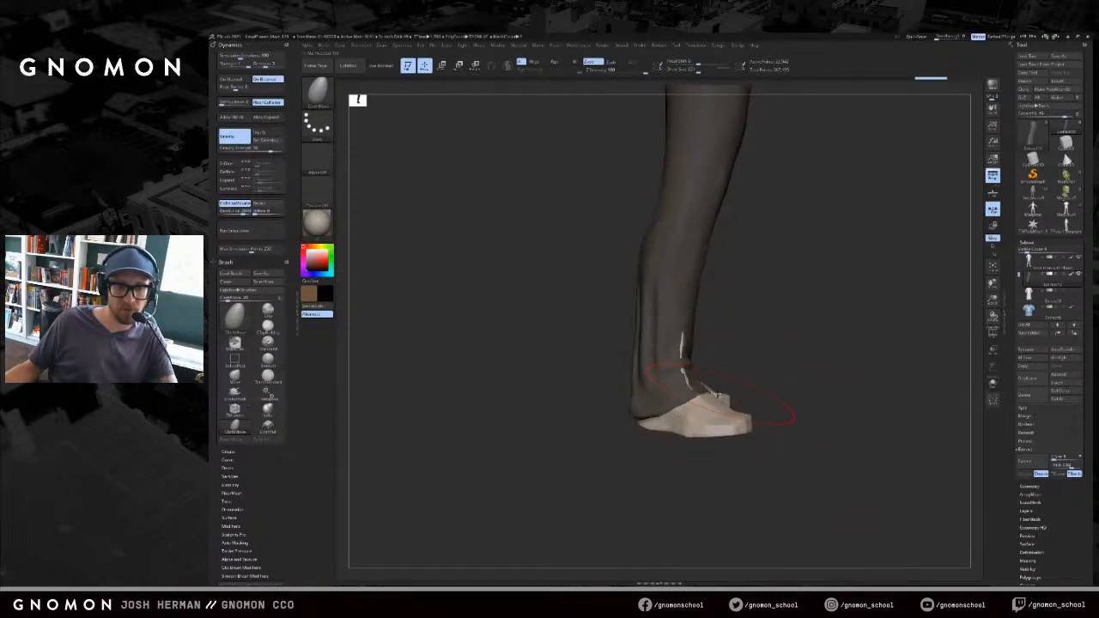
{"action": "left_click_drag", "start_coordinate": [698, 385], "coordinate": [637, 407]}
{"action": "key", "text": "s"}
{"action": "left_click", "coordinate": [640, 405]}
- Make the body active and smooth the ankle where it pokes through the trouser hem, comparing with undo and redo
{"action": "left_click", "coordinate": [706, 420], "text": "alt"}
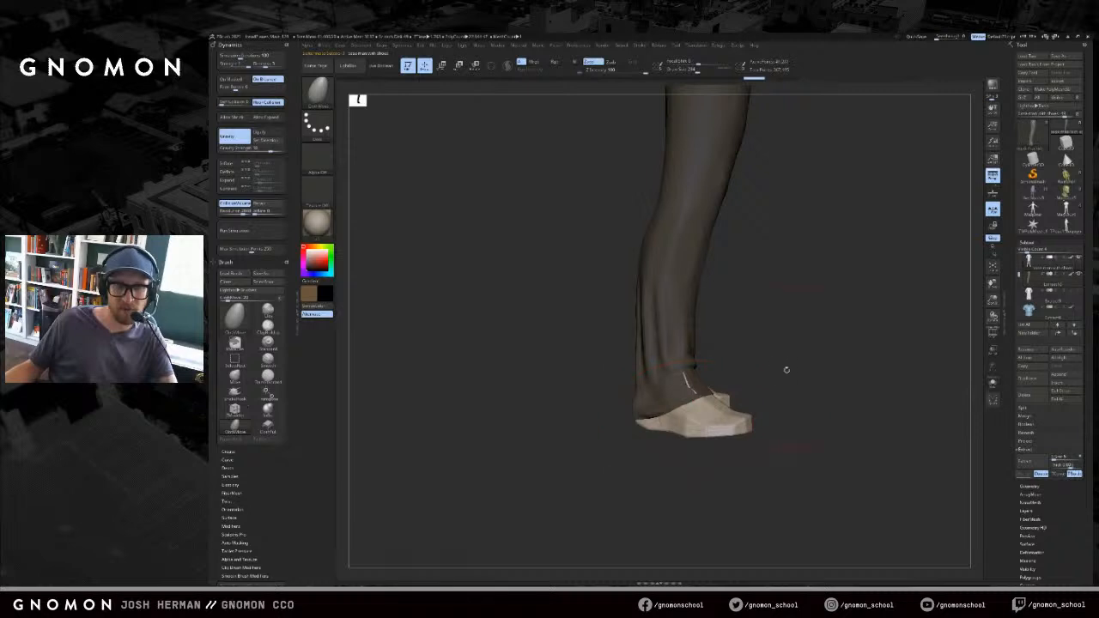
{"action": "left_click_drag", "start_coordinate": [787, 366], "coordinate": [761, 373]}
{"action": "key", "text": "alt+s"}
{"action": "left_click_drag", "start_coordinate": [695, 384], "coordinate": [673, 401], "text": "shift"}
{"action": "key", "text": "alt+s"}
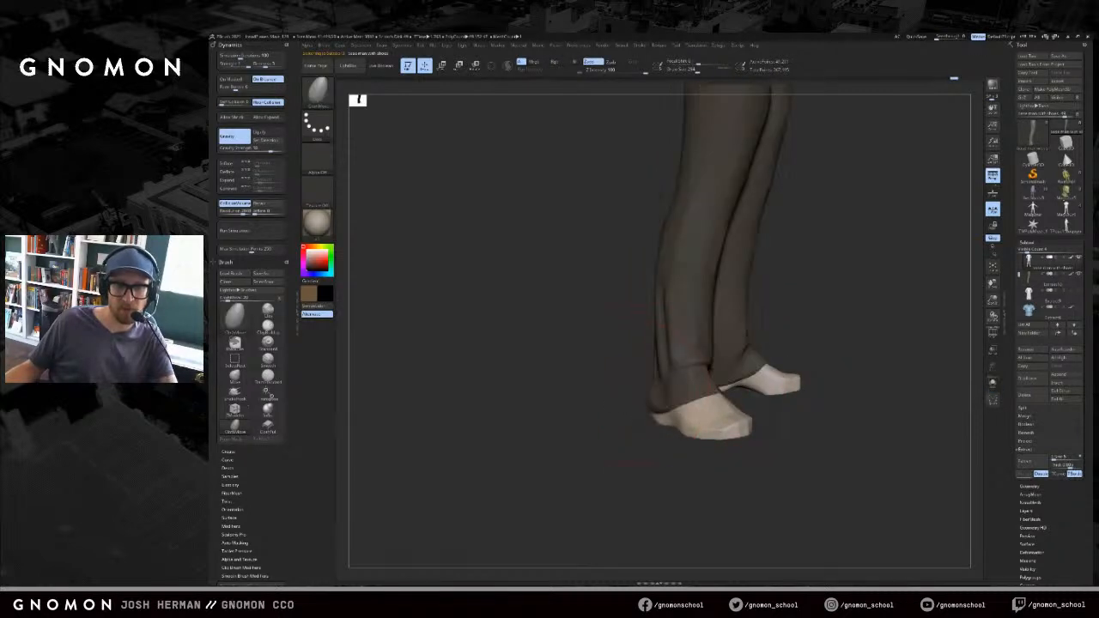
{"action": "key", "text": "ctrl+z"}
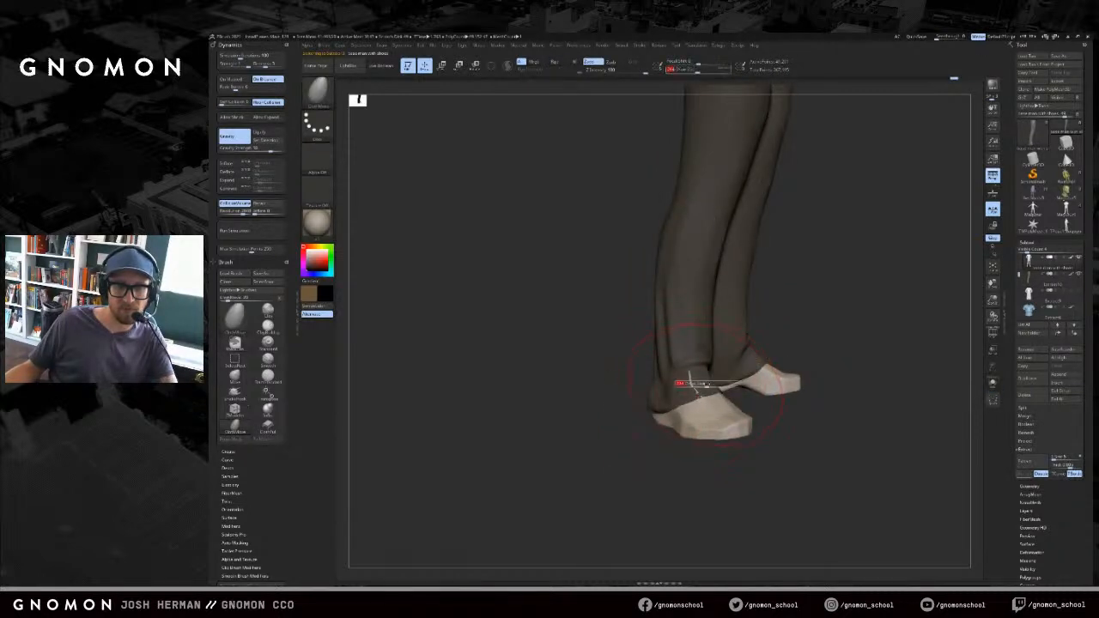
{"action": "key", "text": "ctrl+shift+z"}
- Reselect the trousers and adjust the hems around both feet with a resized ClothMove brush
{"action": "left_click", "coordinate": [706, 382], "text": "alt"}
{"action": "key", "text": "s"}
{"action": "left_click_drag", "start_coordinate": [707, 384], "coordinate": [679, 392]}
{"action": "mouse_move", "coordinate": [675, 391]}
{"action": "right_mouse_down"}
{"action": "mouse_move", "coordinate": [738, 402]}
{"action": "mouse_move", "coordinate": [775, 392]}
{"action": "mouse_move", "coordinate": [676, 438]}
{"action": "right_mouse_up"}
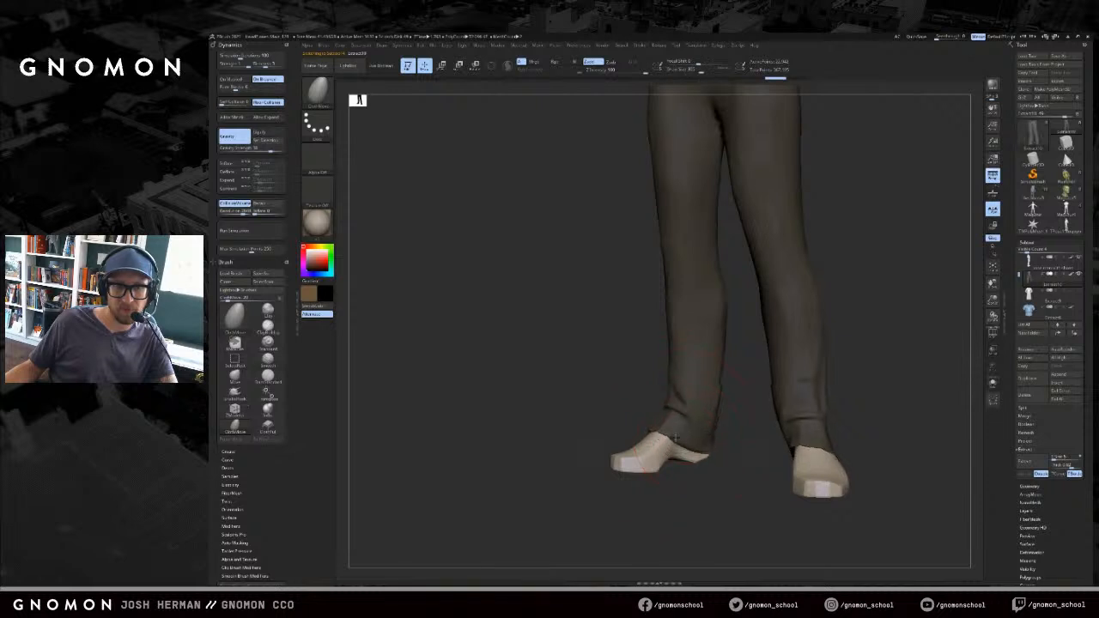
{"action": "left_click_drag", "start_coordinate": [675, 438], "coordinate": [669, 436]}
{"action": "right_click_drag", "start_coordinate": [633, 434], "coordinate": [630, 417]}
- Try pulling horizontal folds into the lower trouser legs with the ClothPull brush, and undo them
{"action": "key", "text": "b"}
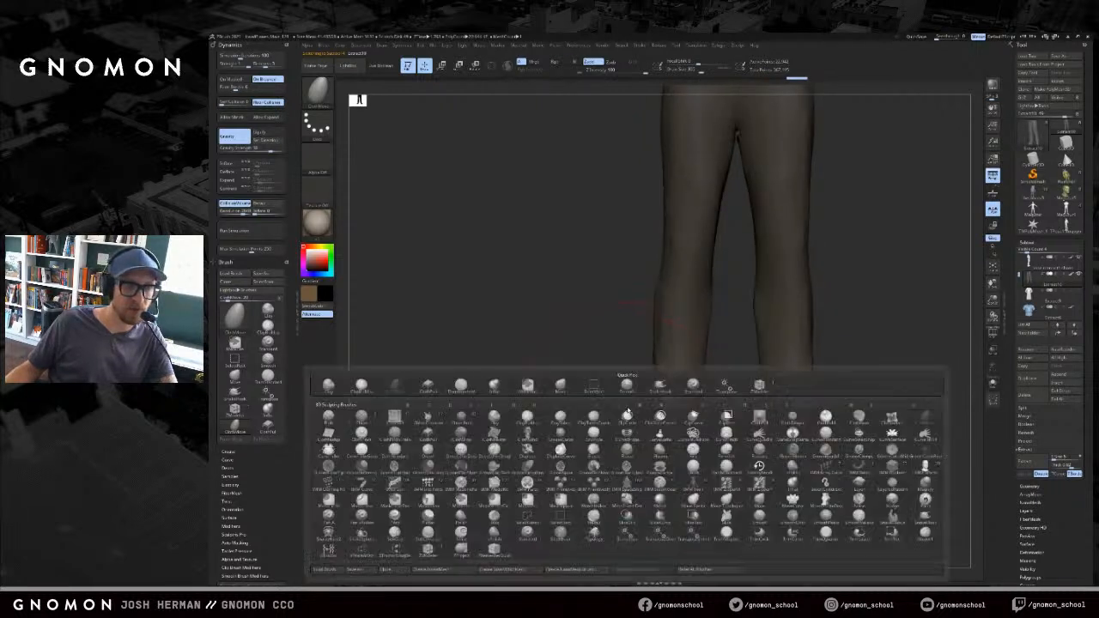
{"action": "left_click", "coordinate": [429, 388]}
{"action": "left_click_drag", "start_coordinate": [674, 430], "coordinate": [661, 419]}
{"action": "right_click_drag", "start_coordinate": [621, 409], "coordinate": [739, 378]}
{"action": "key", "text": "f"}
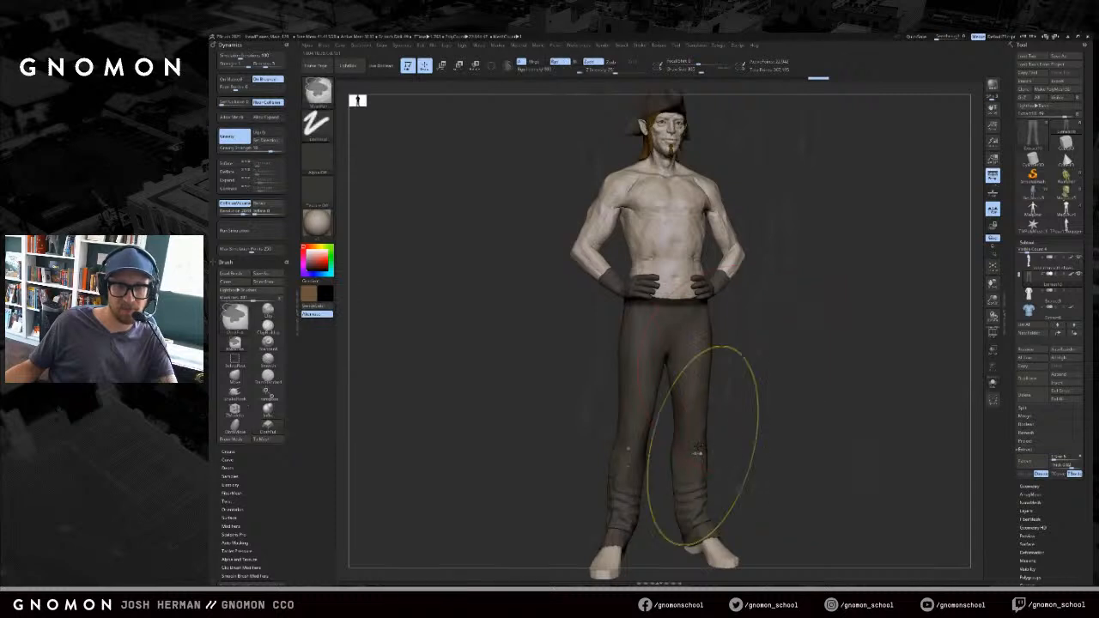
{"action": "key", "text": "ctrl+z"}
- Pull cloth folds into the trousers around the knees with the ClothPull brush, undoing unwanted strokes along the way
{"action": "mouse_move", "coordinate": [791, 383]}
{"action": "left_mouse_down"}
{"action": "mouse_move", "coordinate": [769, 406]}
{"action": "mouse_move", "coordinate": [748, 394]}
{"action": "left_mouse_up"}
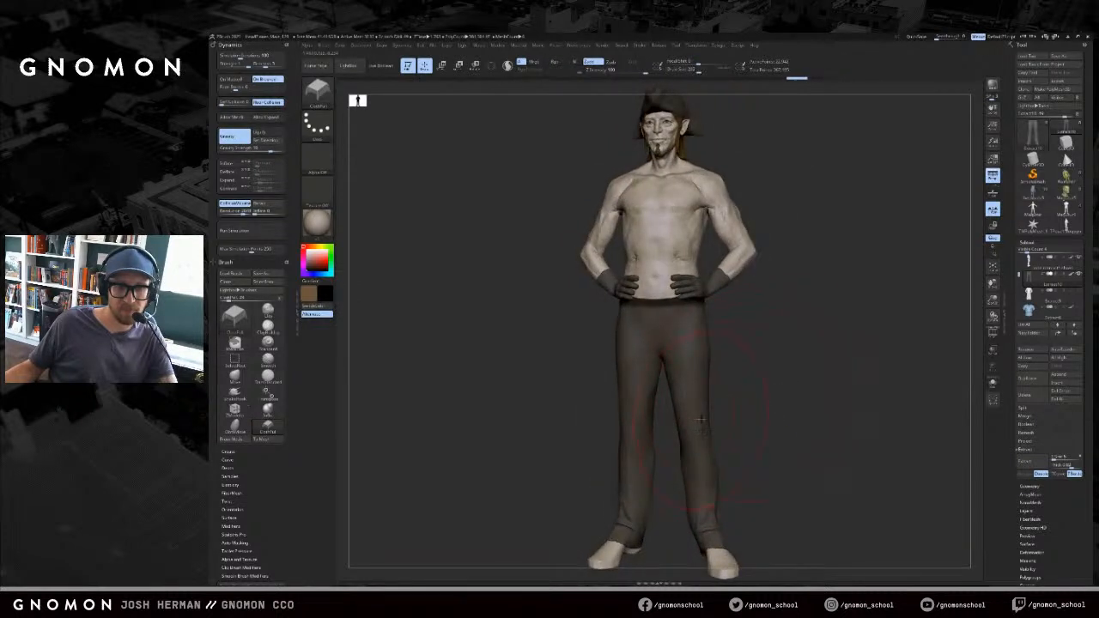
{"action": "mouse_move", "coordinate": [731, 416]}
{"action": "right_mouse_down"}
{"action": "mouse_move", "coordinate": [705, 423]}
{"action": "mouse_move", "coordinate": [725, 406]}
{"action": "right_mouse_up"}
{"action": "key", "text": "ctrl"}
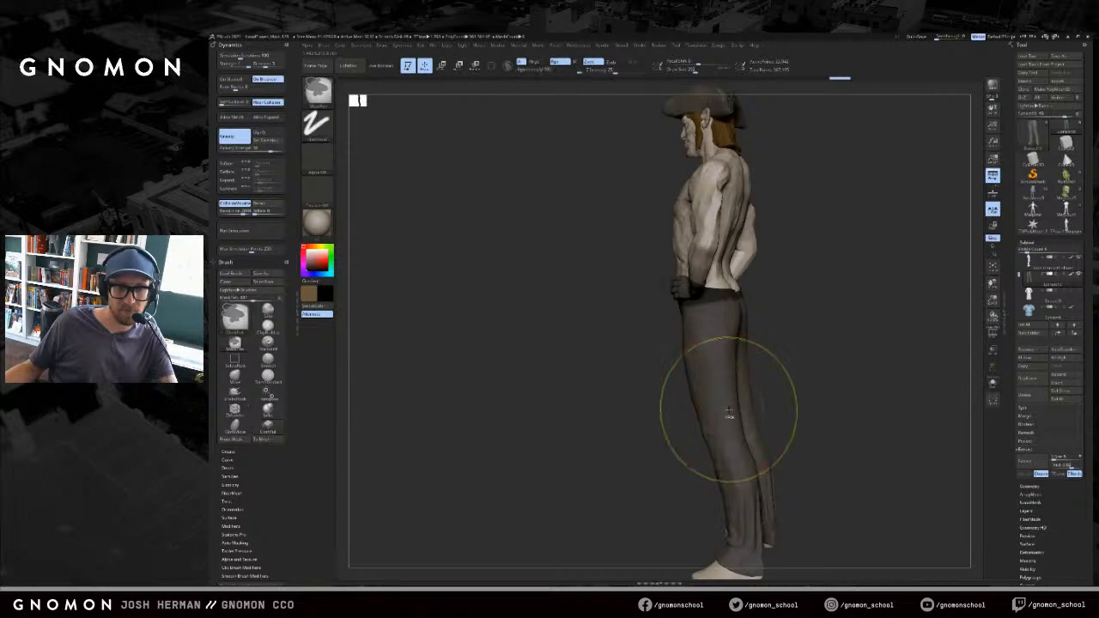
{"action": "key", "text": "ctrl+z"}
{"action": "key", "text": "ctrl+z"}
{"action": "left_click_drag", "start_coordinate": [730, 407], "coordinate": [732, 412]}
{"action": "key", "text": "["}
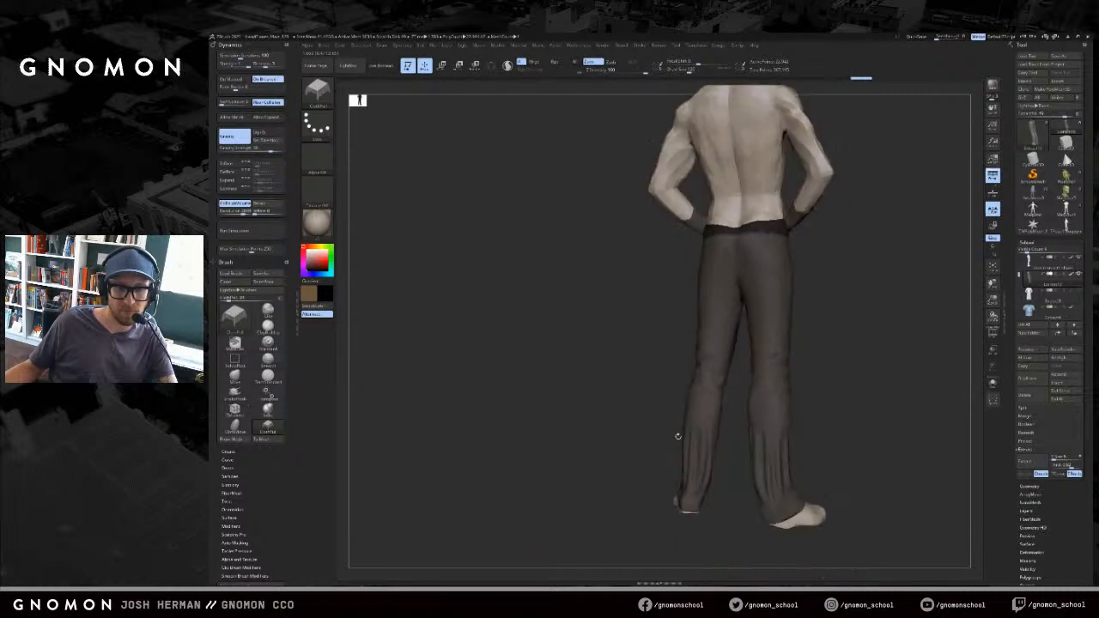
- Try pulling the back of the trouser hems with different ClothPull brush sizes, and undo each attempt
{"action": "mouse_move", "coordinate": [684, 498]}
{"action": "left_mouse_down"}
{"action": "mouse_move", "coordinate": [690, 509]}
{"action": "mouse_move", "coordinate": [701, 500]}
{"action": "left_mouse_up"}
{"action": "key", "text": "ctrl+z"}
{"action": "key", "text": "s"}
{"action": "mouse_move", "coordinate": [699, 502]}
{"action": "left_mouse_down"}
{"action": "mouse_move", "coordinate": [710, 502]}
{"action": "mouse_move", "coordinate": [702, 515]}
{"action": "left_mouse_up"}
{"action": "key", "text": "ctrl+z"}
{"action": "key", "text": "s"}
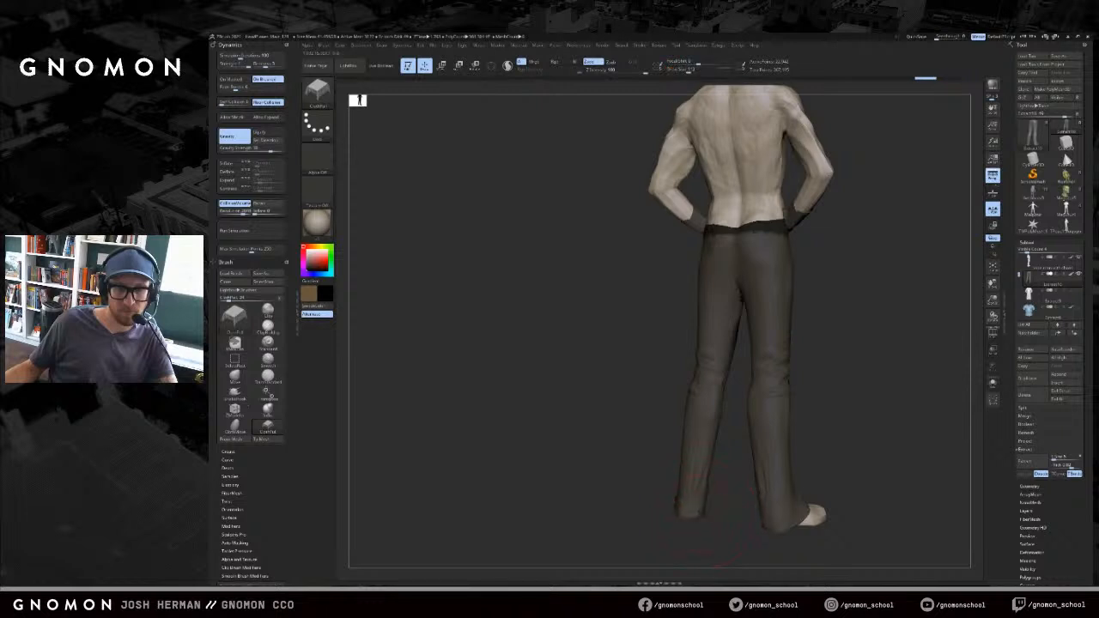
{"action": "key", "text": "ctrl+z"}
- Pull the back of both trouser hems down over the heels with a resized ClothPull brush
{"action": "mouse_move", "coordinate": [646, 534]}
{"action": "left_mouse_down"}
{"action": "mouse_move", "coordinate": [701, 515]}
{"action": "mouse_move", "coordinate": [752, 527]}
{"action": "mouse_move", "coordinate": [709, 529]}
{"action": "left_mouse_up"}
{"action": "key", "text": "s"}
{"action": "key", "text": "s"}
{"action": "mouse_move", "coordinate": [691, 517]}
{"action": "left_mouse_down"}
{"action": "mouse_move", "coordinate": [762, 472]}
{"action": "mouse_move", "coordinate": [668, 479]}
{"action": "left_mouse_up"}
{"action": "key", "text": "s"}
{"action": "left_click_drag", "start_coordinate": [677, 509], "coordinate": [665, 520]}
{"action": "left_click_drag", "start_coordinate": [731, 536], "coordinate": [785, 526]}
- Pull folds into the crotch area of the trousers with the ClothPull brush, and compare the last strokes with undo and redo
{"action": "left_click_drag", "start_coordinate": [785, 382], "coordinate": [778, 443], "text": "alt"}
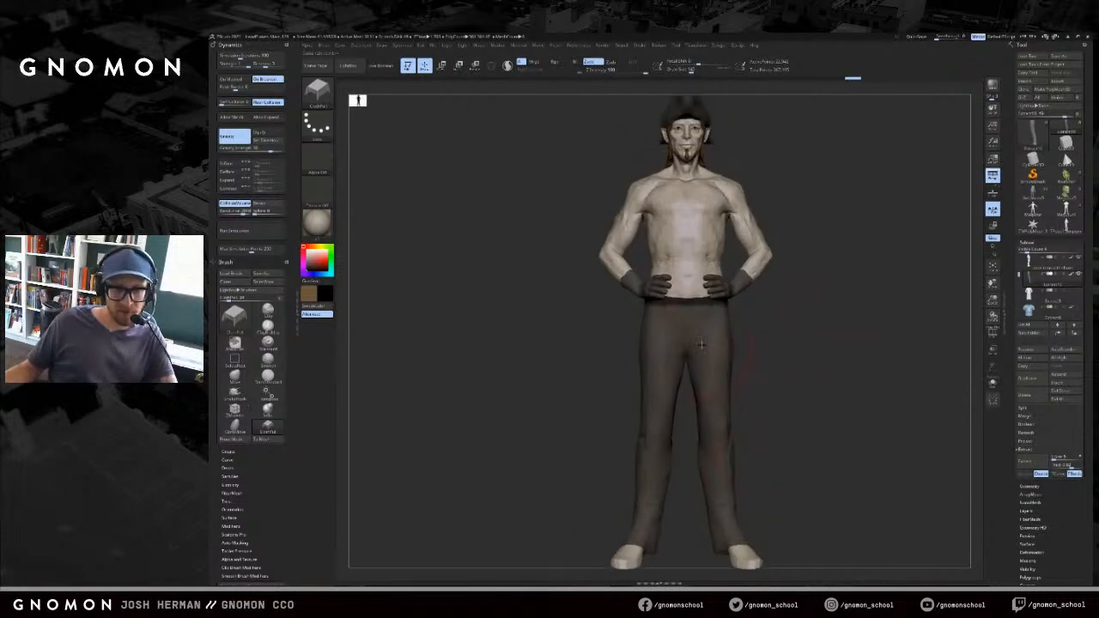
{"action": "left_click_drag", "start_coordinate": [775, 340], "coordinate": [792, 335]}
{"action": "key", "text": "ctrl+z"}
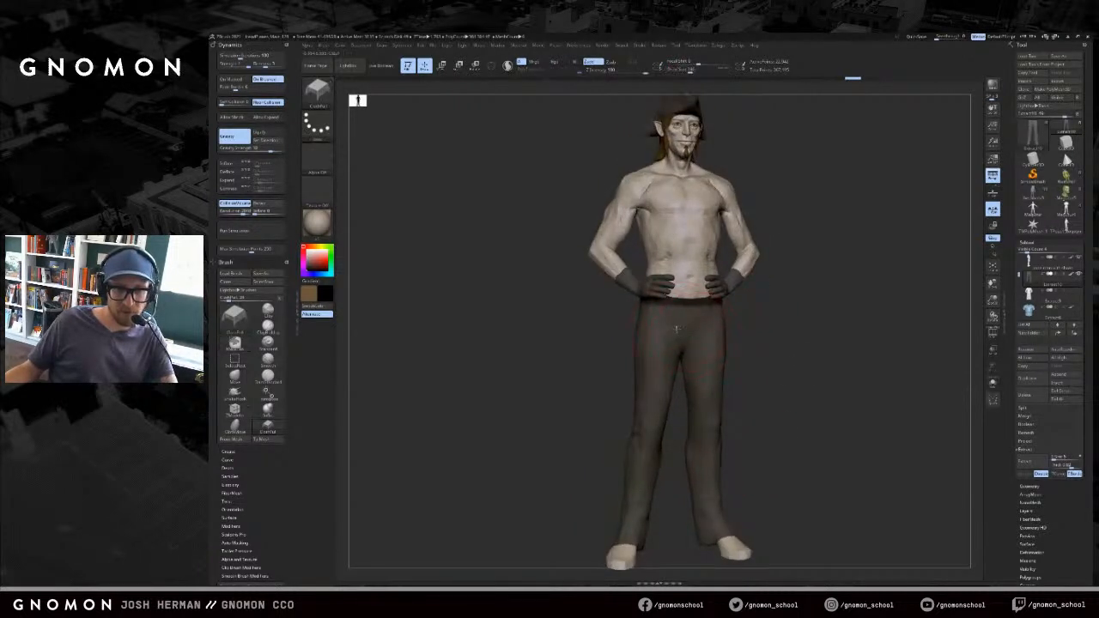
{"action": "mouse_move", "coordinate": [676, 331]}
{"action": "left_mouse_down", "text": "shift"}
{"action": "mouse_move", "coordinate": [668, 336]}
{"action": "mouse_move", "coordinate": [672, 323]}
{"action": "left_mouse_up", "text": "shift"}
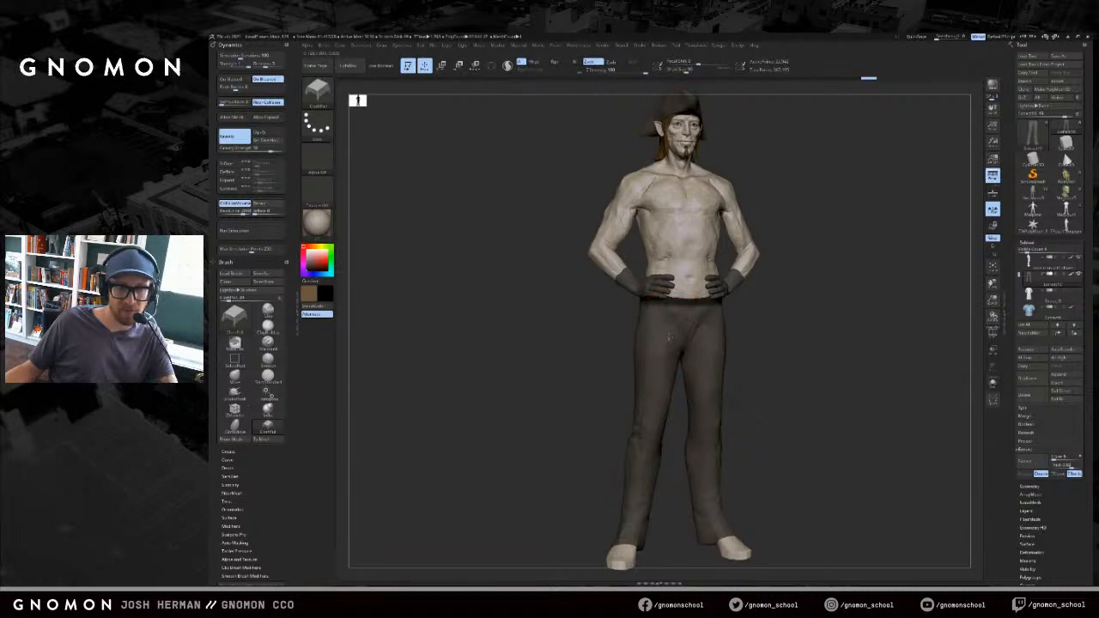
{"action": "left_click_drag", "start_coordinate": [670, 340], "coordinate": [673, 324]}
{"action": "right_click_drag", "start_coordinate": [674, 325], "coordinate": [773, 324]}
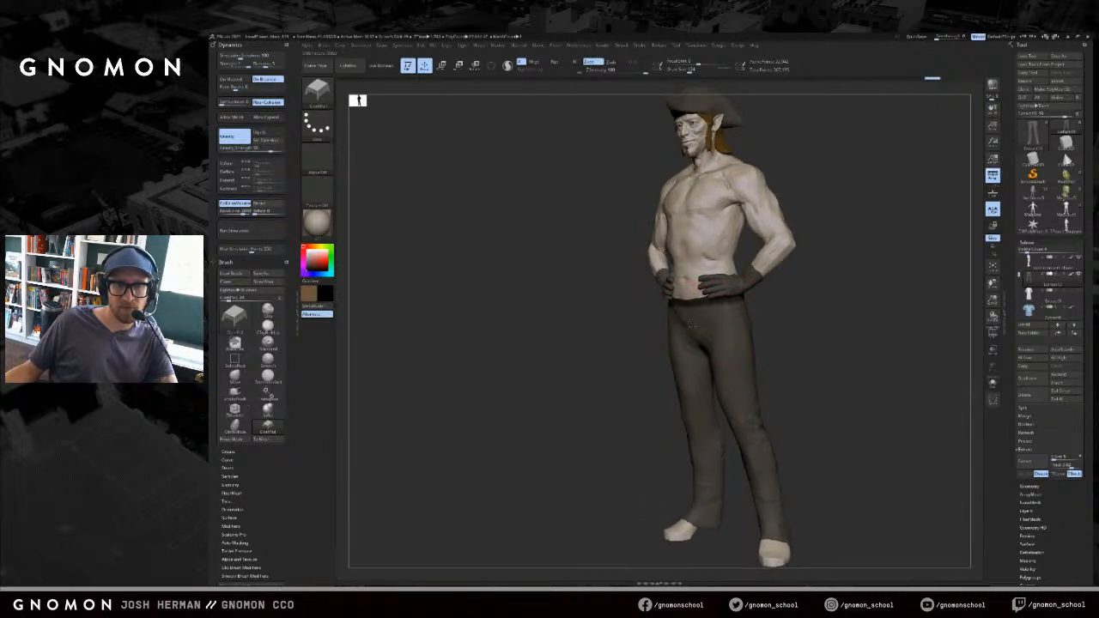
{"action": "key", "text": "ctrl+z"}
{"action": "key", "text": "ctrl+z"}
{"action": "key", "text": "ctrl+shift+z"}
{"action": "key", "text": "ctrl+shift+z"}
{"action": "key", "text": "ctrl+shift+z"}
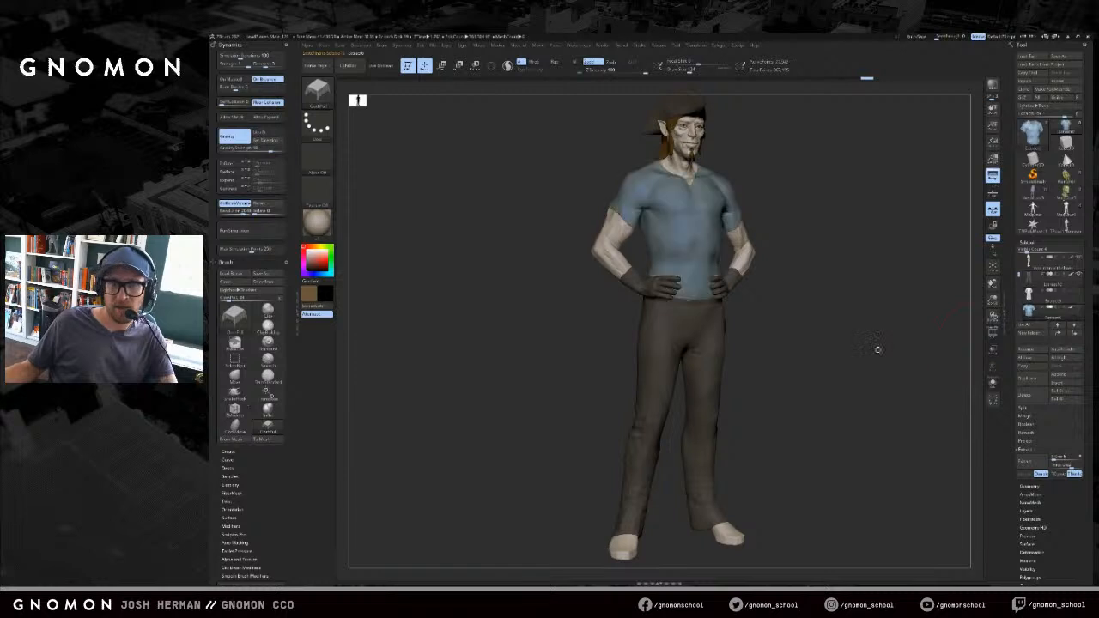
- Run the cloth simulation on the blue shirt, and check its drape from the front and side
{"action": "left_click_drag", "start_coordinate": [538, 288], "coordinate": [532, 404], "text": "alt"}
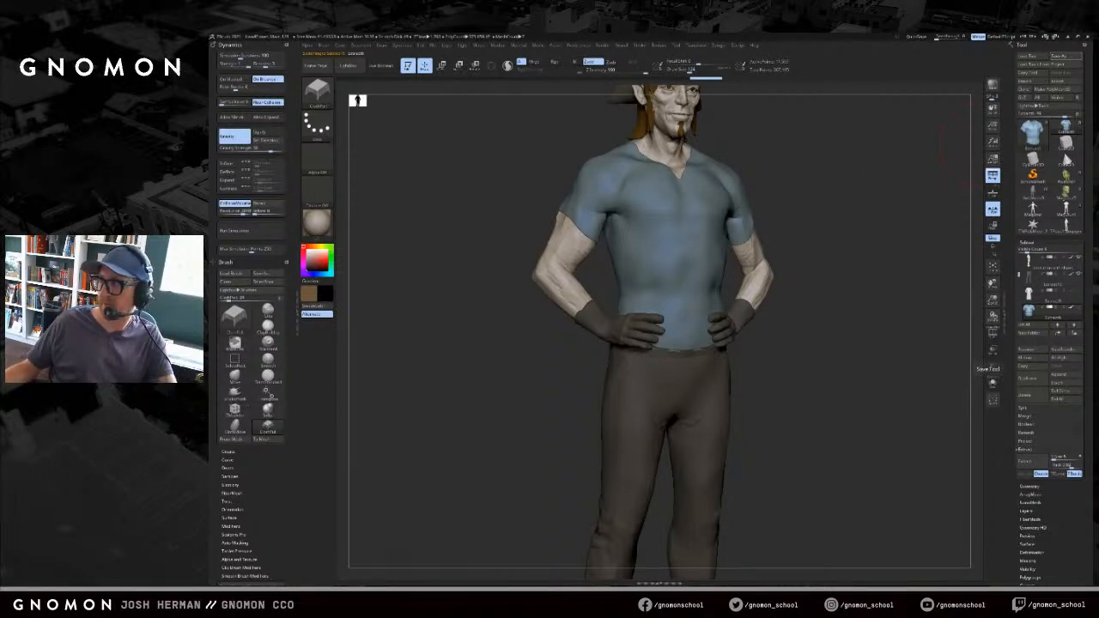
{"action": "left_click_drag", "start_coordinate": [865, 345], "coordinate": [824, 304], "text": "alt"}
{"action": "left_click", "coordinate": [820, 299]}
{"action": "left_click", "coordinate": [814, 301]}
{"action": "left_click", "coordinate": [810, 189]}
{"action": "left_click", "coordinate": [811, 181]}
{"action": "left_click", "coordinate": [245, 230]}
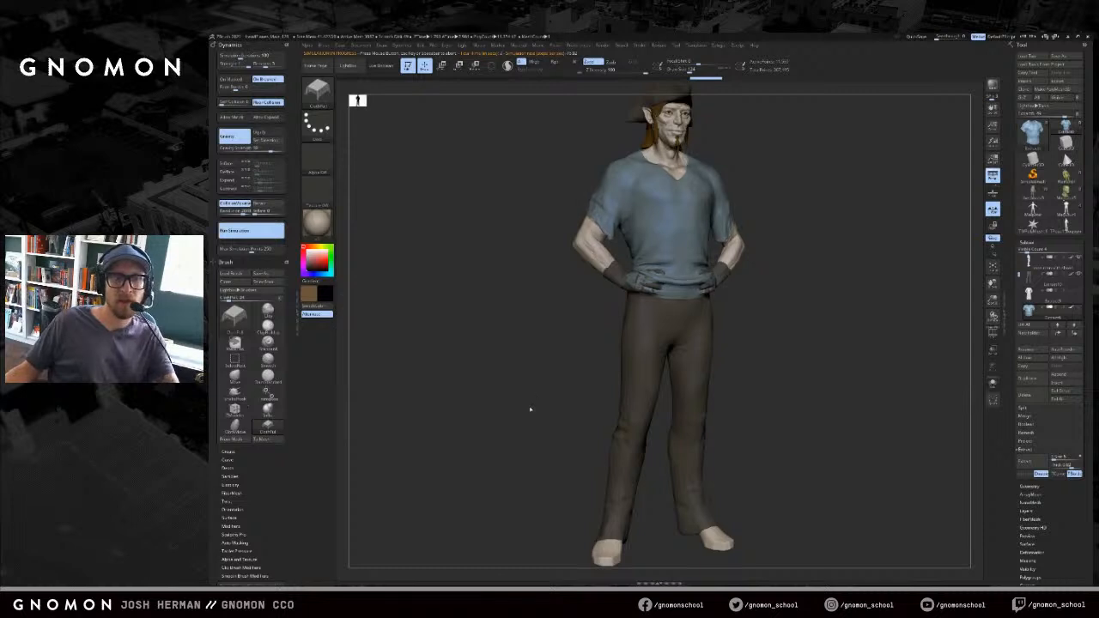
{"action": "left_click", "coordinate": [876, 304]}
{"action": "left_click_drag", "start_coordinate": [892, 298], "coordinate": [867, 308], "text": "shift"}
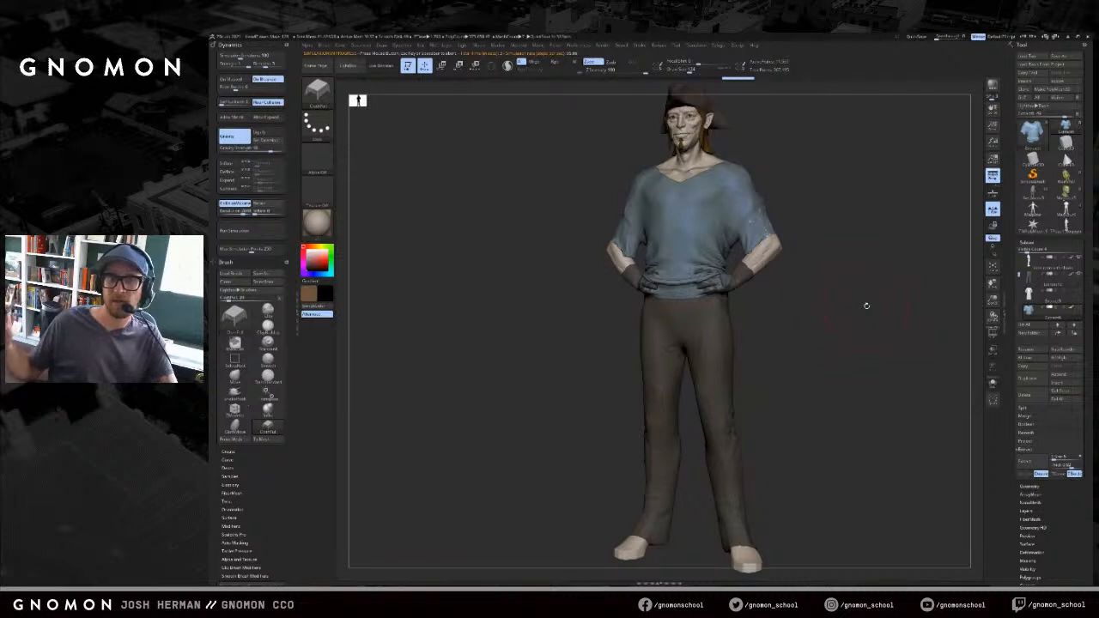
- Undo the blue shirt's drape, compare it with redo, and run the cloth simulation again from the front view
{"action": "key", "text": "ctrl+z"}
{"action": "key", "text": "ctrl+shift+z"}
{"action": "left_click_drag", "start_coordinate": [859, 344], "coordinate": [782, 382], "text": "shift"}
{"action": "key", "text": "ctrl+z"}
{"action": "left_click", "coordinate": [269, 237]}
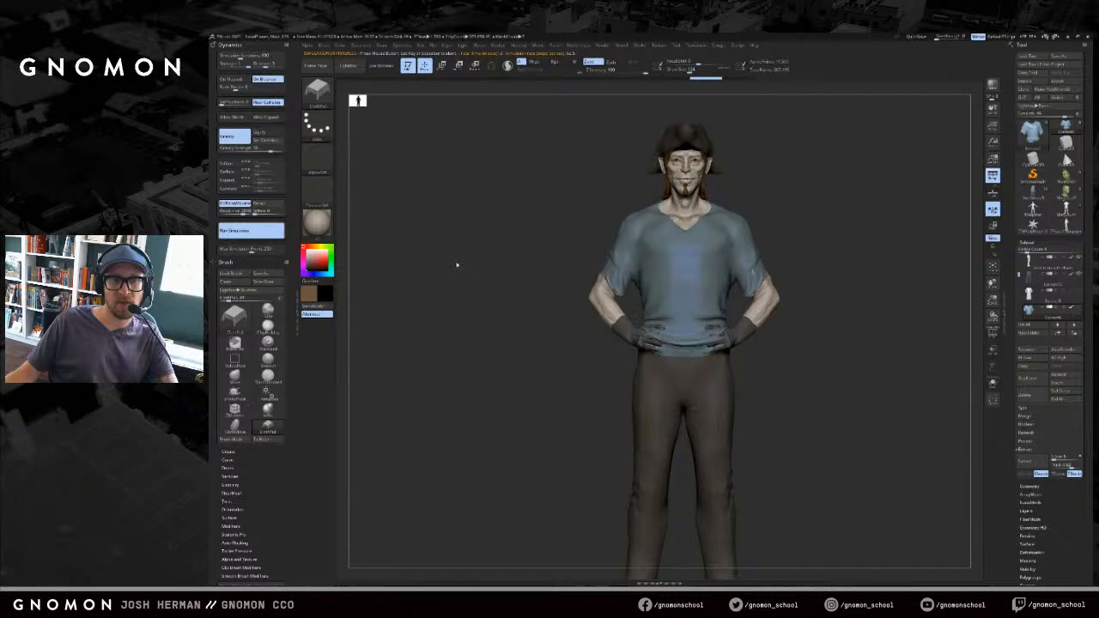
- Try running the shirt's cloth simulation with the figure tipped onto its back
{"action": "left_click_drag", "start_coordinate": [473, 292], "coordinate": [511, 267]}
{"action": "left_click", "coordinate": [255, 232]}
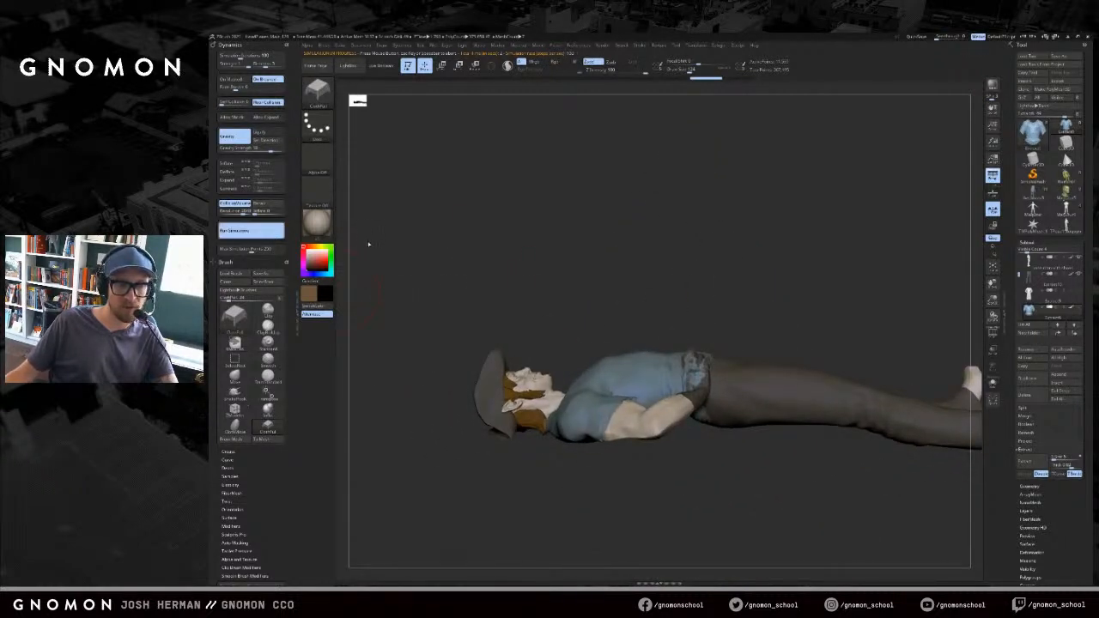
{"action": "left_click_drag", "start_coordinate": [474, 230], "coordinate": [360, 190]}
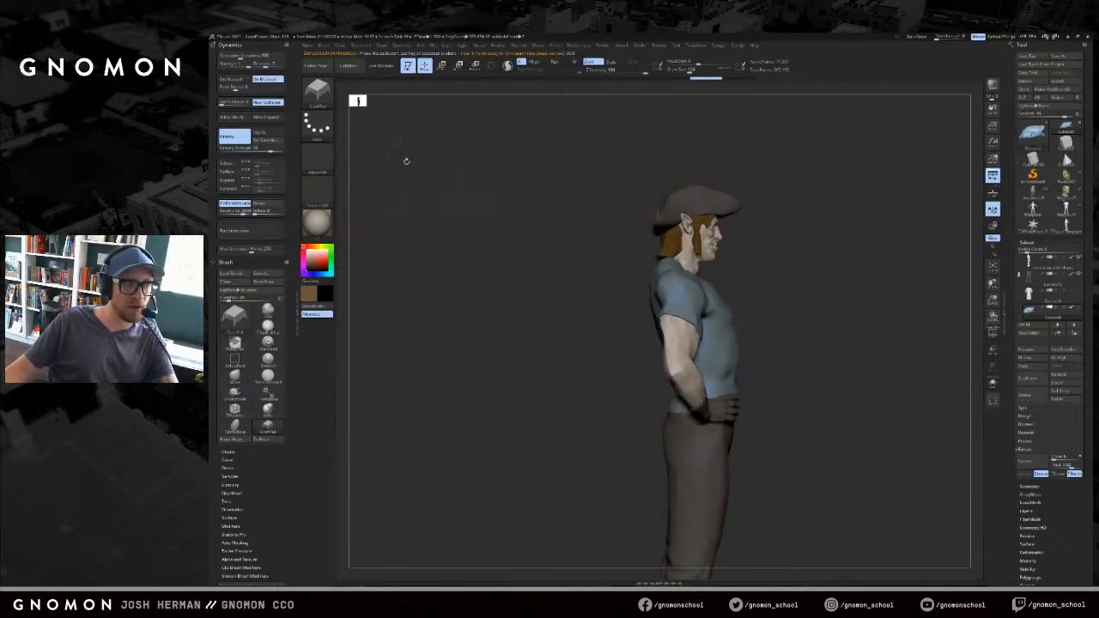
- Set the gravity direction from the upright side view, try the shirt simulation with the figure lying down, and undo it
{"action": "key", "text": "ctrl"}
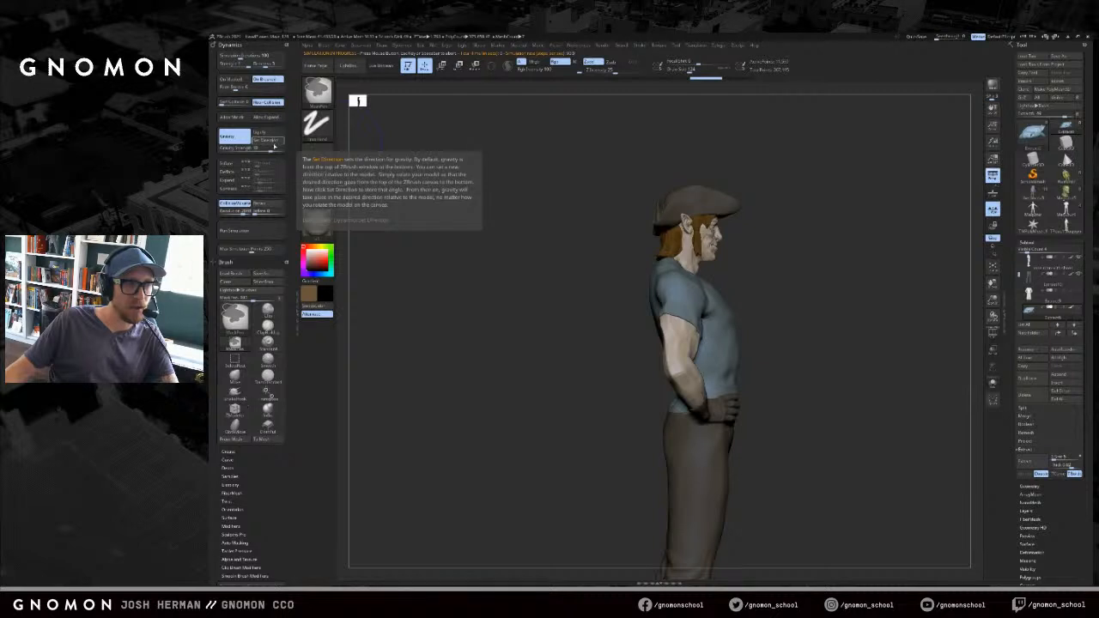
{"action": "left_click", "coordinate": [275, 146]}
{"action": "left_click_drag", "start_coordinate": [447, 193], "coordinate": [528, 137]}
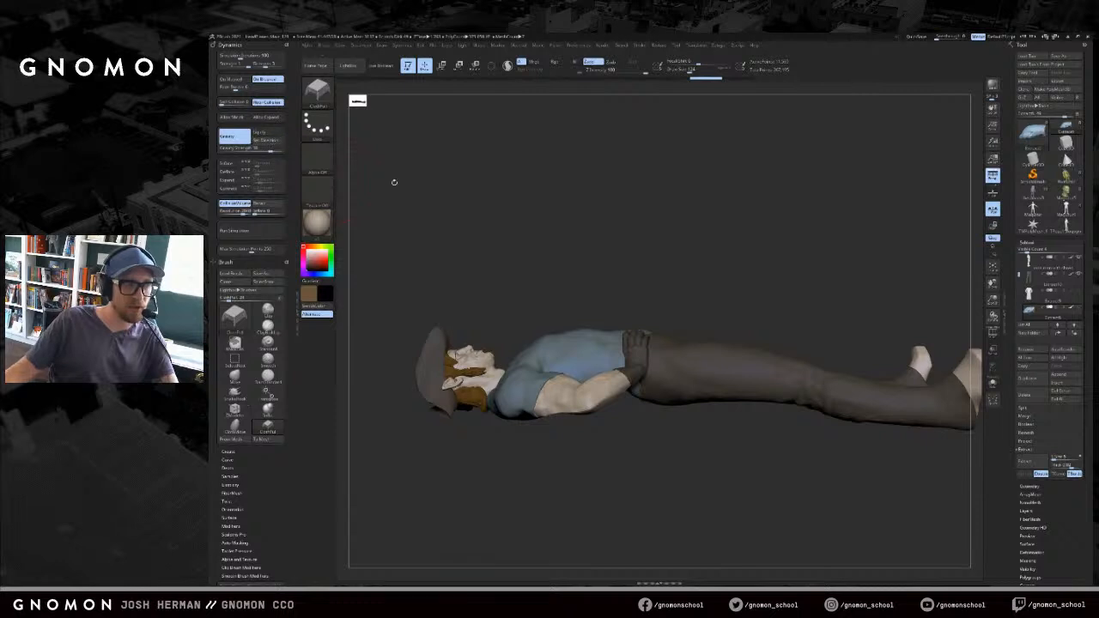
{"action": "left_click", "coordinate": [252, 235]}
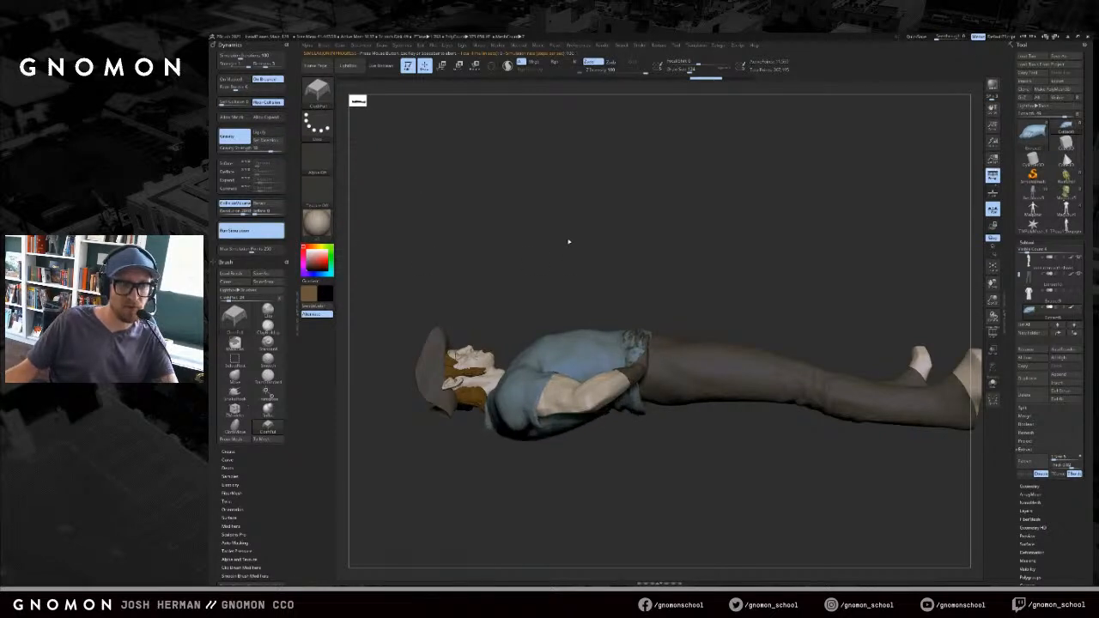
{"action": "left_click", "coordinate": [663, 192]}
{"action": "mouse_move", "coordinate": [662, 192]}
{"action": "left_mouse_down"}
{"action": "mouse_move", "coordinate": [601, 237]}
{"action": "mouse_move", "coordinate": [530, 245]}
{"action": "mouse_move", "coordinate": [503, 275]}
{"action": "mouse_move", "coordinate": [464, 291]}
{"action": "mouse_move", "coordinate": [467, 275]}
{"action": "left_mouse_up"}
{"action": "key", "text": "ctrl+z"}
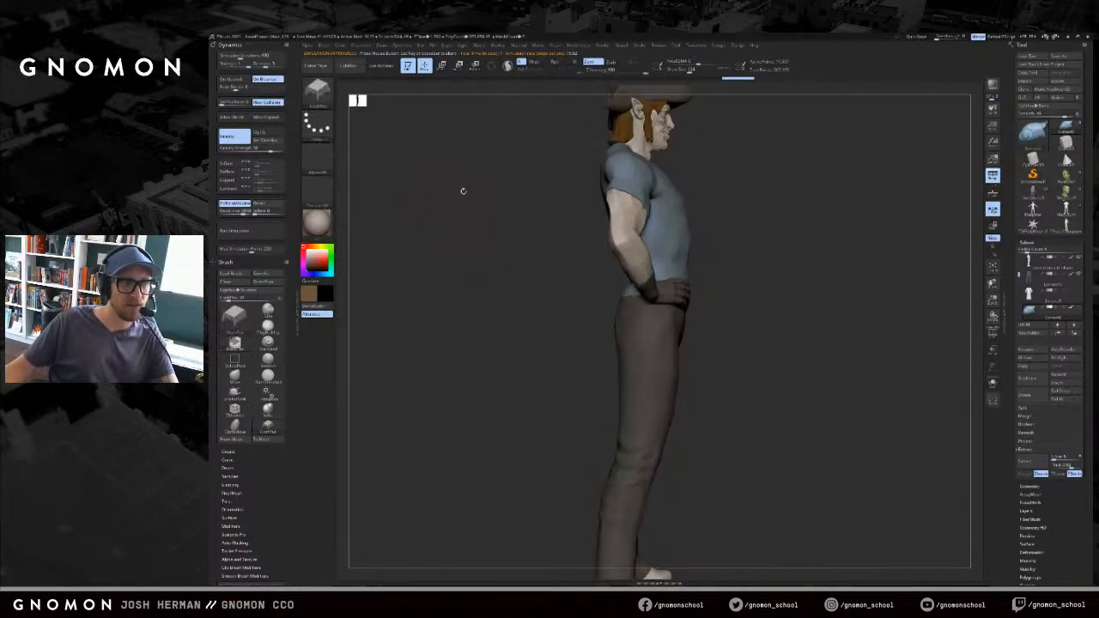
- Run the cloth simulation on the blue shirt with the figure standing upright and facing front
{"action": "left_click_drag", "start_coordinate": [464, 191], "coordinate": [380, 156], "text": "shift"}
{"action": "left_click_drag", "start_coordinate": [453, 177], "coordinate": [399, 194], "text": "alt"}
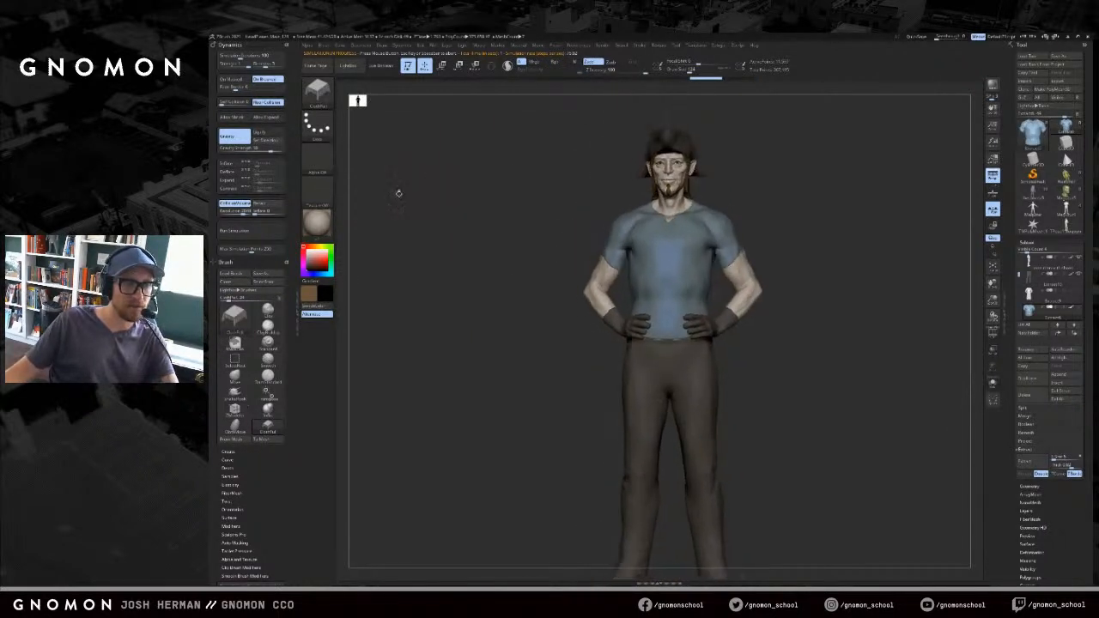
{"action": "left_click_drag", "start_coordinate": [454, 243], "coordinate": [854, 189]}
{"action": "left_click_drag", "start_coordinate": [538, 226], "coordinate": [458, 235], "text": "shift"}
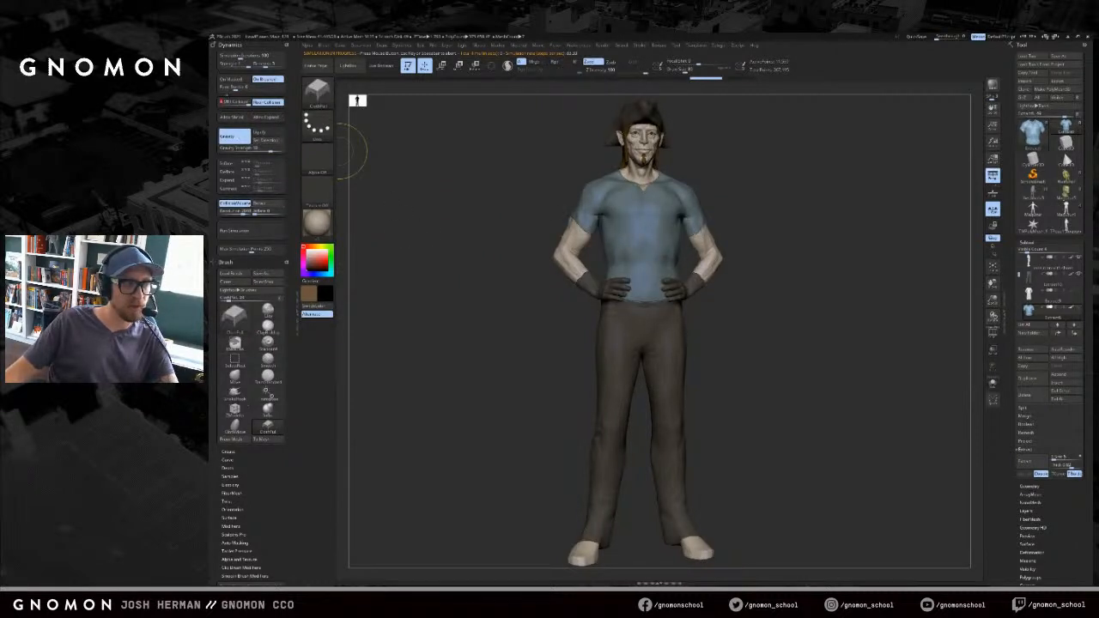
{"action": "left_click", "coordinate": [256, 234]}
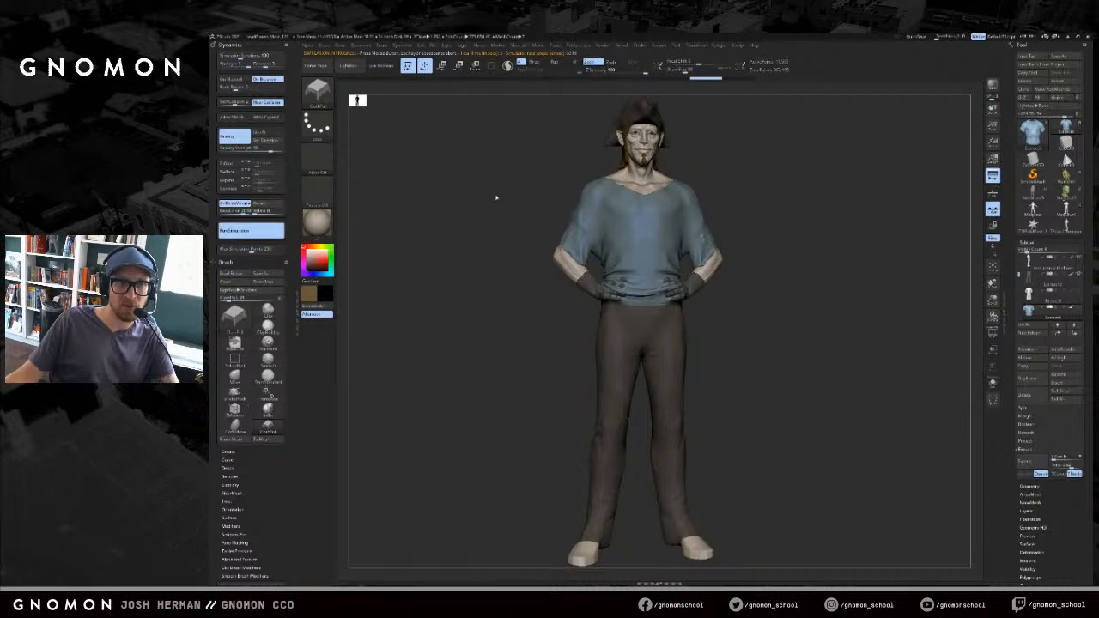
{"action": "mouse_move", "coordinate": [500, 198]}
{"action": "left_mouse_down"}
{"action": "mouse_move", "coordinate": [507, 188]}
{"action": "mouse_move", "coordinate": [508, 197]}
{"action": "left_mouse_up"}
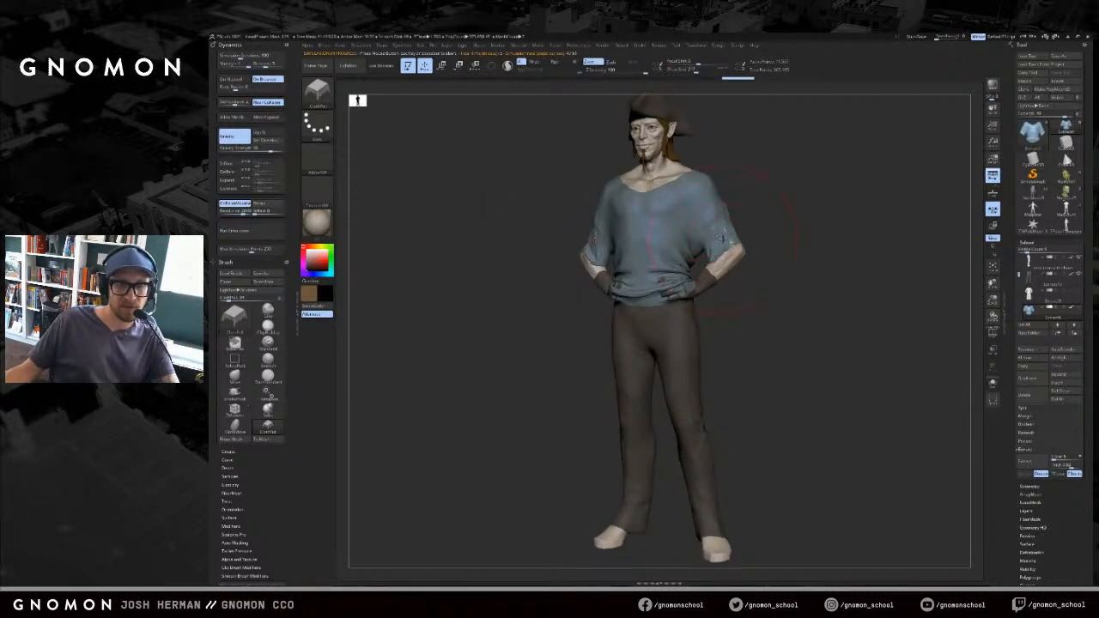
- Pull both shirt sleeves up the arms with the ClothPull brush, undoing unwanted strokes and adjusting the brush size
{"action": "key", "text": "b"}
{"action": "key", "text": "c"}
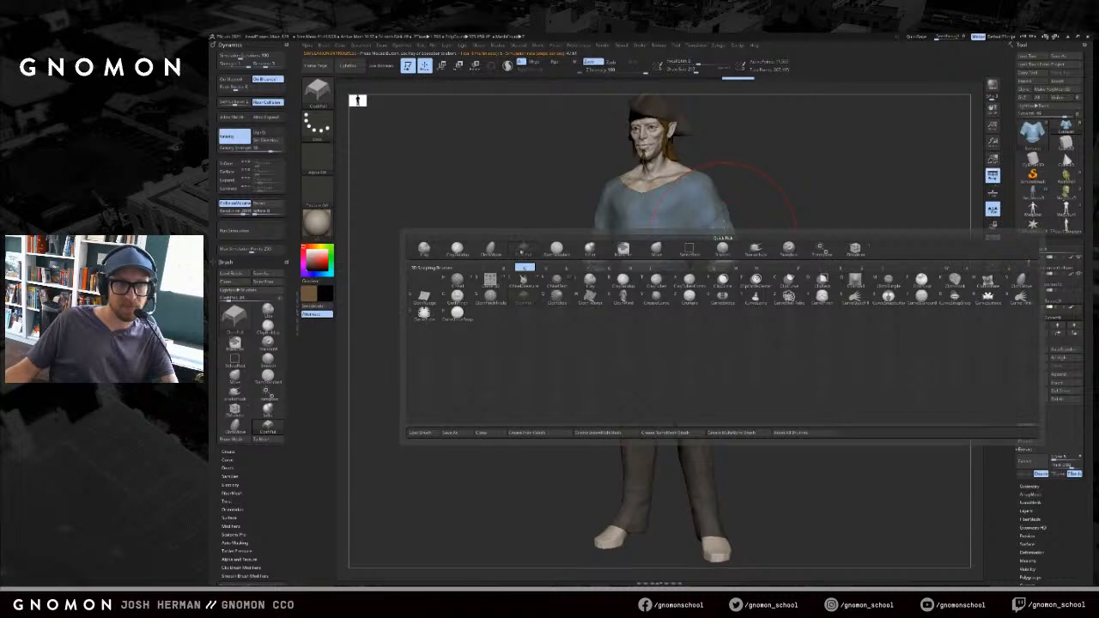
{"action": "key", "text": "p"}
{"action": "left_click_drag", "start_coordinate": [724, 233], "coordinate": [745, 201]}
{"action": "key", "text": "ctrl+z"}
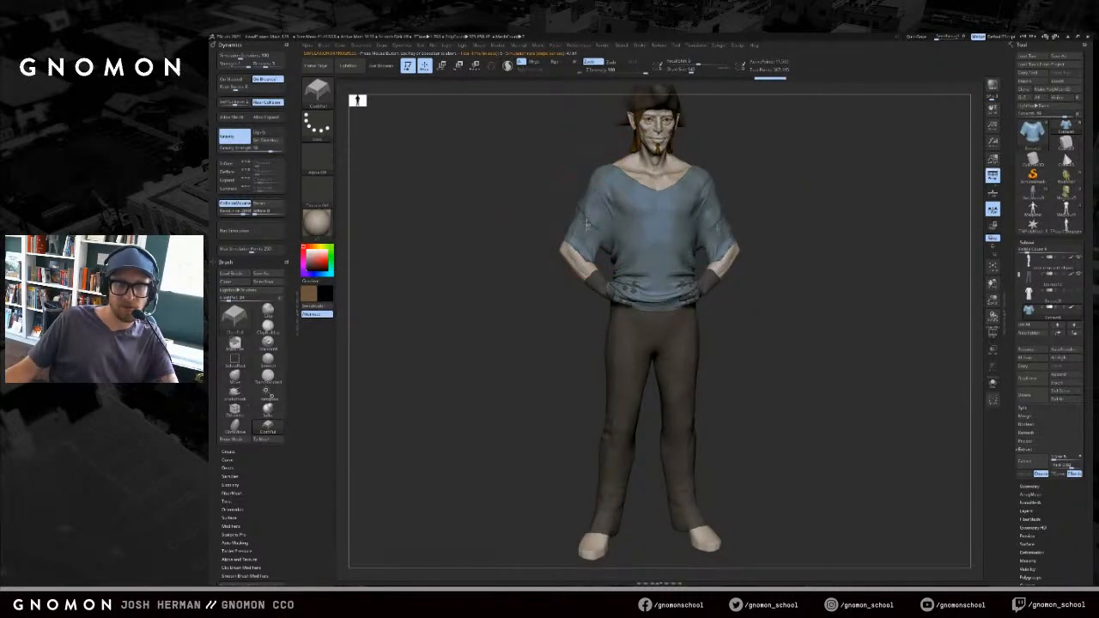
{"action": "mouse_move", "coordinate": [587, 227]}
{"action": "left_mouse_down"}
{"action": "mouse_move", "coordinate": [587, 165]}
{"action": "mouse_move", "coordinate": [577, 199]}
{"action": "mouse_move", "coordinate": [591, 170]}
{"action": "mouse_move", "coordinate": [565, 182]}
{"action": "mouse_move", "coordinate": [599, 191]}
{"action": "mouse_move", "coordinate": [570, 183]}
{"action": "mouse_move", "coordinate": [584, 191]}
{"action": "left_mouse_up"}
{"action": "key", "text": "ctrl+z"}
{"action": "key", "text": "s"}
{"action": "key", "text": "ctrl+z"}
{"action": "key", "text": "s"}
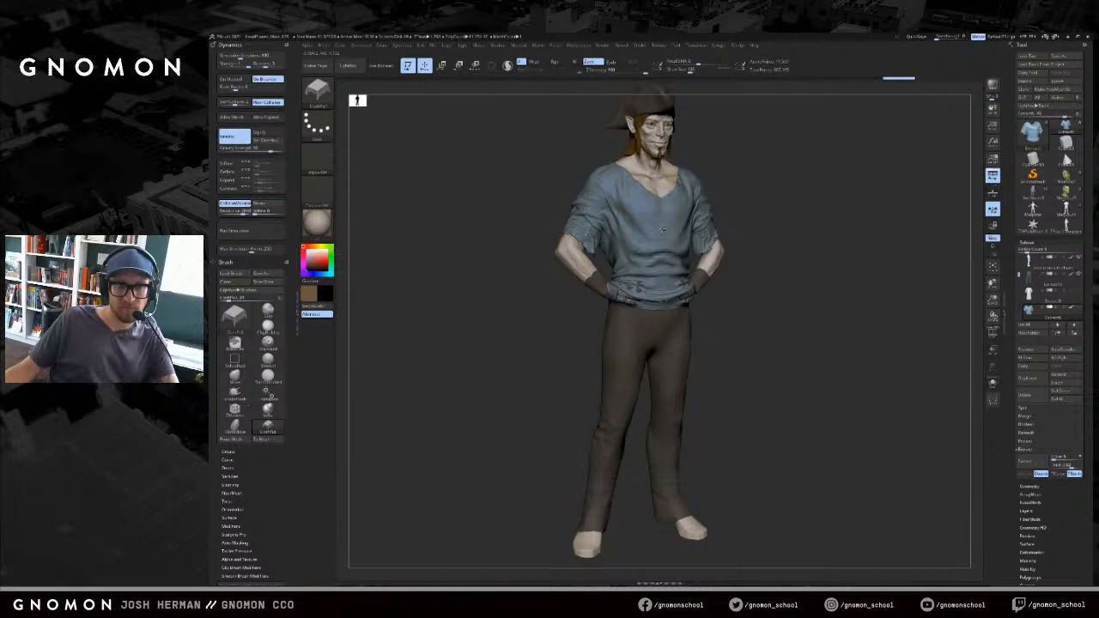
- Pull folds into the shirt's neckline and chest with a resized ClothPull brush
{"action": "left_click_drag", "start_coordinate": [663, 199], "coordinate": [651, 190]}
{"action": "left_click_drag", "start_coordinate": [803, 233], "coordinate": [773, 233]}
{"action": "key", "text": "s"}
{"action": "left_click_drag", "start_coordinate": [660, 245], "coordinate": [667, 266]}
- Pull gathered folds around the shirt's waist and lower hem with a resized ClothPull brush
{"action": "left_click_drag", "start_coordinate": [816, 232], "coordinate": [758, 234]}
{"action": "key", "text": "s"}
{"action": "left_click_drag", "start_coordinate": [692, 264], "coordinate": [696, 265]}
{"action": "left_click_drag", "start_coordinate": [697, 276], "coordinate": [684, 291]}
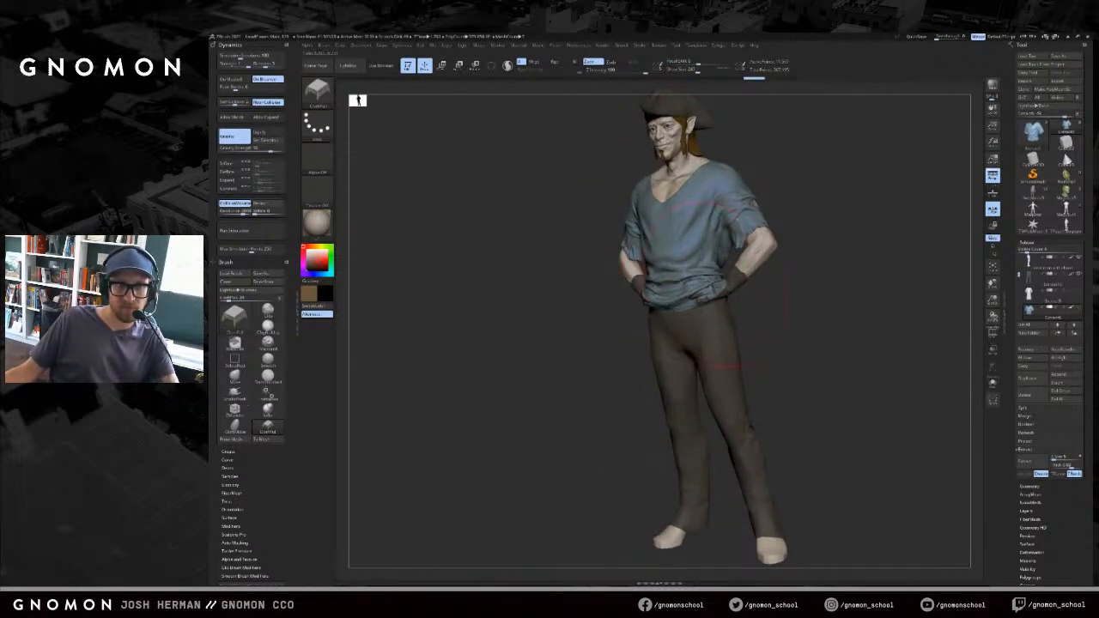
{"action": "left_click_drag", "start_coordinate": [757, 293], "coordinate": [793, 293]}
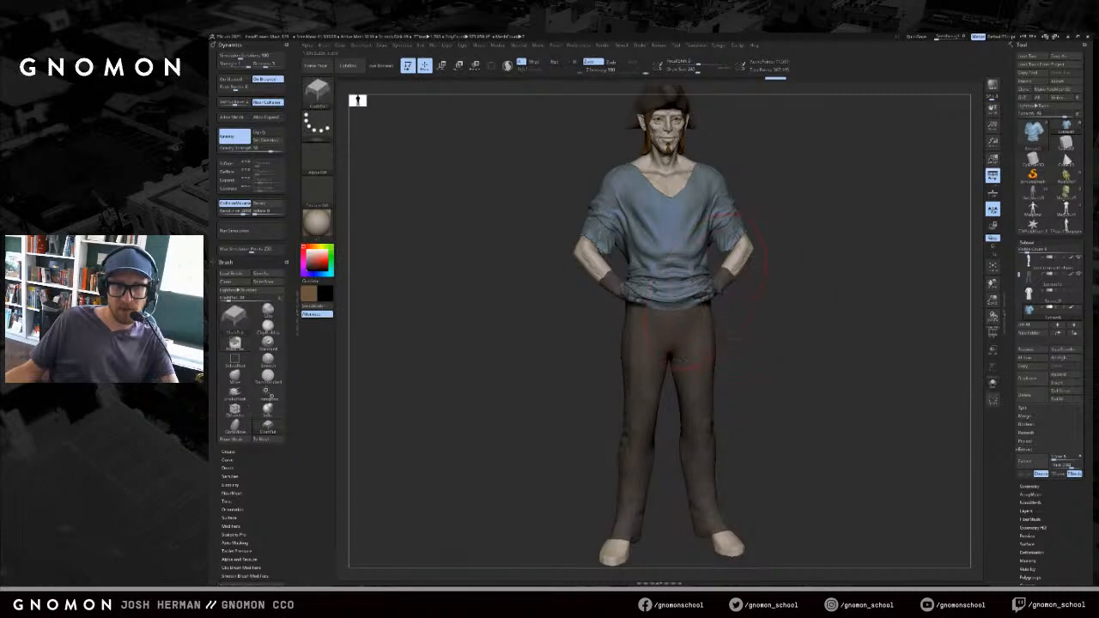
{"action": "left_click_drag", "start_coordinate": [698, 295], "coordinate": [698, 295]}
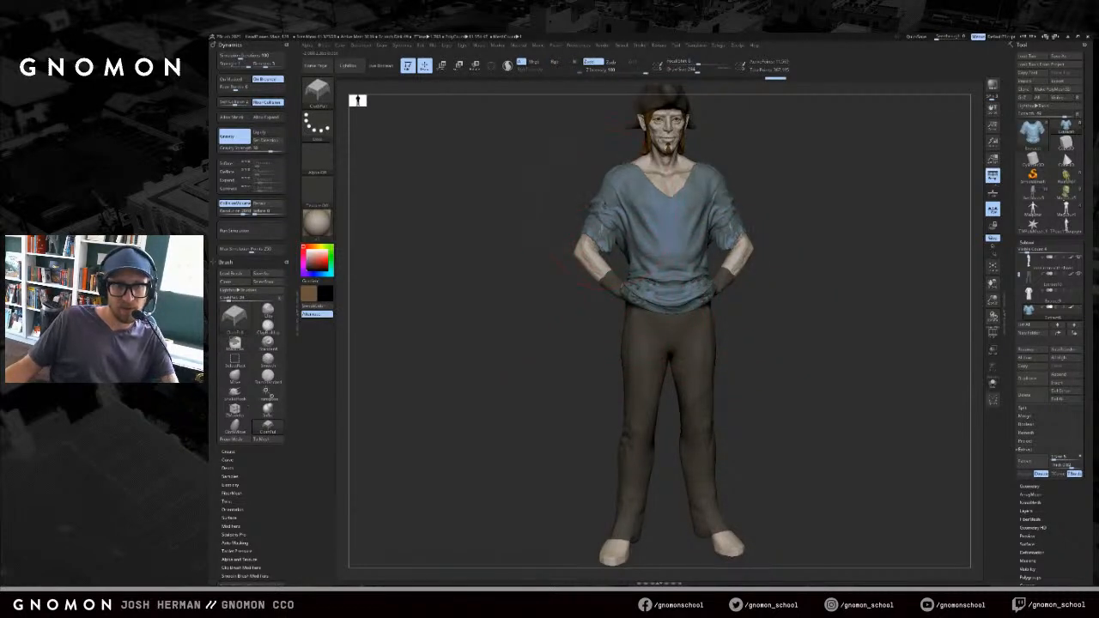
- Rework the shirt sleeve near the elbow with a resized brush, and undo the last stroke
{"action": "left_click_drag", "start_coordinate": [536, 223], "coordinate": [588, 210]}
{"action": "key", "text": "s"}
{"action": "left_click", "coordinate": [585, 209]}
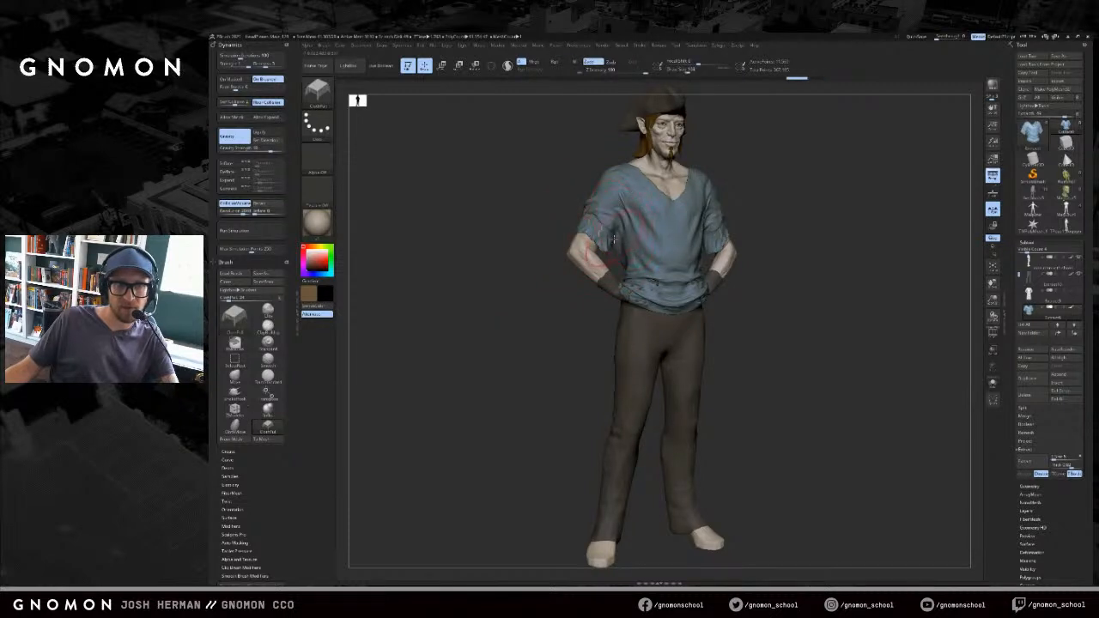
{"action": "key", "text": "shift"}
{"action": "key", "text": "ctrl+z"}
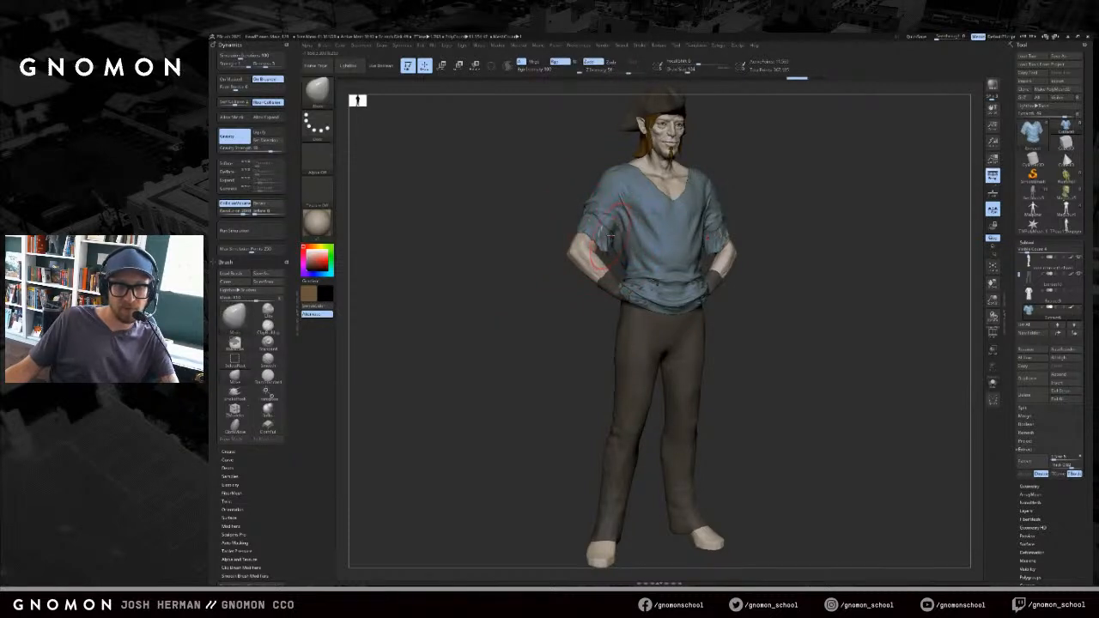
- Try moving the shirt sleeve outward with a resized ClothMove brush
{"action": "key", "text": "b"}
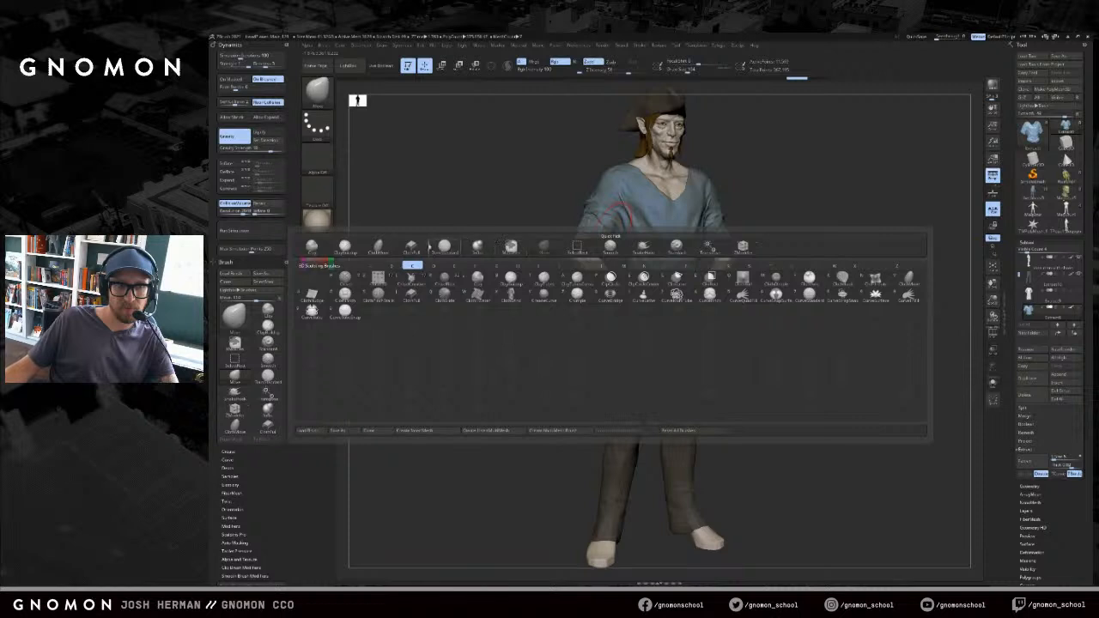
{"action": "left_click", "coordinate": [380, 248]}
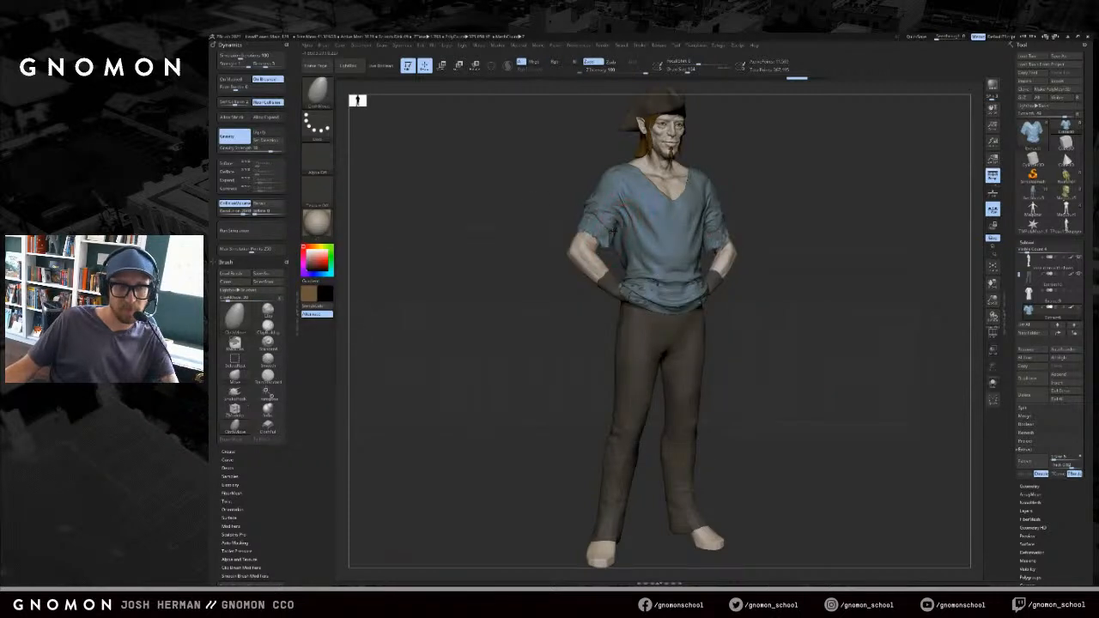
{"action": "key", "text": "ctrl+z"}
{"action": "key", "text": "s"}
{"action": "left_click_drag", "start_coordinate": [596, 219], "coordinate": [558, 210]}
- Pull more folds into the shirt's sleeves and front with the ClothPull brush
{"action": "key", "text": "b"}
{"action": "key", "text": "c"}
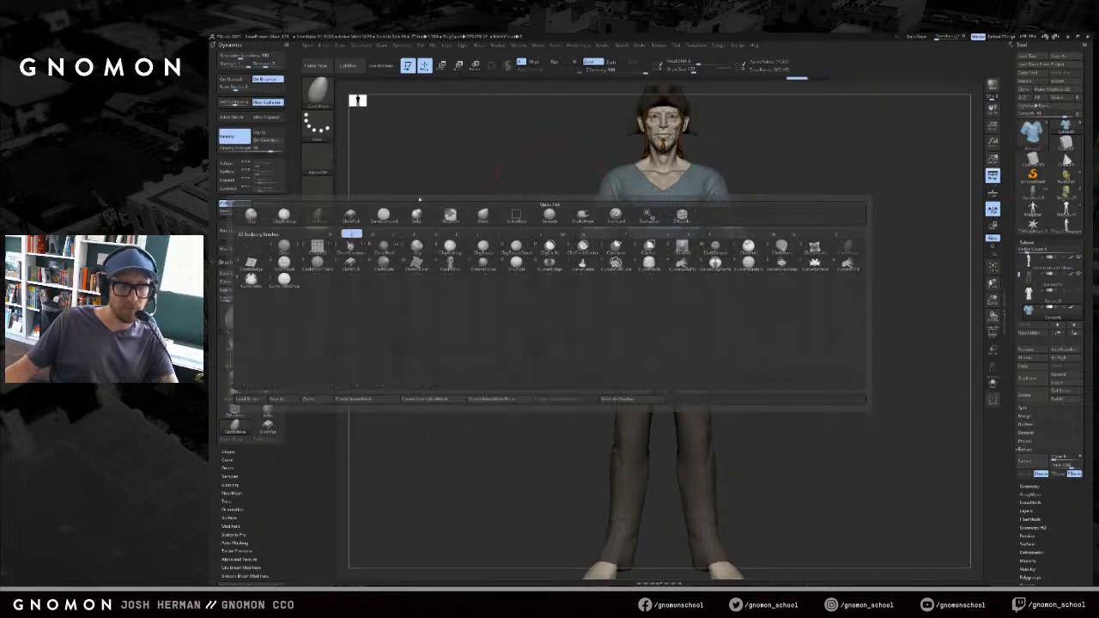
{"action": "key", "text": "b"}
{"action": "left_click_drag", "start_coordinate": [590, 218], "coordinate": [651, 239]}
{"action": "left_click_drag", "start_coordinate": [792, 207], "coordinate": [773, 203], "text": "shift"}
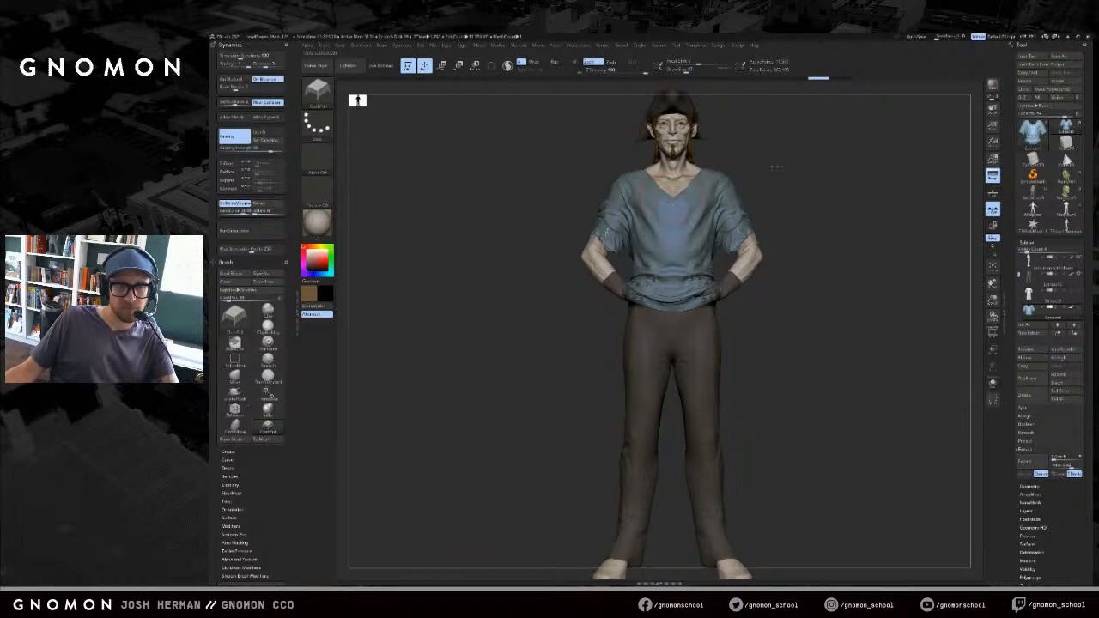
{"action": "left_click_drag", "start_coordinate": [776, 165], "coordinate": [695, 201]}
{"action": "left_click_drag", "start_coordinate": [597, 221], "coordinate": [678, 209]}
{"action": "left_click_drag", "start_coordinate": [558, 211], "coordinate": [678, 222], "text": "shift"}
{"action": "key", "text": "s"}
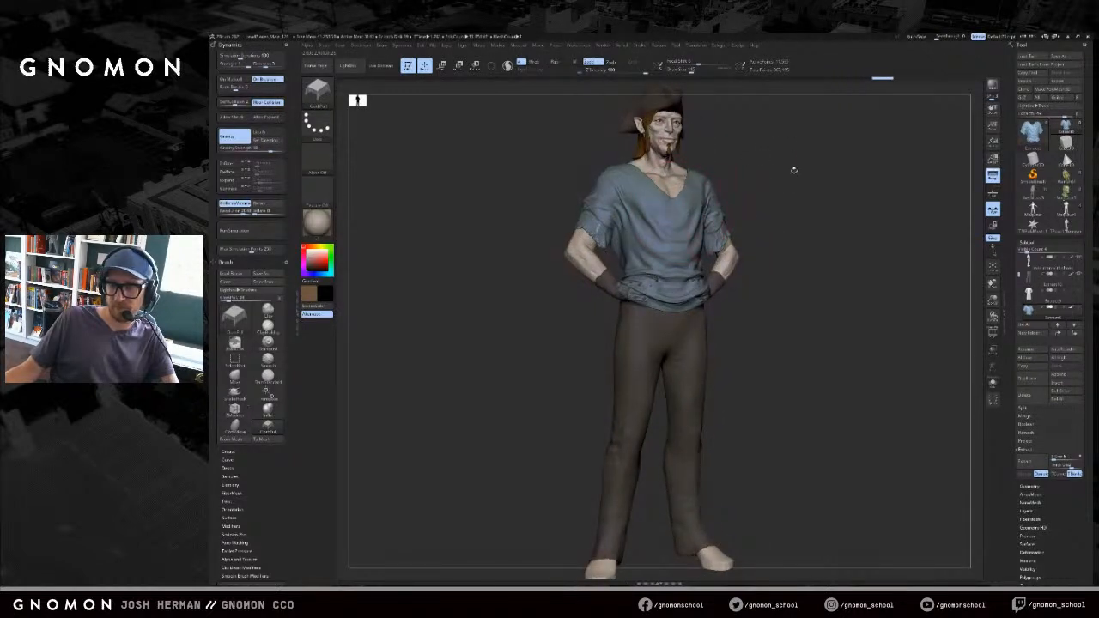
- Deepen and widen the shirt's V-neckline with a resized Move brush
{"action": "left_click_drag", "start_coordinate": [795, 170], "coordinate": [805, 169]}
{"action": "key", "text": "b"}
{"action": "key", "text": "m"}
{"action": "key", "text": "v"}
{"action": "key", "text": "ctrl+z"}
{"action": "key", "text": "s"}
{"action": "left_click_drag", "start_coordinate": [676, 203], "coordinate": [673, 203]}
{"action": "left_click_drag", "start_coordinate": [751, 175], "coordinate": [724, 195]}
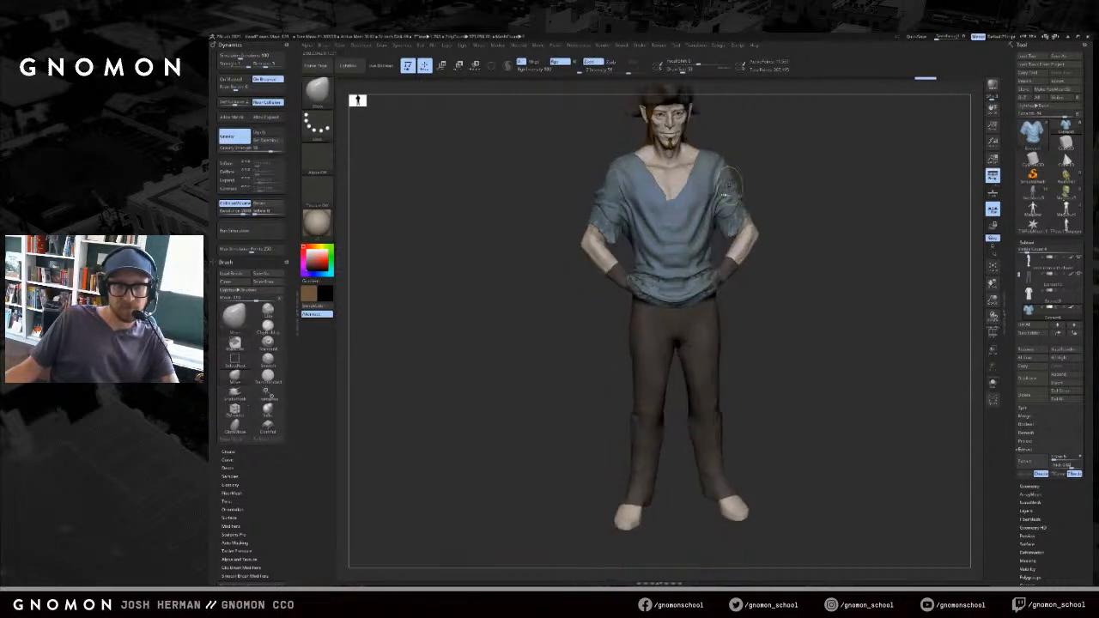
- Stretch the point of the V-neckline down the chest with a resized SnakeHook brush, with Rgb turned off
{"action": "key", "text": "b"}
{"action": "key", "text": "s"}
{"action": "key", "text": "h"}
{"action": "key", "text": "s"}
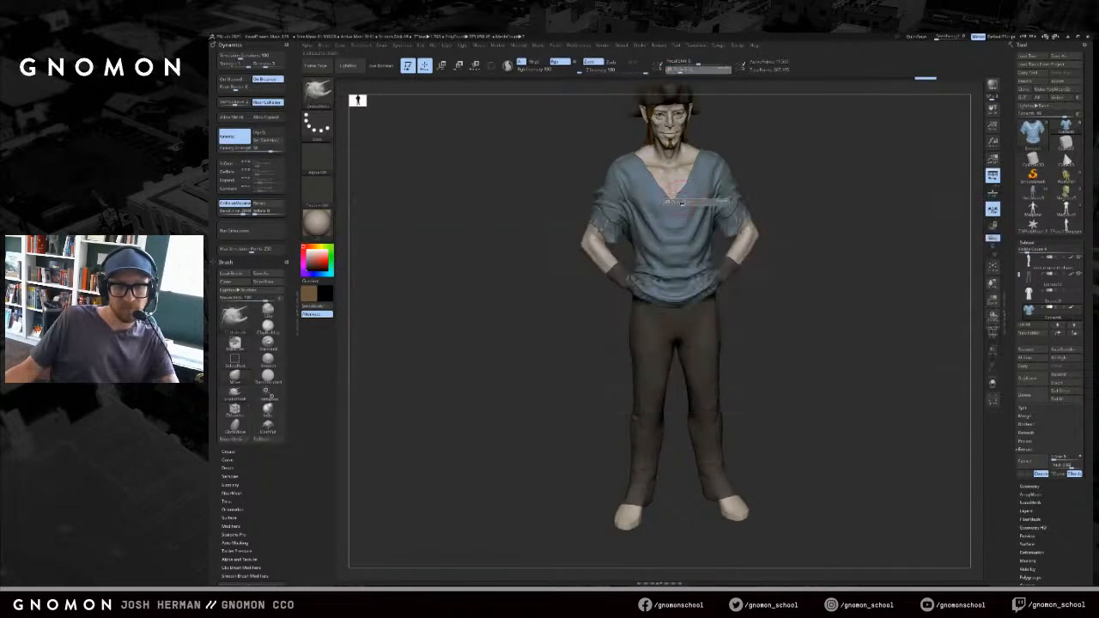
{"action": "left_click_drag", "start_coordinate": [676, 206], "coordinate": [673, 206]}
{"action": "left_click_drag", "start_coordinate": [673, 206], "coordinate": [656, 209]}
{"action": "key", "text": "ctrl+z"}
{"action": "left_click", "coordinate": [560, 62]}
{"action": "key", "text": "ctrl+z"}
{"action": "left_click_drag", "start_coordinate": [746, 176], "coordinate": [720, 199]}
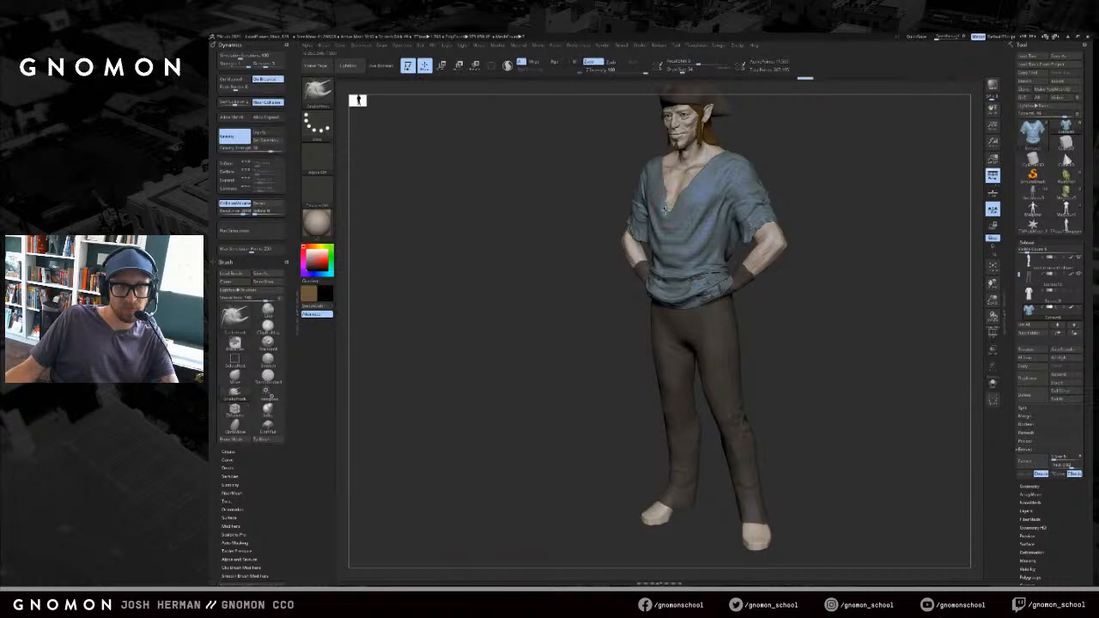
- Carve a front opening below the neckline with the DamStandard brush, and compare the strokes with undo and redo
{"action": "key", "text": "b"}
{"action": "key", "text": "s"}
{"action": "key", "text": "t"}
{"action": "key", "text": "ctrl+shift+z"}
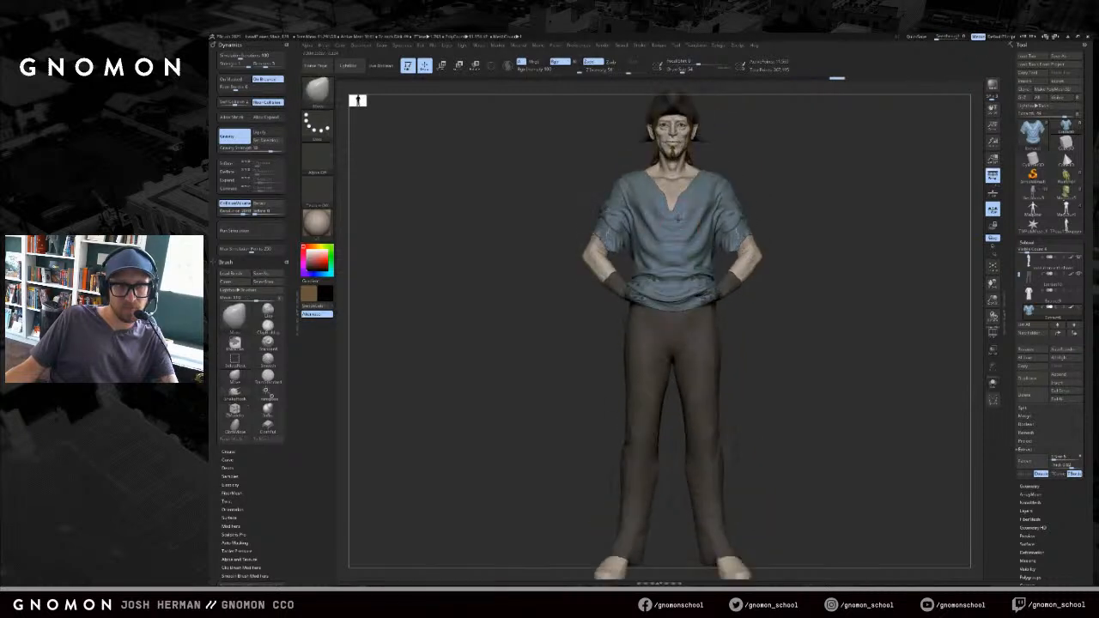
{"action": "key", "text": "ctrl+shift+z"}
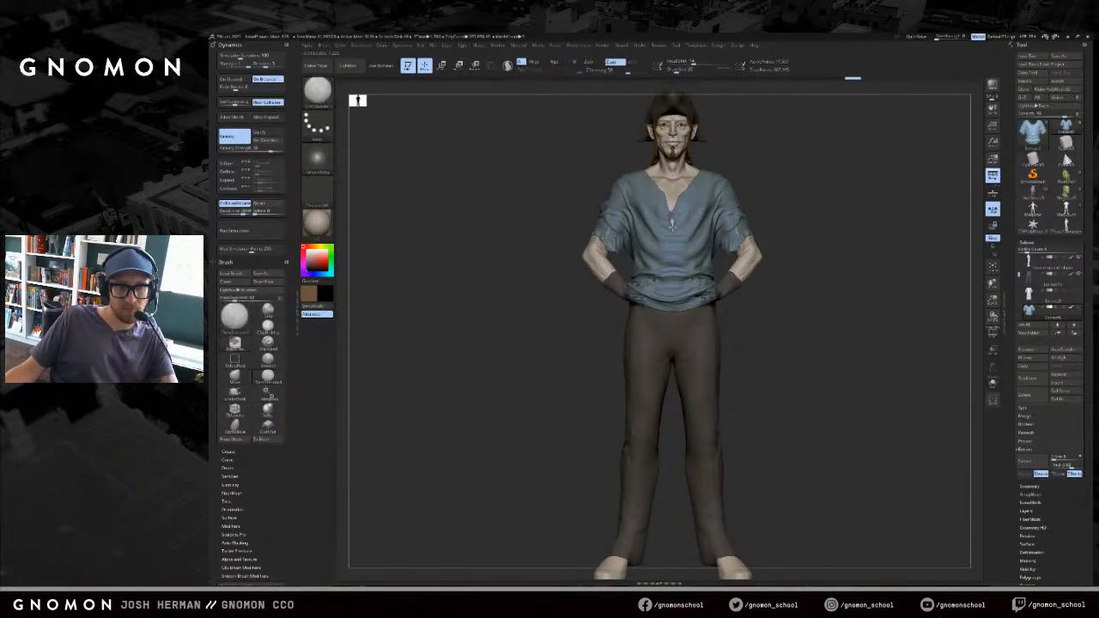
{"action": "key", "text": "ctrl+z"}
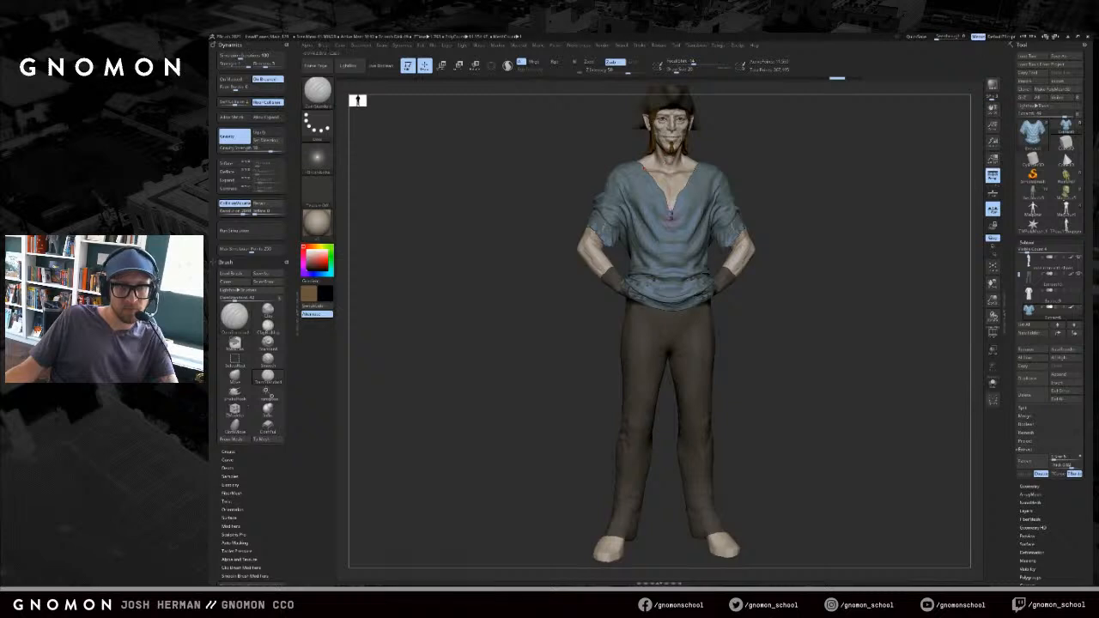
{"action": "key", "text": "ctrl+shift+z"}
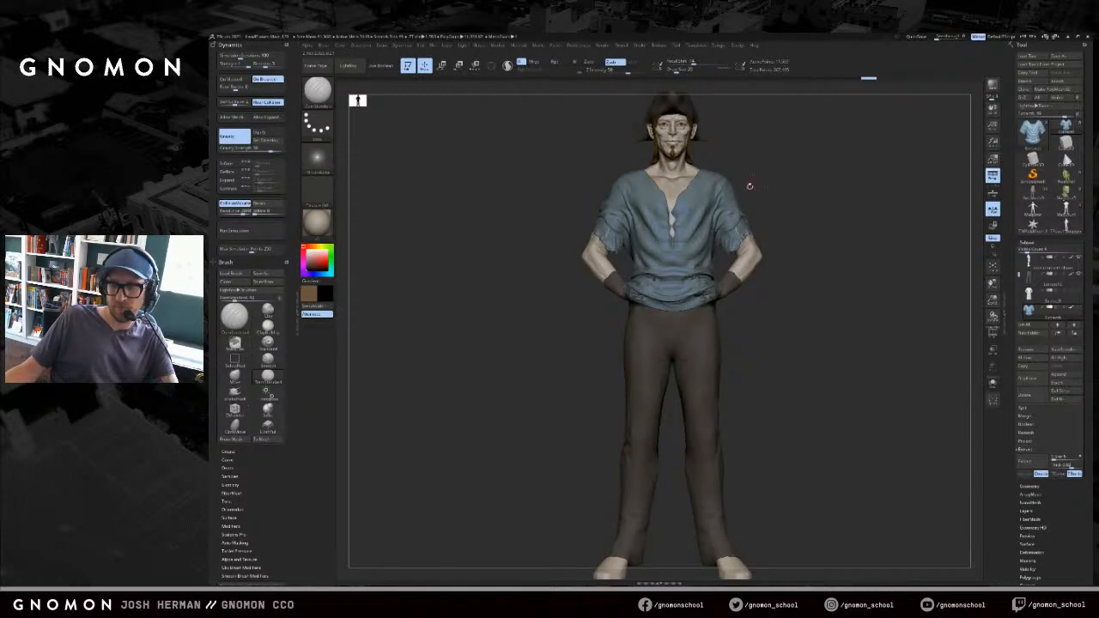
- Shape the shirt's front opening with a smaller Move brush, and refine it with the Clay brush
{"action": "key", "text": "b"}
{"action": "key", "text": "m"}
{"action": "key", "text": "v"}
{"action": "left_click_drag", "start_coordinate": [805, 172], "coordinate": [676, 222]}
{"action": "key", "text": "["}
{"action": "key", "text": "s"}
{"action": "key", "text": "b"}
{"action": "key", "text": "c"}
{"action": "key", "text": "l"}
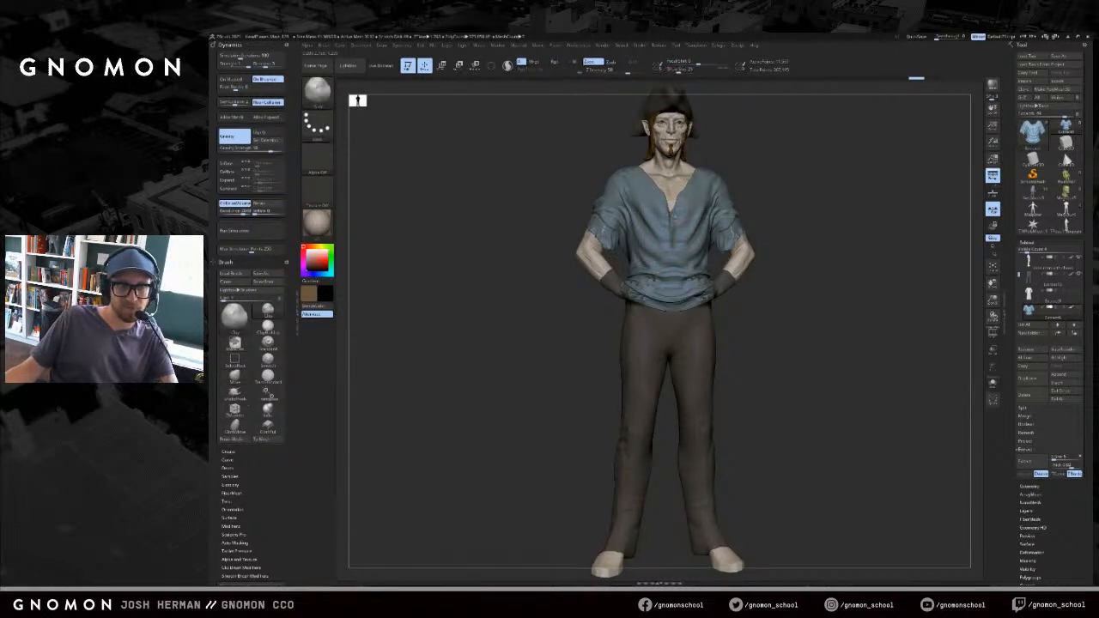
{"action": "left_click_drag", "start_coordinate": [780, 229], "coordinate": [779, 216]}
{"action": "key", "text": "b"}
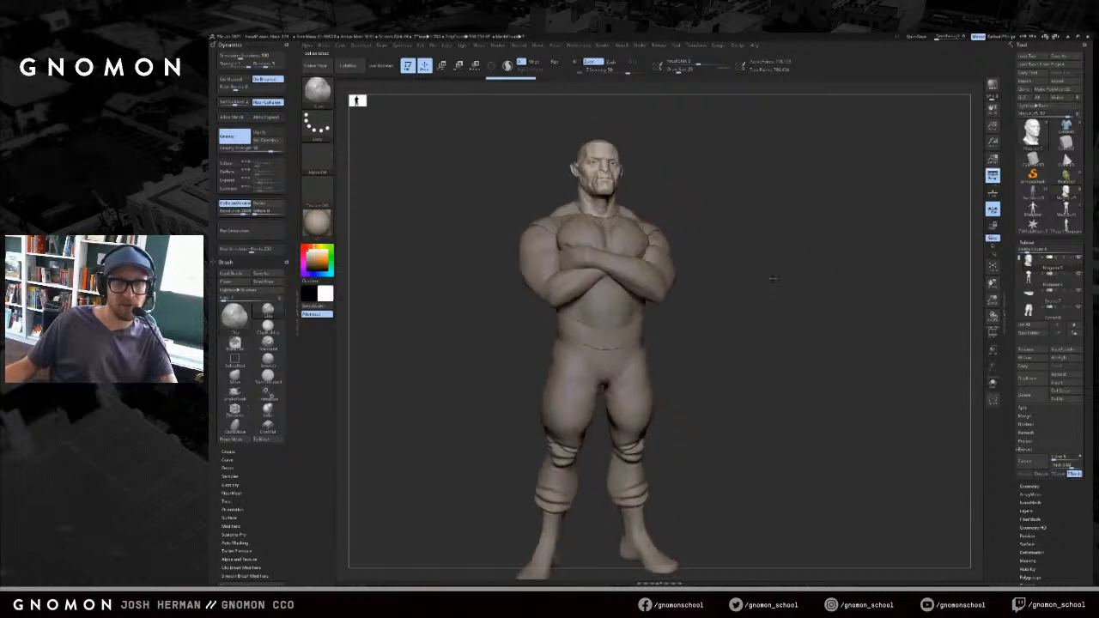
- Swap the main and secondary colours to view the muscular crossed-arm figure as a black silhouette
{"action": "mouse_move", "coordinate": [774, 278]}
{"action": "left_mouse_down"}
{"action": "mouse_move", "coordinate": [810, 267]}
{"action": "mouse_move", "coordinate": [708, 277]}
{"action": "mouse_move", "coordinate": [712, 289]}
{"action": "mouse_move", "coordinate": [697, 280]}
{"action": "mouse_move", "coordinate": [737, 278]}
{"action": "left_mouse_up"}
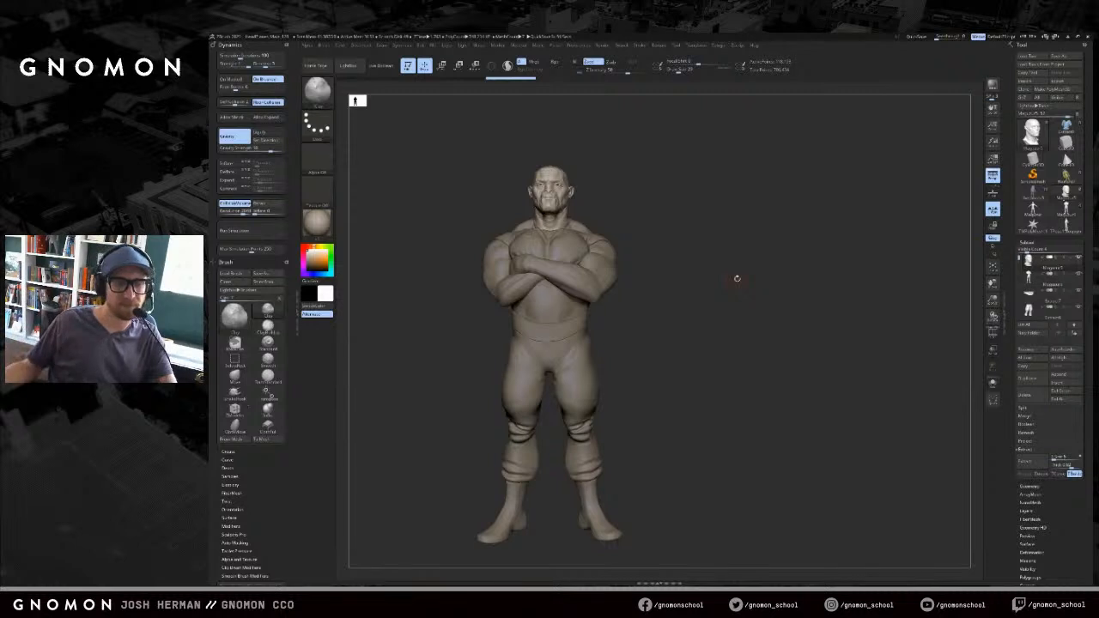
{"action": "key", "text": "v"}
{"action": "left_click_drag", "start_coordinate": [698, 279], "coordinate": [625, 218]}
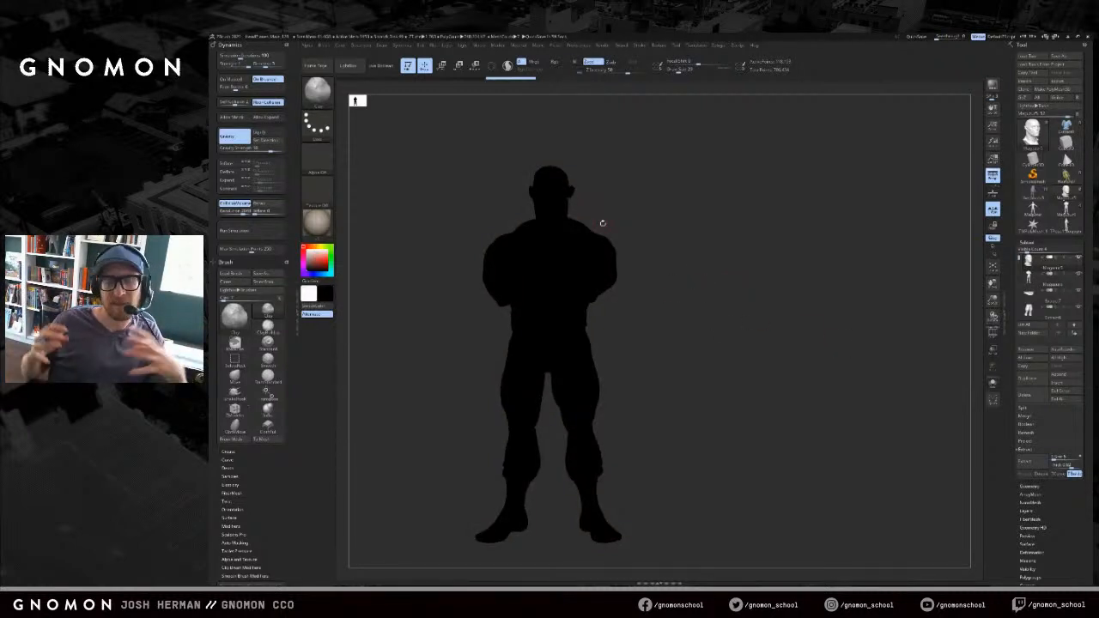
- Swap the main and secondary colours back, and show and hide the polypaint on all the muscular figure's subtools
{"action": "key", "text": "v"}
{"action": "mouse_move", "coordinate": [795, 346]}
{"action": "left_mouse_down"}
{"action": "mouse_move", "coordinate": [830, 366]}
{"action": "mouse_move", "coordinate": [738, 375]}
{"action": "mouse_move", "coordinate": [727, 394]}
{"action": "mouse_move", "coordinate": [749, 389]}
{"action": "left_mouse_up"}
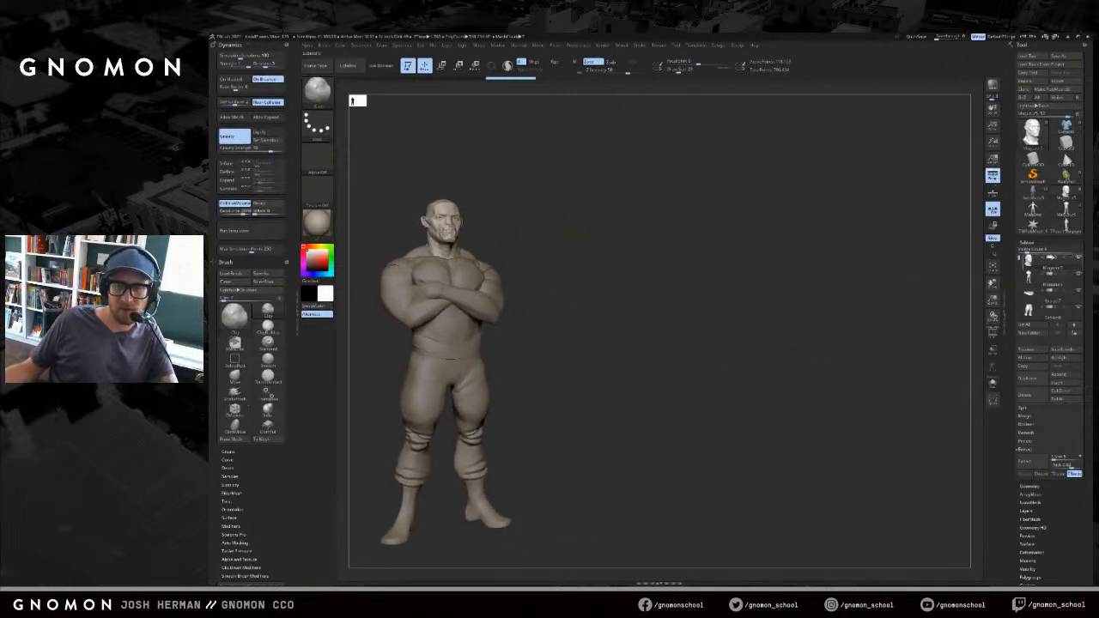
{"action": "mouse_move", "coordinate": [1044, 259]}
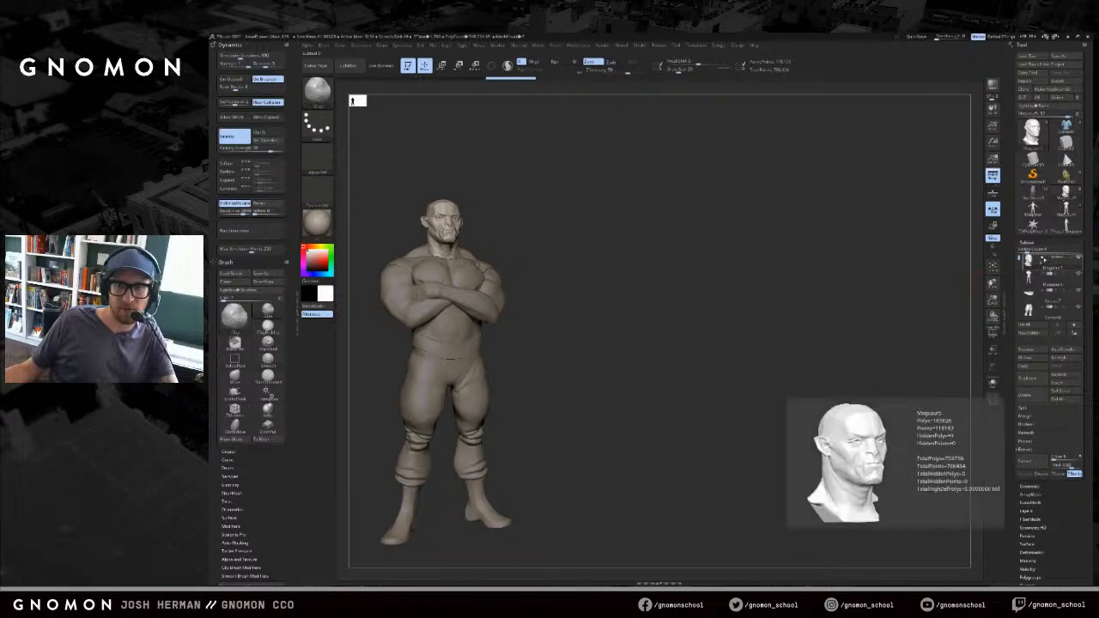
{"action": "left_click", "coordinate": [1074, 258], "text": "shift"}
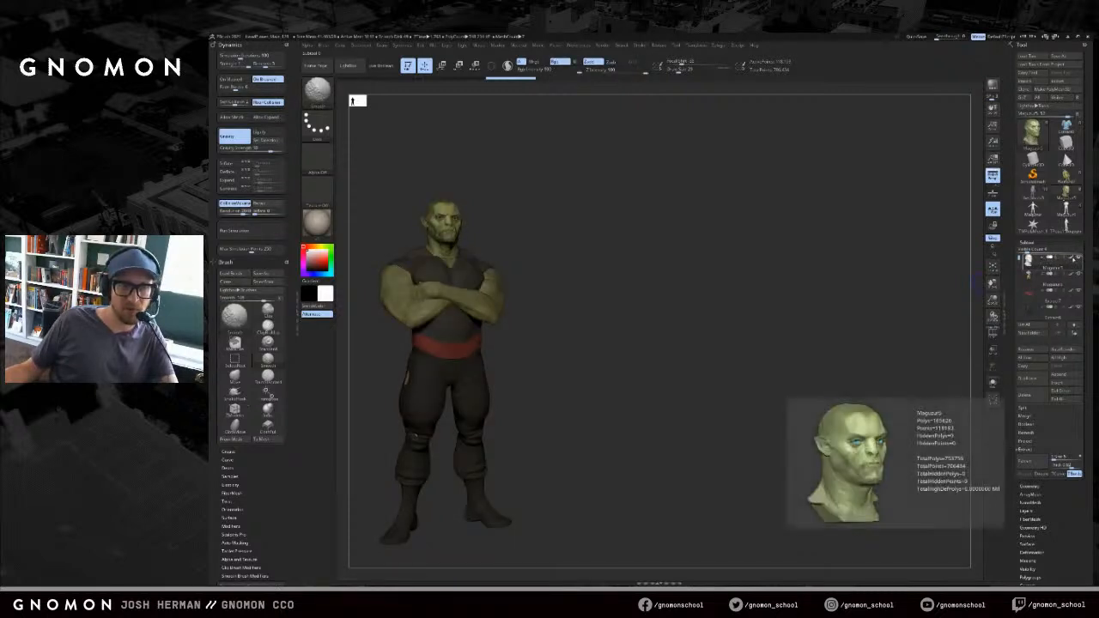
{"action": "left_click", "coordinate": [1073, 259], "text": "shift"}
- Leave a snapshot of the muscular figure on the canvas and place the pirate figure beside it with its polypaint hidden
{"action": "left_click_drag", "start_coordinate": [756, 311], "coordinate": [919, 262]}
{"action": "key", "text": "shift+s"}
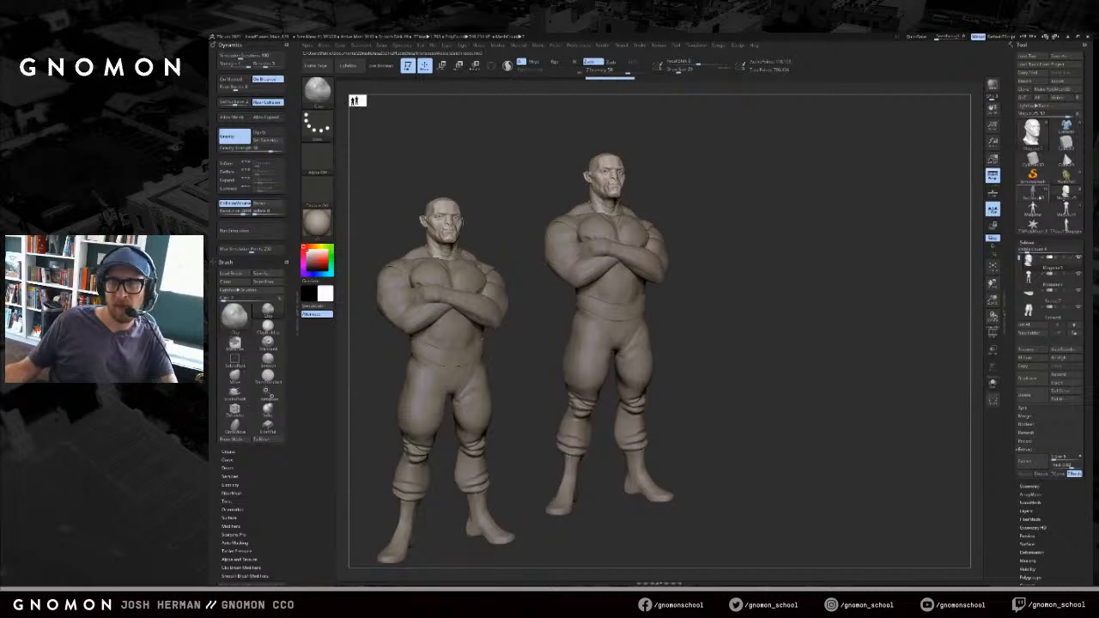
{"action": "left_click", "coordinate": [1066, 126]}
{"action": "key", "text": "f"}
{"action": "key", "text": "f"}
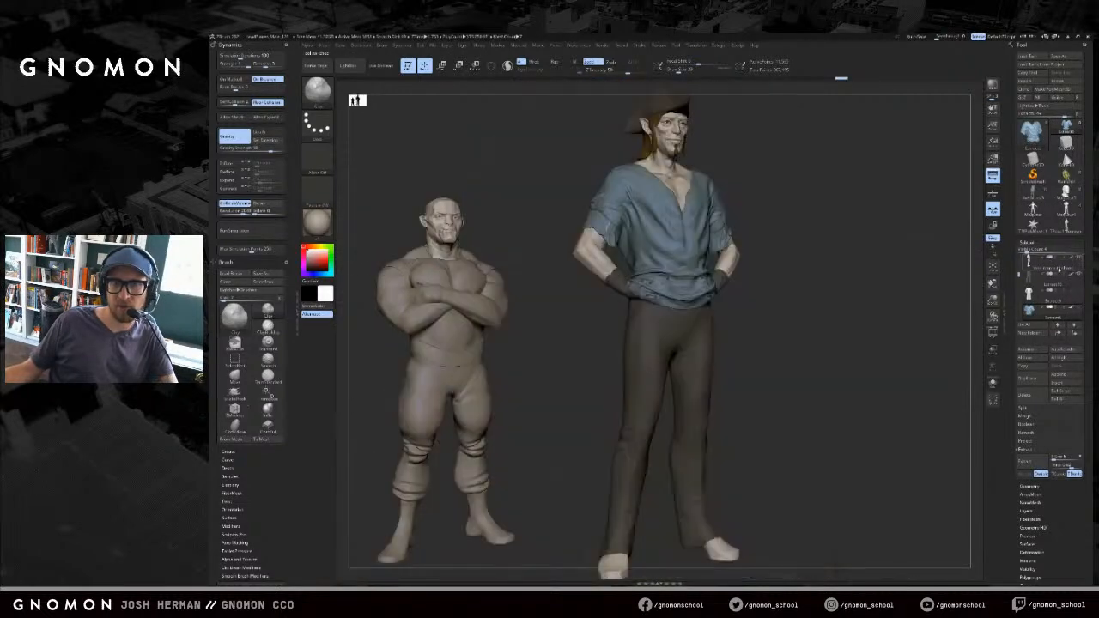
{"action": "left_click", "coordinate": [1072, 257], "text": "shift"}
{"action": "left_click_drag", "start_coordinate": [934, 263], "coordinate": [812, 331]}
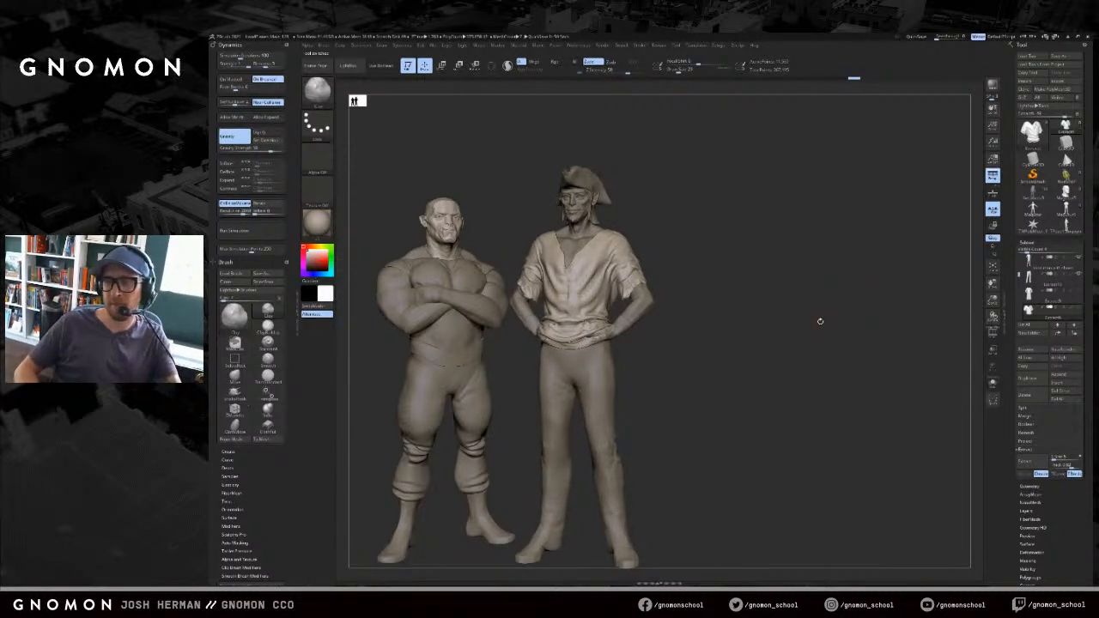
- Bring up the hooded creature, hide its red hood, and examine the exposed torso from both sides
{"action": "left_click_drag", "start_coordinate": [926, 222], "coordinate": [902, 227]}
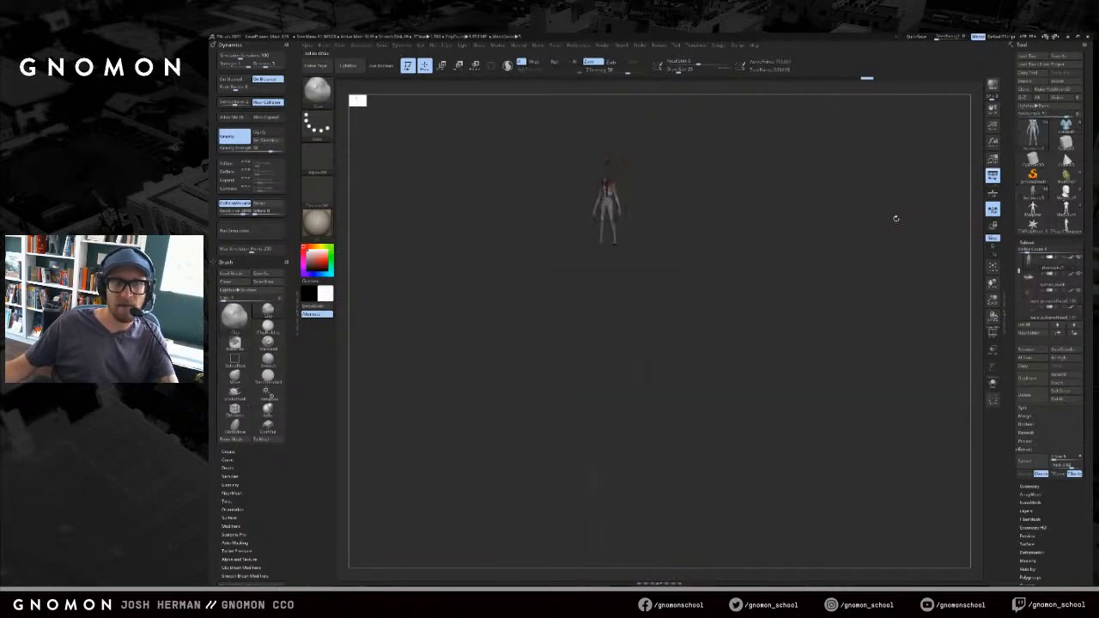
{"action": "key", "text": "f"}
{"action": "mouse_move", "coordinate": [865, 235]}
{"action": "left_mouse_down", "text": "alt"}
{"action": "mouse_move", "coordinate": [881, 265]}
{"action": "mouse_move", "coordinate": [872, 265]}
{"action": "mouse_move", "coordinate": [958, 251]}
{"action": "left_mouse_up", "text": "alt"}
{"action": "left_click_drag", "start_coordinate": [1019, 272], "coordinate": [1020, 276]}
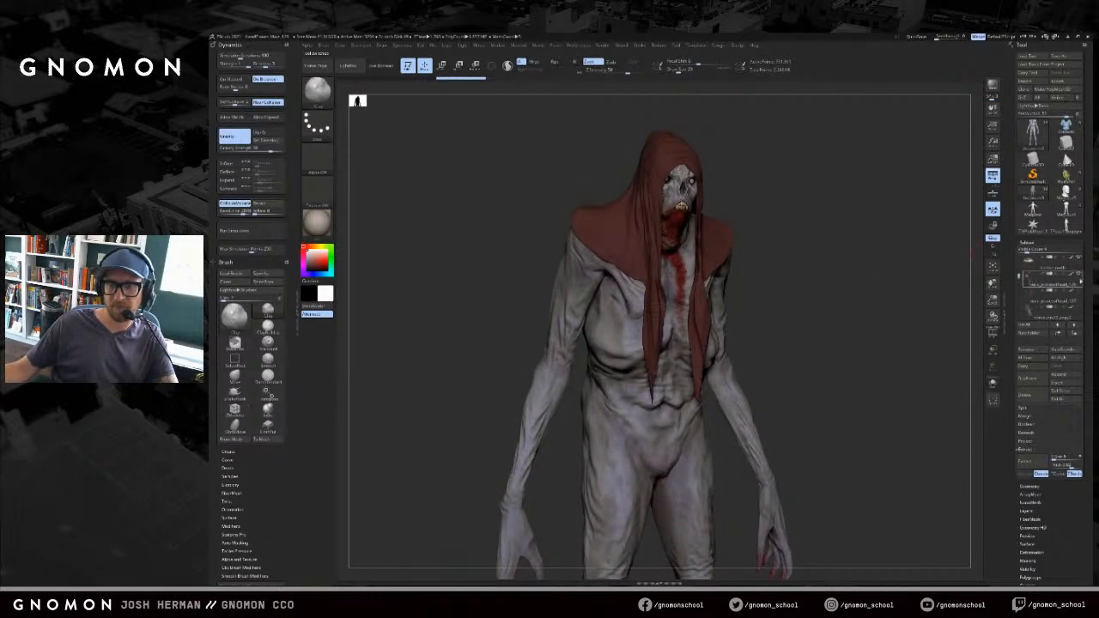
{"action": "left_click", "coordinate": [1080, 281]}
{"action": "mouse_move", "coordinate": [796, 261]}
{"action": "left_mouse_down"}
{"action": "mouse_move", "coordinate": [846, 251]}
{"action": "mouse_move", "coordinate": [802, 270]}
{"action": "mouse_move", "coordinate": [837, 263]}
{"action": "mouse_move", "coordinate": [782, 303]}
{"action": "mouse_move", "coordinate": [756, 300]}
{"action": "mouse_move", "coordinate": [777, 275]}
{"action": "mouse_move", "coordinate": [770, 283]}
{"action": "left_mouse_up"}
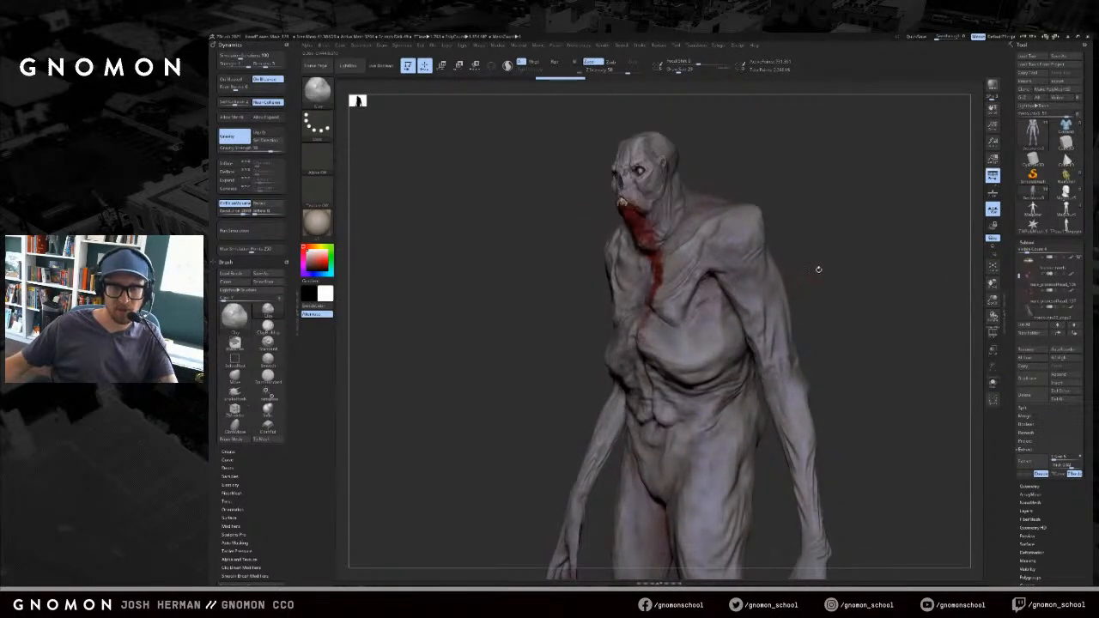
{"action": "mouse_move", "coordinate": [817, 253]}
{"action": "left_mouse_down"}
{"action": "mouse_move", "coordinate": [783, 226]}
{"action": "mouse_move", "coordinate": [874, 238]}
{"action": "mouse_move", "coordinate": [506, 263]}
{"action": "left_mouse_up"}
- Try the ClothPull brush on the creature's upper arm with a resized brush and a changed subdivision level, and undo the stroke
{"action": "key", "text": "b"}
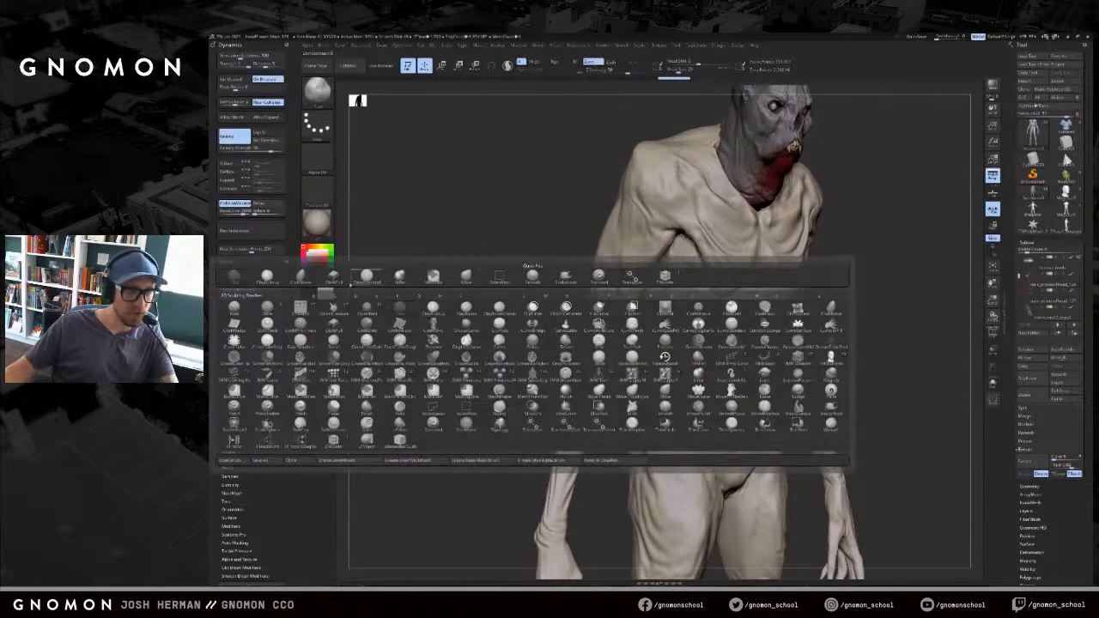
{"action": "left_click", "coordinate": [334, 277]}
{"action": "key", "text": "s"}
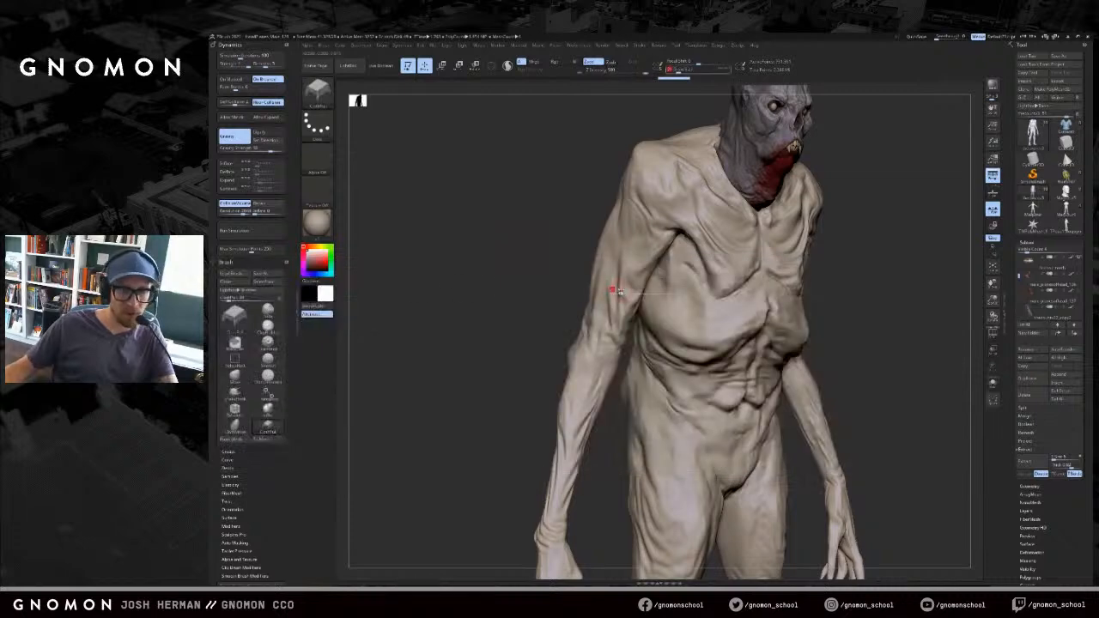
{"action": "left_click_drag", "start_coordinate": [633, 275], "coordinate": [646, 258]}
{"action": "key", "text": "shift+d"}
{"action": "key", "text": "shift+d"}
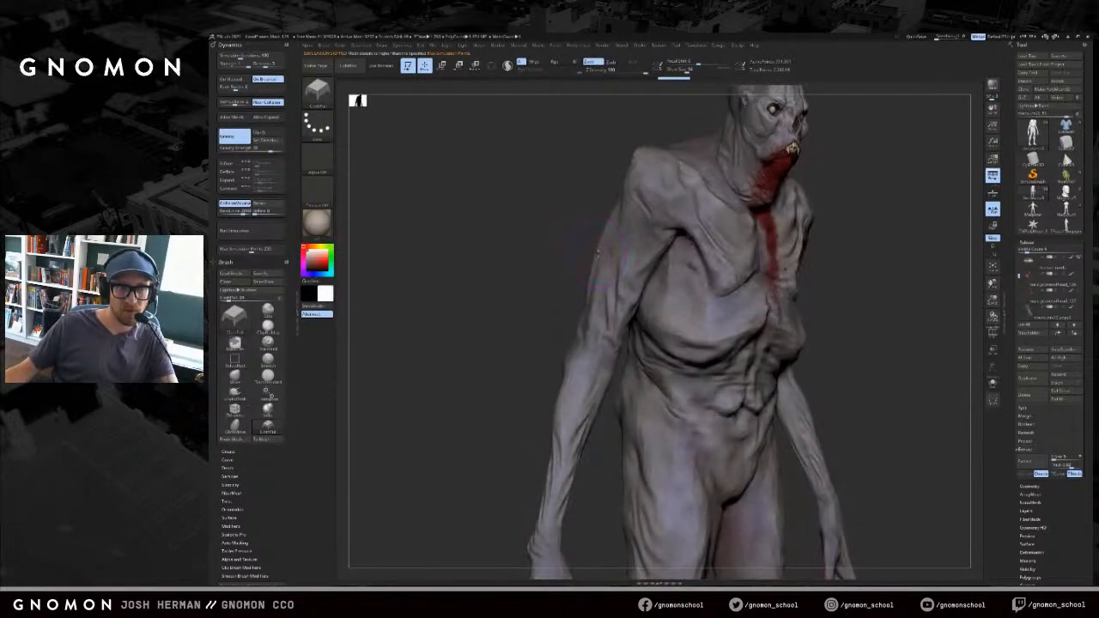
{"action": "key", "text": "d"}
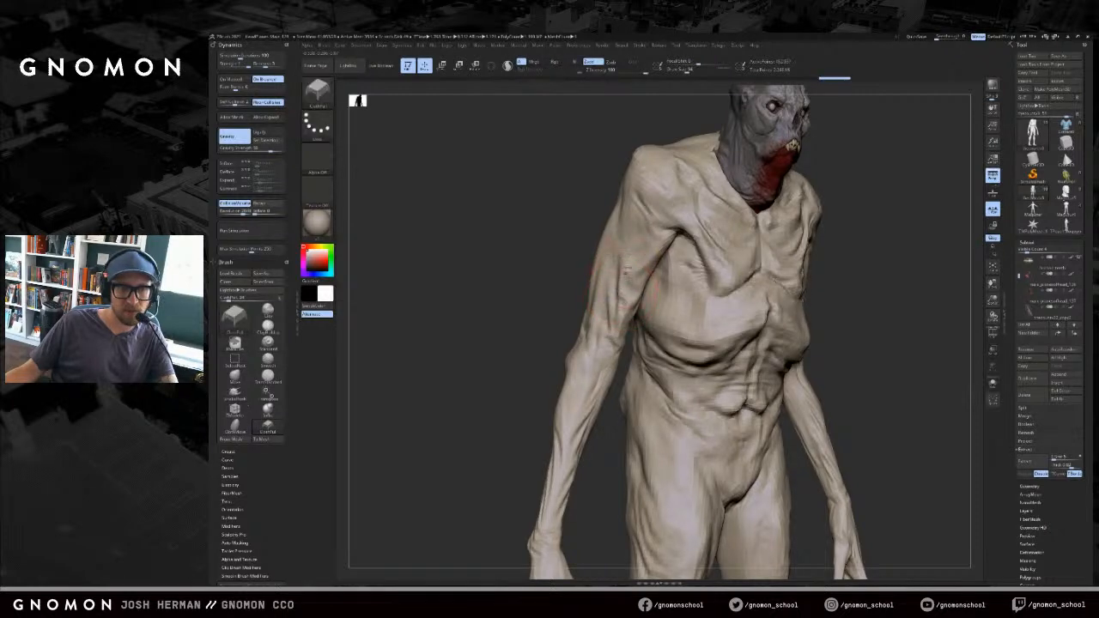
{"action": "right_click_drag", "start_coordinate": [608, 311], "coordinate": [581, 290]}
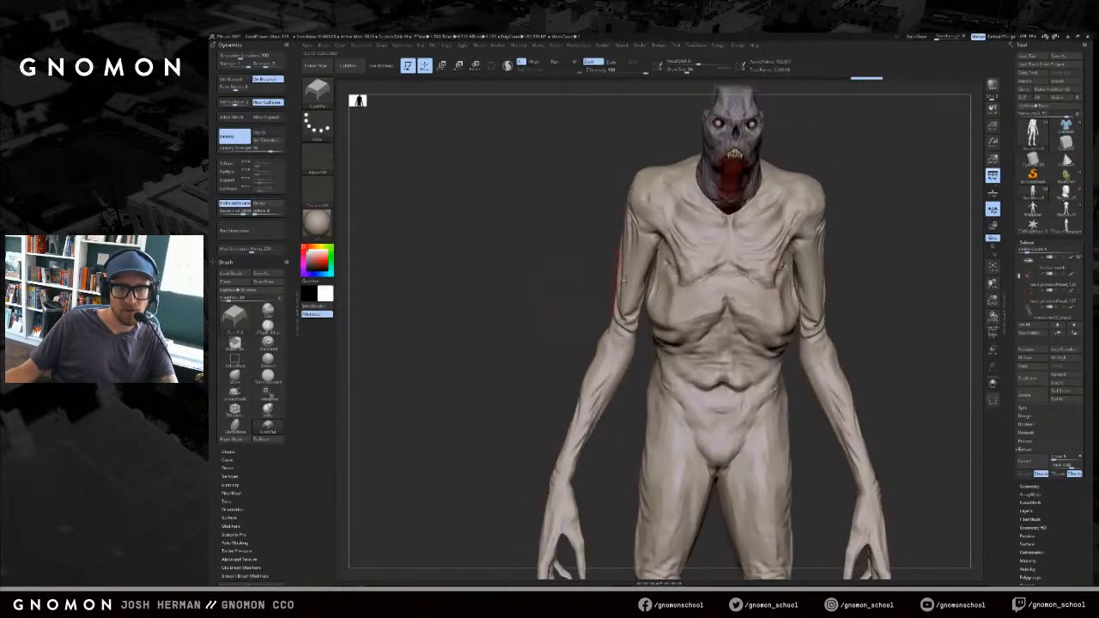
{"action": "key", "text": "ctrl+z"}
- Test ClothPull strokes on the creature's shoulder, forearm and chest to form skin wrinkles, adjusting the brush size
{"action": "left_click_drag", "start_coordinate": [833, 261], "coordinate": [783, 261]}
{"action": "left_click_drag", "start_coordinate": [705, 249], "coordinate": [709, 277]}
{"action": "left_click_drag", "start_coordinate": [694, 179], "coordinate": [707, 268]}
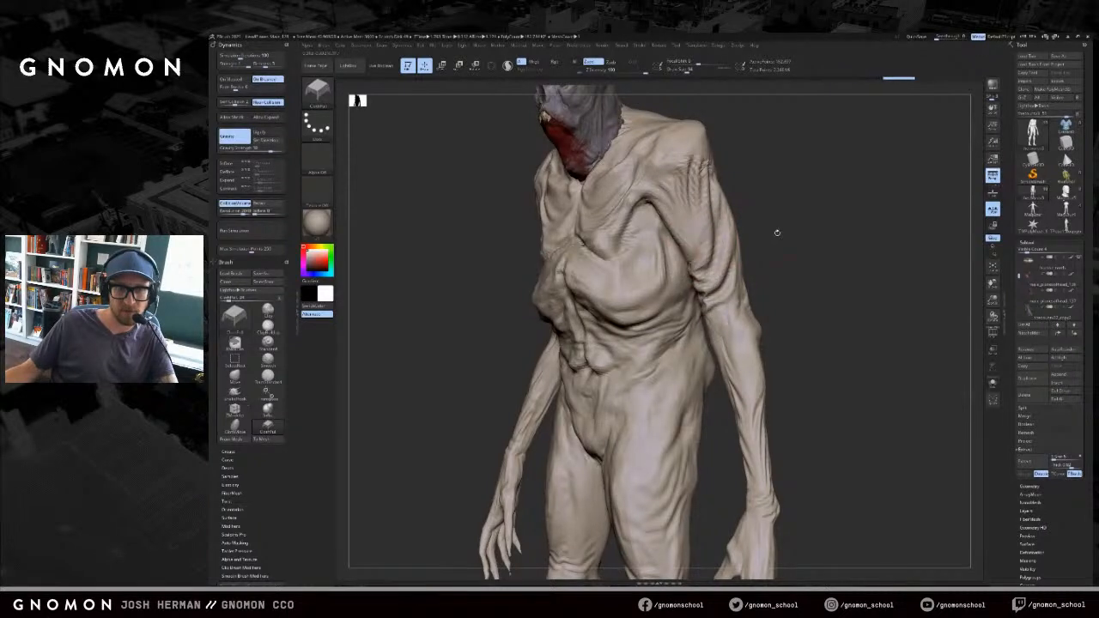
{"action": "left_click_drag", "start_coordinate": [778, 233], "coordinate": [817, 237]}
{"action": "mouse_move", "coordinate": [727, 333]}
{"action": "left_mouse_down"}
{"action": "mouse_move", "coordinate": [730, 381]}
{"action": "mouse_move", "coordinate": [755, 442]}
{"action": "left_mouse_up"}
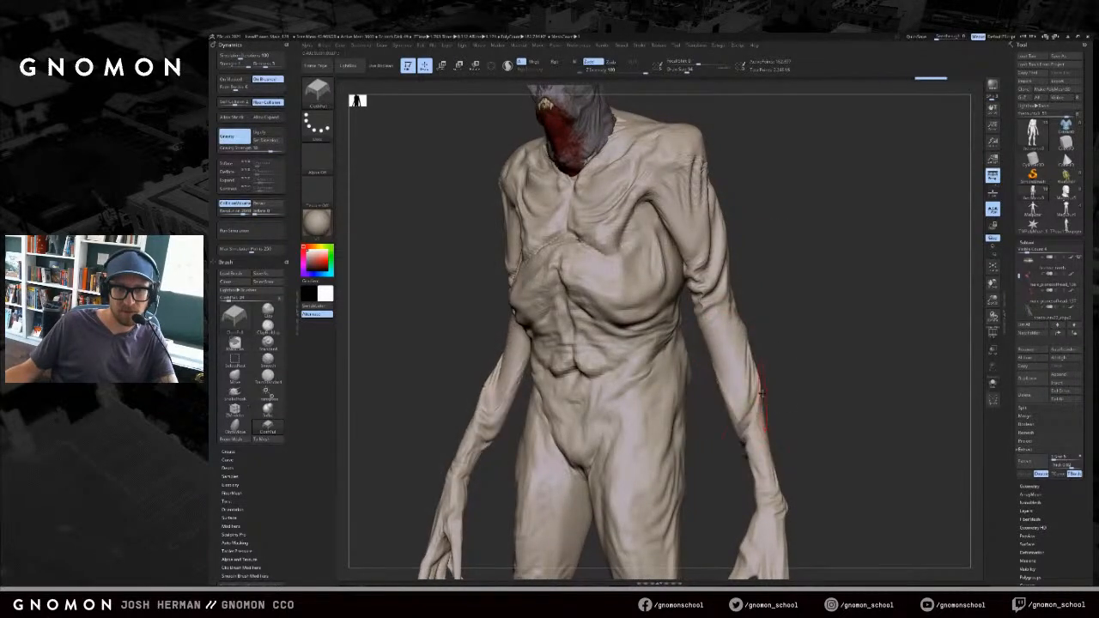
{"action": "left_click_drag", "start_coordinate": [743, 373], "coordinate": [740, 389]}
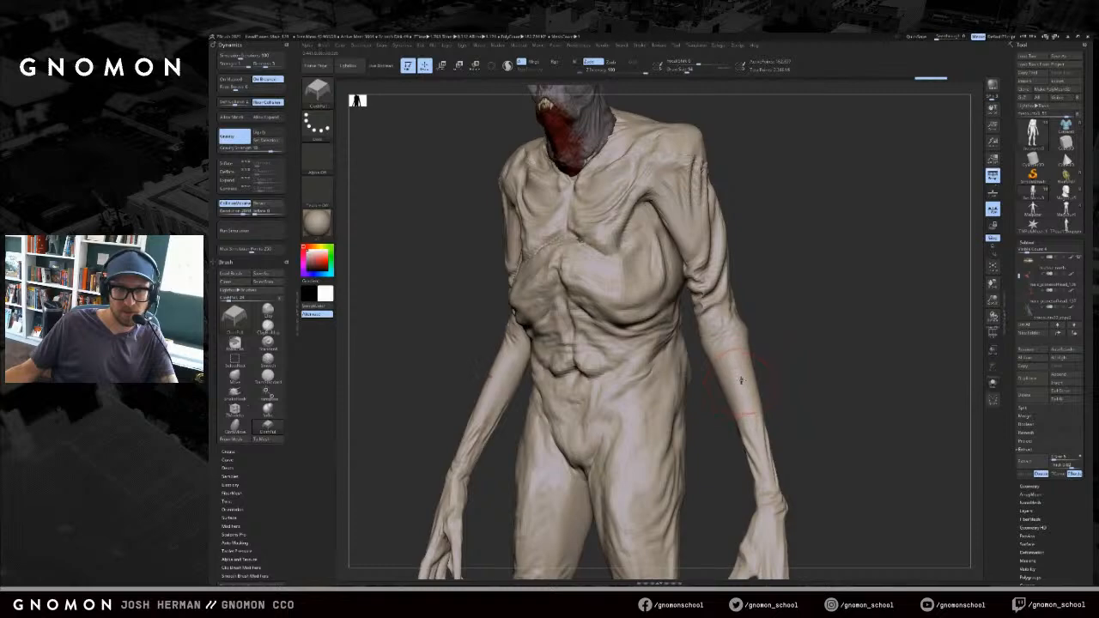
{"action": "key", "text": "ctrl+z"}
{"action": "key", "text": "s"}
{"action": "left_click_drag", "start_coordinate": [690, 362], "coordinate": [685, 363]}
{"action": "mouse_move", "coordinate": [636, 312]}
{"action": "left_mouse_down"}
{"action": "mouse_move", "coordinate": [646, 328]}
{"action": "mouse_move", "coordinate": [631, 332]}
{"action": "mouse_move", "coordinate": [630, 275]}
{"action": "left_mouse_up"}
- Undo the ClothPull strokes and the subdivision level change on the creature's body
{"action": "mouse_move", "coordinate": [741, 218]}
{"action": "left_mouse_down"}
{"action": "mouse_move", "coordinate": [820, 218]}
{"action": "mouse_move", "coordinate": [812, 245]}
{"action": "mouse_move", "coordinate": [861, 276]}
{"action": "left_mouse_up"}
{"action": "key", "text": "ctrl+z"}
{"action": "key", "text": "ctrl+z"}
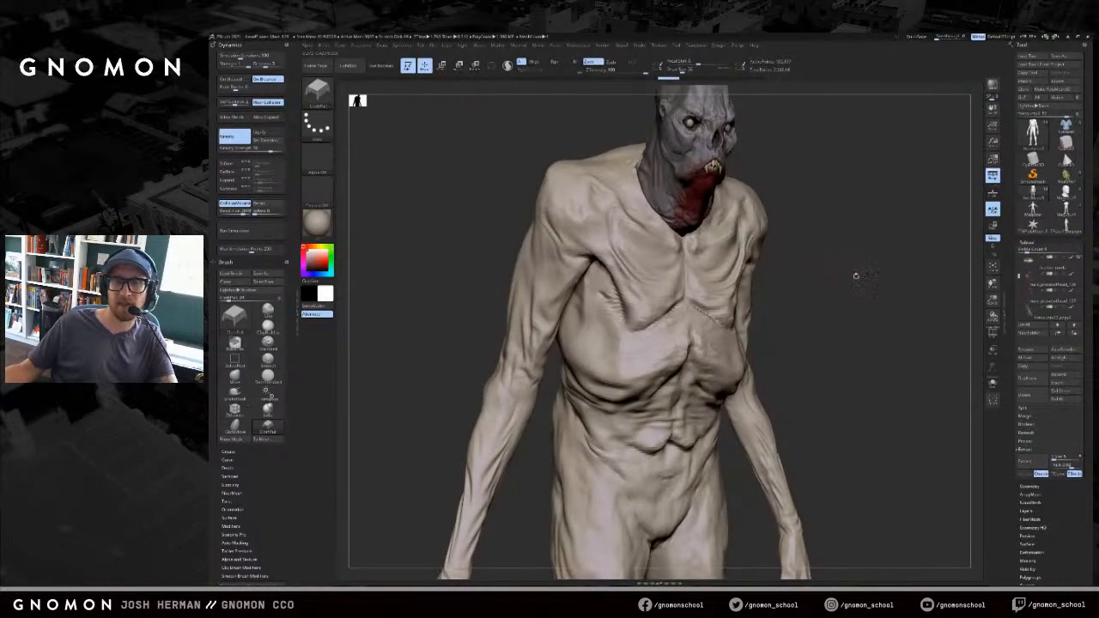
{"action": "key", "text": "ctrl+z"}
{"action": "key", "text": "ctrl+z"}
{"action": "key", "text": "ctrl+z"}
{"action": "key", "text": "ctrl+z"}
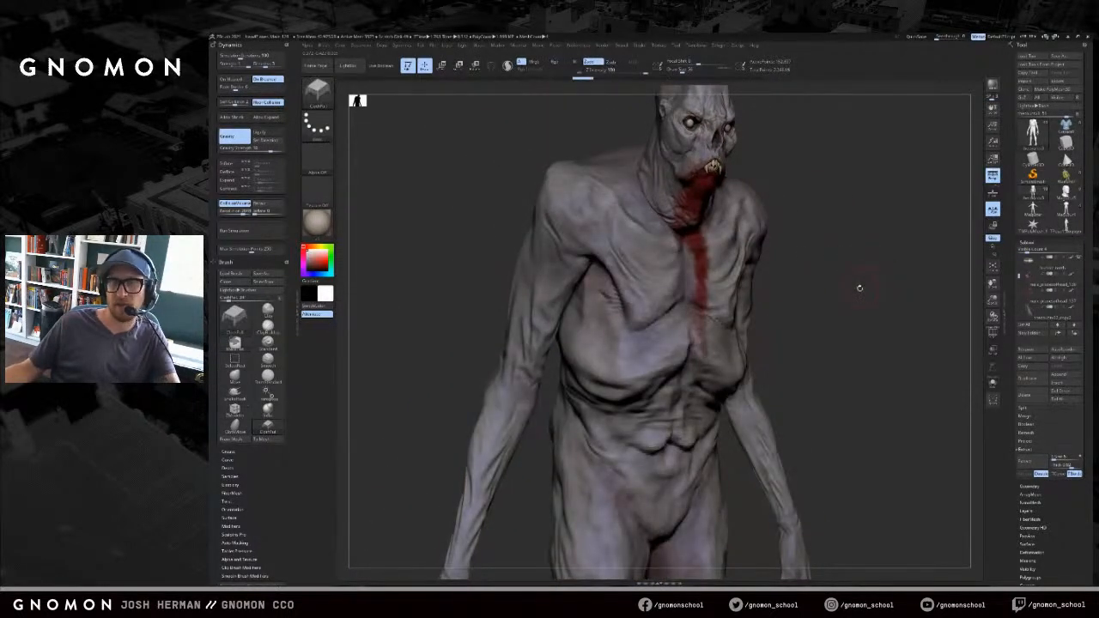
{"action": "mouse_move", "coordinate": [982, 232]}
{"action": "left_mouse_down"}
{"action": "mouse_move", "coordinate": [938, 228]}
{"action": "mouse_move", "coordinate": [905, 197]}
{"action": "mouse_move", "coordinate": [876, 321]}
{"action": "mouse_move", "coordinate": [890, 322]}
{"action": "mouse_move", "coordinate": [881, 312]}
{"action": "left_mouse_up"}
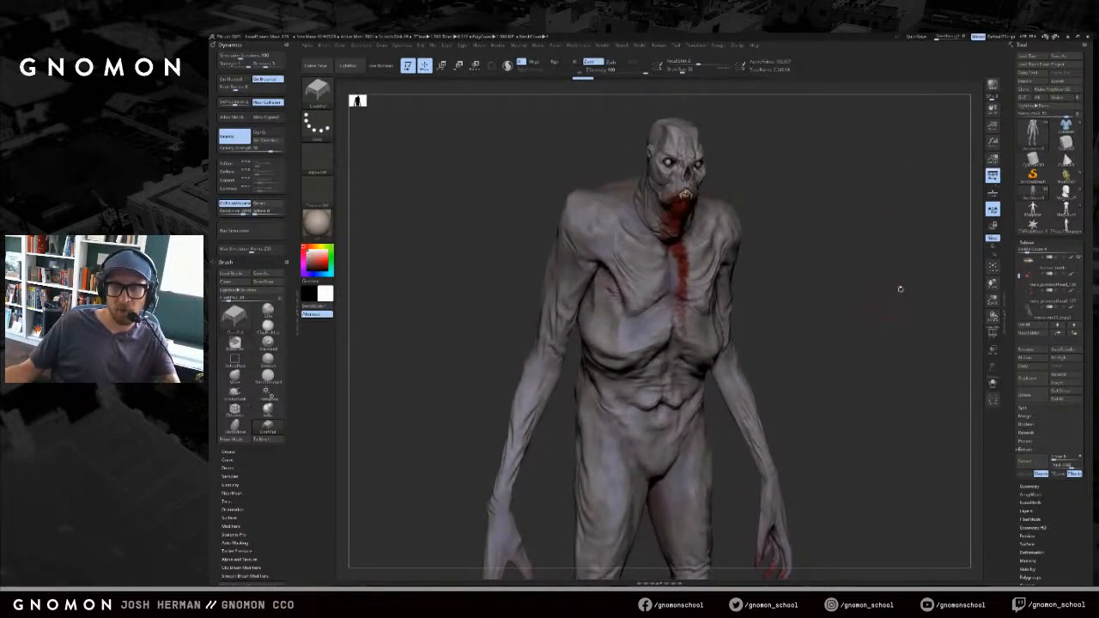
- Switch back to the pirate figure in the blue shirt by way of the muscular figure
{"action": "left_click", "coordinate": [1065, 194]}
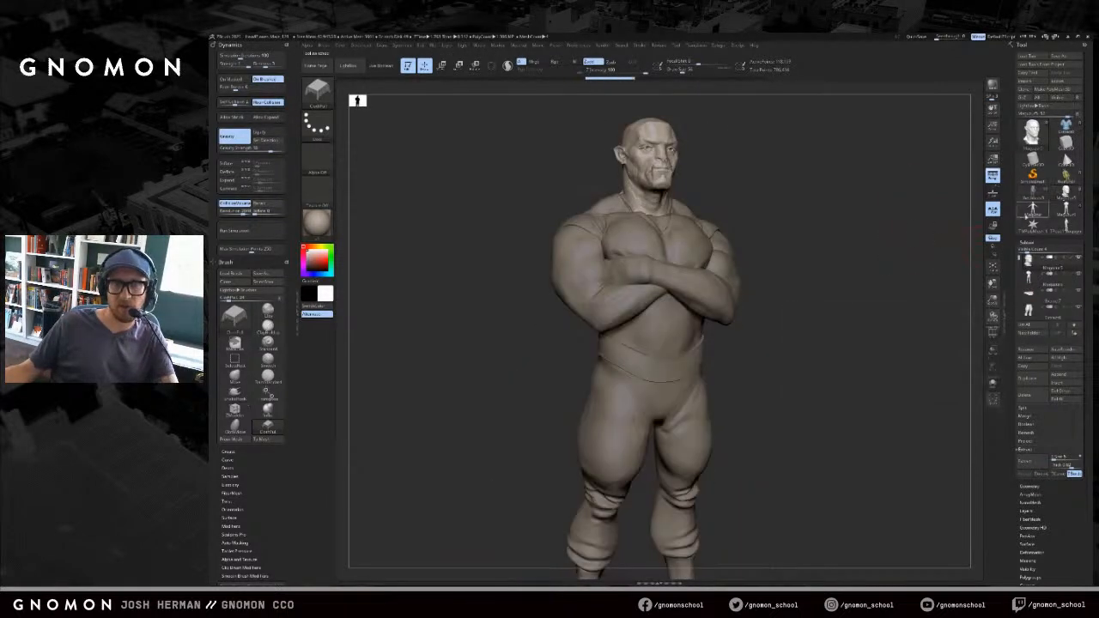
{"action": "left_click", "coordinate": [1067, 210]}
{"action": "left_click", "coordinate": [1066, 194]}
{"action": "left_click", "coordinate": [1066, 127]}
{"action": "key", "text": "f"}
{"action": "left_click_drag", "start_coordinate": [902, 236], "coordinate": [895, 348], "text": "shift"}
{"action": "mouse_move", "coordinate": [825, 254]}
{"action": "left_mouse_down"}
{"action": "mouse_move", "coordinate": [792, 269]}
{"action": "mouse_move", "coordinate": [760, 307]}
{"action": "mouse_move", "coordinate": [753, 299]}
{"action": "left_mouse_up"}
- Reshape the shirt's sleeve and shoulder from the back with the Move brush at several brush sizes
{"action": "key", "text": "s"}
{"action": "left_click", "coordinate": [787, 283]}
{"action": "key", "text": "b"}
{"action": "key", "text": "m"}
{"action": "key", "text": "v"}
{"action": "left_click_drag", "start_coordinate": [855, 259], "coordinate": [744, 295]}
{"action": "right_click_drag", "start_coordinate": [730, 292], "coordinate": [757, 282]}
{"action": "mouse_move", "coordinate": [756, 290]}
{"action": "left_mouse_down"}
{"action": "mouse_move", "coordinate": [723, 278]}
{"action": "mouse_move", "coordinate": [729, 268]}
{"action": "left_mouse_up"}
{"action": "key", "text": "s"}
{"action": "left_click", "coordinate": [723, 289]}
{"action": "left_click_drag", "start_coordinate": [728, 262], "coordinate": [732, 254]}
{"action": "key", "text": "s"}
{"action": "left_click", "coordinate": [726, 258]}
{"action": "key", "text": "s"}
{"action": "left_click", "coordinate": [756, 248]}
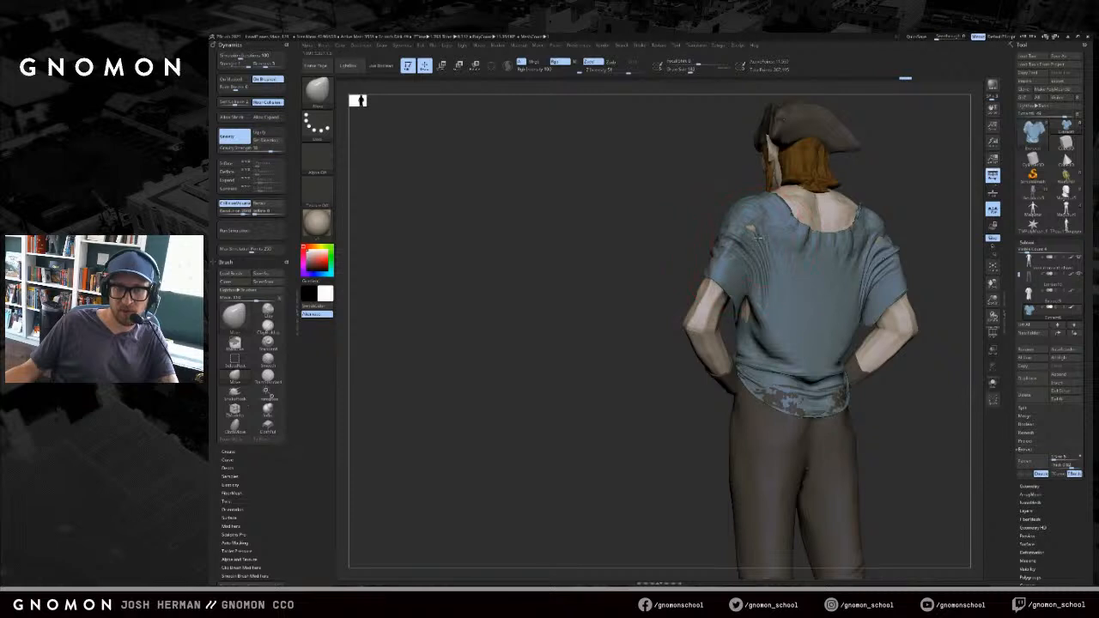
- Pull the torn shirt sleeves out over the upper arms from the front with a resized Move brush
{"action": "right_click_drag", "start_coordinate": [749, 307], "coordinate": [759, 287], "text": "shift"}
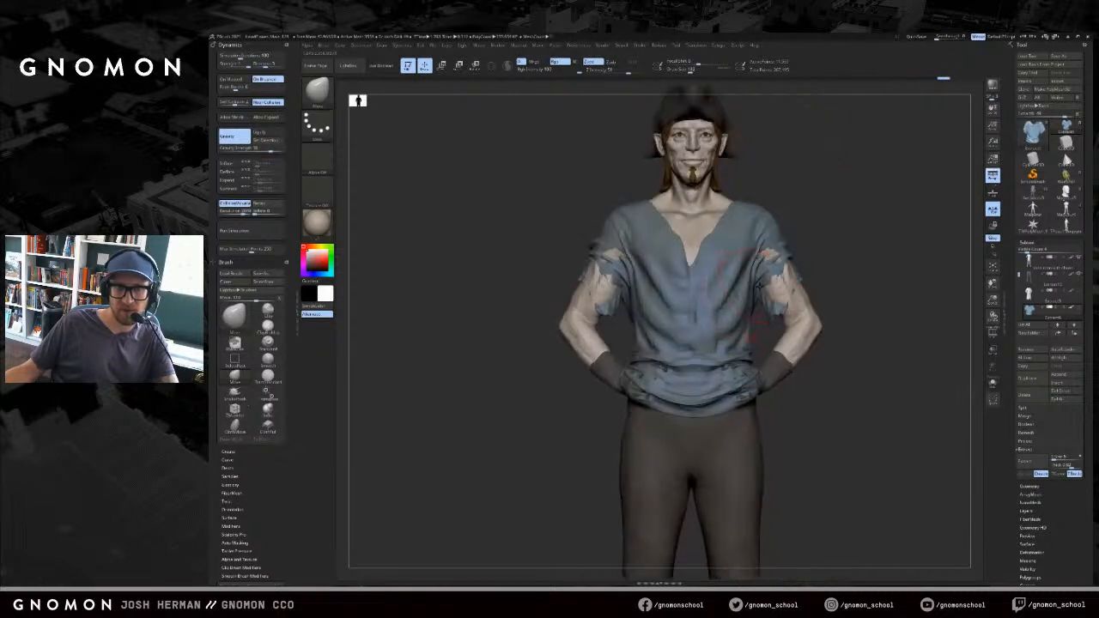
{"action": "left_click_drag", "start_coordinate": [772, 261], "coordinate": [783, 299]}
{"action": "key", "text": "s"}
{"action": "left_click", "coordinate": [782, 311]}
{"action": "key", "text": "s"}
{"action": "left_click", "coordinate": [786, 309]}
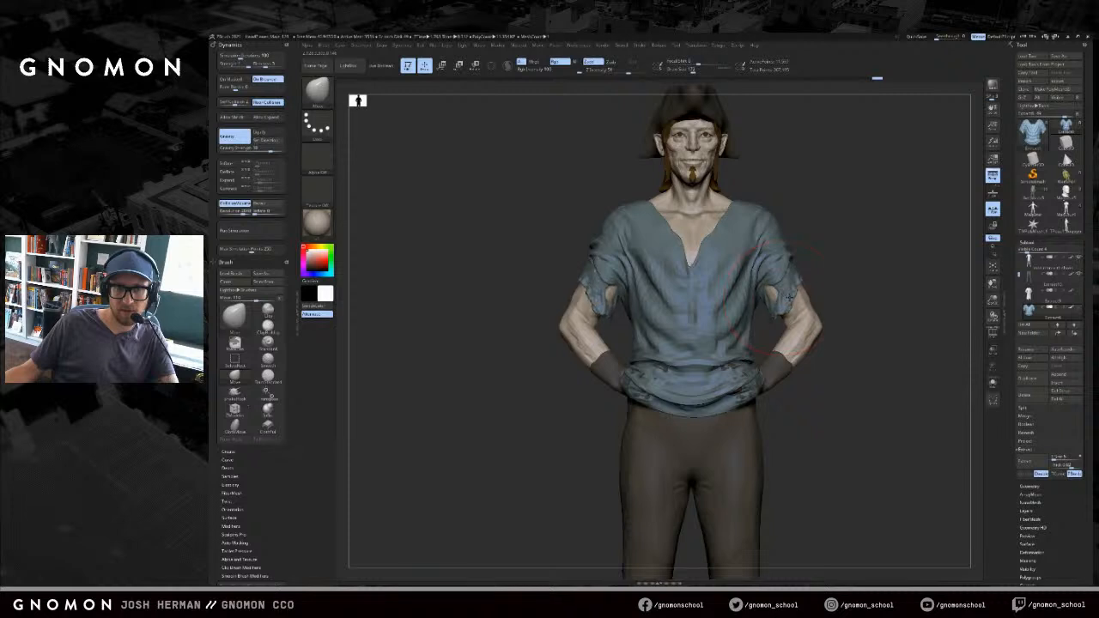
{"action": "left_click_drag", "start_coordinate": [841, 279], "coordinate": [803, 282]}
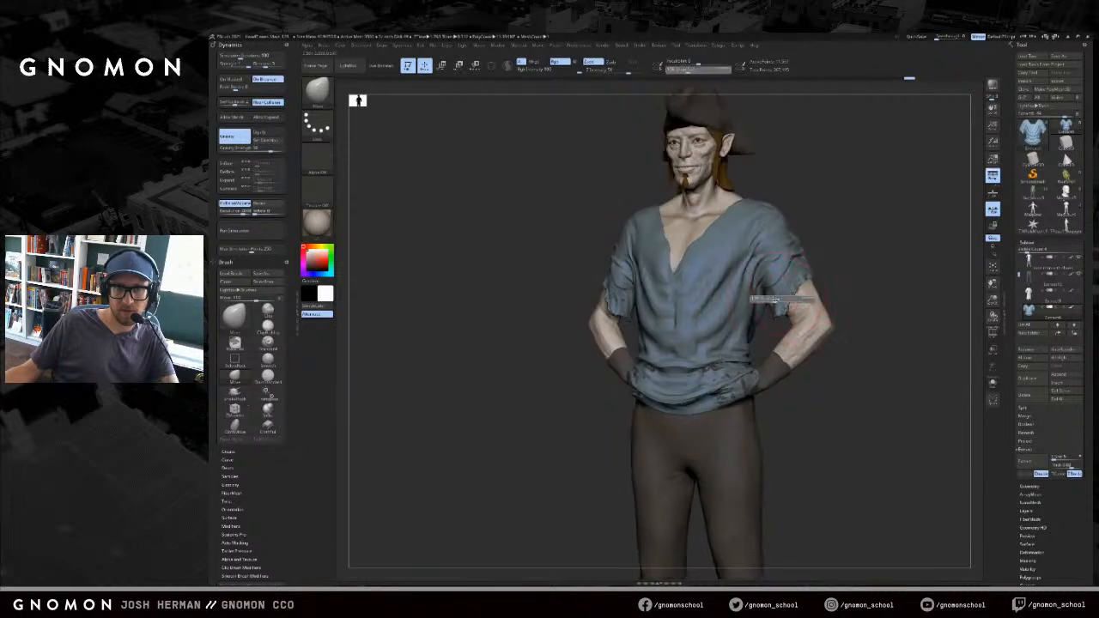
- Try stretching the shirt's sleeve downward with the ClothPull brush, isolate the shirt, and undo the strokes
{"action": "key", "text": "b"}
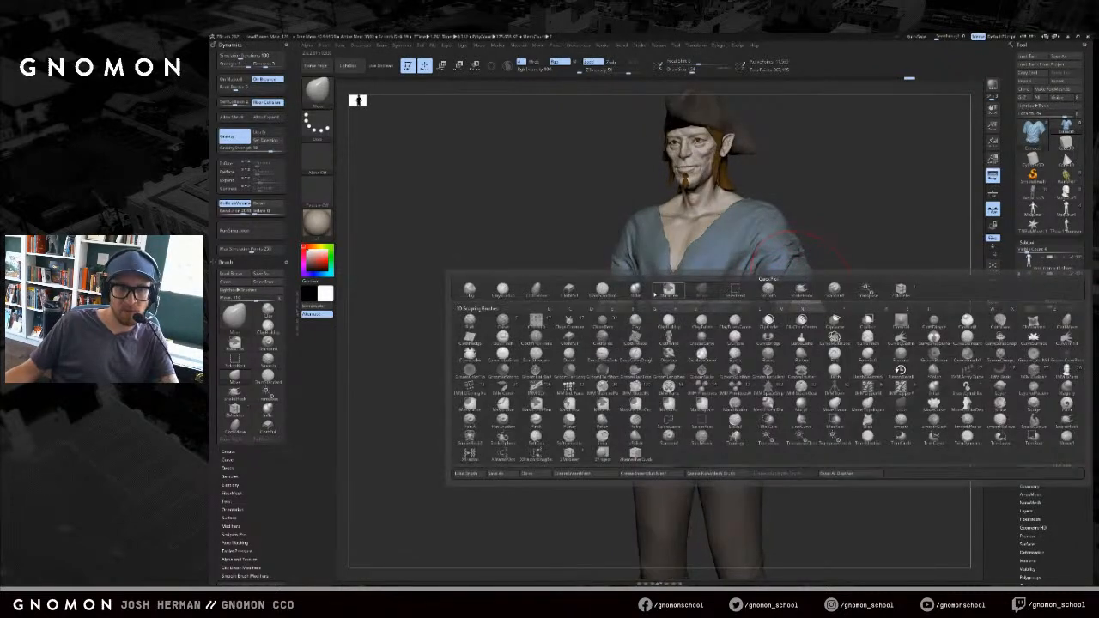
{"action": "left_click", "coordinate": [569, 290]}
{"action": "key", "text": "s"}
{"action": "left_click_drag", "start_coordinate": [790, 313], "coordinate": [779, 353]}
{"action": "key", "text": "ctrl+z"}
{"action": "key", "text": "alt+s"}
{"action": "key", "text": "s"}
{"action": "left_click_drag", "start_coordinate": [804, 296], "coordinate": [810, 295]}
{"action": "left_click_drag", "start_coordinate": [801, 297], "coordinate": [842, 352]}
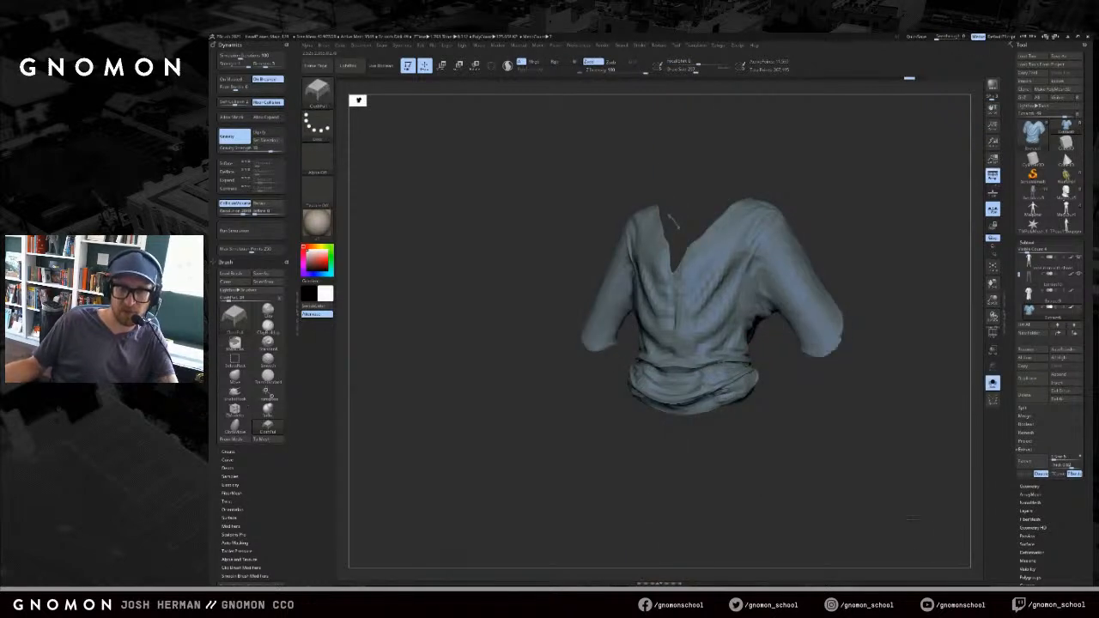
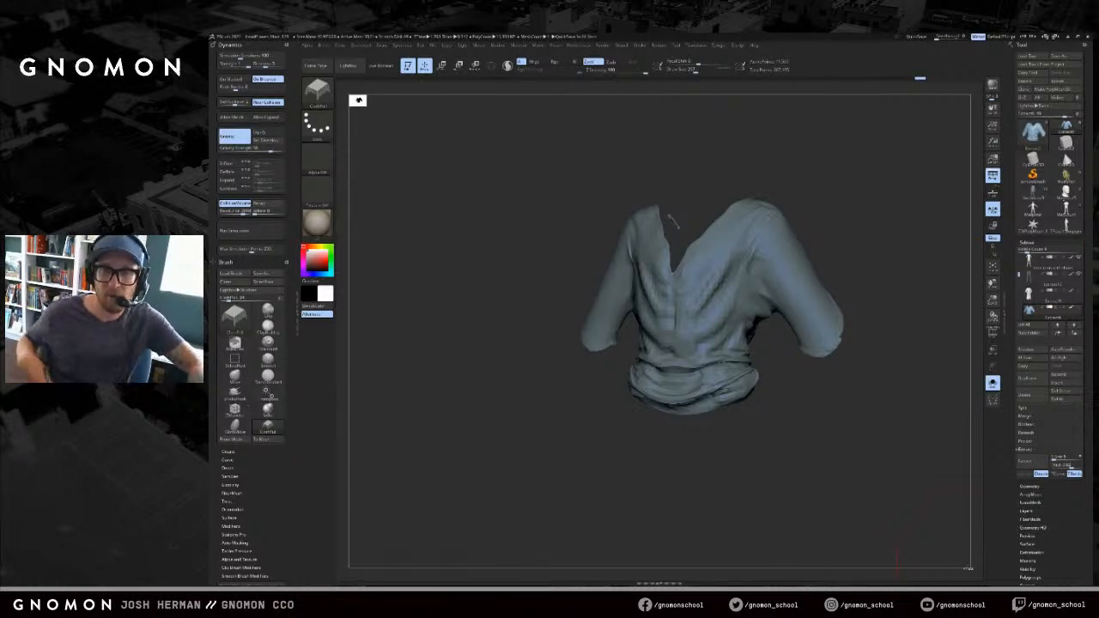
{"action": "key", "text": "ctrl+z"}
- Try dragging the isolated shirt's sleeve down and outward with the ClothMove brush, and undo the strokes
{"action": "key", "text": "b"}
{"action": "key", "text": "c"}
{"action": "key", "text": "p"}
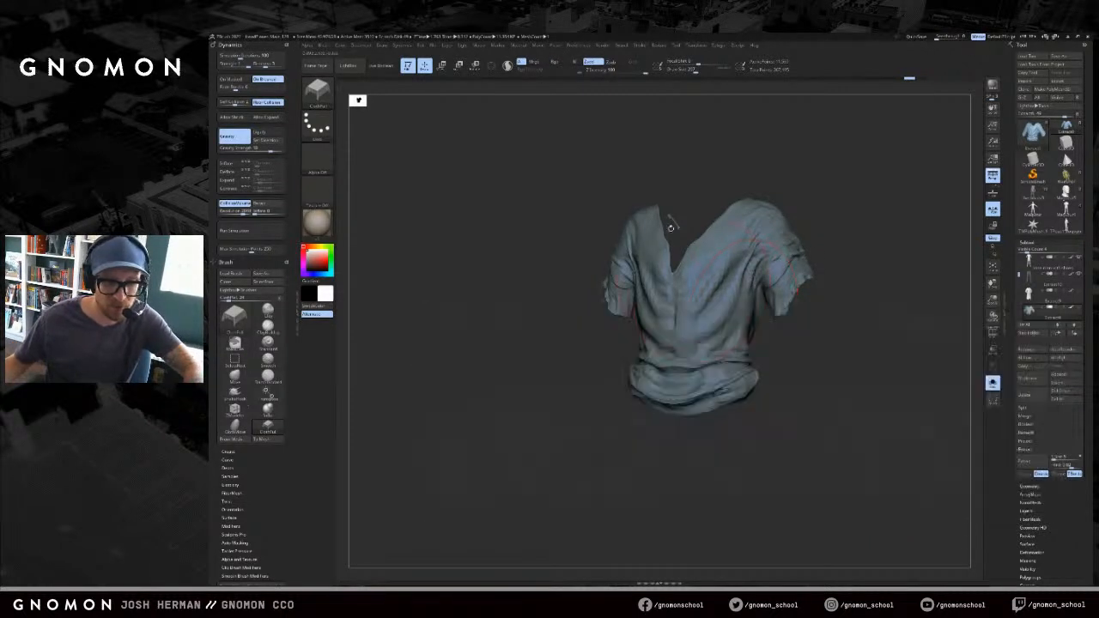
{"action": "key", "text": "b"}
{"action": "key", "text": "m"}
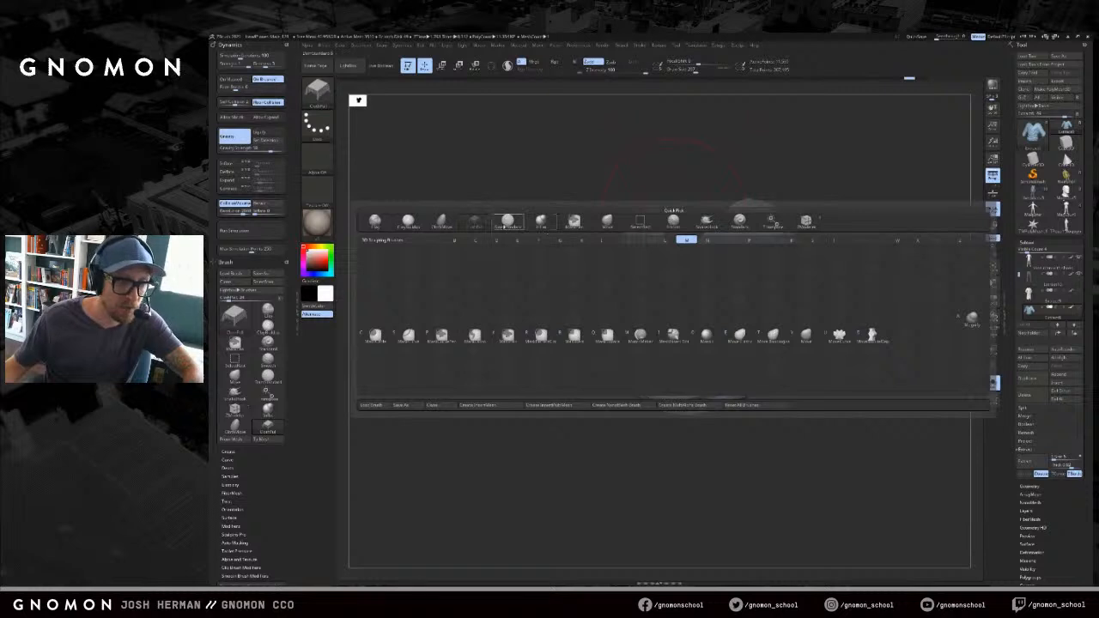
{"action": "left_click", "coordinate": [441, 222]}
{"action": "left_click_drag", "start_coordinate": [797, 288], "coordinate": [869, 412]}
{"action": "left_click_drag", "start_coordinate": [924, 477], "coordinate": [967, 557]}
{"action": "key", "text": "ctrl+z"}
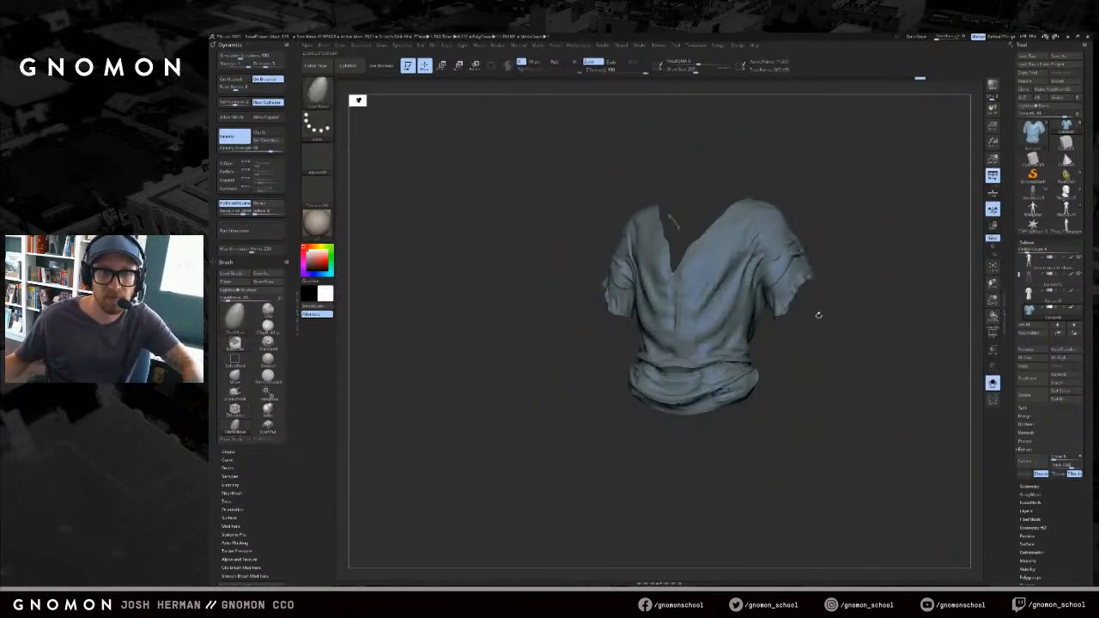
- Test pulling the shirt's shoulder up and outward with ClothMove at two brush sizes, undoing each attempt
{"action": "left_click_drag", "start_coordinate": [791, 249], "coordinate": [865, 179]}
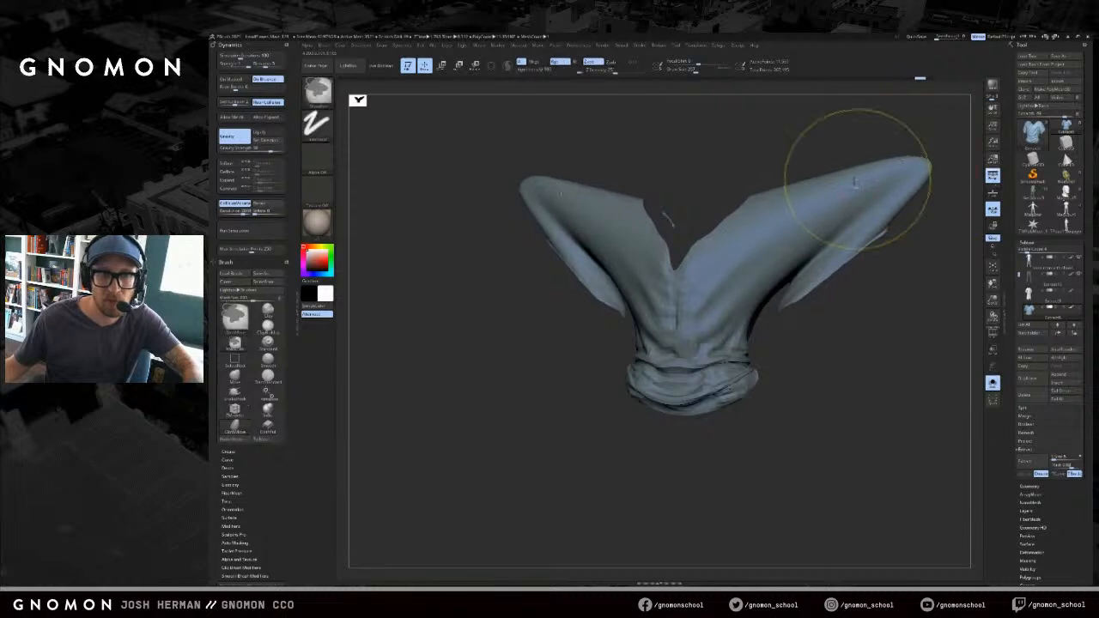
{"action": "key", "text": "ctrl+z"}
{"action": "key", "text": "["}
{"action": "left_click_drag", "start_coordinate": [786, 243], "coordinate": [857, 187]}
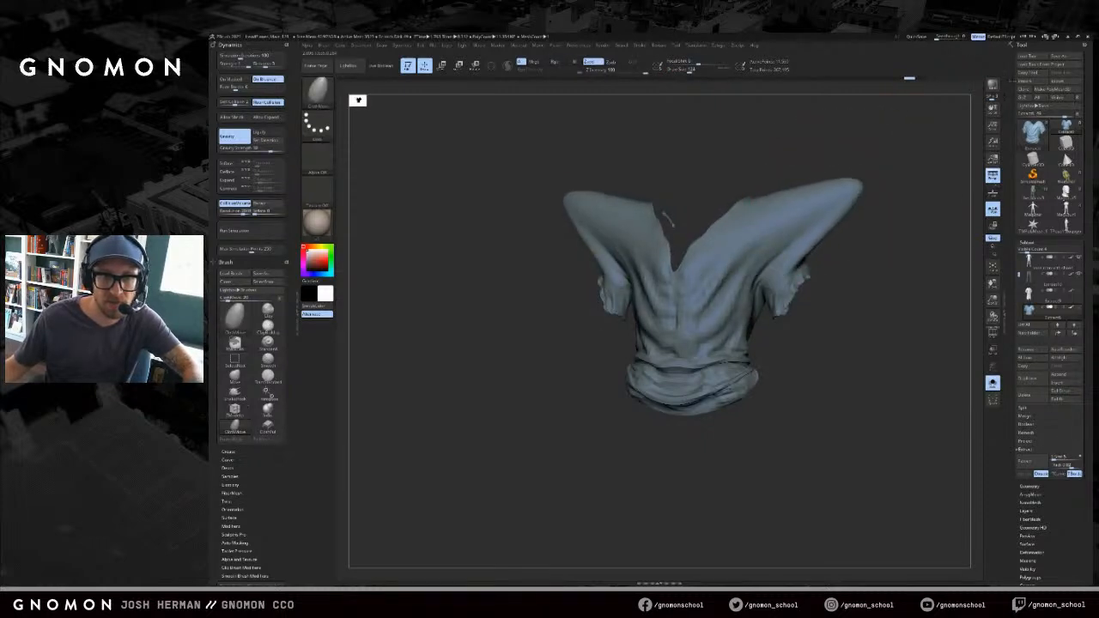
{"action": "key", "text": "ctrl+z"}
{"action": "key", "text": "ctrl+z"}
{"action": "left_click_drag", "start_coordinate": [778, 228], "coordinate": [858, 182]}
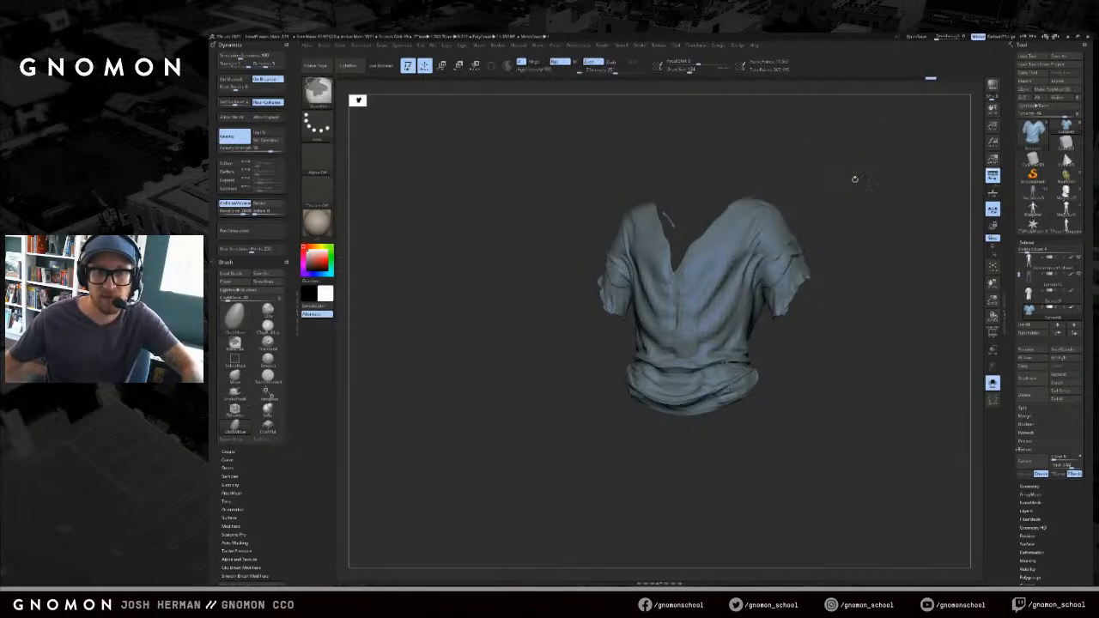
- Bring the whole character back into view and try nudging the shirt's right shoulder with a resized ClothMove brush, undoing the stroke
{"action": "mouse_move", "coordinate": [846, 181]}
{"action": "left_mouse_down"}
{"action": "mouse_move", "coordinate": [866, 195]}
{"action": "mouse_move", "coordinate": [851, 218]}
{"action": "left_mouse_up"}
{"action": "key", "text": "s"}
{"action": "left_click_drag", "start_coordinate": [635, 232], "coordinate": [649, 223]}
{"action": "key", "text": "s"}
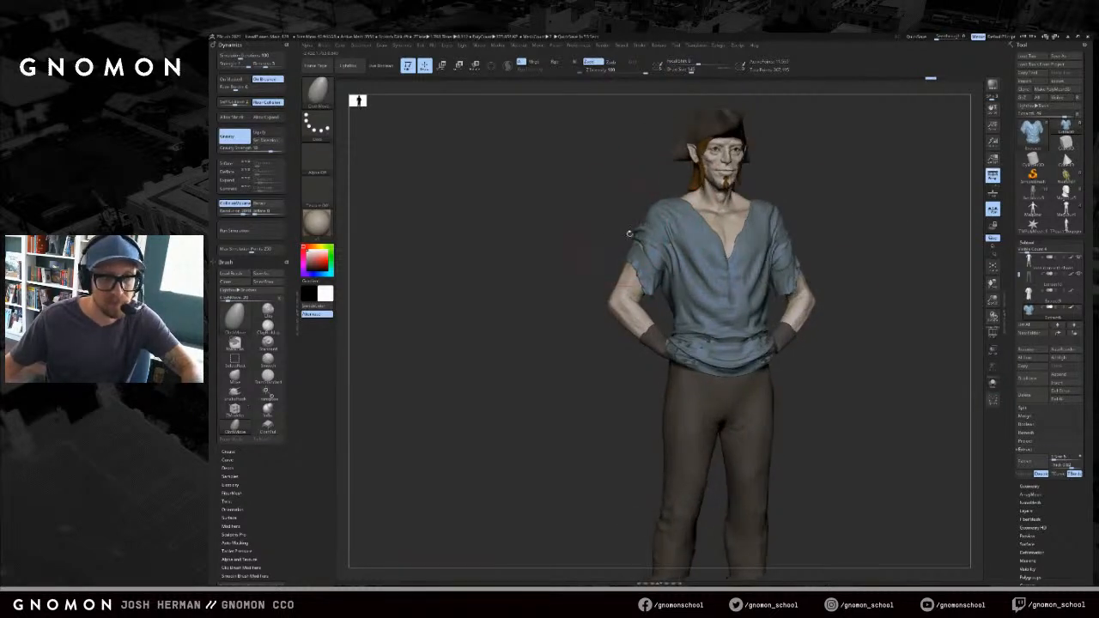
{"action": "left_click_drag", "start_coordinate": [660, 225], "coordinate": [676, 218]}
{"action": "key", "text": "ctrl+z"}
- Try pulling the shirt's sleeves upward on both arms with the ClothMove brush at another size, undoing the strokes
{"action": "key", "text": "s"}
{"action": "mouse_move", "coordinate": [866, 222]}
{"action": "left_mouse_down"}
{"action": "mouse_move", "coordinate": [829, 220]}
{"action": "mouse_move", "coordinate": [783, 244]}
{"action": "mouse_move", "coordinate": [816, 242]}
{"action": "mouse_move", "coordinate": [779, 247]}
{"action": "left_mouse_up"}
{"action": "key", "text": "s"}
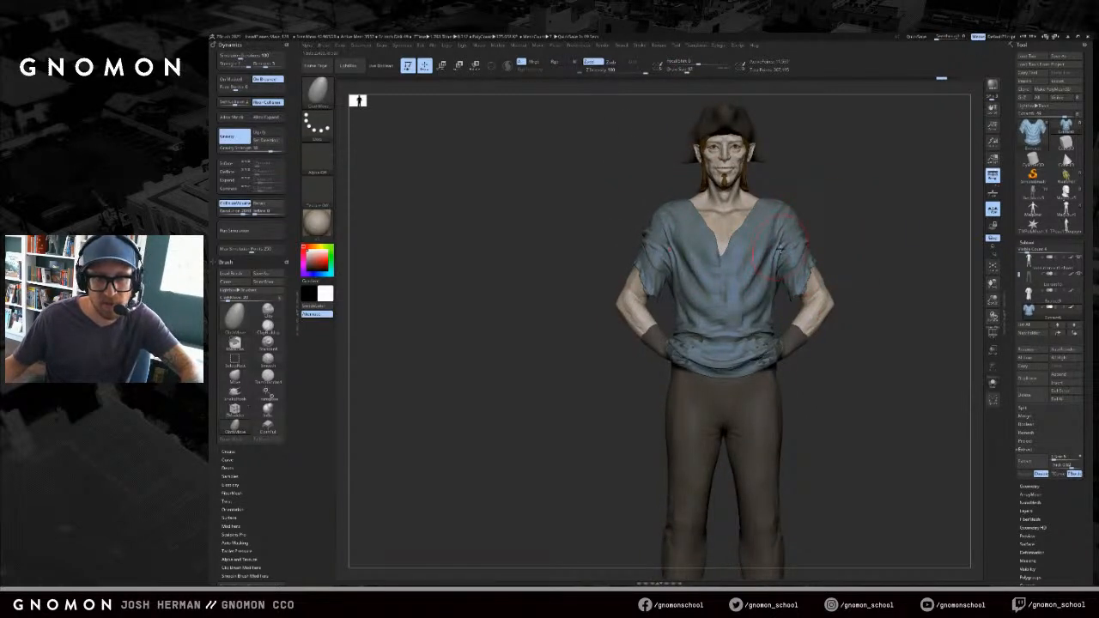
{"action": "left_click_drag", "start_coordinate": [859, 246], "coordinate": [846, 246]}
{"action": "mouse_move", "coordinate": [780, 246]}
{"action": "left_mouse_down"}
{"action": "mouse_move", "coordinate": [792, 208]}
{"action": "mouse_move", "coordinate": [781, 216]}
{"action": "mouse_move", "coordinate": [795, 217]}
{"action": "mouse_move", "coordinate": [785, 207]}
{"action": "mouse_move", "coordinate": [801, 219]}
{"action": "left_mouse_up"}
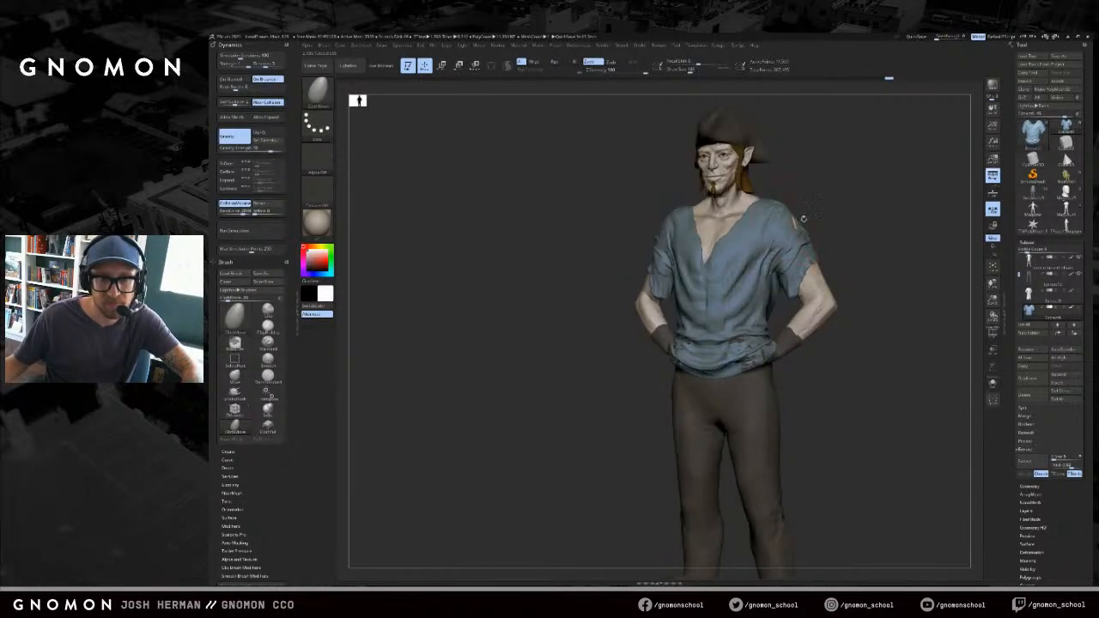
{"action": "mouse_move", "coordinate": [807, 279]}
{"action": "left_mouse_down"}
{"action": "mouse_move", "coordinate": [800, 267]}
{"action": "mouse_move", "coordinate": [838, 250]}
{"action": "left_mouse_up"}
{"action": "key", "text": "ctrl+z"}
{"action": "mouse_move", "coordinate": [639, 280]}
{"action": "left_mouse_down"}
{"action": "mouse_move", "coordinate": [648, 265]}
{"action": "mouse_move", "coordinate": [613, 275]}
{"action": "mouse_move", "coordinate": [656, 248]}
{"action": "left_mouse_up"}
{"action": "key", "text": "ctrl+z"}
{"action": "left_click_drag", "start_coordinate": [608, 327], "coordinate": [586, 328]}
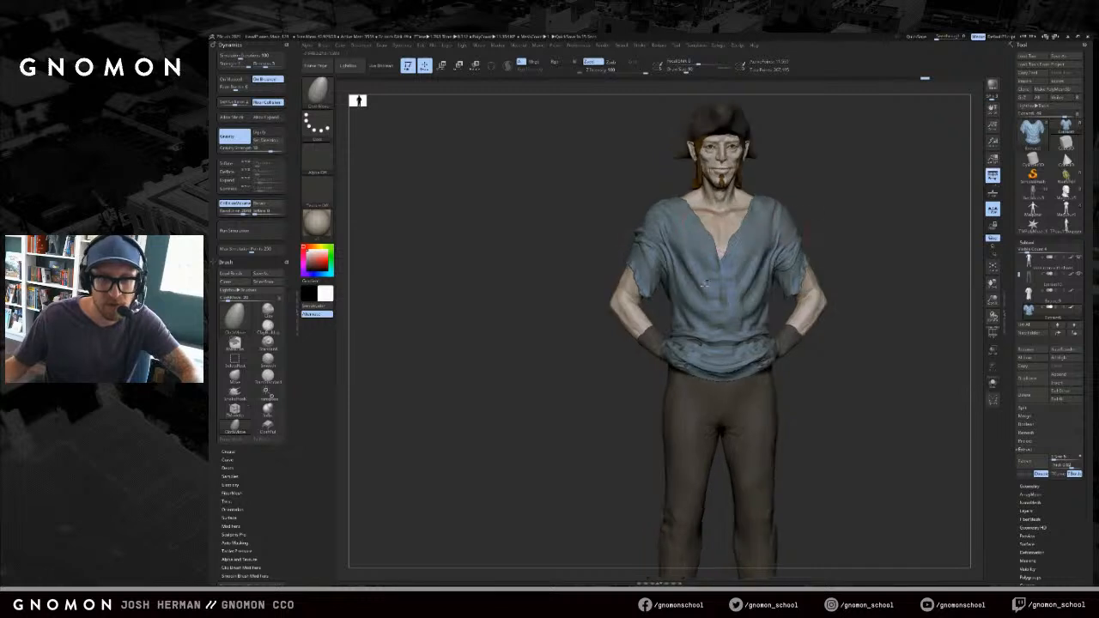
- Try shifting the shirt's hem around the hand with the Move brush, and undo back through the earlier shirt strokes
{"action": "key", "text": "b"}
{"action": "key", "text": "m"}
{"action": "key", "text": "v"}
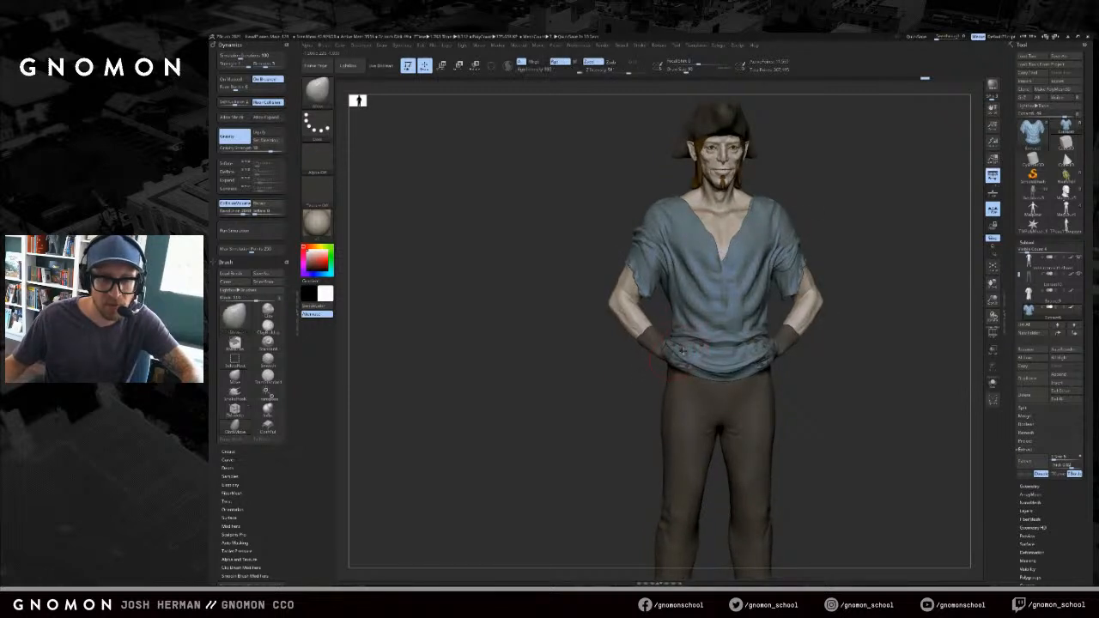
{"action": "left_click_drag", "start_coordinate": [683, 351], "coordinate": [695, 353]}
{"action": "key", "text": "ctrl+z"}
{"action": "key", "text": "ctrl+z"}
{"action": "mouse_move", "coordinate": [855, 289]}
{"action": "left_mouse_down"}
{"action": "mouse_move", "coordinate": [864, 300]}
{"action": "mouse_move", "coordinate": [718, 302]}
{"action": "mouse_move", "coordinate": [726, 340]}
{"action": "mouse_move", "coordinate": [711, 347]}
{"action": "left_mouse_up"}
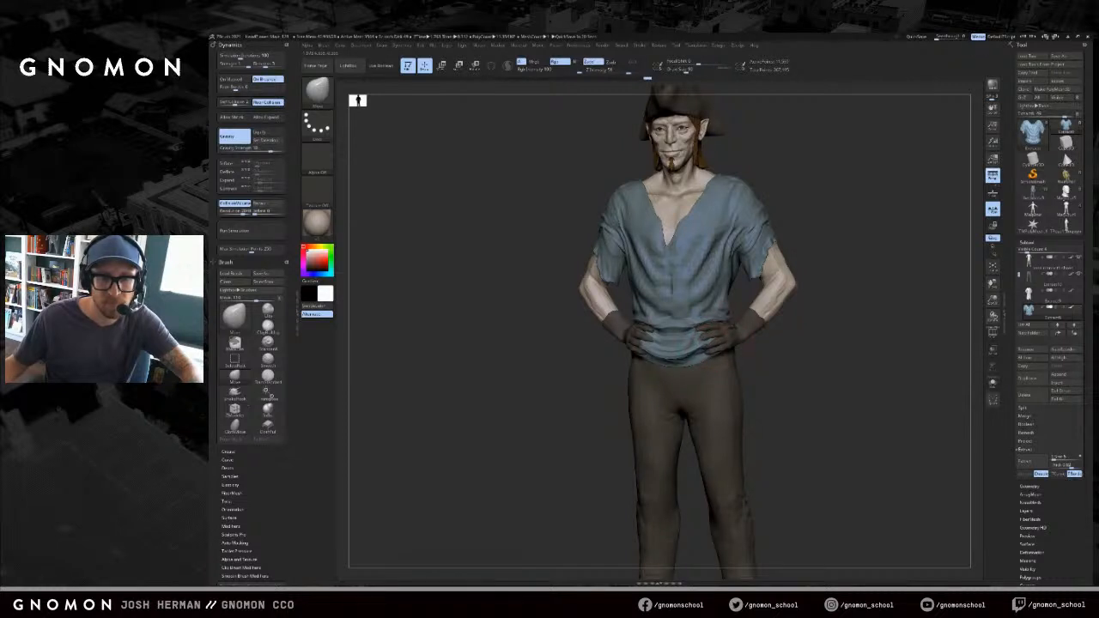
- Carve creases into the shirt around the waist with the DamStandard brush
{"action": "key", "text": "b"}
{"action": "key", "text": "d"}
{"action": "key", "text": "s"}
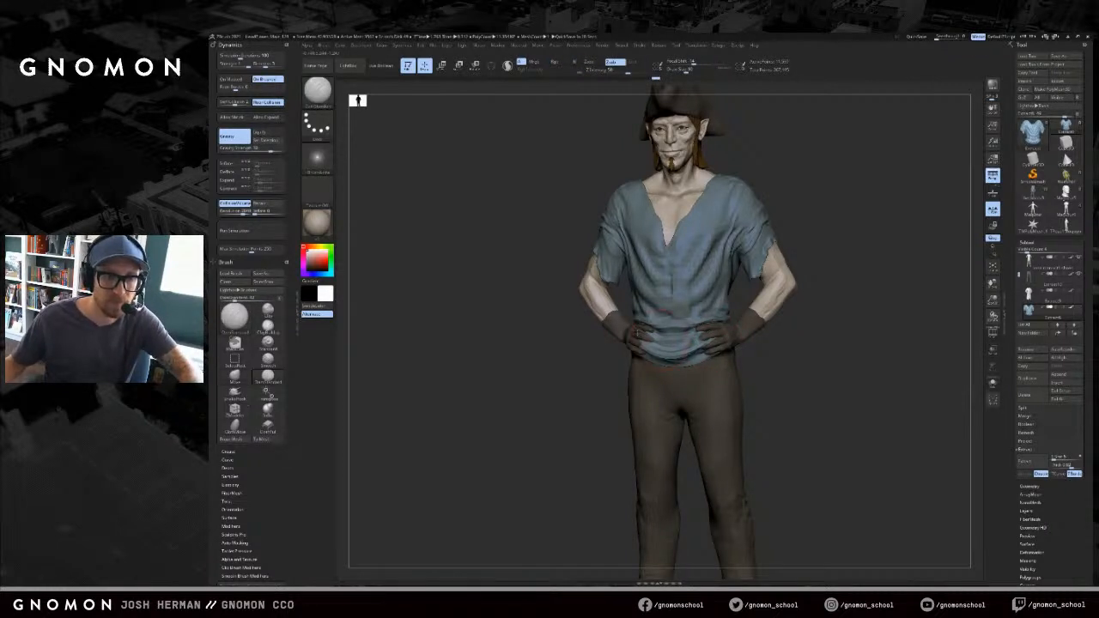
{"action": "left_click_drag", "start_coordinate": [603, 358], "coordinate": [634, 350]}
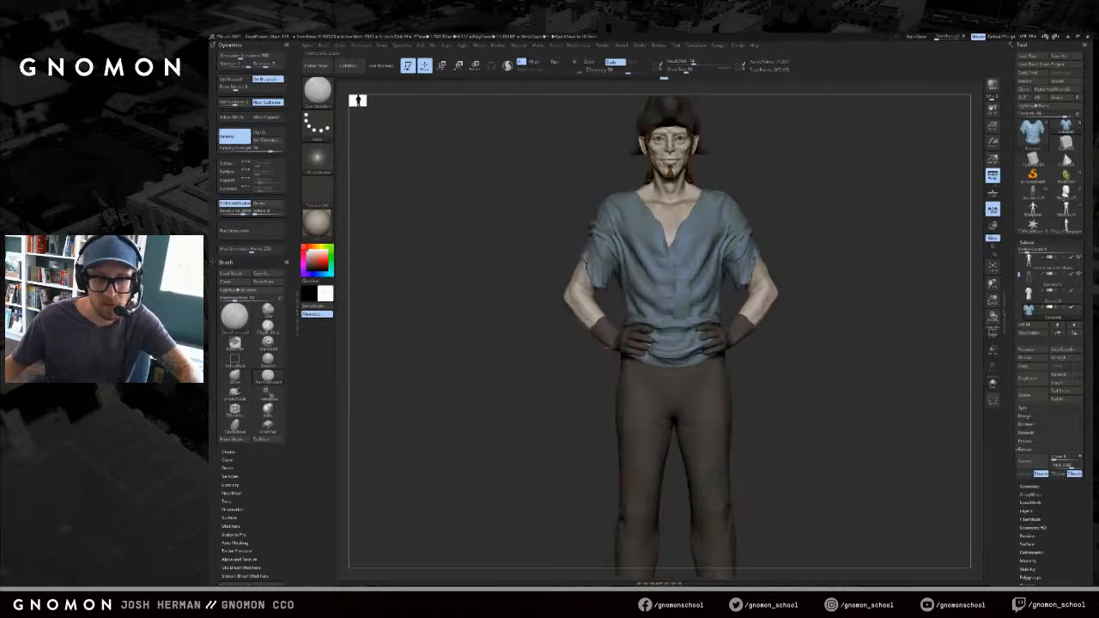
- Adjust the silhouette of the shirt's right sleeve from the front with a resized Move brush
{"action": "key", "text": "b"}
{"action": "key", "text": "m"}
{"action": "key", "text": "v"}
{"action": "mouse_move", "coordinate": [819, 253]}
{"action": "left_mouse_down"}
{"action": "mouse_move", "coordinate": [831, 253]}
{"action": "mouse_move", "coordinate": [794, 299]}
{"action": "left_mouse_up"}
{"action": "key", "text": "s"}
{"action": "key", "text": "s"}
{"action": "left_click_drag", "start_coordinate": [580, 331], "coordinate": [569, 331]}
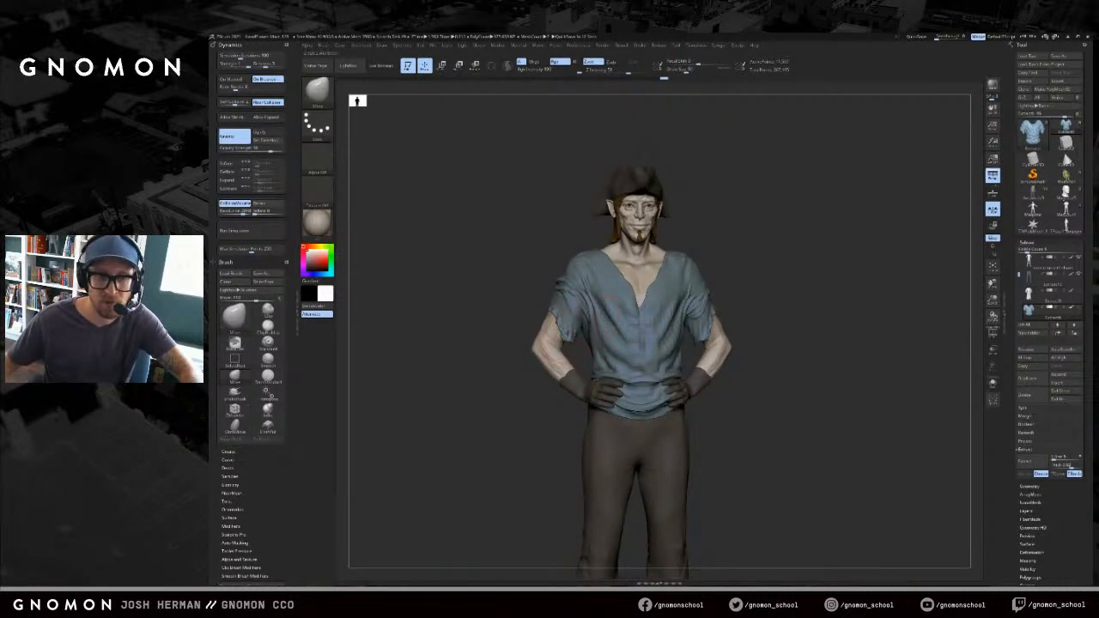
{"action": "key", "text": "s"}
{"action": "left_click_drag", "start_coordinate": [557, 328], "coordinate": [565, 328]}
{"action": "key", "text": "shift"}
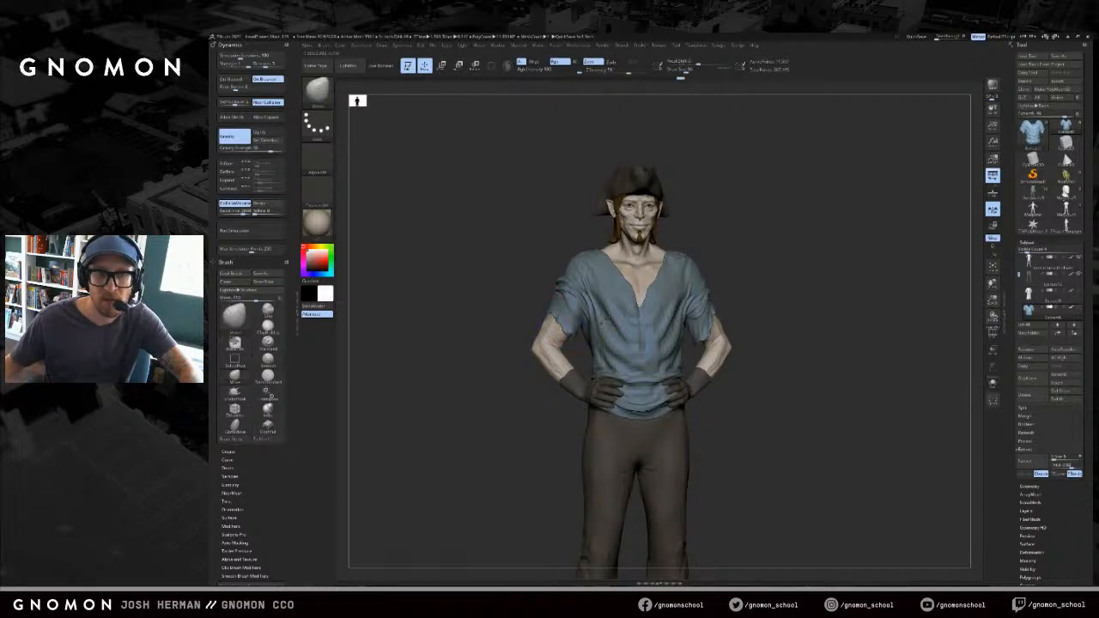
- Push the shirt's left sleeve in toward the arm with a resized Move brush
{"action": "left_click_drag", "start_coordinate": [747, 314], "coordinate": [694, 331], "text": "shift"}
{"action": "key", "text": "shift"}
{"action": "key", "text": "s"}
{"action": "key", "text": "s"}
{"action": "key", "text": "s"}
{"action": "left_click_drag", "start_coordinate": [737, 297], "coordinate": [708, 304]}
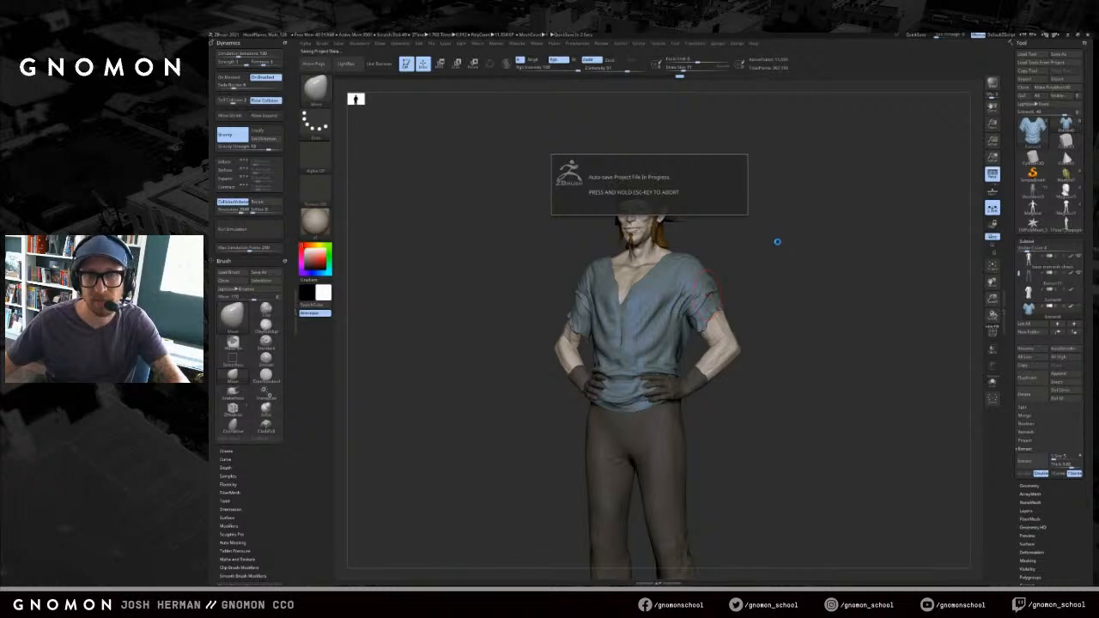
- Build up the shirt's upper sleeve with the ClayBuildup brush, and briefly check the polygon wireframe
{"action": "left_click_drag", "start_coordinate": [789, 234], "coordinate": [716, 308]}
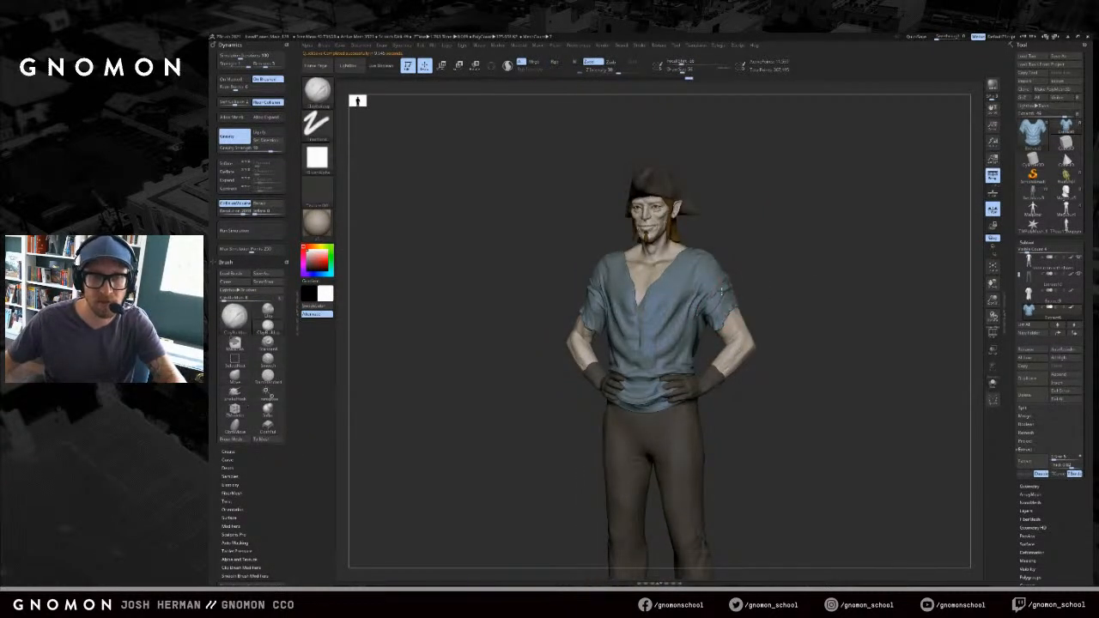
{"action": "key", "text": "shift+f"}
{"action": "key", "text": "shift+f"}
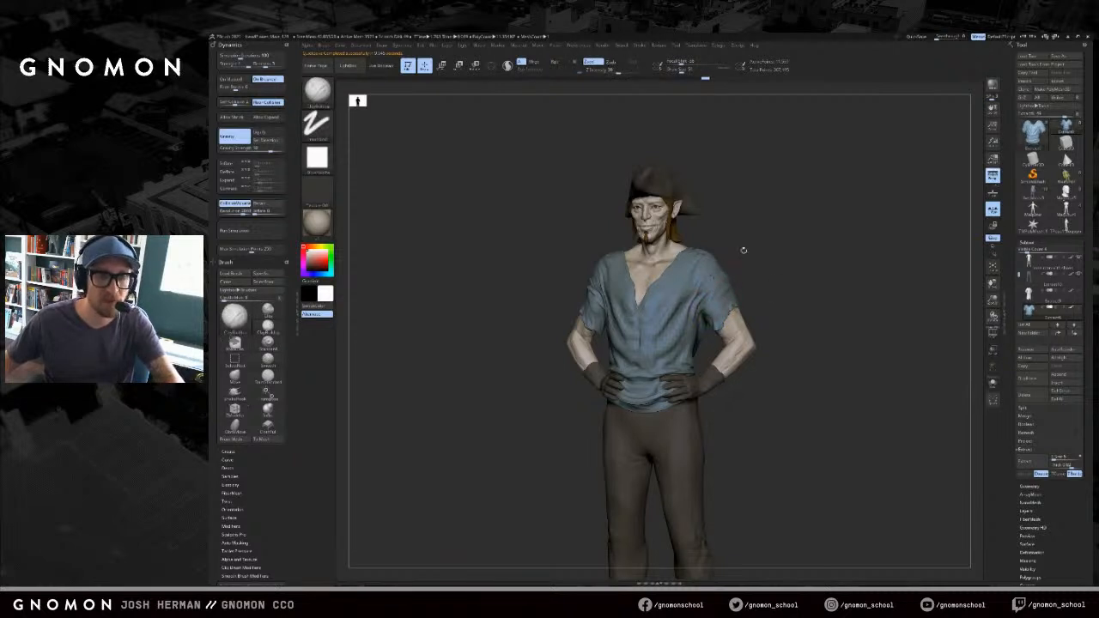
{"action": "left_click_drag", "start_coordinate": [739, 248], "coordinate": [602, 279], "text": "shift"}
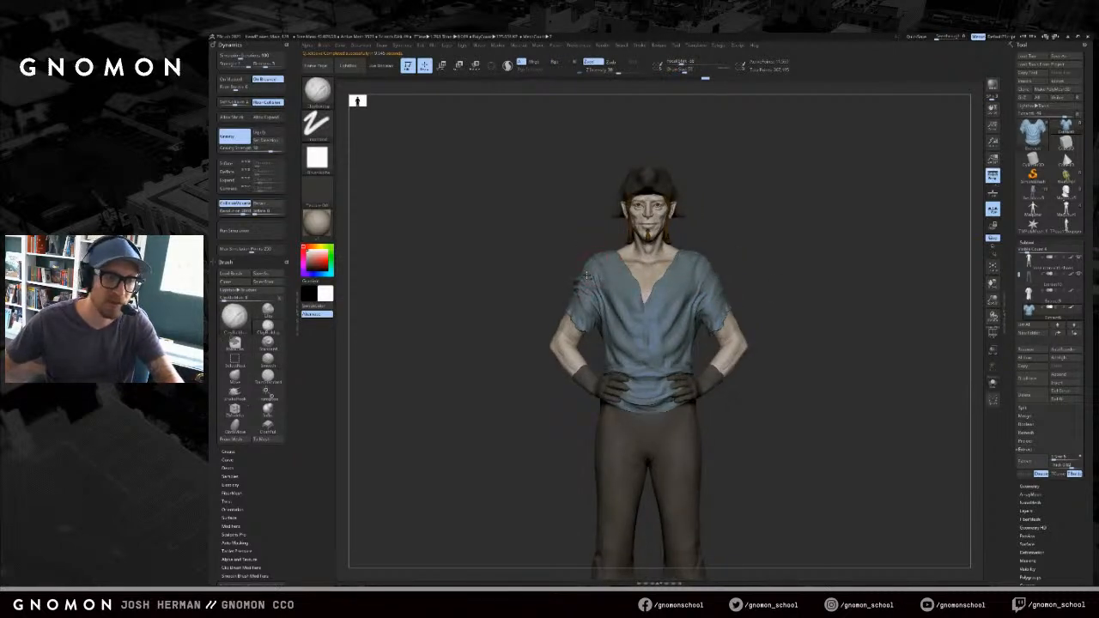
{"action": "left_click_drag", "start_coordinate": [534, 256], "coordinate": [581, 243]}
- Assign a custom hotkey to the Solo mode toggle
{"action": "left_click", "coordinate": [991, 382], "text": "ctrl+alt"}
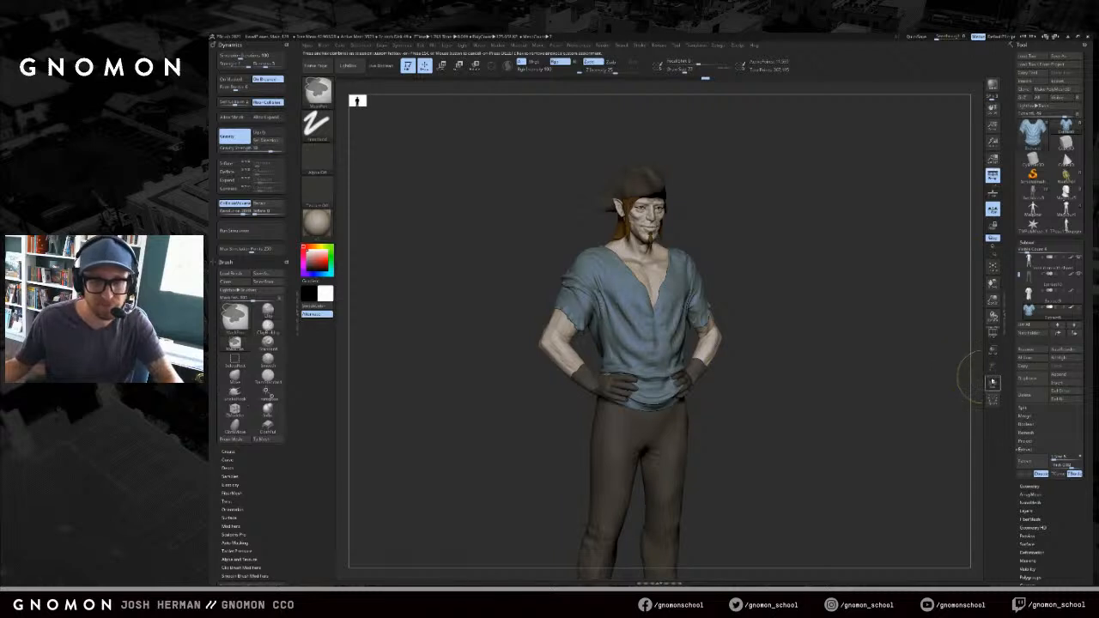
{"action": "key", "text": "alt+F4"}
{"action": "left_click", "coordinate": [992, 382]}
{"action": "key", "text": "alt+F4"}
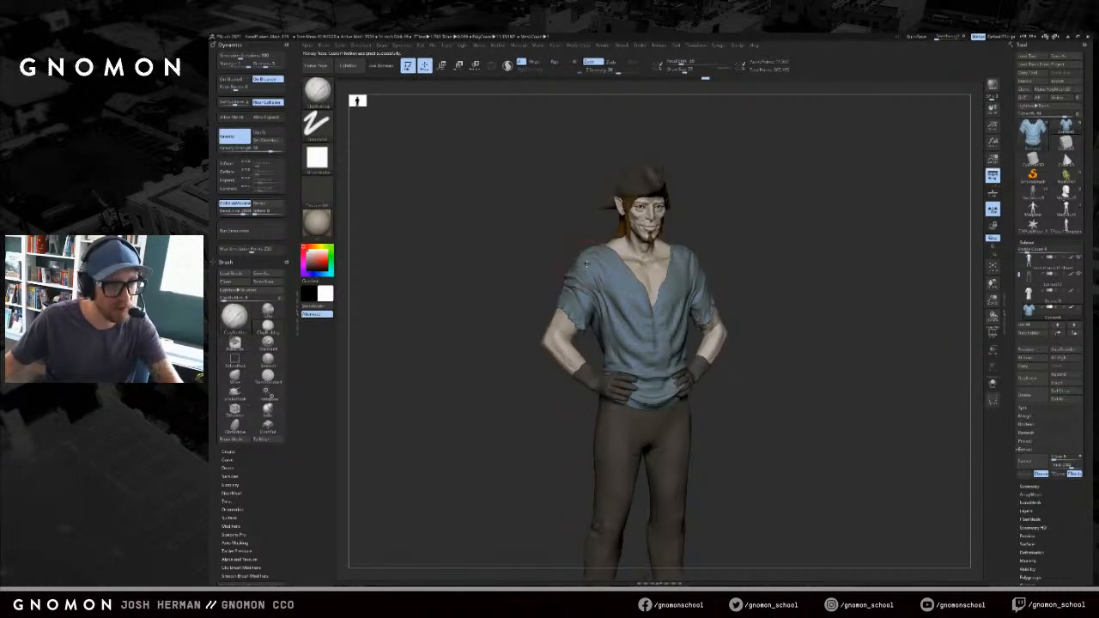
- Add volume to the shirt's shoulders and upper sleeves with resized ClayBuildup strokes
{"action": "left_click_drag", "start_coordinate": [777, 249], "coordinate": [726, 246]}
{"action": "left_click_drag", "start_coordinate": [546, 252], "coordinate": [569, 253]}
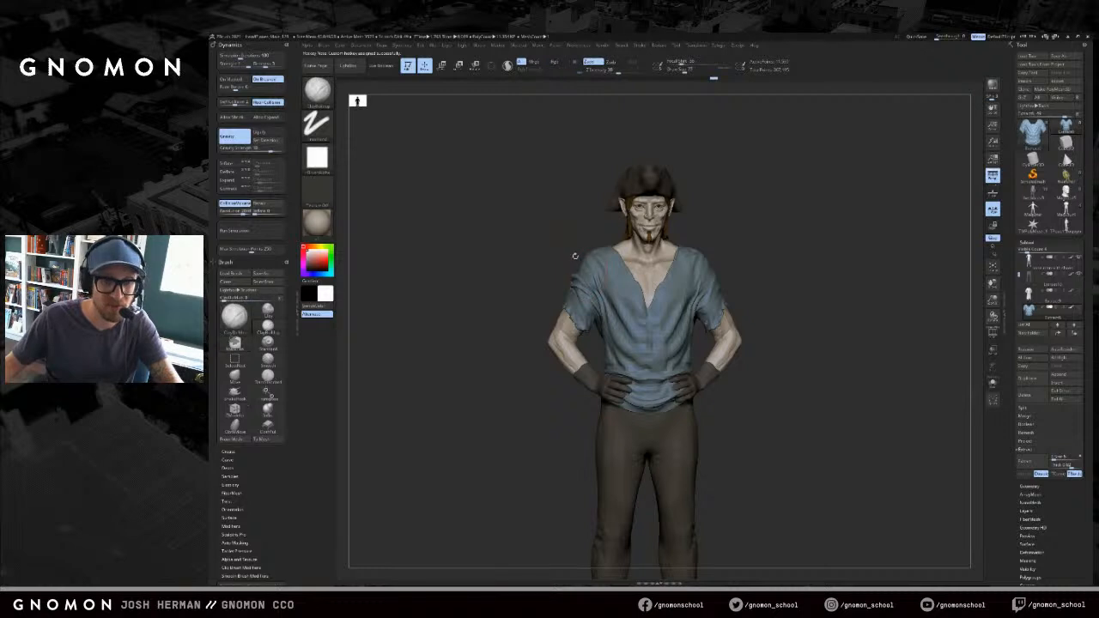
{"action": "left_click_drag", "start_coordinate": [574, 264], "coordinate": [582, 268]}
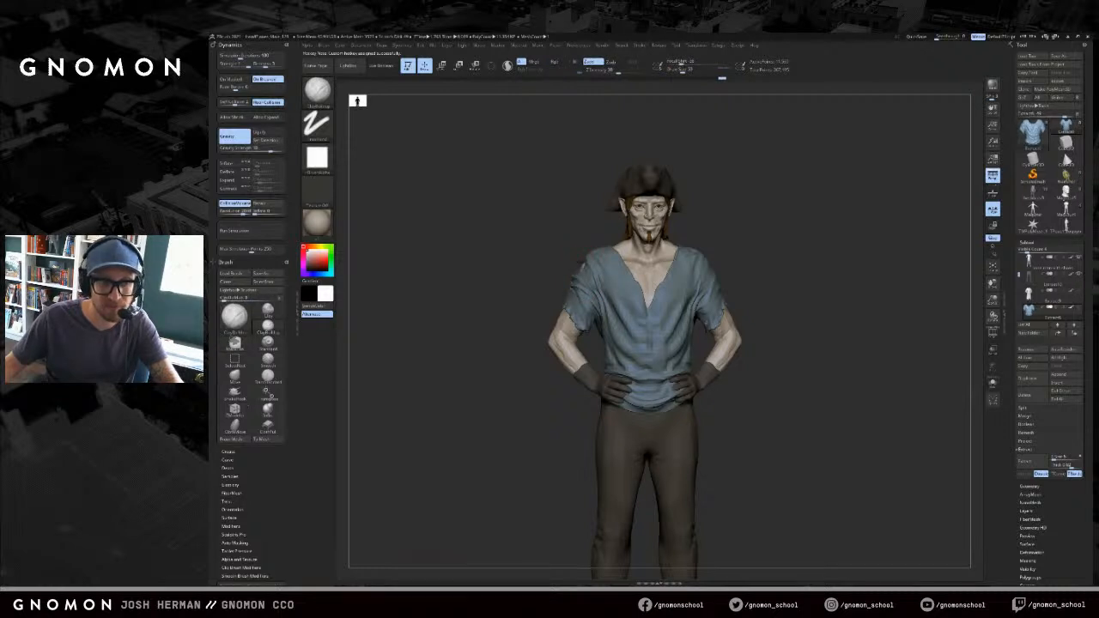
{"action": "mouse_move", "coordinate": [739, 240]}
{"action": "left_mouse_down"}
{"action": "mouse_move", "coordinate": [679, 251]}
{"action": "mouse_move", "coordinate": [730, 251]}
{"action": "mouse_move", "coordinate": [718, 238]}
{"action": "left_mouse_up"}
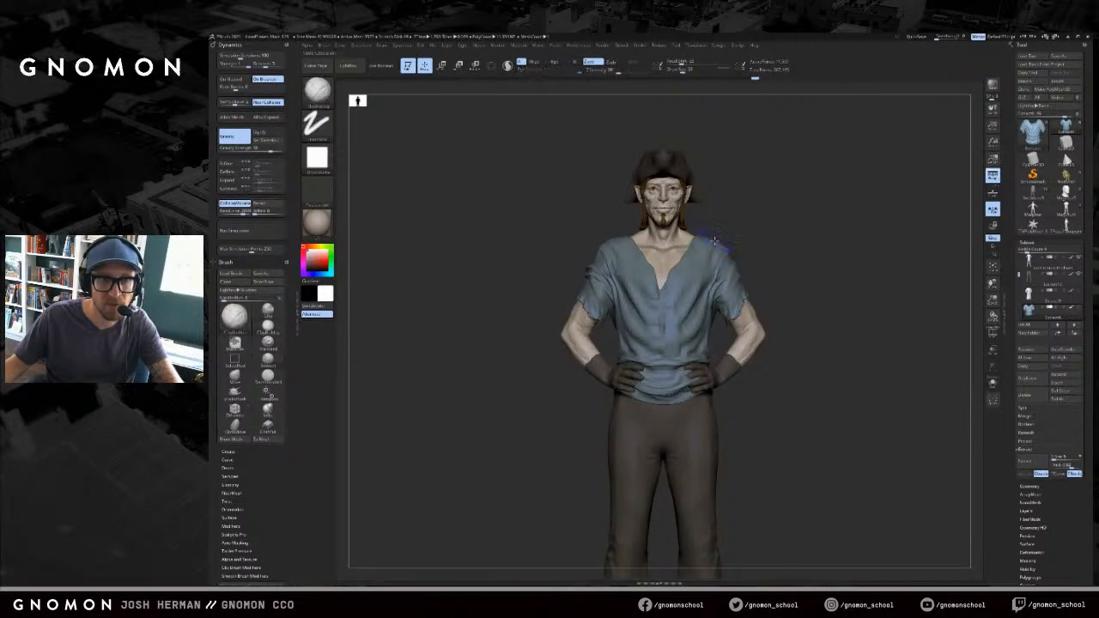
{"action": "left_click_drag", "start_coordinate": [604, 244], "coordinate": [606, 246]}
{"action": "left_click_drag", "start_coordinate": [592, 247], "coordinate": [597, 257]}
{"action": "key", "text": "s"}
{"action": "mouse_move", "coordinate": [750, 248]}
{"action": "left_mouse_down"}
{"action": "mouse_move", "coordinate": [739, 250]}
{"action": "mouse_move", "coordinate": [775, 277]}
{"action": "mouse_move", "coordinate": [767, 257]}
{"action": "mouse_move", "coordinate": [738, 253]}
{"action": "mouse_move", "coordinate": [746, 264]}
{"action": "left_mouse_up"}
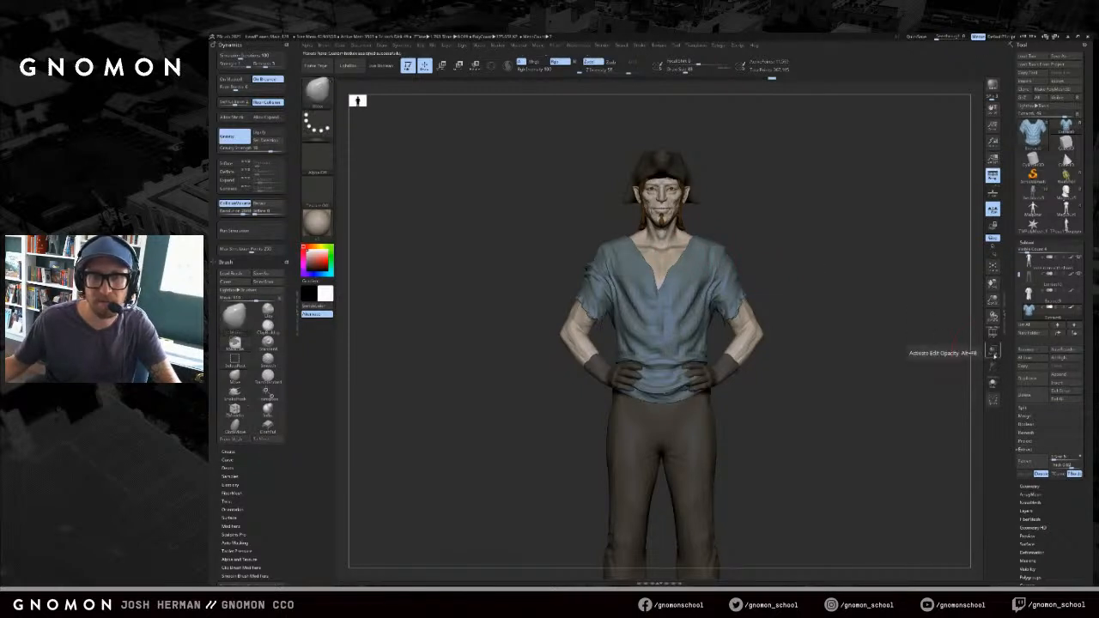
- Isolate the shirt with the Solo hotkey to inspect it, and show the whole character again
{"action": "left_click", "coordinate": [993, 351]}
{"action": "left_click_drag", "start_coordinate": [798, 231], "coordinate": [739, 272]}
{"action": "key", "text": "alt+s"}
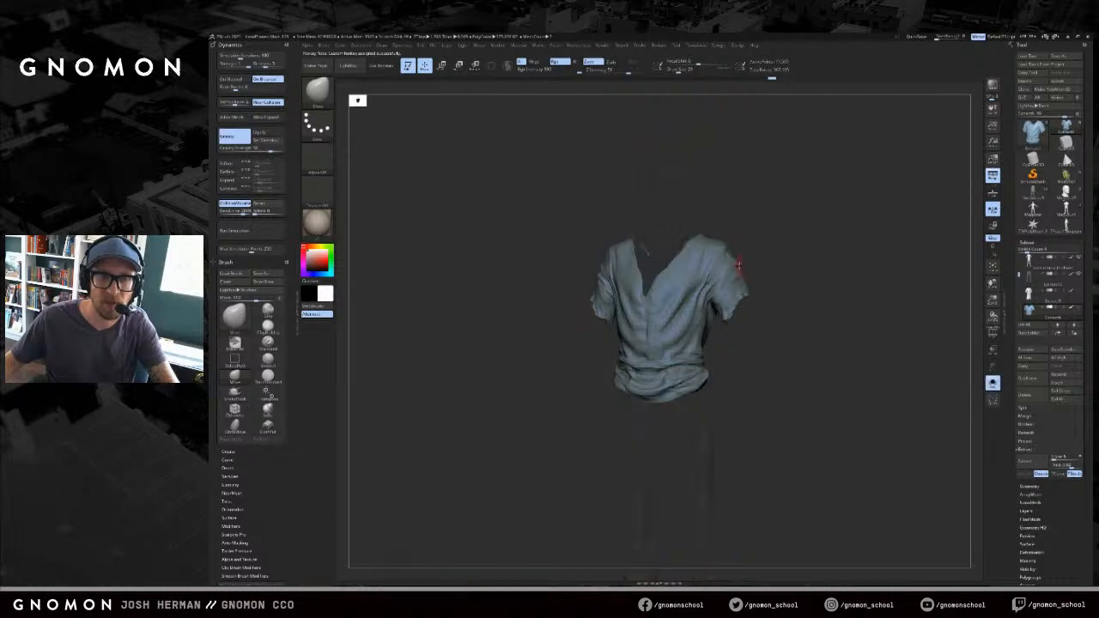
{"action": "key", "text": "alt+s"}
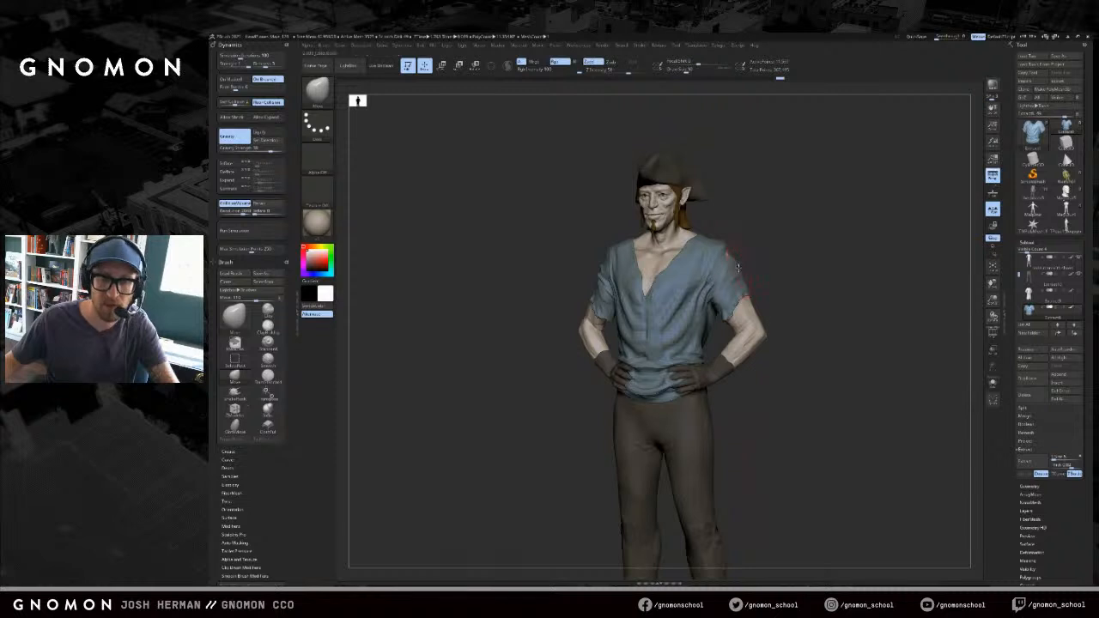
- Push the outer contour of the shirt's left shoulder and sleeve inward with a resized Move brush
{"action": "left_click_drag", "start_coordinate": [748, 264], "coordinate": [727, 262]}
{"action": "key", "text": "s"}
{"action": "left_click_drag", "start_coordinate": [756, 256], "coordinate": [731, 238]}
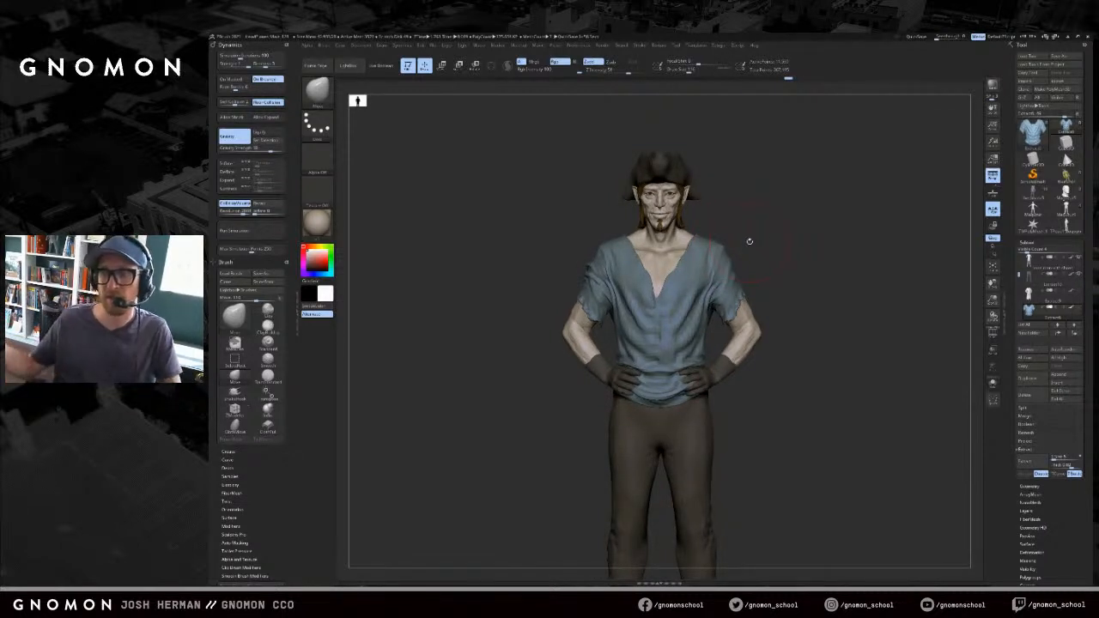
{"action": "left_click_drag", "start_coordinate": [736, 209], "coordinate": [749, 246], "text": "shift"}
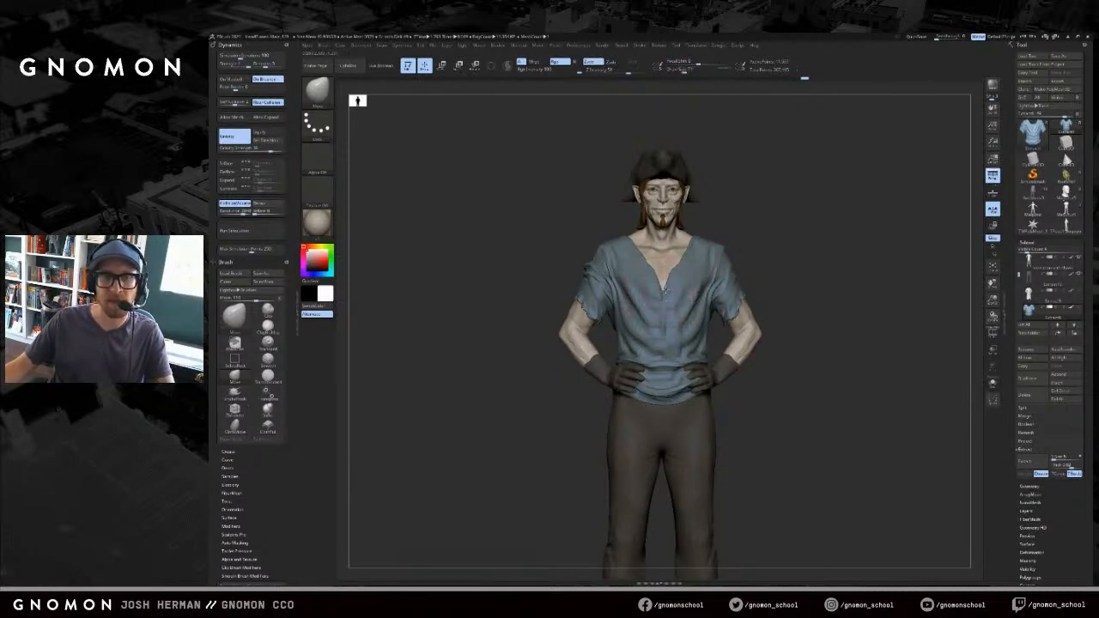
- Try swelling the front of the shirt with the Inflat brush, undo the stroke, and resize the brush
{"action": "key", "text": "3"}
{"action": "left_click_drag", "start_coordinate": [749, 245], "coordinate": [756, 243]}
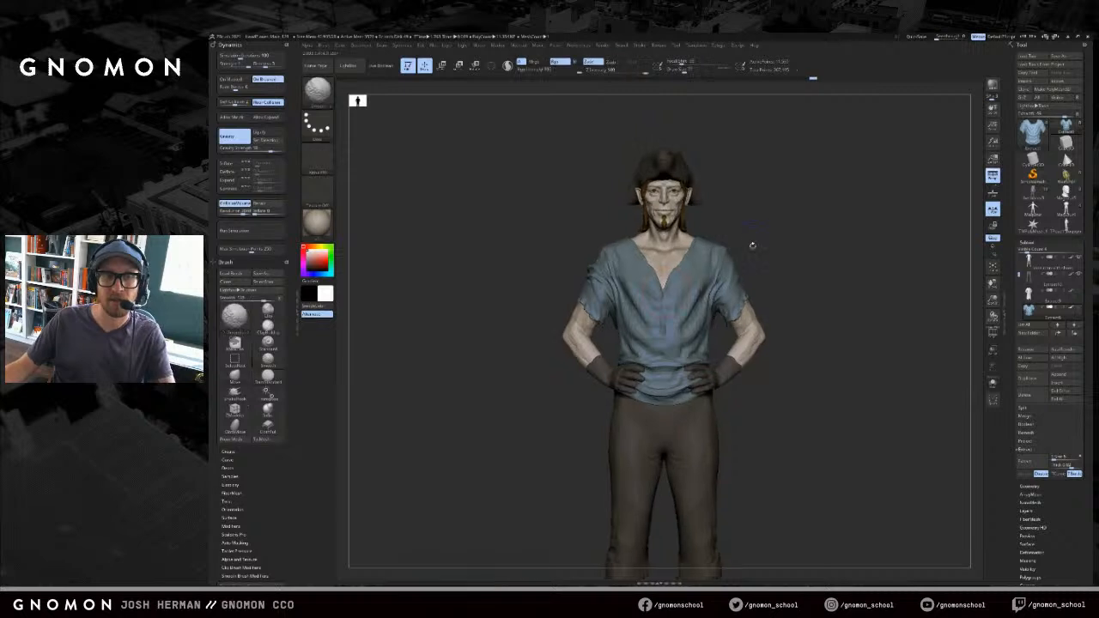
{"action": "key", "text": "ctrl+z"}
{"action": "key", "text": "s"}
{"action": "left_click", "coordinate": [663, 293]}
{"action": "left_click_drag", "start_coordinate": [712, 211], "coordinate": [740, 207]}
{"action": "key", "text": "s"}
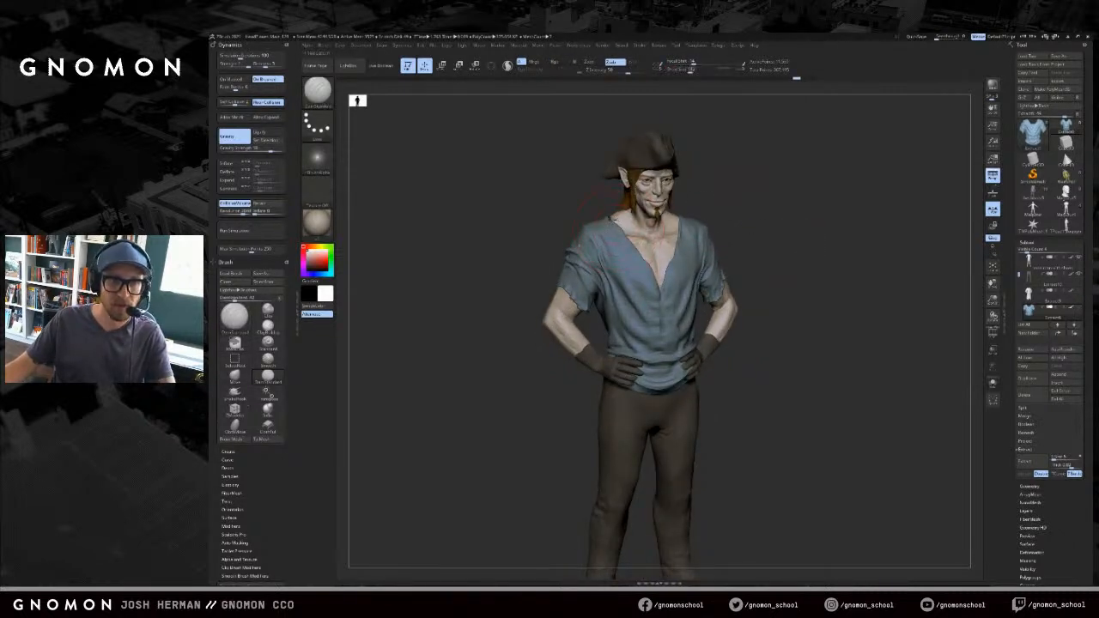
- Reshape the top of the shirt's right shoulder and sleeve with a resized Move brush, undoing one stroke
{"action": "key", "text": "1"}
{"action": "left_click_drag", "start_coordinate": [581, 226], "coordinate": [608, 225]}
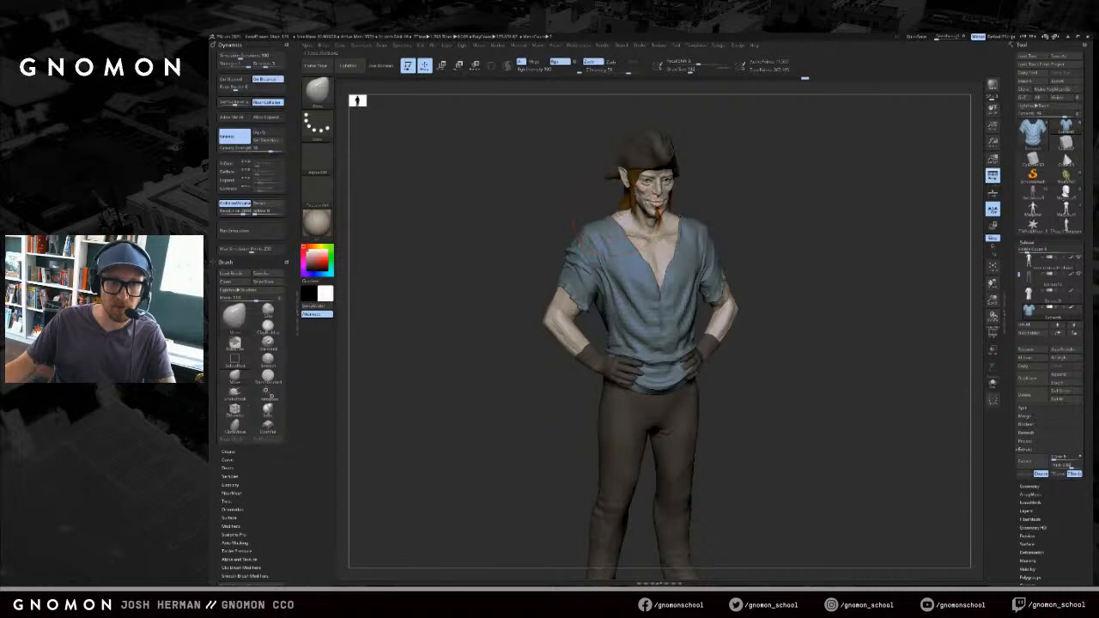
{"action": "mouse_move", "coordinate": [750, 201]}
{"action": "left_mouse_down"}
{"action": "mouse_move", "coordinate": [726, 198]}
{"action": "mouse_move", "coordinate": [752, 216]}
{"action": "left_mouse_up"}
{"action": "key", "text": "ctrl+z"}
{"action": "key", "text": "s"}
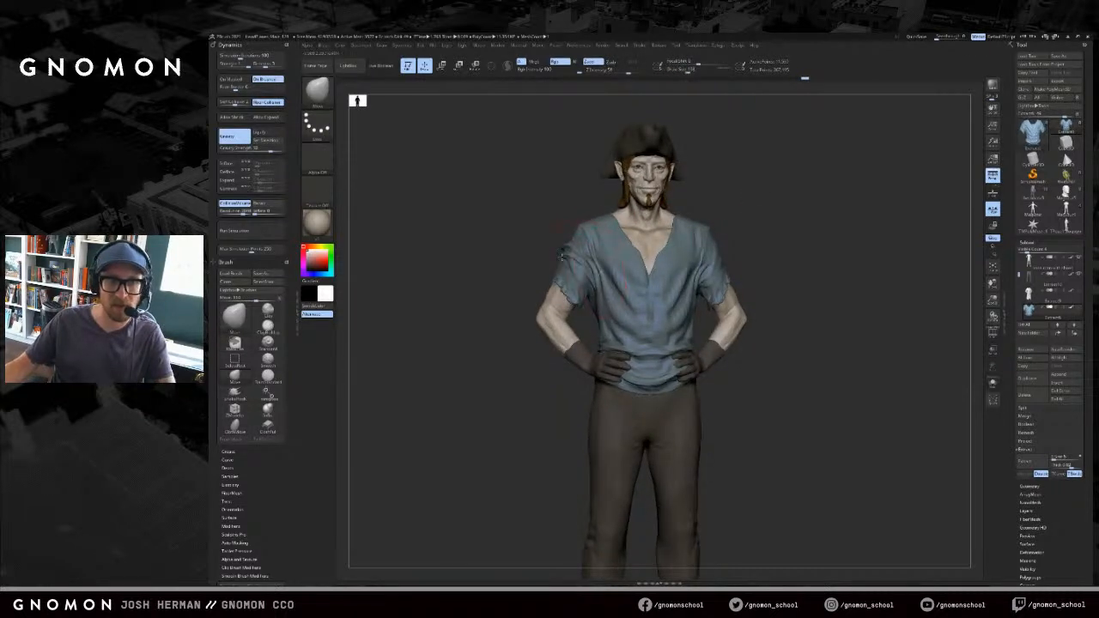
{"action": "left_click_drag", "start_coordinate": [580, 264], "coordinate": [584, 265]}
{"action": "left_click_drag", "start_coordinate": [533, 256], "coordinate": [563, 252]}
- Thicken the right sleeve with the ClayBuildup brush and refine the sleeve contours with the Move brush
{"action": "key", "text": "b"}
{"action": "key", "text": "c"}
{"action": "key", "text": "b"}
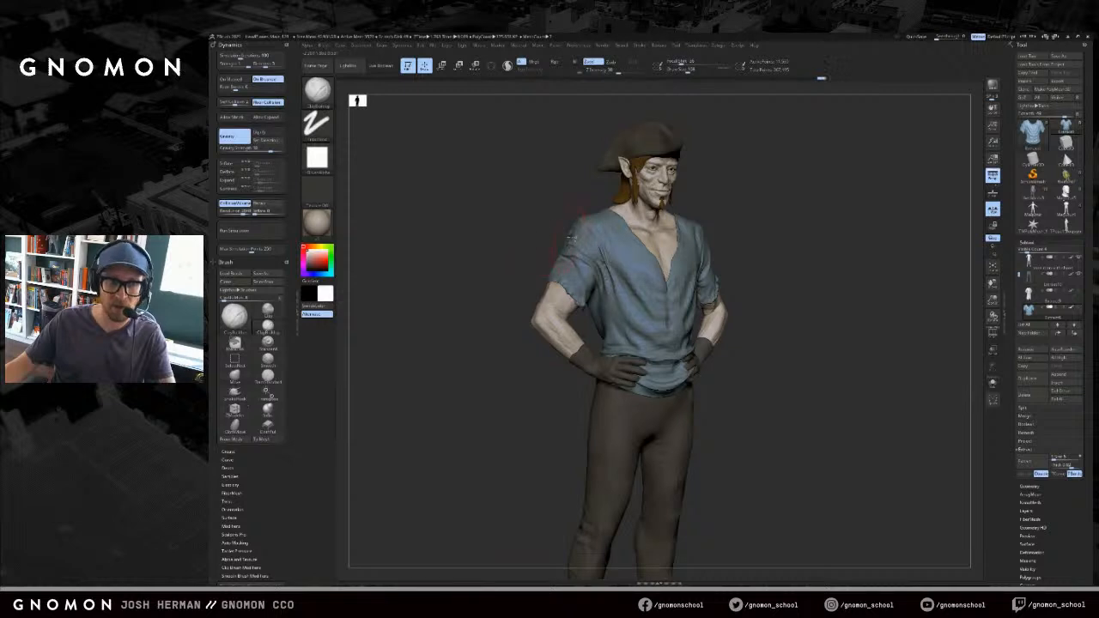
{"action": "key", "text": "b"}
{"action": "key", "text": "m"}
{"action": "key", "text": "v"}
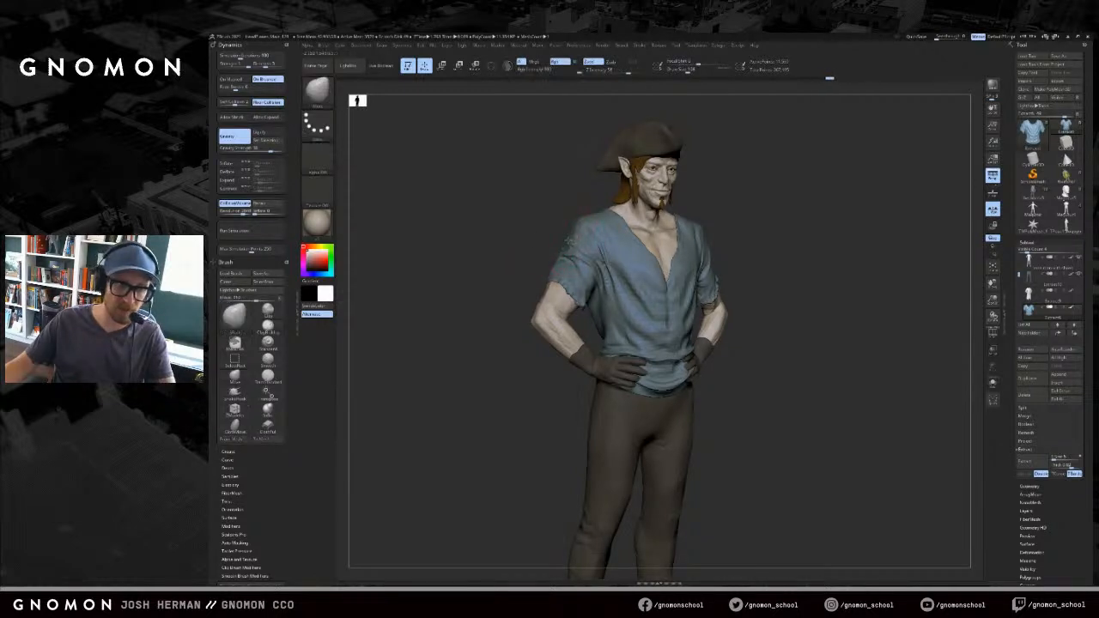
{"action": "mouse_move", "coordinate": [783, 201]}
{"action": "left_mouse_down"}
{"action": "mouse_move", "coordinate": [776, 243]}
{"action": "mouse_move", "coordinate": [736, 282]}
{"action": "left_mouse_up"}
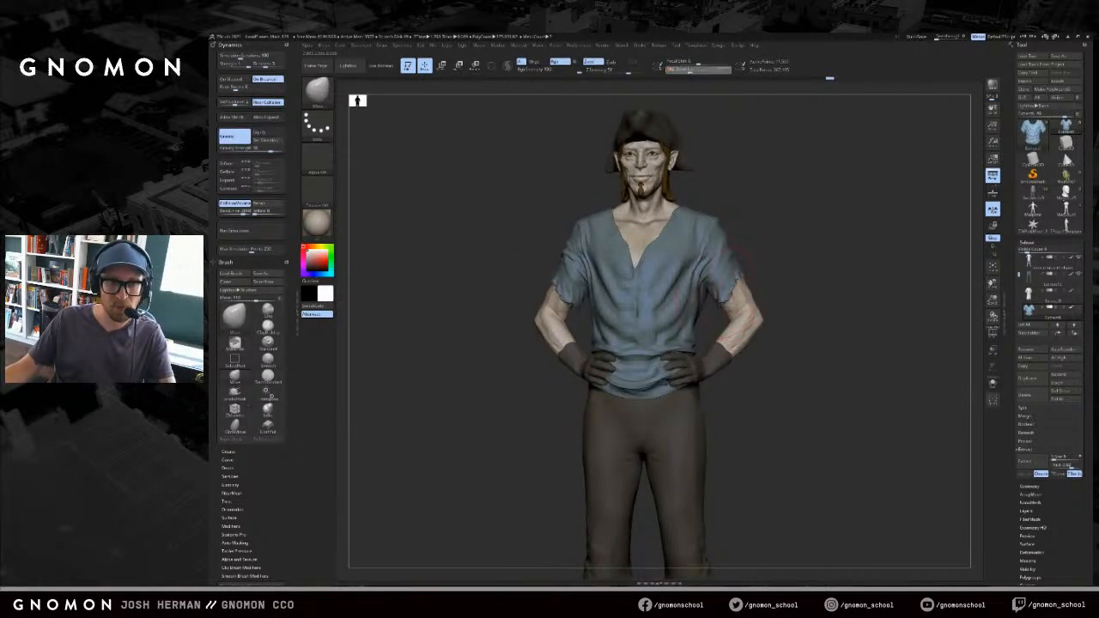
{"action": "left_click_drag", "start_coordinate": [791, 286], "coordinate": [762, 291]}
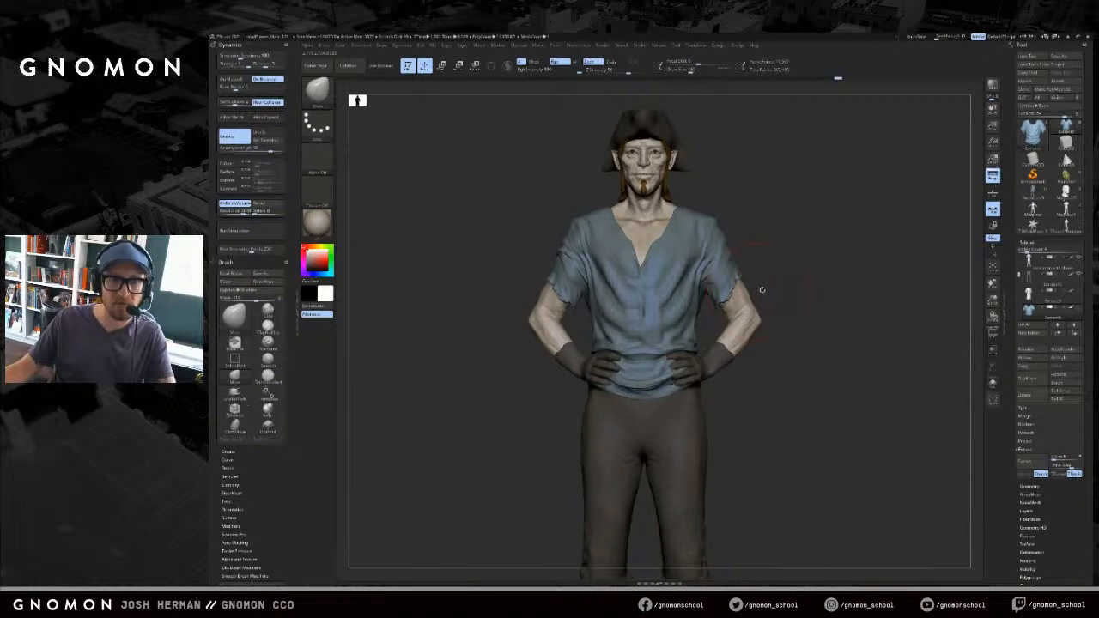
- Smooth the right sleeve's torn edge and build up the fabric below the right shoulder with the ClayBuildup brush
{"action": "key", "text": "shift"}
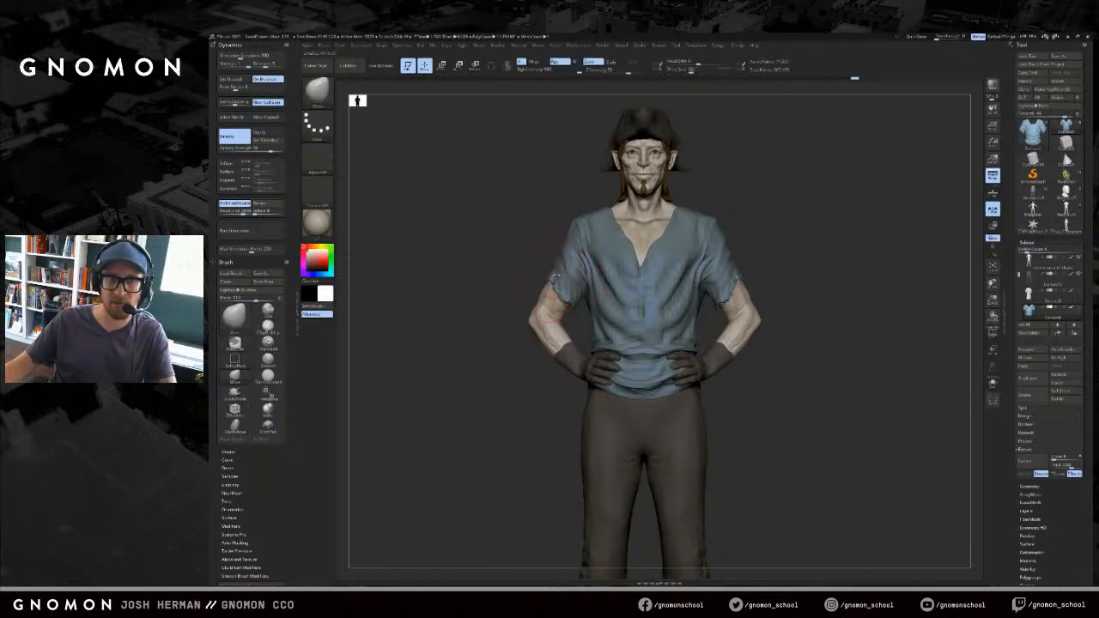
{"action": "left_click_drag", "start_coordinate": [564, 275], "coordinate": [559, 271], "text": "shift"}
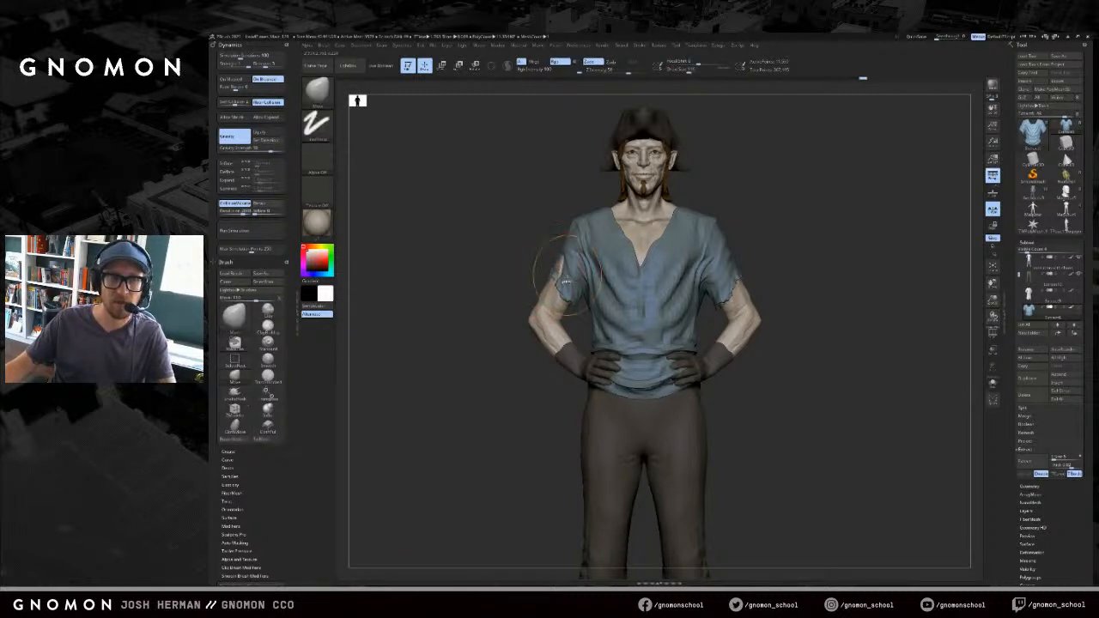
{"action": "key", "text": "b"}
{"action": "key", "text": "c"}
{"action": "key", "text": "b"}
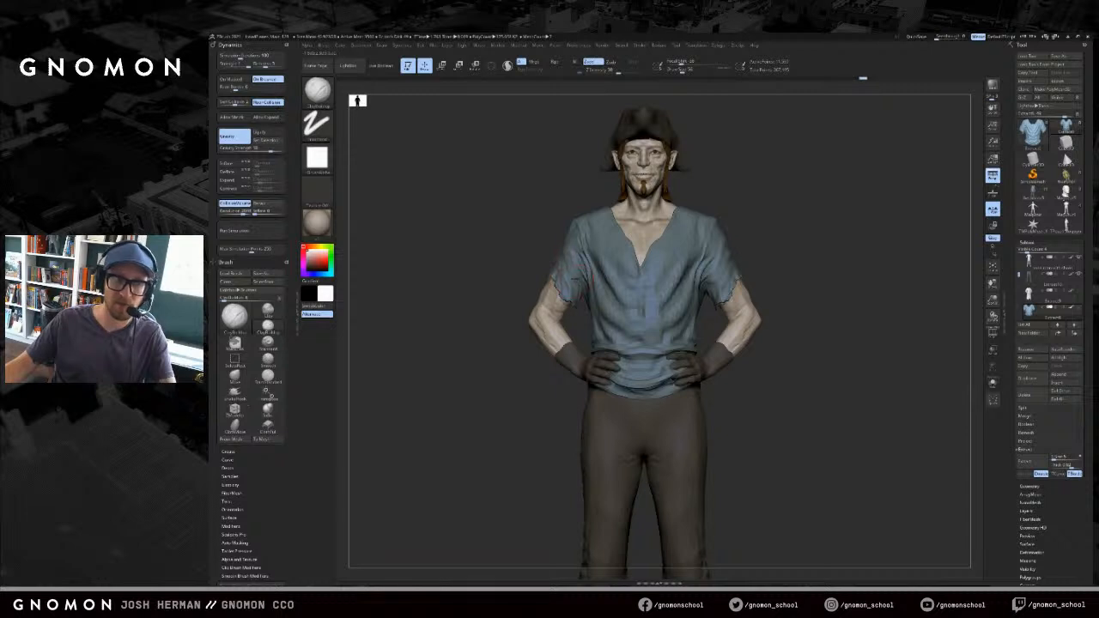
{"action": "left_click_drag", "start_coordinate": [576, 242], "coordinate": [568, 257]}
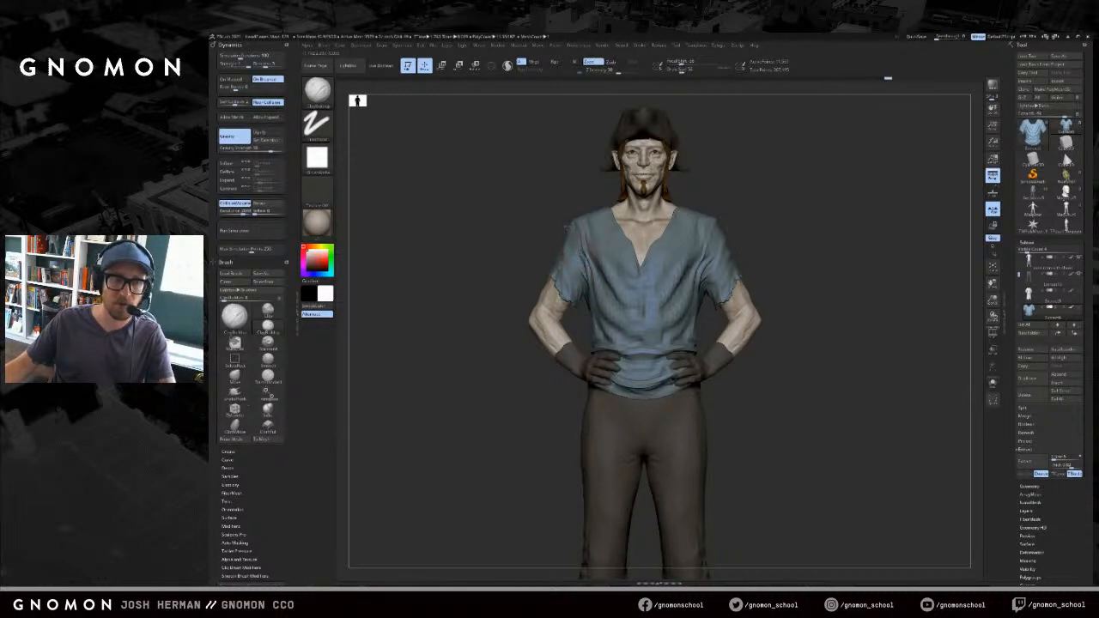
{"action": "left_click_drag", "start_coordinate": [778, 247], "coordinate": [728, 254]}
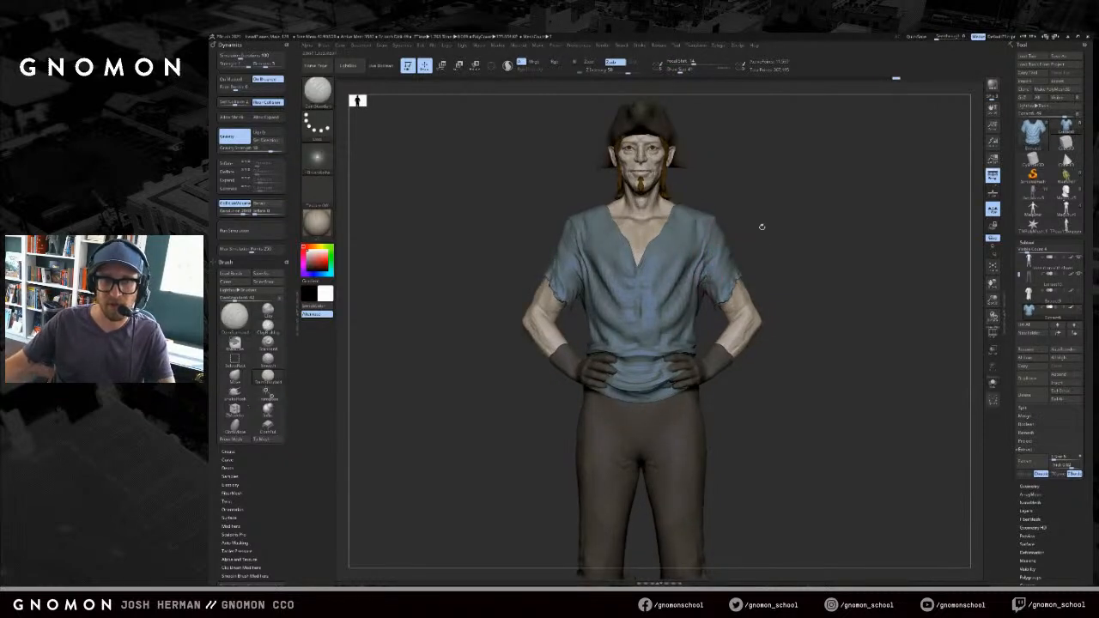
{"action": "left_click_drag", "start_coordinate": [762, 227], "coordinate": [749, 270]}
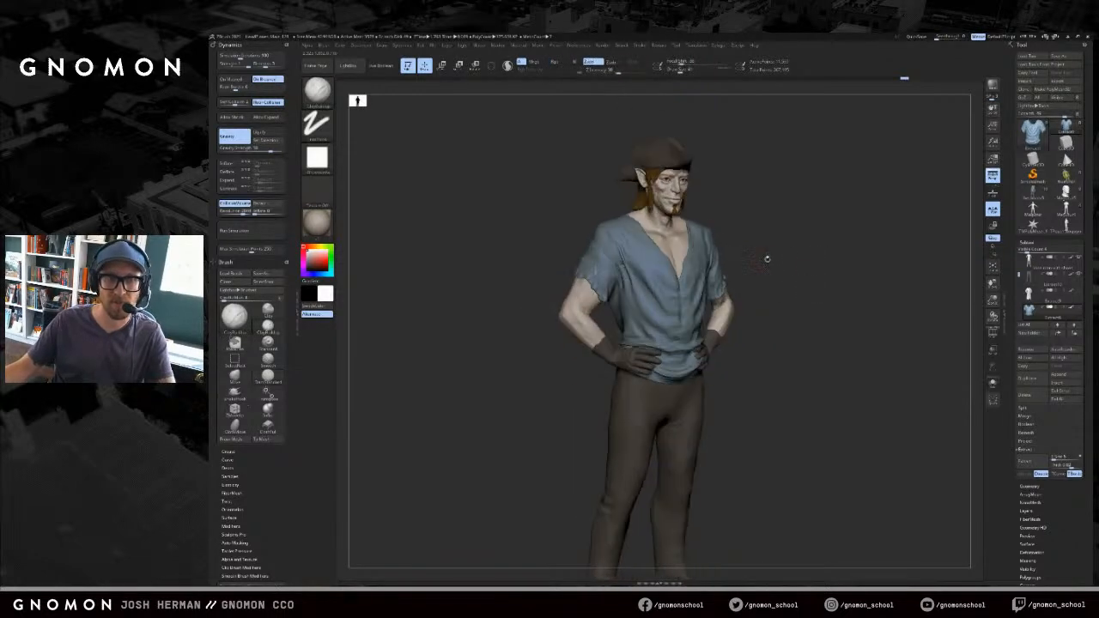
- Select the ClothPull brush, try a sideways pull across the shirt's lower front, and undo the stroke
{"action": "key", "text": "b"}
{"action": "key", "text": "s"}
{"action": "key", "text": "b"}
{"action": "key", "text": "b"}
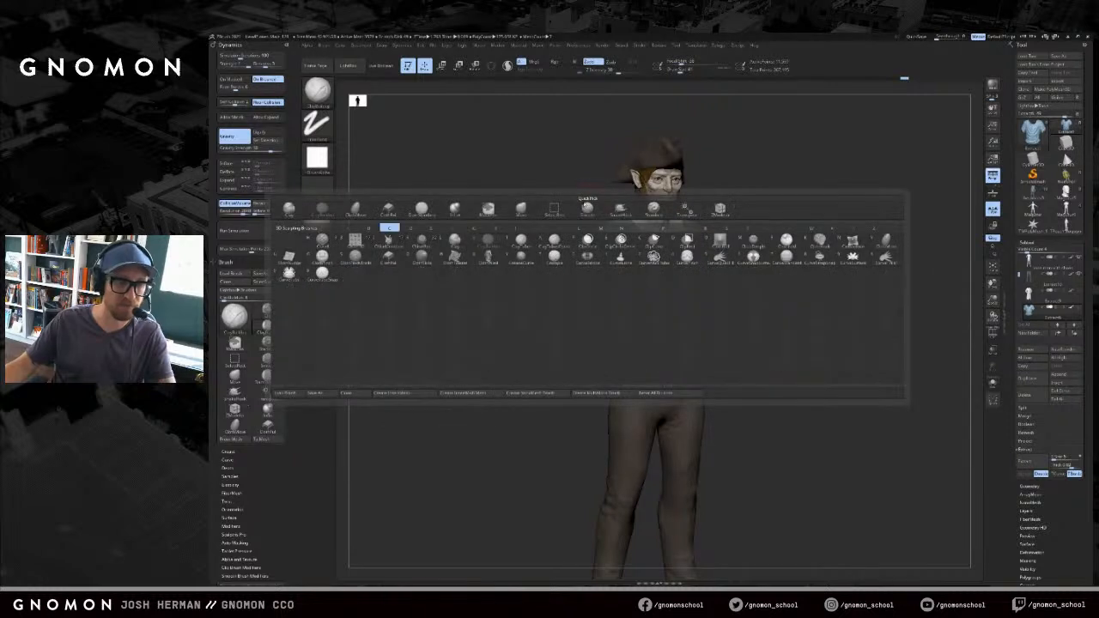
{"action": "left_click", "coordinate": [388, 212]}
{"action": "key", "text": "s"}
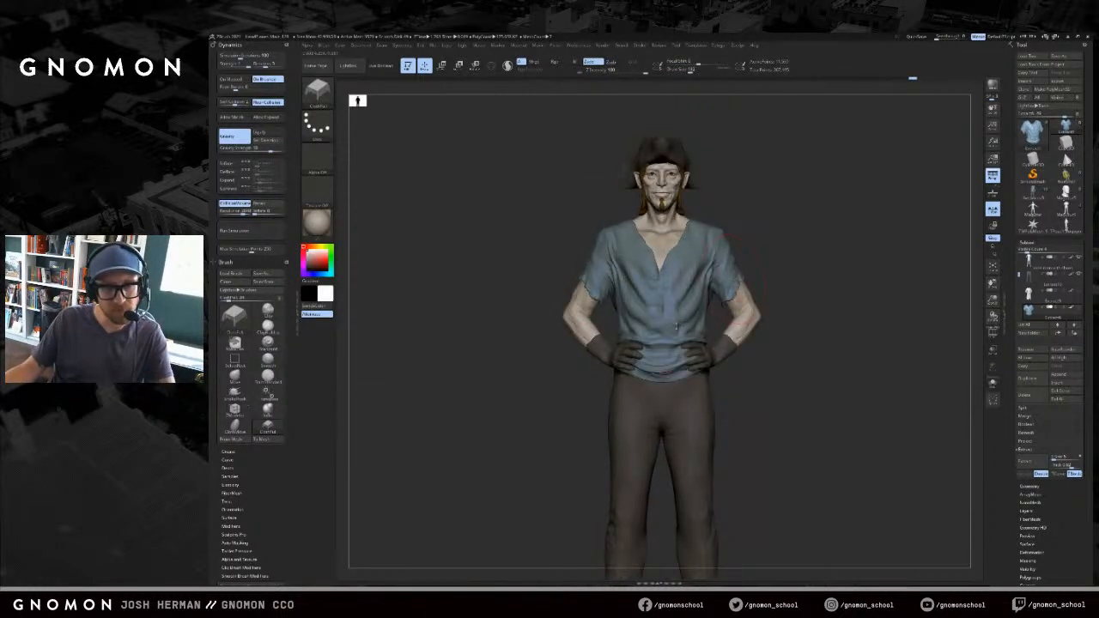
{"action": "left_click_drag", "start_coordinate": [676, 327], "coordinate": [644, 326]}
{"action": "key", "text": "ctrl+z"}
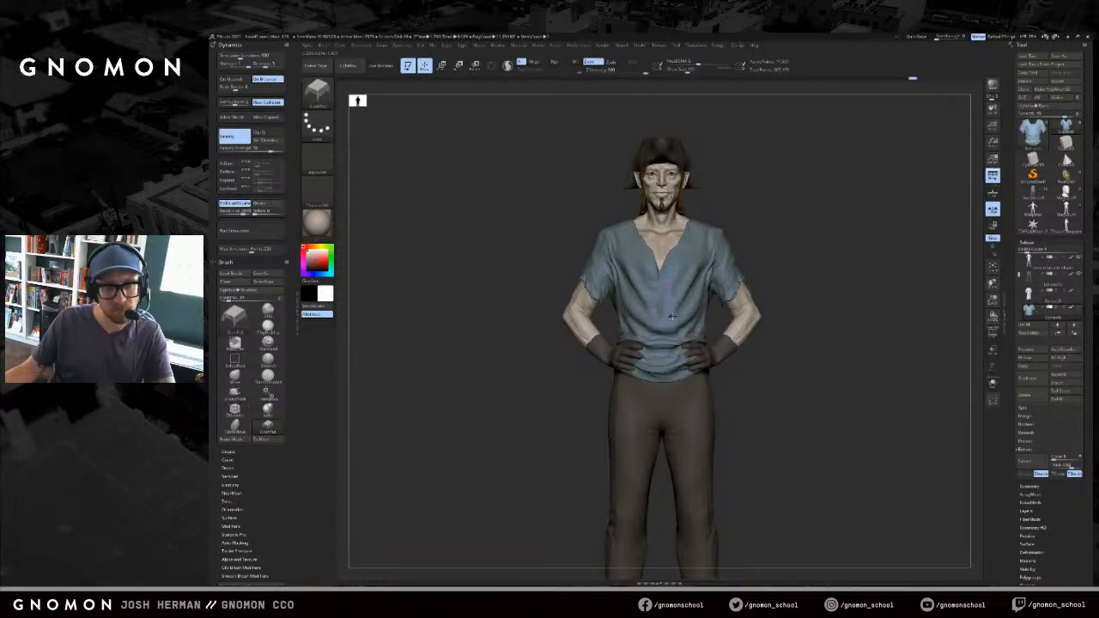
- Try further ClothPull strokes on the shirt's belly and waist from front and angled views, undoing each one
{"action": "mouse_move", "coordinate": [676, 320]}
{"action": "left_mouse_down"}
{"action": "mouse_move", "coordinate": [685, 328]}
{"action": "mouse_move", "coordinate": [663, 330]}
{"action": "mouse_move", "coordinate": [674, 338]}
{"action": "mouse_move", "coordinate": [673, 315]}
{"action": "left_mouse_up"}
{"action": "key", "text": "ctrl+z"}
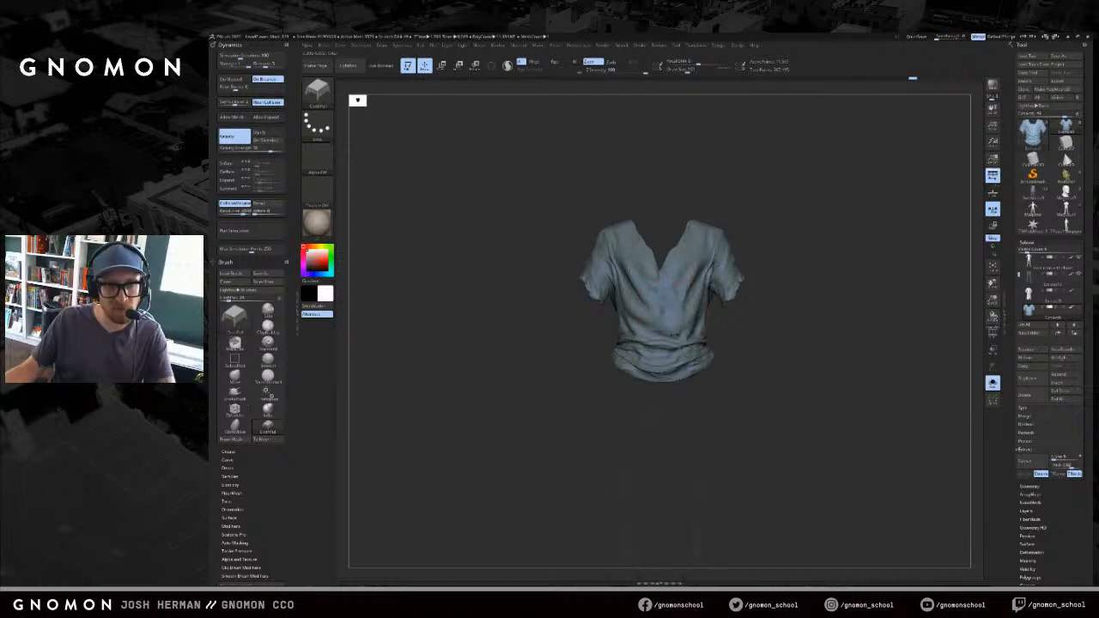
{"action": "mouse_move", "coordinate": [728, 349]}
{"action": "left_mouse_down"}
{"action": "mouse_move", "coordinate": [687, 347]}
{"action": "mouse_move", "coordinate": [723, 343]}
{"action": "left_mouse_up"}
{"action": "key", "text": "ctrl+z"}
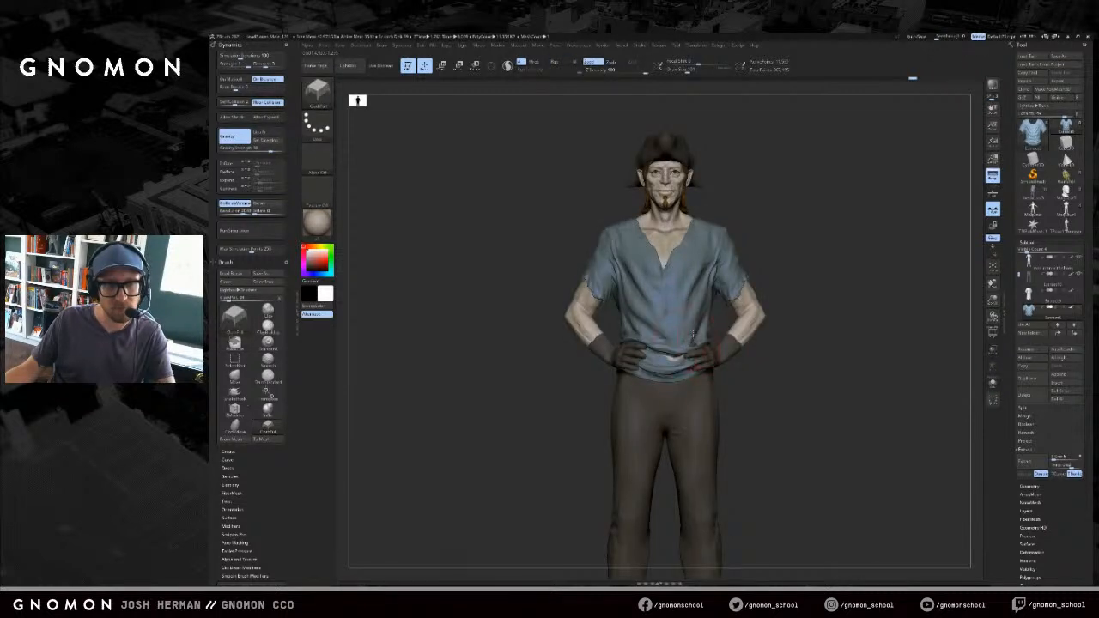
{"action": "mouse_move", "coordinate": [734, 284]}
{"action": "left_mouse_down"}
{"action": "mouse_move", "coordinate": [788, 236]}
{"action": "mouse_move", "coordinate": [771, 246]}
{"action": "left_mouse_up"}
{"action": "key", "text": "ctrl+z"}
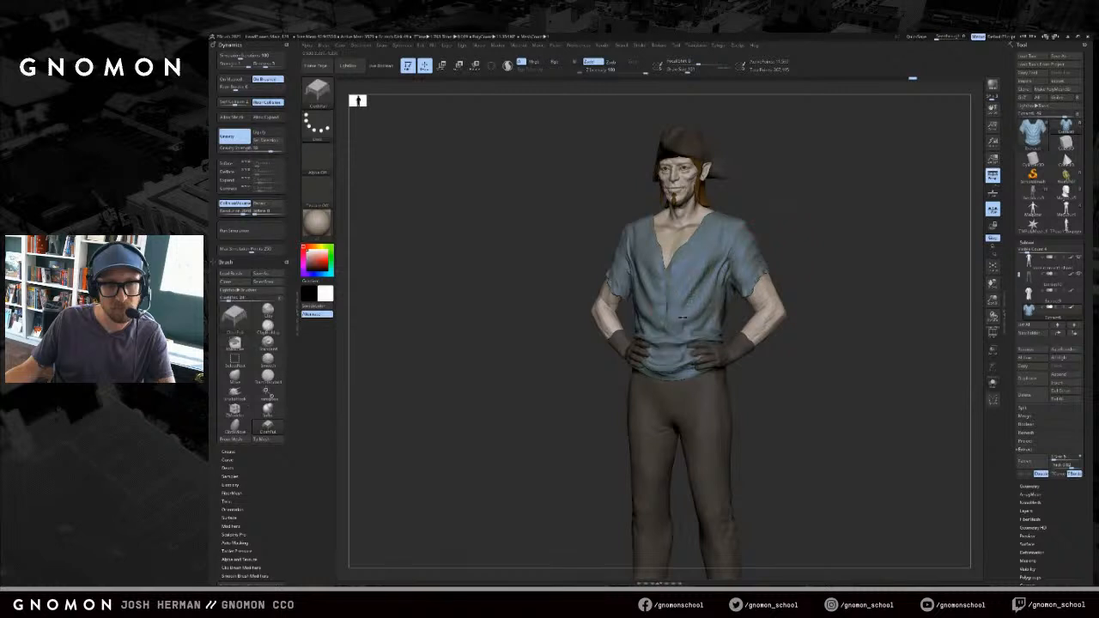
{"action": "key", "text": "ctrl+z"}
{"action": "left_click_drag", "start_coordinate": [778, 258], "coordinate": [735, 264]}
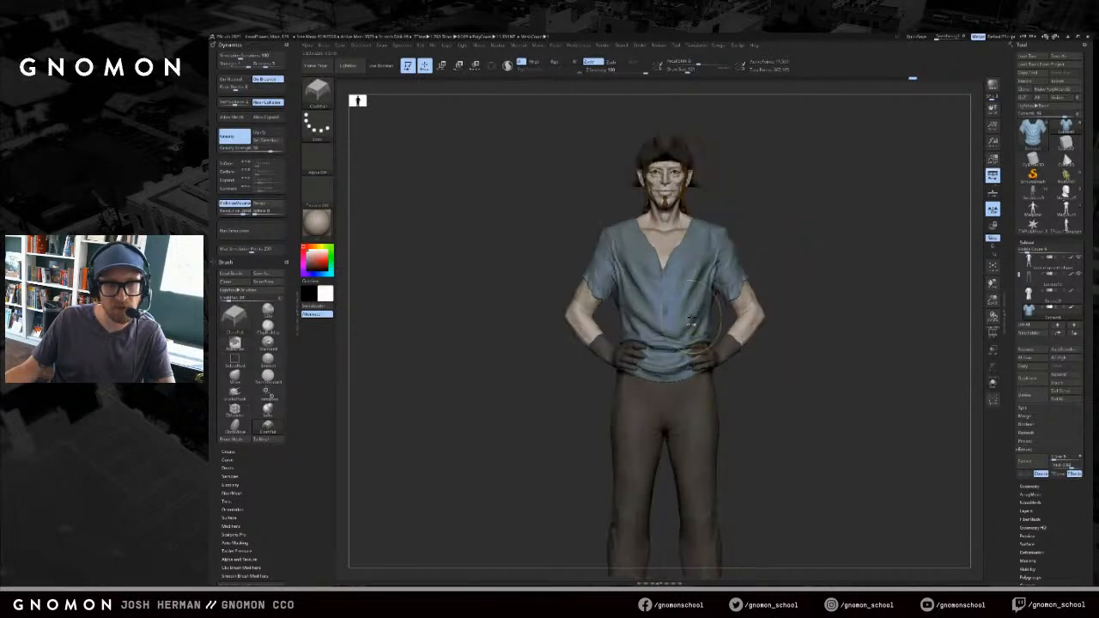
- Resize the ClothPull brush and pull folds at the centre of the shirt's lower front, undoing one stroke
{"action": "key", "text": "s"}
{"action": "left_click_drag", "start_coordinate": [678, 336], "coordinate": [674, 336]}
{"action": "left_click_drag", "start_coordinate": [680, 345], "coordinate": [682, 322]}
{"action": "key", "text": "ctrl+z"}
{"action": "key", "text": "s"}
{"action": "left_click", "coordinate": [672, 330]}
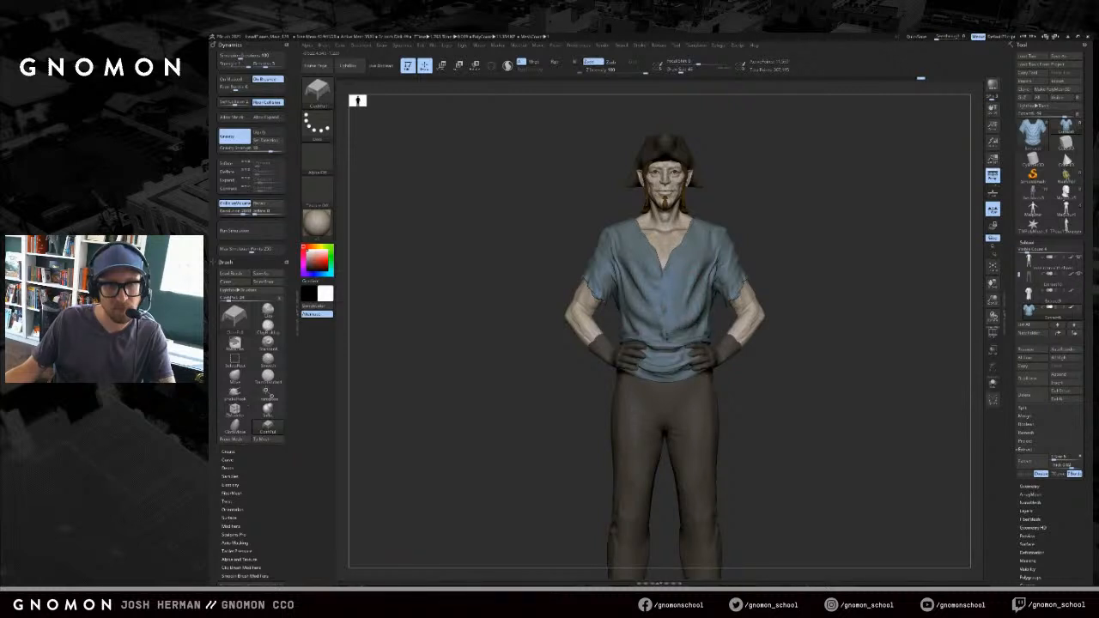
{"action": "mouse_move", "coordinate": [777, 287]}
{"action": "left_mouse_down"}
{"action": "mouse_move", "coordinate": [753, 294]}
{"action": "mouse_move", "coordinate": [782, 295]}
{"action": "left_mouse_up"}
{"action": "key", "text": "shift+d"}
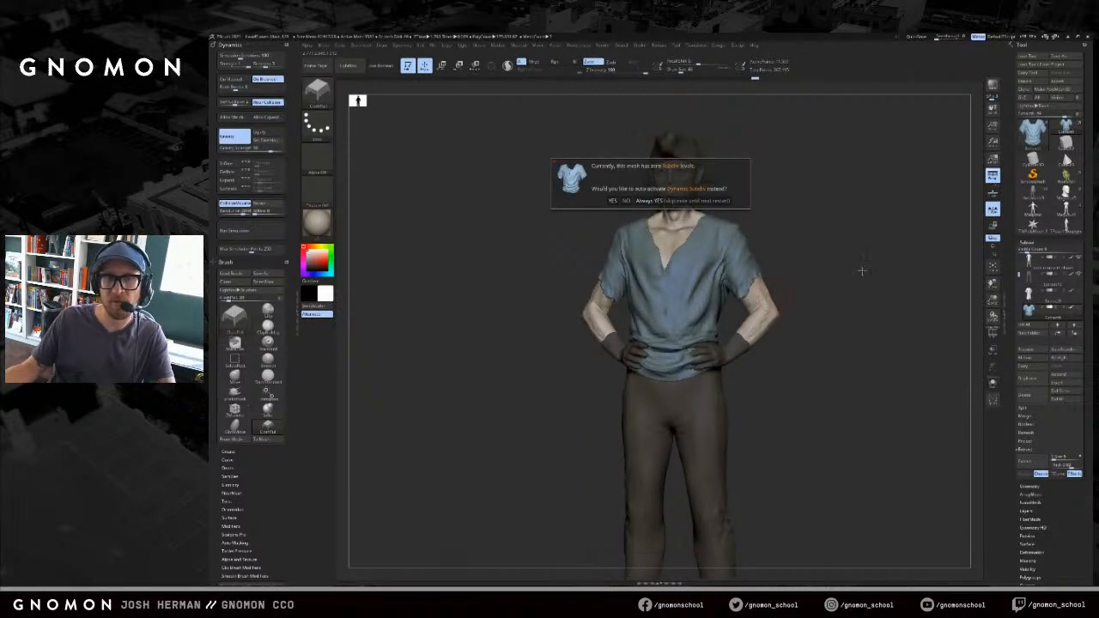
{"action": "left_click_drag", "start_coordinate": [853, 275], "coordinate": [791, 311]}
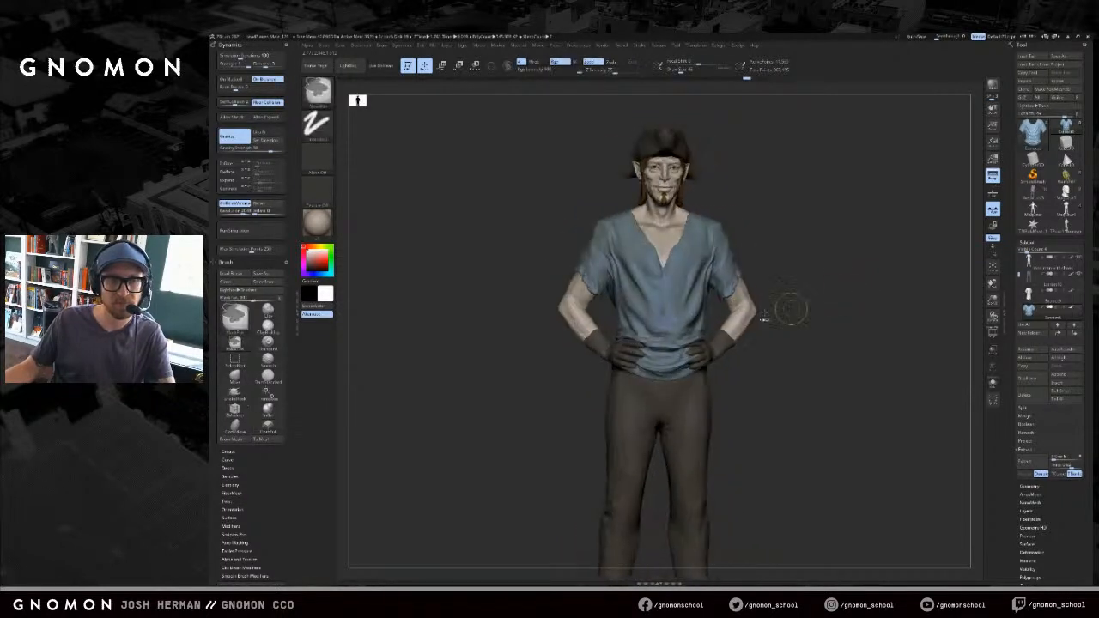
- Try pulling the shirt's front upward and sideways with the ClothPull brush, and undo the strokes
{"action": "mouse_move", "coordinate": [659, 341]}
{"action": "left_mouse_down"}
{"action": "mouse_move", "coordinate": [651, 347]}
{"action": "mouse_move", "coordinate": [678, 326]}
{"action": "mouse_move", "coordinate": [669, 283]}
{"action": "left_mouse_up"}
{"action": "key", "text": "ctrl+z"}
{"action": "mouse_move", "coordinate": [668, 322]}
{"action": "left_mouse_down"}
{"action": "mouse_move", "coordinate": [664, 338]}
{"action": "mouse_move", "coordinate": [679, 319]}
{"action": "left_mouse_up"}
{"action": "key", "text": "ctrl+z"}
{"action": "key", "text": "ctrl+z"}
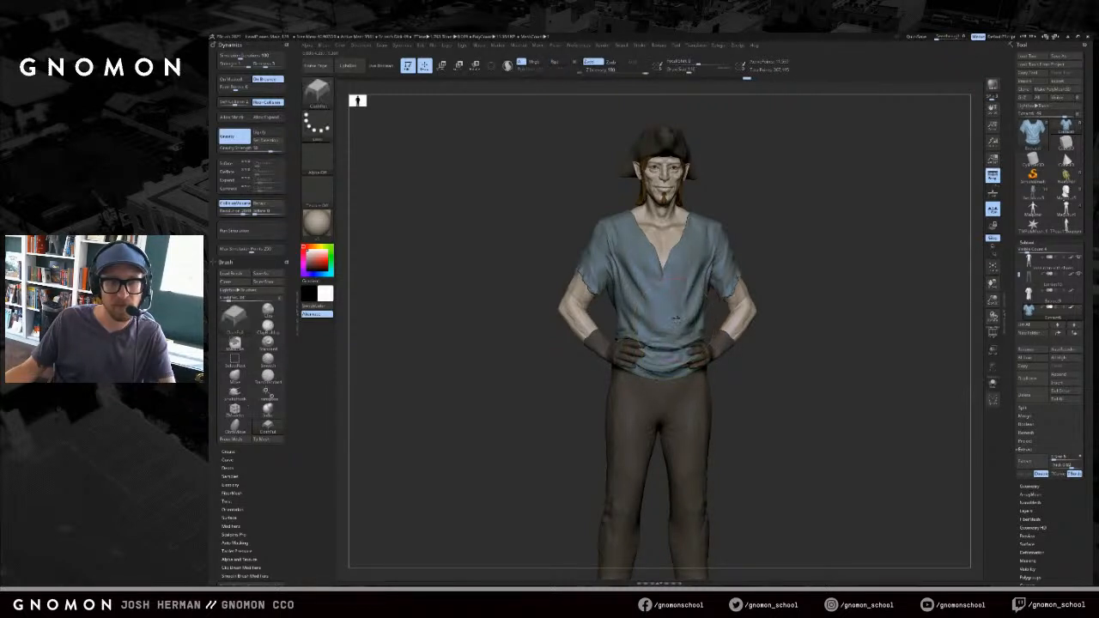
- Try two different Self Collision settings with ClothPull test strokes on the shirt's front, undoing each stroke
{"action": "left_click", "coordinate": [249, 102]}
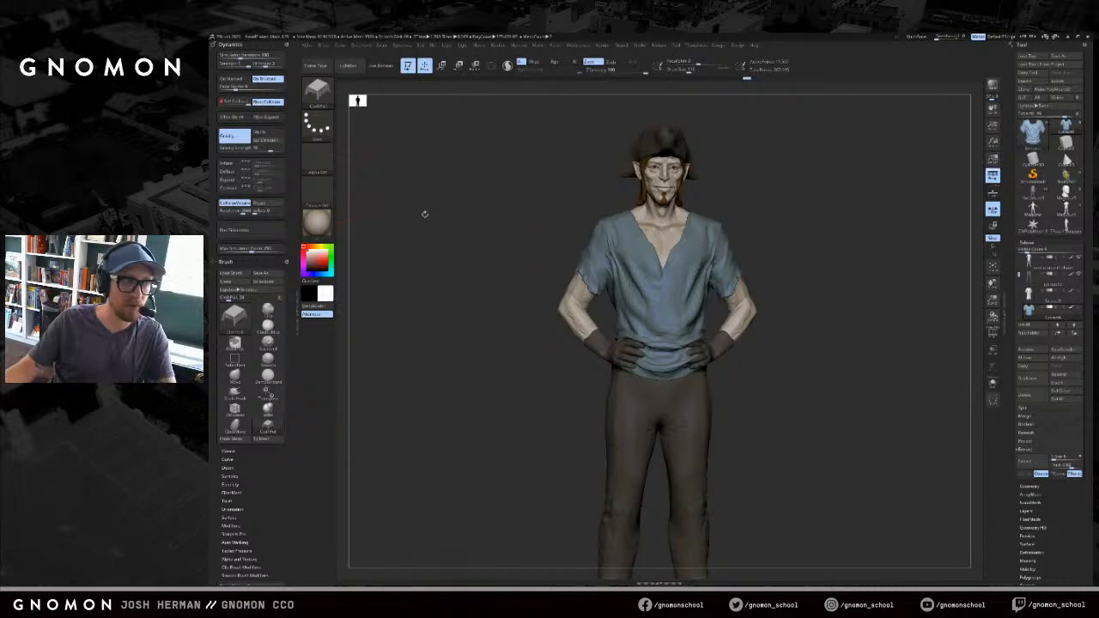
{"action": "left_click_drag", "start_coordinate": [701, 317], "coordinate": [691, 322]}
{"action": "key", "text": "ctrl+z"}
{"action": "left_click", "coordinate": [222, 103]}
{"action": "left_click_drag", "start_coordinate": [669, 321], "coordinate": [663, 335]}
{"action": "key", "text": "ctrl+z"}
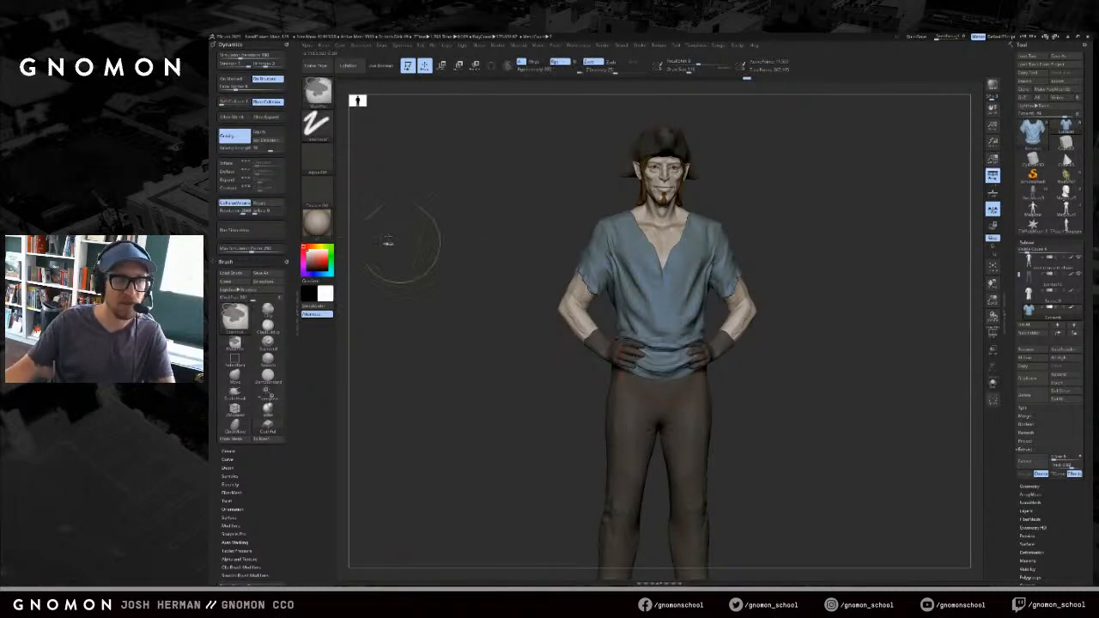
- Raise Self Collision again, try ClothPull strokes on the left side of the shirt's front, and undo them
{"action": "left_click_drag", "start_coordinate": [431, 196], "coordinate": [386, 185]}
{"action": "left_click", "coordinate": [242, 102]}
{"action": "left_click_drag", "start_coordinate": [242, 102], "coordinate": [249, 103]}
{"action": "mouse_move", "coordinate": [677, 330]}
{"action": "left_mouse_down"}
{"action": "mouse_move", "coordinate": [670, 311]}
{"action": "mouse_move", "coordinate": [691, 298]}
{"action": "left_mouse_up"}
{"action": "key", "text": "ctrl+z"}
{"action": "key", "text": "s"}
{"action": "left_click", "coordinate": [703, 299]}
{"action": "key", "text": "ctrl+z"}
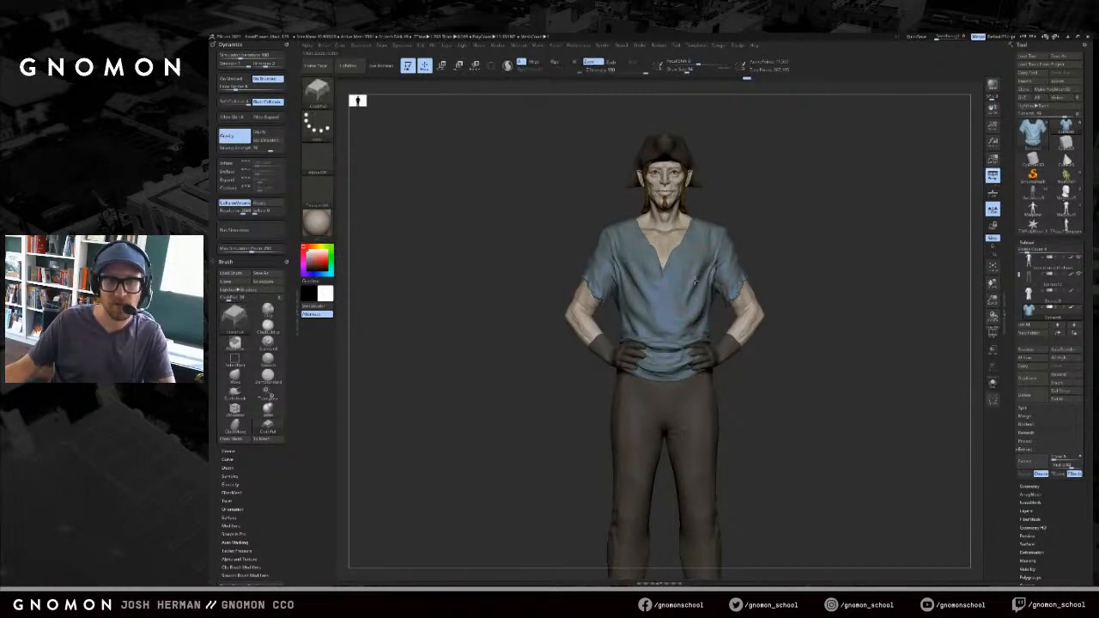
- Resize the ClothPull brush and pull the shirt's lower front toward its right side, undoing a further chest stroke
{"action": "key", "text": "ctrl+z"}
{"action": "key", "text": "s"}
{"action": "left_click", "coordinate": [660, 328]}
{"action": "left_click_drag", "start_coordinate": [658, 324], "coordinate": [642, 337]}
{"action": "left_click_drag", "start_coordinate": [796, 255], "coordinate": [776, 256]}
{"action": "key", "text": "ctrl+z"}
{"action": "key", "text": "ctrl+shift+z"}
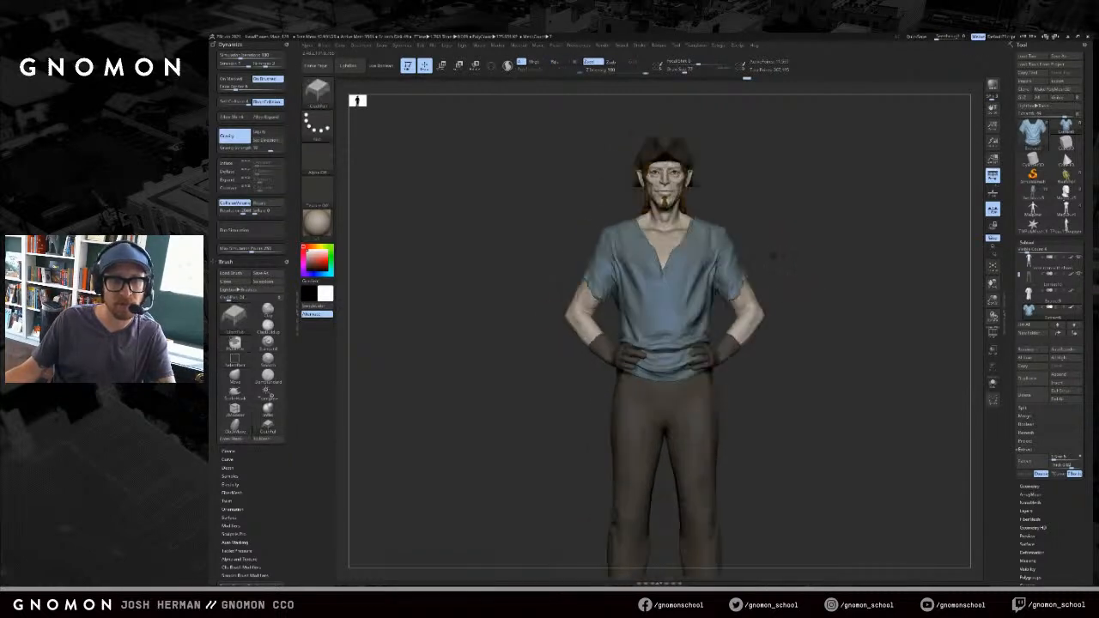
{"action": "left_click_drag", "start_coordinate": [681, 295], "coordinate": [685, 297]}
{"action": "key", "text": "ctrl+z"}
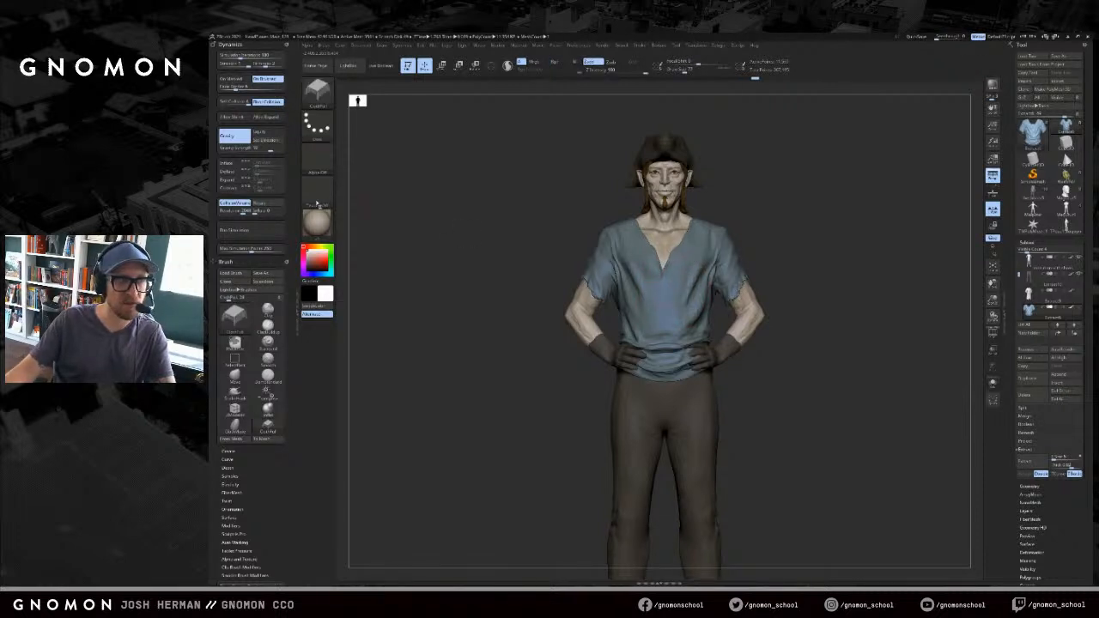
- Lower Self Collision and pull the shirt's chest and lower right side with the ClothPull brush, undoing the last stroke
{"action": "left_click_drag", "start_coordinate": [242, 102], "coordinate": [220, 102]}
{"action": "key", "text": "ctrl+z"}
{"action": "mouse_move", "coordinate": [671, 276]}
{"action": "left_mouse_down"}
{"action": "mouse_move", "coordinate": [687, 263]}
{"action": "mouse_move", "coordinate": [697, 319]}
{"action": "left_mouse_up"}
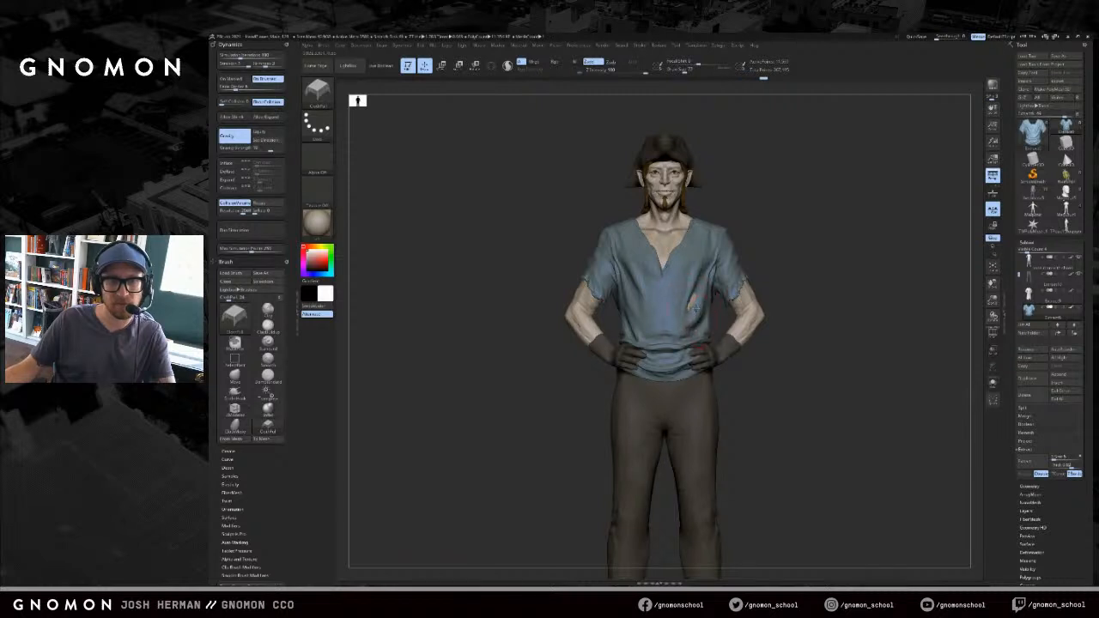
{"action": "left_click_drag", "start_coordinate": [632, 332], "coordinate": [631, 330]}
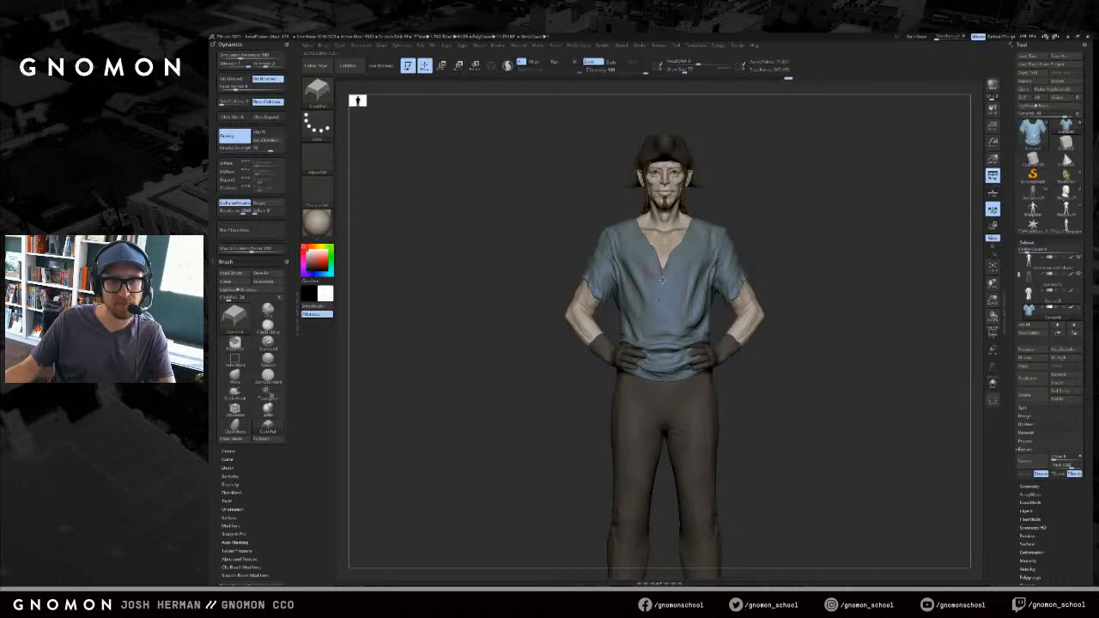
{"action": "left_click_drag", "start_coordinate": [666, 277], "coordinate": [668, 294]}
{"action": "mouse_move", "coordinate": [751, 248]}
{"action": "left_mouse_down"}
{"action": "mouse_move", "coordinate": [795, 258]}
{"action": "mouse_move", "coordinate": [777, 257]}
{"action": "left_mouse_up"}
{"action": "key", "text": "ctrl+z"}
{"action": "left_click_drag", "start_coordinate": [590, 303], "coordinate": [816, 357]}
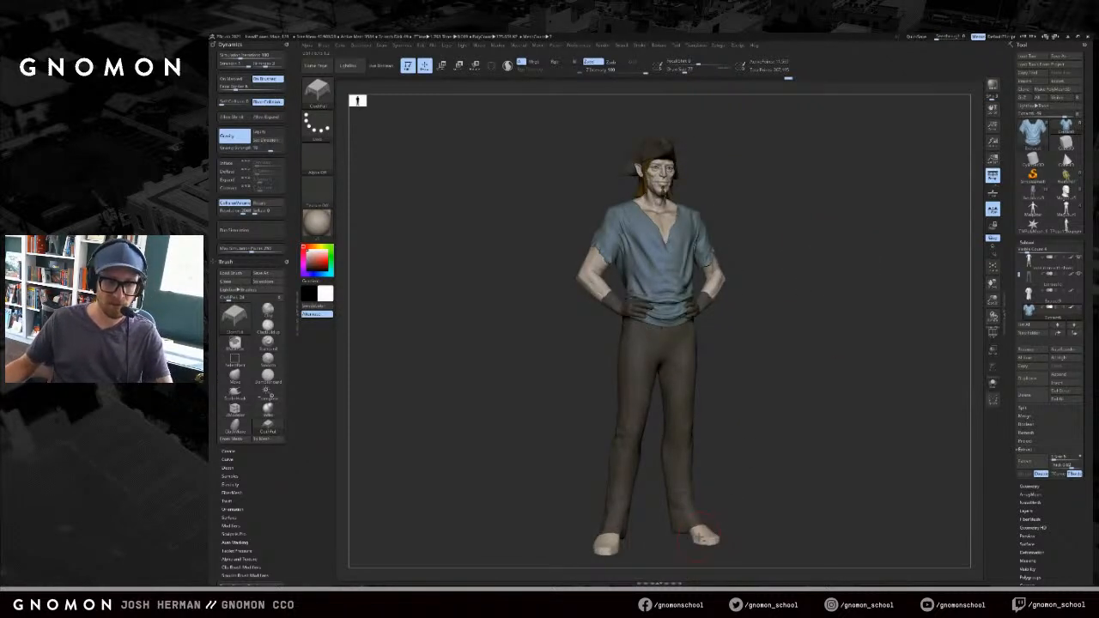
- Select the body, mask its feet, sample a brown as the active colour, and invert the mask
{"action": "left_click", "coordinate": [707, 534], "text": "alt"}
{"action": "key", "text": "alt+s"}
{"action": "left_click_drag", "start_coordinate": [787, 497], "coordinate": [542, 569], "text": "ctrl"}
{"action": "key", "text": "alt+s"}
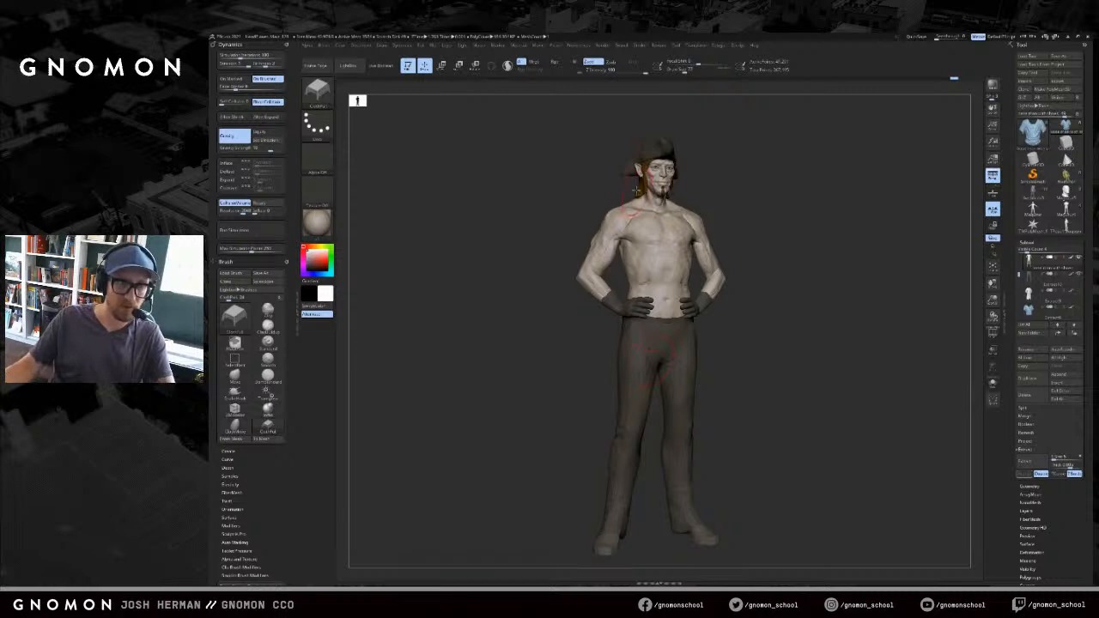
{"action": "key", "text": "c"}
{"action": "left_click_drag", "start_coordinate": [321, 298], "coordinate": [313, 314]}
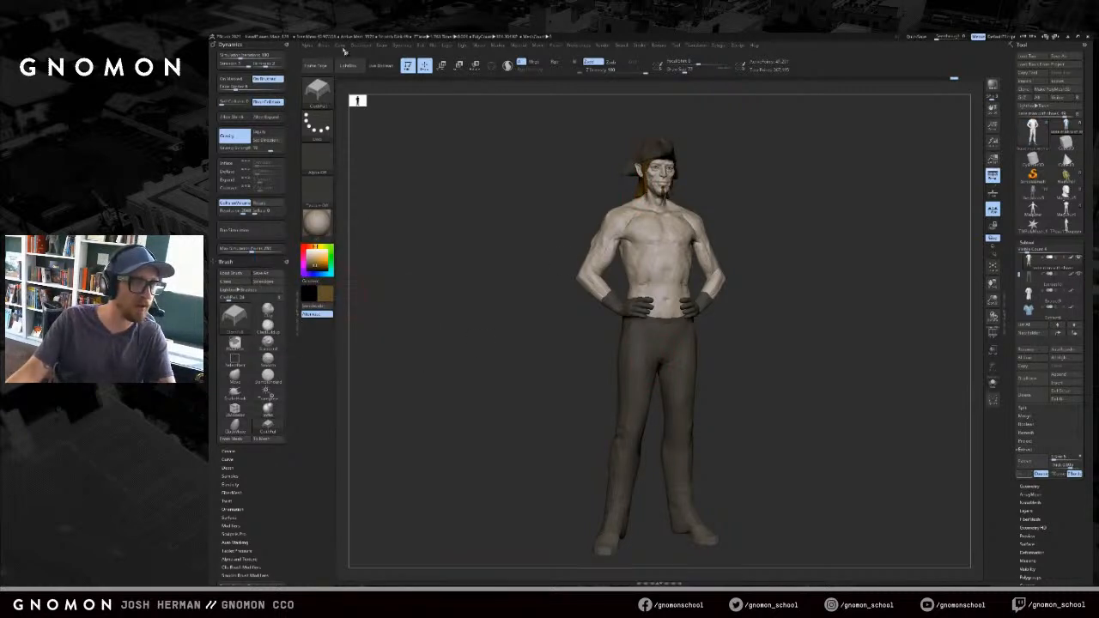
{"action": "left_click", "coordinate": [498, 178], "text": "ctrl"}
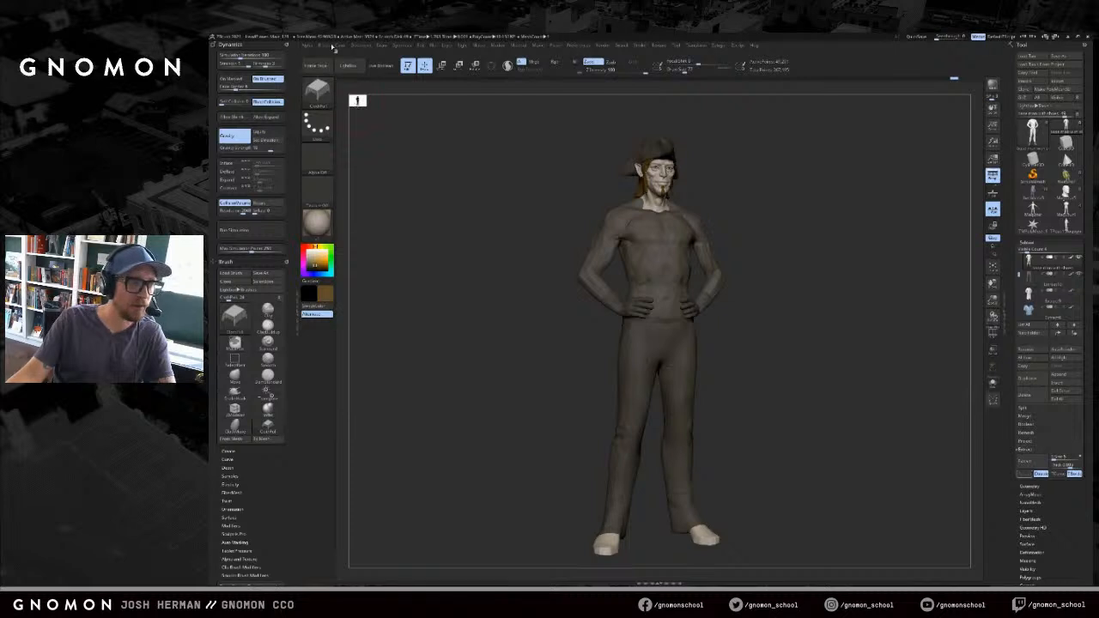
- Fill the unmasked feet with the sampled brown and clear the mask
{"action": "left_click", "coordinate": [340, 44]}
{"action": "left_click", "coordinate": [362, 194]}
{"action": "left_click_drag", "start_coordinate": [777, 325], "coordinate": [795, 337], "text": "ctrl"}
{"action": "key", "text": "alt+s"}
{"action": "key", "text": "alt+s"}
- Show the shirt again and switch its polypaint display on and back off
{"action": "left_click", "coordinate": [1040, 314]}
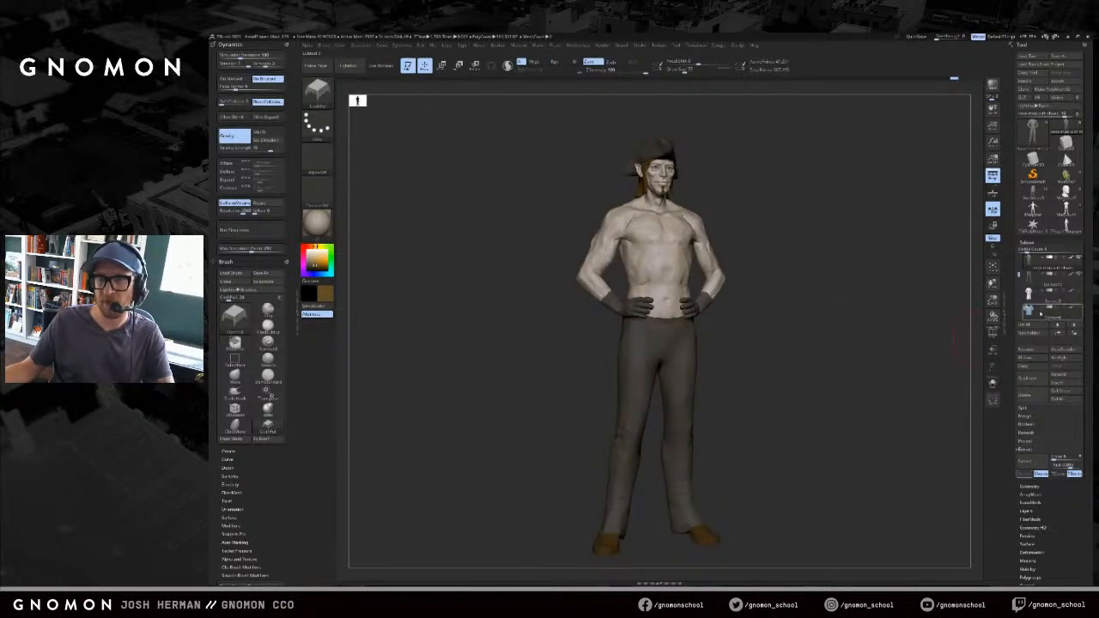
{"action": "left_click", "coordinate": [1080, 309]}
{"action": "left_click", "coordinate": [1071, 307]}
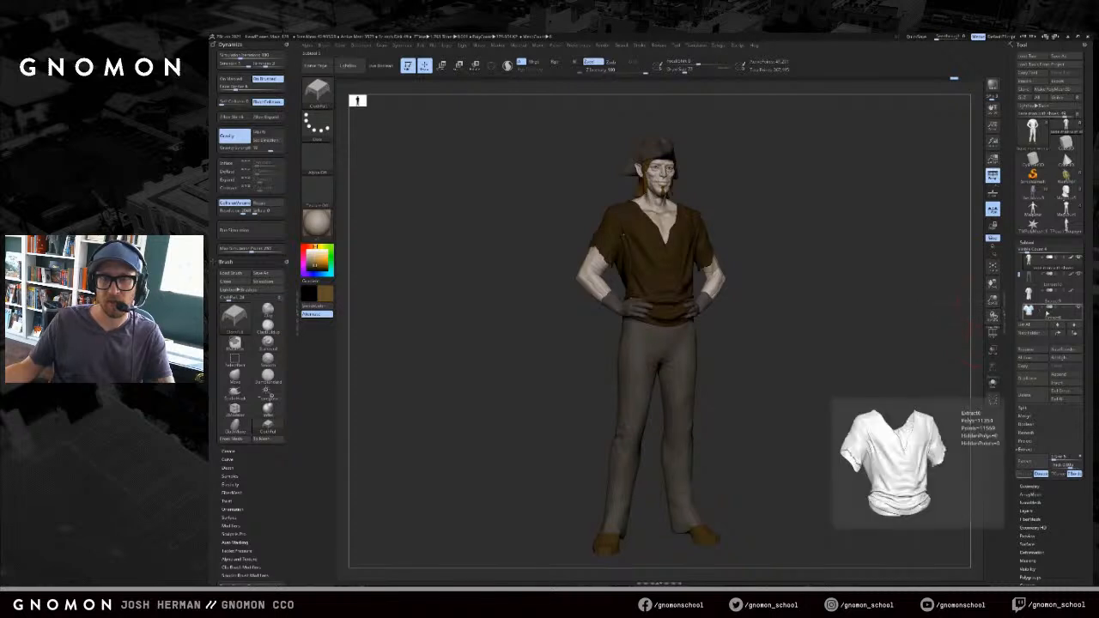
{"action": "left_click", "coordinate": [1072, 308]}
{"action": "left_click_drag", "start_coordinate": [911, 310], "coordinate": [859, 301], "text": "shift"}
{"action": "left_click_drag", "start_coordinate": [799, 239], "coordinate": [790, 302], "text": "alt"}
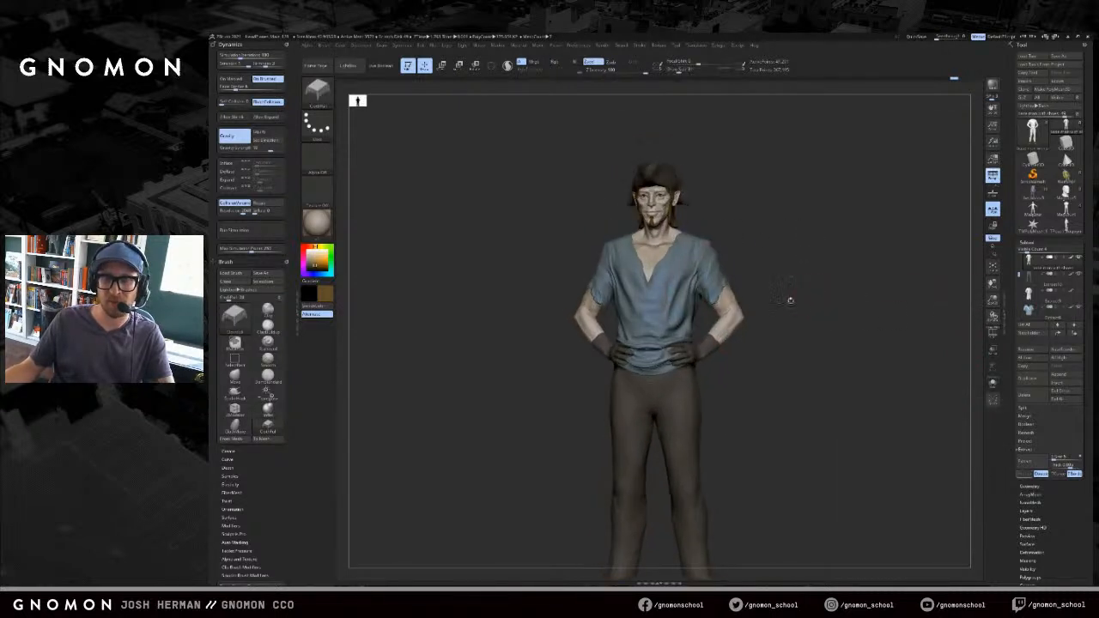
- Select the shirt subtool and save the project
{"action": "left_click", "coordinate": [1032, 317]}
{"action": "key", "text": "f"}
{"action": "mouse_move", "coordinate": [838, 314]}
{"action": "left_mouse_down", "text": "shift"}
{"action": "mouse_move", "coordinate": [884, 320]}
{"action": "mouse_move", "coordinate": [908, 307]}
{"action": "left_mouse_up", "text": "shift"}
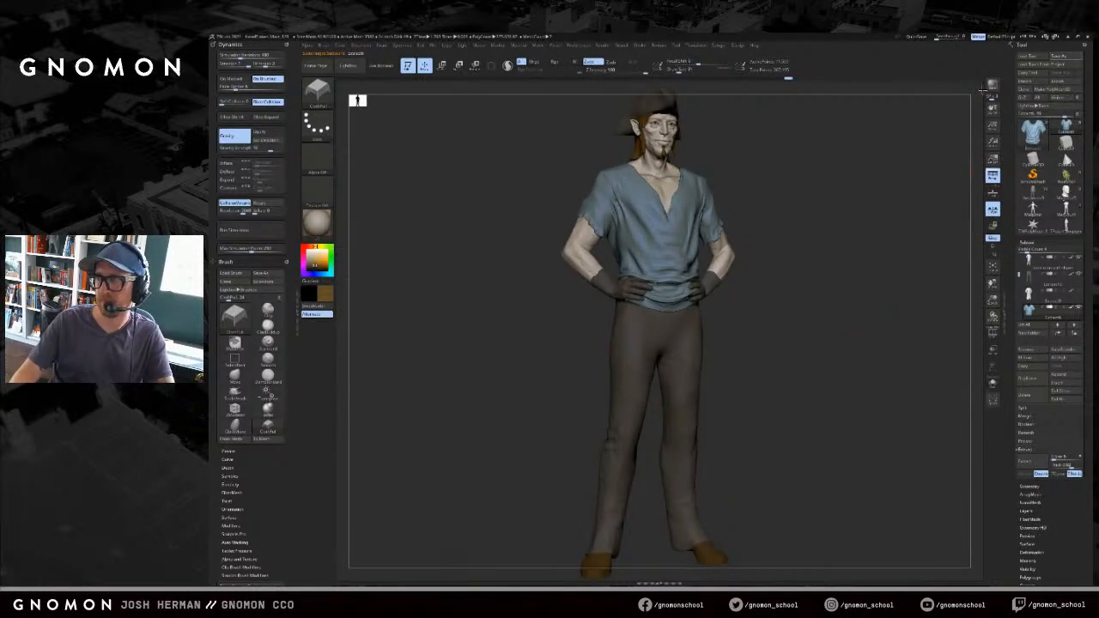
{"action": "key", "text": "ctrl+s"}
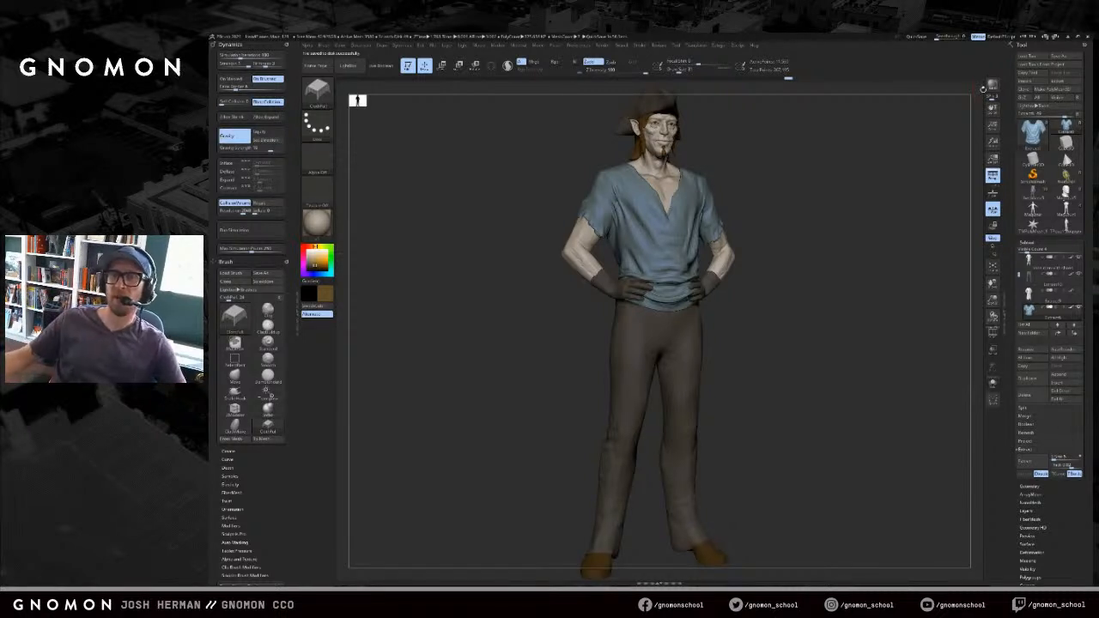
- Select the long coat subtool, inspect it in isolation, and show it together with the rest of the character
{"action": "left_click_drag", "start_coordinate": [1019, 276], "coordinate": [1020, 290]}
{"action": "left_click", "coordinate": [1022, 291]}
{"action": "left_click_drag", "start_coordinate": [829, 194], "coordinate": [790, 163]}
{"action": "key", "text": "shift+s"}
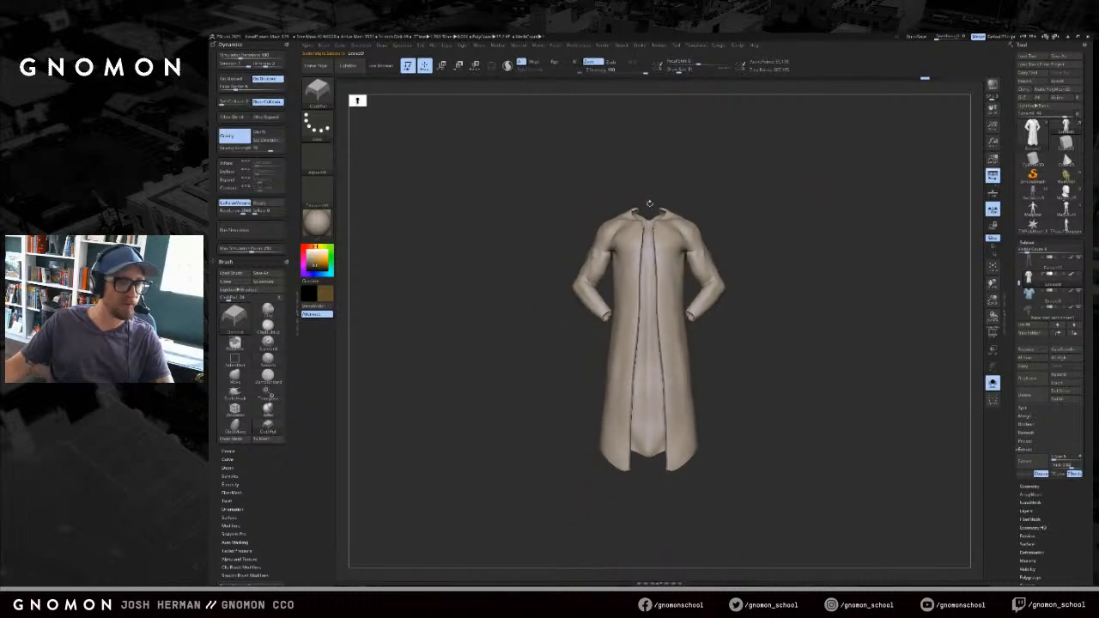
{"action": "key", "text": "shift+s"}
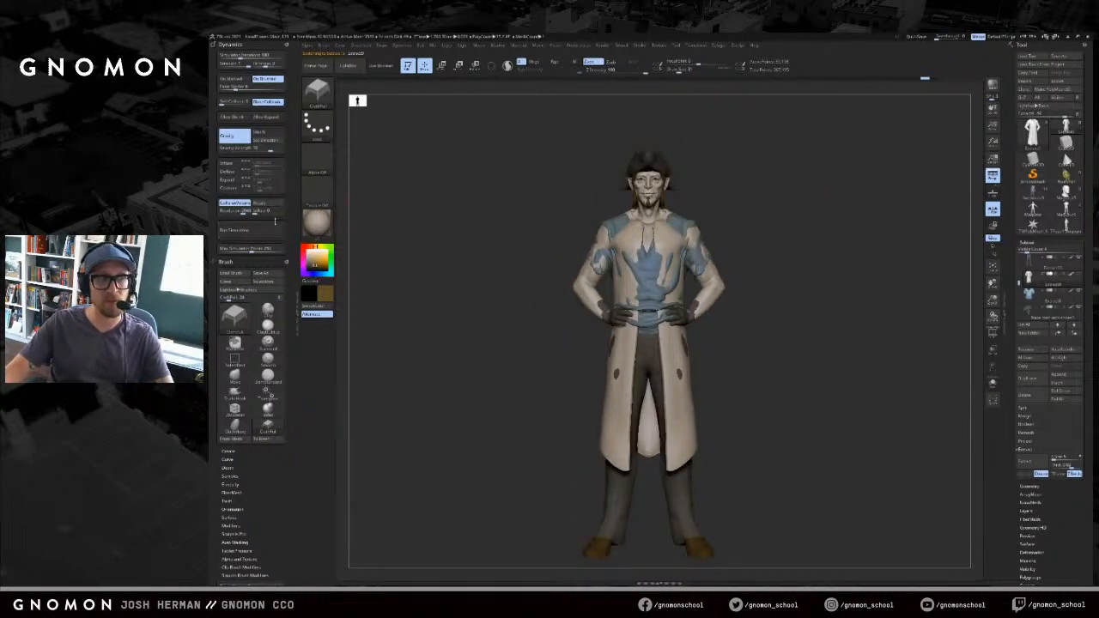
- Run the cloth simulation on the long coat so it drapes over the shirt and body
{"action": "left_click_drag", "start_coordinate": [370, 199], "coordinate": [396, 214]}
{"action": "key", "text": "ctrl+shift+d"}
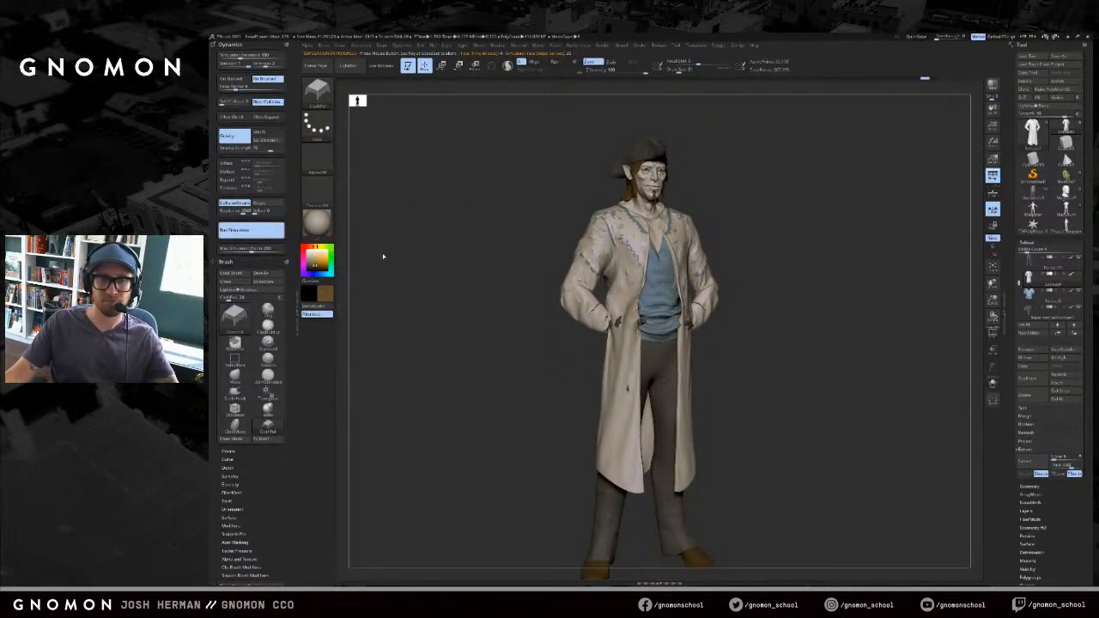
{"action": "left_click_drag", "start_coordinate": [442, 251], "coordinate": [503, 215]}
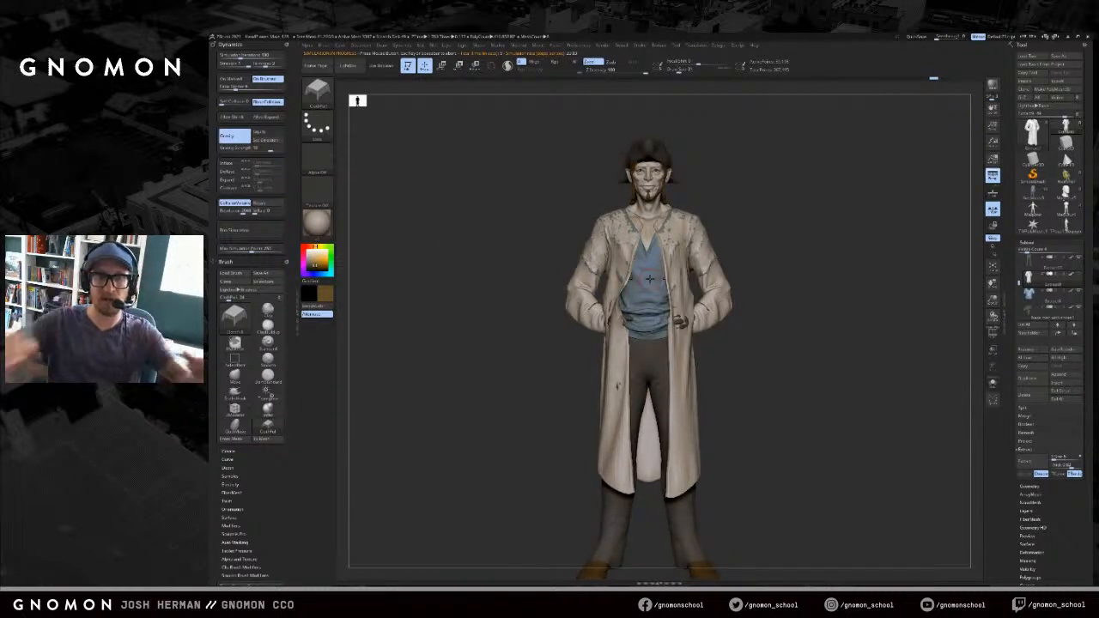
- Compare the coat before and after the simulation from several angles by repeatedly undoing and redoing it
{"action": "key", "text": "ctrl+z"}
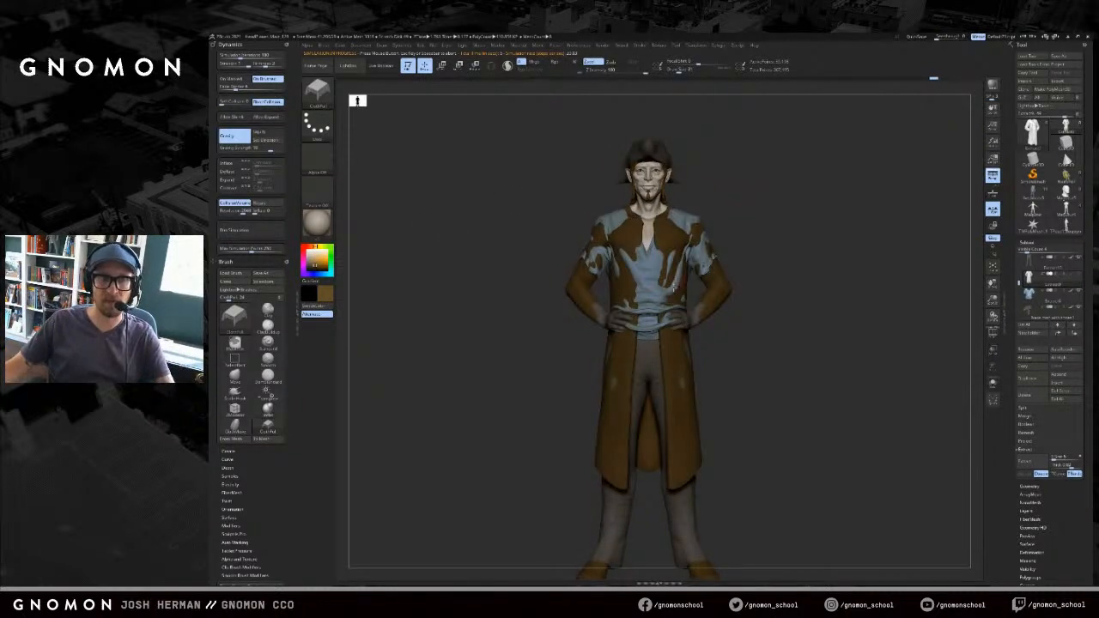
{"action": "key", "text": "ctrl+shift+z"}
{"action": "left_click_drag", "start_coordinate": [755, 240], "coordinate": [799, 211]}
{"action": "key", "text": "ctrl+z"}
{"action": "key", "text": "ctrl+shift+z"}
{"action": "mouse_move", "coordinate": [713, 343]}
{"action": "left_mouse_down"}
{"action": "mouse_move", "coordinate": [810, 297]}
{"action": "mouse_move", "coordinate": [770, 283]}
{"action": "left_mouse_up"}
{"action": "key", "text": "ctrl+z"}
{"action": "key", "text": "ctrl+shift+z"}
- Use the Move brush on the back of the coat to pull the shoulders out over the shirt
{"action": "mouse_move", "coordinate": [746, 183]}
{"action": "left_mouse_down", "text": "alt"}
{"action": "mouse_move", "coordinate": [755, 226]}
{"action": "mouse_move", "coordinate": [729, 201]}
{"action": "mouse_move", "coordinate": [678, 237]}
{"action": "left_mouse_up", "text": "alt"}
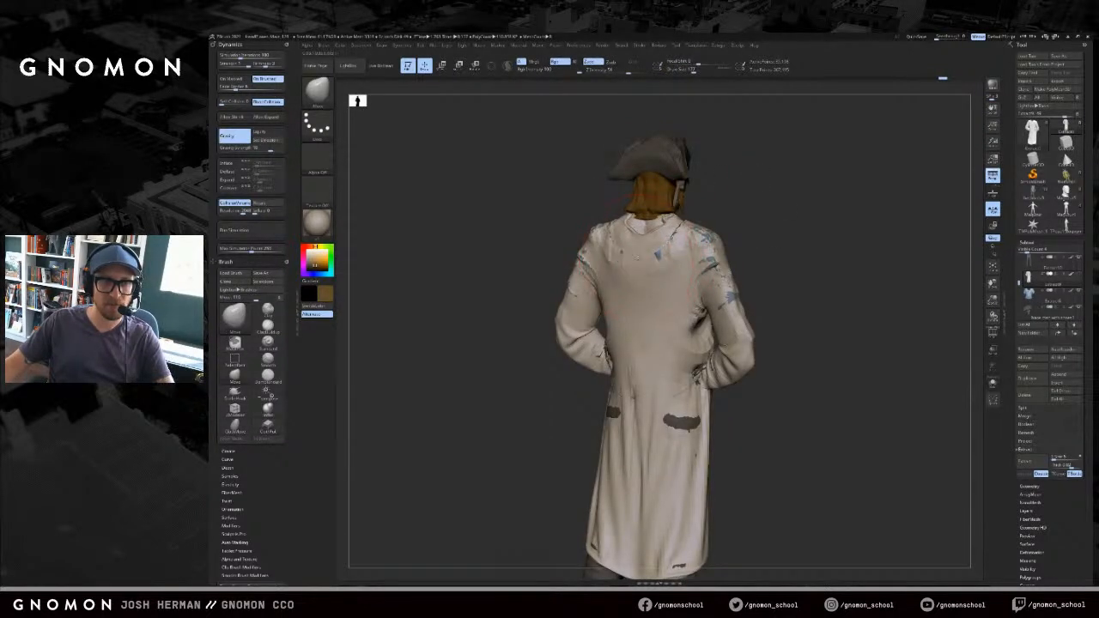
{"action": "left_click_drag", "start_coordinate": [566, 214], "coordinate": [585, 230]}
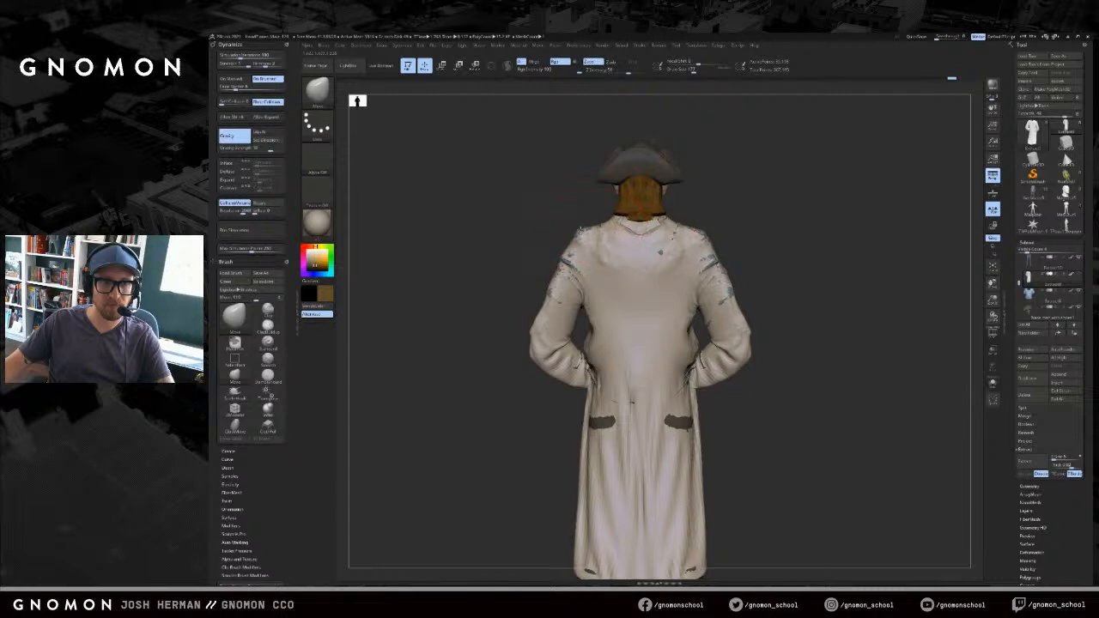
{"action": "left_click_drag", "start_coordinate": [660, 251], "coordinate": [566, 248]}
{"action": "mouse_move", "coordinate": [574, 327]}
{"action": "left_mouse_down"}
{"action": "mouse_move", "coordinate": [586, 301]}
{"action": "mouse_move", "coordinate": [644, 270]}
{"action": "mouse_move", "coordinate": [726, 257]}
{"action": "mouse_move", "coordinate": [697, 269]}
{"action": "left_mouse_up"}
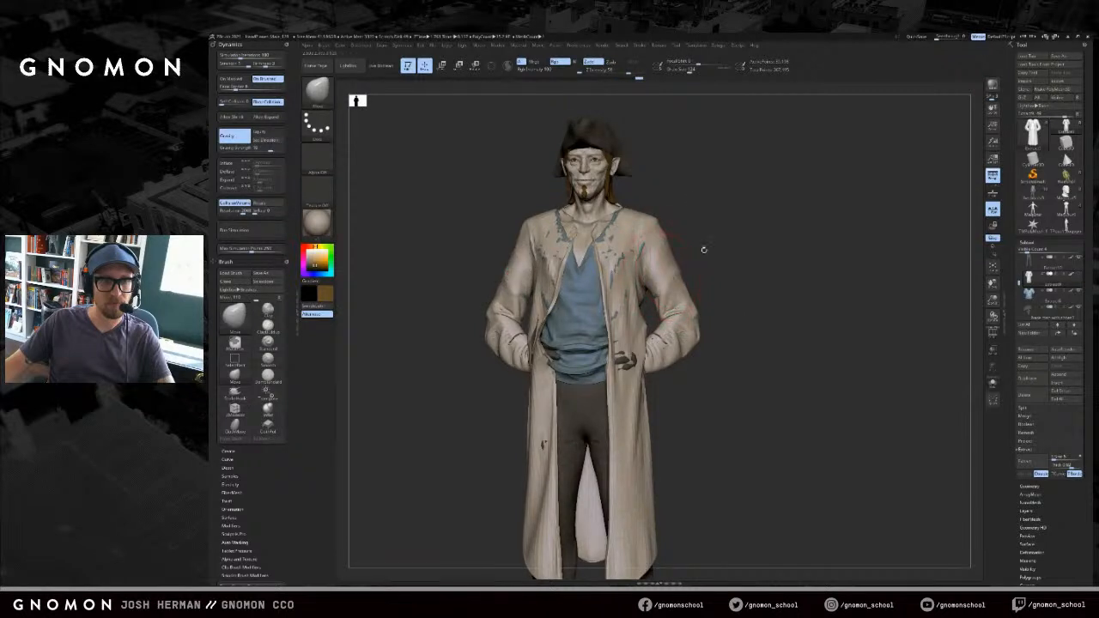
- Move the coat's upper chest and shoulders outward over the shirt, reducing the brush size
{"action": "left_click_drag", "start_coordinate": [704, 250], "coordinate": [671, 250]}
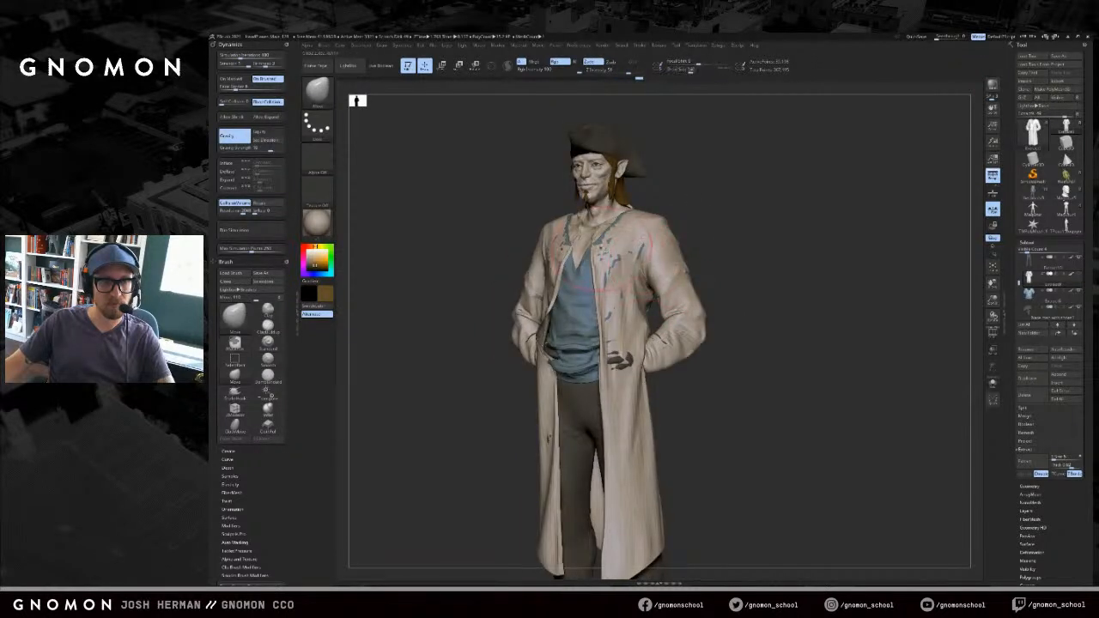
{"action": "left_click_drag", "start_coordinate": [601, 238], "coordinate": [625, 227]}
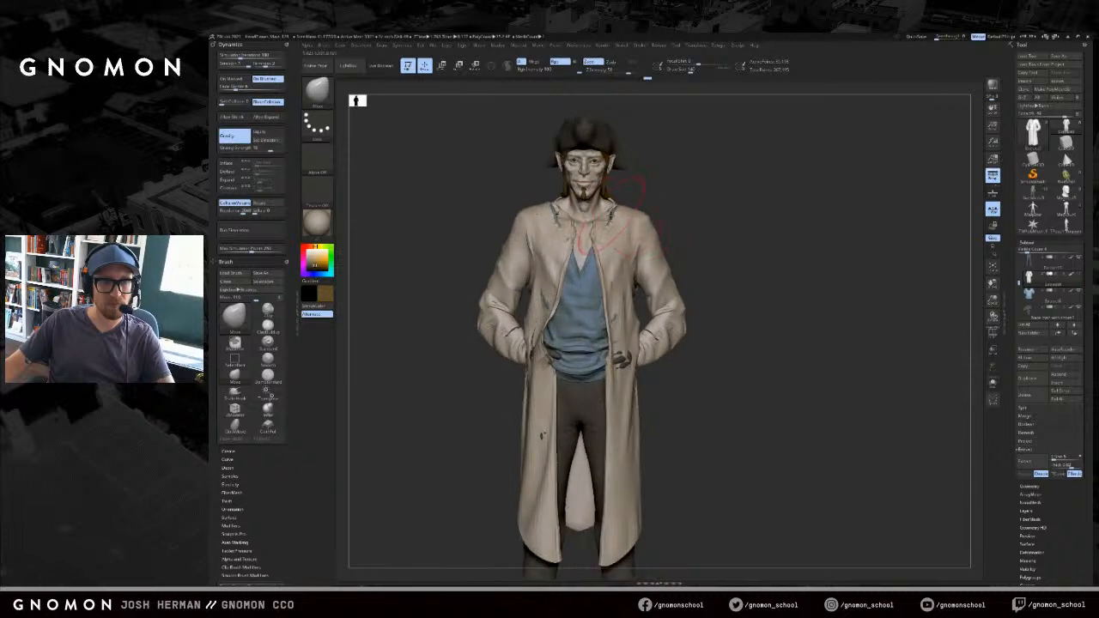
{"action": "key", "text": "ctrl+z"}
{"action": "key", "text": "bracketleft"}
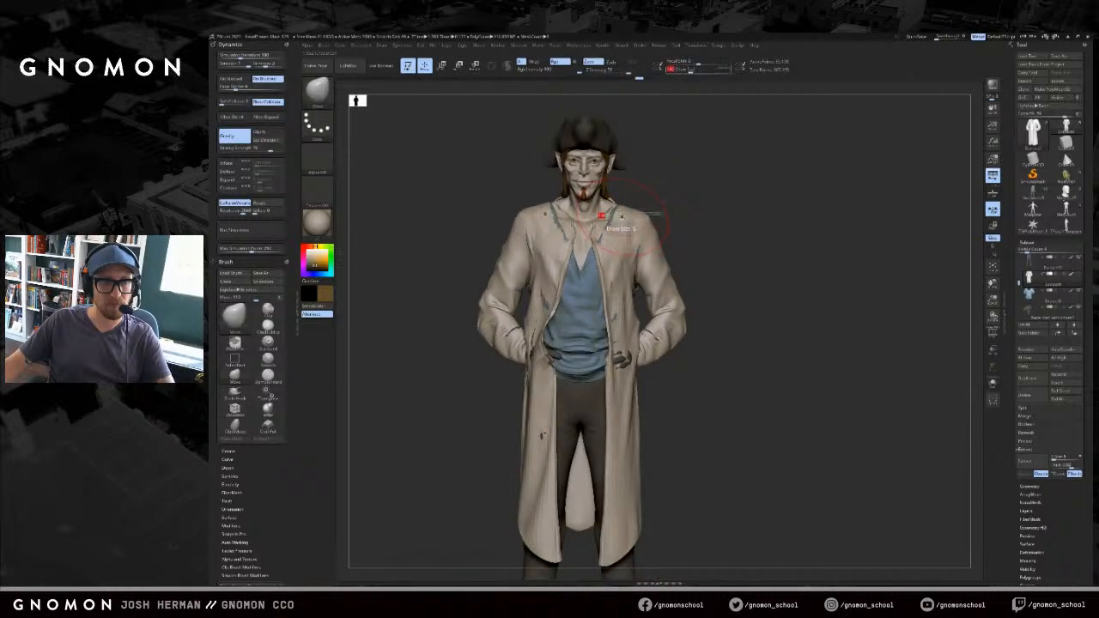
{"action": "left_click_drag", "start_coordinate": [634, 236], "coordinate": [643, 225]}
{"action": "mouse_move", "coordinate": [641, 199]}
{"action": "left_mouse_down"}
{"action": "mouse_move", "coordinate": [680, 196]}
{"action": "mouse_move", "coordinate": [636, 197]}
{"action": "mouse_move", "coordinate": [637, 230]}
{"action": "left_mouse_up"}
- Reshape the coat's collar and front opening with the Move brush, adjusting the brush size to cover the remaining shirt patches
{"action": "left_click_drag", "start_coordinate": [617, 212], "coordinate": [656, 211], "text": "alt"}
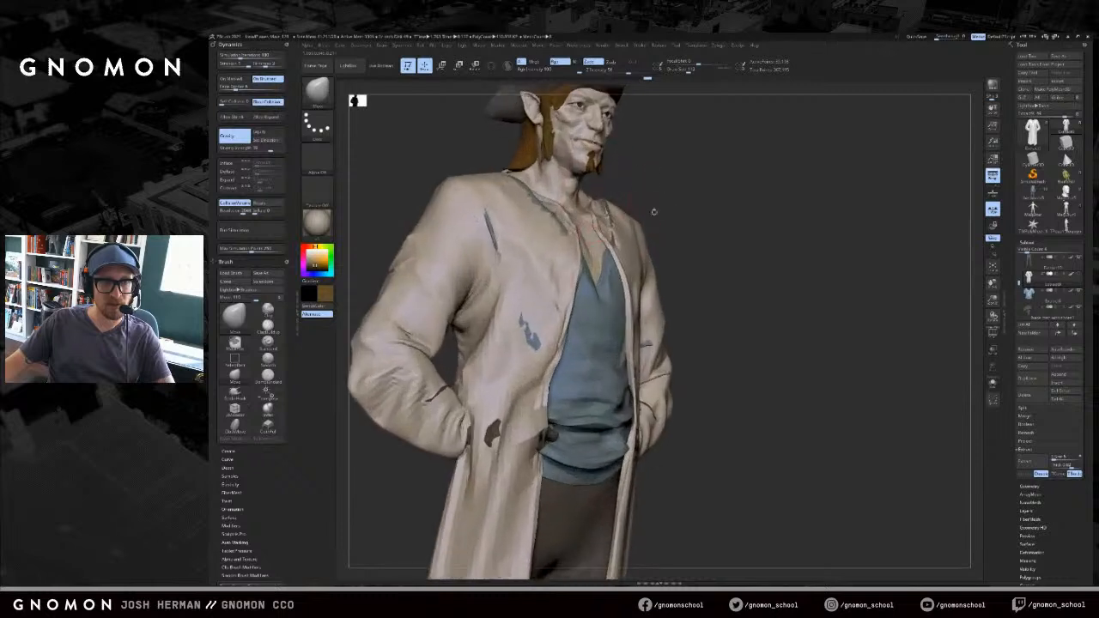
{"action": "mouse_move", "coordinate": [650, 180]}
{"action": "left_mouse_down"}
{"action": "mouse_move", "coordinate": [638, 194]}
{"action": "mouse_move", "coordinate": [650, 208]}
{"action": "mouse_move", "coordinate": [599, 227]}
{"action": "mouse_move", "coordinate": [610, 207]}
{"action": "mouse_move", "coordinate": [604, 249]}
{"action": "mouse_move", "coordinate": [650, 182]}
{"action": "mouse_move", "coordinate": [660, 199]}
{"action": "left_mouse_up"}
{"action": "key", "text": "alt+s"}
{"action": "key", "text": "alt+s"}
{"action": "key", "text": "s"}
{"action": "mouse_move", "coordinate": [605, 228]}
{"action": "left_mouse_down"}
{"action": "mouse_move", "coordinate": [611, 207]}
{"action": "mouse_move", "coordinate": [670, 211]}
{"action": "mouse_move", "coordinate": [635, 244]}
{"action": "left_mouse_up"}
{"action": "key", "text": "s"}
{"action": "key", "text": "s"}
{"action": "left_click_drag", "start_coordinate": [639, 251], "coordinate": [638, 258]}
{"action": "mouse_move", "coordinate": [653, 207]}
{"action": "left_mouse_down"}
{"action": "mouse_move", "coordinate": [658, 215]}
{"action": "mouse_move", "coordinate": [595, 229]}
{"action": "left_mouse_up"}
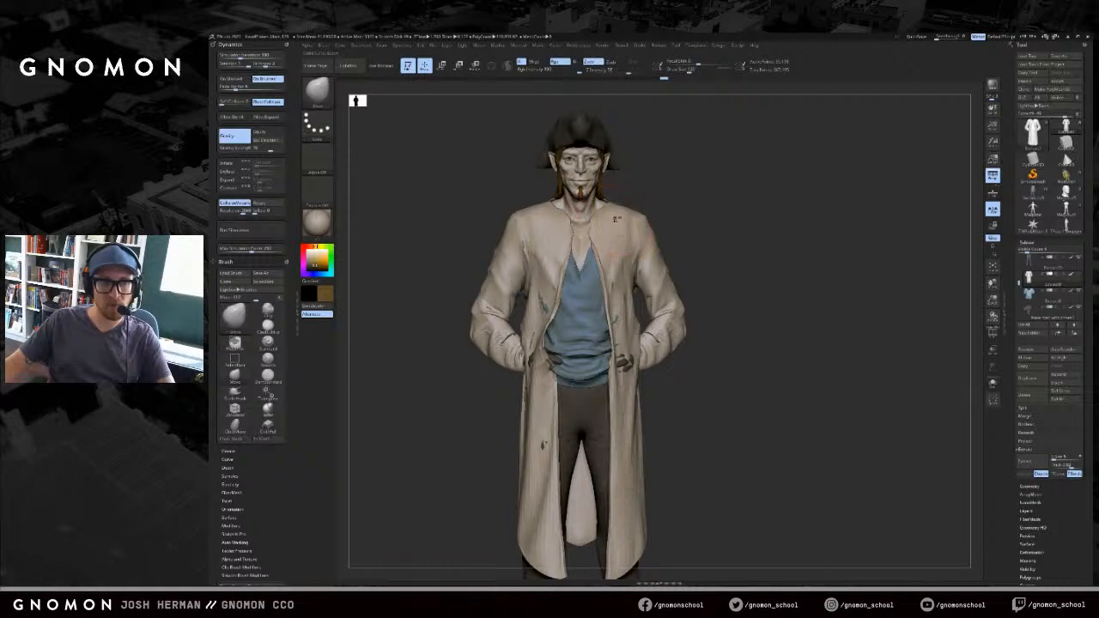
- Mask the half of the coat on the character's left side and adjust the unmasked shoulder with the Move brush
{"action": "left_click_drag", "start_coordinate": [694, 179], "coordinate": [719, 172]}
{"action": "left_click_drag", "start_coordinate": [756, 122], "coordinate": [593, 582], "text": "ctrl"}
{"action": "mouse_move", "coordinate": [729, 169]}
{"action": "left_mouse_down", "text": "alt"}
{"action": "mouse_move", "coordinate": [785, 145]}
{"action": "mouse_move", "coordinate": [760, 116]}
{"action": "mouse_move", "coordinate": [637, 529]}
{"action": "left_mouse_up", "text": "alt"}
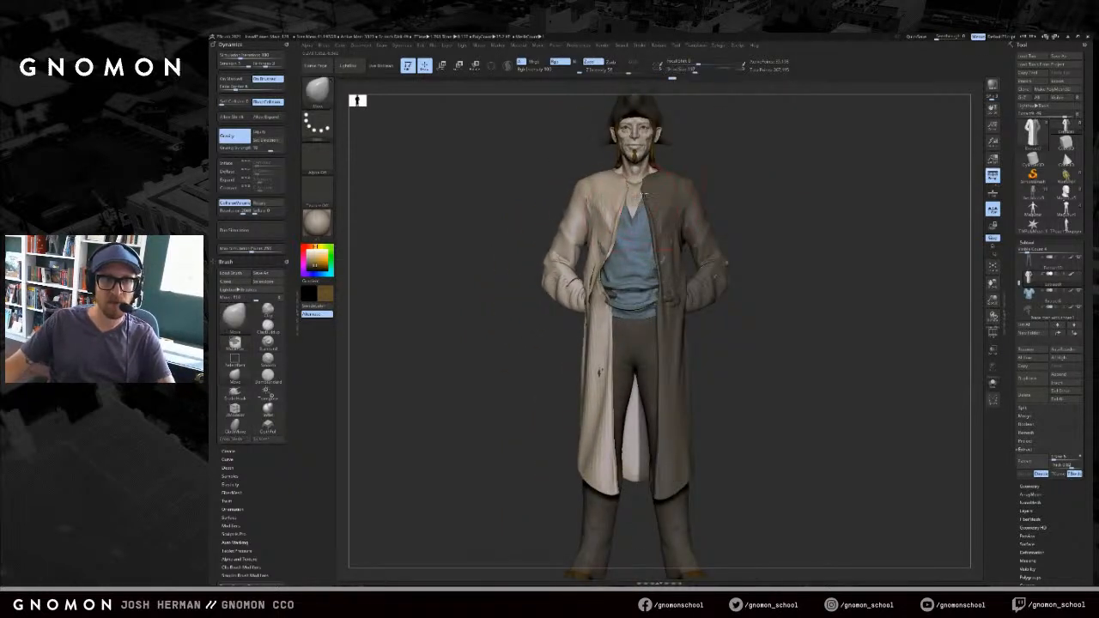
{"action": "mouse_move", "coordinate": [713, 166]}
{"action": "left_mouse_down"}
{"action": "mouse_move", "coordinate": [756, 172]}
{"action": "mouse_move", "coordinate": [747, 183]}
{"action": "left_mouse_up"}
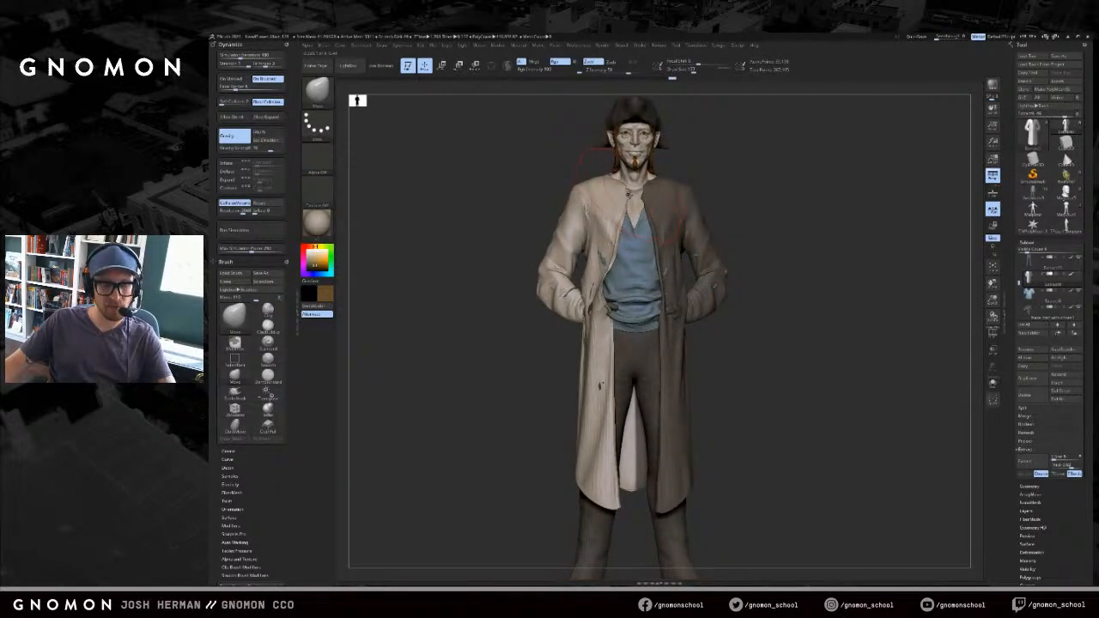
- Choose the ClothMove brush and try a stroke on the coat's collar
{"action": "key", "text": "b"}
{"action": "left_click", "coordinate": [406, 209]}
{"action": "left_click_drag", "start_coordinate": [626, 197], "coordinate": [624, 199]}
{"action": "key", "text": "ctrl+z"}
- Clear the mask and run the cloth simulation on the whole coat
{"action": "key", "text": "ctrl"}
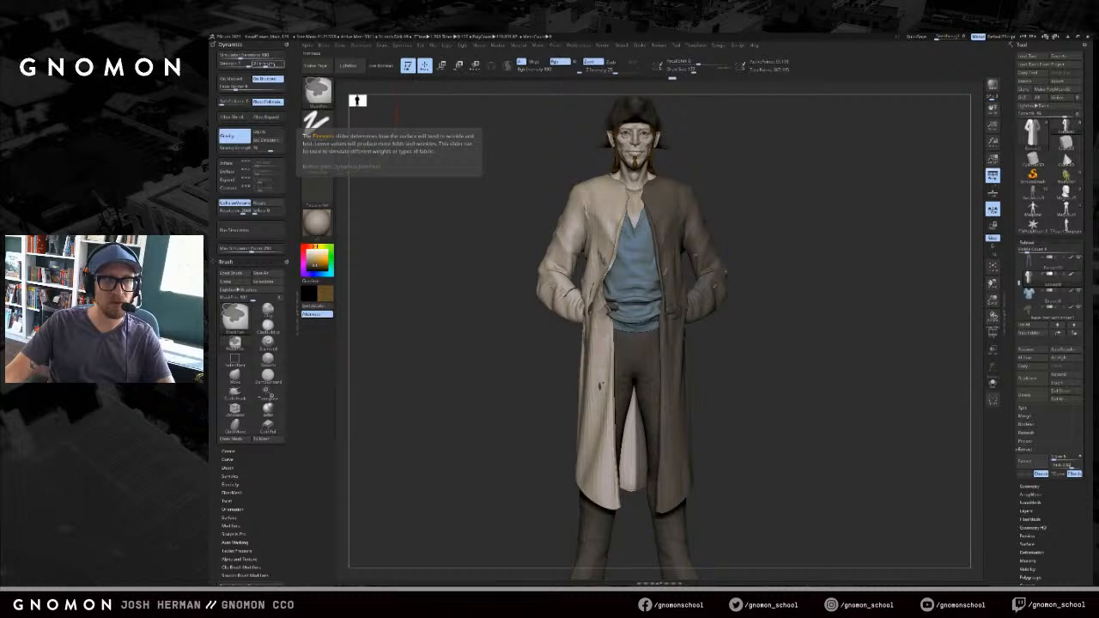
{"action": "mouse_move", "coordinate": [393, 197]}
{"action": "left_mouse_down", "text": "ctrl"}
{"action": "mouse_move", "coordinate": [416, 196]}
{"action": "mouse_move", "coordinate": [440, 216]}
{"action": "mouse_move", "coordinate": [395, 217]}
{"action": "mouse_move", "coordinate": [447, 226]}
{"action": "mouse_move", "coordinate": [414, 214]}
{"action": "mouse_move", "coordinate": [393, 223]}
{"action": "left_mouse_up", "text": "ctrl"}
{"action": "left_click", "coordinate": [265, 230]}
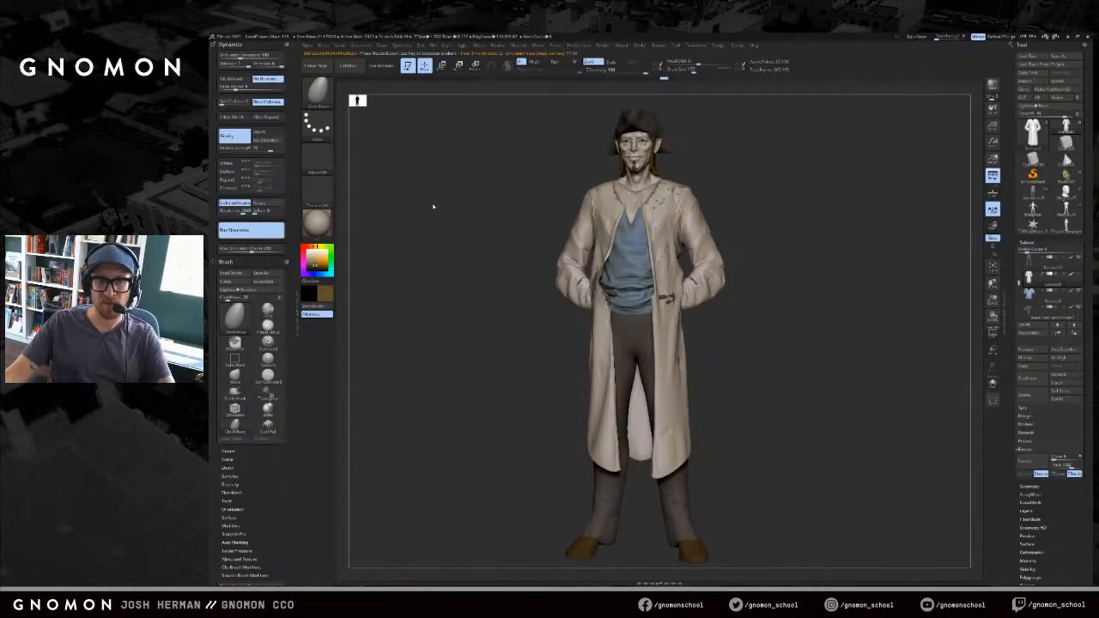
{"action": "left_click_drag", "start_coordinate": [436, 207], "coordinate": [421, 208]}
{"action": "left_click_drag", "start_coordinate": [421, 208], "coordinate": [415, 208], "text": "alt"}
- Step back and forth through the coat's simulation history to compare its states
{"action": "key", "text": "ctrl+shift+z"}
{"action": "key", "text": "ctrl+z"}
{"action": "key", "text": "ctrl+shift+z"}
{"action": "mouse_move", "coordinate": [412, 200]}
{"action": "left_mouse_down"}
{"action": "mouse_move", "coordinate": [461, 157]}
{"action": "mouse_move", "coordinate": [515, 177]}
{"action": "left_mouse_up"}
{"action": "key", "text": "ctrl+z"}
- Mask the coat's half on the character's left again and pull the opposite collar over the shirt with ClothMove
{"action": "key", "text": "f"}
{"action": "left_click_drag", "start_coordinate": [786, 127], "coordinate": [631, 523], "text": "ctrl"}
{"action": "right_click_drag", "start_coordinate": [695, 307], "coordinate": [711, 200], "text": "ctrl"}
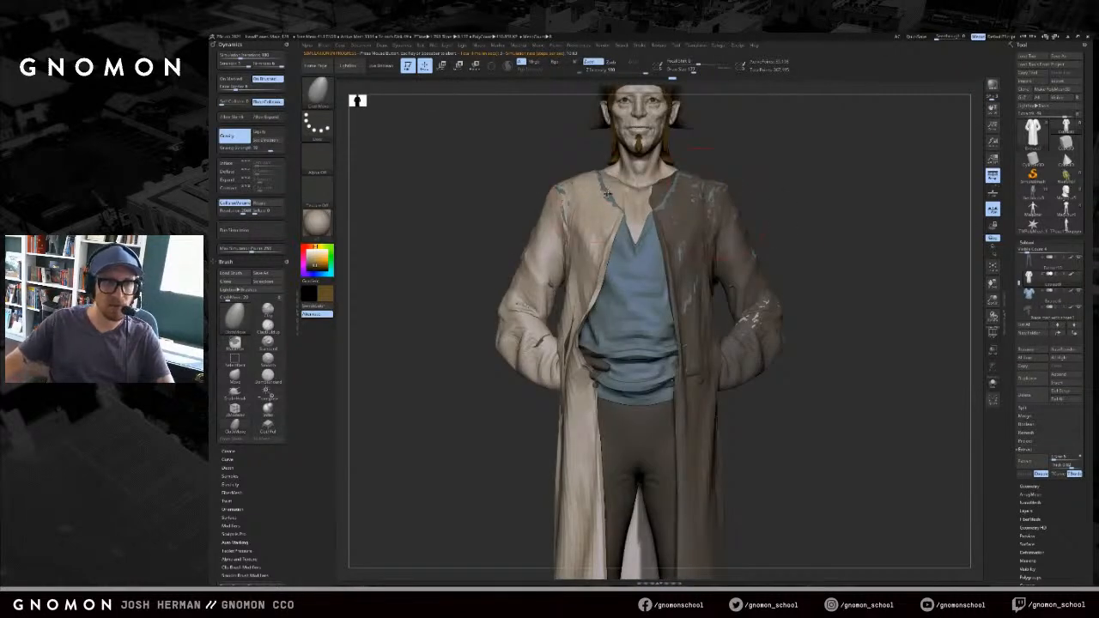
{"action": "key", "text": "ctrl+z"}
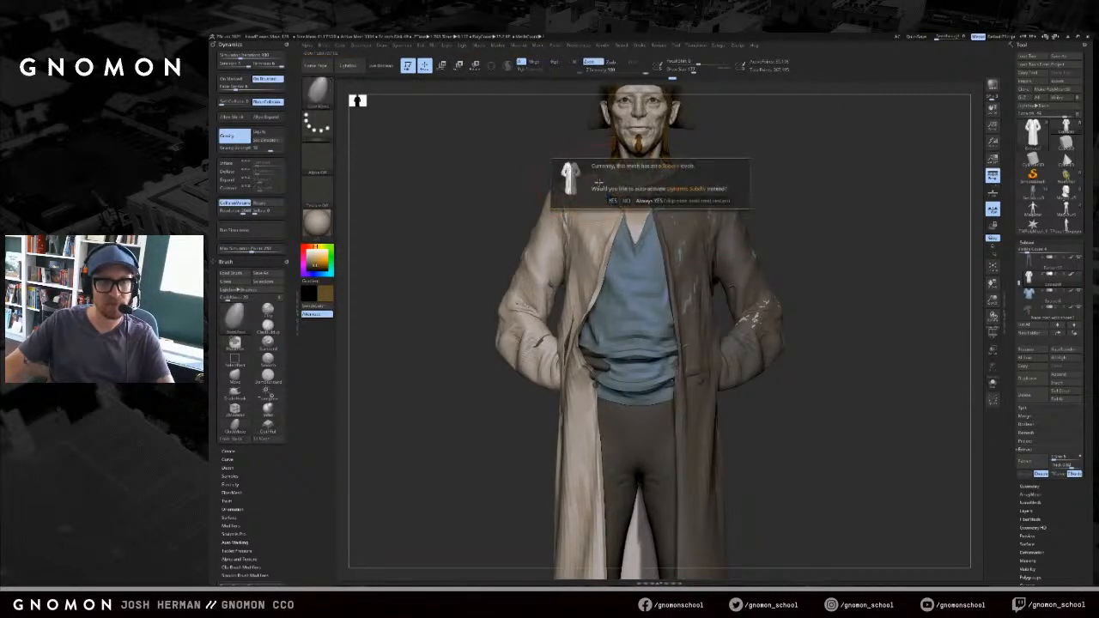
{"action": "left_click_drag", "start_coordinate": [600, 169], "coordinate": [608, 199]}
{"action": "key", "text": "bracketright"}
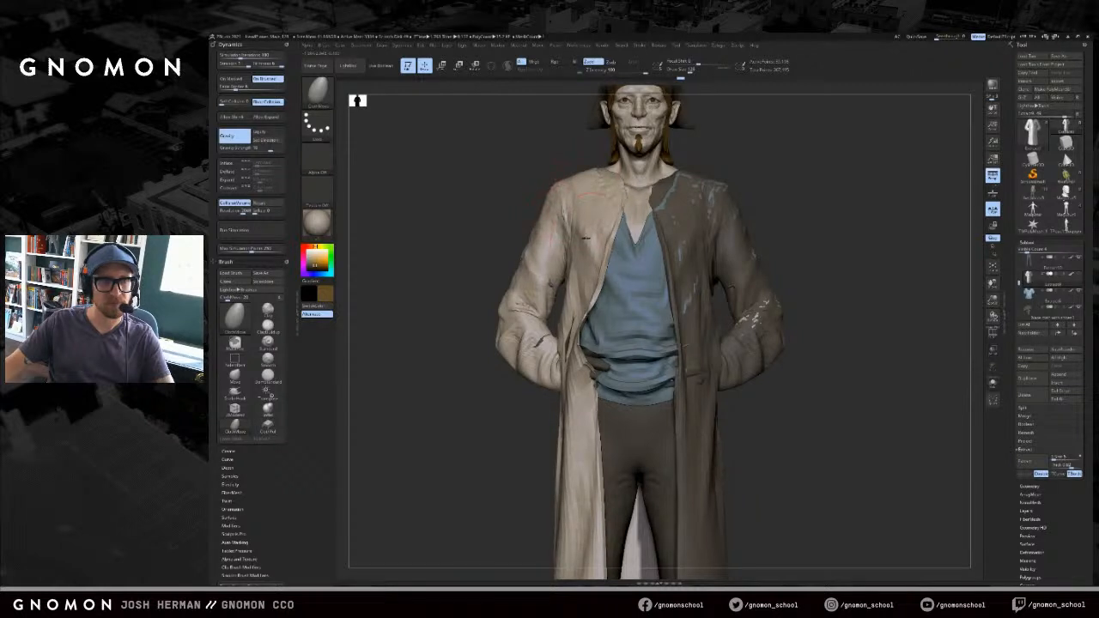
{"action": "key", "text": "bracketright"}
- Mask the coat except for the character's right forearm sleeve, and isolate the coat
{"action": "left_click_drag", "start_coordinate": [495, 258], "coordinate": [594, 276]}
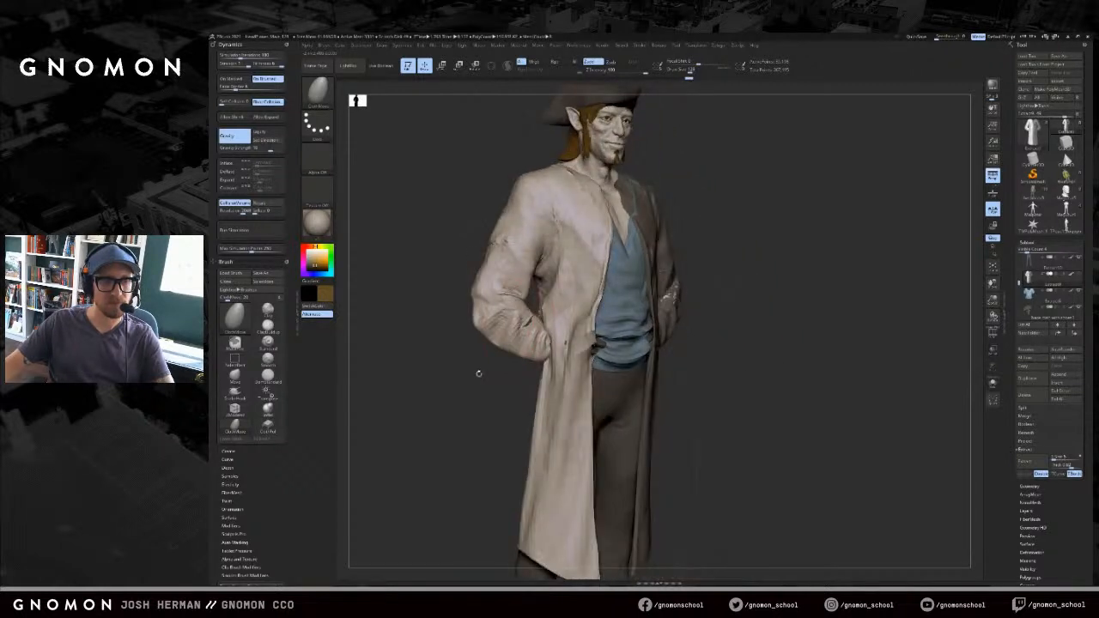
{"action": "left_click_drag", "start_coordinate": [486, 376], "coordinate": [488, 345], "text": "alt"}
{"action": "key", "text": "r"}
{"action": "left_click_drag", "start_coordinate": [559, 222], "coordinate": [611, 248], "text": "ctrl"}
{"action": "key", "text": "alt+s"}
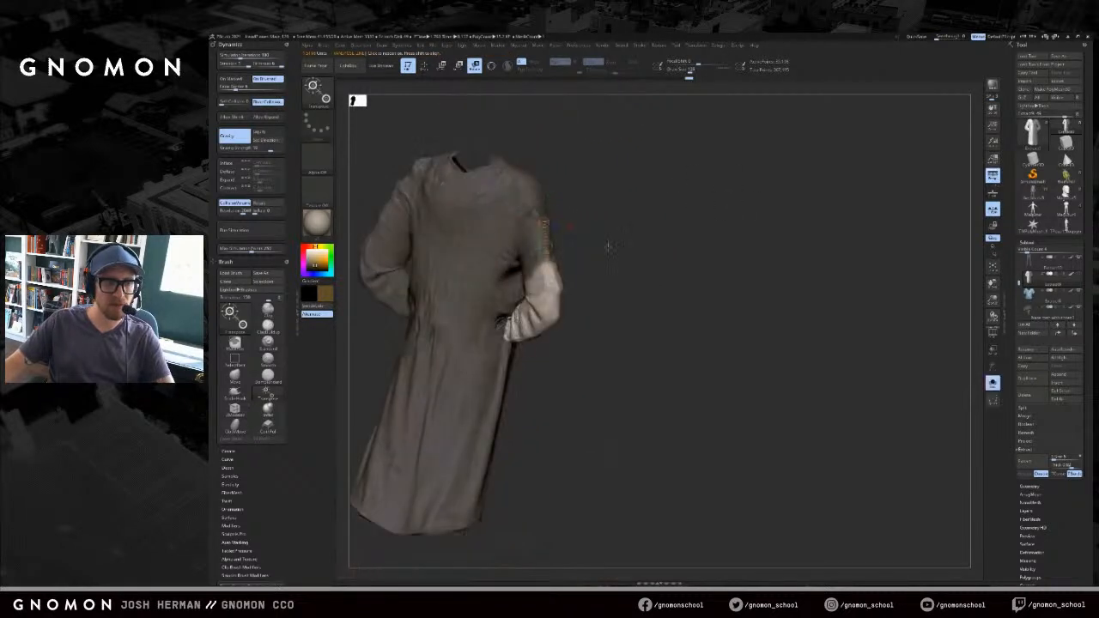
{"action": "left_click_drag", "start_coordinate": [577, 283], "coordinate": [475, 347]}
- Try pulling the unmasked cuff with the ClothMove brush at a different brush size
{"action": "key", "text": "b"}
{"action": "key", "text": "m"}
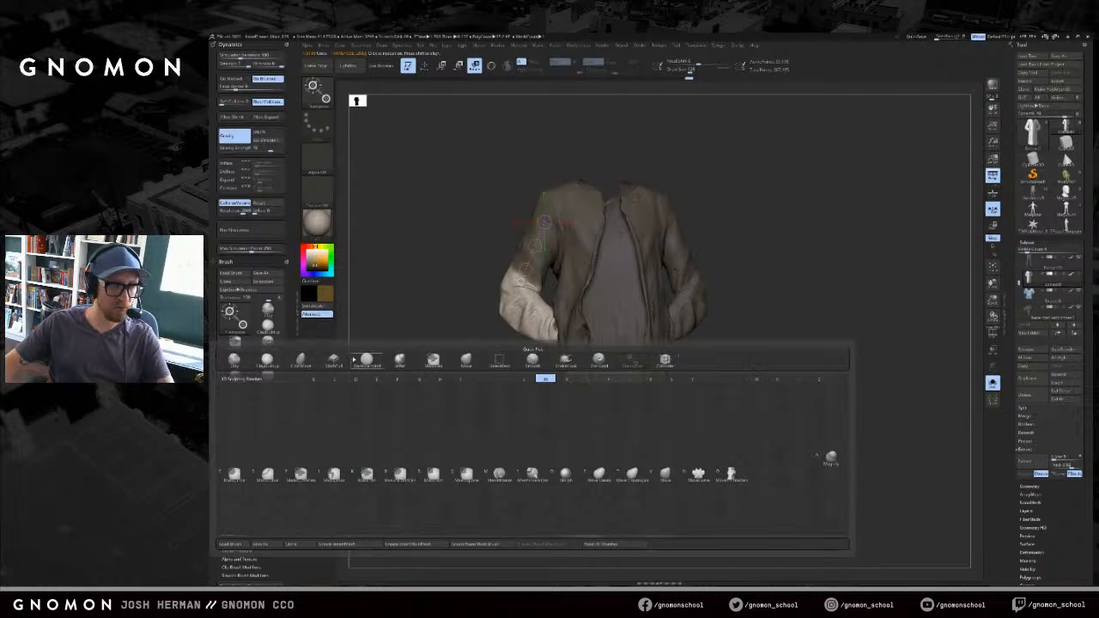
{"action": "key", "text": "v"}
{"action": "key", "text": "b"}
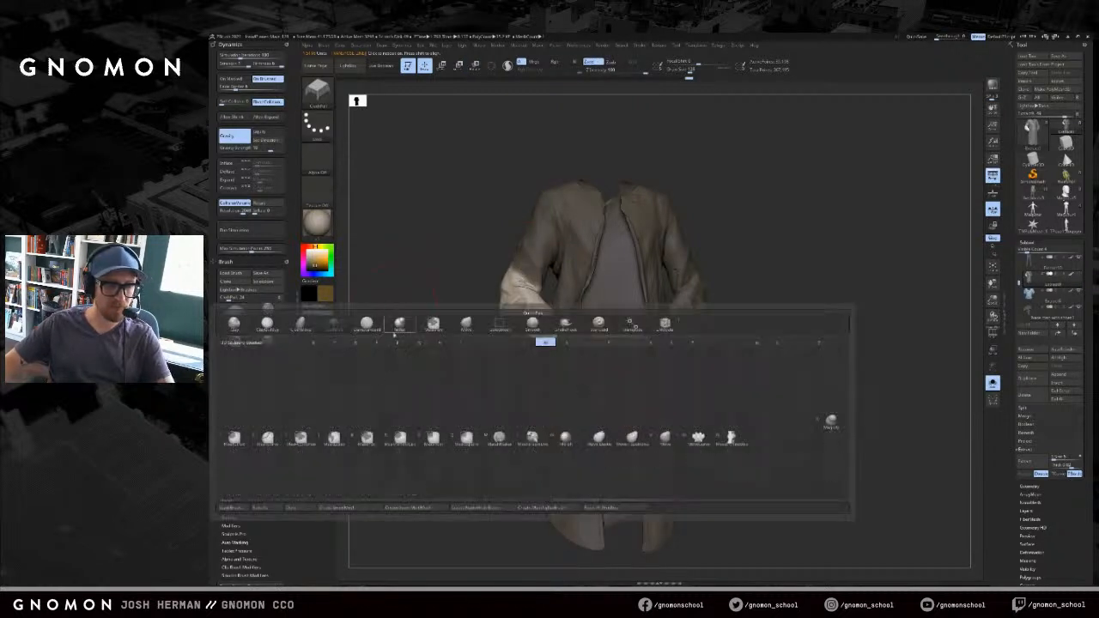
{"action": "left_click", "coordinate": [313, 332]}
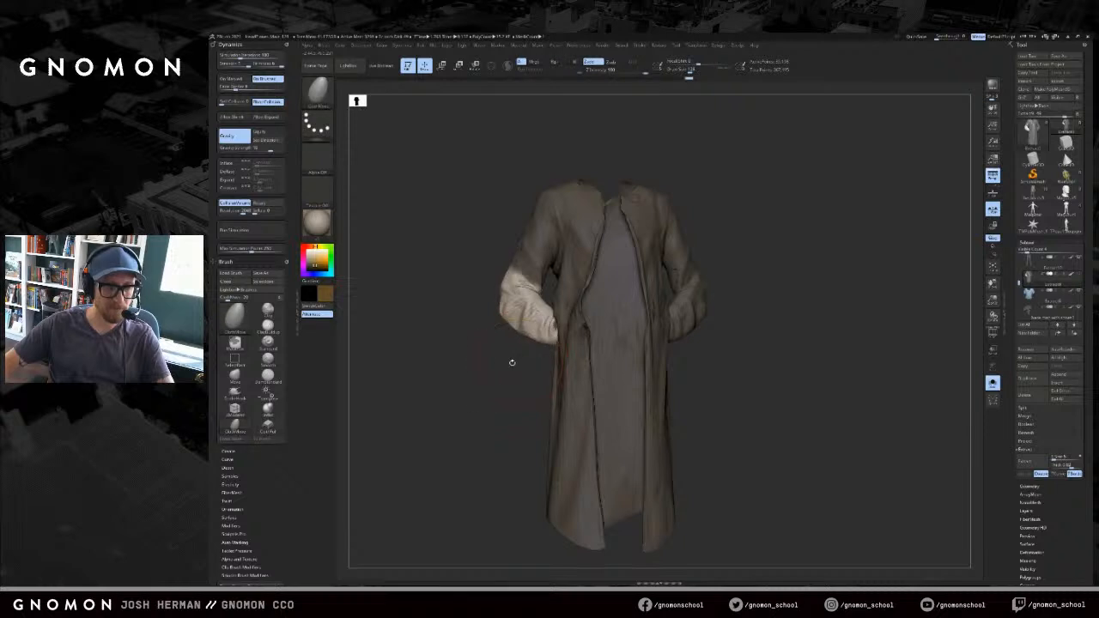
{"action": "left_click_drag", "start_coordinate": [512, 363], "coordinate": [531, 357]}
{"action": "key", "text": "s"}
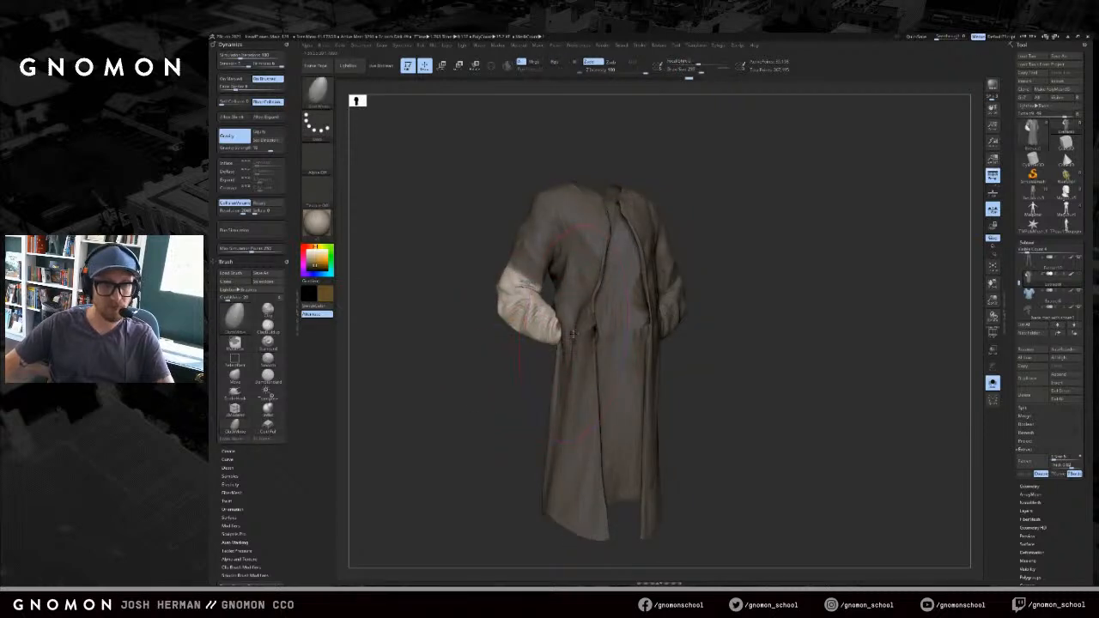
{"action": "mouse_move", "coordinate": [560, 333]}
{"action": "left_mouse_down"}
{"action": "mouse_move", "coordinate": [544, 333]}
{"action": "mouse_move", "coordinate": [558, 336]}
{"action": "left_mouse_up"}
{"action": "key", "text": "ctrl+z"}
- Switch to the ClothPull brush and try gathering the unmasked sleeve from the cuff at different brush sizes
{"action": "key", "text": "b"}
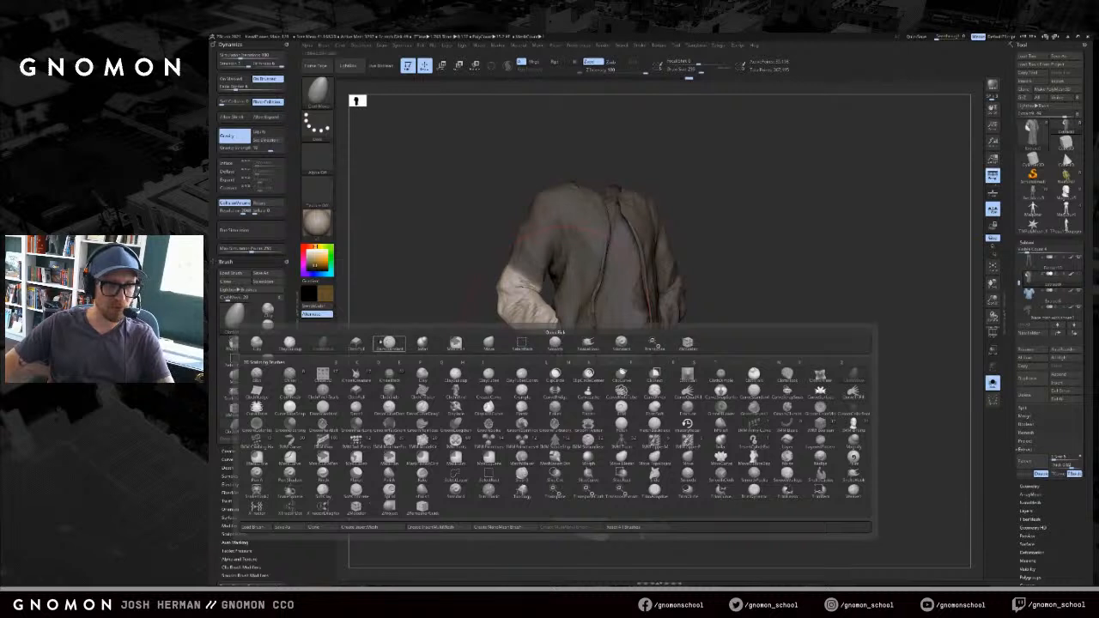
{"action": "left_click", "coordinate": [357, 344]}
{"action": "left_click_drag", "start_coordinate": [553, 328], "coordinate": [555, 331]}
{"action": "key", "text": "ctrl+z"}
{"action": "key", "text": "s"}
{"action": "key", "text": "ctrl+z"}
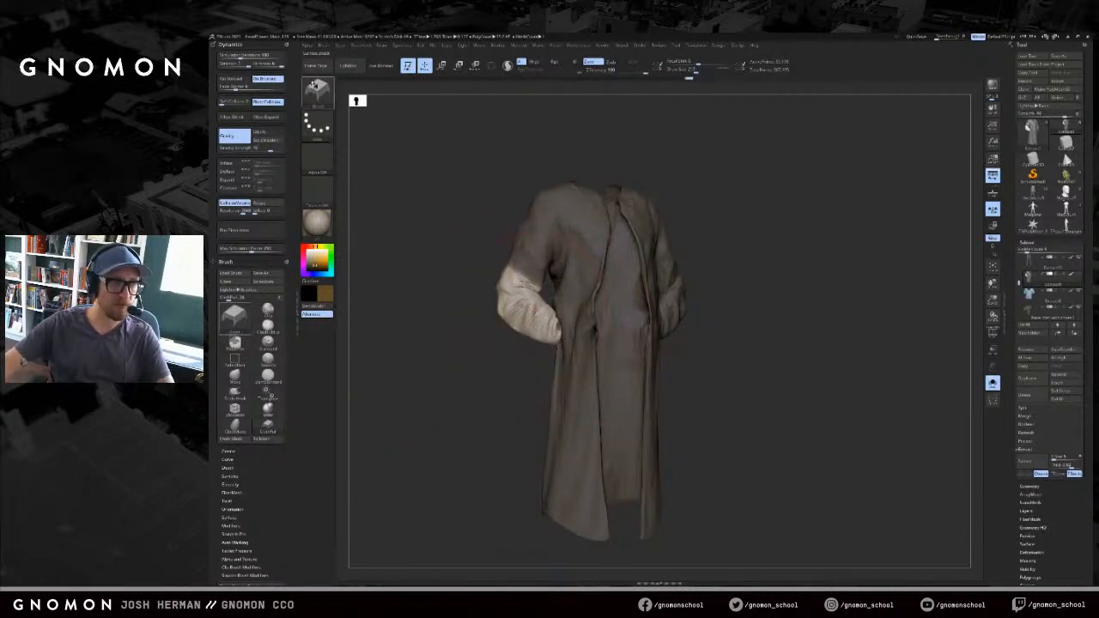
{"action": "left_click_drag", "start_coordinate": [559, 331], "coordinate": [546, 325]}
{"action": "key", "text": "ctrl+z"}
{"action": "key", "text": "s"}
{"action": "key", "text": "ctrl+z"}
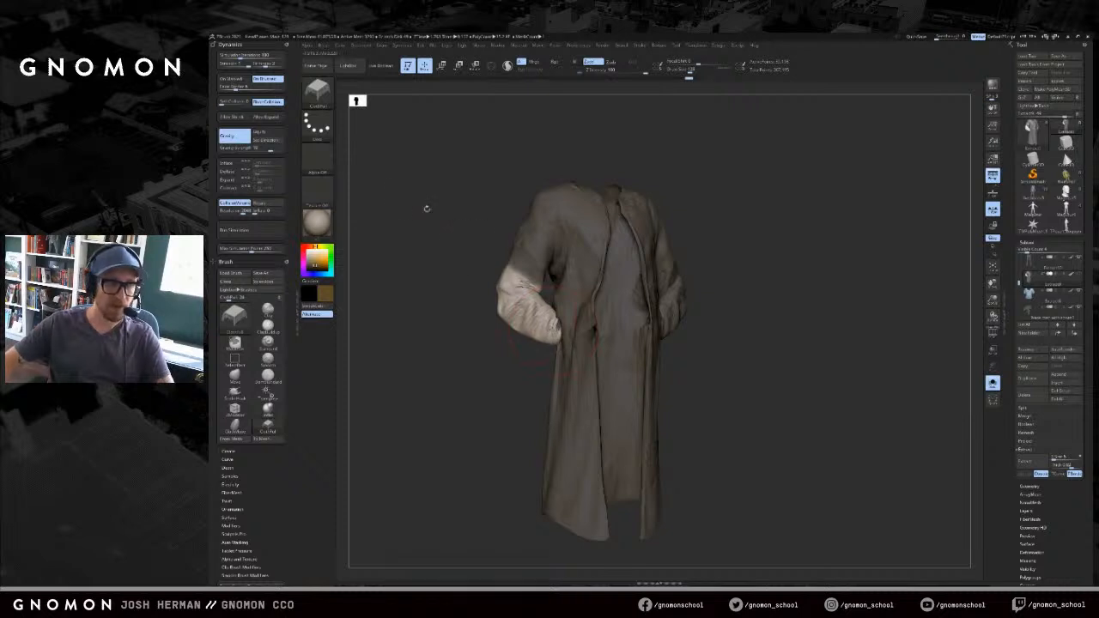
- Adjust the cloth Firmness and try another pull on the forearm sleeve
{"action": "left_click_drag", "start_coordinate": [267, 65], "coordinate": [275, 66]}
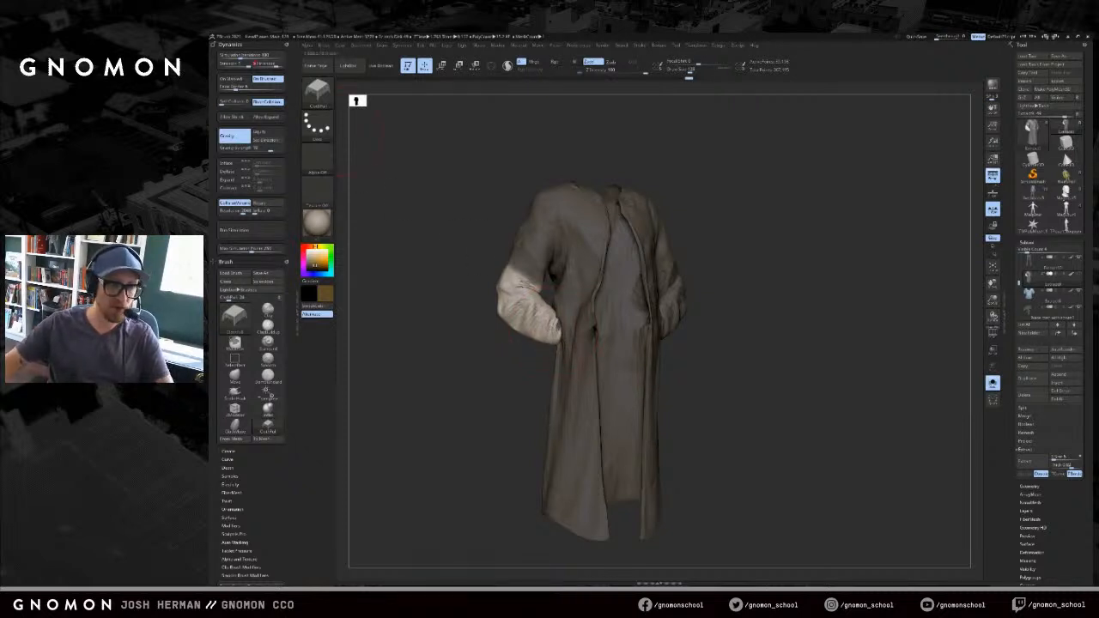
{"action": "left_click_drag", "start_coordinate": [533, 320], "coordinate": [489, 291]}
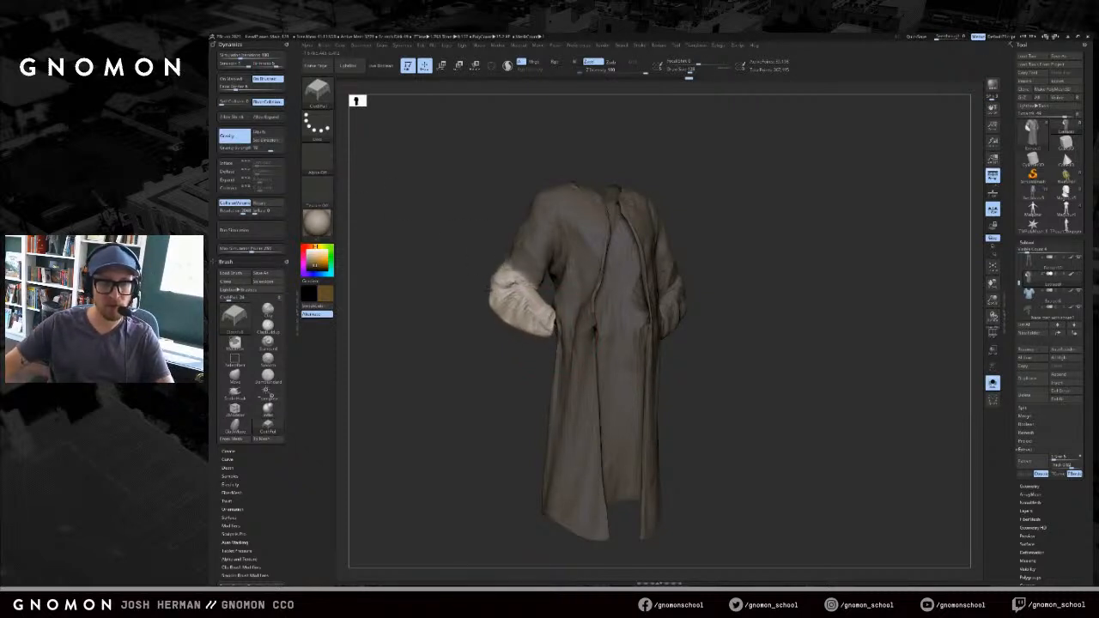
{"action": "key", "text": "ctrl+z"}
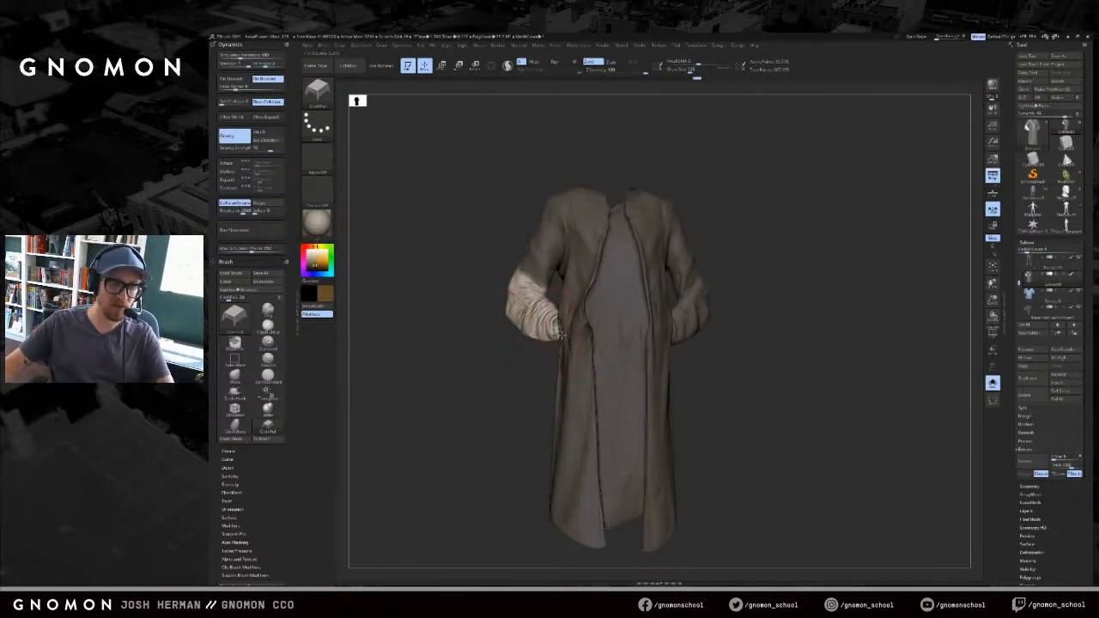
- Show the full character and shape folds along the unmasked forearm sleeve with ClothPull, smoothing where needed
{"action": "right_click_drag", "start_coordinate": [560, 335], "coordinate": [535, 361]}
{"action": "key", "text": "s"}
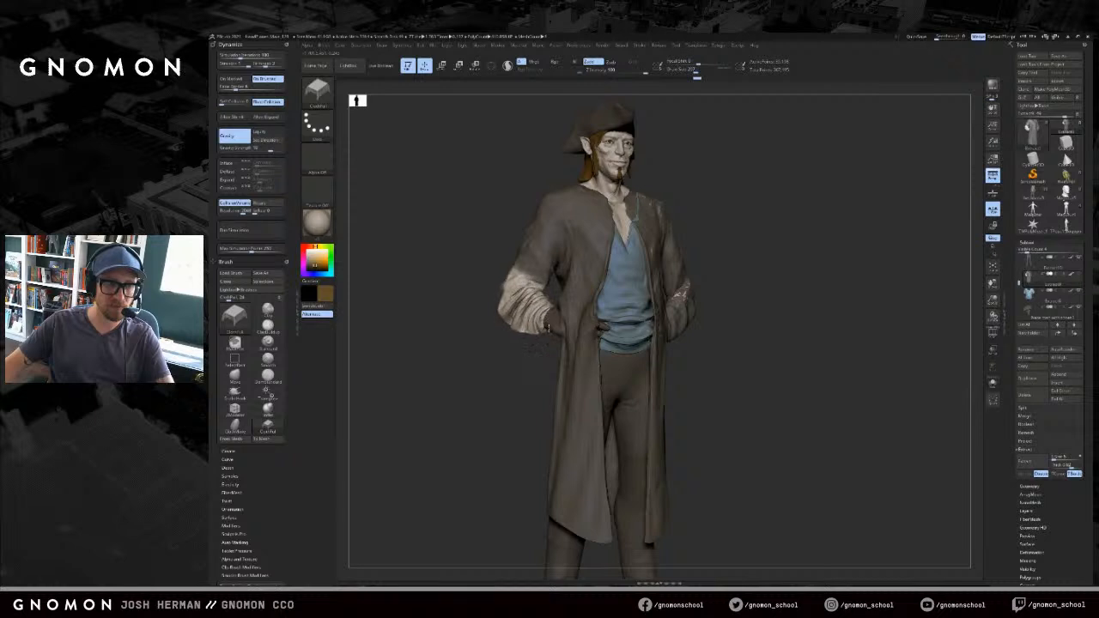
{"action": "mouse_move", "coordinate": [537, 322]}
{"action": "right_mouse_down"}
{"action": "mouse_move", "coordinate": [518, 344]}
{"action": "mouse_move", "coordinate": [532, 333]}
{"action": "right_mouse_up"}
{"action": "left_click_drag", "start_coordinate": [533, 322], "coordinate": [522, 300], "text": "shift"}
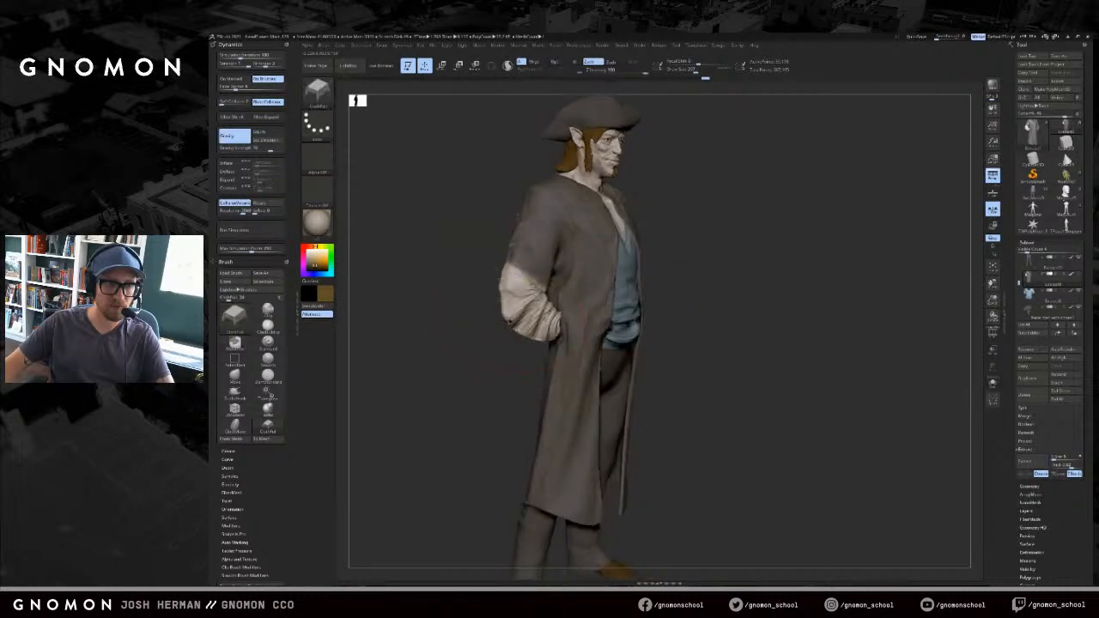
{"action": "right_click_drag", "start_coordinate": [524, 320], "coordinate": [508, 318]}
{"action": "left_click_drag", "start_coordinate": [503, 307], "coordinate": [508, 294]}
{"action": "right_click_drag", "start_coordinate": [501, 323], "coordinate": [481, 332]}
- Redo the coat's mask so the character's entire right sleeve up to the upper arm is unmasked
{"action": "left_click", "coordinate": [480, 330], "text": "ctrl"}
{"action": "left_click", "coordinate": [479, 326], "text": "ctrl"}
{"action": "key", "text": "r"}
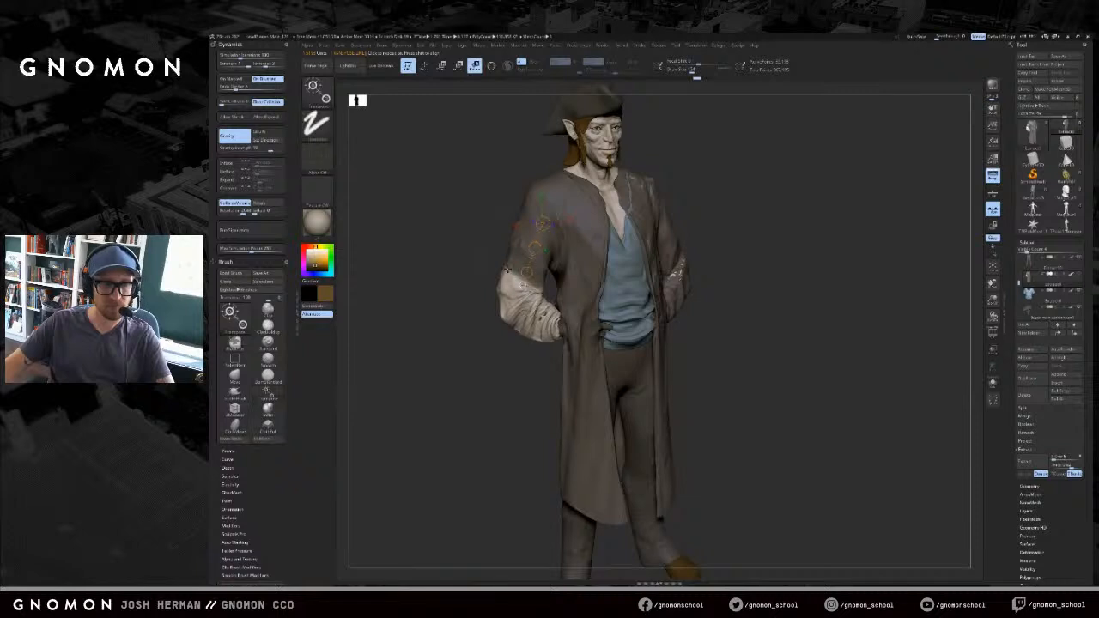
{"action": "left_click_drag", "start_coordinate": [558, 235], "coordinate": [539, 258]}
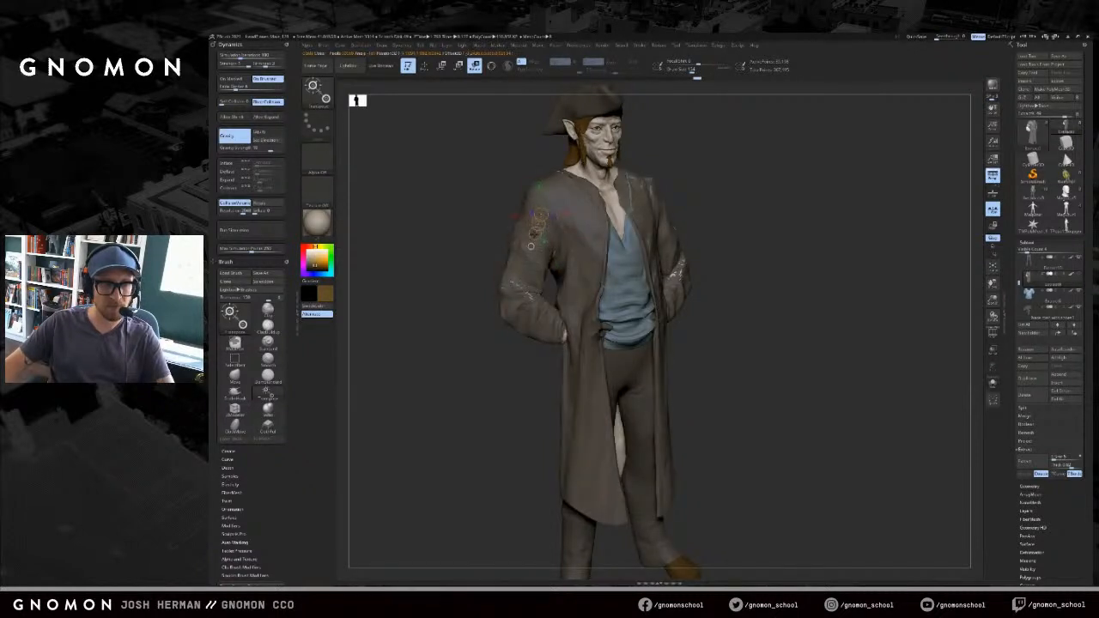
{"action": "left_click_drag", "start_coordinate": [529, 250], "coordinate": [524, 253]}
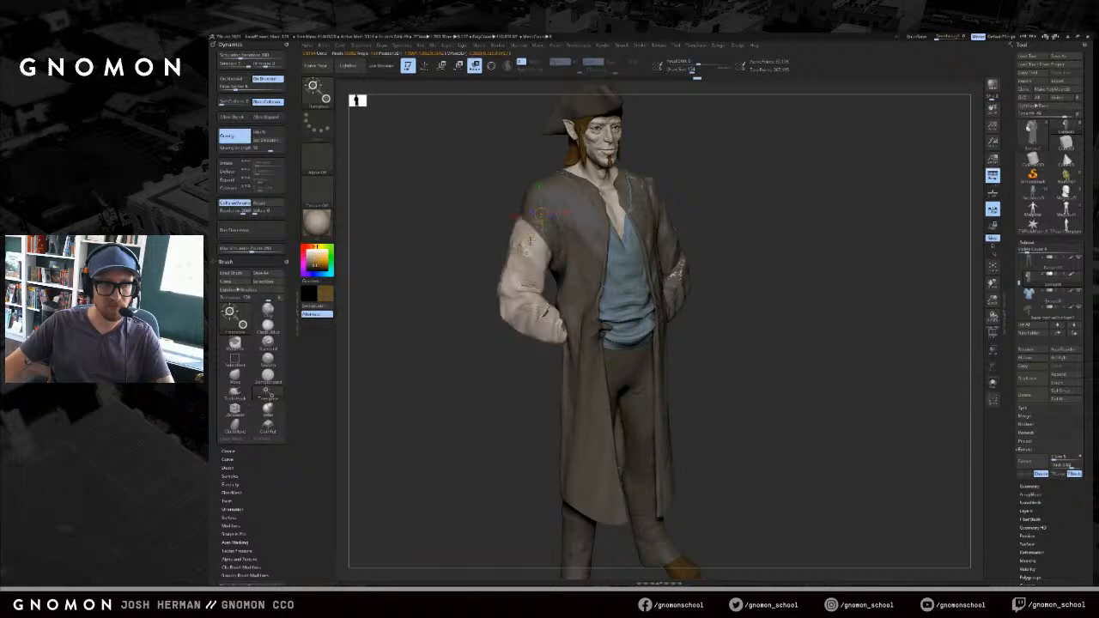
- Isolate the coat's sleeves and try masking the character's right one
{"action": "key", "text": "alt+shift+s"}
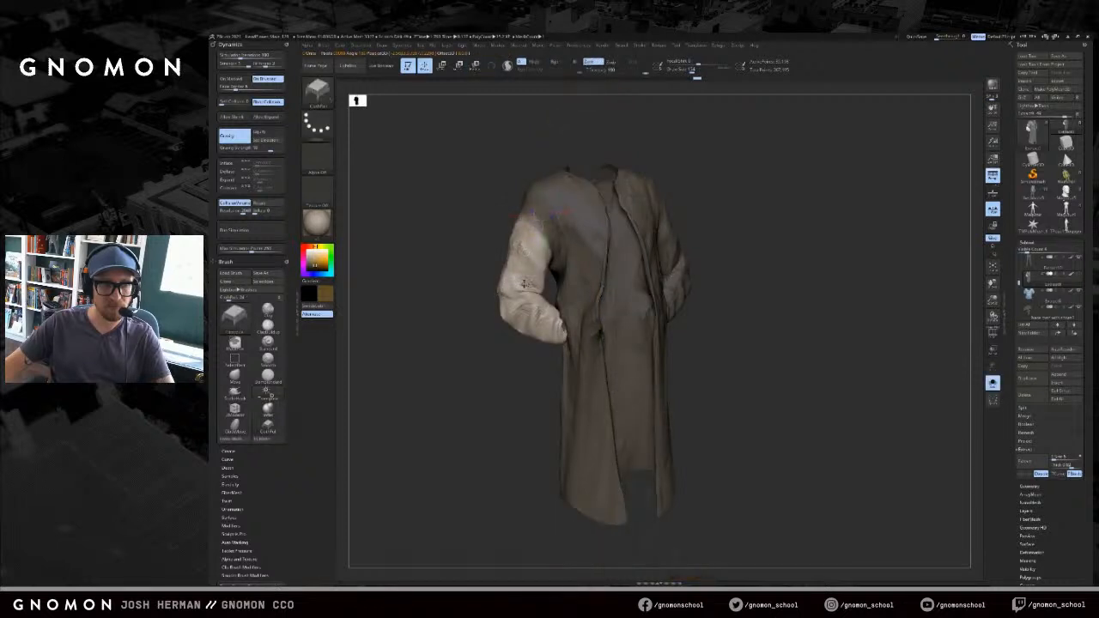
{"action": "left_click", "coordinate": [522, 274], "text": "ctrl+shift"}
{"action": "key", "text": "shift+f"}
{"action": "left_click_drag", "start_coordinate": [584, 372], "coordinate": [621, 398], "text": "ctrl"}
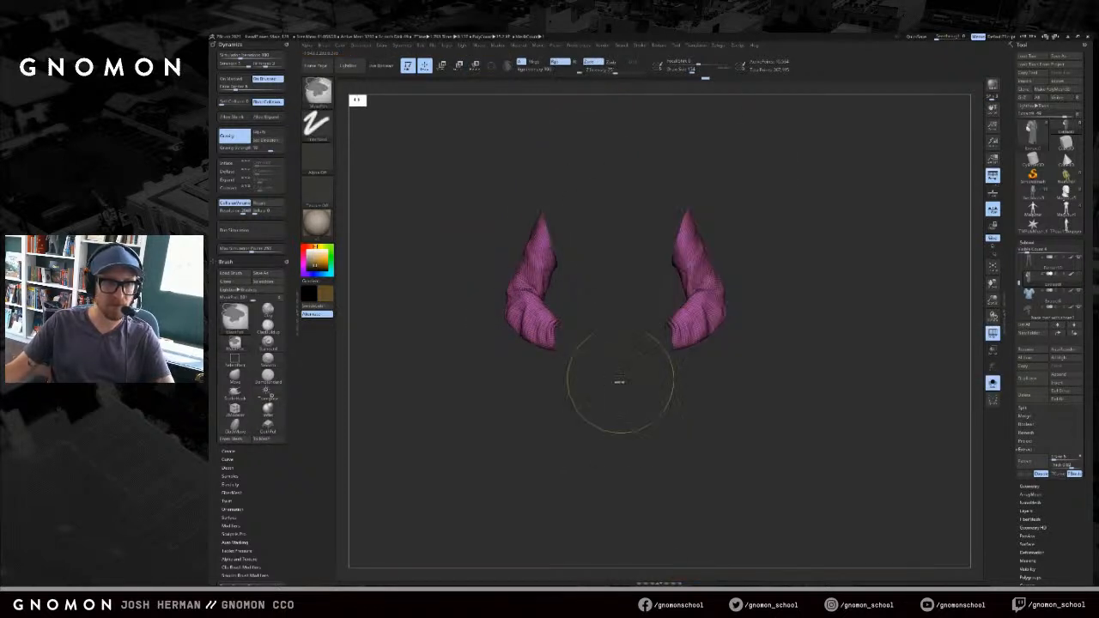
{"action": "left_click_drag", "start_coordinate": [638, 129], "coordinate": [430, 496], "text": "ctrl"}
{"action": "left_click", "coordinate": [459, 369], "text": "ctrl+shift"}
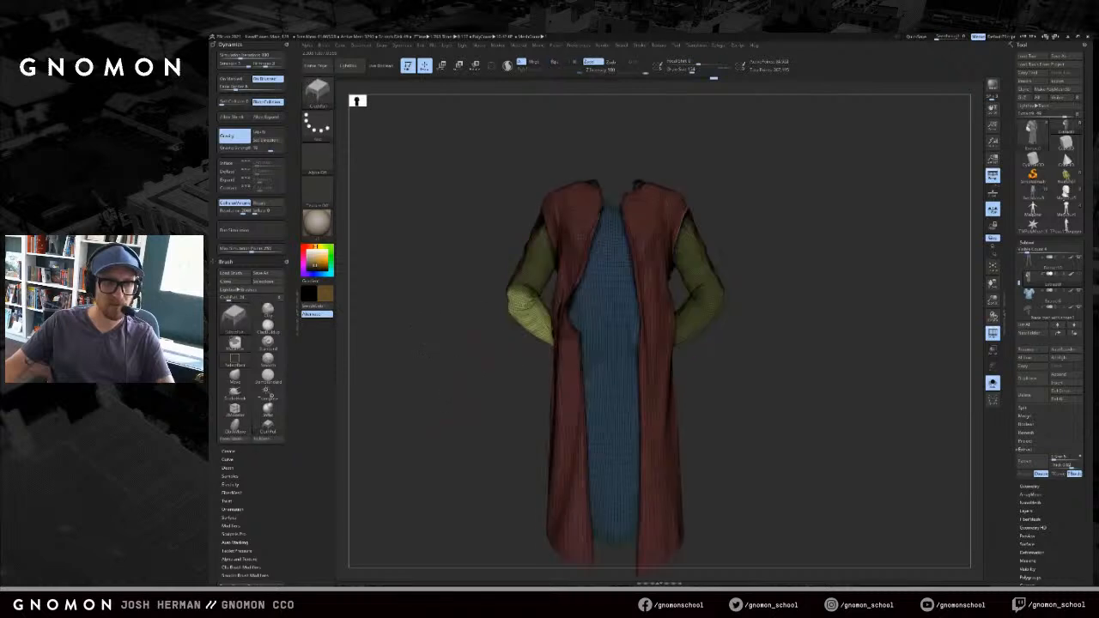
- Examine the coat's polygroups against the figure, with its sleeves hidden and isolated
{"action": "key", "text": "alt+shift+s"}
{"action": "key", "text": "shift+f"}
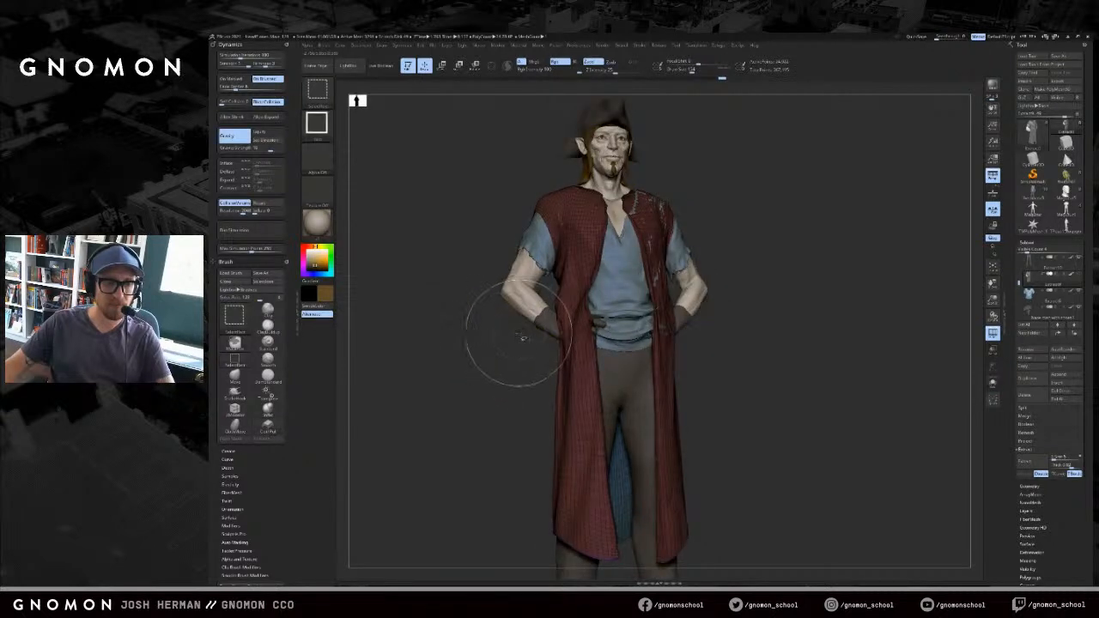
{"action": "key", "text": "alt+shift+s"}
{"action": "key", "text": "shift+f"}
{"action": "left_click", "coordinate": [762, 246], "text": "ctrl+shift"}
{"action": "key", "text": "alt+shift+s"}
{"action": "left_click_drag", "start_coordinate": [761, 233], "coordinate": [738, 235], "text": "shift"}
{"action": "left_click", "coordinate": [543, 277], "text": "ctrl+shift"}
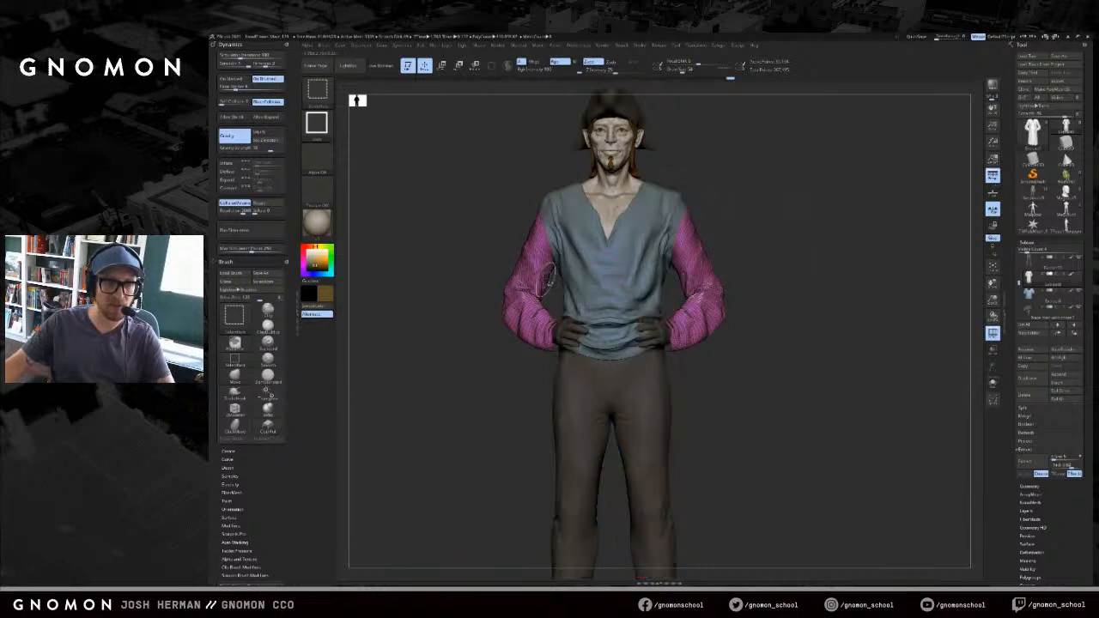
- Mask the coat so that only the character's right sleeve stays unmasked, and show the full figure
{"action": "left_click_drag", "start_coordinate": [499, 205], "coordinate": [478, 251], "text": "ctrl+shift"}
{"action": "key", "text": "alt+shift+s"}
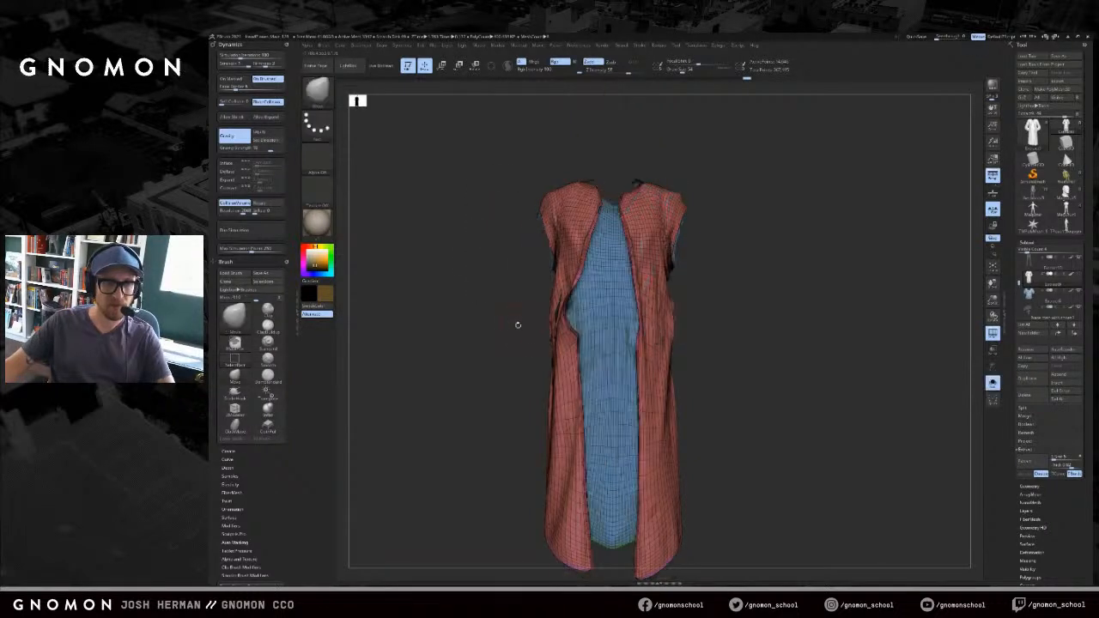
{"action": "left_click_drag", "start_coordinate": [490, 335], "coordinate": [473, 350], "text": "ctrl+shift"}
{"action": "mouse_move", "coordinate": [798, 158]}
{"action": "left_mouse_down", "text": "ctrl"}
{"action": "mouse_move", "coordinate": [638, 340]}
{"action": "mouse_move", "coordinate": [474, 379]}
{"action": "left_mouse_up", "text": "ctrl"}
{"action": "left_click", "coordinate": [783, 234], "text": "ctrl+shift"}
{"action": "mouse_move", "coordinate": [773, 237]}
{"action": "left_mouse_down"}
{"action": "mouse_move", "coordinate": [801, 233]}
{"action": "mouse_move", "coordinate": [776, 233]}
{"action": "left_mouse_up"}
{"action": "key", "text": "alt+shift+s"}
{"action": "left_click", "coordinate": [797, 232], "text": "ctrl"}
{"action": "key", "text": "alt+shift+s"}
{"action": "key", "text": "alt+shift+s"}
{"action": "key", "text": "shift+f"}
- Adjust the Move brush size and nudge the lower part of the character's right sleeve
{"action": "key", "text": "s"}
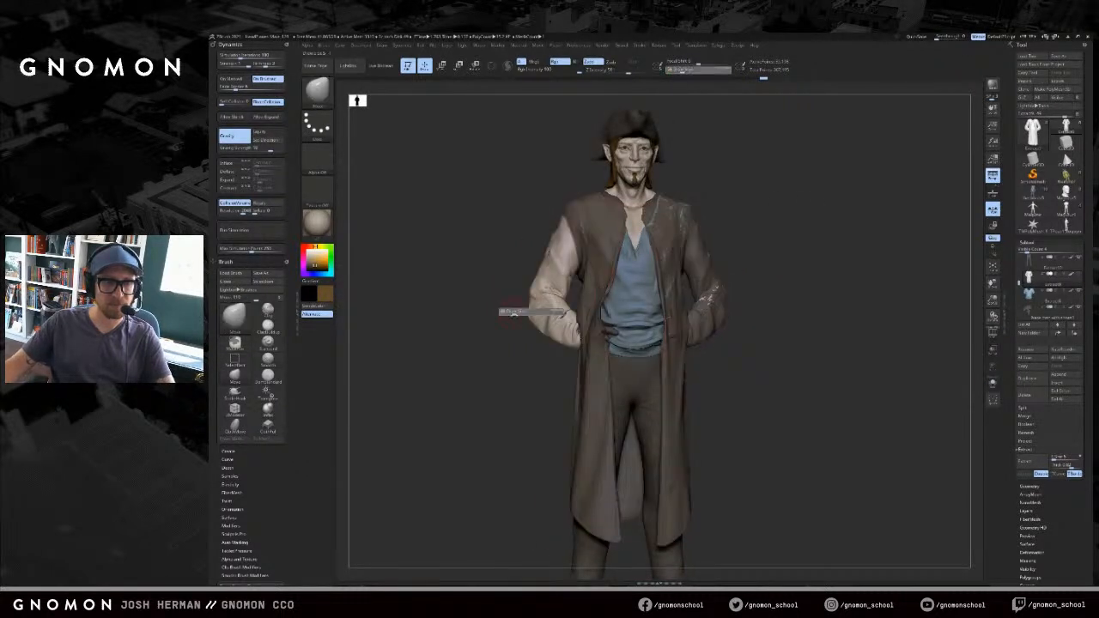
{"action": "left_click", "coordinate": [515, 313]}
{"action": "left_click_drag", "start_coordinate": [470, 323], "coordinate": [499, 327]}
{"action": "key", "text": "s"}
{"action": "left_click", "coordinate": [503, 330]}
- Switch to the ClothPull brush and try pulls on the right forearm sleeve, undoing the unwanted ones
{"action": "key", "text": "b"}
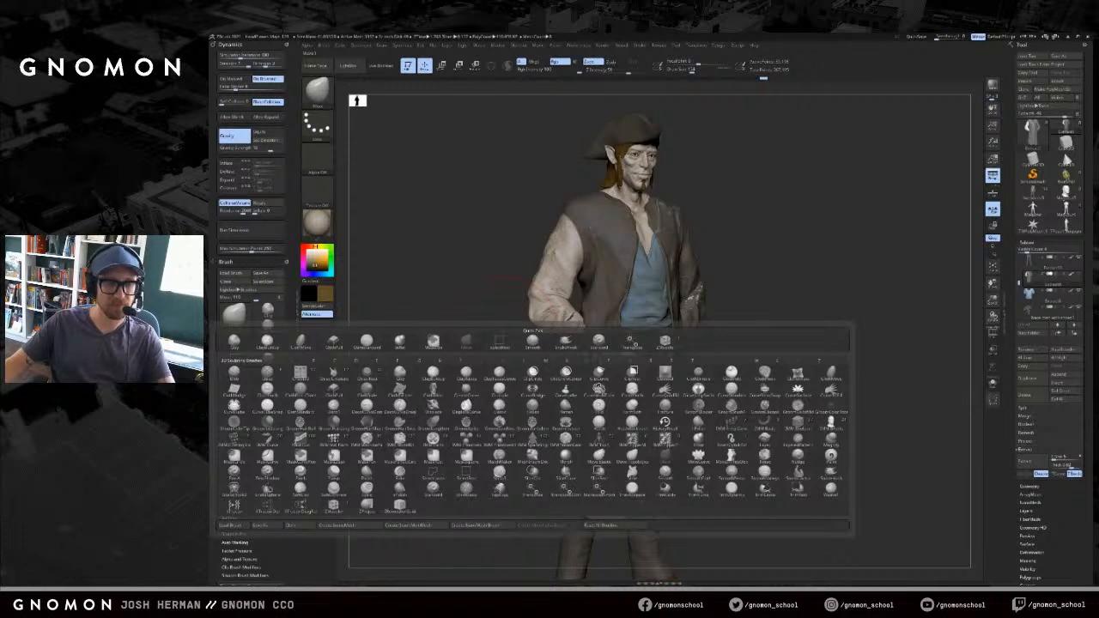
{"action": "left_click", "coordinate": [334, 342]}
{"action": "key", "text": "s"}
{"action": "left_click", "coordinate": [513, 356]}
{"action": "mouse_move", "coordinate": [535, 321]}
{"action": "left_mouse_down"}
{"action": "mouse_move", "coordinate": [546, 307]}
{"action": "mouse_move", "coordinate": [538, 317]}
{"action": "left_mouse_up"}
{"action": "key", "text": "ctrl+z"}
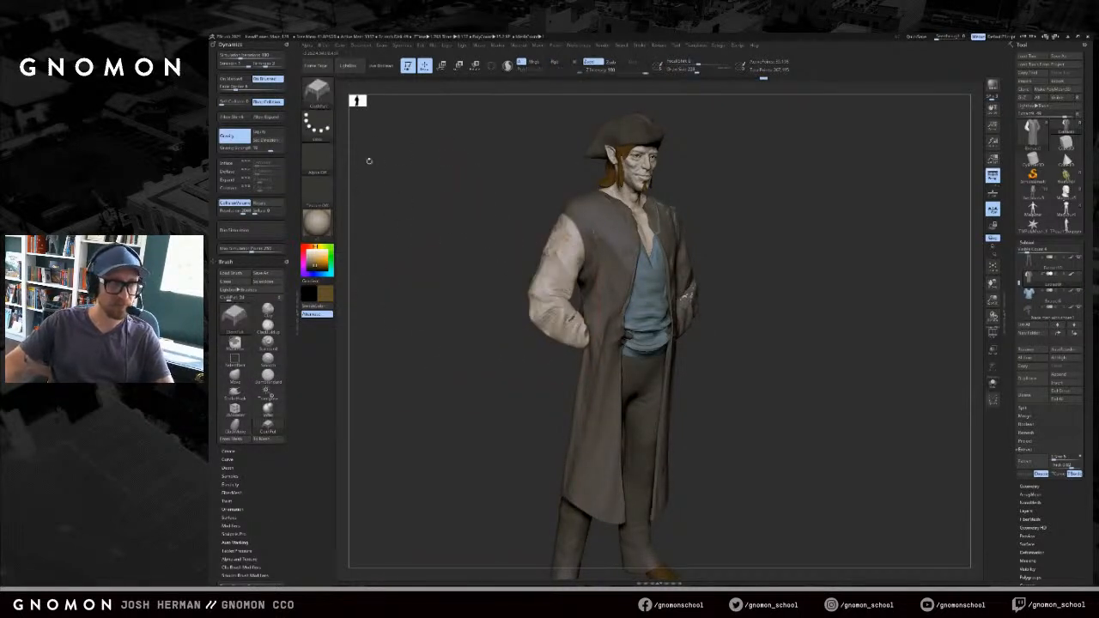
{"action": "mouse_move", "coordinate": [536, 316]}
{"action": "left_mouse_down"}
{"action": "mouse_move", "coordinate": [542, 298]}
{"action": "mouse_move", "coordinate": [507, 307]}
{"action": "mouse_move", "coordinate": [360, 172]}
{"action": "left_mouse_up"}
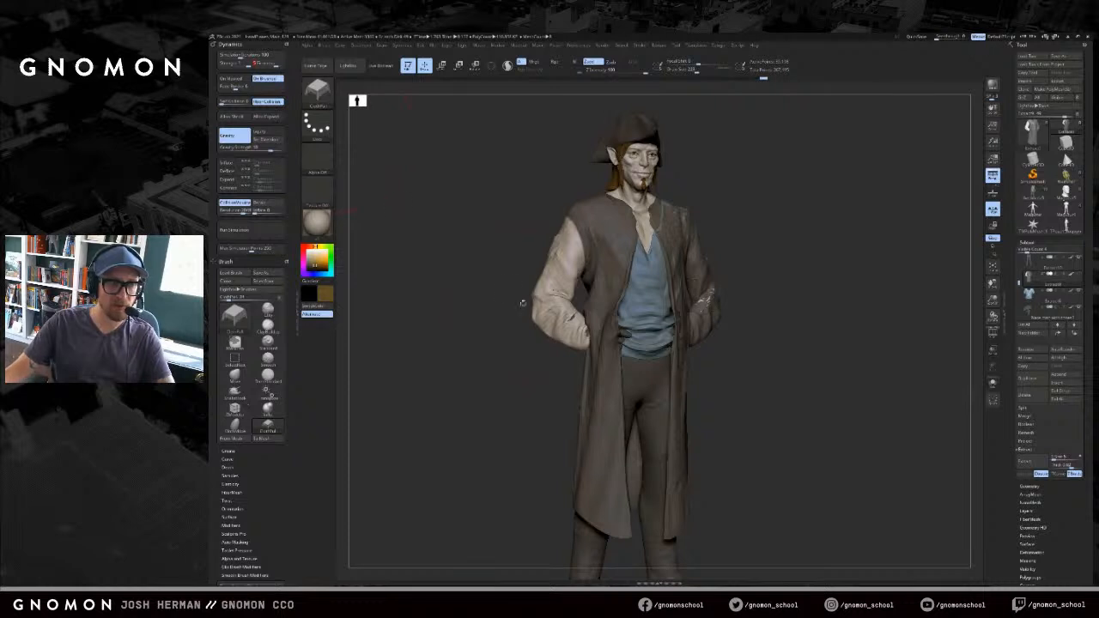
{"action": "mouse_move", "coordinate": [534, 294]}
{"action": "left_mouse_down"}
{"action": "mouse_move", "coordinate": [486, 344]}
{"action": "mouse_move", "coordinate": [523, 346]}
{"action": "left_mouse_up"}
{"action": "key", "text": "ctrl+z"}
- Gather folds along the right sleeve from cuff to elbow with ClothPull at varied brush sizes, undoing the last pull
{"action": "key", "text": "s"}
{"action": "left_click_drag", "start_coordinate": [550, 312], "coordinate": [545, 306]}
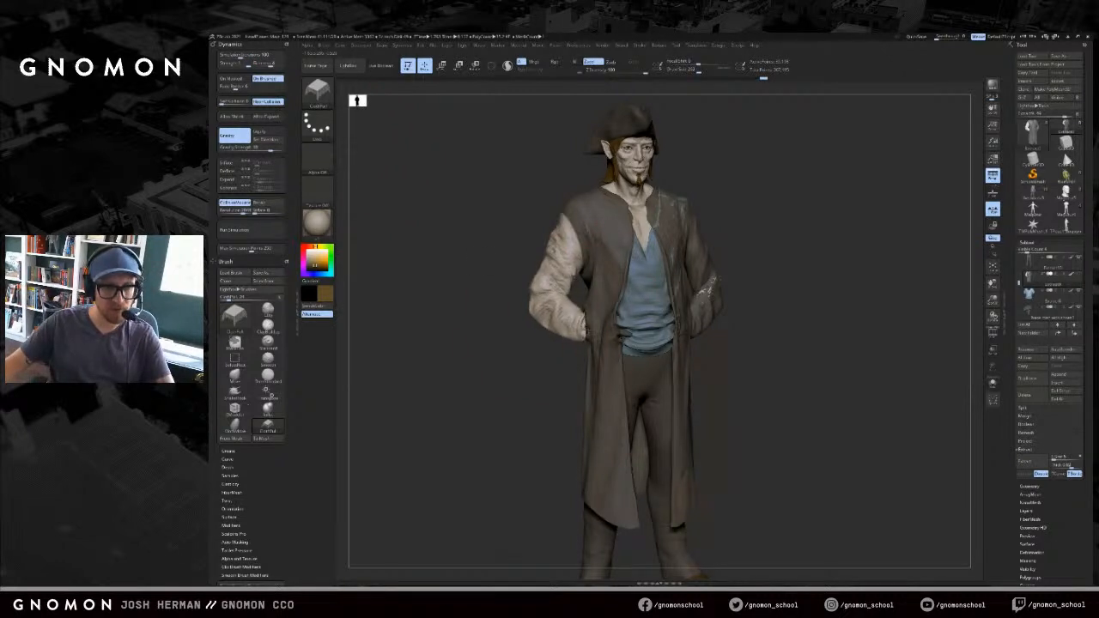
{"action": "key", "text": "s"}
{"action": "left_click_drag", "start_coordinate": [588, 334], "coordinate": [585, 333]}
{"action": "key", "text": "s"}
{"action": "left_click_drag", "start_coordinate": [533, 310], "coordinate": [529, 310]}
{"action": "left_click_drag", "start_coordinate": [529, 309], "coordinate": [551, 263]}
{"action": "left_click_drag", "start_coordinate": [529, 310], "coordinate": [572, 280]}
{"action": "key", "text": "ctrl+z"}
- Hide the blue shirt and pull more folds into the character's right sleeve and cuff with ClothPull
{"action": "left_click", "coordinate": [1079, 292]}
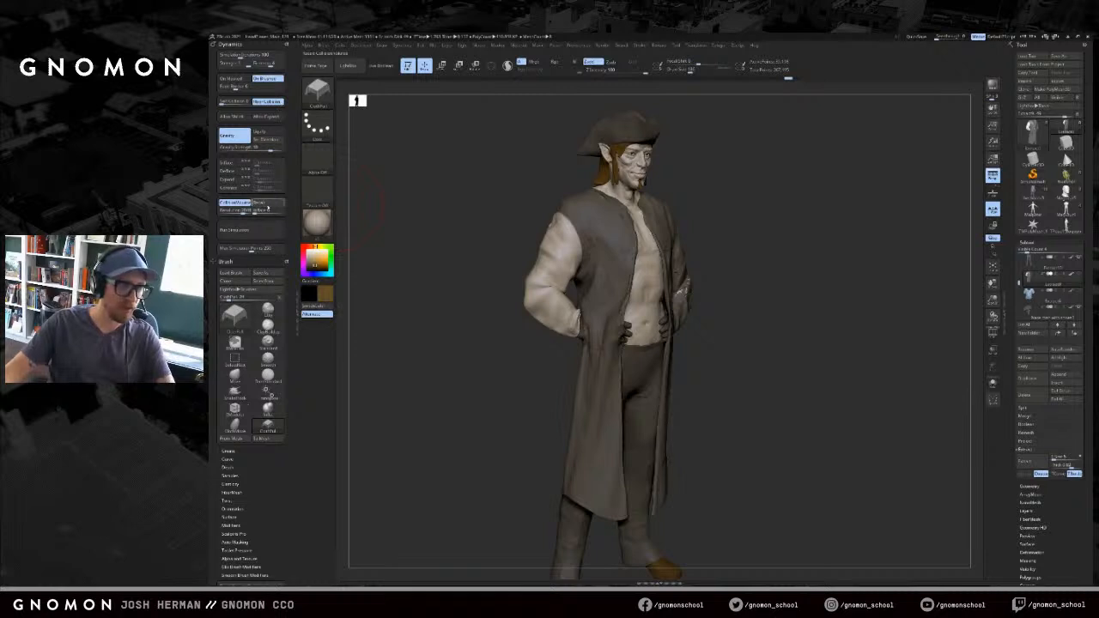
{"action": "left_click_drag", "start_coordinate": [509, 301], "coordinate": [475, 304]}
{"action": "key", "text": "s"}
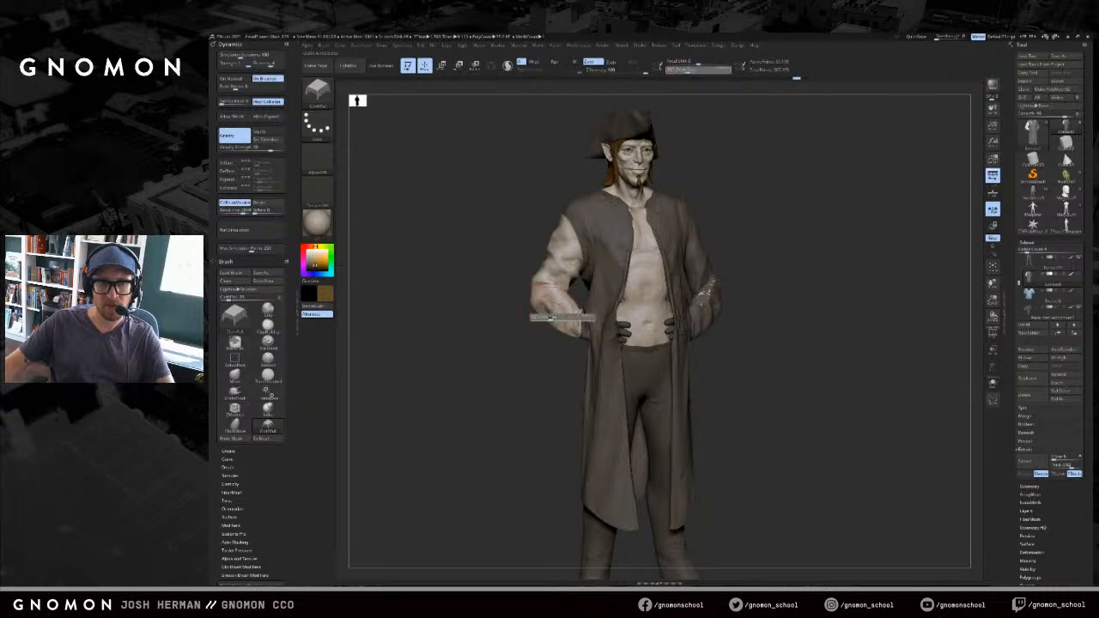
{"action": "mouse_move", "coordinate": [542, 346]}
{"action": "left_mouse_down"}
{"action": "mouse_move", "coordinate": [527, 327]}
{"action": "mouse_move", "coordinate": [535, 347]}
{"action": "mouse_move", "coordinate": [529, 290]}
{"action": "mouse_move", "coordinate": [540, 365]}
{"action": "mouse_move", "coordinate": [562, 316]}
{"action": "left_mouse_up"}
{"action": "key", "text": "shift"}
{"action": "left_click_drag", "start_coordinate": [494, 283], "coordinate": [560, 277]}
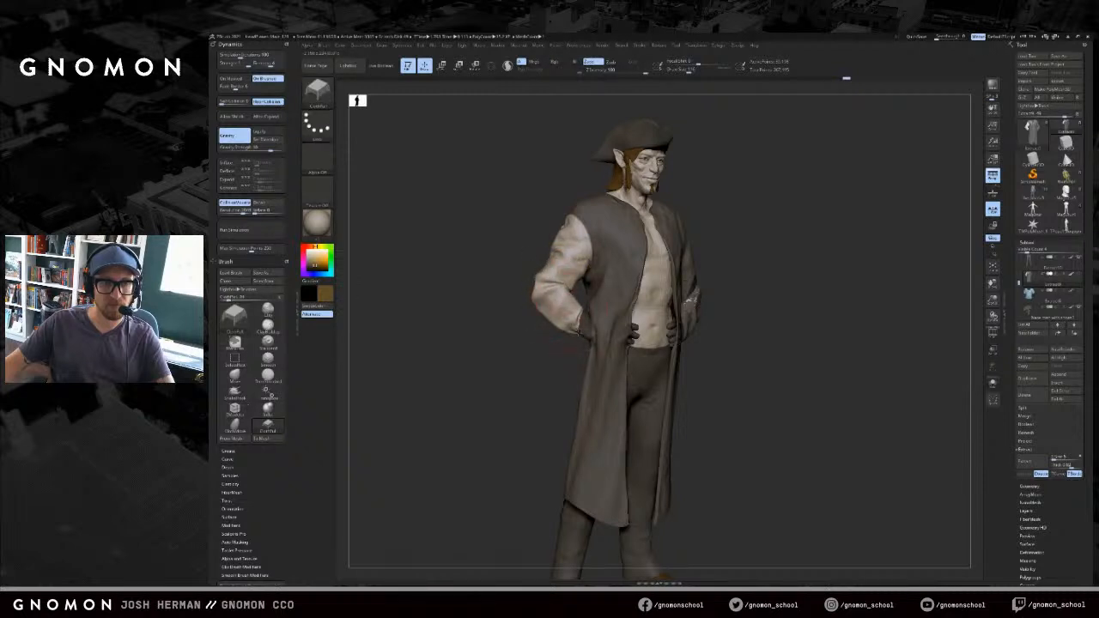
{"action": "mouse_move", "coordinate": [561, 346]}
{"action": "left_mouse_down"}
{"action": "mouse_move", "coordinate": [578, 317]}
{"action": "mouse_move", "coordinate": [573, 333]}
{"action": "left_mouse_up"}
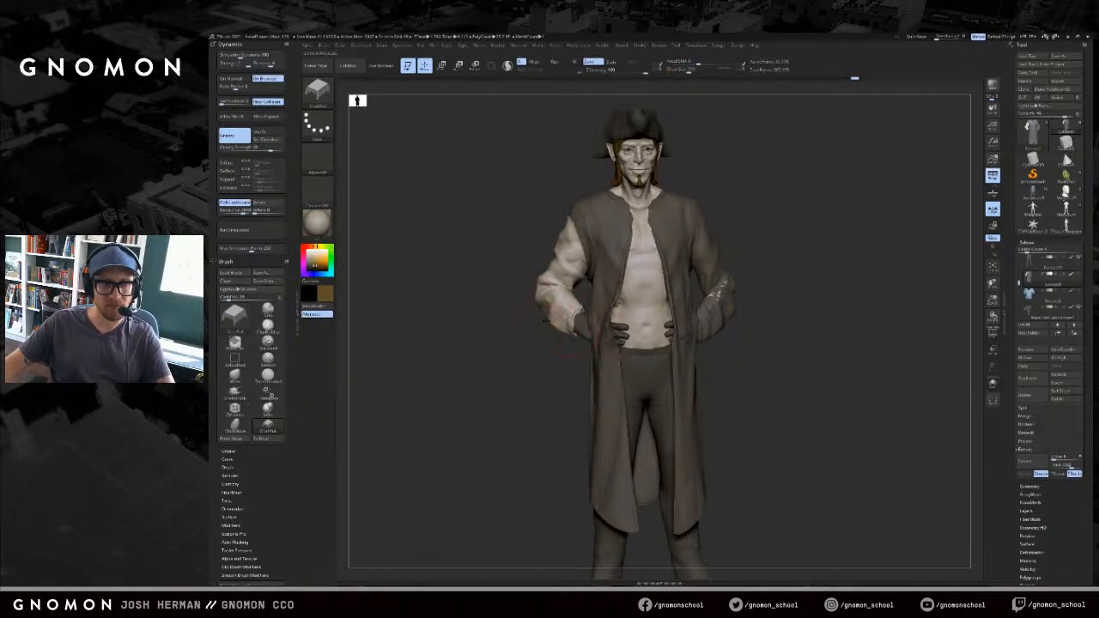
- View the coat alone and clear its mask completely
{"action": "key", "text": "alt+shift+s"}
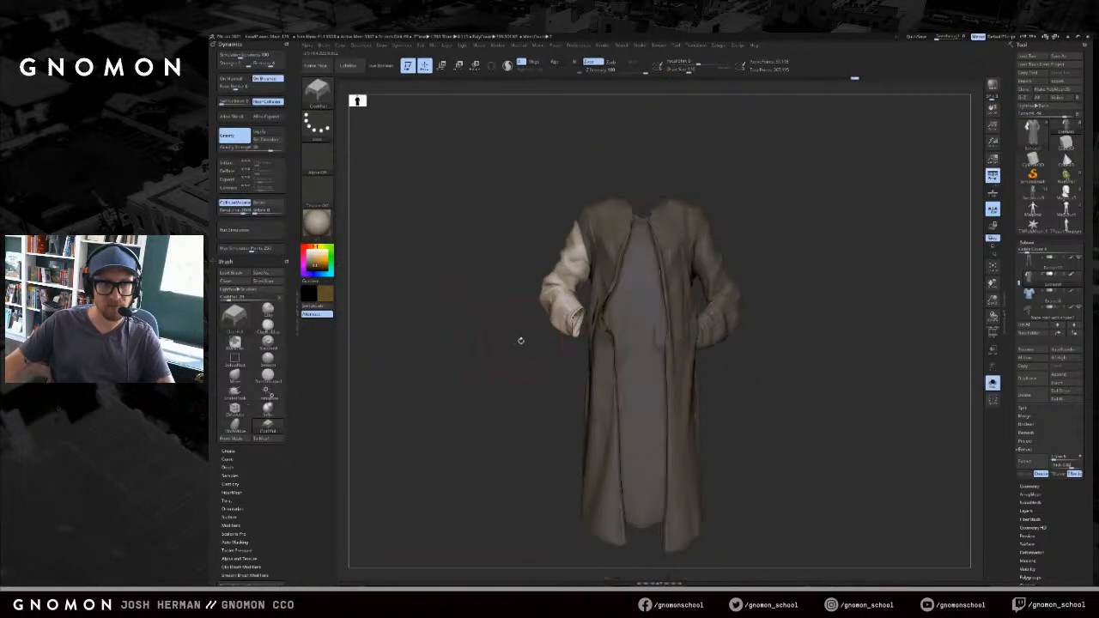
{"action": "key", "text": "alt+shift+s"}
{"action": "left_click_drag", "start_coordinate": [518, 355], "coordinate": [534, 374], "text": "ctrl"}
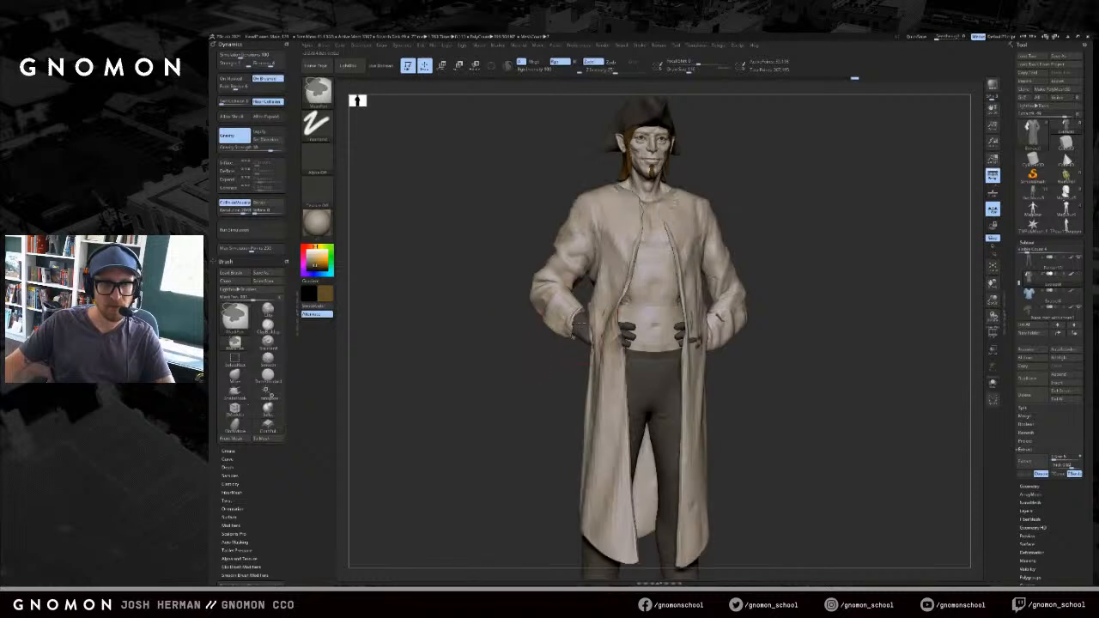
{"action": "left_click_drag", "start_coordinate": [757, 288], "coordinate": [746, 253], "text": "shift"}
{"action": "left_click", "coordinate": [739, 254], "text": "ctrl+shift"}
{"action": "left_click_drag", "start_coordinate": [781, 198], "coordinate": [760, 241], "text": "ctrl+shift"}
- Mask the coat so that only the character's left sleeve stays unmasked
{"action": "key", "text": "alt+shift+s"}
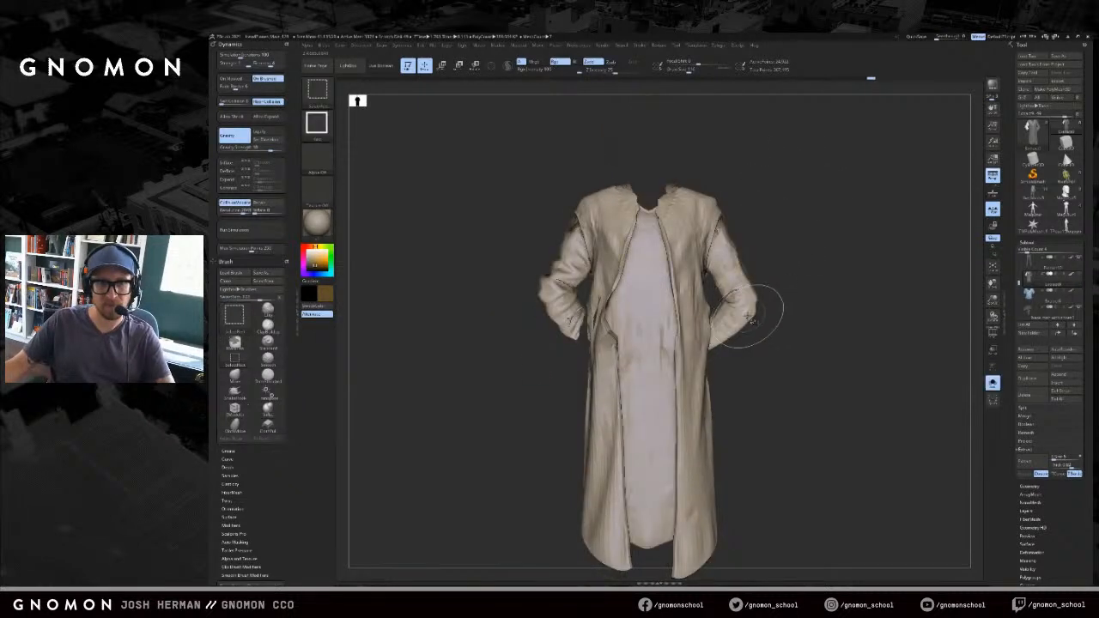
{"action": "left_click", "coordinate": [750, 304], "text": "ctrl+shift"}
{"action": "left_click_drag", "start_coordinate": [821, 198], "coordinate": [631, 439], "text": "ctrl+shift"}
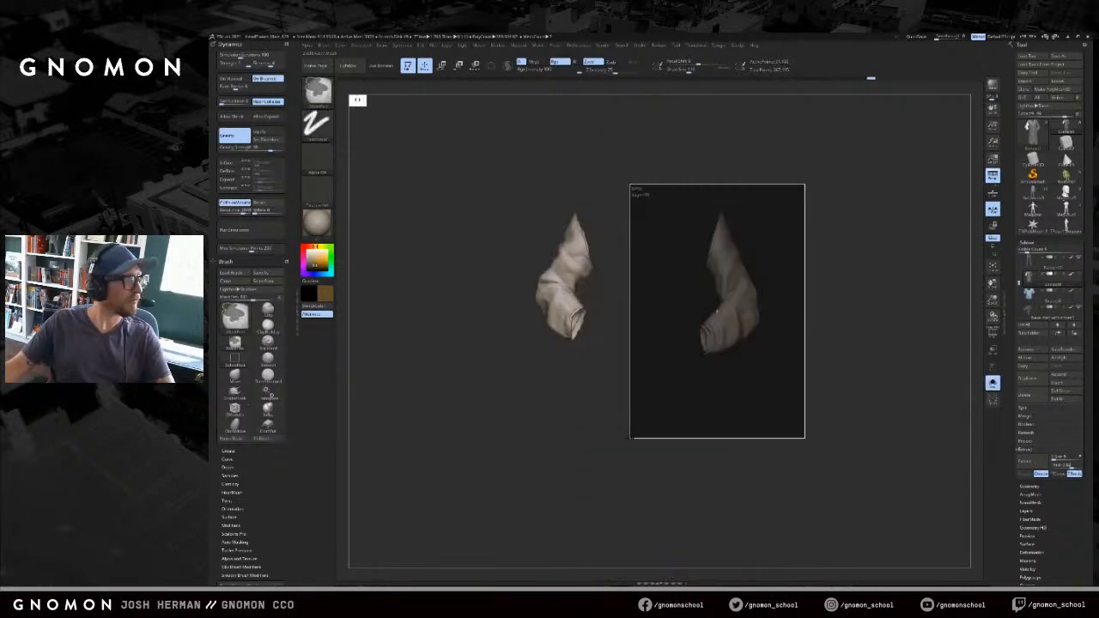
{"action": "left_click", "coordinate": [815, 242], "text": "ctrl+shift"}
{"action": "left_click", "coordinate": [810, 245], "text": "ctrl"}
{"action": "left_click_drag", "start_coordinate": [810, 246], "coordinate": [786, 244]}
{"action": "key", "text": "alt+shift+s"}
- Pull folds into the character's left sleeve with ClothPull from the cuff and elbow at different brush sizes
{"action": "key", "text": "s"}
{"action": "left_click_drag", "start_coordinate": [700, 348], "coordinate": [708, 348]}
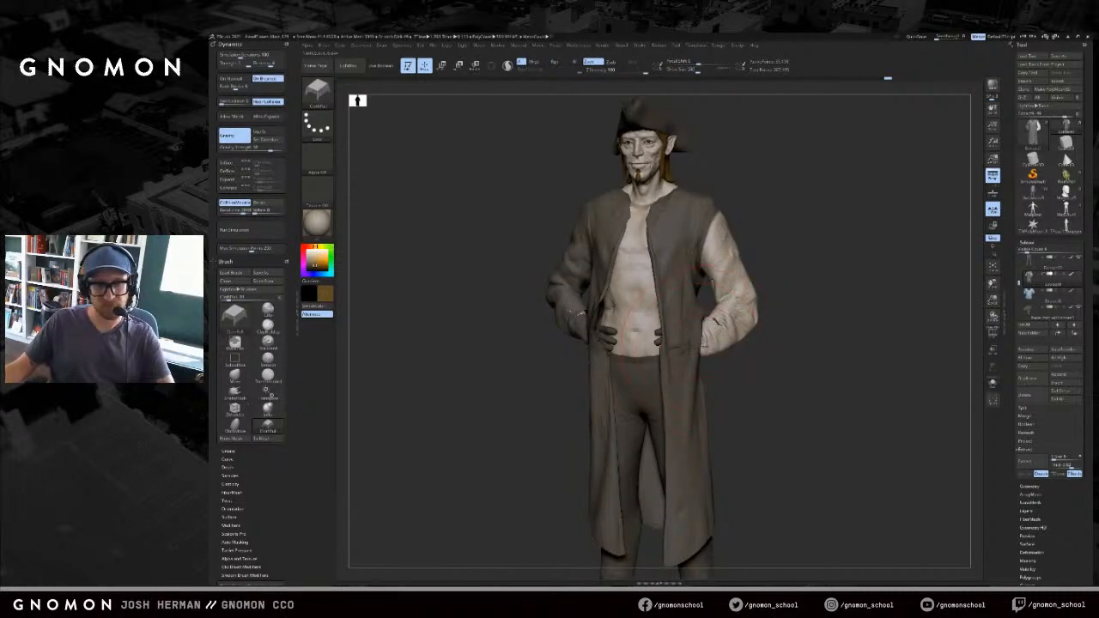
{"action": "mouse_move", "coordinate": [790, 268]}
{"action": "left_mouse_down"}
{"action": "mouse_move", "coordinate": [812, 270]}
{"action": "mouse_move", "coordinate": [800, 301]}
{"action": "mouse_move", "coordinate": [817, 302]}
{"action": "left_mouse_up"}
{"action": "key", "text": "s"}
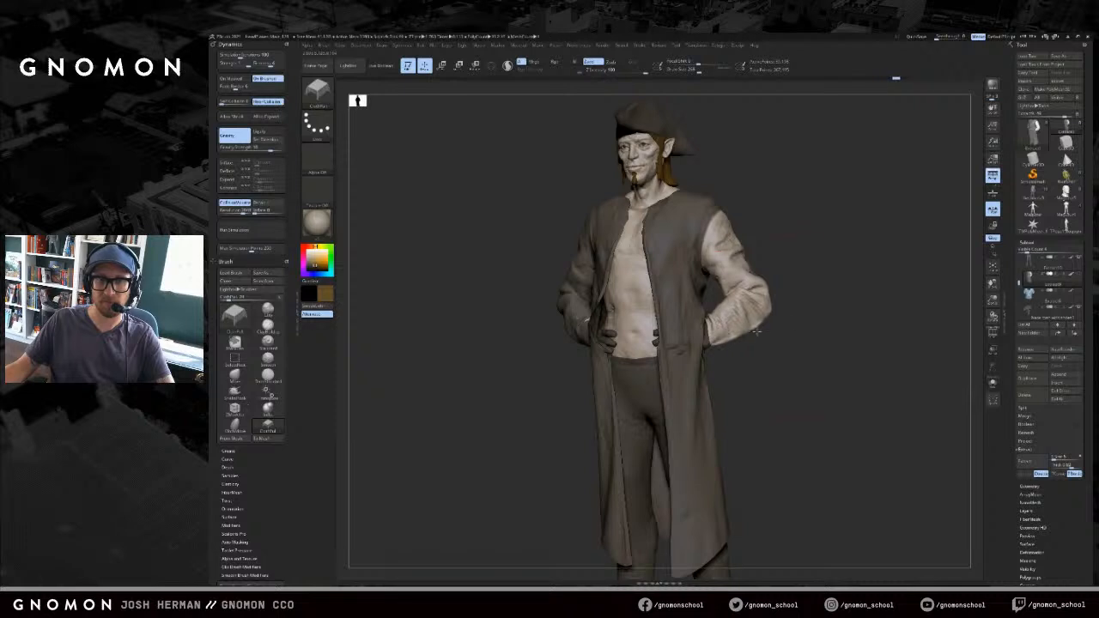
{"action": "left_click_drag", "start_coordinate": [737, 335], "coordinate": [795, 317]}
{"action": "key", "text": "s"}
- Compare both coat sleeves in isolation and with polygroups displayed, stepping back and forth through the last edit
{"action": "key", "text": "ctrl+shift+s"}
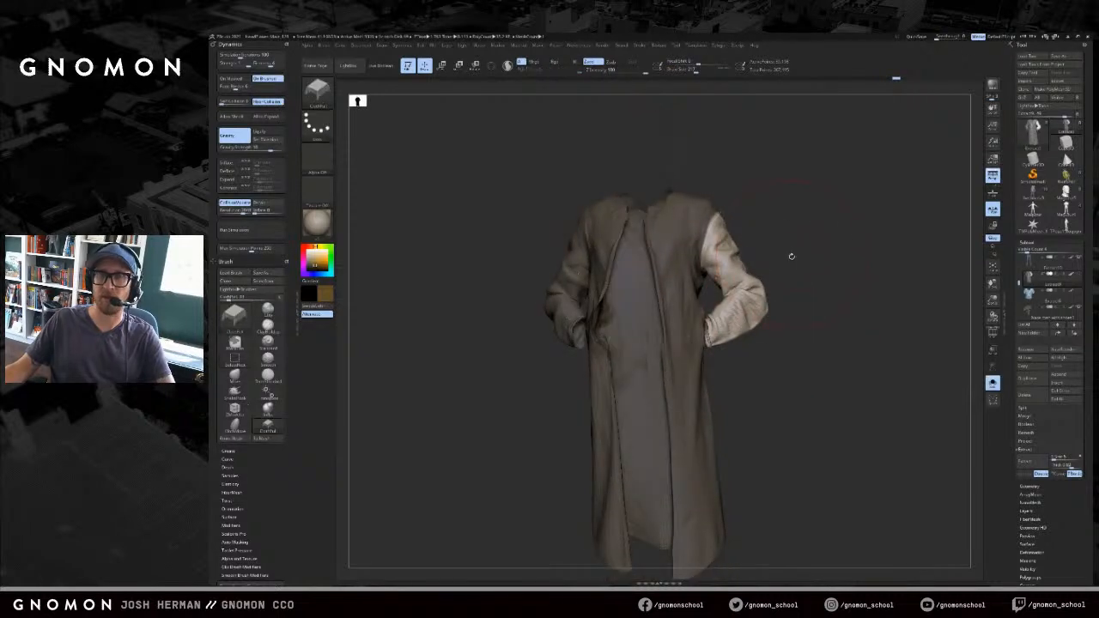
{"action": "left_click_drag", "start_coordinate": [791, 255], "coordinate": [793, 261]}
{"action": "key", "text": "ctrl+shift+s"}
{"action": "key", "text": "shift+f"}
{"action": "key", "text": "ctrl+z"}
{"action": "key", "text": "ctrl+shift+z"}
{"action": "mouse_move", "coordinate": [790, 262]}
{"action": "left_mouse_down"}
{"action": "mouse_move", "coordinate": [775, 270]}
{"action": "mouse_move", "coordinate": [790, 263]}
{"action": "left_mouse_up"}
{"action": "key", "text": "ctrl+shift+s"}
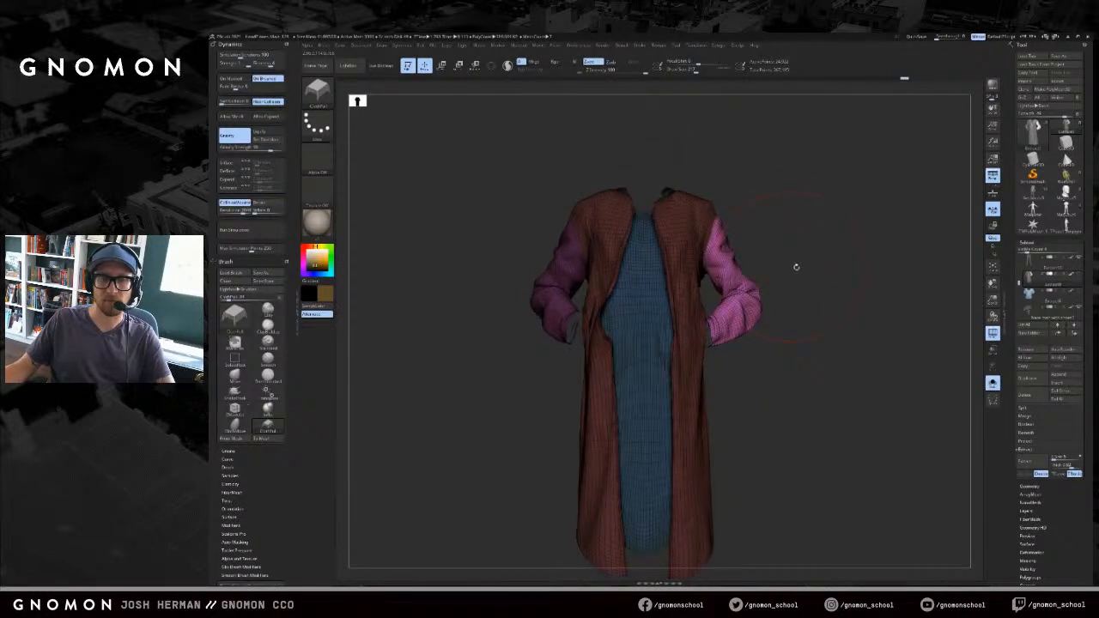
{"action": "key", "text": "ctrl+shift+s"}
{"action": "key", "text": "shift+f"}
- Smooth the left forearm folds and refine the left sleeve's outline with the Move brush
{"action": "mouse_move", "coordinate": [793, 270]}
{"action": "left_mouse_down"}
{"action": "mouse_move", "coordinate": [810, 285]}
{"action": "mouse_move", "coordinate": [795, 269]}
{"action": "left_mouse_up"}
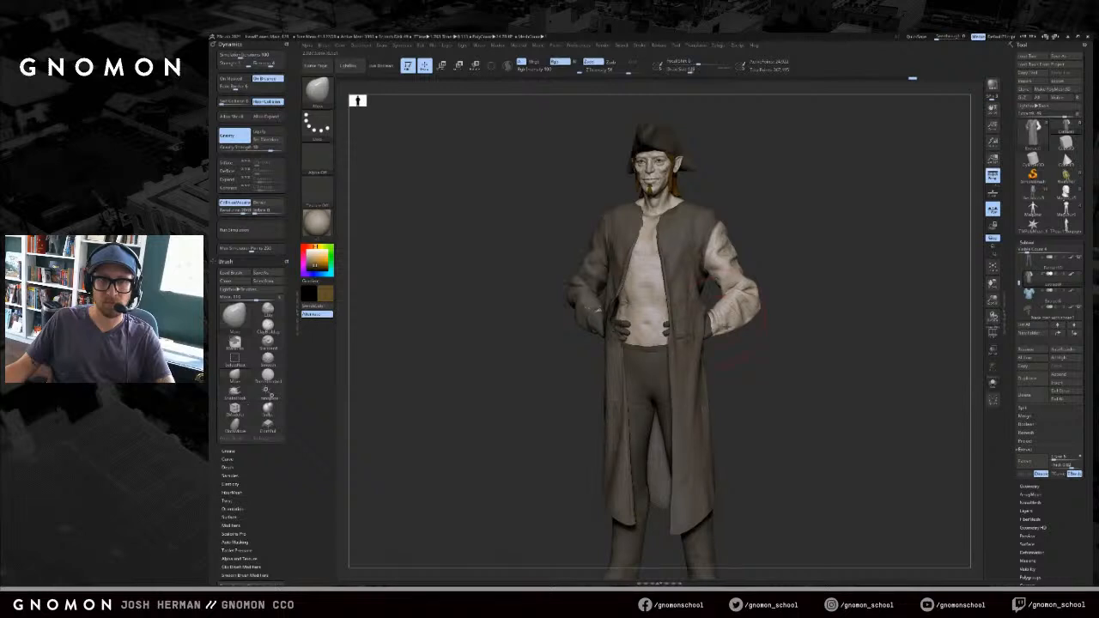
{"action": "left_click_drag", "start_coordinate": [745, 321], "coordinate": [765, 308], "text": "shift"}
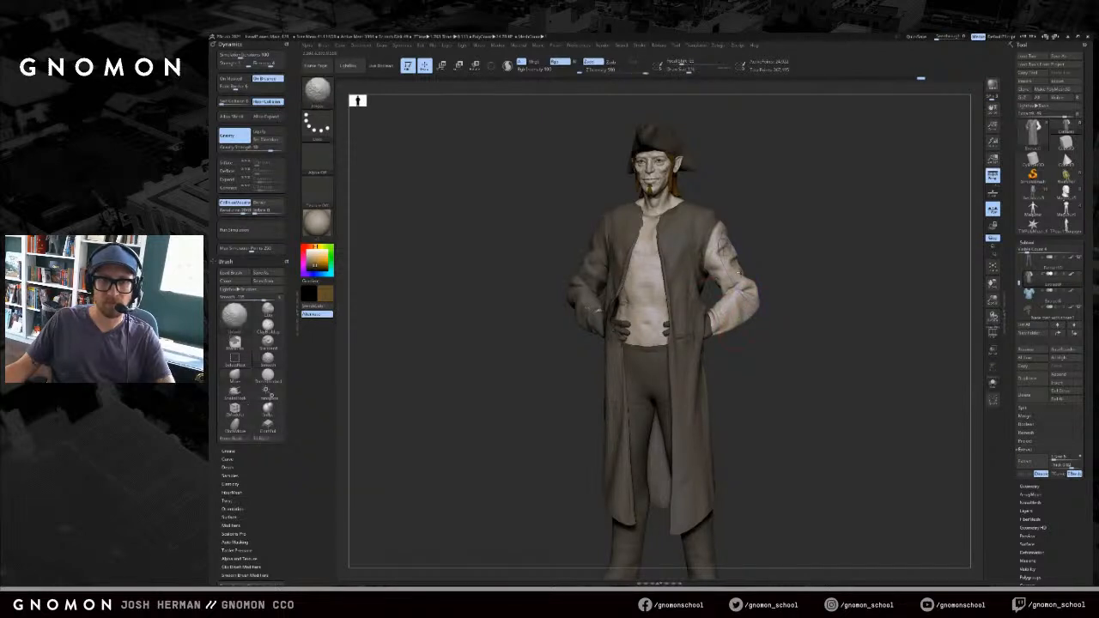
{"action": "left_click_drag", "start_coordinate": [759, 245], "coordinate": [731, 271]}
{"action": "left_click_drag", "start_coordinate": [767, 232], "coordinate": [741, 253]}
{"action": "left_click_drag", "start_coordinate": [763, 340], "coordinate": [766, 362]}
- Clear the coat's mask and adjust the sleeve cuffs around both hands with the Move brush
{"action": "left_click_drag", "start_coordinate": [594, 382], "coordinate": [563, 405]}
{"action": "left_click", "coordinate": [595, 340], "text": "ctrl+shift"}
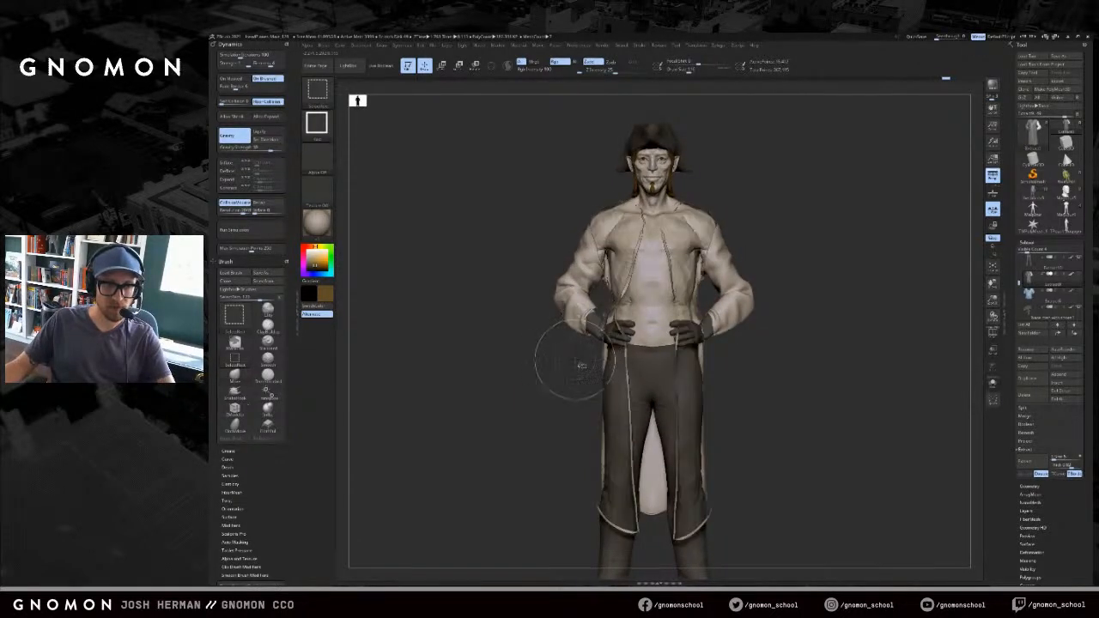
{"action": "left_click", "coordinate": [555, 386], "text": "ctrl+shift"}
{"action": "left_click_drag", "start_coordinate": [742, 355], "coordinate": [730, 347]}
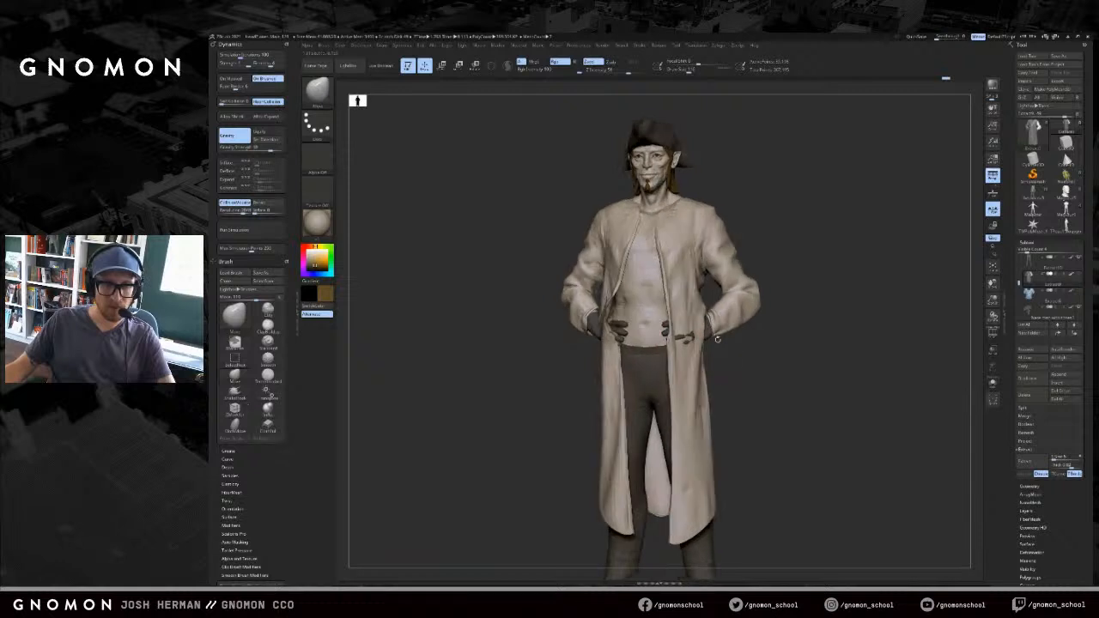
{"action": "mouse_move", "coordinate": [648, 353]}
{"action": "left_mouse_down"}
{"action": "mouse_move", "coordinate": [555, 367]}
{"action": "mouse_move", "coordinate": [586, 359]}
{"action": "mouse_move", "coordinate": [623, 325]}
{"action": "left_mouse_up"}
{"action": "key", "text": "s"}
{"action": "left_click", "coordinate": [595, 350]}
{"action": "left_click_drag", "start_coordinate": [513, 434], "coordinate": [520, 393], "text": "alt"}
{"action": "left_click_drag", "start_coordinate": [717, 344], "coordinate": [672, 295], "text": "shift"}
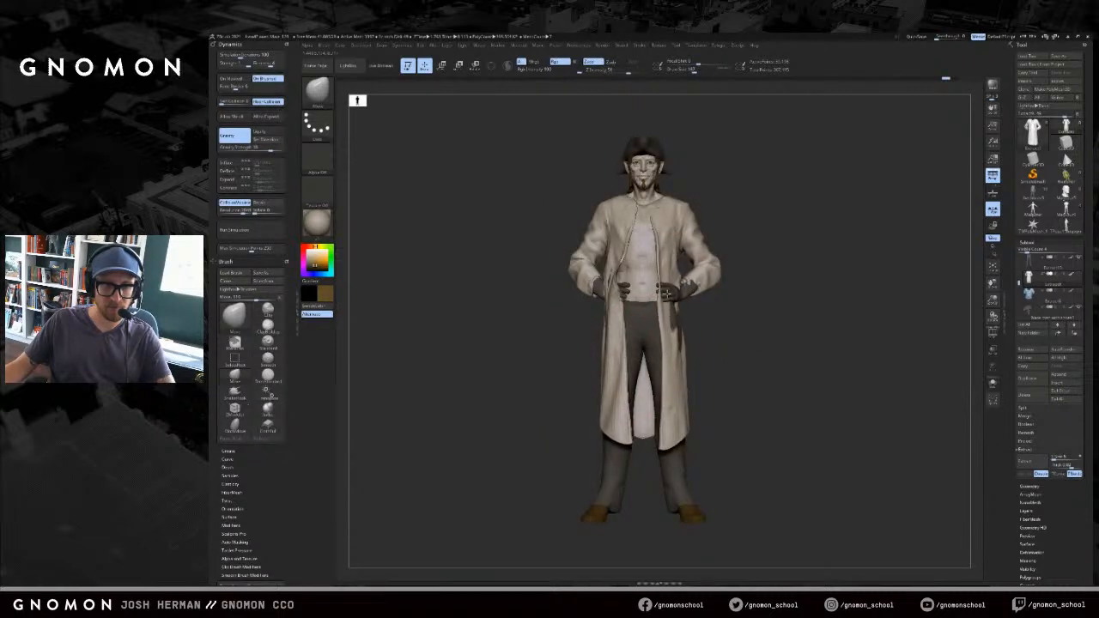
- Mask the coat's sleeves and lower hem by isolating their polygroups, leaving the rest of the coat unmasked
{"action": "left_click", "coordinate": [703, 261], "text": "ctrl+shift"}
{"action": "left_click", "coordinate": [703, 260], "text": "ctrl+shift"}
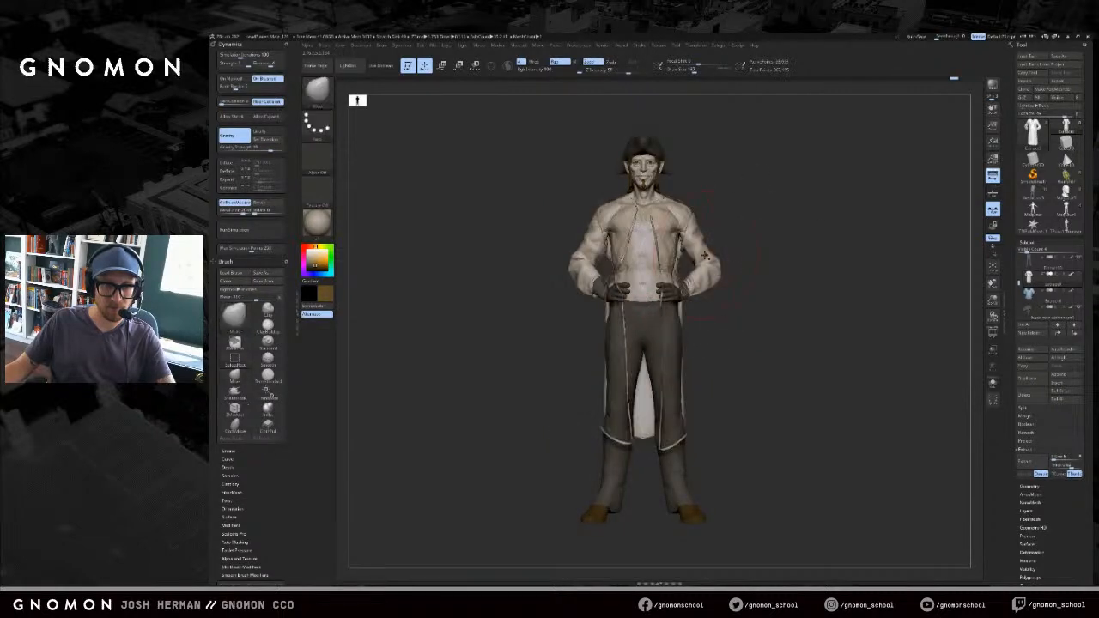
{"action": "key", "text": "alt+s"}
{"action": "left_click", "coordinate": [712, 259], "text": "ctrl+shift"}
{"action": "left_click", "coordinate": [663, 345], "text": "ctrl+shift"}
{"action": "left_click", "coordinate": [684, 431], "text": "ctrl+shift"}
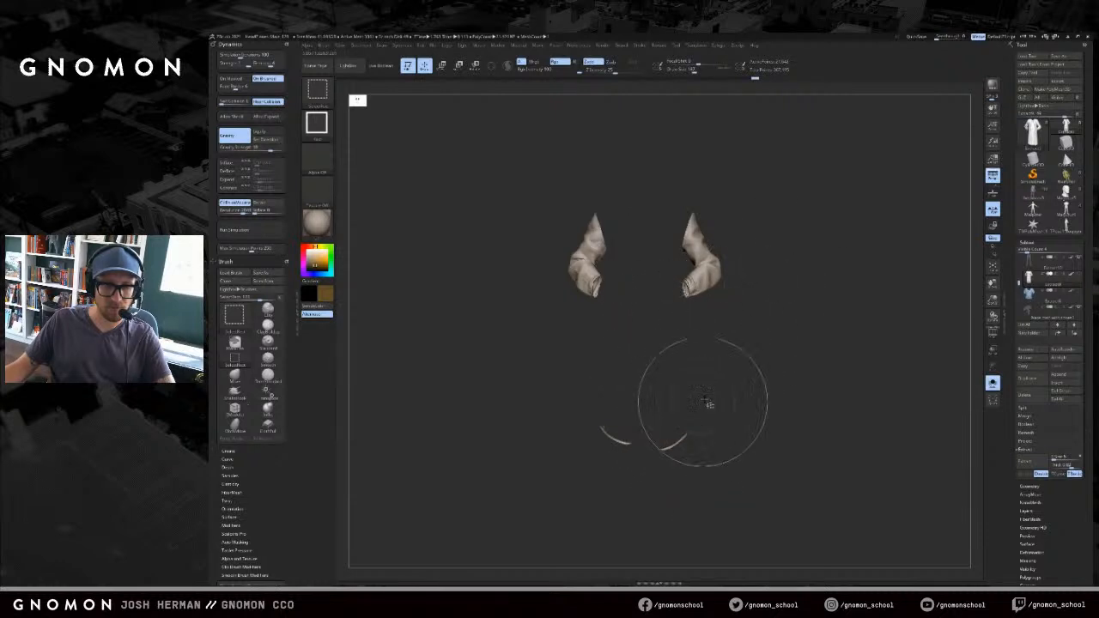
{"action": "left_click", "coordinate": [684, 444], "text": "ctrl+shift"}
{"action": "mouse_move", "coordinate": [702, 418]}
{"action": "left_mouse_down"}
{"action": "mouse_move", "coordinate": [634, 427]}
{"action": "mouse_move", "coordinate": [737, 364]}
{"action": "left_mouse_up"}
{"action": "left_click", "coordinate": [810, 181], "text": "ctrl+shift"}
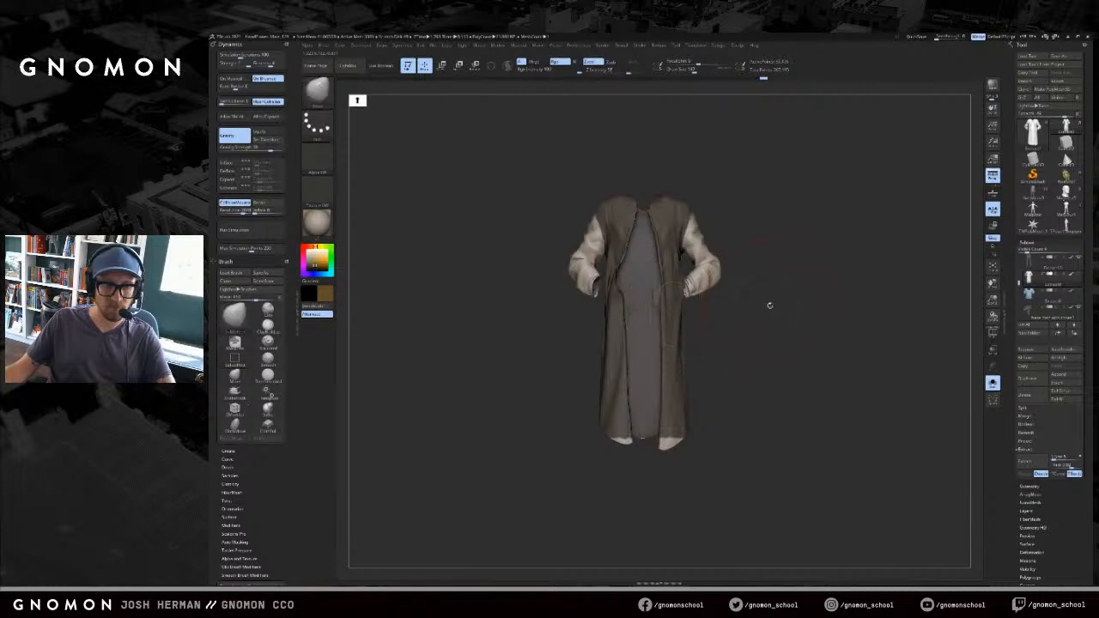
{"action": "left_click", "coordinate": [771, 306], "text": "ctrl"}
{"action": "mouse_move", "coordinate": [779, 304]}
{"action": "left_mouse_down", "text": "alt"}
{"action": "mouse_move", "coordinate": [780, 327]}
{"action": "mouse_move", "coordinate": [714, 250]}
{"action": "mouse_move", "coordinate": [744, 323]}
{"action": "mouse_move", "coordinate": [723, 322]}
{"action": "mouse_move", "coordinate": [776, 295]}
{"action": "left_mouse_up", "text": "alt"}
- Show the full character and compare the coat with the shirt shown and hidden
{"action": "key", "text": "alt+s"}
{"action": "key", "text": "]"}
{"action": "key", "text": "["}
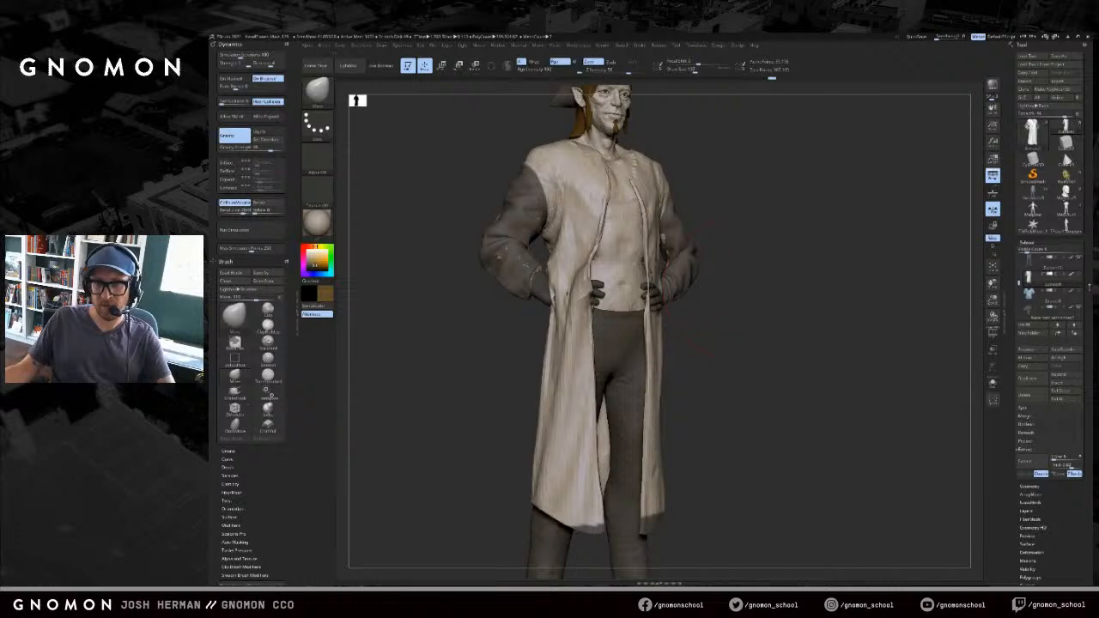
{"action": "left_click", "coordinate": [1079, 291]}
{"action": "mouse_move", "coordinate": [763, 291]}
{"action": "left_mouse_down"}
{"action": "mouse_move", "coordinate": [724, 291]}
{"action": "mouse_move", "coordinate": [740, 292]}
{"action": "mouse_move", "coordinate": [730, 306]}
{"action": "mouse_move", "coordinate": [683, 316]}
{"action": "mouse_move", "coordinate": [703, 318]}
{"action": "left_mouse_up"}
{"action": "left_click", "coordinate": [1079, 294]}
{"action": "key", "text": "]"}
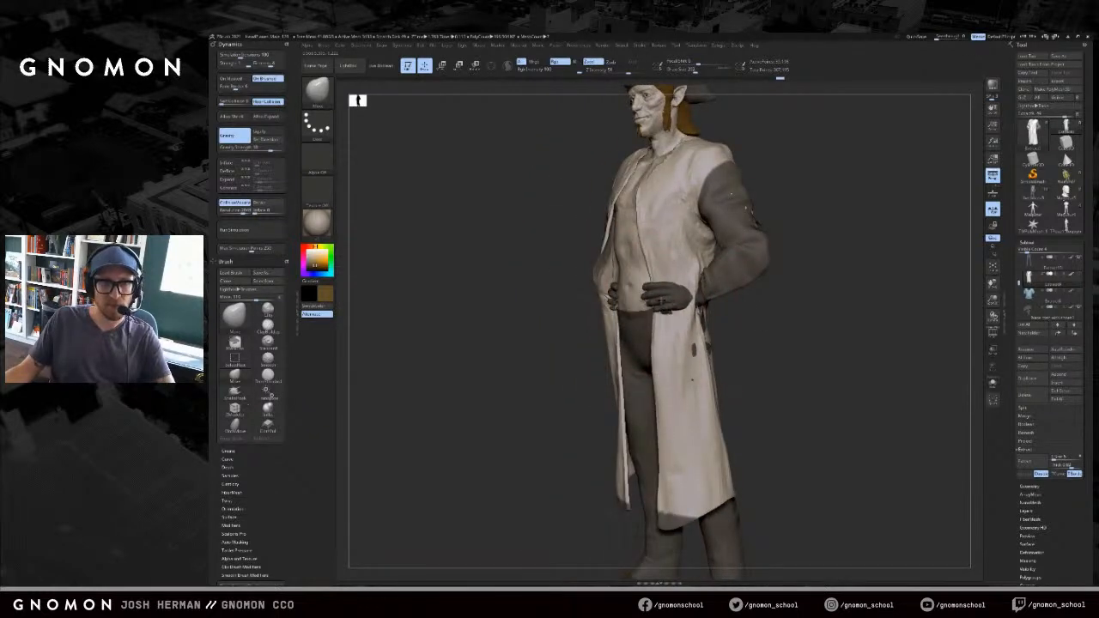
- Switch to the ClothPull brush and try a pull on the coat's left front at the waist
{"action": "key", "text": "s"}
{"action": "left_click_drag", "start_coordinate": [657, 302], "coordinate": [655, 303]}
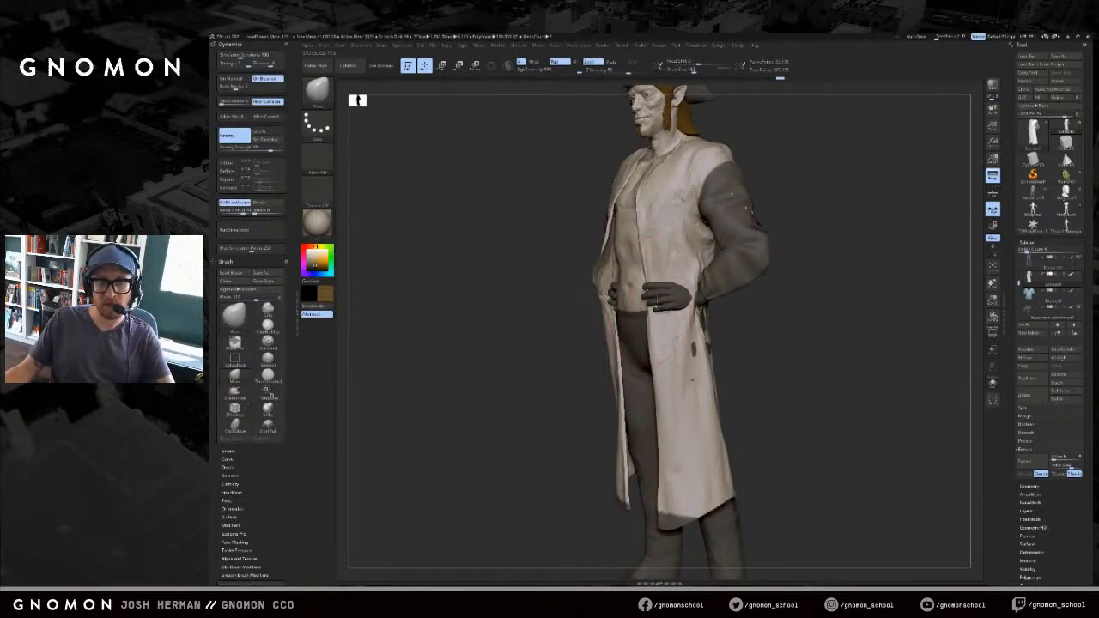
{"action": "key", "text": "b"}
{"action": "key", "text": "m"}
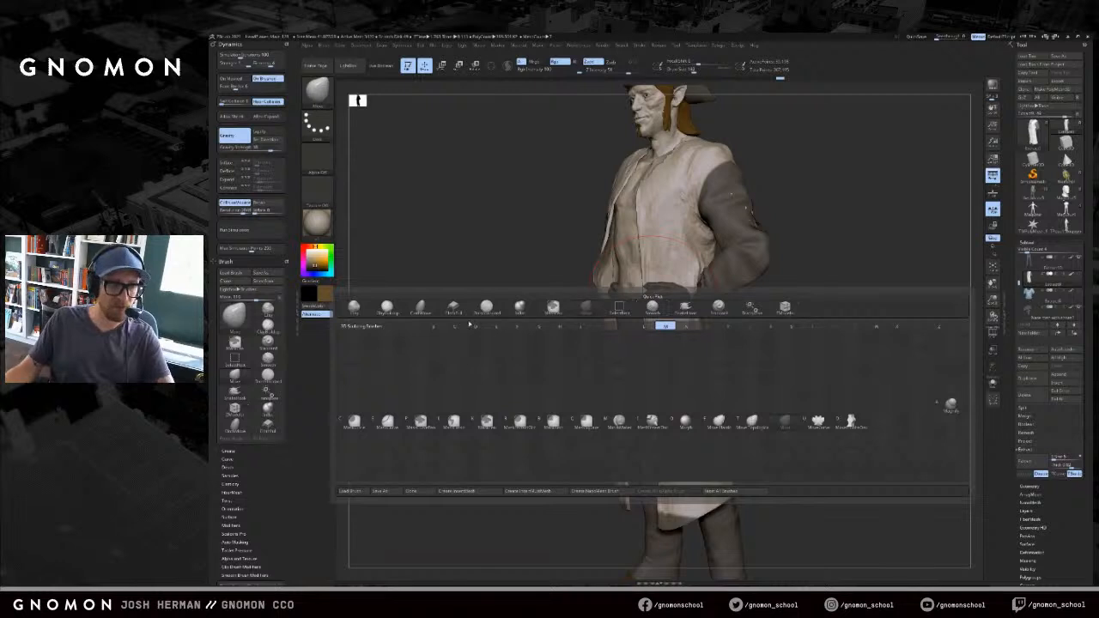
{"action": "left_click", "coordinate": [454, 308]}
{"action": "left_click_drag", "start_coordinate": [668, 315], "coordinate": [668, 302]}
{"action": "key", "text": "ctrl+z"}
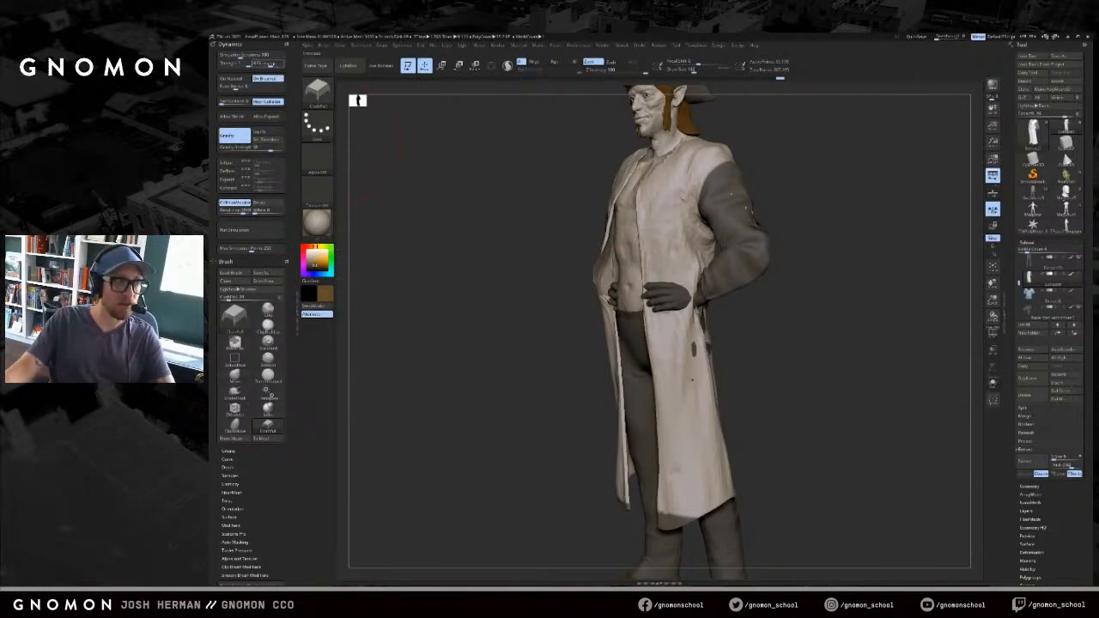
- Hide the gloves and the body's arm polygroups, keeping the torso and coat shown
{"action": "mouse_move", "coordinate": [668, 317]}
{"action": "left_mouse_down"}
{"action": "mouse_move", "coordinate": [692, 302]}
{"action": "mouse_move", "coordinate": [792, 311]}
{"action": "left_mouse_up"}
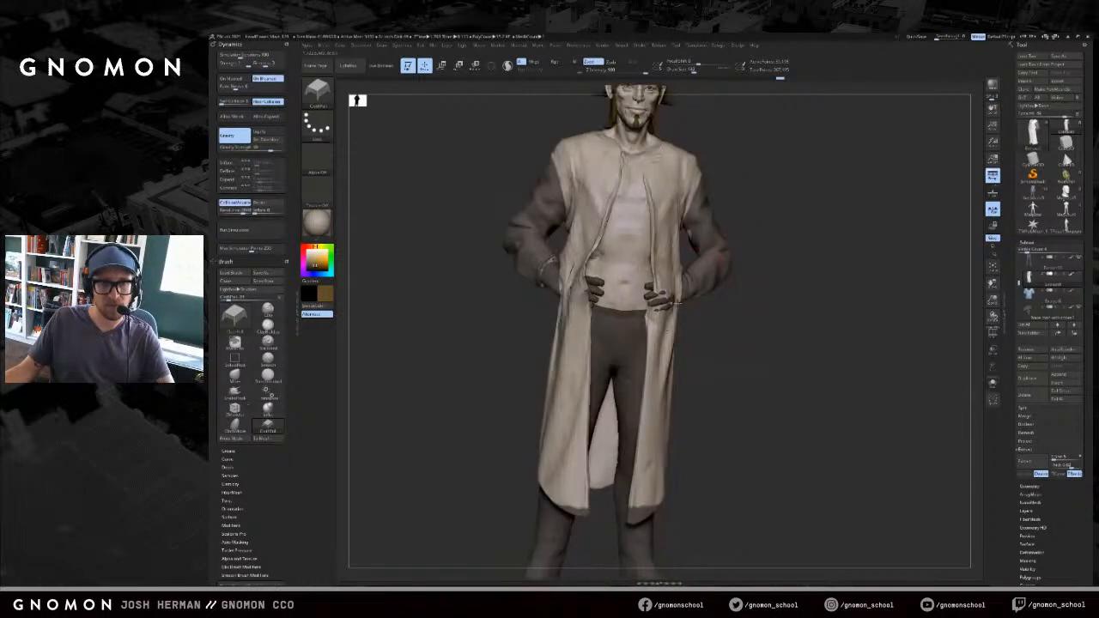
{"action": "left_click_drag", "start_coordinate": [712, 306], "coordinate": [773, 309]}
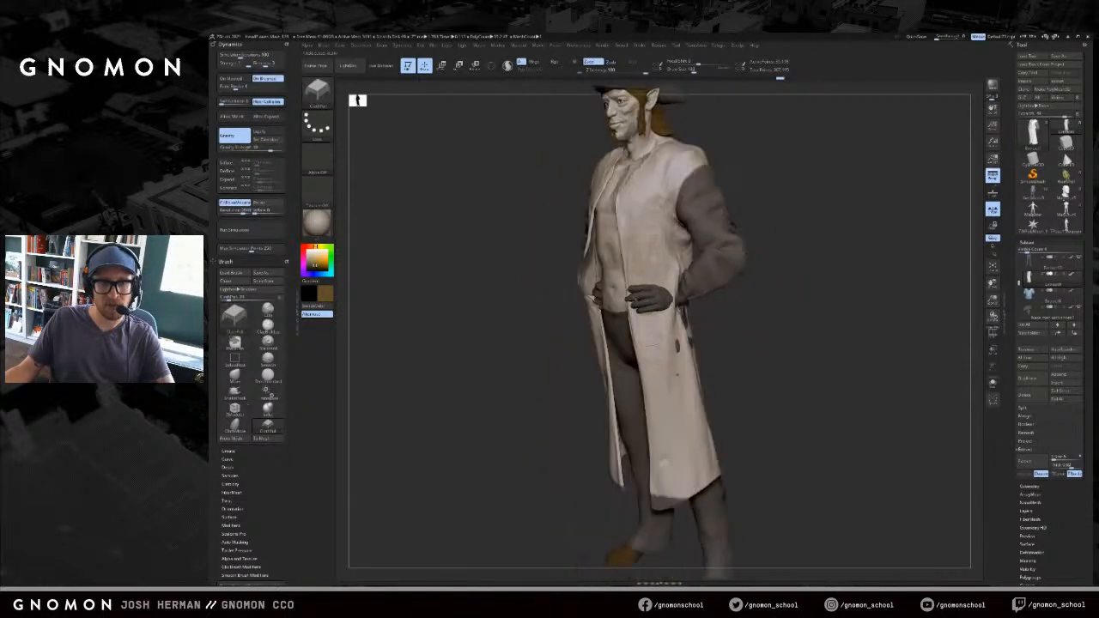
{"action": "left_click_drag", "start_coordinate": [958, 300], "coordinate": [911, 334]}
{"action": "left_click", "coordinate": [658, 337], "text": "alt"}
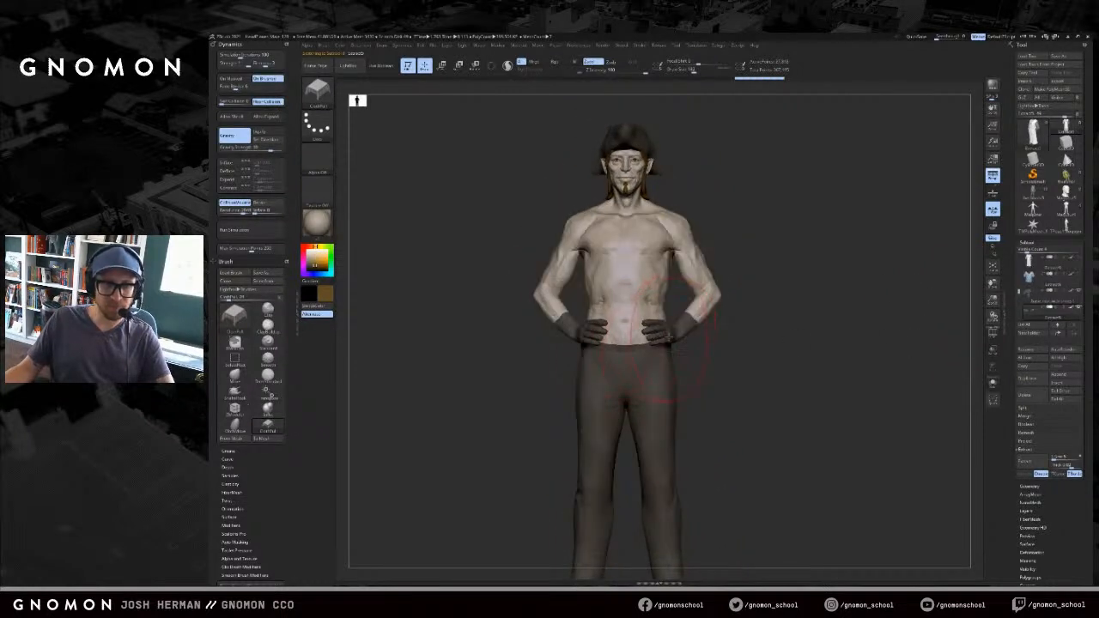
{"action": "left_click", "coordinate": [1078, 308]}
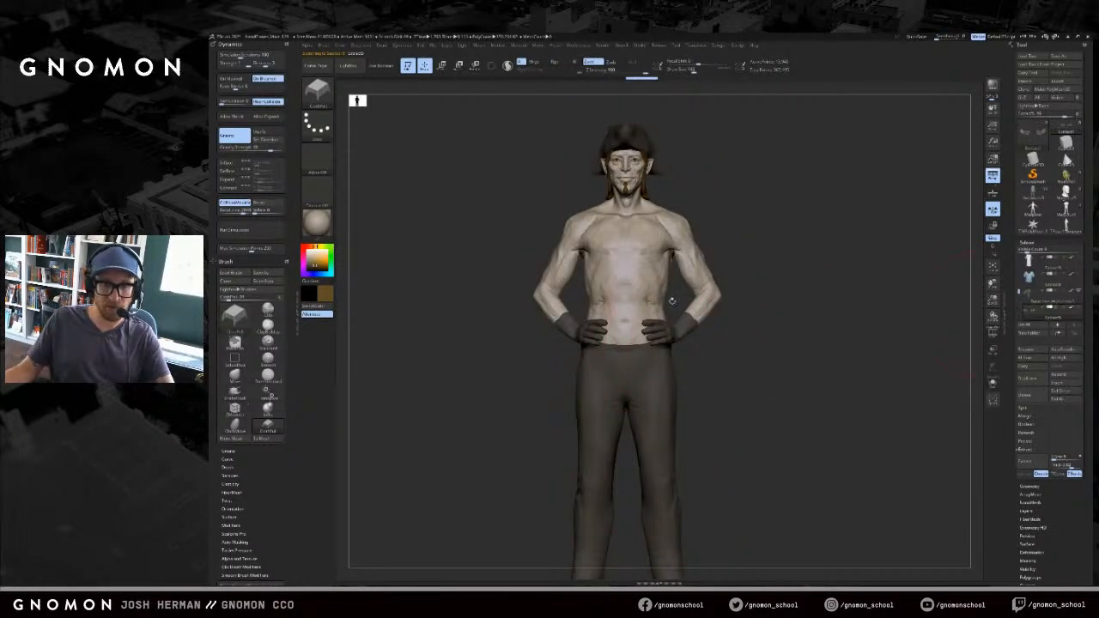
{"action": "left_click", "coordinate": [705, 300], "text": "alt"}
{"action": "left_click", "coordinate": [712, 297], "text": "ctrl+shift"}
{"action": "left_click", "coordinate": [739, 292], "text": "ctrl+shift"}
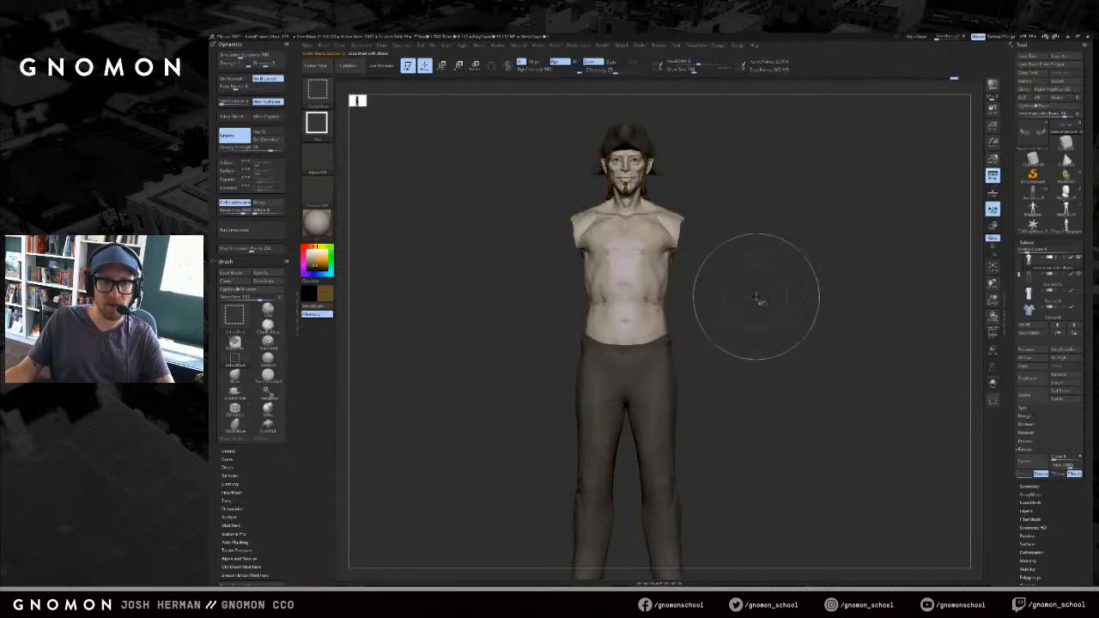
{"action": "left_click", "coordinate": [876, 314], "text": "ctrl+shift"}
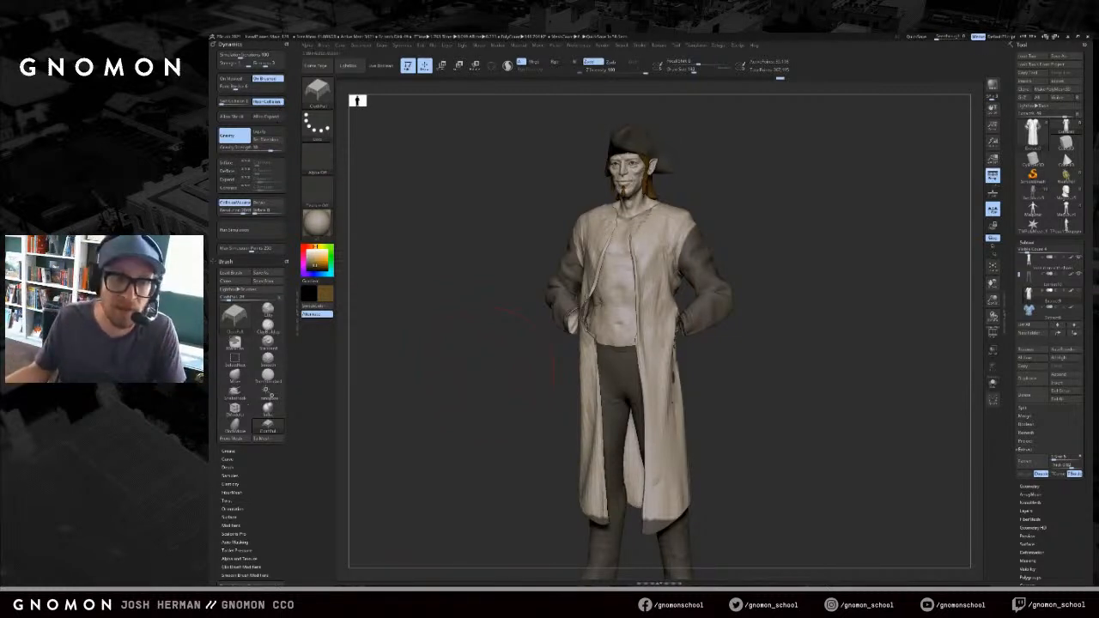
- Pull the coat's left front edge at waist height with the ClothPull brush
{"action": "mouse_move", "coordinate": [745, 341]}
{"action": "left_mouse_down"}
{"action": "mouse_move", "coordinate": [646, 343]}
{"action": "mouse_move", "coordinate": [674, 337]}
{"action": "left_mouse_up"}
{"action": "mouse_move", "coordinate": [593, 344]}
{"action": "left_mouse_down"}
{"action": "mouse_move", "coordinate": [696, 345]}
{"action": "mouse_move", "coordinate": [677, 341]}
{"action": "left_mouse_up"}
{"action": "key", "text": "s"}
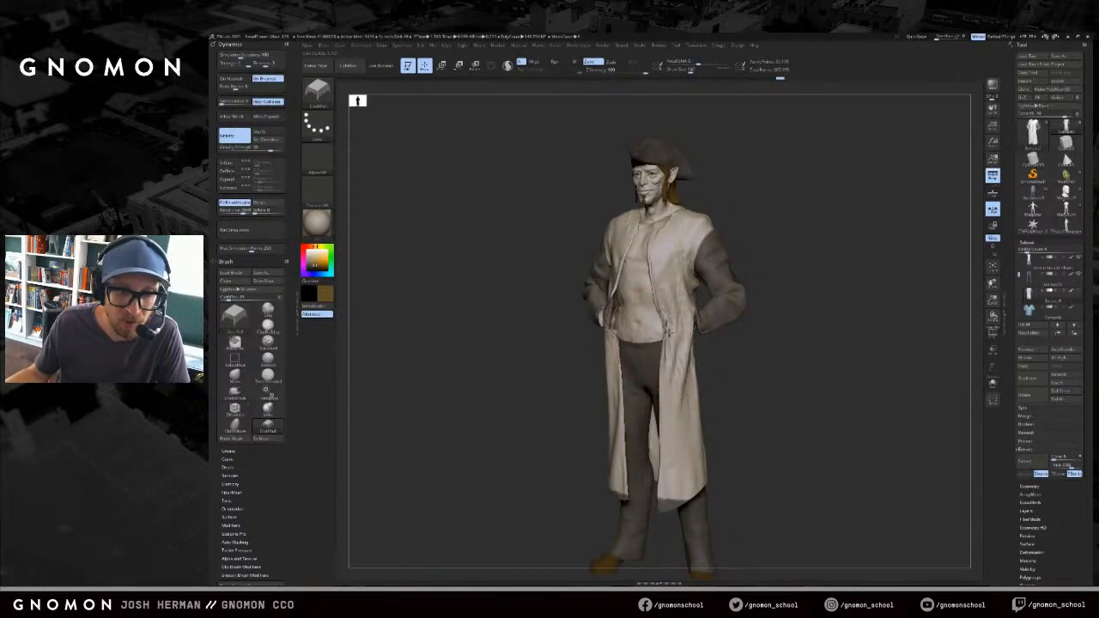
{"action": "key", "text": "ctrl+z"}
{"action": "right_click_drag", "start_coordinate": [678, 342], "coordinate": [659, 339]}
{"action": "left_click_drag", "start_coordinate": [663, 338], "coordinate": [662, 338]}
- Unmask the coat's lower hem and isolate the sleeve polygroups so that only the sleeves are masked
{"action": "mouse_move", "coordinate": [749, 362]}
{"action": "left_mouse_down"}
{"action": "mouse_move", "coordinate": [756, 377]}
{"action": "mouse_move", "coordinate": [756, 346]}
{"action": "mouse_move", "coordinate": [742, 375]}
{"action": "left_mouse_up"}
{"action": "key", "text": "ctrl+shift+s"}
{"action": "left_click_drag", "start_coordinate": [755, 424], "coordinate": [508, 561], "text": "ctrl+alt"}
{"action": "left_click", "coordinate": [759, 330], "text": "ctrl+shift"}
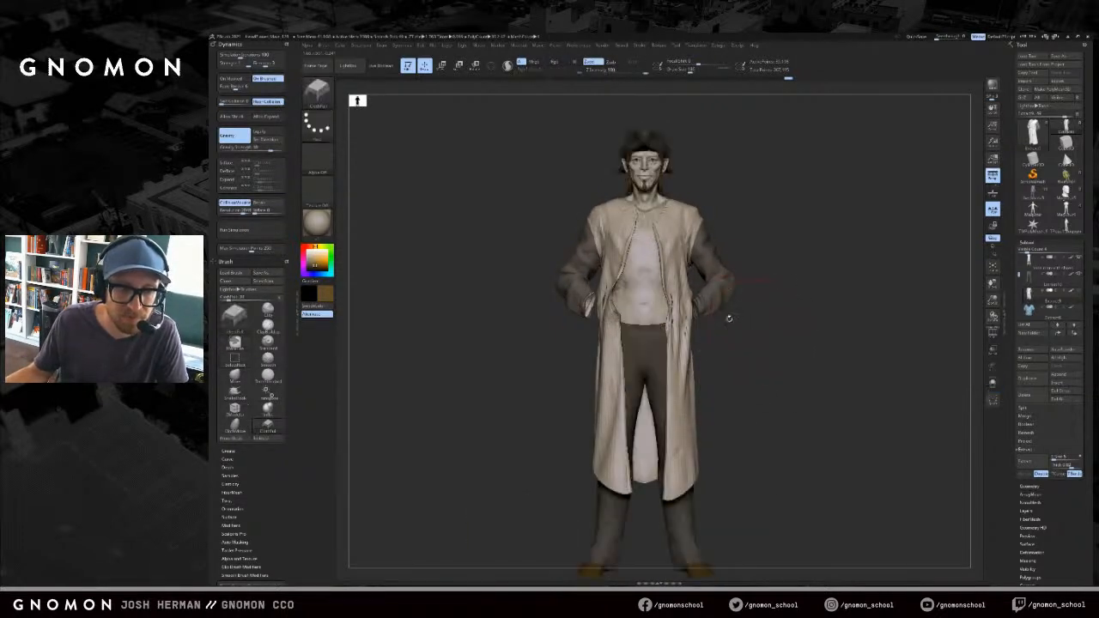
{"action": "left_click", "coordinate": [718, 282], "text": "ctrl+shift"}
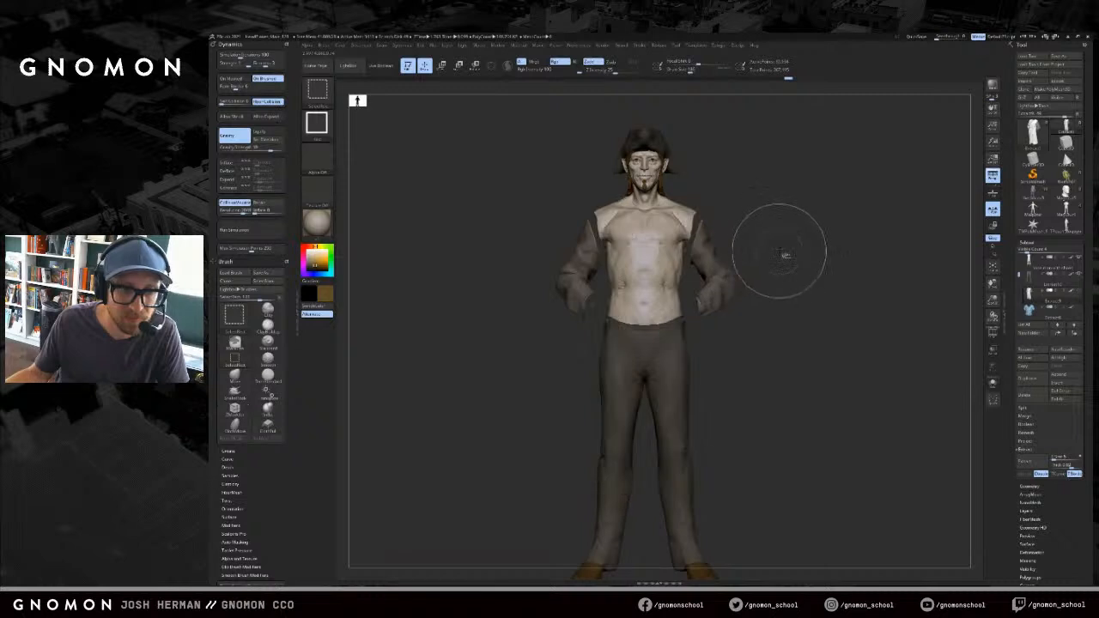
{"action": "left_click", "coordinate": [792, 244], "text": "ctrl+shift"}
{"action": "left_click", "coordinate": [586, 277], "text": "ctrl+shift"}
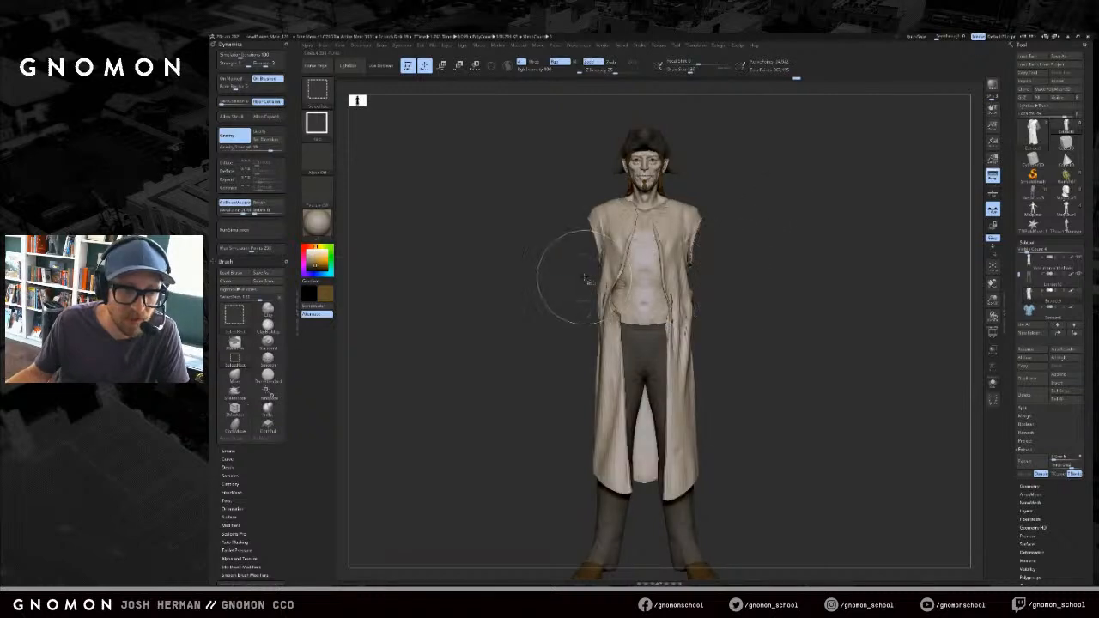
{"action": "left_click_drag", "start_coordinate": [805, 229], "coordinate": [796, 244], "text": "ctrl+shift"}
{"action": "left_click_drag", "start_coordinate": [837, 180], "coordinate": [455, 409], "text": "ctrl"}
{"action": "left_click", "coordinate": [832, 315], "text": "ctrl+shift"}
- Pull folds into the coat's left front panel from the waist down with the ClothPull brush
{"action": "left_click_drag", "start_coordinate": [810, 307], "coordinate": [771, 288]}
{"action": "key", "text": "s"}
{"action": "left_click_drag", "start_coordinate": [664, 327], "coordinate": [662, 338]}
{"action": "left_click_drag", "start_coordinate": [731, 373], "coordinate": [744, 378], "text": "shift"}
{"action": "key", "text": "s"}
{"action": "left_click_drag", "start_coordinate": [683, 396], "coordinate": [661, 421]}
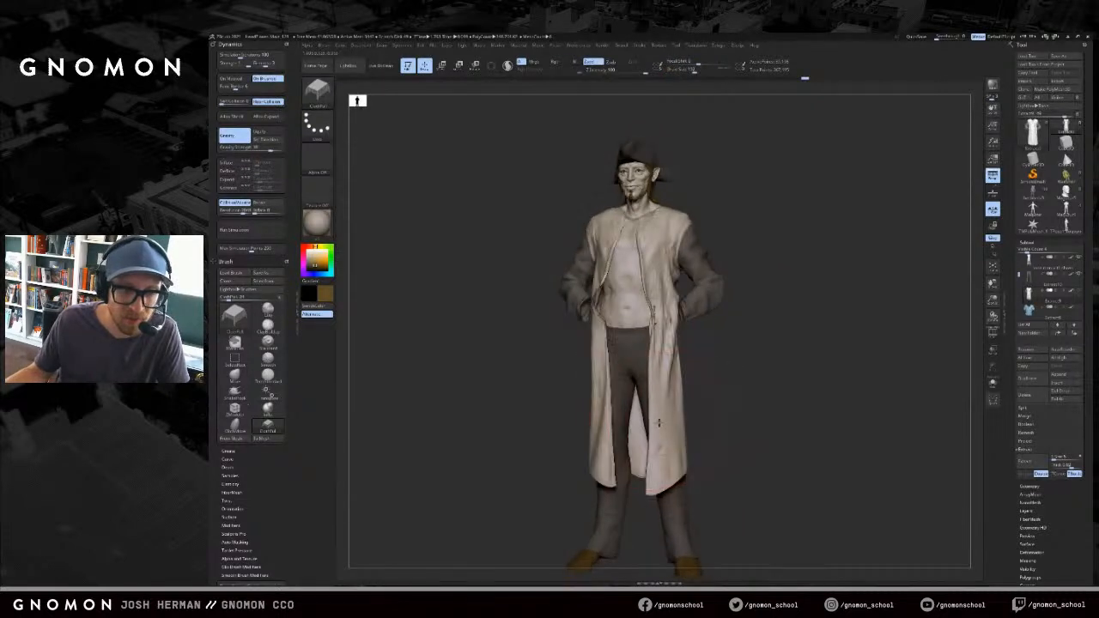
- Switch to the Move brush and adjust the coat's front edges at the waist
{"action": "key", "text": "b"}
{"action": "key", "text": "m"}
{"action": "key", "text": "v"}
{"action": "left_click_drag", "start_coordinate": [563, 329], "coordinate": [537, 338]}
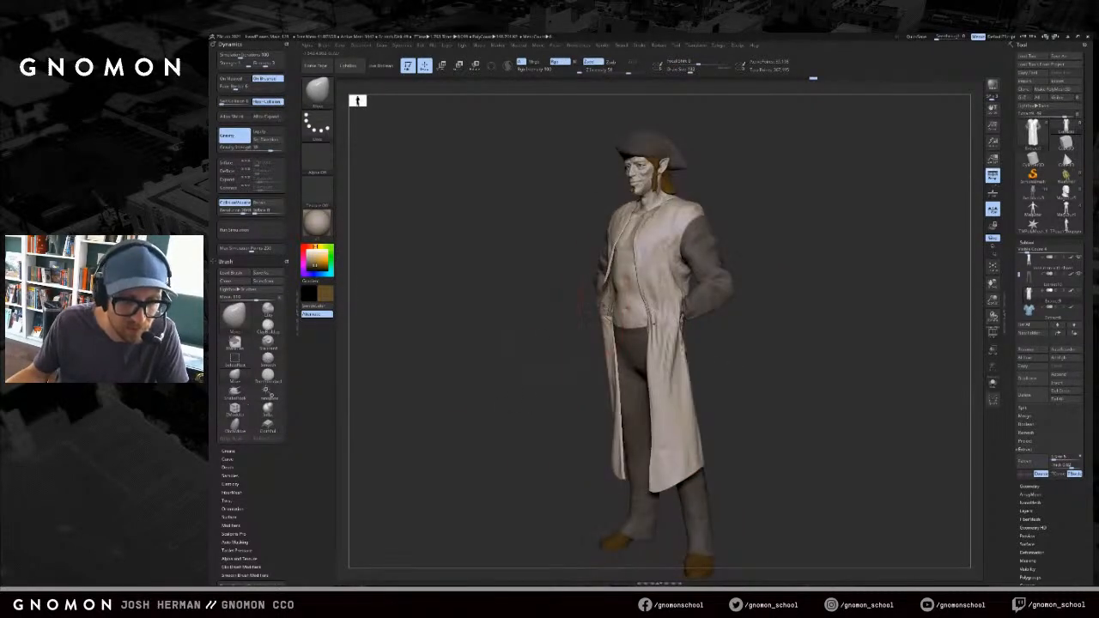
{"action": "key", "text": "s"}
{"action": "mouse_move", "coordinate": [612, 316]}
{"action": "left_mouse_down", "text": "shift"}
{"action": "mouse_move", "coordinate": [588, 309]}
{"action": "mouse_move", "coordinate": [595, 326]}
{"action": "mouse_move", "coordinate": [603, 315]}
{"action": "mouse_move", "coordinate": [528, 332]}
{"action": "left_mouse_up", "text": "shift"}
{"action": "left_click_drag", "start_coordinate": [623, 311], "coordinate": [636, 312]}
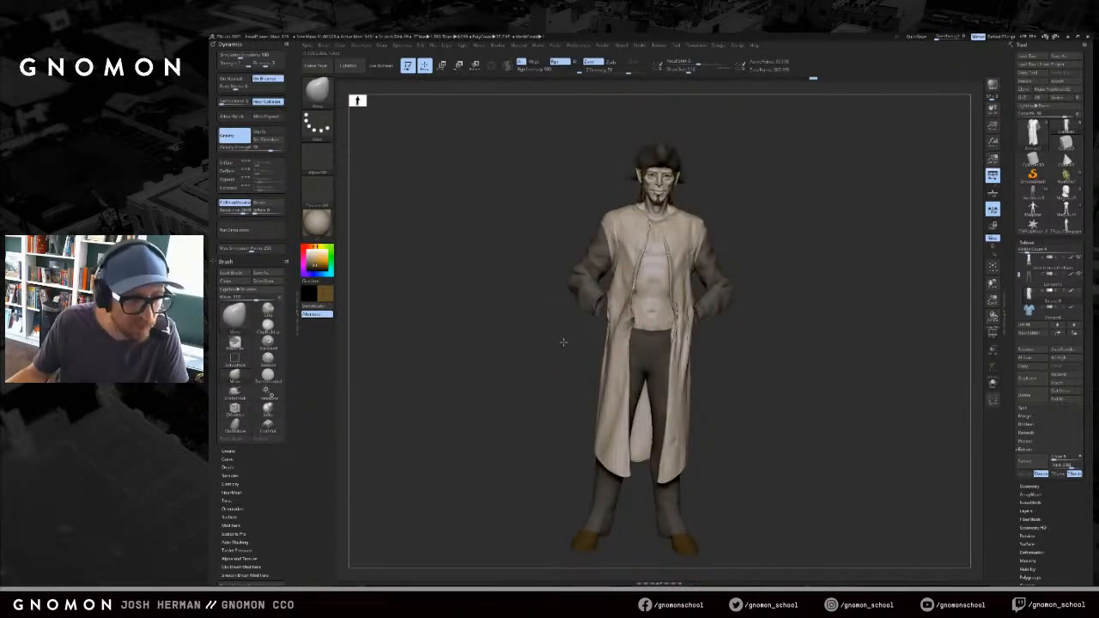
- Try the cloth simulation on the unmasked coat body from the front view
{"action": "left_click_drag", "start_coordinate": [563, 342], "coordinate": [477, 334]}
{"action": "left_click", "coordinate": [278, 232]}
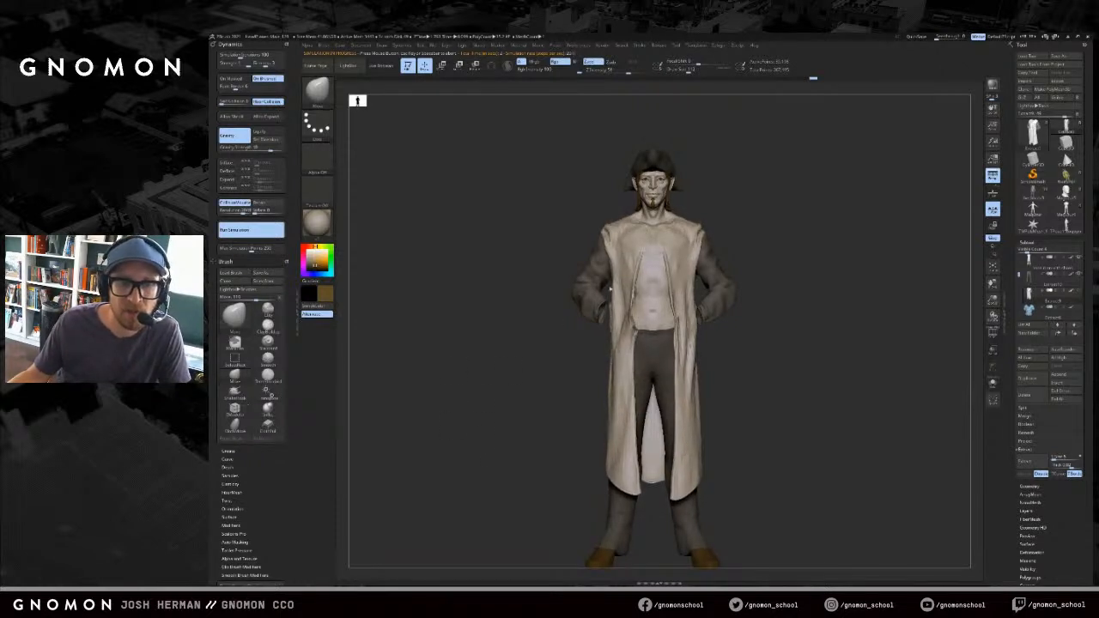
{"action": "left_click", "coordinate": [886, 266]}
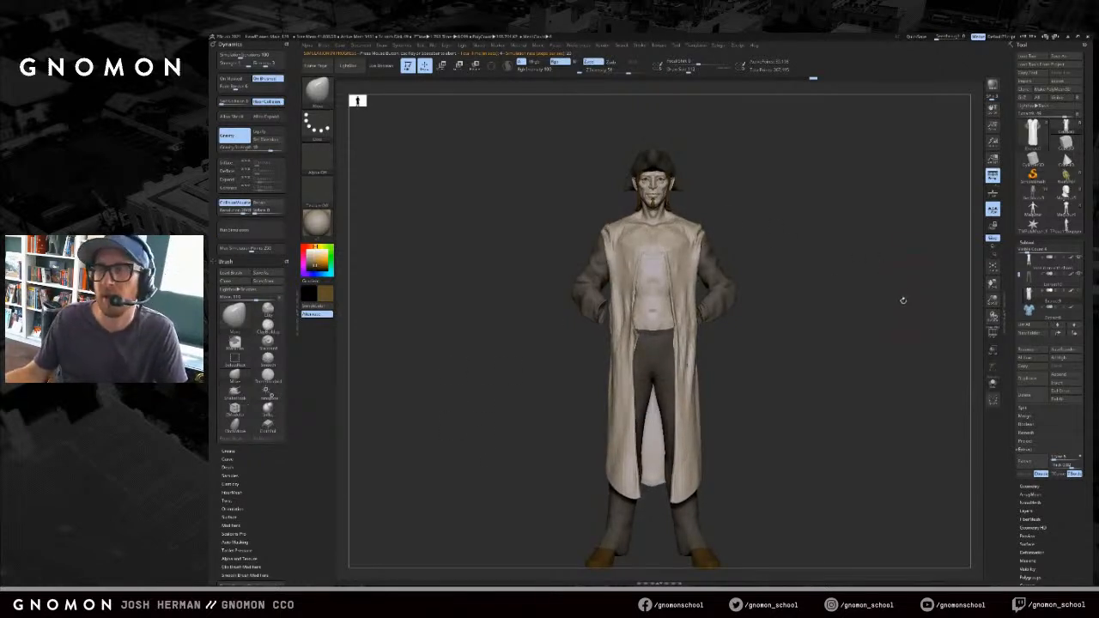
{"action": "key", "text": "ctrl+z"}
- Isolate the coat, store a morph target of its current shape, and show the full character again
{"action": "key", "text": "alt+s"}
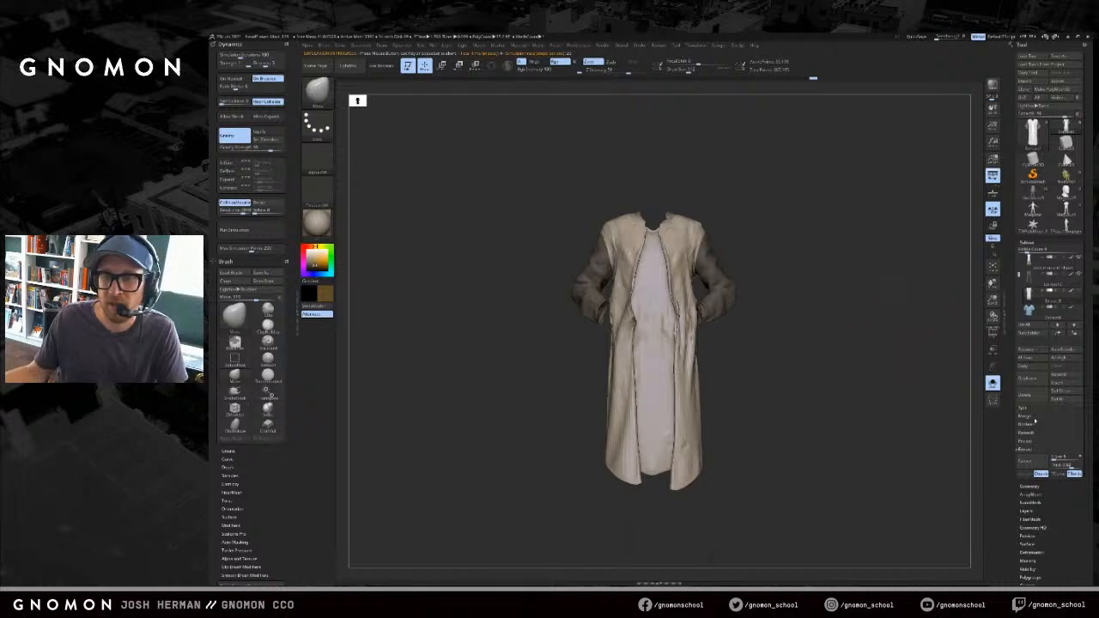
{"action": "scroll", "coordinate": [1049, 461], "scroll_direction": "down", "scroll_amount": 5}
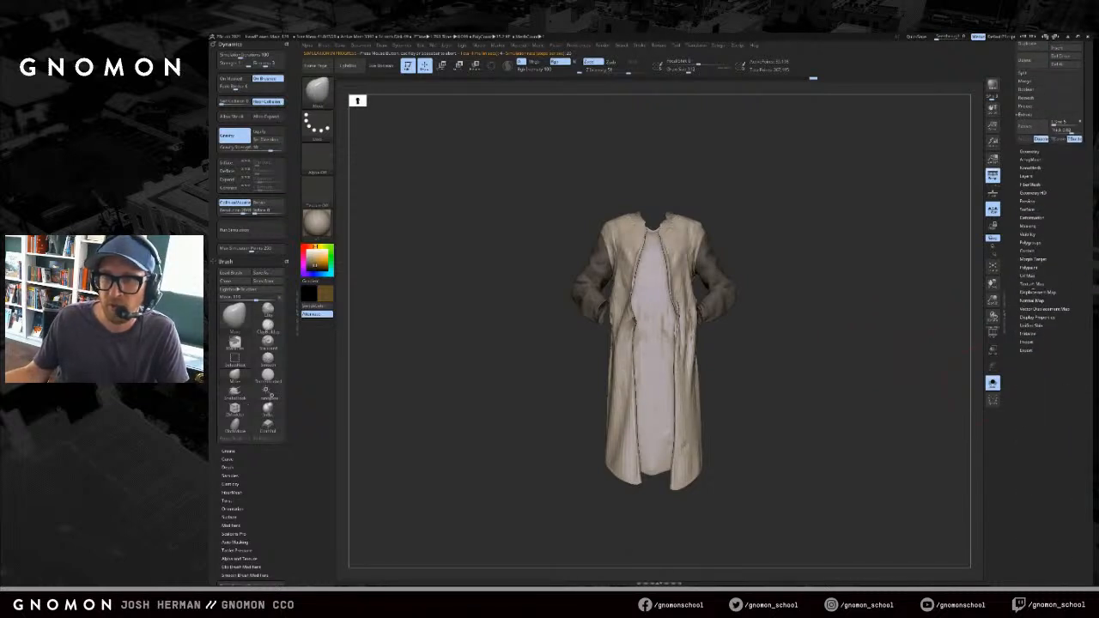
{"action": "scroll", "coordinate": [1044, 268], "scroll_direction": "up", "scroll_amount": 2}
{"action": "left_click", "coordinate": [1035, 342]}
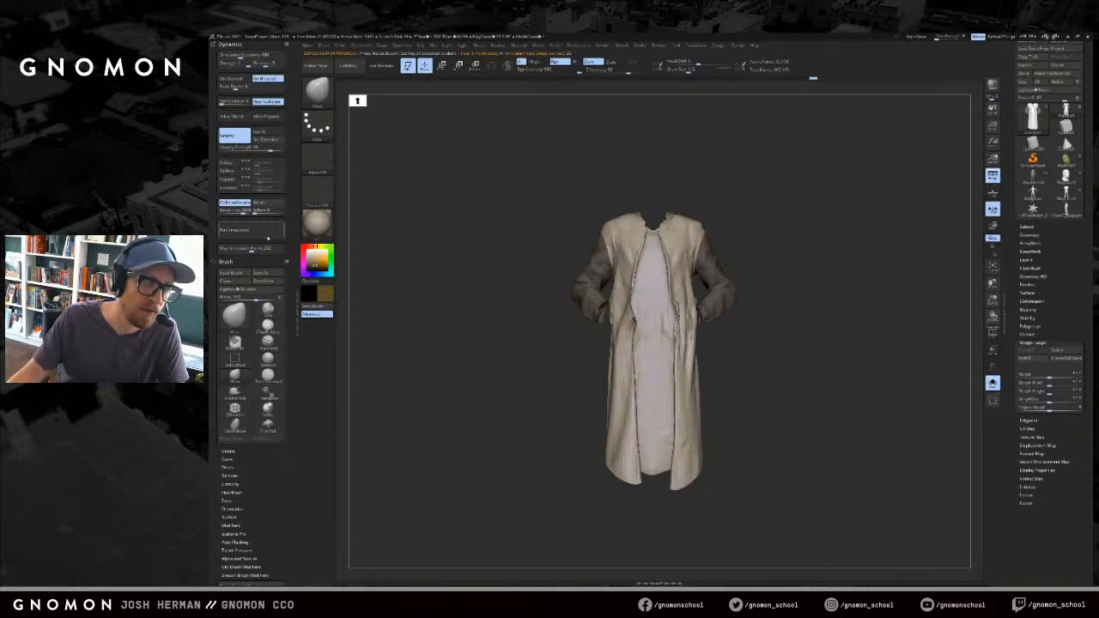
{"action": "key", "text": "alt+s"}
- Test the coat's drape with two cloth simulation runs, viewing the figure from the front and both sides
{"action": "left_click", "coordinate": [265, 230]}
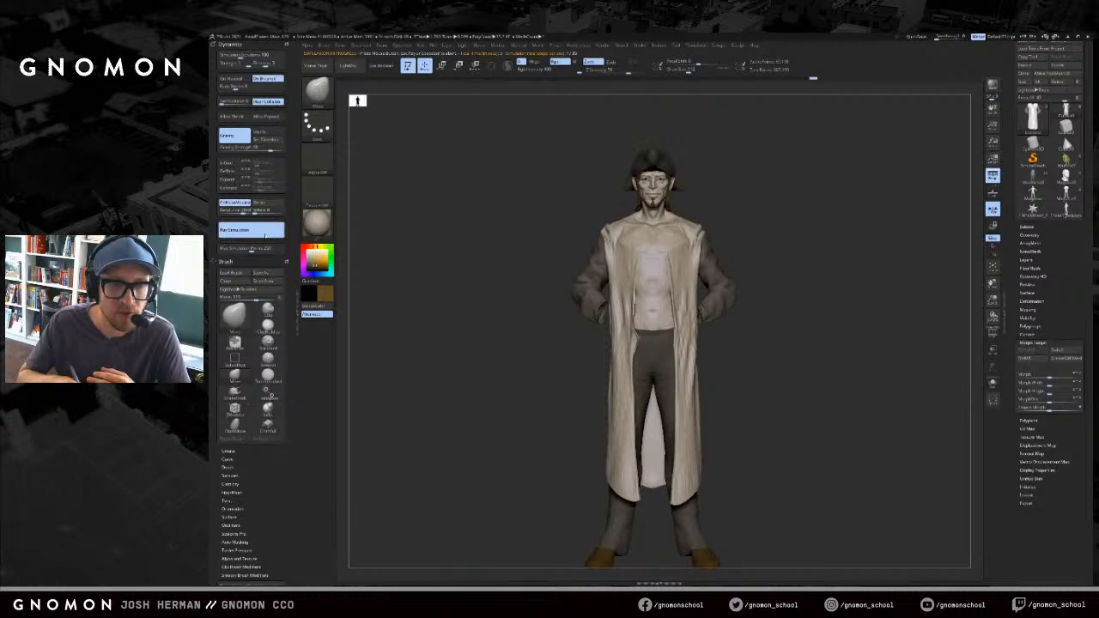
{"action": "left_click_drag", "start_coordinate": [575, 380], "coordinate": [567, 373]}
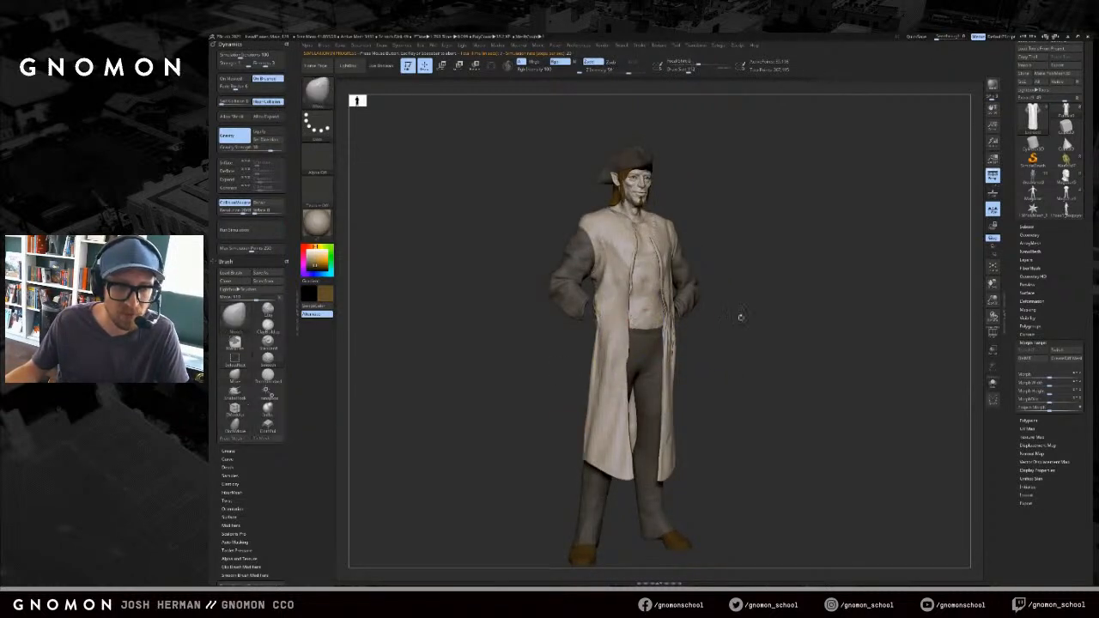
{"action": "left_click_drag", "start_coordinate": [740, 317], "coordinate": [720, 328], "text": "shift"}
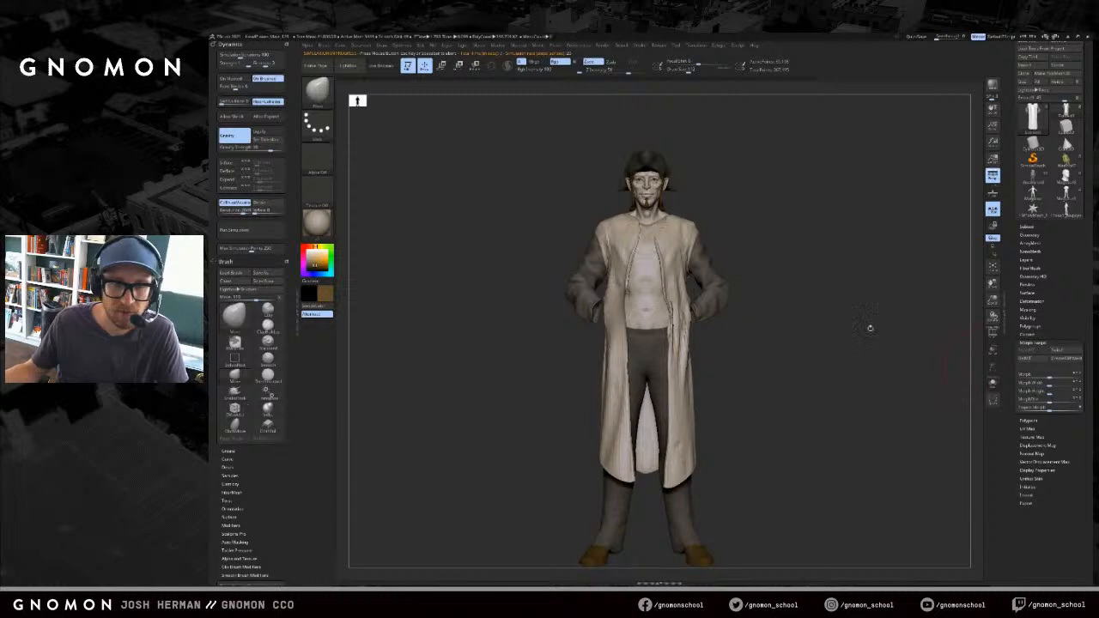
{"action": "left_click", "coordinate": [249, 232]}
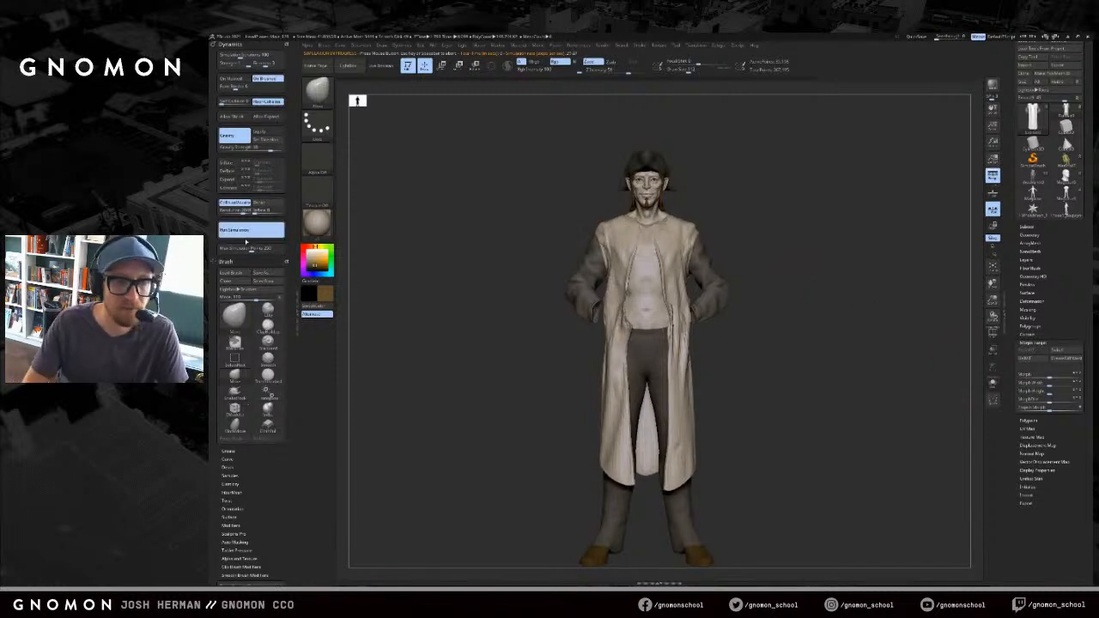
{"action": "left_click_drag", "start_coordinate": [824, 267], "coordinate": [537, 294]}
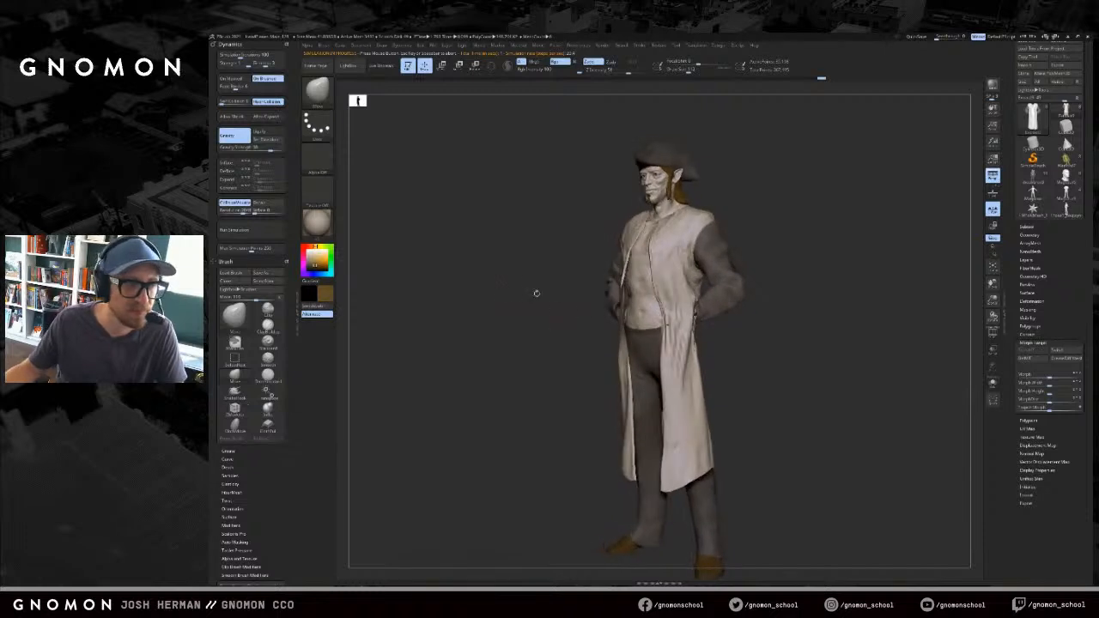
- Run the cloth simulation on the coat body, compare the shape before and after, and keep the simulated drape
{"action": "left_click", "coordinate": [249, 231]}
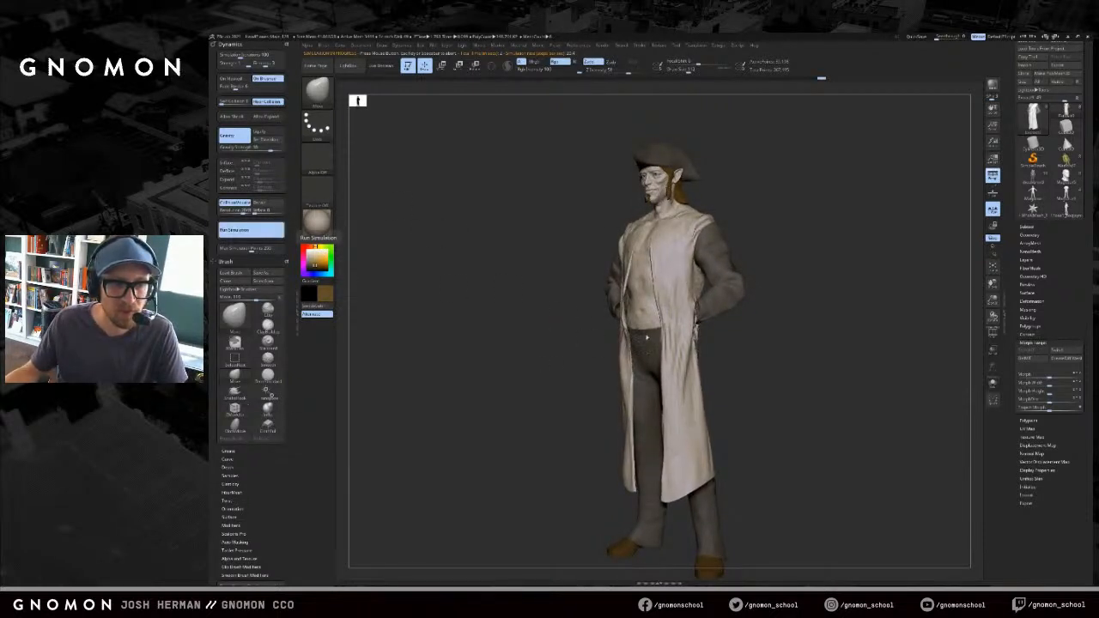
{"action": "left_click", "coordinate": [505, 380]}
{"action": "left_click_drag", "start_coordinate": [504, 379], "coordinate": [521, 378], "text": "shift"}
{"action": "key", "text": "ctrl+z"}
{"action": "key", "text": "ctrl+shift+z"}
{"action": "key", "text": "ctrl+z"}
{"action": "key", "text": "ctrl+shift+z"}
- Reshape the coat's right front panel at the waist with the Move brush
{"action": "key", "text": "s"}
{"action": "mouse_move", "coordinate": [622, 355]}
{"action": "left_mouse_down"}
{"action": "mouse_move", "coordinate": [612, 355]}
{"action": "mouse_move", "coordinate": [637, 341]}
{"action": "mouse_move", "coordinate": [625, 330]}
{"action": "left_mouse_up"}
{"action": "key", "text": "s"}
{"action": "key", "text": "s"}
{"action": "key", "text": "s"}
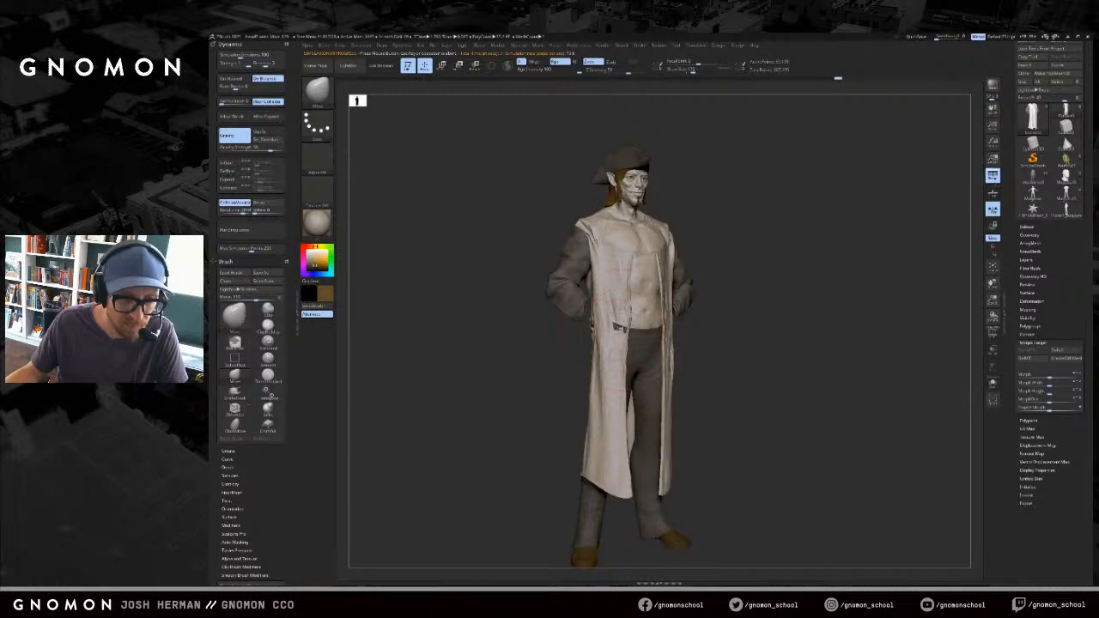
{"action": "right_click_drag", "start_coordinate": [633, 330], "coordinate": [689, 335]}
{"action": "right_click_drag", "start_coordinate": [507, 348], "coordinate": [692, 338]}
- Switch to the ClothPull brush, briefly try the Standard brush, and smooth the folds on the coat's right front at the waist
{"action": "key", "text": "b"}
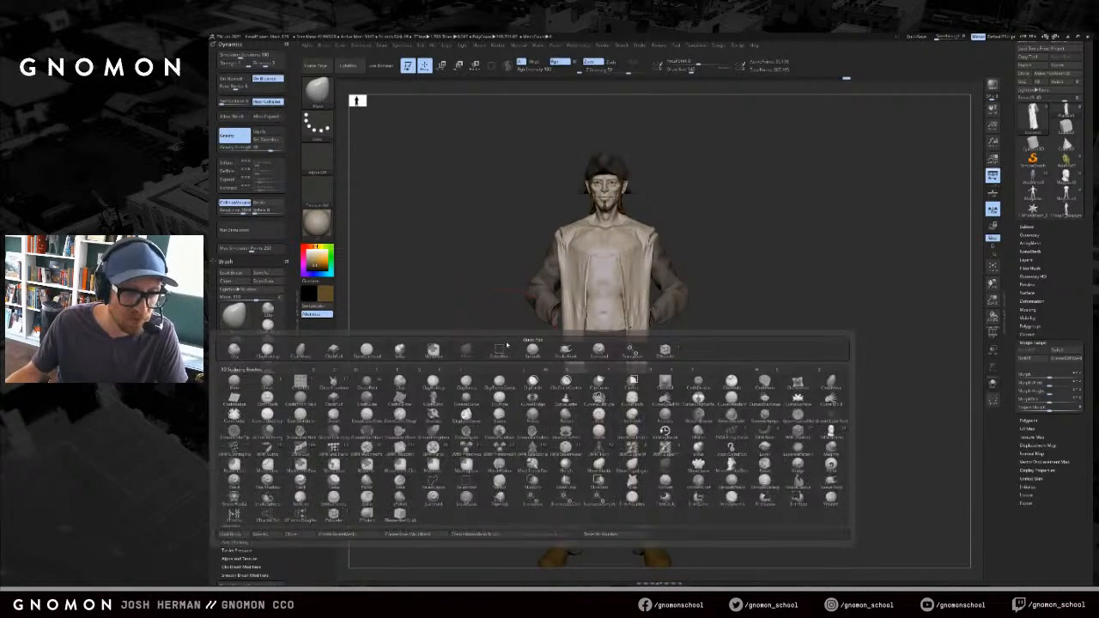
{"action": "left_click", "coordinate": [367, 351]}
{"action": "left_click_drag", "start_coordinate": [507, 345], "coordinate": [577, 346]}
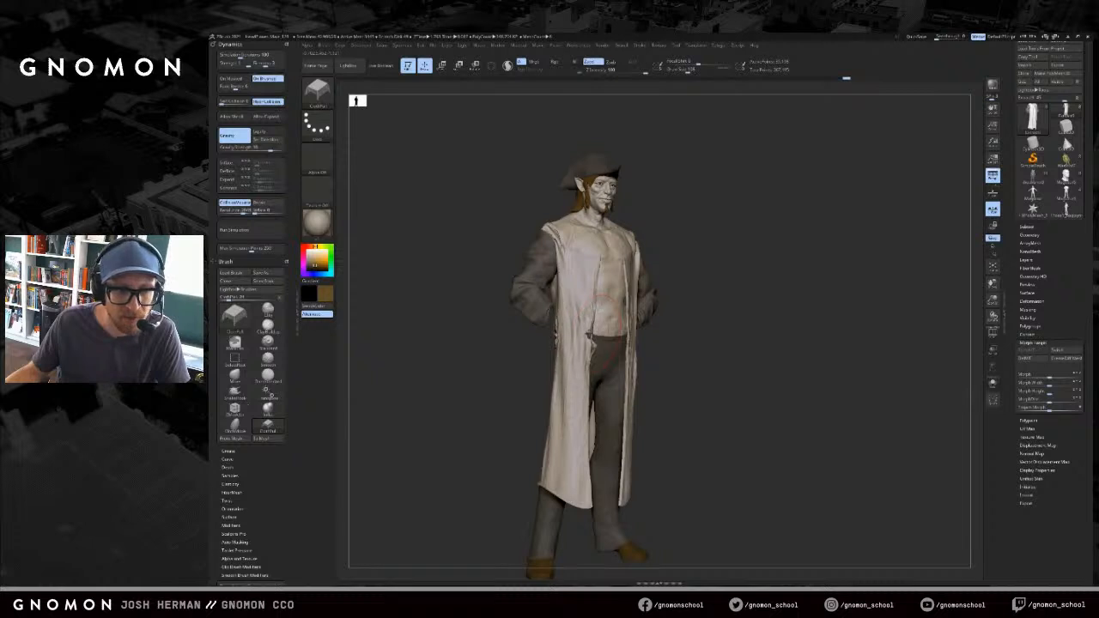
{"action": "key", "text": "b"}
{"action": "key", "text": "s"}
{"action": "key", "text": "t"}
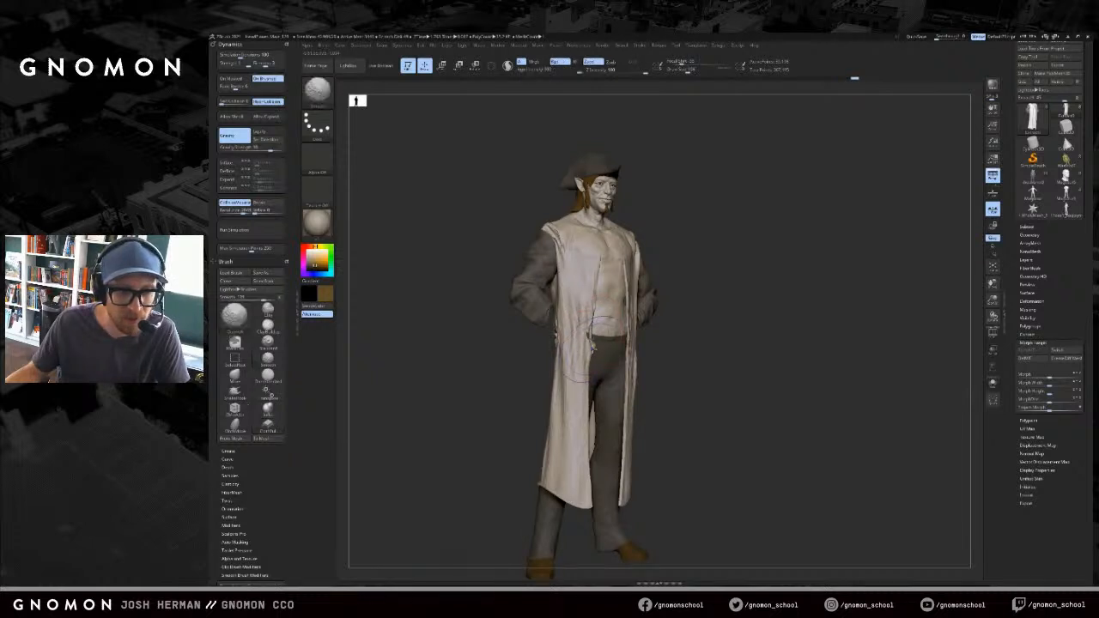
{"action": "key", "text": "b"}
{"action": "key", "text": "c"}
{"action": "key", "text": "b"}
{"action": "key", "text": "s"}
{"action": "left_click_drag", "start_coordinate": [596, 331], "coordinate": [591, 353], "text": "shift"}
- Resize the ClothPull brush and pull the lower edge of the coat's right front panel outward
{"action": "right_click_drag", "start_coordinate": [569, 440], "coordinate": [592, 446]}
{"action": "key", "text": "s"}
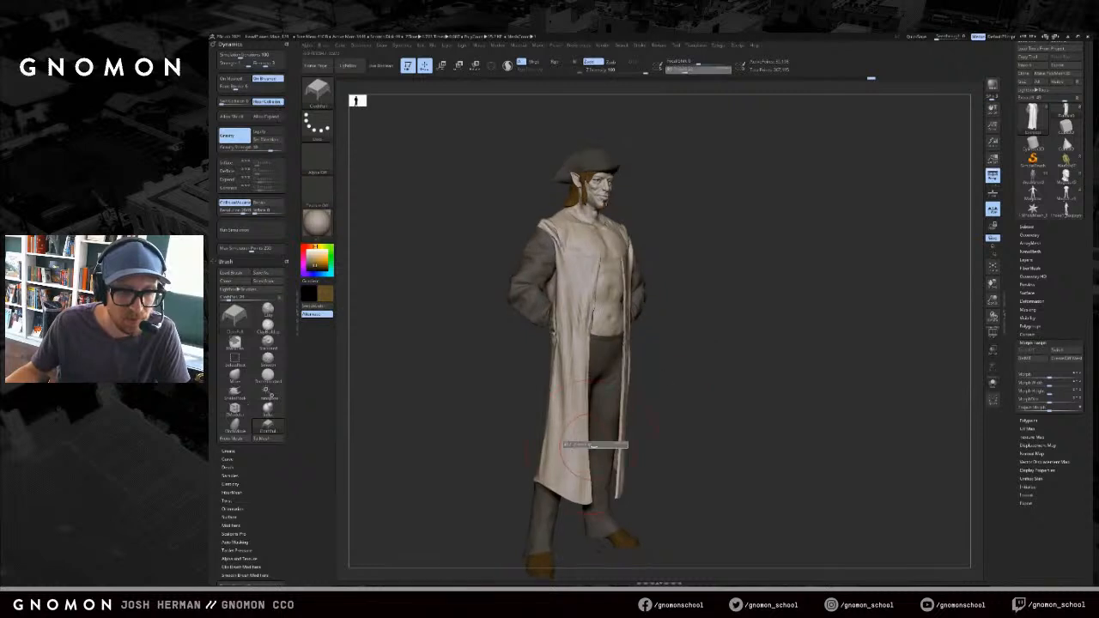
{"action": "left_click_drag", "start_coordinate": [593, 446], "coordinate": [569, 471]}
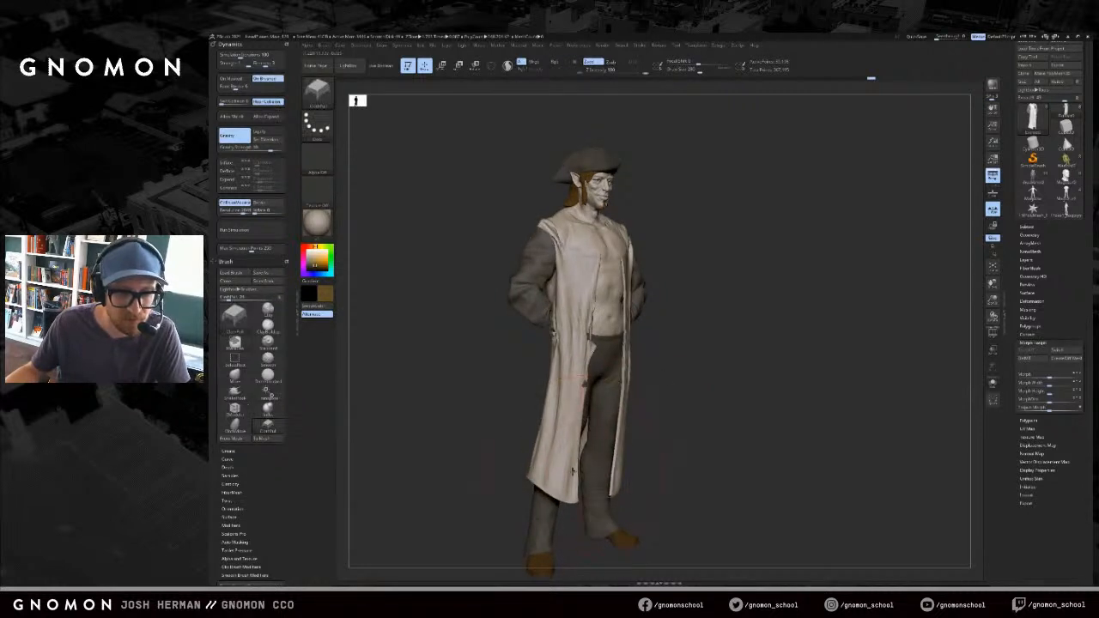
{"action": "key", "text": "ctrl+z"}
{"action": "left_click_drag", "start_coordinate": [565, 478], "coordinate": [555, 479]}
{"action": "mouse_move", "coordinate": [682, 395]}
{"action": "left_mouse_down"}
{"action": "mouse_move", "coordinate": [611, 392]}
{"action": "mouse_move", "coordinate": [630, 370]}
{"action": "left_mouse_up"}
{"action": "left_click_drag", "start_coordinate": [718, 321], "coordinate": [727, 321]}
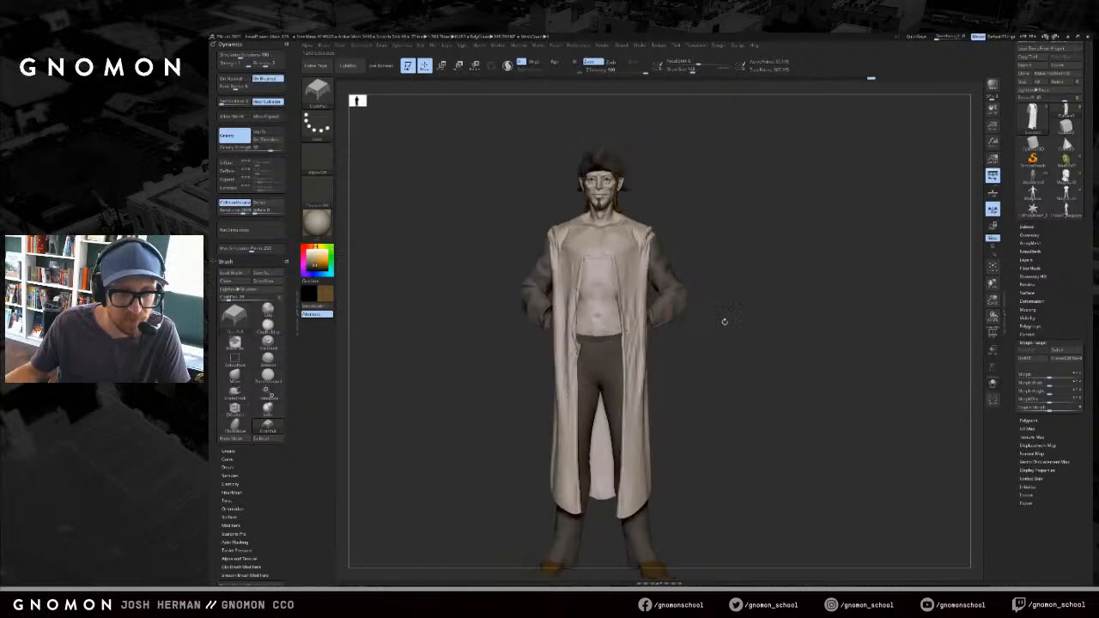
- Adjust the coat's right front at the waist with the ClothPull brush and clear the sleeve mask
{"action": "key", "text": "s"}
{"action": "left_click", "coordinate": [571, 343]}
{"action": "mouse_move", "coordinate": [508, 358]}
{"action": "left_mouse_down"}
{"action": "mouse_move", "coordinate": [573, 361]}
{"action": "mouse_move", "coordinate": [534, 347]}
{"action": "mouse_move", "coordinate": [565, 339]}
{"action": "left_mouse_up"}
{"action": "mouse_move", "coordinate": [835, 288]}
{"action": "left_mouse_down"}
{"action": "mouse_move", "coordinate": [797, 285]}
{"action": "mouse_move", "coordinate": [790, 304]}
{"action": "mouse_move", "coordinate": [791, 252]}
{"action": "mouse_move", "coordinate": [784, 280]}
{"action": "left_mouse_up"}
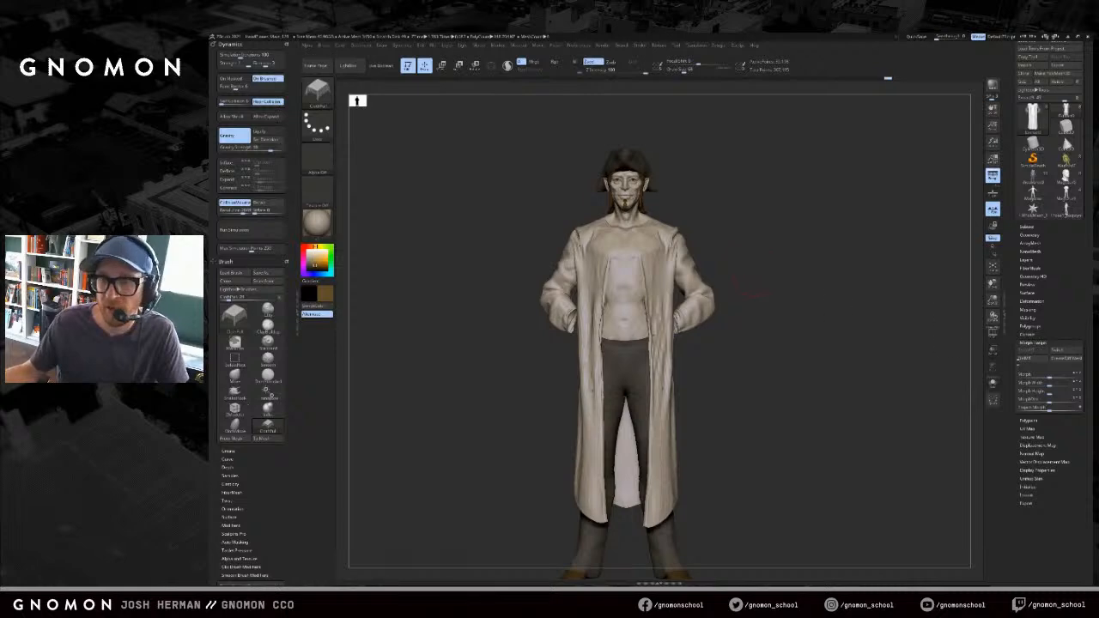
- Switch to the Morph brush for blending the coat with its stored morph target
{"action": "key", "text": "b"}
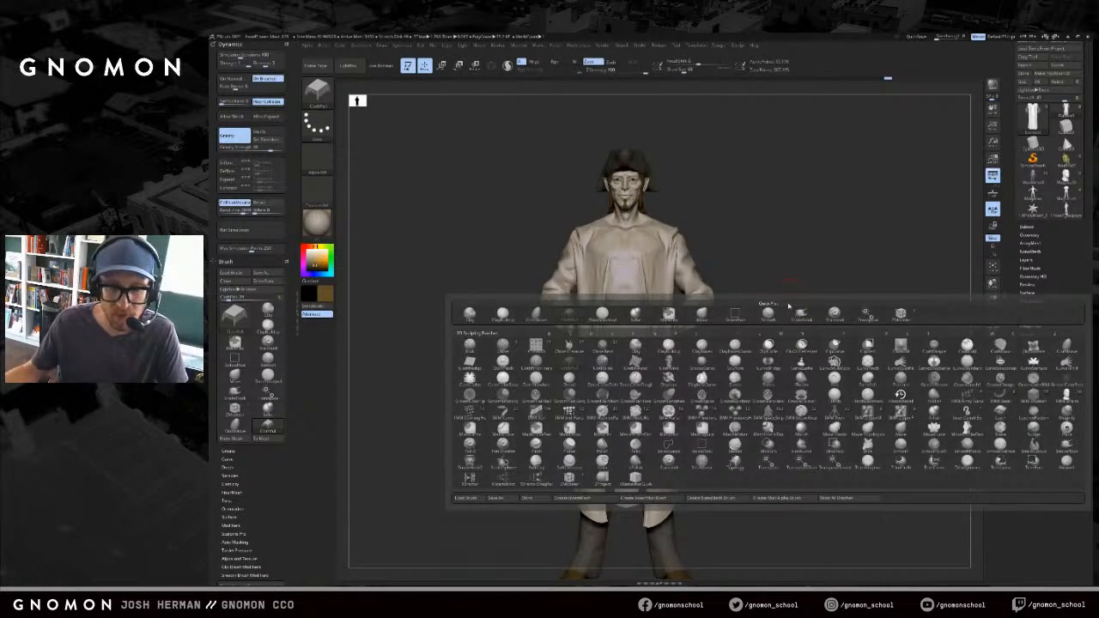
{"action": "key", "text": "b"}
{"action": "key", "text": "m"}
{"action": "key", "text": "o"}
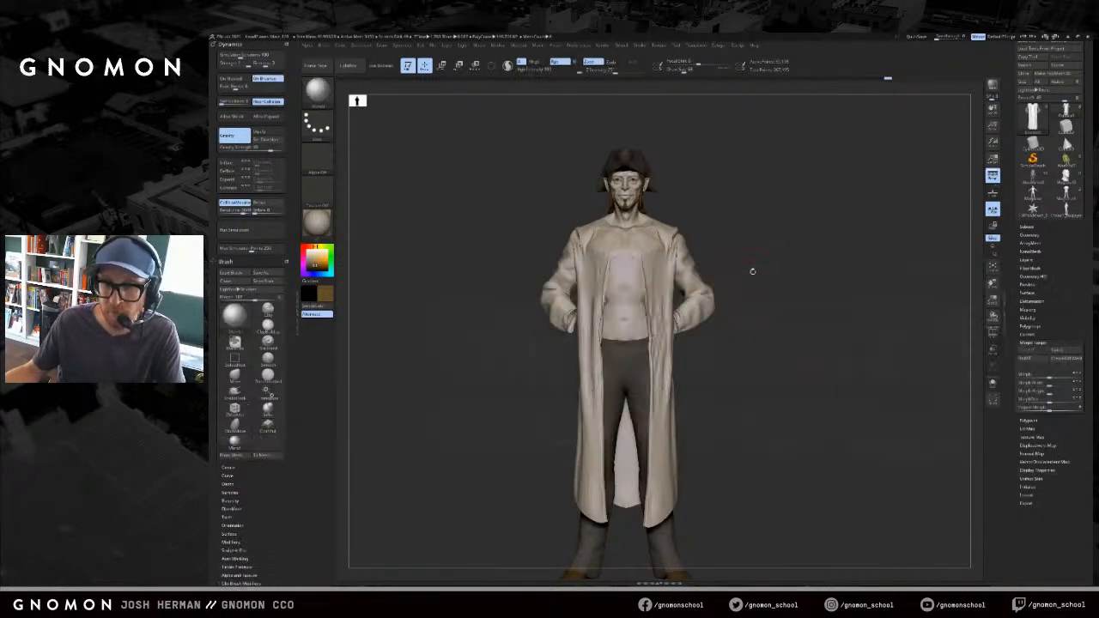
{"action": "key", "text": "b"}
{"action": "key", "text": "m"}
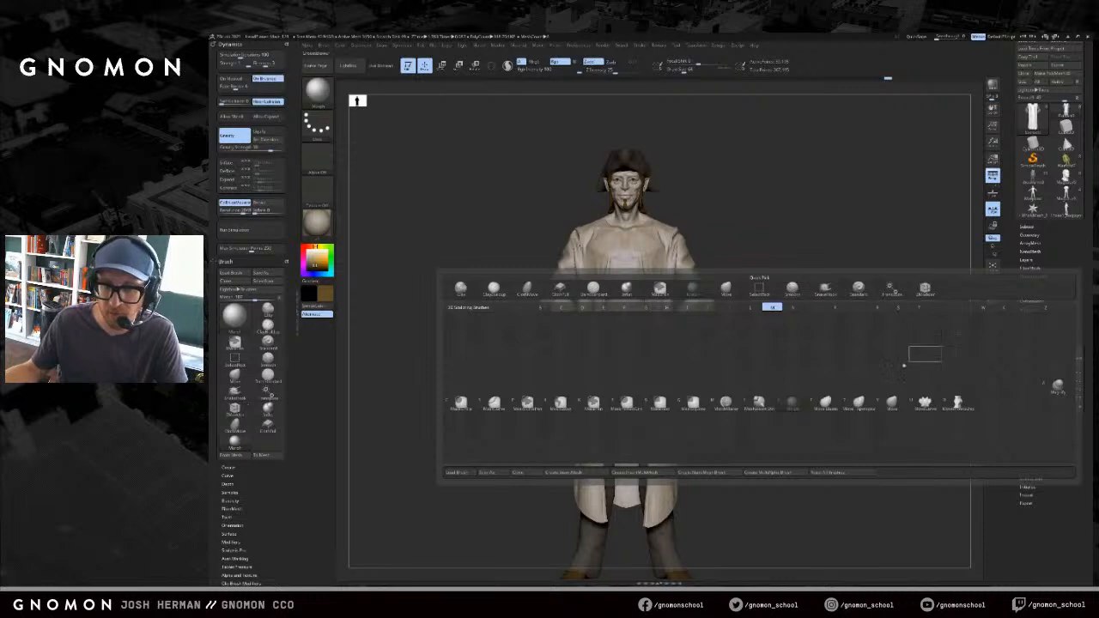
{"action": "left_click", "coordinate": [798, 402]}
- Isolate the coat and compare its current shape with the stored morph target by switching between them
{"action": "mouse_move", "coordinate": [766, 258]}
{"action": "left_mouse_down", "text": "alt"}
{"action": "mouse_move", "coordinate": [786, 238]}
{"action": "mouse_move", "coordinate": [749, 233]}
{"action": "left_mouse_up", "text": "alt"}
{"action": "key", "text": "alt+s"}
{"action": "key", "text": "s"}
{"action": "left_click_drag", "start_coordinate": [811, 170], "coordinate": [804, 224], "text": "alt"}
{"action": "key", "text": "alt+s"}
{"action": "key", "text": "alt+s"}
{"action": "left_click", "coordinate": [1060, 351]}
{"action": "left_click_drag", "start_coordinate": [943, 332], "coordinate": [949, 296]}
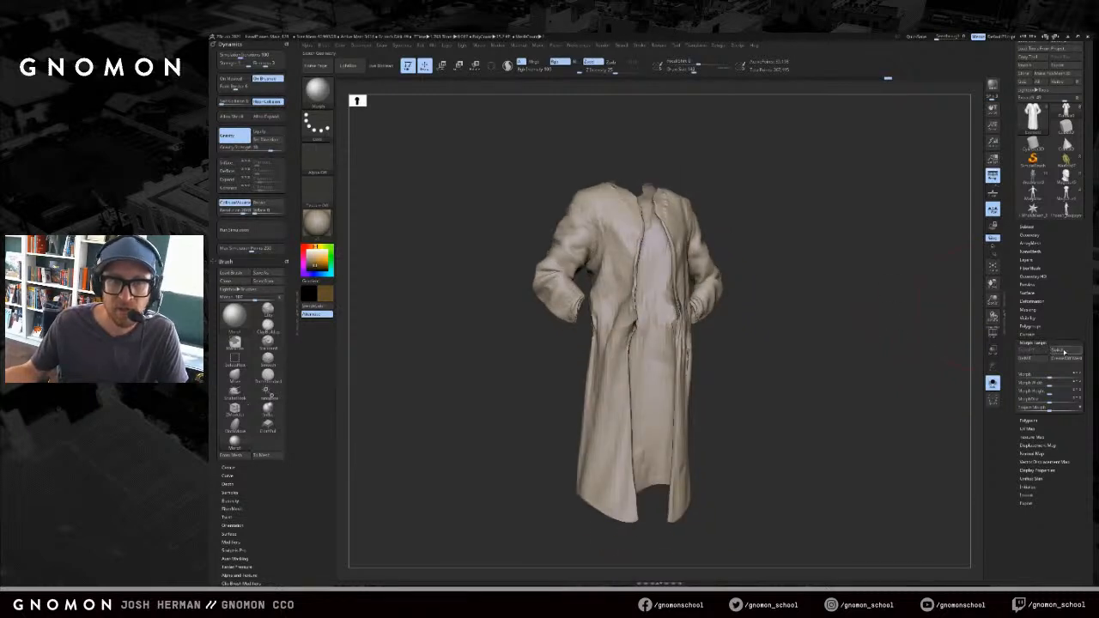
{"action": "left_click", "coordinate": [1063, 352]}
{"action": "left_click", "coordinate": [1065, 353]}
{"action": "left_click_drag", "start_coordinate": [902, 298], "coordinate": [938, 313]}
{"action": "key", "text": "alt+s"}
- Compare both coat shapes on the full figure by switching the morph target again
{"action": "left_click", "coordinate": [1065, 352]}
{"action": "left_click", "coordinate": [1065, 351]}
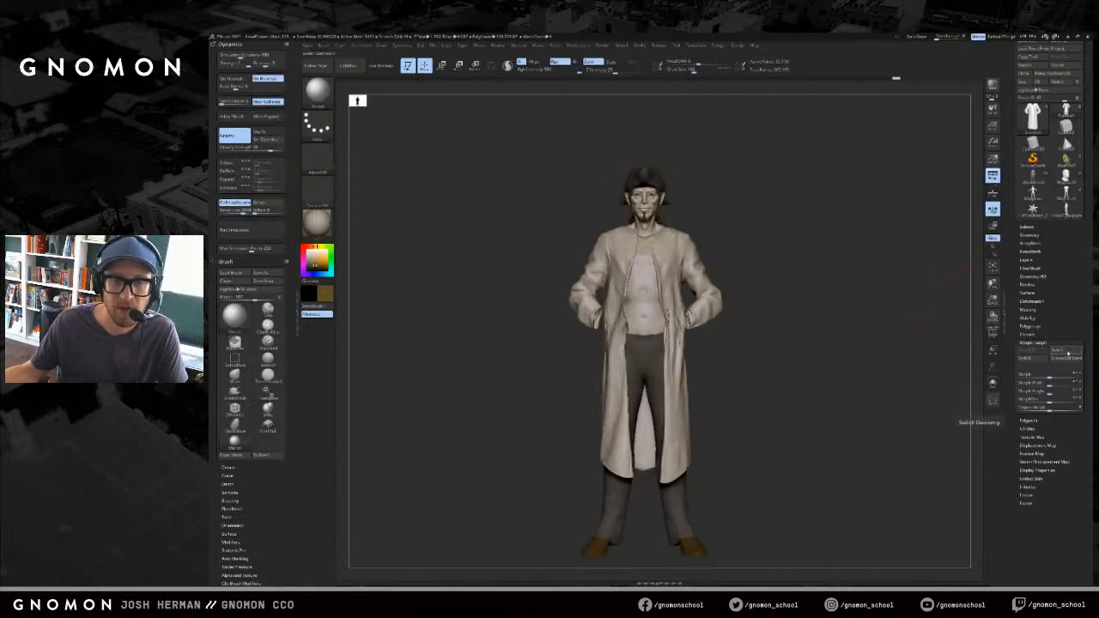
{"action": "left_click", "coordinate": [1071, 351]}
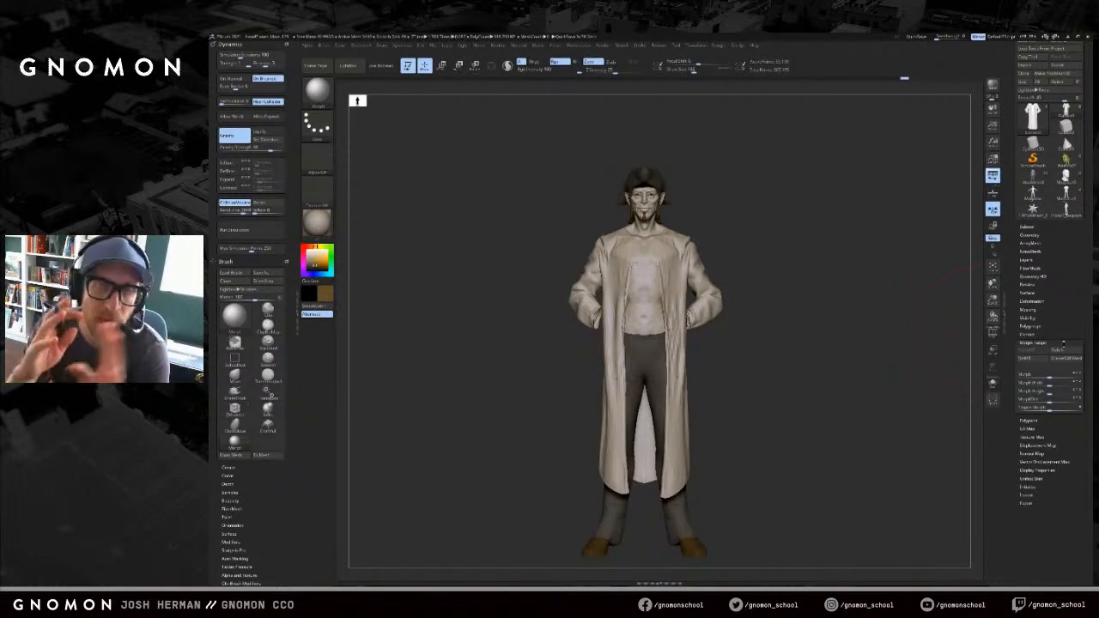
{"action": "mouse_move", "coordinate": [840, 291]}
{"action": "left_mouse_down"}
{"action": "mouse_move", "coordinate": [775, 389]}
{"action": "mouse_move", "coordinate": [800, 353]}
{"action": "left_mouse_up"}
{"action": "key", "text": "ctrl+shift+z"}
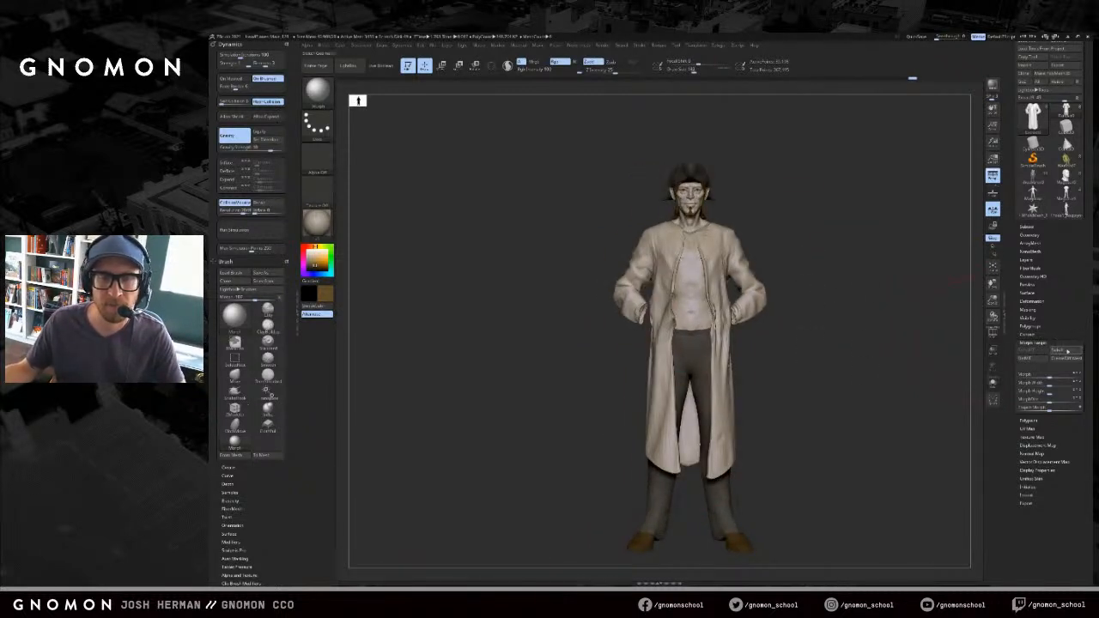
{"action": "left_click", "coordinate": [1073, 353]}
{"action": "left_click_drag", "start_coordinate": [904, 337], "coordinate": [931, 348]}
- Turn off colour painting and try Morph brush strokes on the coat's upper front and shoulder, undoing unwanted strokes
{"action": "mouse_move", "coordinate": [675, 258]}
{"action": "left_mouse_down"}
{"action": "mouse_move", "coordinate": [651, 258]}
{"action": "mouse_move", "coordinate": [677, 267]}
{"action": "mouse_move", "coordinate": [654, 225]}
{"action": "left_mouse_up"}
{"action": "key", "text": "ctrl+z"}
{"action": "left_click", "coordinate": [559, 62]}
{"action": "left_click_drag", "start_coordinate": [584, 222], "coordinate": [562, 224], "text": "shift"}
{"action": "mouse_move", "coordinate": [661, 249]}
{"action": "left_mouse_down"}
{"action": "mouse_move", "coordinate": [659, 237]}
{"action": "mouse_move", "coordinate": [663, 312]}
{"action": "mouse_move", "coordinate": [740, 292]}
{"action": "left_mouse_up"}
{"action": "key", "text": "s"}
{"action": "mouse_move", "coordinate": [709, 238]}
{"action": "left_mouse_down"}
{"action": "mouse_move", "coordinate": [759, 230]}
{"action": "mouse_move", "coordinate": [765, 240]}
{"action": "mouse_move", "coordinate": [749, 225]}
{"action": "mouse_move", "coordinate": [716, 229]}
{"action": "left_mouse_up"}
{"action": "key", "text": "ctrl+z"}
{"action": "key", "text": "ctrl+z"}
- Blend the coat's shoulder and front panel toward the morph target using a smaller Morph brush
{"action": "mouse_move", "coordinate": [715, 230]}
{"action": "right_mouse_down"}
{"action": "mouse_move", "coordinate": [799, 228]}
{"action": "mouse_move", "coordinate": [733, 232]}
{"action": "right_mouse_up"}
{"action": "left_click_drag", "start_coordinate": [701, 277], "coordinate": [705, 316]}
{"action": "key", "text": "["}
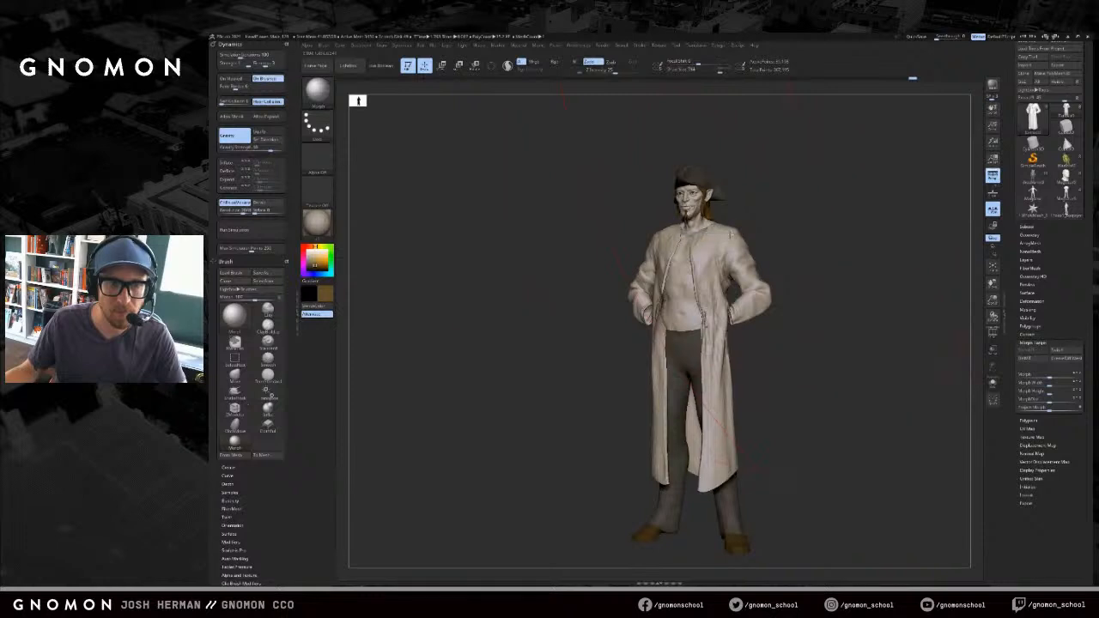
{"action": "right_click_drag", "start_coordinate": [762, 230], "coordinate": [768, 238], "text": "shift"}
{"action": "key", "text": "ctrl+z"}
{"action": "key", "text": "["}
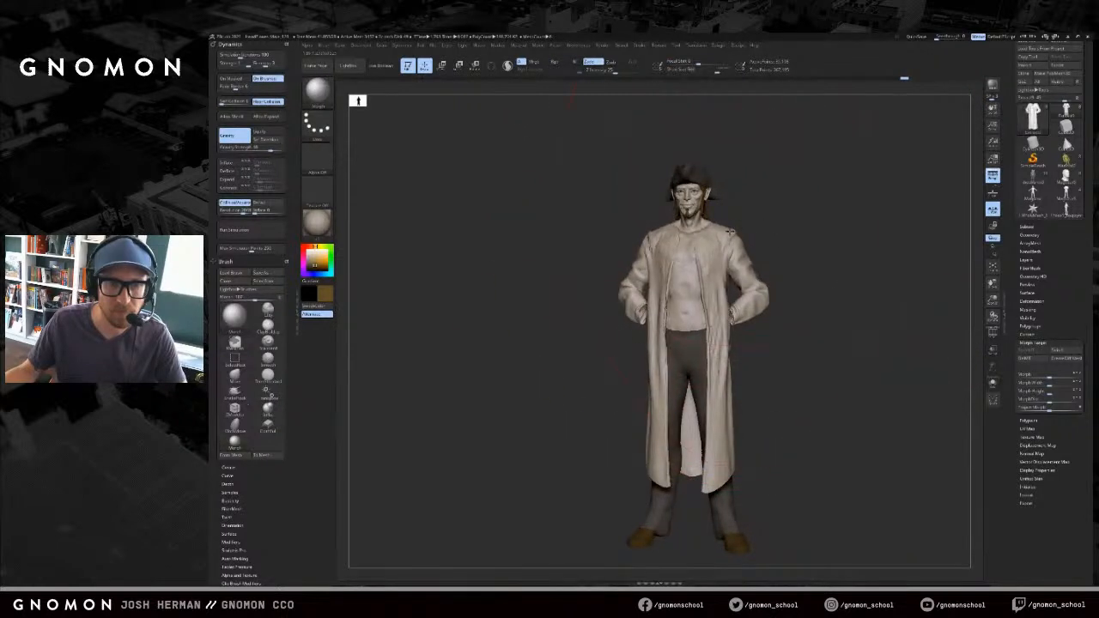
{"action": "key", "text": "ctrl+shift+z"}
{"action": "right_click_drag", "start_coordinate": [762, 236], "coordinate": [786, 241]}
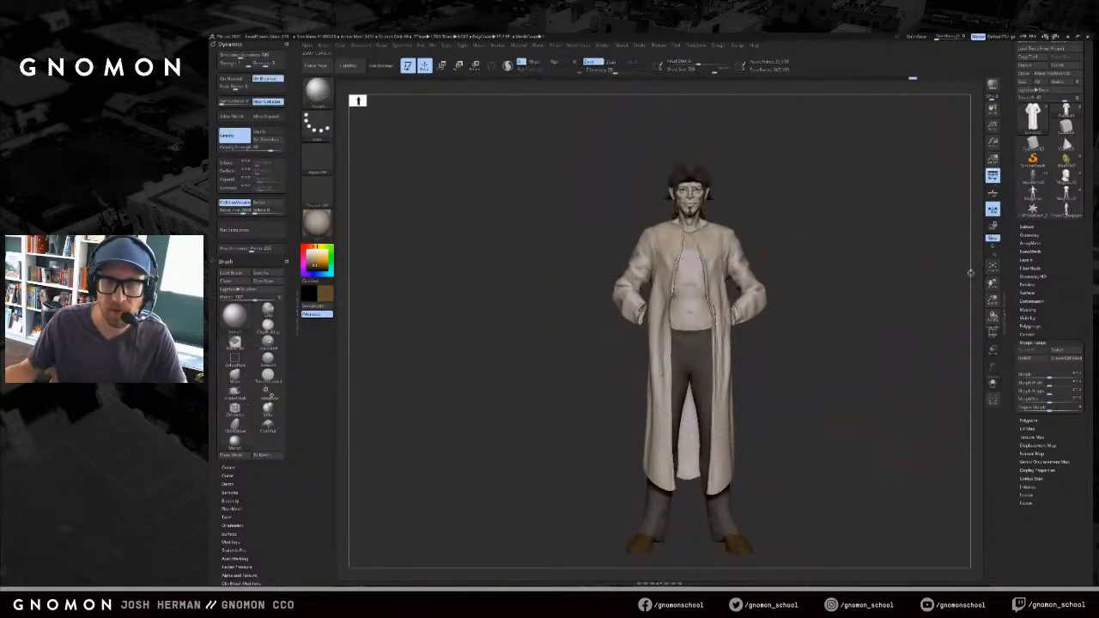
- Make the blue shirt and the gloves visible together with the coat
{"action": "left_click", "coordinate": [1027, 225]}
{"action": "left_click", "coordinate": [1076, 294]}
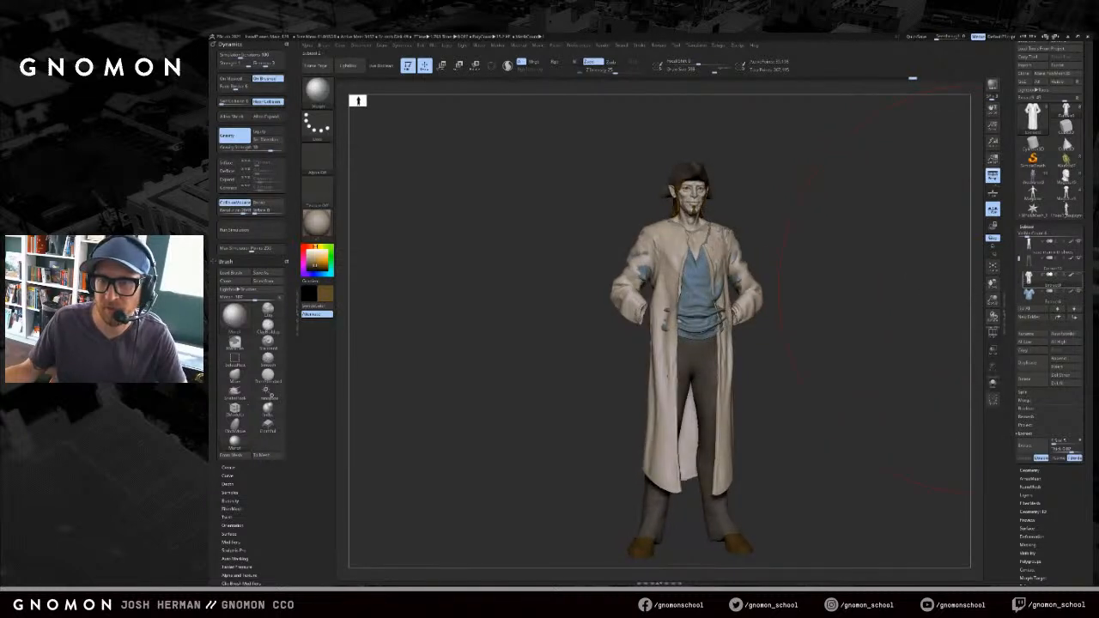
{"action": "left_click_drag", "start_coordinate": [1019, 260], "coordinate": [1019, 279]}
{"action": "left_click", "coordinate": [1078, 259]}
{"action": "left_click_drag", "start_coordinate": [914, 307], "coordinate": [841, 313]}
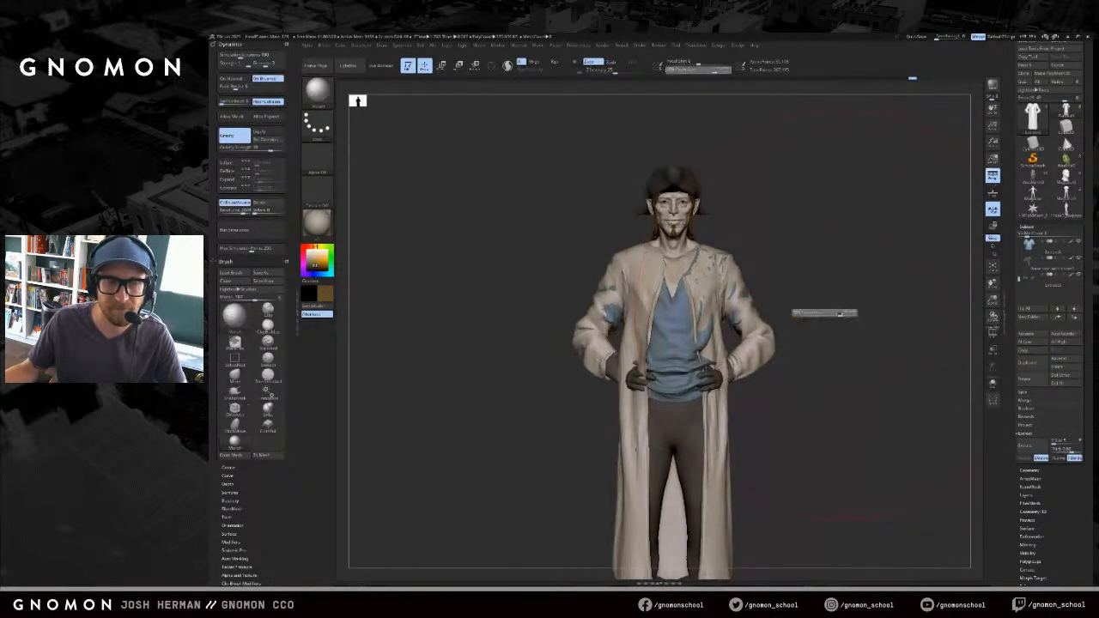
- Select the blue shirt, dismiss the brush warning, and switch to the Move brush
{"action": "left_click", "coordinate": [679, 341]}
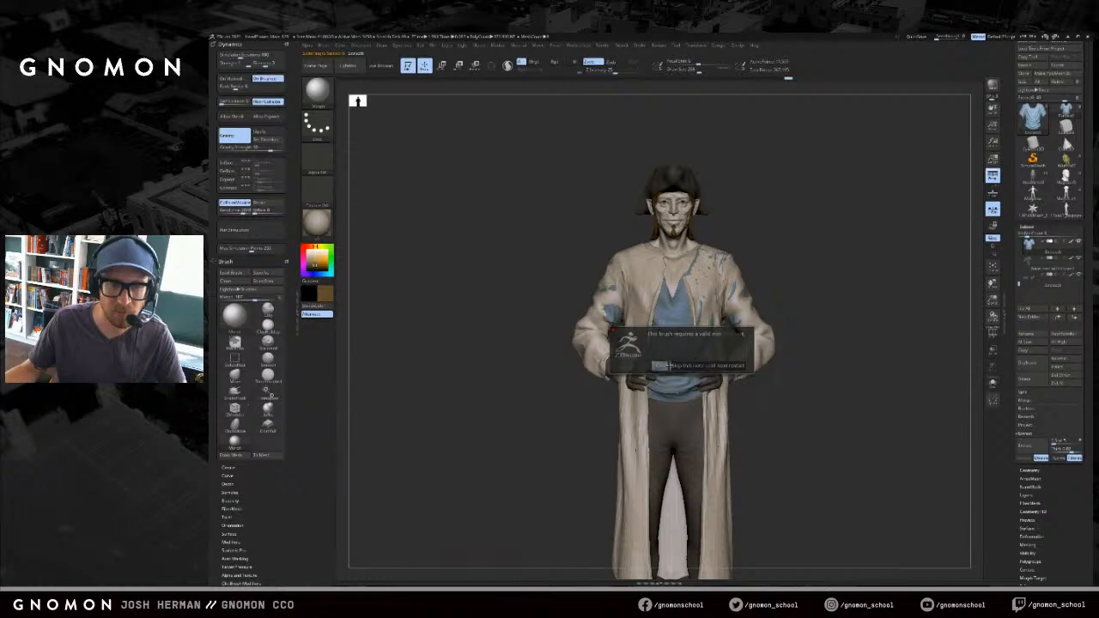
{"action": "left_click", "coordinate": [659, 365]}
{"action": "key", "text": "alt+s"}
{"action": "key", "text": "alt+s"}
{"action": "key", "text": "s"}
{"action": "left_click", "coordinate": [775, 306]}
{"action": "mouse_move", "coordinate": [787, 280]}
{"action": "left_mouse_down"}
{"action": "mouse_move", "coordinate": [765, 247]}
{"action": "mouse_move", "coordinate": [754, 251]}
{"action": "left_mouse_up"}
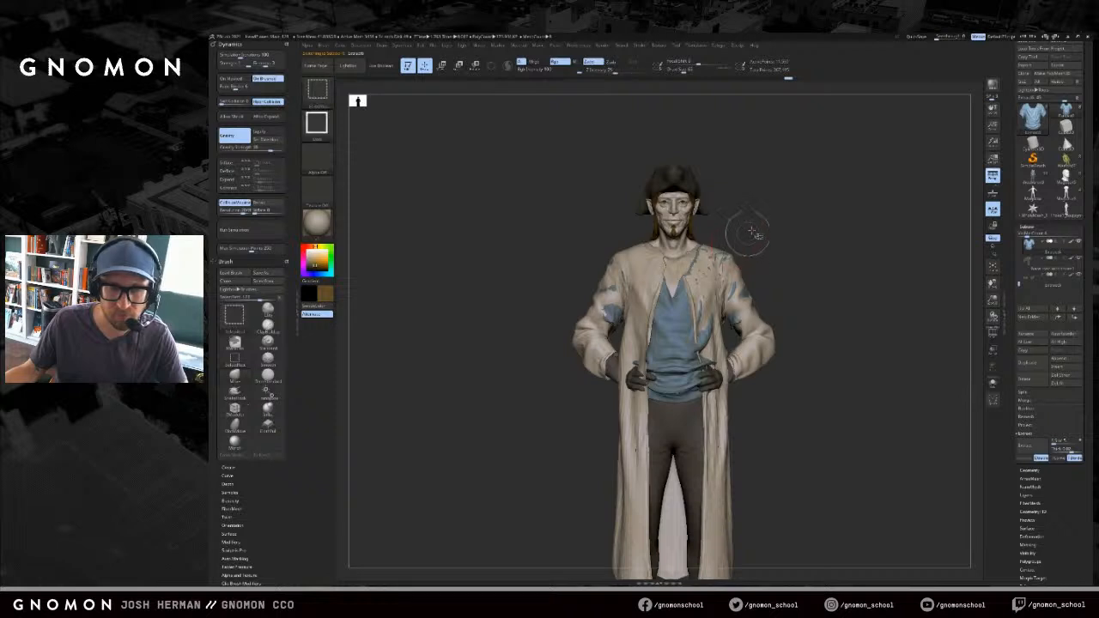
- Isolate the shirt and try hiding the sleeve on one side
{"action": "key", "text": "alt+s"}
{"action": "left_click_drag", "start_coordinate": [760, 217], "coordinate": [720, 291], "text": "ctrl+shift"}
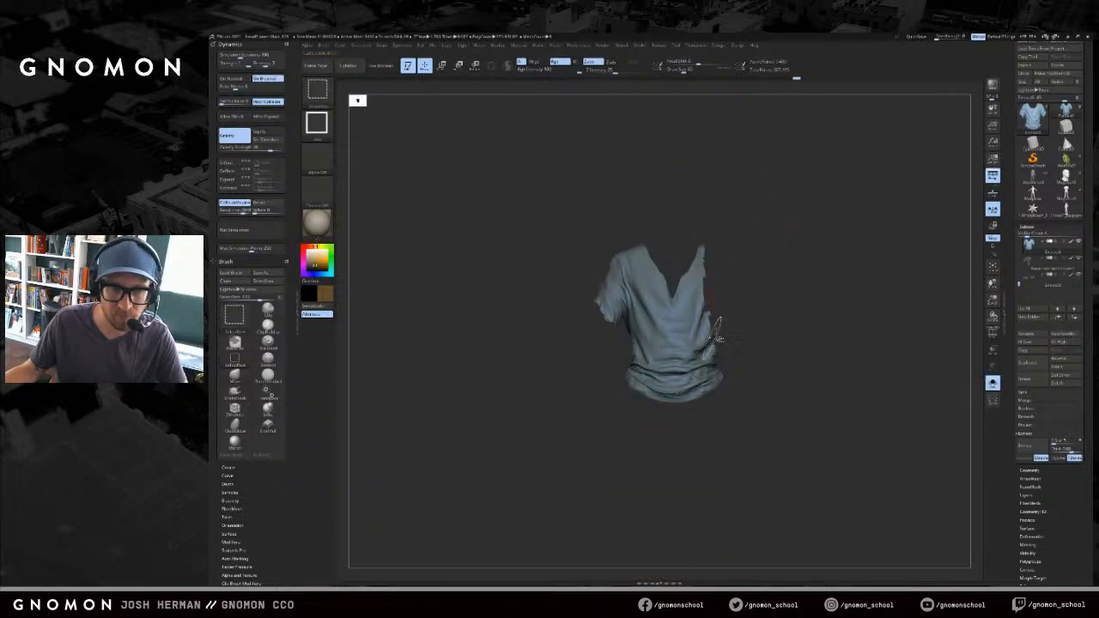
{"action": "key", "text": "alt+s"}
{"action": "key", "text": "ctrl+z"}
{"action": "key", "text": "ctrl+z"}
{"action": "key", "text": "ctrl+z"}
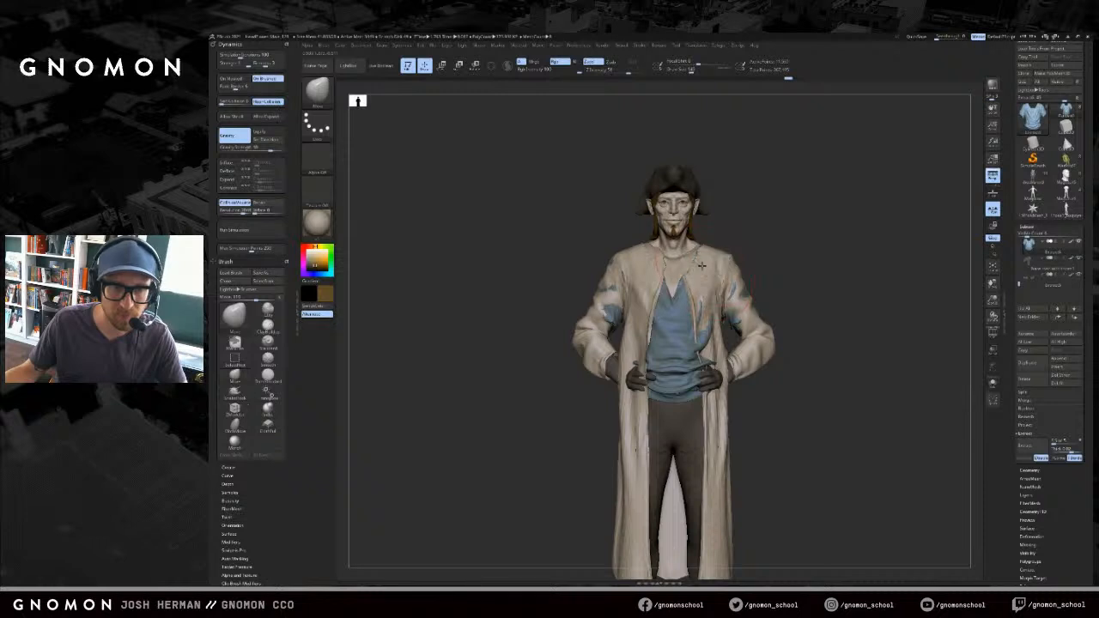
- Push the shirt's chest and sleeves beneath the coat with the Move brush
{"action": "key", "text": "ctrl+shift+z"}
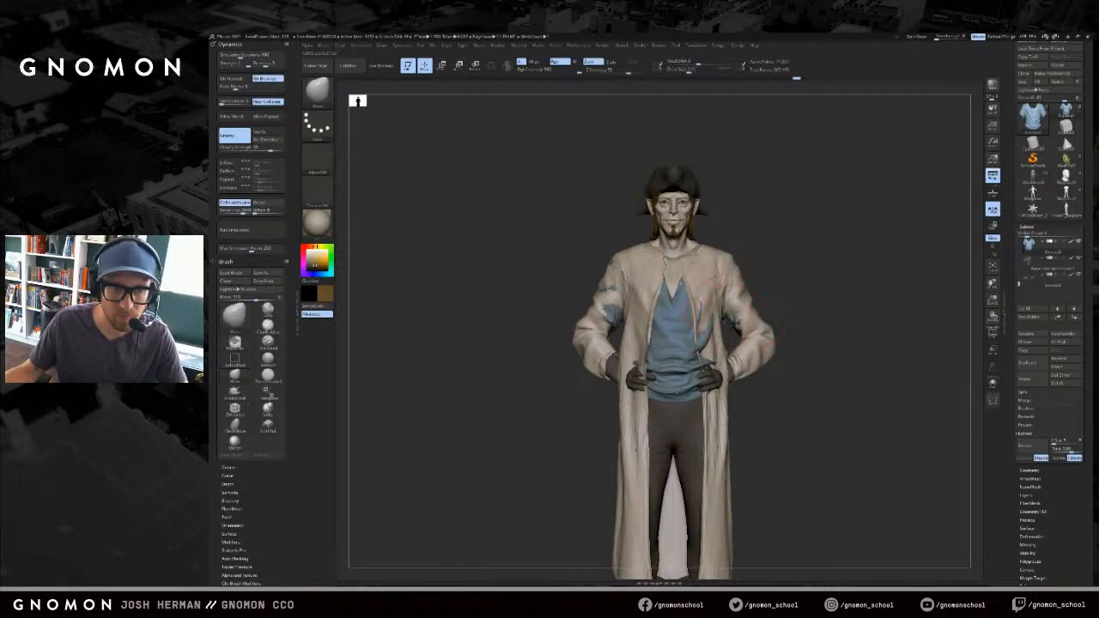
{"action": "left_click_drag", "start_coordinate": [718, 328], "coordinate": [698, 344]}
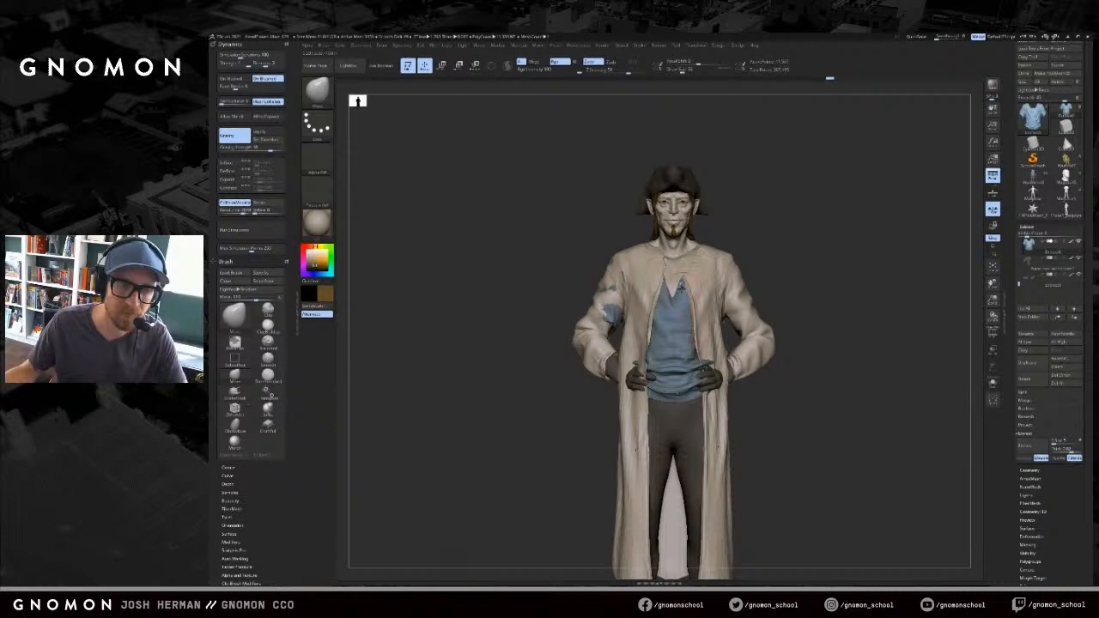
{"action": "left_click_drag", "start_coordinate": [679, 286], "coordinate": [681, 283]}
{"action": "key", "text": "bracketright"}
{"action": "left_click_drag", "start_coordinate": [615, 312], "coordinate": [609, 320]}
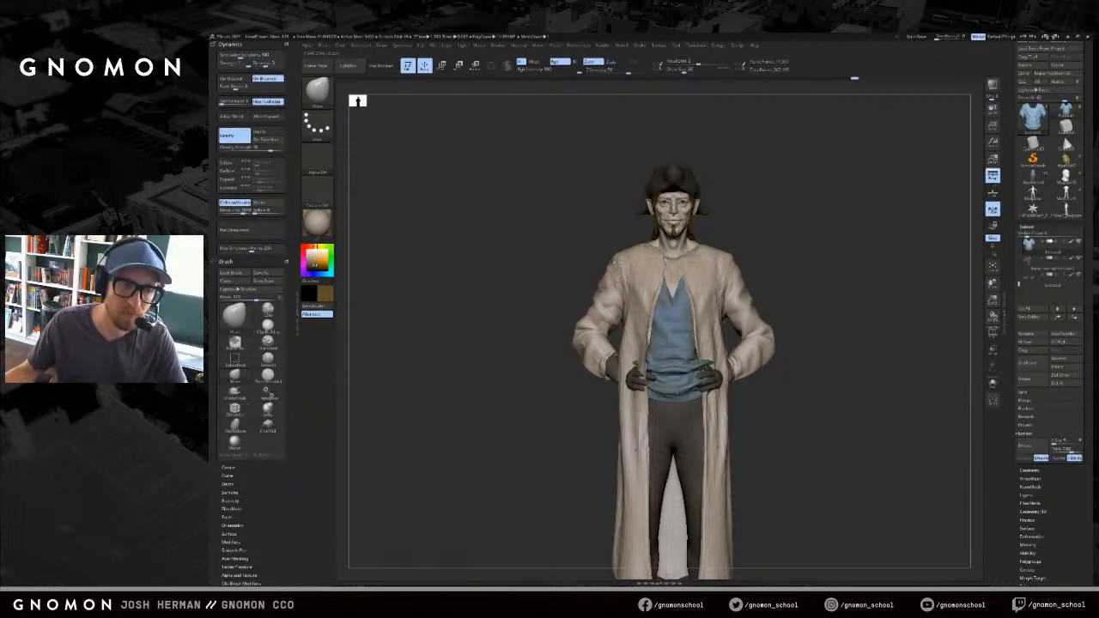
{"action": "left_click_drag", "start_coordinate": [574, 298], "coordinate": [604, 324]}
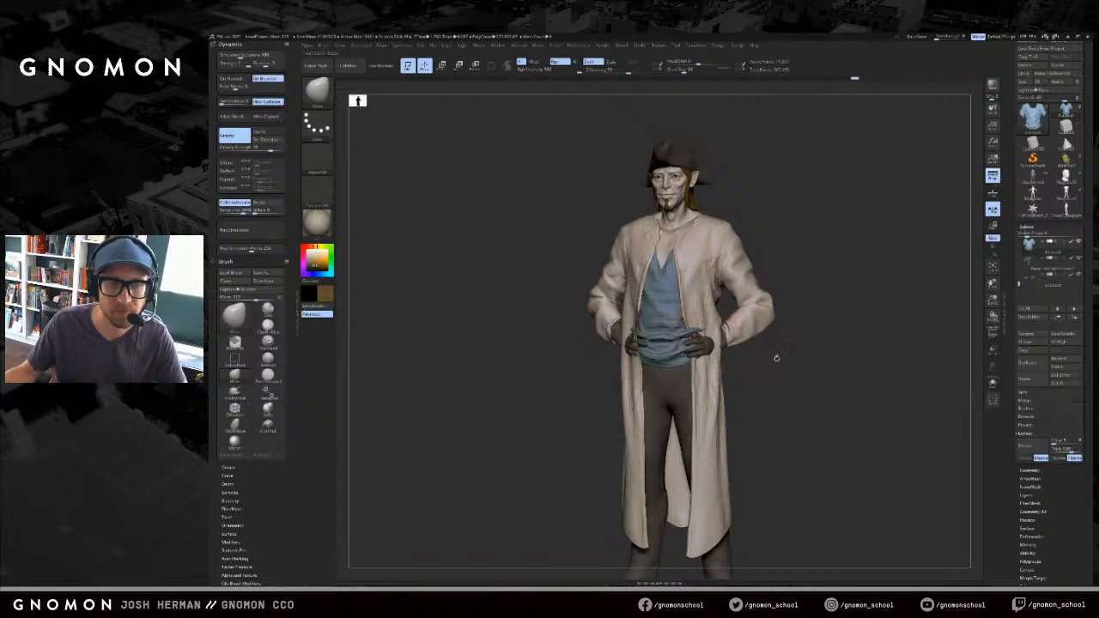
- Select the coat and hide both of its sleeves, leaving the sleeveless body
{"action": "left_click_drag", "start_coordinate": [768, 354], "coordinate": [705, 333]}
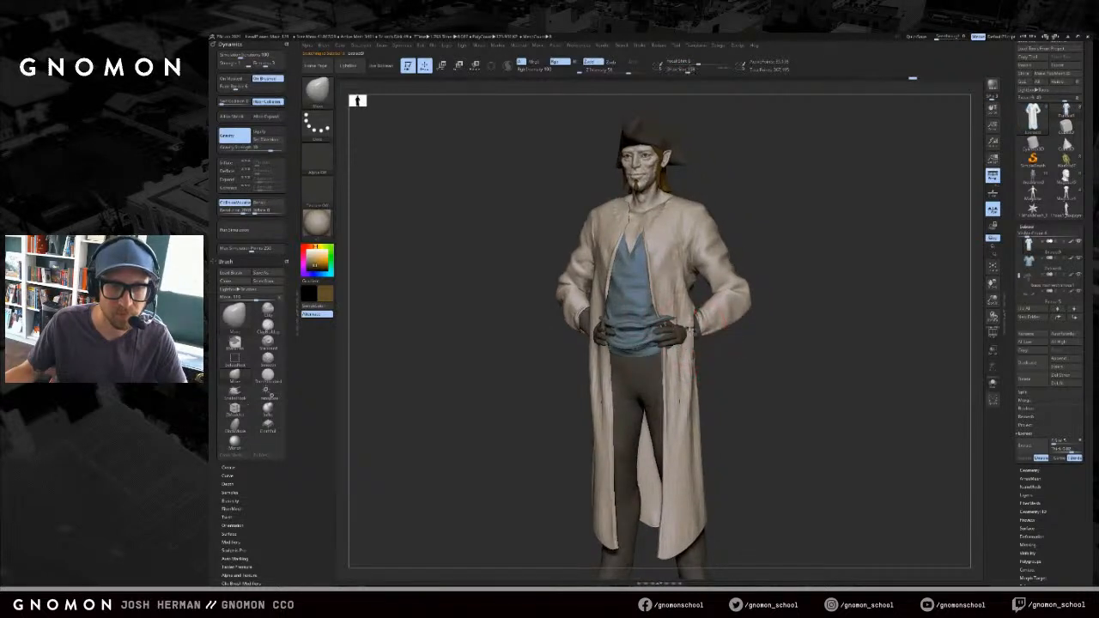
{"action": "left_click_drag", "start_coordinate": [695, 328], "coordinate": [690, 324]}
{"action": "left_click", "coordinate": [726, 320], "text": "ctrl+shift"}
{"action": "left_click", "coordinate": [738, 300], "text": "ctrl+shift"}
{"action": "left_click", "coordinate": [744, 297], "text": "ctrl+shift"}
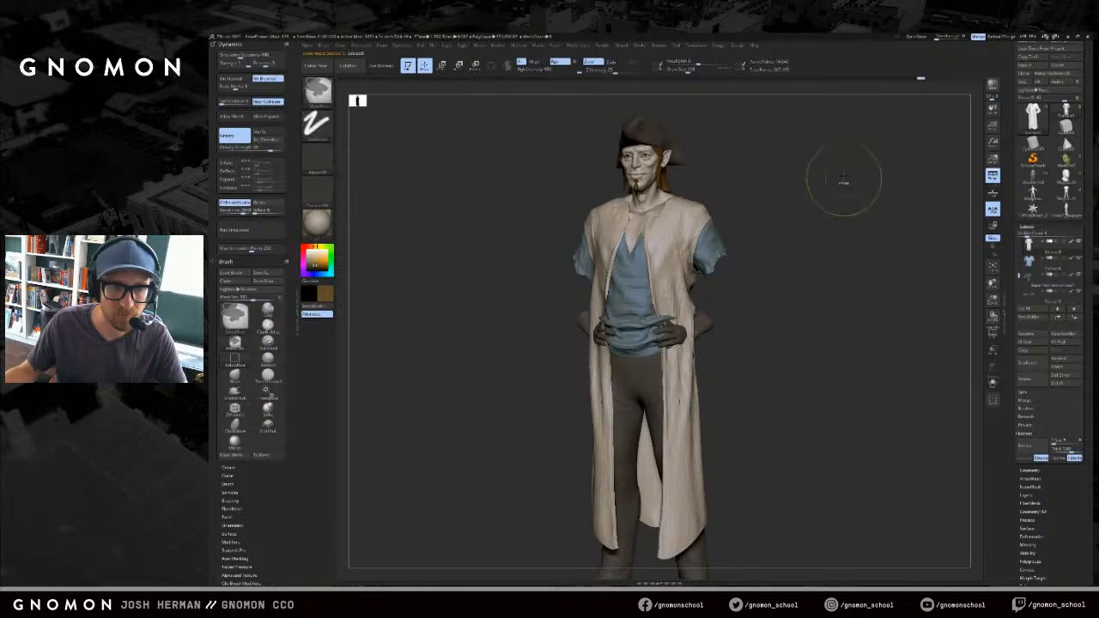
{"action": "left_click", "coordinate": [838, 189], "text": "ctrl+shift"}
{"action": "left_click", "coordinate": [605, 413], "text": "ctrl+shift"}
- Make the character's arms visible and select the blue shirt
{"action": "mouse_move", "coordinate": [794, 301]}
{"action": "left_mouse_down"}
{"action": "mouse_move", "coordinate": [829, 307]}
{"action": "mouse_move", "coordinate": [827, 279]}
{"action": "mouse_move", "coordinate": [884, 306]}
{"action": "mouse_move", "coordinate": [831, 308]}
{"action": "left_mouse_up"}
{"action": "left_click_drag", "start_coordinate": [1020, 276], "coordinate": [1021, 245]}
{"action": "left_click", "coordinate": [1030, 263]}
{"action": "left_click", "coordinate": [963, 279], "text": "ctrl+shift"}
{"action": "left_click_drag", "start_coordinate": [957, 284], "coordinate": [901, 299]}
{"action": "left_click", "coordinate": [712, 274], "text": "alt"}
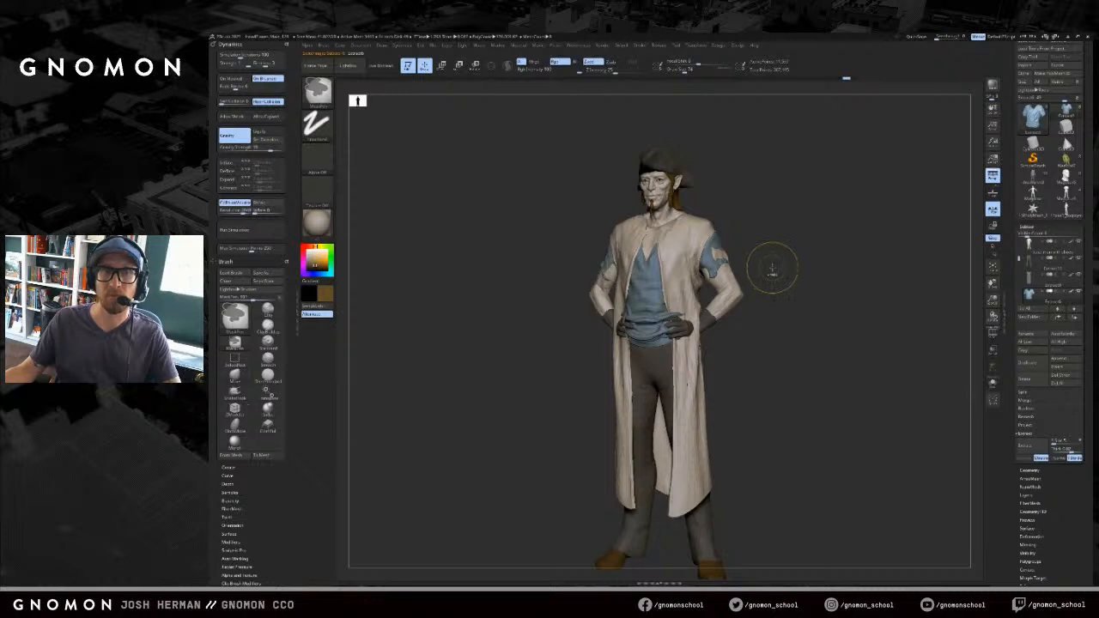
- Undo the earlier shirt edits and tuck the shirt's front under the coat opening with the Move brush
{"action": "key", "text": "ctrl+z"}
{"action": "key", "text": "ctrl+z"}
{"action": "key", "text": "ctrl+z"}
{"action": "left_click_drag", "start_coordinate": [775, 263], "coordinate": [741, 277], "text": "shift"}
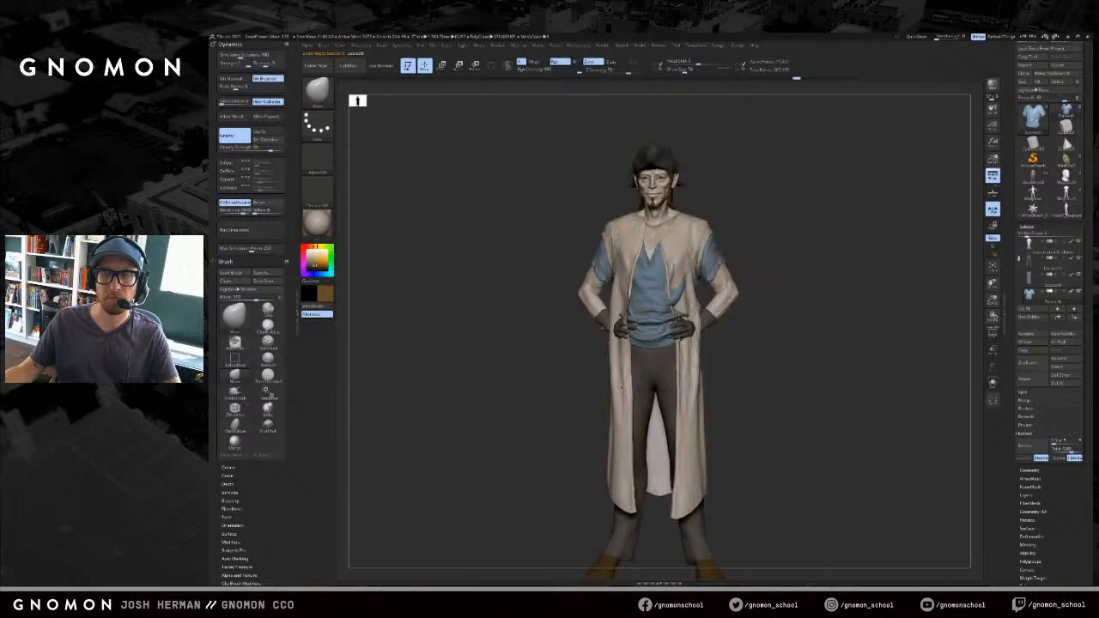
{"action": "left_click_drag", "start_coordinate": [676, 297], "coordinate": [671, 296]}
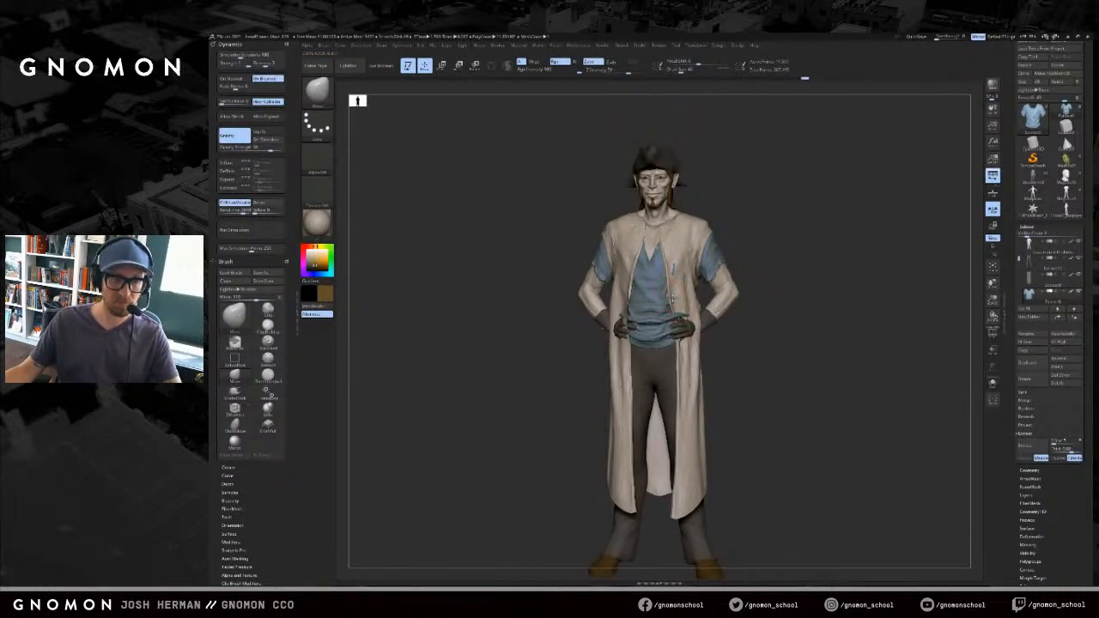
{"action": "left_click", "coordinate": [674, 297], "text": "alt"}
{"action": "left_click", "coordinate": [666, 299], "text": "alt"}
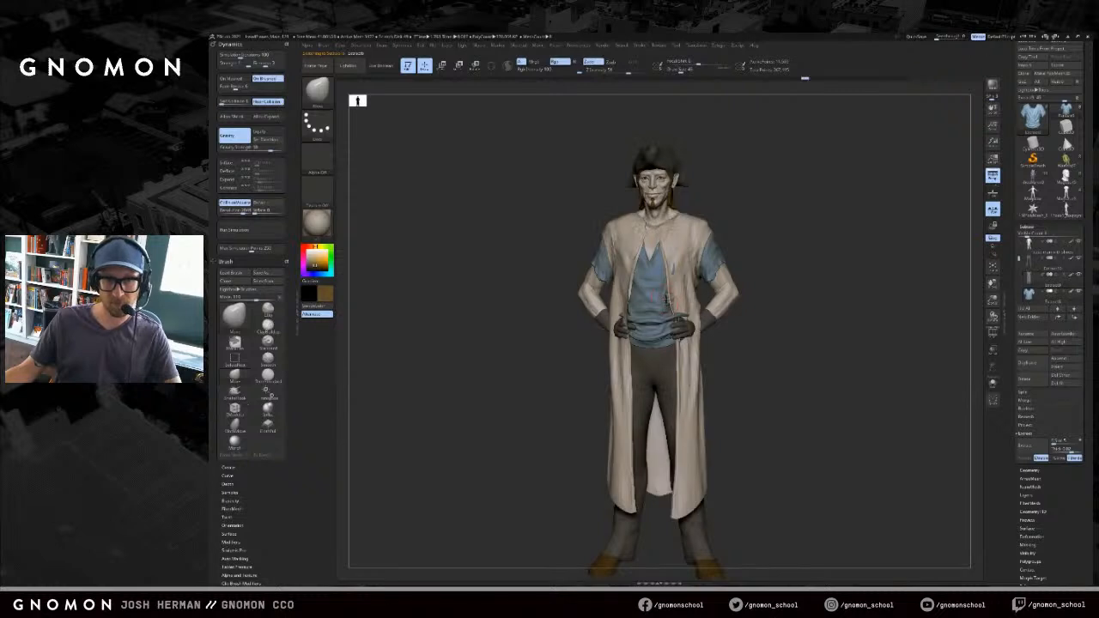
- Switch to the DamStandard brush and select the sleeveless coat
{"action": "key", "text": "s"}
{"action": "key", "text": "b"}
{"action": "key", "text": "d"}
{"action": "key", "text": "s"}
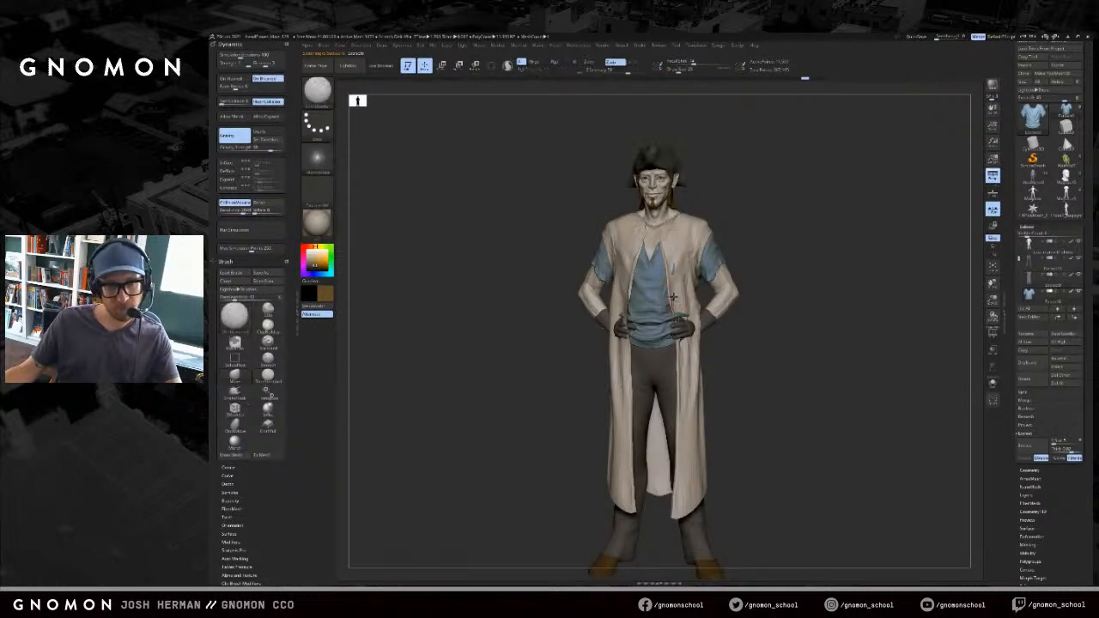
{"action": "left_click_drag", "start_coordinate": [740, 228], "coordinate": [768, 205]}
{"action": "left_click", "coordinate": [687, 247], "text": "alt"}
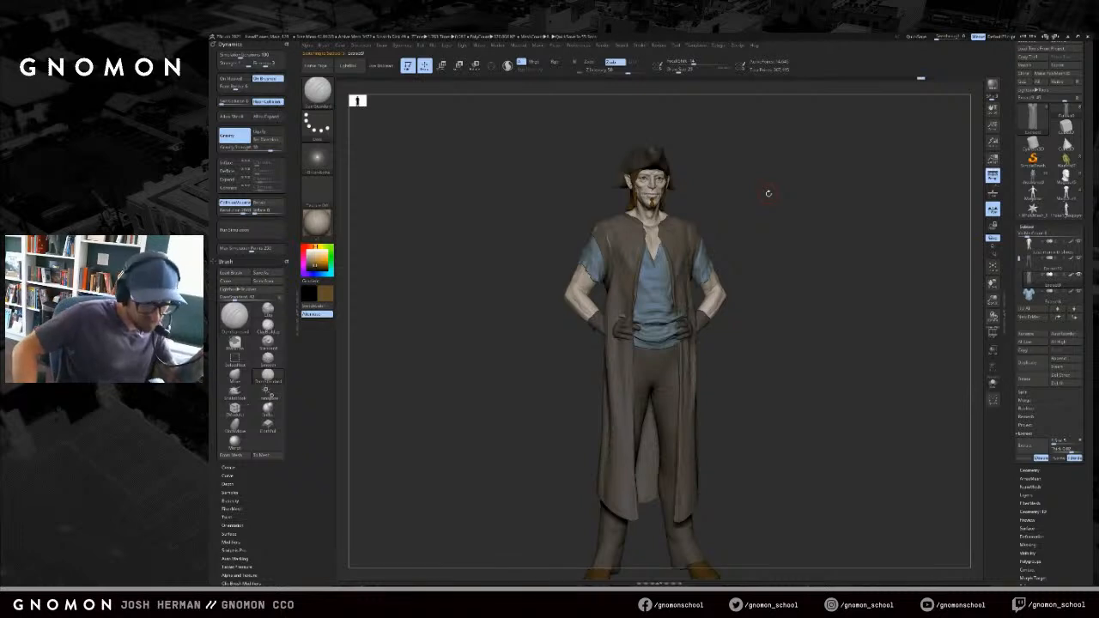
{"action": "left_click_drag", "start_coordinate": [796, 407], "coordinate": [767, 365], "text": "shift"}
{"action": "left_click", "coordinate": [782, 368], "text": "ctrl"}
{"action": "left_click", "coordinate": [780, 358], "text": "ctrl"}
{"action": "left_click_drag", "start_coordinate": [767, 365], "coordinate": [755, 361]}
{"action": "key", "text": "shift+s"}
{"action": "key", "text": "shift+s"}
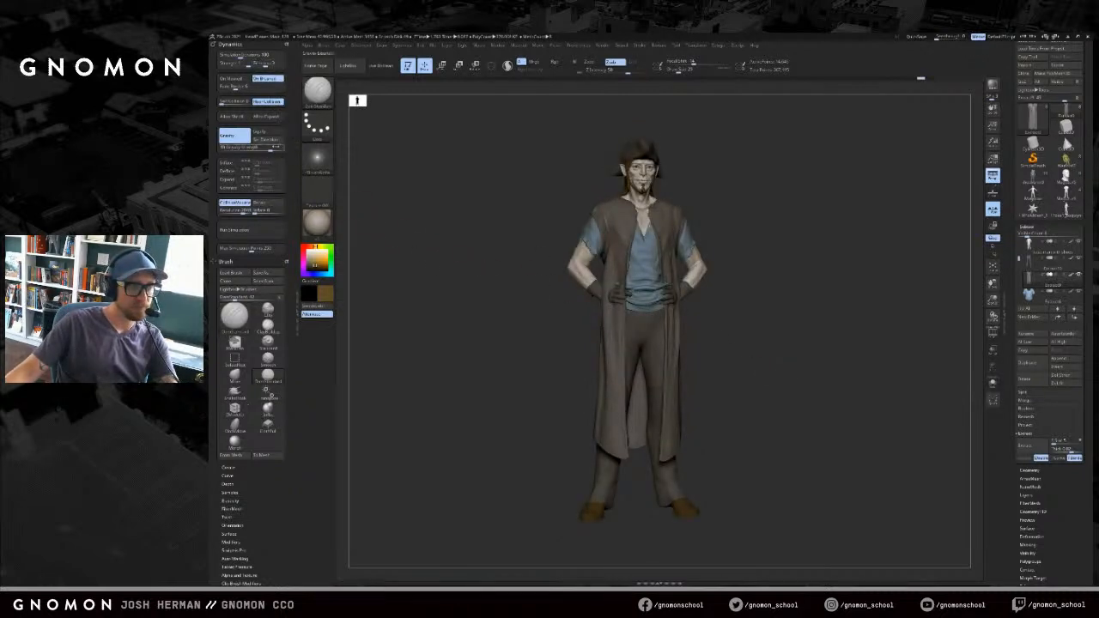
- Try filling the whole coat with the current brown colour
{"action": "left_click", "coordinate": [341, 45]}
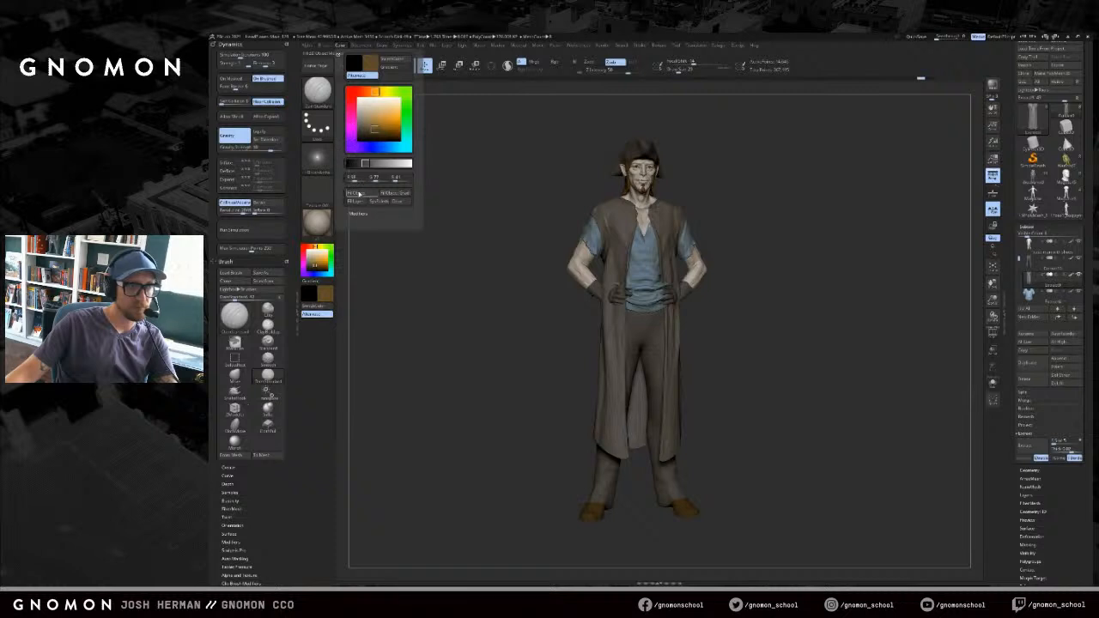
{"action": "key", "text": "alt+s"}
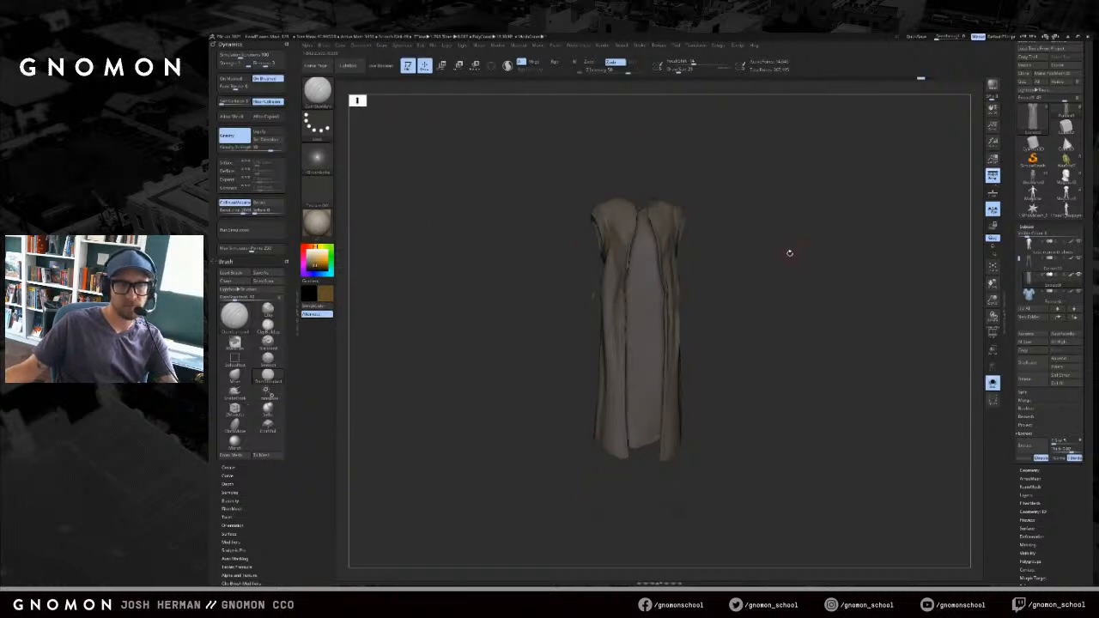
{"action": "key", "text": "alt+s"}
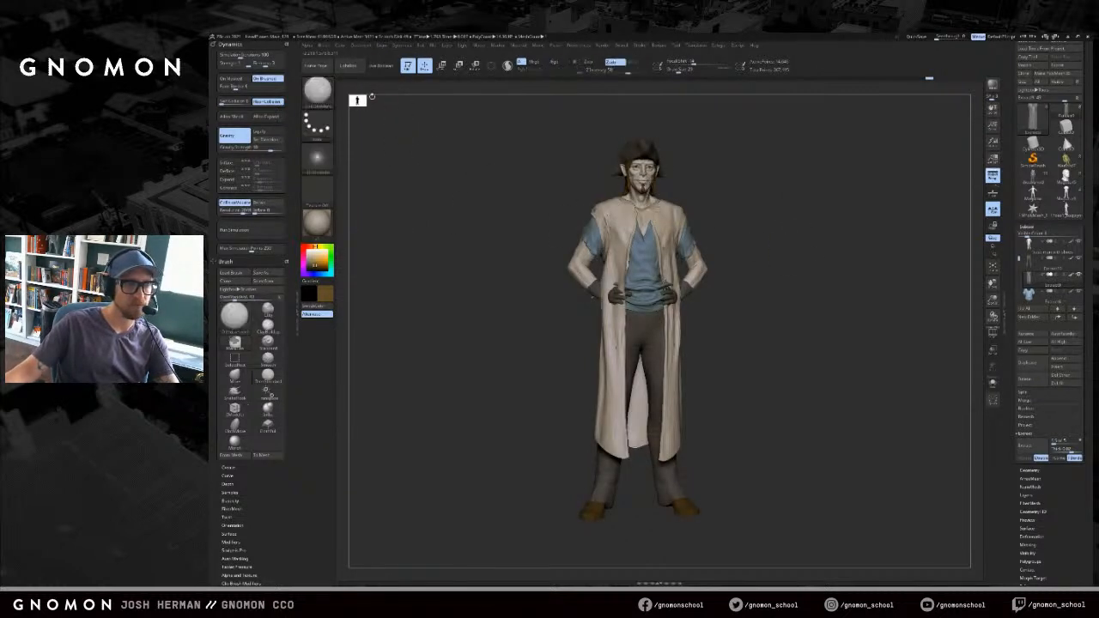
{"action": "left_click", "coordinate": [339, 47]}
{"action": "left_click", "coordinate": [356, 192]}
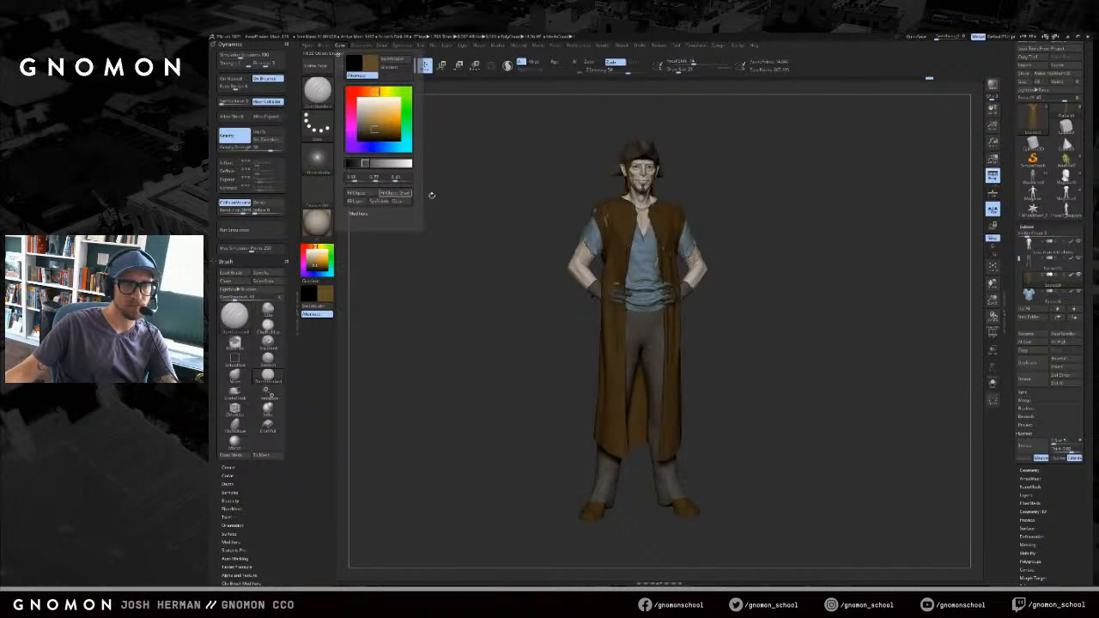
- Undo the brown fill and recolour the coat with a sampled dark grey
{"action": "left_click_drag", "start_coordinate": [844, 236], "coordinate": [719, 305]}
{"action": "key", "text": "ctrl+z"}
{"action": "key", "text": "c"}
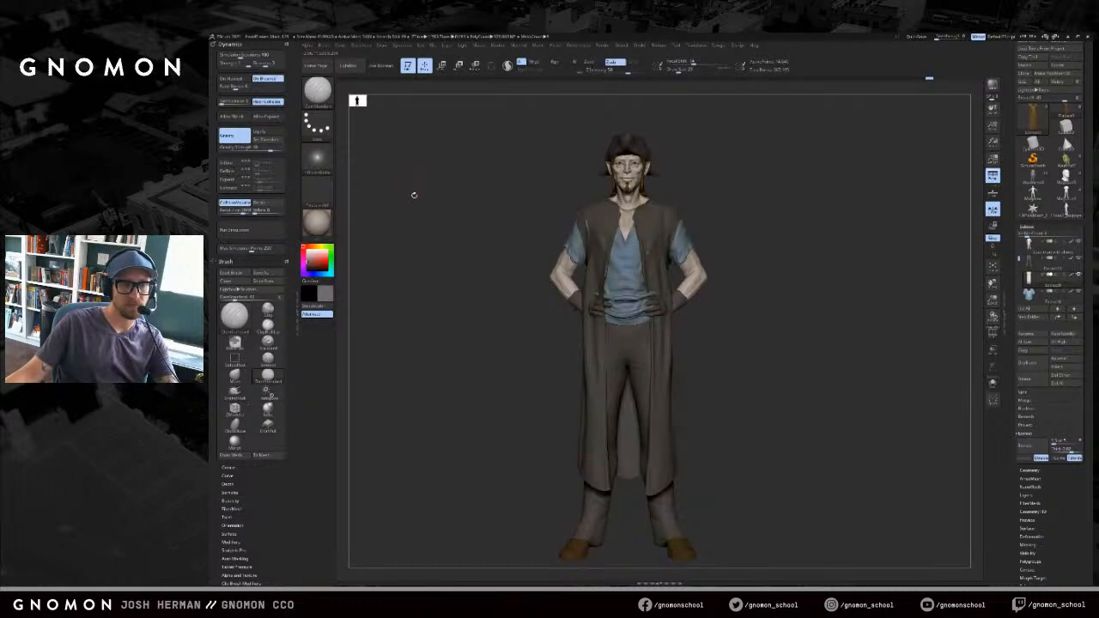
{"action": "left_click_drag", "start_coordinate": [415, 194], "coordinate": [433, 218]}
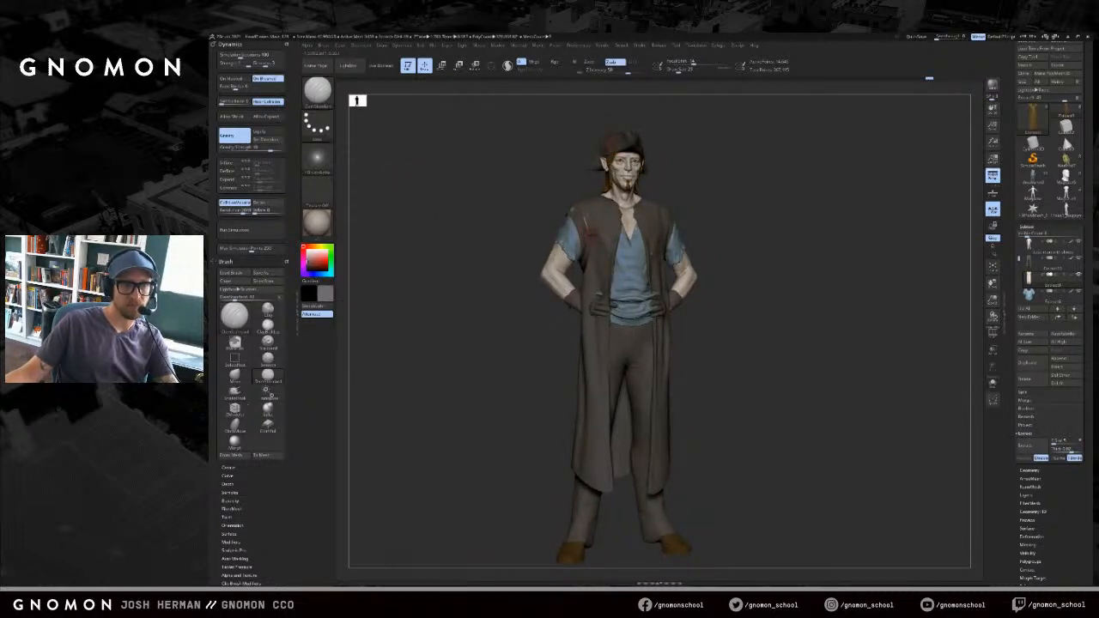
- Try colours sampled from the character on the sleeveless coat, including the shirt's blue and a dark grey-brown
{"action": "key", "text": "c"}
{"action": "key", "text": "c"}
{"action": "key", "text": "c"}
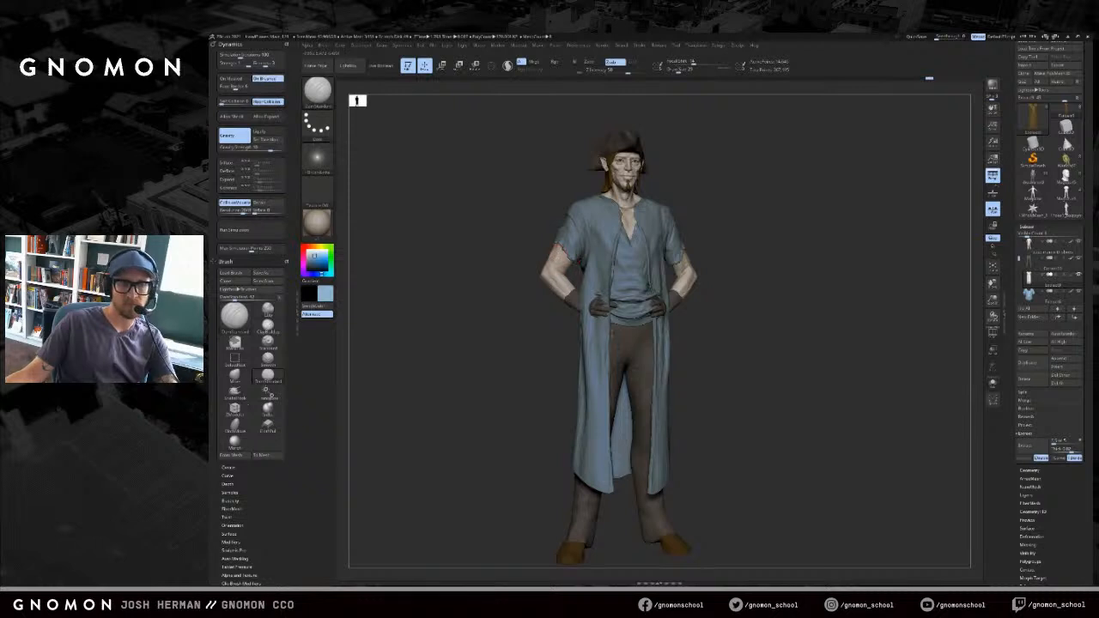
{"action": "key", "text": "c"}
{"action": "left_click_drag", "start_coordinate": [464, 268], "coordinate": [452, 277]}
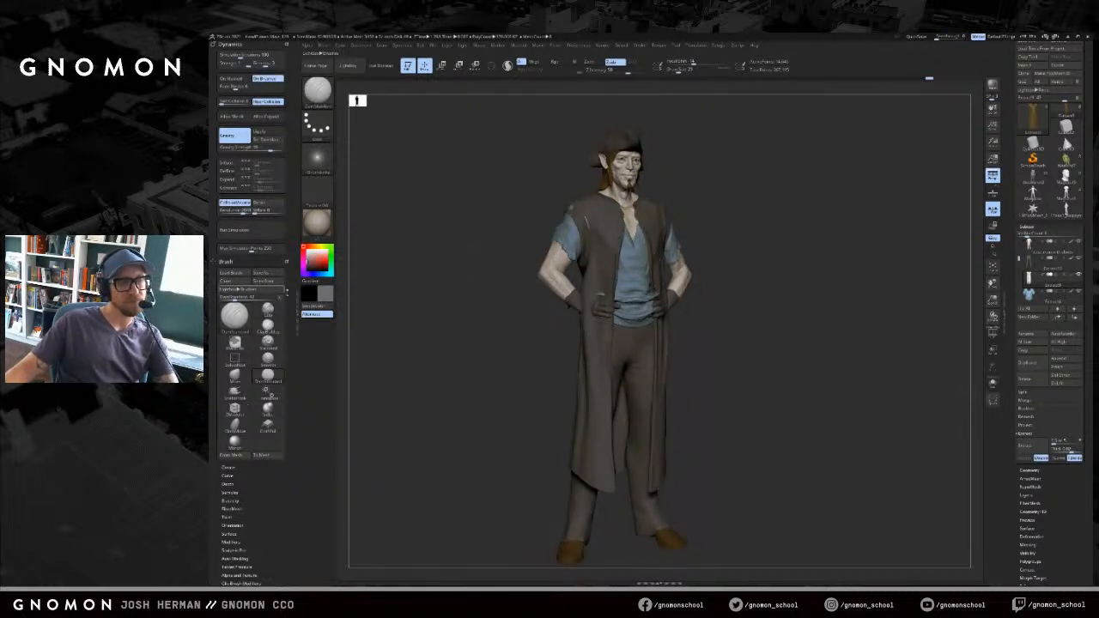
- Recolour the coat with the brown sampled from the shoe, then shift it to a darker, less saturated brown
{"action": "key", "text": "c"}
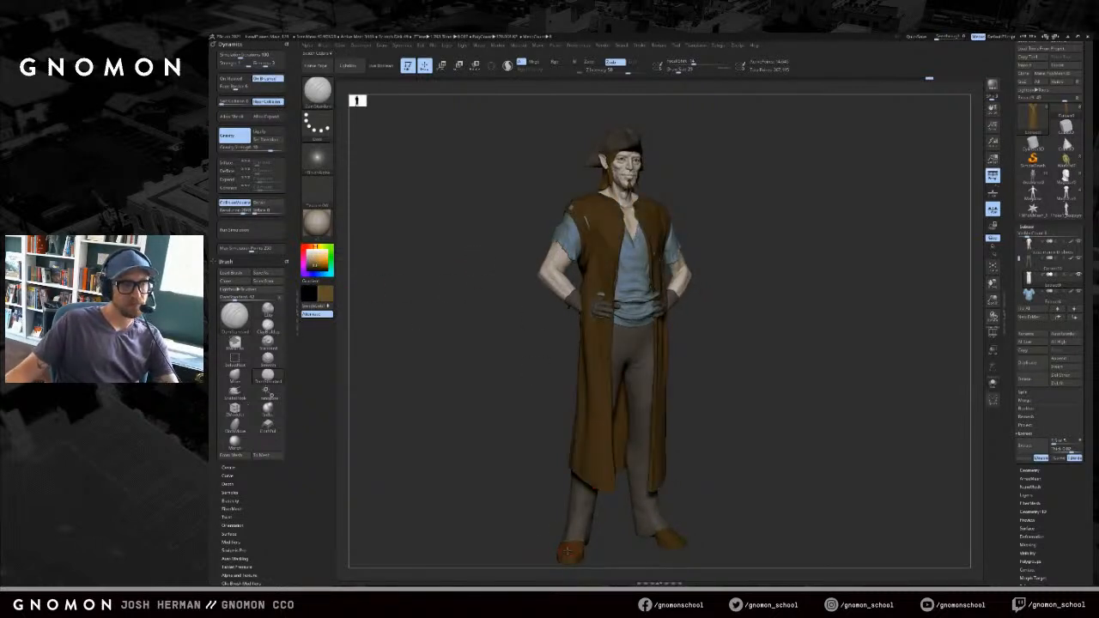
{"action": "left_click", "coordinate": [322, 296]}
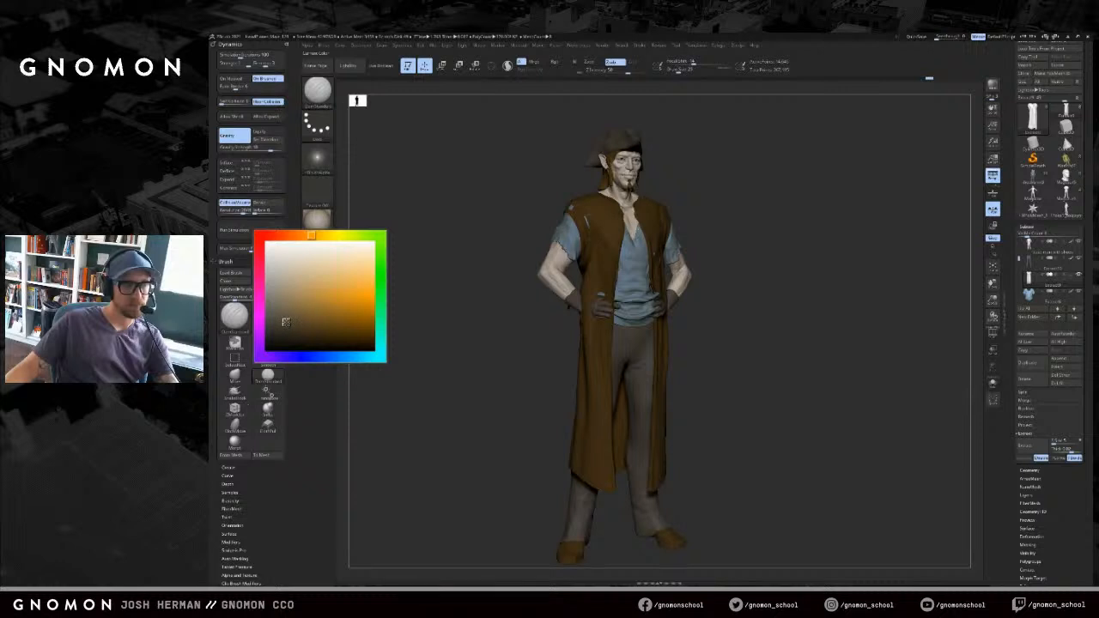
{"action": "left_click_drag", "start_coordinate": [307, 234], "coordinate": [310, 236]}
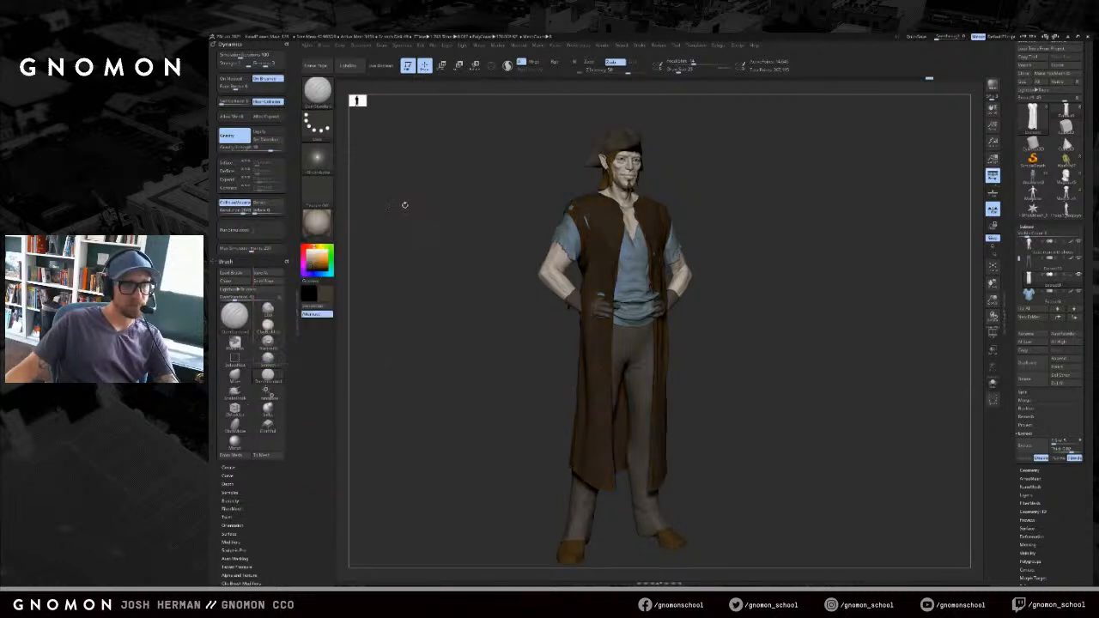
{"action": "left_click_drag", "start_coordinate": [456, 172], "coordinate": [432, 192]}
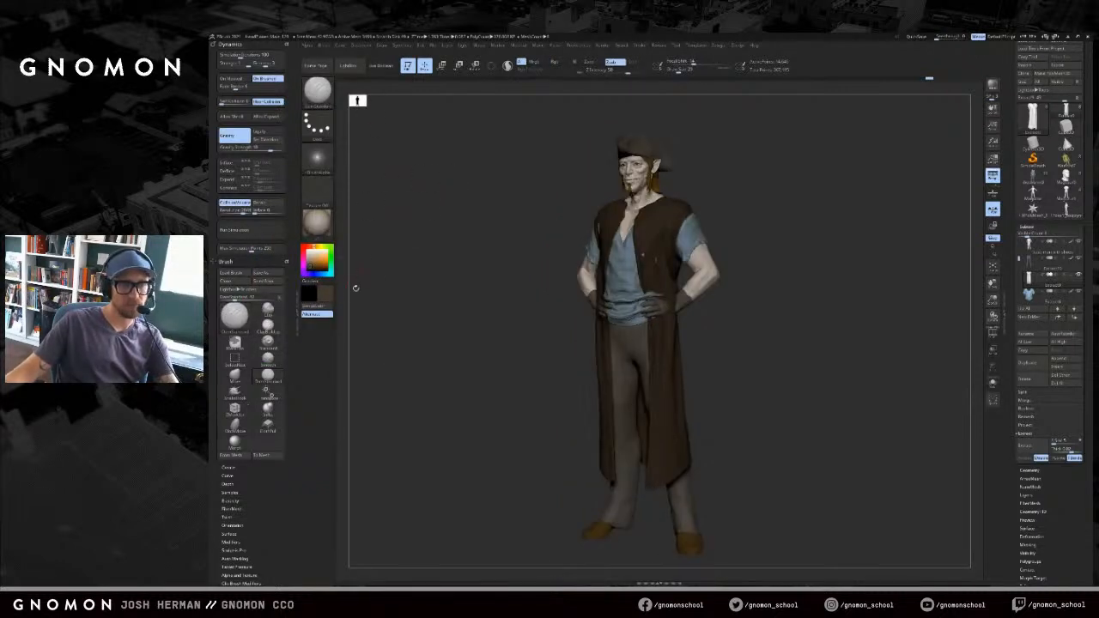
{"action": "left_click", "coordinate": [328, 296]}
{"action": "left_click", "coordinate": [303, 327]}
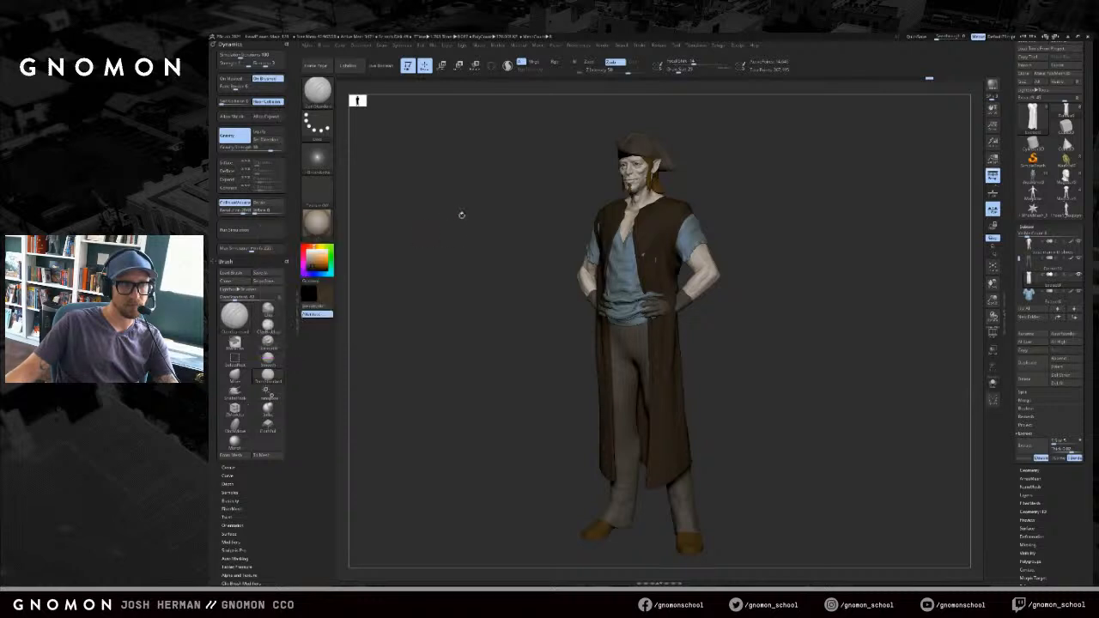
- Try a muted red as the colour of the long vest
{"action": "left_click_drag", "start_coordinate": [414, 241], "coordinate": [407, 245]}
{"action": "mouse_move", "coordinate": [323, 285]}
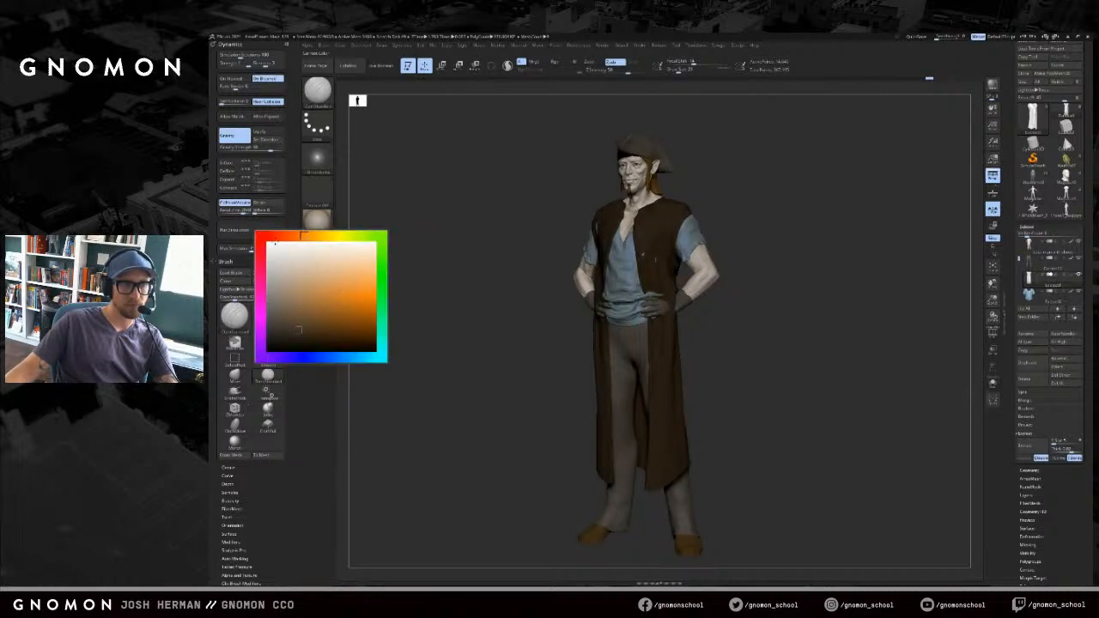
{"action": "left_click", "coordinate": [273, 237]}
{"action": "left_click", "coordinate": [350, 297]}
{"action": "left_click_drag", "start_coordinate": [444, 274], "coordinate": [449, 280]}
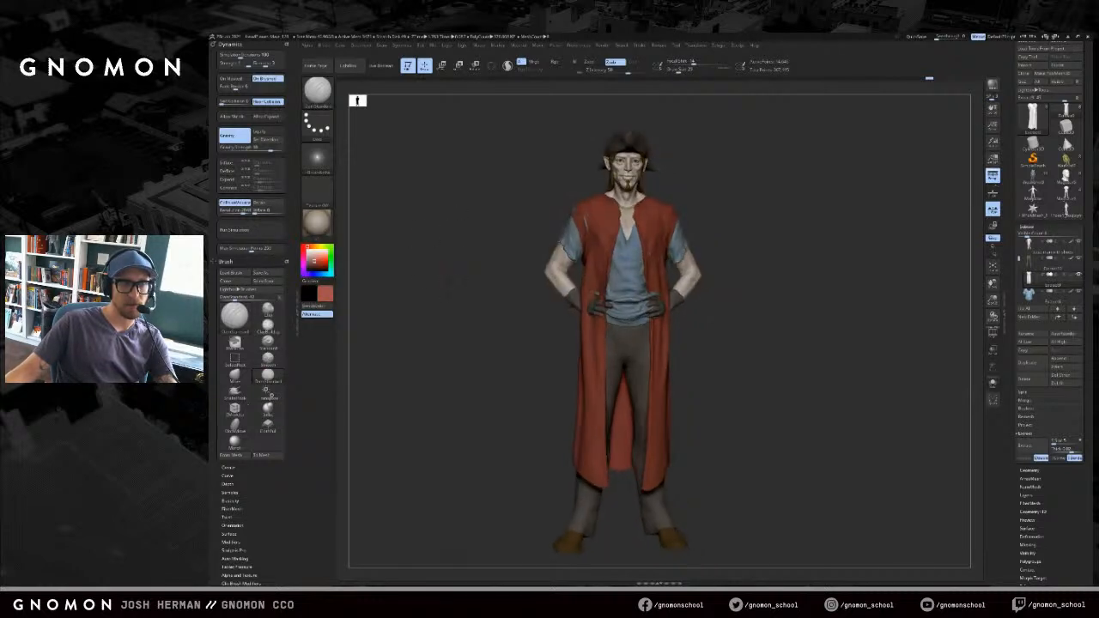
{"action": "left_click", "coordinate": [326, 295]}
{"action": "left_click", "coordinate": [327, 306]}
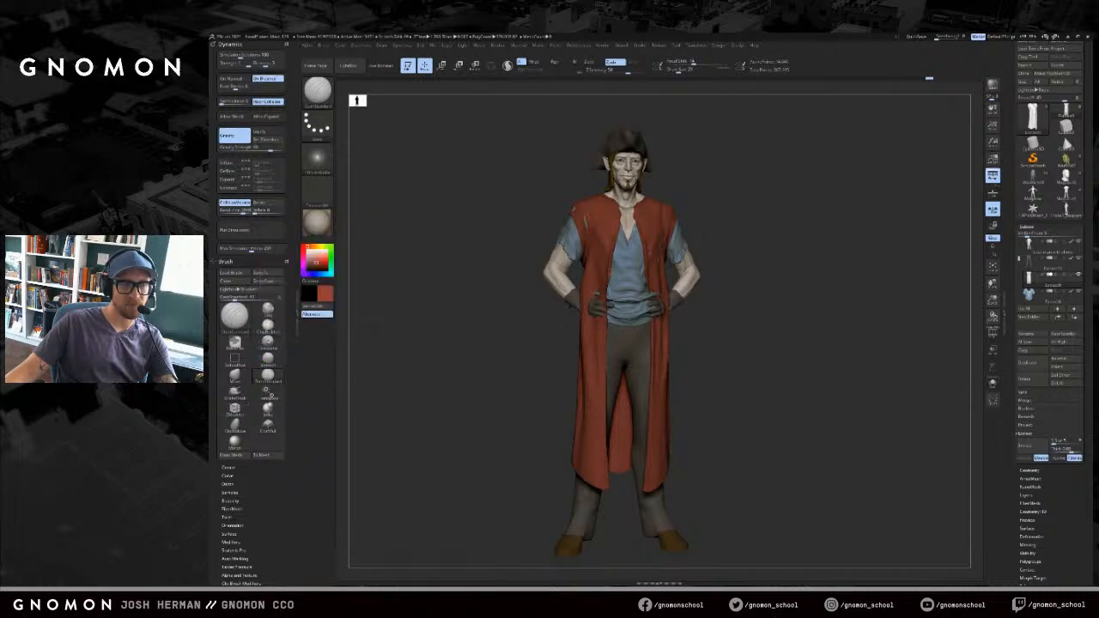
{"action": "left_click_drag", "start_coordinate": [422, 259], "coordinate": [434, 247]}
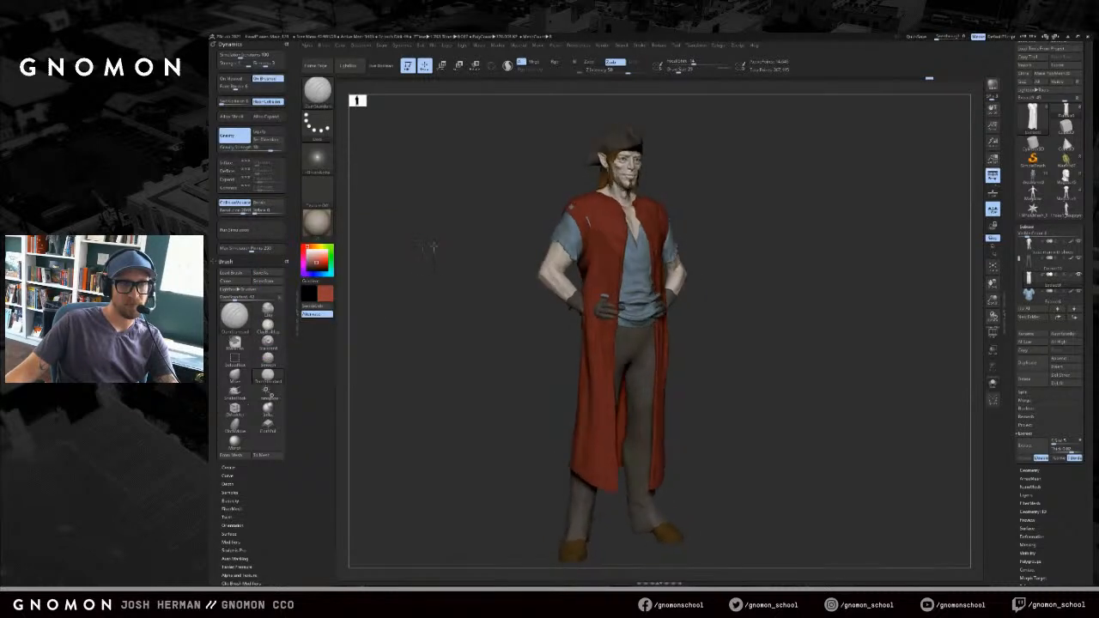
- Switch the long vest's colour to blue and tone it down to a dark, desaturated navy
{"action": "mouse_move", "coordinate": [381, 272]}
{"action": "left_mouse_down"}
{"action": "mouse_move", "coordinate": [373, 267]}
{"action": "mouse_move", "coordinate": [391, 258]}
{"action": "left_mouse_up"}
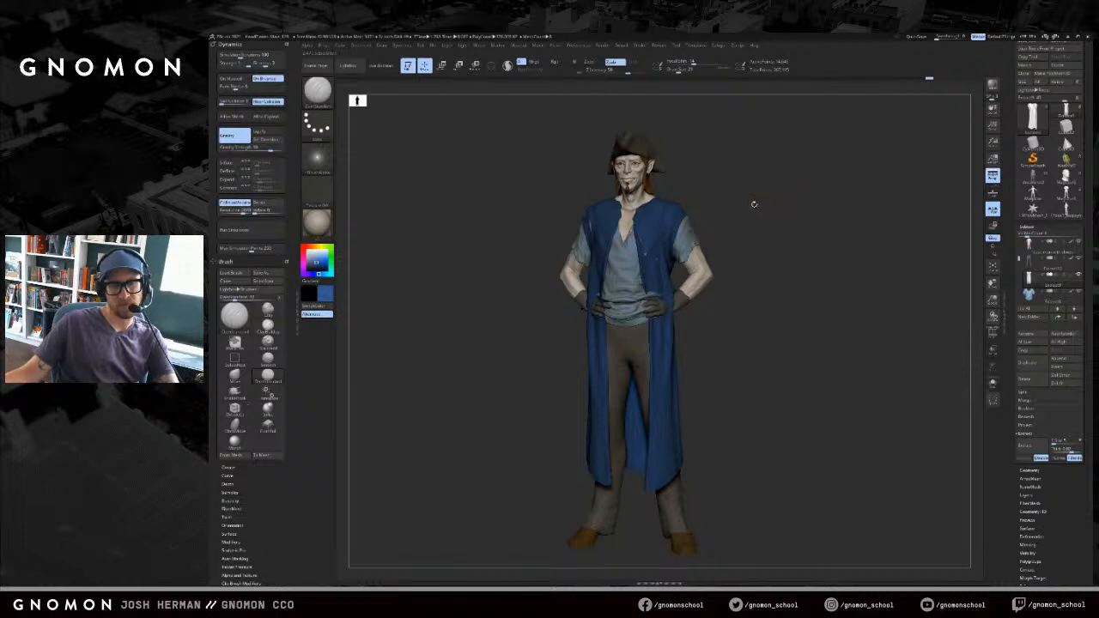
{"action": "left_click_drag", "start_coordinate": [499, 206], "coordinate": [414, 235]}
{"action": "left_click", "coordinate": [332, 293]}
{"action": "left_click", "coordinate": [315, 304]}
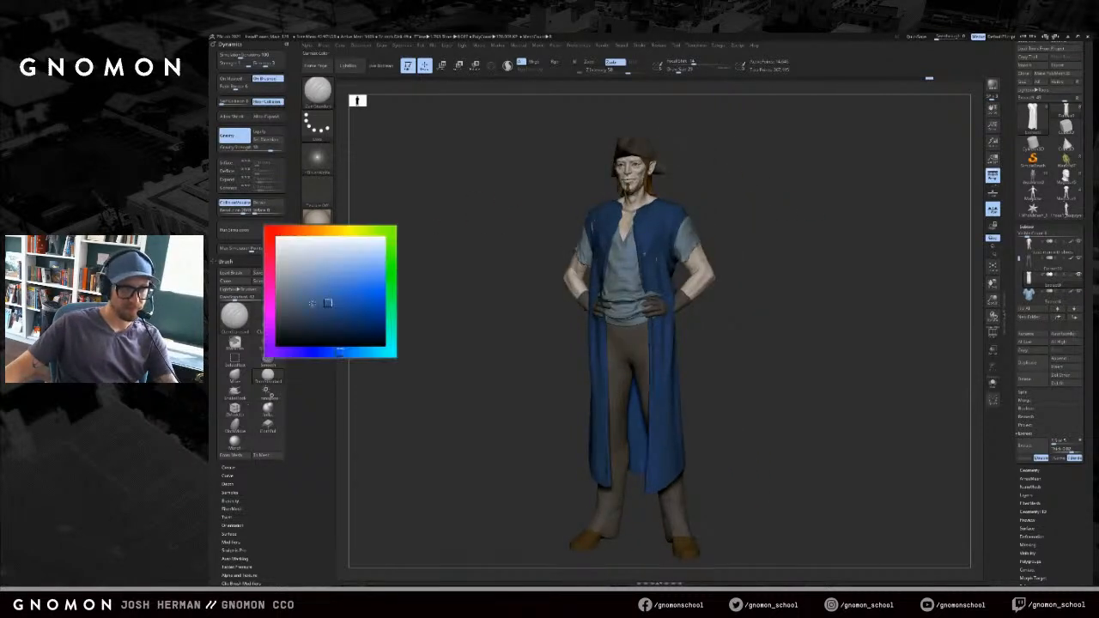
{"action": "left_click", "coordinate": [328, 293]}
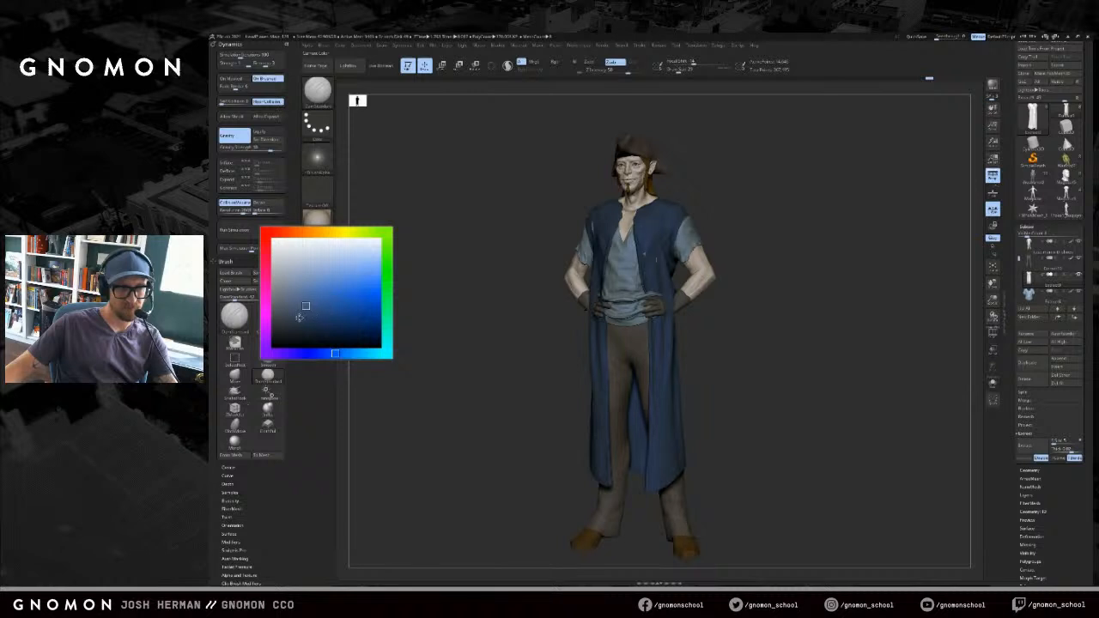
{"action": "left_click", "coordinate": [300, 319]}
{"action": "left_click_drag", "start_coordinate": [444, 245], "coordinate": [402, 256]}
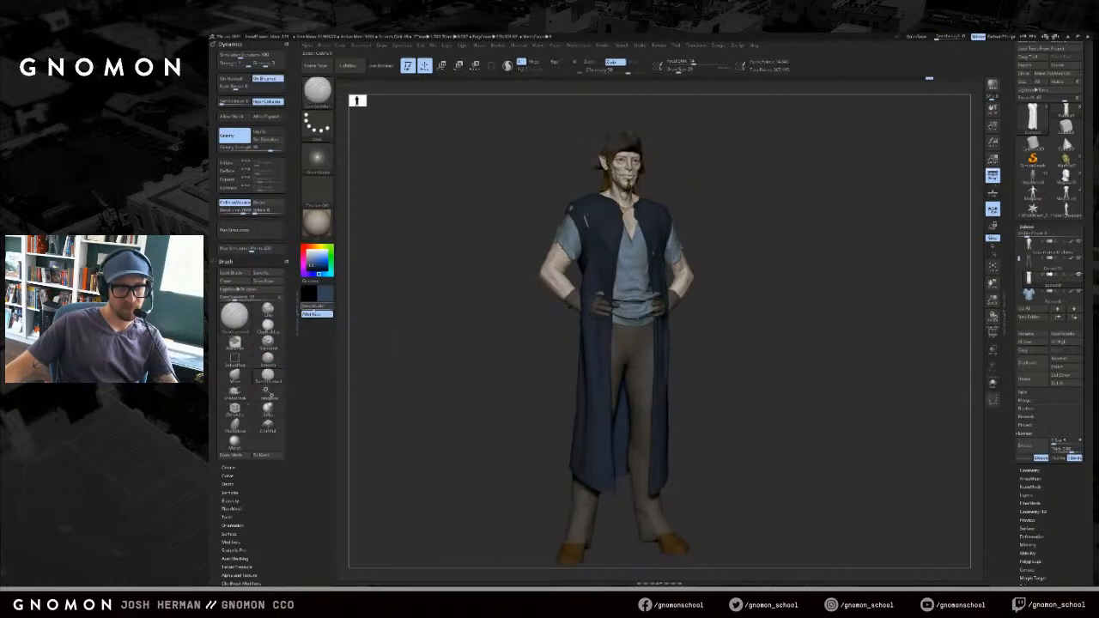
- Refine the vest's colour to a slightly richer navy blue, comparing brighter and darker shades
{"action": "left_click", "coordinate": [314, 306]}
{"action": "left_click", "coordinate": [314, 307]}
{"action": "left_click", "coordinate": [327, 295]}
{"action": "left_click", "coordinate": [304, 311]}
{"action": "left_click_drag", "start_coordinate": [449, 255], "coordinate": [367, 276]}
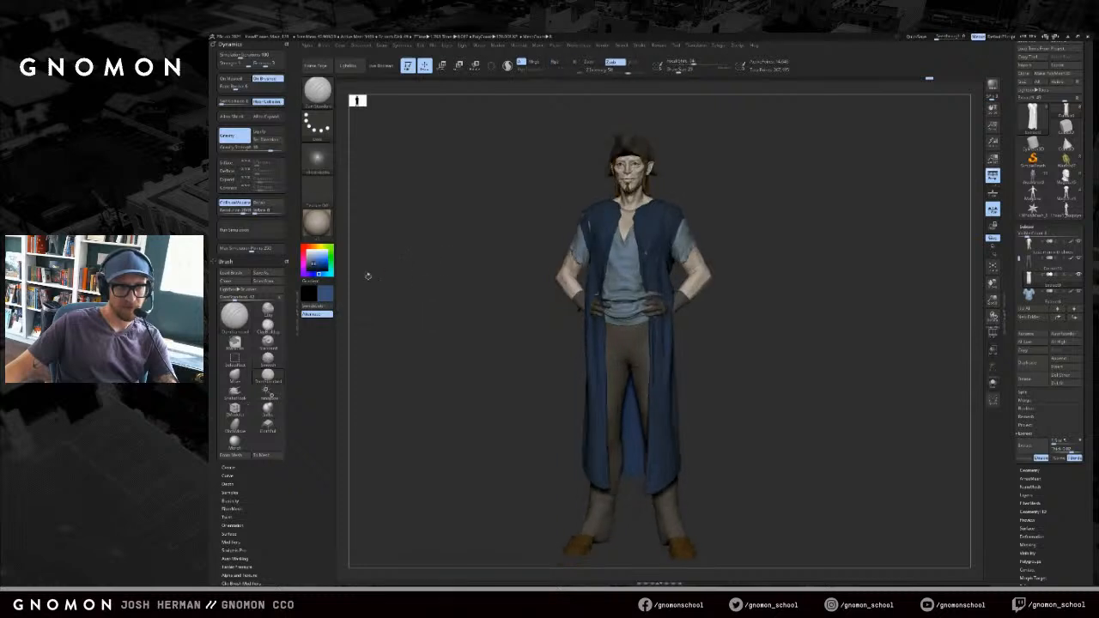
{"action": "left_click", "coordinate": [327, 295]}
{"action": "left_click", "coordinate": [301, 318]}
{"action": "left_click_drag", "start_coordinate": [437, 246], "coordinate": [373, 273]}
{"action": "left_click", "coordinate": [326, 295]}
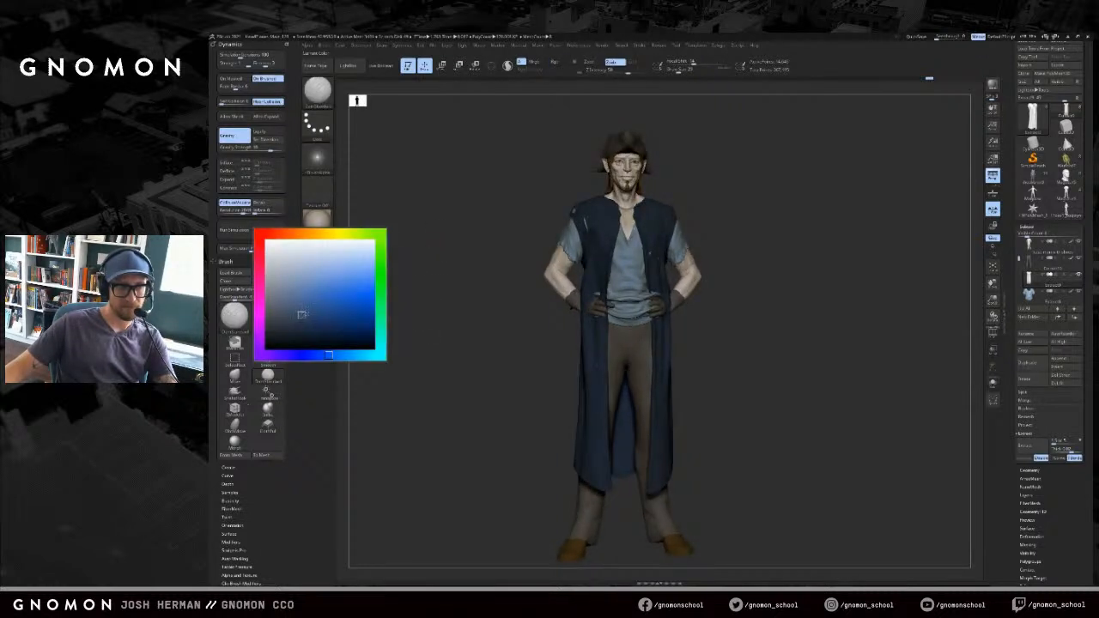
{"action": "left_click_drag", "start_coordinate": [440, 264], "coordinate": [441, 249]}
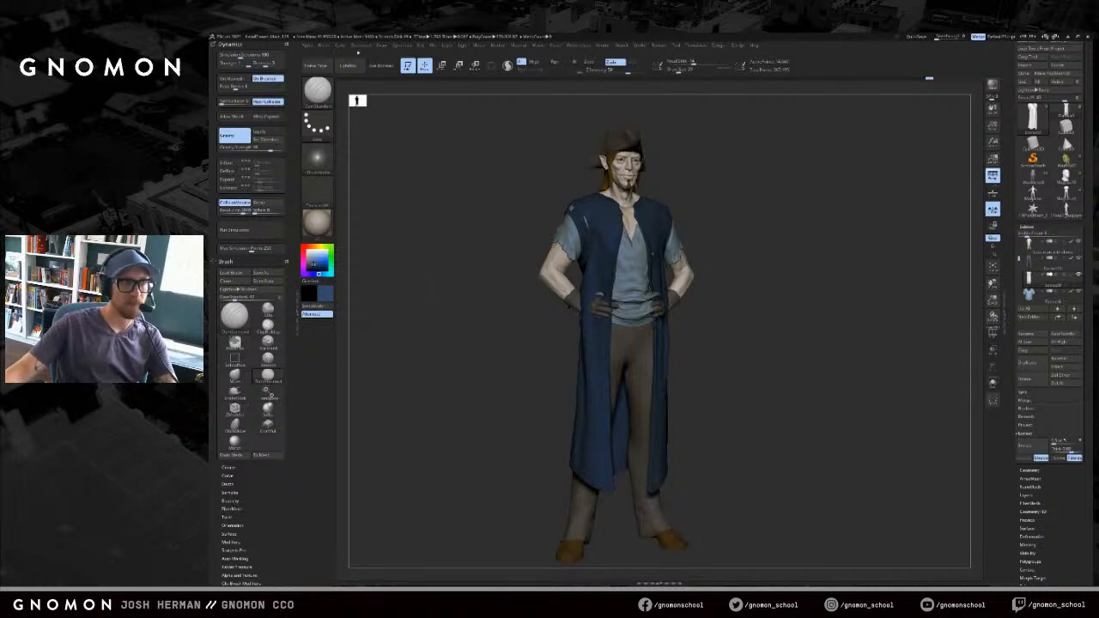
- Fill the long vest with the chosen navy blue
{"action": "mouse_move", "coordinate": [340, 48]}
{"action": "left_click", "coordinate": [362, 195]}
{"action": "mouse_move", "coordinate": [769, 268]}
{"action": "left_mouse_down"}
{"action": "mouse_move", "coordinate": [787, 275]}
{"action": "mouse_move", "coordinate": [747, 264]}
{"action": "left_mouse_up"}
{"action": "mouse_move", "coordinate": [754, 218]}
{"action": "left_mouse_down", "text": "shift"}
{"action": "mouse_move", "coordinate": [746, 233]}
{"action": "mouse_move", "coordinate": [779, 240]}
{"action": "mouse_move", "coordinate": [754, 216]}
{"action": "left_mouse_up", "text": "shift"}
{"action": "left_click", "coordinate": [763, 248], "text": "ctrl+shift"}
{"action": "key", "text": "ctrl+z"}
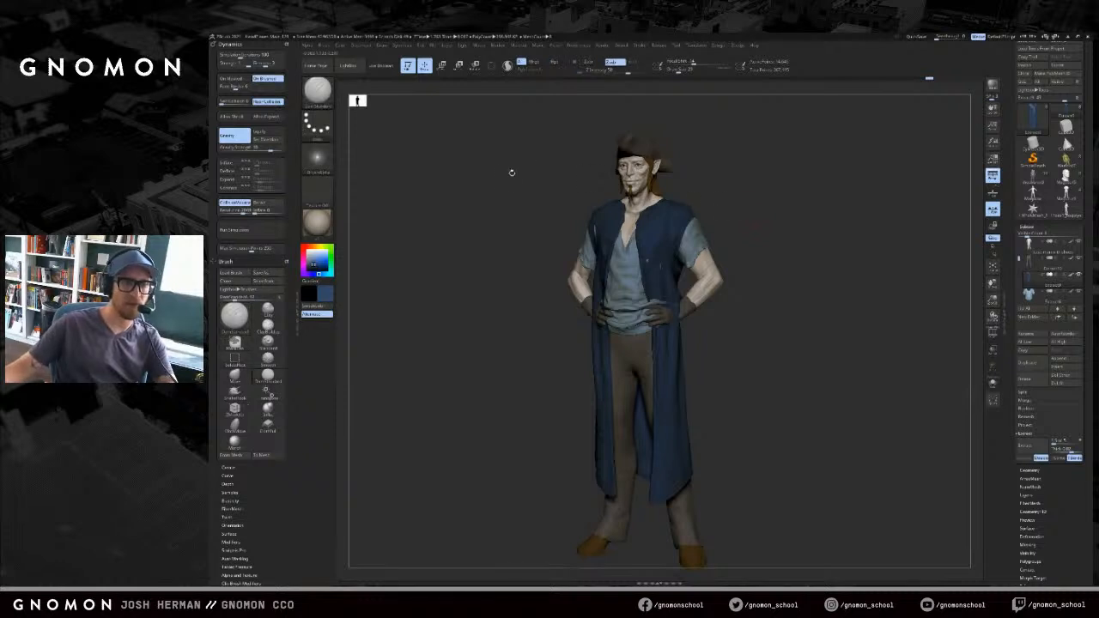
- Isolate the sleeves, fill them with the same navy blue, and show the rest of the character without the vest
{"action": "left_click_drag", "start_coordinate": [477, 167], "coordinate": [438, 160], "text": "ctrl+shift"}
{"action": "key", "text": "alt+s"}
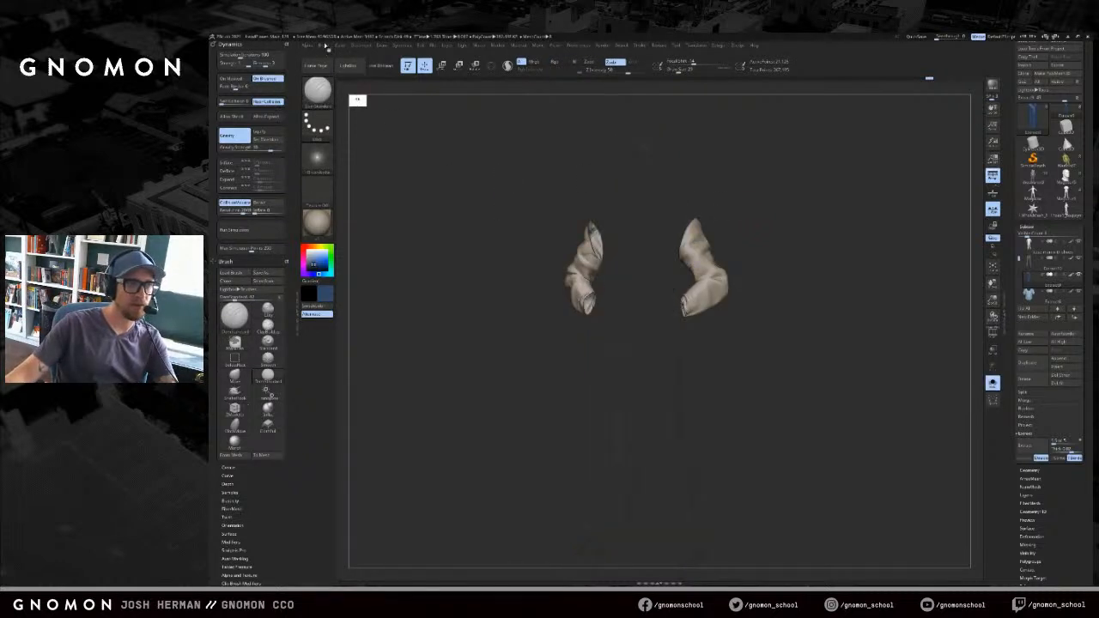
{"action": "mouse_move", "coordinate": [340, 47]}
{"action": "left_click", "coordinate": [363, 197]}
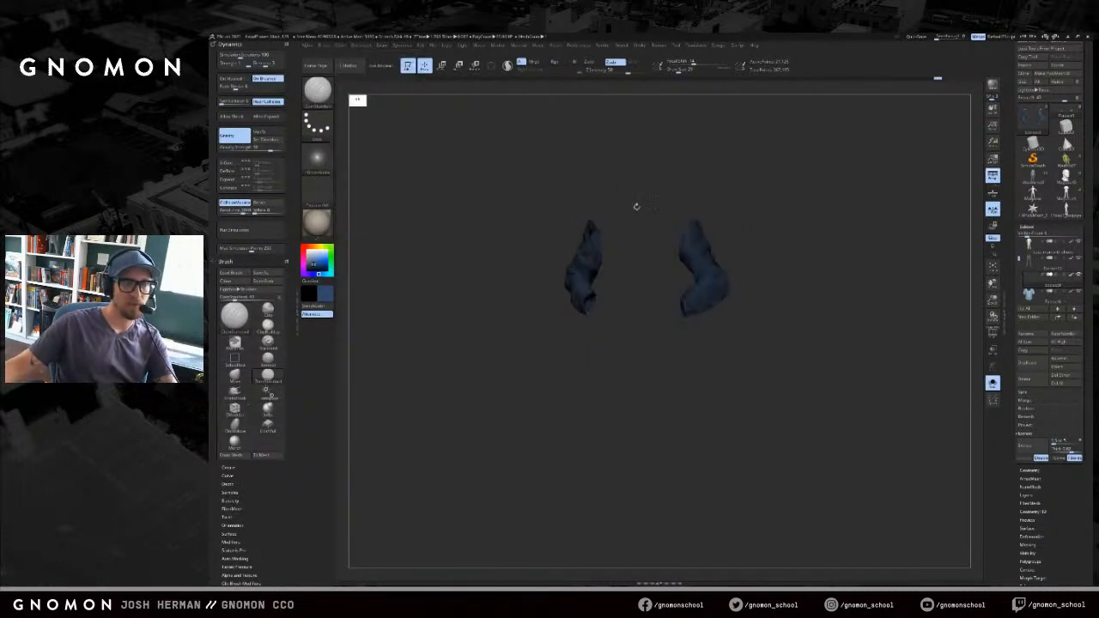
{"action": "key", "text": "alt+s"}
{"action": "mouse_move", "coordinate": [781, 218]}
{"action": "left_mouse_down"}
{"action": "mouse_move", "coordinate": [808, 226]}
{"action": "mouse_move", "coordinate": [783, 224]}
{"action": "mouse_move", "coordinate": [790, 204]}
{"action": "mouse_move", "coordinate": [781, 201]}
{"action": "left_mouse_up"}
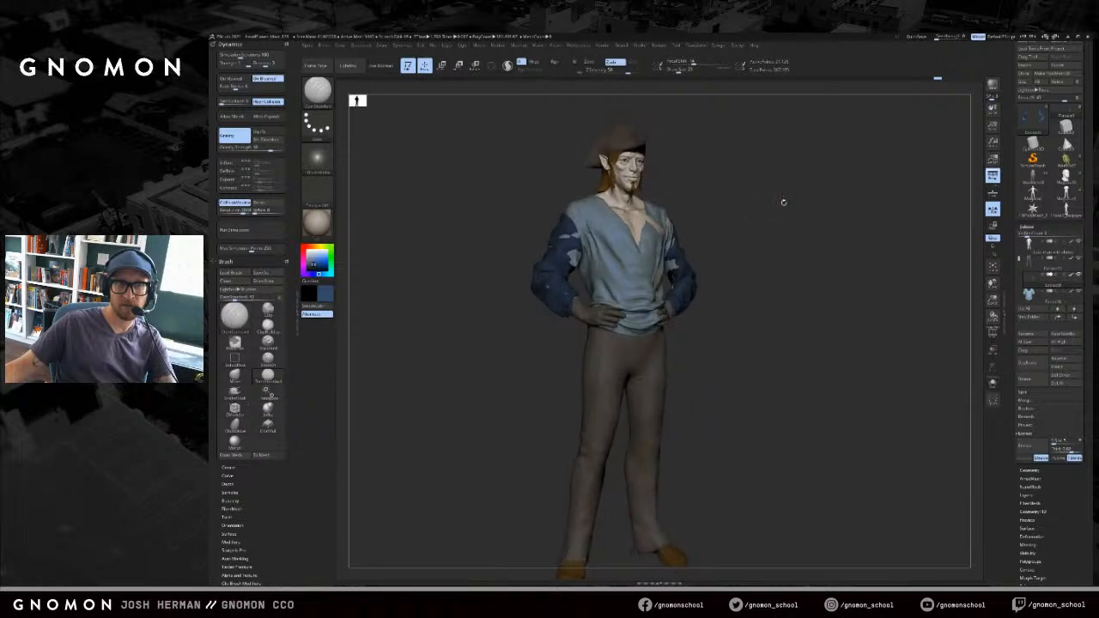
- Select the light blue shirt and pull its shoulder outward with the Move brush to cover the exposed skin
{"action": "key", "text": "b"}
{"action": "key", "text": "m"}
{"action": "key", "text": "v"}
{"action": "left_click", "coordinate": [604, 243], "text": "alt"}
{"action": "key", "text": "s"}
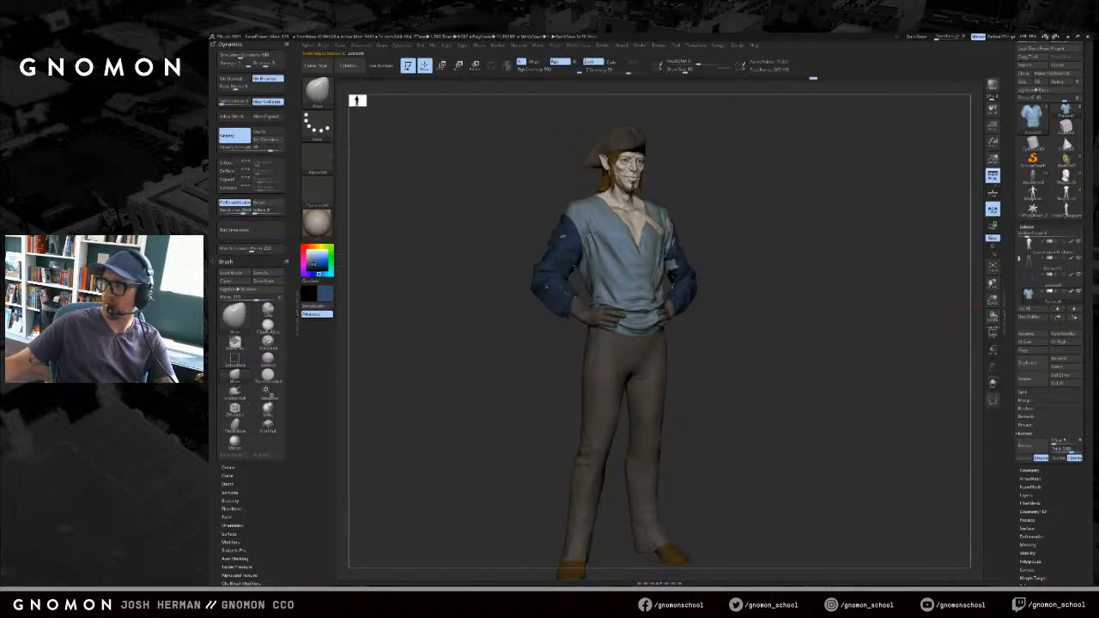
{"action": "left_click_drag", "start_coordinate": [746, 176], "coordinate": [688, 225]}
{"action": "key", "text": "alt+s"}
{"action": "key", "text": "alt+s"}
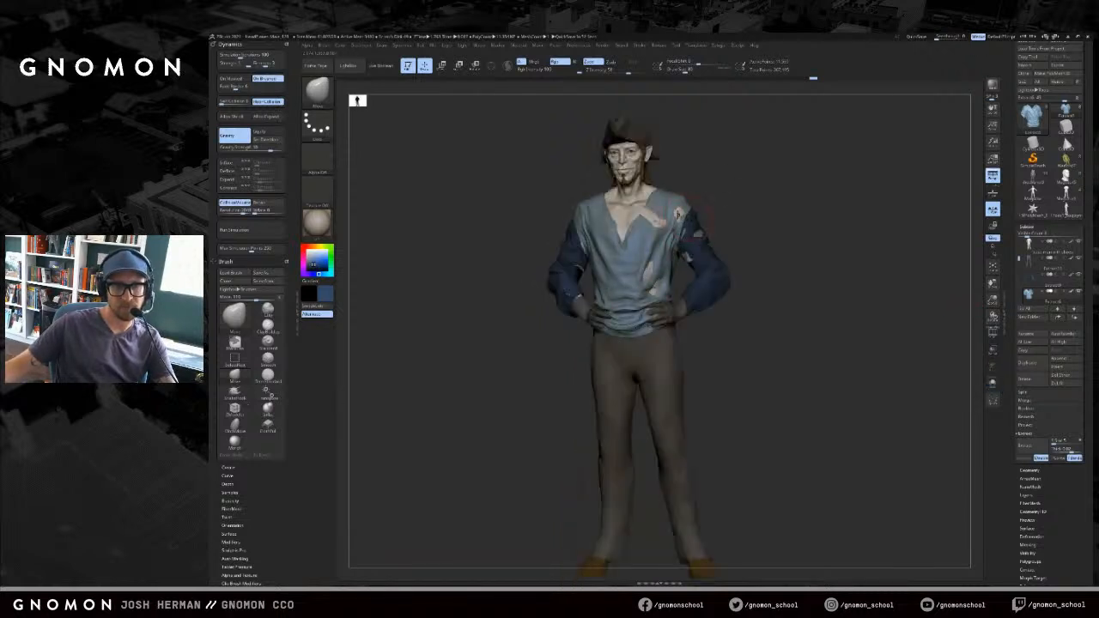
{"action": "left_click_drag", "start_coordinate": [679, 212], "coordinate": [679, 207]}
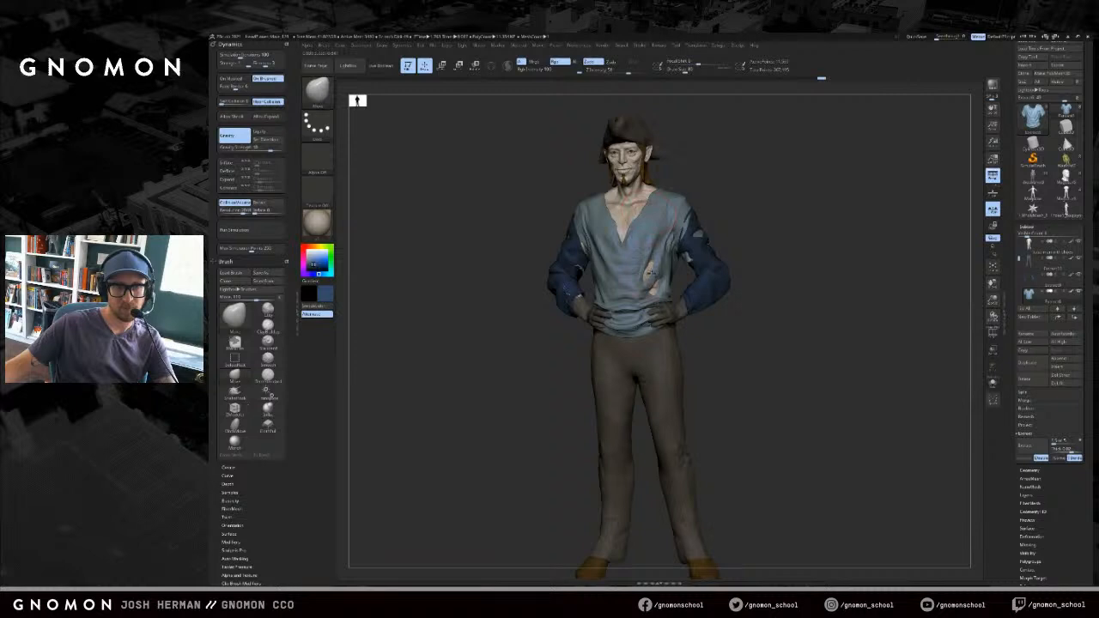
- Pull the shirt's shoulder seam and side outward to close the remaining gaps between torso and sleeves
{"action": "left_click", "coordinate": [683, 308], "text": "alt"}
{"action": "left_click_drag", "start_coordinate": [750, 315], "coordinate": [749, 352], "text": "alt"}
{"action": "left_click", "coordinate": [681, 197], "text": "alt"}
{"action": "key", "text": "alt+s"}
{"action": "key", "text": "alt+s"}
{"action": "left_click_drag", "start_coordinate": [690, 206], "coordinate": [685, 203]}
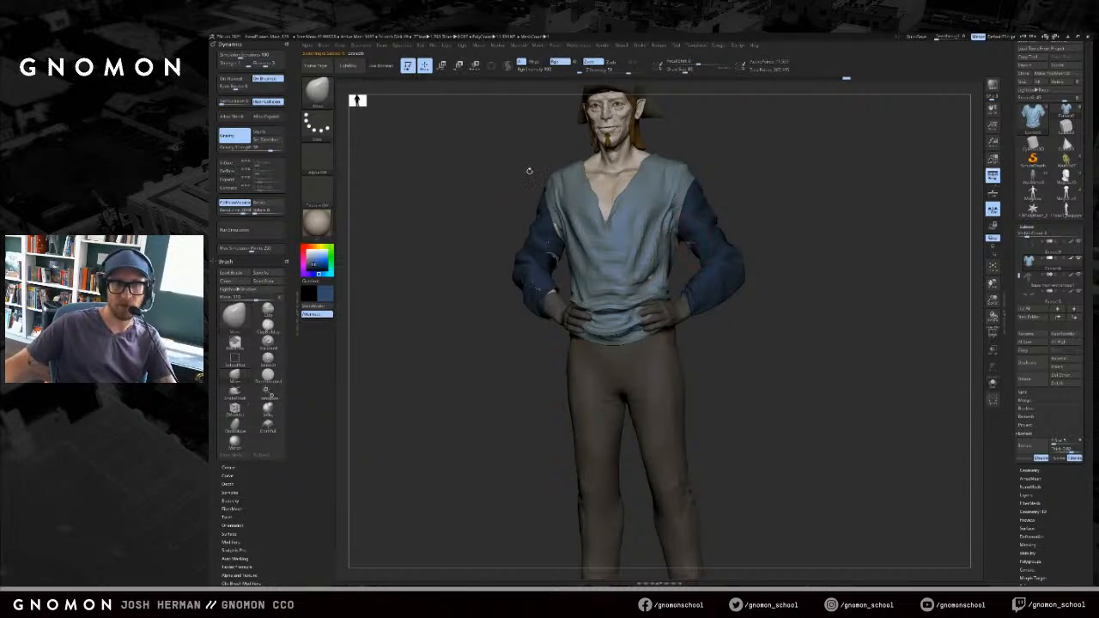
{"action": "left_click_drag", "start_coordinate": [760, 275], "coordinate": [825, 273]}
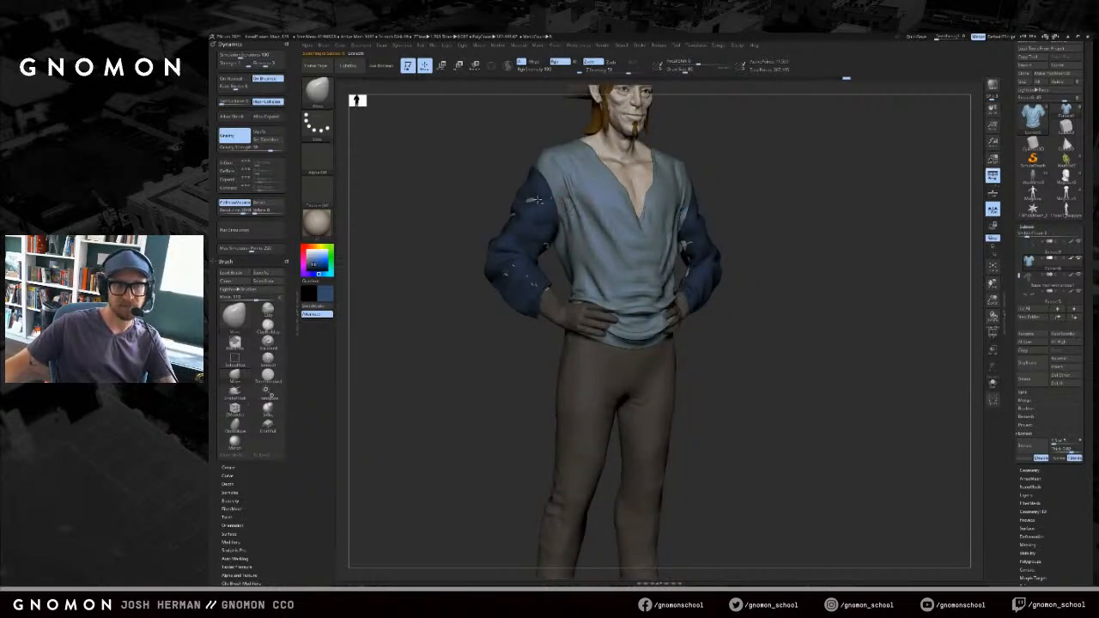
{"action": "left_click_drag", "start_coordinate": [687, 247], "coordinate": [687, 244]}
- Select the navy sleeves, bring the other parts back into view, and duplicate the sleeves
{"action": "left_click_drag", "start_coordinate": [749, 187], "coordinate": [718, 185]}
{"action": "mouse_move", "coordinate": [749, 222]}
{"action": "left_mouse_down", "text": "alt"}
{"action": "mouse_move", "coordinate": [751, 177]}
{"action": "mouse_move", "coordinate": [702, 229]}
{"action": "left_mouse_up", "text": "alt"}
{"action": "left_click", "coordinate": [657, 268], "text": "alt"}
{"action": "key", "text": "alt+s"}
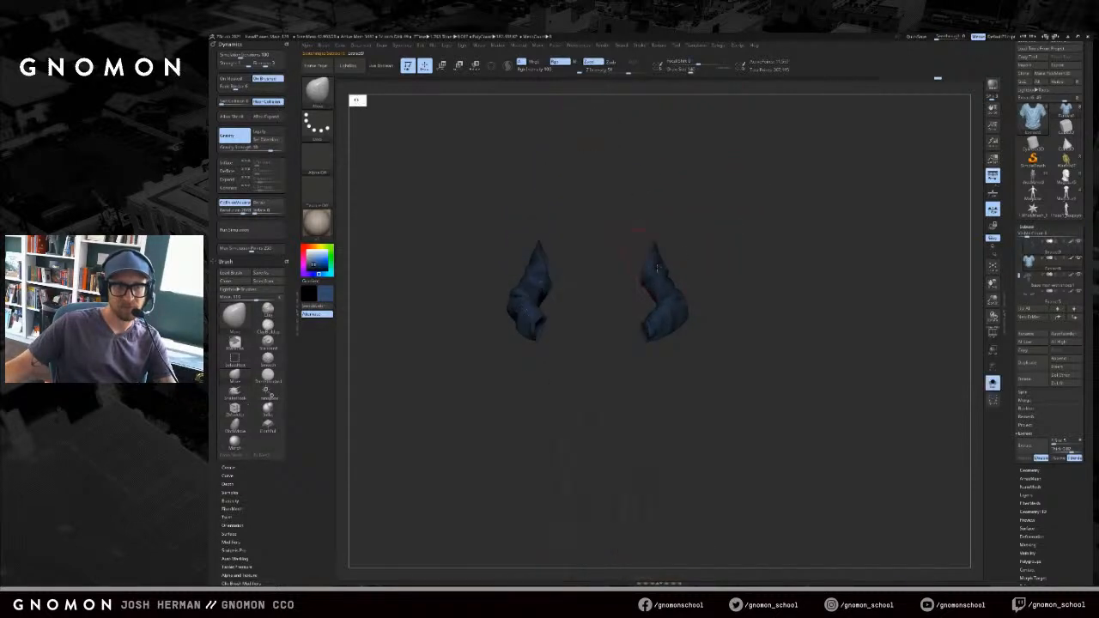
{"action": "left_click", "coordinate": [992, 382]}
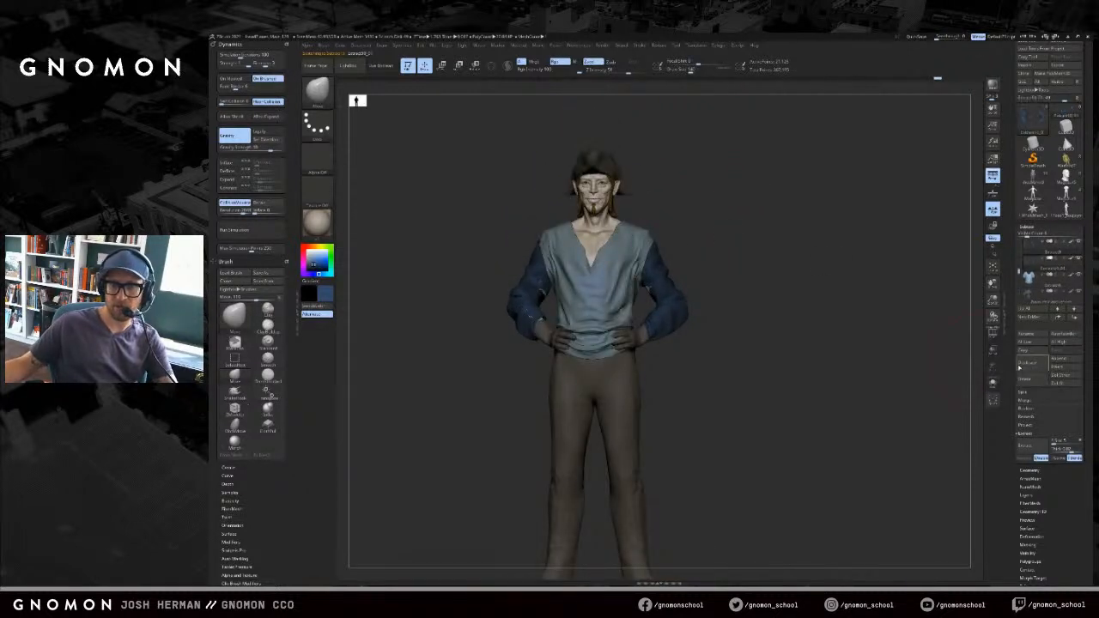
{"action": "key", "text": "f"}
{"action": "left_click_drag", "start_coordinate": [769, 307], "coordinate": [733, 306]}
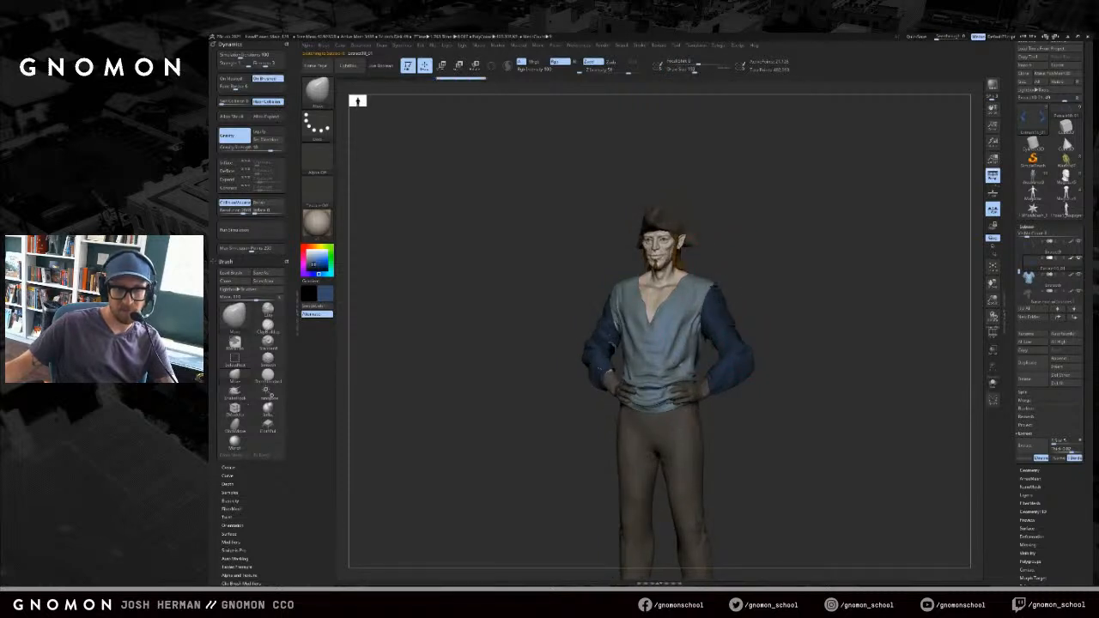
- Nudge the upper sleeve toward the shirt's shoulder with the Move brush
{"action": "left_click_drag", "start_coordinate": [732, 282], "coordinate": [754, 278]}
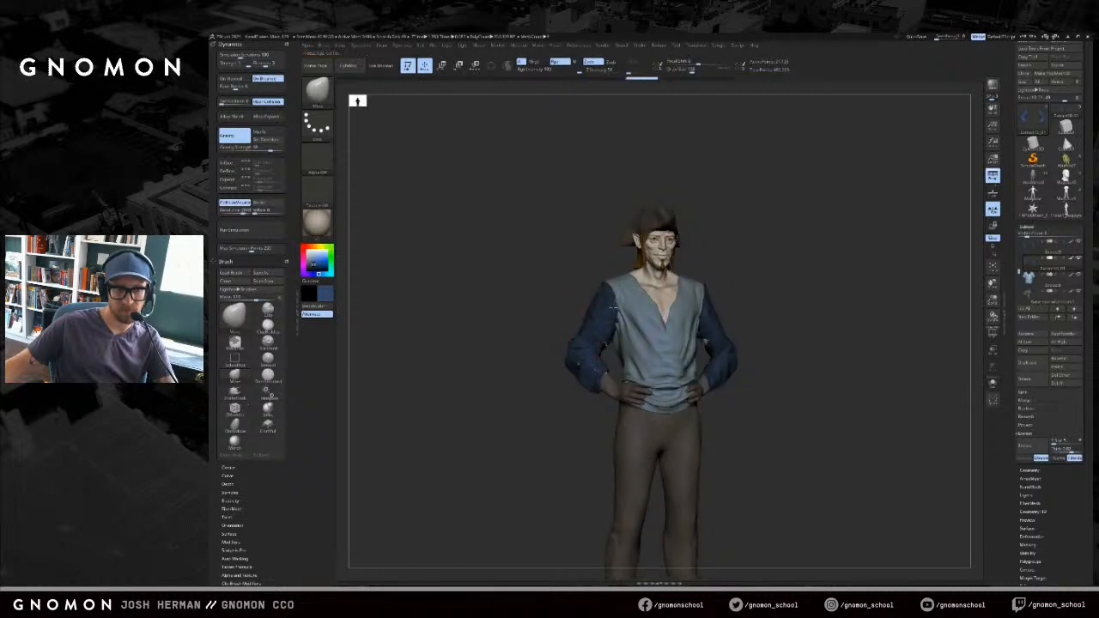
{"action": "left_click_drag", "start_coordinate": [584, 284], "coordinate": [593, 285]}
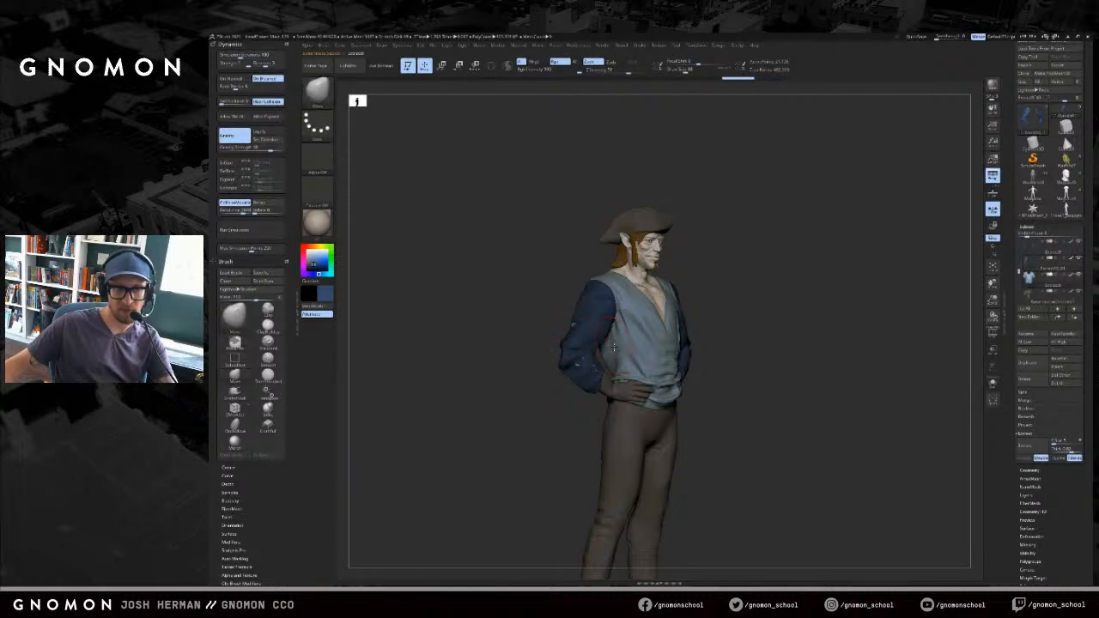
{"action": "left_click_drag", "start_coordinate": [552, 332], "coordinate": [516, 335], "text": "shift"}
- Select the gloves and give them a golden brown colour matching the shoes
{"action": "left_click", "coordinate": [571, 374], "text": "alt"}
{"action": "left_click_drag", "start_coordinate": [550, 392], "coordinate": [569, 334], "text": "alt"}
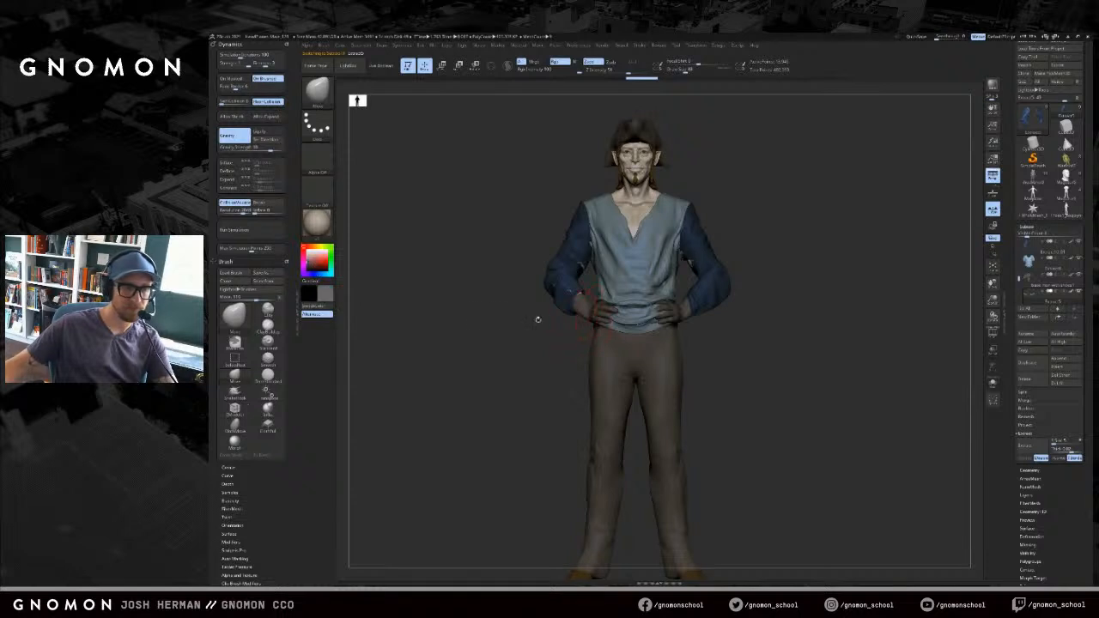
{"action": "left_click", "coordinate": [326, 298]}
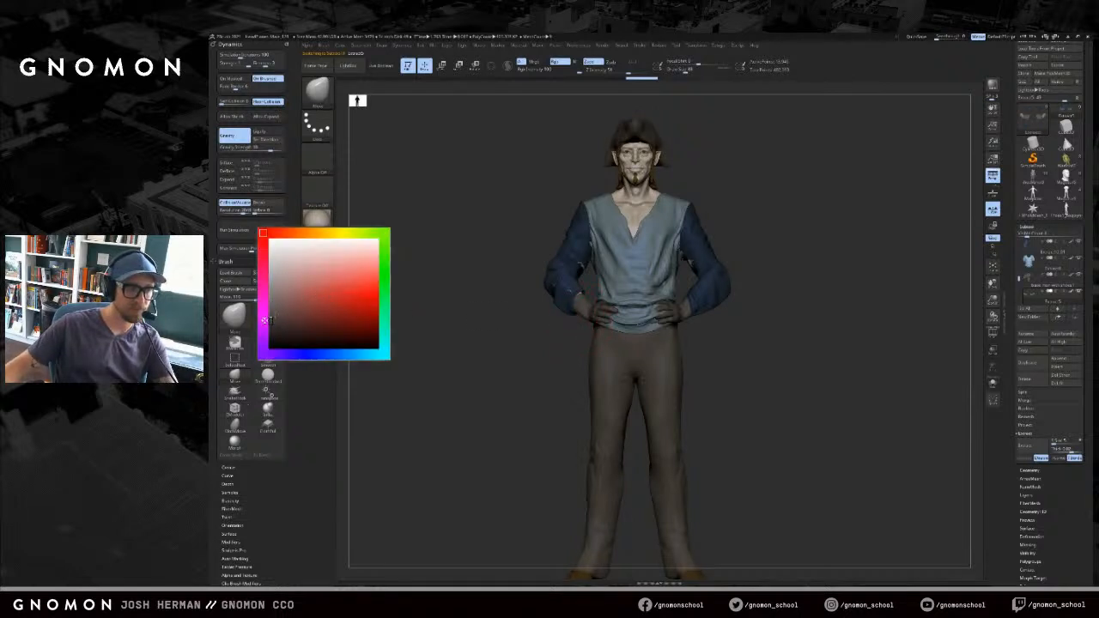
{"action": "left_click", "coordinate": [269, 322]}
{"action": "left_click_drag", "start_coordinate": [400, 138], "coordinate": [423, 120]}
{"action": "key", "text": "c"}
{"action": "left_click_drag", "start_coordinate": [579, 180], "coordinate": [420, 233]}
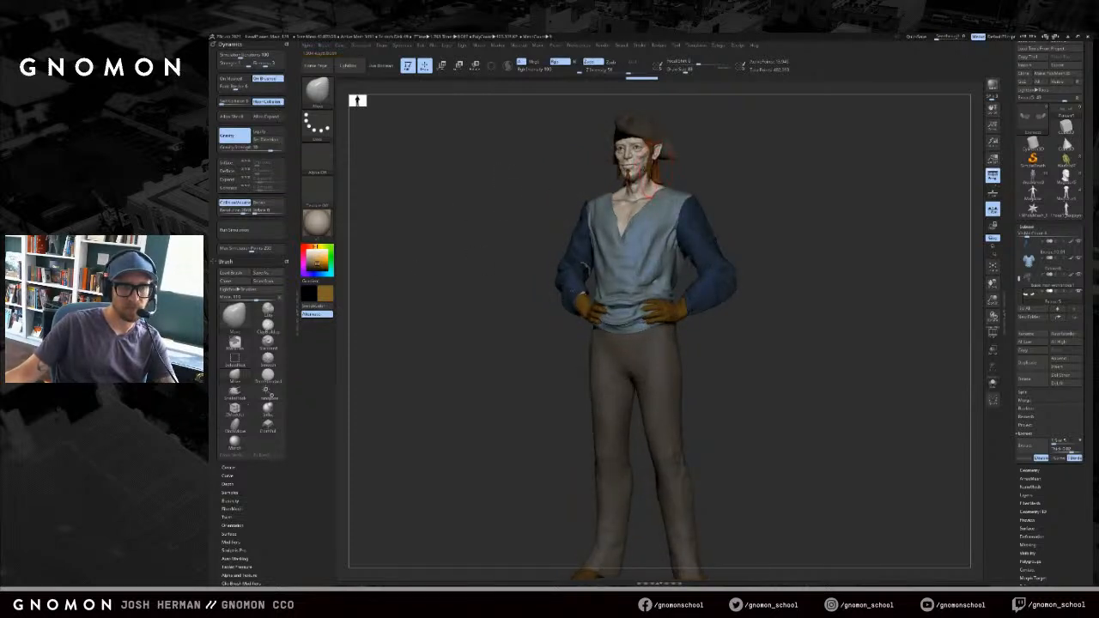
- Fill the gloves with a more muted brown
{"action": "left_click_drag", "start_coordinate": [490, 277], "coordinate": [535, 387], "text": "alt"}
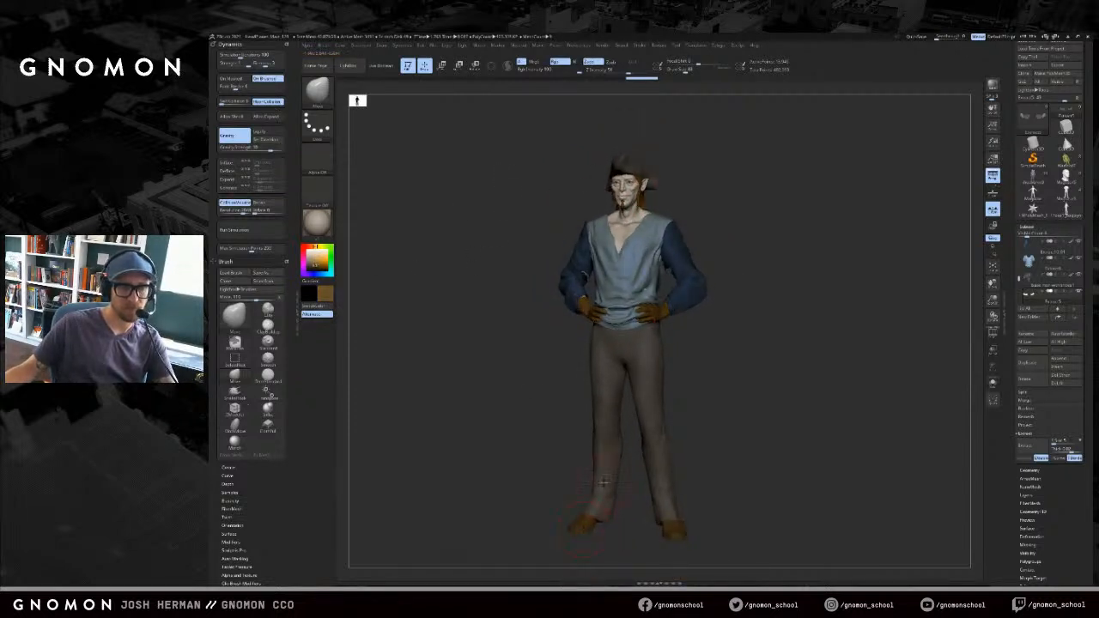
{"action": "left_click_drag", "start_coordinate": [739, 388], "coordinate": [796, 355]}
{"action": "left_click", "coordinate": [344, 46]}
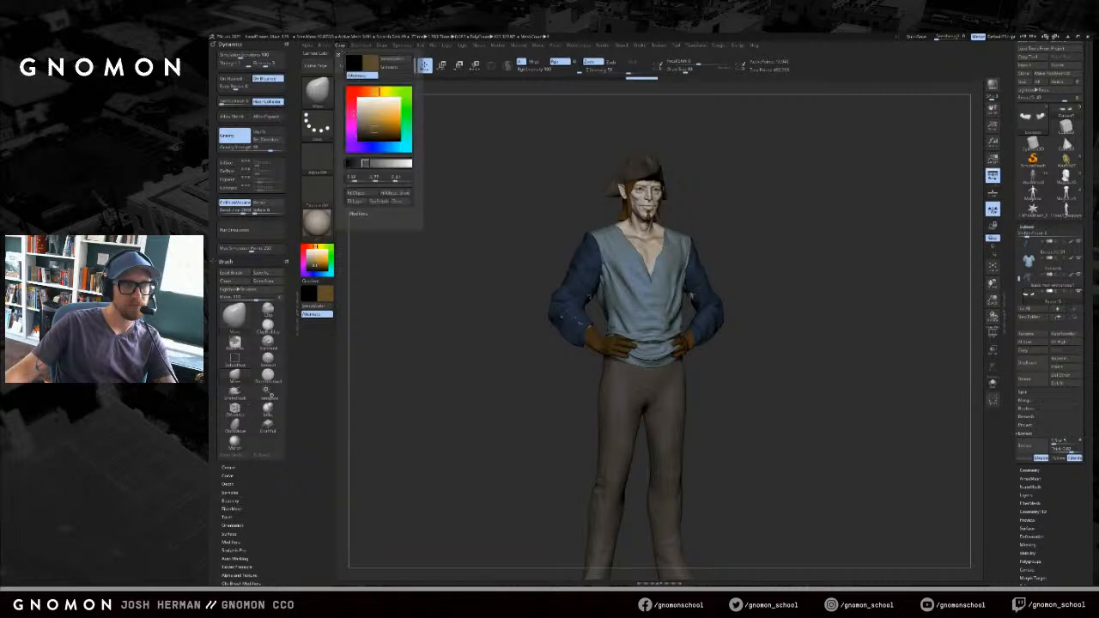
{"action": "mouse_move", "coordinate": [793, 278]}
{"action": "left_mouse_down"}
{"action": "mouse_move", "coordinate": [567, 423]}
{"action": "mouse_move", "coordinate": [747, 346]}
{"action": "mouse_move", "coordinate": [817, 404]}
{"action": "mouse_move", "coordinate": [805, 386]}
{"action": "left_mouse_up"}
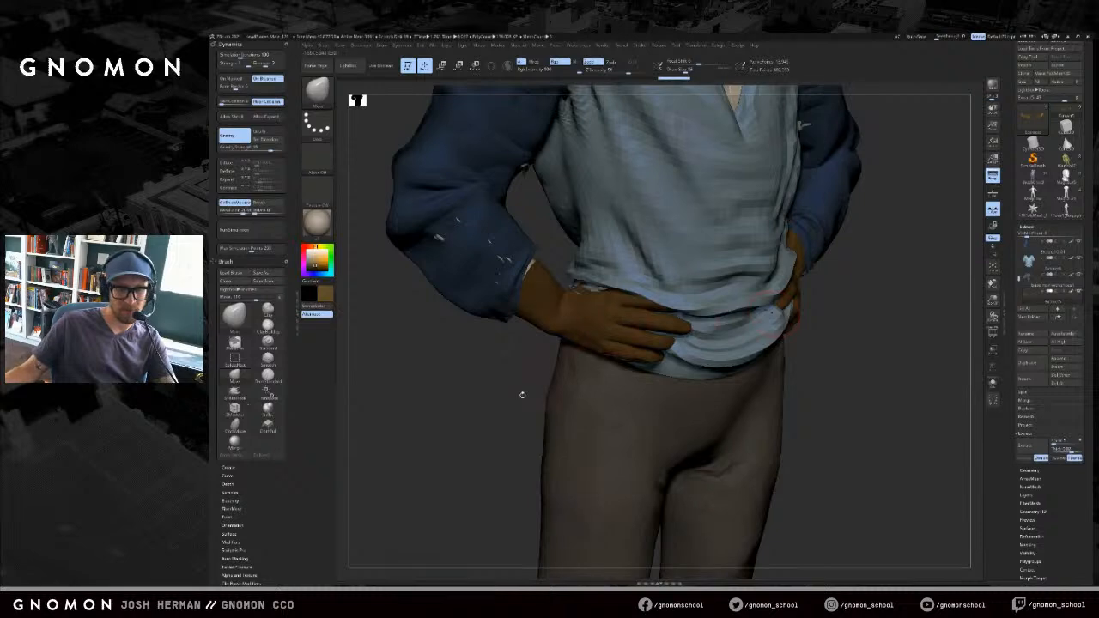
- Try out several brushes on the glove's wrist and undo the strokes
{"action": "left_click_drag", "start_coordinate": [517, 393], "coordinate": [500, 401]}
{"action": "key", "text": "b"}
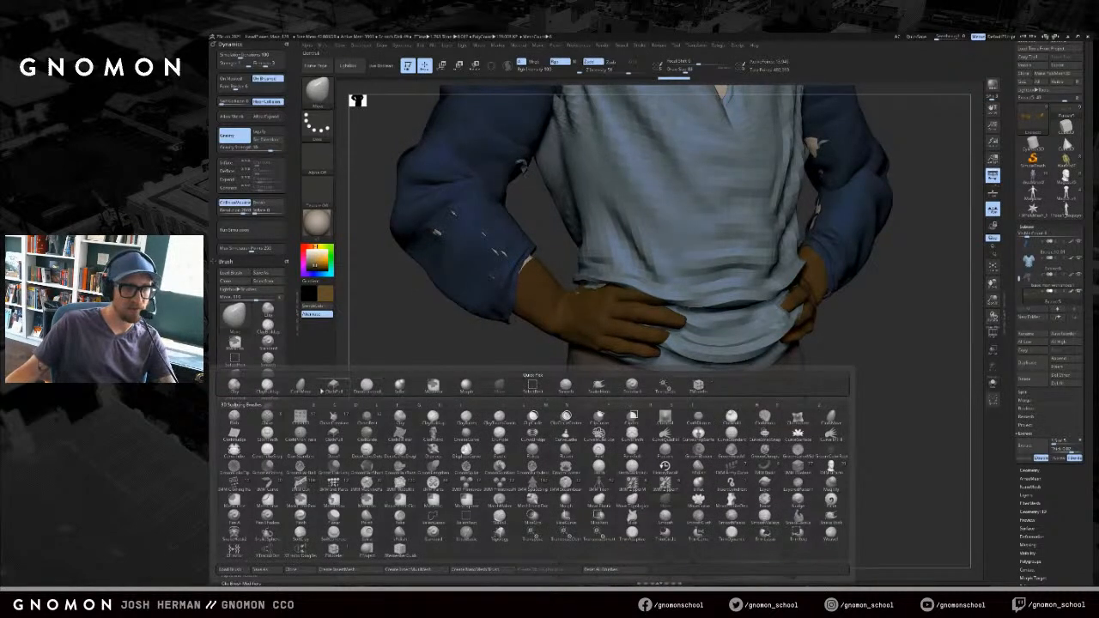
{"action": "left_click", "coordinate": [330, 388]}
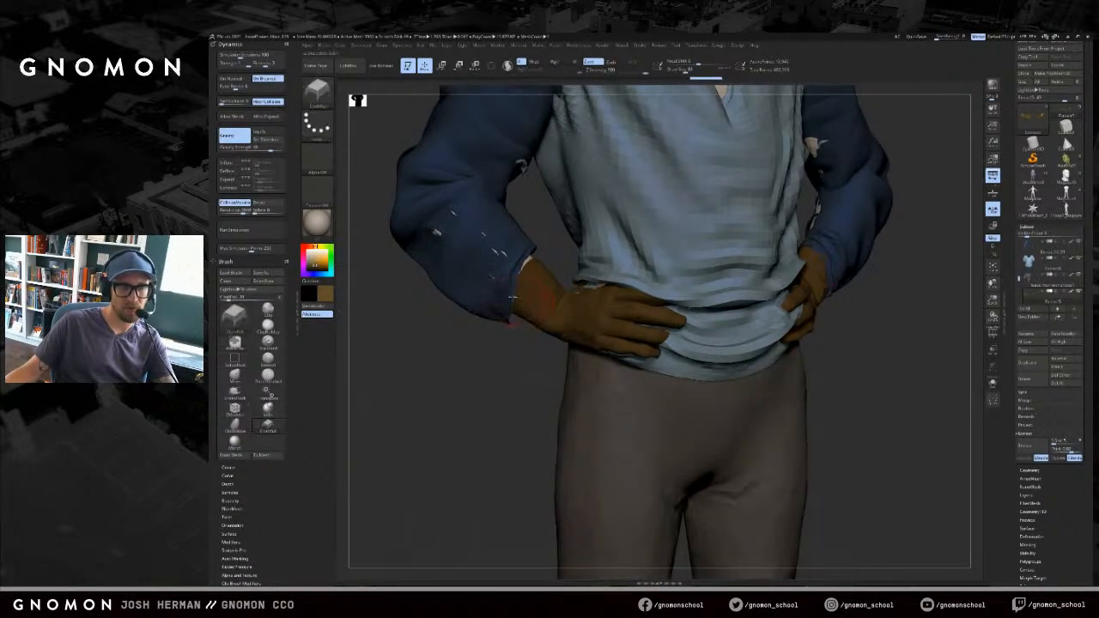
{"action": "key", "text": "b"}
{"action": "left_click", "coordinate": [305, 317]}
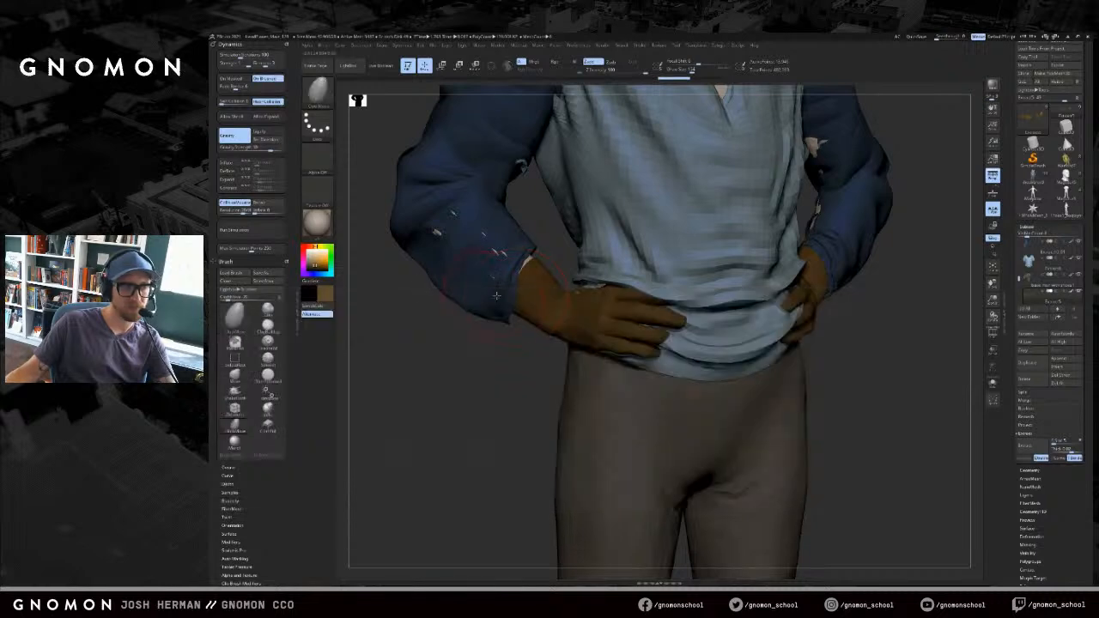
{"action": "left_click_drag", "start_coordinate": [515, 298], "coordinate": [493, 283]}
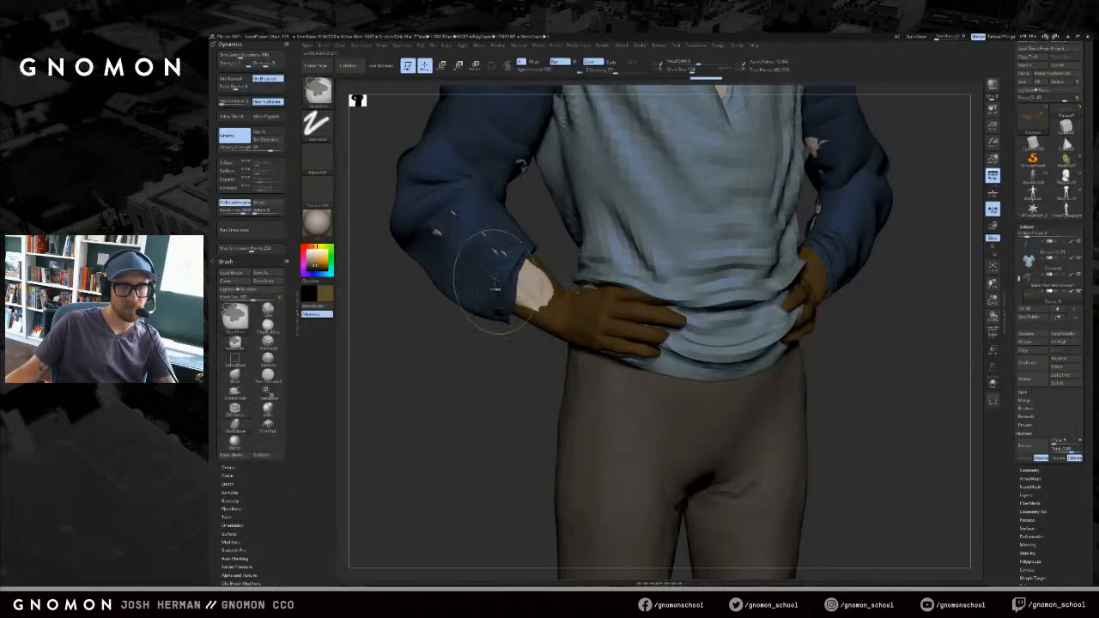
{"action": "key", "text": "ctrl+z"}
{"action": "key", "text": "alt+s"}
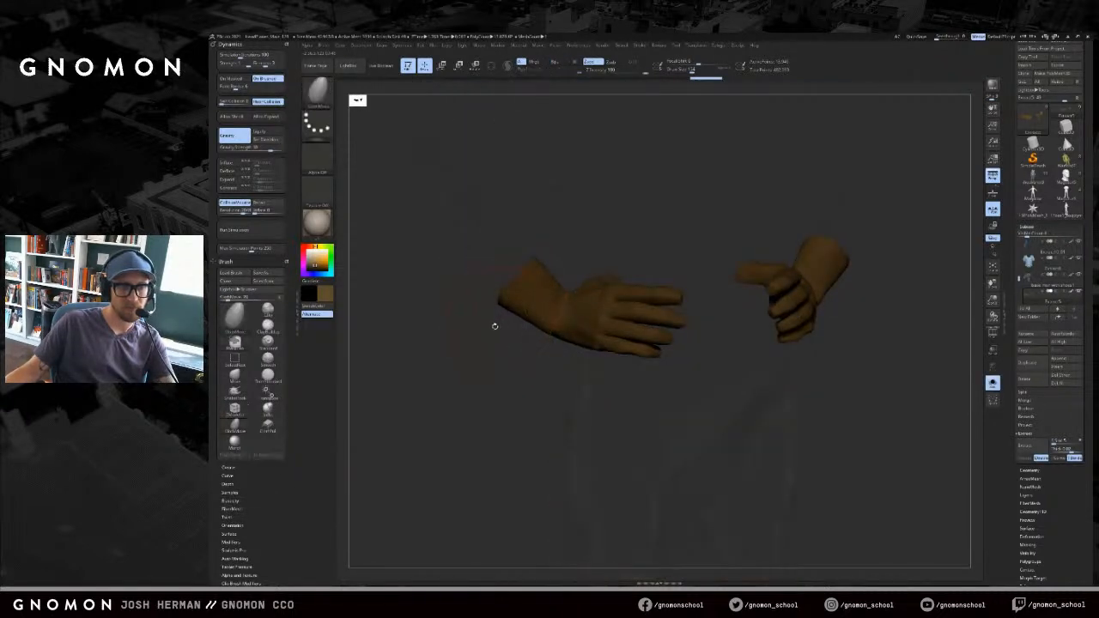
{"action": "key", "text": "b"}
{"action": "left_click", "coordinate": [334, 338]}
{"action": "key", "text": "ctrl+z"}
{"action": "key", "text": "ctrl+z"}
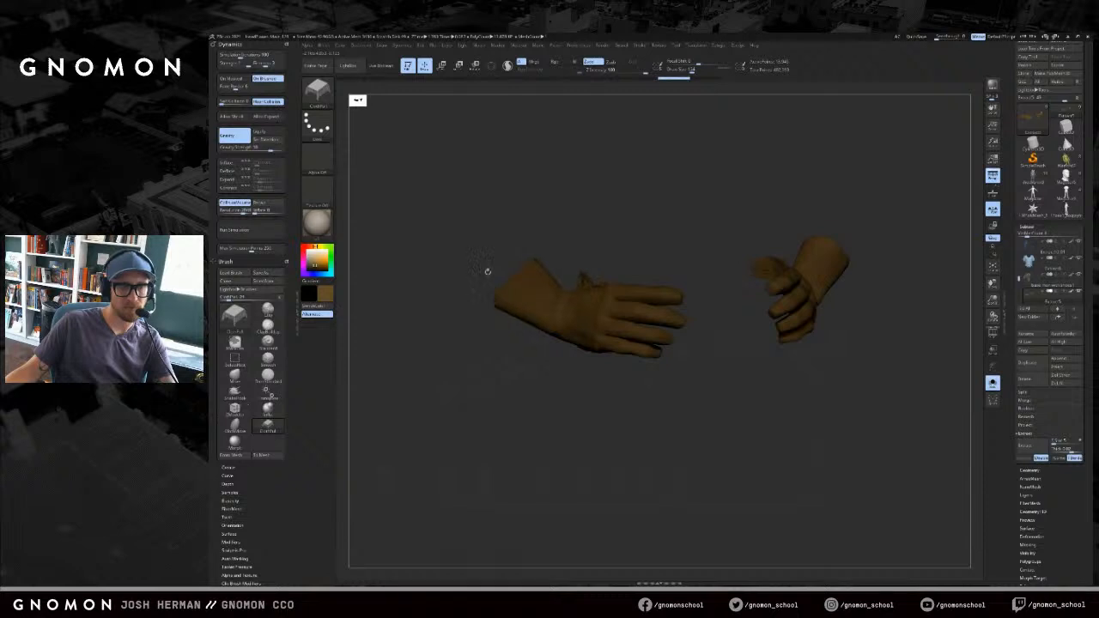
- Bring the other parts back into view and sculpt the glove's cuff and back of the hand, adjusting the brush size between strokes
{"action": "key", "text": "alt+s"}
{"action": "key", "text": "s"}
{"action": "left_click_drag", "start_coordinate": [531, 280], "coordinate": [525, 250]}
{"action": "mouse_move", "coordinate": [529, 314]}
{"action": "left_mouse_down"}
{"action": "mouse_move", "coordinate": [544, 315]}
{"action": "mouse_move", "coordinate": [557, 342]}
{"action": "left_mouse_up"}
{"action": "key", "text": "s"}
{"action": "mouse_move", "coordinate": [557, 341]}
{"action": "left_mouse_down"}
{"action": "mouse_move", "coordinate": [641, 339]}
{"action": "mouse_move", "coordinate": [630, 342]}
{"action": "mouse_move", "coordinate": [636, 326]}
{"action": "mouse_move", "coordinate": [666, 324]}
{"action": "mouse_move", "coordinate": [652, 310]}
{"action": "left_mouse_up"}
{"action": "key", "text": "s"}
{"action": "key", "text": "s"}
{"action": "key", "text": "s"}
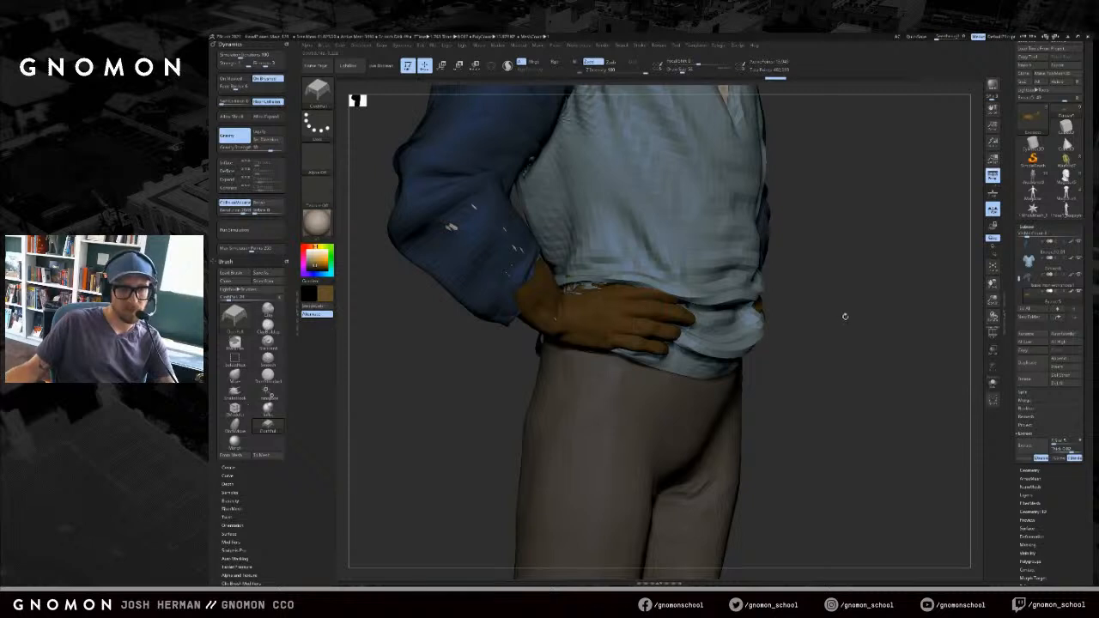
- Try further strokes on the glove's wrist and cuff from the front and side, and undo them
{"action": "left_click_drag", "start_coordinate": [841, 314], "coordinate": [773, 312]}
{"action": "left_click_drag", "start_coordinate": [646, 311], "coordinate": [659, 305]}
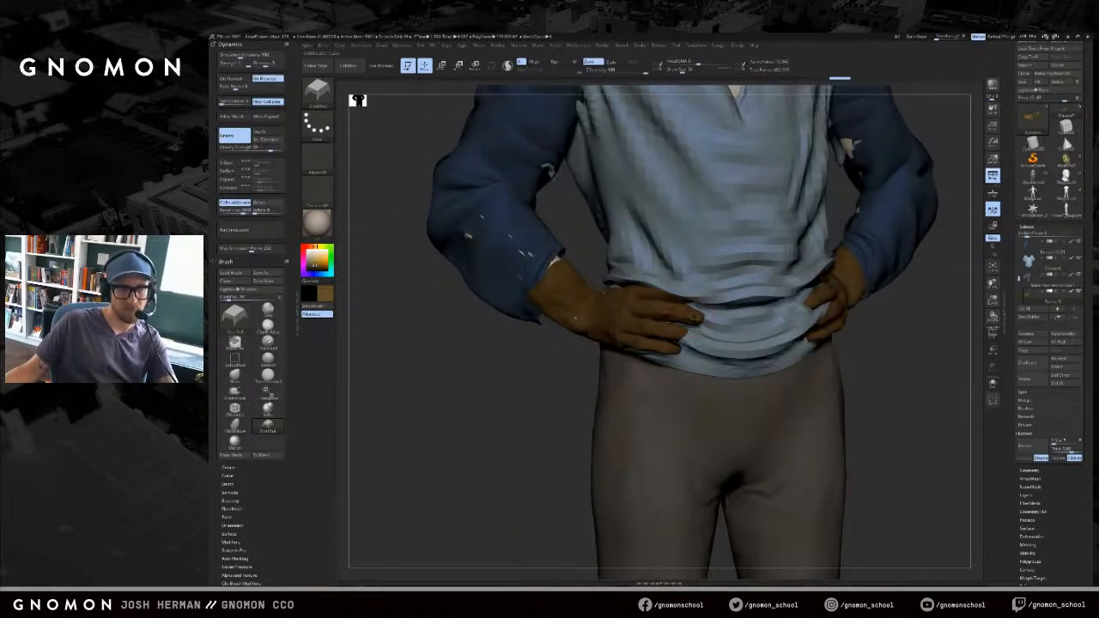
{"action": "left_click_drag", "start_coordinate": [640, 314], "coordinate": [652, 308]}
{"action": "key", "text": "ctrl+z"}
{"action": "left_click_drag", "start_coordinate": [541, 359], "coordinate": [627, 359]}
{"action": "key", "text": "s"}
{"action": "left_click_drag", "start_coordinate": [591, 327], "coordinate": [567, 341]}
{"action": "key", "text": "ctrl+z"}
{"action": "mouse_move", "coordinate": [509, 371]}
{"action": "left_mouse_down"}
{"action": "mouse_move", "coordinate": [483, 363]}
{"action": "mouse_move", "coordinate": [519, 329]}
{"action": "mouse_move", "coordinate": [523, 371]}
{"action": "mouse_move", "coordinate": [558, 384]}
{"action": "left_mouse_up"}
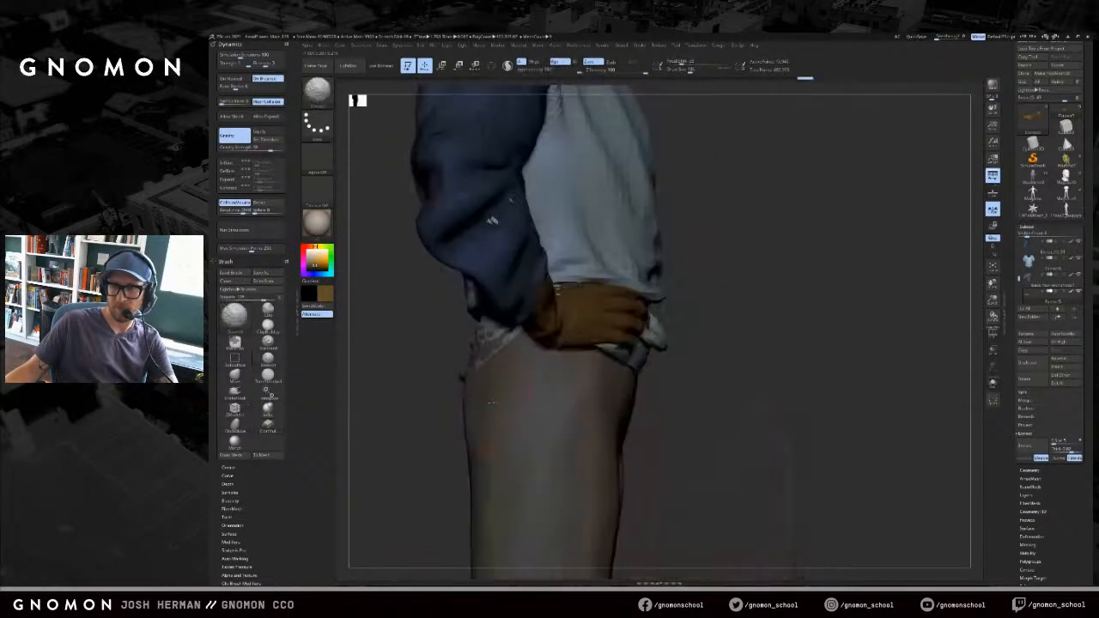
{"action": "mouse_move", "coordinate": [719, 355]}
{"action": "left_mouse_down"}
{"action": "mouse_move", "coordinate": [471, 392]}
{"action": "mouse_move", "coordinate": [489, 326]}
{"action": "left_mouse_up"}
{"action": "key", "text": "s"}
{"action": "left_click_drag", "start_coordinate": [507, 302], "coordinate": [465, 360]}
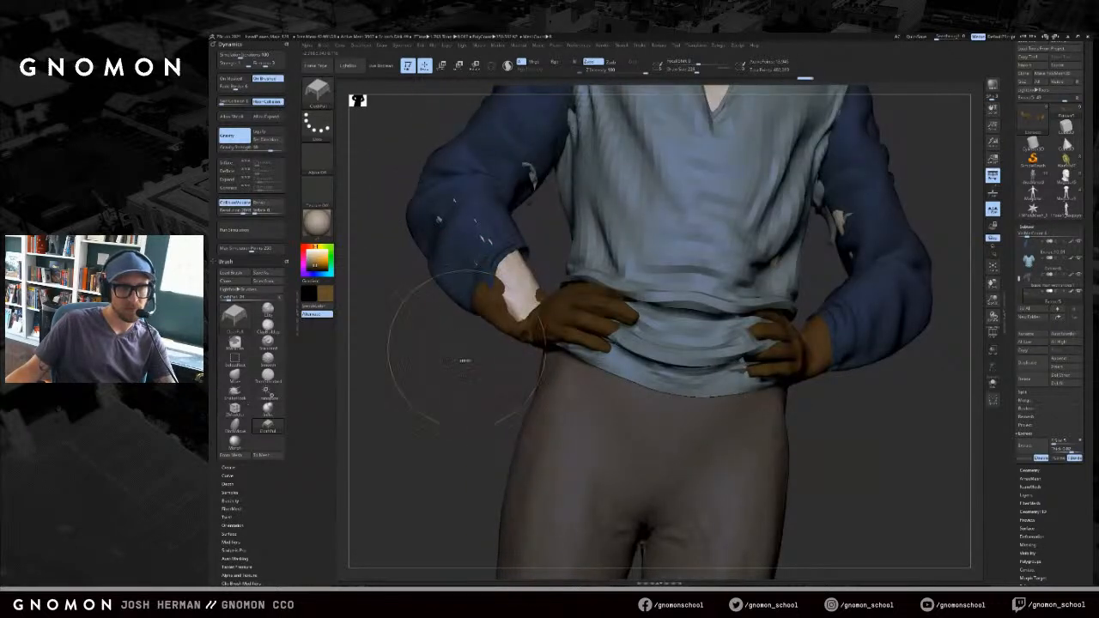
{"action": "key", "text": "ctrl+z"}
- Isolate the gloves, mask their cuffs from several angles, and invert the mask so the hands are protected
{"action": "key", "text": "alt+s"}
{"action": "mouse_move", "coordinate": [564, 216]}
{"action": "left_mouse_down"}
{"action": "mouse_move", "coordinate": [482, 287]}
{"action": "mouse_move", "coordinate": [509, 291]}
{"action": "mouse_move", "coordinate": [490, 294]}
{"action": "left_mouse_up"}
{"action": "key", "text": "s"}
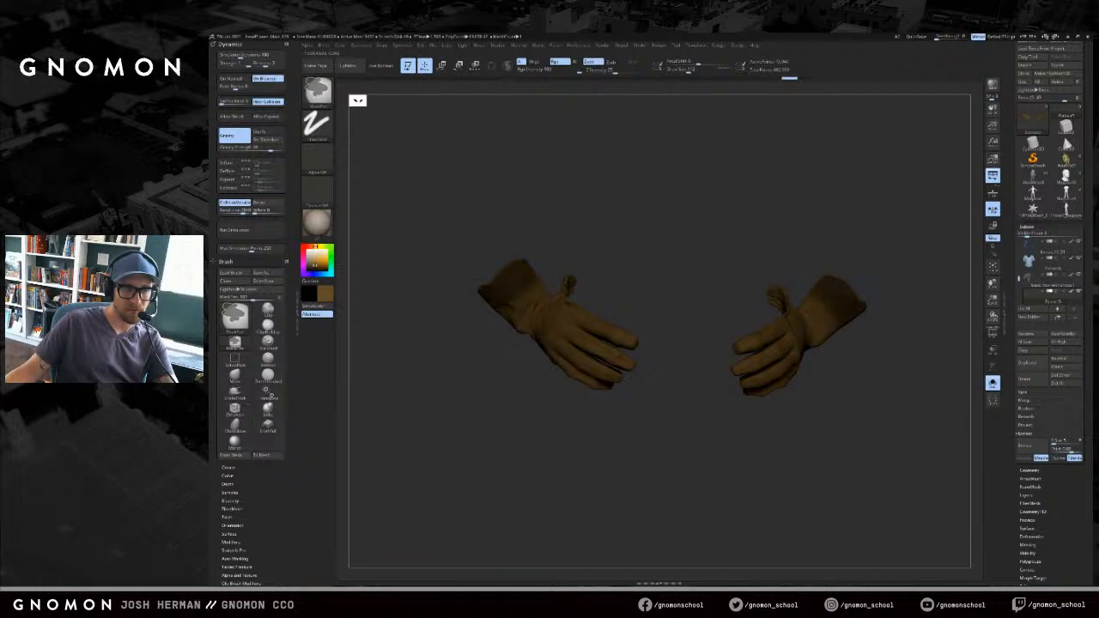
{"action": "left_click_drag", "start_coordinate": [438, 206], "coordinate": [580, 179]}
{"action": "mouse_move", "coordinate": [509, 303]}
{"action": "left_mouse_down", "text": "ctrl"}
{"action": "mouse_move", "coordinate": [483, 301]}
{"action": "mouse_move", "coordinate": [519, 312]}
{"action": "left_mouse_up", "text": "ctrl"}
{"action": "left_click_drag", "start_coordinate": [593, 216], "coordinate": [577, 263]}
{"action": "left_click_drag", "start_coordinate": [512, 280], "coordinate": [487, 301], "text": "ctrl"}
{"action": "left_click_drag", "start_coordinate": [548, 258], "coordinate": [589, 256]}
{"action": "left_click_drag", "start_coordinate": [510, 282], "coordinate": [519, 303], "text": "ctrl"}
{"action": "left_click_drag", "start_coordinate": [571, 266], "coordinate": [636, 267]}
{"action": "key", "text": "alt+shift+s"}
{"action": "mouse_move", "coordinate": [475, 439]}
{"action": "left_mouse_down", "text": "alt"}
{"action": "mouse_move", "coordinate": [456, 395]}
{"action": "mouse_move", "coordinate": [508, 394]}
{"action": "left_mouse_up", "text": "alt"}
{"action": "left_click", "coordinate": [456, 395], "text": "ctrl"}
- Enlarge the unmasked cuffs of both gloves with transpose lines placed at the wrists
{"action": "key", "text": "w"}
{"action": "left_click_drag", "start_coordinate": [538, 312], "coordinate": [386, 199]}
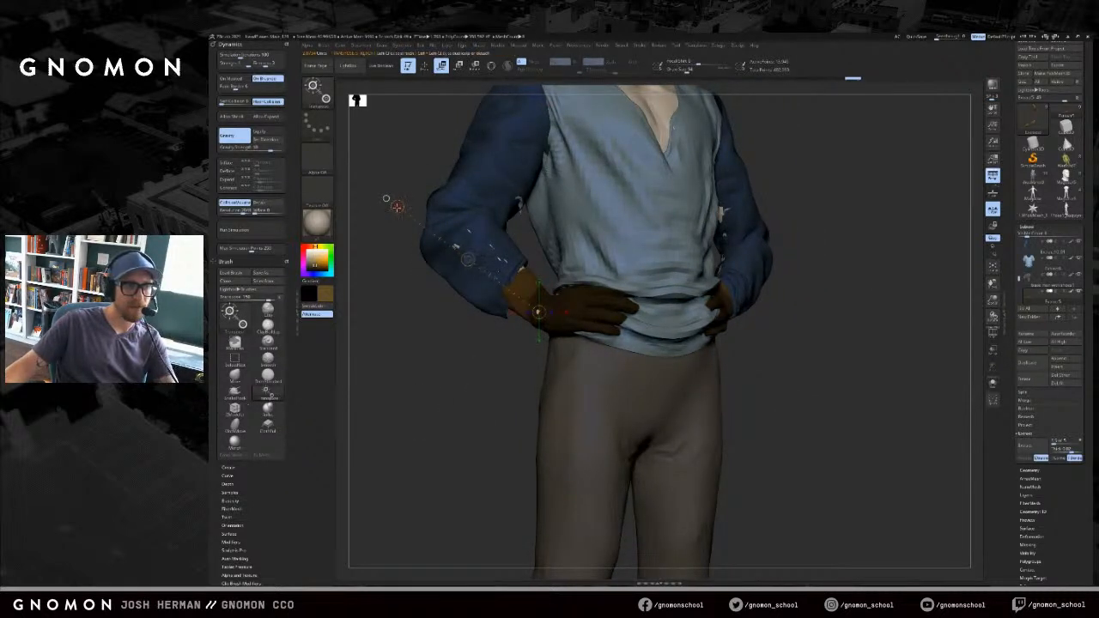
{"action": "key", "text": "alt+shift+s"}
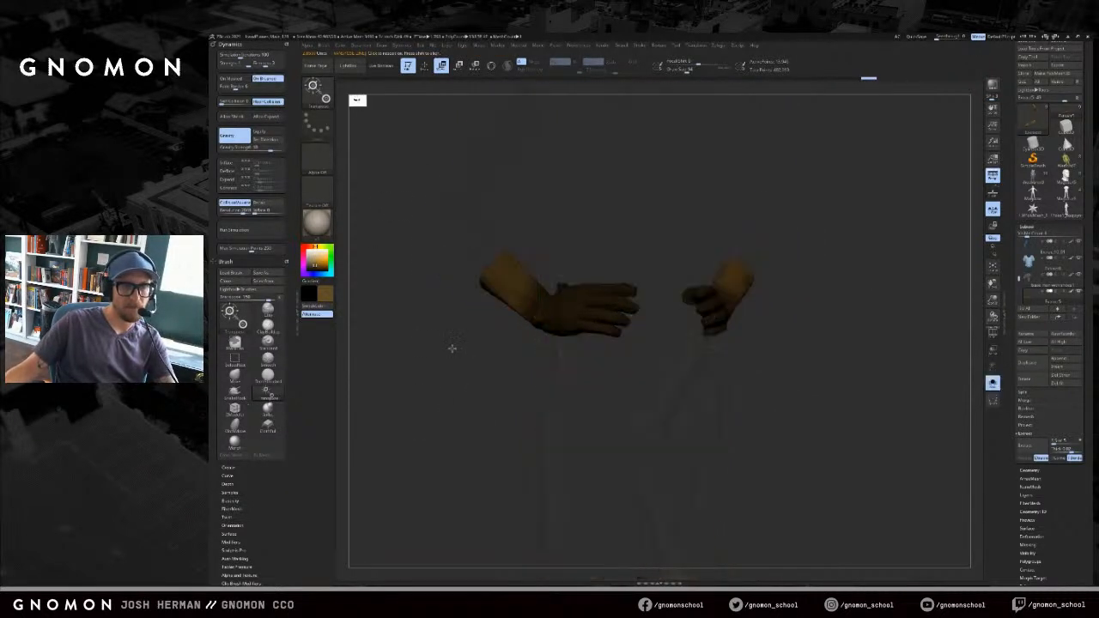
{"action": "left_click_drag", "start_coordinate": [537, 300], "coordinate": [534, 445]}
{"action": "key", "text": "e"}
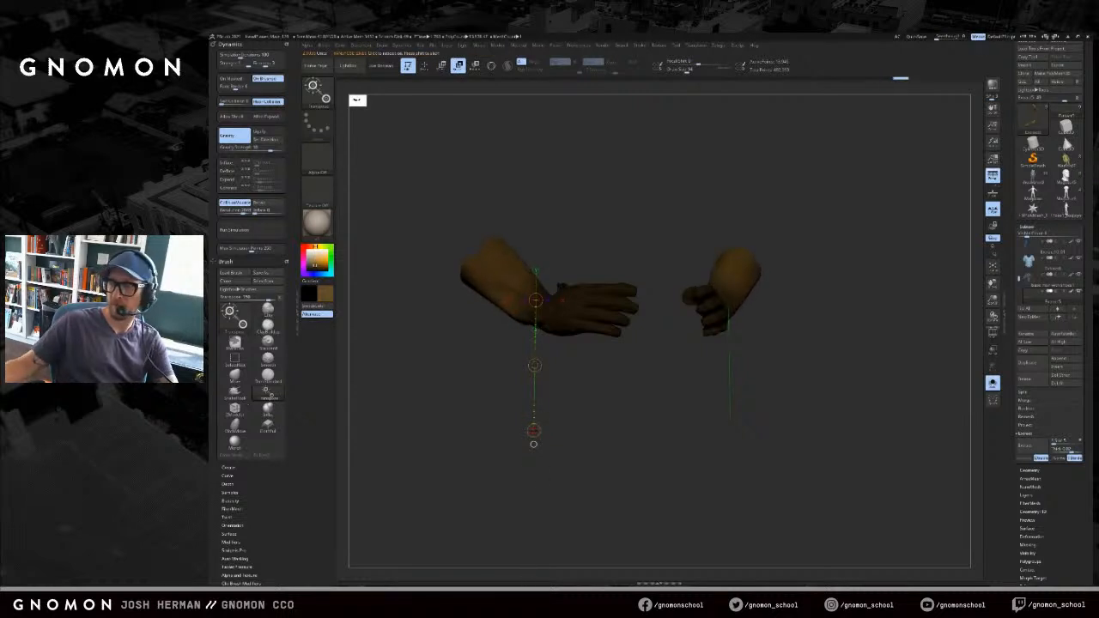
{"action": "left_click_drag", "start_coordinate": [728, 302], "coordinate": [730, 432]}
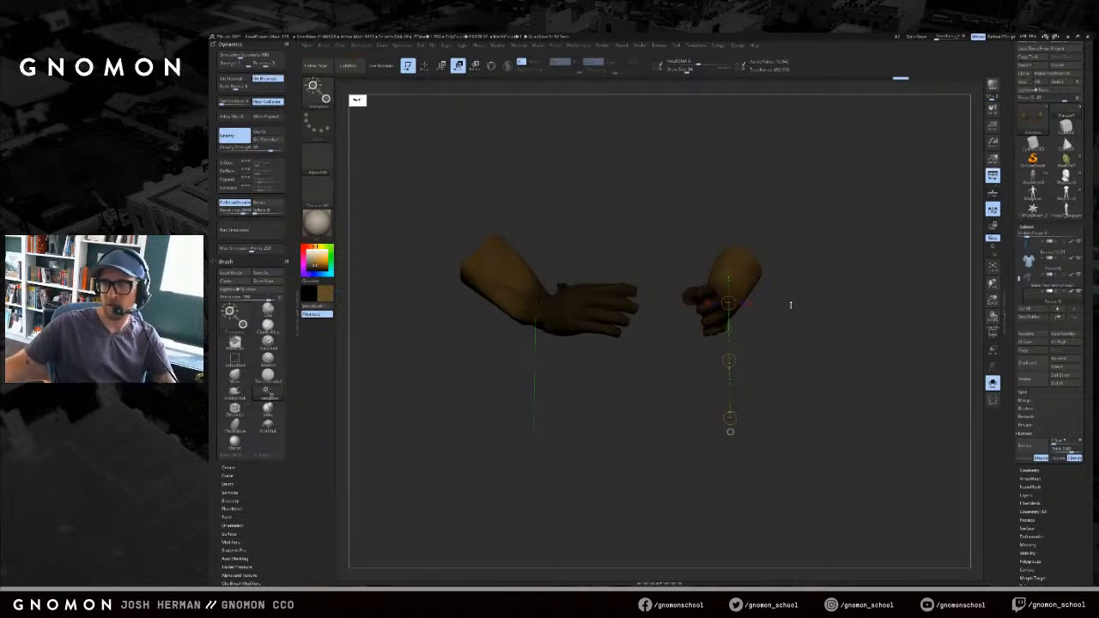
{"action": "left_click_drag", "start_coordinate": [768, 201], "coordinate": [780, 172]}
- Bring the other parts back into view and reposition the glove cuffs along the forearms with the transpose move line
{"action": "key", "text": "alt+s"}
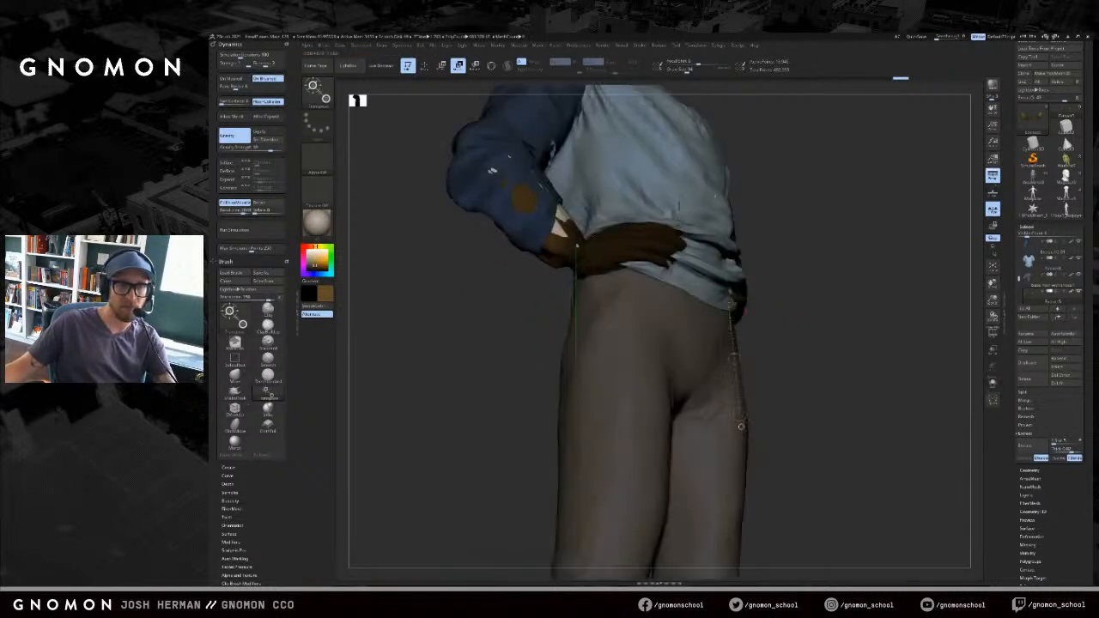
{"action": "left_click_drag", "start_coordinate": [480, 336], "coordinate": [520, 283]}
{"action": "key", "text": "w"}
{"action": "left_click_drag", "start_coordinate": [637, 304], "coordinate": [634, 308]}
{"action": "mouse_move", "coordinate": [778, 204]}
{"action": "left_mouse_down"}
{"action": "mouse_move", "coordinate": [526, 296]}
{"action": "mouse_move", "coordinate": [543, 302]}
{"action": "left_mouse_up"}
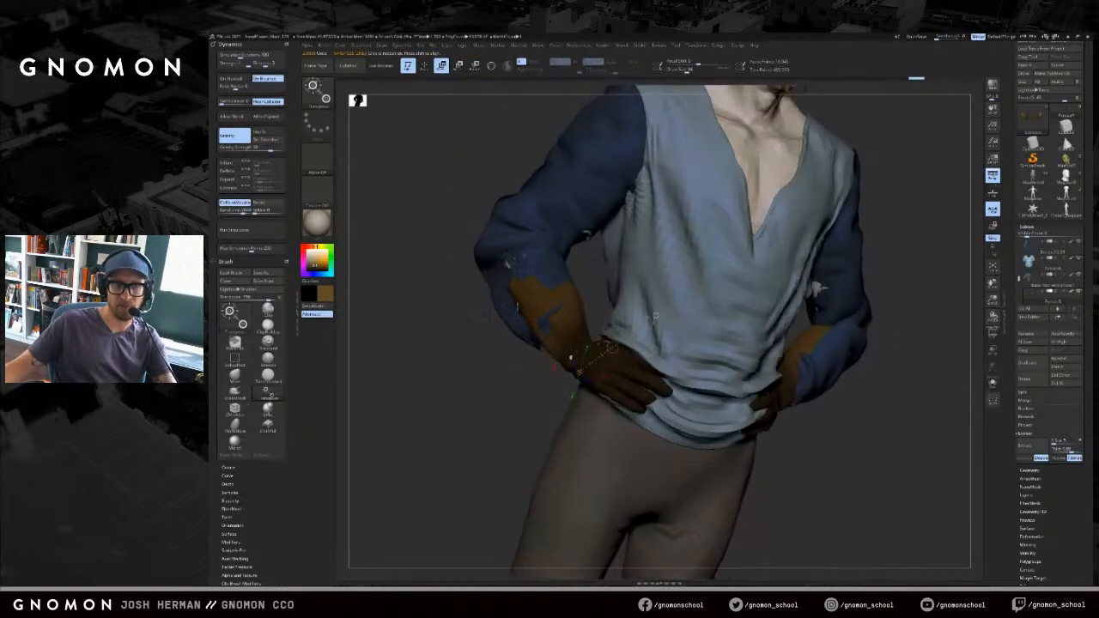
- Push the glove cuffs out over the ends of the navy sleeves with the Move brush, and invert the mask
{"action": "key", "text": "s"}
{"action": "left_click", "coordinate": [553, 302]}
{"action": "key", "text": "q"}
{"action": "key", "text": "s"}
{"action": "left_click", "coordinate": [548, 295]}
{"action": "key", "text": "s"}
{"action": "left_click", "coordinate": [549, 285]}
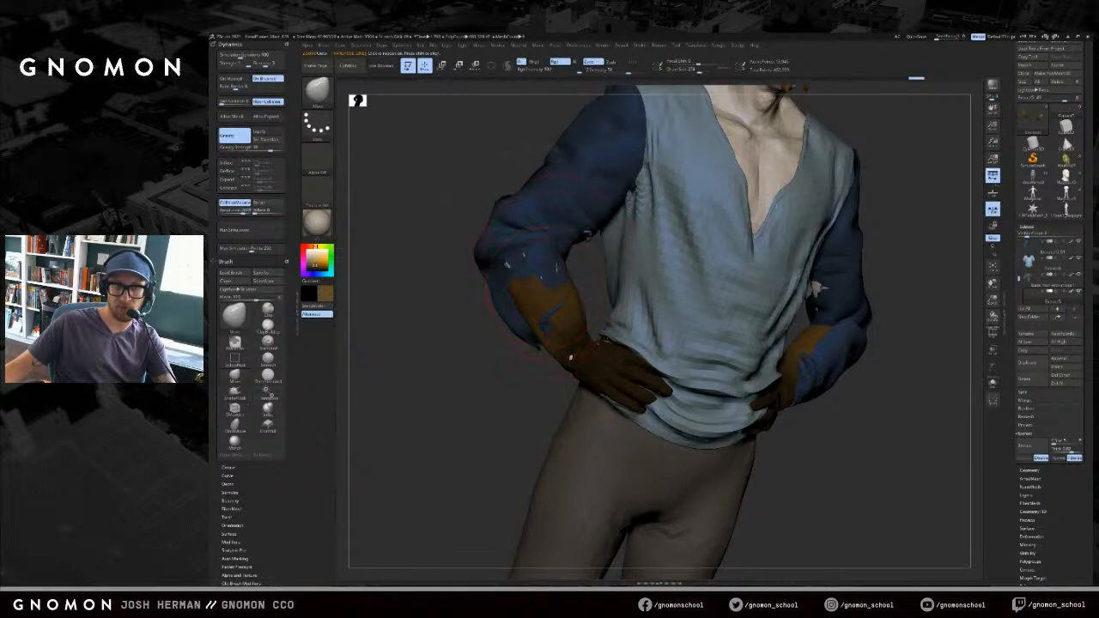
{"action": "key", "text": "s"}
{"action": "left_click", "coordinate": [575, 323]}
{"action": "left_click", "coordinate": [593, 321], "text": "ctrl"}
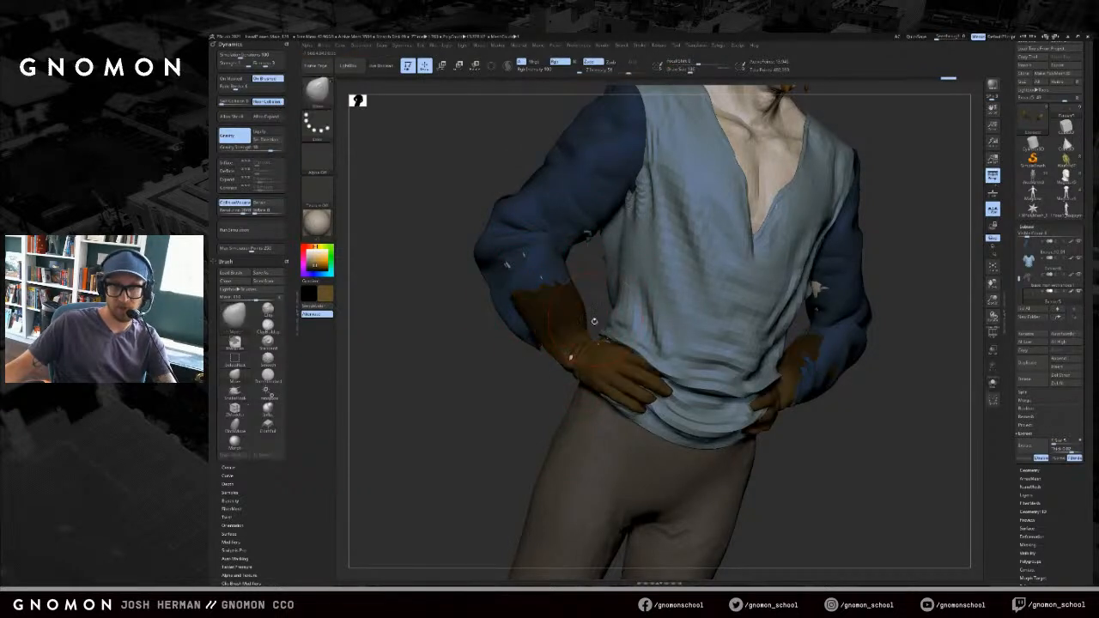
- Try filling the isolated gloves' unmasked cuffs with white, and undo it
{"action": "left_click", "coordinate": [539, 355], "text": "ctrl+shift"}
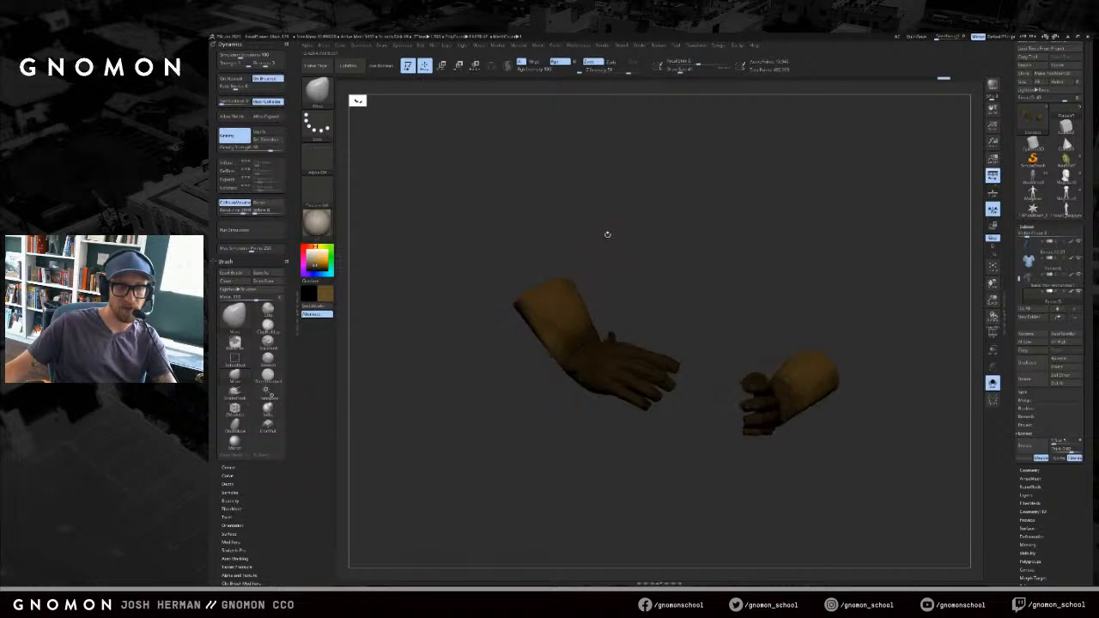
{"action": "left_click_drag", "start_coordinate": [315, 267], "coordinate": [306, 244]}
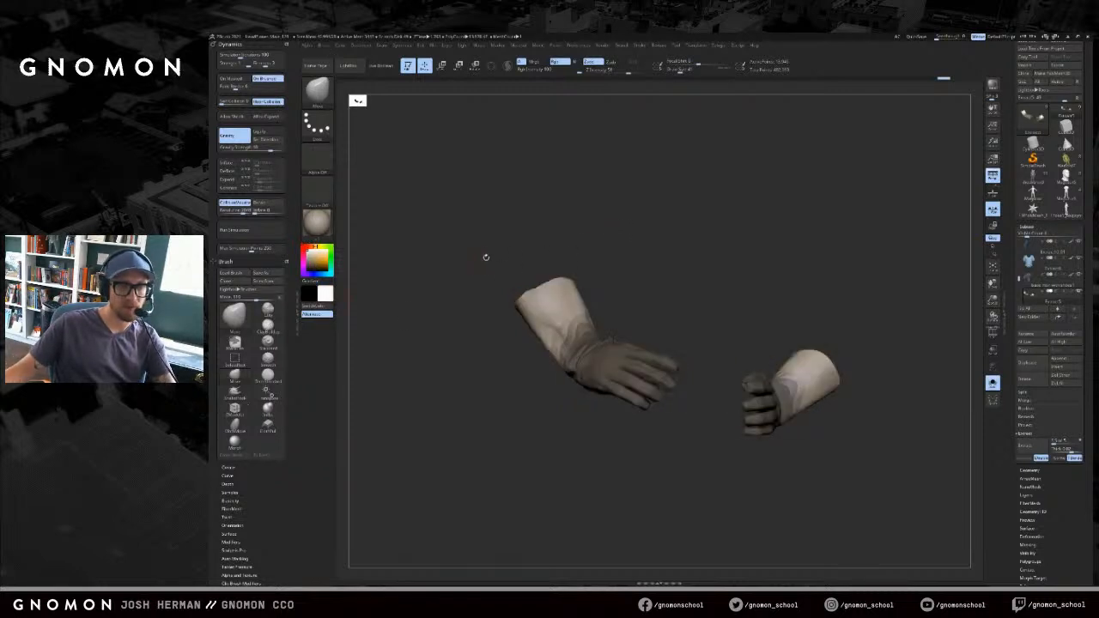
{"action": "left_click_drag", "start_coordinate": [483, 258], "coordinate": [455, 286], "text": "shift"}
{"action": "key", "text": "ctrl+z"}
- Adjust the cuffs around the forearms with the Move brush, working from the front and back of the character
{"action": "mouse_move", "coordinate": [464, 384]}
{"action": "left_mouse_down"}
{"action": "mouse_move", "coordinate": [483, 383]}
{"action": "mouse_move", "coordinate": [505, 420]}
{"action": "left_mouse_up"}
{"action": "key", "text": "alt+s"}
{"action": "key", "text": "s"}
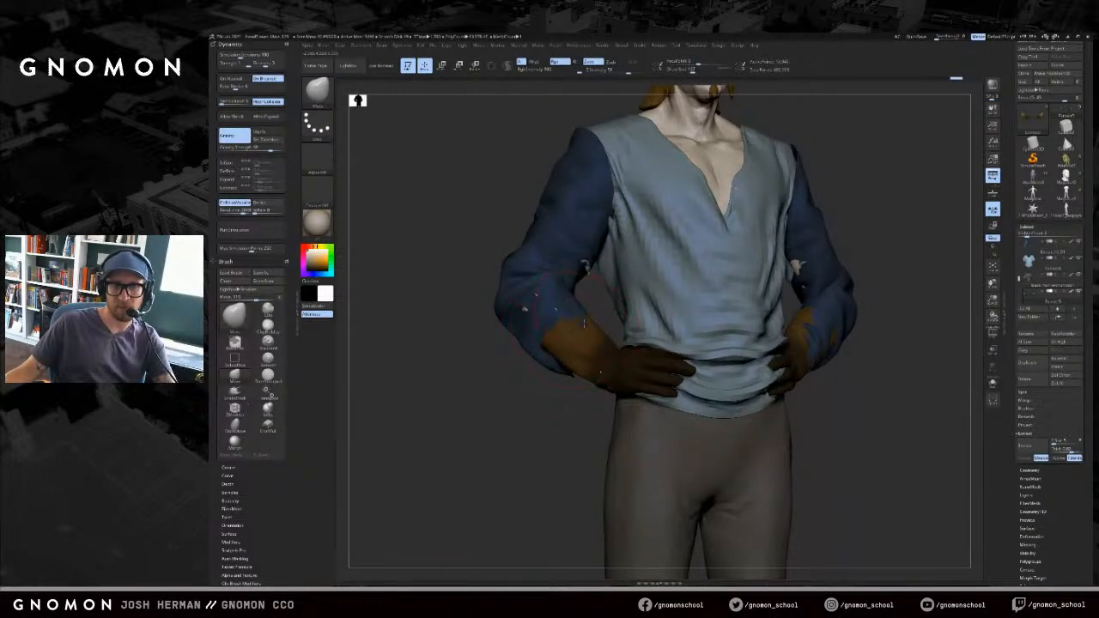
{"action": "mouse_move", "coordinate": [523, 388]}
{"action": "left_mouse_down"}
{"action": "mouse_move", "coordinate": [718, 274]}
{"action": "mouse_move", "coordinate": [645, 318]}
{"action": "left_mouse_up"}
{"action": "key", "text": "alt+s"}
{"action": "key", "text": "s"}
{"action": "mouse_move", "coordinate": [569, 338]}
{"action": "left_mouse_down"}
{"action": "mouse_move", "coordinate": [558, 340]}
{"action": "mouse_move", "coordinate": [564, 380]}
{"action": "mouse_move", "coordinate": [528, 386]}
{"action": "mouse_move", "coordinate": [535, 378]}
{"action": "left_mouse_up"}
{"action": "key", "text": "alt+s"}
{"action": "left_click_drag", "start_coordinate": [589, 282], "coordinate": [623, 254]}
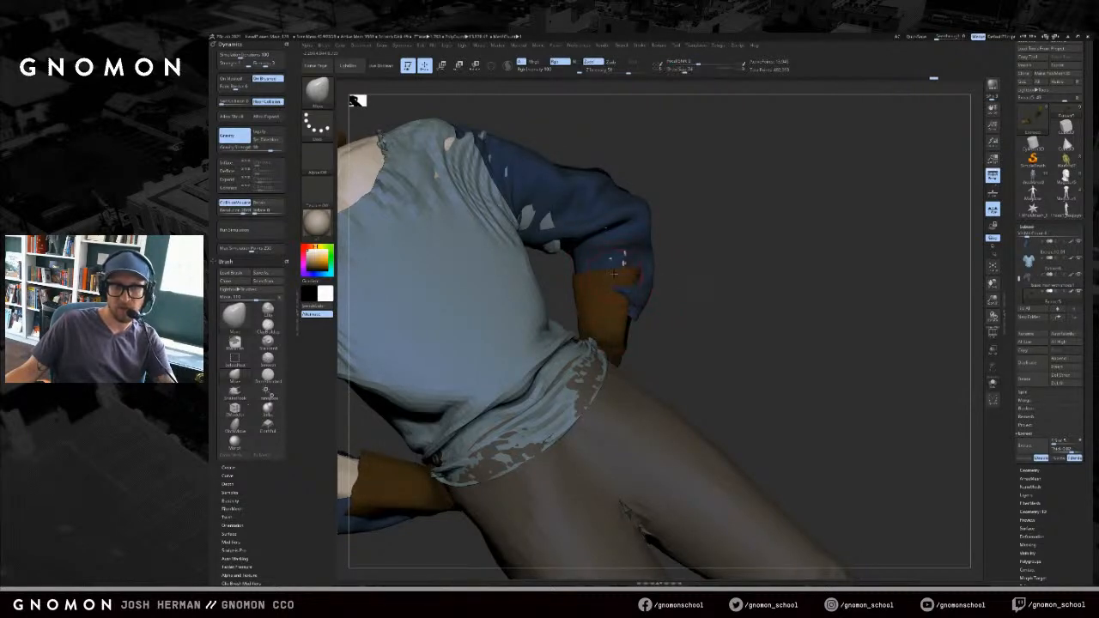
- Pull the remaining cuff areas over the sleeves and clear the mask on the gloves
{"action": "left_click_drag", "start_coordinate": [691, 264], "coordinate": [515, 331]}
{"action": "mouse_move", "coordinate": [842, 329]}
{"action": "left_mouse_down", "text": "alt"}
{"action": "mouse_move", "coordinate": [747, 331]}
{"action": "mouse_move", "coordinate": [747, 341]}
{"action": "left_mouse_up", "text": "alt"}
{"action": "key", "text": "s"}
{"action": "left_click", "coordinate": [747, 340], "text": "ctrl"}
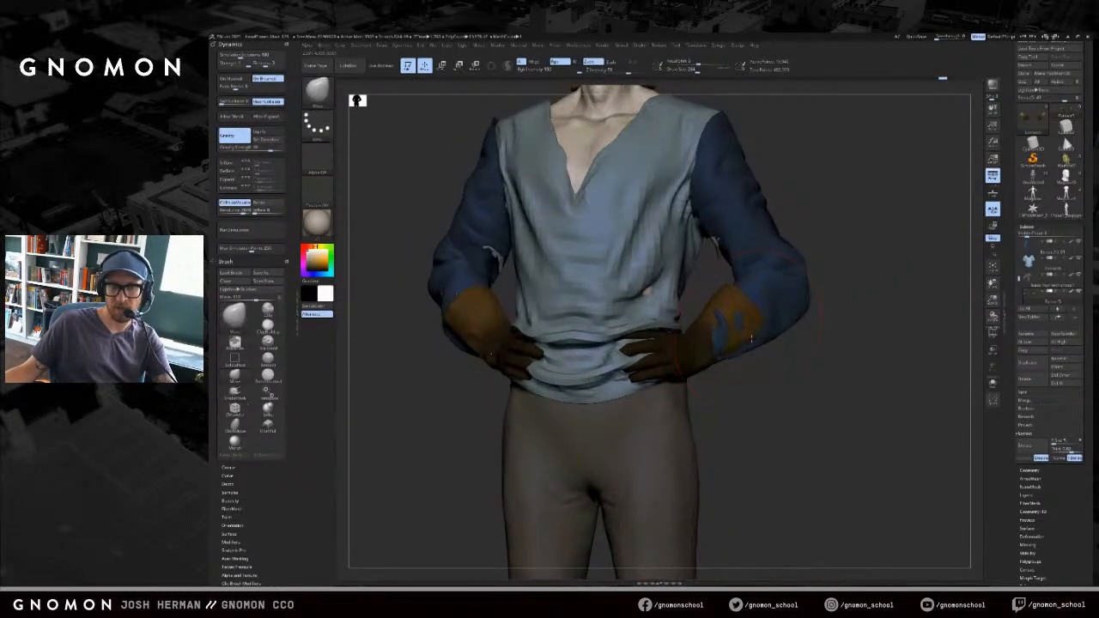
{"action": "left_click", "coordinate": [730, 343], "text": "ctrl"}
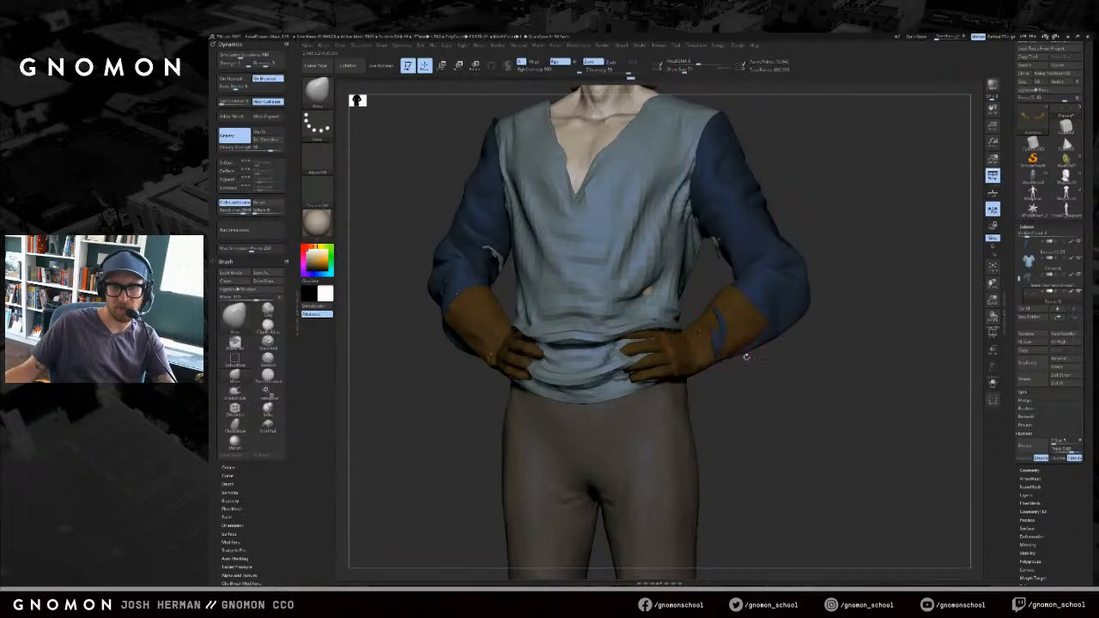
{"action": "left_click_drag", "start_coordinate": [770, 353], "coordinate": [719, 376]}
- Select the navy sleeves and inspect the two sleeve copies, both isolated and together with the rest of the outfit
{"action": "left_click", "coordinate": [687, 301], "text": "alt"}
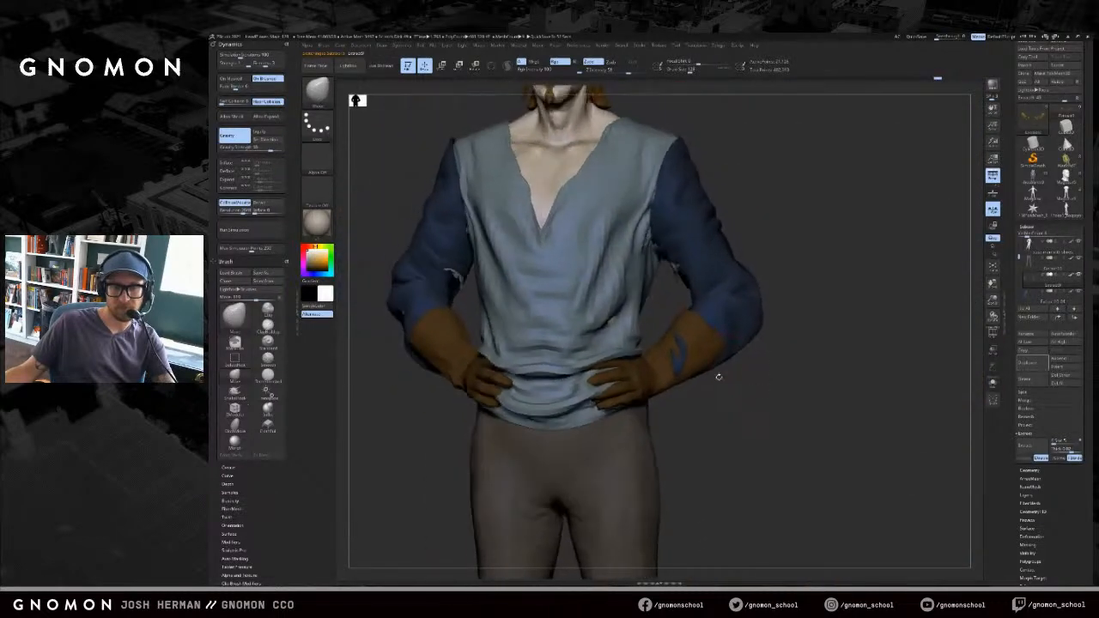
{"action": "key", "text": "alt+s"}
{"action": "key", "text": "alt+s"}
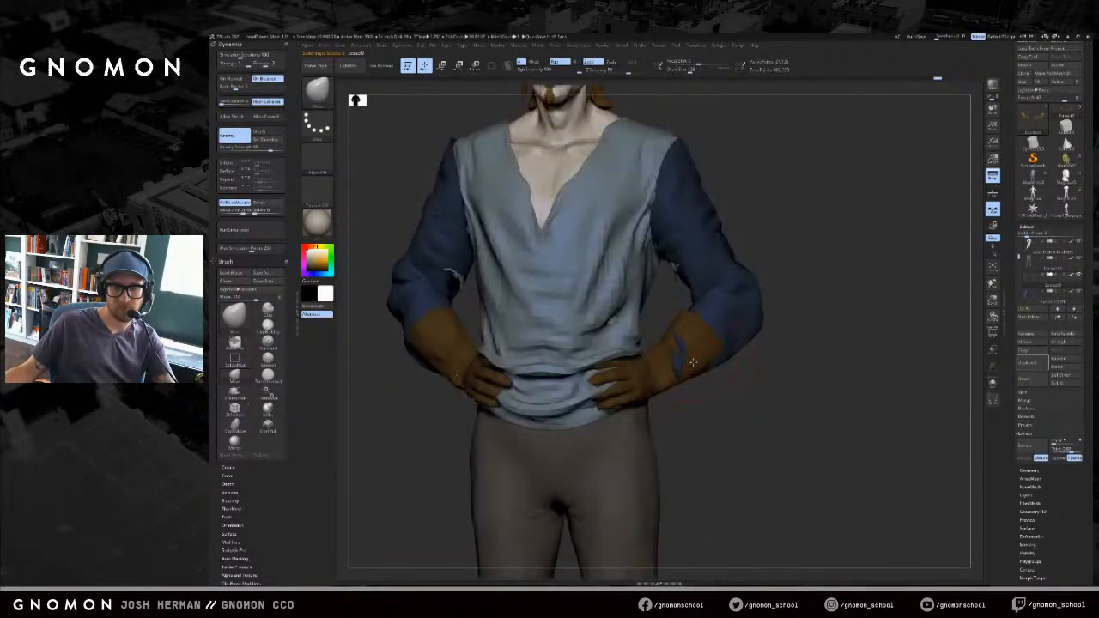
{"action": "left_click_drag", "start_coordinate": [756, 357], "coordinate": [756, 375]}
{"action": "key", "text": "alt+s"}
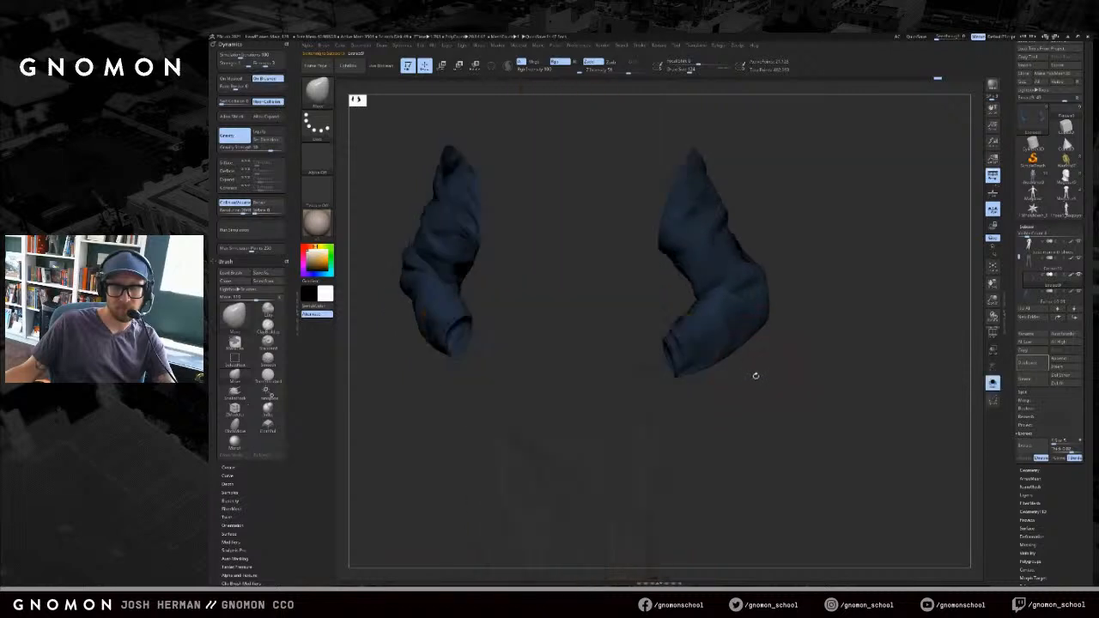
{"action": "key", "text": "alt+s"}
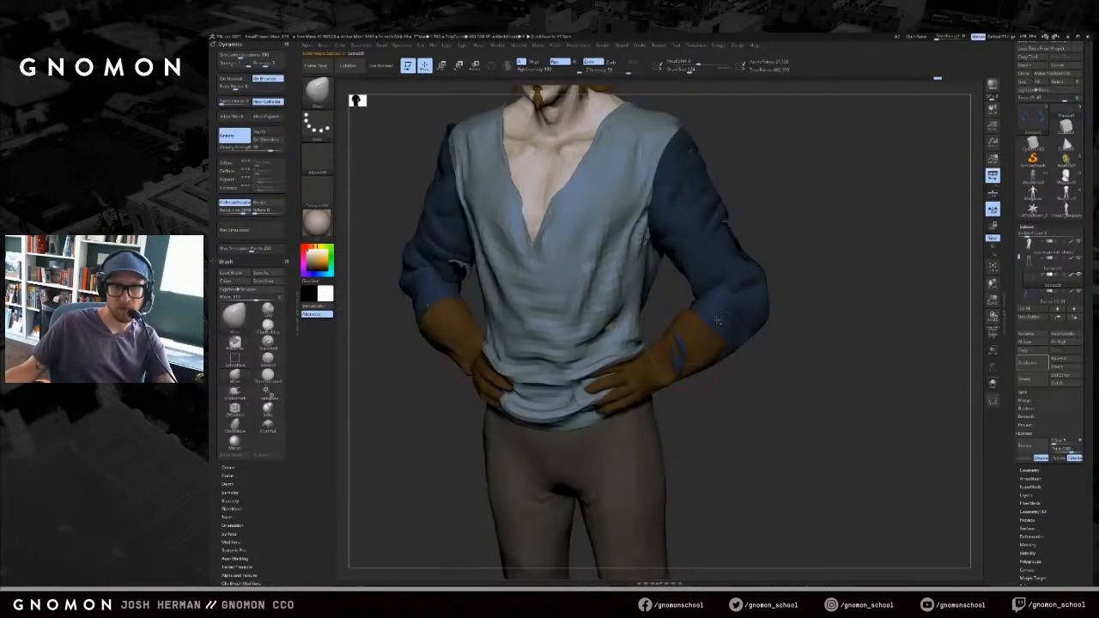
{"action": "key", "text": "alt+s"}
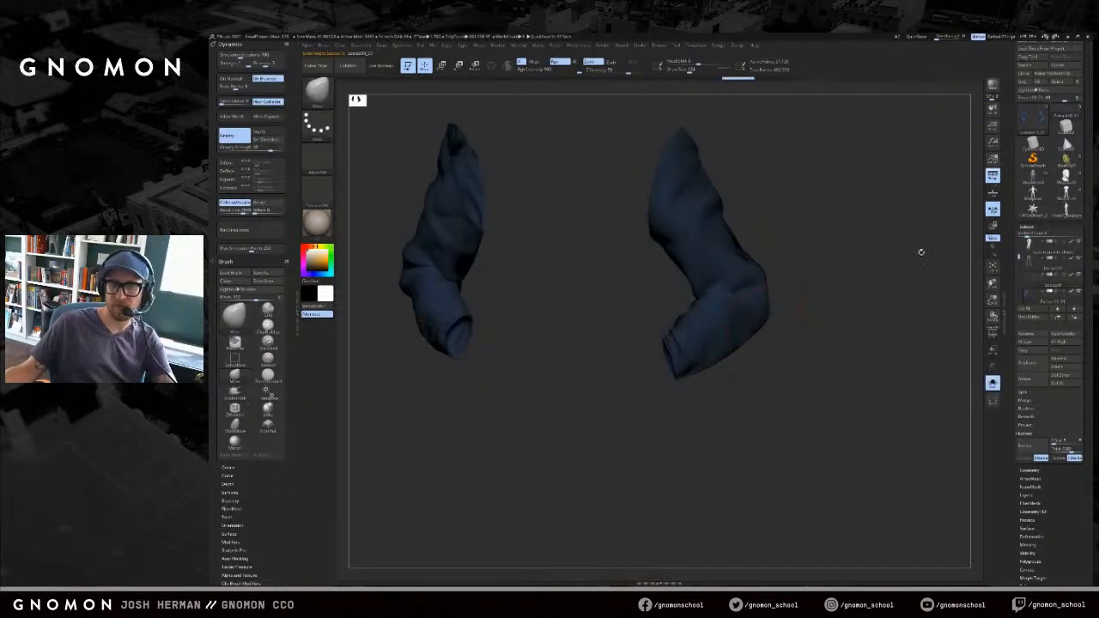
{"action": "key", "text": "alt+s"}
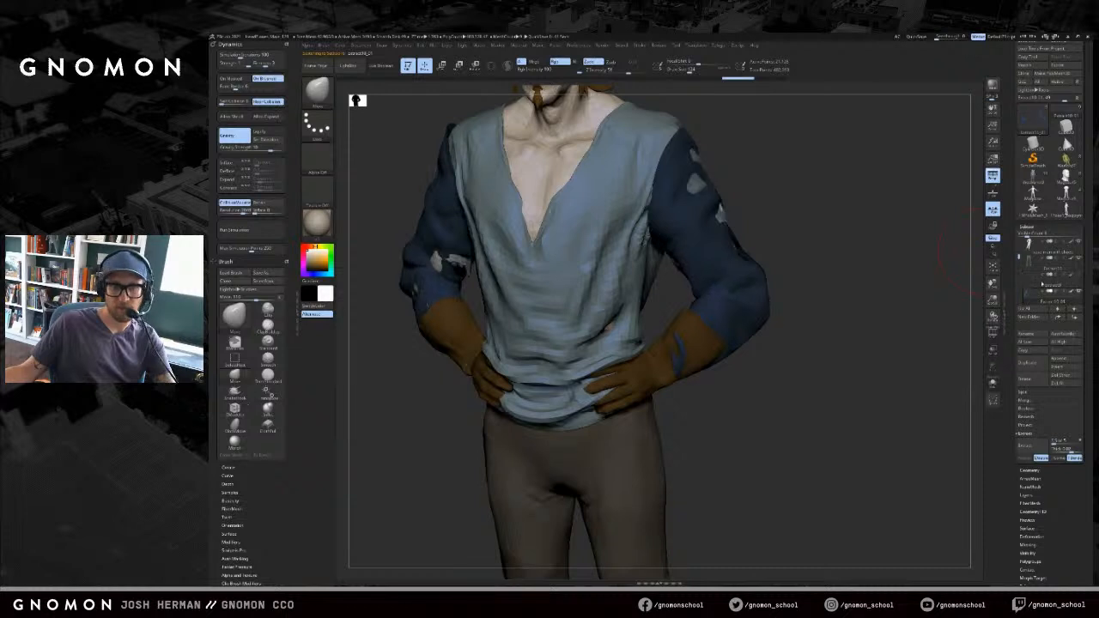
- Compare the two sleeve copies by toggling their visibility, and leave only the duplicate visible and selected
{"action": "left_click_drag", "start_coordinate": [982, 290], "coordinate": [1005, 290]}
{"action": "left_click", "coordinate": [1079, 276]}
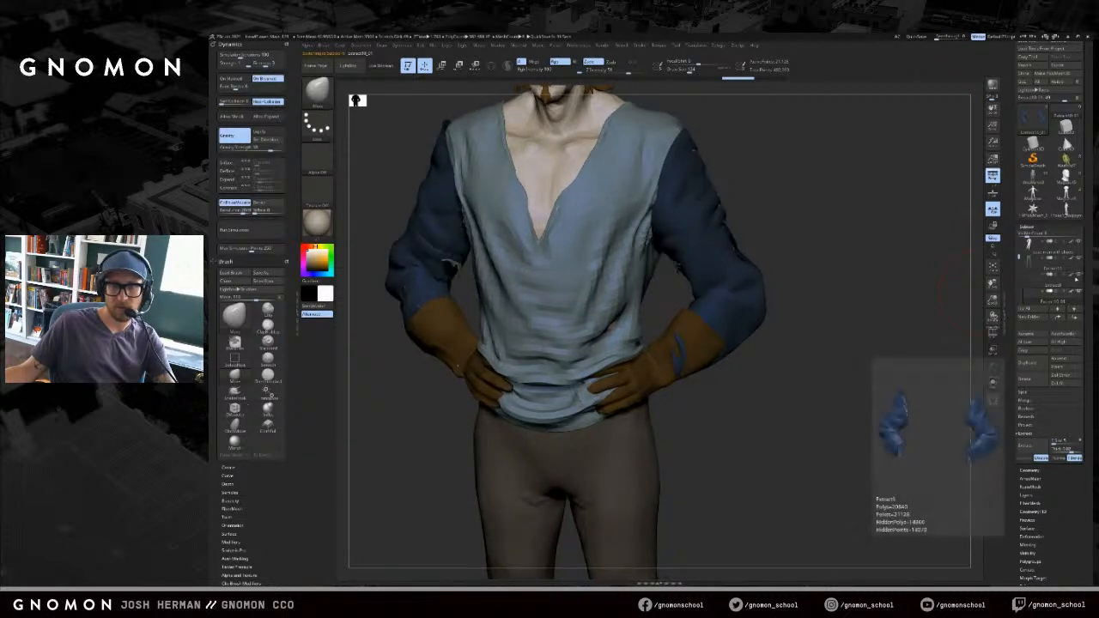
{"action": "left_click", "coordinate": [1026, 286]}
{"action": "left_click", "coordinate": [1080, 294]}
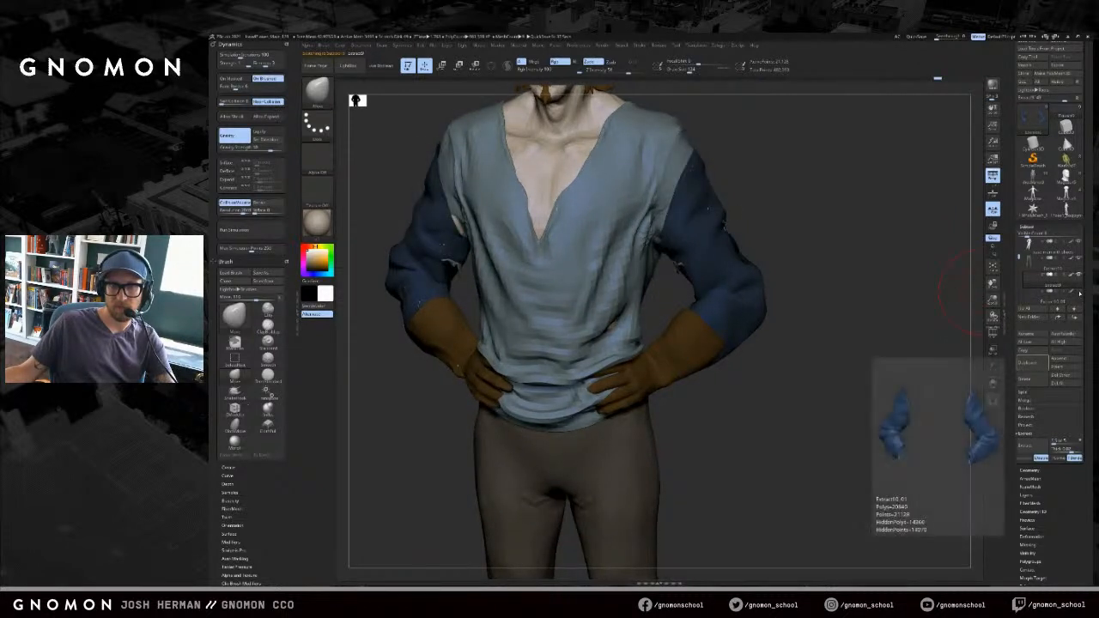
{"action": "left_click", "coordinate": [1080, 294]}
{"action": "left_click", "coordinate": [1050, 296]}
{"action": "left_click", "coordinate": [1079, 276]}
{"action": "left_click_drag", "start_coordinate": [870, 319], "coordinate": [810, 383]}
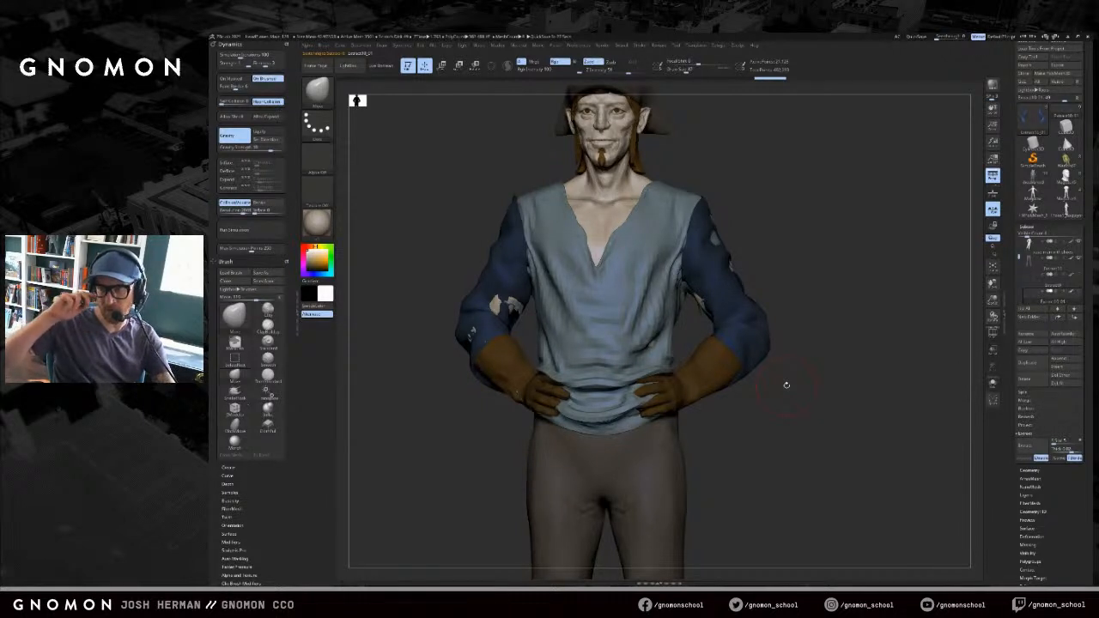
{"action": "mouse_move", "coordinate": [787, 384]}
{"action": "left_mouse_down"}
{"action": "mouse_move", "coordinate": [834, 358]}
{"action": "mouse_move", "coordinate": [787, 388]}
{"action": "mouse_move", "coordinate": [765, 385]}
{"action": "mouse_move", "coordinate": [736, 378]}
{"action": "mouse_move", "coordinate": [727, 349]}
{"action": "mouse_move", "coordinate": [737, 368]}
{"action": "mouse_move", "coordinate": [749, 364]}
{"action": "left_mouse_up"}
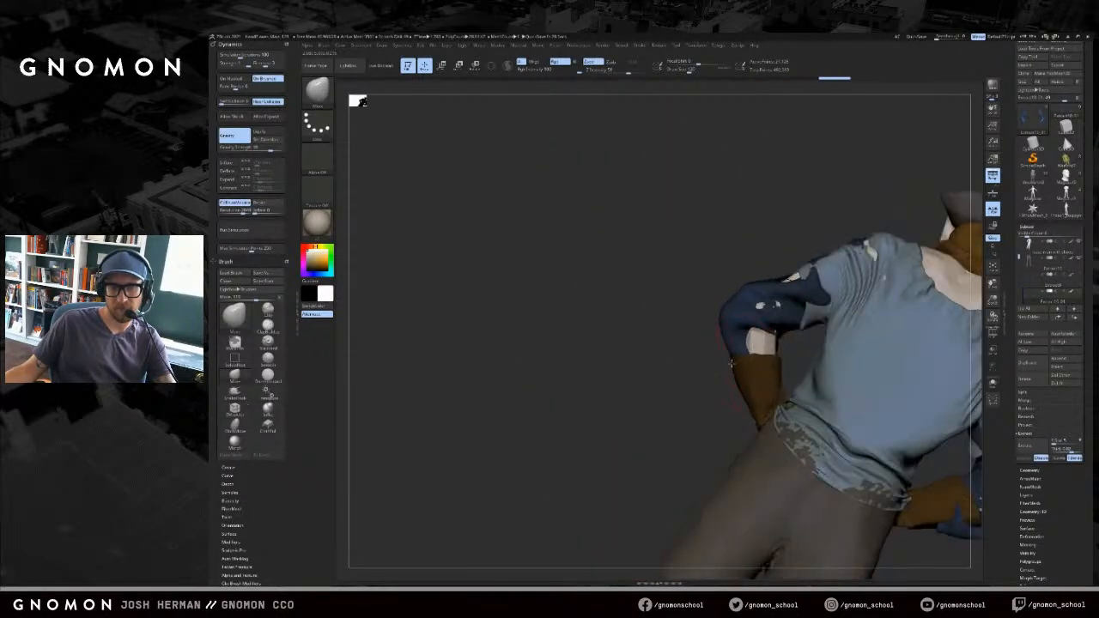
- Switch to the ClayBuildup brush, view the sleeves isolated and with the rest of the outfit, and undo the last change
{"action": "key", "text": "alt+s"}
{"action": "key", "text": "b"}
{"action": "key", "text": "c"}
{"action": "key", "text": "b"}
{"action": "left_click_drag", "start_coordinate": [742, 327], "coordinate": [778, 321]}
{"action": "left_click", "coordinate": [1072, 292]}
{"action": "key", "text": "alt+s"}
{"action": "left_click_drag", "start_coordinate": [659, 314], "coordinate": [739, 311]}
{"action": "key", "text": "f"}
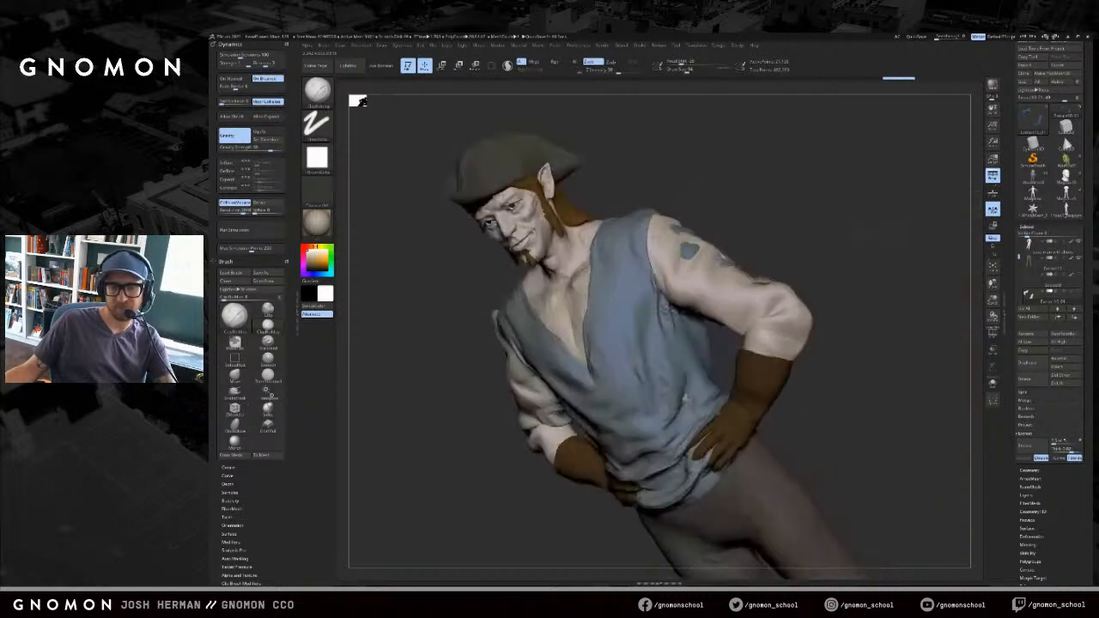
{"action": "left_click_drag", "start_coordinate": [832, 257], "coordinate": [829, 304], "text": "shift"}
{"action": "key", "text": "alt+s"}
{"action": "key", "text": "alt+s"}
{"action": "key", "text": "ctrl+z"}
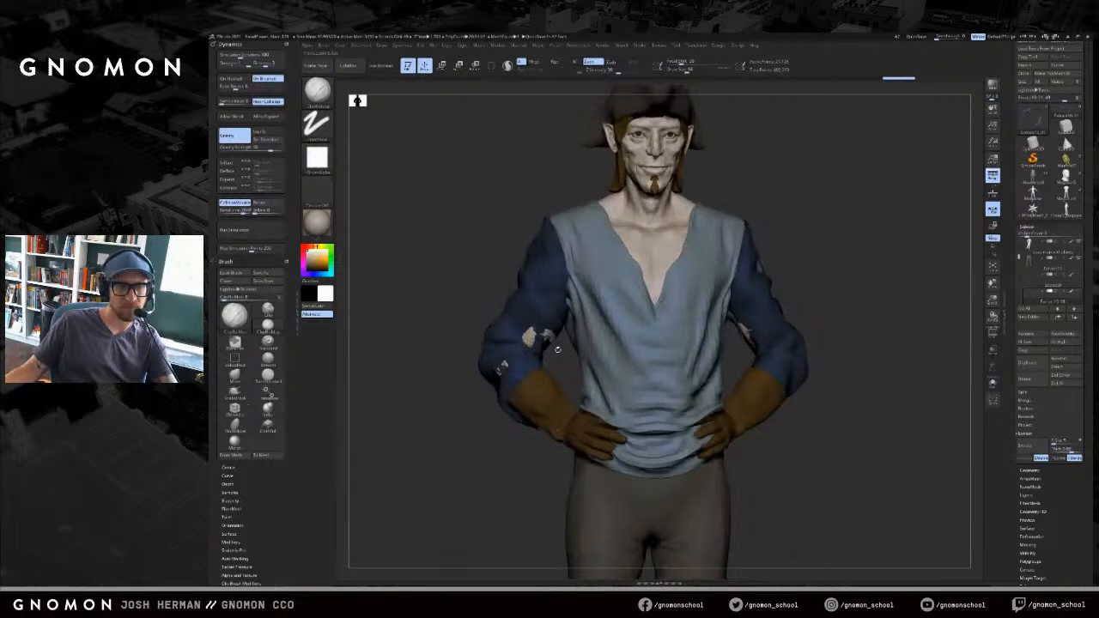
- Pull the navy sleeves over the skin patches showing at the elbows and forearms with the Move brush
{"action": "left_click_drag", "start_coordinate": [490, 404], "coordinate": [537, 405]}
{"action": "key", "text": "b"}
{"action": "key", "text": "m"}
{"action": "key", "text": "v"}
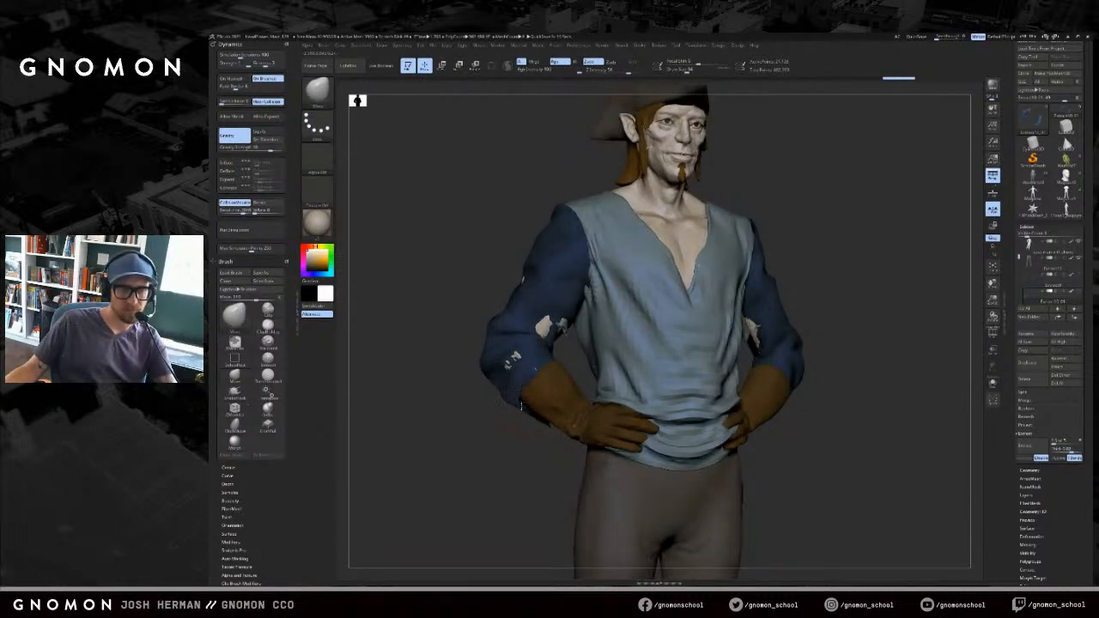
{"action": "left_click_drag", "start_coordinate": [526, 435], "coordinate": [519, 361], "text": "alt"}
{"action": "left_click_drag", "start_coordinate": [533, 436], "coordinate": [549, 429]}
{"action": "mouse_move", "coordinate": [520, 405]}
{"action": "left_mouse_down", "text": "alt"}
{"action": "mouse_move", "coordinate": [535, 454]}
{"action": "mouse_move", "coordinate": [533, 423]}
{"action": "left_mouse_up", "text": "alt"}
{"action": "left_click_drag", "start_coordinate": [548, 382], "coordinate": [600, 307]}
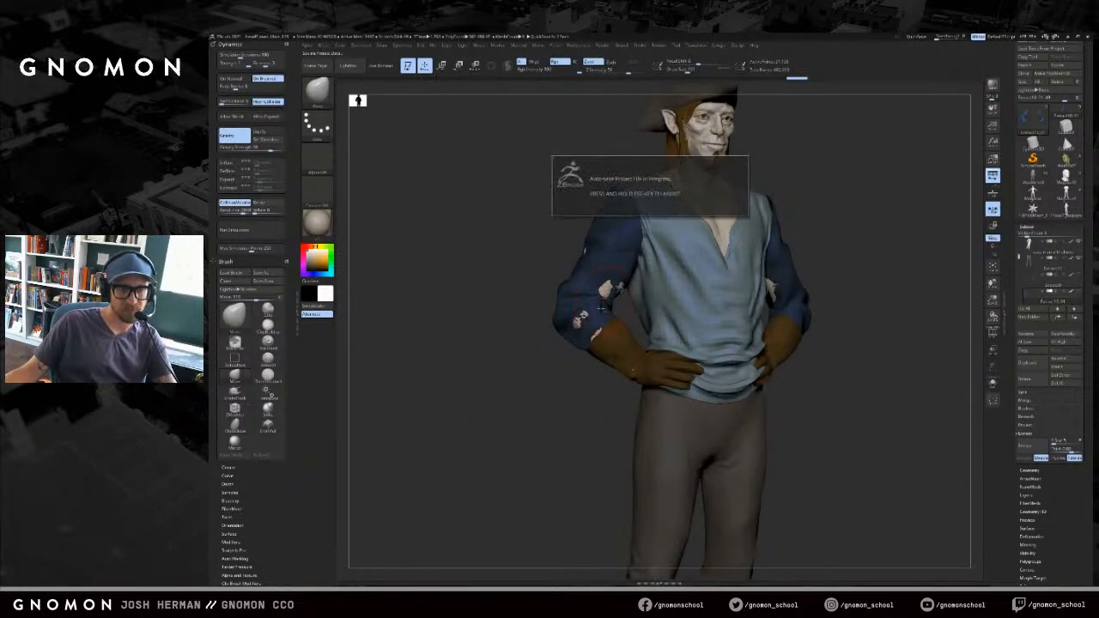
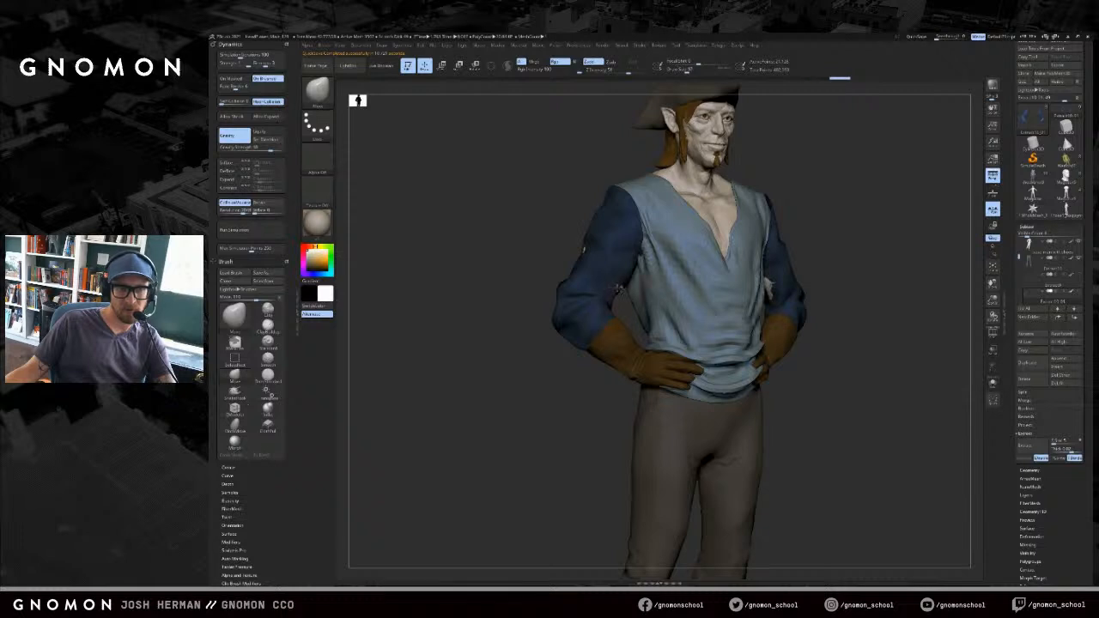
- Select the shirt and tuck its upper-arm area beneath the navy sleeves with a resized Move brush
{"action": "left_click_drag", "start_coordinate": [890, 238], "coordinate": [775, 290]}
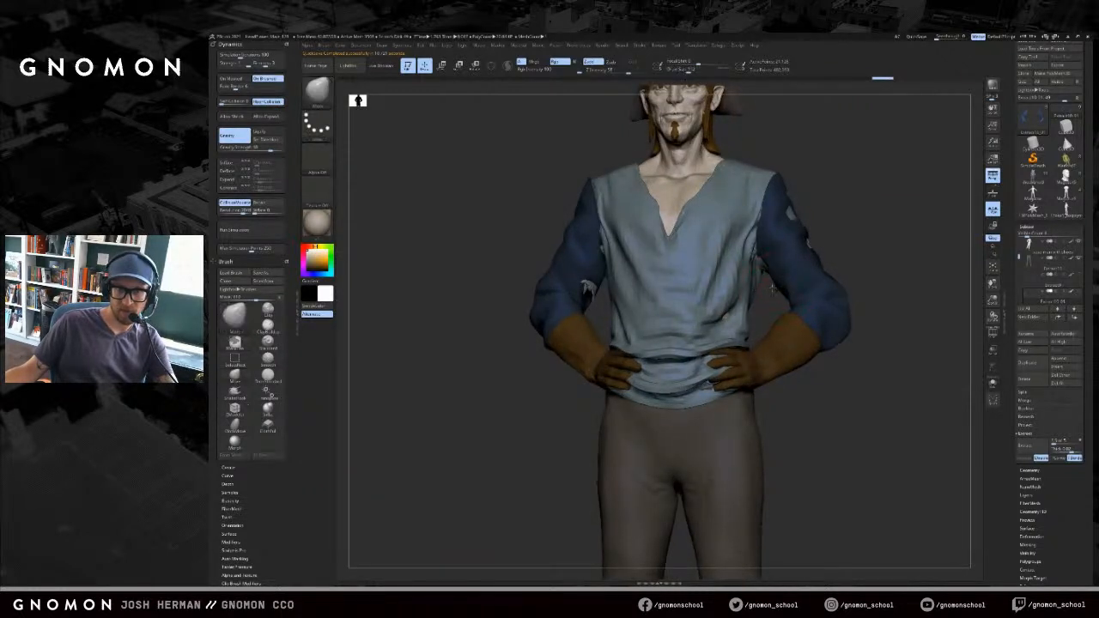
{"action": "key", "text": "s"}
{"action": "left_click_drag", "start_coordinate": [849, 235], "coordinate": [820, 244]}
{"action": "left_click", "coordinate": [819, 244]}
{"action": "left_click", "coordinate": [797, 220], "text": "alt"}
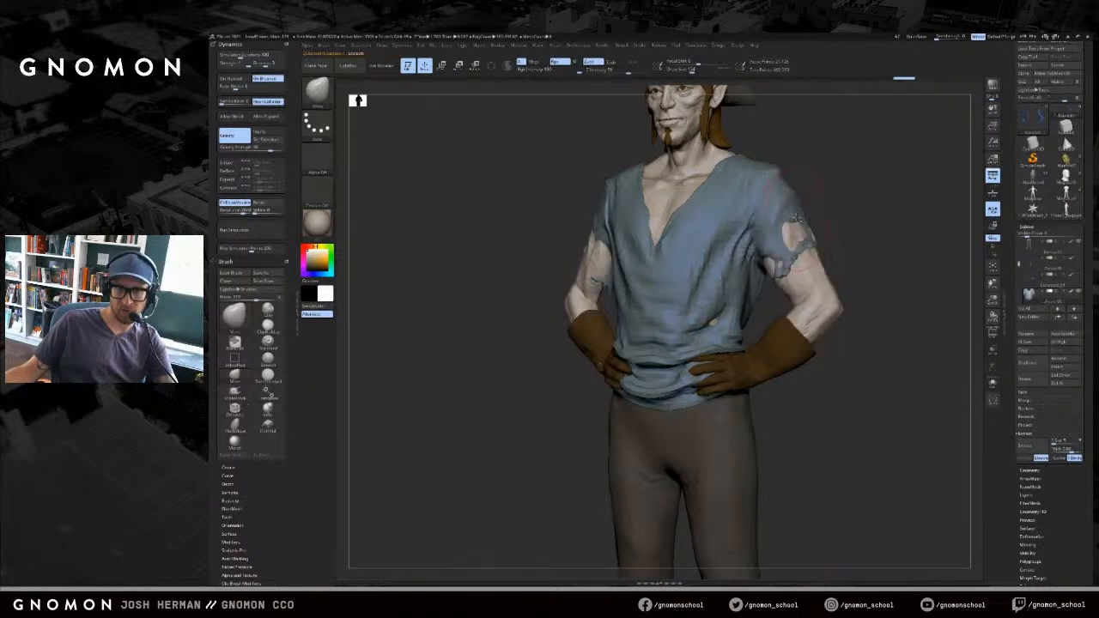
{"action": "mouse_move", "coordinate": [1053, 283]}
{"action": "left_click_drag", "start_coordinate": [912, 251], "coordinate": [867, 244]}
{"action": "key", "text": "bracketleft"}
{"action": "left_click_drag", "start_coordinate": [791, 221], "coordinate": [828, 243]}
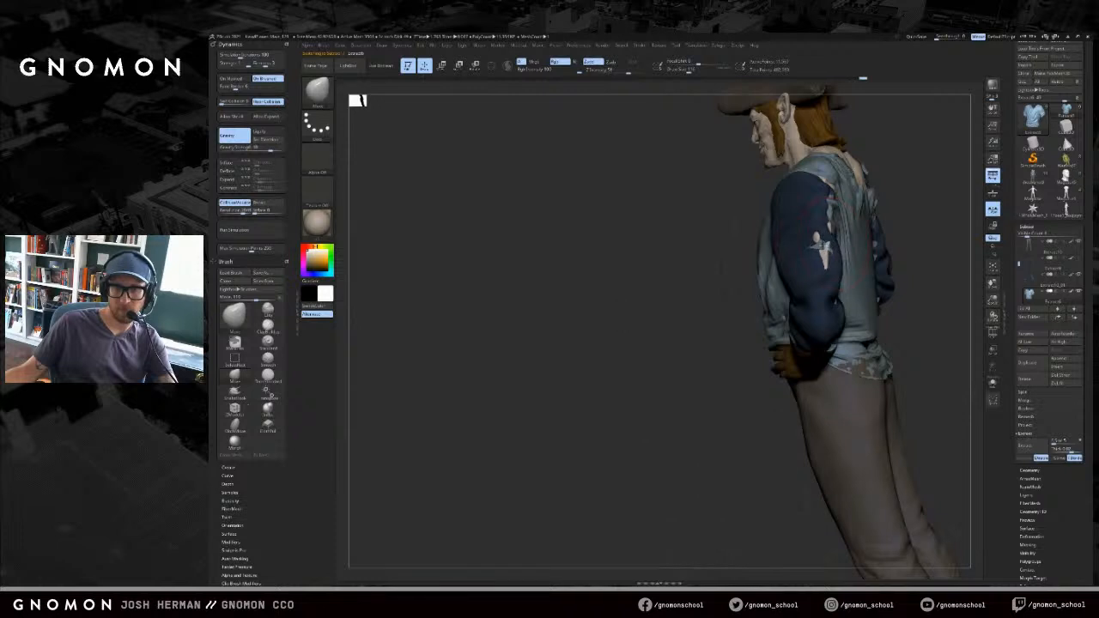
- Correct the remaining shirt overlaps at the upper arm and inner elbow, alternating between the sleeves and the shirt
{"action": "left_click_drag", "start_coordinate": [891, 198], "coordinate": [853, 242]}
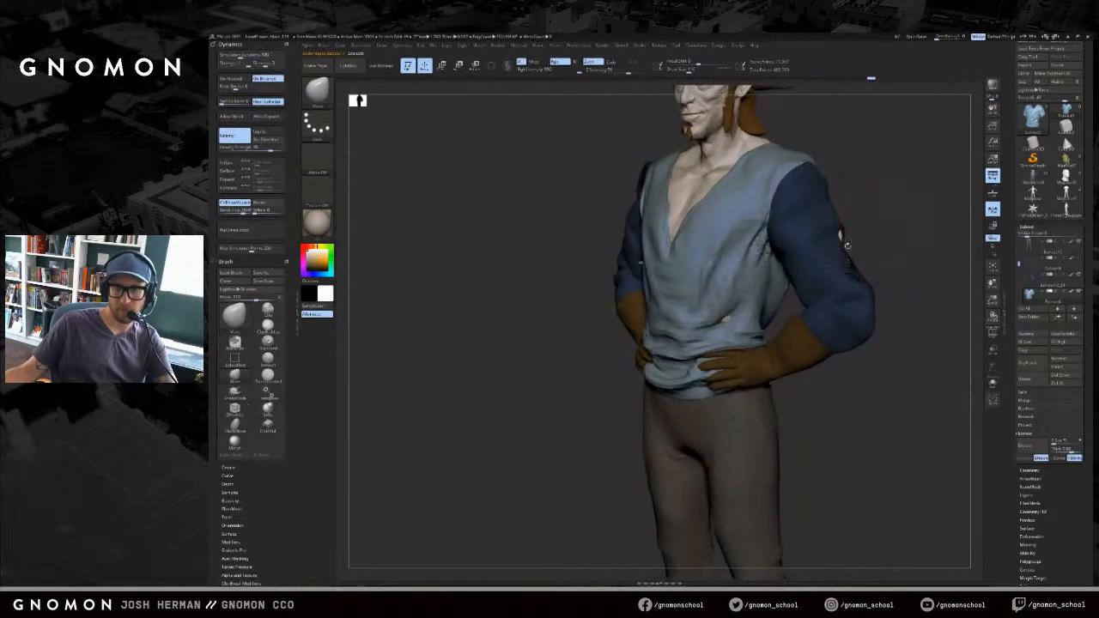
{"action": "left_click", "coordinate": [839, 235], "text": "alt"}
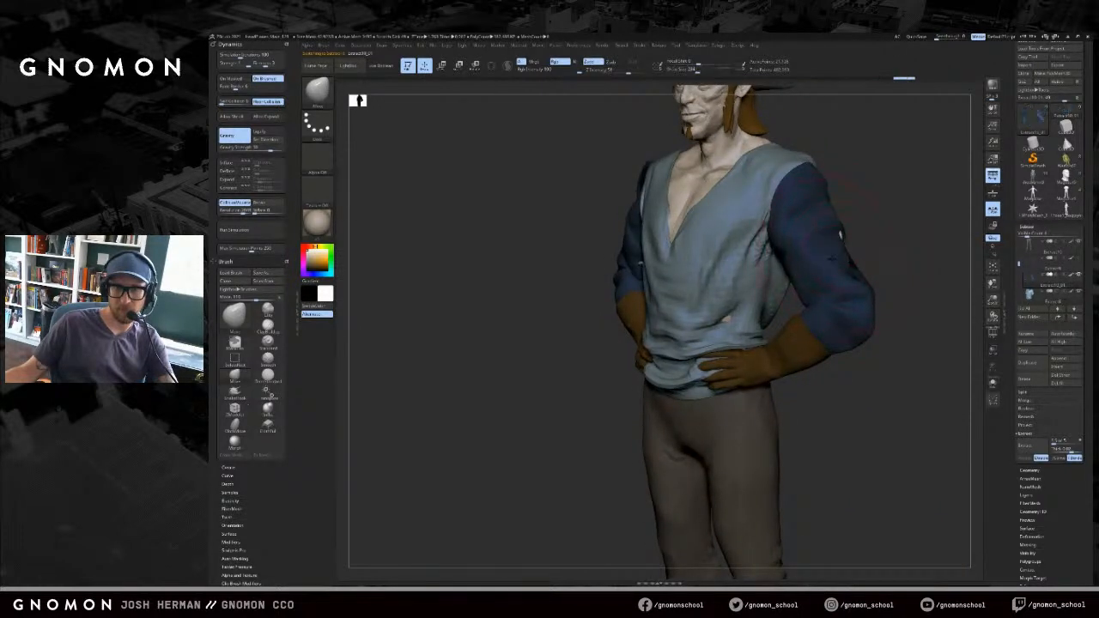
{"action": "left_click_drag", "start_coordinate": [835, 255], "coordinate": [622, 280]}
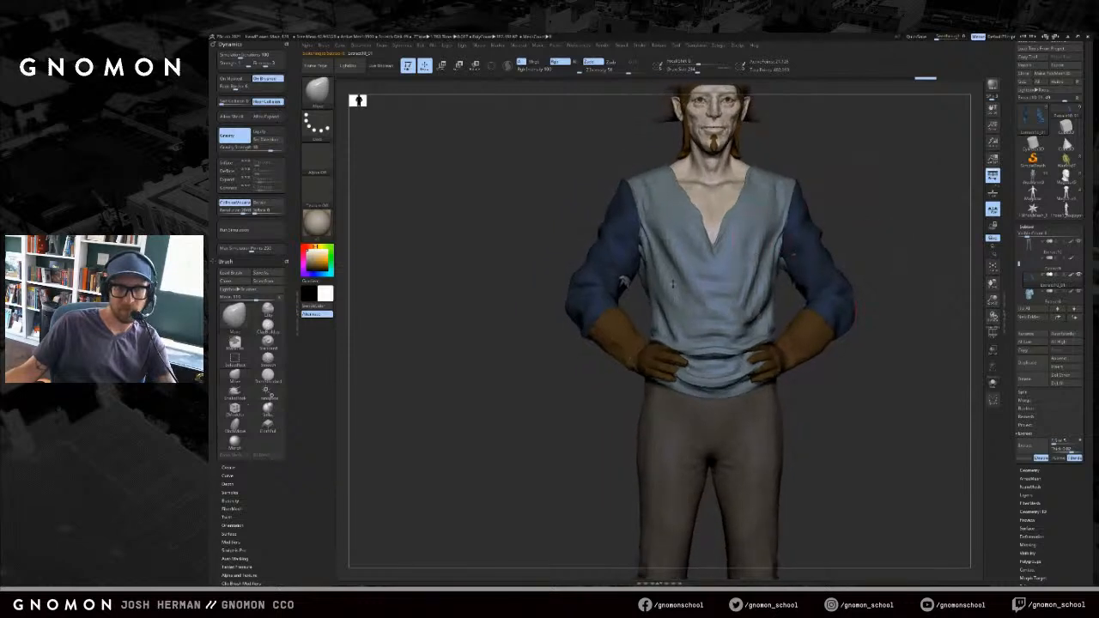
{"action": "left_click", "coordinate": [625, 282], "text": "alt"}
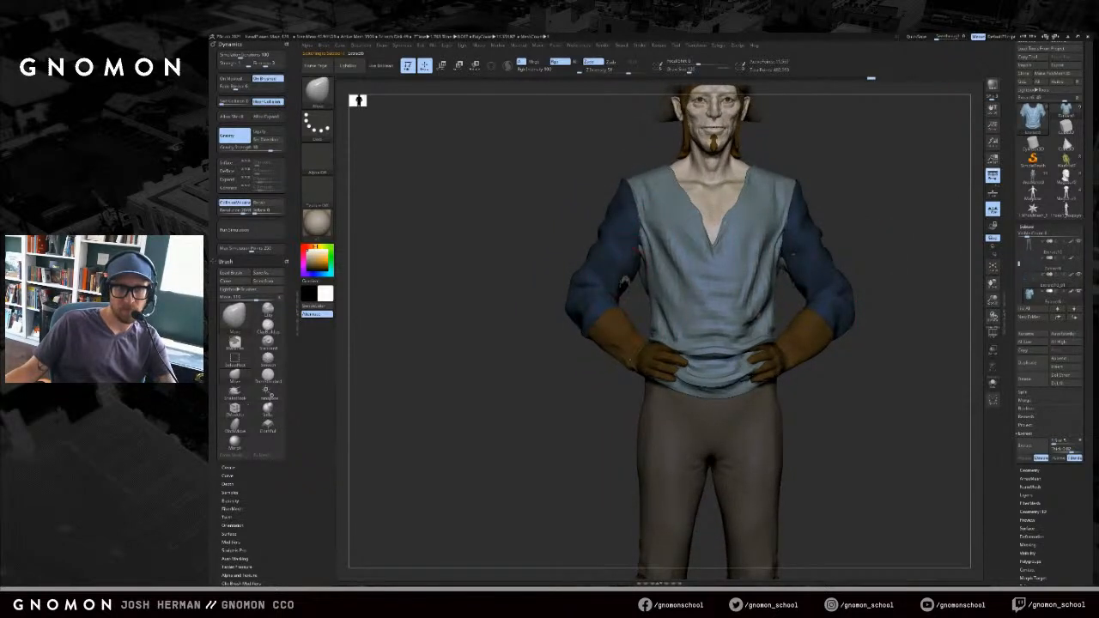
{"action": "left_click_drag", "start_coordinate": [625, 282], "coordinate": [612, 279]}
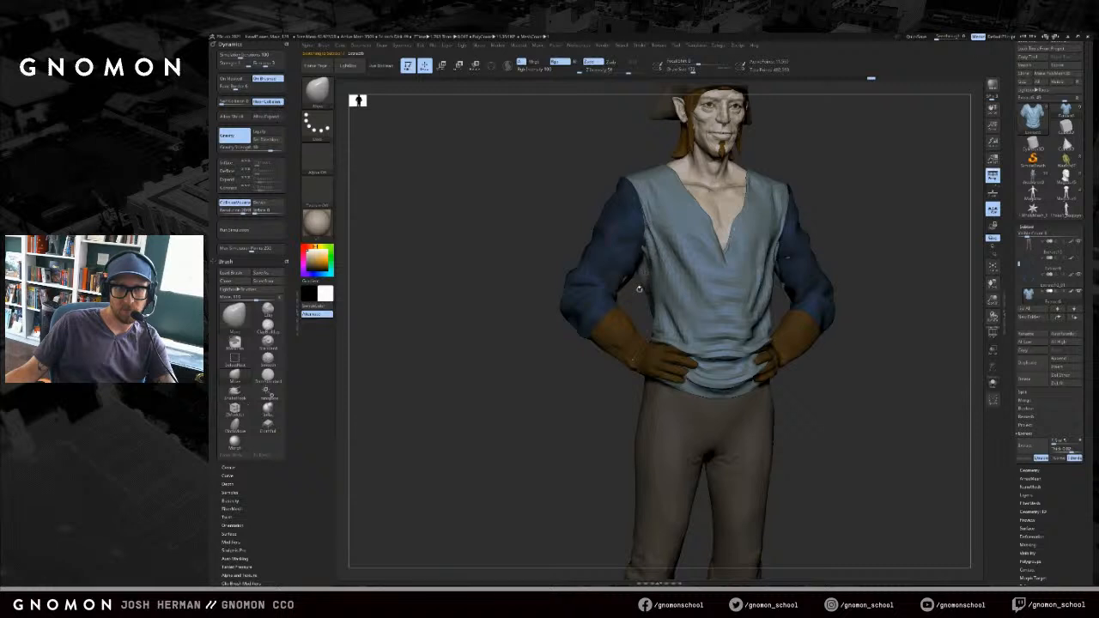
{"action": "key", "text": "f"}
{"action": "left_click_drag", "start_coordinate": [837, 211], "coordinate": [812, 249], "text": "alt"}
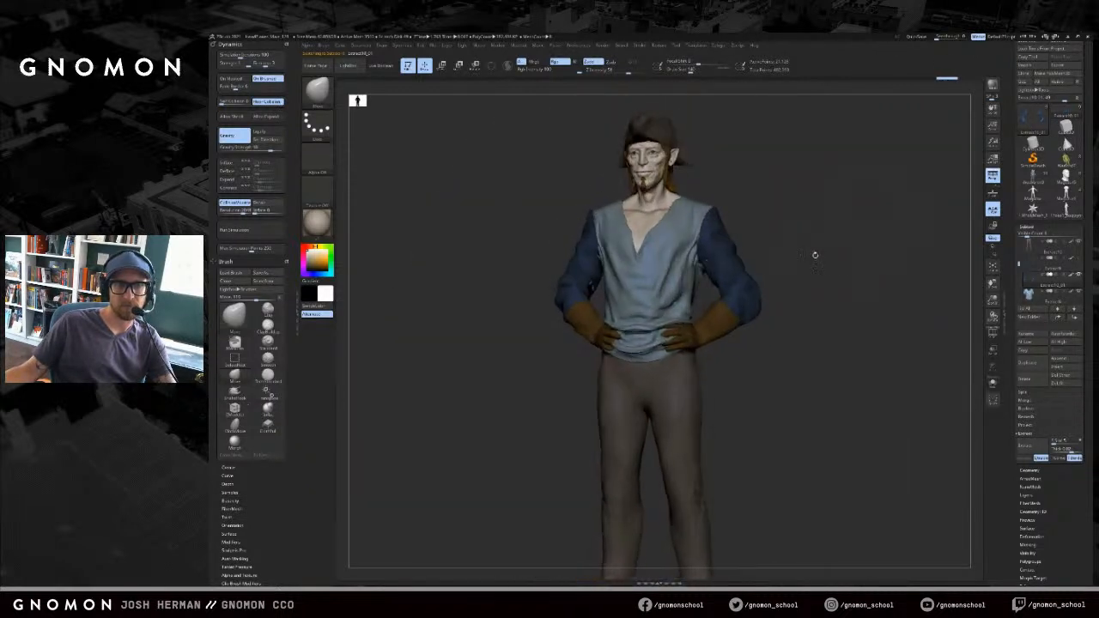
- Select the shirt and recolour it from the colour picker to a light, neutral grey
{"action": "left_click", "coordinate": [674, 311], "text": "alt"}
{"action": "left_click_drag", "start_coordinate": [733, 263], "coordinate": [786, 243]}
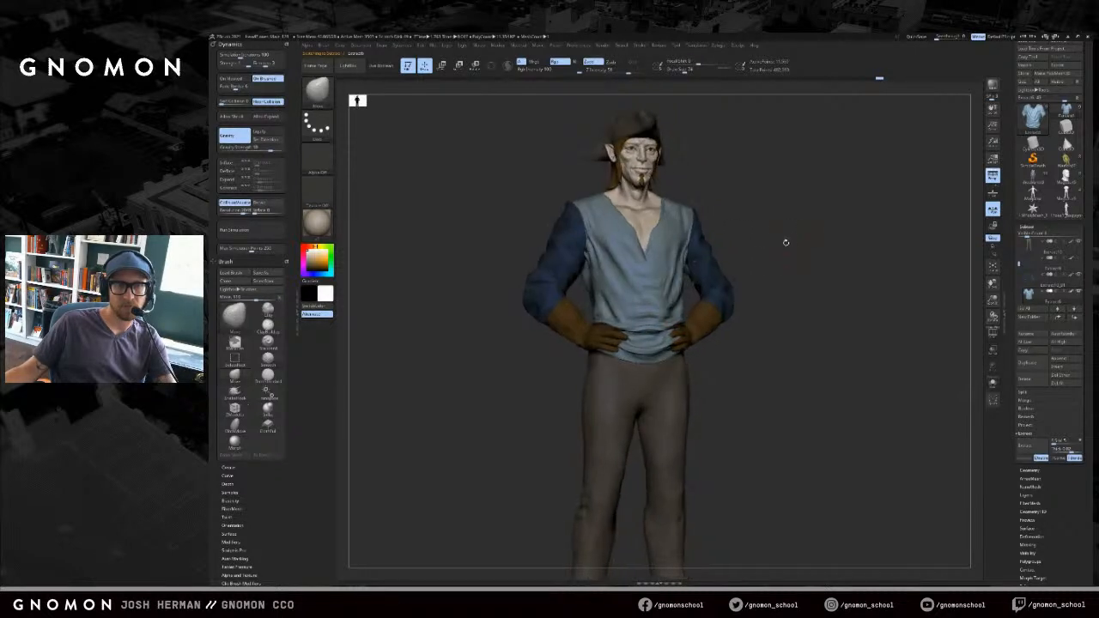
{"action": "key", "text": "c"}
{"action": "left_click", "coordinate": [327, 295]}
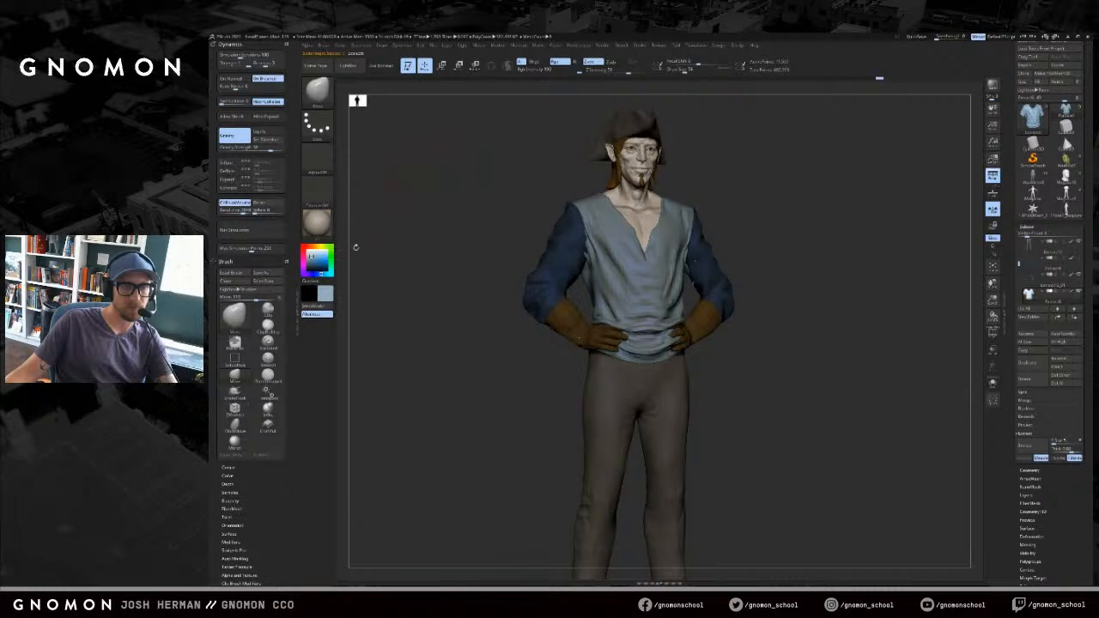
{"action": "left_click", "coordinate": [328, 294]}
{"action": "left_click", "coordinate": [300, 252]}
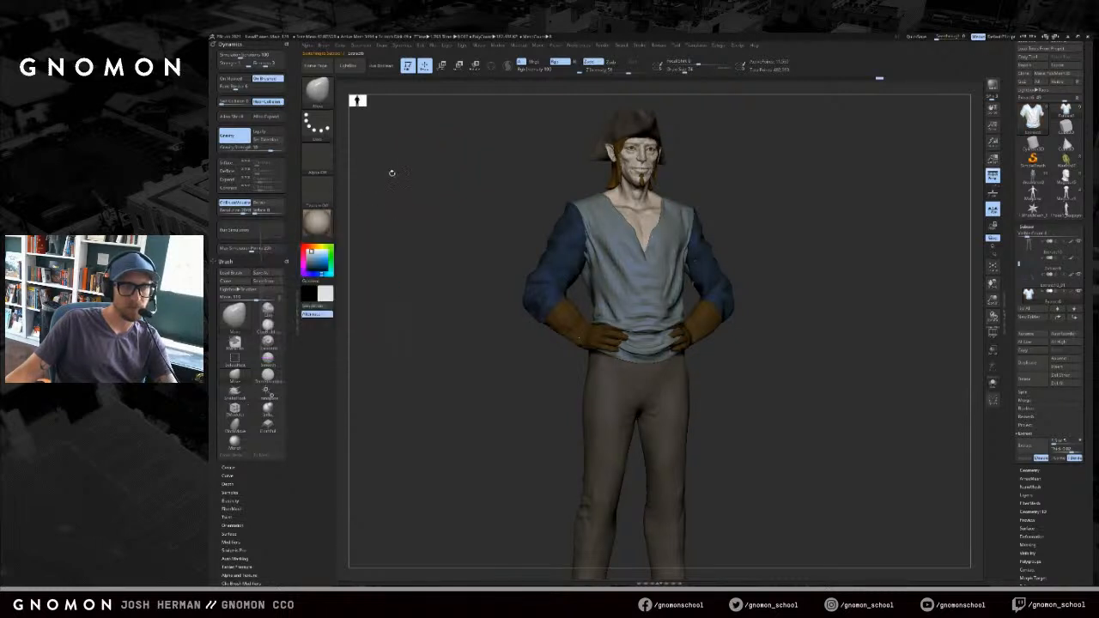
{"action": "left_click", "coordinate": [328, 294]}
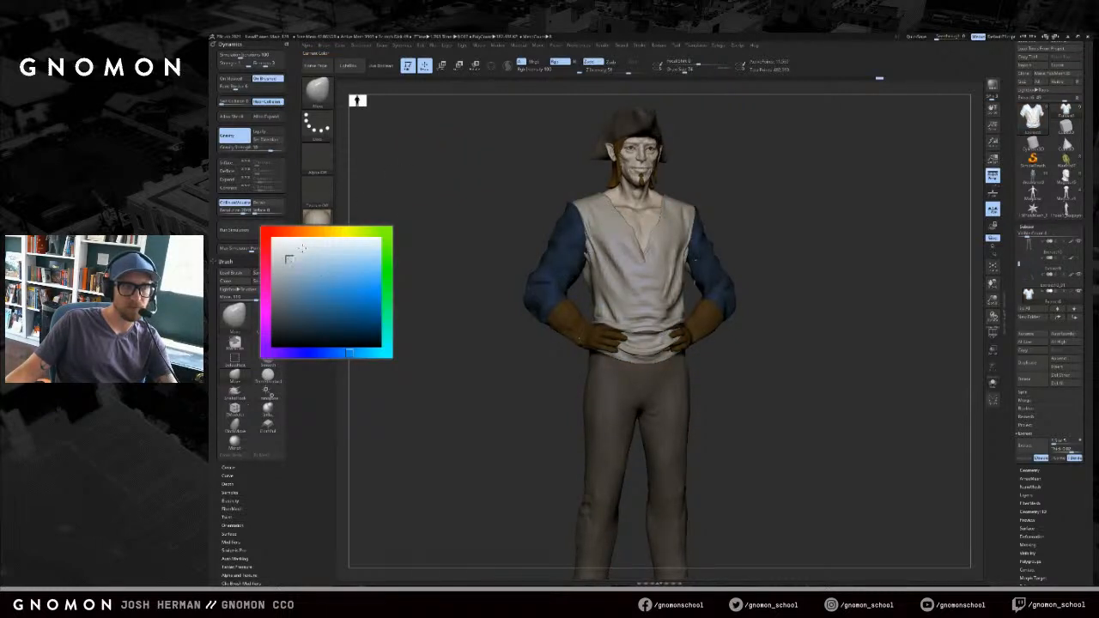
{"action": "left_click", "coordinate": [302, 249]}
{"action": "left_click_drag", "start_coordinate": [375, 208], "coordinate": [357, 233]}
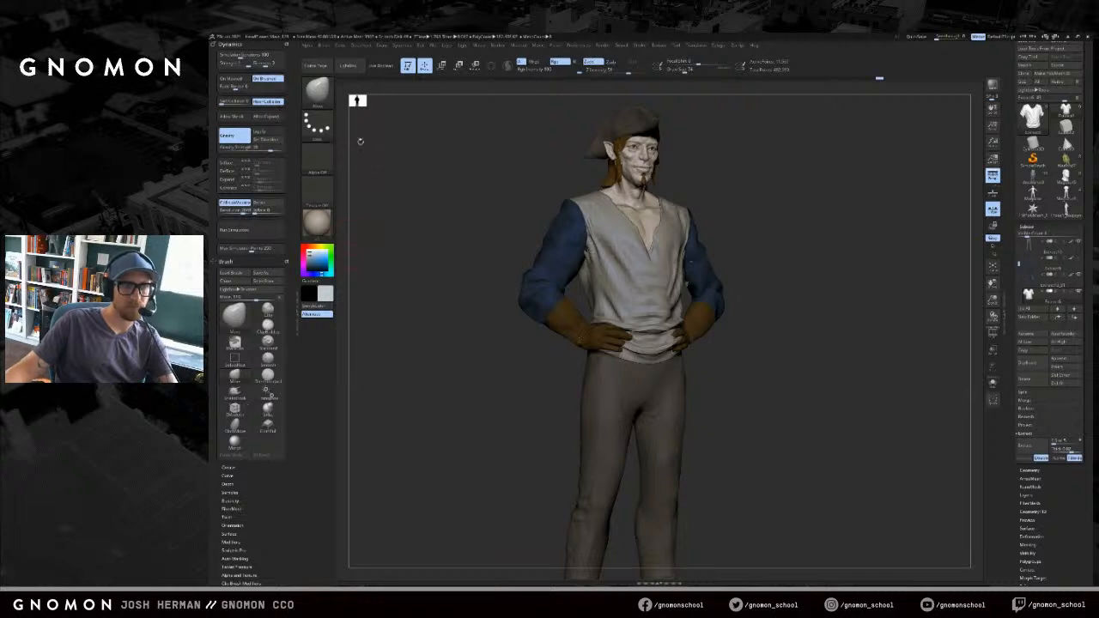
{"action": "mouse_move", "coordinate": [345, 46]}
{"action": "left_click", "coordinate": [359, 192]}
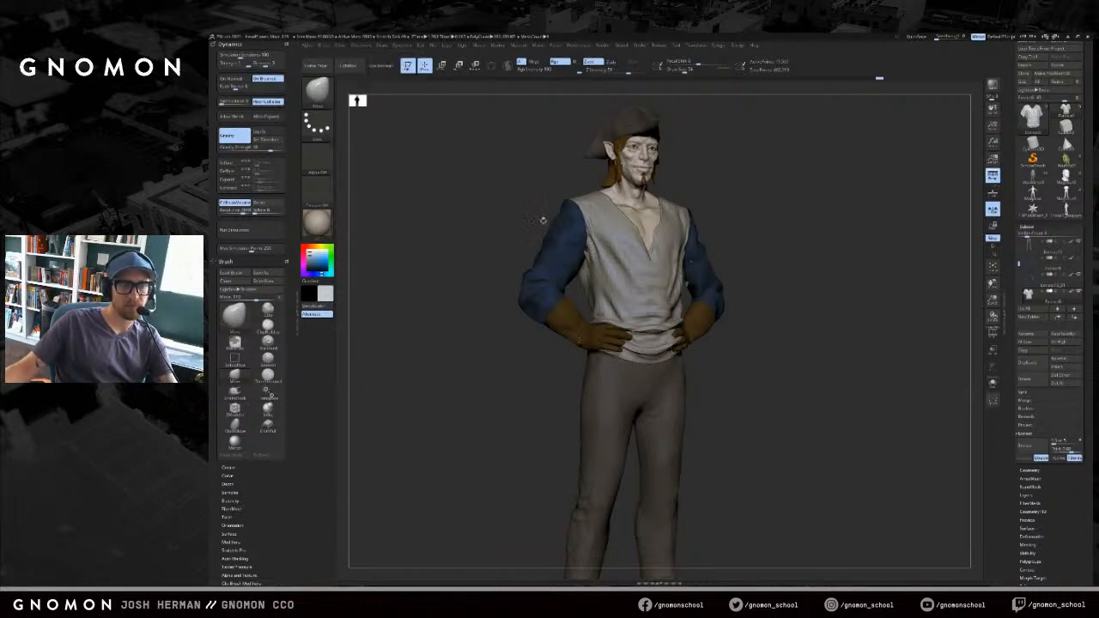
- Review the recoloured shirt from several angles and bring the long coat back into view over the outfit
{"action": "left_click_drag", "start_coordinate": [543, 221], "coordinate": [481, 225]}
{"action": "left_click_drag", "start_coordinate": [836, 322], "coordinate": [832, 369], "text": "alt"}
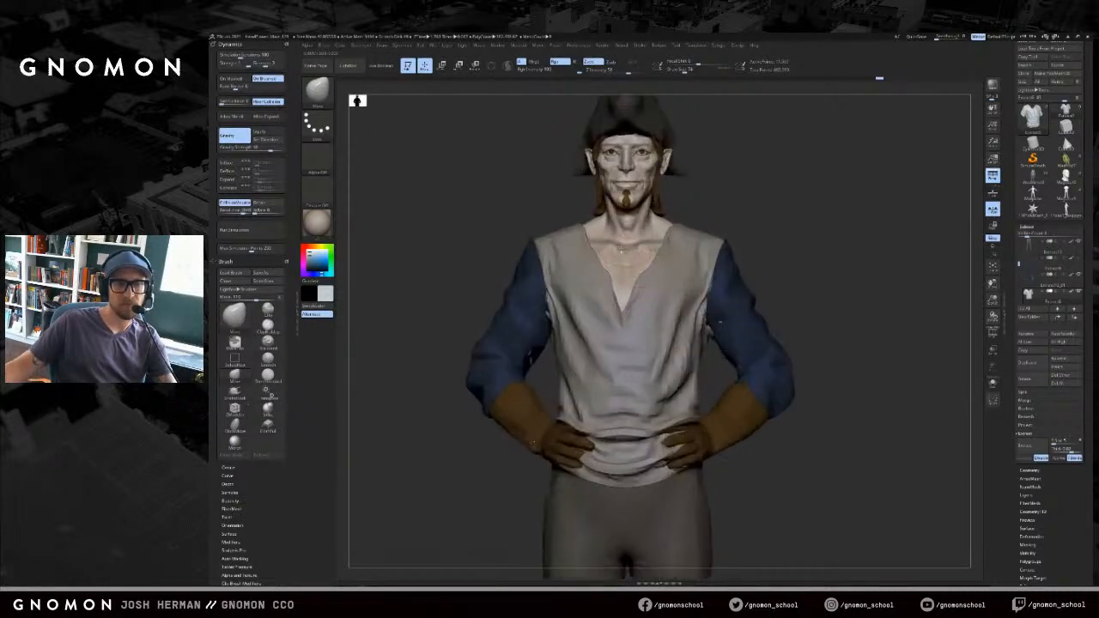
{"action": "left_click_drag", "start_coordinate": [749, 227], "coordinate": [797, 231]}
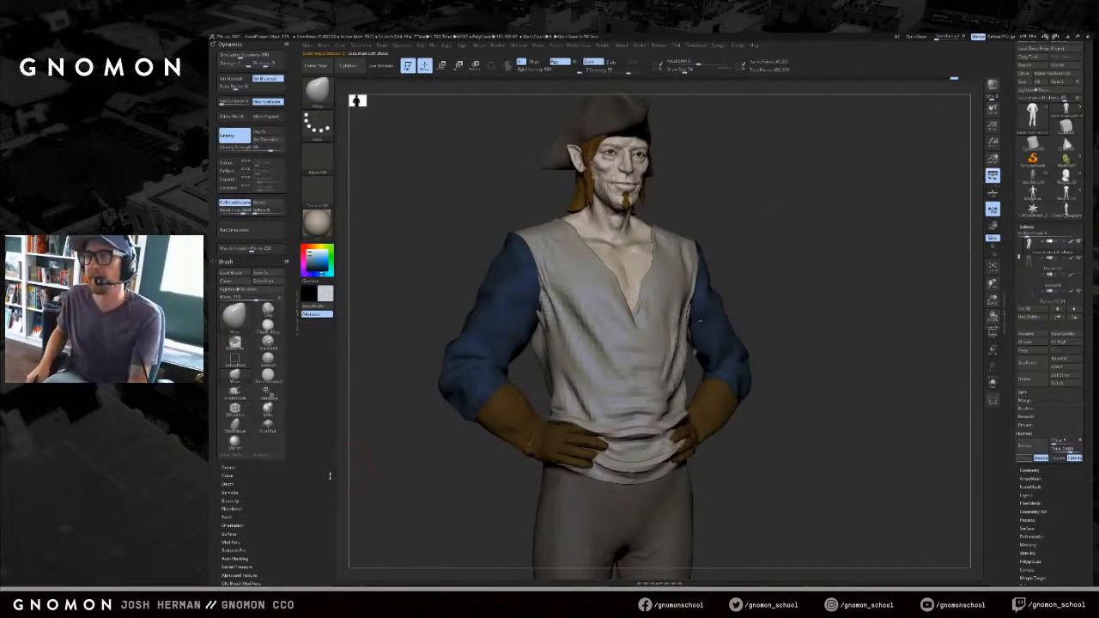
{"action": "left_click_drag", "start_coordinate": [806, 331], "coordinate": [810, 332]}
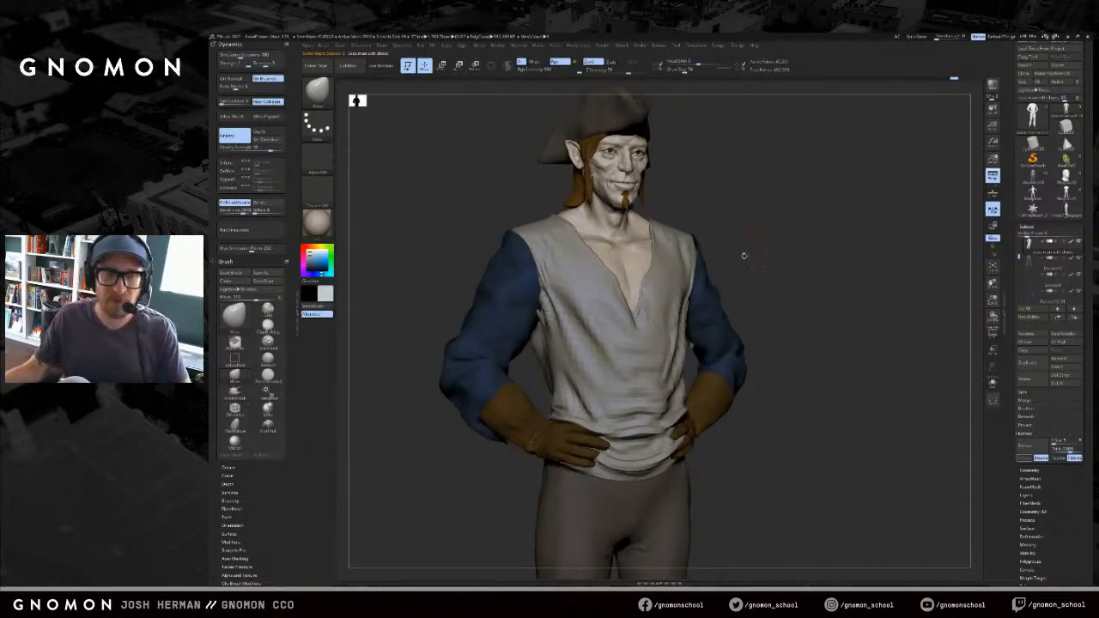
{"action": "left_click", "coordinate": [906, 303], "text": "ctrl+shift"}
{"action": "mouse_move", "coordinate": [901, 298]}
{"action": "left_mouse_down", "text": "alt"}
{"action": "mouse_move", "coordinate": [788, 275]}
{"action": "mouse_move", "coordinate": [728, 308]}
{"action": "mouse_move", "coordinate": [770, 294]}
{"action": "mouse_move", "coordinate": [761, 251]}
{"action": "left_mouse_up", "text": "alt"}
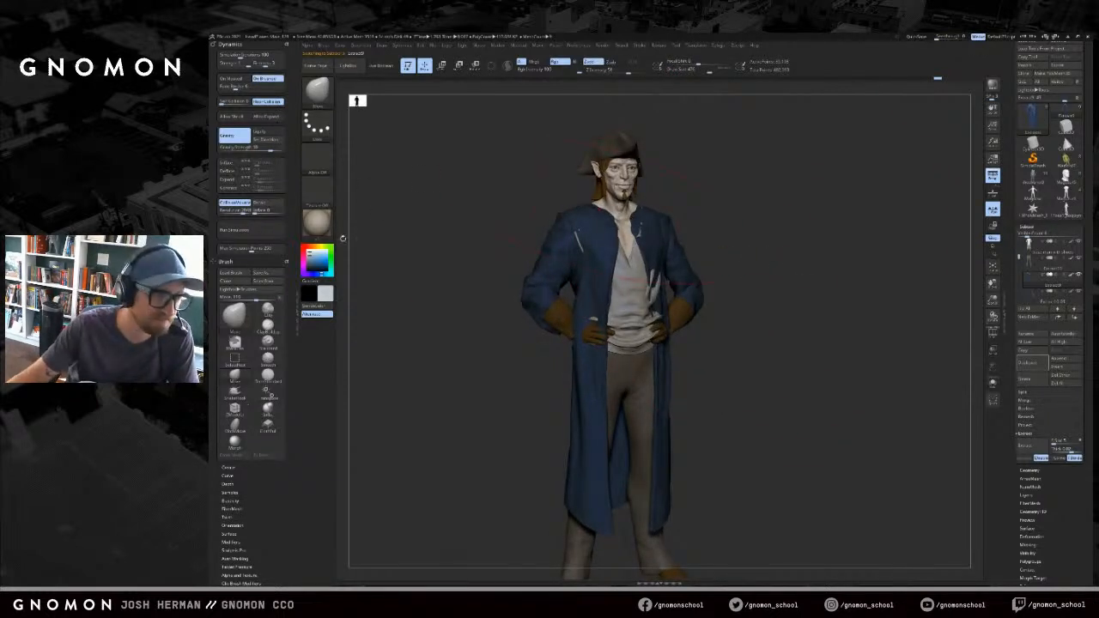
- Fill the long coat with a near-black colour
{"action": "left_click_drag", "start_coordinate": [319, 265], "coordinate": [306, 265]}
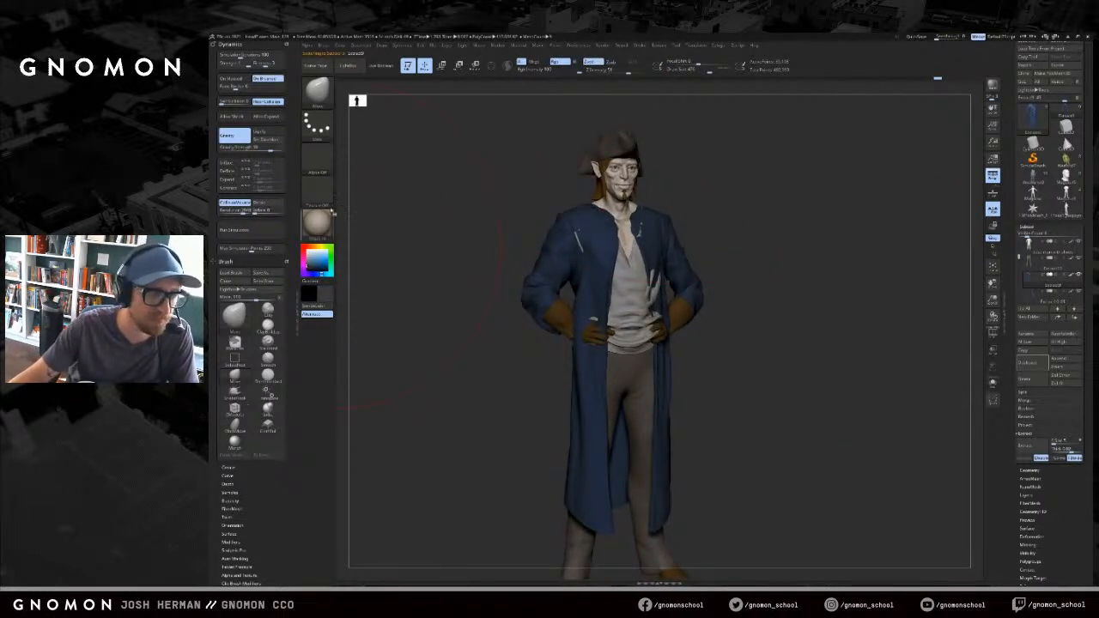
{"action": "left_click_drag", "start_coordinate": [384, 152], "coordinate": [403, 136]}
{"action": "left_click", "coordinate": [333, 46]}
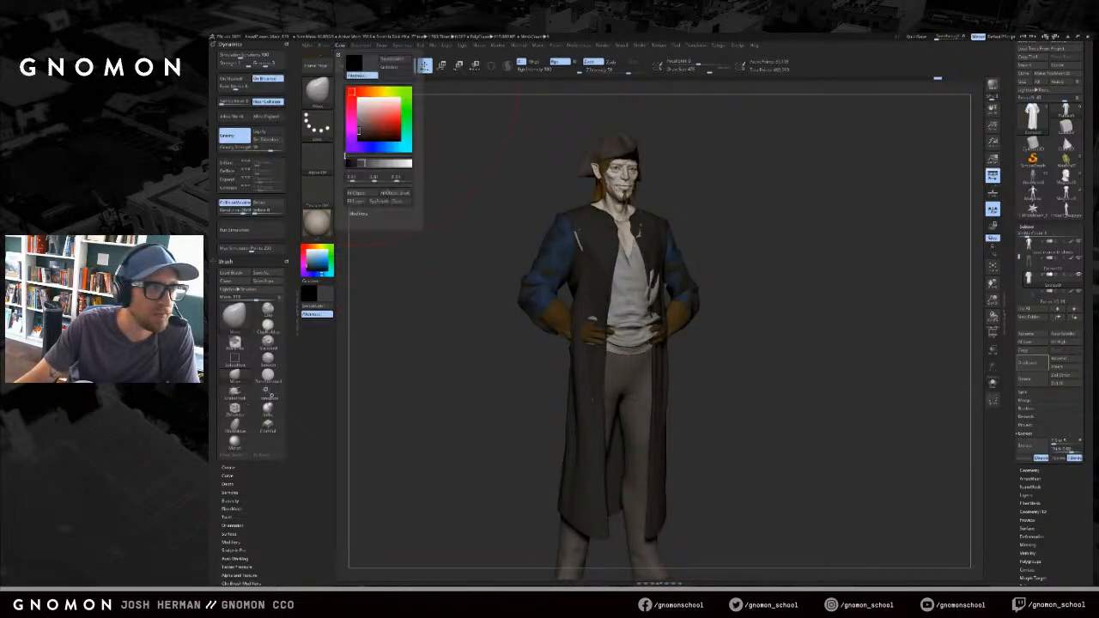
- Try reshaping the coat around both upper arms with a larger Move brush, and undo the strokes
{"action": "key", "text": "bracketright"}
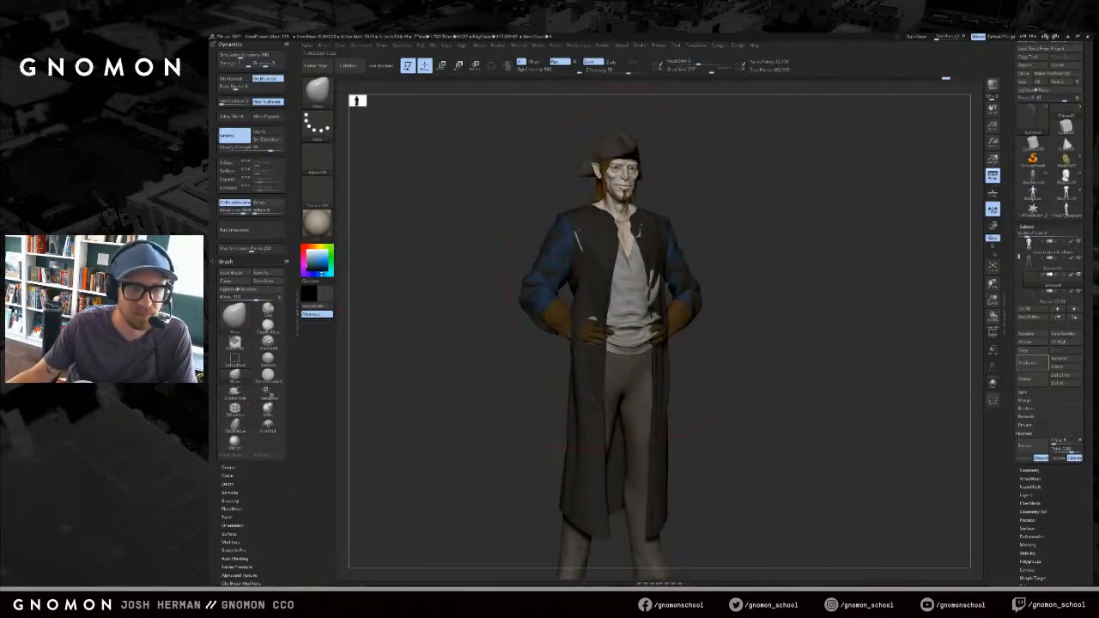
{"action": "key", "text": "shift"}
{"action": "left_click_drag", "start_coordinate": [559, 258], "coordinate": [552, 286]}
{"action": "key", "text": "ctrl+z"}
{"action": "key", "text": "ctrl+z"}
{"action": "mouse_move", "coordinate": [674, 234]}
{"action": "left_mouse_down"}
{"action": "mouse_move", "coordinate": [674, 253]}
{"action": "mouse_move", "coordinate": [688, 243]}
{"action": "mouse_move", "coordinate": [668, 249]}
{"action": "mouse_move", "coordinate": [750, 243]}
{"action": "mouse_move", "coordinate": [688, 246]}
{"action": "mouse_move", "coordinate": [669, 267]}
{"action": "left_mouse_up"}
{"action": "key", "text": "ctrl+z"}
{"action": "key", "text": "bracketright"}
{"action": "key", "text": "ctrl+z"}
- Compare the outfit with and without the long coat by toggling the coat's visibility
{"action": "left_click_drag", "start_coordinate": [862, 273], "coordinate": [923, 279]}
{"action": "left_click", "coordinate": [1077, 280]}
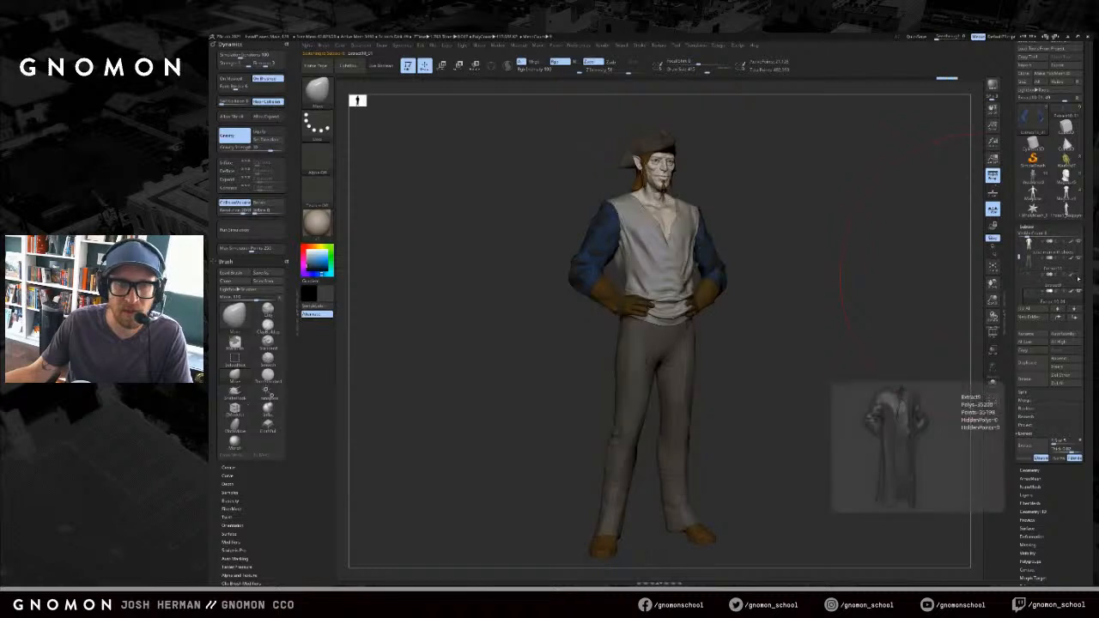
{"action": "left_click_drag", "start_coordinate": [931, 294], "coordinate": [917, 282]}
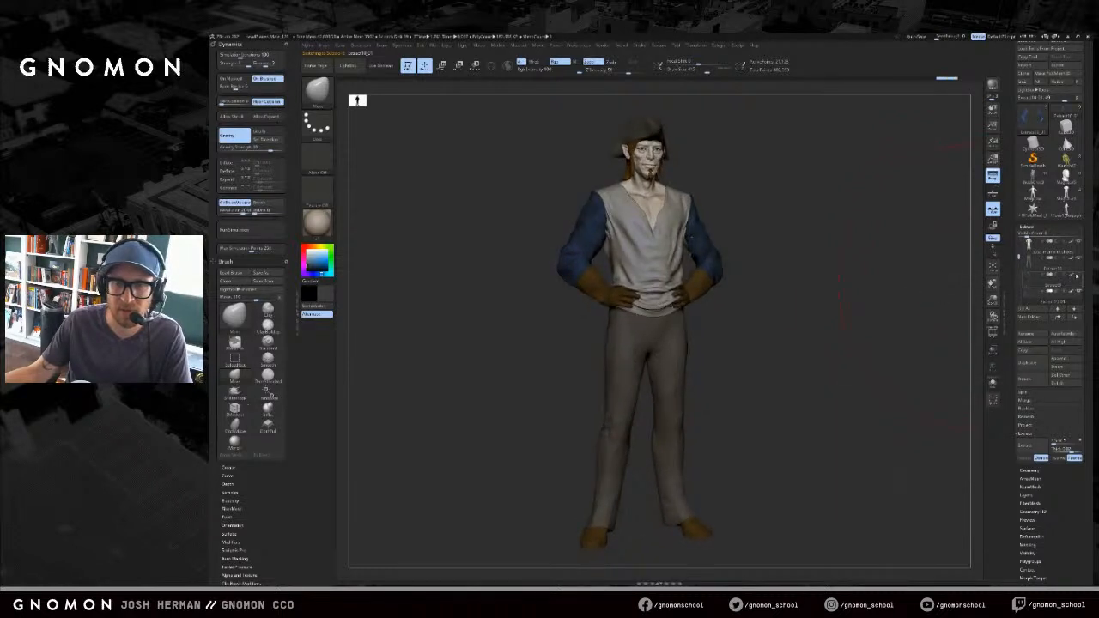
{"action": "left_click", "coordinate": [1074, 276]}
{"action": "left_click_drag", "start_coordinate": [723, 277], "coordinate": [777, 282]}
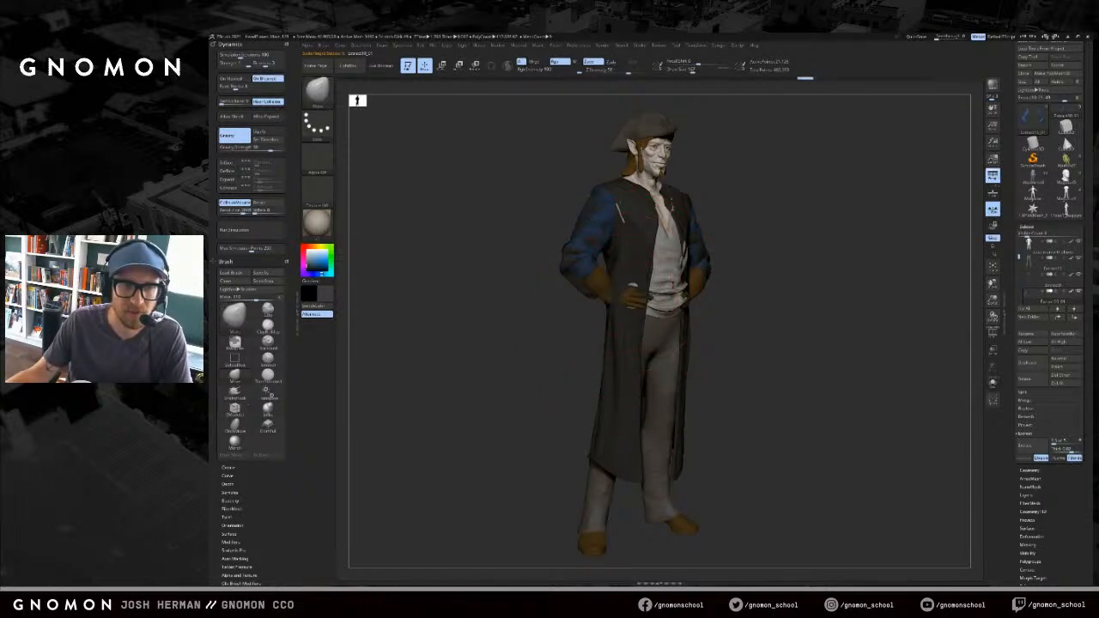
- Push the coat's front panels behind the gloved hands on both sides with the Move brush
{"action": "right_click_drag", "start_coordinate": [637, 291], "coordinate": [626, 290]}
{"action": "key", "text": "shift+s"}
{"action": "key", "text": "shift+s"}
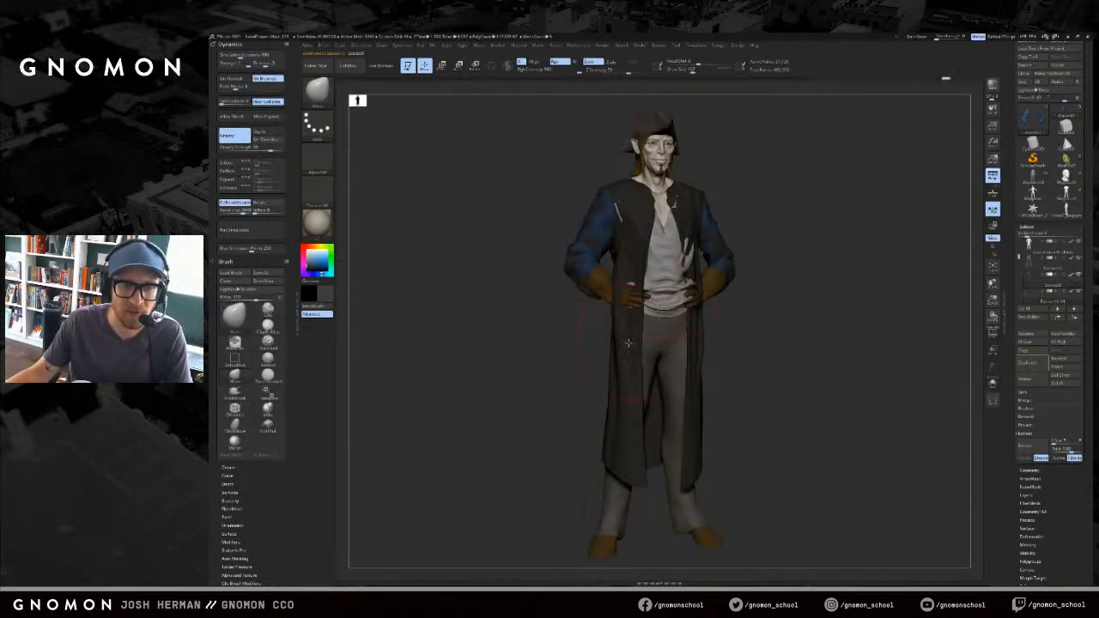
{"action": "left_click_drag", "start_coordinate": [628, 299], "coordinate": [616, 297]}
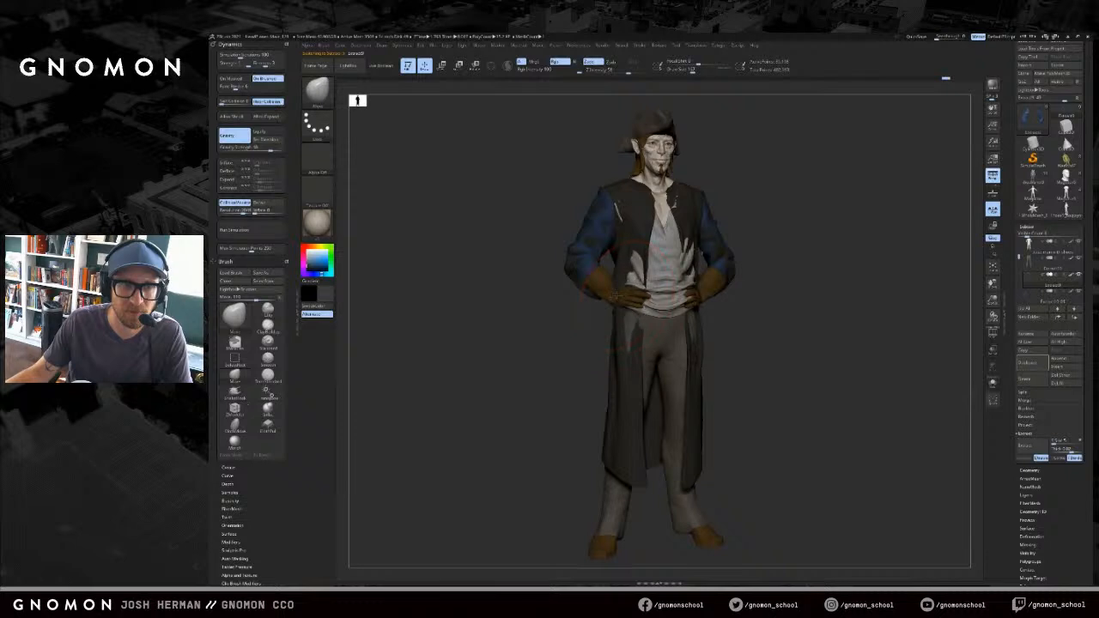
{"action": "right_click_drag", "start_coordinate": [792, 282], "coordinate": [787, 268]}
{"action": "left_click_drag", "start_coordinate": [698, 261], "coordinate": [683, 274]}
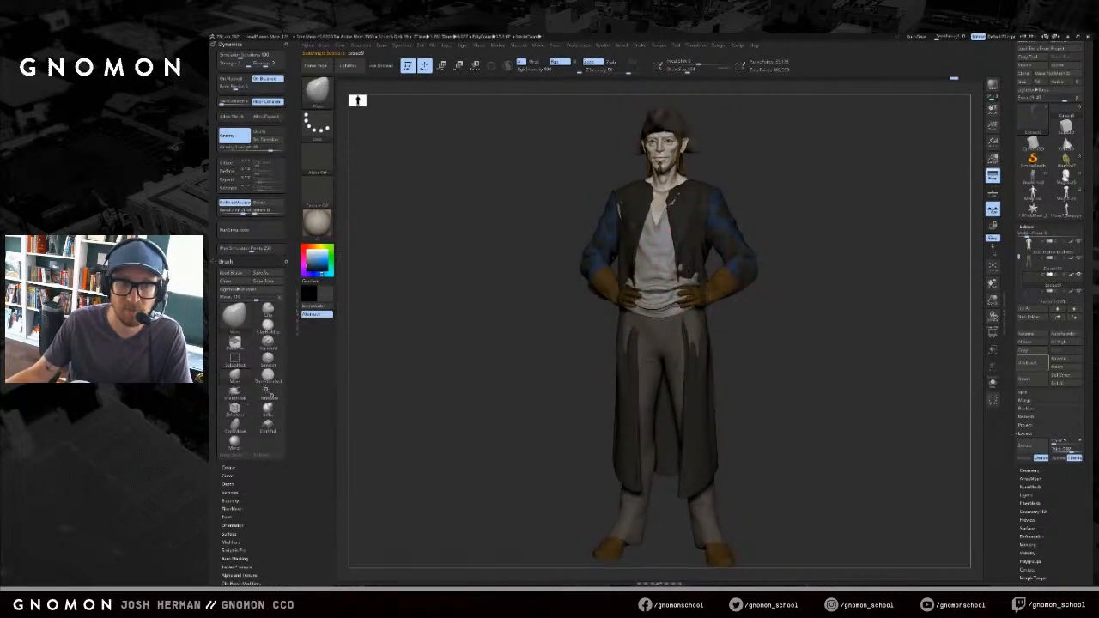
- Remove the lower part of the coat from view below the waist, adjust the brush size, and isolate the remaining jacket
{"action": "left_click_drag", "start_coordinate": [781, 550], "coordinate": [541, 307], "text": "ctrl+alt+shift"}
{"action": "mouse_move", "coordinate": [799, 201]}
{"action": "left_mouse_down", "text": "alt"}
{"action": "mouse_move", "coordinate": [766, 250]}
{"action": "mouse_move", "coordinate": [745, 258]}
{"action": "left_mouse_up", "text": "alt"}
{"action": "key", "text": "s"}
{"action": "key", "text": "s"}
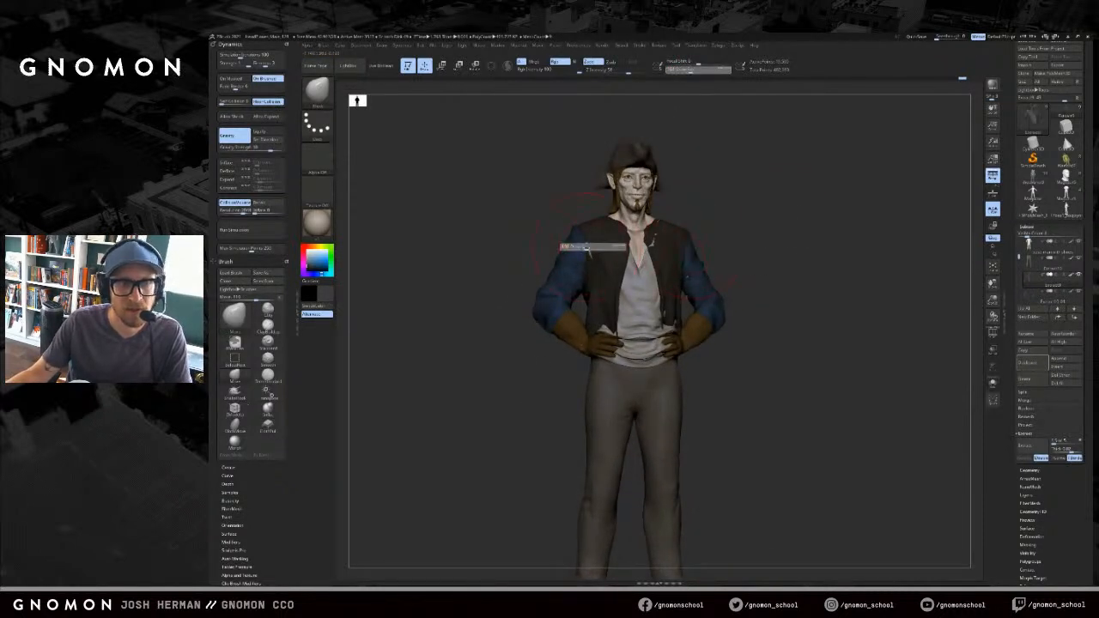
{"action": "left_click_drag", "start_coordinate": [584, 248], "coordinate": [590, 249]}
{"action": "key", "text": "alt+s"}
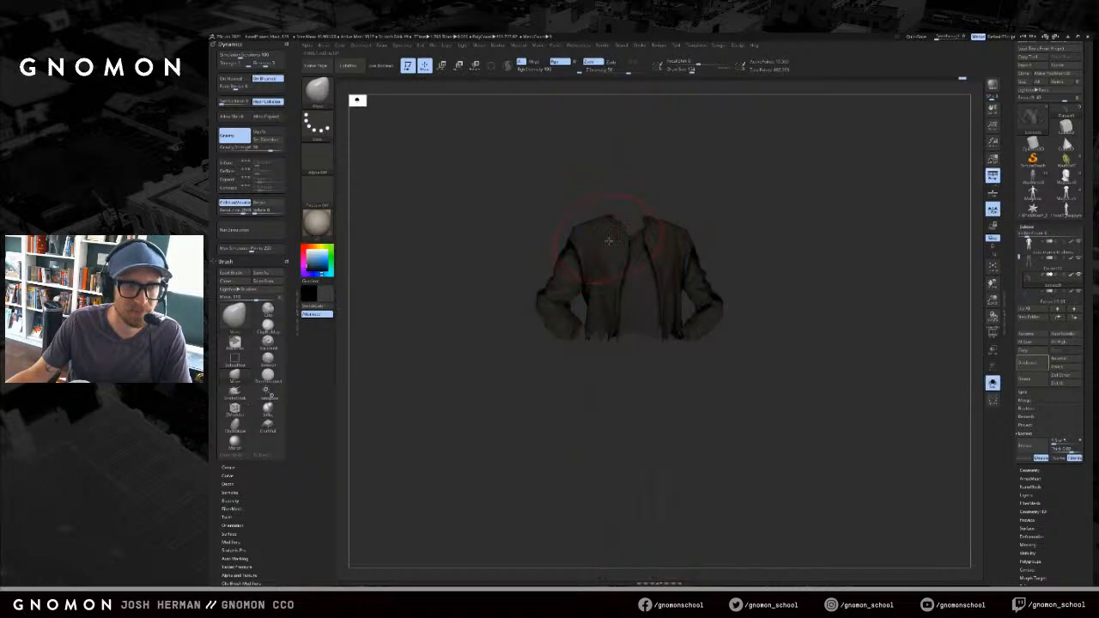
- Hide the dark coat's sleeves to leave a sleeveless vest over the blue shirt sleeves, and adjust the brush size
{"action": "left_click", "coordinate": [577, 283], "text": "ctrl+shift"}
{"action": "left_click_drag", "start_coordinate": [732, 202], "coordinate": [713, 202]}
{"action": "key", "text": "alt+s"}
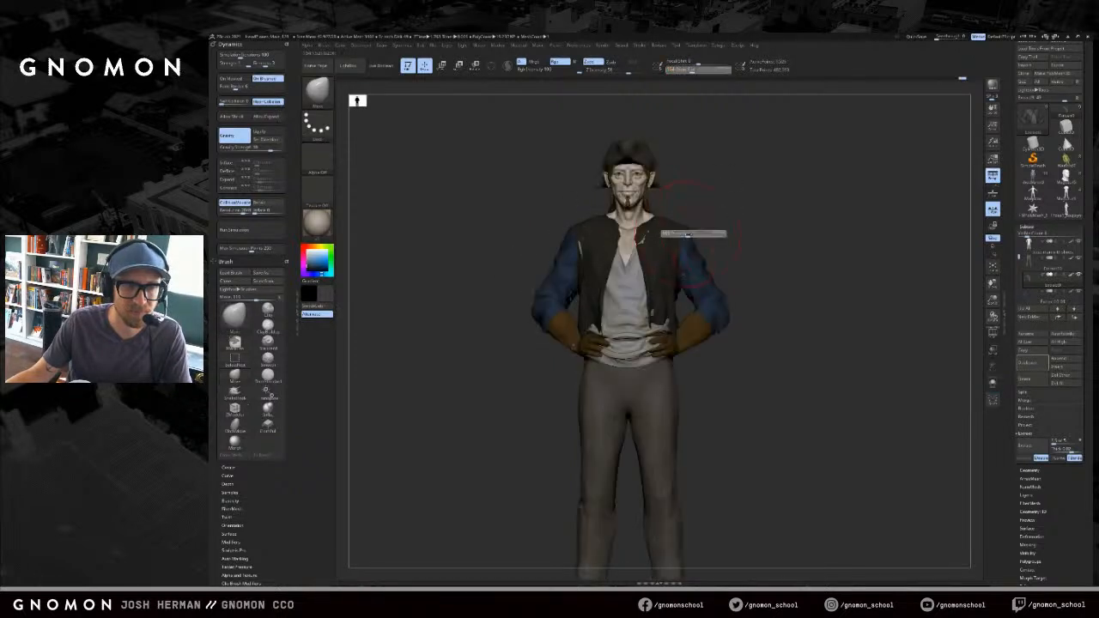
{"action": "left_click_drag", "start_coordinate": [701, 234], "coordinate": [674, 230]}
{"action": "key", "text": "alt+s"}
{"action": "key", "text": "alt+s"}
{"action": "left_click_drag", "start_coordinate": [746, 226], "coordinate": [754, 242]}
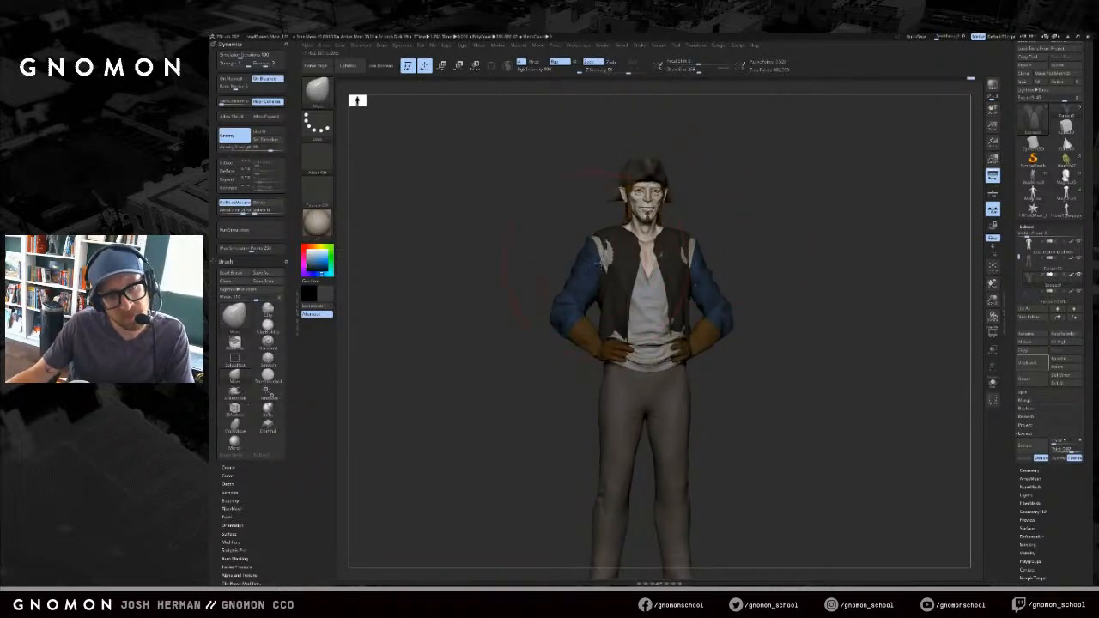
- Try reshaping the vest's armholes around the shoulders with the Move brush, and undo the strokes
{"action": "key", "text": "ctrl+z"}
{"action": "key", "text": "s"}
{"action": "left_click_drag", "start_coordinate": [588, 246], "coordinate": [591, 245]}
{"action": "mouse_move", "coordinate": [599, 249]}
{"action": "left_mouse_down"}
{"action": "mouse_move", "coordinate": [586, 251]}
{"action": "mouse_move", "coordinate": [602, 264]}
{"action": "left_mouse_up"}
{"action": "key", "text": "ctrl+z"}
{"action": "key", "text": "s"}
{"action": "key", "text": "ctrl+z"}
{"action": "key", "text": "s"}
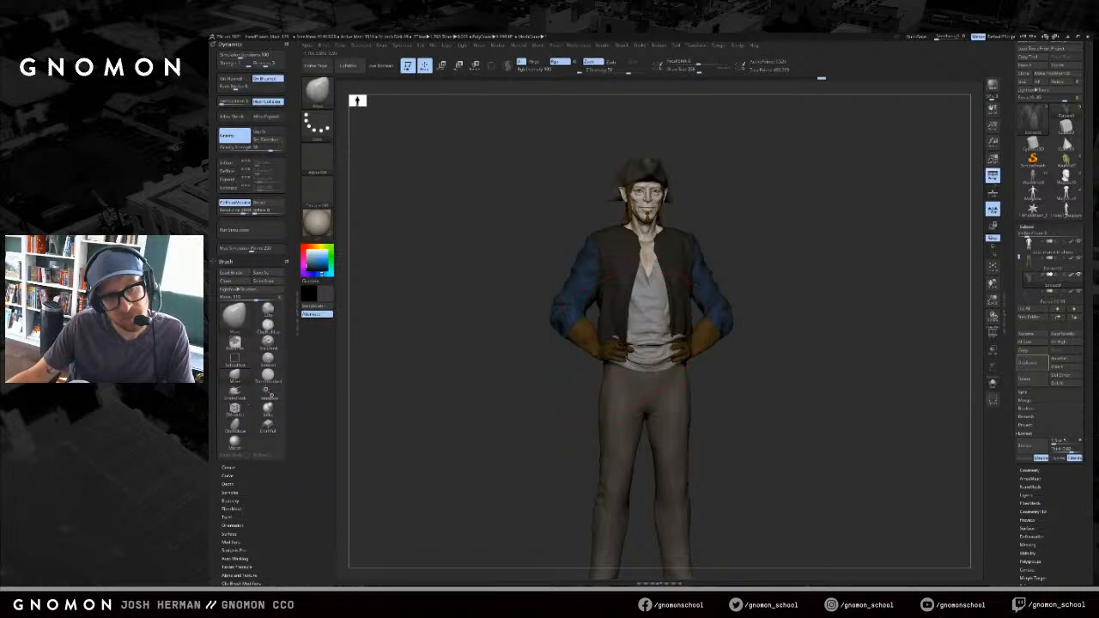
- Reshape the vest's armhole at the shoulder with the Move brush and refine its edge with the Dam Standard brush
{"action": "left_click_drag", "start_coordinate": [604, 338], "coordinate": [616, 327]}
{"action": "left_click_drag", "start_coordinate": [551, 241], "coordinate": [586, 259]}
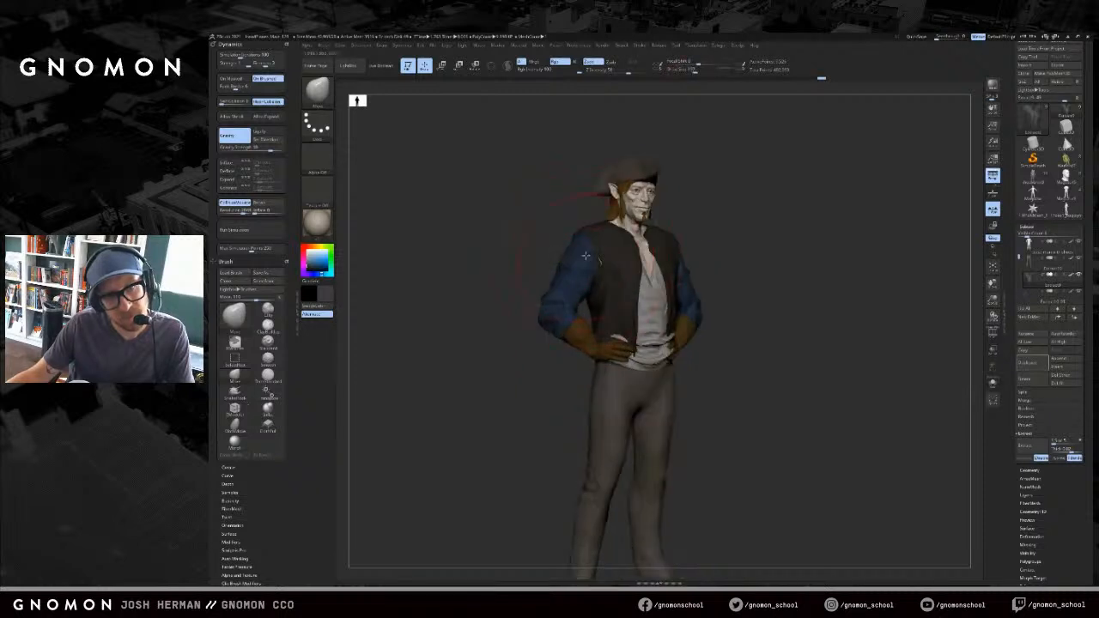
{"action": "mouse_move", "coordinate": [685, 231]}
{"action": "left_mouse_down"}
{"action": "mouse_move", "coordinate": [614, 241]}
{"action": "mouse_move", "coordinate": [601, 275]}
{"action": "mouse_move", "coordinate": [579, 251]}
{"action": "left_mouse_up"}
{"action": "key", "text": "s"}
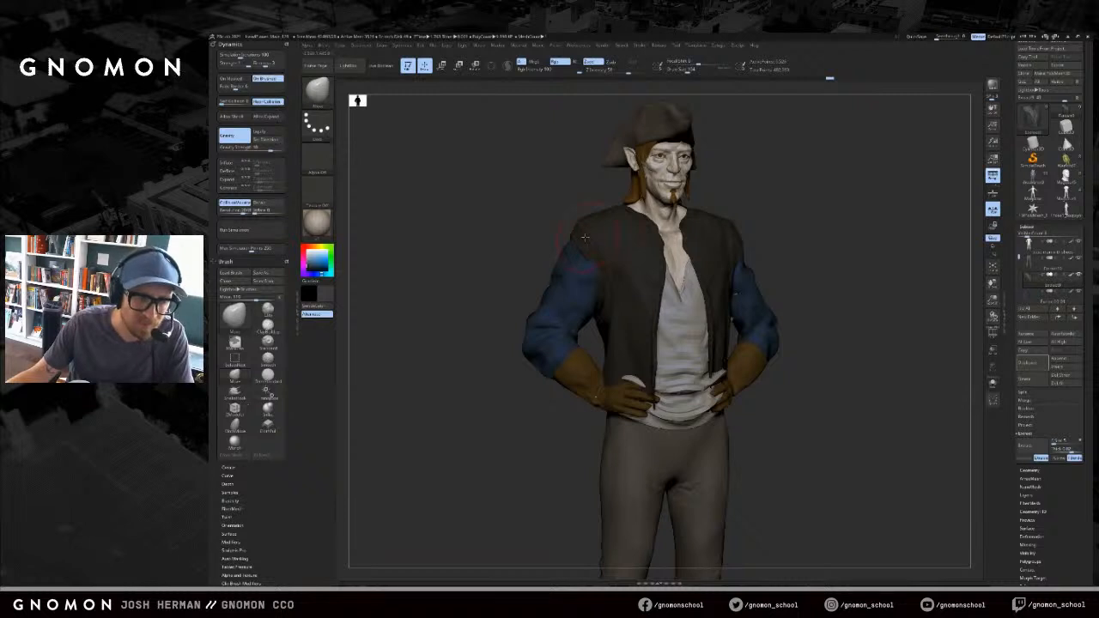
{"action": "key", "text": "b"}
{"action": "key", "text": "d"}
{"action": "key", "text": "s"}
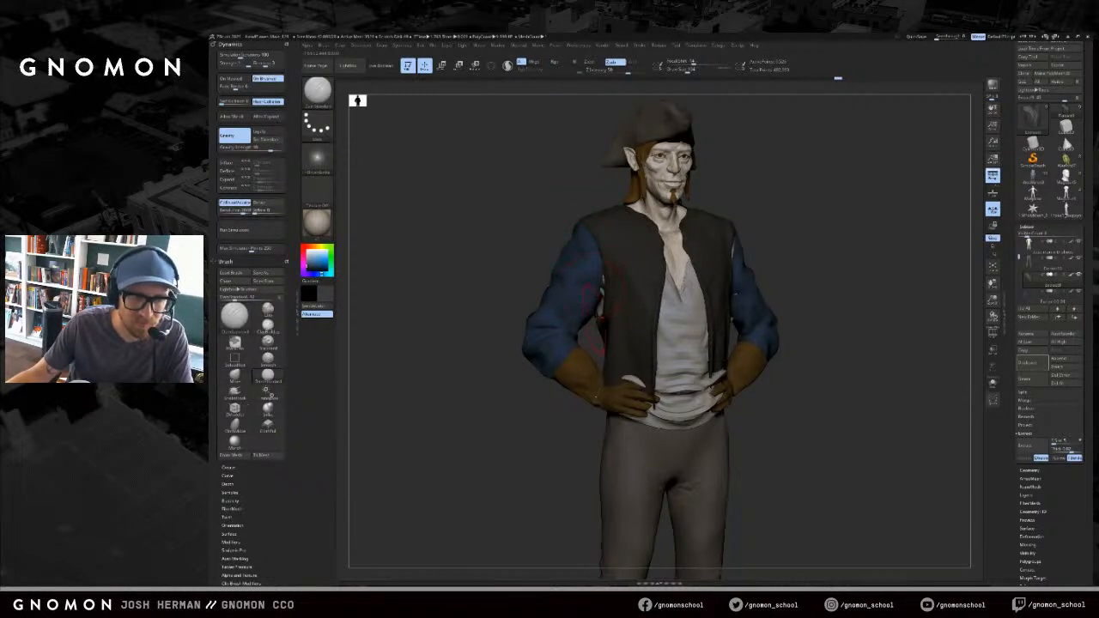
{"action": "mouse_move", "coordinate": [800, 249]}
{"action": "left_mouse_down"}
{"action": "mouse_move", "coordinate": [819, 249]}
{"action": "mouse_move", "coordinate": [828, 268]}
{"action": "left_mouse_up"}
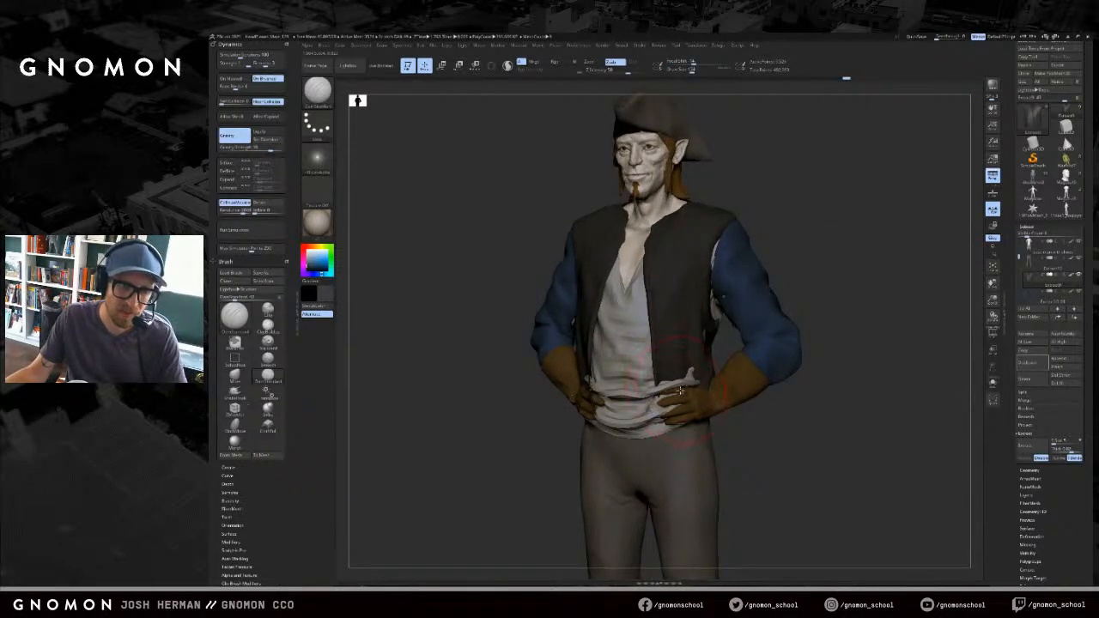
- Adjust the vest's lower front panel beside the gloved hand with the Move brush, using the wireframe as a guide
{"action": "key", "text": "b"}
{"action": "key", "text": "m"}
{"action": "key", "text": "v"}
{"action": "left_click_drag", "start_coordinate": [758, 438], "coordinate": [774, 375], "text": "alt"}
{"action": "key", "text": "alt+s"}
{"action": "key", "text": "shift+f"}
{"action": "mouse_move", "coordinate": [658, 383]}
{"action": "left_mouse_down"}
{"action": "mouse_move", "coordinate": [699, 383]}
{"action": "mouse_move", "coordinate": [638, 390]}
{"action": "mouse_move", "coordinate": [593, 340]}
{"action": "left_mouse_up"}
{"action": "left_click_drag", "start_coordinate": [606, 354], "coordinate": [665, 316]}
{"action": "left_click_drag", "start_coordinate": [744, 321], "coordinate": [745, 296]}
{"action": "key", "text": "alt+s"}
{"action": "key", "text": "s"}
{"action": "left_click_drag", "start_coordinate": [662, 306], "coordinate": [665, 306]}
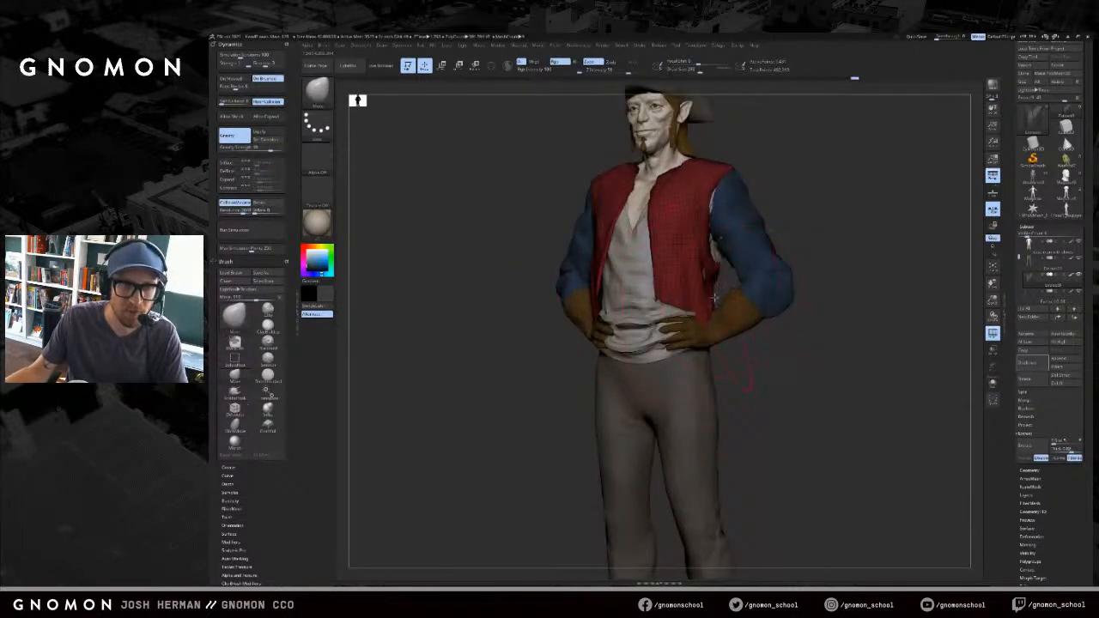
- Turn off the wireframe and compare the vest with the full coat by toggling the hidden sleeves and skirt
{"action": "key", "text": "alt+s"}
{"action": "key", "text": "shift+f"}
{"action": "mouse_move", "coordinate": [851, 265]}
{"action": "left_mouse_down"}
{"action": "mouse_move", "coordinate": [884, 266]}
{"action": "mouse_move", "coordinate": [781, 294]}
{"action": "mouse_move", "coordinate": [741, 293]}
{"action": "mouse_move", "coordinate": [744, 348]}
{"action": "mouse_move", "coordinate": [702, 335]}
{"action": "mouse_move", "coordinate": [815, 297]}
{"action": "mouse_move", "coordinate": [776, 263]}
{"action": "left_mouse_up"}
{"action": "key", "text": "alt+s"}
{"action": "key", "text": "s"}
{"action": "left_click", "coordinate": [634, 288]}
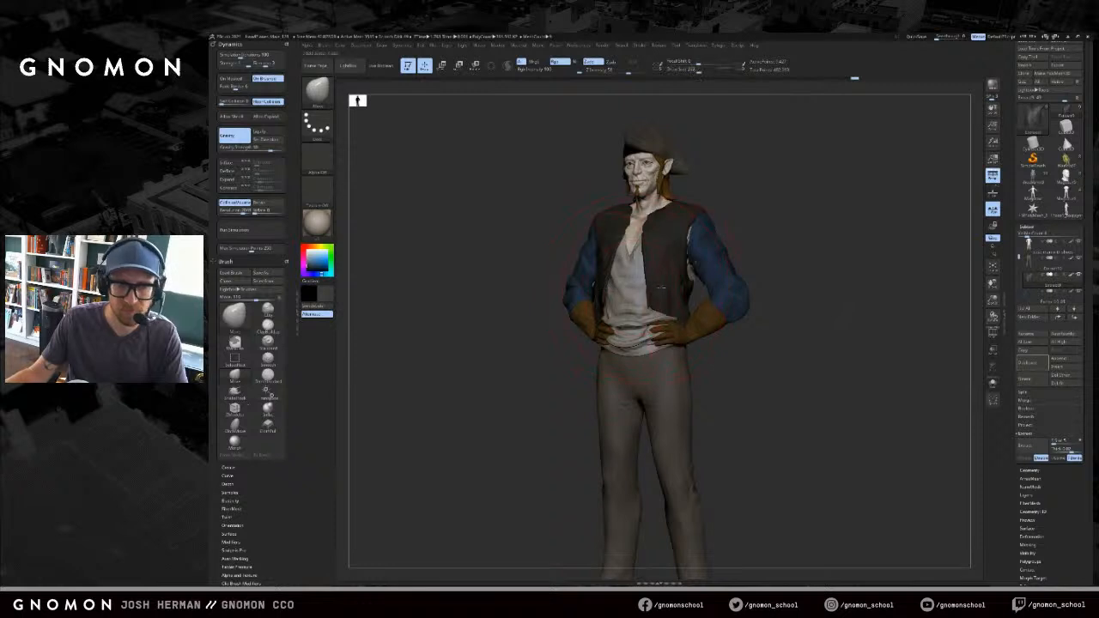
{"action": "left_click", "coordinate": [803, 284], "text": "ctrl+shift"}
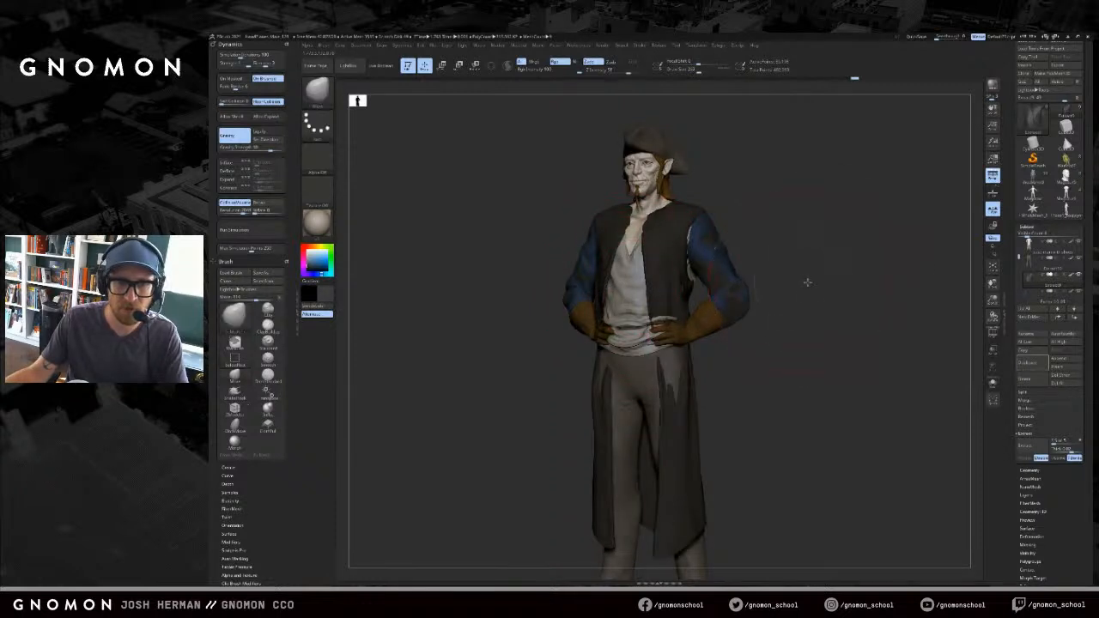
{"action": "left_click_drag", "start_coordinate": [808, 282], "coordinate": [808, 313], "text": "shift"}
{"action": "left_click", "coordinate": [697, 289], "text": "ctrl+shift"}
{"action": "key", "text": "s"}
{"action": "left_click", "coordinate": [689, 304]}
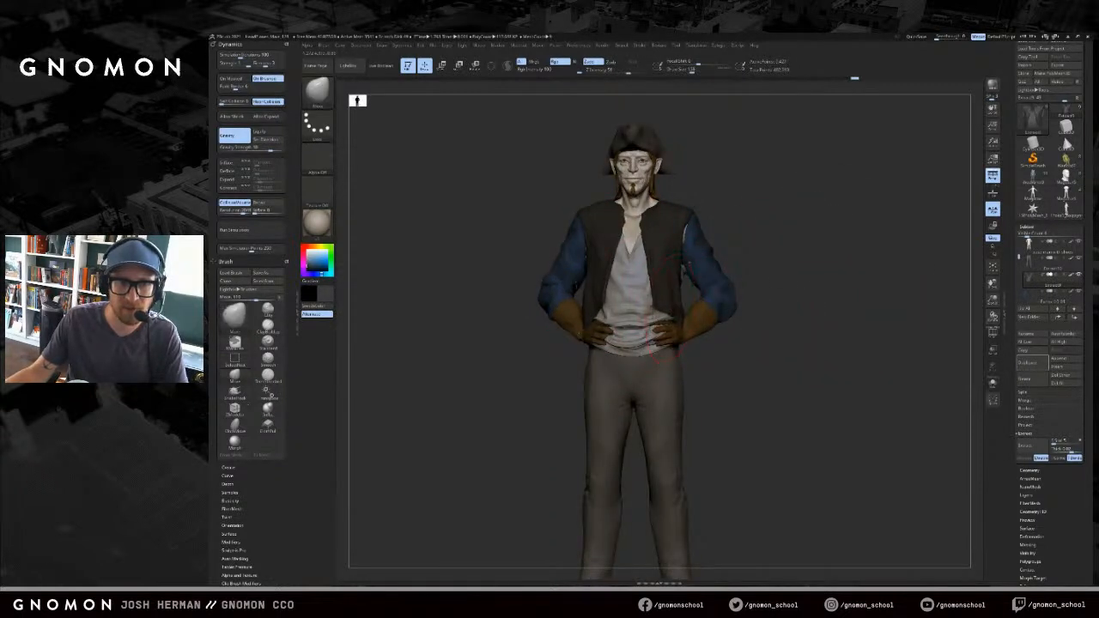
- Fit the vest's front and lower edge around the waist with the Move brush, undoing a stray stroke
{"action": "mouse_move", "coordinate": [771, 309]}
{"action": "left_mouse_down"}
{"action": "mouse_move", "coordinate": [761, 290]}
{"action": "mouse_move", "coordinate": [779, 321]}
{"action": "mouse_move", "coordinate": [808, 321]}
{"action": "mouse_move", "coordinate": [802, 340]}
{"action": "left_mouse_up"}
{"action": "key", "text": "s"}
{"action": "left_click", "coordinate": [696, 308]}
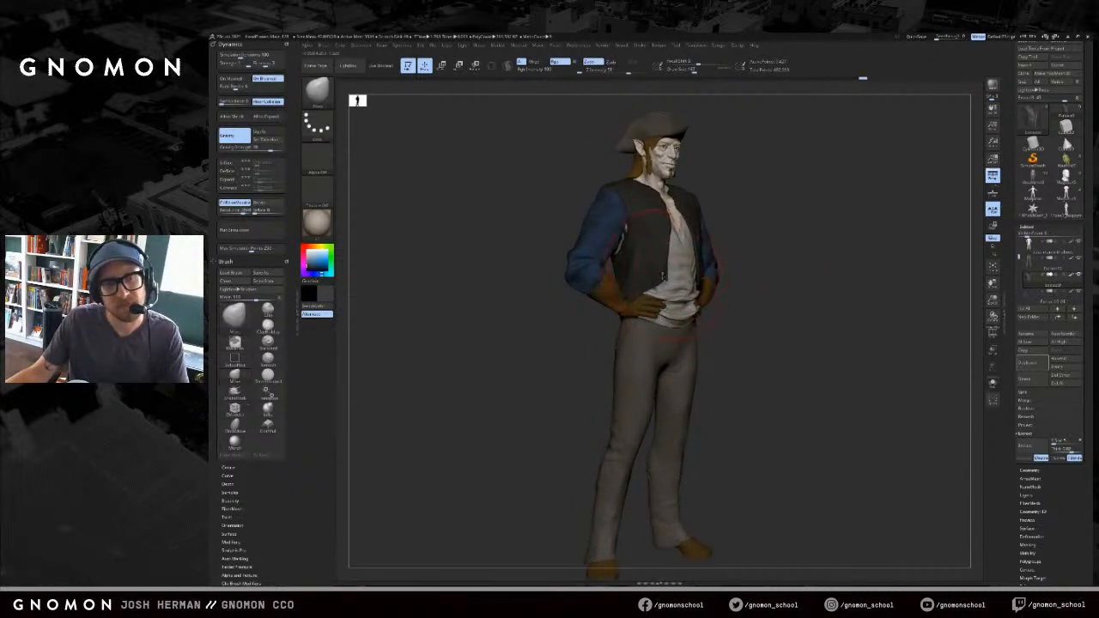
{"action": "left_click_drag", "start_coordinate": [897, 239], "coordinate": [820, 247]}
{"action": "left_click_drag", "start_coordinate": [599, 295], "coordinate": [585, 292]}
{"action": "key", "text": "ctrl+z"}
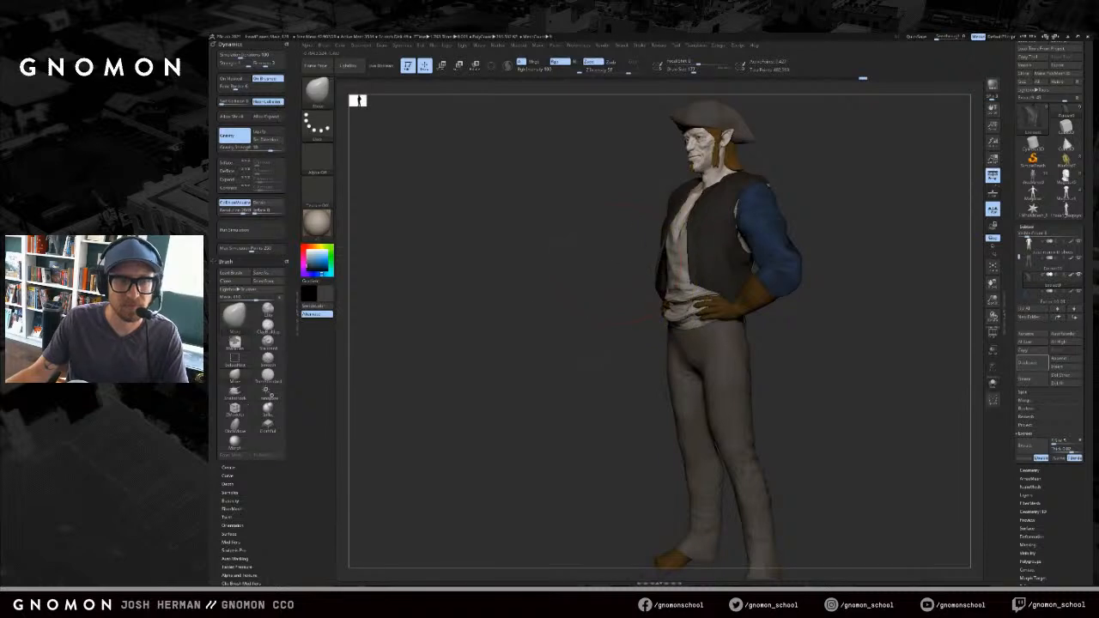
{"action": "left_click_drag", "start_coordinate": [637, 263], "coordinate": [679, 251]}
{"action": "left_click_drag", "start_coordinate": [872, 196], "coordinate": [508, 215]}
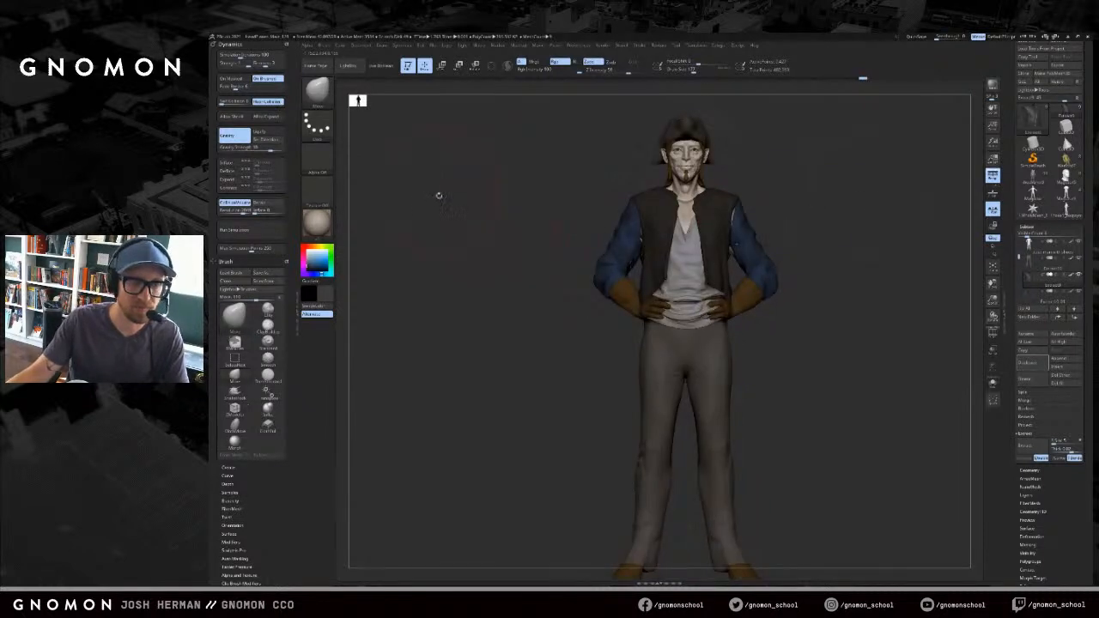
- Try a lighter grey-brown colour on the vest
{"action": "left_click", "coordinate": [319, 306]}
{"action": "left_click_drag", "start_coordinate": [325, 294], "coordinate": [271, 301]}
{"action": "mouse_move", "coordinate": [446, 201]}
{"action": "left_mouse_down"}
{"action": "mouse_move", "coordinate": [463, 209]}
{"action": "mouse_move", "coordinate": [429, 227]}
{"action": "left_mouse_up"}
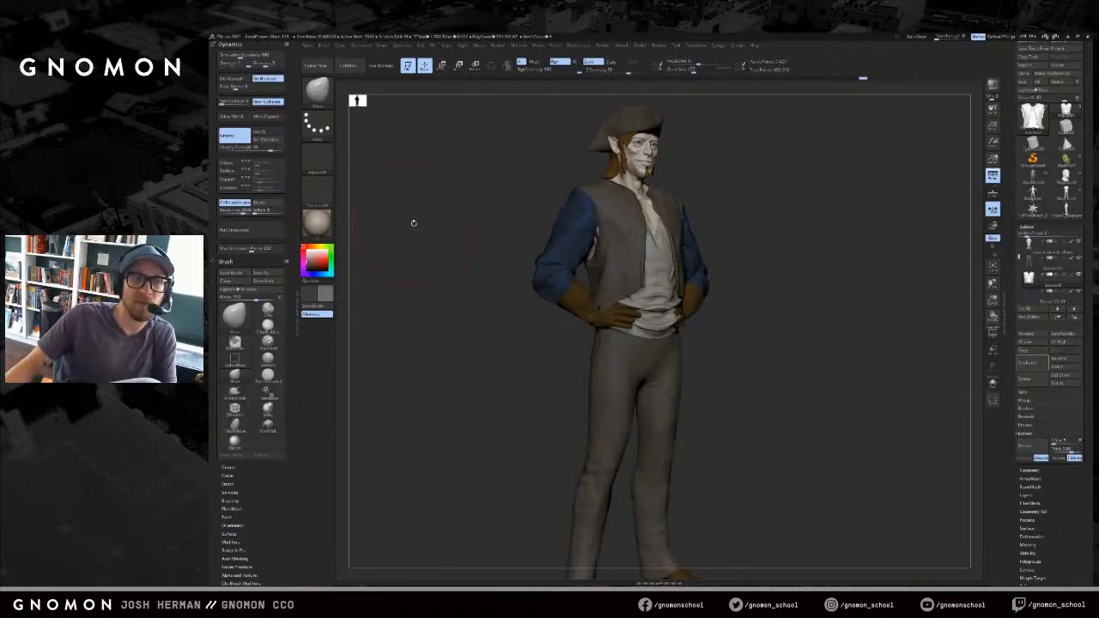
{"action": "left_click_drag", "start_coordinate": [805, 212], "coordinate": [763, 210]}
{"action": "left_click_drag", "start_coordinate": [525, 249], "coordinate": [524, 246]}
- Show the full-length coat in the lighter colour, and undo back to the dark vest
{"action": "left_click", "coordinate": [528, 268], "text": "ctrl"}
{"action": "left_click", "coordinate": [527, 273], "text": "ctrl"}
{"action": "left_click", "coordinate": [527, 283], "text": "ctrl+shift"}
{"action": "mouse_move", "coordinate": [516, 289]}
{"action": "left_mouse_down", "text": "alt"}
{"action": "mouse_move", "coordinate": [499, 310]}
{"action": "mouse_move", "coordinate": [510, 314]}
{"action": "left_mouse_up", "text": "alt"}
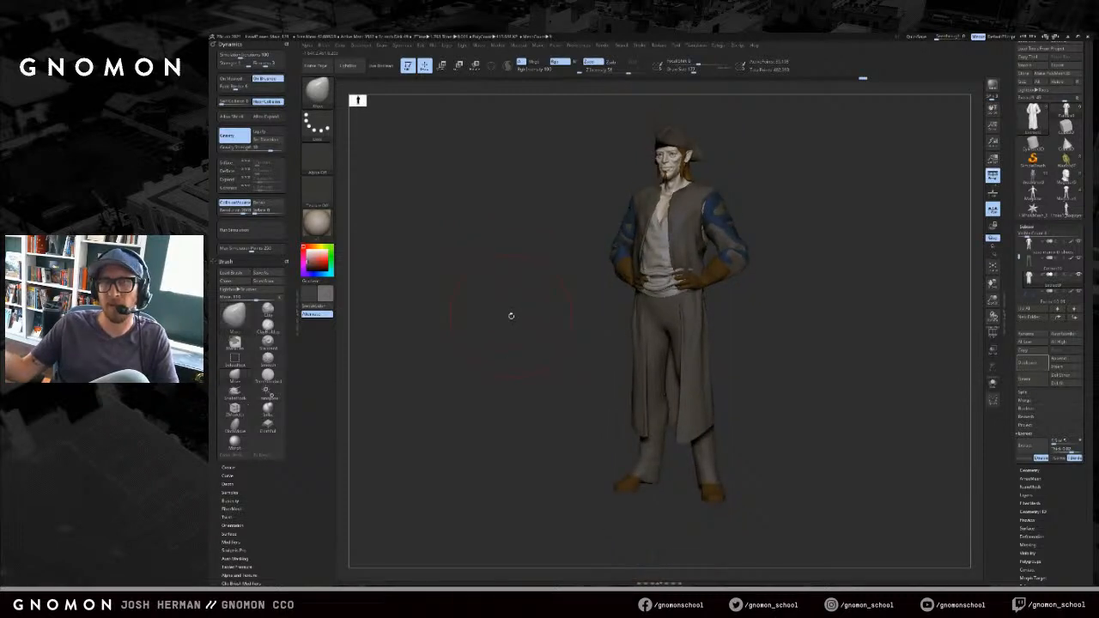
{"action": "key", "text": "ctrl+z"}
{"action": "key", "text": "s"}
{"action": "left_click", "coordinate": [864, 227]}
{"action": "mouse_move", "coordinate": [857, 221]}
{"action": "left_mouse_down"}
{"action": "mouse_move", "coordinate": [879, 228]}
{"action": "mouse_move", "coordinate": [852, 236]}
{"action": "mouse_move", "coordinate": [871, 245]}
{"action": "left_mouse_up"}
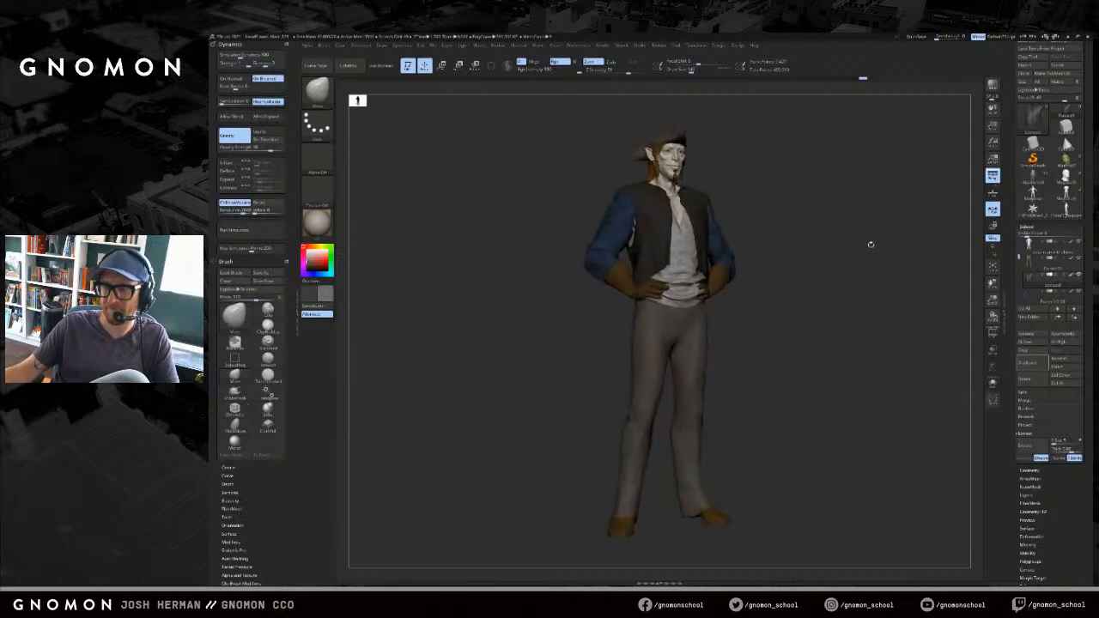
- Compare the long coat with the cropped vest by repeatedly toggling the hidden coat parts
{"action": "left_click", "coordinate": [824, 232], "text": "ctrl+shift"}
{"action": "key", "text": "ctrl+z"}
{"action": "key", "text": "s"}
{"action": "left_click_drag", "start_coordinate": [837, 235], "coordinate": [827, 234], "text": "shift"}
{"action": "mouse_move", "coordinate": [834, 233]}
{"action": "left_mouse_down"}
{"action": "mouse_move", "coordinate": [825, 234]}
{"action": "mouse_move", "coordinate": [859, 229]}
{"action": "mouse_move", "coordinate": [903, 255]}
{"action": "mouse_move", "coordinate": [927, 255]}
{"action": "left_mouse_up"}
{"action": "left_click", "coordinate": [924, 258], "text": "ctrl+shift"}
{"action": "left_click", "coordinate": [925, 256], "text": "ctrl+shift"}
{"action": "left_click", "coordinate": [923, 256], "text": "ctrl+shift"}
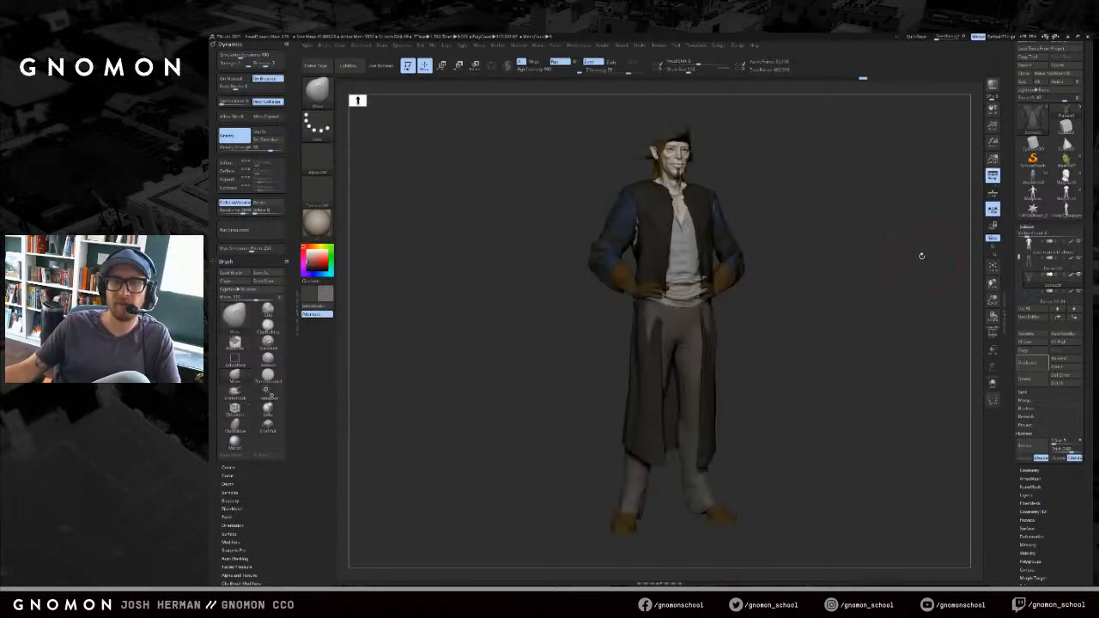
{"action": "left_click_drag", "start_coordinate": [934, 257], "coordinate": [928, 252], "text": "ctrl+shift"}
{"action": "key", "text": "s"}
{"action": "left_click_drag", "start_coordinate": [929, 251], "coordinate": [928, 252]}
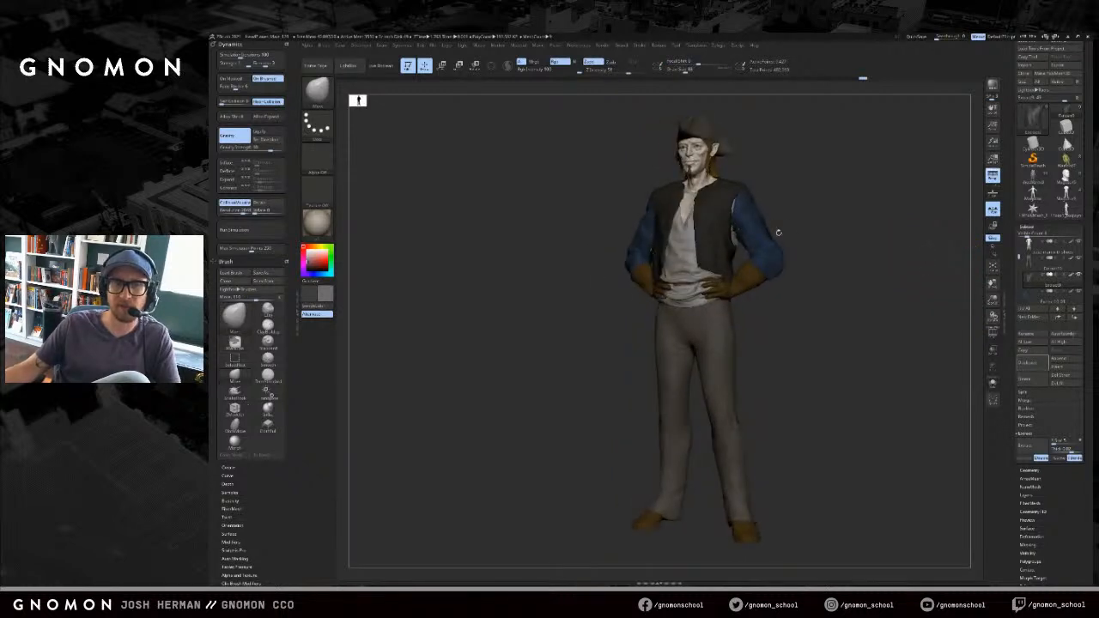
- Turn off the painted colours on all subtools and choose white as the active colour for a plain clay view
{"action": "left_click_drag", "start_coordinate": [816, 234], "coordinate": [801, 206]}
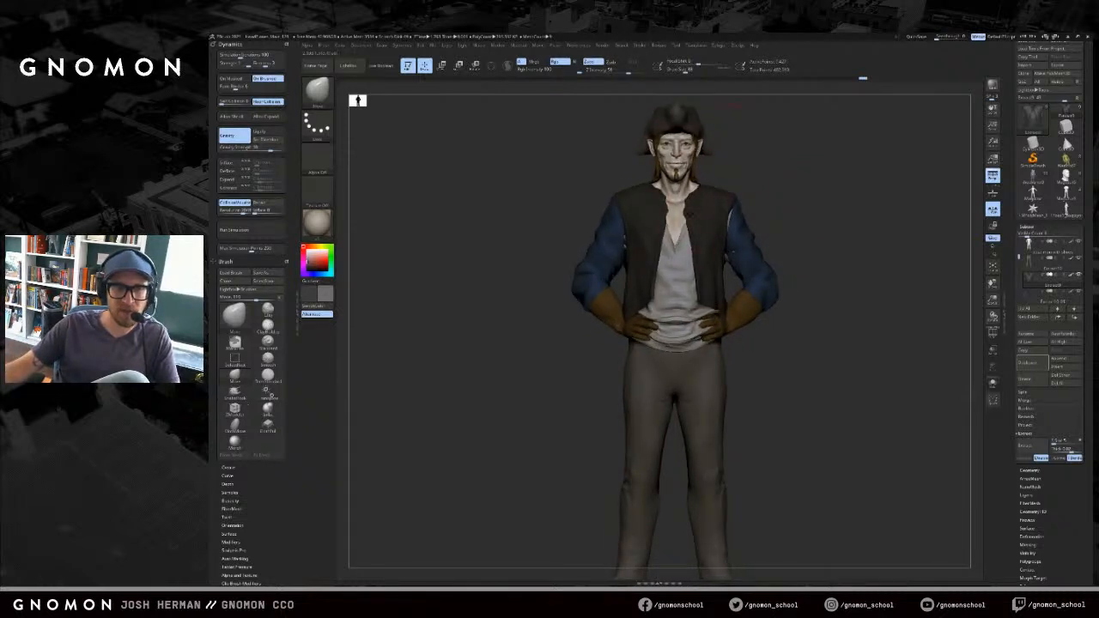
{"action": "key", "text": "b"}
{"action": "left_click_drag", "start_coordinate": [773, 129], "coordinate": [842, 160], "text": "alt"}
{"action": "left_click", "coordinate": [1072, 258], "text": "shift"}
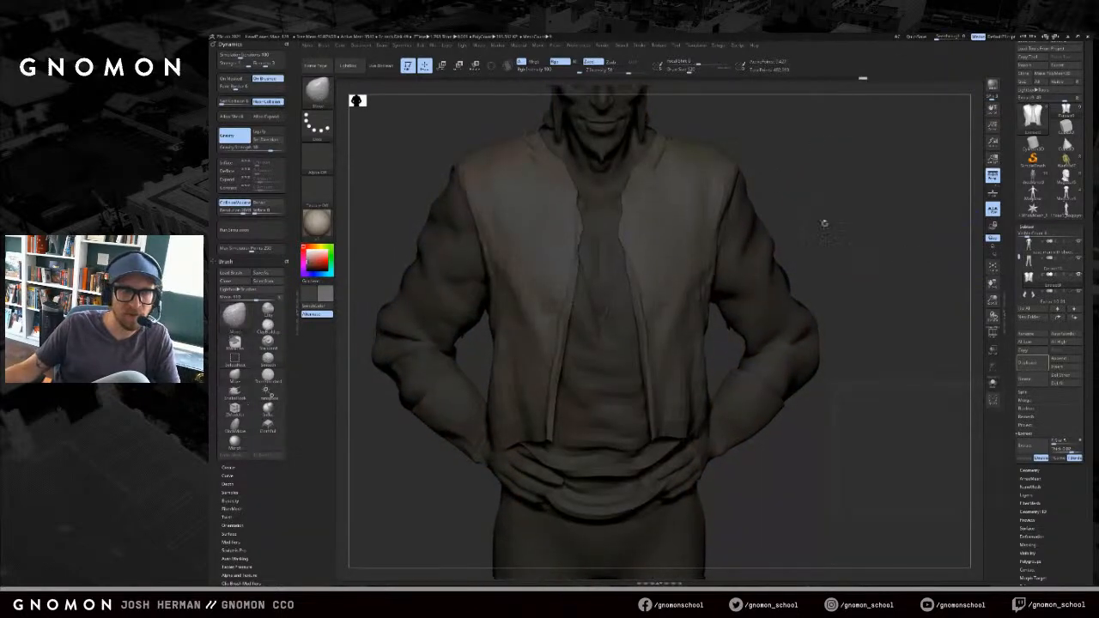
{"action": "left_click_drag", "start_coordinate": [816, 253], "coordinate": [783, 219], "text": "alt"}
{"action": "key", "text": "v"}
{"action": "left_click_drag", "start_coordinate": [312, 266], "coordinate": [306, 249]}
{"action": "left_click_drag", "start_coordinate": [882, 178], "coordinate": [842, 228]}
- Try pulling folds into the vest's front panels with a cloth brush, and undo the strokes
{"action": "key", "text": "b"}
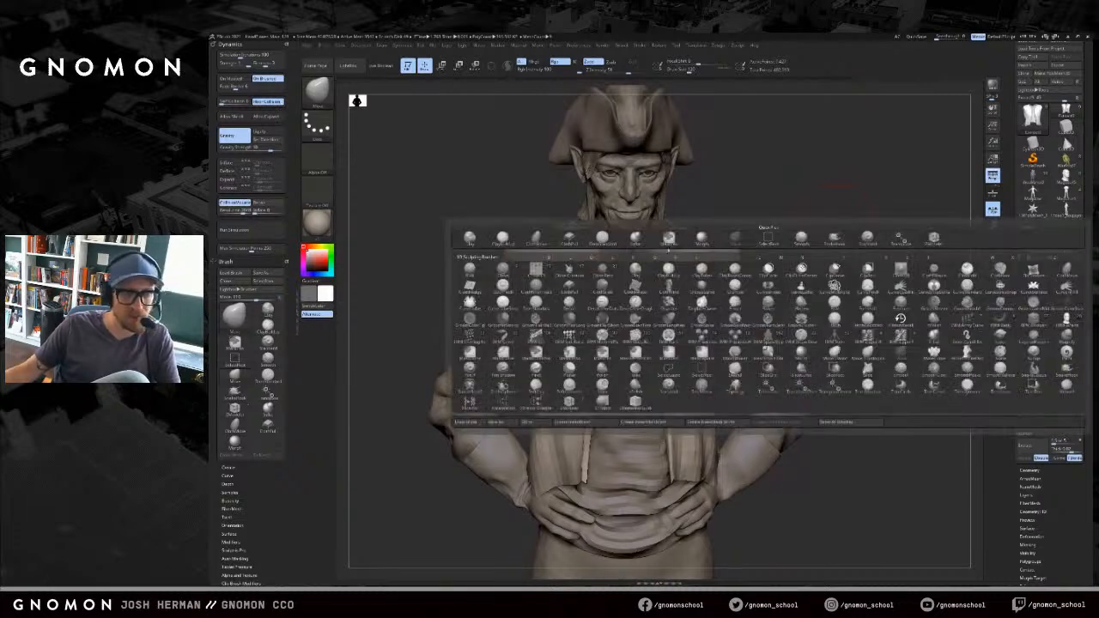
{"action": "left_click", "coordinate": [568, 237]}
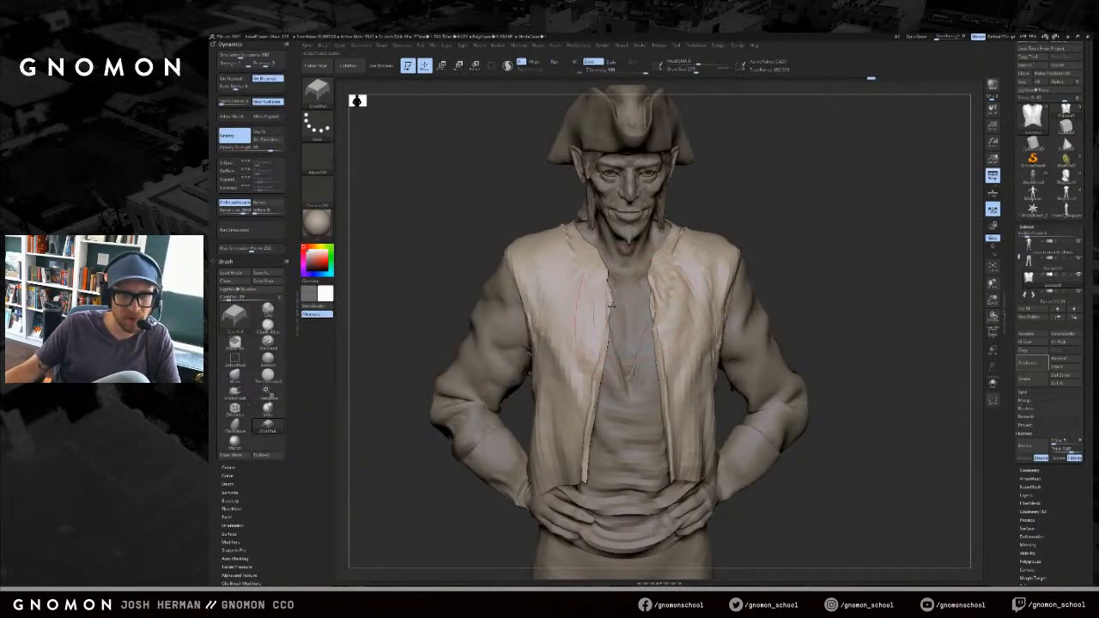
{"action": "left_click_drag", "start_coordinate": [812, 256], "coordinate": [834, 263]}
{"action": "right_click_drag", "start_coordinate": [834, 263], "coordinate": [799, 245], "text": "ctrl"}
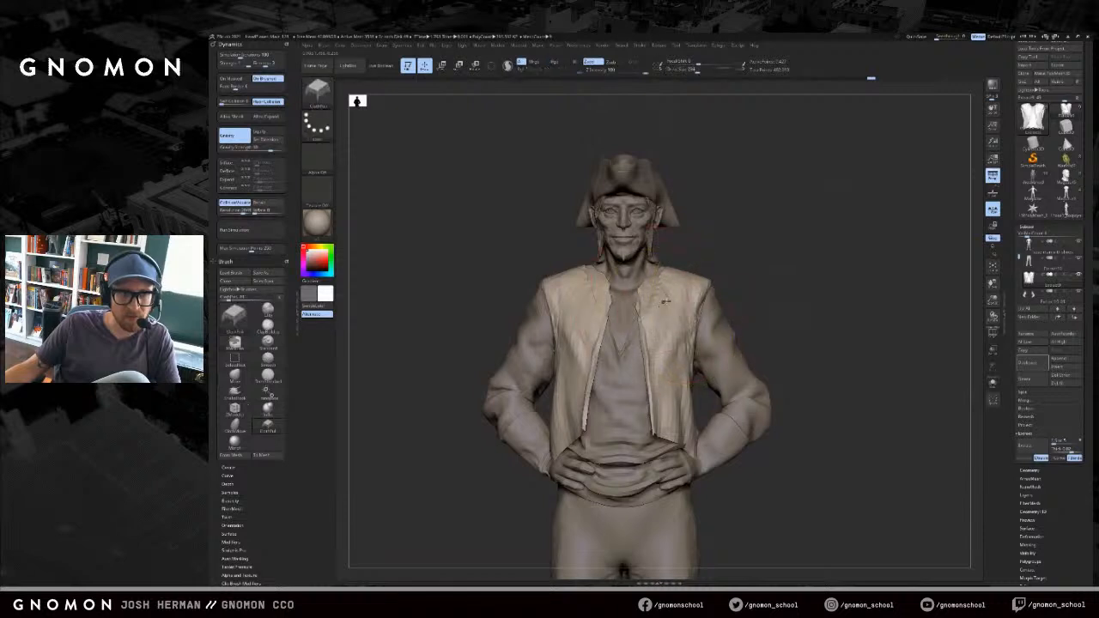
{"action": "key", "text": "ctrl+z"}
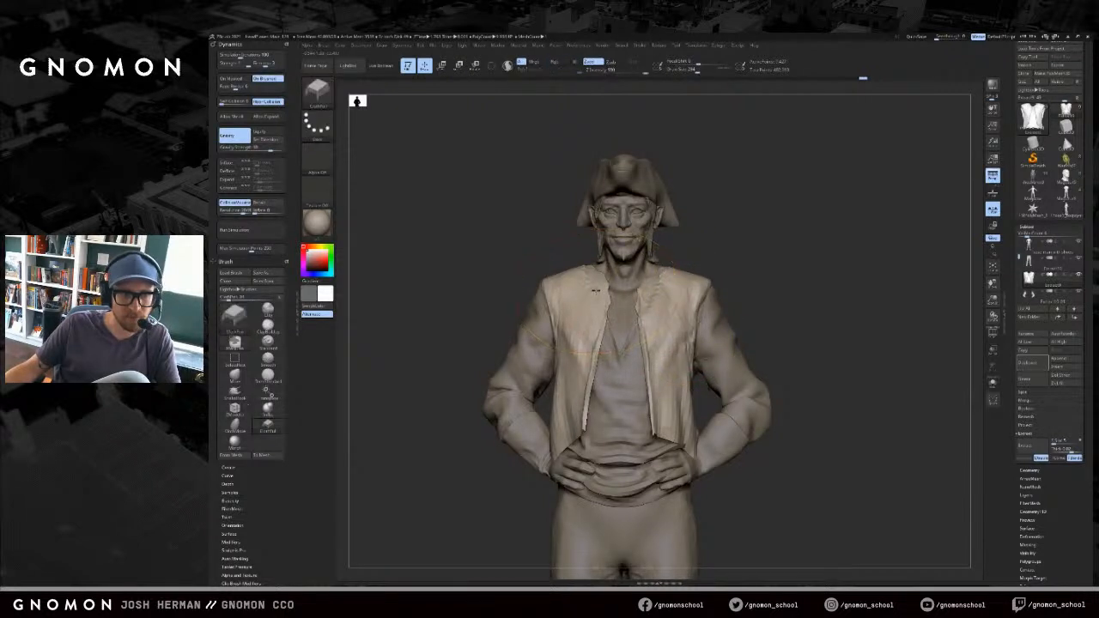
{"action": "left_click_drag", "start_coordinate": [664, 327], "coordinate": [668, 432]}
{"action": "key", "text": "ctrl+z"}
- Reshape the vest's lower corners above both hands with the Move brush
{"action": "left_click_drag", "start_coordinate": [578, 401], "coordinate": [576, 415]}
{"action": "mouse_move", "coordinate": [830, 272]}
{"action": "left_mouse_down"}
{"action": "mouse_move", "coordinate": [861, 299]}
{"action": "mouse_move", "coordinate": [820, 338]}
{"action": "mouse_move", "coordinate": [876, 293]}
{"action": "mouse_move", "coordinate": [862, 288]}
{"action": "left_mouse_up"}
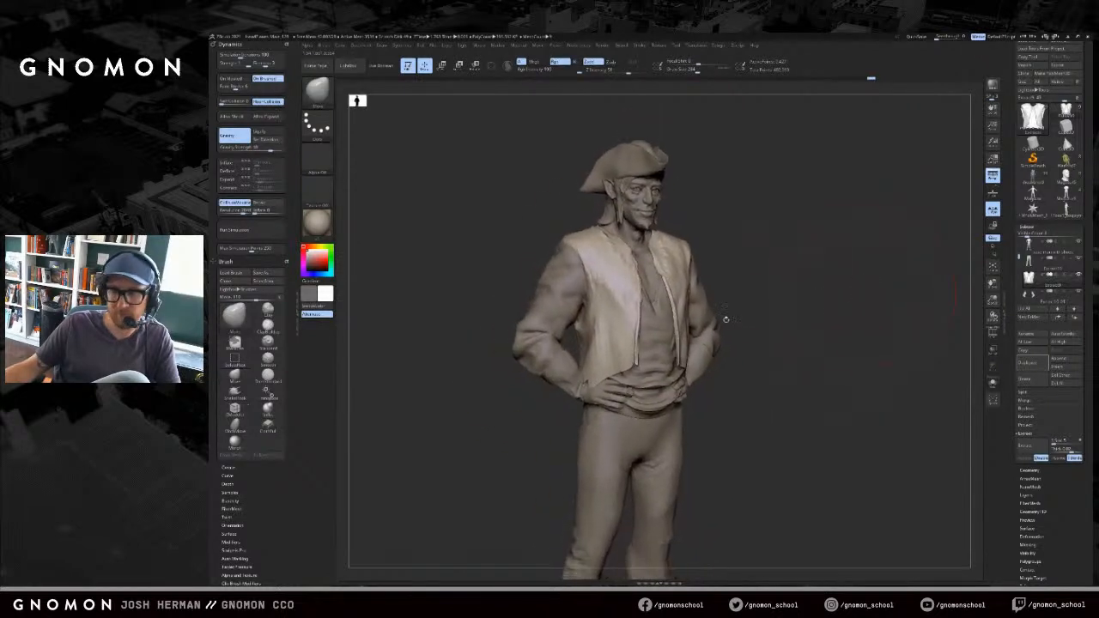
{"action": "left_click_drag", "start_coordinate": [582, 378], "coordinate": [593, 381]}
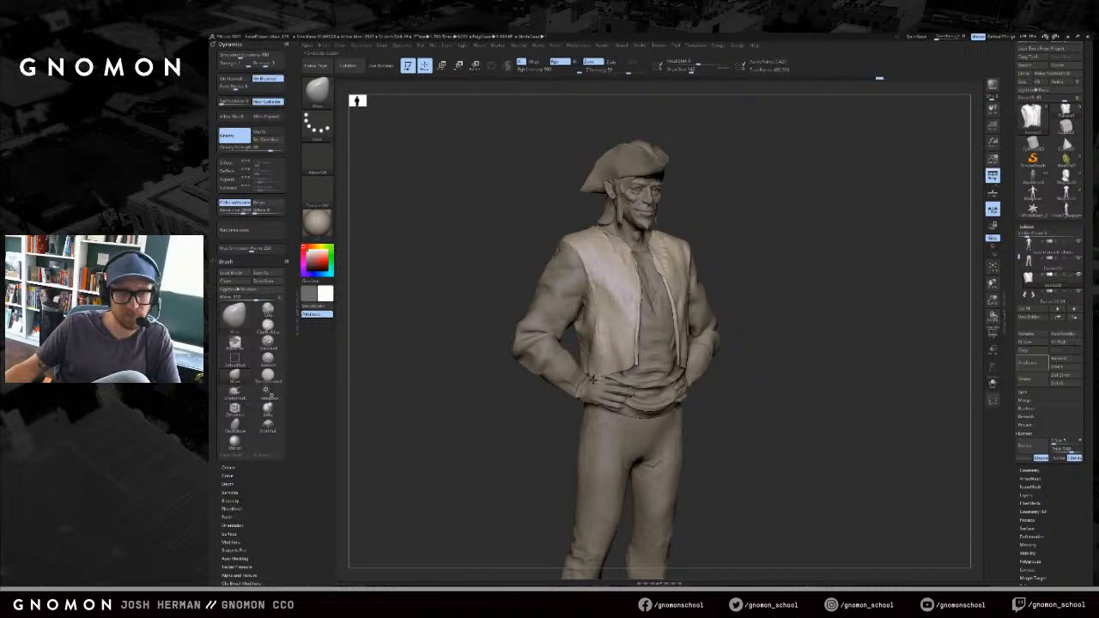
{"action": "mouse_move", "coordinate": [730, 349]}
{"action": "left_mouse_down"}
{"action": "mouse_move", "coordinate": [842, 332]}
{"action": "mouse_move", "coordinate": [776, 352]}
{"action": "left_mouse_up"}
{"action": "left_click_drag", "start_coordinate": [678, 368], "coordinate": [694, 375]}
{"action": "left_click_drag", "start_coordinate": [782, 361], "coordinate": [920, 361]}
{"action": "left_click", "coordinate": [913, 331]}
{"action": "left_click", "coordinate": [926, 297]}
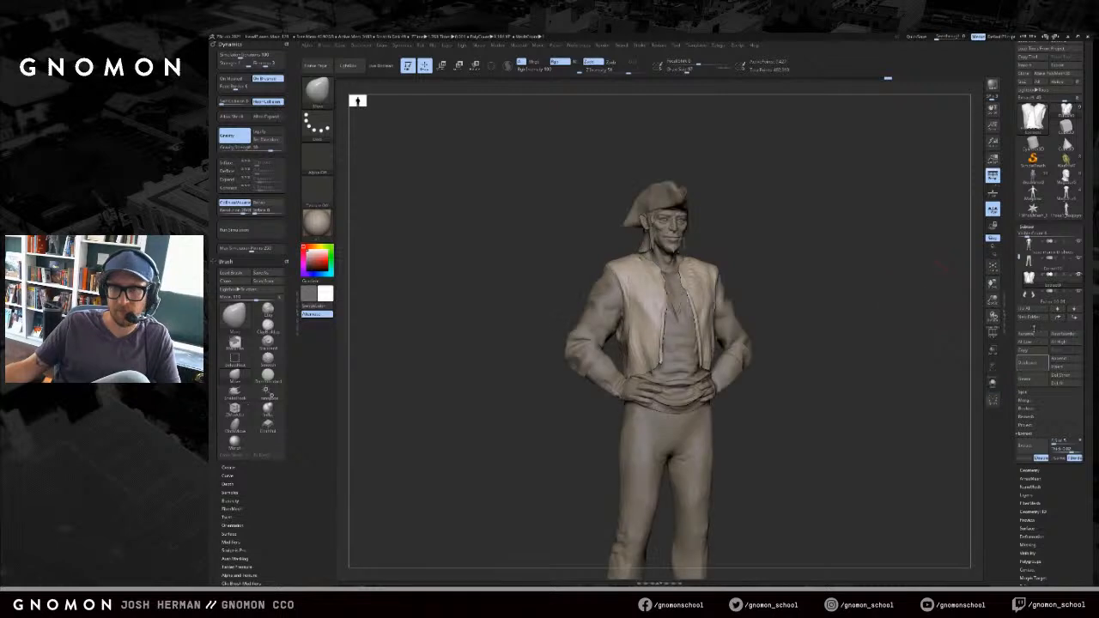
- Restore the painted colours on all subtools and save the character to disk
{"action": "left_click", "coordinate": [1071, 245], "text": "shift"}
{"action": "left_click_drag", "start_coordinate": [893, 266], "coordinate": [773, 258]}
{"action": "left_click_drag", "start_coordinate": [1022, 75], "coordinate": [1023, 92]}
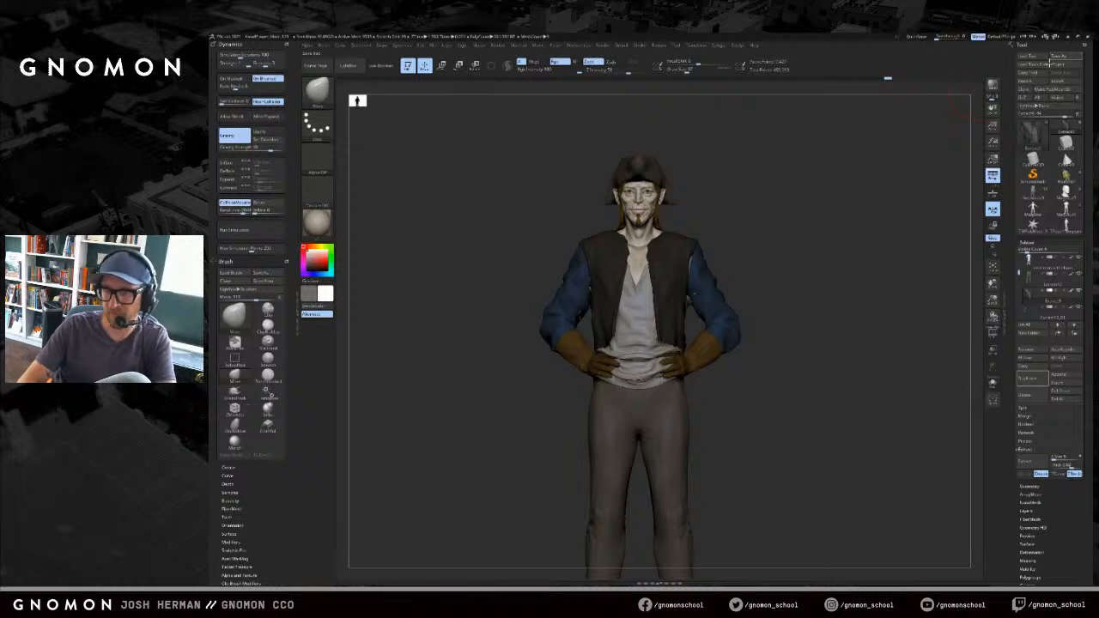
{"action": "mouse_move", "coordinate": [874, 238]}
{"action": "left_mouse_down"}
{"action": "mouse_move", "coordinate": [854, 264]}
{"action": "mouse_move", "coordinate": [889, 265]}
{"action": "left_mouse_up"}
{"action": "left_click", "coordinate": [885, 277]}
{"action": "left_click", "coordinate": [992, 299]}
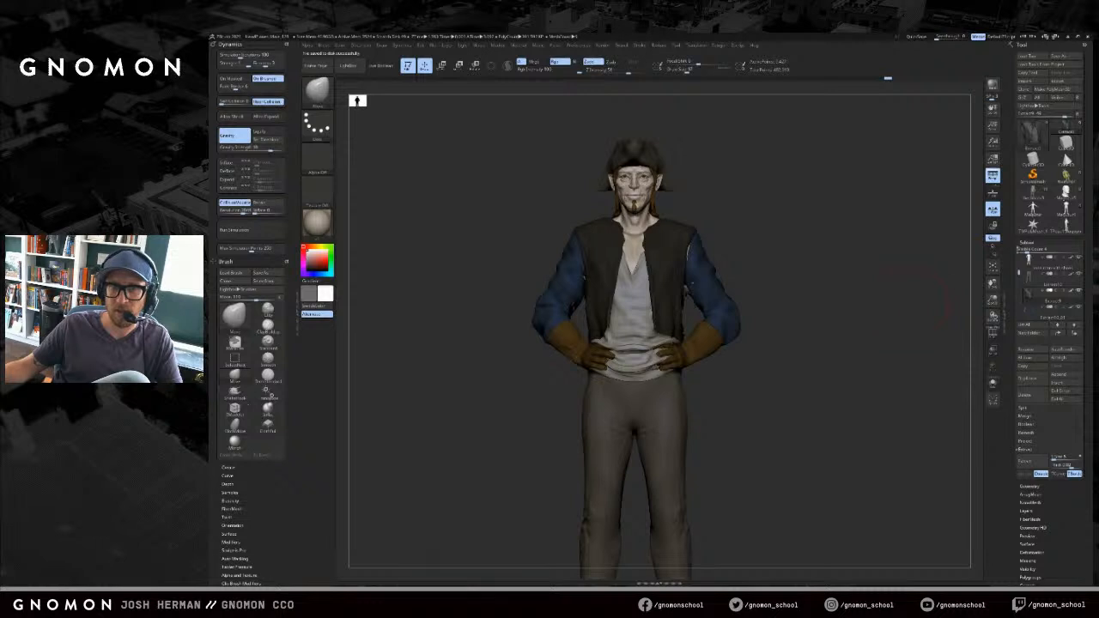
- Switch the active tool to a Cylinder3D primitive and open its Initialize settings
{"action": "left_click", "coordinate": [1071, 147]}
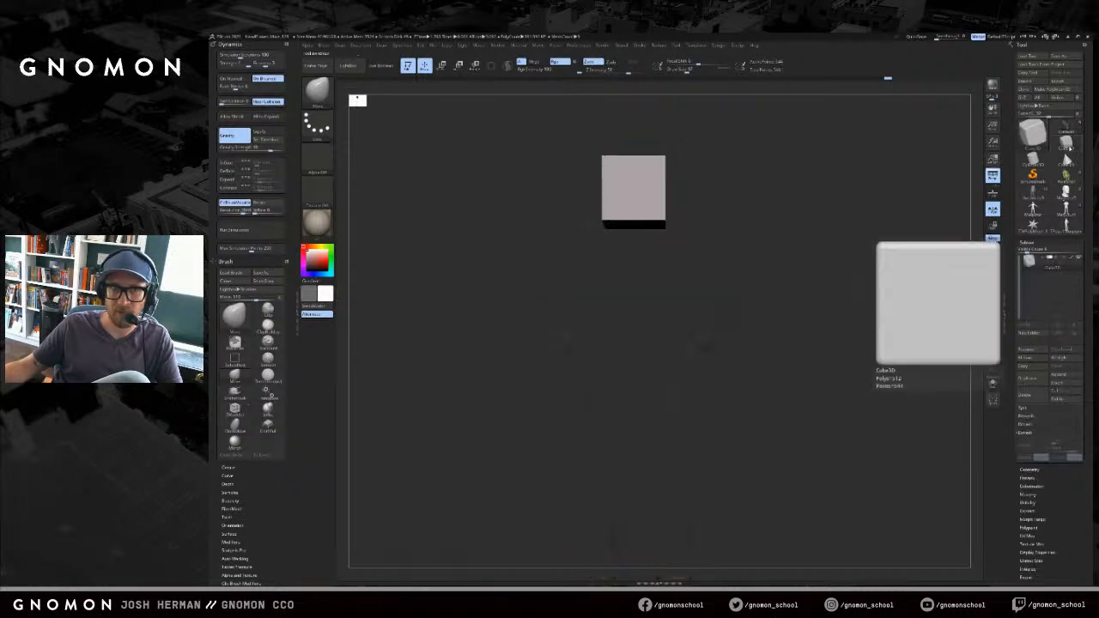
{"action": "left_click", "coordinate": [1072, 149]}
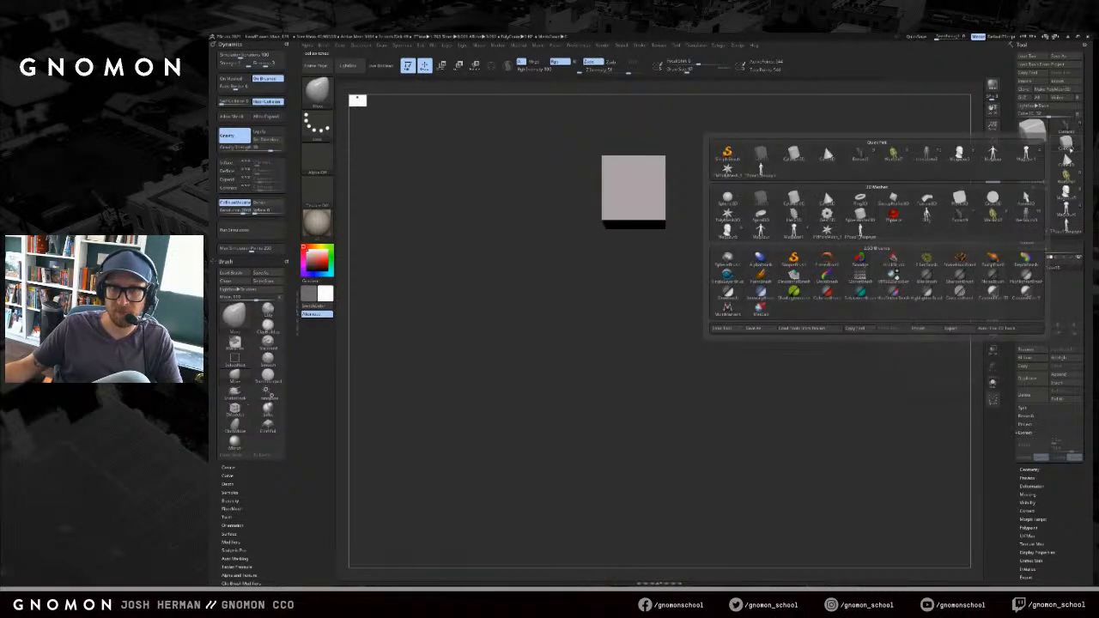
{"action": "left_click", "coordinate": [1033, 133]}
{"action": "left_click", "coordinate": [808, 153]}
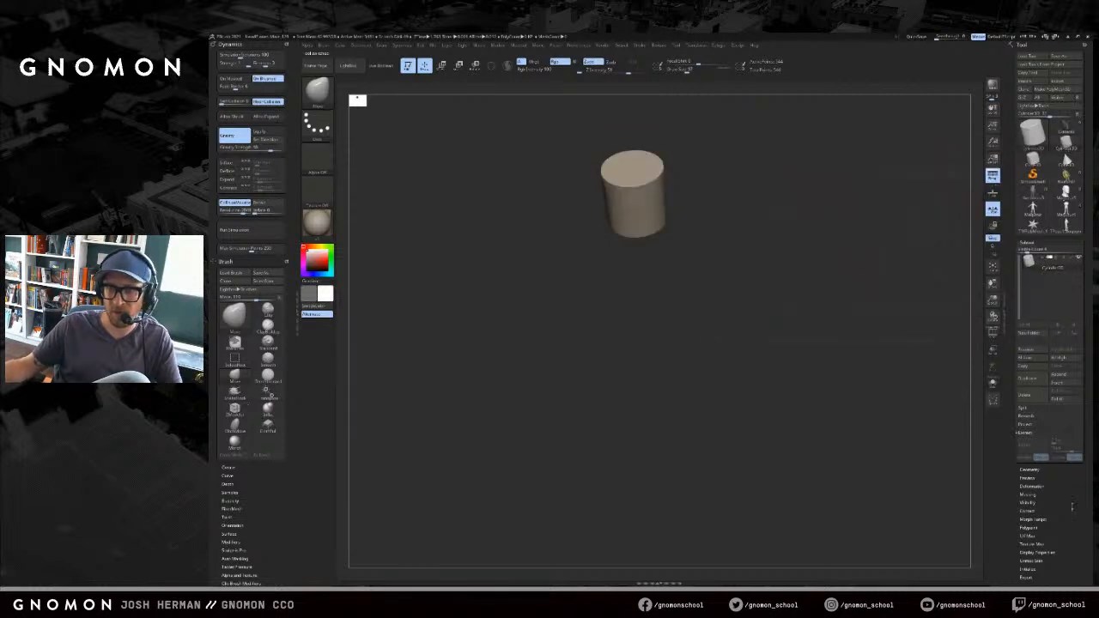
{"action": "left_click_drag", "start_coordinate": [1072, 507], "coordinate": [1074, 450]}
{"action": "left_click", "coordinate": [1030, 414]}
- Adjust the cylinder's inner radius to make it a hollow, open-ended tube
{"action": "left_click_drag", "start_coordinate": [1035, 375], "coordinate": [1035, 481]}
{"action": "left_click_drag", "start_coordinate": [902, 344], "coordinate": [893, 387]}
{"action": "left_click_drag", "start_coordinate": [881, 332], "coordinate": [906, 403], "text": "alt"}
{"action": "left_click_drag", "start_coordinate": [1060, 336], "coordinate": [1077, 335]}
{"action": "left_click_drag", "start_coordinate": [912, 280], "coordinate": [898, 261]}
{"action": "left_click_drag", "start_coordinate": [1062, 269], "coordinate": [1061, 309]}
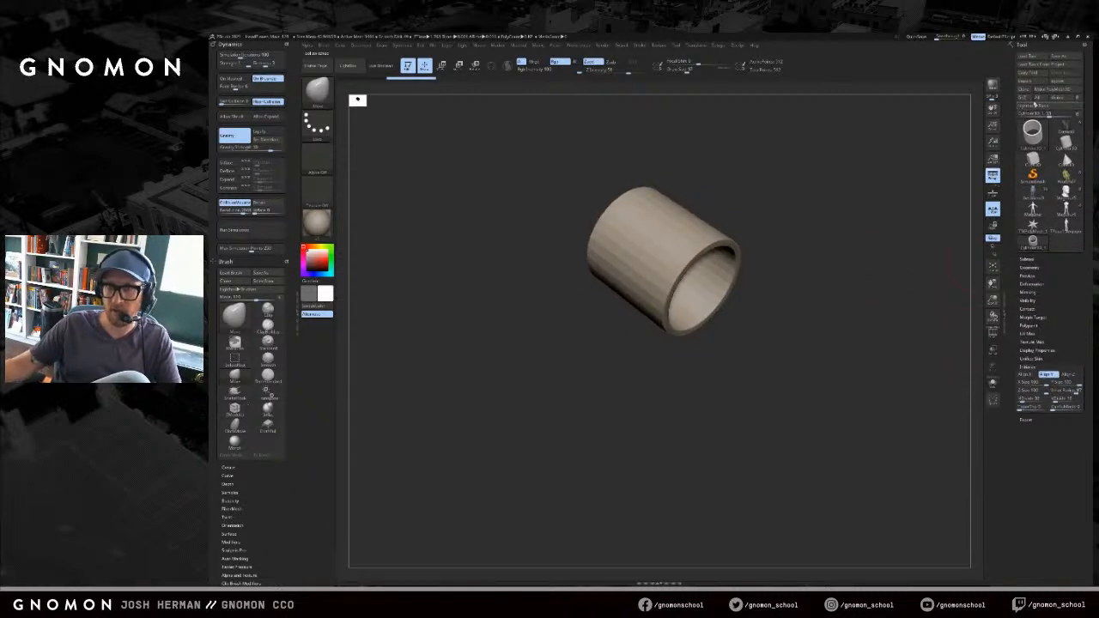
- Convert the hollow cylinder to a polymesh and return to the pirate character
{"action": "left_click", "coordinate": [993, 237]}
{"action": "left_click", "coordinate": [1070, 132]}
{"action": "left_click_drag", "start_coordinate": [922, 197], "coordinate": [921, 276]}
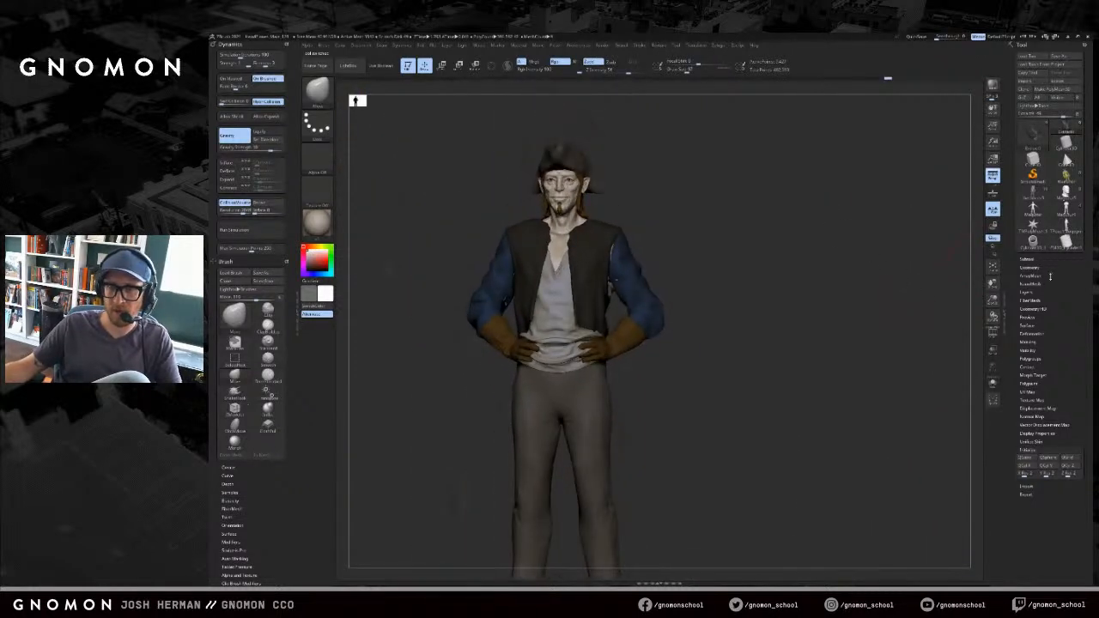
- Append the hollow cylinder to the pirate character as a new subtool and frame it for positioning
{"action": "left_click", "coordinate": [1030, 260]}
{"action": "left_click_drag", "start_coordinate": [1019, 291], "coordinate": [1020, 304]}
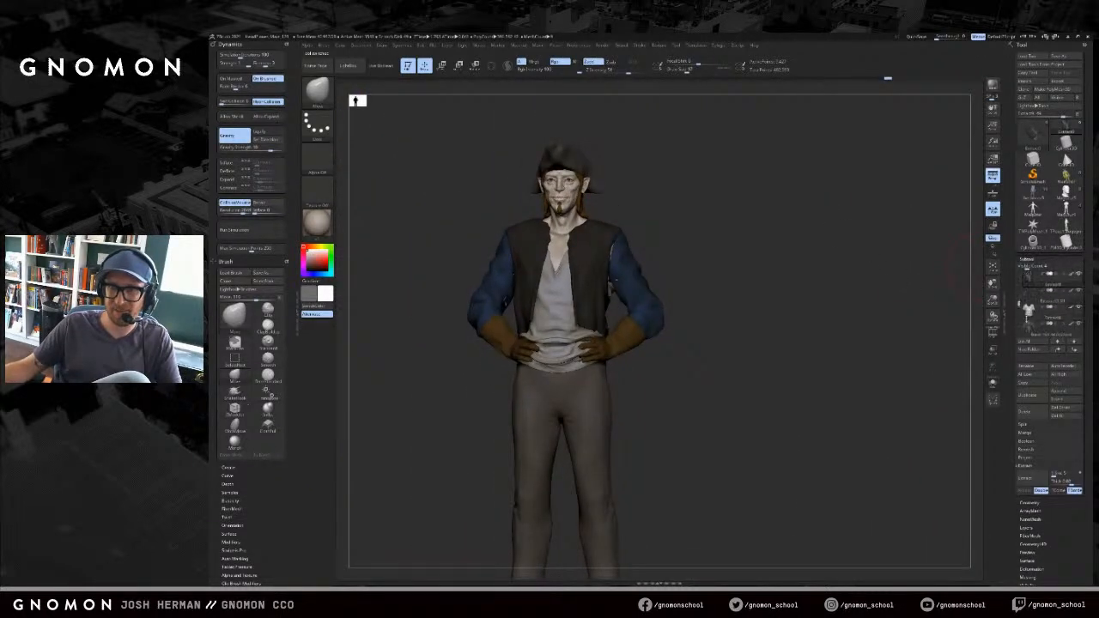
{"action": "left_click", "coordinate": [1057, 392]}
{"action": "left_click", "coordinate": [837, 425]}
{"action": "left_click_drag", "start_coordinate": [831, 342], "coordinate": [876, 302], "text": "alt"}
{"action": "left_click", "coordinate": [651, 219], "text": "alt"}
{"action": "left_click_drag", "start_coordinate": [705, 202], "coordinate": [738, 250], "text": "alt"}
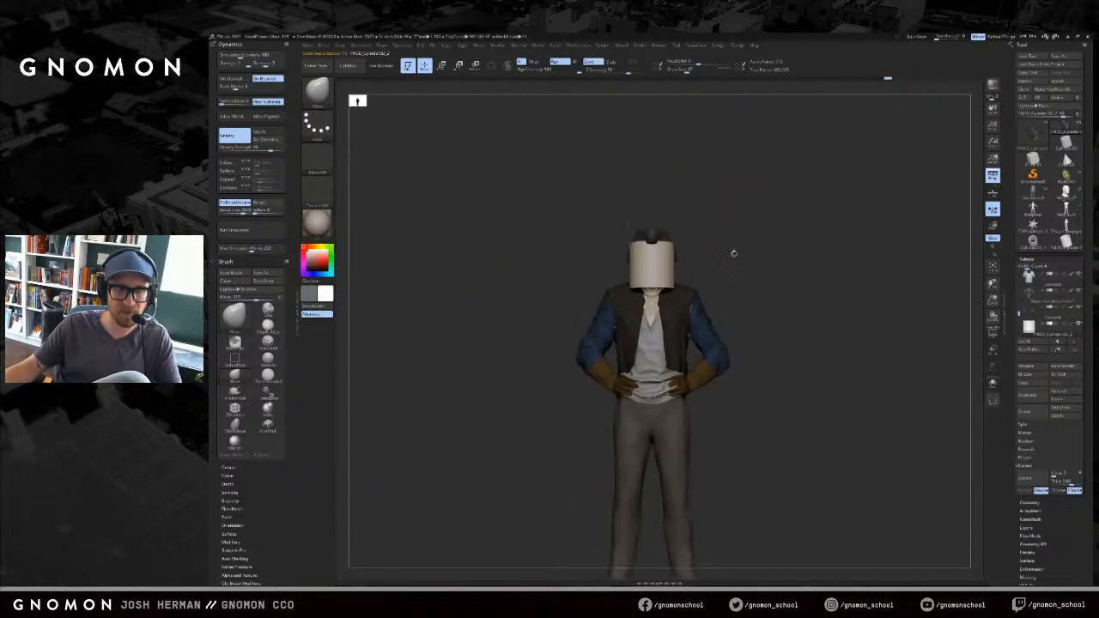
- Scale the cylinder down, rotate it diagonally and move it onto the character's chest as a shoulder strap
{"action": "key", "text": "w"}
{"action": "left_click_drag", "start_coordinate": [654, 274], "coordinate": [760, 273]}
{"action": "key", "text": "e"}
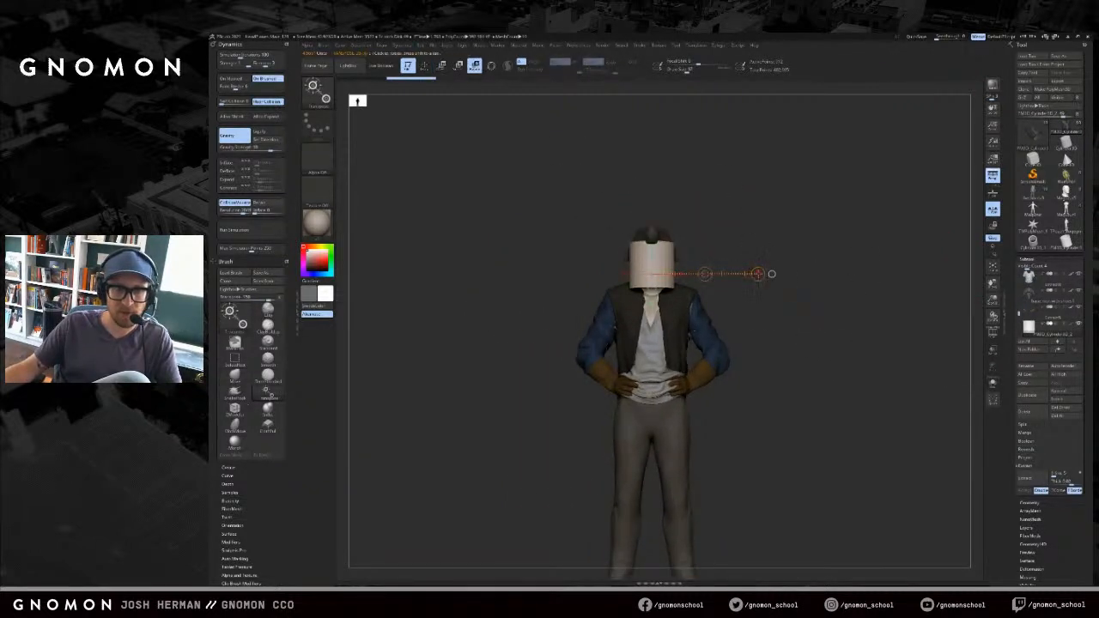
{"action": "mouse_move", "coordinate": [663, 227]}
{"action": "left_mouse_down"}
{"action": "mouse_move", "coordinate": [669, 174]}
{"action": "mouse_move", "coordinate": [660, 225]}
{"action": "left_mouse_up"}
{"action": "key", "text": "w"}
{"action": "left_click_drag", "start_coordinate": [650, 264], "coordinate": [734, 333]}
{"action": "key", "text": "r"}
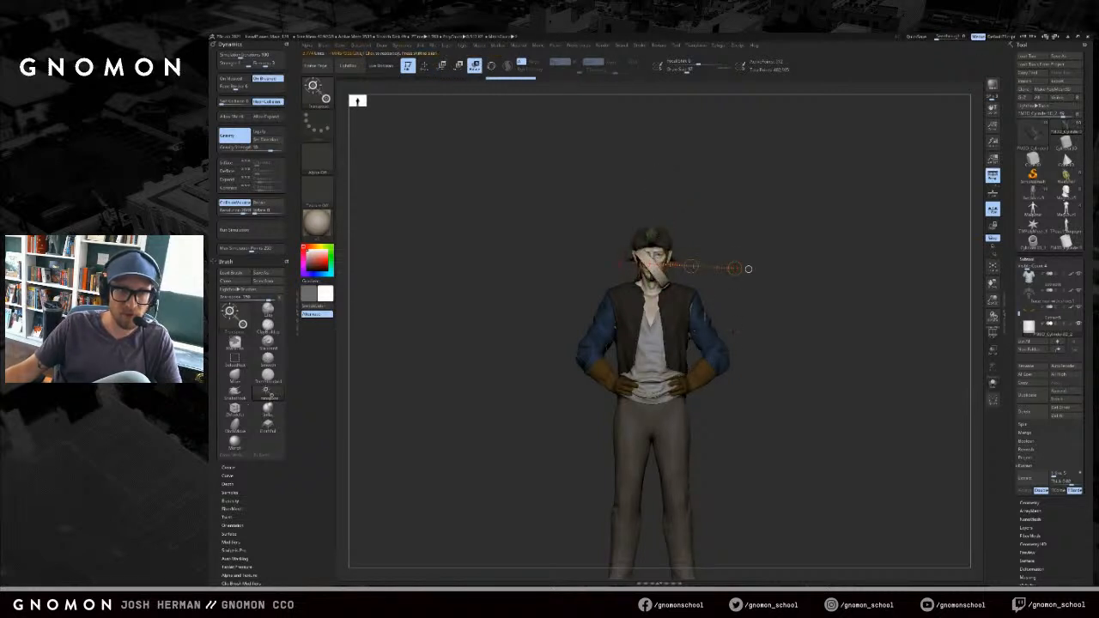
{"action": "key", "text": "w"}
{"action": "mouse_move", "coordinate": [693, 267]}
{"action": "left_mouse_down"}
{"action": "mouse_move", "coordinate": [668, 296]}
{"action": "mouse_move", "coordinate": [680, 322]}
{"action": "left_mouse_up"}
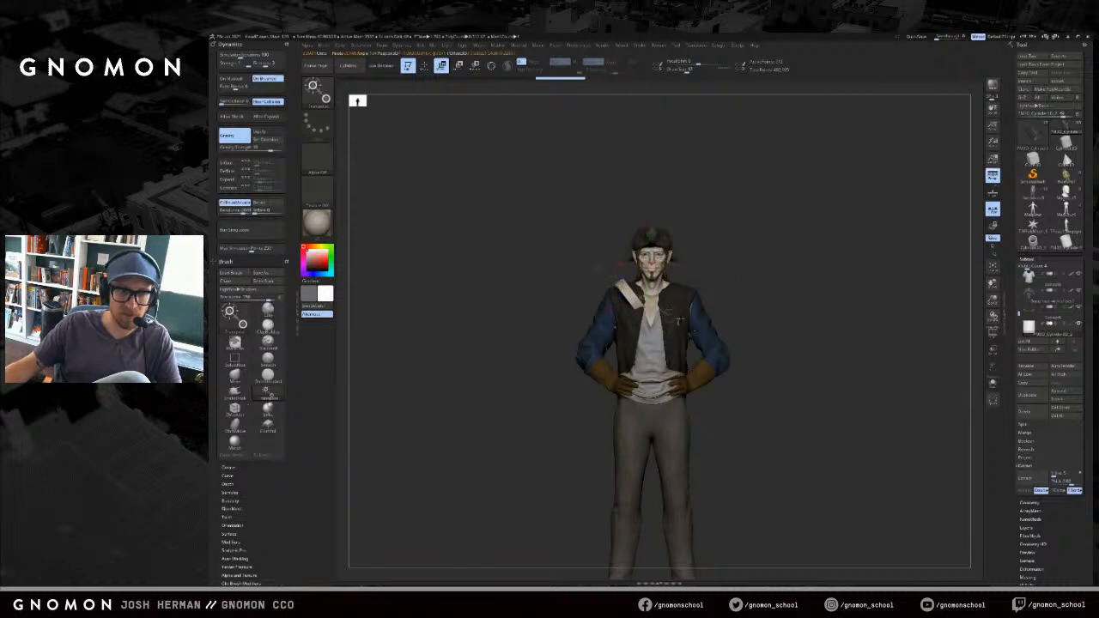
{"action": "key", "text": "q"}
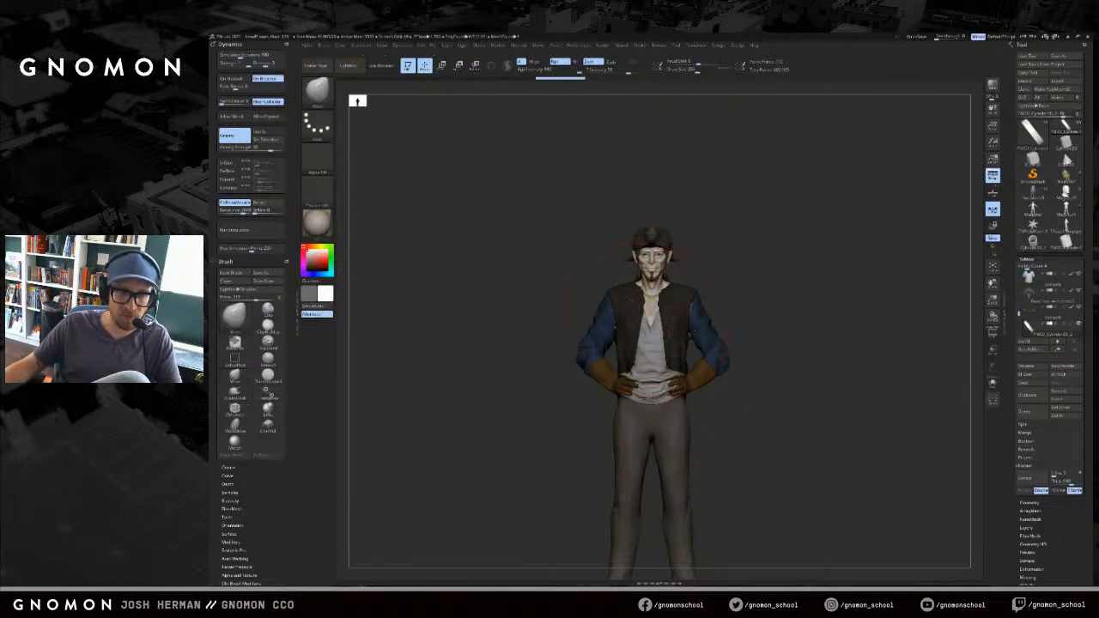
- Inspect the strap in isolation and stretch it with the Move brush from the shoulder diagonally towards the opposite hip
{"action": "left_click", "coordinate": [992, 384]}
{"action": "mouse_move", "coordinate": [649, 320]}
{"action": "left_mouse_down"}
{"action": "mouse_move", "coordinate": [677, 309]}
{"action": "mouse_move", "coordinate": [654, 311]}
{"action": "left_mouse_up"}
{"action": "left_click_drag", "start_coordinate": [662, 266], "coordinate": [746, 317], "text": "shift"}
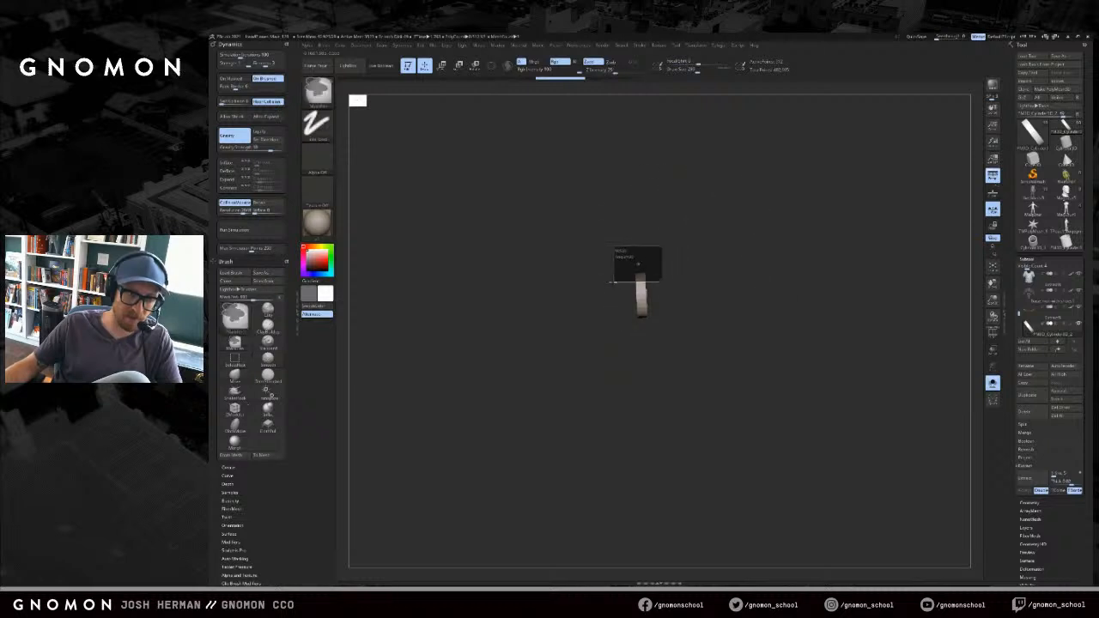
{"action": "mouse_move", "coordinate": [633, 283]}
{"action": "left_mouse_down"}
{"action": "mouse_move", "coordinate": [676, 282]}
{"action": "mouse_move", "coordinate": [646, 302]}
{"action": "left_mouse_up"}
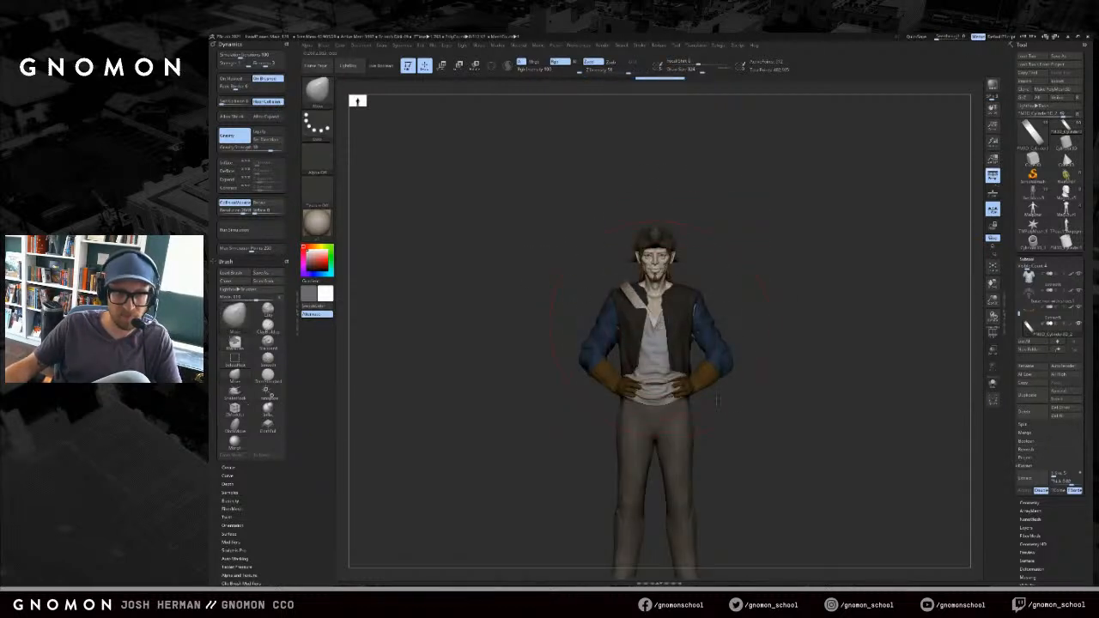
{"action": "left_click_drag", "start_coordinate": [761, 389], "coordinate": [820, 389]}
{"action": "key", "text": "alt+s"}
{"action": "mouse_move", "coordinate": [660, 355]}
{"action": "left_mouse_down"}
{"action": "mouse_move", "coordinate": [697, 319]}
{"action": "mouse_move", "coordinate": [726, 316]}
{"action": "mouse_move", "coordinate": [690, 341]}
{"action": "mouse_move", "coordinate": [697, 379]}
{"action": "left_mouse_up"}
{"action": "left_click_drag", "start_coordinate": [704, 410], "coordinate": [756, 393]}
- Push the strap's lower end around the waist with the Move brush and adjust its fit from several angles
{"action": "key", "text": "alt+s"}
{"action": "key", "text": "alt+s"}
{"action": "key", "text": "alt+s"}
{"action": "left_click_drag", "start_coordinate": [653, 348], "coordinate": [657, 348]}
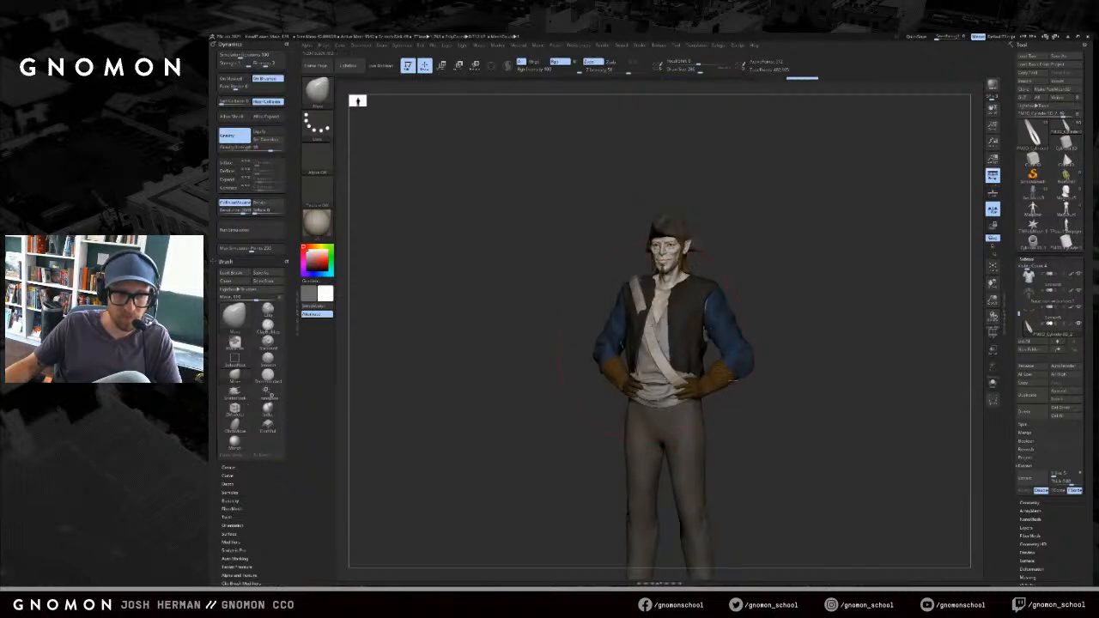
{"action": "key", "text": "alt+s"}
{"action": "key", "text": "alt+s"}
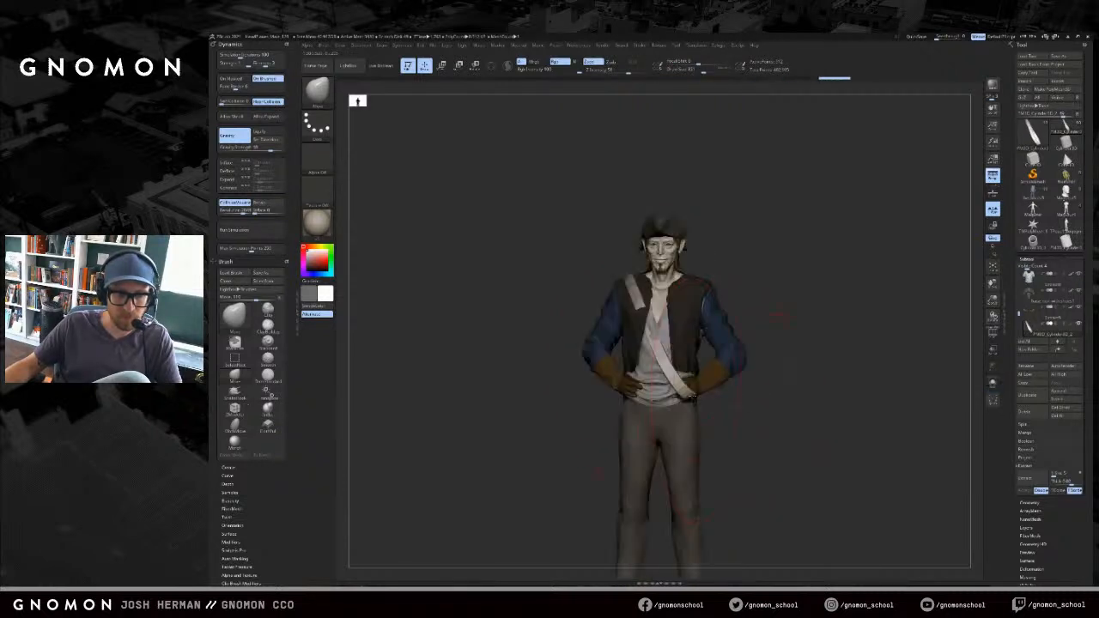
{"action": "mouse_move", "coordinate": [694, 396]}
{"action": "left_mouse_down"}
{"action": "mouse_move", "coordinate": [749, 399]}
{"action": "mouse_move", "coordinate": [657, 405]}
{"action": "mouse_move", "coordinate": [698, 393]}
{"action": "left_mouse_up"}
{"action": "left_click_drag", "start_coordinate": [690, 381], "coordinate": [766, 359]}
{"action": "left_click_drag", "start_coordinate": [773, 296], "coordinate": [816, 302]}
- Undo the last strap adjustments and reshape the isolated loop into an open oval that clears the torso
{"action": "key", "text": "shift+s"}
{"action": "key", "text": "ctrl+z"}
{"action": "key", "text": "ctrl+z"}
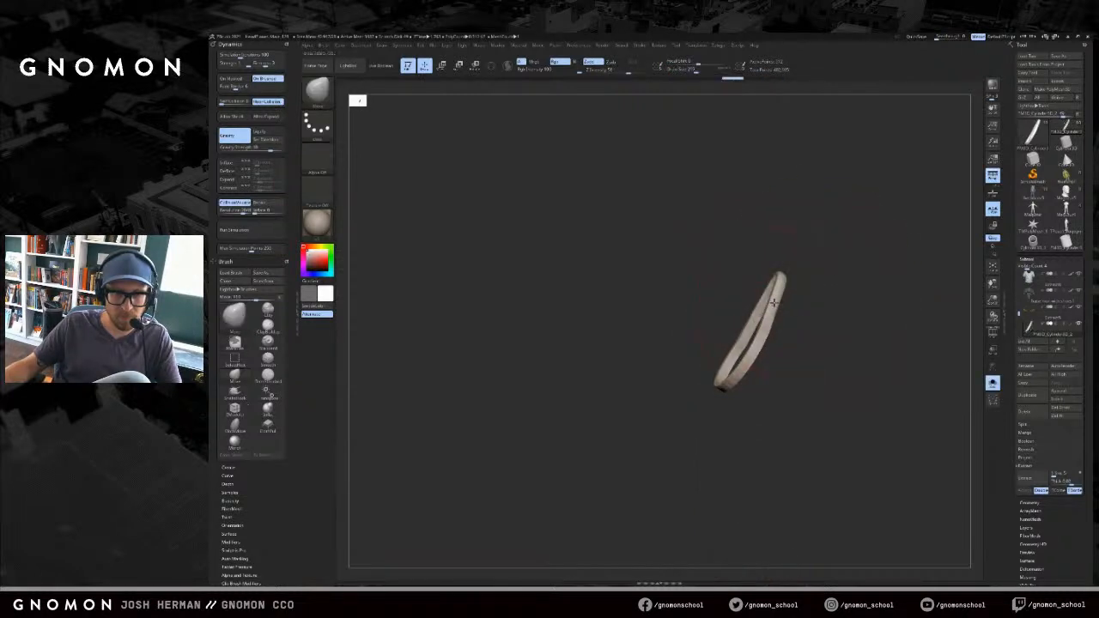
{"action": "key", "text": "shift+s"}
{"action": "left_click_drag", "start_coordinate": [893, 282], "coordinate": [771, 286]}
{"action": "key", "text": "shift+t"}
{"action": "key", "text": "shift+t"}
{"action": "key", "text": "shift+s"}
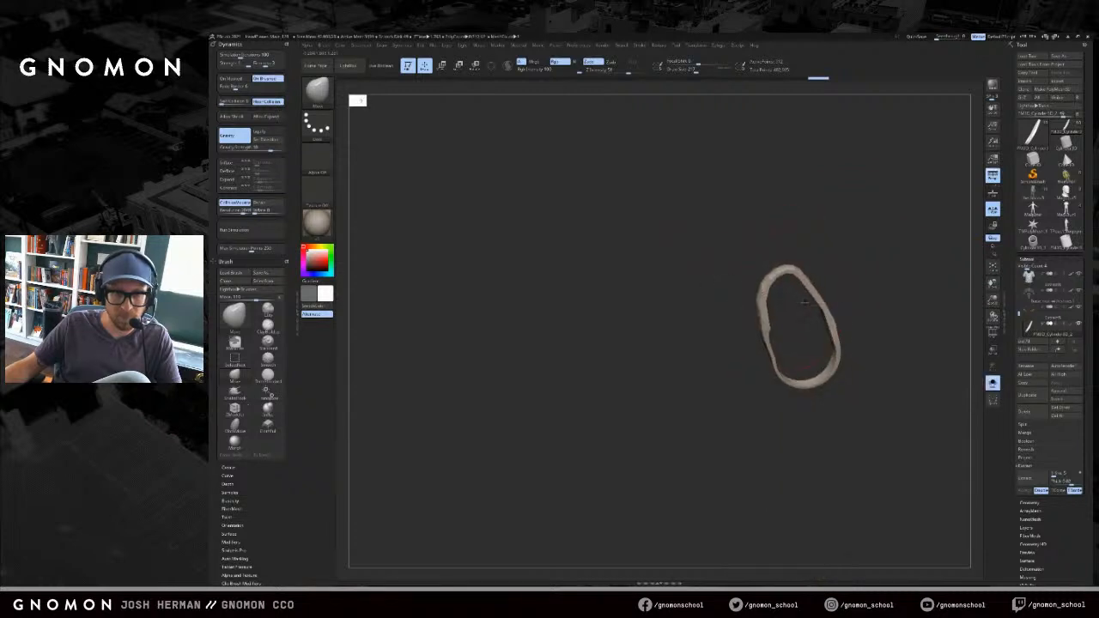
{"action": "key", "text": "shift+s"}
{"action": "left_click_drag", "start_coordinate": [839, 263], "coordinate": [790, 288]}
{"action": "key", "text": "shift+s"}
- Straighten the strap's profile with the Move brush and fit it over the vest from shoulder to waist
{"action": "key", "text": "b"}
{"action": "key", "text": "m"}
{"action": "key", "text": "v"}
{"action": "left_click_drag", "start_coordinate": [888, 290], "coordinate": [822, 297]}
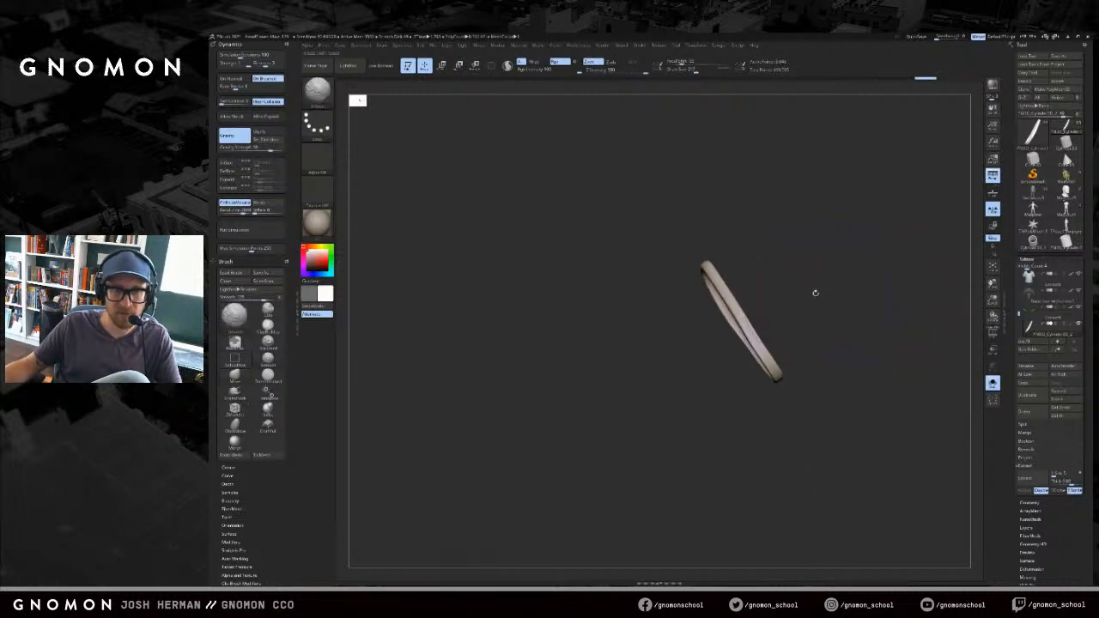
{"action": "key", "text": "shift+s"}
{"action": "key", "text": "shift+s"}
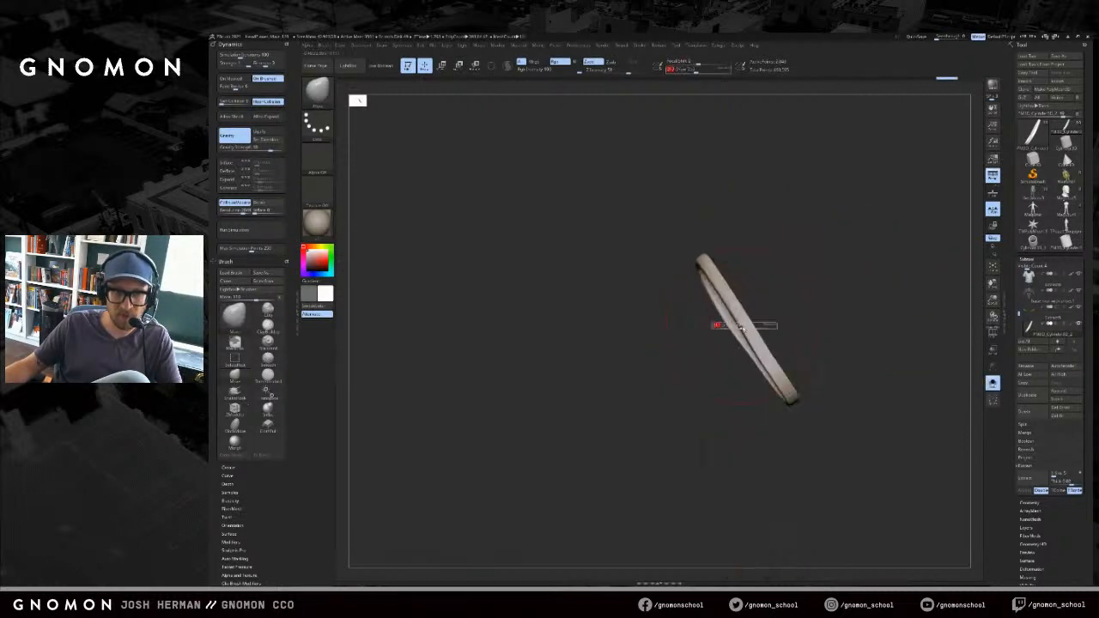
{"action": "key", "text": "shift+s"}
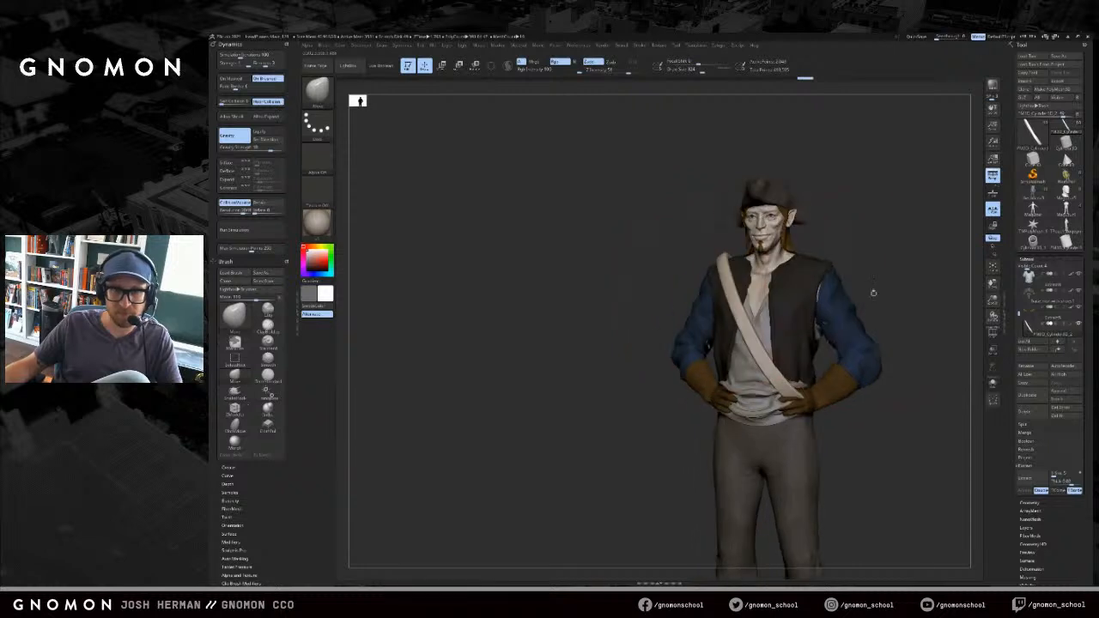
{"action": "key", "text": "s"}
{"action": "mouse_move", "coordinate": [859, 406]}
{"action": "left_mouse_down", "text": "alt"}
{"action": "mouse_move", "coordinate": [828, 344]}
{"action": "mouse_move", "coordinate": [817, 362]}
{"action": "left_mouse_up", "text": "alt"}
{"action": "key", "text": "s"}
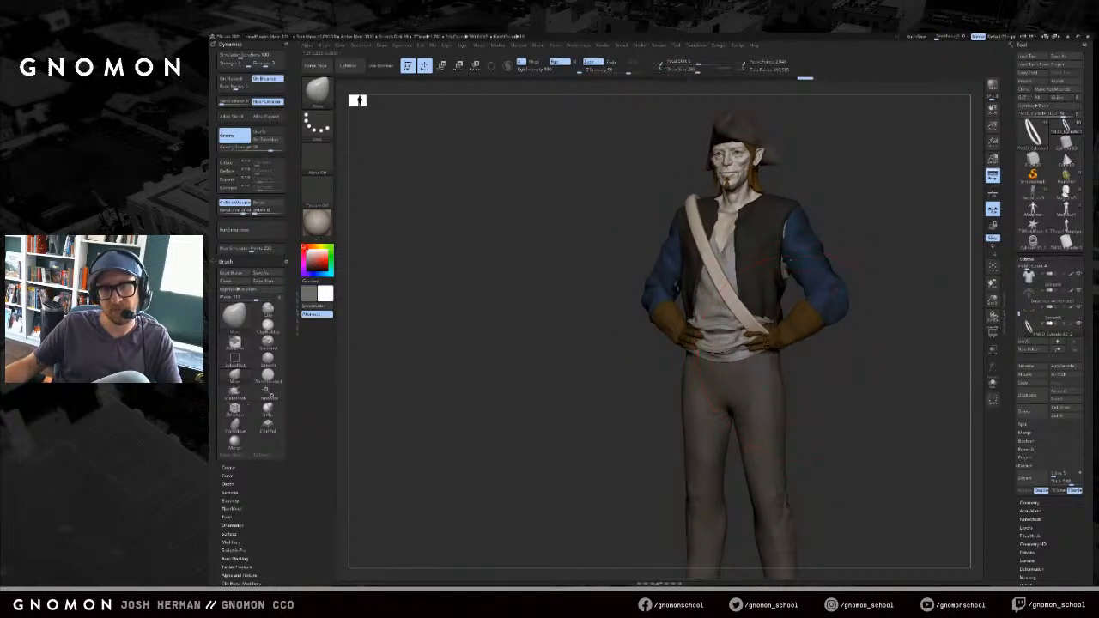
- Raise the strap's lower end above the hand and curve its front section across the chest
{"action": "key", "text": "s"}
{"action": "mouse_move", "coordinate": [769, 347]}
{"action": "left_mouse_down"}
{"action": "mouse_move", "coordinate": [746, 326]}
{"action": "mouse_move", "coordinate": [757, 350]}
{"action": "mouse_move", "coordinate": [830, 373]}
{"action": "mouse_move", "coordinate": [800, 345]}
{"action": "mouse_move", "coordinate": [785, 297]}
{"action": "left_mouse_up"}
{"action": "key", "text": "ctrl+z"}
{"action": "left_click_drag", "start_coordinate": [846, 314], "coordinate": [859, 314]}
{"action": "key", "text": "s"}
{"action": "mouse_move", "coordinate": [780, 303]}
{"action": "left_mouse_down"}
{"action": "mouse_move", "coordinate": [777, 285]}
{"action": "mouse_move", "coordinate": [752, 283]}
{"action": "left_mouse_up"}
{"action": "key", "text": "s"}
{"action": "left_click_drag", "start_coordinate": [750, 284], "coordinate": [755, 282]}
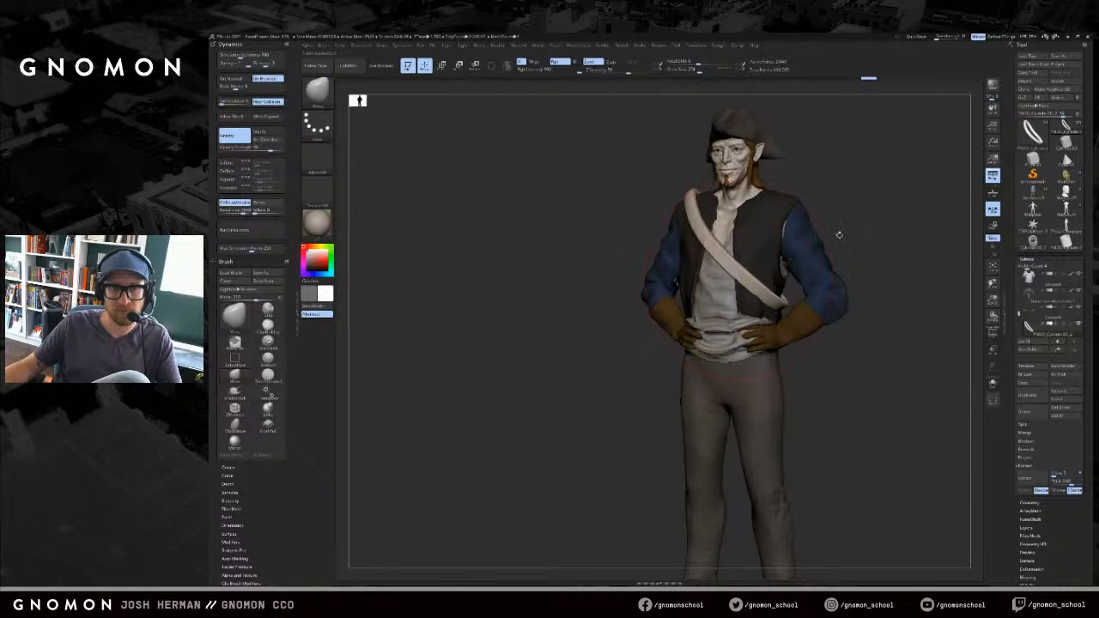
- Pull the top of the strap into place so it wraps over the character's shoulder
{"action": "left_click_drag", "start_coordinate": [846, 344], "coordinate": [878, 343]}
{"action": "key", "text": "s"}
{"action": "left_click_drag", "start_coordinate": [679, 188], "coordinate": [671, 188]}
{"action": "left_click_drag", "start_coordinate": [676, 190], "coordinate": [674, 207]}
{"action": "key", "text": "s"}
{"action": "left_click_drag", "start_coordinate": [593, 189], "coordinate": [623, 188]}
{"action": "left_click_drag", "start_coordinate": [674, 188], "coordinate": [676, 185]}
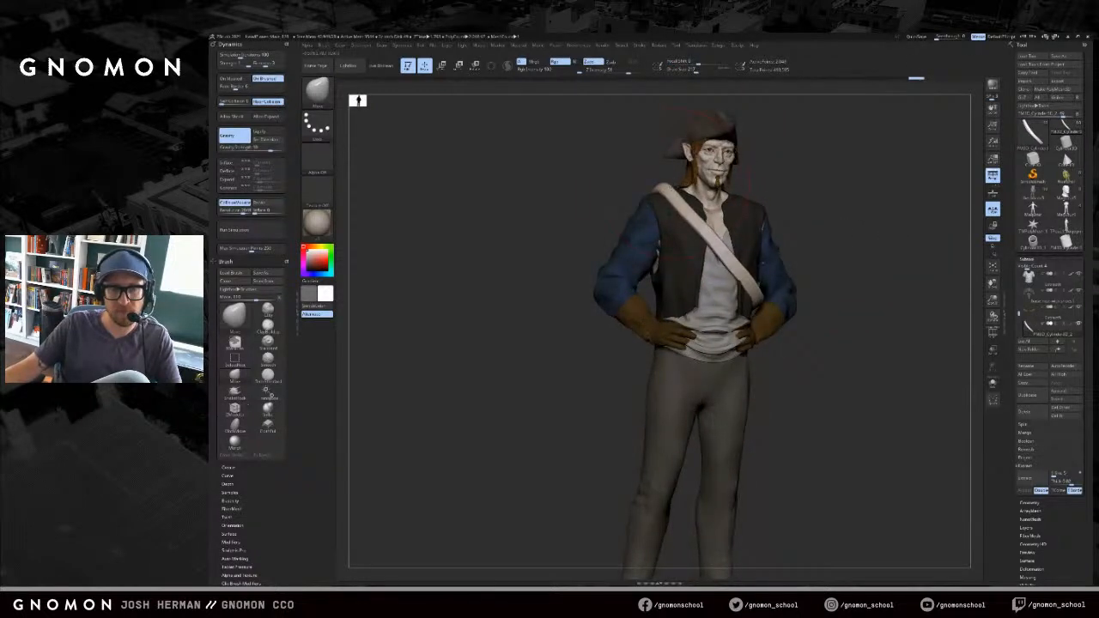
- Shape the strap diagonally across the character's back and save the character to disk
{"action": "mouse_move", "coordinate": [565, 203]}
{"action": "left_mouse_down", "text": "alt"}
{"action": "mouse_move", "coordinate": [553, 244]}
{"action": "mouse_move", "coordinate": [581, 240]}
{"action": "left_mouse_up", "text": "alt"}
{"action": "mouse_move", "coordinate": [798, 216]}
{"action": "left_mouse_down"}
{"action": "mouse_move", "coordinate": [878, 206]}
{"action": "mouse_move", "coordinate": [835, 218]}
{"action": "left_mouse_up"}
{"action": "key", "text": "s"}
{"action": "left_click_drag", "start_coordinate": [637, 268], "coordinate": [651, 274]}
{"action": "key", "text": "s"}
{"action": "left_click_drag", "start_coordinate": [642, 275], "coordinate": [636, 268]}
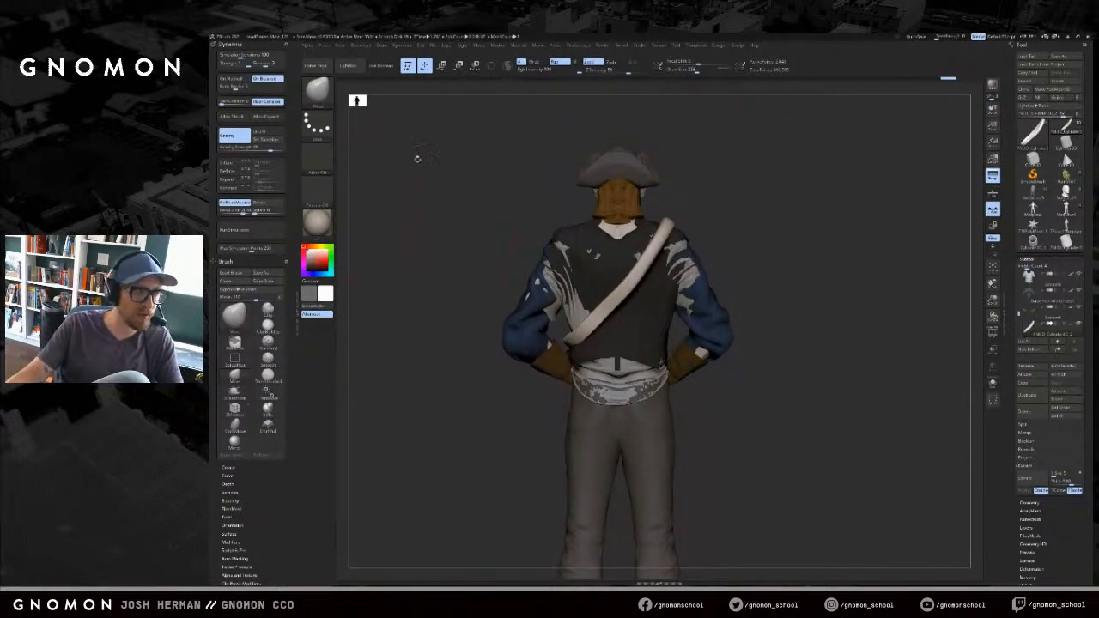
{"action": "left_click_drag", "start_coordinate": [417, 158], "coordinate": [456, 160]}
{"action": "left_click_drag", "start_coordinate": [878, 204], "coordinate": [766, 209]}
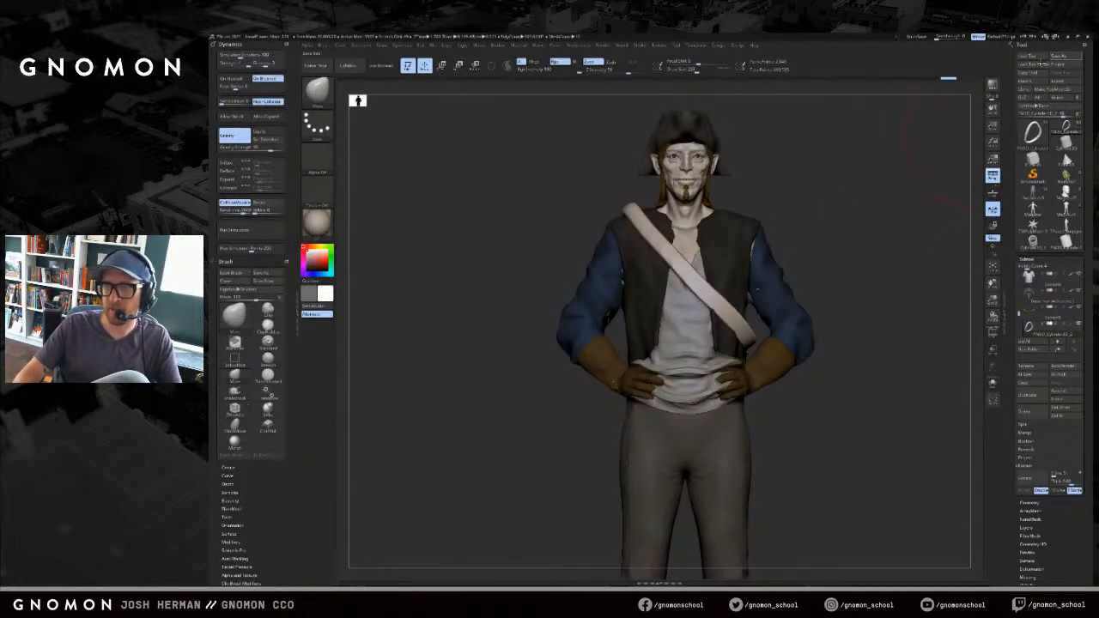
{"action": "left_click_drag", "start_coordinate": [815, 245], "coordinate": [717, 323]}
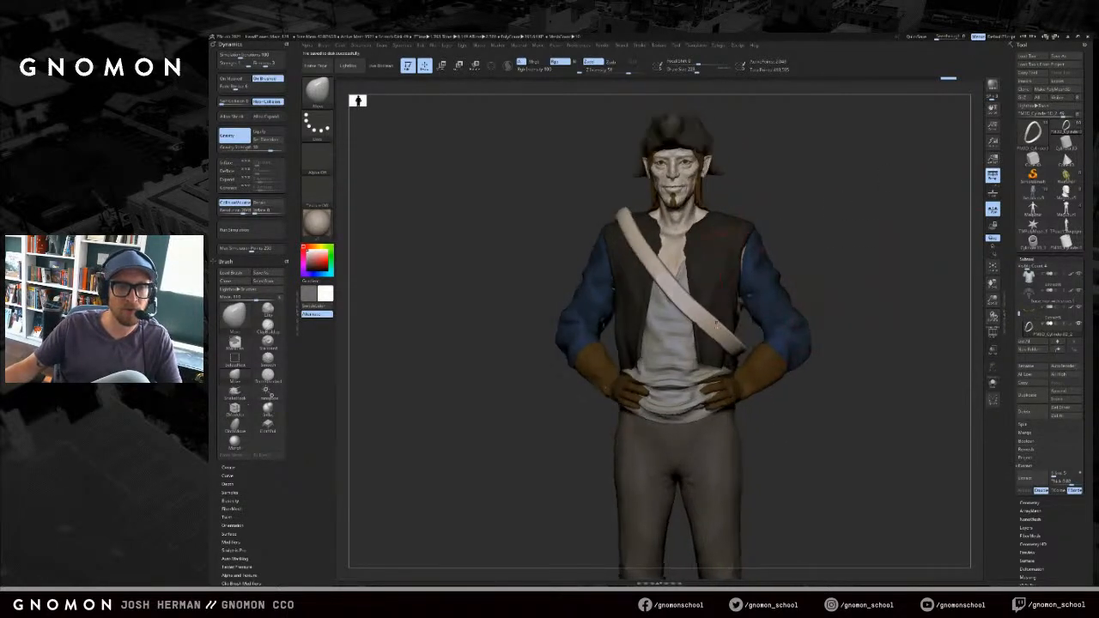
- Try the cloth simulation on the strap twice with the current settings and undo each run
{"action": "left_click", "coordinate": [260, 229]}
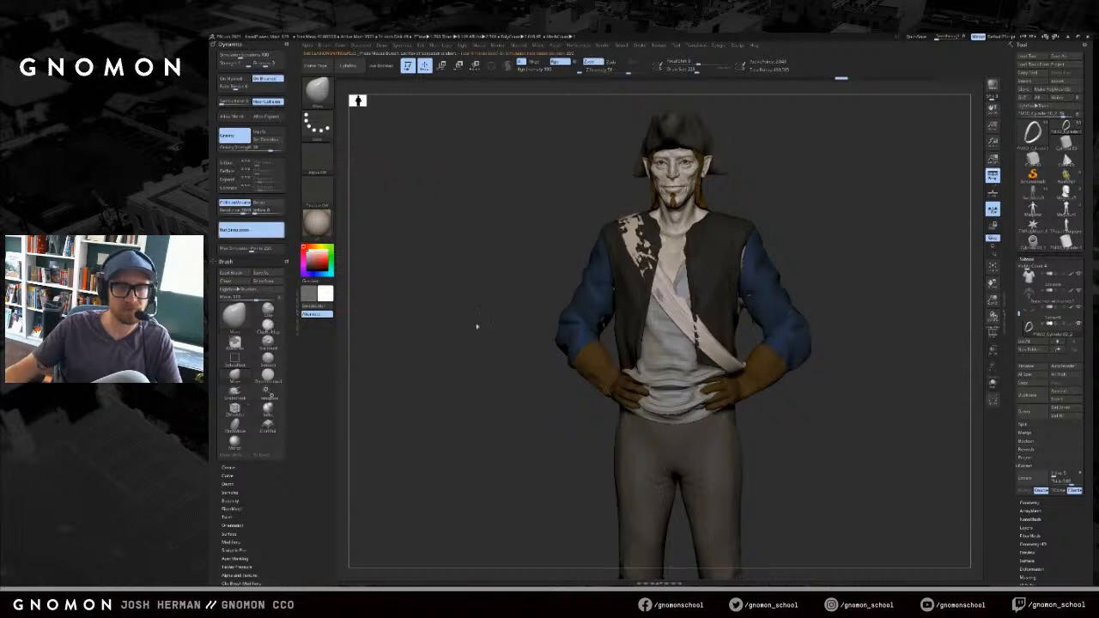
{"action": "left_click", "coordinate": [454, 287]}
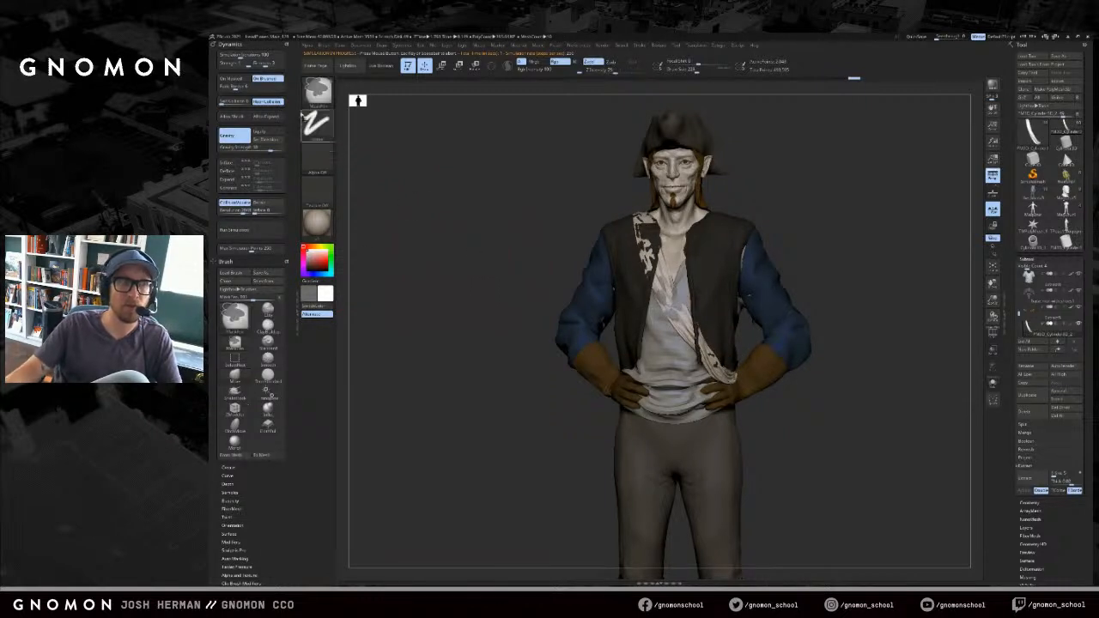
{"action": "key", "text": "ctrl+z"}
{"action": "left_click", "coordinate": [252, 229]}
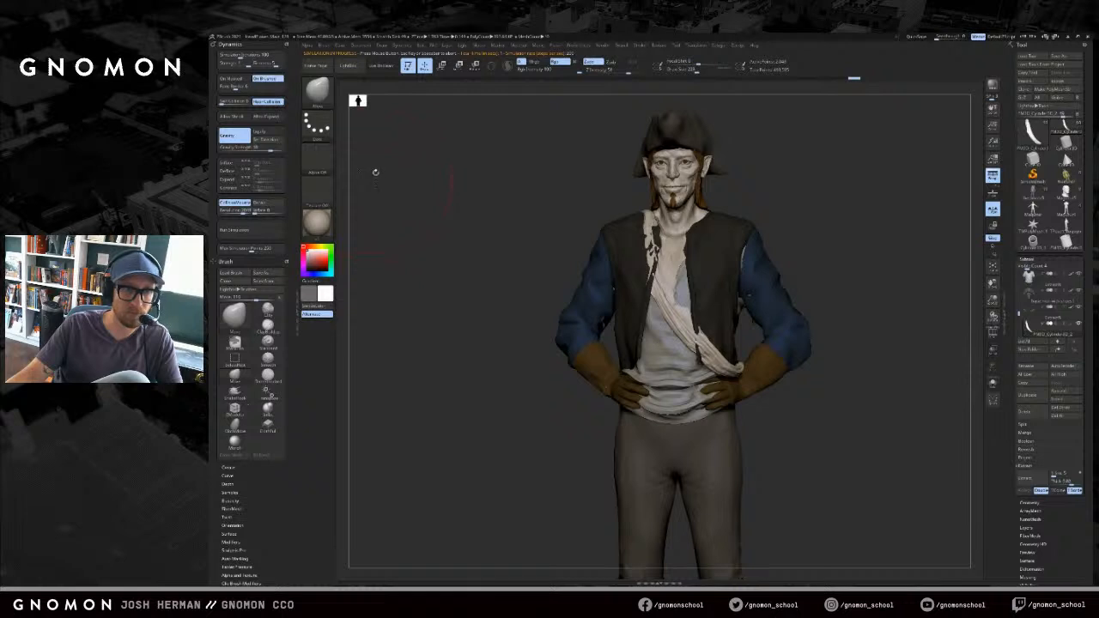
{"action": "left_click_drag", "start_coordinate": [376, 174], "coordinate": [386, 173]}
{"action": "key", "text": "ctrl+z"}
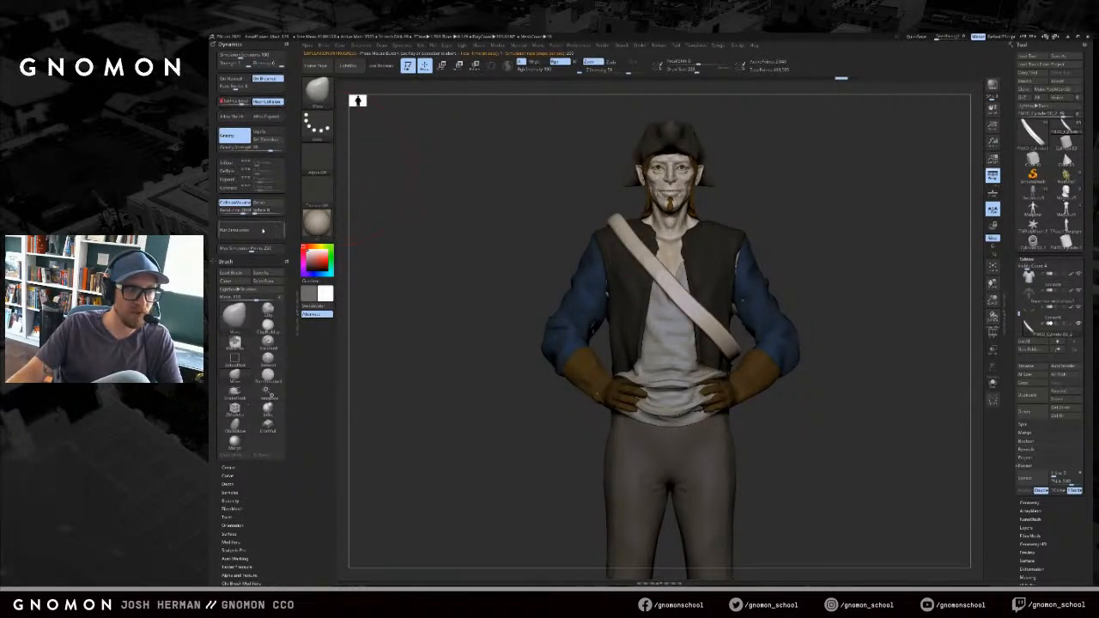
- Run the strap simulation again, compare it with the unsimulated shape and undo the run
{"action": "left_click", "coordinate": [262, 229]}
{"action": "left_click", "coordinate": [410, 194]}
{"action": "mouse_move", "coordinate": [409, 194]}
{"action": "left_mouse_down"}
{"action": "mouse_move", "coordinate": [490, 174]}
{"action": "mouse_move", "coordinate": [486, 187]}
{"action": "mouse_move", "coordinate": [602, 215]}
{"action": "left_mouse_up"}
{"action": "key", "text": "ctrl+z"}
{"action": "key", "text": "ctrl+shift+z"}
{"action": "right_click_drag", "start_coordinate": [795, 218], "coordinate": [876, 235], "text": "ctrl"}
{"action": "key", "text": "ctrl+z"}
- Raise the Self Collision setting, test the simulation on the strap and undo the run
{"action": "left_click", "coordinate": [241, 101]}
{"action": "left_click", "coordinate": [259, 228]}
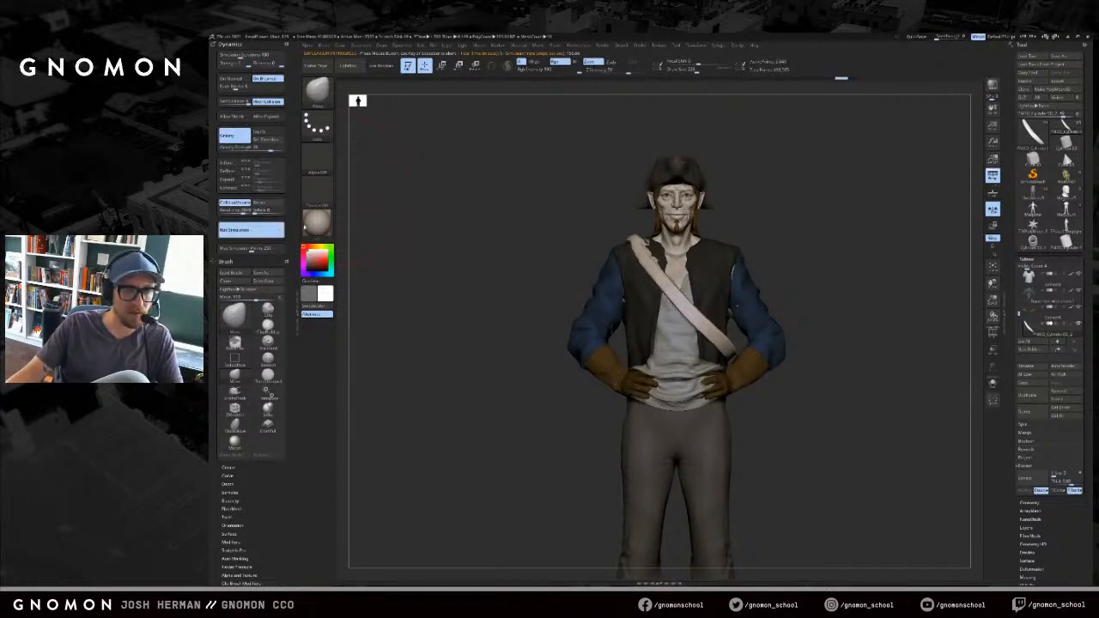
{"action": "left_click", "coordinate": [424, 219]}
{"action": "key", "text": "ctrl+z"}
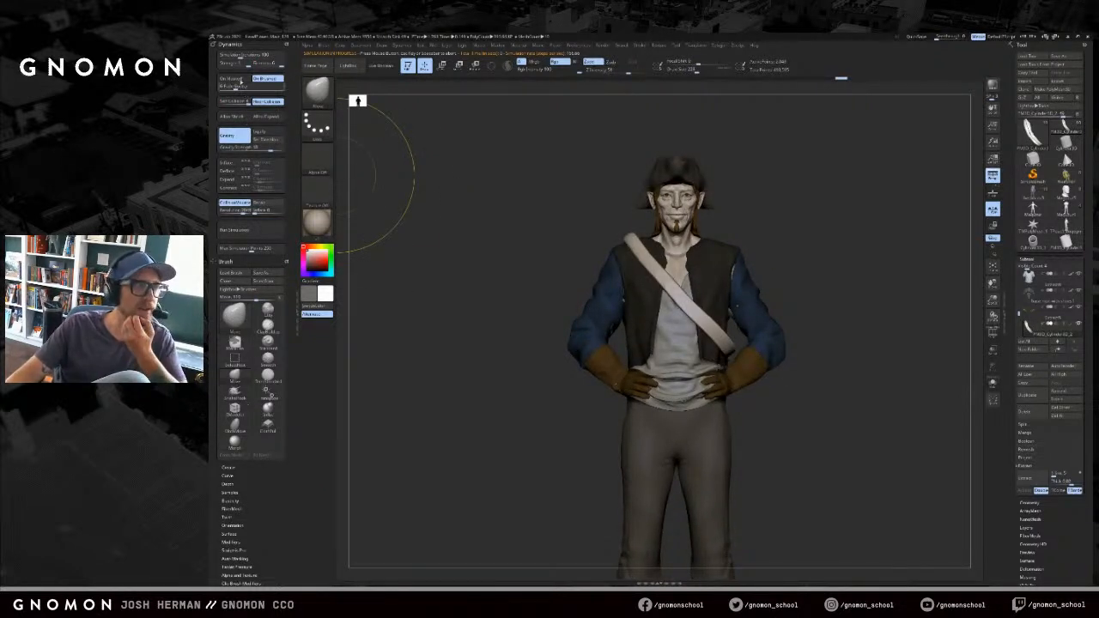
- Try simulating the strap with two different low Strength settings, undoing each run
{"action": "left_click", "coordinate": [228, 65]}
{"action": "left_click", "coordinate": [257, 228]}
{"action": "left_click", "coordinate": [425, 216]}
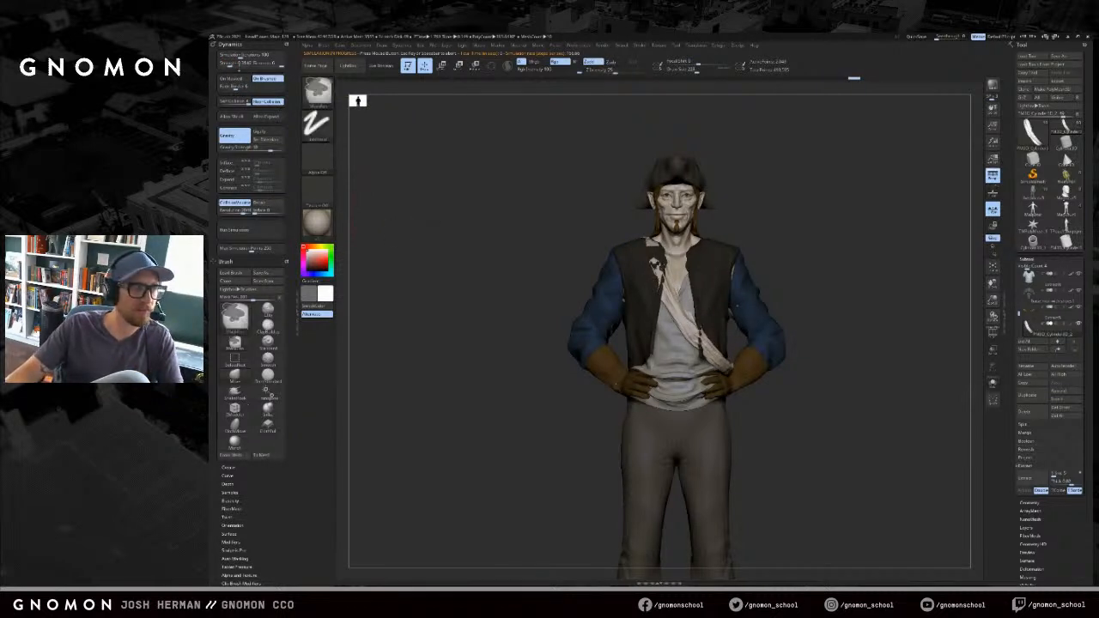
{"action": "key", "text": "ctrl+z"}
{"action": "left_click", "coordinate": [225, 66]}
{"action": "left_click", "coordinate": [258, 229]}
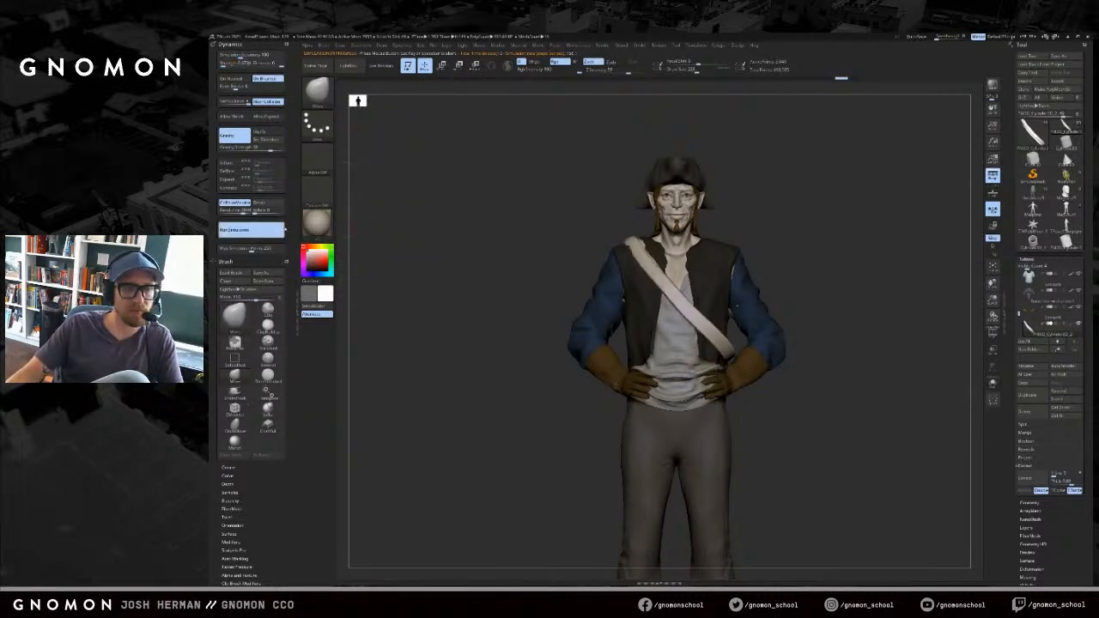
{"action": "left_click", "coordinate": [400, 215]}
{"action": "key", "text": "ctrl+z"}
- Increase the cloth Strength, lower the Simulation Iterations, test the strap simulation and undo the run
{"action": "left_click", "coordinate": [236, 64]}
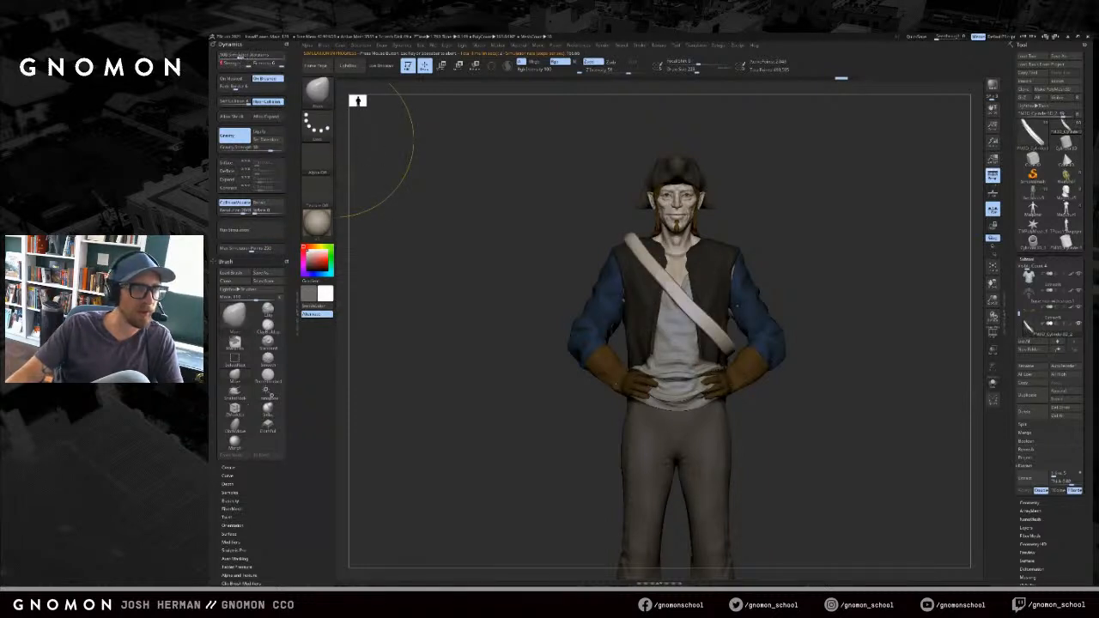
{"action": "left_click", "coordinate": [226, 57]}
{"action": "left_click", "coordinate": [256, 229]}
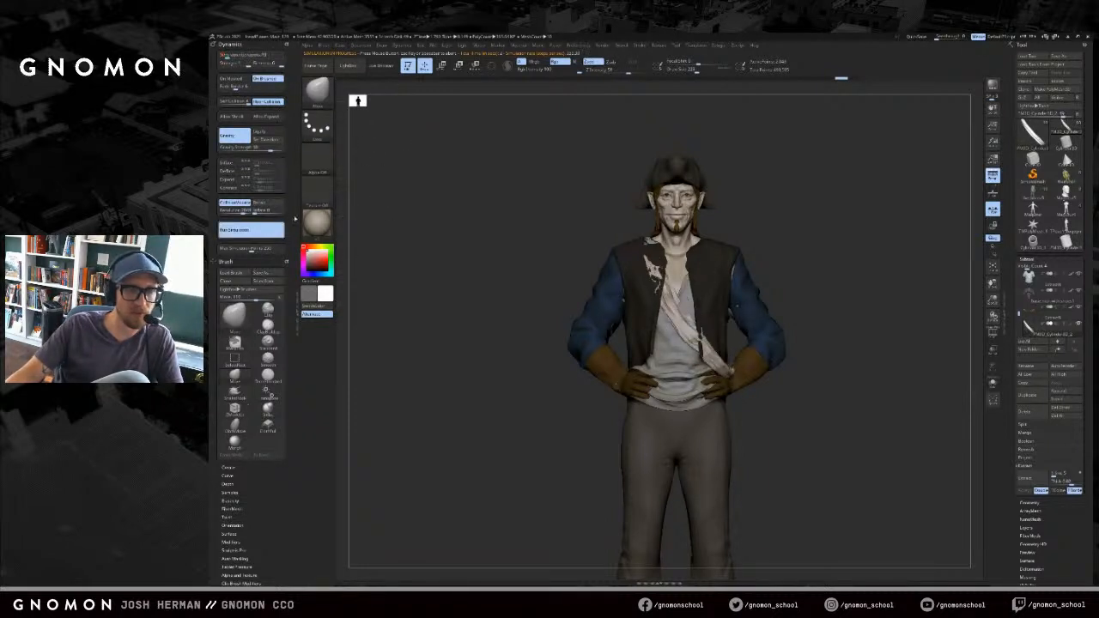
{"action": "left_click", "coordinate": [353, 162]}
{"action": "key", "text": "ctrl+z"}
- Adjust the cloth Simulation Iterations and Gravity Strength, and run the simulation on the strap
{"action": "left_click", "coordinate": [246, 57]}
{"action": "left_click_drag", "start_coordinate": [246, 57], "coordinate": [243, 56]}
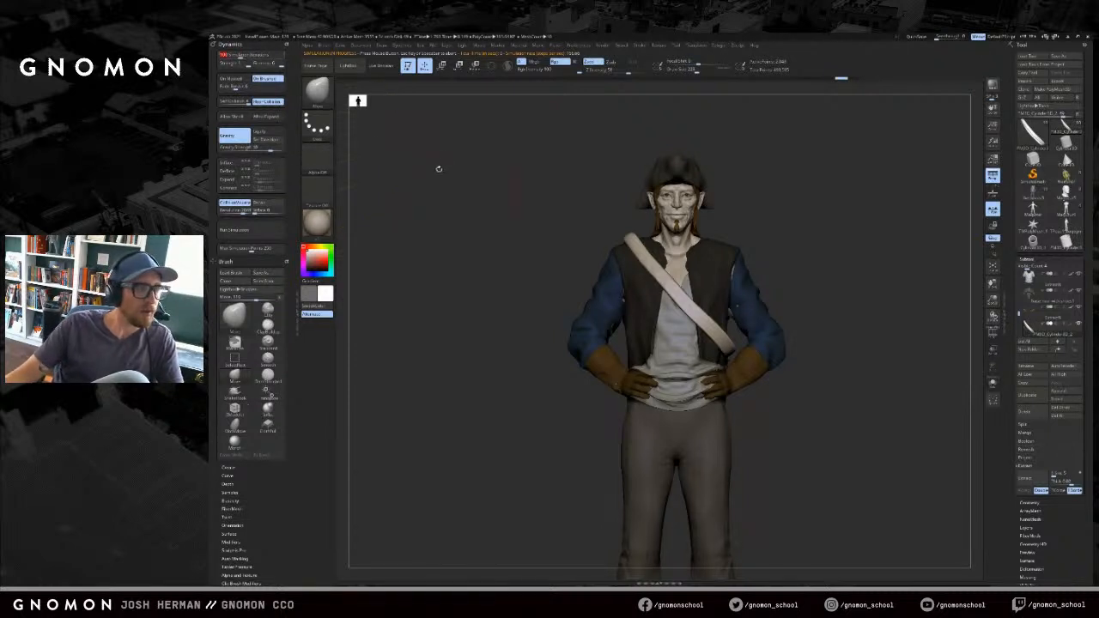
{"action": "left_click_drag", "start_coordinate": [261, 149], "coordinate": [244, 148]}
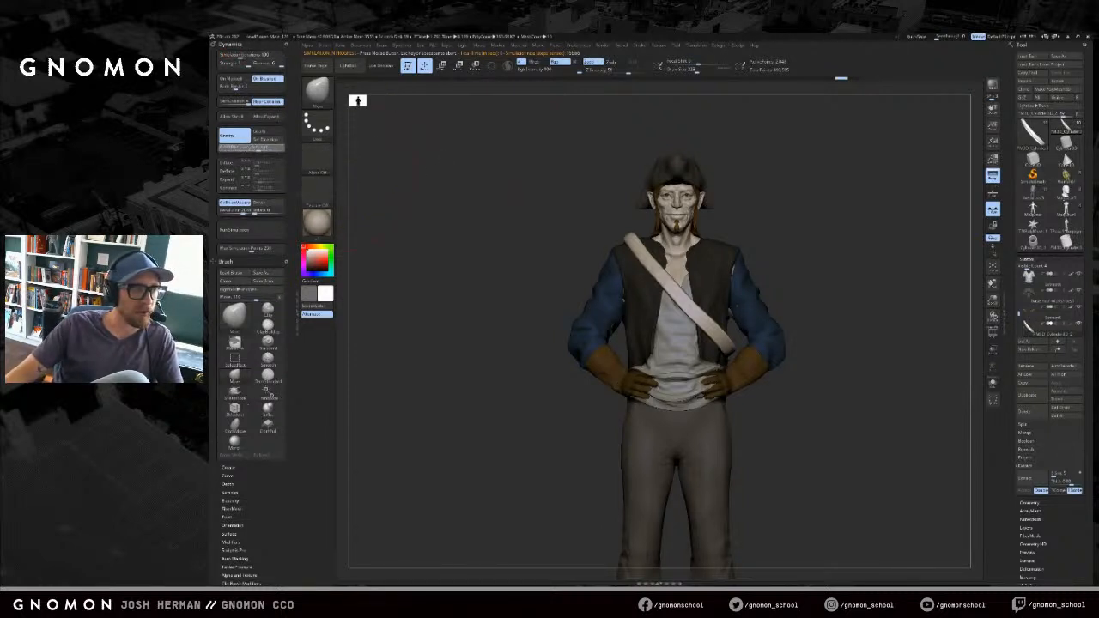
{"action": "left_click", "coordinate": [263, 148]}
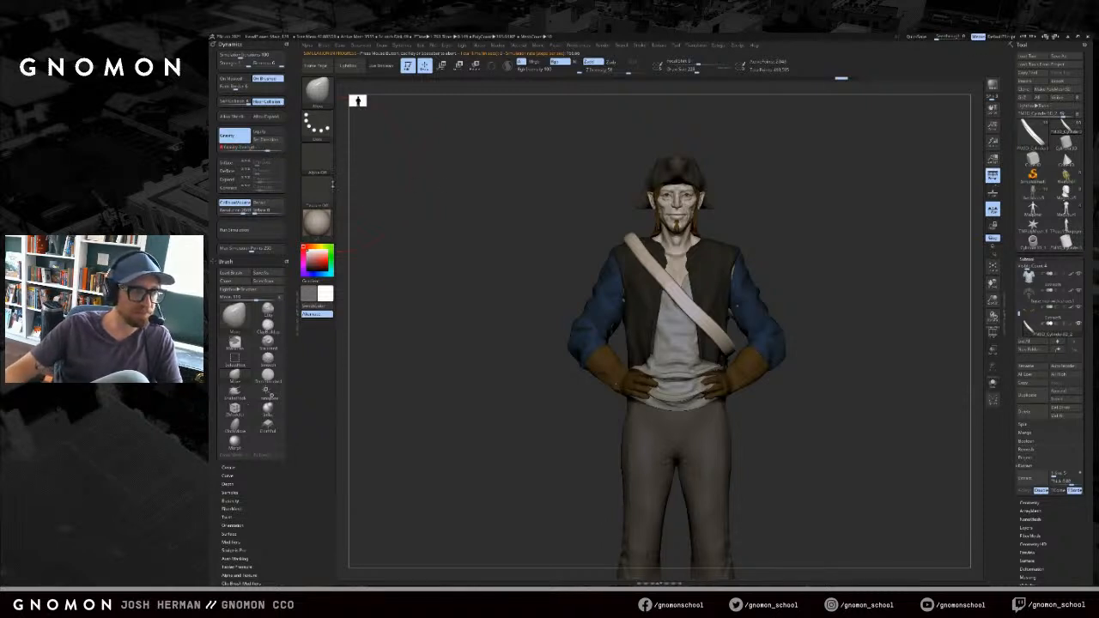
{"action": "left_click", "coordinate": [260, 234]}
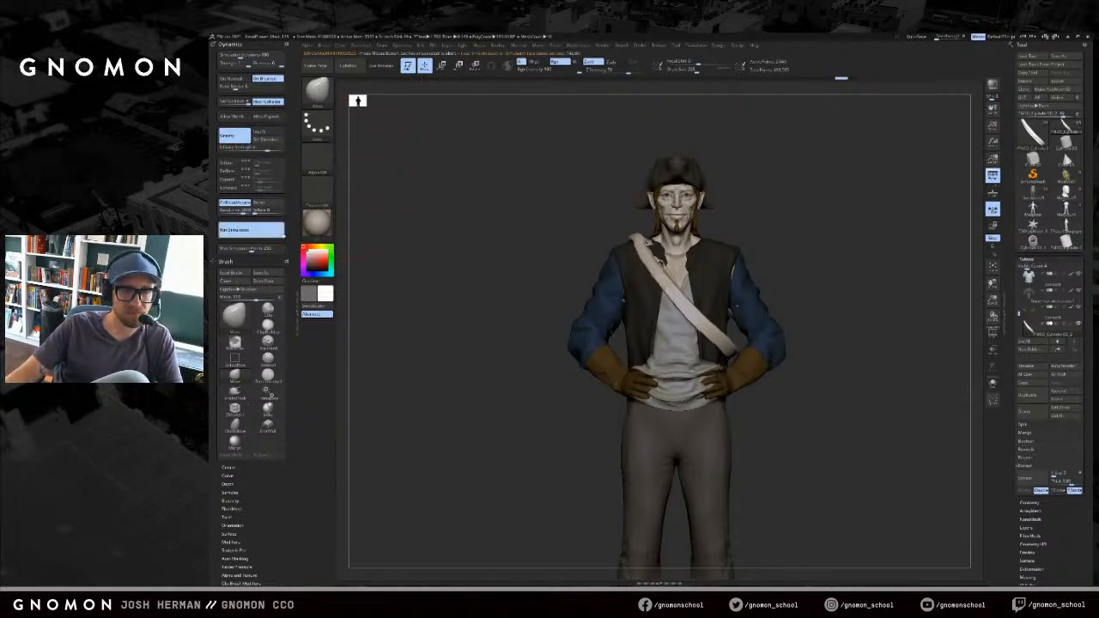
- Reshape the simulated strap over the shoulder and upper chest with the Move brush, varying the brush size
{"action": "mouse_move", "coordinate": [775, 201]}
{"action": "left_mouse_down"}
{"action": "mouse_move", "coordinate": [674, 234]}
{"action": "mouse_move", "coordinate": [698, 236]}
{"action": "mouse_move", "coordinate": [685, 249]}
{"action": "left_mouse_up"}
{"action": "key", "text": "s"}
{"action": "right_click_drag", "start_coordinate": [666, 258], "coordinate": [687, 249], "text": "shift"}
{"action": "key", "text": "s"}
{"action": "left_click_drag", "start_coordinate": [655, 247], "coordinate": [671, 268]}
{"action": "key", "text": "s"}
{"action": "left_click_drag", "start_coordinate": [640, 229], "coordinate": [641, 231]}
{"action": "key", "text": "s"}
{"action": "left_click_drag", "start_coordinate": [650, 230], "coordinate": [643, 228]}
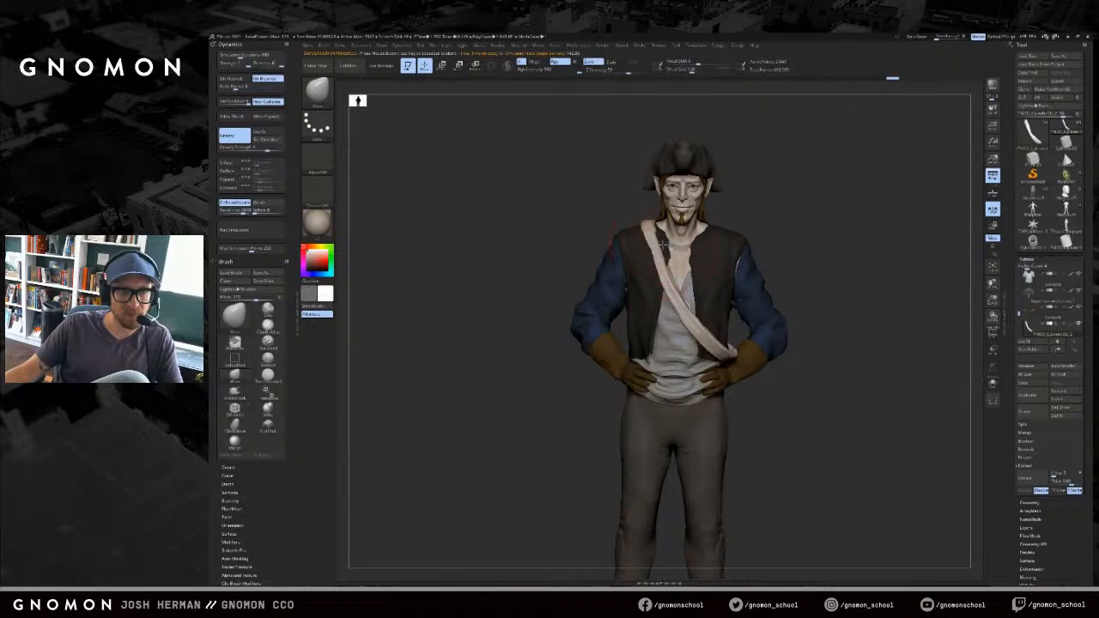
{"action": "key", "text": "s"}
{"action": "left_click_drag", "start_coordinate": [665, 245], "coordinate": [650, 247]}
- Isolate the strap with its wireframe, try smoothing its inner edge, and undo the edits back to the unsimulated shape
{"action": "left_click_drag", "start_coordinate": [820, 236], "coordinate": [846, 225]}
{"action": "key", "text": "alt+s"}
{"action": "key", "text": "shift+f"}
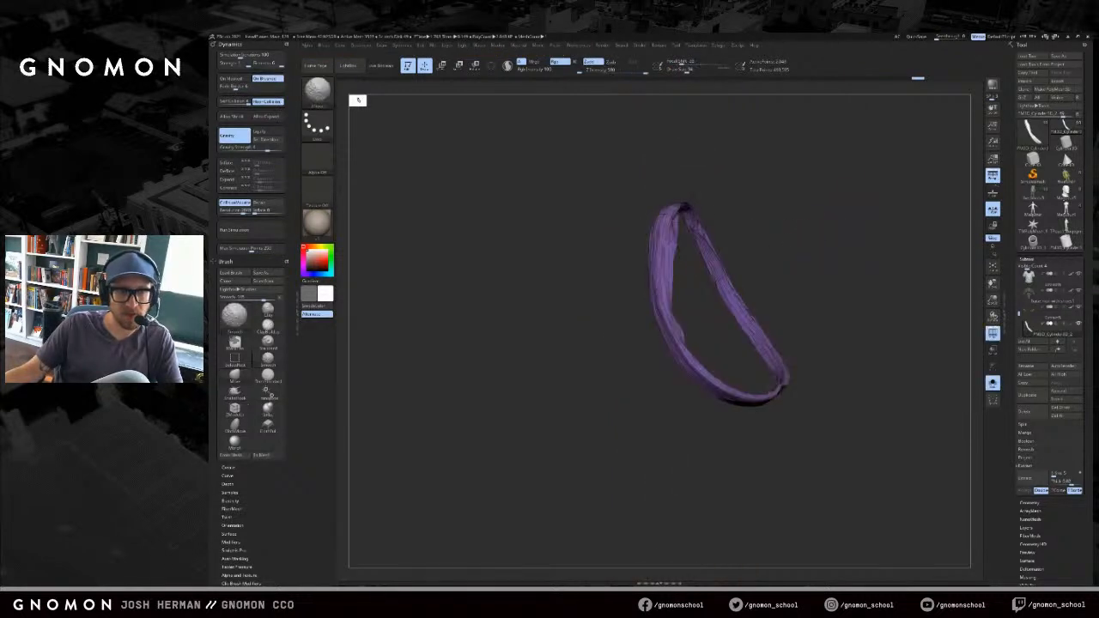
{"action": "left_click_drag", "start_coordinate": [675, 295], "coordinate": [671, 314], "text": "shift"}
{"action": "key", "text": "ctrl+z"}
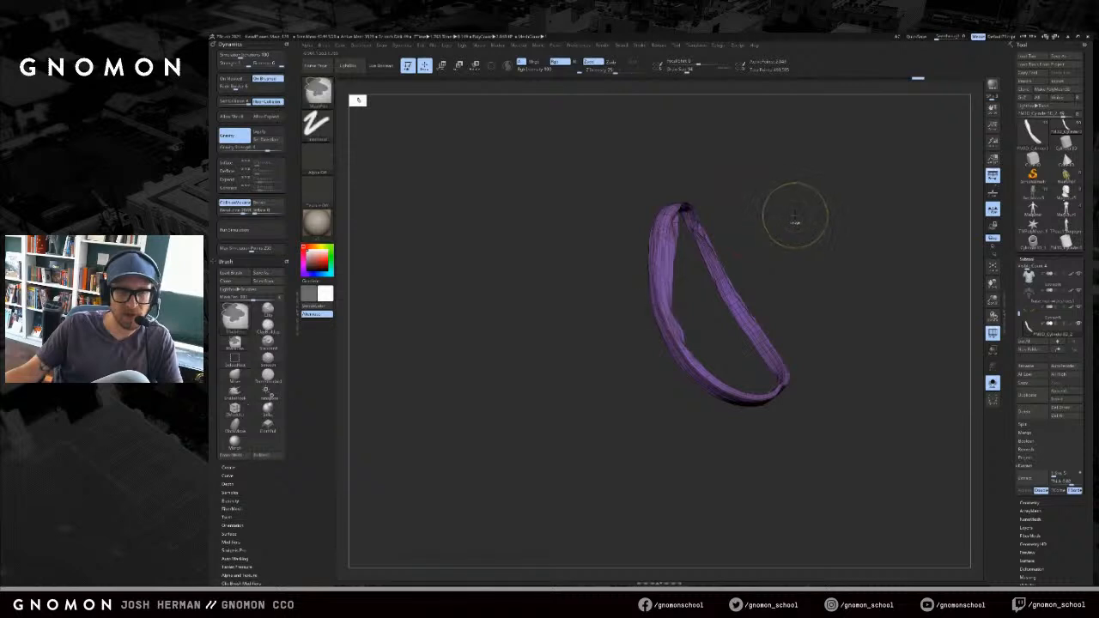
{"action": "key", "text": "ctrl+z"}
{"action": "key", "text": "ctrl+z"}
{"action": "key", "text": "ctrl+z"}
{"action": "key", "text": "ctrl+z"}
{"action": "key", "text": "ctrl+z"}
{"action": "key", "text": "ctrl+z"}
{"action": "key", "text": "ctrl+z"}
- Switch to the Clay brush, inspect the isolated strap loop and bring the full character back into view
{"action": "left_click_drag", "start_coordinate": [837, 204], "coordinate": [670, 261]}
{"action": "key", "text": "b"}
{"action": "key", "text": "c"}
{"action": "key", "text": "l"}
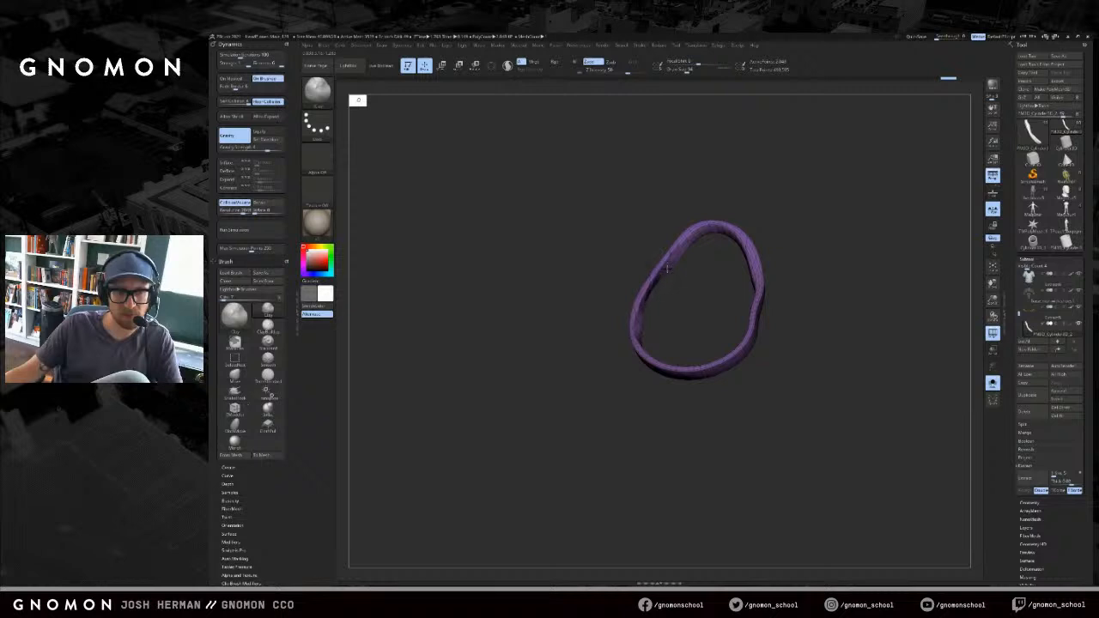
{"action": "left_click_drag", "start_coordinate": [670, 261], "coordinate": [560, 285]}
{"action": "key", "text": "shift"}
{"action": "mouse_move", "coordinate": [668, 294]}
{"action": "left_mouse_down"}
{"action": "mouse_move", "coordinate": [709, 280]}
{"action": "mouse_move", "coordinate": [635, 183]}
{"action": "left_mouse_up"}
{"action": "key", "text": "t"}
{"action": "key", "text": "shift+f"}
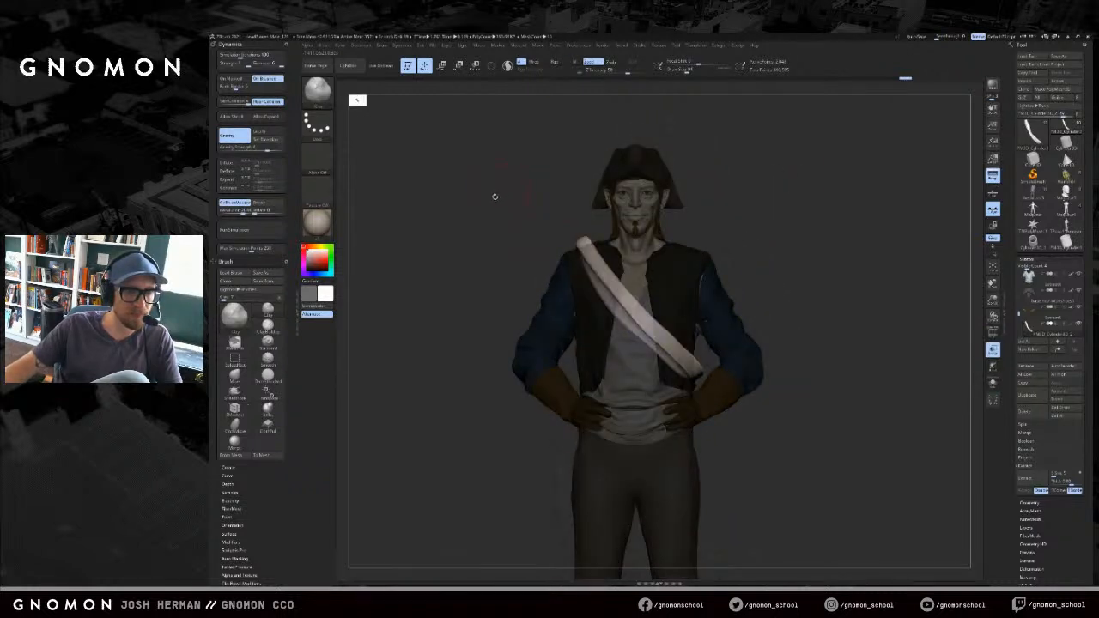
{"action": "key", "text": "t"}
{"action": "left_click_drag", "start_coordinate": [488, 206], "coordinate": [350, 226]}
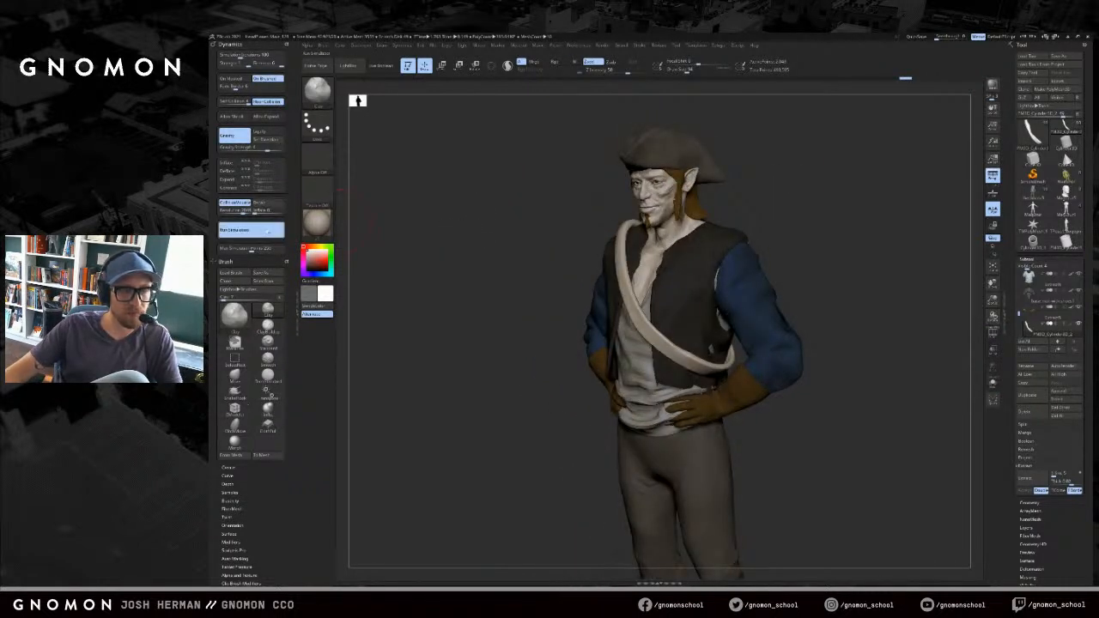
- Run the strap simulation, compare it with the shape before the run, and simulate again
{"action": "left_click", "coordinate": [266, 230]}
{"action": "left_click_drag", "start_coordinate": [456, 223], "coordinate": [540, 225]}
{"action": "key", "text": "ctrl+z"}
{"action": "key", "text": "ctrl+shift+z"}
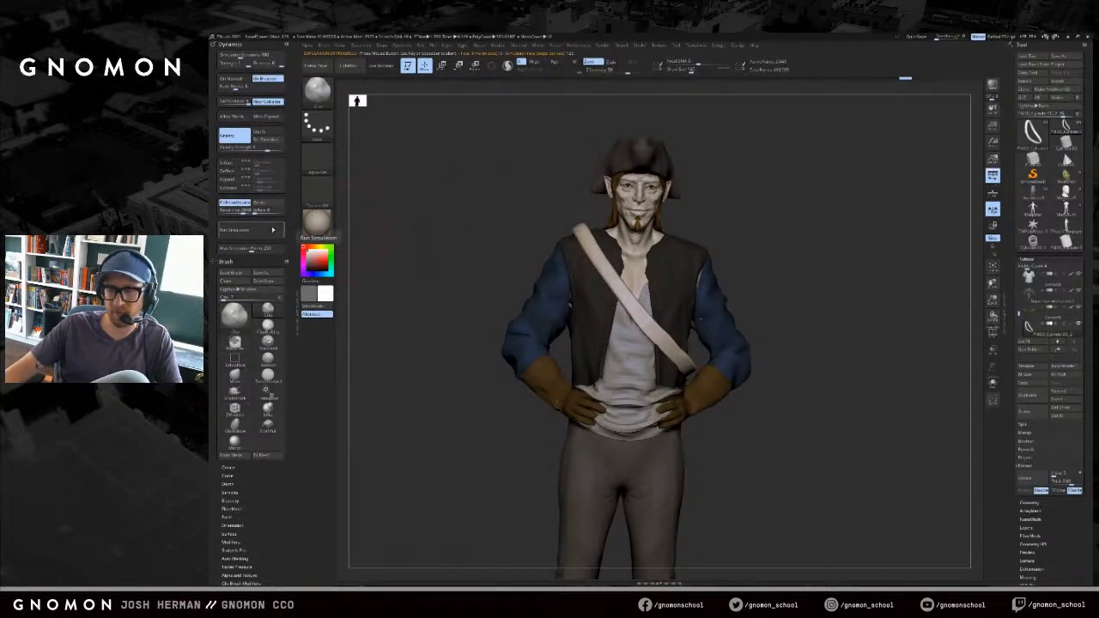
{"action": "left_click_drag", "start_coordinate": [396, 218], "coordinate": [432, 214]}
{"action": "left_click", "coordinate": [268, 230]}
{"action": "left_click", "coordinate": [436, 226]}
{"action": "left_click", "coordinate": [267, 228]}
{"action": "left_click", "coordinate": [281, 230]}
- Adjust the simulated strap's lower edge and shoulder section with the Move brush at different brush sizes
{"action": "key", "text": "s"}
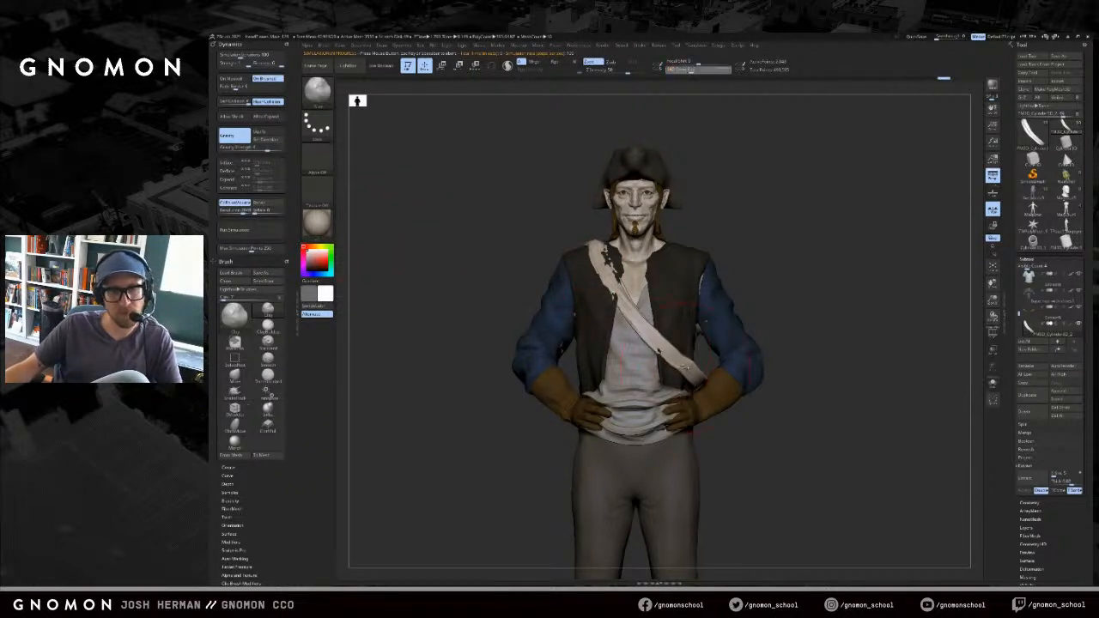
{"action": "key", "text": "b"}
{"action": "key", "text": "m"}
{"action": "key", "text": "v"}
{"action": "key", "text": "s"}
{"action": "key", "text": "s"}
{"action": "left_click_drag", "start_coordinate": [667, 365], "coordinate": [663, 365]}
{"action": "left_click_drag", "start_coordinate": [669, 351], "coordinate": [662, 358]}
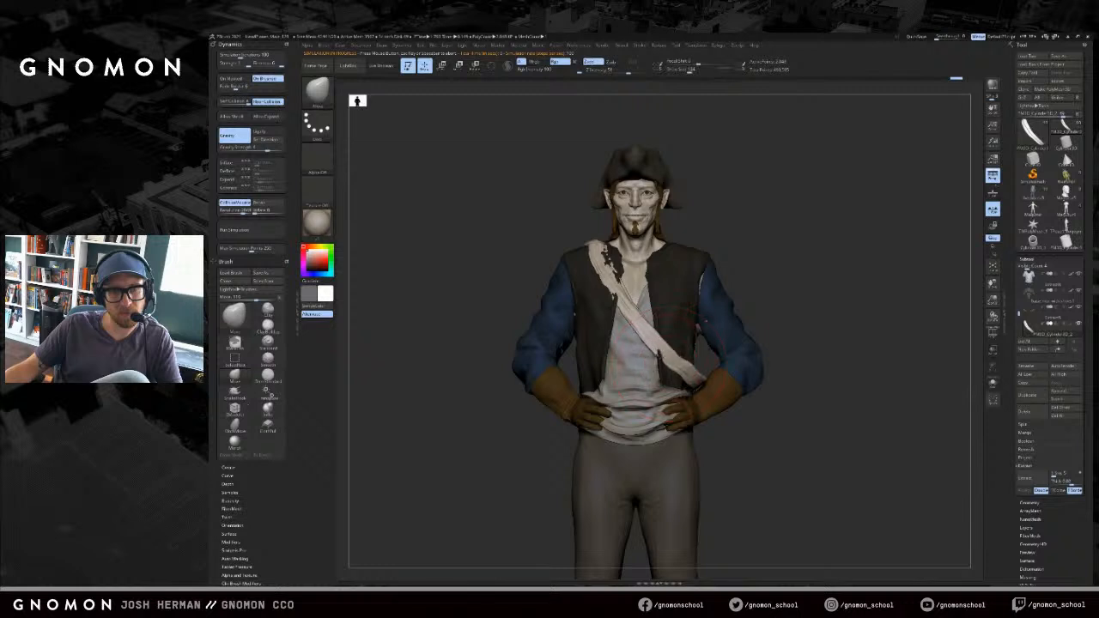
{"action": "right_click_drag", "start_coordinate": [662, 357], "coordinate": [658, 368]}
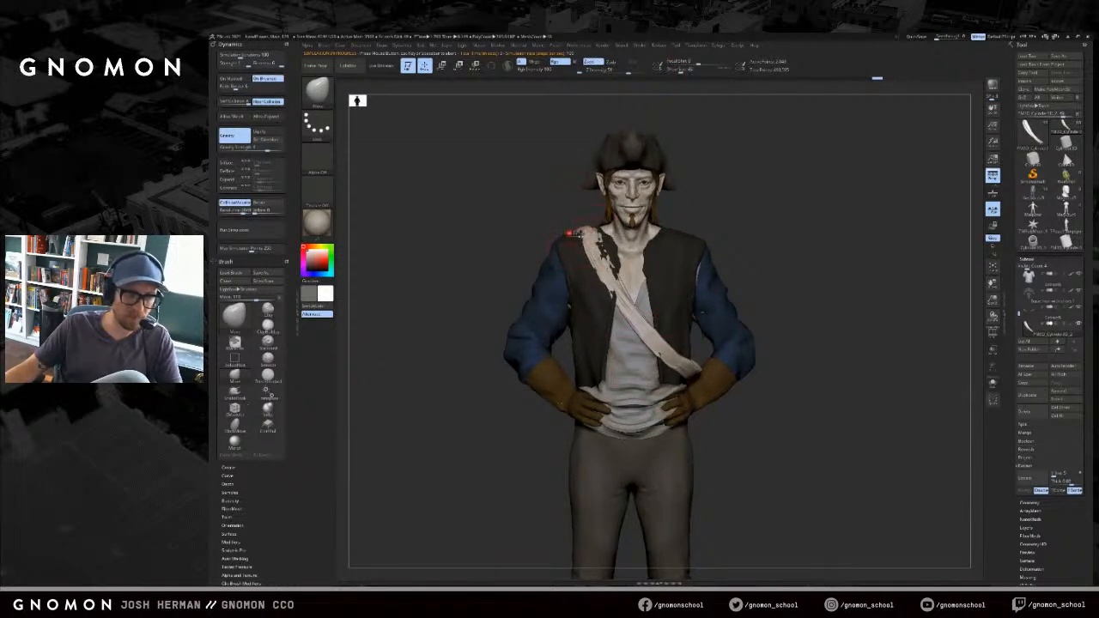
{"action": "key", "text": "s"}
{"action": "left_click_drag", "start_coordinate": [589, 234], "coordinate": [598, 233]}
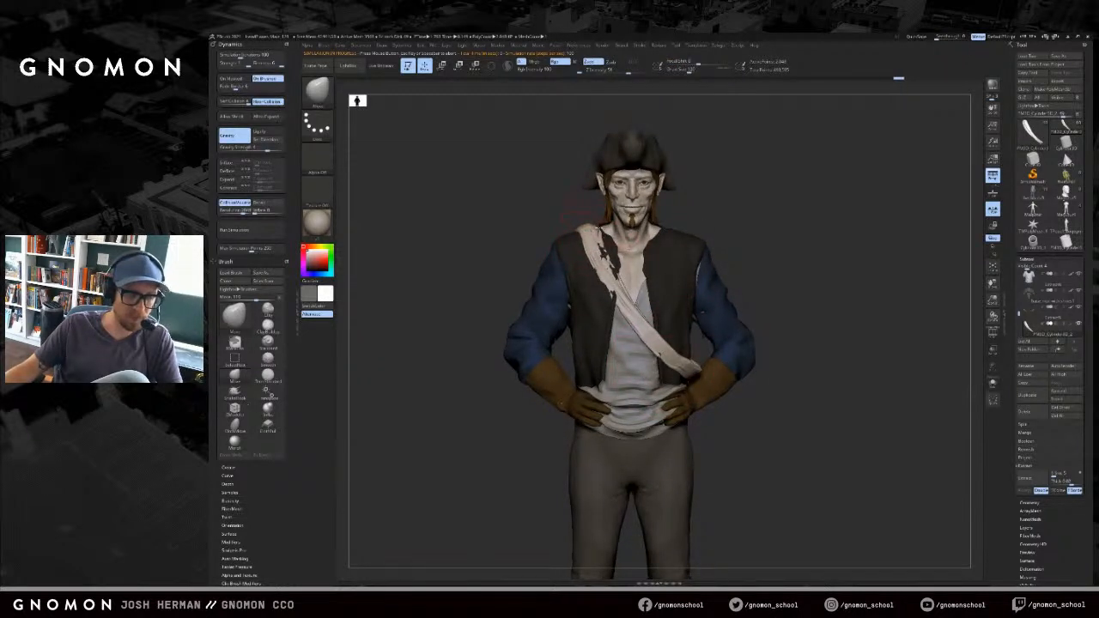
- Undo the Move brush edits and the simulation on the strap
{"action": "key", "text": "b"}
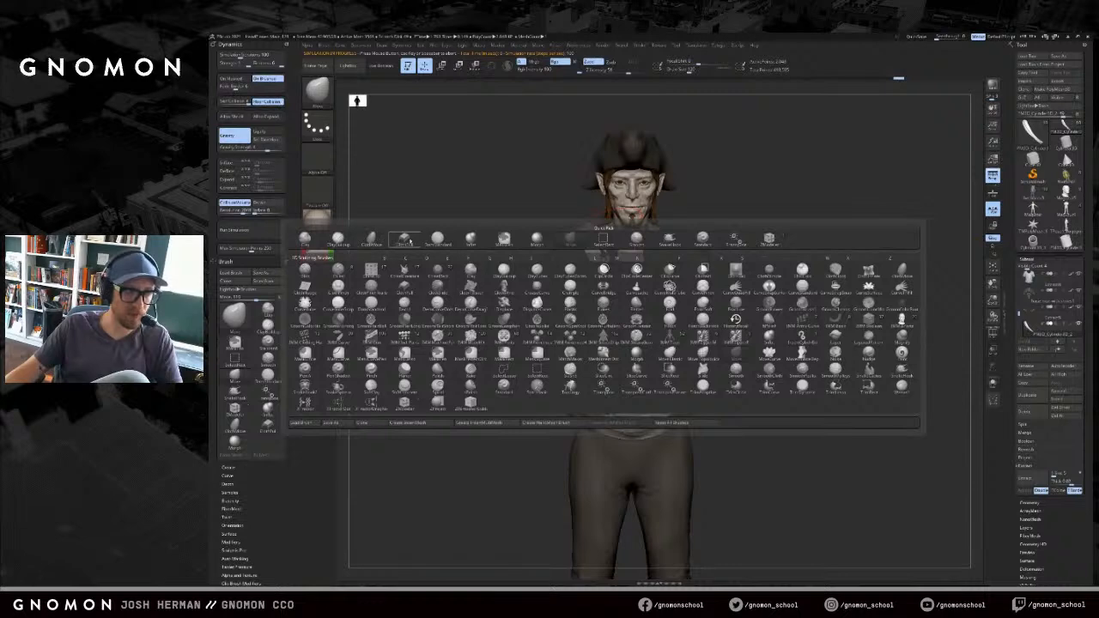
{"action": "left_click", "coordinate": [404, 239]}
{"action": "key", "text": "ctrl+z"}
{"action": "key", "text": "ctrl+z"}
{"action": "key", "text": "ctrl+z"}
{"action": "key", "text": "ctrl+z"}
{"action": "key", "text": "ctrl+z"}
{"action": "key", "text": "ctrl+z"}
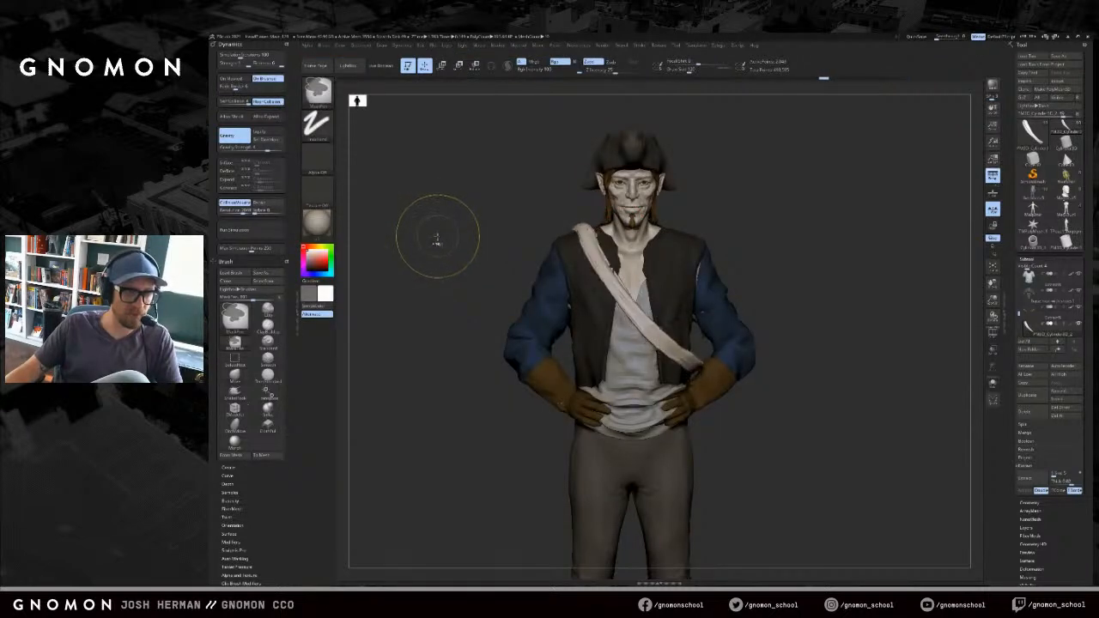
{"action": "key", "text": "ctrl+z"}
- Try the ClothPull brush on the lower part of the strap and undo the stroke
{"action": "key", "text": "b"}
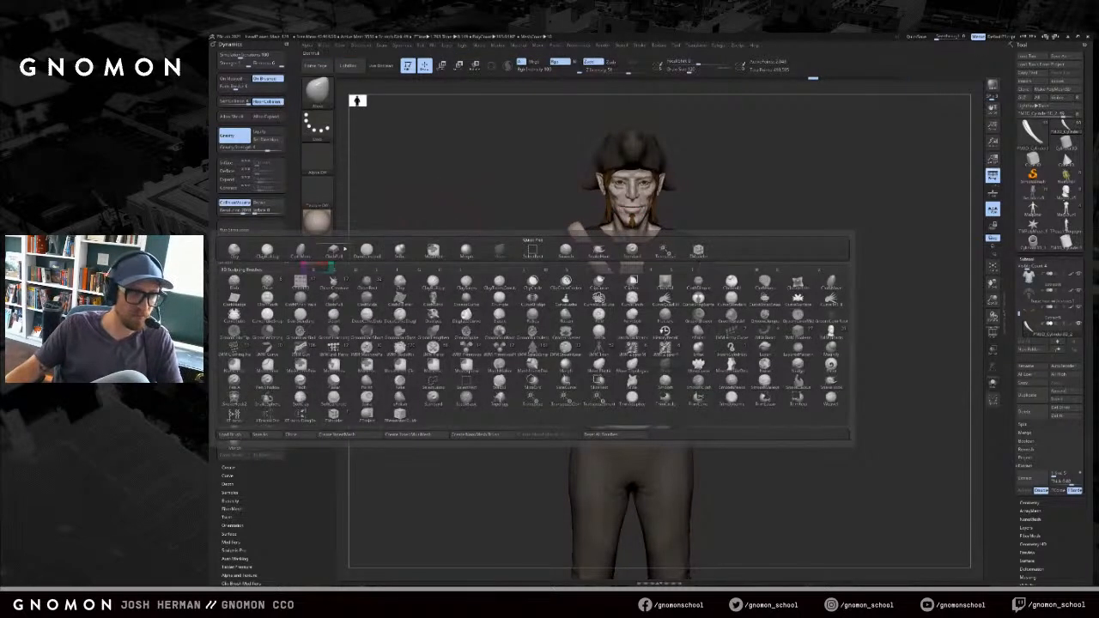
{"action": "left_click", "coordinate": [340, 250]}
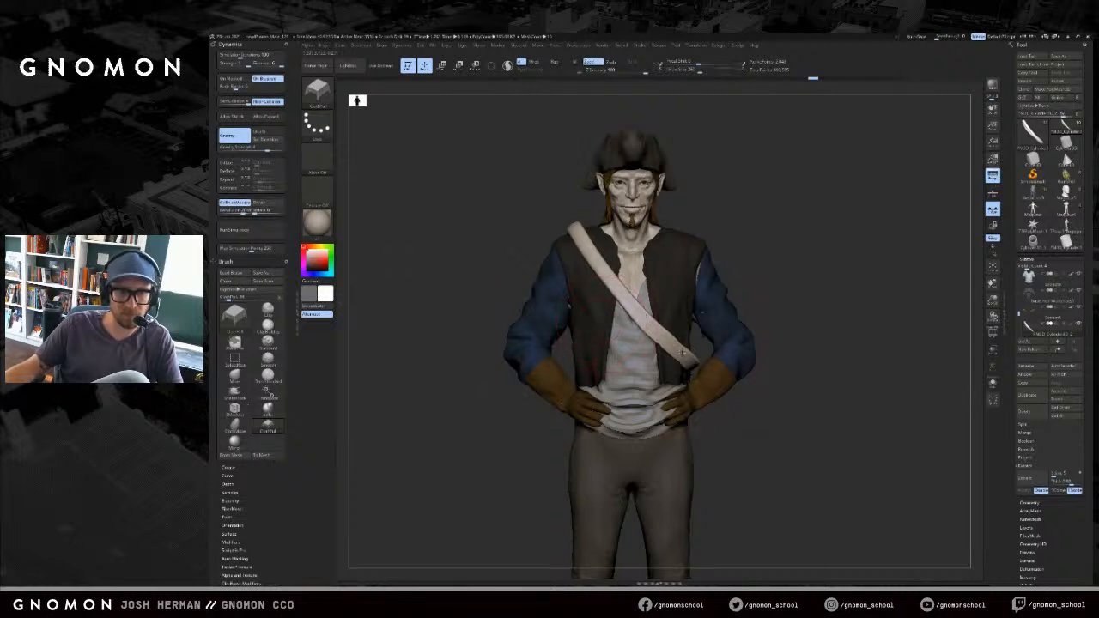
{"action": "left_click_drag", "start_coordinate": [658, 347], "coordinate": [657, 351]}
{"action": "key", "text": "ctrl+z"}
{"action": "key", "text": "bracketleft"}
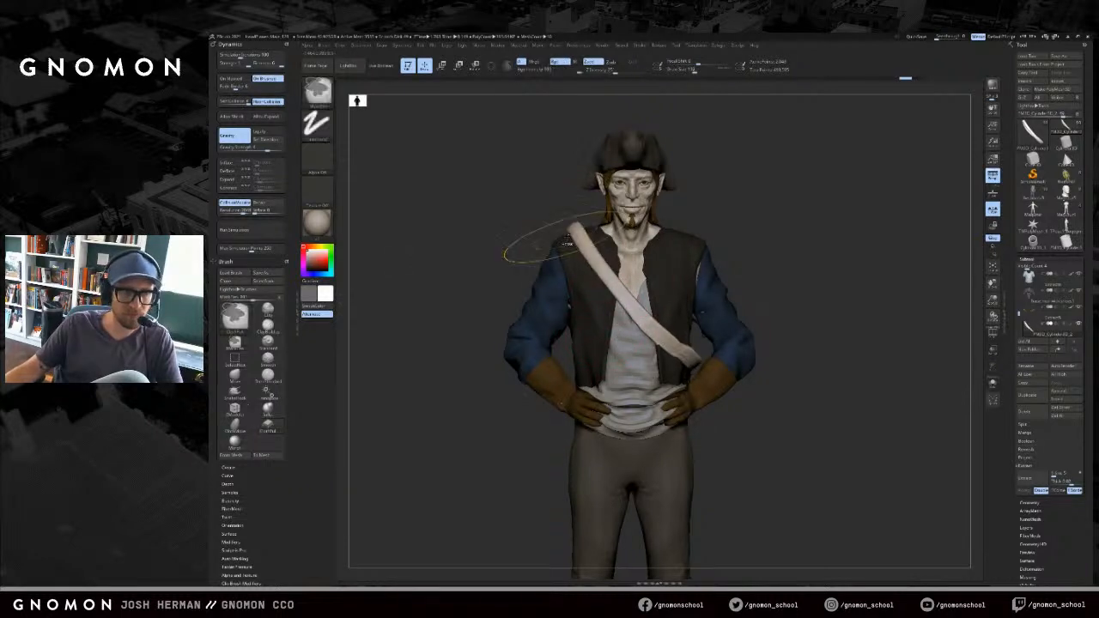
- Try draping the strap over the shoulder and chest with the ClothMove brush, undoing the strokes
{"action": "key", "text": "b"}
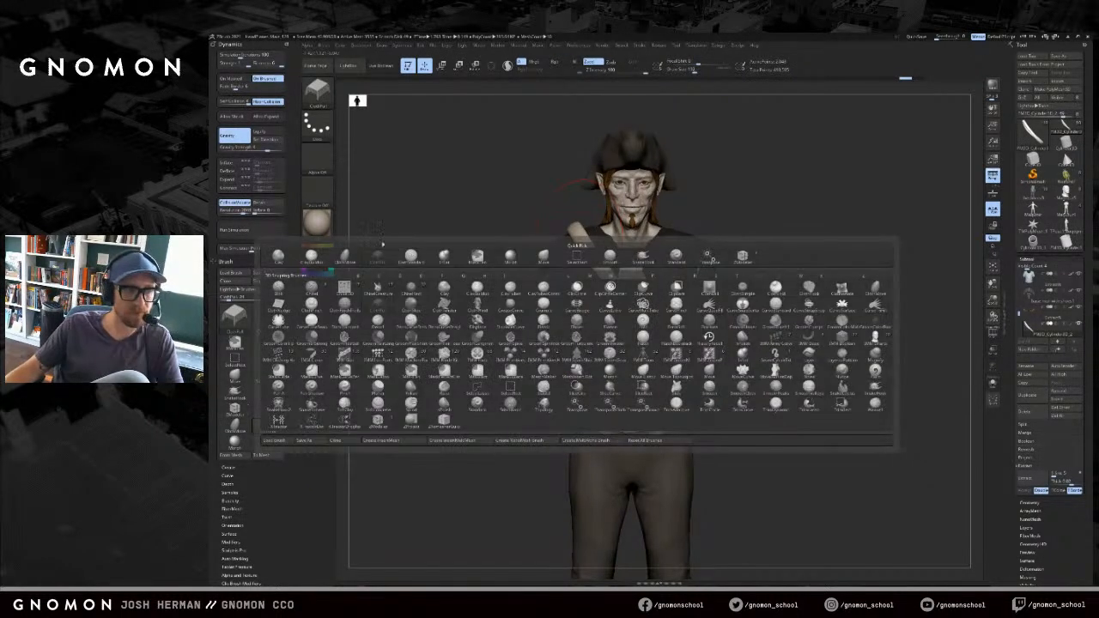
{"action": "left_click", "coordinate": [500, 253]}
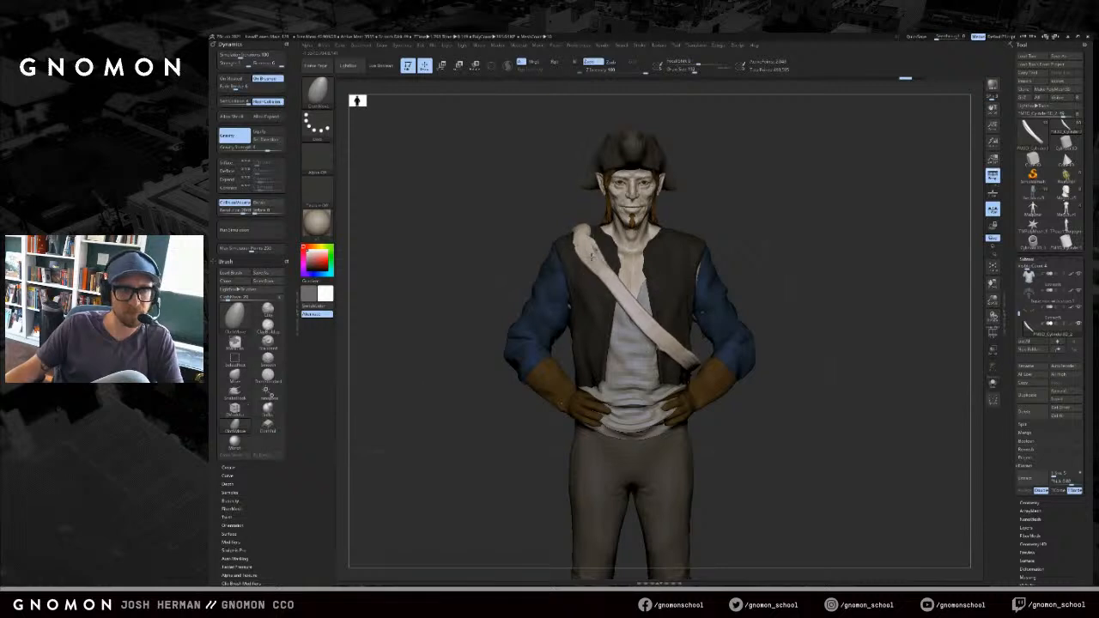
{"action": "left_click_drag", "start_coordinate": [812, 309], "coordinate": [756, 311]}
{"action": "key", "text": "ctrl+z"}
{"action": "left_click_drag", "start_coordinate": [636, 324], "coordinate": [645, 320]}
{"action": "right_click_drag", "start_coordinate": [709, 316], "coordinate": [615, 301]}
{"action": "left_click_drag", "start_coordinate": [716, 249], "coordinate": [655, 255]}
{"action": "key", "text": "ctrl+z"}
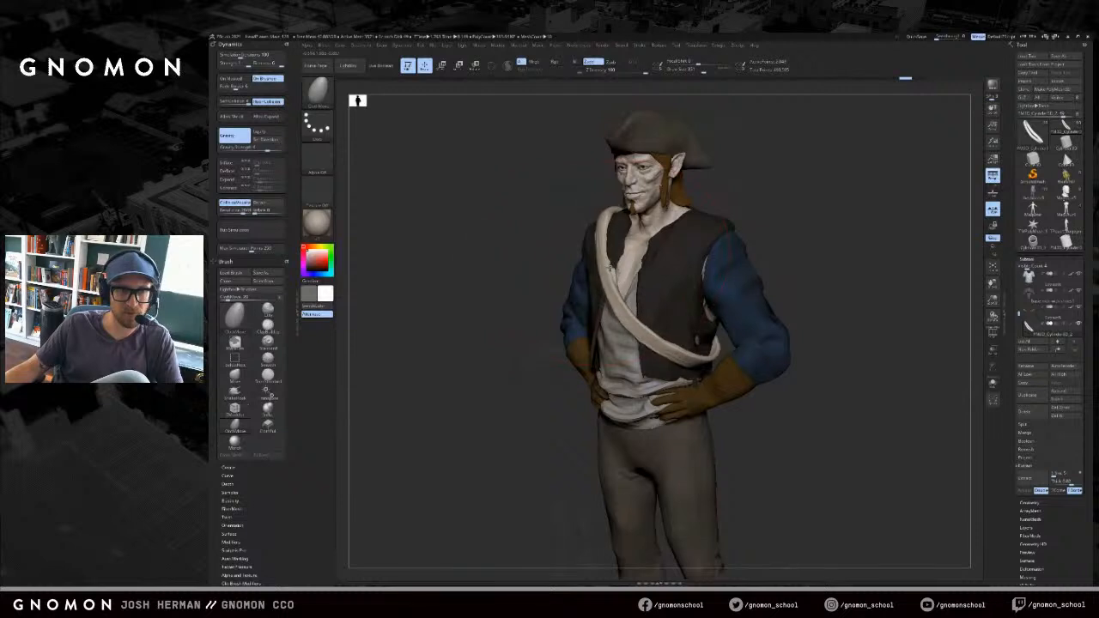
- Subdivide the strap once, test the ClothMove brush on it and undo the stroke
{"action": "key", "text": "ctrl+d"}
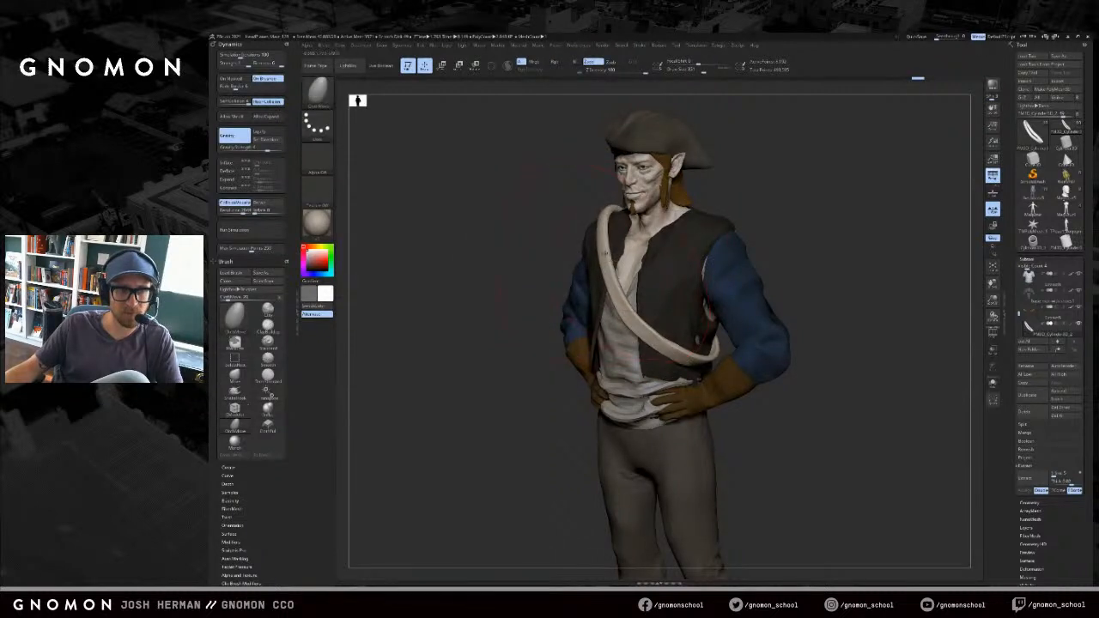
{"action": "left_click_drag", "start_coordinate": [448, 325], "coordinate": [508, 321], "text": "shift"}
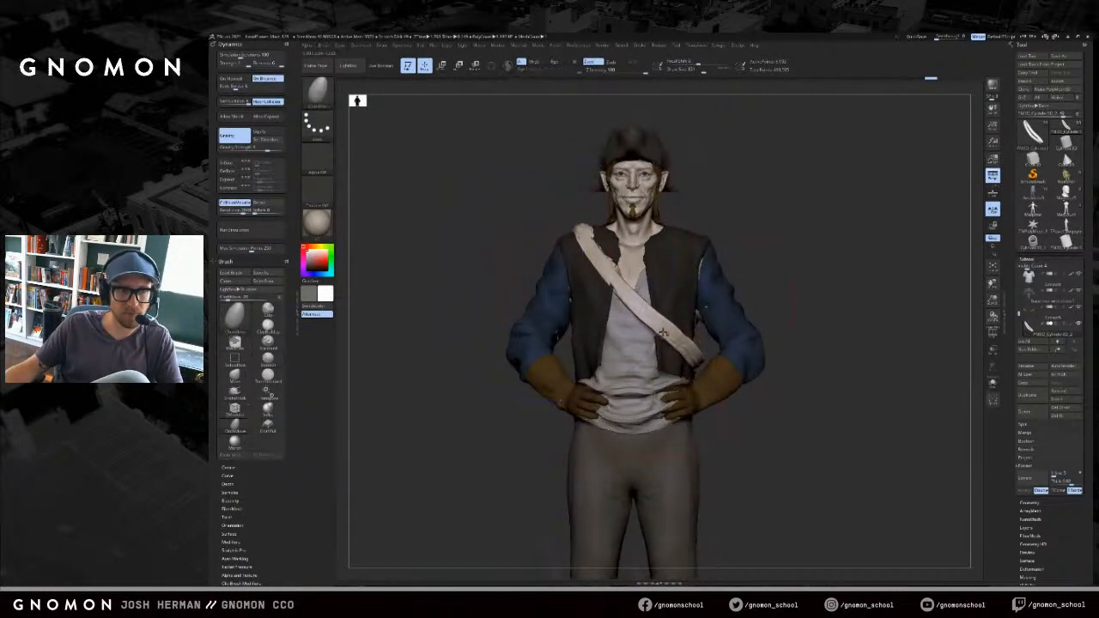
{"action": "key", "text": "ctrl+z"}
- Test the ClothPull brush across the middle of the subdivided strap and undo the strokes
{"action": "key", "text": "b"}
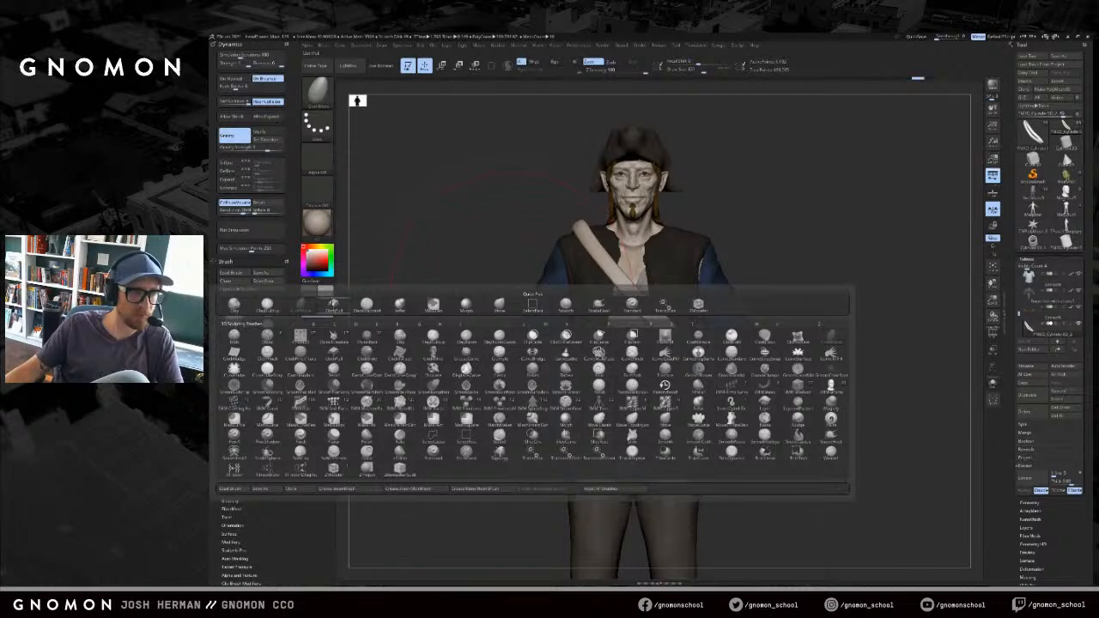
{"action": "left_click", "coordinate": [333, 304]}
{"action": "left_click_drag", "start_coordinate": [656, 318], "coordinate": [665, 326]}
{"action": "mouse_move", "coordinate": [788, 325]}
{"action": "left_mouse_down"}
{"action": "mouse_move", "coordinate": [727, 330]}
{"action": "mouse_move", "coordinate": [728, 383]}
{"action": "left_mouse_up"}
{"action": "left_click_drag", "start_coordinate": [812, 353], "coordinate": [855, 351]}
{"action": "key", "text": "ctrl+z"}
{"action": "key", "text": "ctrl+z"}
{"action": "key", "text": "ctrl+z"}
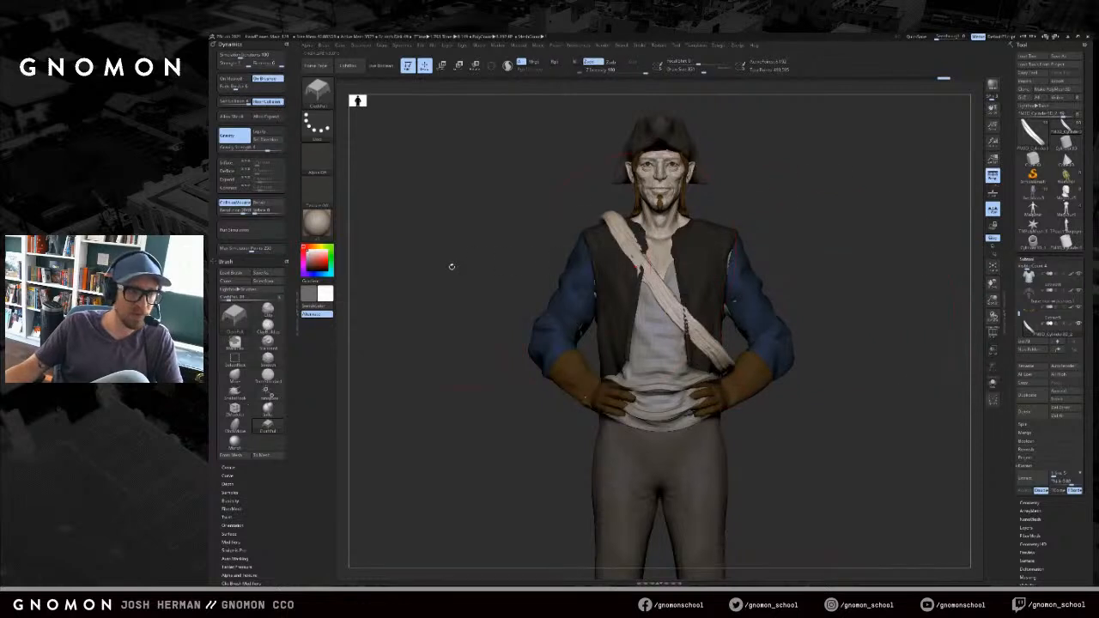
- Simulate the subdivided strap, undo the run, raise the Gravity Strength, simulate again and compare with the unsimulated shape
{"action": "left_click", "coordinate": [254, 230]}
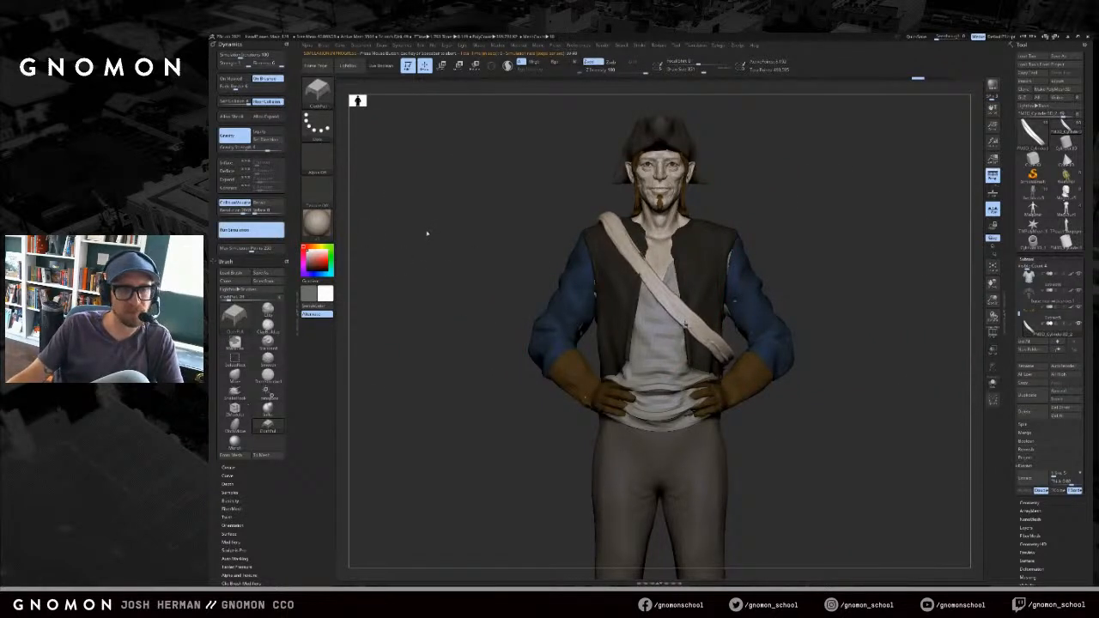
{"action": "key", "text": "ctrl+z"}
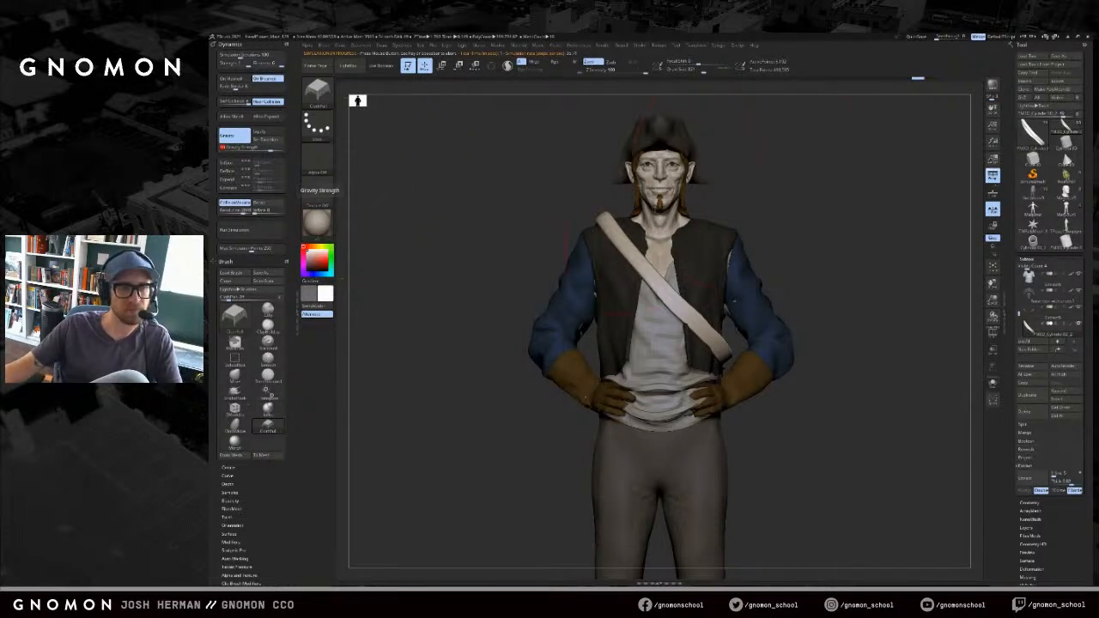
{"action": "left_click", "coordinate": [278, 227]}
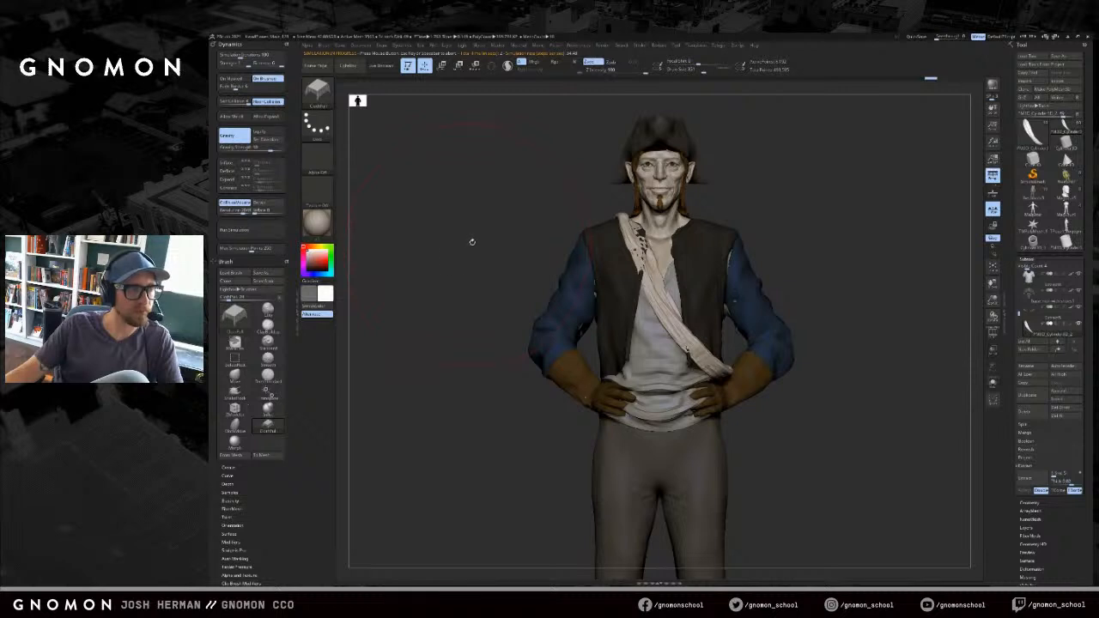
{"action": "key", "text": "ctrl+z"}
{"action": "key", "text": "ctrl+shift+z"}
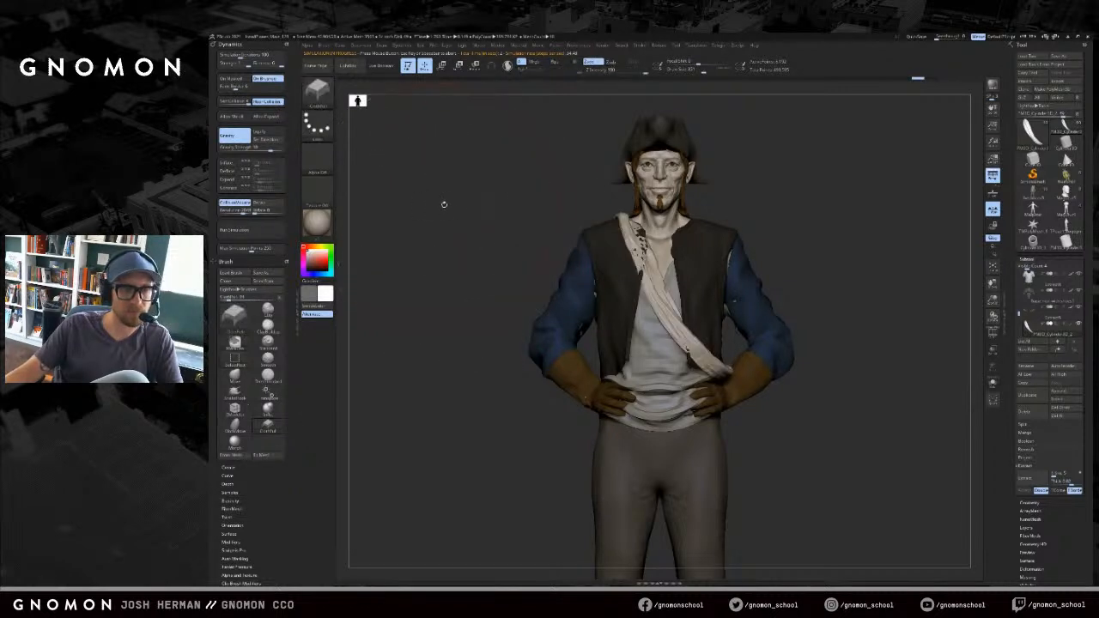
- Try adjusting the simulated strap near the collar with the Move brush
{"action": "left_click_drag", "start_coordinate": [441, 201], "coordinate": [415, 205]}
{"action": "left_click_drag", "start_coordinate": [752, 206], "coordinate": [749, 200], "text": "shift"}
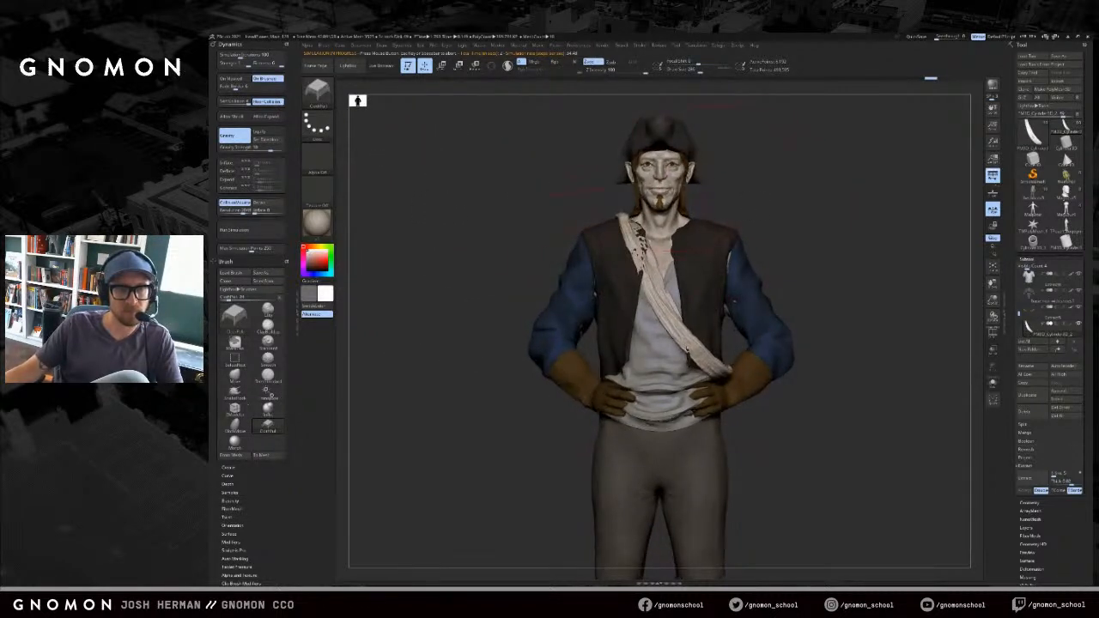
{"action": "key", "text": "alt+s"}
{"action": "key", "text": "s"}
{"action": "mouse_move", "coordinate": [687, 227]}
{"action": "left_mouse_down"}
{"action": "mouse_move", "coordinate": [626, 252]}
{"action": "mouse_move", "coordinate": [627, 225]}
{"action": "mouse_move", "coordinate": [669, 224]}
{"action": "left_mouse_up"}
{"action": "left_click", "coordinate": [668, 223]}
- Undo the strap's earlier simulation and adjustments back to its smooth, unwrinkled shape
{"action": "key", "text": "ctrl+z"}
{"action": "key", "text": "ctrl+z"}
{"action": "key", "text": "ctrl+z"}
{"action": "key", "text": "ctrl+z"}
{"action": "key", "text": "ctrl+z"}
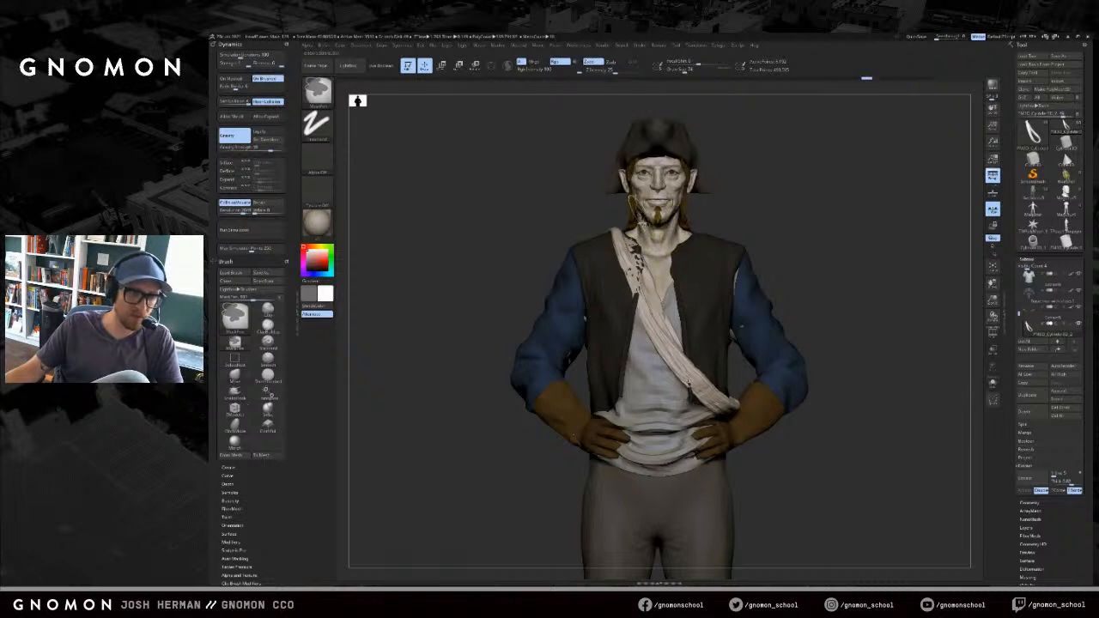
{"action": "key", "text": "ctrl+z"}
{"action": "key", "text": "ctrl+z"}
{"action": "key", "text": "ctrl+z"}
{"action": "key", "text": "ctrl+z"}
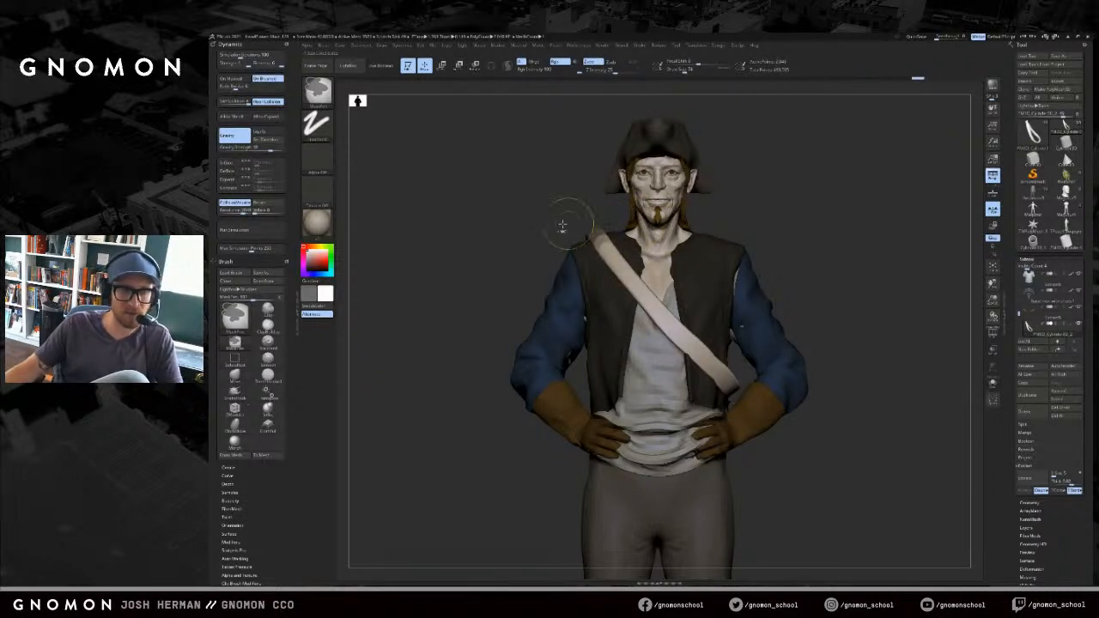
- Run the cloth simulation on the strap, try adjusting its lower end over the vest, and undo the adjustment
{"action": "left_click", "coordinate": [247, 230]}
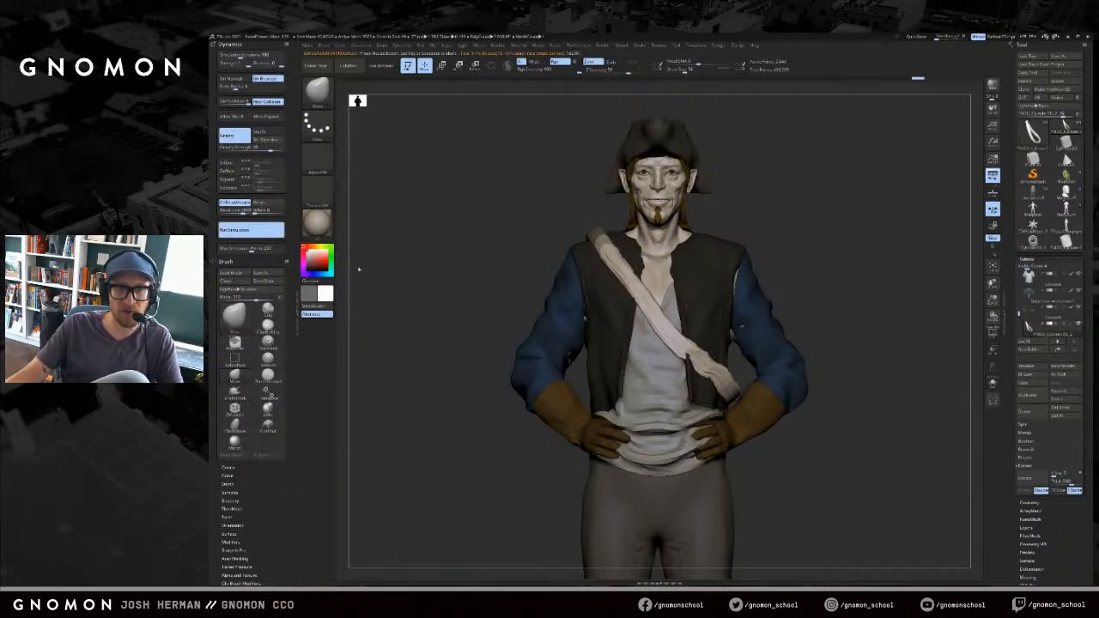
{"action": "left_click", "coordinate": [842, 276]}
{"action": "left_click_drag", "start_coordinate": [841, 277], "coordinate": [837, 277]}
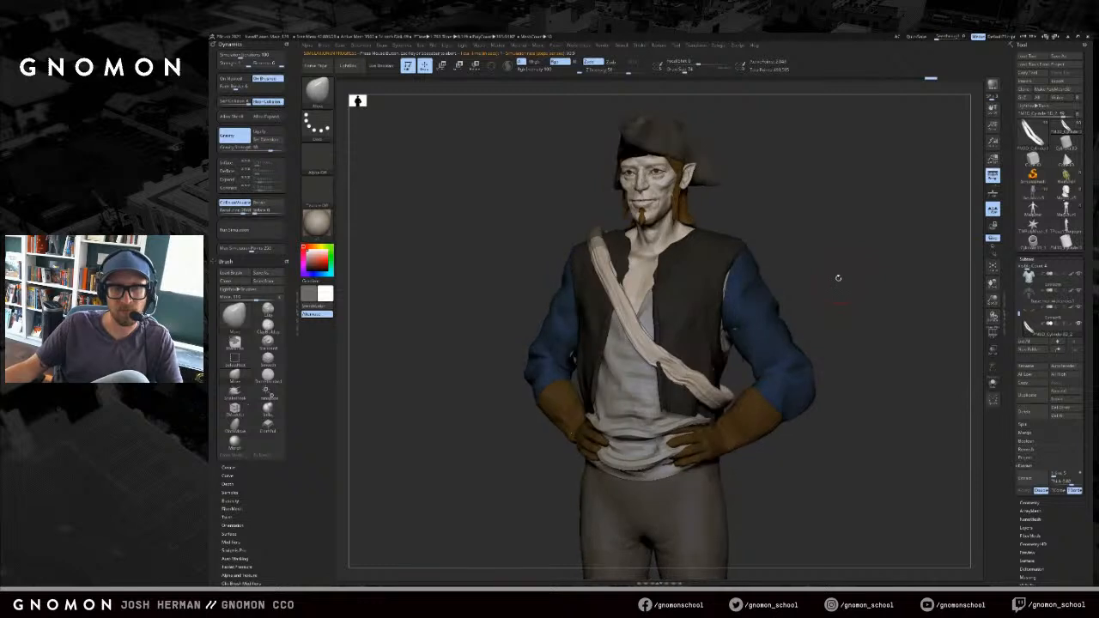
{"action": "mouse_move", "coordinate": [685, 362]}
{"action": "left_mouse_down"}
{"action": "mouse_move", "coordinate": [662, 368]}
{"action": "mouse_move", "coordinate": [676, 385]}
{"action": "left_mouse_up"}
{"action": "key", "text": "s"}
{"action": "key", "text": "ctrl+z"}
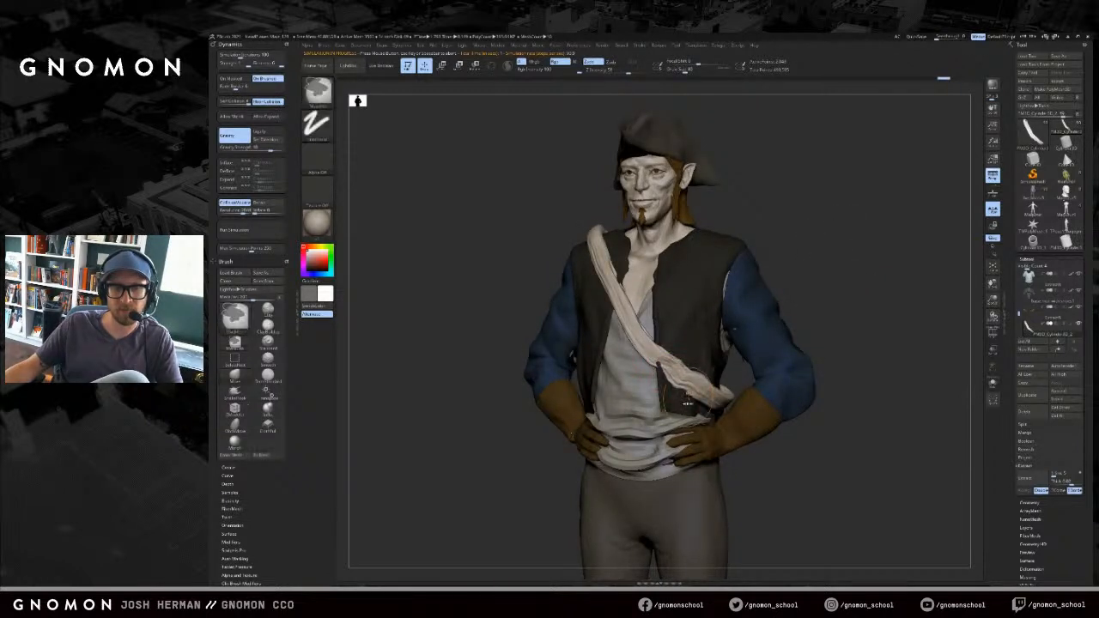
- Isolate the strap, try masking its shoulder end, undo, and bring the full character back
{"action": "key", "text": "shift+s"}
{"action": "left_click_drag", "start_coordinate": [780, 288], "coordinate": [712, 356]}
{"action": "left_click_drag", "start_coordinate": [573, 229], "coordinate": [585, 234], "text": "ctrl"}
{"action": "key", "text": "ctrl+z"}
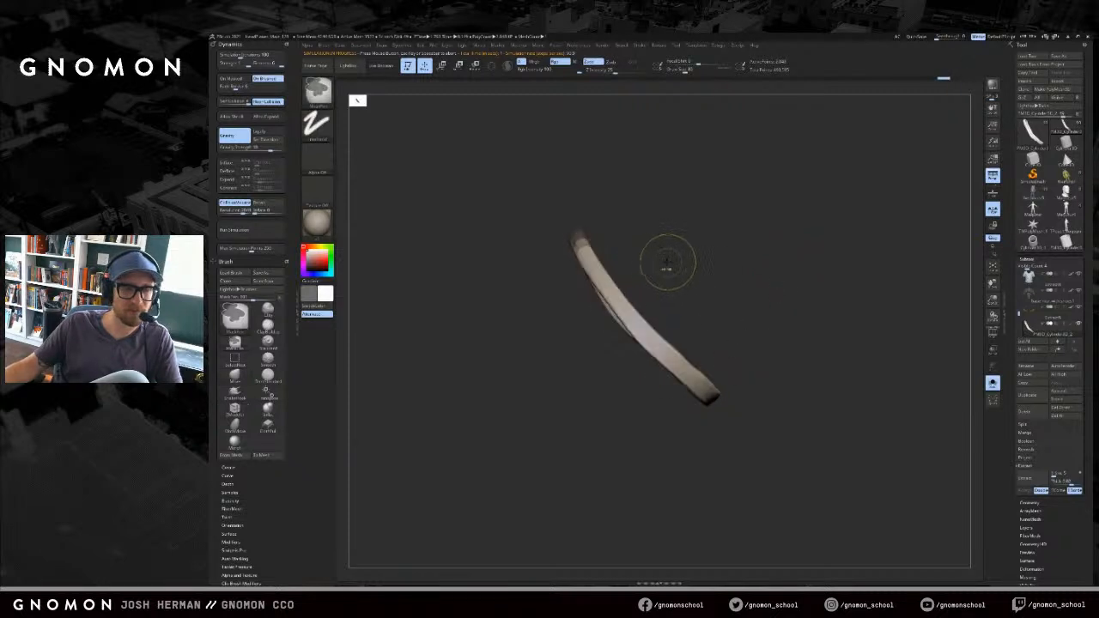
{"action": "key", "text": "ctrl+z"}
{"action": "key", "text": "d"}
{"action": "key", "text": "shift+s"}
- Simulate the strap twice over the vest, undoing each run
{"action": "left_click", "coordinate": [250, 230]}
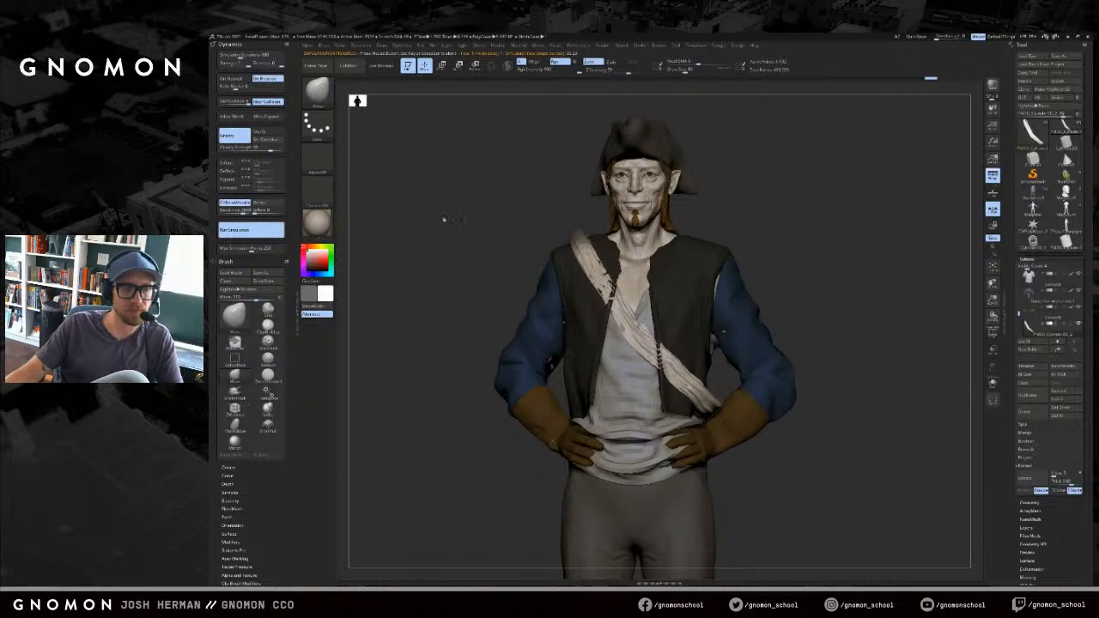
{"action": "left_click_drag", "start_coordinate": [444, 220], "coordinate": [415, 238]}
{"action": "key", "text": "ctrl+z"}
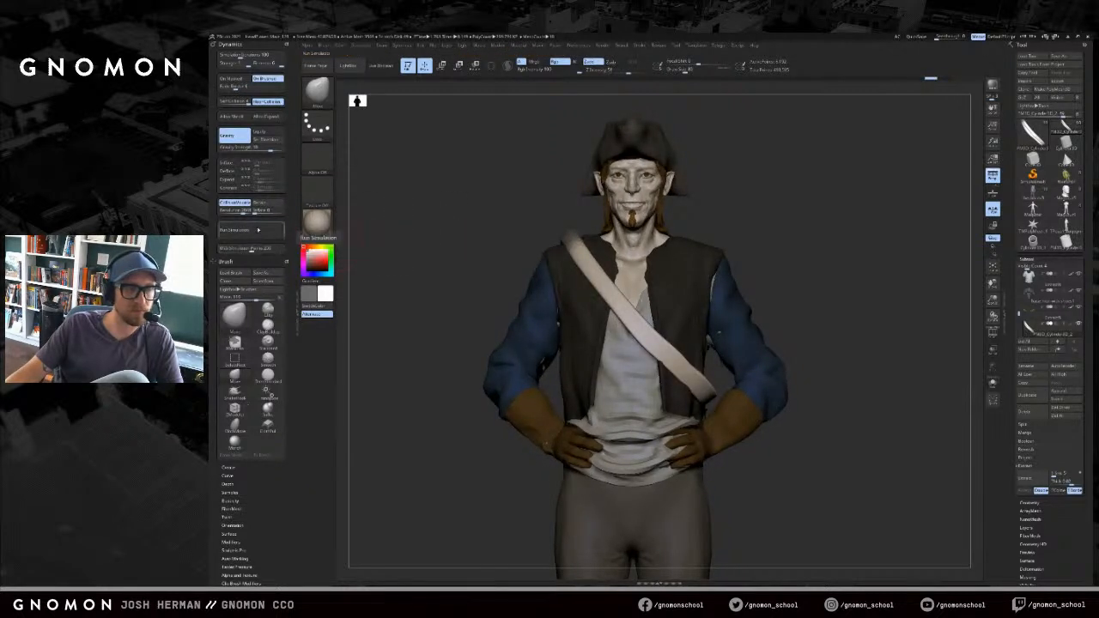
{"action": "left_click", "coordinate": [251, 231]}
{"action": "left_click", "coordinate": [473, 292]}
{"action": "key", "text": "ctrl+z"}
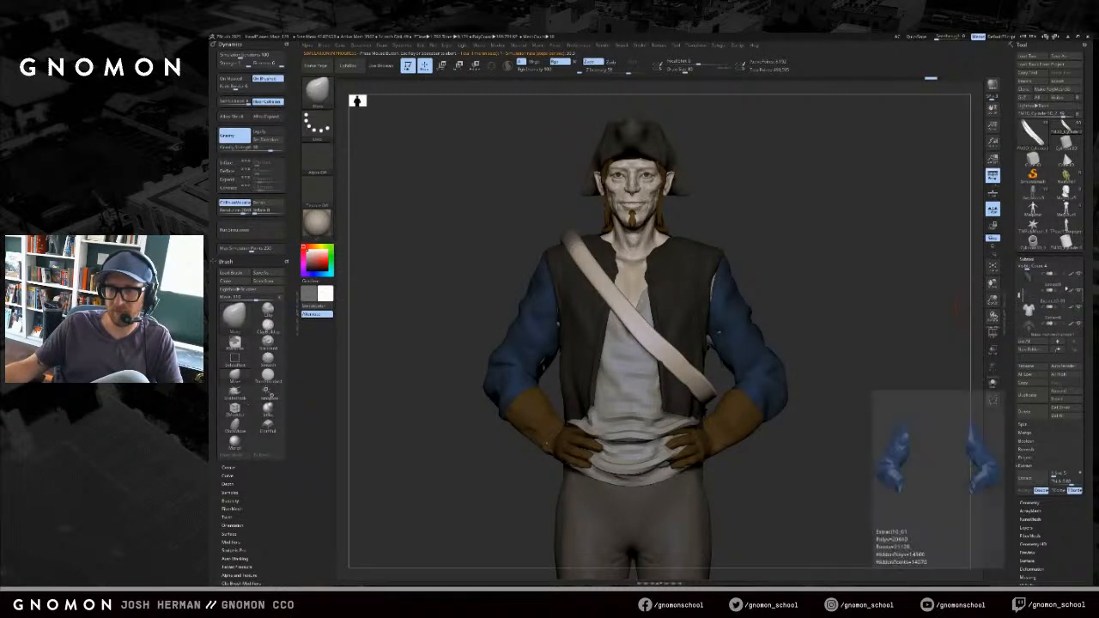
- Hide the vest and run the cloth simulation so the strap drapes directly over the shirt
{"action": "left_click", "coordinate": [1079, 274]}
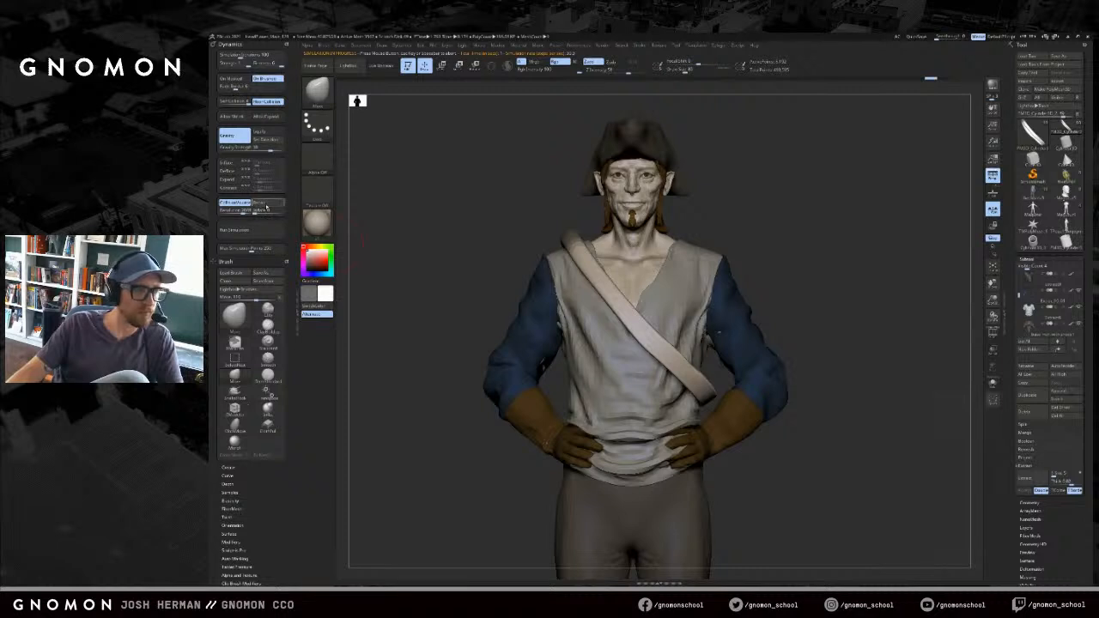
{"action": "left_click", "coordinate": [249, 230]}
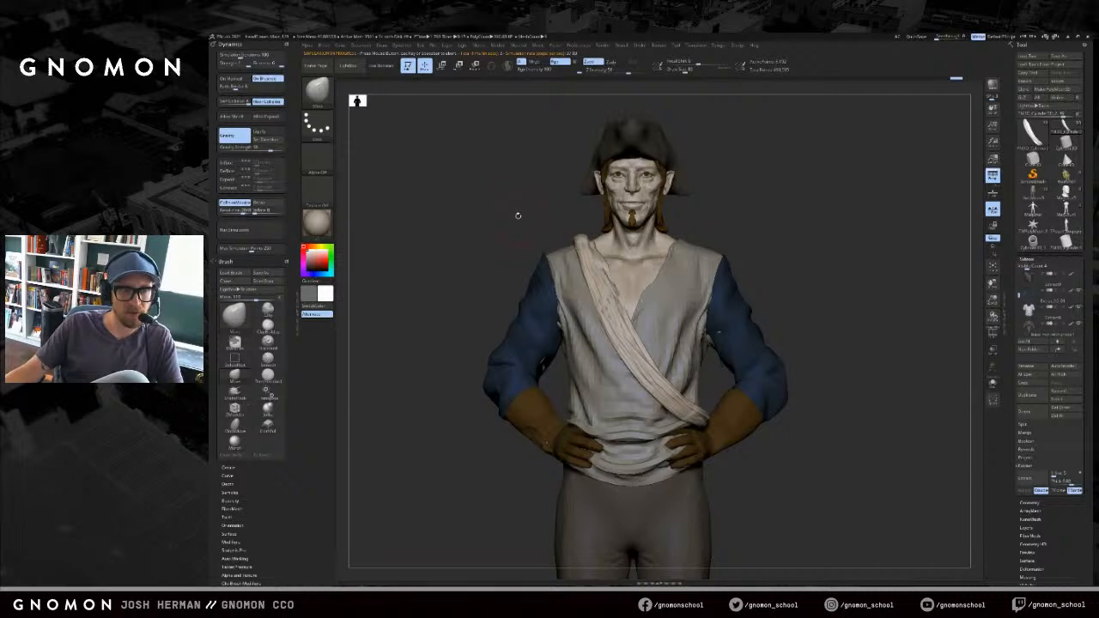
{"action": "left_click_drag", "start_coordinate": [518, 217], "coordinate": [558, 221]}
- Show the vest again and work the chest part of the simulated strap with the Clay brush
{"action": "key", "text": "b"}
{"action": "key", "text": "c"}
{"action": "key", "text": "l"}
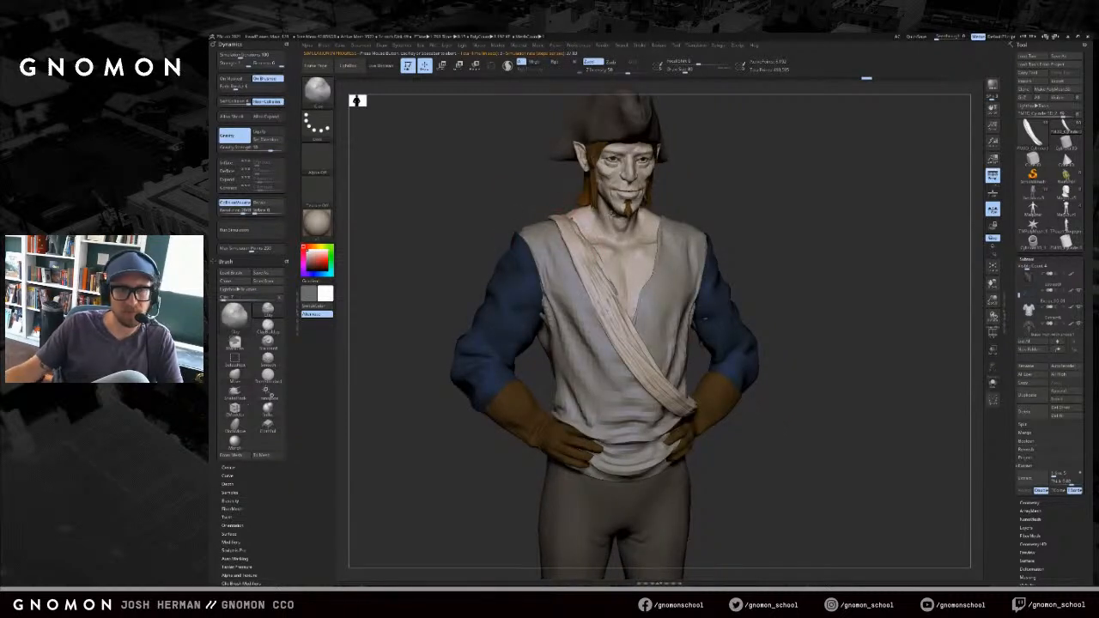
{"action": "left_click", "coordinate": [1080, 278]}
{"action": "left_click_drag", "start_coordinate": [820, 258], "coordinate": [783, 260], "text": "shift"}
{"action": "key", "text": "s"}
{"action": "left_click_drag", "start_coordinate": [627, 264], "coordinate": [632, 264]}
{"action": "mouse_move", "coordinate": [777, 233]}
{"action": "left_mouse_down"}
{"action": "mouse_move", "coordinate": [743, 251]}
{"action": "mouse_move", "coordinate": [807, 250]}
{"action": "left_mouse_up"}
{"action": "key", "text": "s"}
- Pull the upper strap out over the vest and shoulder with the Move brush and check it from behind
{"action": "left_click_drag", "start_coordinate": [575, 256], "coordinate": [578, 256]}
{"action": "key", "text": "b"}
{"action": "key", "text": "m"}
{"action": "key", "text": "v"}
{"action": "mouse_move", "coordinate": [579, 256]}
{"action": "left_mouse_down"}
{"action": "mouse_move", "coordinate": [557, 258]}
{"action": "mouse_move", "coordinate": [569, 232]}
{"action": "left_mouse_up"}
{"action": "left_click_drag", "start_coordinate": [514, 225], "coordinate": [515, 262]}
{"action": "mouse_move", "coordinate": [573, 228]}
{"action": "left_mouse_down"}
{"action": "mouse_move", "coordinate": [558, 234]}
{"action": "mouse_move", "coordinate": [647, 229]}
{"action": "mouse_move", "coordinate": [628, 244]}
{"action": "mouse_move", "coordinate": [692, 261]}
{"action": "mouse_move", "coordinate": [525, 239]}
{"action": "left_mouse_up"}
{"action": "left_click_drag", "start_coordinate": [637, 258], "coordinate": [869, 277], "text": "shift"}
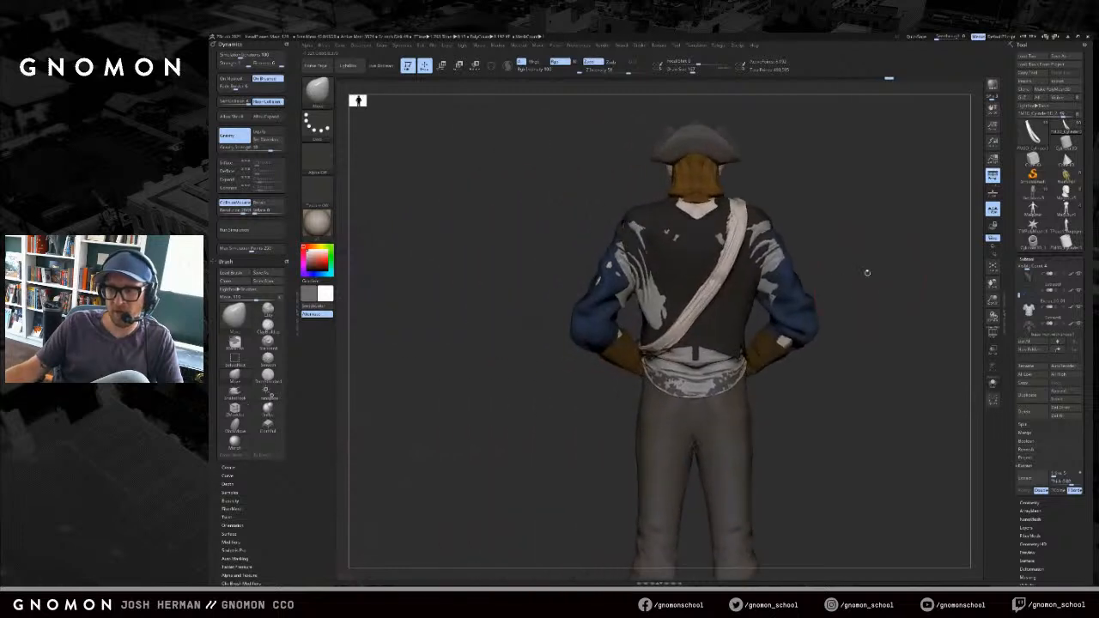
{"action": "left_click_drag", "start_coordinate": [821, 277], "coordinate": [797, 271]}
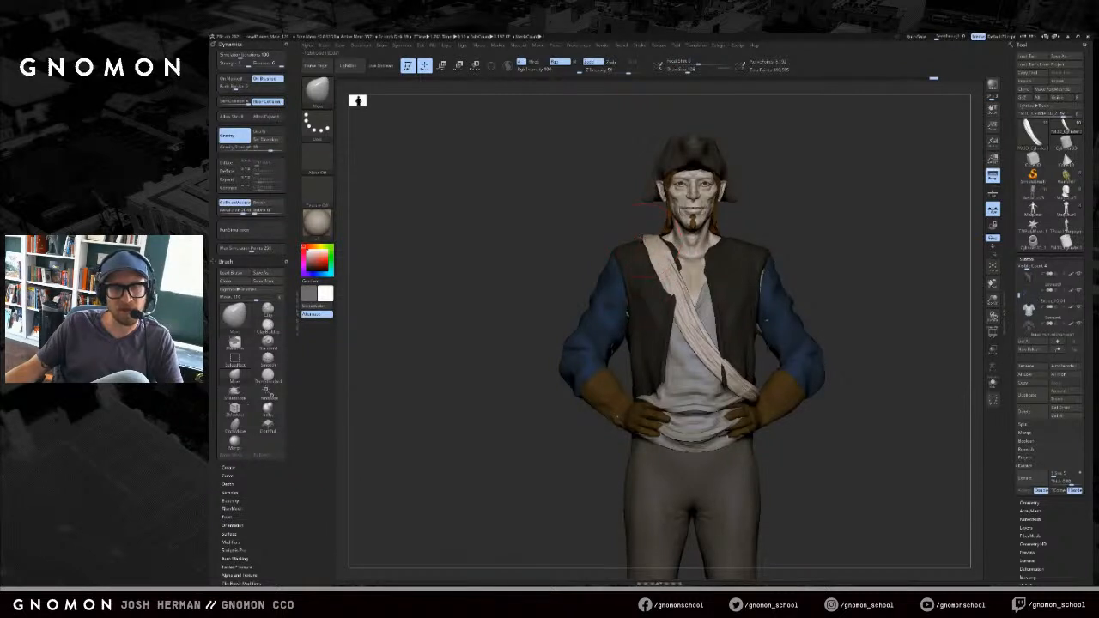
- Smooth out the strap's wrinkles along its length and pull it clear of the vest edges with the Move brush
{"action": "left_click_drag", "start_coordinate": [668, 273], "coordinate": [743, 407], "text": "shift"}
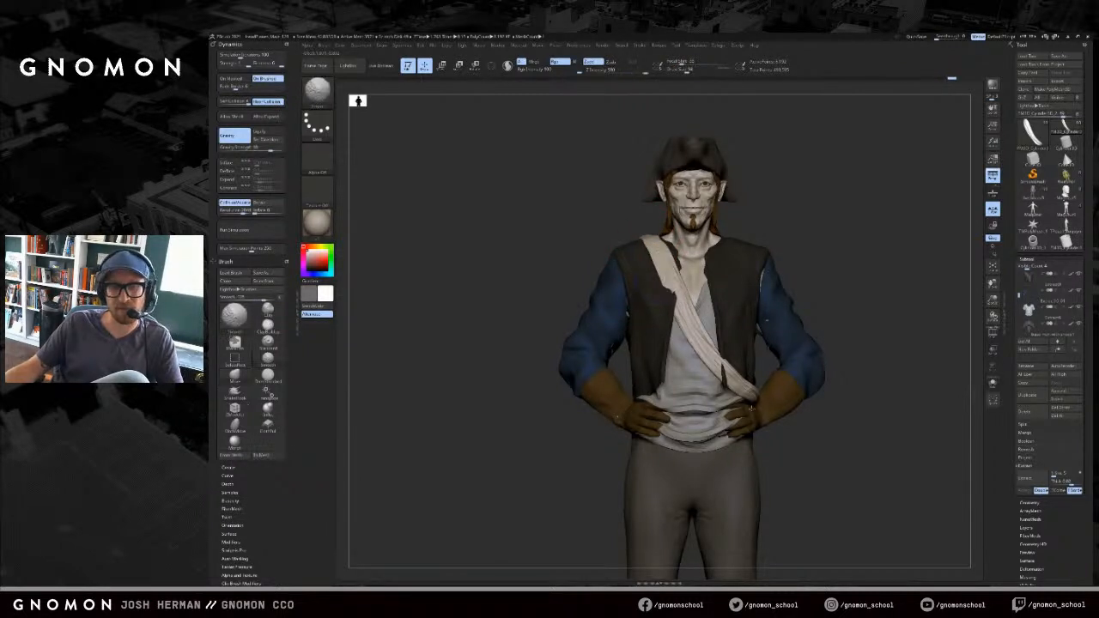
{"action": "mouse_move", "coordinate": [876, 404]}
{"action": "left_mouse_down"}
{"action": "mouse_move", "coordinate": [786, 408]}
{"action": "mouse_move", "coordinate": [962, 408]}
{"action": "left_mouse_up"}
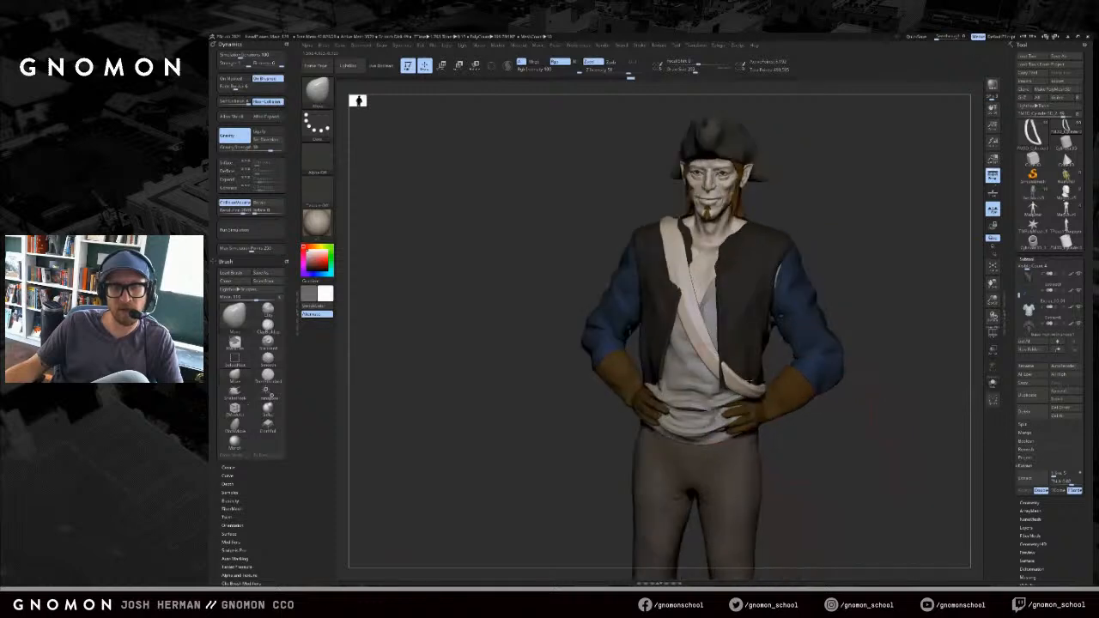
{"action": "left_click_drag", "start_coordinate": [724, 376], "coordinate": [731, 382]}
{"action": "key", "text": "]"}
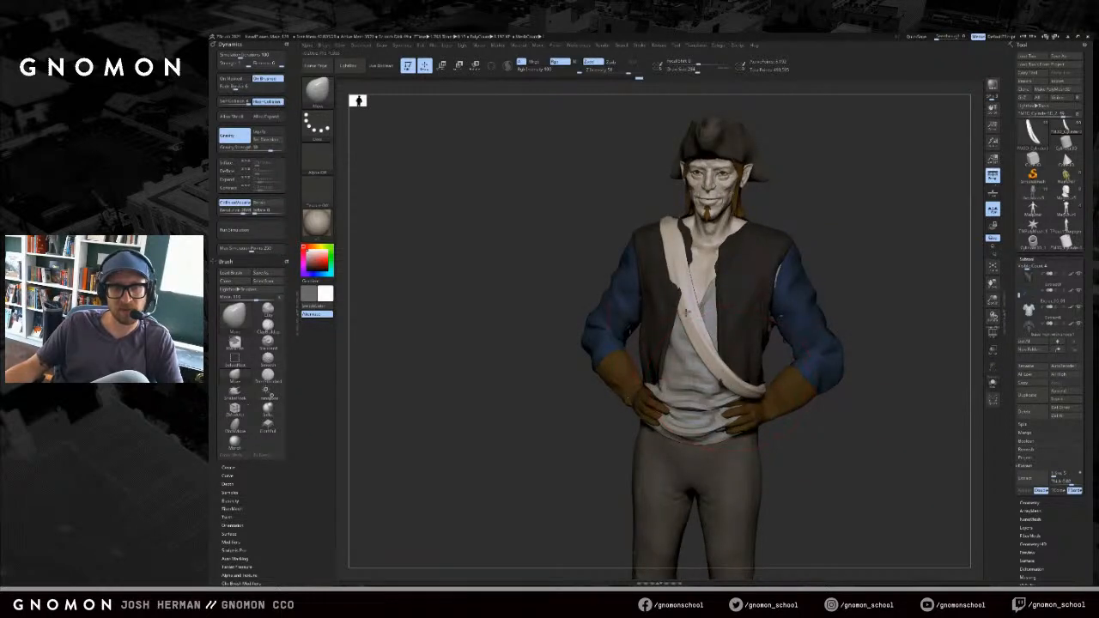
{"action": "left_click_drag", "start_coordinate": [679, 298], "coordinate": [684, 301]}
{"action": "key", "text": "s"}
{"action": "left_click_drag", "start_coordinate": [853, 253], "coordinate": [828, 256], "text": "shift"}
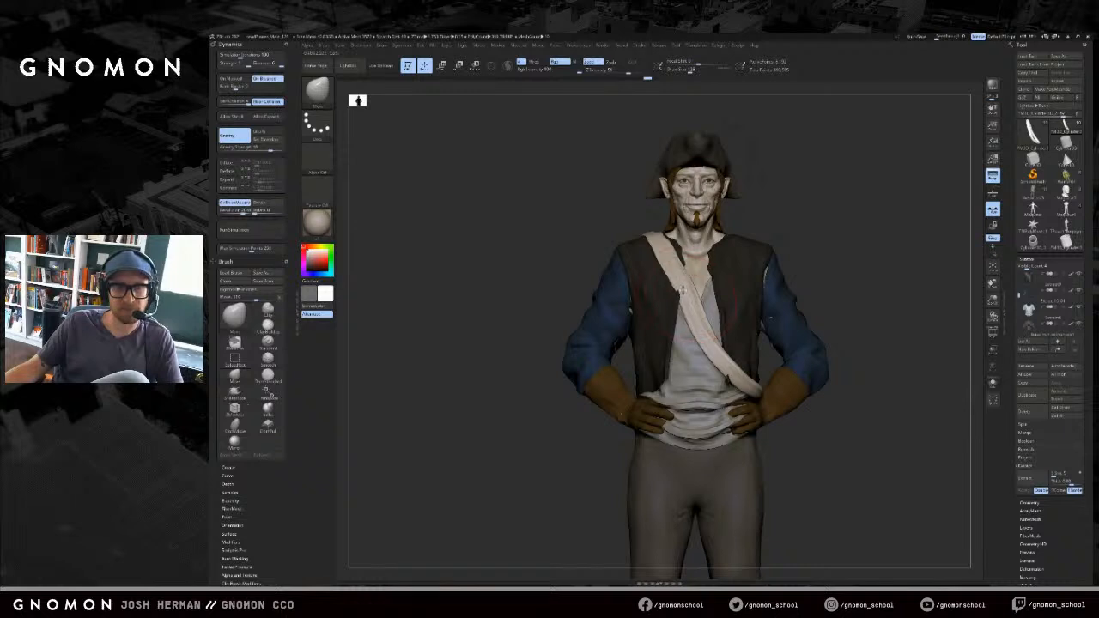
{"action": "left_click_drag", "start_coordinate": [915, 286], "coordinate": [816, 254], "text": "alt"}
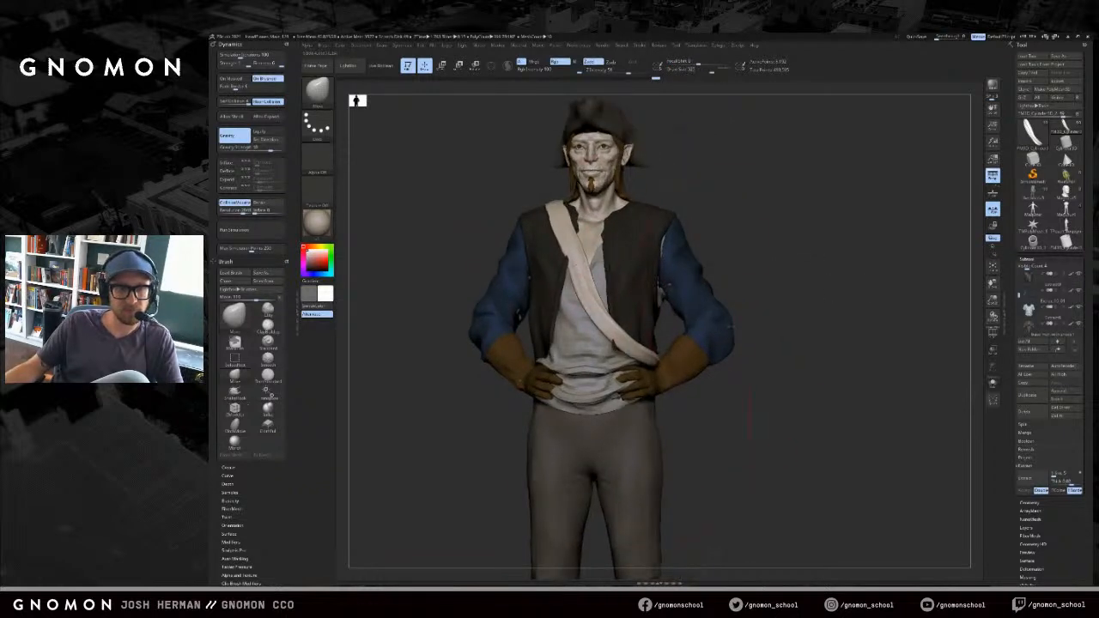
- Reshape the strap's curve across the chest and at its lower end with the Move brush
{"action": "left_click_drag", "start_coordinate": [645, 342], "coordinate": [637, 345]}
{"action": "key", "text": "s"}
{"action": "left_click_drag", "start_coordinate": [596, 265], "coordinate": [583, 255]}
{"action": "key", "text": "s"}
{"action": "mouse_move", "coordinate": [626, 342]}
{"action": "left_mouse_down"}
{"action": "mouse_move", "coordinate": [640, 342]}
{"action": "mouse_move", "coordinate": [637, 324]}
{"action": "left_mouse_up"}
{"action": "left_click_drag", "start_coordinate": [827, 279], "coordinate": [481, 280]}
{"action": "mouse_move", "coordinate": [792, 251]}
{"action": "left_mouse_down", "text": "shift"}
{"action": "mouse_move", "coordinate": [767, 289]}
{"action": "mouse_move", "coordinate": [794, 225]}
{"action": "left_mouse_up", "text": "shift"}
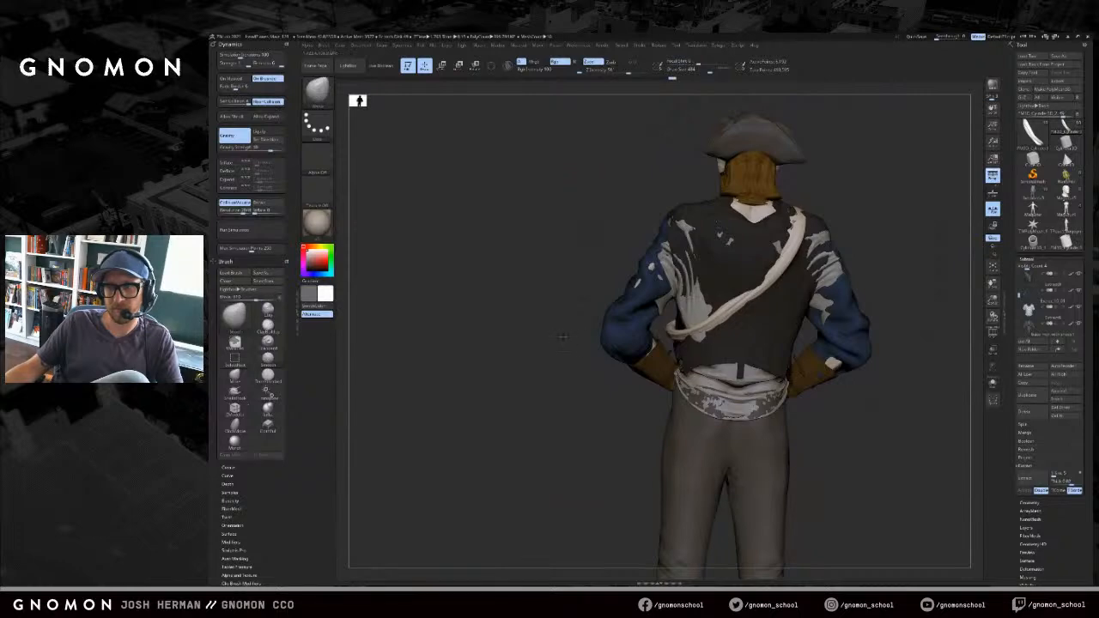
- Build up the front of the strap with the Clay brush and smooth it down to its lower end
{"action": "left_click_drag", "start_coordinate": [935, 309], "coordinate": [665, 322]}
{"action": "key", "text": "f"}
{"action": "left_click_drag", "start_coordinate": [824, 316], "coordinate": [764, 378], "text": "alt"}
{"action": "key", "text": "b"}
{"action": "key", "text": "c"}
{"action": "key", "text": "l"}
{"action": "mouse_move", "coordinate": [655, 359]}
{"action": "left_mouse_down"}
{"action": "mouse_move", "coordinate": [696, 373]}
{"action": "mouse_move", "coordinate": [635, 339]}
{"action": "left_mouse_up"}
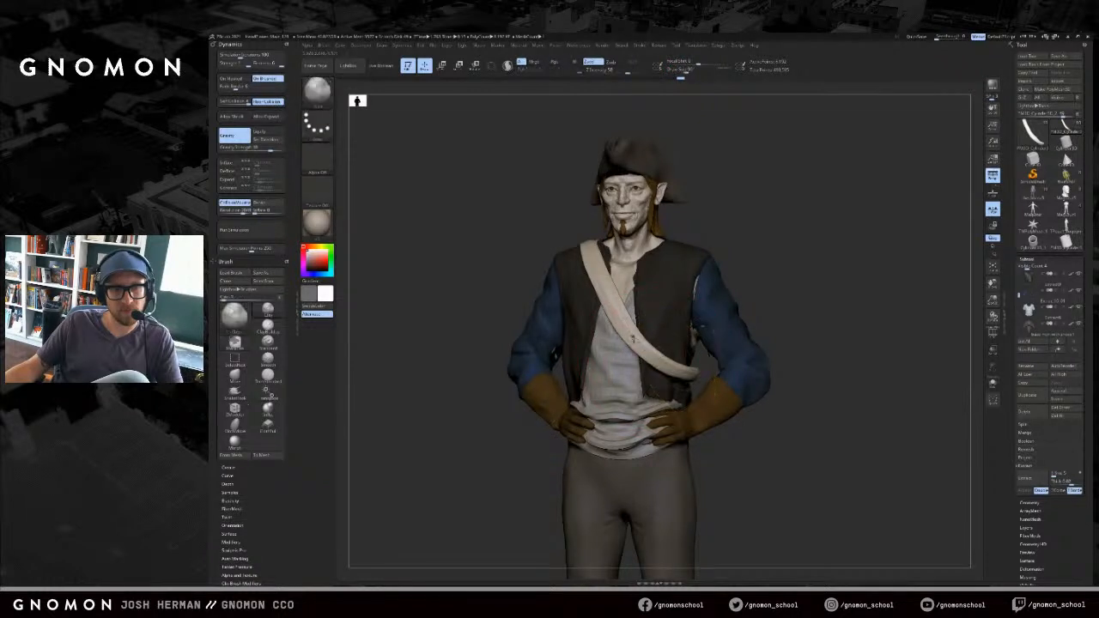
{"action": "left_click_drag", "start_coordinate": [786, 360], "coordinate": [846, 363]}
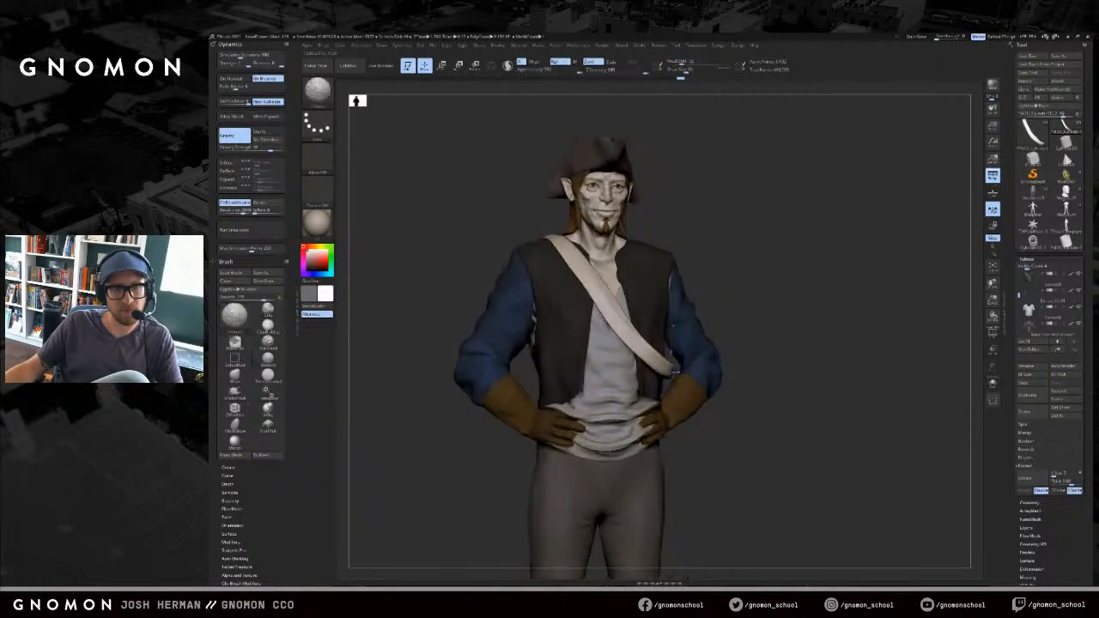
{"action": "left_click_drag", "start_coordinate": [856, 323], "coordinate": [823, 323], "text": "shift"}
- Fill the strap with a brown colour matching the gloves
{"action": "key", "text": "c"}
{"action": "left_click_drag", "start_coordinate": [422, 160], "coordinate": [442, 171], "text": "alt"}
{"action": "mouse_move", "coordinate": [339, 51]}
{"action": "left_click", "coordinate": [360, 197]}
{"action": "left_click_drag", "start_coordinate": [876, 378], "coordinate": [894, 349], "text": "alt"}
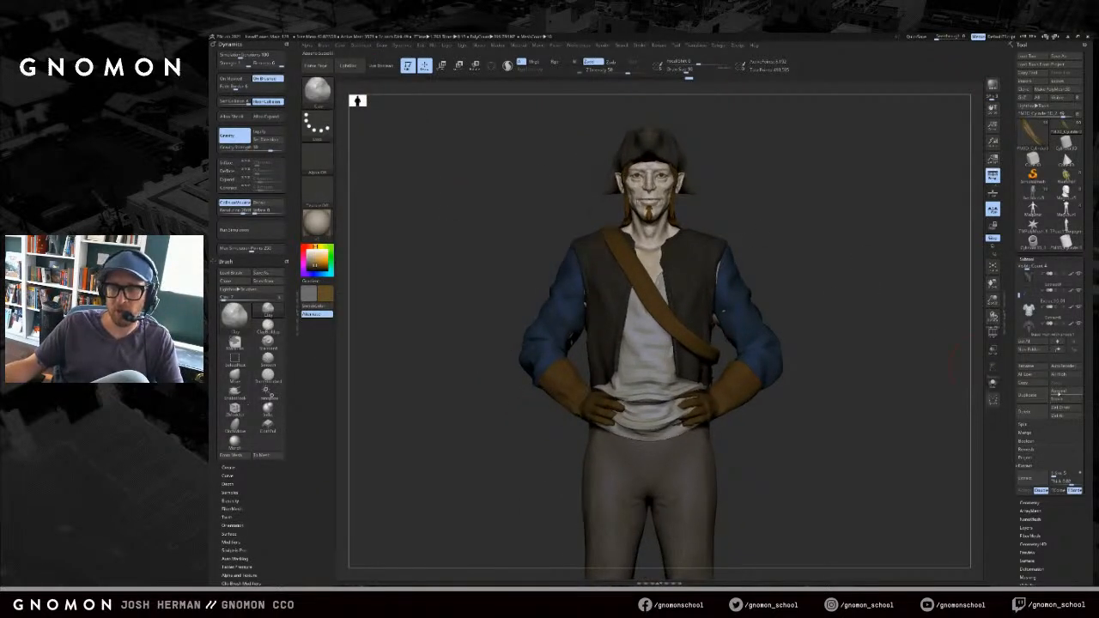
- Append a cube as a new subtool and make it the active part
{"action": "left_click", "coordinate": [1053, 391]}
{"action": "left_click", "coordinate": [762, 407]}
{"action": "left_click_drag", "start_coordinate": [847, 357], "coordinate": [784, 292], "text": "alt"}
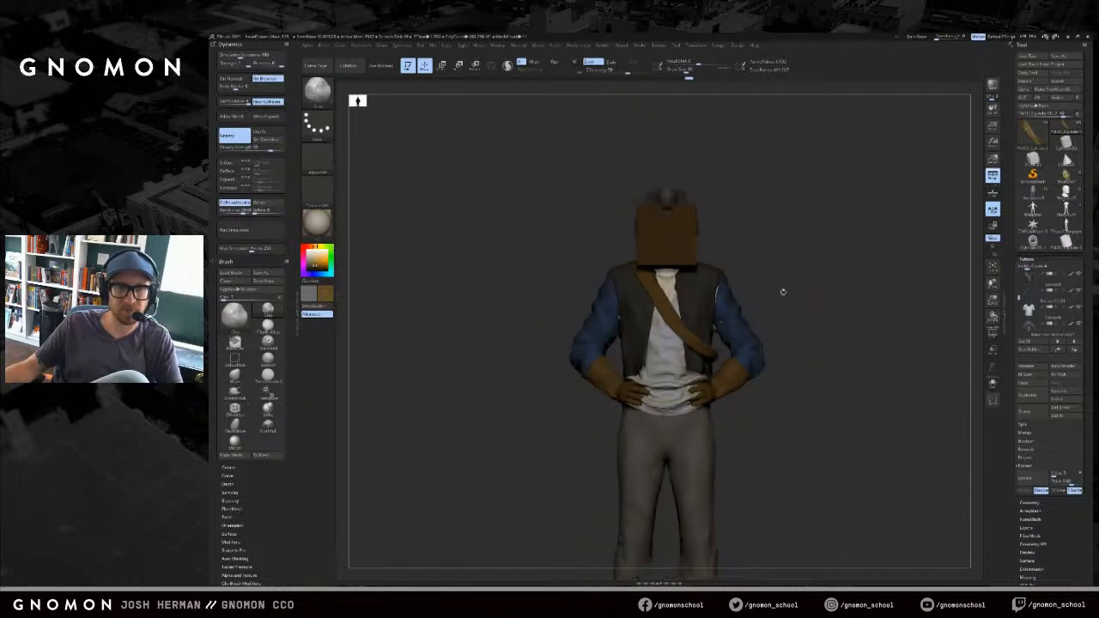
{"action": "left_click", "coordinate": [672, 243], "text": "alt"}
{"action": "left_click_drag", "start_coordinate": [778, 436], "coordinate": [742, 421], "text": "alt"}
- Move the cube to the strap's lower end and scale it into a small flat pouch box
{"action": "key", "text": "w"}
{"action": "mouse_move", "coordinate": [635, 228]}
{"action": "left_mouse_down"}
{"action": "mouse_move", "coordinate": [722, 267]}
{"action": "mouse_move", "coordinate": [763, 354]}
{"action": "mouse_move", "coordinate": [749, 359]}
{"action": "mouse_move", "coordinate": [712, 281]}
{"action": "mouse_move", "coordinate": [711, 326]}
{"action": "left_mouse_up"}
{"action": "key", "text": "e"}
{"action": "left_click_drag", "start_coordinate": [838, 298], "coordinate": [739, 302]}
{"action": "mouse_move", "coordinate": [732, 341]}
{"action": "left_mouse_down"}
{"action": "mouse_move", "coordinate": [839, 344]}
{"action": "mouse_move", "coordinate": [811, 343]}
{"action": "mouse_move", "coordinate": [844, 319]}
{"action": "mouse_move", "coordinate": [886, 319]}
{"action": "mouse_move", "coordinate": [780, 340]}
{"action": "left_mouse_up"}
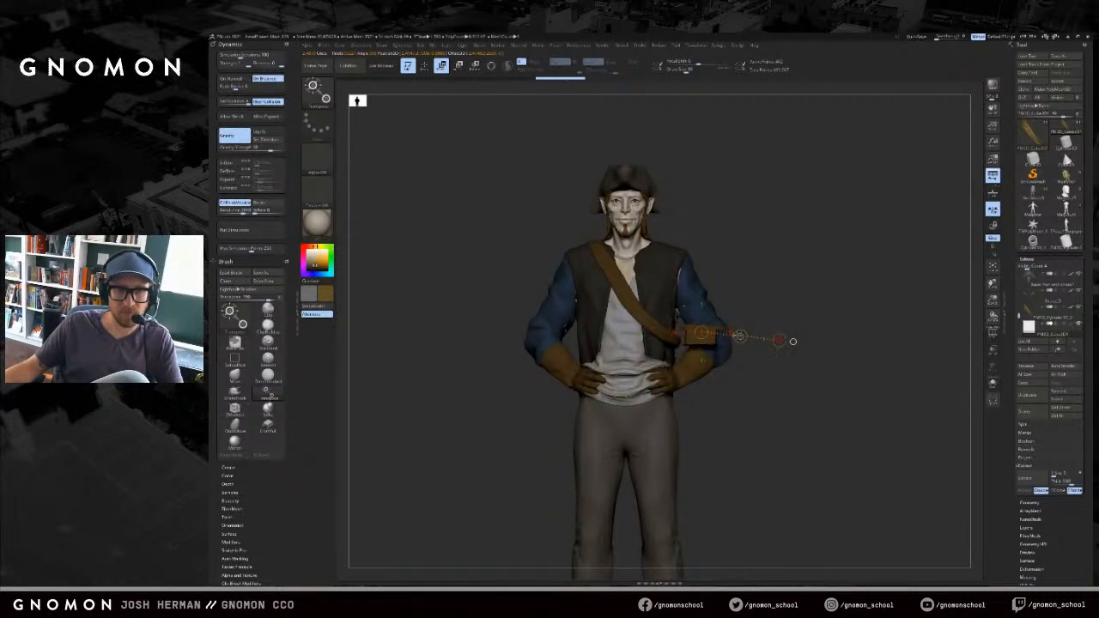
{"action": "left_click_drag", "start_coordinate": [869, 366], "coordinate": [827, 373]}
{"action": "left_click_drag", "start_coordinate": [733, 339], "coordinate": [717, 347]}
{"action": "left_click_drag", "start_coordinate": [773, 387], "coordinate": [781, 345]}
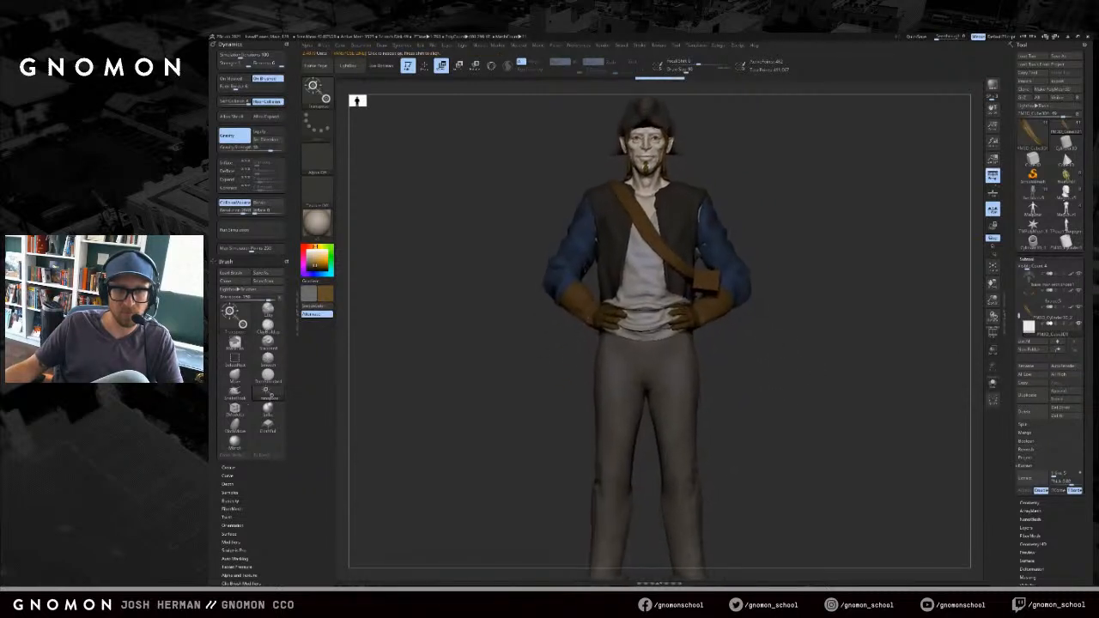
- Try further transforms on the pouch box and undo them
{"action": "mouse_move", "coordinate": [756, 306]}
{"action": "left_mouse_down"}
{"action": "mouse_move", "coordinate": [744, 304]}
{"action": "mouse_move", "coordinate": [724, 407]}
{"action": "mouse_move", "coordinate": [724, 391]}
{"action": "mouse_move", "coordinate": [739, 390]}
{"action": "mouse_move", "coordinate": [739, 361]}
{"action": "mouse_move", "coordinate": [777, 326]}
{"action": "mouse_move", "coordinate": [804, 324]}
{"action": "mouse_move", "coordinate": [783, 352]}
{"action": "mouse_move", "coordinate": [757, 331]}
{"action": "left_mouse_up"}
{"action": "key", "text": "r"}
{"action": "key", "text": "w"}
{"action": "key", "text": "ctrl+z"}
{"action": "key", "text": "ctrl+z"}
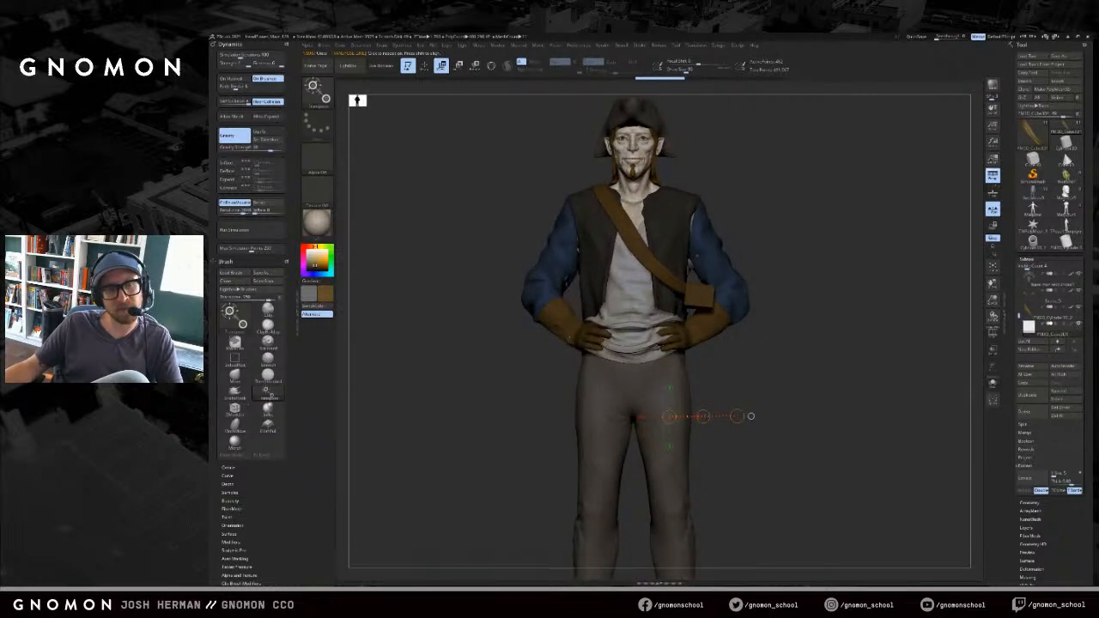
- Try the pouch box at the opposite hip, return it to the strap's lower end, and compare narrower proportions
{"action": "left_click_drag", "start_coordinate": [702, 296], "coordinate": [631, 359]}
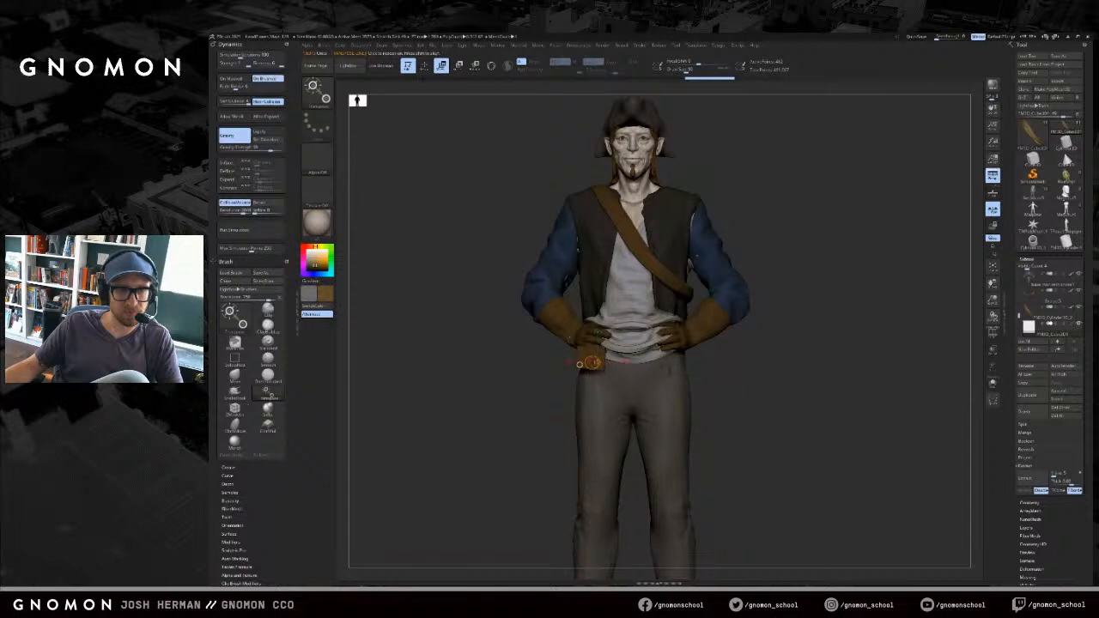
{"action": "left_click_drag", "start_coordinate": [592, 354], "coordinate": [740, 385]}
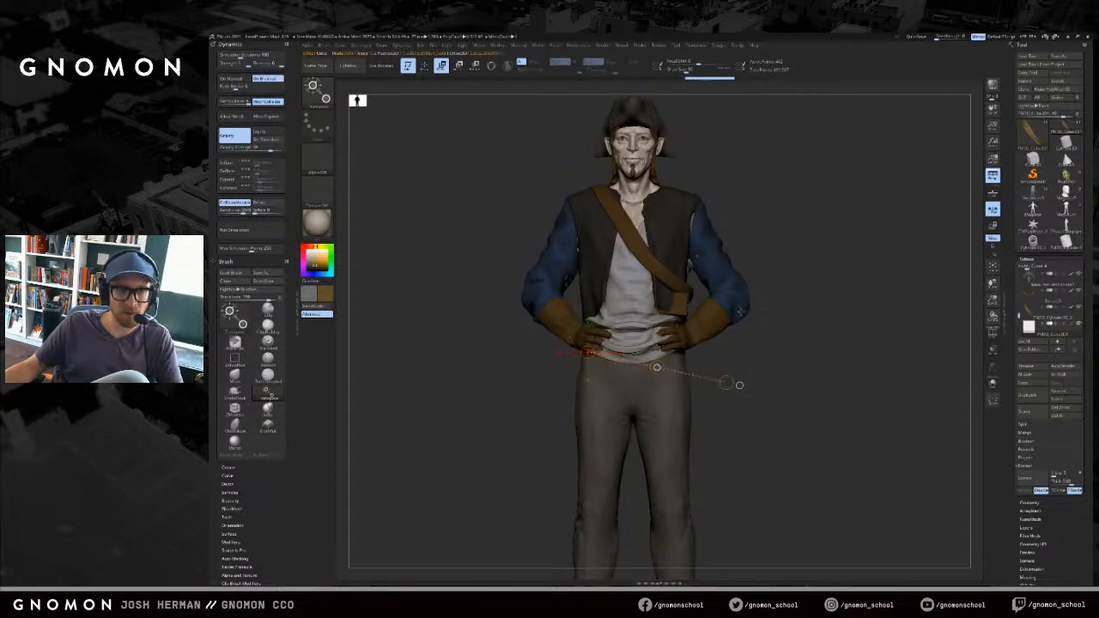
{"action": "key", "text": "ctrl+shift+z"}
{"action": "left_click_drag", "start_coordinate": [691, 292], "coordinate": [765, 307]}
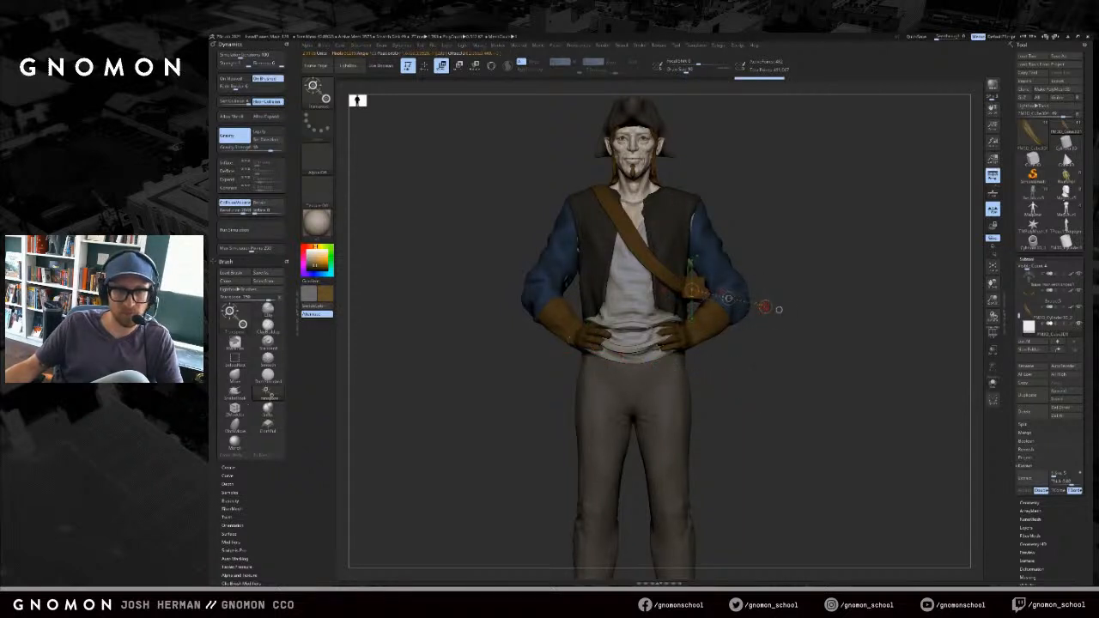
{"action": "key", "text": "ctrl+z"}
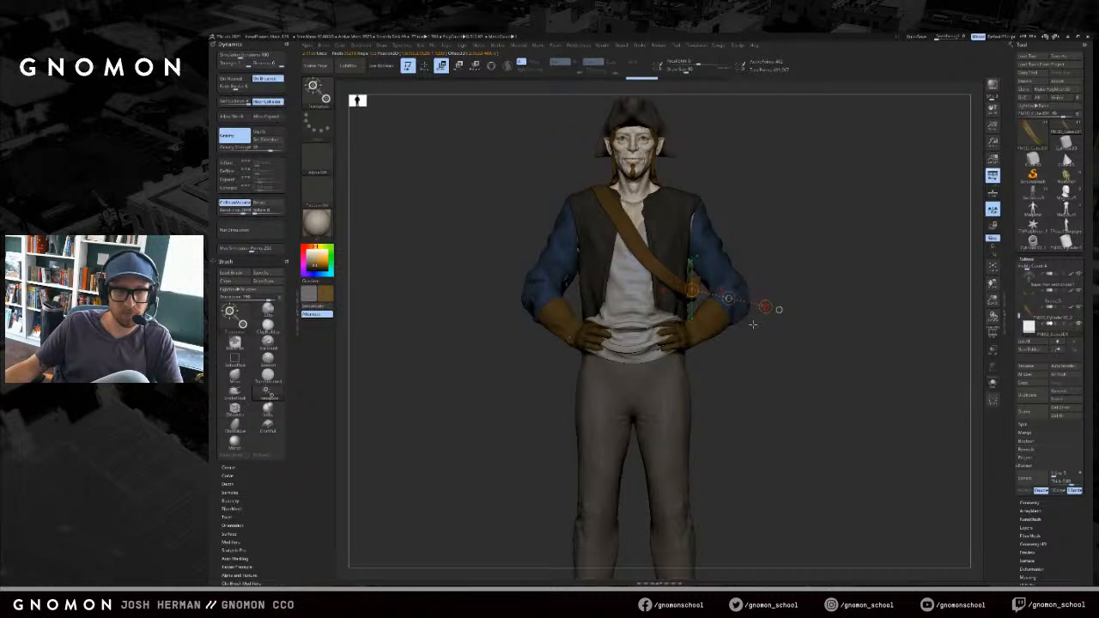
{"action": "key", "text": "ctrl+shift+z"}
- Adjust the pouch box's placement against the vest from the side and check its polygon layout
{"action": "left_click_drag", "start_coordinate": [753, 324], "coordinate": [662, 331]}
{"action": "mouse_move", "coordinate": [558, 326]}
{"action": "left_mouse_down", "text": "alt"}
{"action": "mouse_move", "coordinate": [558, 387]}
{"action": "mouse_move", "coordinate": [507, 344]}
{"action": "left_mouse_up", "text": "alt"}
{"action": "left_click_drag", "start_coordinate": [728, 297], "coordinate": [625, 365]}
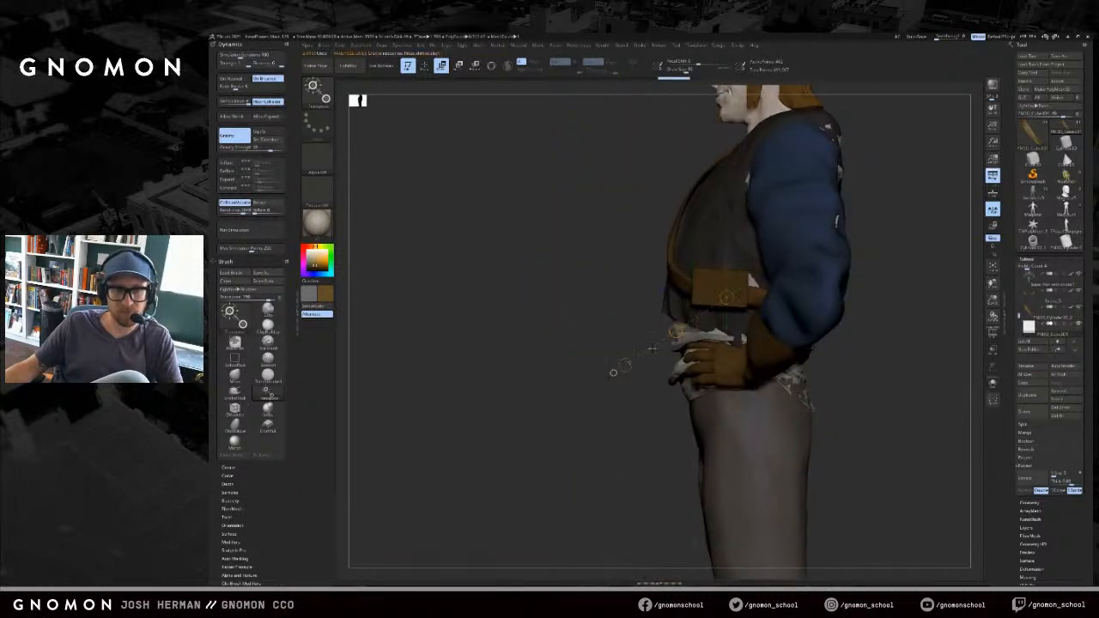
{"action": "left_click_drag", "start_coordinate": [675, 333], "coordinate": [682, 345]}
{"action": "left_click_drag", "start_coordinate": [608, 339], "coordinate": [625, 351]}
{"action": "key", "text": "shift+f"}
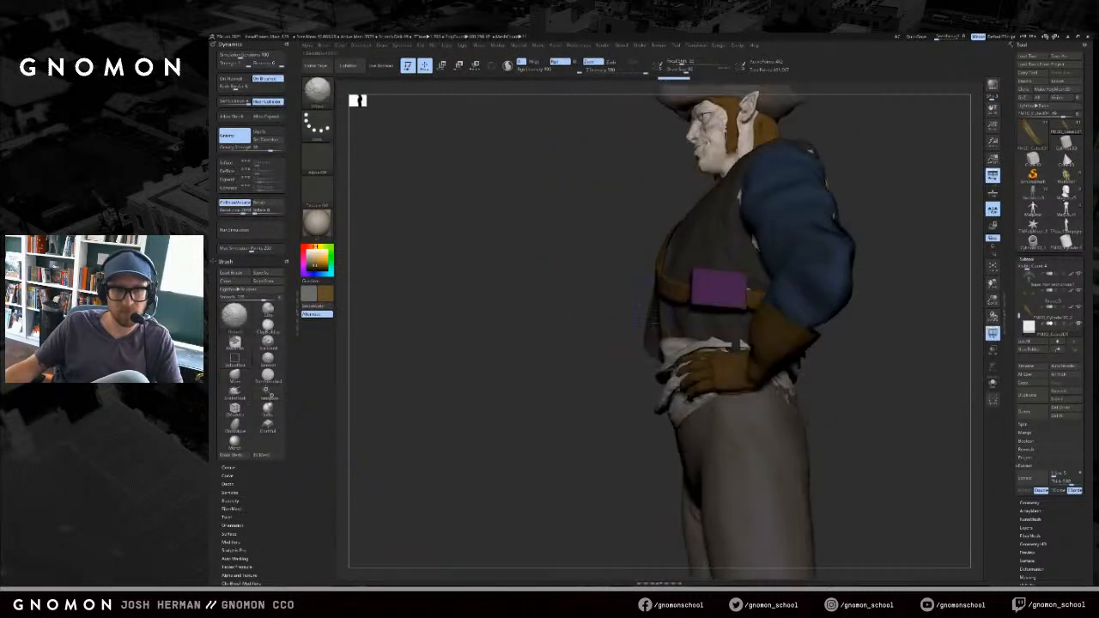
{"action": "key", "text": "shift+f"}
- Sculpt the pouch box at the strap's lower end into a softer shape with the ClayBuildup and DamStandard brushes
{"action": "key", "text": "b"}
{"action": "key", "text": "c"}
{"action": "key", "text": "b"}
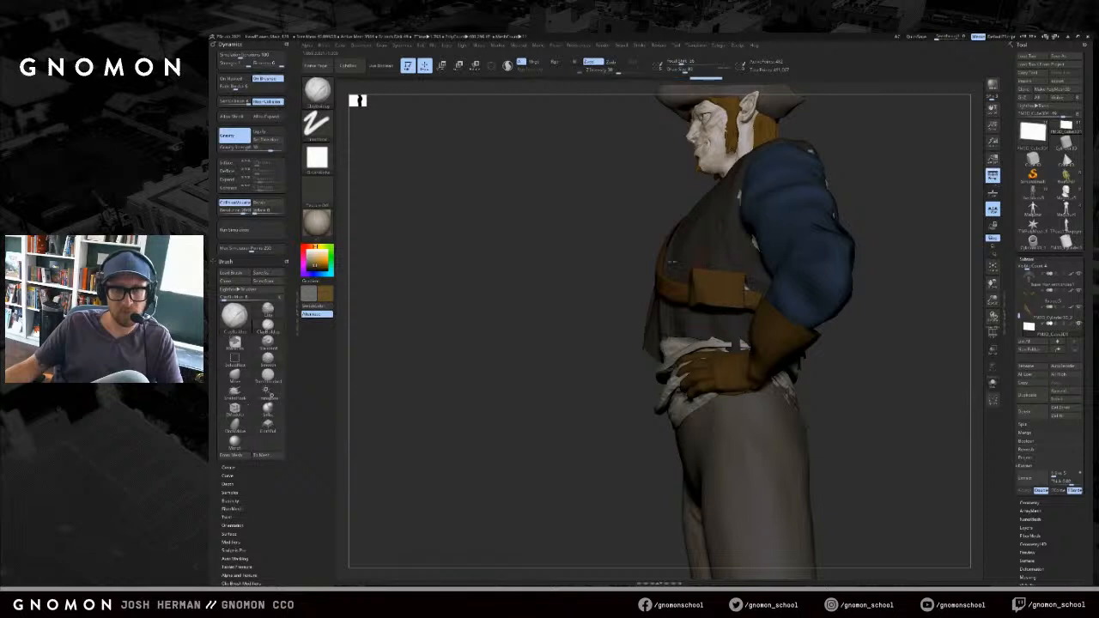
{"action": "left_click_drag", "start_coordinate": [555, 291], "coordinate": [613, 311]}
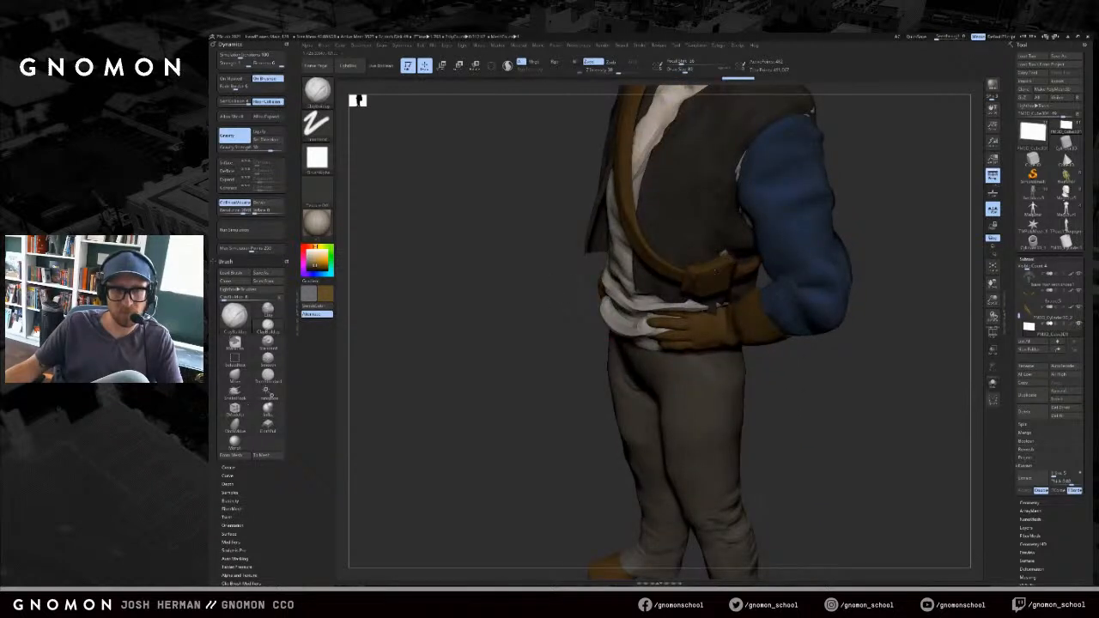
{"action": "left_click_drag", "start_coordinate": [584, 373], "coordinate": [525, 371]}
{"action": "key", "text": "b"}
{"action": "key", "text": "d"}
{"action": "key", "text": "s"}
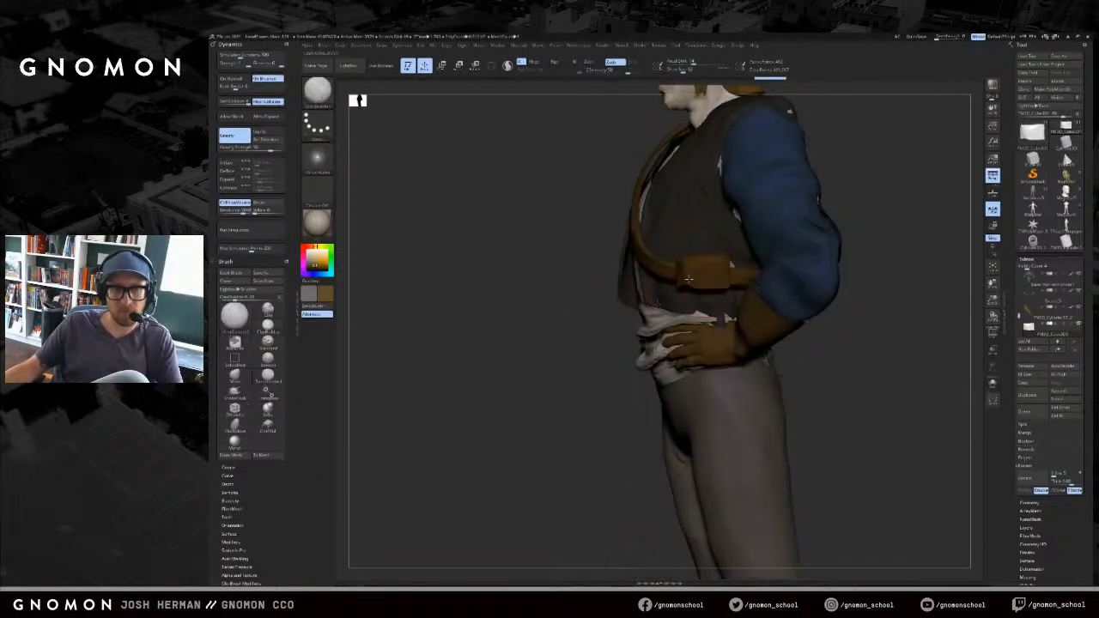
{"action": "left_click_drag", "start_coordinate": [795, 343], "coordinate": [911, 245]}
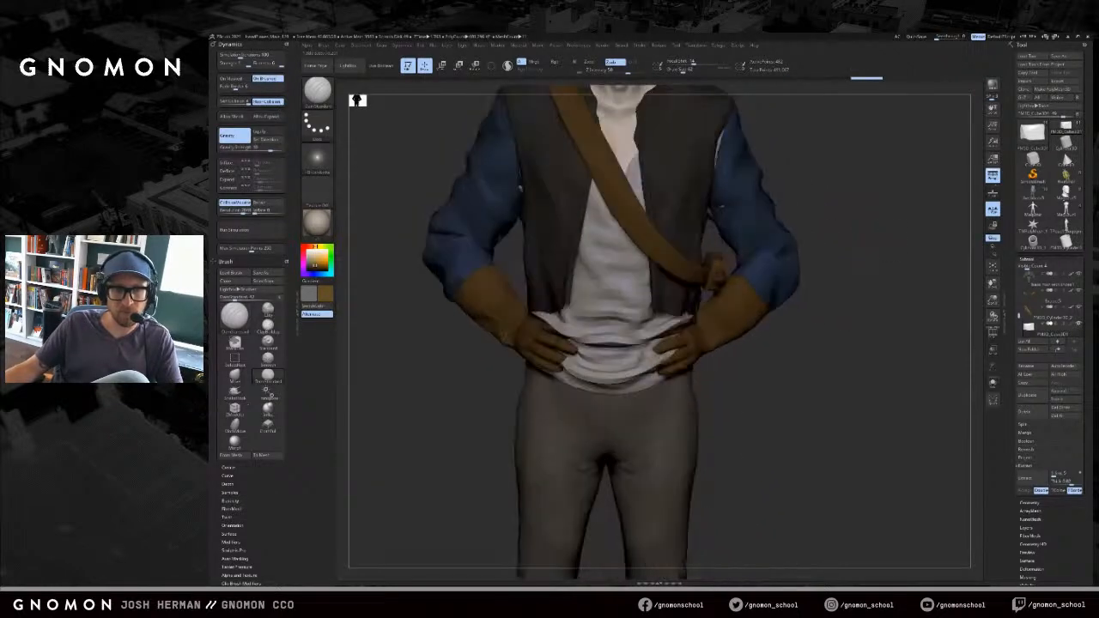
- Isolate the pouch to check its shape, restore the figure, and rotate the pouch from above to follow the torso
{"action": "key", "text": "b"}
{"action": "key", "text": "c"}
{"action": "key", "text": "b"}
{"action": "left_click_drag", "start_coordinate": [813, 215], "coordinate": [819, 263]}
{"action": "key", "text": "alt+s"}
{"action": "left_click_drag", "start_coordinate": [798, 304], "coordinate": [804, 324]}
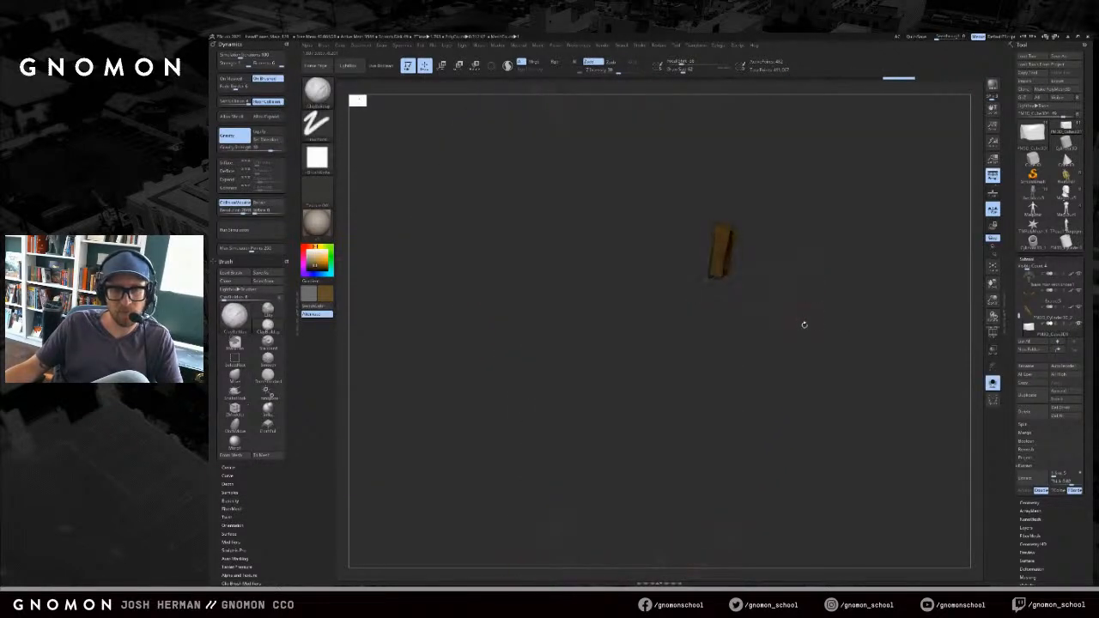
{"action": "key", "text": "alt+s"}
{"action": "key", "text": "w"}
{"action": "left_click_drag", "start_coordinate": [723, 231], "coordinate": [712, 285]}
{"action": "key", "text": "r"}
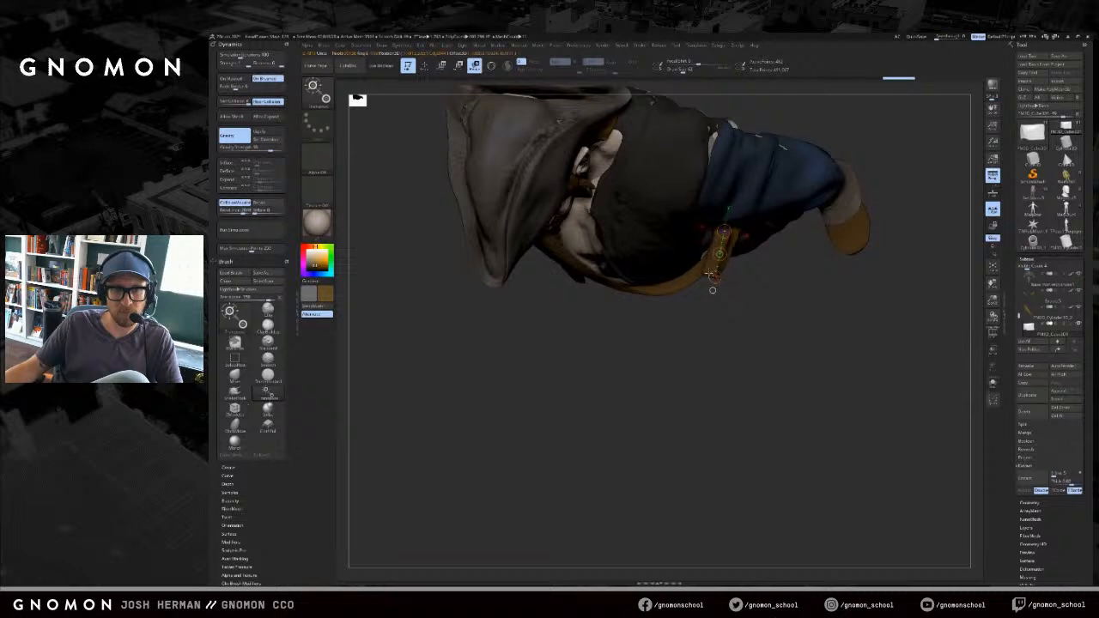
{"action": "left_click_drag", "start_coordinate": [778, 335], "coordinate": [726, 274]}
- Move the pouch into place against the vest at the strap's lower end
{"action": "key", "text": "w"}
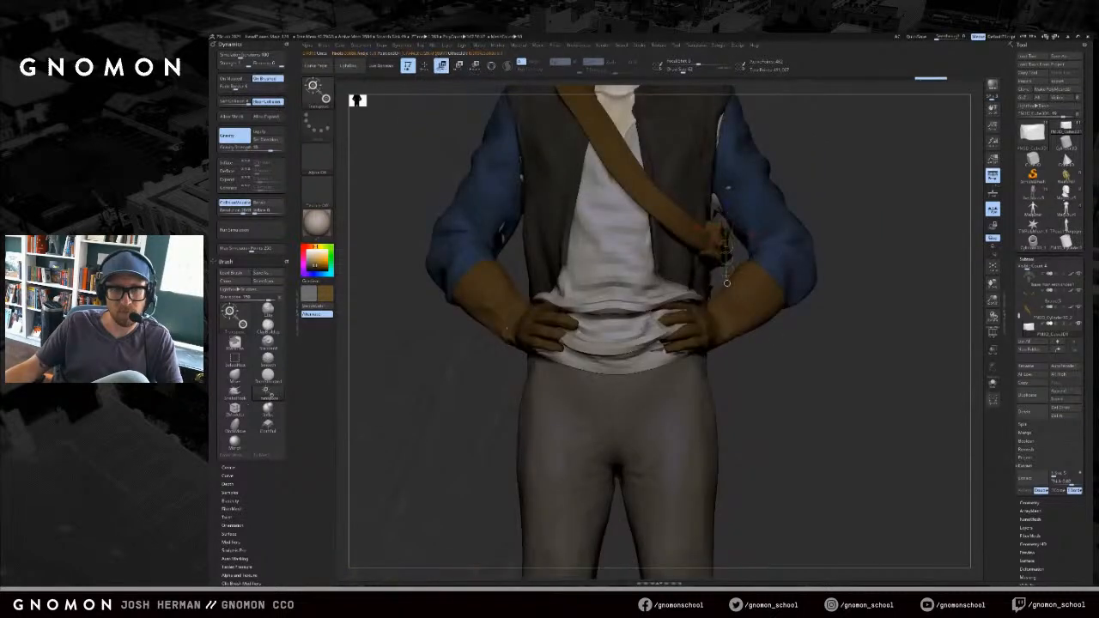
{"action": "left_click_drag", "start_coordinate": [752, 376], "coordinate": [655, 371]}
{"action": "left_click_drag", "start_coordinate": [689, 309], "coordinate": [714, 378]}
{"action": "left_click_drag", "start_coordinate": [739, 279], "coordinate": [751, 211]}
- Subdivide the pouch mesh and carve the flap's edge across its front with the DamStandard brush
{"action": "key", "text": "ctrl+d"}
{"action": "mouse_move", "coordinate": [944, 237]}
{"action": "left_mouse_down"}
{"action": "mouse_move", "coordinate": [885, 245]}
{"action": "mouse_move", "coordinate": [930, 281]}
{"action": "left_mouse_up"}
{"action": "key", "text": "q"}
{"action": "key", "text": "ctrl+d"}
{"action": "key", "text": "b"}
{"action": "key", "text": "d"}
{"action": "key", "text": "s"}
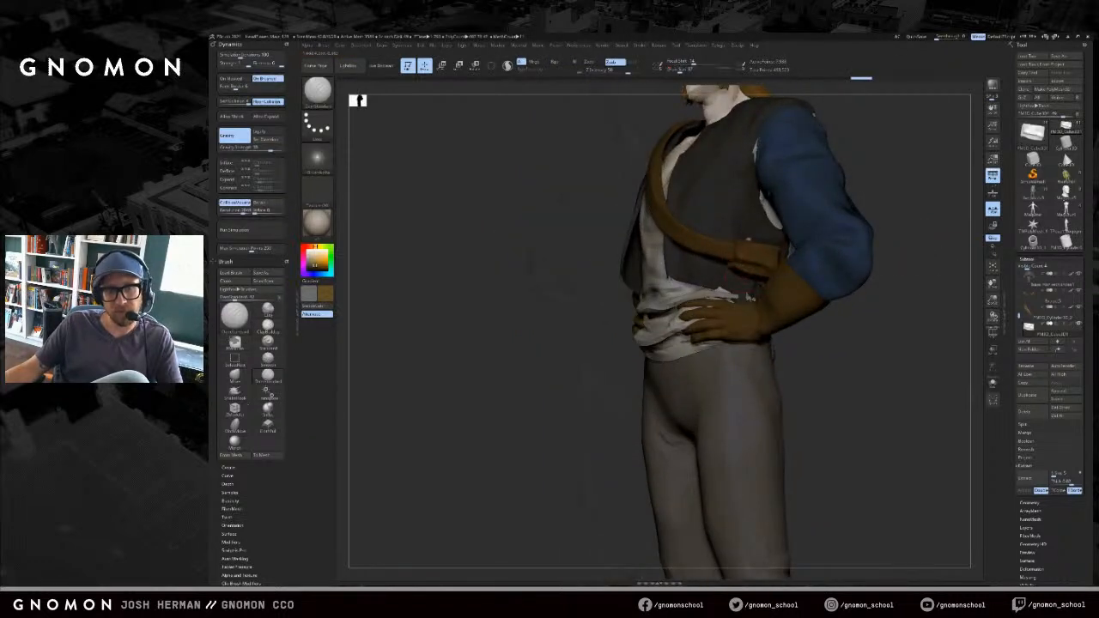
{"action": "left_click", "coordinate": [992, 383]}
{"action": "mouse_move", "coordinate": [734, 261]}
{"action": "left_mouse_down"}
{"action": "mouse_move", "coordinate": [776, 273]}
{"action": "mouse_move", "coordinate": [749, 266]}
{"action": "left_mouse_up"}
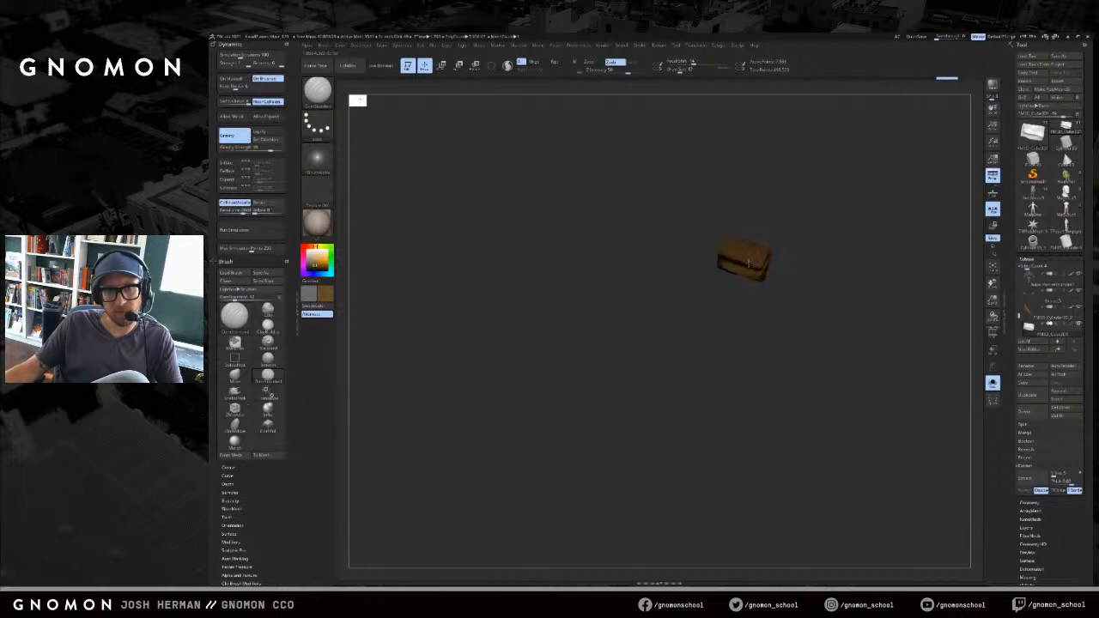
{"action": "left_click_drag", "start_coordinate": [714, 227], "coordinate": [693, 240]}
{"action": "left_click_drag", "start_coordinate": [692, 193], "coordinate": [693, 231], "text": "alt"}
- Set up the Clay brush with Rgb enabled and compare the isolated pouch in the secondary colour and brown
{"action": "key", "text": "b"}
{"action": "key", "text": "c"}
{"action": "key", "text": "l"}
{"action": "key", "text": "s"}
{"action": "key", "text": "s"}
{"action": "left_click", "coordinate": [562, 62]}
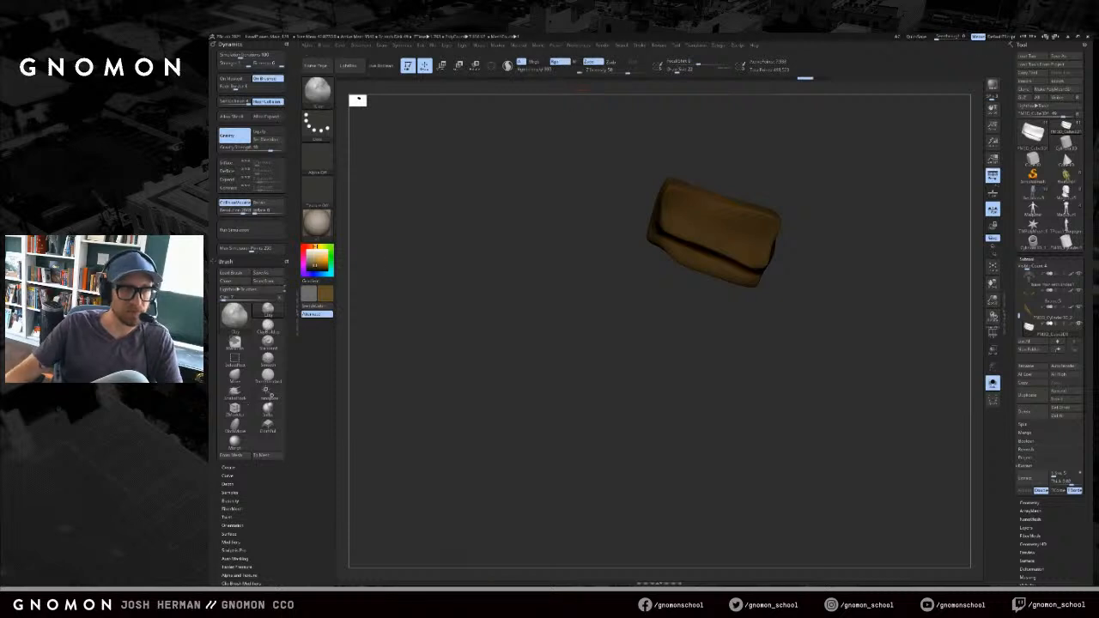
{"action": "key", "text": "v"}
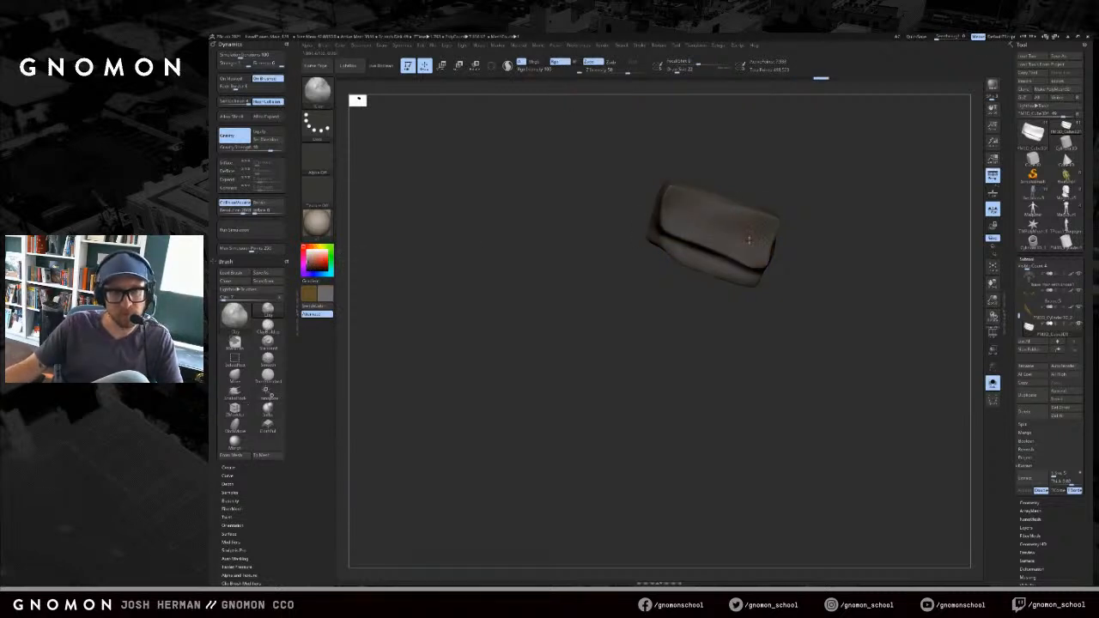
{"action": "key", "text": "v"}
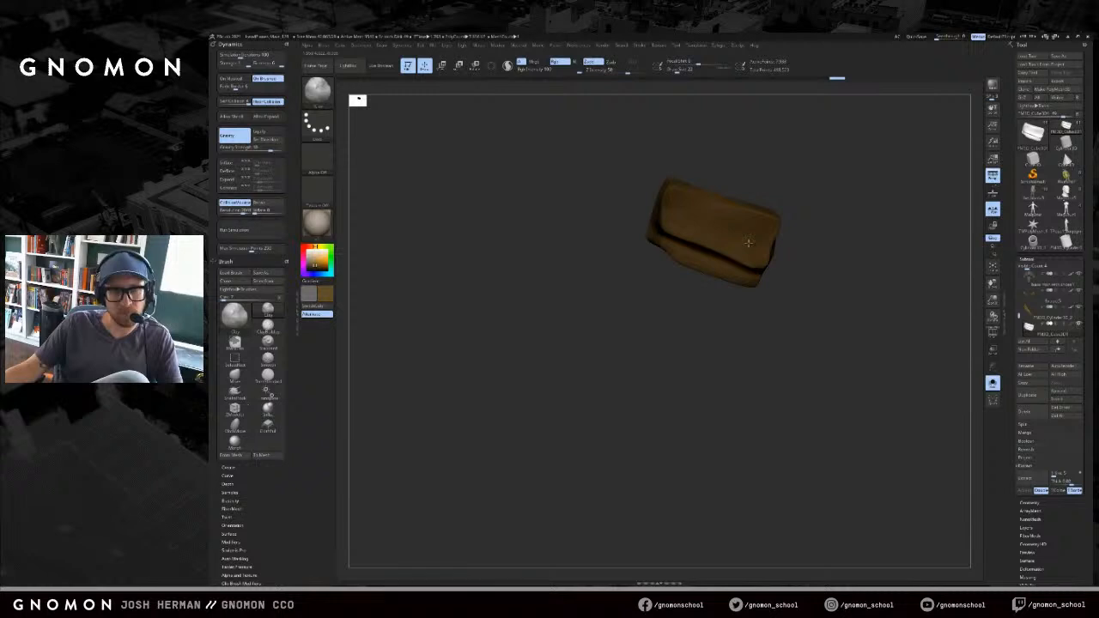
- Examine the pouch in isolation and on the strap, and check how it reads on the whole figure
{"action": "left_click_drag", "start_coordinate": [875, 239], "coordinate": [817, 223], "text": "alt"}
{"action": "key", "text": "shift+s"}
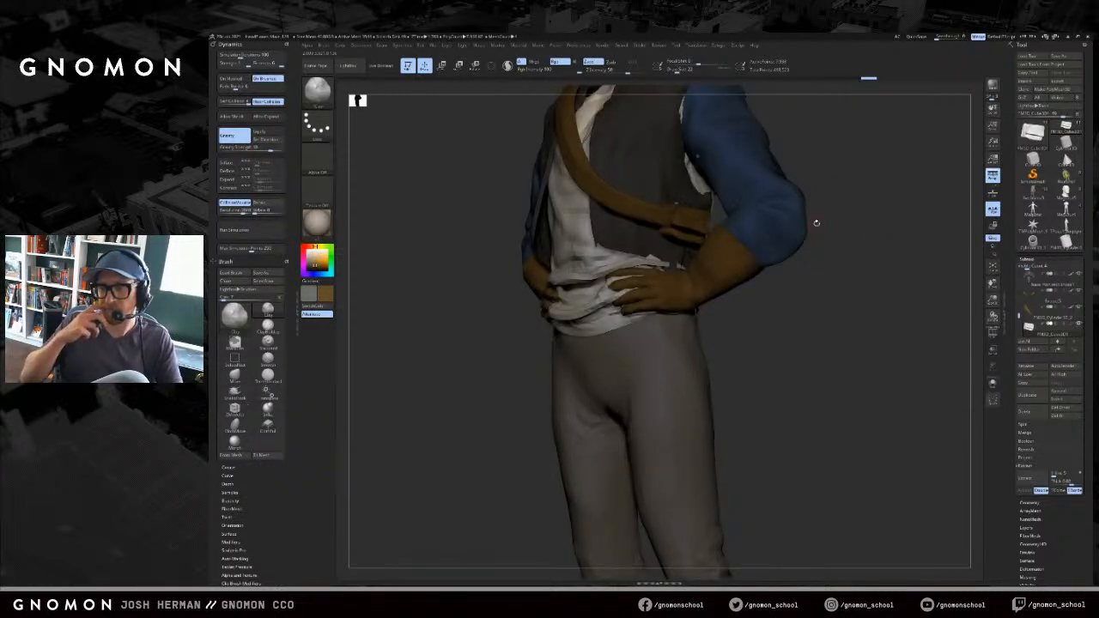
{"action": "key", "text": "f"}
{"action": "key", "text": "f"}
{"action": "mouse_move", "coordinate": [813, 270]}
{"action": "left_mouse_down", "text": "alt"}
{"action": "mouse_move", "coordinate": [851, 301]}
{"action": "mouse_move", "coordinate": [839, 315]}
{"action": "mouse_move", "coordinate": [859, 292]}
{"action": "mouse_move", "coordinate": [683, 339]}
{"action": "mouse_move", "coordinate": [699, 356]}
{"action": "left_mouse_up", "text": "alt"}
{"action": "key", "text": "b"}
{"action": "key", "text": "d"}
{"action": "key", "text": "s"}
{"action": "key", "text": "shift+s"}
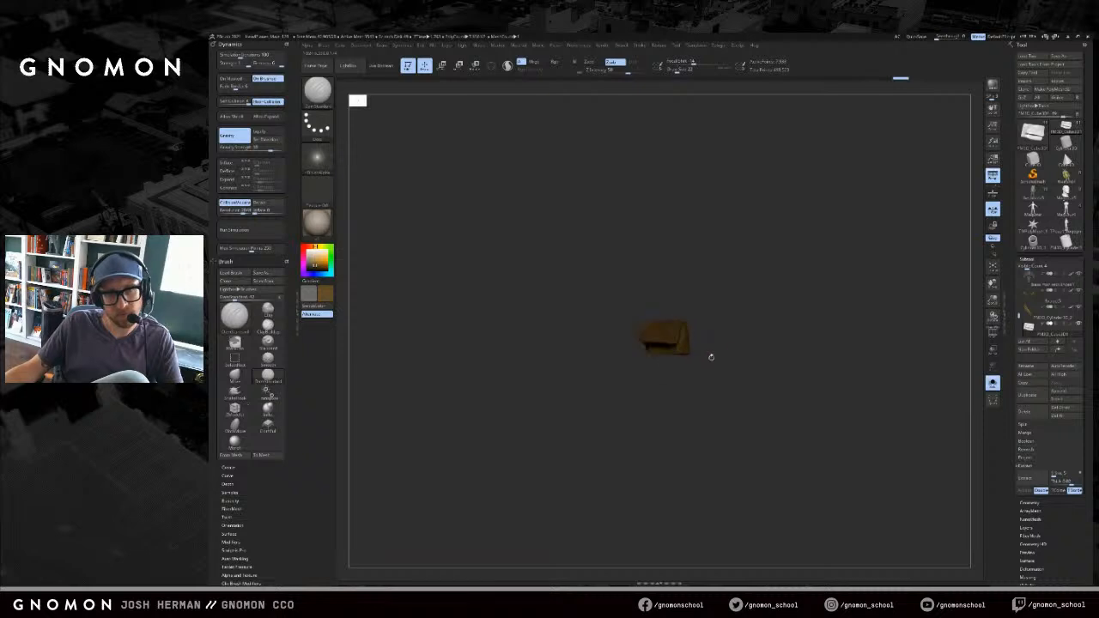
{"action": "key", "text": "shift+s"}
{"action": "left_click_drag", "start_coordinate": [842, 311], "coordinate": [951, 308]}
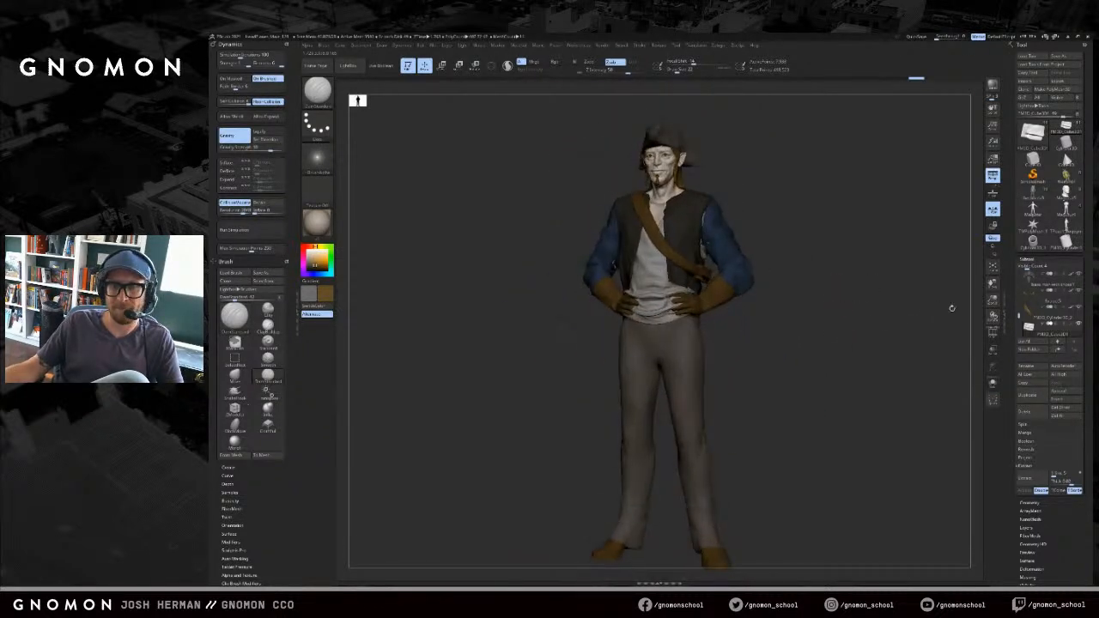
{"action": "mouse_move", "coordinate": [885, 299]}
{"action": "left_mouse_down"}
{"action": "mouse_move", "coordinate": [847, 297]}
{"action": "mouse_move", "coordinate": [894, 294]}
{"action": "left_mouse_up"}
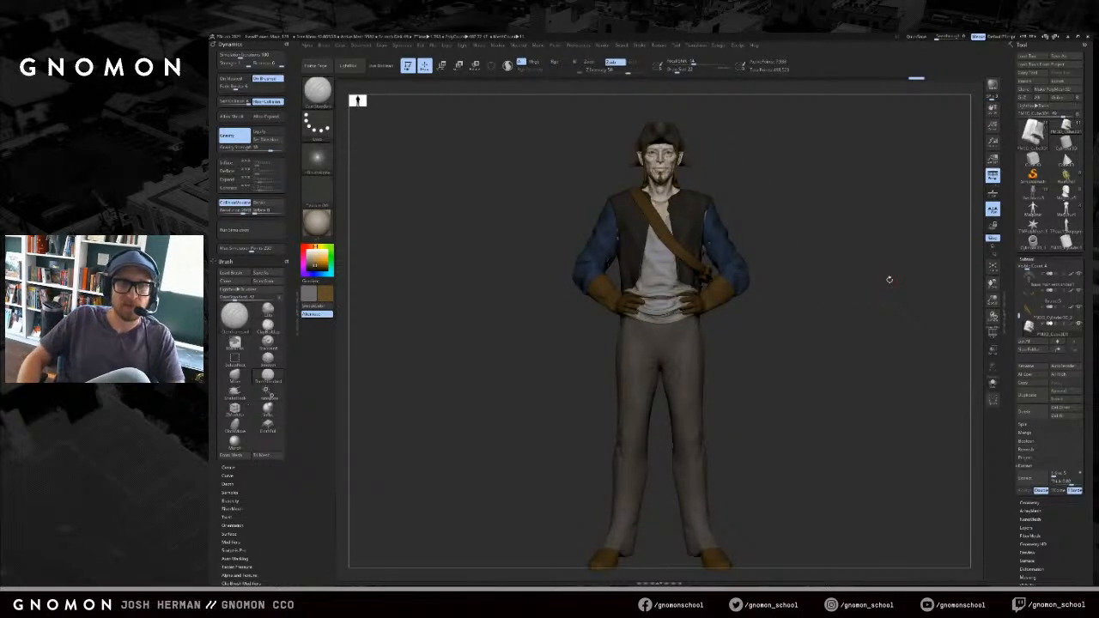
{"action": "left_click_drag", "start_coordinate": [845, 327], "coordinate": [902, 304], "text": "alt"}
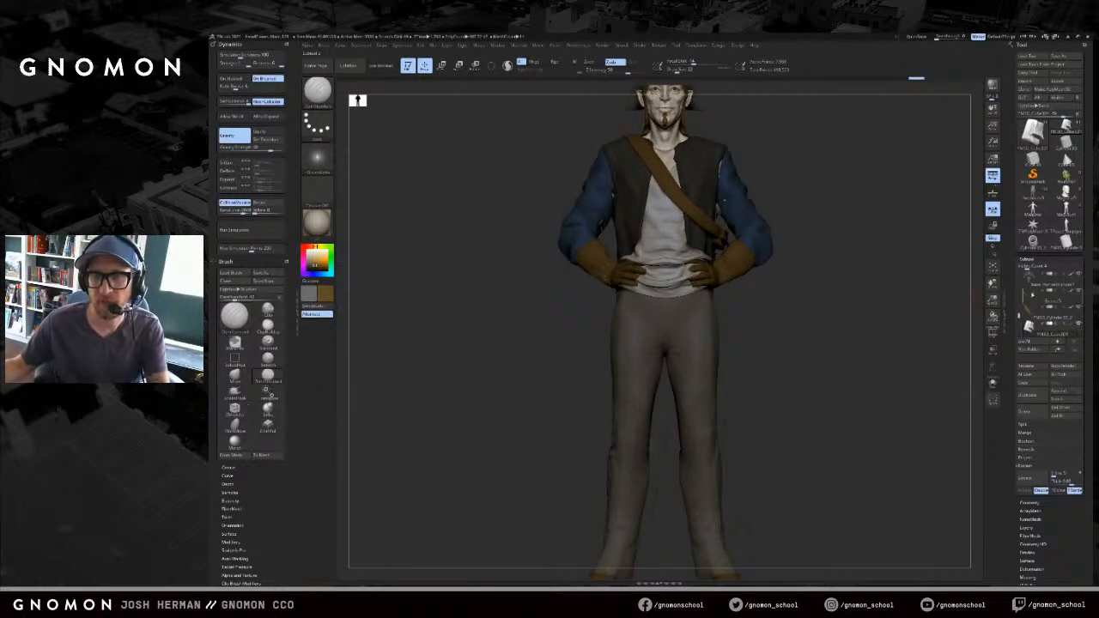
- Insert a cylinder as a new subtool and move it down to upper-thigh height
{"action": "left_click", "coordinate": [1060, 393]}
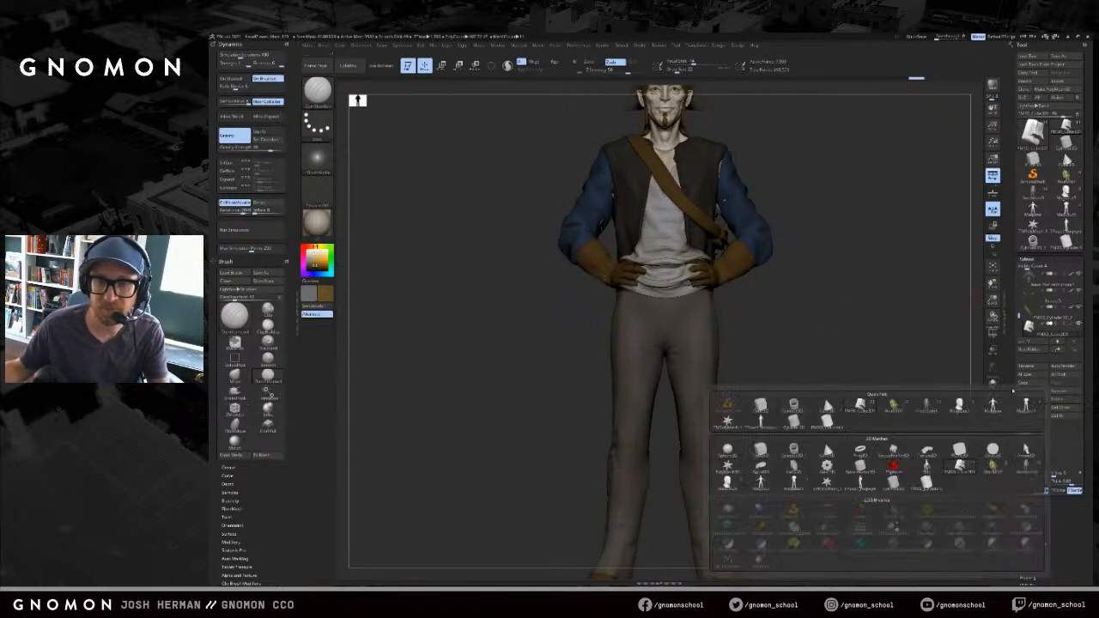
{"action": "left_click", "coordinate": [813, 407]}
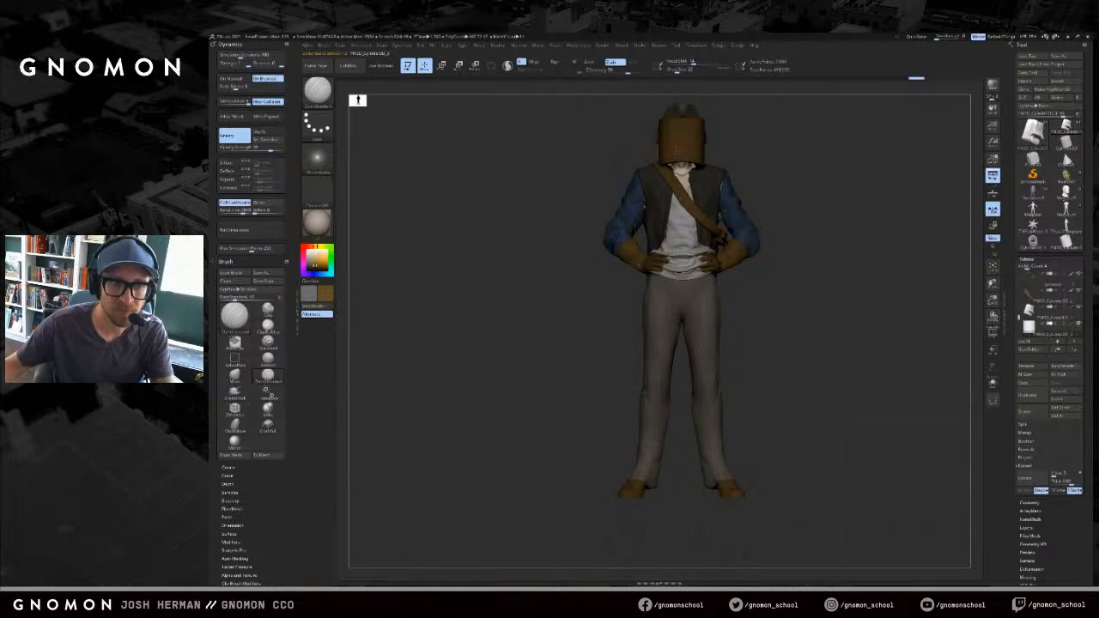
{"action": "key", "text": "w"}
{"action": "mouse_move", "coordinate": [688, 141]}
{"action": "left_mouse_down", "text": "shift"}
{"action": "mouse_move", "coordinate": [726, 359]}
{"action": "mouse_move", "coordinate": [706, 343]}
{"action": "mouse_move", "coordinate": [756, 329]}
{"action": "mouse_move", "coordinate": [678, 321]}
{"action": "left_mouse_up", "text": "shift"}
{"action": "key", "text": "r"}
{"action": "key", "text": "w"}
- Scale and position the cylinder as a narrow band around the character's right upper thigh
{"action": "left_click_drag", "start_coordinate": [677, 321], "coordinate": [604, 323]}
{"action": "key", "text": "r"}
{"action": "key", "text": "w"}
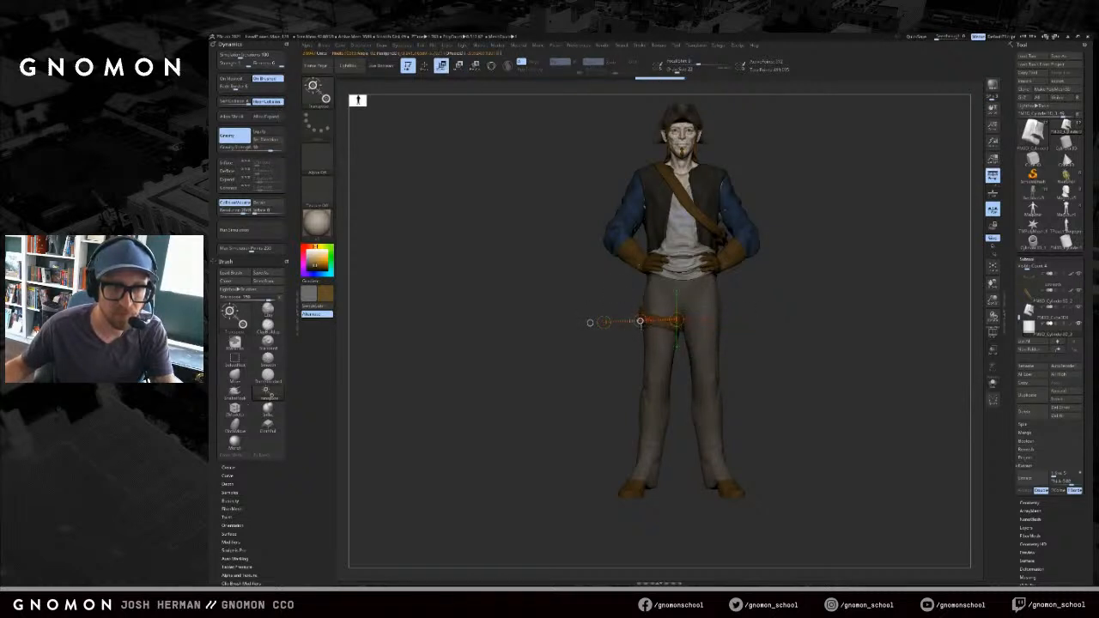
{"action": "left_click_drag", "start_coordinate": [640, 322], "coordinate": [638, 320]}
{"action": "mouse_move", "coordinate": [604, 287]}
{"action": "left_mouse_down"}
{"action": "mouse_move", "coordinate": [620, 290]}
{"action": "mouse_move", "coordinate": [579, 299]}
{"action": "mouse_move", "coordinate": [574, 279]}
{"action": "mouse_move", "coordinate": [500, 217]}
{"action": "mouse_move", "coordinate": [469, 163]}
{"action": "left_mouse_up"}
{"action": "key", "text": "q"}
{"action": "key", "text": "w"}
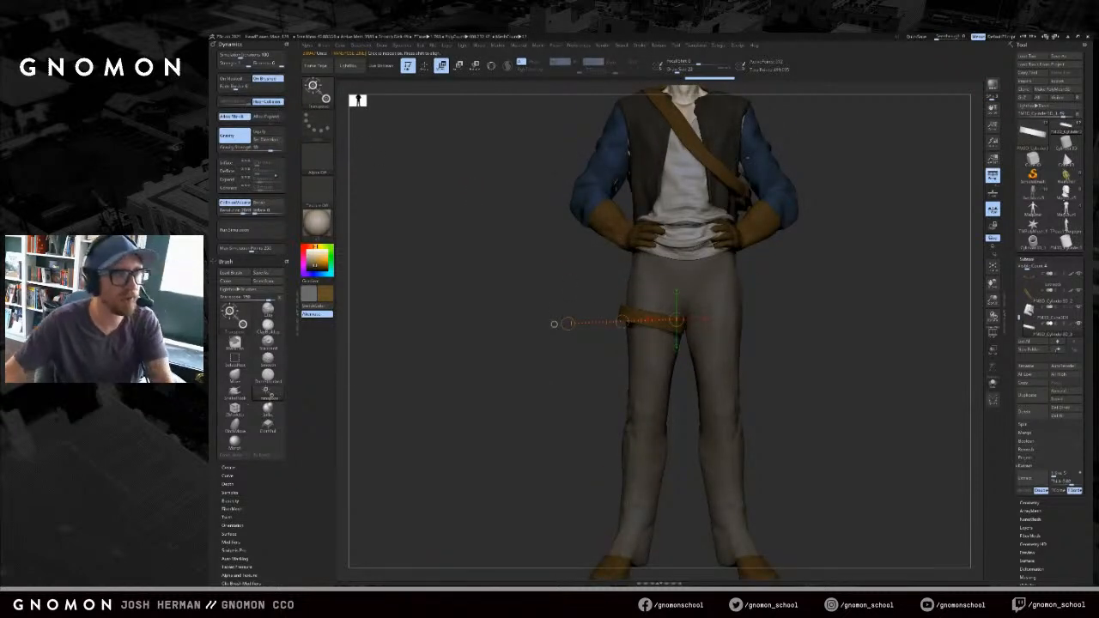
- Try running the cloth simulation on the thigh band and undo it
{"action": "left_click", "coordinate": [262, 229]}
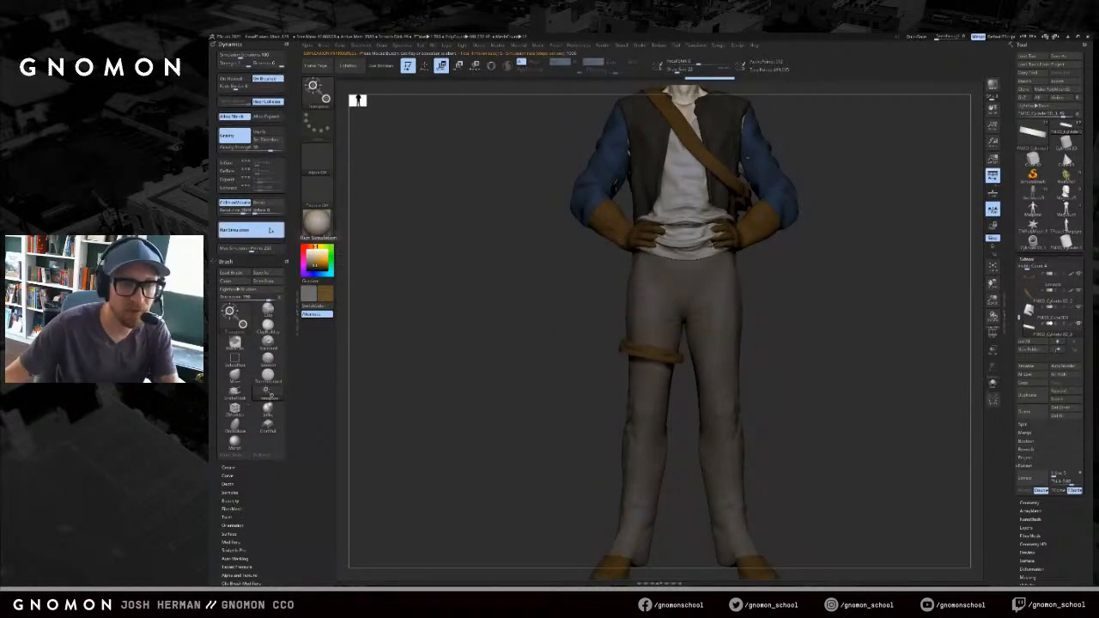
{"action": "left_click", "coordinate": [456, 304]}
{"action": "key", "text": "ctrl+z"}
{"action": "mouse_move", "coordinate": [466, 244]}
{"action": "left_mouse_down"}
{"action": "mouse_move", "coordinate": [470, 272]}
{"action": "mouse_move", "coordinate": [467, 244]}
{"action": "left_mouse_up"}
{"action": "key", "text": "ctrl+z"}
- Try simulating the thigh band with the figure turned upside down and reworking the settled band with a large brush
{"action": "left_click_drag", "start_coordinate": [412, 211], "coordinate": [559, 281], "text": "alt"}
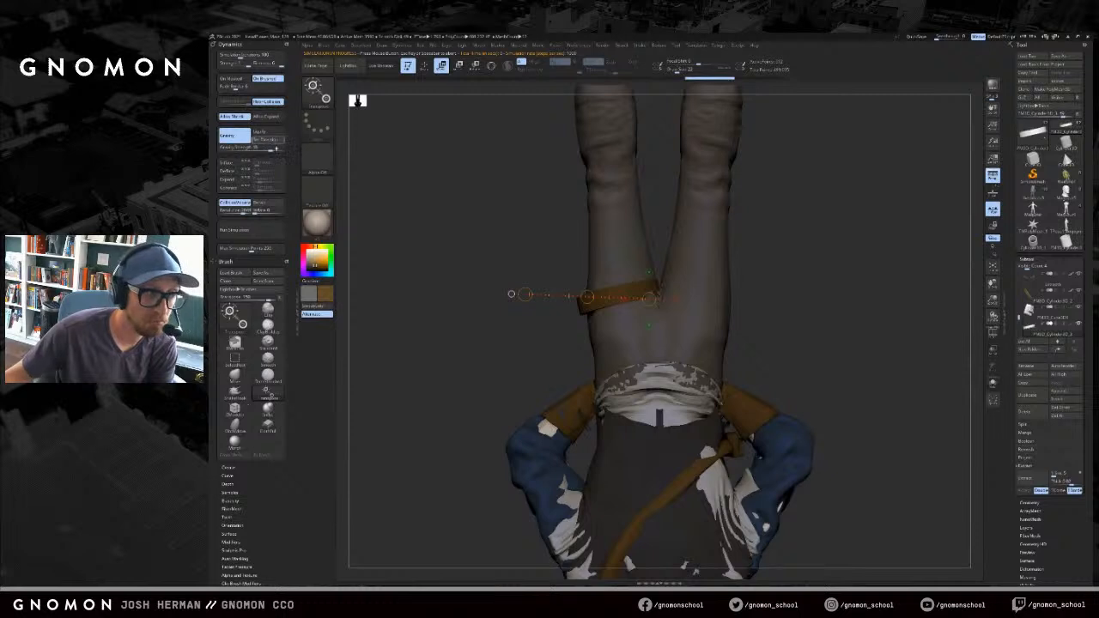
{"action": "left_click", "coordinate": [283, 230]}
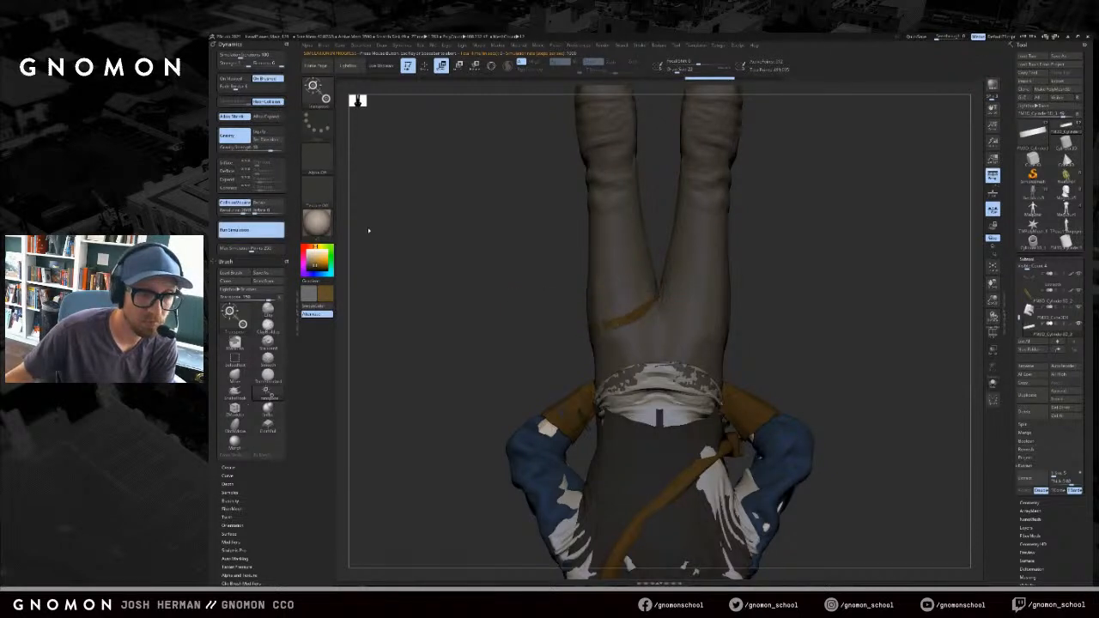
{"action": "mouse_move", "coordinate": [405, 295]}
{"action": "left_mouse_down"}
{"action": "mouse_move", "coordinate": [511, 304]}
{"action": "mouse_move", "coordinate": [555, 269]}
{"action": "mouse_move", "coordinate": [567, 277]}
{"action": "left_mouse_up"}
{"action": "key", "text": "q"}
{"action": "key", "text": "s"}
{"action": "left_click", "coordinate": [573, 278]}
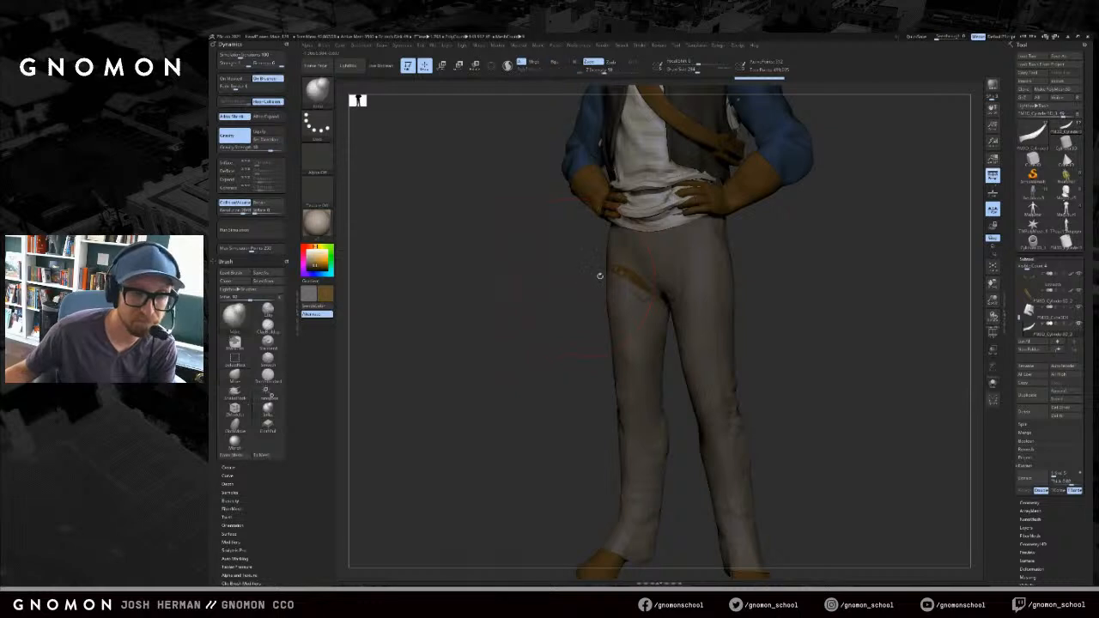
{"action": "left_click_drag", "start_coordinate": [425, 290], "coordinate": [557, 258]}
{"action": "left_click_drag", "start_coordinate": [608, 284], "coordinate": [525, 289]}
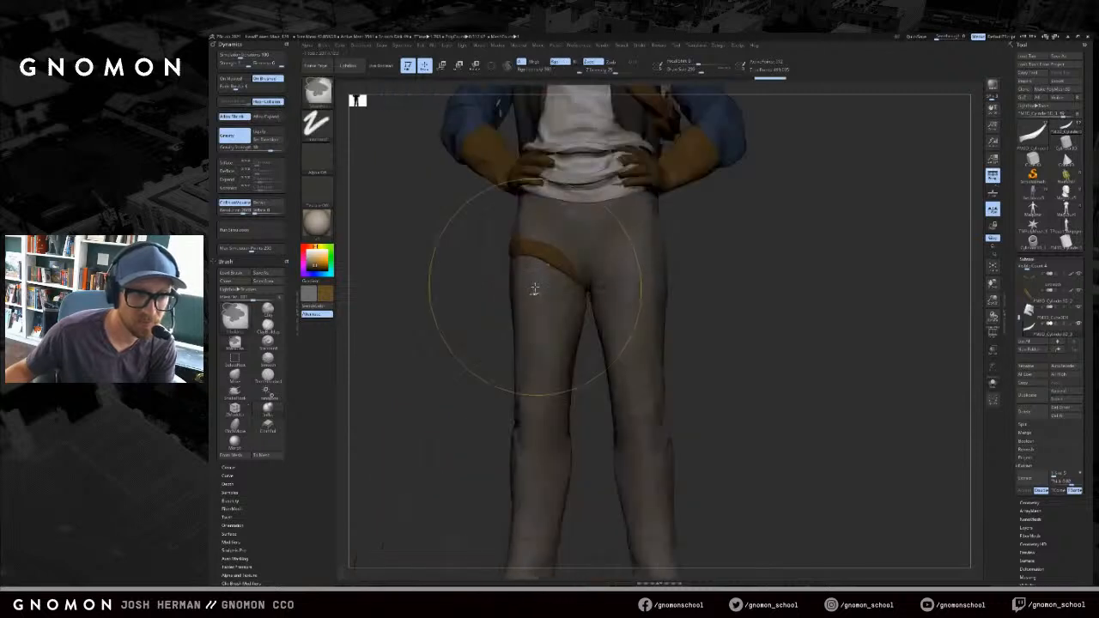
{"action": "left_click_drag", "start_coordinate": [482, 330], "coordinate": [476, 274]}
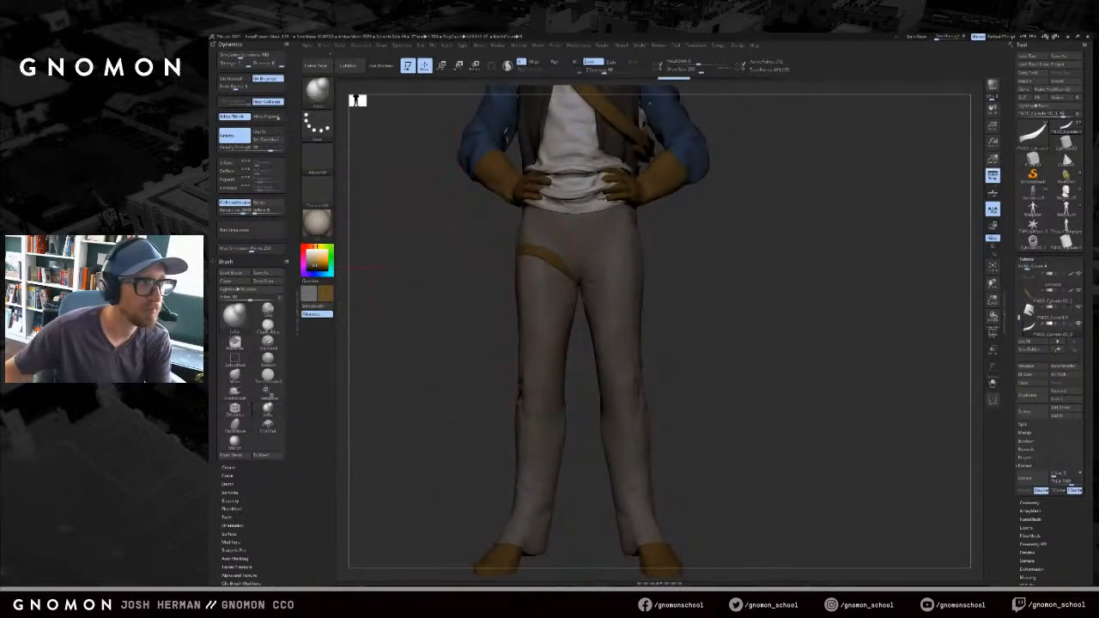
- Enable Deflate in the simulation settings and test it on the thigh band
{"action": "key", "text": "ctrl"}
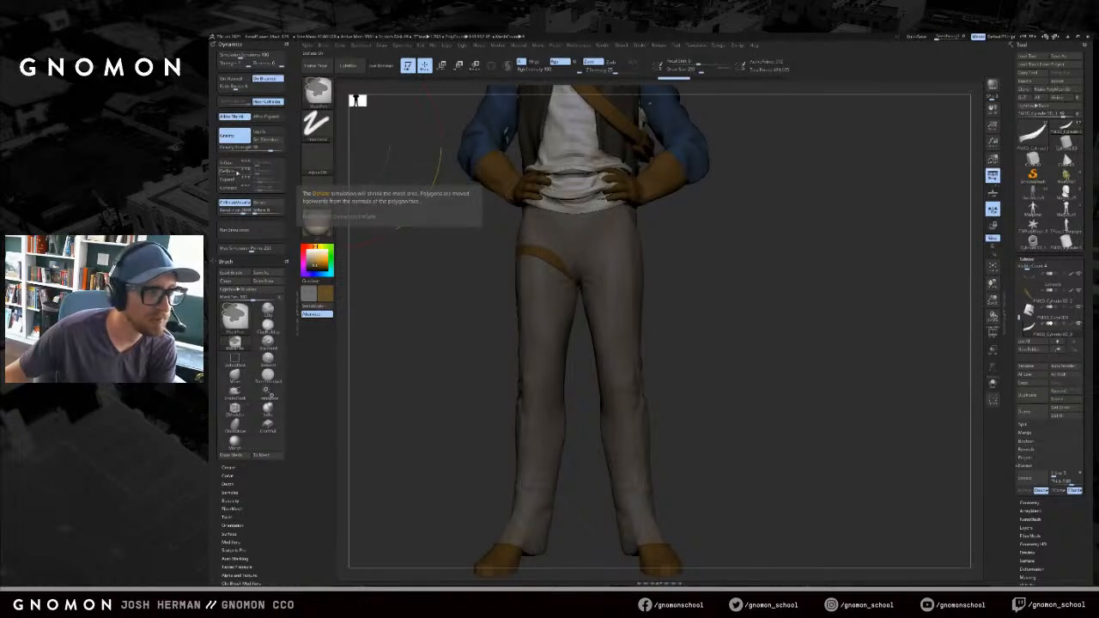
{"action": "left_click", "coordinate": [238, 172]}
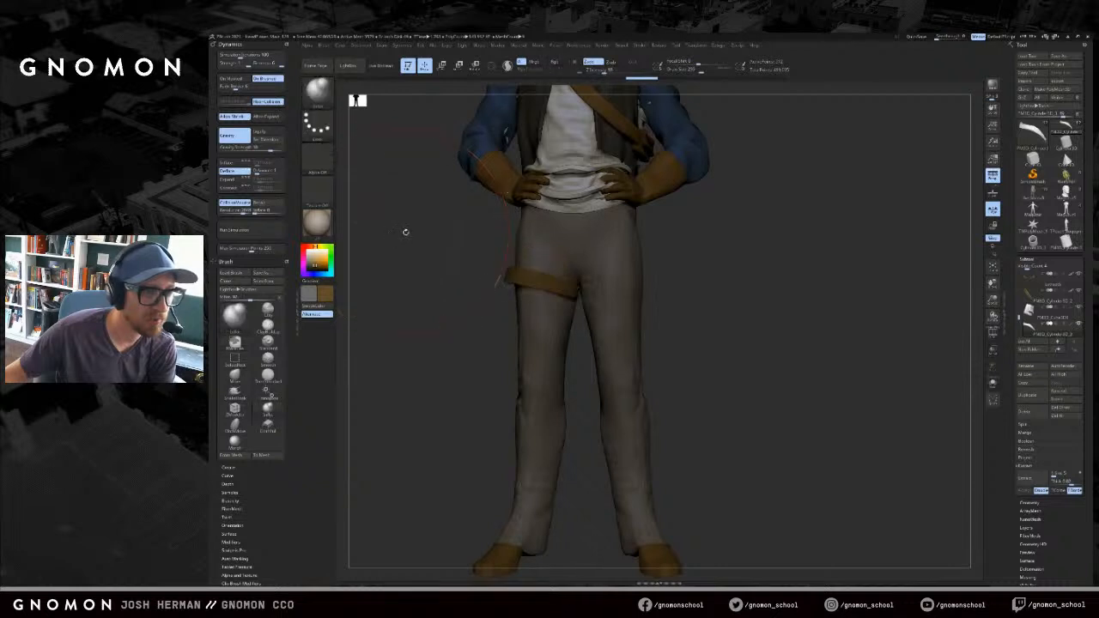
{"action": "left_click", "coordinate": [262, 230]}
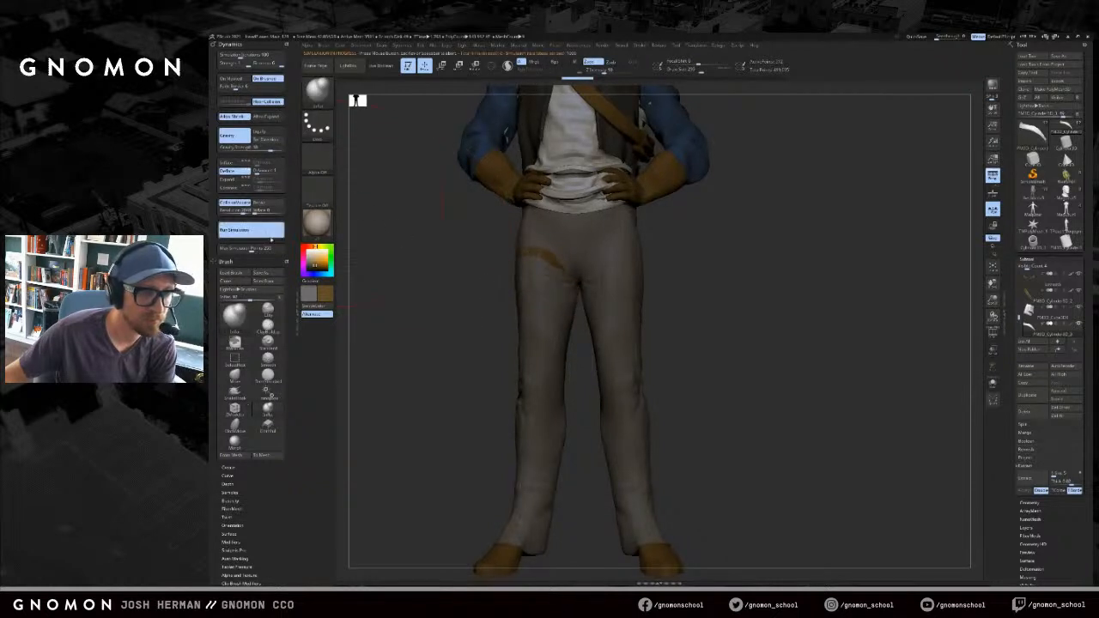
{"action": "left_click_drag", "start_coordinate": [417, 238], "coordinate": [351, 159]}
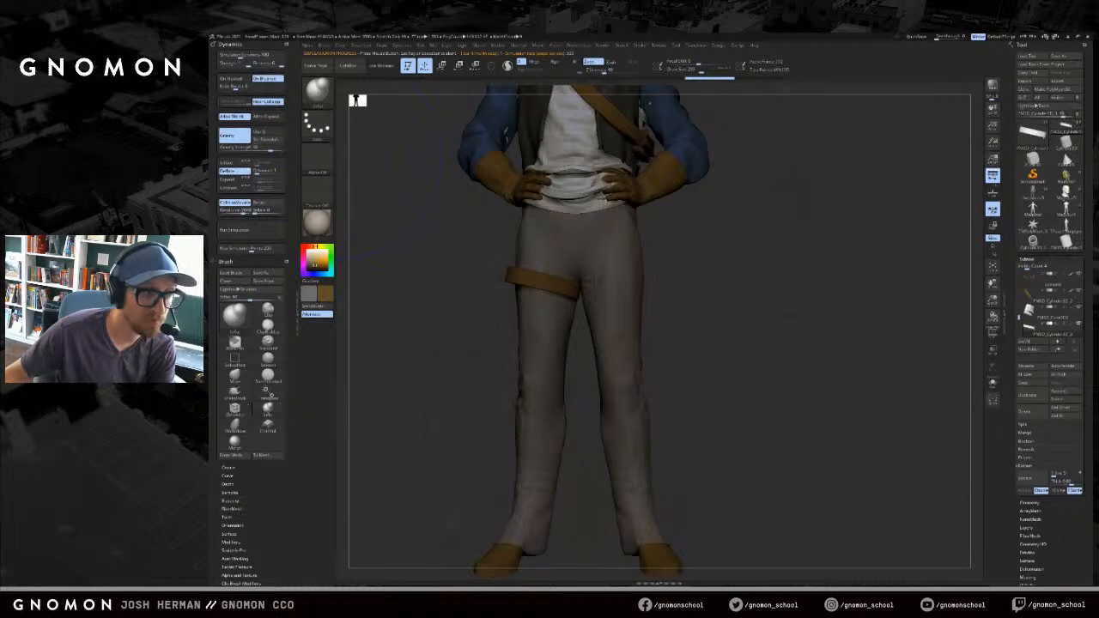
- Rerun the thigh band's simulation, raise the Deflate strength for another test, and undo the simulated results
{"action": "left_click", "coordinate": [251, 225]}
{"action": "left_click_drag", "start_coordinate": [397, 280], "coordinate": [403, 268]}
{"action": "key", "text": "ctrl+z"}
{"action": "left_click", "coordinate": [271, 172]}
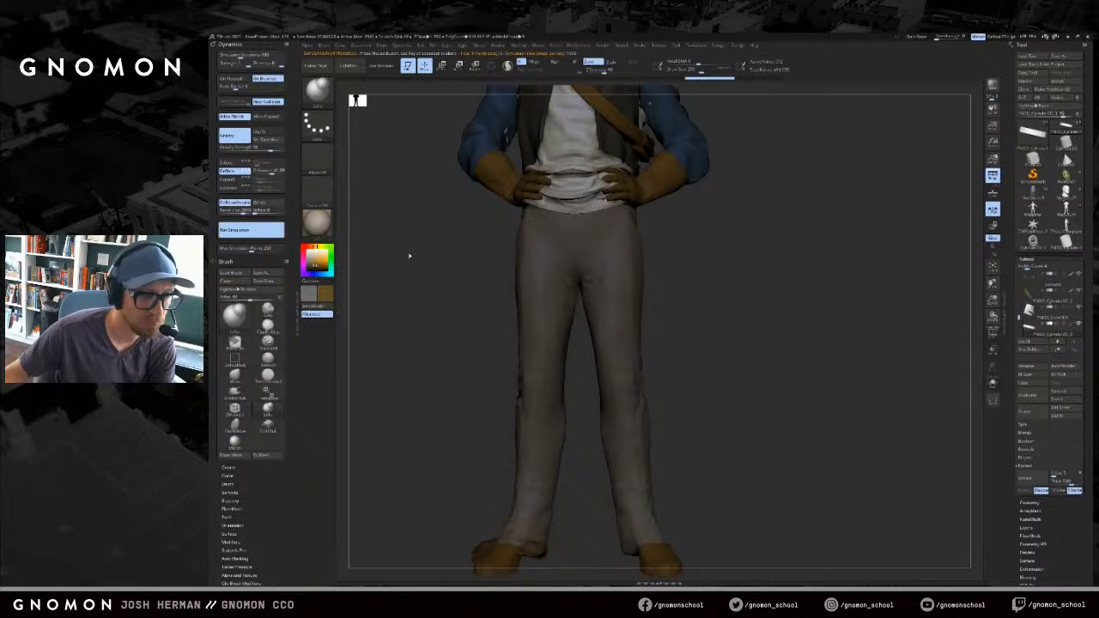
{"action": "key", "text": "ctrl+z"}
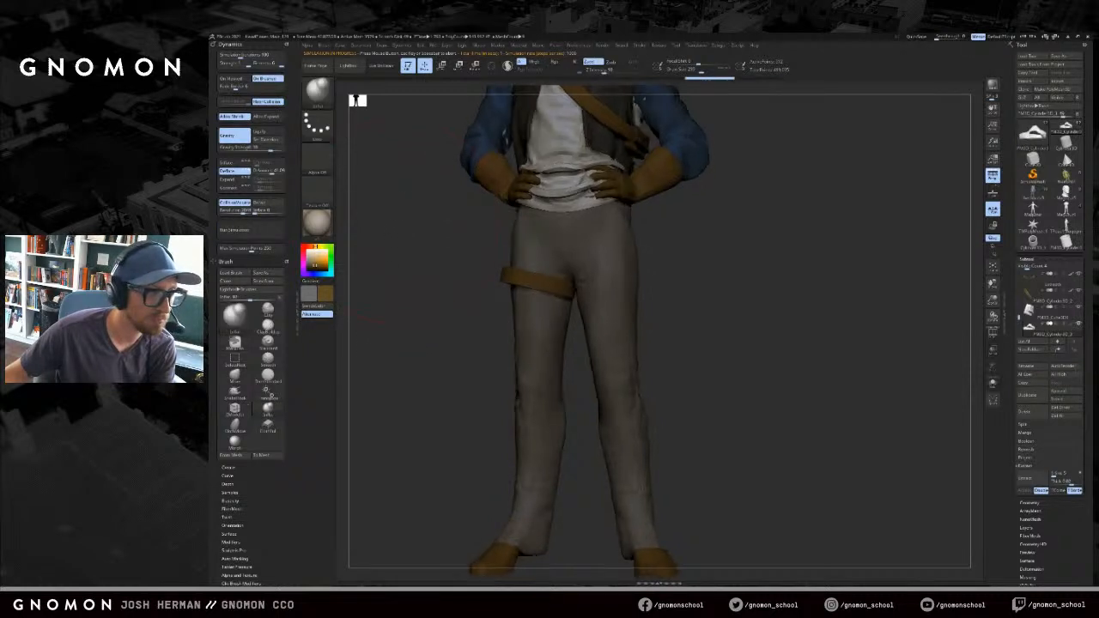
- Enable Contract alongside Deflate, run the simulation on the thigh band, and isolate the band
{"action": "left_click", "coordinate": [235, 188]}
{"action": "left_click", "coordinate": [264, 234]}
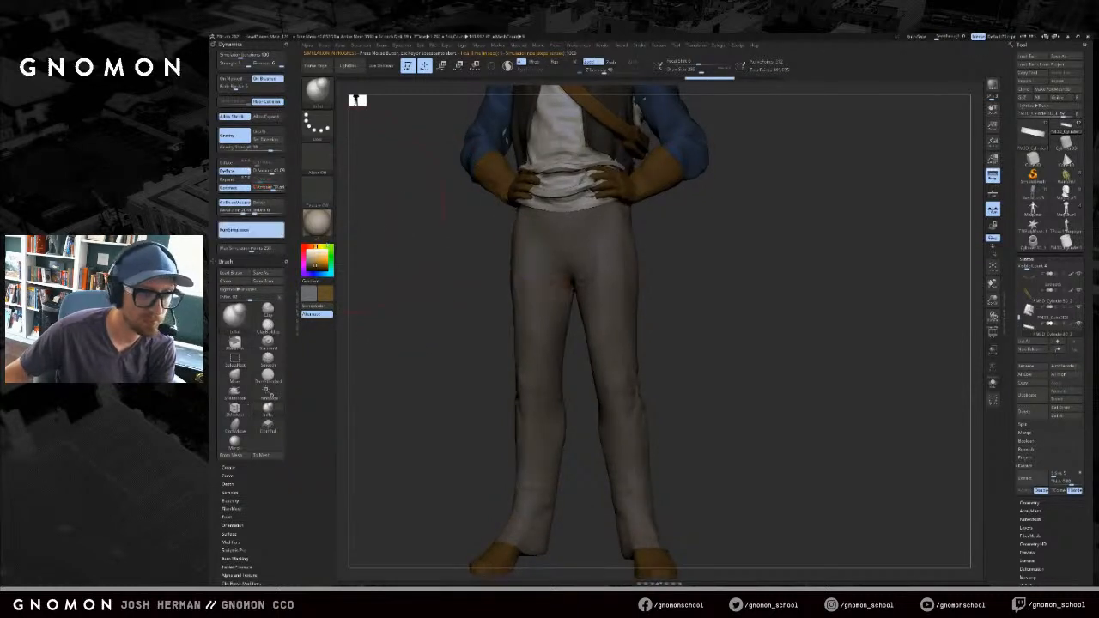
{"action": "left_click", "coordinate": [388, 266]}
{"action": "key", "text": "alt+s"}
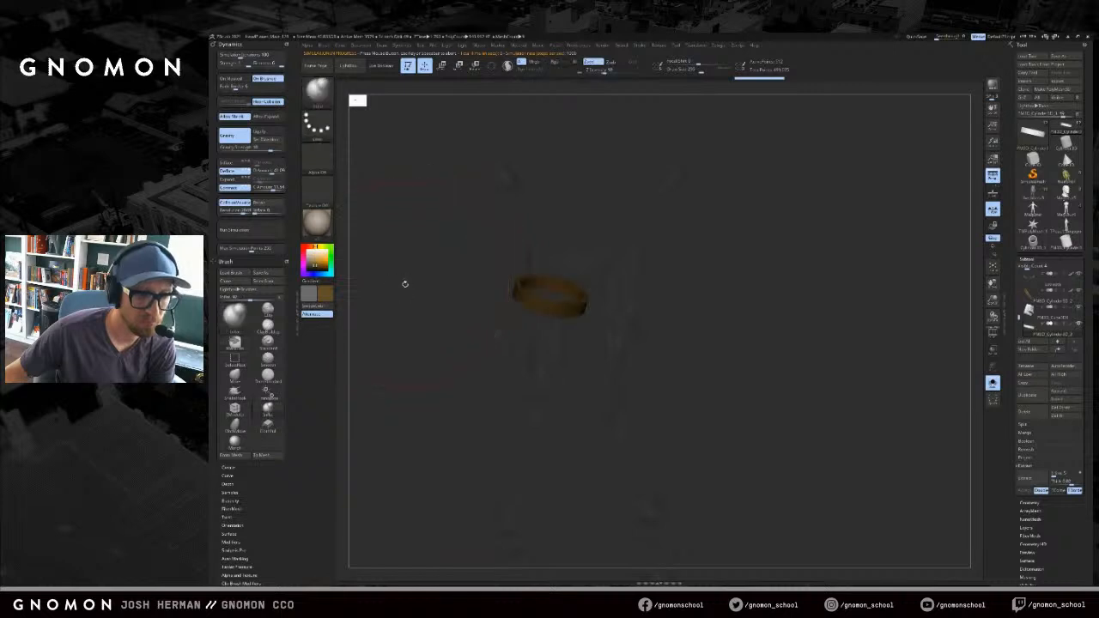
- Undo the Contract test on the thigh band, show the whole figure, and turn off Contract and Deflate in the simulation settings
{"action": "key", "text": "ctrl+z"}
{"action": "left_click", "coordinate": [265, 231]}
{"action": "left_click", "coordinate": [390, 253]}
{"action": "key", "text": "ctrl+z"}
{"action": "key", "text": "alt+s"}
{"action": "mouse_move", "coordinate": [403, 254]}
{"action": "left_mouse_down", "text": "shift"}
{"action": "mouse_move", "coordinate": [435, 256]}
{"action": "mouse_move", "coordinate": [424, 273]}
{"action": "mouse_move", "coordinate": [402, 261]}
{"action": "left_mouse_up", "text": "shift"}
{"action": "left_click", "coordinate": [233, 187]}
{"action": "left_click", "coordinate": [234, 171]}
{"action": "left_click", "coordinate": [264, 202]}
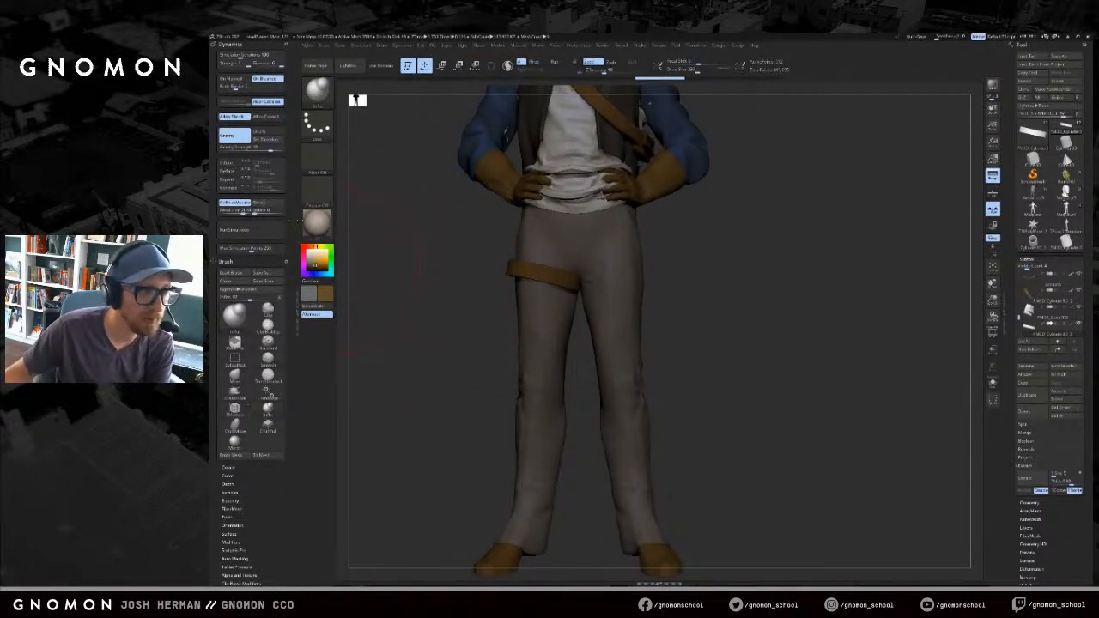
- Fit the thigh band closely against the right leg using a cloth brush and the Move brush
{"action": "key", "text": "space"}
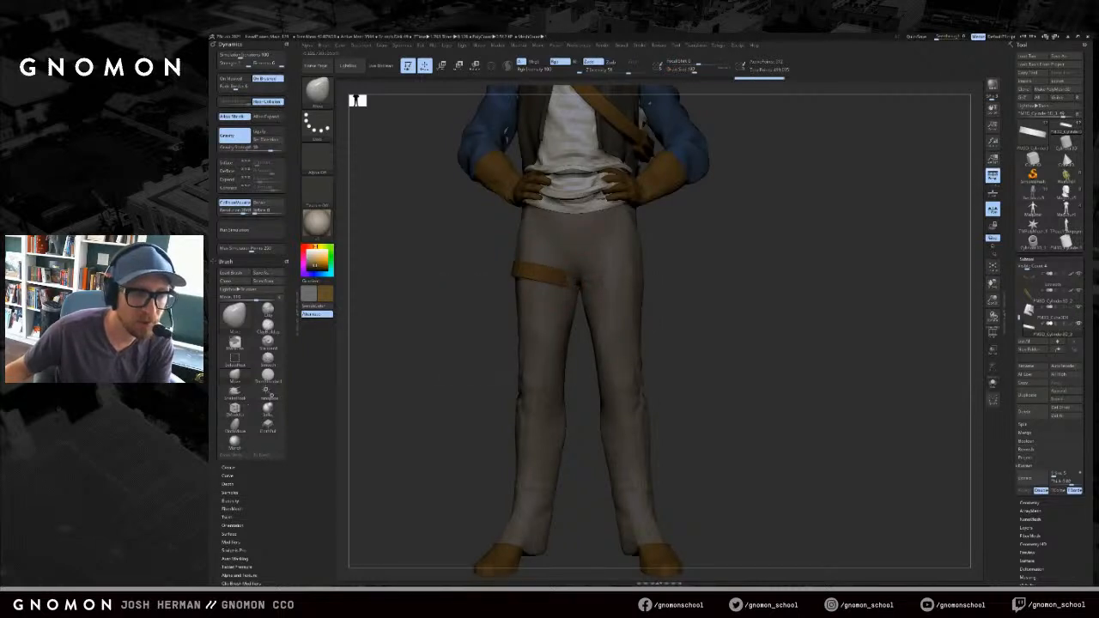
{"action": "key", "text": "b"}
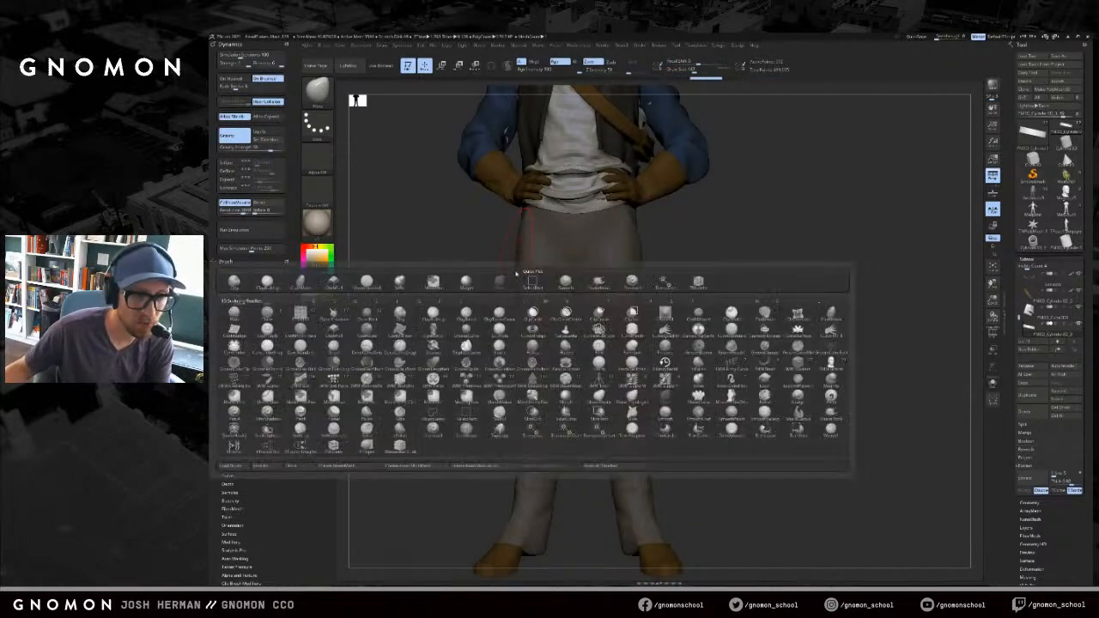
{"action": "left_click", "coordinate": [304, 284]}
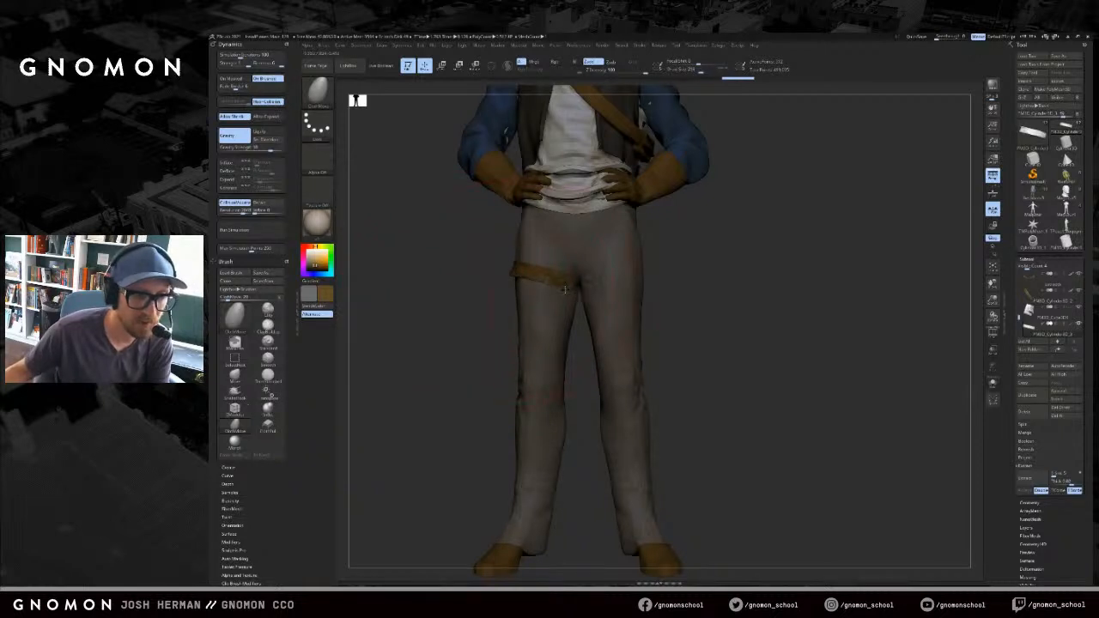
{"action": "mouse_move", "coordinate": [489, 292]}
{"action": "left_mouse_down"}
{"action": "mouse_move", "coordinate": [520, 280]}
{"action": "mouse_move", "coordinate": [505, 270]}
{"action": "mouse_move", "coordinate": [521, 273]}
{"action": "left_mouse_up"}
{"action": "key", "text": "b"}
{"action": "key", "text": "m"}
{"action": "key", "text": "v"}
{"action": "key", "text": "s"}
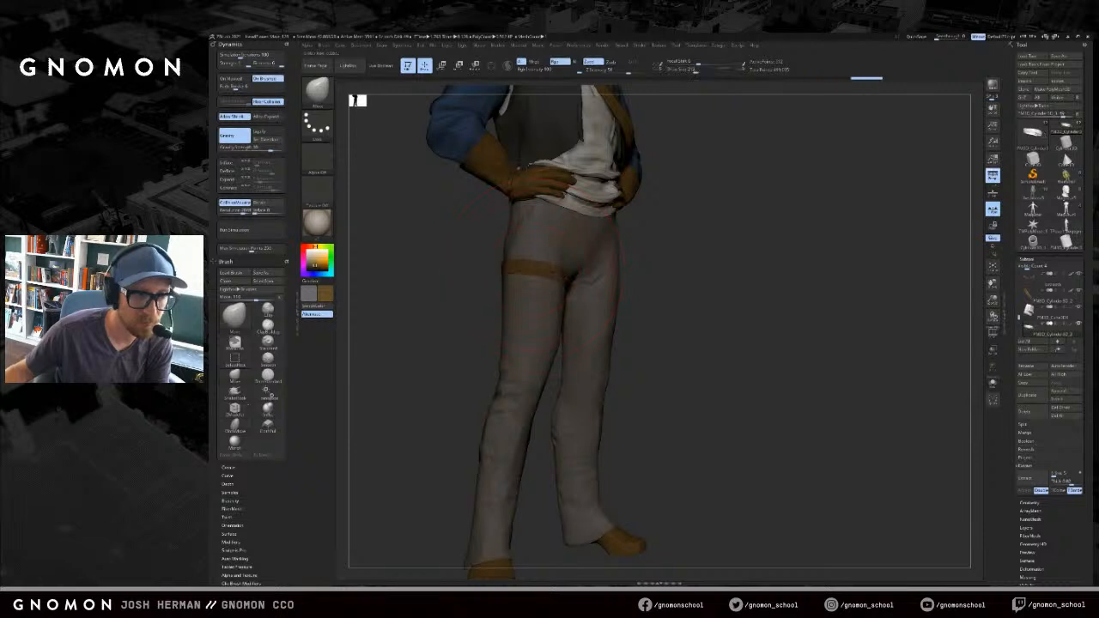
{"action": "right_click_drag", "start_coordinate": [520, 272], "coordinate": [576, 283]}
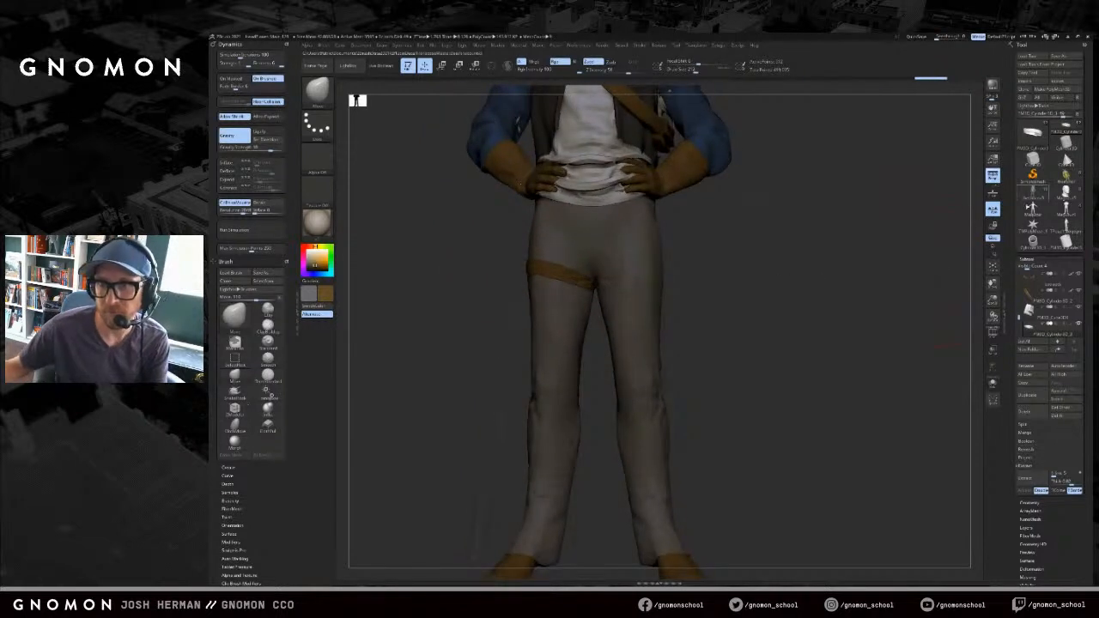
{"action": "left_click", "coordinate": [1033, 242]}
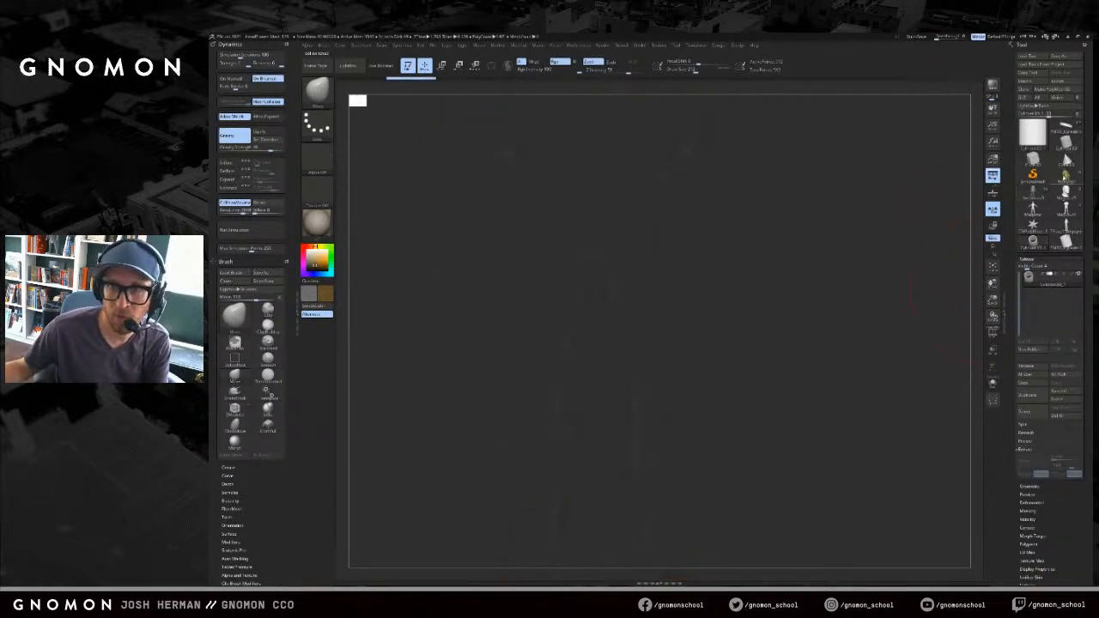
{"action": "left_click", "coordinate": [1047, 193]}
{"action": "left_click", "coordinate": [1064, 194]}
{"action": "left_click", "coordinate": [1065, 209]}
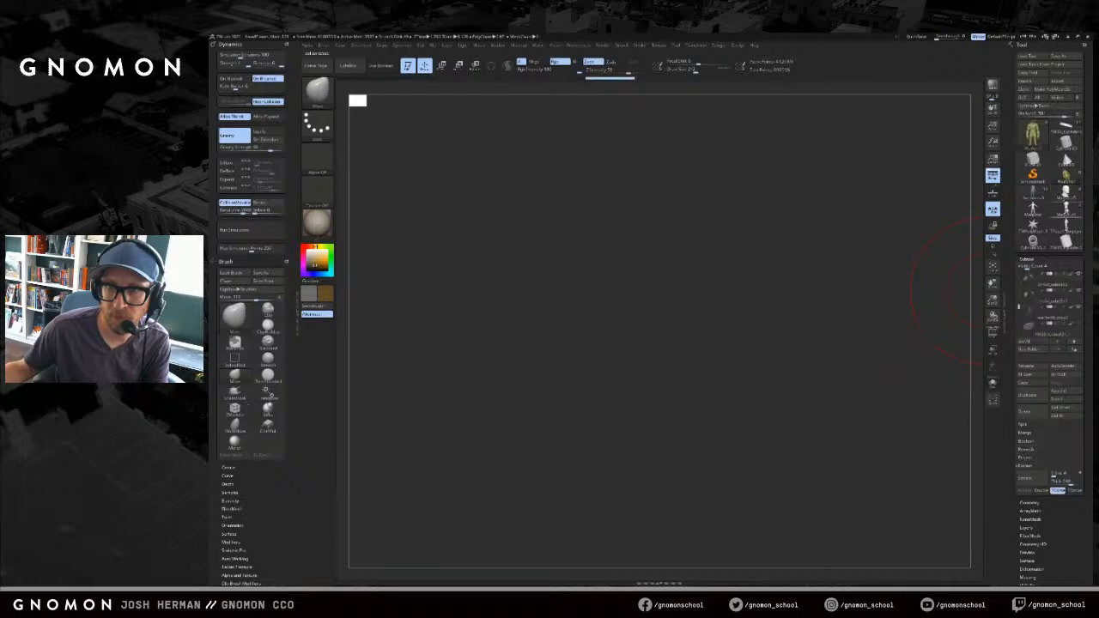
{"action": "left_click", "coordinate": [1066, 128]}
{"action": "key", "text": "f"}
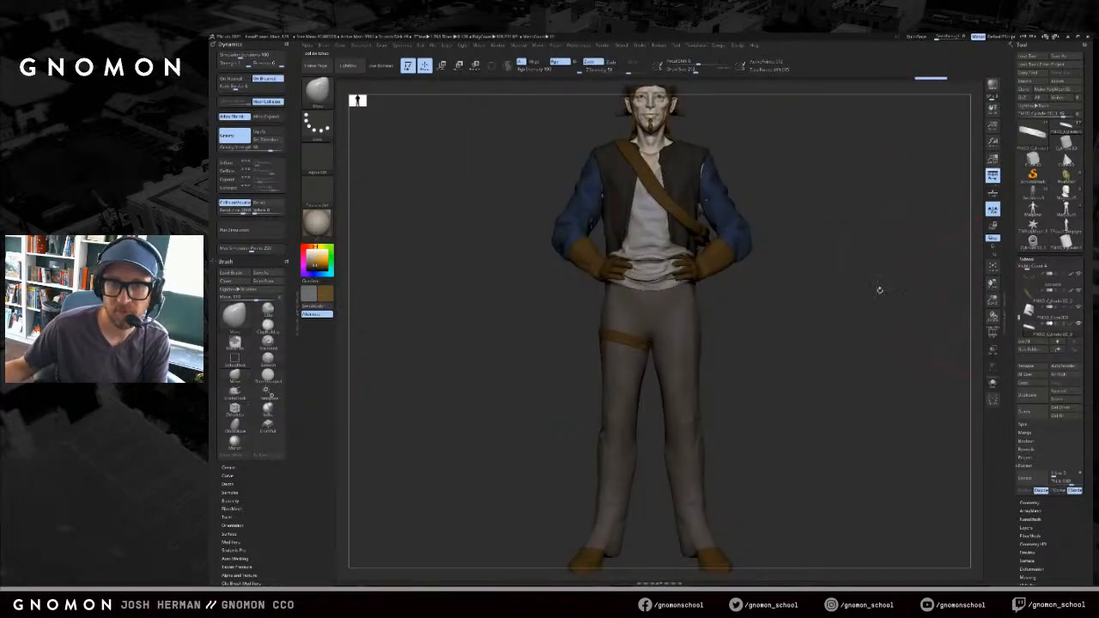
- Append a cylinder to the figure, shrink it, and move it down to the right thigh
{"action": "left_click", "coordinate": [1062, 395]}
{"action": "left_click", "coordinate": [1065, 396]}
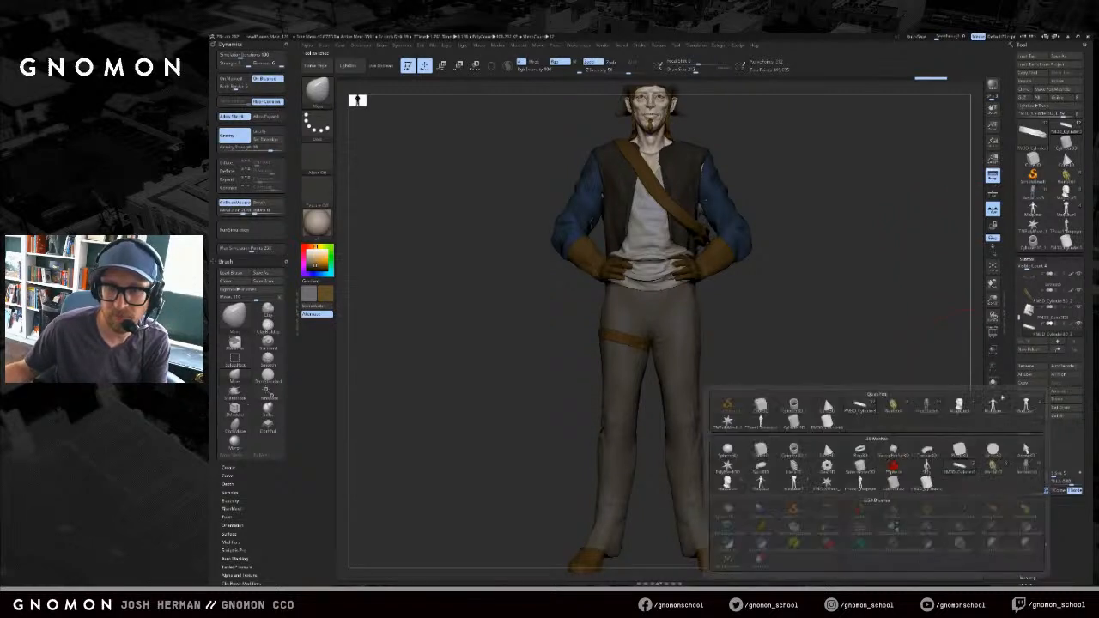
{"action": "left_click", "coordinate": [856, 417]}
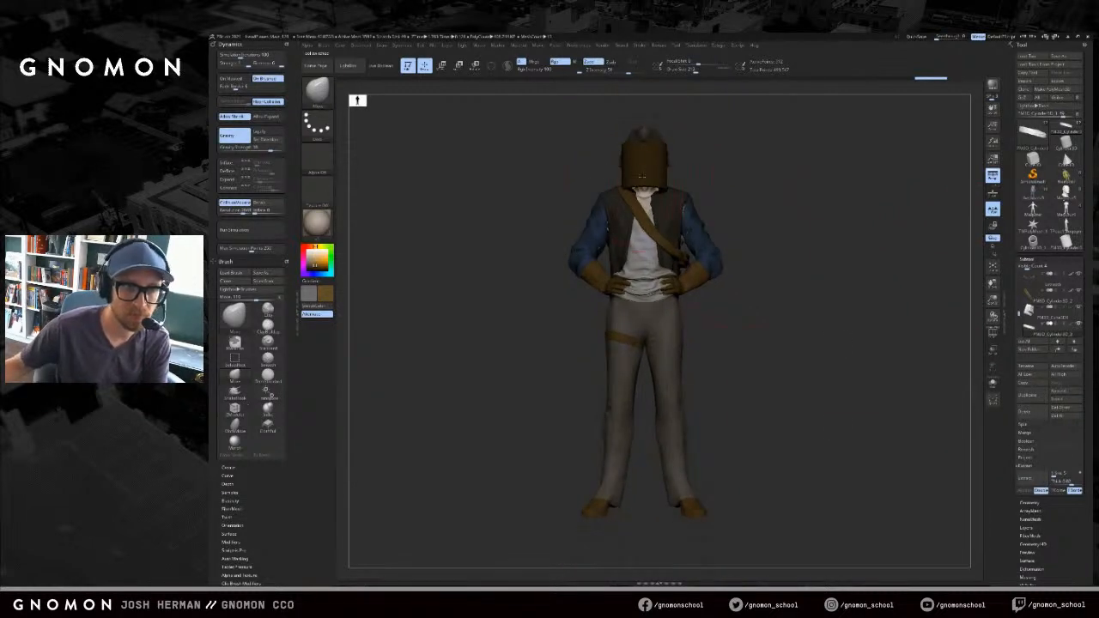
{"action": "left_click", "coordinate": [642, 176], "text": "alt"}
{"action": "key", "text": "w"}
{"action": "left_click_drag", "start_coordinate": [642, 160], "coordinate": [641, 264]}
{"action": "mouse_move", "coordinate": [643, 211]}
{"action": "left_mouse_down"}
{"action": "mouse_move", "coordinate": [584, 372]}
{"action": "mouse_move", "coordinate": [589, 397]}
{"action": "mouse_move", "coordinate": [692, 343]}
{"action": "left_mouse_up"}
{"action": "mouse_move", "coordinate": [620, 347]}
{"action": "left_mouse_down"}
{"action": "mouse_move", "coordinate": [633, 329]}
{"action": "mouse_move", "coordinate": [679, 327]}
{"action": "mouse_move", "coordinate": [650, 338]}
{"action": "left_mouse_up"}
- Stretch the small cylinder into an upright holder and place it against the outer side of the thigh band
{"action": "key", "text": "e"}
{"action": "left_click_drag", "start_coordinate": [751, 336], "coordinate": [698, 378], "text": "shift"}
{"action": "key", "text": "w"}
{"action": "left_click_drag", "start_coordinate": [627, 349], "coordinate": [577, 365]}
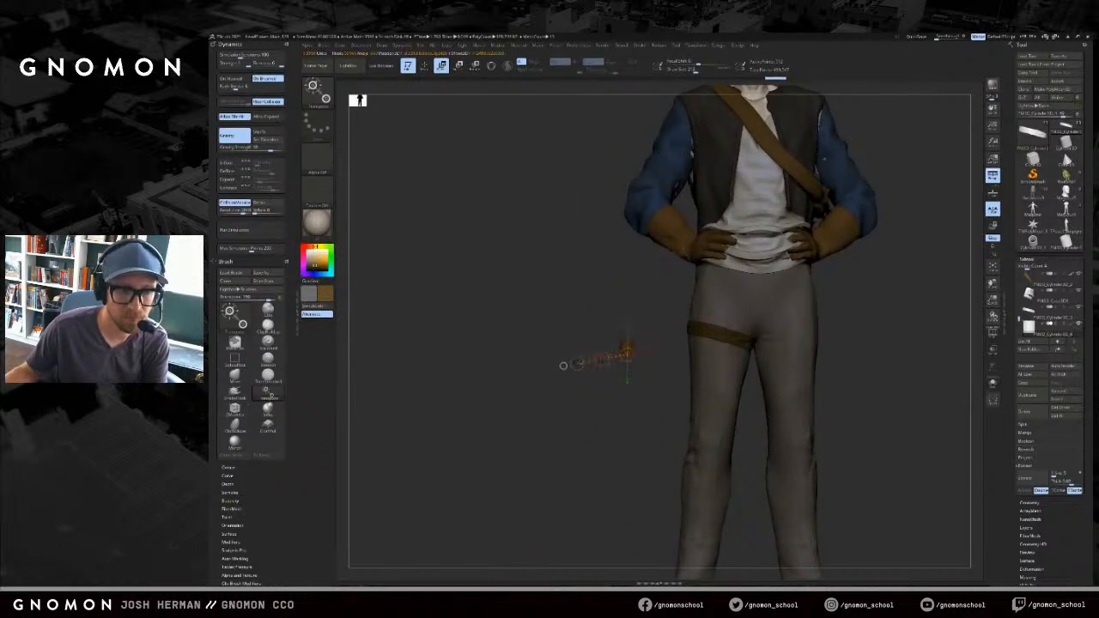
{"action": "left_click_drag", "start_coordinate": [659, 339], "coordinate": [674, 377]}
{"action": "left_click_drag", "start_coordinate": [709, 317], "coordinate": [709, 352]}
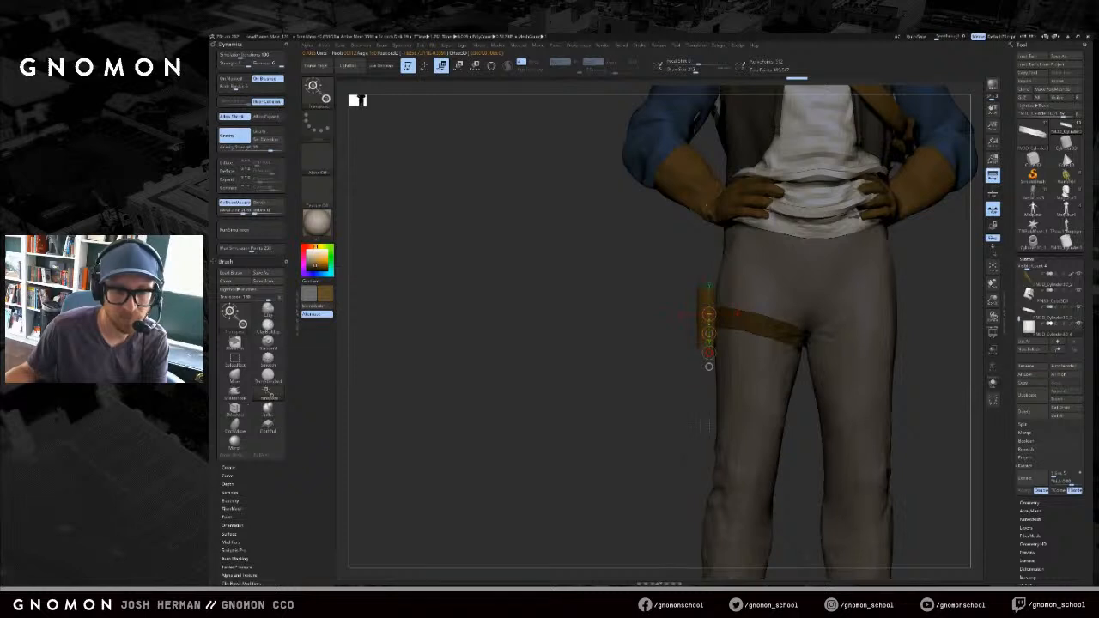
{"action": "left_click_drag", "start_coordinate": [664, 390], "coordinate": [697, 394], "text": "shift"}
{"action": "mouse_move", "coordinate": [700, 321]}
{"action": "left_mouse_down"}
{"action": "mouse_move", "coordinate": [745, 329]}
{"action": "mouse_move", "coordinate": [778, 310]}
{"action": "mouse_move", "coordinate": [832, 319]}
{"action": "mouse_move", "coordinate": [773, 322]}
{"action": "mouse_move", "coordinate": [677, 370]}
{"action": "mouse_move", "coordinate": [691, 353]}
{"action": "mouse_move", "coordinate": [633, 312]}
{"action": "mouse_move", "coordinate": [516, 379]}
{"action": "left_mouse_up"}
{"action": "key", "text": "e"}
{"action": "key", "text": "w"}
{"action": "key", "text": "q"}
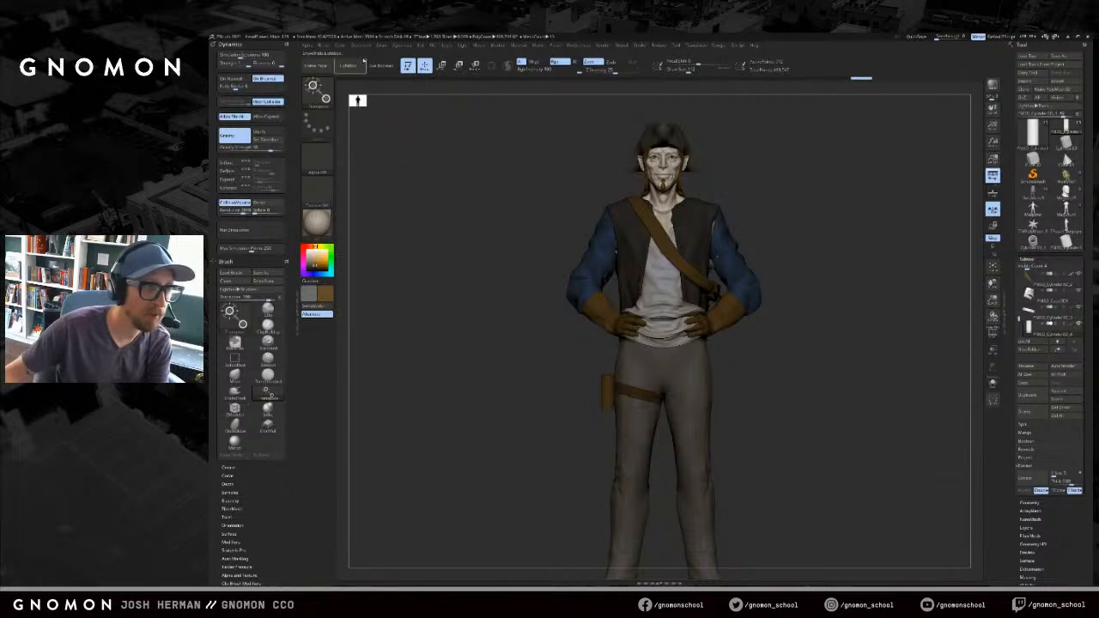
- Append a second cylinder, isolate it, and reshape it into a long, thin tube
{"action": "left_click", "coordinate": [341, 46]}
{"action": "left_click", "coordinate": [364, 194]}
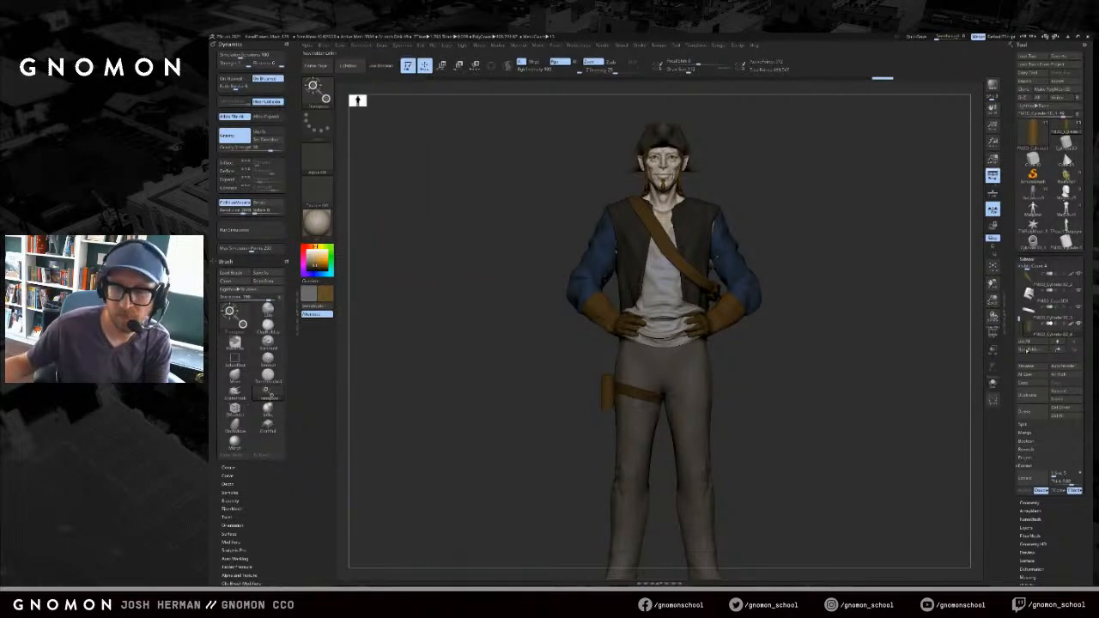
{"action": "left_click", "coordinate": [1060, 392]}
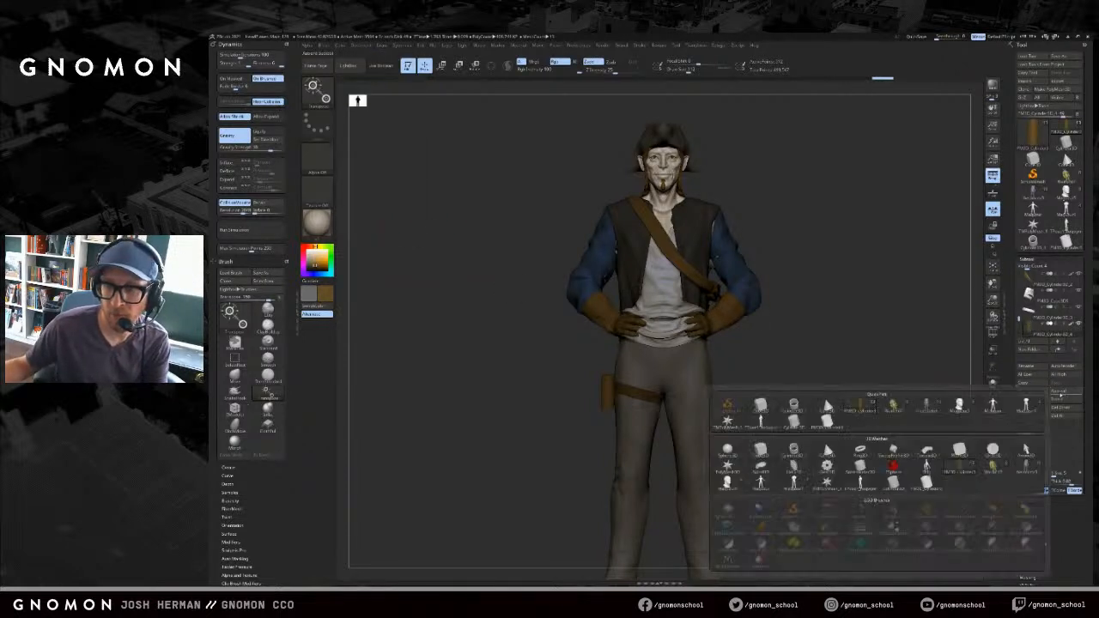
{"action": "left_click", "coordinate": [894, 406]}
{"action": "left_click_drag", "start_coordinate": [747, 237], "coordinate": [729, 394], "text": "alt"}
{"action": "key", "text": "w"}
{"action": "left_click_drag", "start_coordinate": [638, 392], "coordinate": [638, 237]}
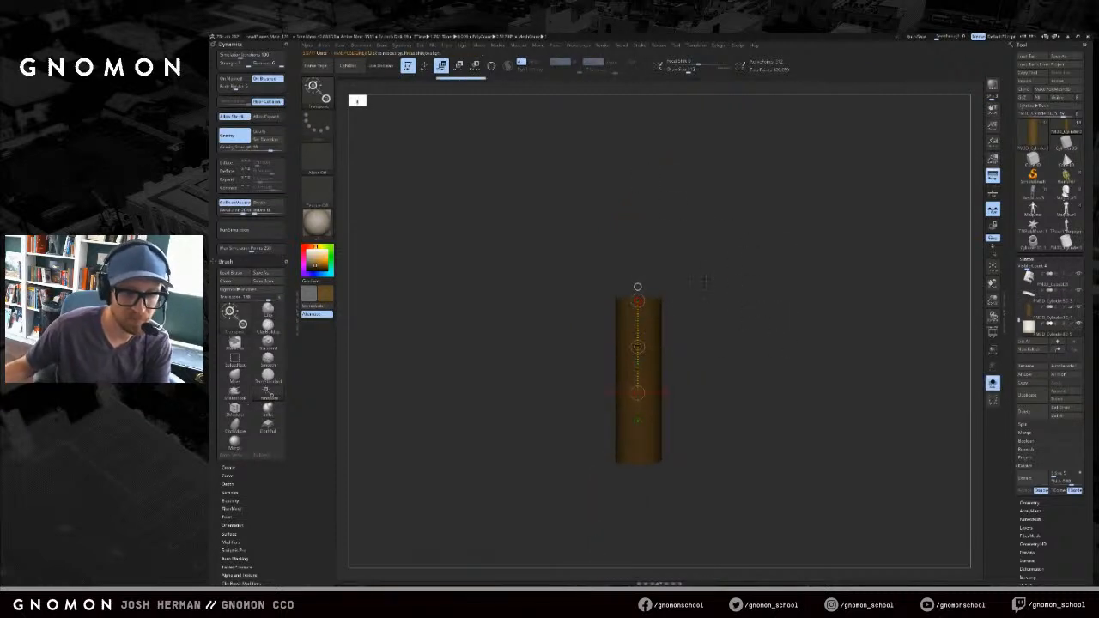
{"action": "mouse_move", "coordinate": [739, 353]}
{"action": "left_mouse_down", "text": "alt"}
{"action": "mouse_move", "coordinate": [700, 364]}
{"action": "mouse_move", "coordinate": [741, 396]}
{"action": "left_mouse_up", "text": "alt"}
{"action": "key", "text": "ctrl+z"}
{"action": "key", "text": "q"}
{"action": "key", "text": "w"}
- Mask the tube except for its upper end and scale that end down into a tapered mouthpiece
{"action": "left_click", "coordinate": [709, 248], "text": "ctrl"}
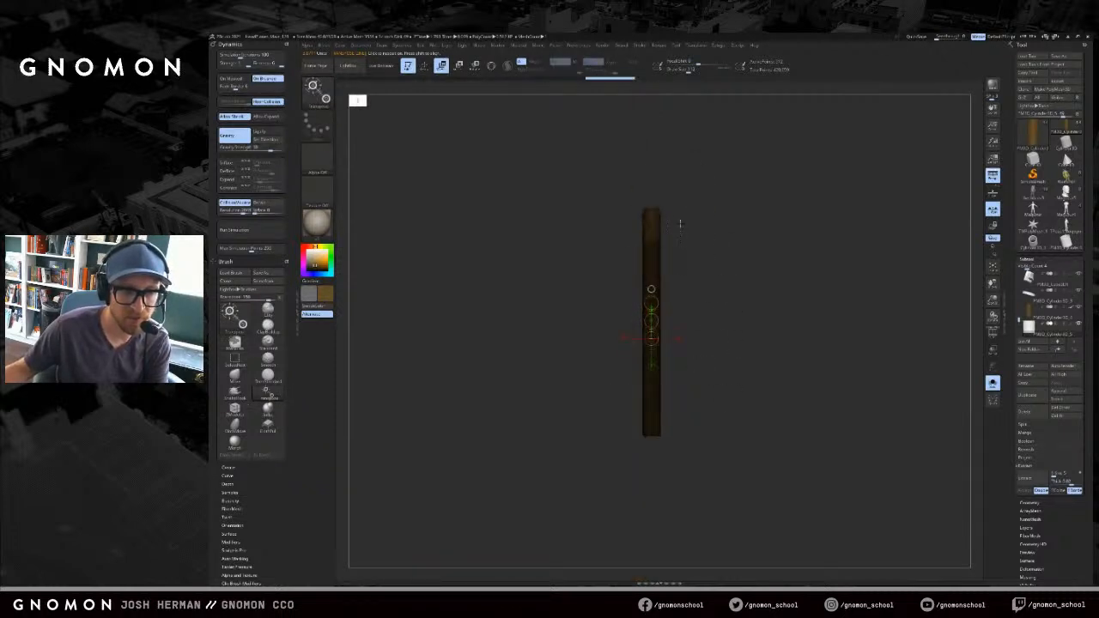
{"action": "left_click_drag", "start_coordinate": [653, 241], "coordinate": [716, 226]}
{"action": "left_click_drag", "start_coordinate": [718, 230], "coordinate": [714, 279]}
{"action": "left_click_drag", "start_coordinate": [711, 191], "coordinate": [753, 261]}
{"action": "key", "text": "e"}
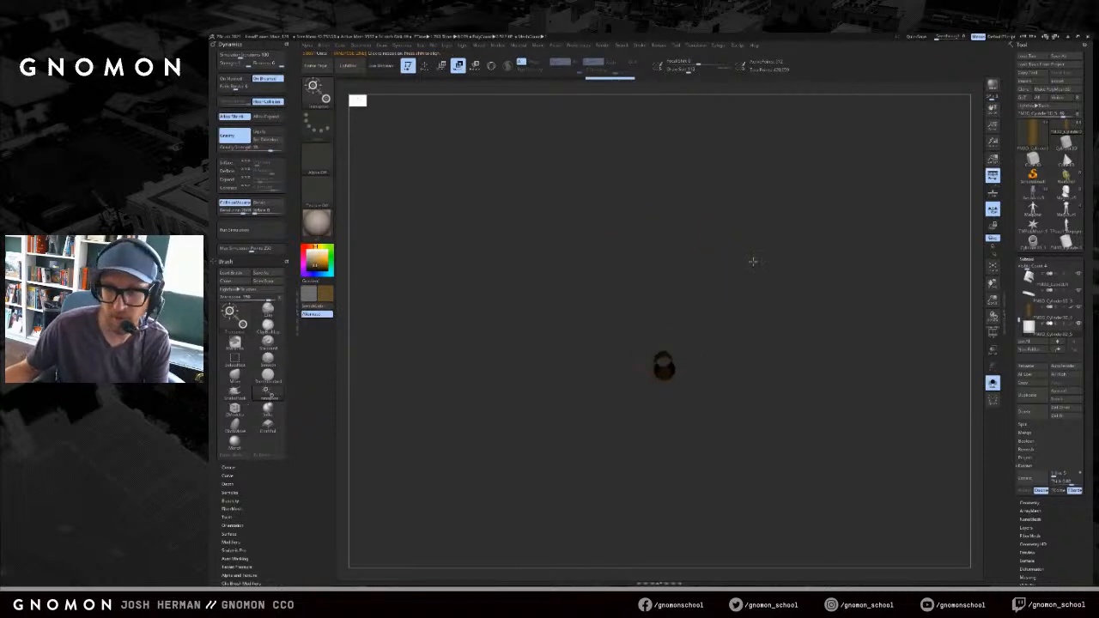
{"action": "left_click_drag", "start_coordinate": [721, 414], "coordinate": [713, 369]}
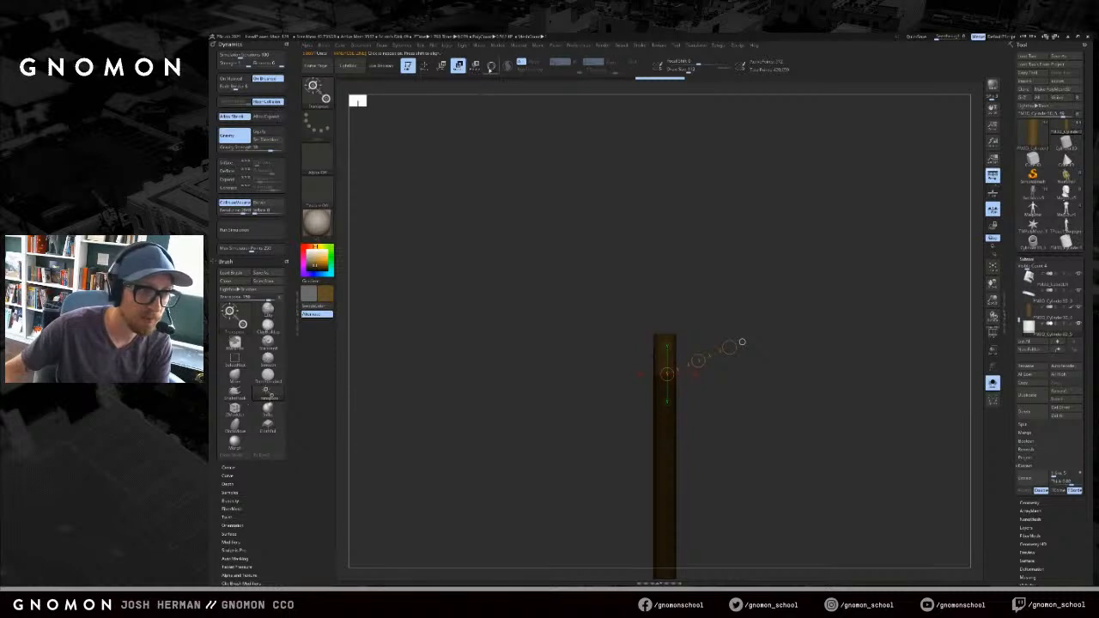
{"action": "left_click", "coordinate": [491, 65]}
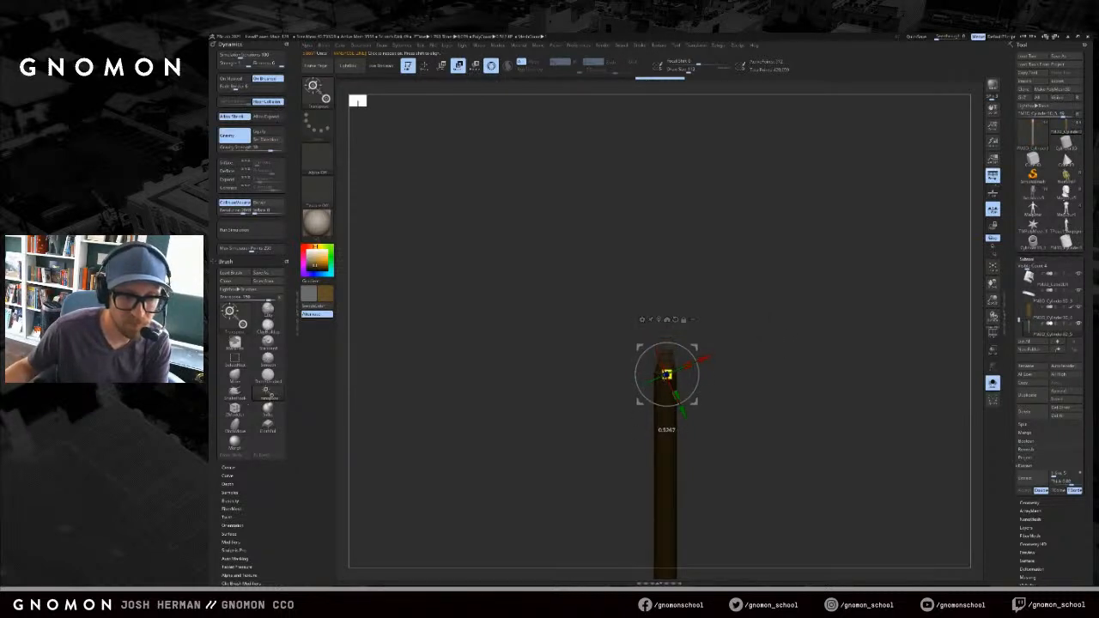
{"action": "key", "text": "ctrl+z"}
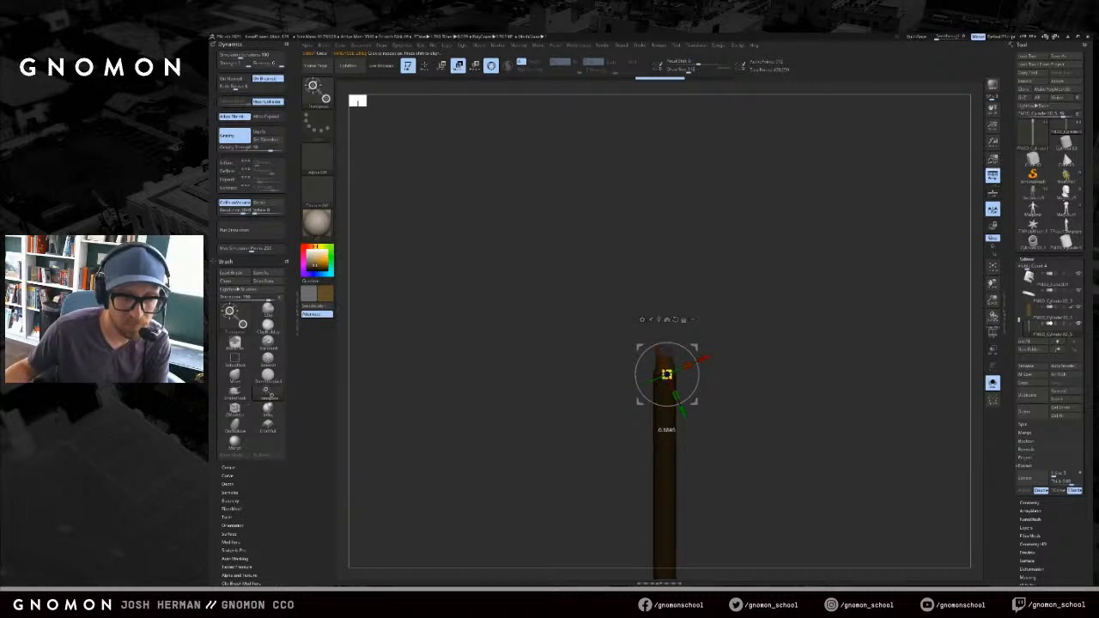
{"action": "key", "text": "w"}
{"action": "left_click_drag", "start_coordinate": [668, 374], "coordinate": [666, 272]}
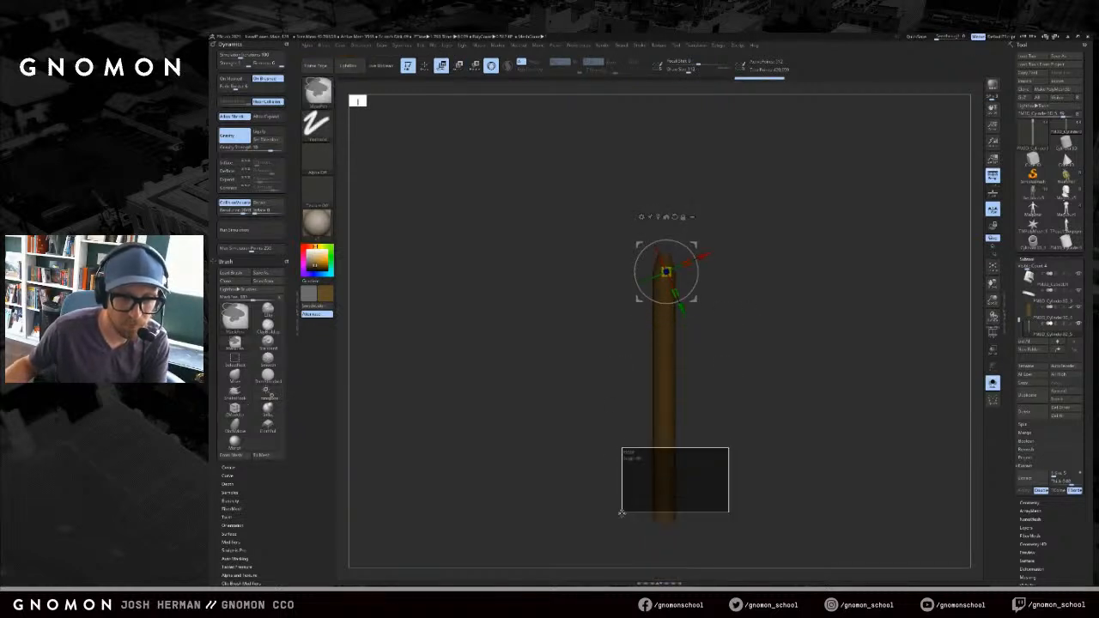
- Mask the tube except for its lower end and scale that end up into a flared bell
{"action": "left_click_drag", "start_coordinate": [614, 547], "coordinate": [613, 548], "text": "ctrl"}
{"action": "left_click_drag", "start_coordinate": [762, 466], "coordinate": [754, 333], "text": "alt"}
{"action": "left_click", "coordinate": [754, 333], "text": "ctrl"}
{"action": "left_click", "coordinate": [659, 389], "text": "alt"}
{"action": "key", "text": "e"}
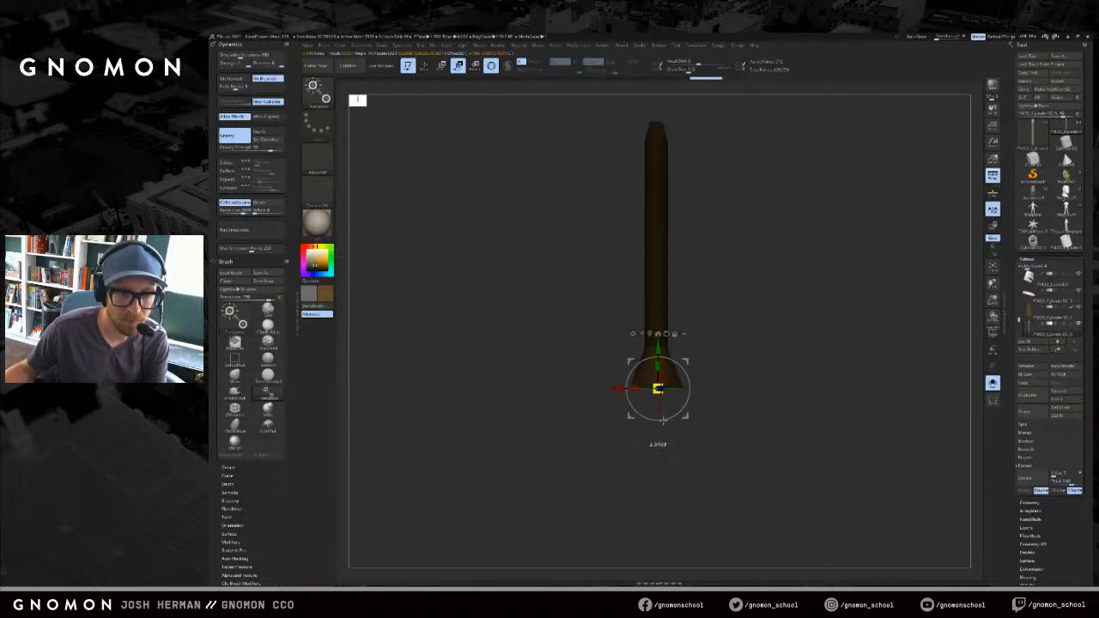
{"action": "left_click_drag", "start_coordinate": [725, 313], "coordinate": [720, 395], "text": "ctrl"}
{"action": "key", "text": "q"}
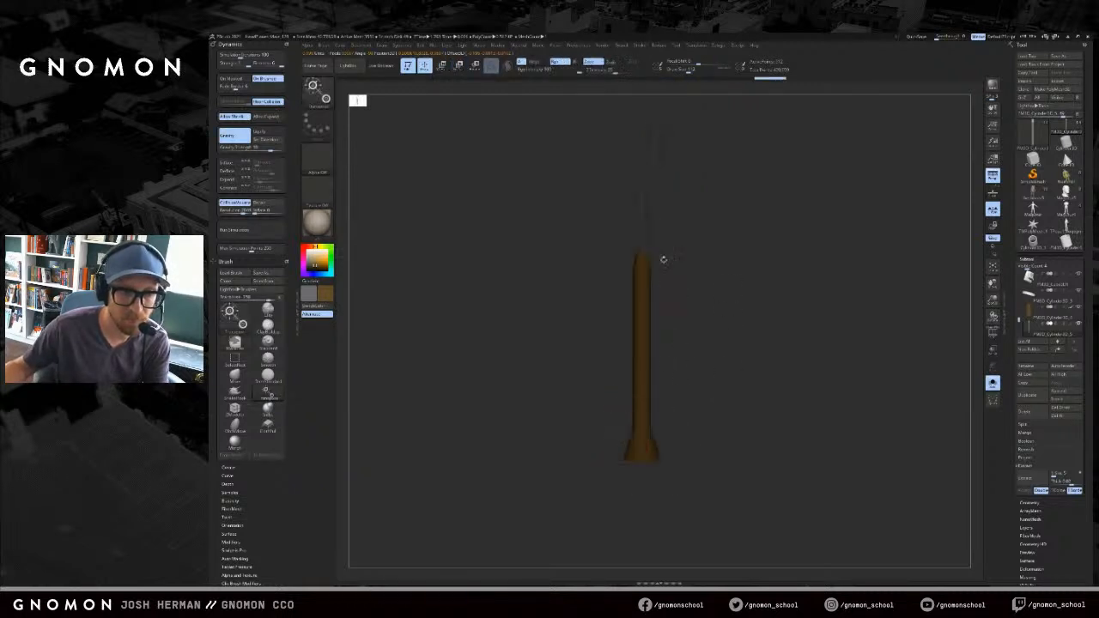
- Shift the flared lower end sideways in the side view to line it up with the tube, and clear the mask
{"action": "key", "text": "w"}
{"action": "key", "text": "q"}
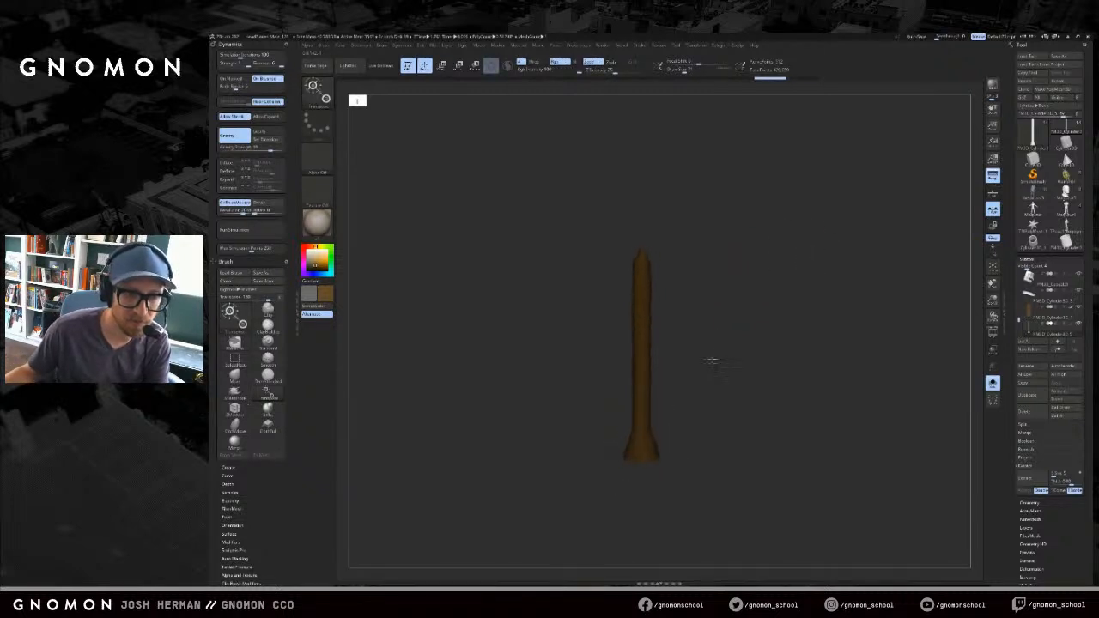
{"action": "key", "text": "w"}
{"action": "left_click_drag", "start_coordinate": [564, 462], "coordinate": [564, 464], "text": "ctrl"}
{"action": "left_click", "coordinate": [564, 470], "text": "ctrl"}
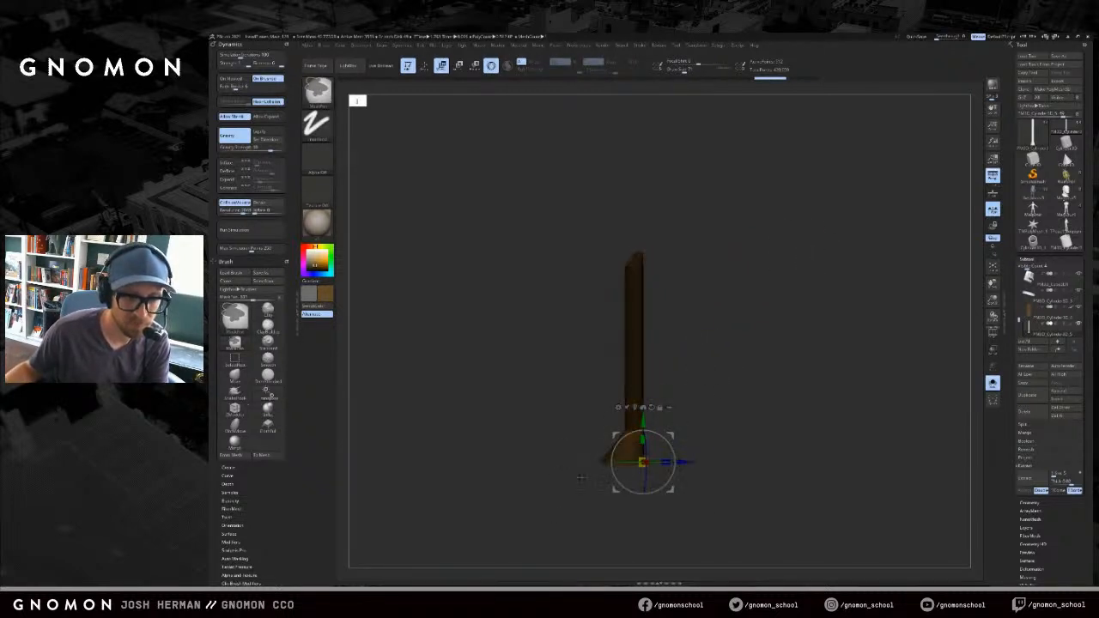
{"action": "left_click_drag", "start_coordinate": [687, 462], "coordinate": [699, 462]}
{"action": "mouse_move", "coordinate": [706, 378]}
{"action": "left_mouse_down", "text": "ctrl"}
{"action": "mouse_move", "coordinate": [718, 388]}
{"action": "mouse_move", "coordinate": [677, 381]}
{"action": "mouse_move", "coordinate": [667, 398]}
{"action": "left_mouse_up", "text": "ctrl"}
- Check the tube's polygon wireframe, dismiss the Dynamic Subdiv offer, and enable Sculptris Pro for sculpting
{"action": "key", "text": "q"}
{"action": "key", "text": "w"}
{"action": "key", "text": "q"}
{"action": "key", "text": "s"}
{"action": "left_click", "coordinate": [646, 408]}
{"action": "left_click_drag", "start_coordinate": [712, 369], "coordinate": [739, 373], "text": "alt"}
{"action": "key", "text": "shift+f"}
{"action": "key", "text": "shift+f"}
{"action": "key", "text": "shift+d"}
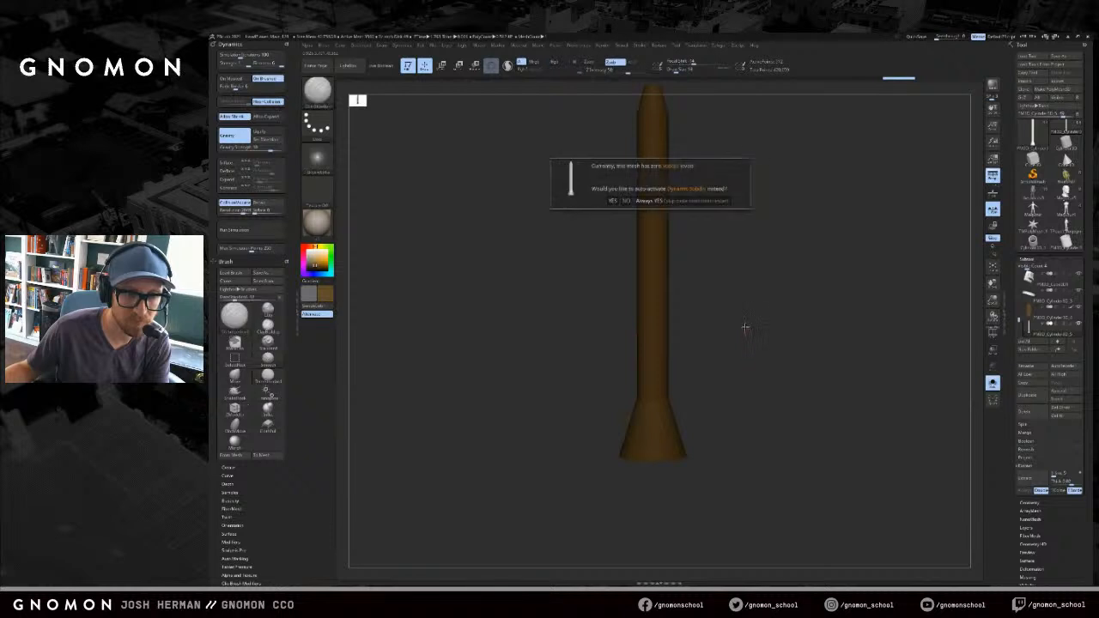
{"action": "left_click_drag", "start_coordinate": [557, 149], "coordinate": [543, 183], "text": "alt"}
{"action": "key", "text": "backslash"}
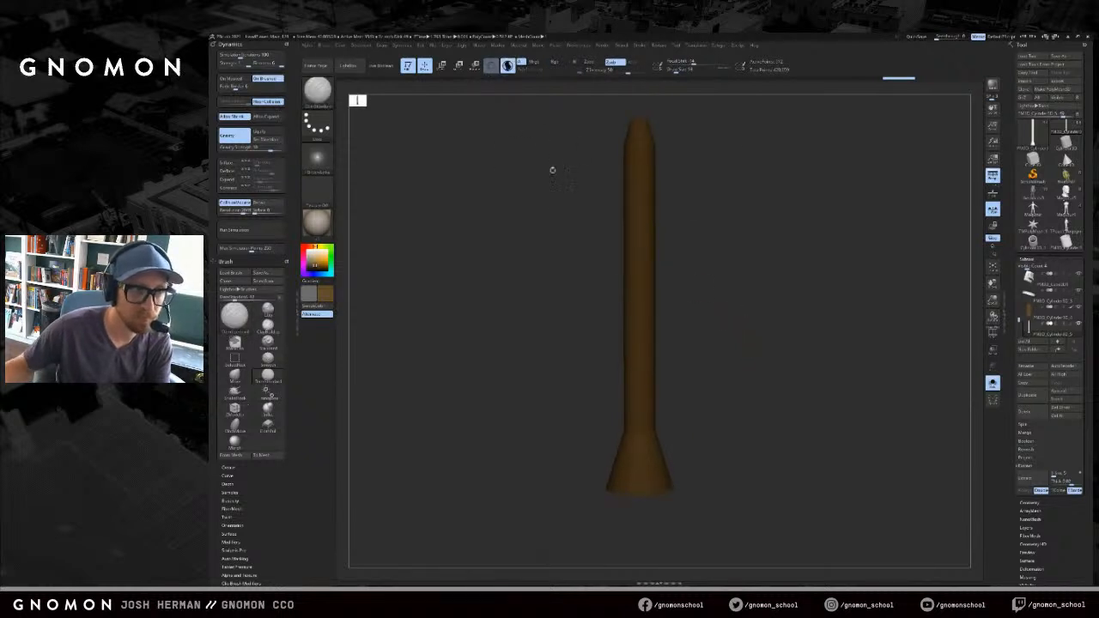
- Carve a vertical row of seven finger holes along the front of the tube with a small Clay brush
{"action": "key", "text": "b"}
{"action": "key", "text": "c"}
{"action": "key", "text": "l"}
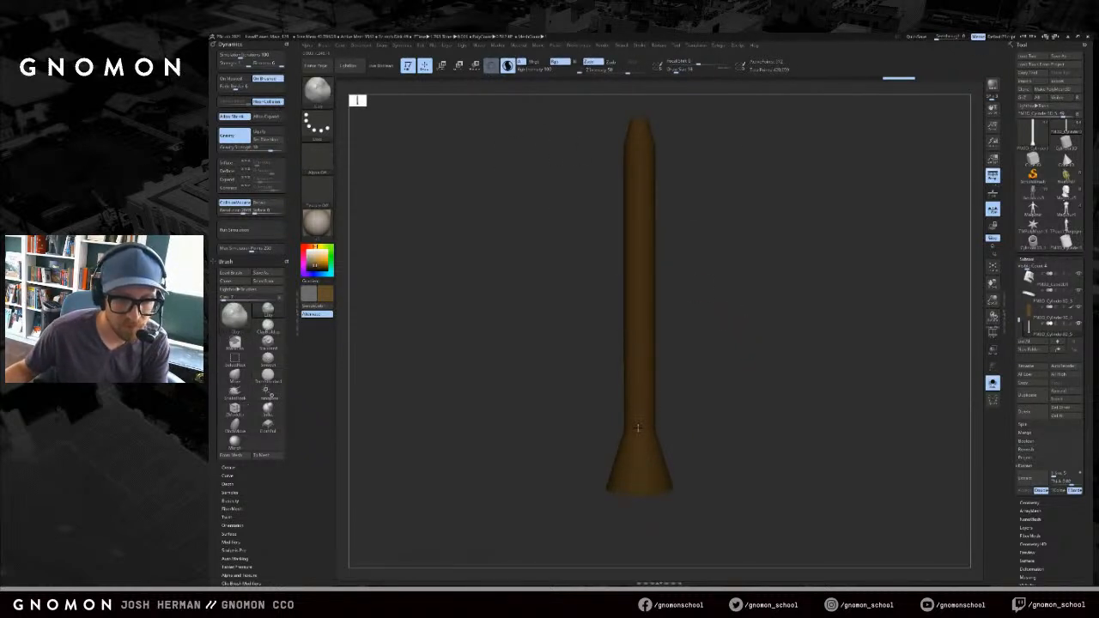
{"action": "left_click", "coordinate": [640, 393]}
{"action": "left_click", "coordinate": [639, 373]}
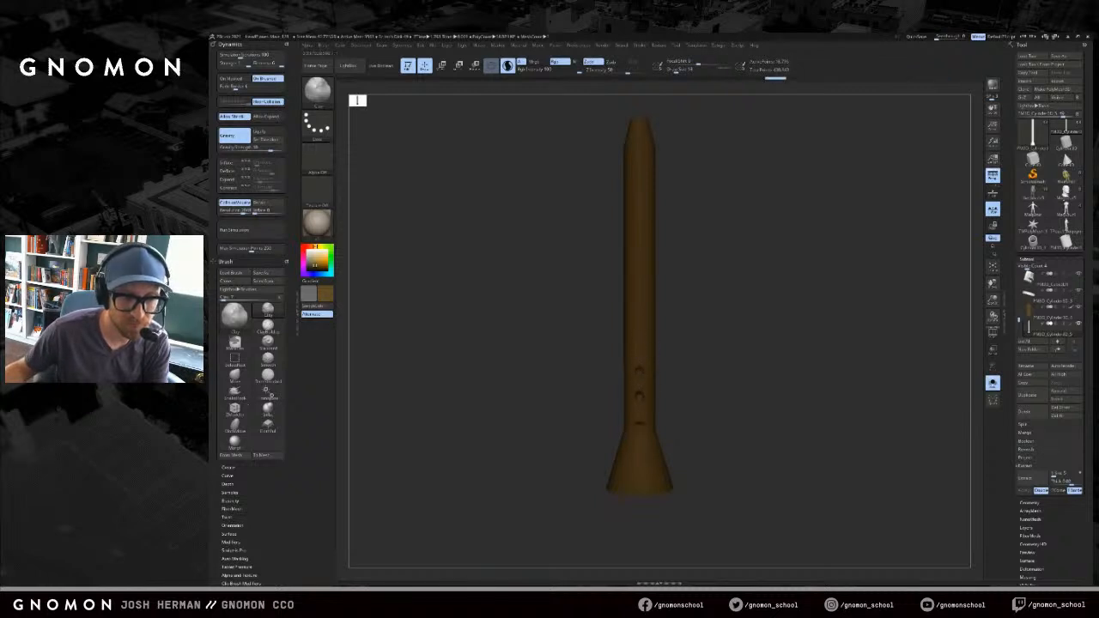
{"action": "left_click", "coordinate": [640, 347]}
{"action": "left_click", "coordinate": [640, 320]}
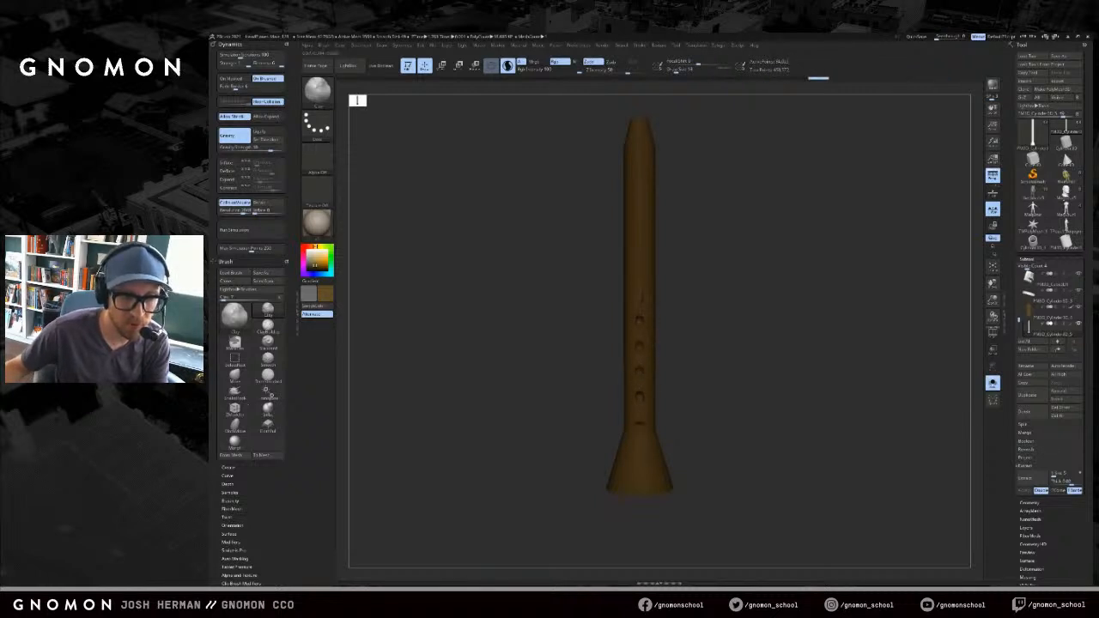
{"action": "left_click", "coordinate": [639, 295]}
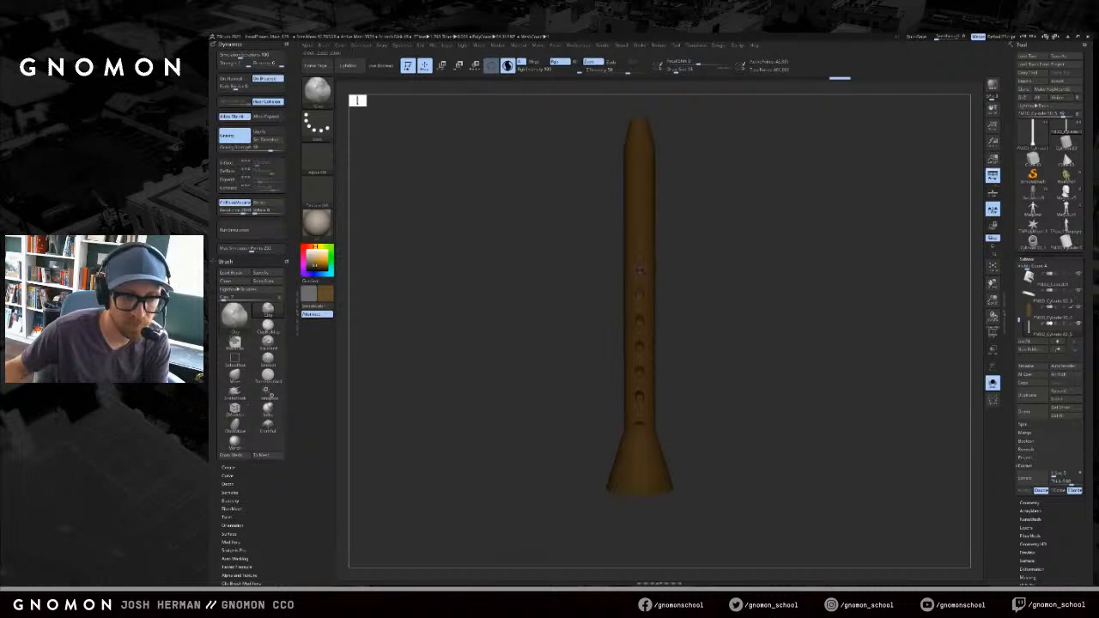
{"action": "left_click", "coordinate": [640, 268]}
- Sculpt a thin ring around the flute's upper body above the finger holes and check the mesh wireframe
{"action": "left_click_drag", "start_coordinate": [664, 171], "coordinate": [653, 174]}
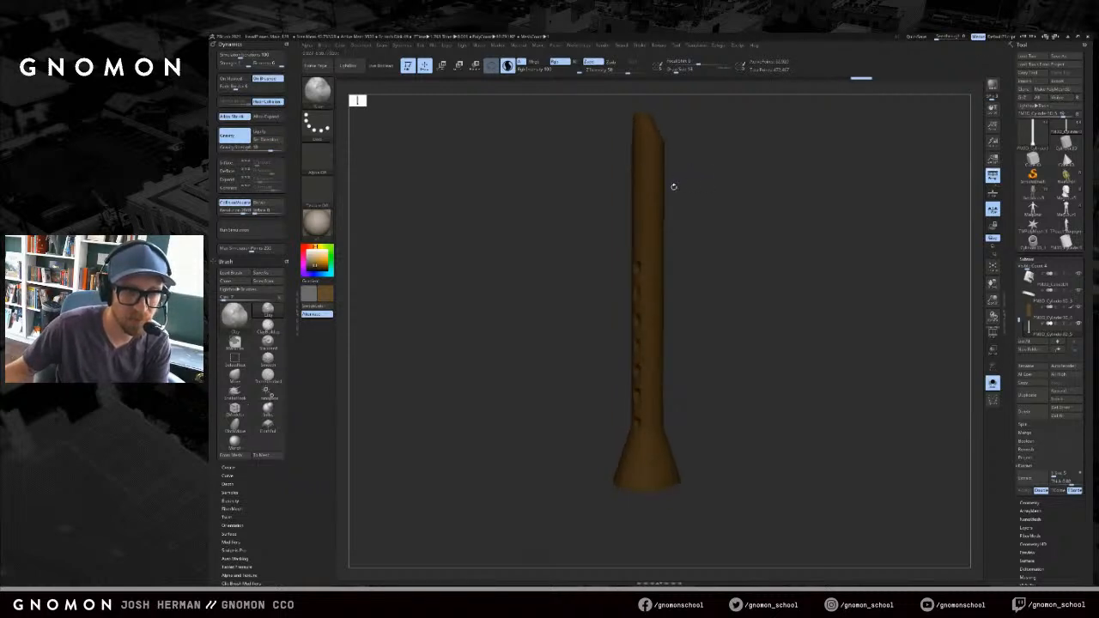
{"action": "key", "text": "shift+f"}
{"action": "mouse_move", "coordinate": [679, 188]}
{"action": "left_mouse_down"}
{"action": "mouse_move", "coordinate": [695, 199]}
{"action": "mouse_move", "coordinate": [596, 209]}
{"action": "mouse_move", "coordinate": [685, 188]}
{"action": "mouse_move", "coordinate": [747, 211]}
{"action": "mouse_move", "coordinate": [736, 238]}
{"action": "mouse_move", "coordinate": [726, 228]}
{"action": "left_mouse_up"}
{"action": "key", "text": "ctrl+z"}
{"action": "key", "text": "shift+f"}
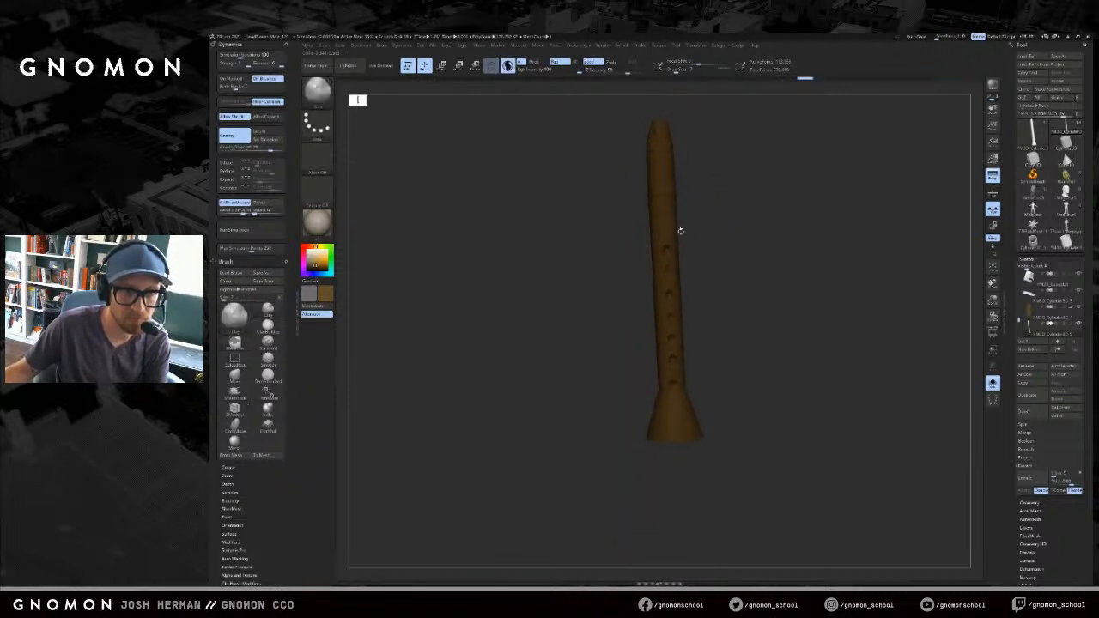
- Show the whole character, scale the oversized flute down to character scale, and place it beside the leg
{"action": "mouse_move", "coordinate": [726, 231]}
{"action": "left_mouse_down"}
{"action": "mouse_move", "coordinate": [699, 400]}
{"action": "mouse_move", "coordinate": [673, 392]}
{"action": "left_mouse_up"}
{"action": "right_click_drag", "start_coordinate": [698, 407], "coordinate": [728, 341], "text": "ctrl"}
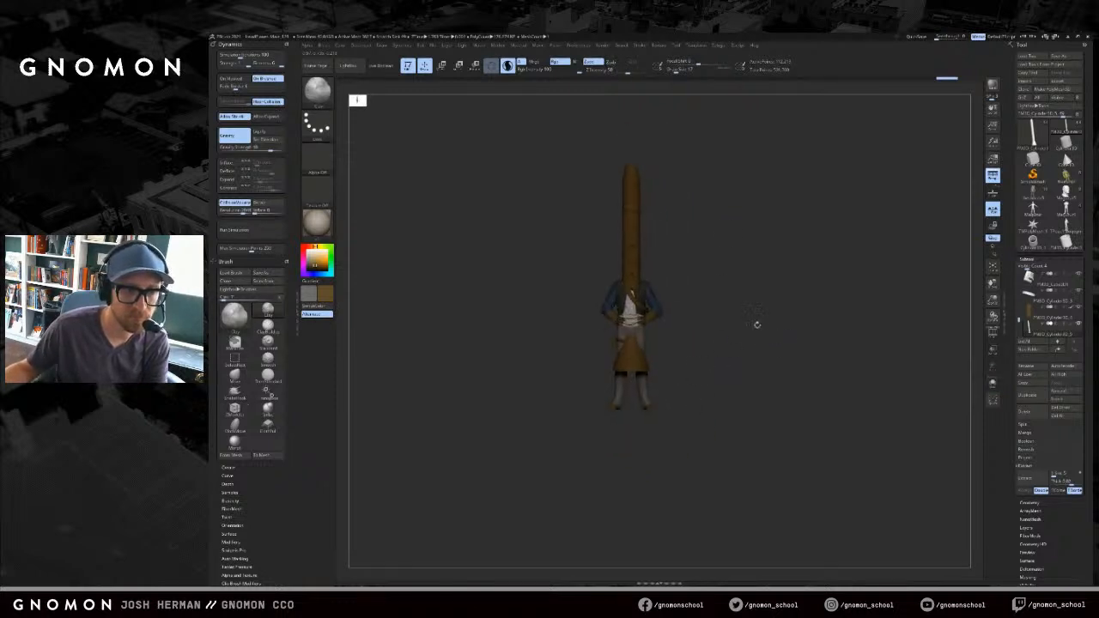
{"action": "key", "text": "w"}
{"action": "left_click_drag", "start_coordinate": [632, 372], "coordinate": [613, 398]}
{"action": "key", "text": "ctrl+z"}
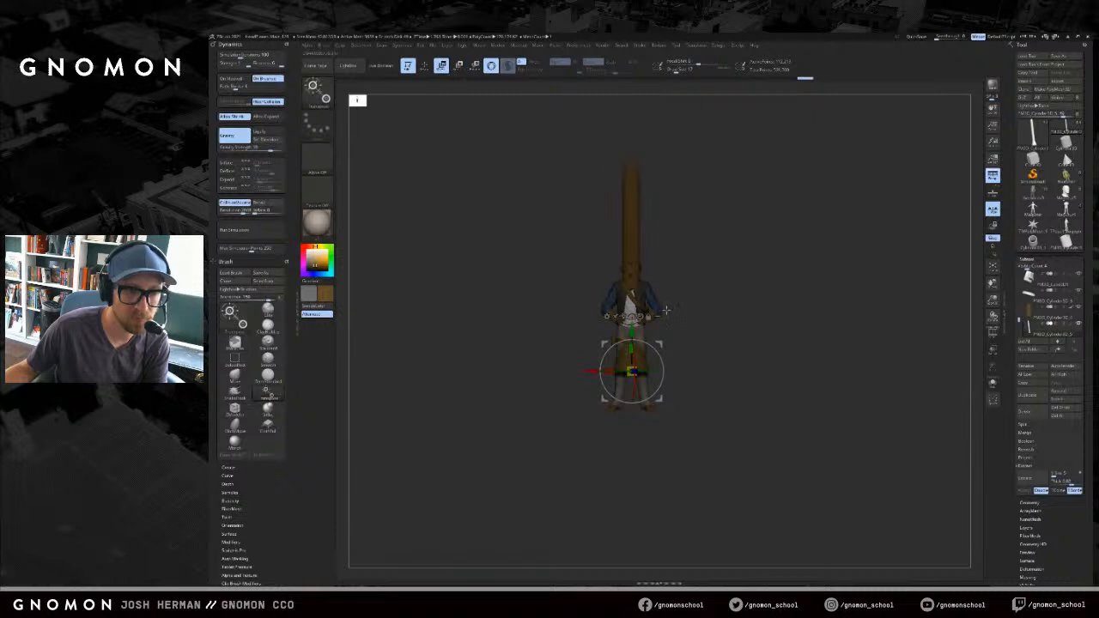
{"action": "left_click_drag", "start_coordinate": [606, 399], "coordinate": [577, 378]}
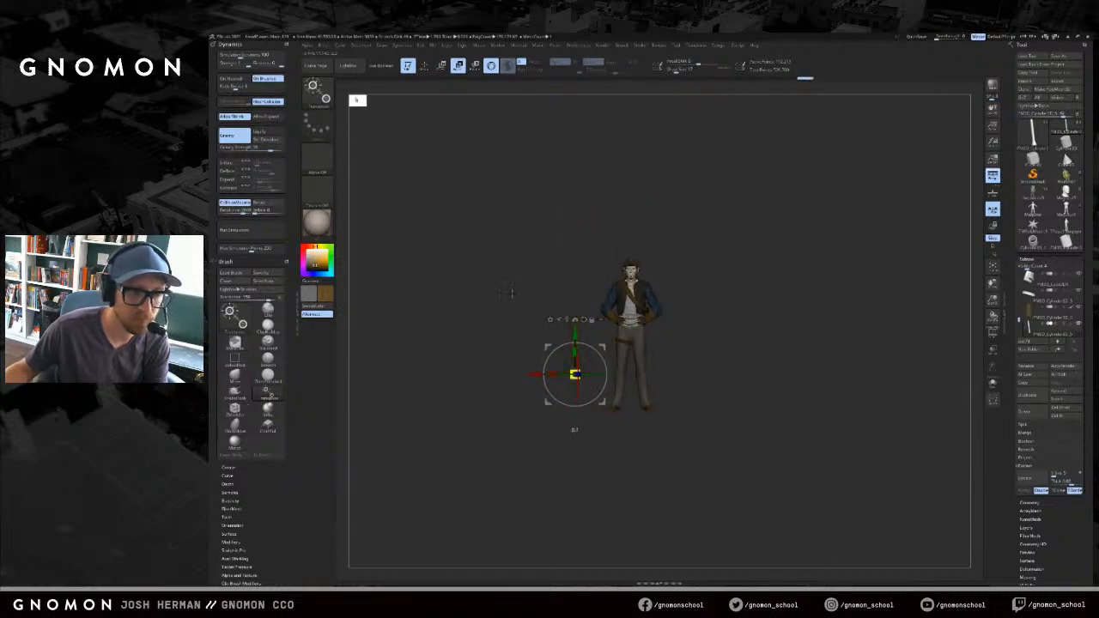
{"action": "mouse_move", "coordinate": [515, 307]}
{"action": "left_mouse_down", "text": "alt"}
{"action": "mouse_move", "coordinate": [565, 275]}
{"action": "mouse_move", "coordinate": [494, 339]}
{"action": "mouse_move", "coordinate": [503, 369]}
{"action": "left_mouse_up", "text": "alt"}
{"action": "key", "text": "q"}
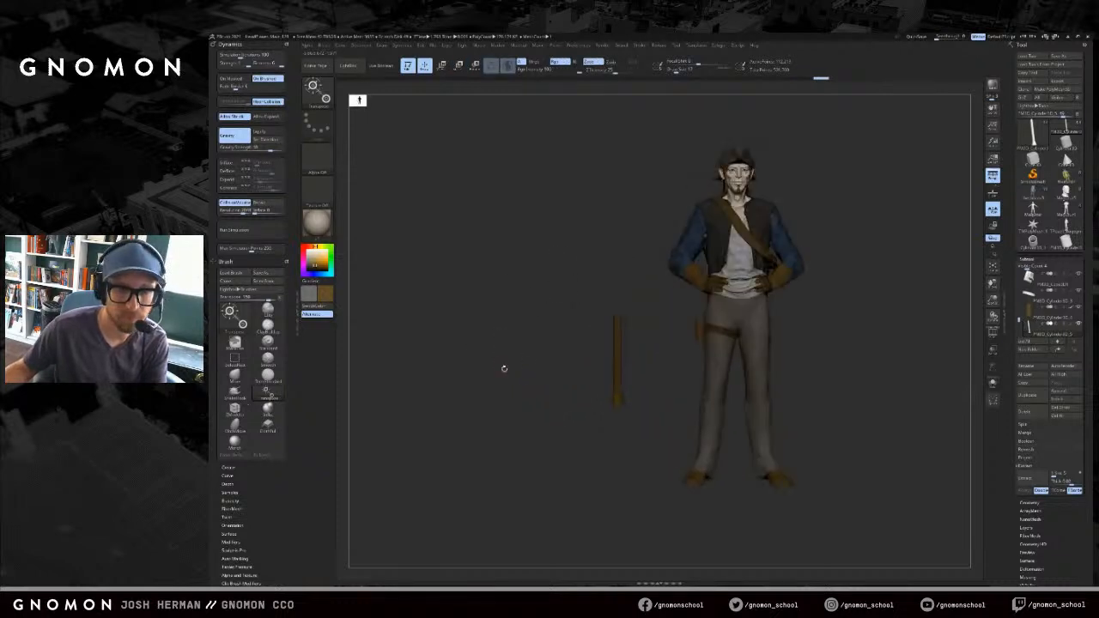
- Switch from the gizmo to the Transpose line and move the flute into the holder on the thigh band
{"action": "key", "text": "w"}
{"action": "left_click", "coordinate": [492, 66]}
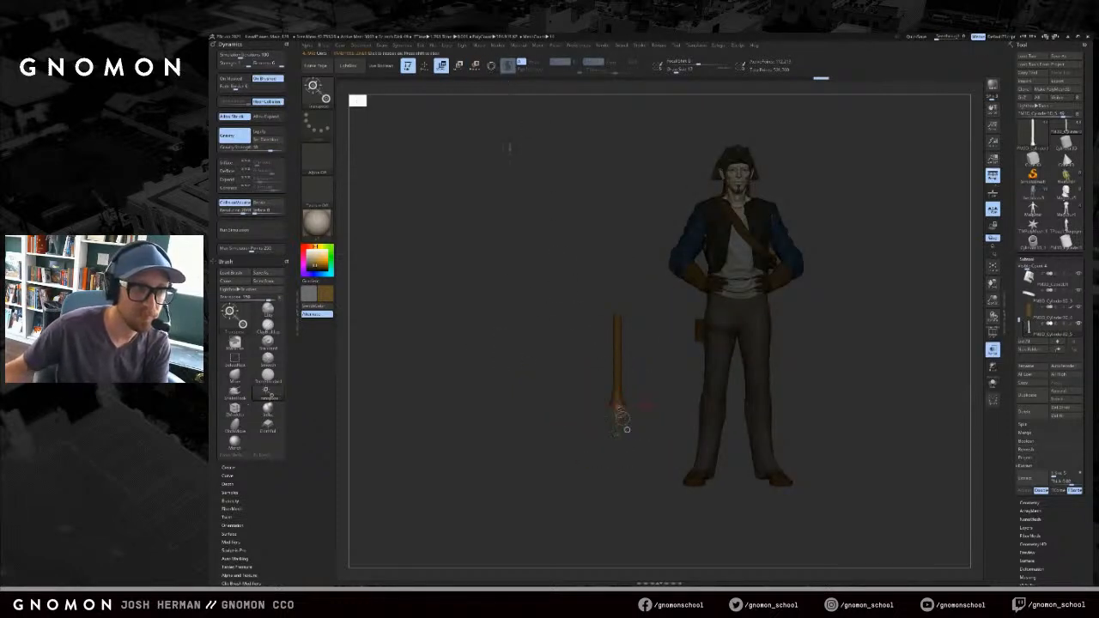
{"action": "key", "text": "shift+t"}
{"action": "left_click_drag", "start_coordinate": [604, 247], "coordinate": [542, 246], "text": "alt"}
{"action": "key", "text": "q"}
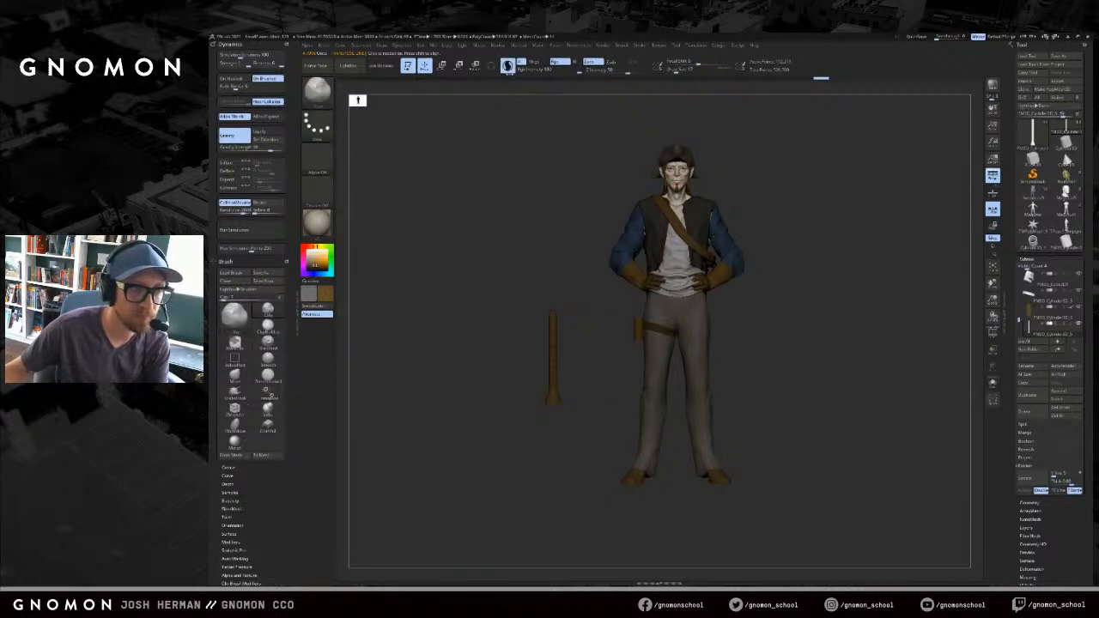
{"action": "key", "text": "w"}
{"action": "mouse_move", "coordinate": [553, 360]}
{"action": "left_mouse_down"}
{"action": "mouse_move", "coordinate": [525, 370]}
{"action": "mouse_move", "coordinate": [621, 341]}
{"action": "left_mouse_up"}
{"action": "left_click_drag", "start_coordinate": [522, 337], "coordinate": [635, 332]}
{"action": "mouse_move", "coordinate": [715, 338]}
{"action": "left_mouse_down"}
{"action": "mouse_move", "coordinate": [753, 336]}
{"action": "mouse_move", "coordinate": [690, 339]}
{"action": "left_mouse_up"}
{"action": "key", "text": "q"}
{"action": "mouse_move", "coordinate": [721, 293]}
{"action": "left_mouse_down", "text": "alt"}
{"action": "mouse_move", "coordinate": [680, 326]}
{"action": "mouse_move", "coordinate": [679, 361]}
{"action": "left_mouse_up", "text": "alt"}
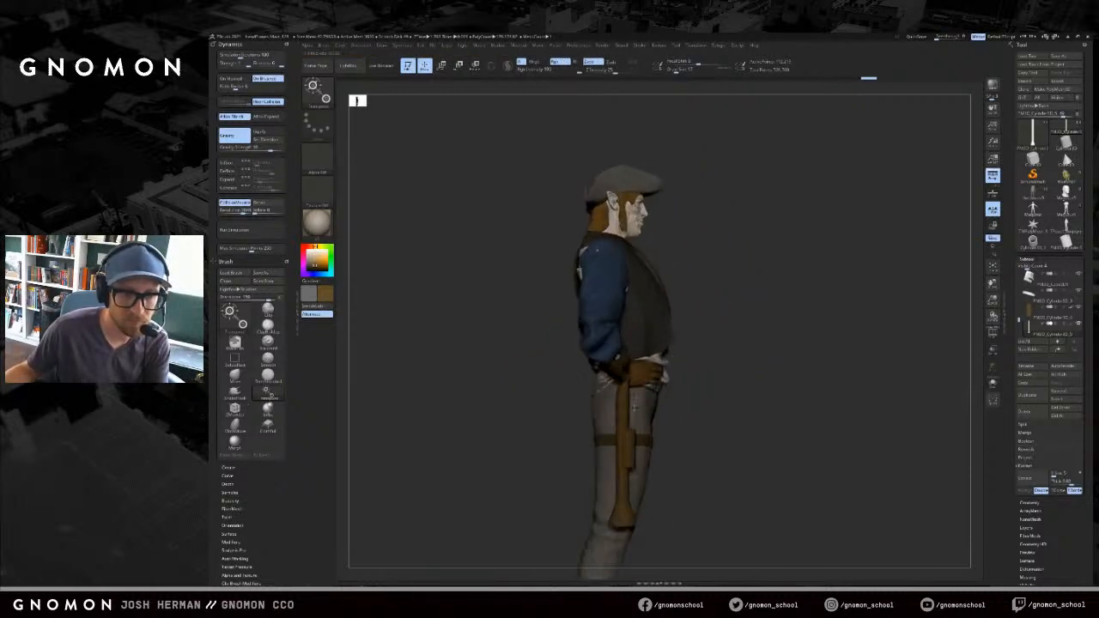
- Shrink the flute slightly in the side view and tilt it to follow the thigh
{"action": "key", "text": "e"}
{"action": "mouse_move", "coordinate": [621, 406]}
{"action": "left_mouse_down"}
{"action": "mouse_move", "coordinate": [715, 407]}
{"action": "mouse_move", "coordinate": [668, 403]}
{"action": "left_mouse_up"}
{"action": "left_click_drag", "start_coordinate": [772, 394], "coordinate": [835, 404]}
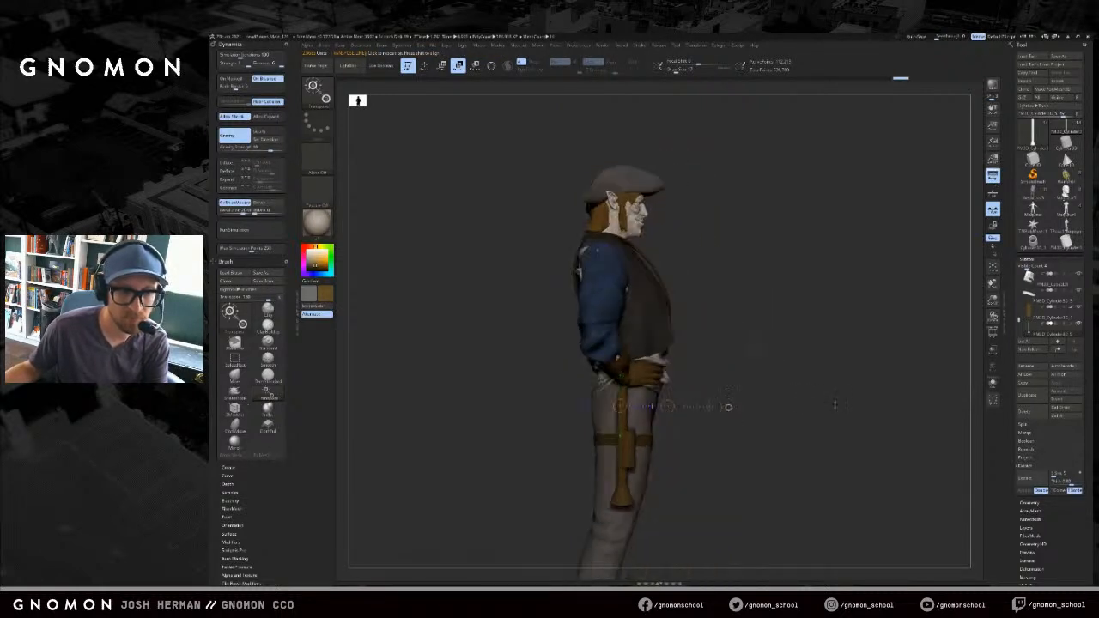
{"action": "left_click", "coordinate": [729, 407]}
{"action": "key", "text": "r"}
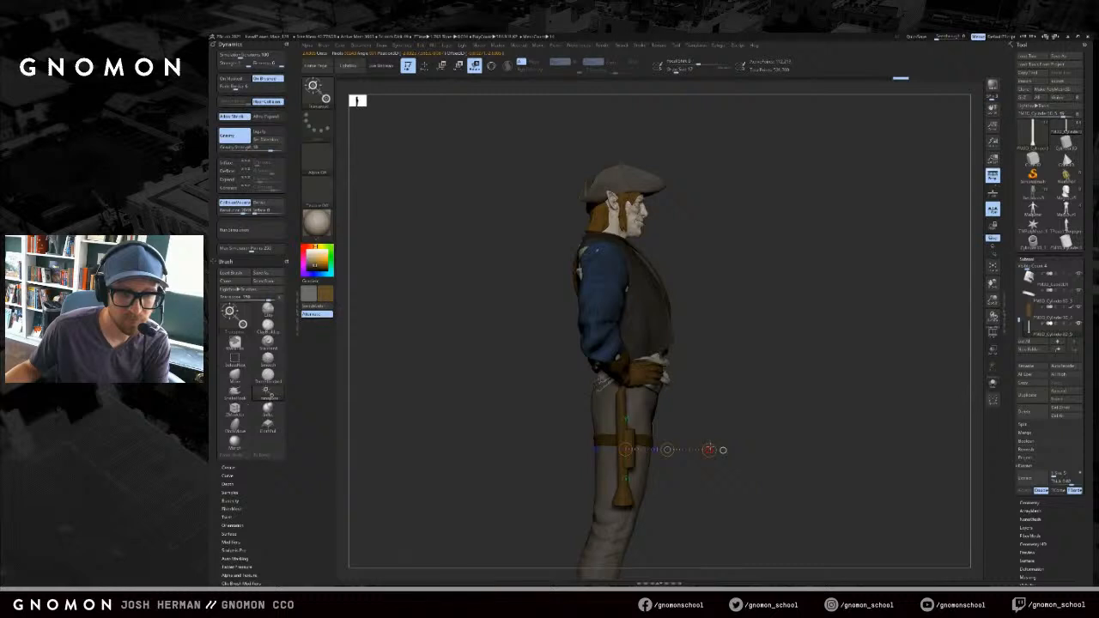
{"action": "key", "text": "w"}
{"action": "key", "text": "q"}
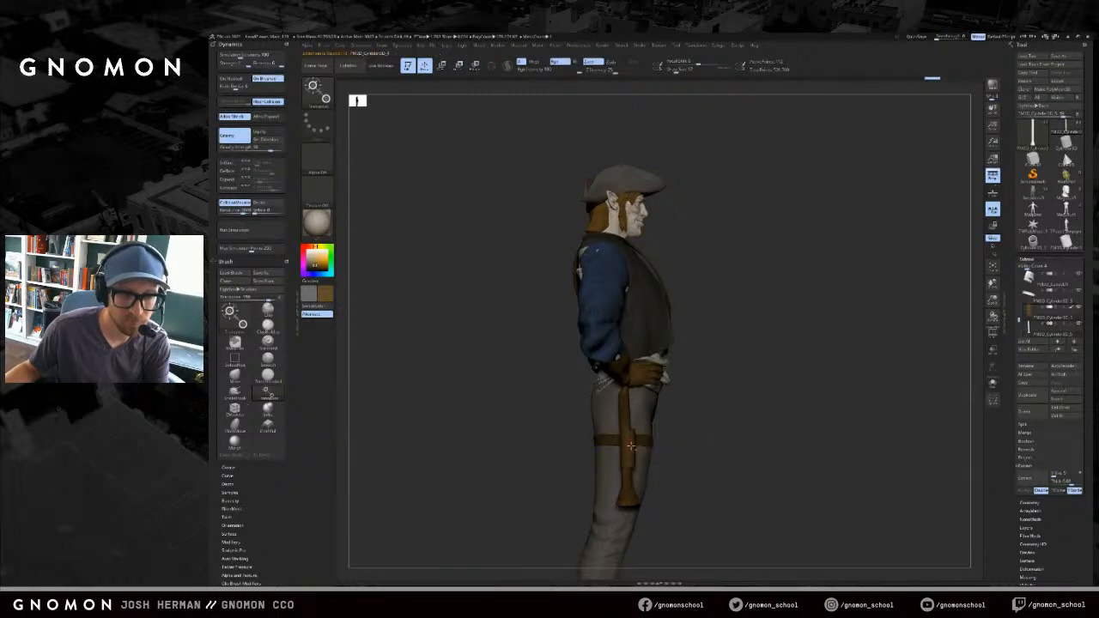
- Rotate and nudge the thigh holder so it lines up with the tilted flute
{"action": "key", "text": "r"}
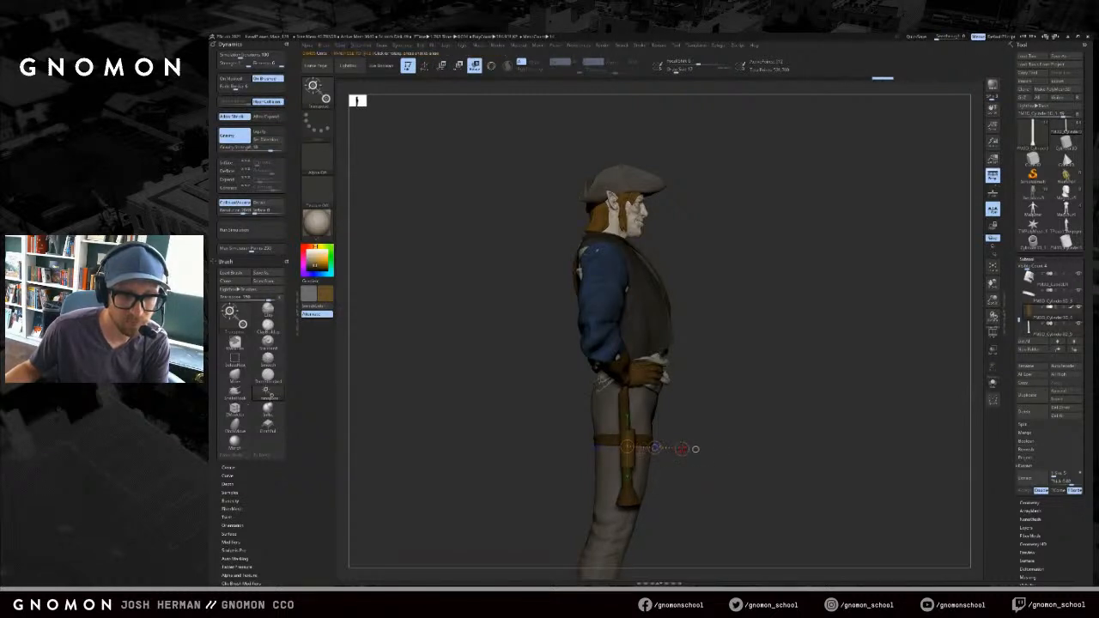
{"action": "key", "text": "w"}
{"action": "left_click_drag", "start_coordinate": [744, 420], "coordinate": [699, 364]}
{"action": "left_click_drag", "start_coordinate": [788, 341], "coordinate": [777, 338]}
{"action": "left_click_drag", "start_coordinate": [777, 338], "coordinate": [772, 247], "text": "alt"}
- Fill the flute holder and the thigh band with a dark grey-brown colour
{"action": "left_click", "coordinate": [563, 230]}
{"action": "left_click", "coordinate": [488, 206]}
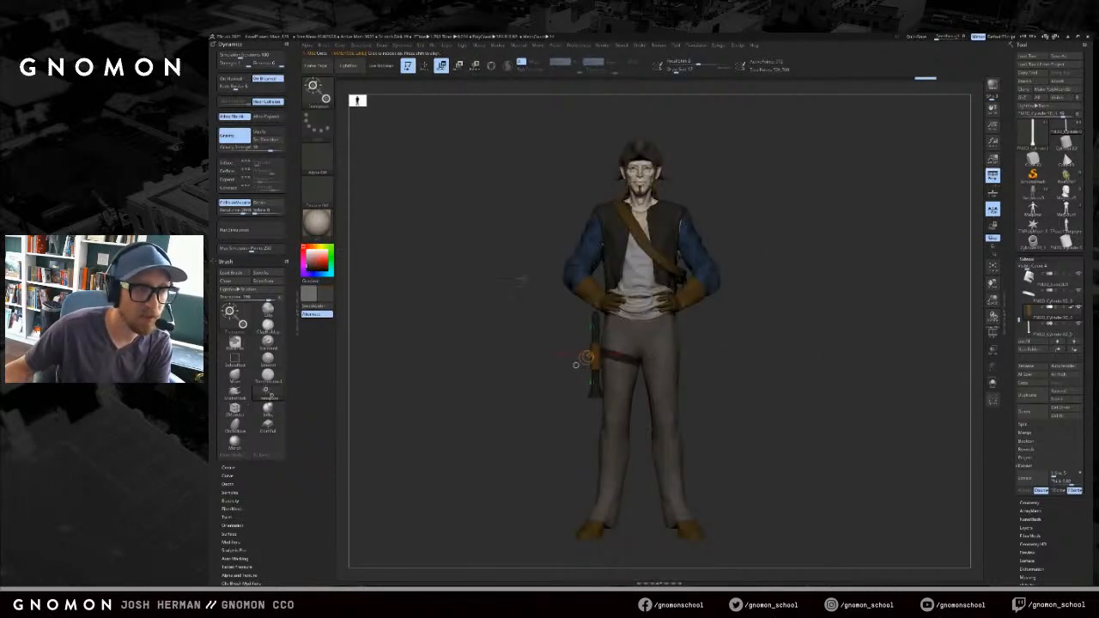
{"action": "left_click", "coordinate": [339, 44]}
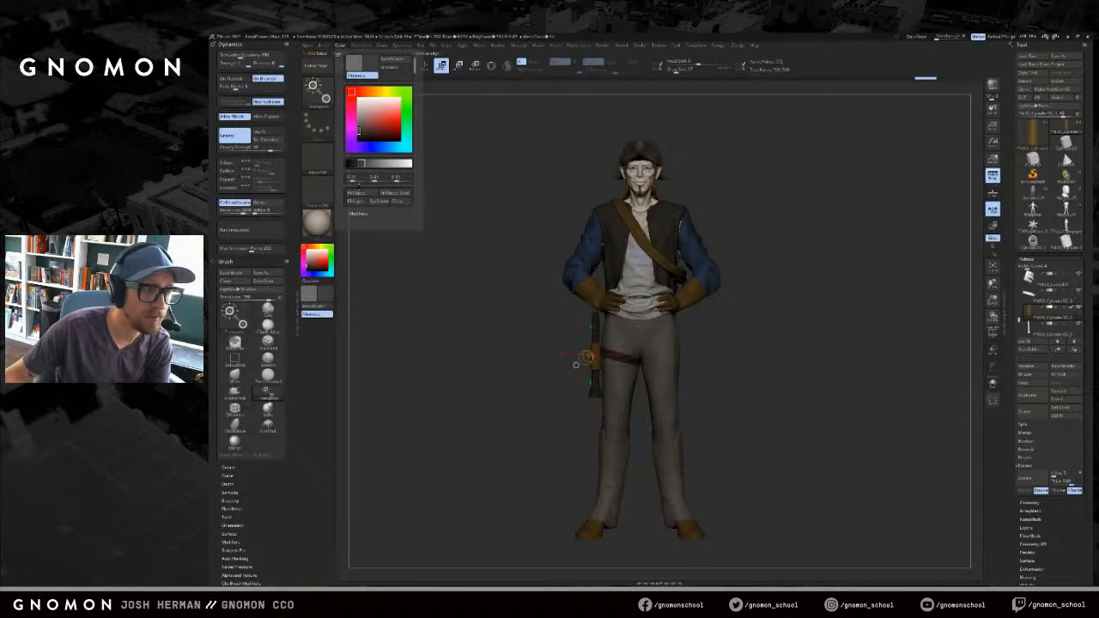
{"action": "left_click", "coordinate": [356, 193]}
{"action": "key", "text": "q"}
{"action": "left_click", "coordinate": [625, 361], "text": "alt"}
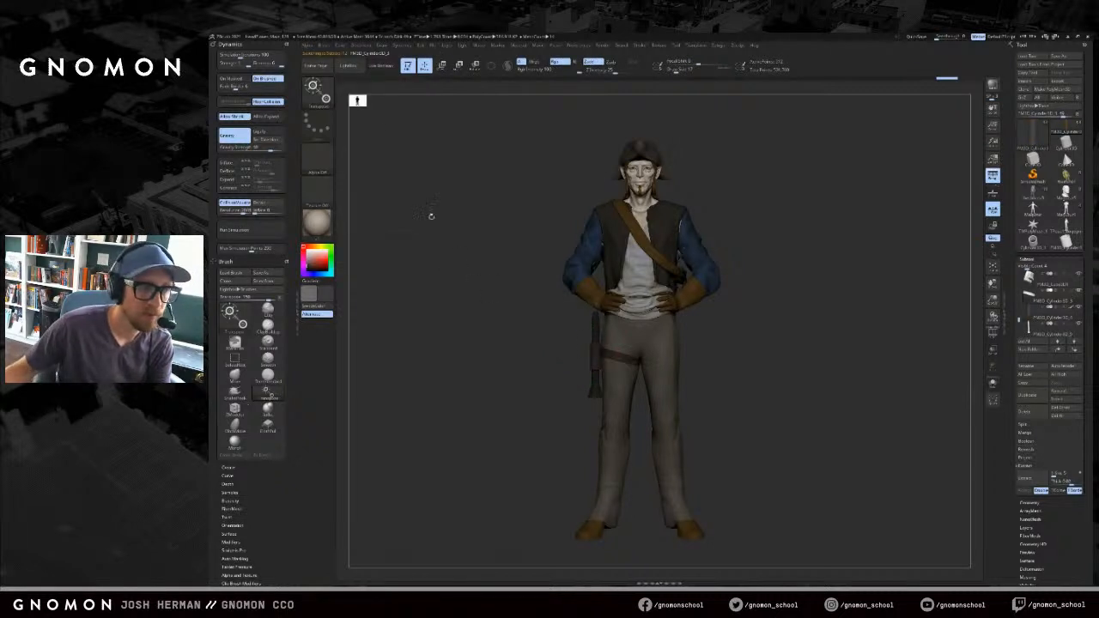
{"action": "left_click", "coordinate": [339, 45]}
{"action": "left_click", "coordinate": [364, 198]}
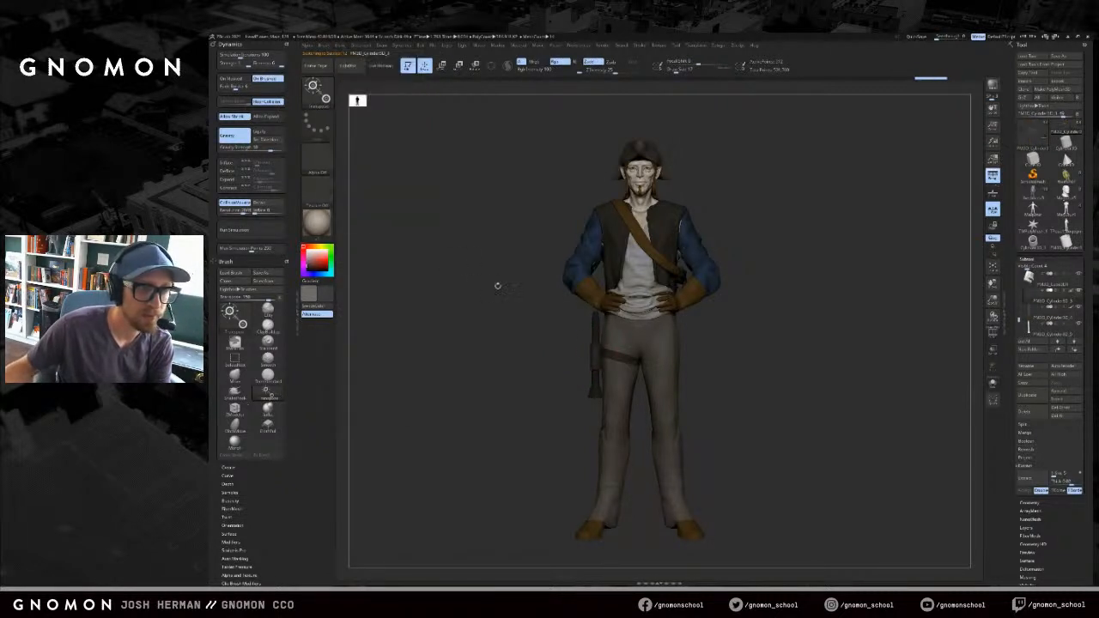
- Sample the leather brown, shift it to a yellowish olive brown, and fill the flute with it
{"action": "key", "text": "c"}
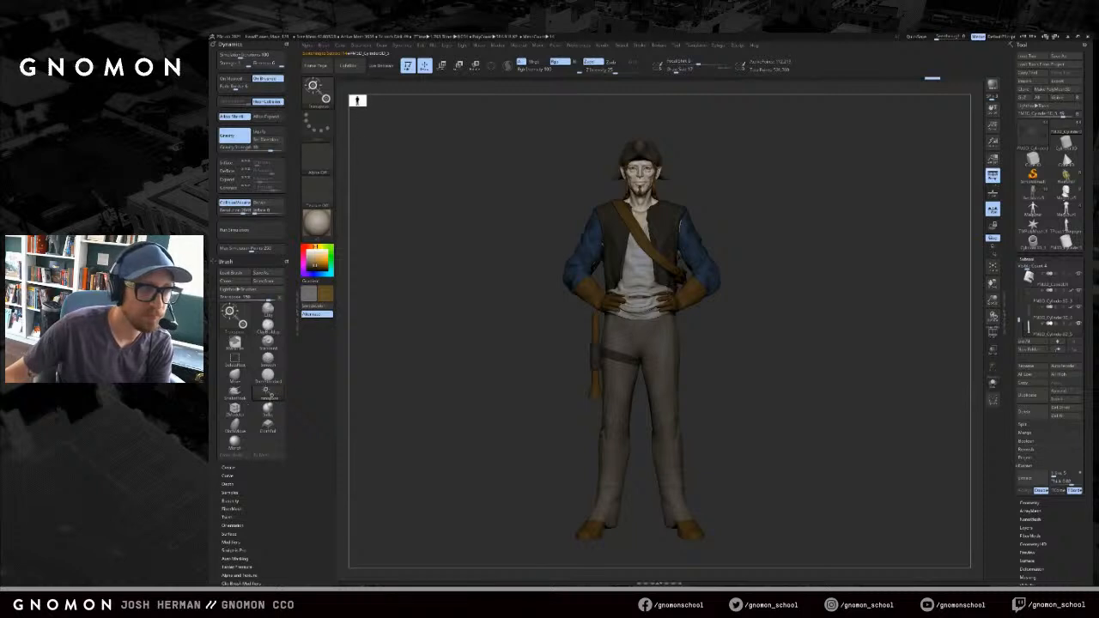
{"action": "left_click", "coordinate": [323, 293]}
{"action": "left_click", "coordinate": [330, 229]}
{"action": "left_click_drag", "start_coordinate": [461, 195], "coordinate": [468, 163]}
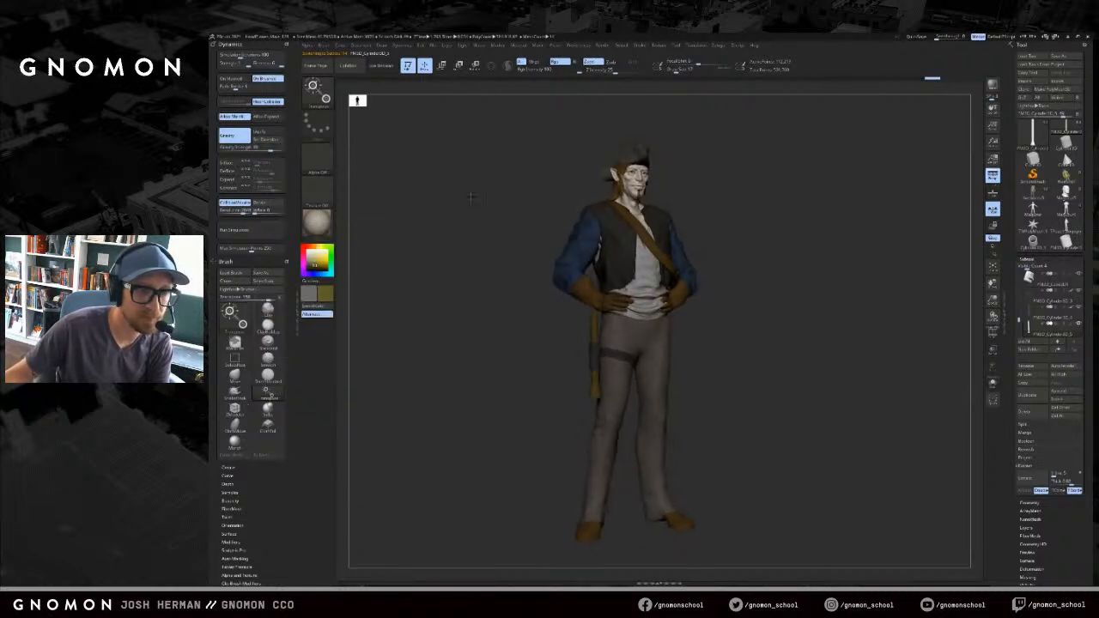
{"action": "left_click", "coordinate": [341, 45]}
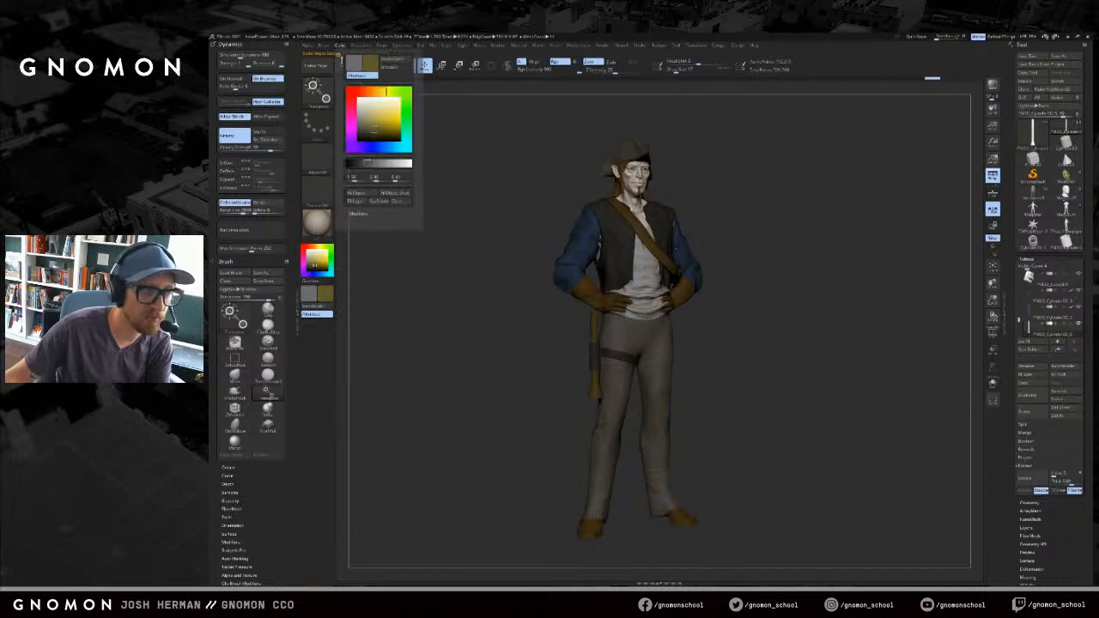
{"action": "left_click", "coordinate": [357, 194]}
- Switch to the Move brush, review the whole character from the front, and save the tool
{"action": "key", "text": "b"}
{"action": "key", "text": "m"}
{"action": "key", "text": "v"}
{"action": "mouse_move", "coordinate": [870, 322]}
{"action": "left_mouse_down"}
{"action": "mouse_move", "coordinate": [840, 321]}
{"action": "mouse_move", "coordinate": [864, 354]}
{"action": "left_mouse_up"}
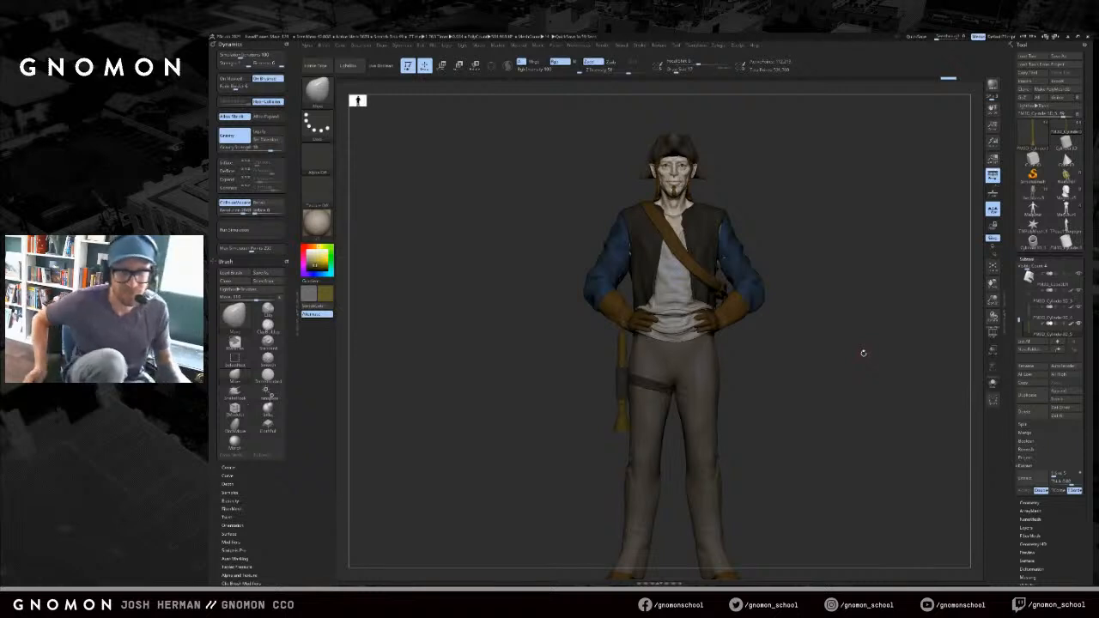
{"action": "left_click_drag", "start_coordinate": [784, 372], "coordinate": [844, 371]}
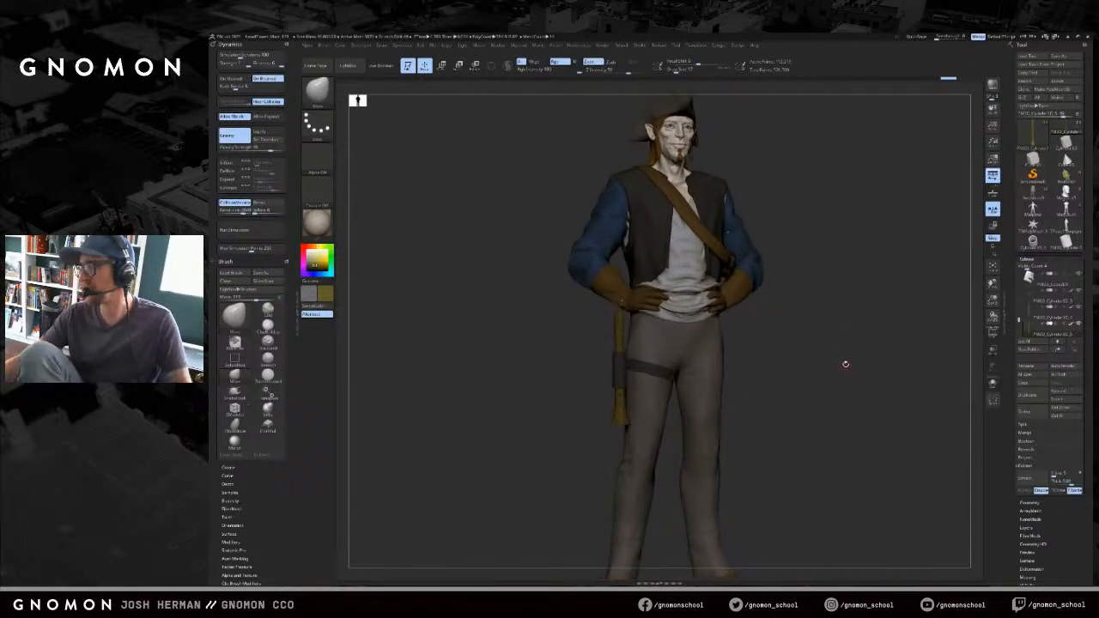
{"action": "left_click_drag", "start_coordinate": [826, 244], "coordinate": [810, 262]}
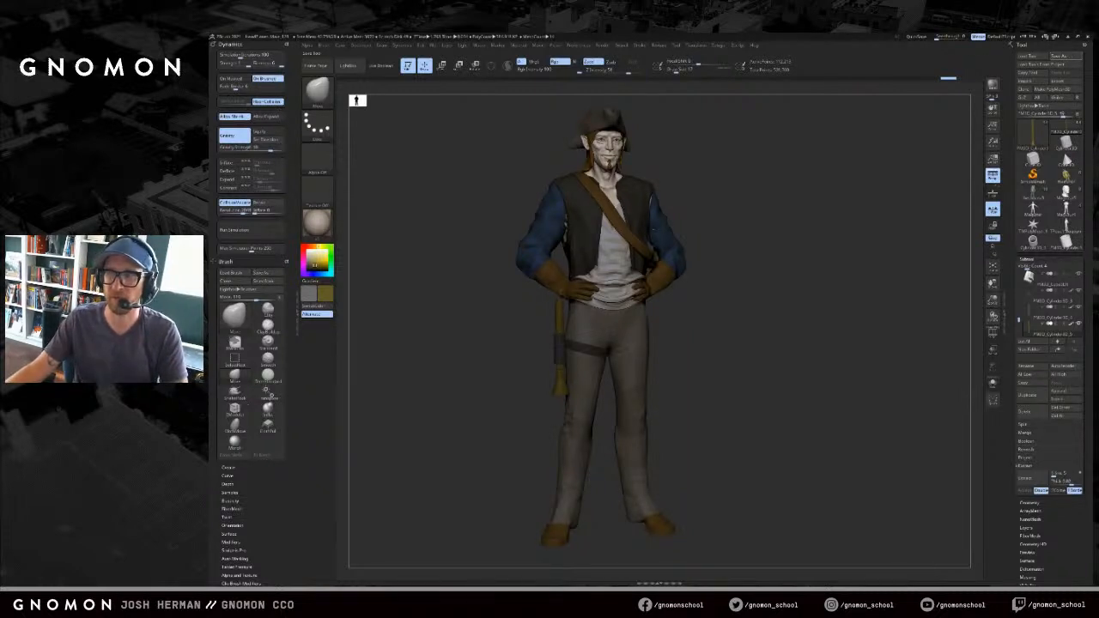
{"action": "left_click", "coordinate": [993, 383]}
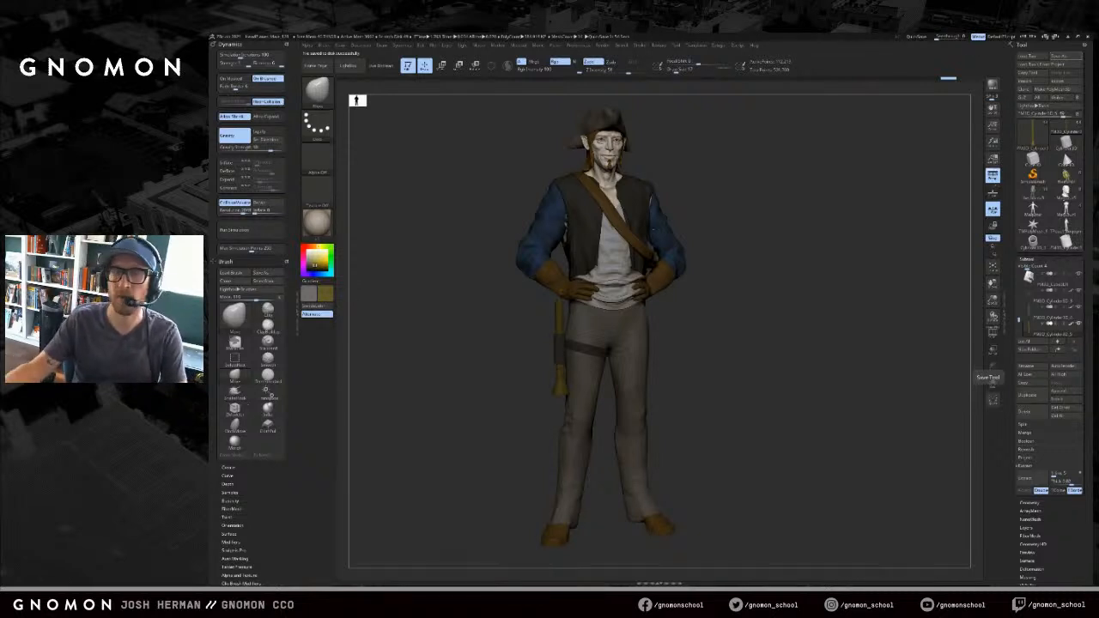
- Select the gloves and choose a cloth brush for adding wrinkles to them
{"action": "left_click_drag", "start_coordinate": [761, 218], "coordinate": [731, 334], "text": "shift"}
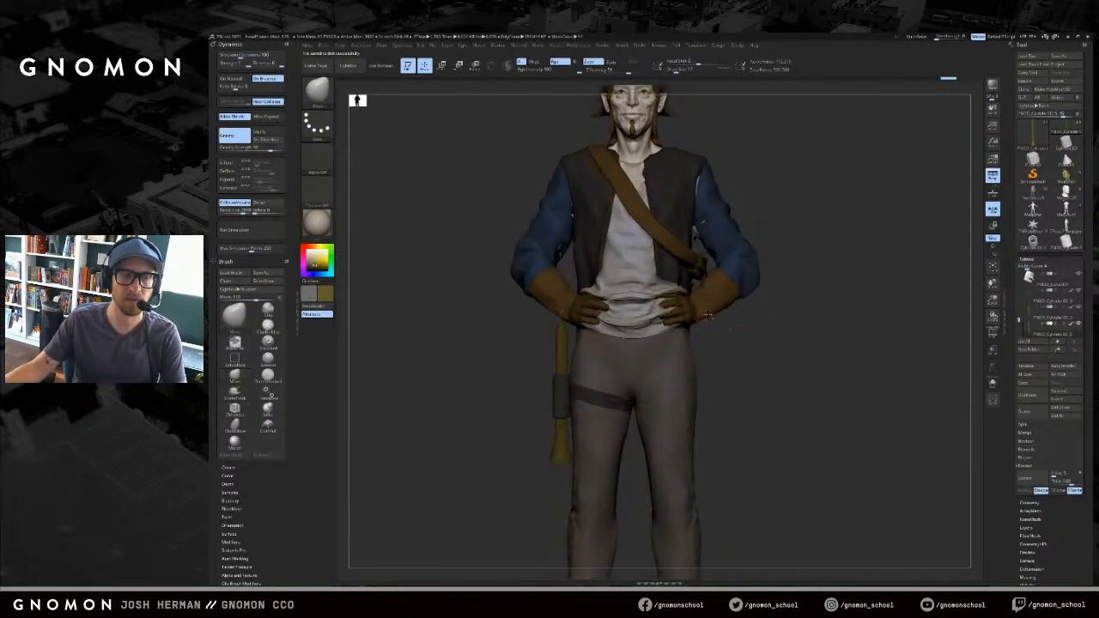
{"action": "left_click_drag", "start_coordinate": [776, 304], "coordinate": [756, 379]}
{"action": "key", "text": "b"}
{"action": "key", "text": "m"}
{"action": "key", "text": "v"}
{"action": "key", "text": "b"}
{"action": "key", "text": "m"}
{"action": "key", "text": "v"}
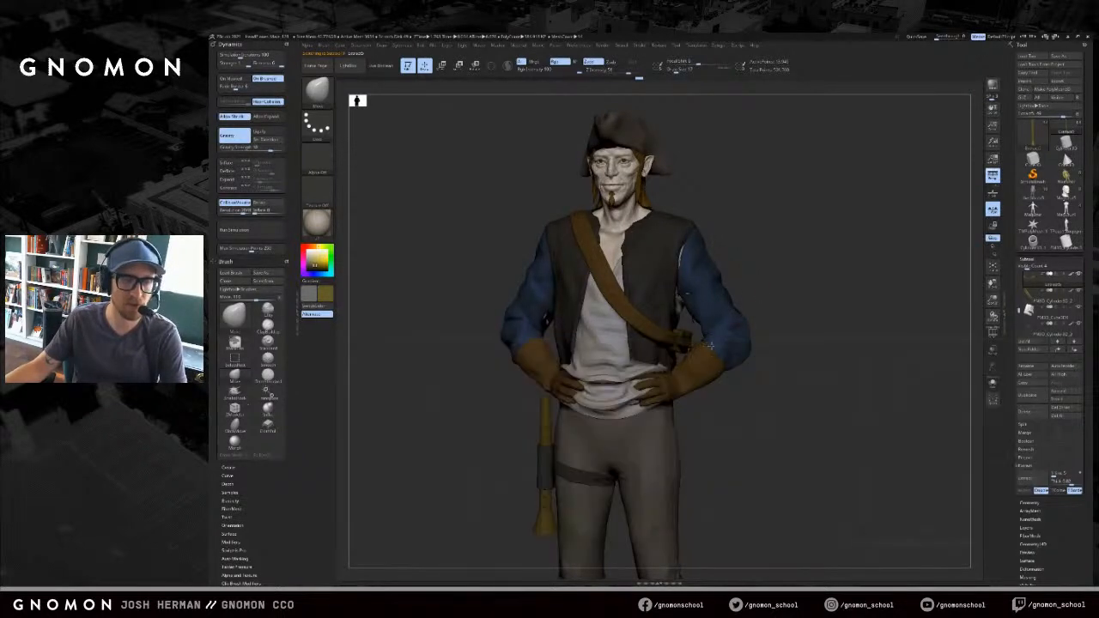
{"action": "key", "text": "b"}
{"action": "left_click", "coordinate": [503, 348]}
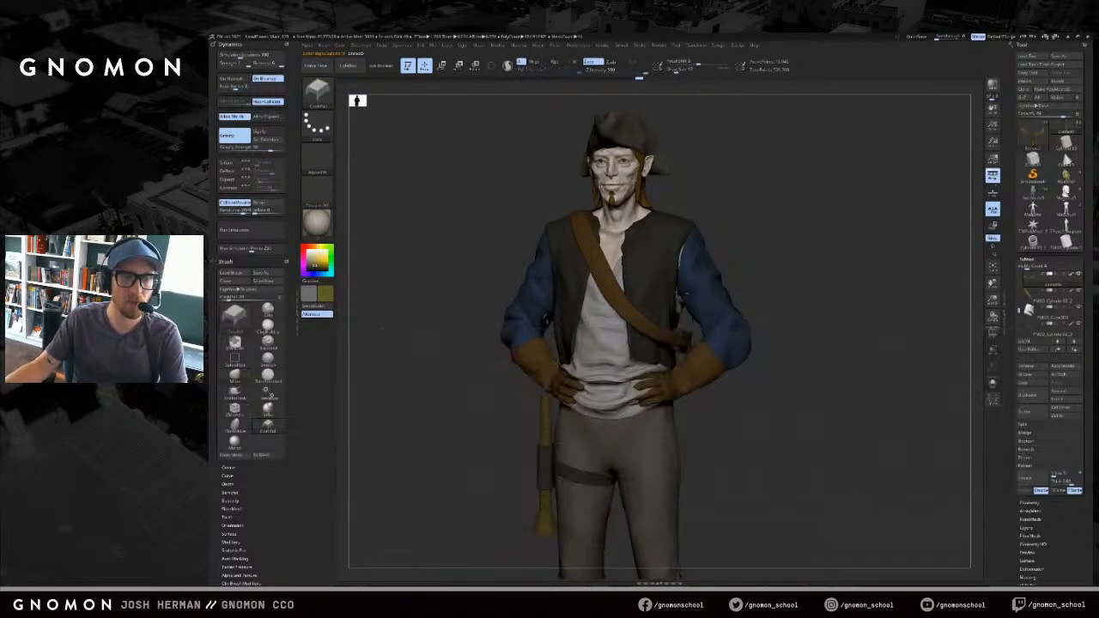
- Isolate the gloves and try the cloth brush on the cuff, undoing the stroke
{"action": "left_click_drag", "start_coordinate": [685, 385], "coordinate": [698, 397]}
{"action": "key", "text": "alt+s"}
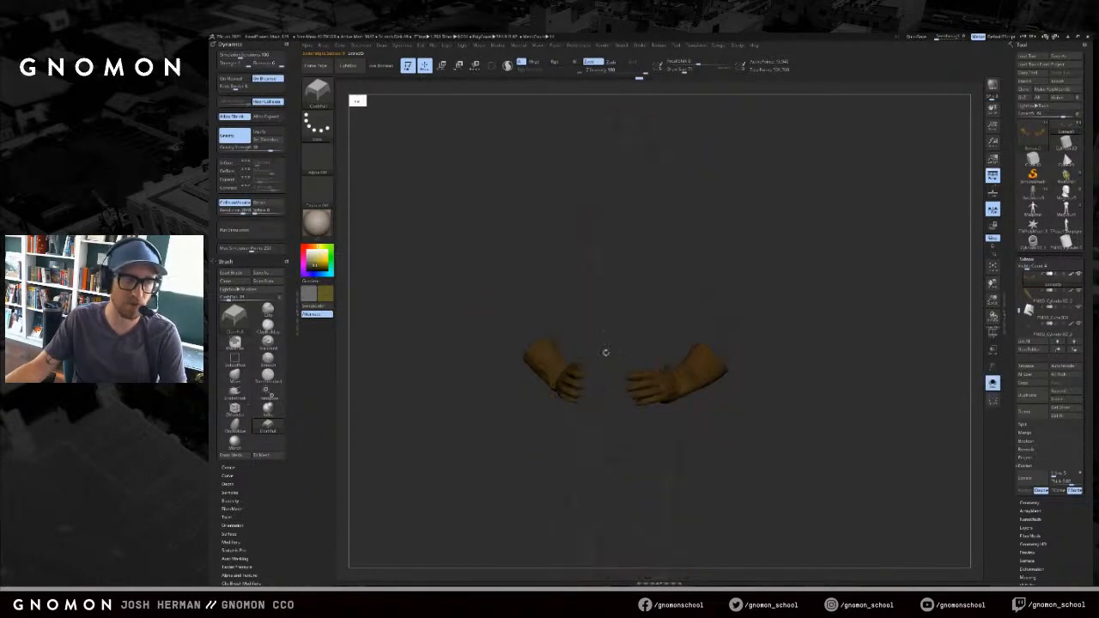
{"action": "key", "text": "alt+s"}
{"action": "key", "text": "alt+s"}
{"action": "left_click_drag", "start_coordinate": [851, 407], "coordinate": [816, 387]}
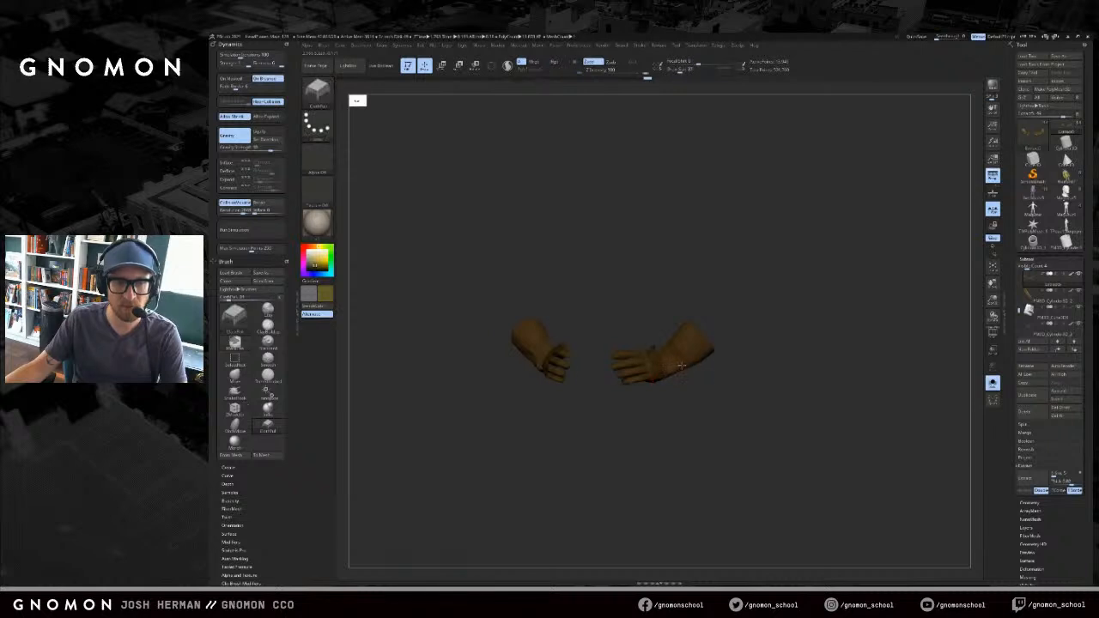
{"action": "key", "text": "ctrl+z"}
- Try a different cloth brush on the glove's wrist, undo the strokes, and show the whole character again
{"action": "key", "text": "b"}
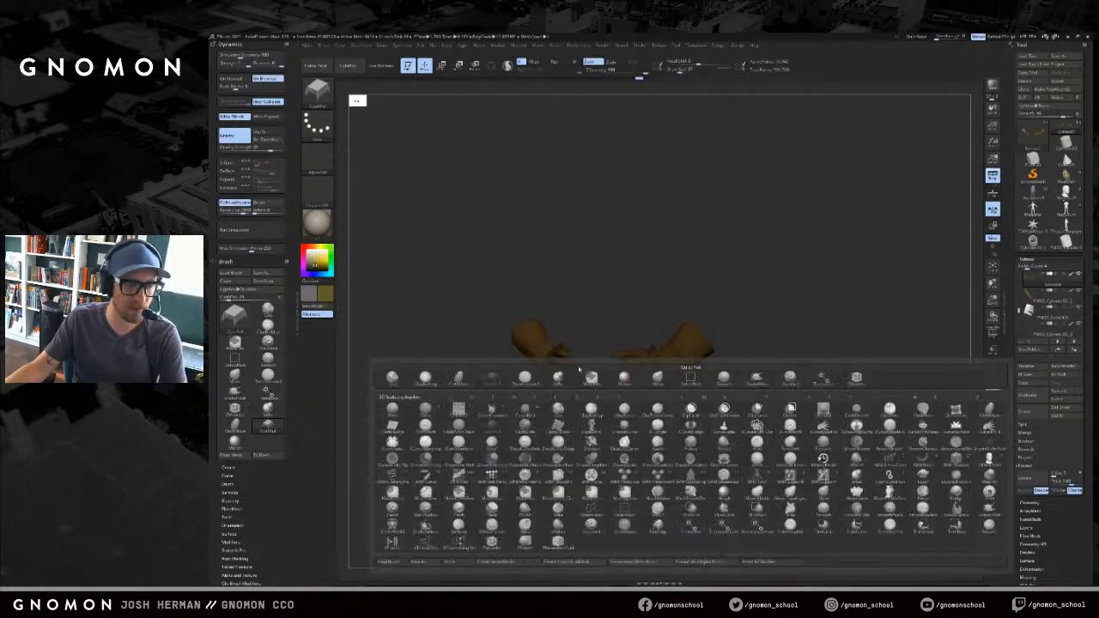
{"action": "left_click", "coordinate": [460, 379]}
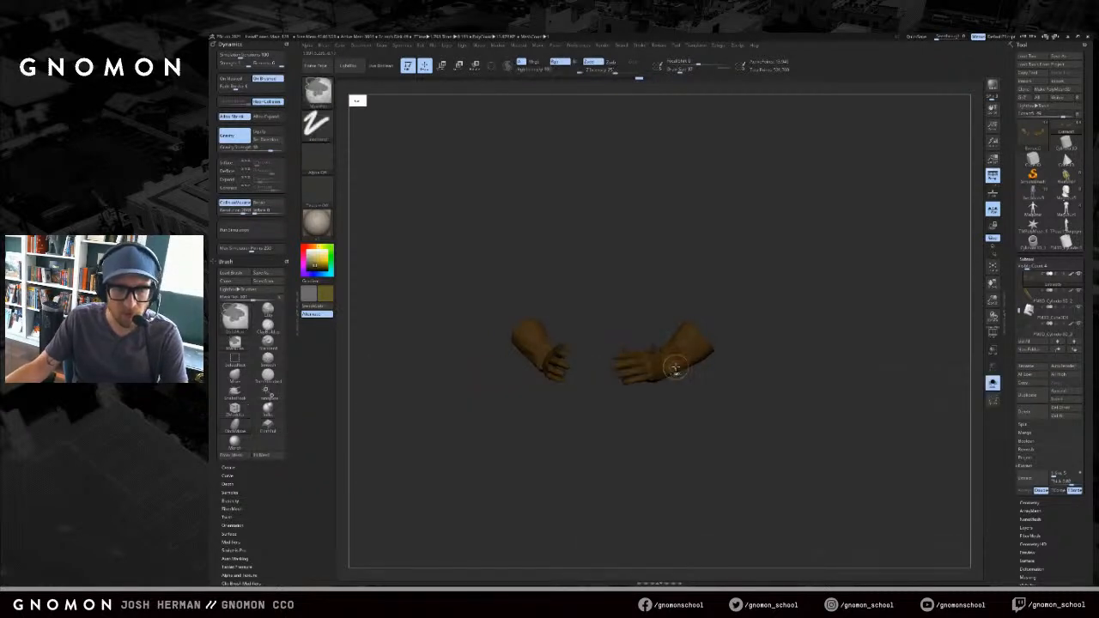
{"action": "left_click_drag", "start_coordinate": [714, 379], "coordinate": [672, 386], "text": "alt"}
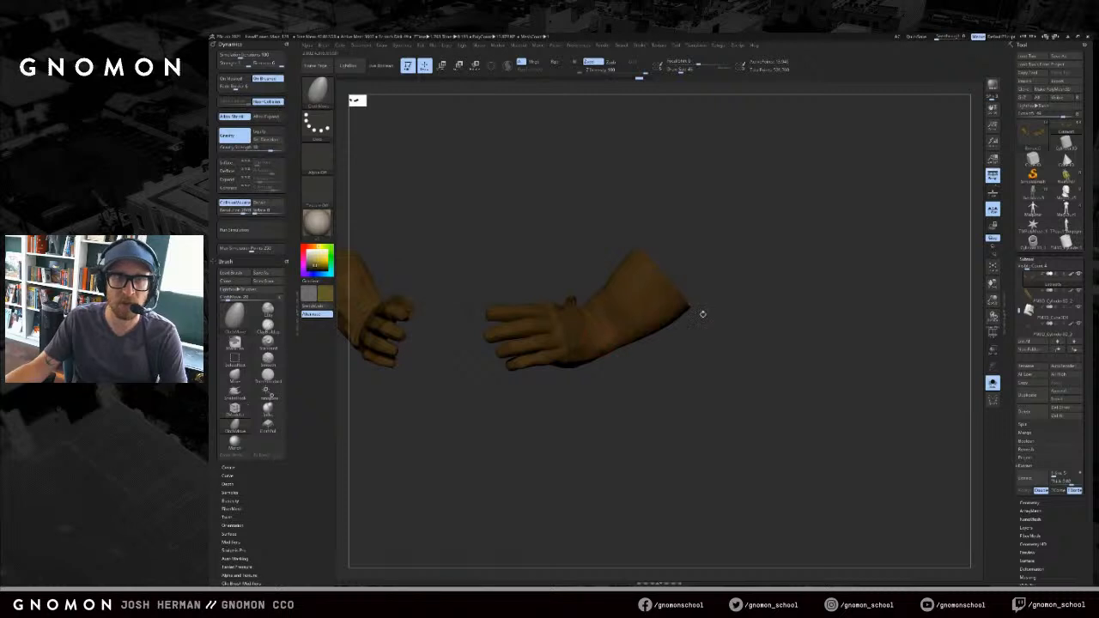
{"action": "left_click_drag", "start_coordinate": [609, 322], "coordinate": [601, 329]}
{"action": "key", "text": "ctrl+z"}
{"action": "left_click_drag", "start_coordinate": [647, 370], "coordinate": [640, 340], "text": "alt"}
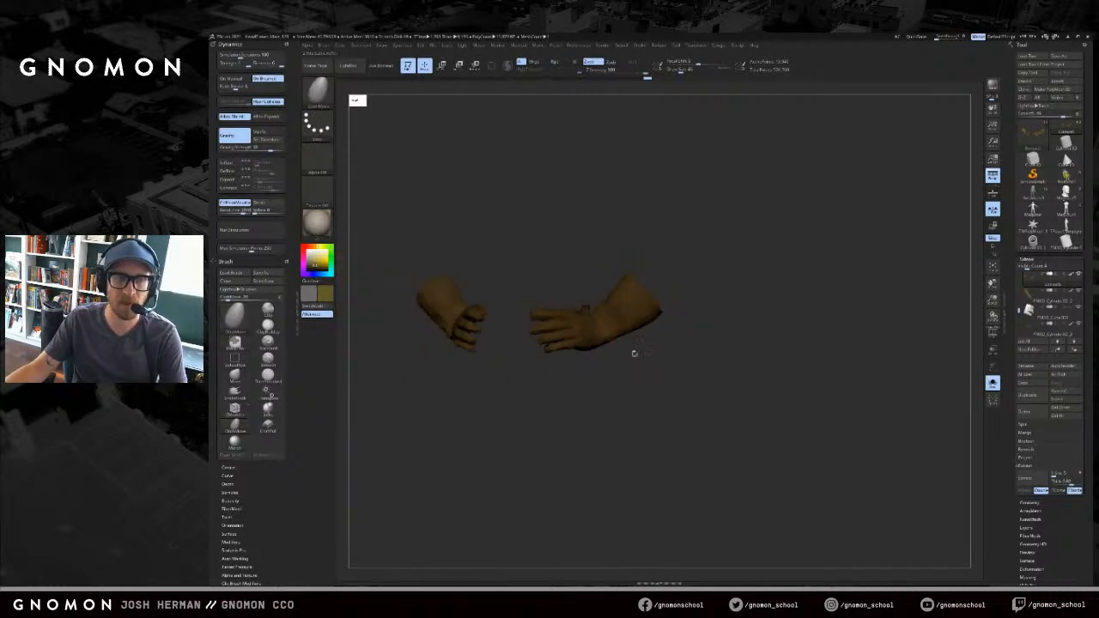
{"action": "key", "text": "alt+s"}
{"action": "key", "text": "ctrl+z"}
{"action": "key", "text": "alt+s"}
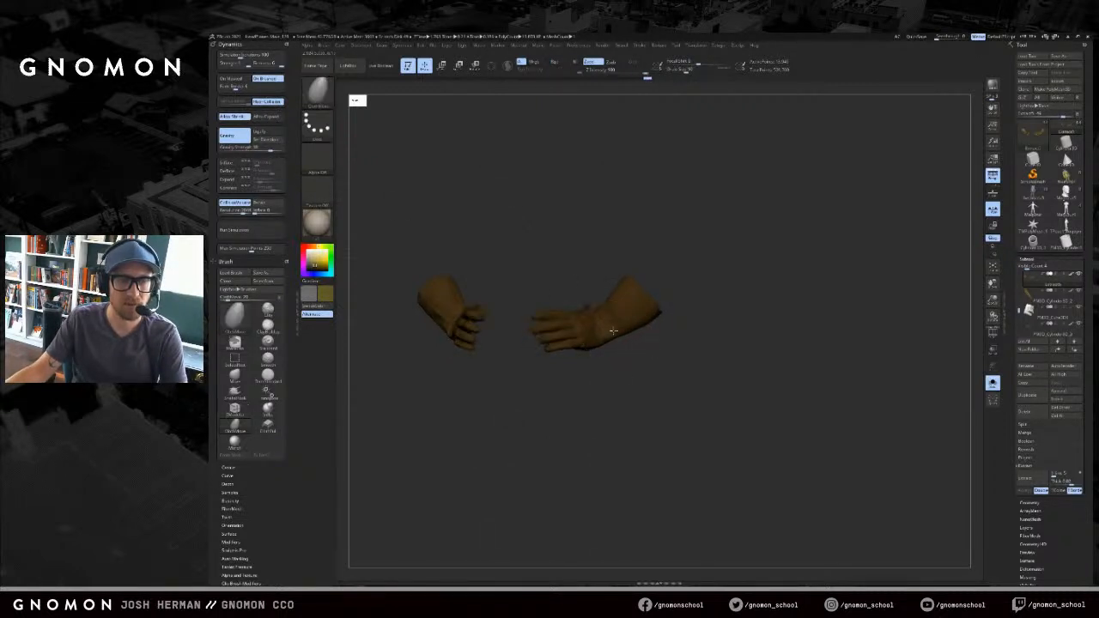
{"action": "key", "text": "shift+s"}
- Pull the hat's brim outward on both sides with a large SnakeHook brush, undo the last stroke, and inspect the side
{"action": "left_click_drag", "start_coordinate": [798, 309], "coordinate": [780, 356]}
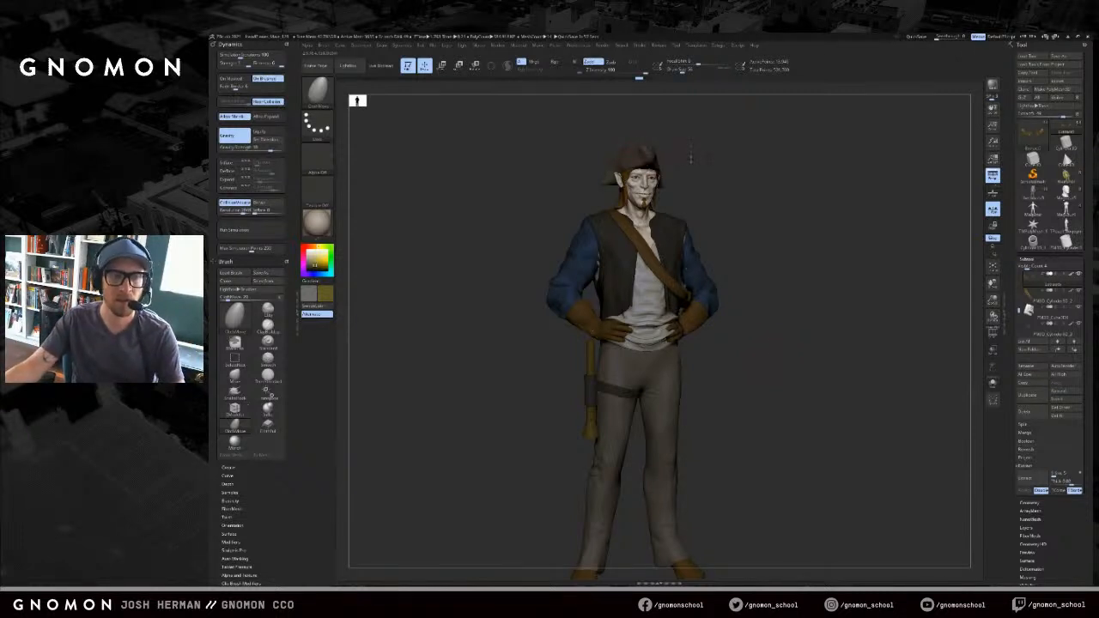
{"action": "left_click_drag", "start_coordinate": [599, 189], "coordinate": [596, 190]}
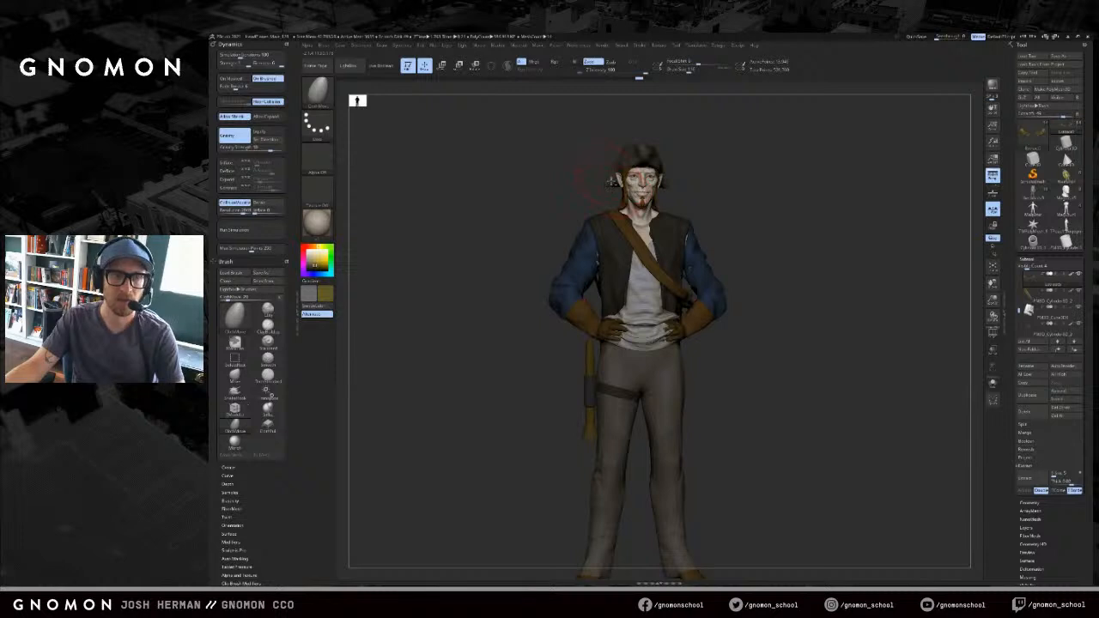
{"action": "key", "text": "b"}
{"action": "key", "text": "s"}
{"action": "key", "text": "h"}
{"action": "key", "text": "s"}
{"action": "mouse_move", "coordinate": [599, 185]}
{"action": "left_mouse_down"}
{"action": "mouse_move", "coordinate": [655, 186]}
{"action": "mouse_move", "coordinate": [592, 188]}
{"action": "left_mouse_up"}
{"action": "mouse_move", "coordinate": [690, 170]}
{"action": "left_mouse_down"}
{"action": "mouse_move", "coordinate": [710, 169]}
{"action": "mouse_move", "coordinate": [642, 179]}
{"action": "mouse_move", "coordinate": [701, 199]}
{"action": "mouse_move", "coordinate": [729, 184]}
{"action": "mouse_move", "coordinate": [760, 192]}
{"action": "mouse_move", "coordinate": [741, 204]}
{"action": "mouse_move", "coordinate": [713, 186]}
{"action": "left_mouse_up"}
{"action": "key", "text": "s"}
{"action": "key", "text": "s"}
{"action": "left_click_drag", "start_coordinate": [612, 208], "coordinate": [643, 182]}
{"action": "key", "text": "ctrl+z"}
{"action": "mouse_move", "coordinate": [673, 172]}
{"action": "right_mouse_down"}
{"action": "mouse_move", "coordinate": [655, 172]}
{"action": "mouse_move", "coordinate": [722, 163]}
{"action": "mouse_move", "coordinate": [695, 155]}
{"action": "mouse_move", "coordinate": [724, 123]}
{"action": "mouse_move", "coordinate": [700, 151]}
{"action": "mouse_move", "coordinate": [756, 140]}
{"action": "right_mouse_up"}
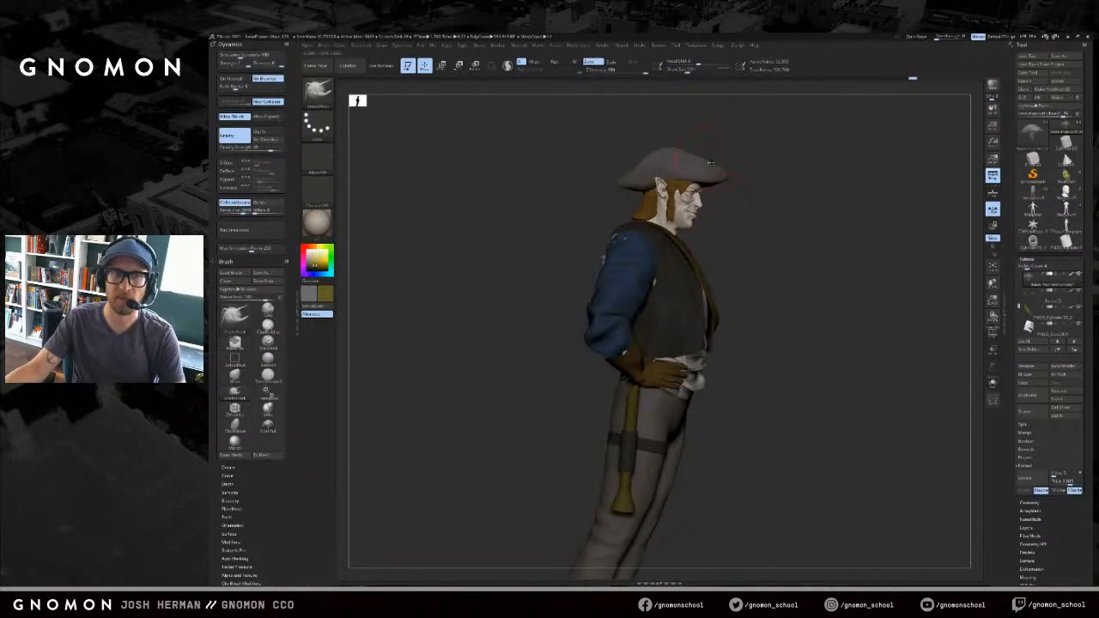
- Inspect the pirate's hat and outfit from the side, the front, and as a full figure
{"action": "mouse_move", "coordinate": [709, 167]}
{"action": "right_mouse_down"}
{"action": "mouse_move", "coordinate": [742, 168]}
{"action": "mouse_move", "coordinate": [706, 163]}
{"action": "right_mouse_up"}
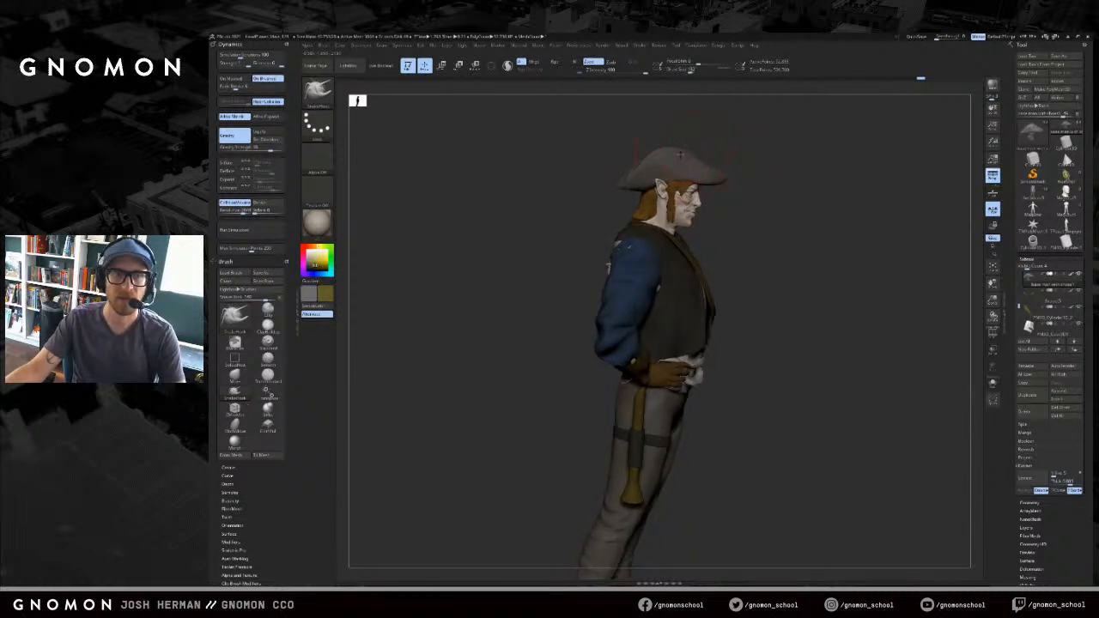
{"action": "mouse_move", "coordinate": [696, 149]}
{"action": "right_mouse_down"}
{"action": "mouse_move", "coordinate": [649, 161]}
{"action": "mouse_move", "coordinate": [753, 155]}
{"action": "mouse_move", "coordinate": [788, 172]}
{"action": "mouse_move", "coordinate": [763, 247]}
{"action": "mouse_move", "coordinate": [760, 317]}
{"action": "right_mouse_up"}
{"action": "left_click", "coordinate": [664, 241], "text": "alt"}
{"action": "right_click_drag", "start_coordinate": [674, 245], "coordinate": [746, 240]}
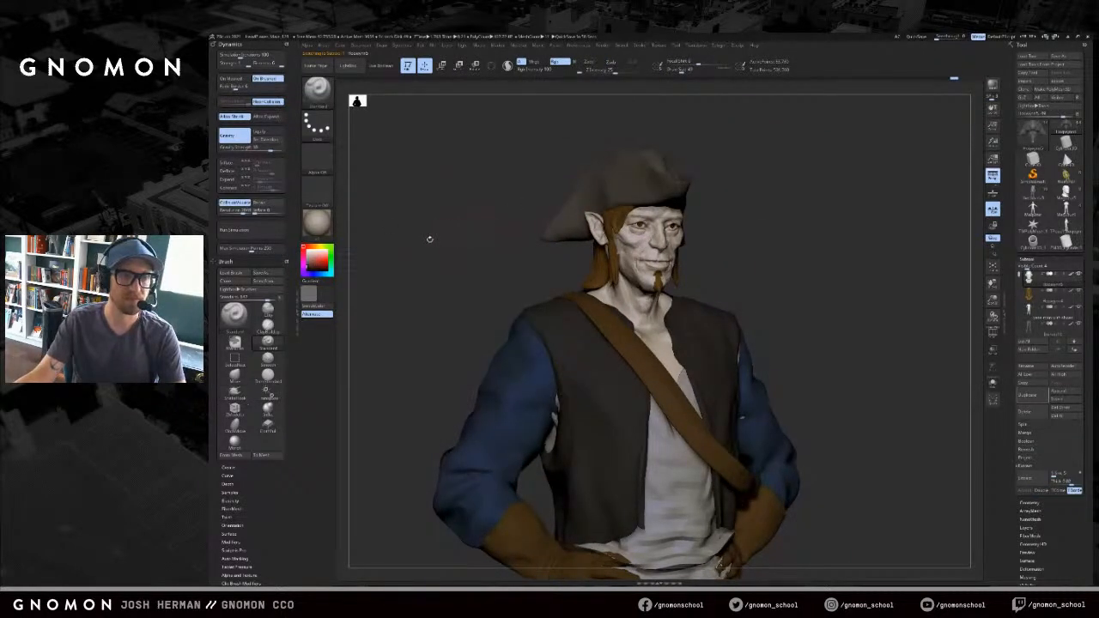
{"action": "key", "text": "f"}
{"action": "right_click_drag", "start_coordinate": [441, 235], "coordinate": [459, 216]}
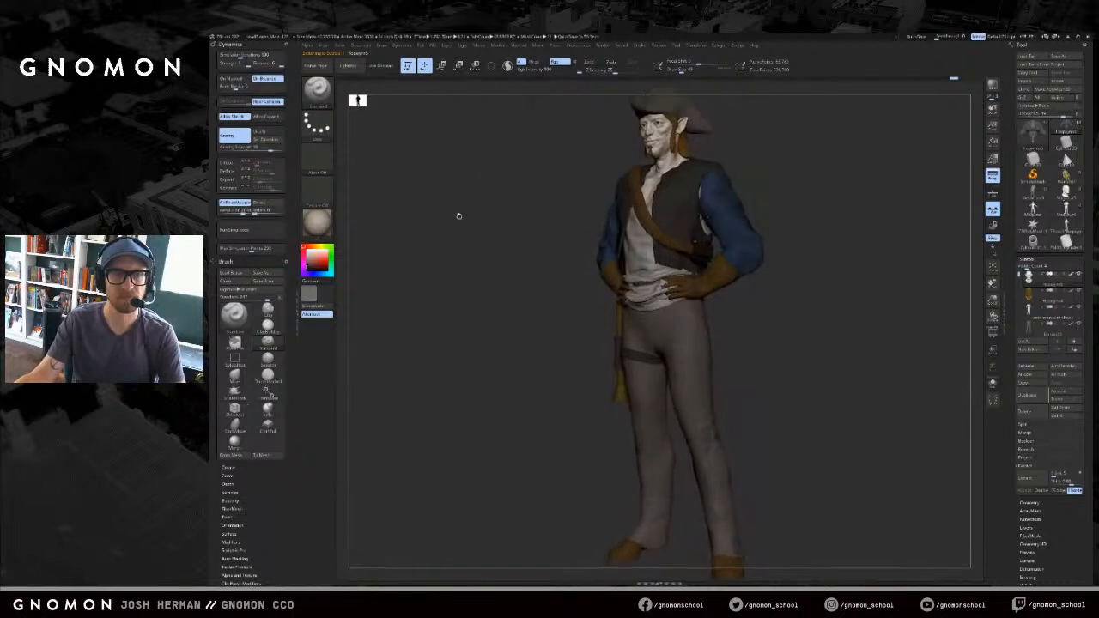
- Switch to the tall, pale creature model, frame it on the canvas, and show its hood
{"action": "right_click_drag", "start_coordinate": [913, 240], "coordinate": [872, 283]}
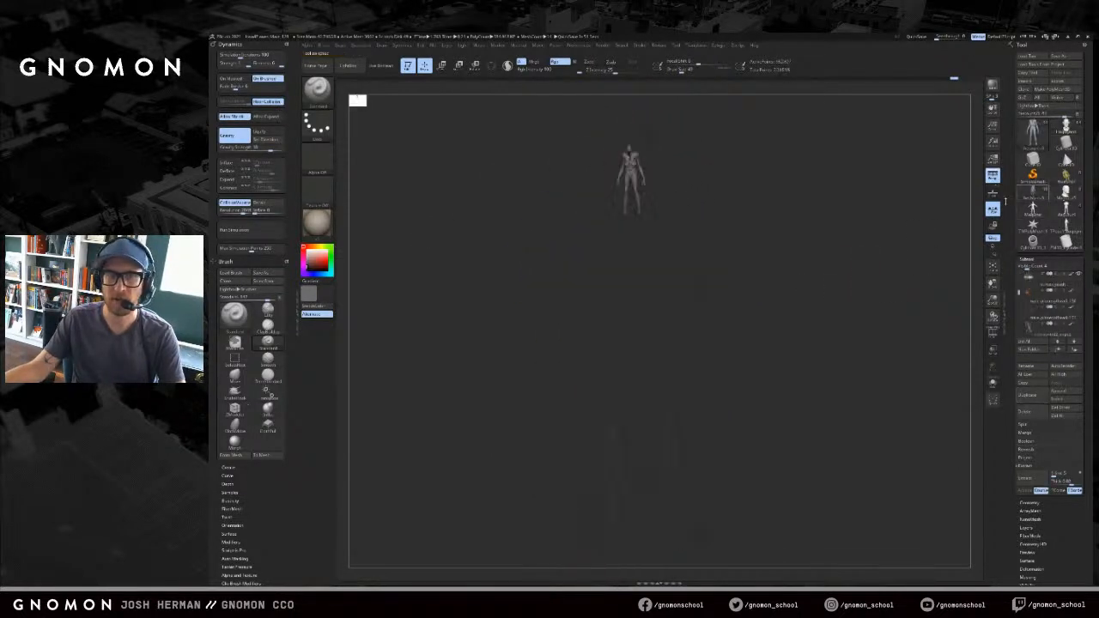
{"action": "key", "text": "f"}
{"action": "right_click_drag", "start_coordinate": [890, 235], "coordinate": [755, 260]}
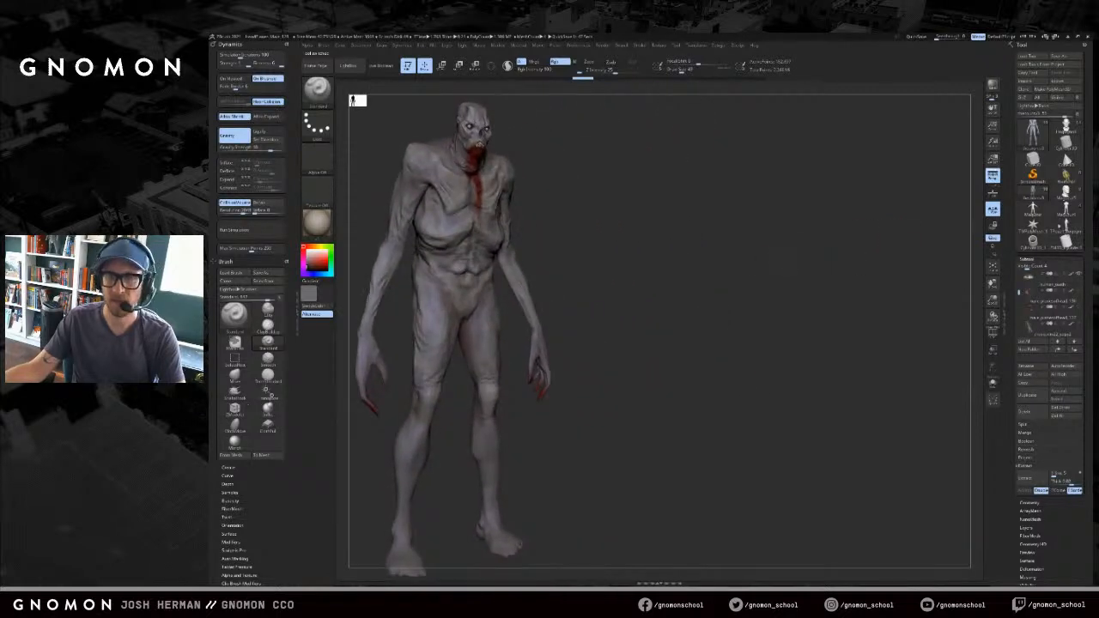
{"action": "left_click", "coordinate": [1079, 294]}
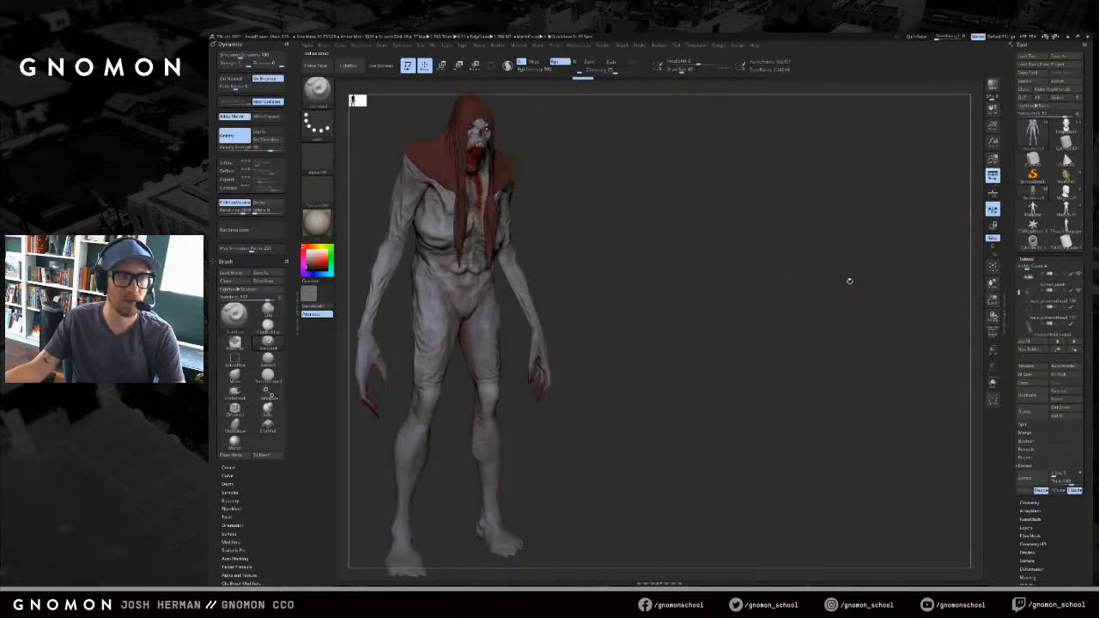
- Sample the hood's red, choose a darker shade of it, and fill the creature's hood with that colour
{"action": "key", "text": "c"}
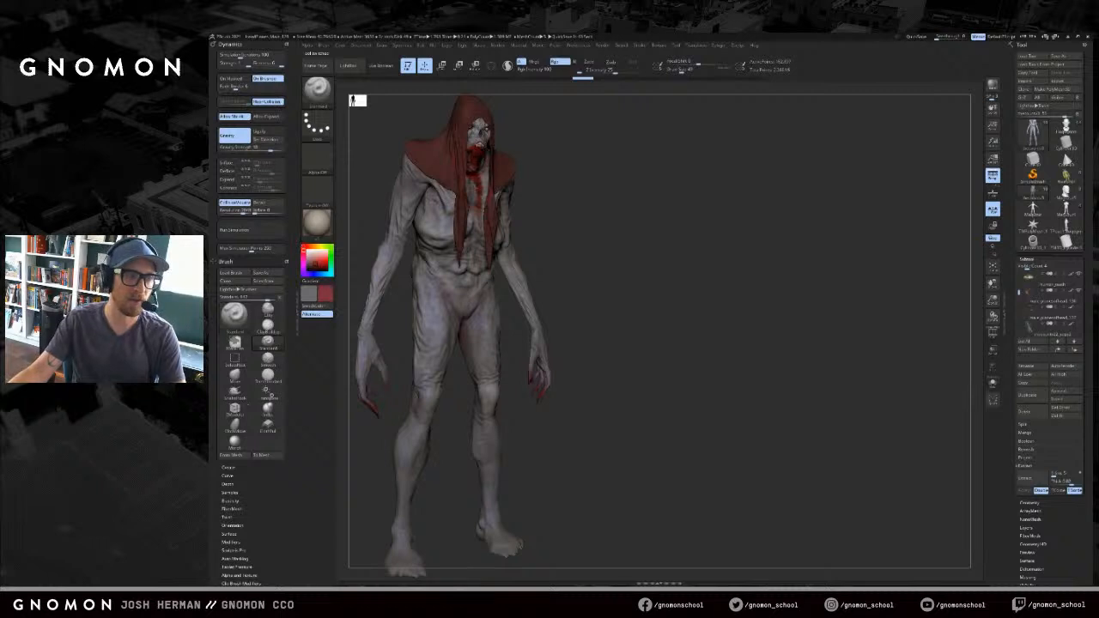
{"action": "left_click", "coordinate": [429, 197], "text": "alt"}
{"action": "left_click", "coordinate": [329, 294]}
{"action": "left_click", "coordinate": [307, 319]}
{"action": "left_click", "coordinate": [341, 46]}
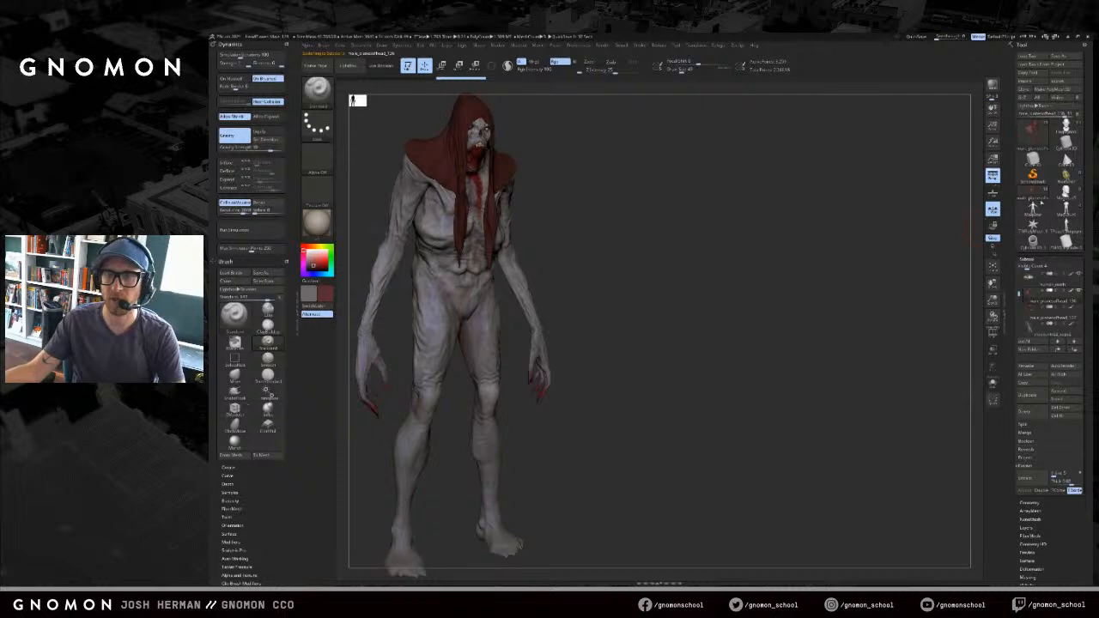
- Place the green orc with its painted colours beside the hooded creature at a shorter height, and snapshot it to the canvas
{"action": "left_click_drag", "start_coordinate": [724, 258], "coordinate": [760, 263]}
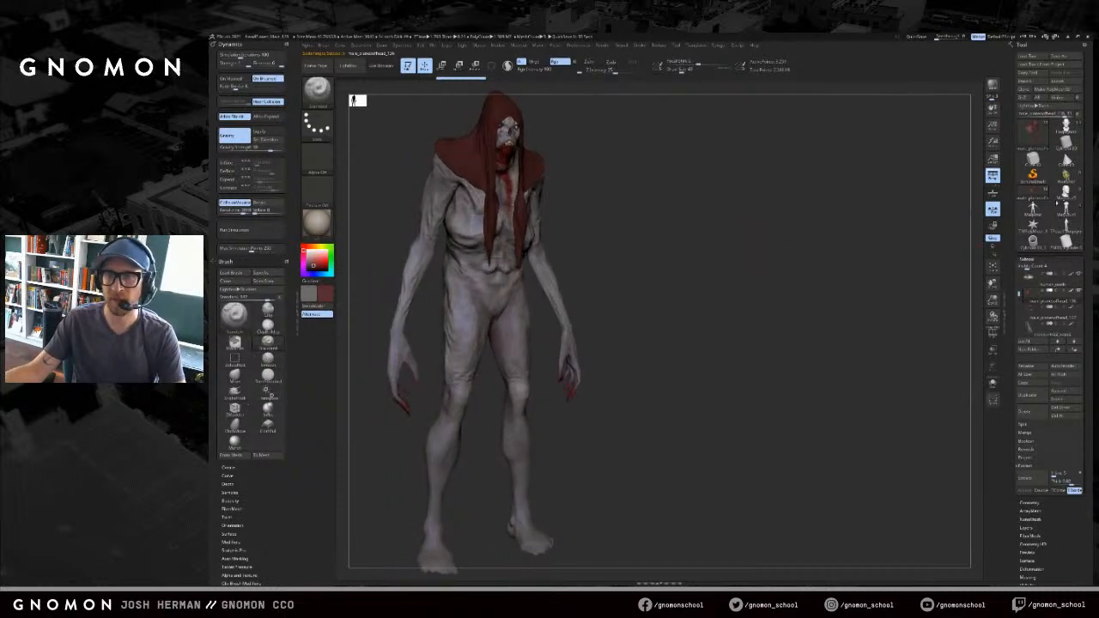
{"action": "left_click", "coordinate": [1066, 194]}
{"action": "key", "text": "f"}
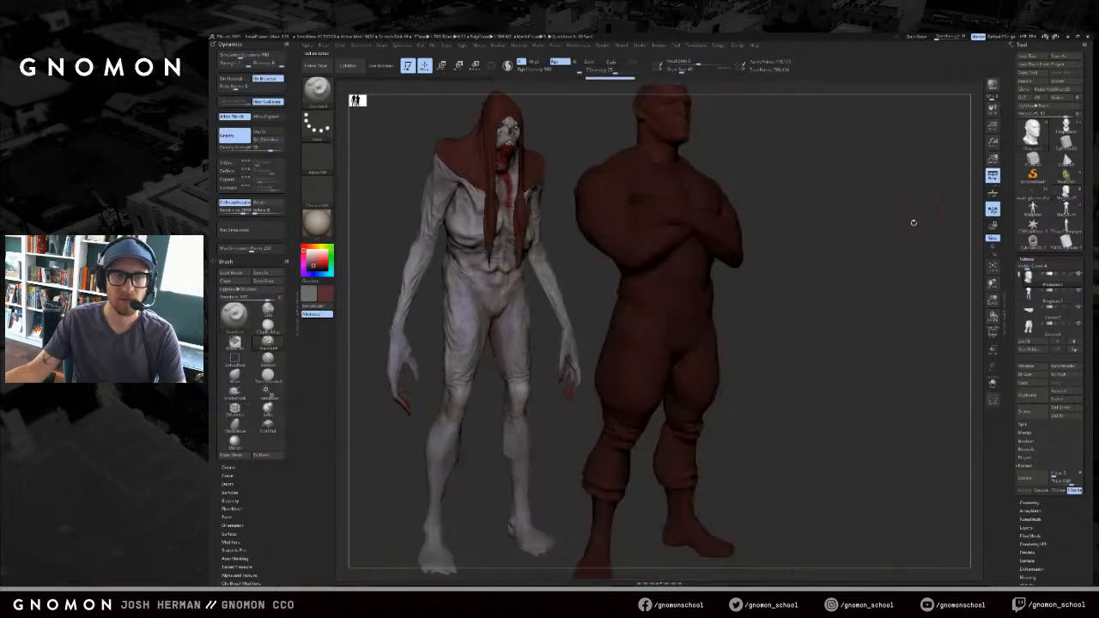
{"action": "left_click", "coordinate": [1070, 276], "text": "shift"}
{"action": "left_click_drag", "start_coordinate": [954, 257], "coordinate": [926, 312]}
{"action": "key", "text": "shift+s"}
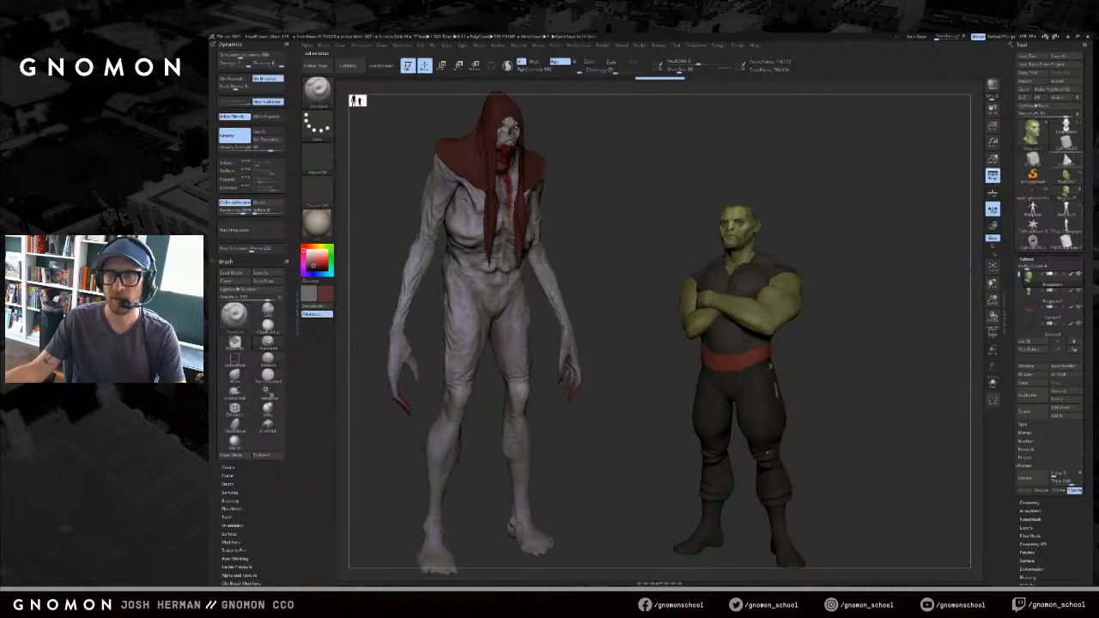
- Bring the pirate model into the lineup and place it full length beside the orc, taller than the orc
{"action": "left_click", "coordinate": [1066, 127]}
{"action": "key", "text": "f"}
{"action": "left_click_drag", "start_coordinate": [913, 253], "coordinate": [1084, 273], "text": "alt"}
{"action": "left_click_drag", "start_coordinate": [988, 267], "coordinate": [967, 209], "text": "alt"}
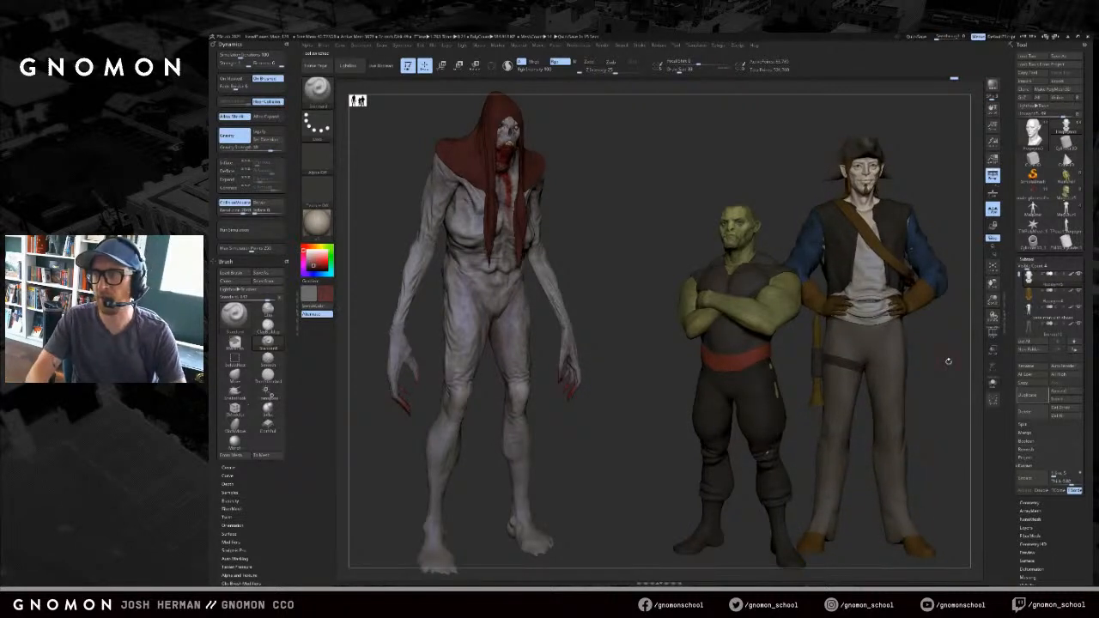